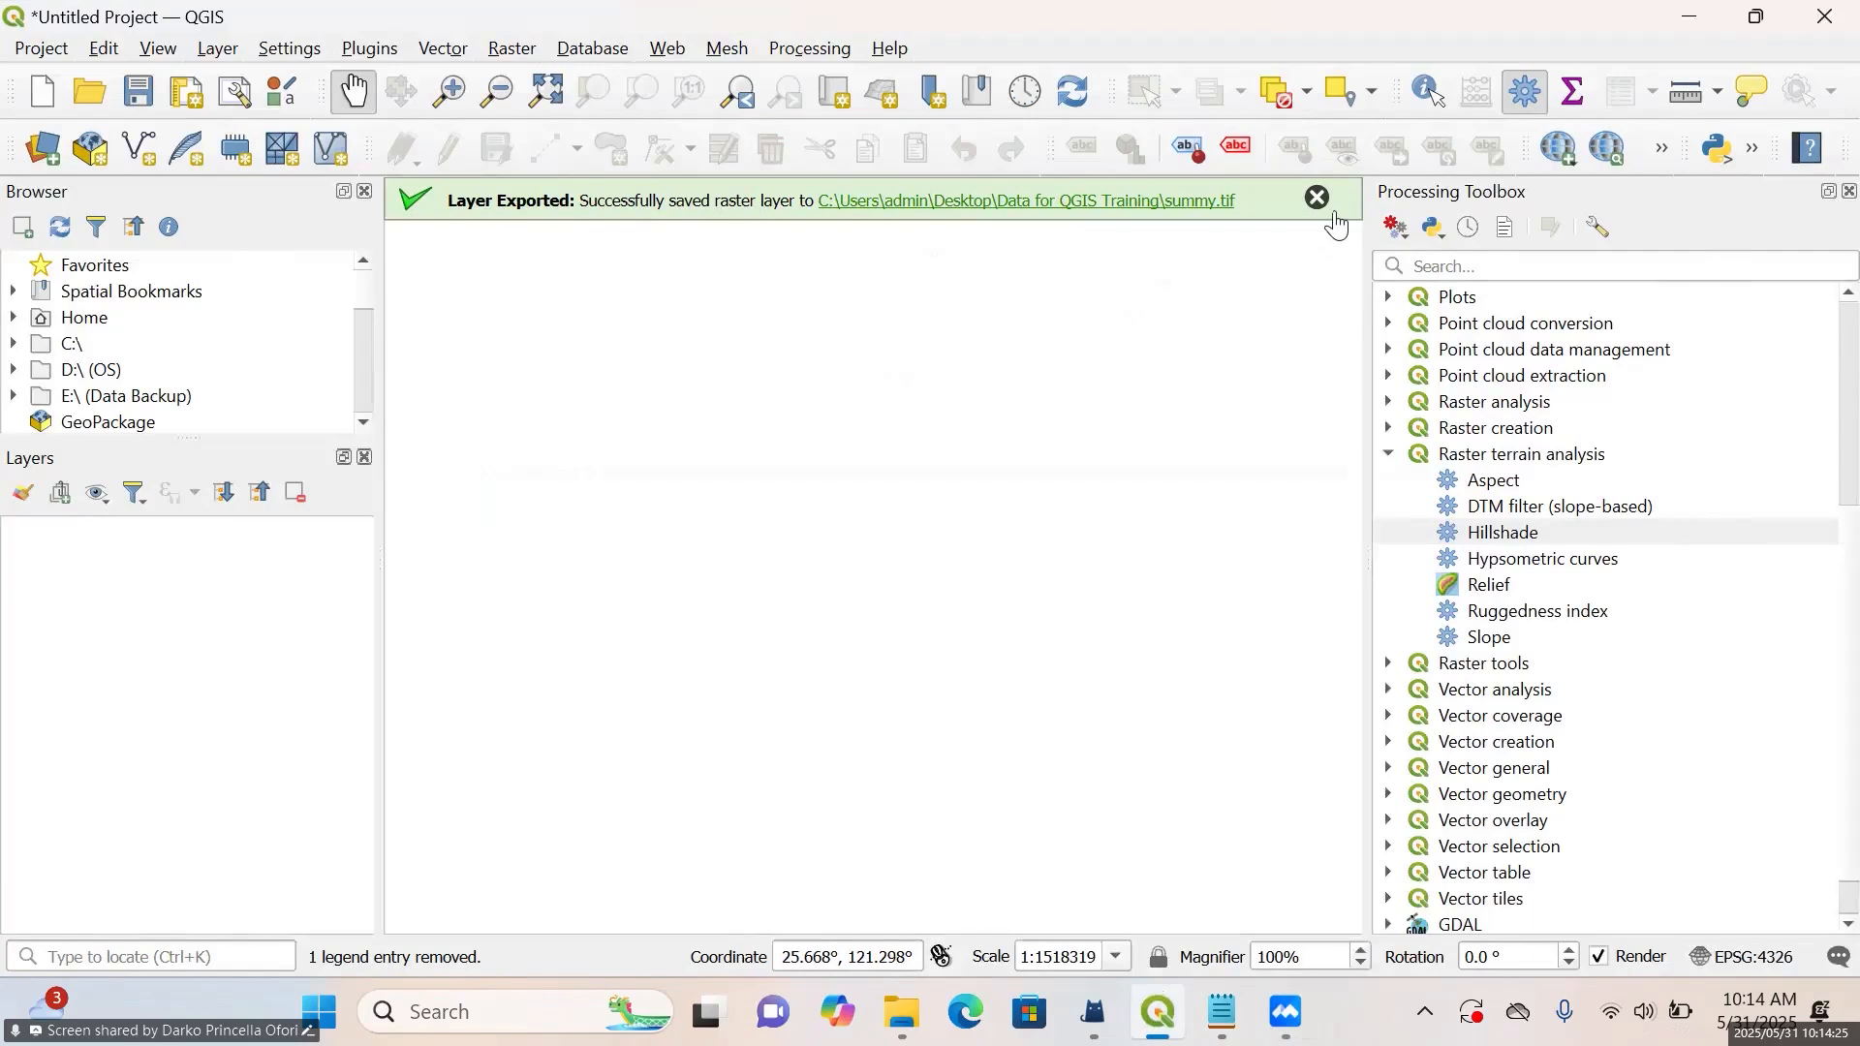
Dismiss the layer export message, narrow the Processing Toolbox panel and make the Browser panel taller
{"action": "left_click", "coordinate": [1318, 198]}
{"action": "left_click_drag", "start_coordinate": [1366, 357], "coordinate": [1420, 361]}
{"action": "left_click_drag", "start_coordinate": [184, 438], "coordinate": [194, 532]}
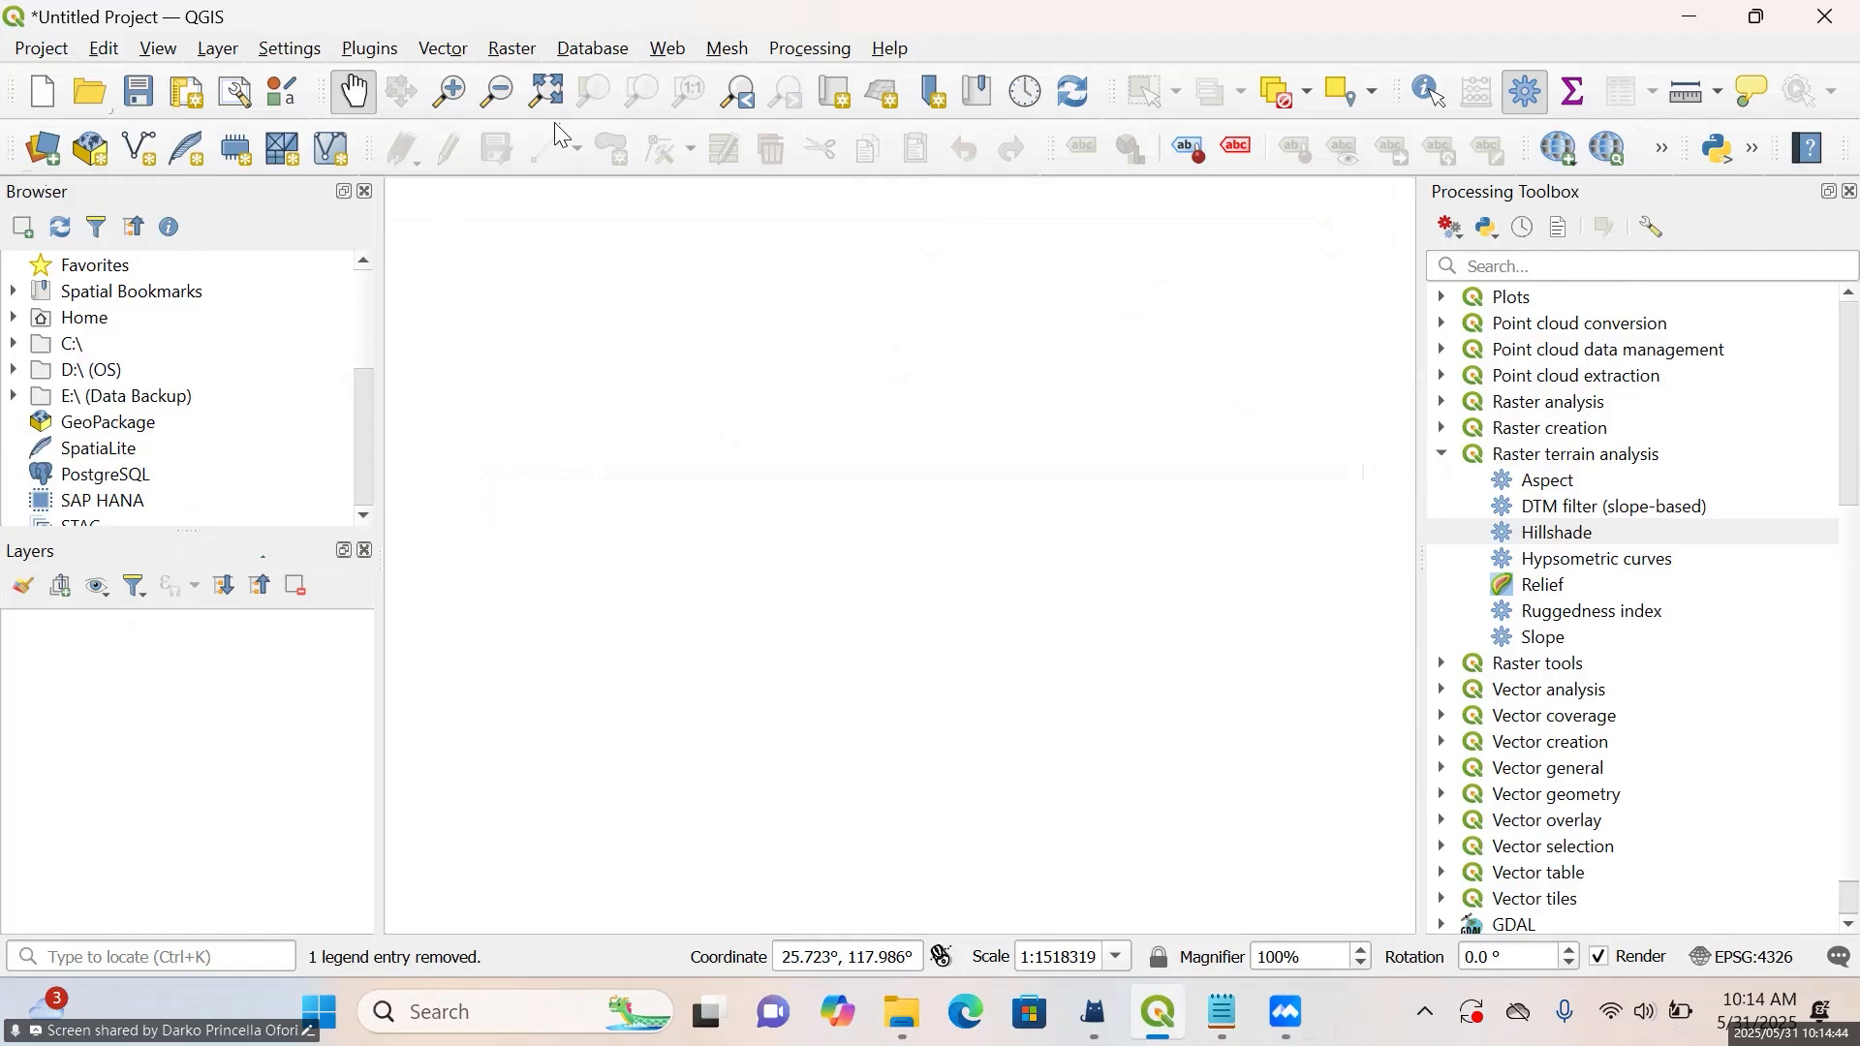
Add the TWN_DEM.tif raster from the DEM folder to the project as a raster layer
{"action": "left_click", "coordinate": [43, 150]}
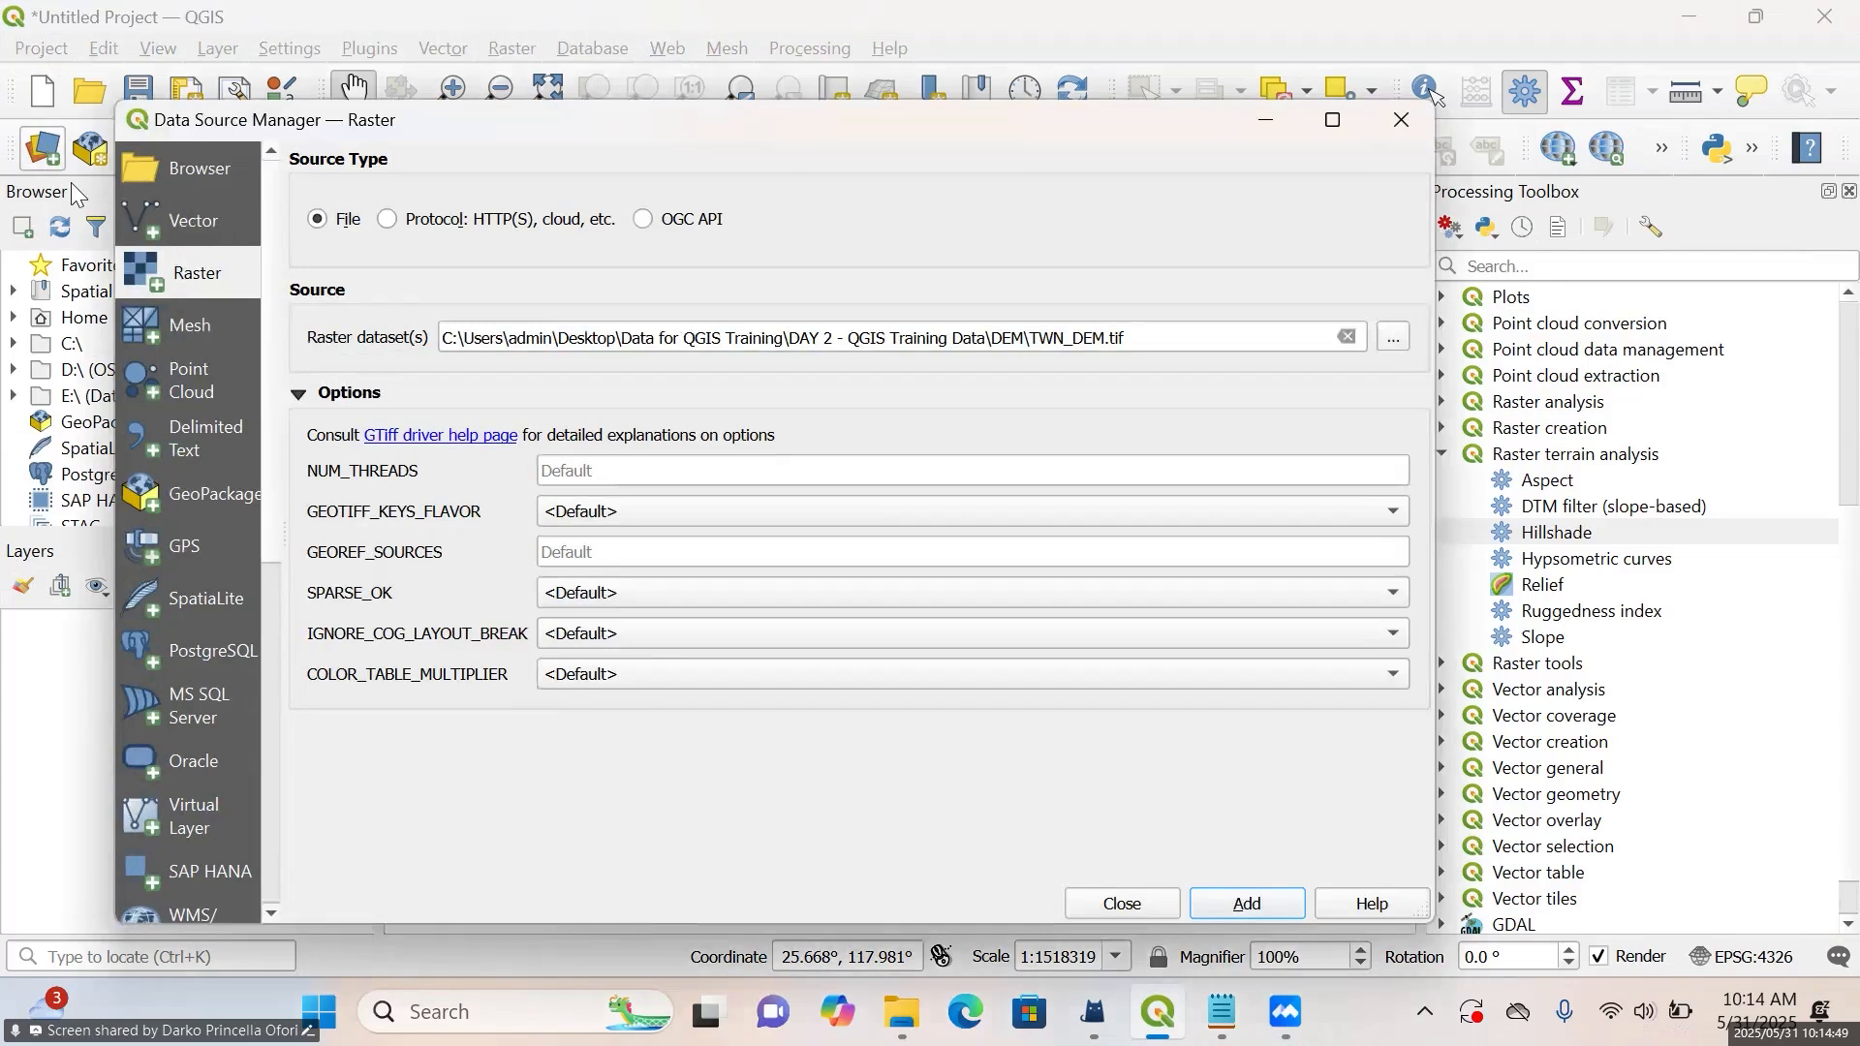
{"action": "left_click", "coordinate": [220, 219]}
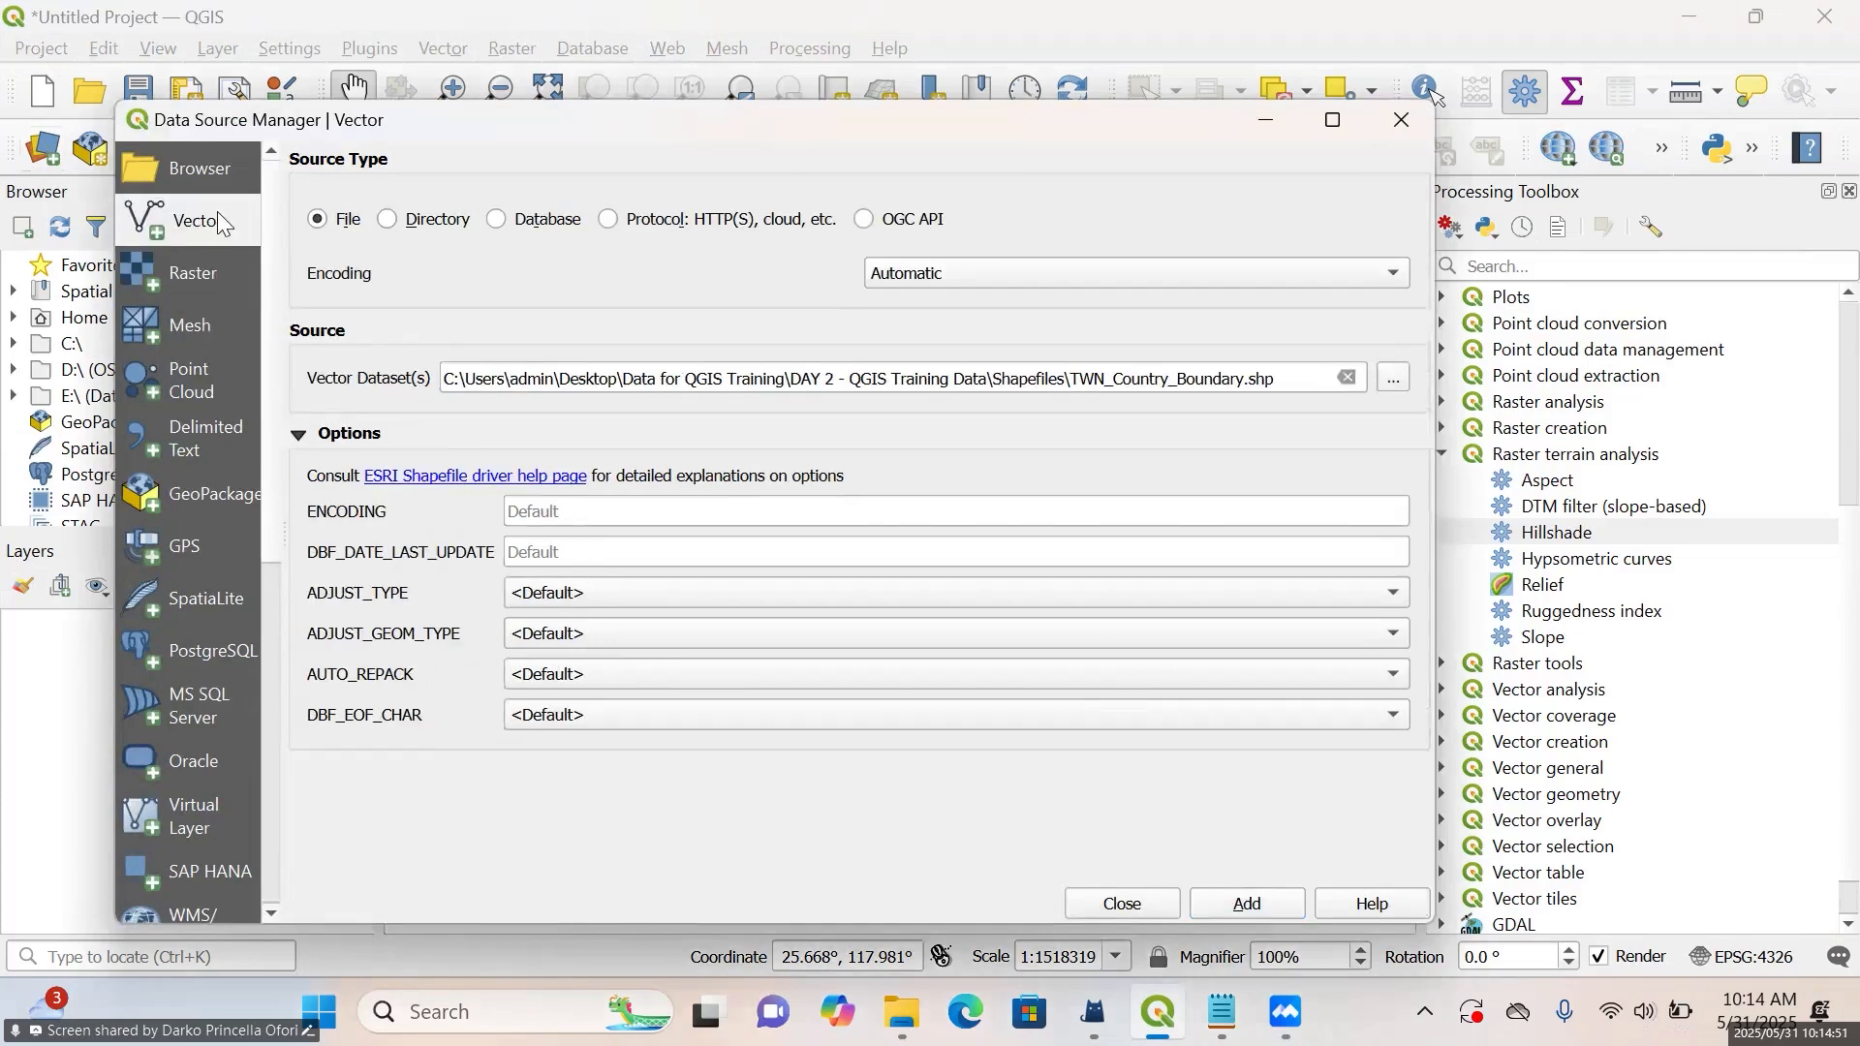
{"action": "left_click", "coordinate": [235, 263]}
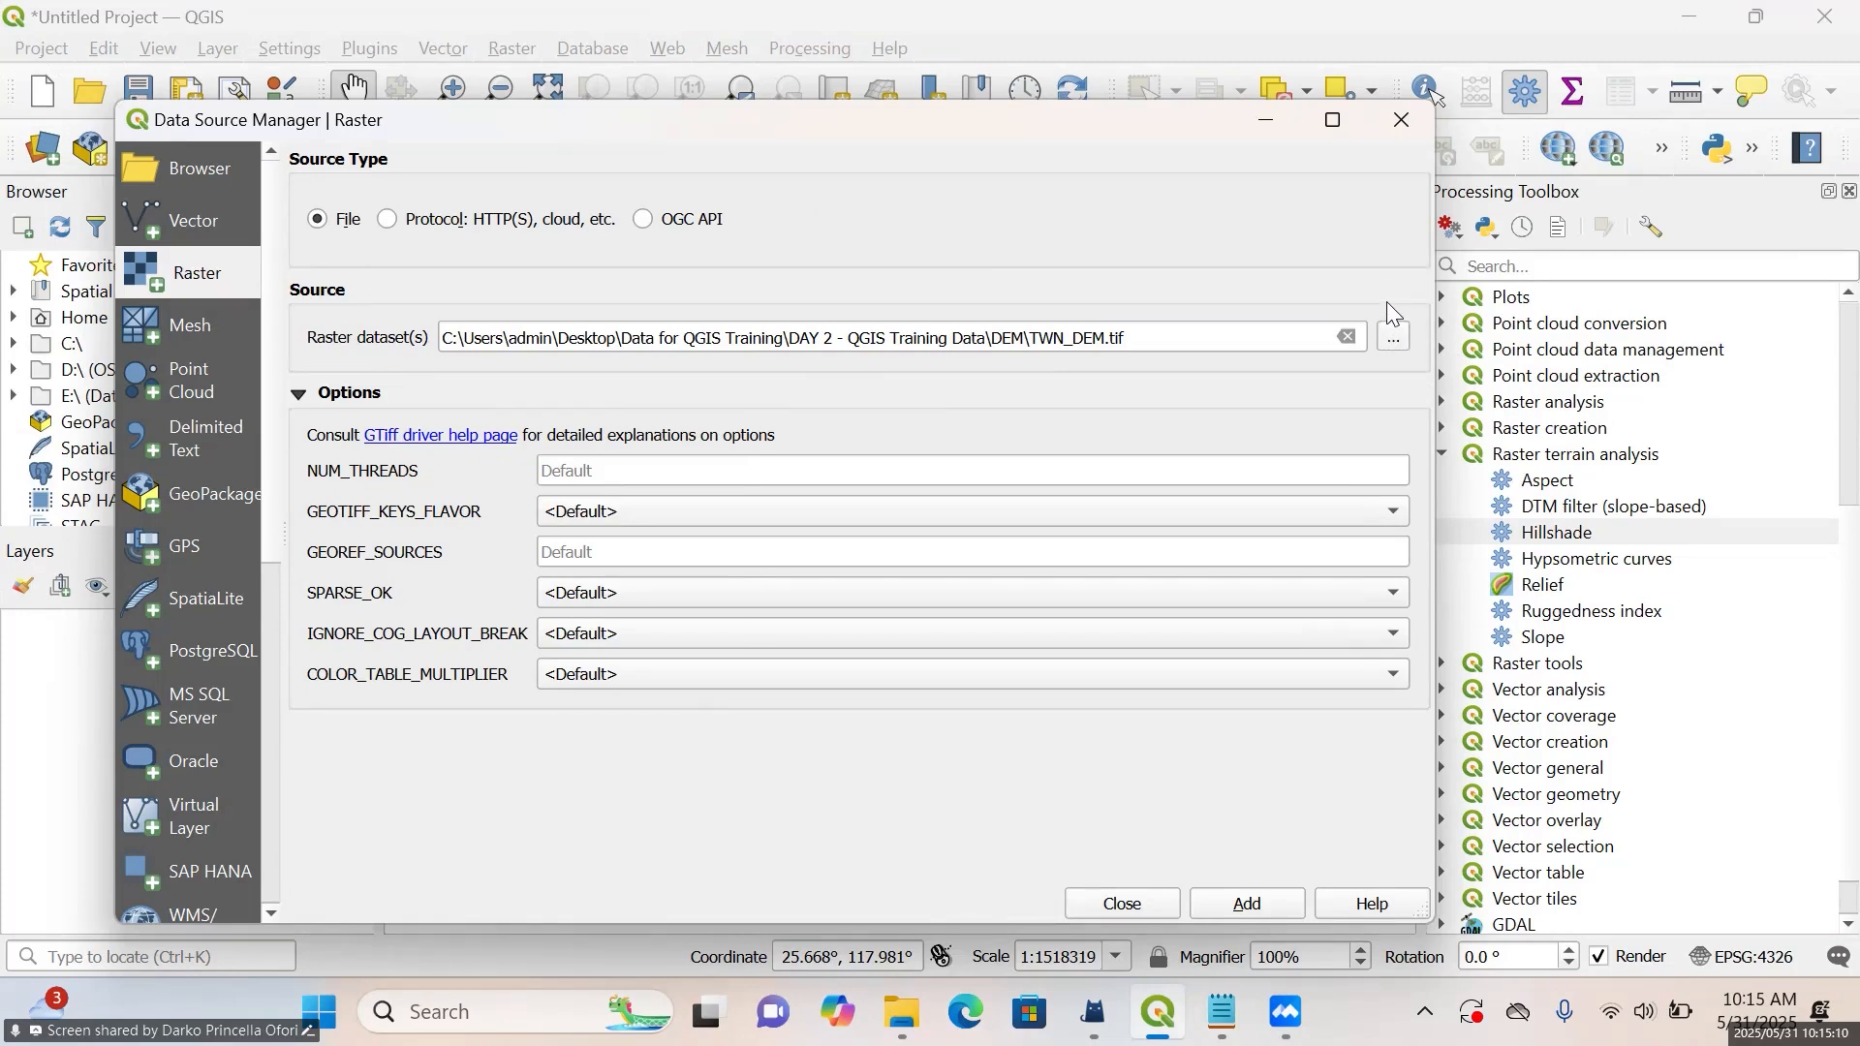
{"action": "left_click", "coordinate": [1395, 335]}
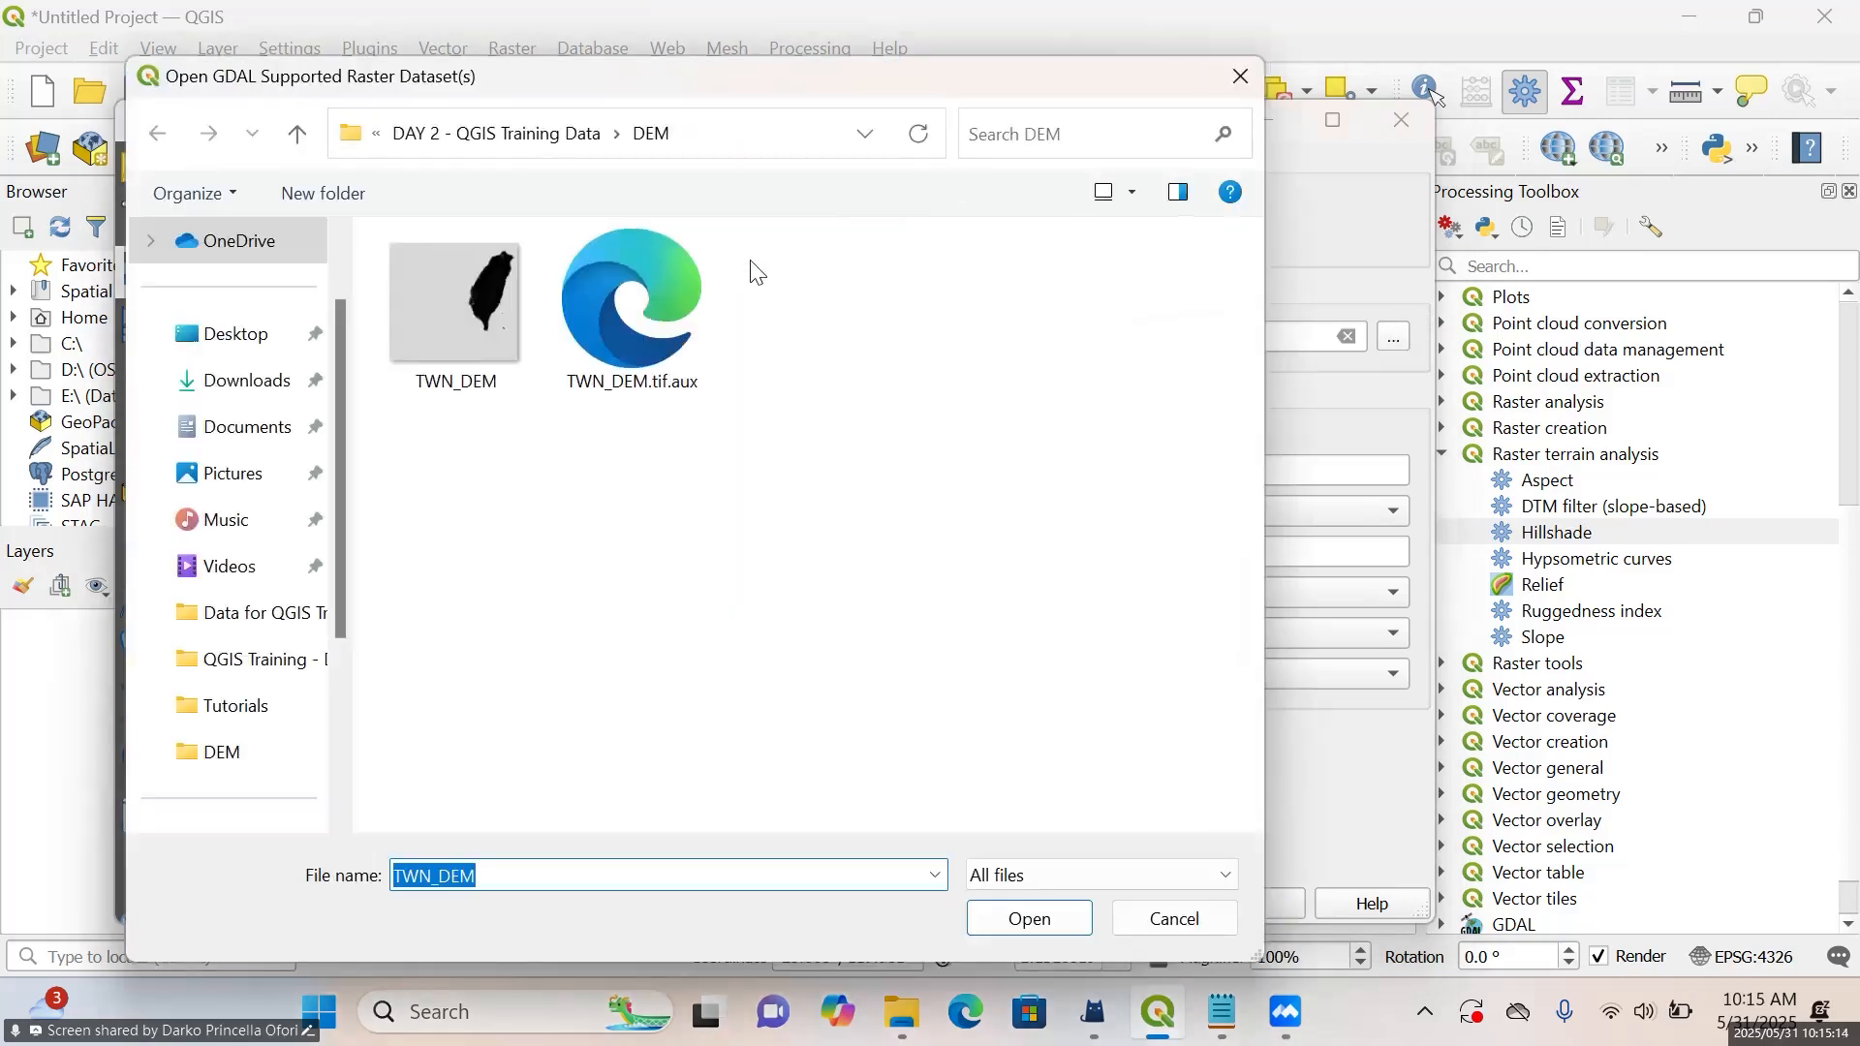
{"action": "left_click", "coordinate": [471, 298]}
{"action": "left_click", "coordinate": [1042, 922]}
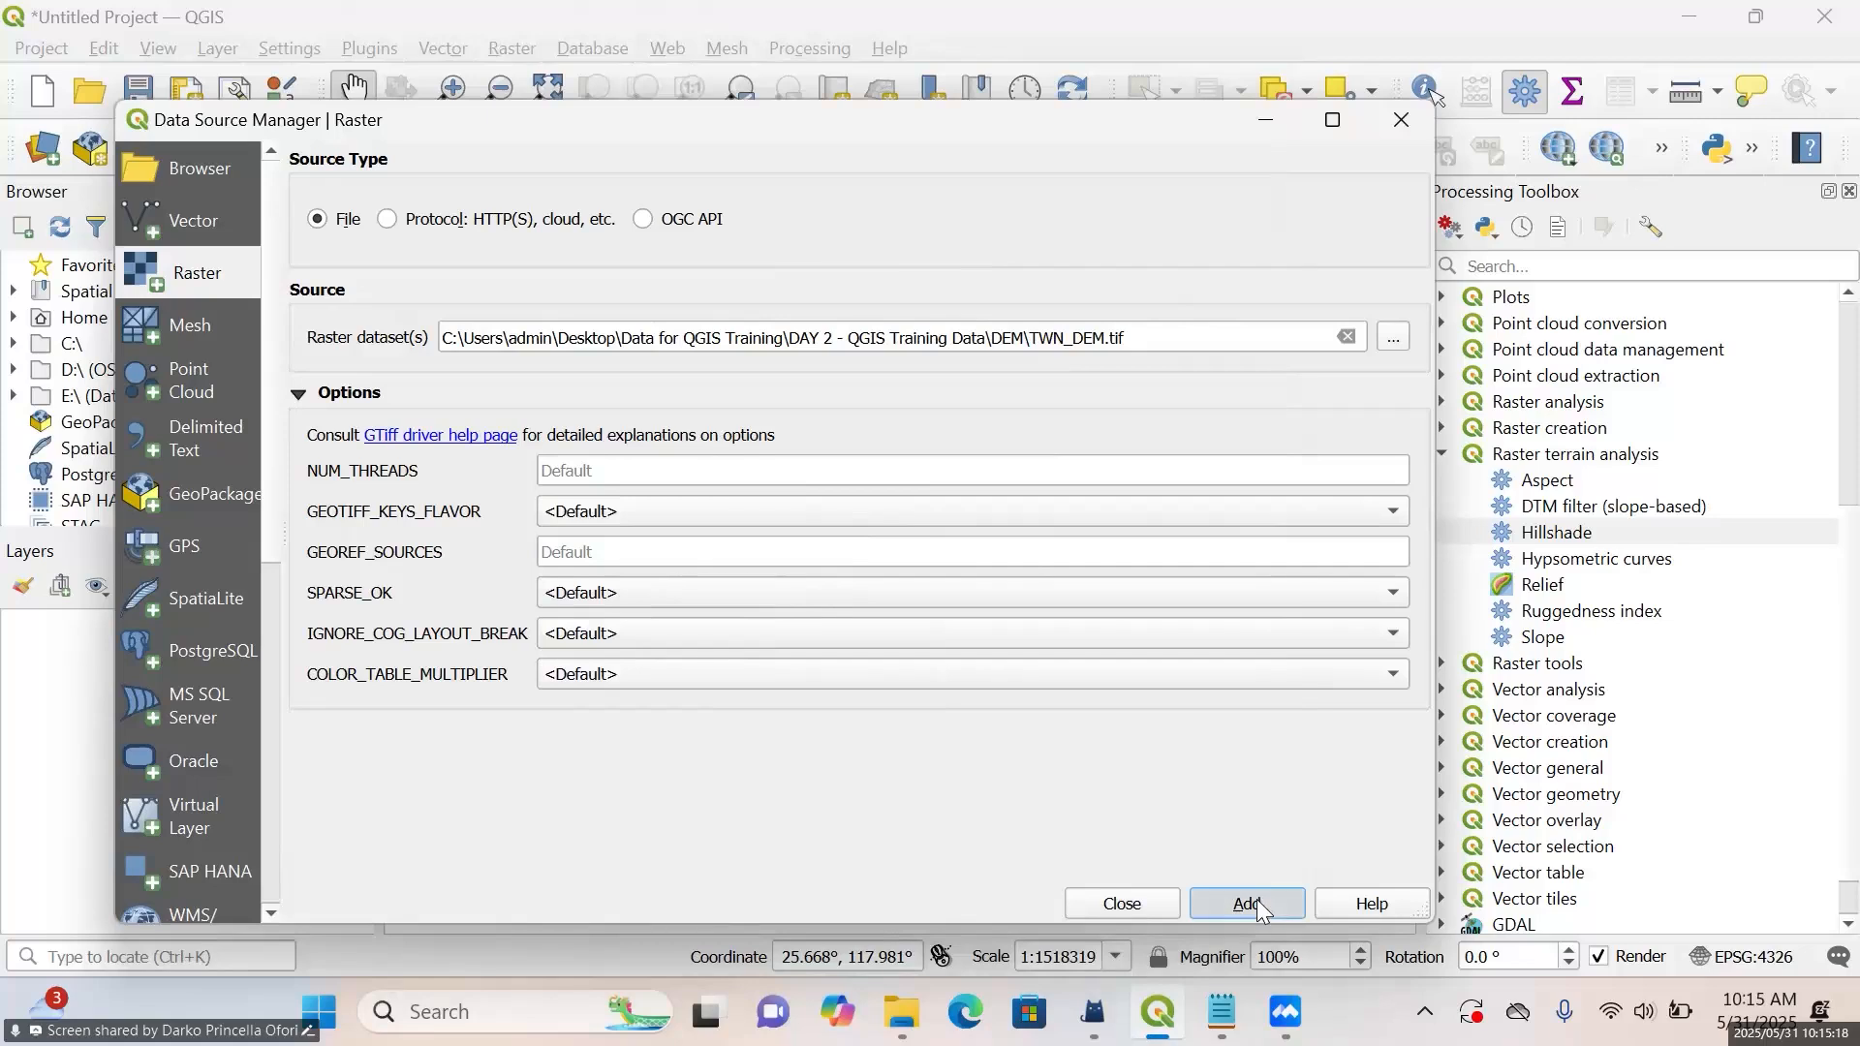
{"action": "left_click", "coordinate": [1255, 901]}
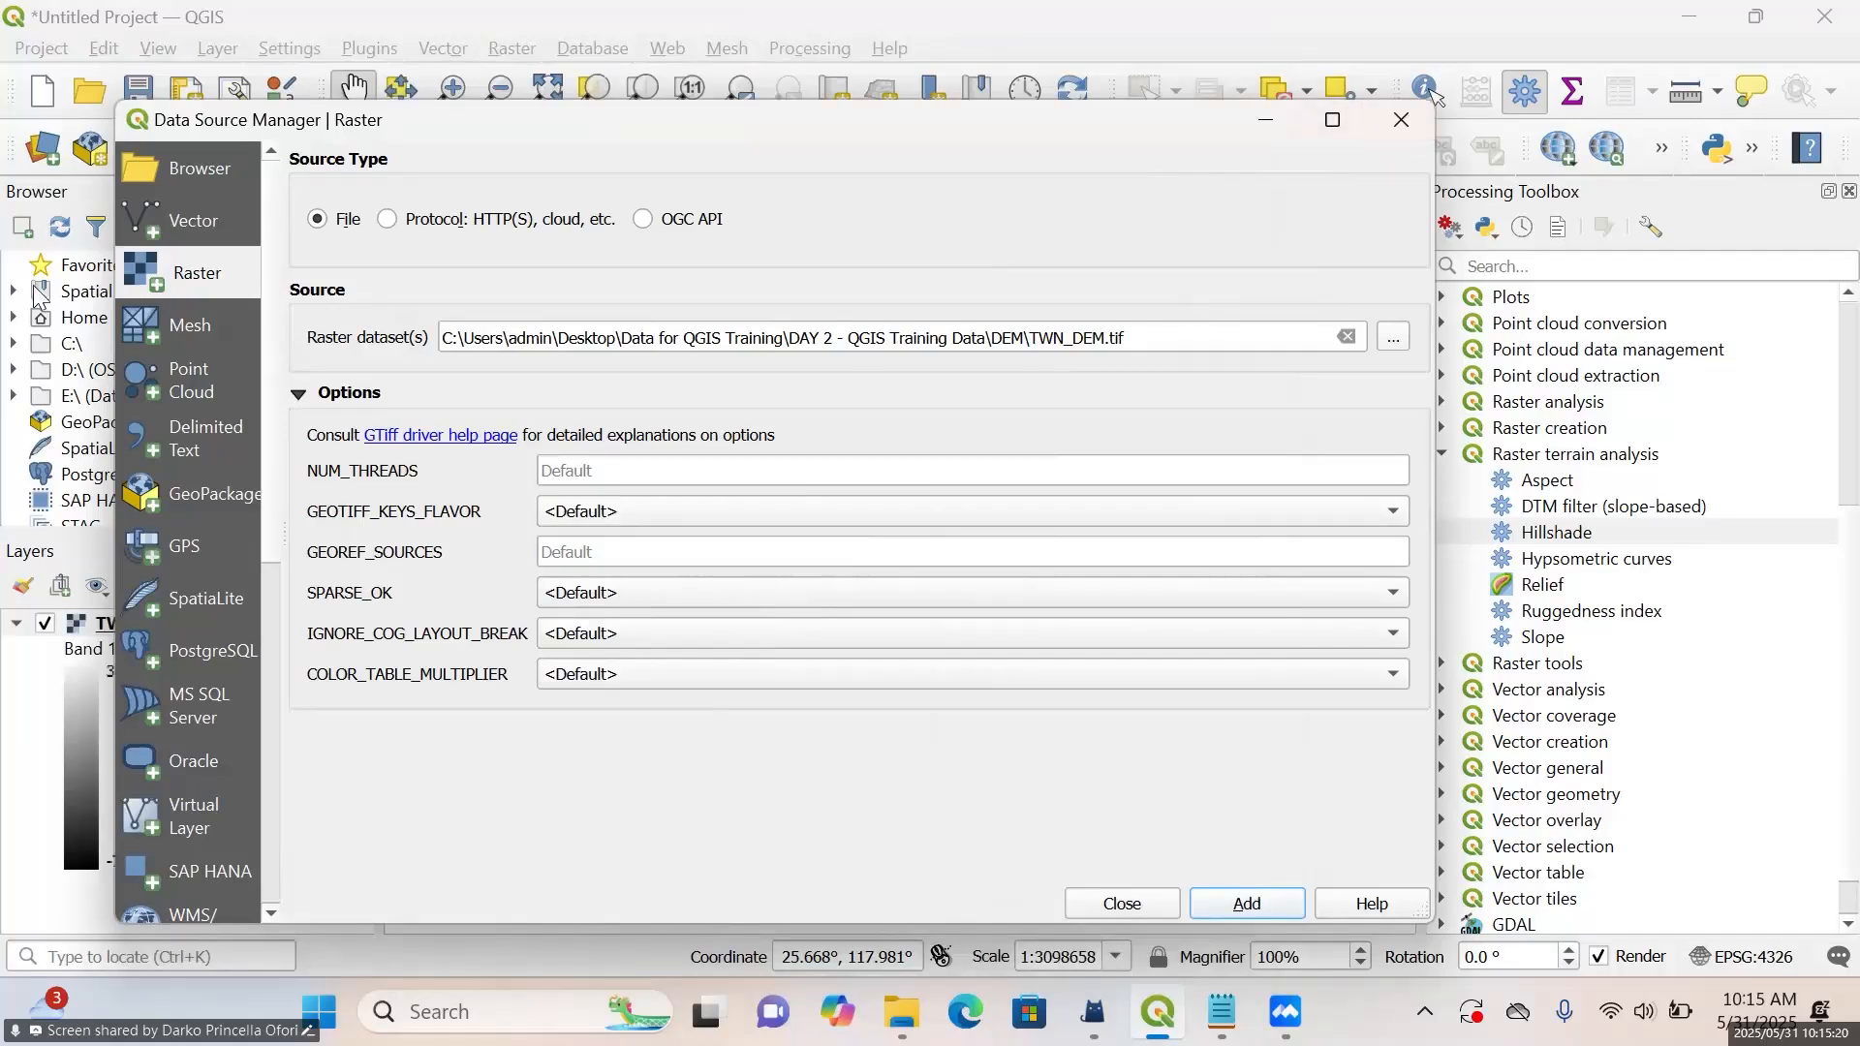
Add the TWN_CLIMATE.shp and TWN_Country_Boundary.shp vector layers from the Shapefiles folder and close the Data Source Manager
{"action": "left_click", "coordinate": [189, 215]}
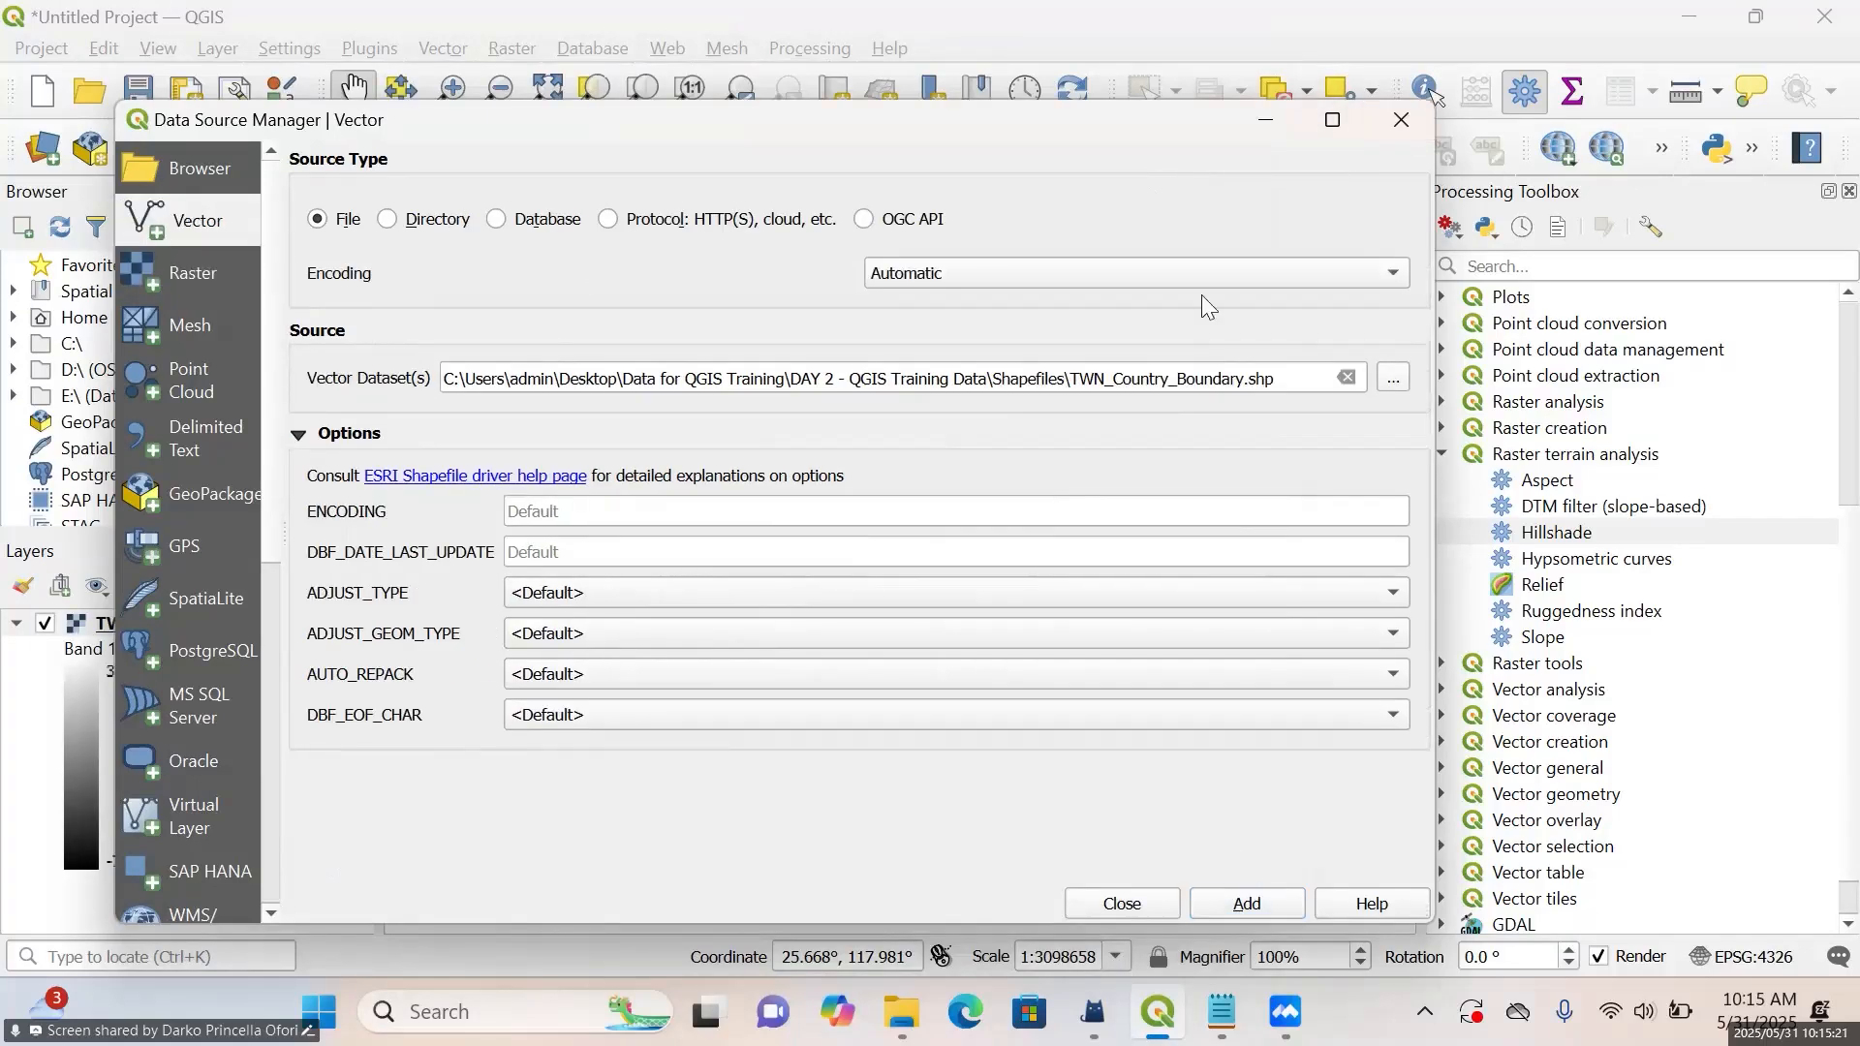
{"action": "left_click", "coordinate": [1391, 372]}
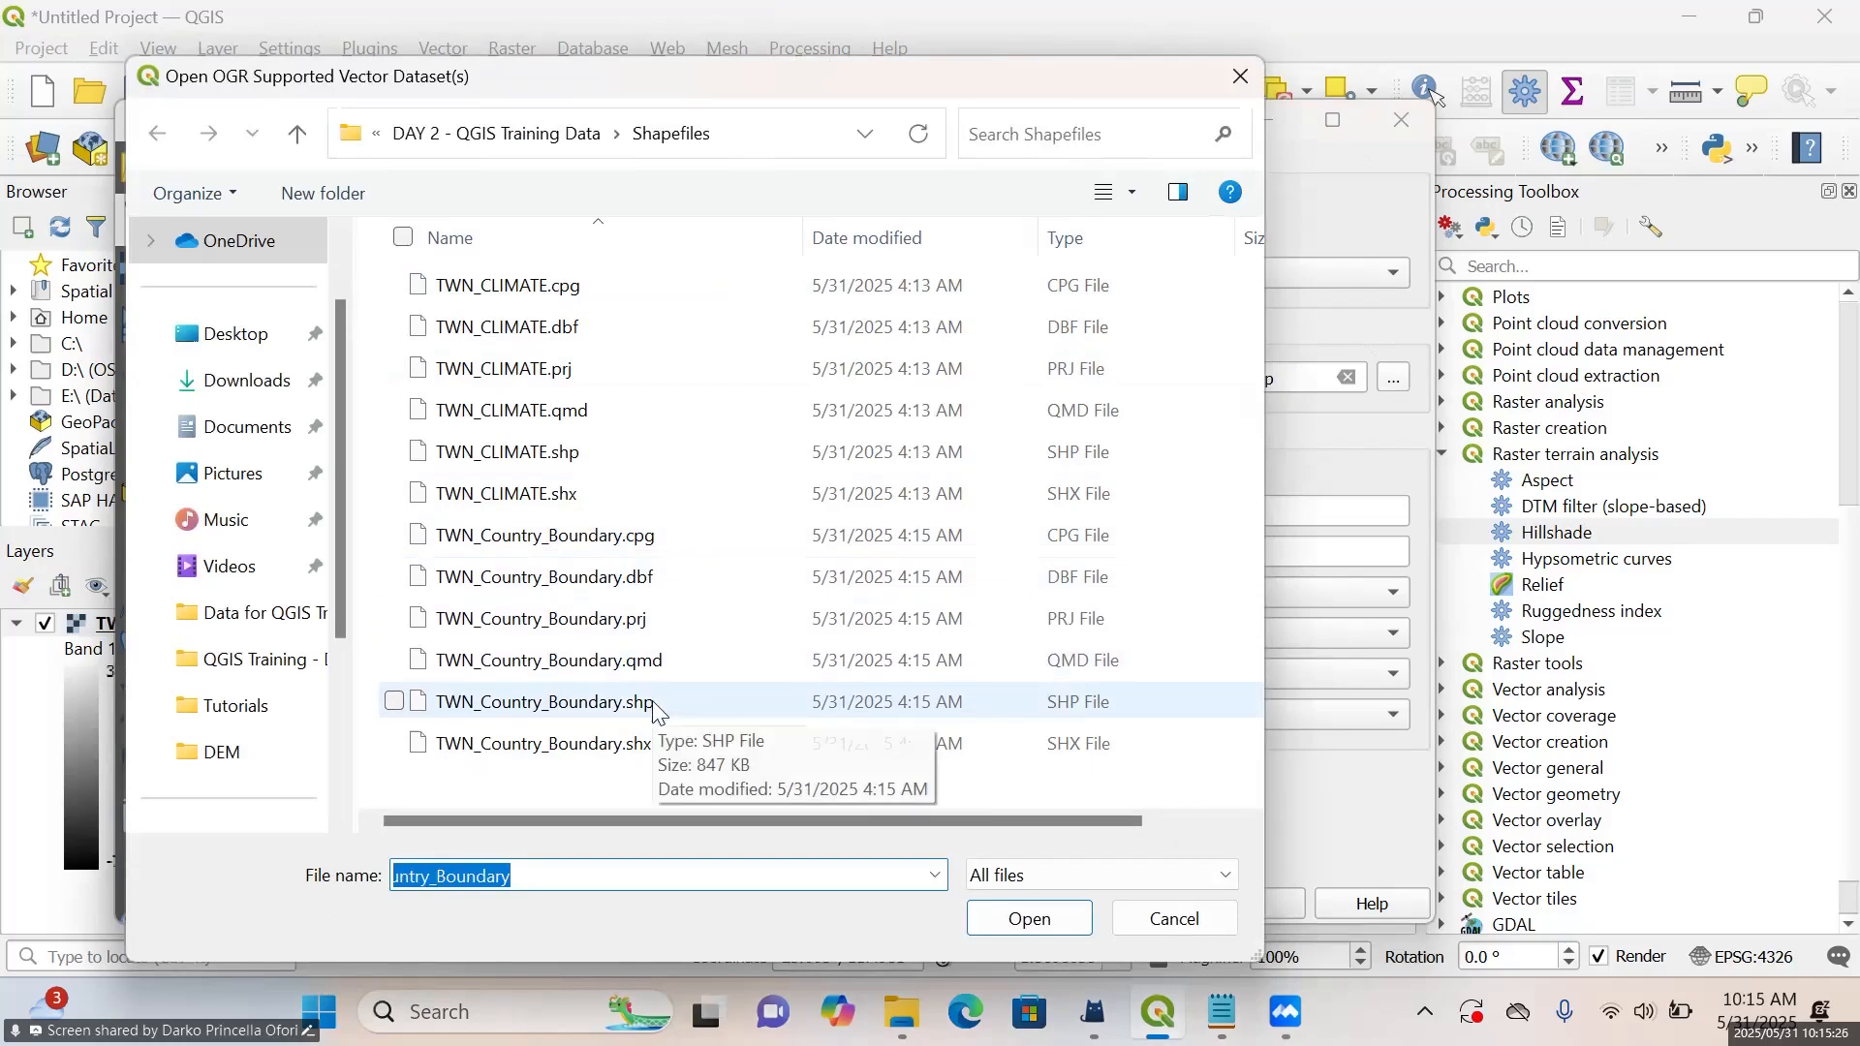
{"action": "left_click", "coordinate": [654, 707]}
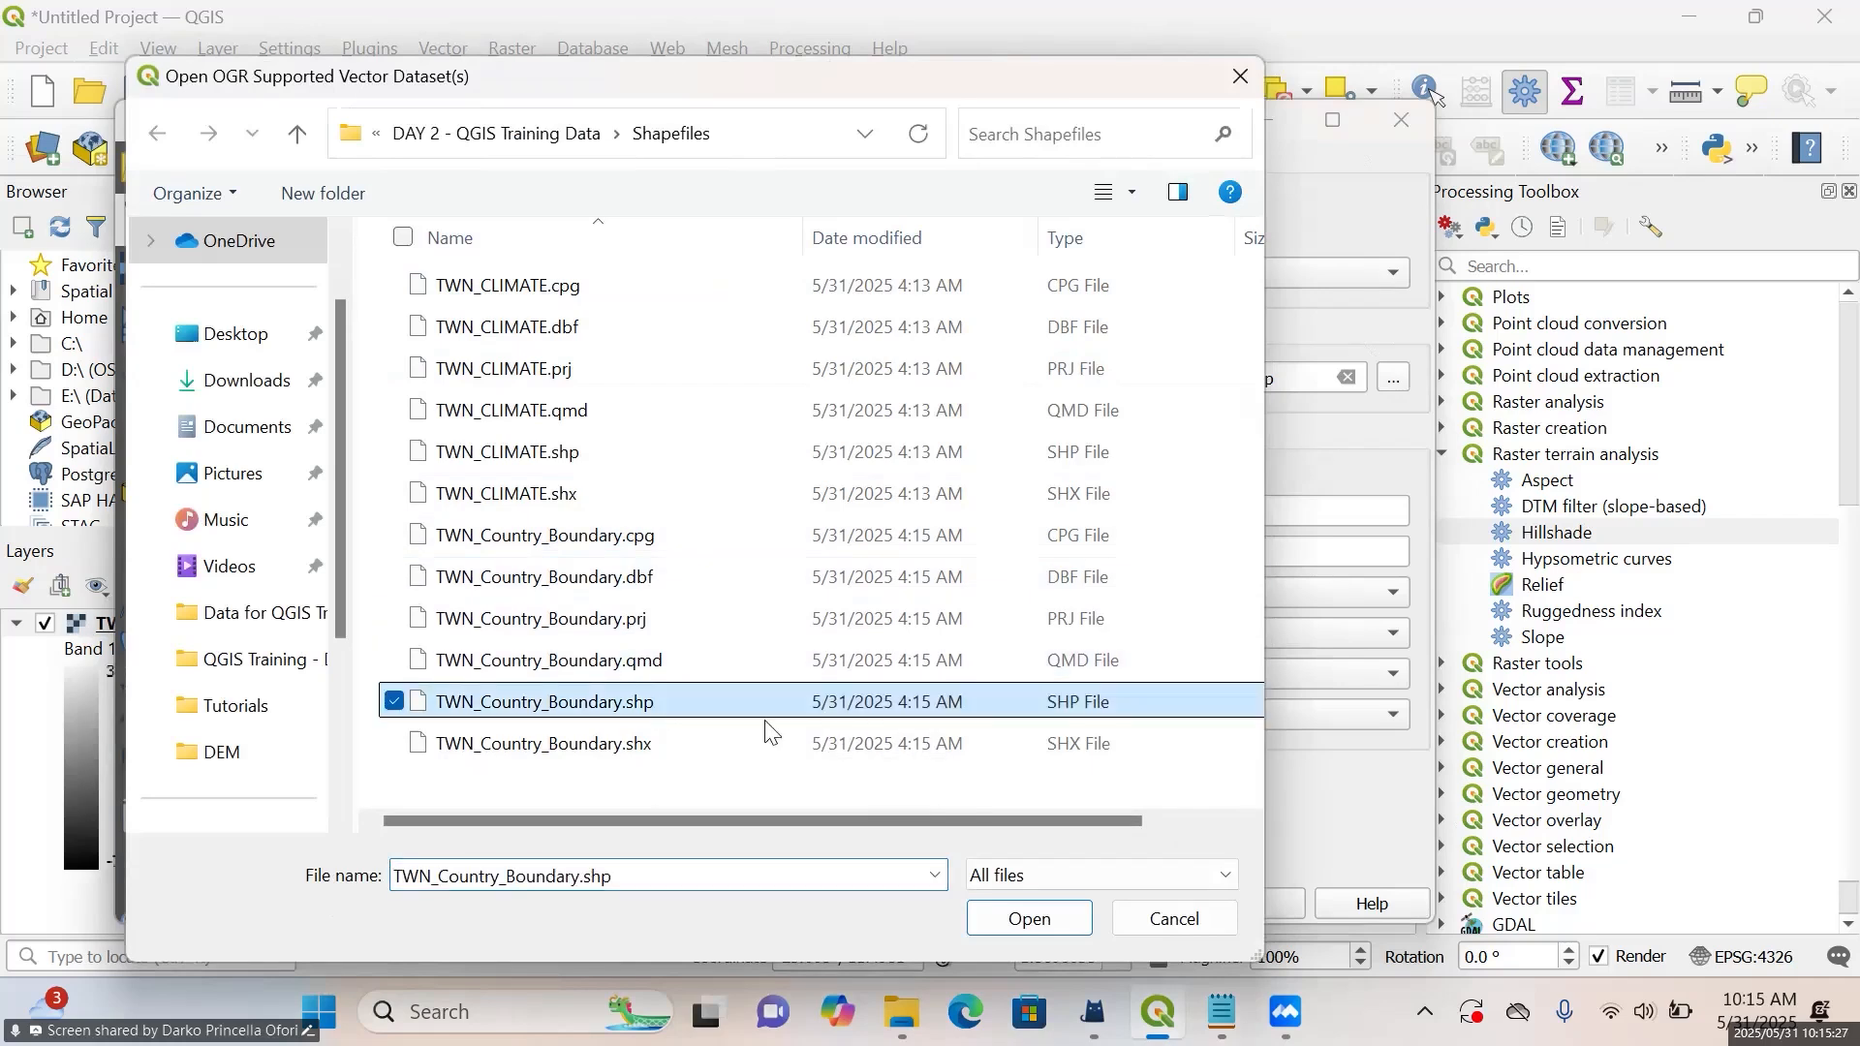
{"action": "left_click", "coordinate": [597, 456], "text": "ctrl"}
{"action": "left_click", "coordinate": [1025, 921]}
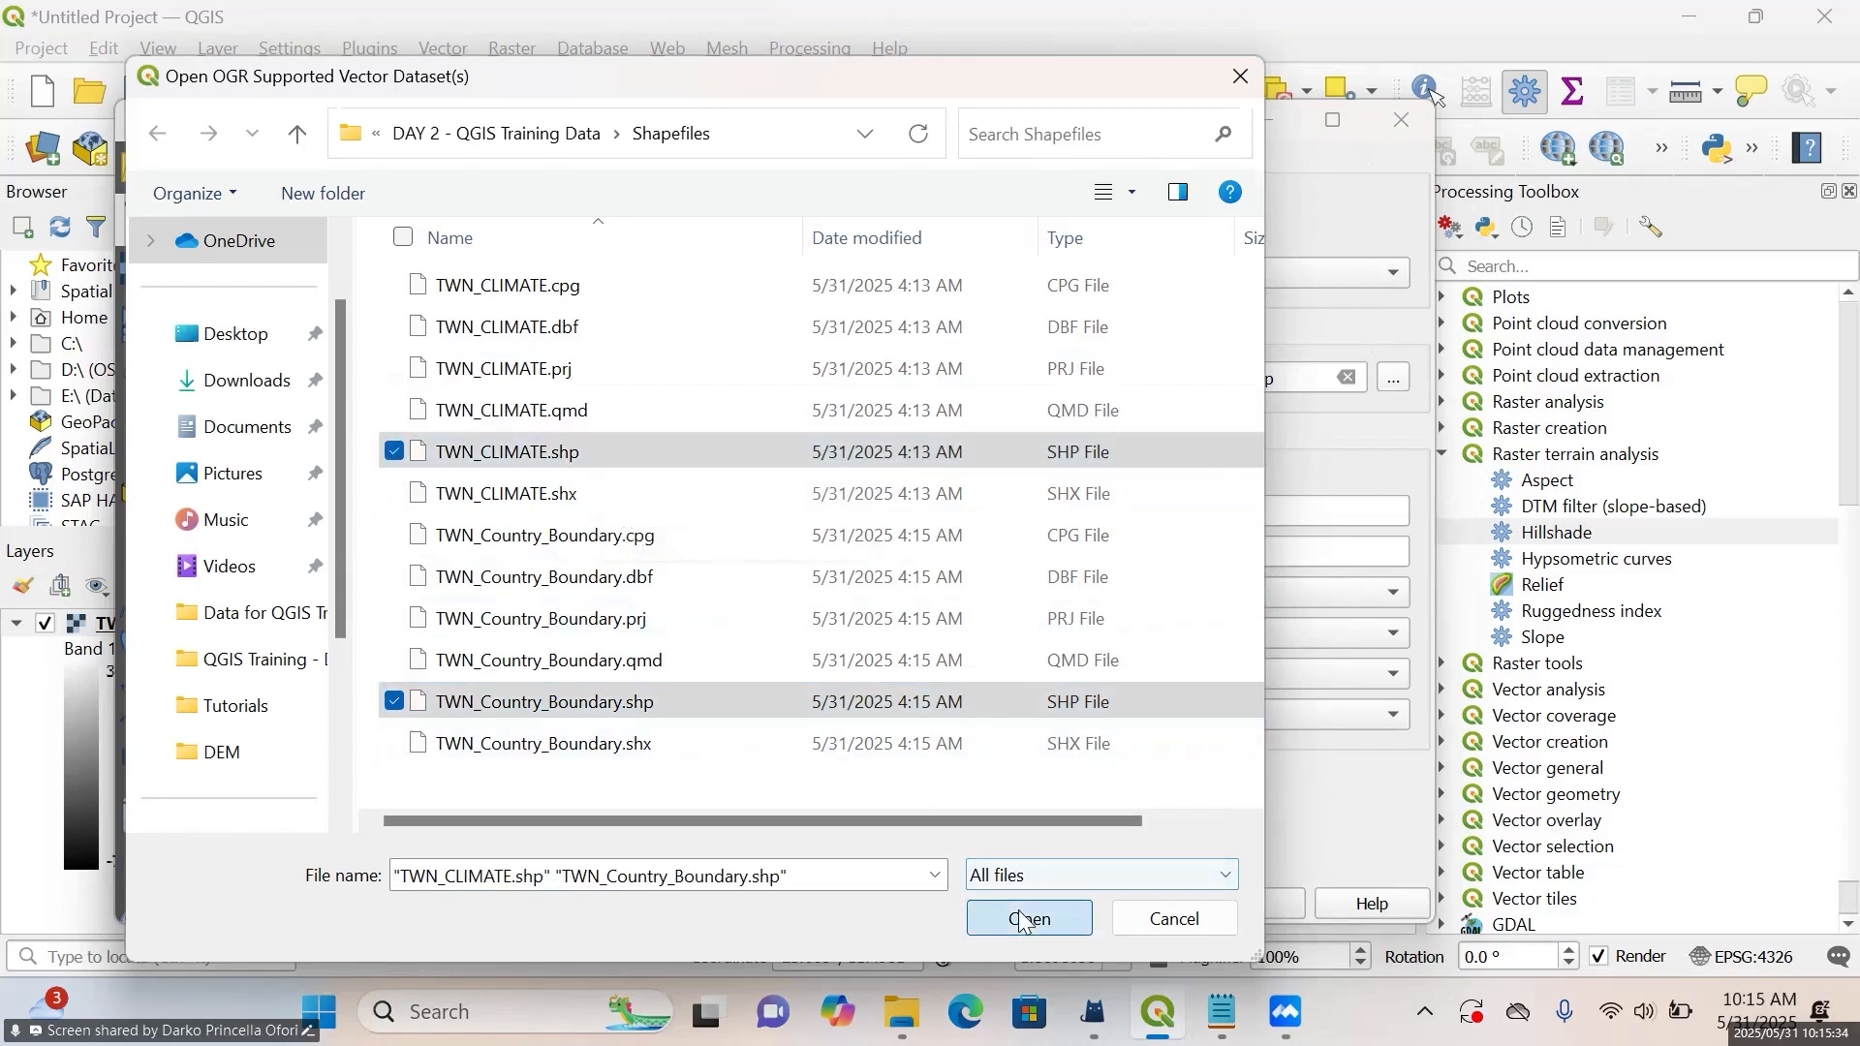
{"action": "left_click", "coordinate": [1258, 901]}
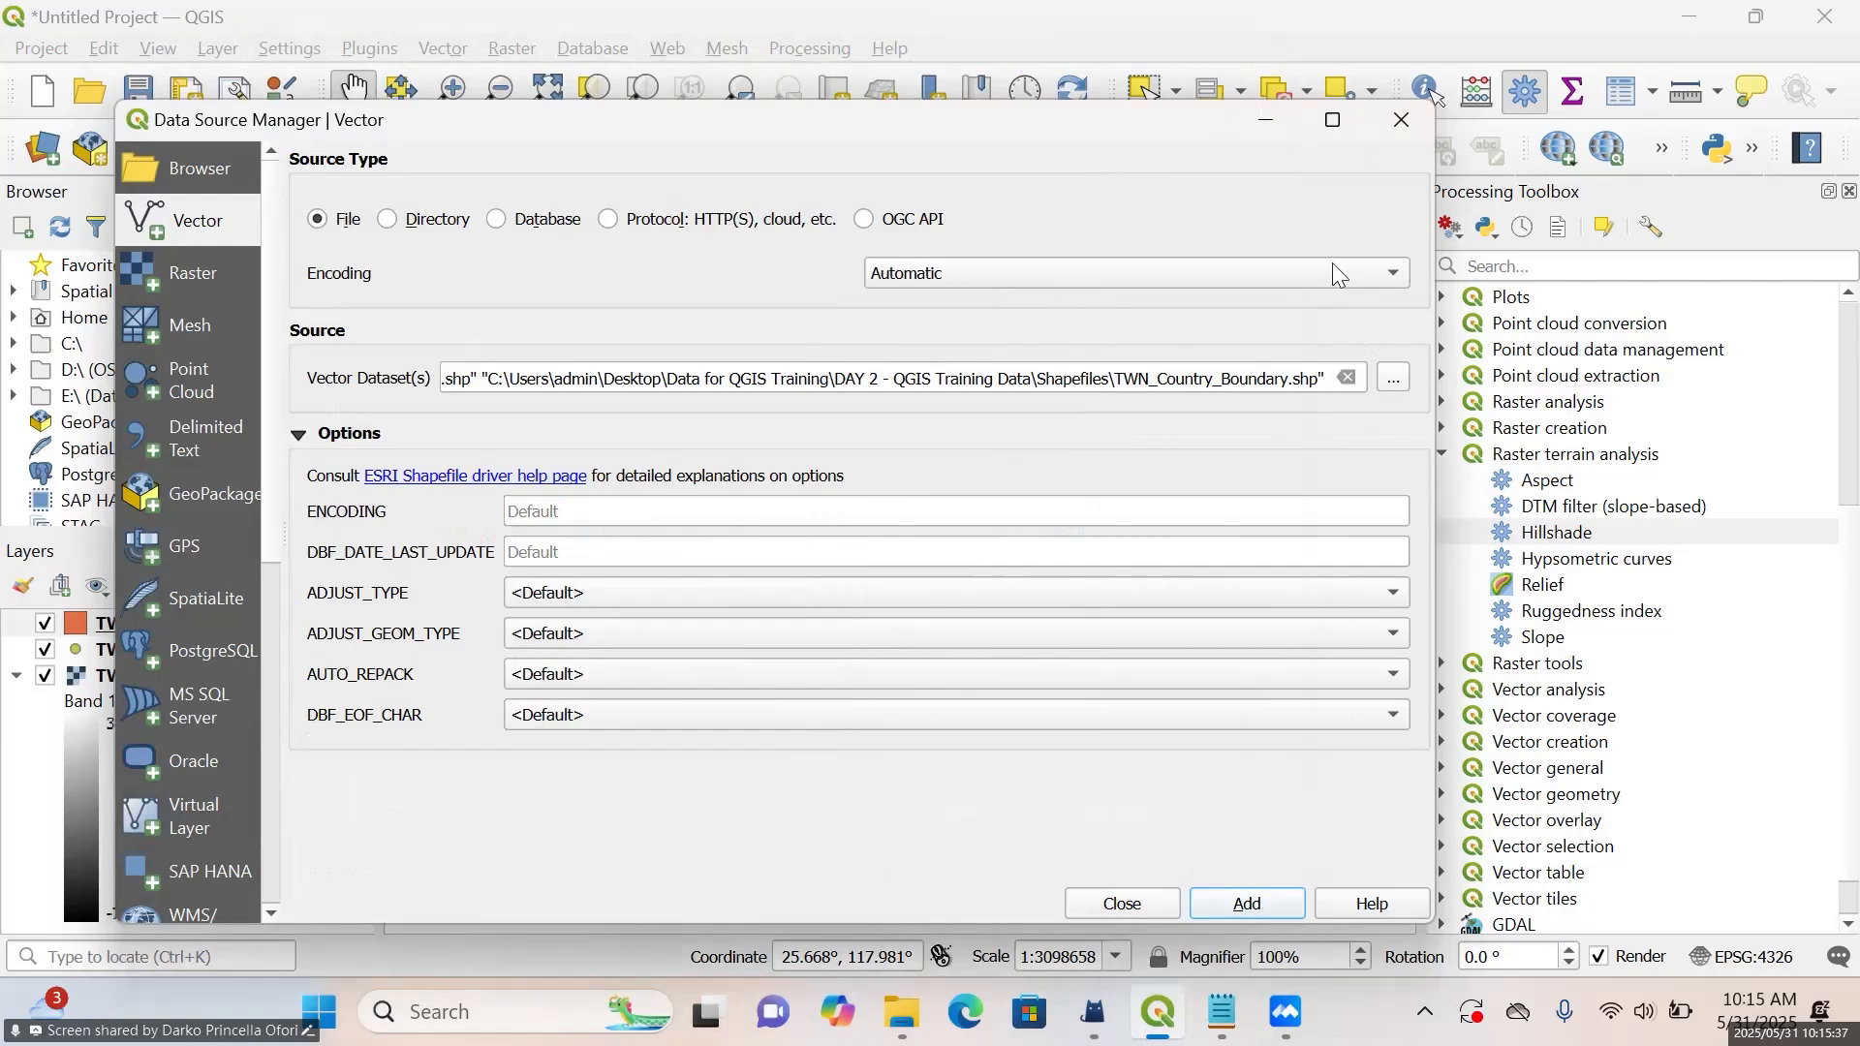
{"action": "left_click", "coordinate": [1404, 117]}
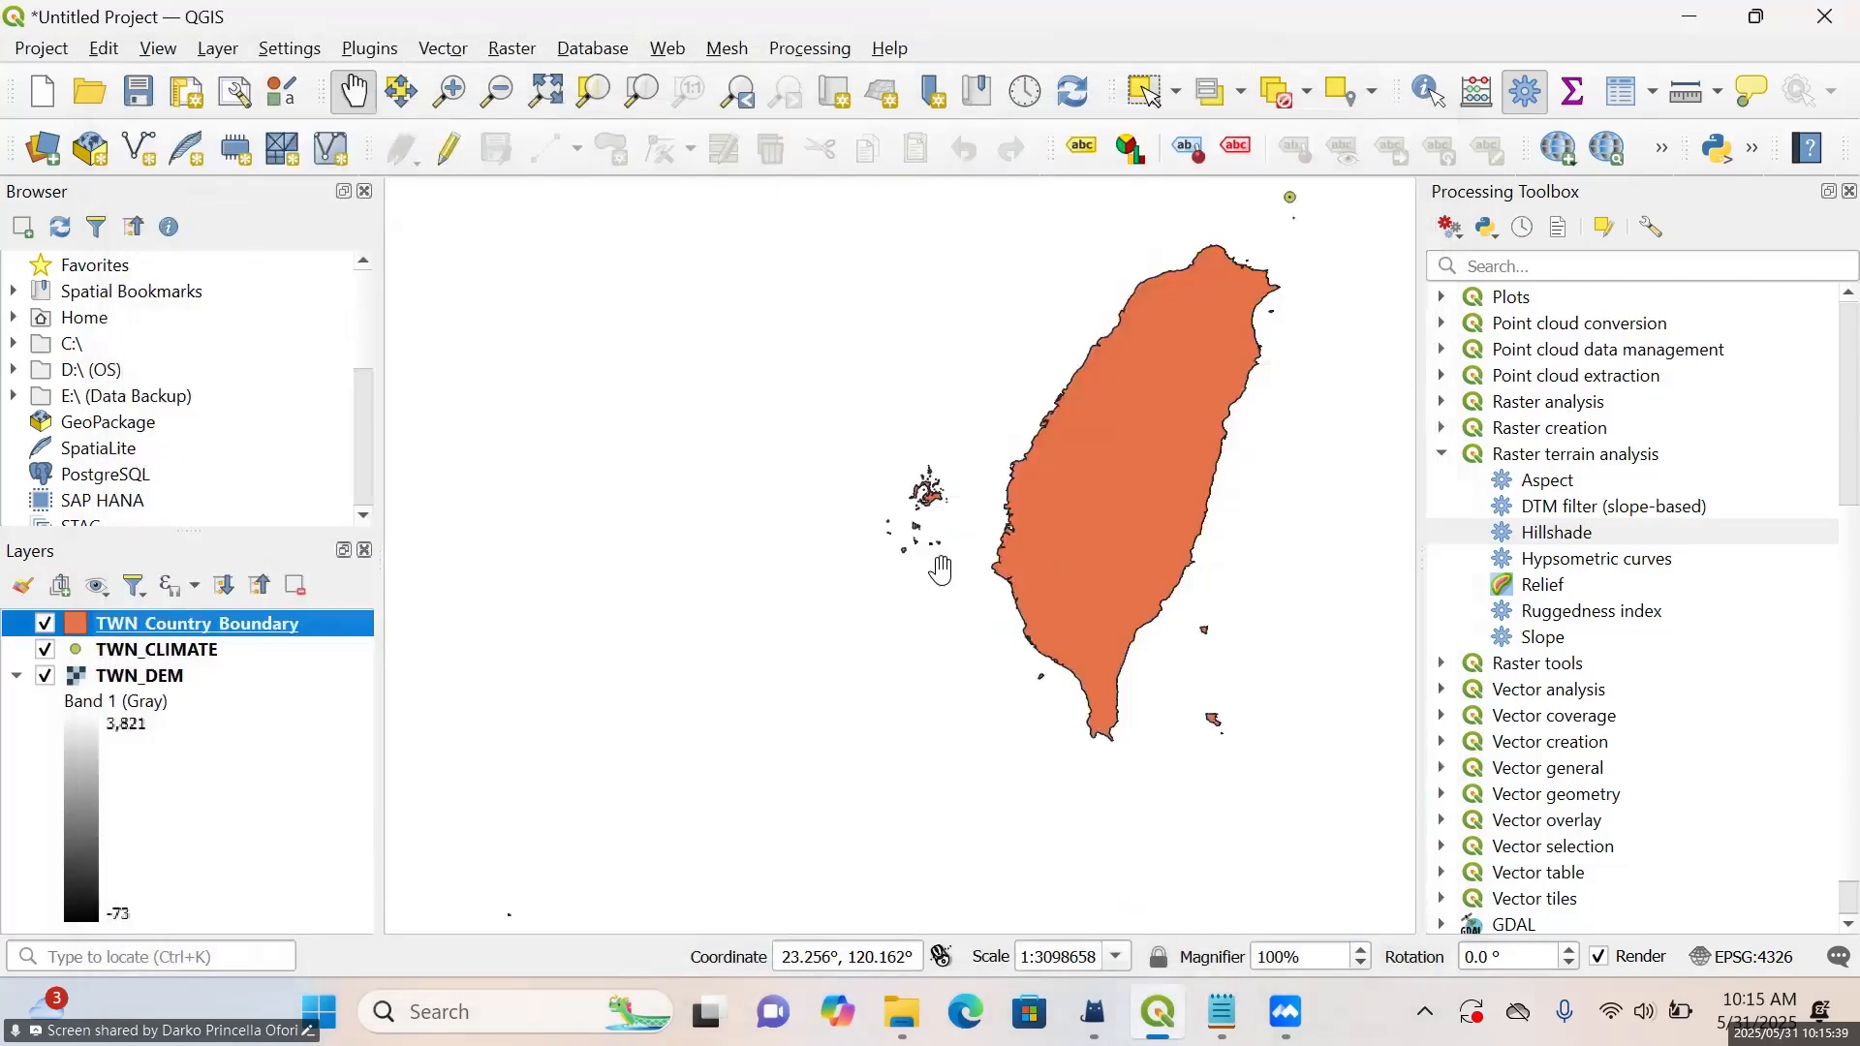
Hide the TWN_Country_Boundary and TWN_CLIMATE layers, keeping only the TWN_DEM raster displayed on the map
{"action": "left_click", "coordinate": [45, 623]}
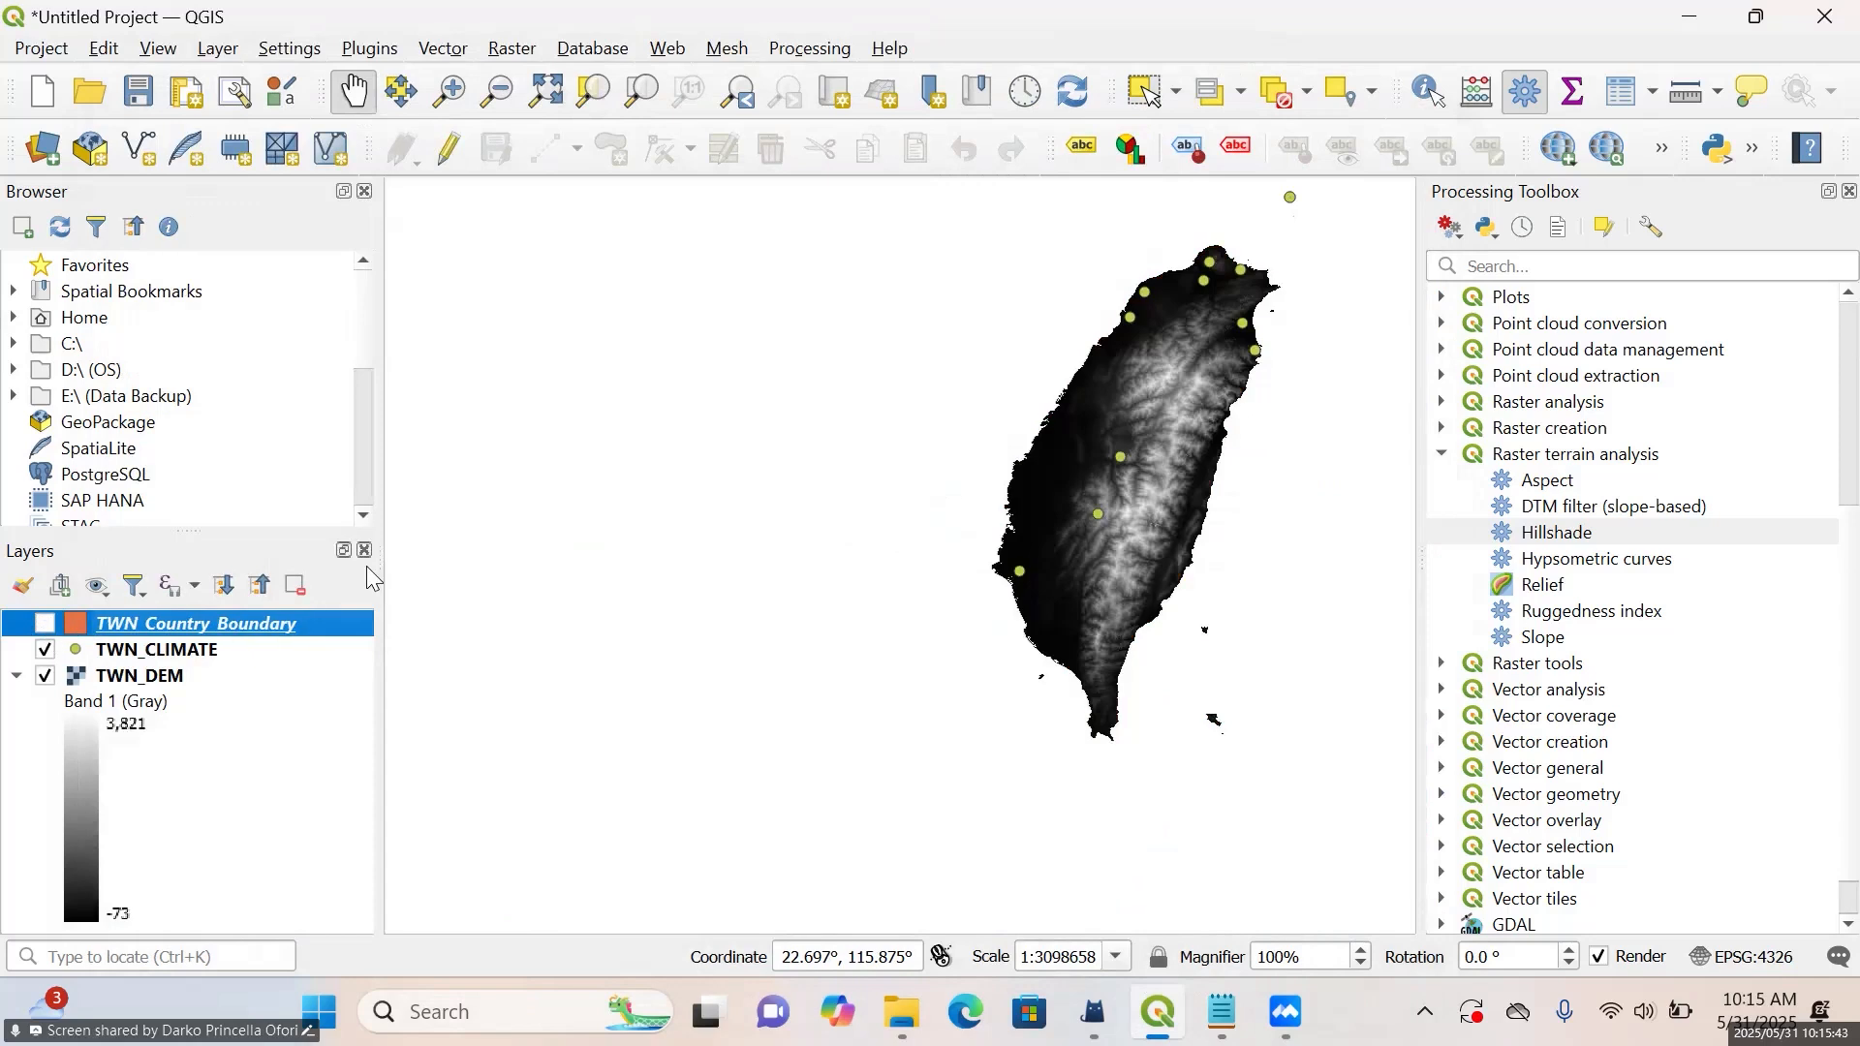
{"action": "left_click_drag", "start_coordinate": [800, 485], "coordinate": [585, 602]}
{"action": "scroll", "coordinate": [709, 654], "scroll_direction": "up", "scroll_amount": 1}
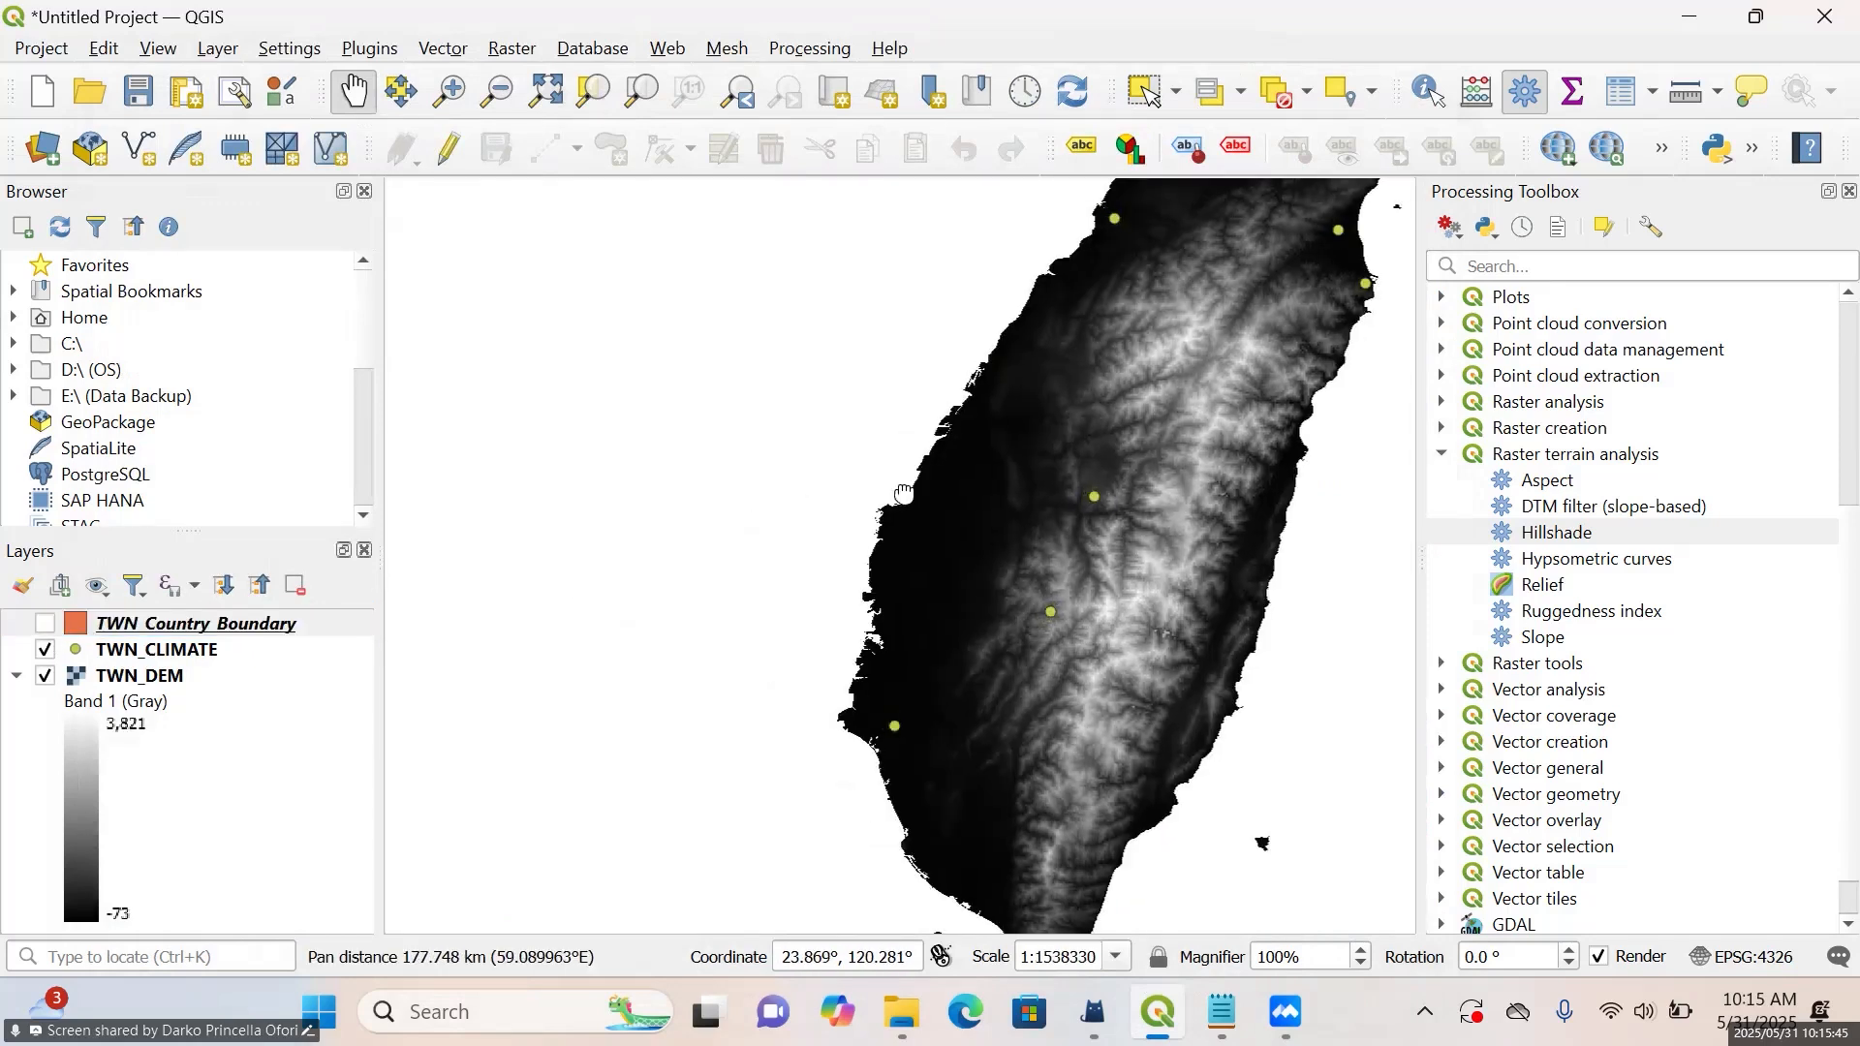
{"action": "left_click_drag", "start_coordinate": [902, 494], "coordinate": [710, 556]}
{"action": "left_click_drag", "start_coordinate": [503, 587], "coordinate": [427, 617]}
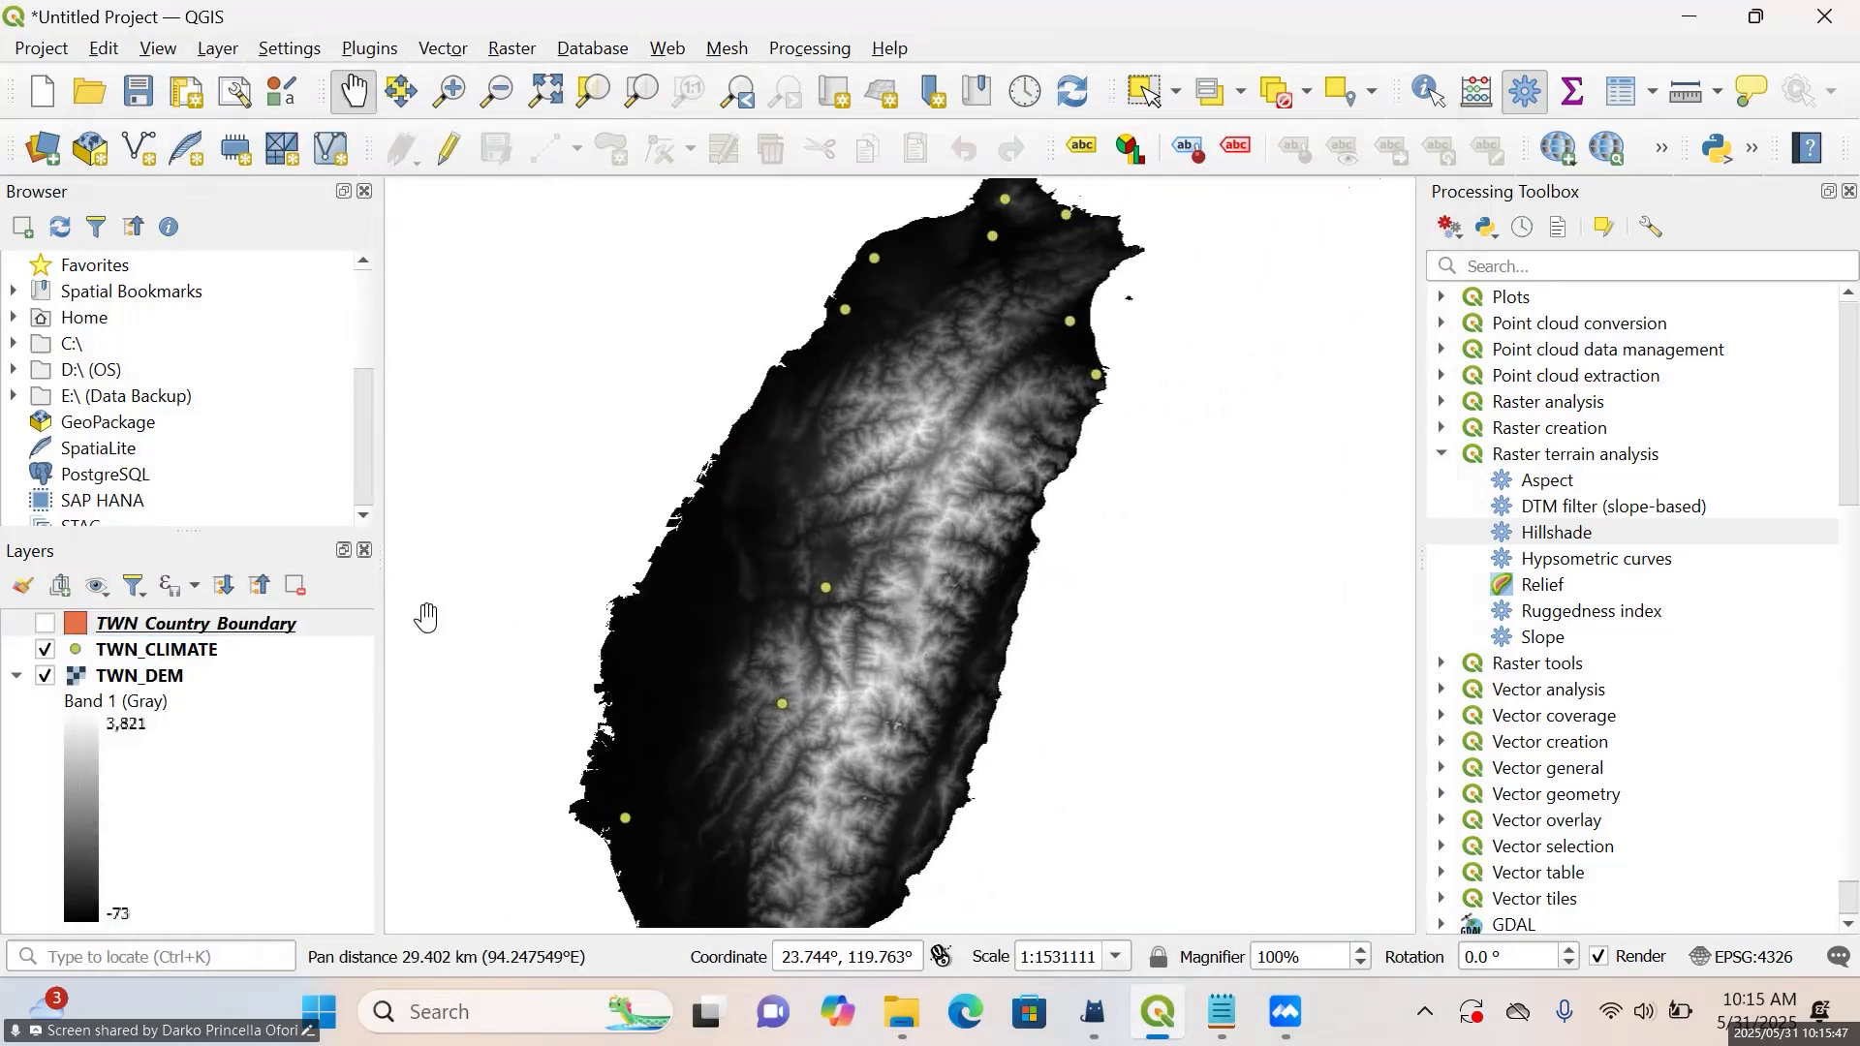
{"action": "left_click", "coordinate": [44, 651]}
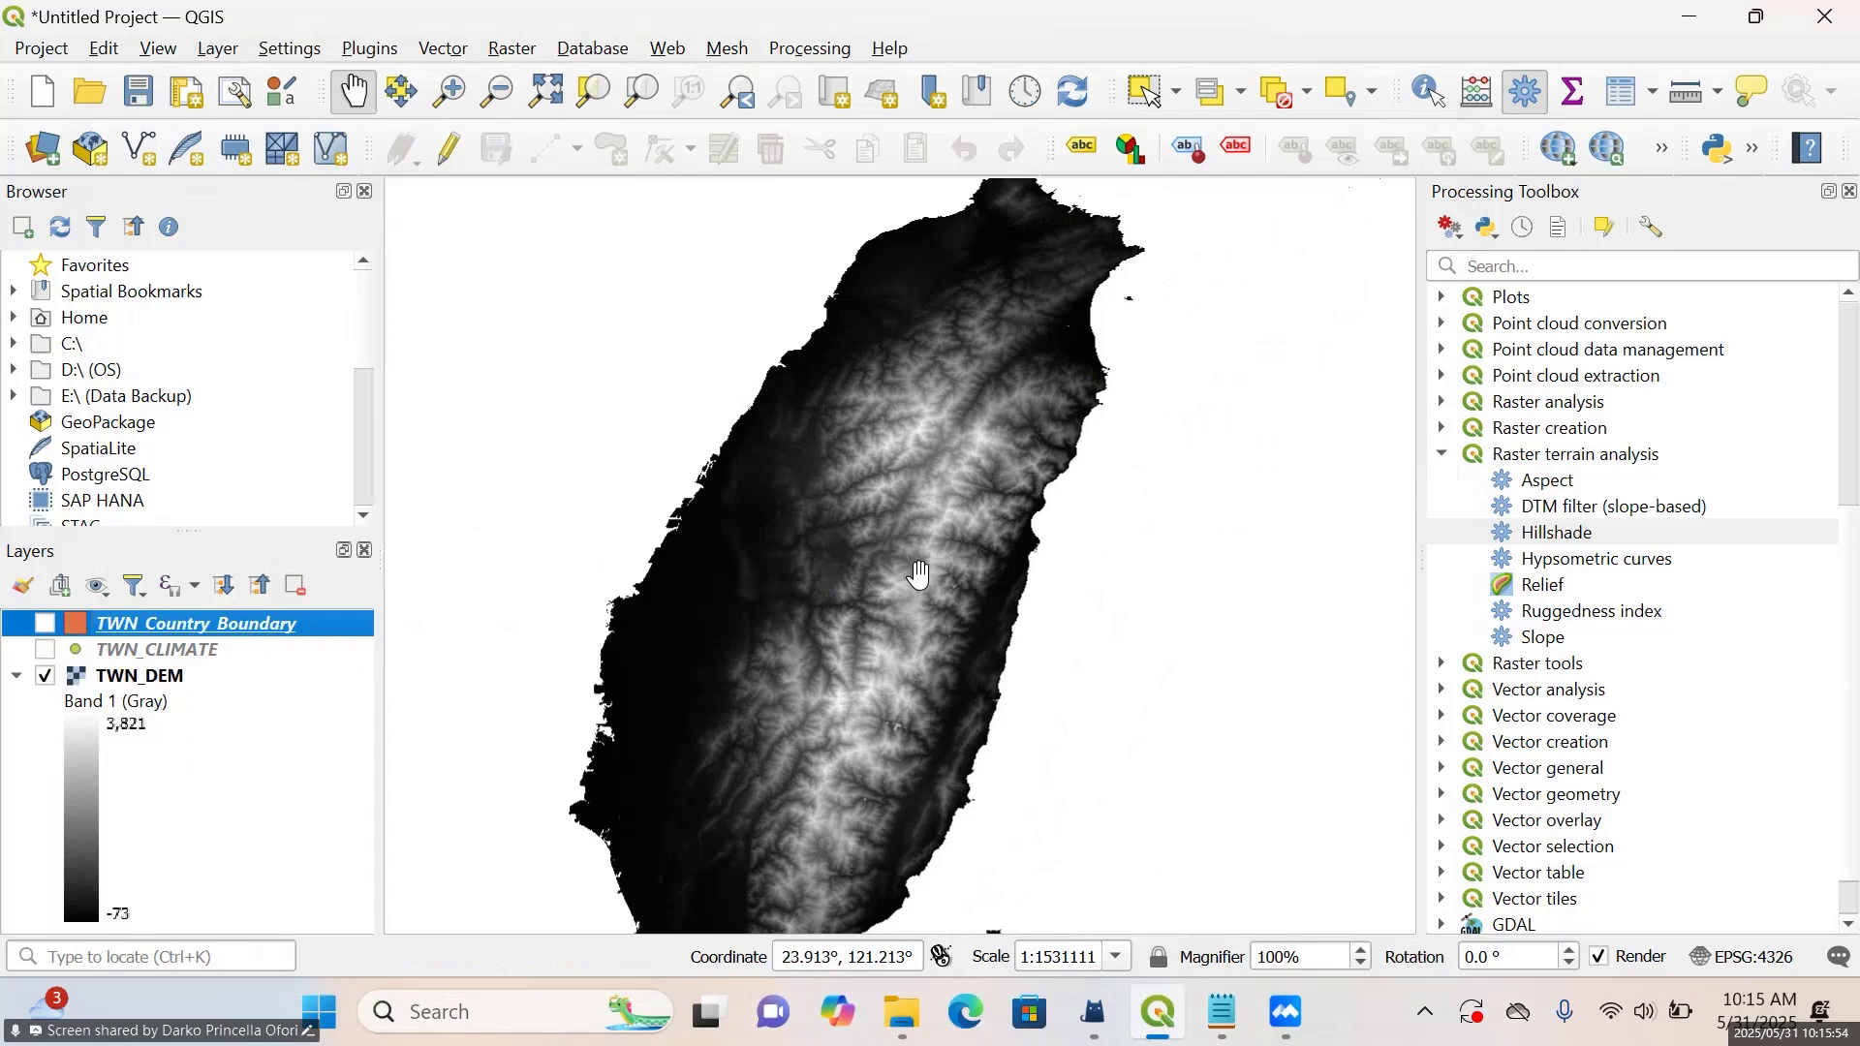
{"action": "left_click", "coordinate": [1099, 610]}
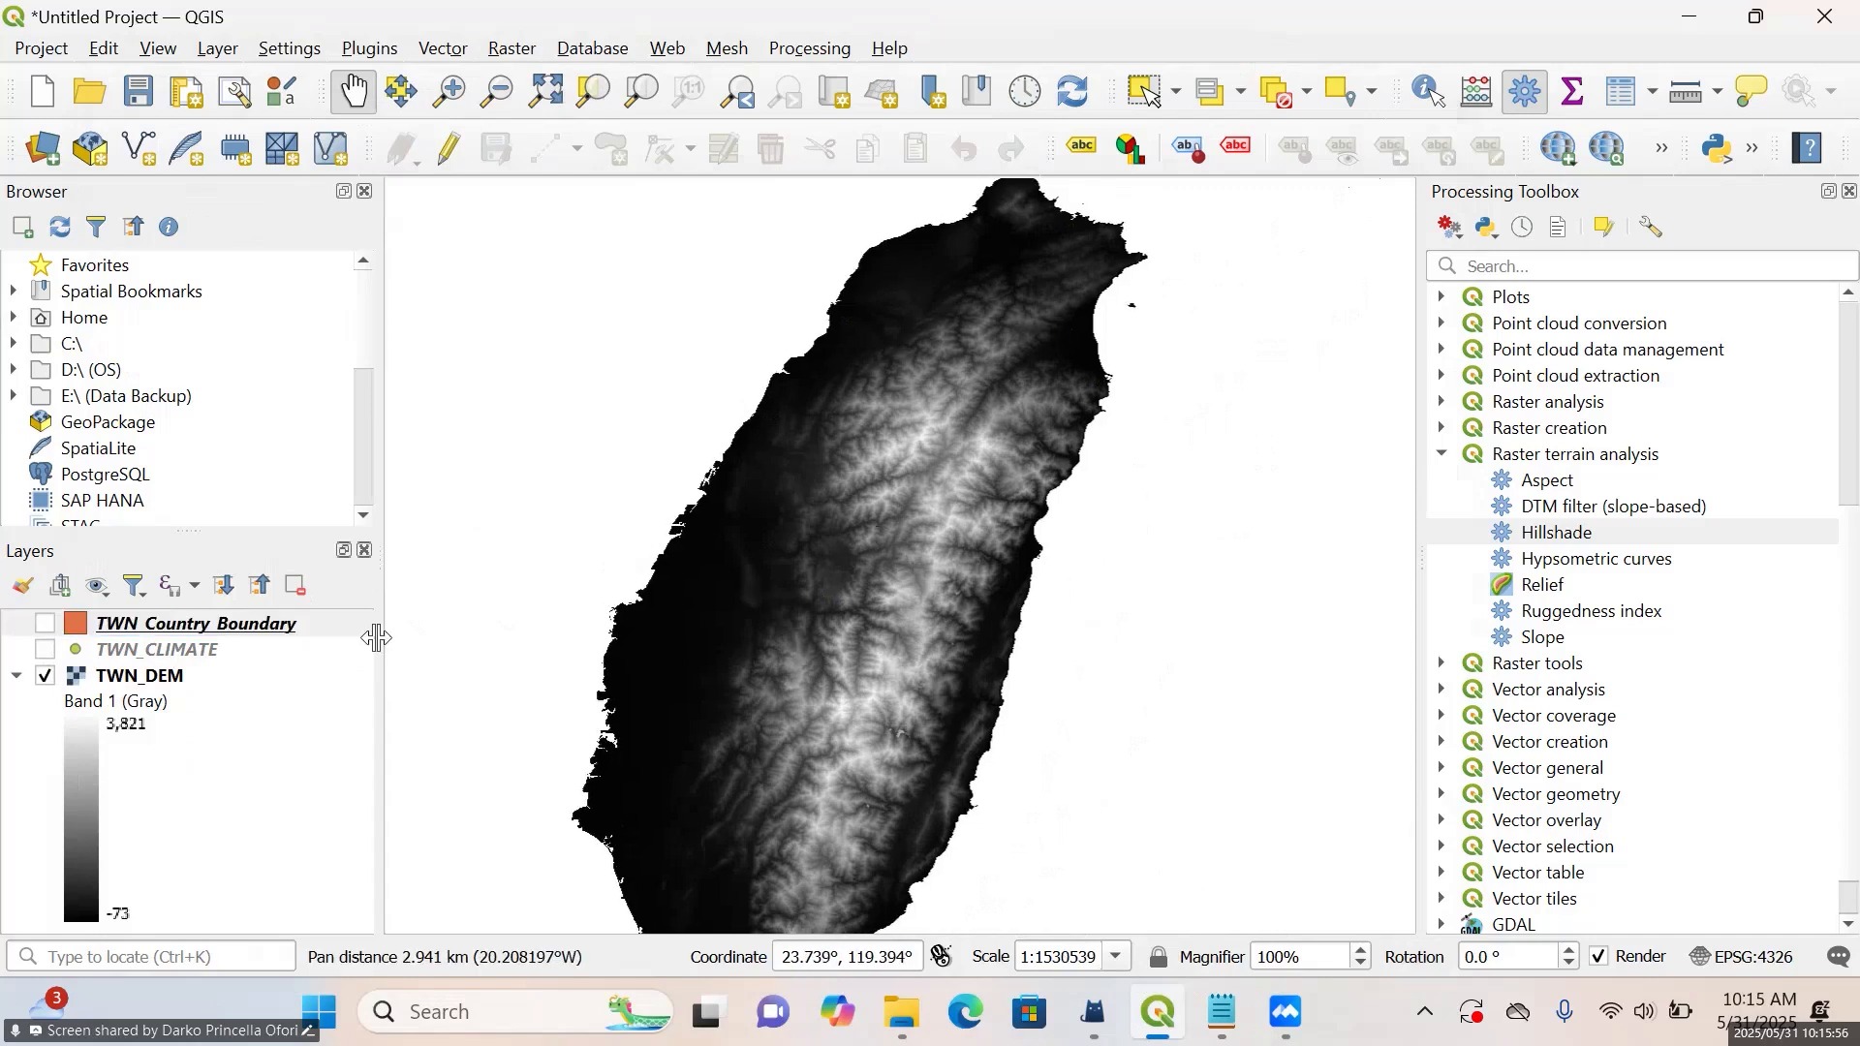
{"action": "left_click_drag", "start_coordinate": [1007, 652], "coordinate": [1023, 594]}
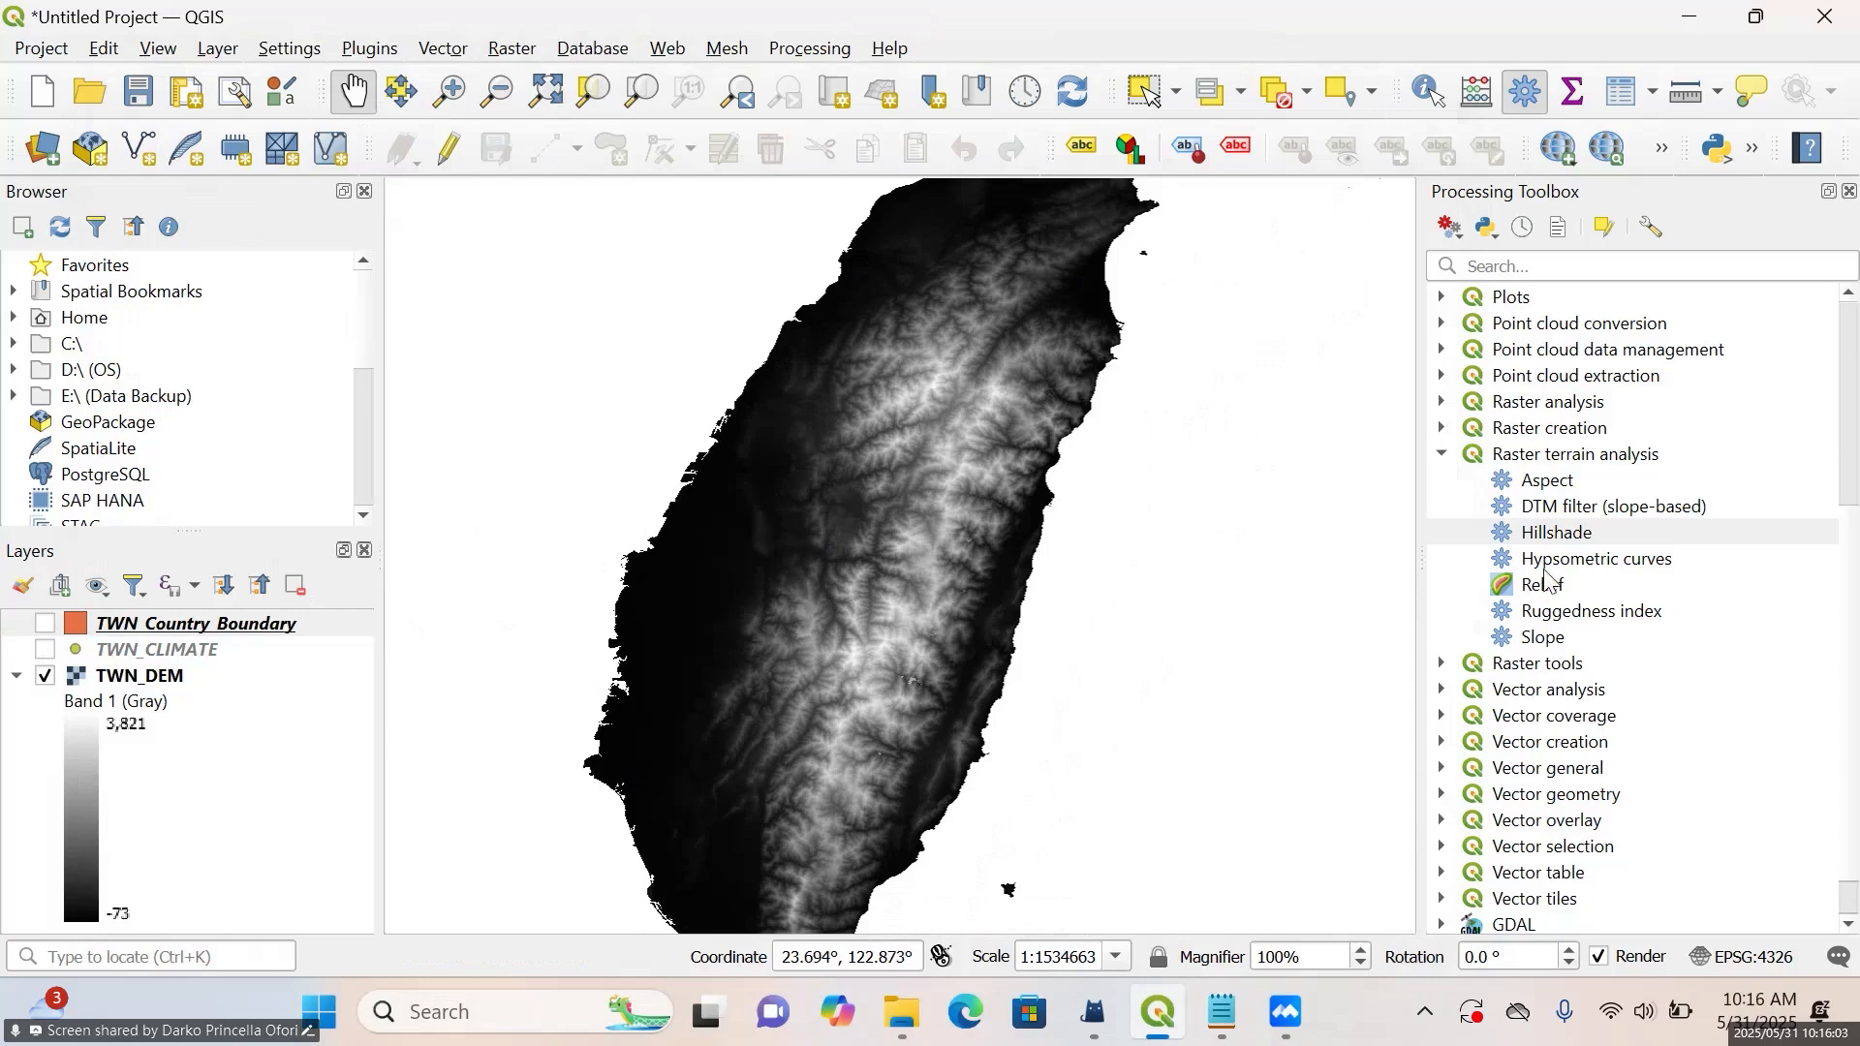
Locate the Slope algorithm in the Raster terrain analysis group of the Processing Toolbox
{"action": "left_click", "coordinate": [1445, 453]}
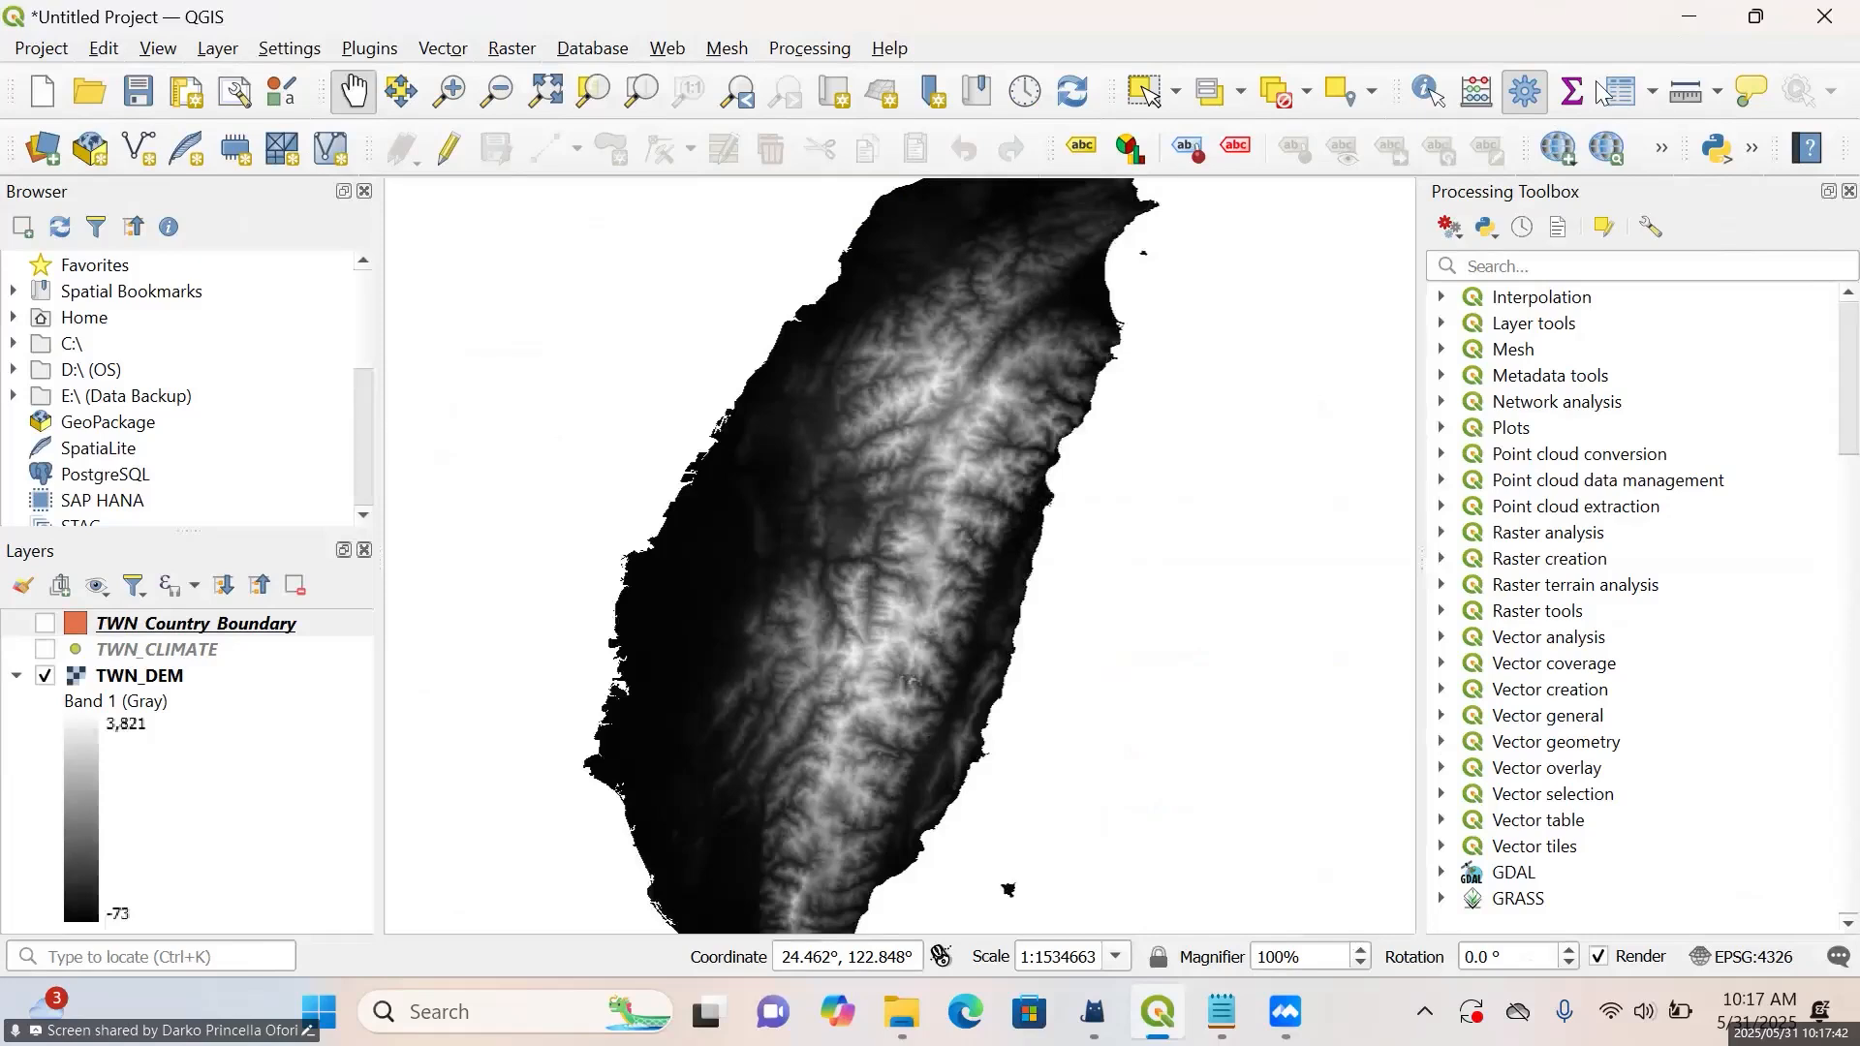
{"action": "left_click", "coordinate": [1627, 265]}
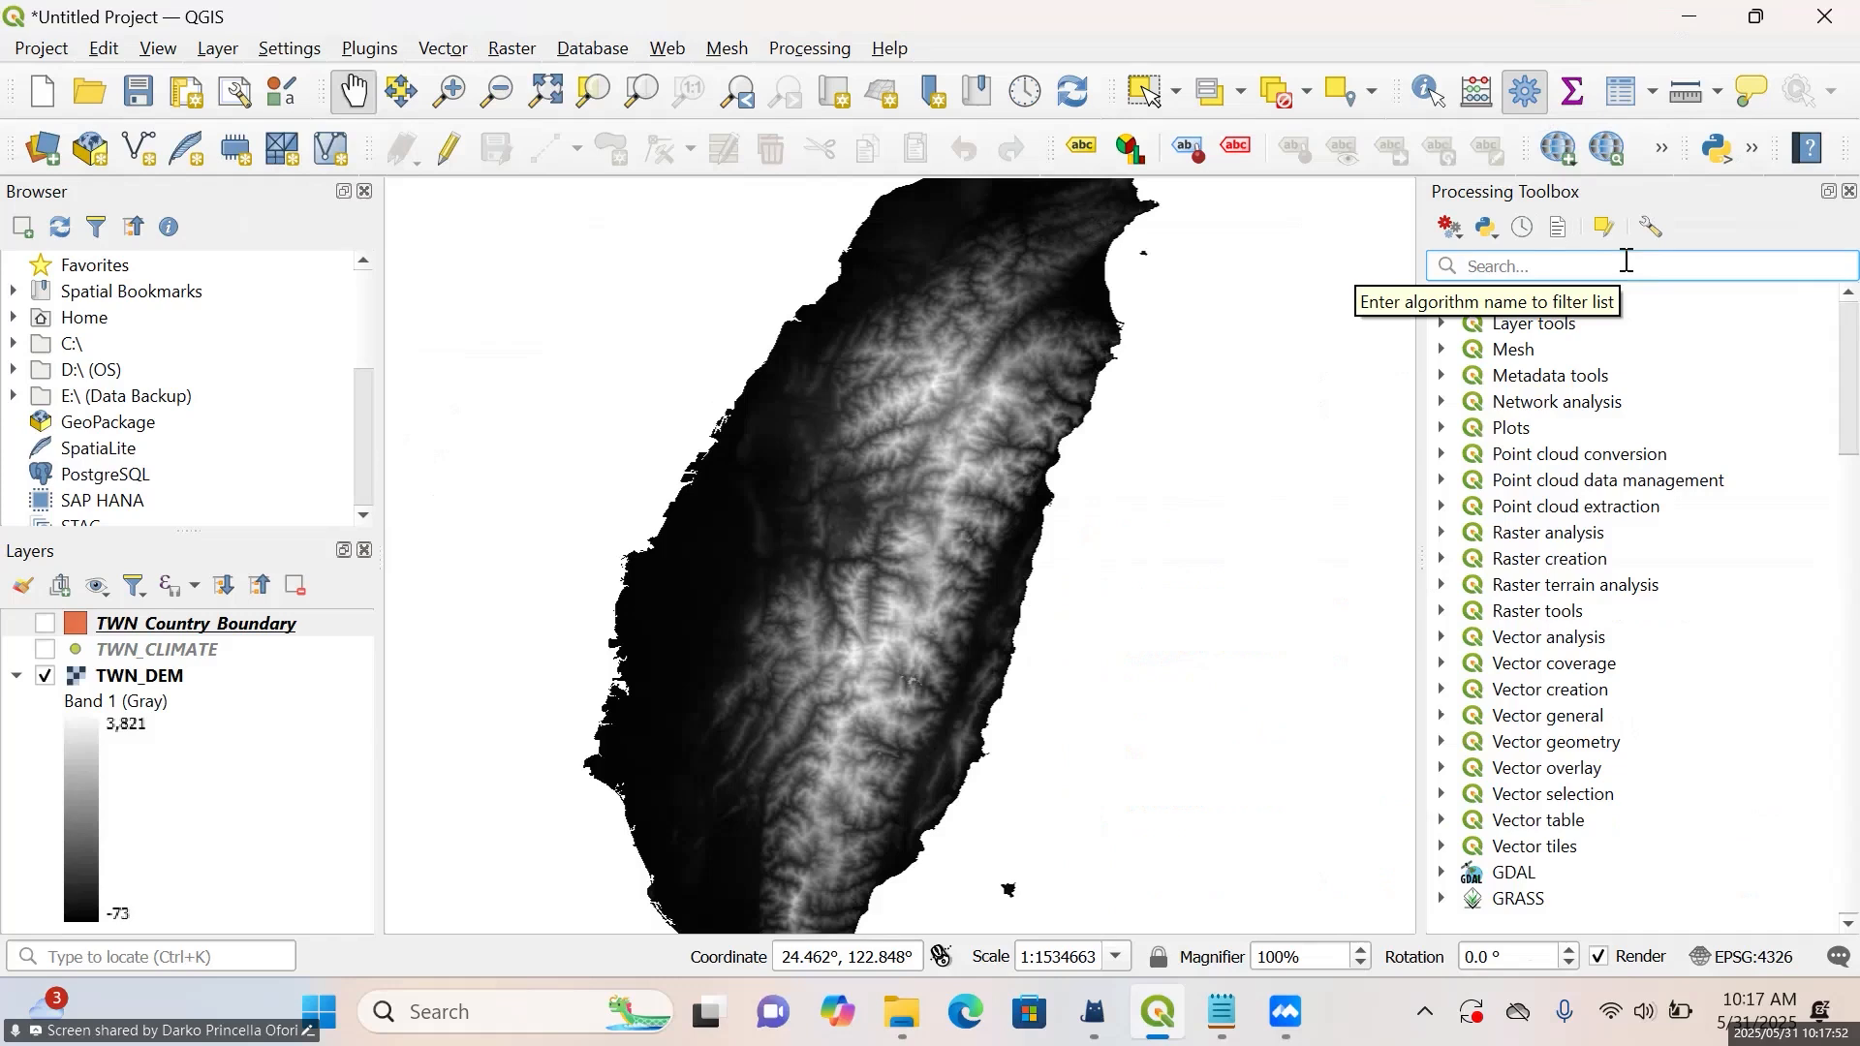
{"action": "left_click", "coordinate": [1442, 586]}
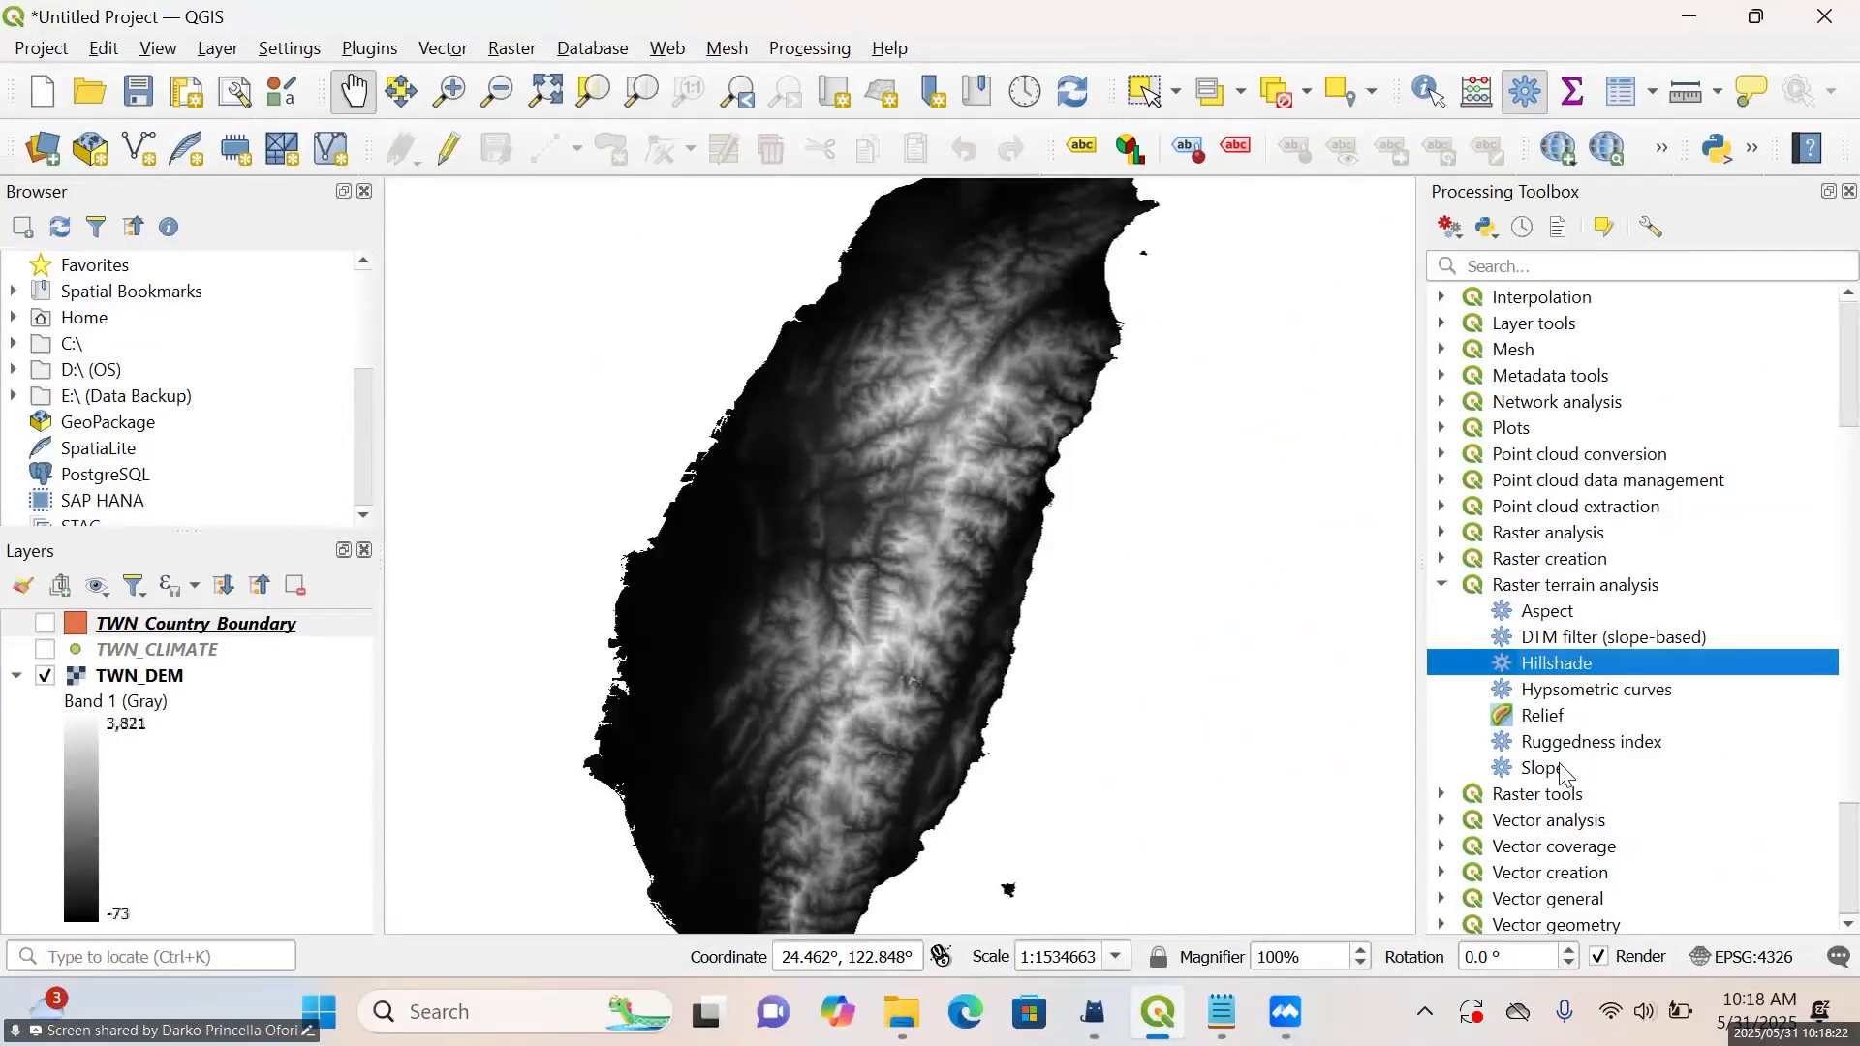
{"action": "left_click", "coordinate": [1560, 766]}
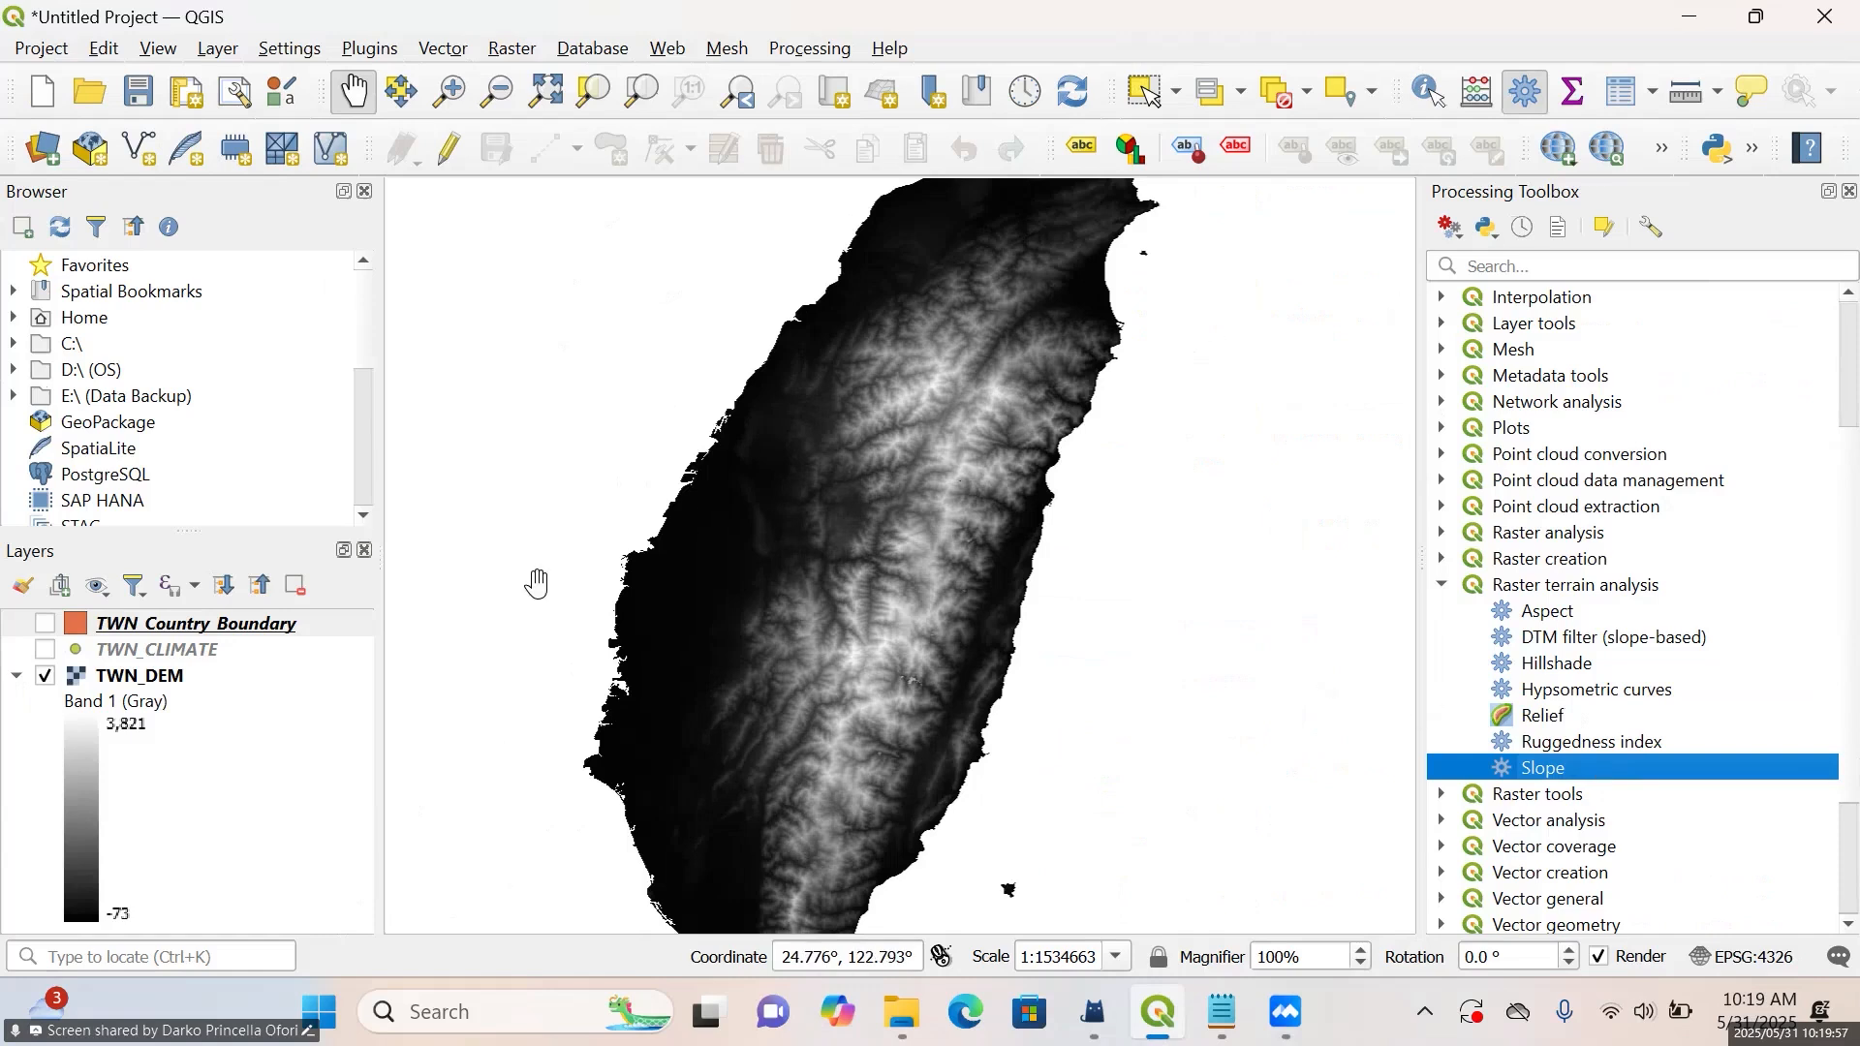
Remove the TWN_Country_Boundary, TWN_CLIMATE and TWN_DEM layers from the project
{"action": "left_click", "coordinate": [175, 628]}
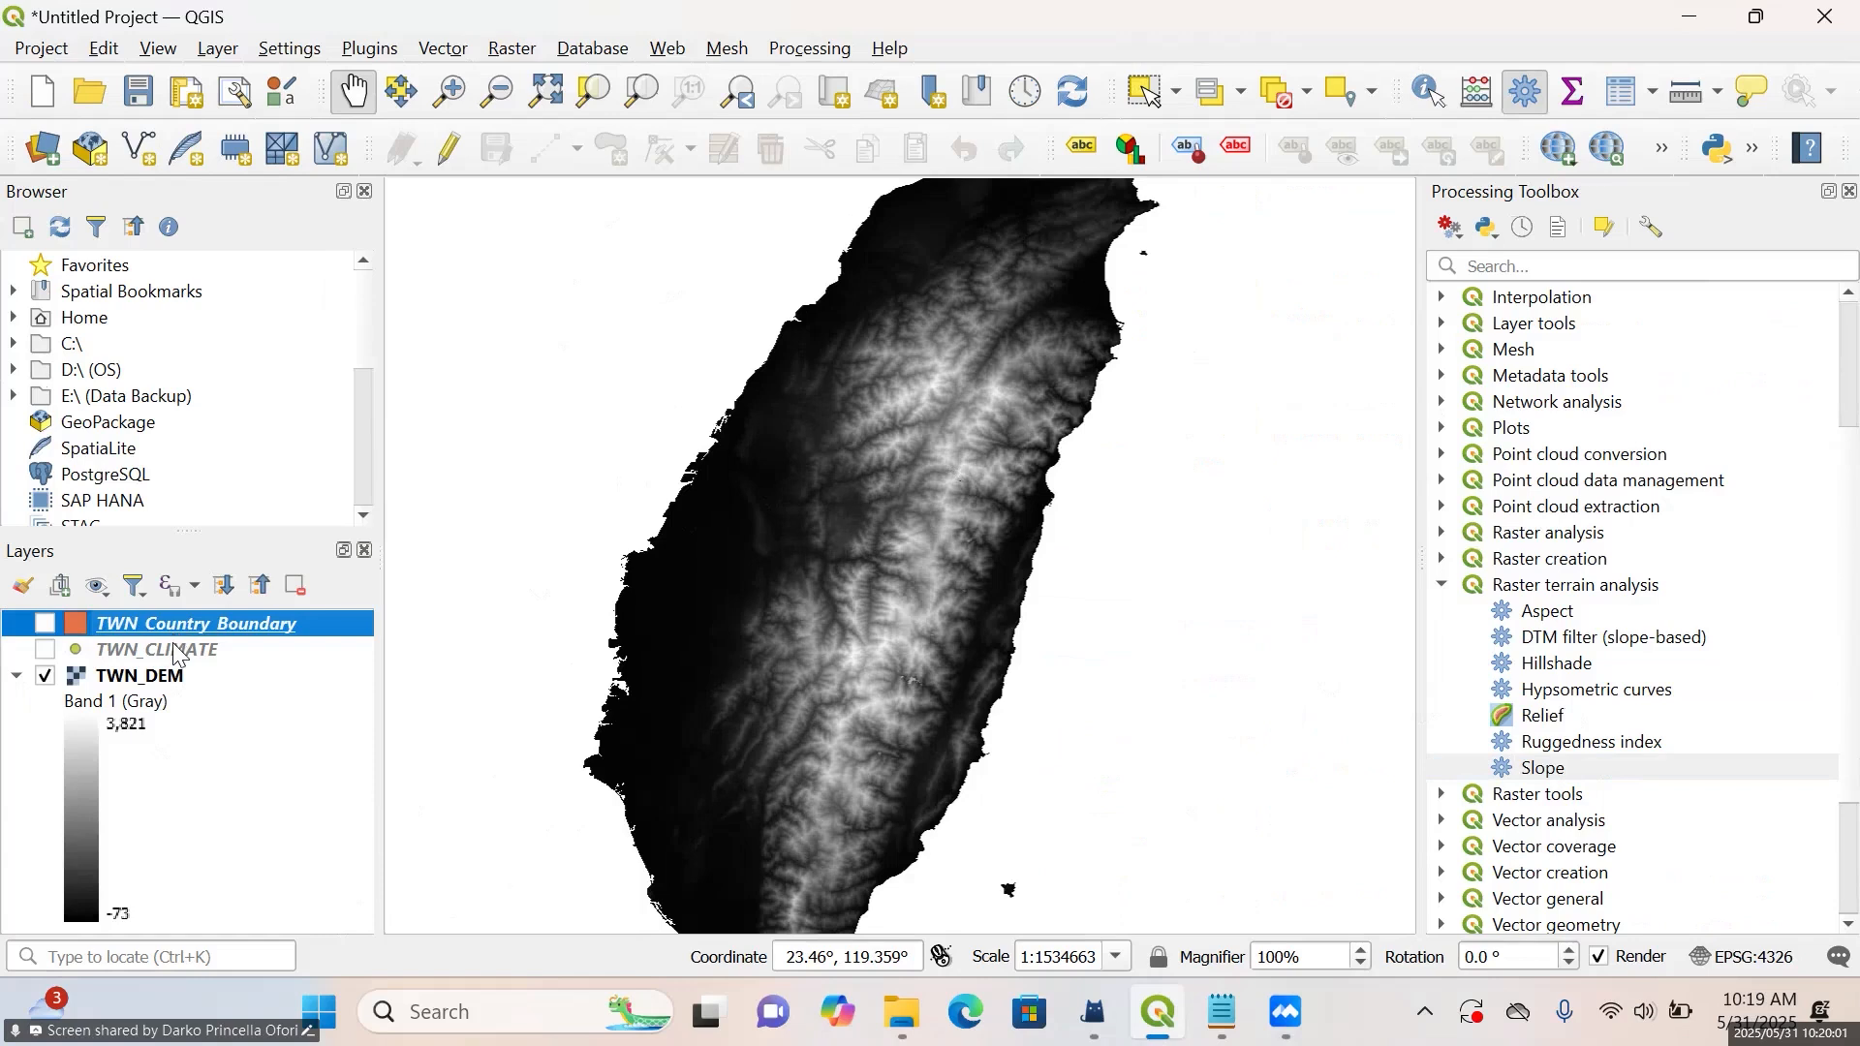
{"action": "left_click", "coordinate": [176, 651], "text": "ctrl"}
{"action": "left_click", "coordinate": [180, 678], "text": "ctrl"}
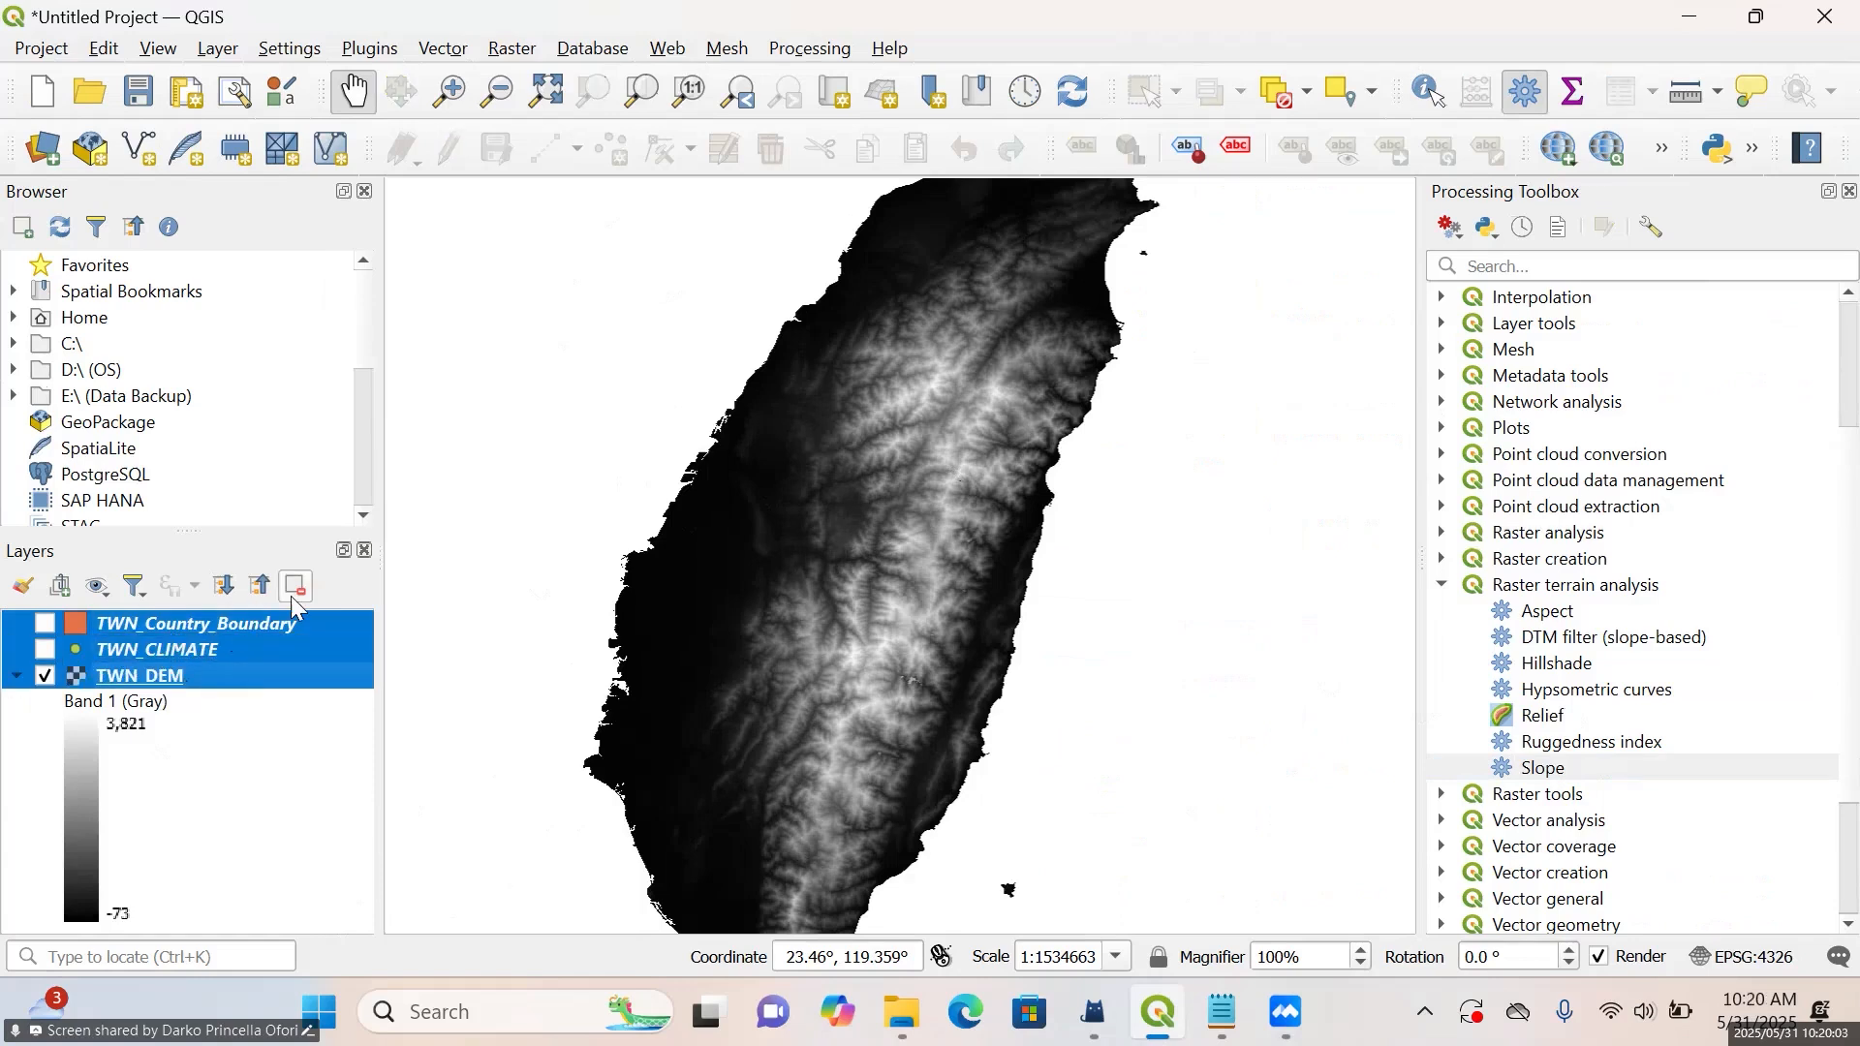
{"action": "left_click", "coordinate": [294, 588]}
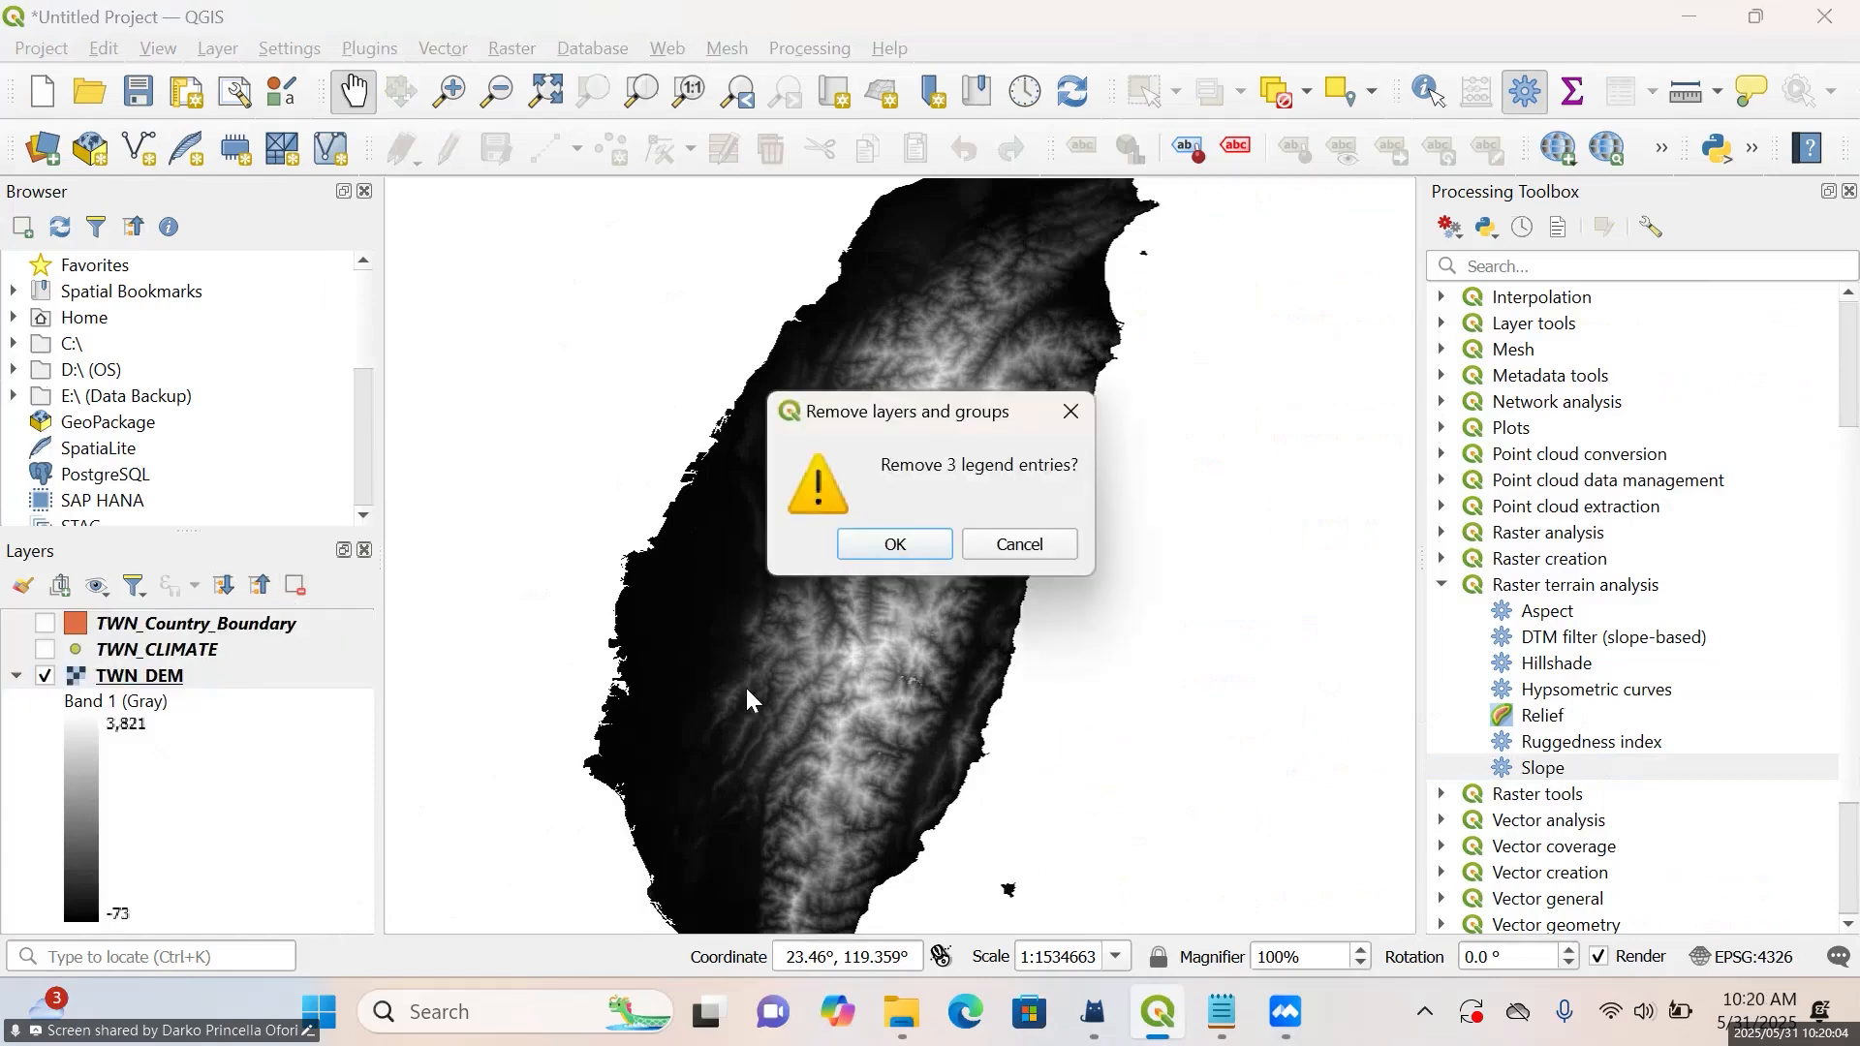
{"action": "left_click", "coordinate": [910, 550]}
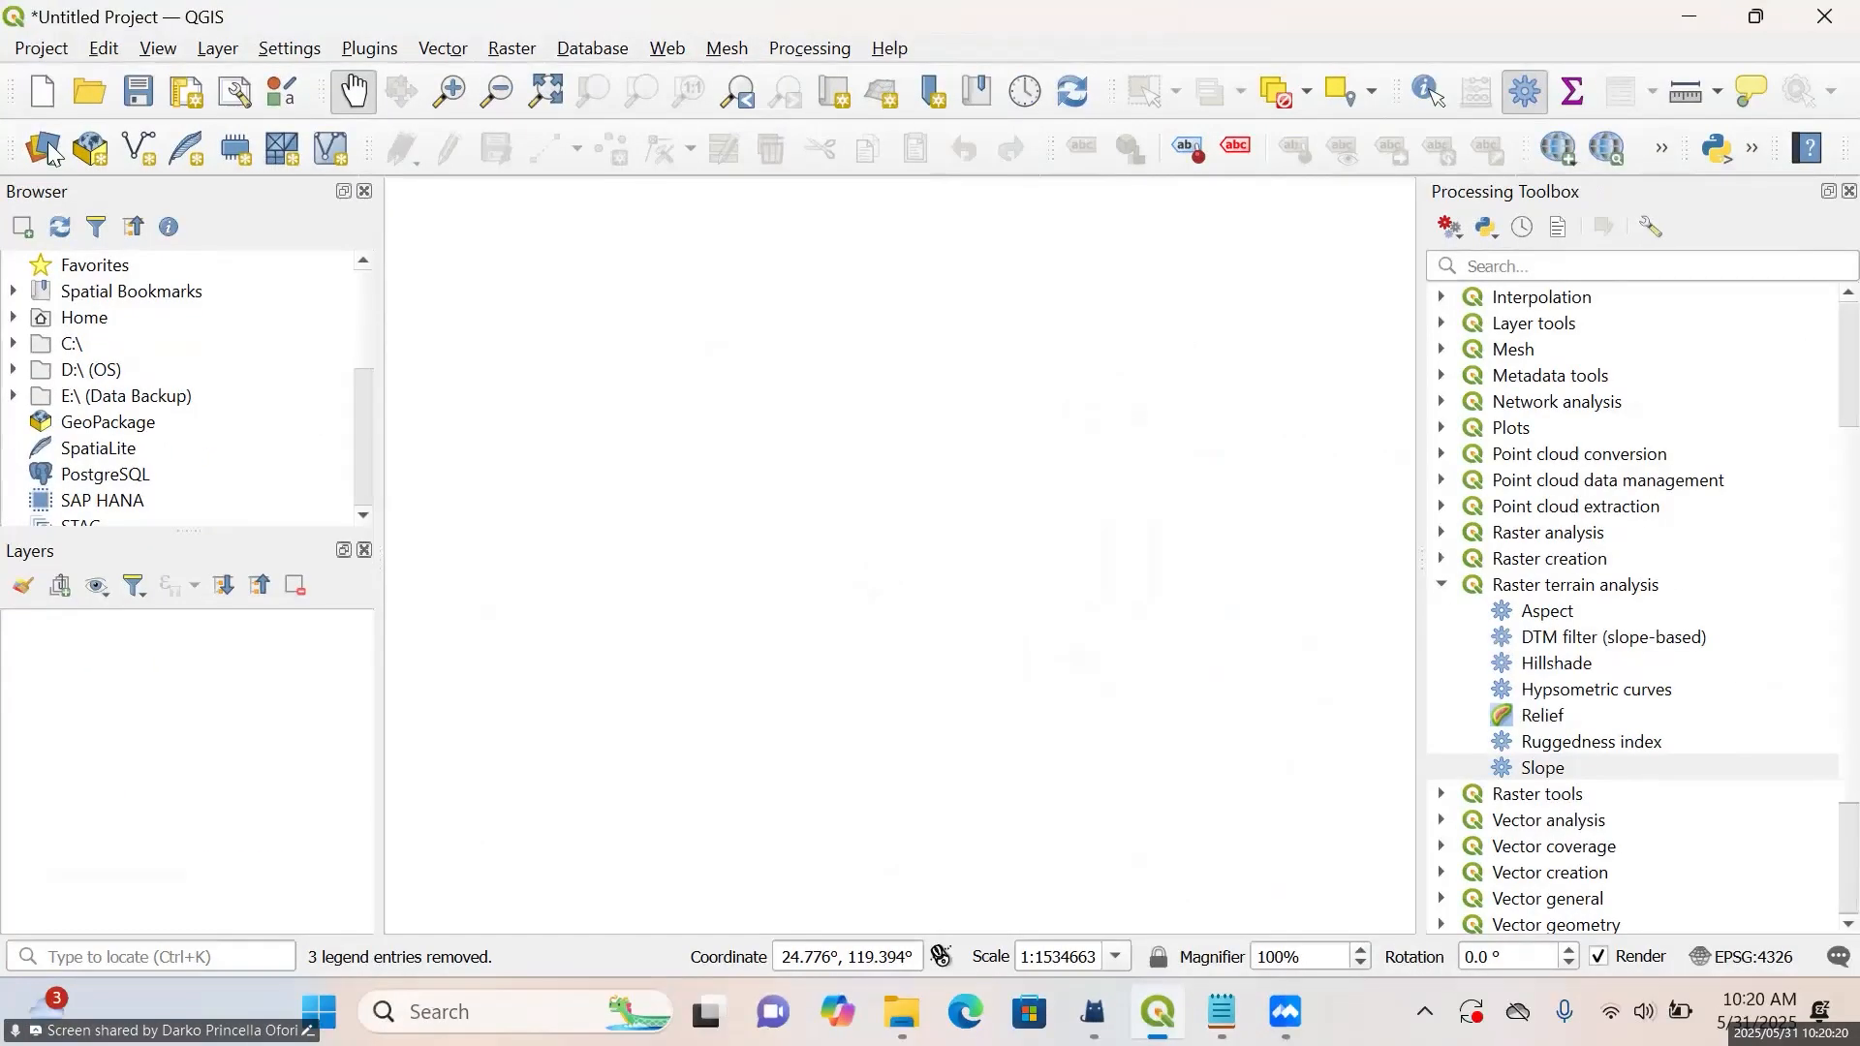
Open the Data Source Manager on the vector source settings
{"action": "left_click", "coordinate": [85, 130]}
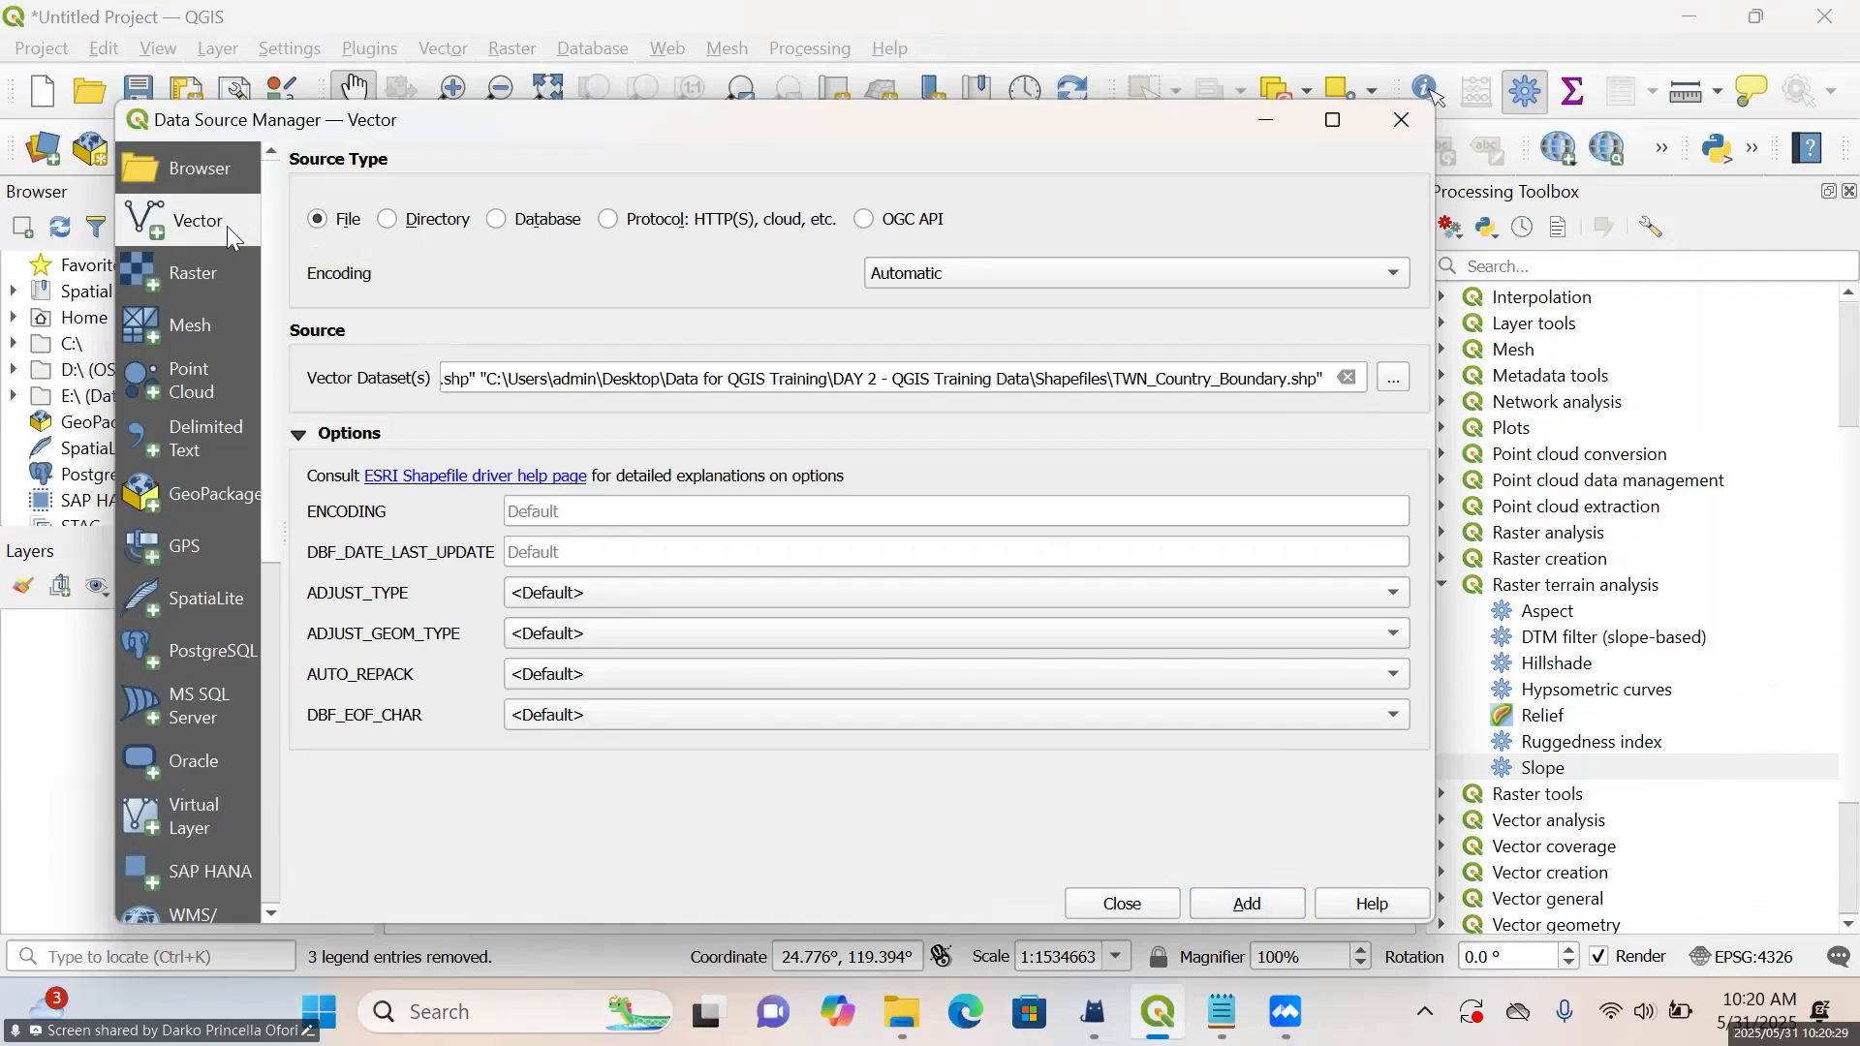
{"action": "left_click", "coordinate": [1398, 382]}
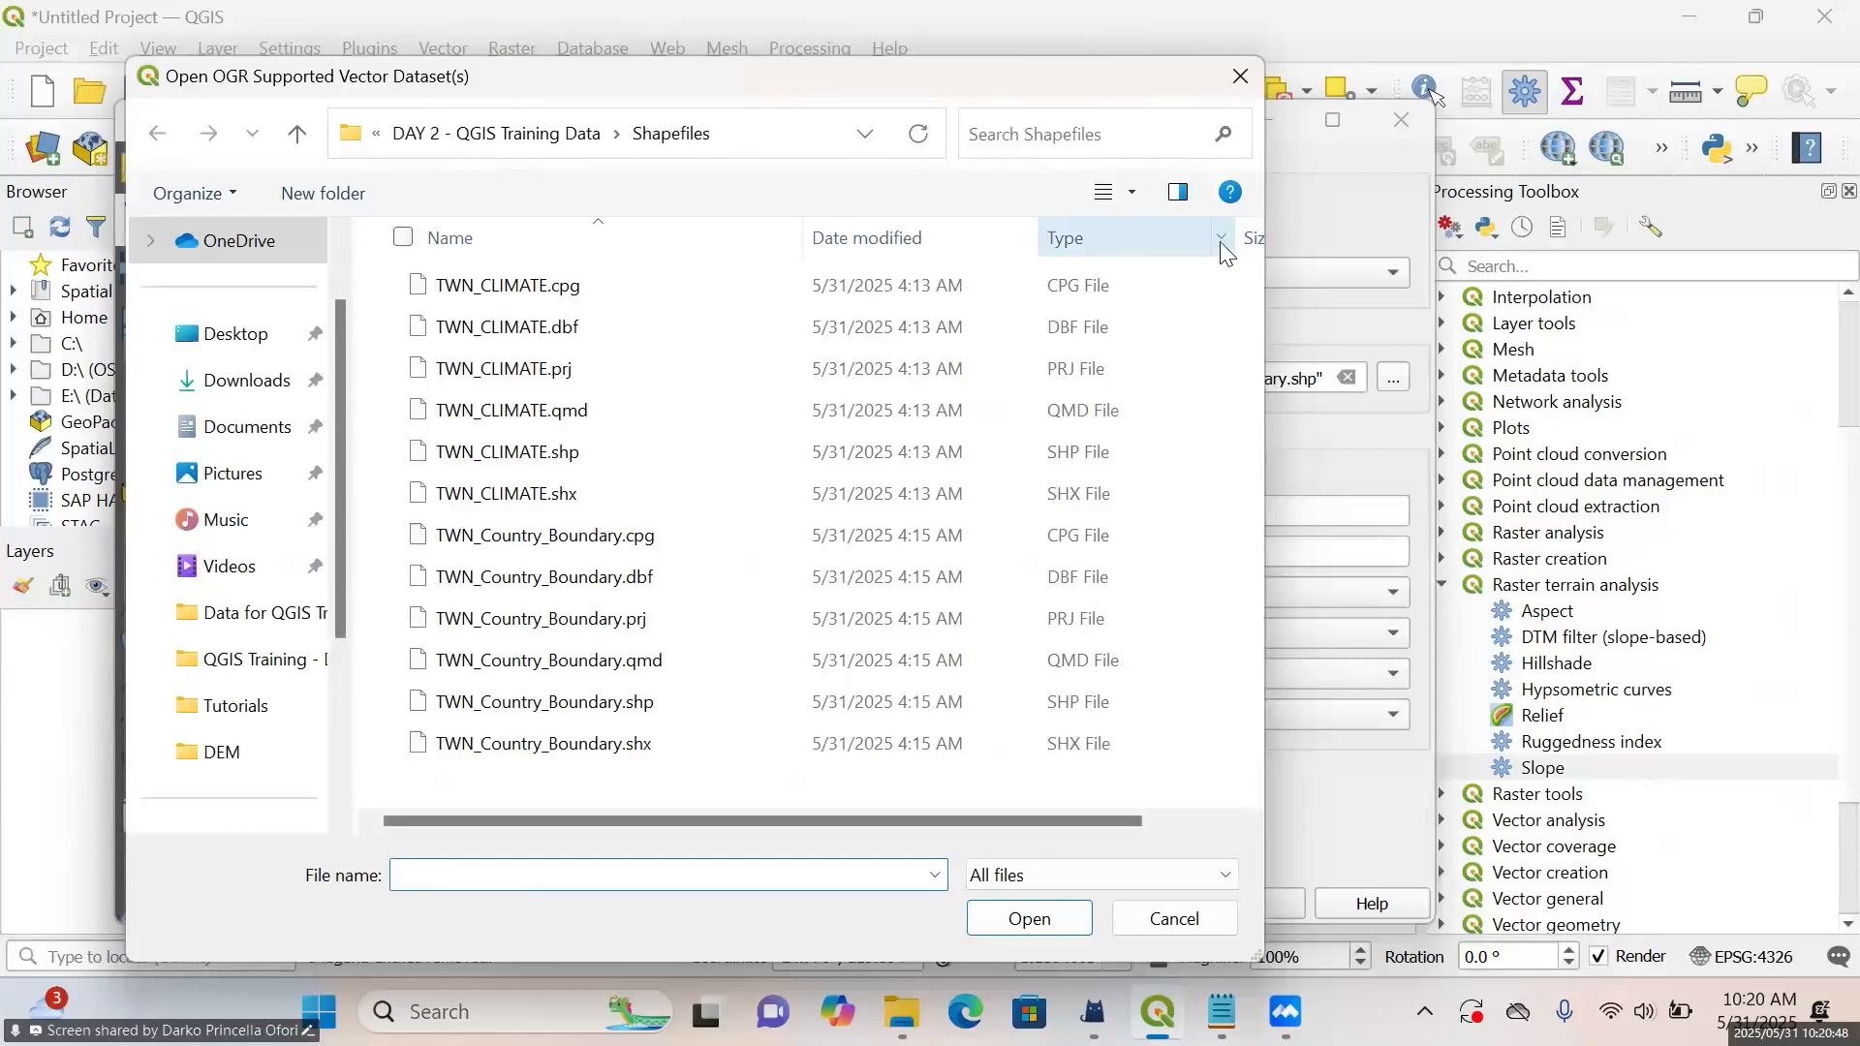
{"action": "left_click", "coordinate": [1220, 239]}
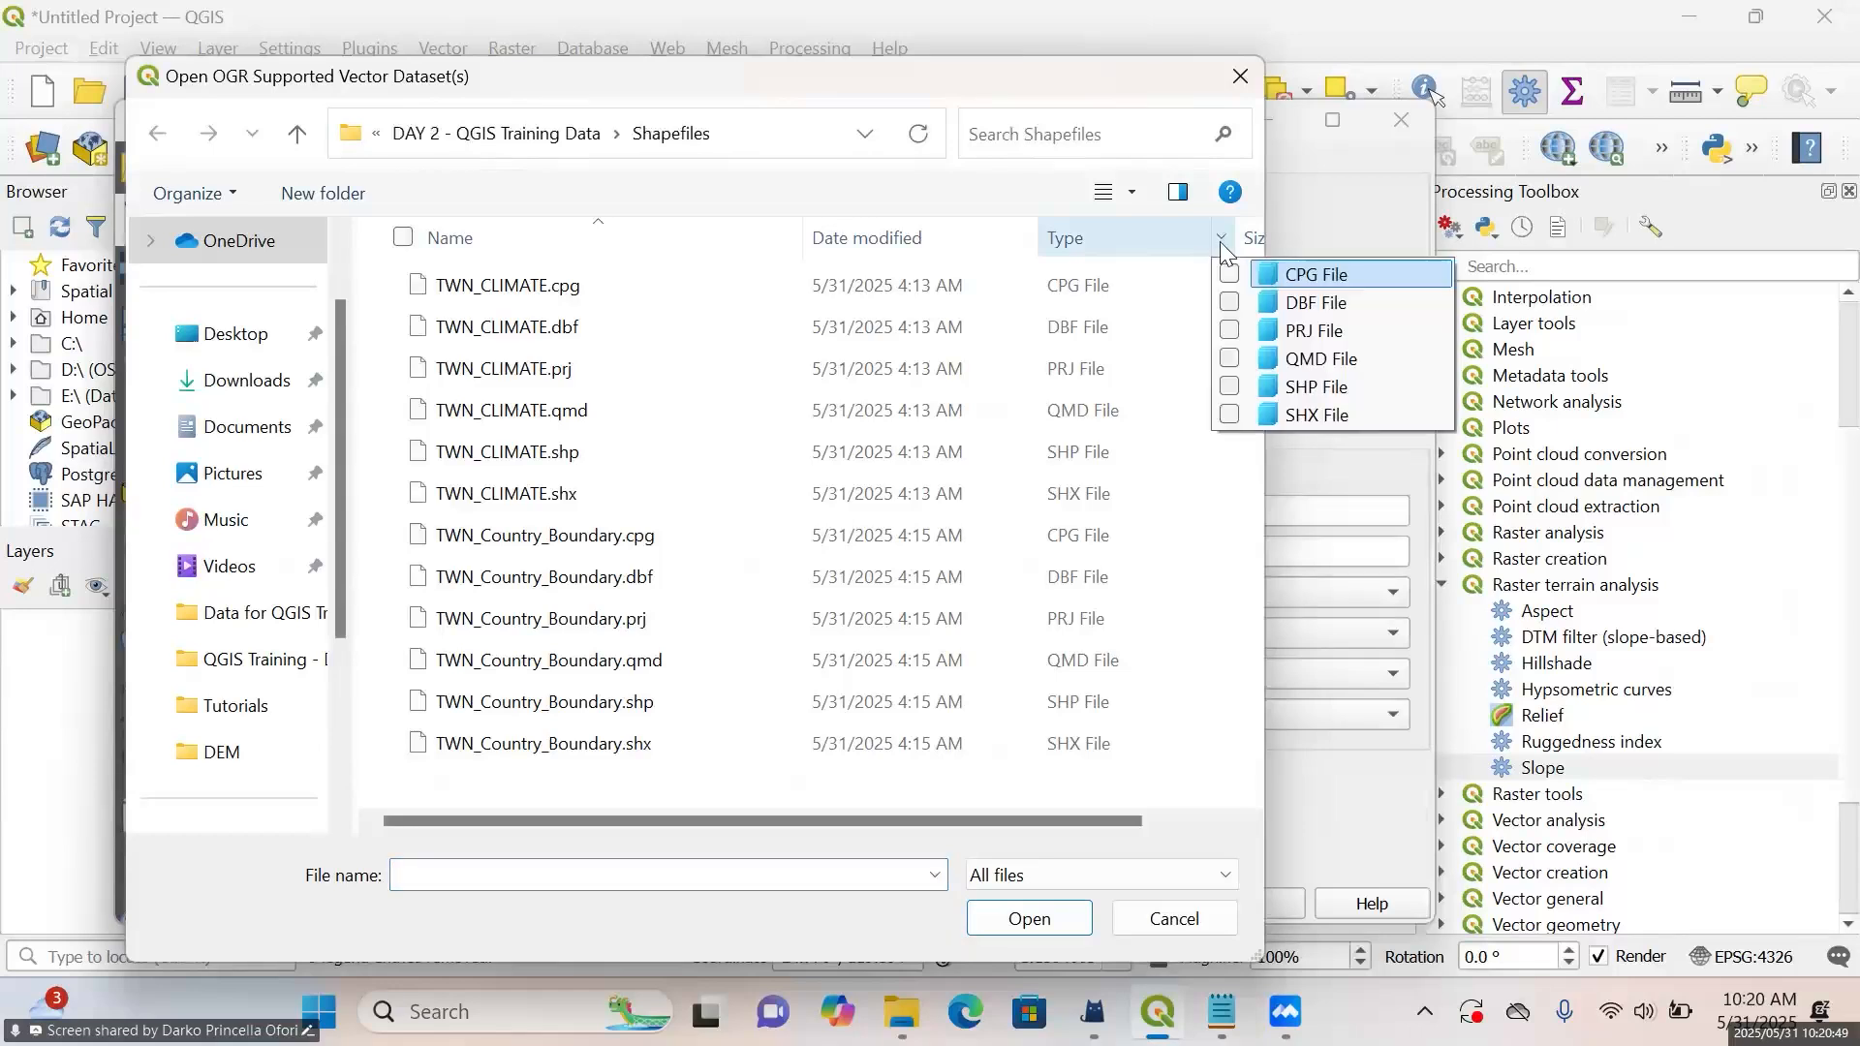
{"action": "left_click", "coordinate": [1263, 386]}
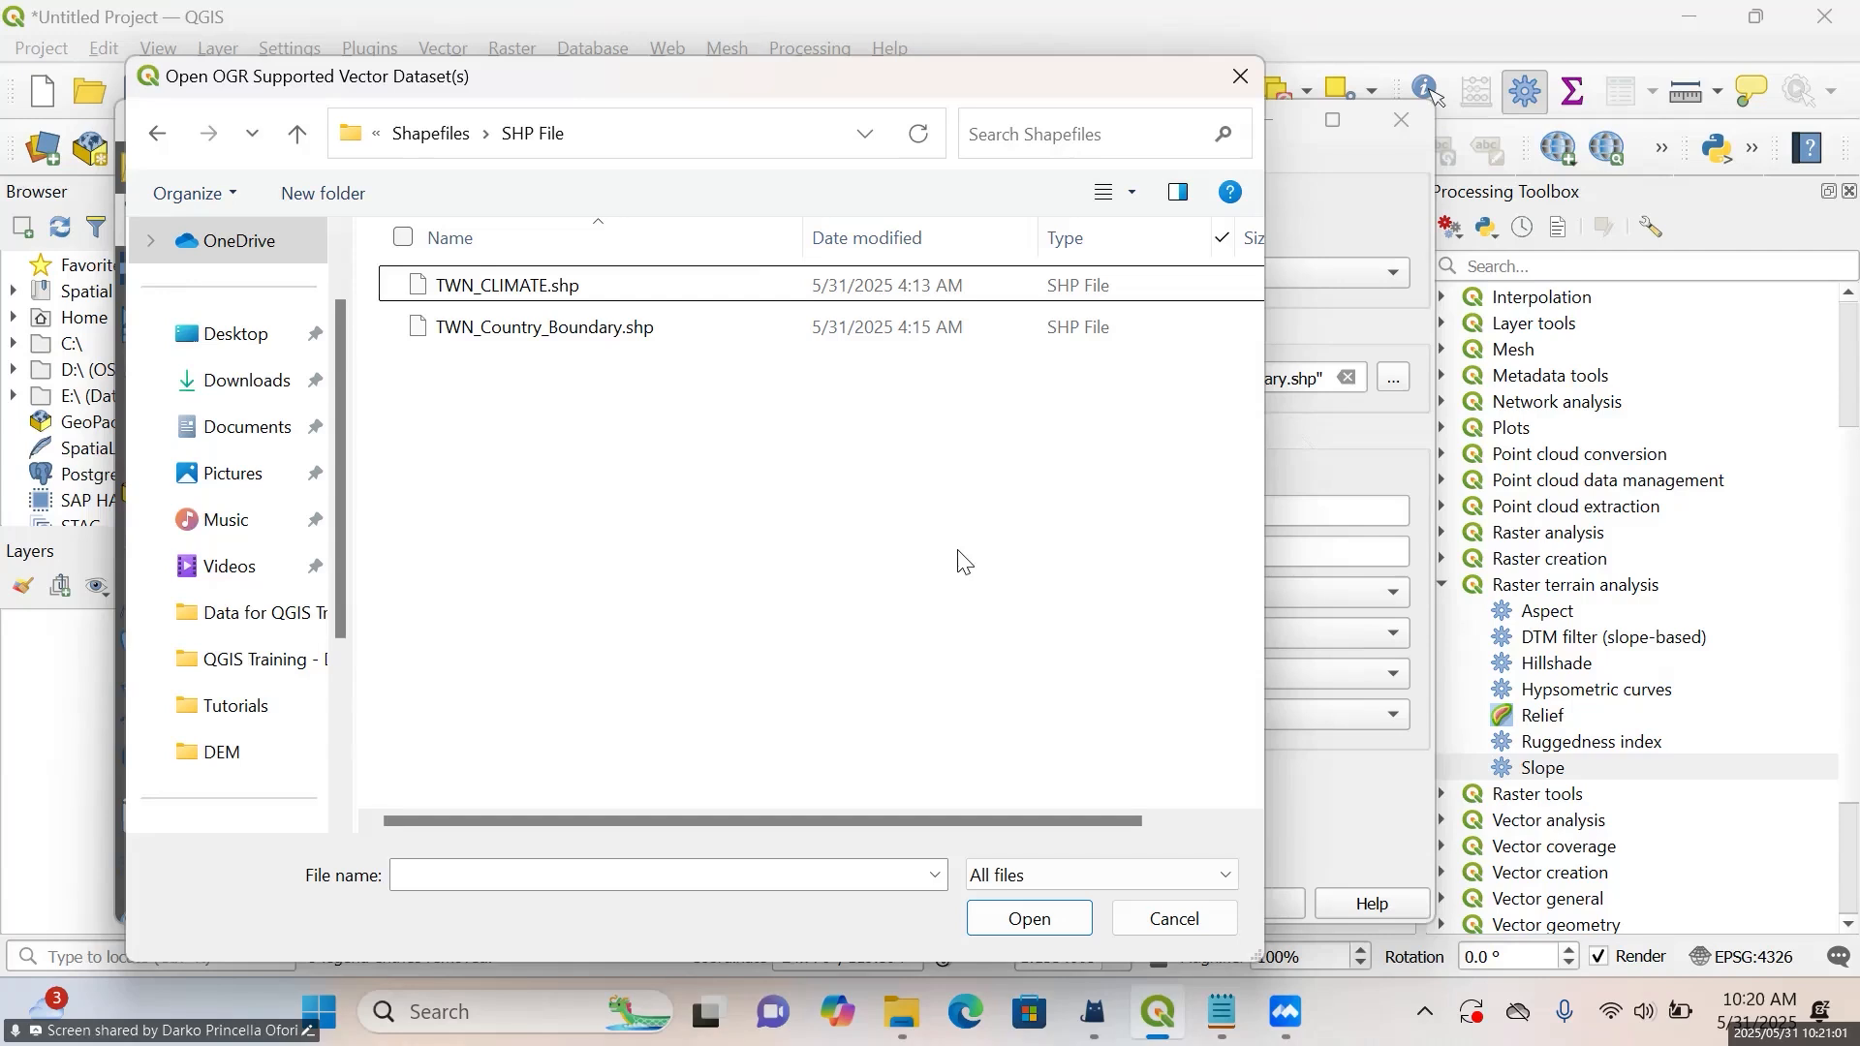
{"action": "left_click", "coordinate": [1239, 76]}
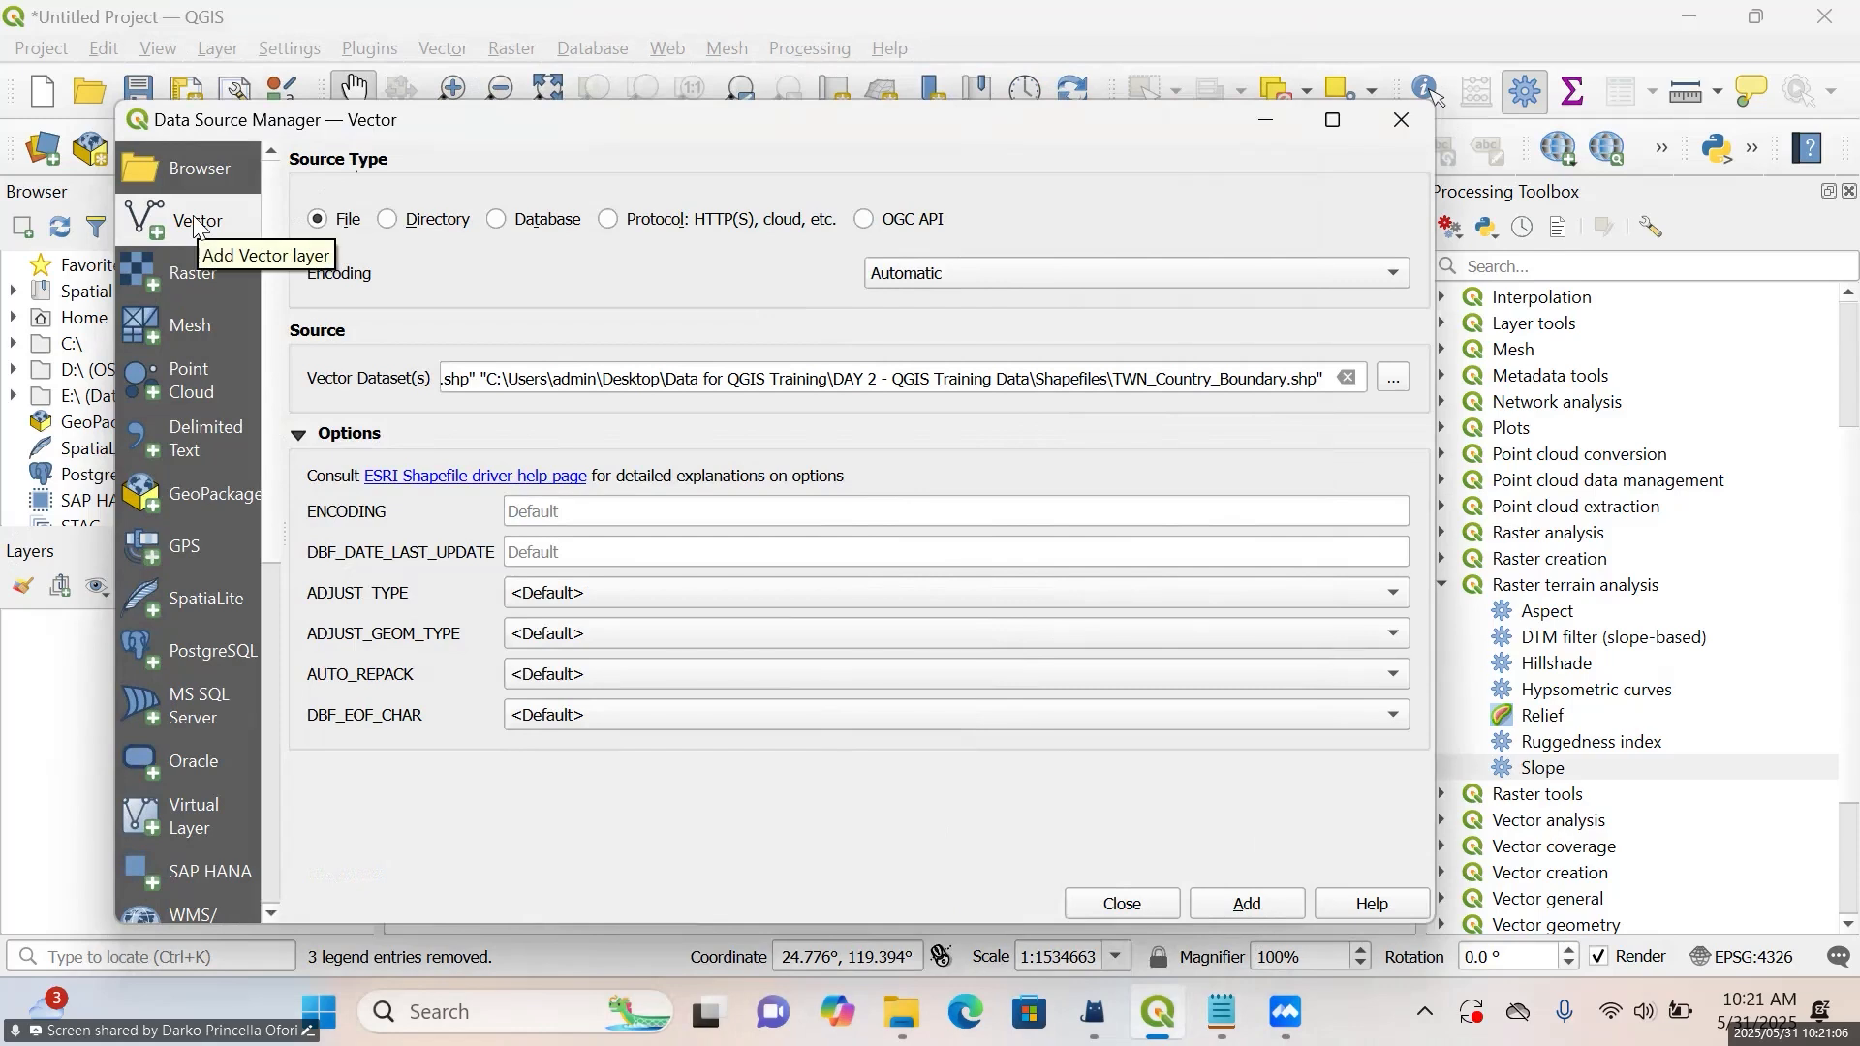
Filter the Shapefiles folder to SHP files and add TWN_CLIMATE.shp and TWN_Country_Boundary.shp as vector layers
{"action": "left_click", "coordinate": [1387, 382]}
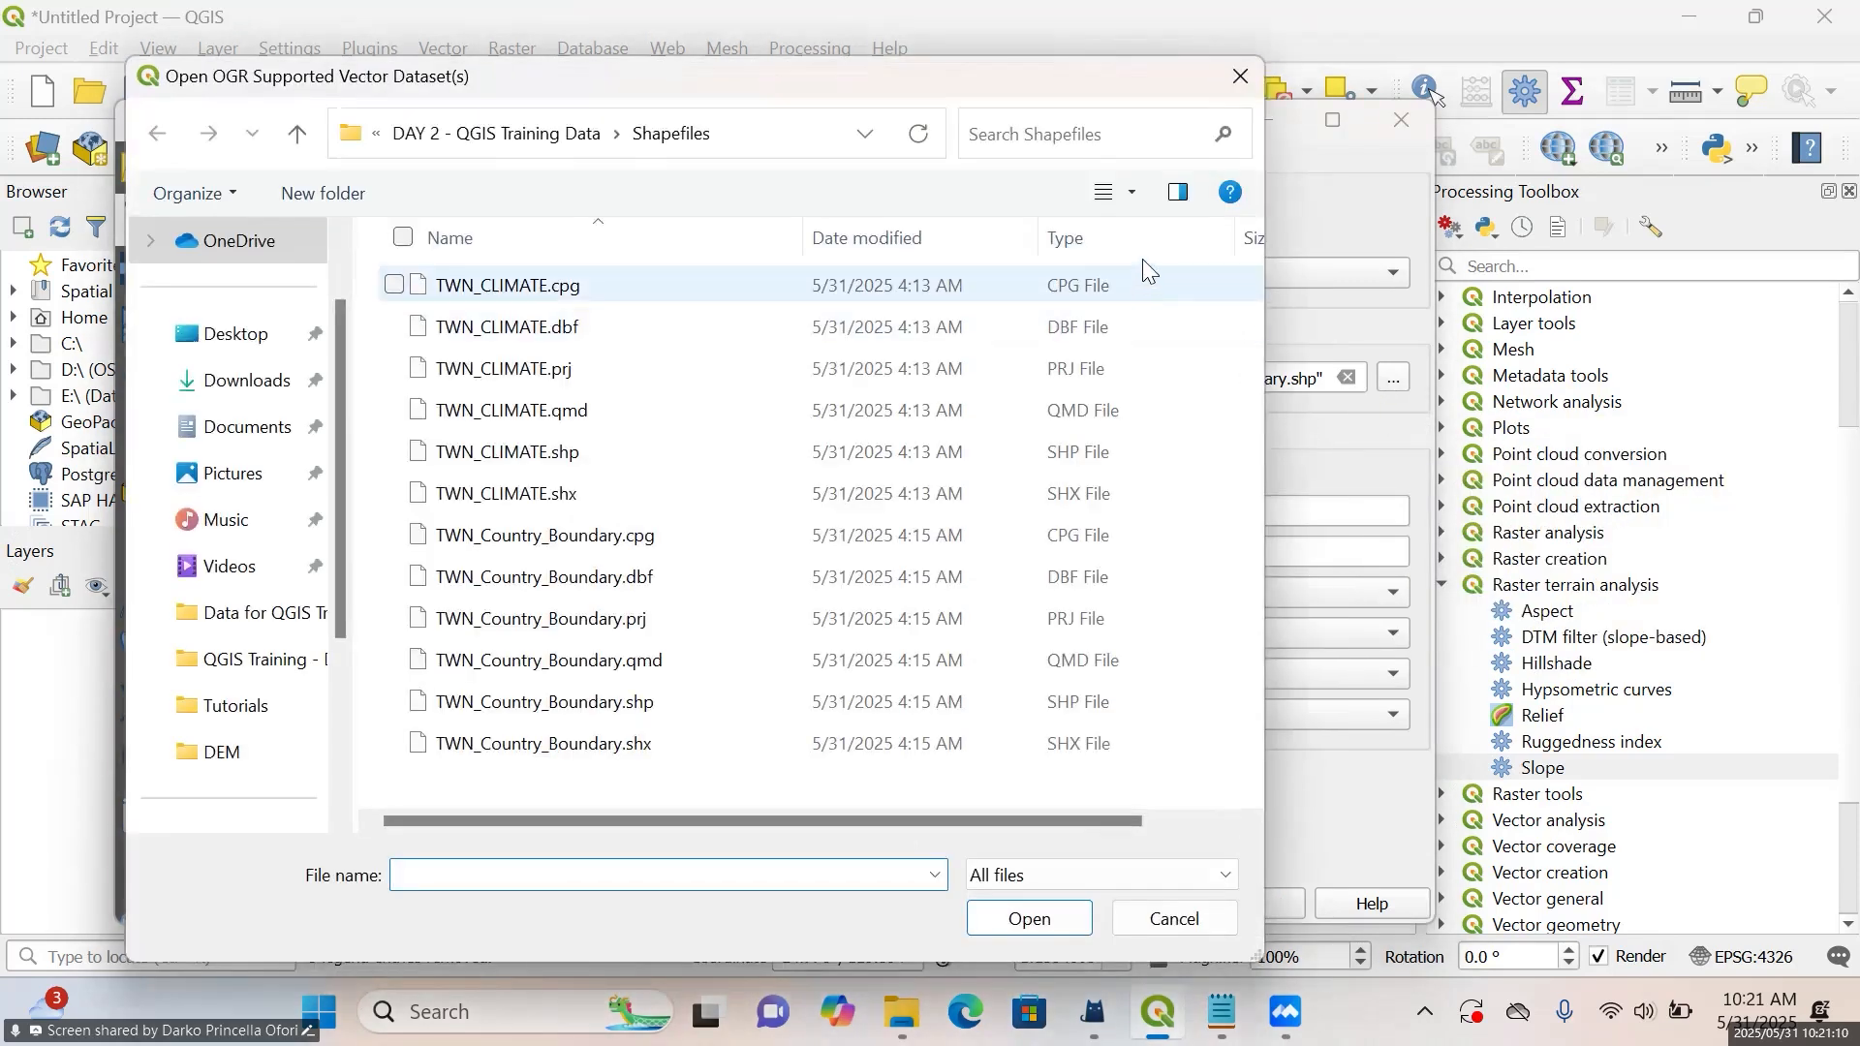
{"action": "left_click", "coordinate": [1219, 240]}
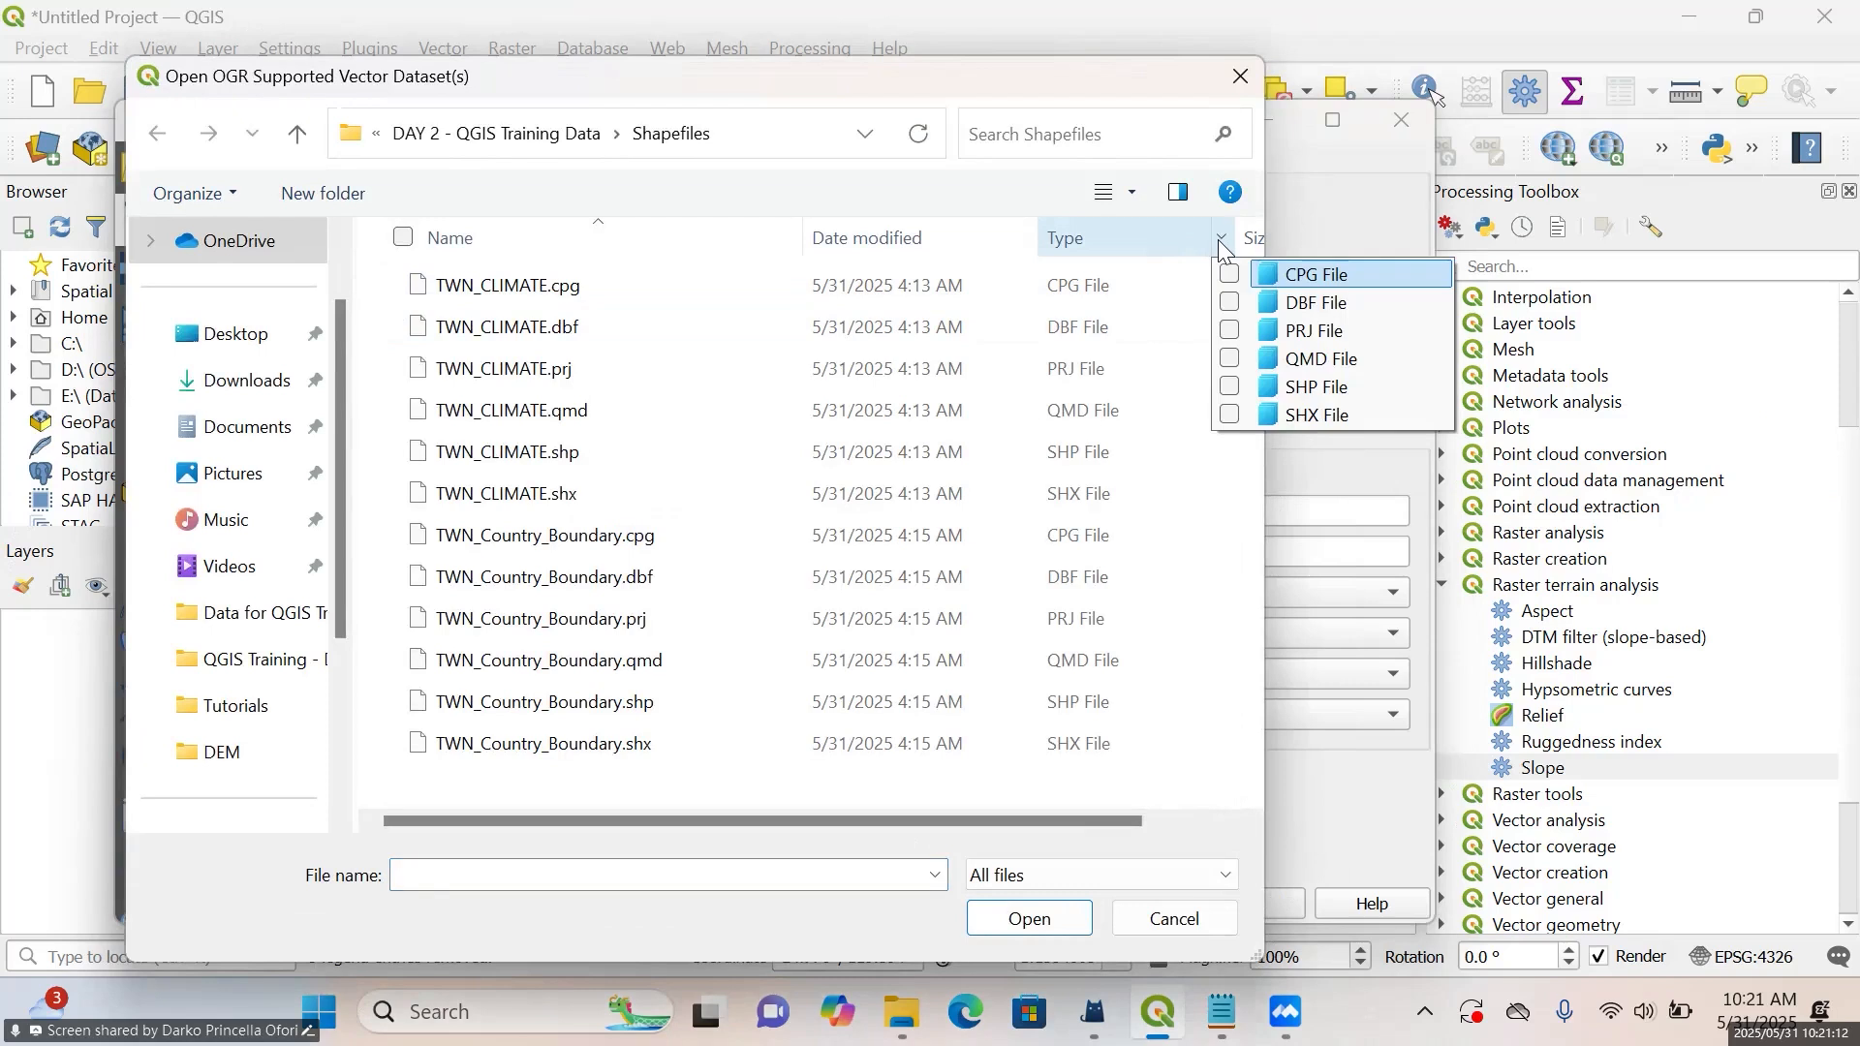
{"action": "left_click", "coordinate": [1277, 390]}
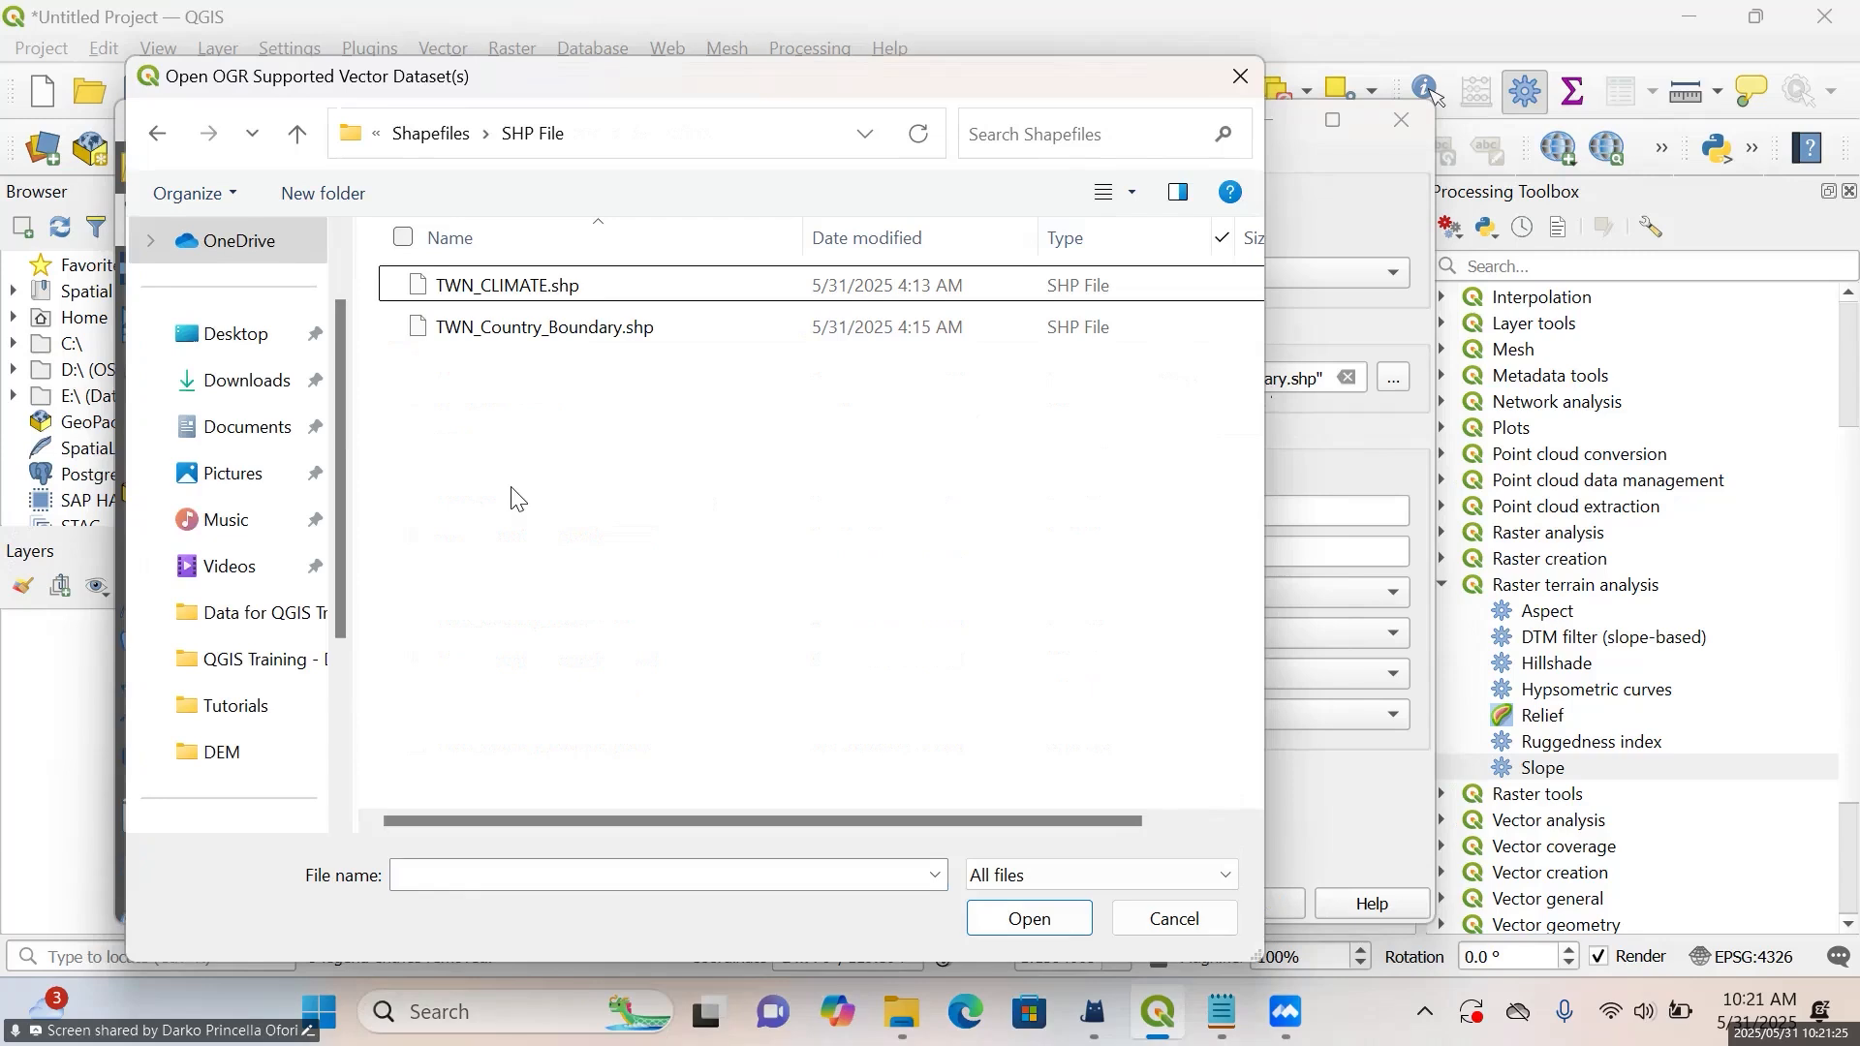
{"action": "key", "text": "ctrl+a"}
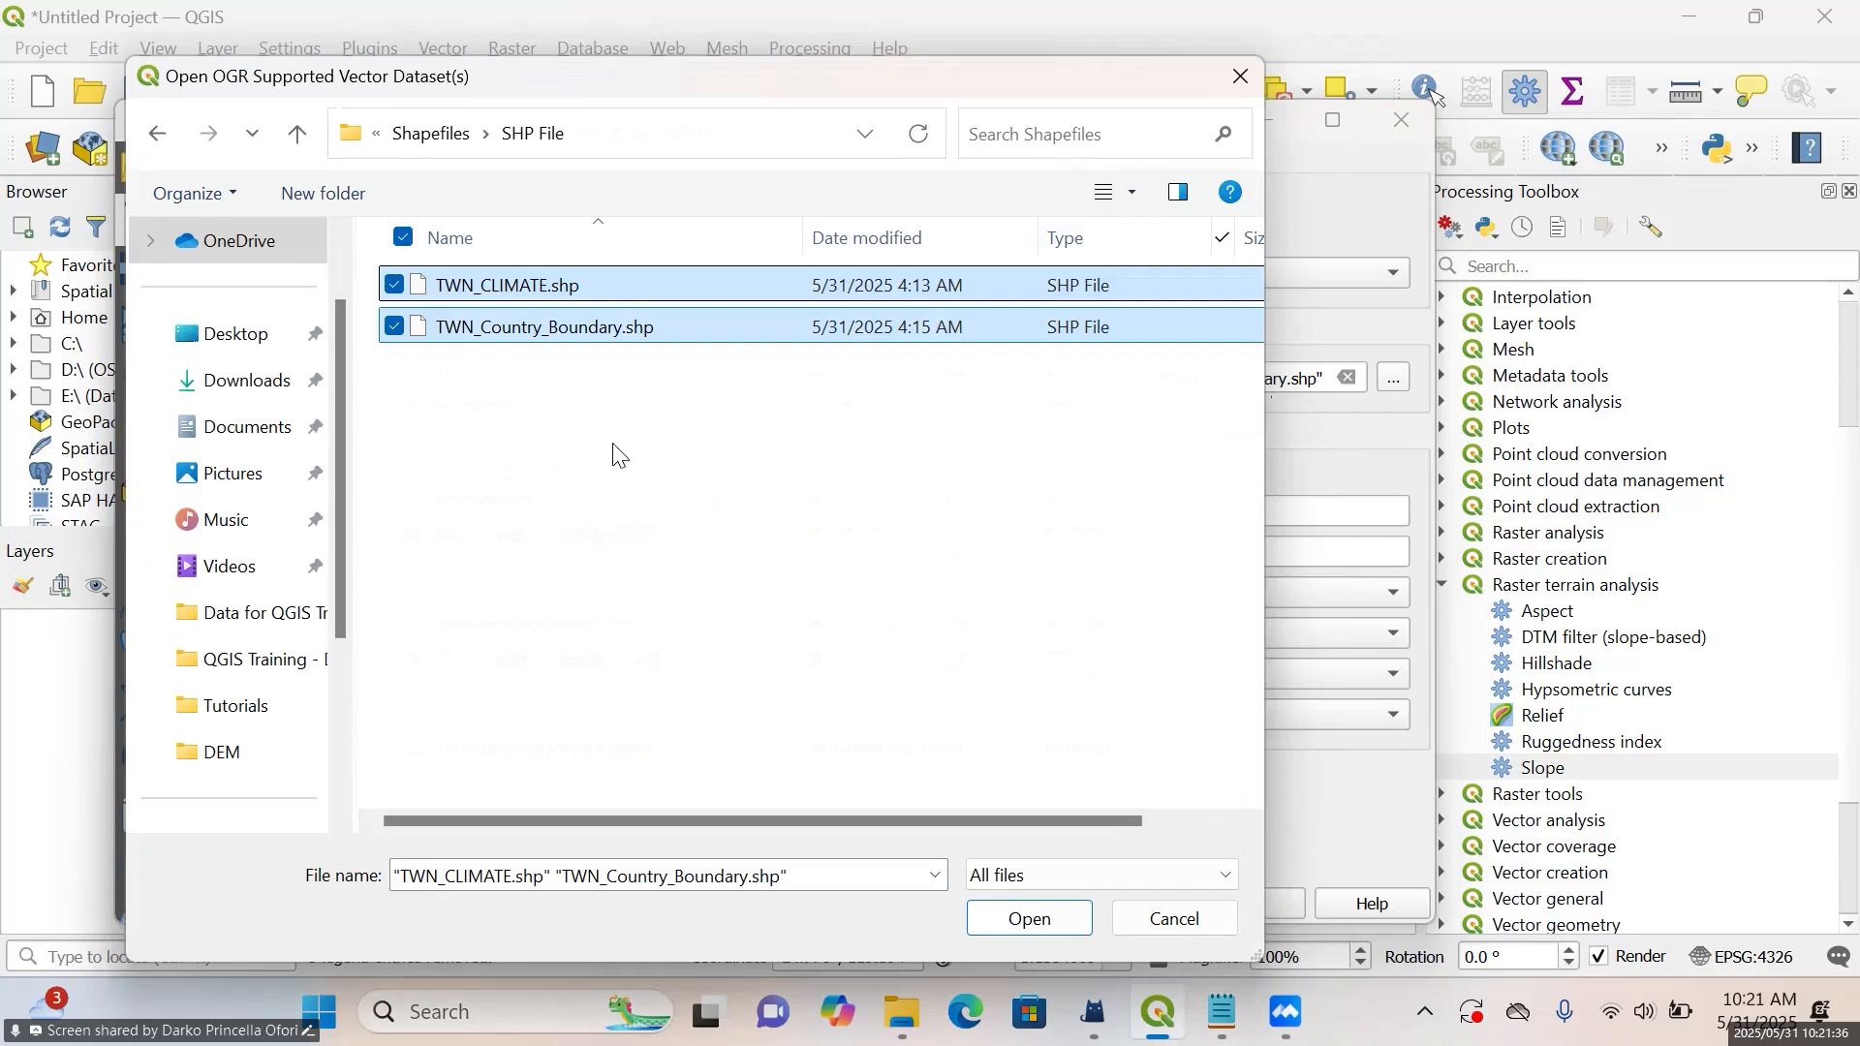
{"action": "left_click", "coordinate": [1027, 918]}
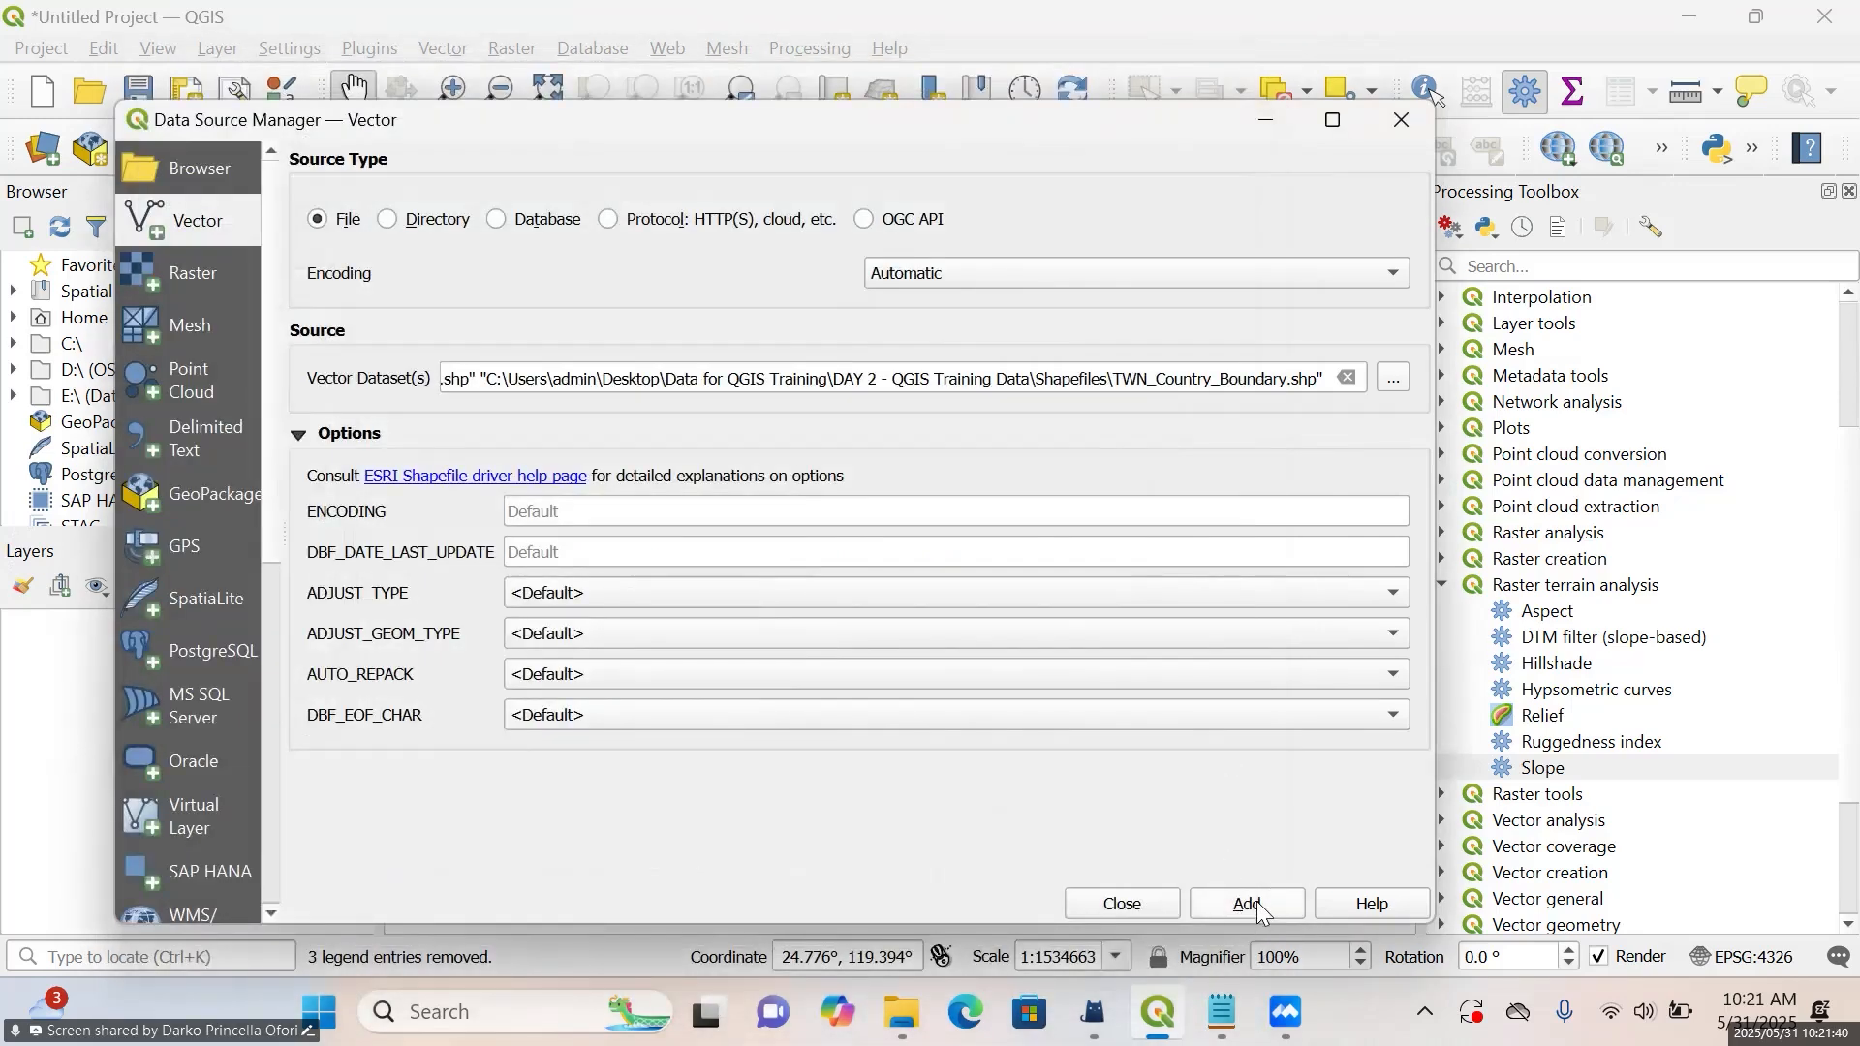
{"action": "left_click", "coordinate": [1247, 903]}
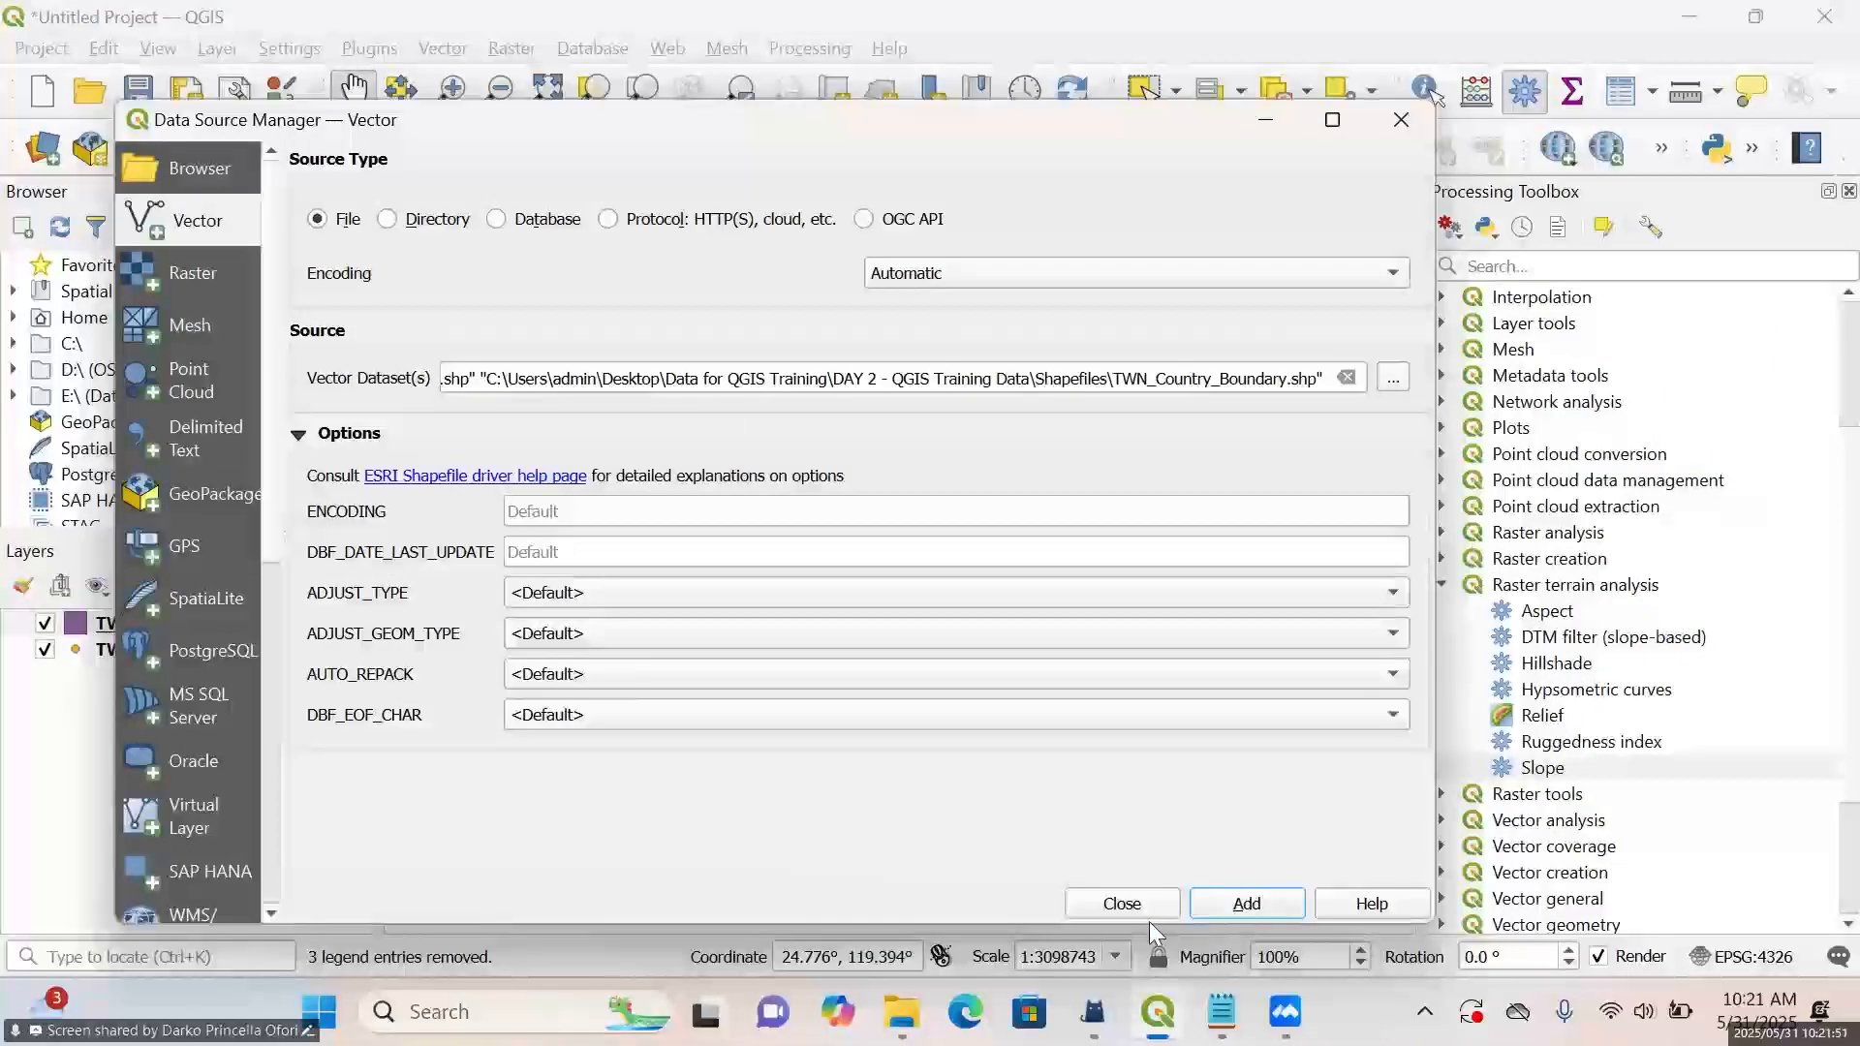
Add the TWN_DEM raster from the DEM folder to the project and close the Data Source Manager
{"action": "left_click", "coordinate": [209, 283]}
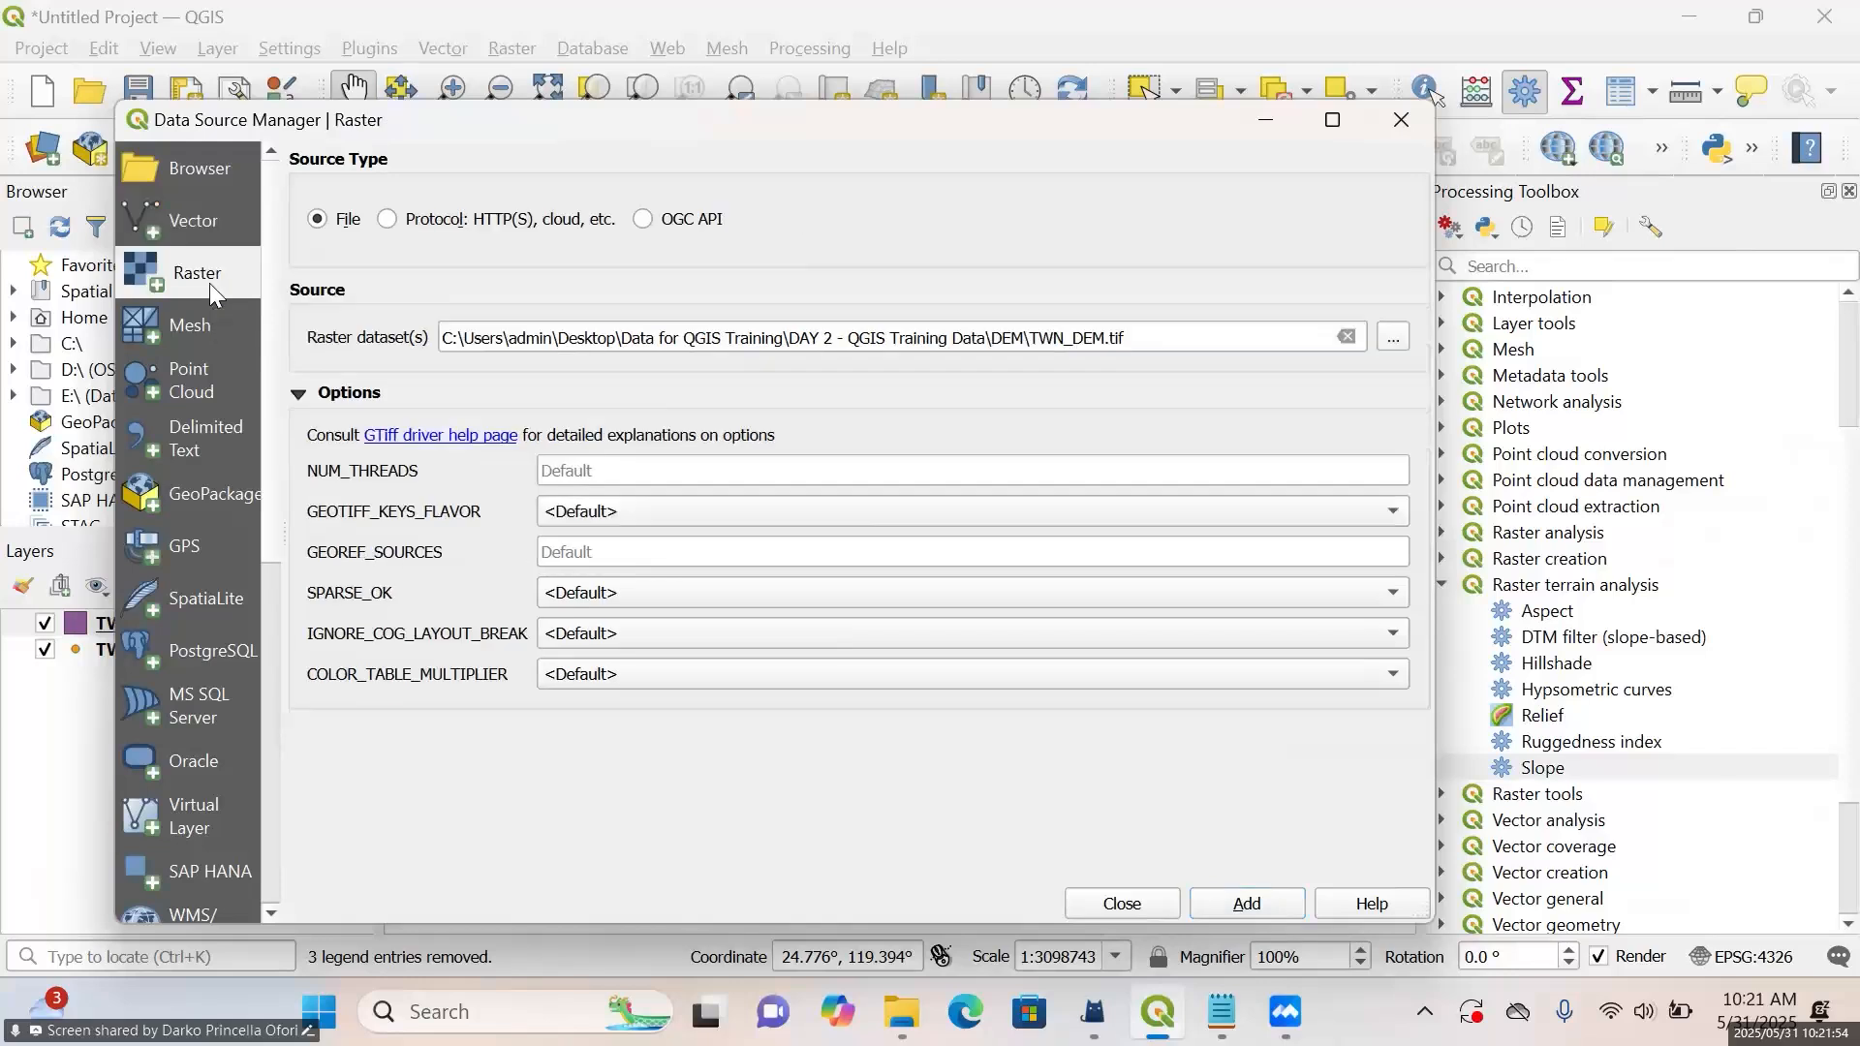
{"action": "left_click", "coordinate": [1386, 332]}
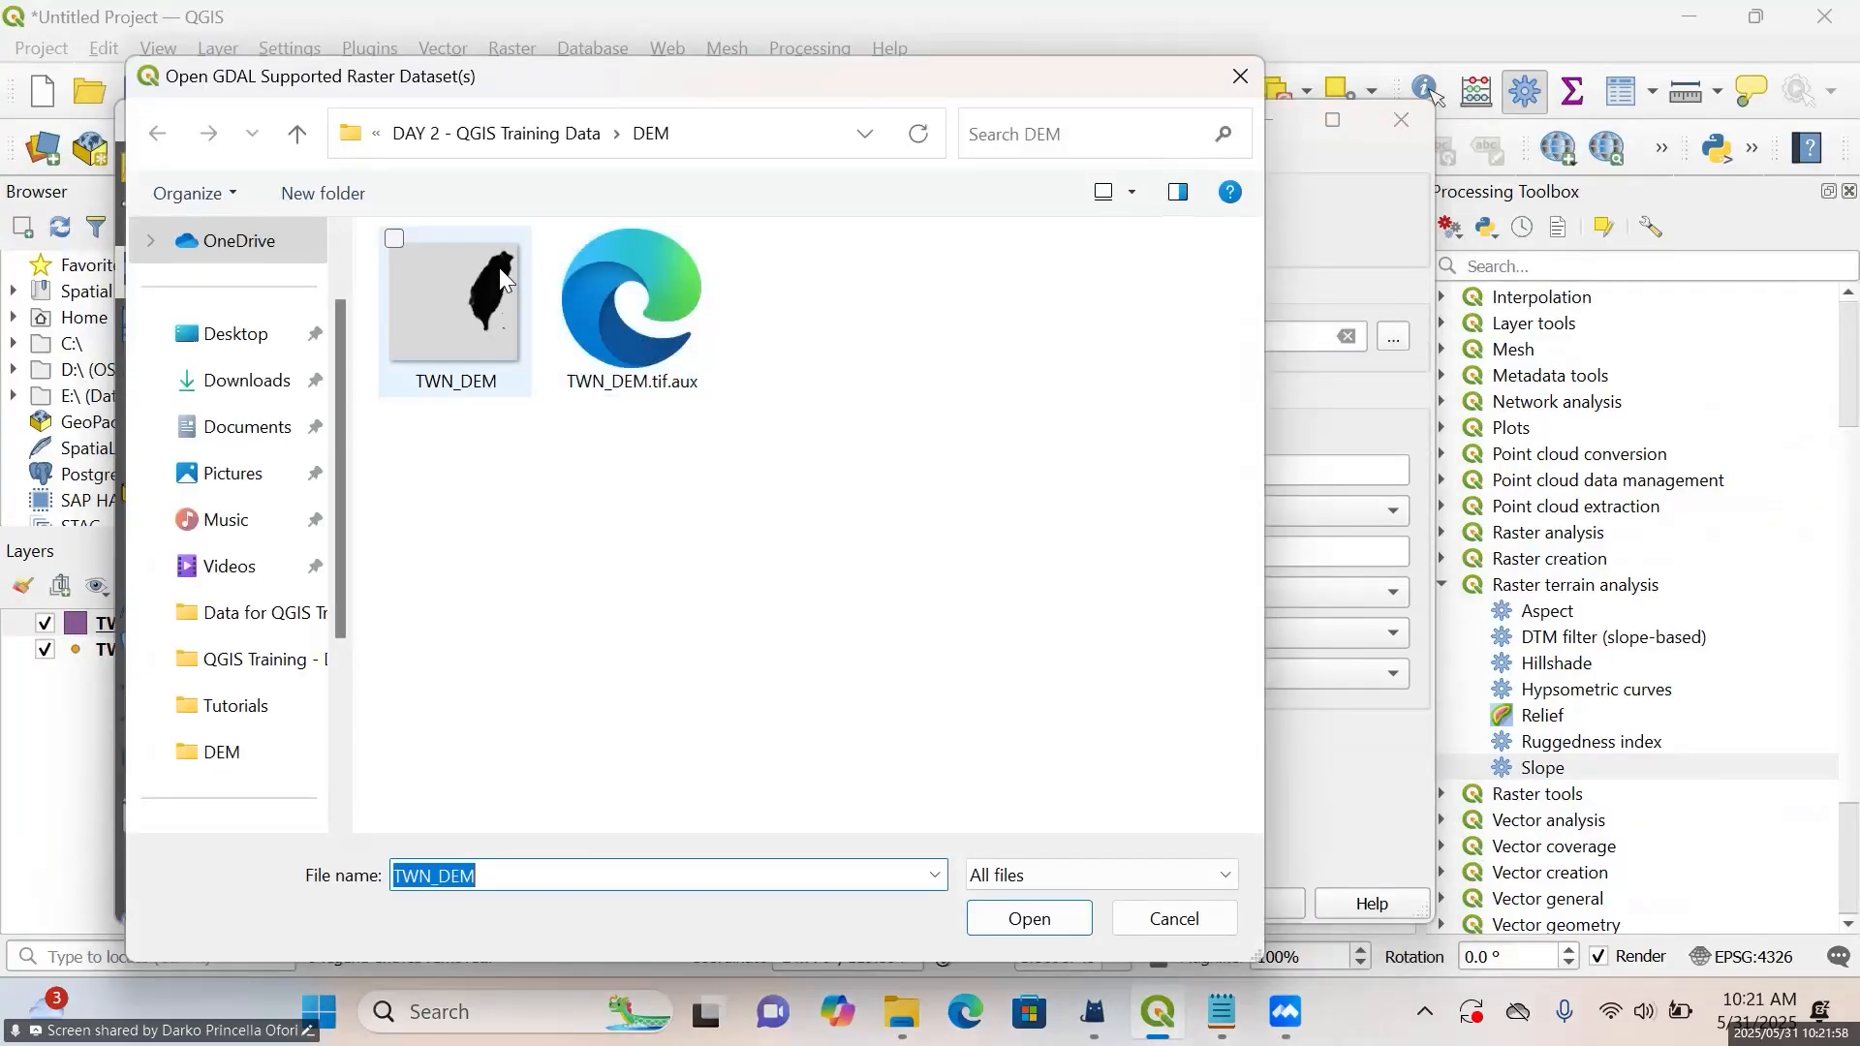
{"action": "left_click", "coordinate": [498, 267]}
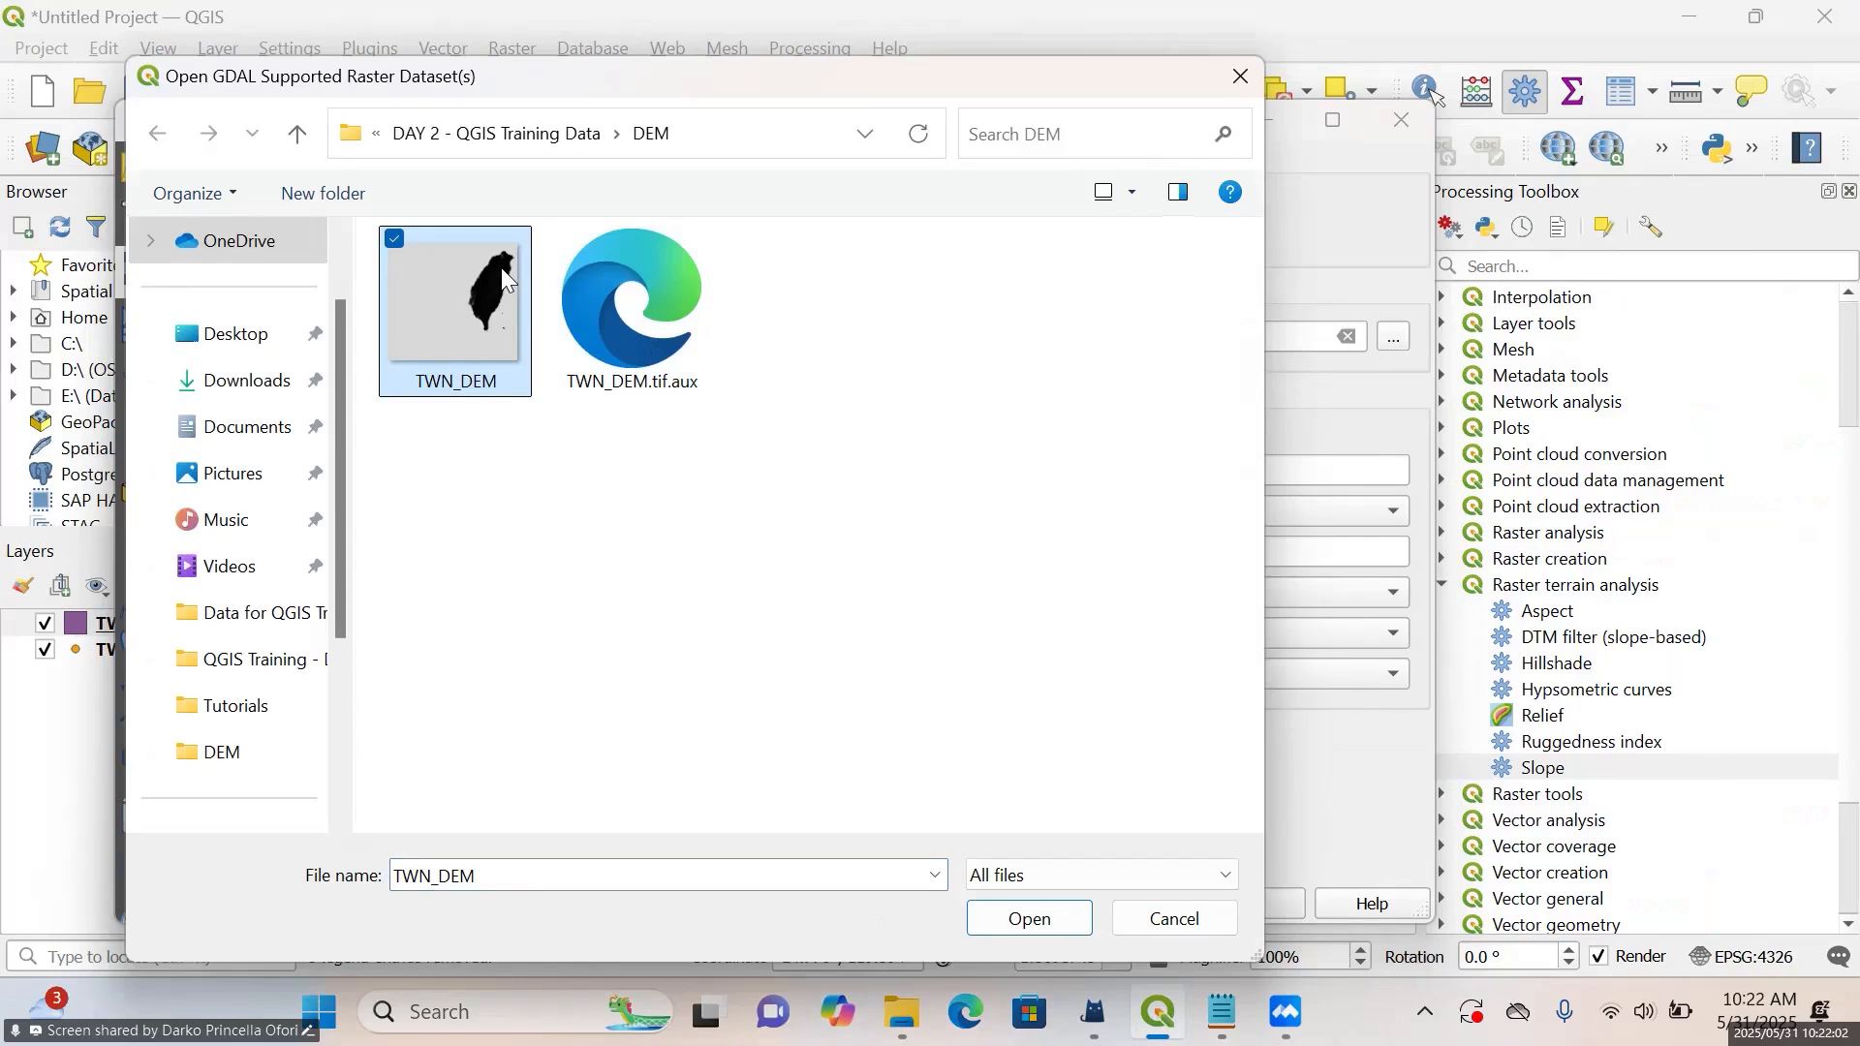
{"action": "left_click", "coordinate": [1051, 925]}
{"action": "left_click", "coordinate": [1250, 904]}
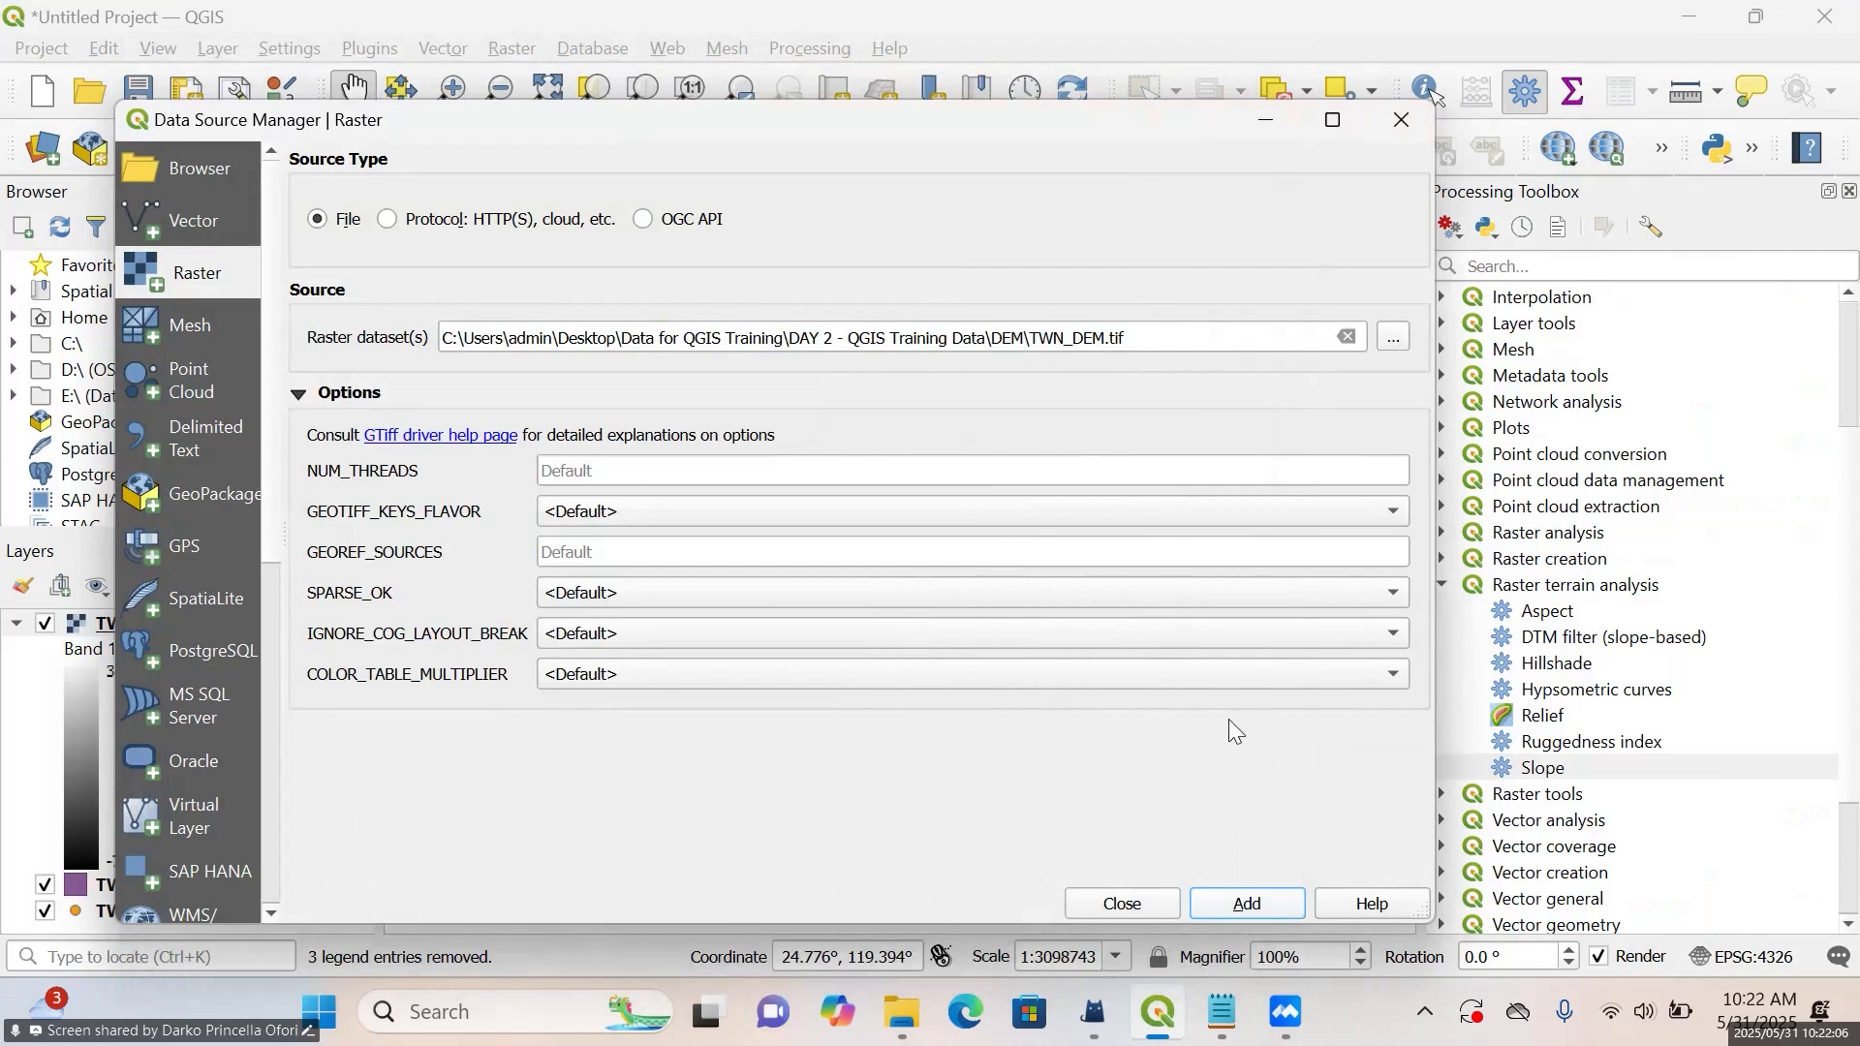
{"action": "right_click", "coordinate": [1179, 476]}
{"action": "left_click", "coordinate": [974, 149]}
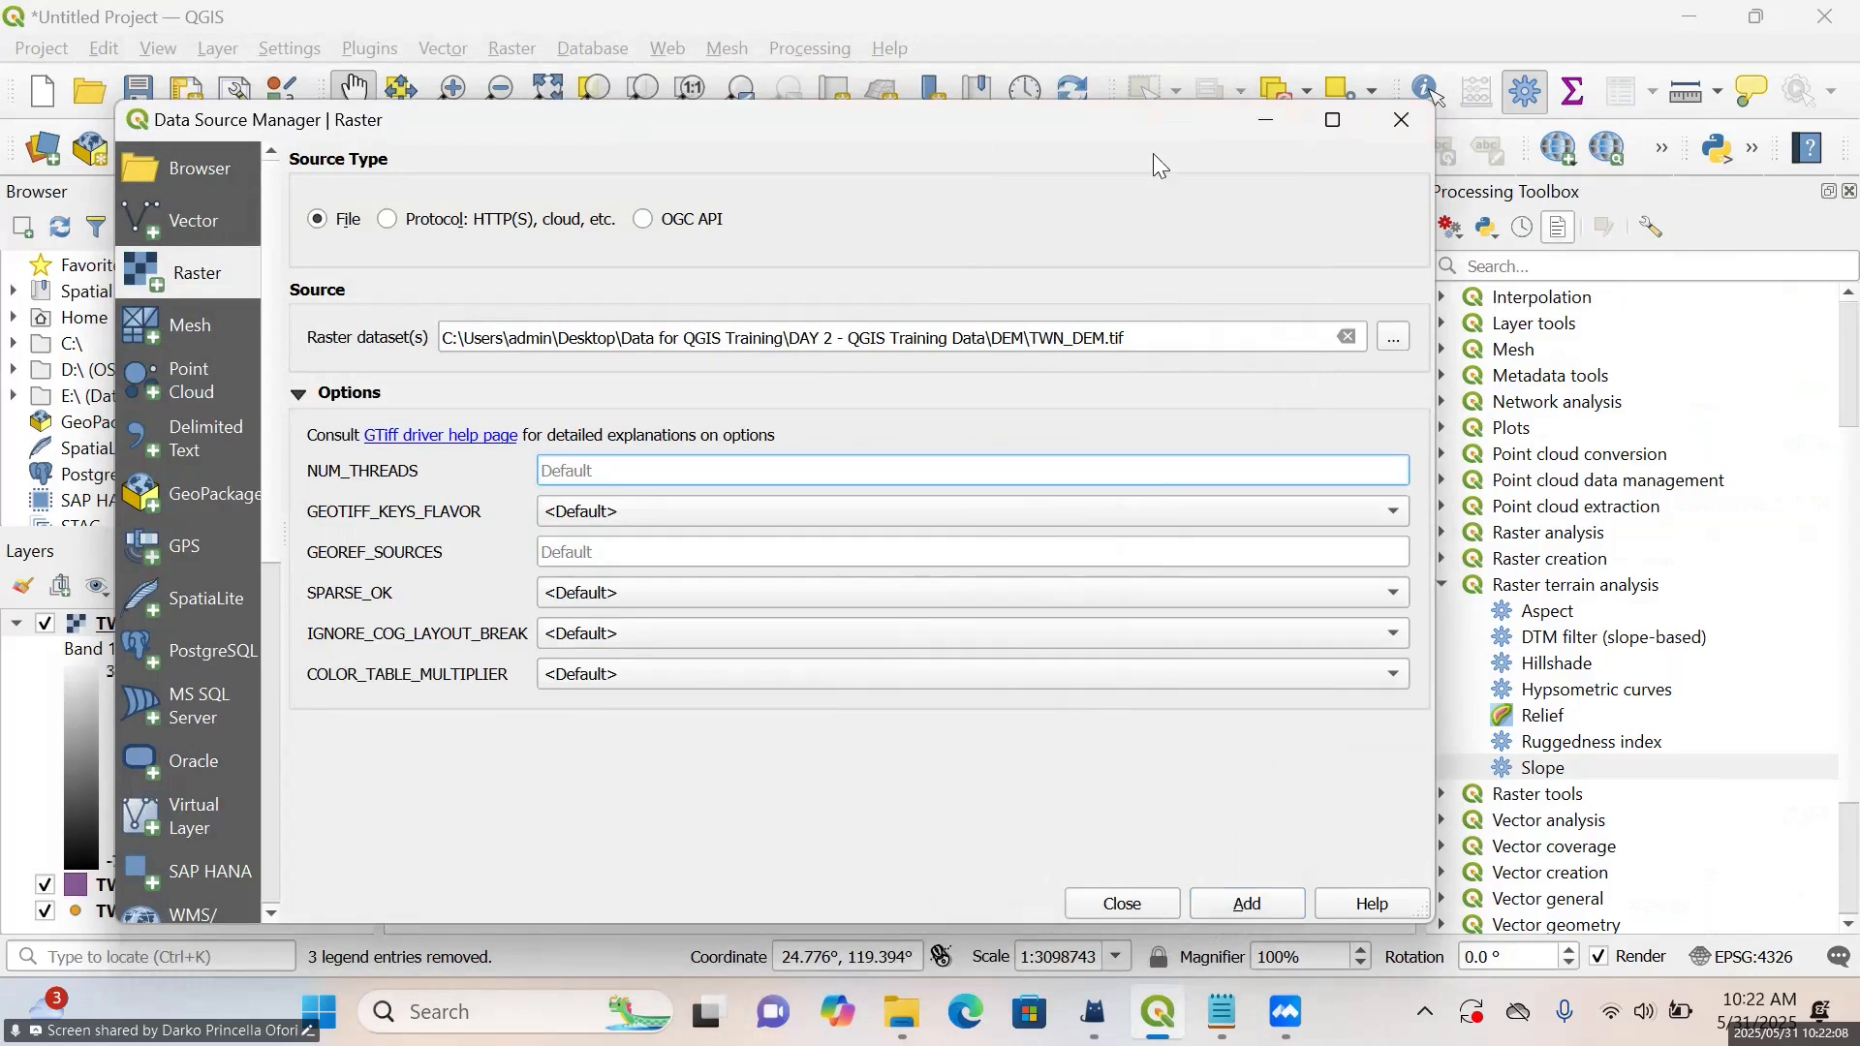
{"action": "left_click_drag", "start_coordinate": [967, 138], "coordinate": [1407, 317]}
{"action": "left_click_drag", "start_coordinate": [969, 299], "coordinate": [471, 148]}
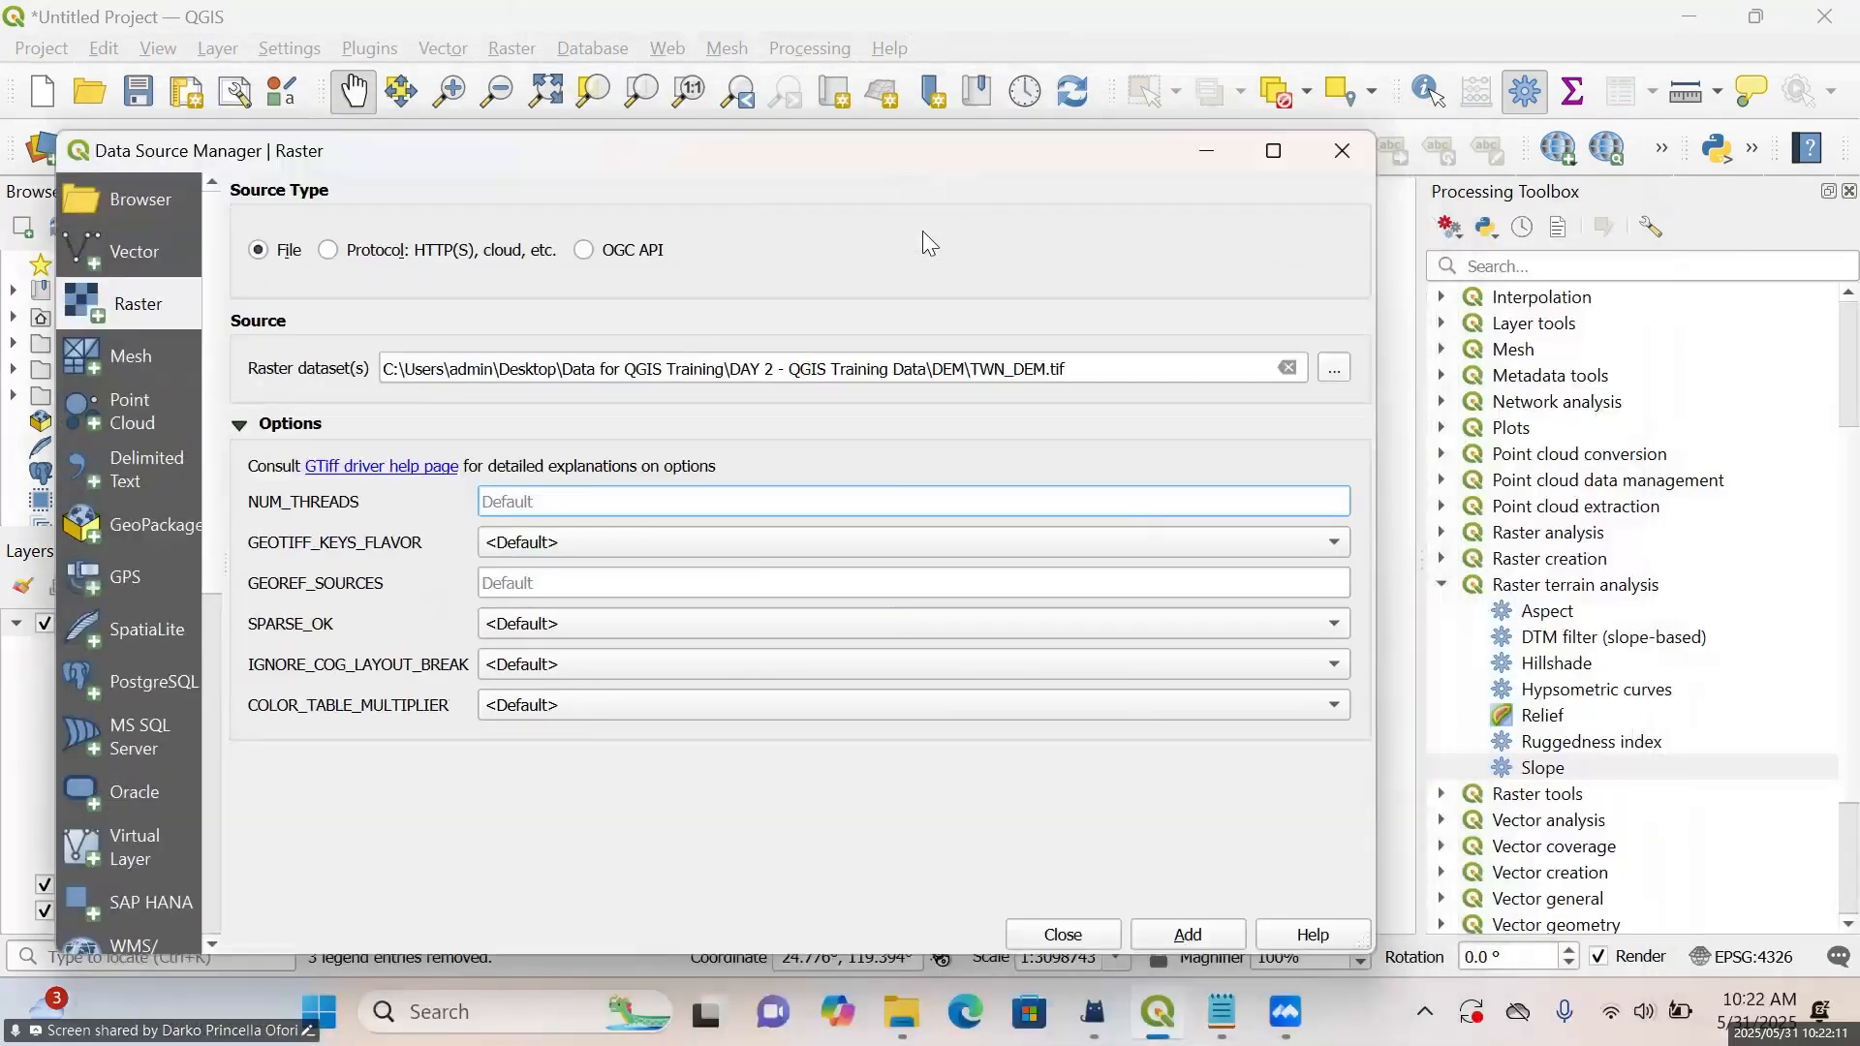
{"action": "left_click", "coordinate": [1341, 155]}
Select the TWN_DEM layer and make the Layers panel taller
{"action": "scroll", "coordinate": [1189, 354], "scroll_direction": "up", "scroll_amount": 1}
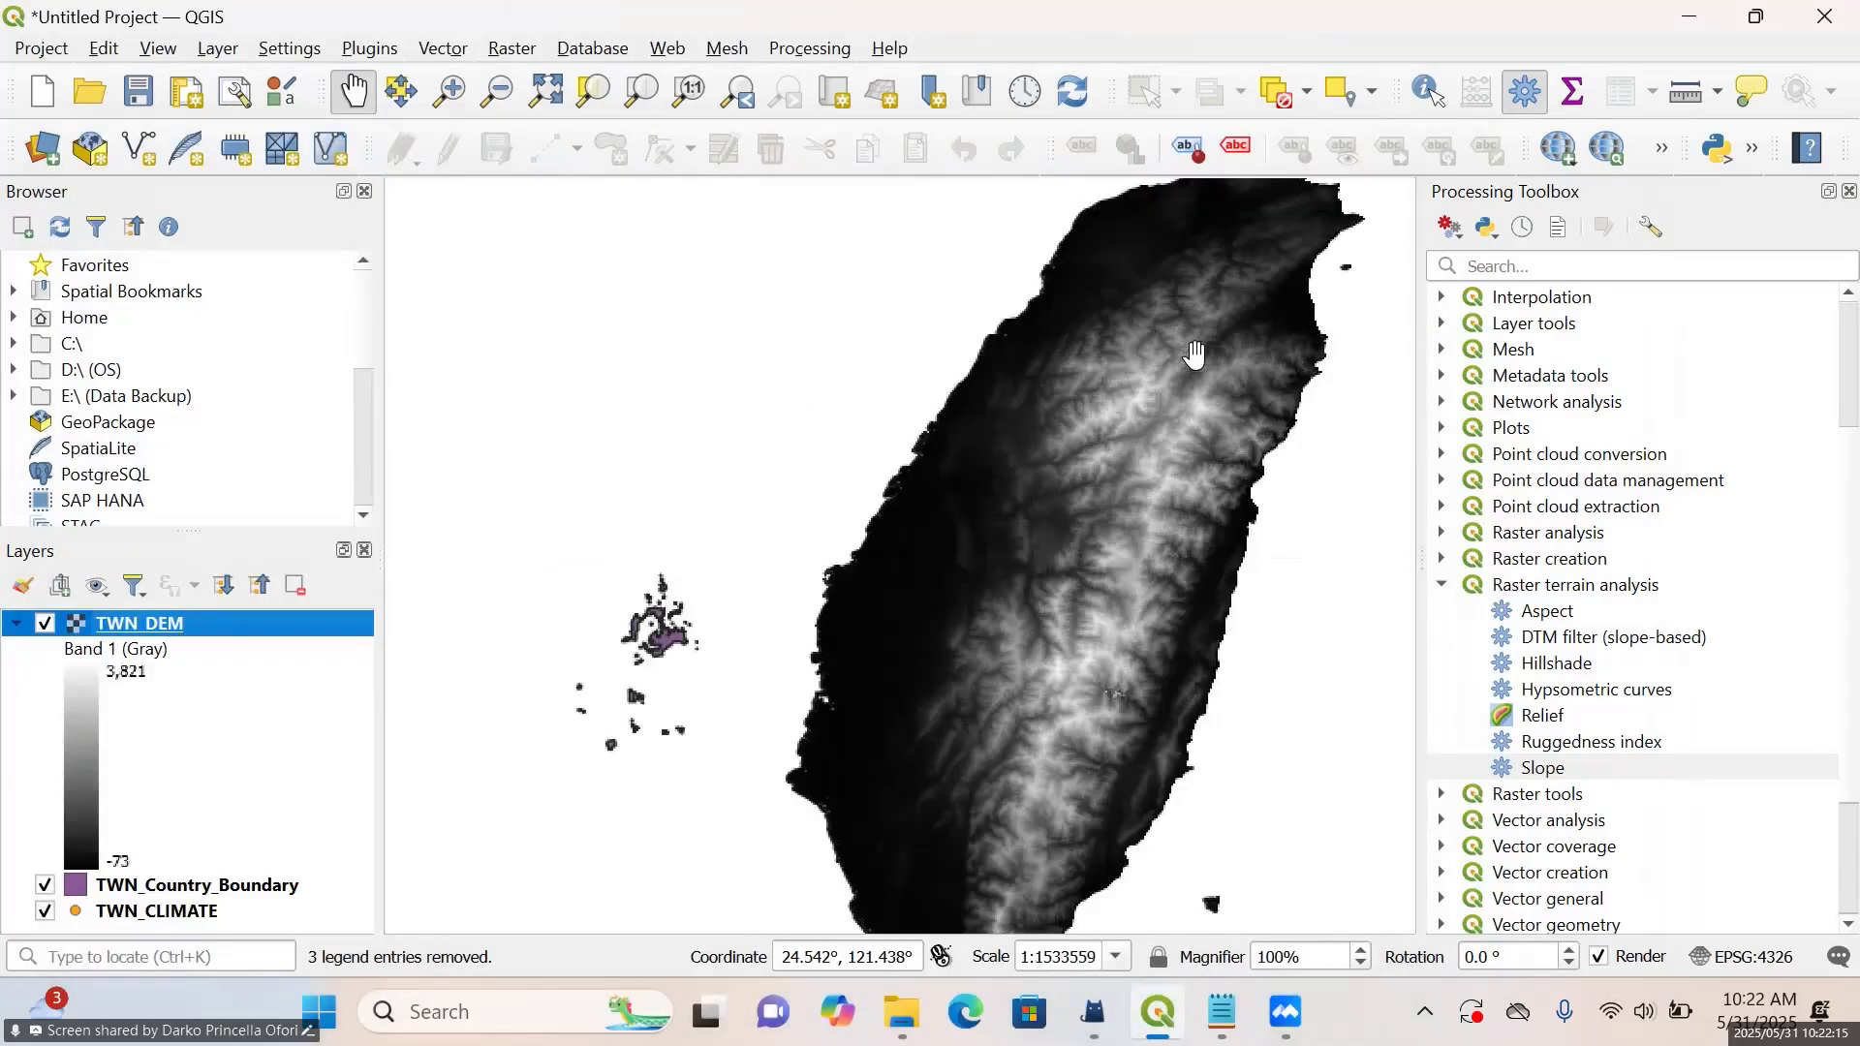
{"action": "left_click_drag", "start_coordinate": [1245, 387], "coordinate": [1102, 366]}
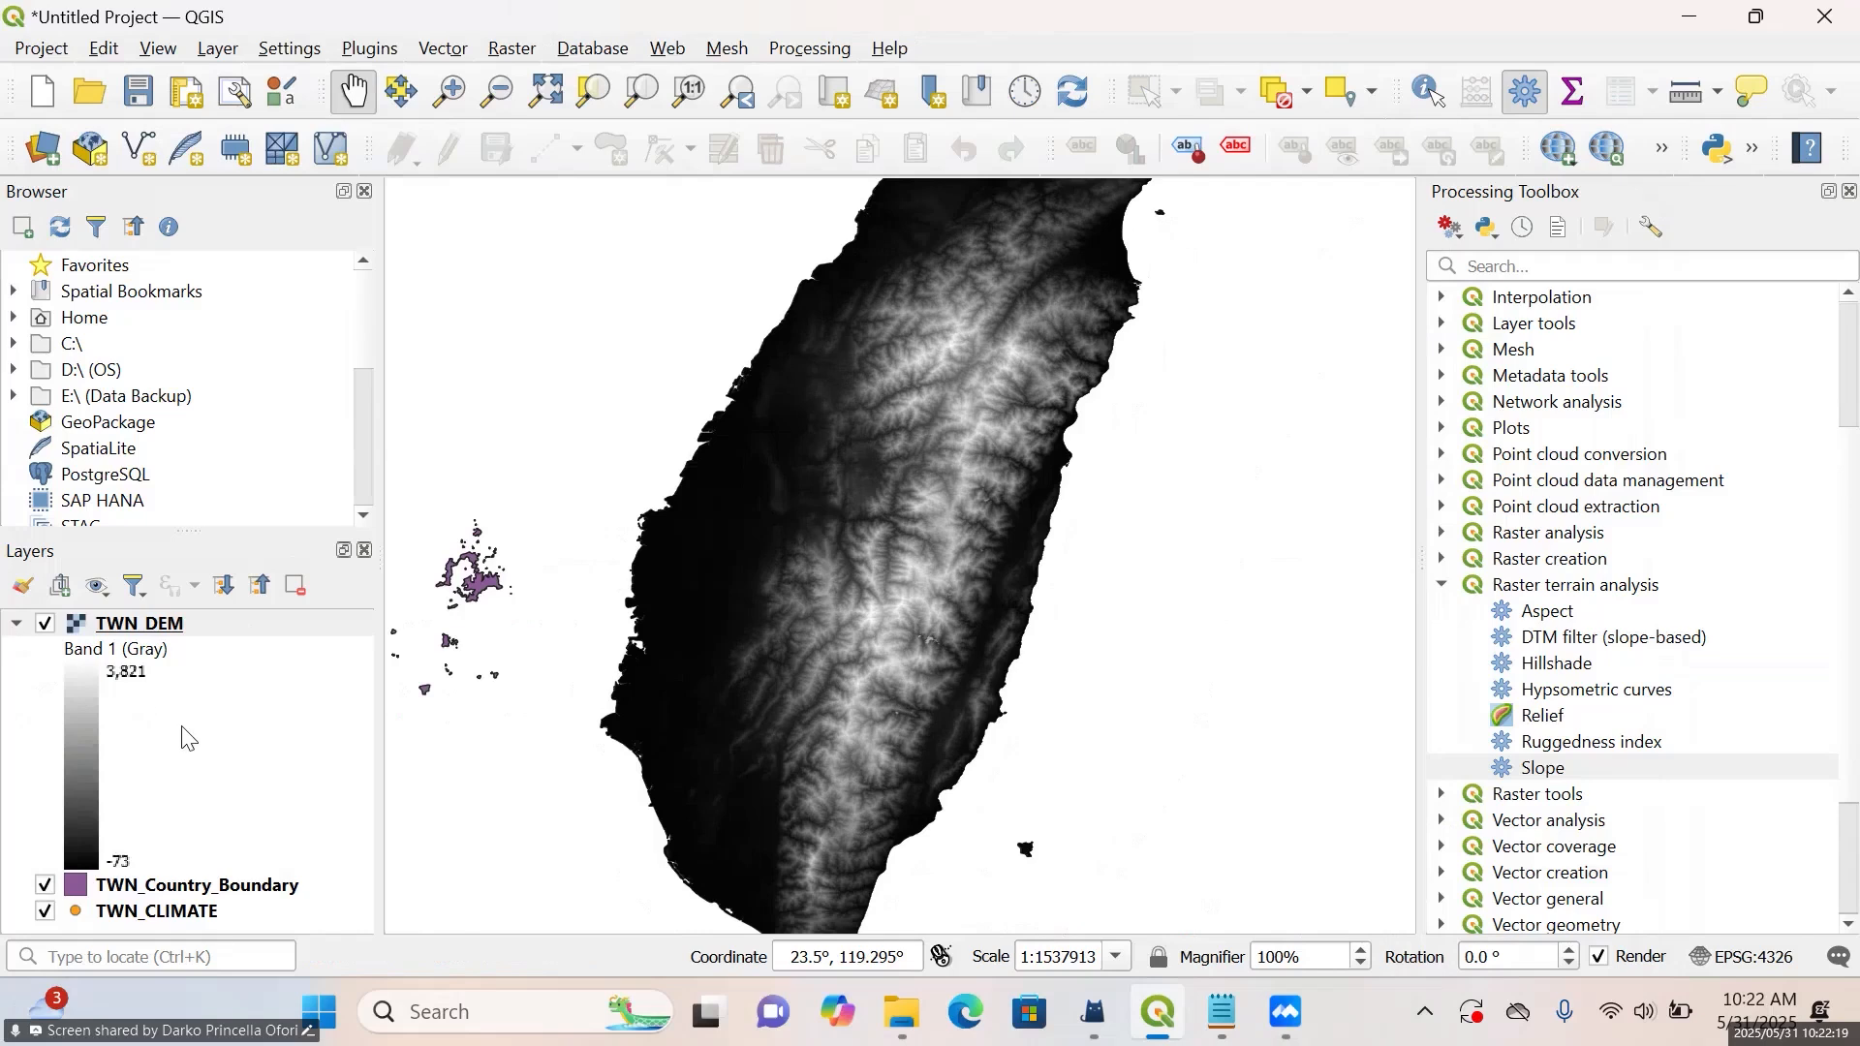
{"action": "left_click", "coordinate": [145, 632]}
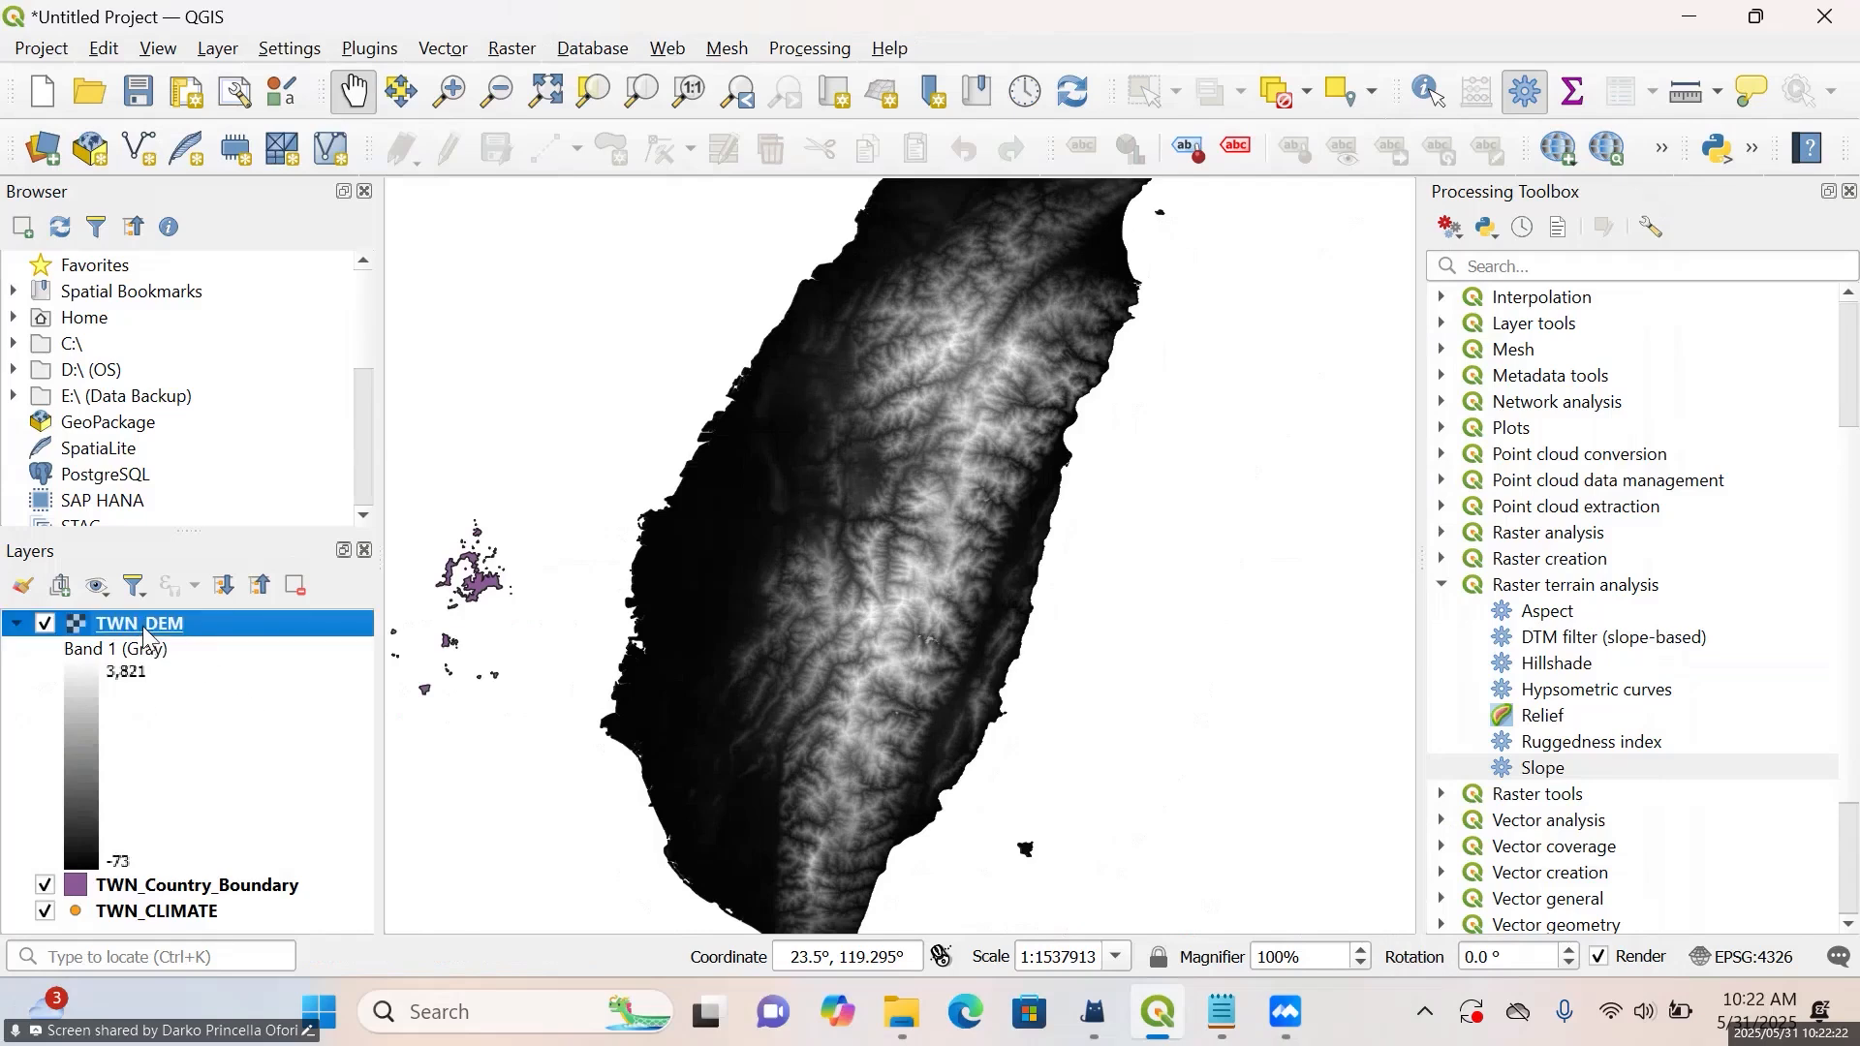
{"action": "left_click_drag", "start_coordinate": [189, 531], "coordinate": [184, 427]}
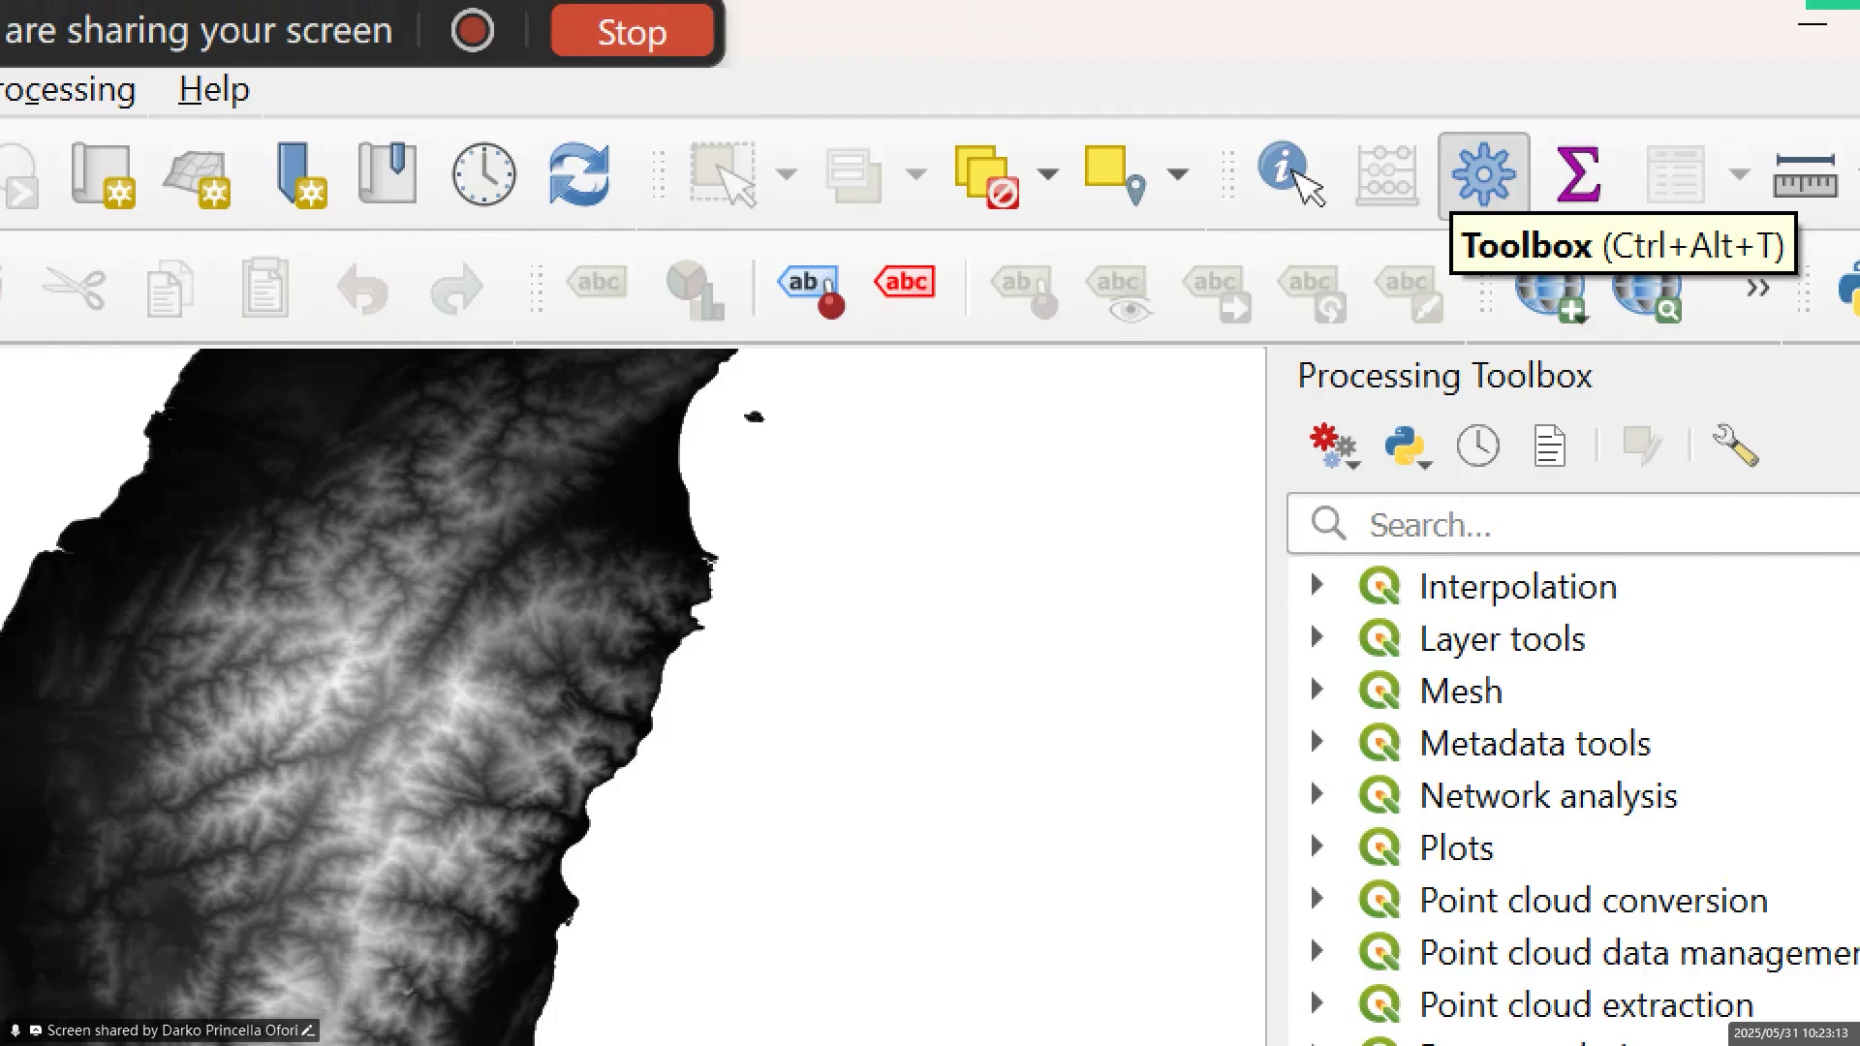
{"action": "key", "text": "Escape"}
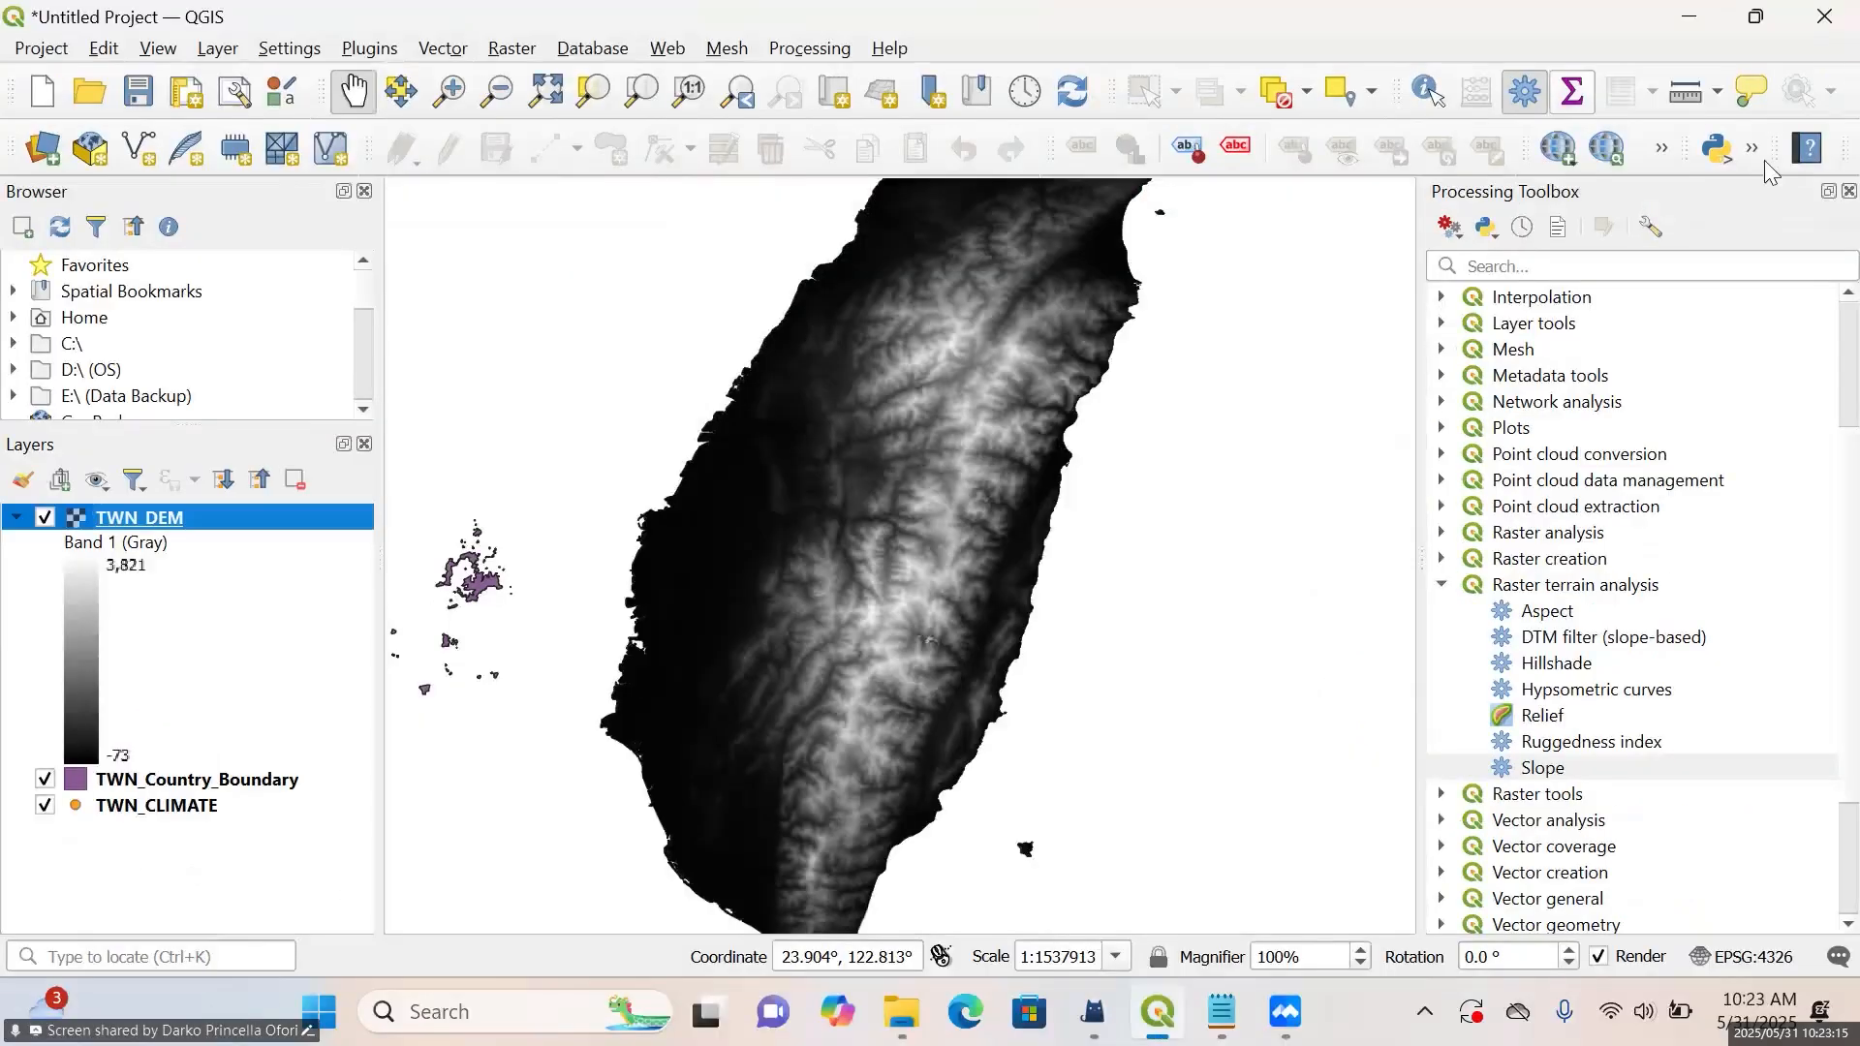
Search the Processing Toolbox for "slope" and open the Slope raster terrain analysis algorithm
{"action": "left_click", "coordinate": [1656, 270]}
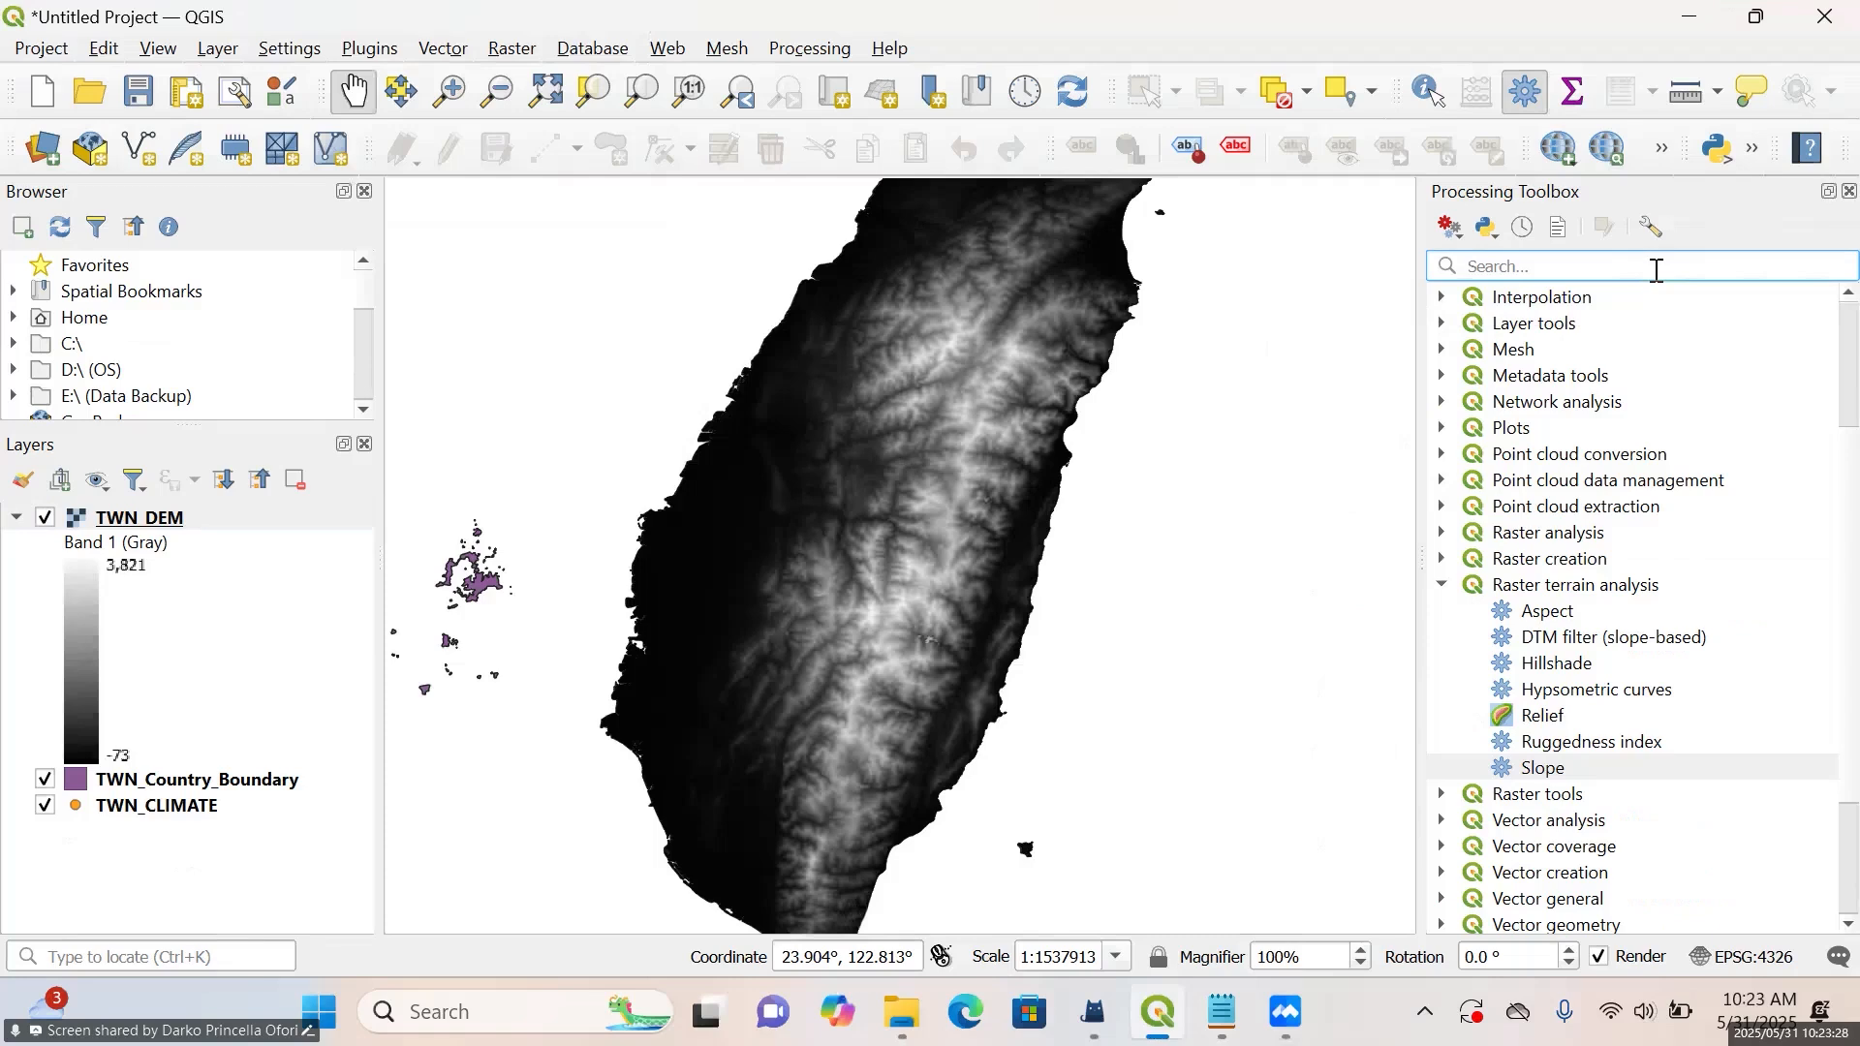
{"action": "type", "text": "s"}
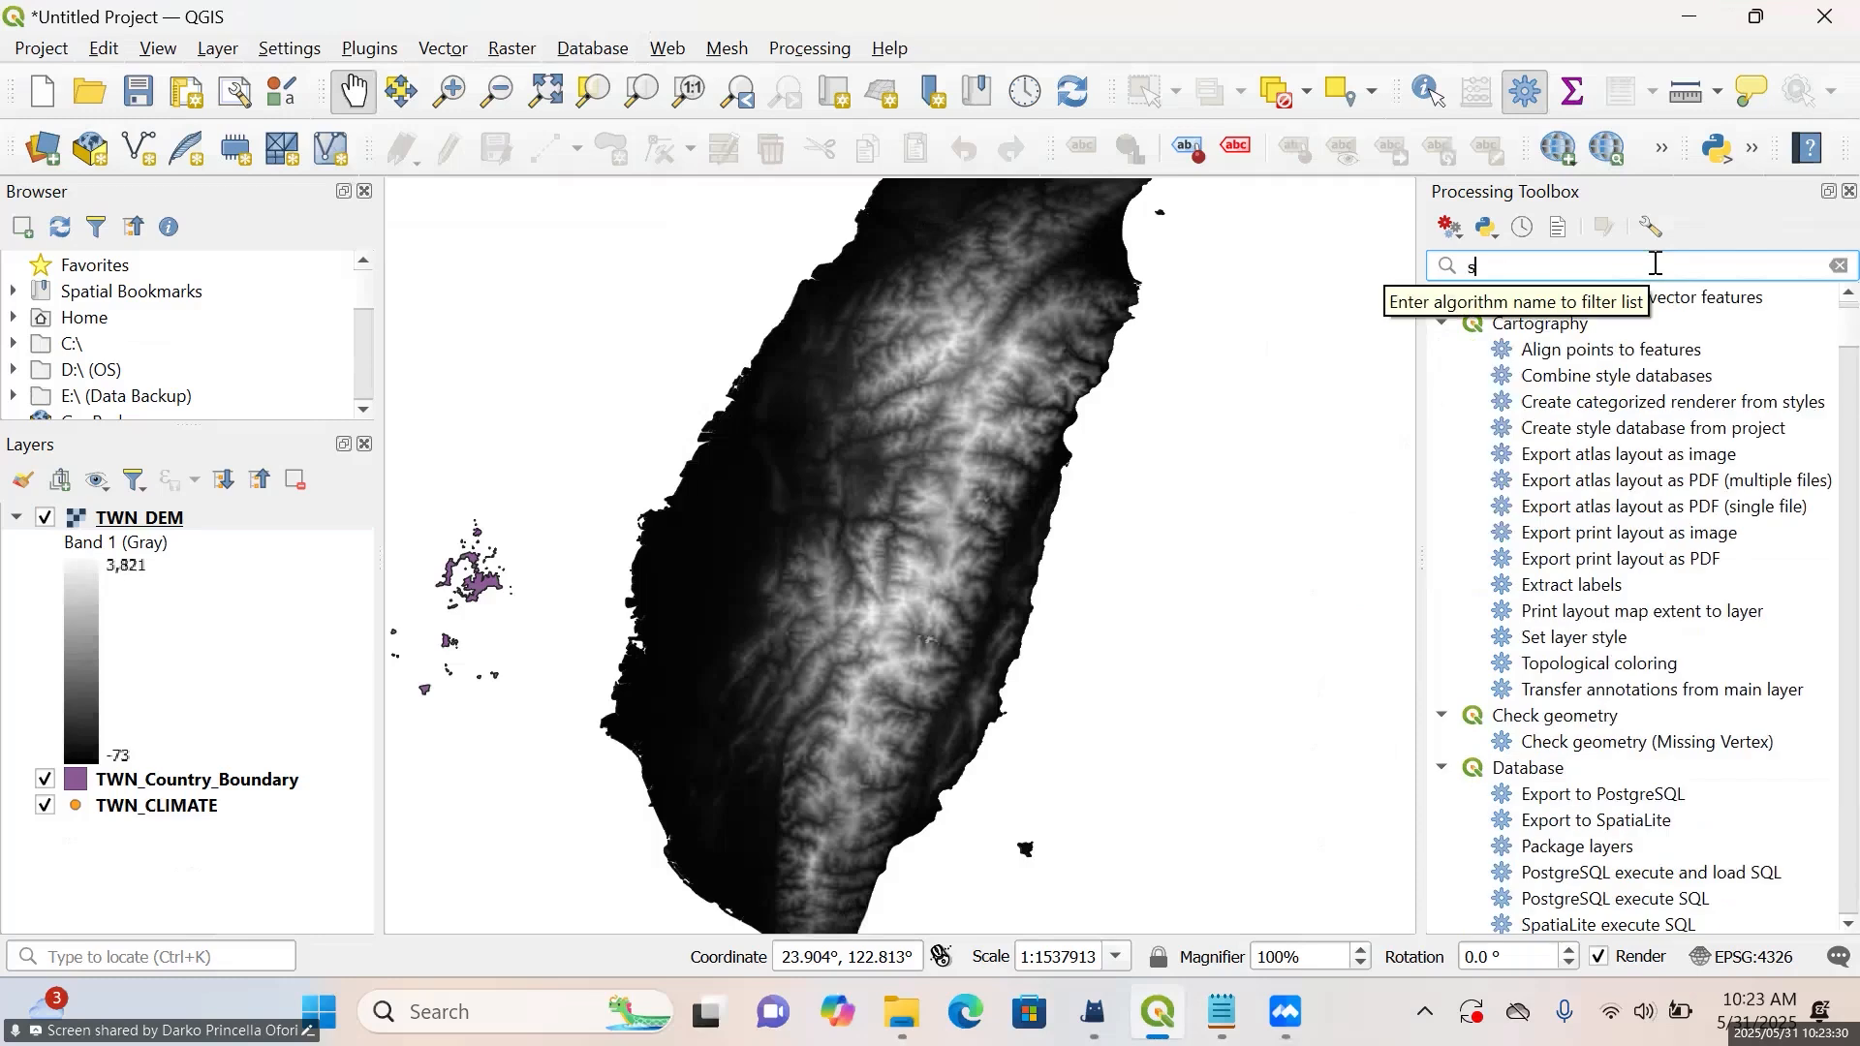
{"action": "type", "text": "lop"}
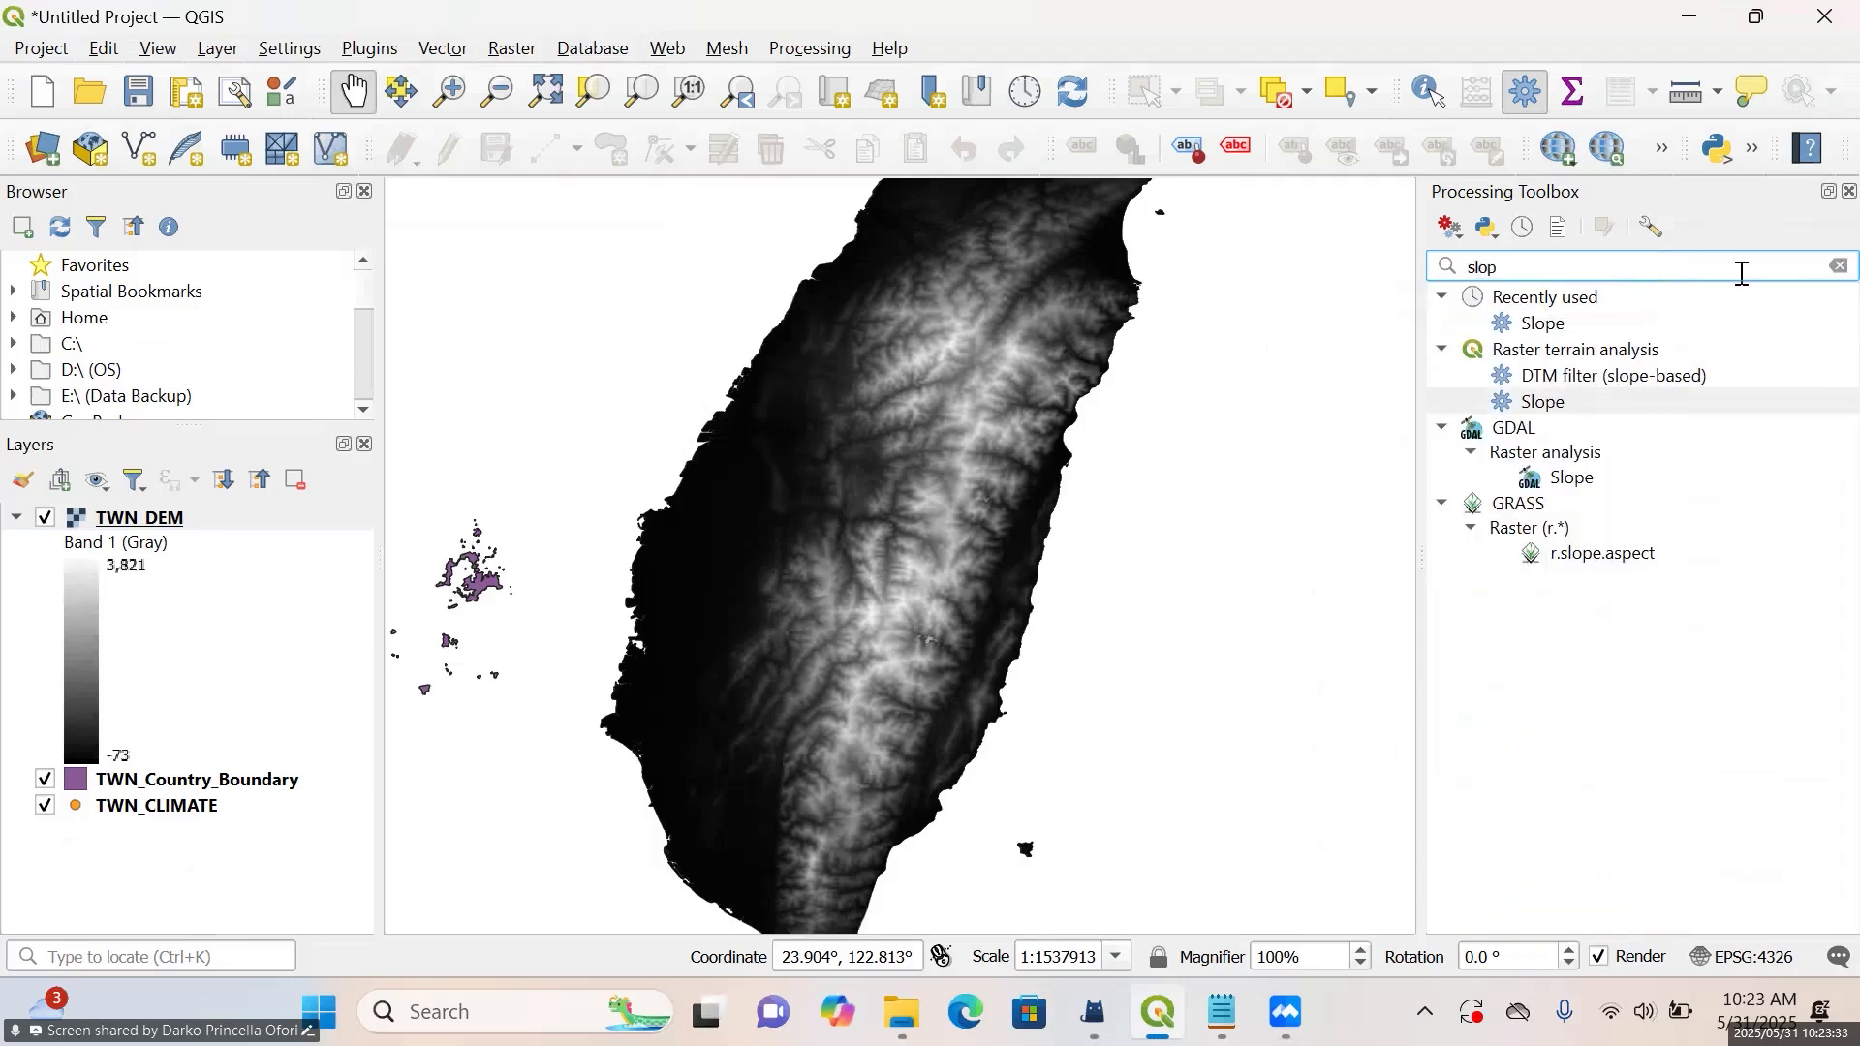
{"action": "type", "text": "e"}
{"action": "double_click", "coordinate": [1543, 326]}
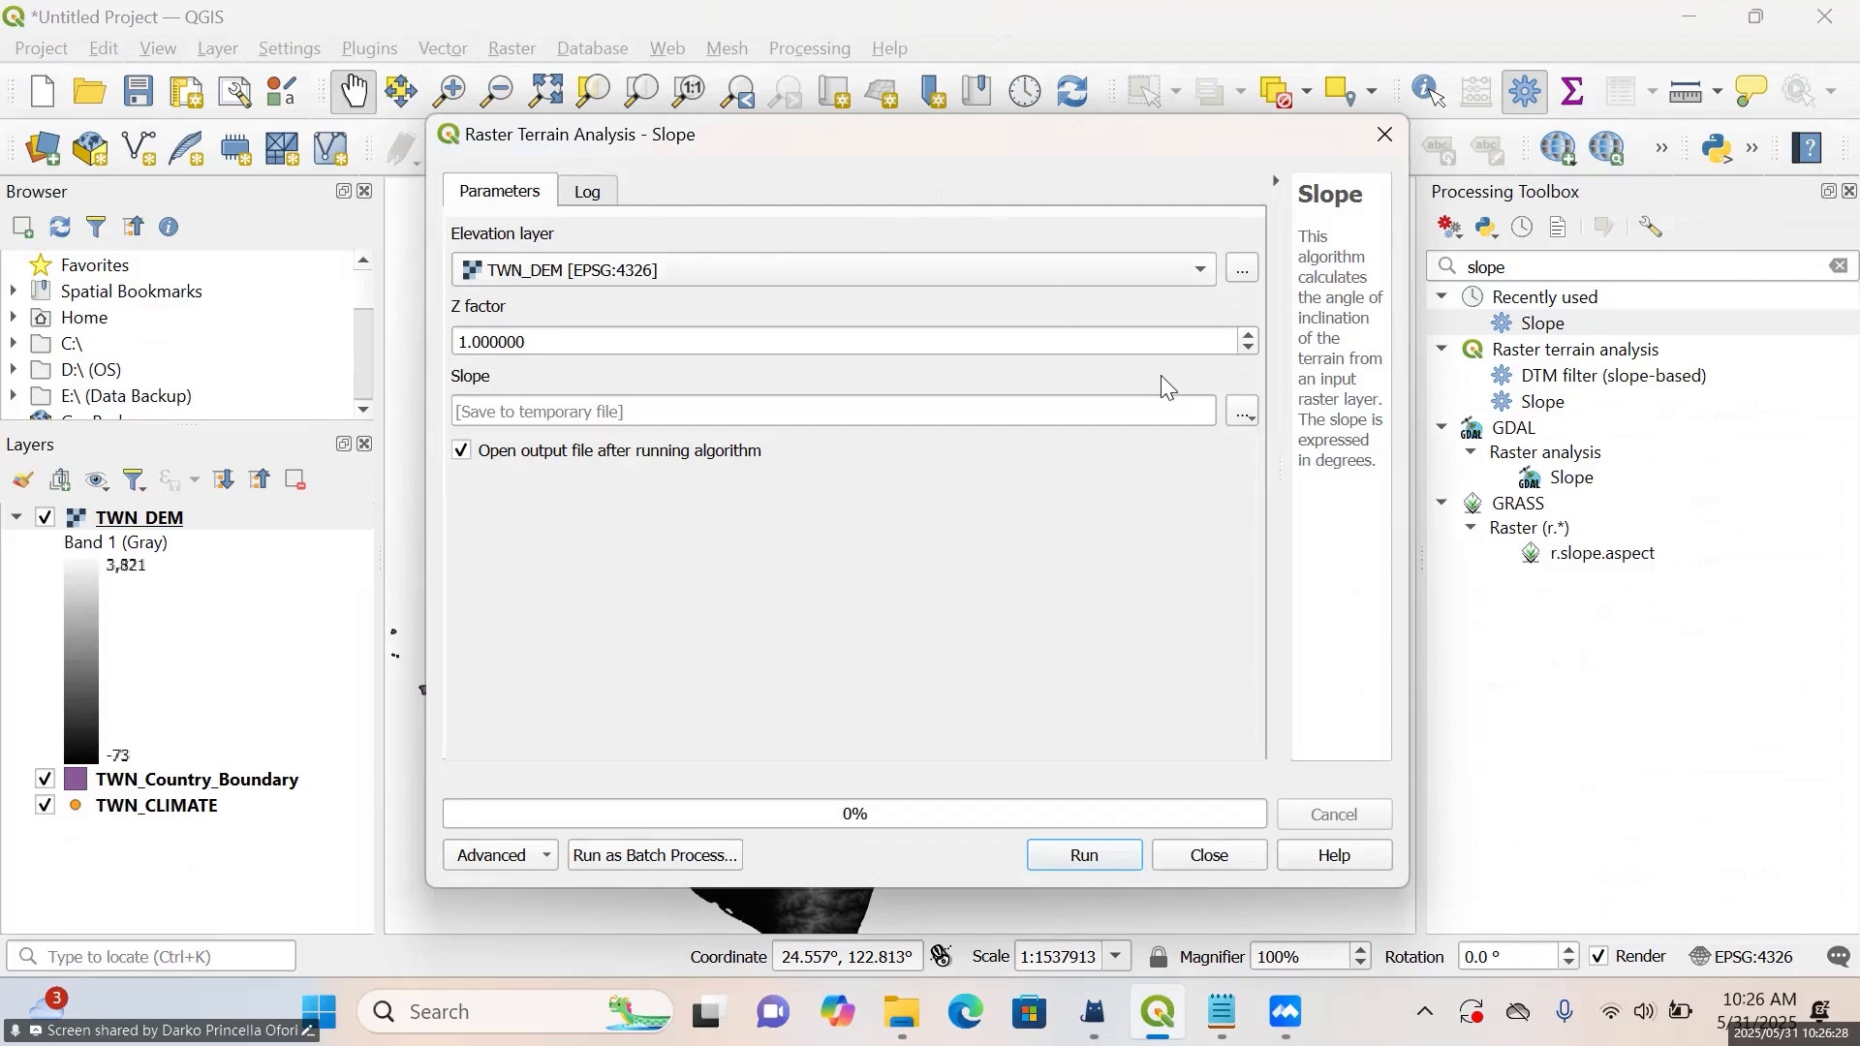
Choose to save the slope output to a file, creating and opening a new folder named "Day 2" inside Tutorials
{"action": "left_click", "coordinate": [1245, 416]}
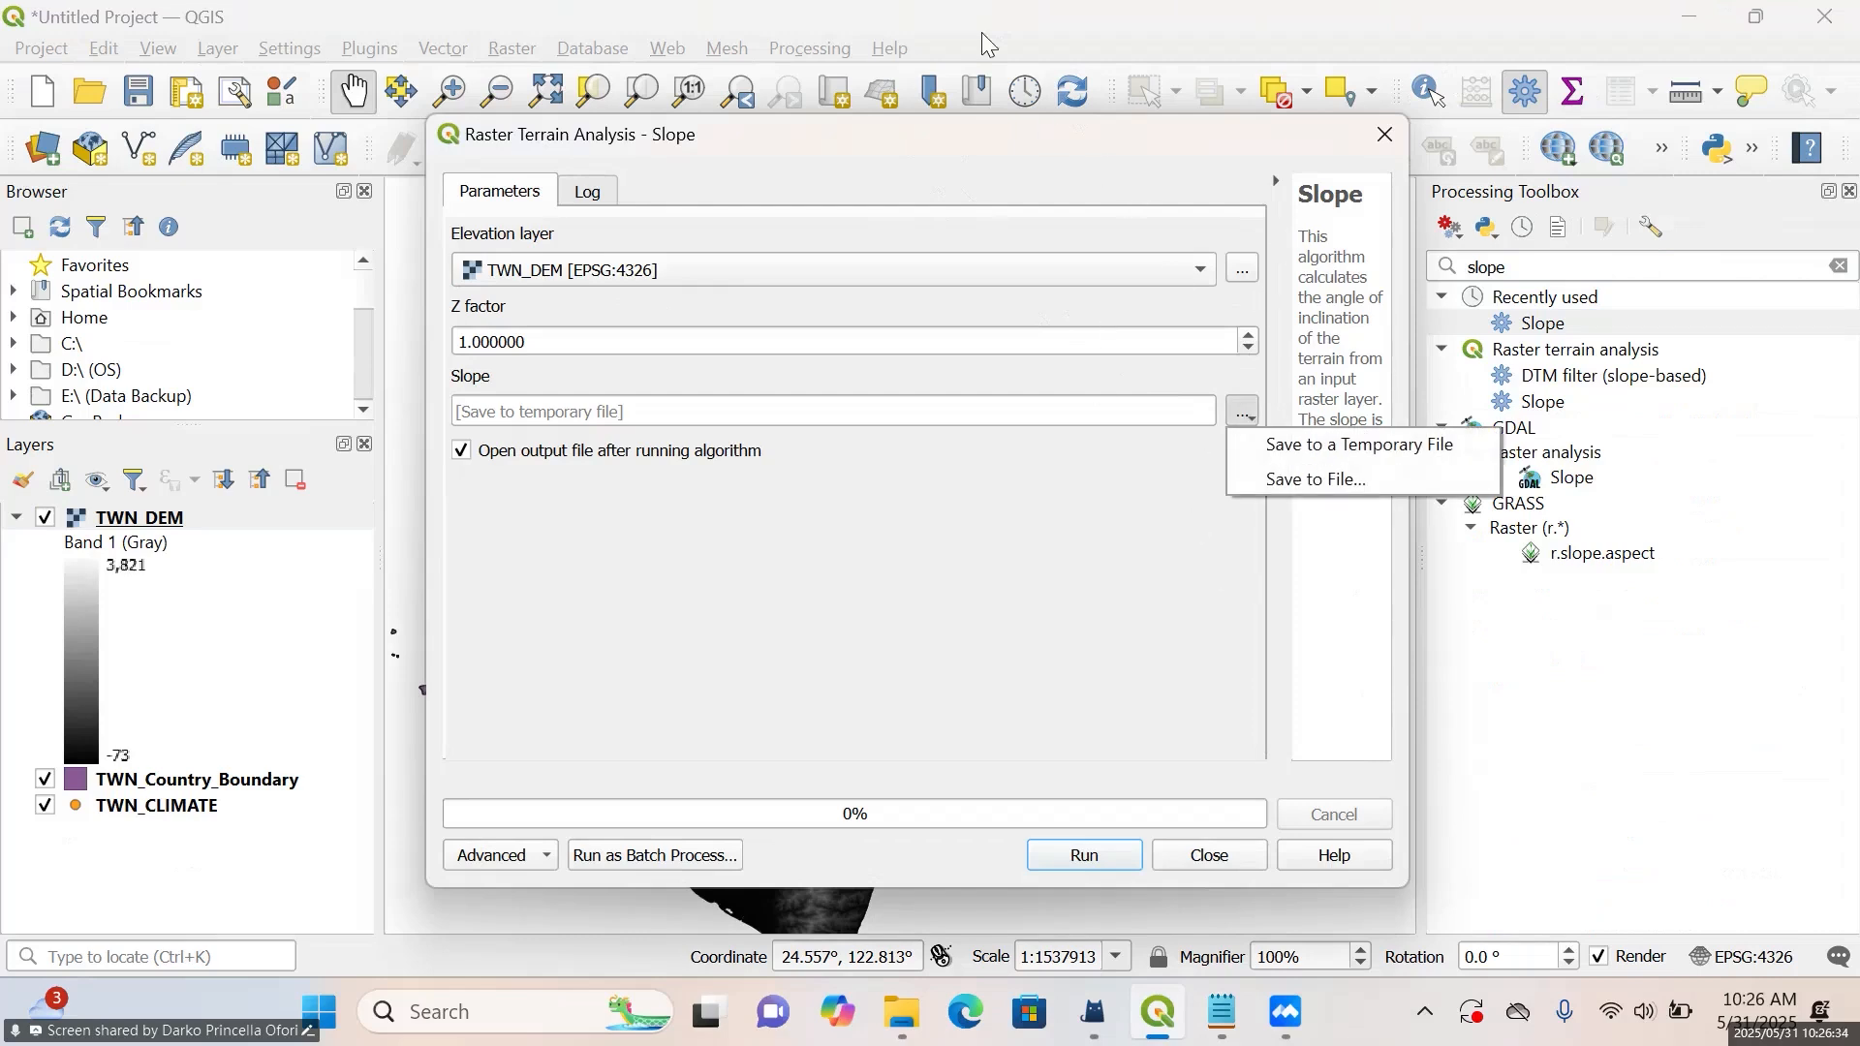
{"action": "left_click", "coordinate": [1310, 482]}
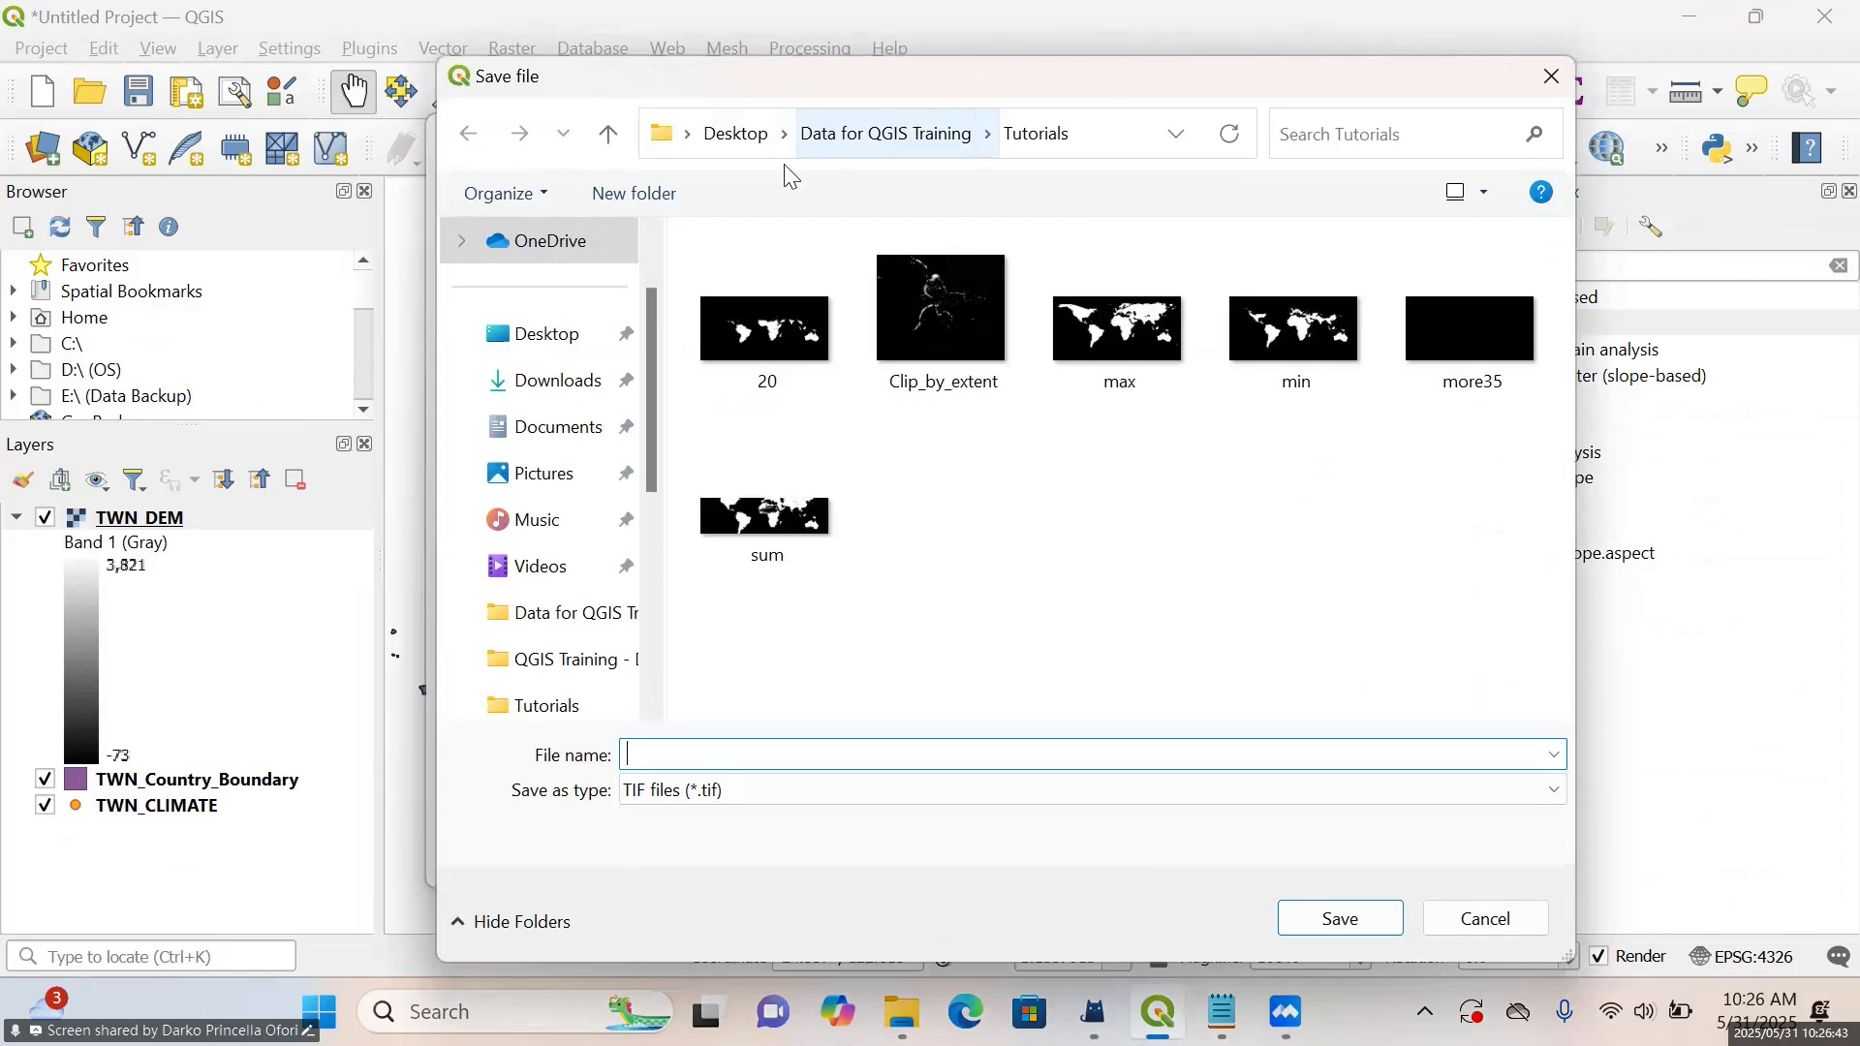
{"action": "left_click", "coordinate": [632, 193]}
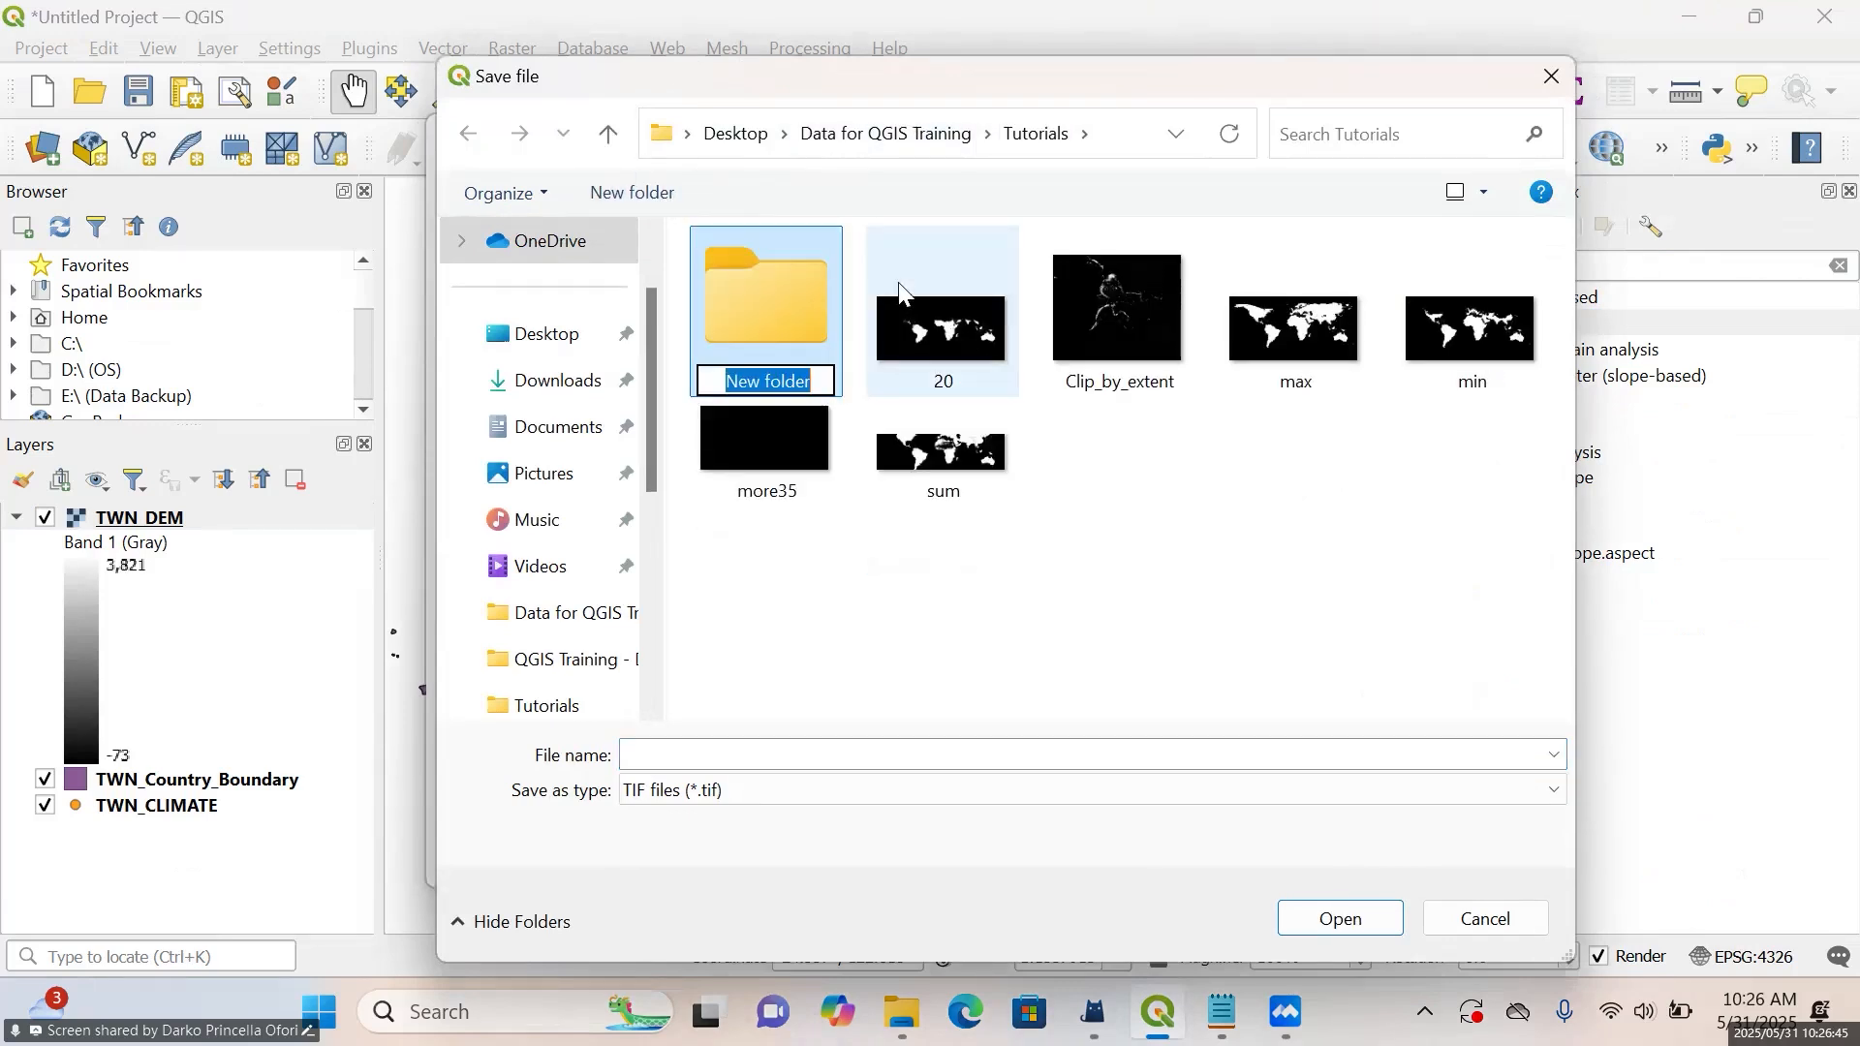
{"action": "type", "text": "Da"}
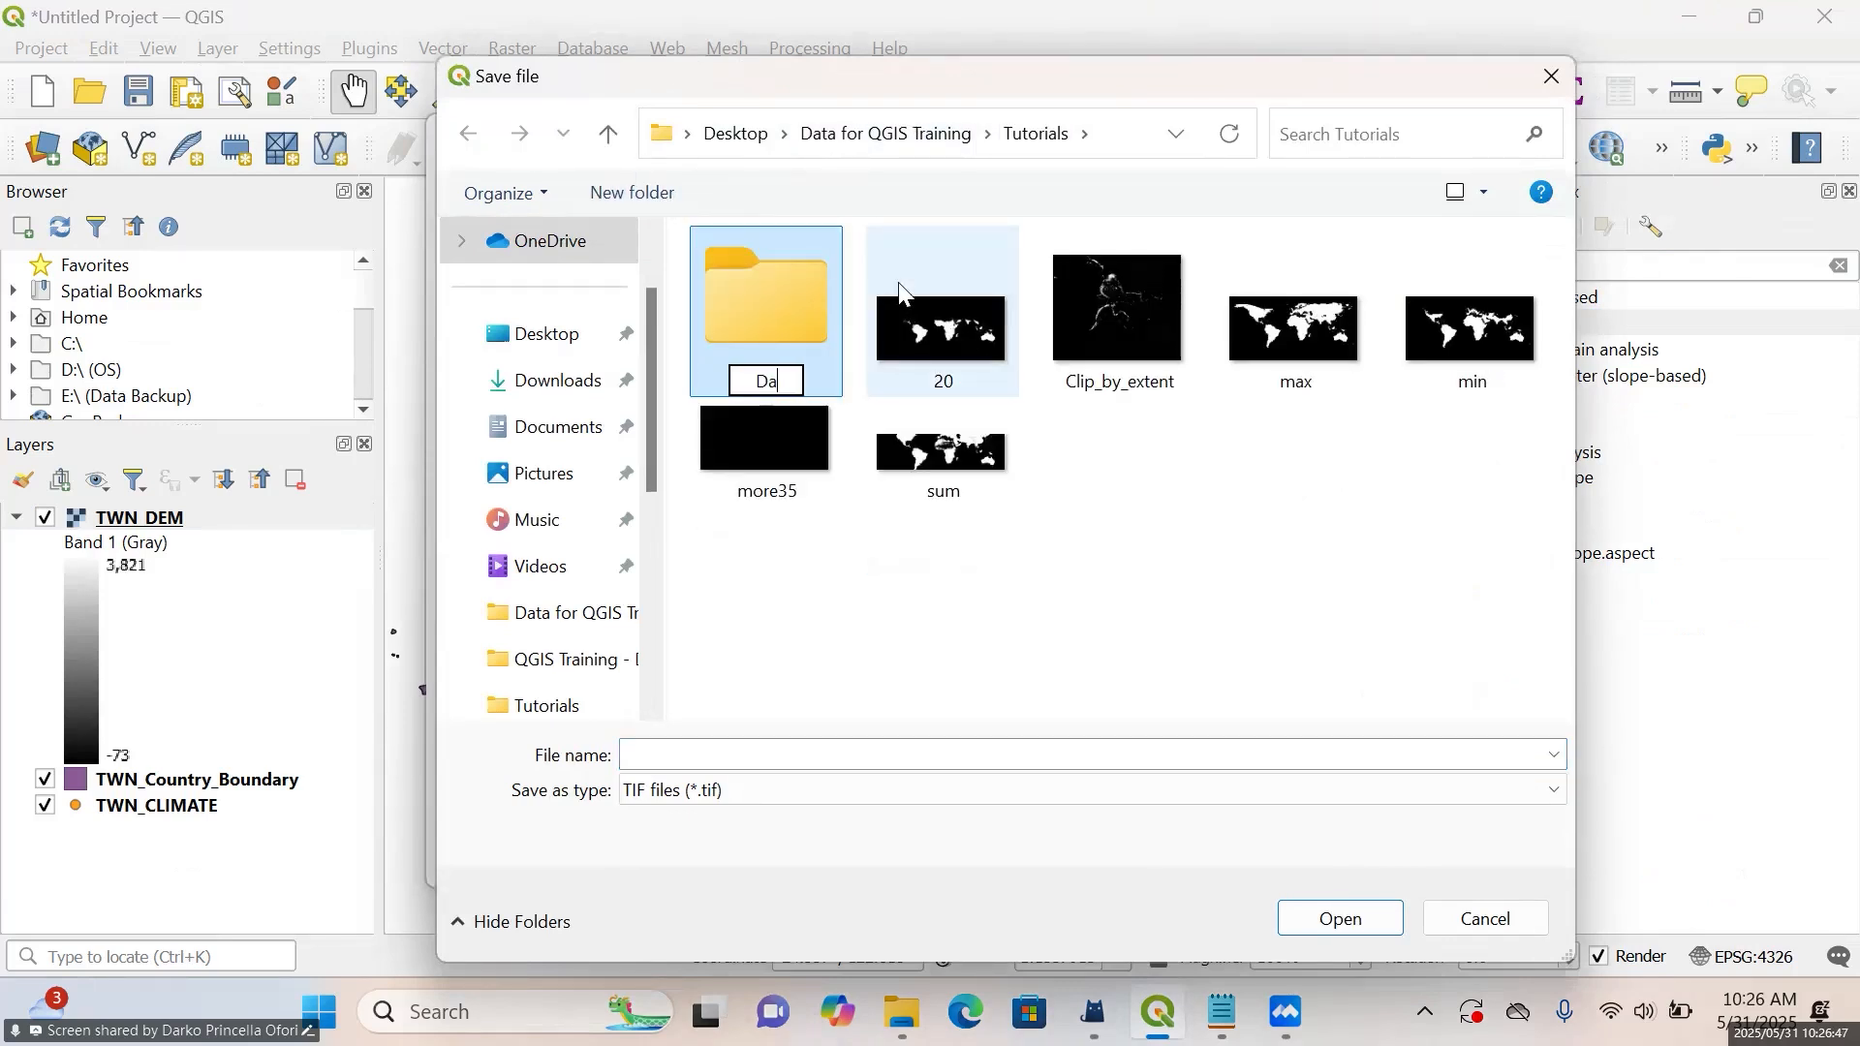
{"action": "type", "text": "y 2"}
{"action": "key", "text": "Return"}
{"action": "double_click", "coordinate": [760, 334]}
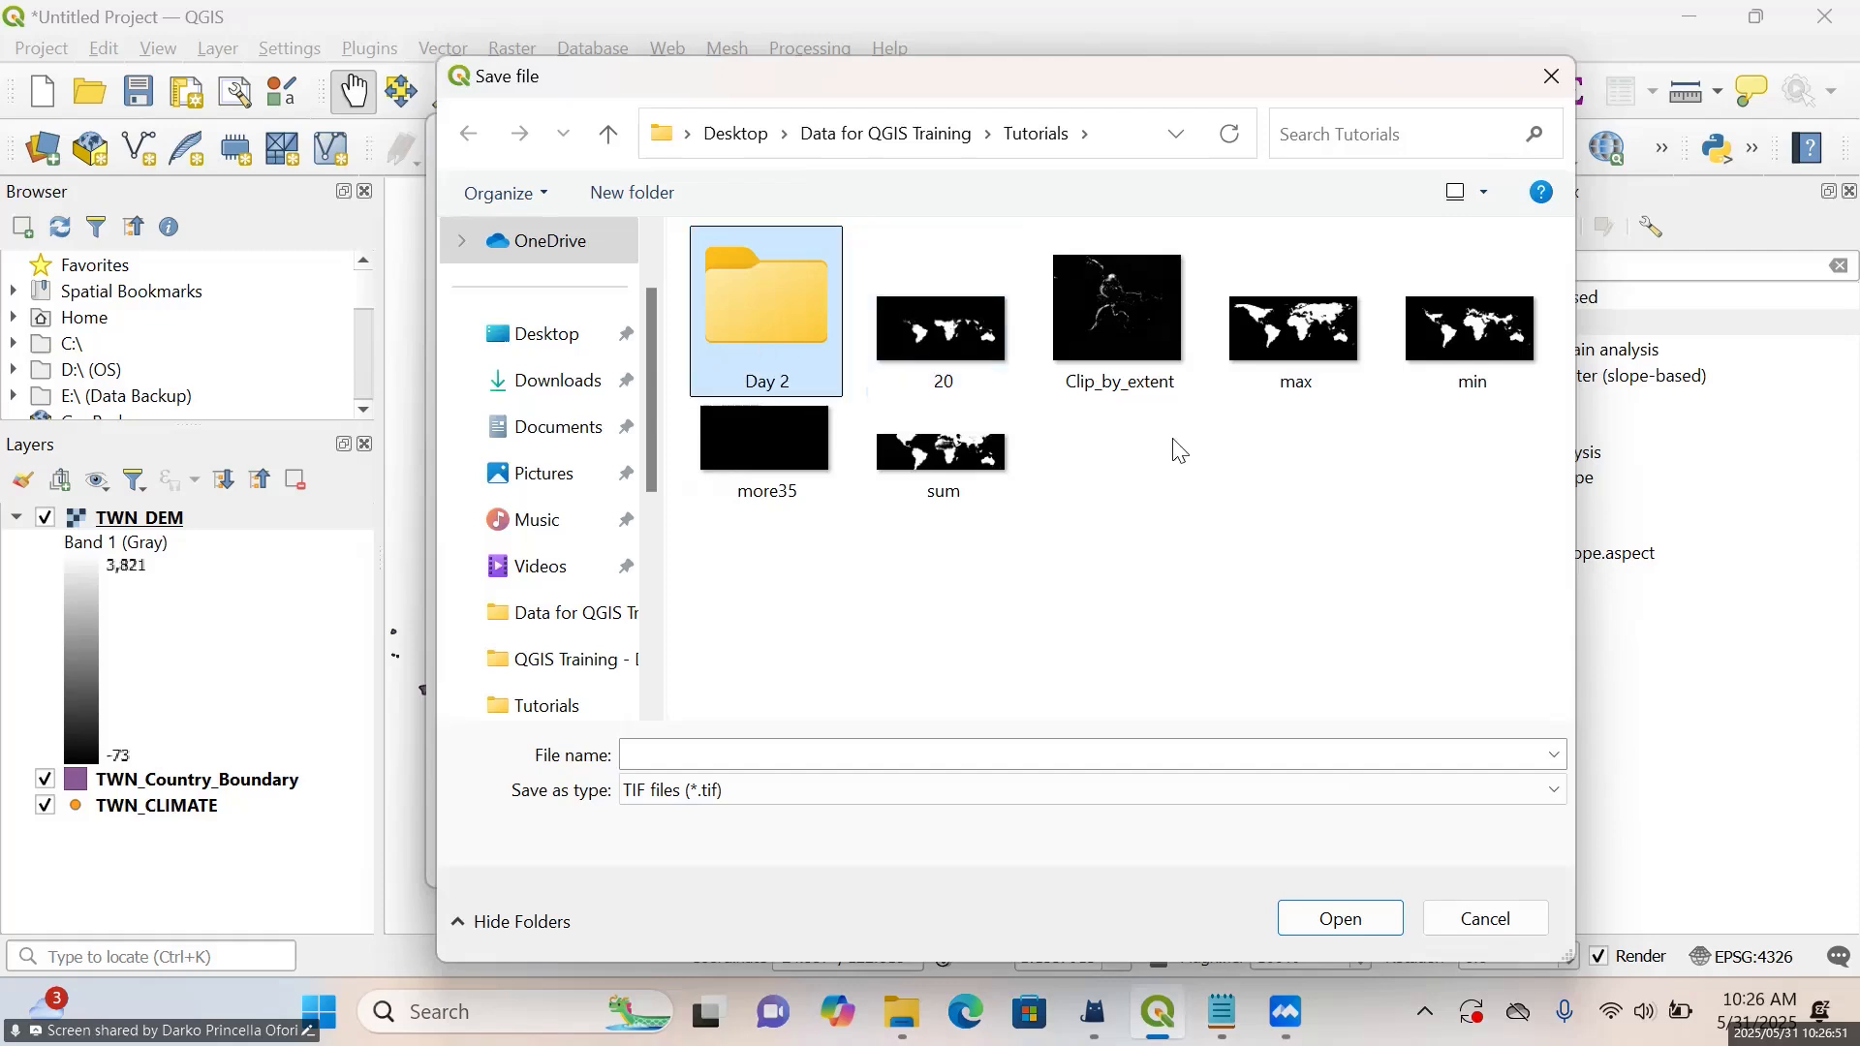
Name the output file "Slope" and run the Slope algorithm on TWN_DEM with a Z factor of 1
{"action": "left_click", "coordinate": [955, 745]}
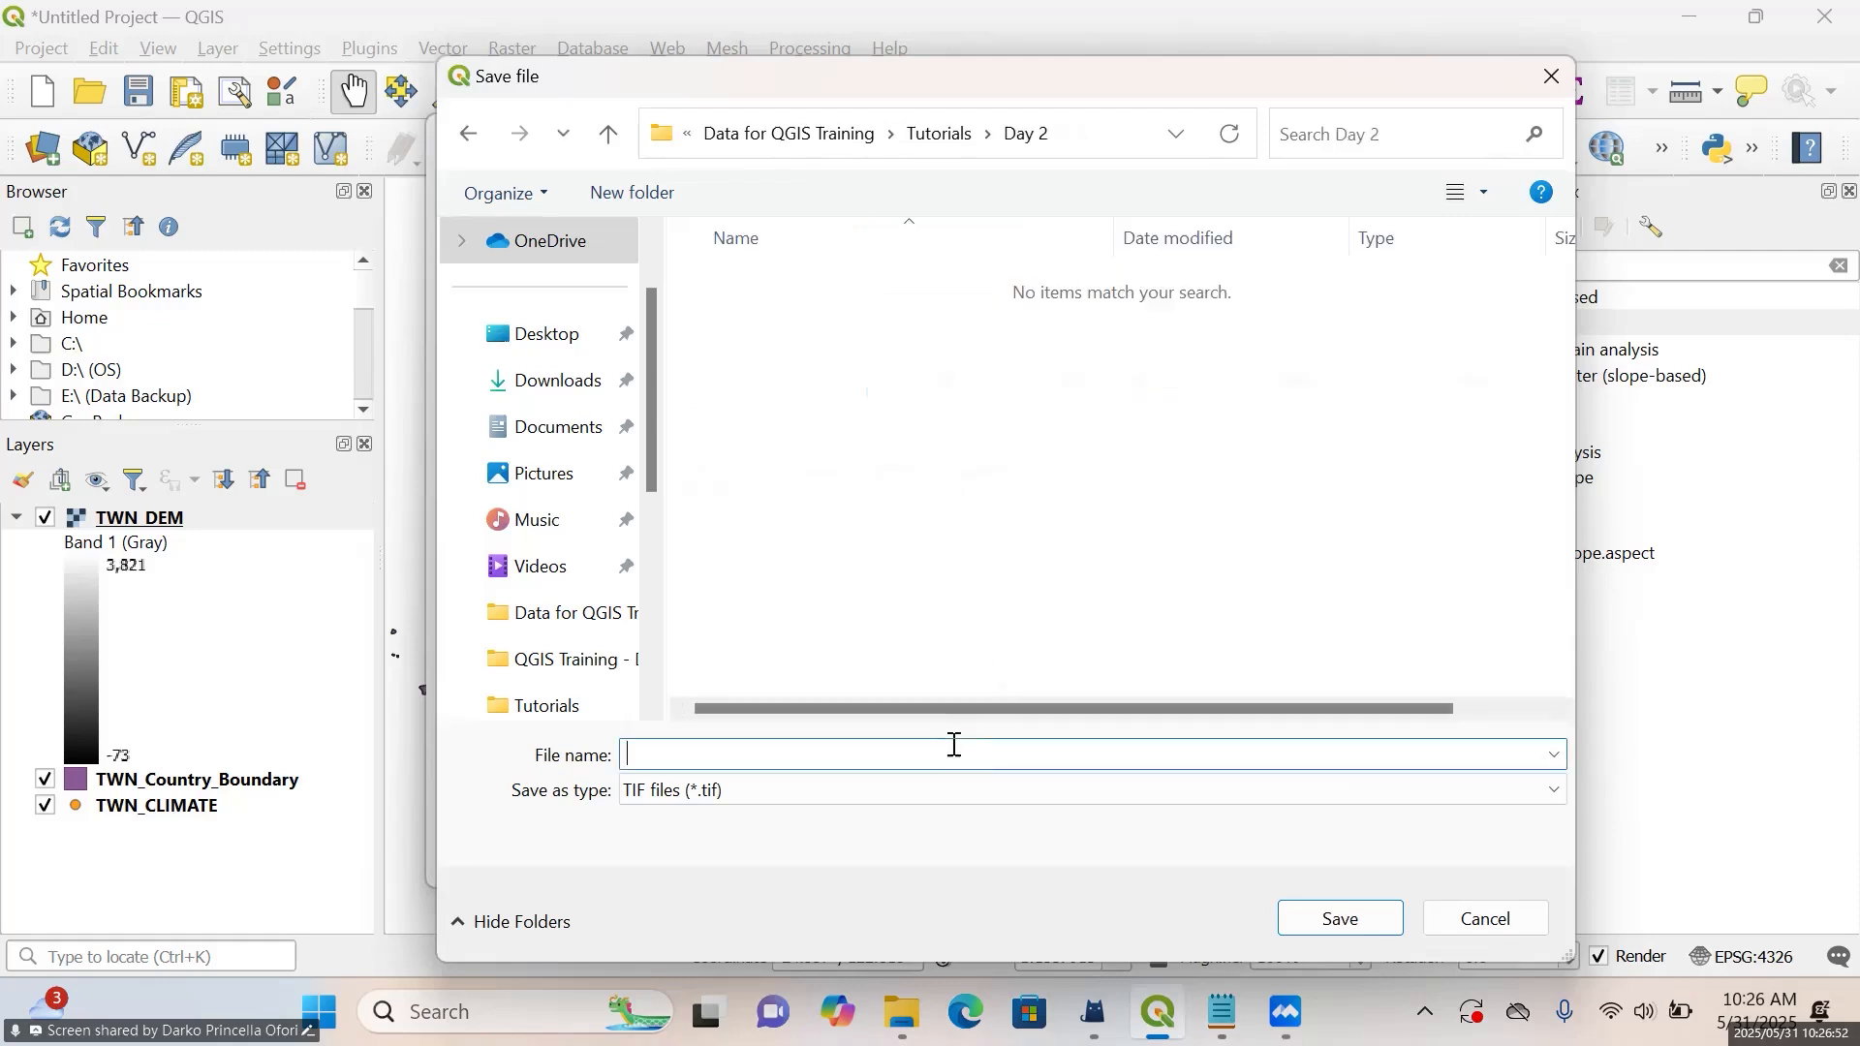
{"action": "type", "text": "Slope"}
{"action": "left_click", "coordinate": [1346, 925]}
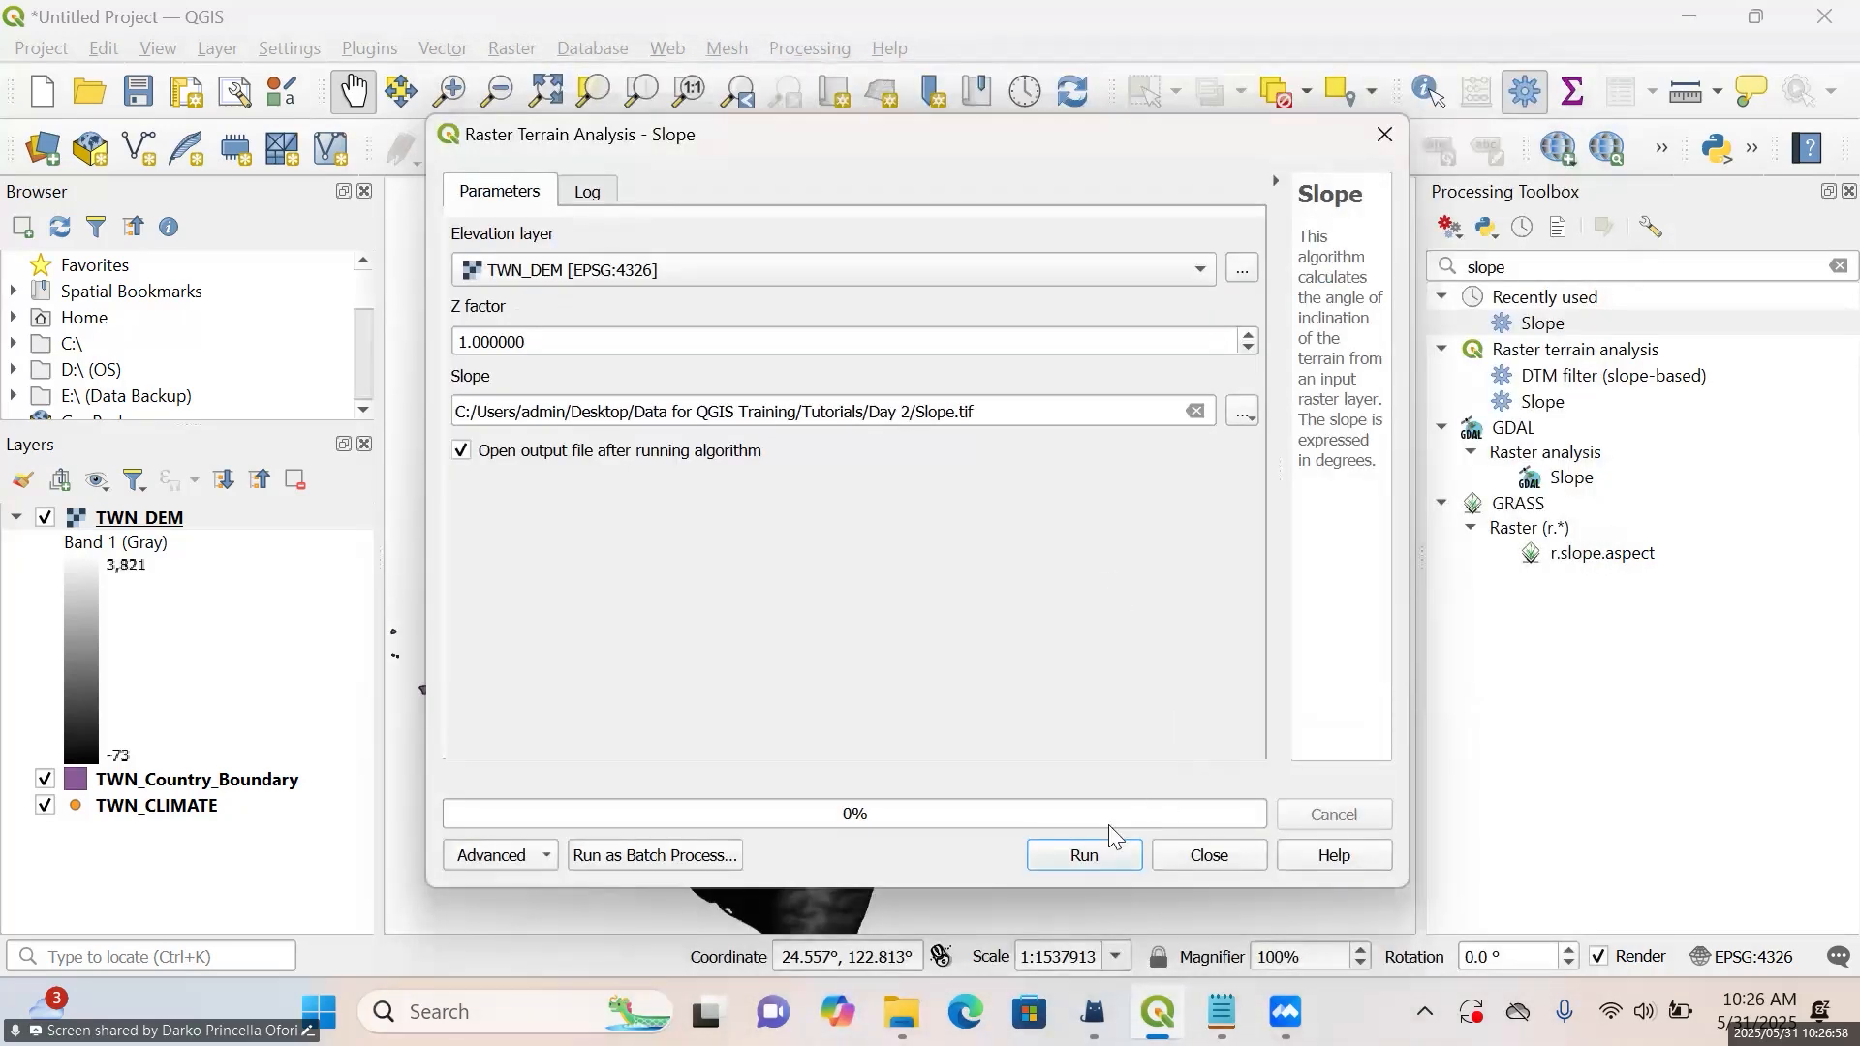
{"action": "left_click", "coordinate": [1085, 856]}
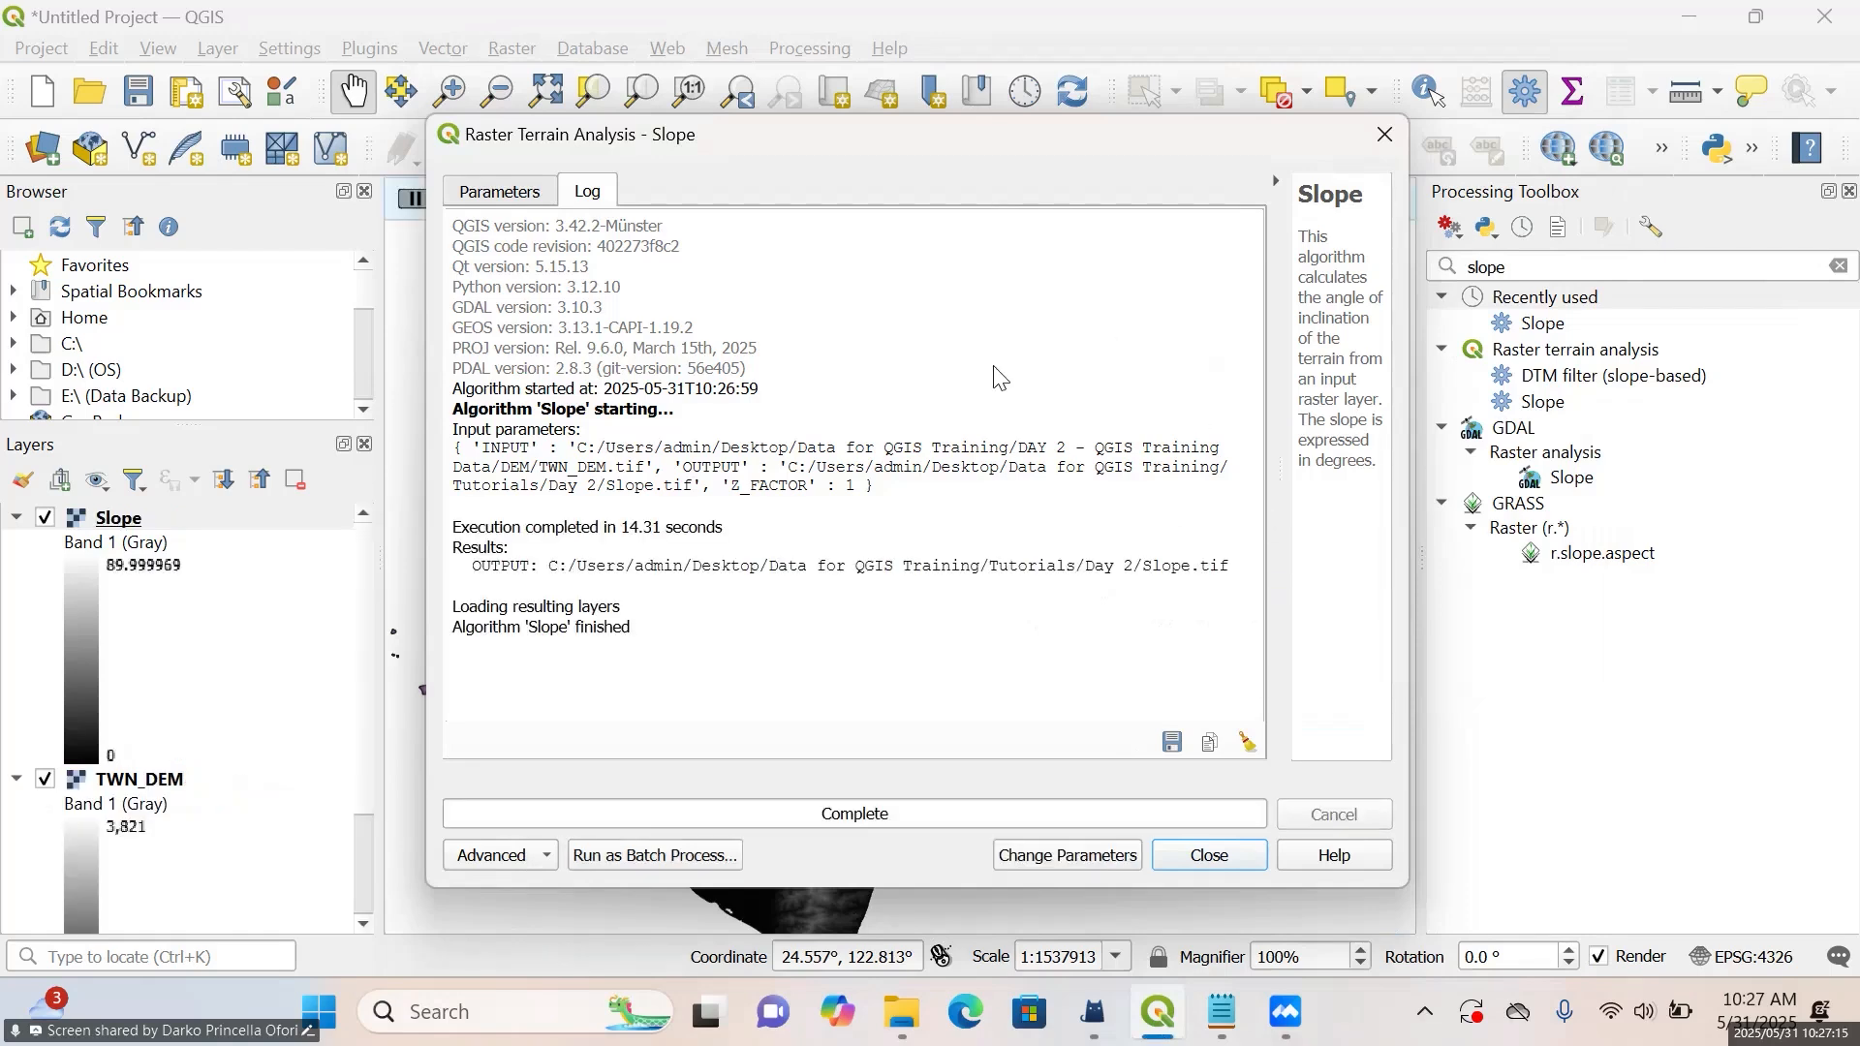
Review the Slope algorithm's parameters and output saving options, and close its dialog
{"action": "left_click", "coordinate": [523, 193]}
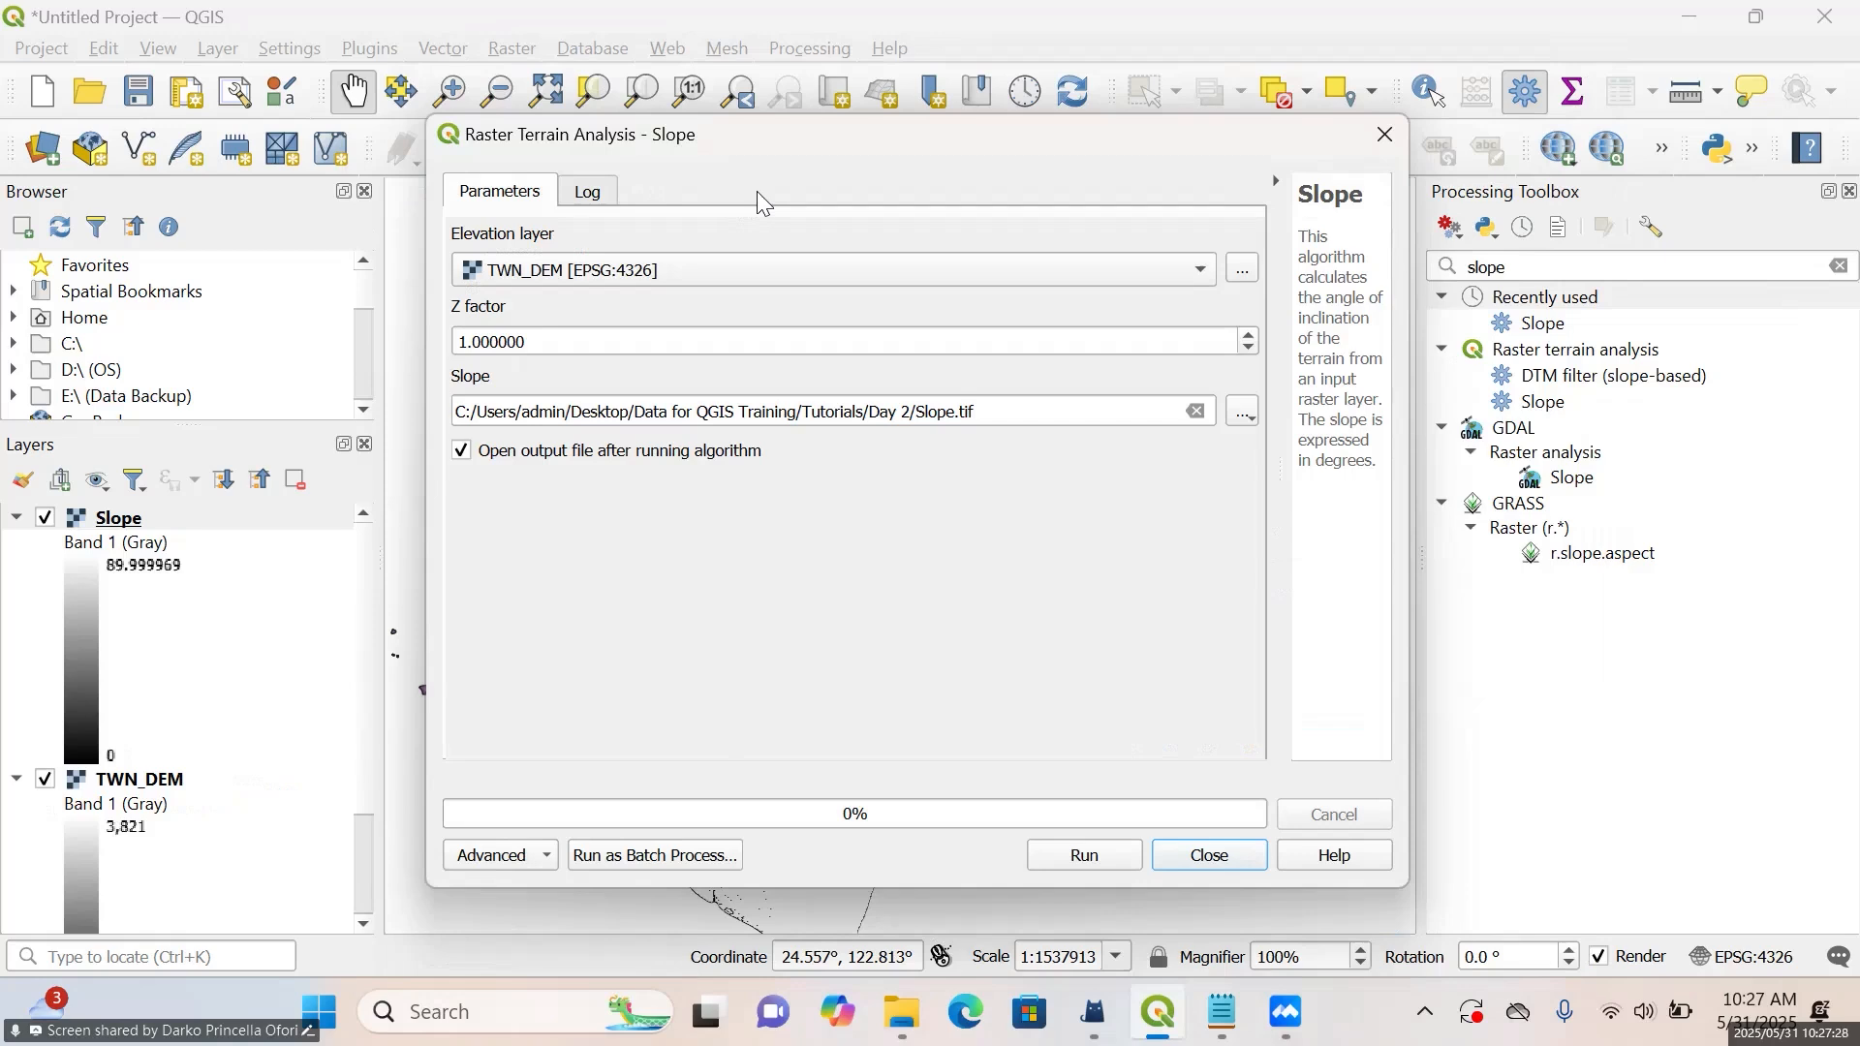
{"action": "left_click", "coordinate": [1247, 412]}
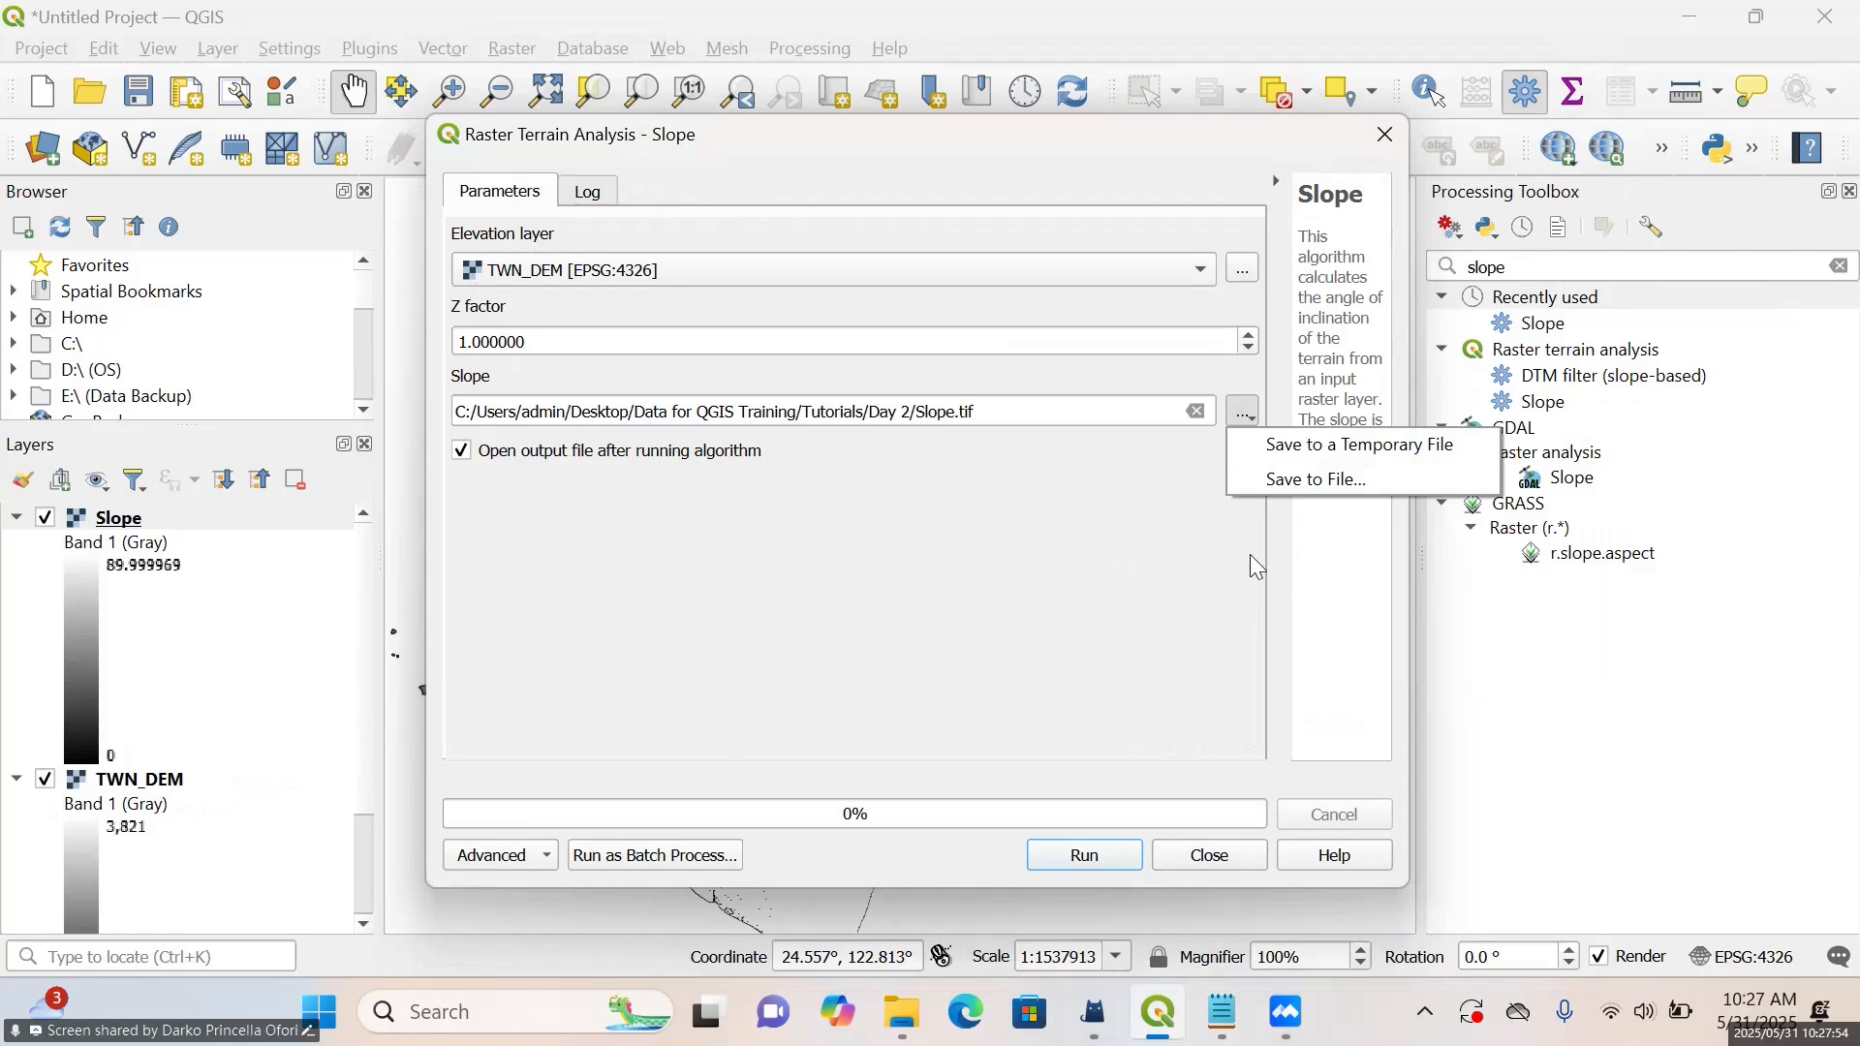
{"action": "left_click", "coordinate": [1077, 547]}
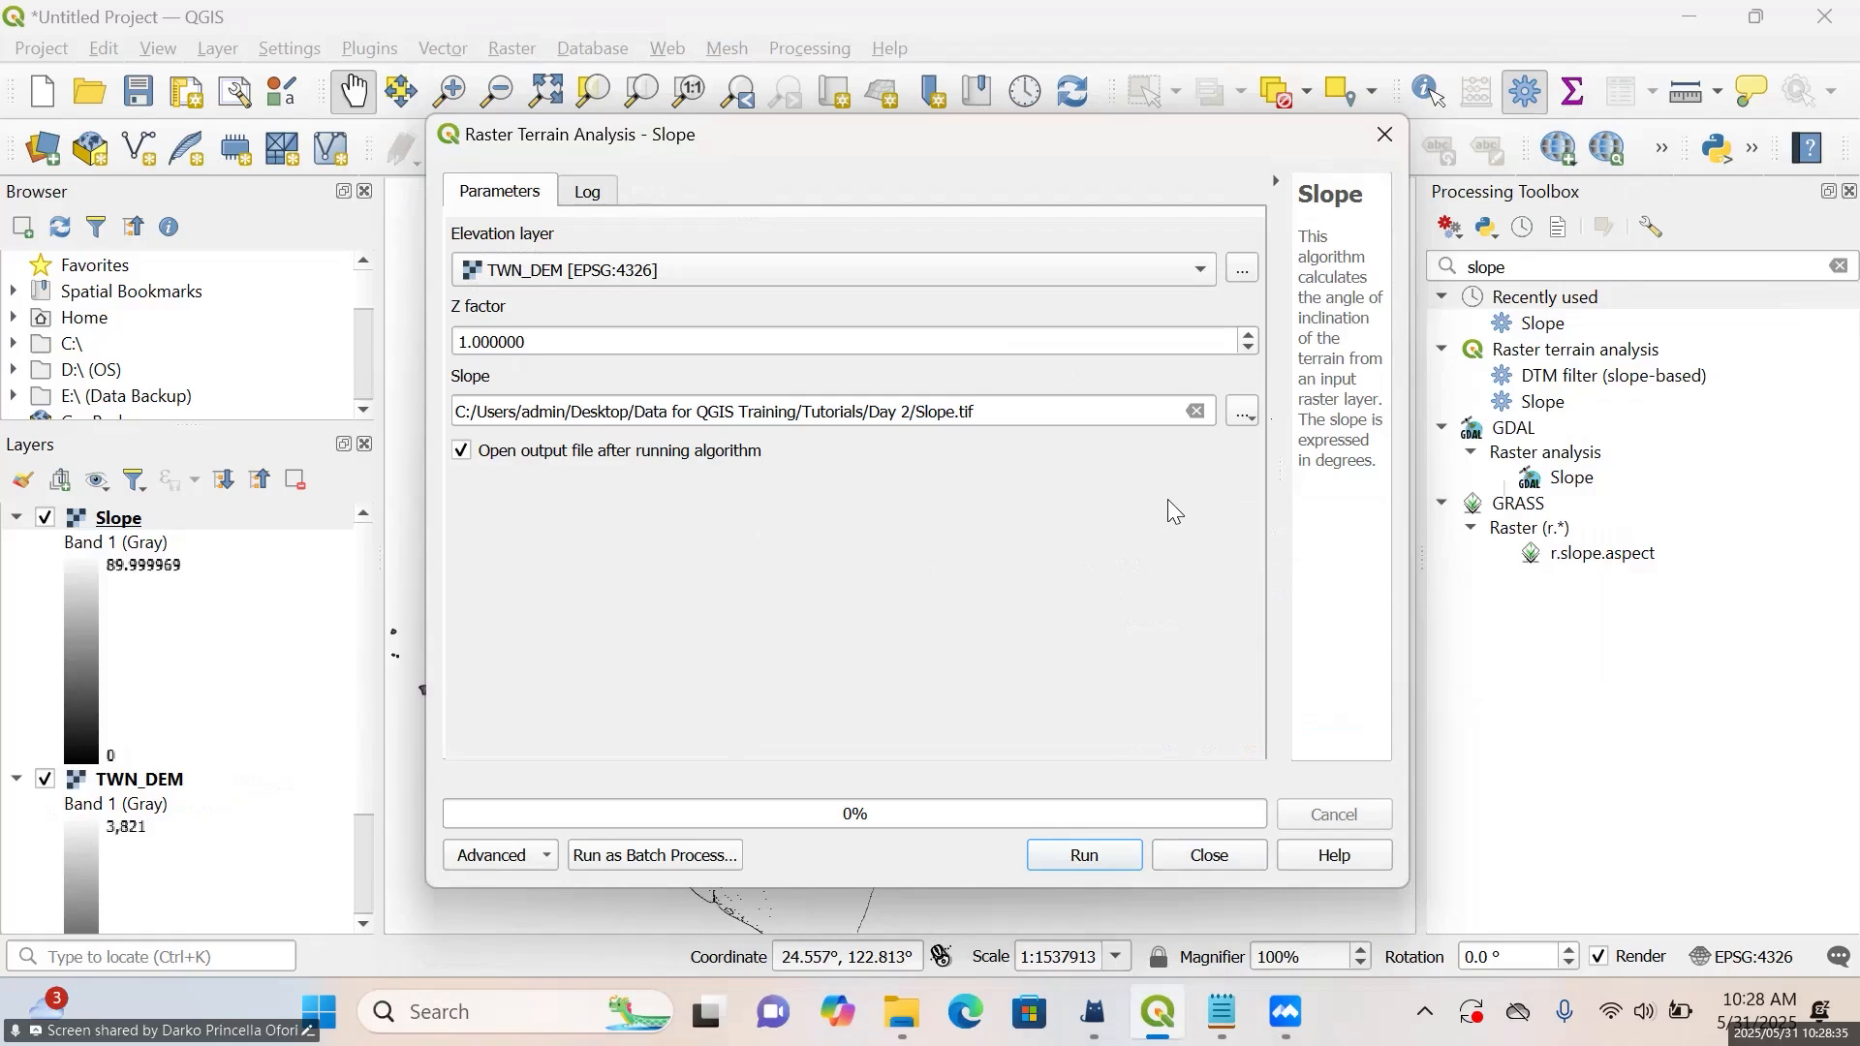
{"action": "left_click", "coordinate": [1391, 132]}
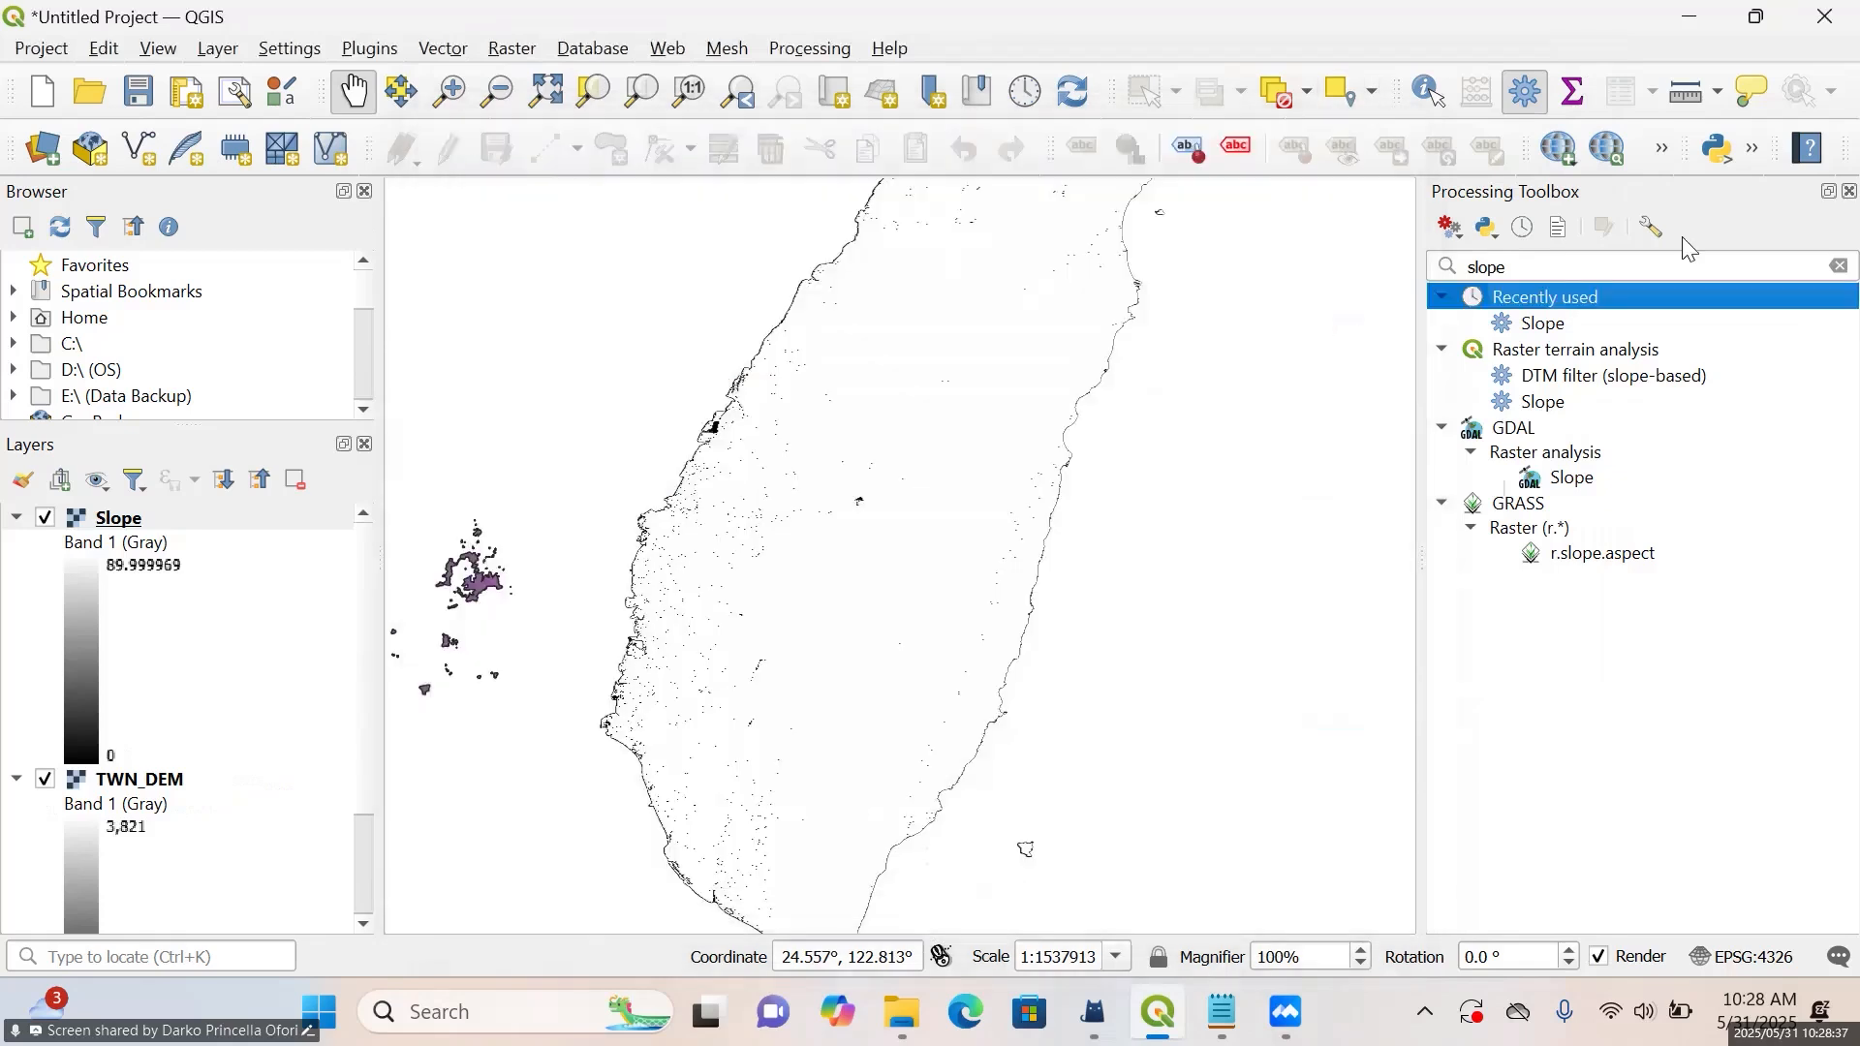
Reopen the Slope raster terrain analysis algorithm and choose TWN_DEM as its elevation layer
{"action": "left_click", "coordinate": [1527, 98]}
{"action": "left_click", "coordinate": [1527, 98]}
{"action": "left_click", "coordinate": [1595, 258]}
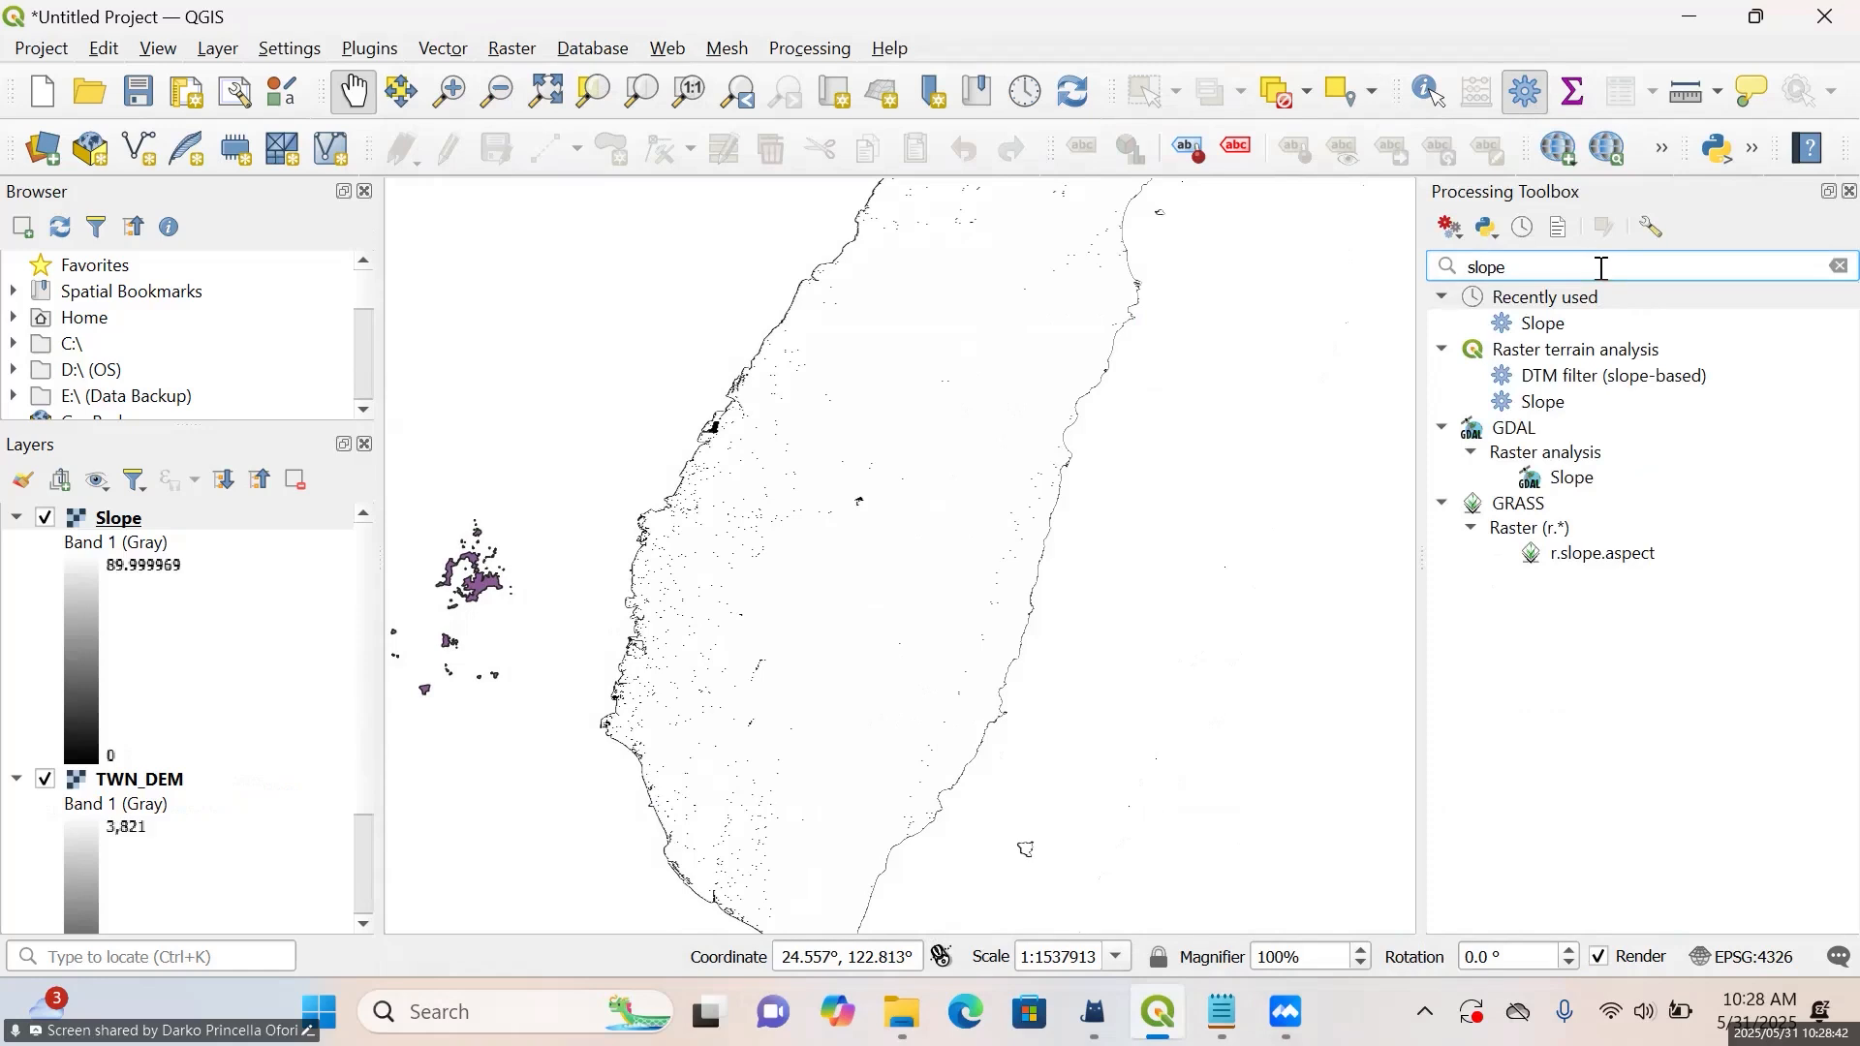
{"action": "left_click", "coordinate": [1562, 325]}
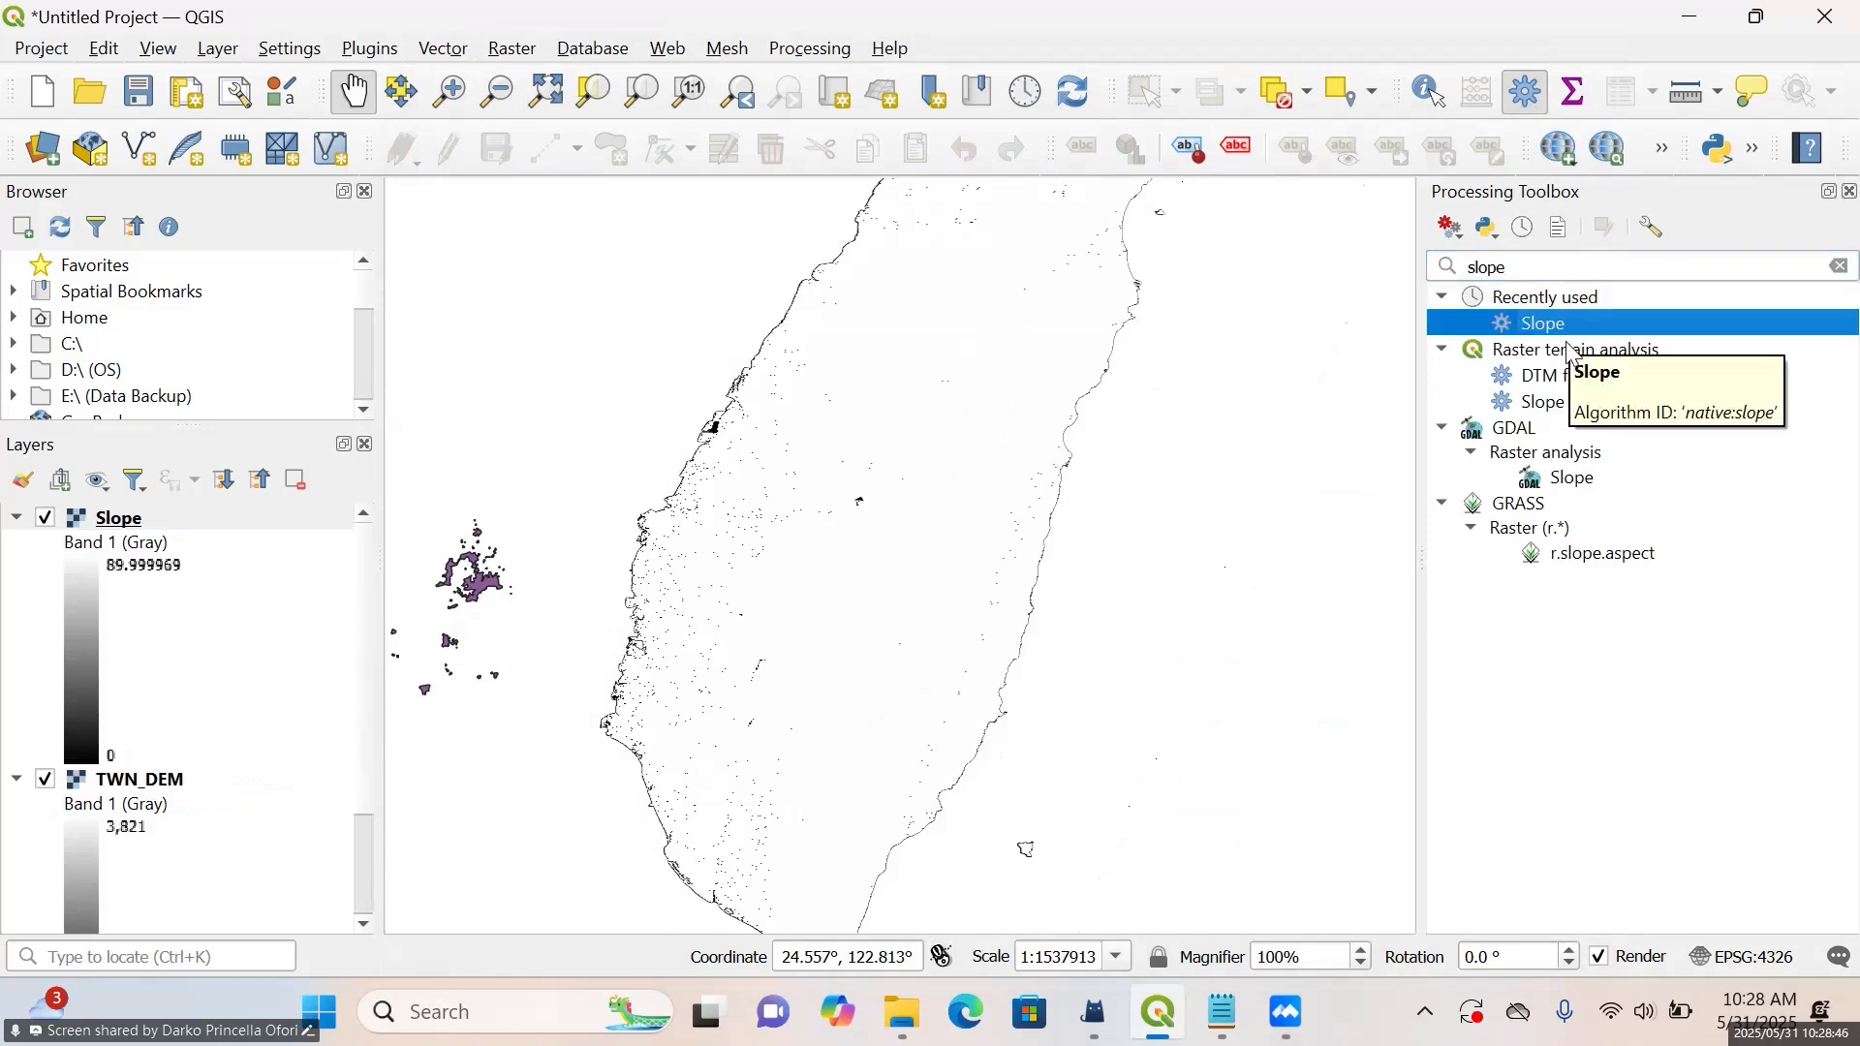
{"action": "double_click", "coordinate": [1568, 323]}
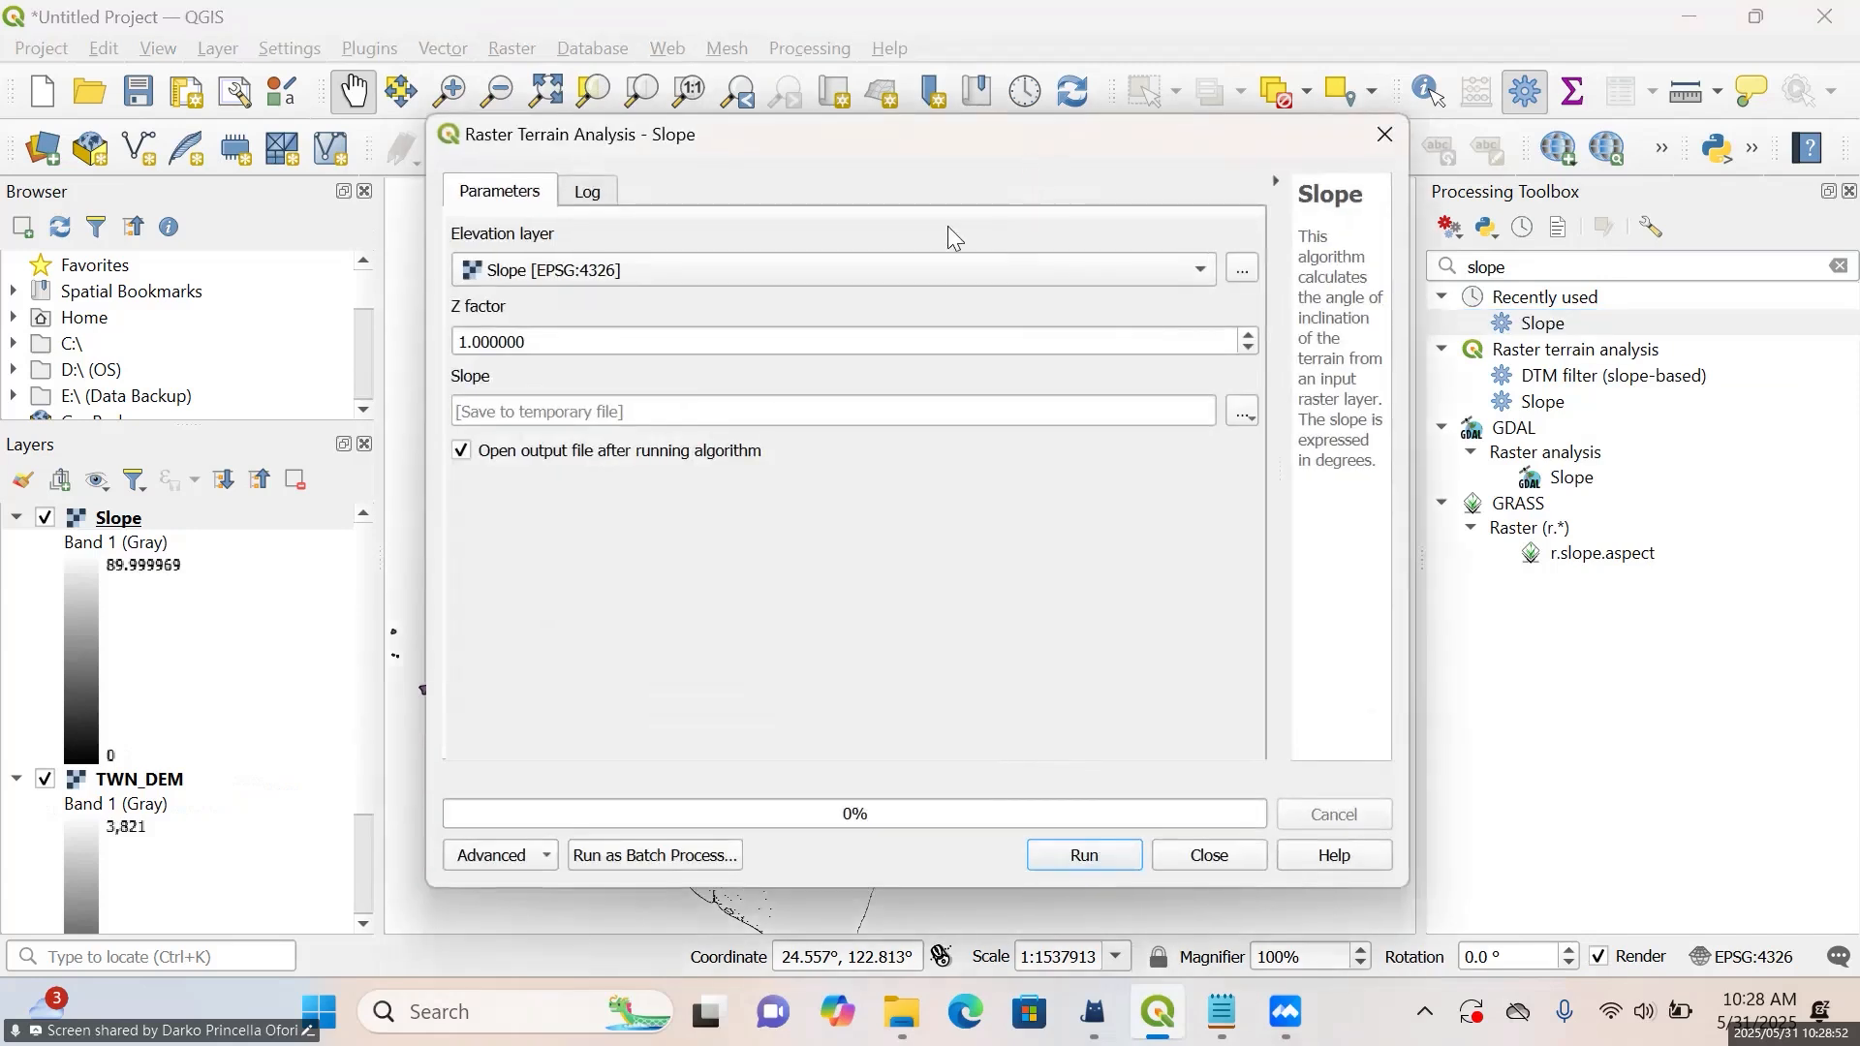
{"action": "left_click", "coordinate": [908, 272]}
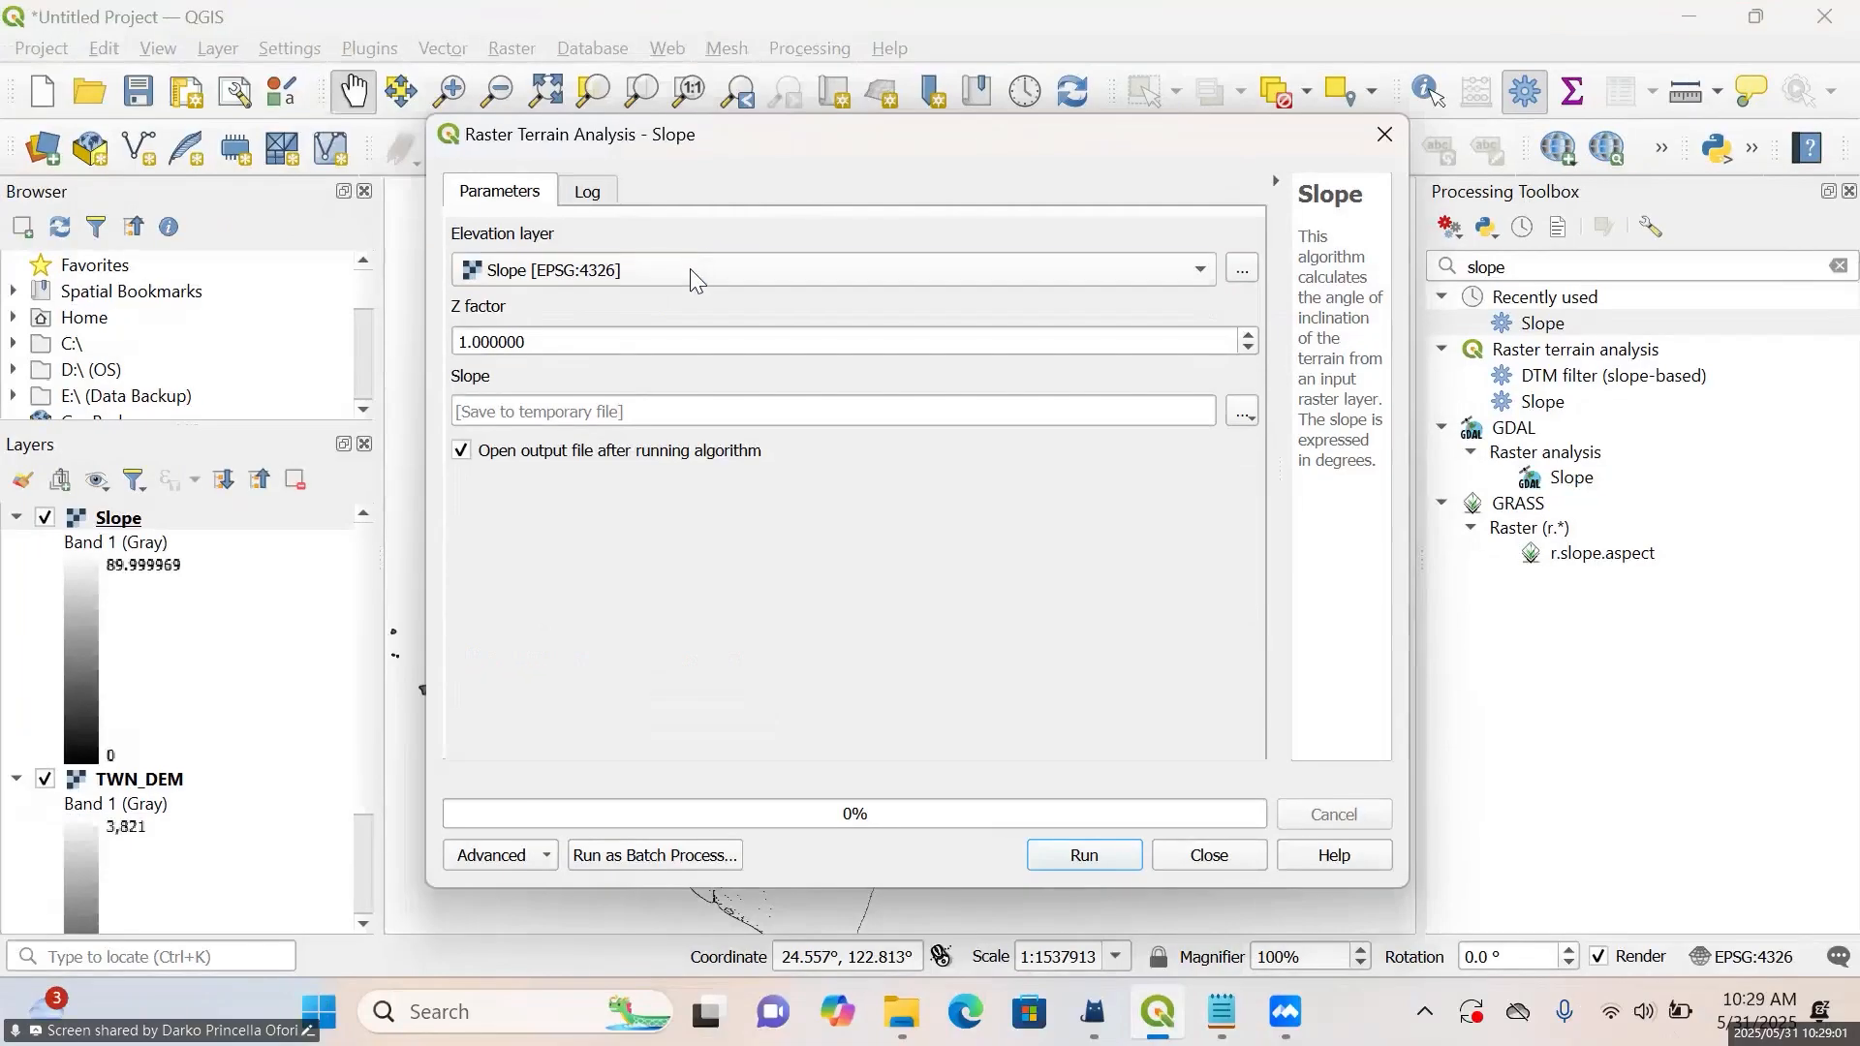
{"action": "left_click", "coordinate": [675, 293]}
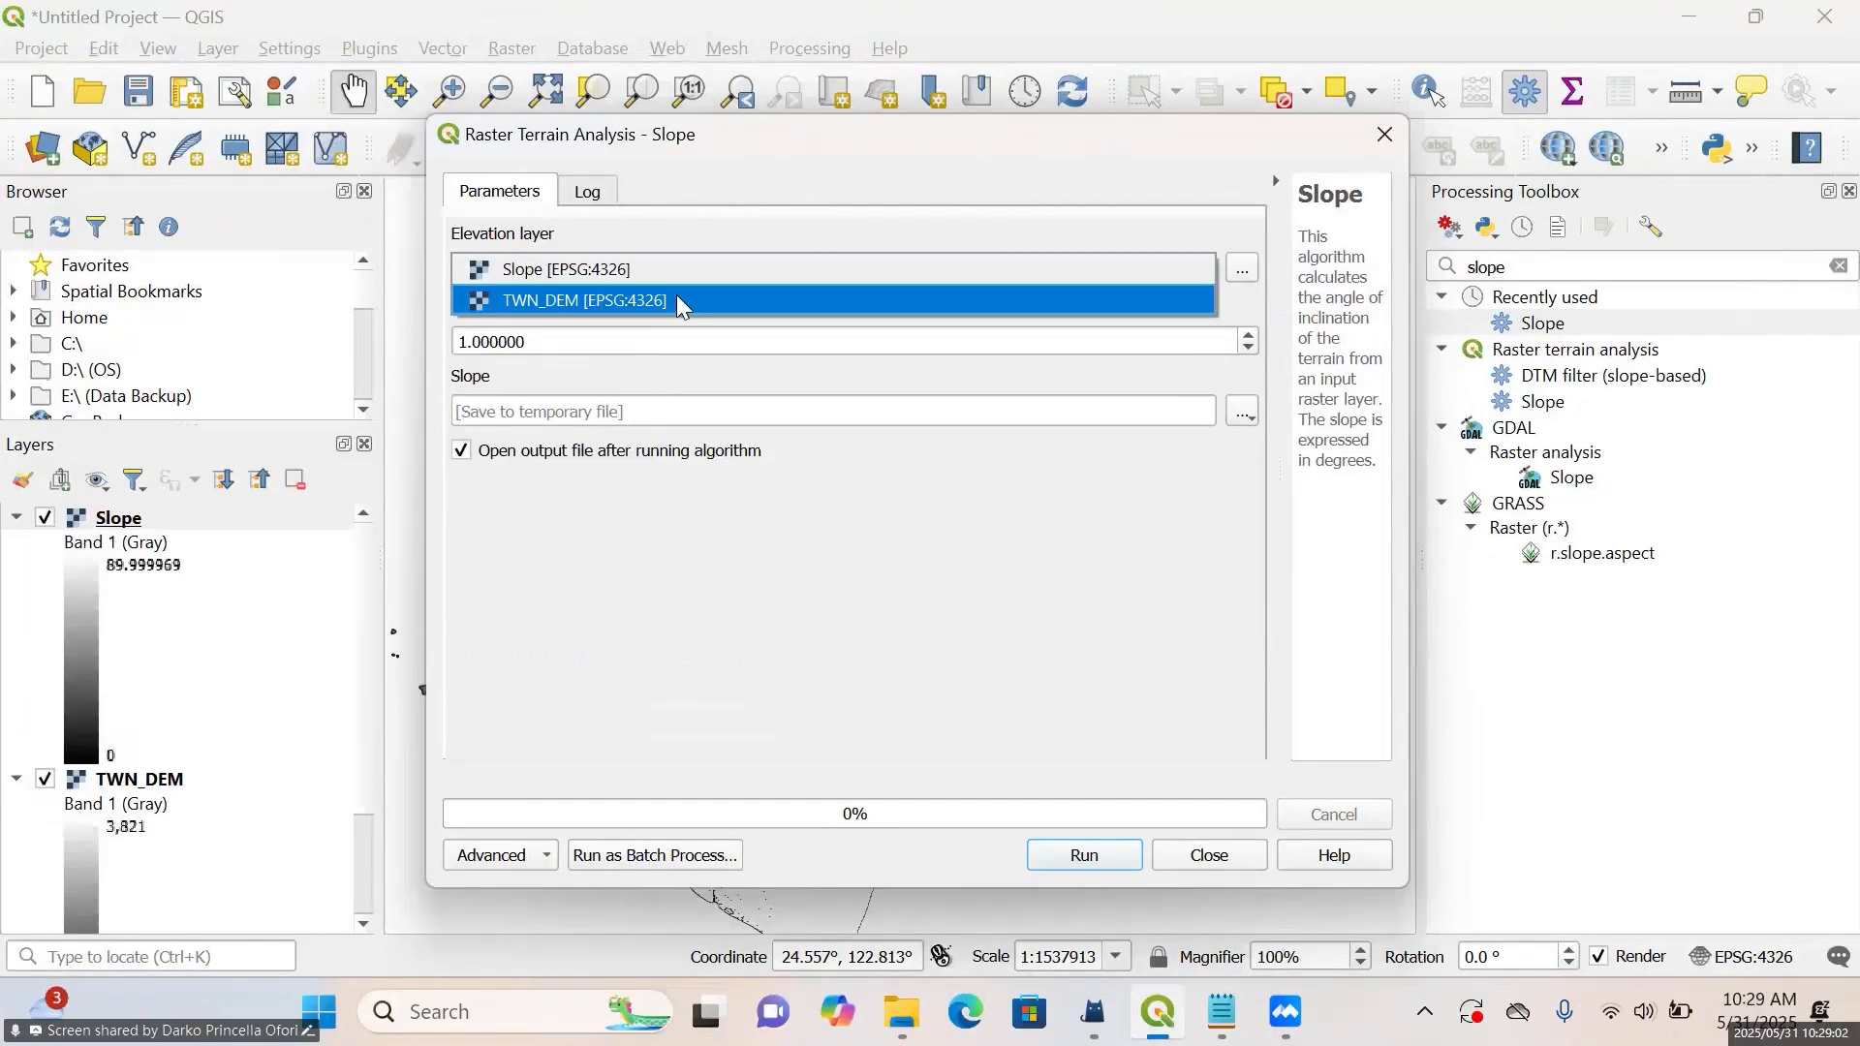
{"action": "left_click", "coordinate": [677, 297]}
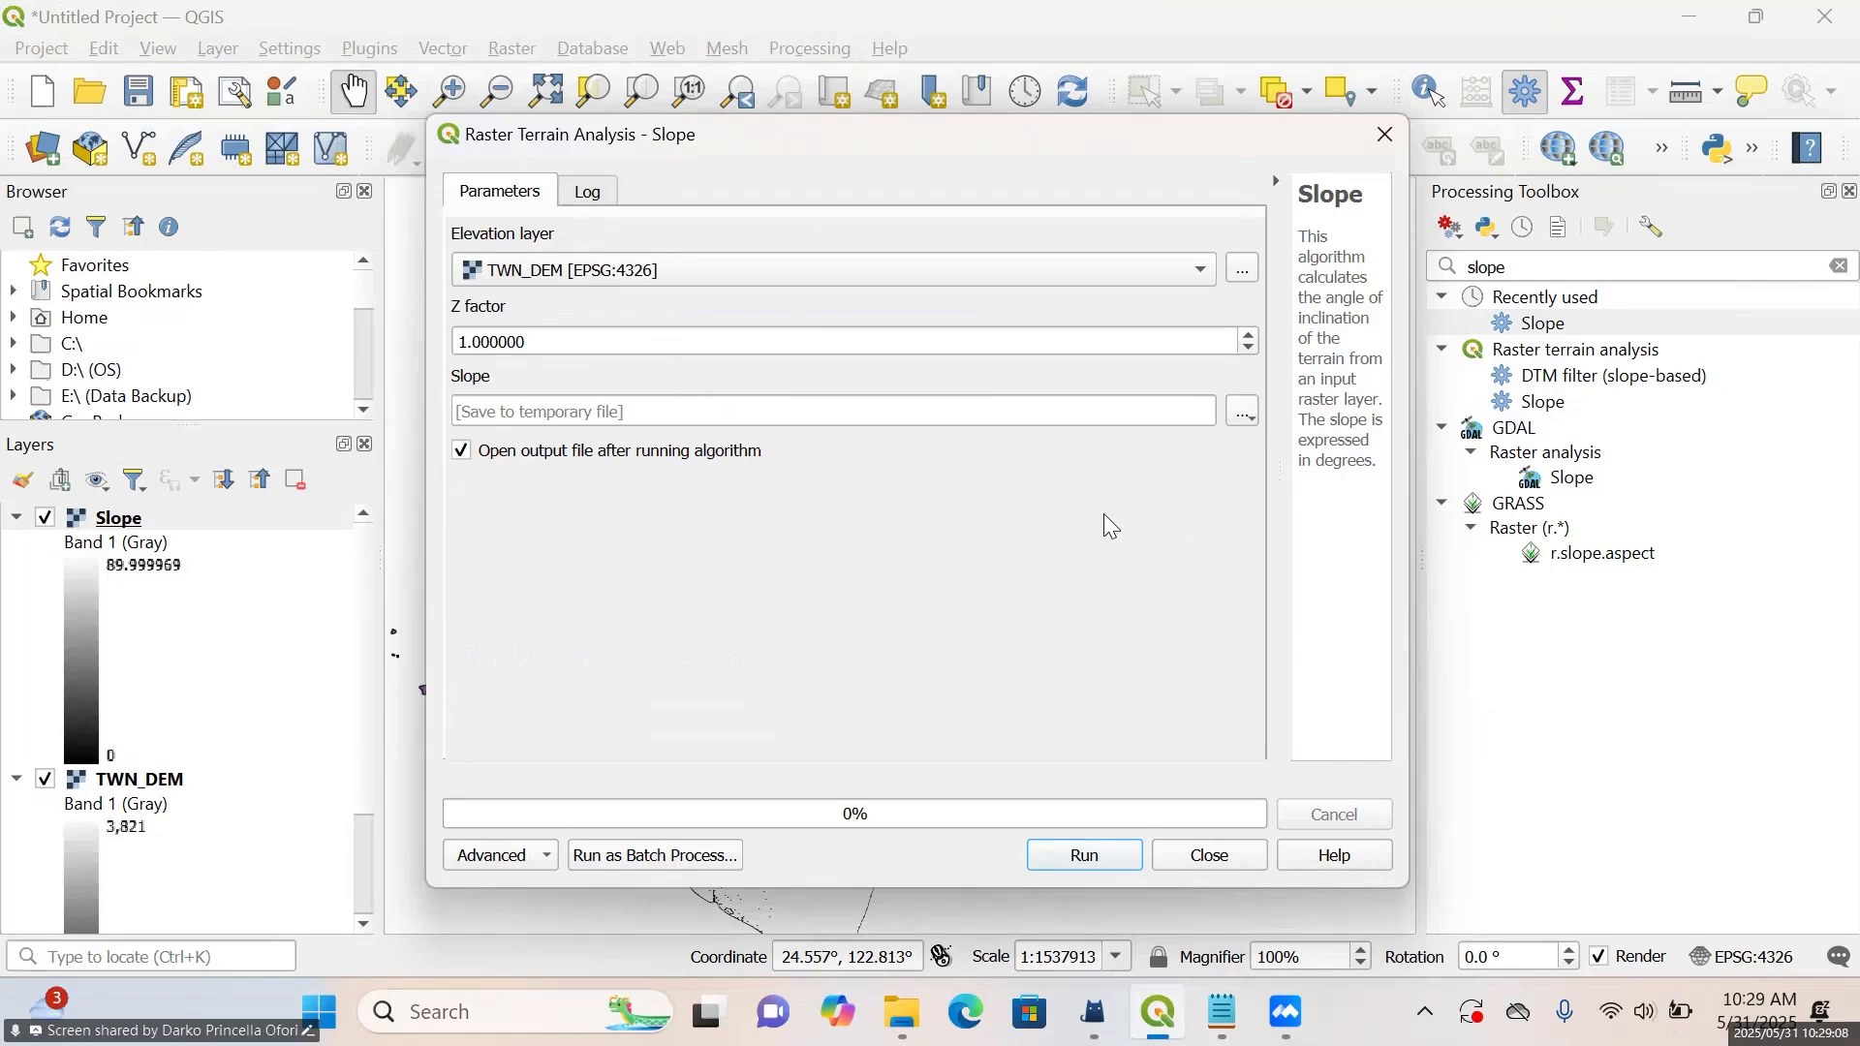
Save the output as "Slope" in the Day 2 folder, replacing the existing file, and run the Slope algorithm
{"action": "left_click", "coordinate": [1240, 415]}
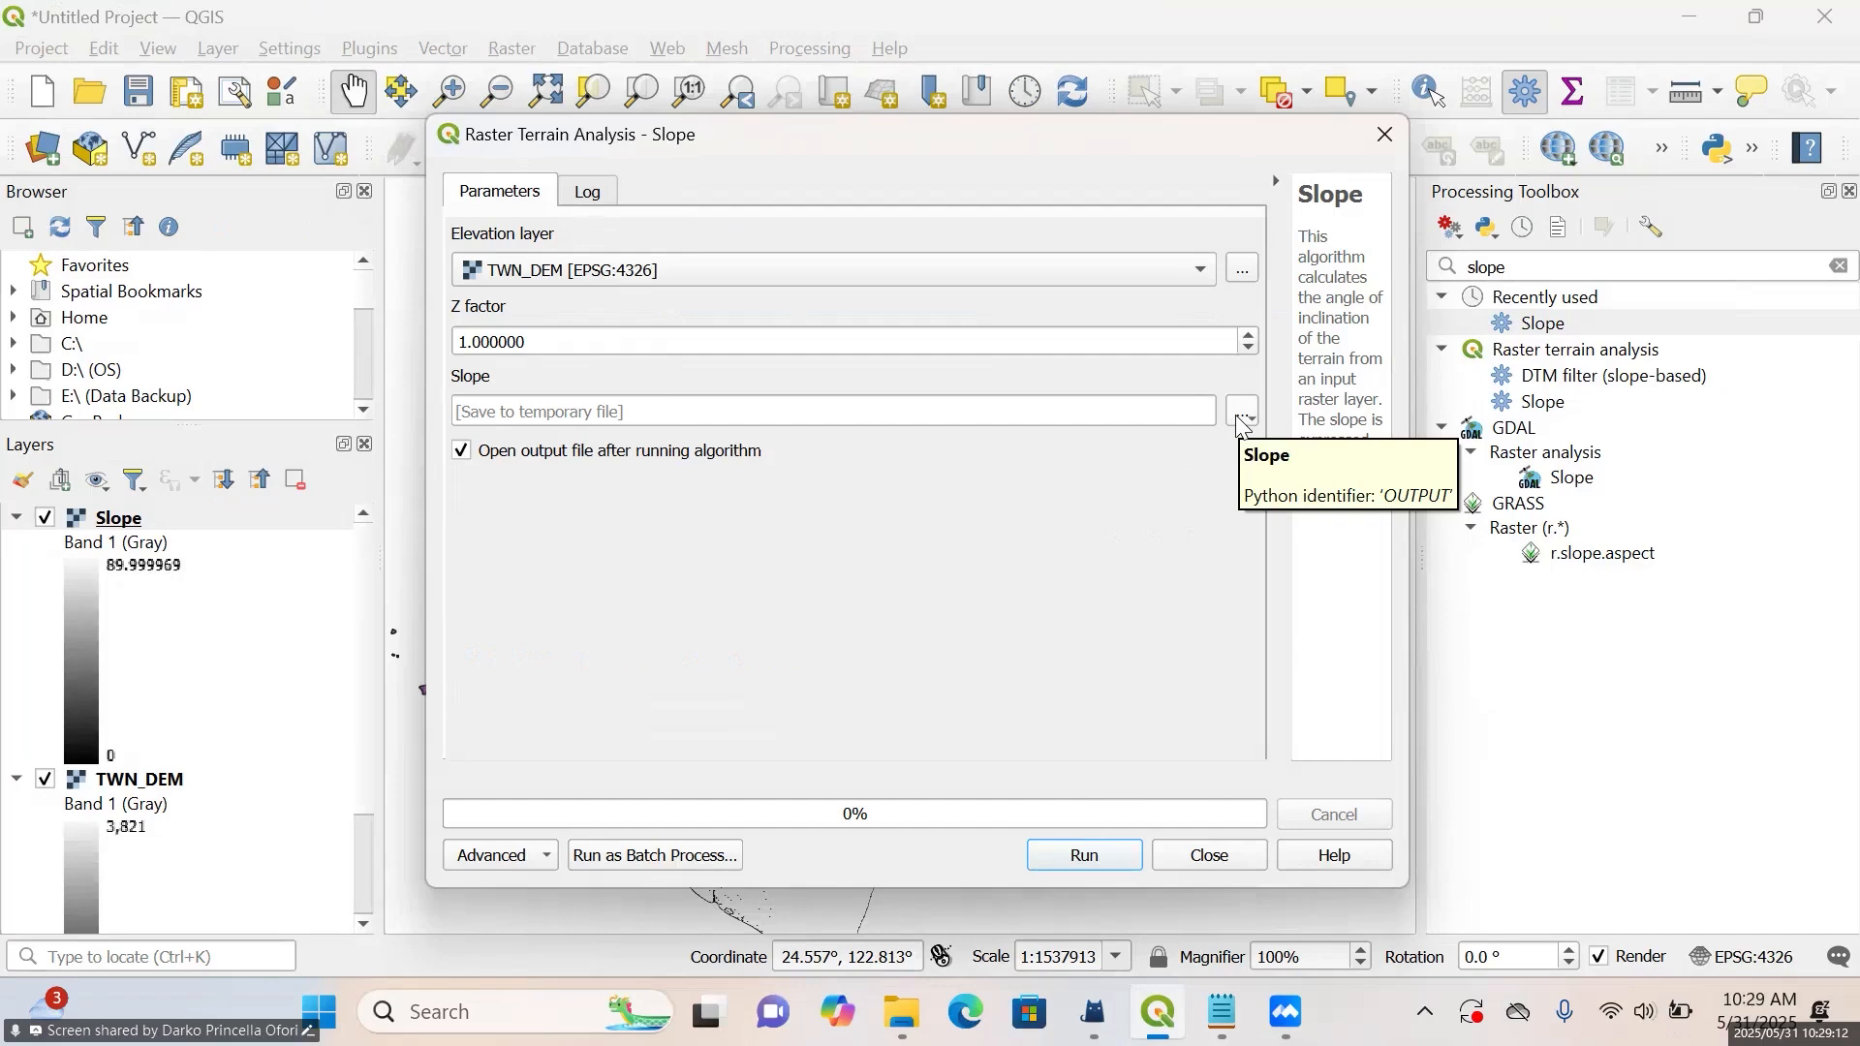
{"action": "left_click", "coordinate": [1238, 416]}
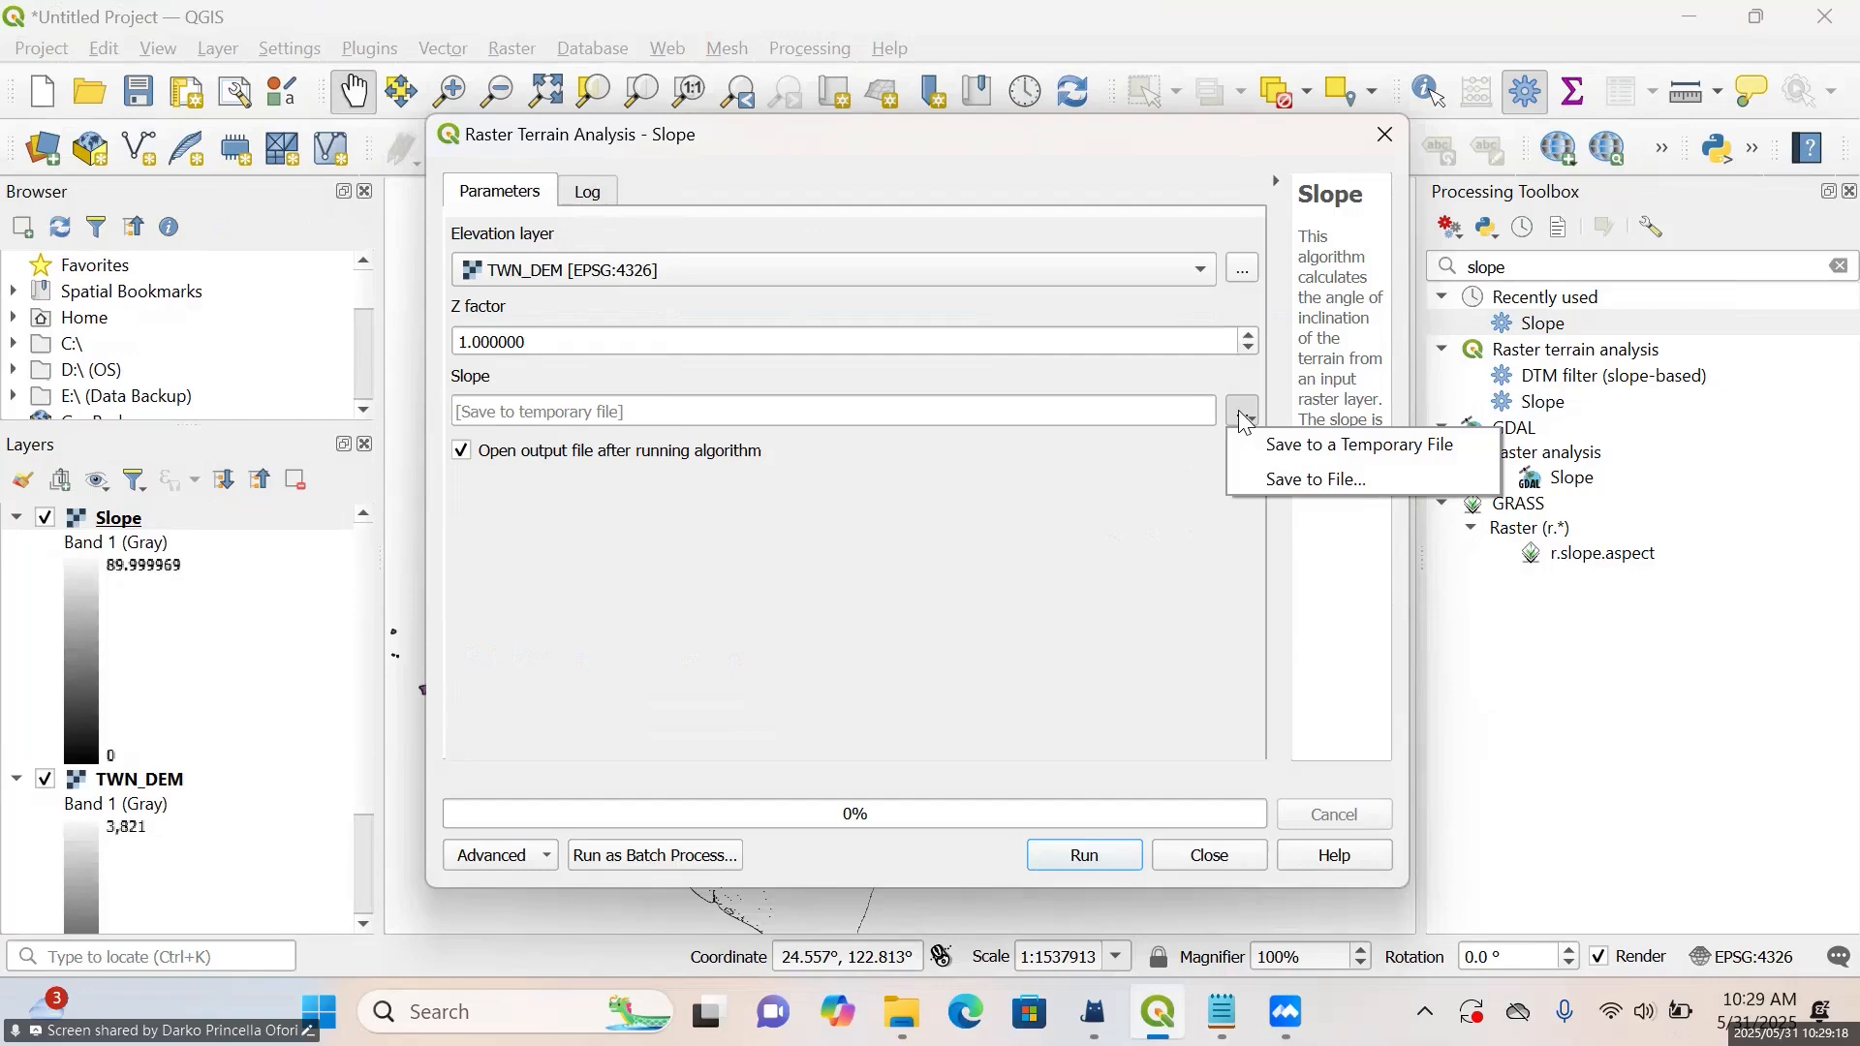
{"action": "left_click", "coordinate": [1271, 484]}
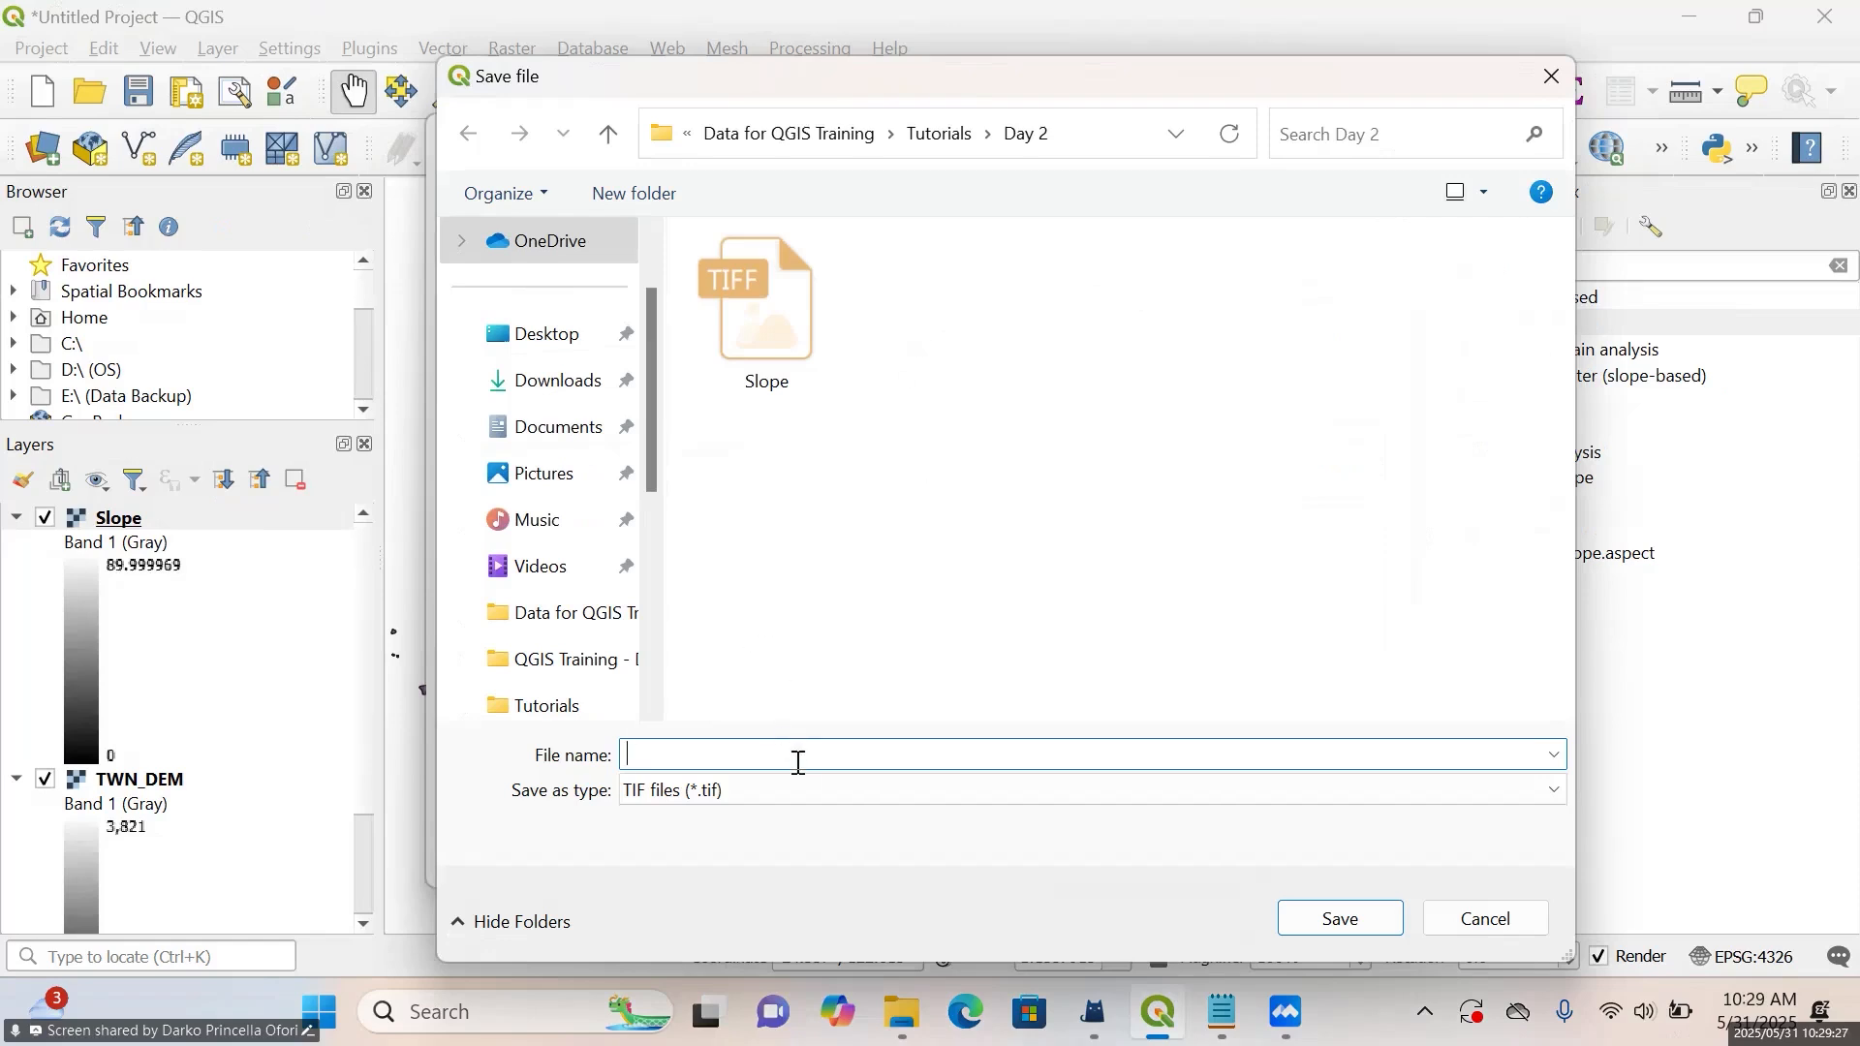
{"action": "type", "text": "S"}
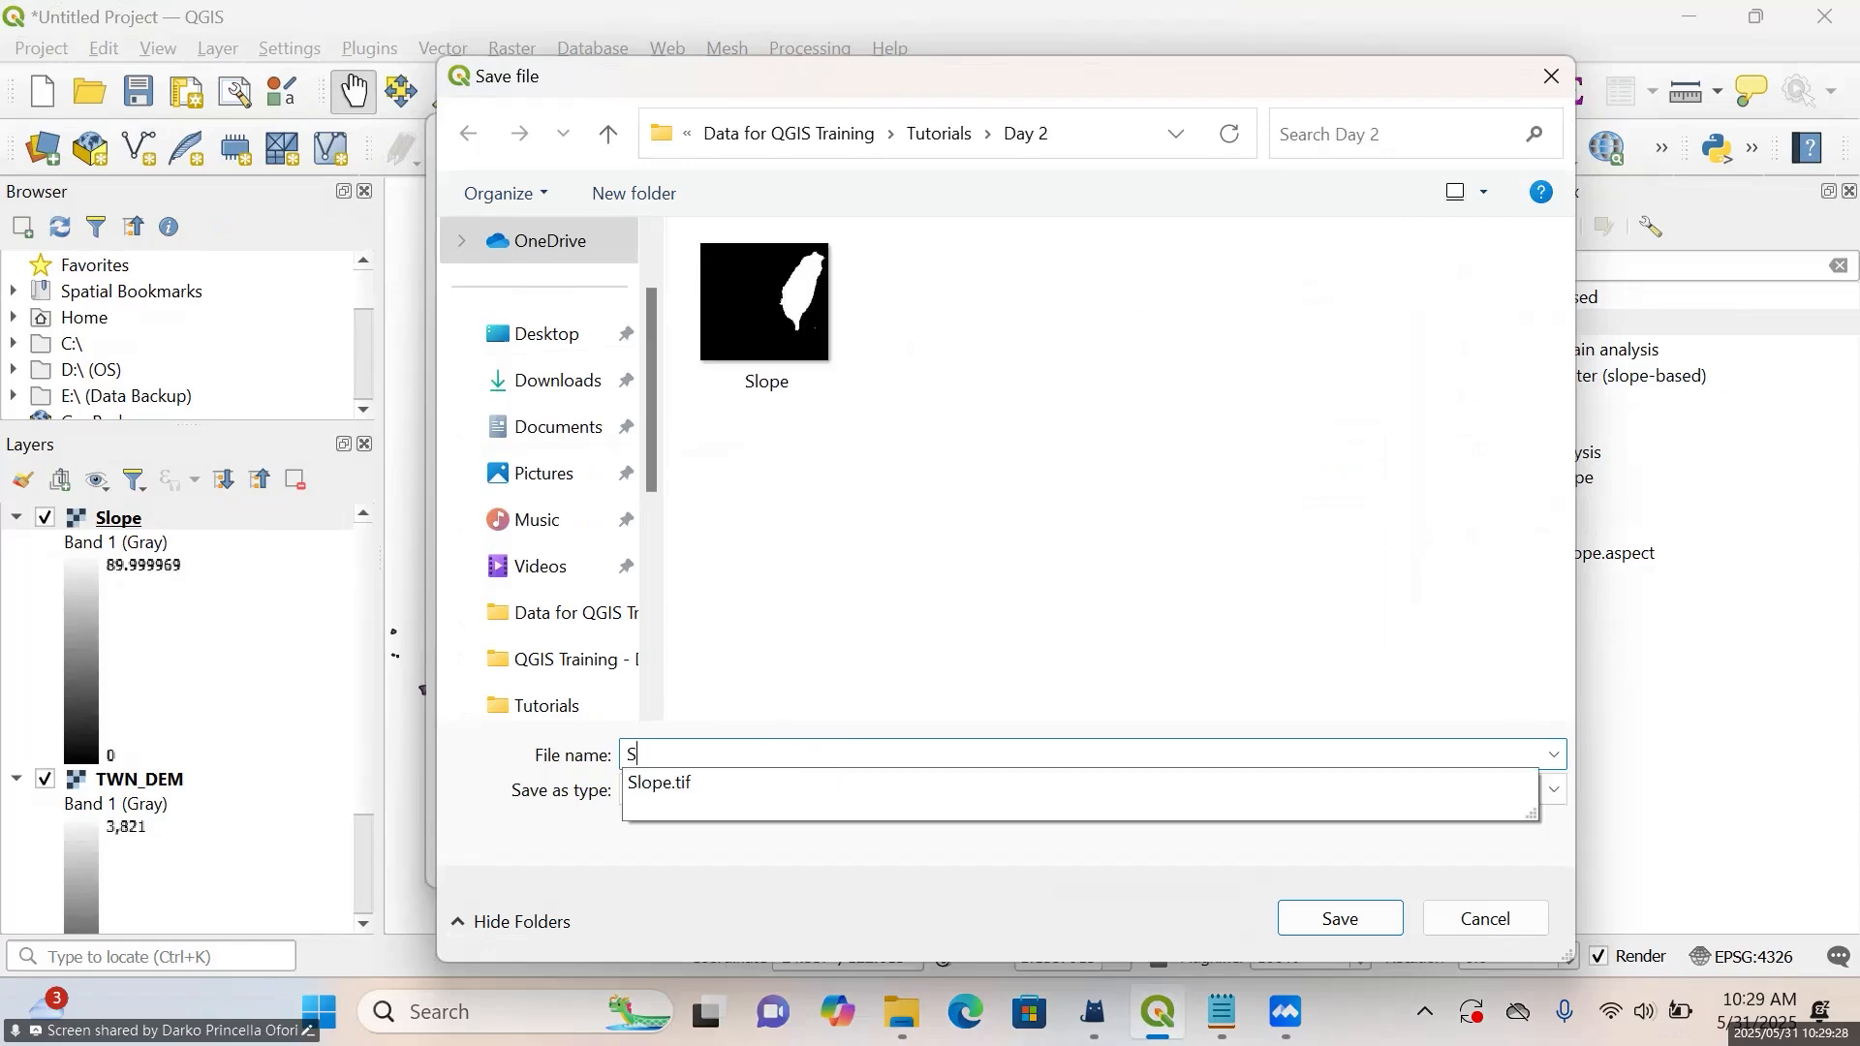
{"action": "type", "text": "lope"}
{"action": "left_click", "coordinate": [1333, 931]}
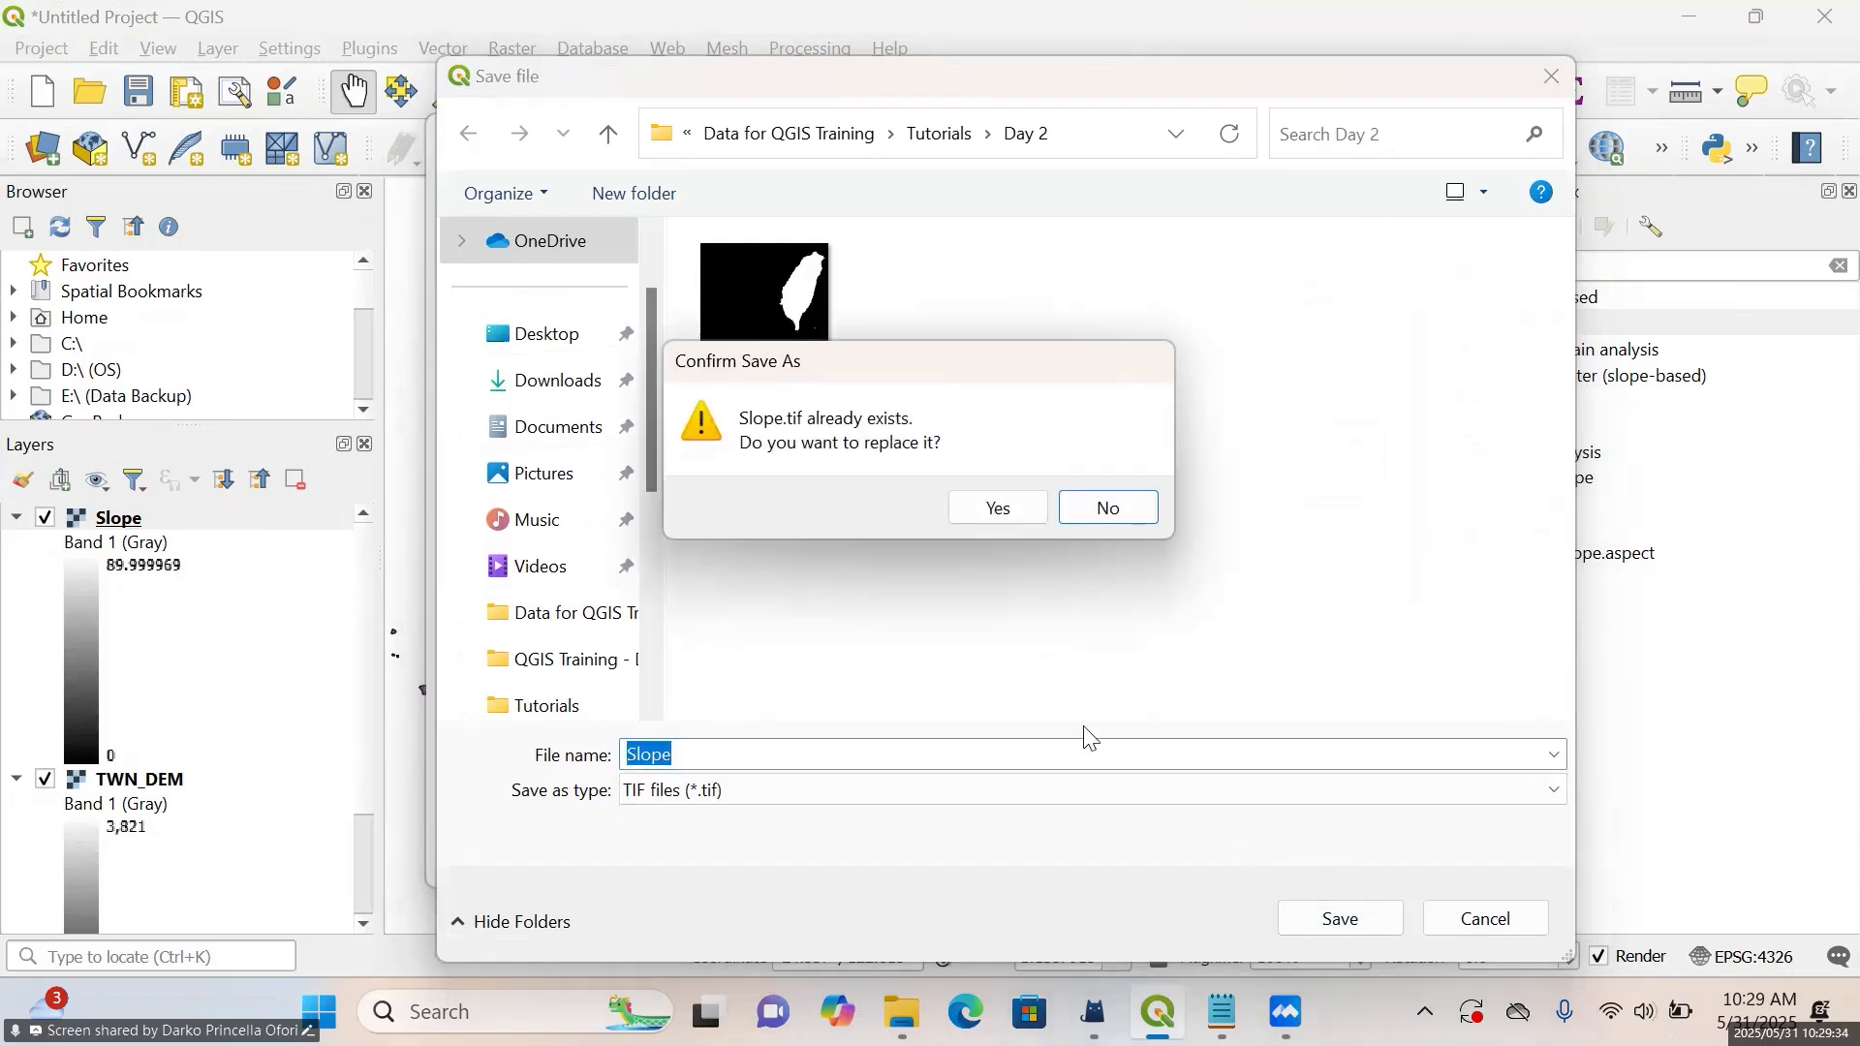
{"action": "left_click", "coordinate": [1022, 508]}
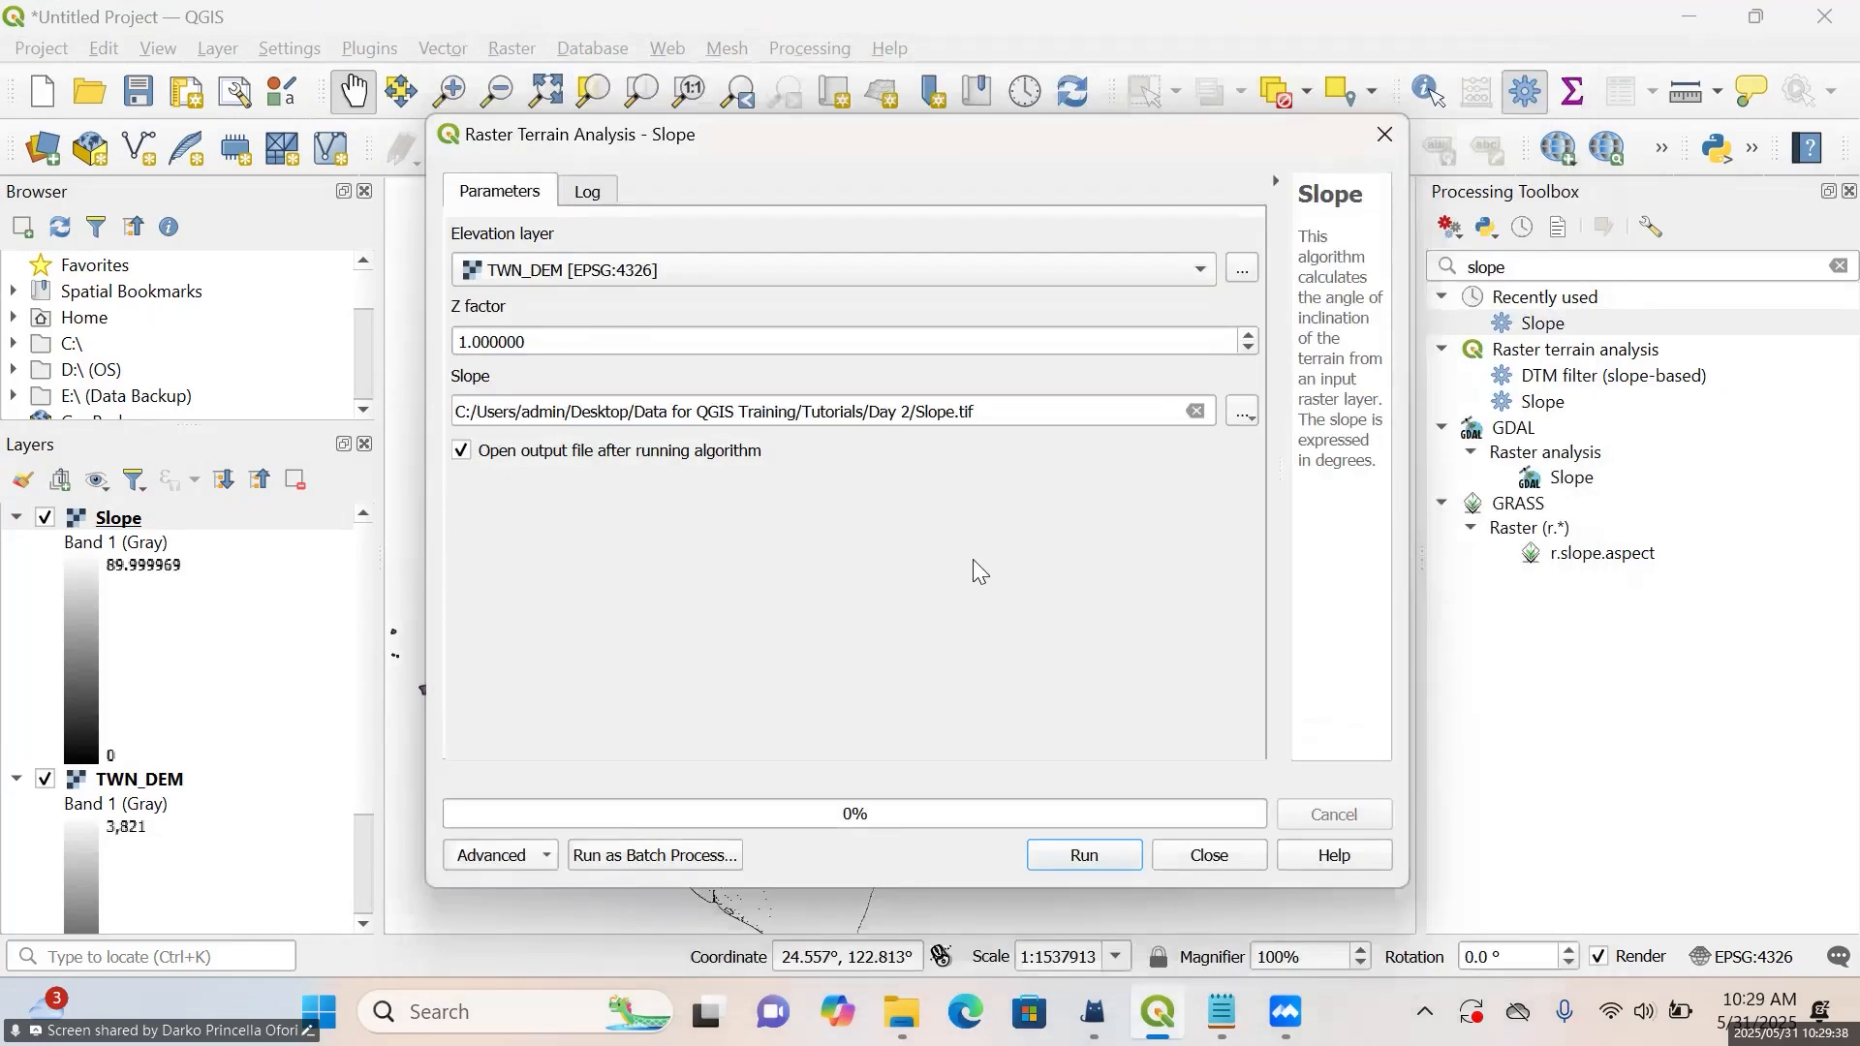
{"action": "left_click", "coordinate": [1085, 856]}
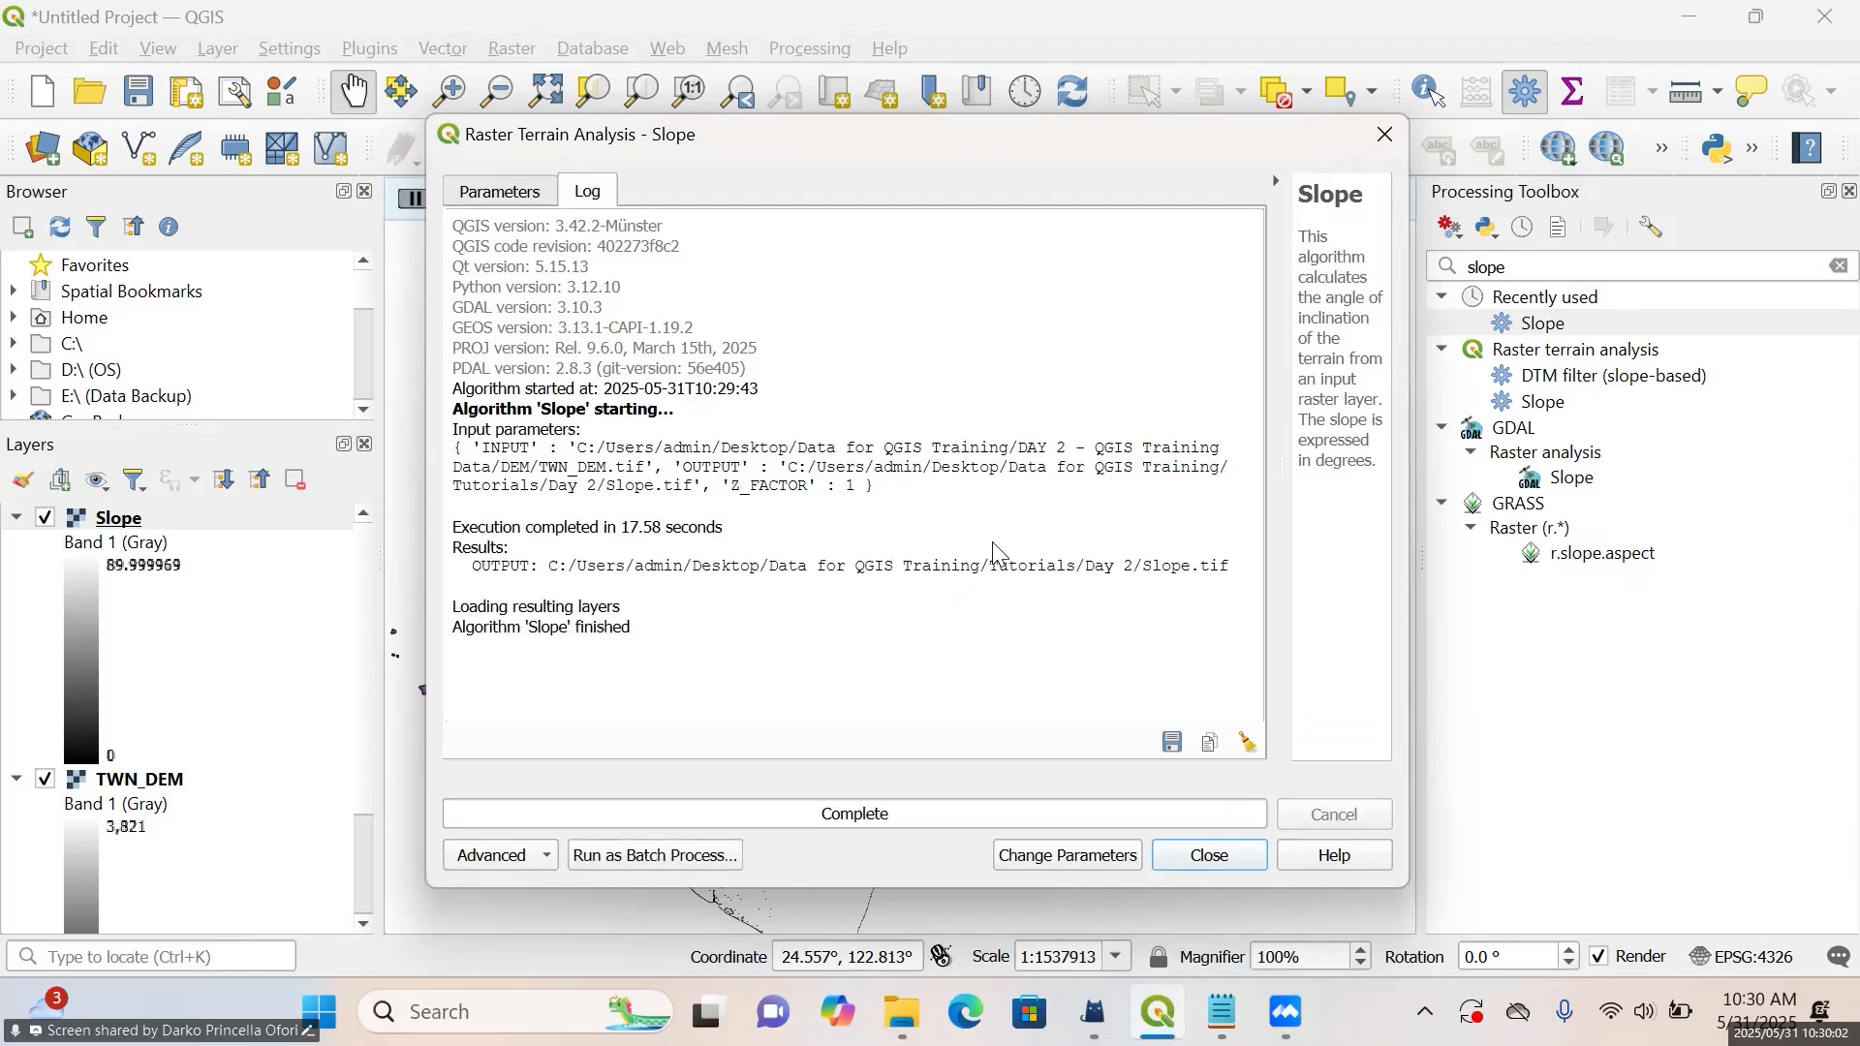
{"action": "left_click", "coordinate": [1223, 855]}
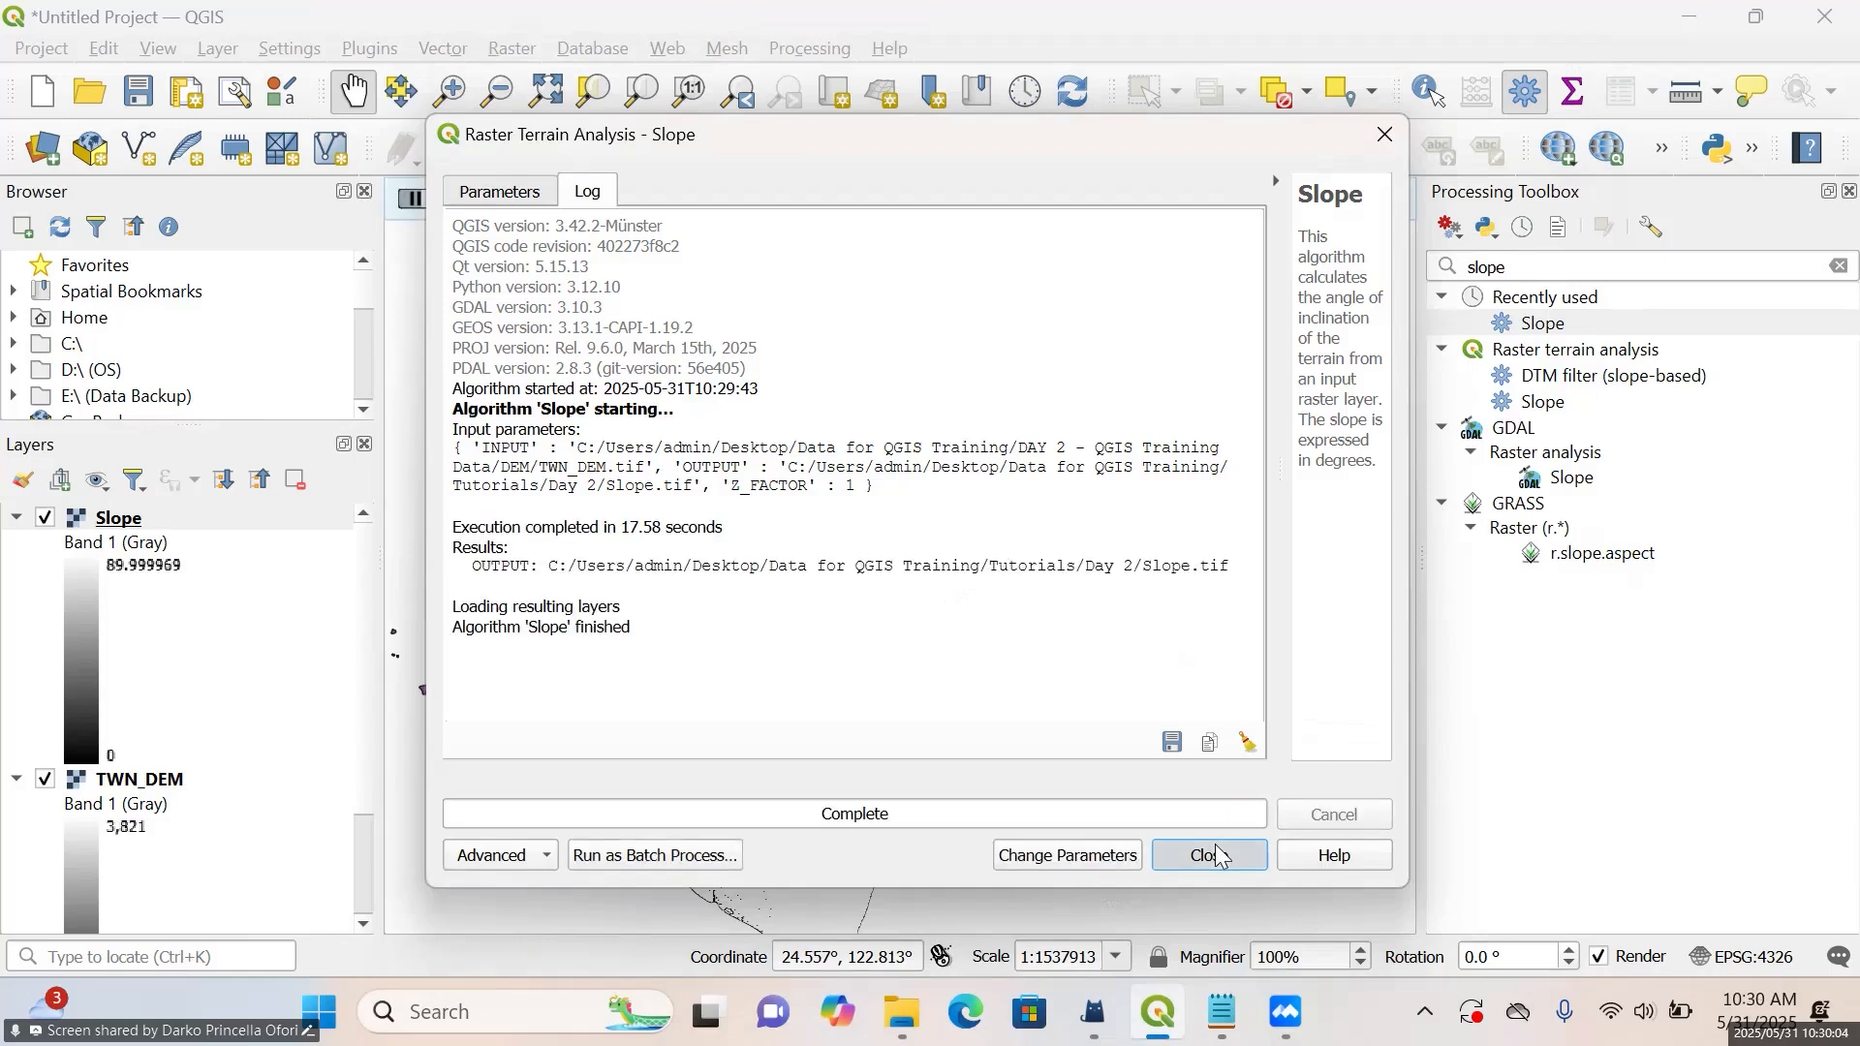
Collapse the TWN_DEM legend and inspect the slope raster with the TWN_Country_Boundary layer hidden and shown again
{"action": "left_click_drag", "start_coordinate": [1083, 353], "coordinate": [1110, 411]}
{"action": "left_click_drag", "start_coordinate": [978, 553], "coordinate": [966, 524]}
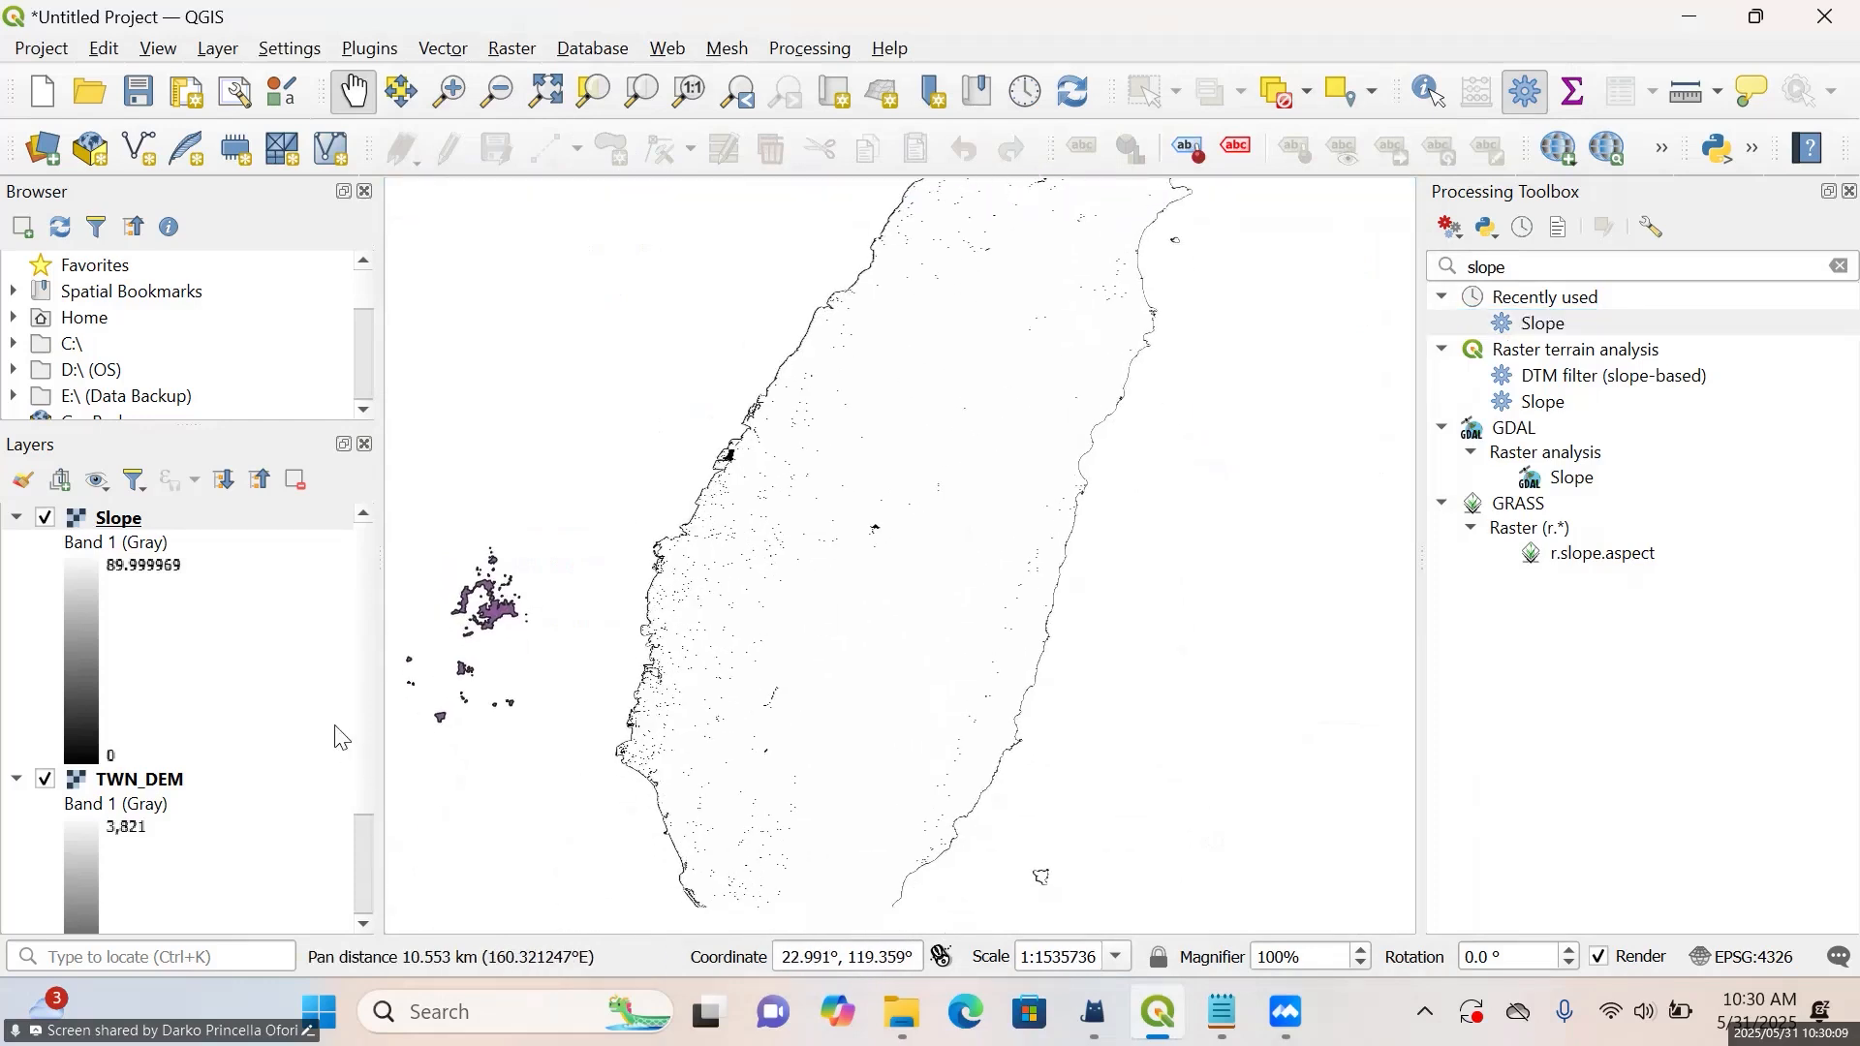
{"action": "left_click", "coordinate": [17, 780]}
{"action": "left_click", "coordinate": [45, 807]}
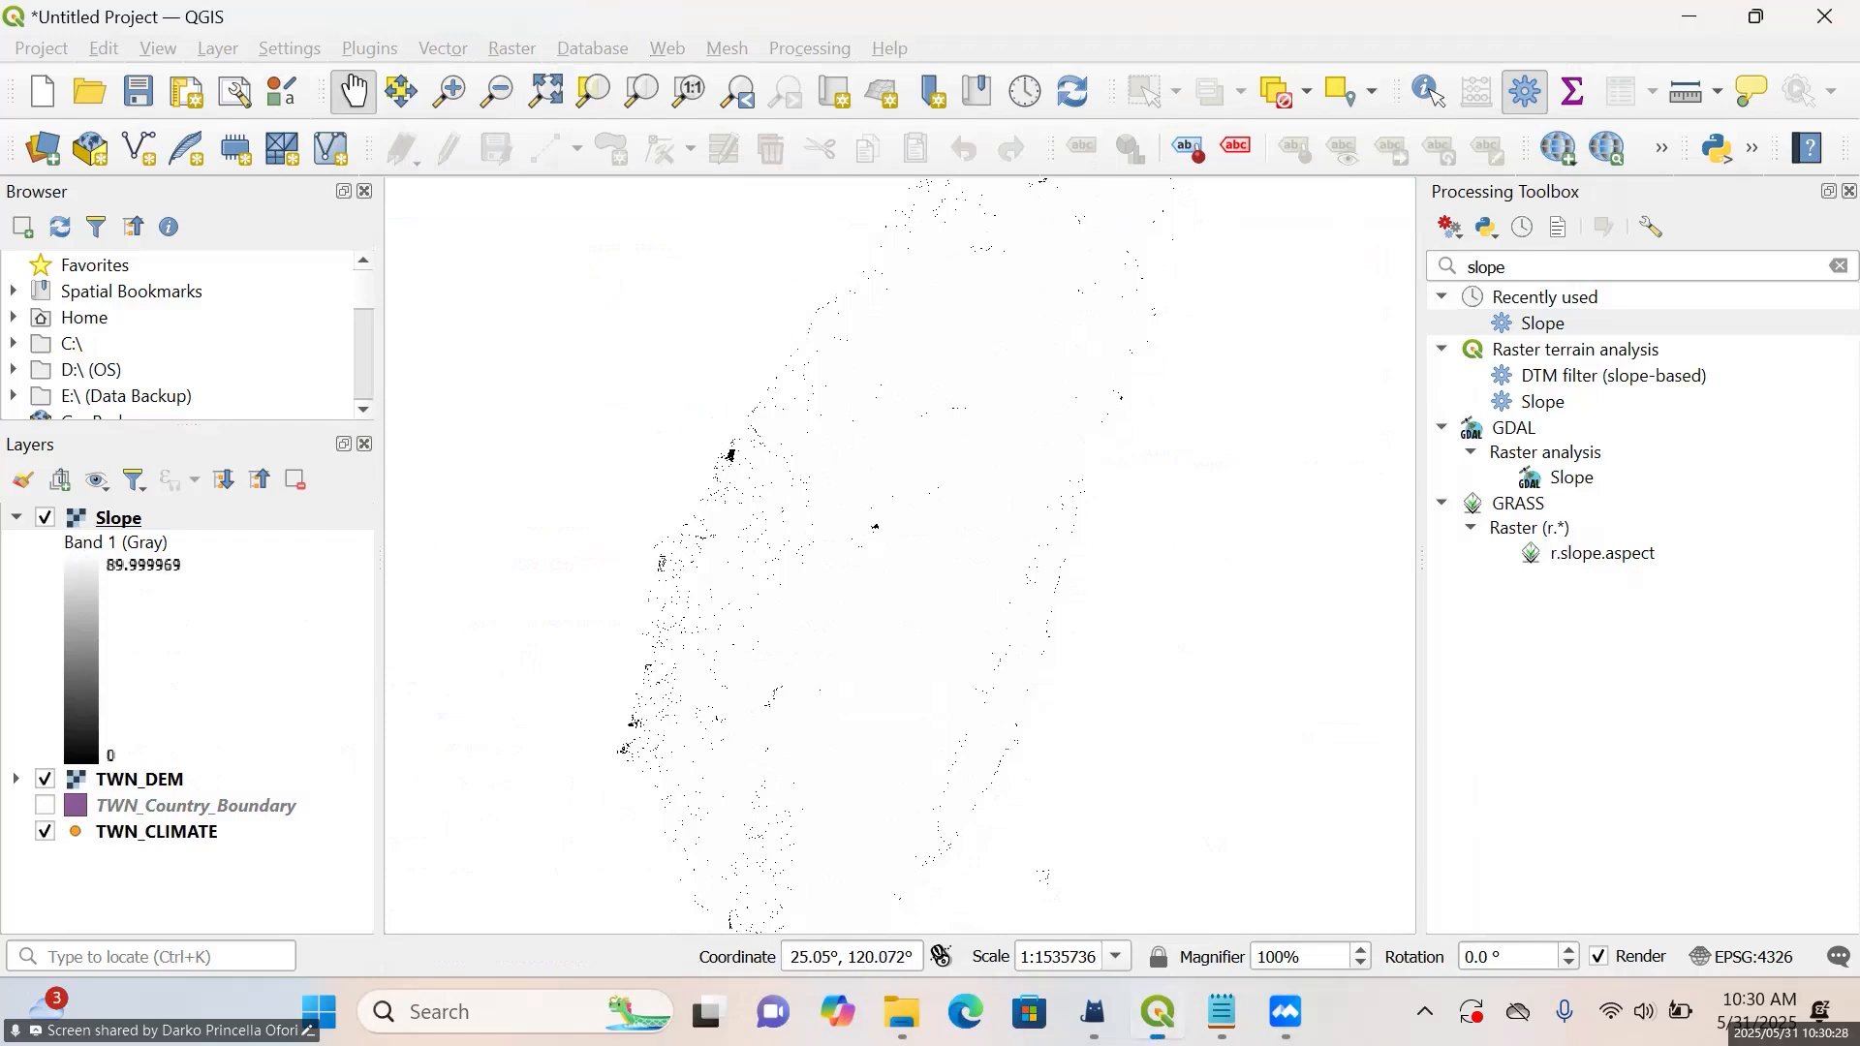
{"action": "double_click", "coordinate": [736, 16]}
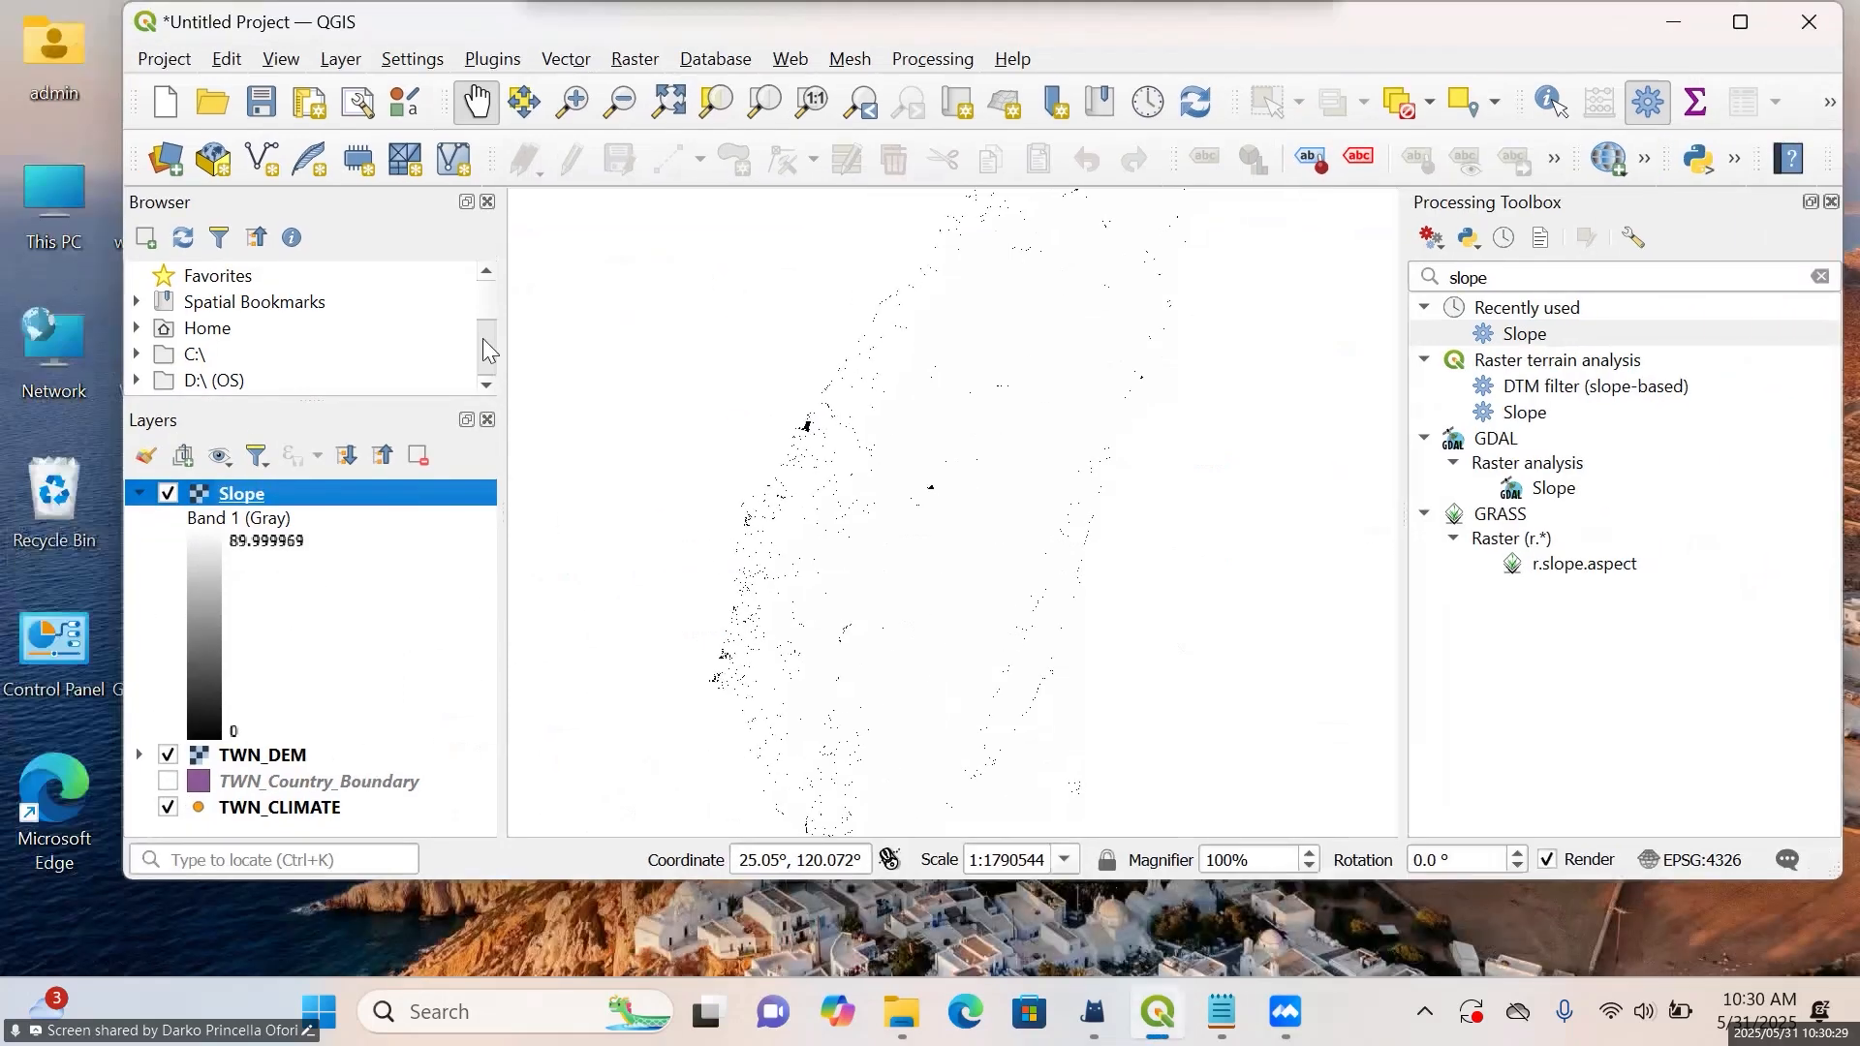
{"action": "left_click", "coordinate": [172, 781]}
{"action": "left_click", "coordinate": [1741, 21]}
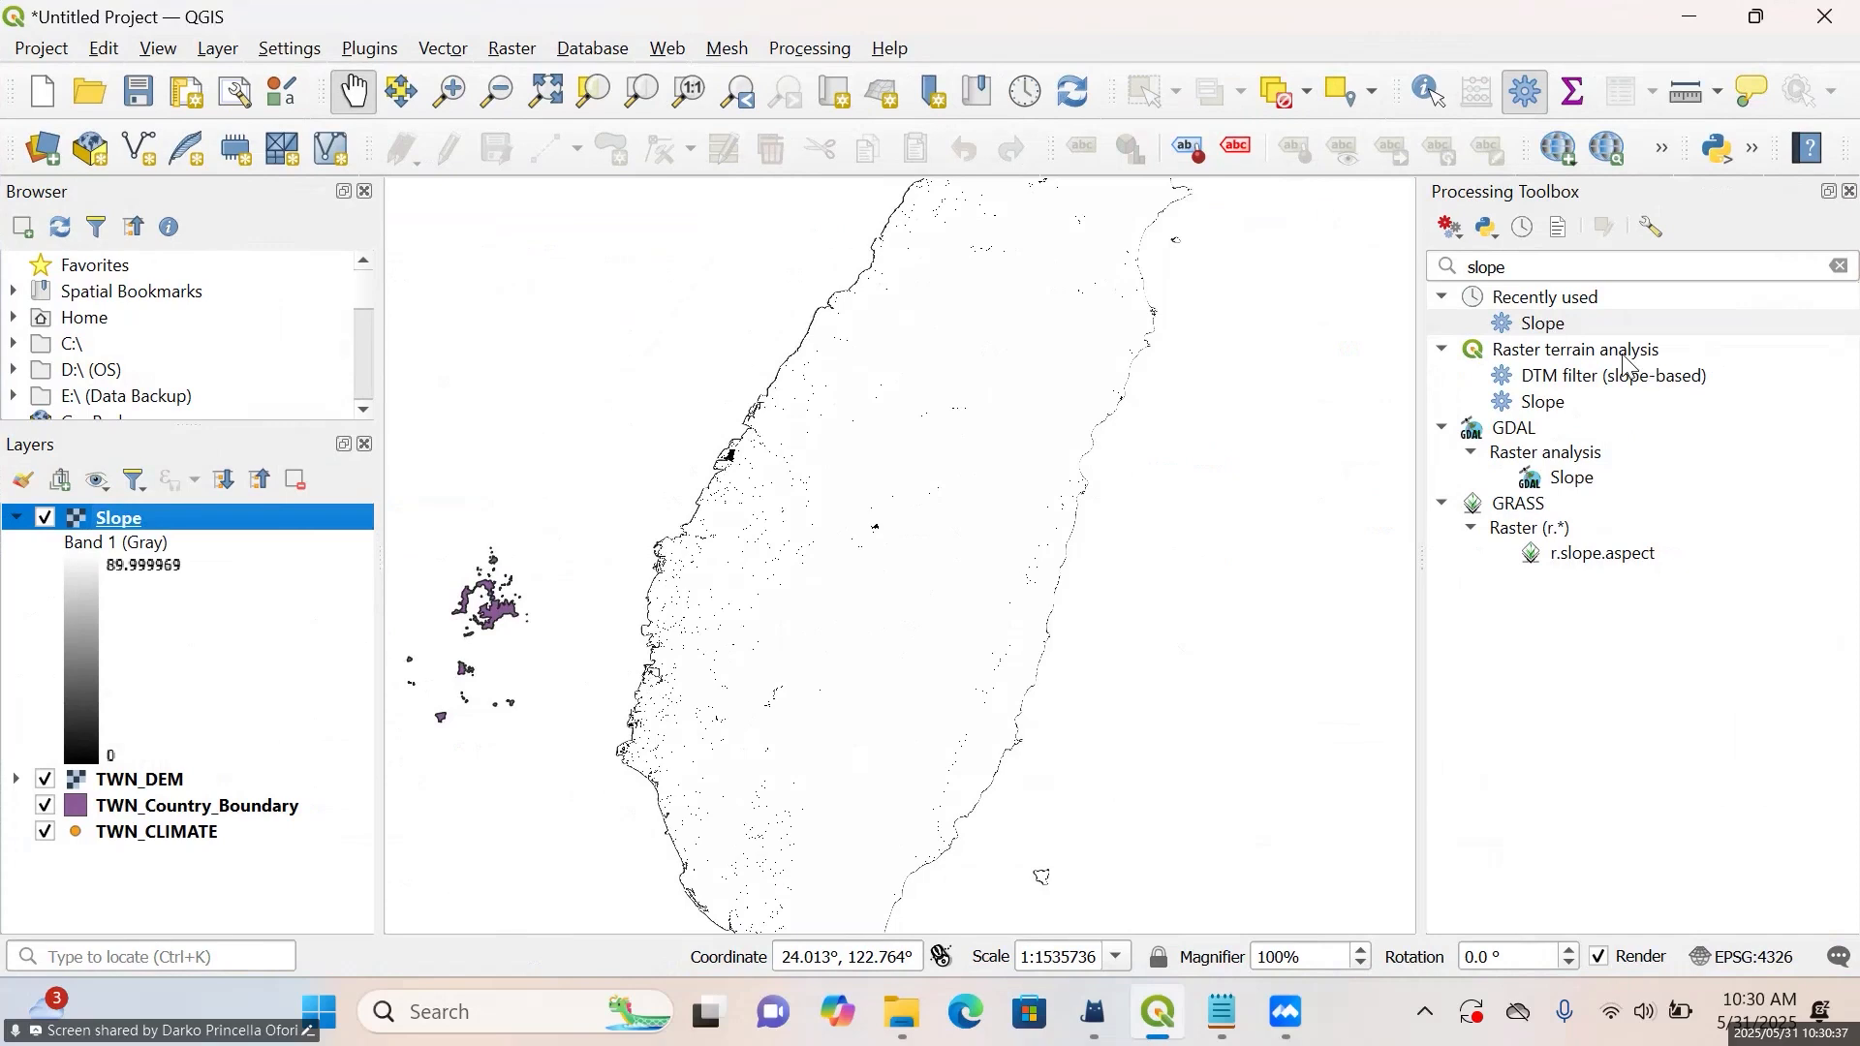
Clear the "slope" search from the Processing Toolbox and list the Raster terrain analysis algorithms
{"action": "left_click", "coordinate": [1637, 268]}
{"action": "key", "text": "BackSpace"}
{"action": "key", "text": "BackSpace"}
{"action": "key", "text": "BackSpace"}
{"action": "key", "text": "BackSpace"}
{"action": "key", "text": "BackSpace"}
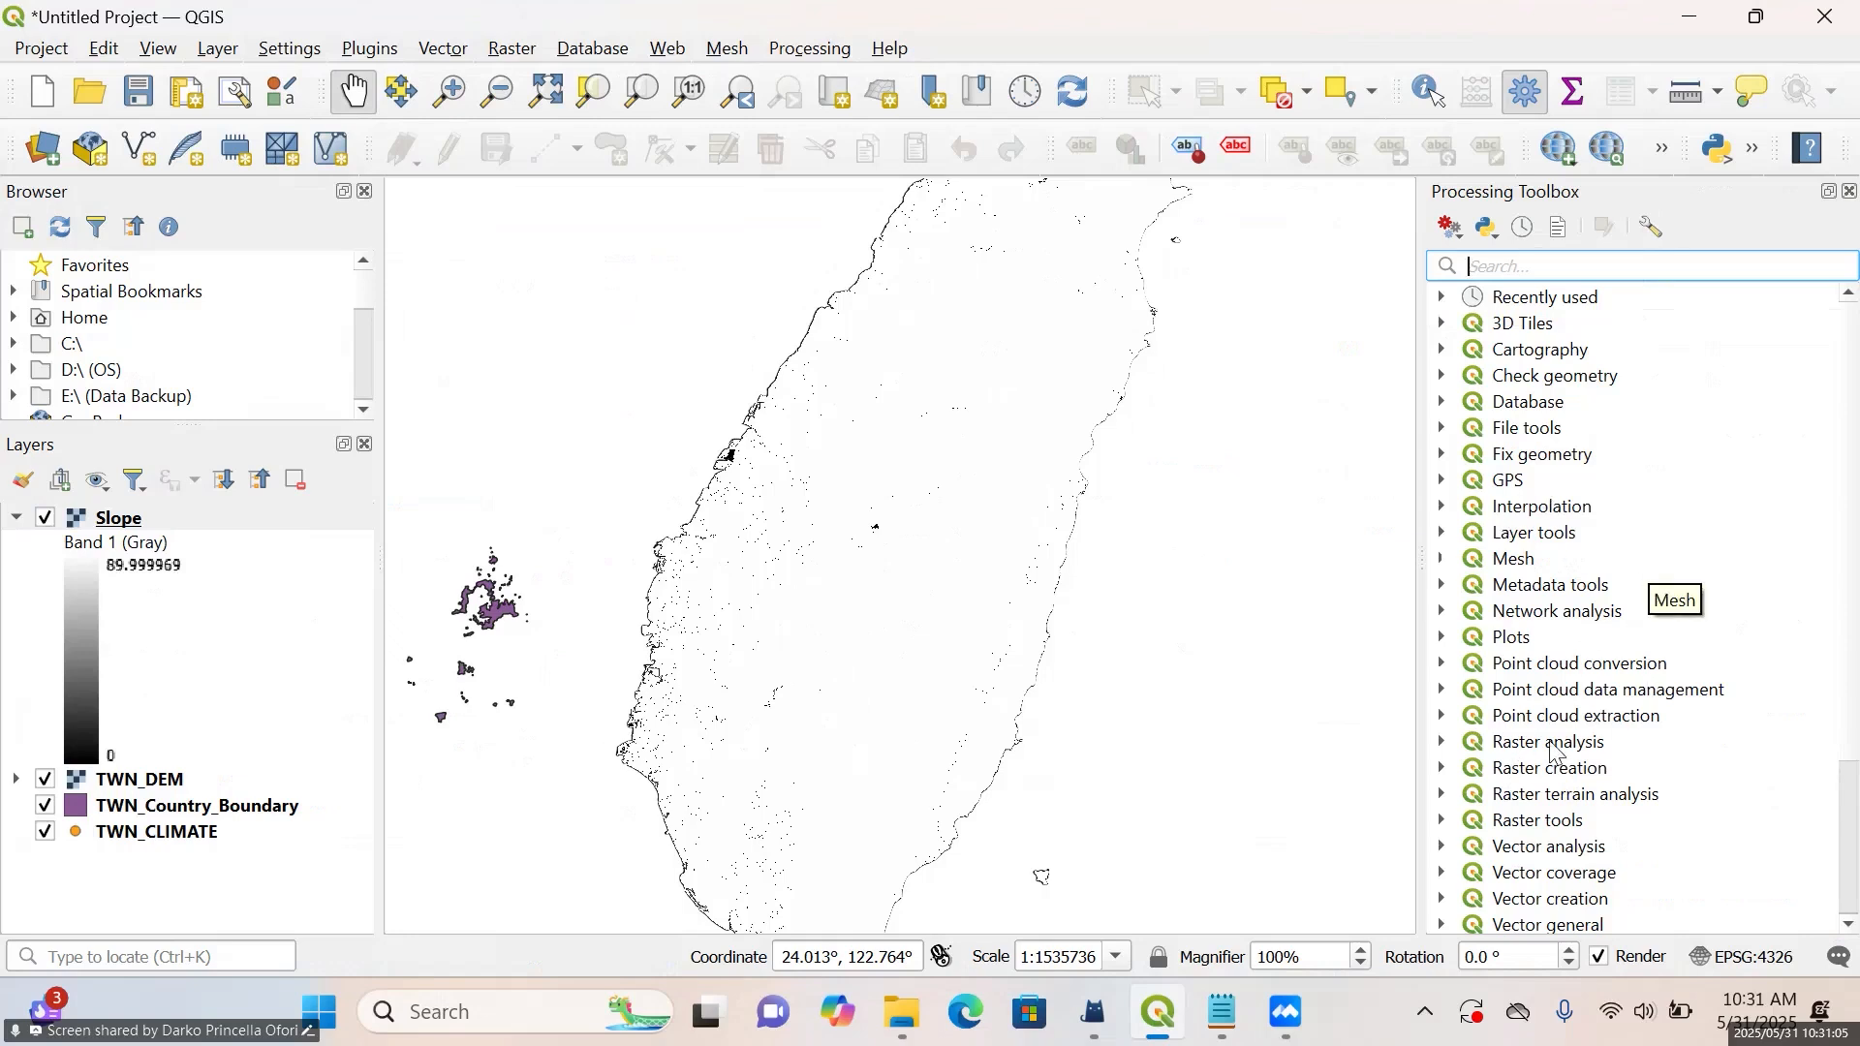
{"action": "left_click", "coordinate": [1443, 795]}
{"action": "scroll", "coordinate": [1492, 753], "scroll_direction": "down", "scroll_amount": 2}
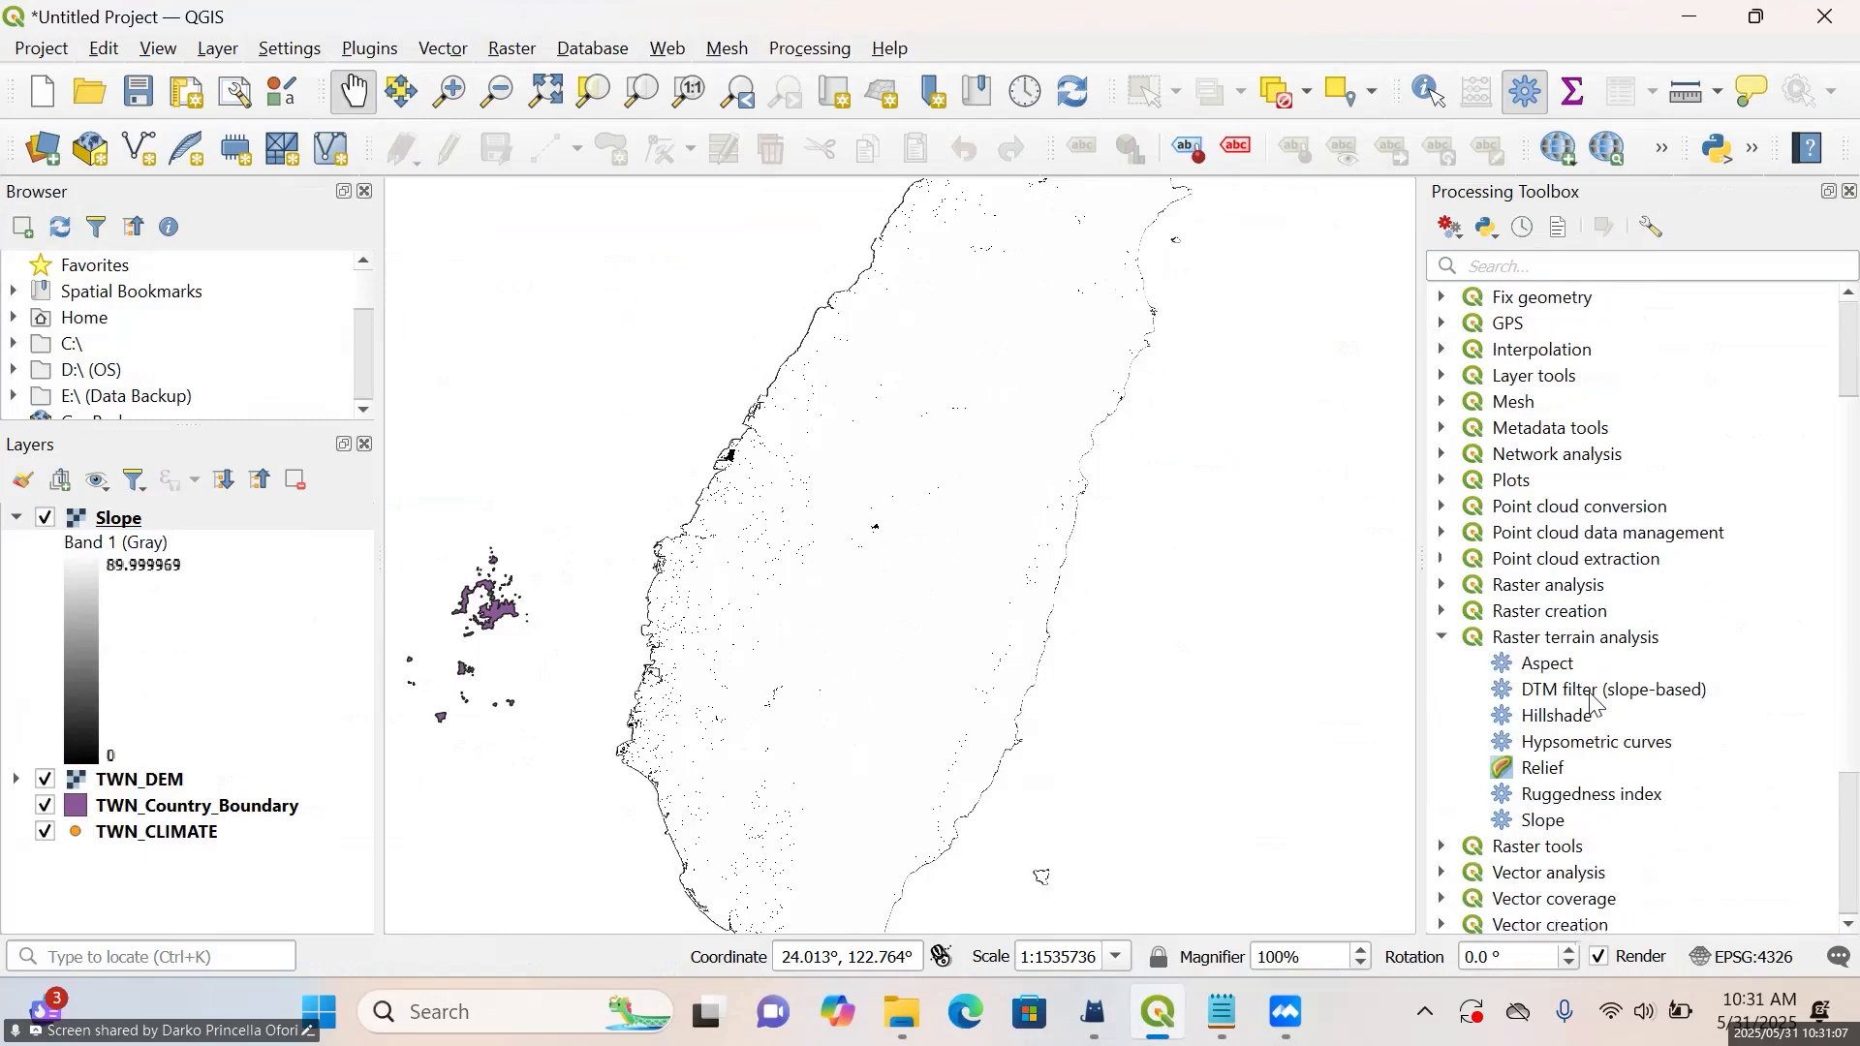
Search the Processing Toolbox for "aspect" and open the Aspect raster terrain analysis algorithm
{"action": "left_click", "coordinate": [1531, 274]}
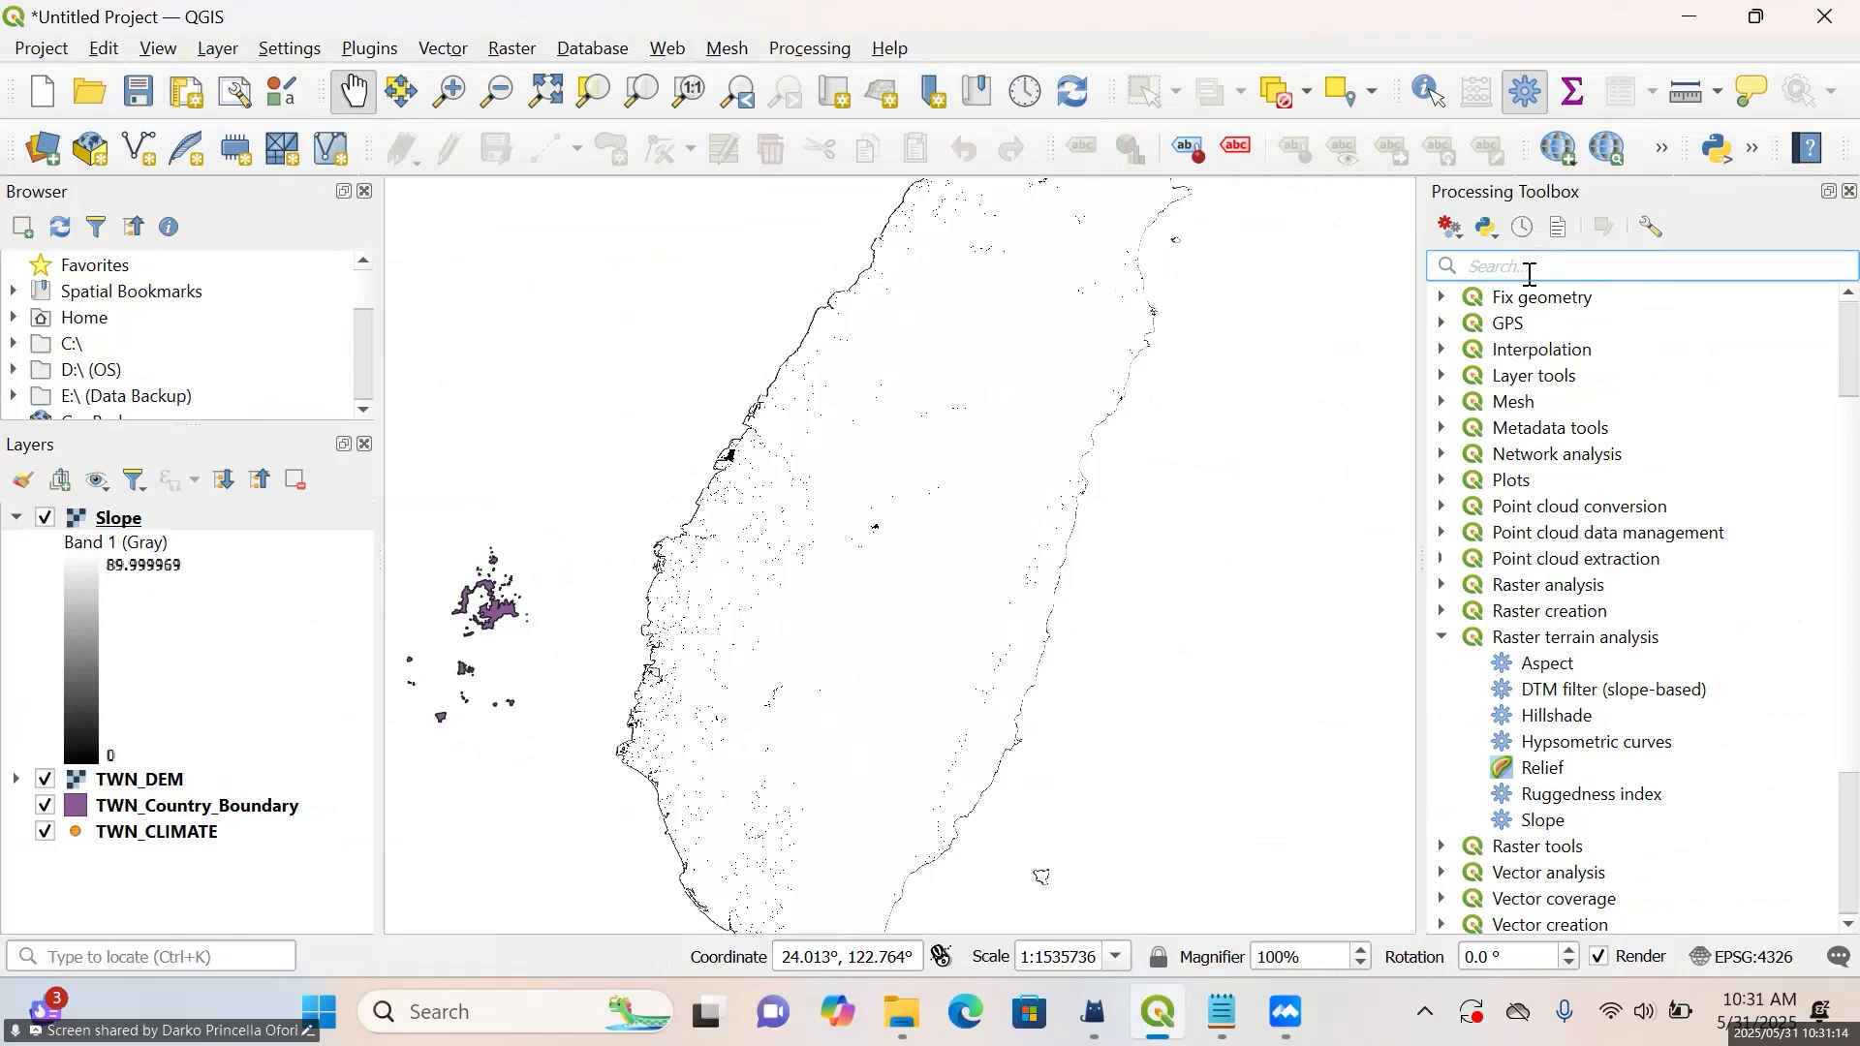
{"action": "type", "text": "aspect"}
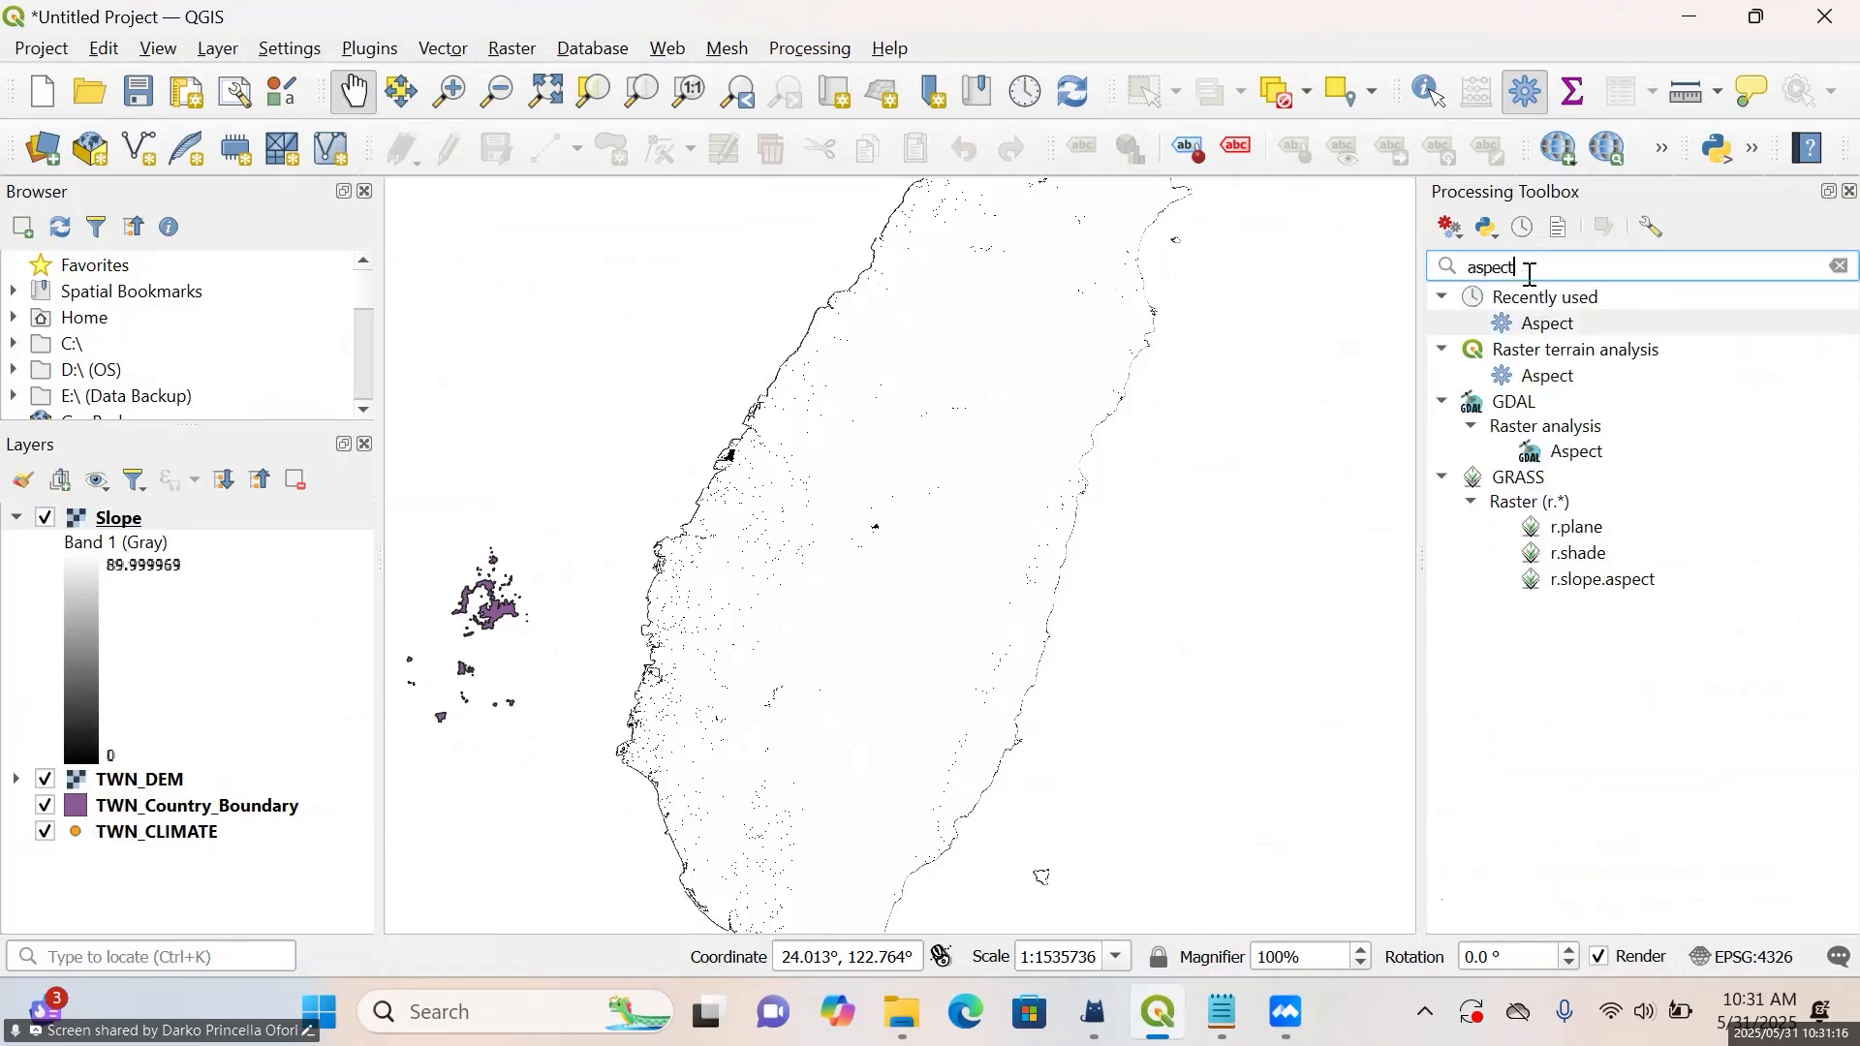
{"action": "left_click", "coordinate": [1556, 384]}
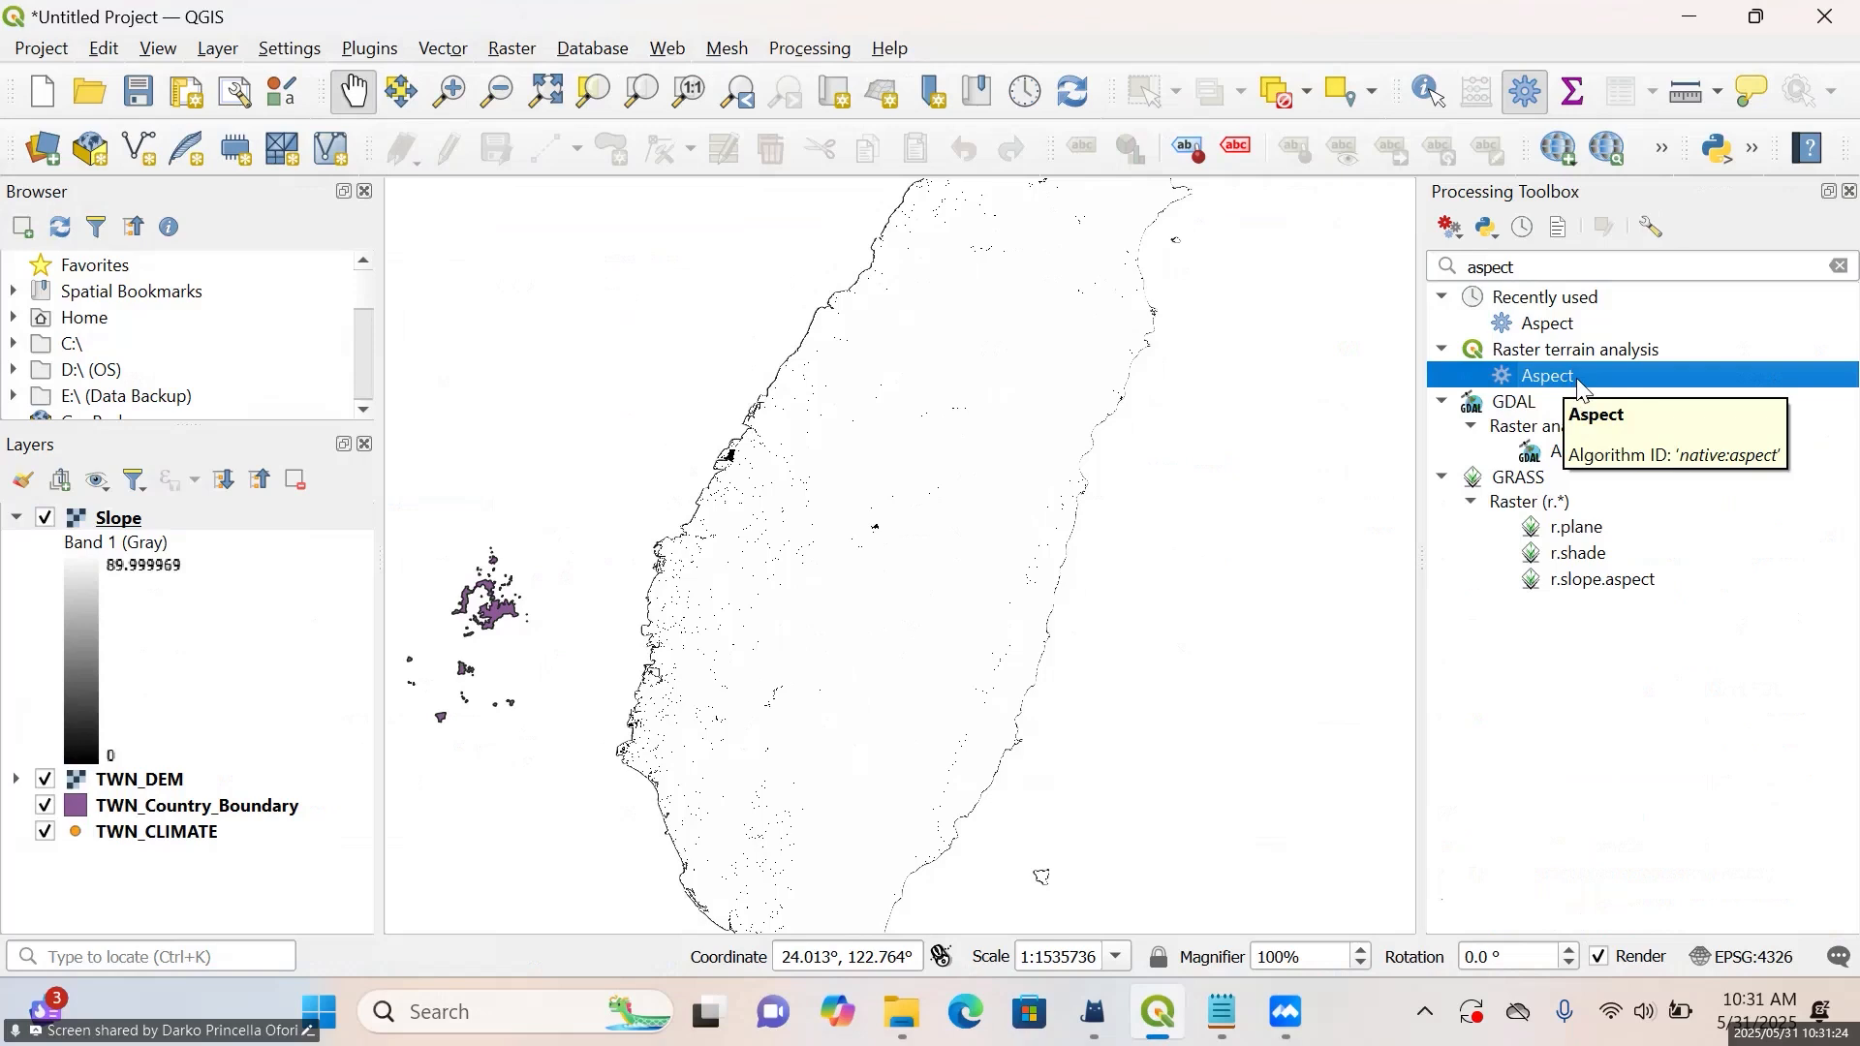
{"action": "double_click", "coordinate": [1579, 386]}
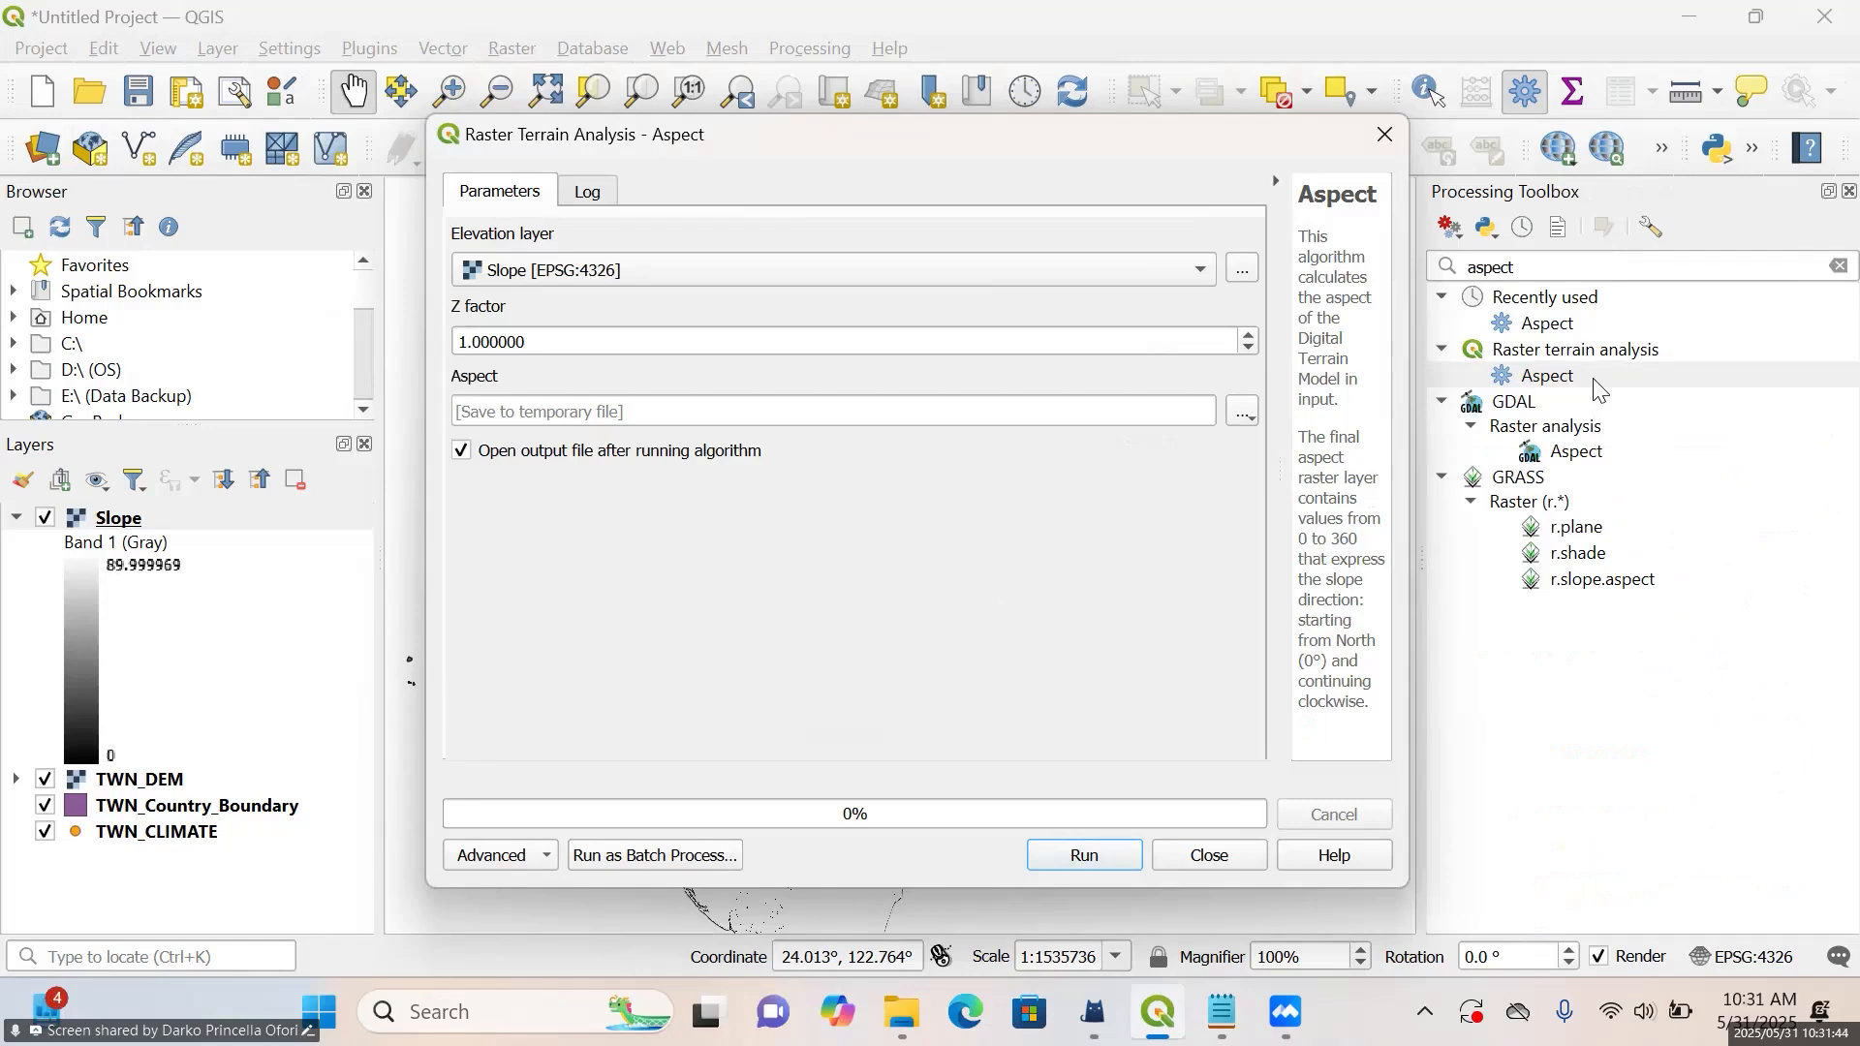
Set TWN_DEM as the elevation layer and save the aspect output to a file named "Aspect" in the Day 2 folder
{"action": "left_click", "coordinate": [1141, 257]}
{"action": "left_click", "coordinate": [1113, 299]}
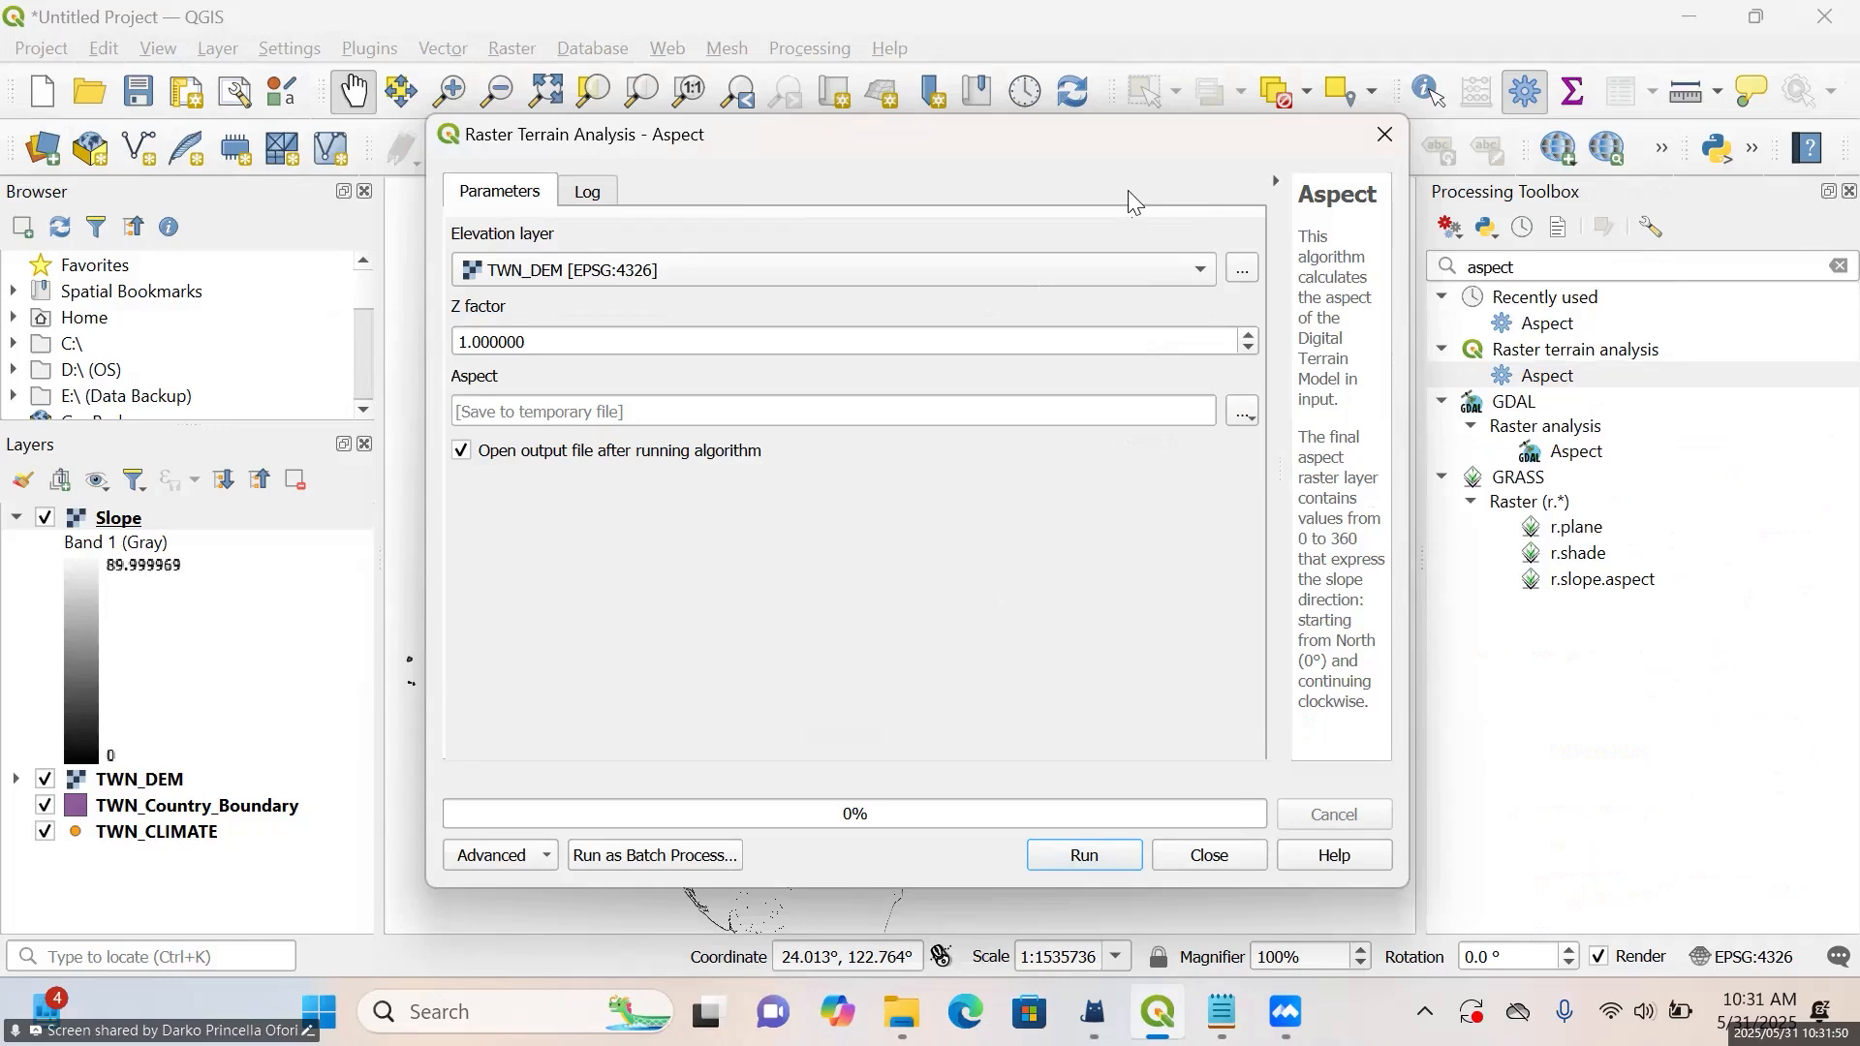
{"action": "left_click", "coordinate": [1236, 418]}
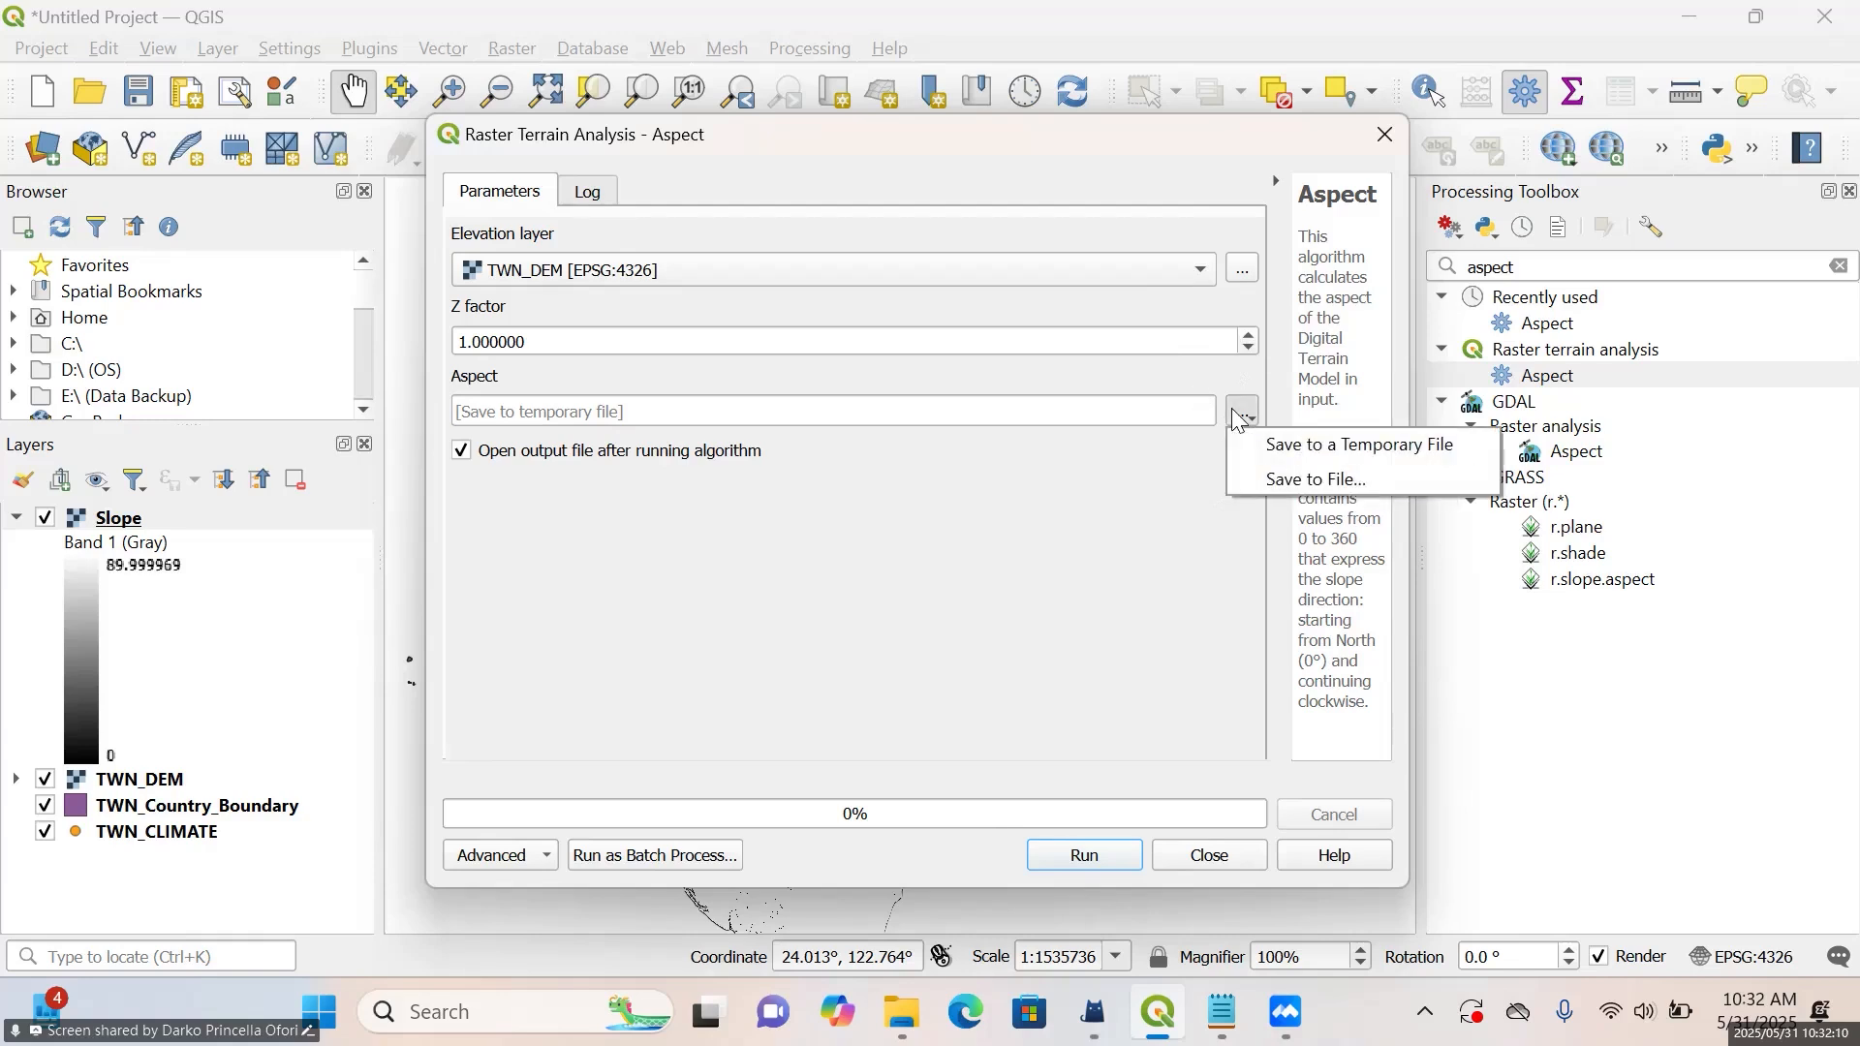
{"action": "left_click", "coordinate": [1258, 473]}
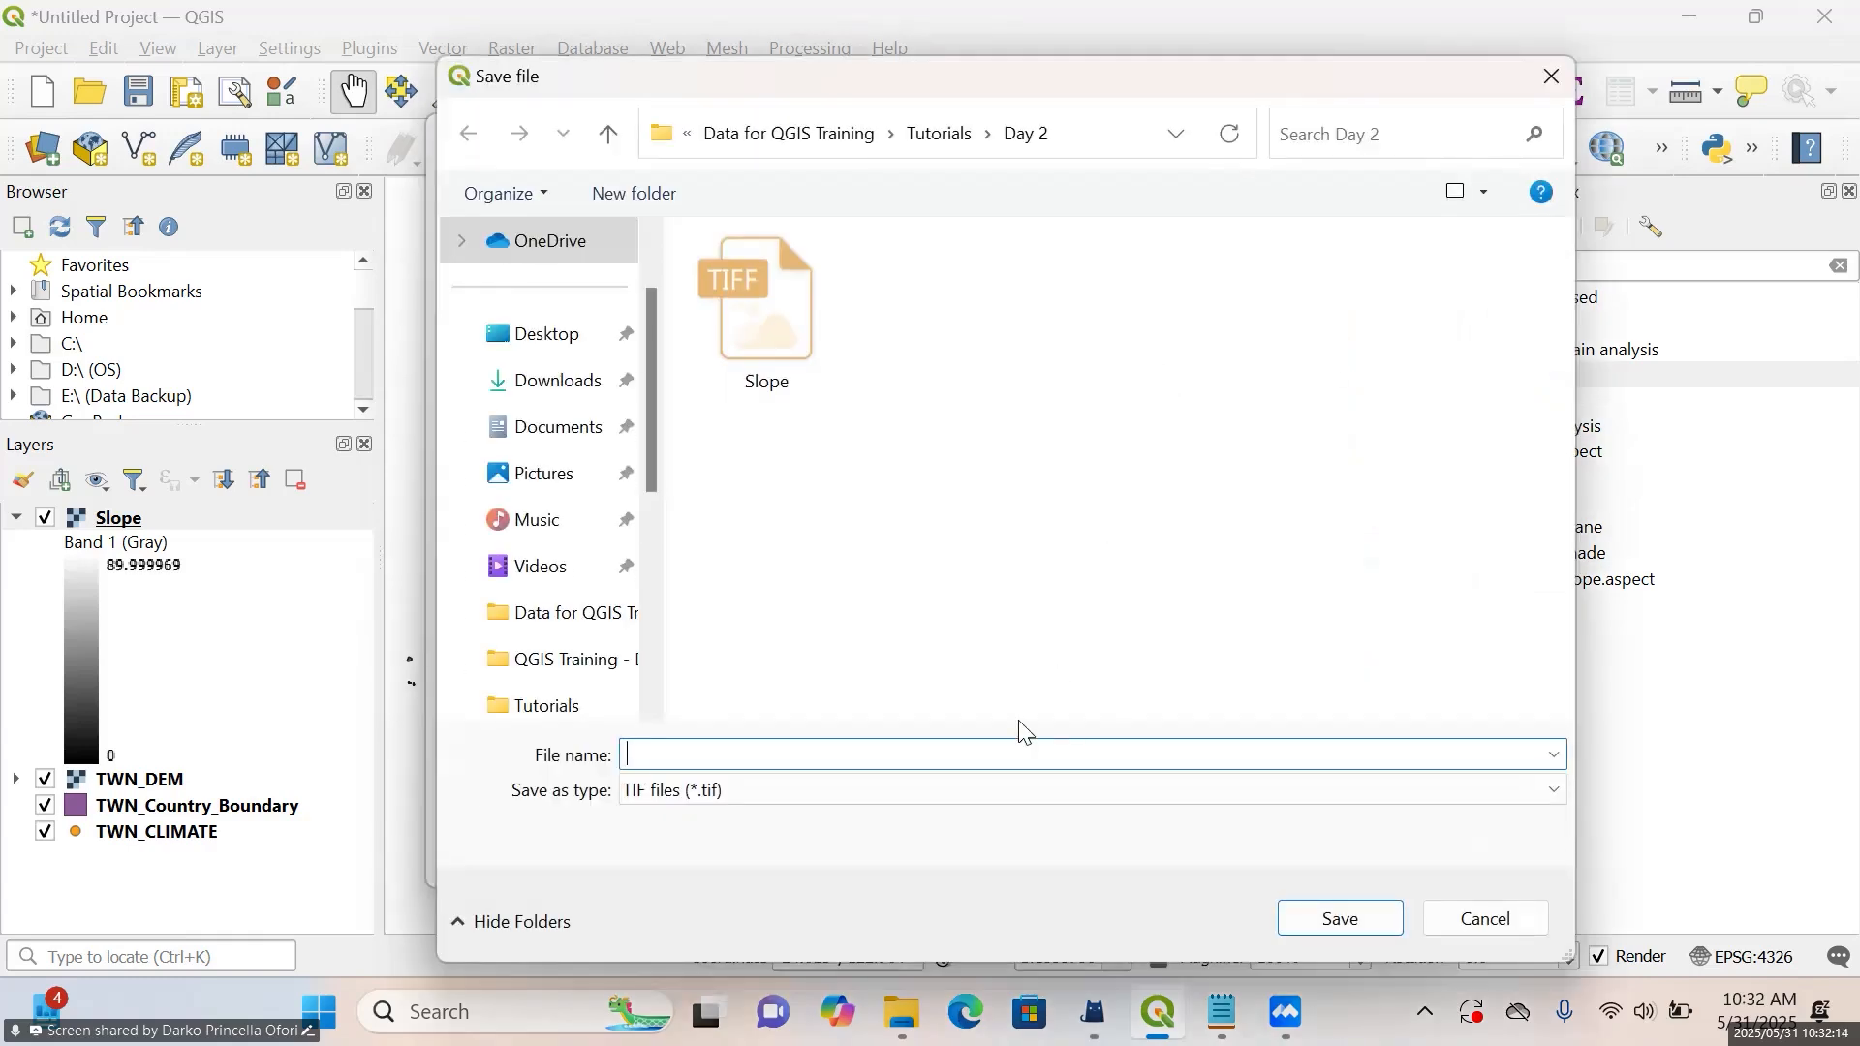
{"action": "type", "text": "A"}
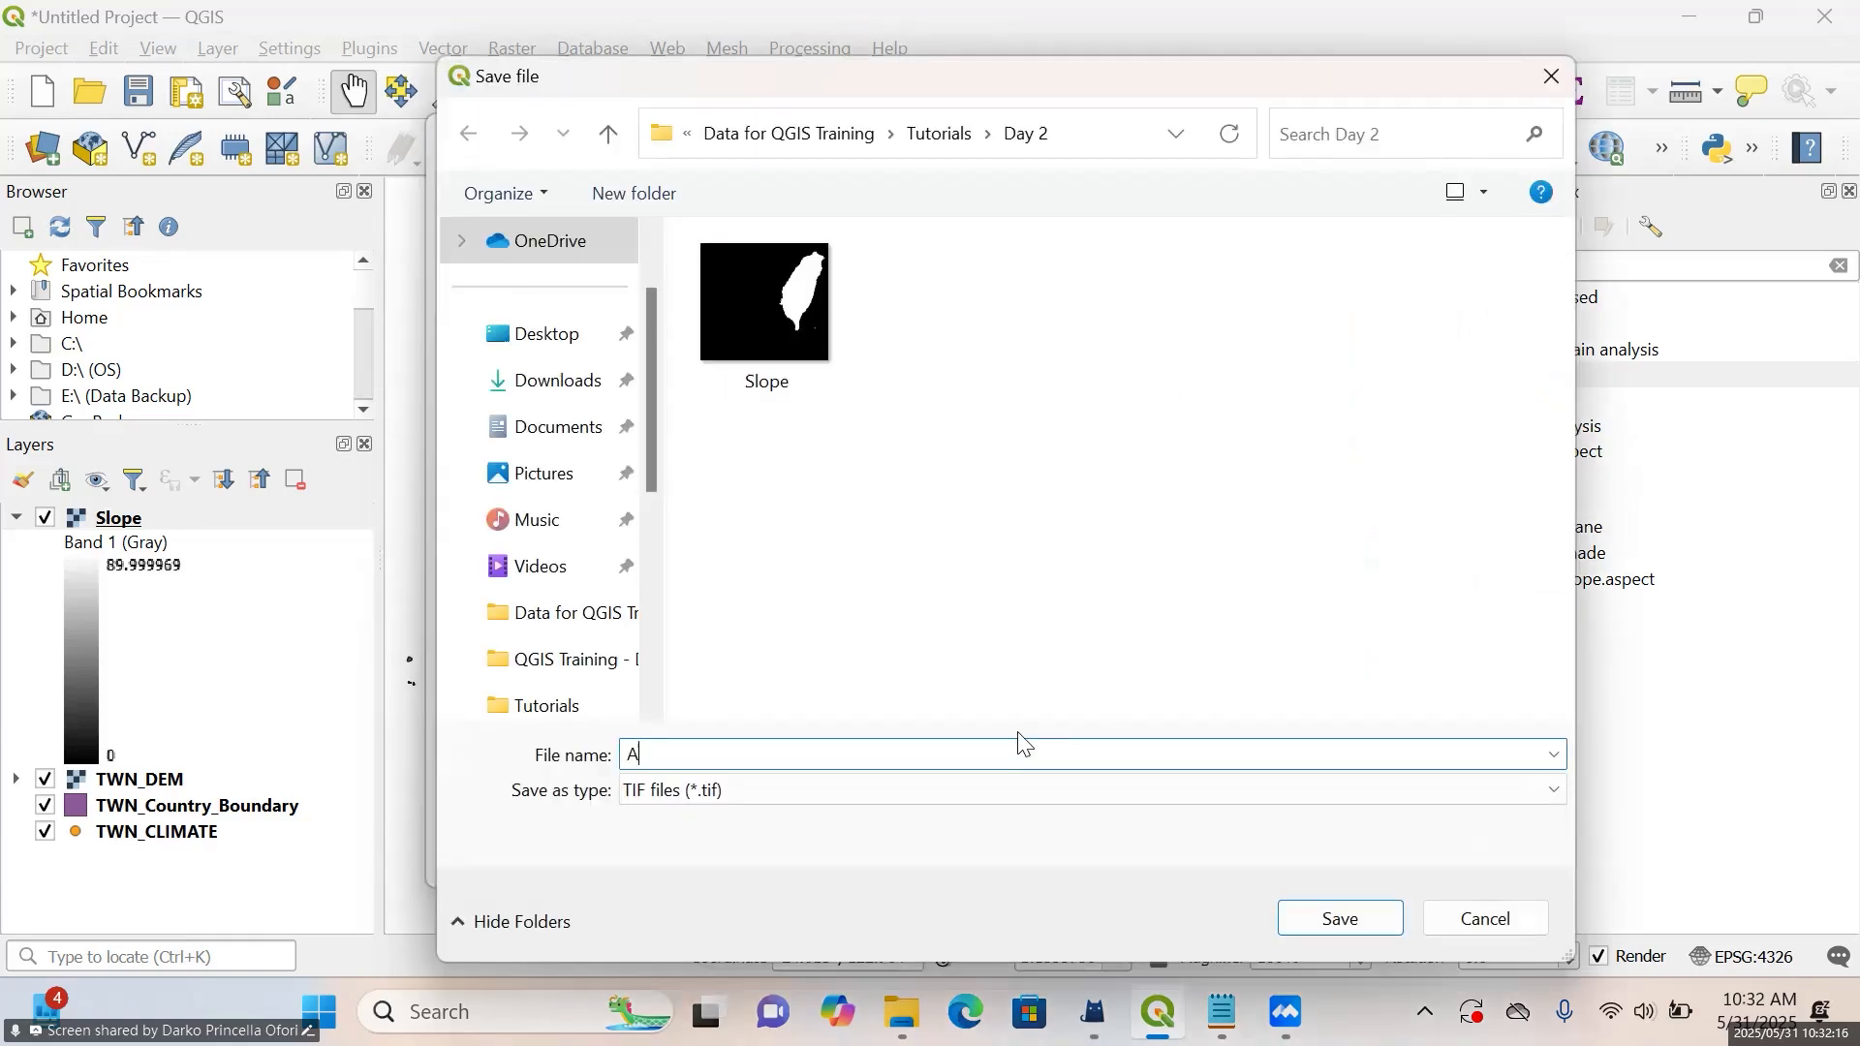
{"action": "type", "text": "spect"}
{"action": "left_click", "coordinate": [1376, 928]}
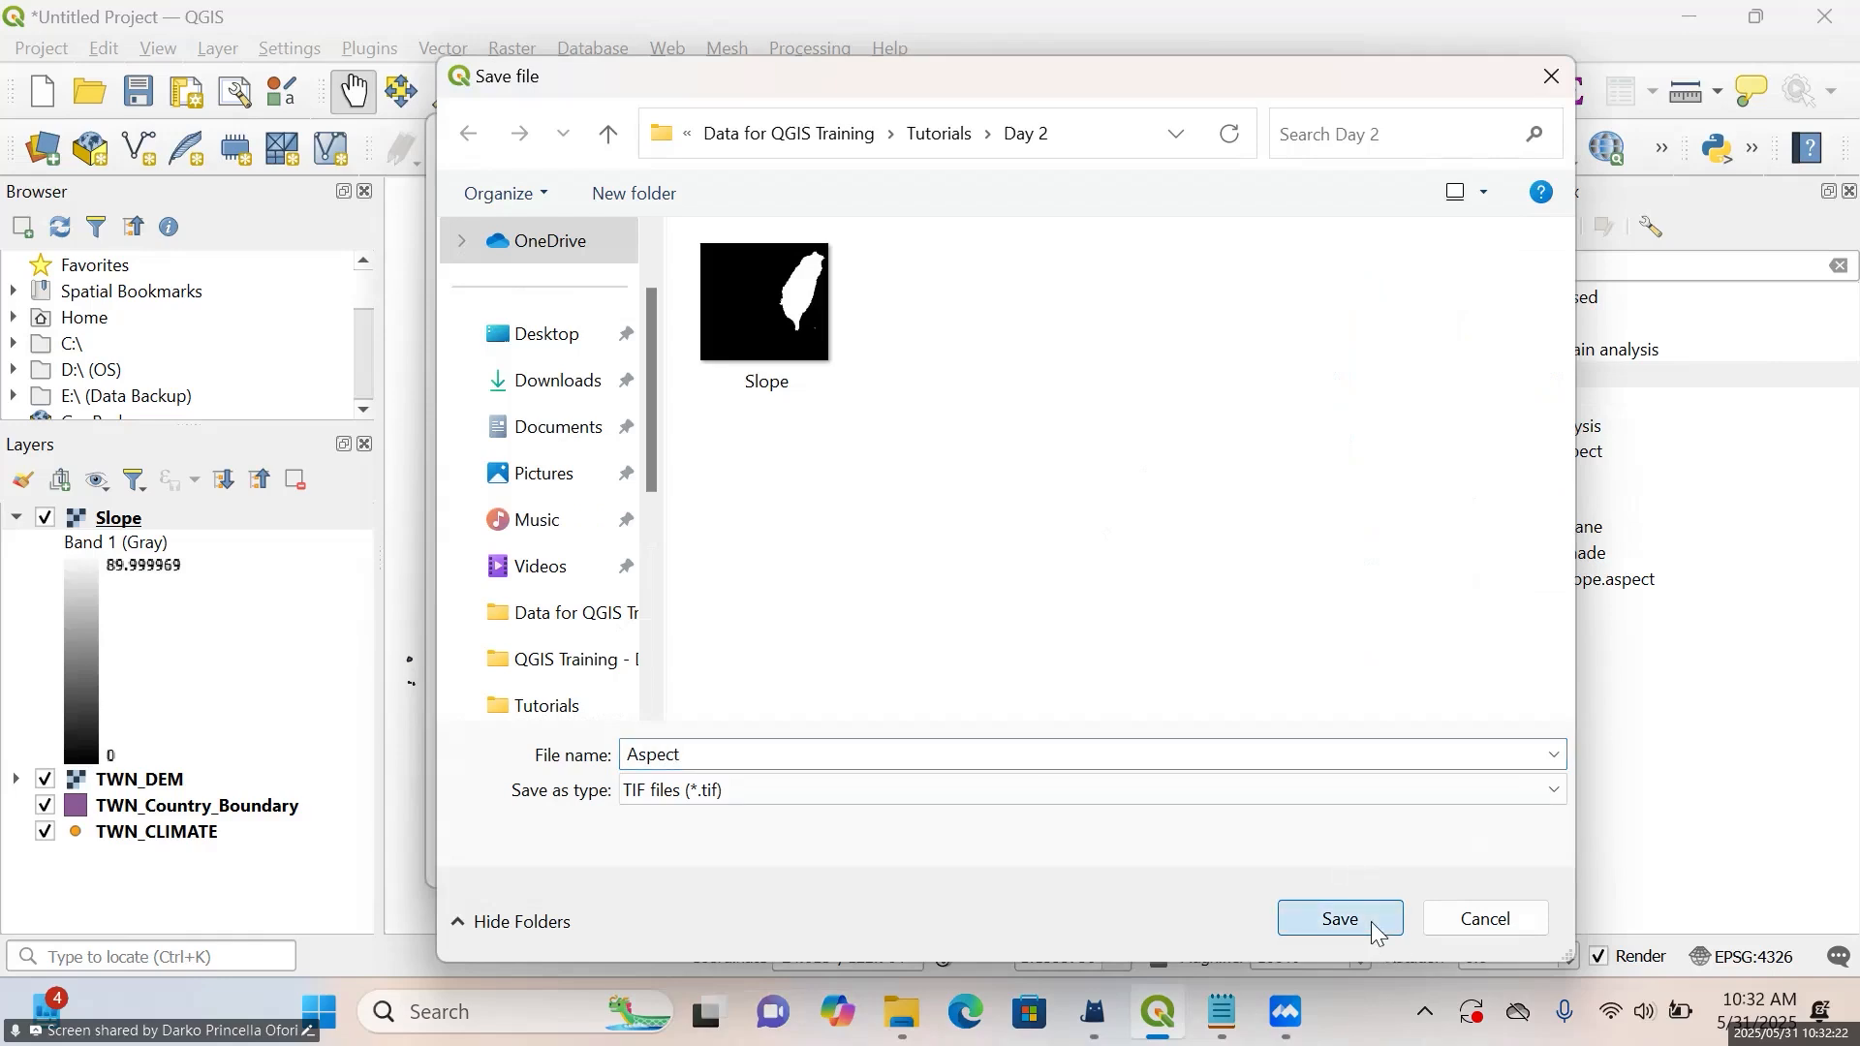
Run the Aspect algorithm on TWN_DEM with a Z factor of 1 and close its dialog once it finishes
{"action": "left_click", "coordinate": [1100, 857]}
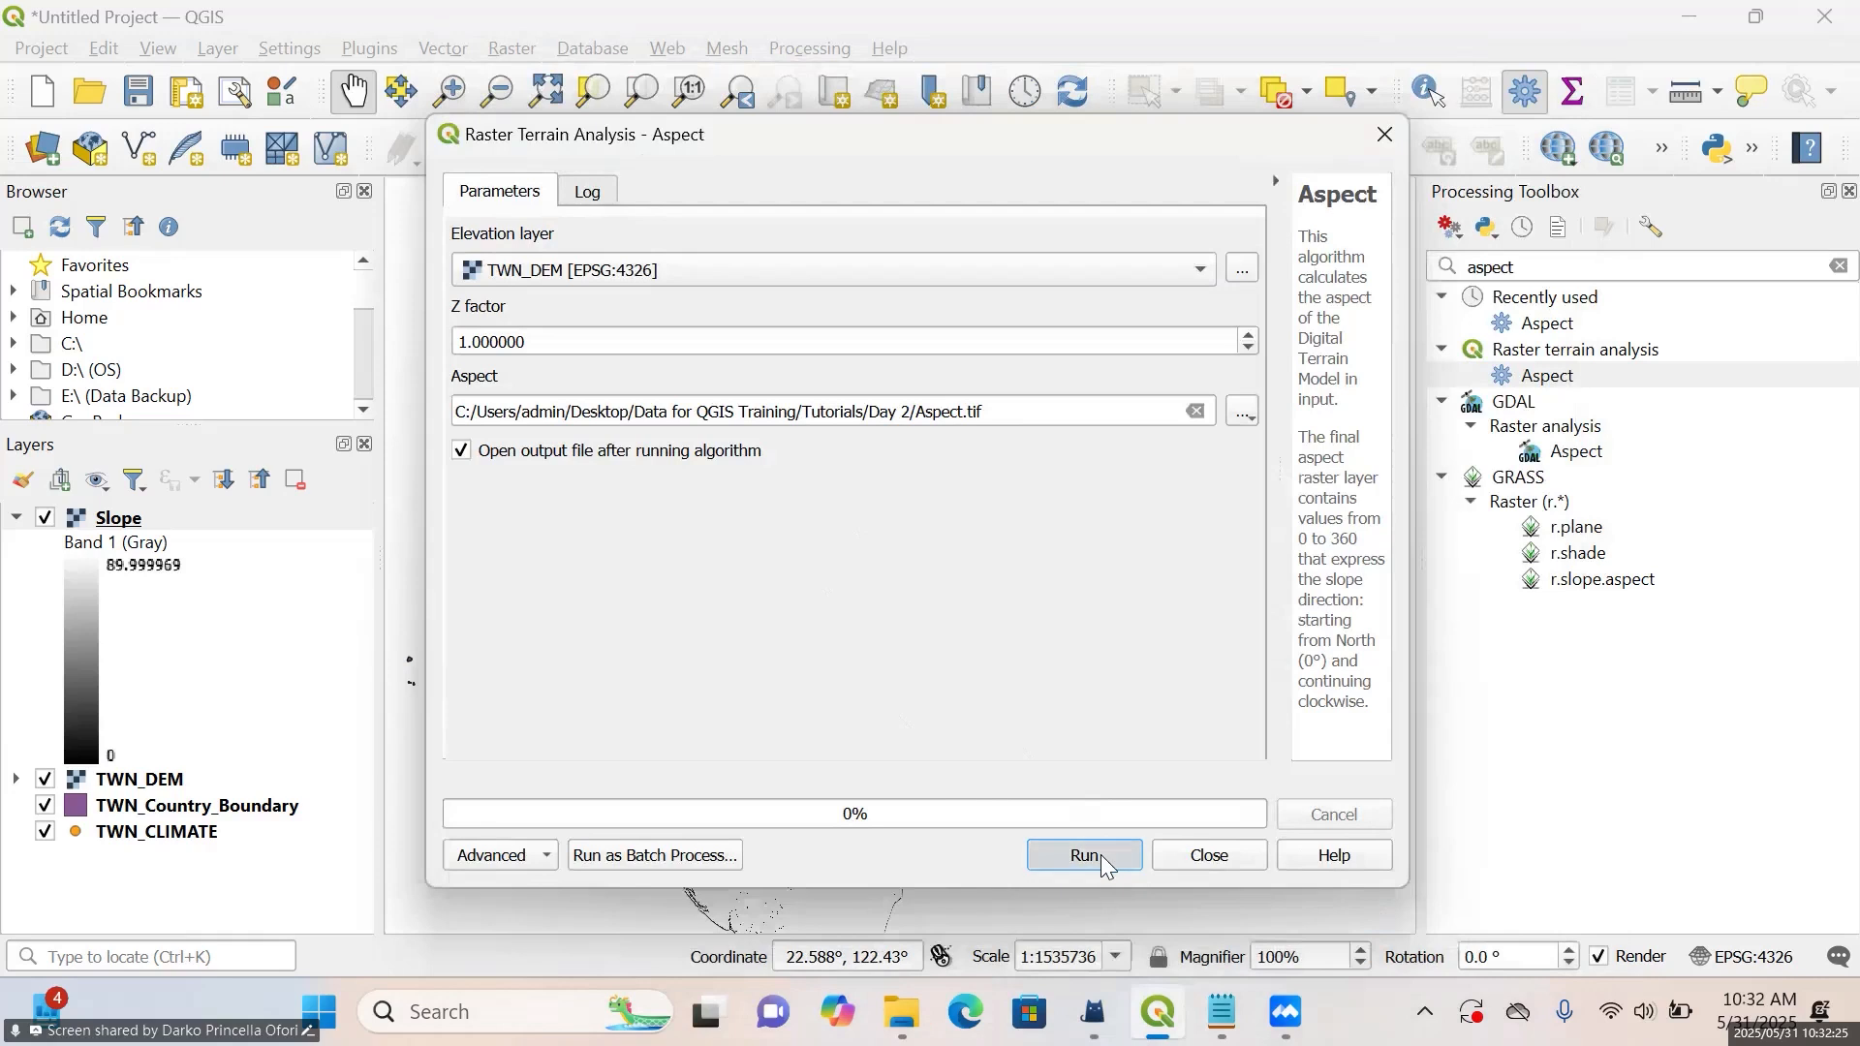
{"action": "left_click_drag", "start_coordinate": [1059, 122], "coordinate": [956, 620]}
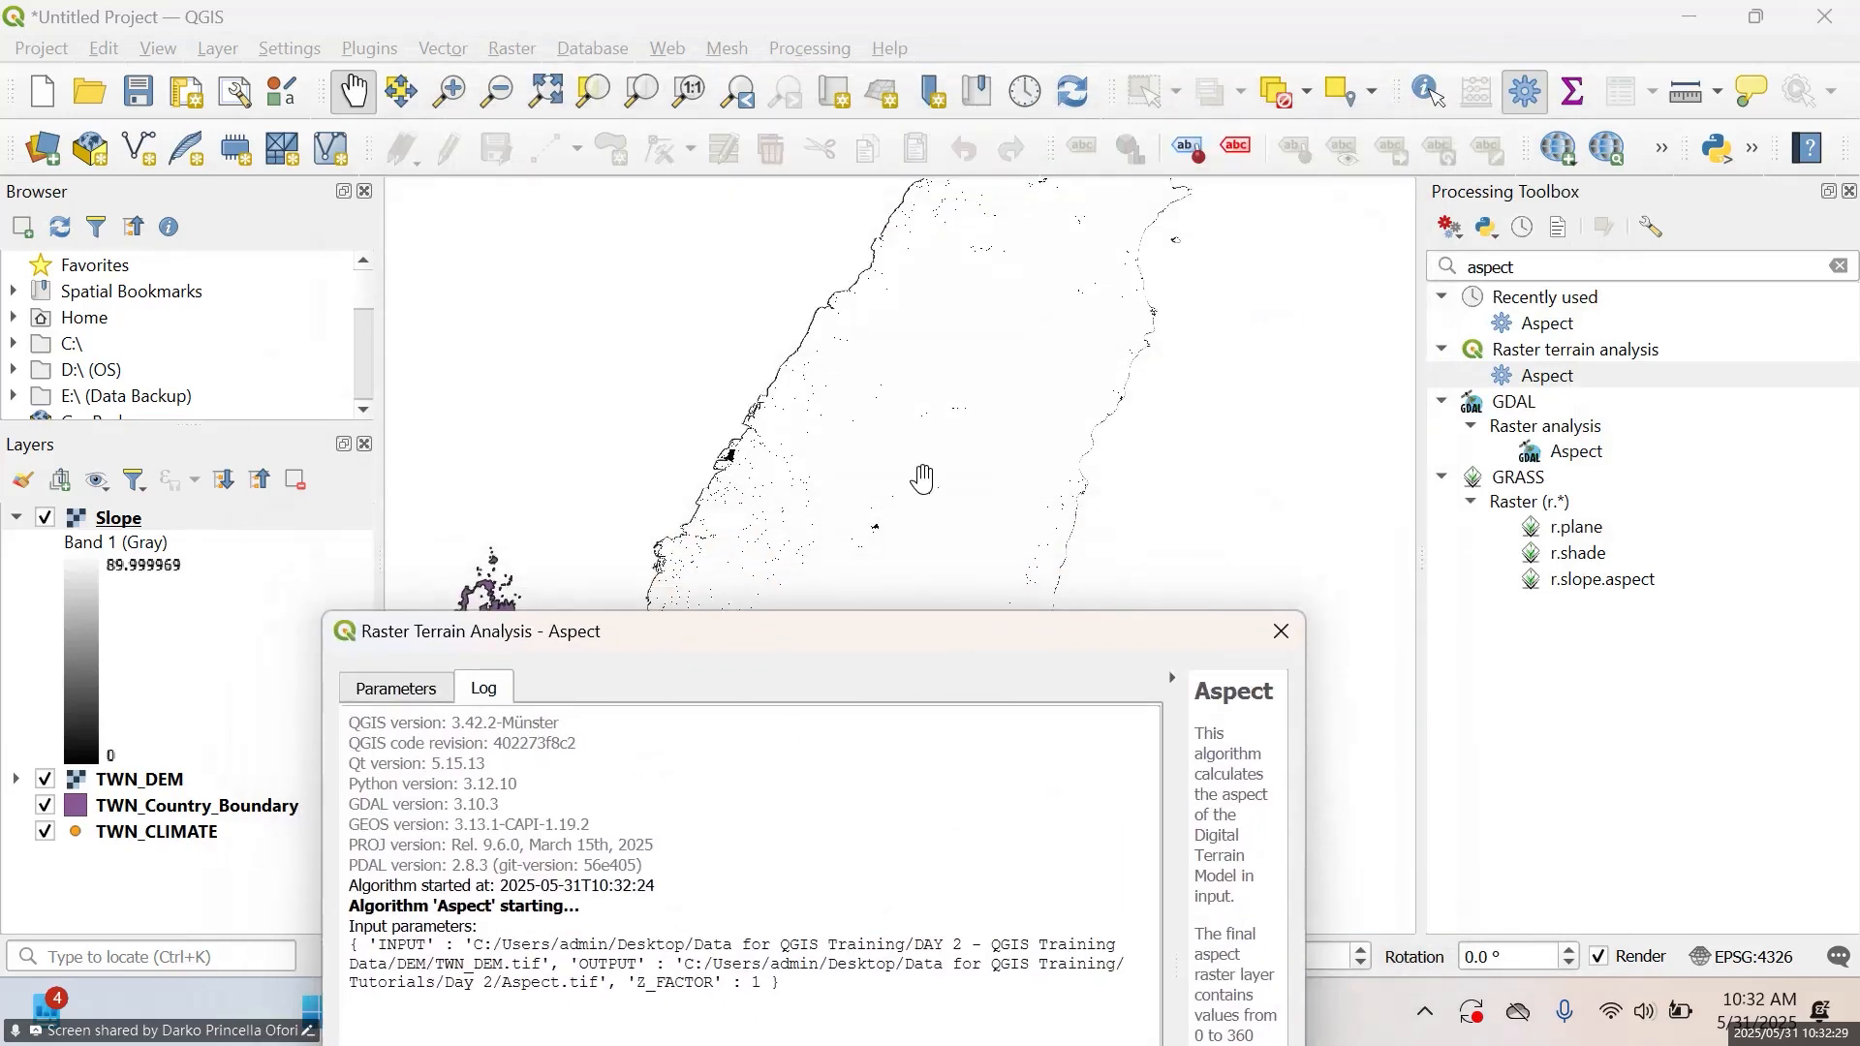
{"action": "left_click_drag", "start_coordinate": [814, 635], "coordinate": [1432, 325]}
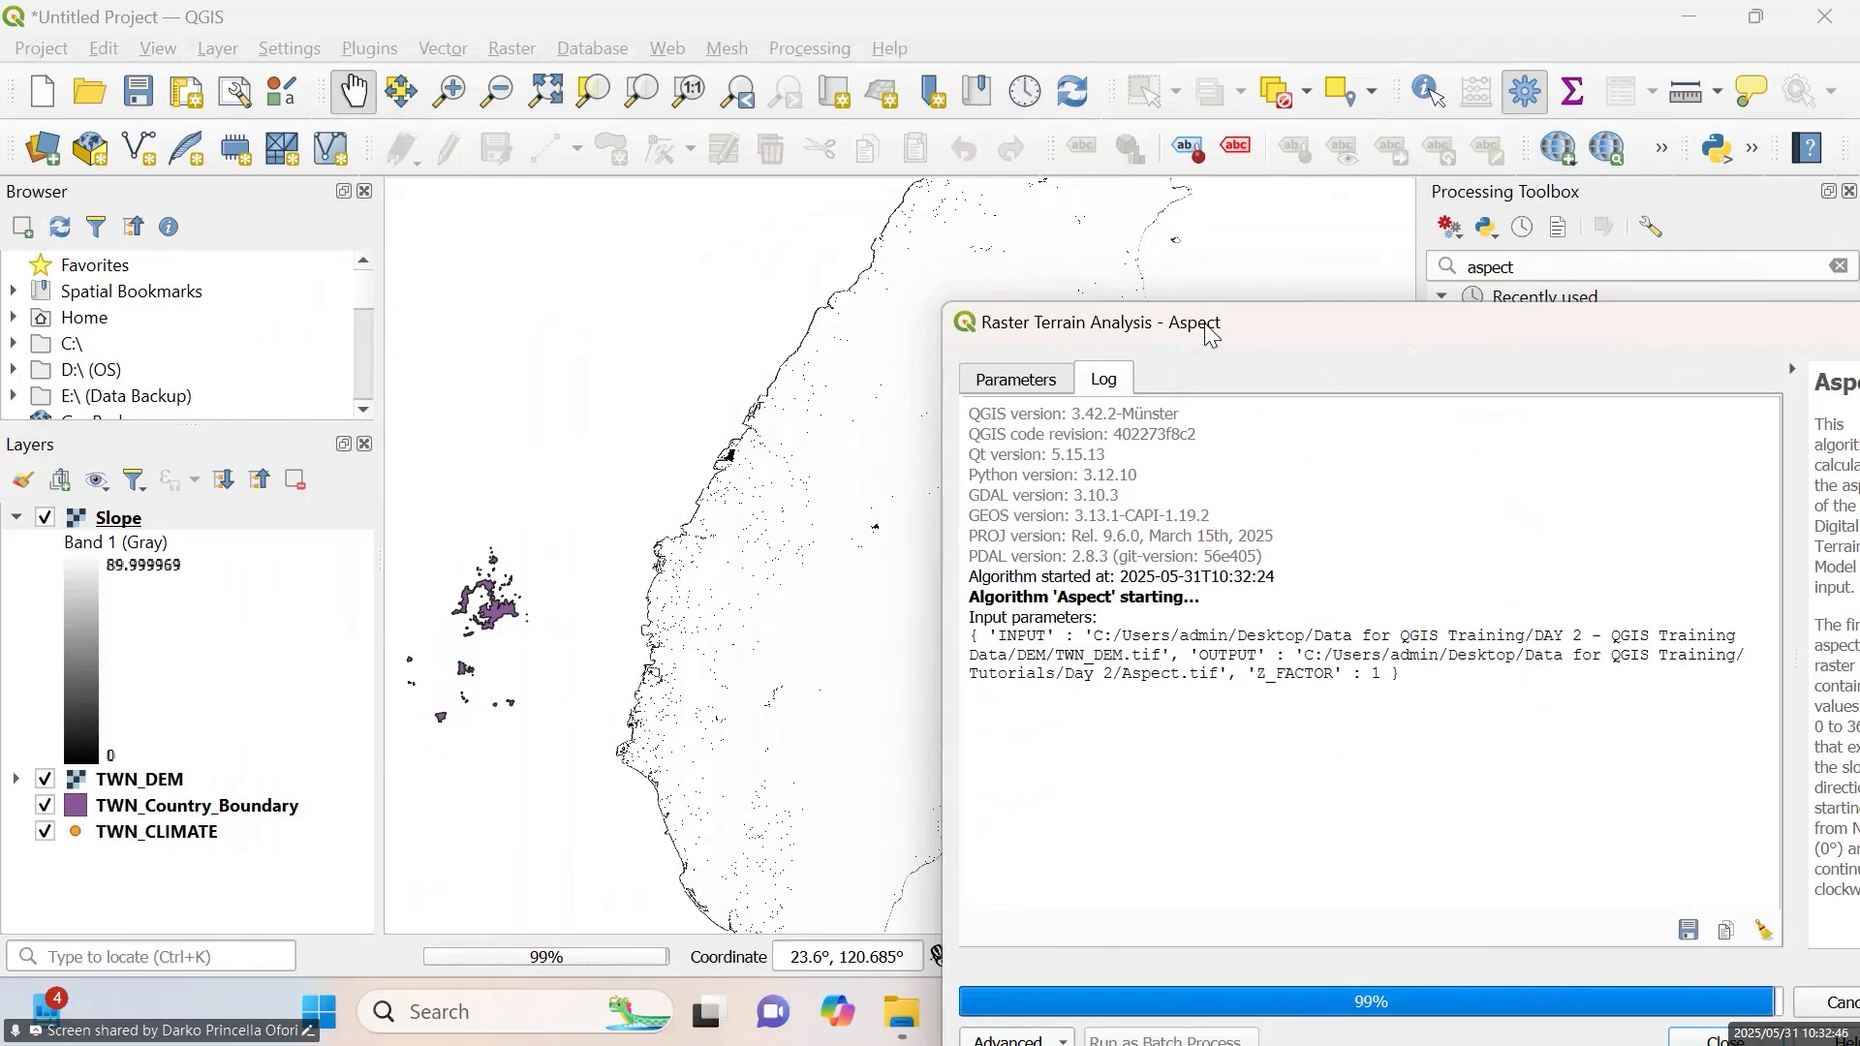
{"action": "left_click_drag", "start_coordinate": [1211, 334], "coordinate": [730, 197]}
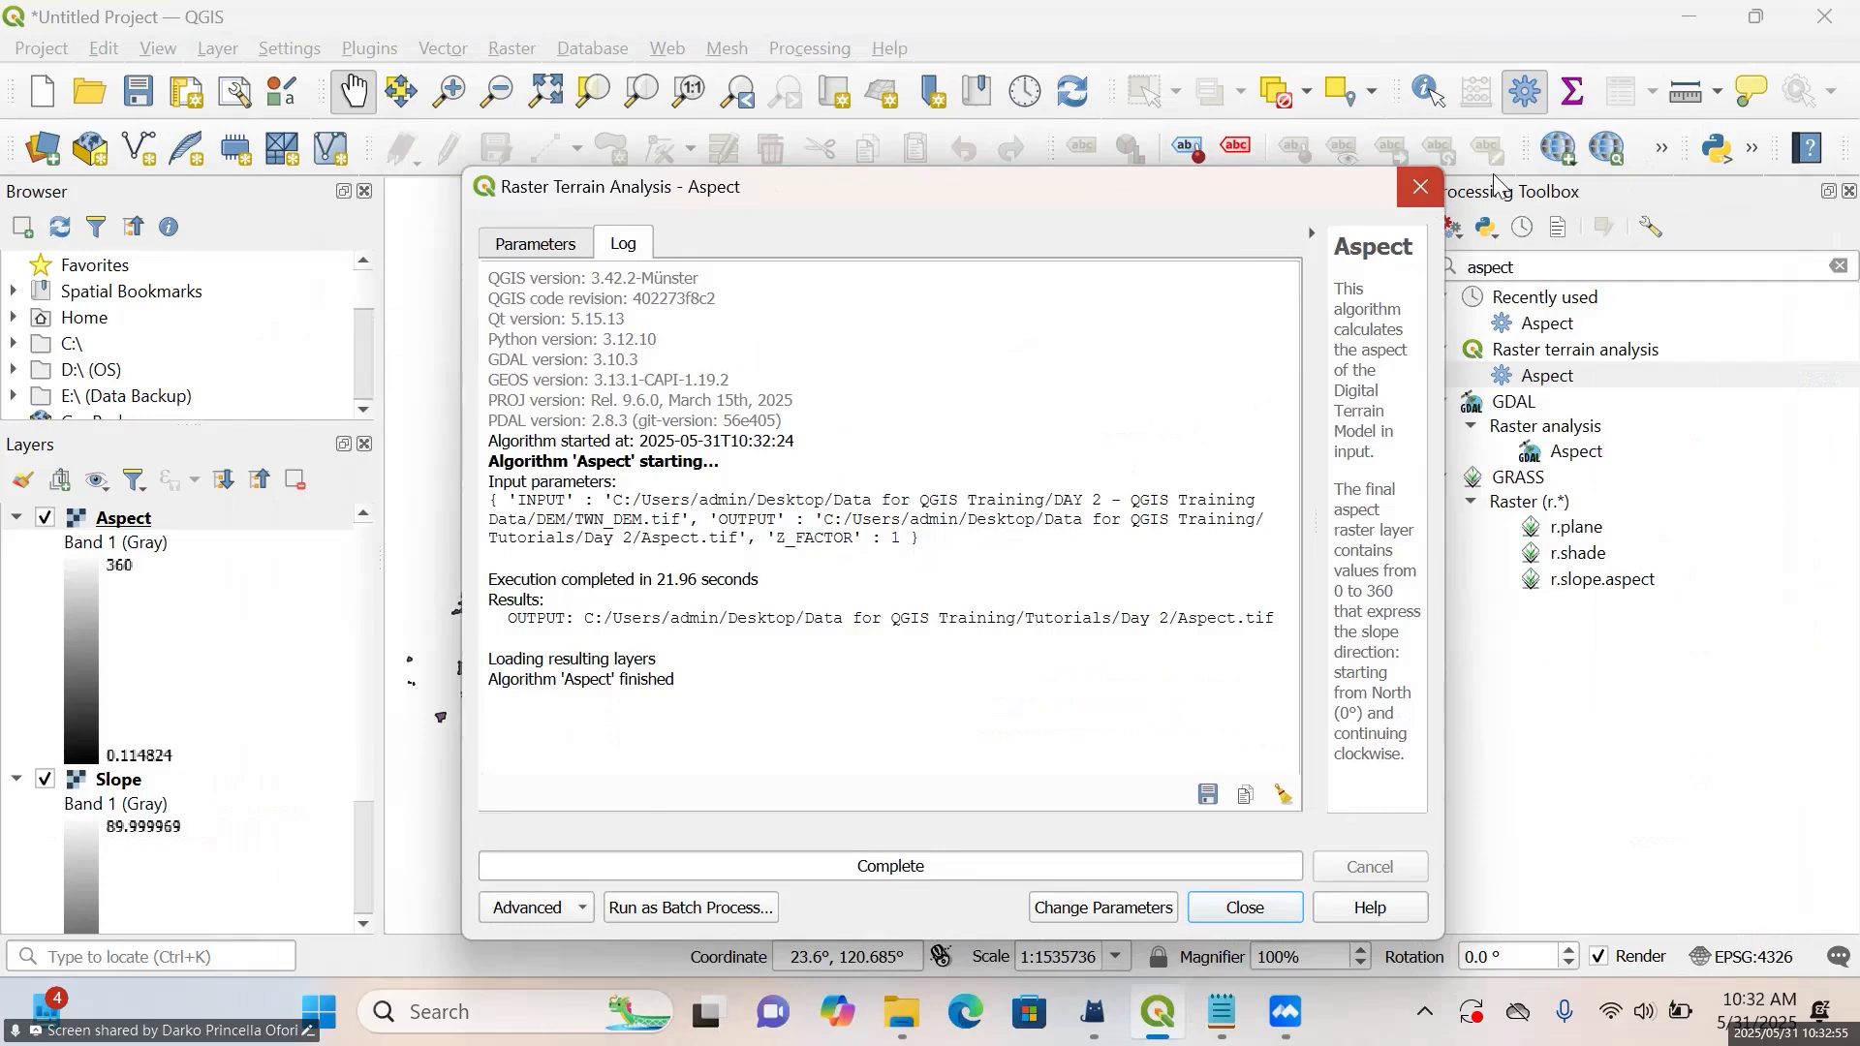
{"action": "left_click", "coordinate": [1421, 186]}
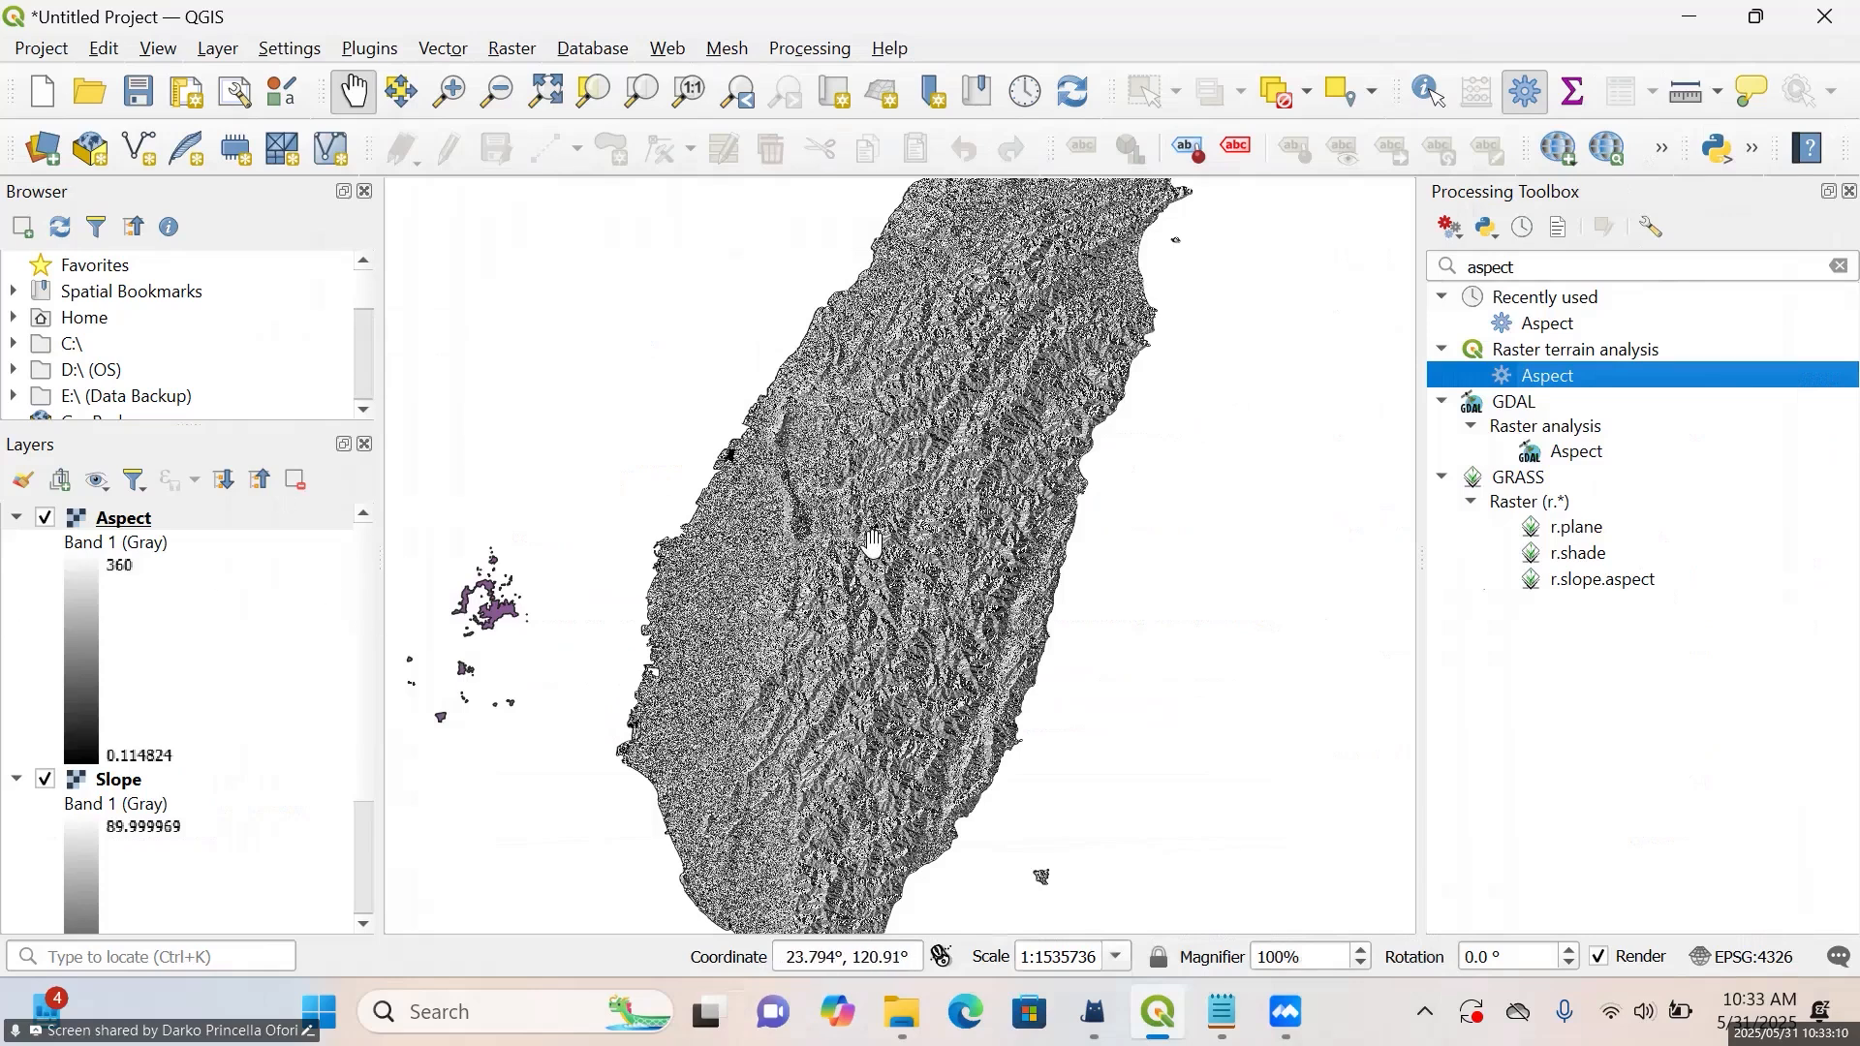
{"action": "scroll", "coordinate": [875, 538], "scroll_direction": "up", "scroll_amount": 1}
{"action": "scroll", "coordinate": [875, 539], "scroll_direction": "down", "scroll_amount": 1}
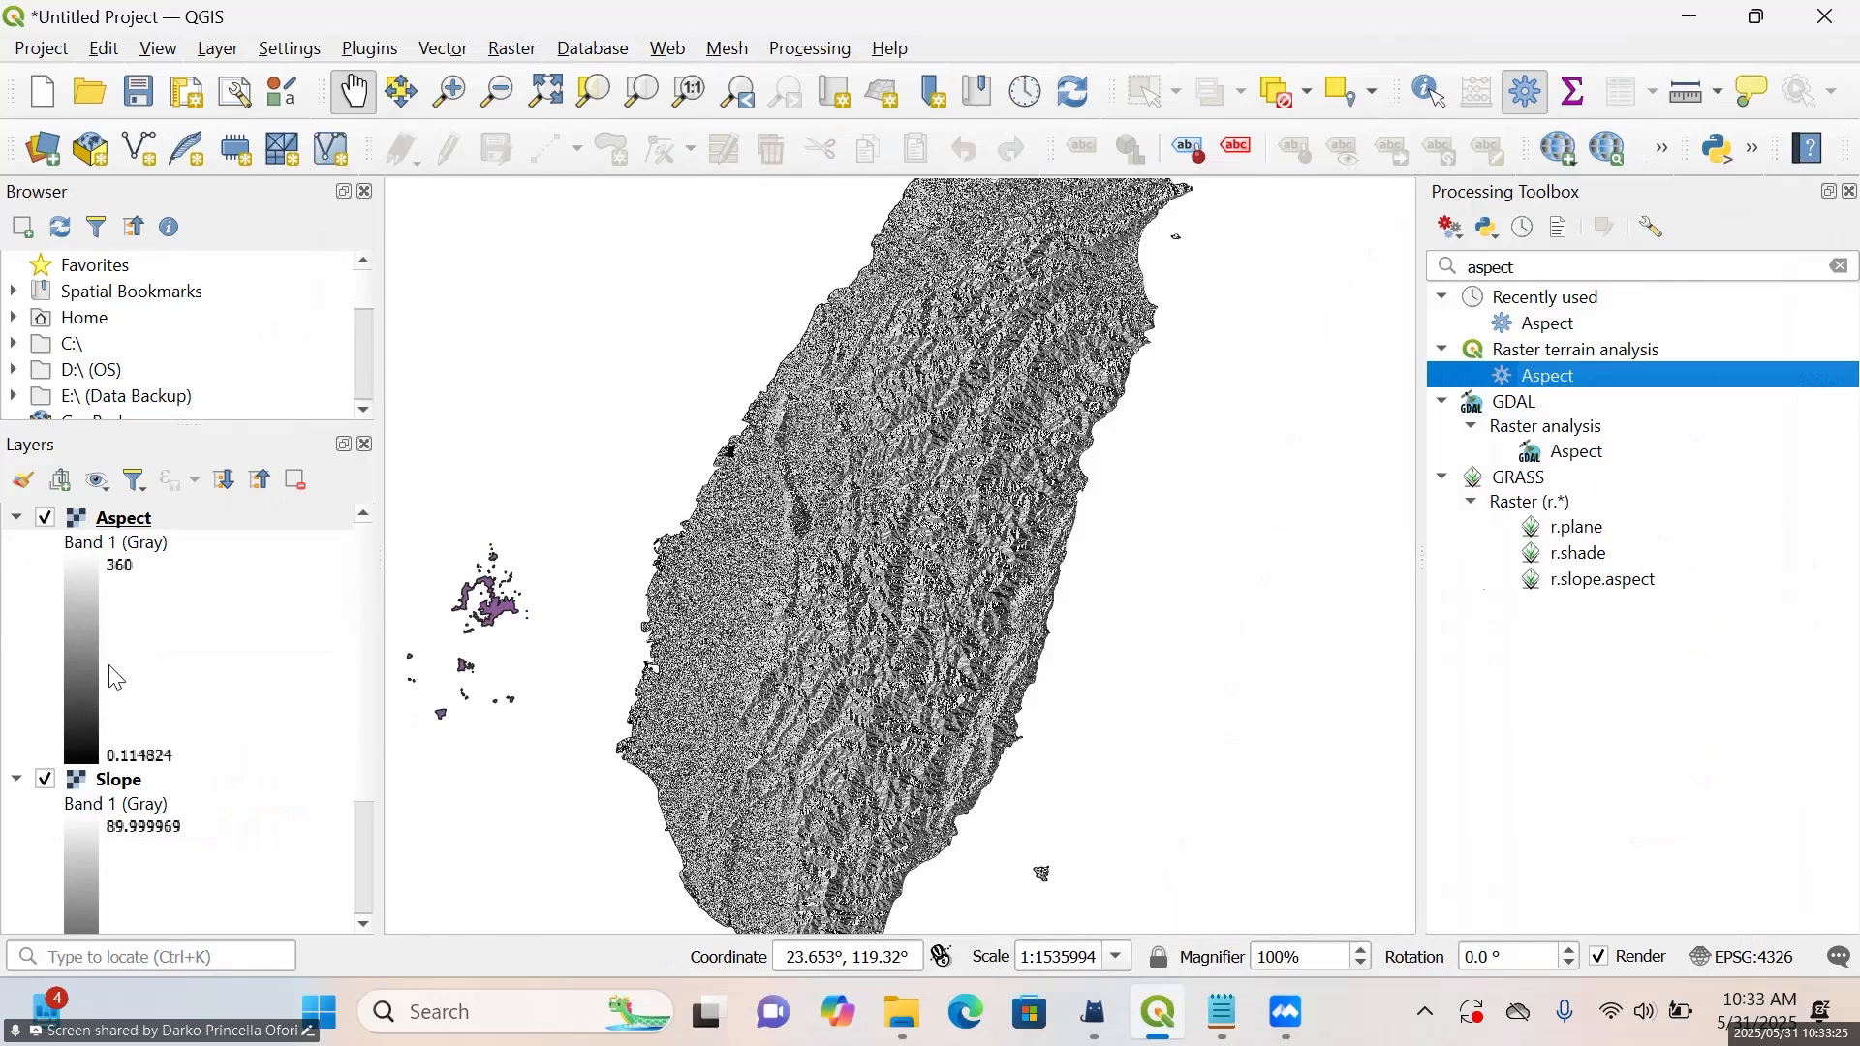
{"action": "left_click", "coordinate": [135, 521]}
{"action": "right_click", "coordinate": [136, 527]}
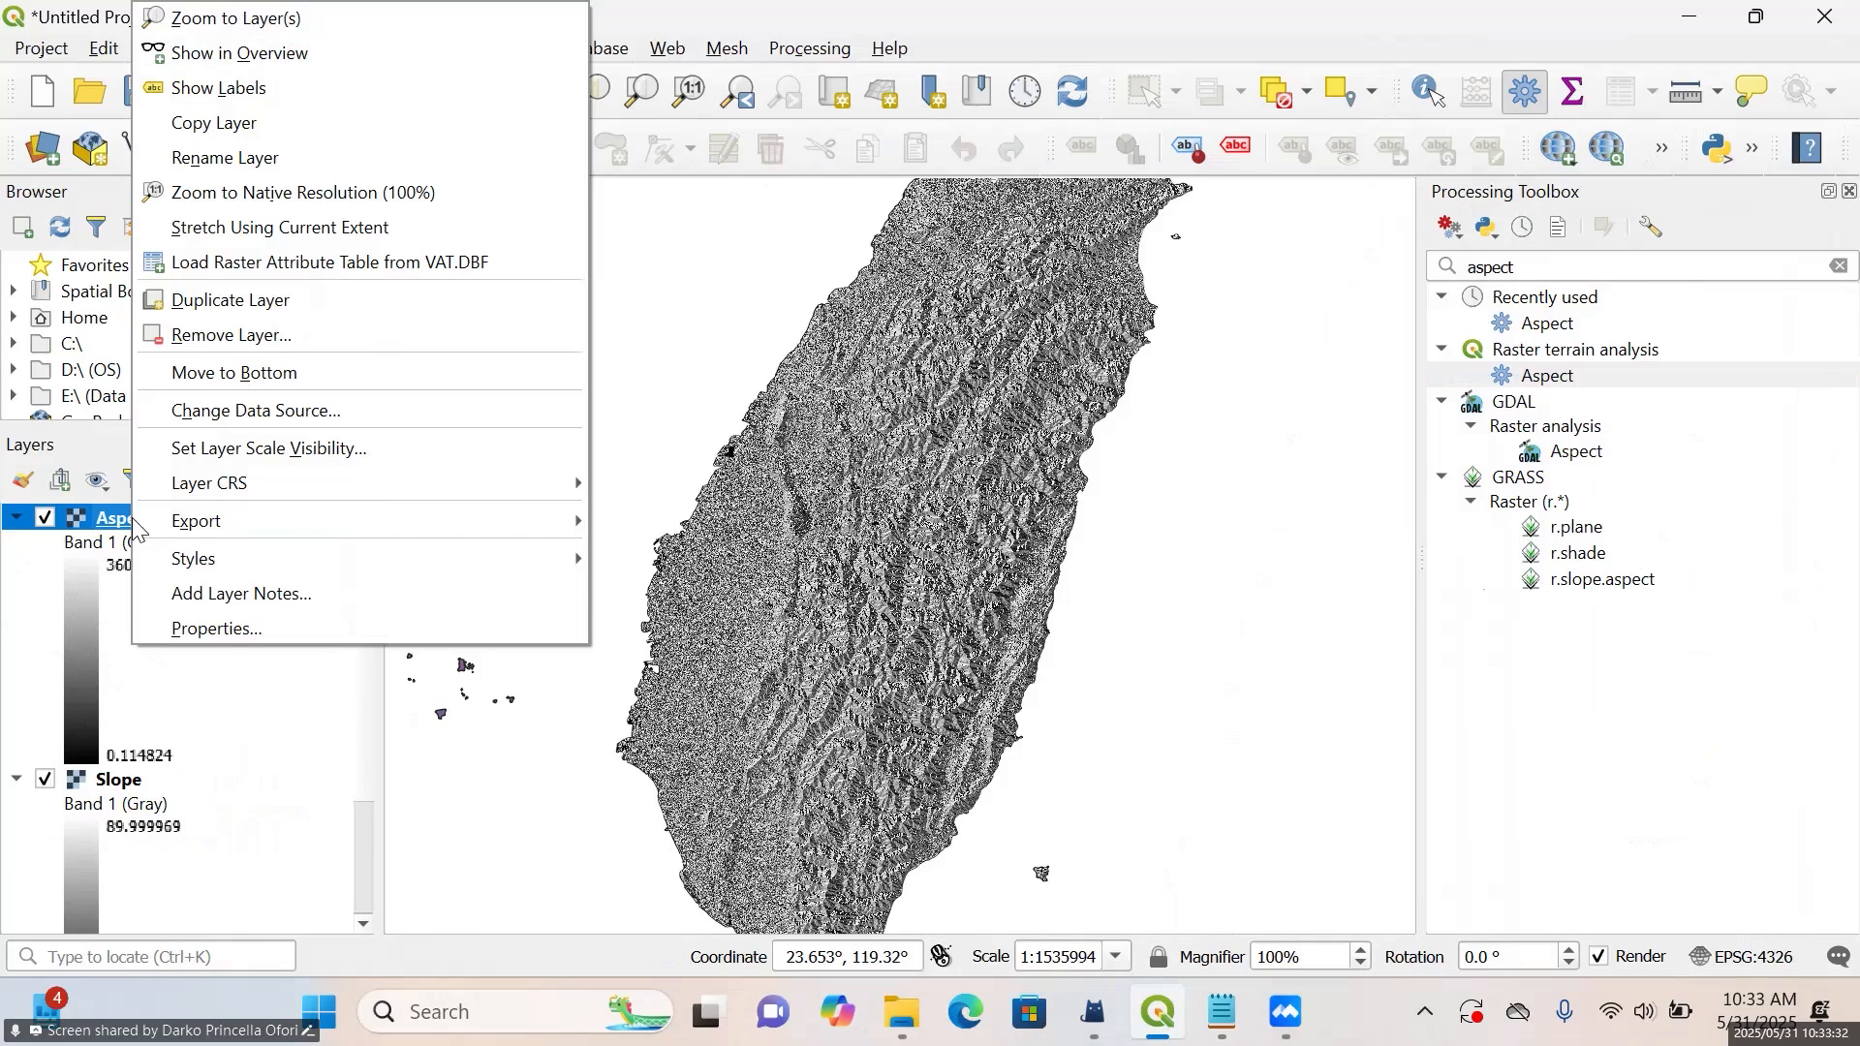
{"action": "left_click", "coordinate": [168, 631]}
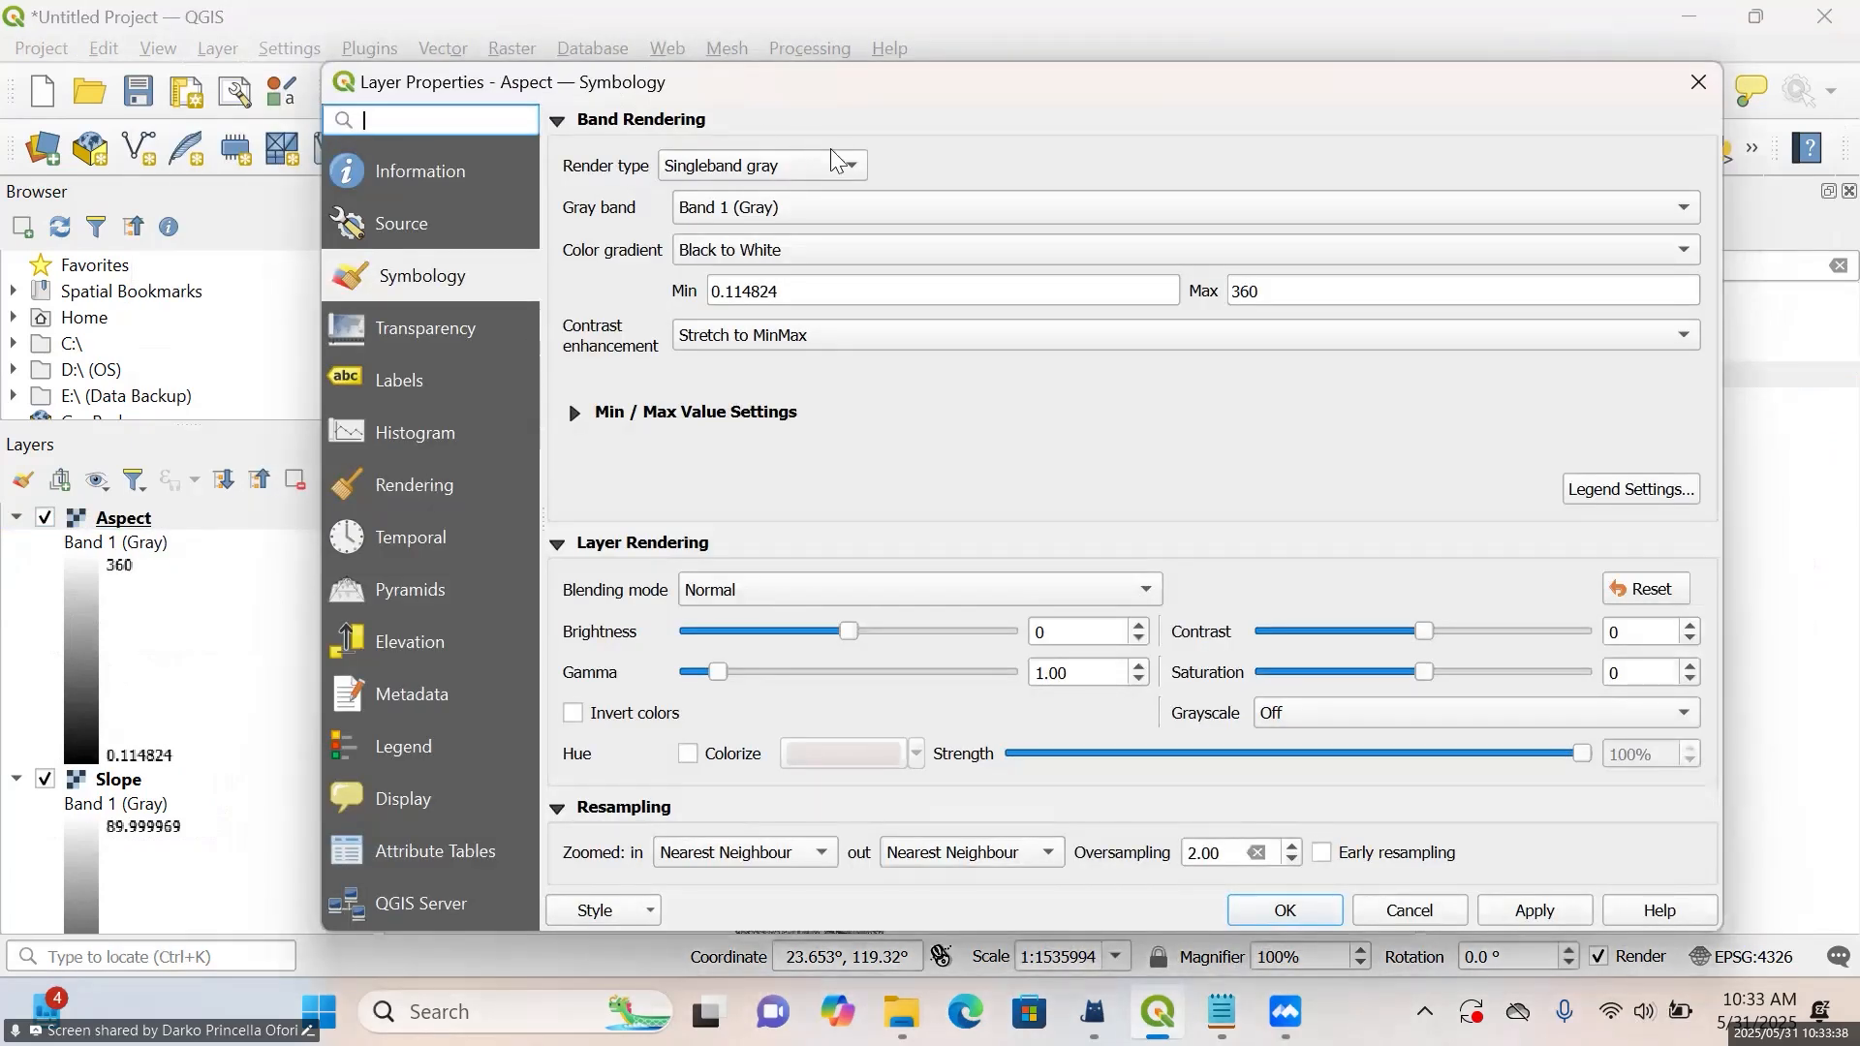
{"action": "left_click_drag", "start_coordinate": [870, 101], "coordinate": [699, 558]}
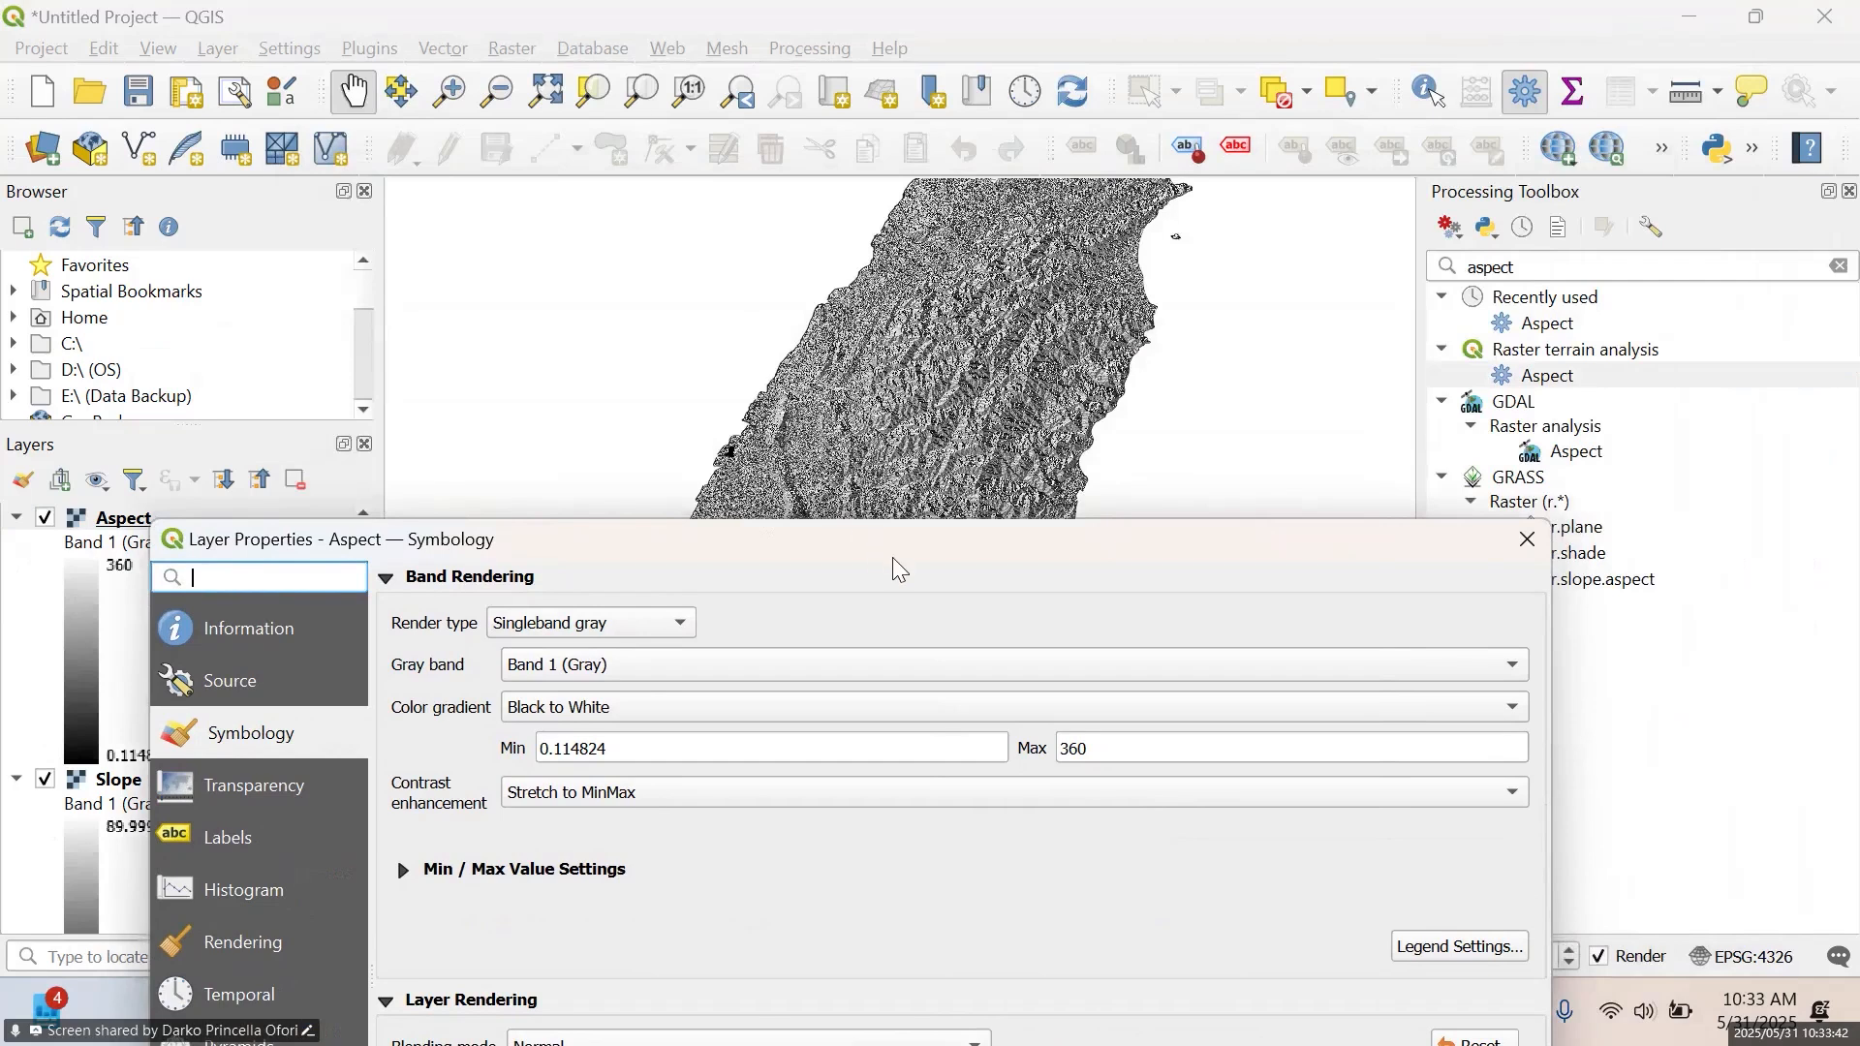
{"action": "left_click_drag", "start_coordinate": [892, 549], "coordinate": [909, 261]}
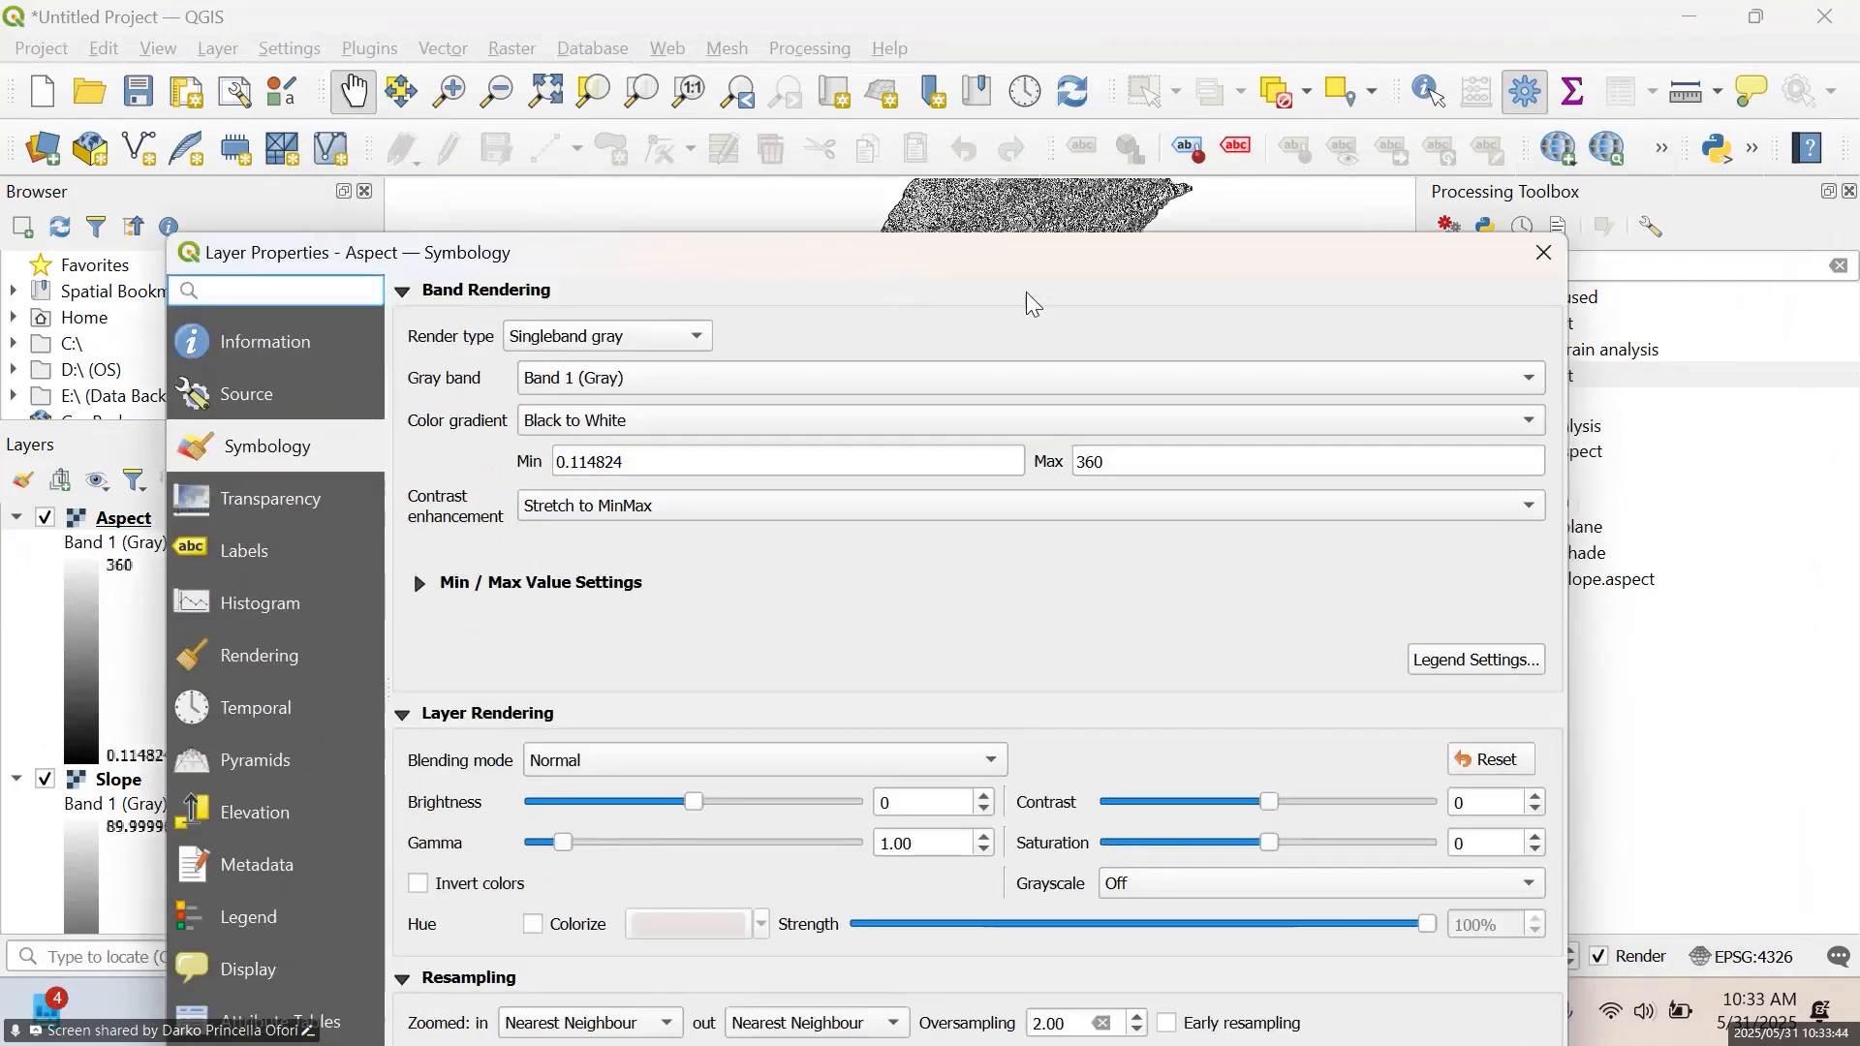
{"action": "left_click", "coordinate": [1543, 254]}
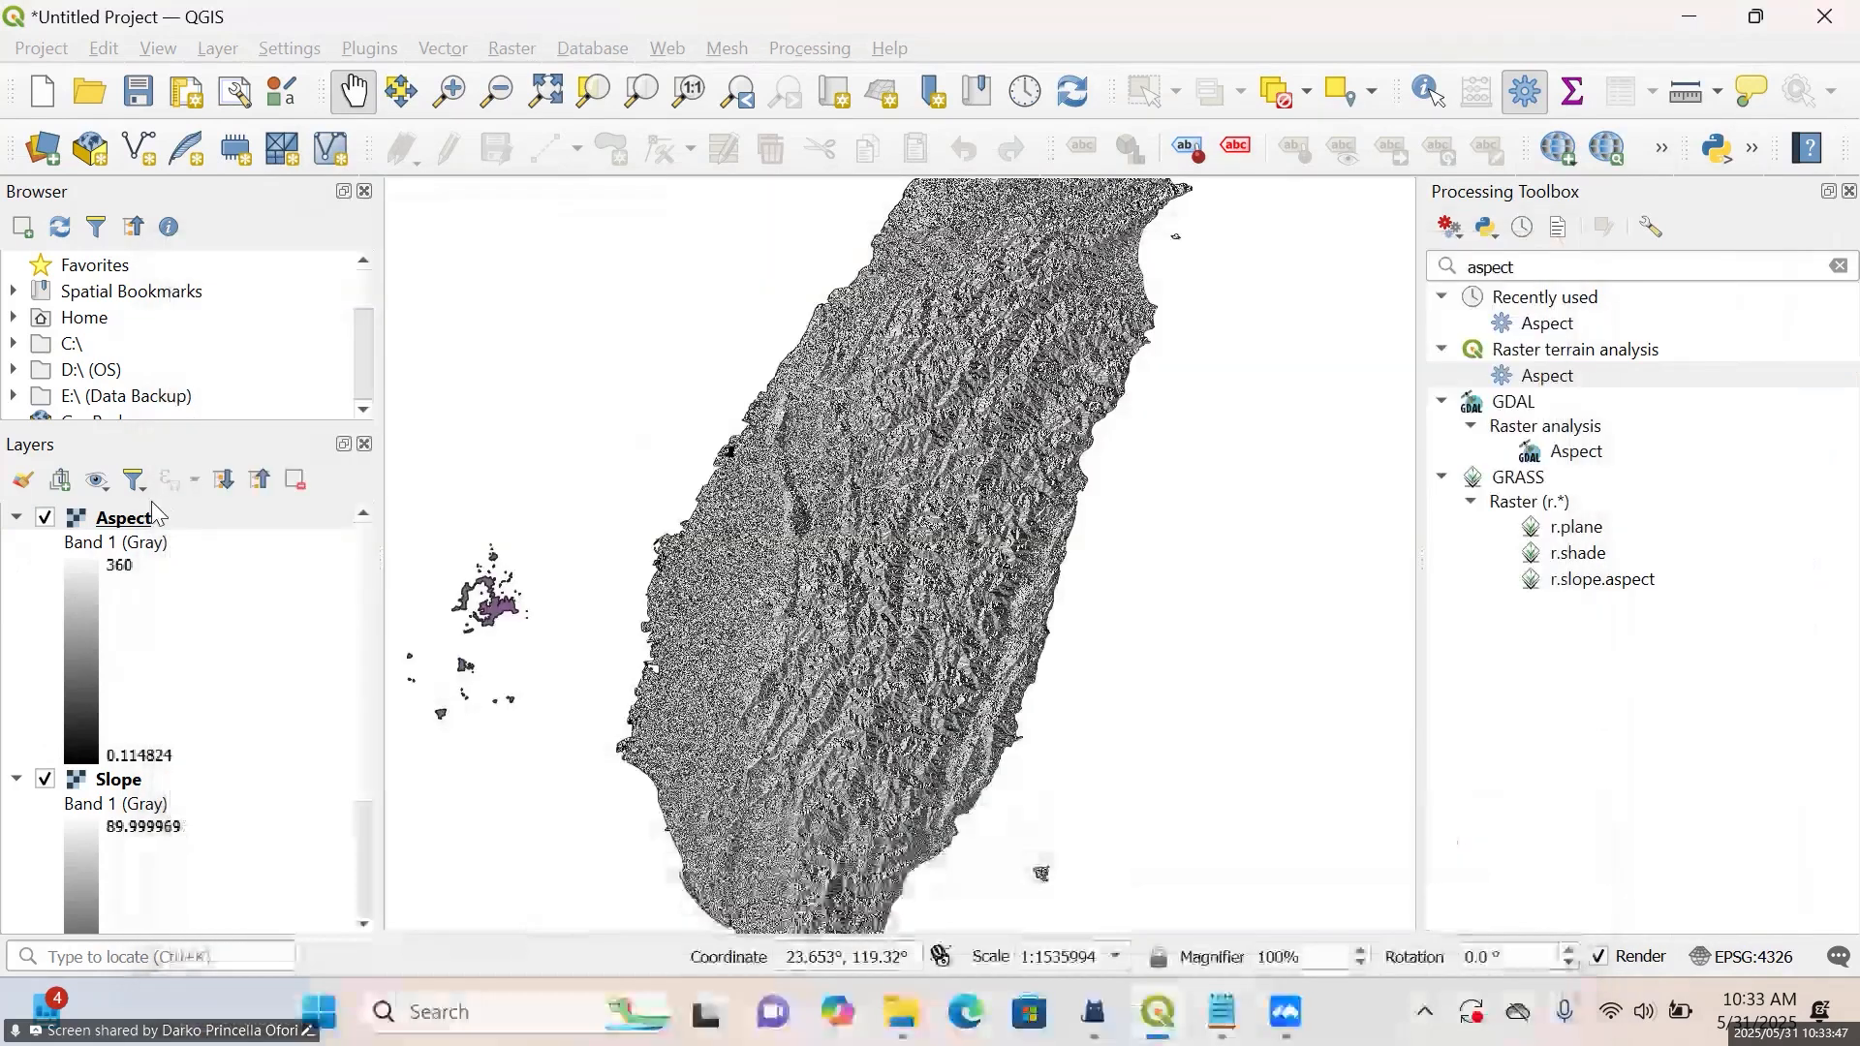
Open the Aspect layer's symbology properties and set its render type to Singleband pseudocolor
{"action": "right_click", "coordinate": [137, 523]}
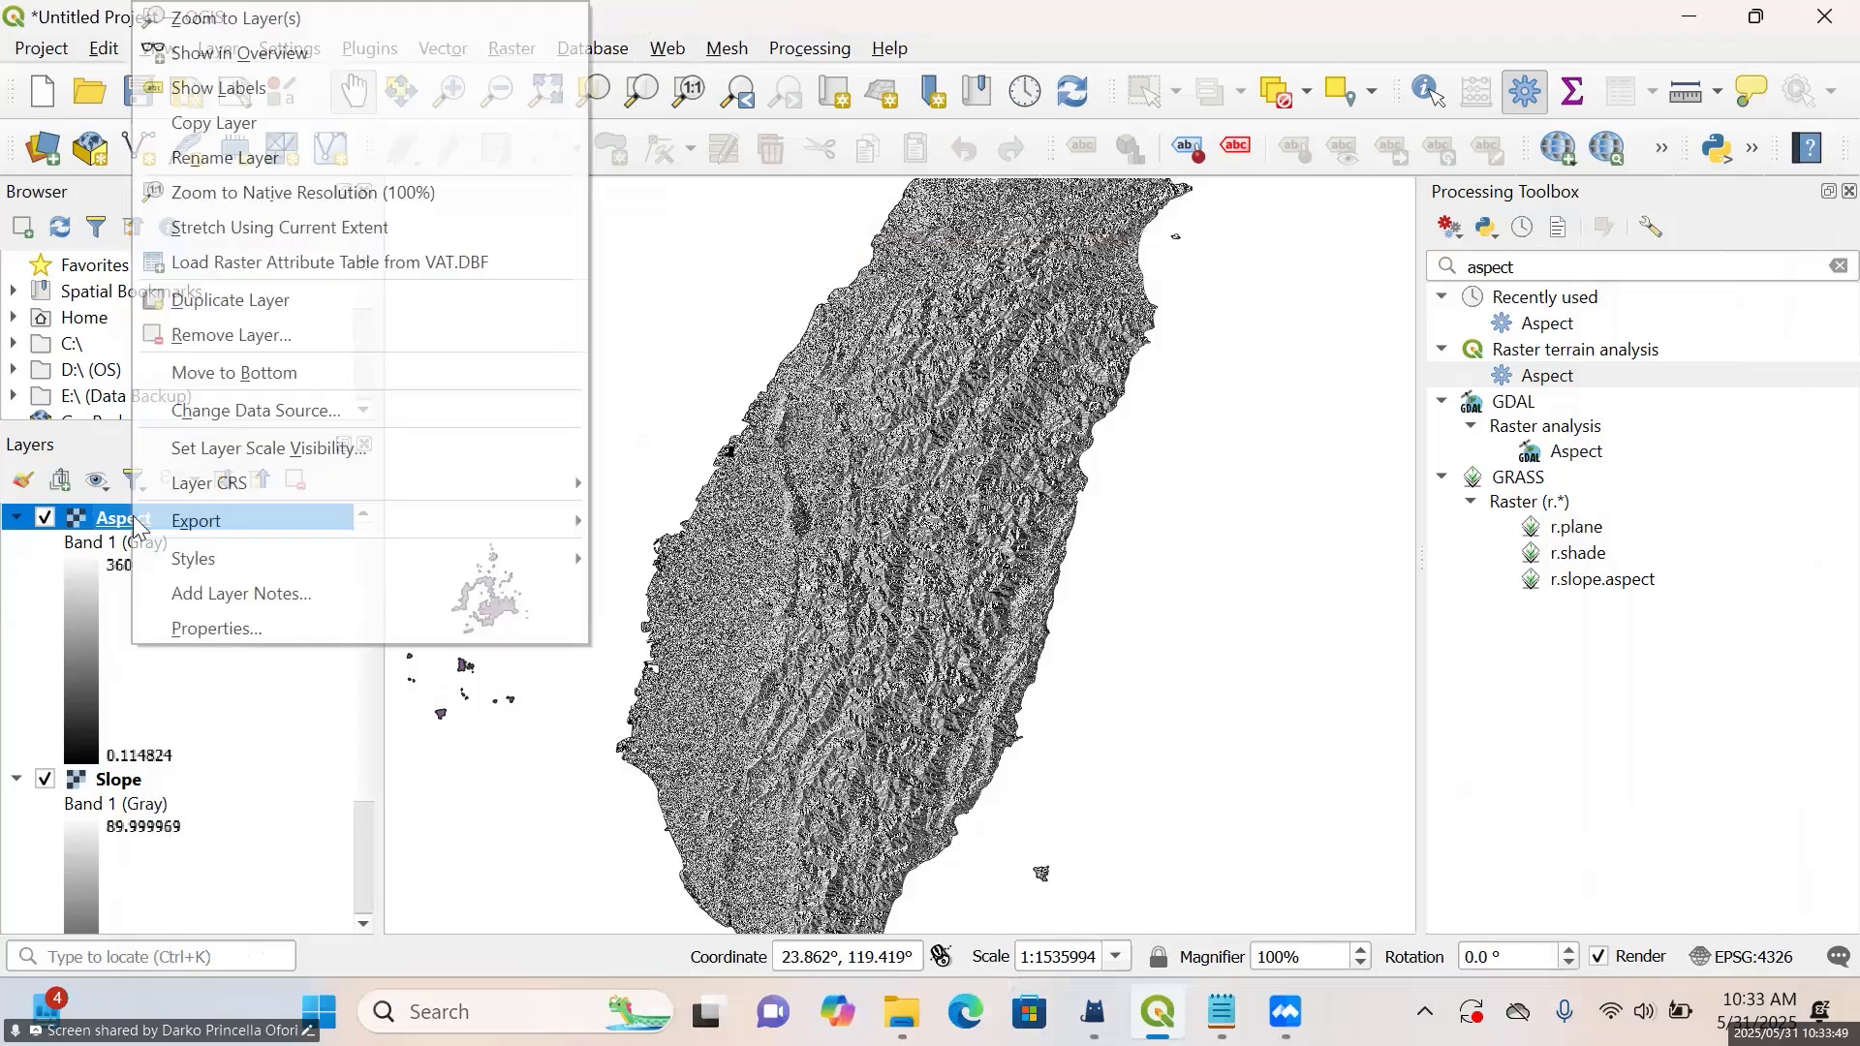
{"action": "left_click", "coordinate": [241, 634]}
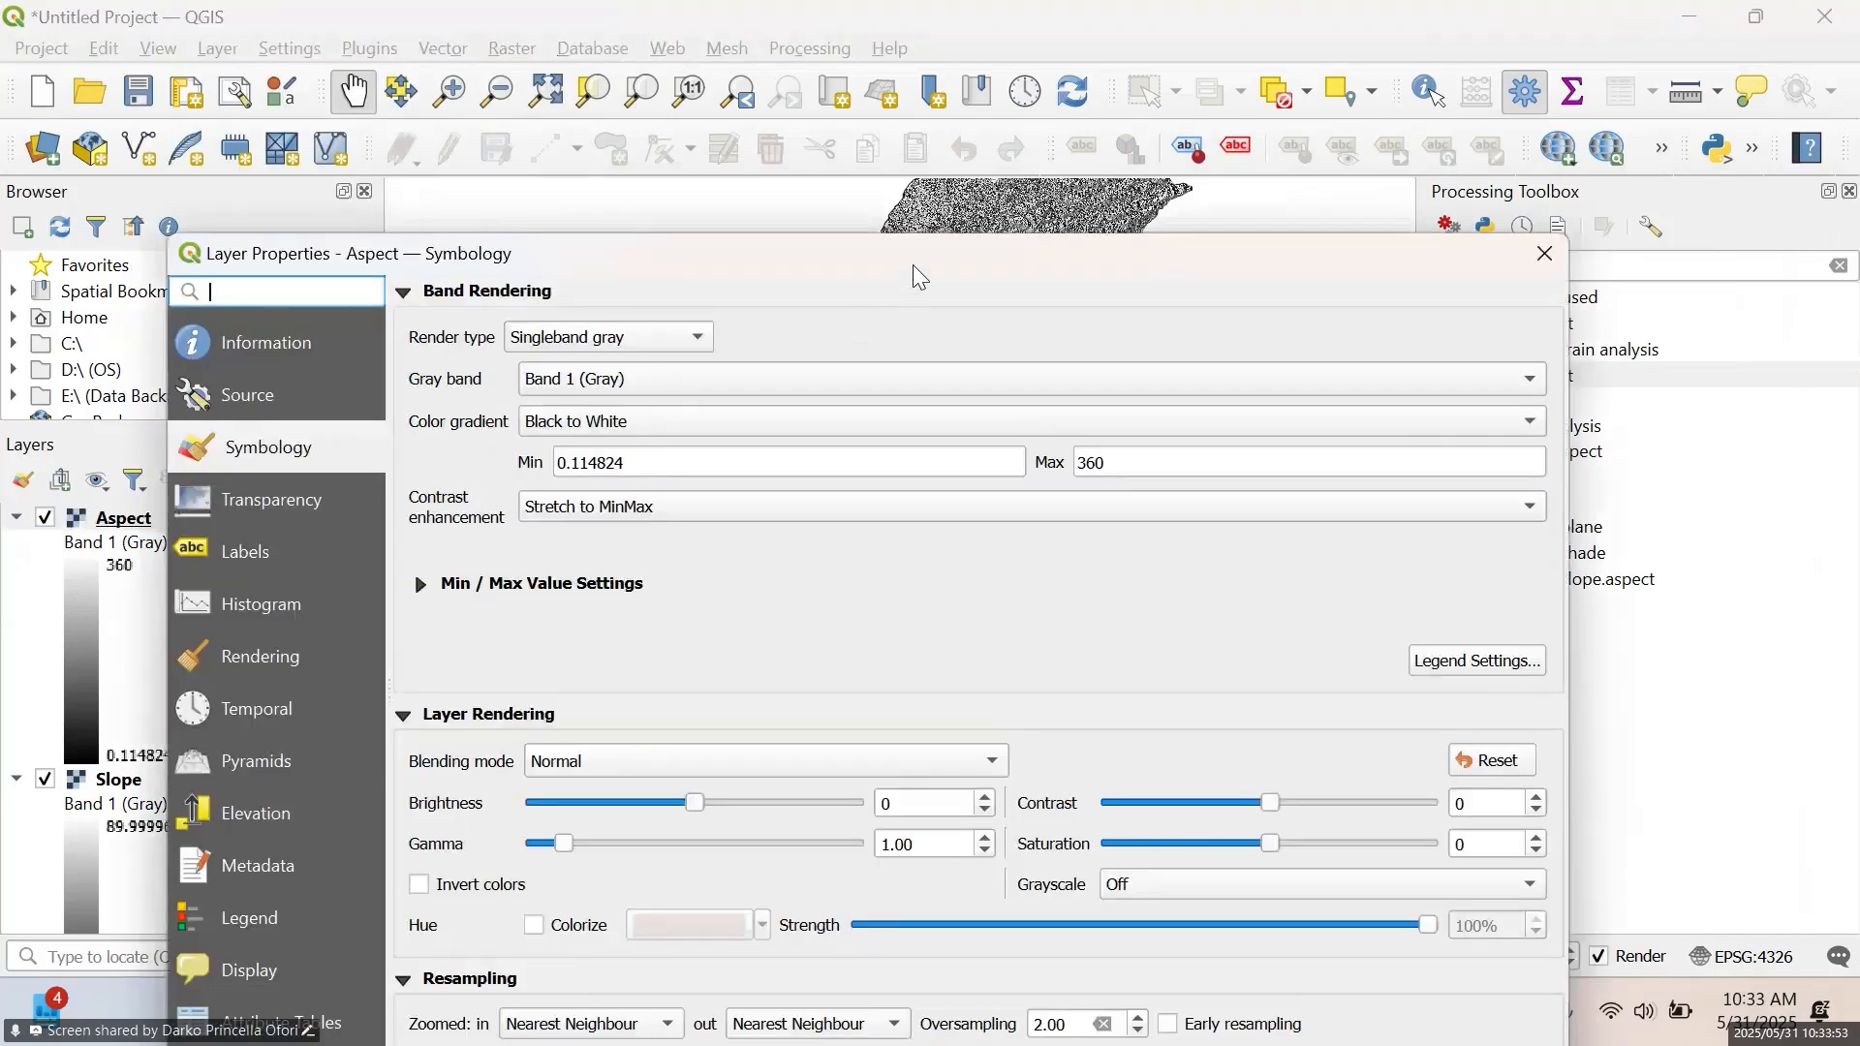
{"action": "left_click_drag", "start_coordinate": [964, 250], "coordinate": [1034, 76]}
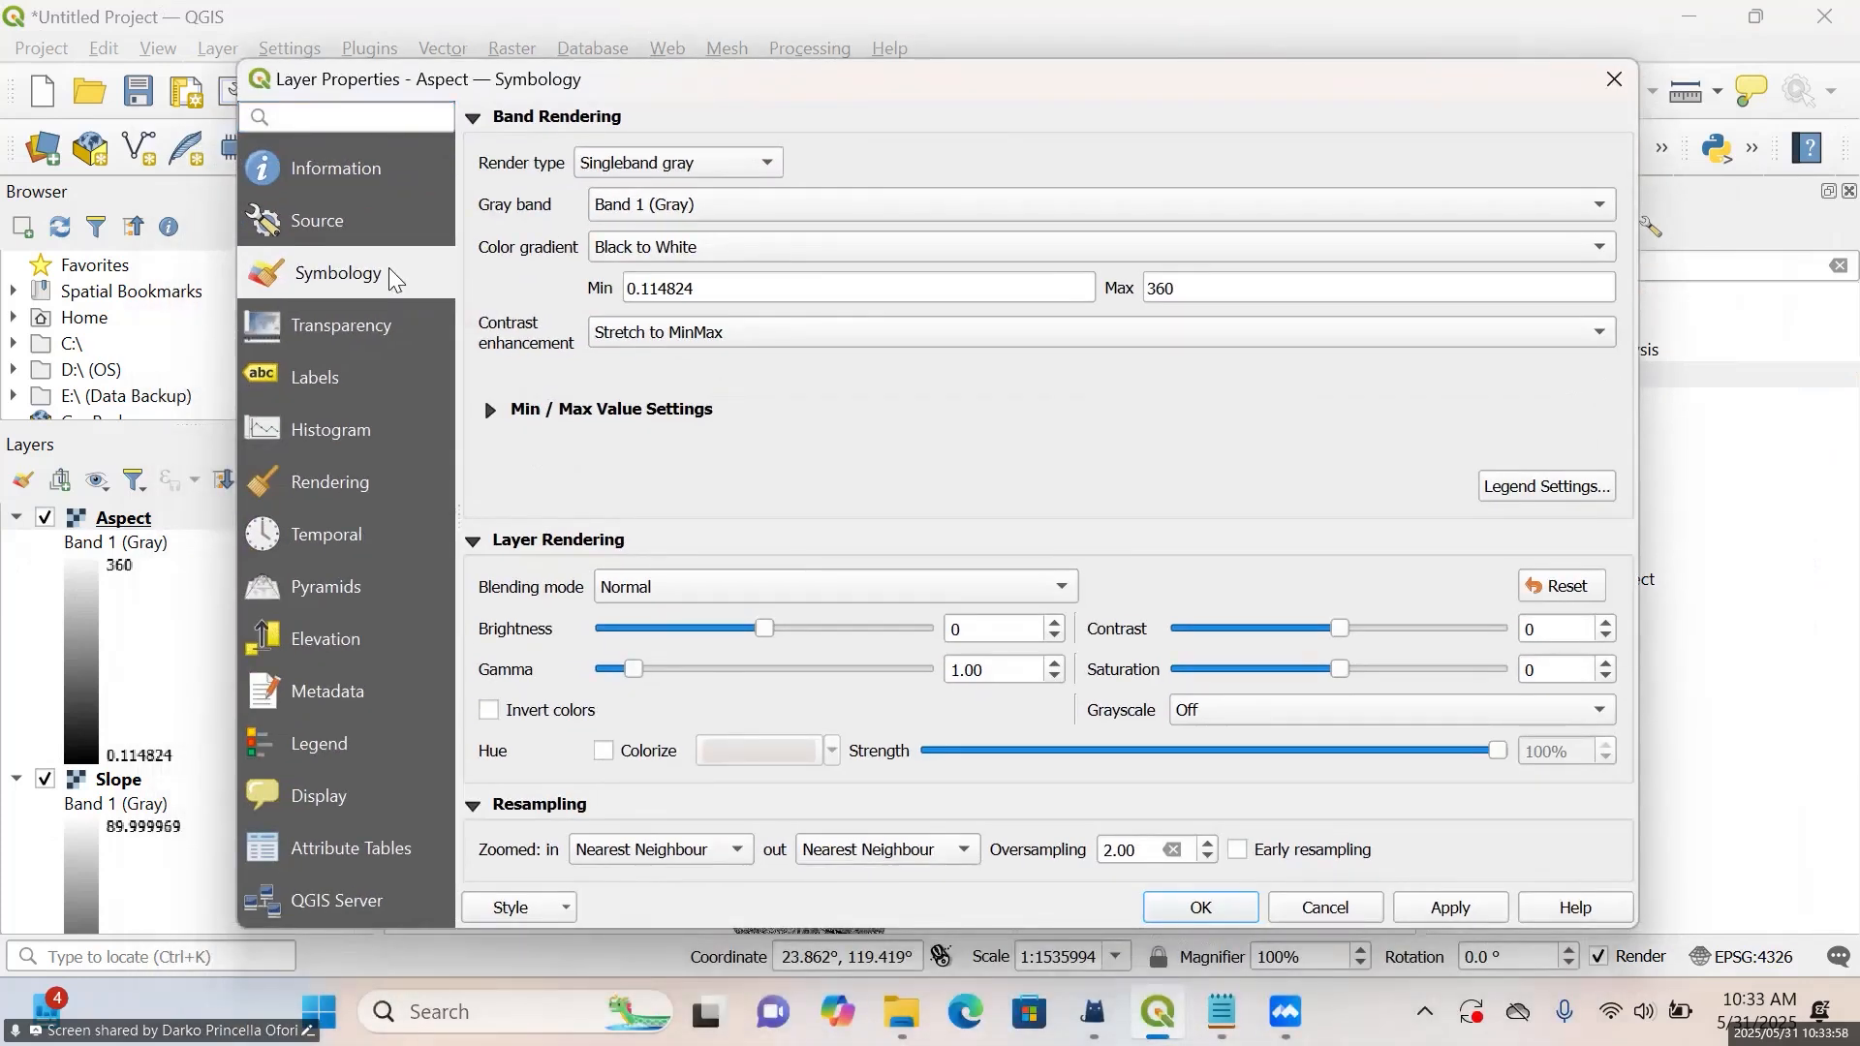
{"action": "left_click", "coordinate": [730, 172]}
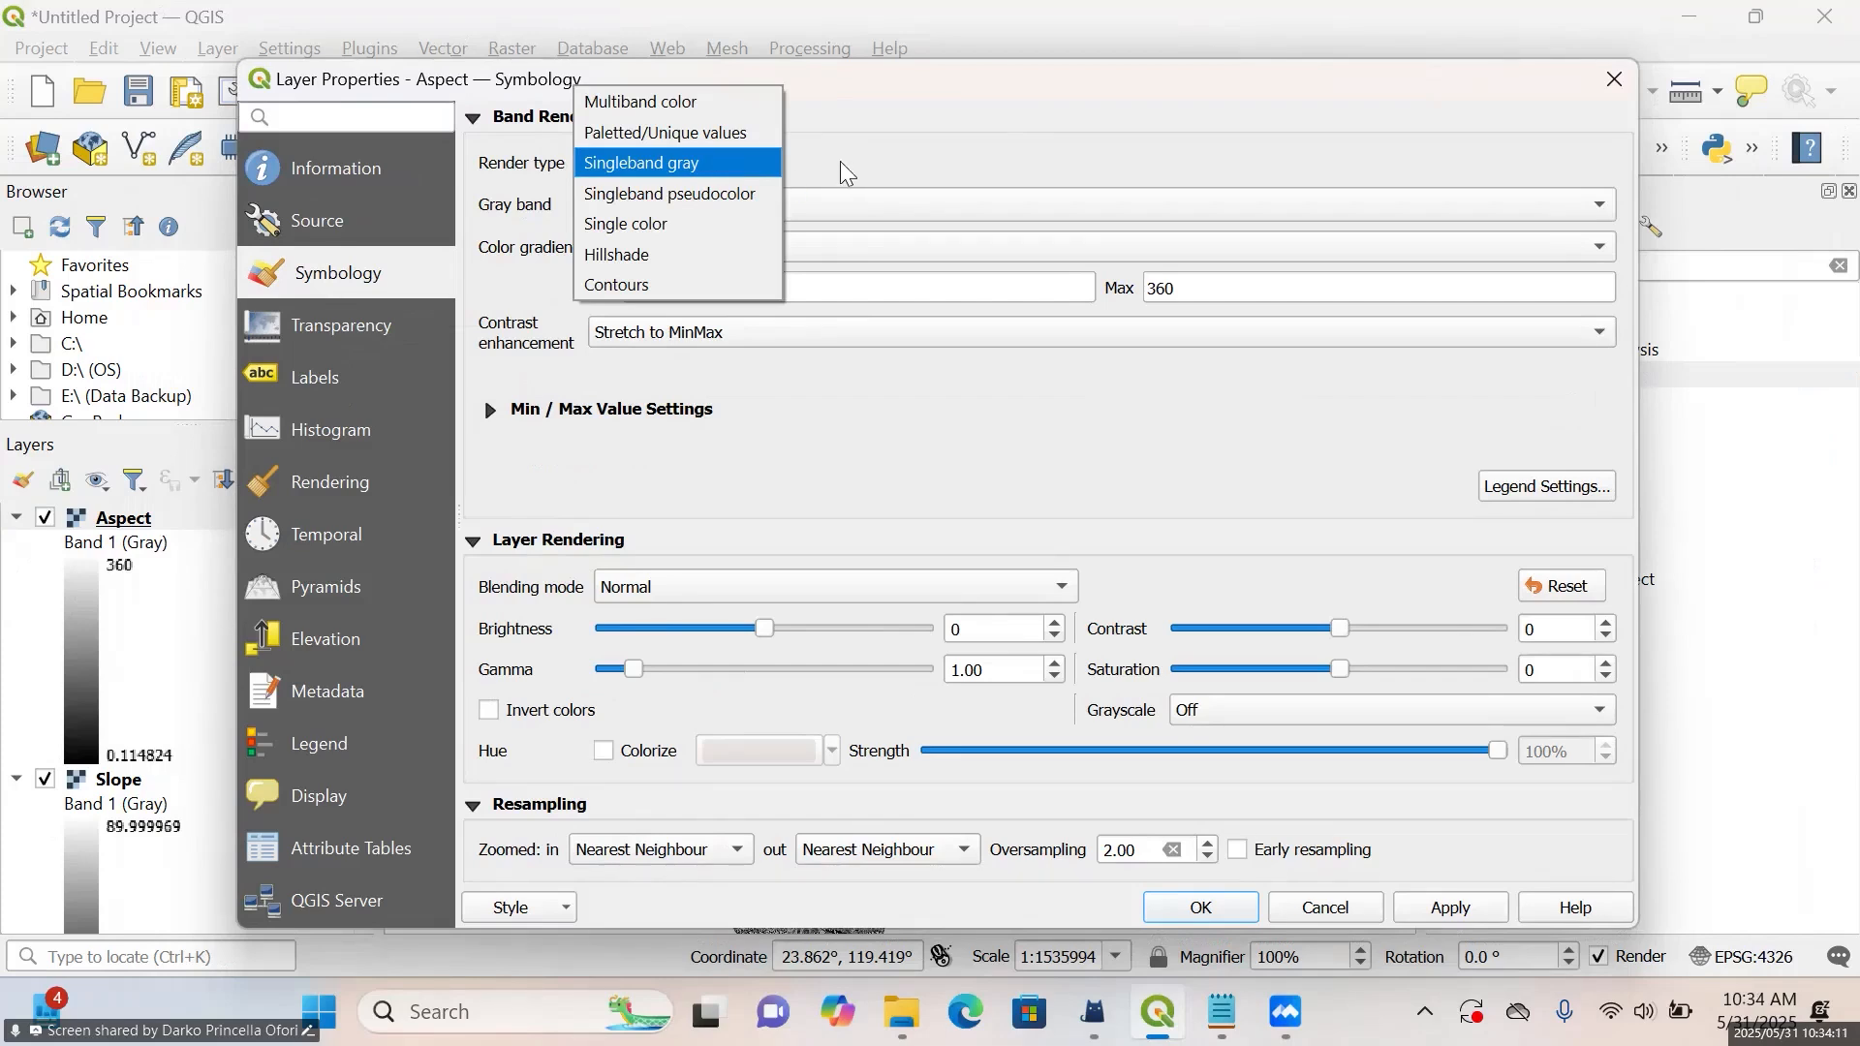
{"action": "left_click", "coordinate": [723, 165]}
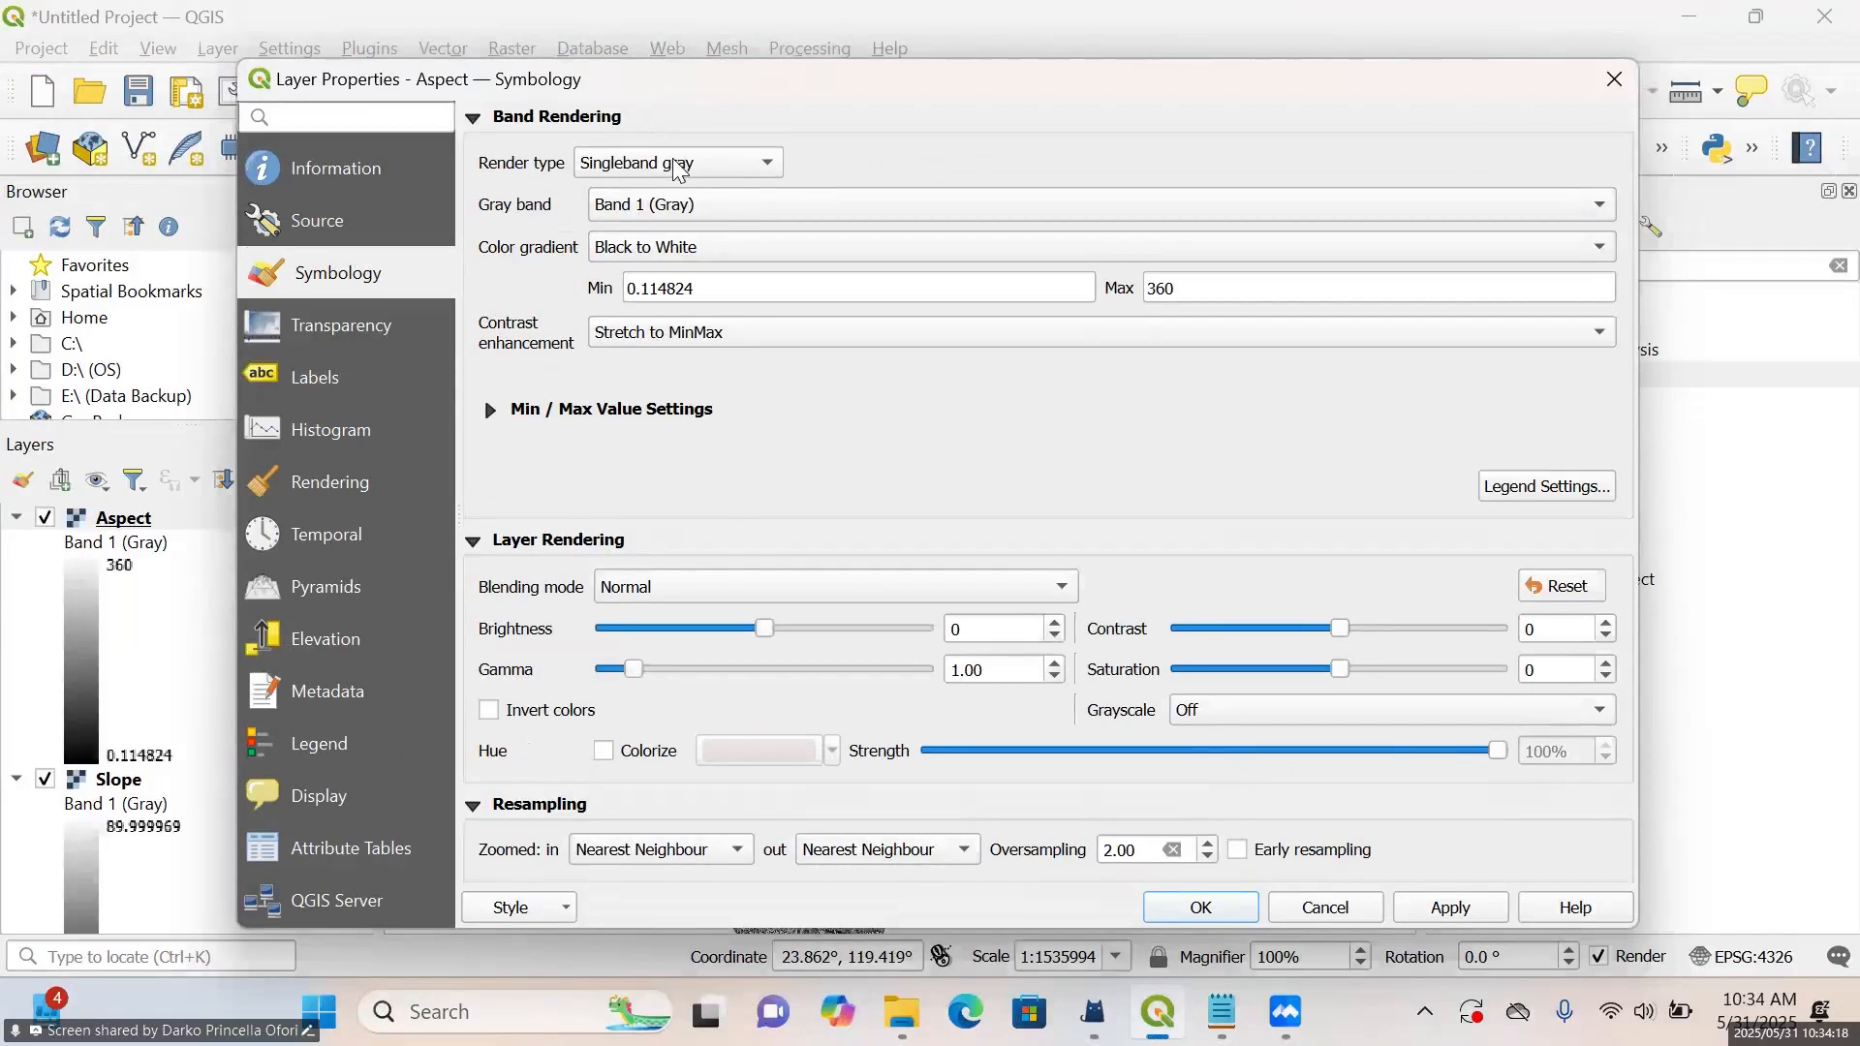
{"action": "left_click", "coordinate": [623, 252]}
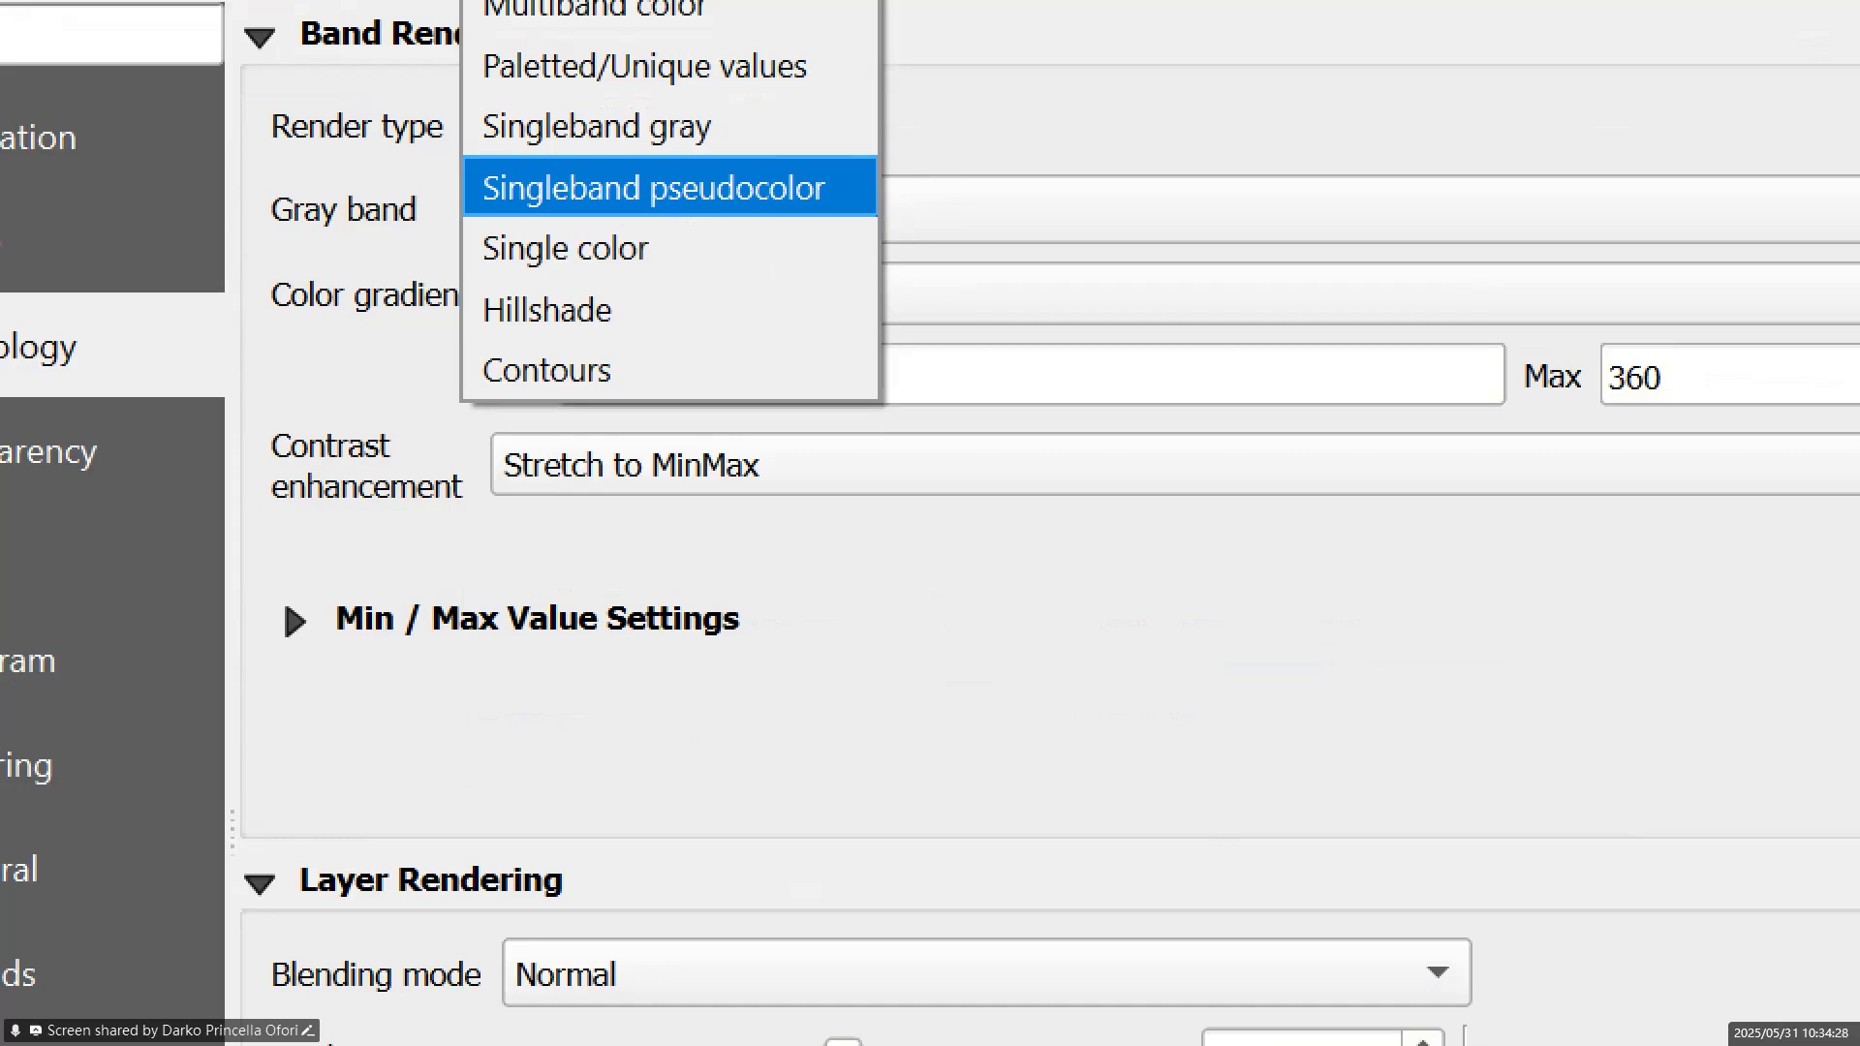
{"action": "key", "text": "Escape"}
{"action": "left_click", "coordinate": [702, 133]}
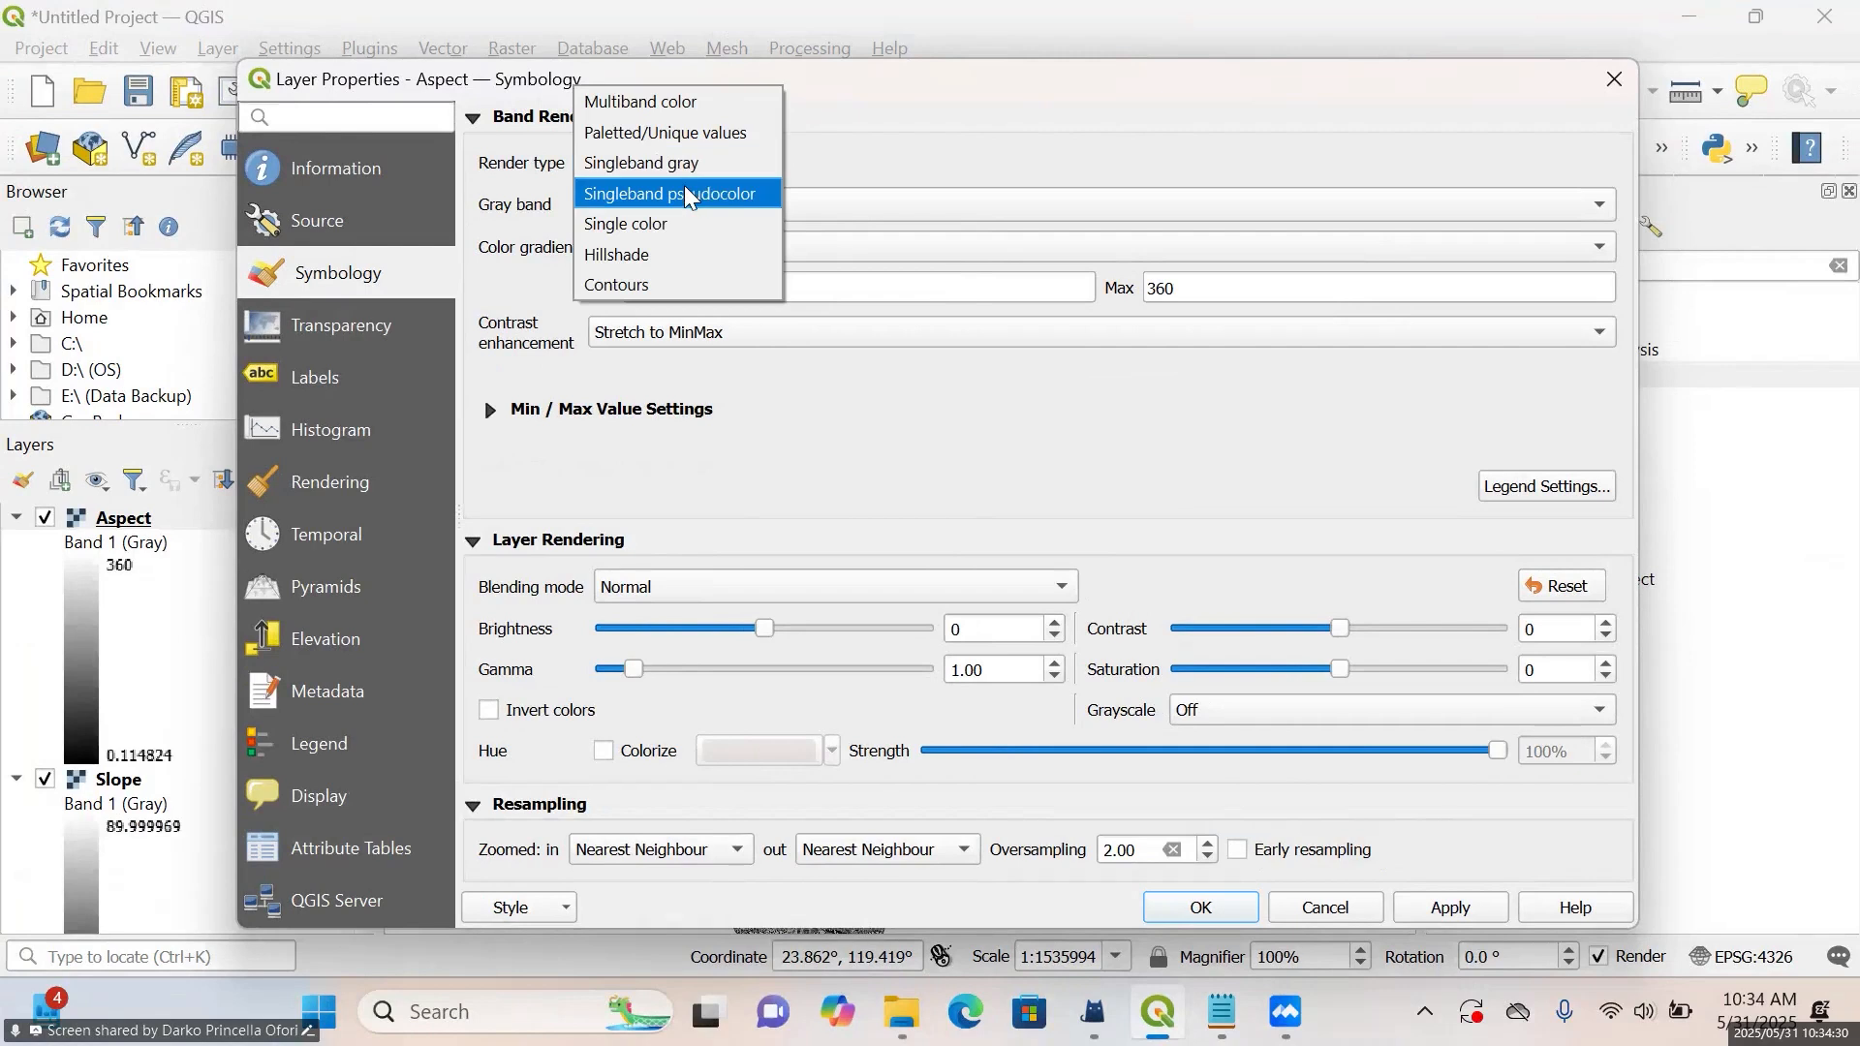
{"action": "left_click", "coordinate": [691, 196]}
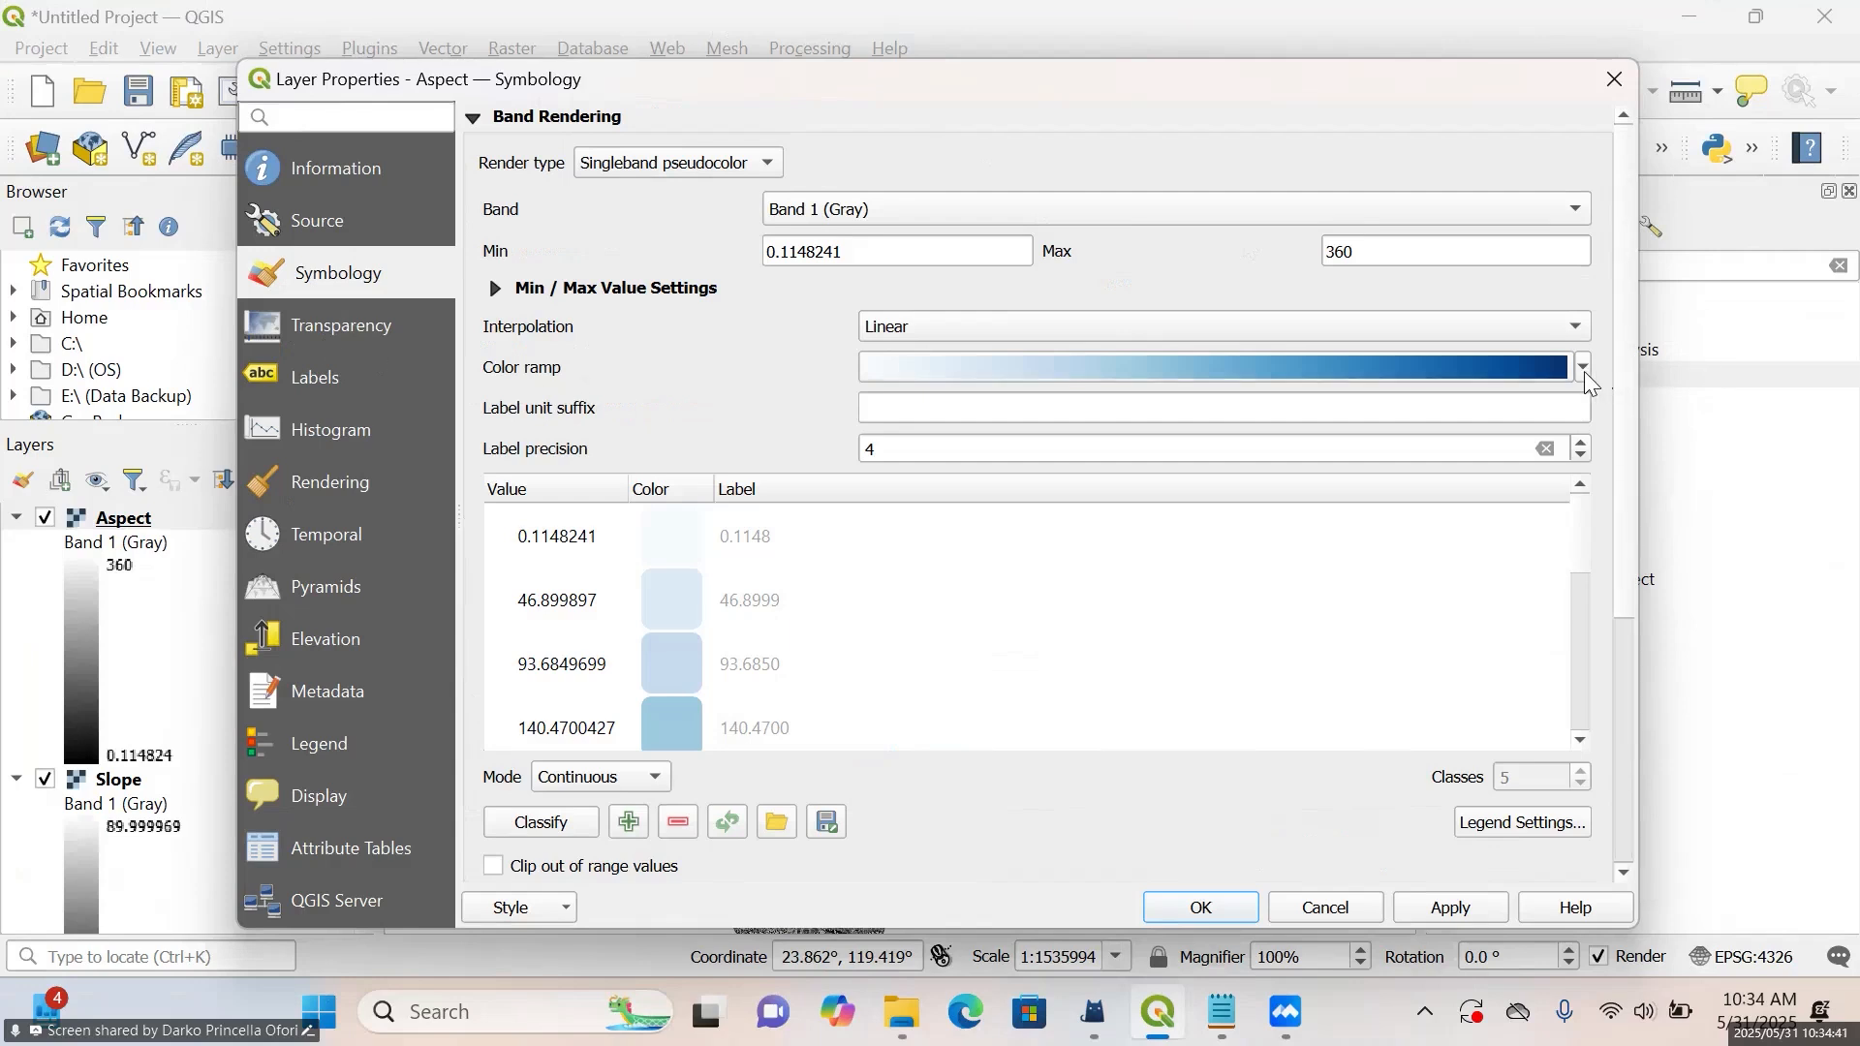
Set the Aspect layer's interpolation to Discrete with the Spectral color ramp, apply the style and close the layer properties
{"action": "left_click", "coordinate": [1567, 334]}
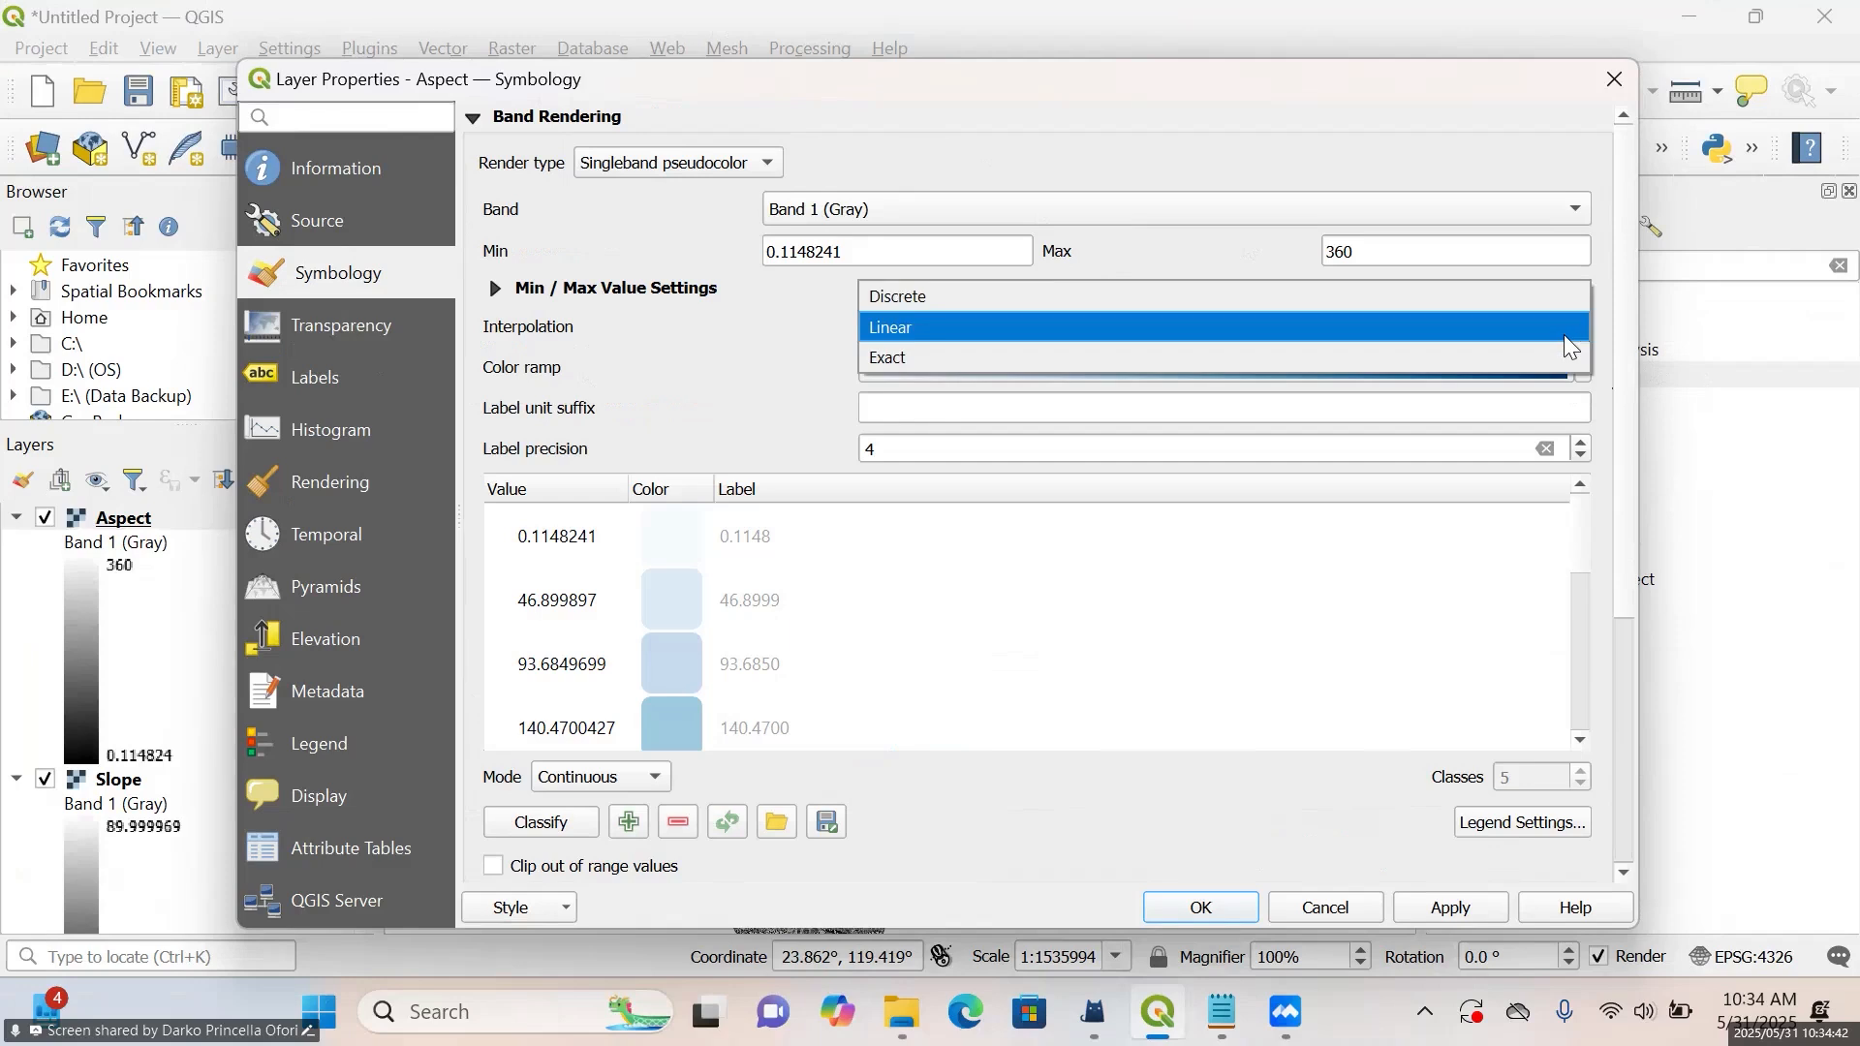
{"action": "left_click", "coordinate": [1319, 301]}
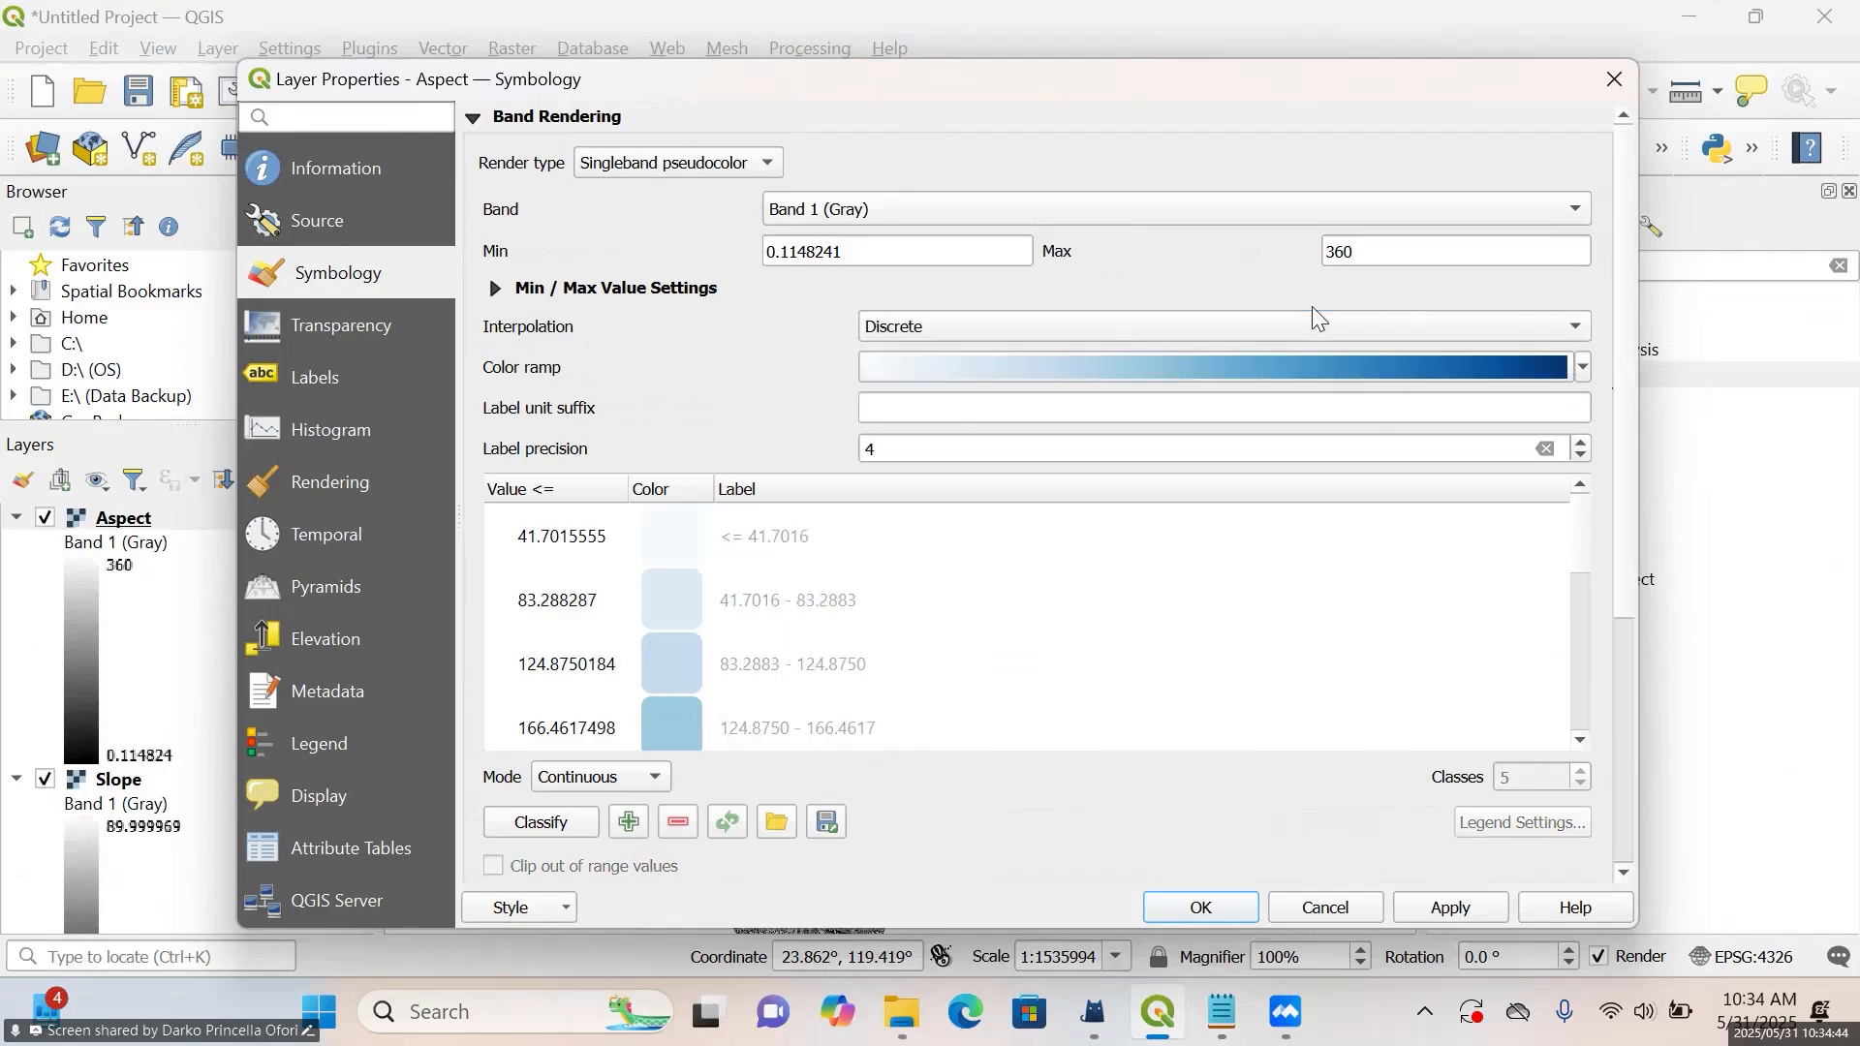
{"action": "left_click", "coordinate": [1585, 364]}
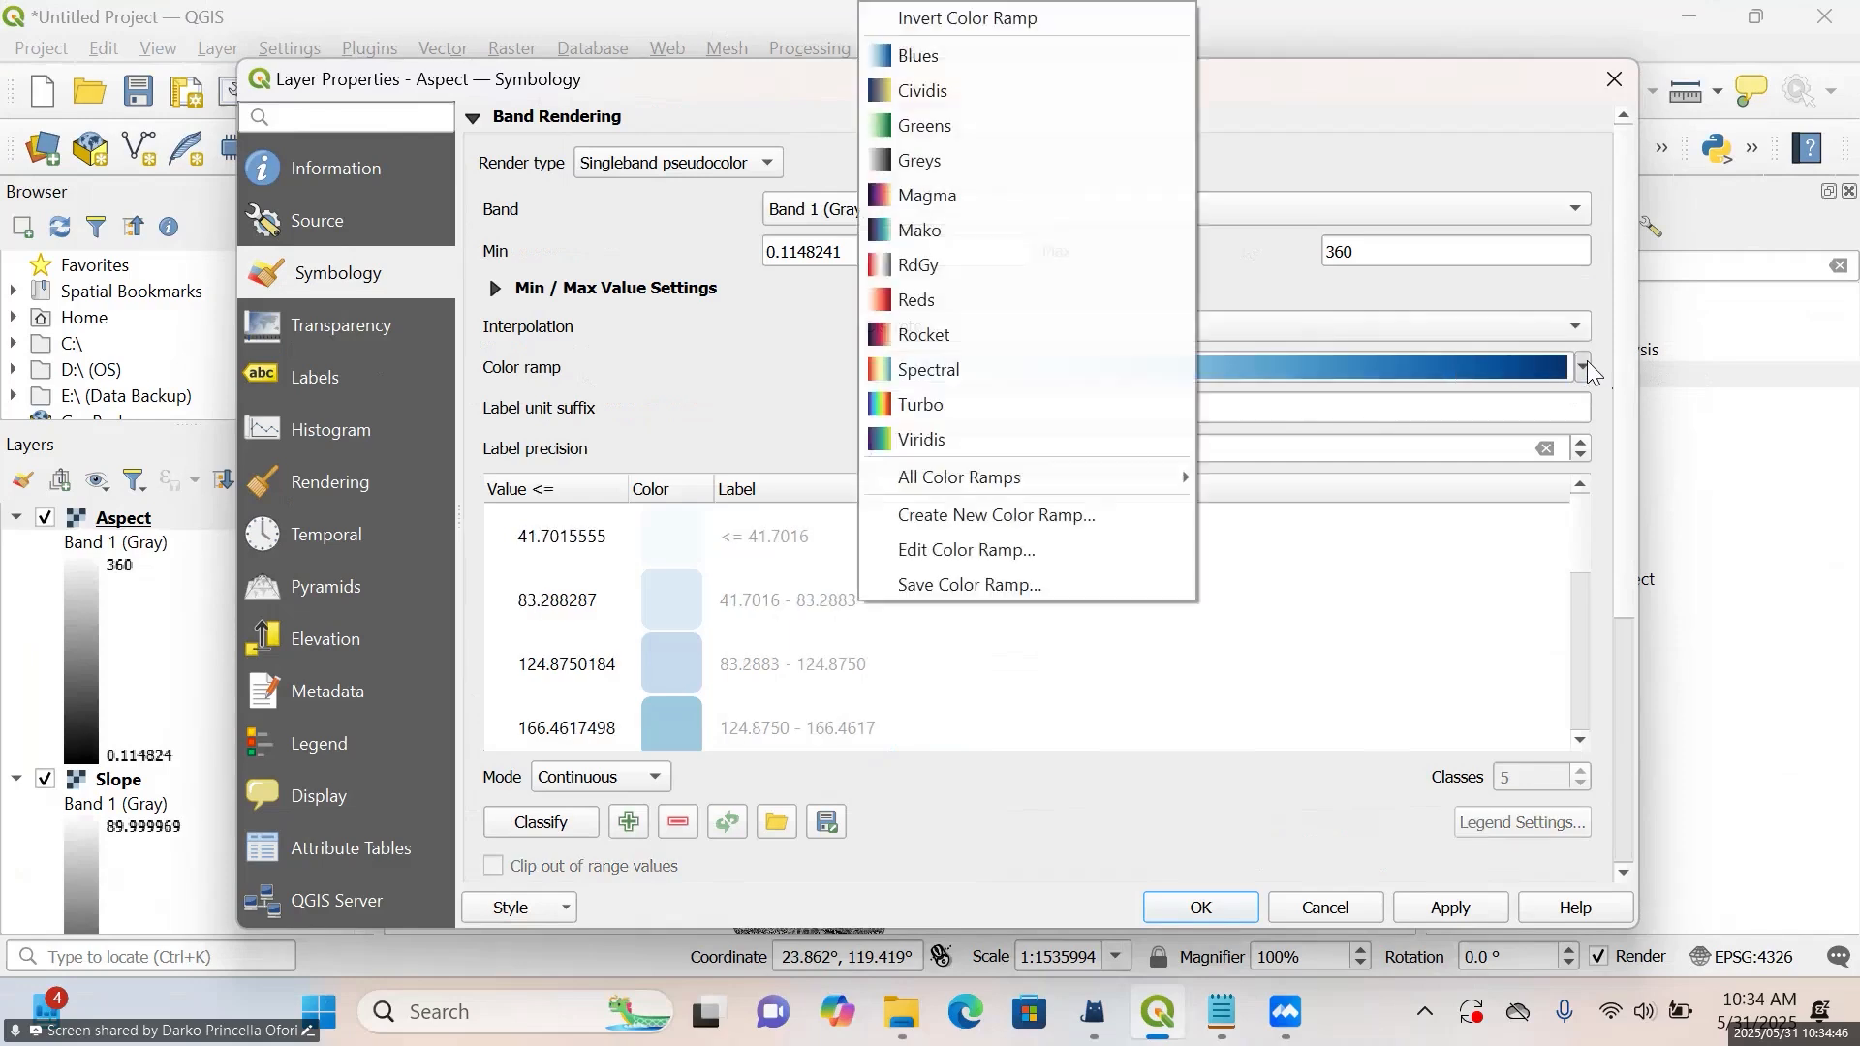
{"action": "left_click", "coordinate": [1092, 374]}
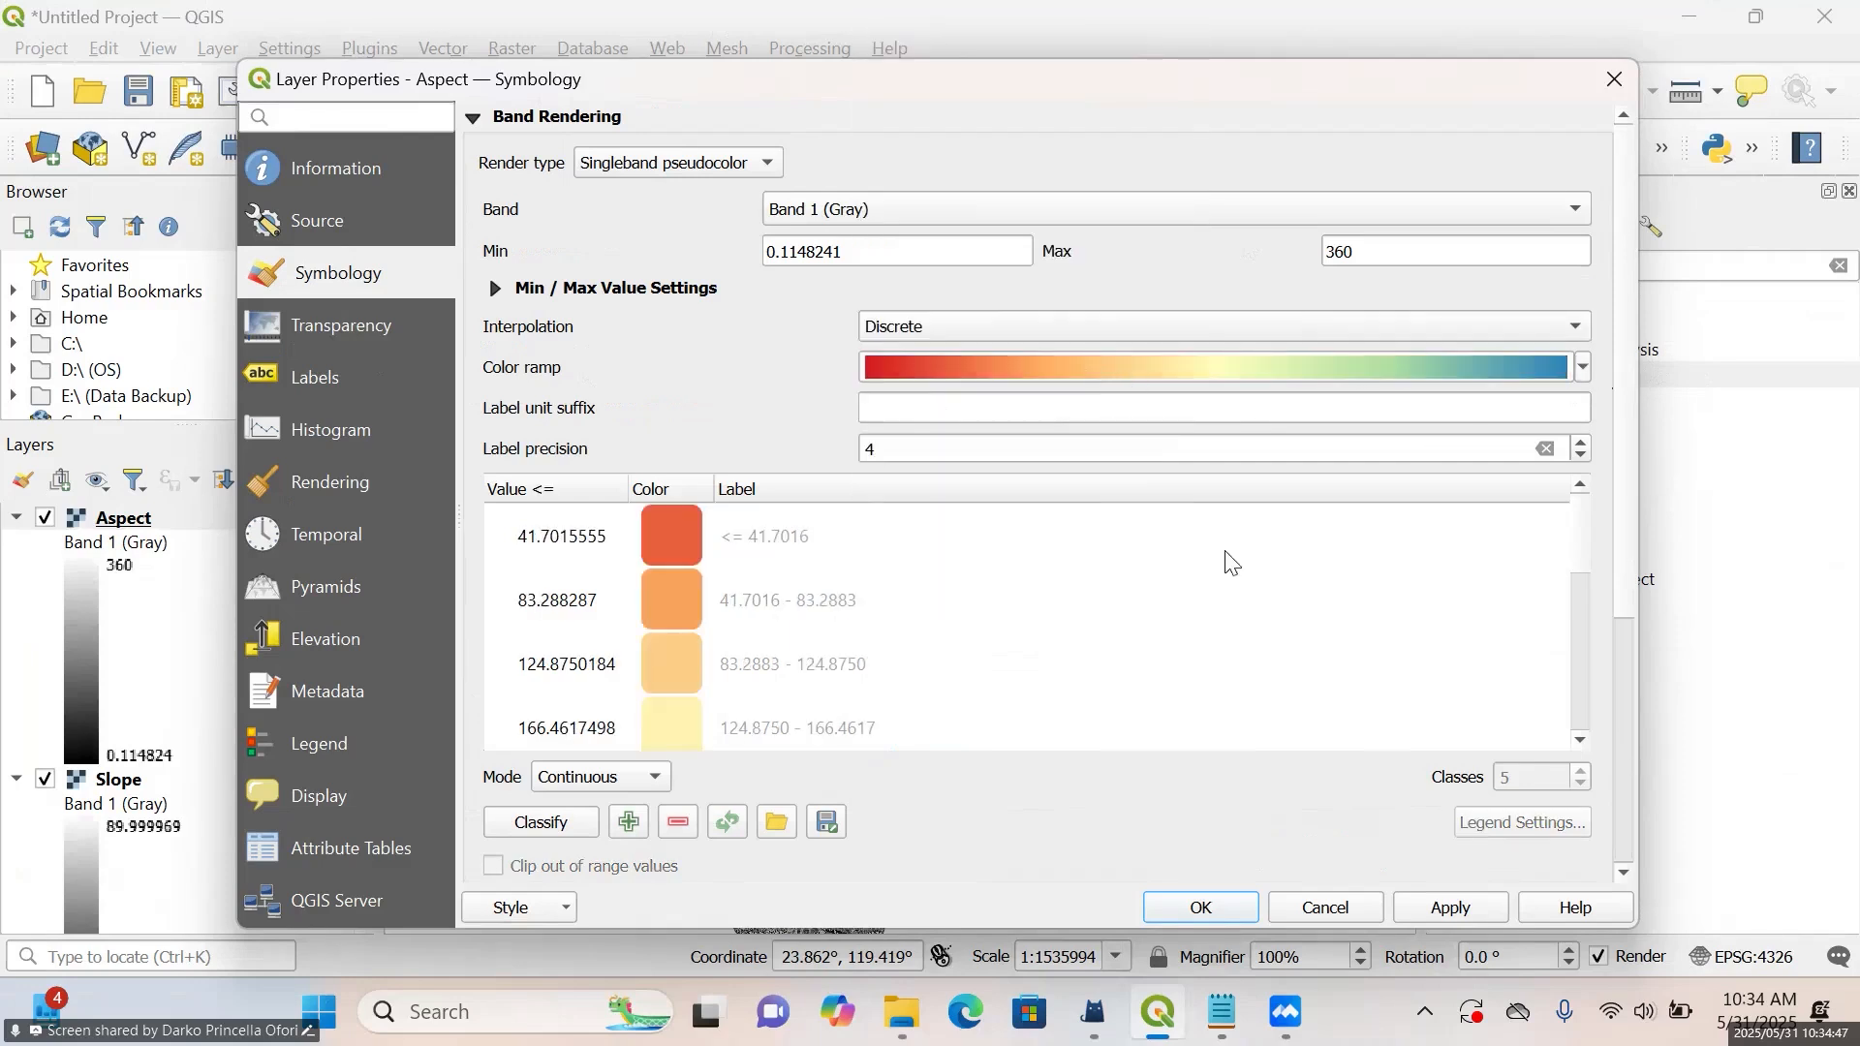
{"action": "left_click", "coordinate": [1448, 908]}
{"action": "left_click_drag", "start_coordinate": [1109, 99], "coordinate": [1053, 761]}
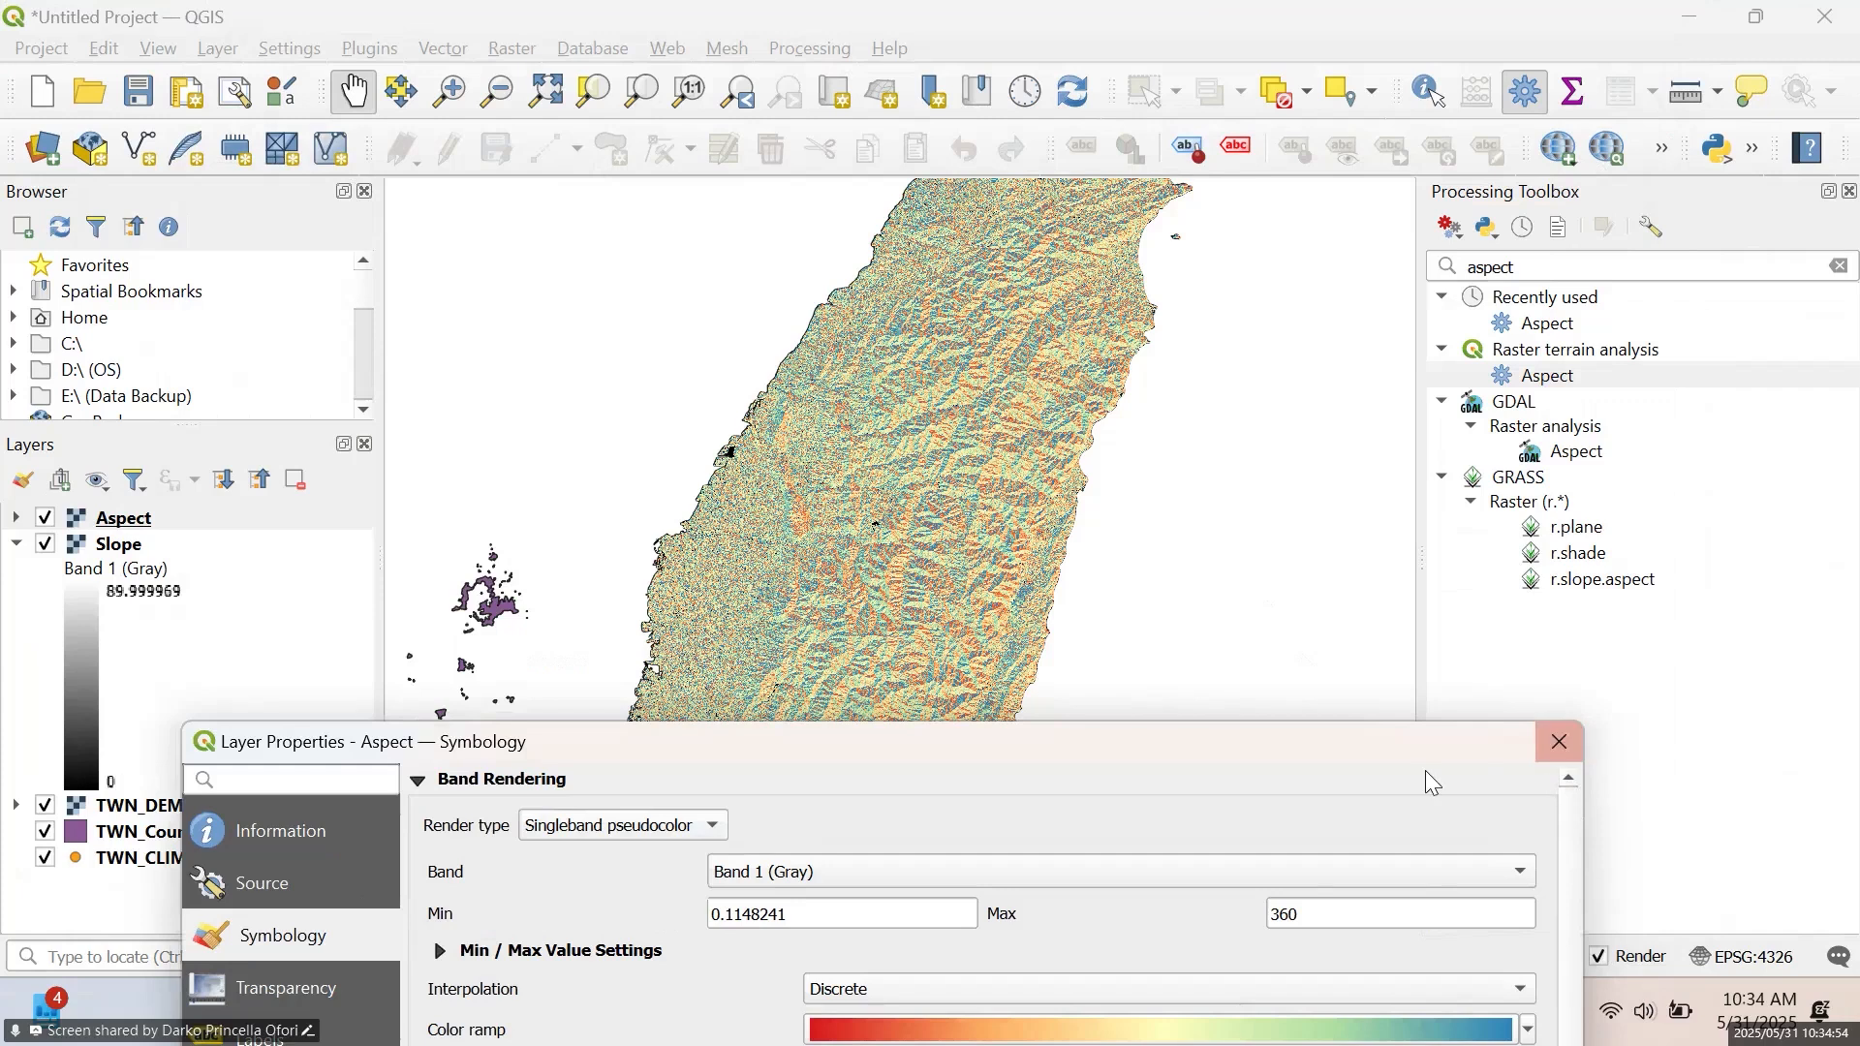
{"action": "left_click_drag", "start_coordinate": [1410, 764], "coordinate": [1421, 175]}
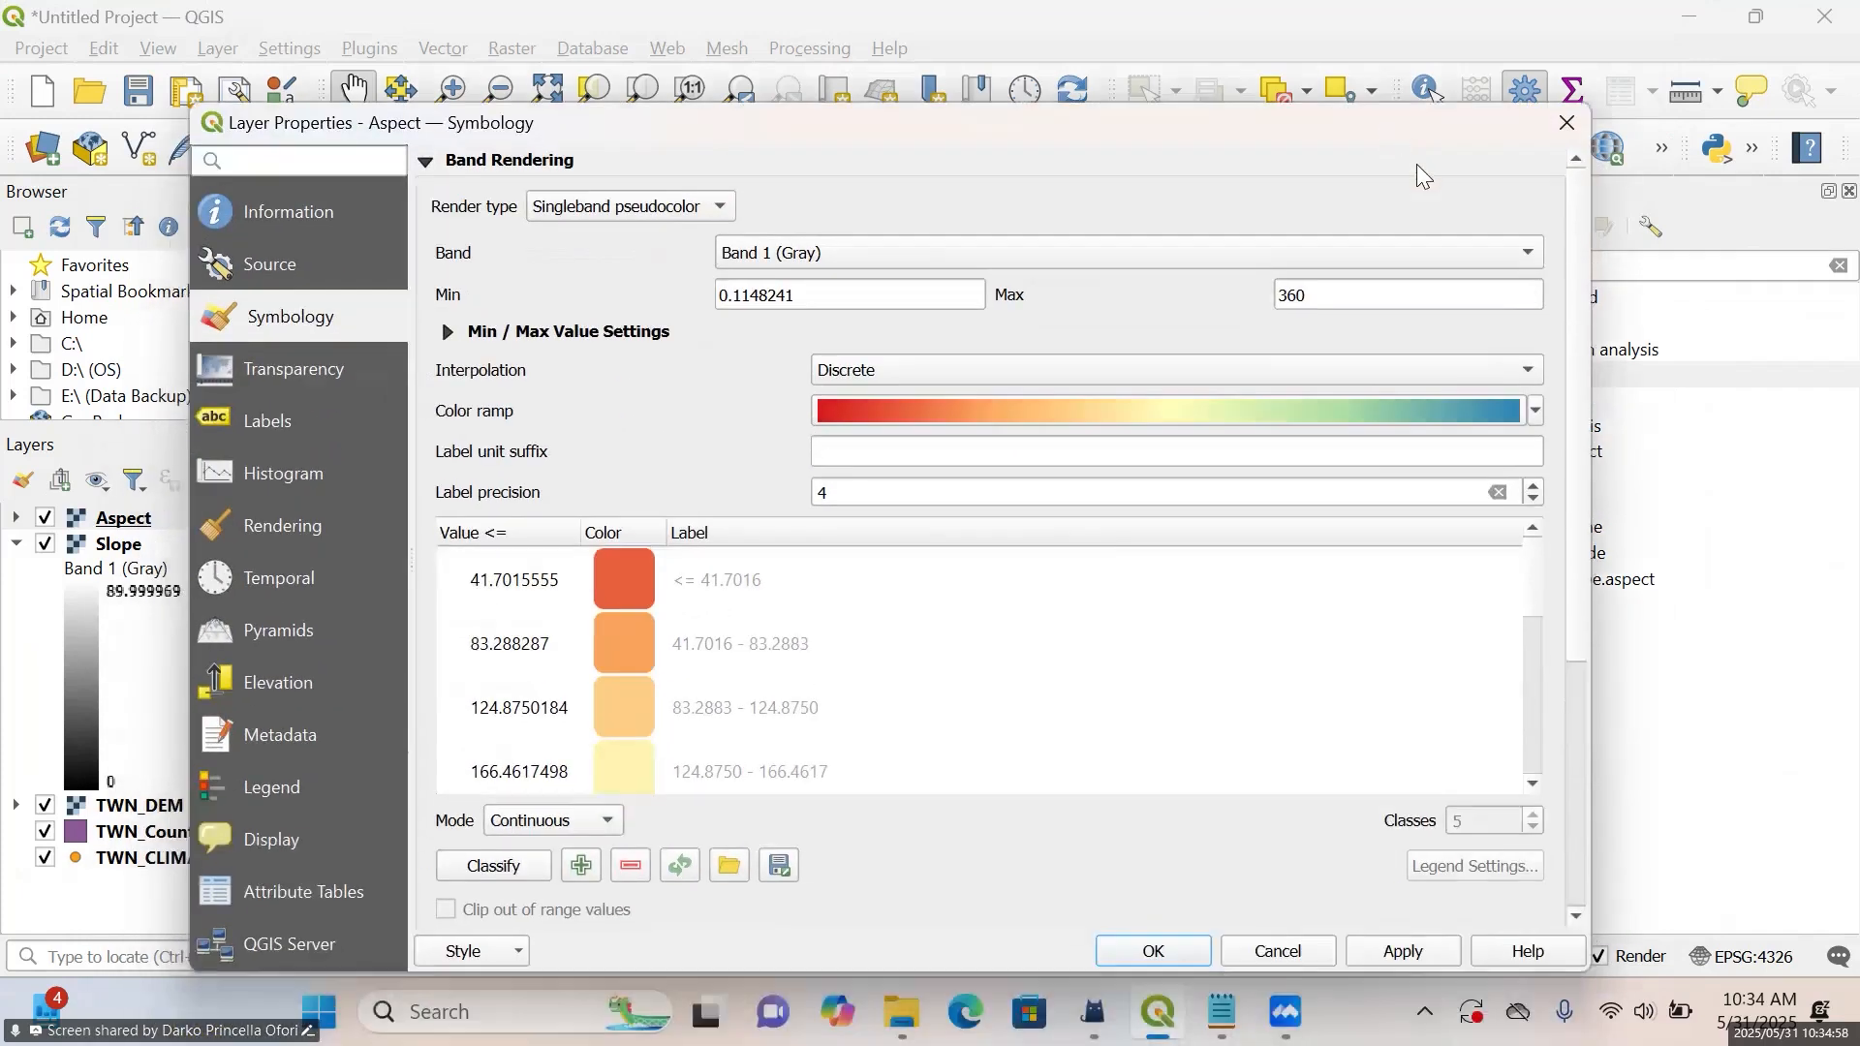
{"action": "left_click", "coordinate": [1566, 124]}
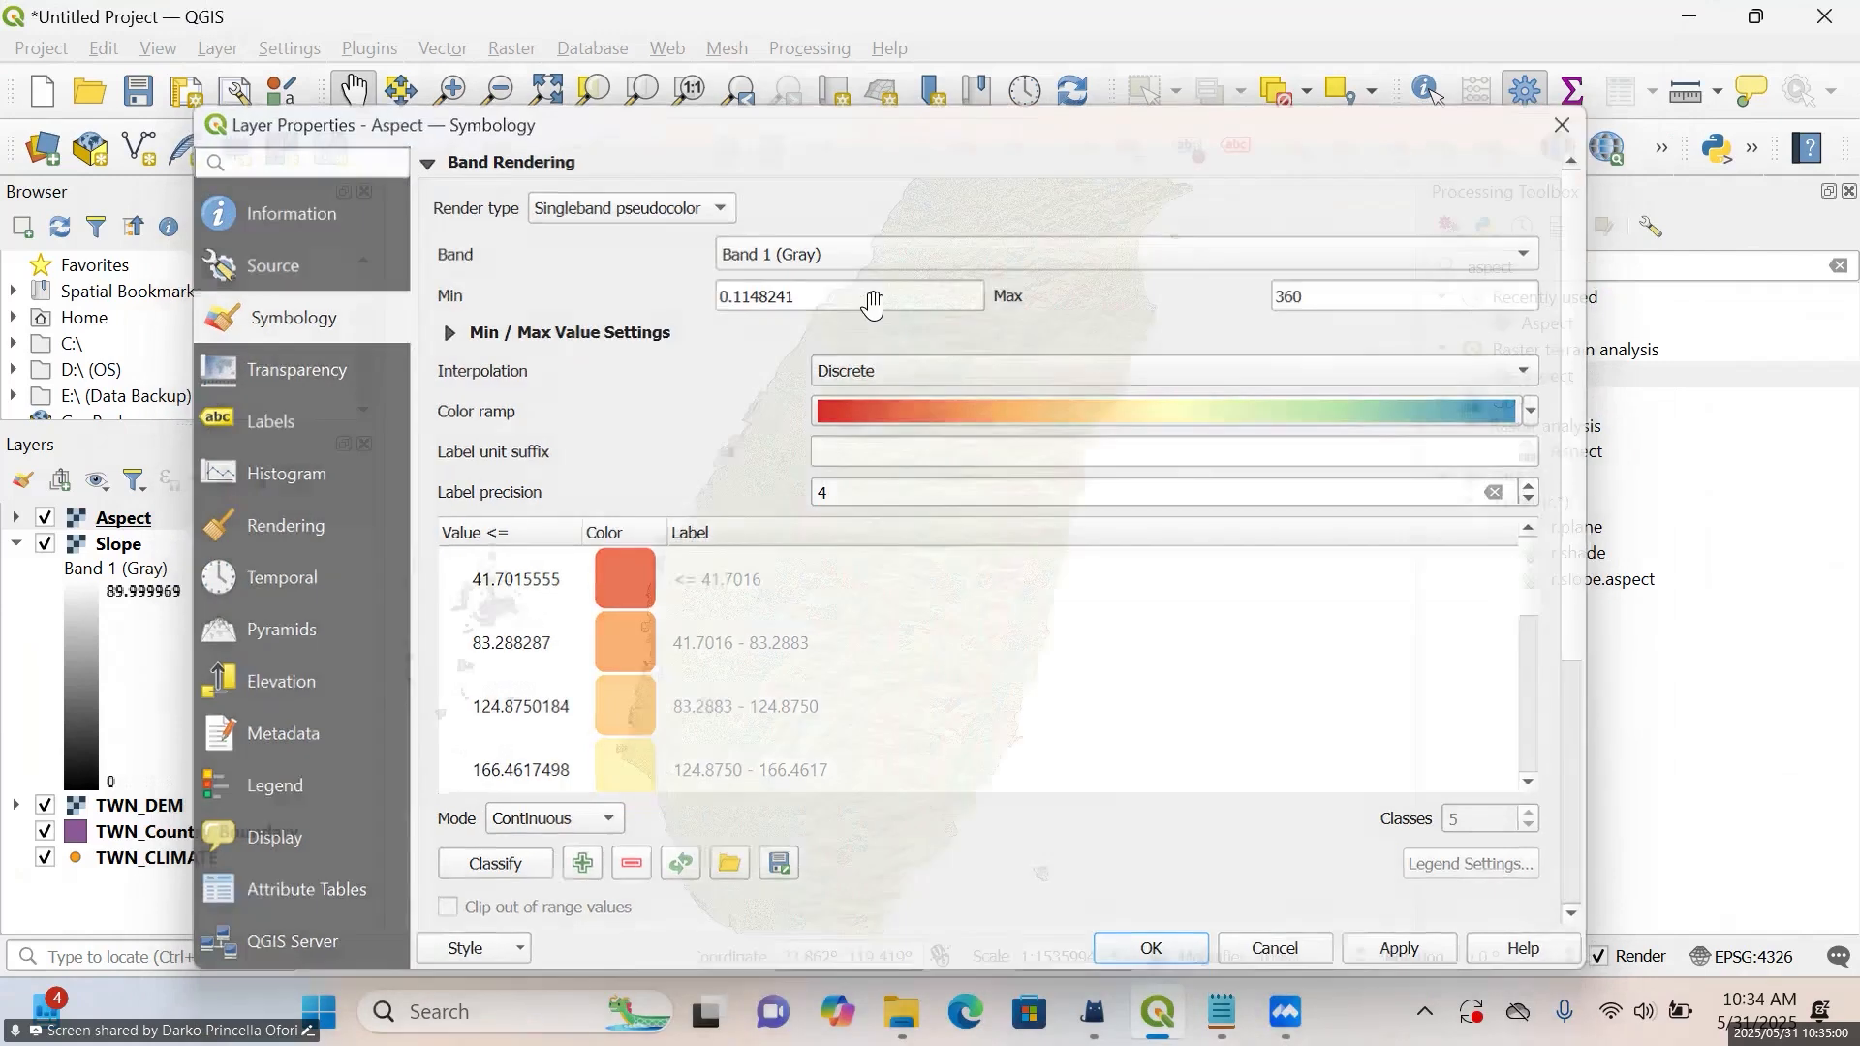
Reopen the Aspect layer's symbology and reapply the Singleband pseudocolor rendering with the Spectral color ramp
{"action": "right_click", "coordinate": [101, 523]}
{"action": "mouse_move", "coordinate": [202, 609]}
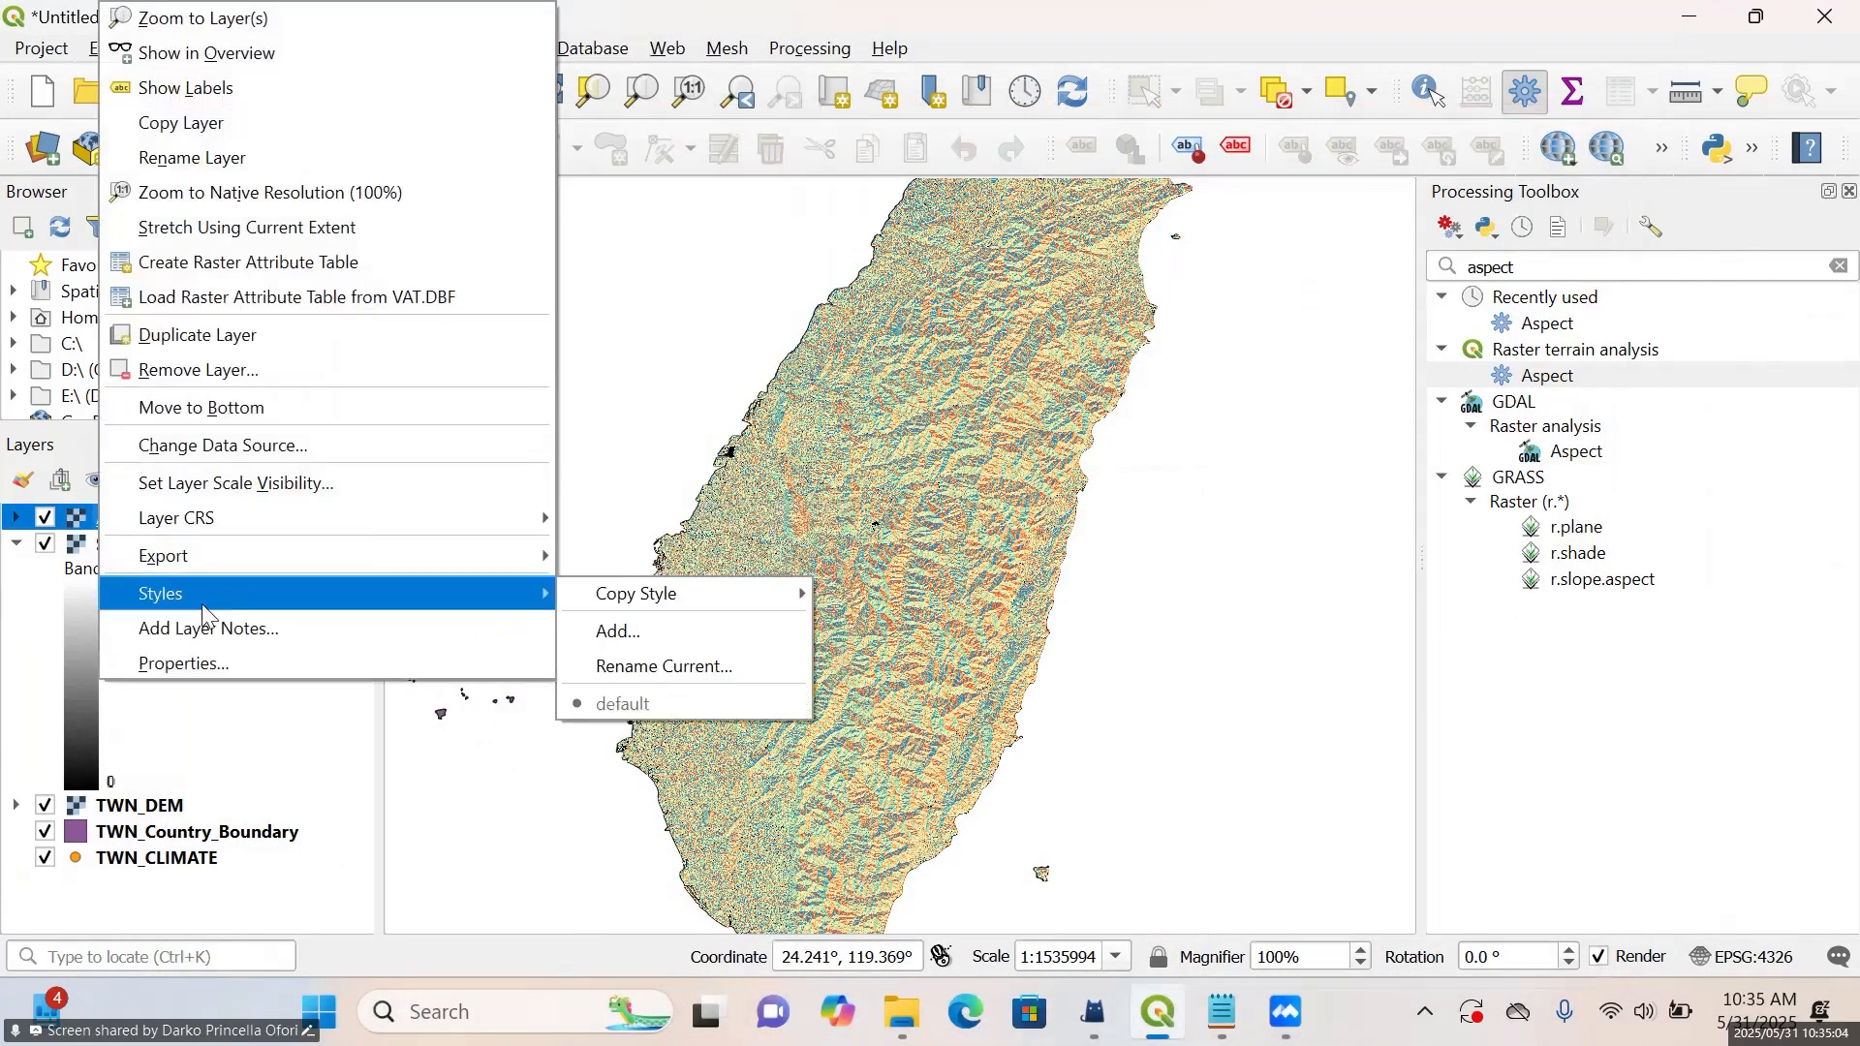
{"action": "left_click", "coordinate": [211, 665]}
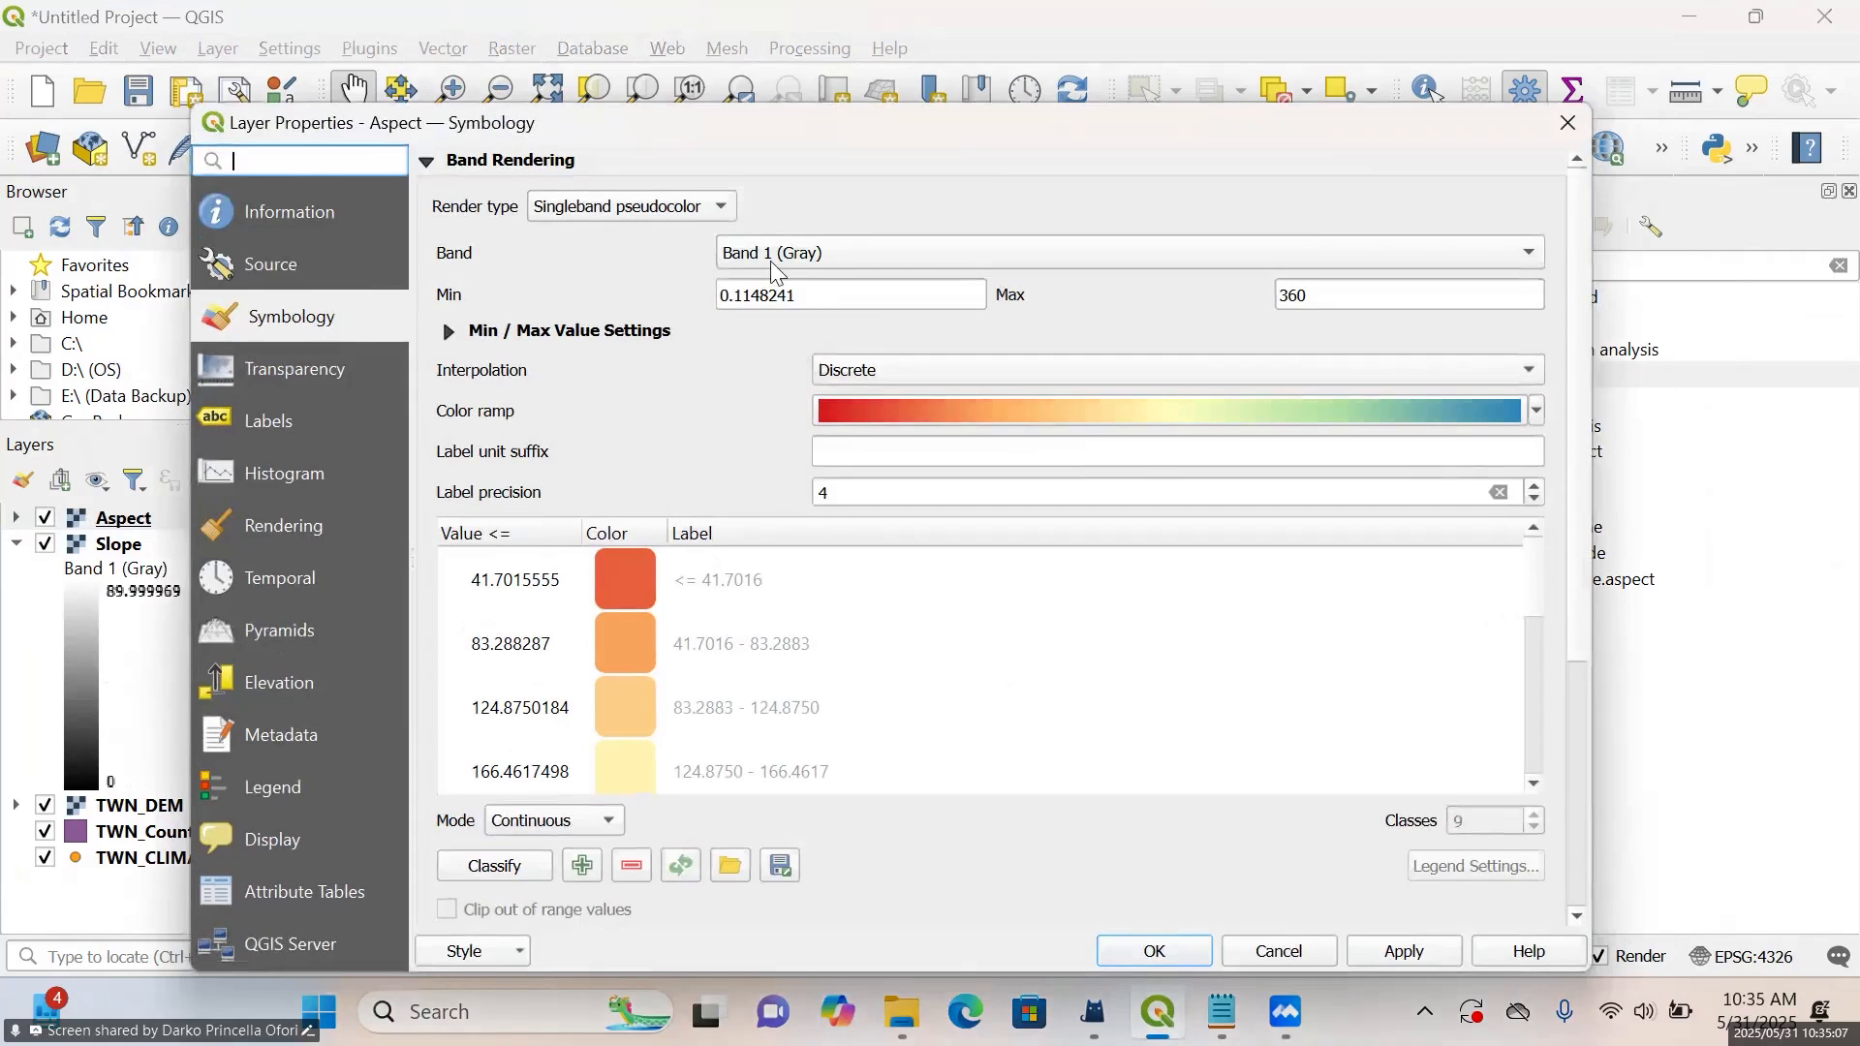
{"action": "left_click", "coordinate": [706, 213]}
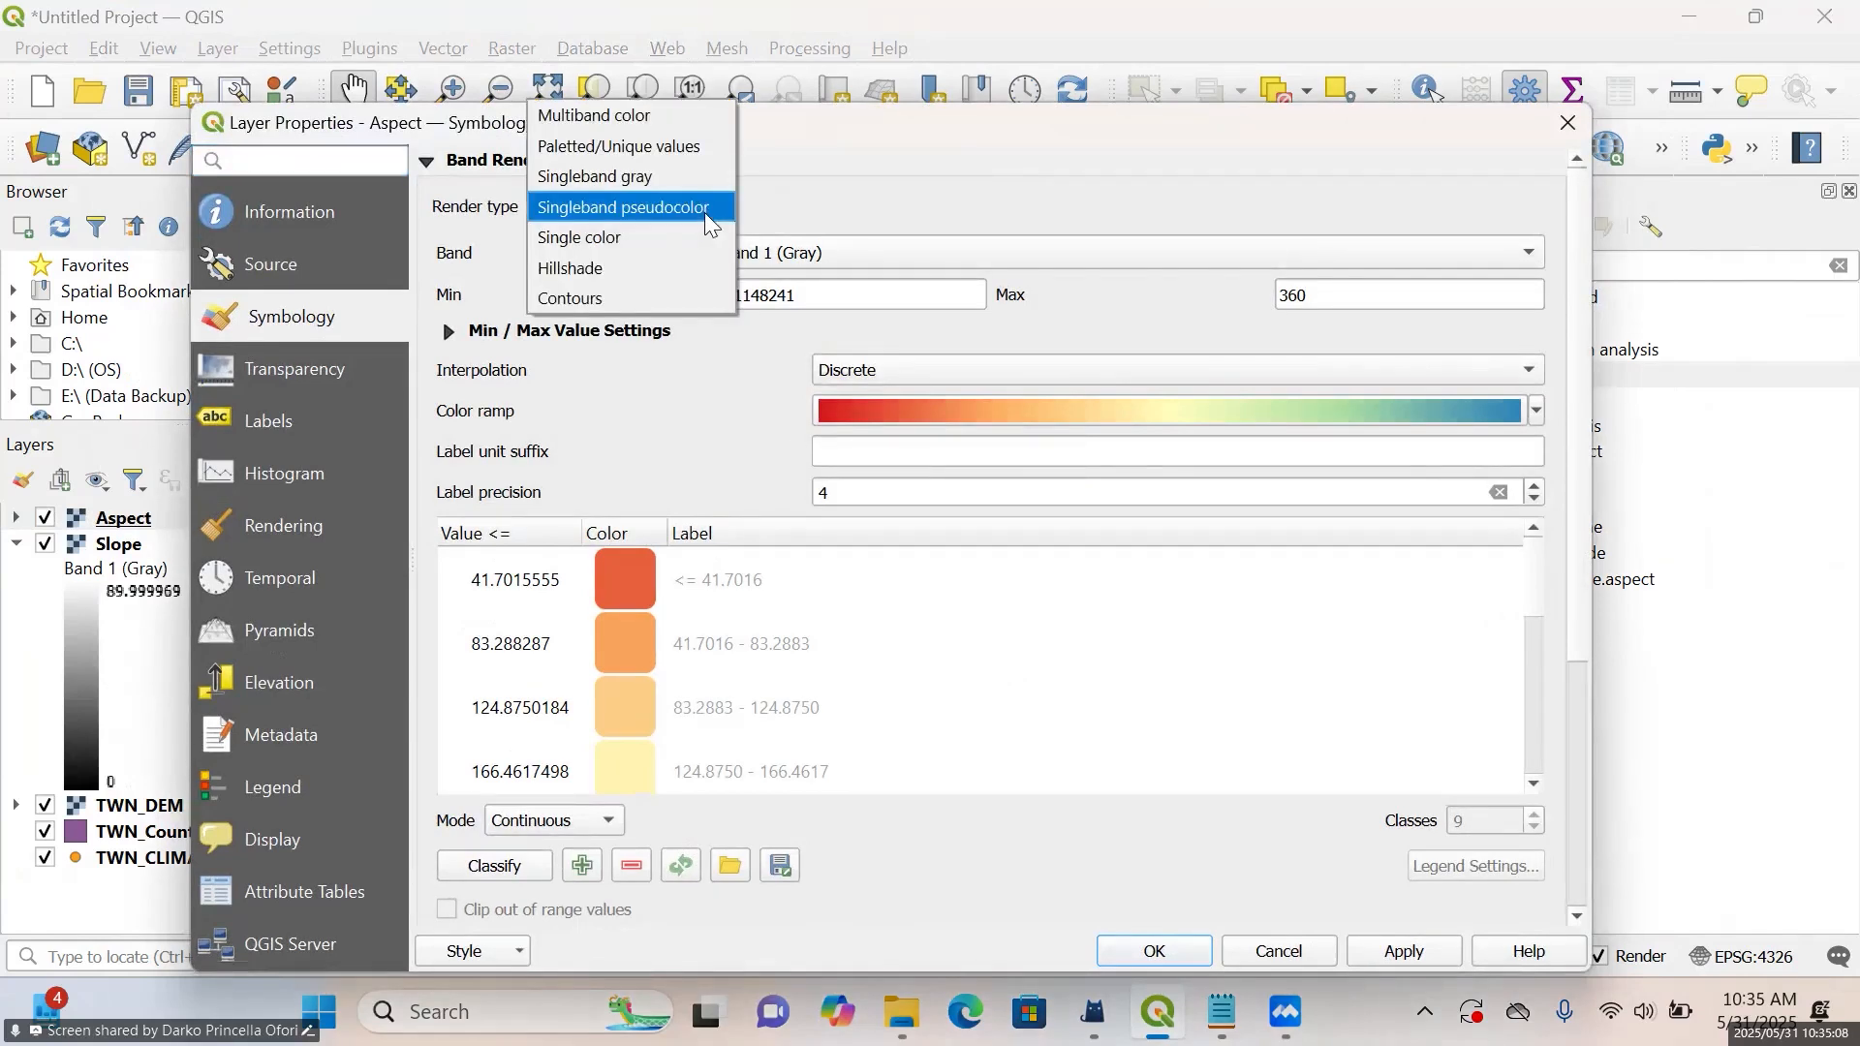
{"action": "left_click", "coordinate": [699, 210]}
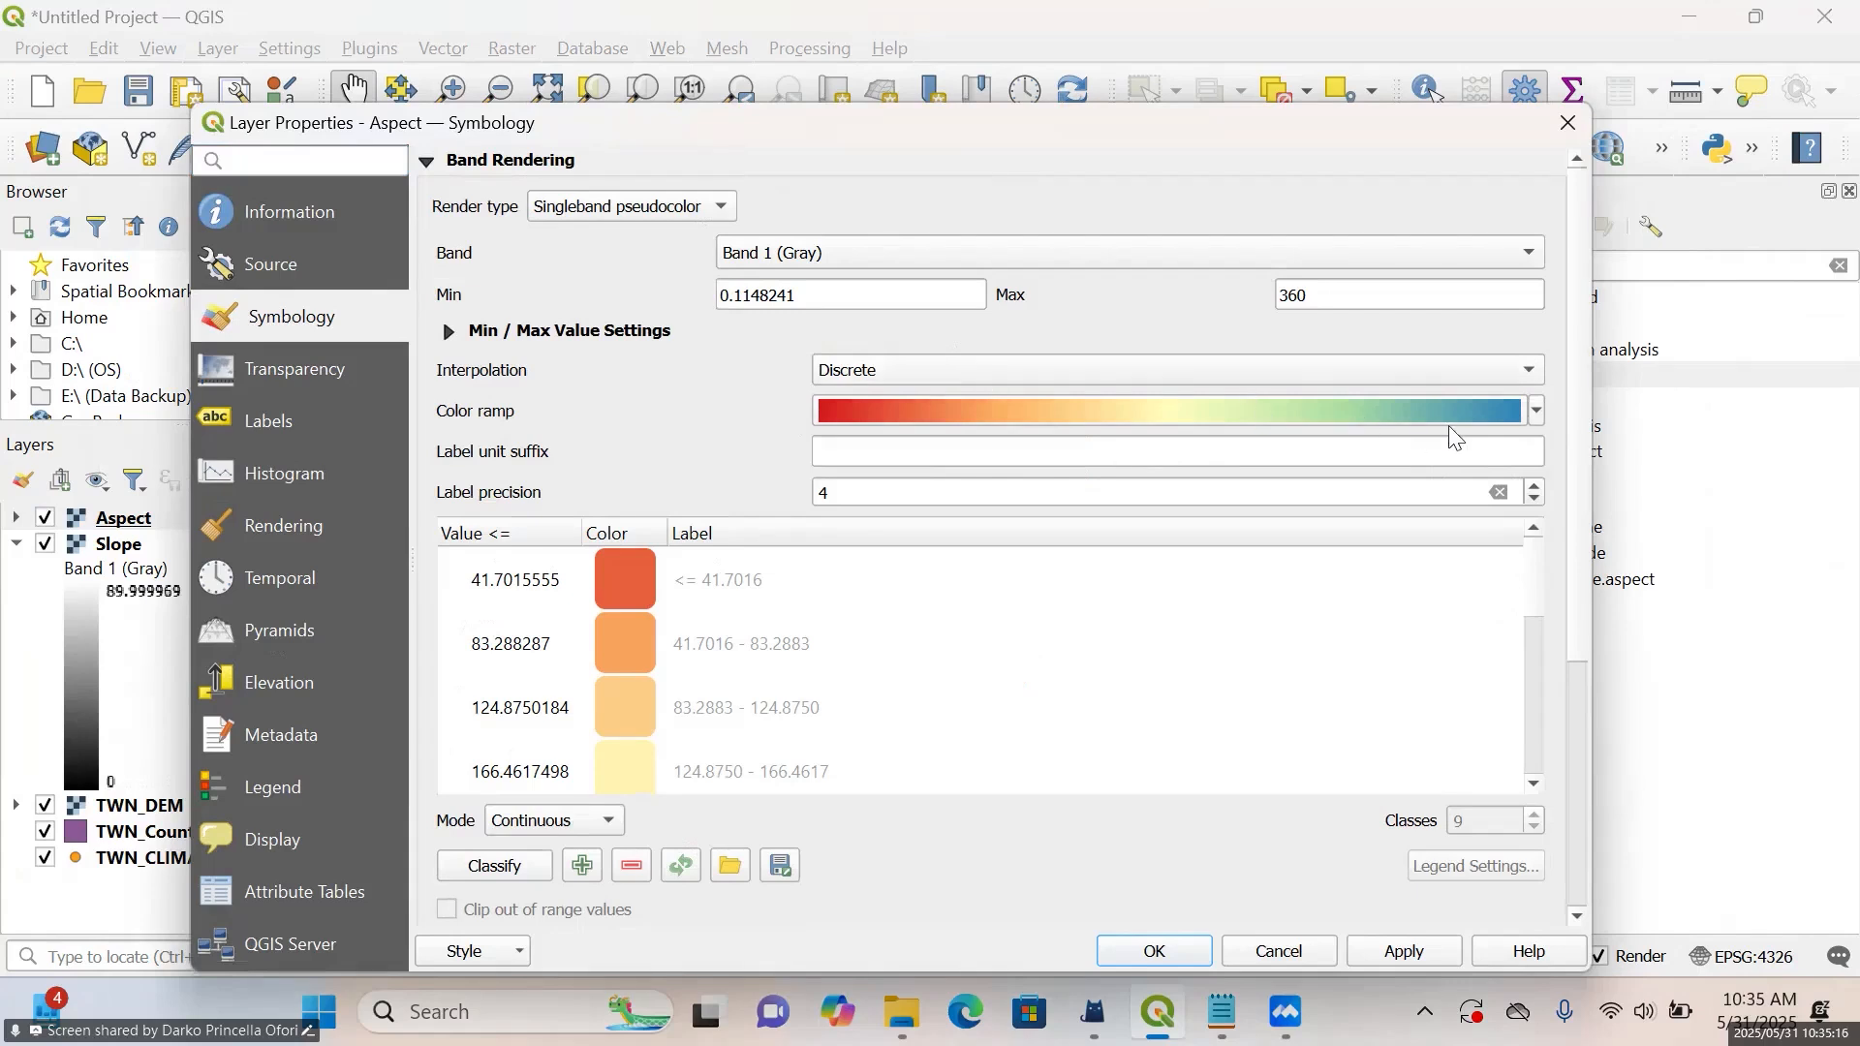
{"action": "left_click", "coordinate": [1538, 412]}
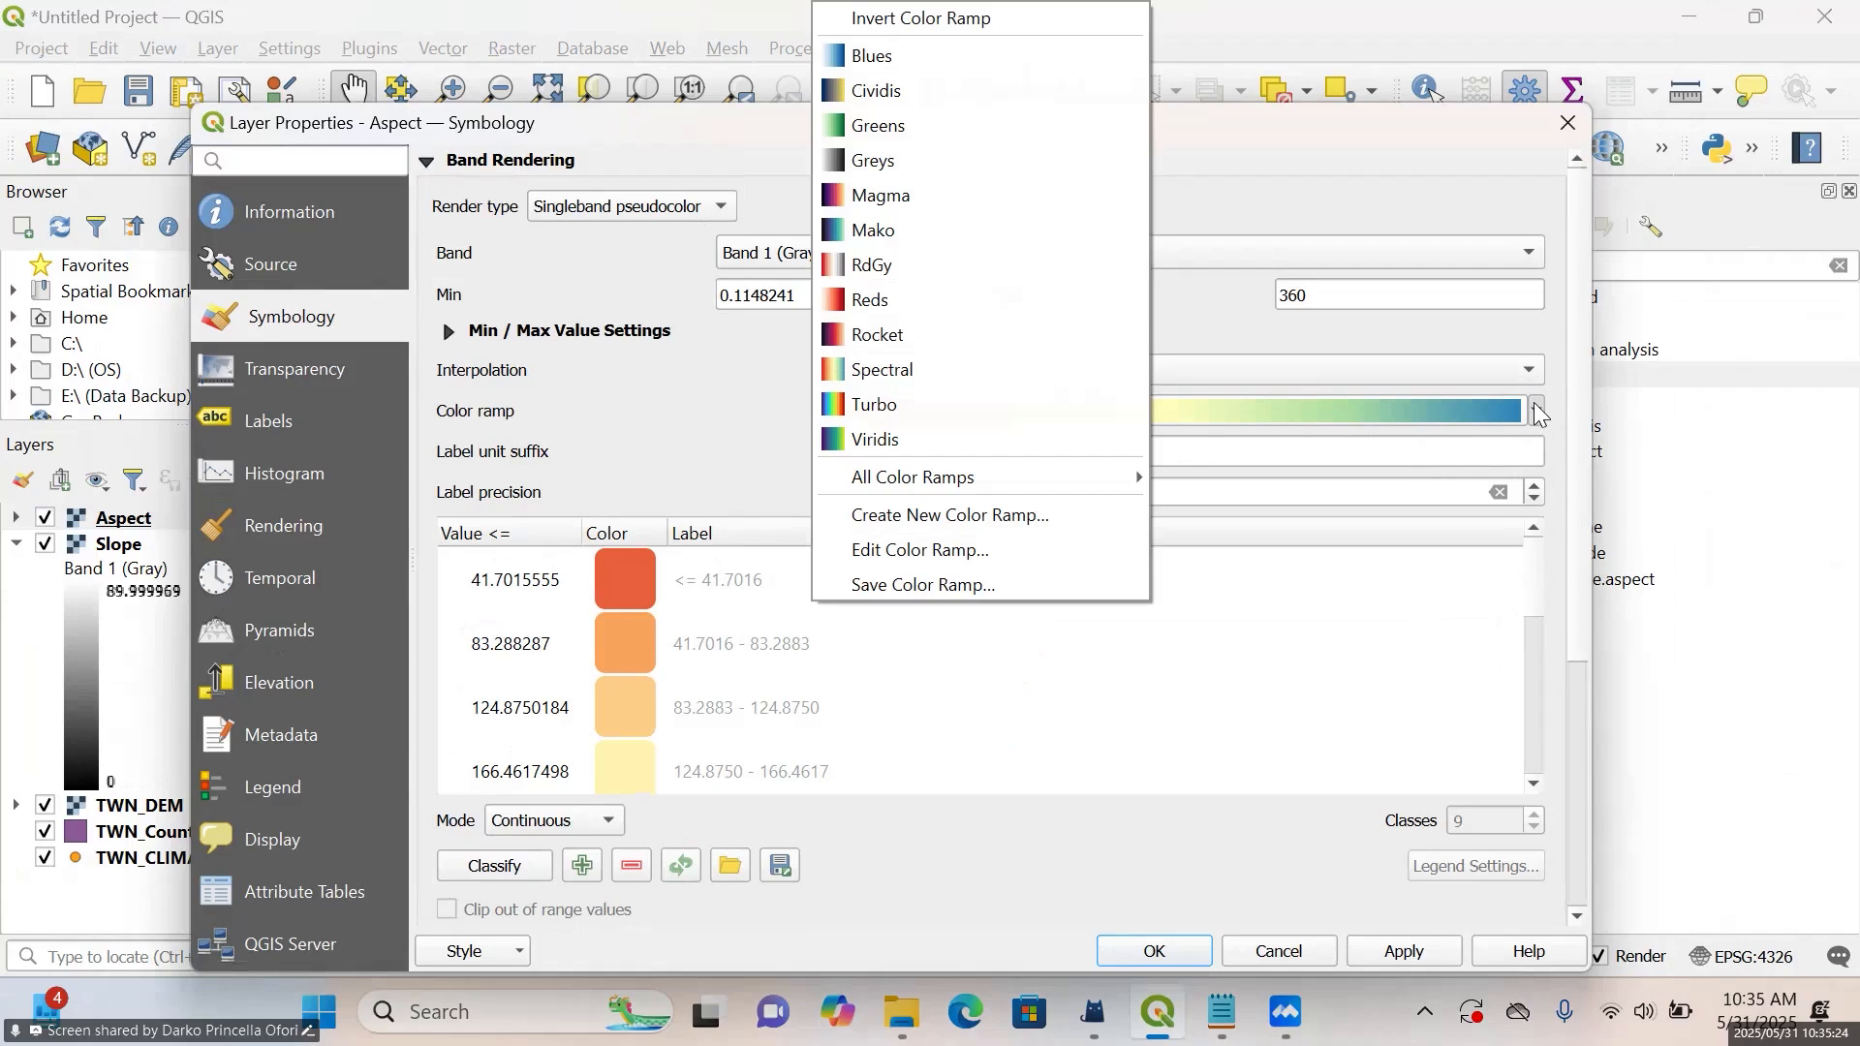
{"action": "left_click", "coordinate": [1046, 381]}
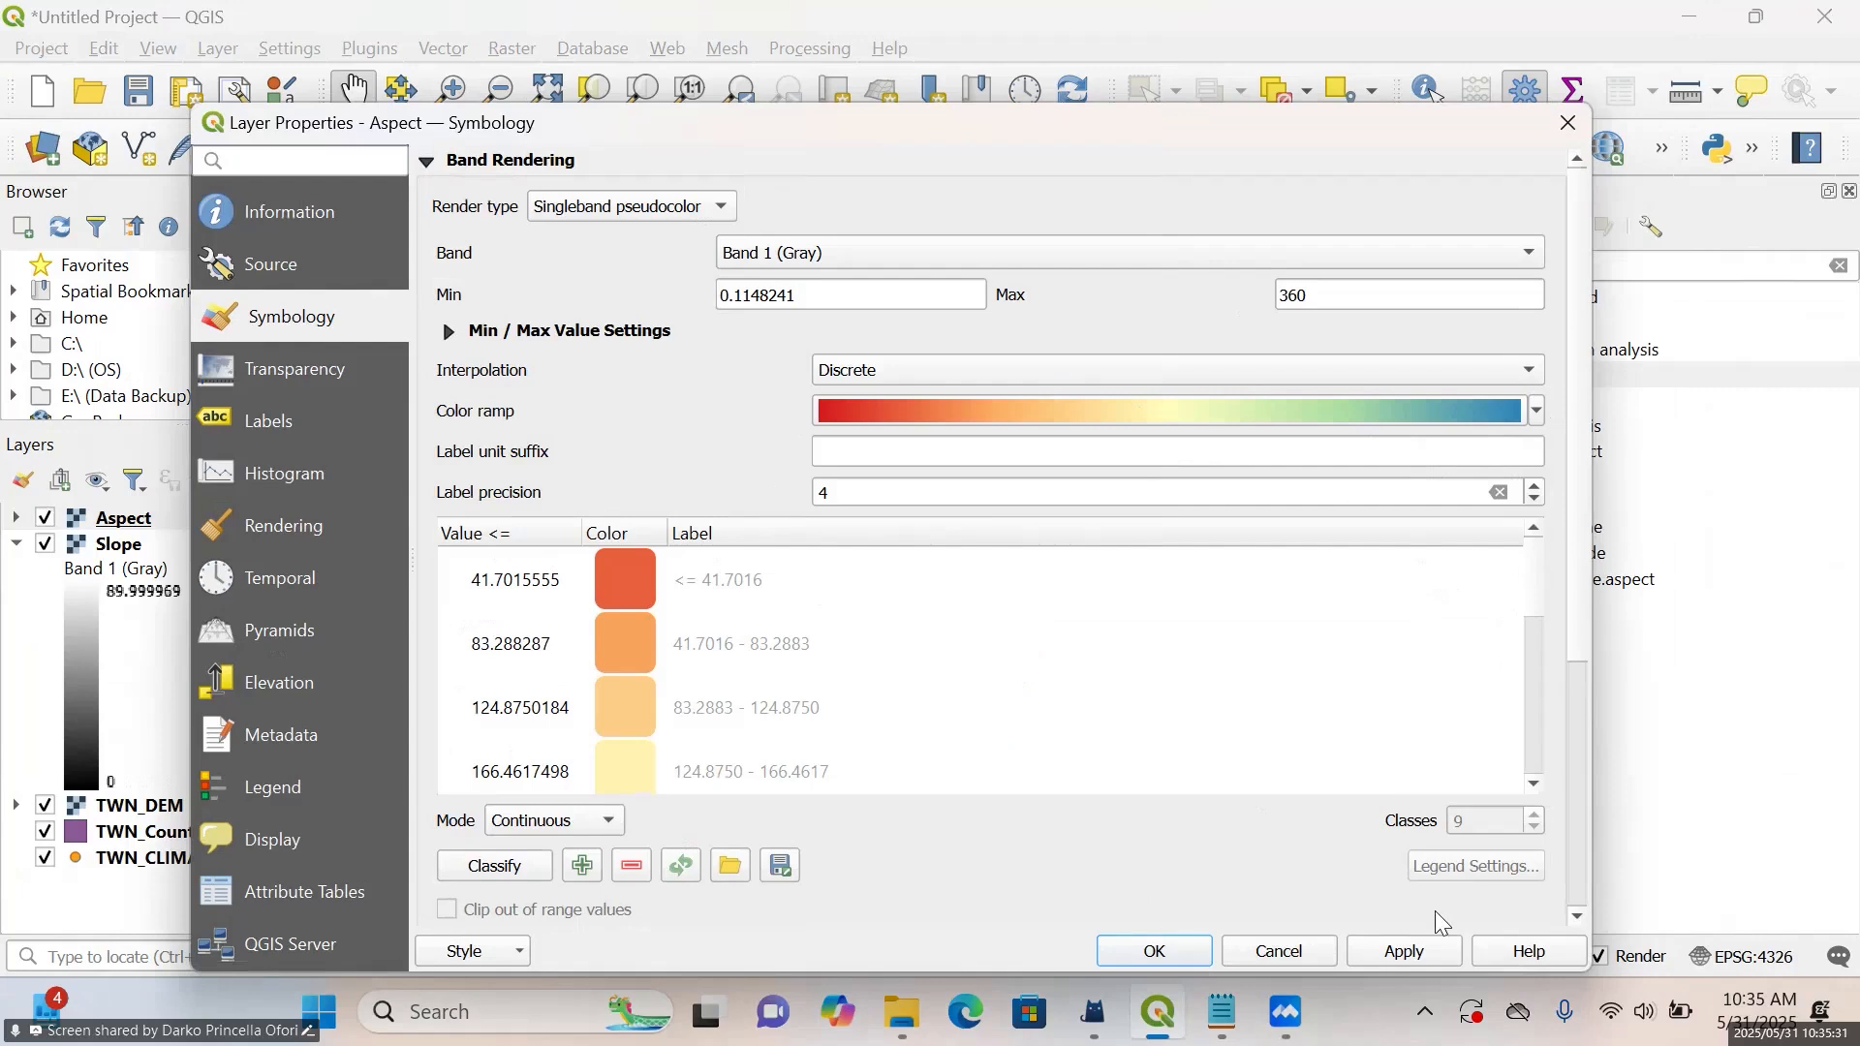
{"action": "left_click", "coordinate": [1404, 951]}
{"action": "mouse_move", "coordinate": [998, 134]}
{"action": "left_mouse_down"}
{"action": "mouse_move", "coordinate": [1034, 489]}
{"action": "mouse_move", "coordinate": [987, 102]}
{"action": "left_mouse_up"}
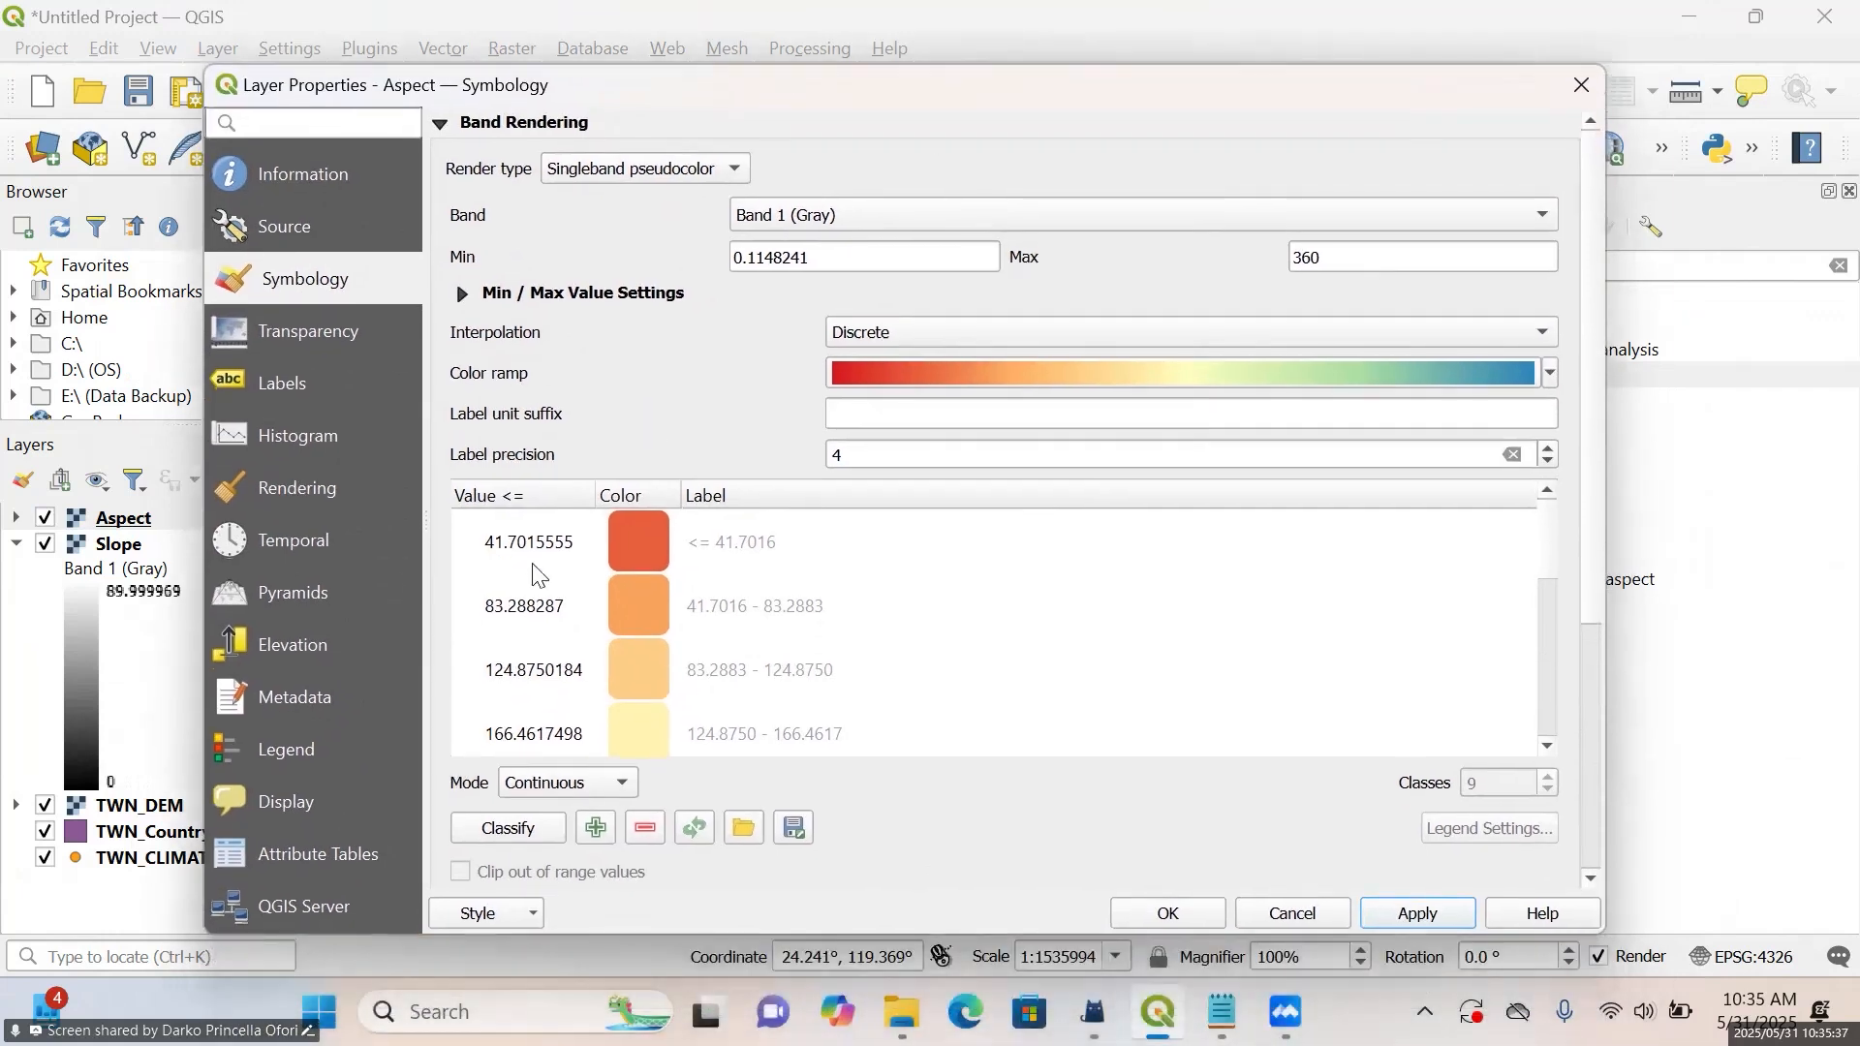
Classify the Aspect layer's values in Equal Interval mode and confirm the symbology to inspect it on the map
{"action": "left_click", "coordinate": [571, 784]}
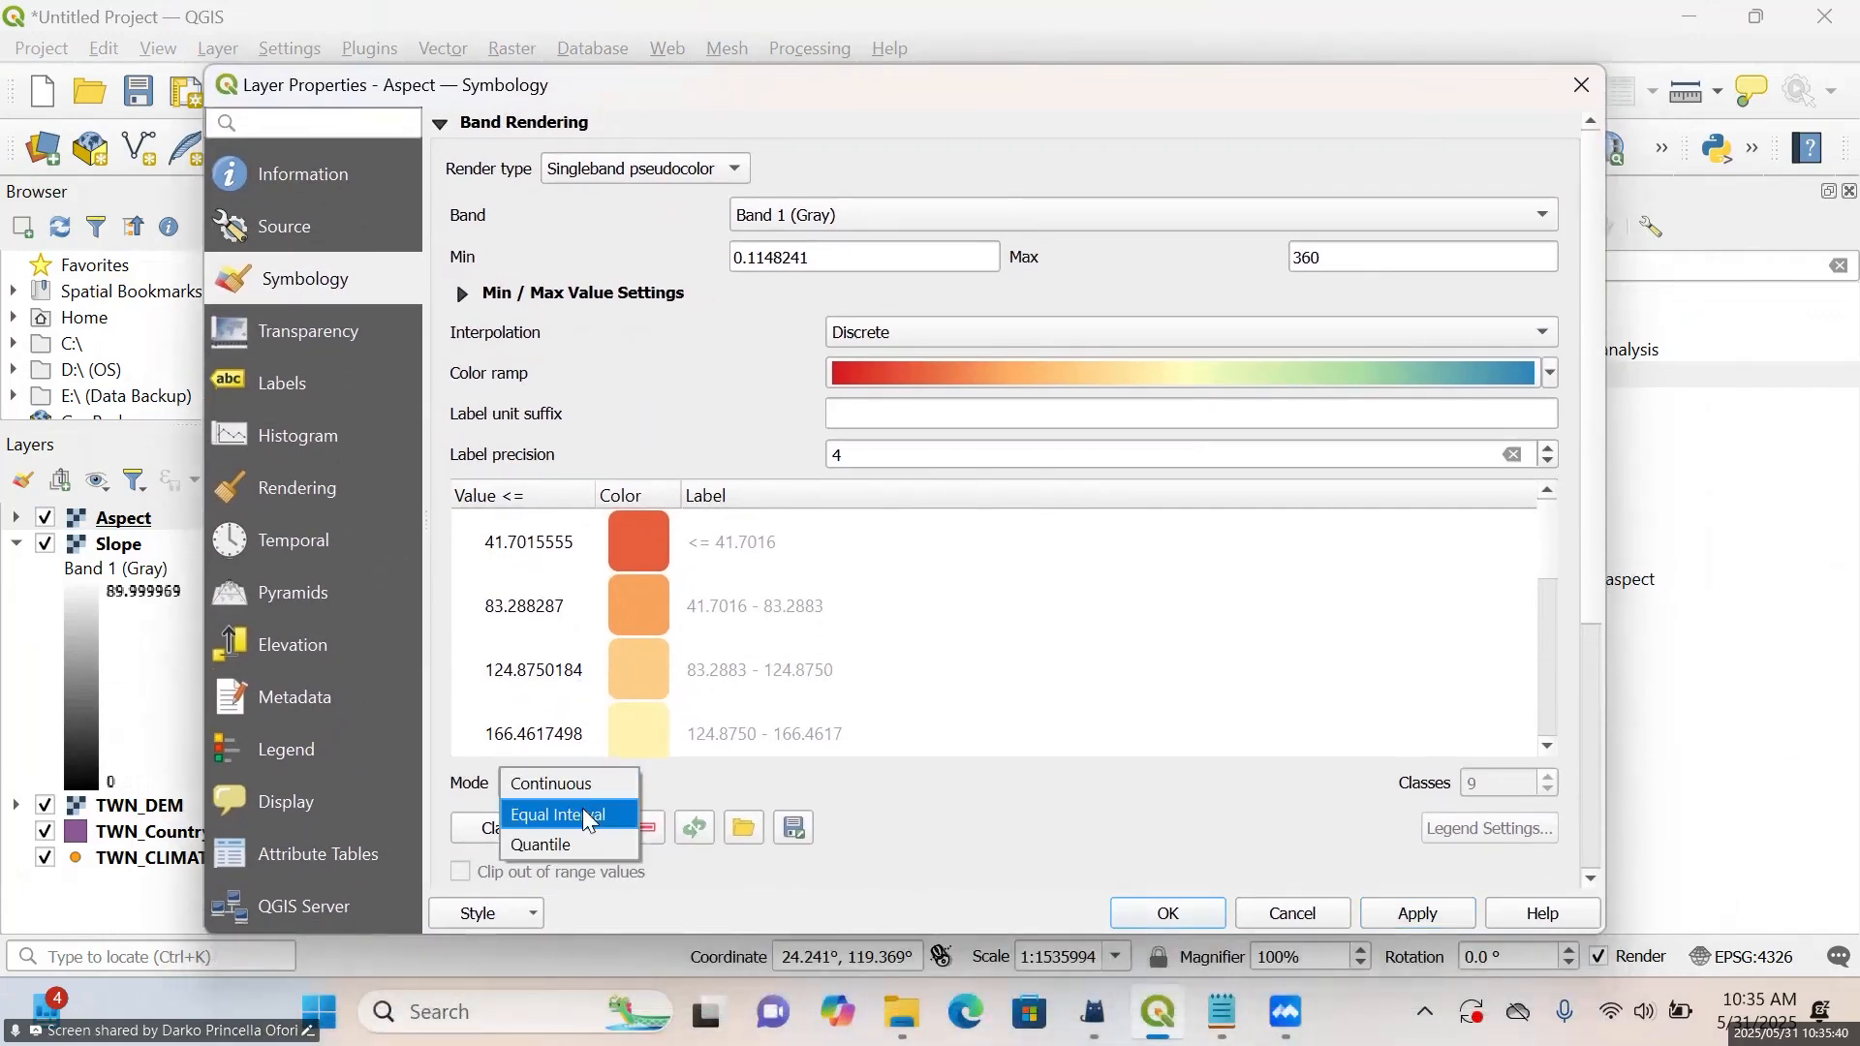
{"action": "left_click", "coordinate": [585, 815]}
{"action": "scroll", "coordinate": [1001, 719], "scroll_direction": "down", "scroll_amount": 3}
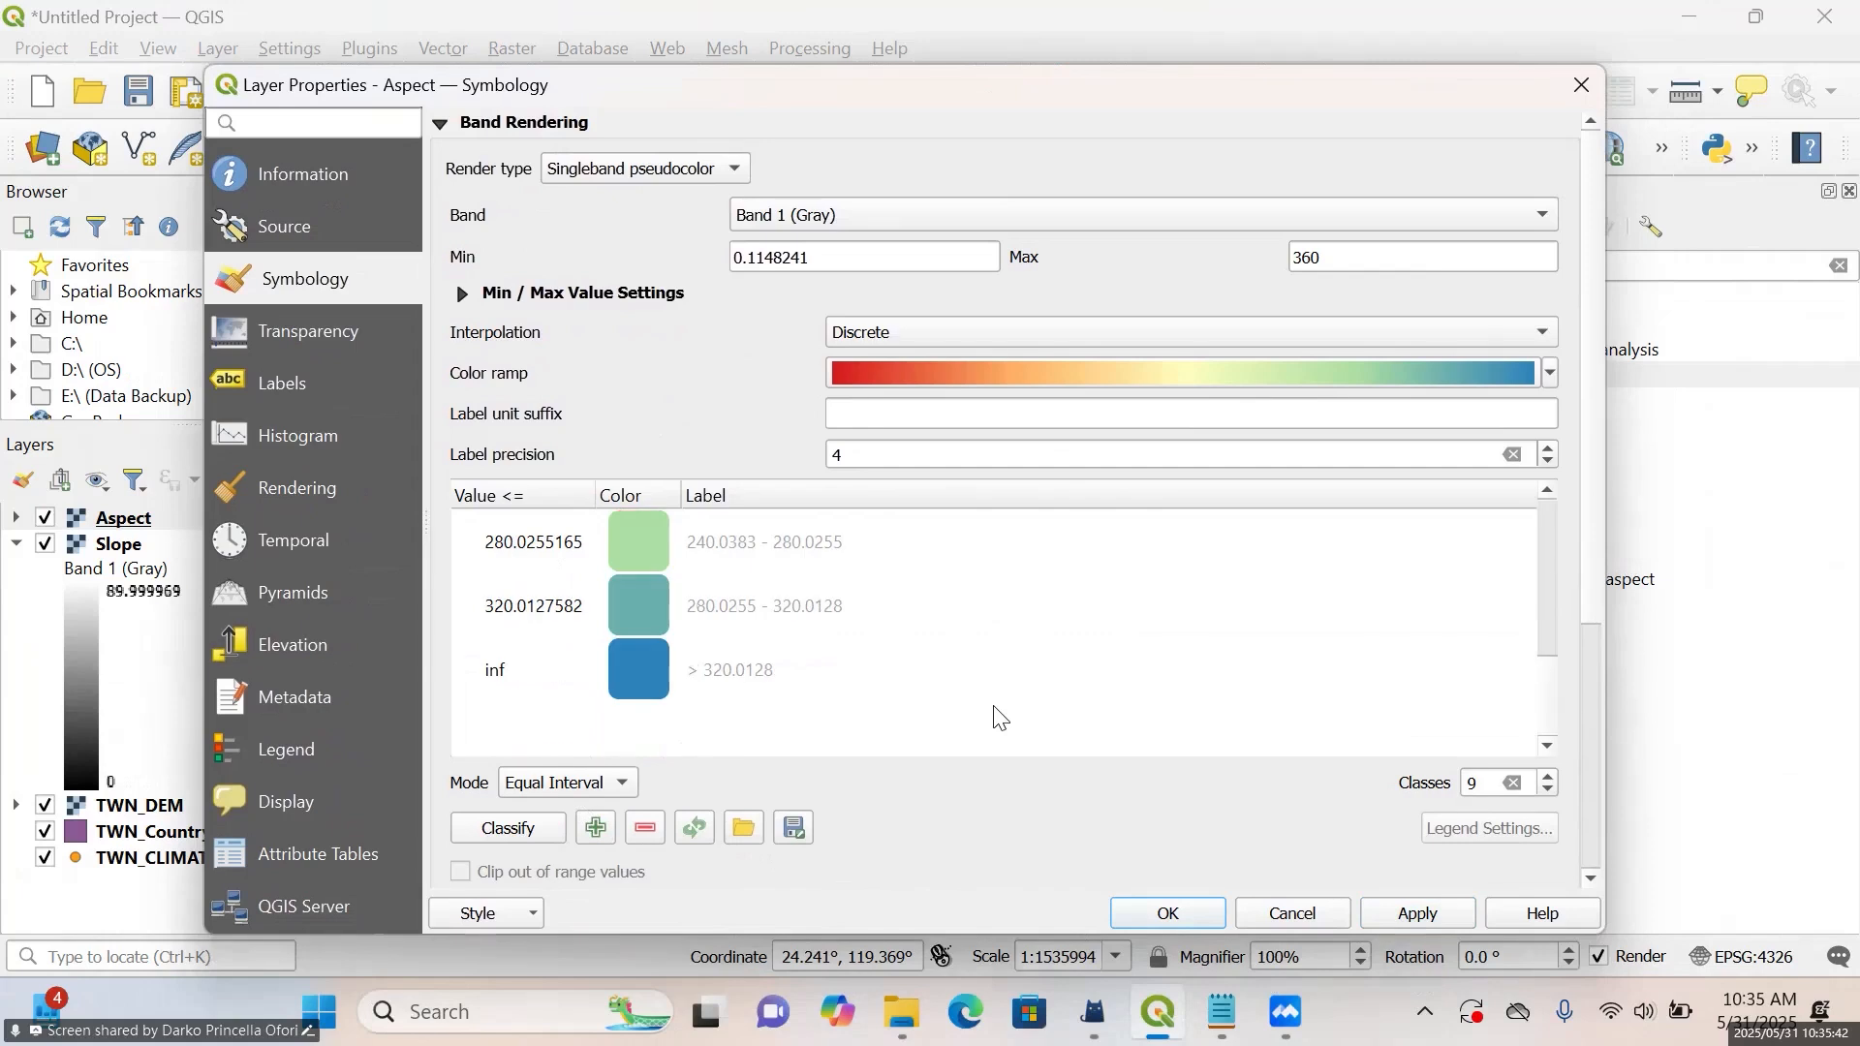
{"action": "scroll", "coordinate": [1001, 718], "scroll_direction": "up", "scroll_amount": 3}
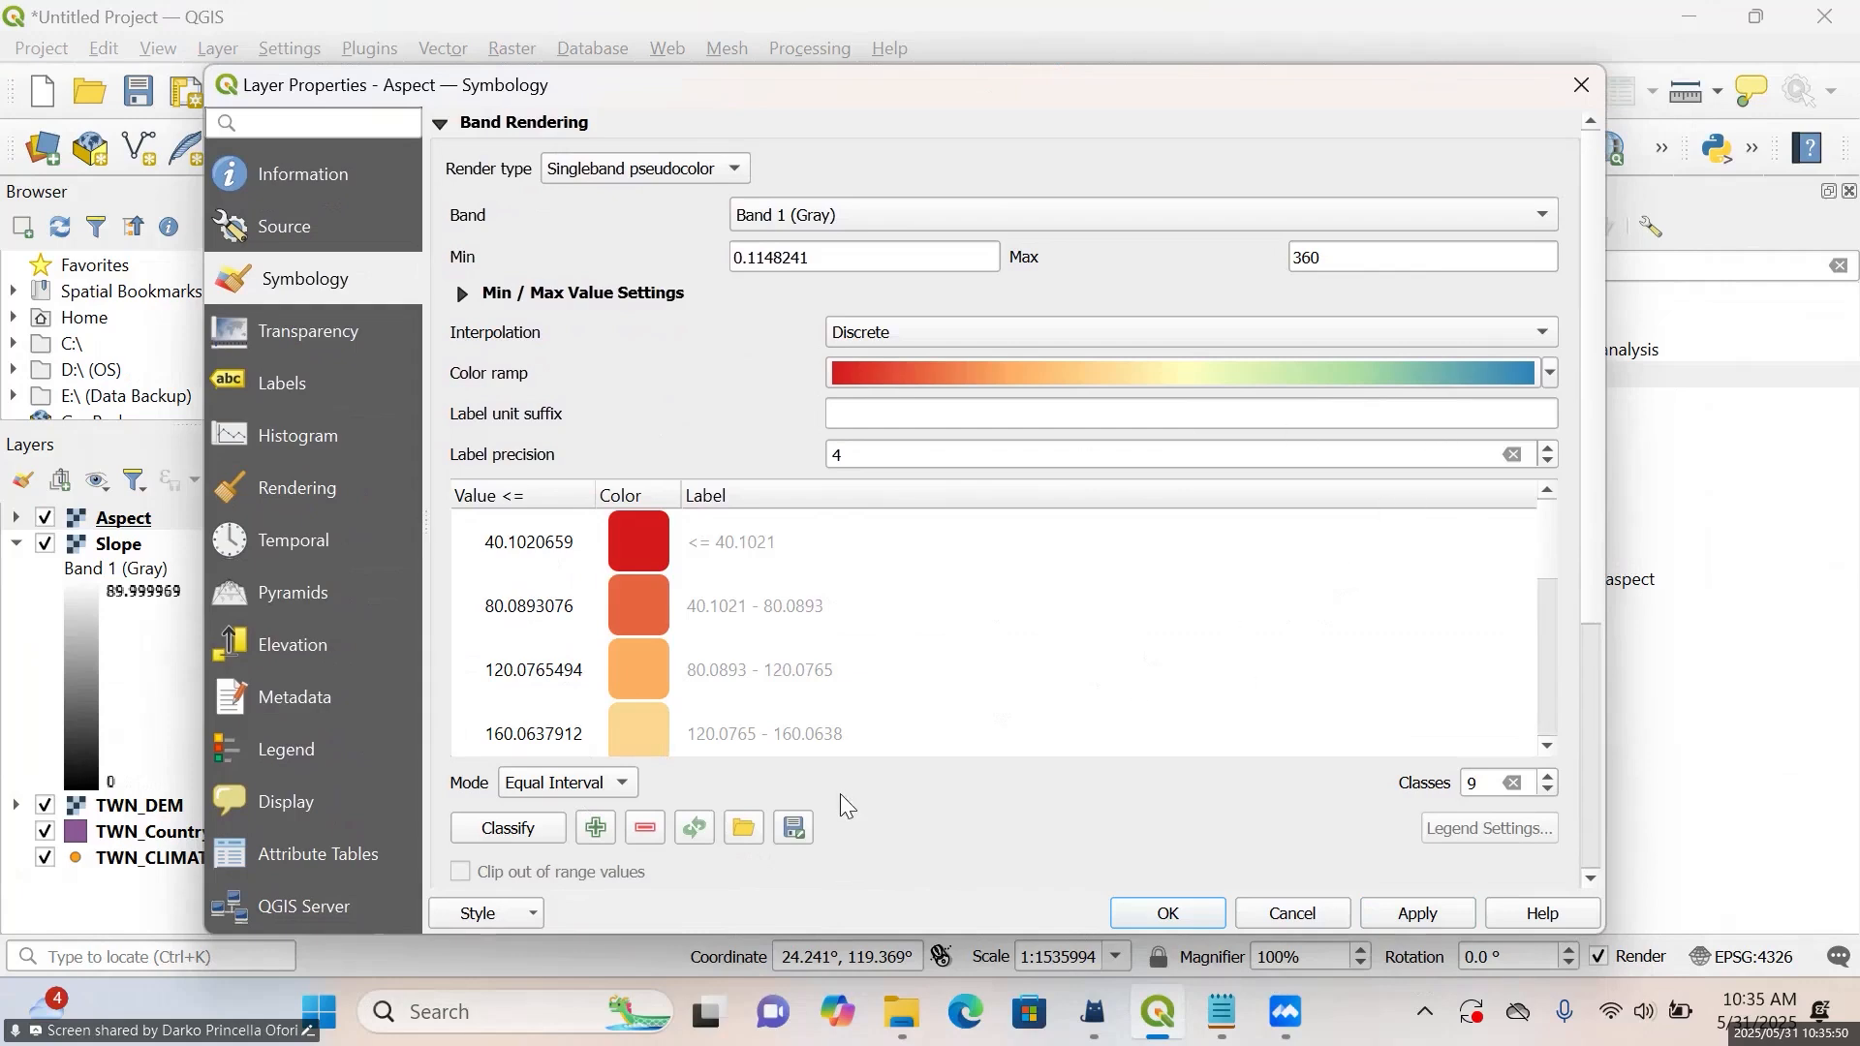
{"action": "left_click", "coordinate": [622, 787]}
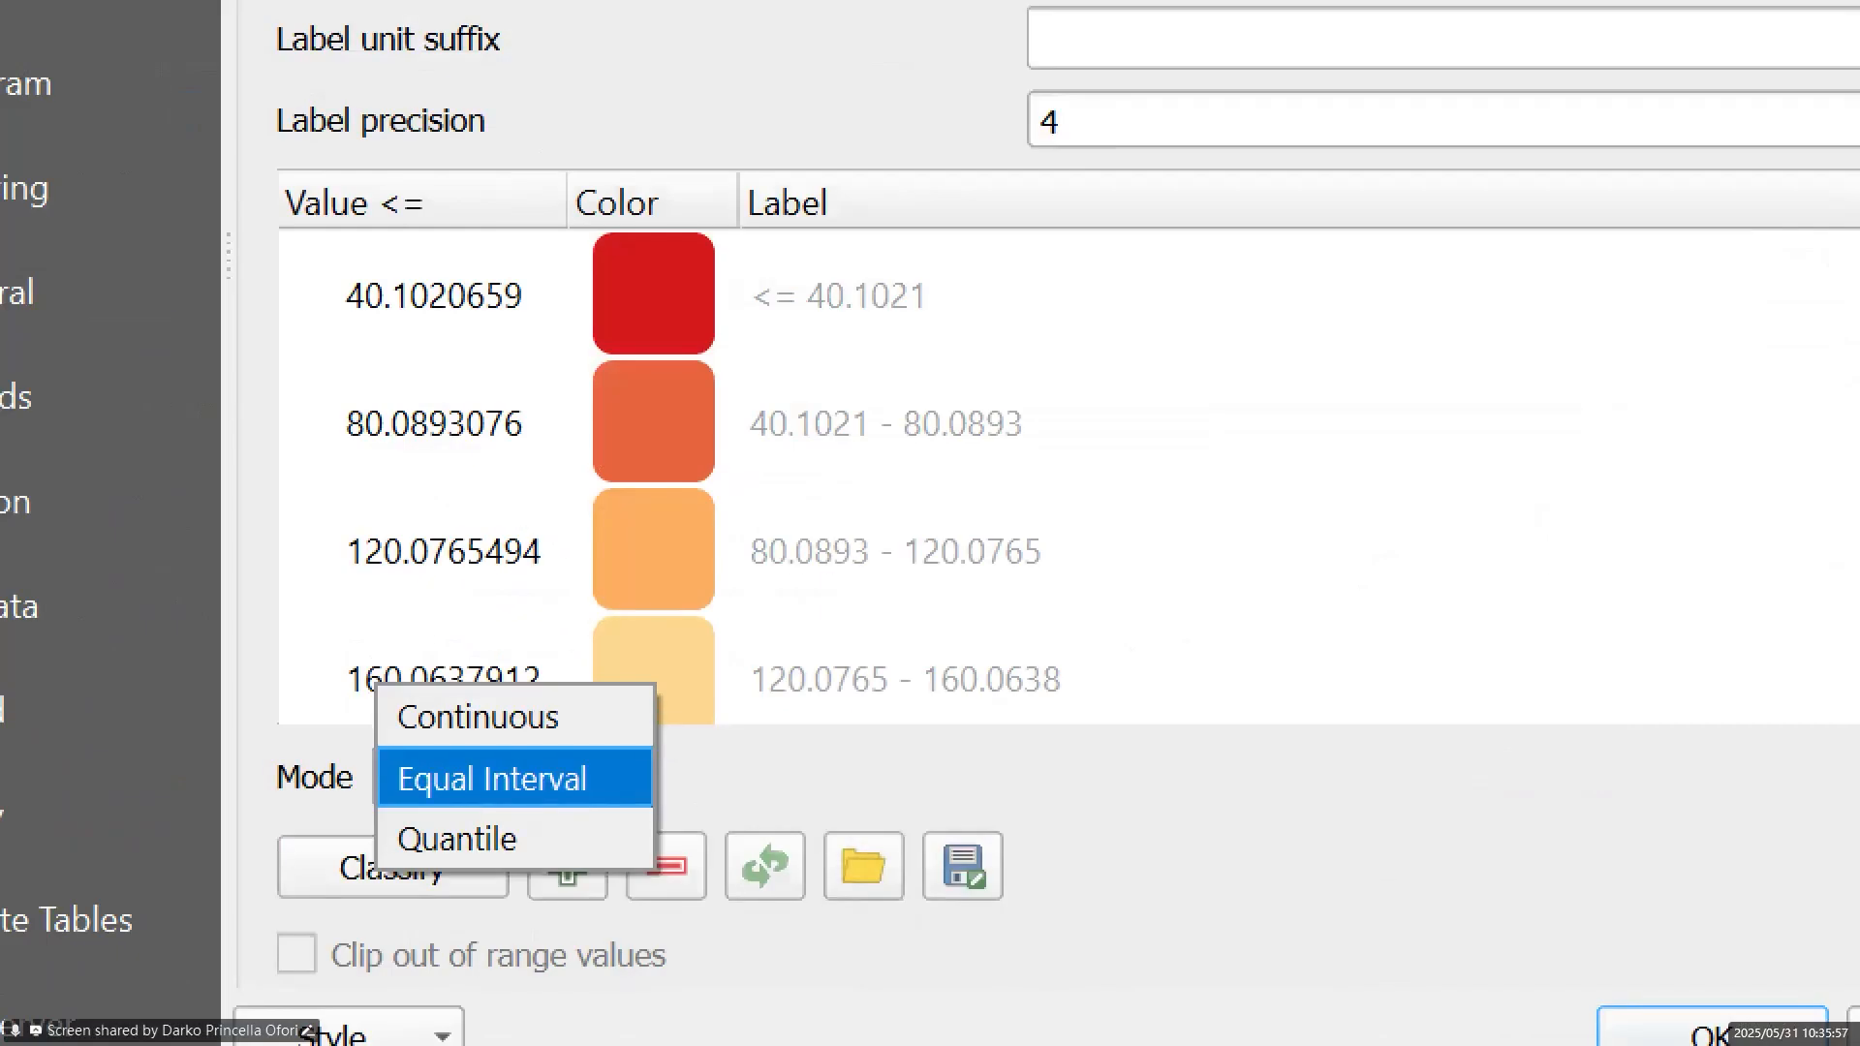
{"action": "left_click", "coordinate": [623, 786]}
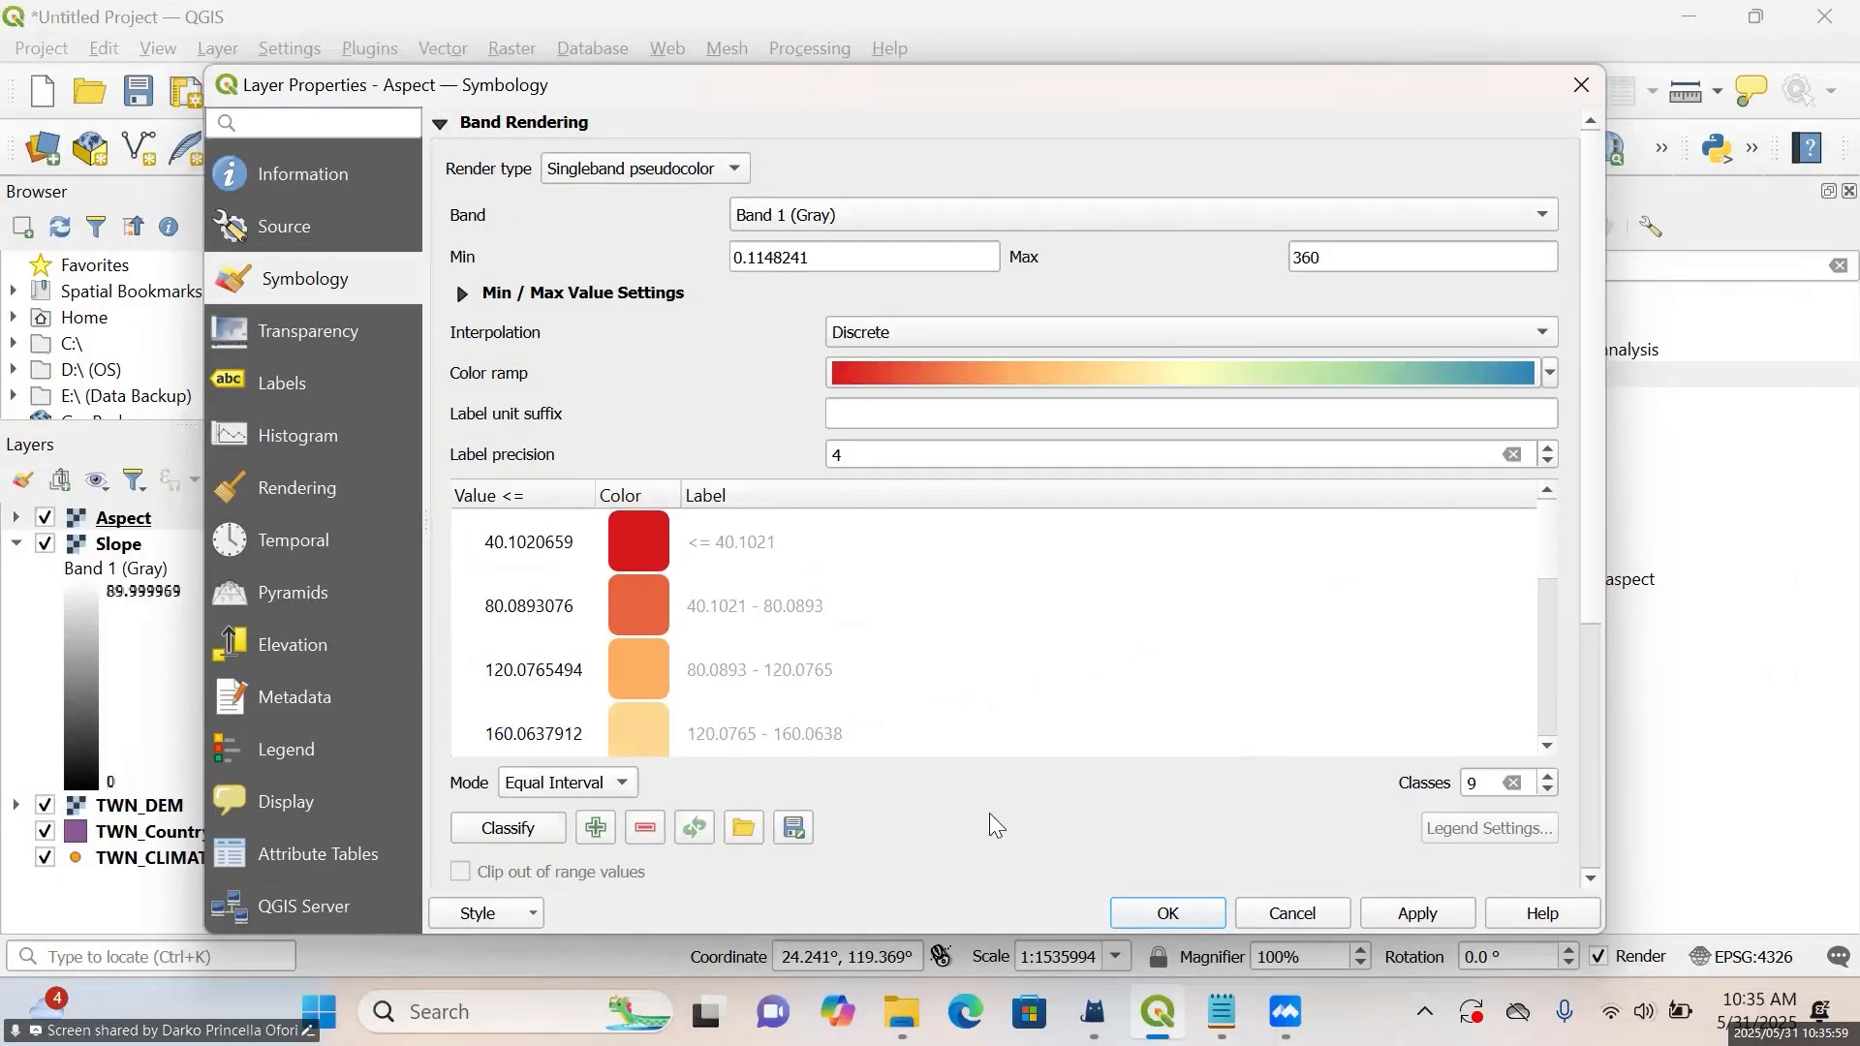
{"action": "left_click", "coordinate": [1169, 915]}
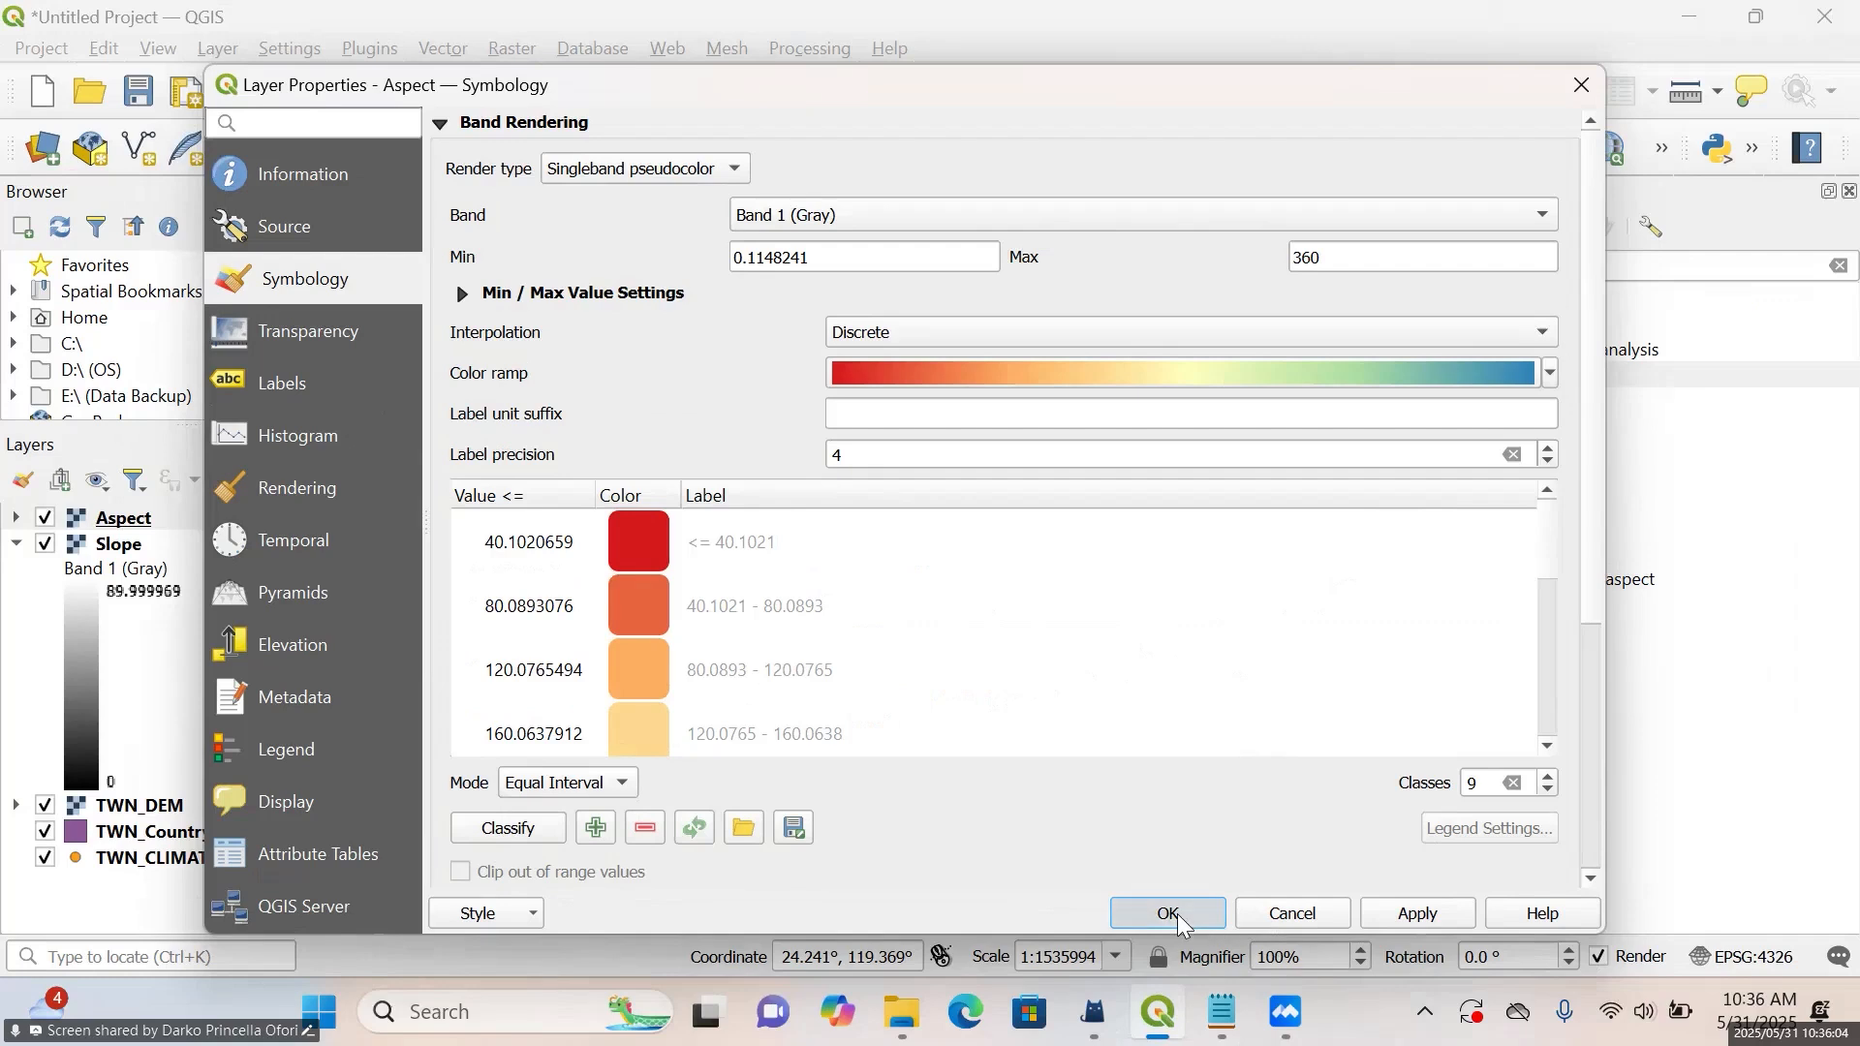
{"action": "scroll", "coordinate": [889, 493], "scroll_direction": "up", "scroll_amount": 2}
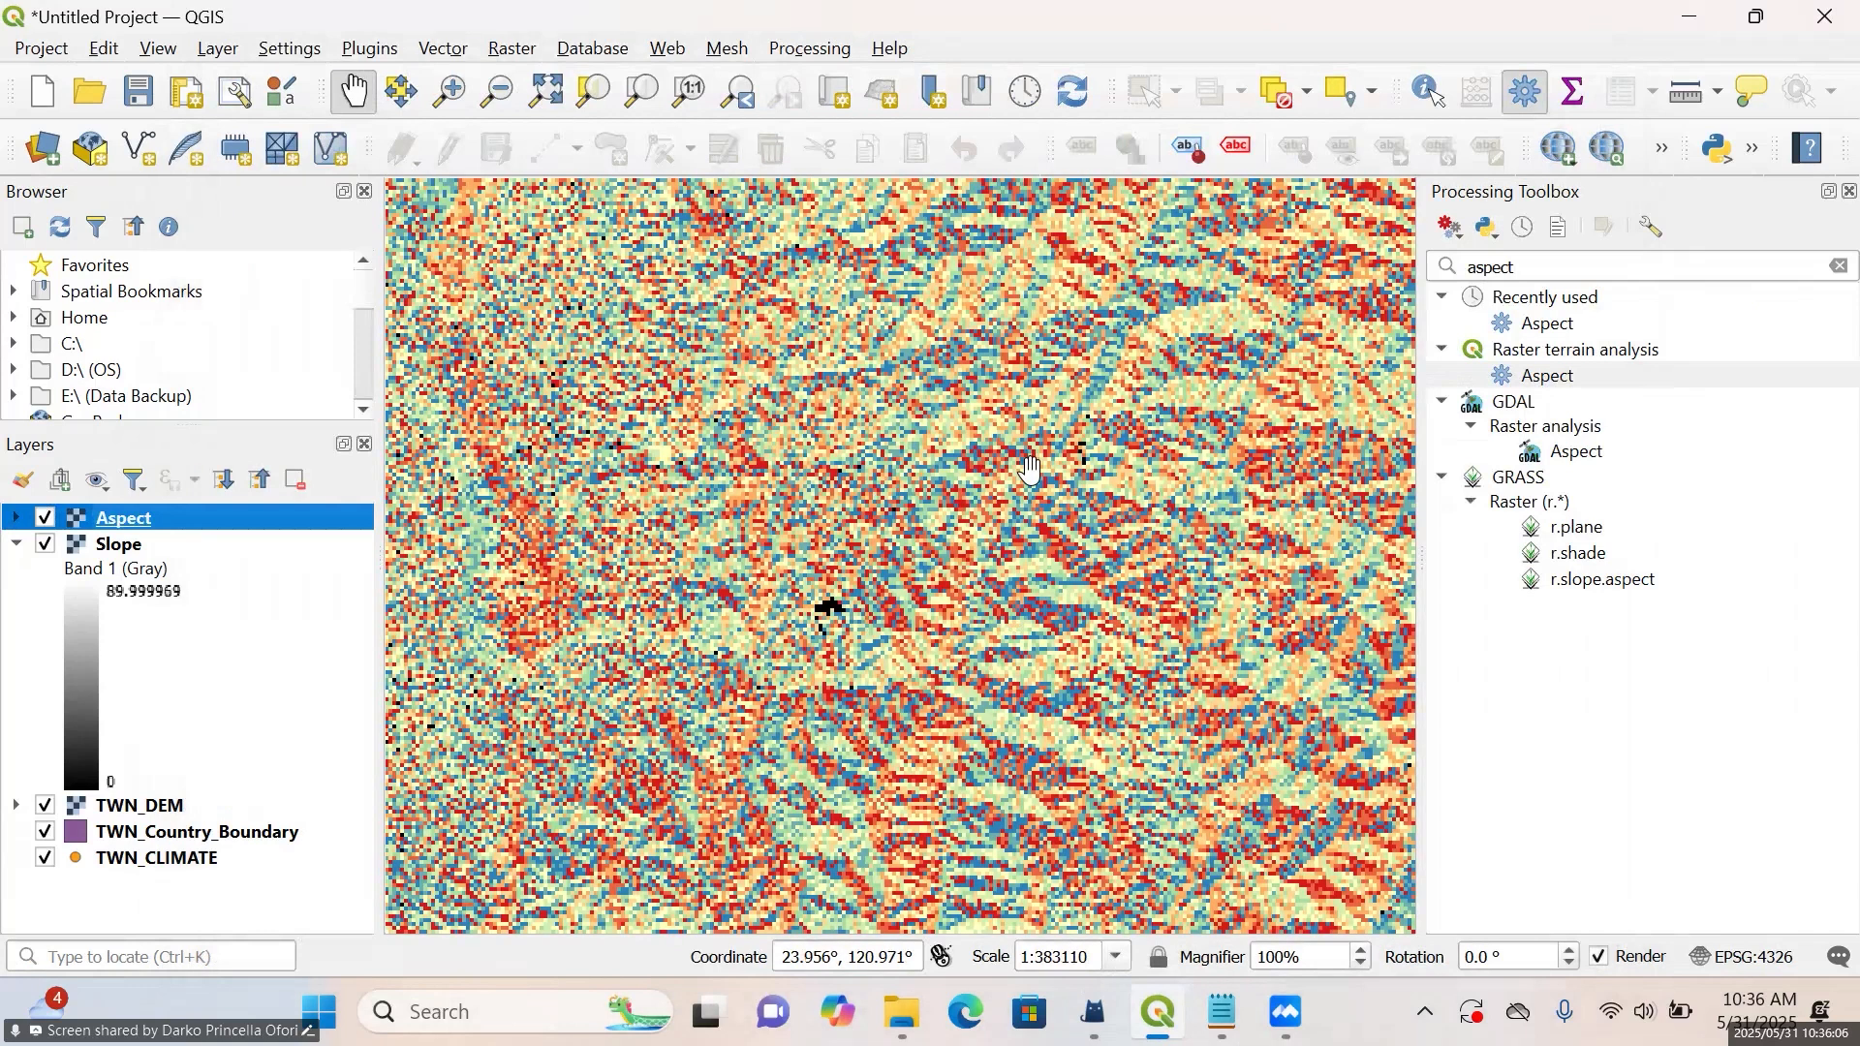
Identify the Aspect layer's raster values at several points across the northern and central parts of the island
{"action": "scroll", "coordinate": [826, 419], "scroll_direction": "down", "scroll_amount": 1}
{"action": "scroll", "coordinate": [826, 419], "scroll_direction": "down", "scroll_amount": 1}
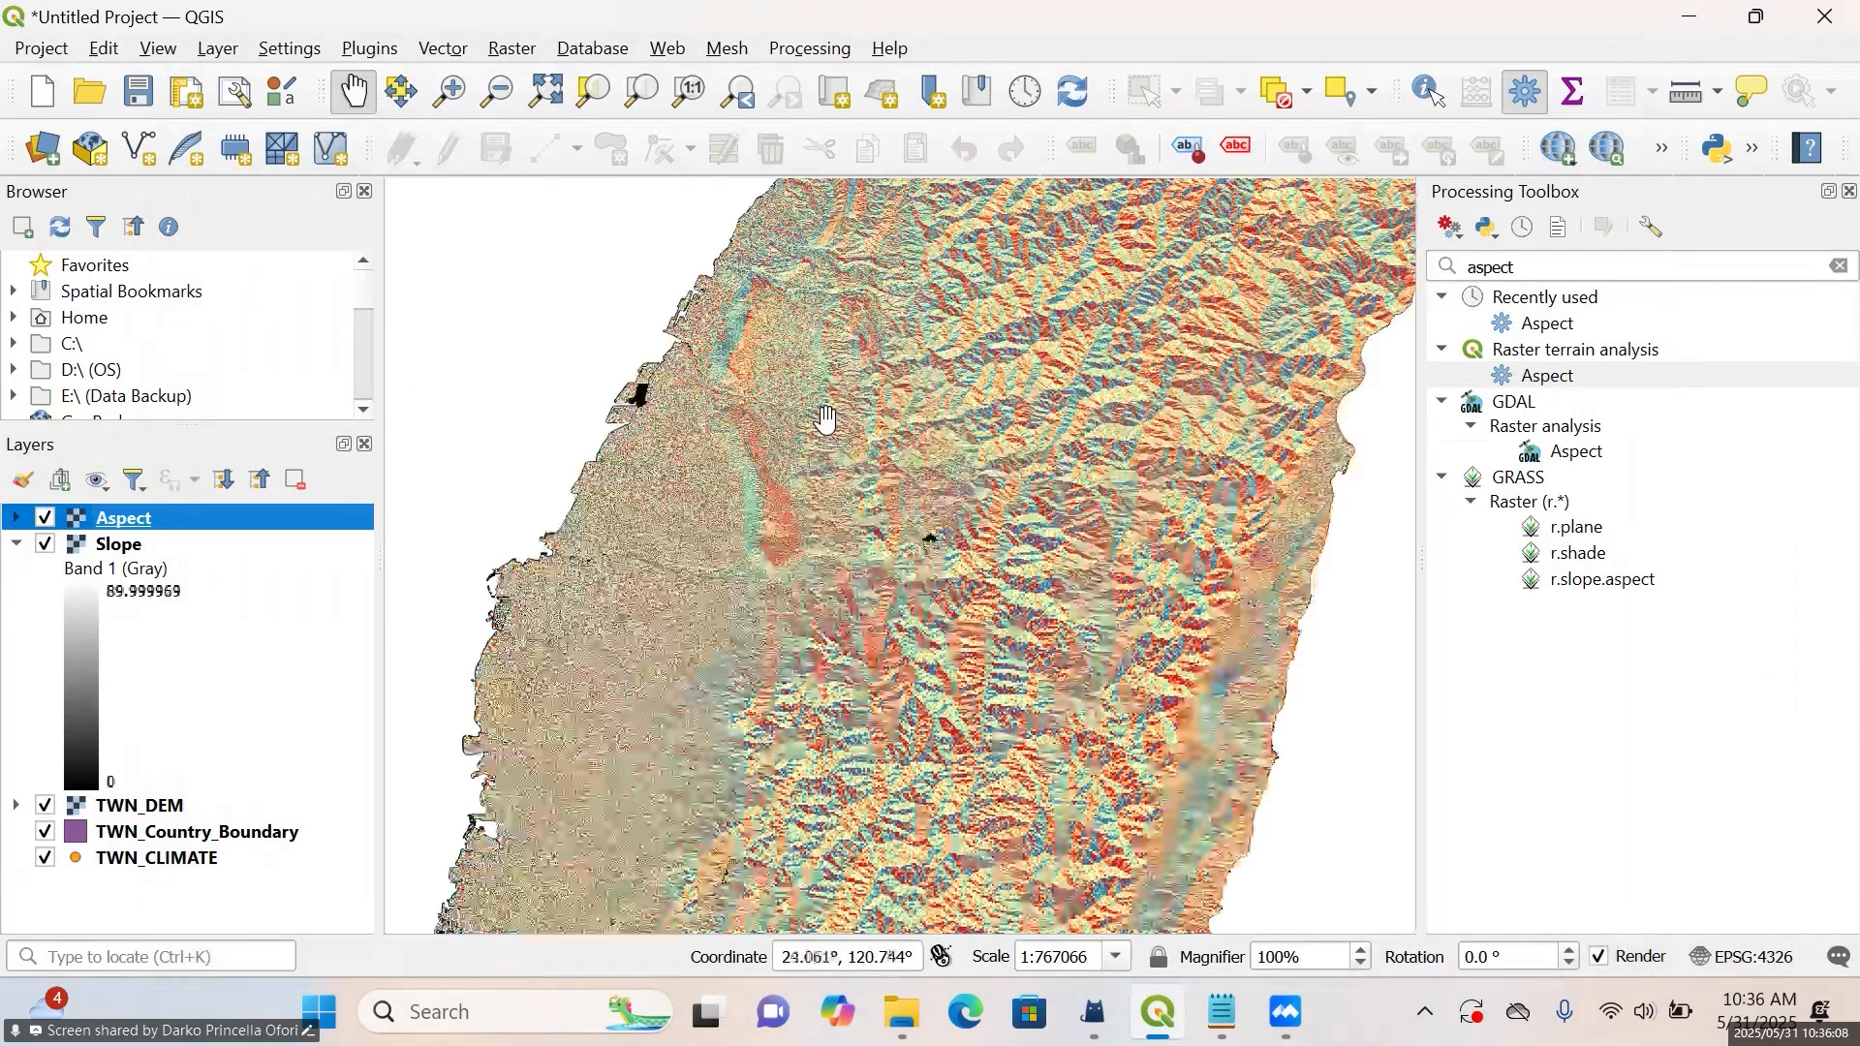
{"action": "scroll", "coordinate": [819, 373], "scroll_direction": "up", "scroll_amount": 1}
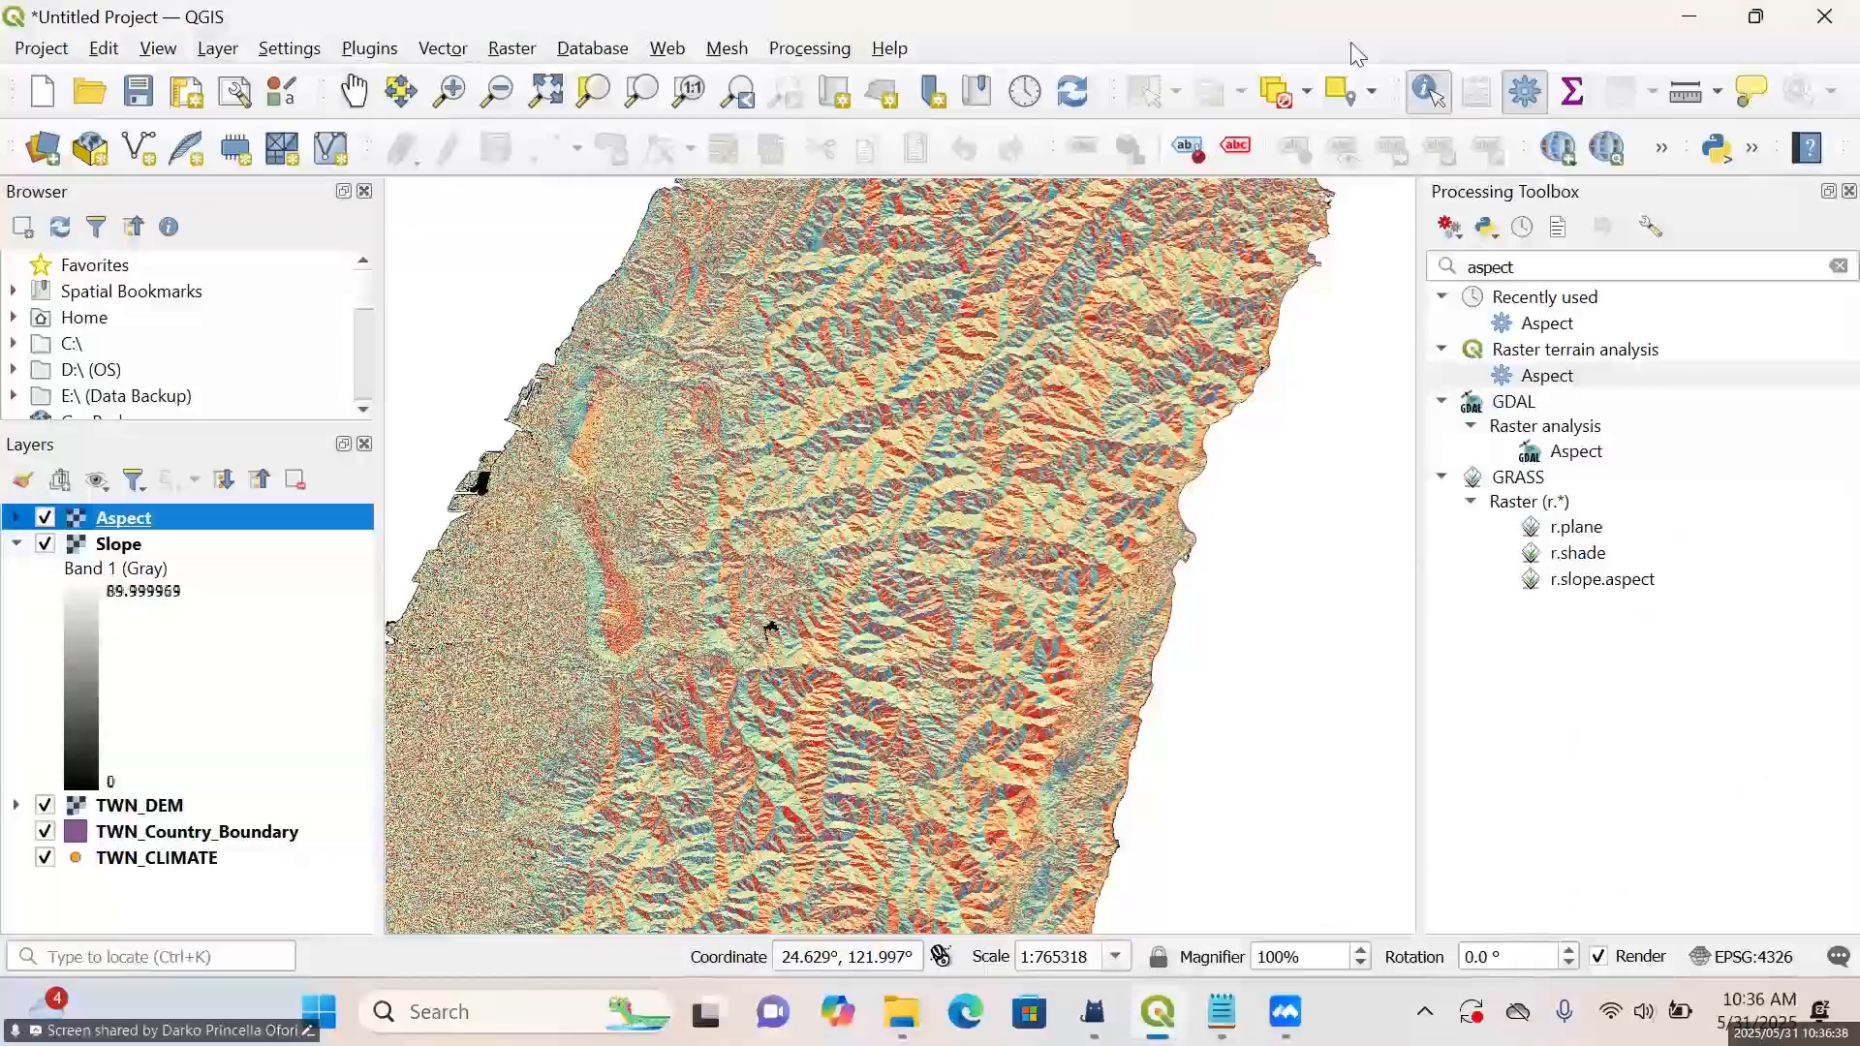
{"action": "left_click", "coordinate": [1054, 387]}
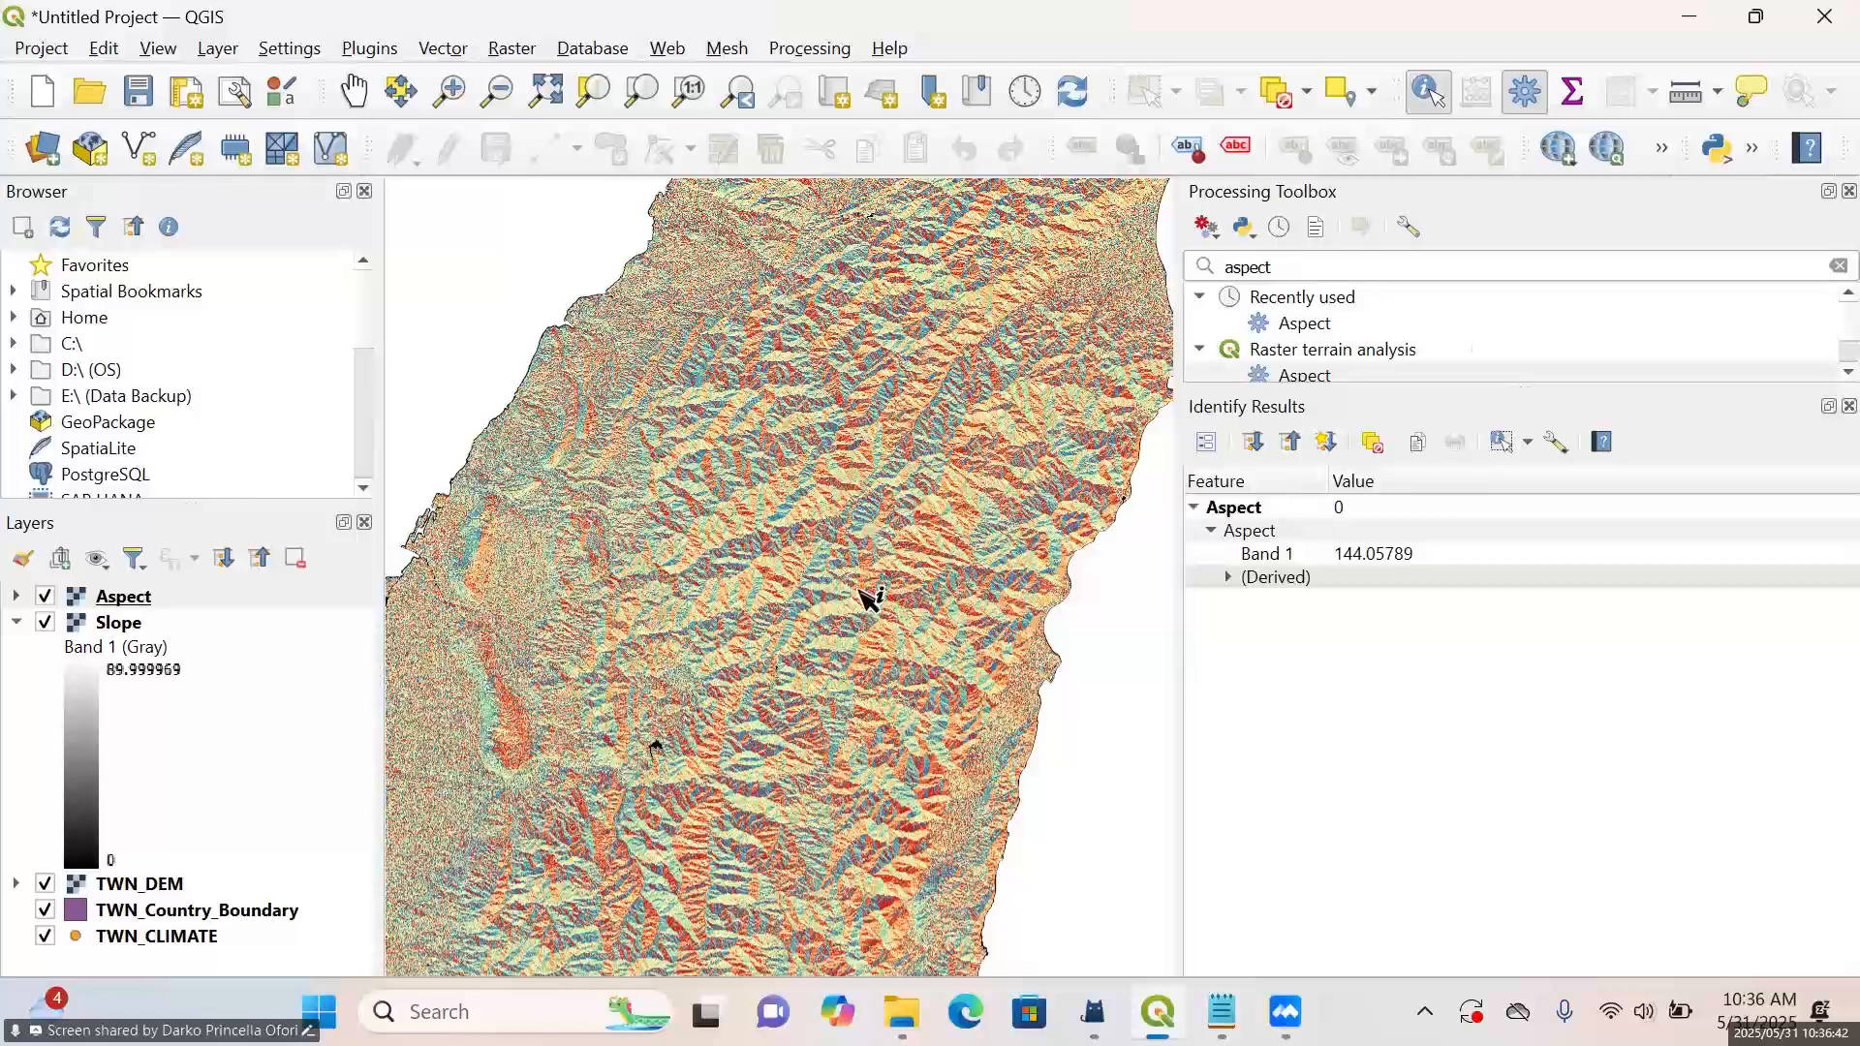
{"action": "left_click", "coordinate": [800, 525]}
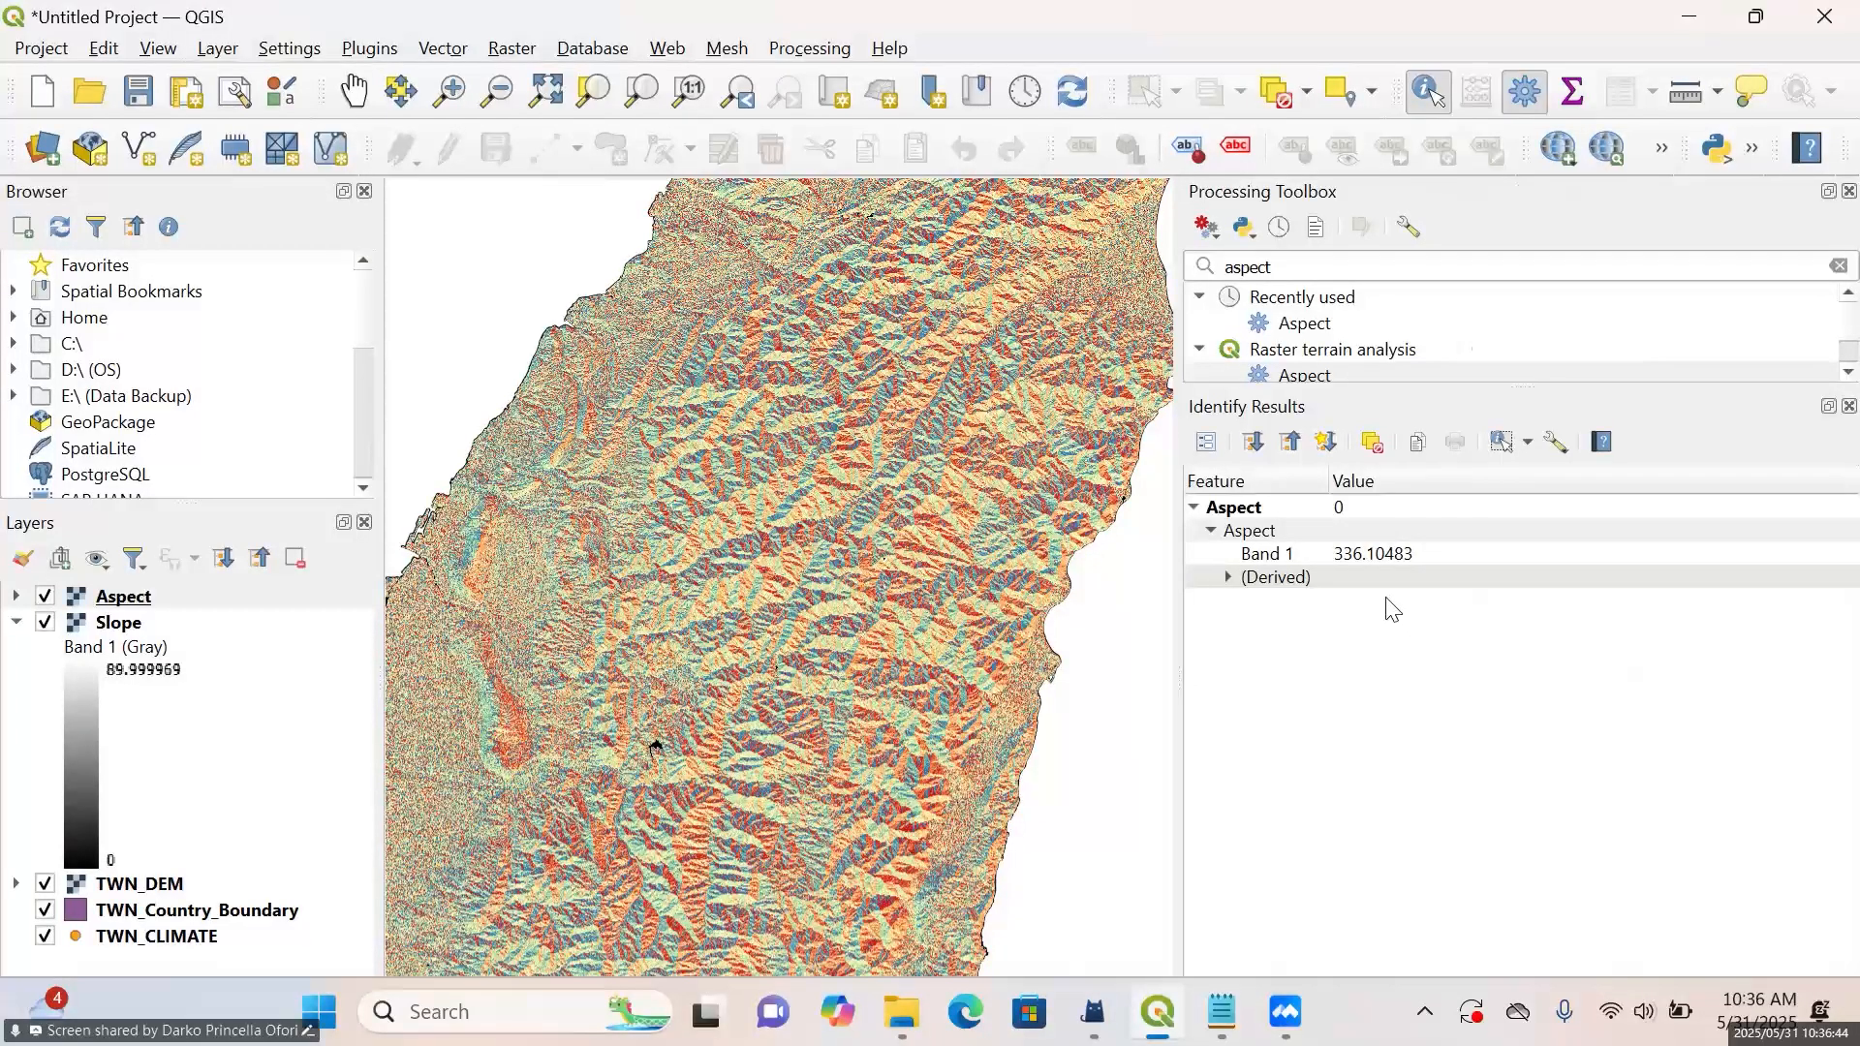
{"action": "left_click", "coordinate": [899, 572]}
{"action": "left_click", "coordinate": [831, 742]}
{"action": "left_click", "coordinate": [887, 719]}
{"action": "left_click", "coordinate": [957, 759]}
{"action": "left_click", "coordinate": [1032, 405]}
{"action": "left_click", "coordinate": [510, 600]}
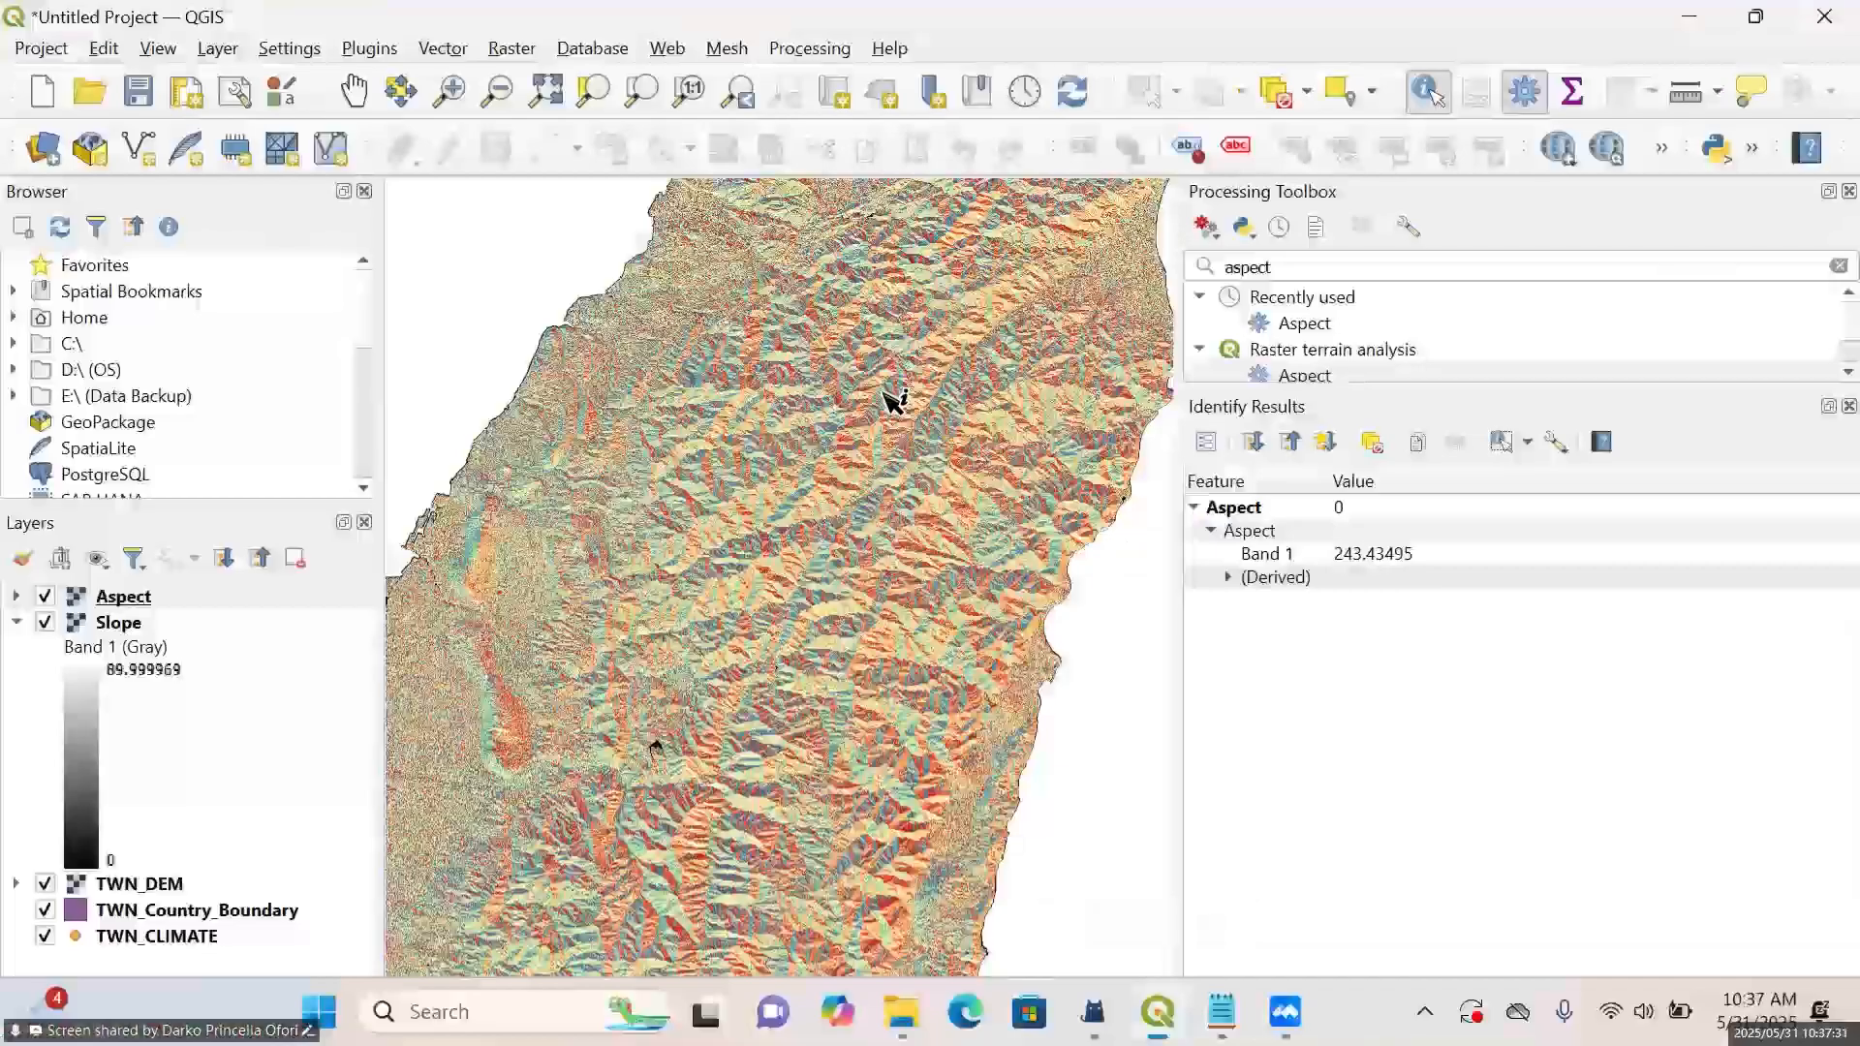
{"action": "left_click", "coordinate": [574, 655]}
{"action": "left_click", "coordinate": [575, 656]}
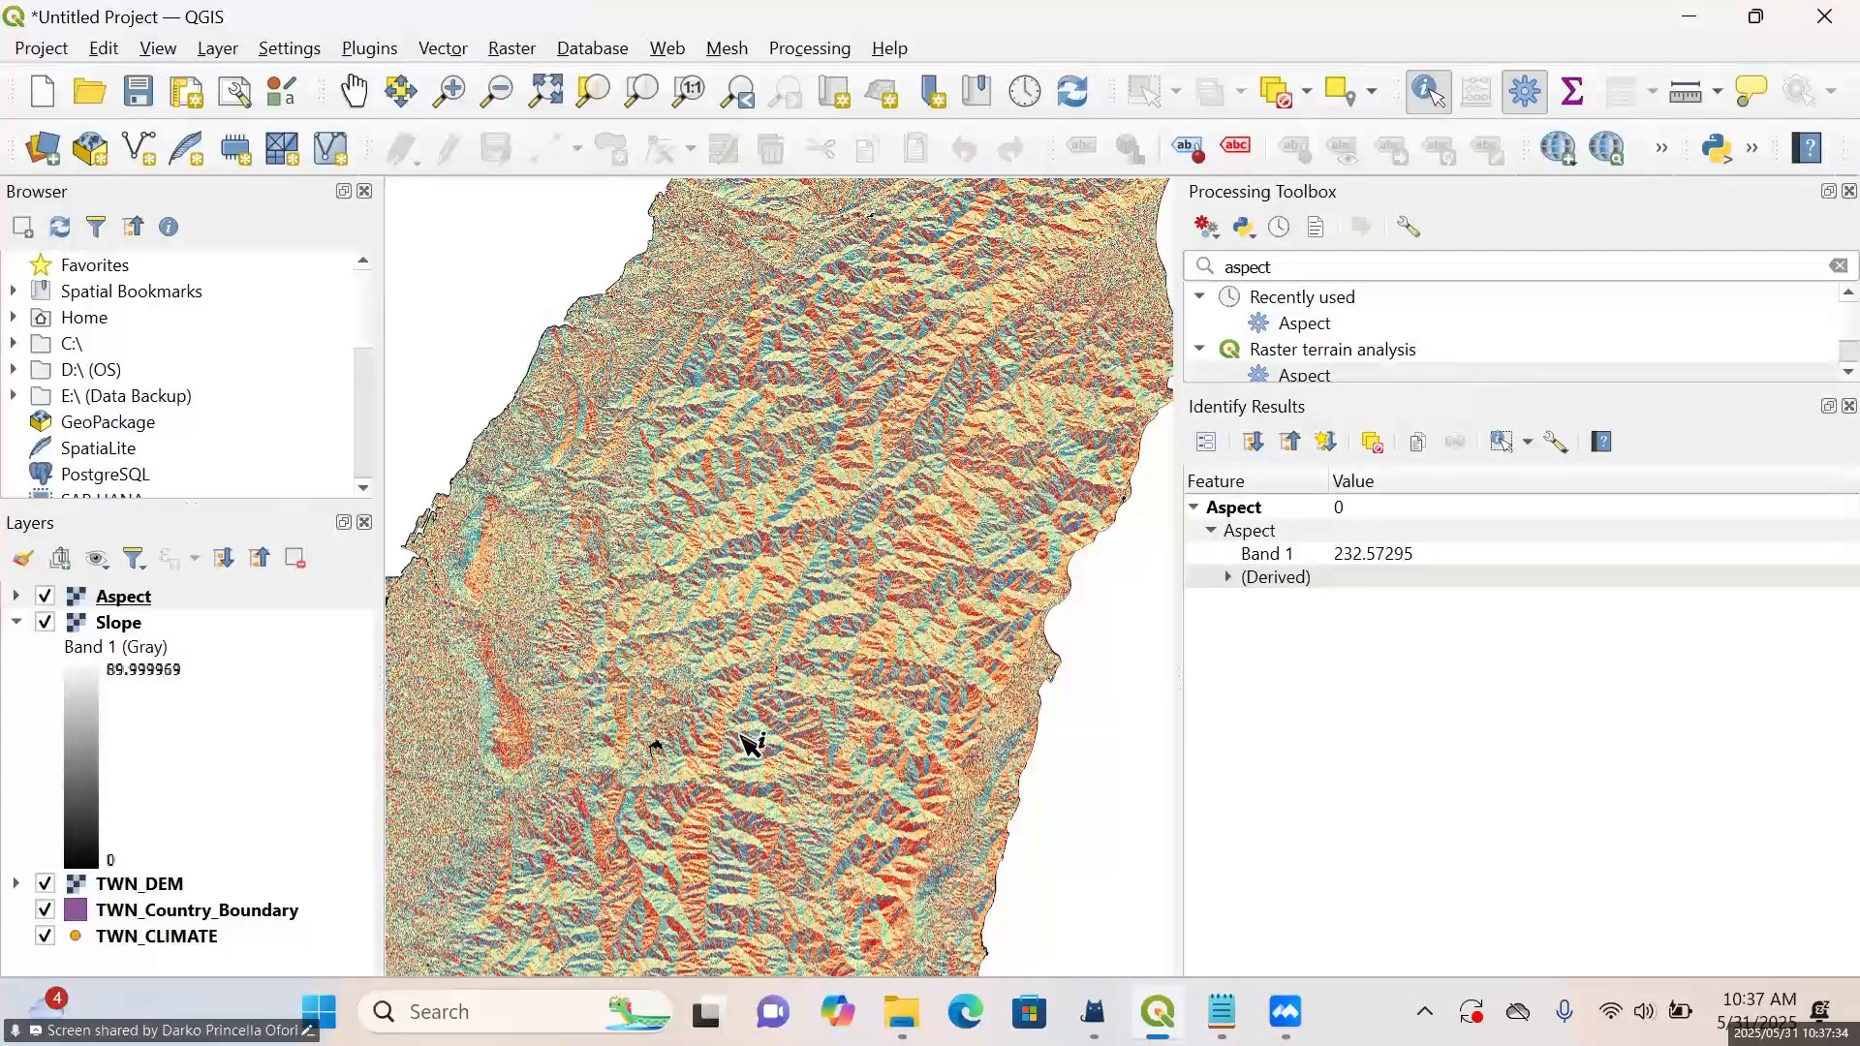
{"action": "left_click", "coordinate": [765, 748]}
{"action": "left_click", "coordinate": [990, 413]}
{"action": "scroll", "coordinate": [994, 521], "scroll_direction": "down", "scroll_amount": 2}
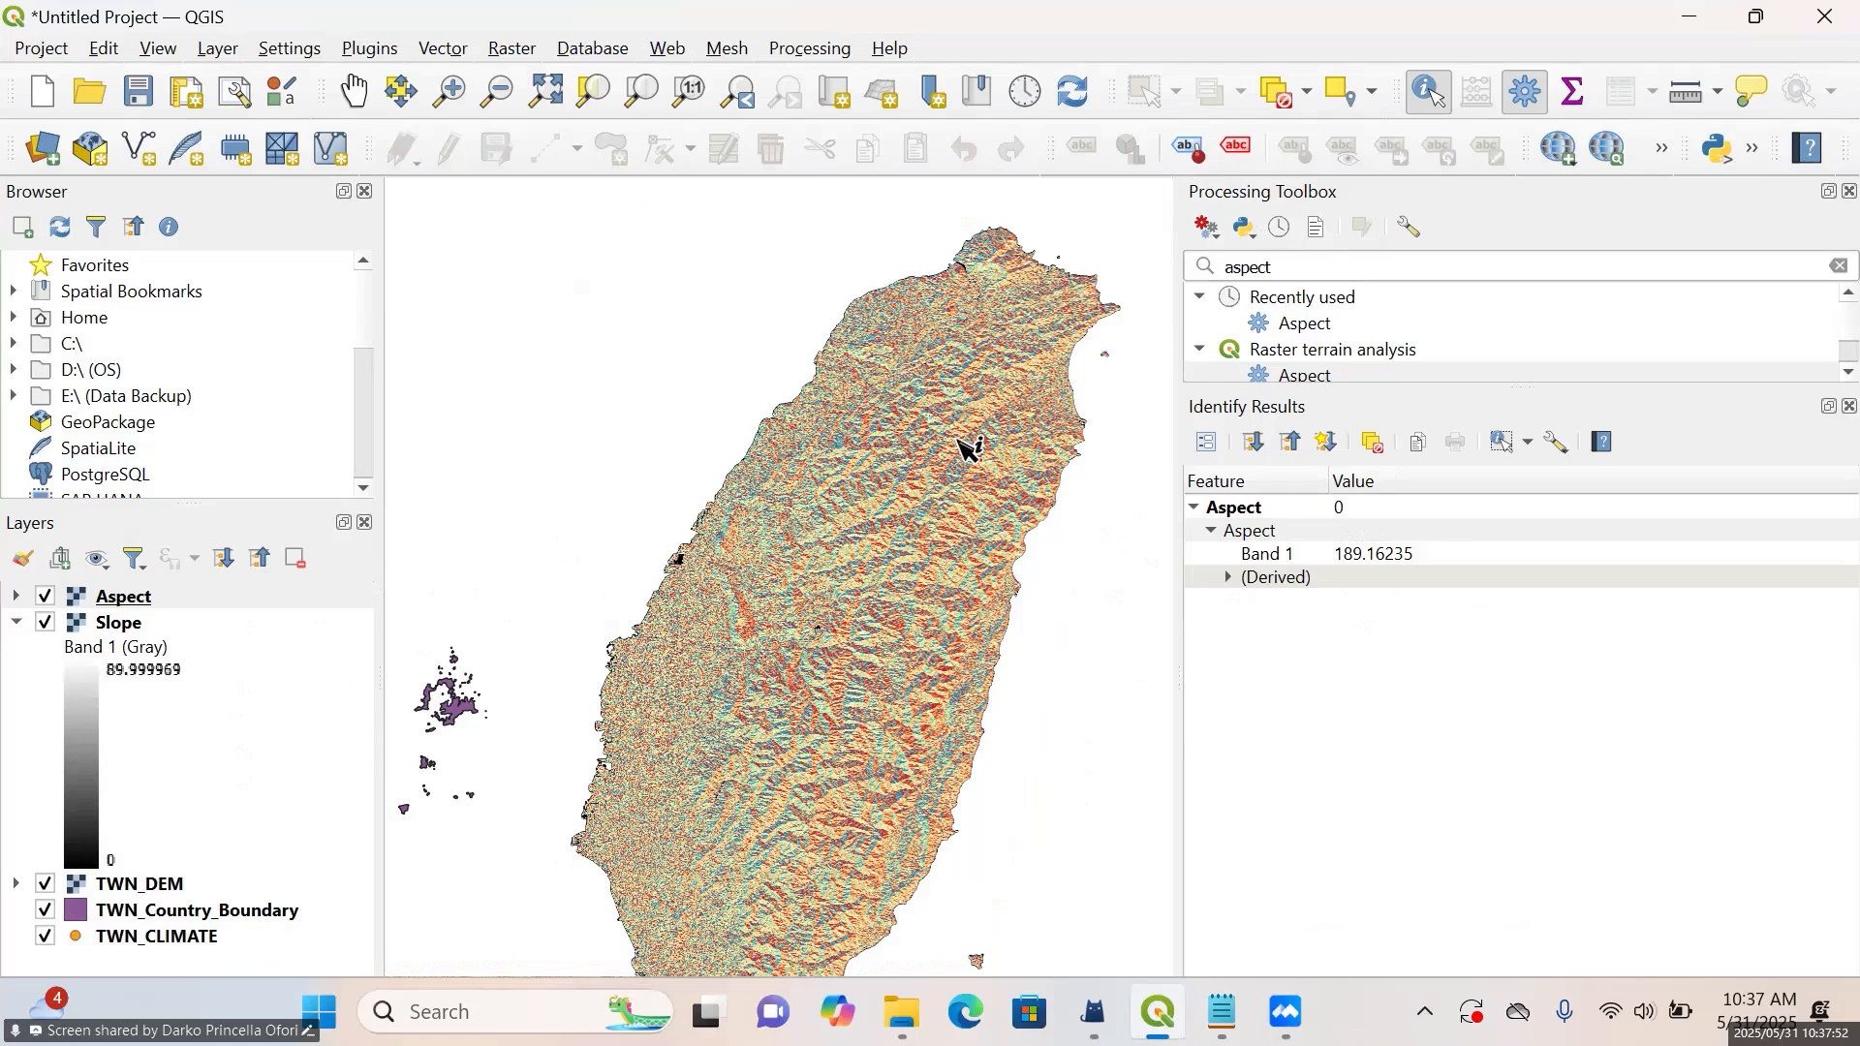
Hide the Aspect layer and identify the Slope layer's raster values at several points across the island
{"action": "left_click", "coordinate": [140, 631]}
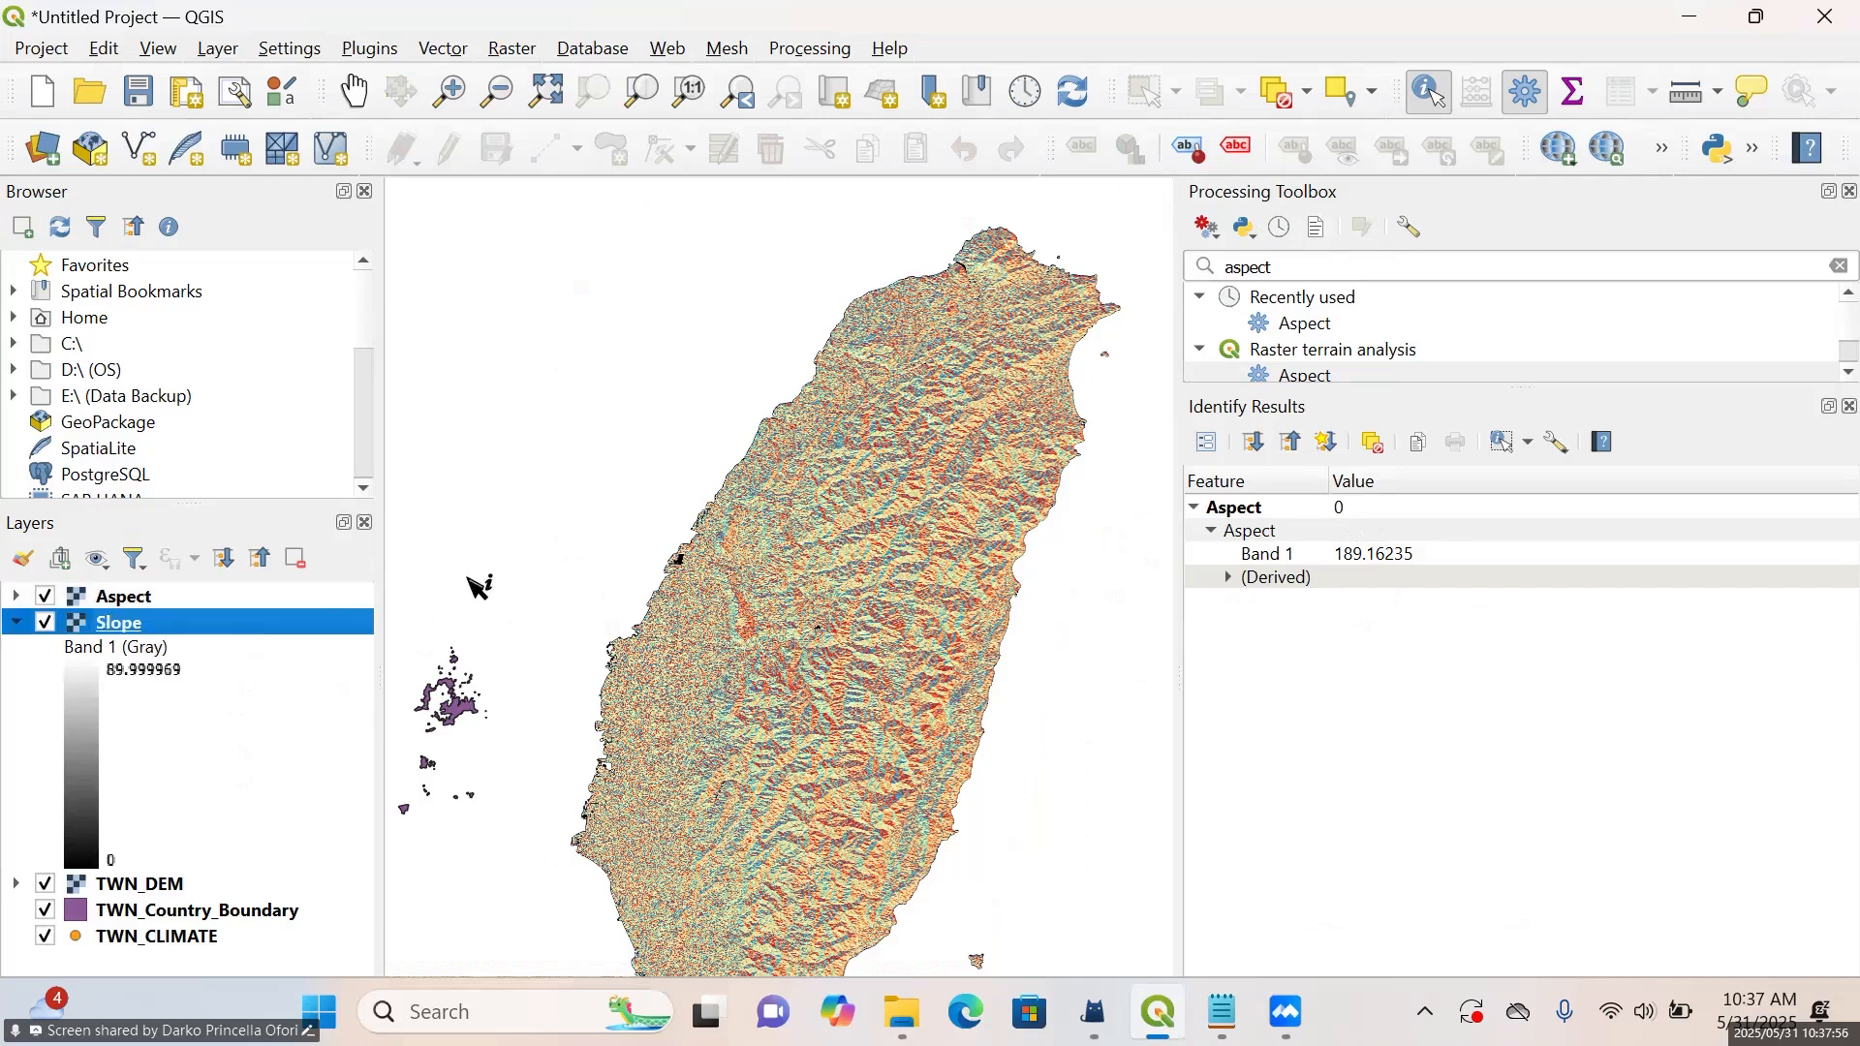
{"action": "left_click", "coordinate": [46, 596]}
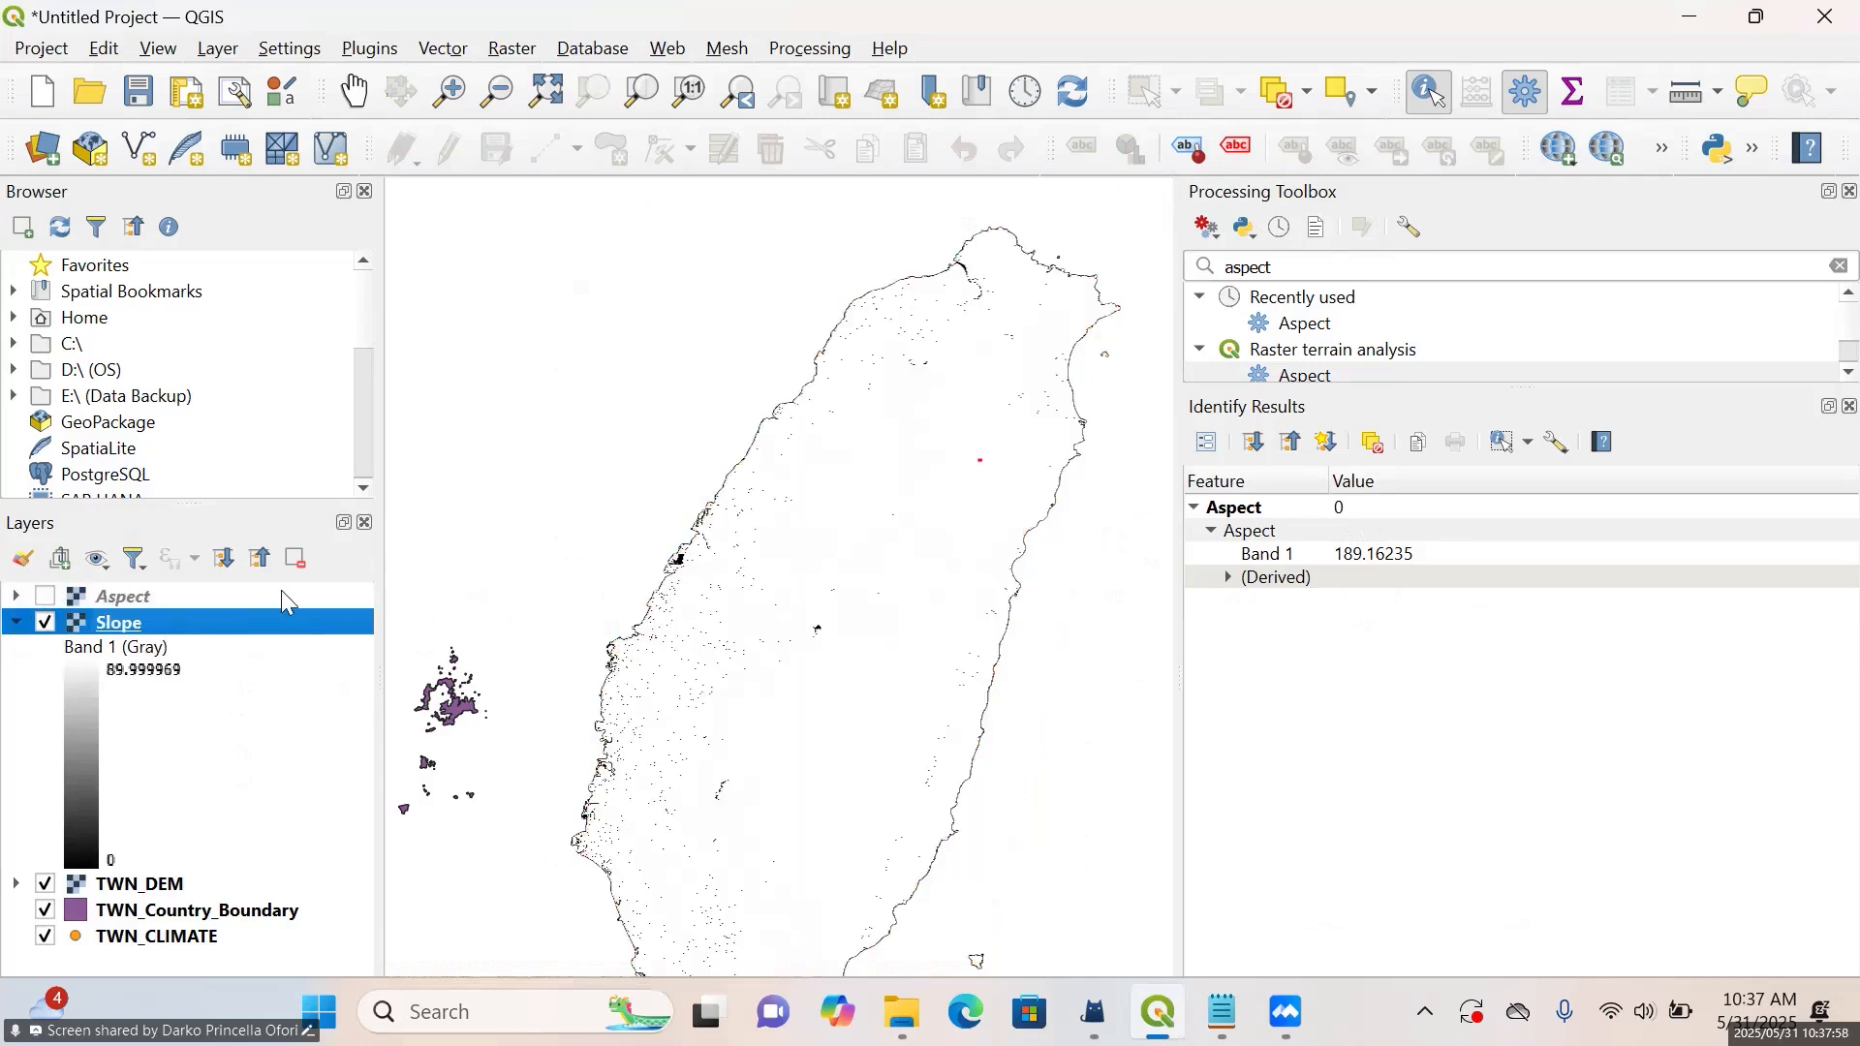
{"action": "left_click", "coordinate": [812, 571]}
{"action": "left_click", "coordinate": [957, 508]}
{"action": "left_click", "coordinate": [950, 397]}
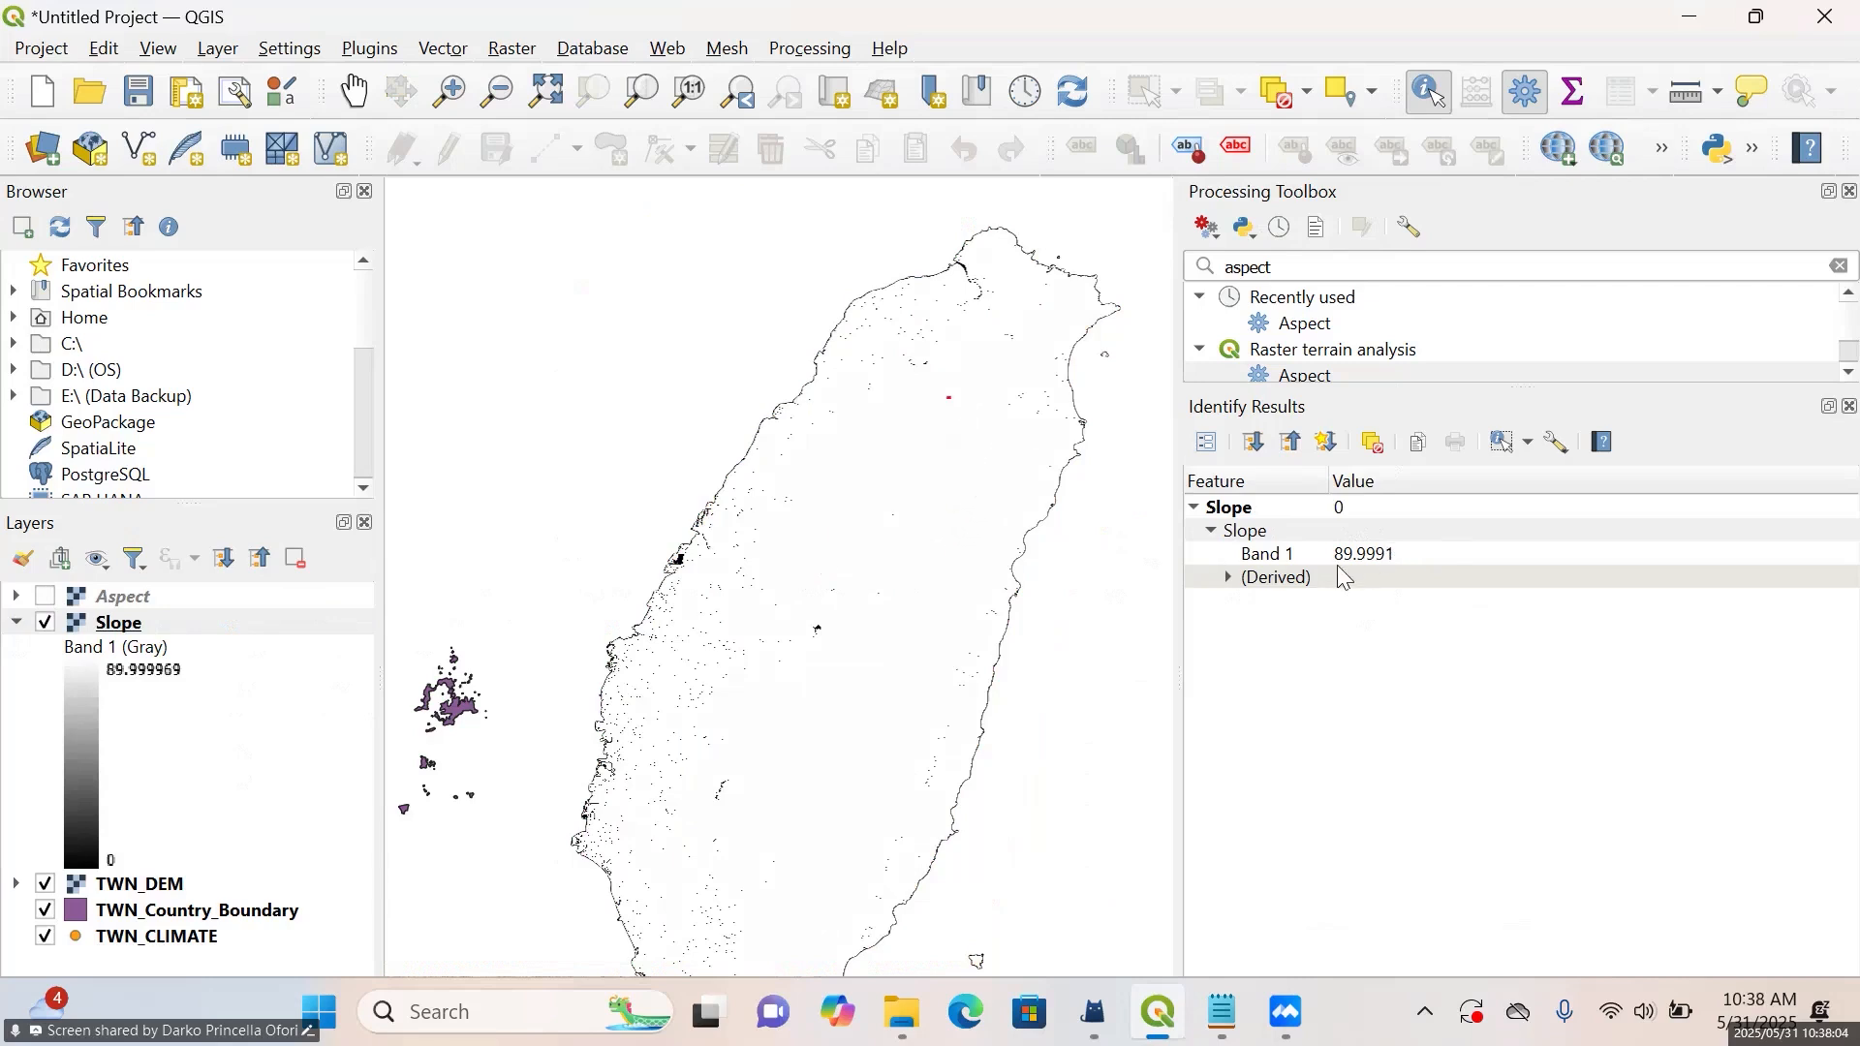
{"action": "left_click", "coordinate": [860, 685]}
{"action": "left_click", "coordinate": [718, 717]}
Open the Slope layer's symbology properties and set its render type to Singleband pseudocolor
{"action": "right_click", "coordinate": [120, 623]}
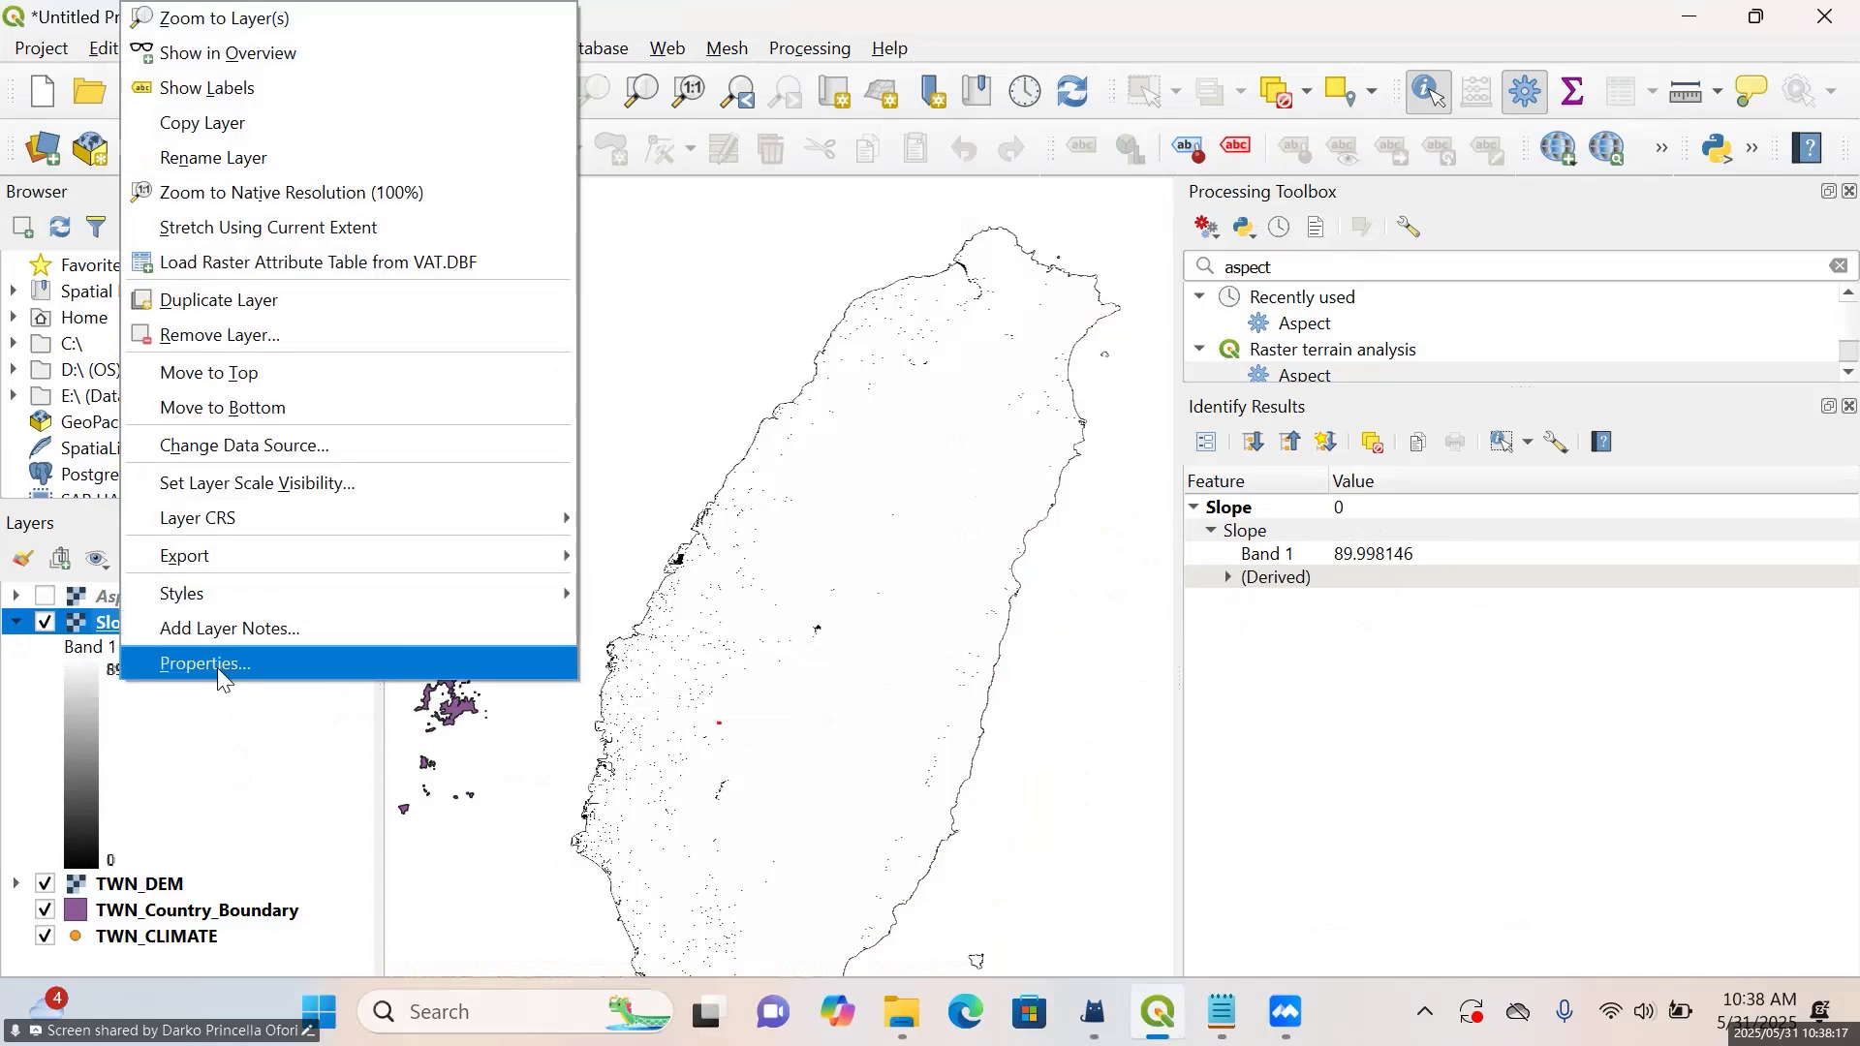
{"action": "left_click", "coordinate": [217, 666]}
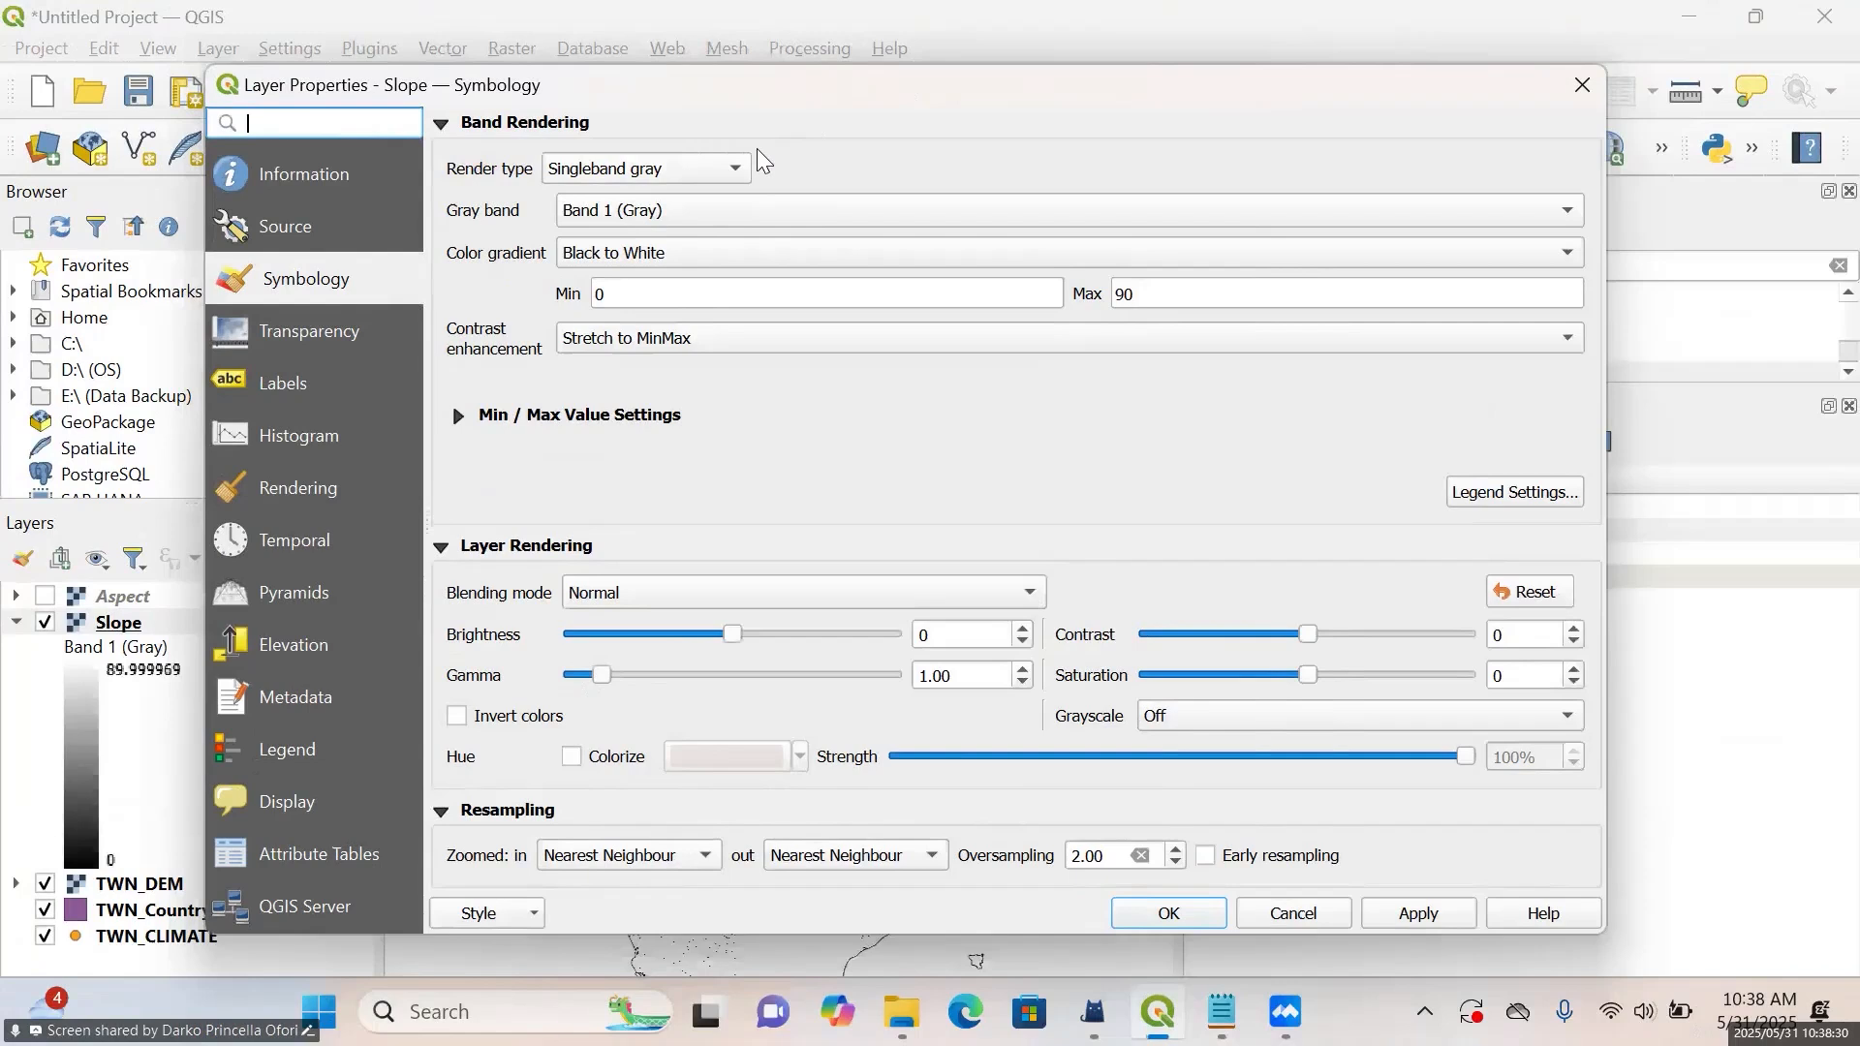
{"action": "left_click", "coordinate": [738, 184]}
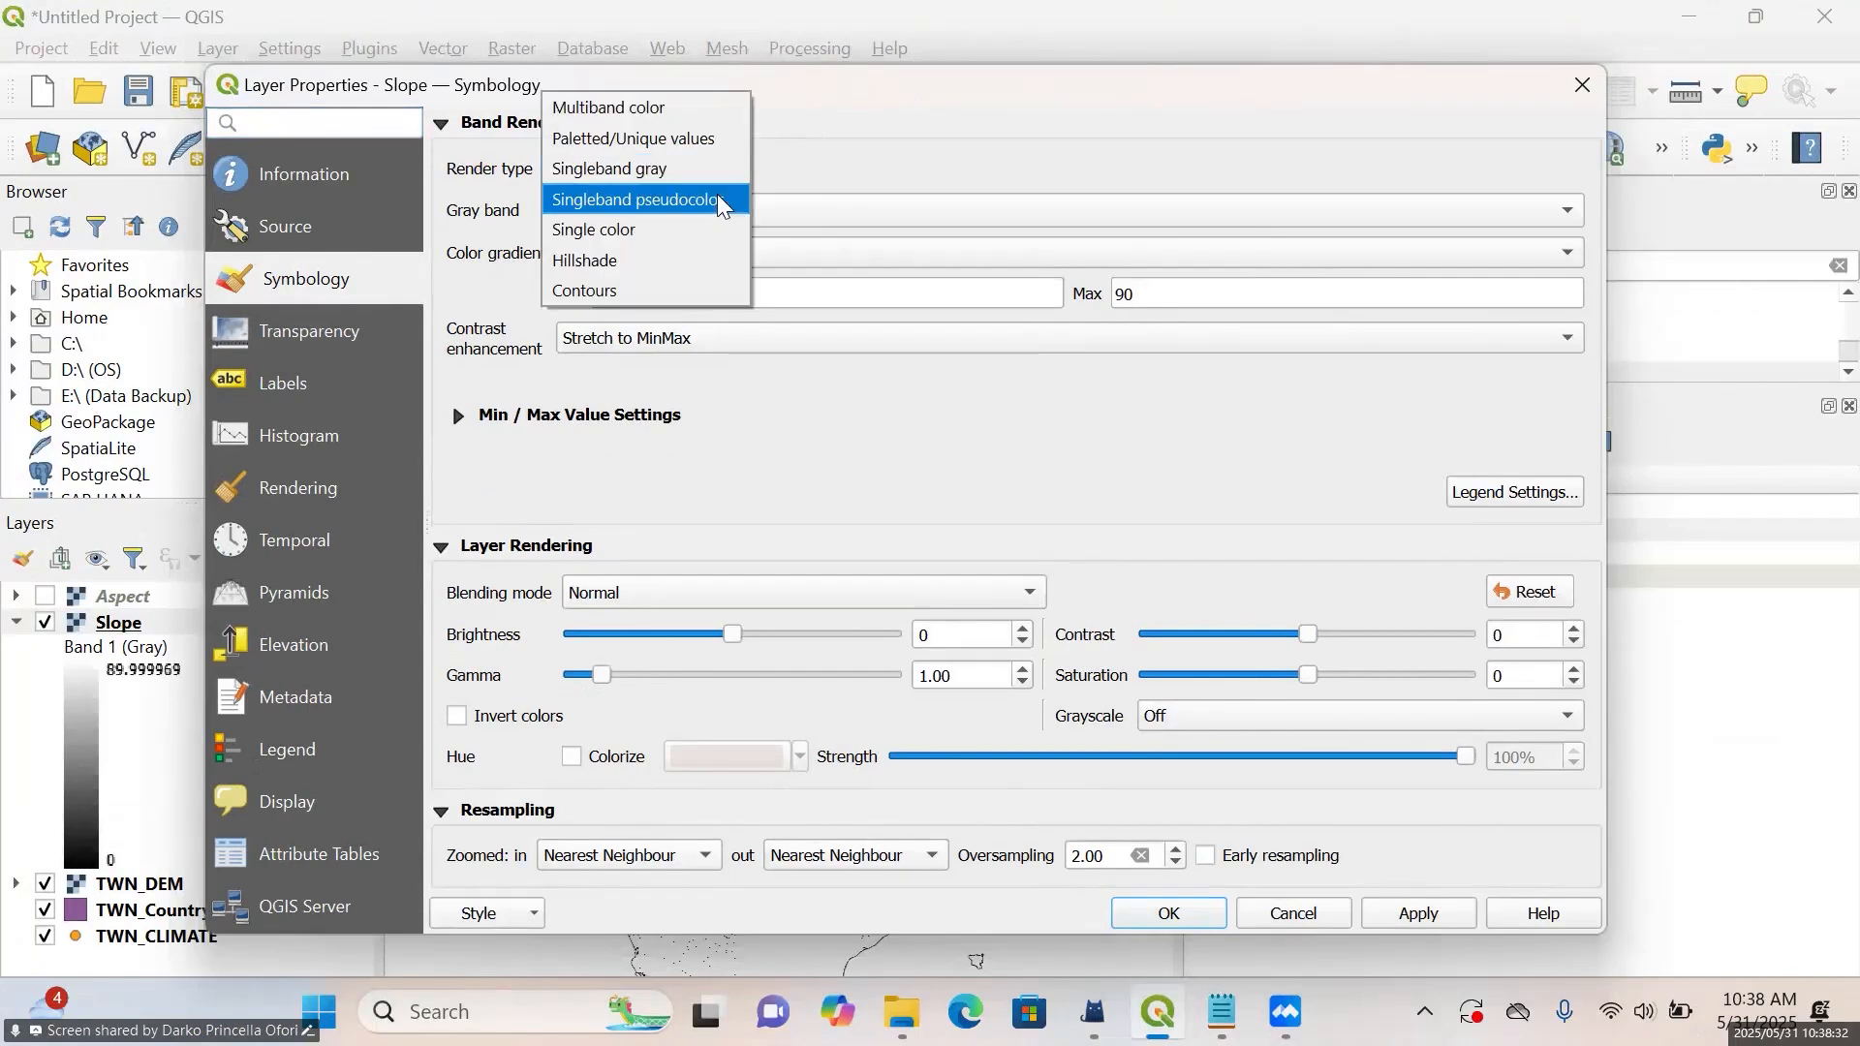
{"action": "left_click", "coordinate": [722, 200]}
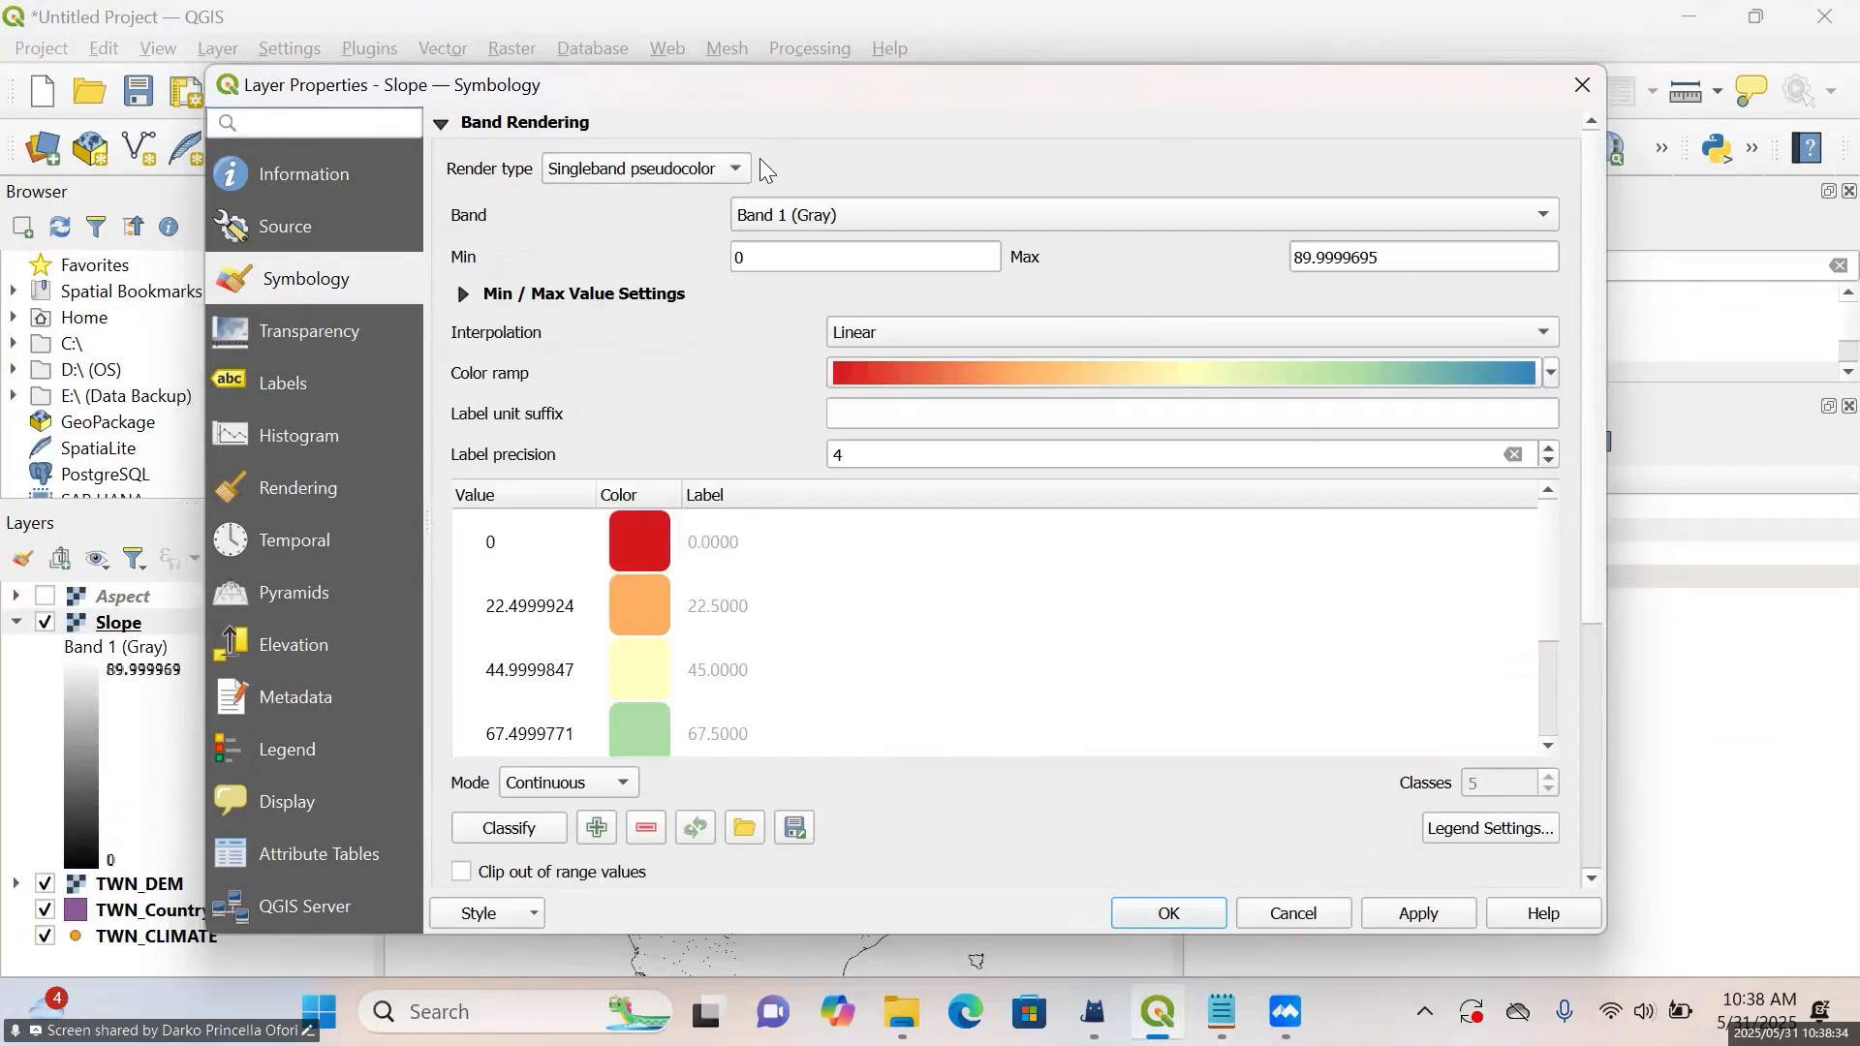
{"action": "left_click", "coordinate": [725, 185]}
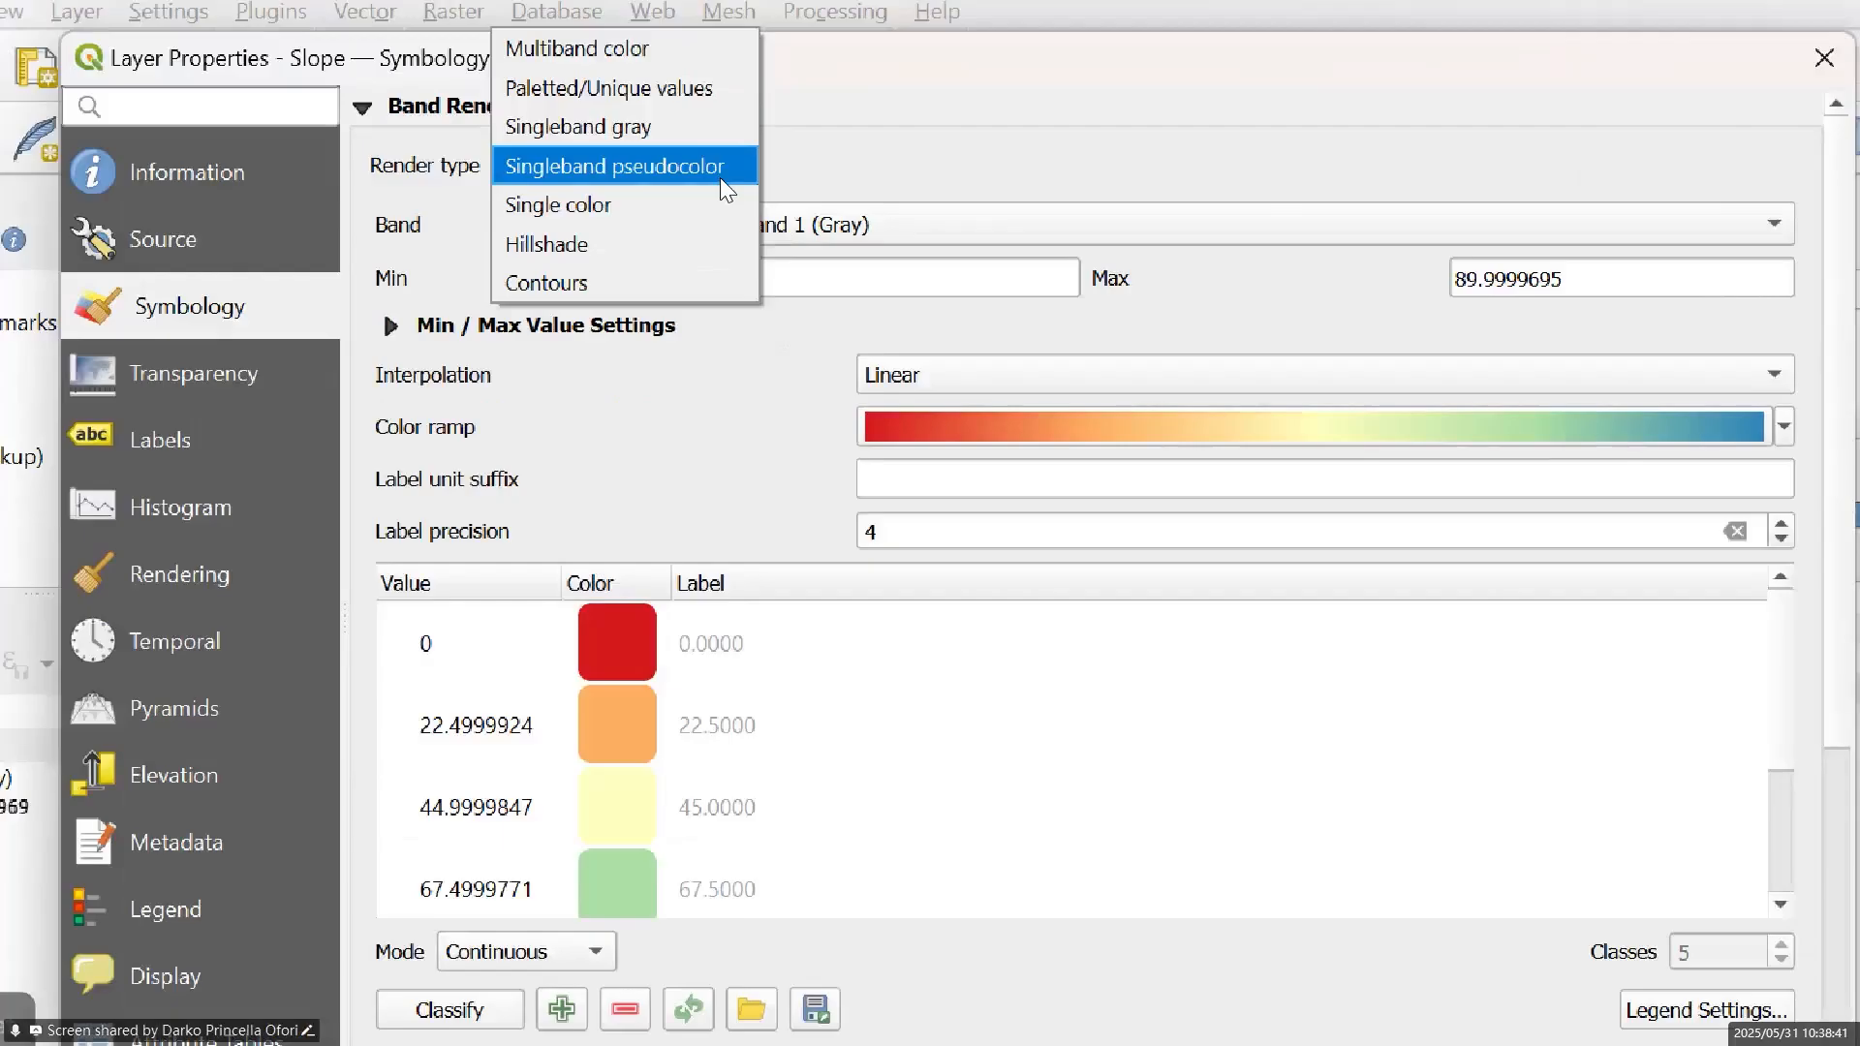
{"action": "left_click", "coordinate": [562, 161]}
Set the Slope layer's interpolation to Discrete and its color ramp to Turbo
{"action": "left_click", "coordinate": [1314, 339]}
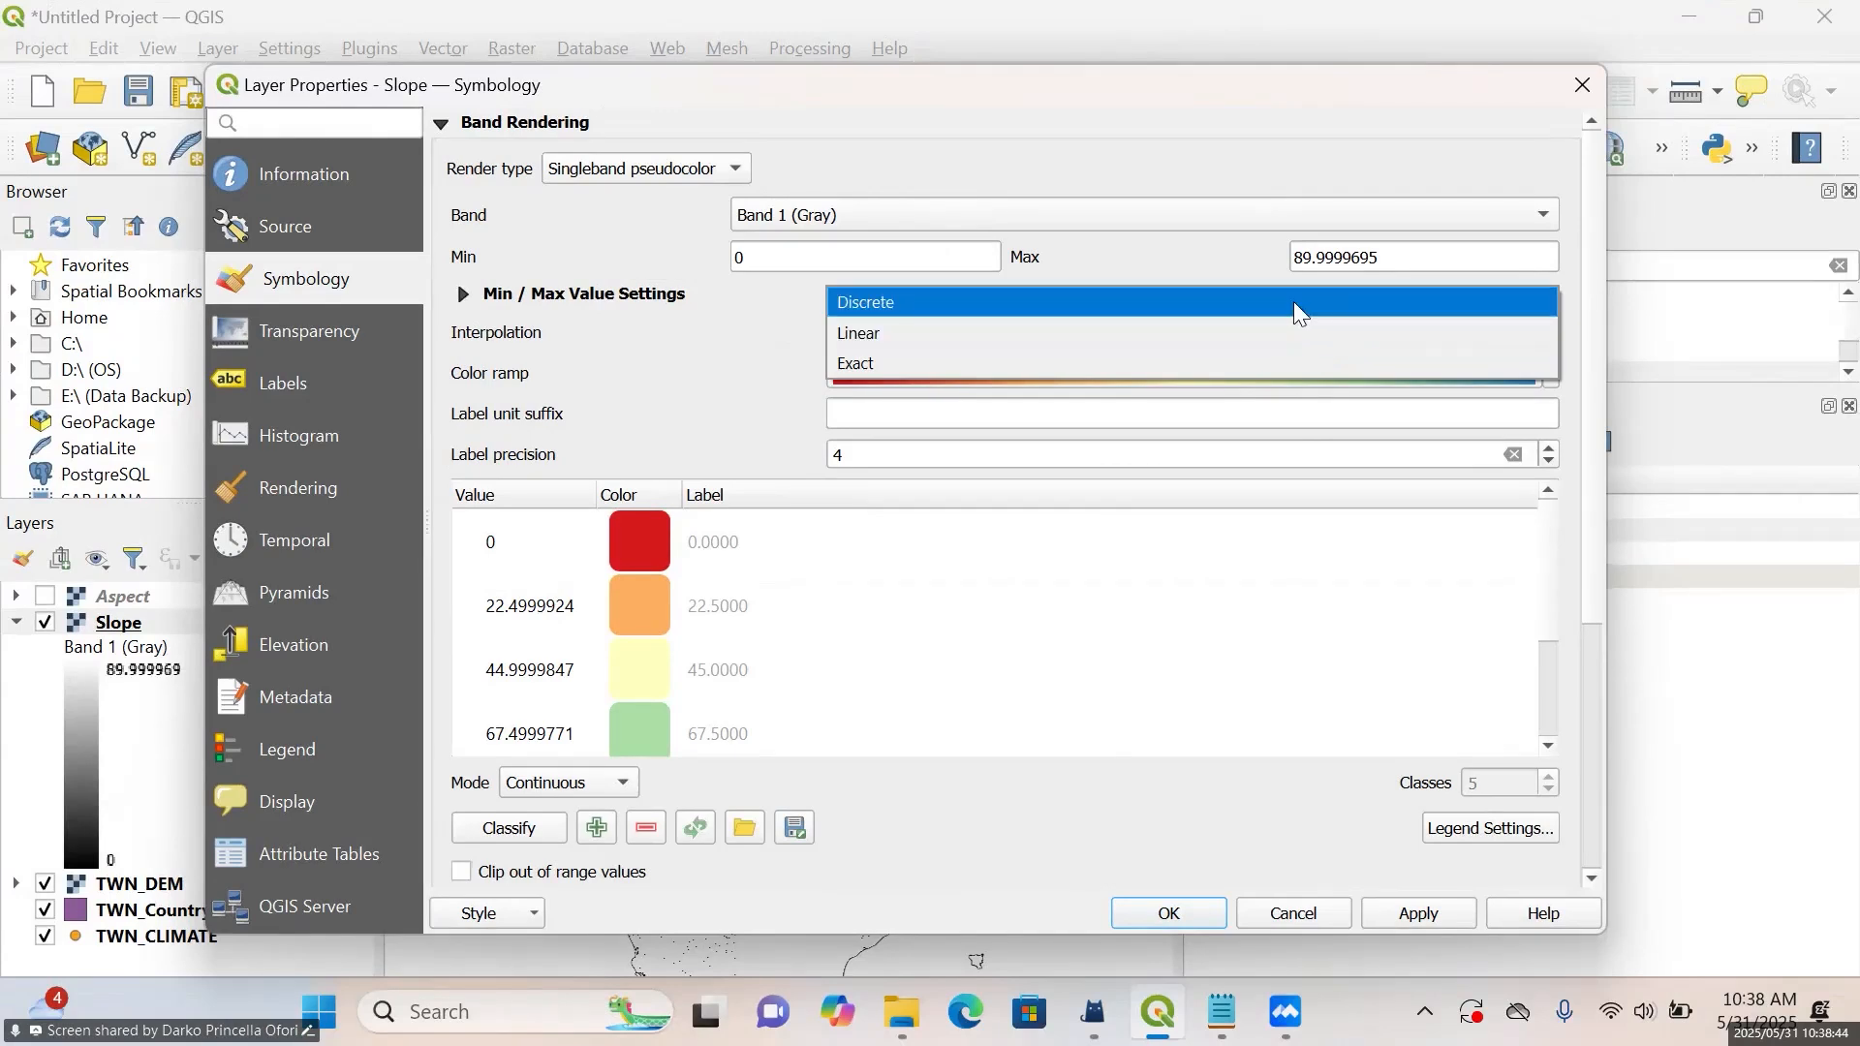
{"action": "left_click", "coordinate": [1298, 306]}
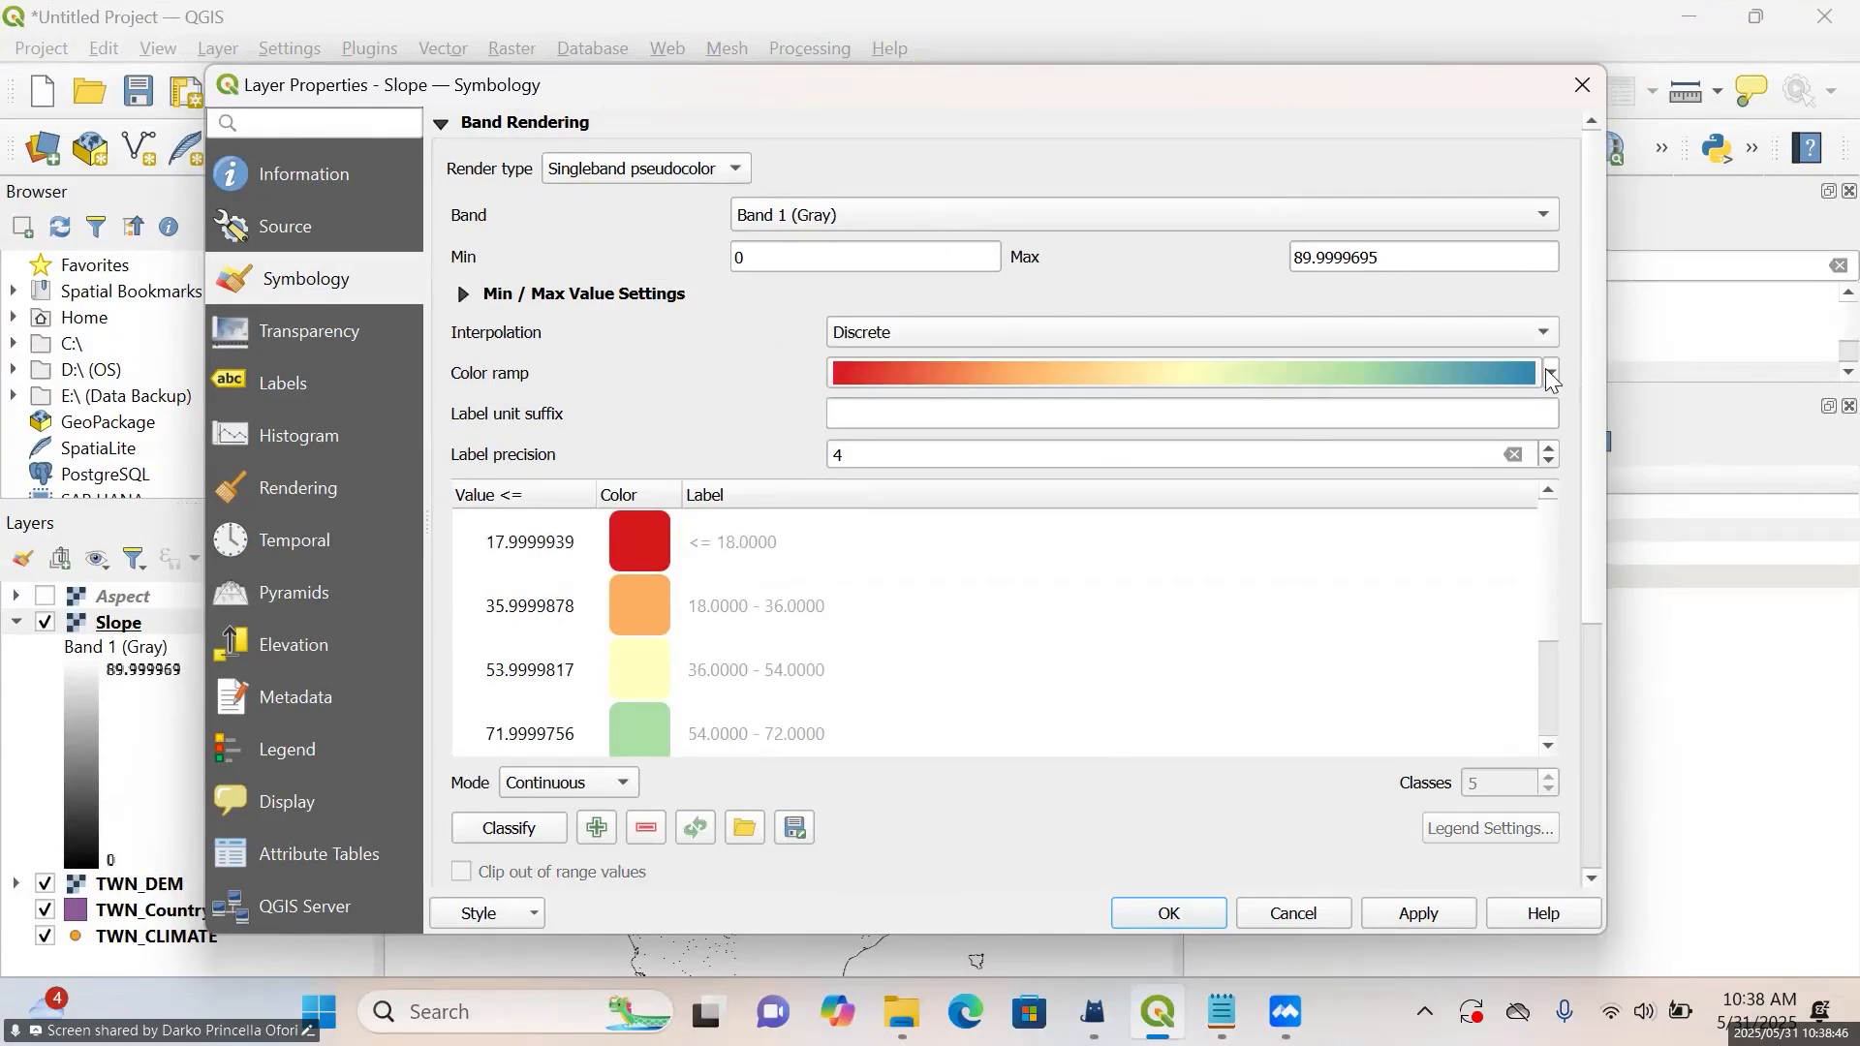
{"action": "left_click", "coordinate": [1548, 376]}
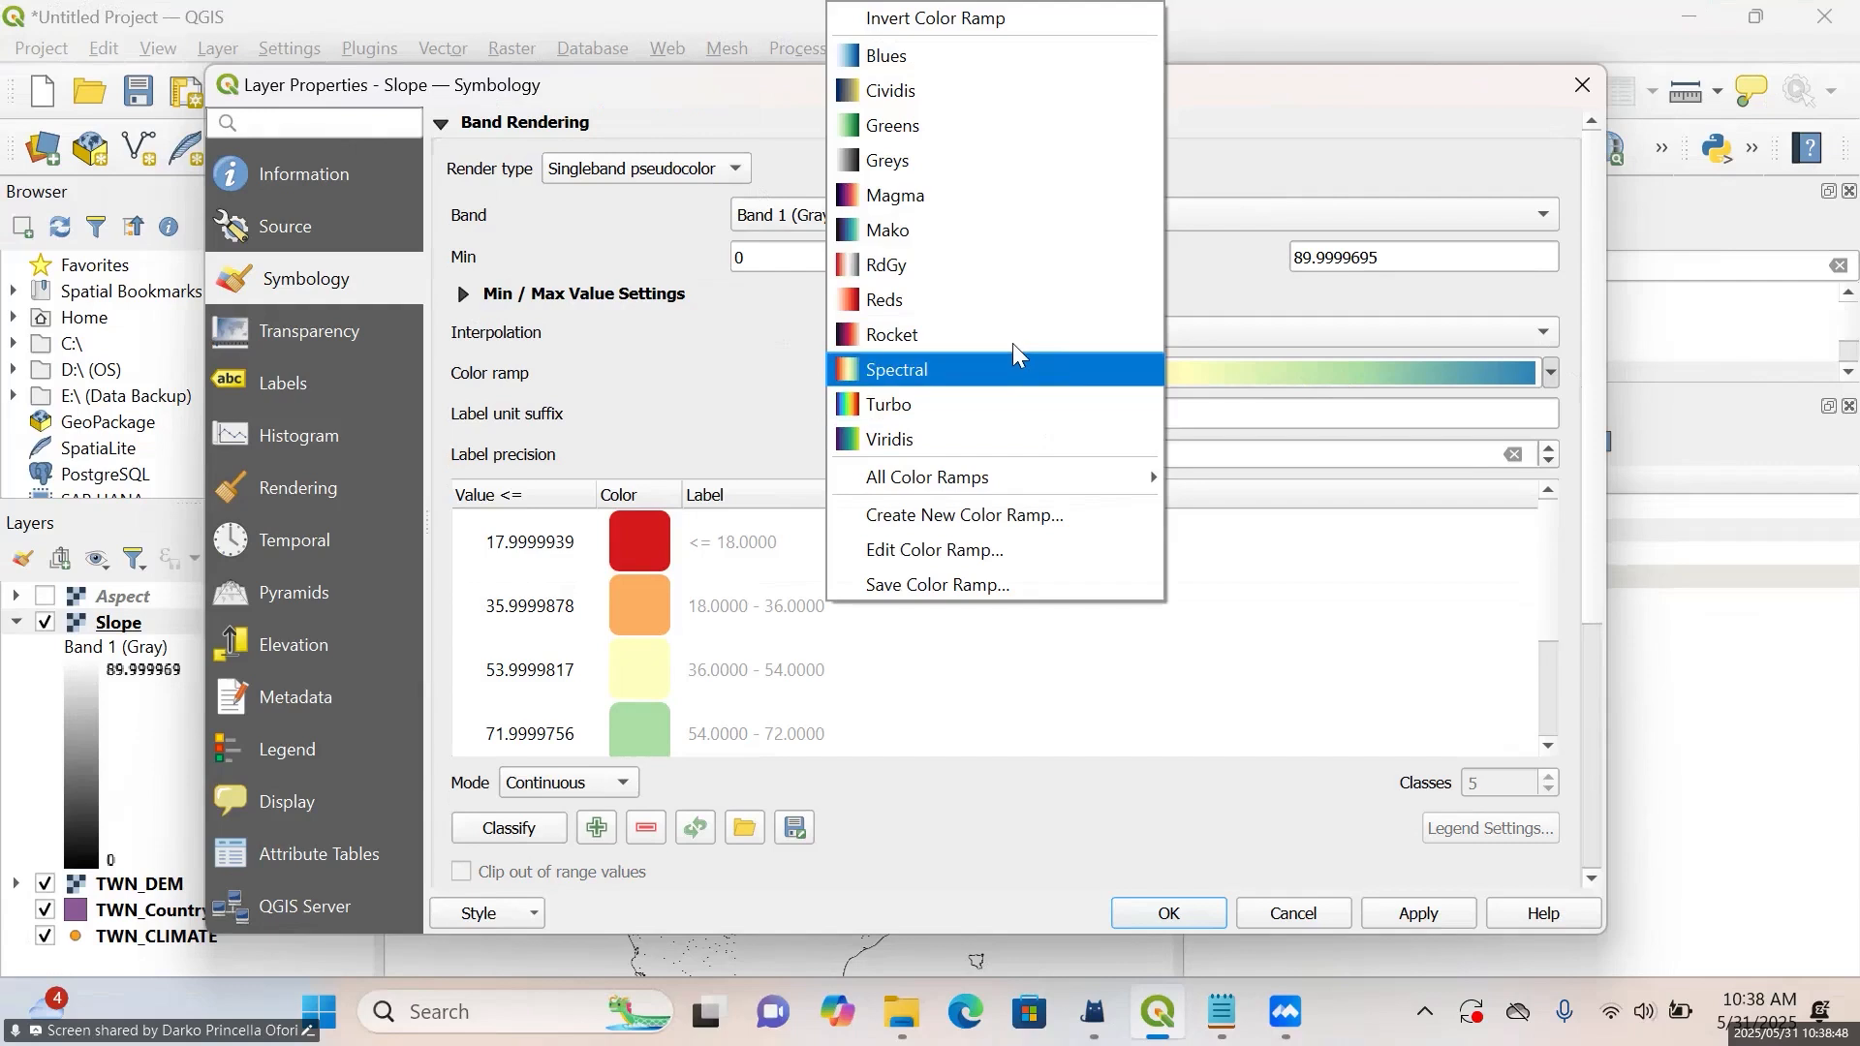
{"action": "left_click", "coordinate": [1017, 388]}
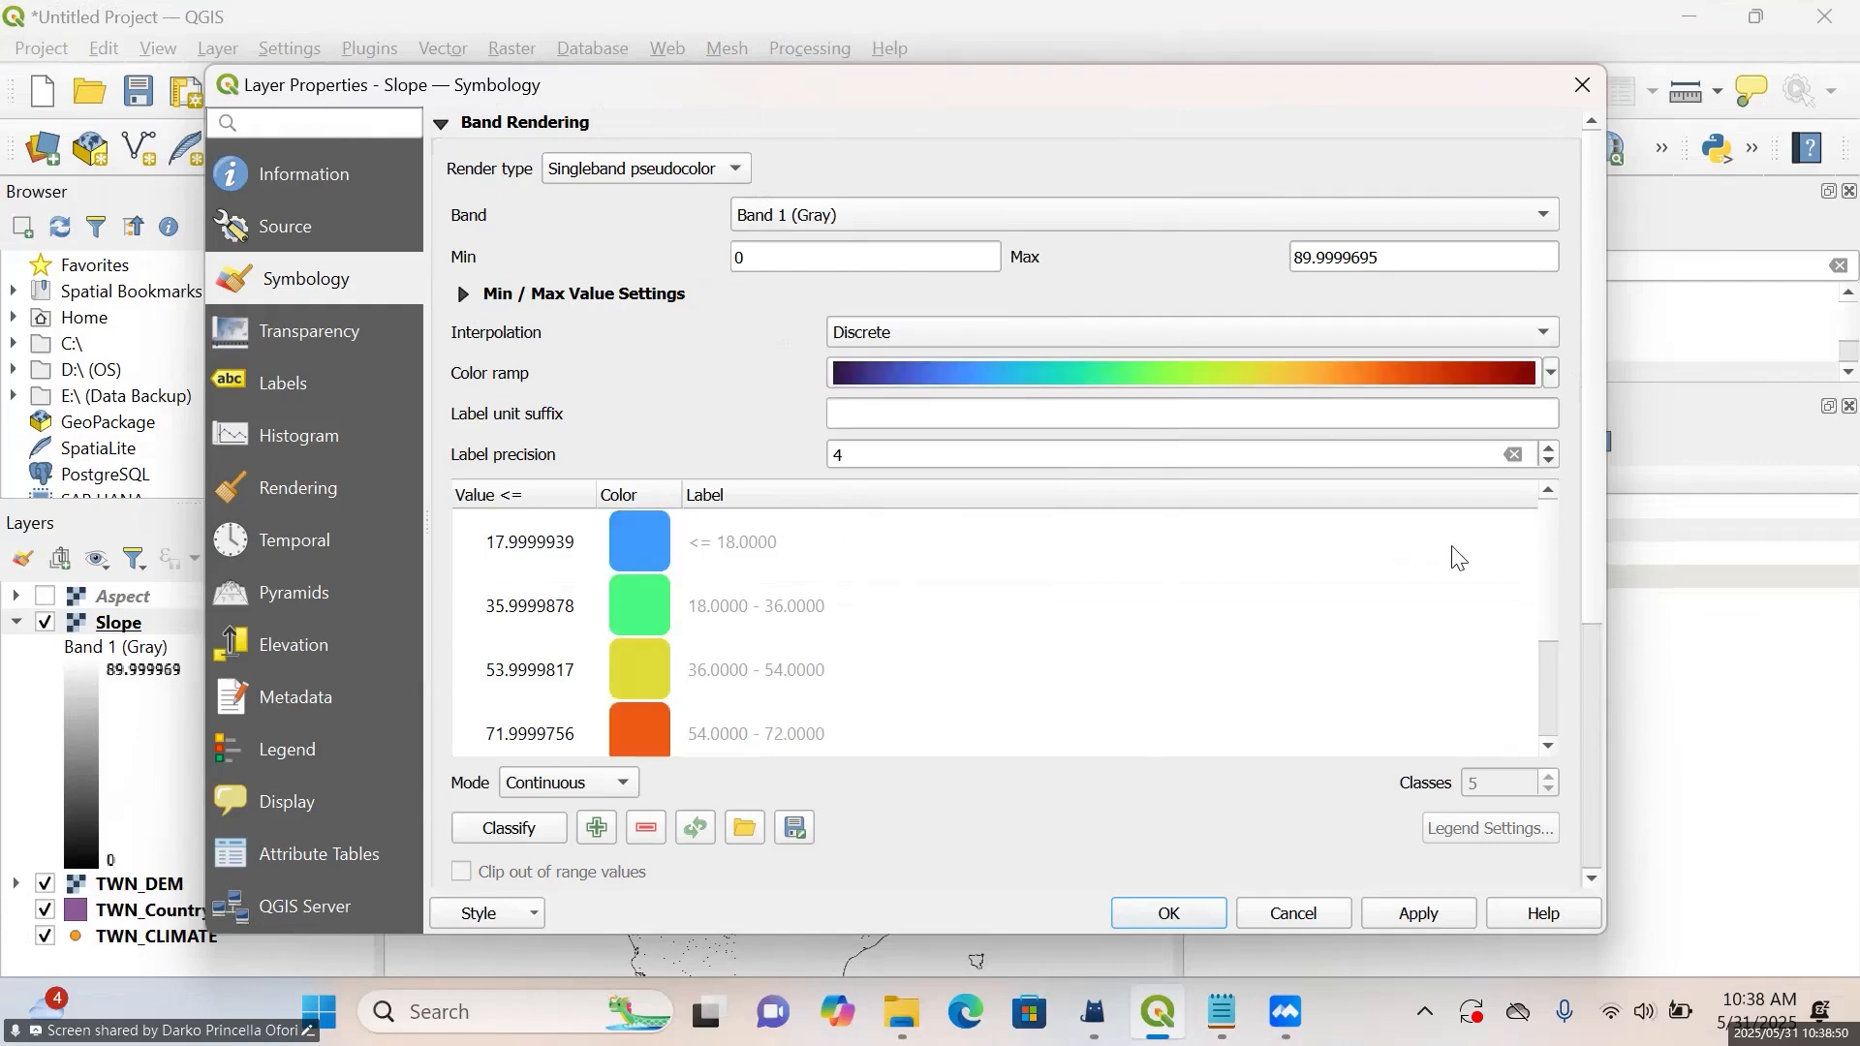
Classify the Slope layer's values in Equal Interval mode, apply the style to the map and close the layer properties
{"action": "left_click", "coordinate": [565, 788]}
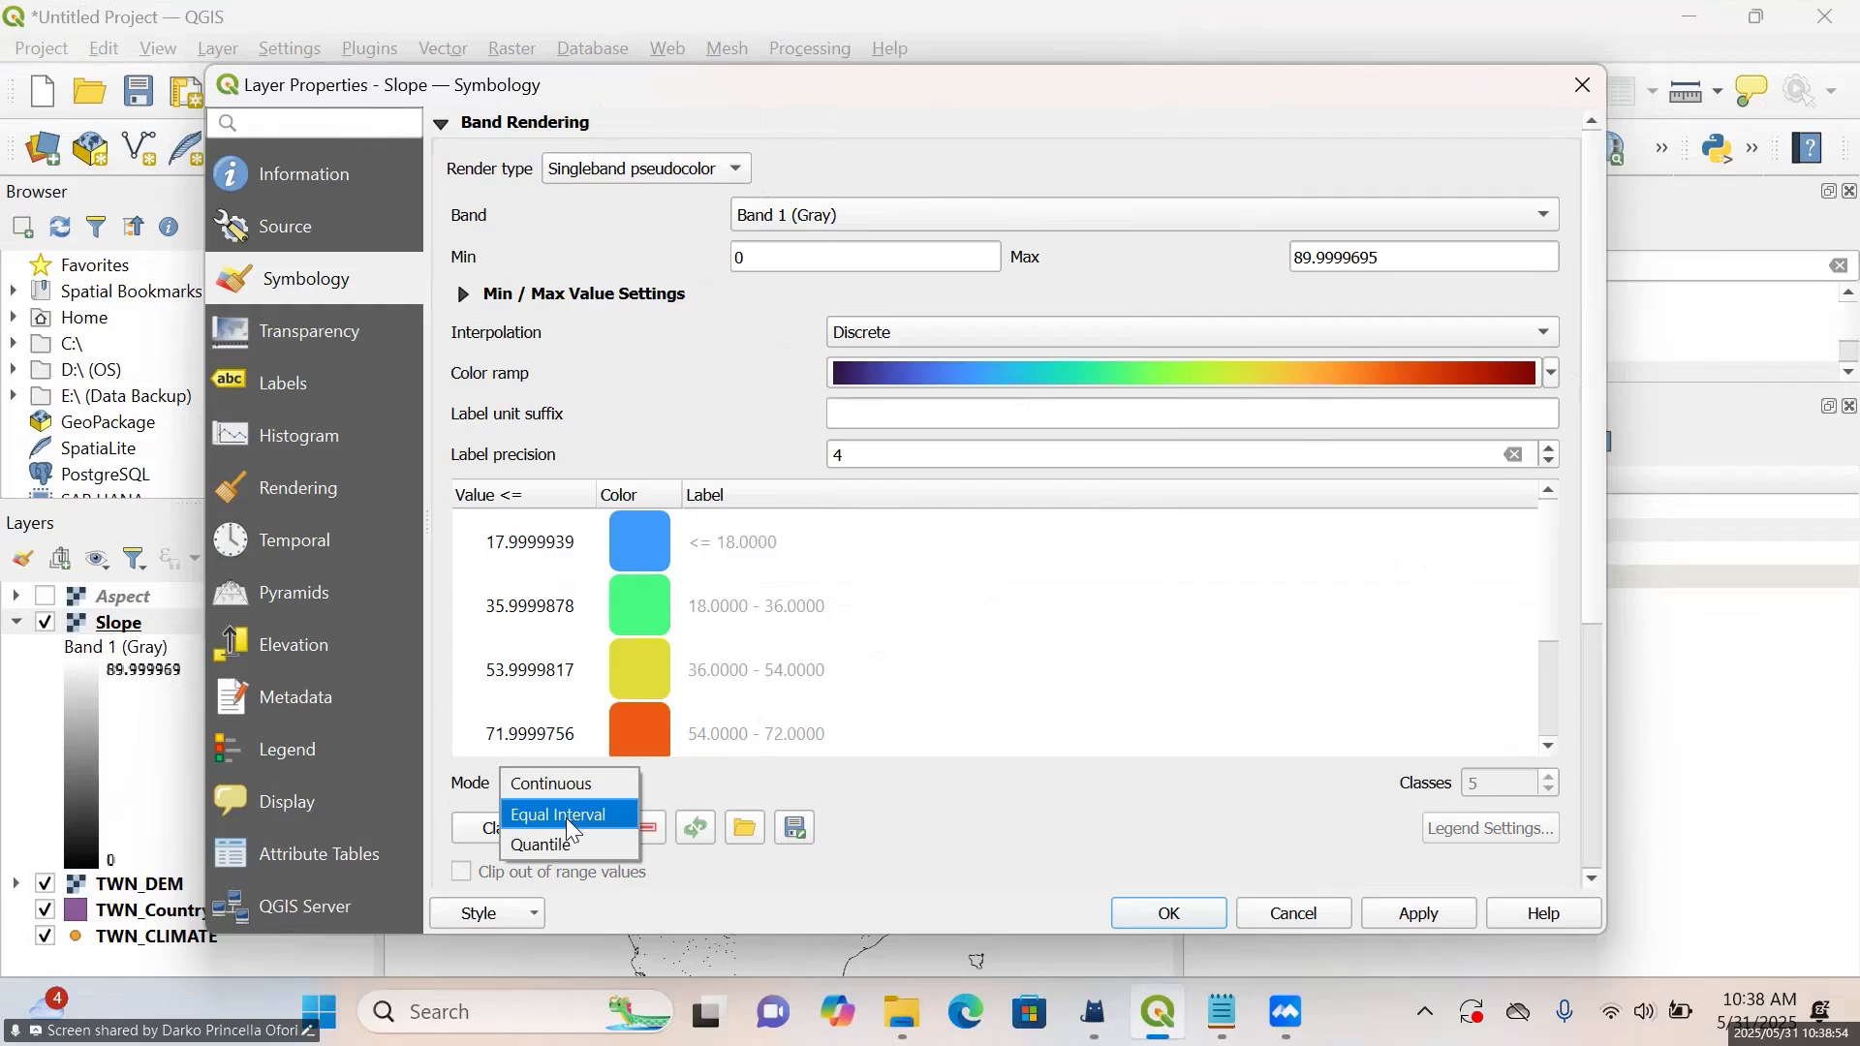
{"action": "left_click", "coordinate": [567, 817]}
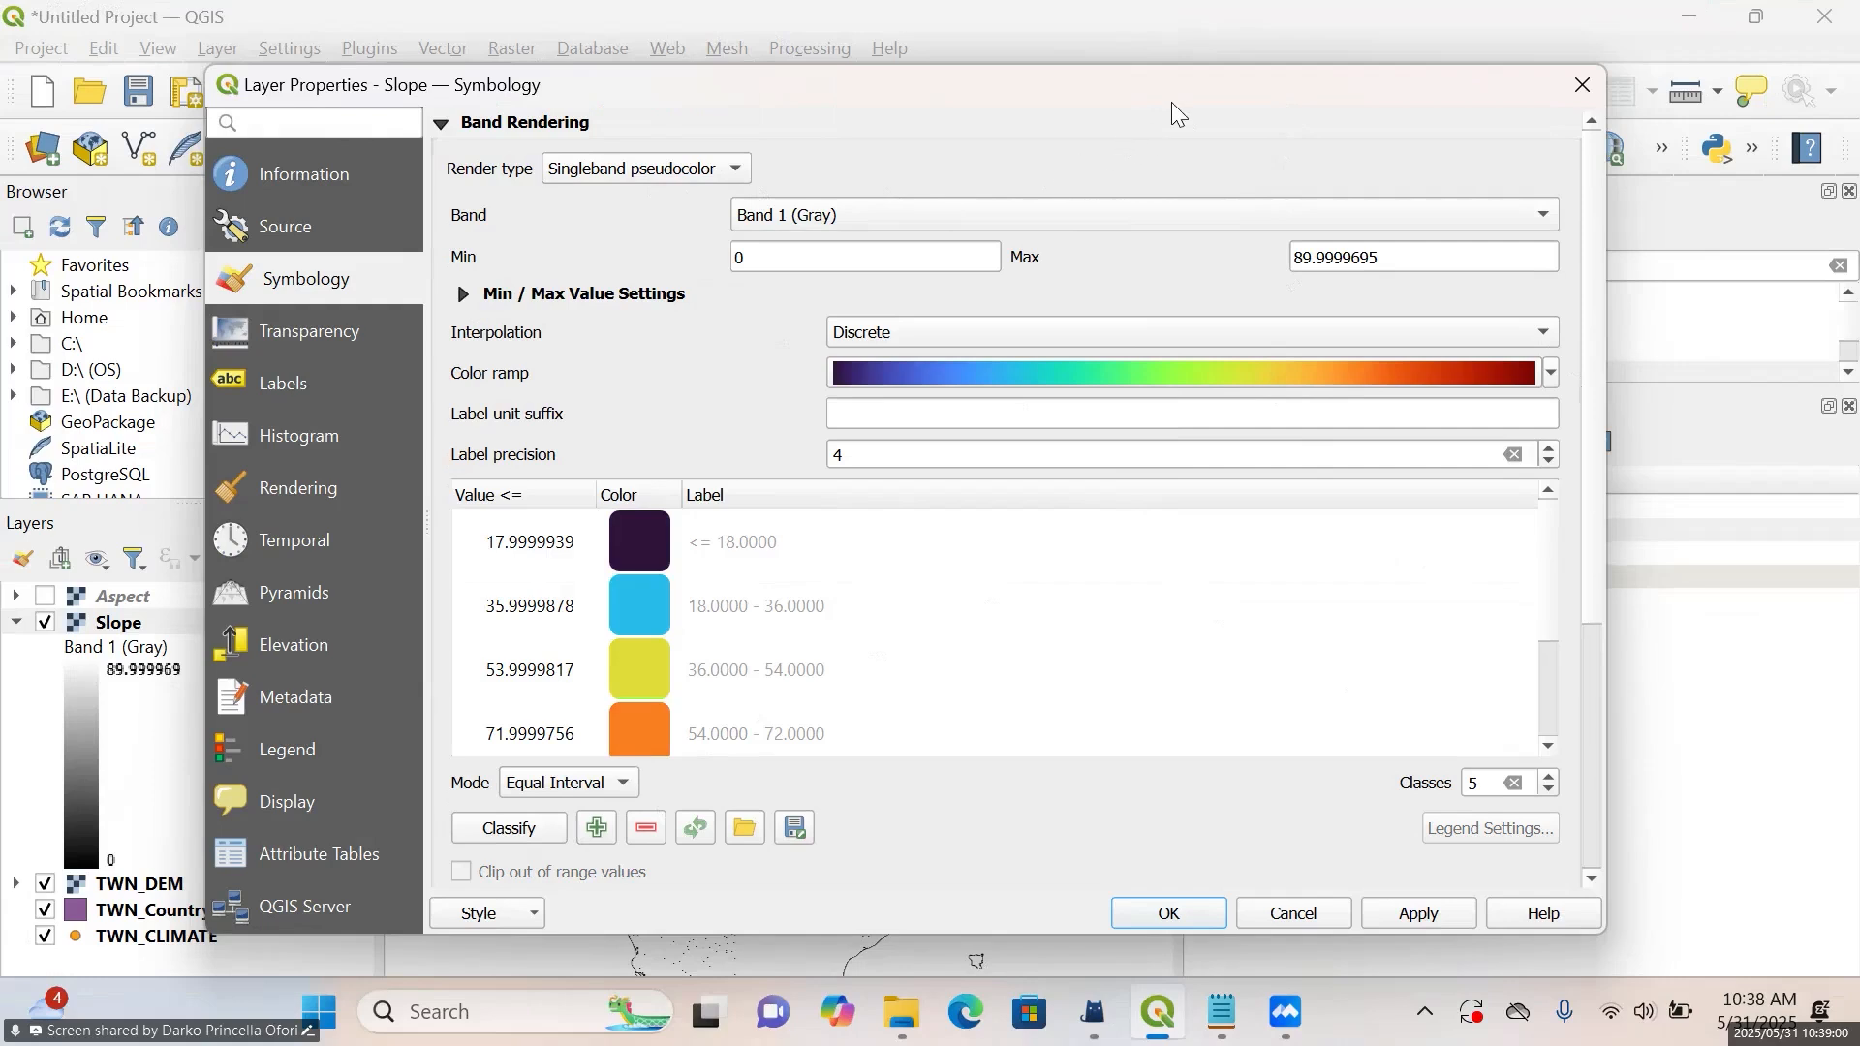
{"action": "left_click_drag", "start_coordinate": [1183, 87], "coordinate": [1144, 359]}
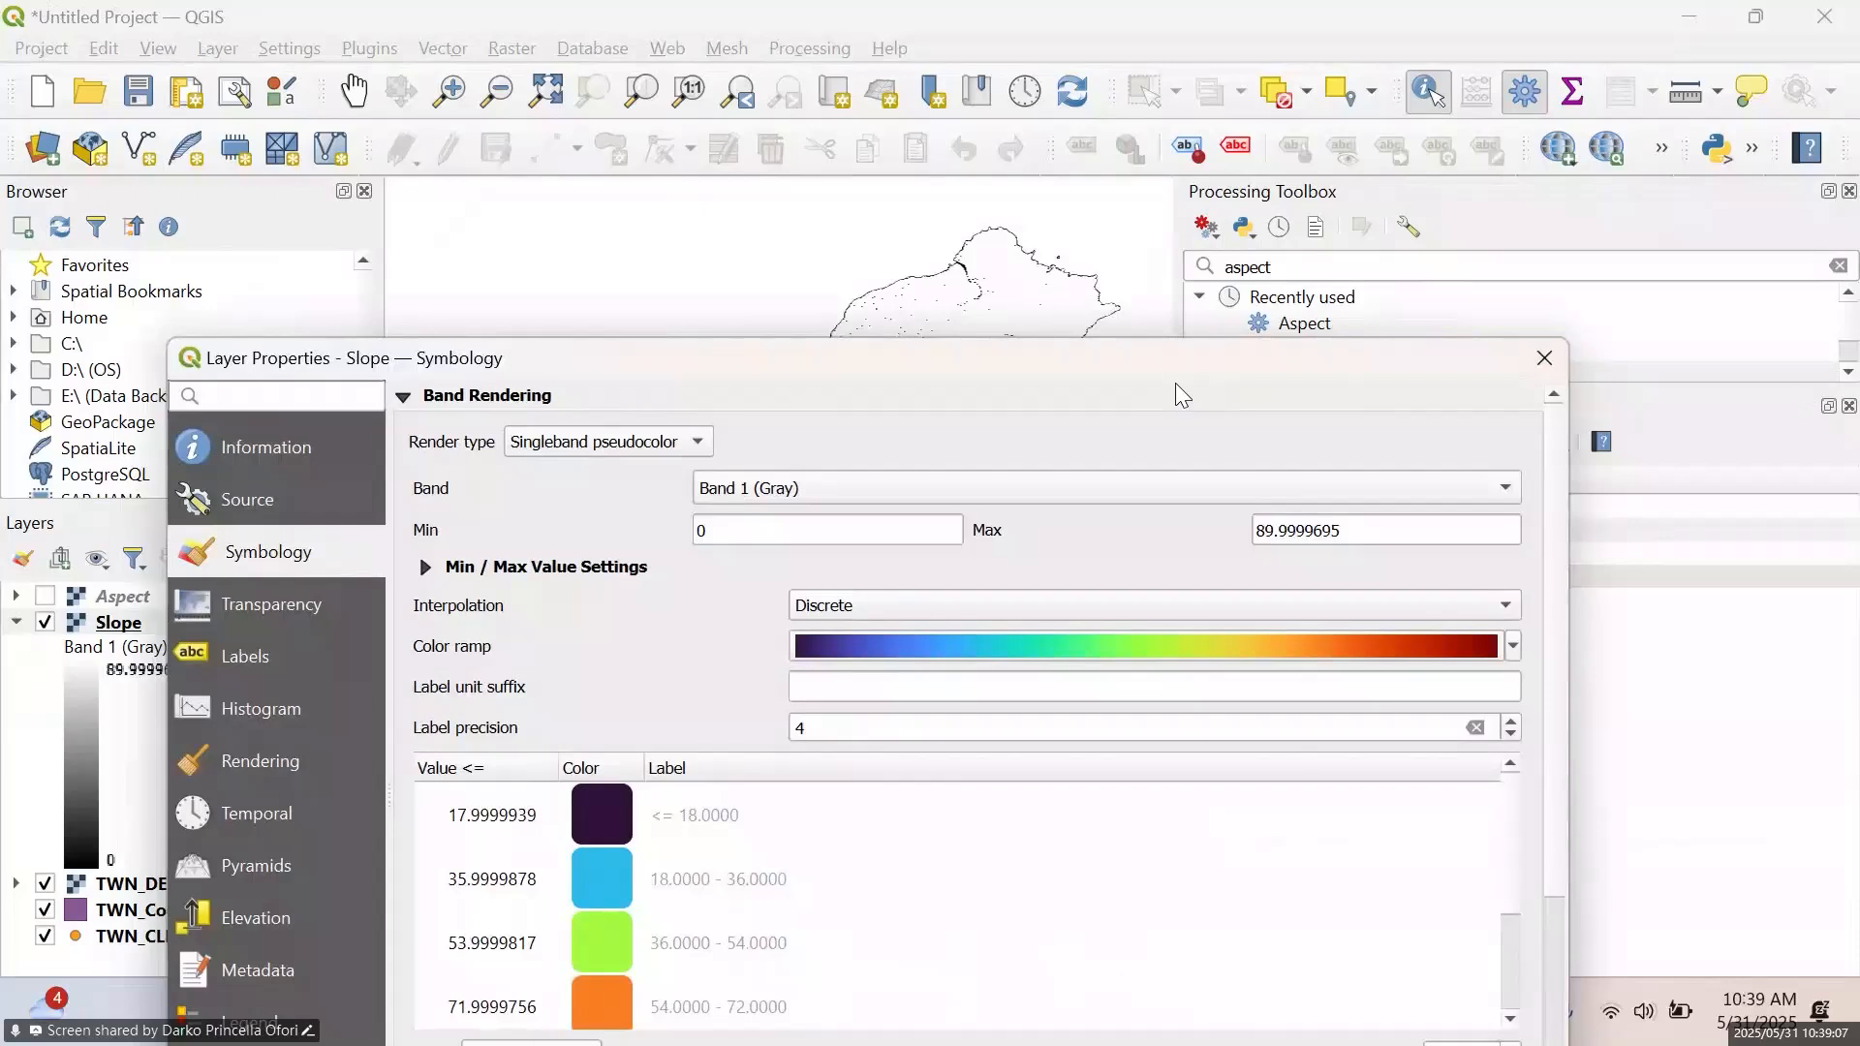
{"action": "left_click_drag", "start_coordinate": [1171, 351], "coordinate": [265, 70]}
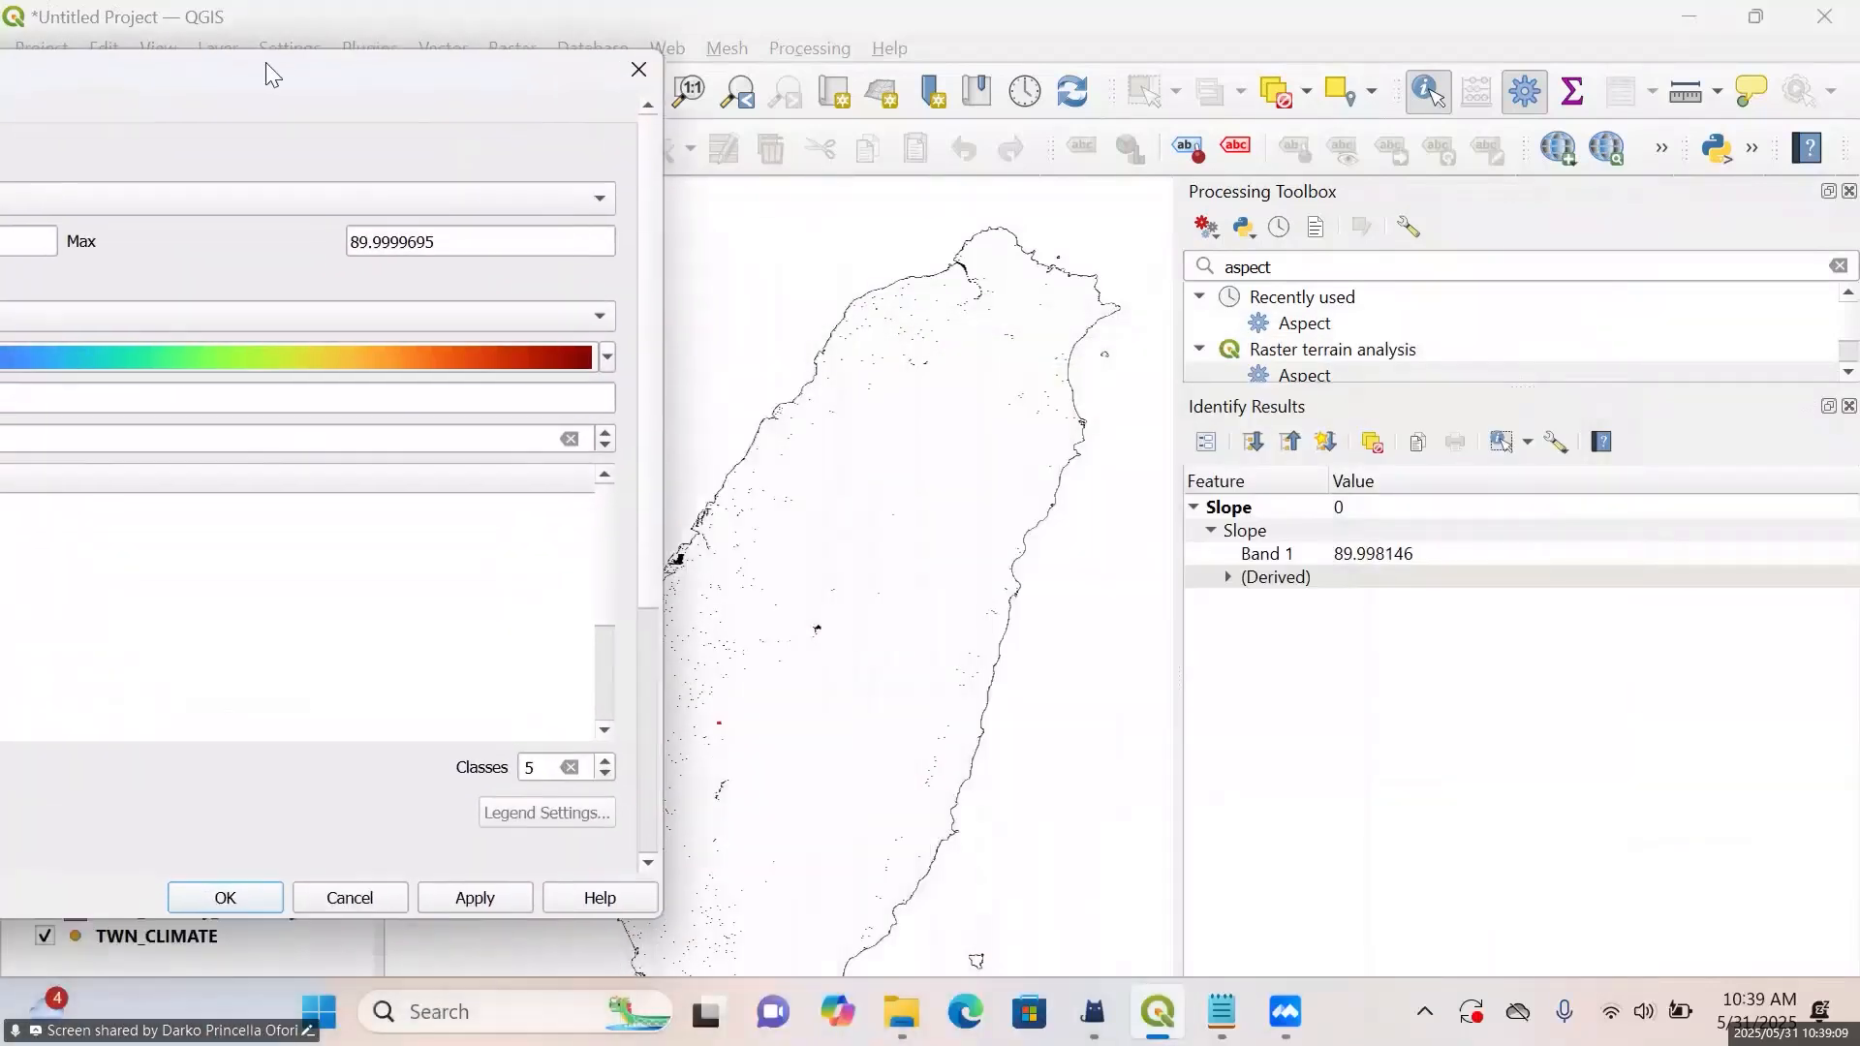
{"action": "left_click", "coordinate": [493, 893]}
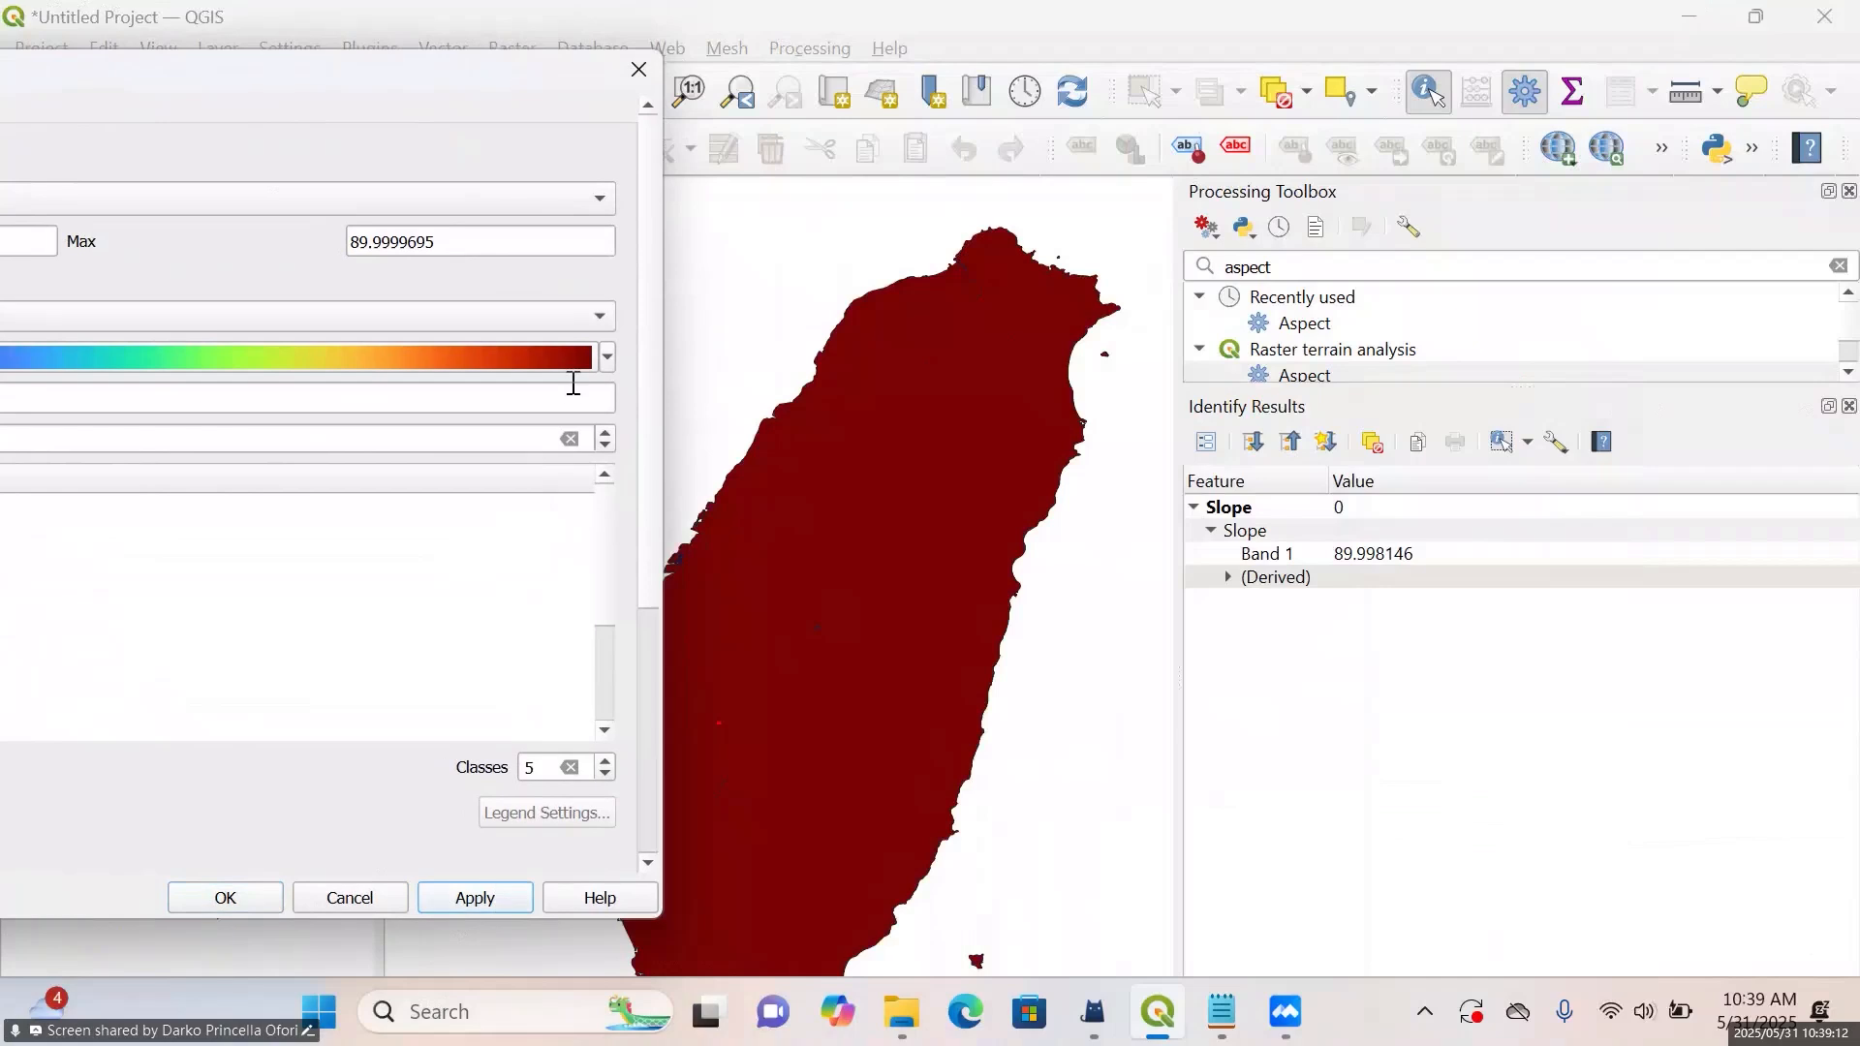
{"action": "mouse_move", "coordinate": [507, 89]}
{"action": "left_mouse_down"}
{"action": "mouse_move", "coordinate": [1242, 177]}
{"action": "mouse_move", "coordinate": [1119, 375]}
{"action": "mouse_move", "coordinate": [510, 67]}
{"action": "left_mouse_up"}
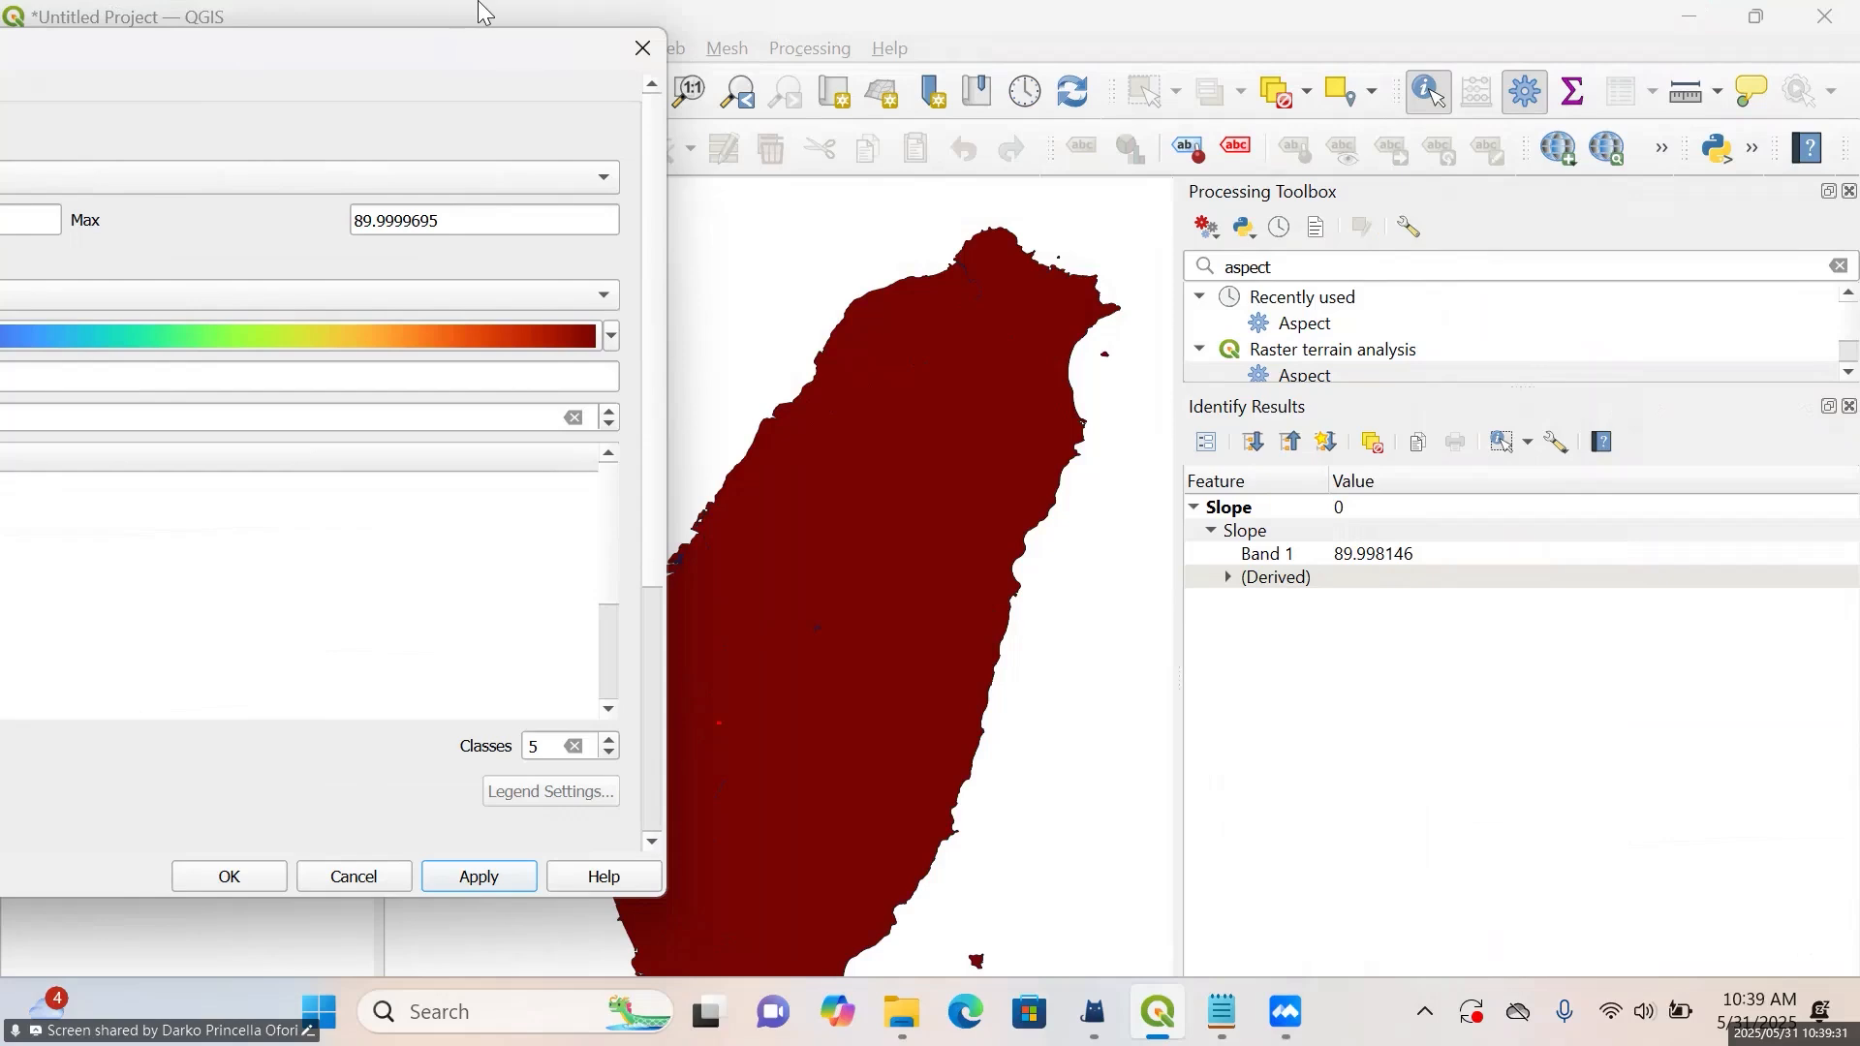
{"action": "left_click_drag", "start_coordinate": [469, 51], "coordinate": [1229, 81]}
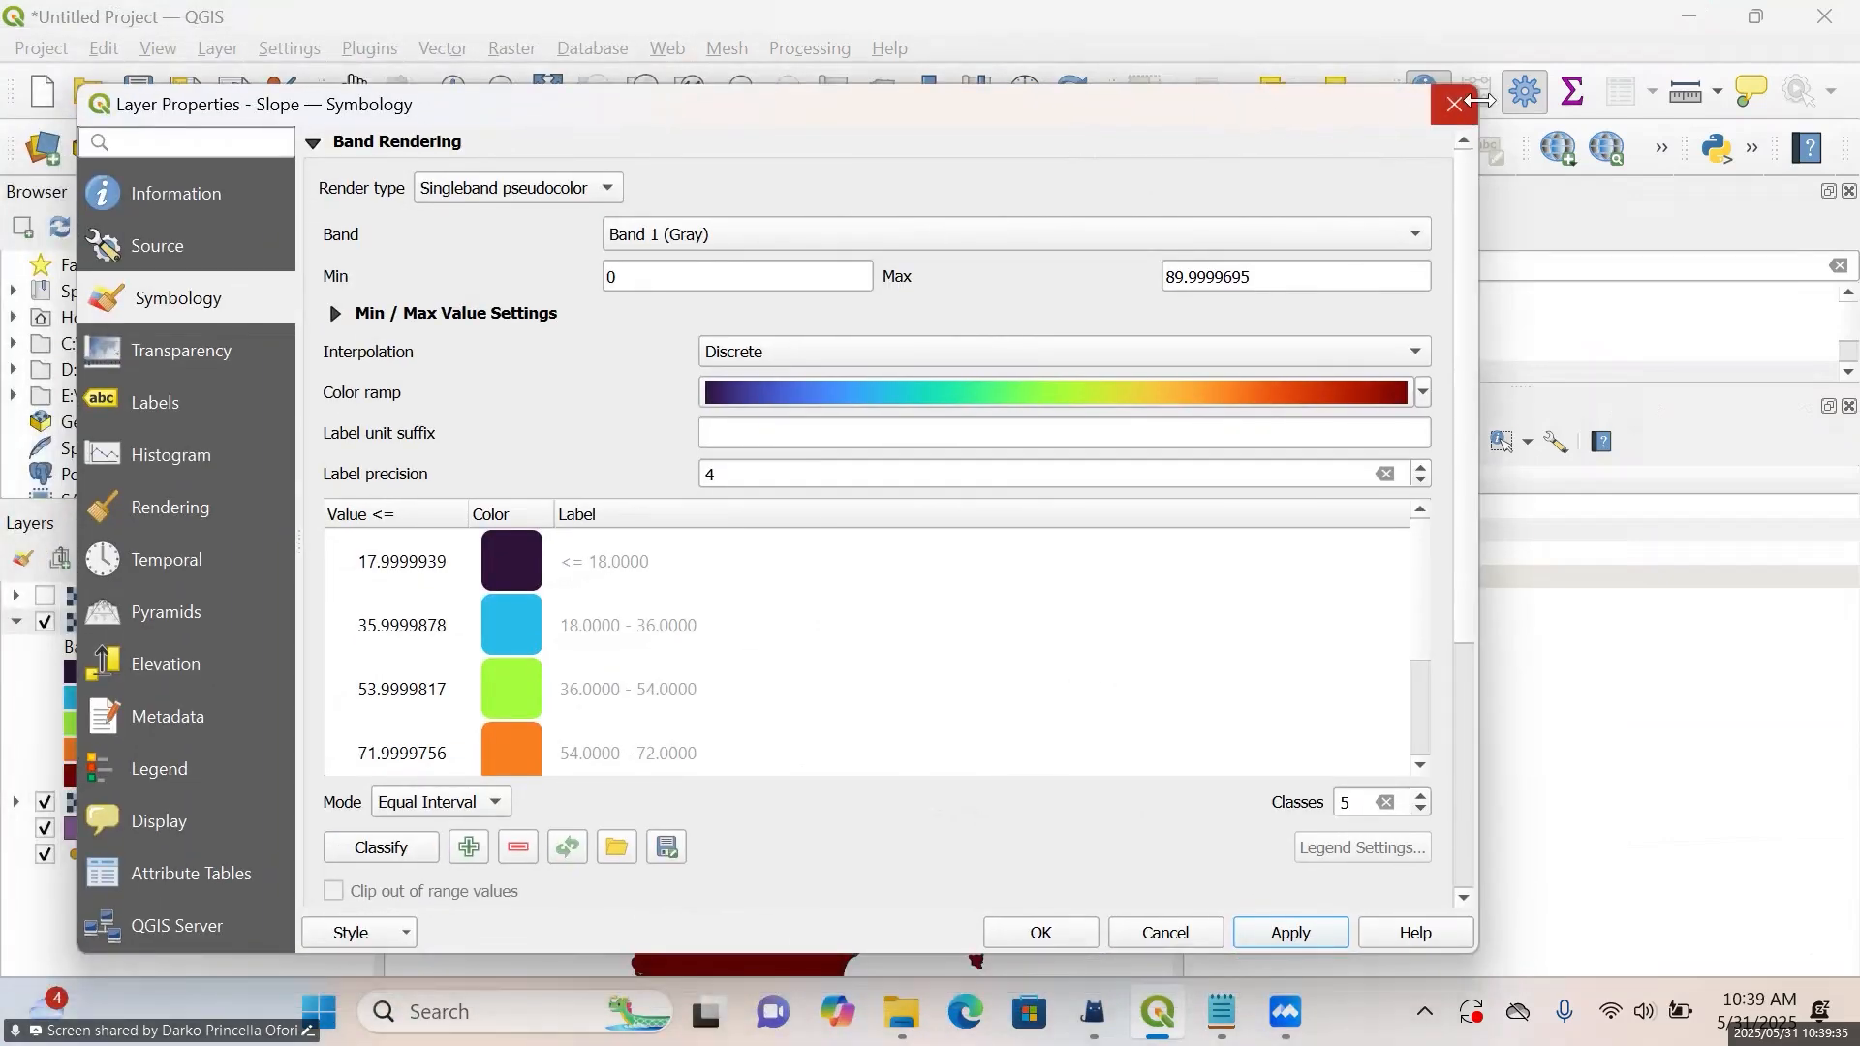
{"action": "key", "text": "Escape"}
Hide the Slope layer on the map and collapse its legend in the layer list
{"action": "left_click", "coordinate": [44, 622]}
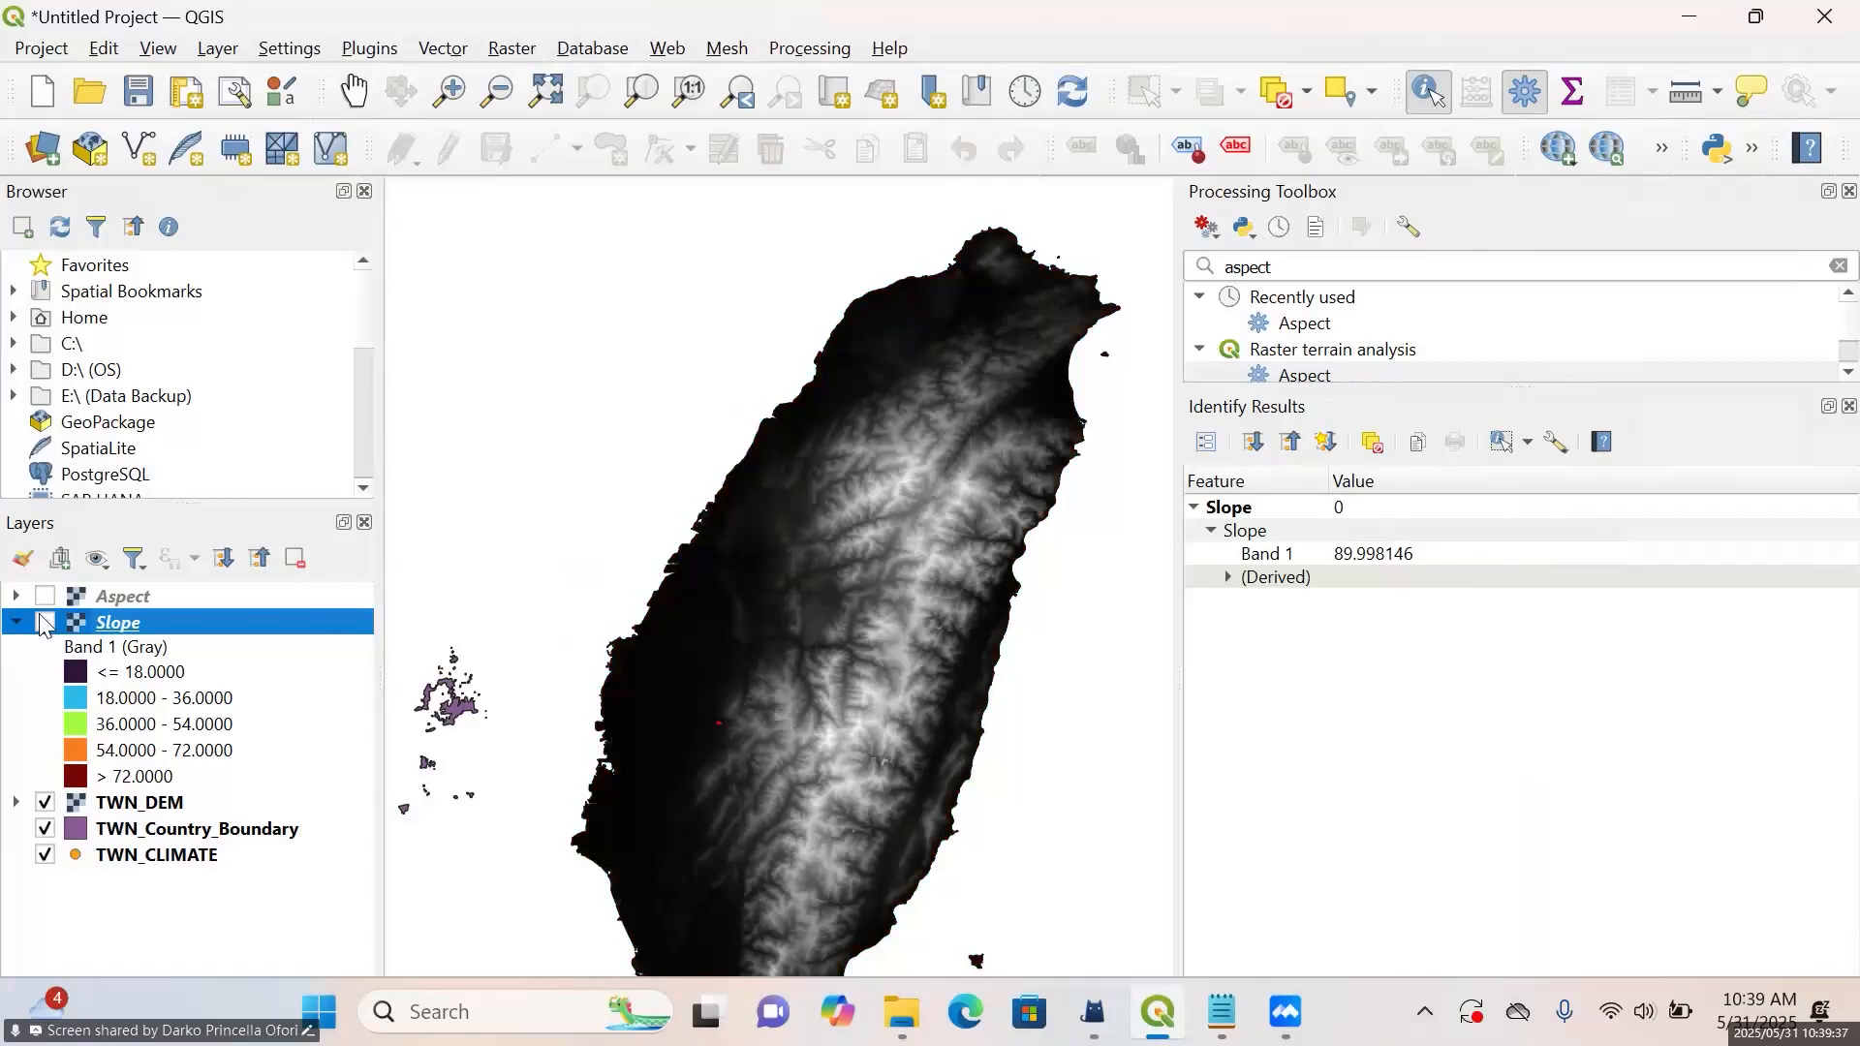
{"action": "left_click", "coordinate": [14, 624]}
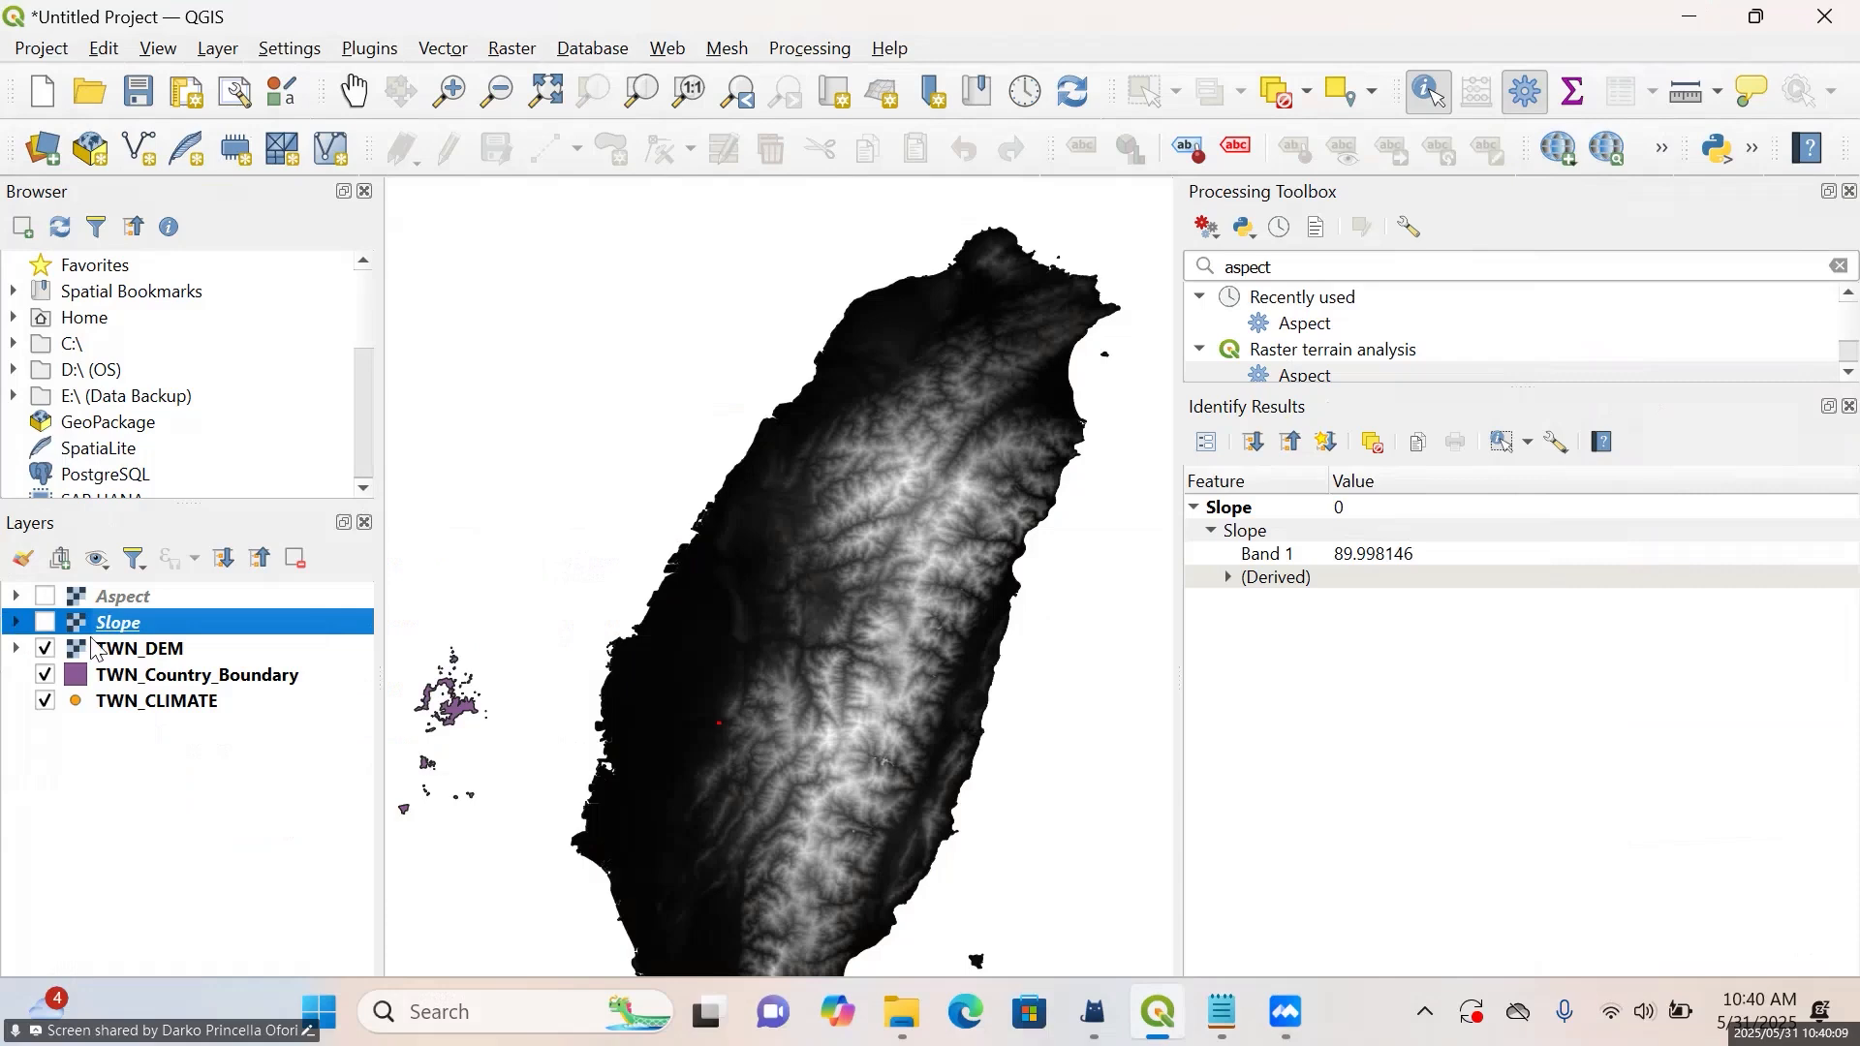
Hide the TWN_Country_Boundary layer on the map and enlarge the Processing Toolbox area in width and height
{"action": "left_click_drag", "start_coordinate": [1179, 578], "coordinate": [1342, 582]}
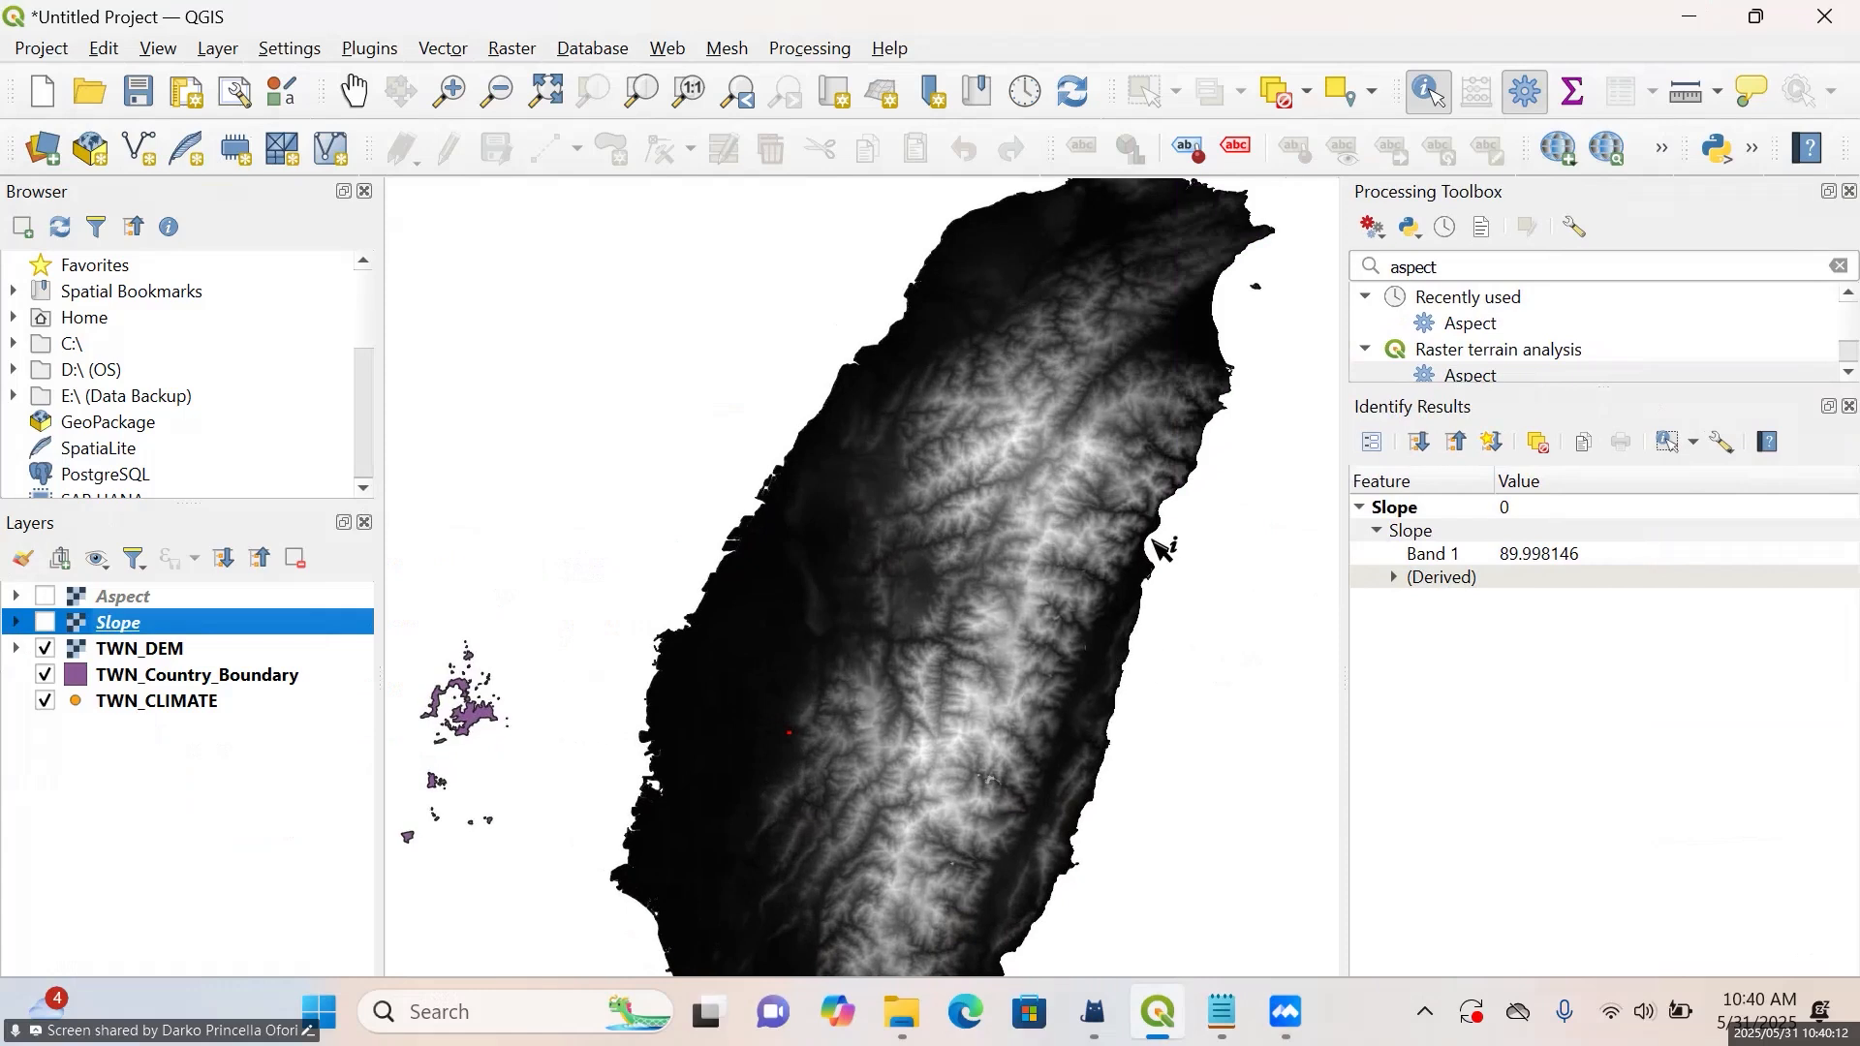
{"action": "left_click", "coordinate": [45, 677]}
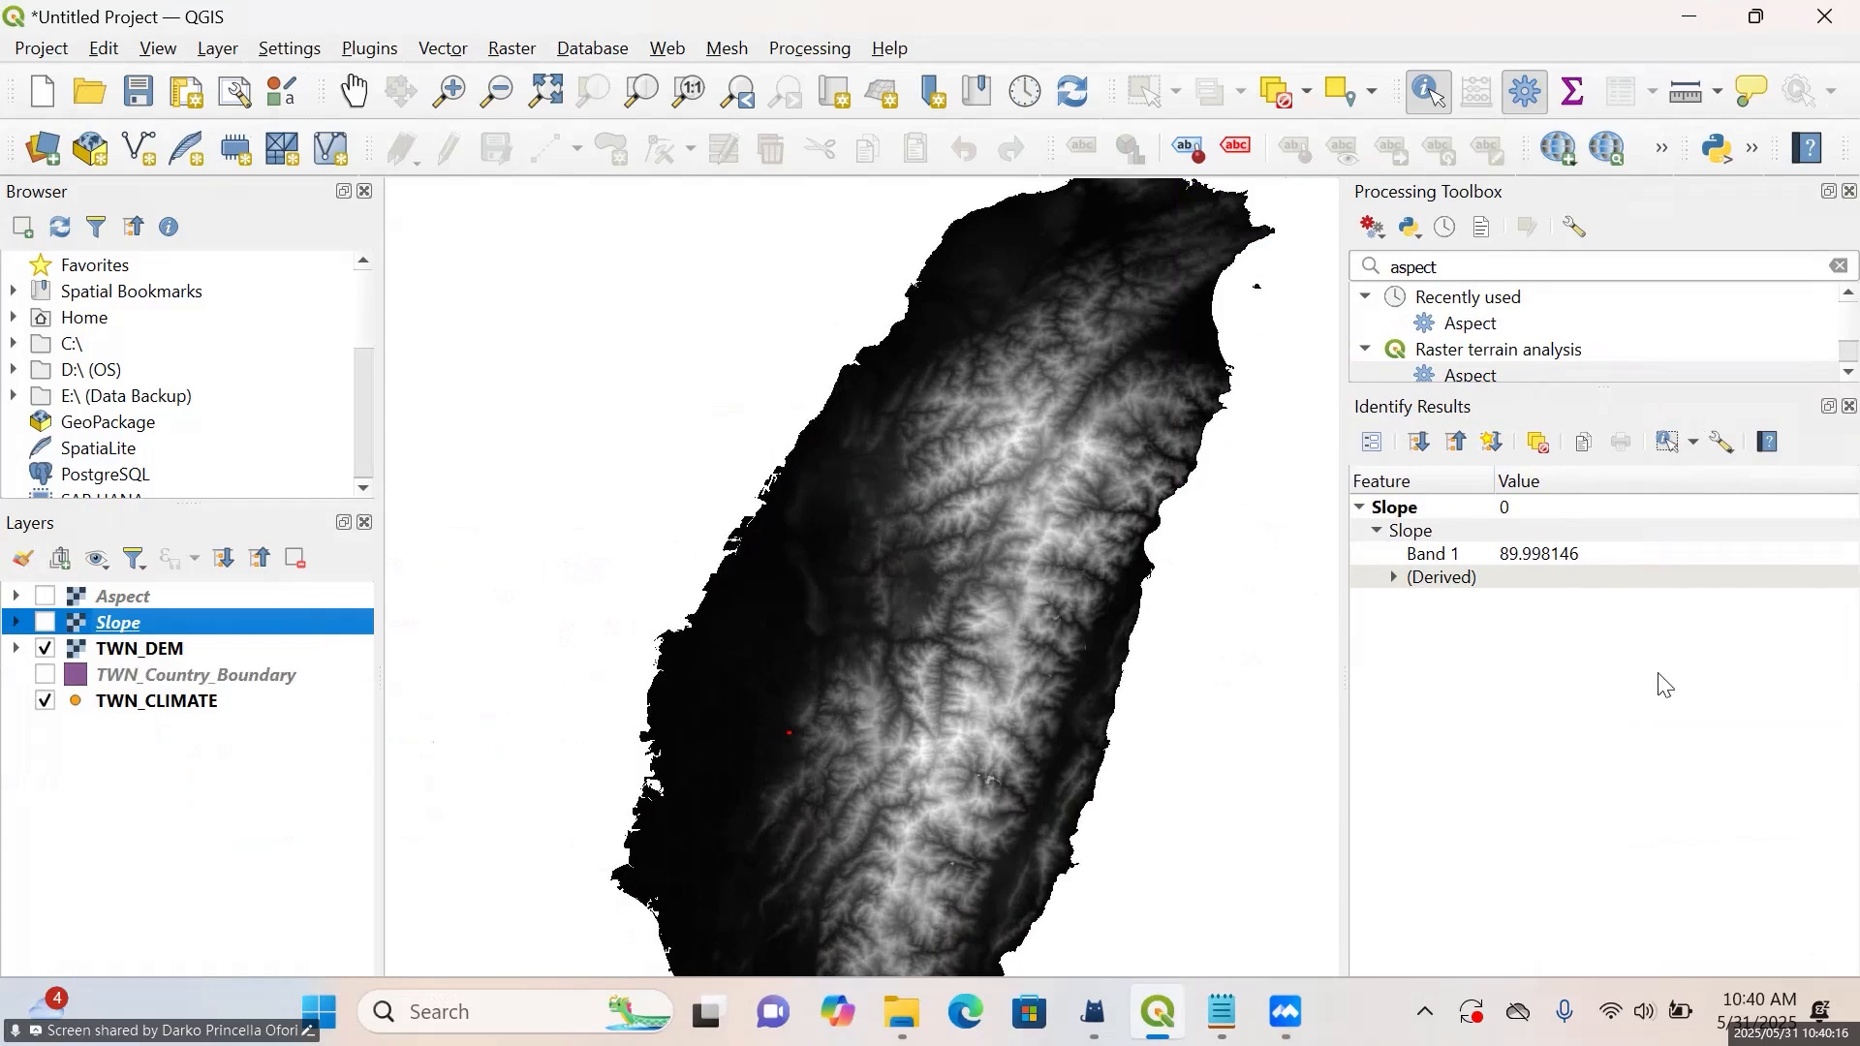
{"action": "left_click", "coordinate": [1607, 378]}
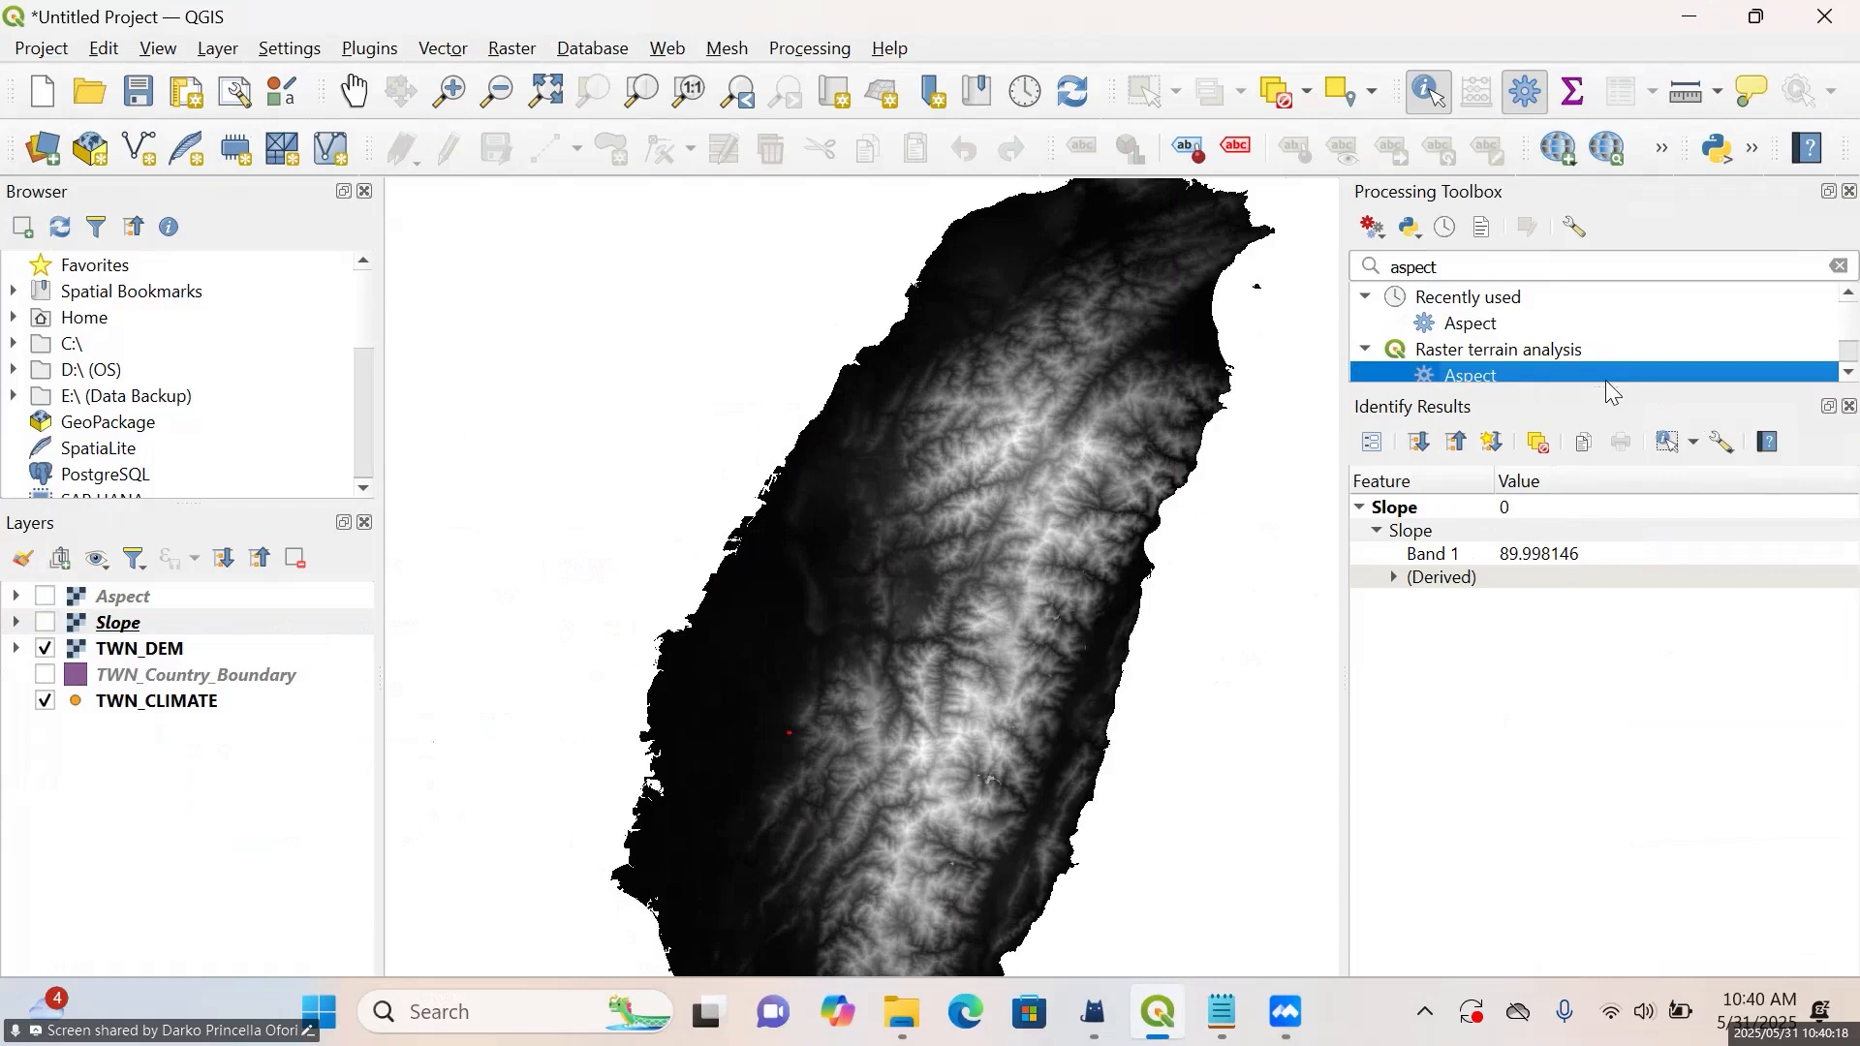
{"action": "left_click_drag", "start_coordinate": [1613, 388], "coordinate": [1610, 727]}
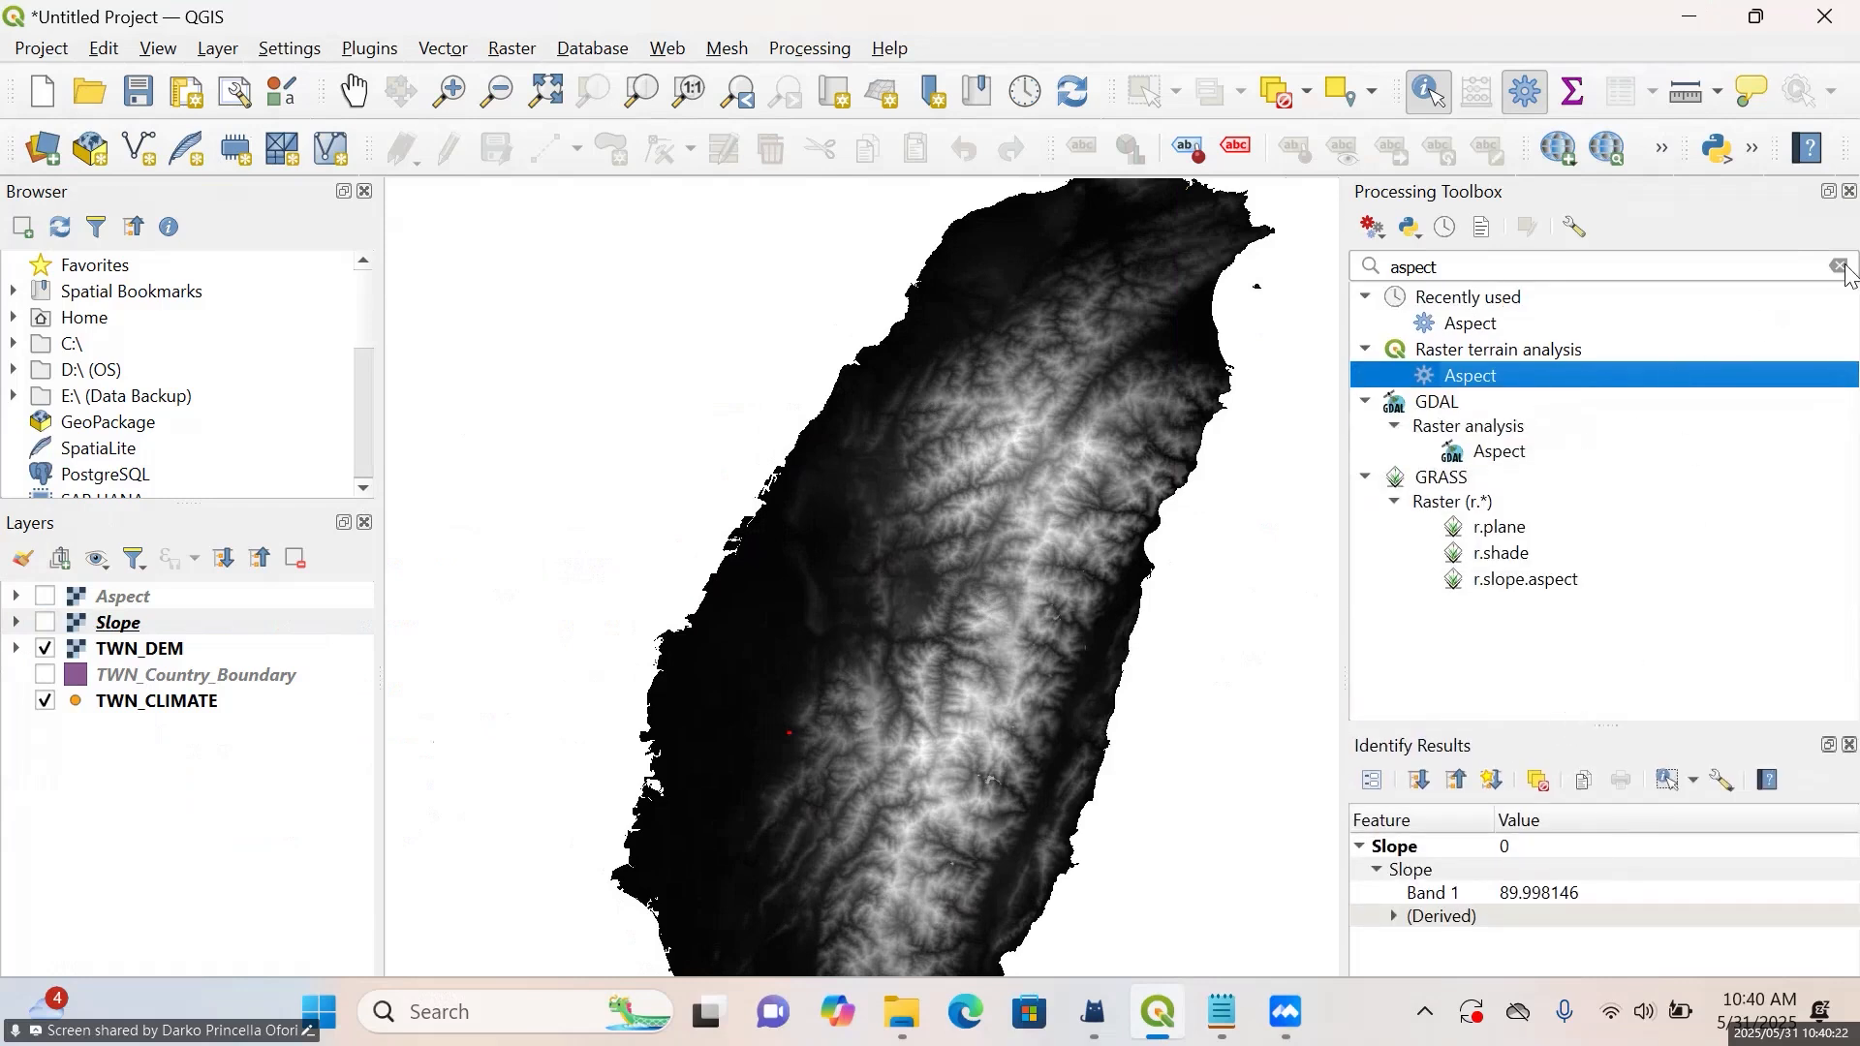
Search the processing tools for "hillshade" and open the Hillshade tool of Raster terrain analysis
{"action": "left_click", "coordinate": [1605, 262]}
{"action": "key", "text": "BackSpace"}
{"action": "key", "text": "BackSpace"}
{"action": "key", "text": "BackSpace"}
{"action": "key", "text": "BackSpace"}
{"action": "key", "text": "BackSpace"}
{"action": "key", "text": "BackSpace"}
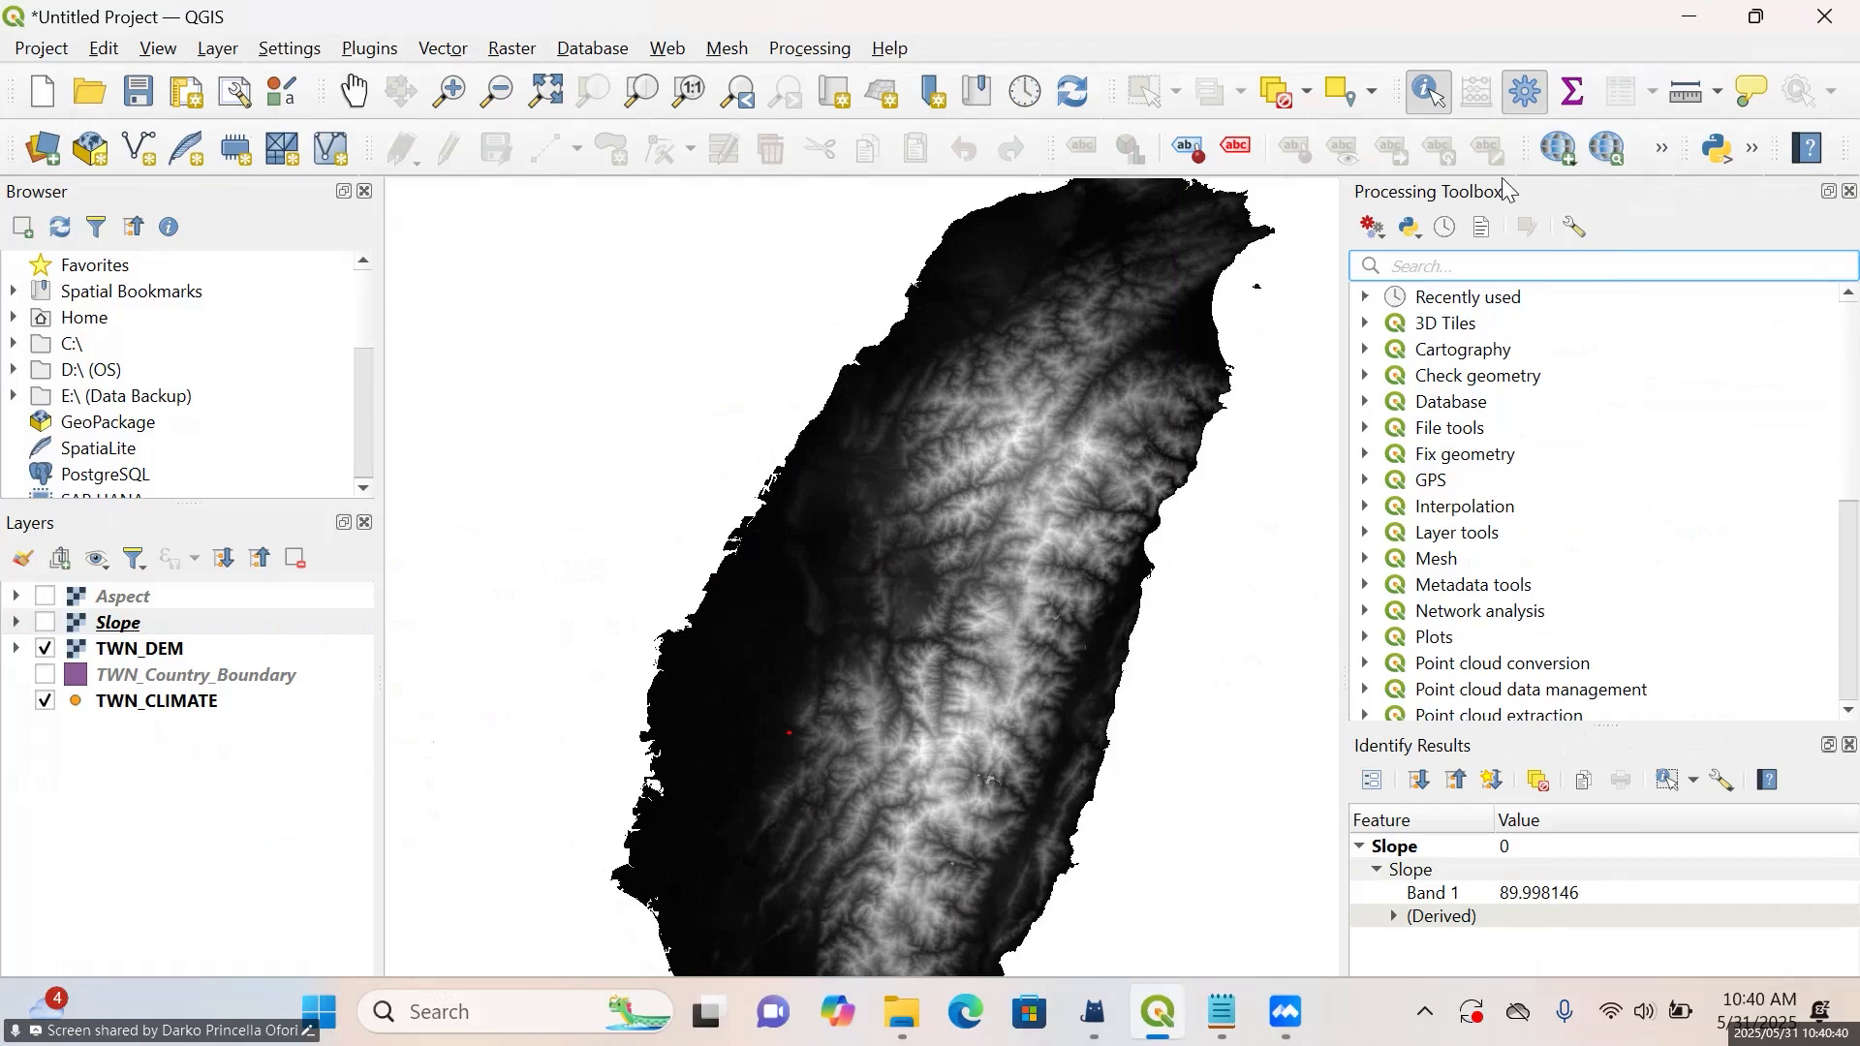
{"action": "type", "text": "h"}
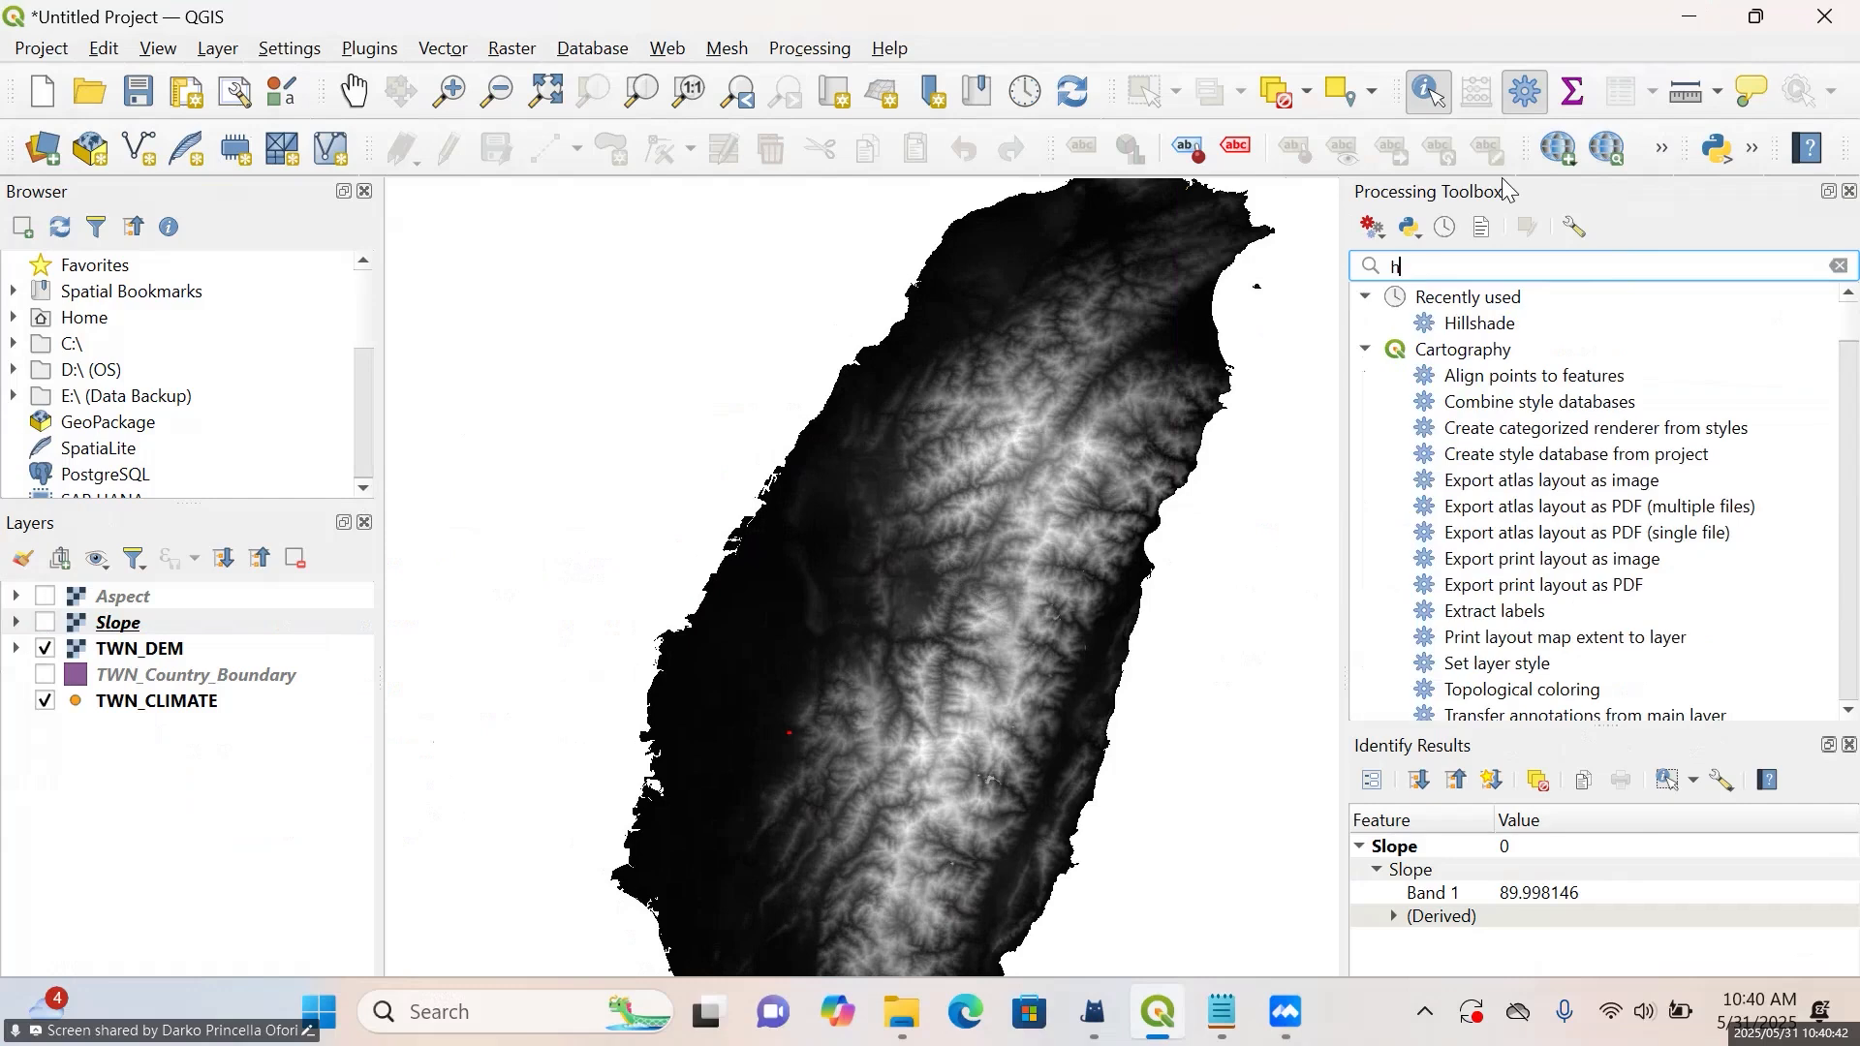
{"action": "type", "text": "illsh"}
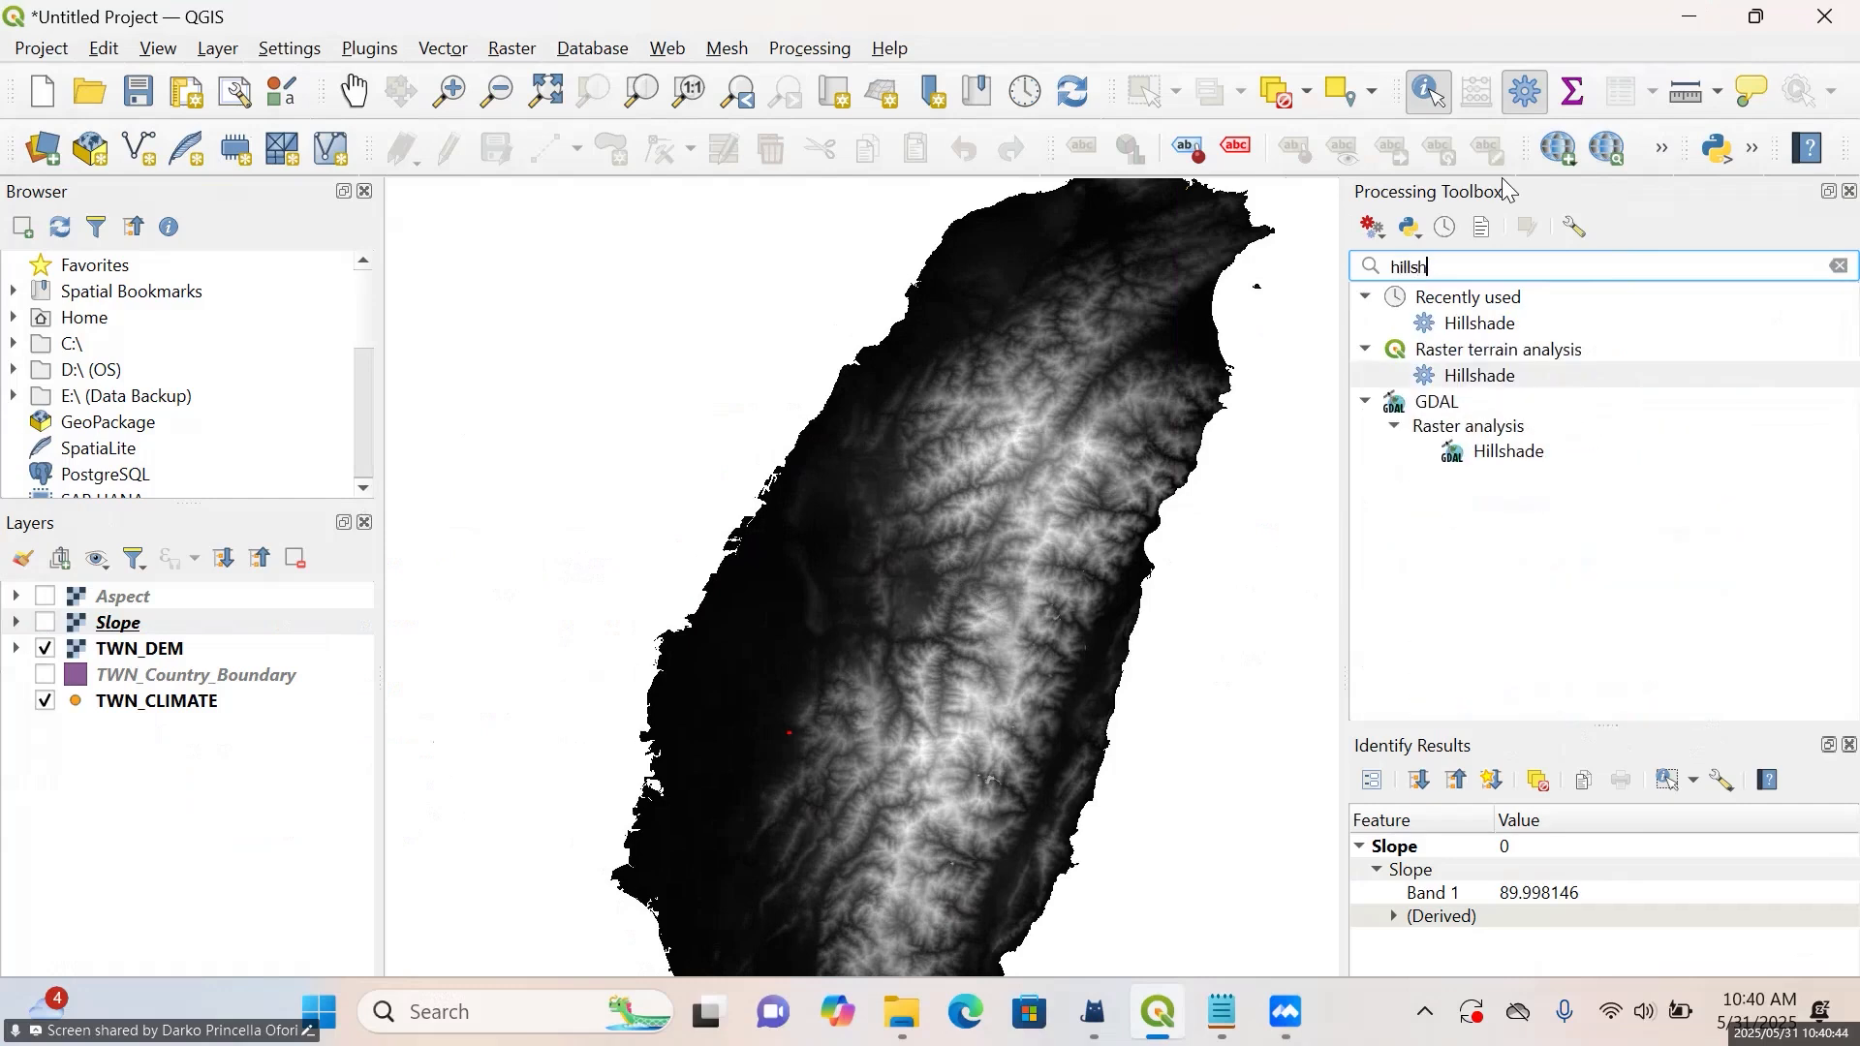
{"action": "type", "text": "ade"}
{"action": "double_click", "coordinate": [1476, 377]}
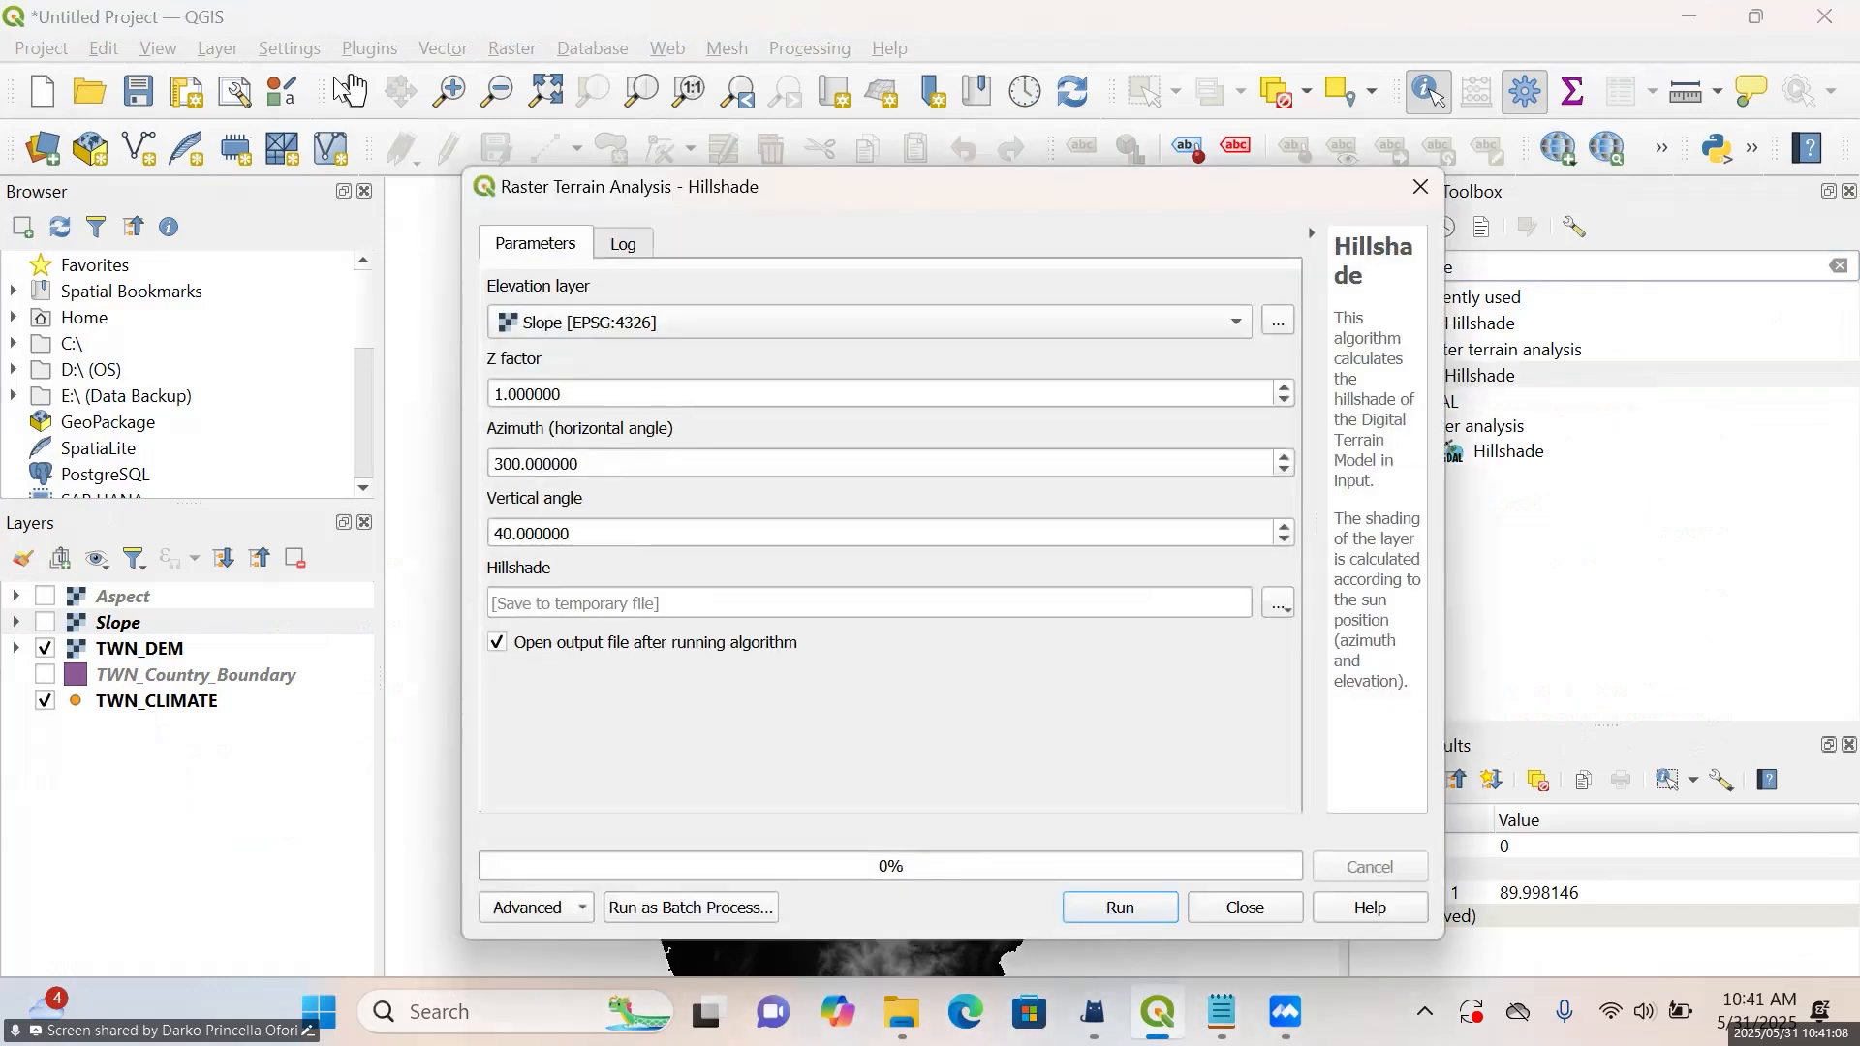
Set TWN_DEM as the elevation layer for the hillshade calculation
{"action": "left_click_drag", "start_coordinate": [741, 192], "coordinate": [649, 104]}
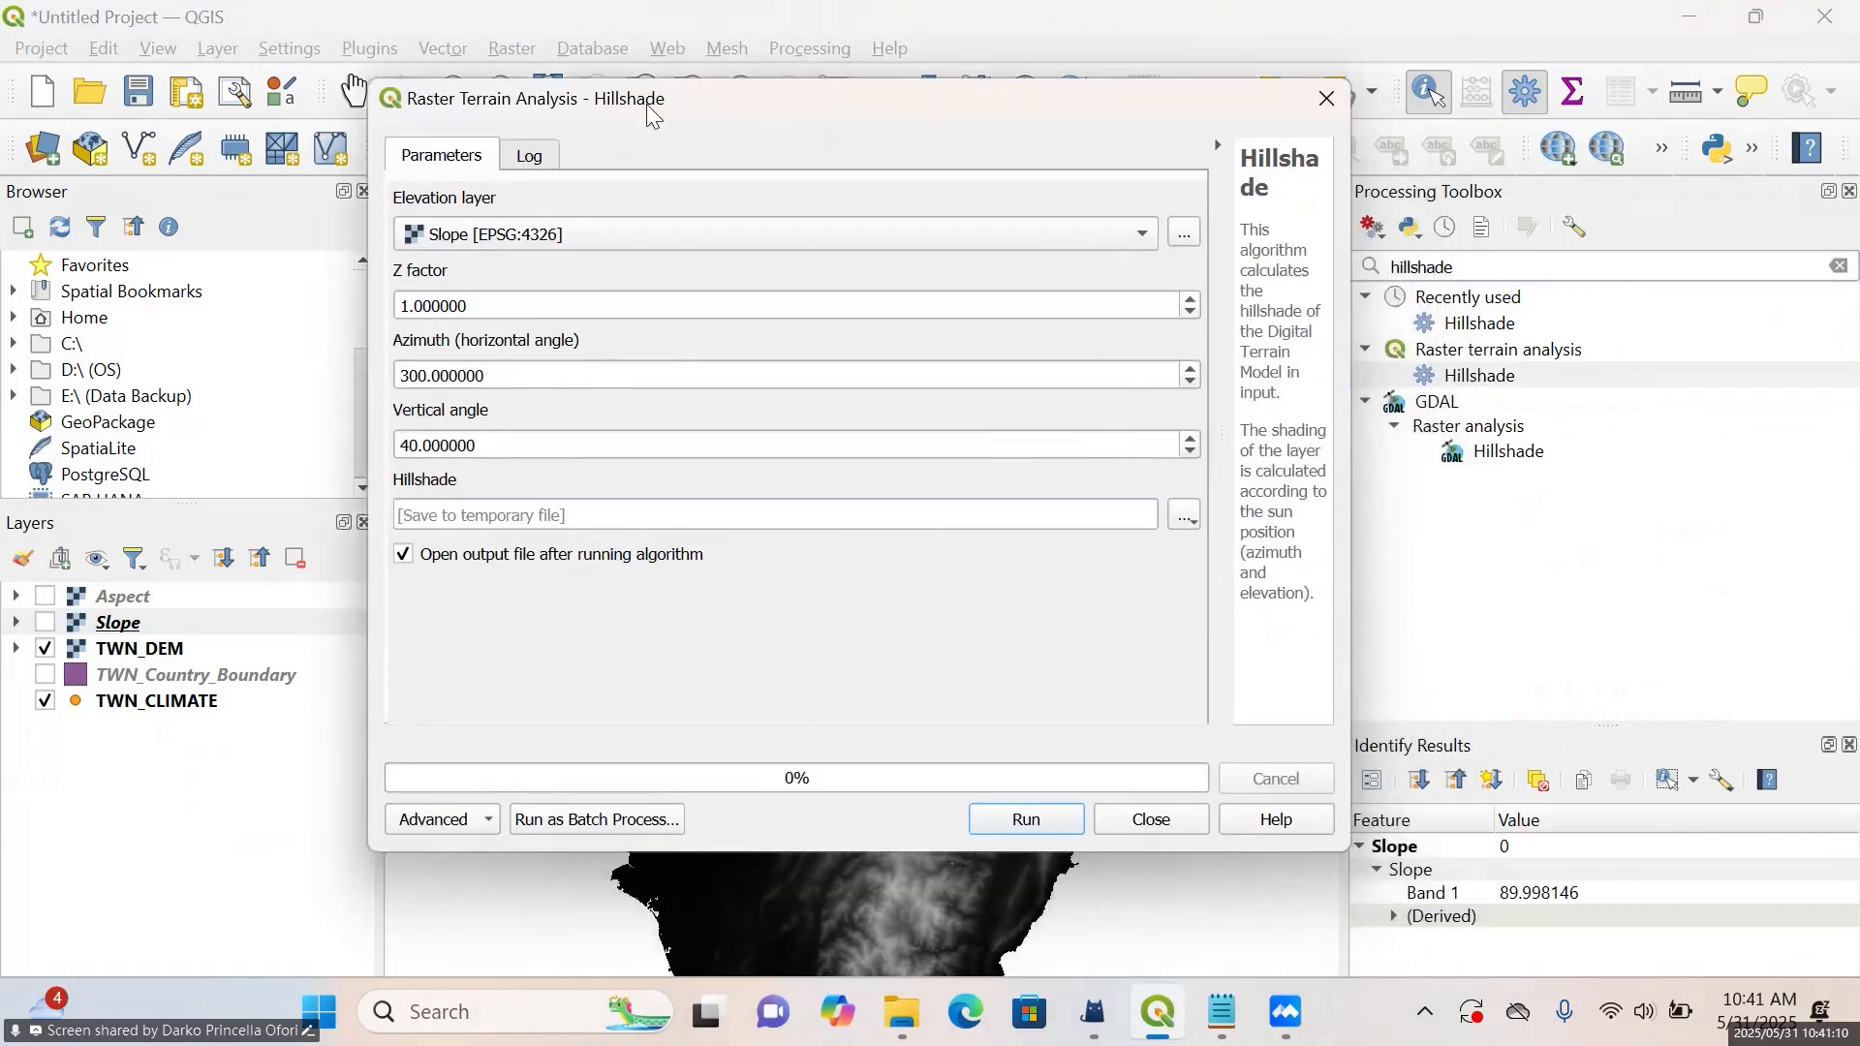
{"action": "left_click", "coordinate": [1038, 241]}
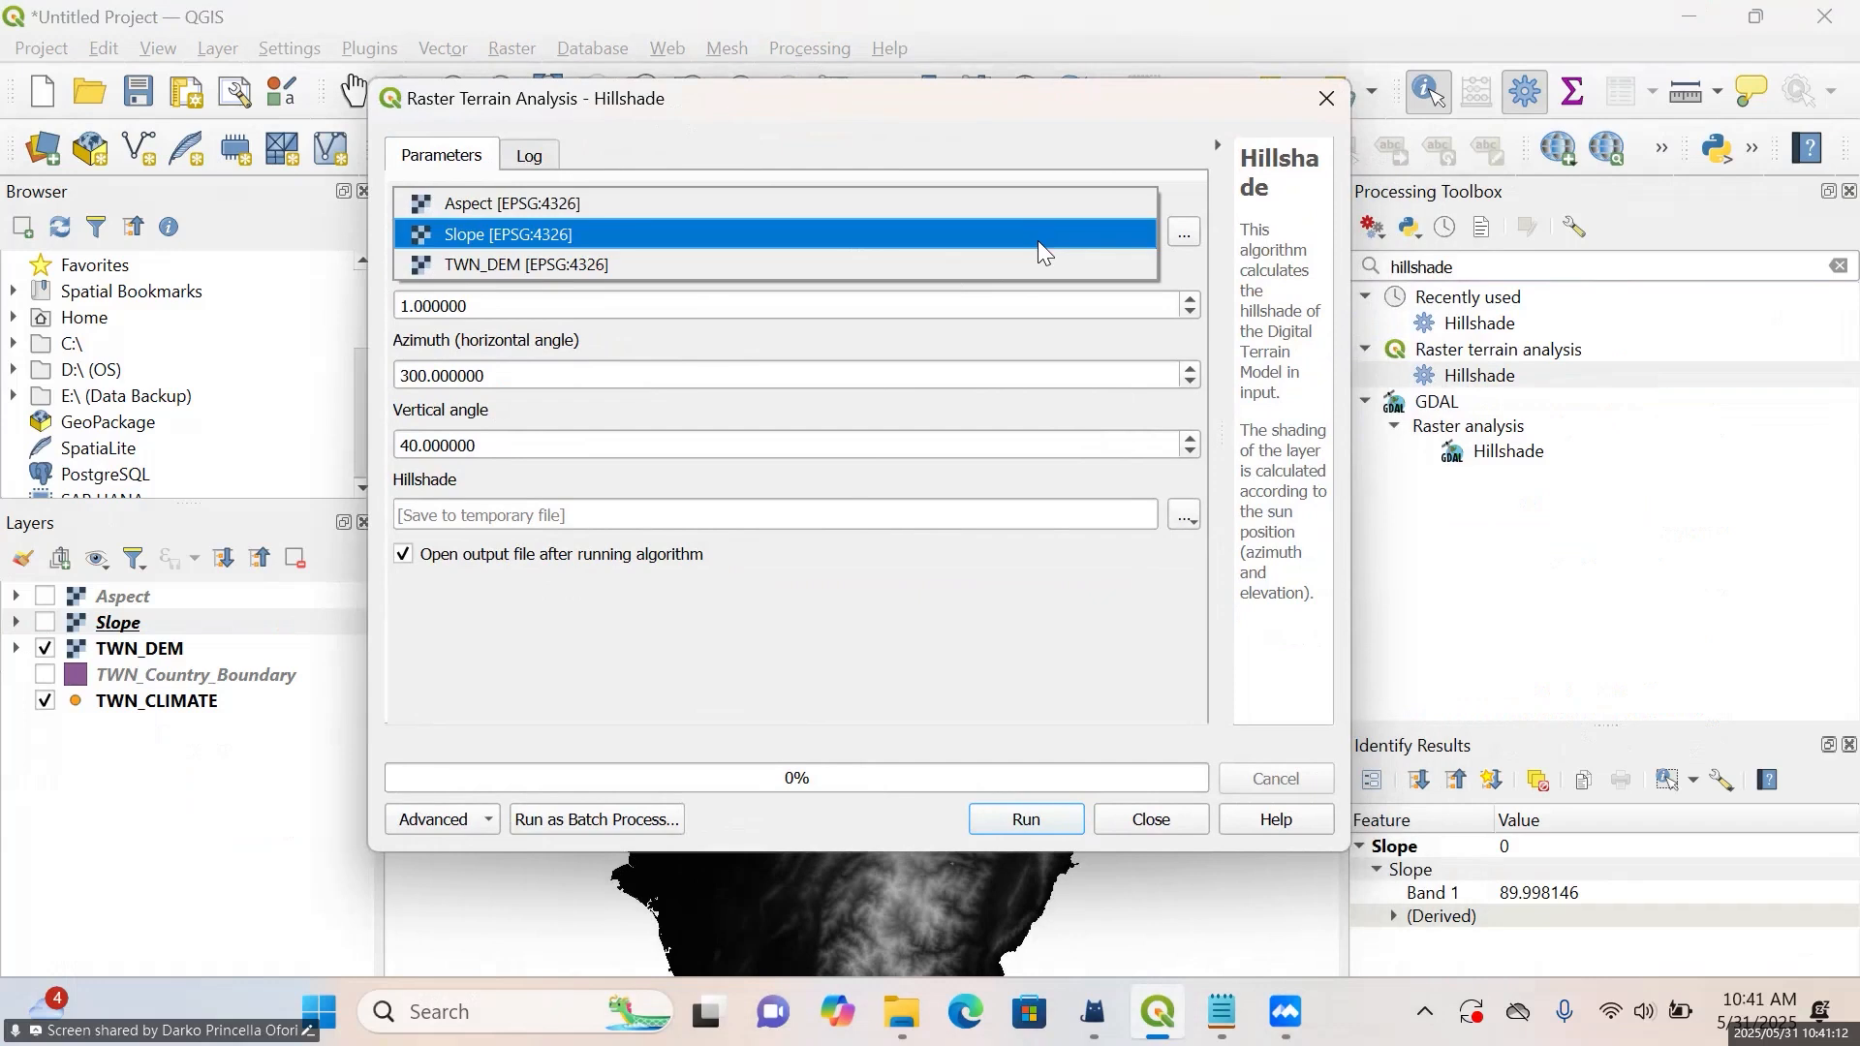
{"action": "left_click", "coordinate": [595, 271]}
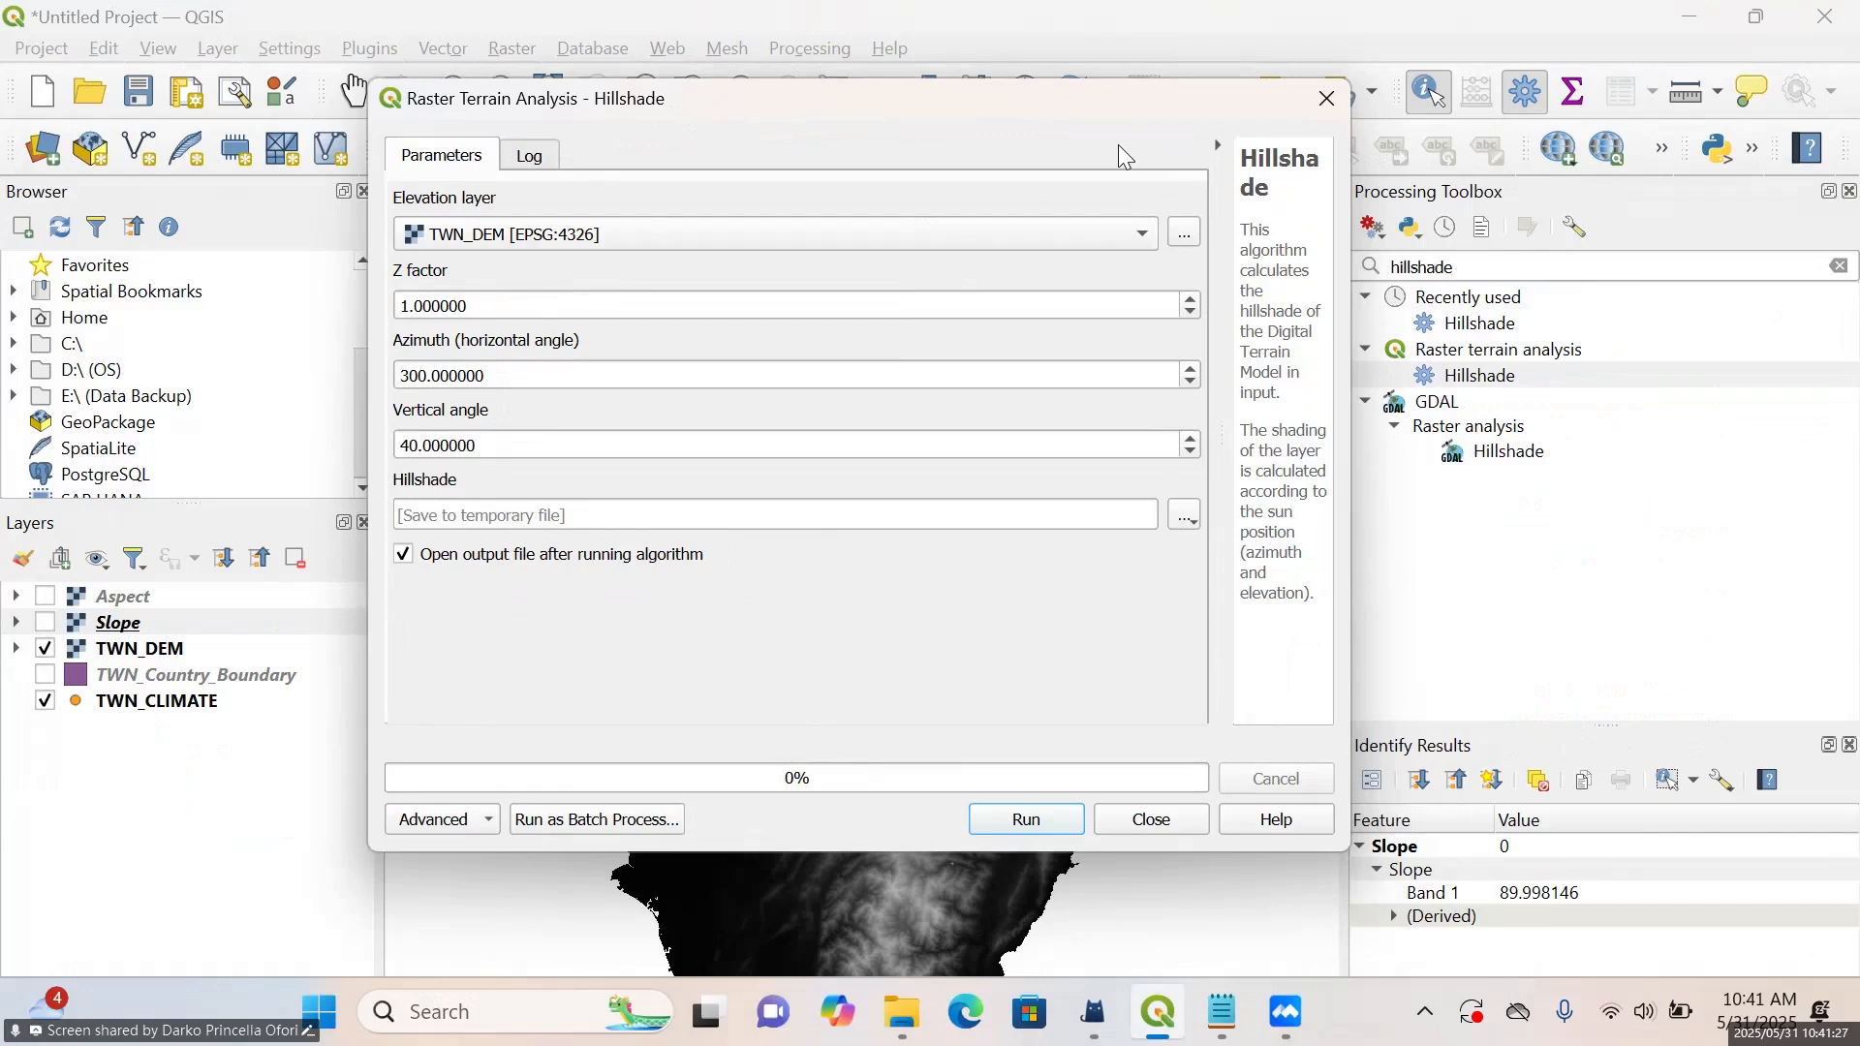
{"action": "left_click", "coordinate": [1120, 235]}
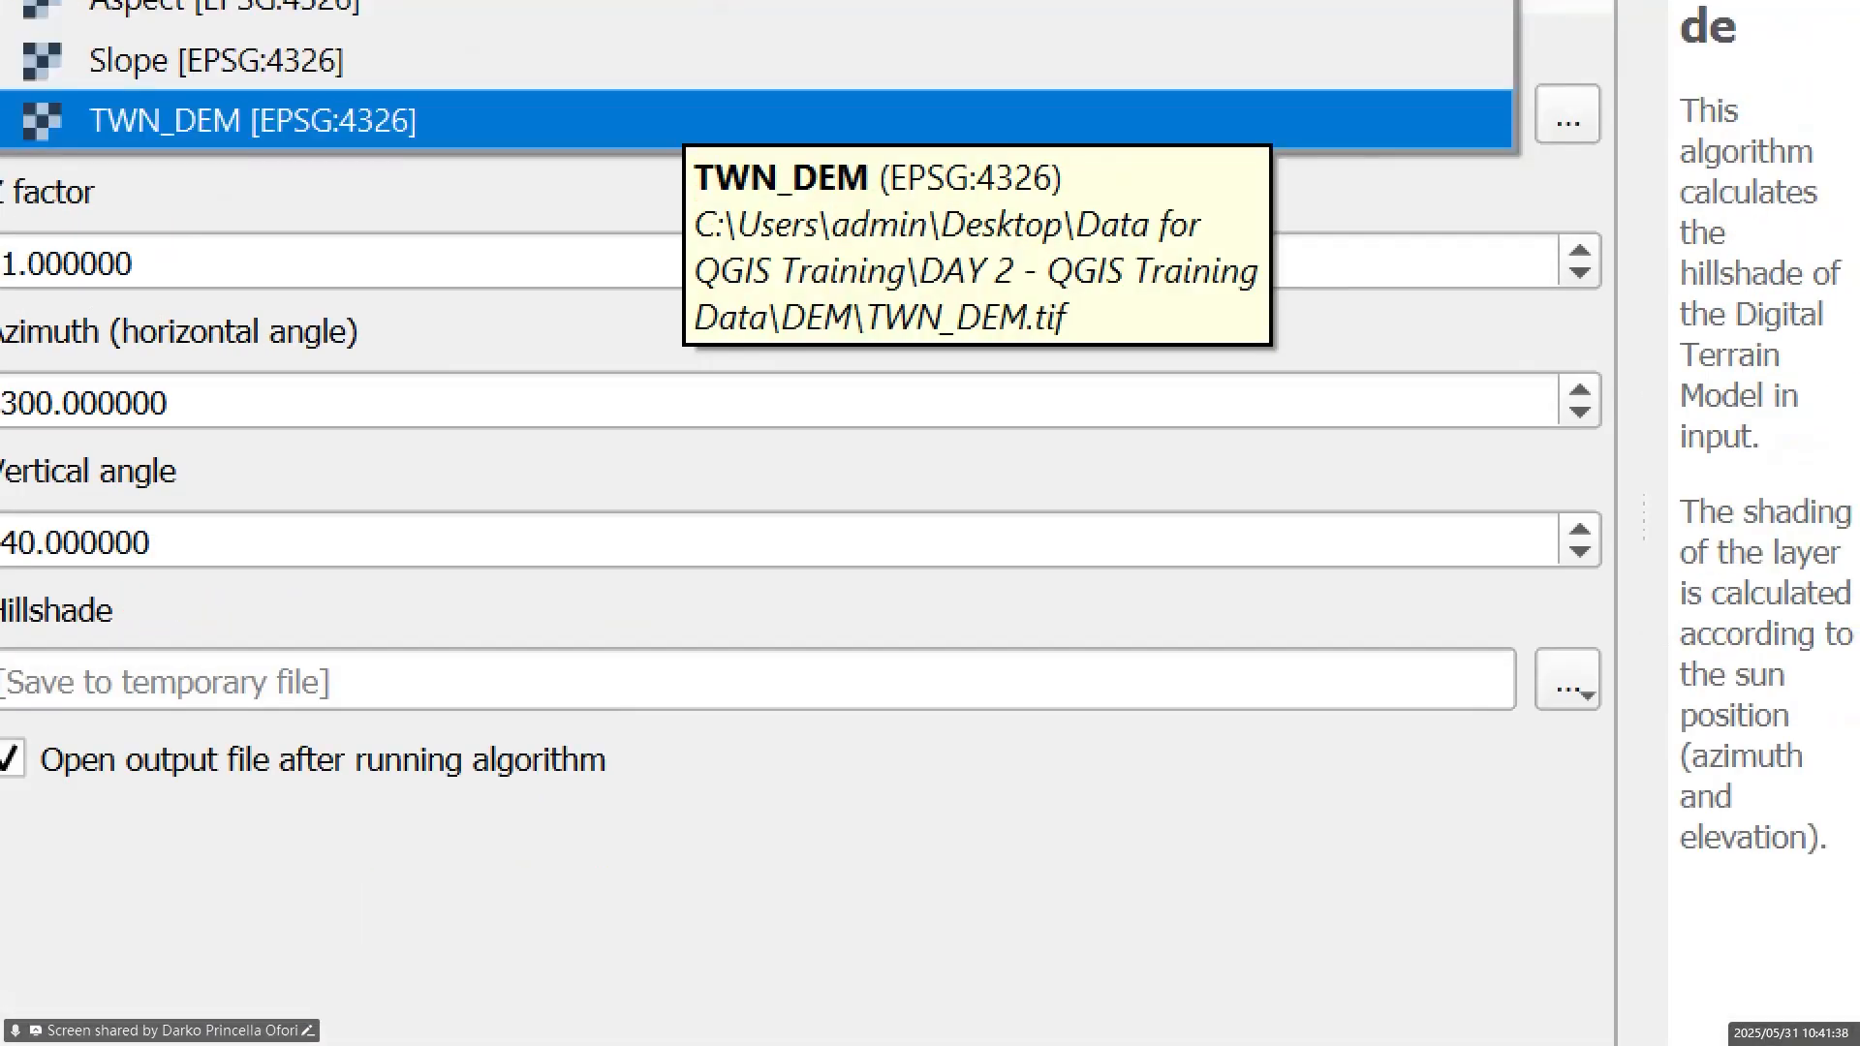
{"action": "left_click", "coordinate": [677, 119]}
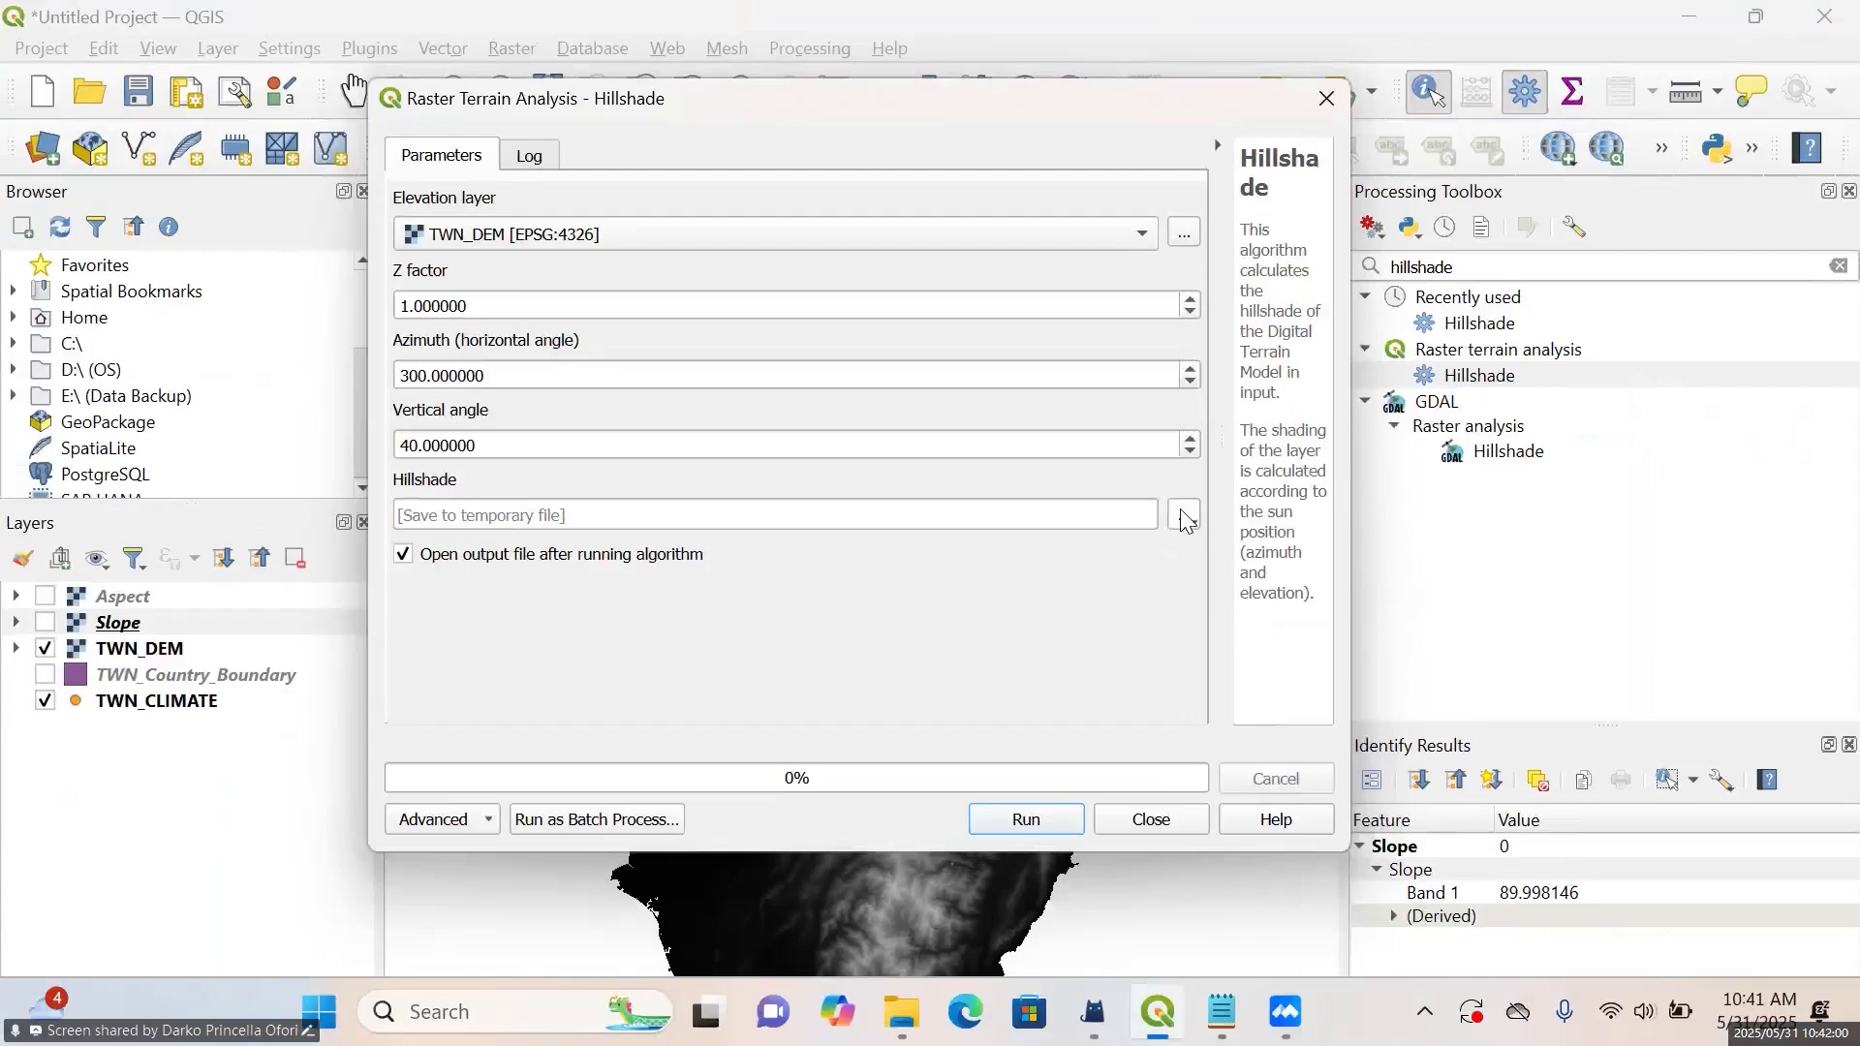
Set the hillshade output to a TIF file named Hillshade in the Tutorials/Day 2 folder
{"action": "left_click", "coordinate": [1187, 520]}
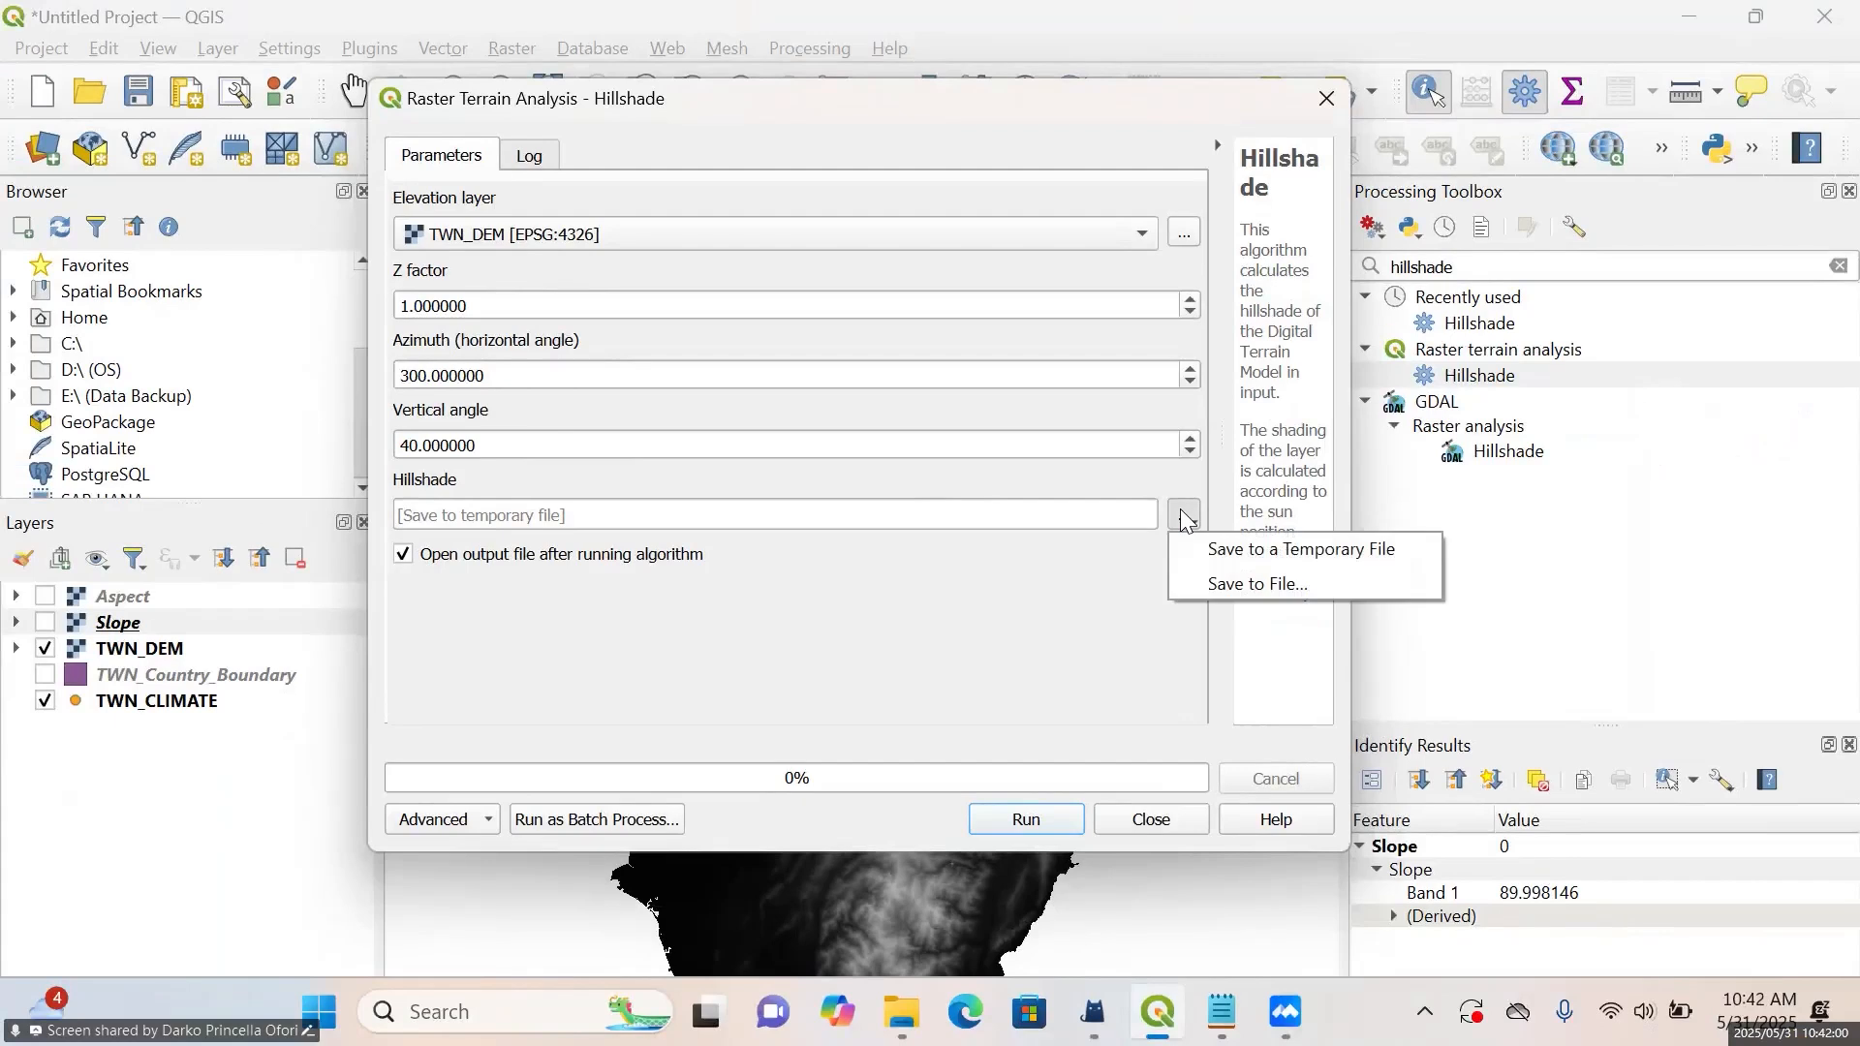
{"action": "left_click", "coordinate": [1250, 585]}
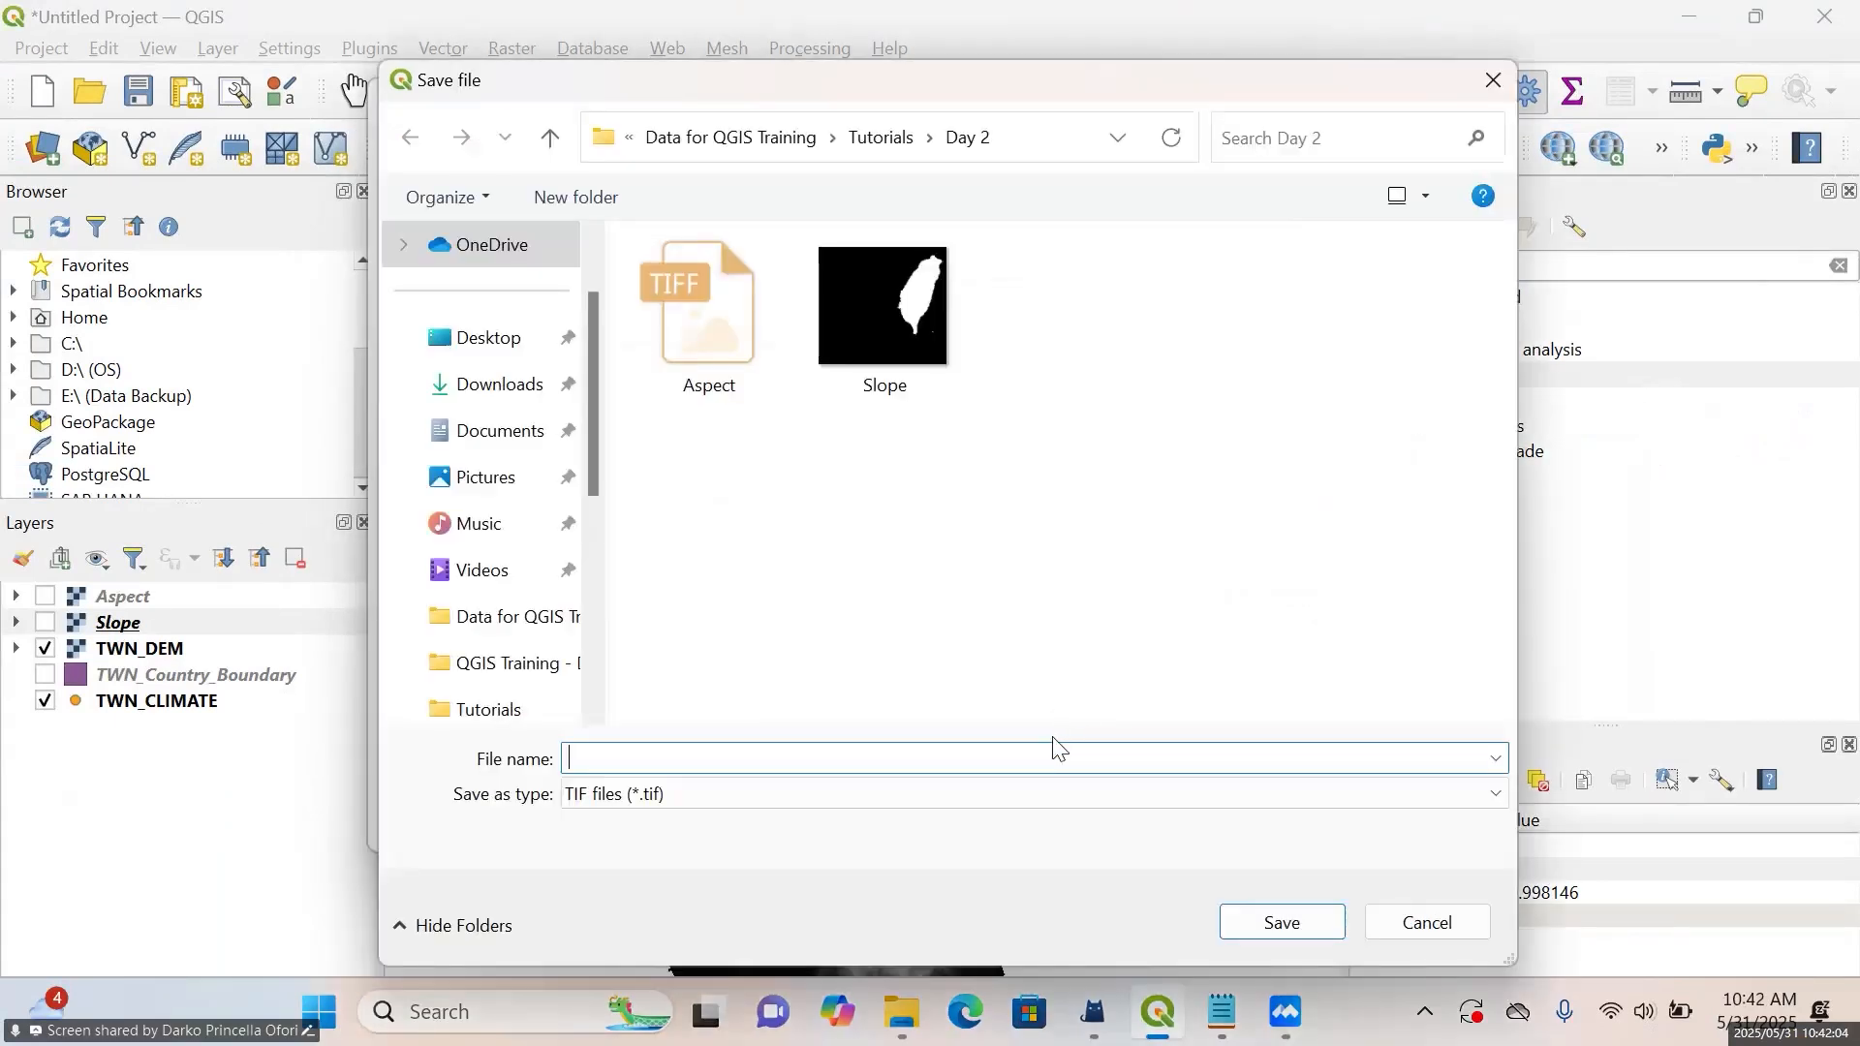
{"action": "type", "text": "Hillshde"}
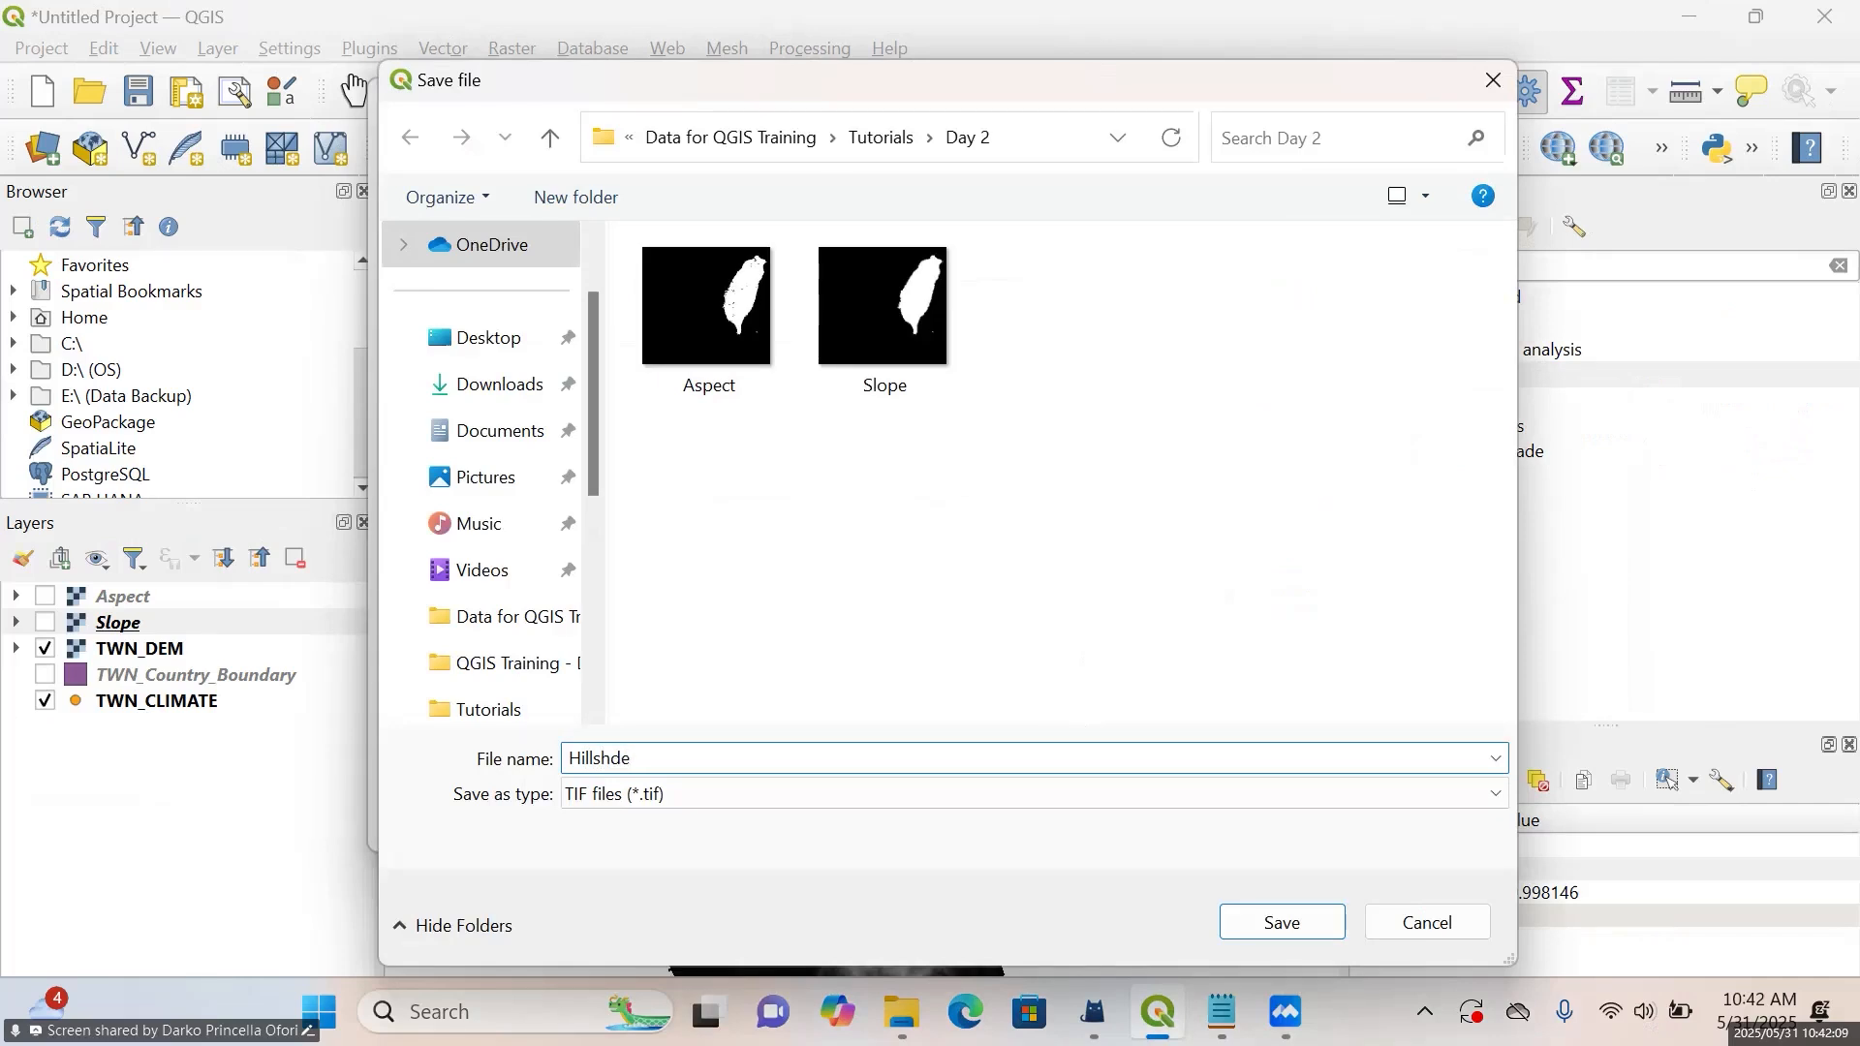
{"action": "key", "text": "BackSpace"}
{"action": "key", "text": "BackSpace"}
{"action": "key", "text": "BackSpace"}
{"action": "type", "text": "hade"}
{"action": "left_click", "coordinate": [1281, 921]}
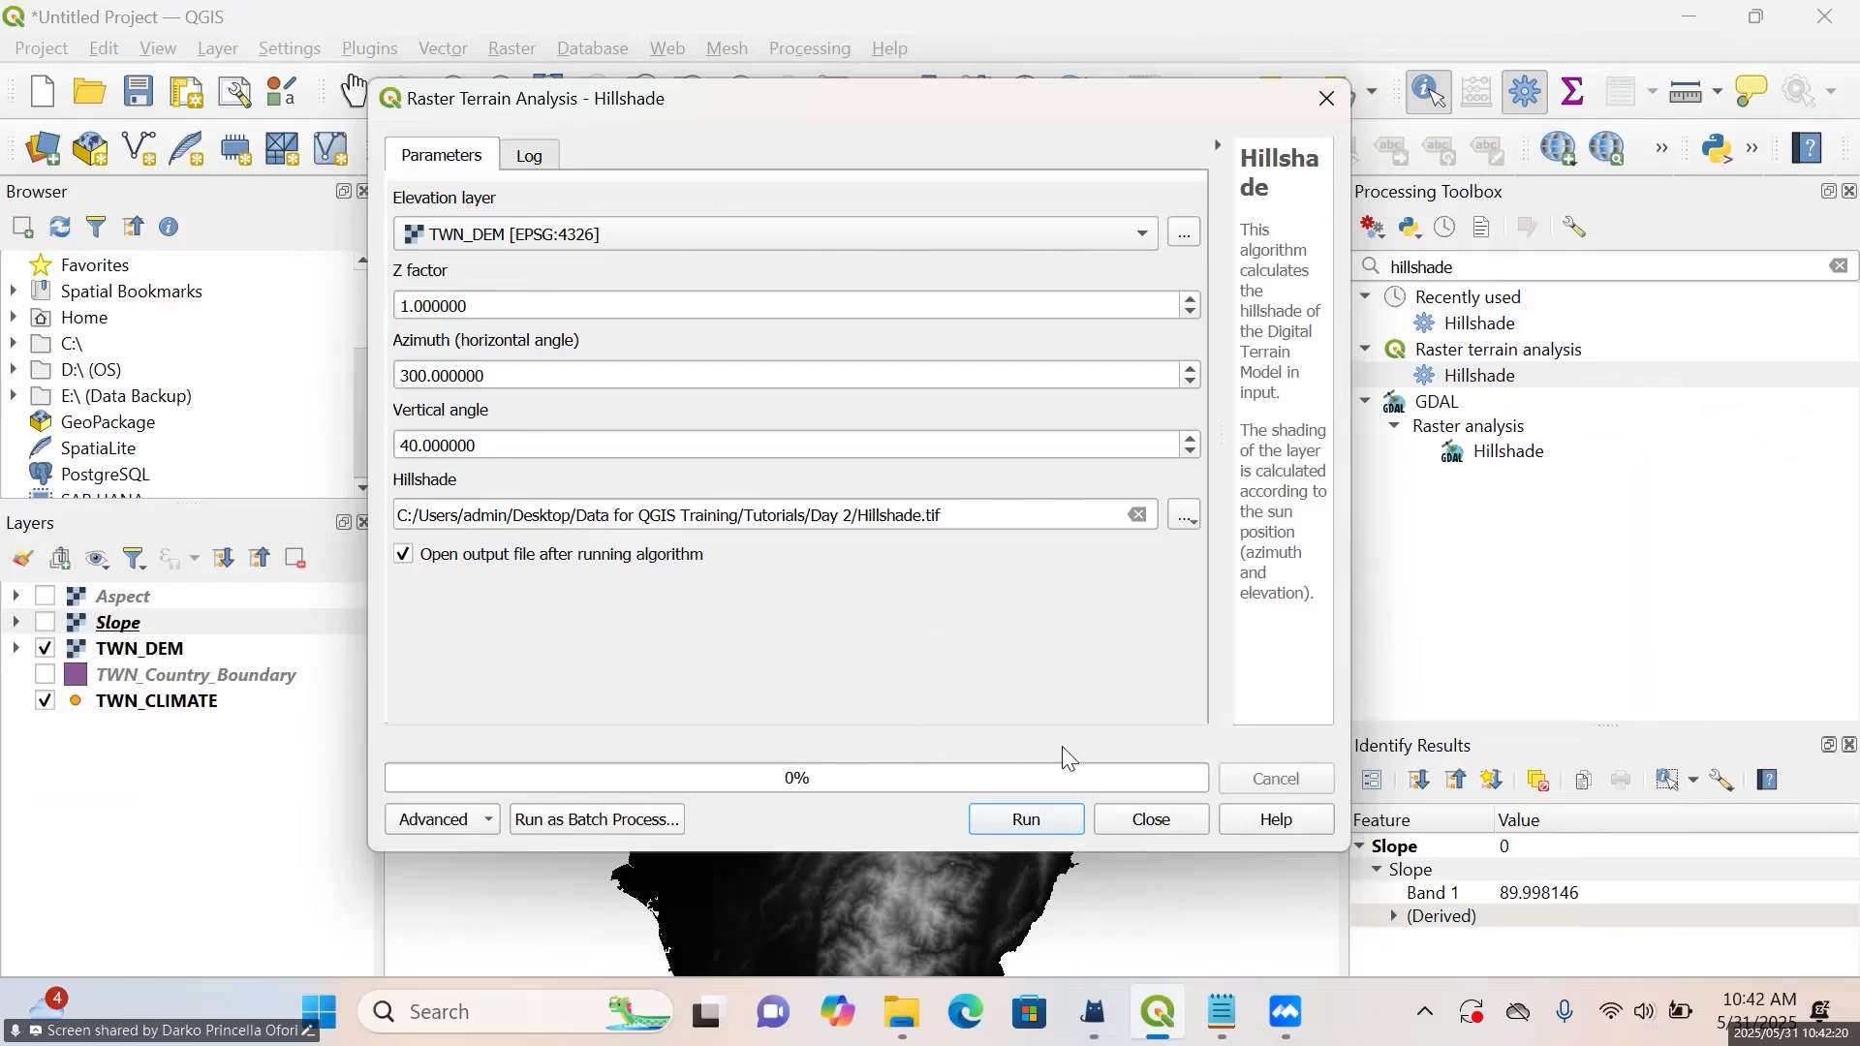
Run the Hillshade algorithm, close its dialog and collapse the new layer's legend
{"action": "left_click", "coordinate": [1058, 839]}
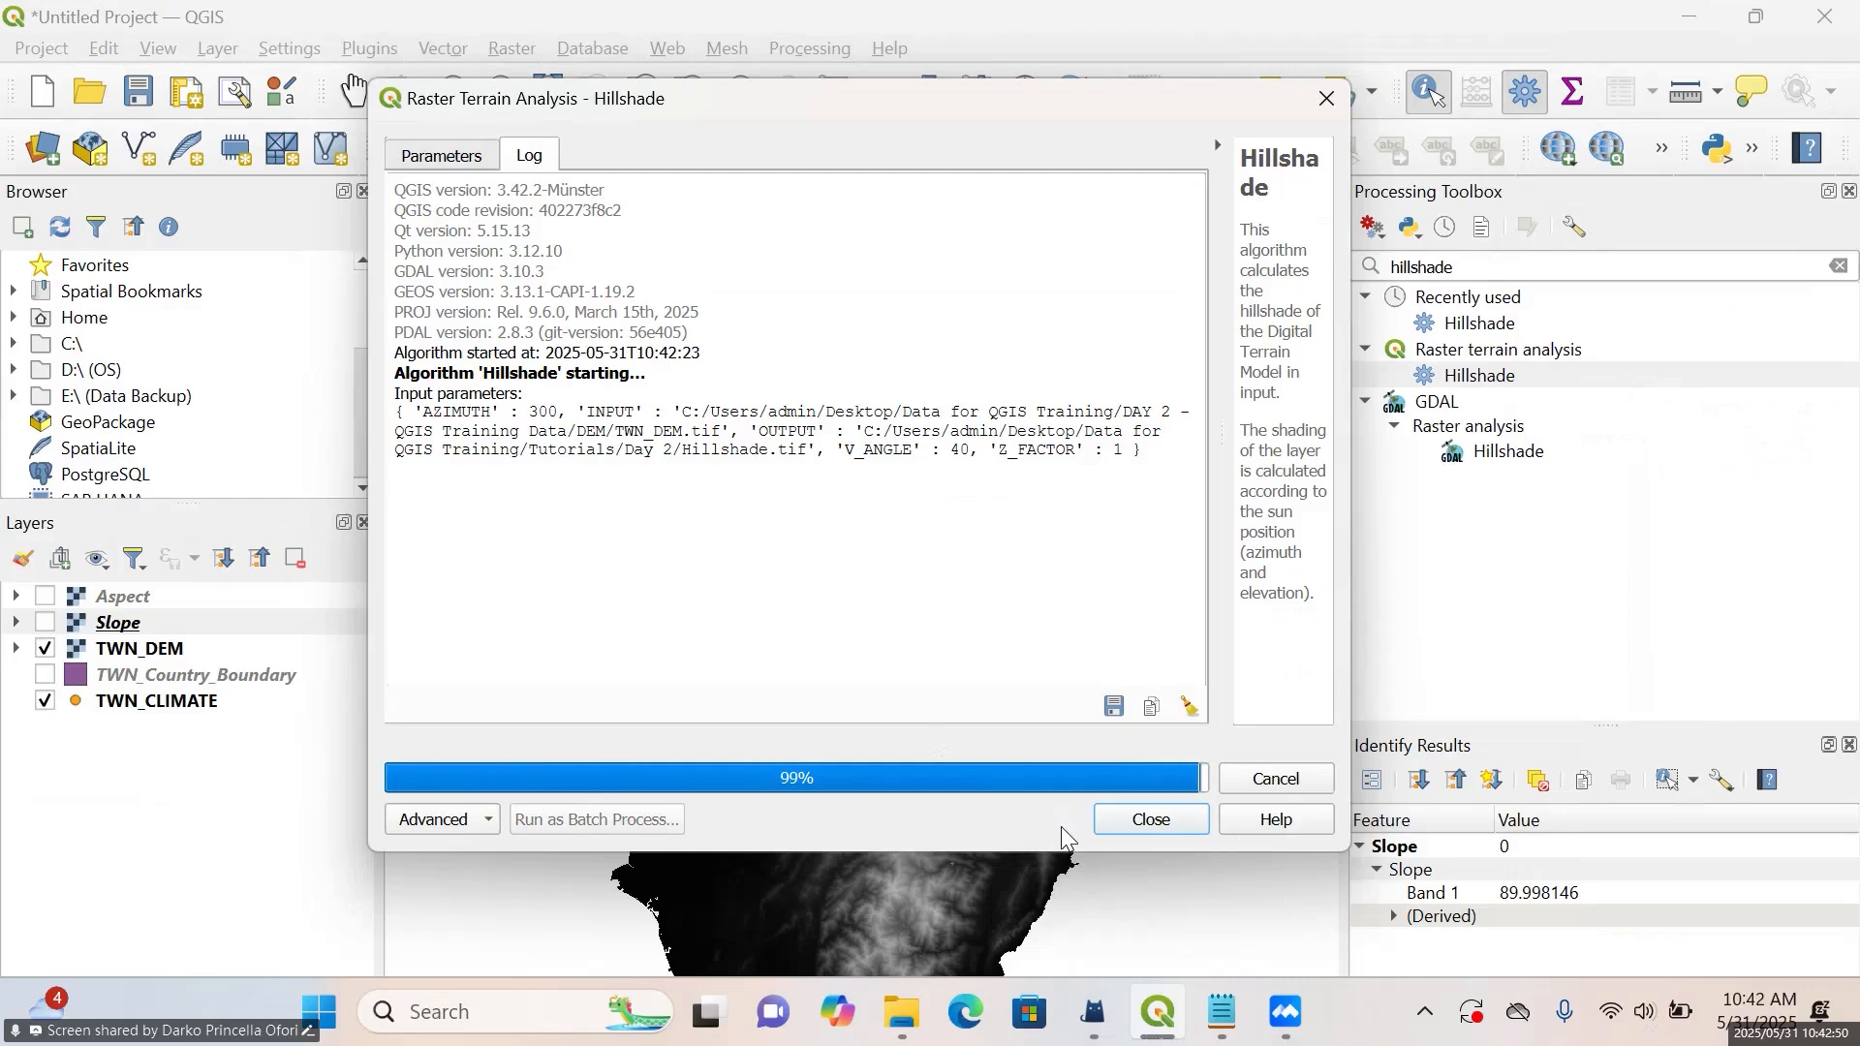
{"action": "left_click", "coordinate": [1169, 831]}
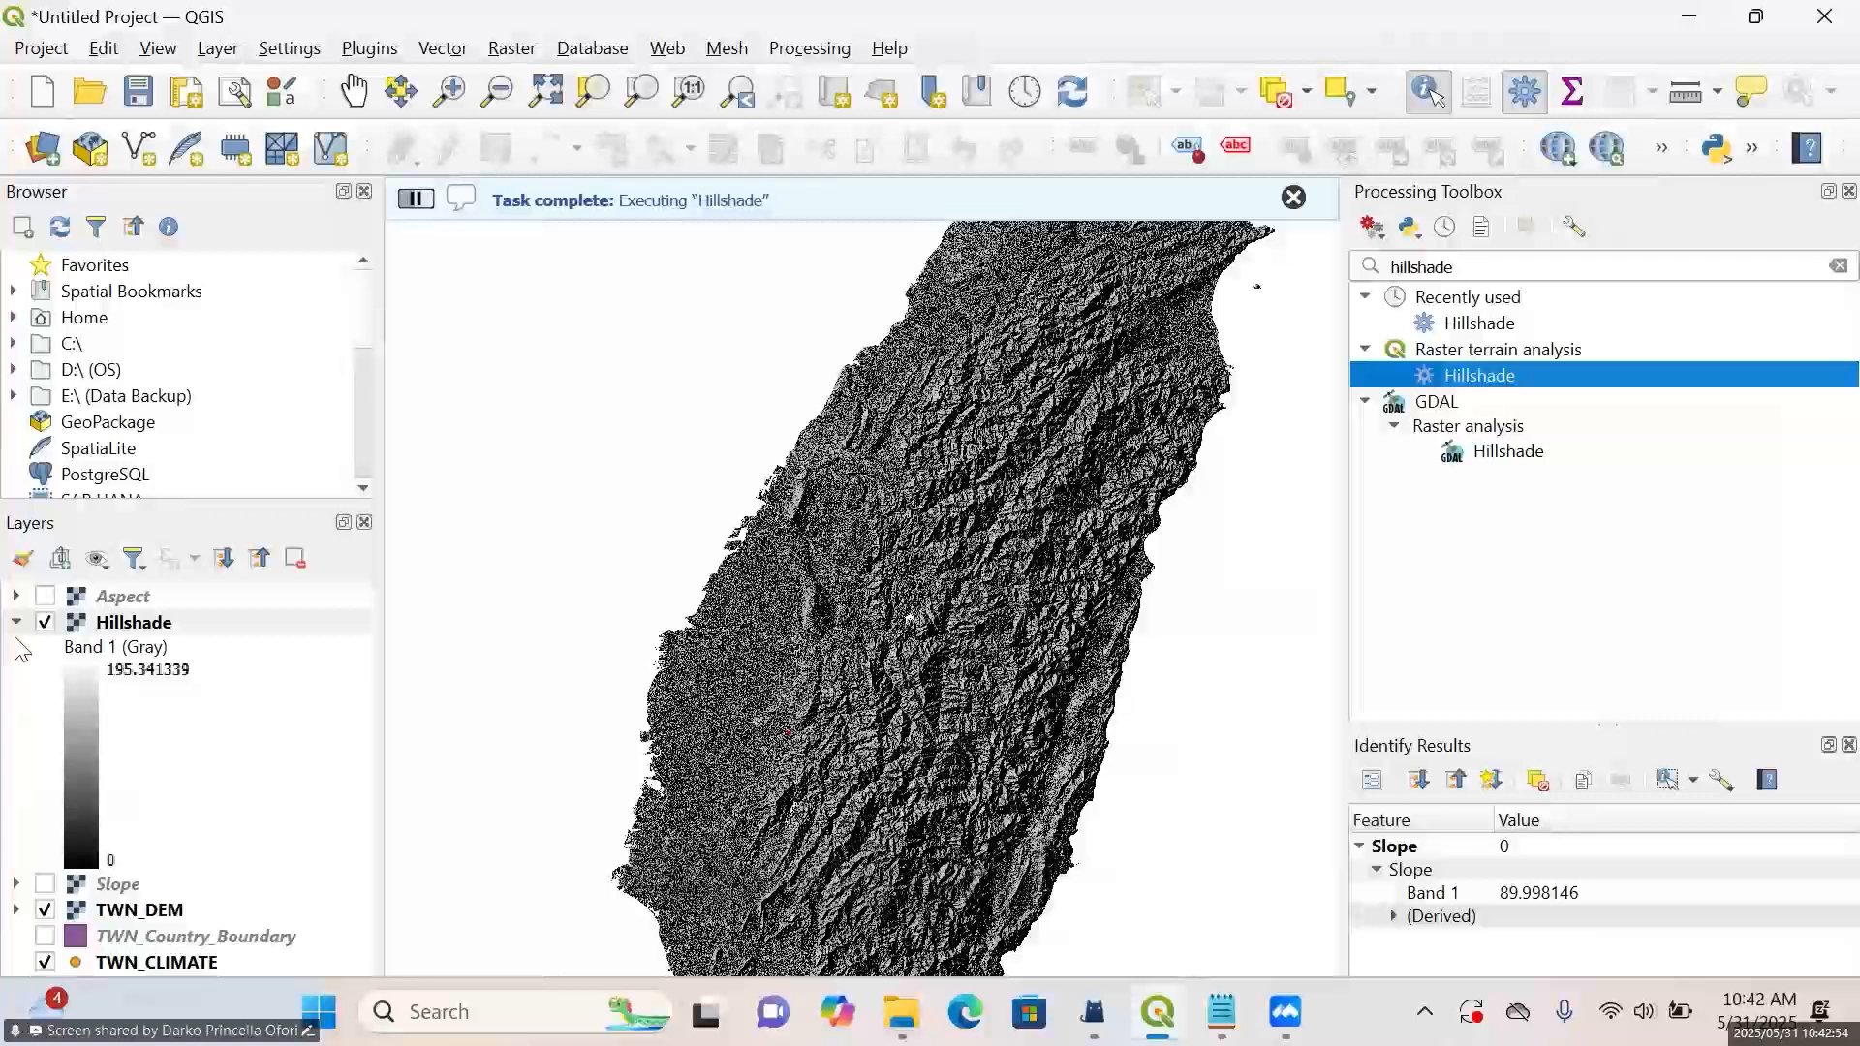
{"action": "left_click", "coordinate": [17, 622]}
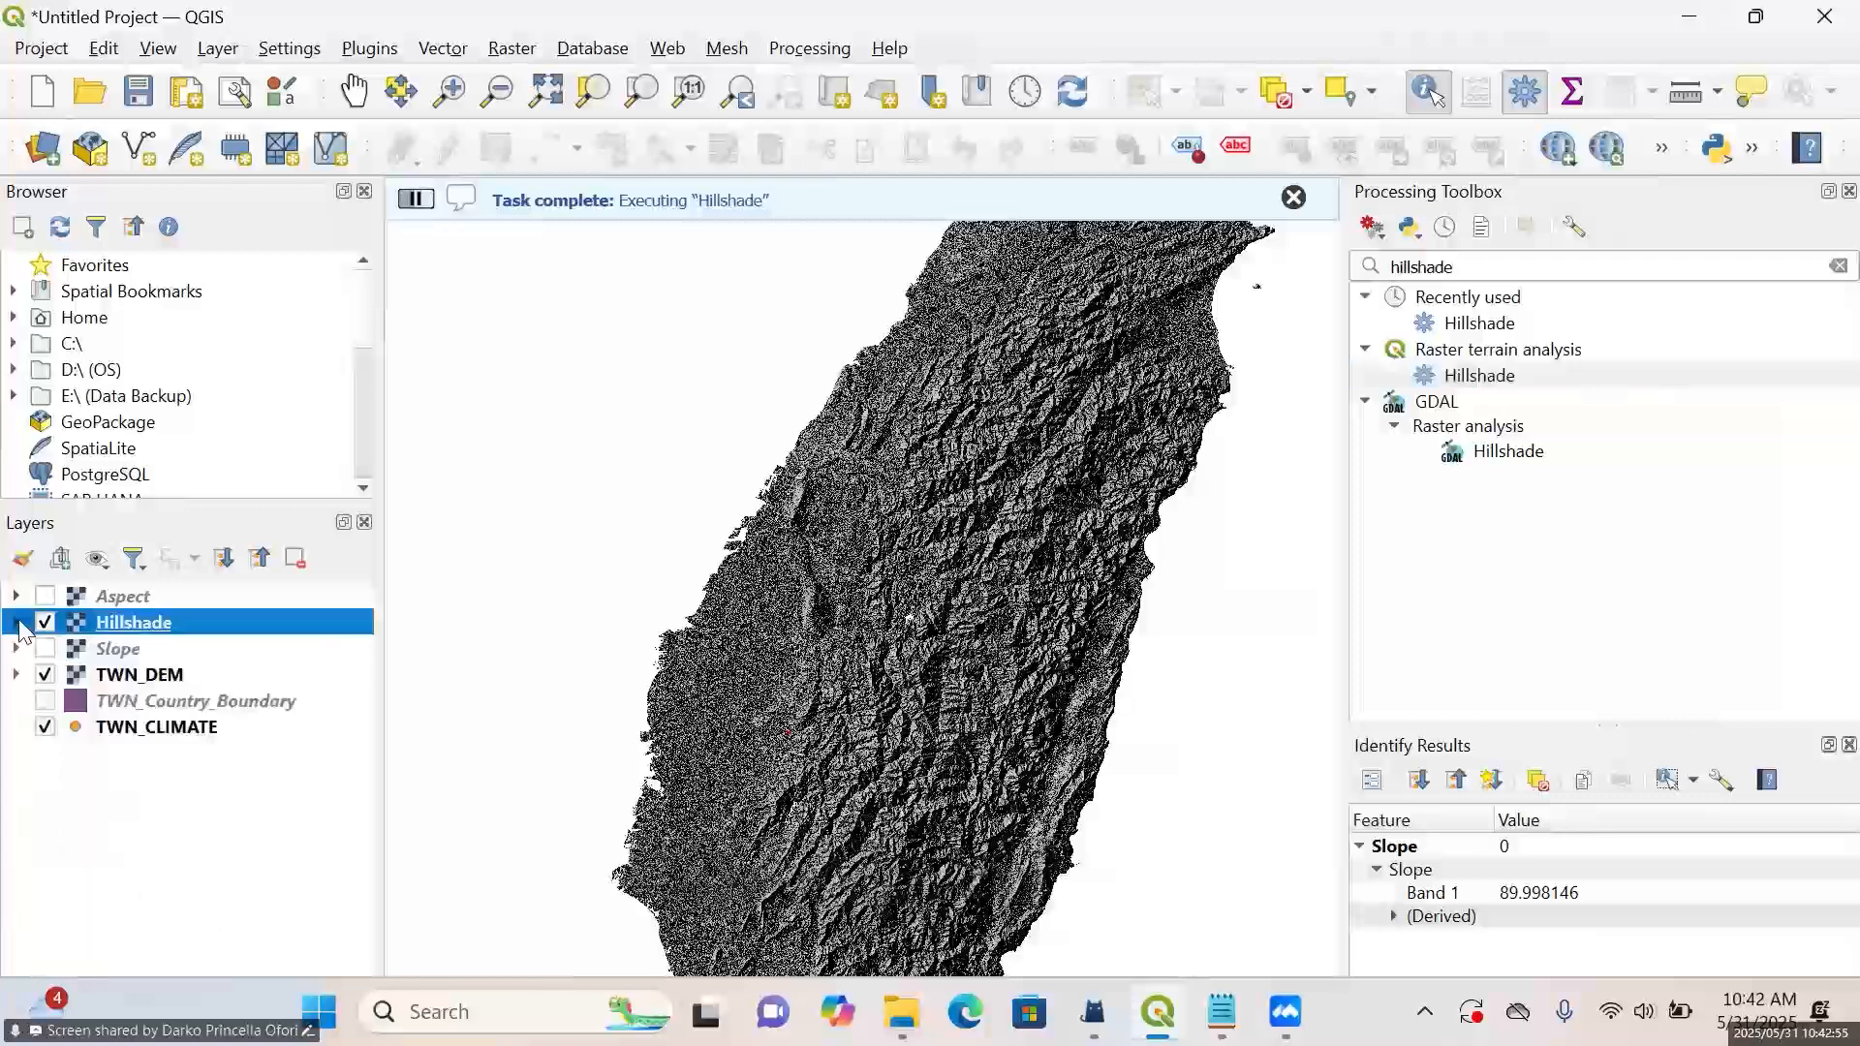
Open the Hillshade layer's symbology properties and set its render type to Singleband pseudocolor
{"action": "right_click", "coordinate": [80, 630]}
{"action": "left_click", "coordinate": [234, 880]}
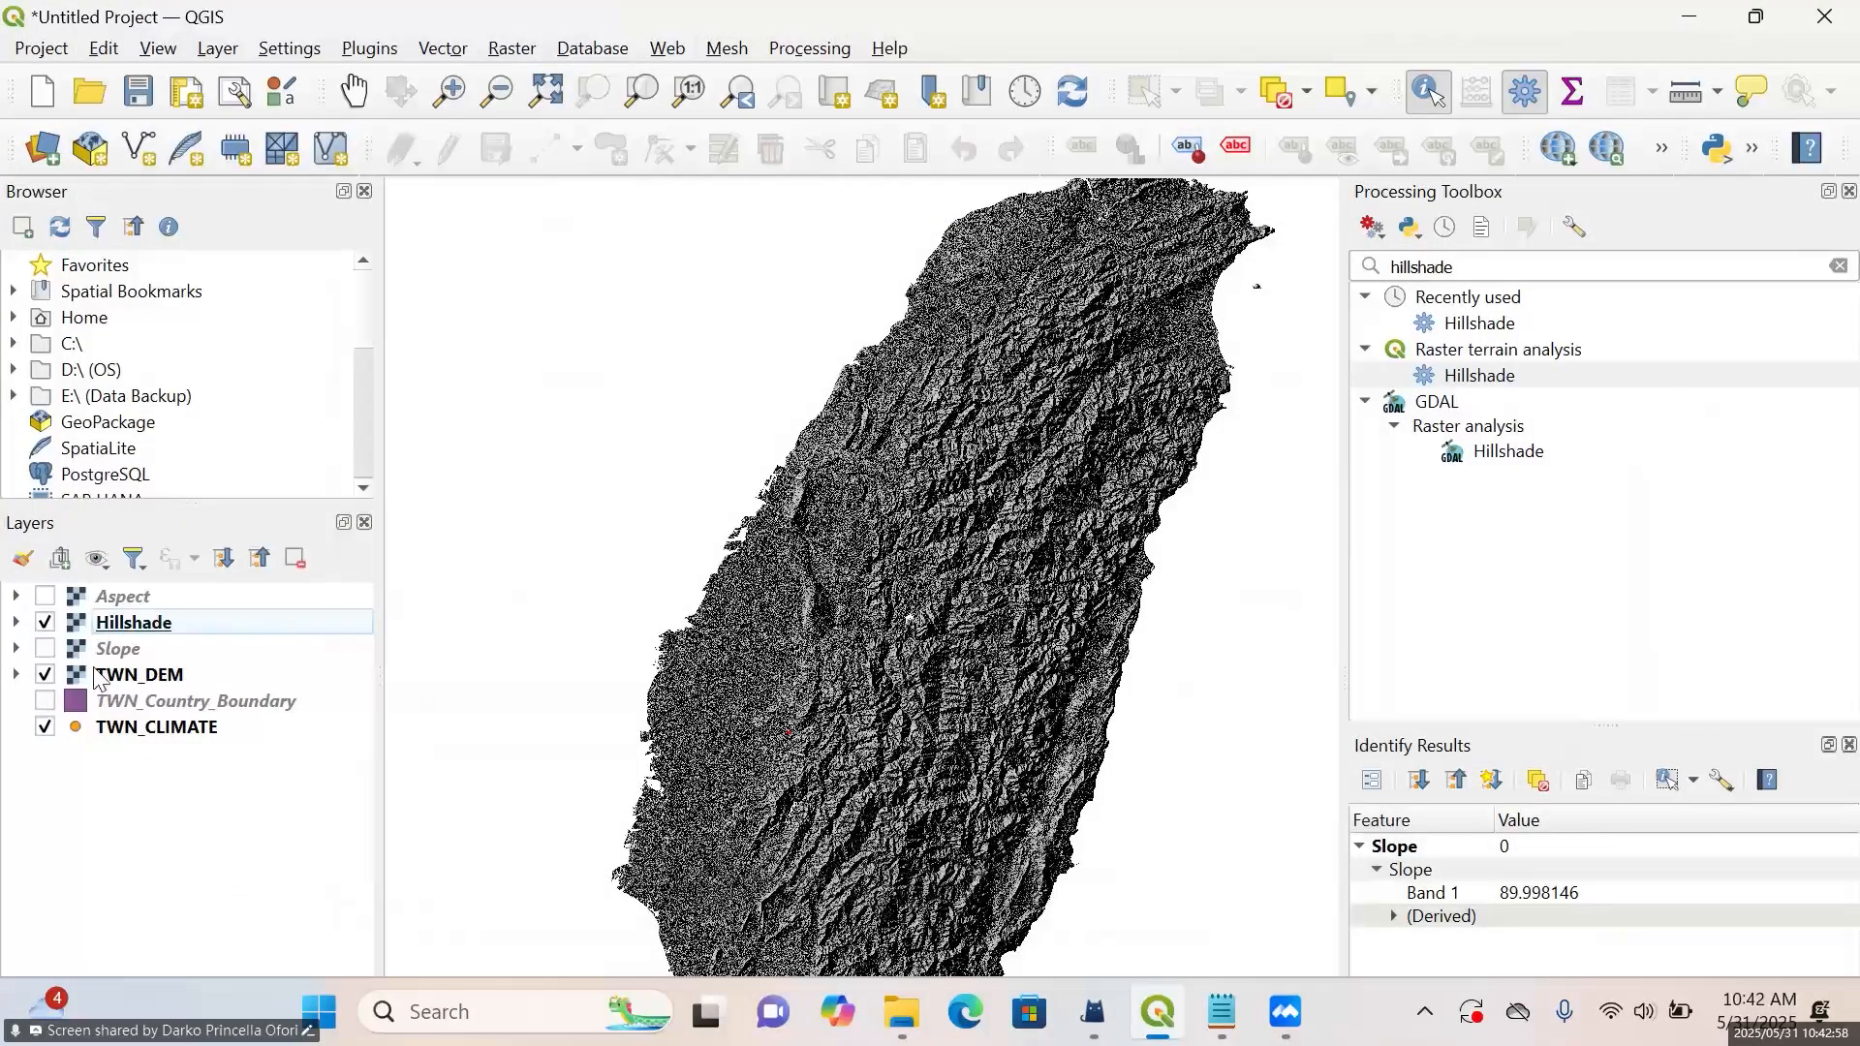
{"action": "right_click", "coordinate": [114, 624]}
{"action": "left_click", "coordinate": [203, 659]}
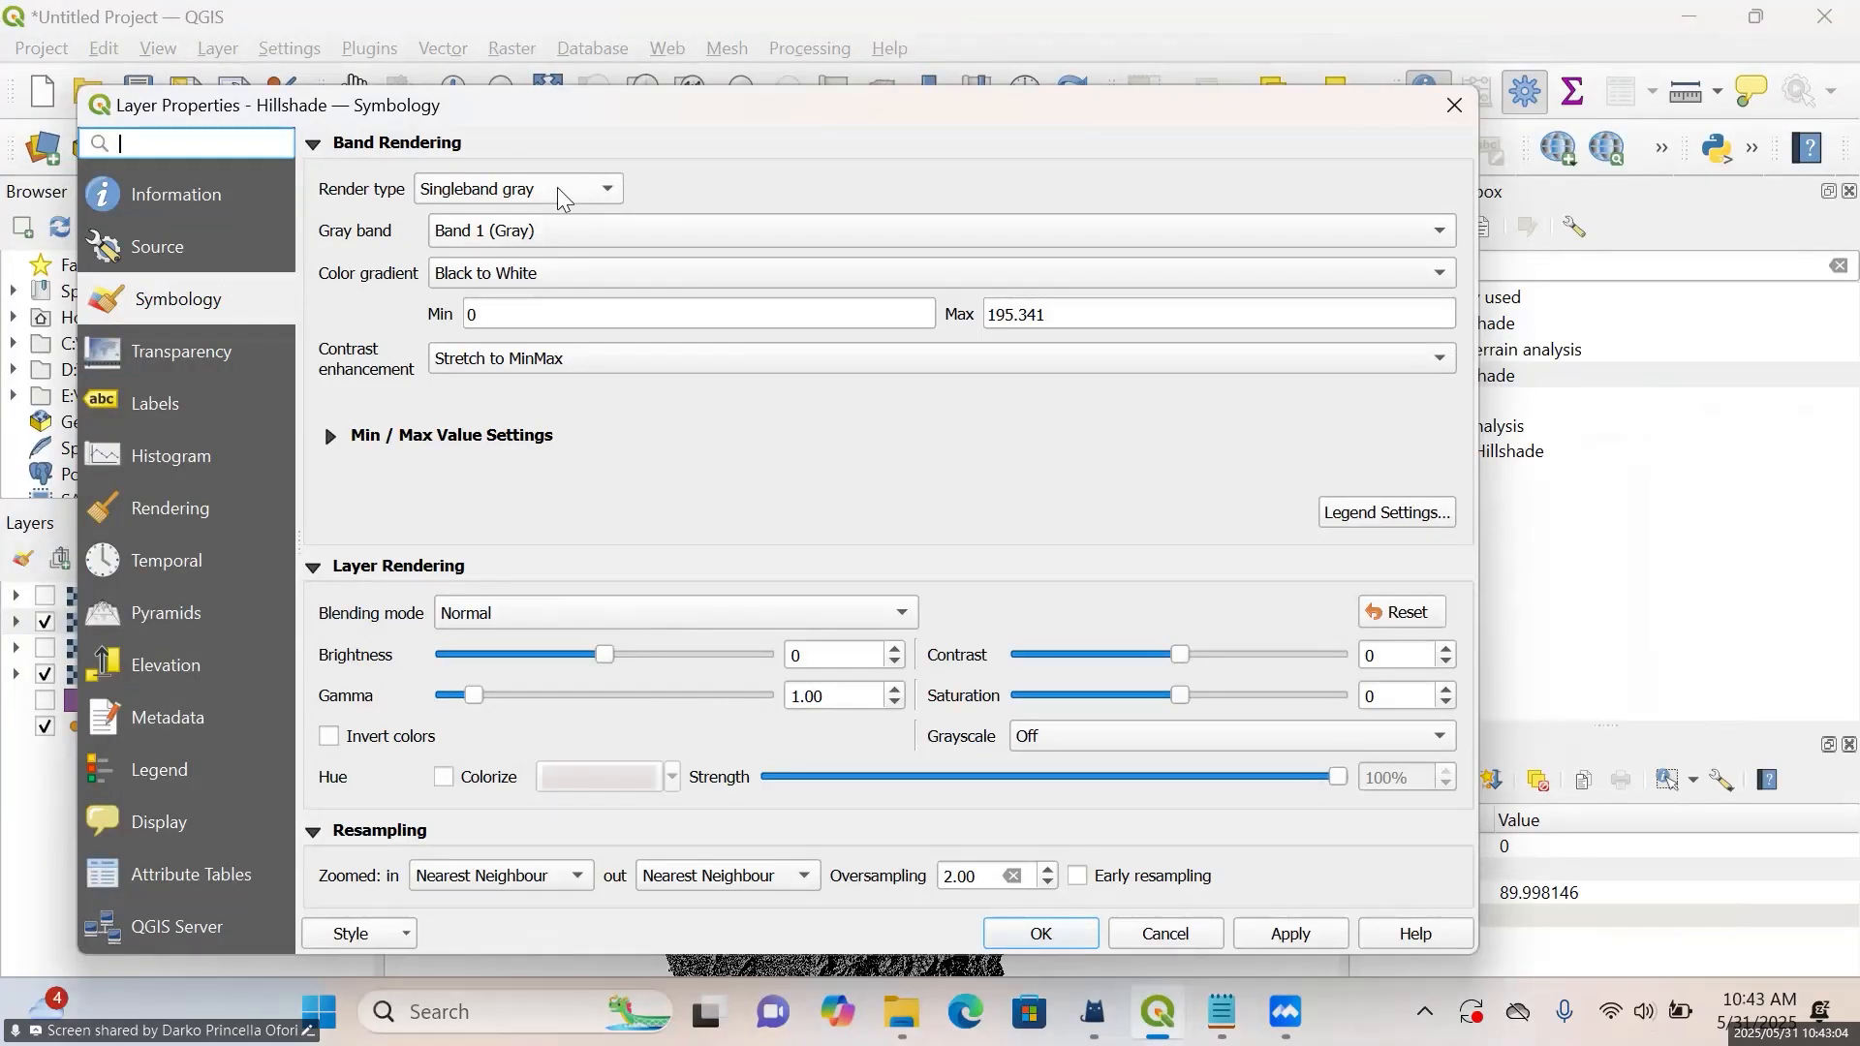
{"action": "left_click", "coordinate": [562, 199]}
{"action": "left_click", "coordinate": [554, 213]}
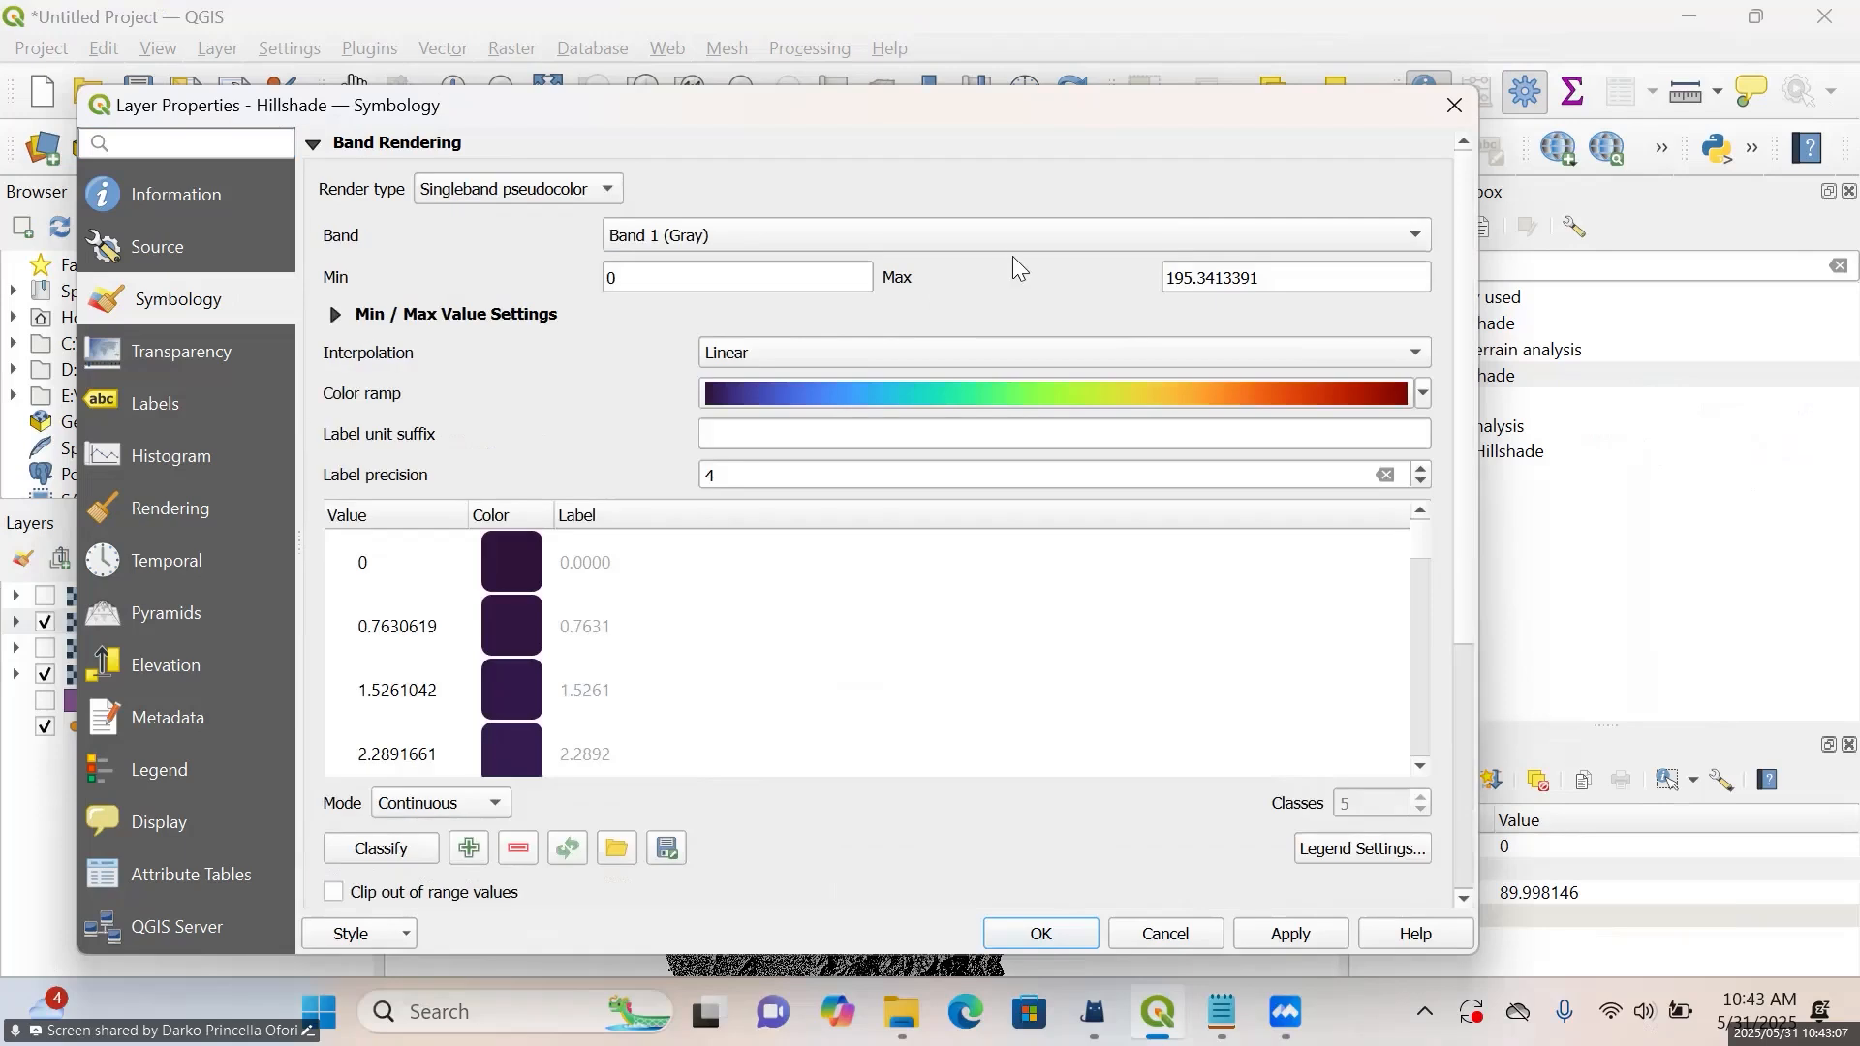
Set the Hillshade layer's interpolation to Discrete and its color ramp to Turbo
{"action": "left_click", "coordinate": [1091, 235]}
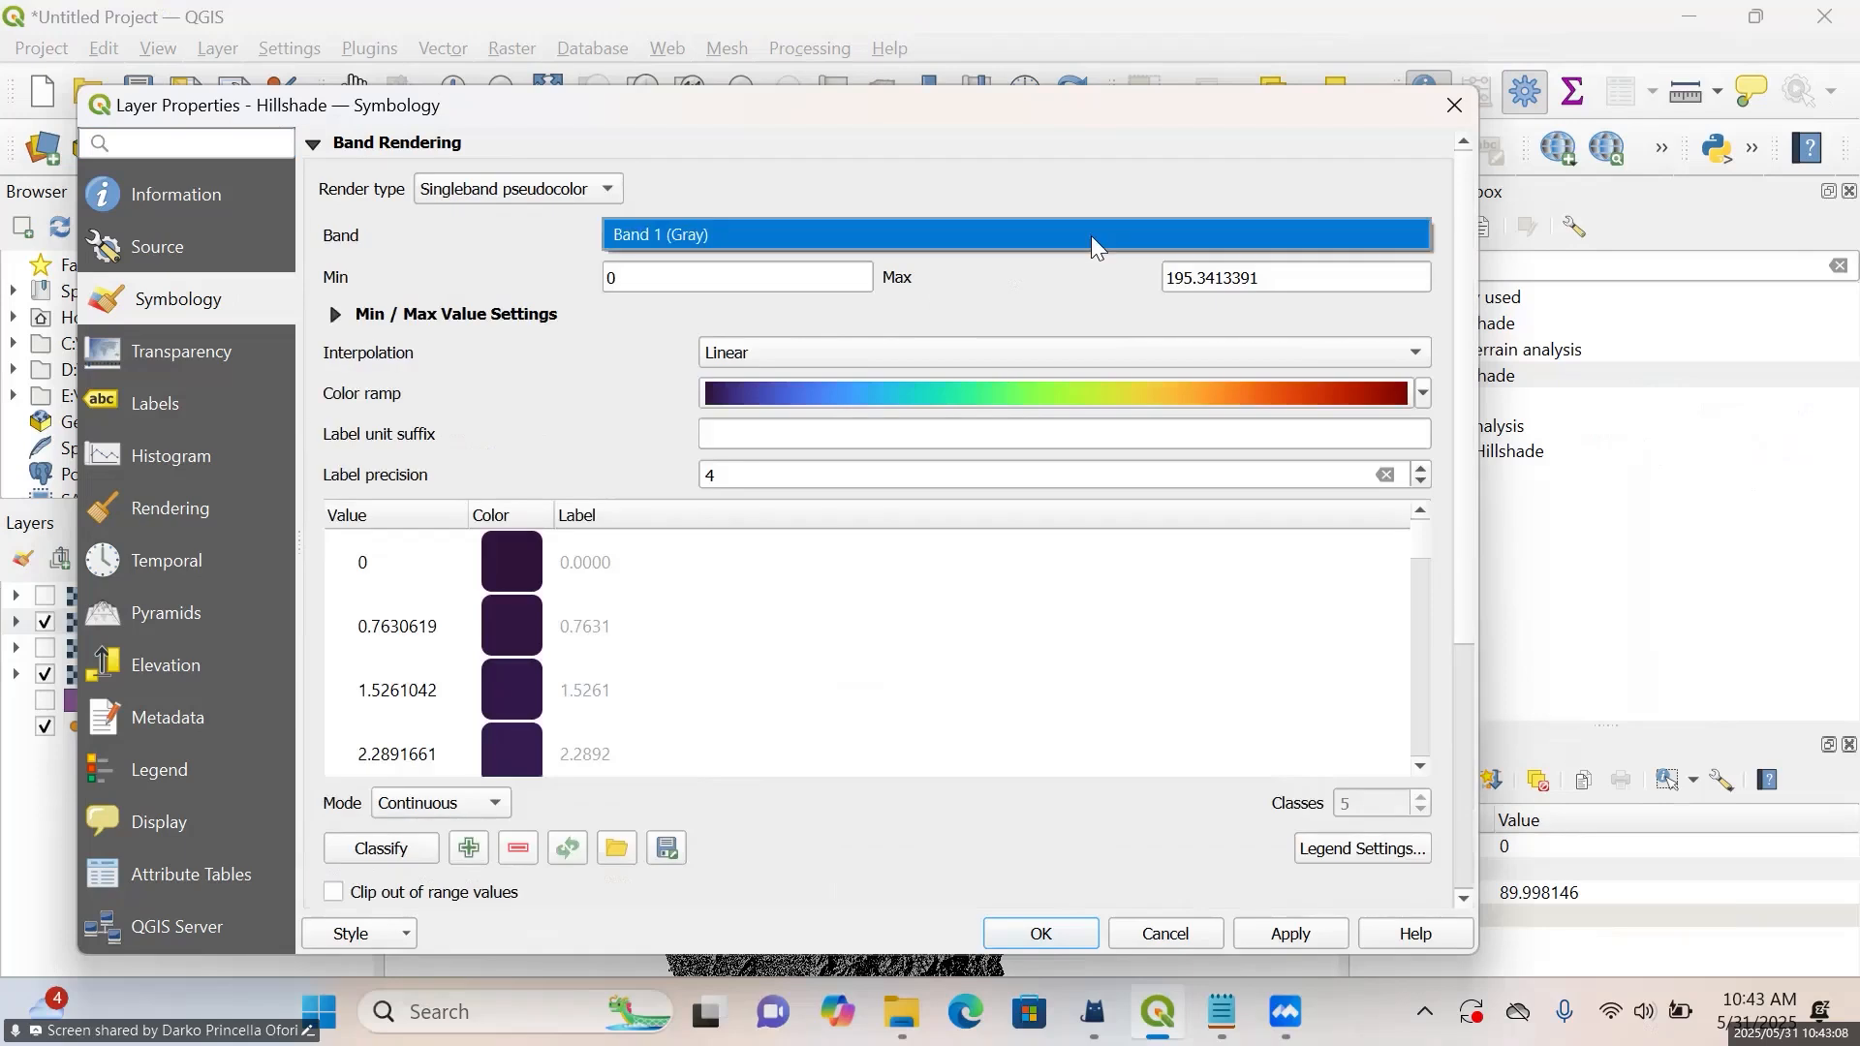
{"action": "left_click", "coordinate": [992, 356]}
{"action": "left_click", "coordinate": [1020, 340]}
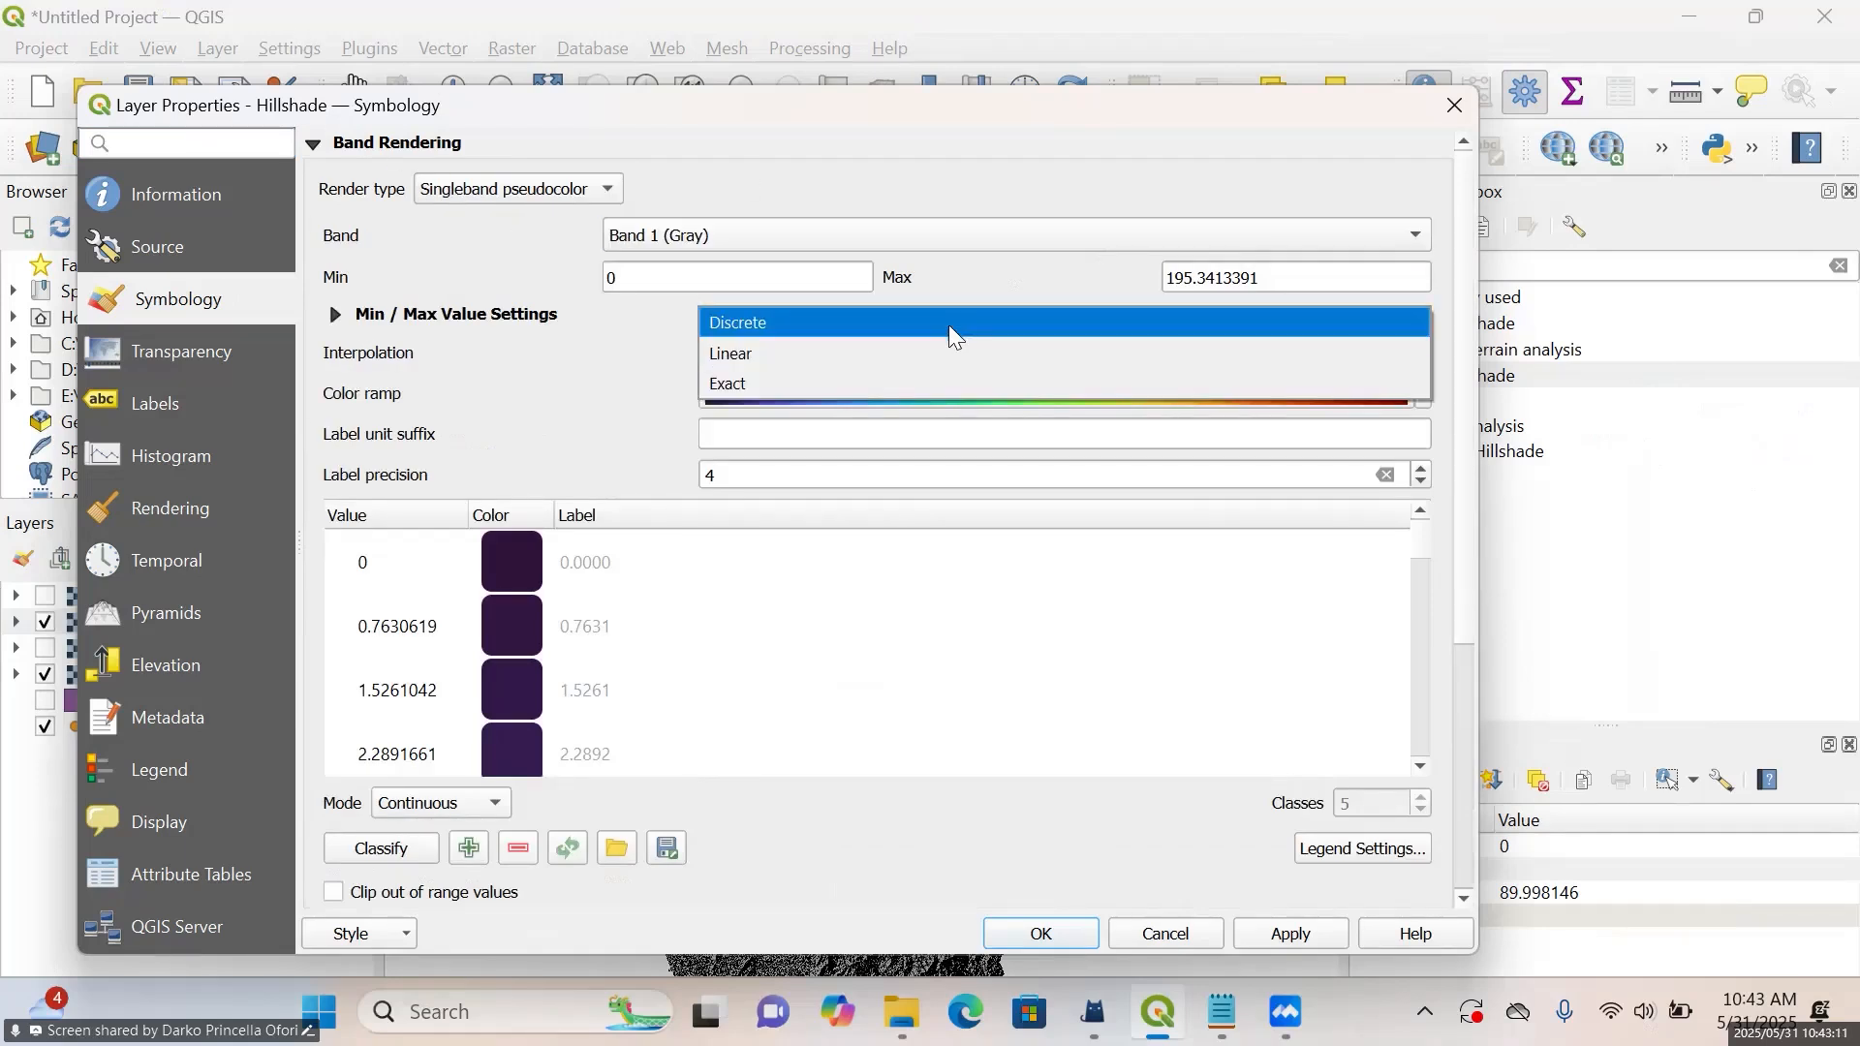
{"action": "left_click", "coordinate": [949, 324]}
{"action": "left_click", "coordinate": [1421, 397]}
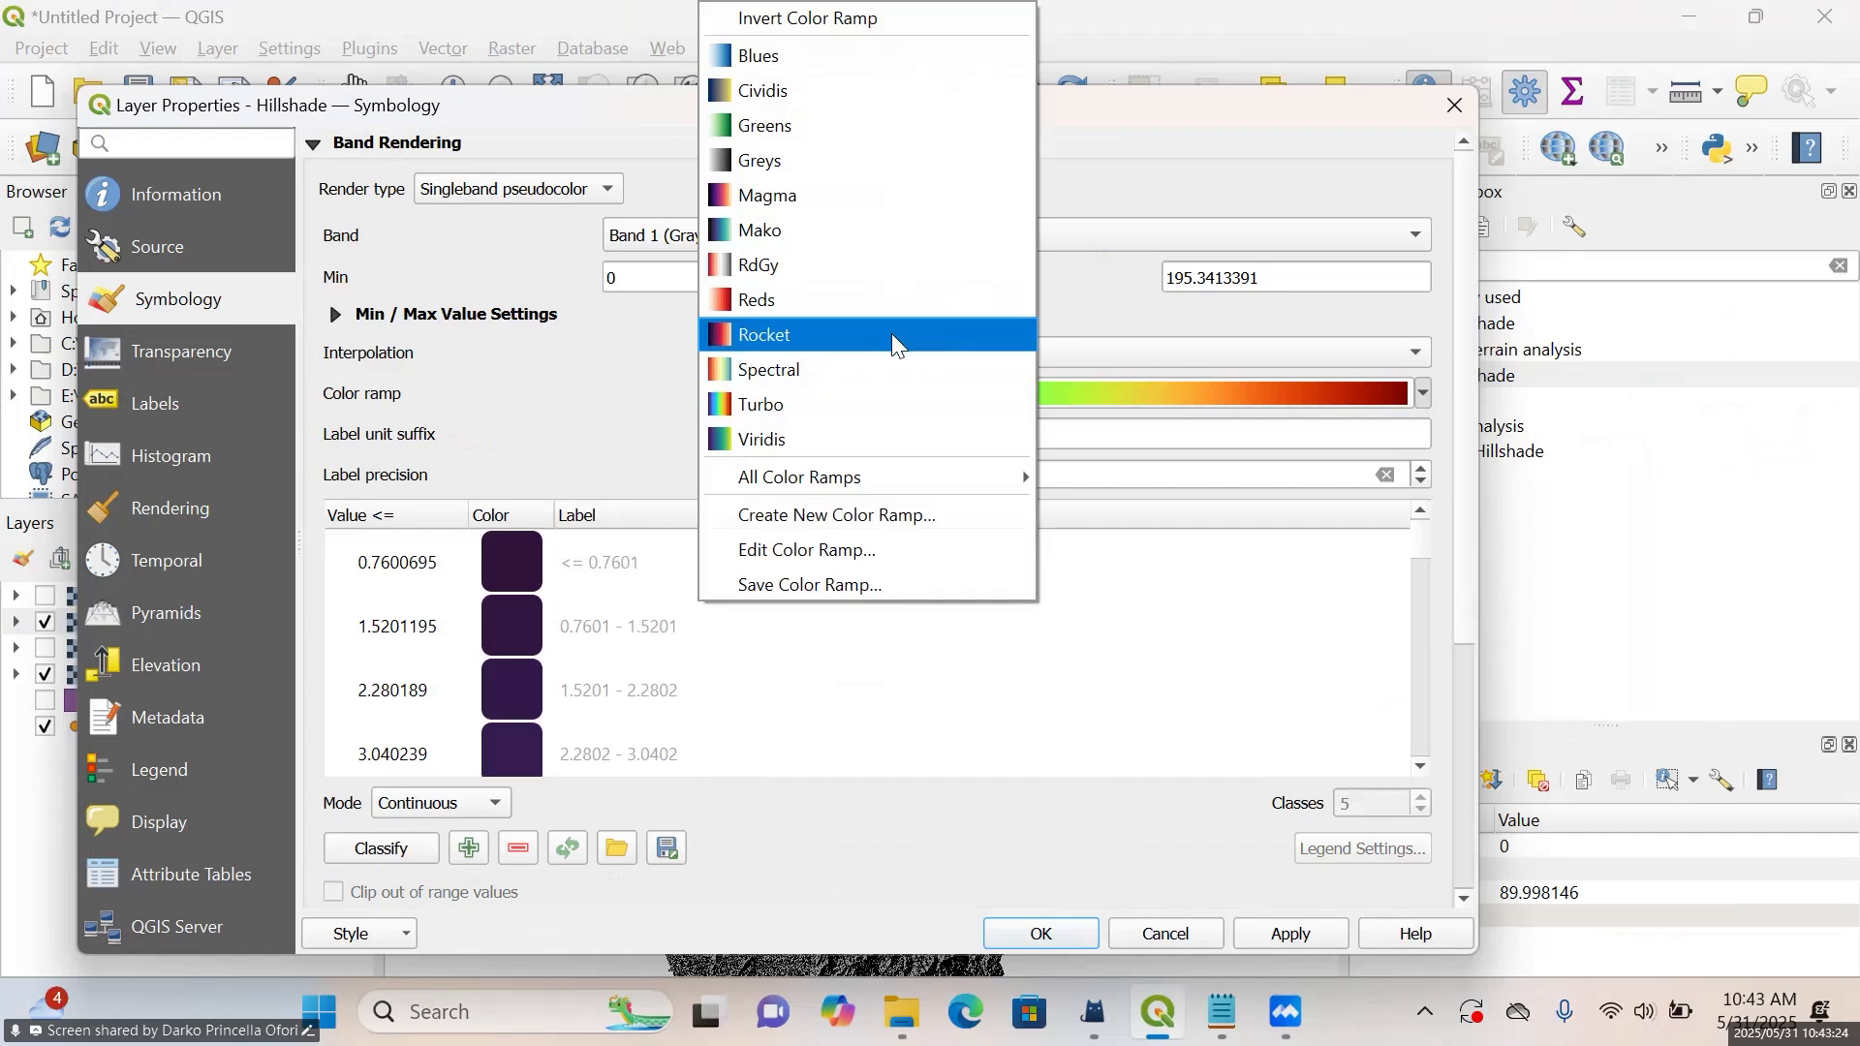
{"action": "left_click", "coordinate": [893, 404]}
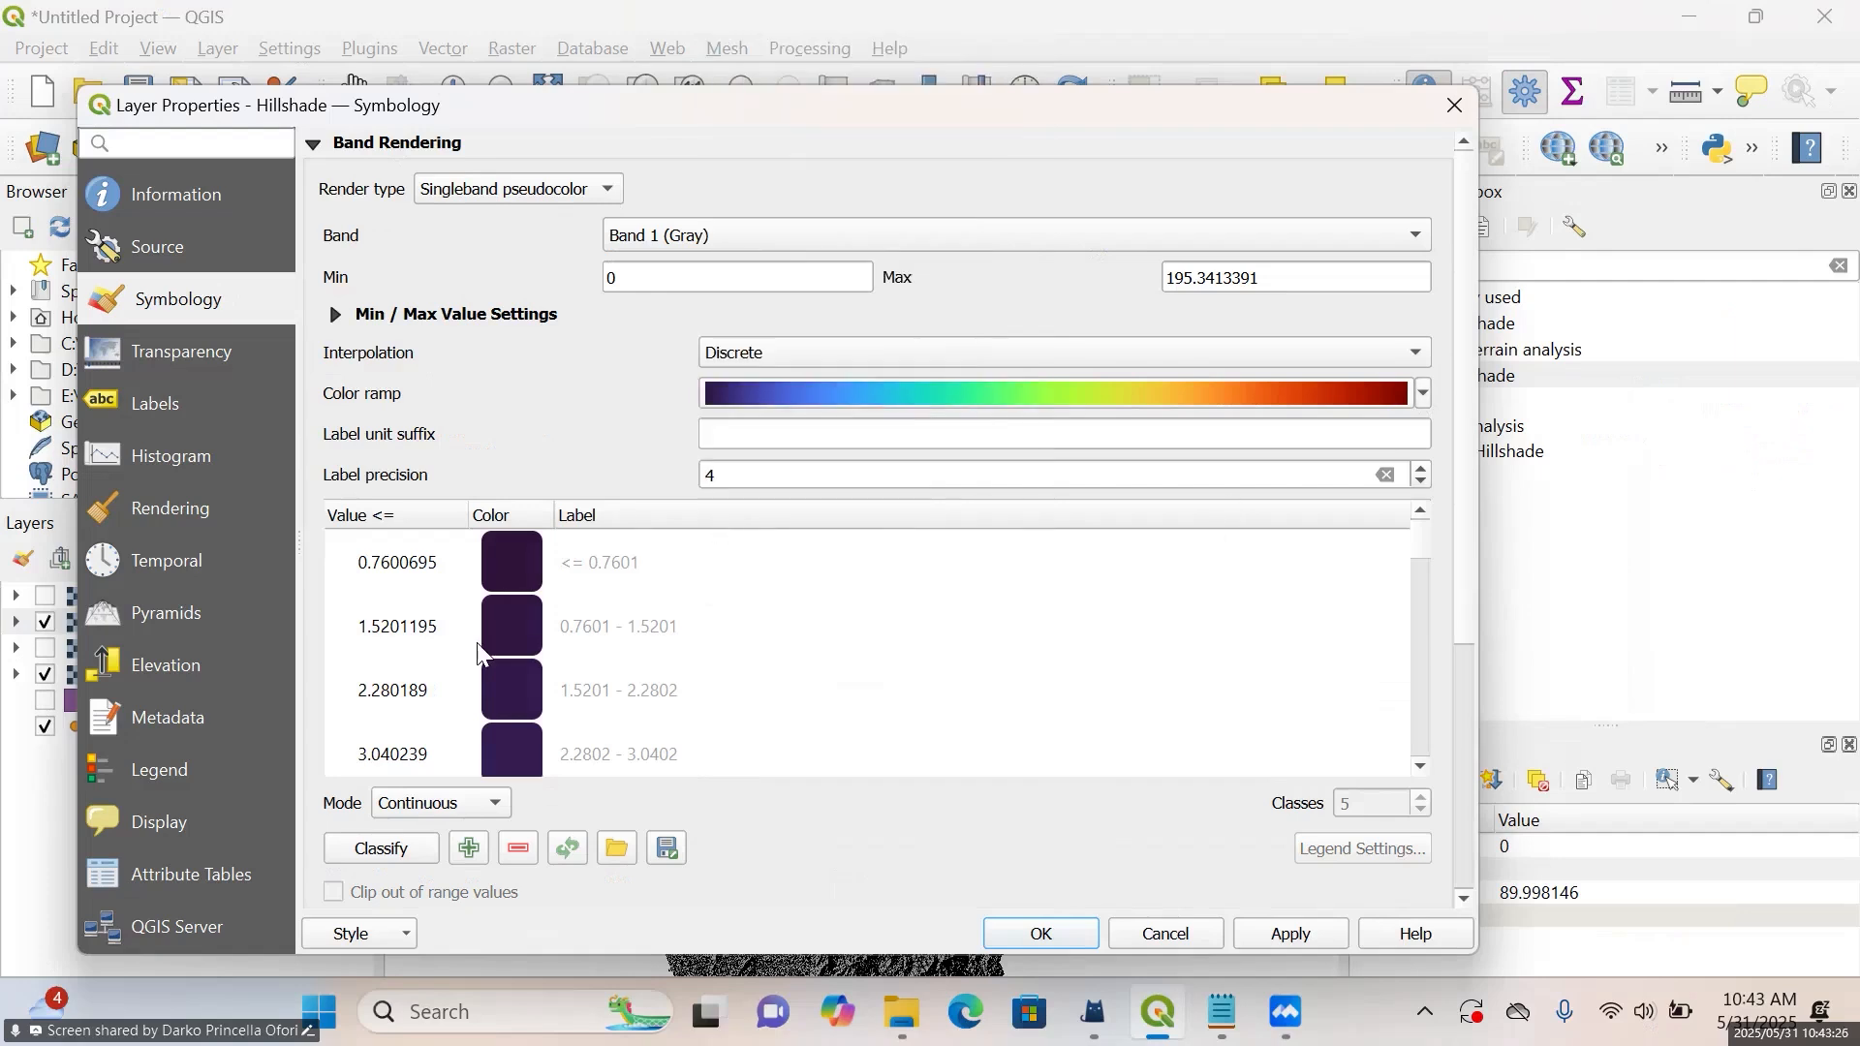
Classify the Hillshade values in Equal Interval mode, apply the style and close the layer properties
{"action": "left_click", "coordinate": [448, 803]}
{"action": "left_click", "coordinate": [441, 831]}
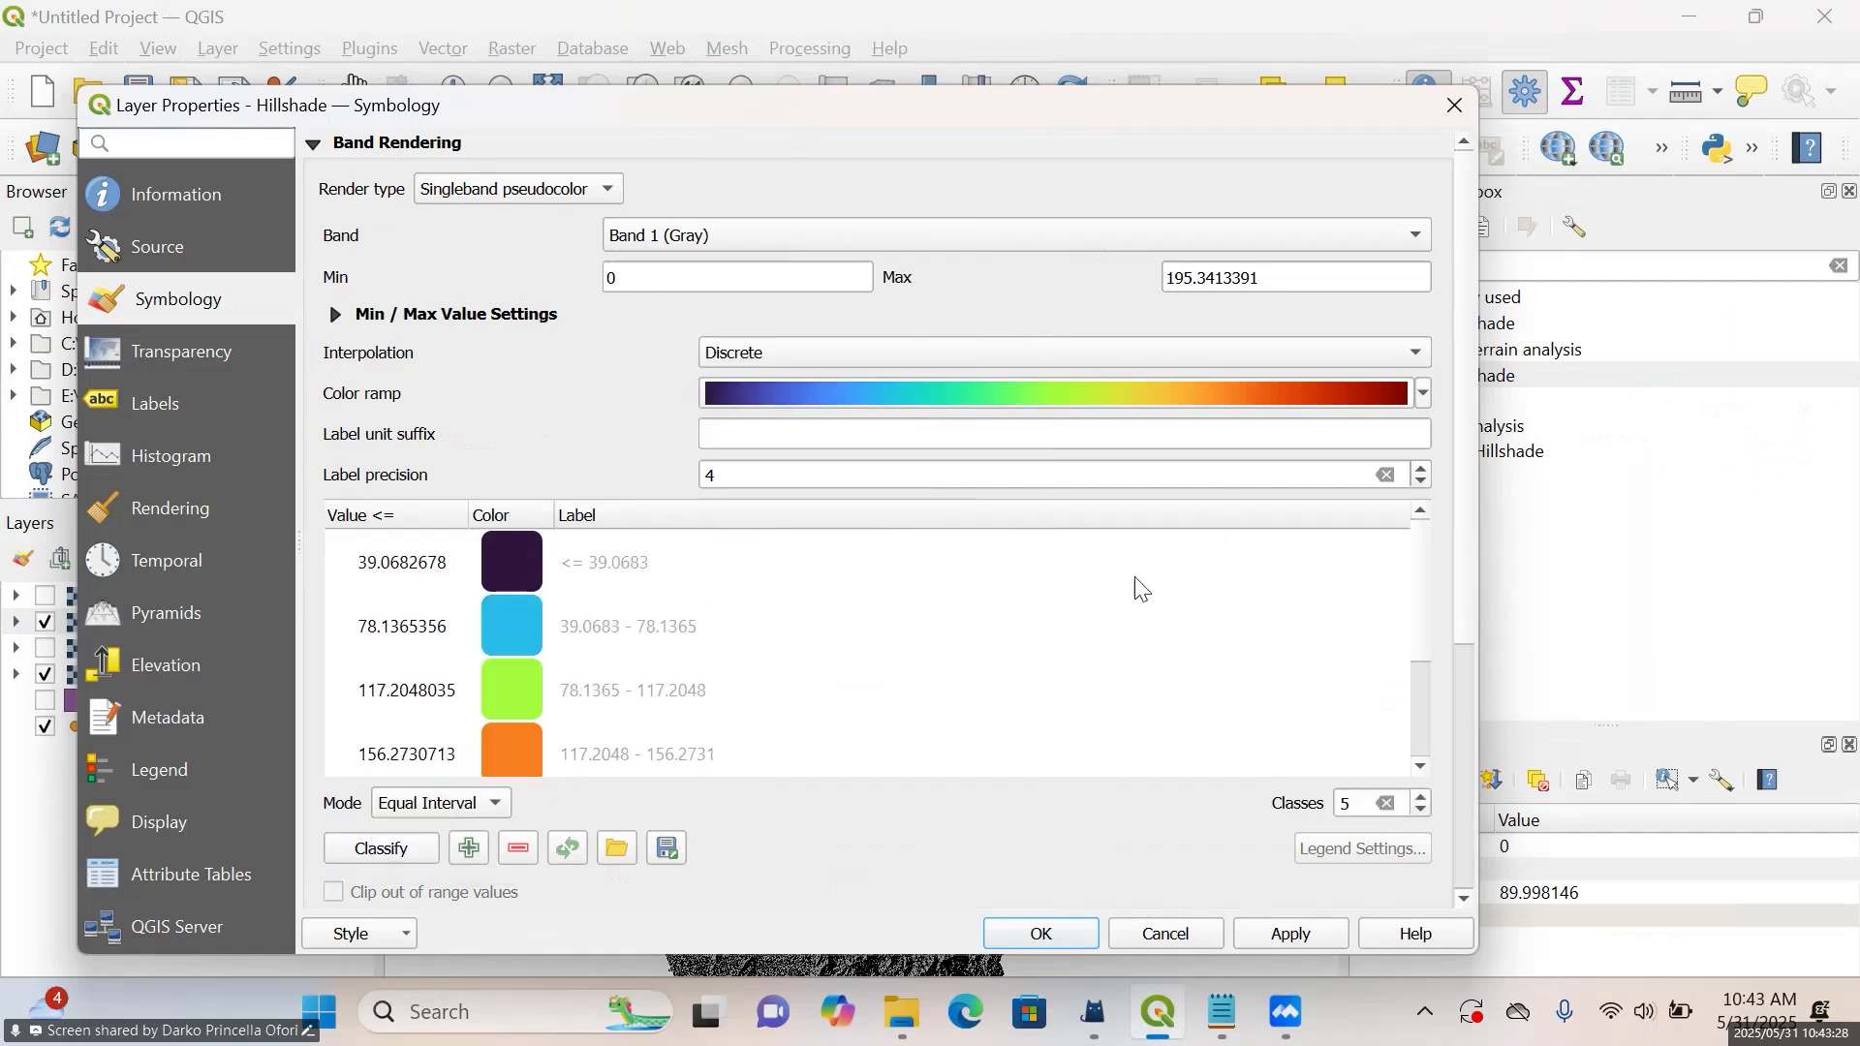
{"action": "left_click", "coordinate": [1301, 942]}
{"action": "left_click", "coordinate": [1041, 935]}
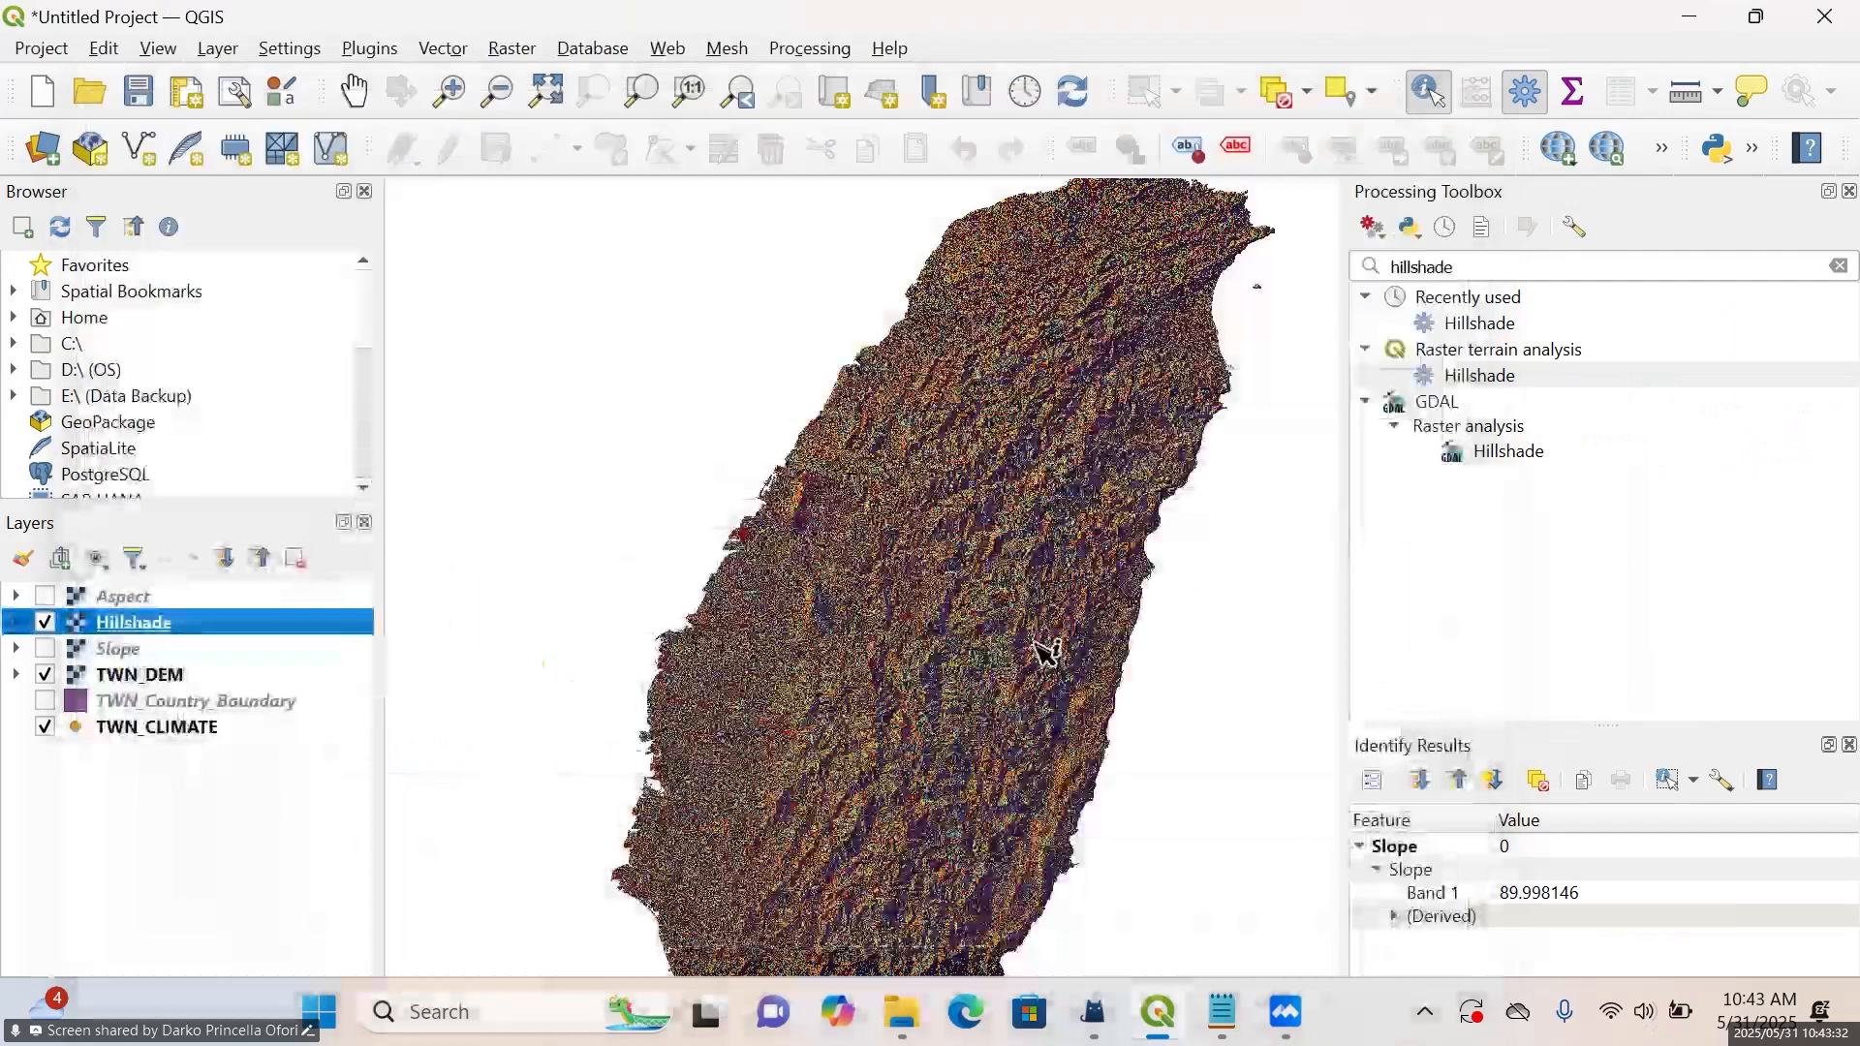
Identify the Hillshade raster's values at several points on the map, enlarging the results area for reading
{"action": "scroll", "coordinate": [1046, 643], "scroll_direction": "up", "scroll_amount": 5}
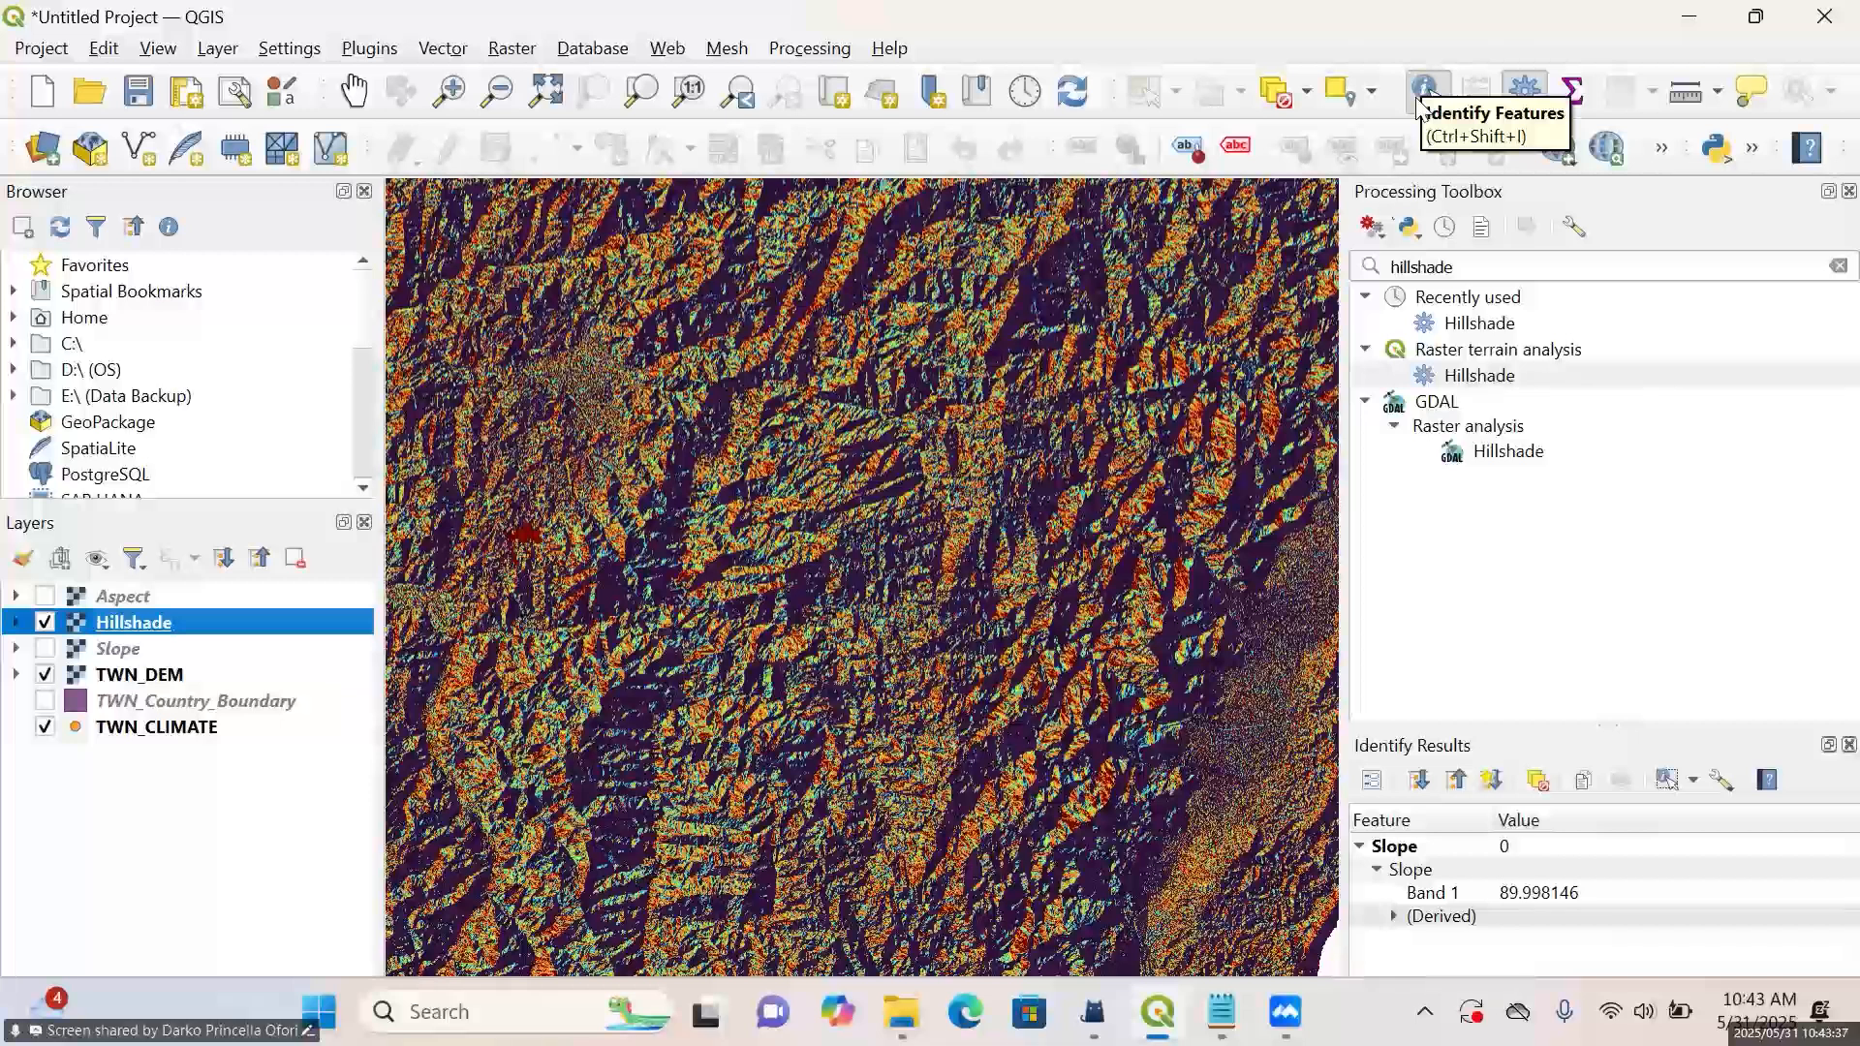
{"action": "left_click", "coordinate": [1421, 109]}
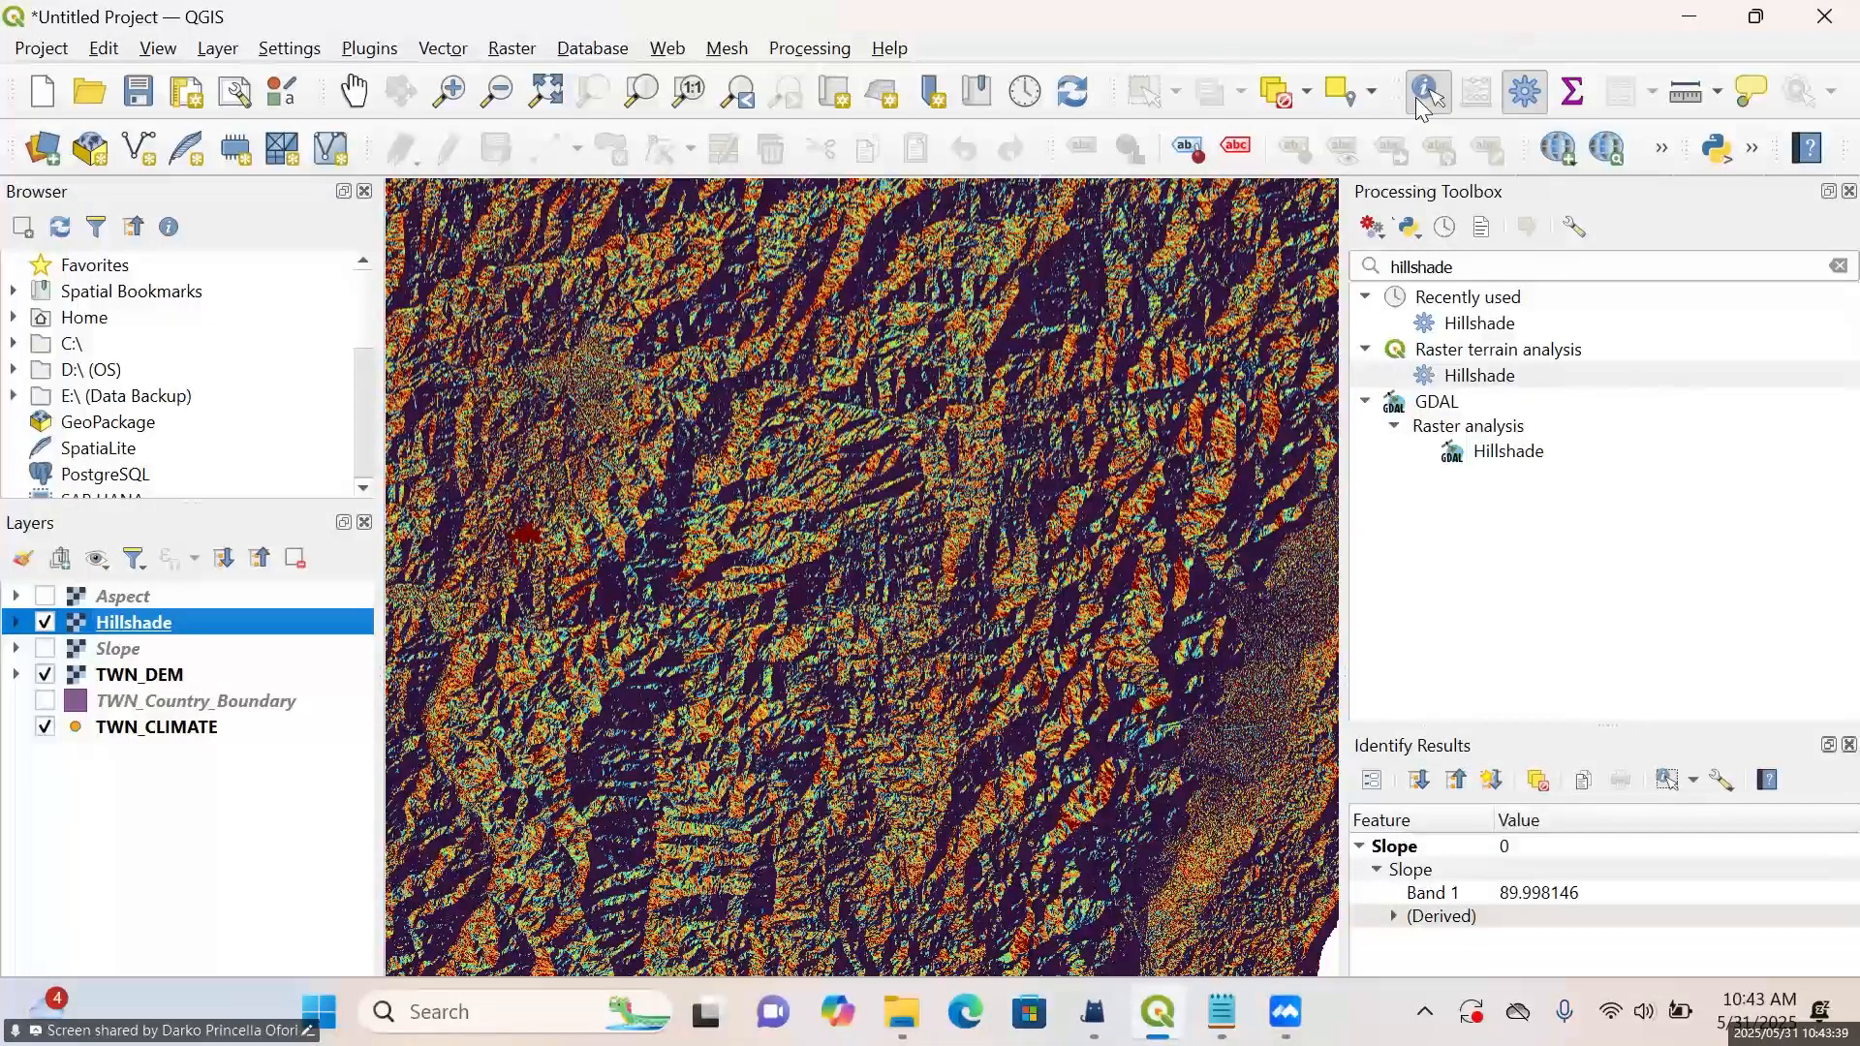
{"action": "left_click", "coordinate": [804, 528]}
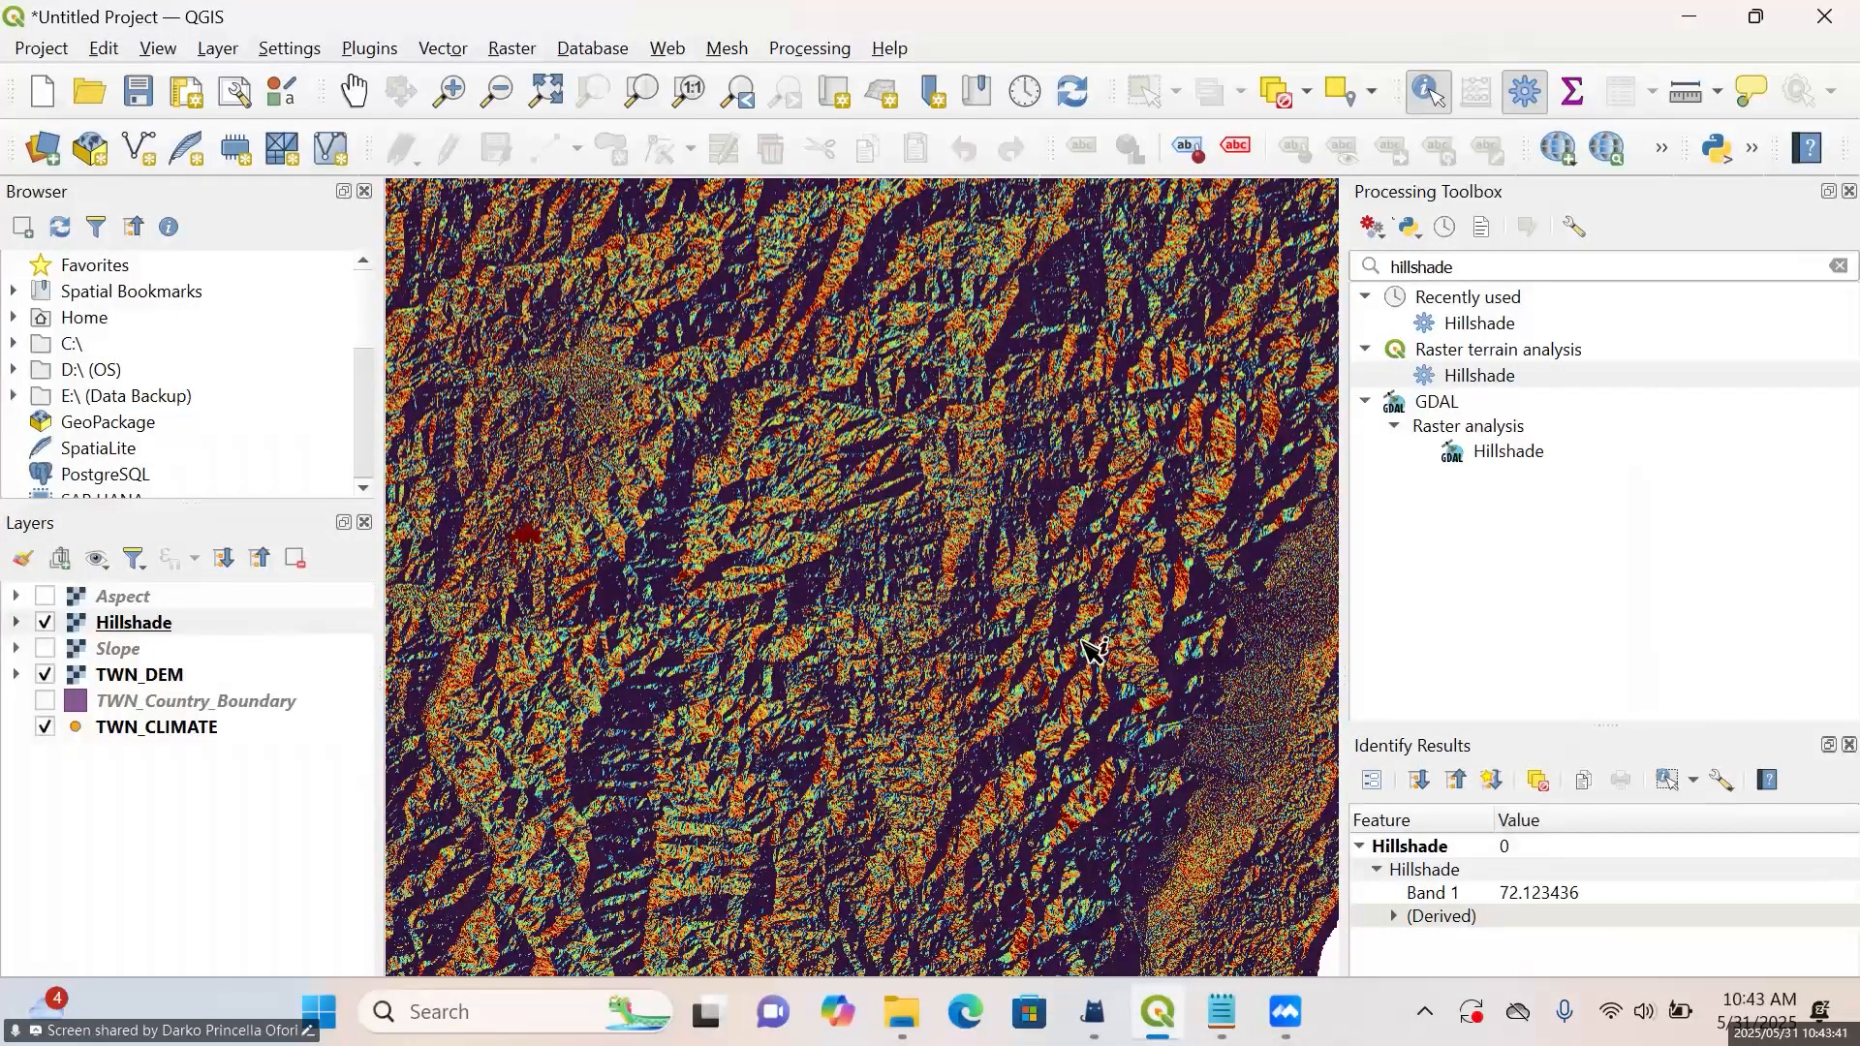
{"action": "left_click_drag", "start_coordinate": [1608, 729], "coordinate": [1608, 720]}
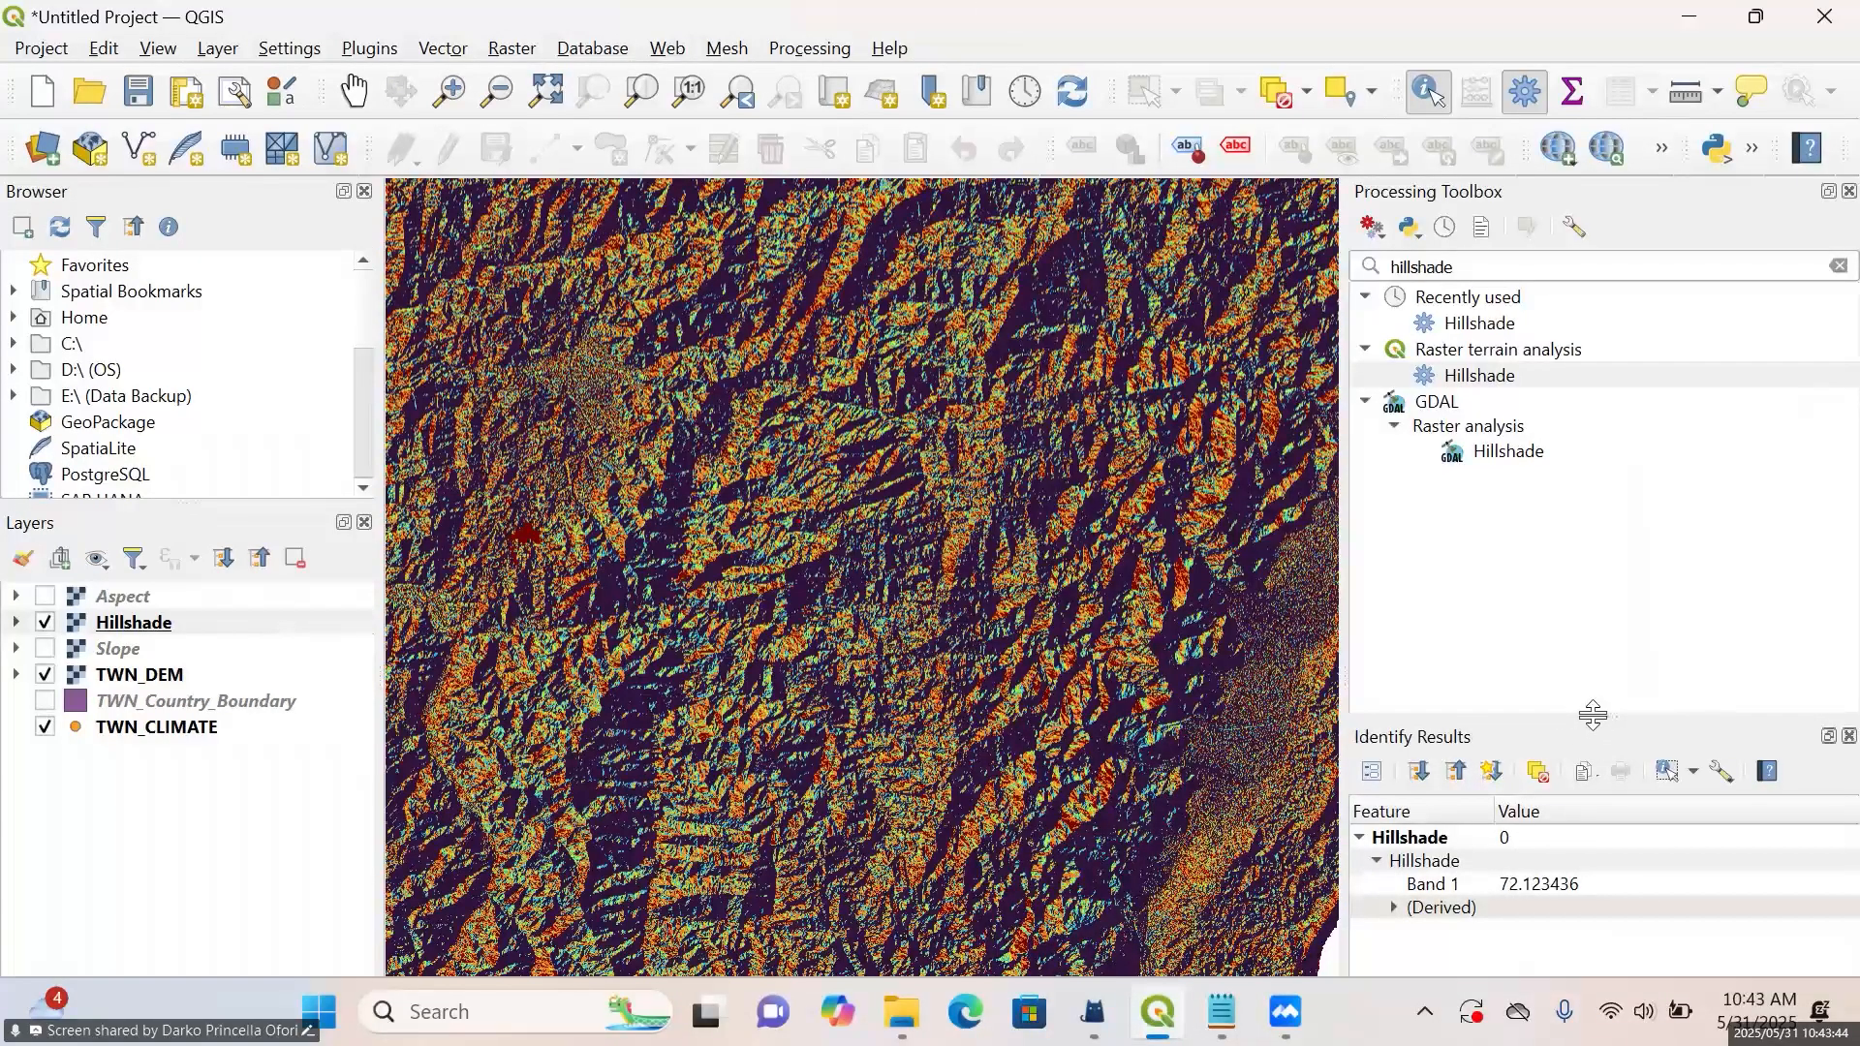
{"action": "left_click_drag", "start_coordinate": [1594, 718], "coordinate": [1551, 552]}
{"action": "left_click", "coordinate": [607, 527]}
{"action": "left_click", "coordinate": [796, 677]}
{"action": "left_click", "coordinate": [938, 682]}
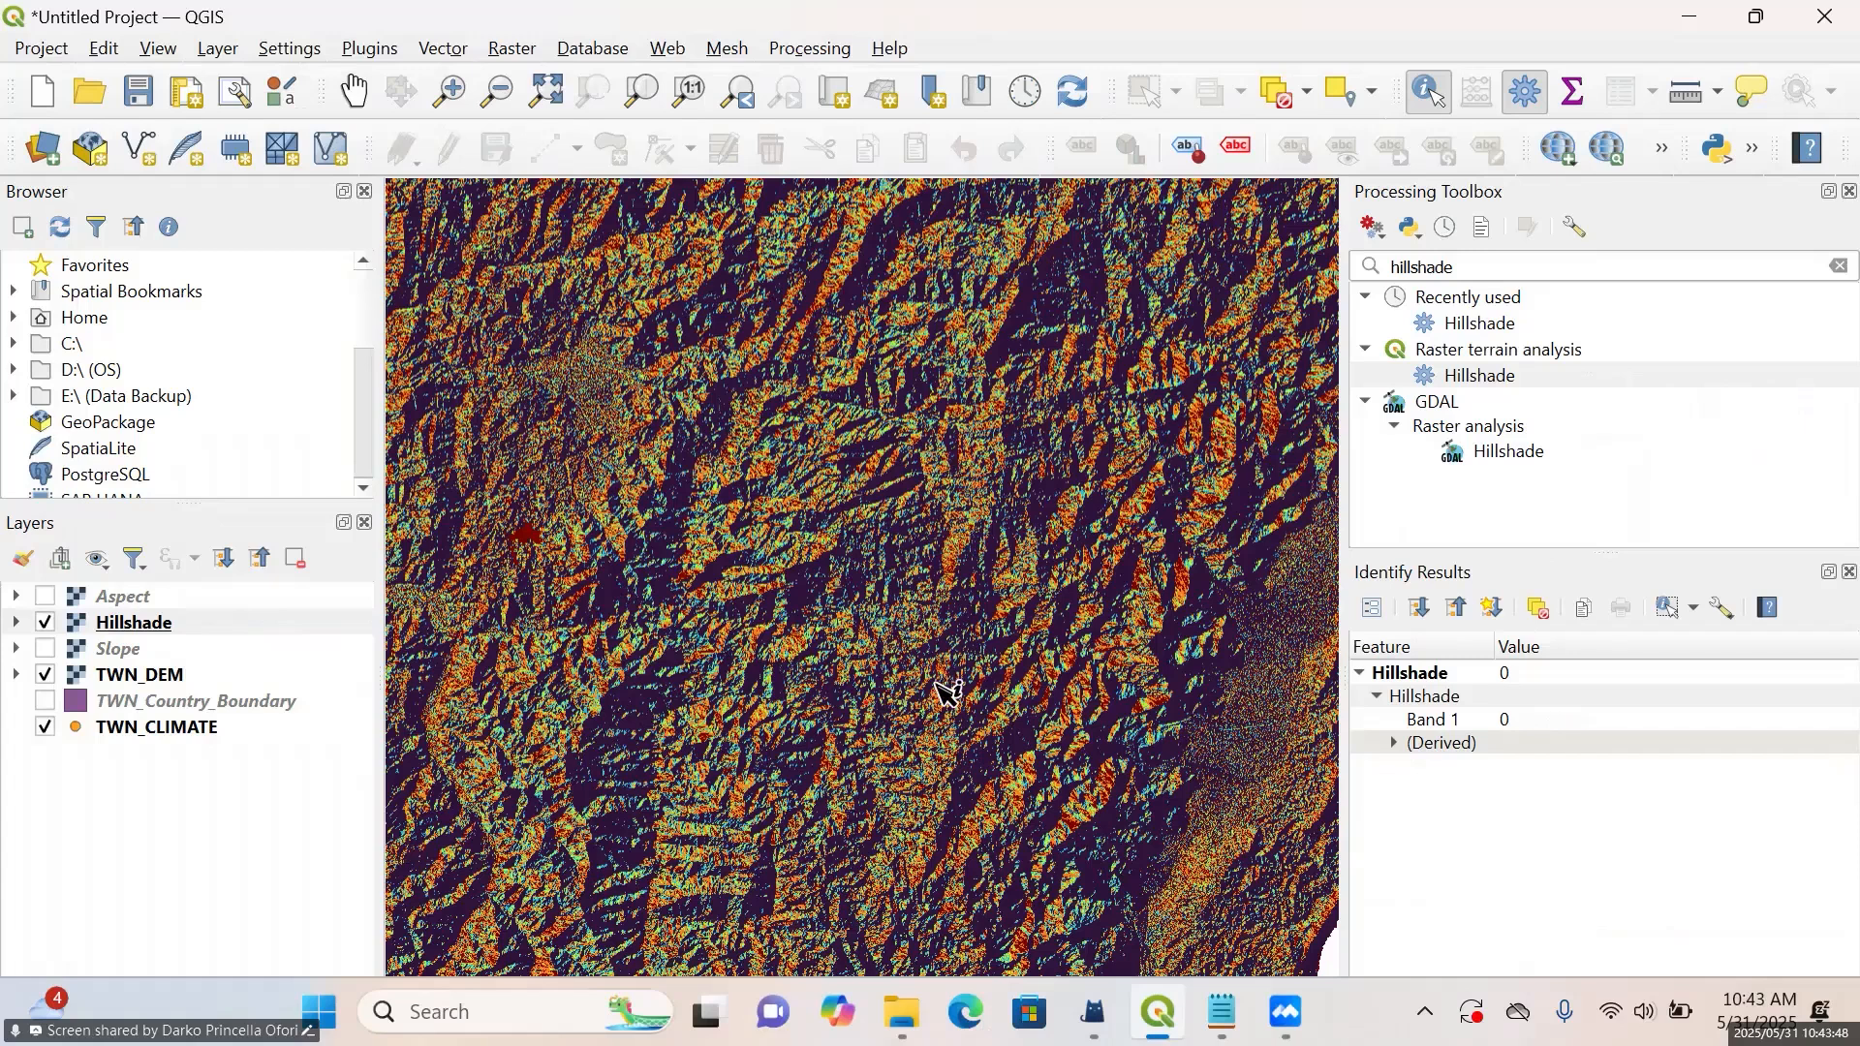
{"action": "left_click", "coordinate": [1000, 476]}
{"action": "left_click", "coordinate": [984, 434]}
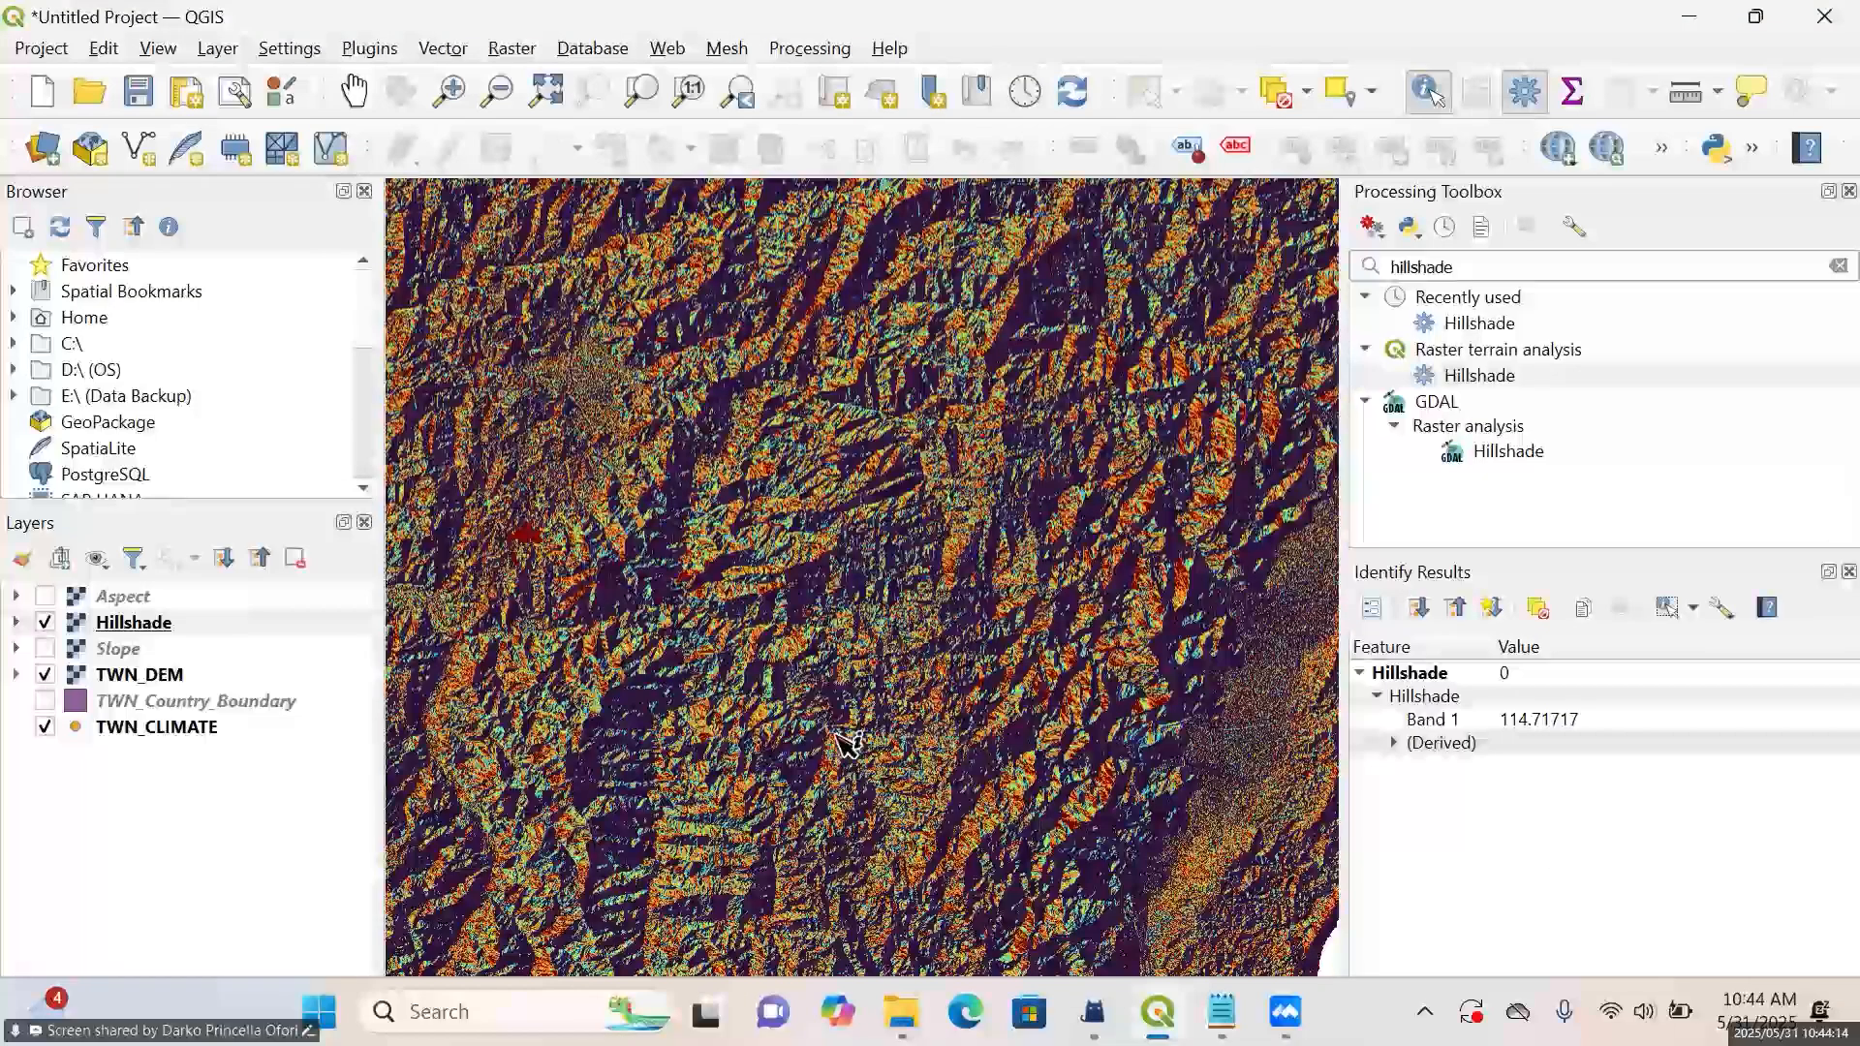
Hide the Hillshade layer and set the TWN_DEM layer's render type to Singleband pseudocolor in its symbology properties
{"action": "left_click", "coordinate": [45, 622]}
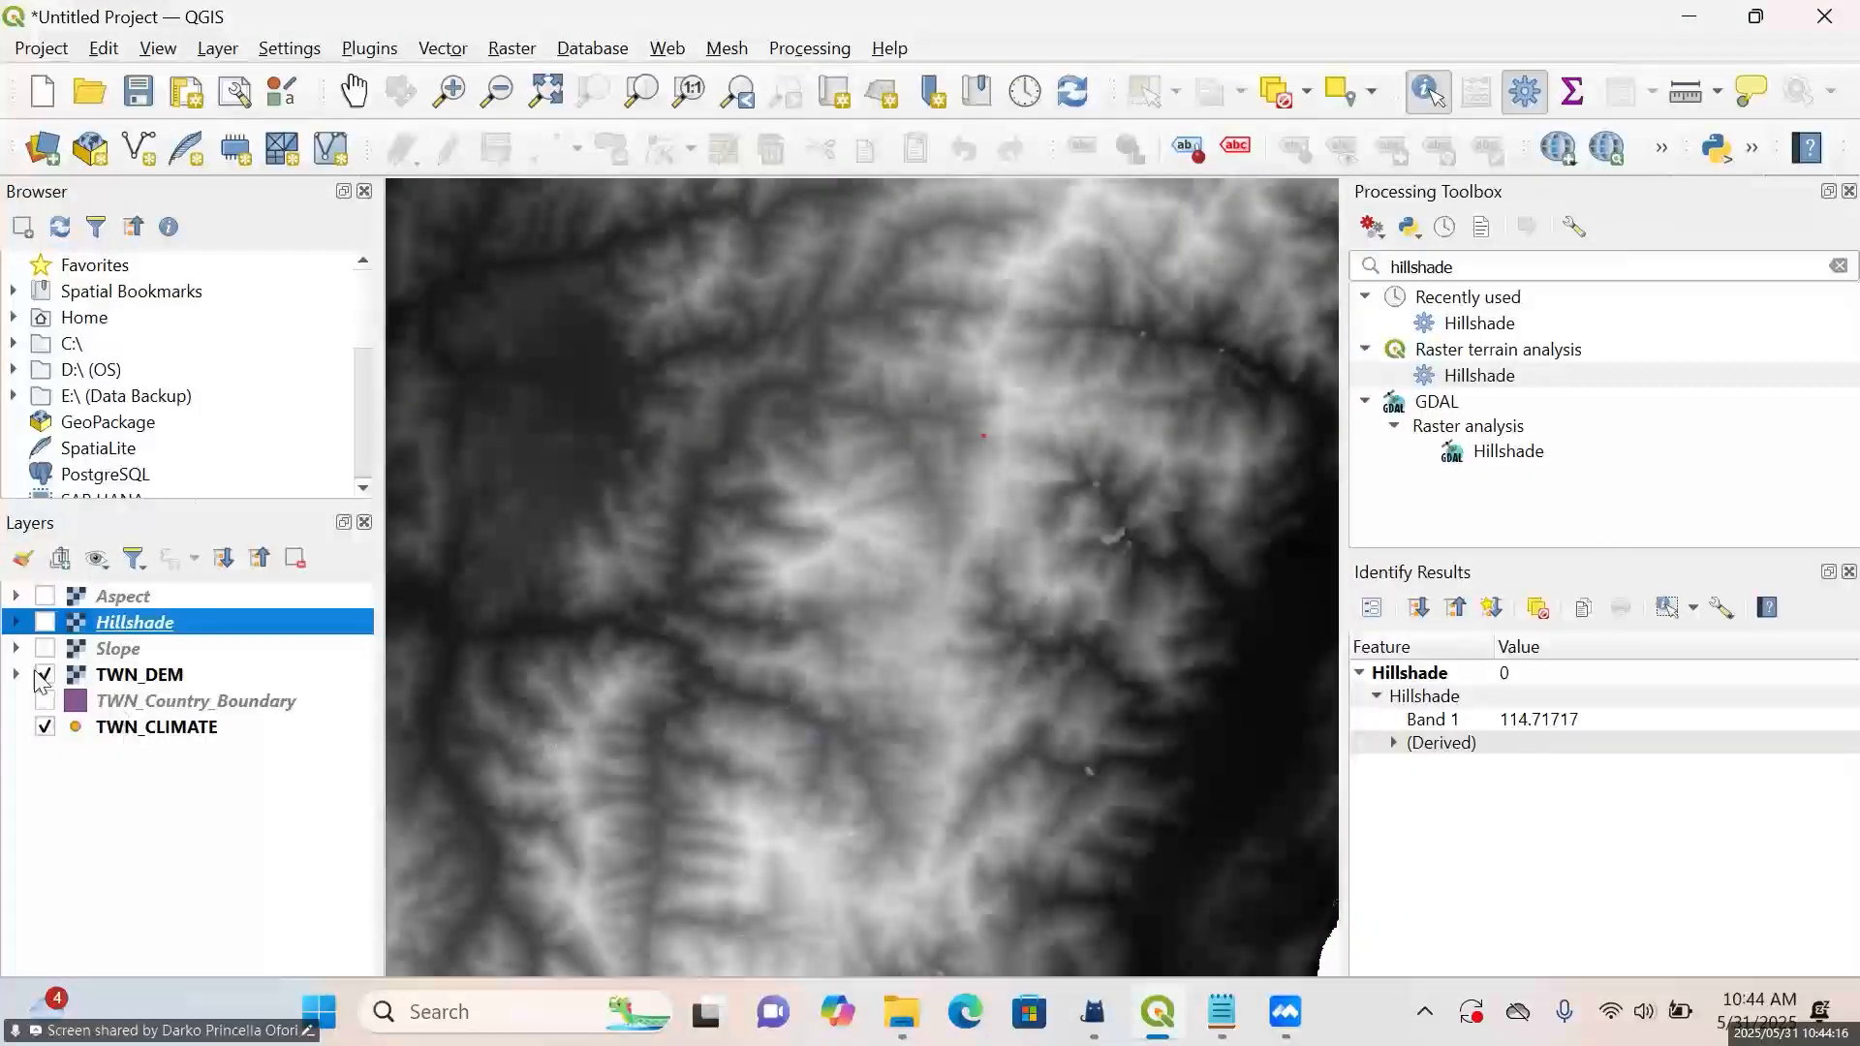
{"action": "scroll", "coordinate": [528, 570], "scroll_direction": "down", "scroll_amount": 1}
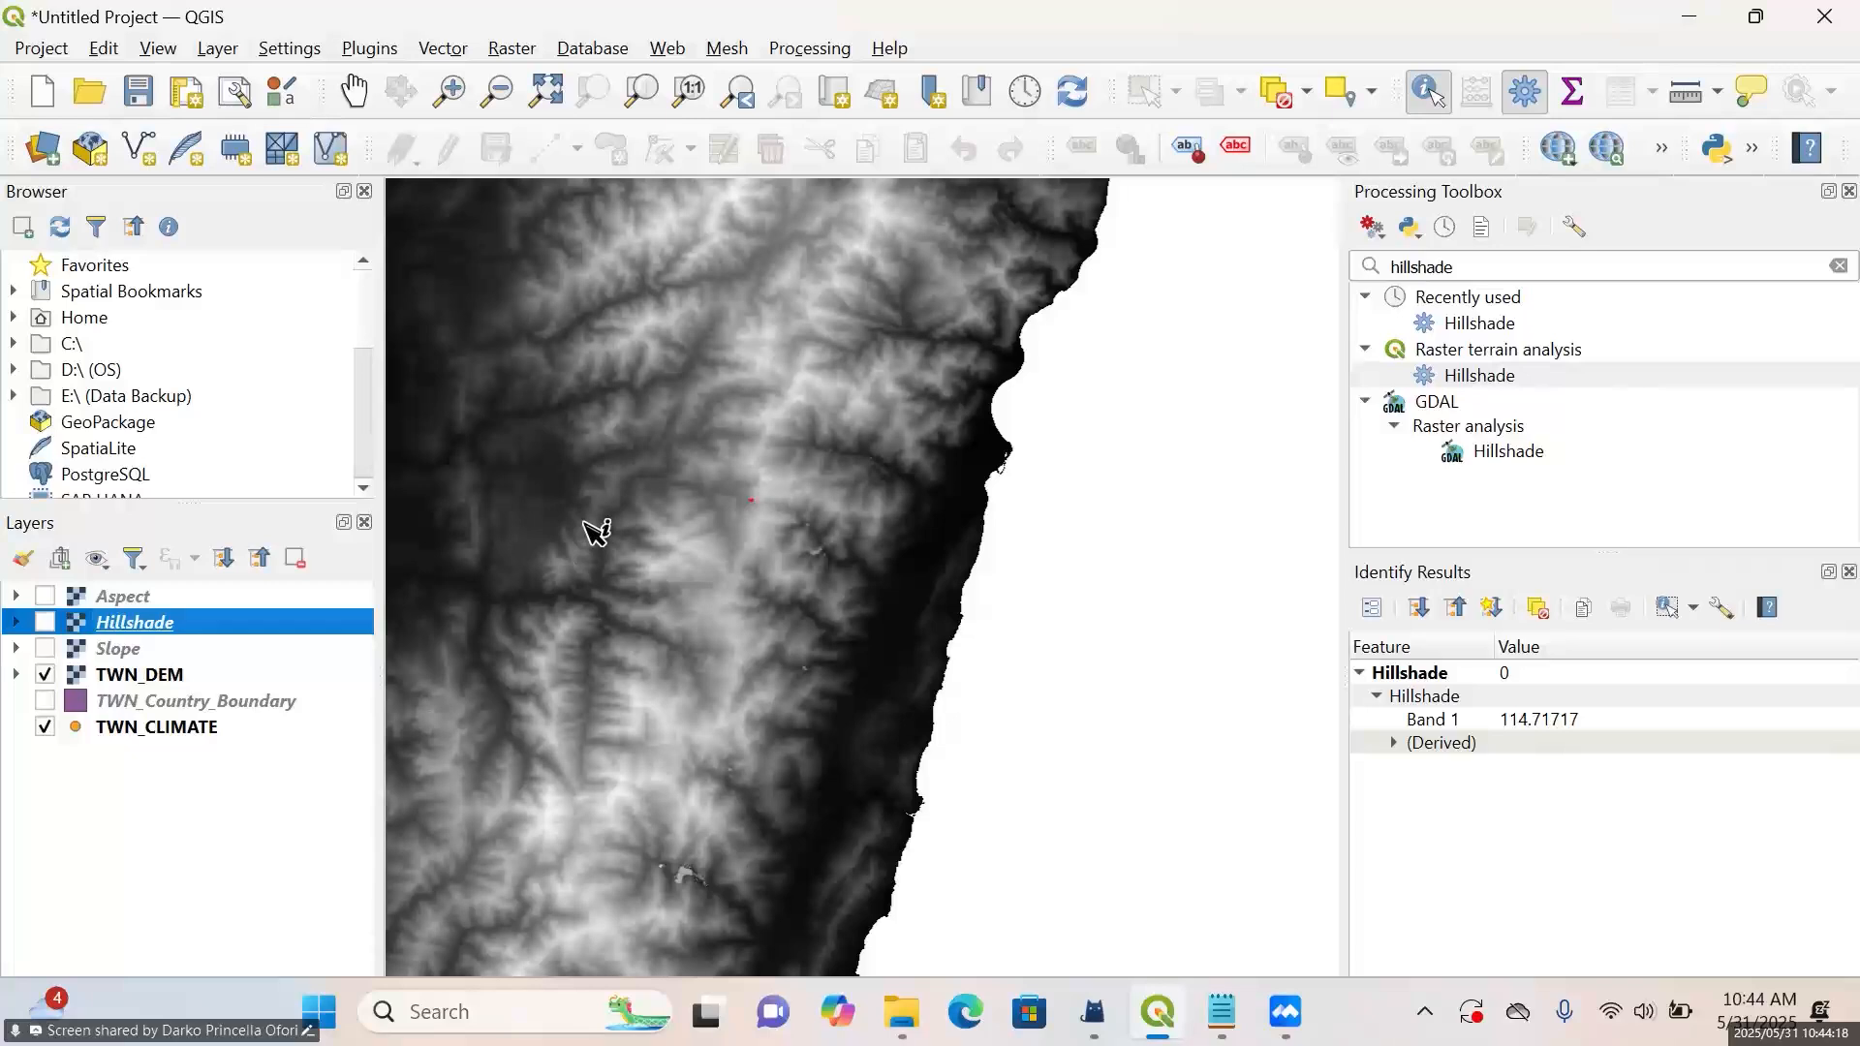
{"action": "scroll", "coordinate": [594, 531], "scroll_direction": "down", "scroll_amount": 1}
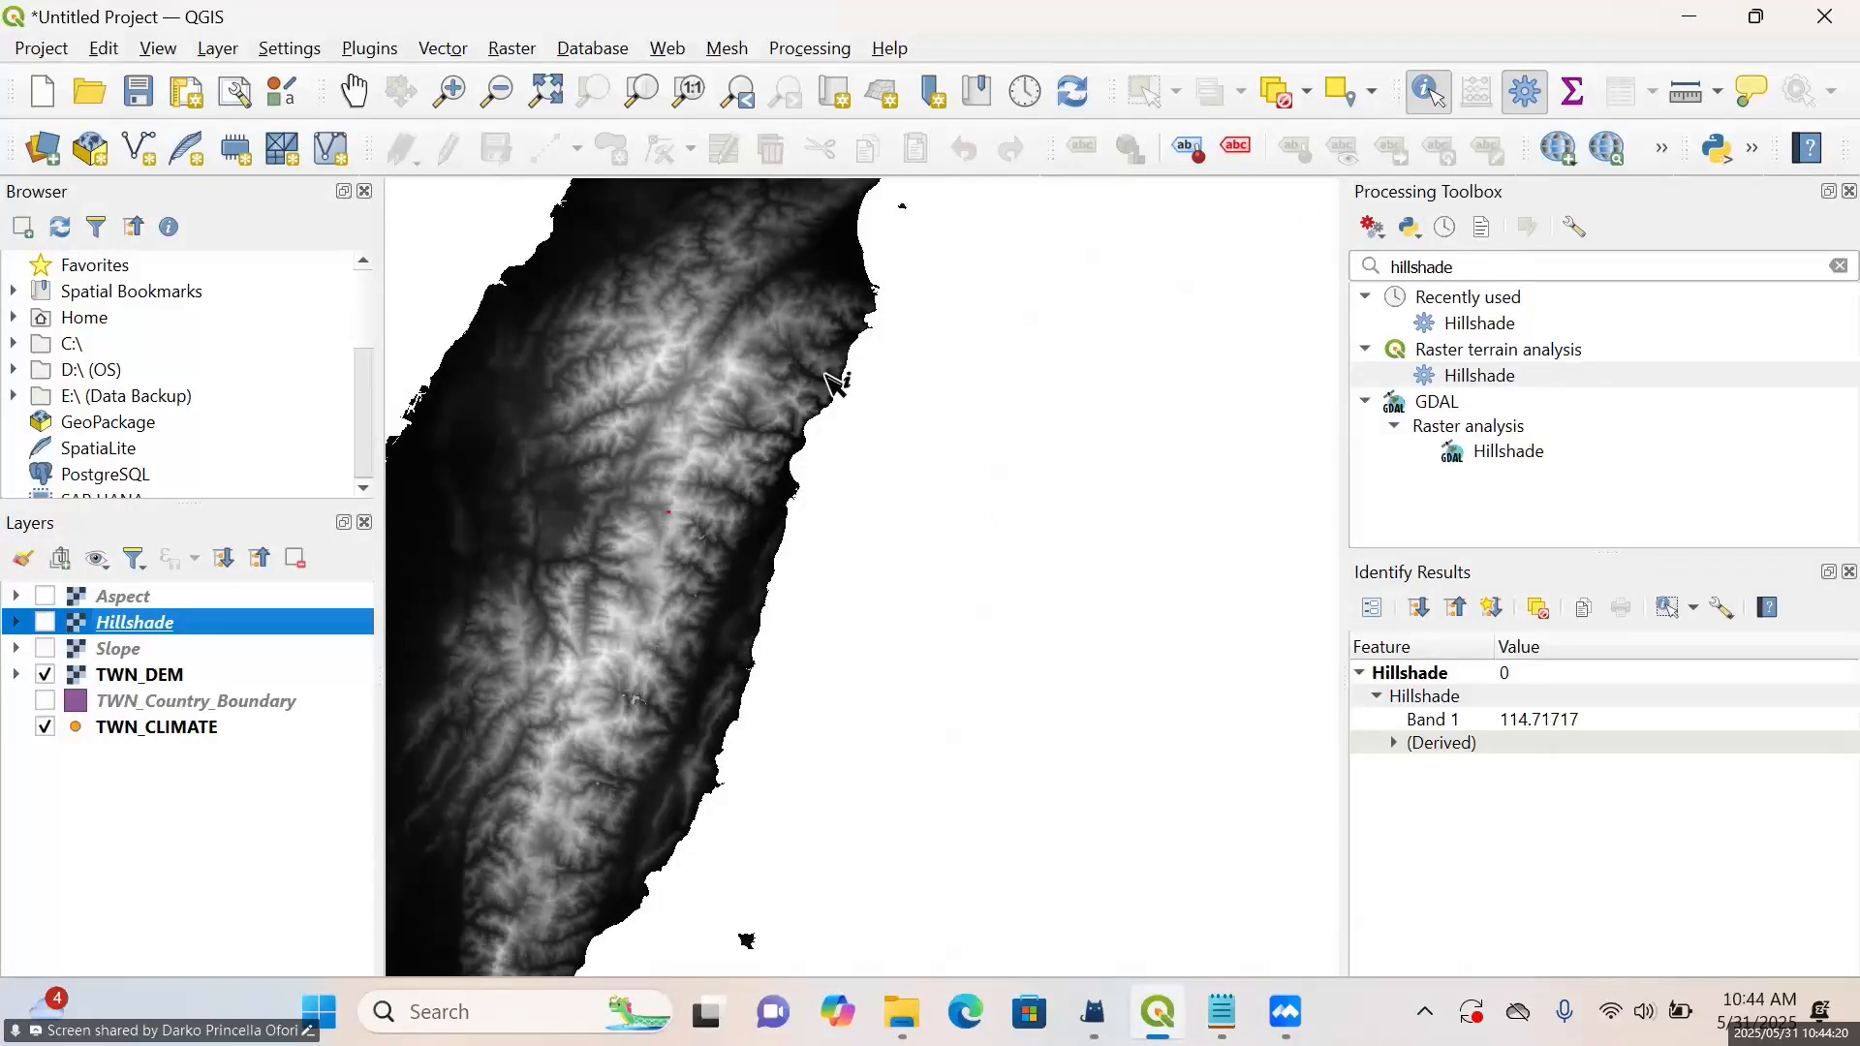
{"action": "right_click", "coordinate": [107, 682]}
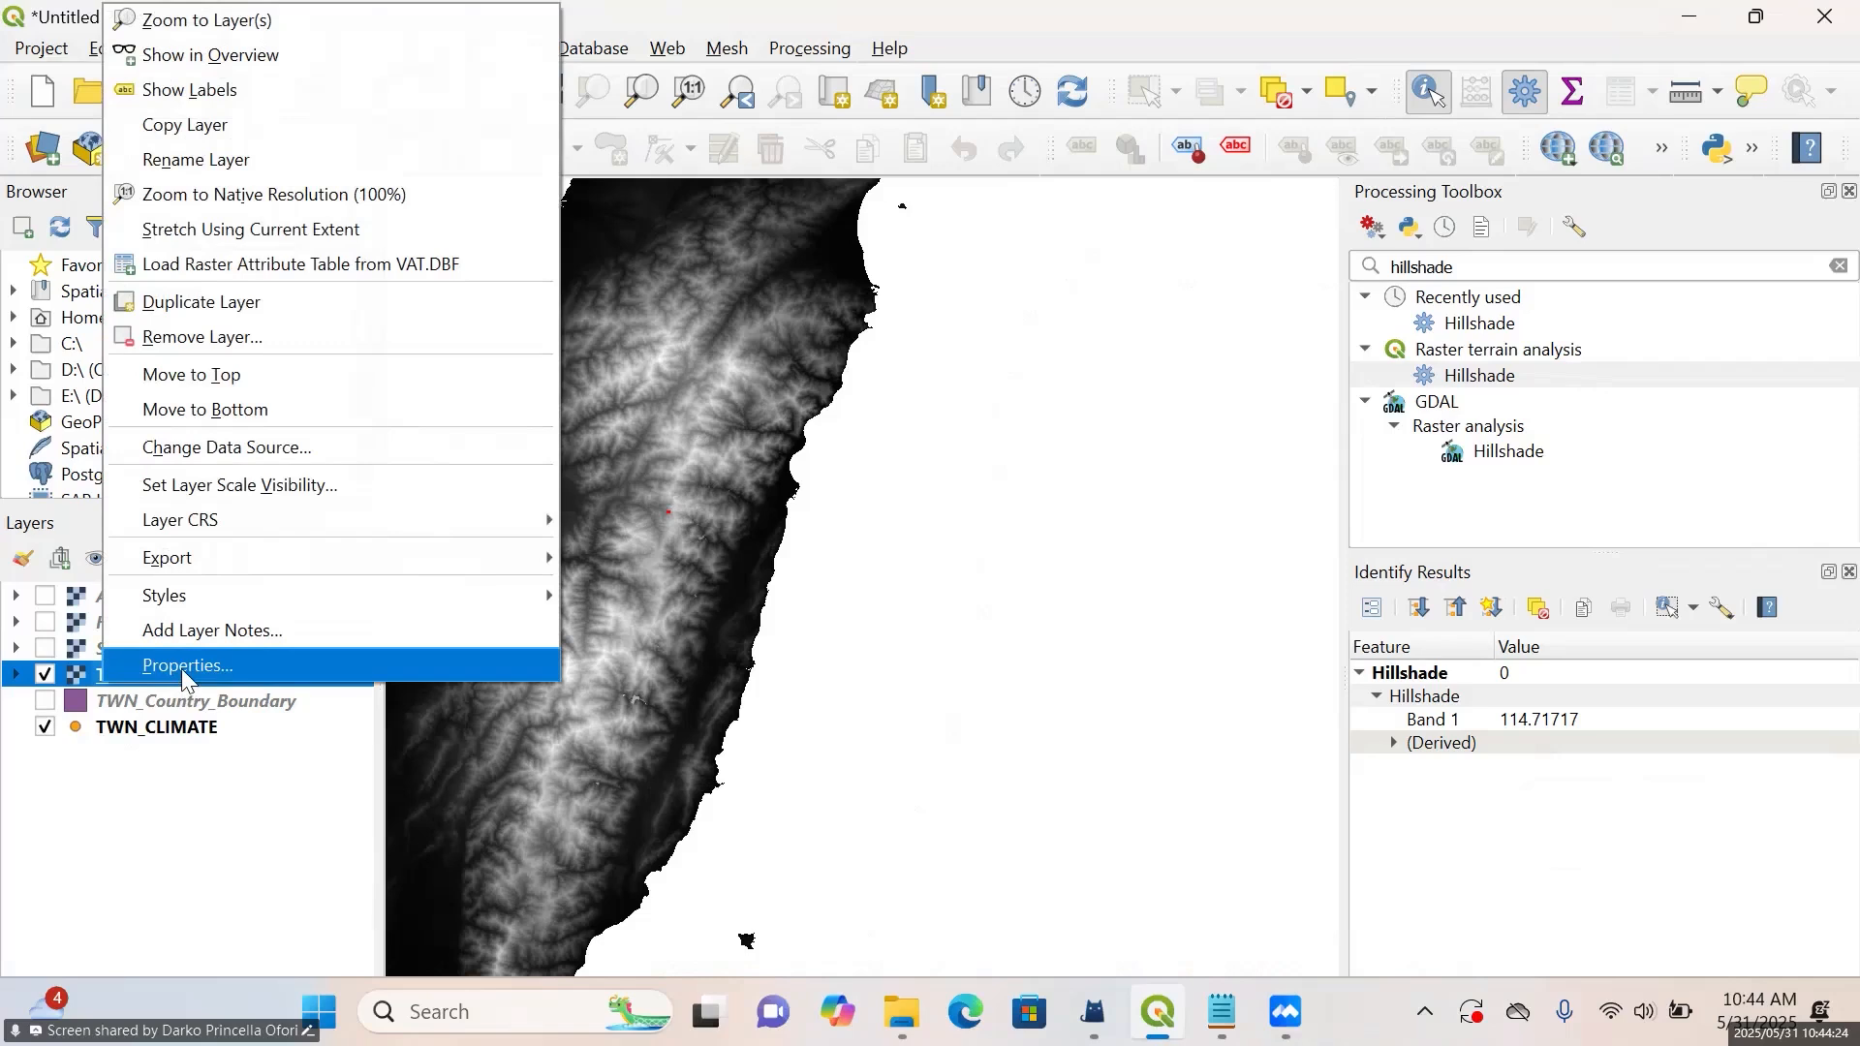
{"action": "left_click", "coordinate": [182, 667]}
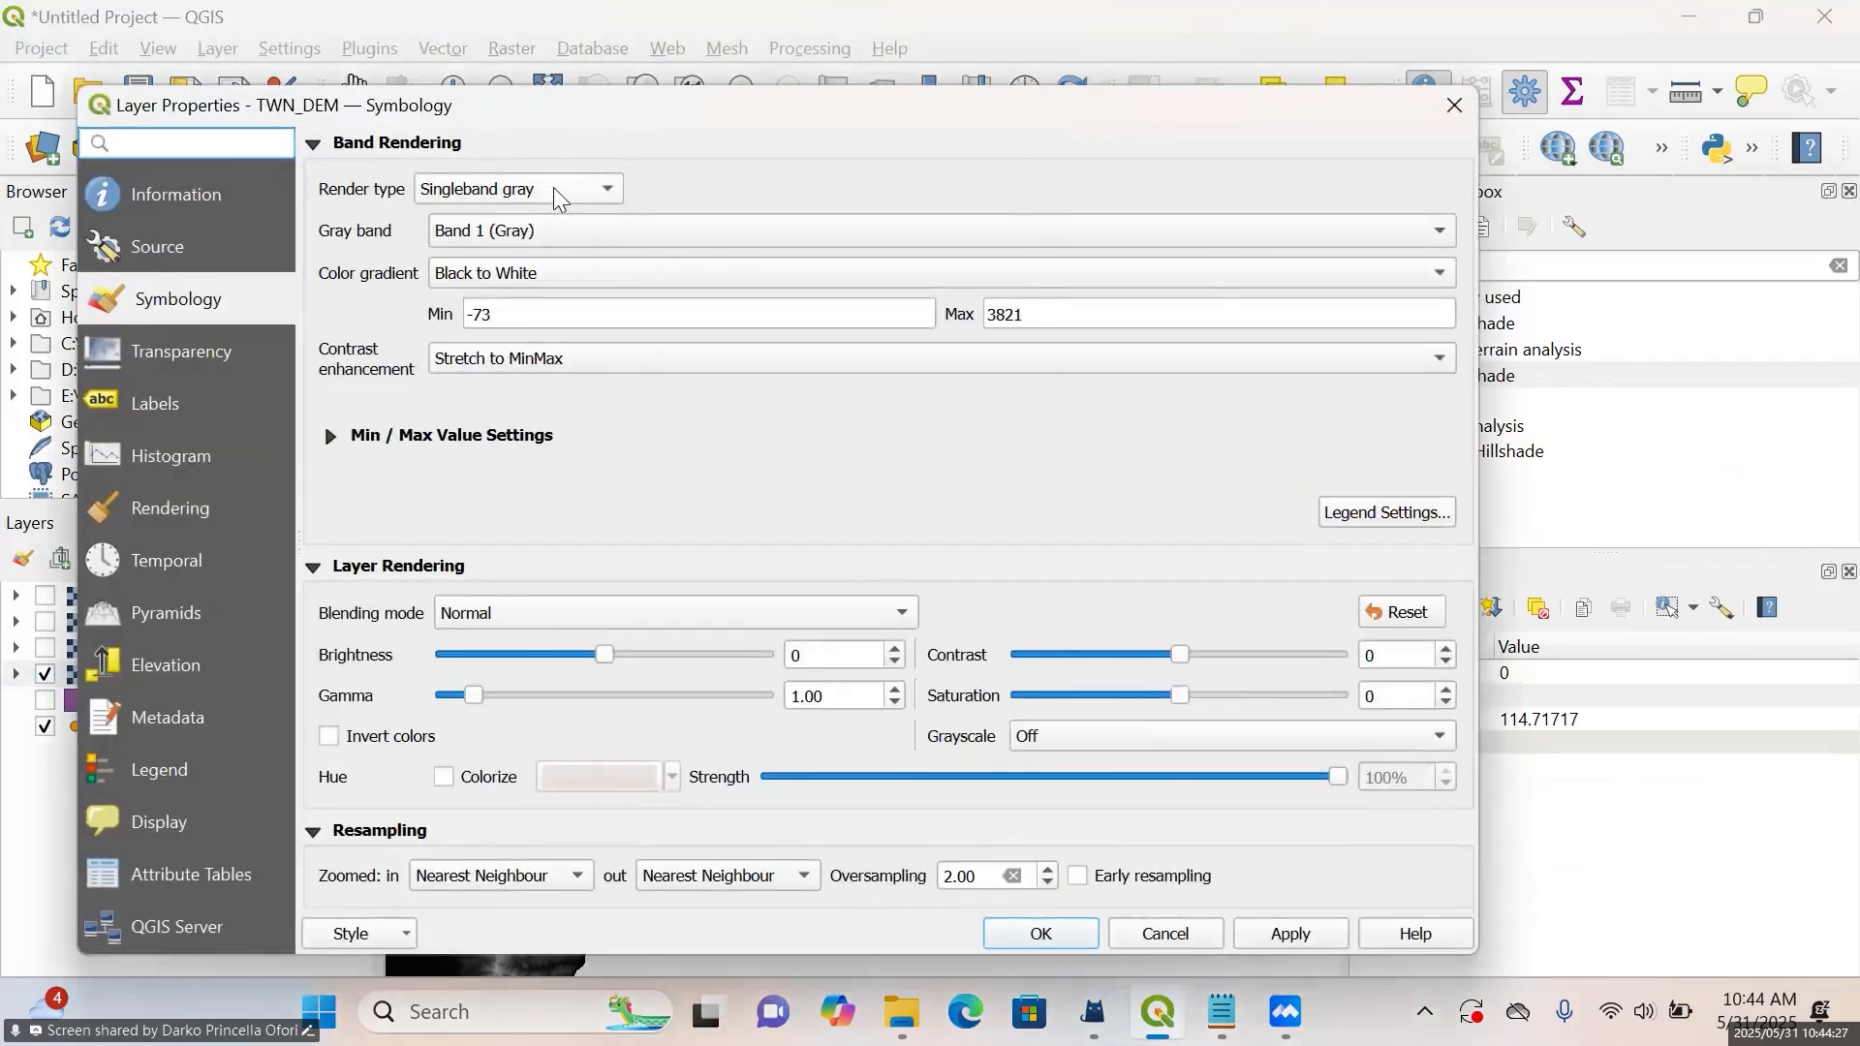
{"action": "left_click", "coordinate": [564, 194]}
{"action": "key", "text": "Escape"}
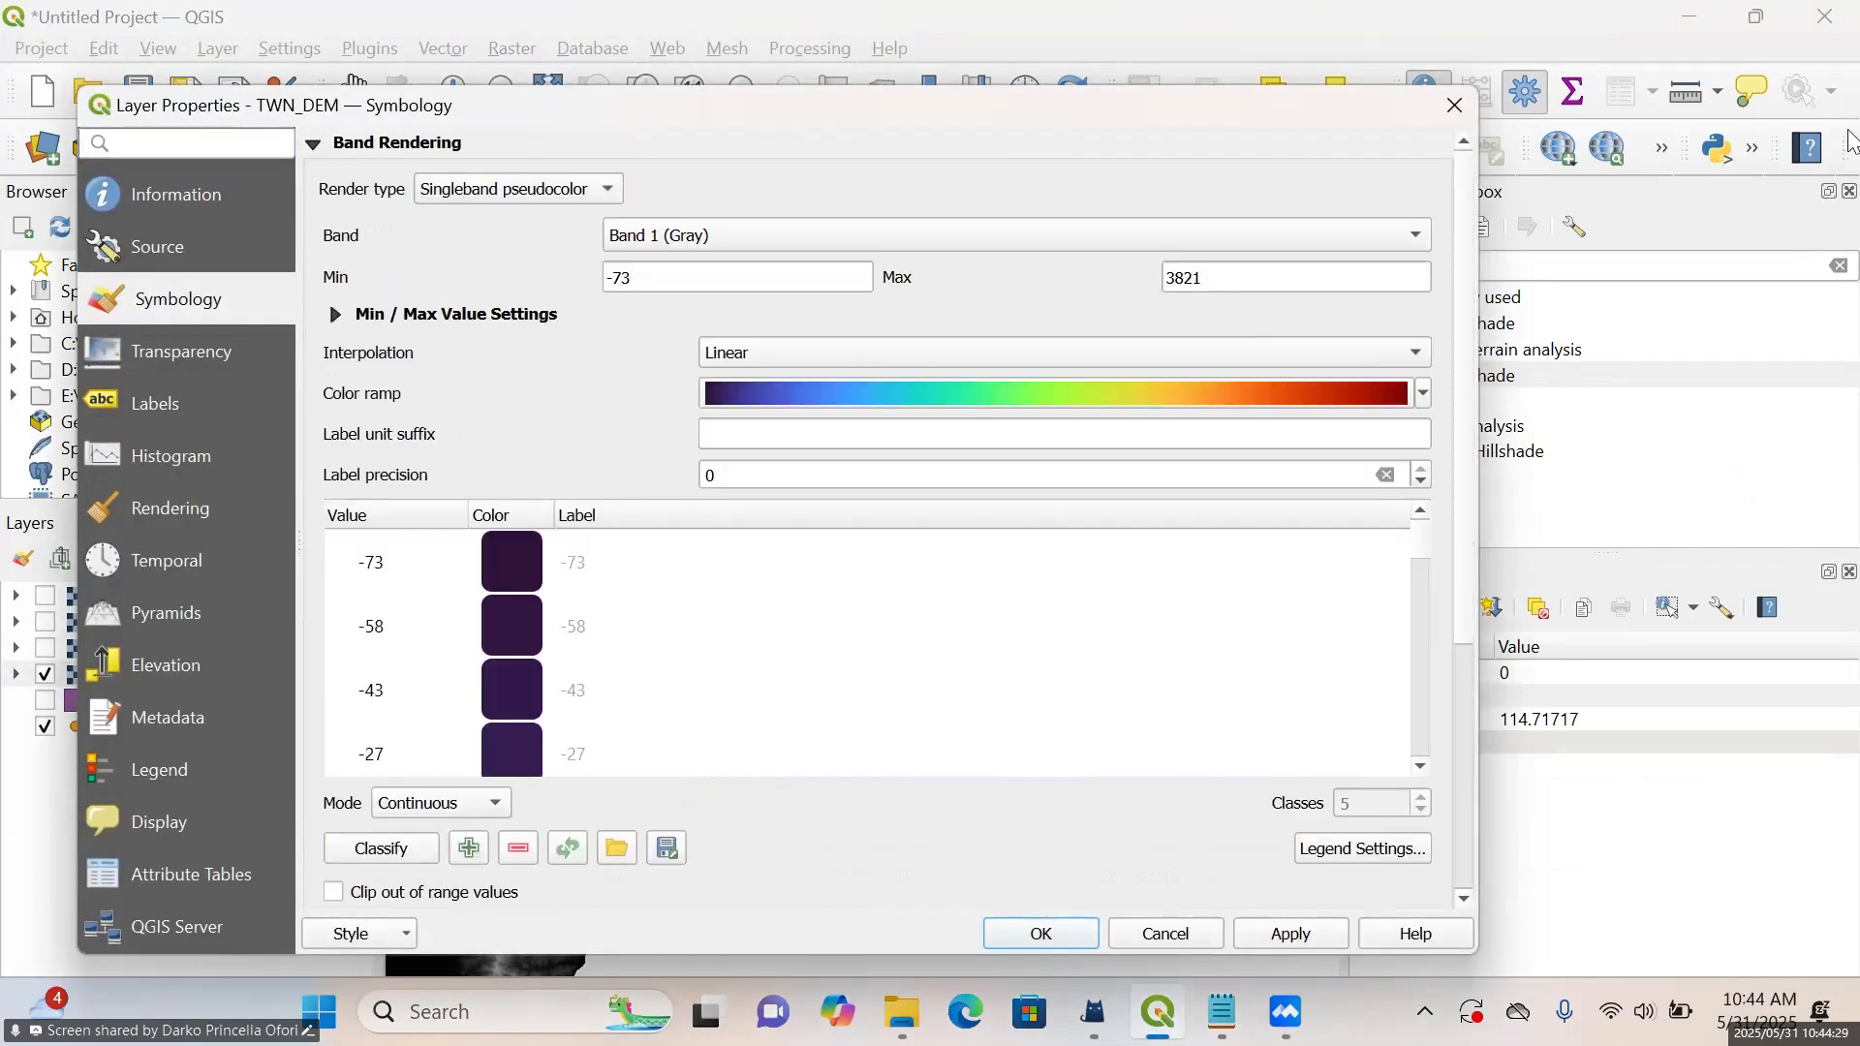
Set the TWN_DEM interpolation to Discrete and the classification mode to Equal Interval, and apply the style
{"action": "left_click", "coordinate": [1358, 362]}
{"action": "left_click", "coordinate": [1177, 326]}
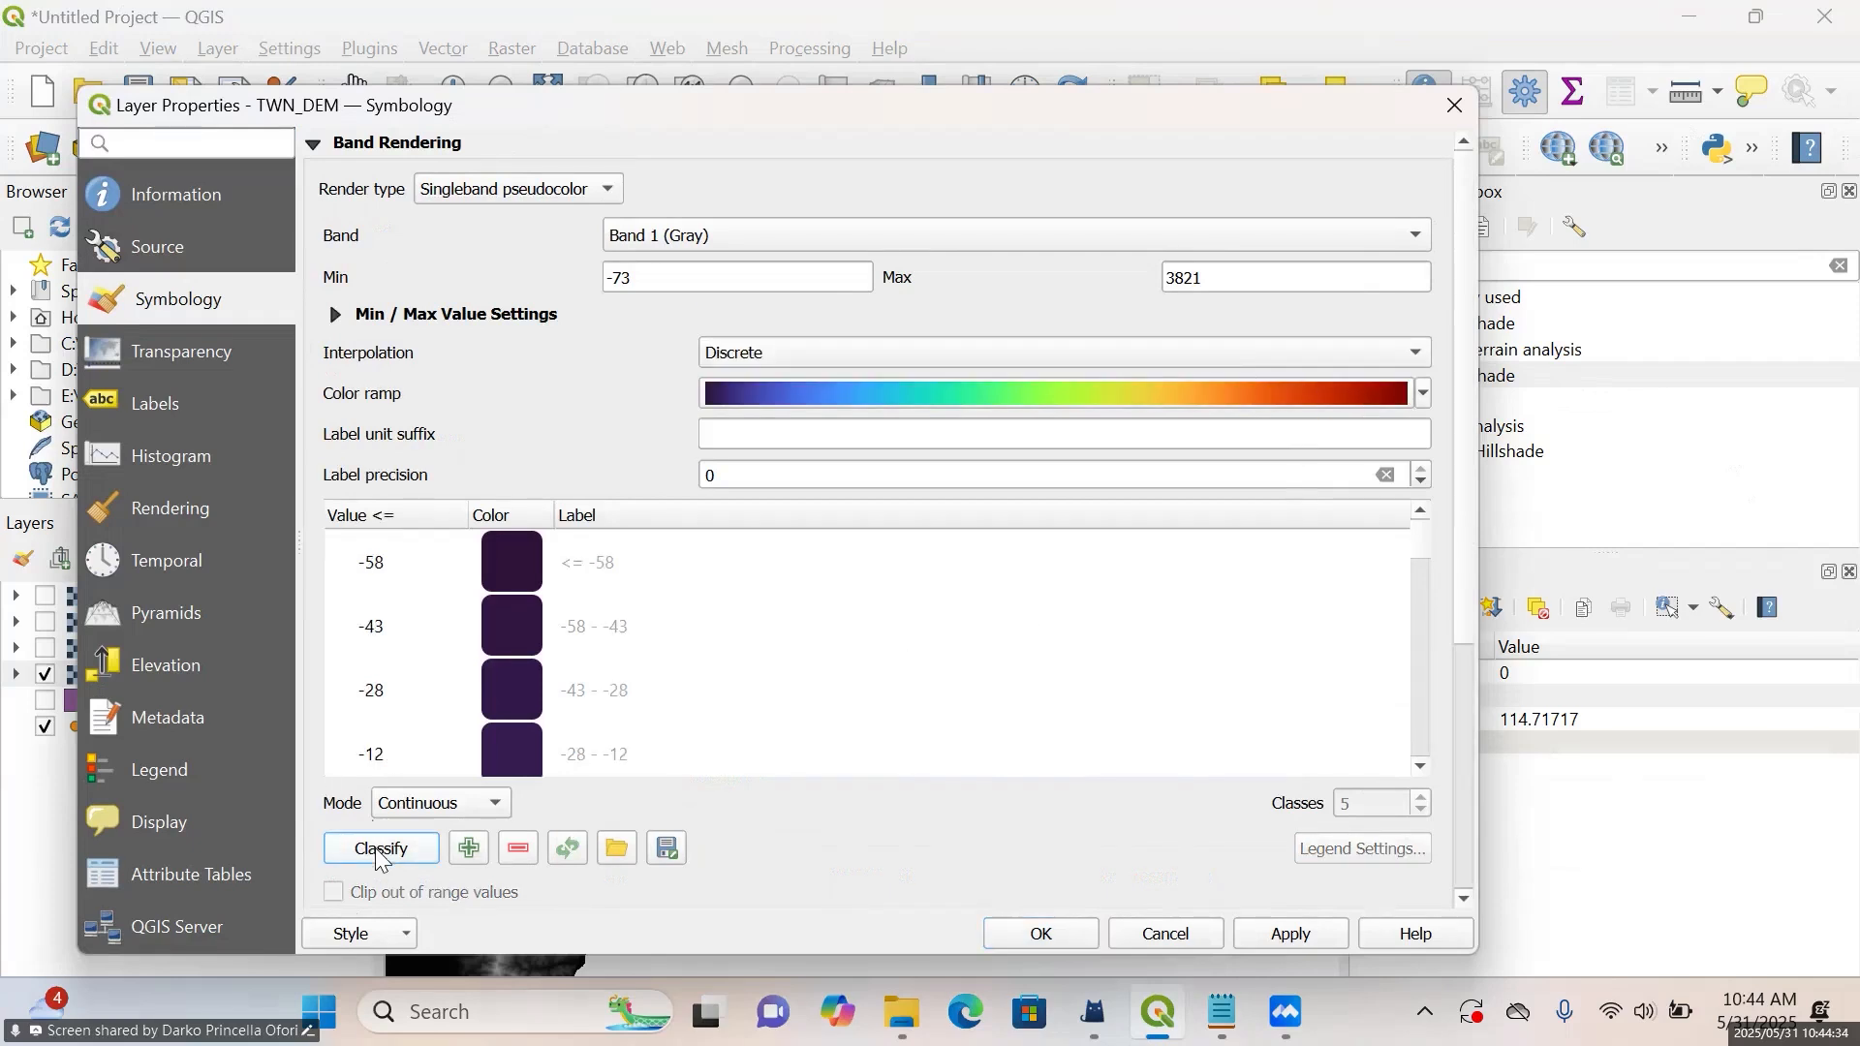
{"action": "left_click", "coordinate": [418, 810]}
{"action": "left_click", "coordinate": [433, 836]}
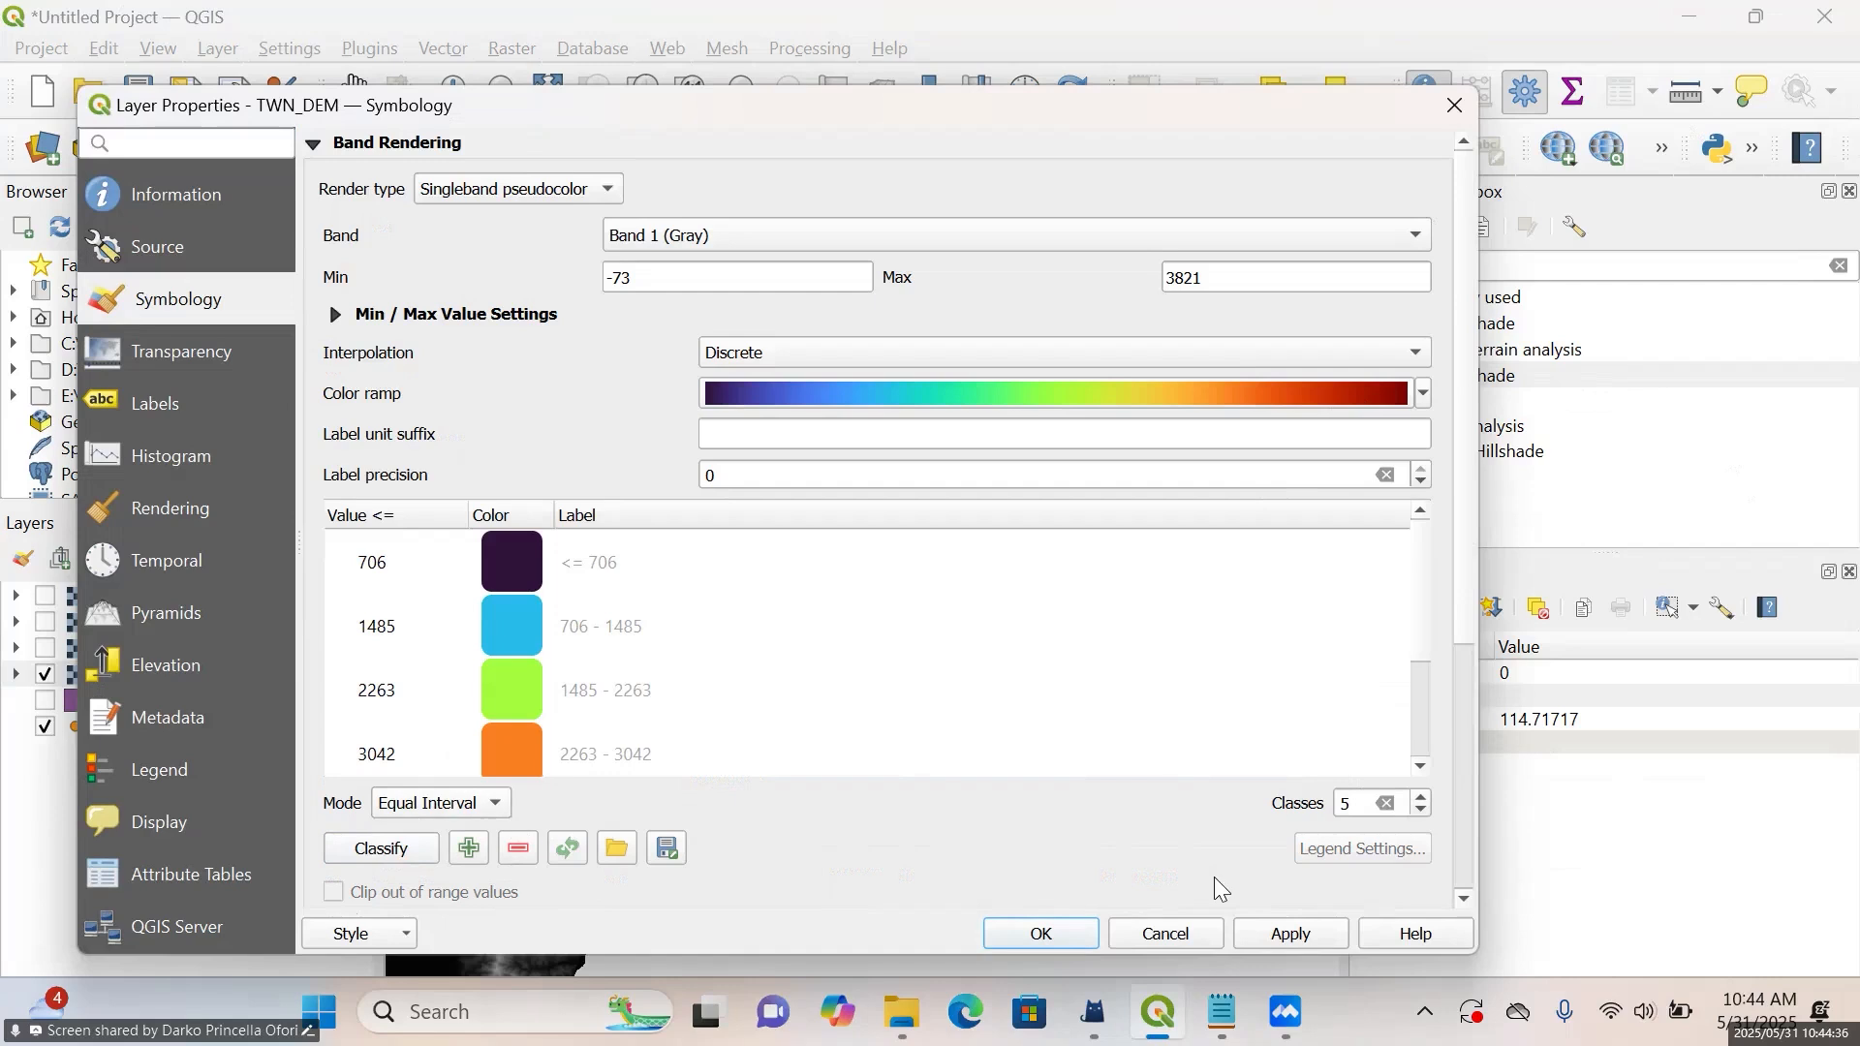
{"action": "left_click", "coordinate": [1293, 939]}
{"action": "left_click", "coordinate": [1061, 938]}
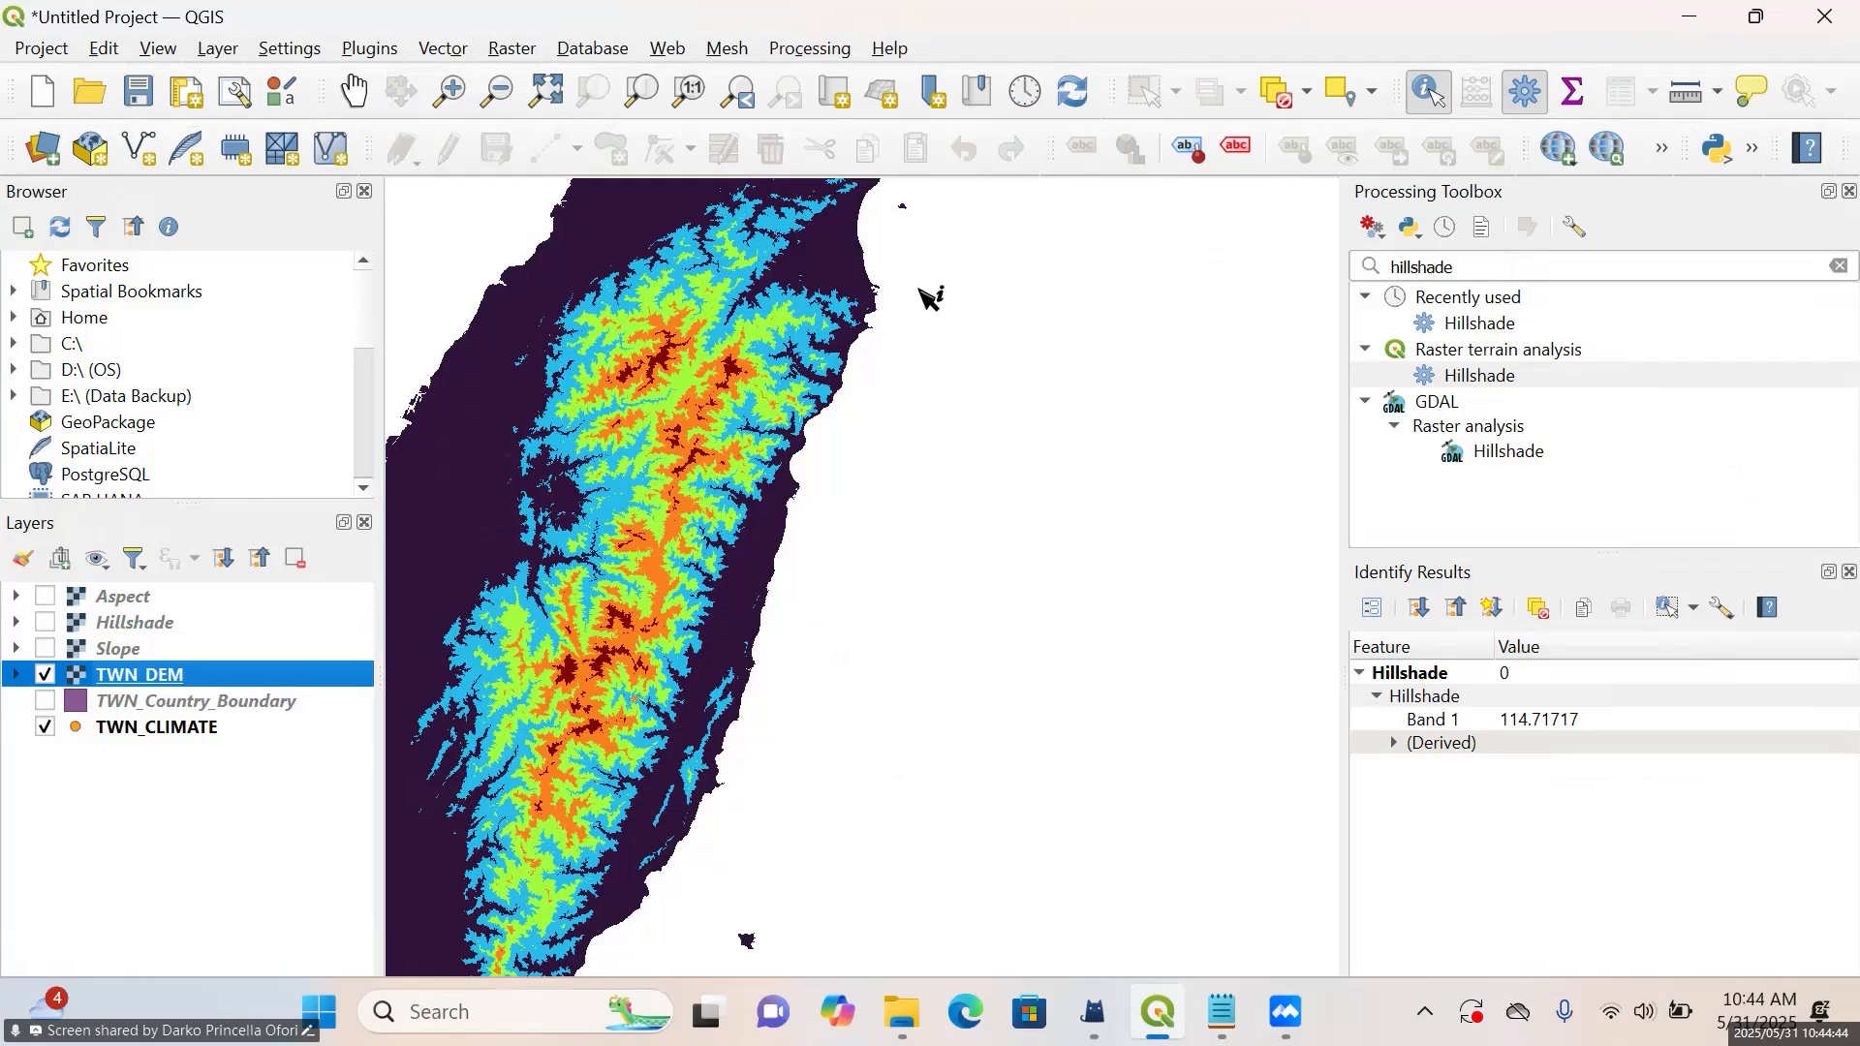
Examine the classified TWN_DEM elevation colors across the whole island of Taiwan on the map
{"action": "left_click", "coordinate": [449, 91]}
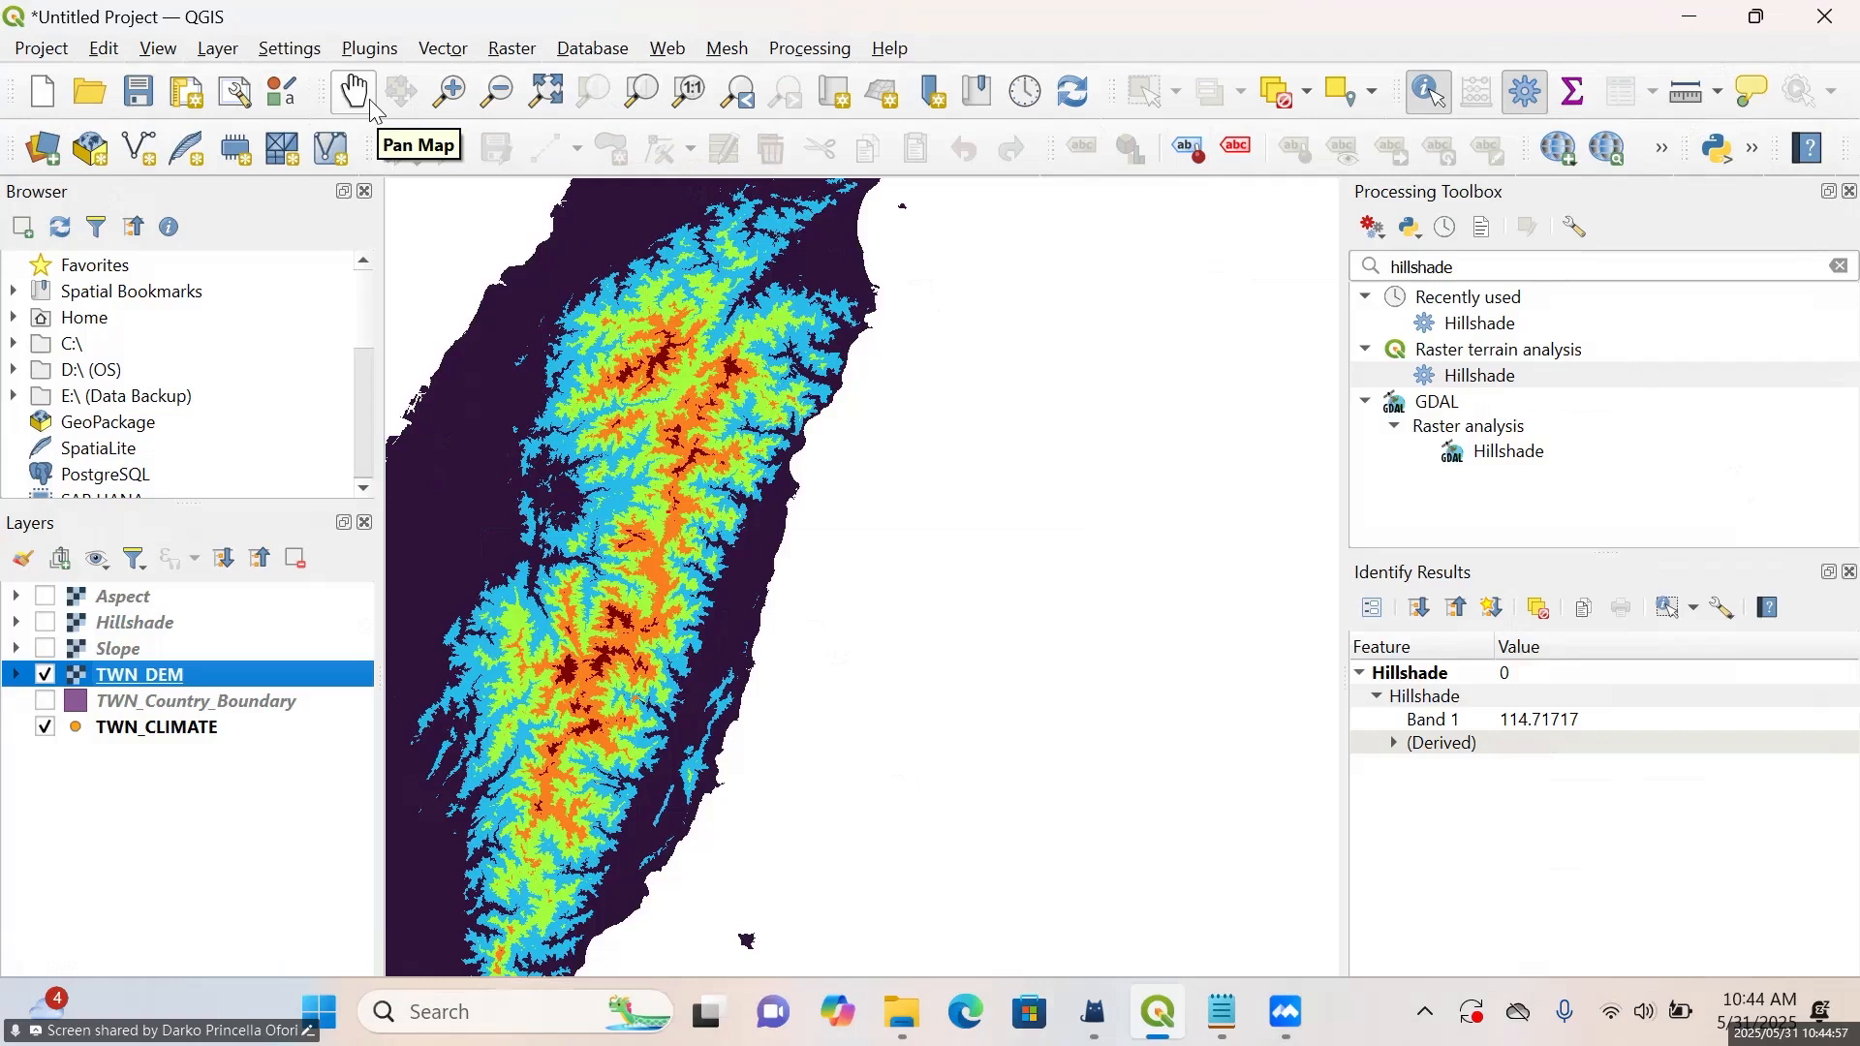
{"action": "left_click", "coordinate": [370, 98]}
{"action": "left_click_drag", "start_coordinate": [800, 607], "coordinate": [1029, 565]}
{"action": "scroll", "coordinate": [810, 622], "scroll_direction": "up", "scroll_amount": 1}
{"action": "scroll", "coordinate": [810, 622], "scroll_direction": "down", "scroll_amount": 2}
{"action": "left_click_drag", "start_coordinate": [796, 624], "coordinate": [872, 587]}
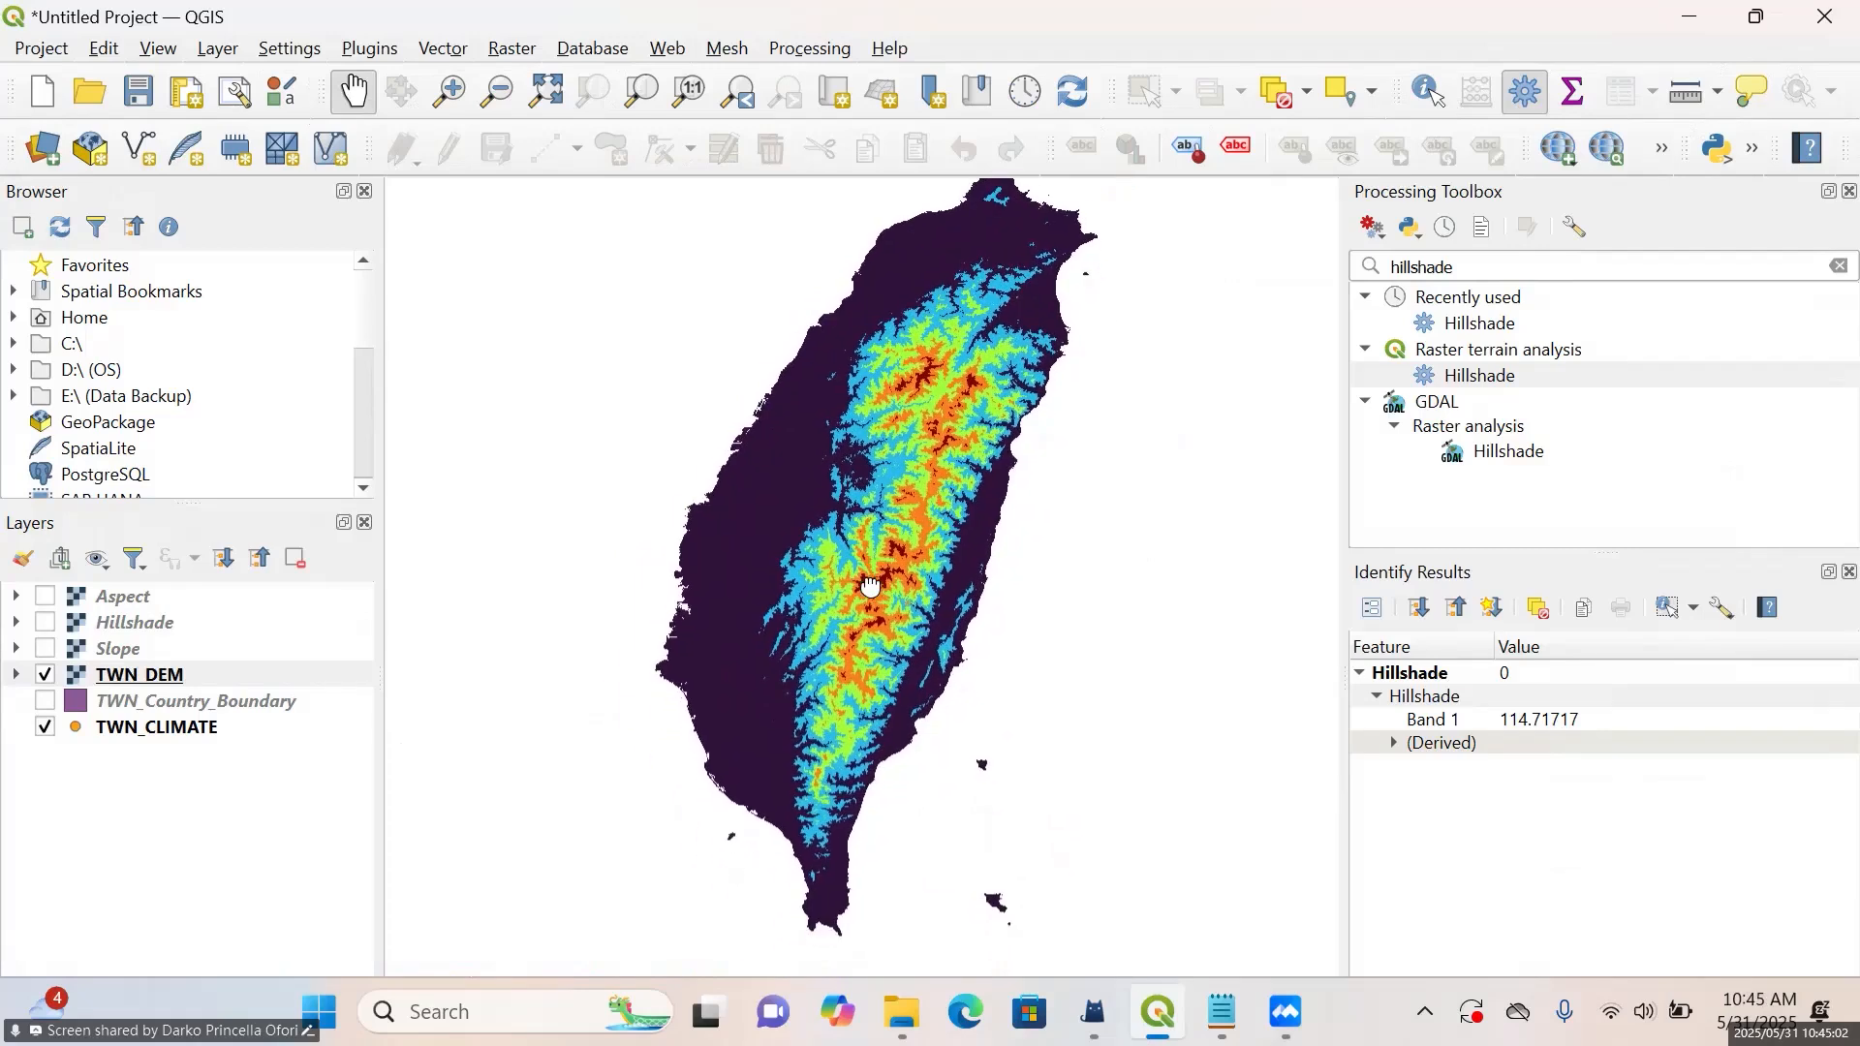
{"action": "scroll", "coordinate": [915, 477], "scroll_direction": "up", "scroll_amount": 1}
{"action": "scroll", "coordinate": [915, 478], "scroll_direction": "down", "scroll_amount": 1}
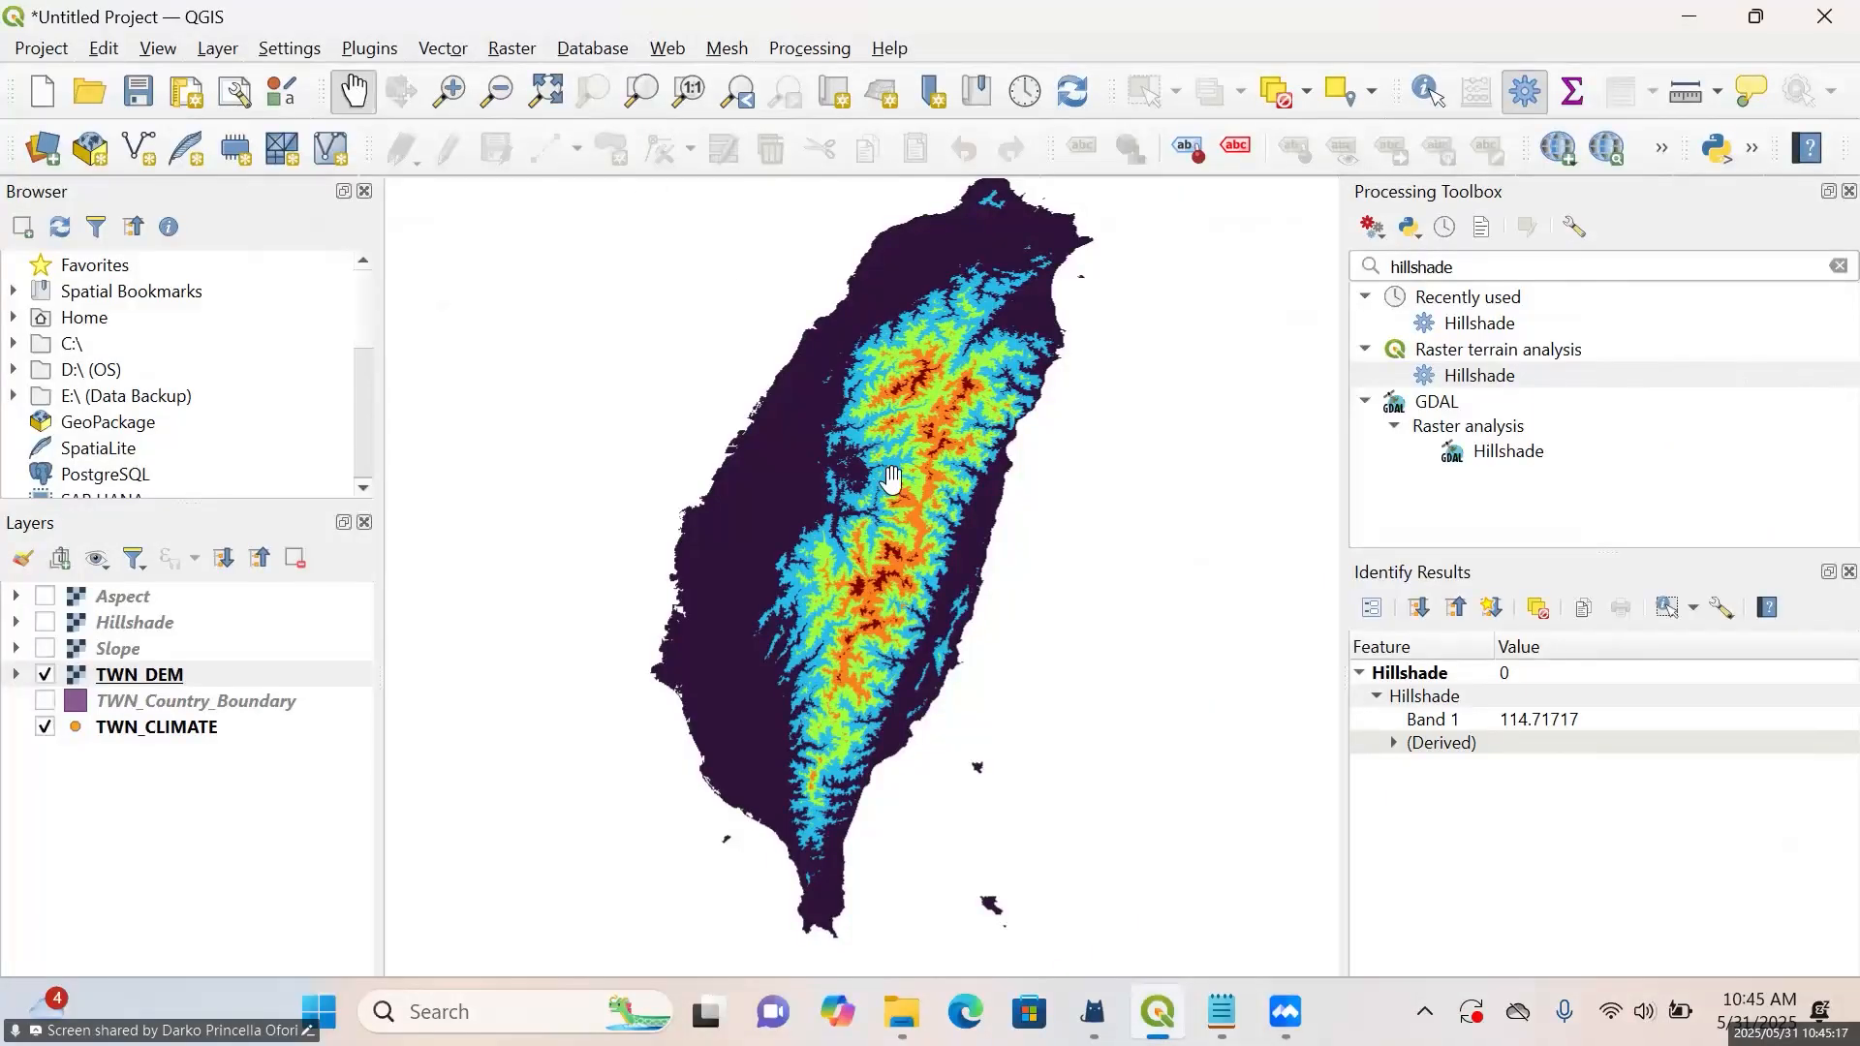
{"action": "left_click_drag", "start_coordinate": [892, 480], "coordinate": [911, 480]}
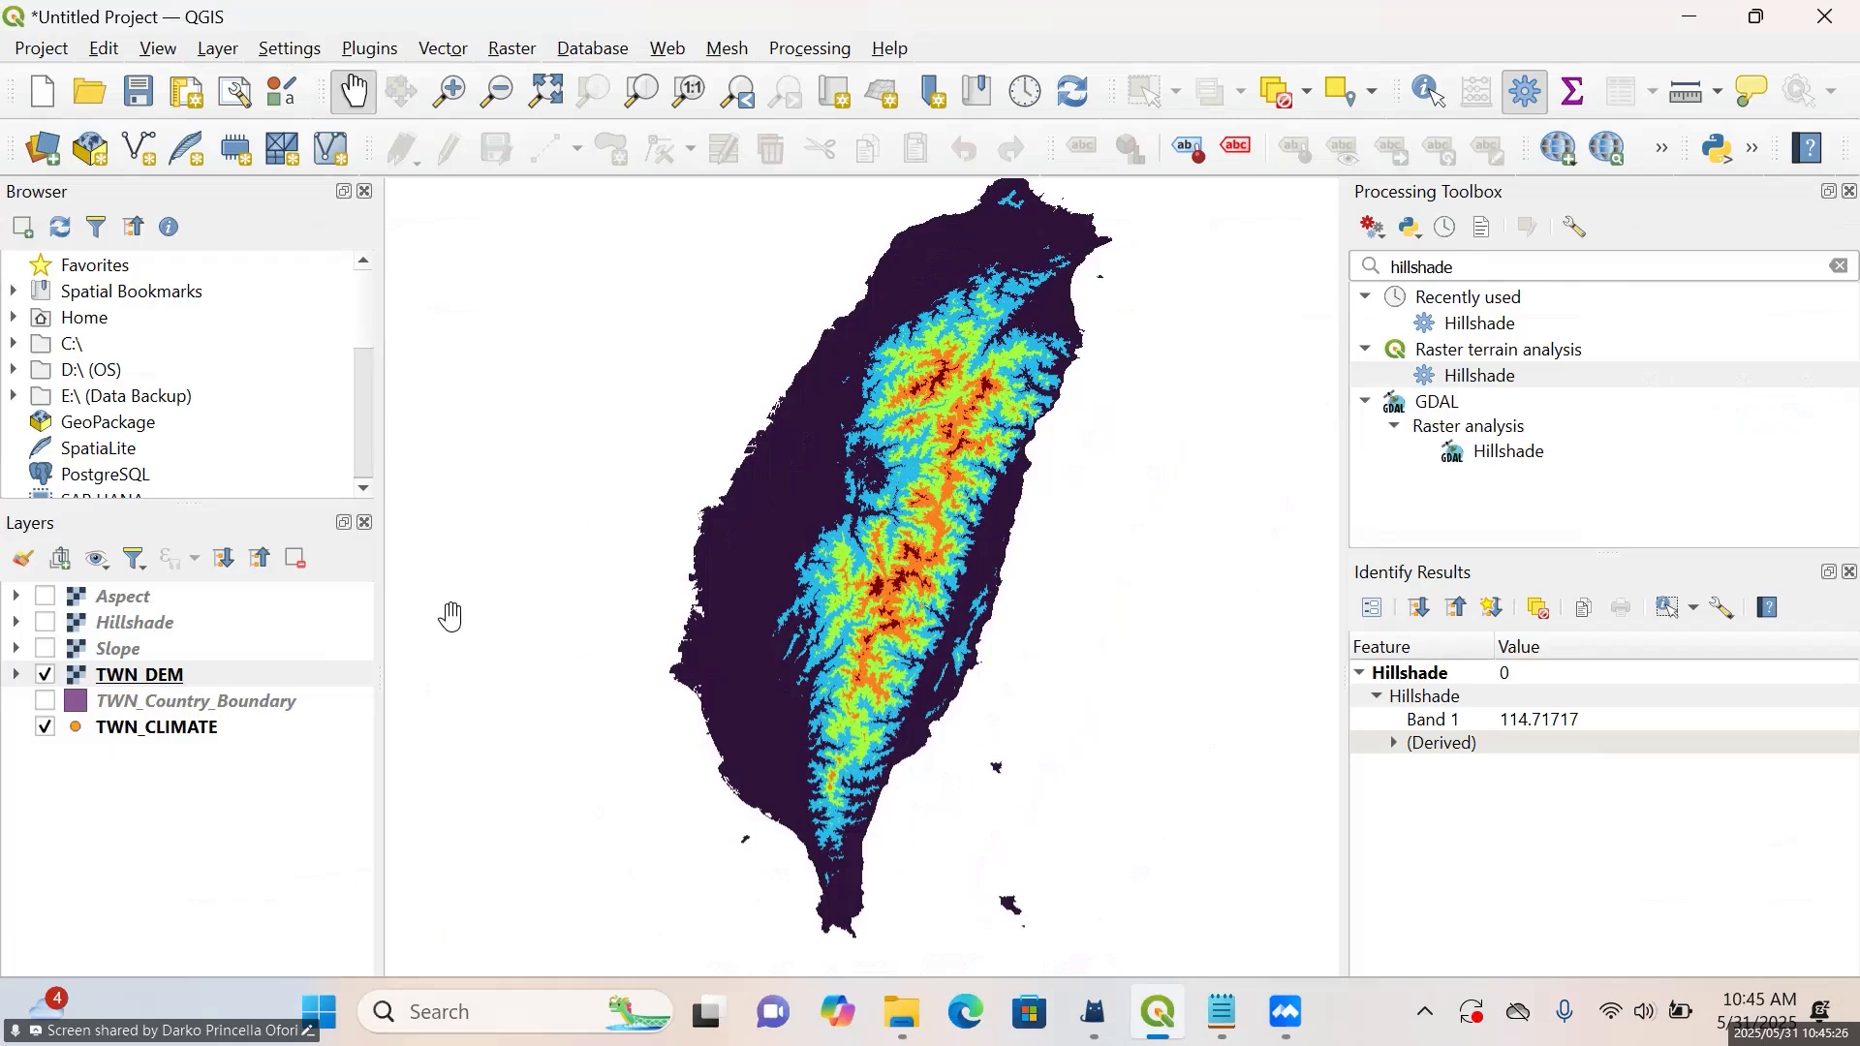
Review the available classification modes in the TWN_DEM symbology properties, keeping Equal Interval
{"action": "right_click", "coordinate": [144, 676]}
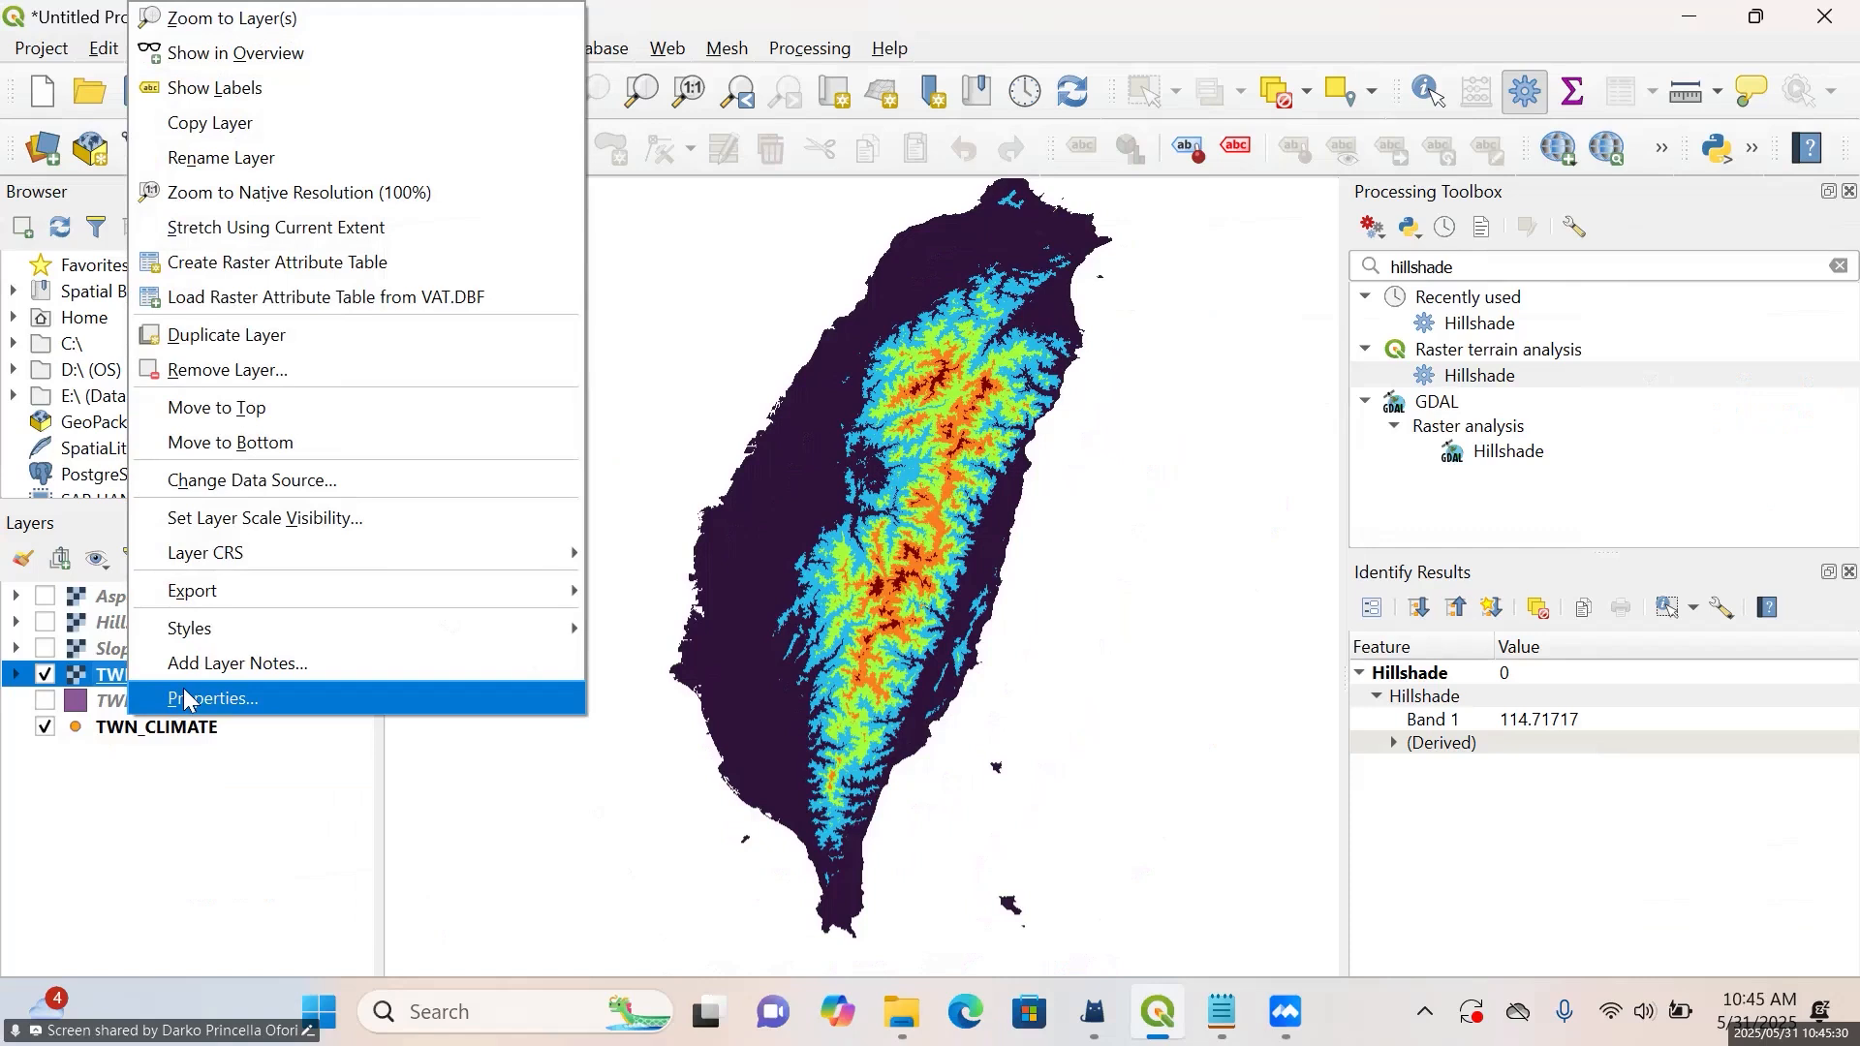
{"action": "left_click", "coordinate": [186, 693]}
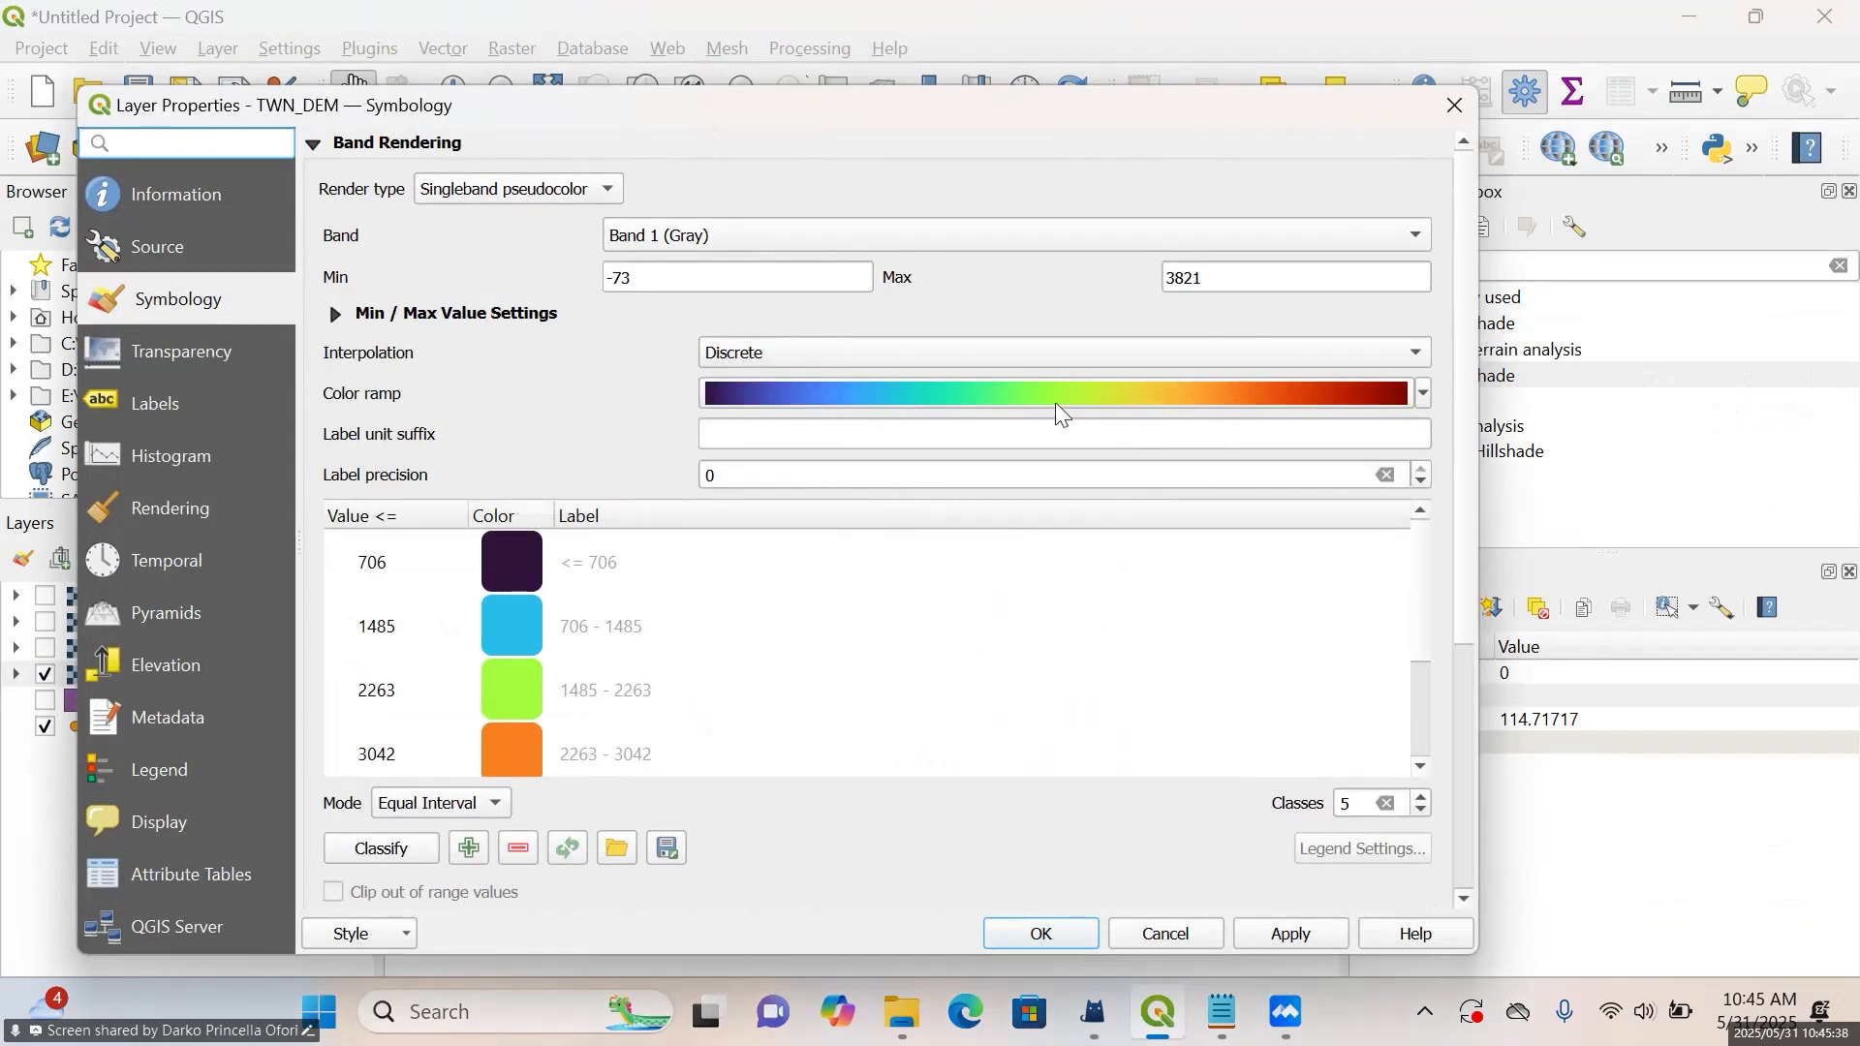
{"action": "left_click", "coordinate": [443, 808]}
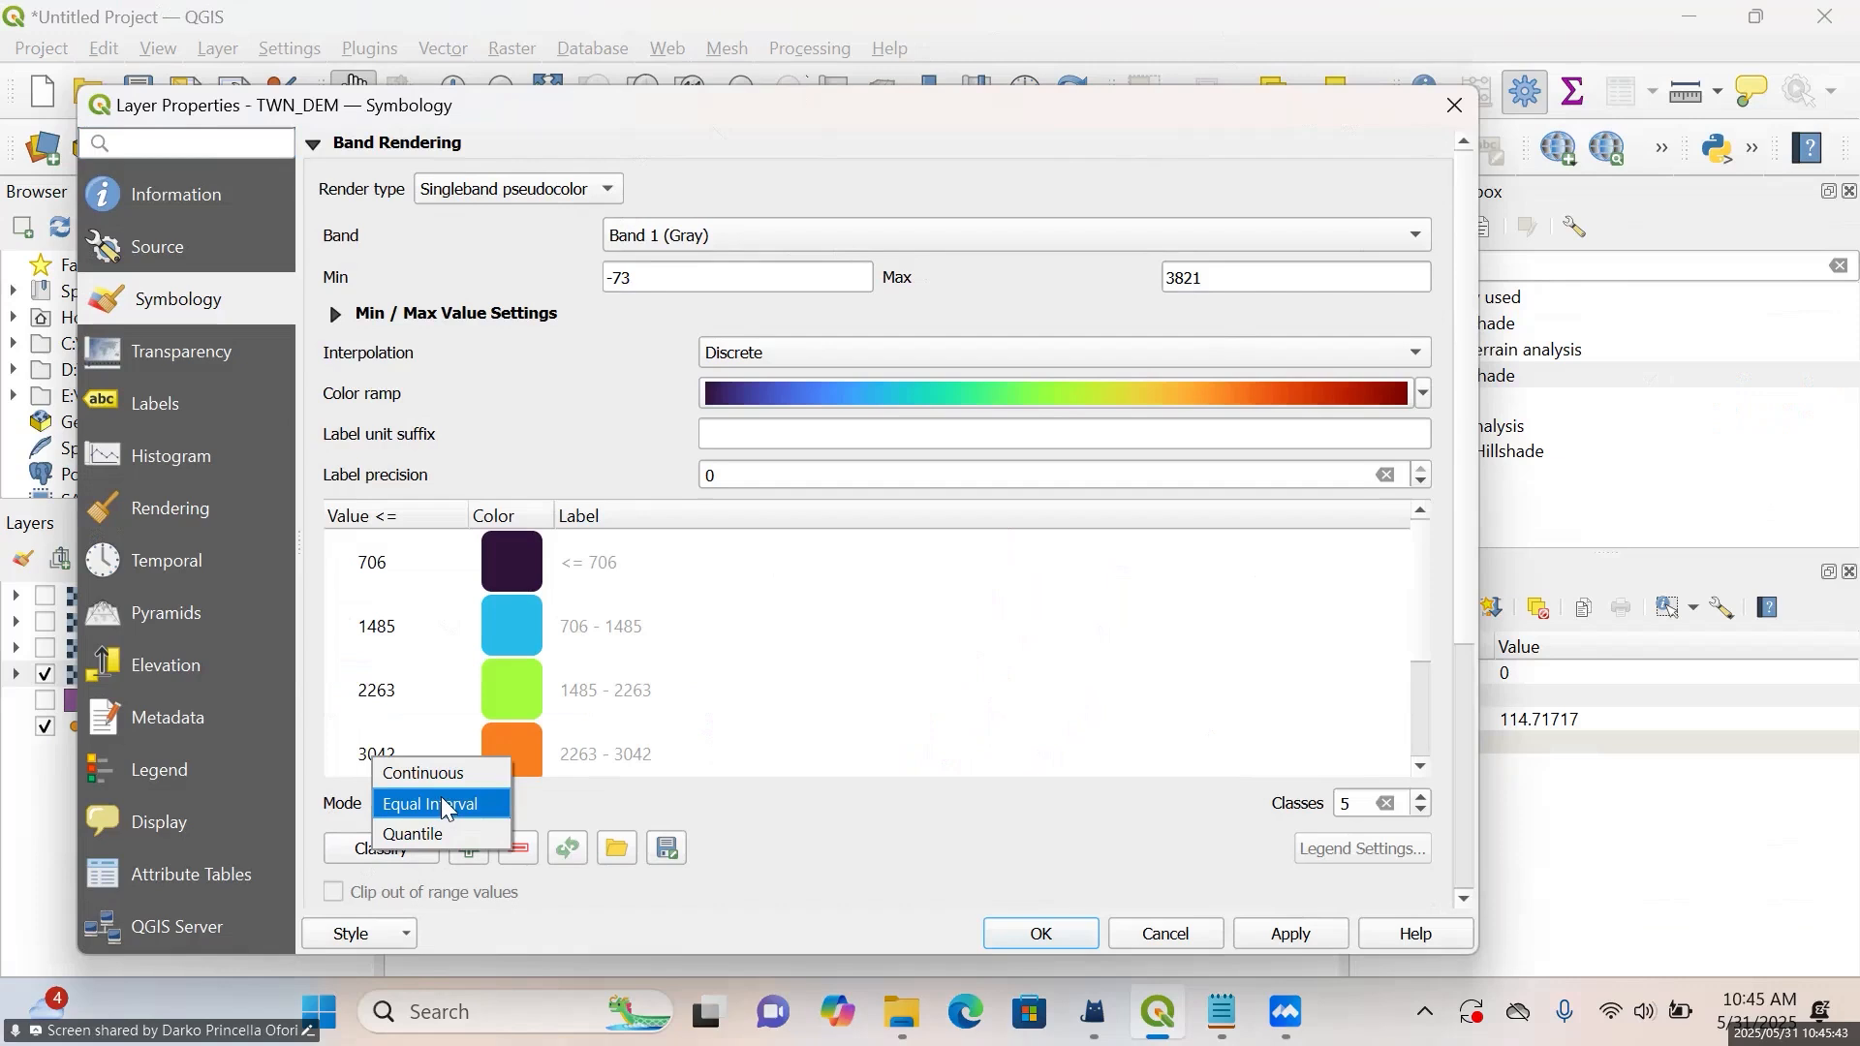
{"action": "left_click", "coordinate": [1034, 934]}
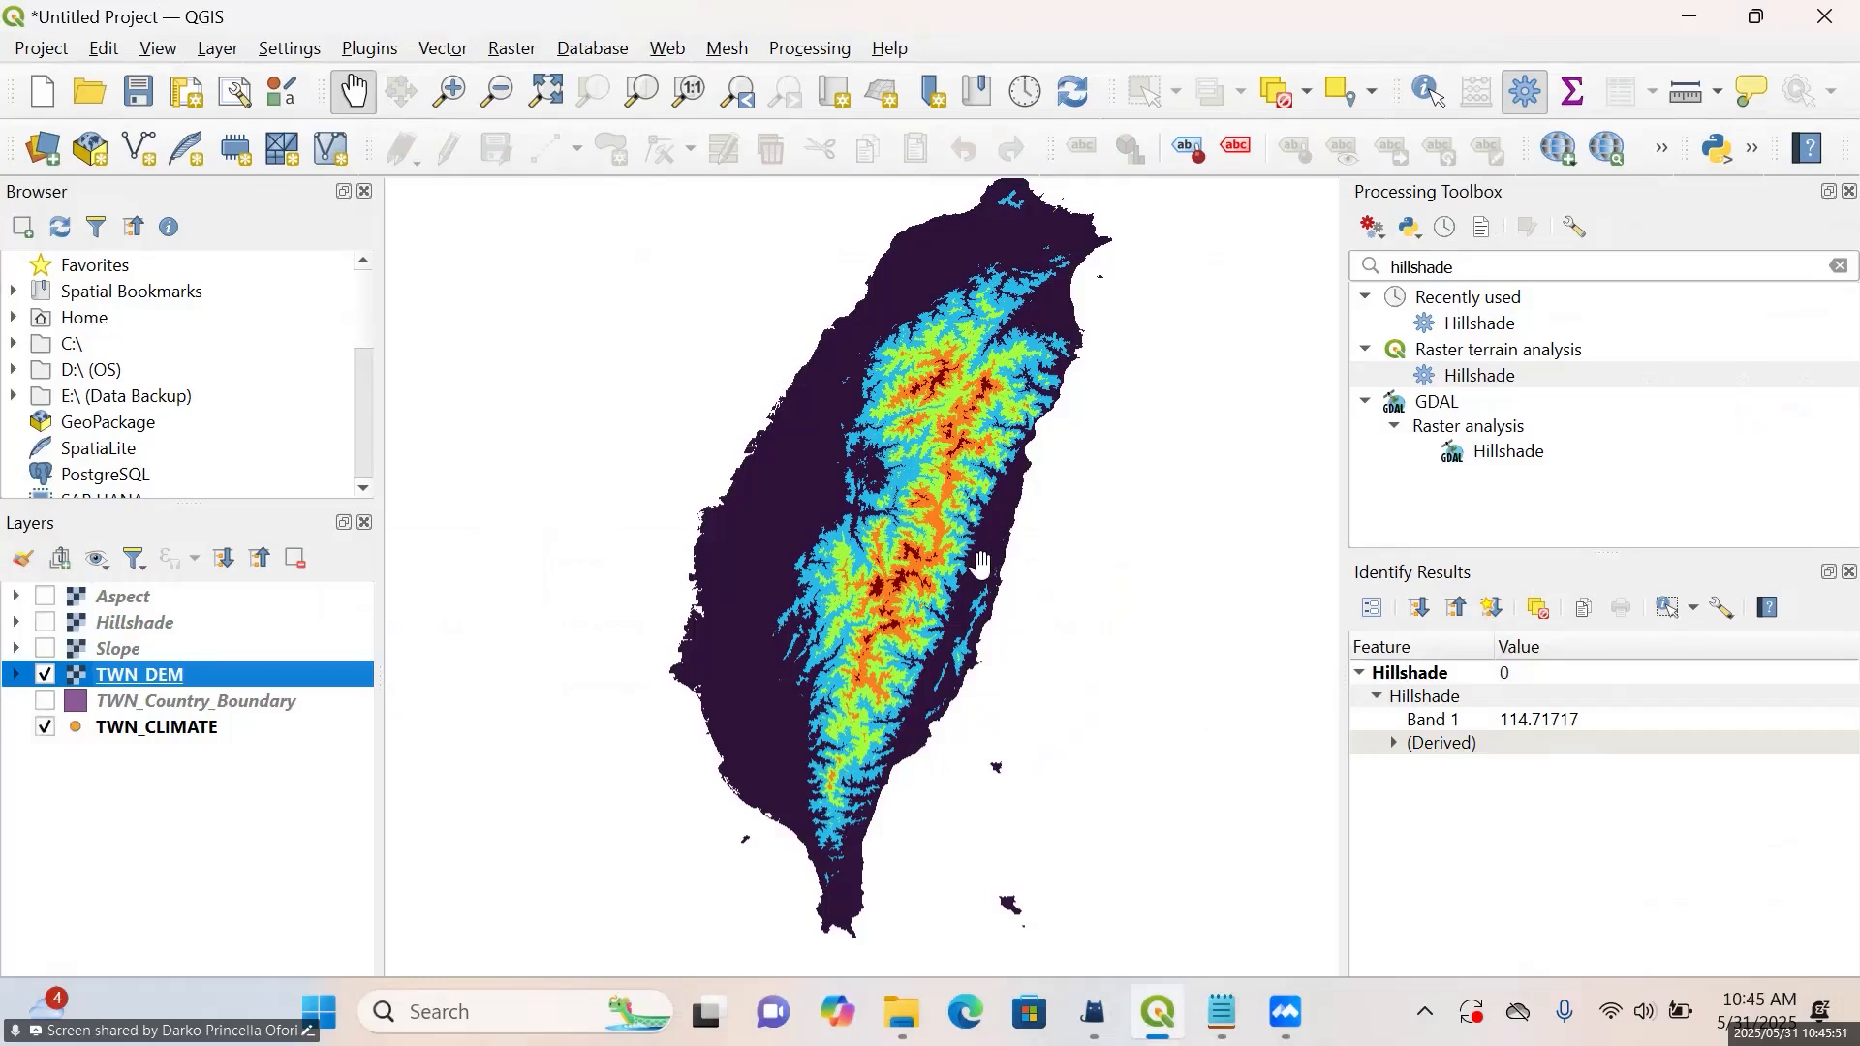
Reopen the TWN_DEM symbology and review the available render types and color ramps, keeping the existing choices
{"action": "right_click", "coordinate": [126, 683]}
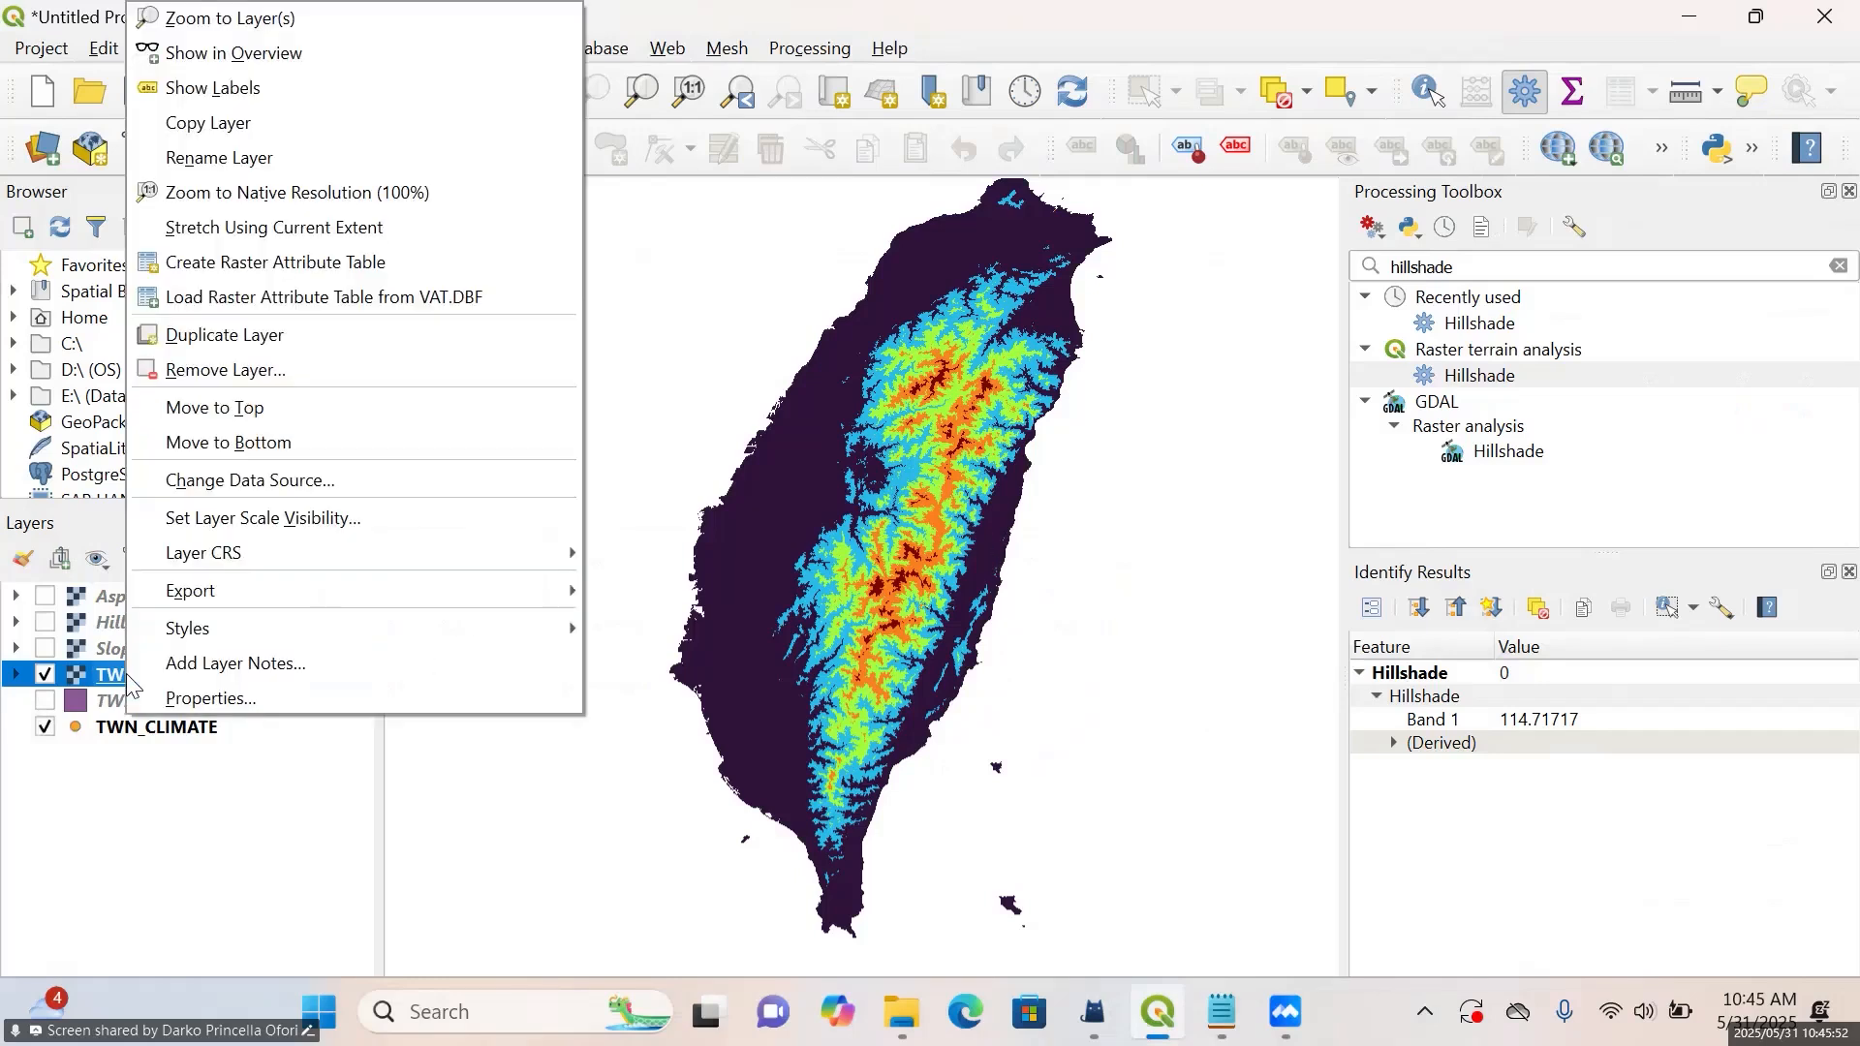
{"action": "left_click", "coordinate": [194, 705]}
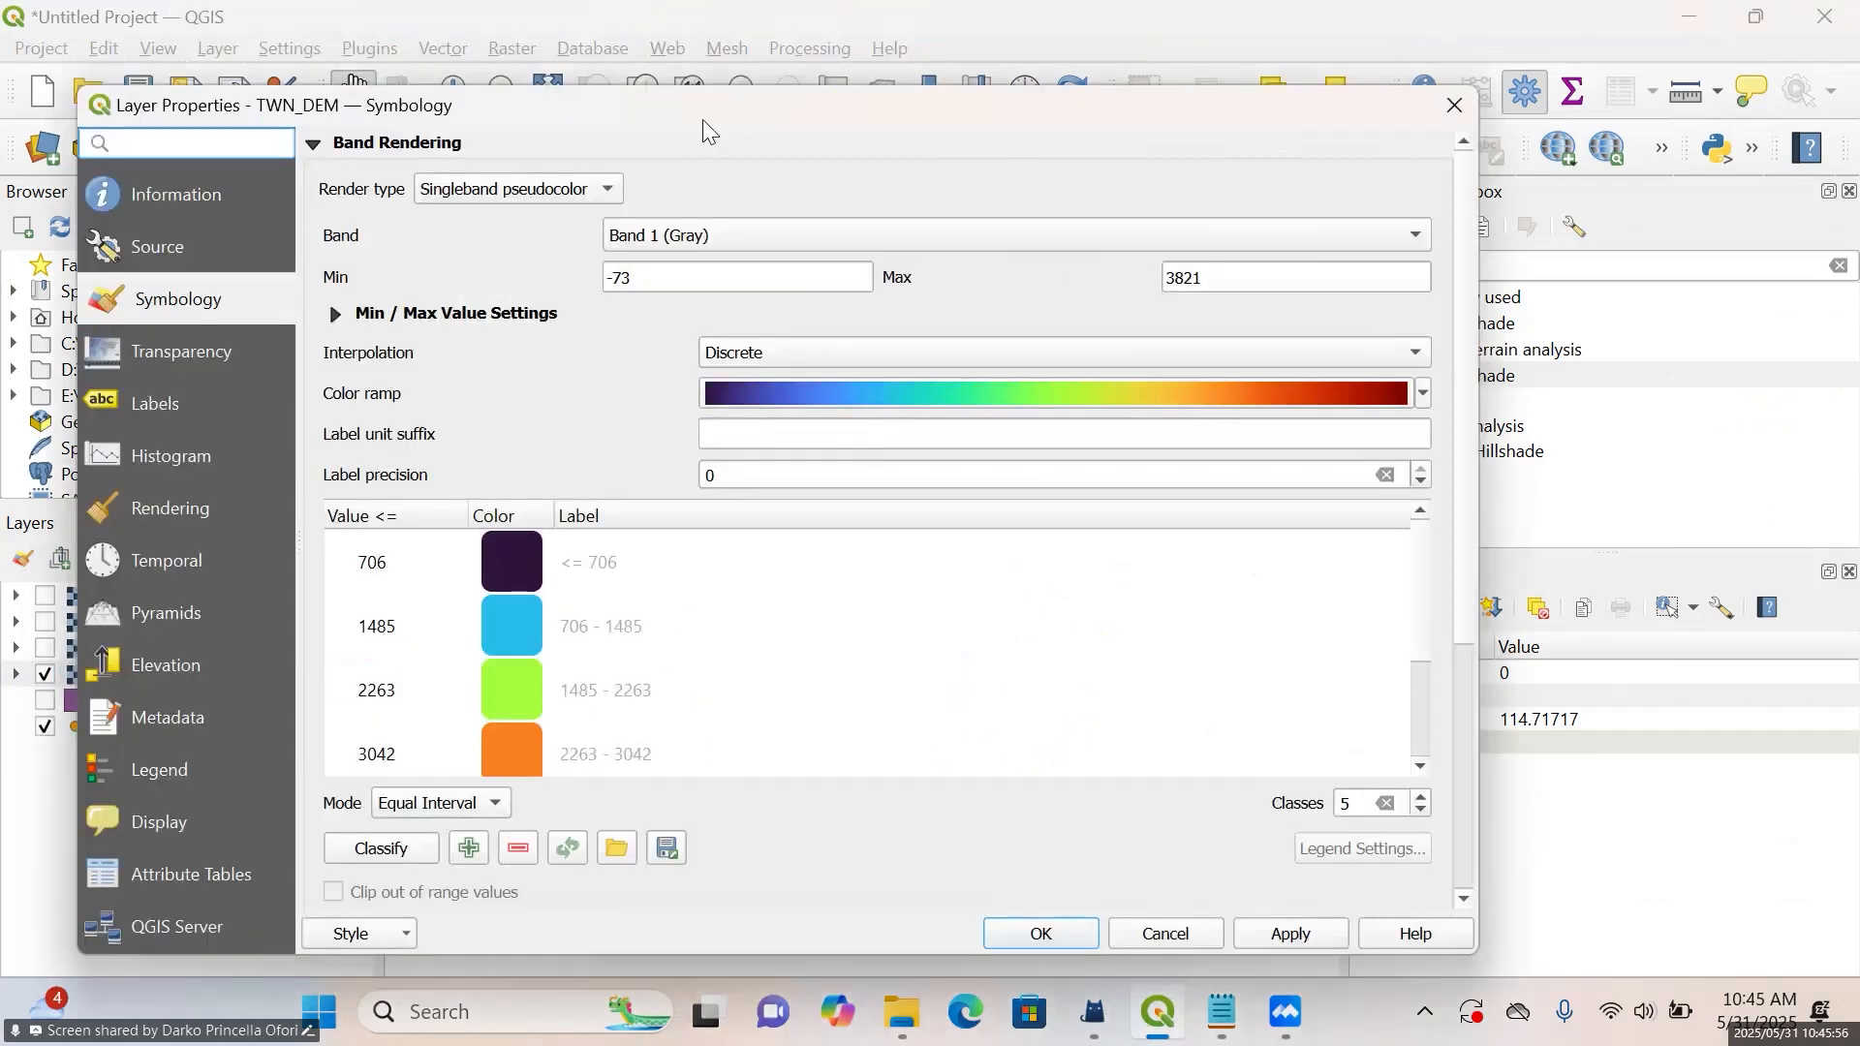
{"action": "left_click", "coordinate": [601, 188]}
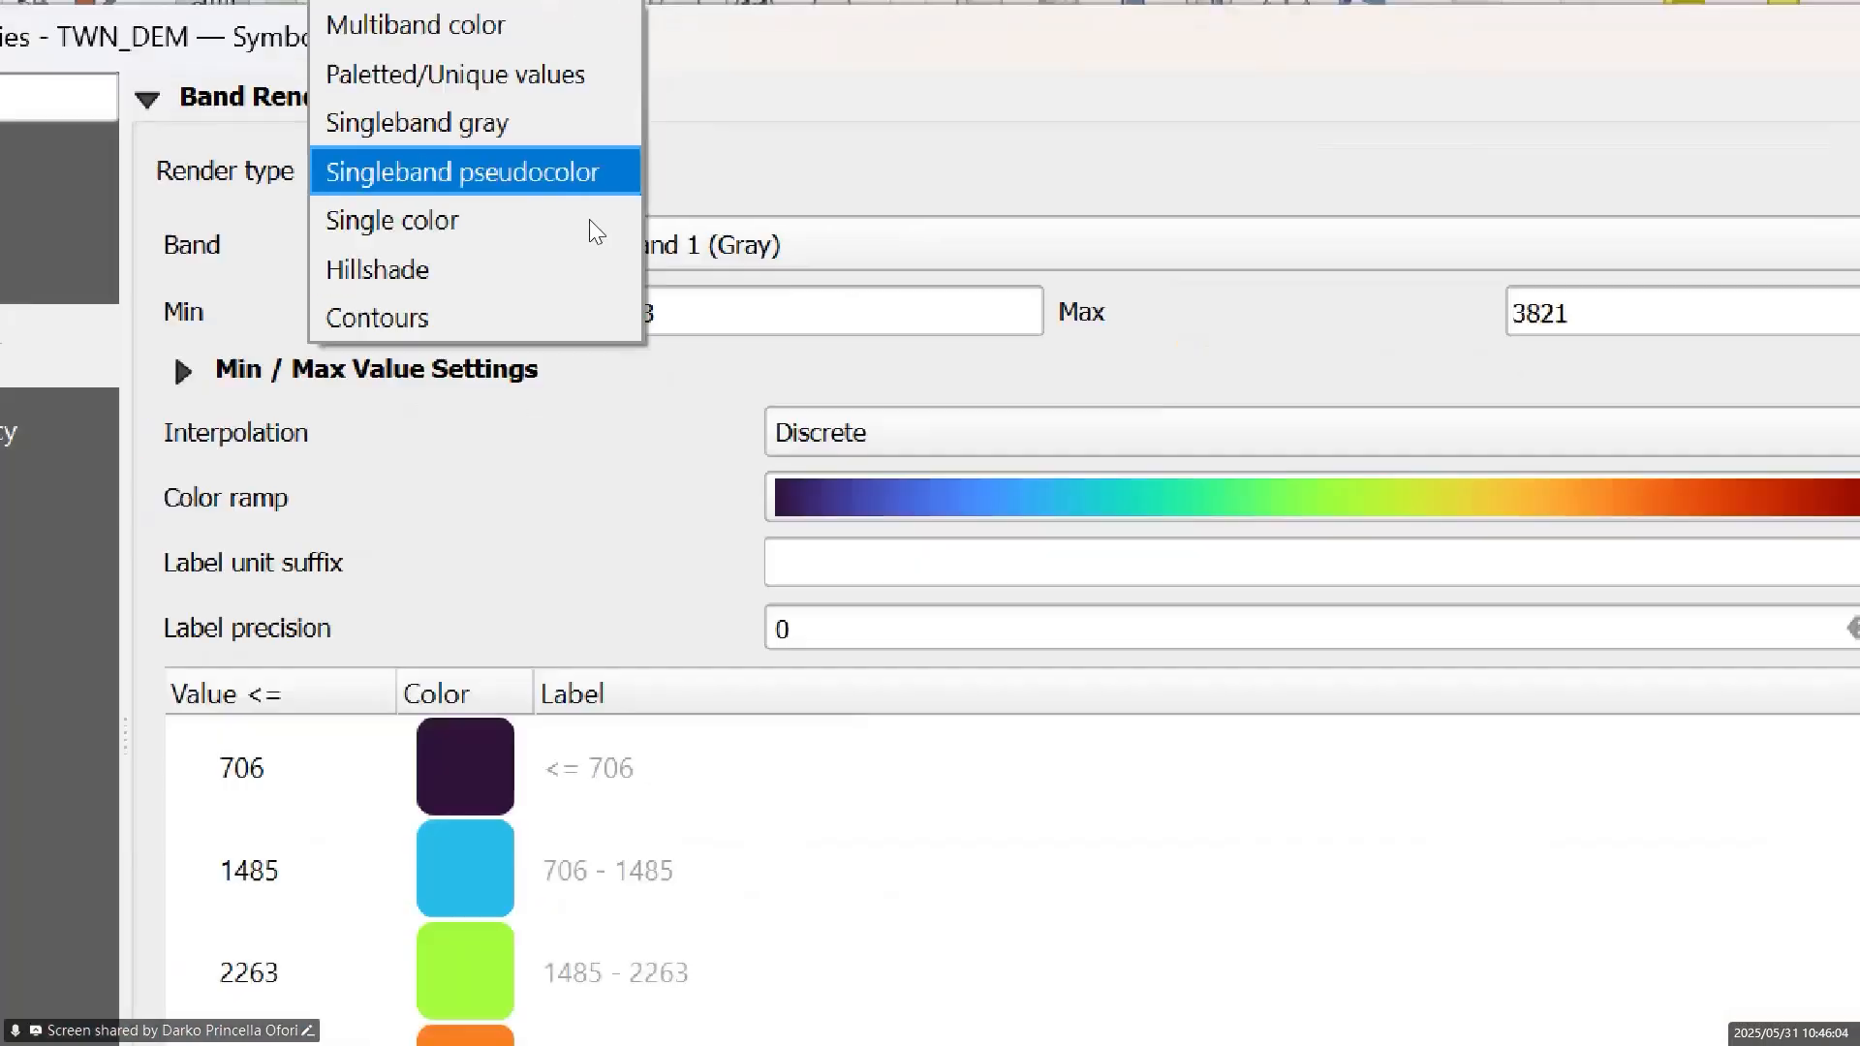
{"action": "left_click", "coordinate": [572, 179]}
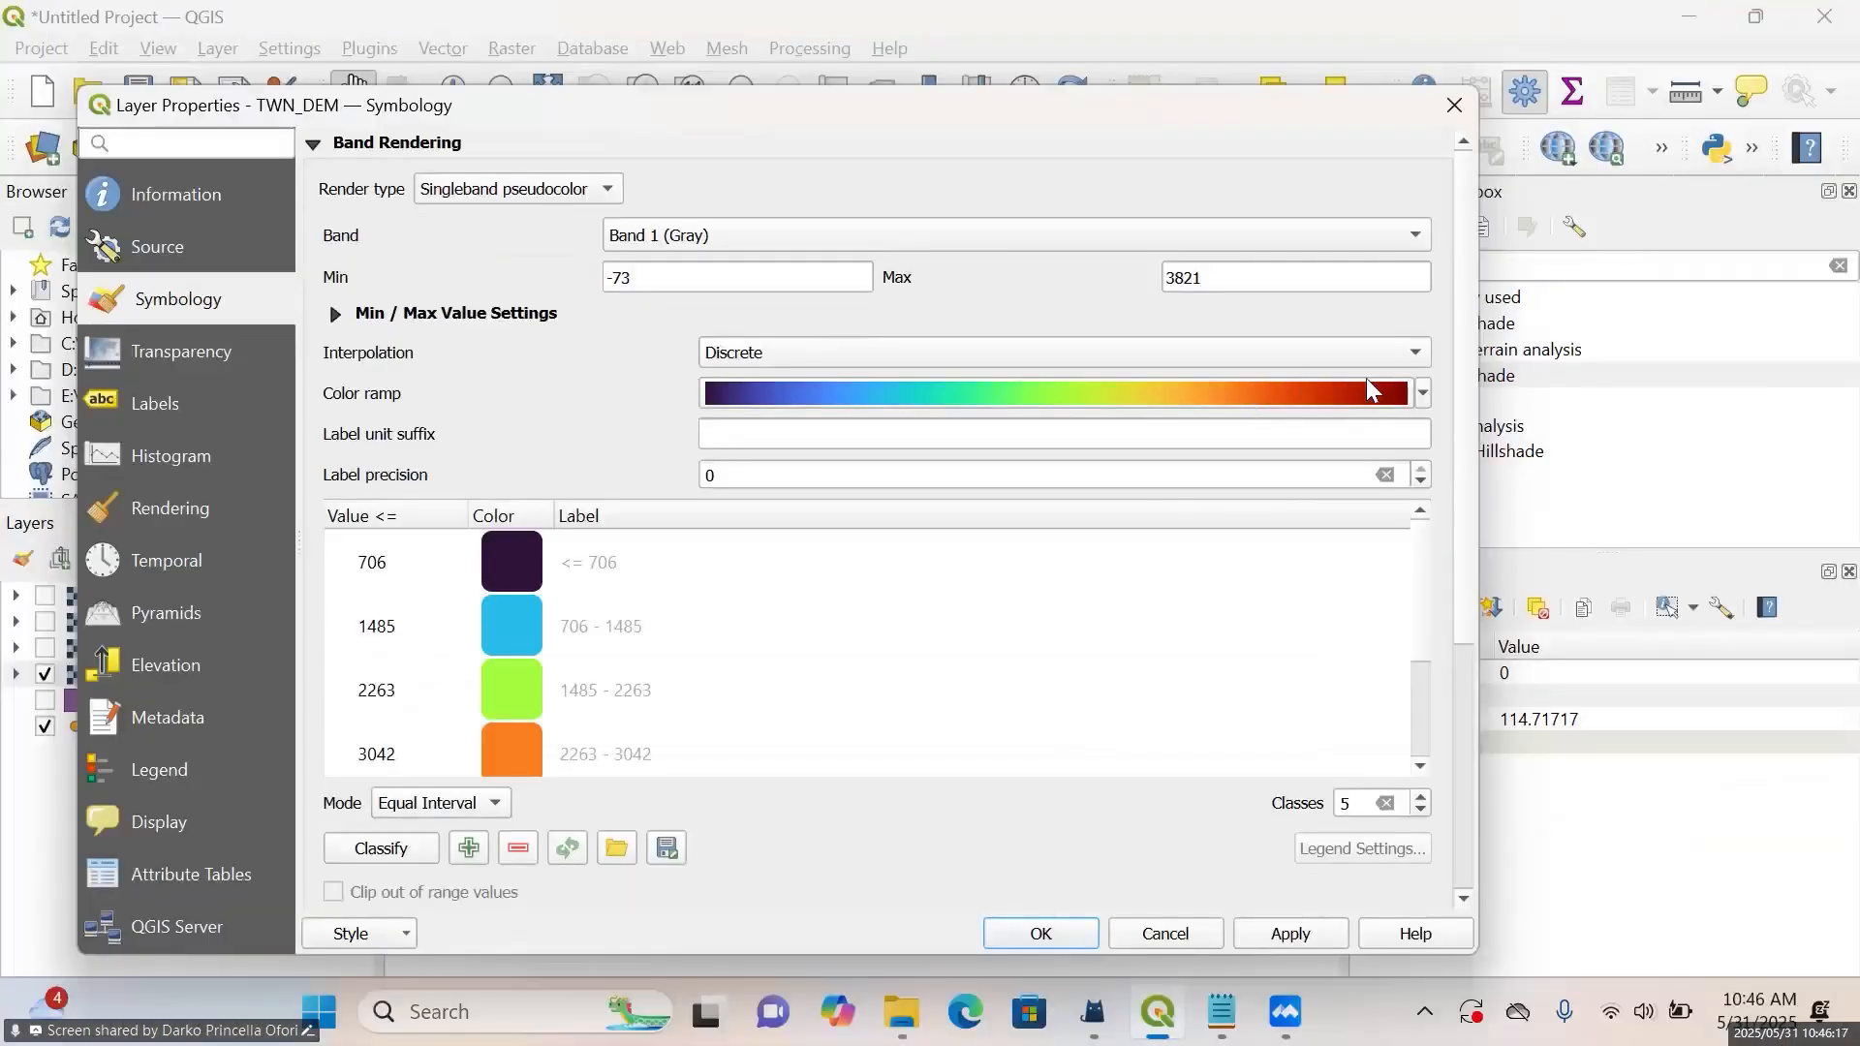
{"action": "left_click", "coordinate": [1424, 392]}
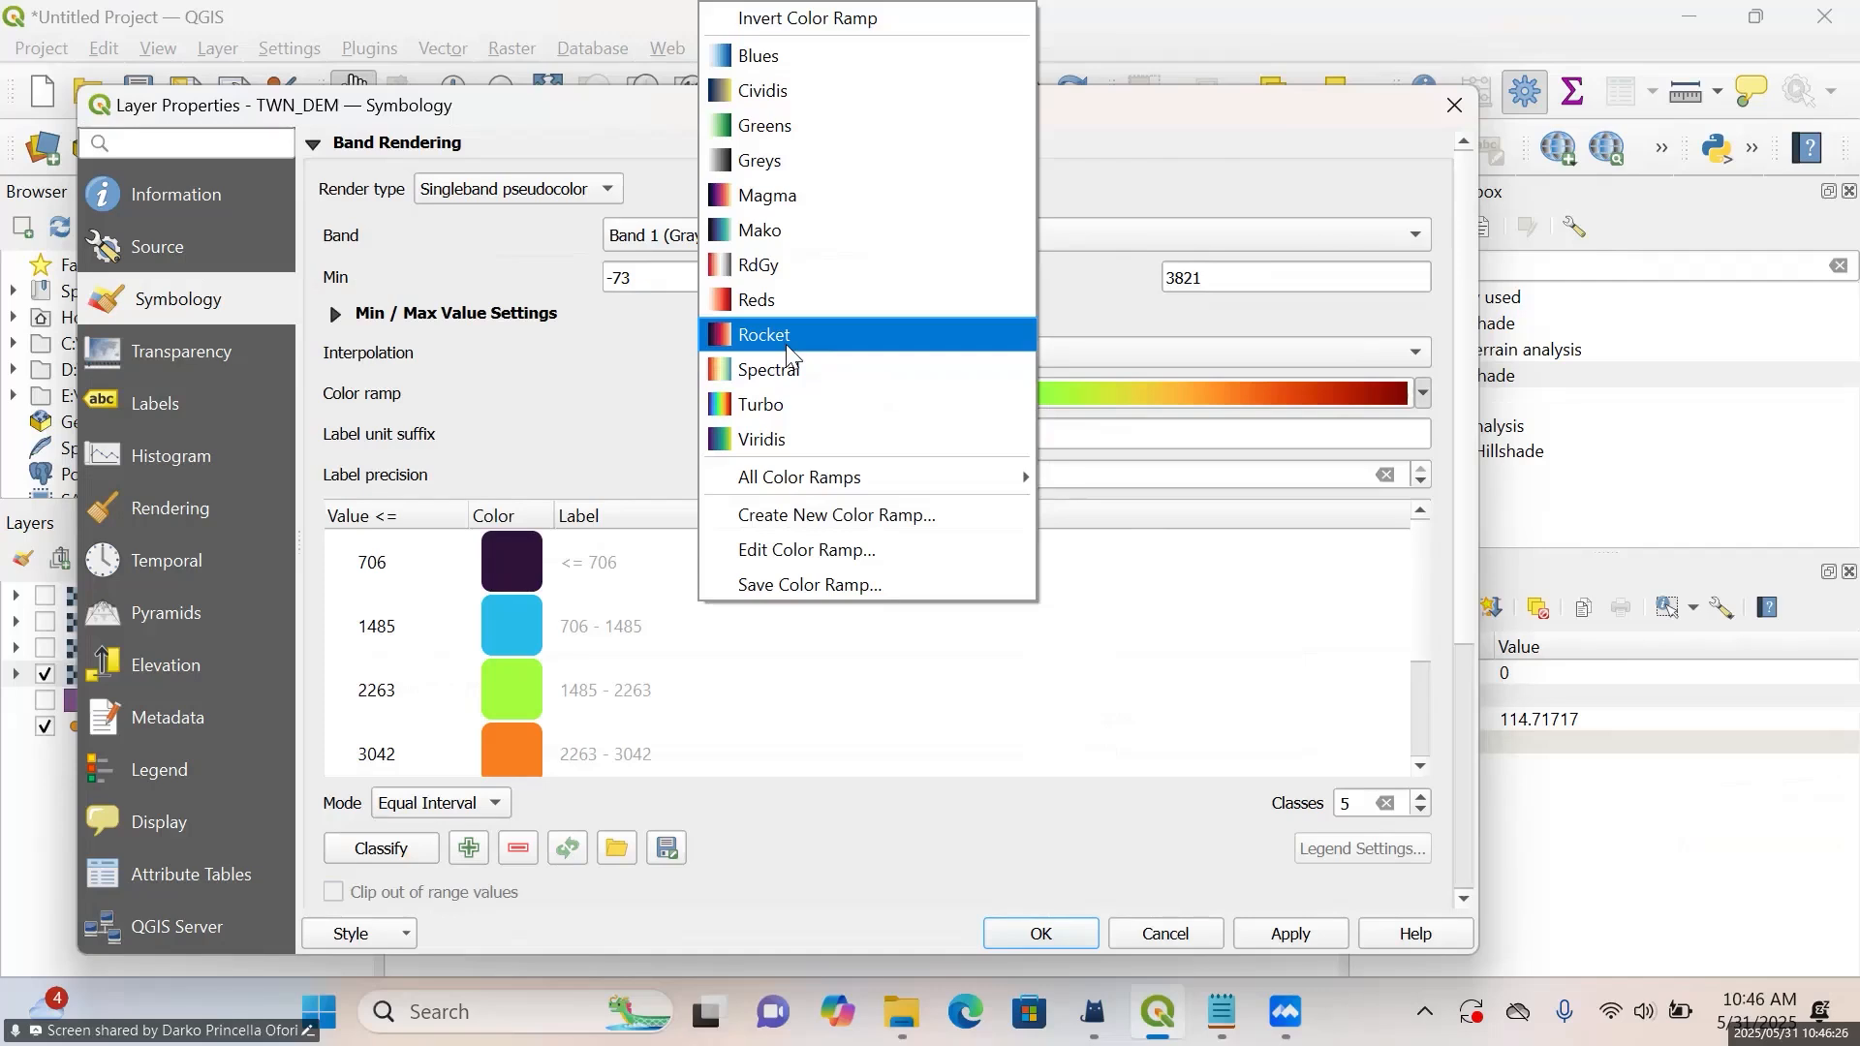
{"action": "left_click", "coordinate": [1146, 339]}
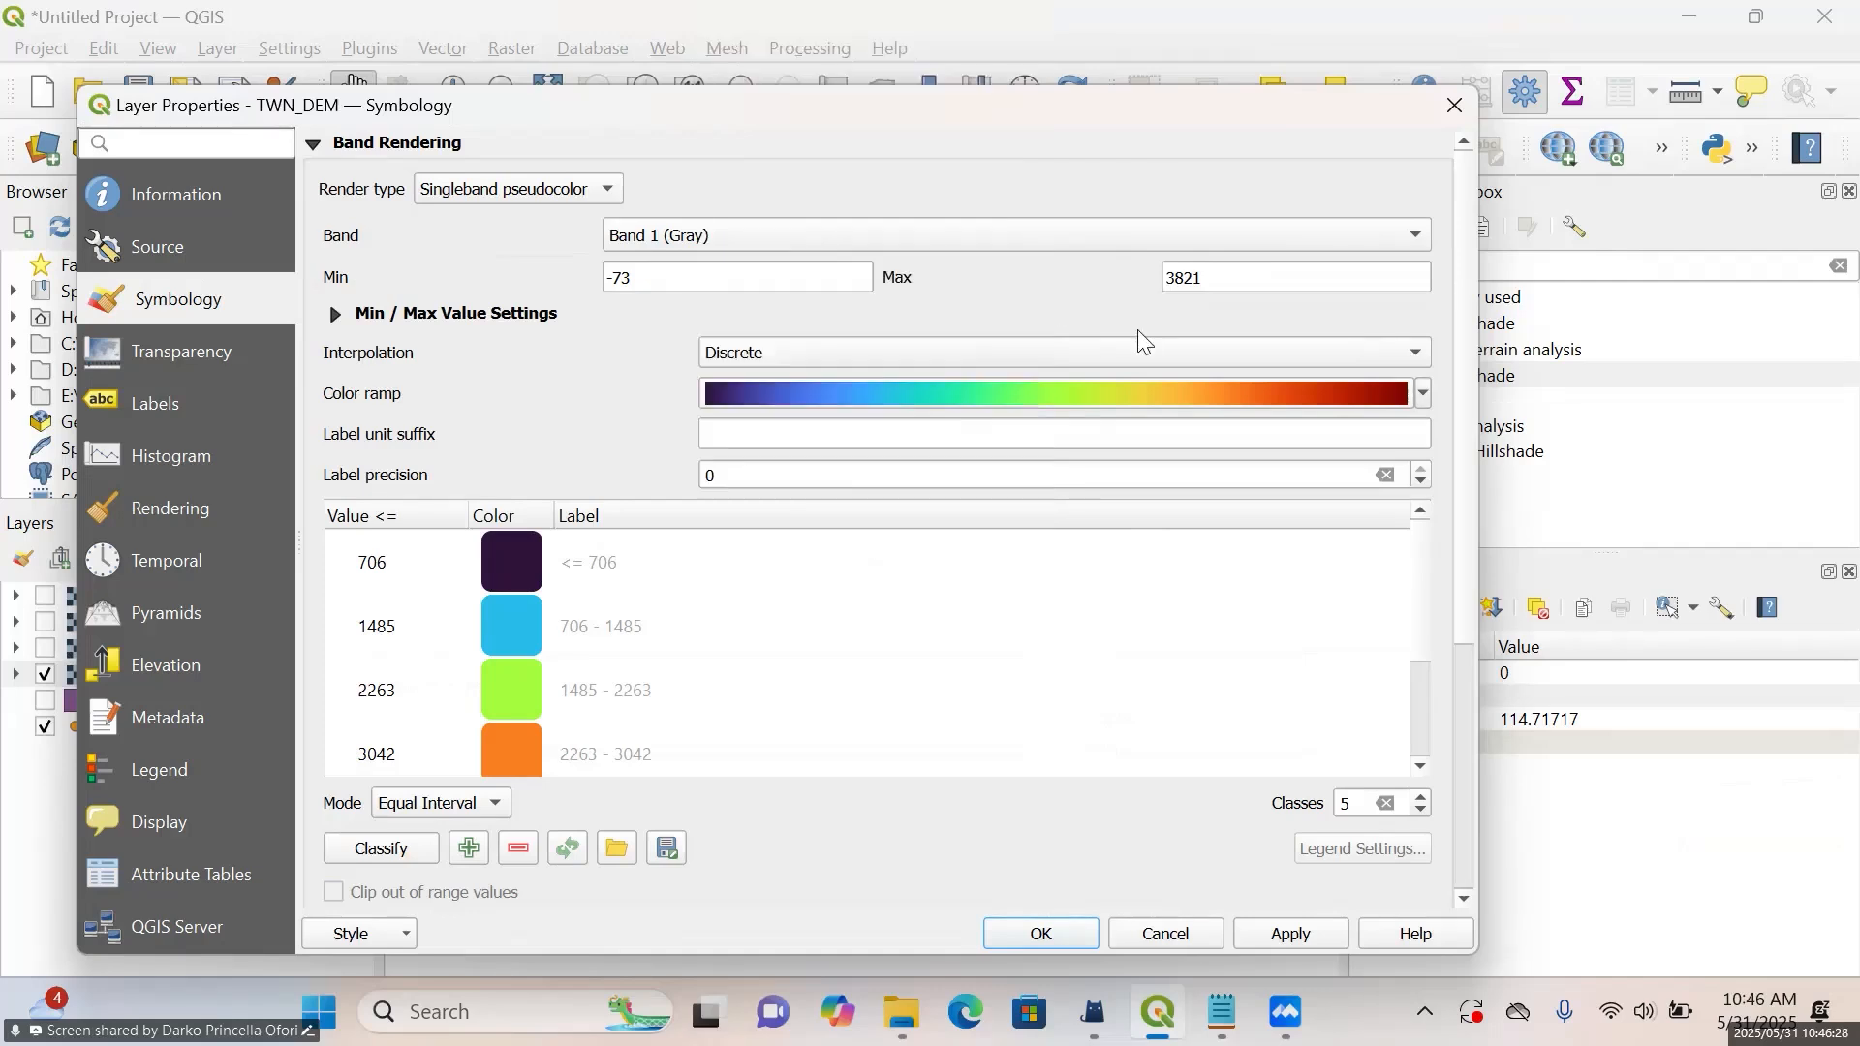
Check the TWN_DEM classification mode and the list of class values, and close the properties with Equal Interval applied
{"action": "scroll", "coordinate": [520, 383], "scroll_direction": "down", "scroll_amount": 3}
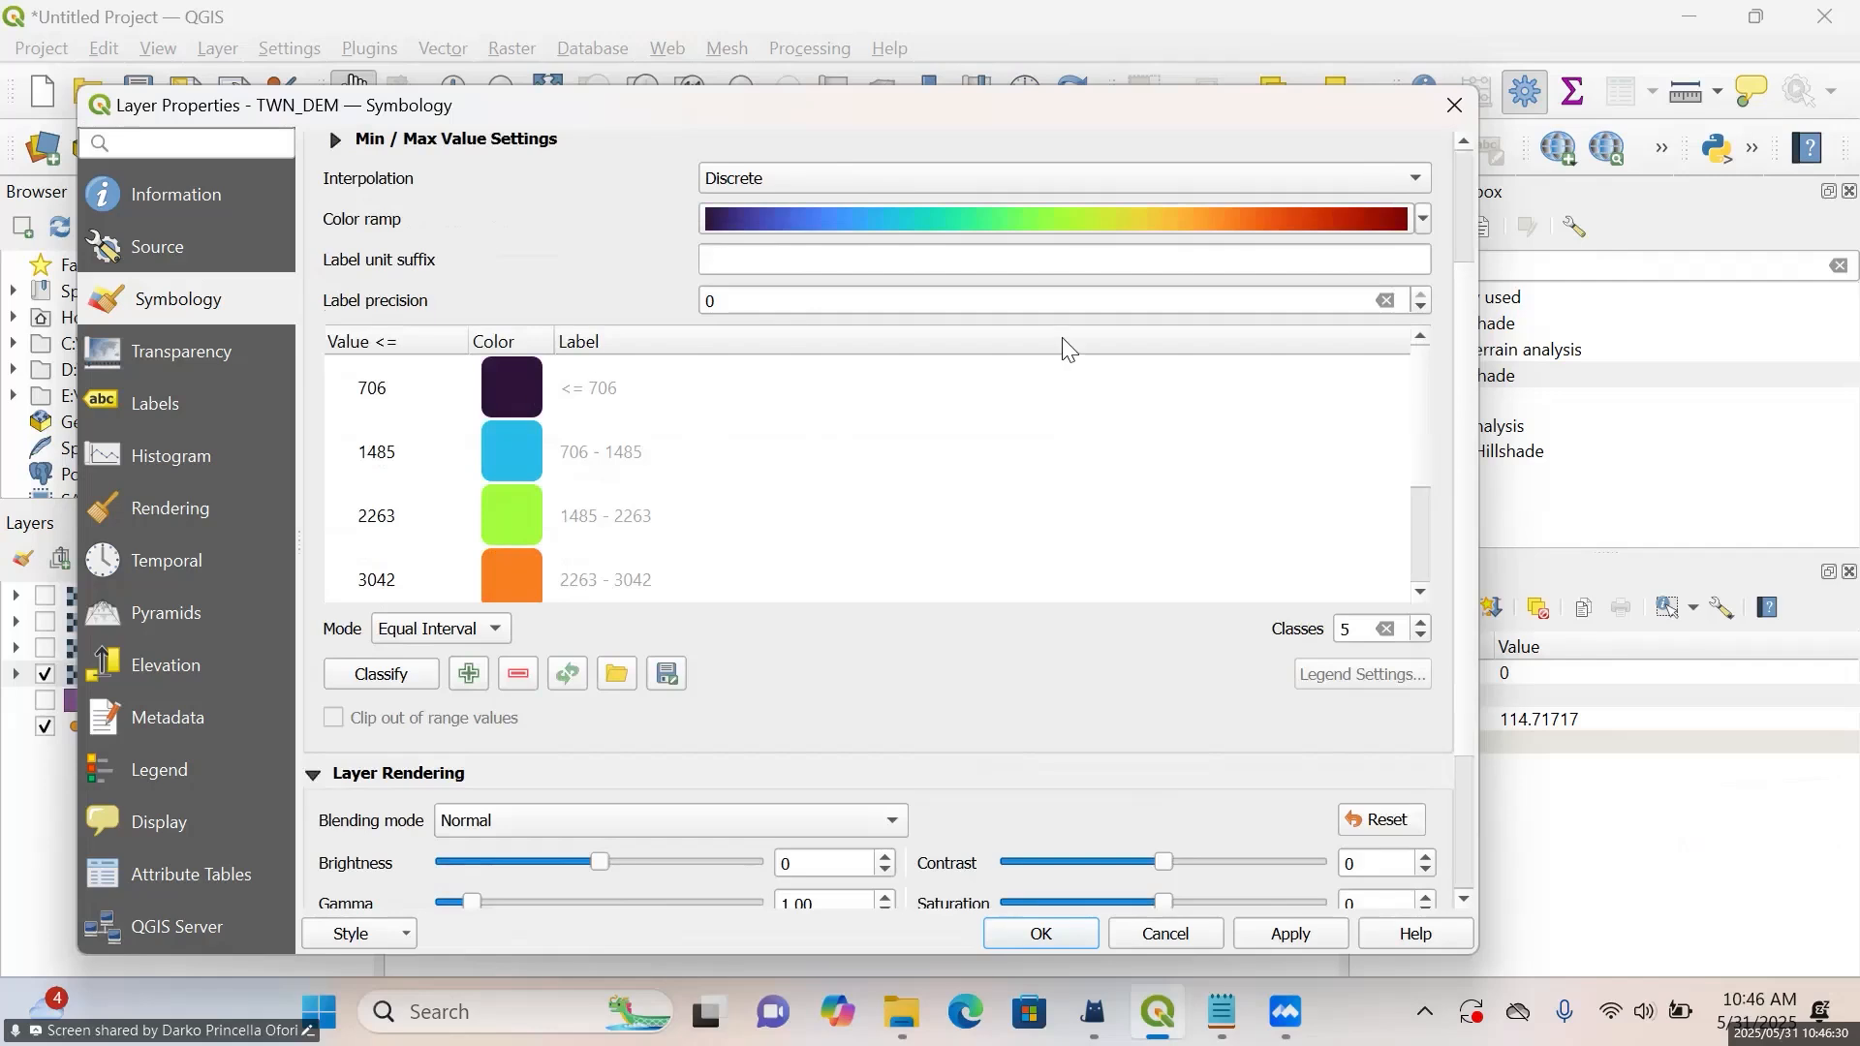
{"action": "left_click", "coordinate": [478, 632]}
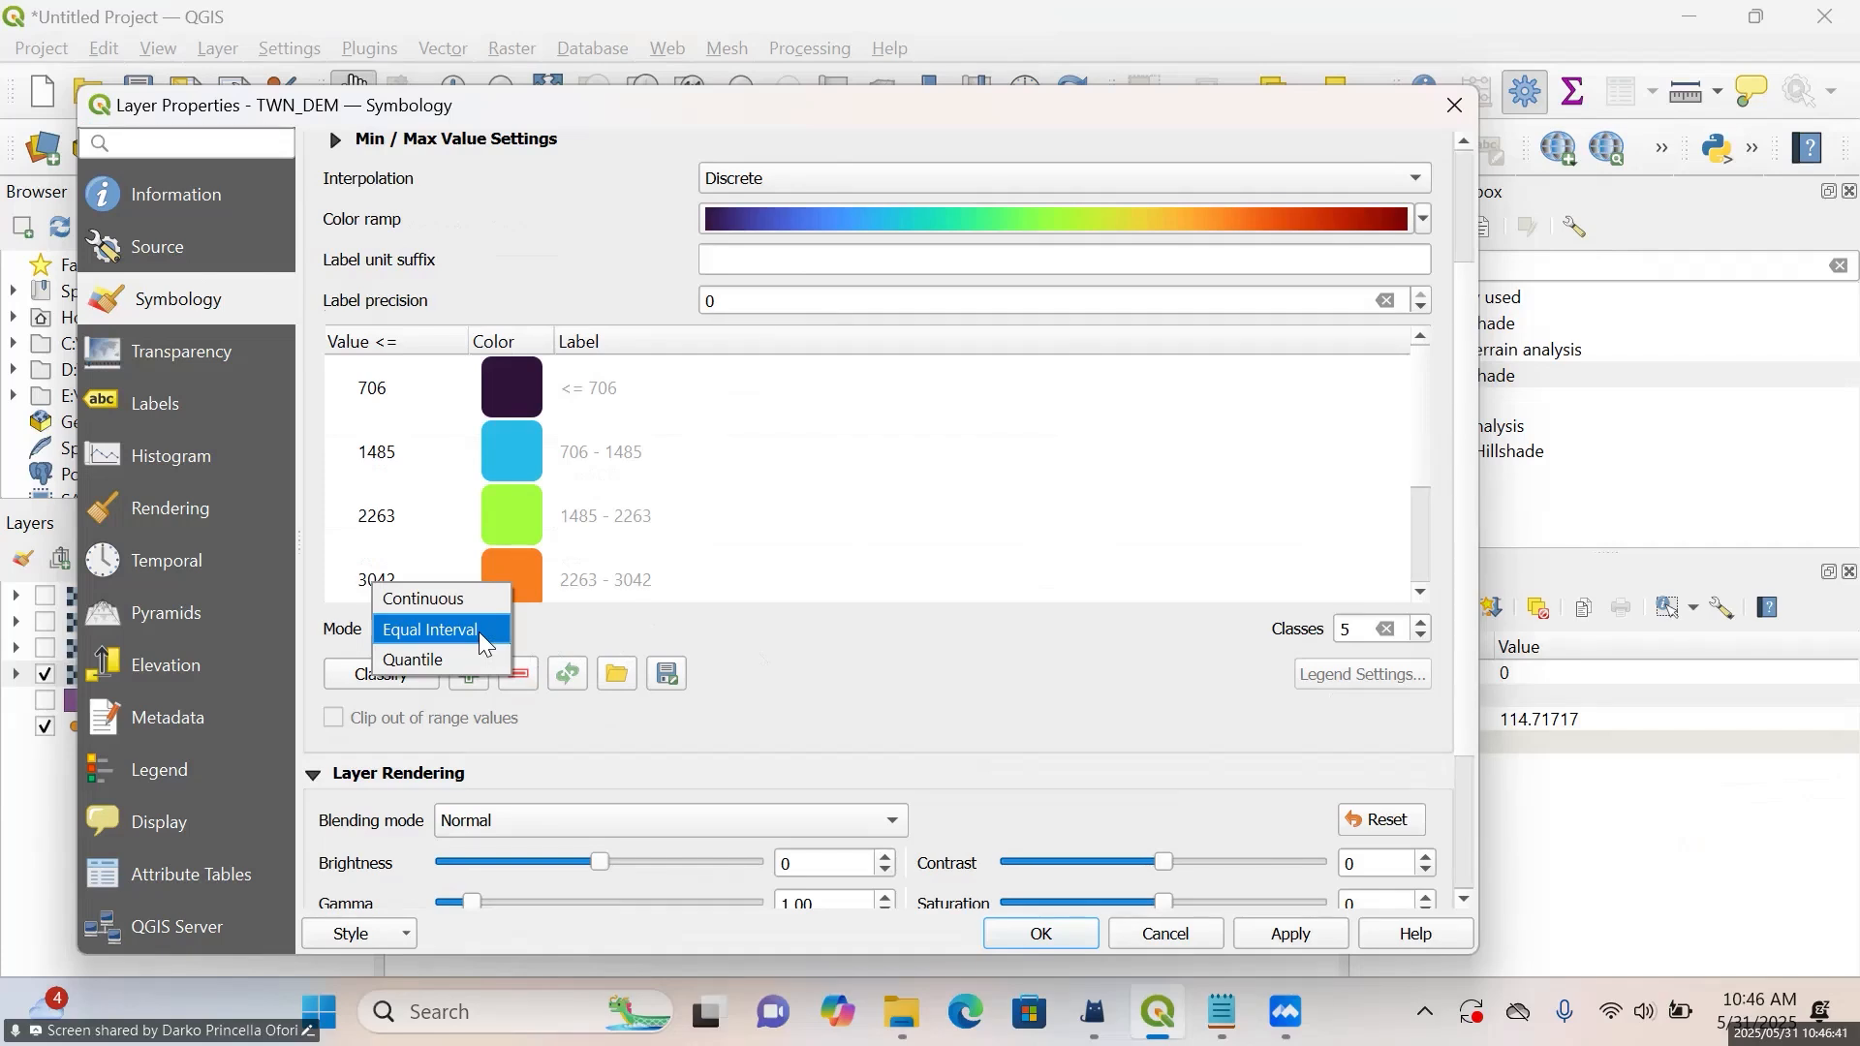
{"action": "left_click", "coordinate": [479, 632]}
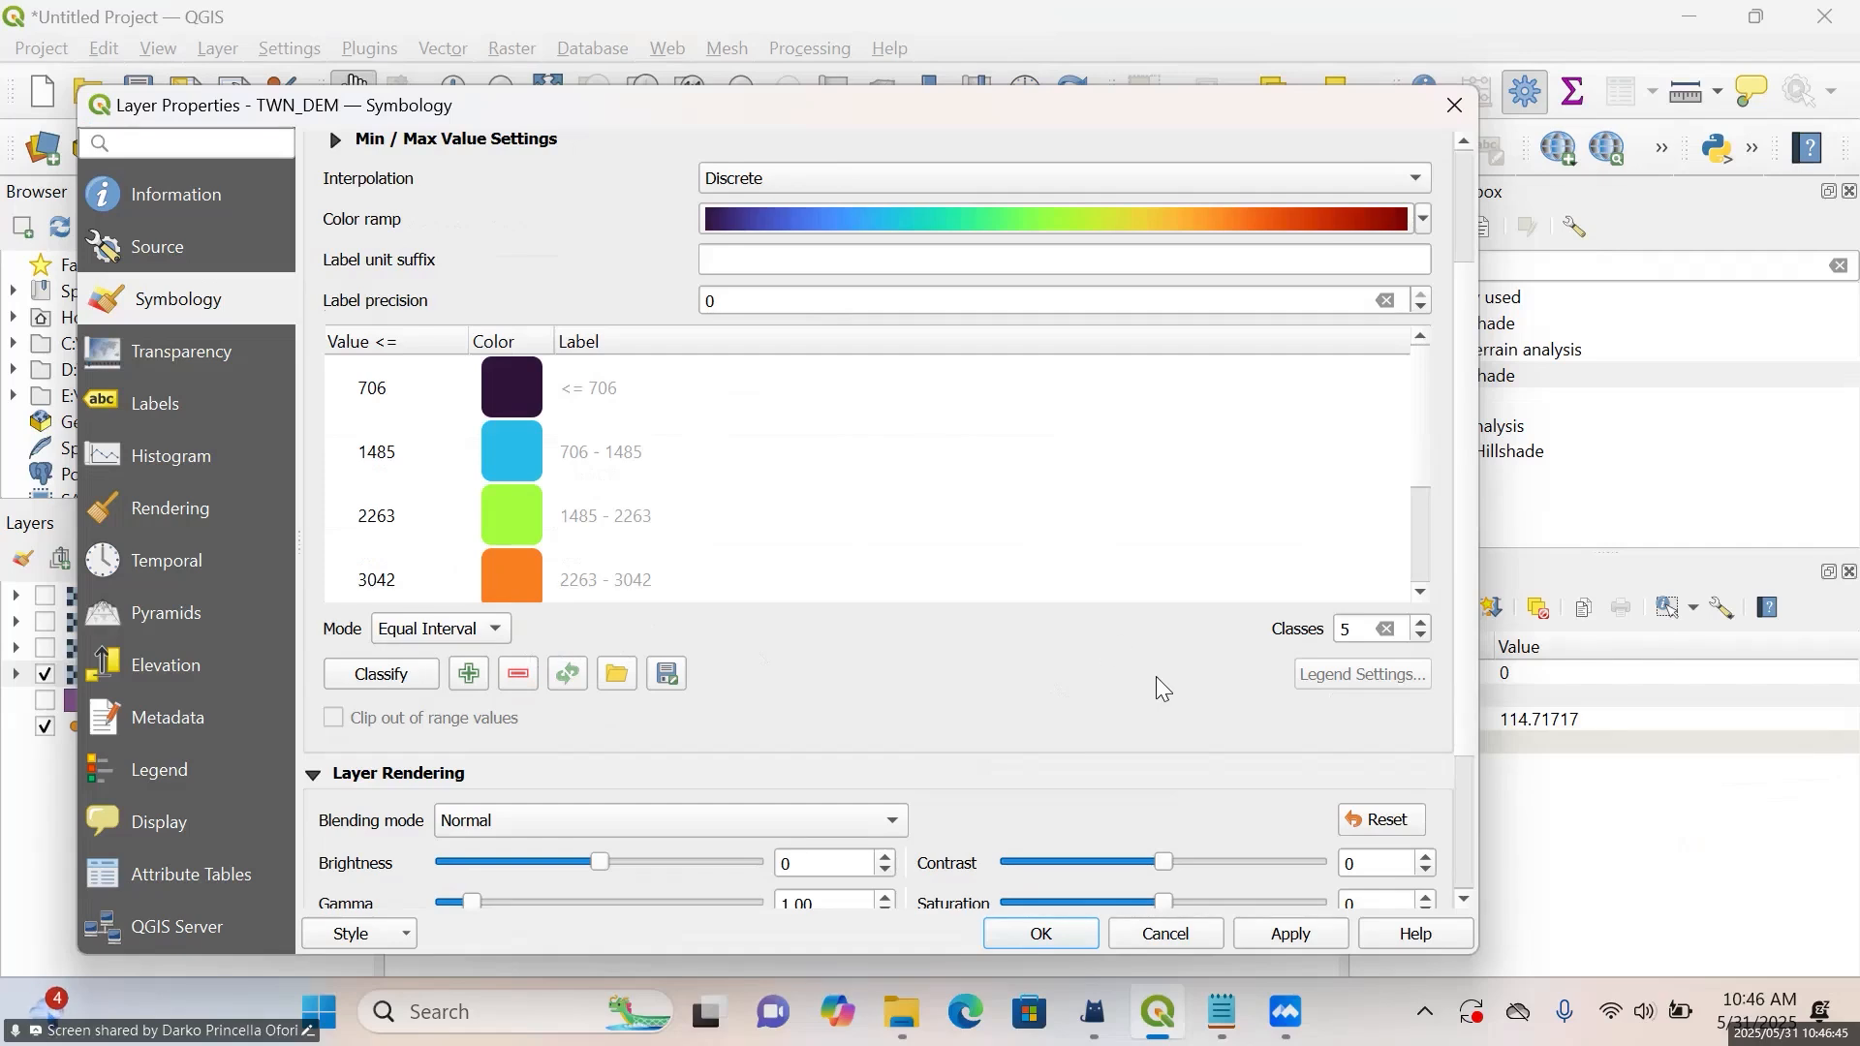
{"action": "scroll", "coordinate": [1158, 674], "scroll_direction": "down", "scroll_amount": 2}
{"action": "scroll", "coordinate": [1156, 674], "scroll_direction": "up", "scroll_amount": 3}
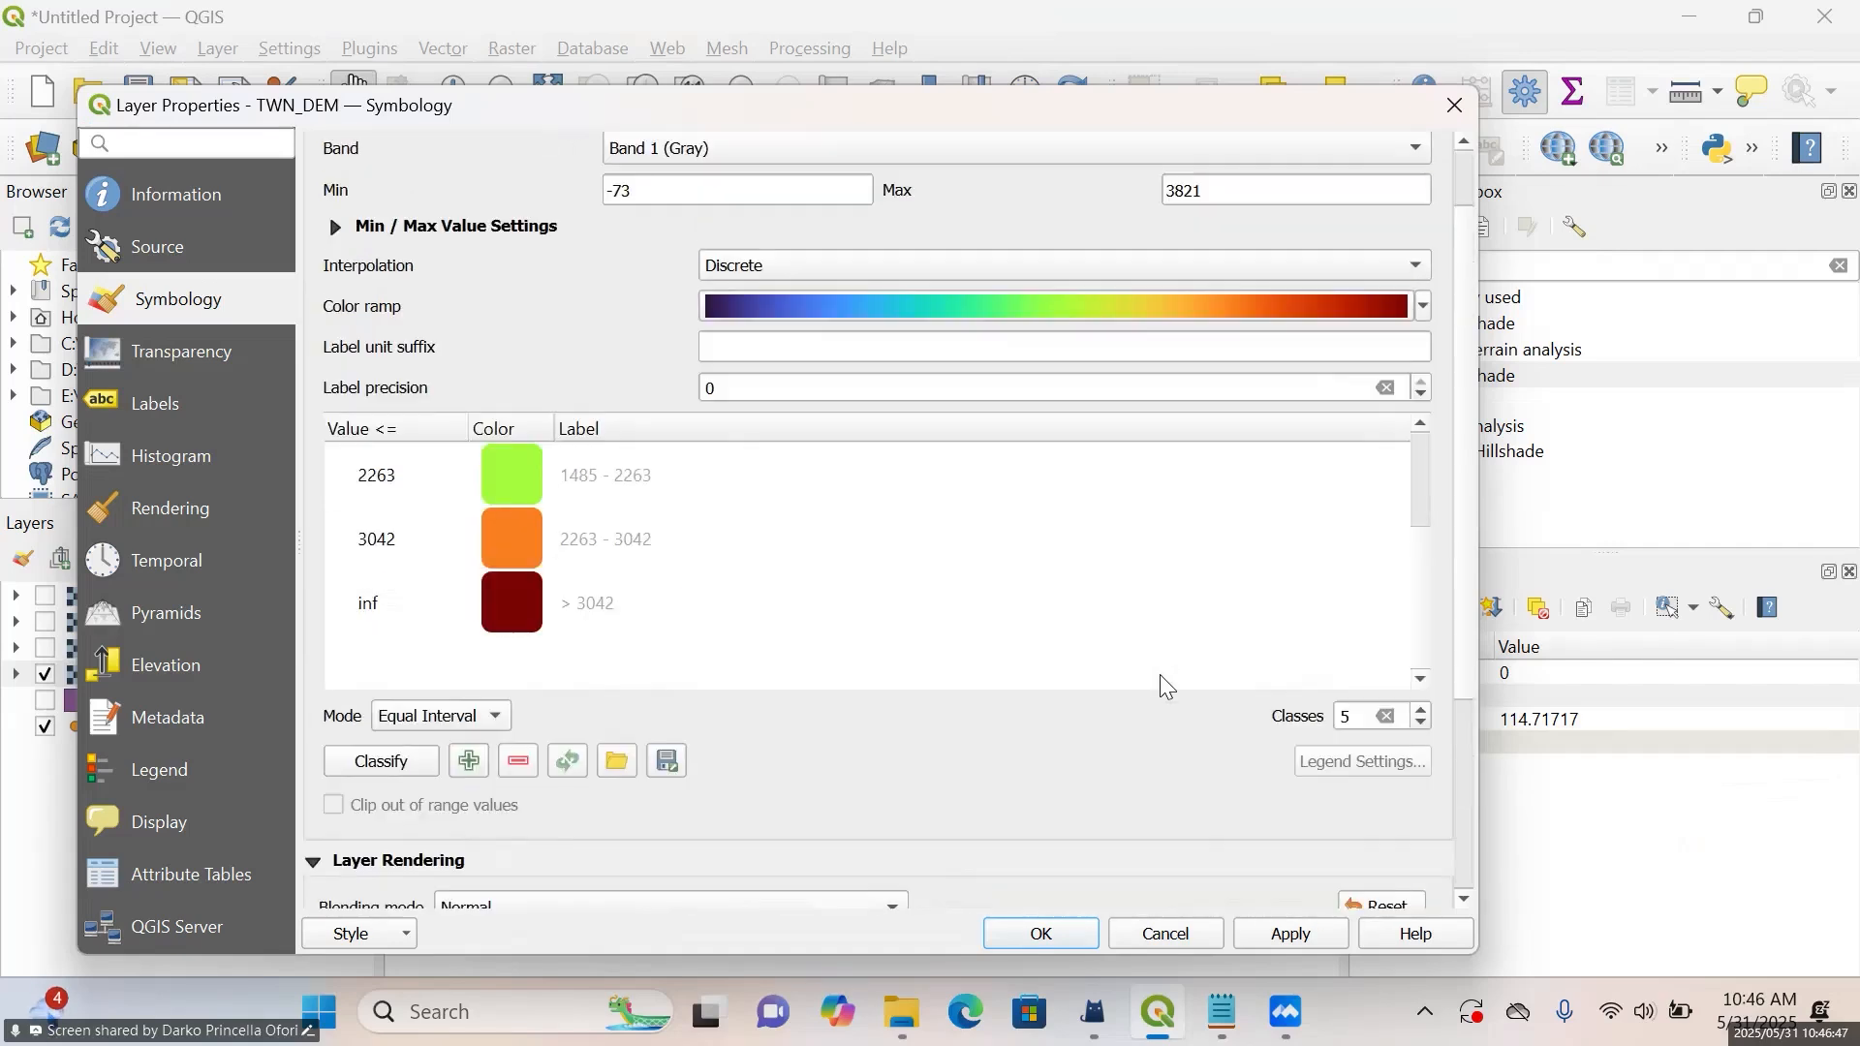
{"action": "left_click", "coordinate": [1287, 936]}
{"action": "left_click", "coordinate": [1025, 938]}
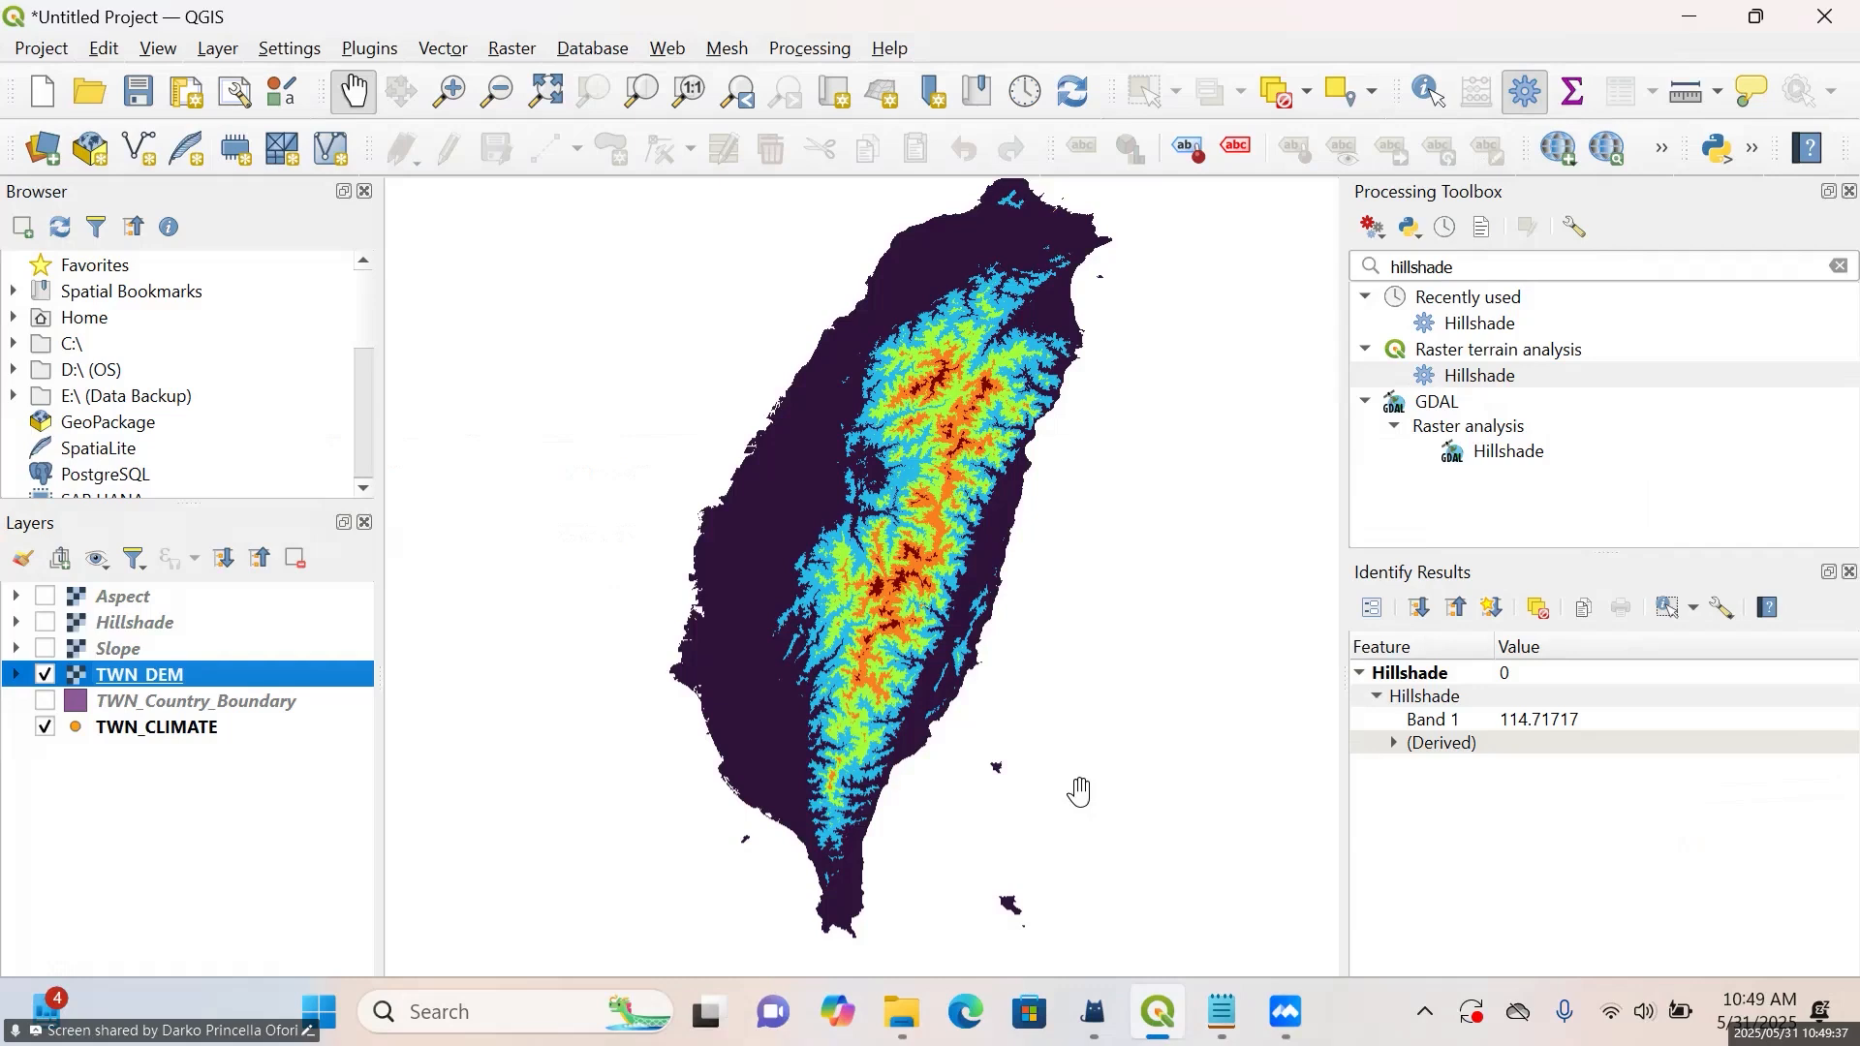
View the color ramp choices for TWN_DEM once more and close the layer properties without changing anything
{"action": "right_click", "coordinate": [155, 672]}
{"action": "left_click", "coordinate": [314, 699]}
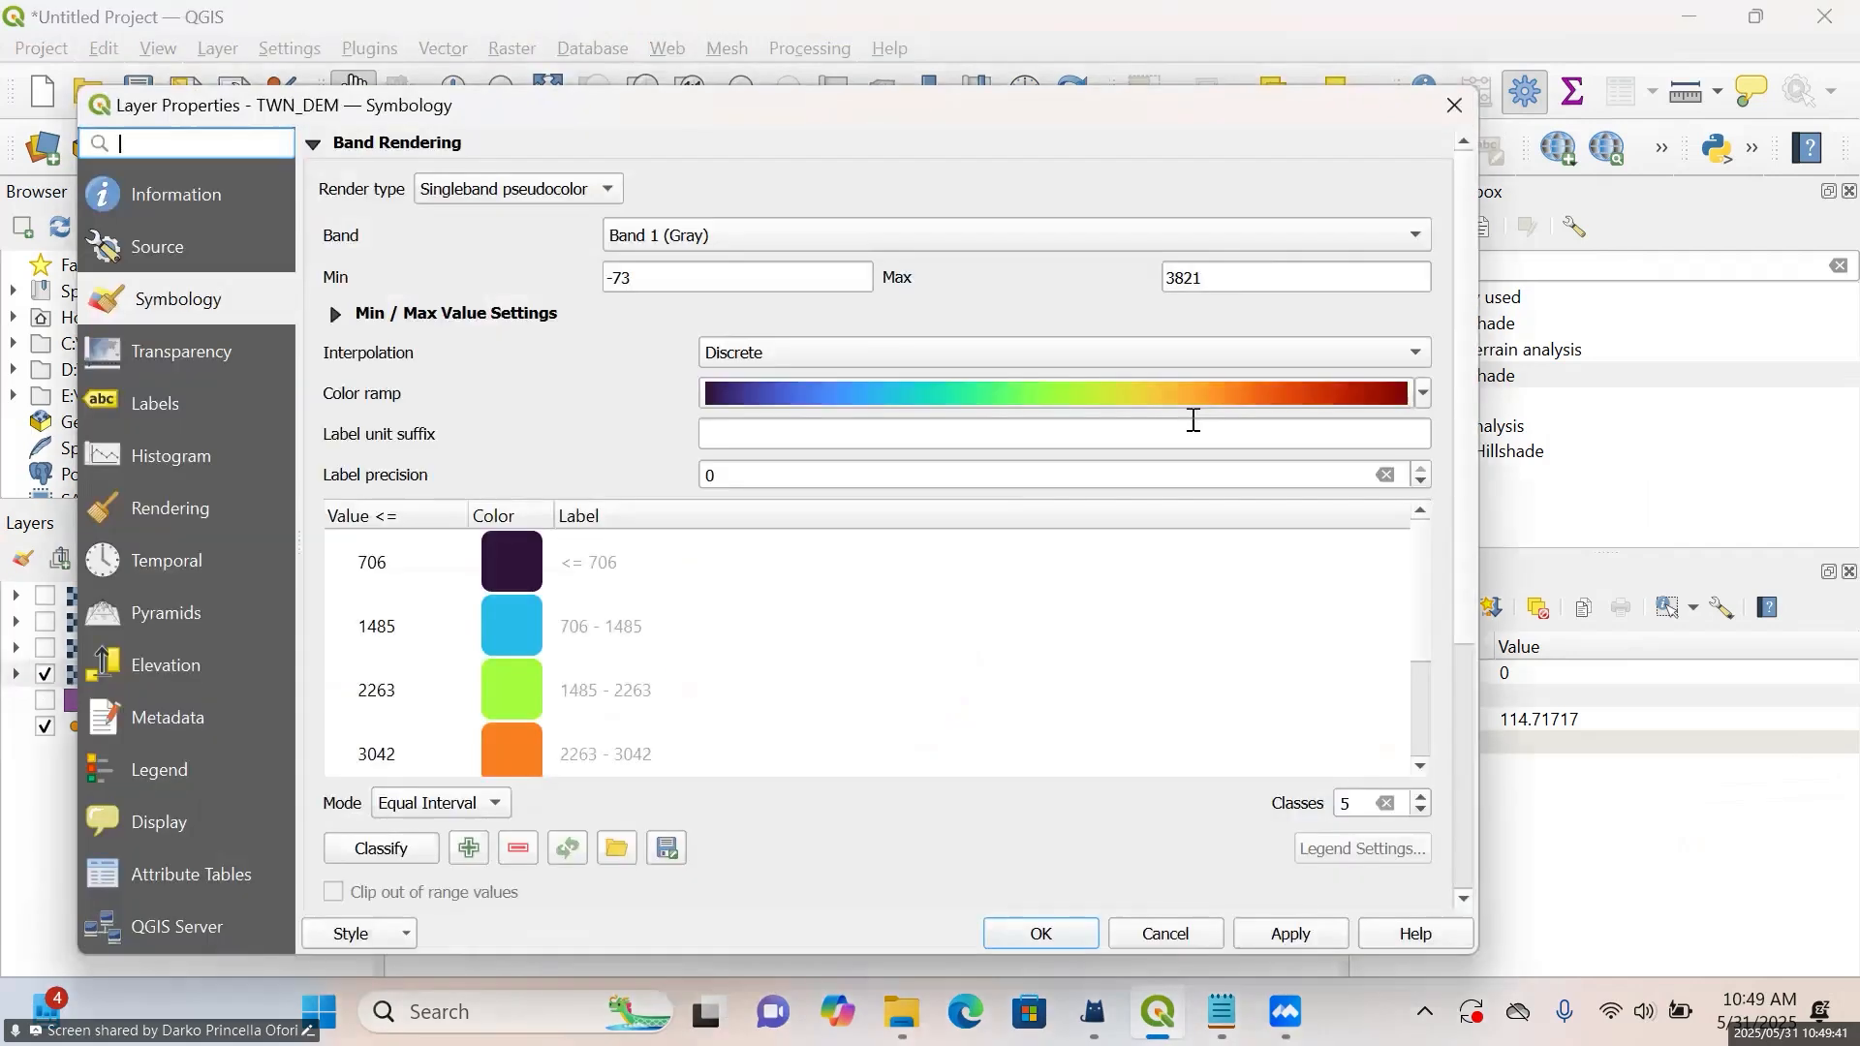
{"action": "left_click", "coordinate": [1421, 393]}
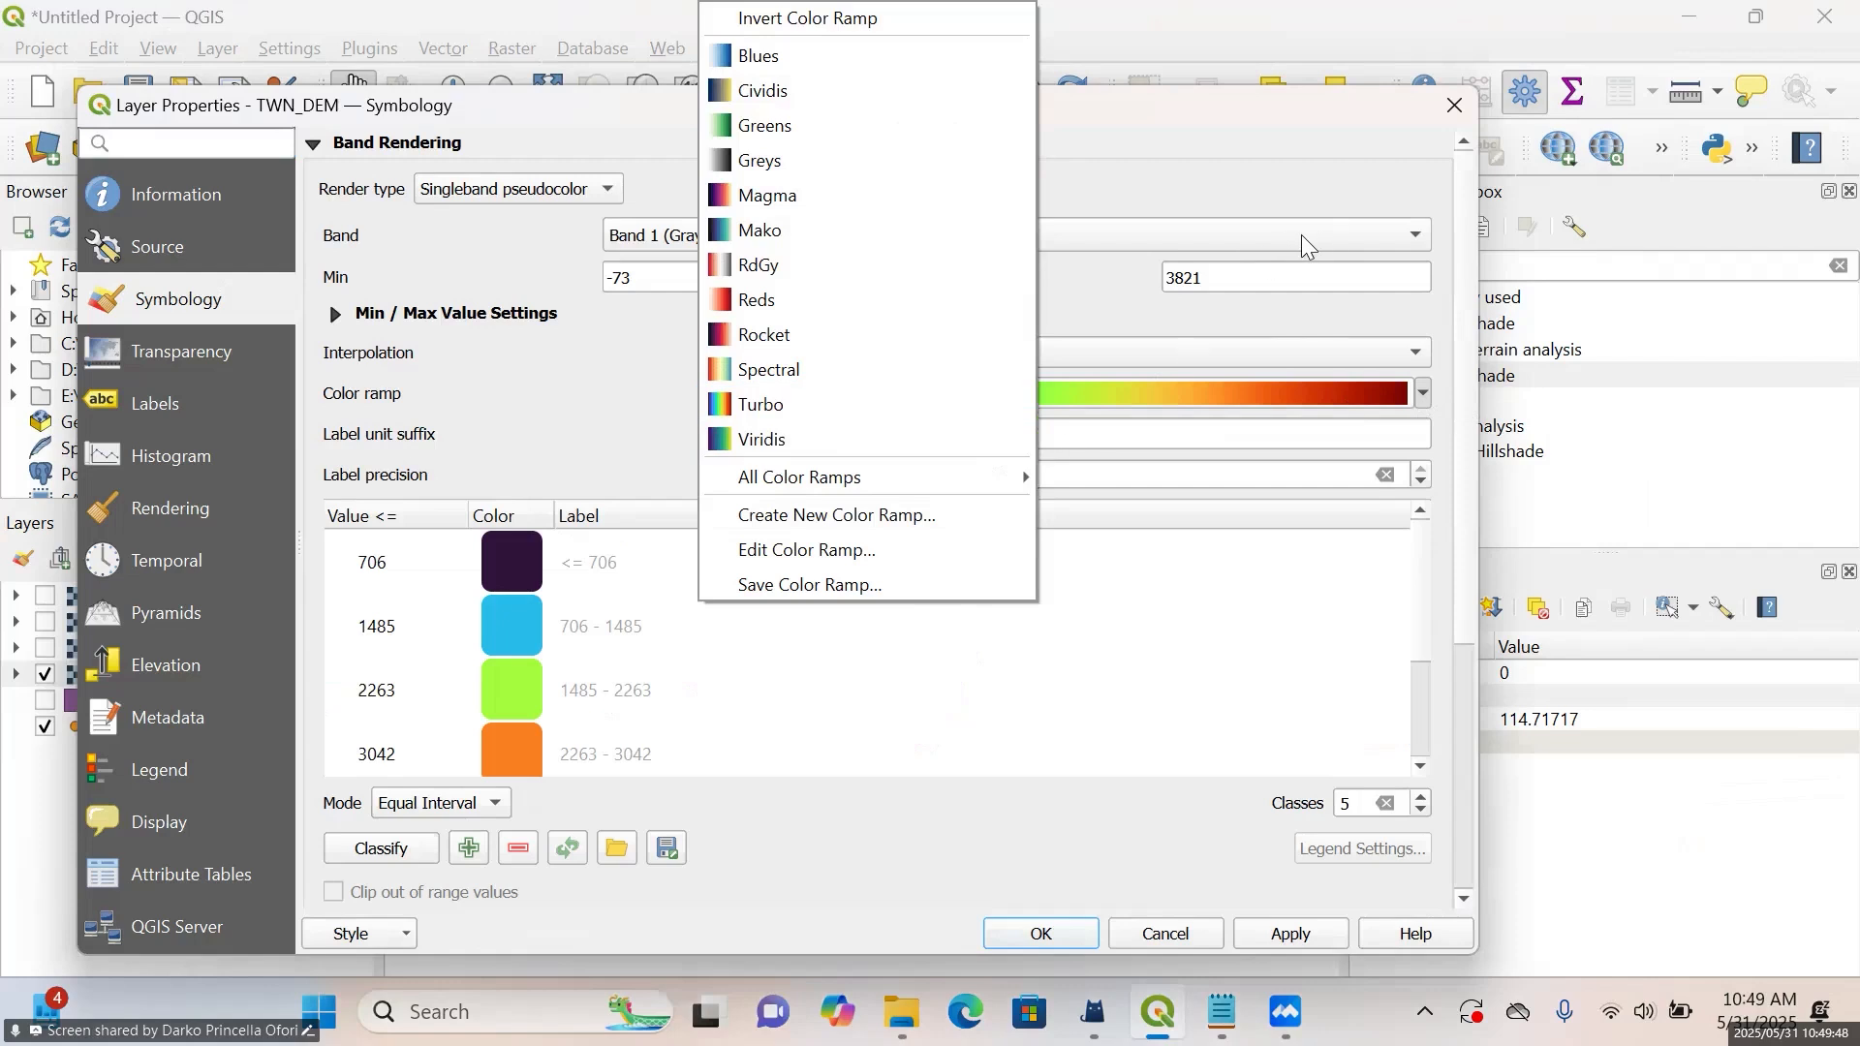
{"action": "left_click", "coordinate": [1282, 187]}
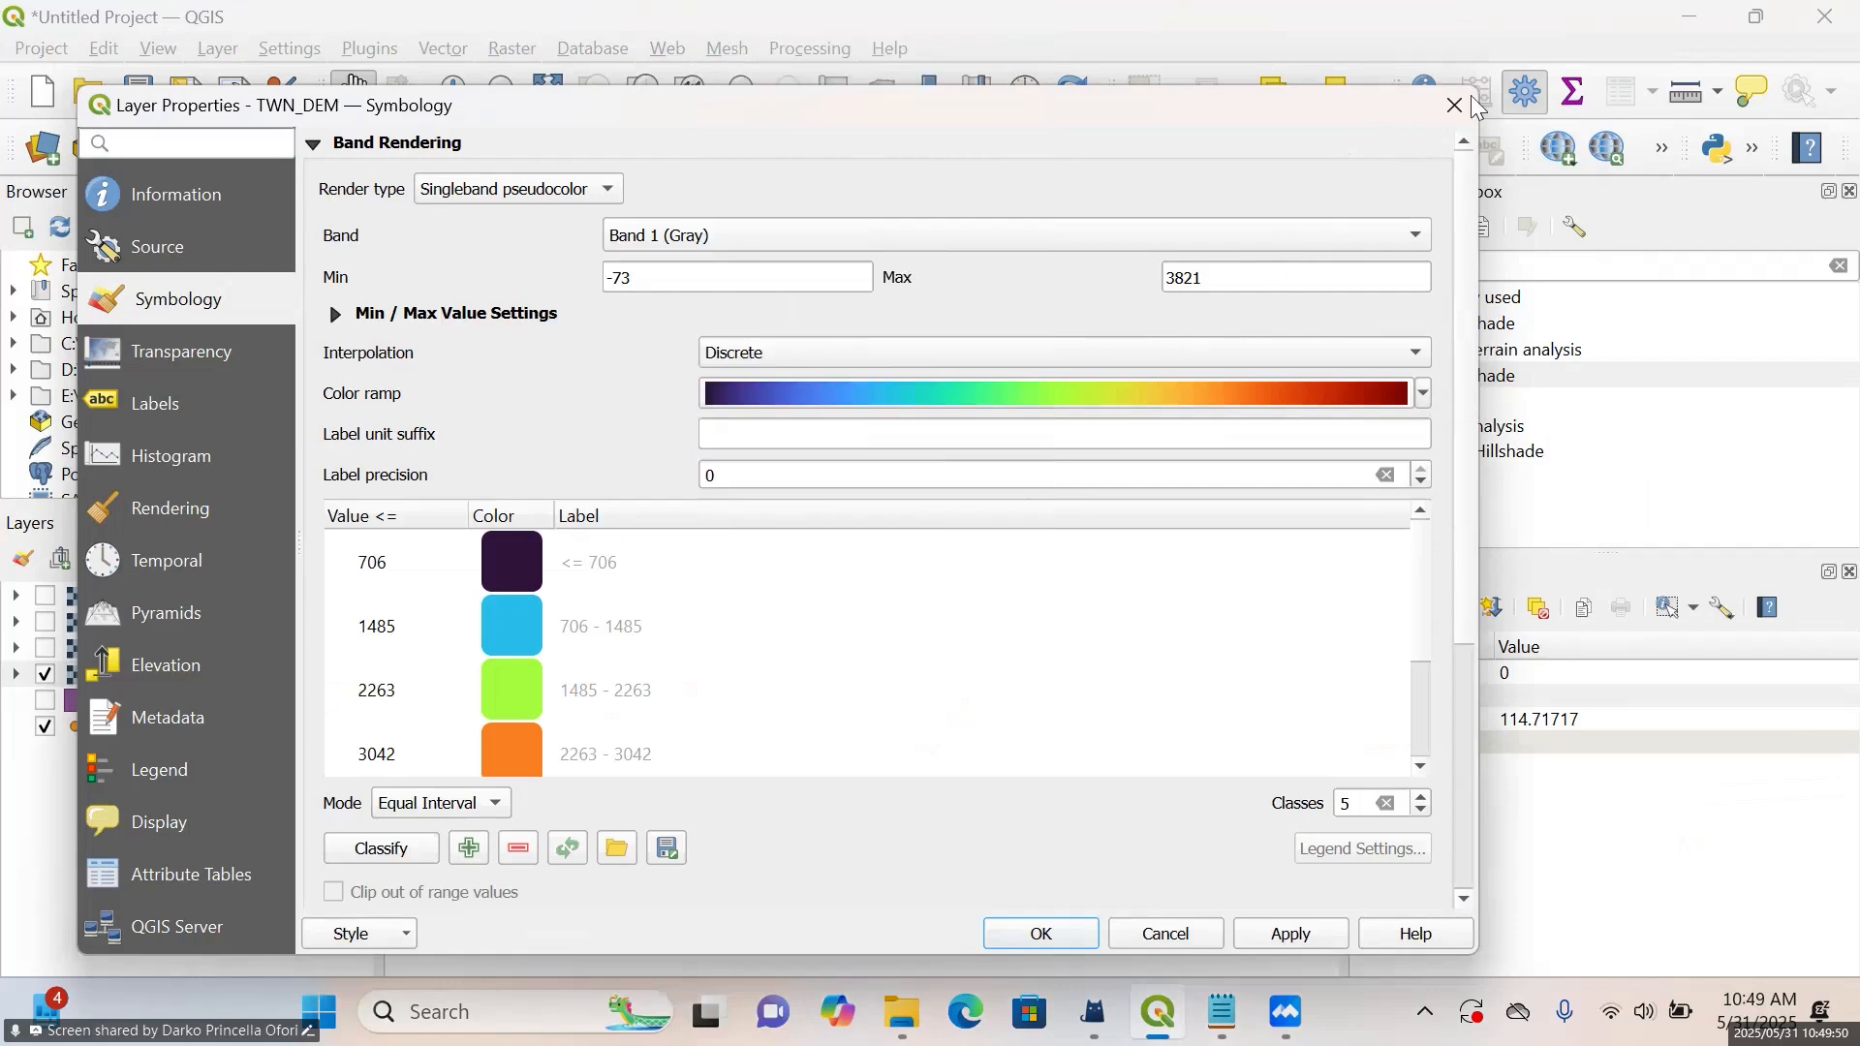
{"action": "left_click", "coordinate": [1454, 110]}
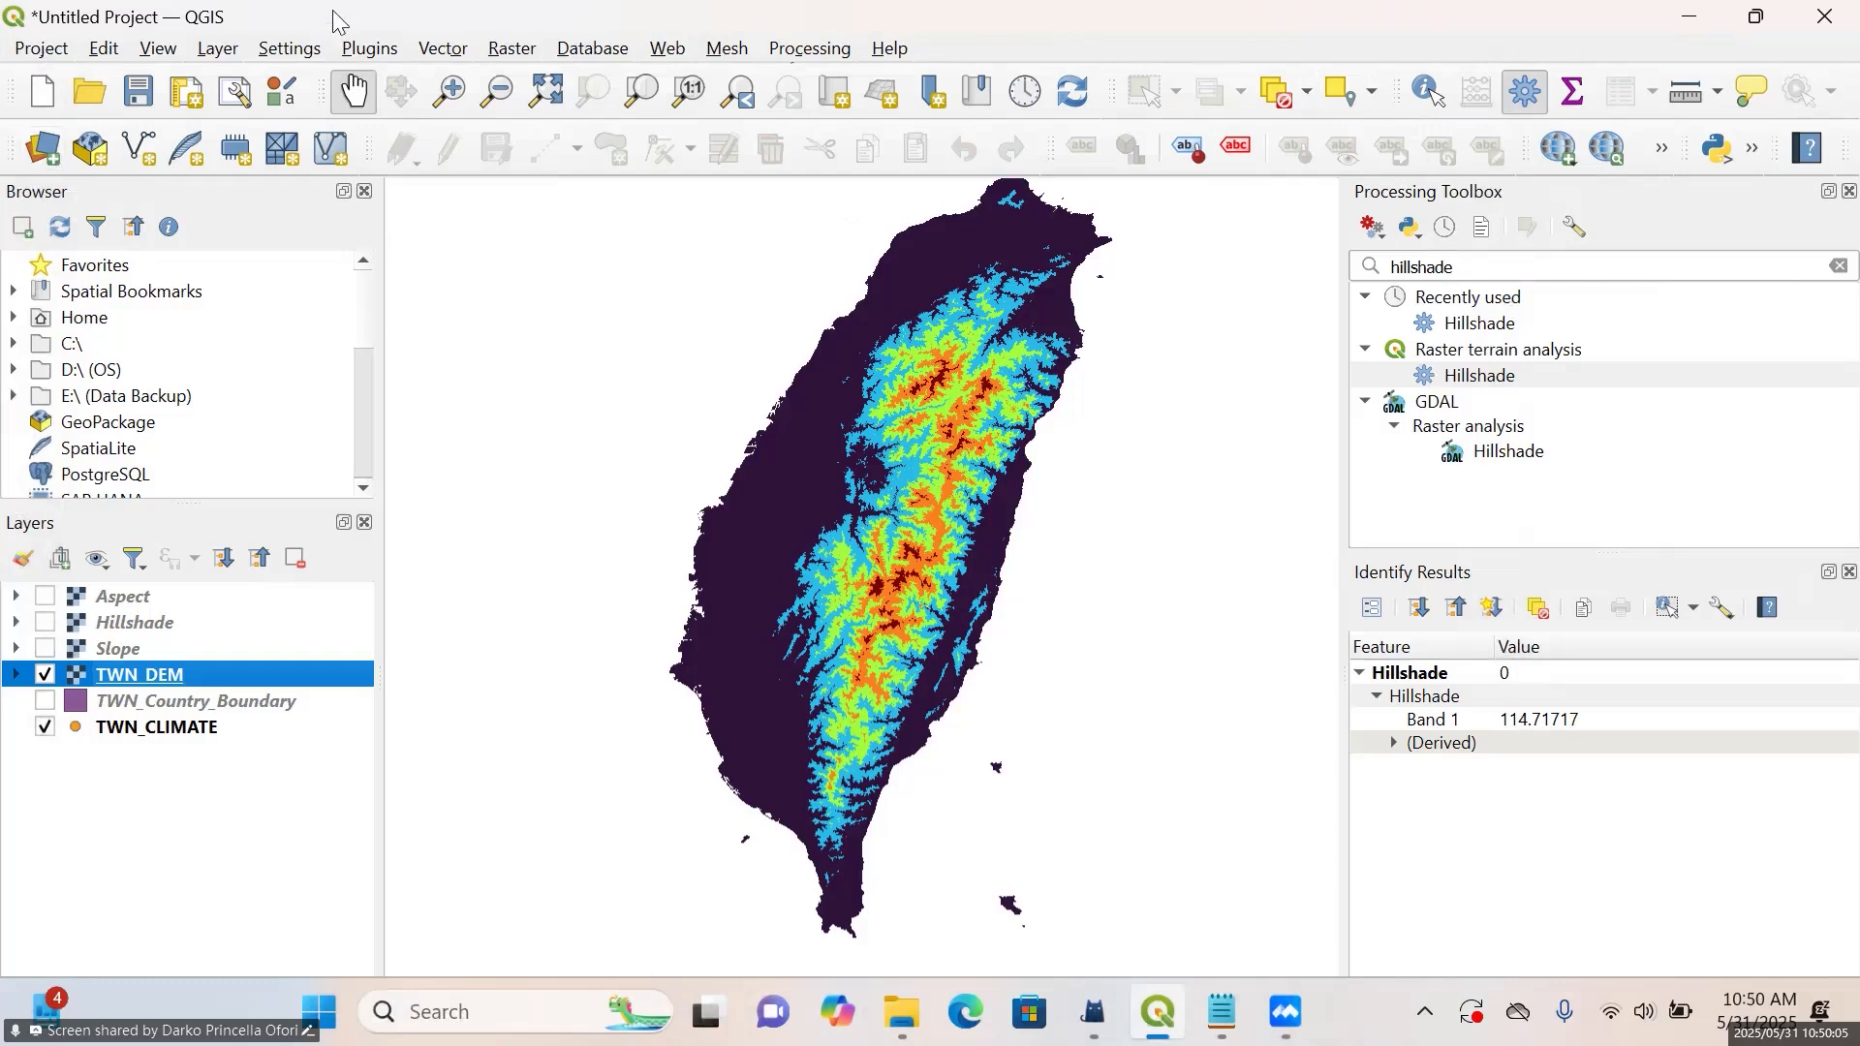
Save the project as Day2 in the Day 2 folder inside Tutorials
{"action": "left_click", "coordinate": [140, 94]}
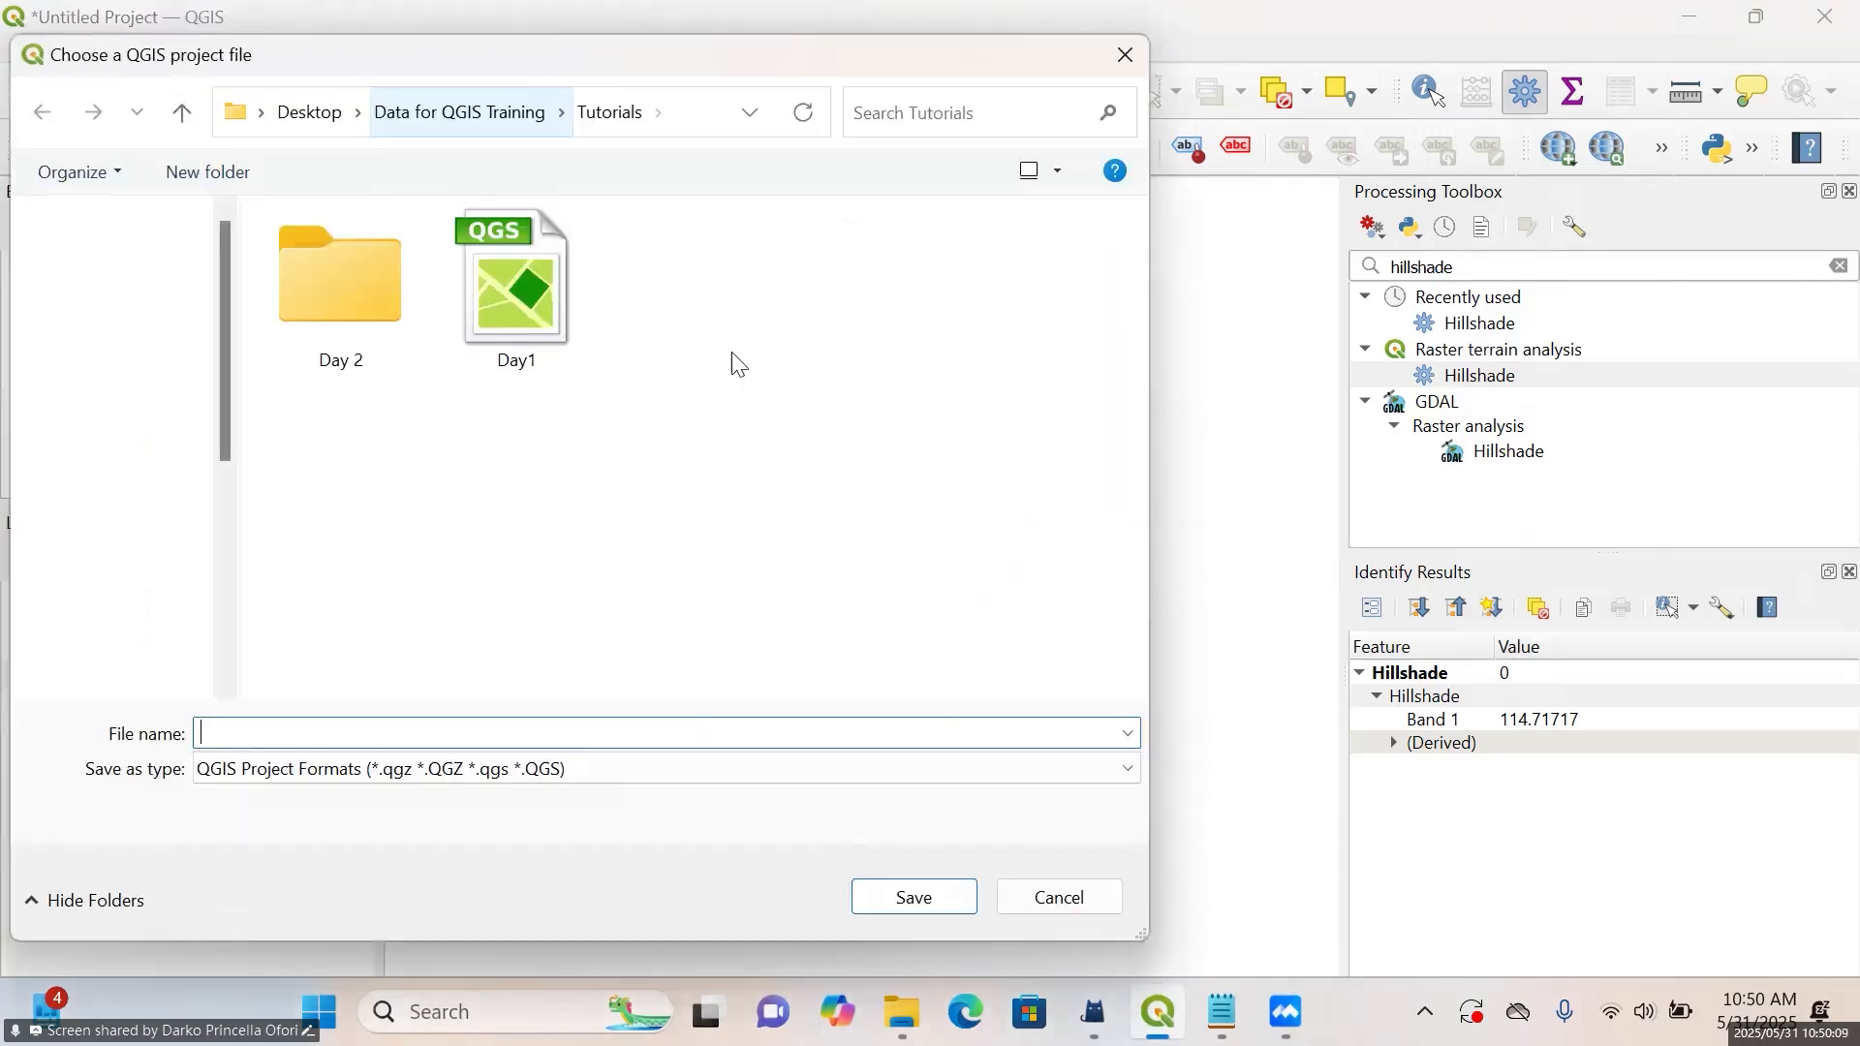
{"action": "type", "text": "Day 2"}
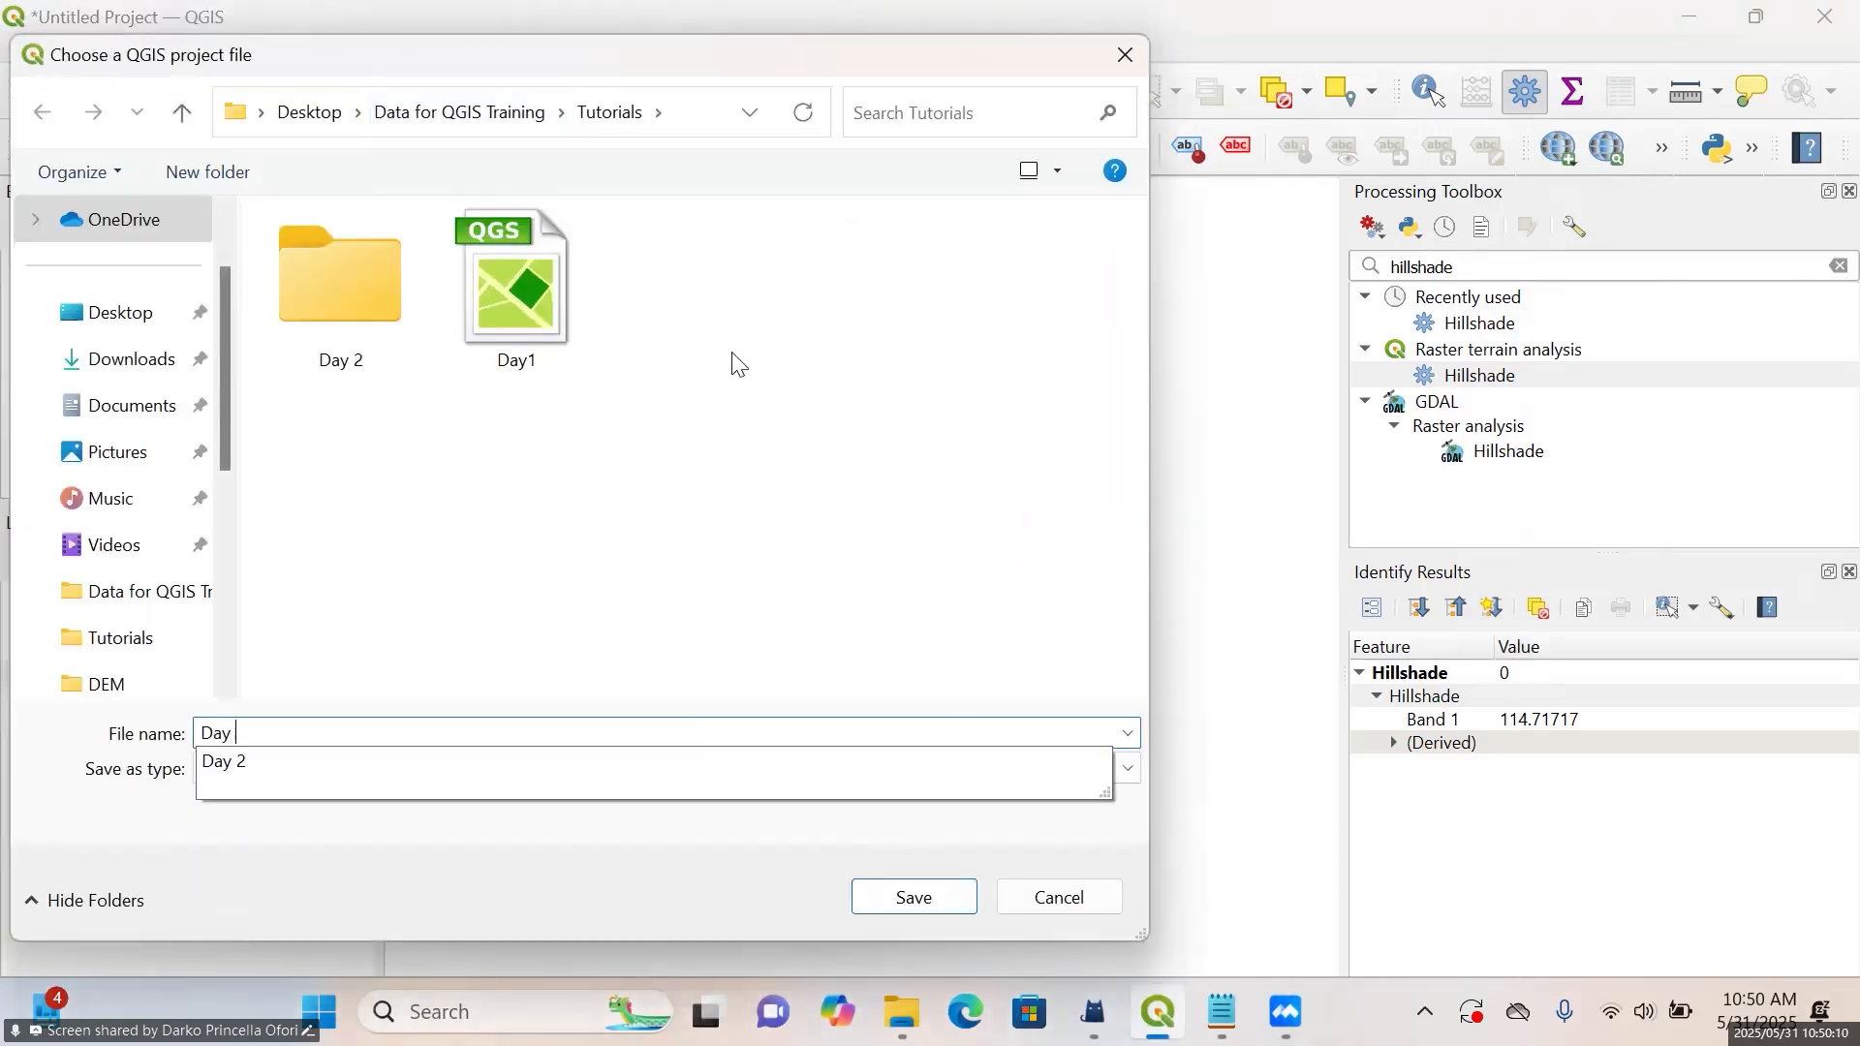
{"action": "left_click", "coordinate": [915, 898]}
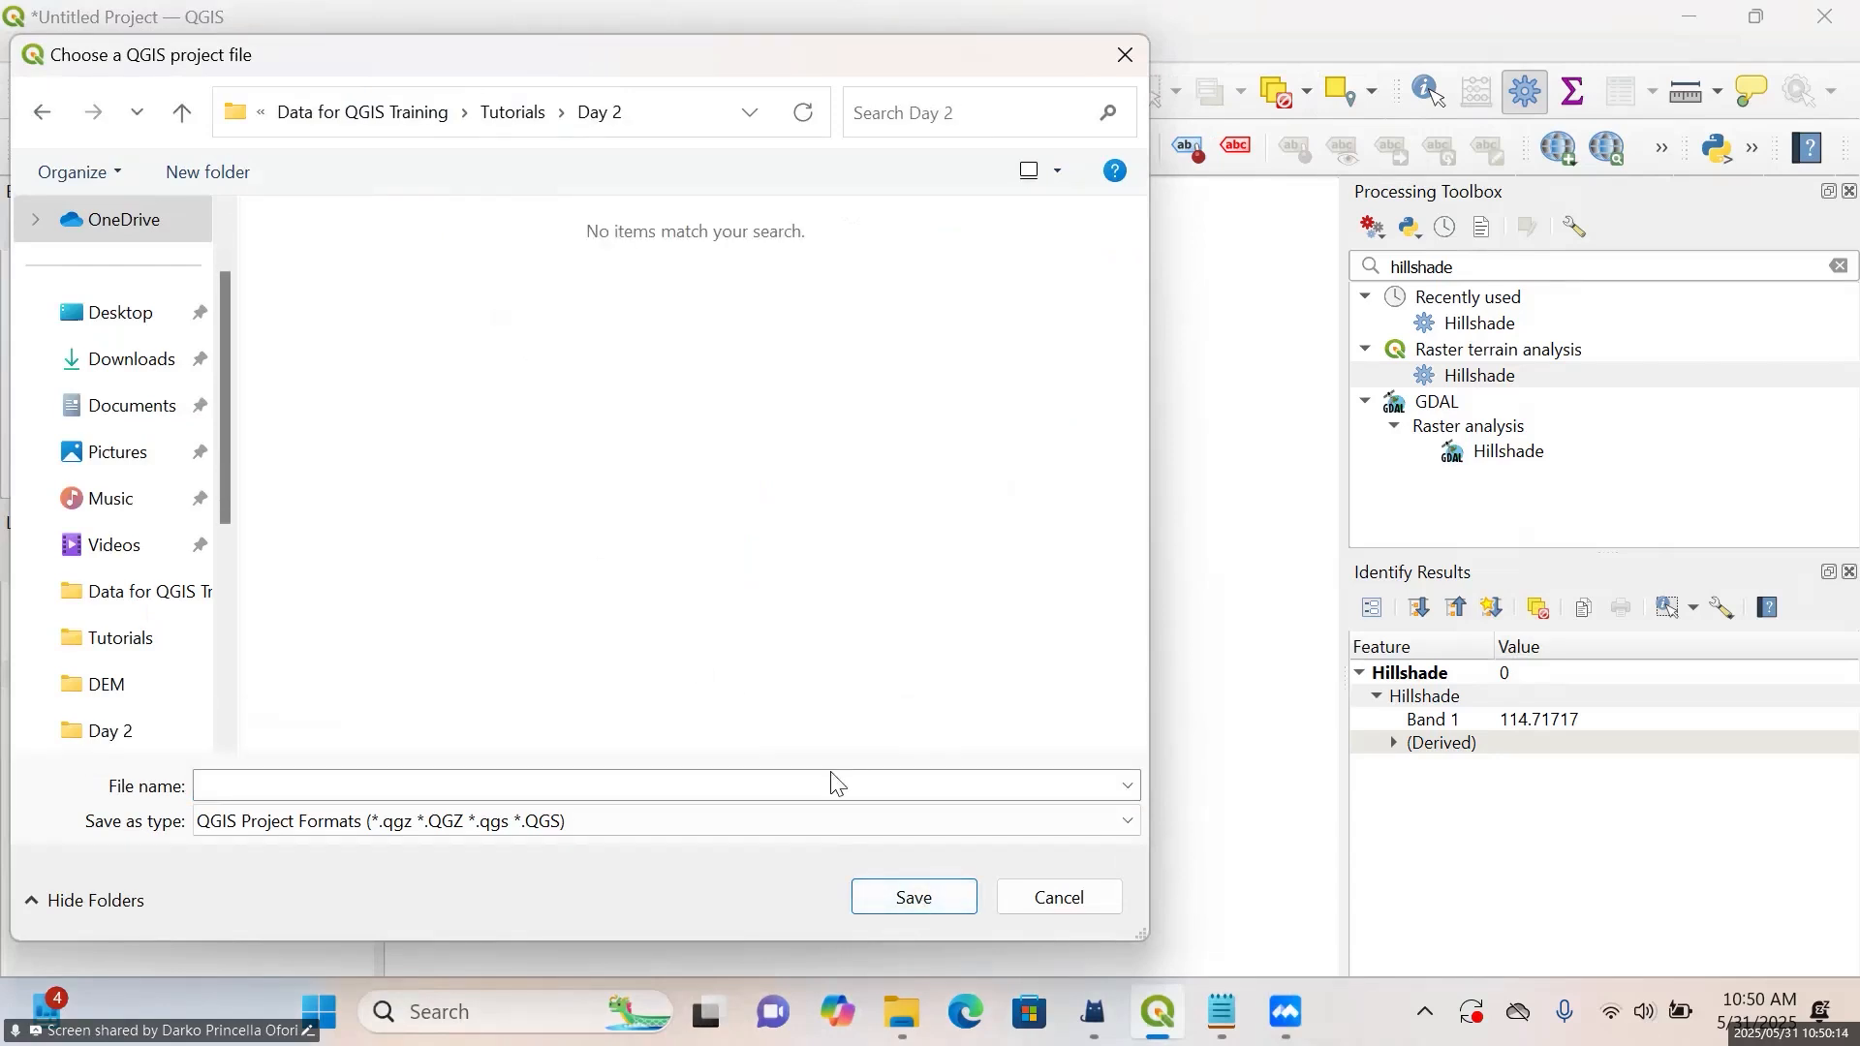
{"action": "left_click", "coordinate": [645, 775]}
{"action": "type", "text": "Day2"}
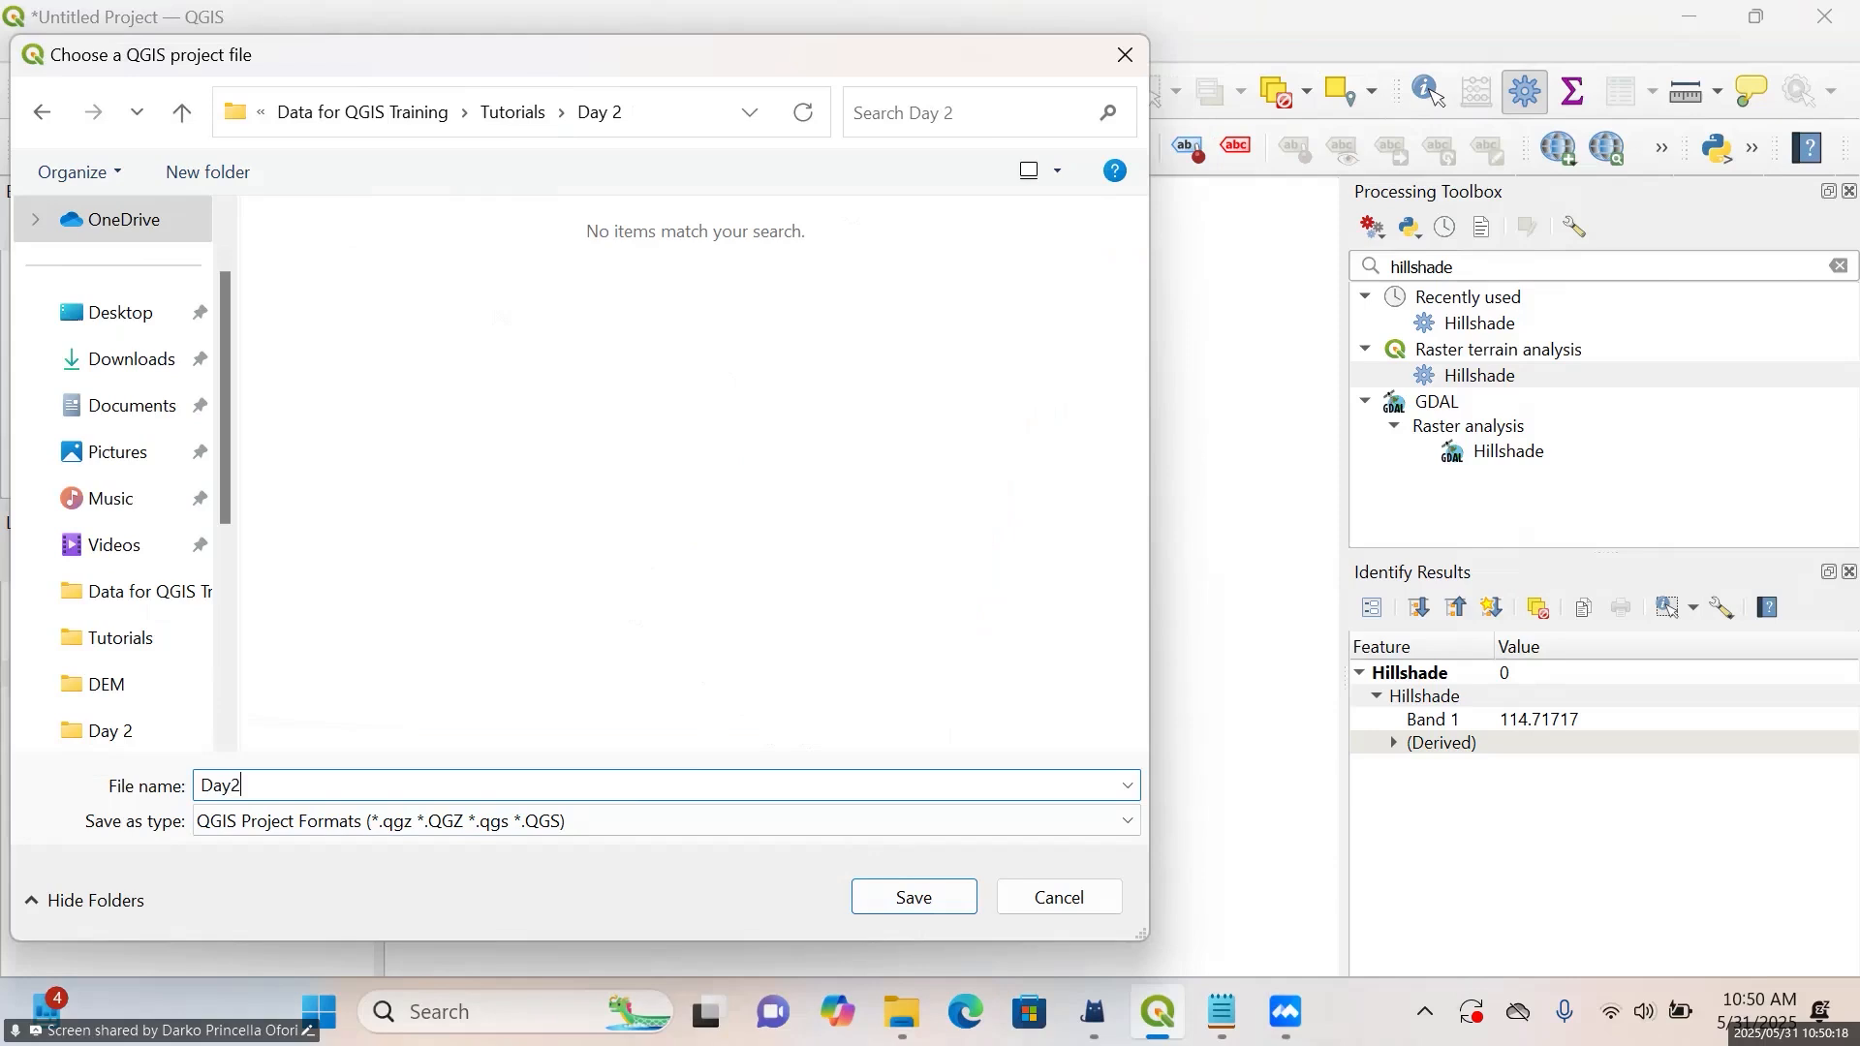
{"action": "left_click", "coordinate": [854, 901]}
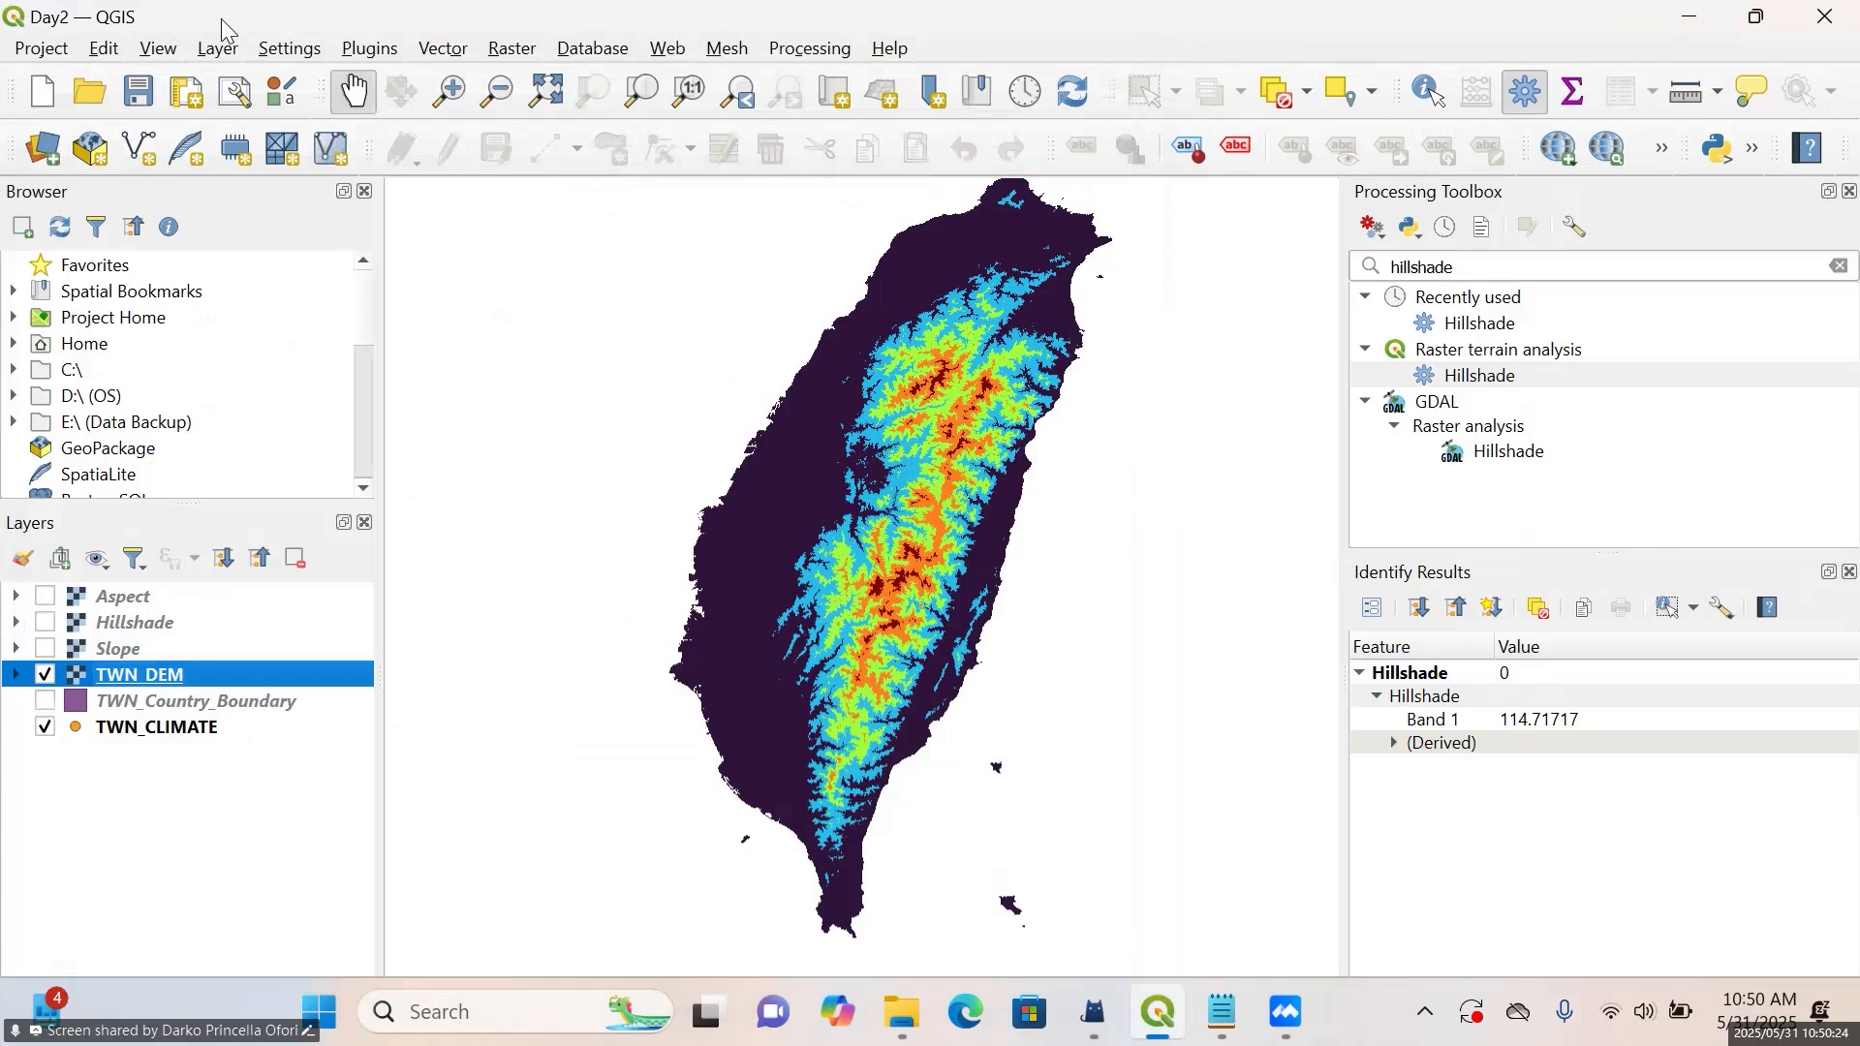
{"action": "left_click", "coordinate": [44, 53]}
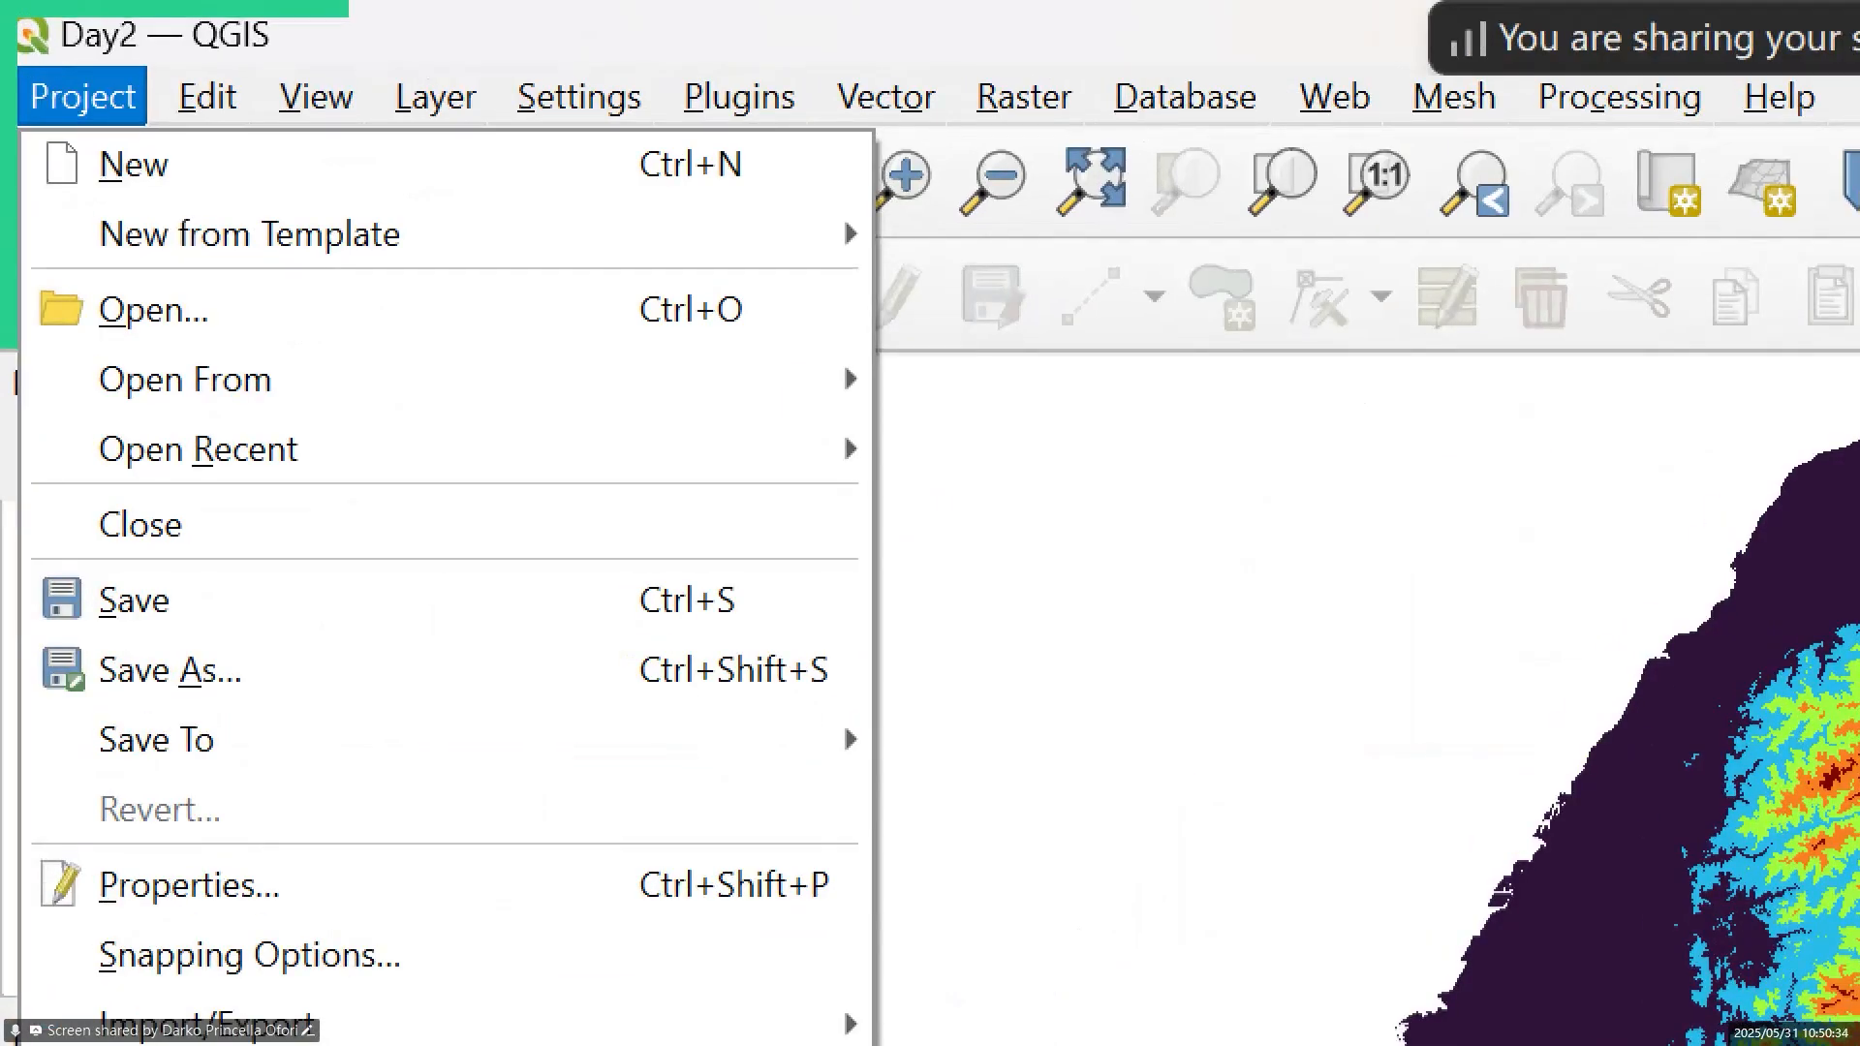
{"action": "key", "text": "Escape"}
{"action": "left_click", "coordinate": [58, 56]}
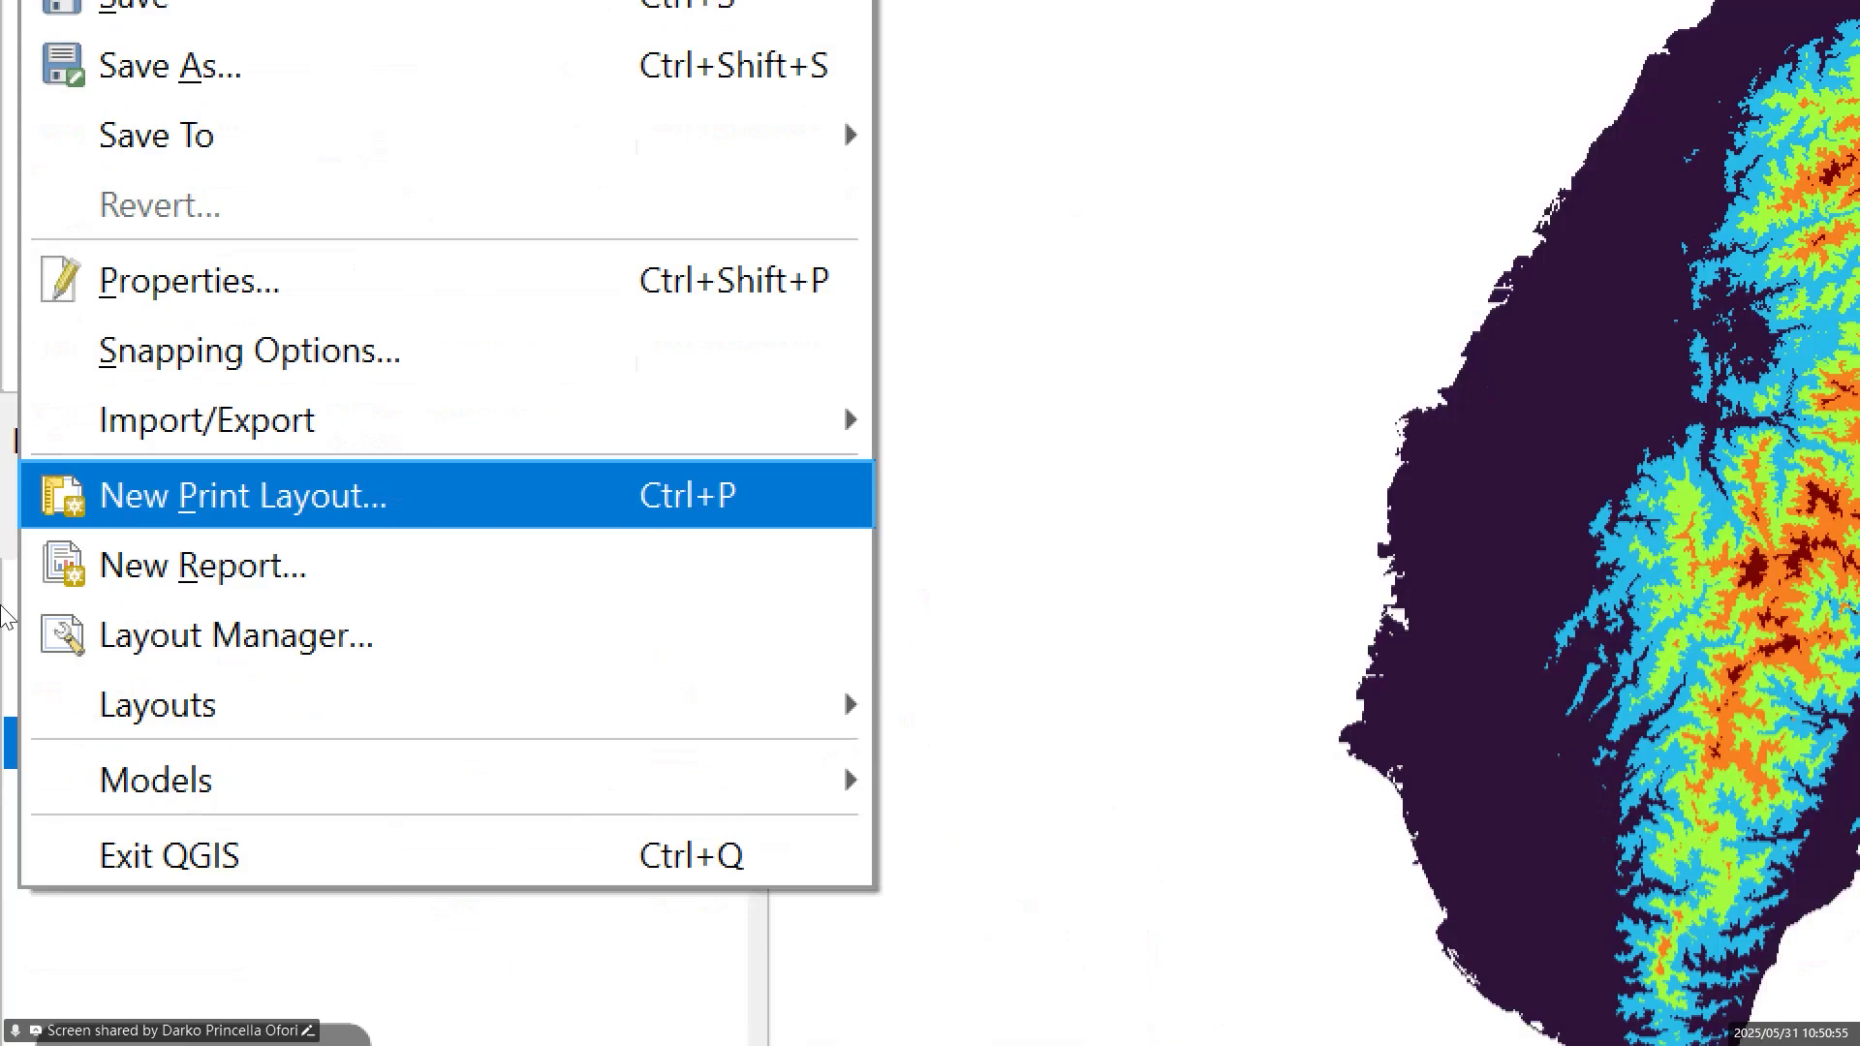
{"action": "key", "text": "Escape"}
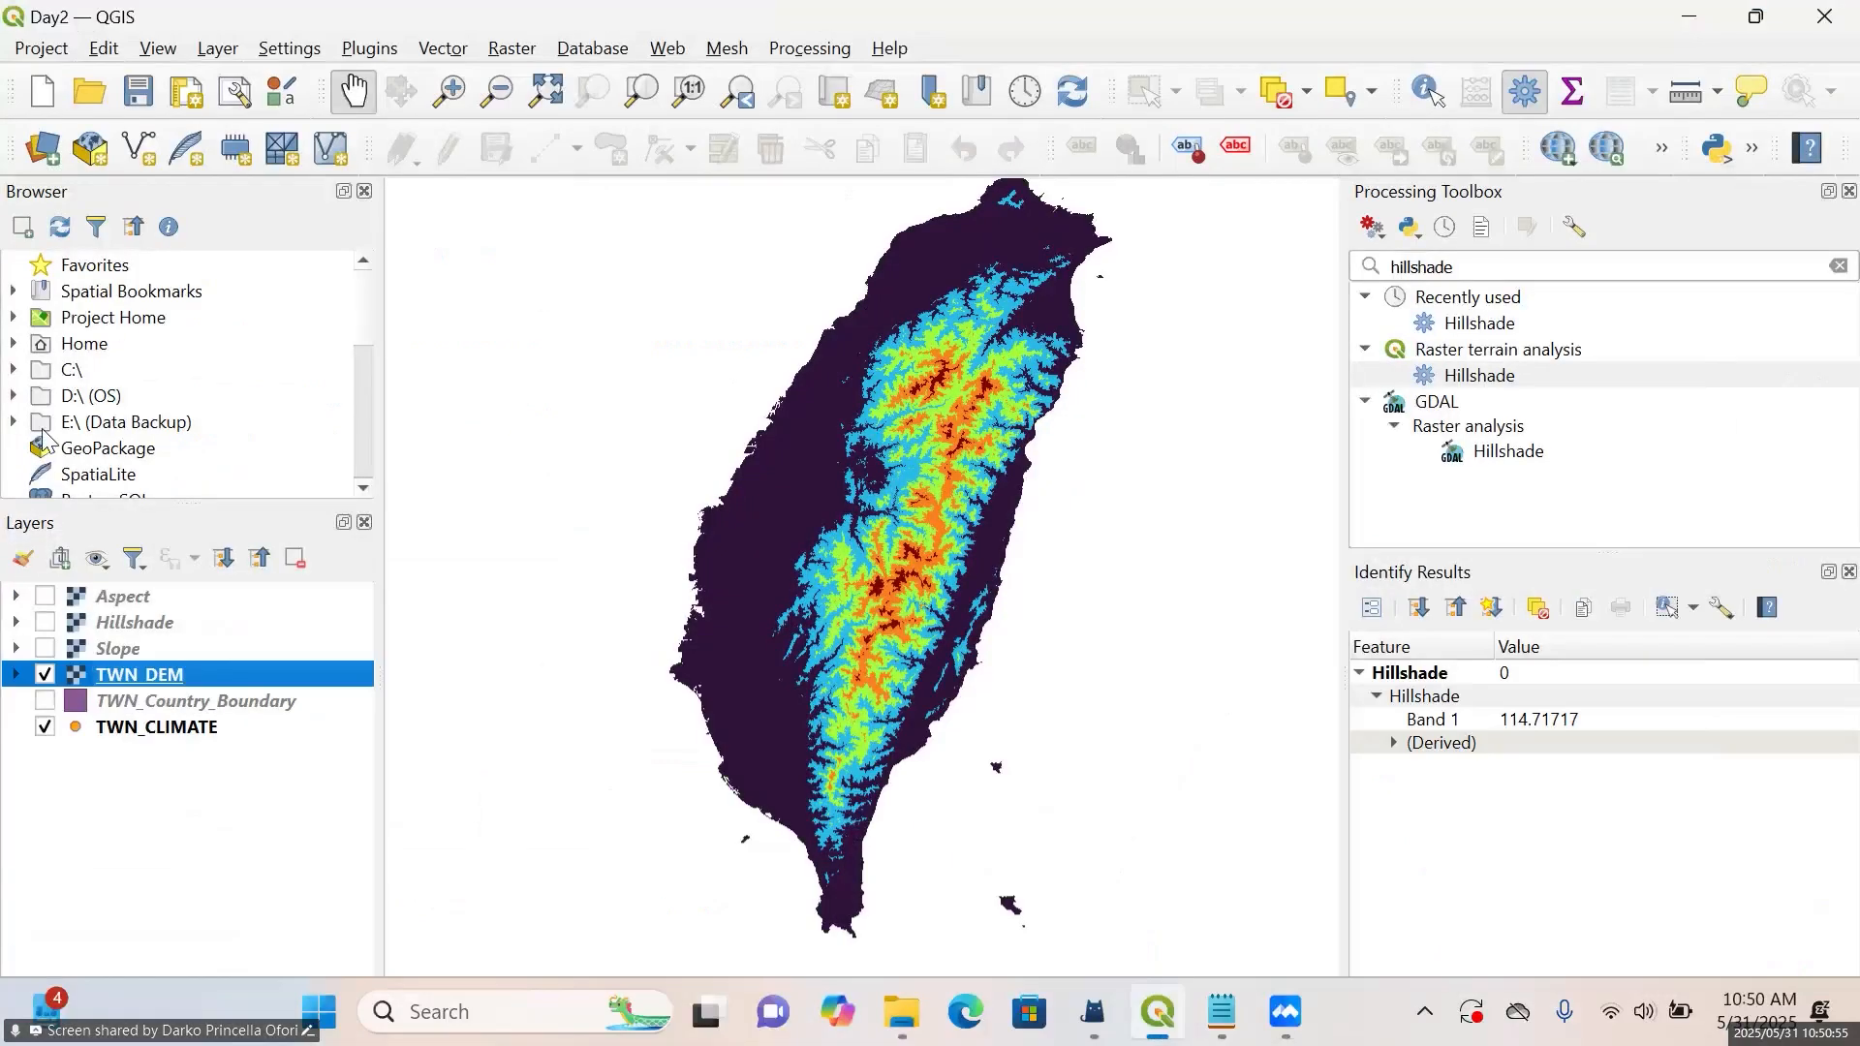
Create a new print layout titled Terrain Analysis
{"action": "left_click", "coordinate": [48, 51]}
{"action": "left_click", "coordinate": [113, 550]}
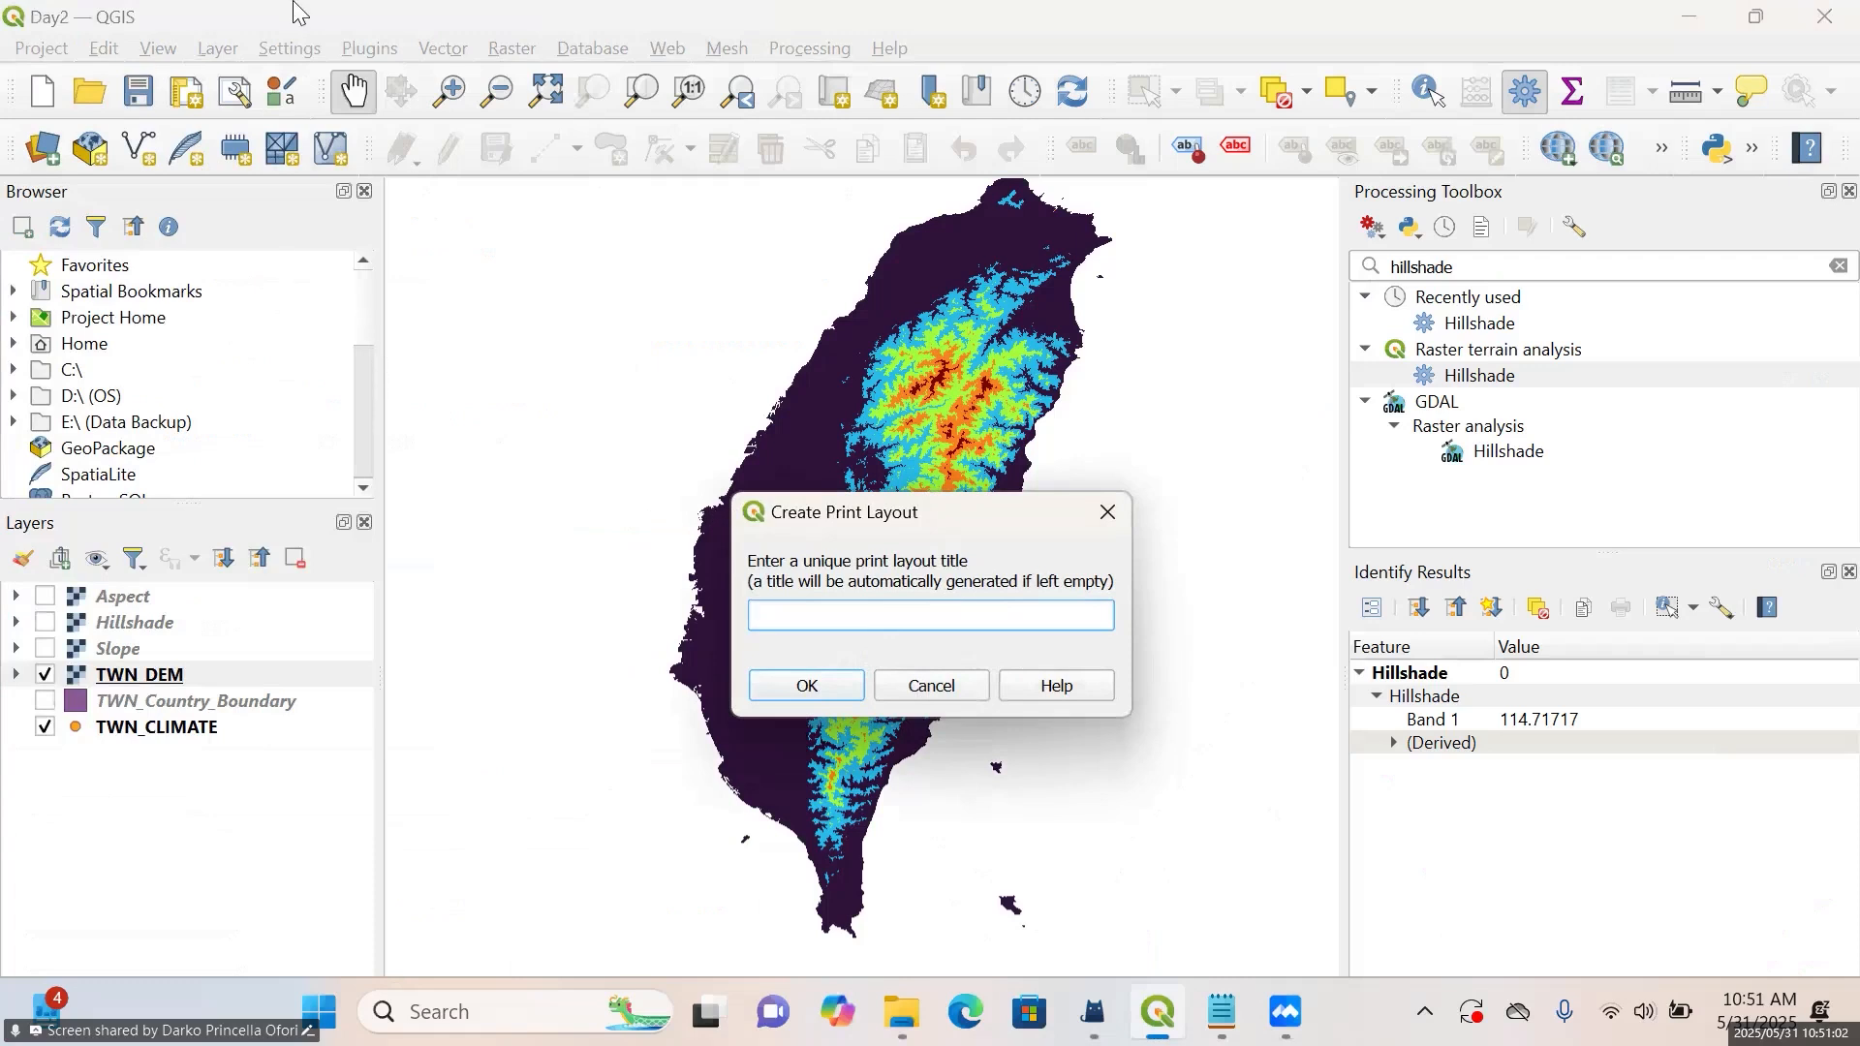
{"action": "left_click", "coordinate": [108, 52]}
{"action": "type", "text": "tai"}
{"action": "key", "text": "BackSpace"}
{"action": "key", "text": "BackSpace"}
{"action": "key", "text": "BackSpace"}
{"action": "type", "text": "t"}
{"action": "key", "text": "BackSpace"}
{"action": "type", "text": "Terrian"}
{"action": "key", "text": "BackSpace"}
{"action": "key", "text": "BackSpace"}
{"action": "key", "text": "BackSpace"}
{"action": "key", "text": "BackSpace"}
{"action": "type", "text": "ain Analysis"}
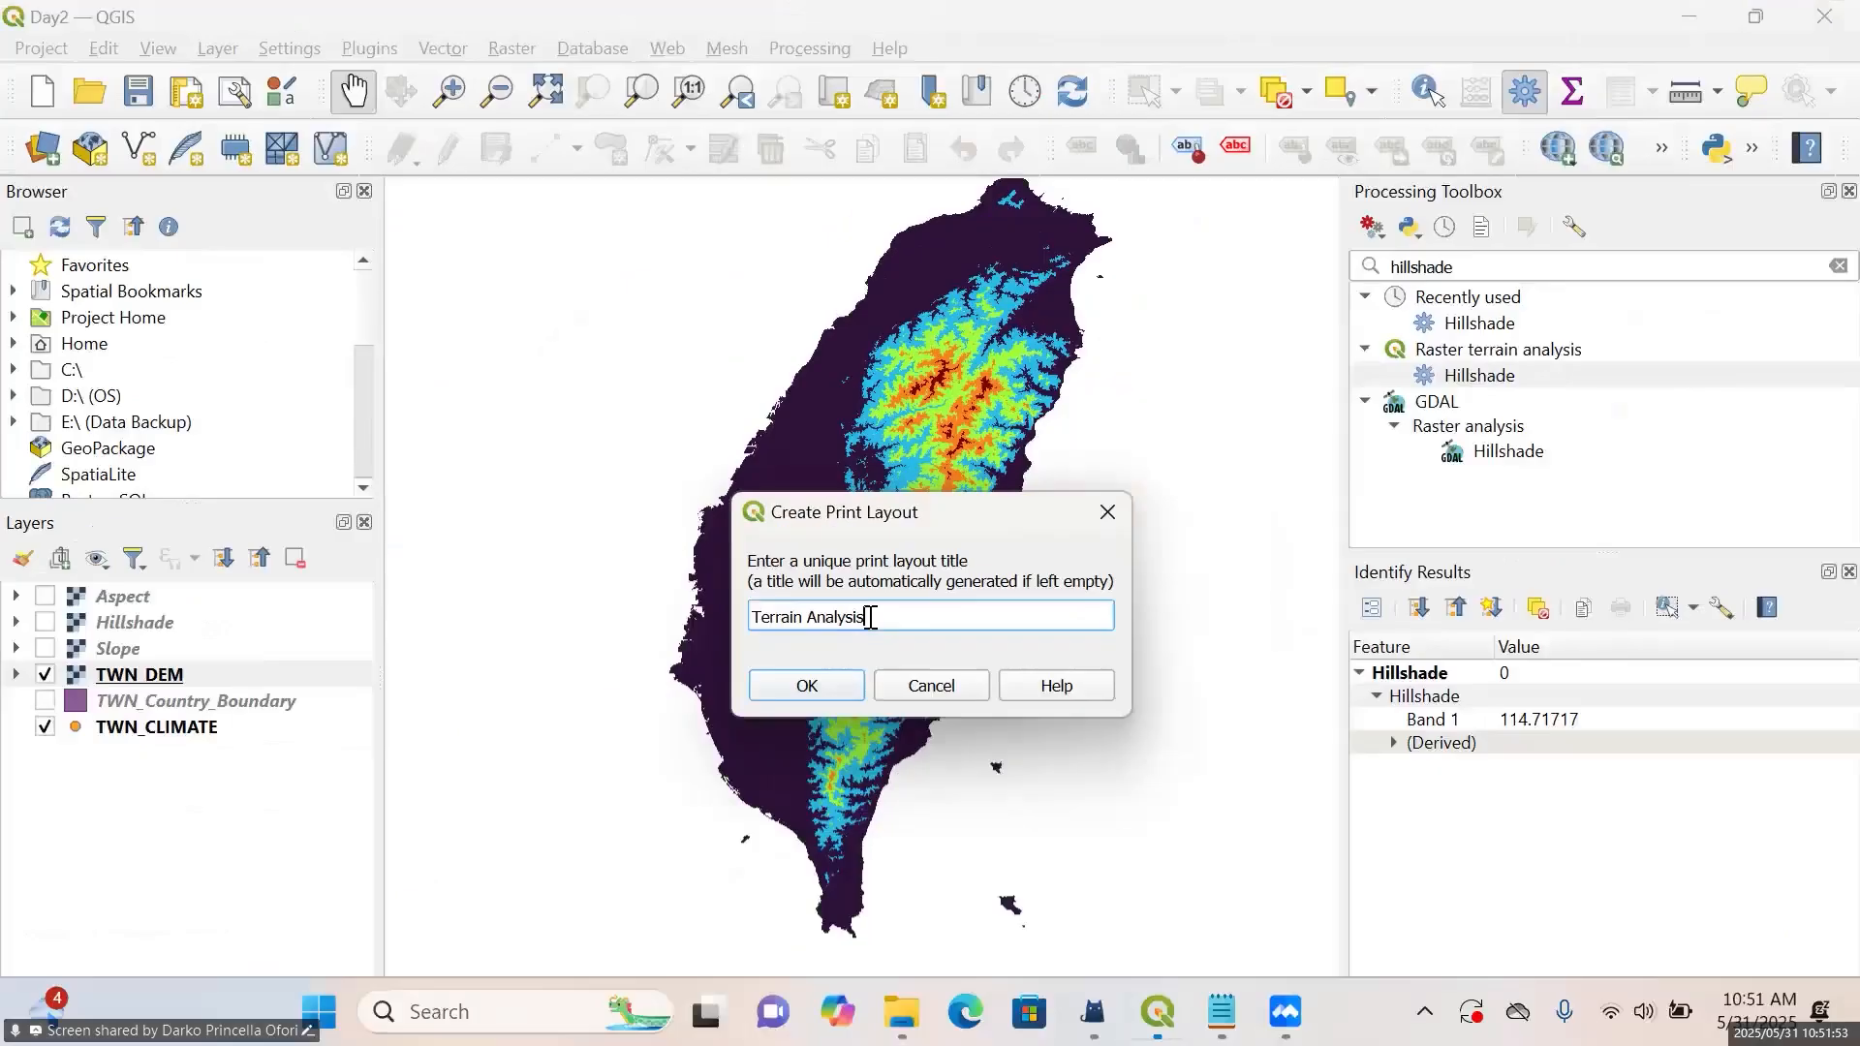
{"action": "left_click", "coordinate": [807, 686]}
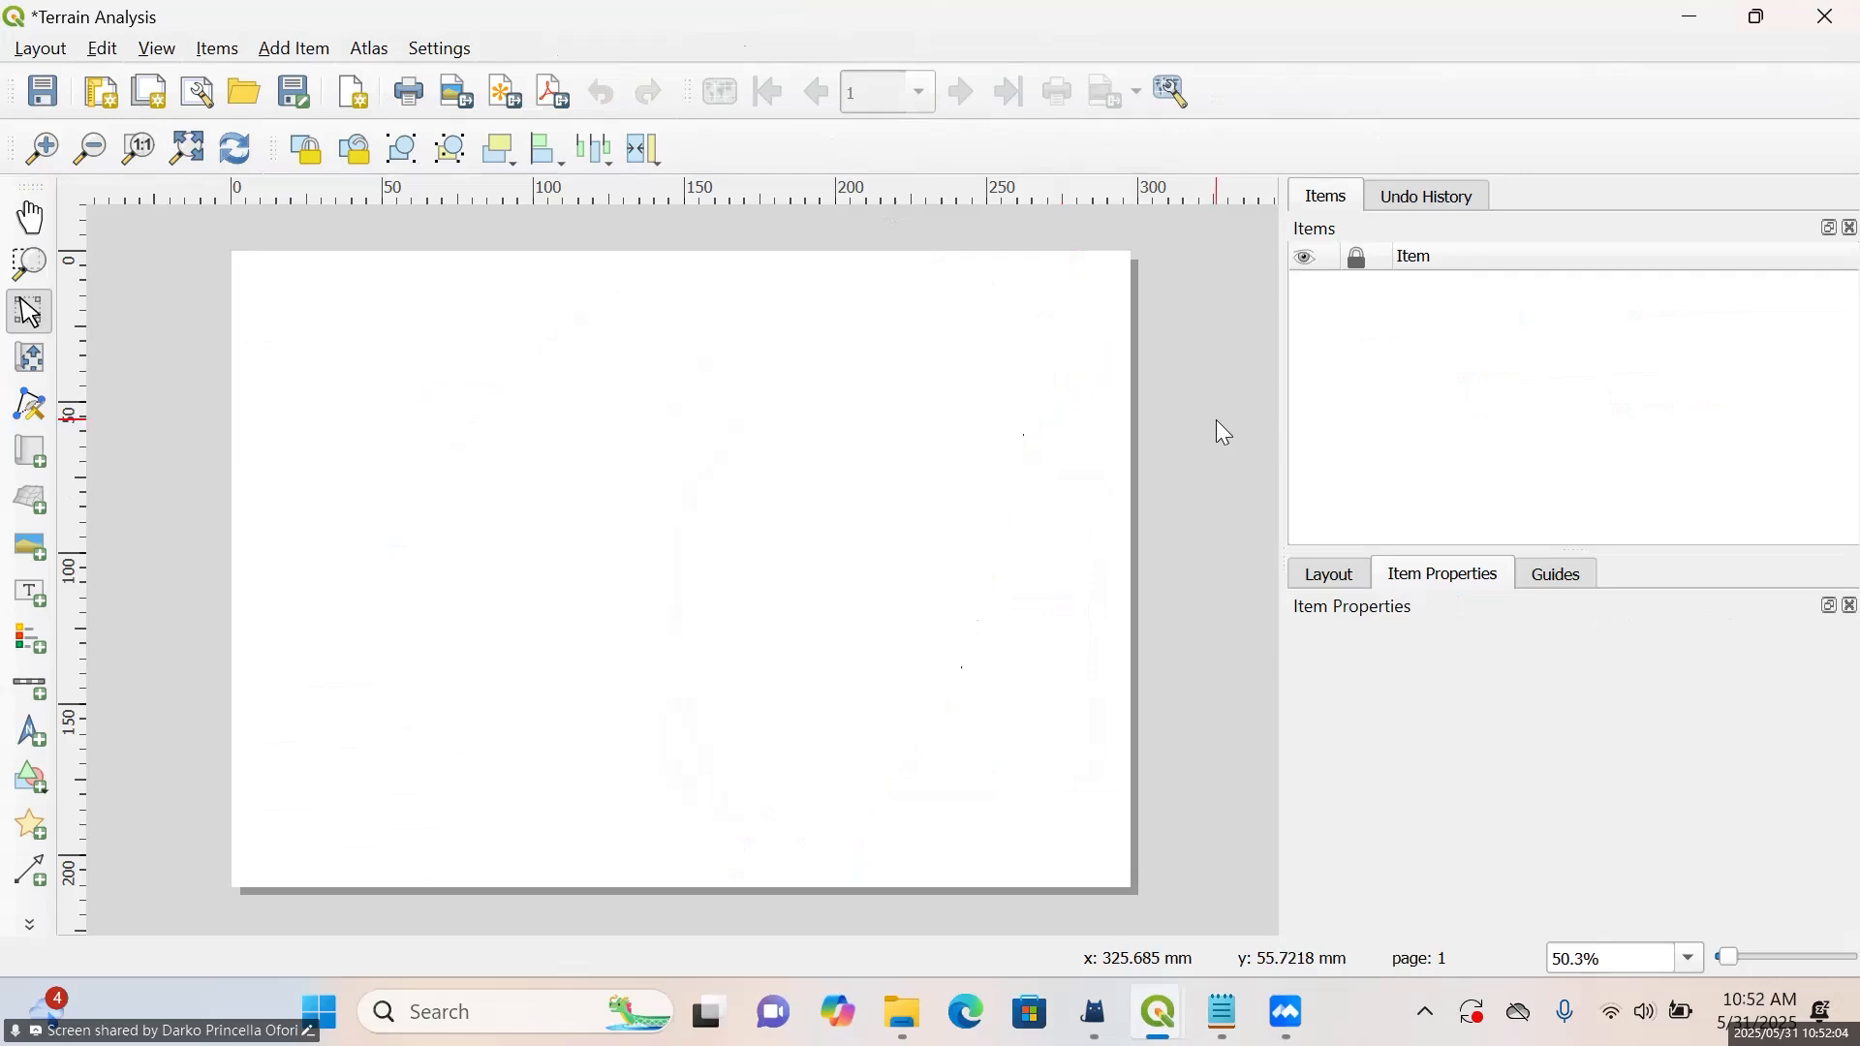
{"action": "left_click", "coordinate": [1694, 16]}
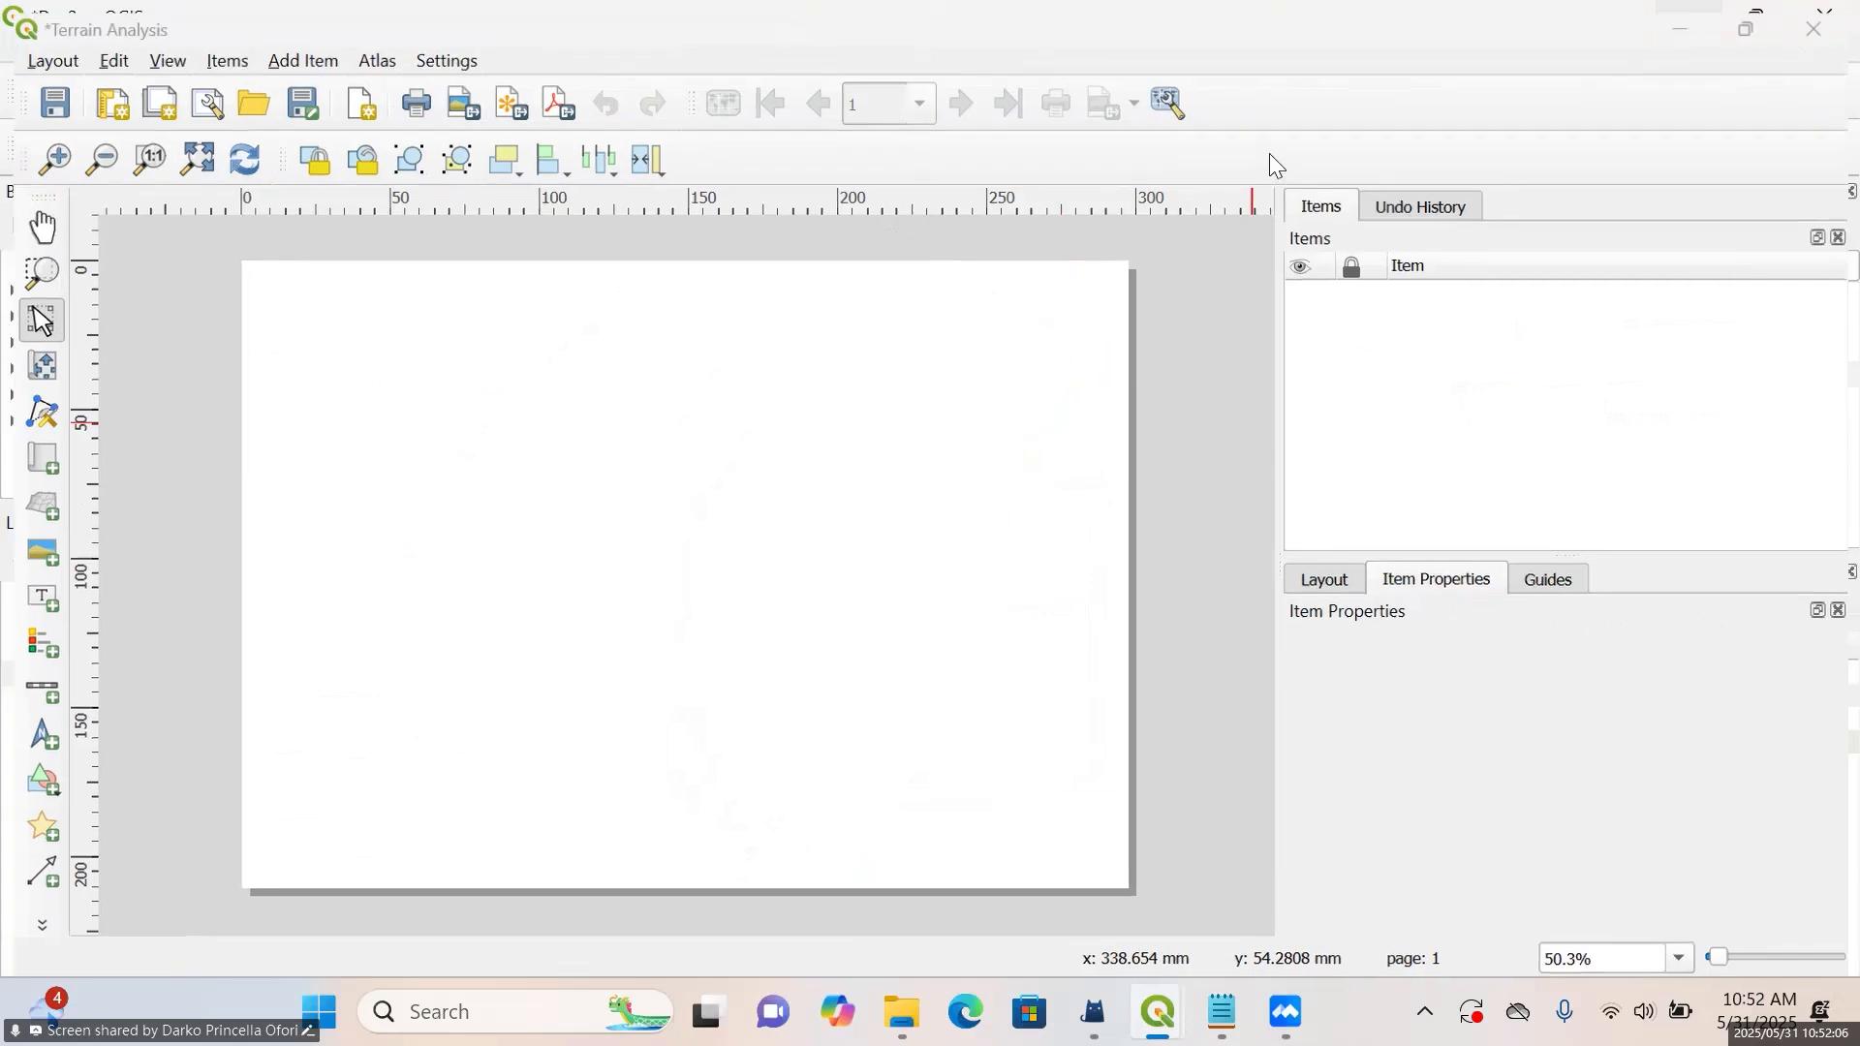
{"action": "left_click", "coordinate": [42, 51]}
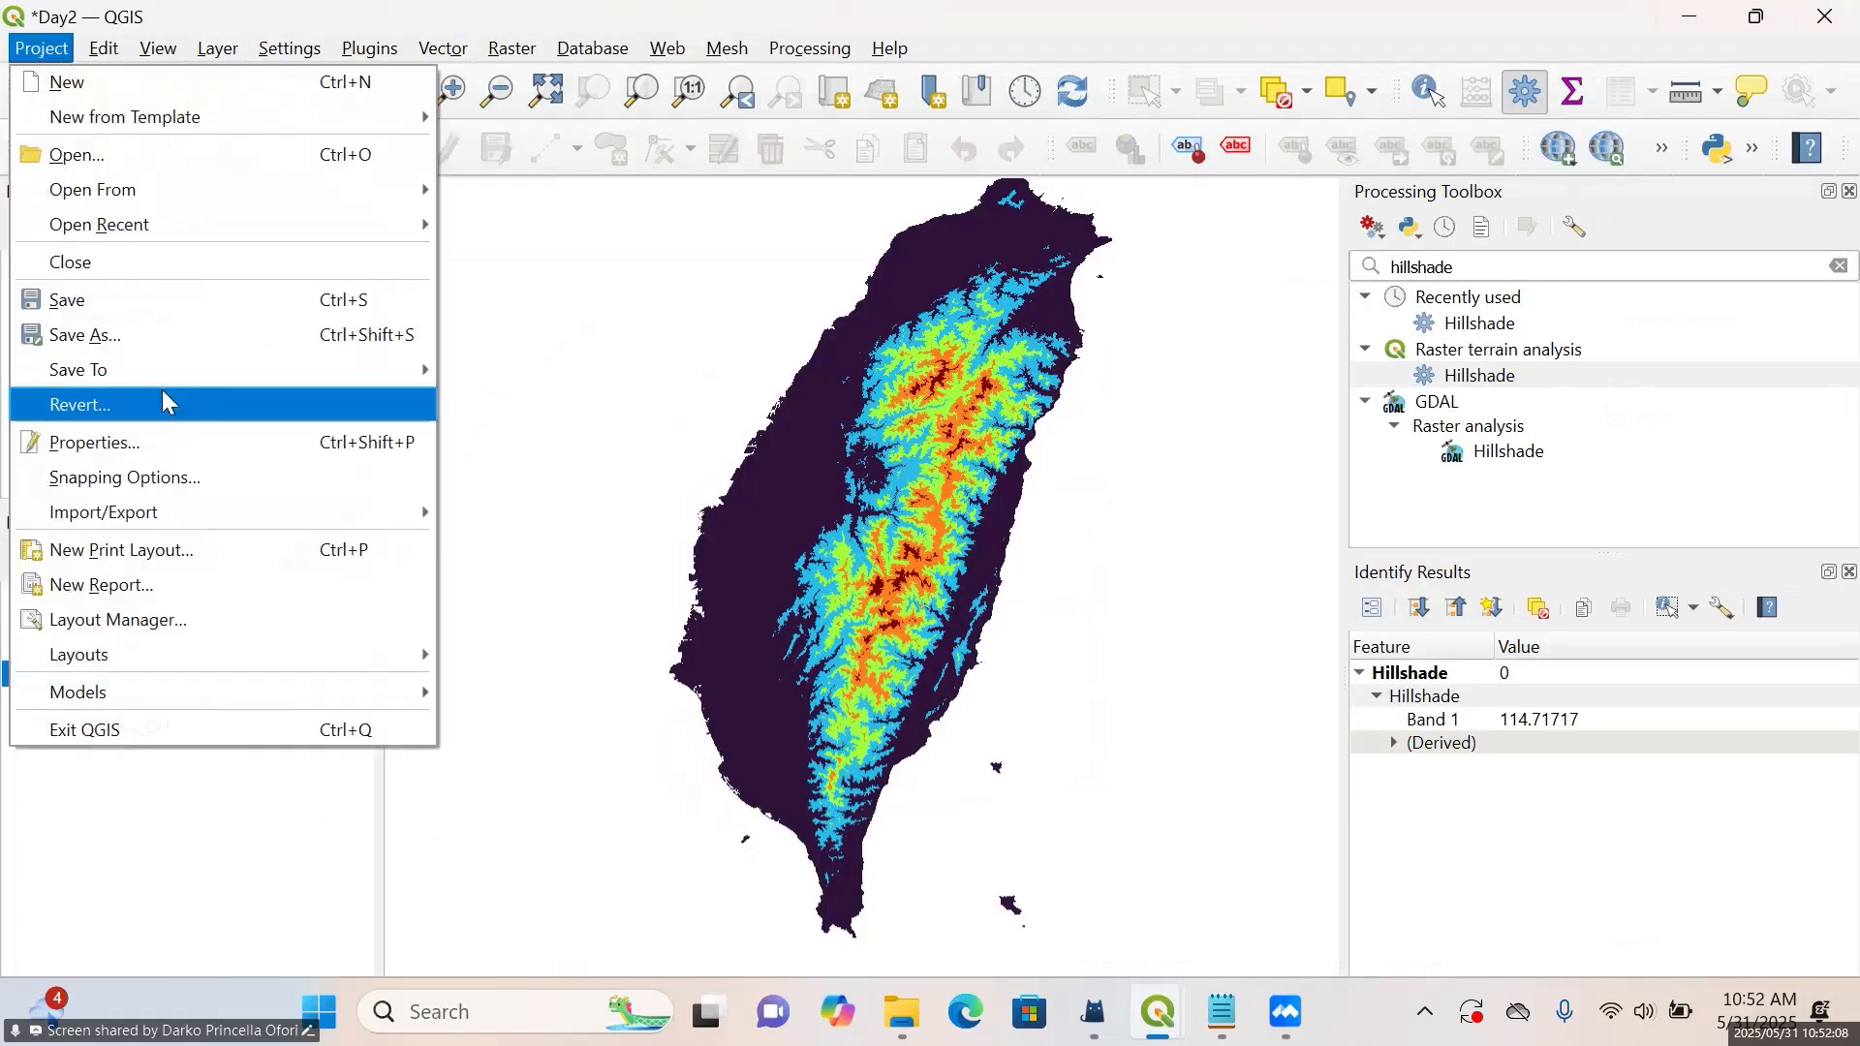
{"action": "left_click", "coordinate": [171, 552]}
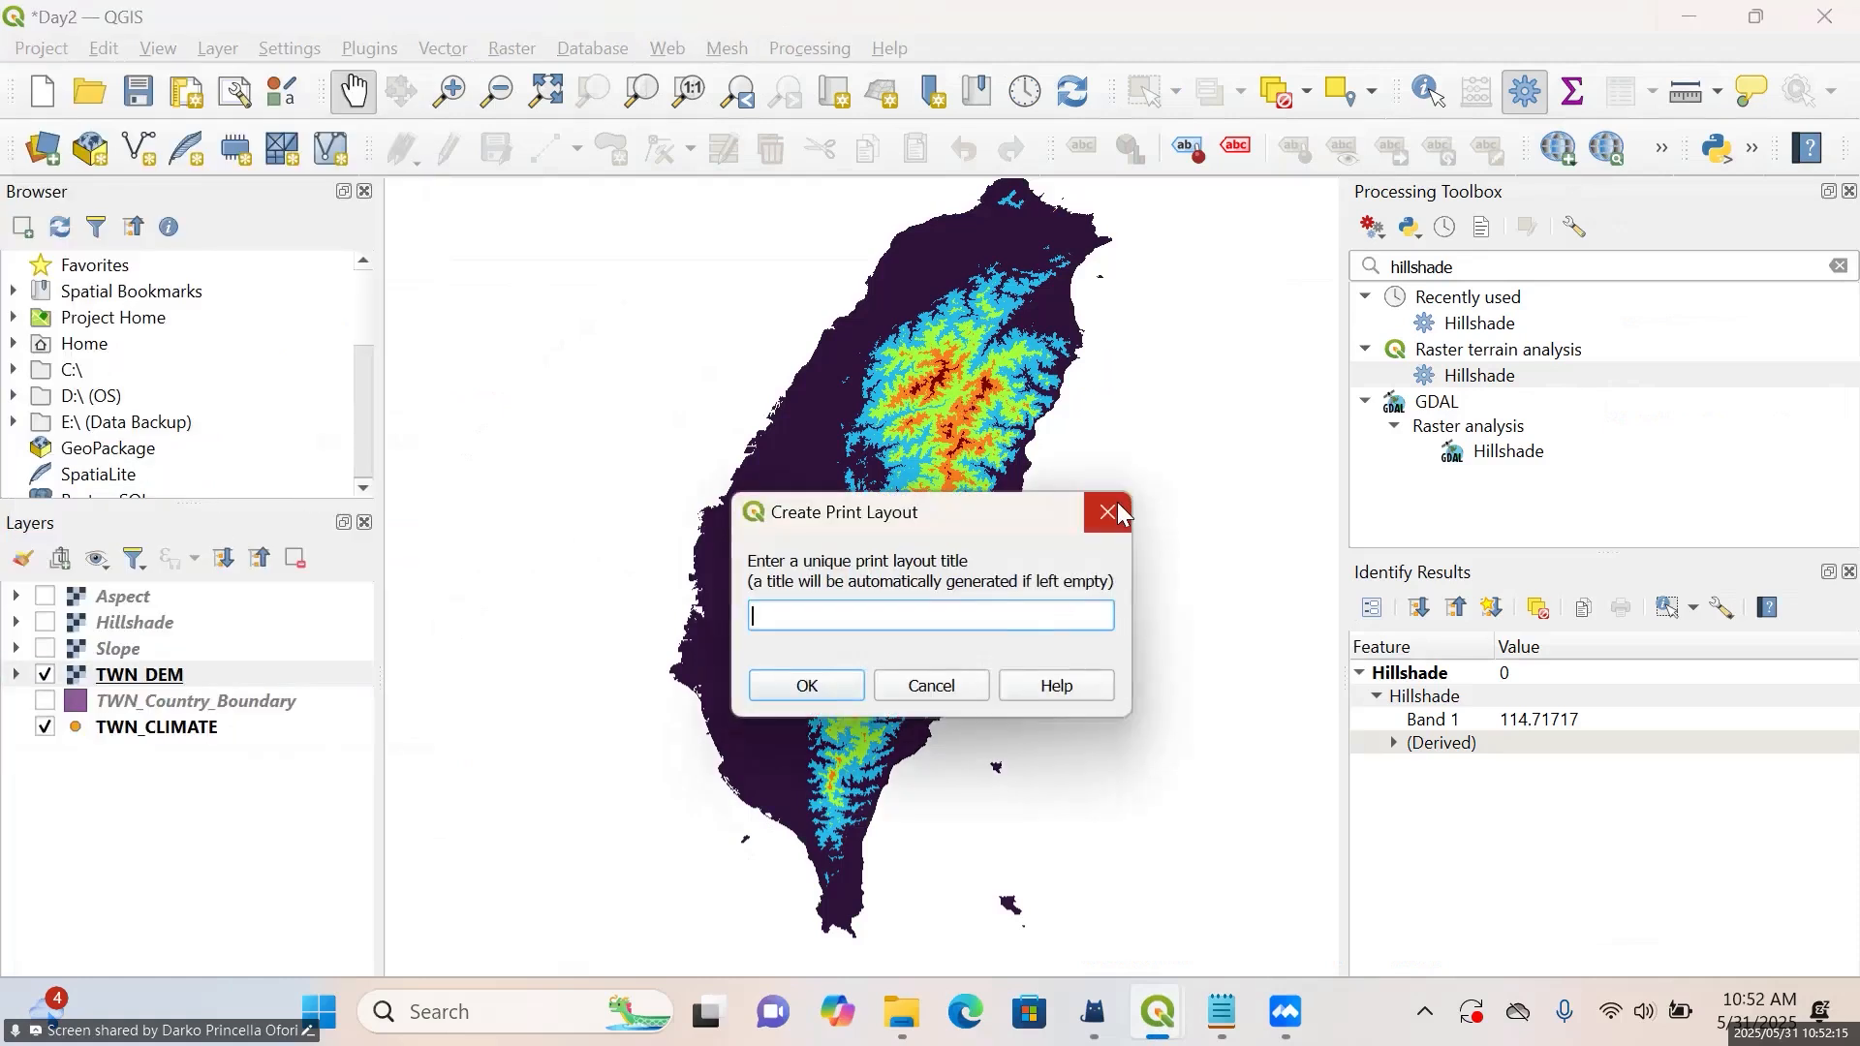
{"action": "left_click", "coordinate": [1118, 506]}
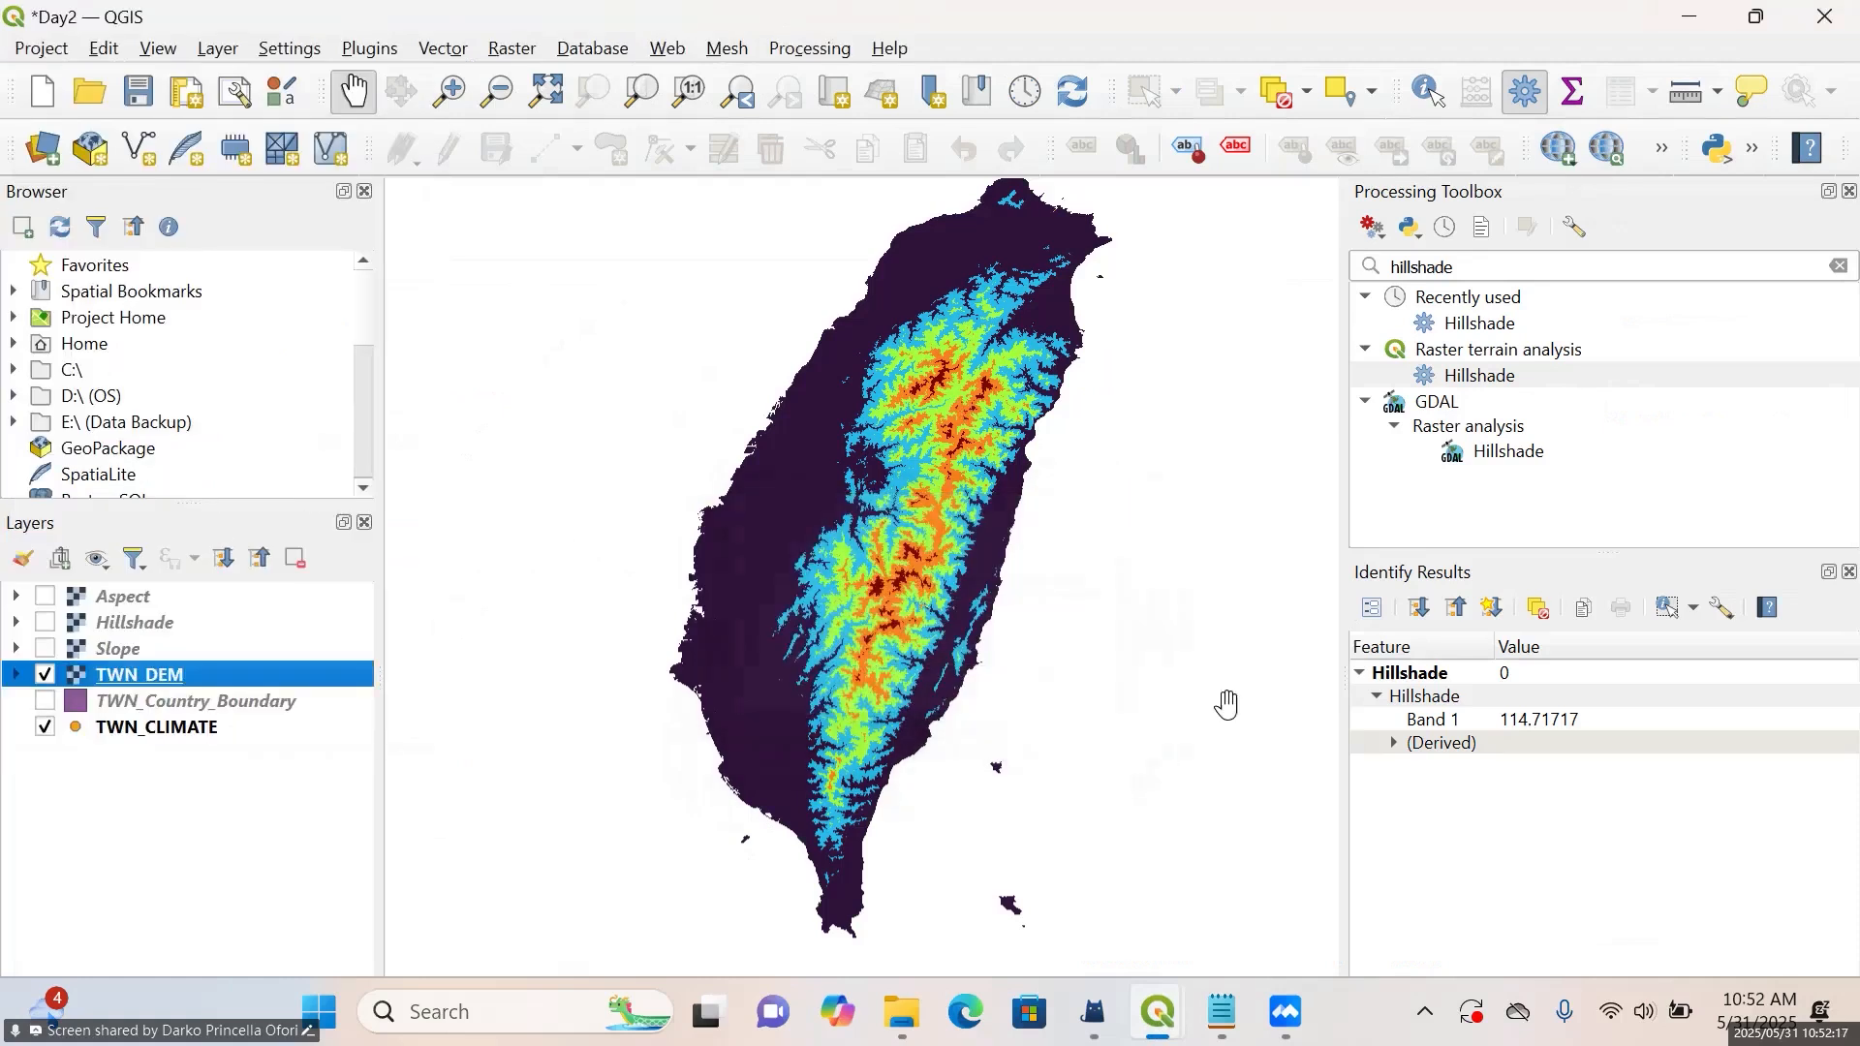
{"action": "left_click", "coordinate": [1286, 906]}
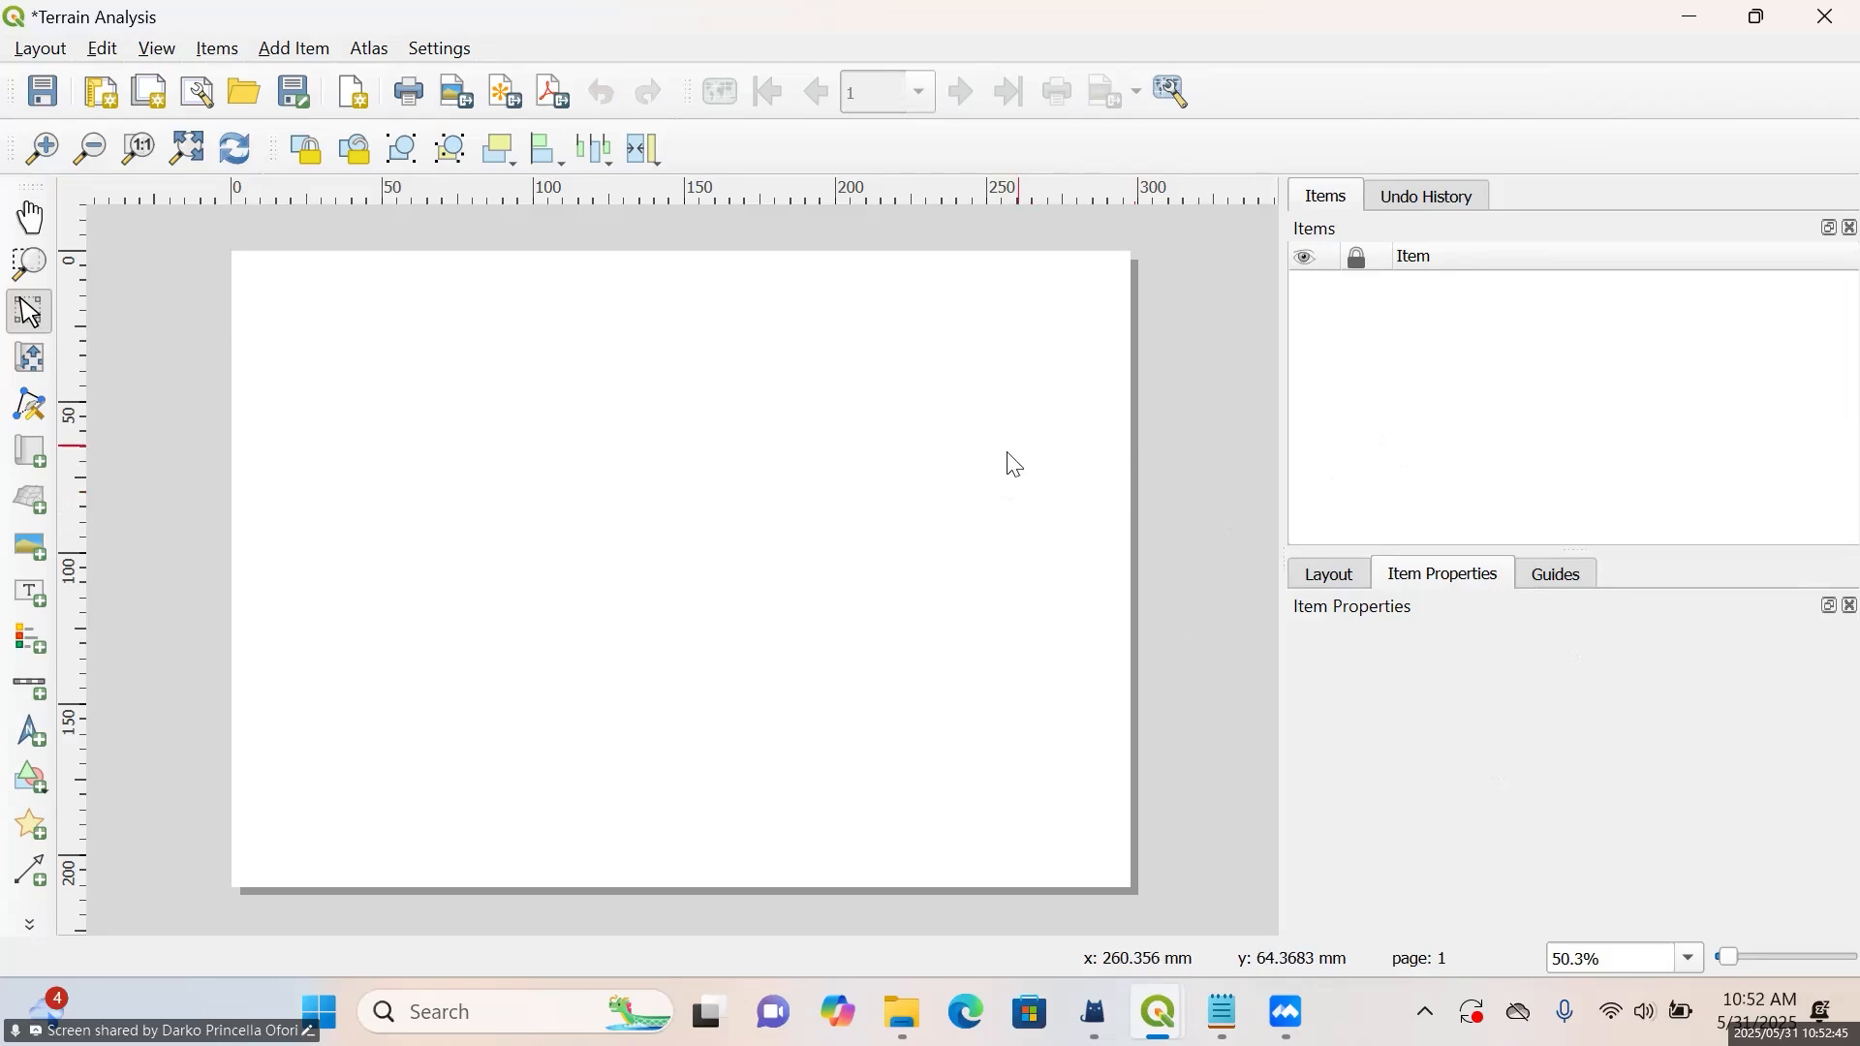
Show the page properties of the blank layout page and enlarge the area that displays them
{"action": "left_click", "coordinate": [1014, 464]}
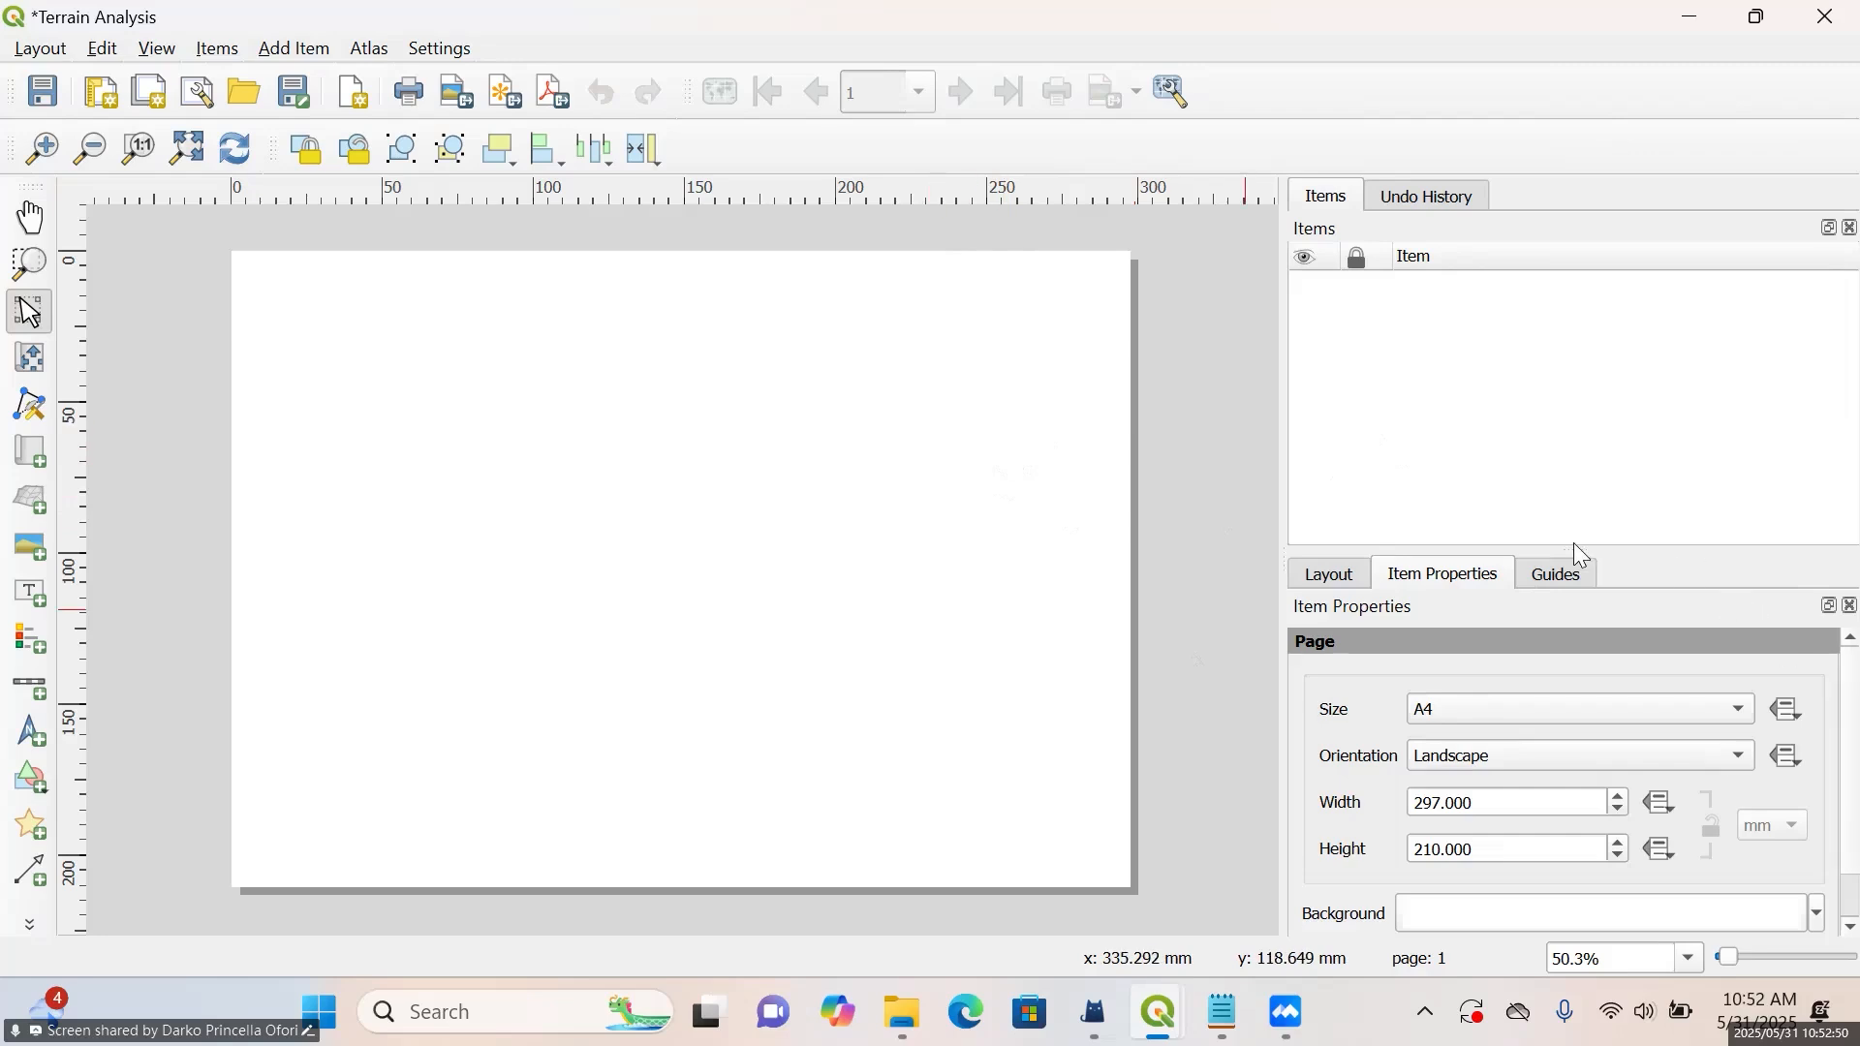
{"action": "left_click_drag", "start_coordinate": [1575, 545], "coordinate": [1573, 471]}
{"action": "left_click", "coordinate": [1570, 494]}
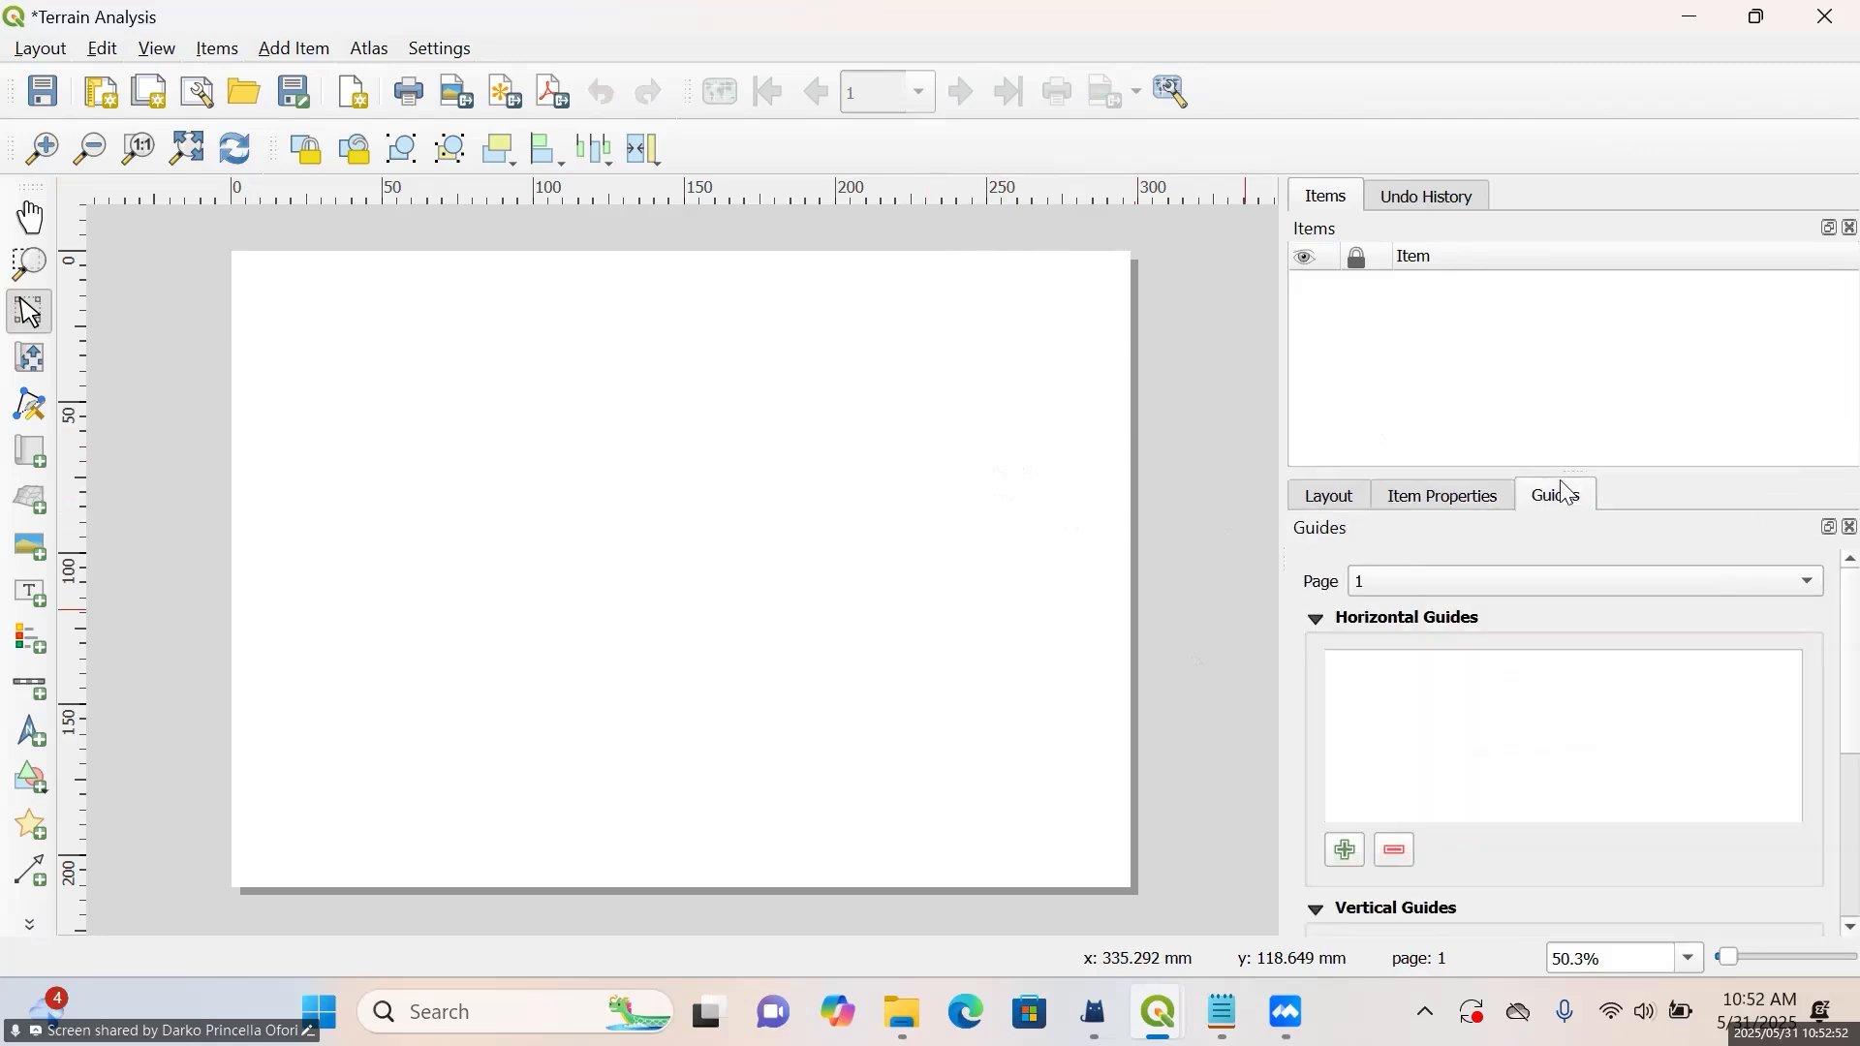
{"action": "left_click", "coordinate": [1464, 496]}
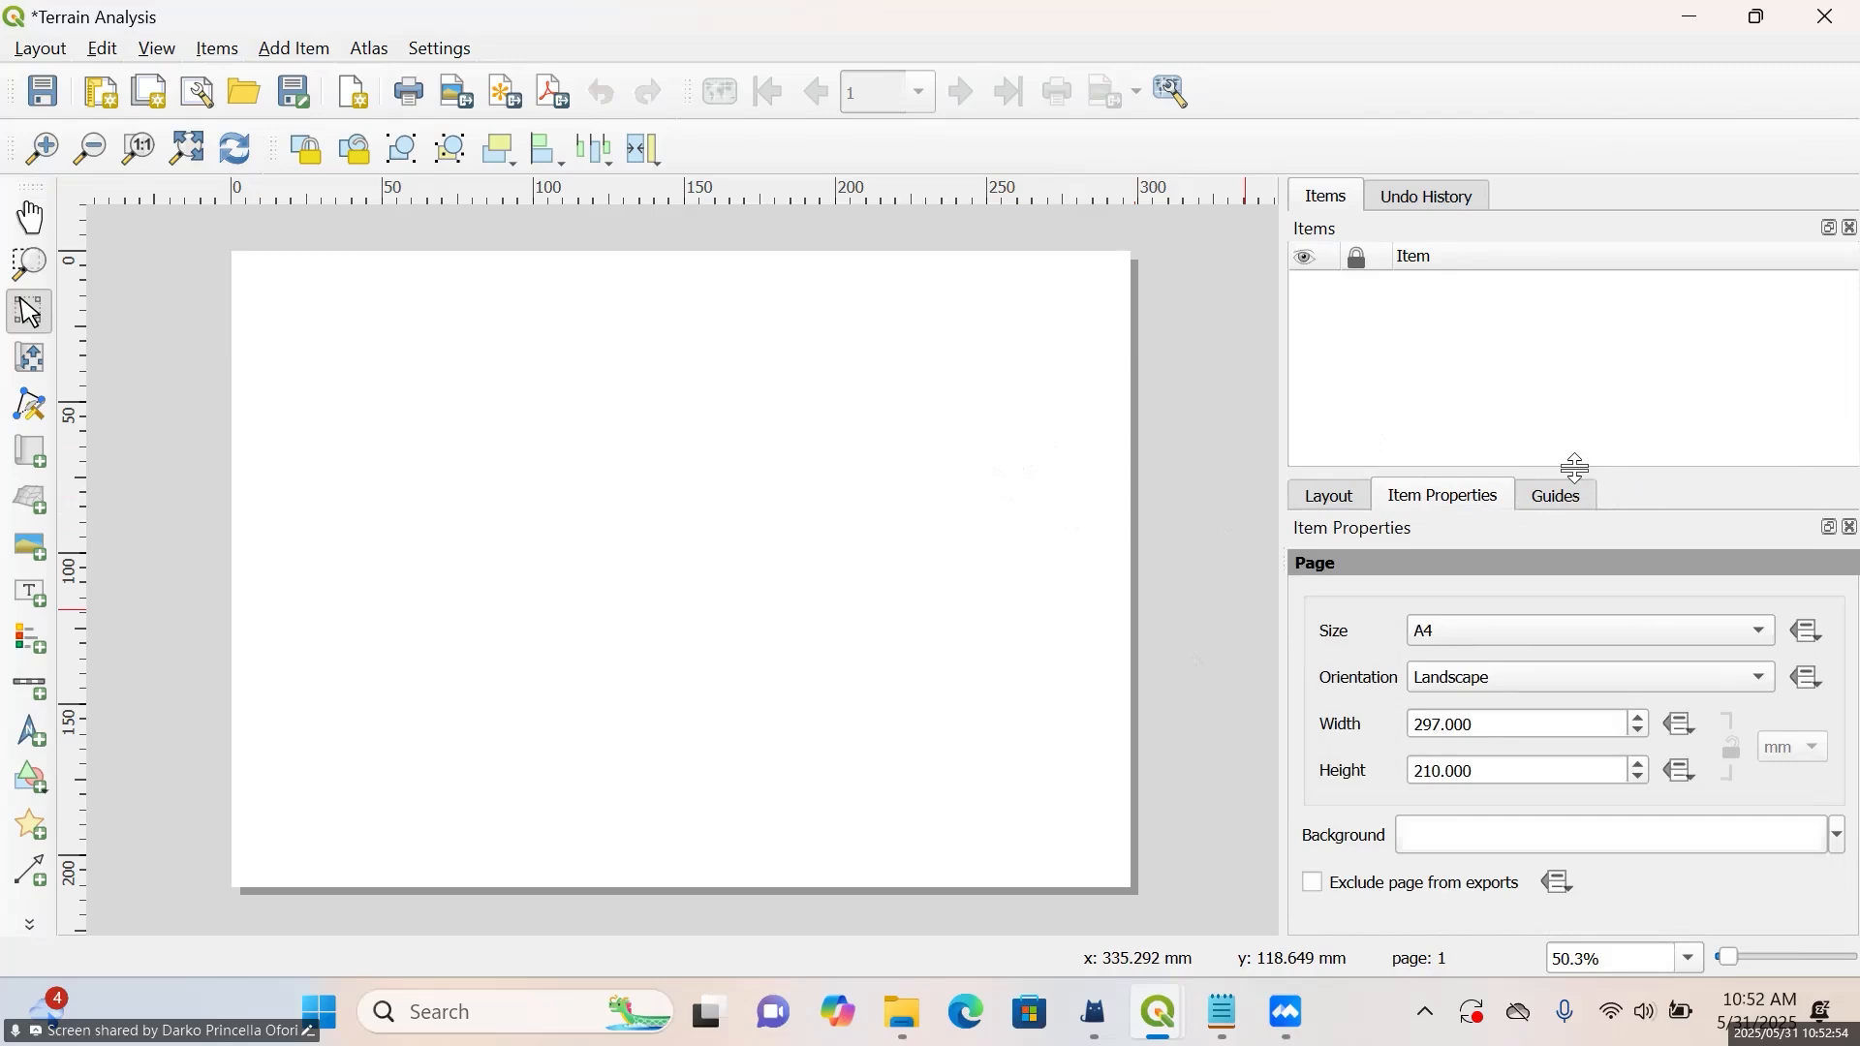
{"action": "left_click_drag", "start_coordinate": [1577, 469], "coordinate": [1577, 343]}
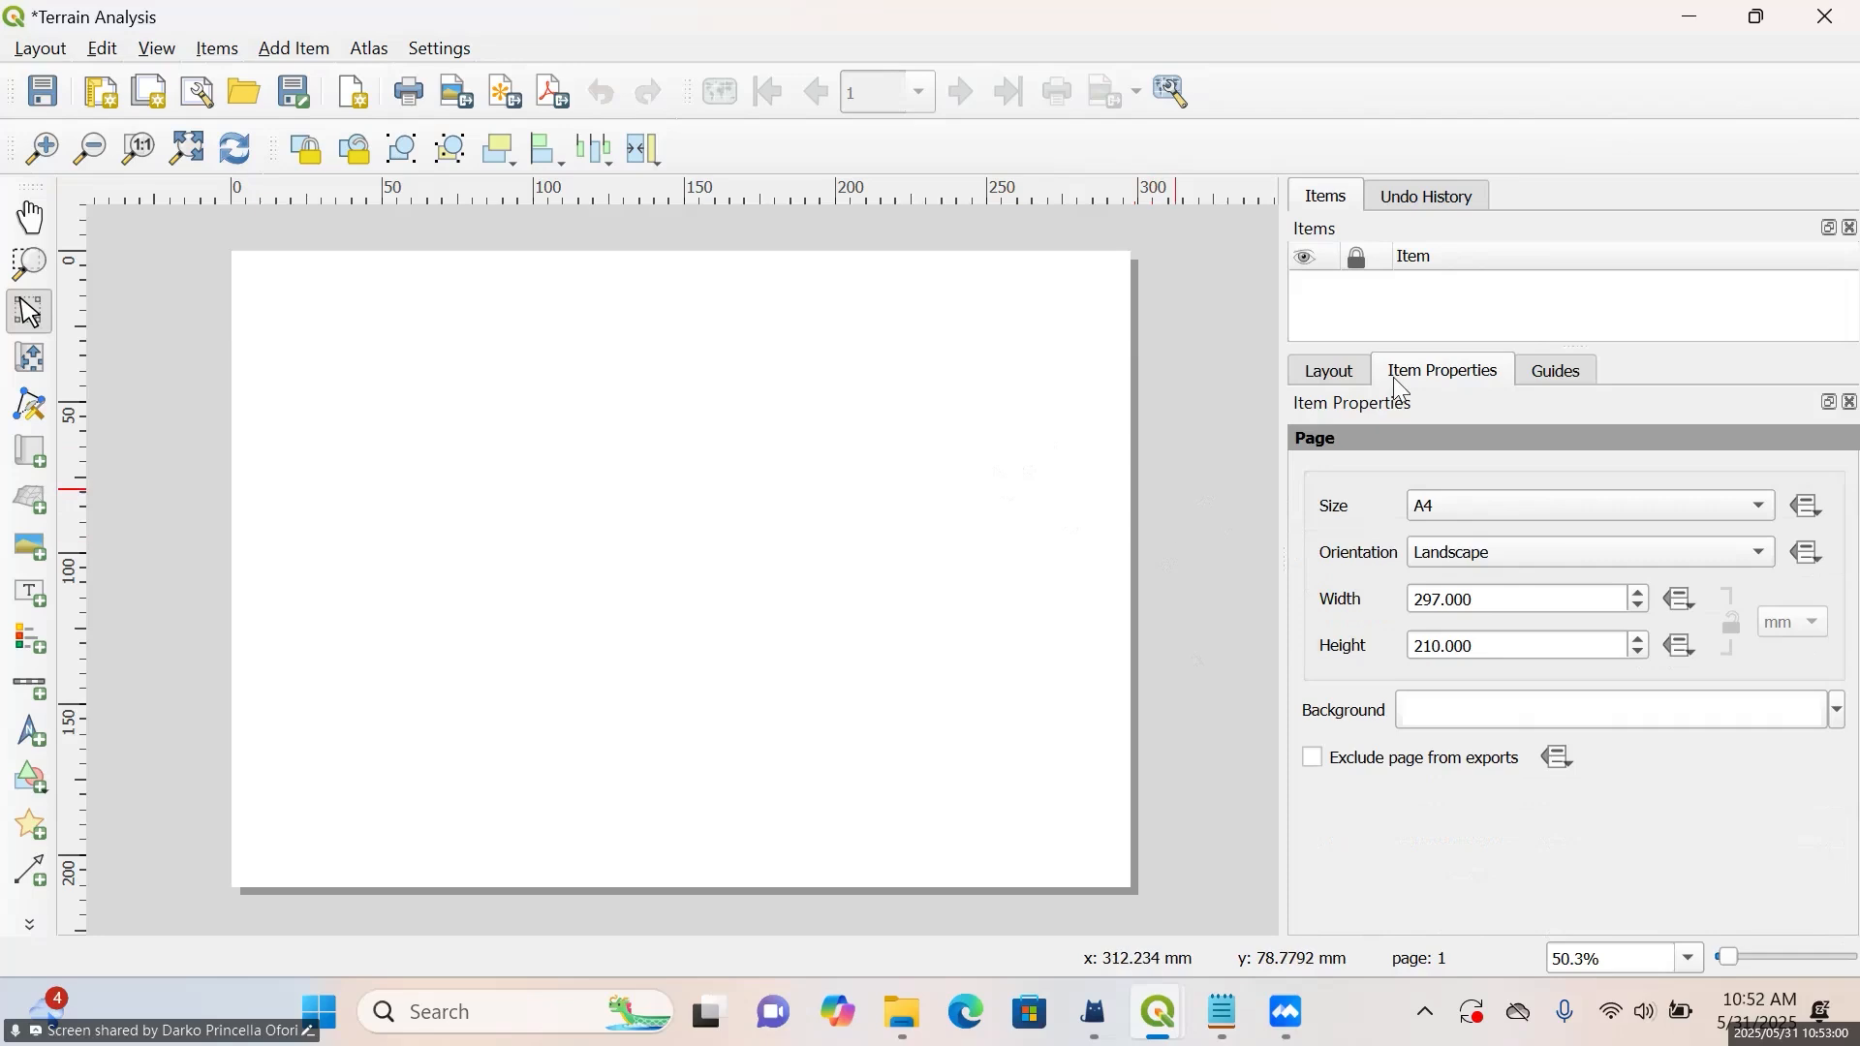
Check the shape of the map in the main project window and set the layout page's orientation to Portrait
{"action": "left_click", "coordinate": [1505, 550]}
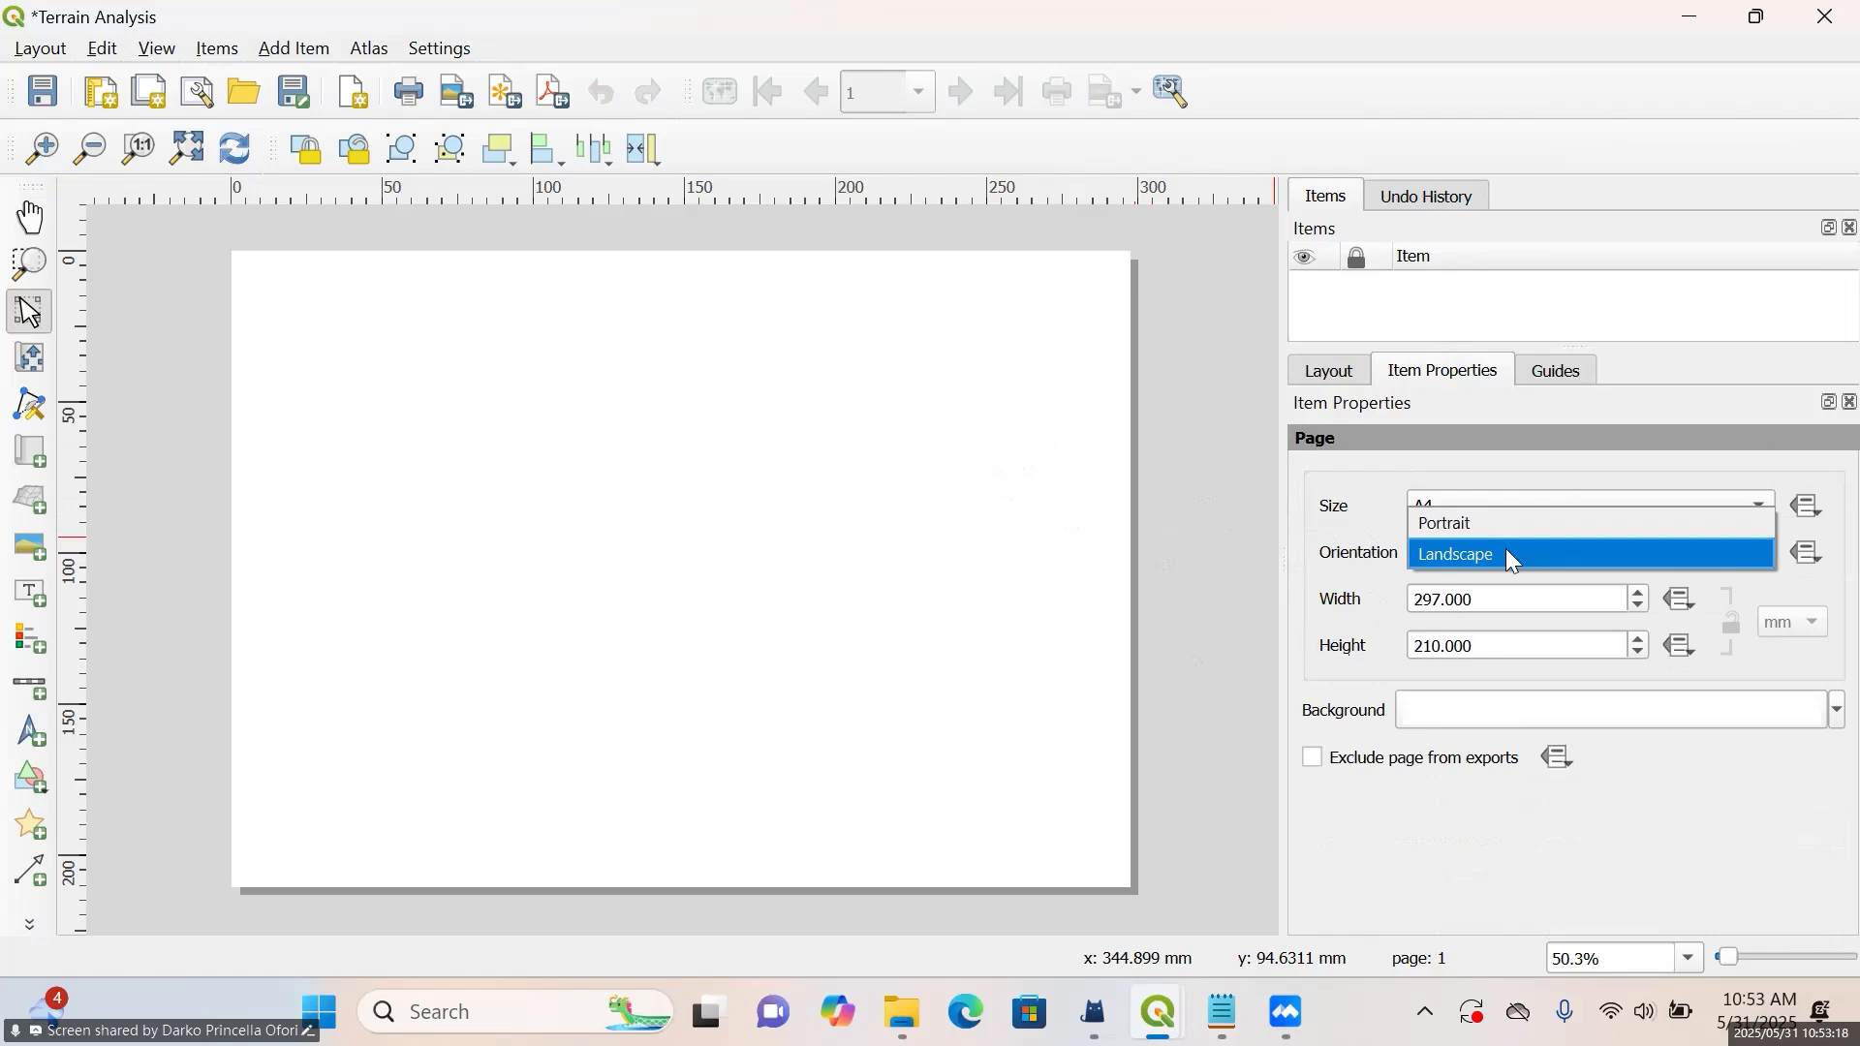
{"action": "mouse_move", "coordinate": [1148, 1016]}
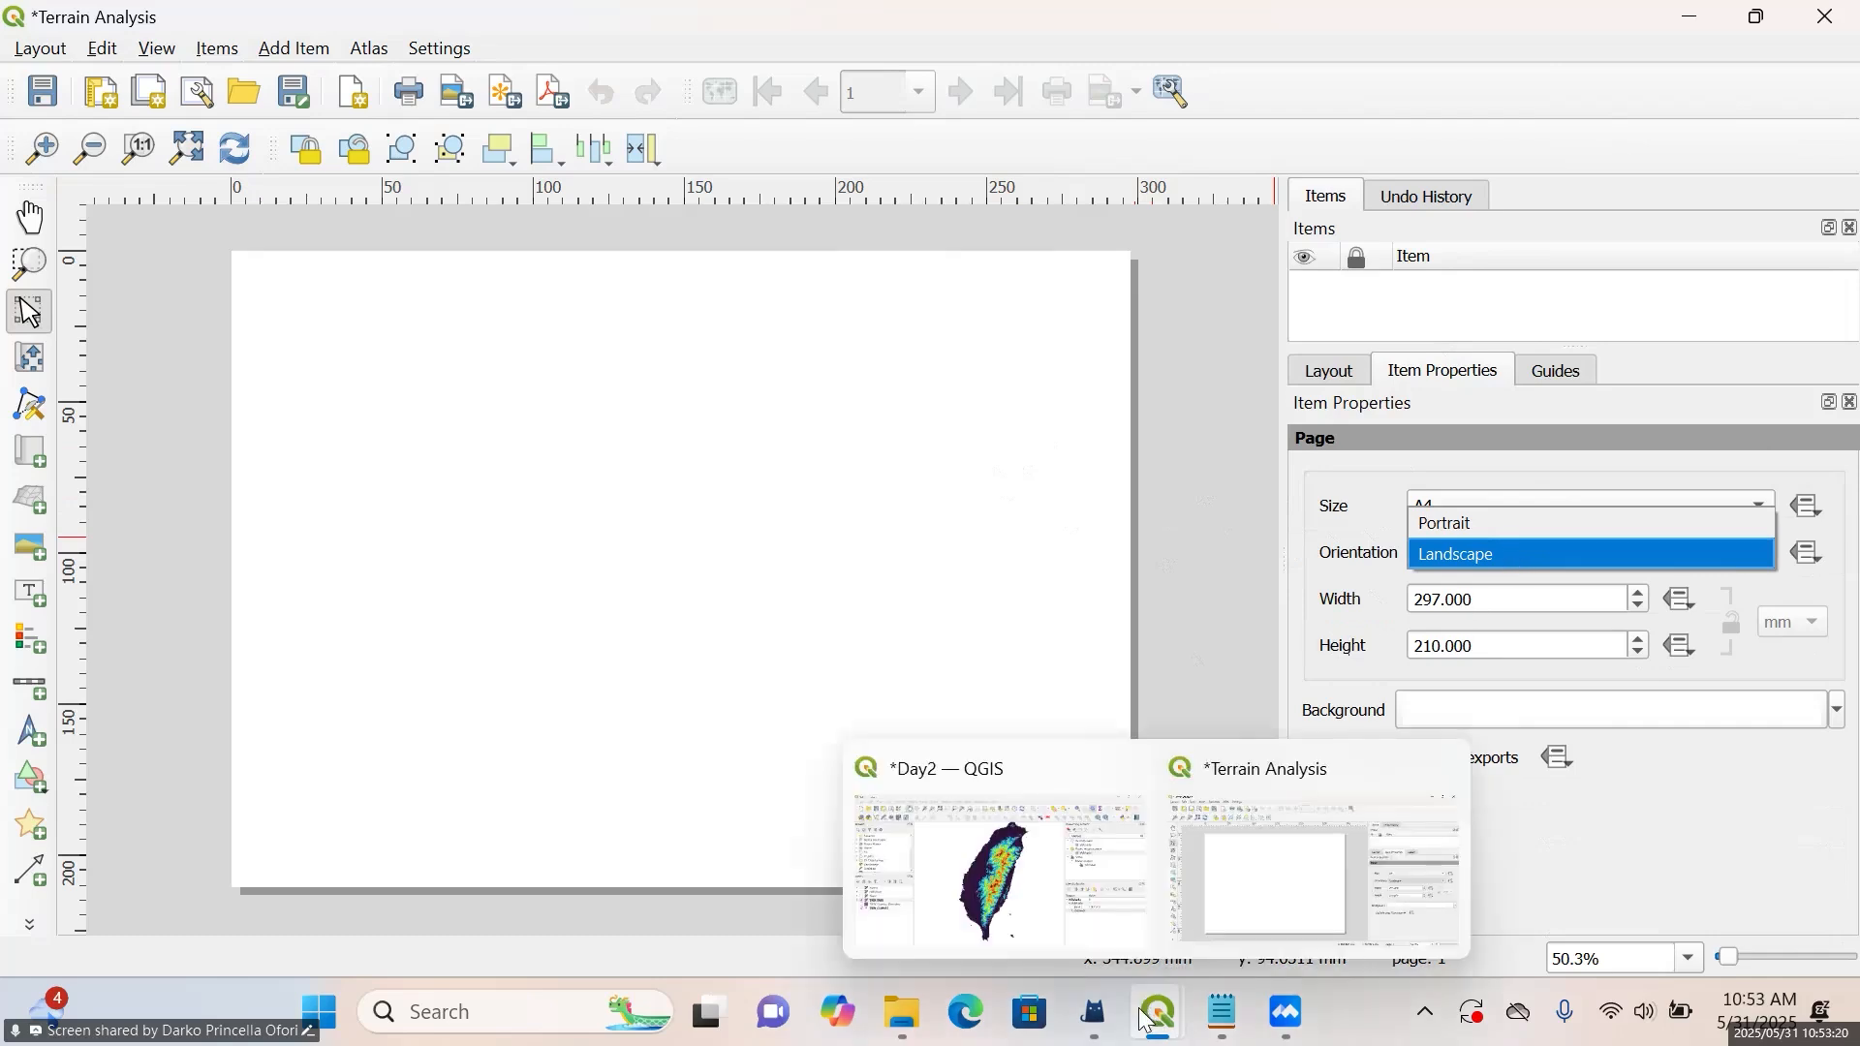
{"action": "left_click", "coordinate": [1013, 918]}
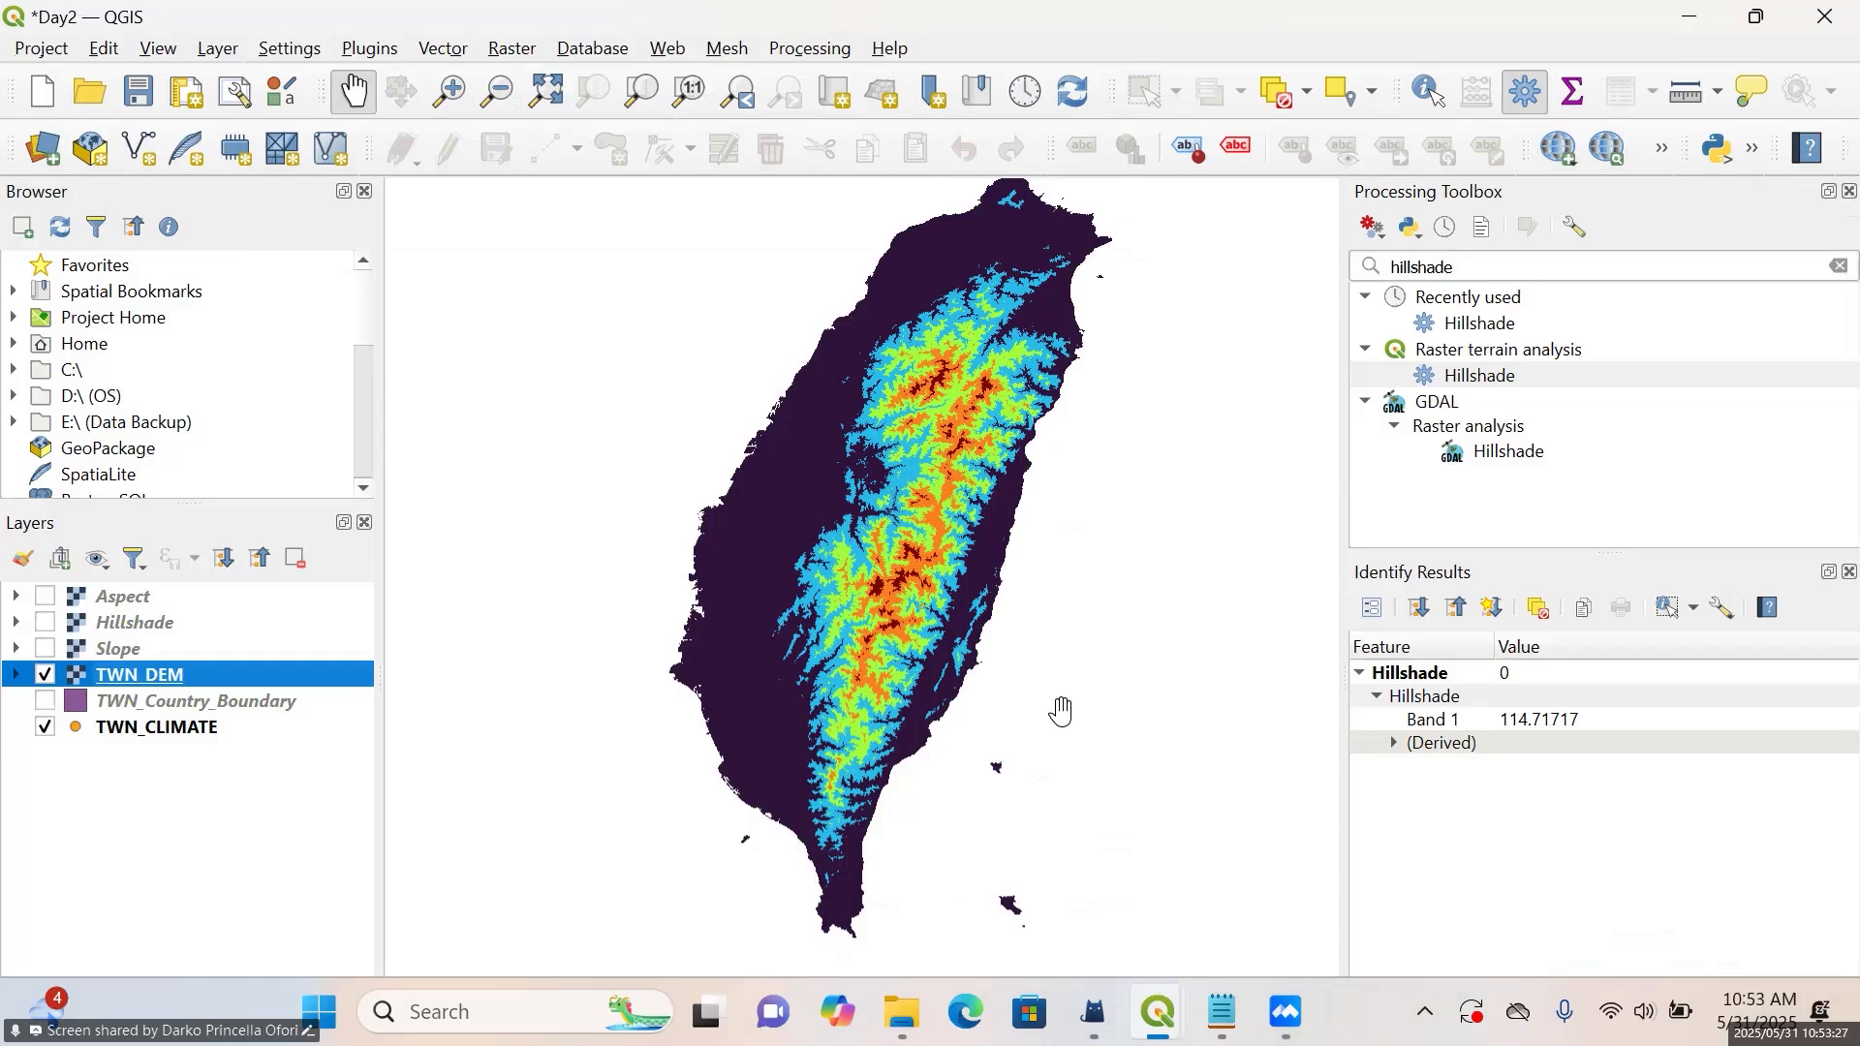
{"action": "left_click", "coordinate": [1709, 22]}
{"action": "left_click", "coordinate": [1523, 548]}
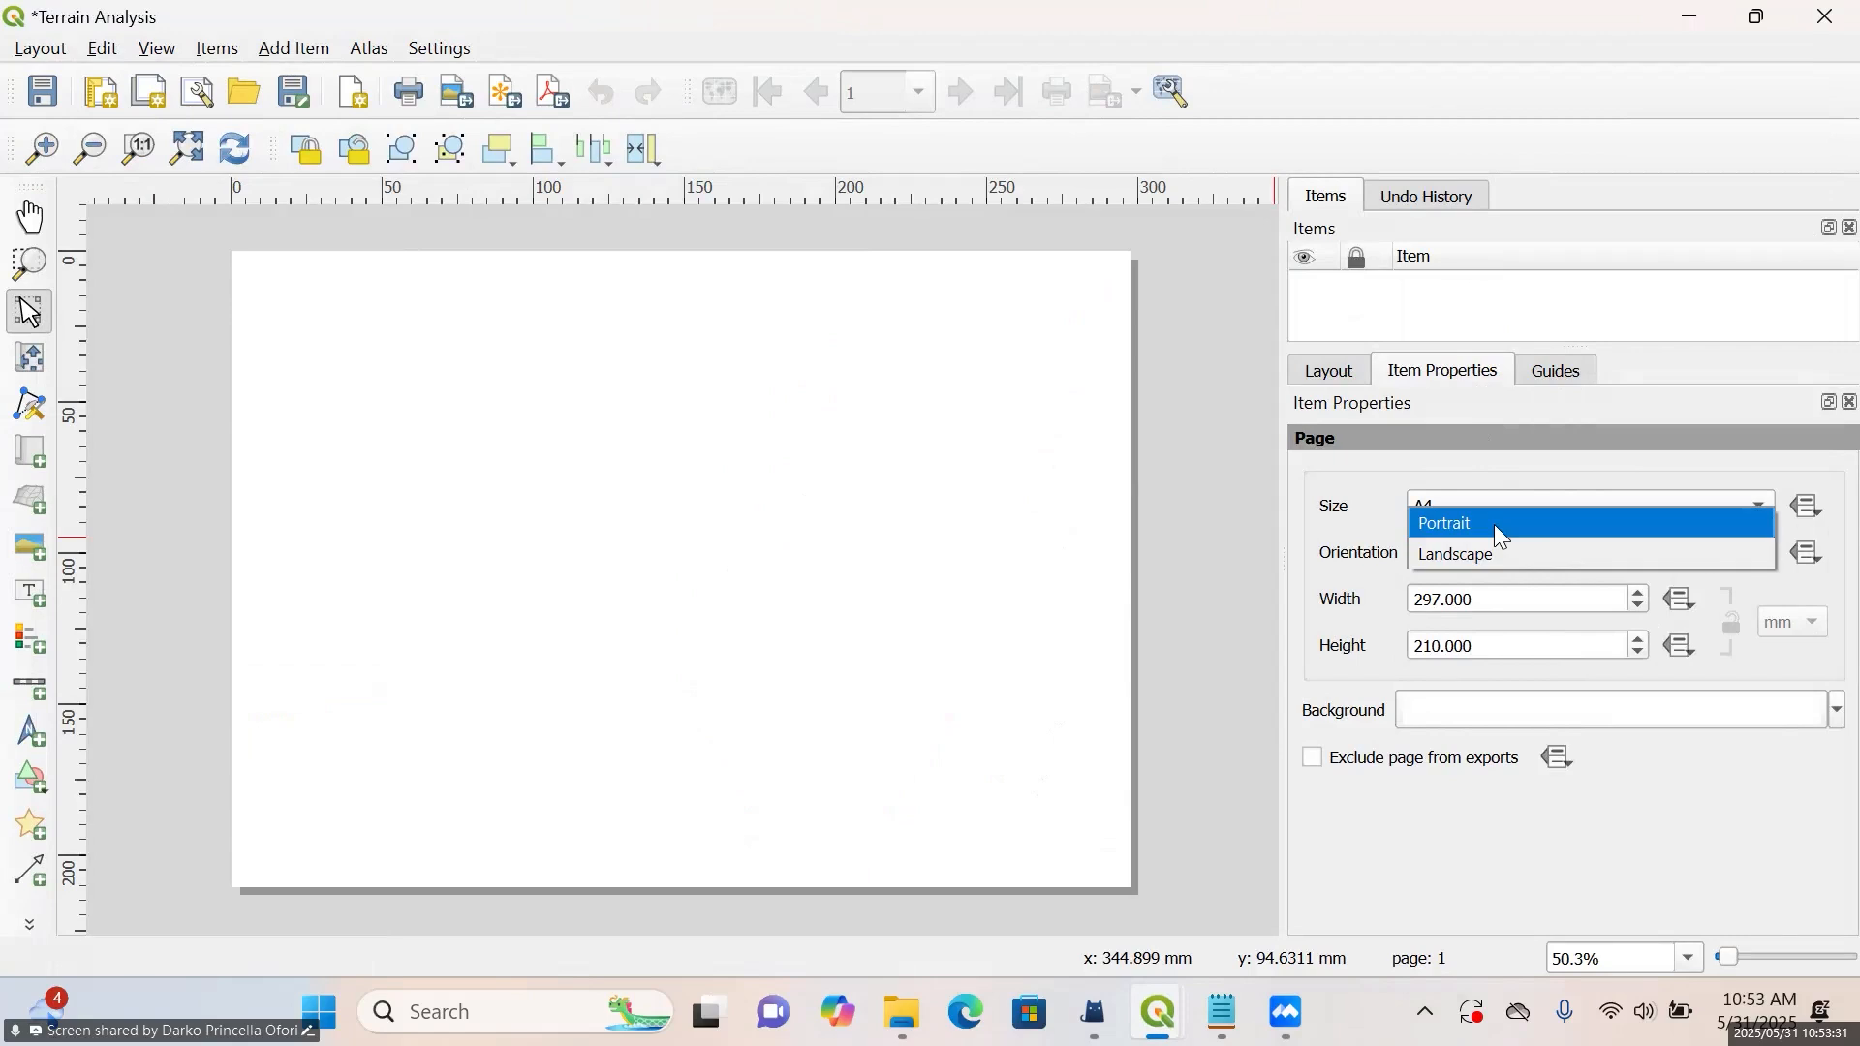
{"action": "left_click", "coordinate": [1504, 536]}
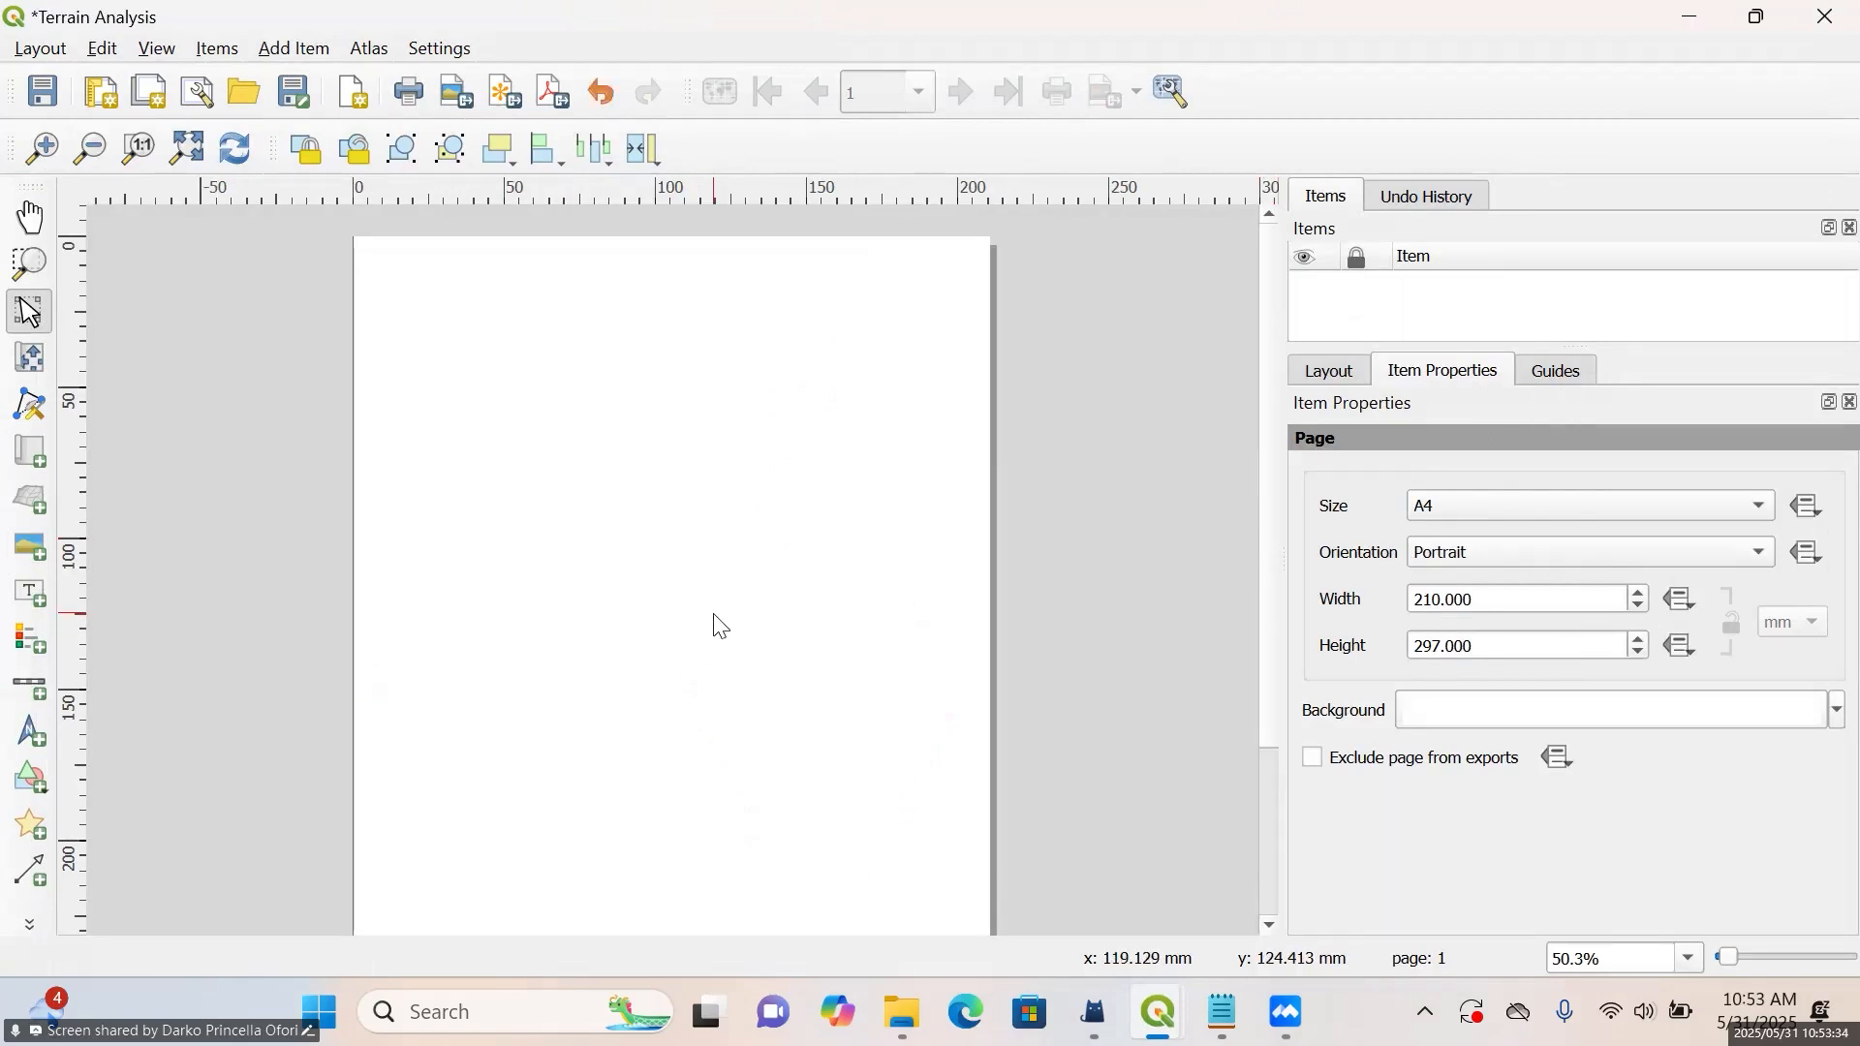
Inspect the whole layout page and review its orientation options, keeping Portrait
{"action": "scroll", "coordinate": [1032, 556], "scroll_direction": "down", "scroll_amount": 2}
{"action": "scroll", "coordinate": [834, 595], "scroll_direction": "up", "scroll_amount": 1}
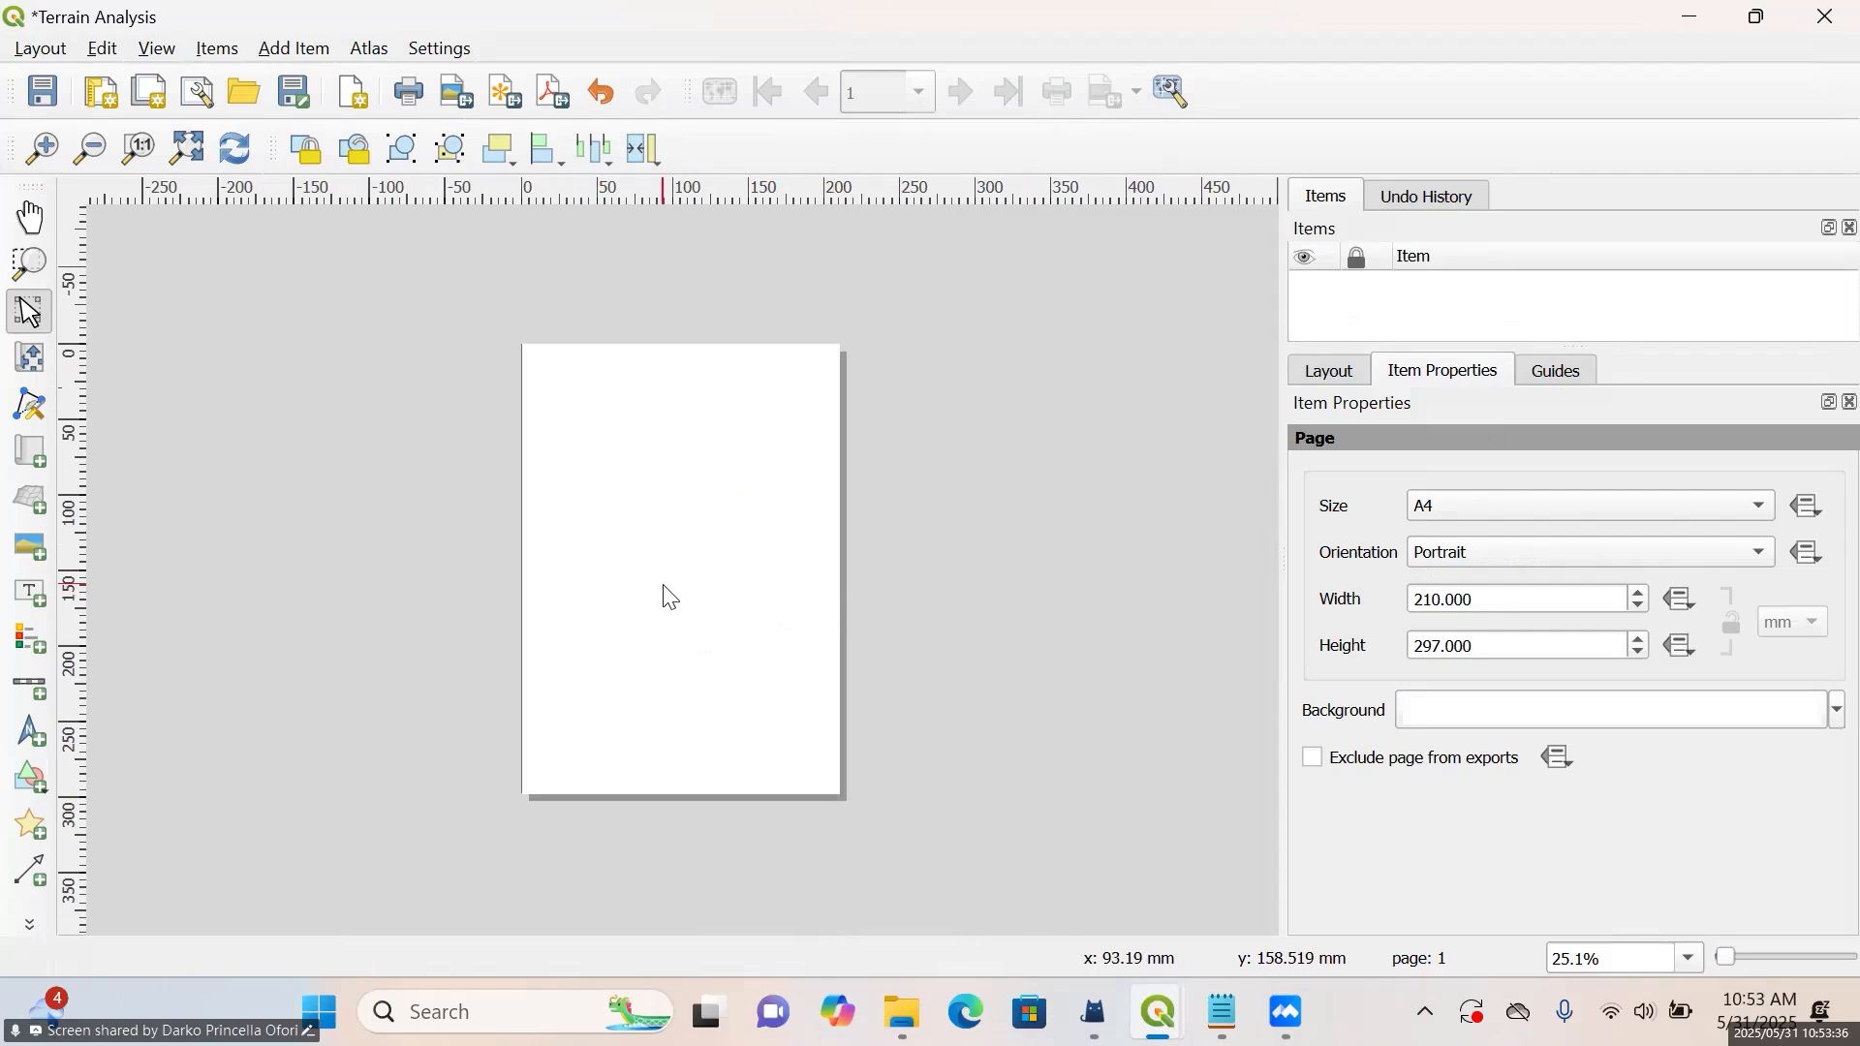
{"action": "scroll", "coordinate": [671, 598], "scroll_direction": "up", "scroll_amount": 1}
{"action": "scroll", "coordinate": [921, 652], "scroll_direction": "down", "scroll_amount": 1}
{"action": "scroll", "coordinate": [921, 652], "scroll_direction": "up", "scroll_amount": 1}
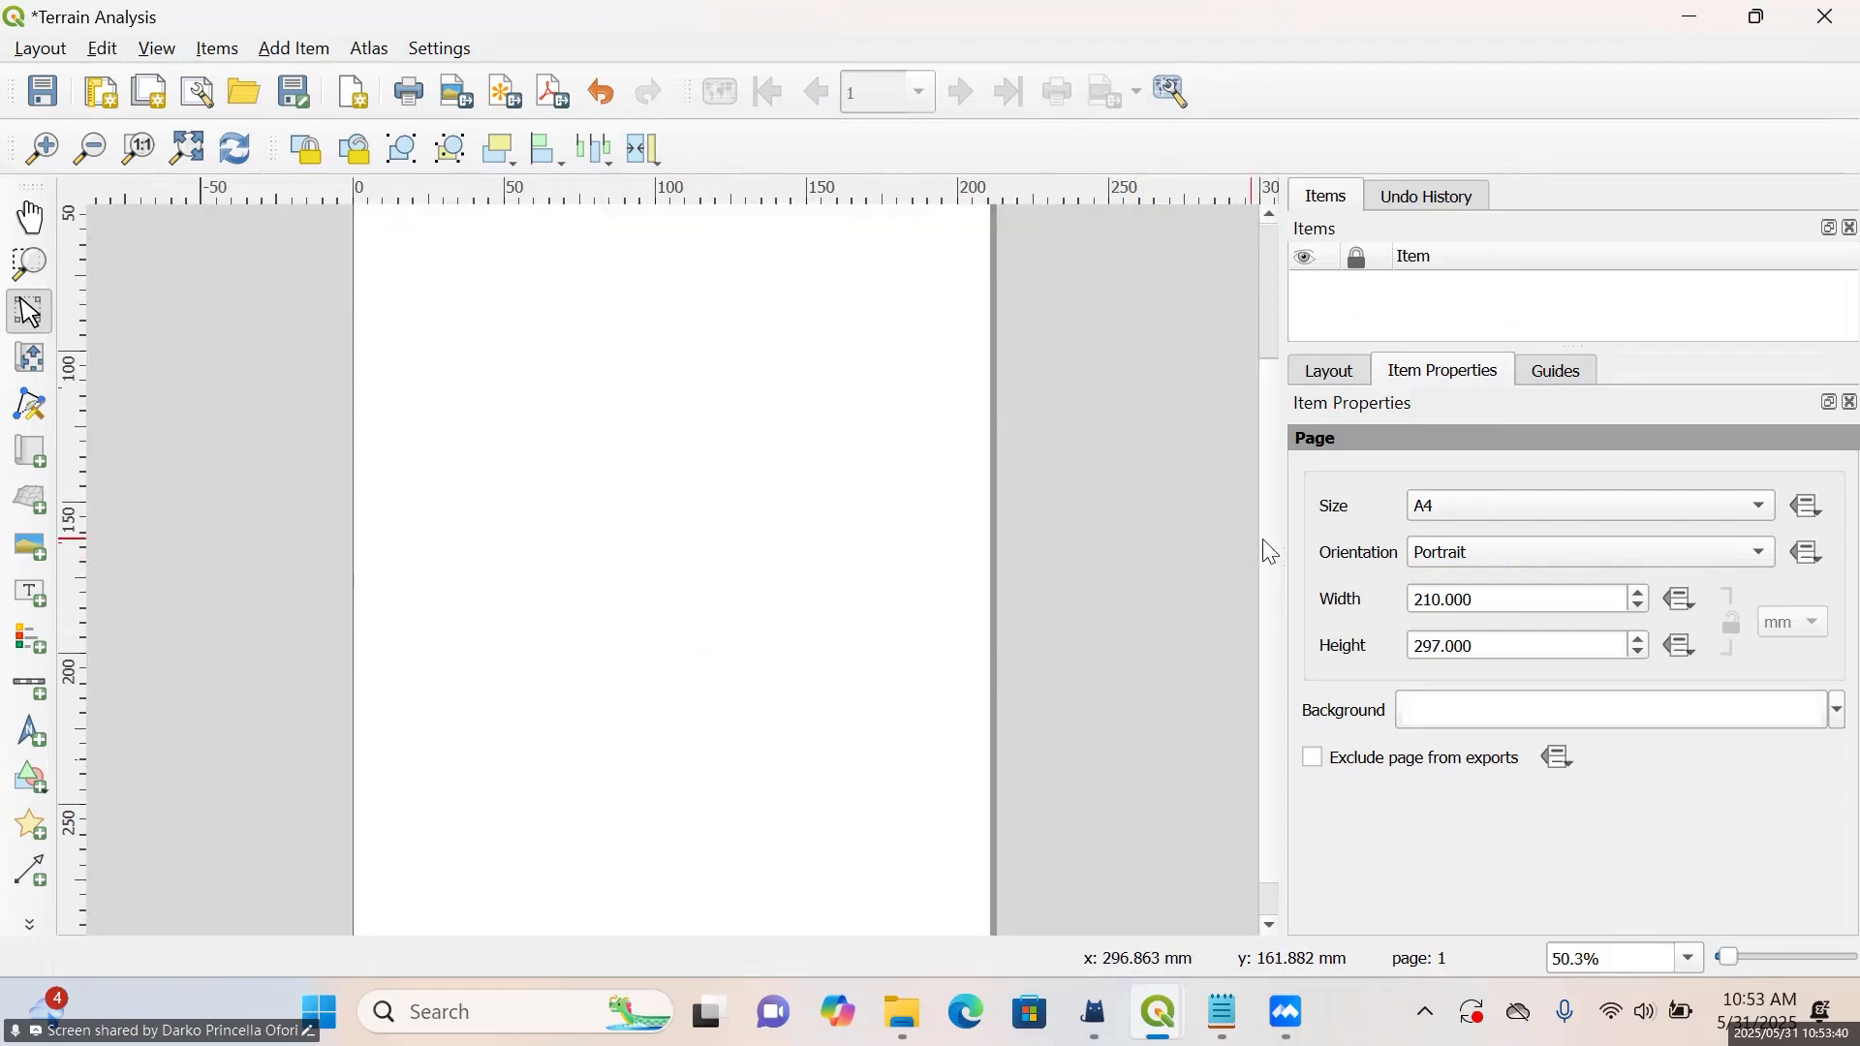
{"action": "scroll", "coordinate": [1271, 523], "scroll_direction": "up", "scroll_amount": 2}
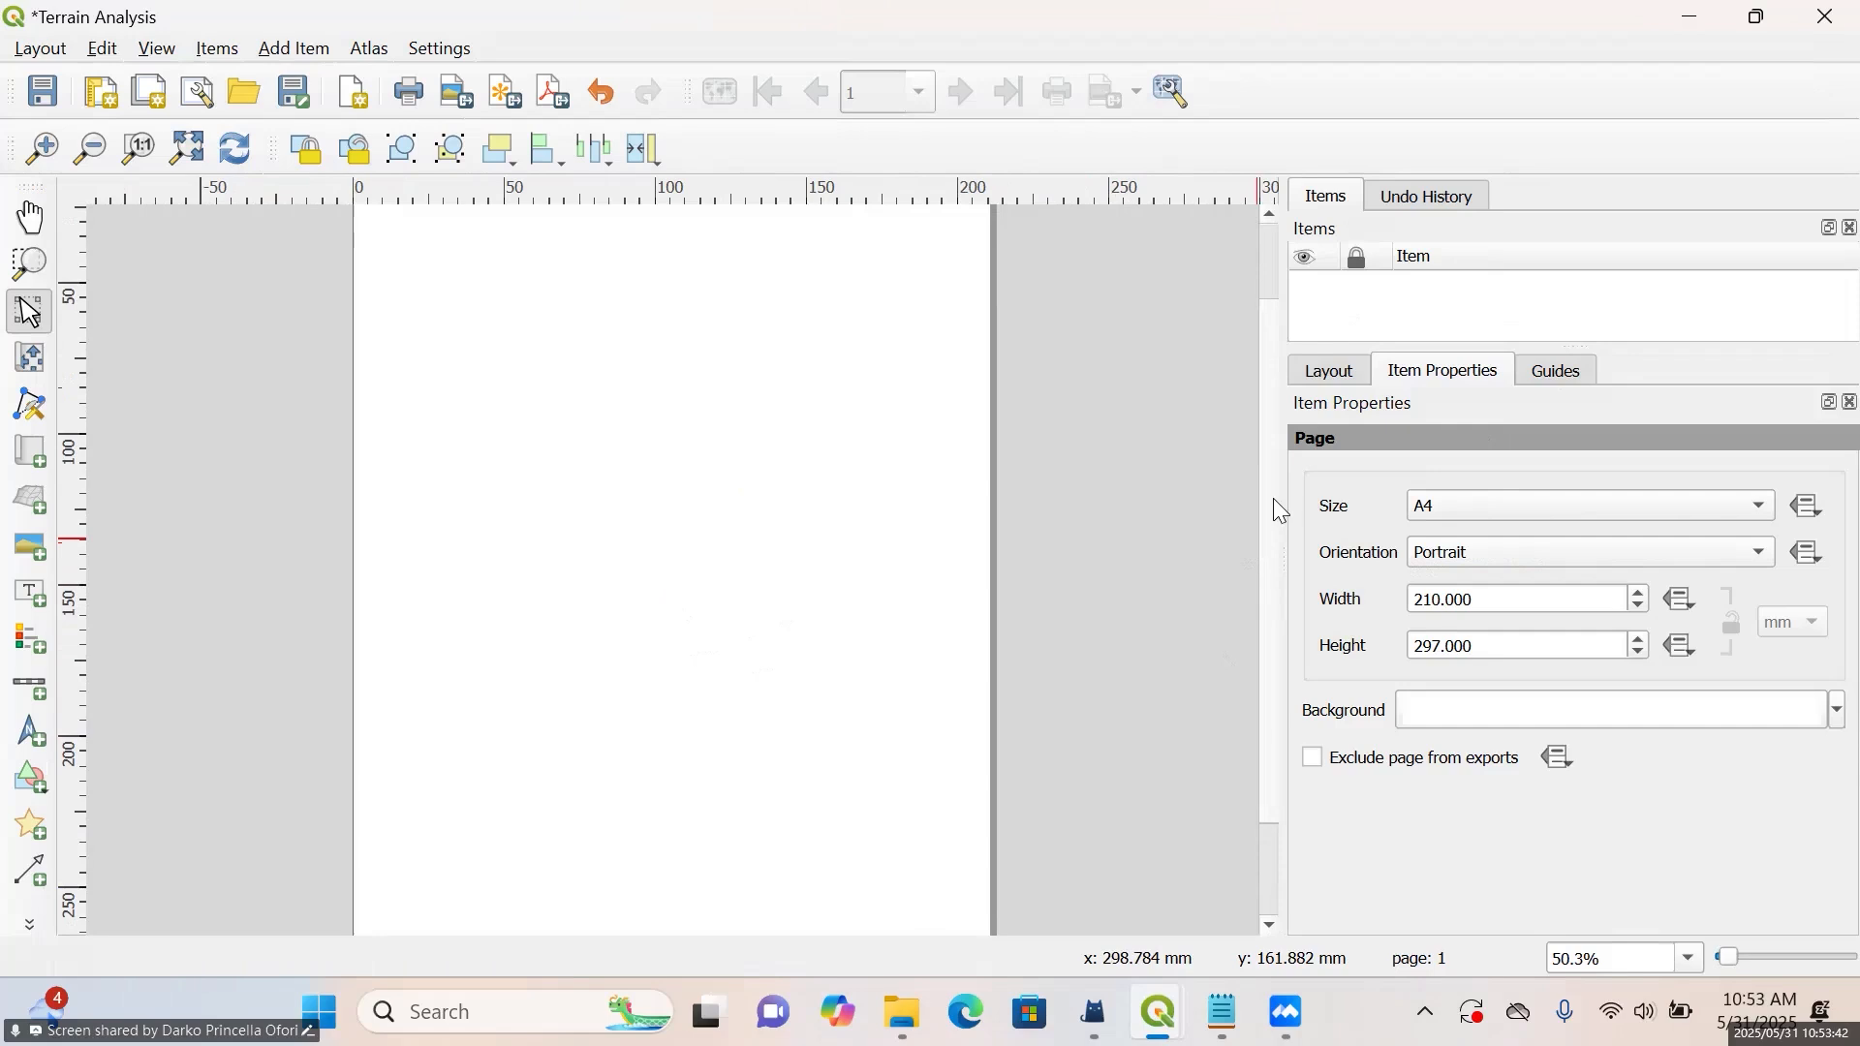
{"action": "scroll", "coordinate": [1273, 498], "scroll_direction": "up", "scroll_amount": 3}
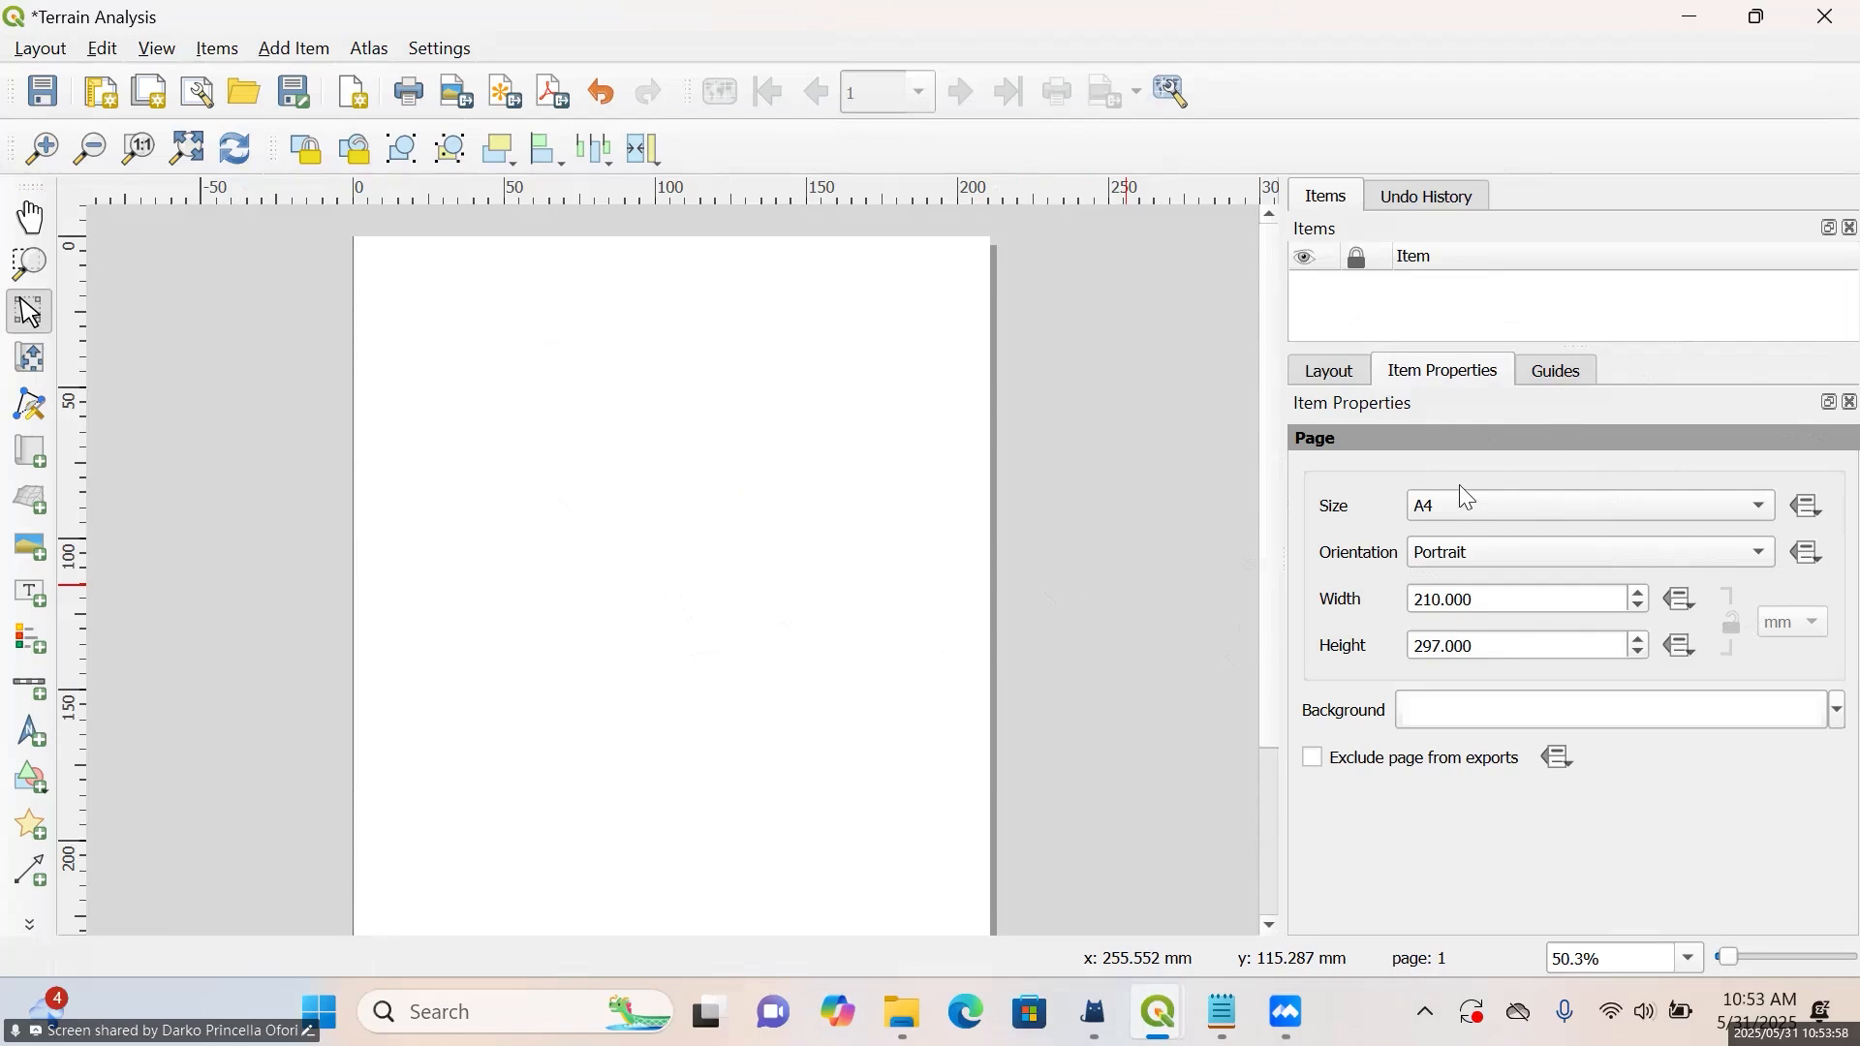
{"action": "left_click", "coordinate": [1482, 561]}
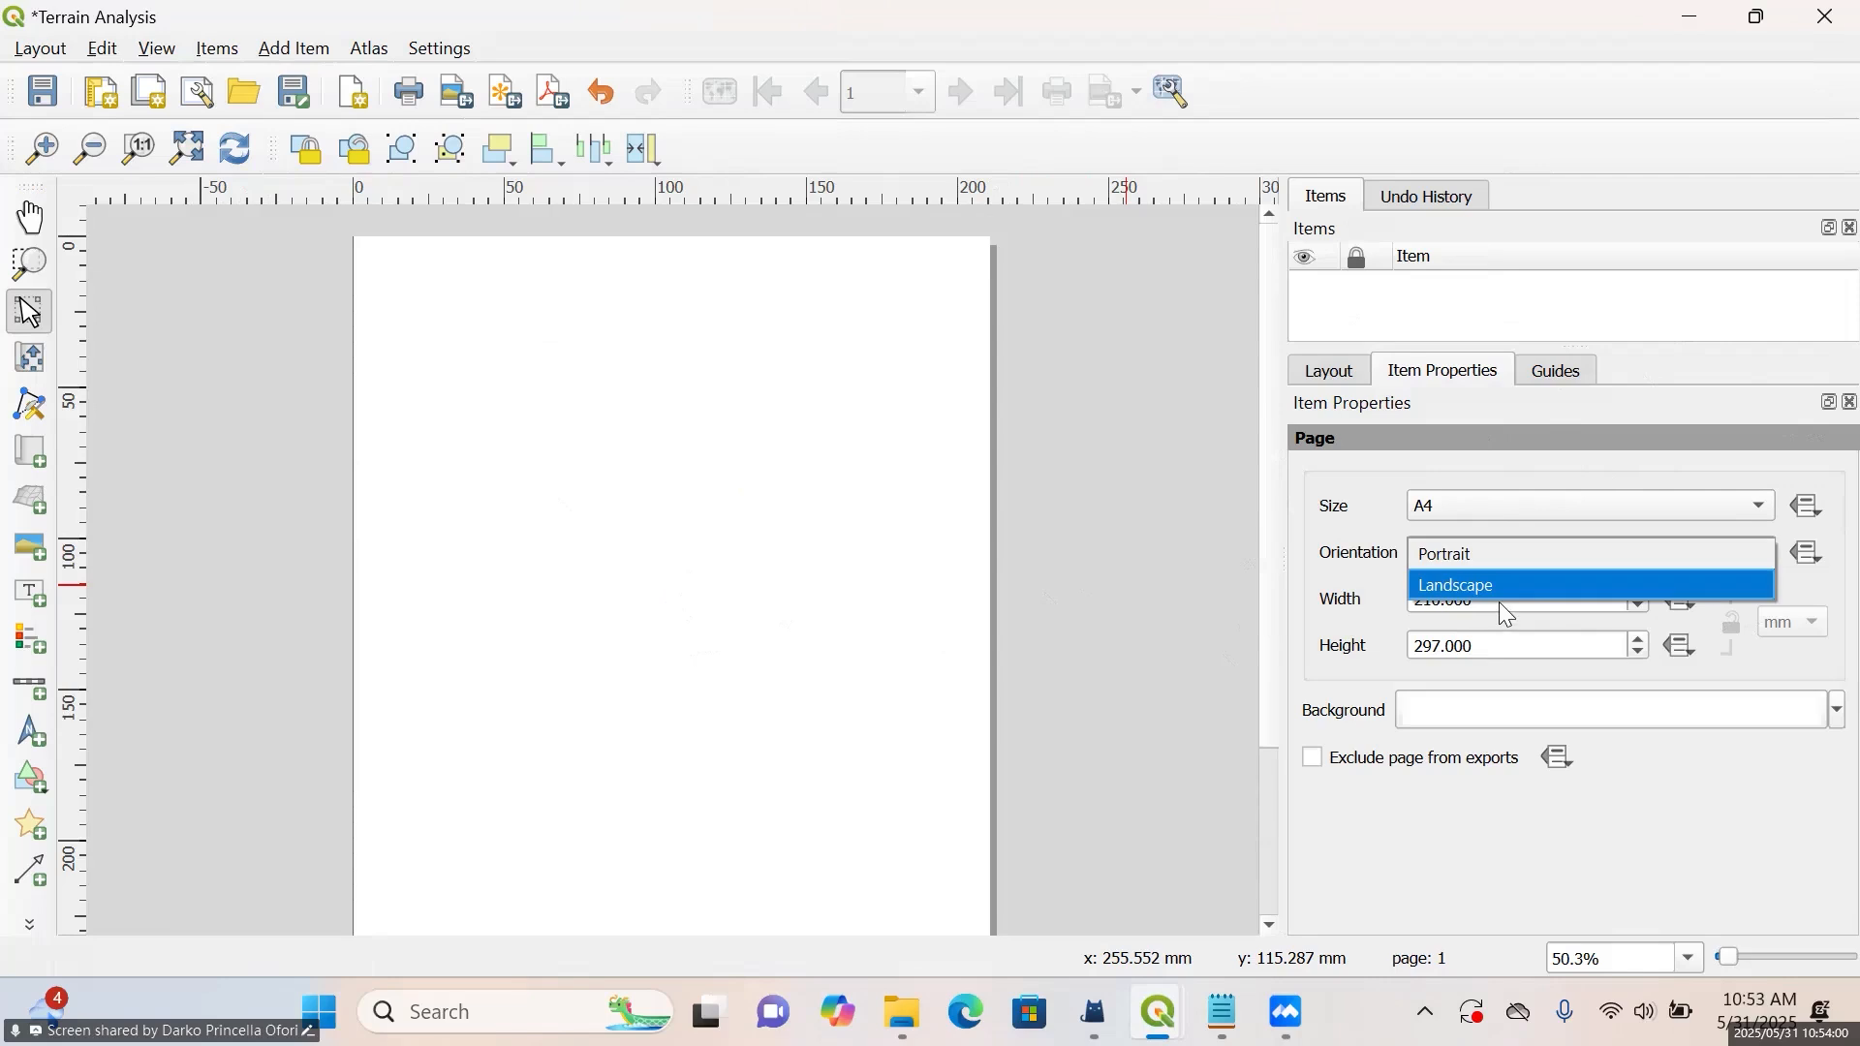
{"action": "left_click", "coordinate": [1488, 556]}
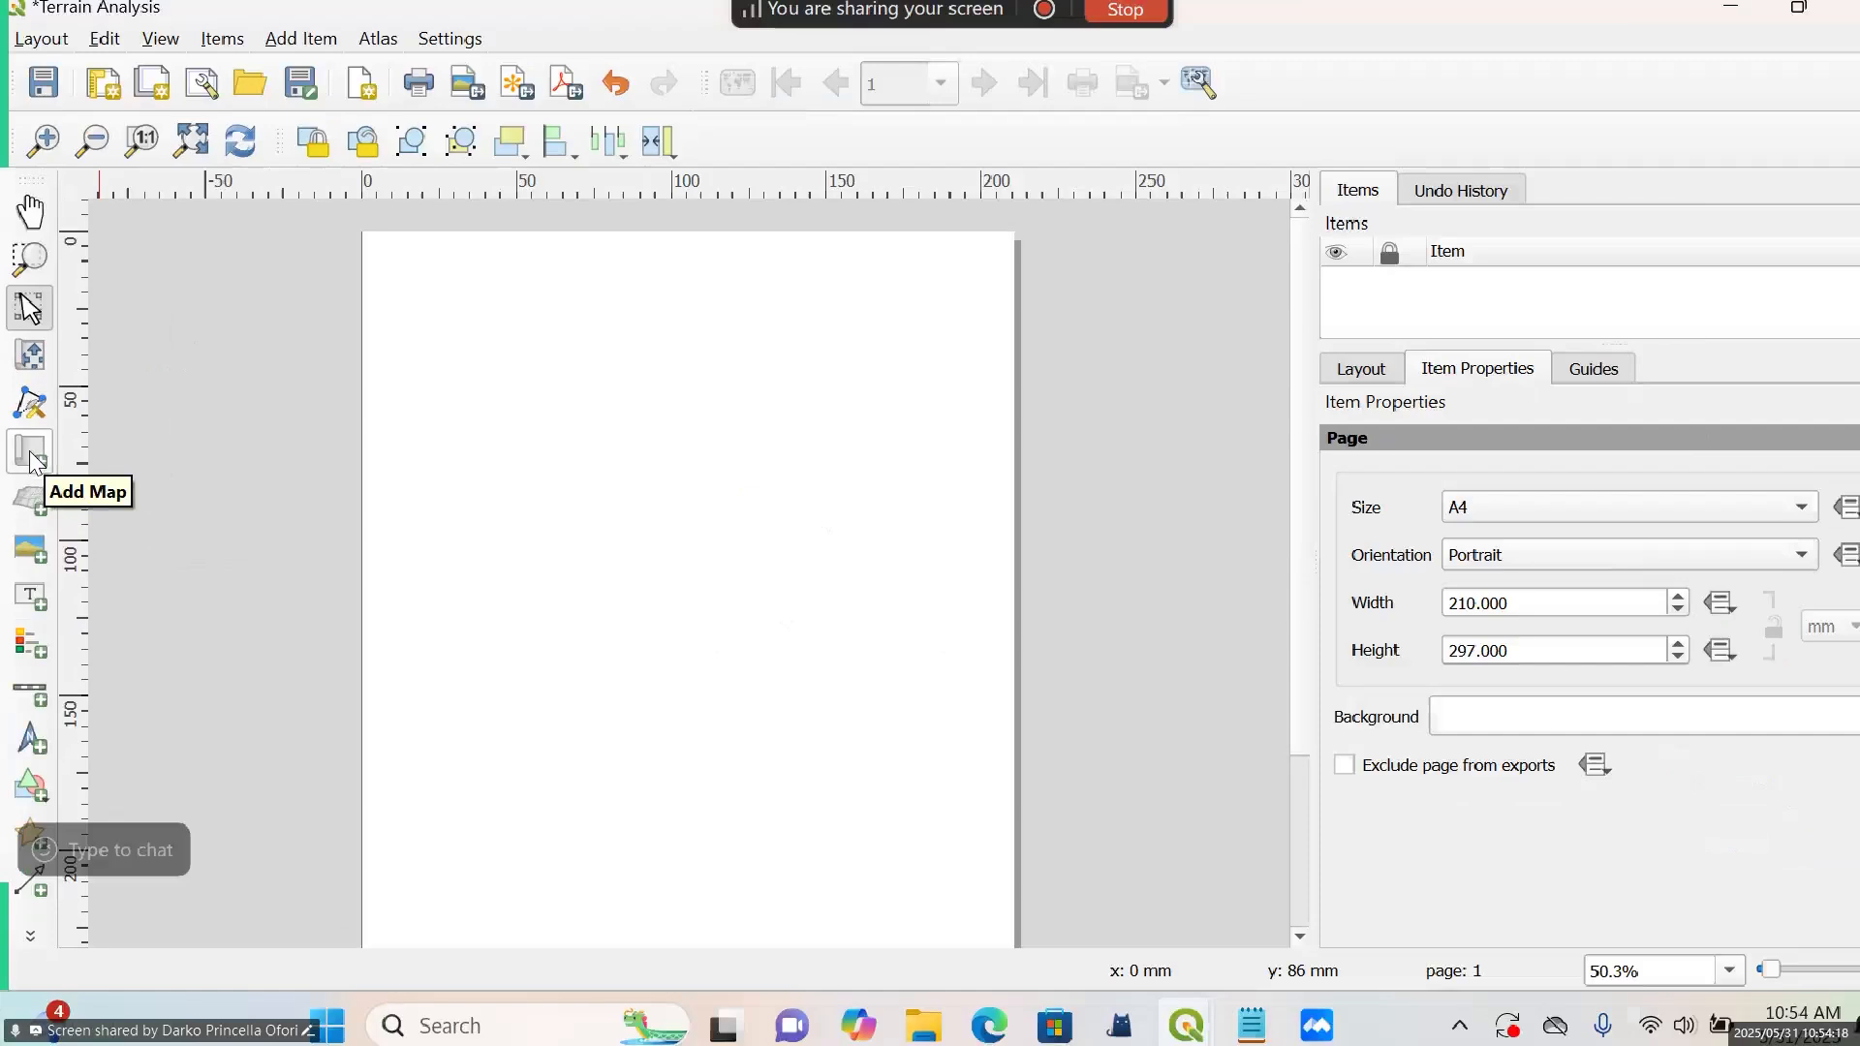
Add a map of the current project view to the layout, filling most of the page inside narrow margins
{"action": "left_click", "coordinate": [30, 453]}
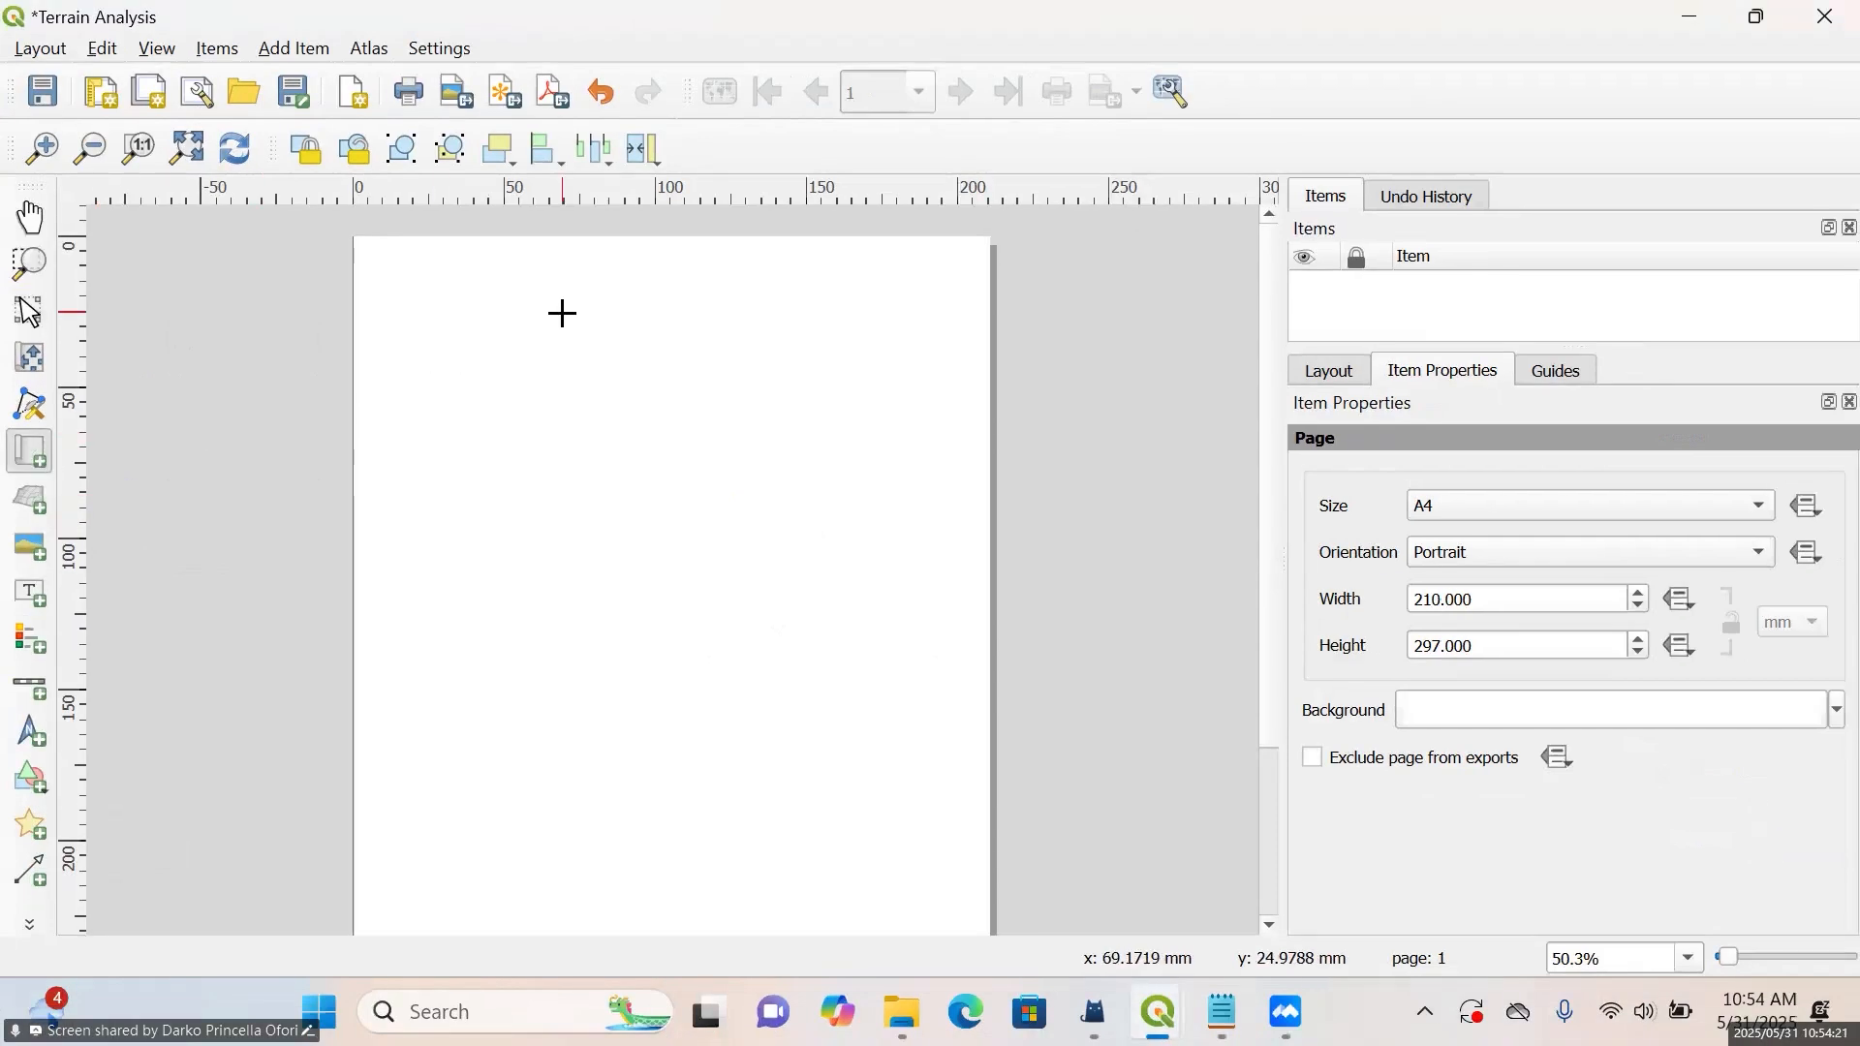
{"action": "scroll", "coordinate": [562, 313], "scroll_direction": "down", "scroll_amount": 1}
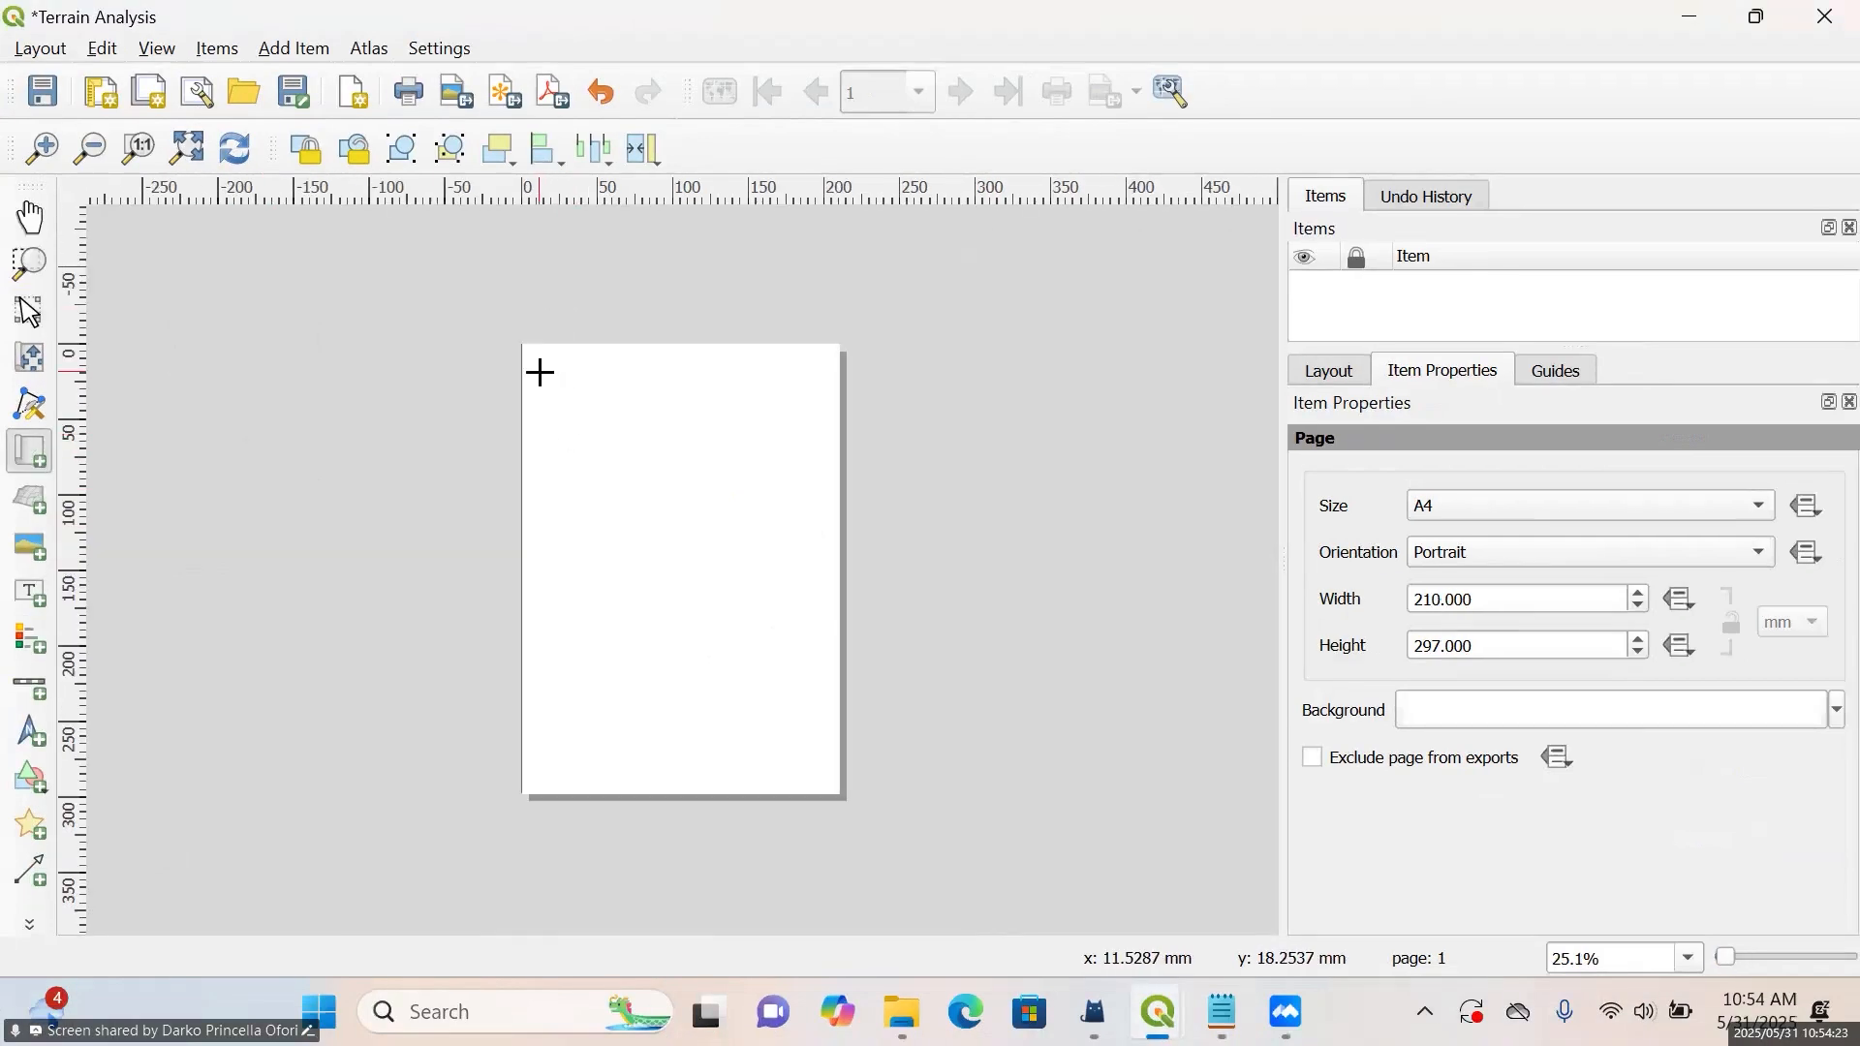
{"action": "left_click_drag", "start_coordinate": [540, 373], "coordinate": [809, 781]}
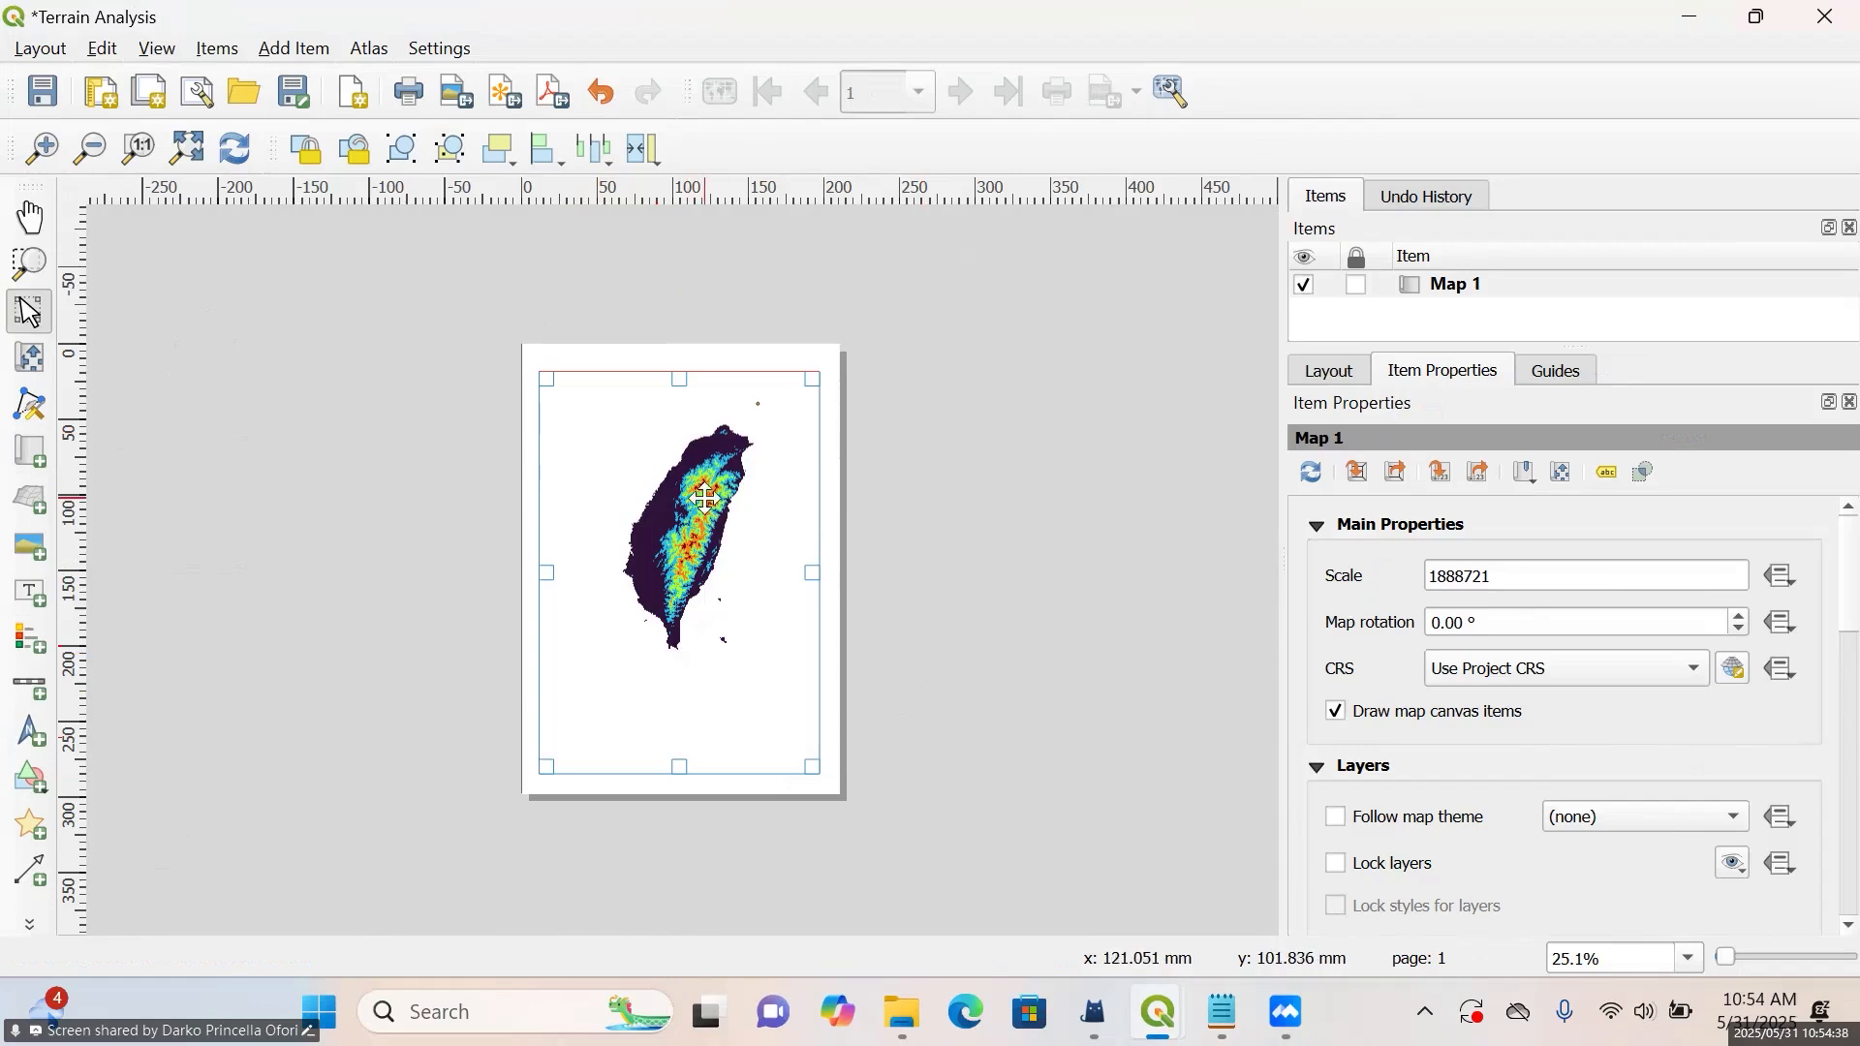
{"action": "scroll", "coordinate": [775, 492], "scroll_direction": "up", "scroll_amount": 3}
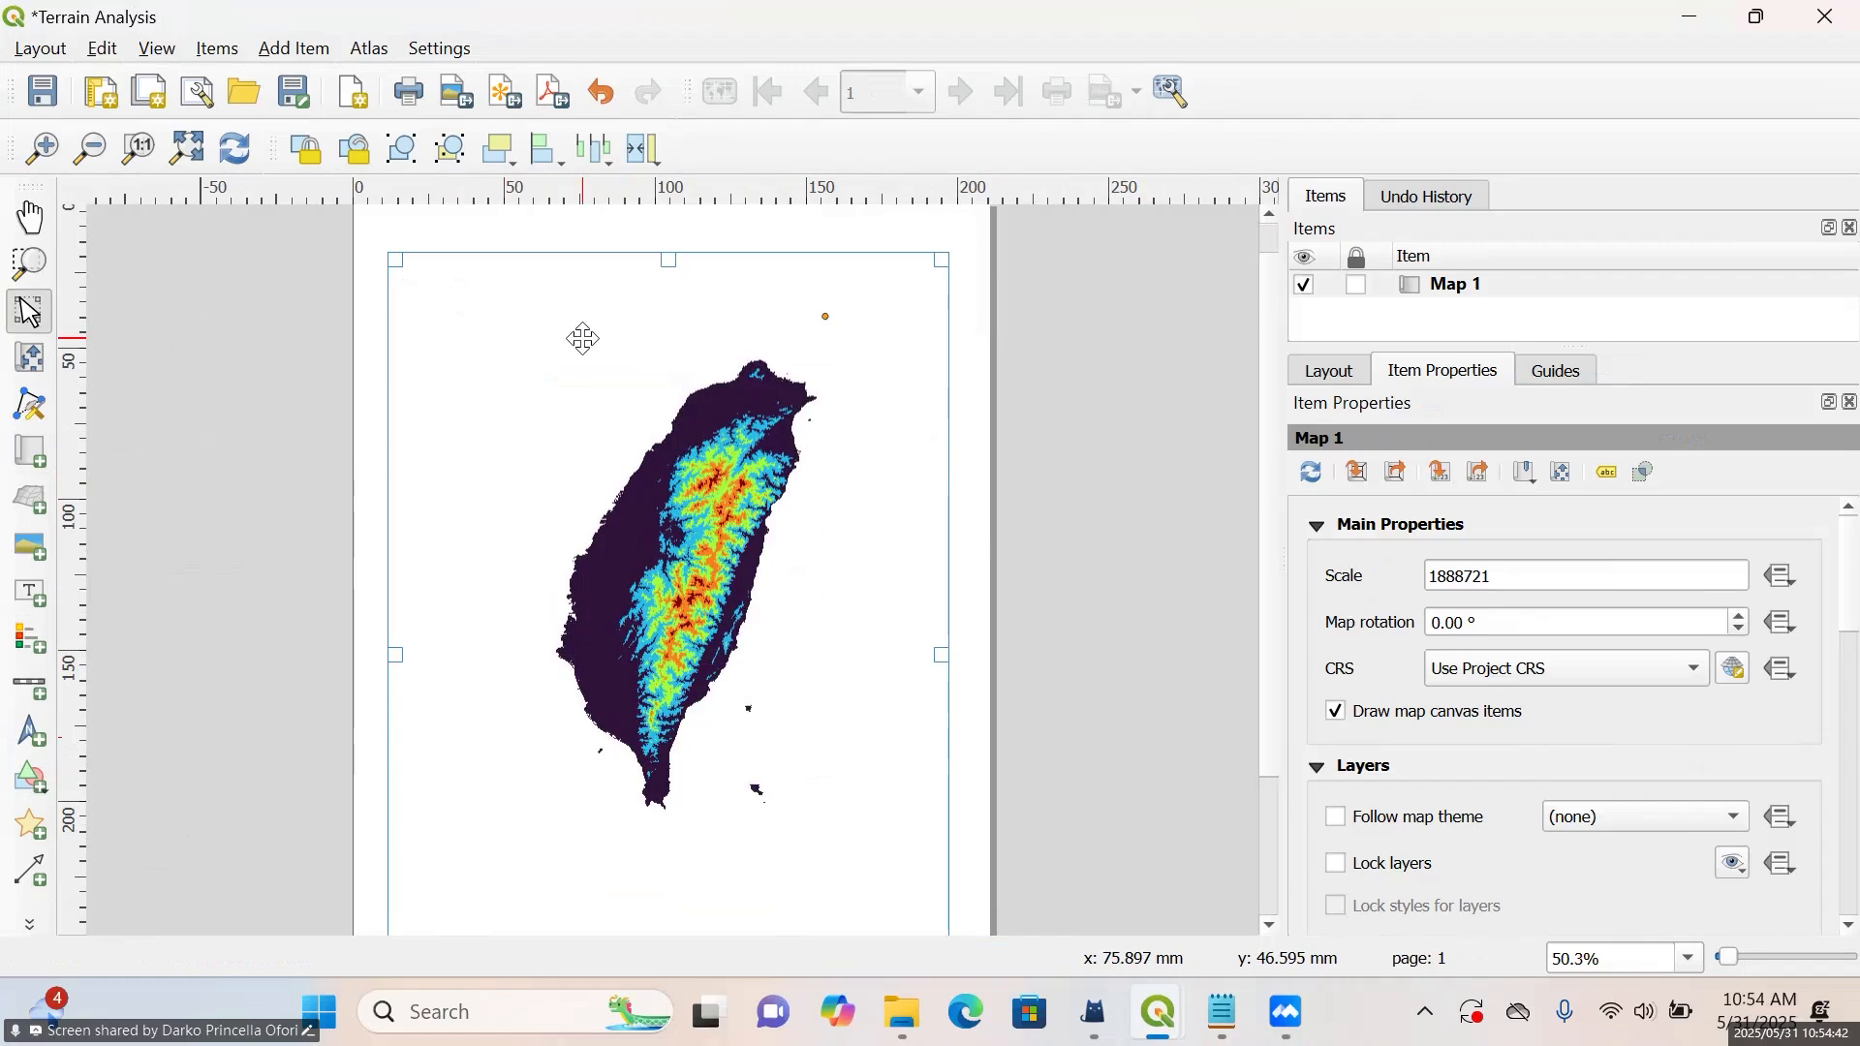
Delete the existing map from the layout and draw a new one about 170 by 250 mm, leaving margins on the portrait page
{"action": "right_click", "coordinate": [1426, 287]}
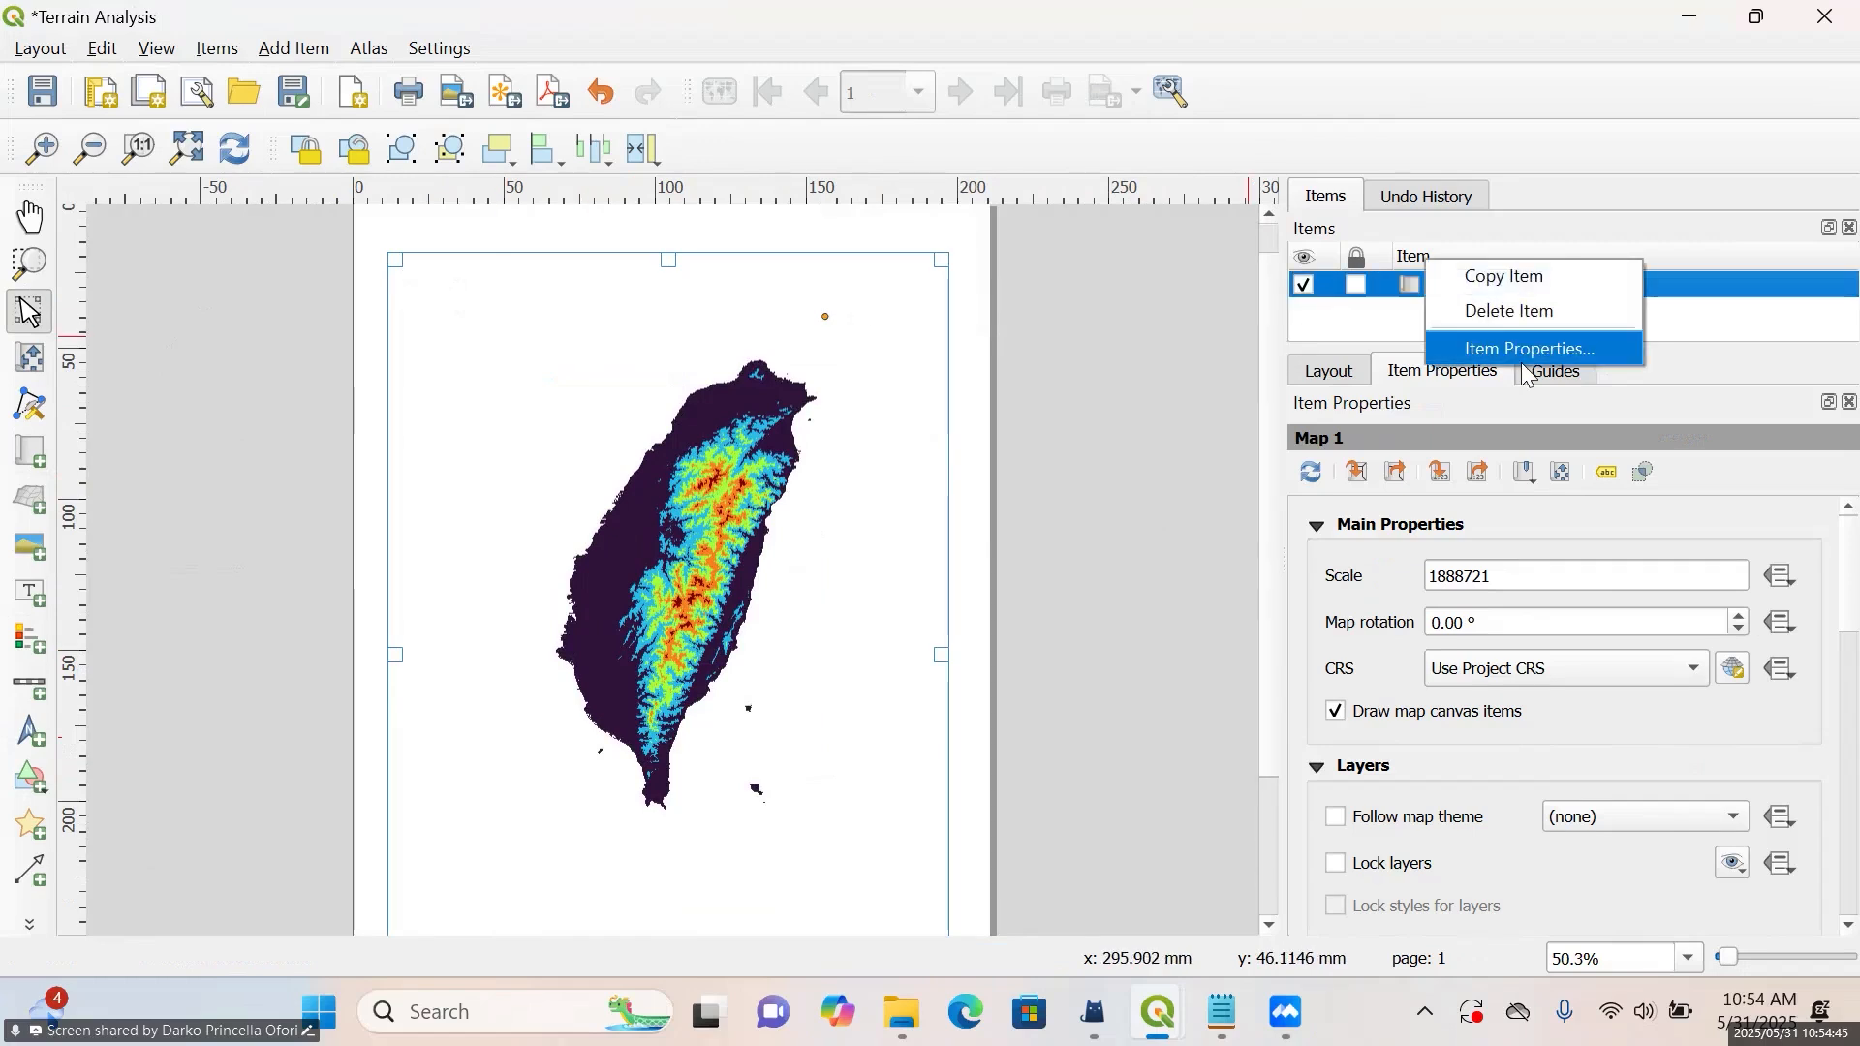
{"action": "left_click", "coordinate": [1463, 311]}
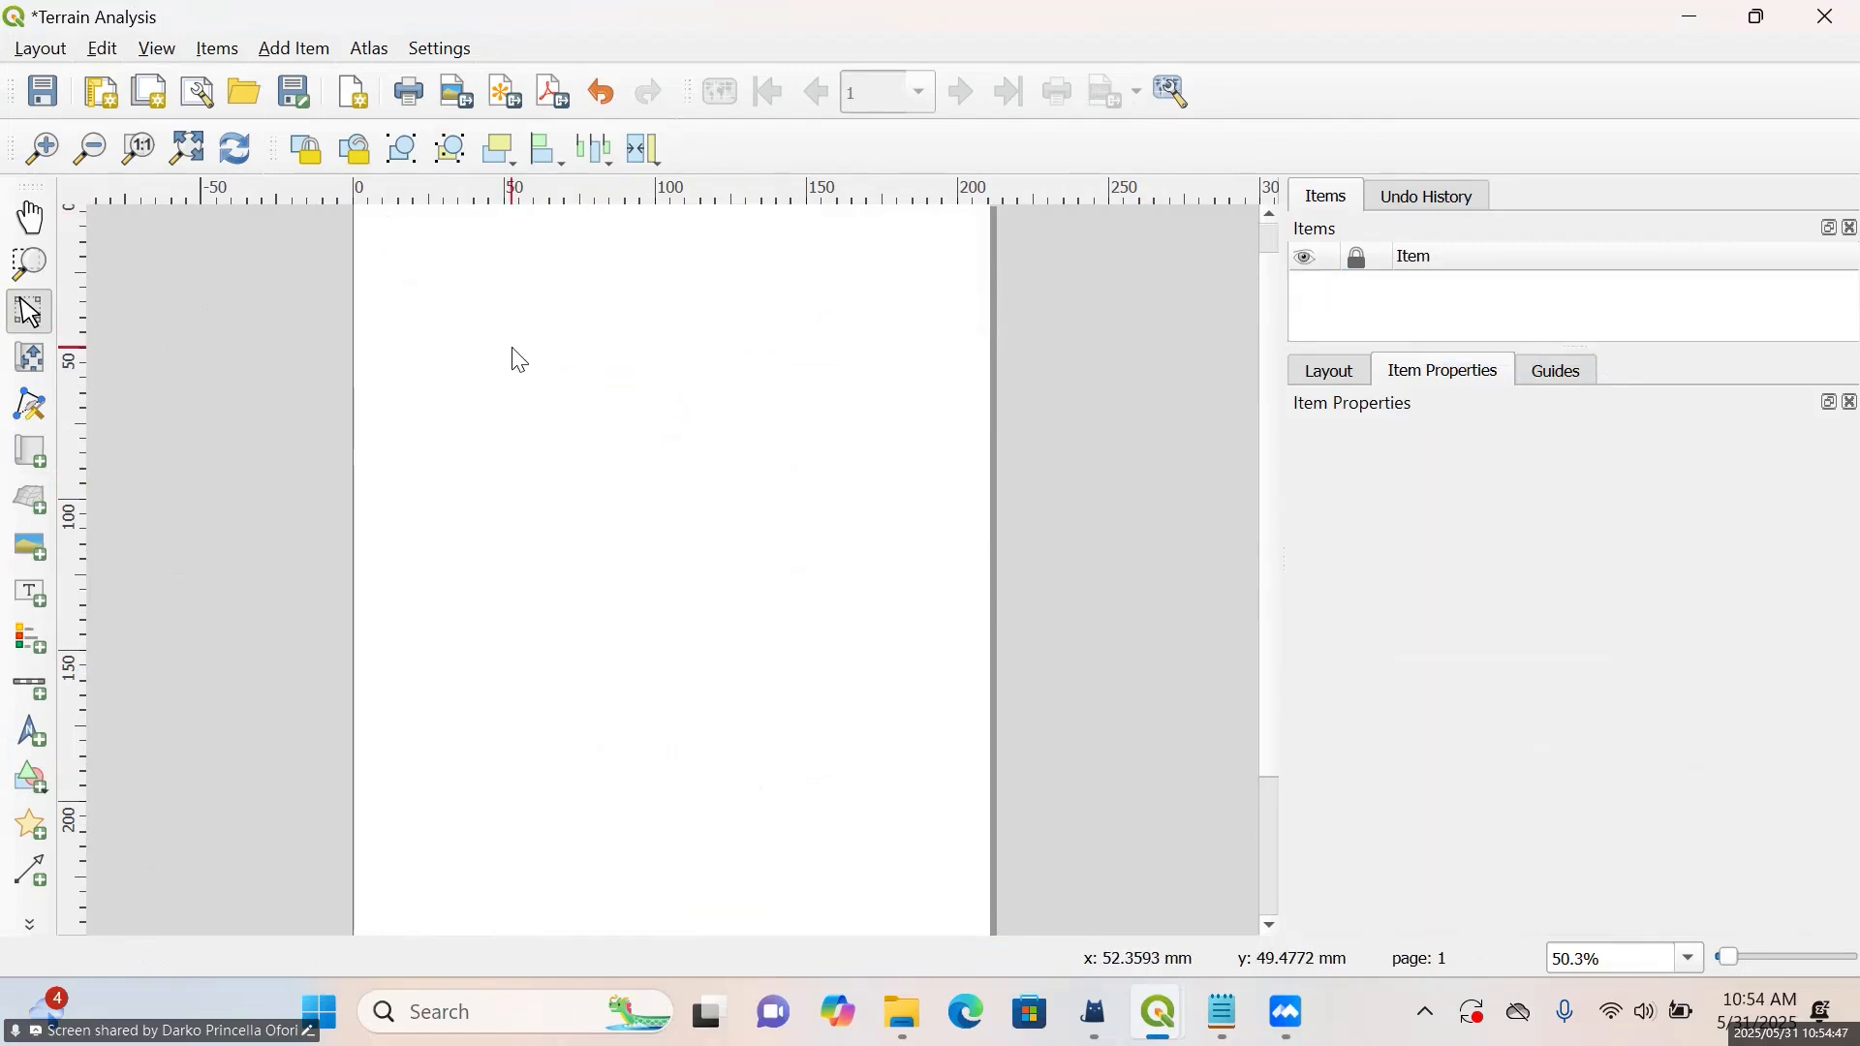
{"action": "scroll", "coordinate": [519, 361], "scroll_direction": "down", "scroll_amount": 1}
{"action": "left_click", "coordinate": [554, 385]}
{"action": "left_click_drag", "start_coordinate": [545, 374], "coordinate": [685, 501]}
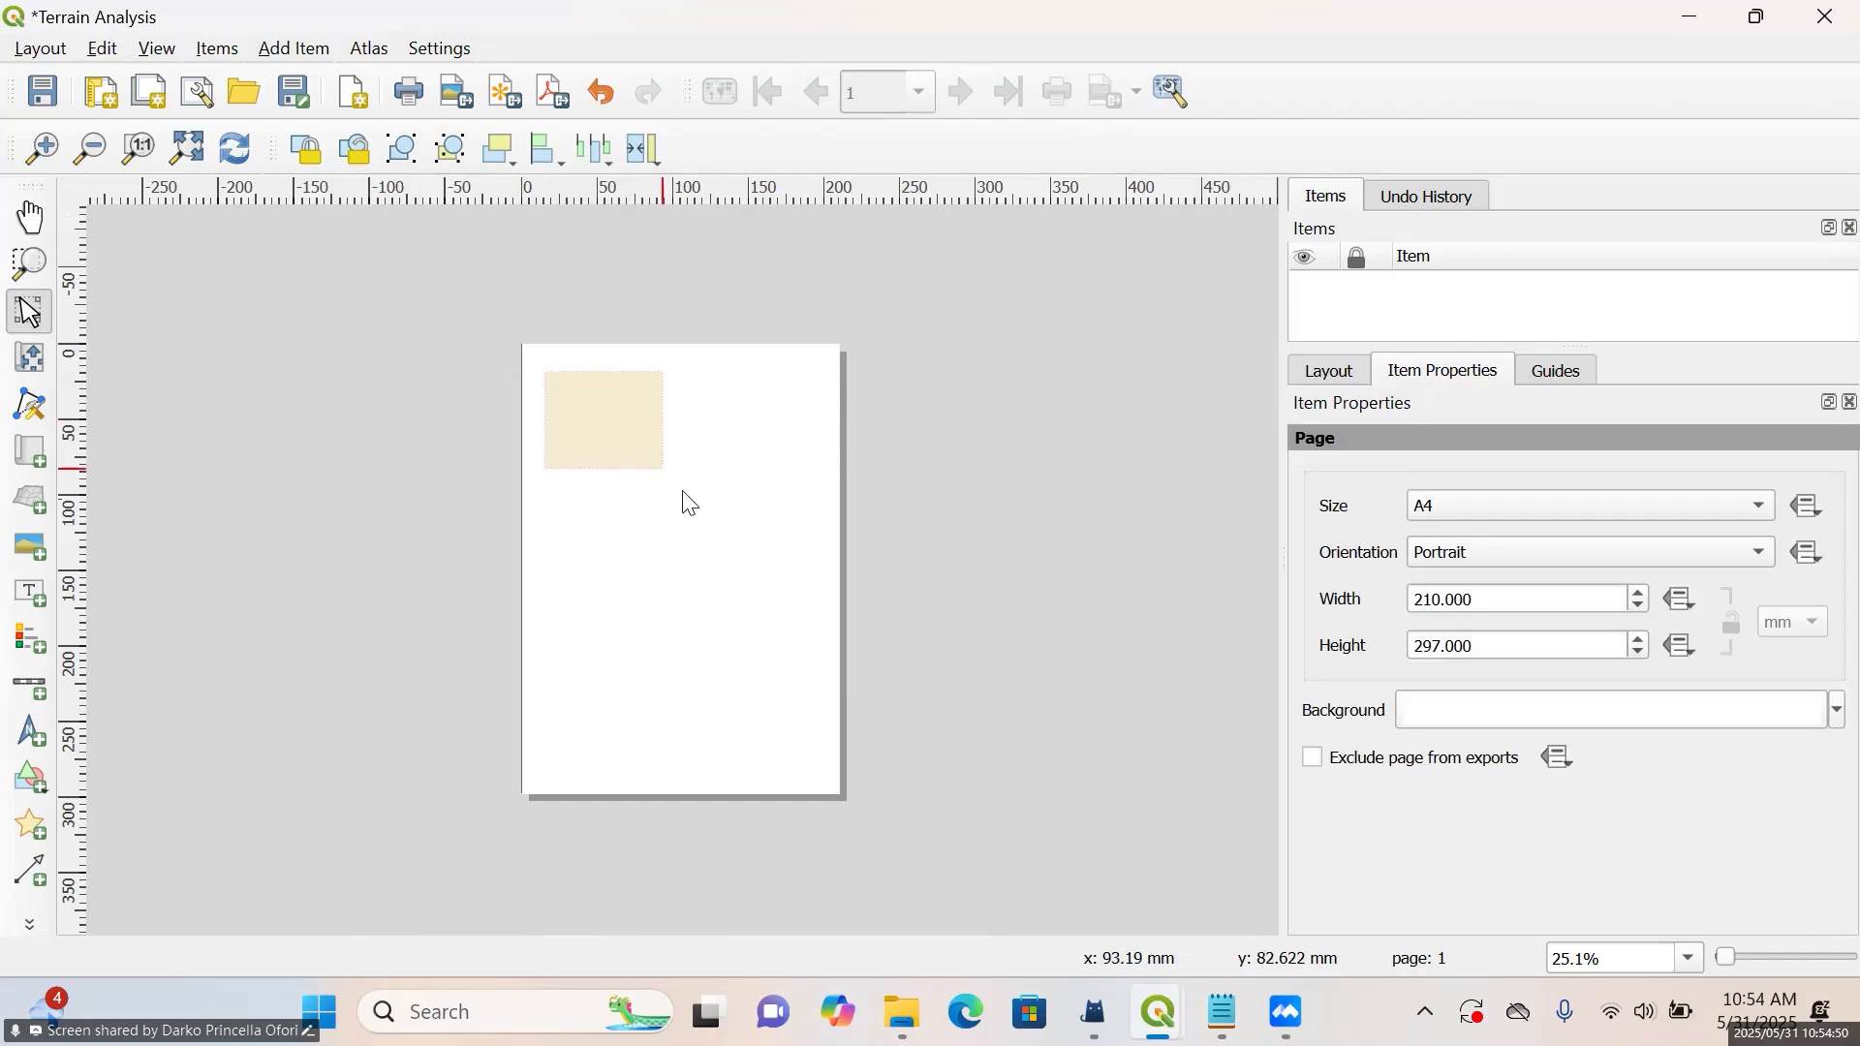
{"action": "left_click", "coordinate": [13, 460]}
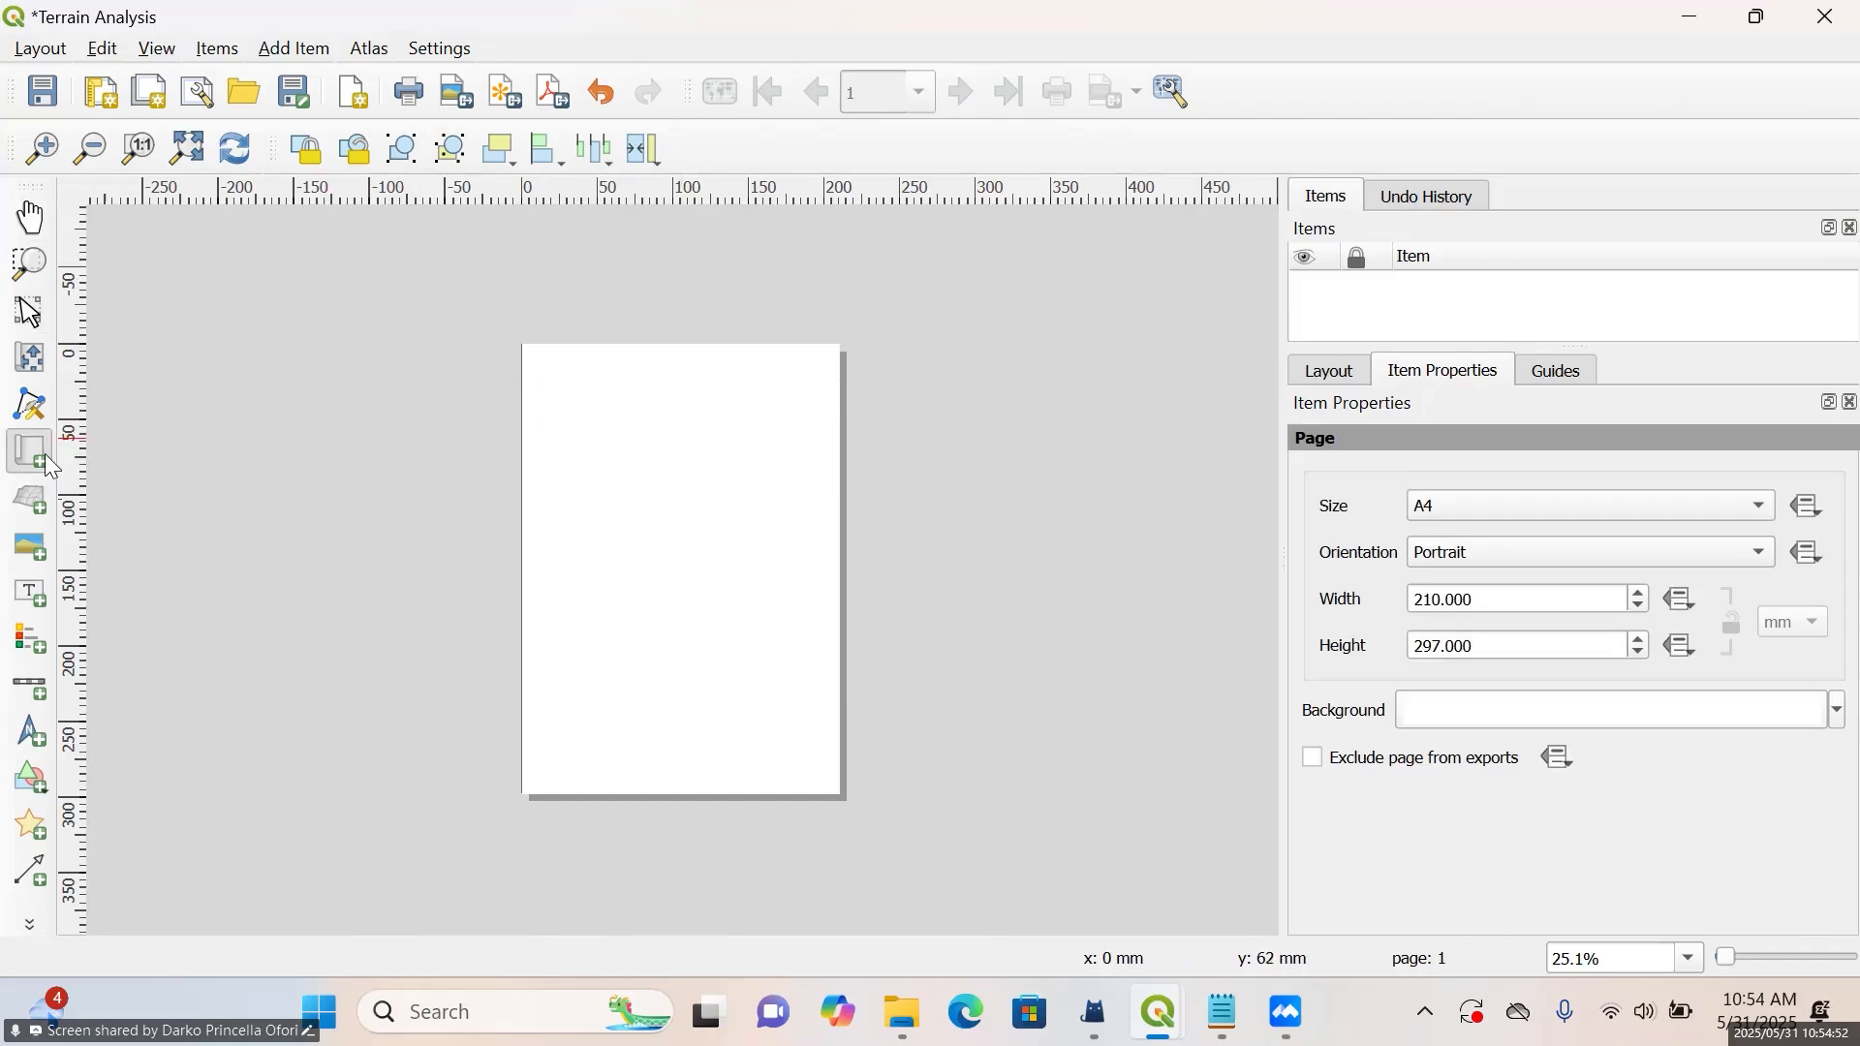
{"action": "left_click_drag", "start_coordinate": [546, 379], "coordinate": [810, 761]}
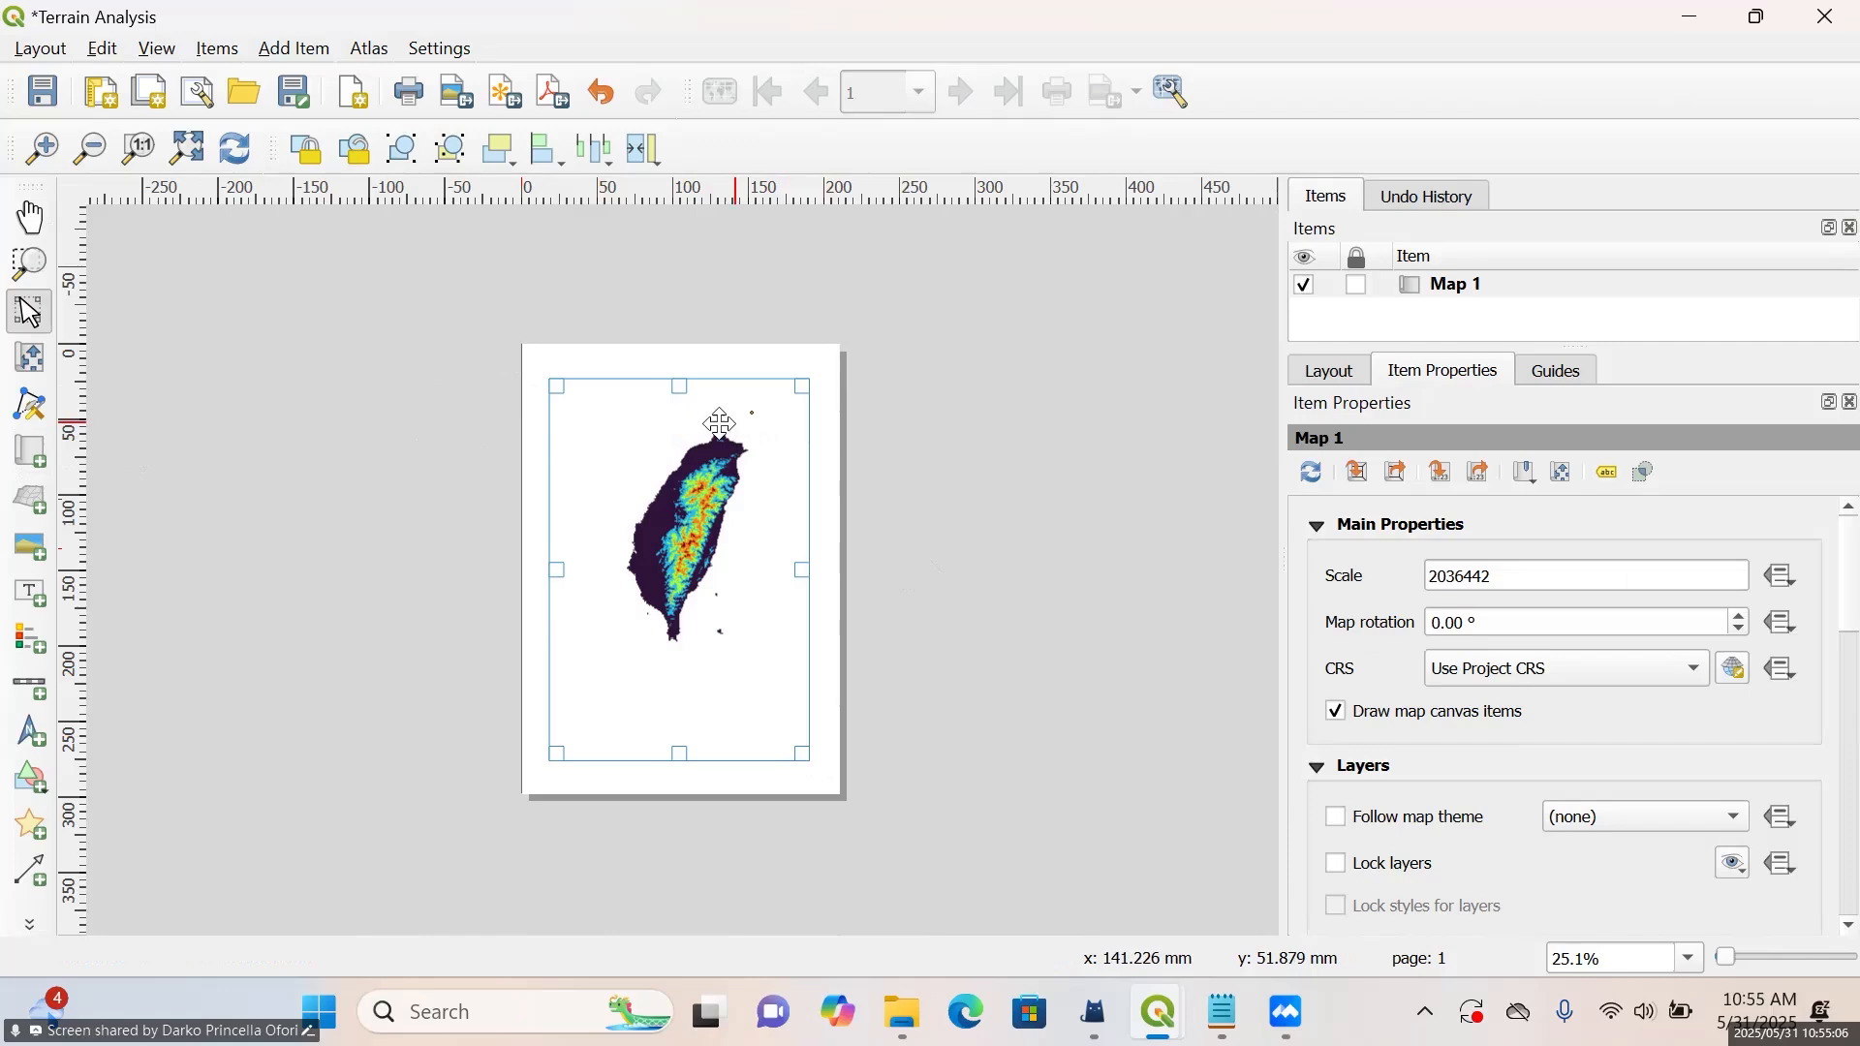
Inspect the new map on the page and match its scale to the main canvas scale
{"action": "scroll", "coordinate": [680, 582], "scroll_direction": "up", "scroll_amount": 1}
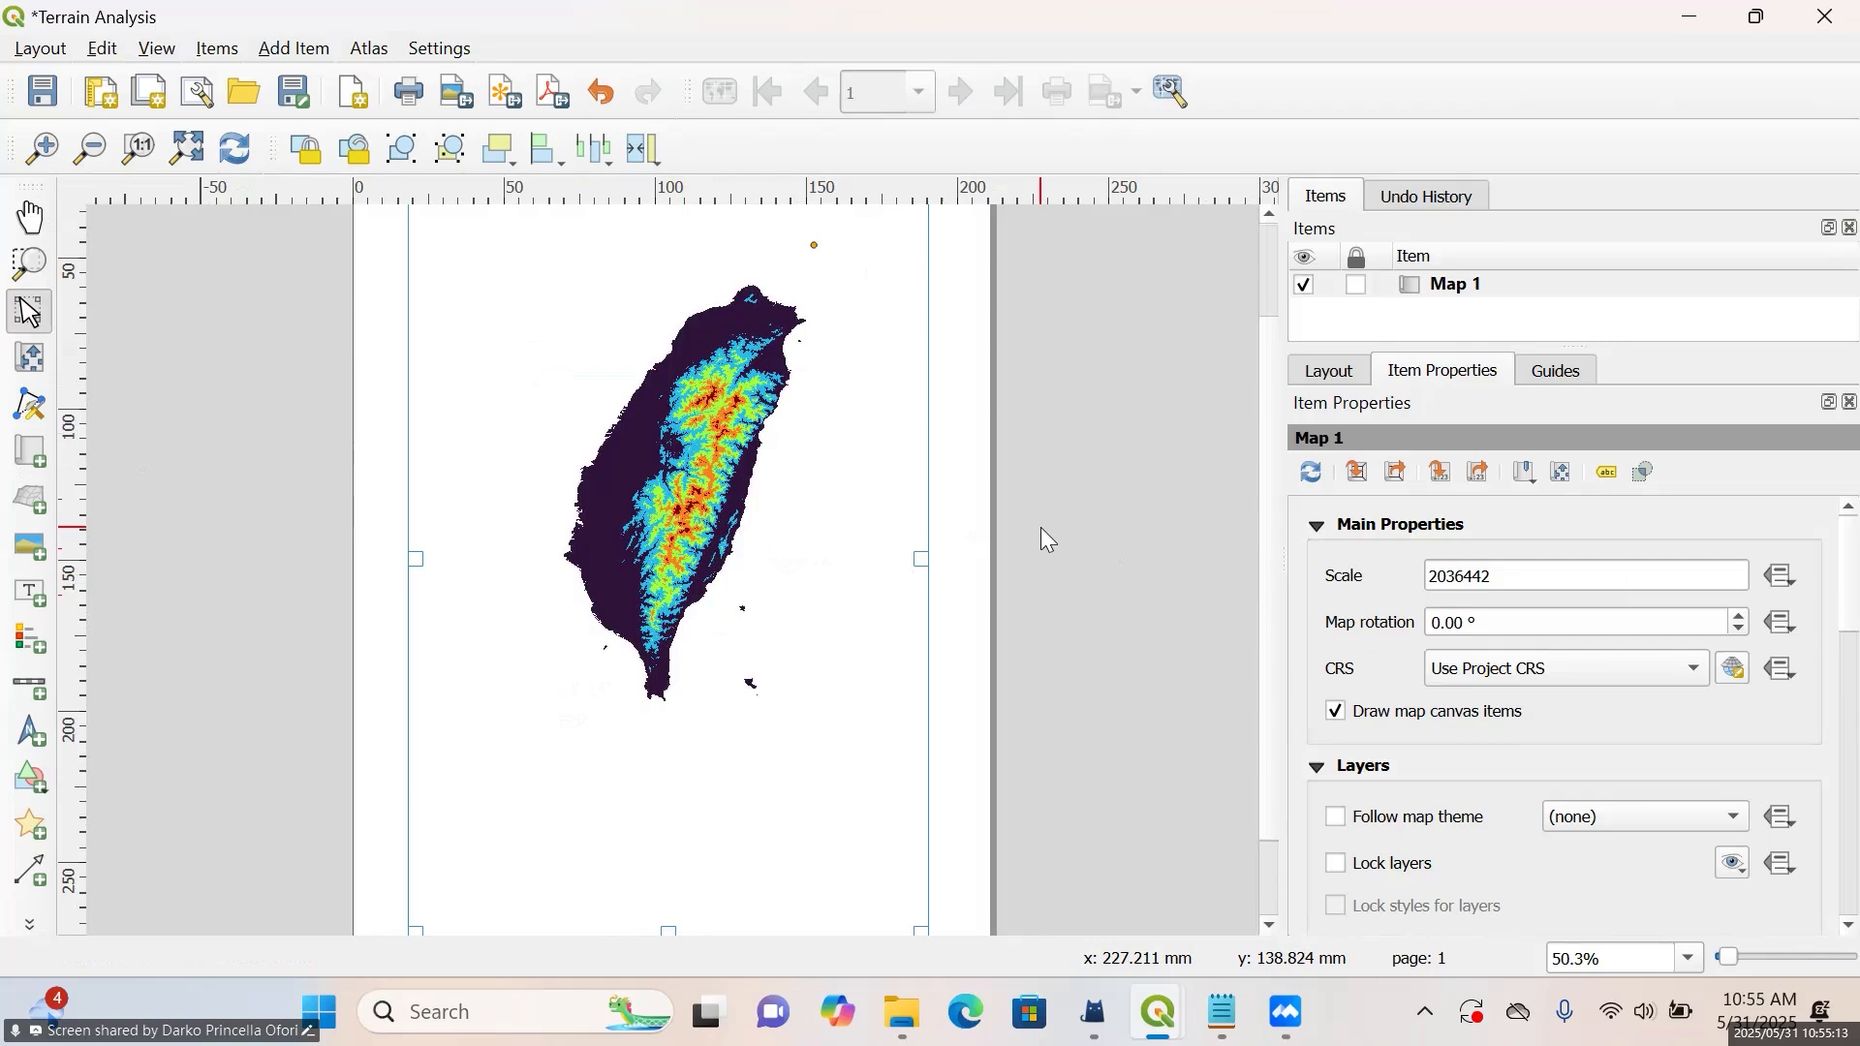
{"action": "key", "text": "ctrl+minus"}
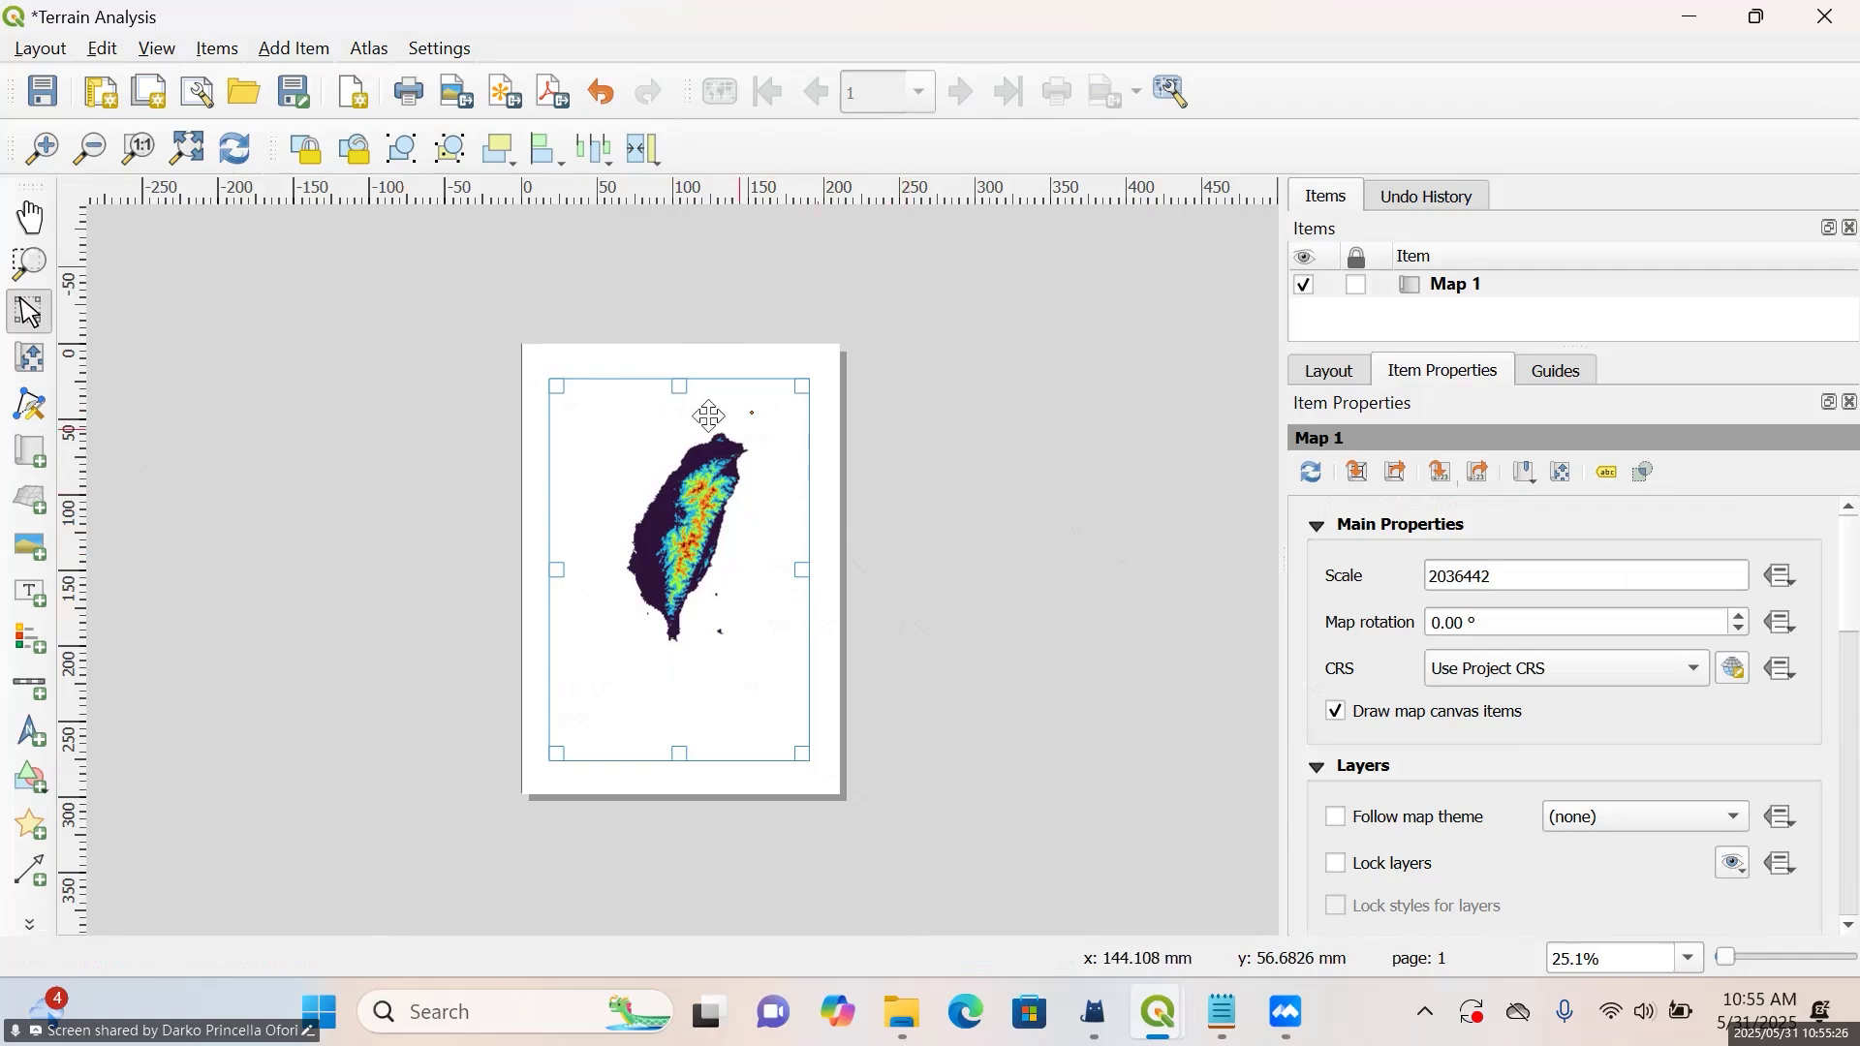
{"action": "scroll", "coordinate": [672, 413], "scroll_direction": "up", "scroll_amount": 1}
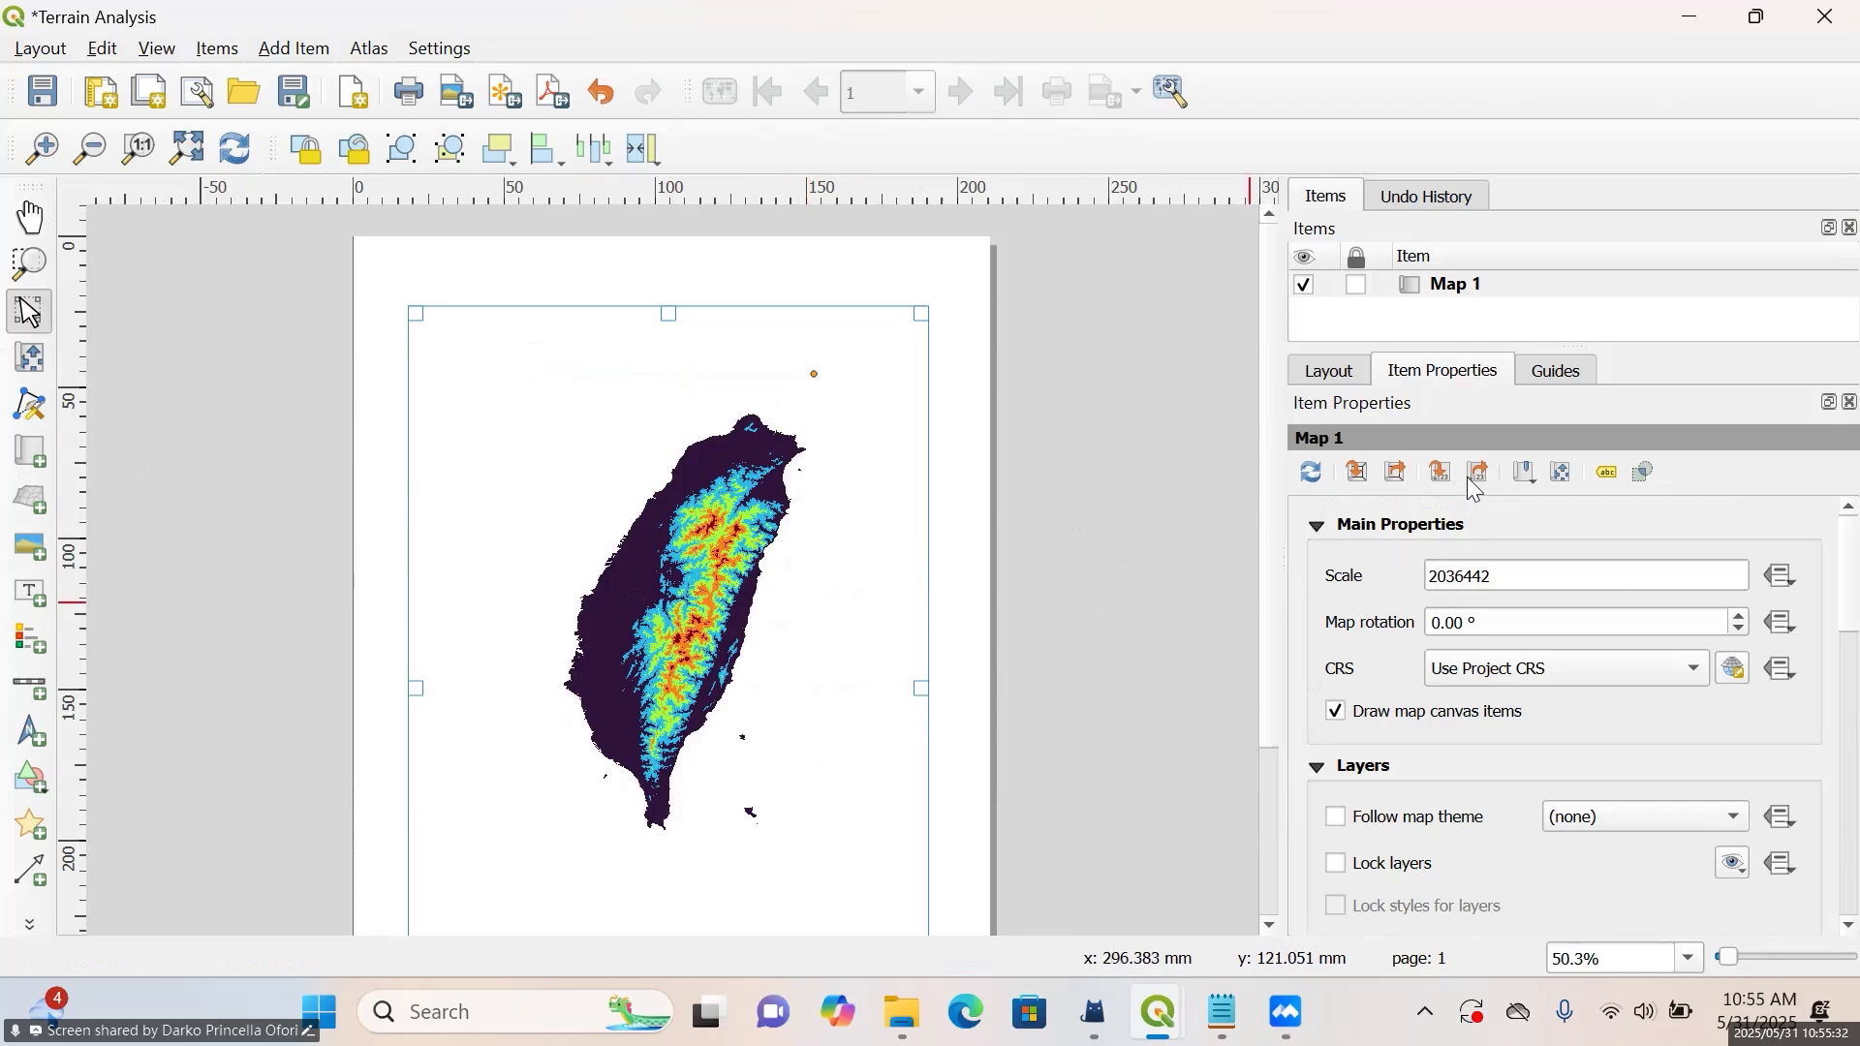
{"action": "left_click", "coordinate": [1443, 474]}
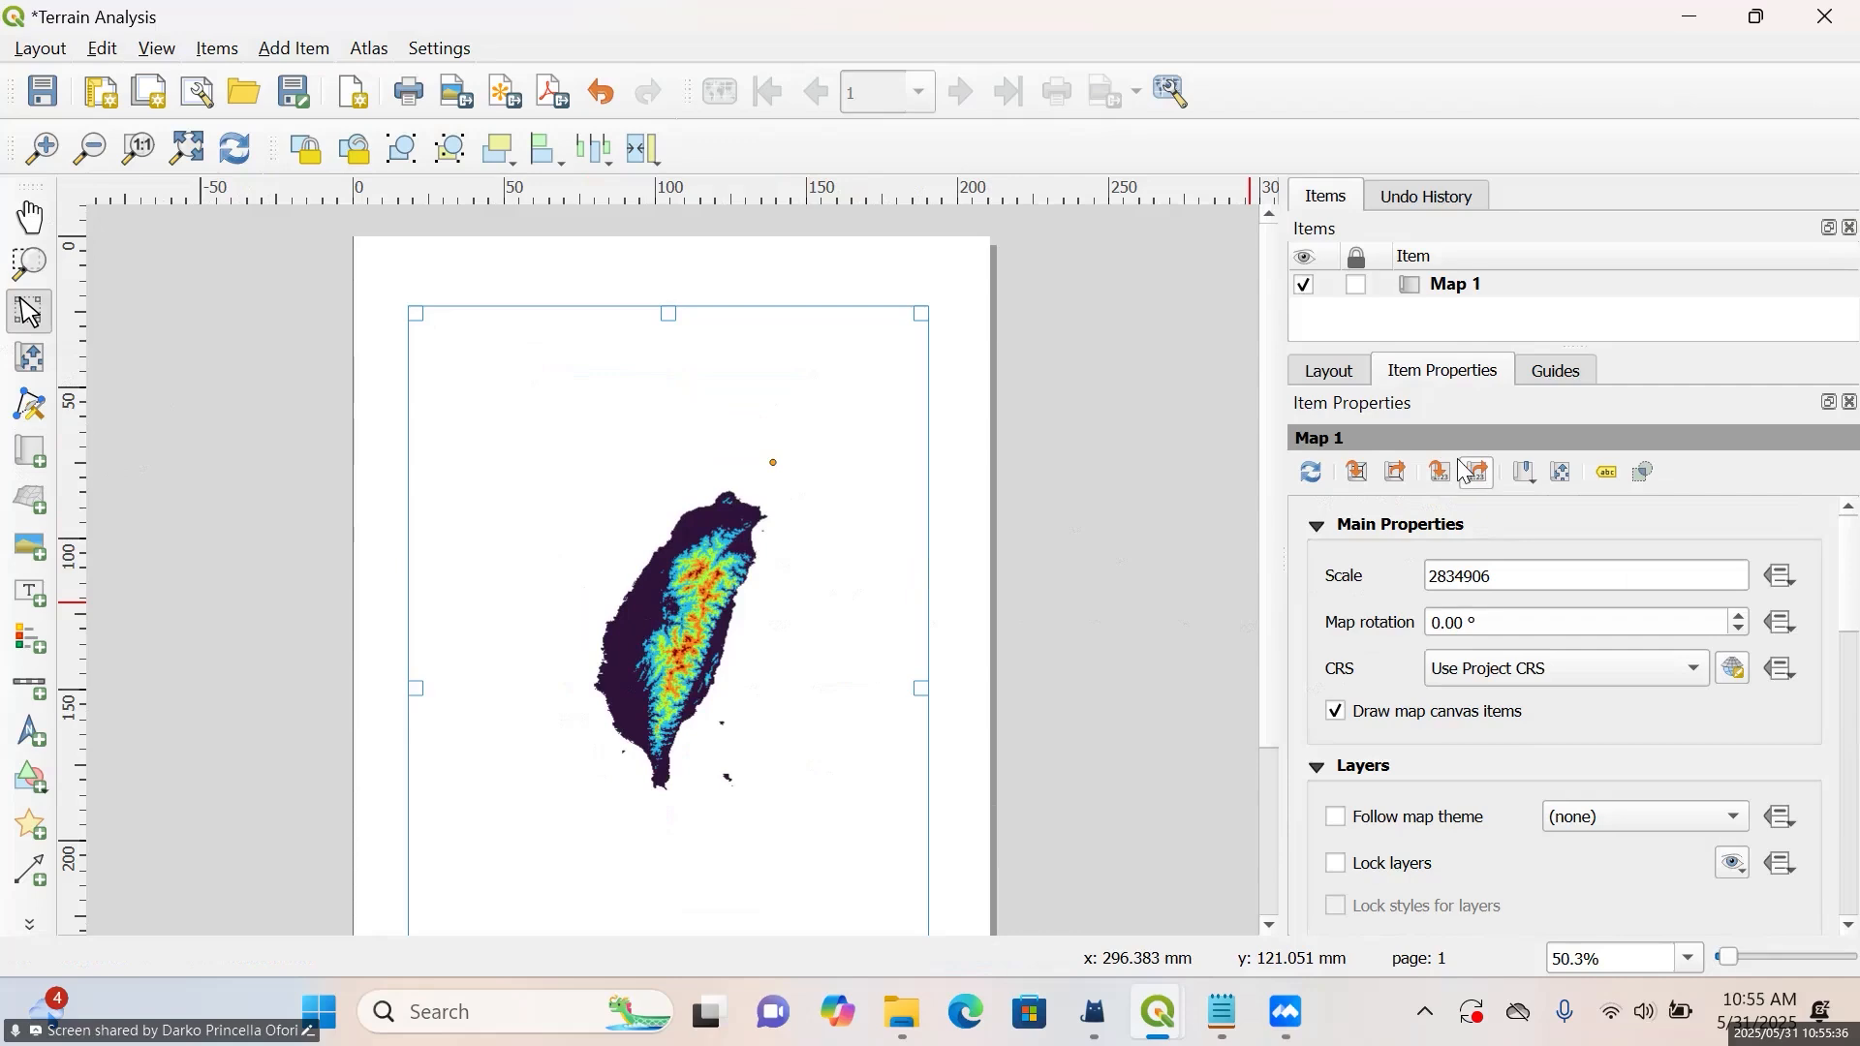
Try map scales of 3834906, 1834906 and 1734906 for Map 1
{"action": "left_click", "coordinate": [1442, 576]}
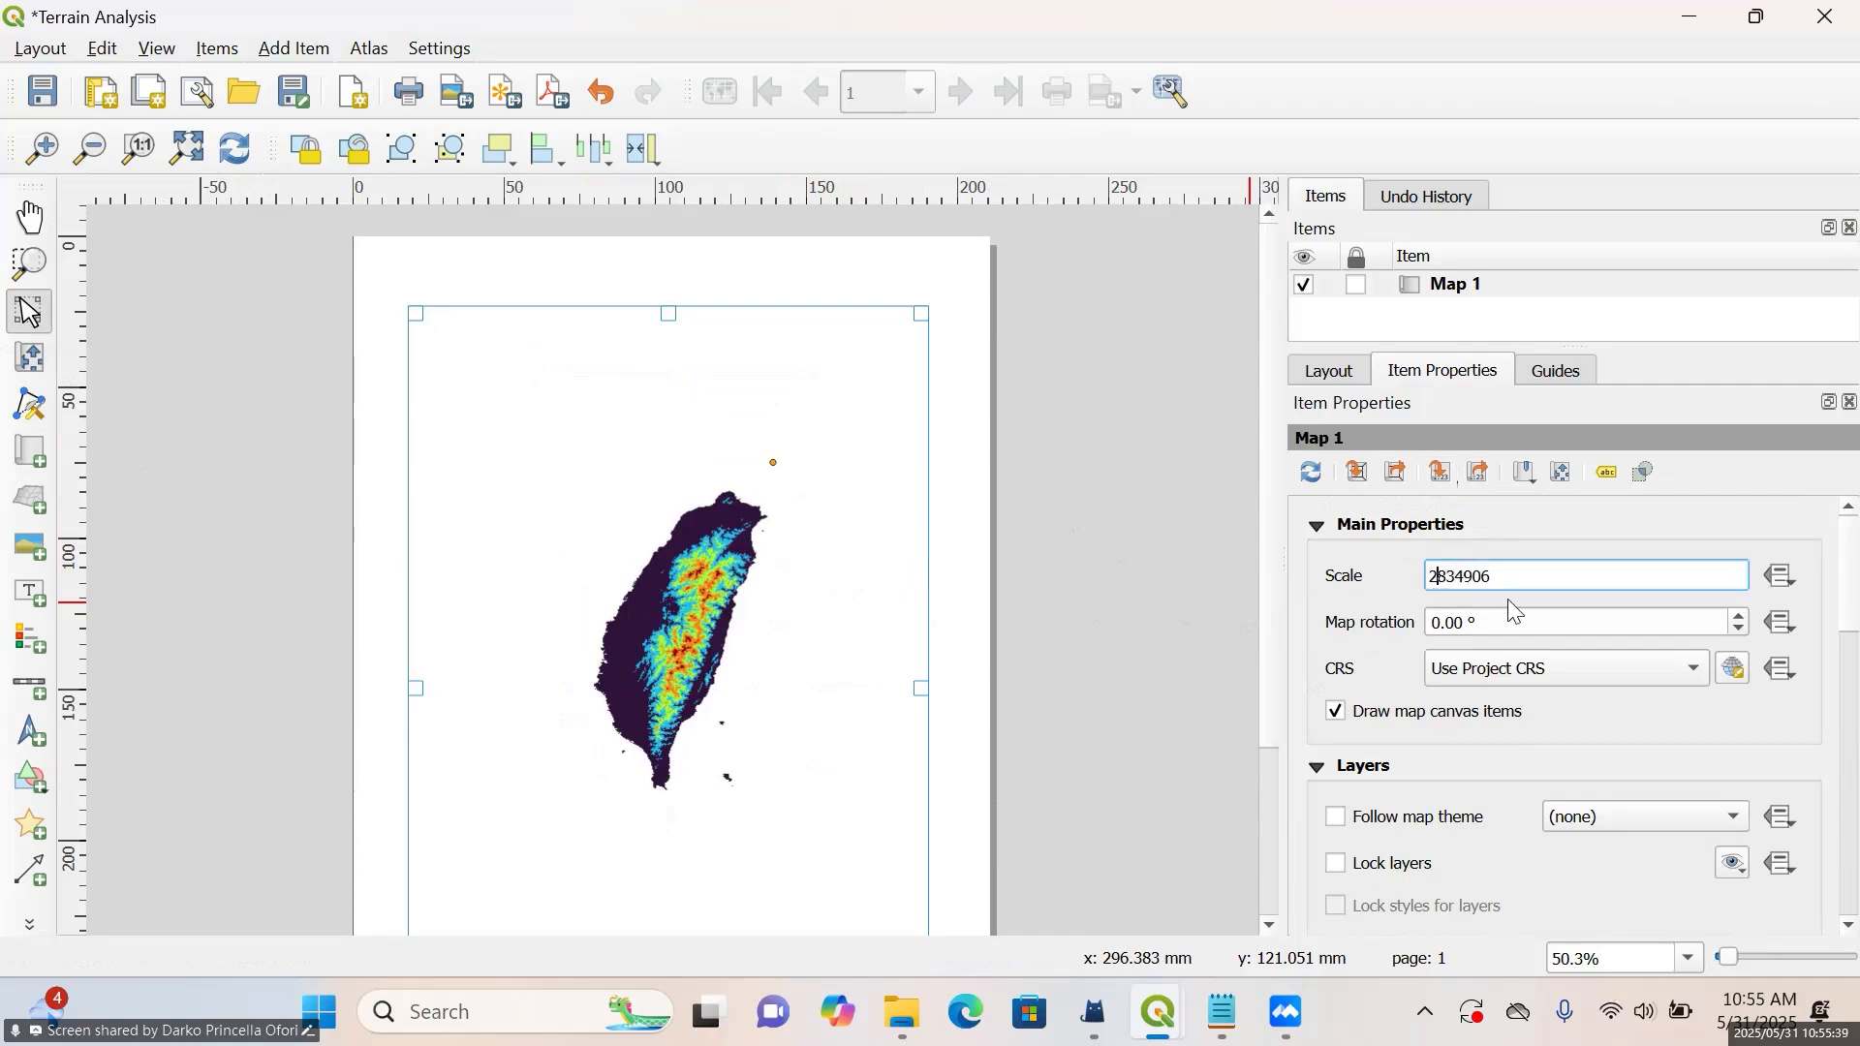
{"action": "key", "text": "BackSpace"}
{"action": "type", "text": "3"}
{"action": "key", "text": "Return"}
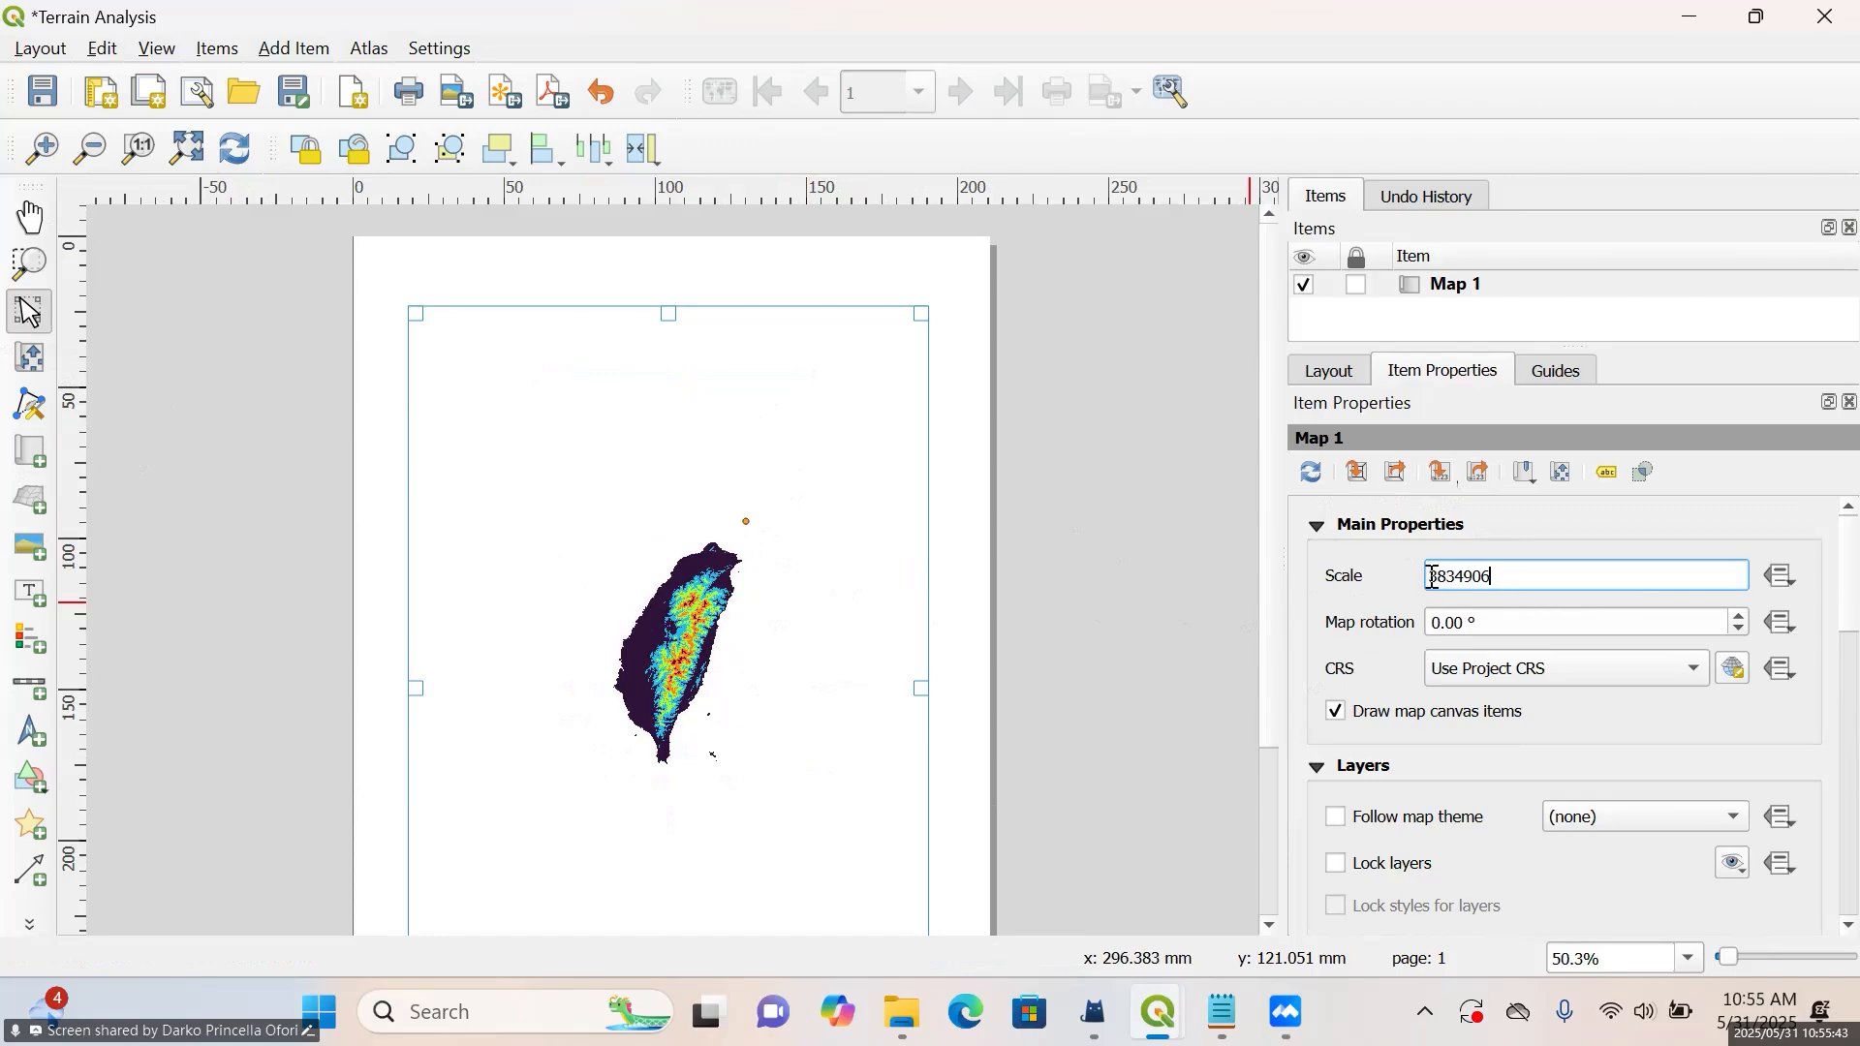
{"action": "key", "text": "BackSpace"}
{"action": "type", "text": "1"}
{"action": "left_click", "coordinate": [1446, 577]}
{"action": "key", "text": "BackSpace"}
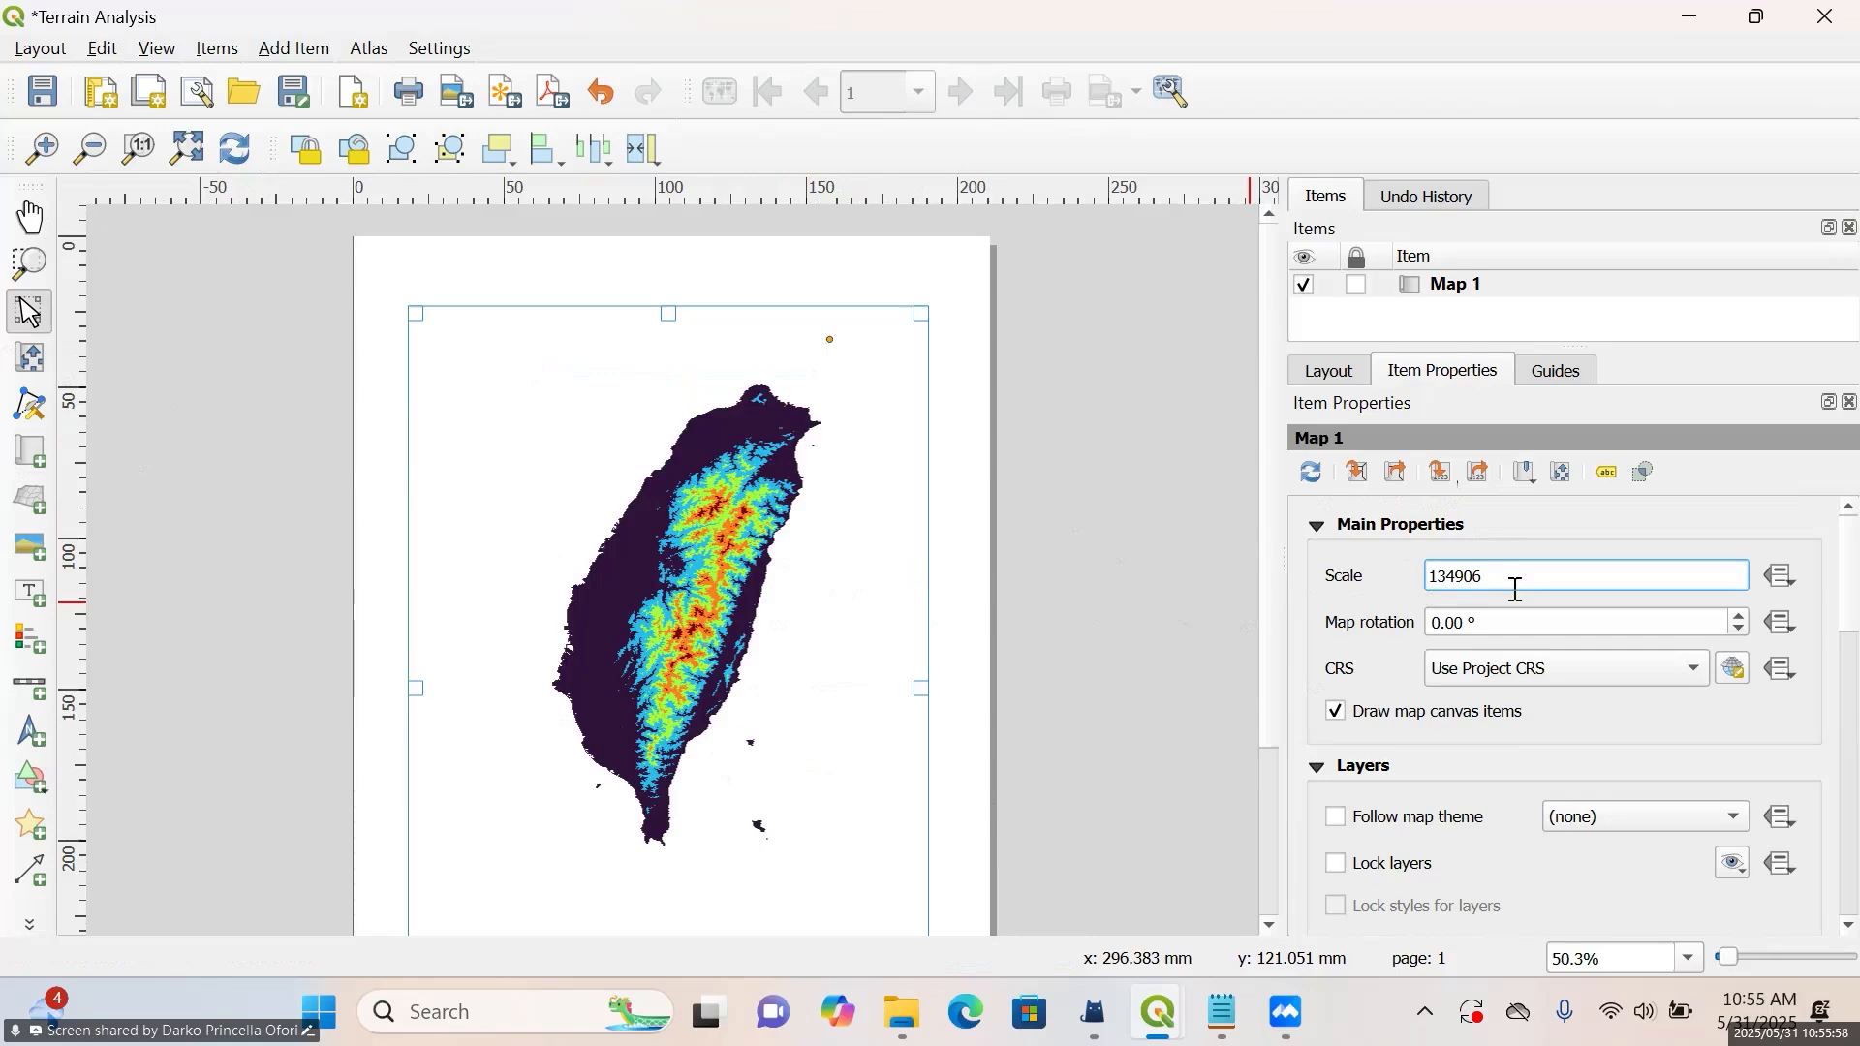
{"action": "type", "text": "7"}
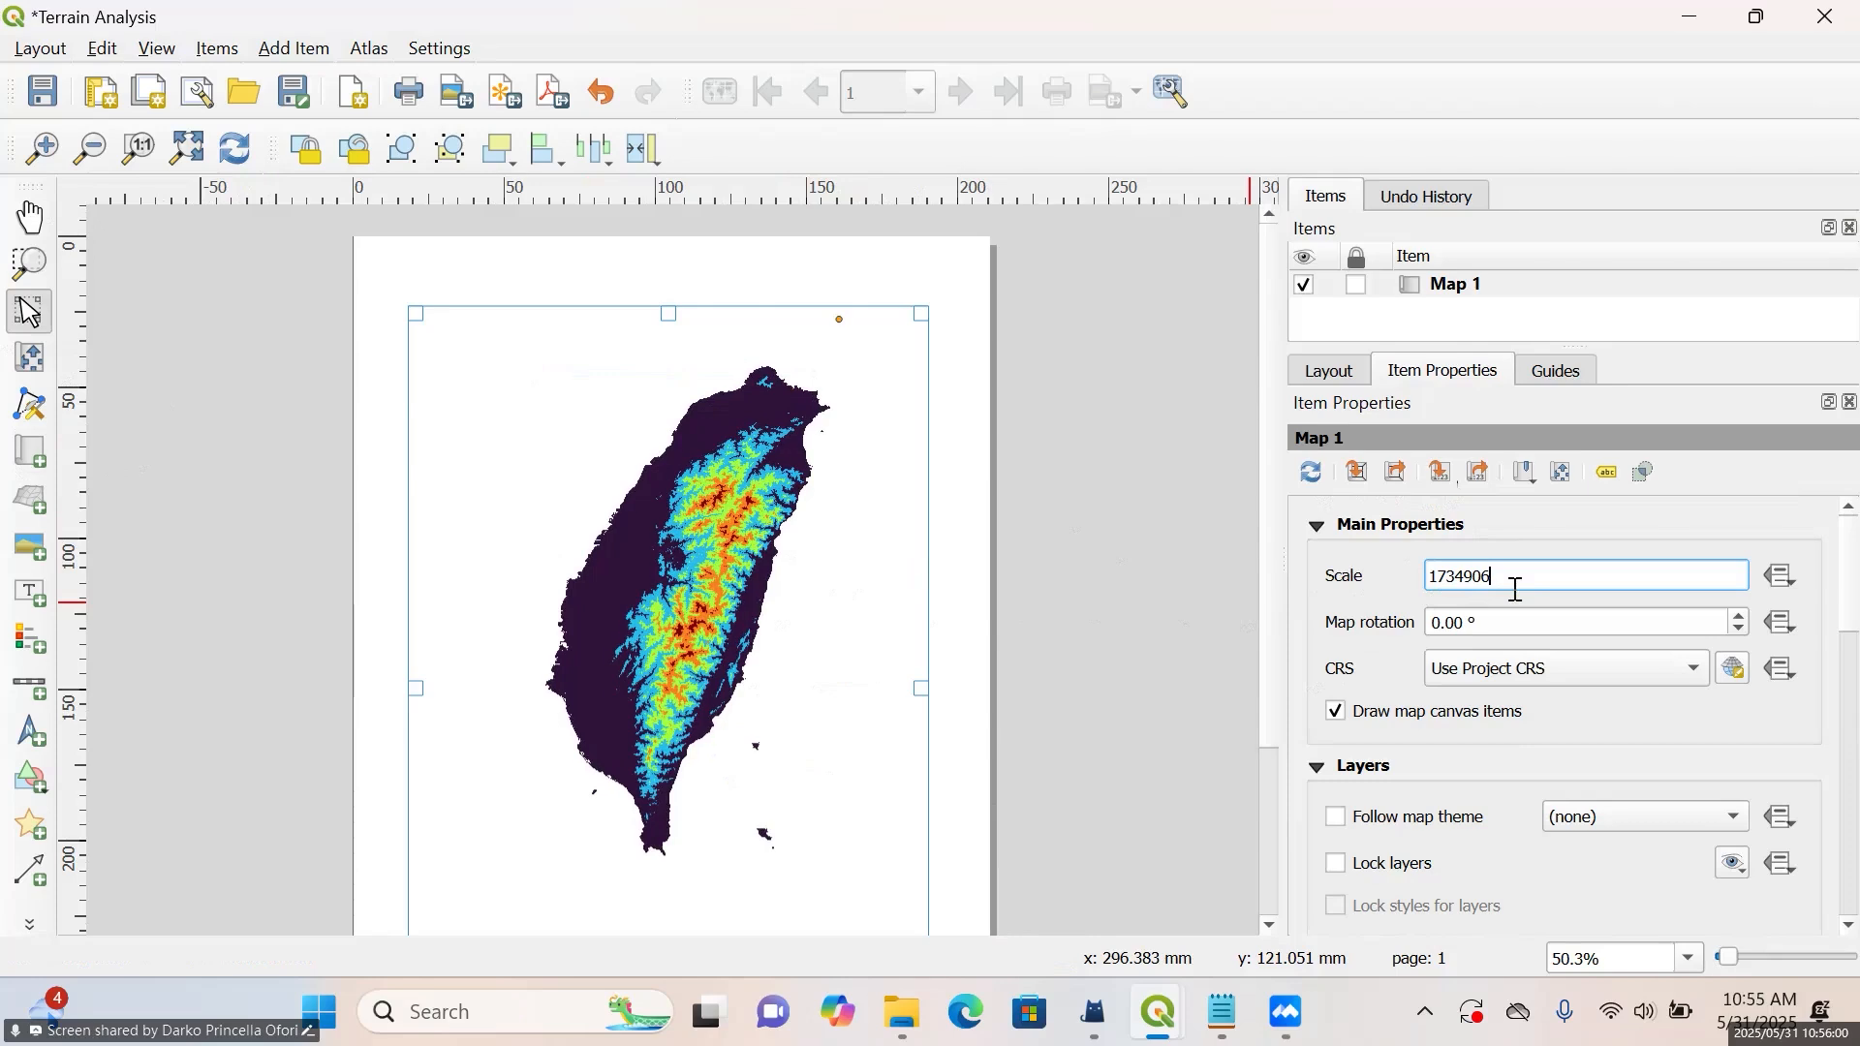
Set the scale of Map 1 to 1134906 so the island is drawn larger
{"action": "key", "text": "Left"}
{"action": "key", "text": "Left"}
{"action": "key", "text": "Left"}
{"action": "key", "text": "Left"}
{"action": "key", "text": "Left"}
{"action": "key", "text": "BackSpace"}
{"action": "type", "text": "1"}
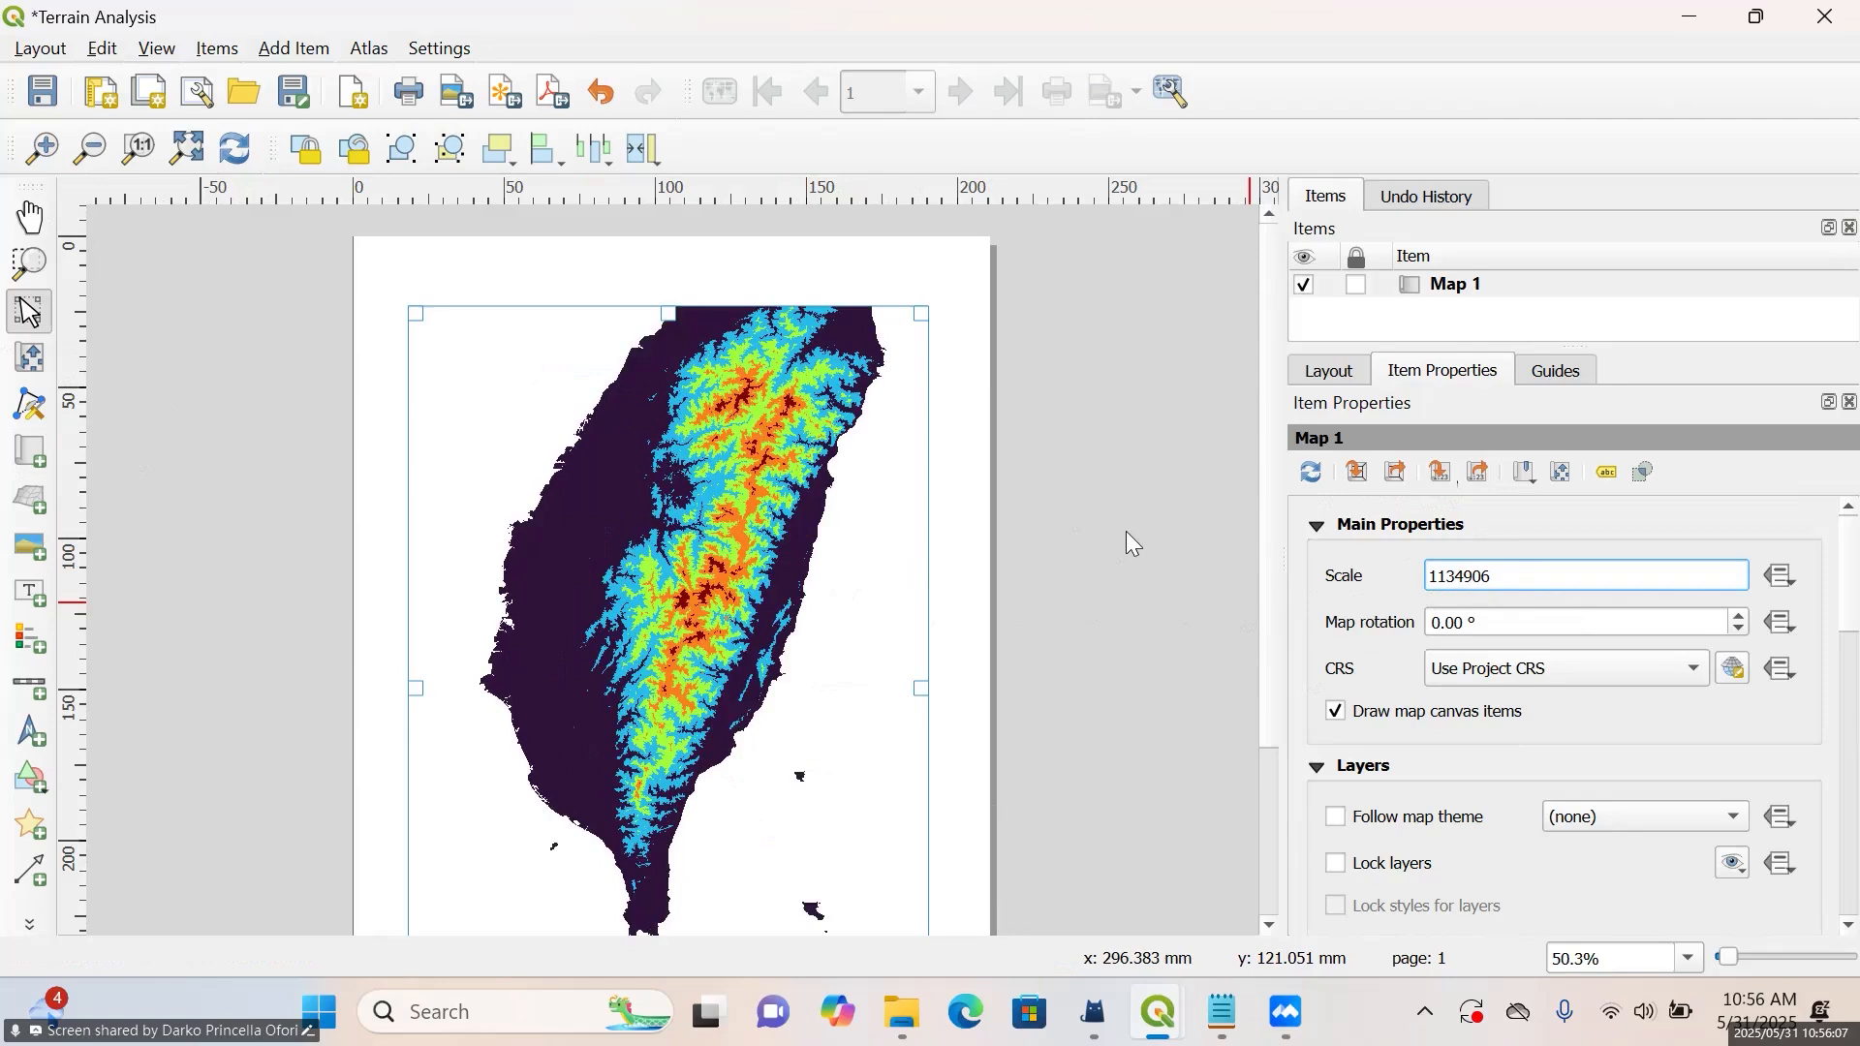
Move the map content down within its frame so the whole island, including the northern tip, fits inside
{"action": "scroll", "coordinate": [1016, 525], "scroll_direction": "down", "scroll_amount": 1}
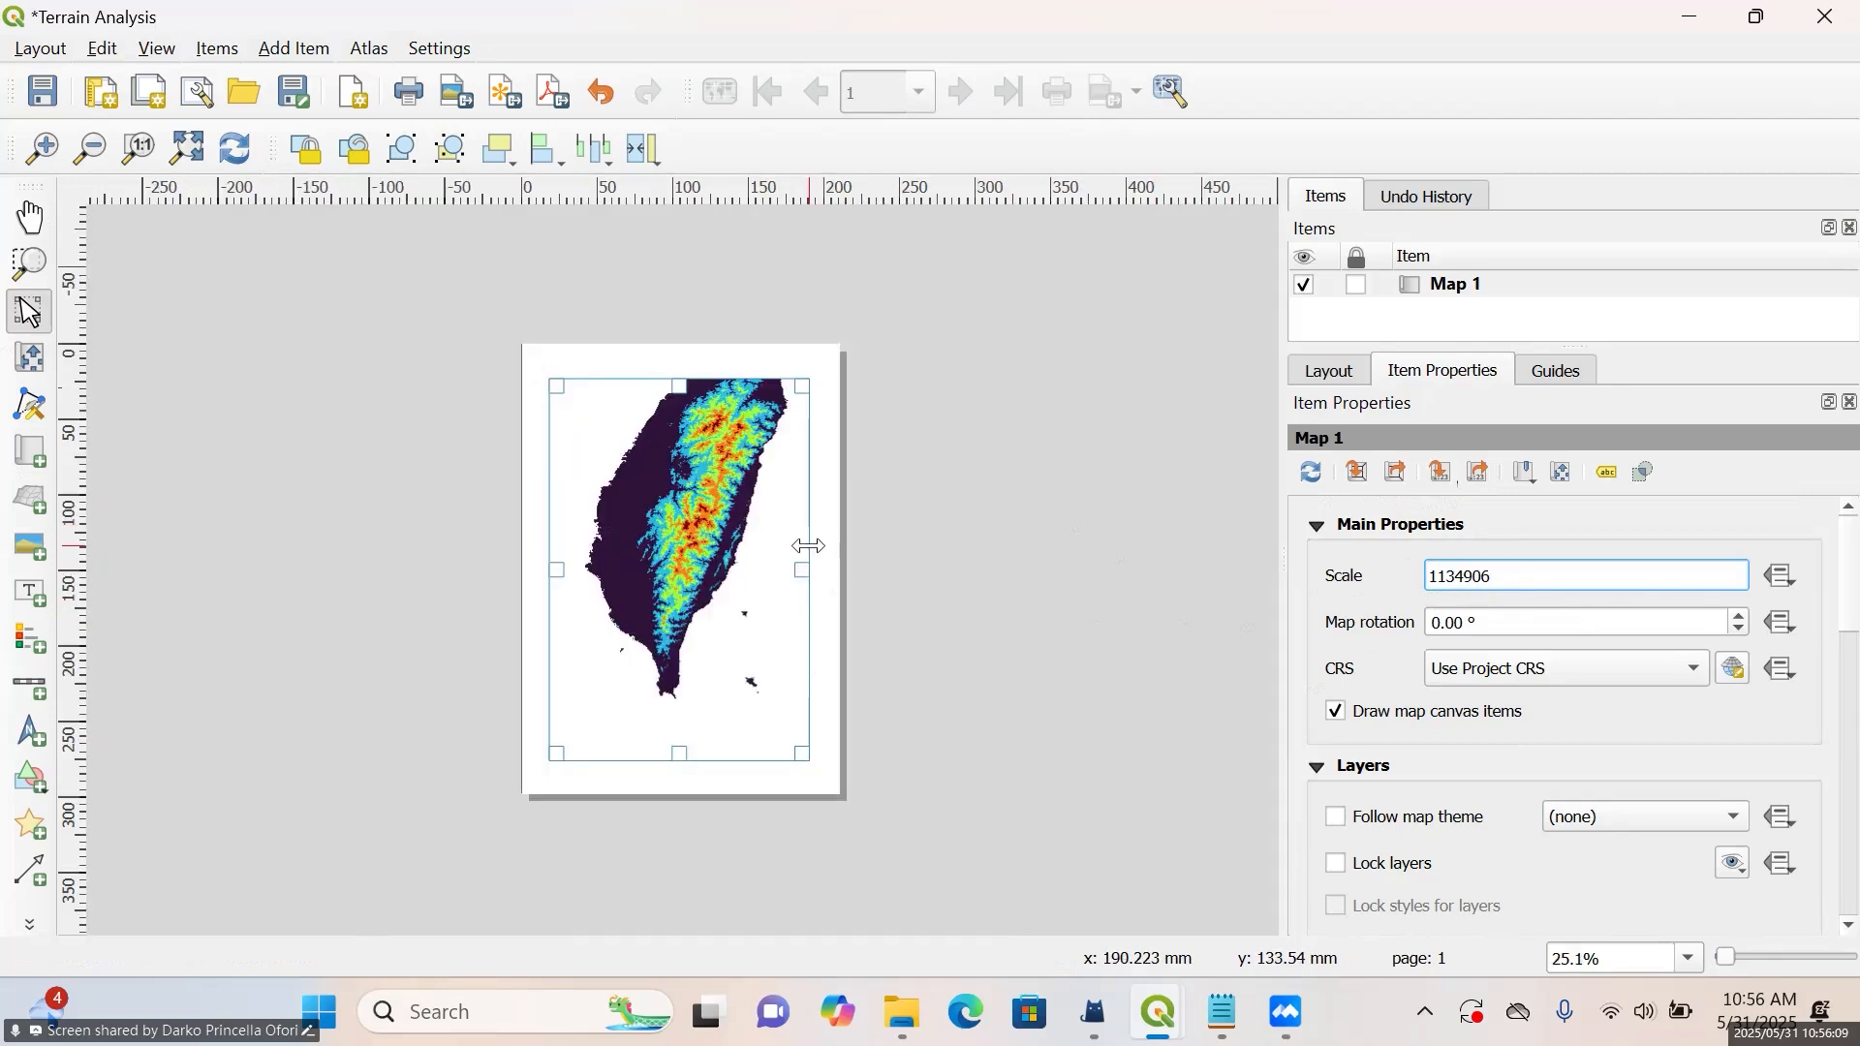
{"action": "left_click", "coordinate": [29, 358]}
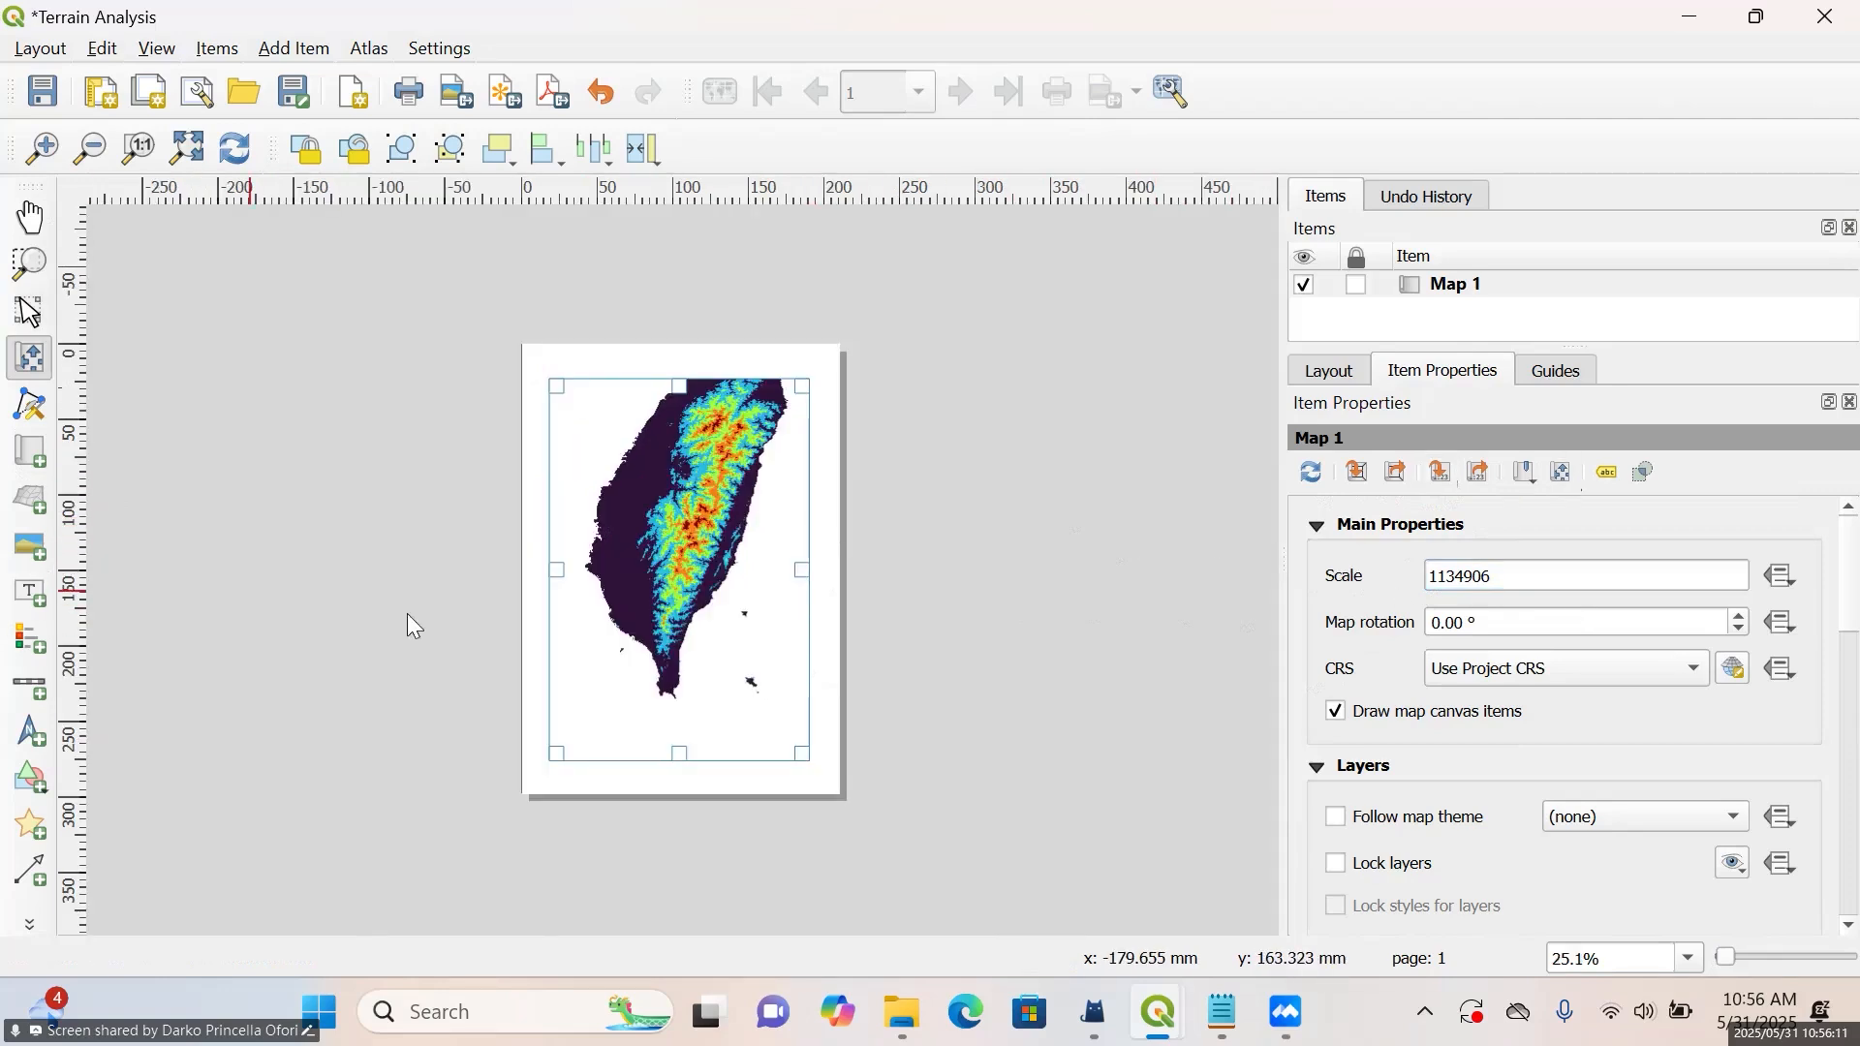
{"action": "left_click_drag", "start_coordinate": [690, 523], "coordinate": [694, 571]}
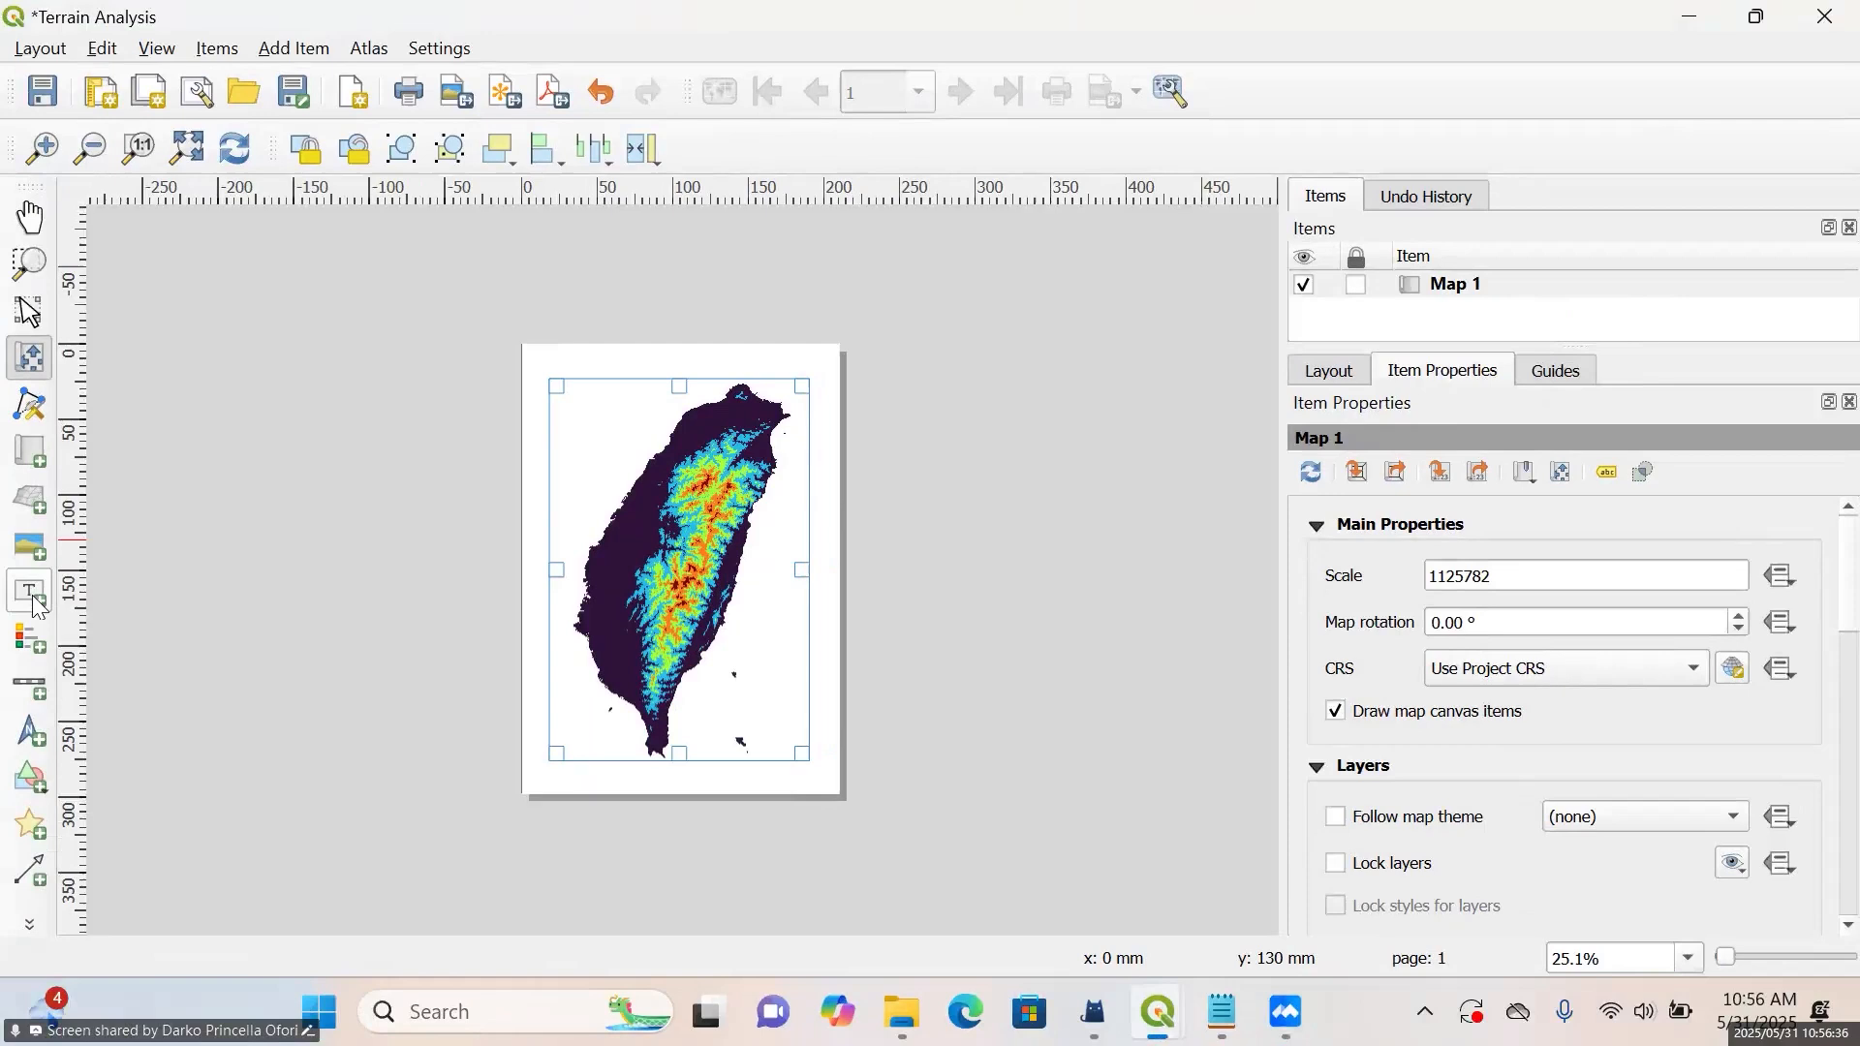
Add a label about 50 mm wide in the empty area northwest of the island and replace its text with DEM
{"action": "left_click", "coordinate": [58, 587]}
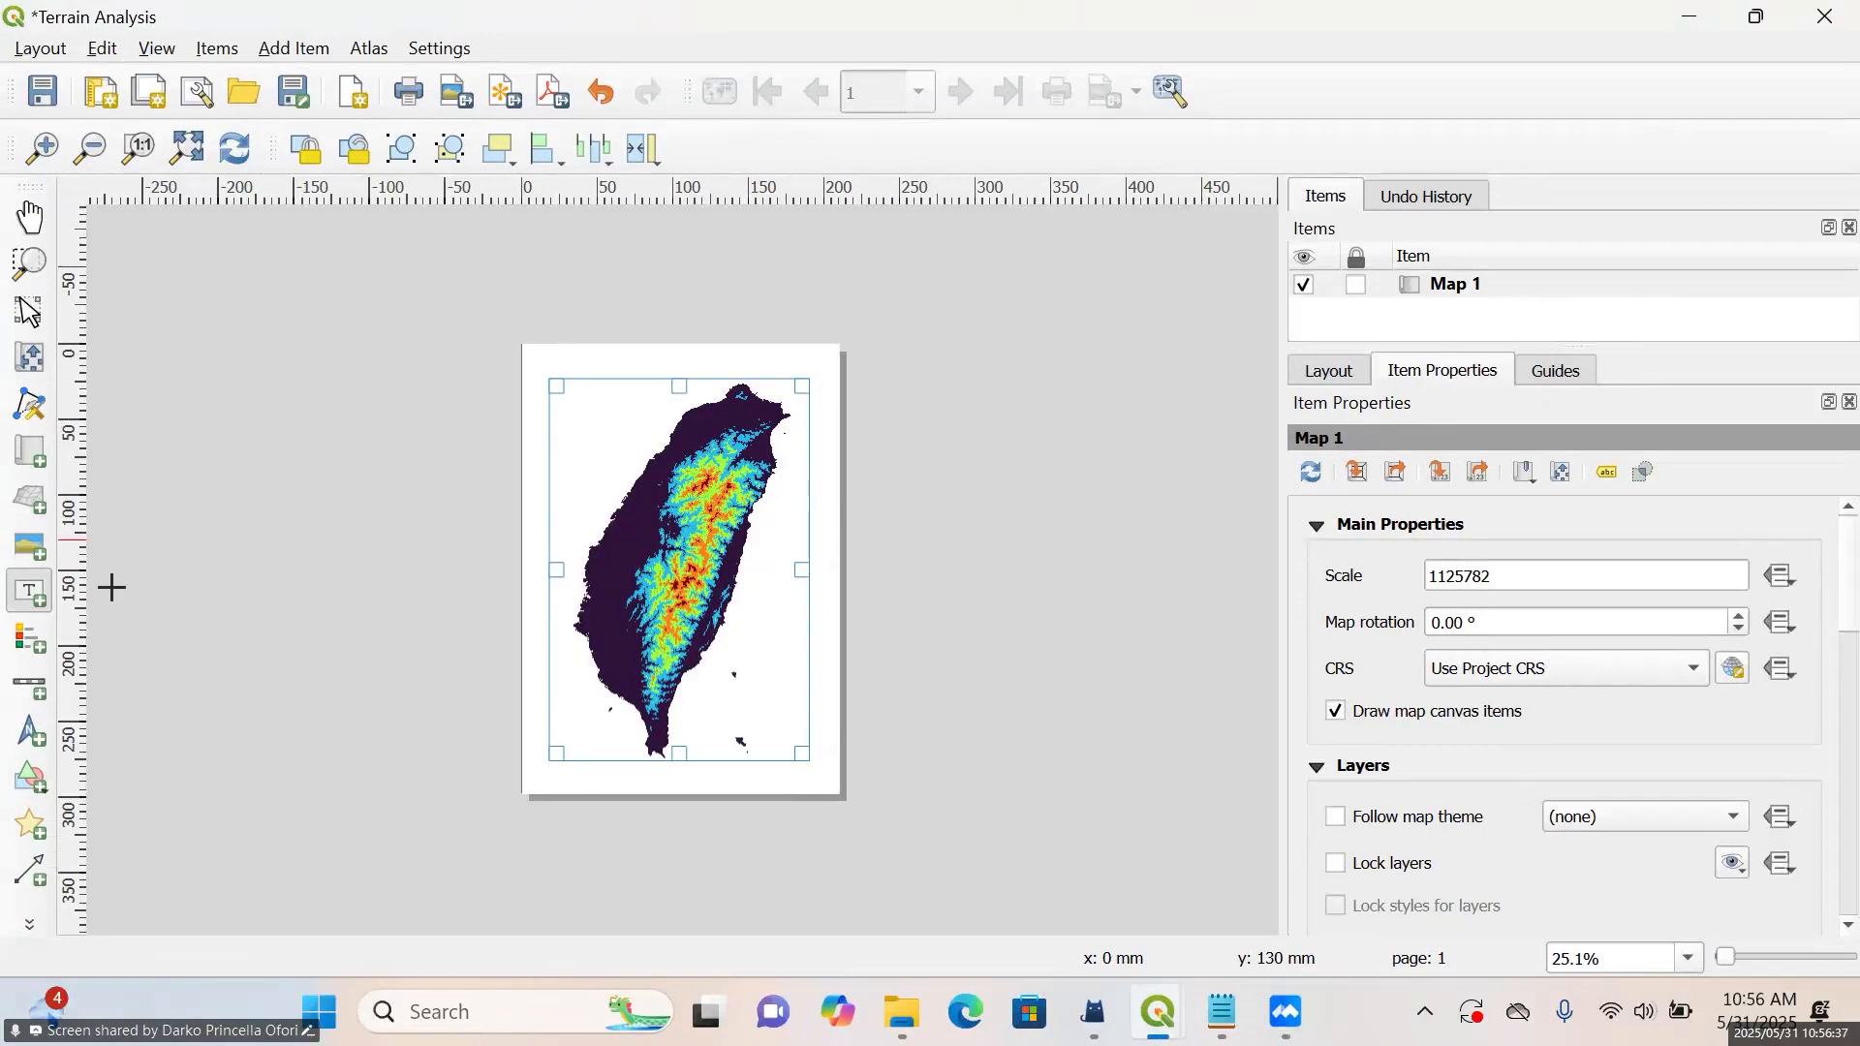
{"action": "scroll", "coordinate": [523, 401], "scroll_direction": "up", "scroll_amount": 1}
{"action": "left_click_drag", "start_coordinate": [431, 332], "coordinate": [582, 366]}
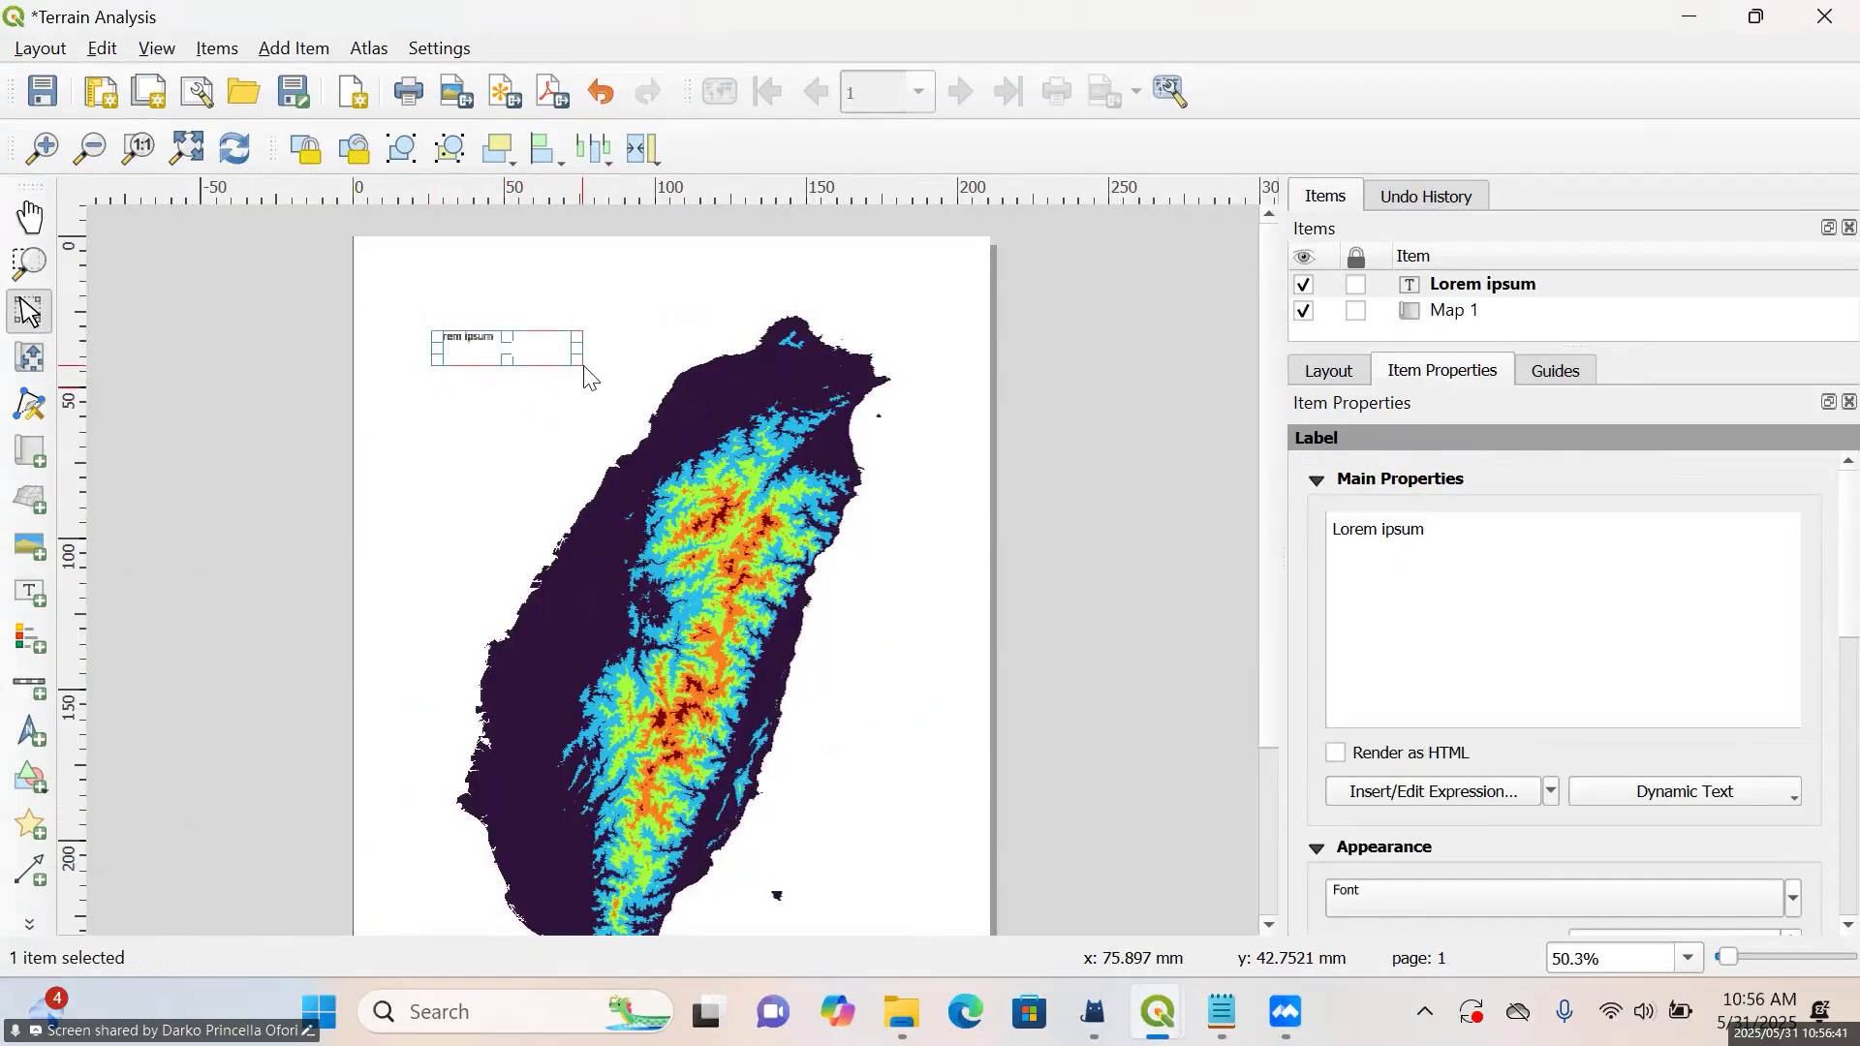
{"action": "left_click_drag", "start_coordinate": [1503, 536], "coordinate": [1324, 535]}
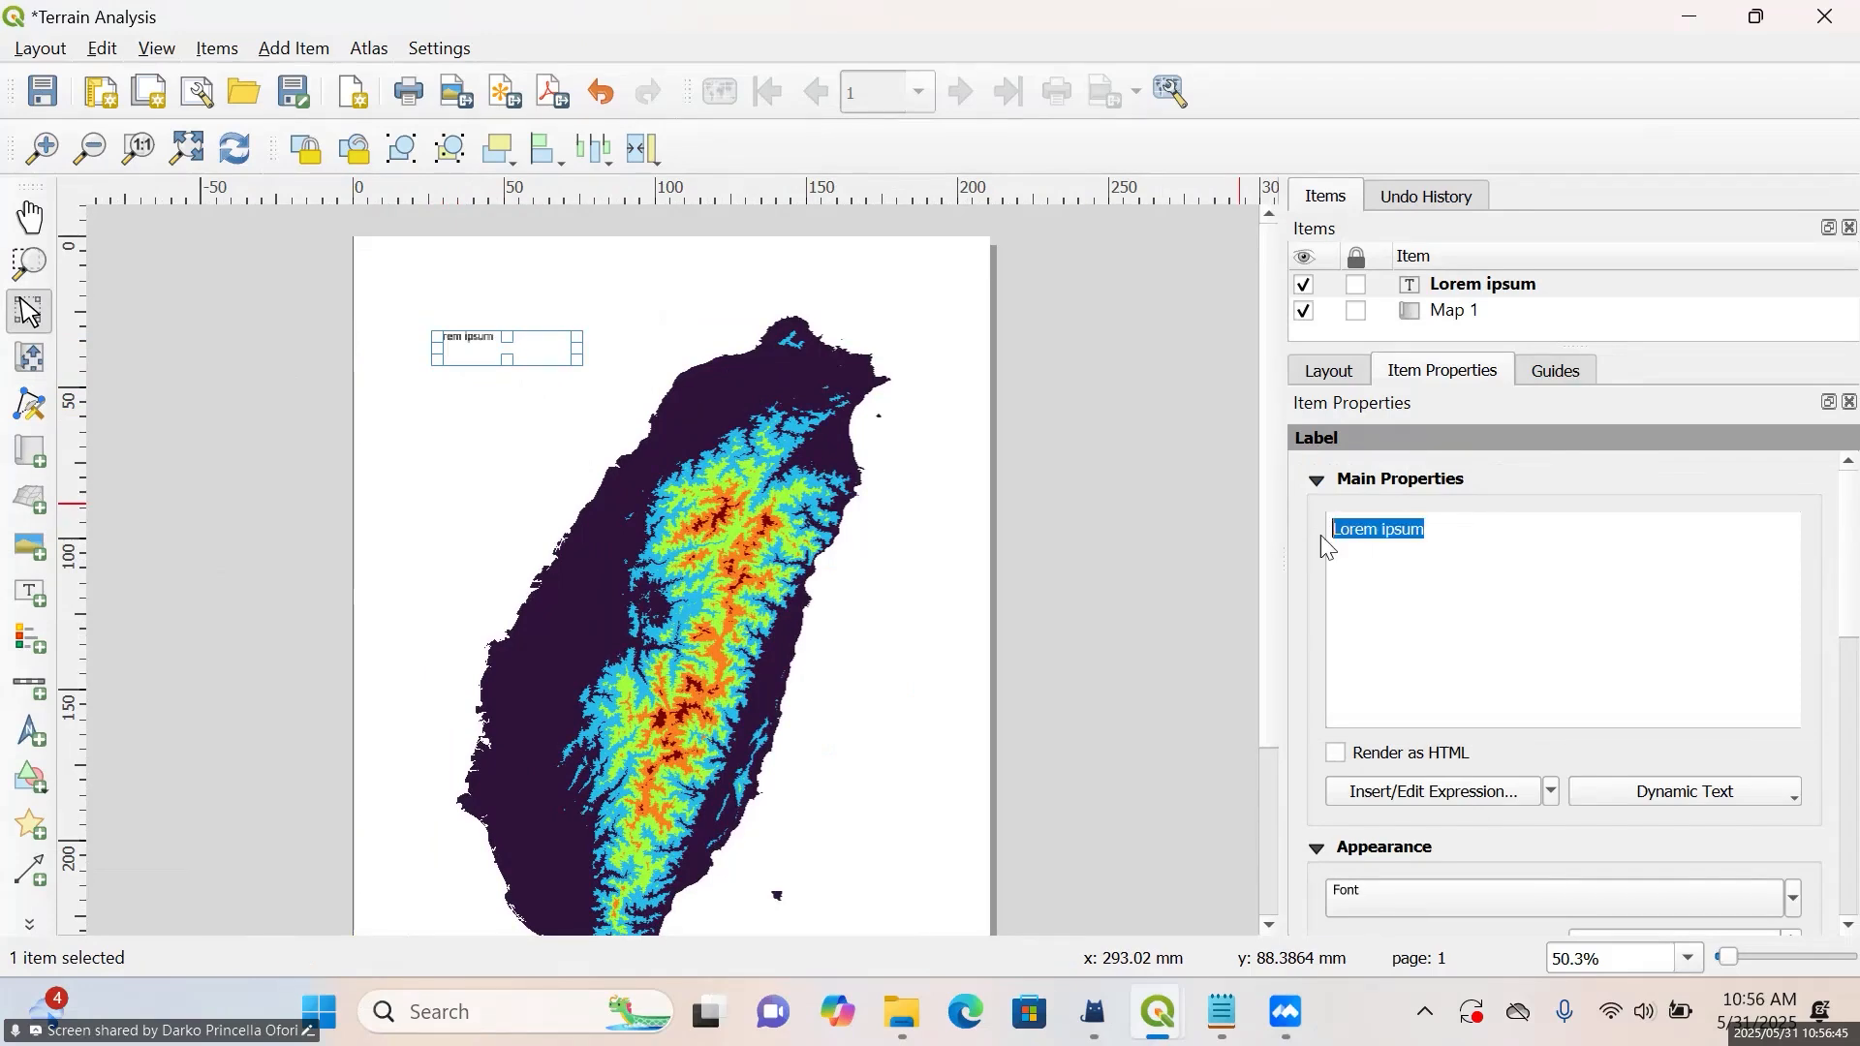
{"action": "key", "text": "BackSpace"}
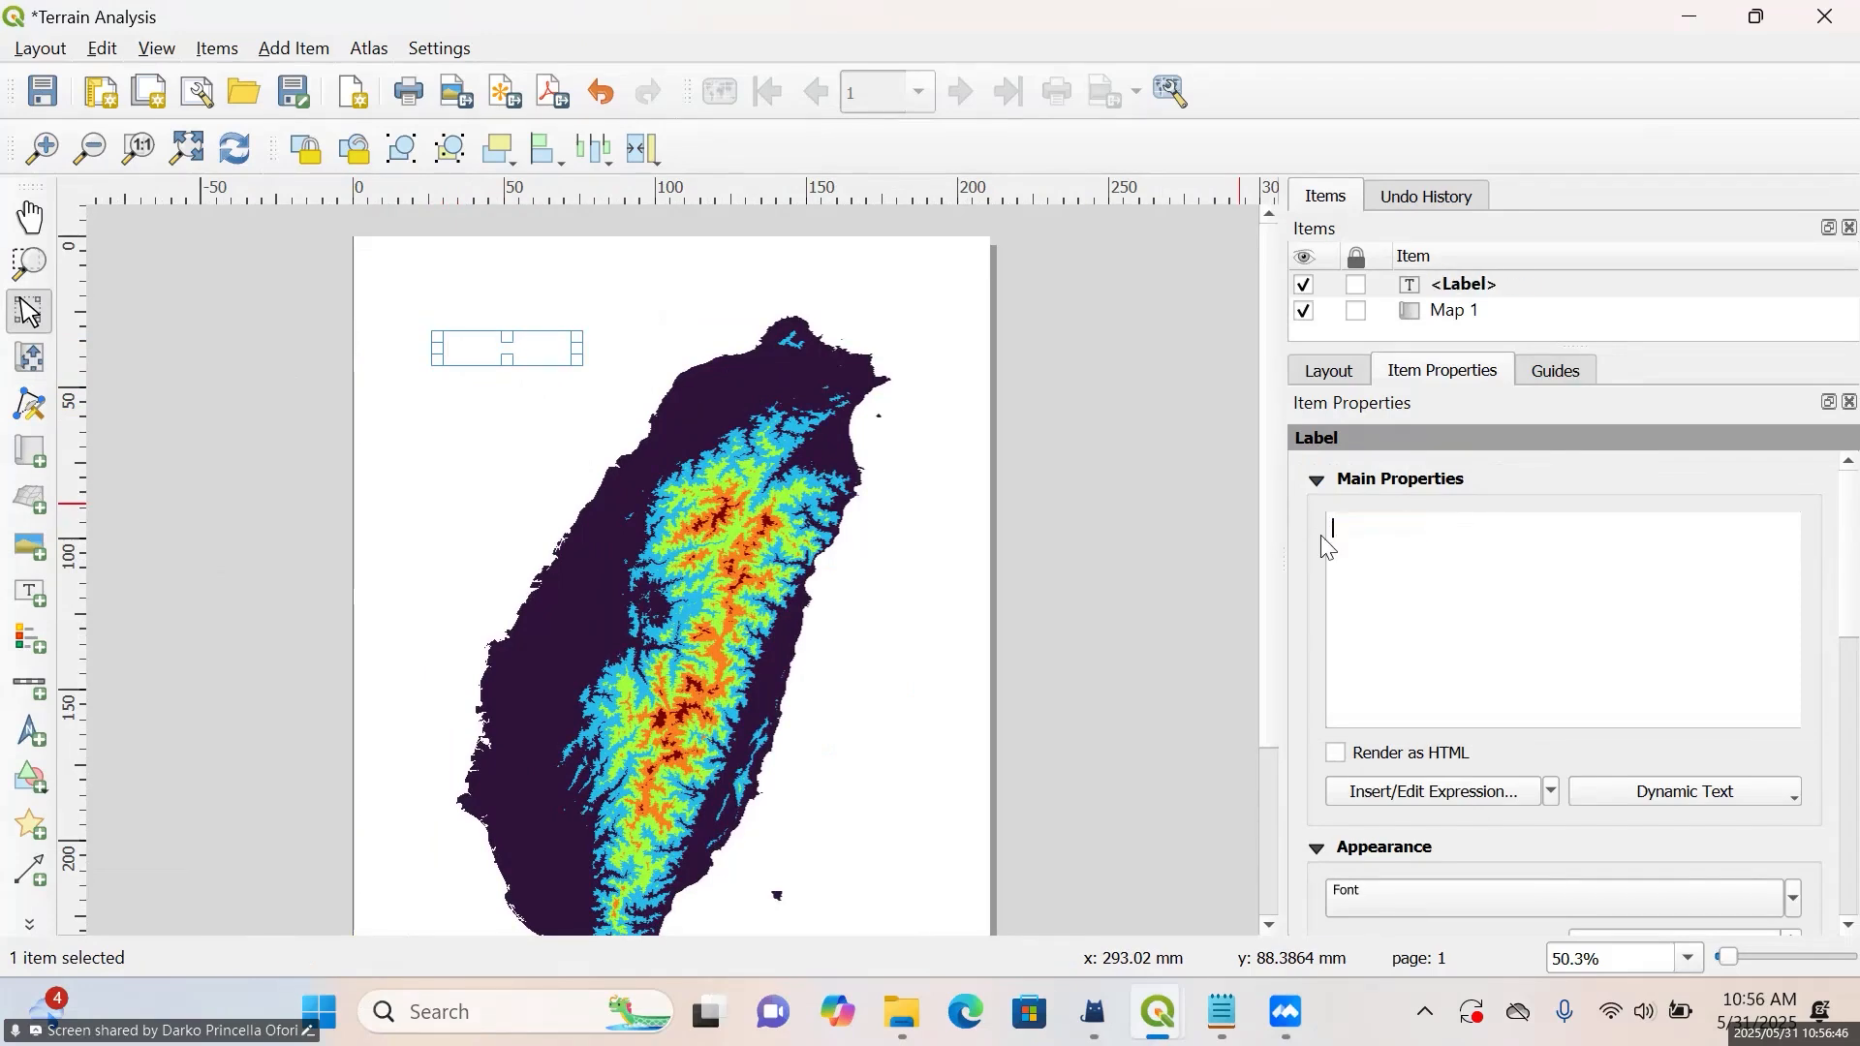
{"action": "type", "text": "DEM"}
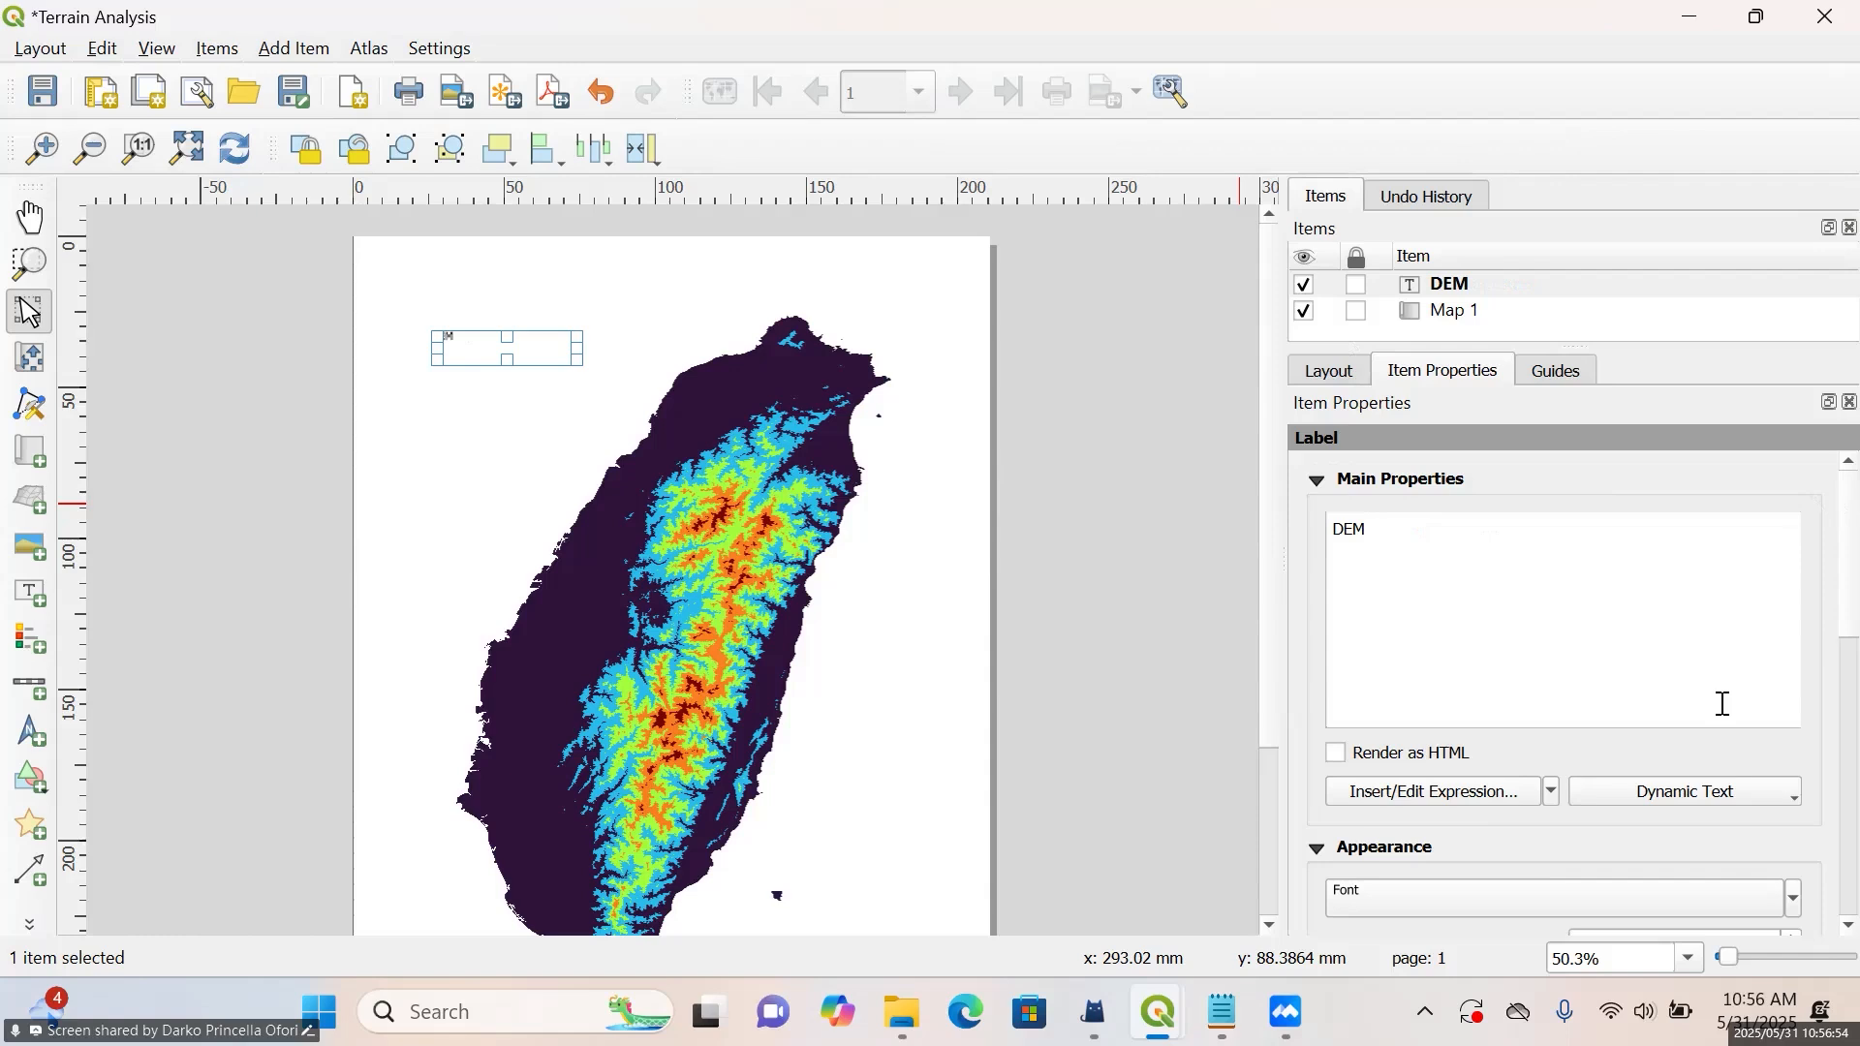
Increase the font size of the DEM label to 29 points
{"action": "scroll", "coordinate": [1465, 826], "scroll_direction": "down", "scroll_amount": 1}
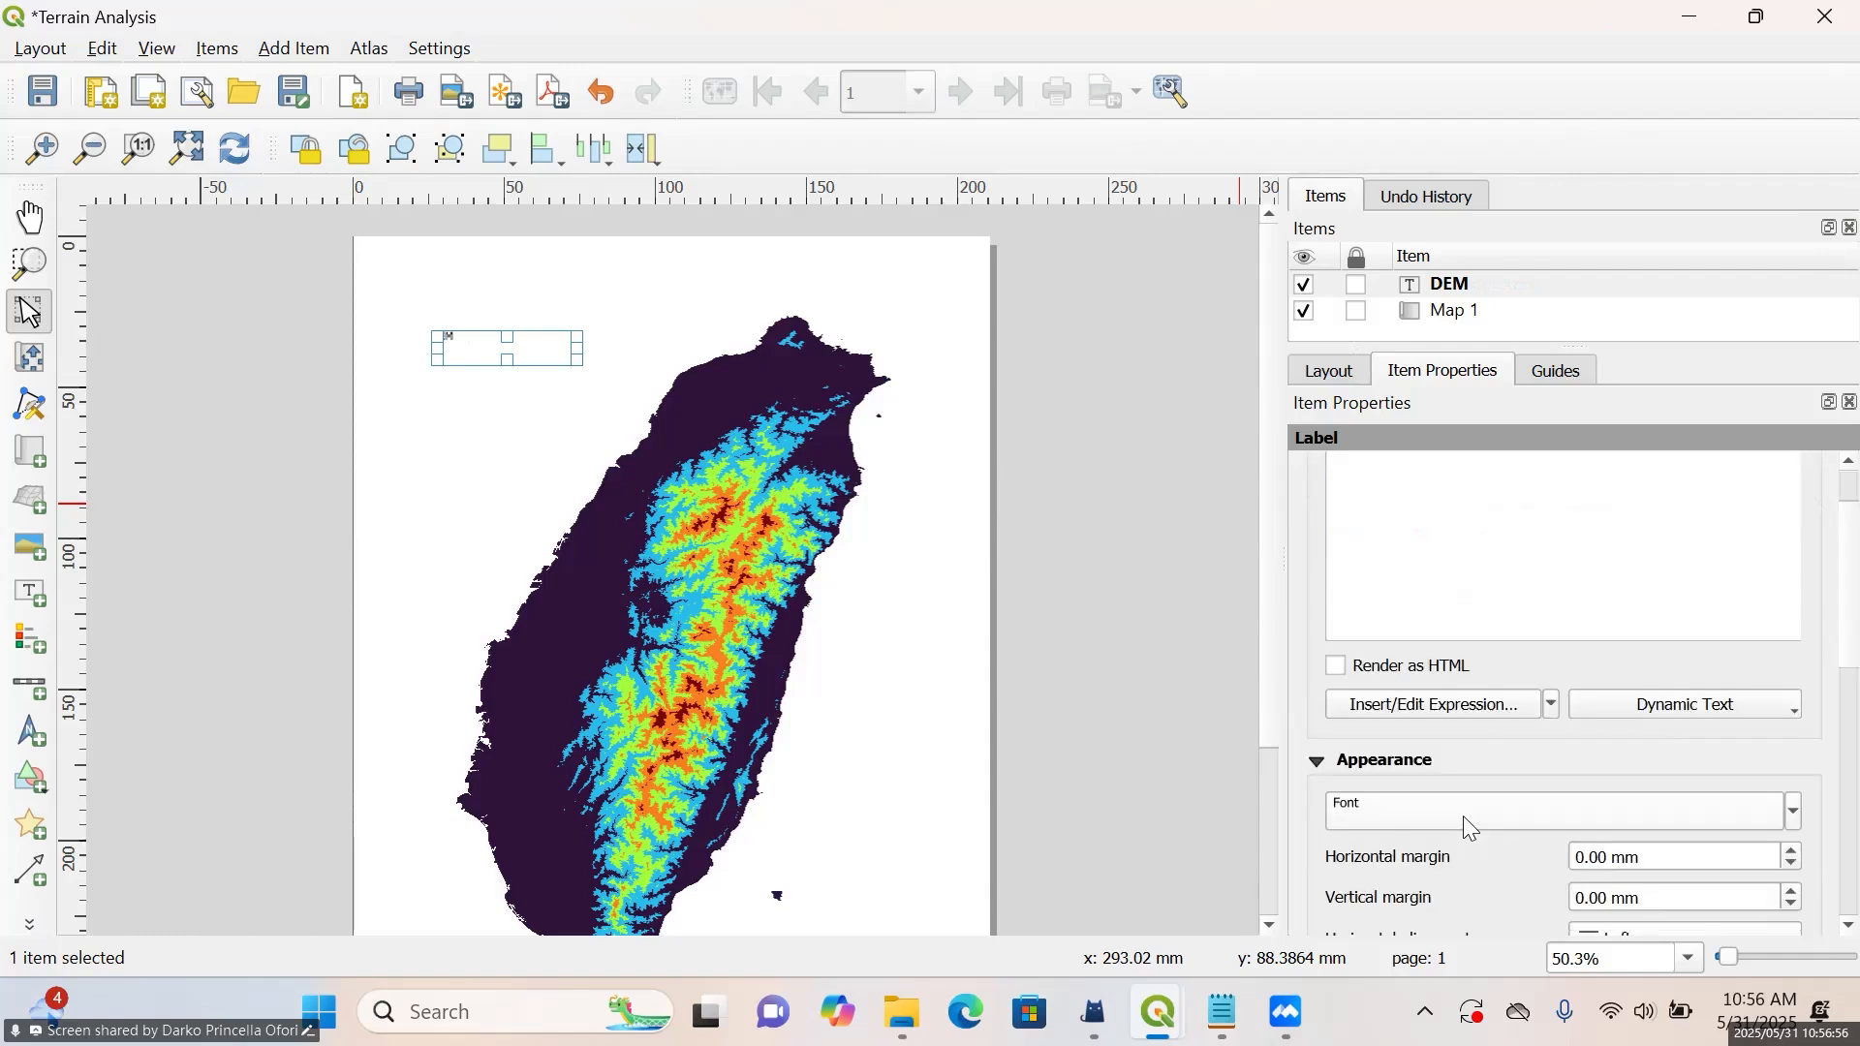
{"action": "left_click", "coordinate": [1463, 817]}
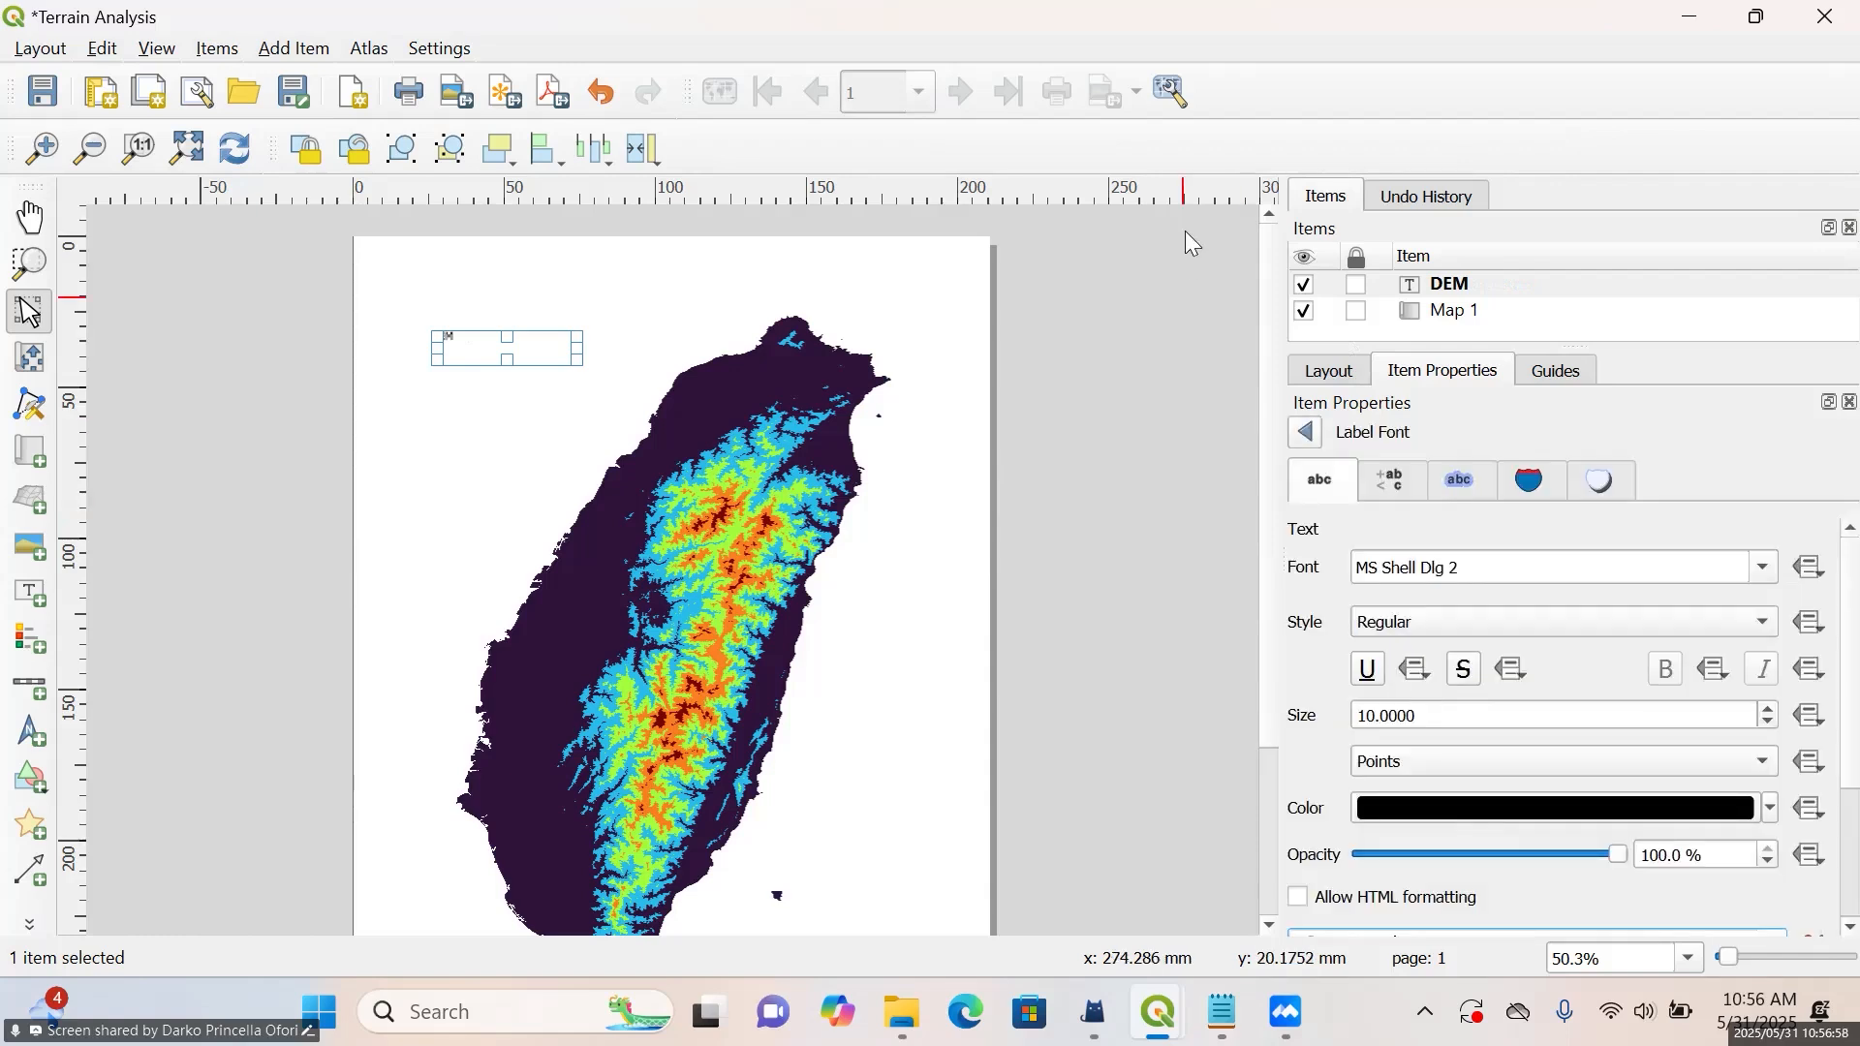
{"action": "left_click", "coordinate": [1304, 433]}
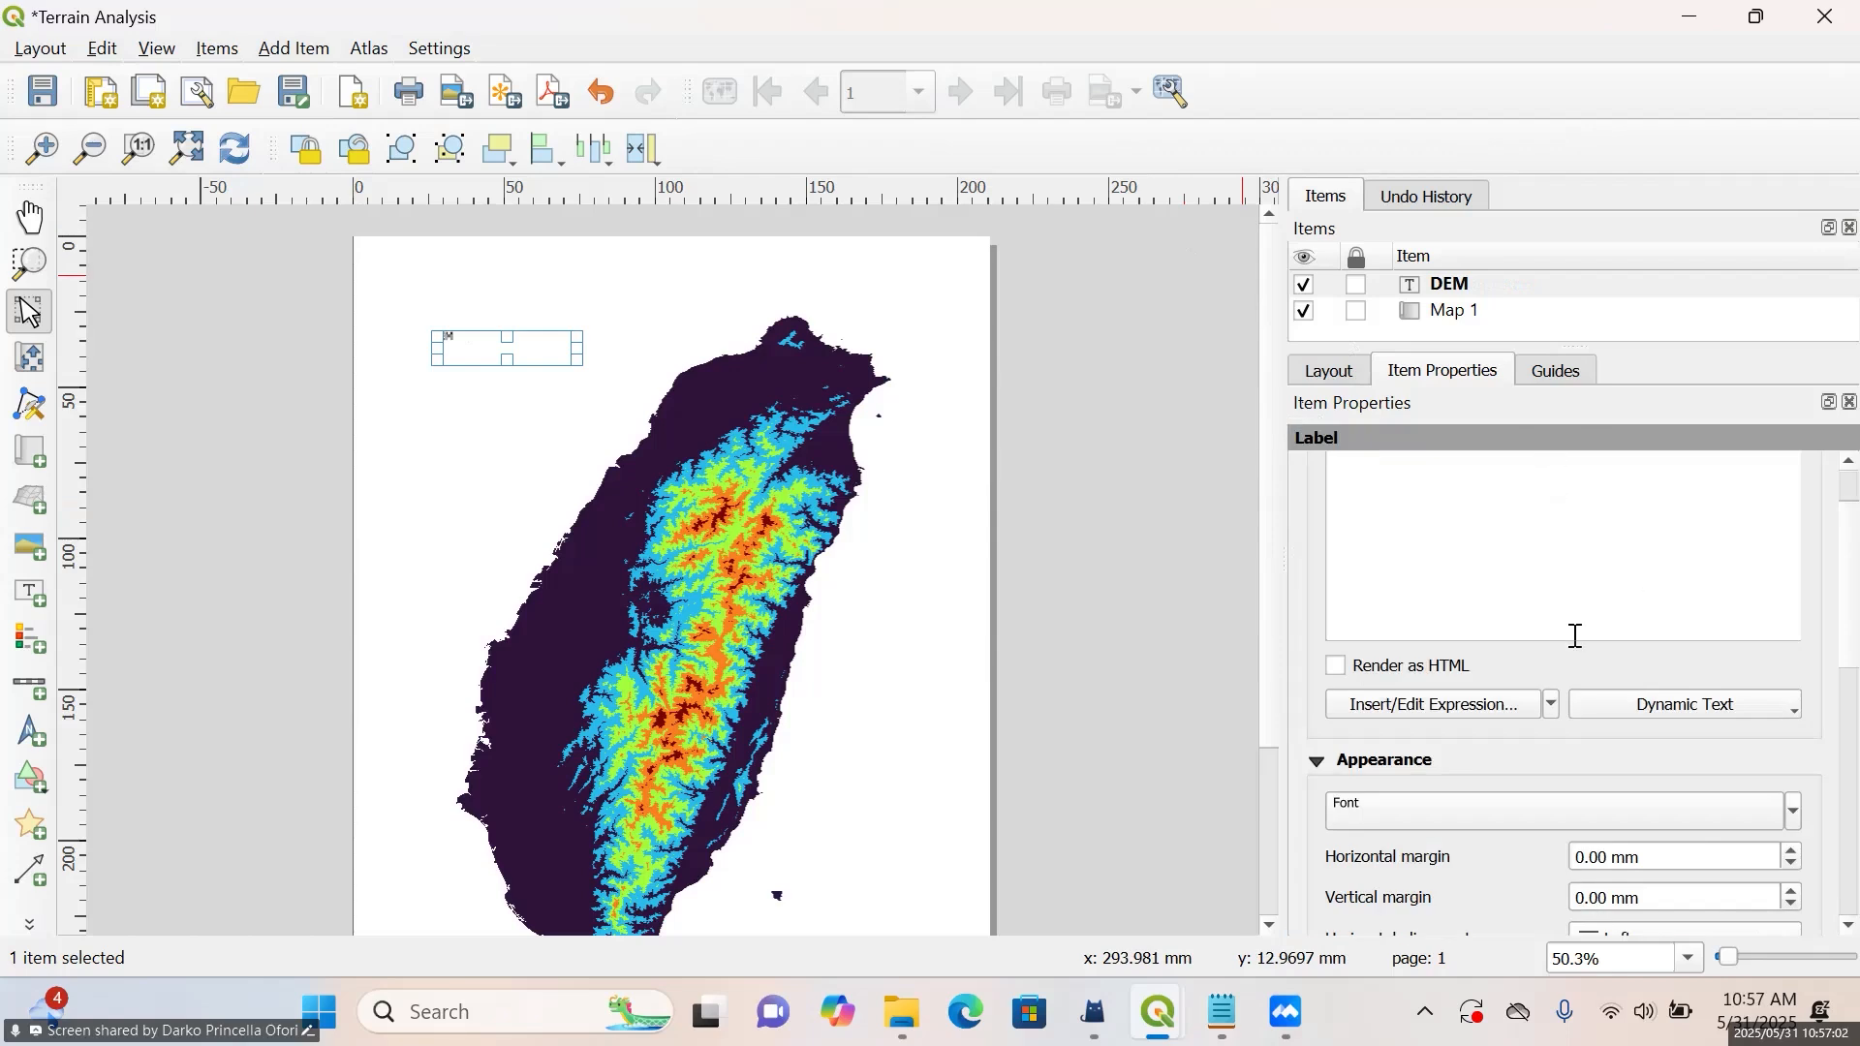
{"action": "left_click", "coordinate": [1453, 821]}
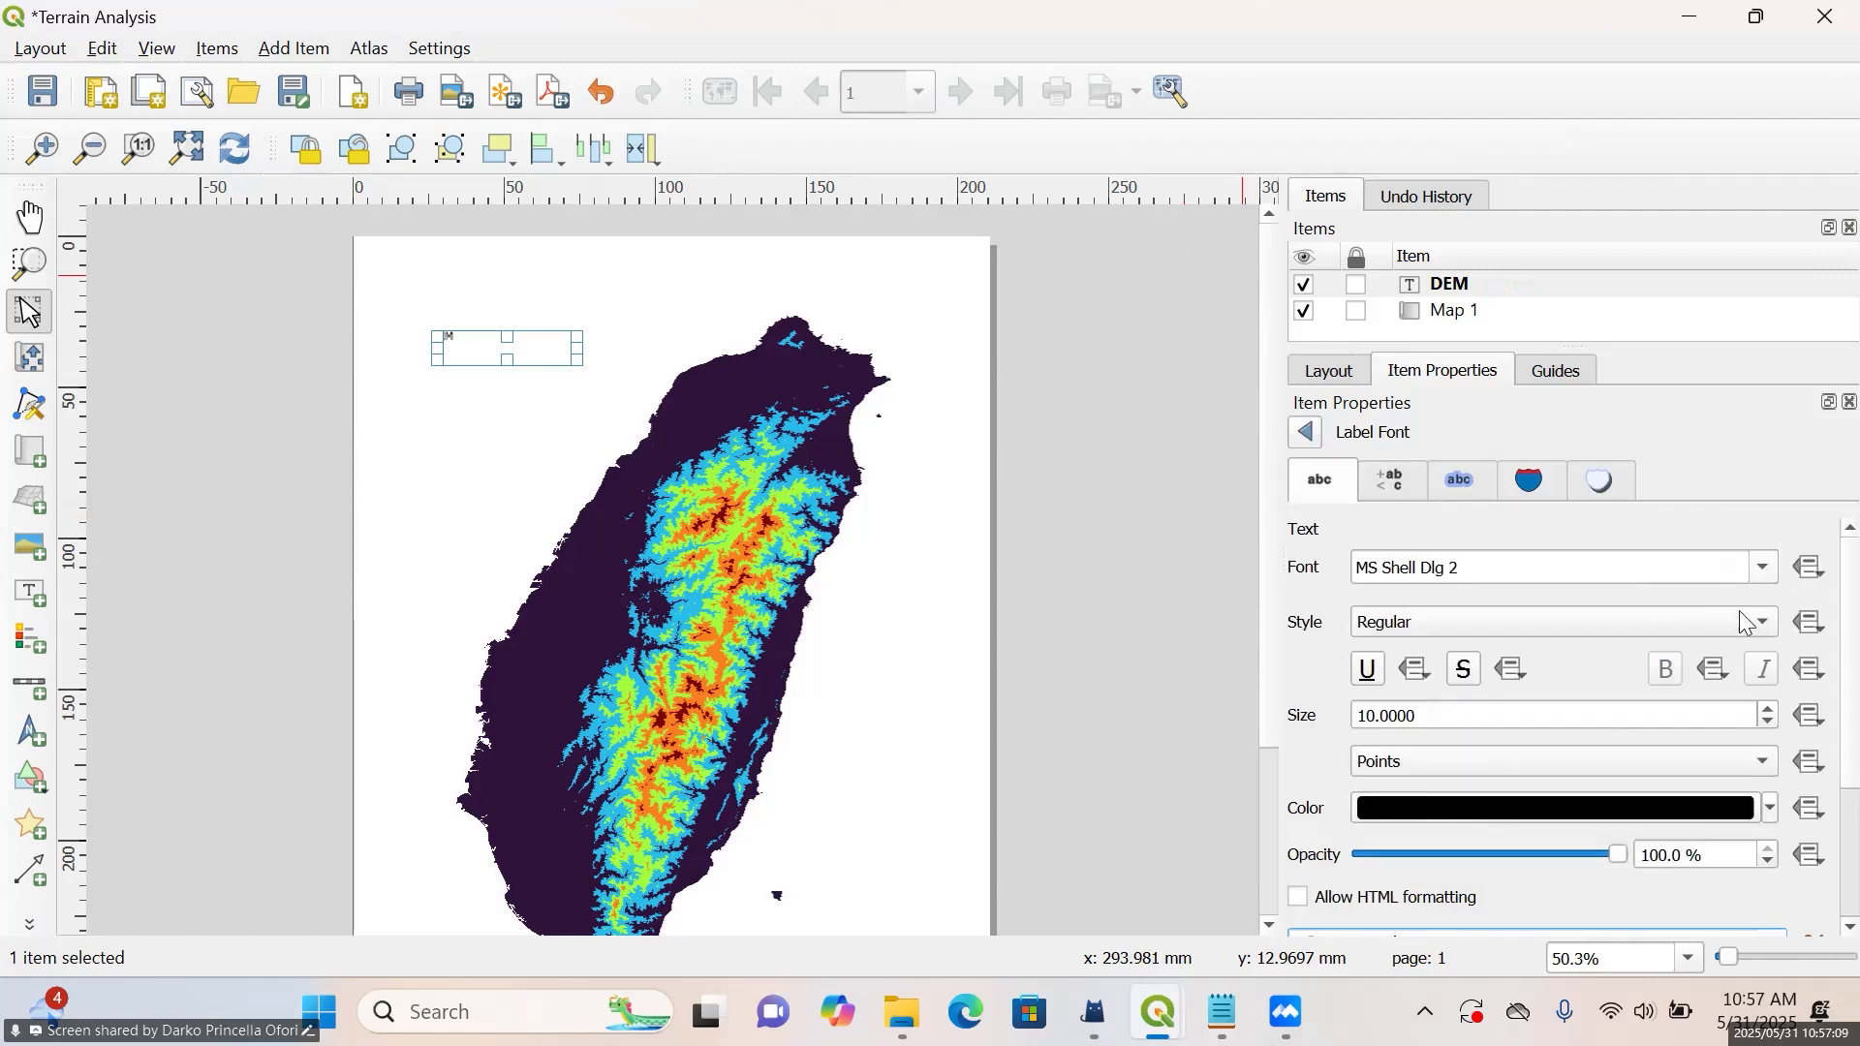
{"action": "scroll", "coordinate": [1771, 719], "scroll_direction": "up", "scroll_amount": 7}
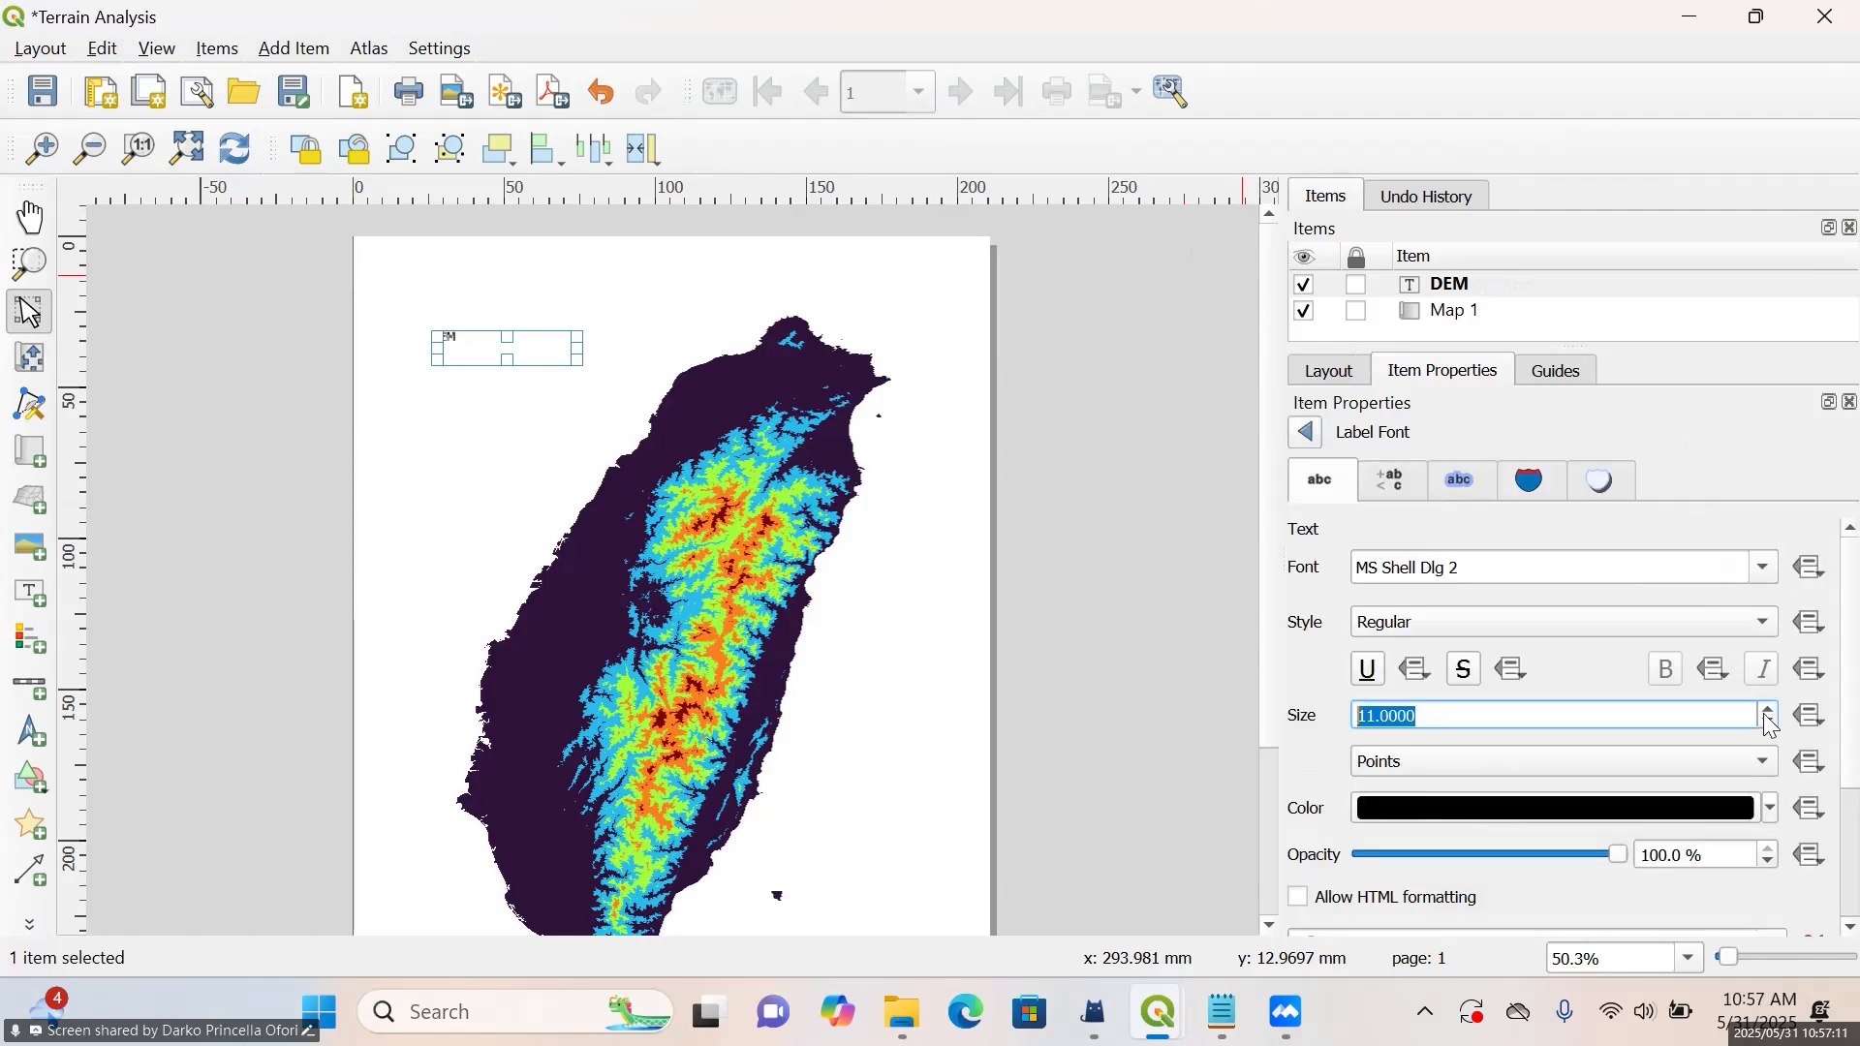
{"action": "scroll", "coordinate": [1771, 726], "scroll_direction": "up", "scroll_amount": 6}
{"action": "scroll", "coordinate": [1771, 727], "scroll_direction": "up", "scroll_amount": 6}
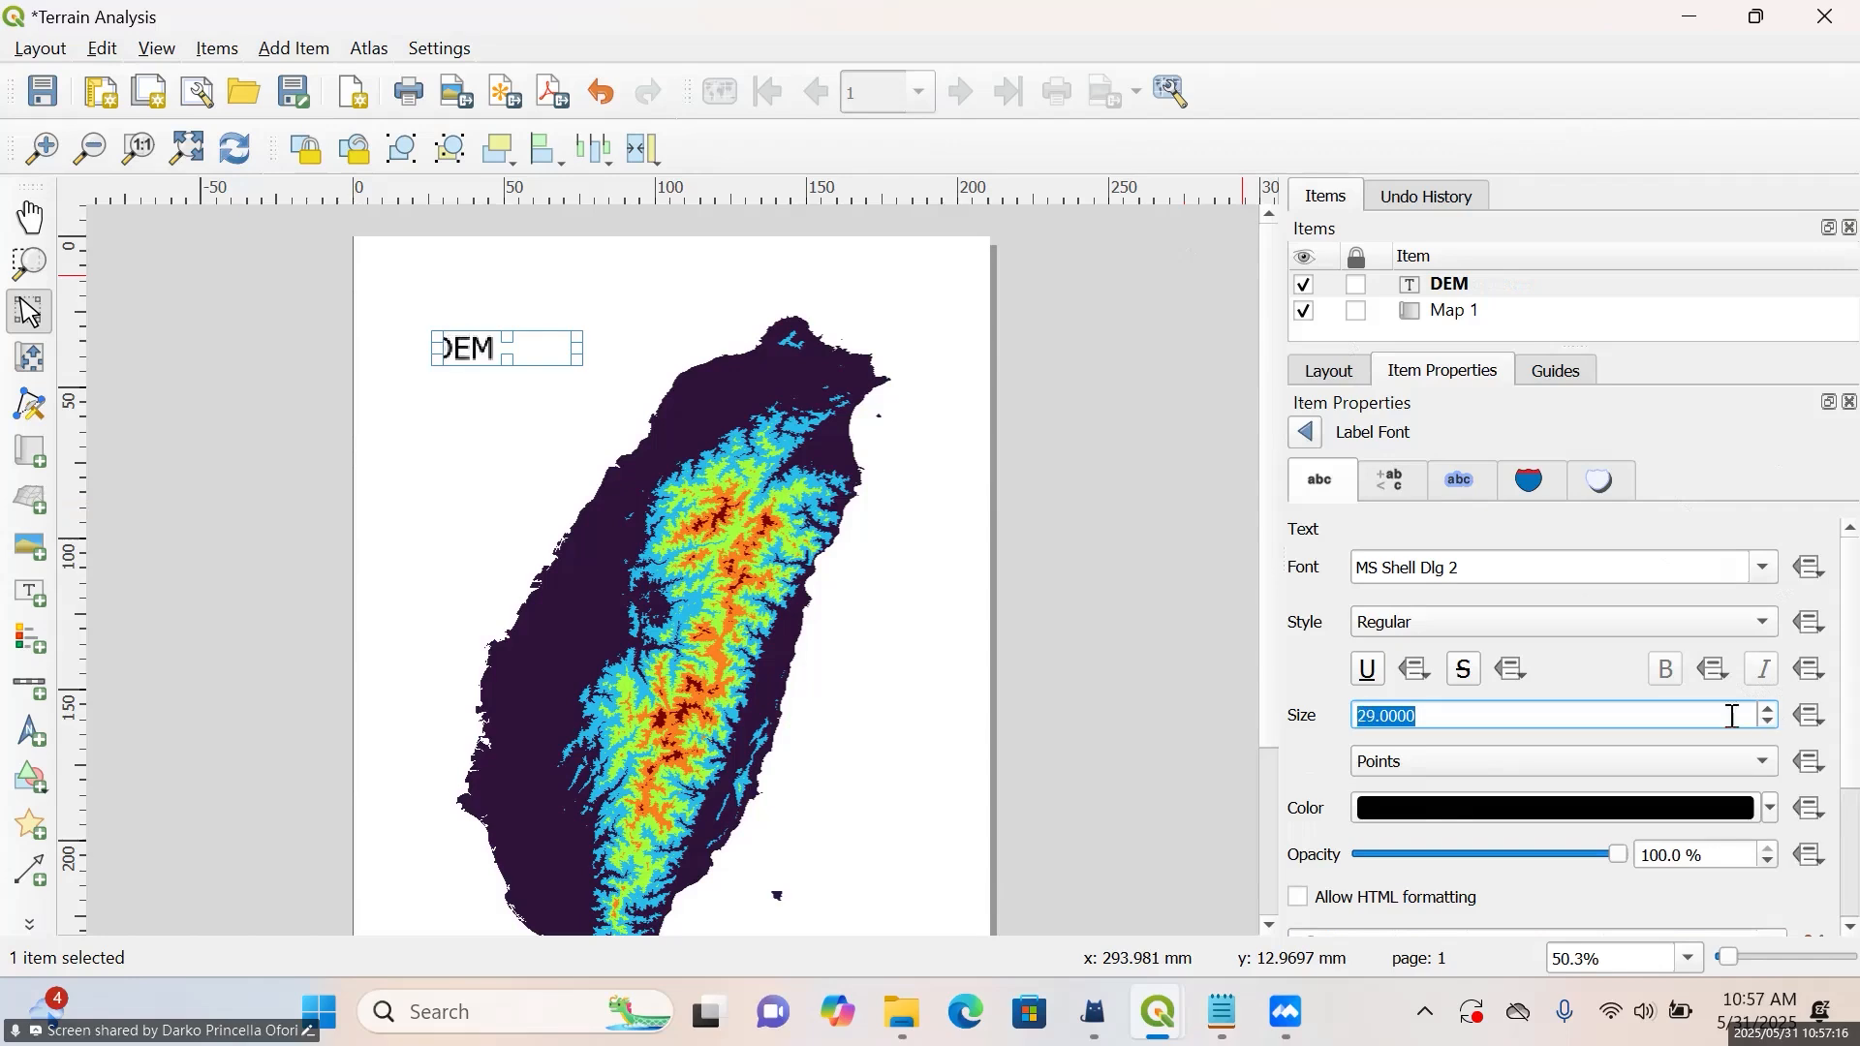
{"action": "left_click", "coordinate": [1211, 438]}
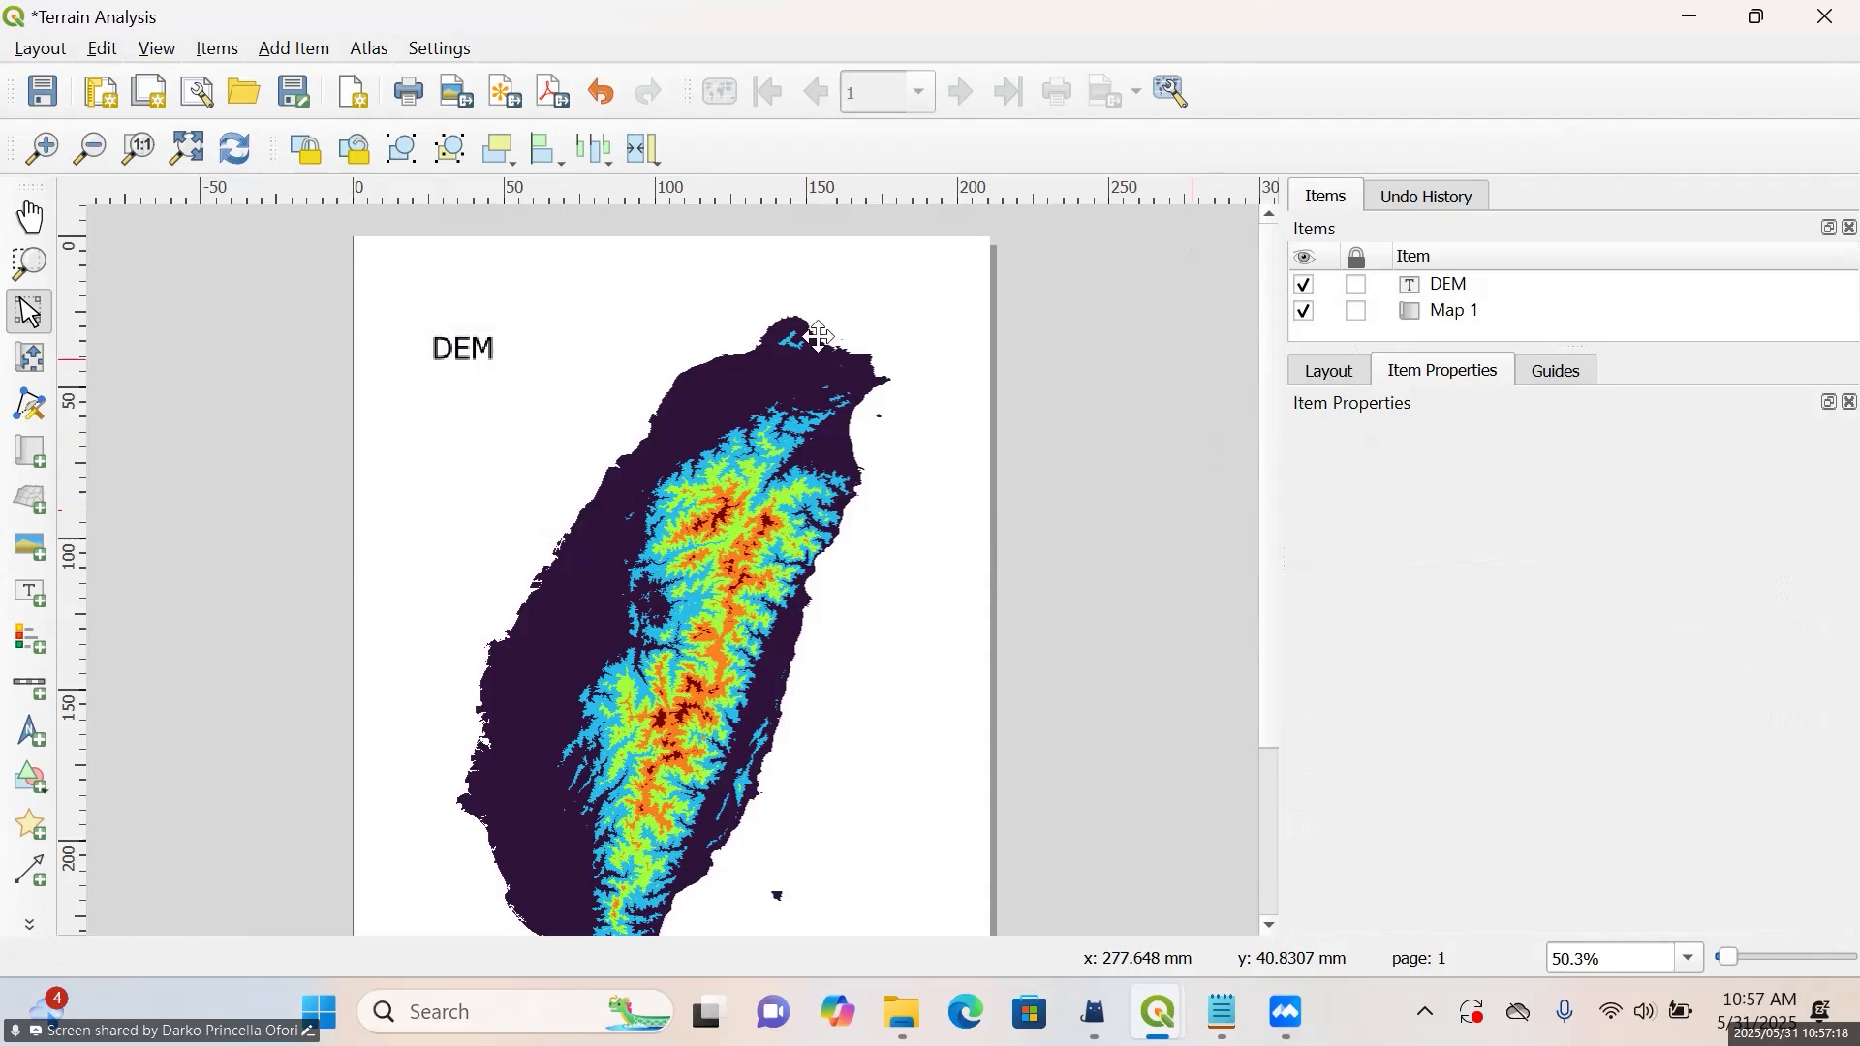
Move the DEM label about 12 mm to the right, keeping it beside the island's northern end
{"action": "left_click", "coordinate": [470, 348]}
{"action": "left_click_drag", "start_coordinate": [469, 351], "coordinate": [505, 351]}
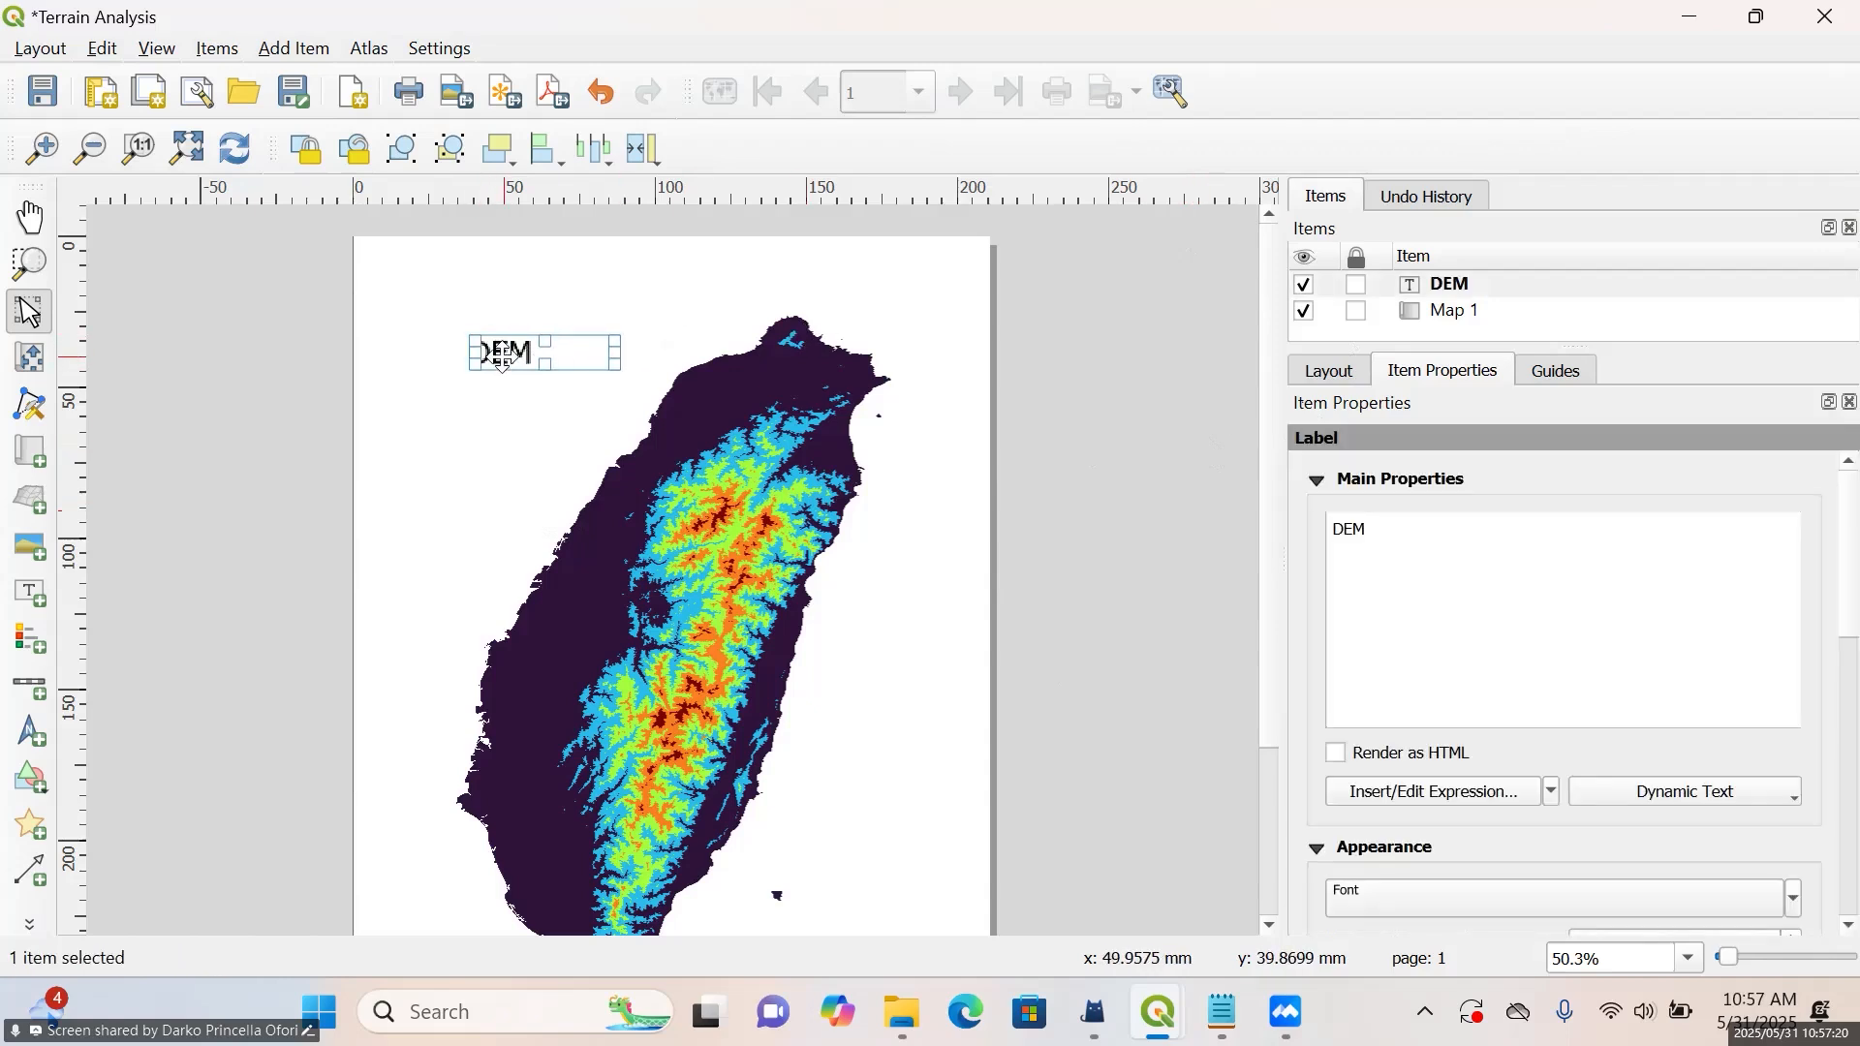
{"action": "left_click", "coordinate": [1064, 364]}
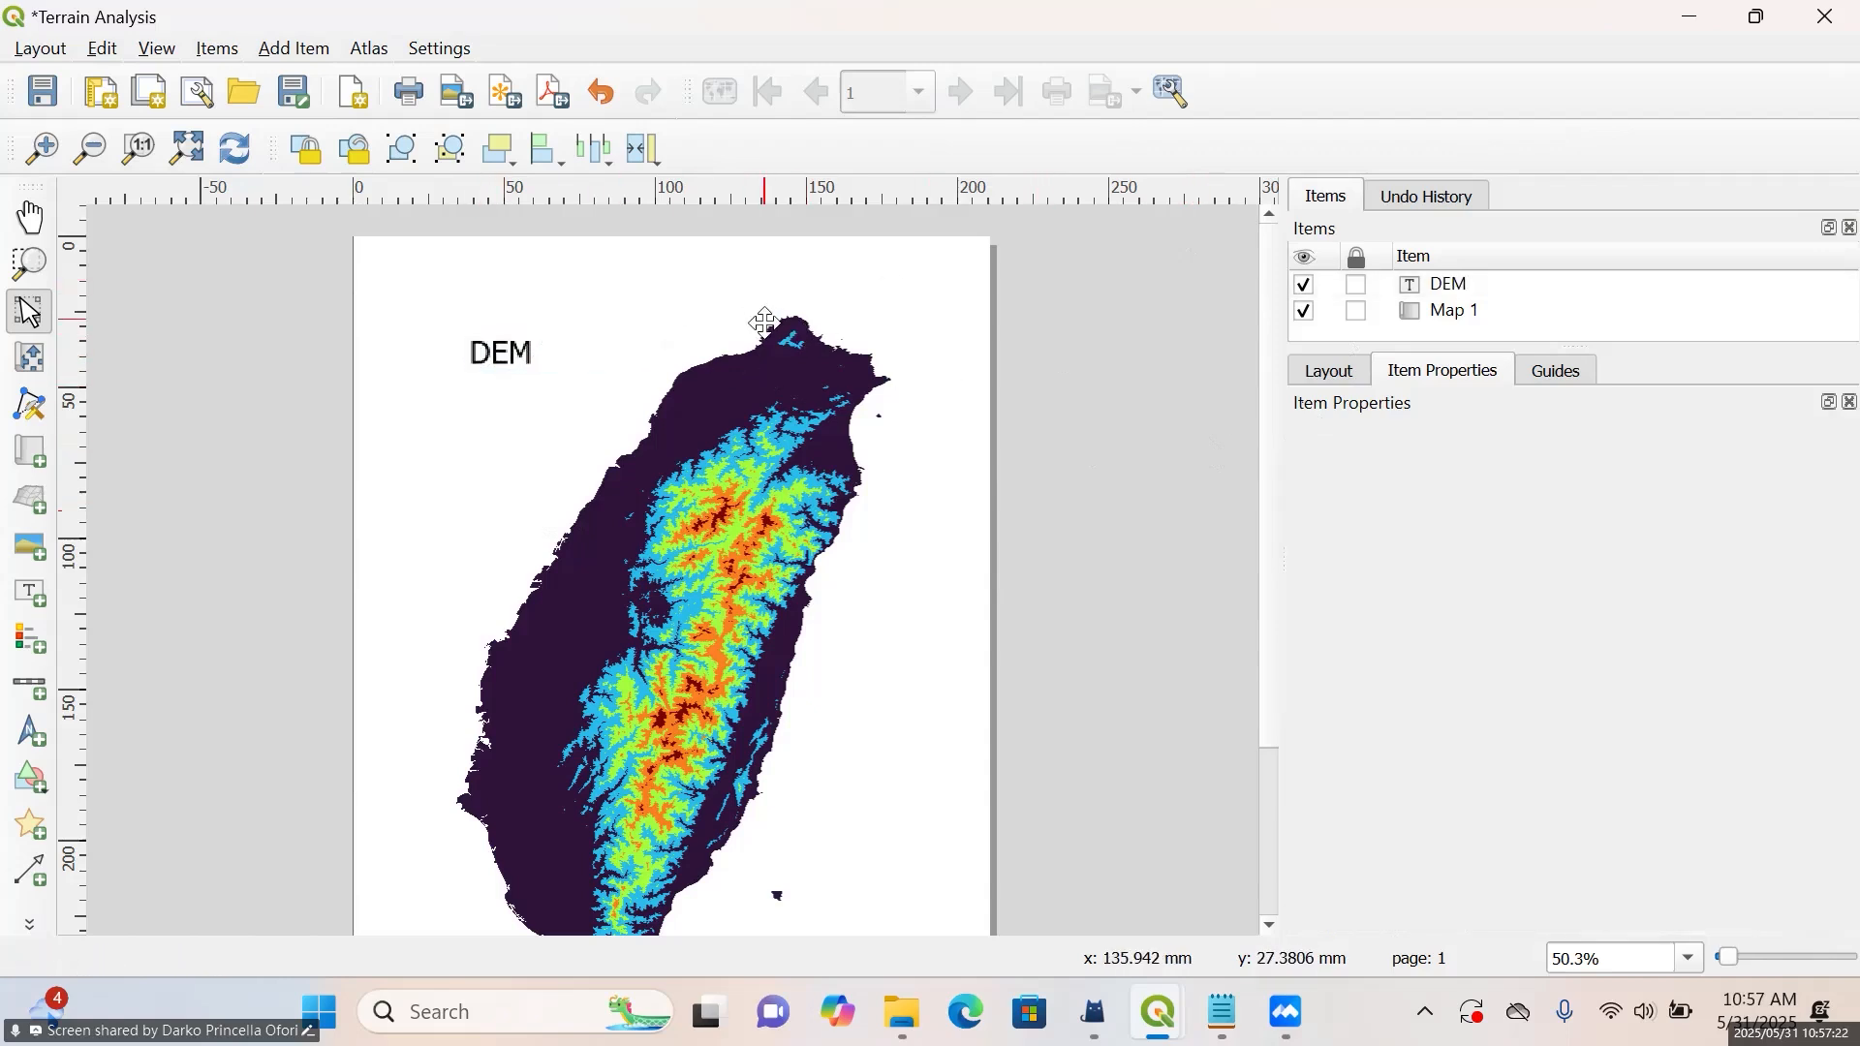
Enable a frame around the map item, keeping the black 0.30 mm line with miter joins
{"action": "left_click", "coordinate": [502, 398]}
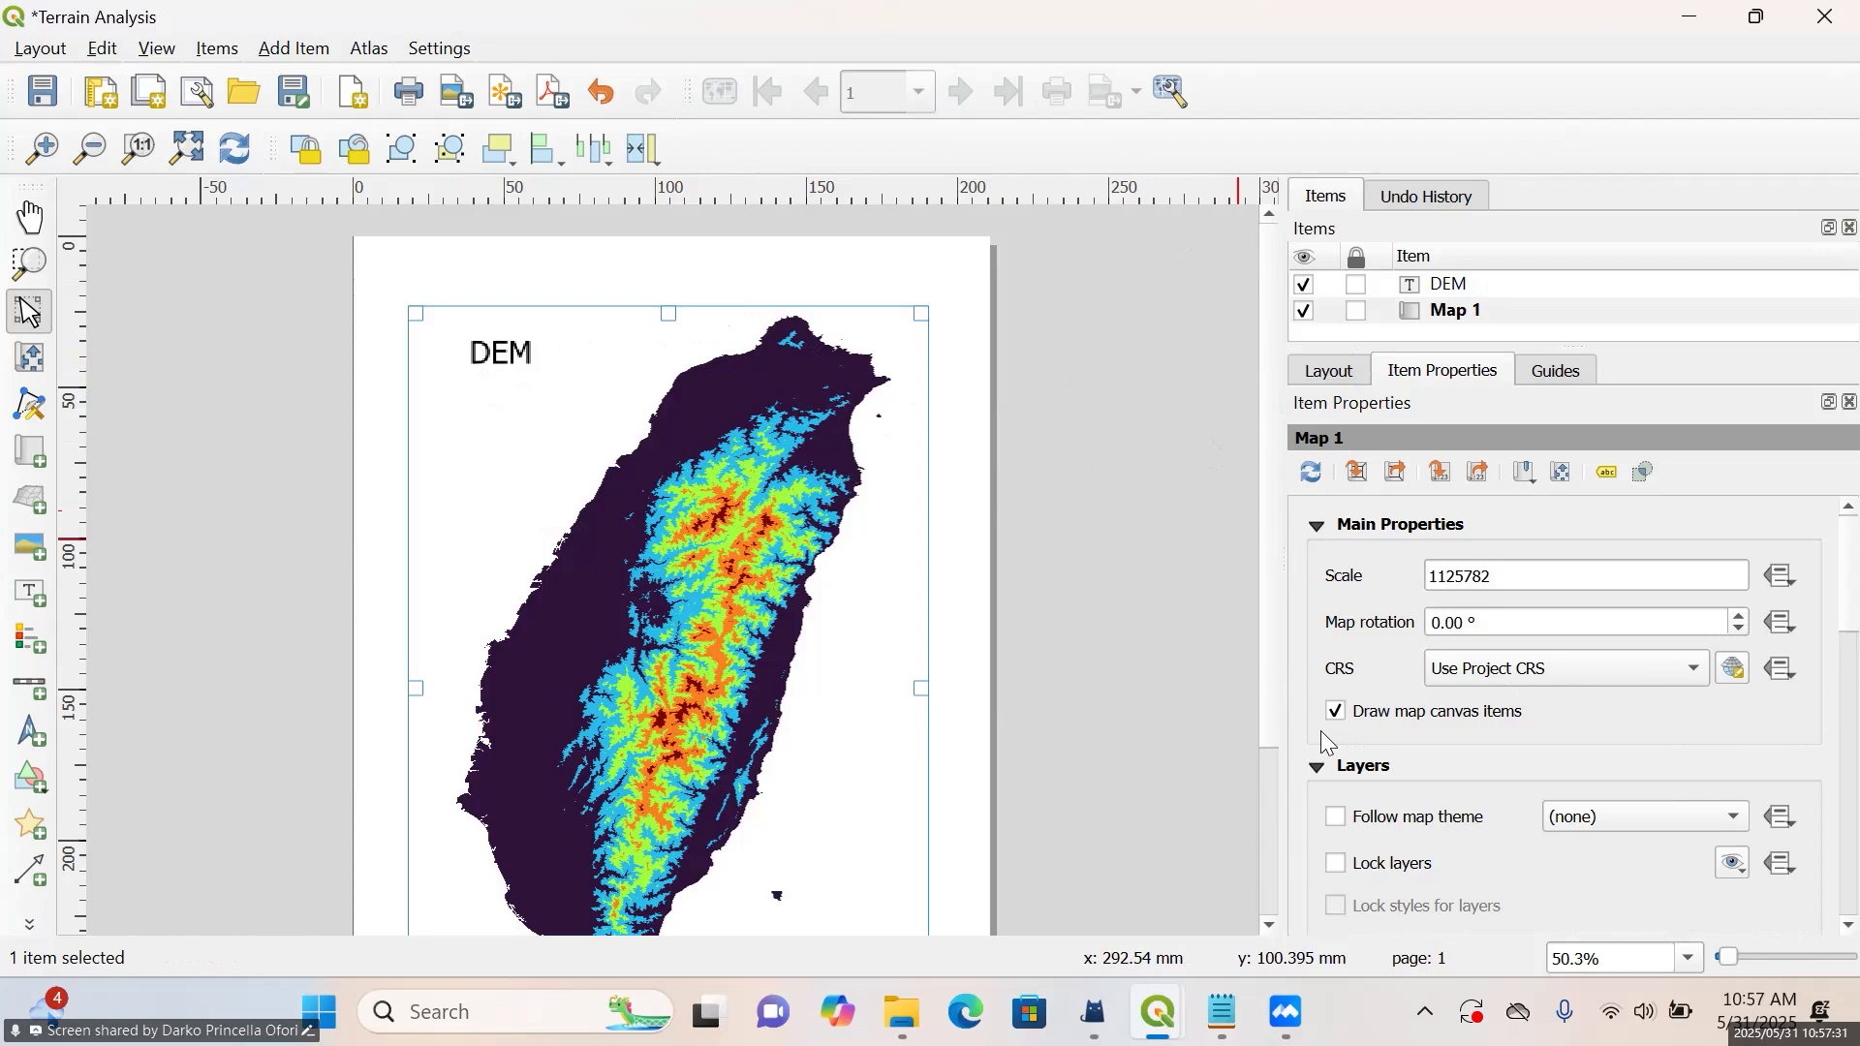
{"action": "scroll", "coordinate": [1321, 732], "scroll_direction": "down", "scroll_amount": 10}
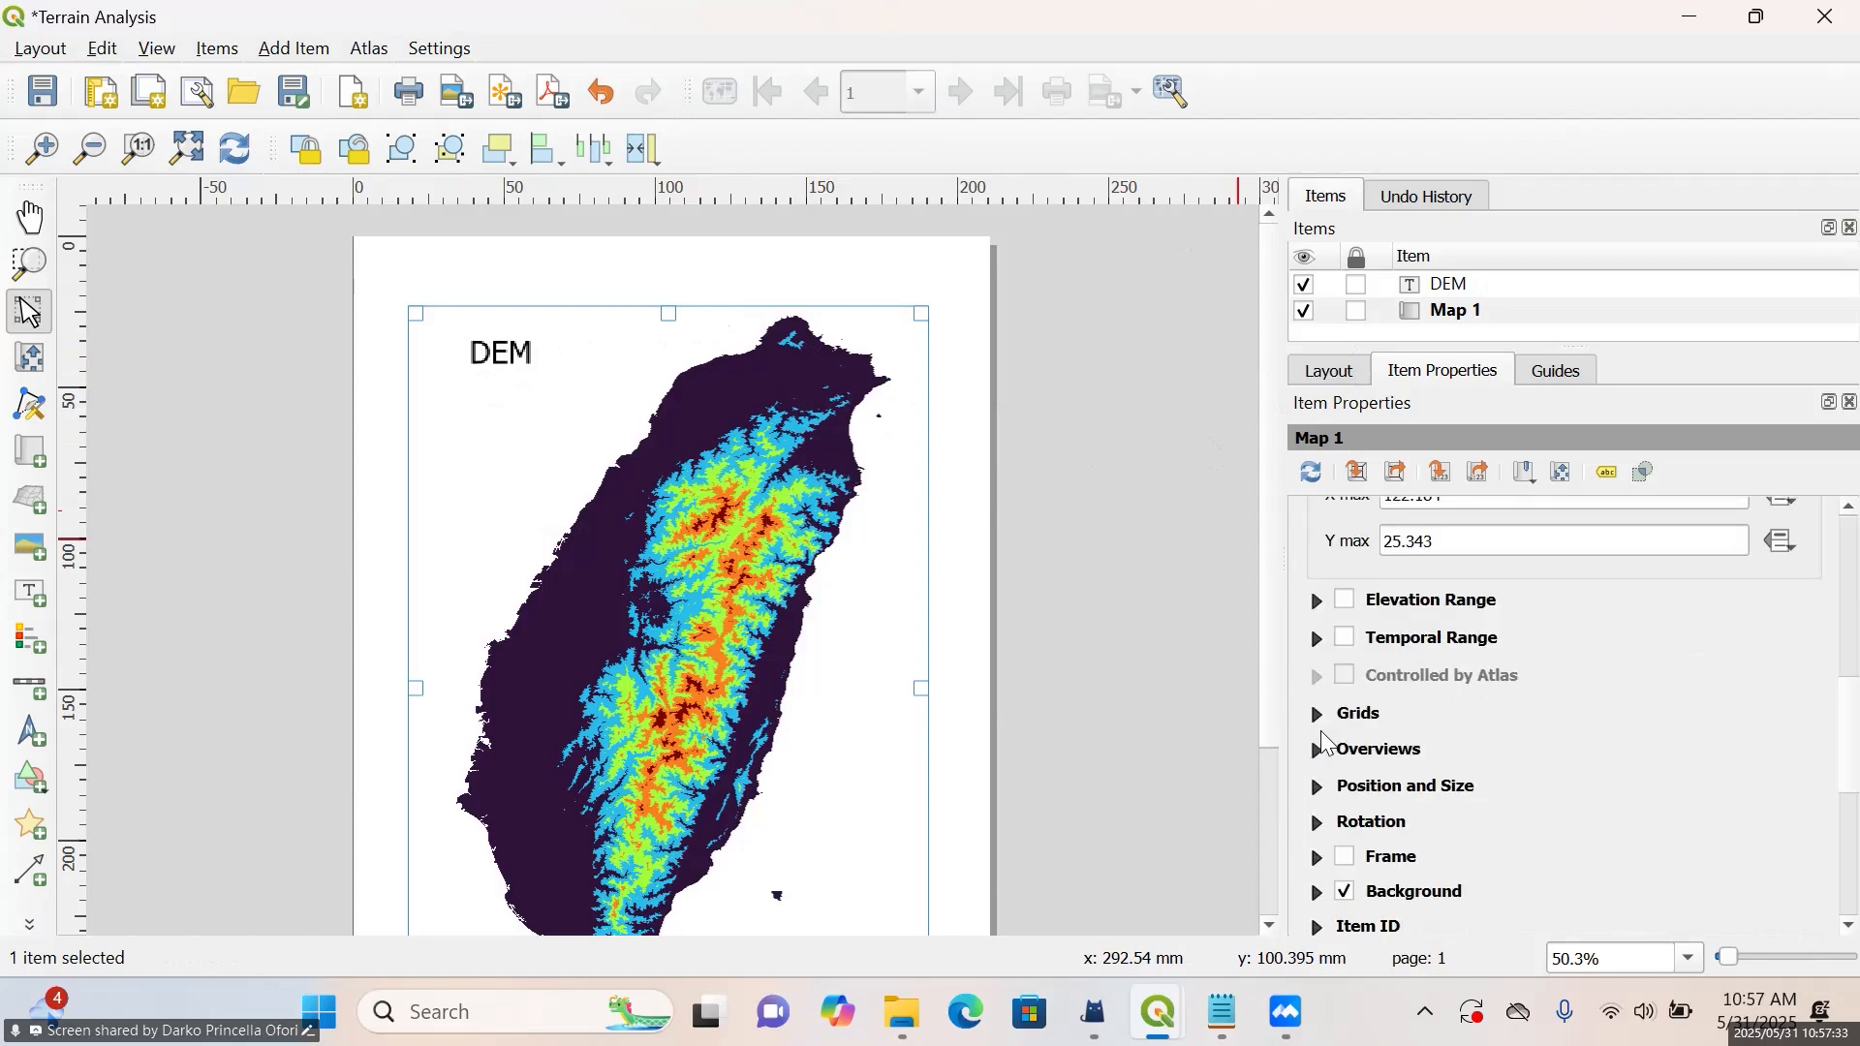
{"action": "scroll", "coordinate": [1322, 731], "scroll_direction": "up", "scroll_amount": 8}
{"action": "scroll", "coordinate": [1325, 570], "scroll_direction": "up", "scroll_amount": 2}
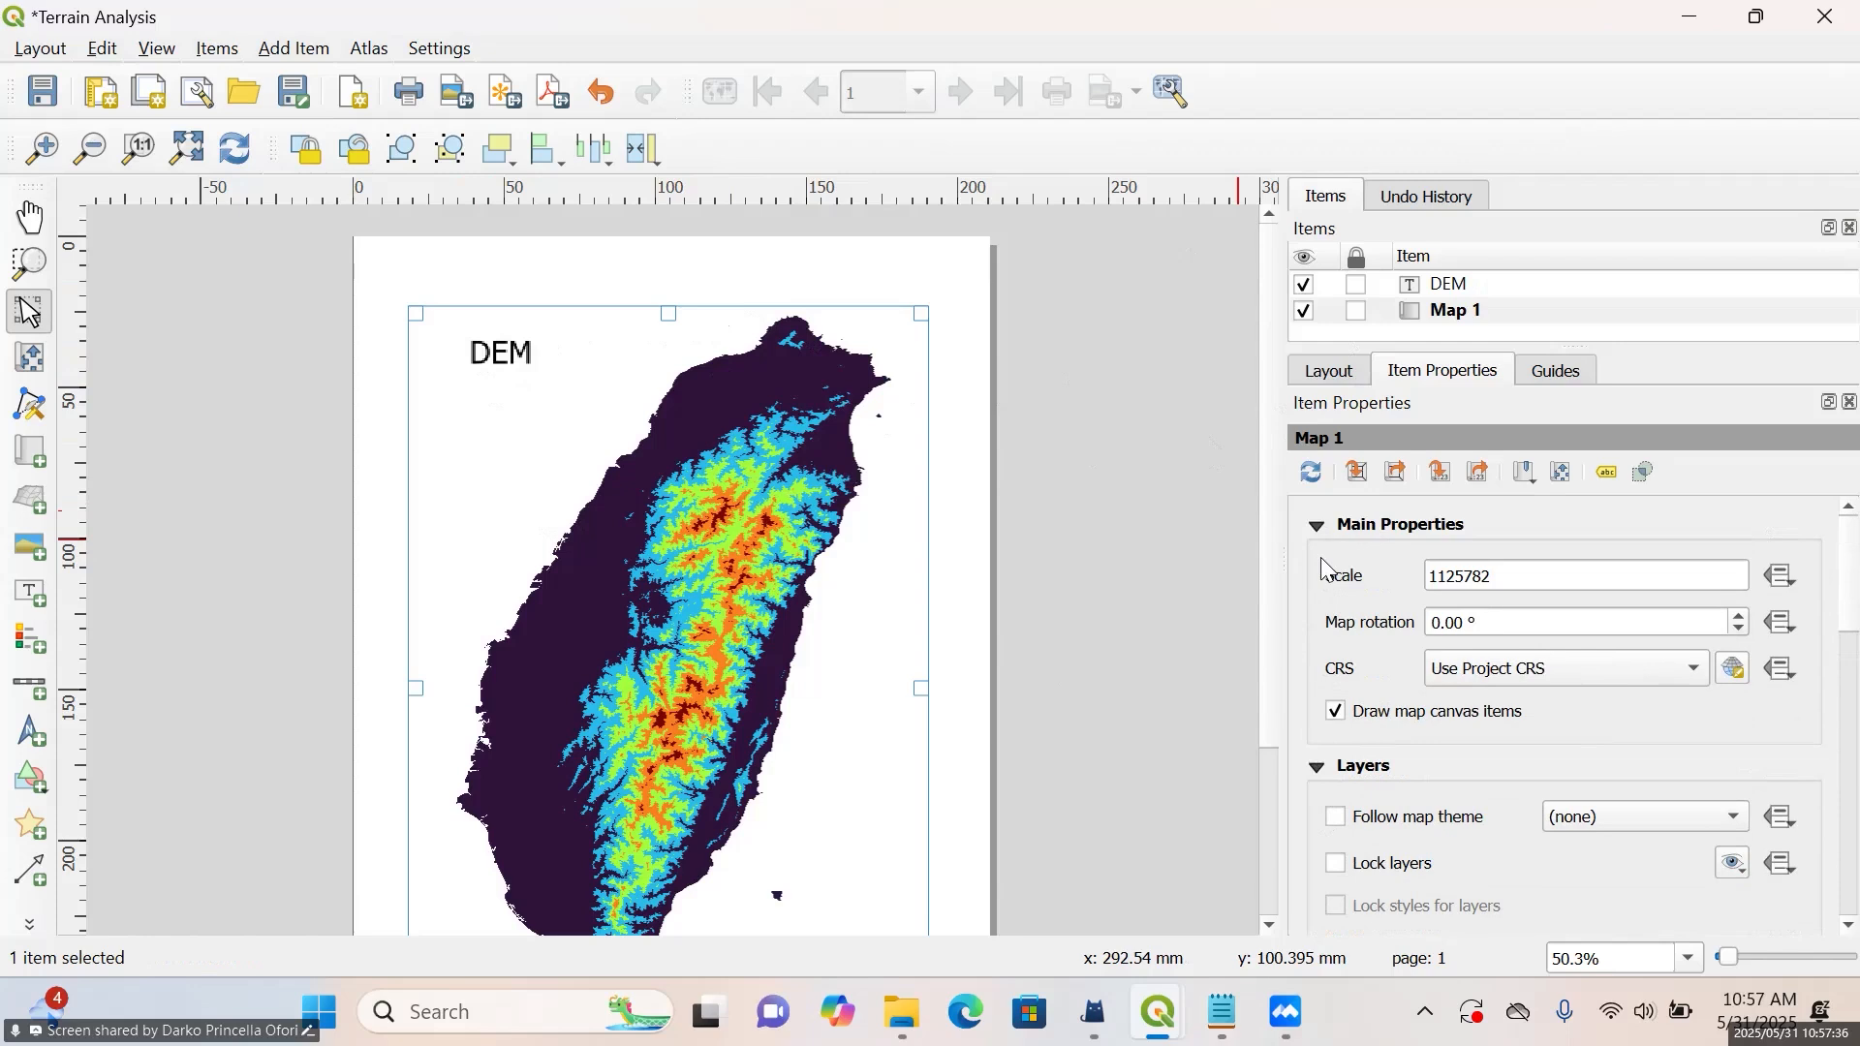
{"action": "scroll", "coordinate": [1305, 585], "scroll_direction": "down", "scroll_amount": 3}
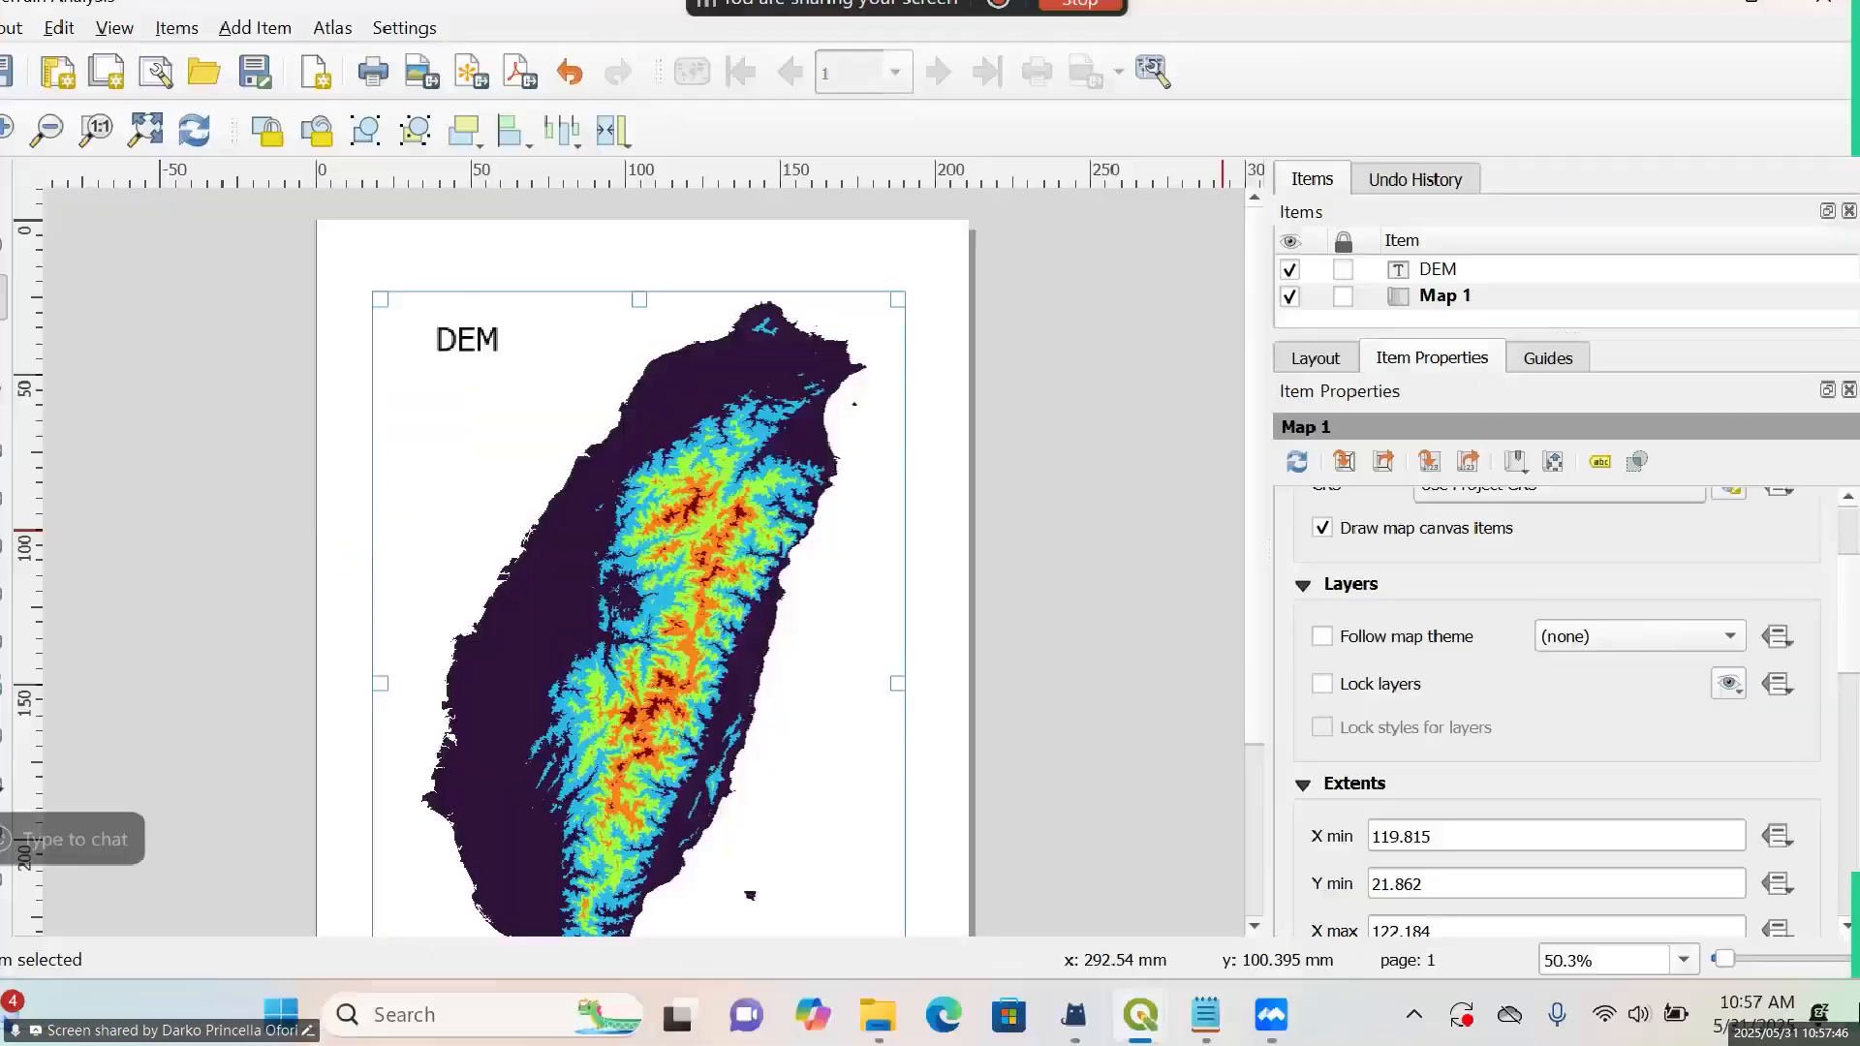
{"action": "scroll", "coordinate": [1711, 789], "scroll_direction": "down", "scroll_amount": 10}
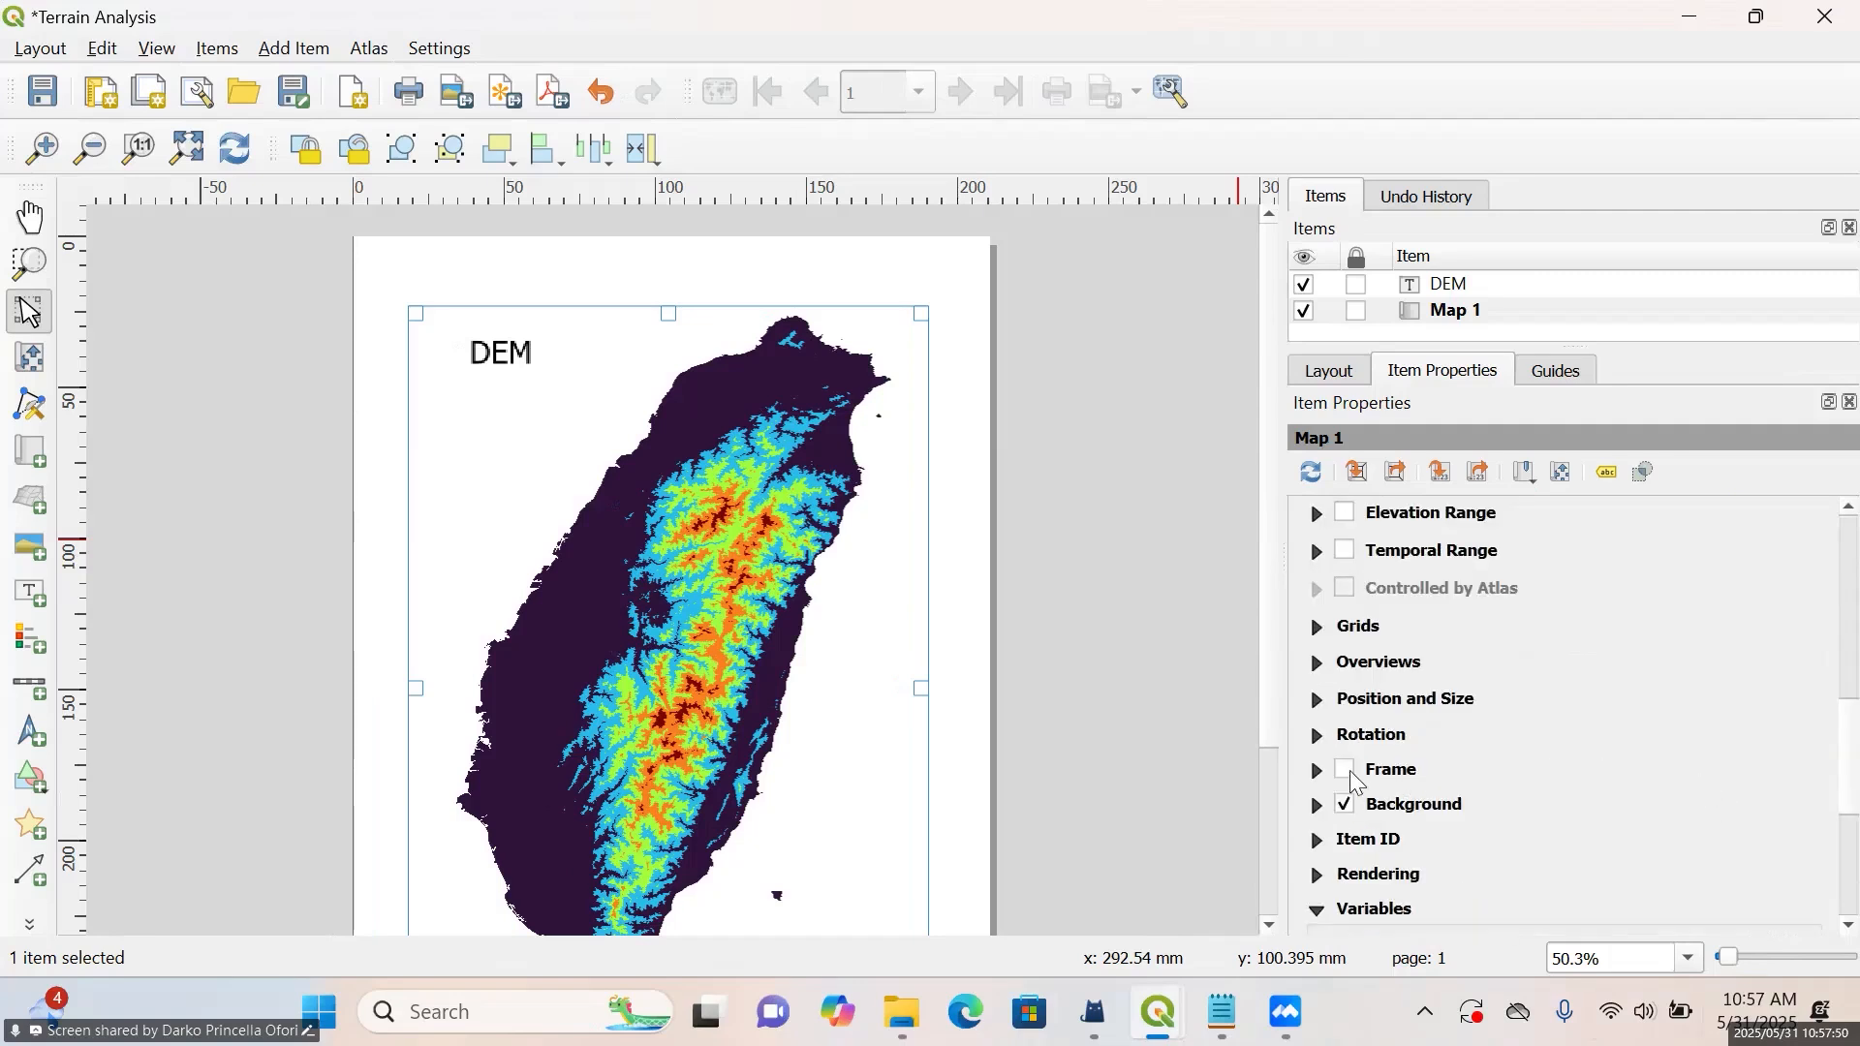
{"action": "left_click", "coordinate": [1346, 770]}
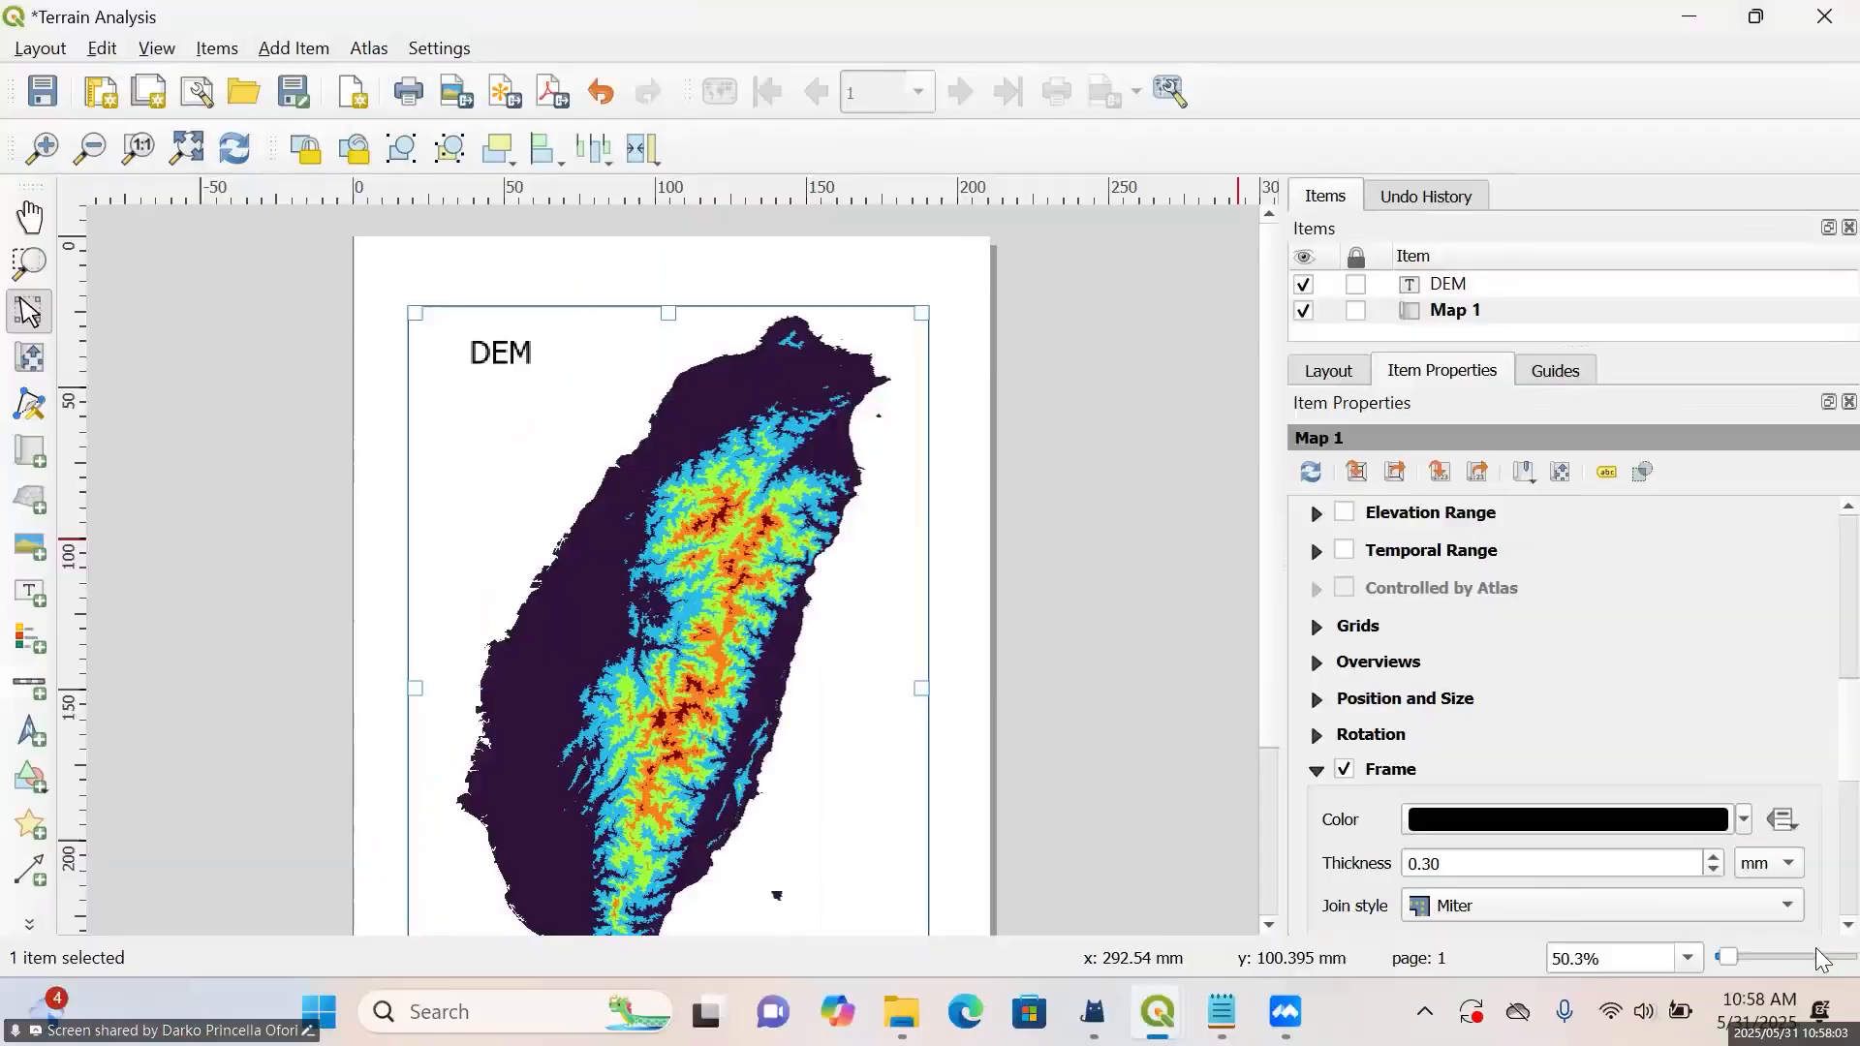
{"action": "left_click", "coordinate": [1111, 654]}
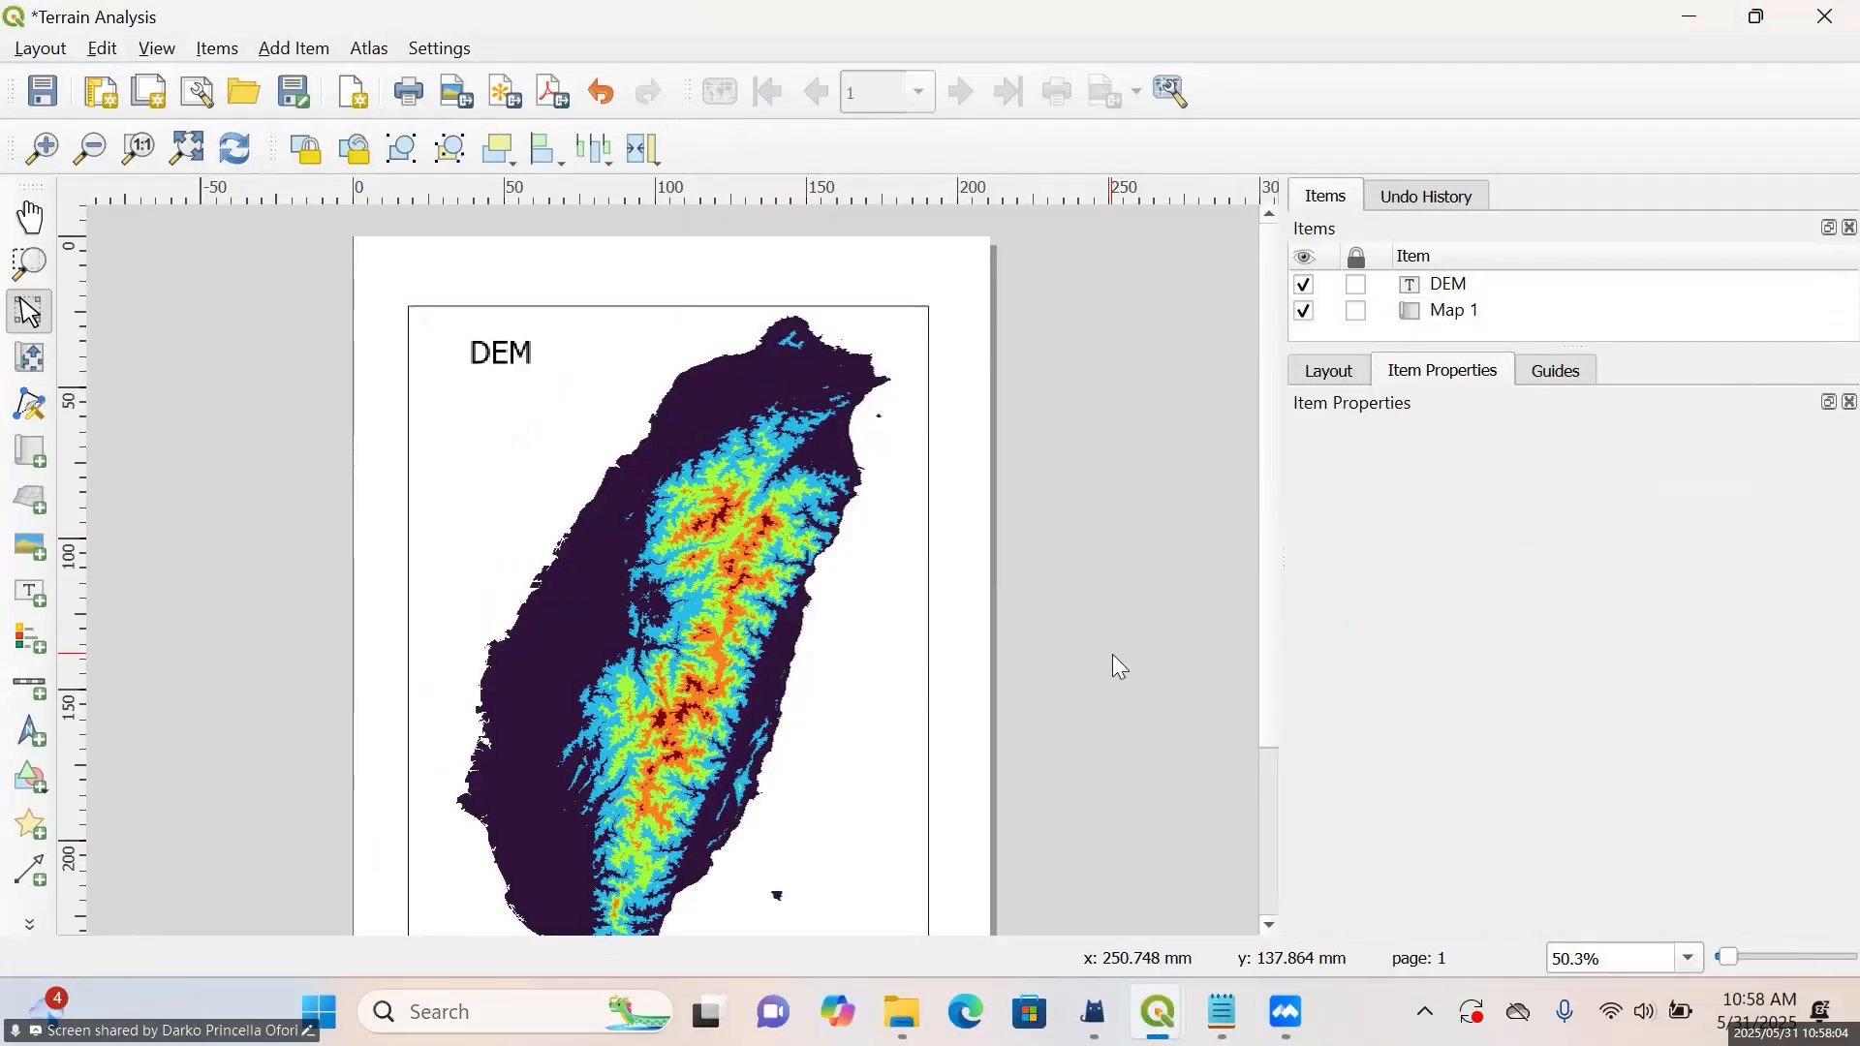
Move the DEM label about 13 mm left and 16 mm down, clearing the map frame's northwest corner
{"action": "left_click", "coordinate": [858, 654]}
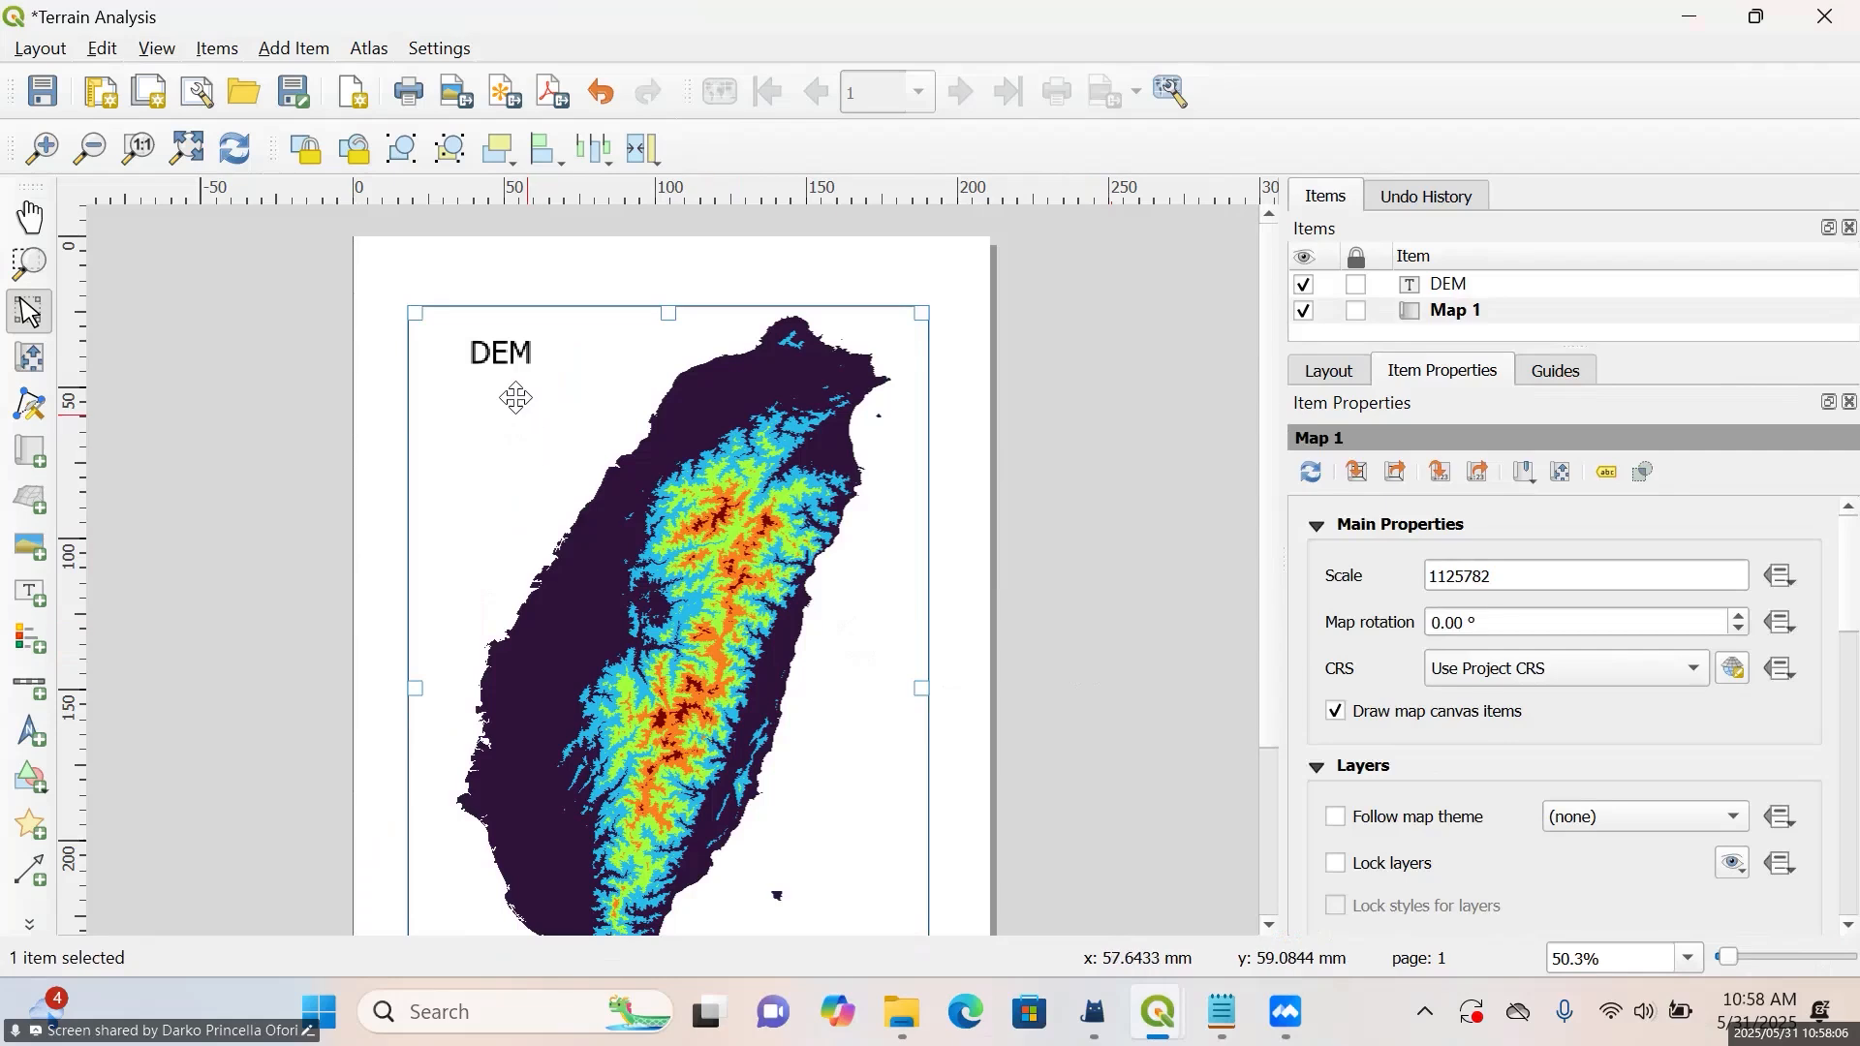
{"action": "left_click", "coordinate": [1715, 281]}
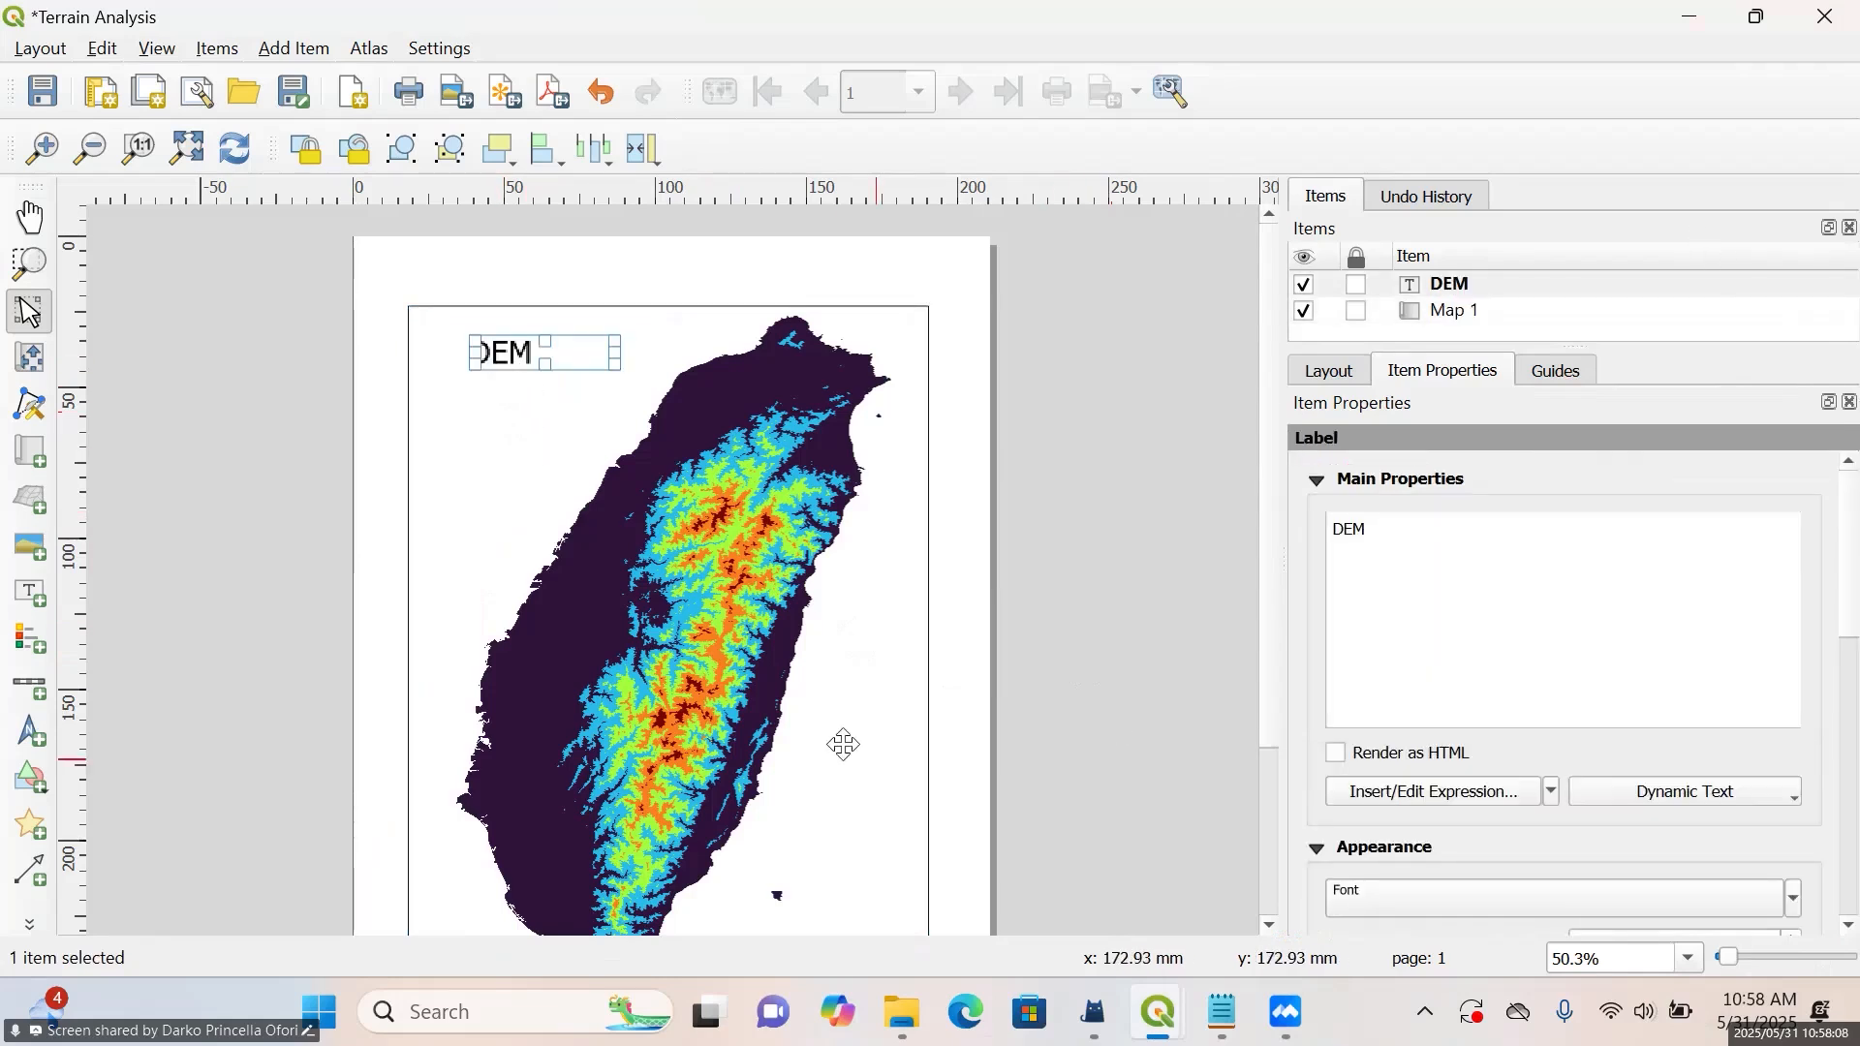
{"action": "mouse_move", "coordinate": [546, 365]}
{"action": "left_mouse_down"}
{"action": "mouse_move", "coordinate": [504, 347]}
{"action": "mouse_move", "coordinate": [511, 360]}
{"action": "left_mouse_up"}
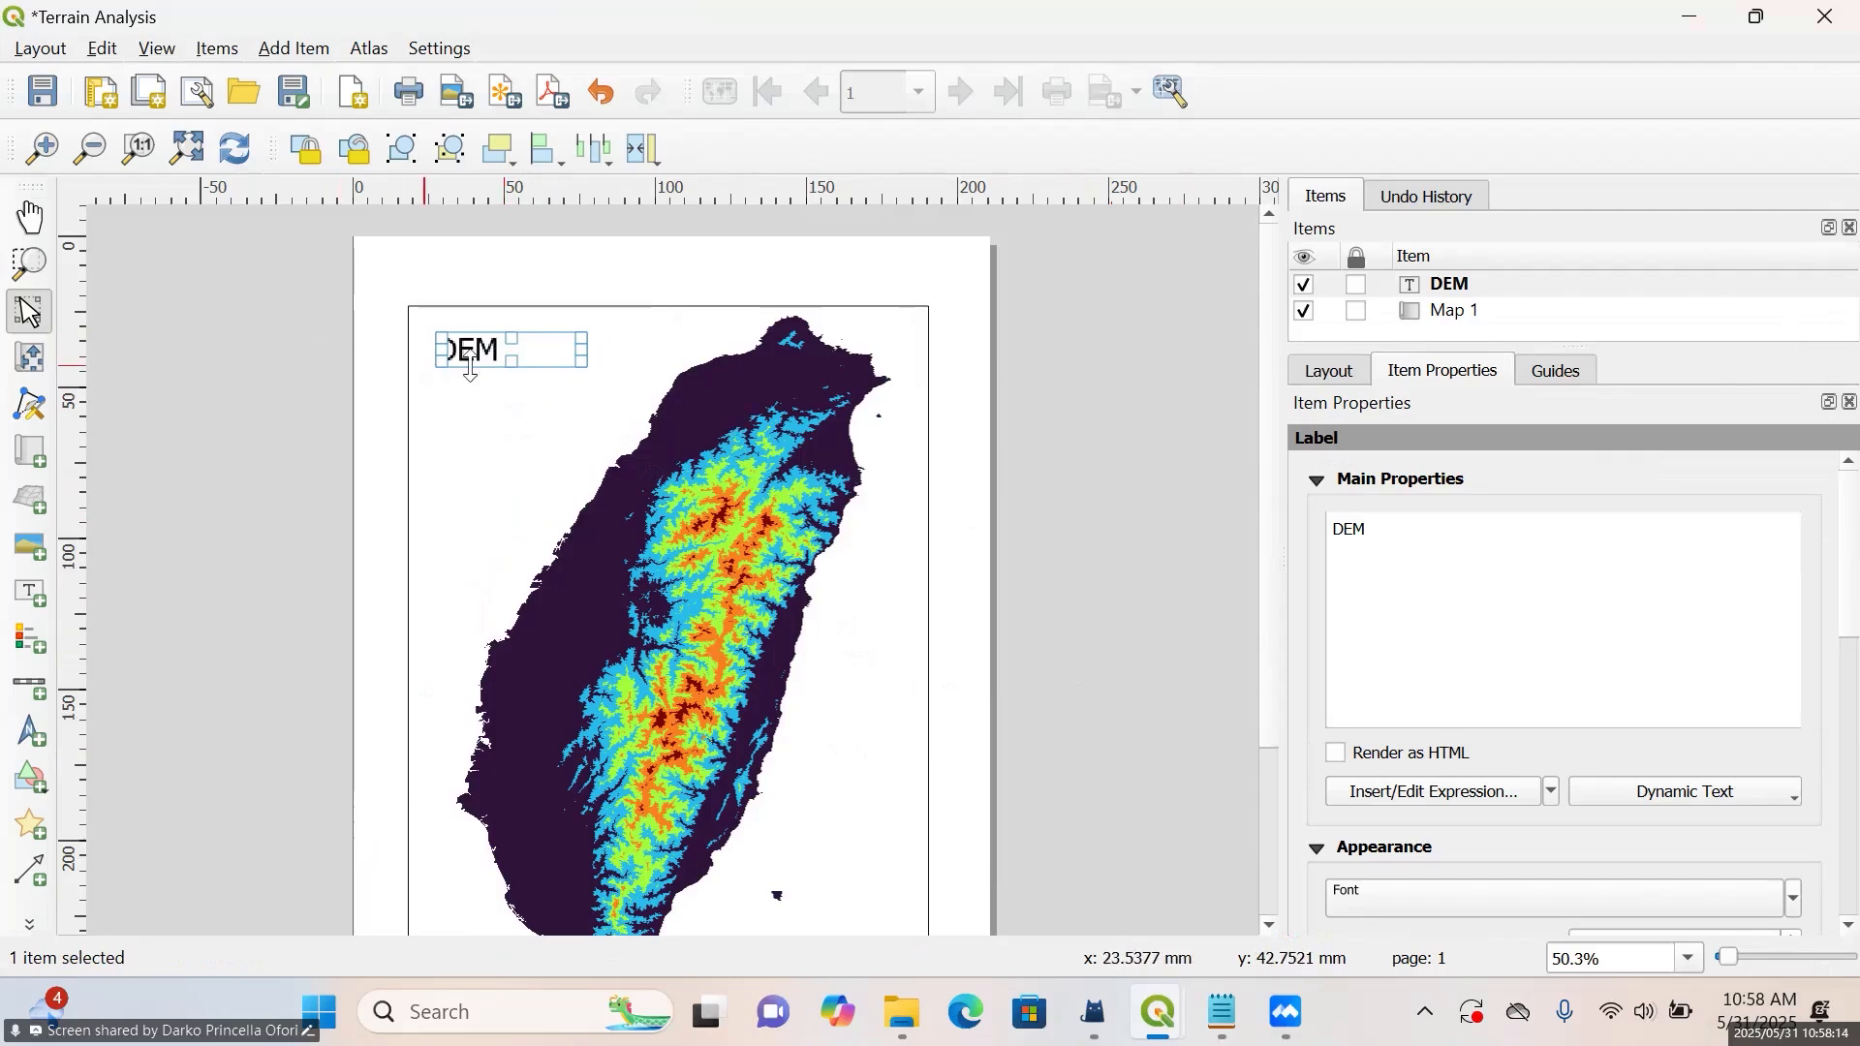
{"action": "left_click_drag", "start_coordinate": [486, 368], "coordinate": [481, 421]}
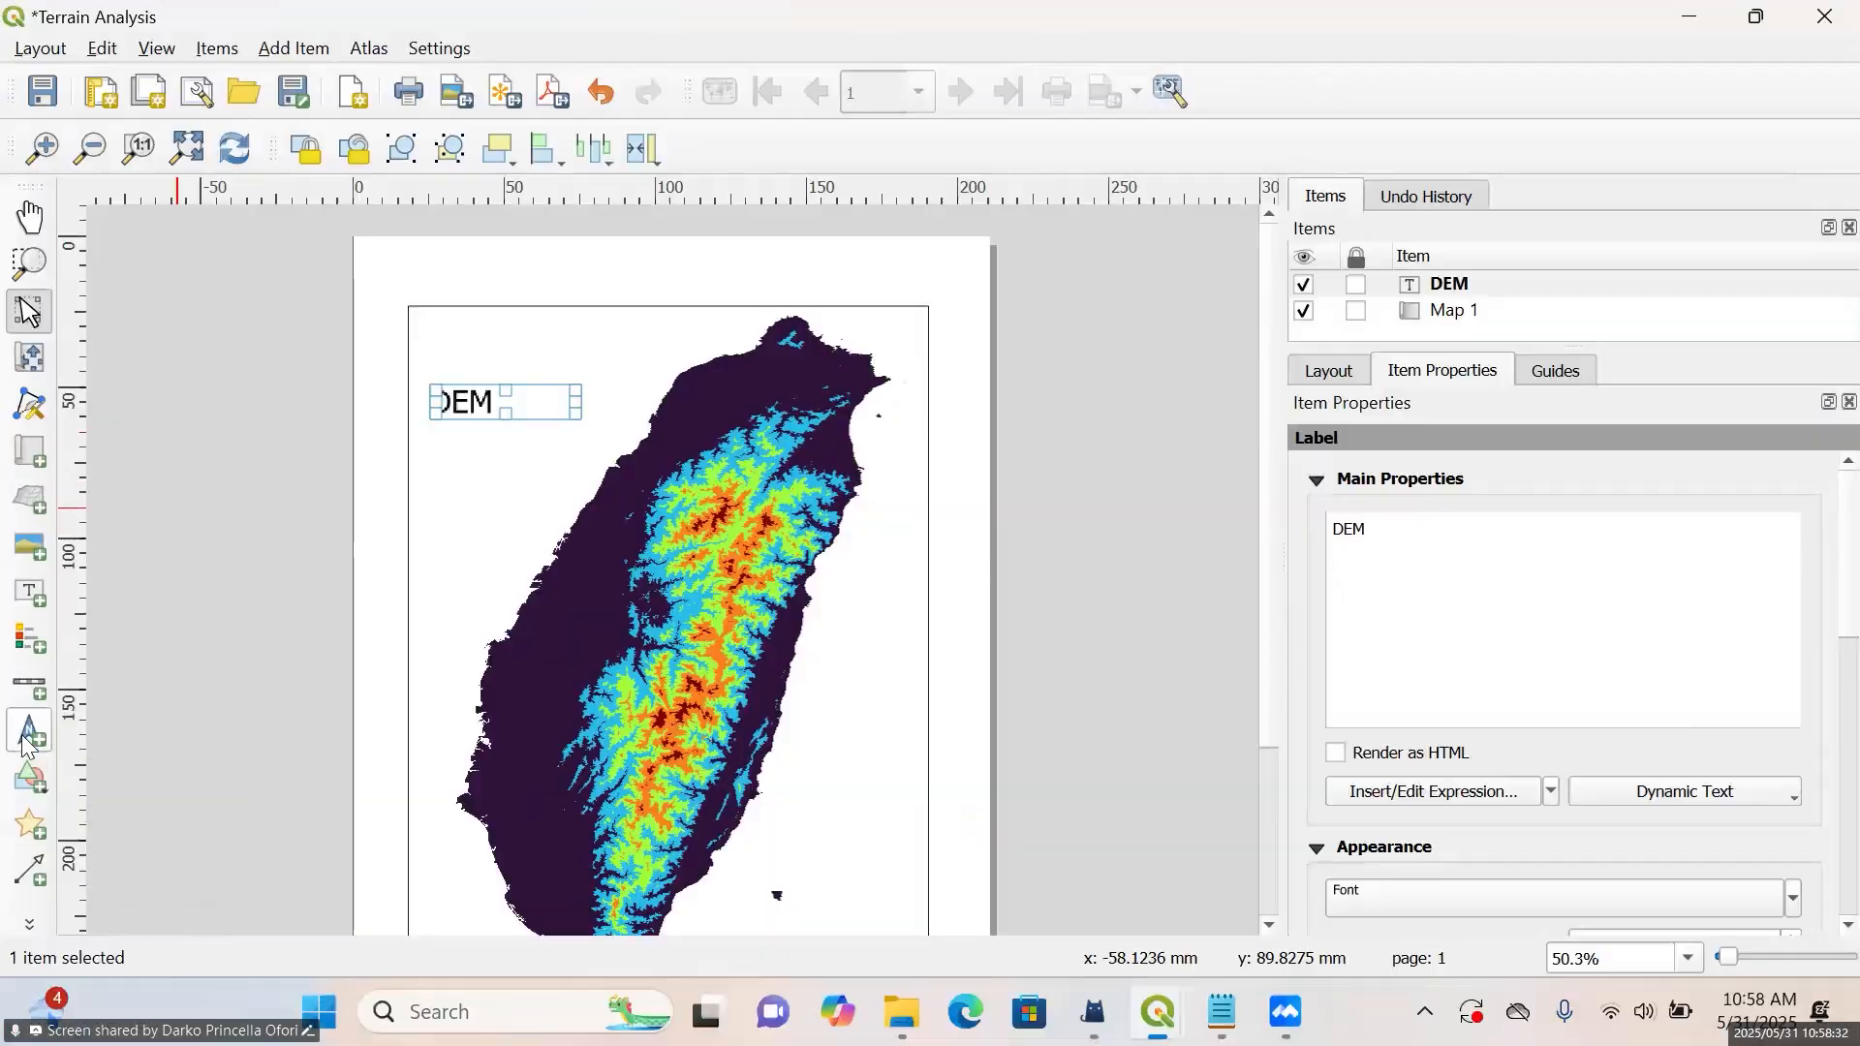
Add a north arrow about 18 mm wide and 20 mm high in the map frame's northwest corner, above the DEM label
{"action": "left_click", "coordinate": [59, 726]}
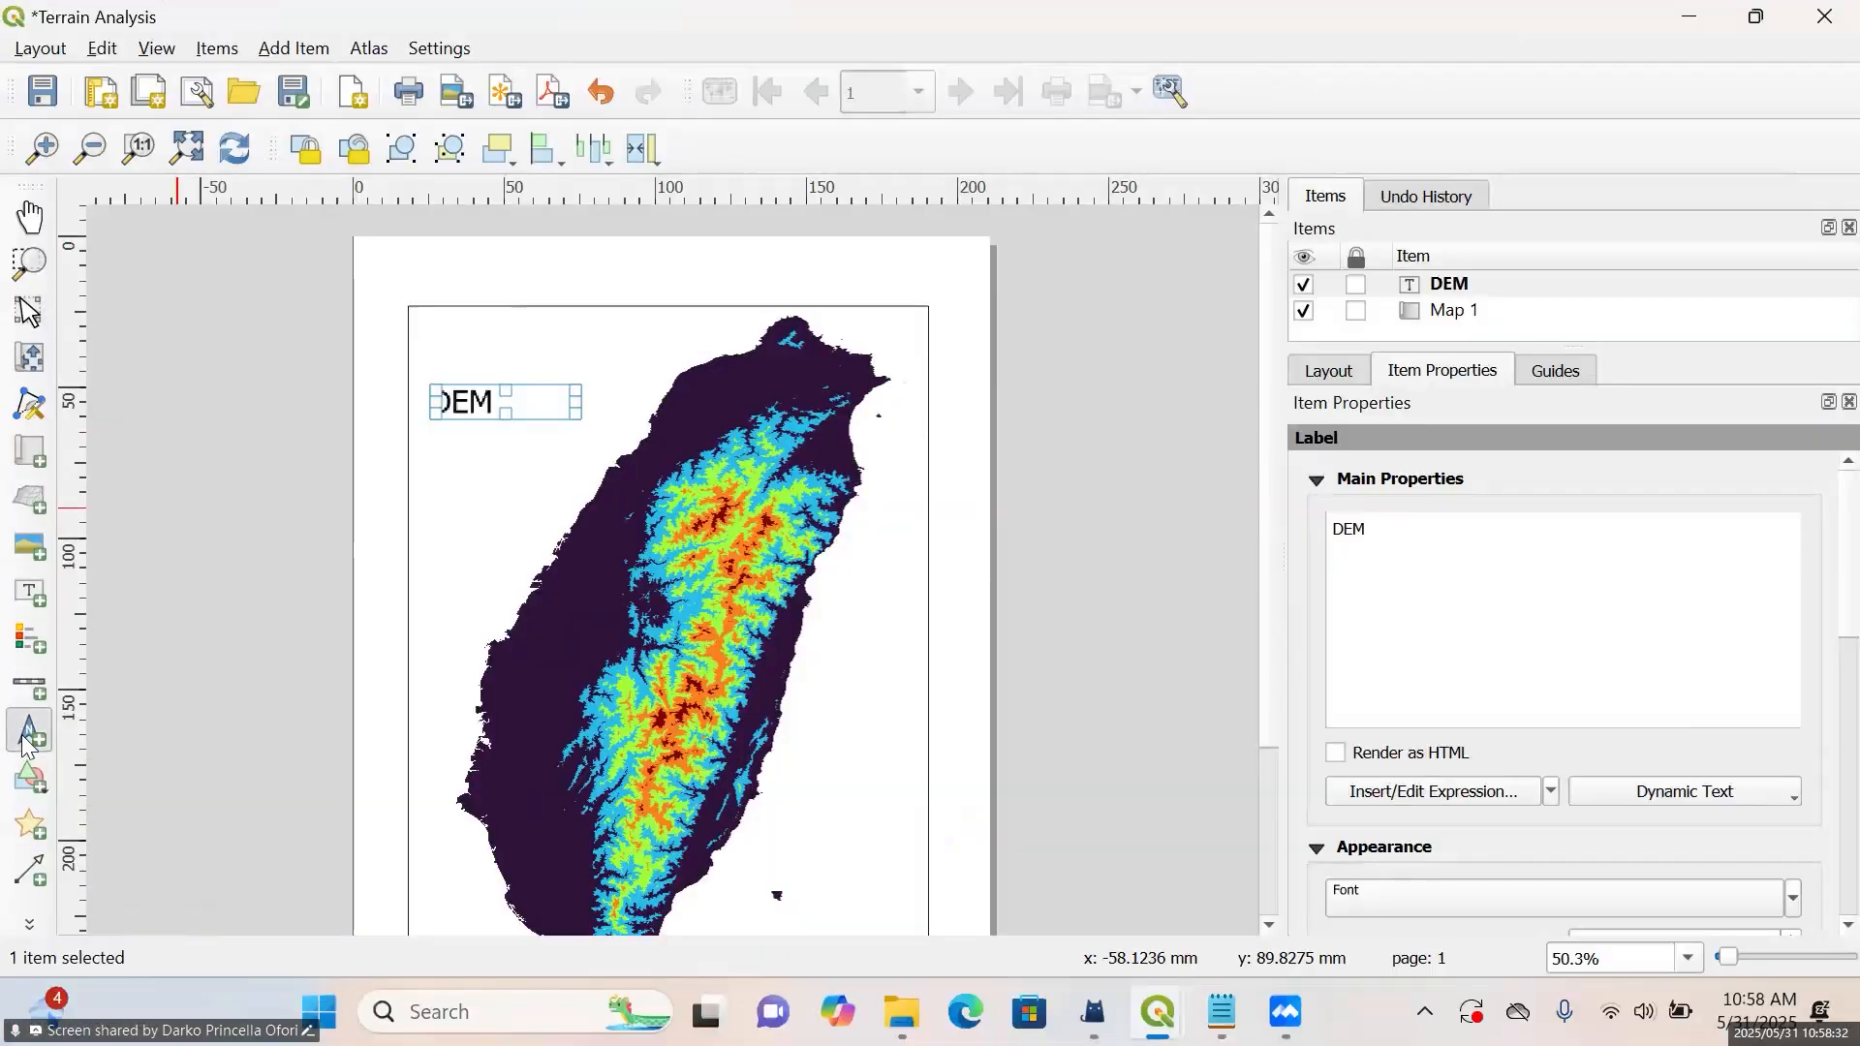
{"action": "left_click_drag", "start_coordinate": [430, 312], "coordinate": [487, 375]}
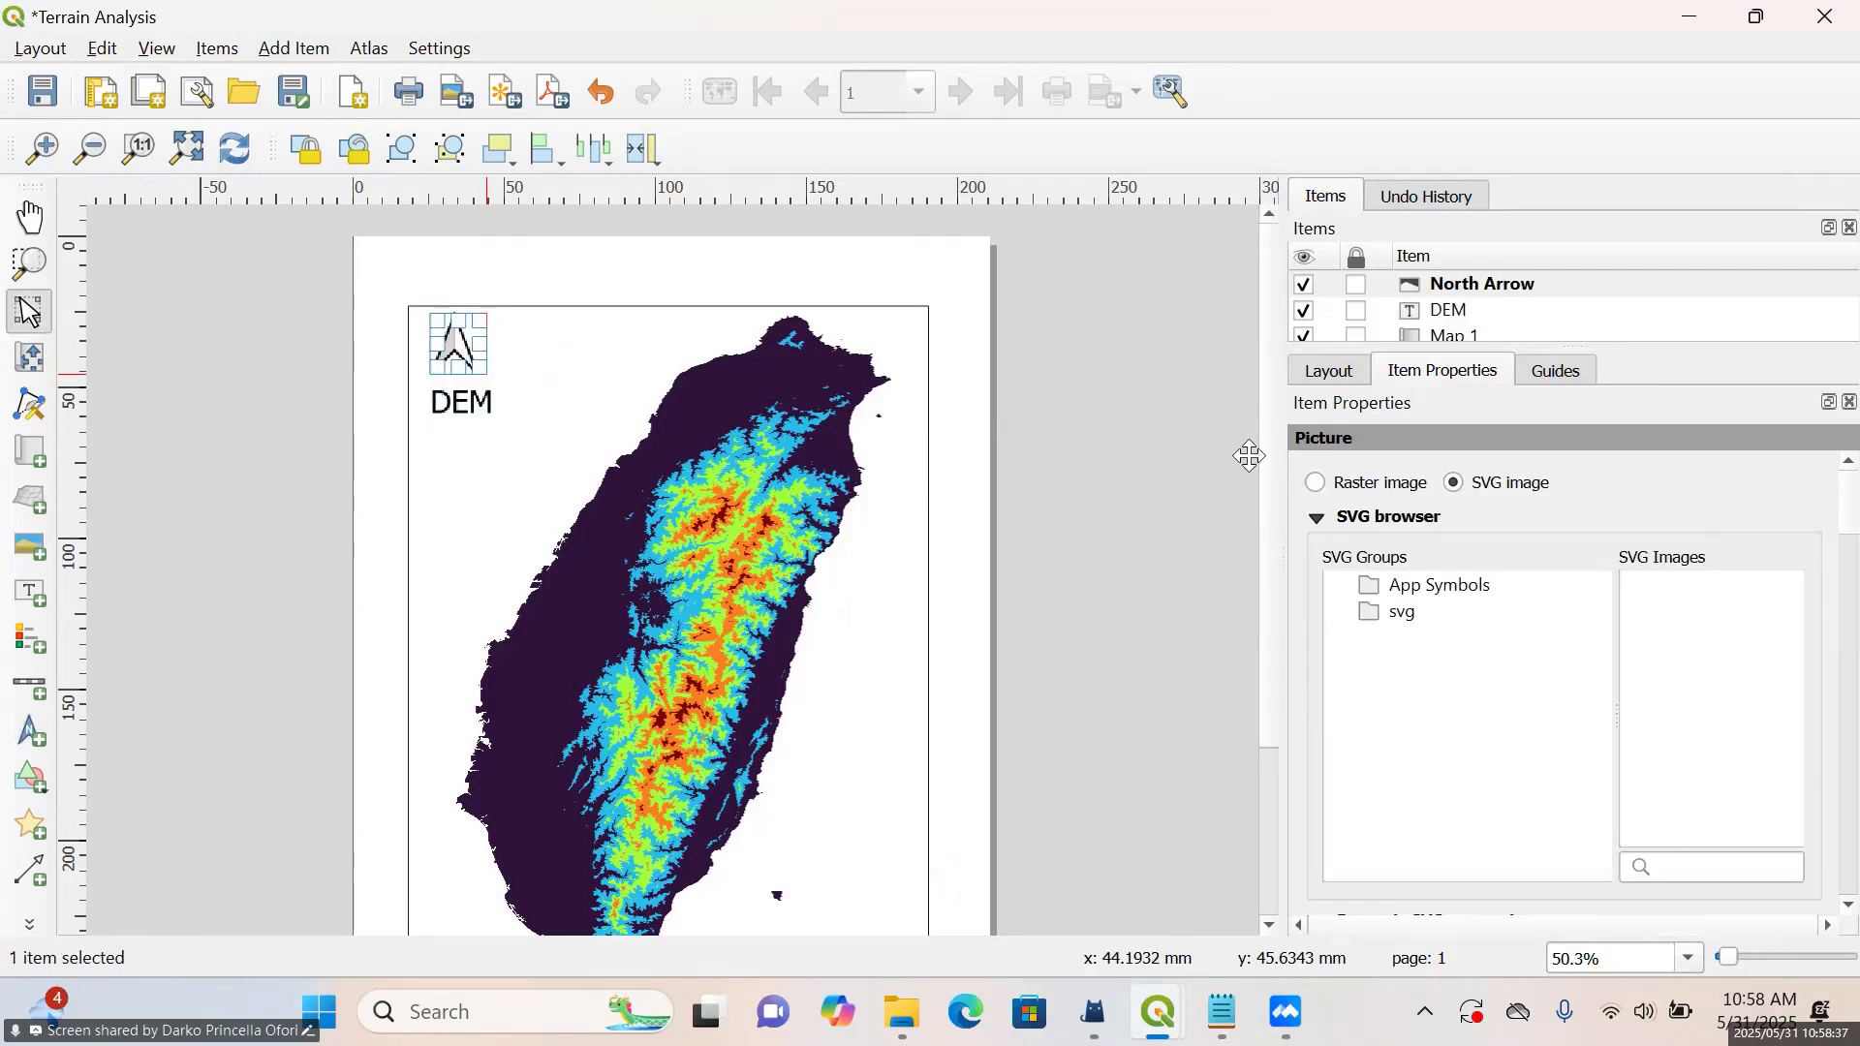
{"action": "left_click", "coordinate": [904, 437]}
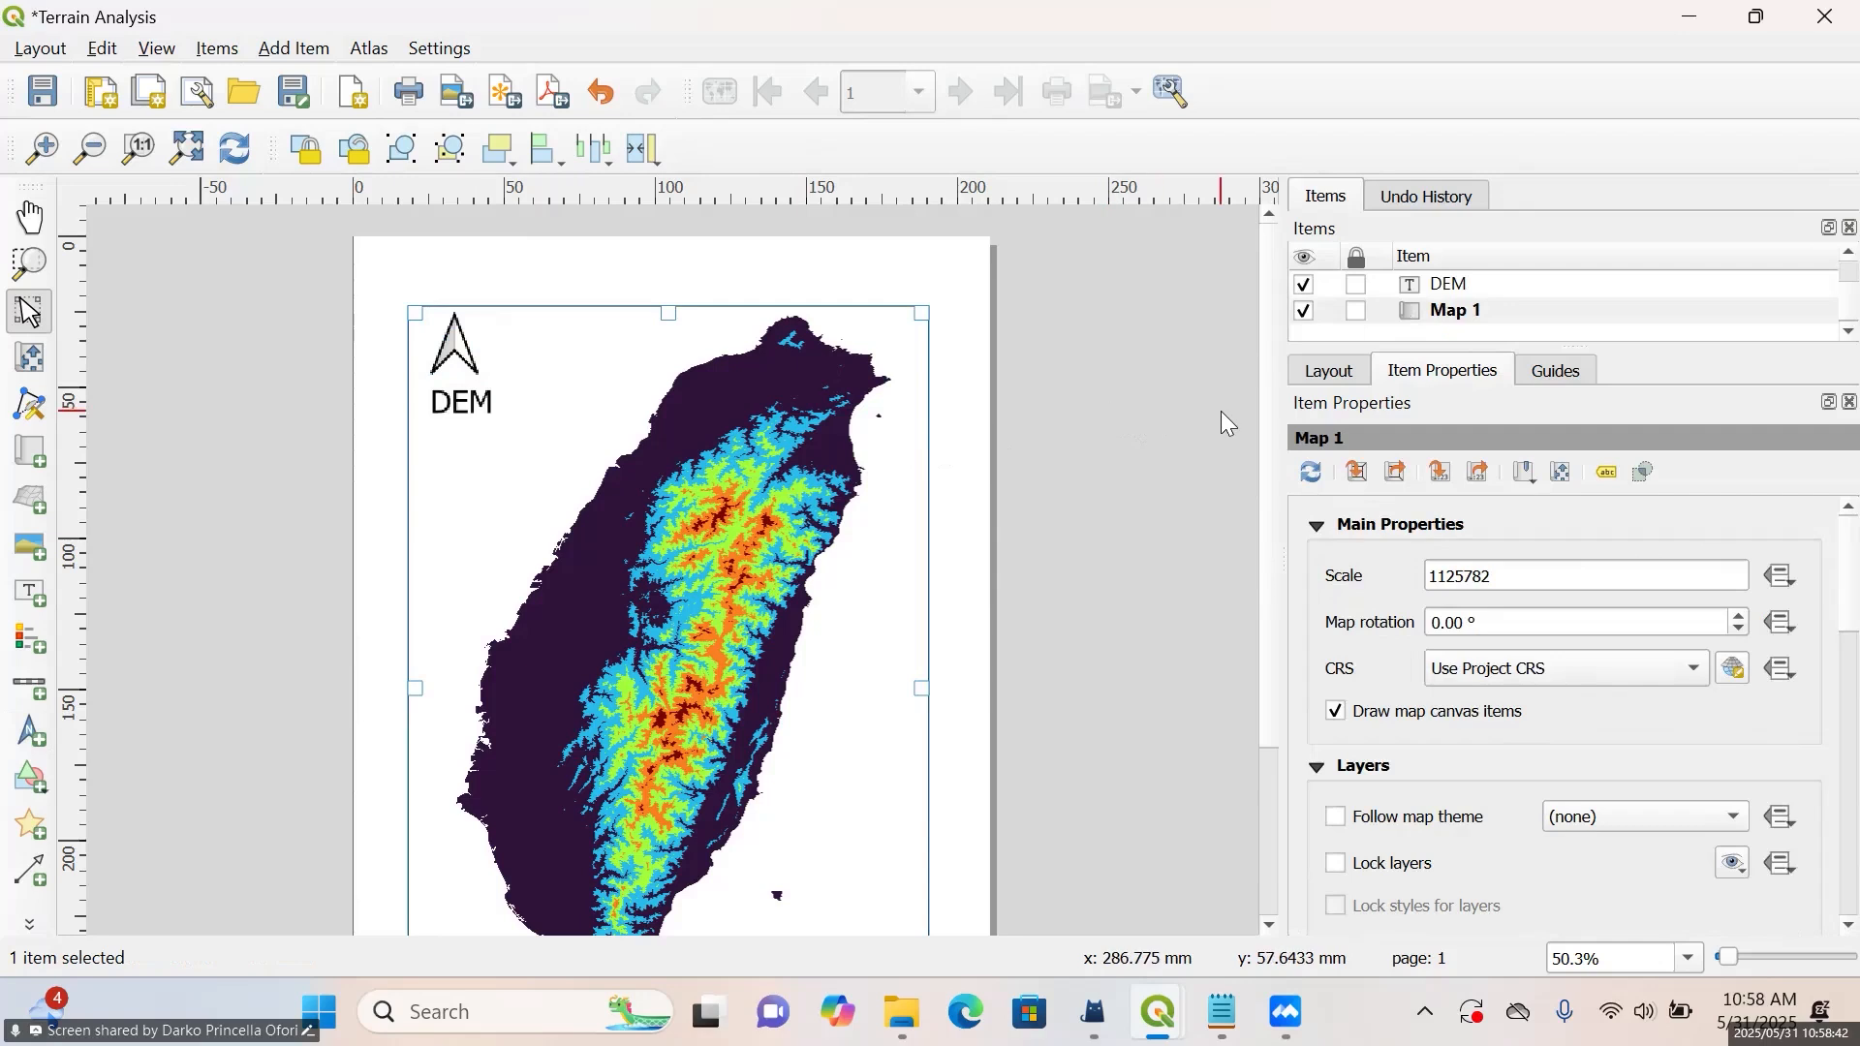
{"action": "left_click_drag", "start_coordinate": [1265, 399], "coordinate": [1277, 589]}
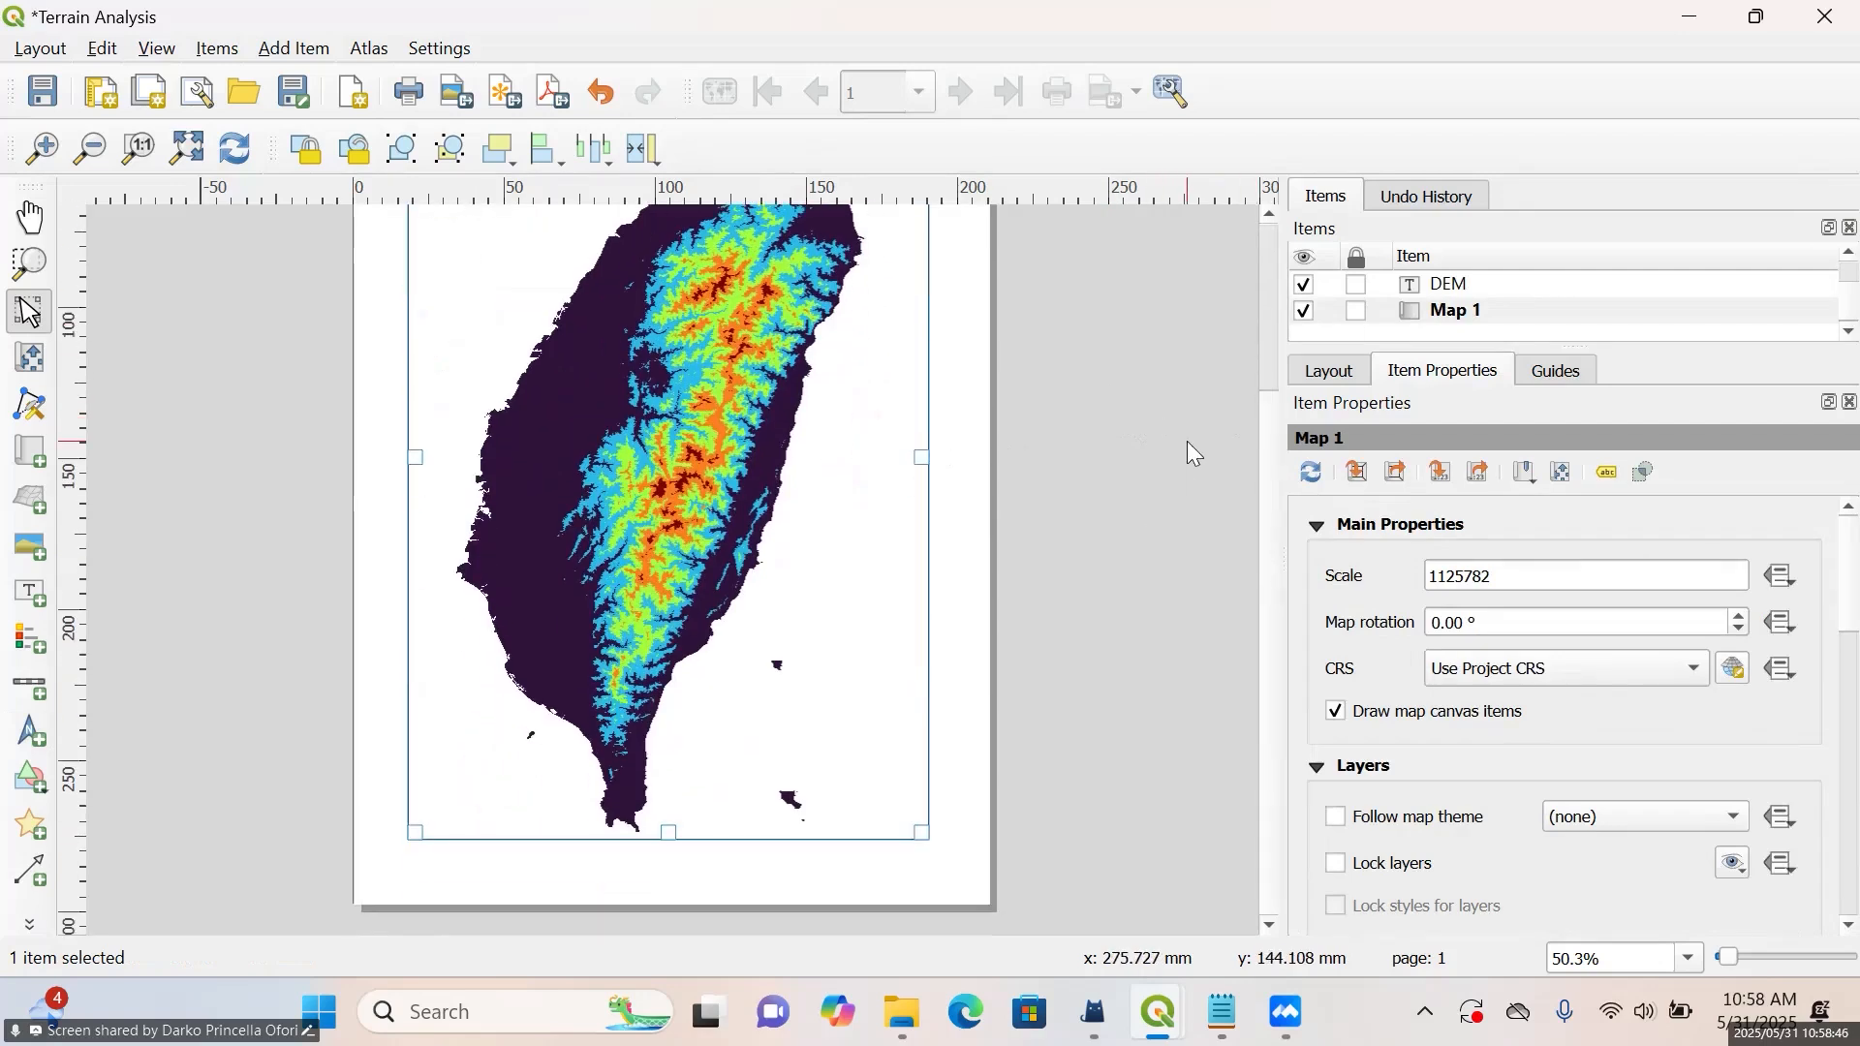
{"action": "left_click_drag", "start_coordinate": [1270, 447], "coordinate": [1265, 277]}
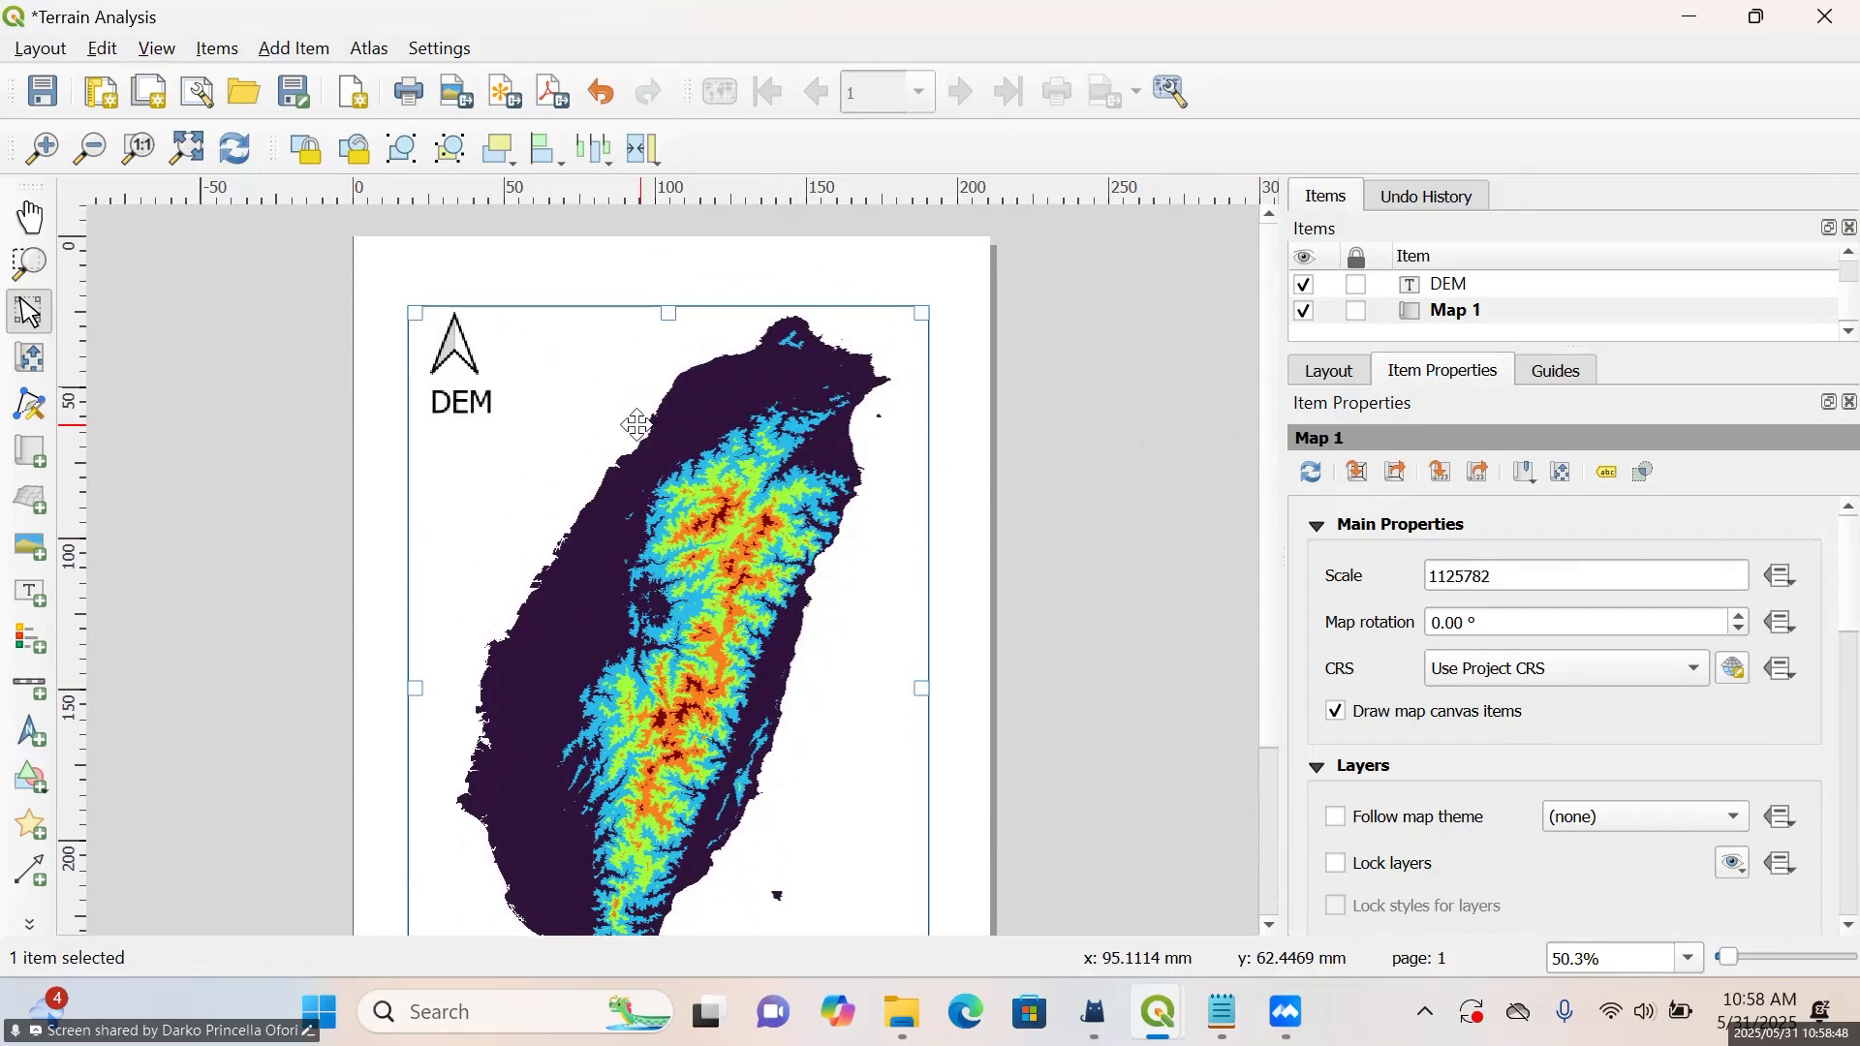
Move the DEM label about 60 mm right and 19 mm up, to the frame's upper middle beside the island's northern tip
{"action": "left_click", "coordinate": [494, 407]}
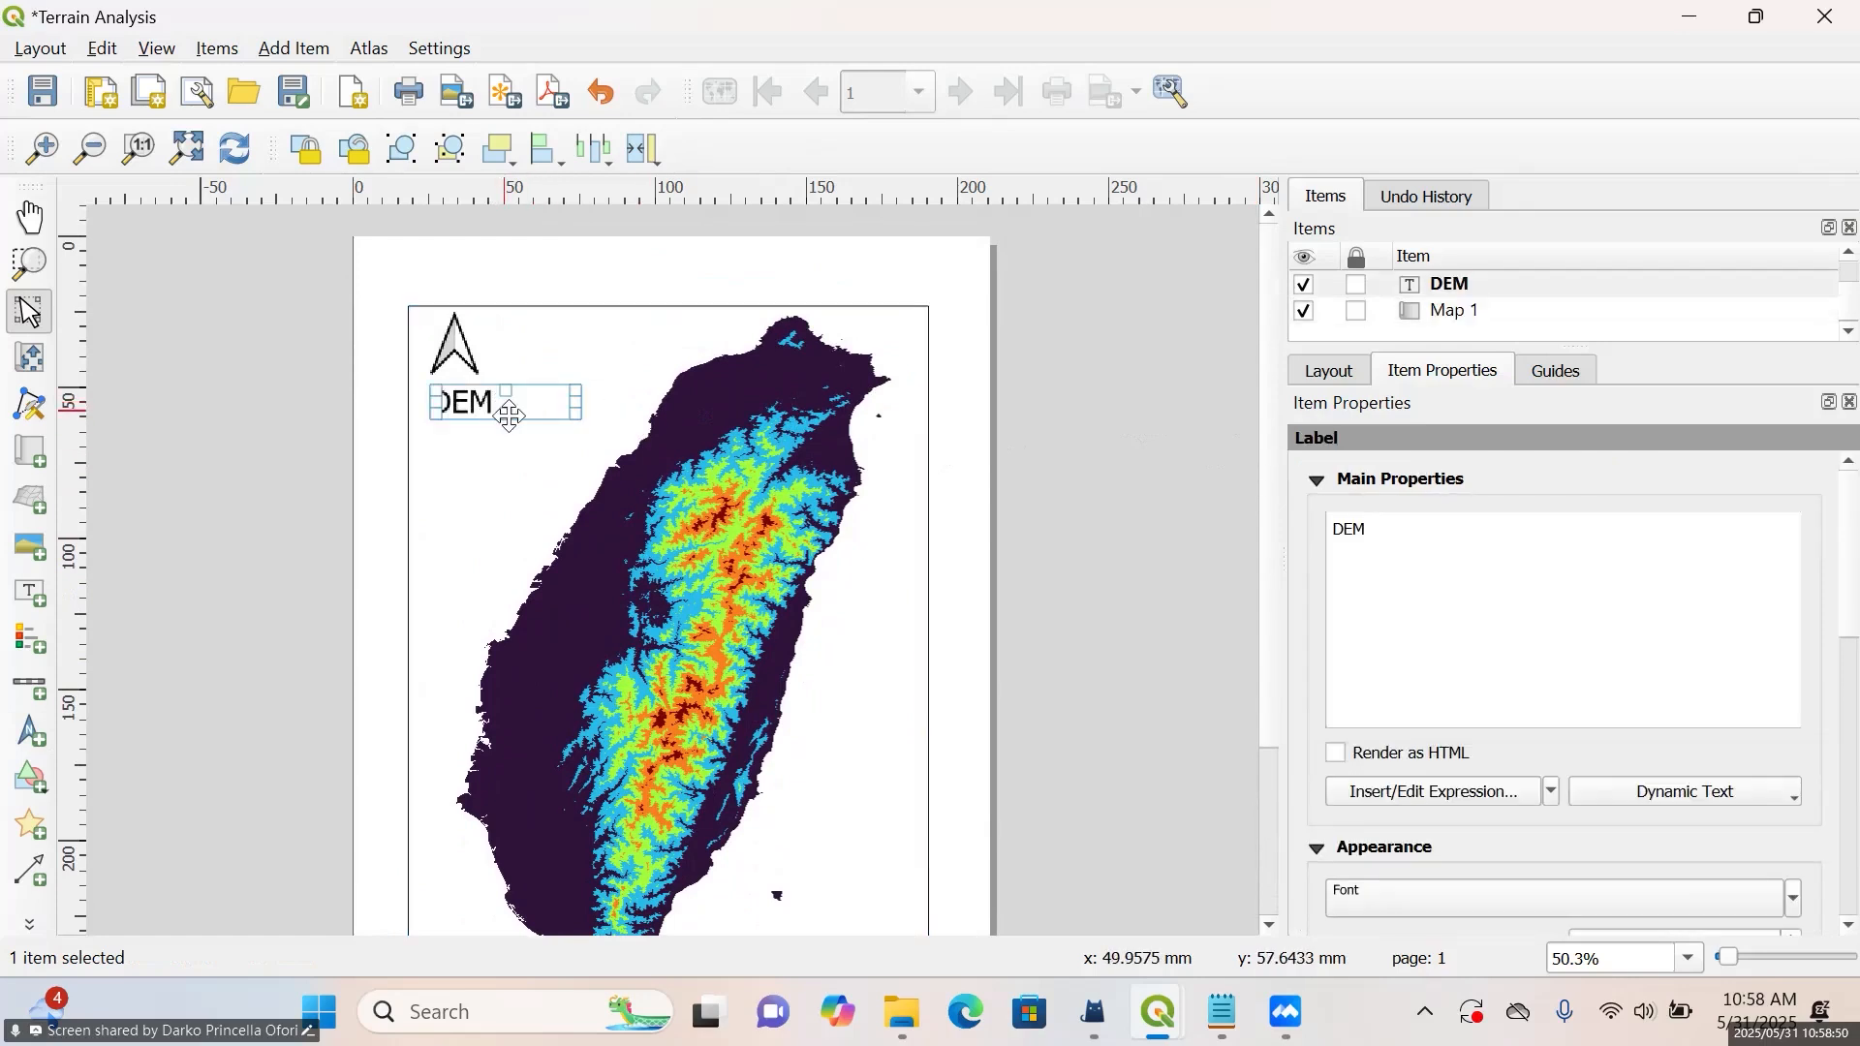
{"action": "left_click_drag", "start_coordinate": [502, 402], "coordinate": [677, 347]}
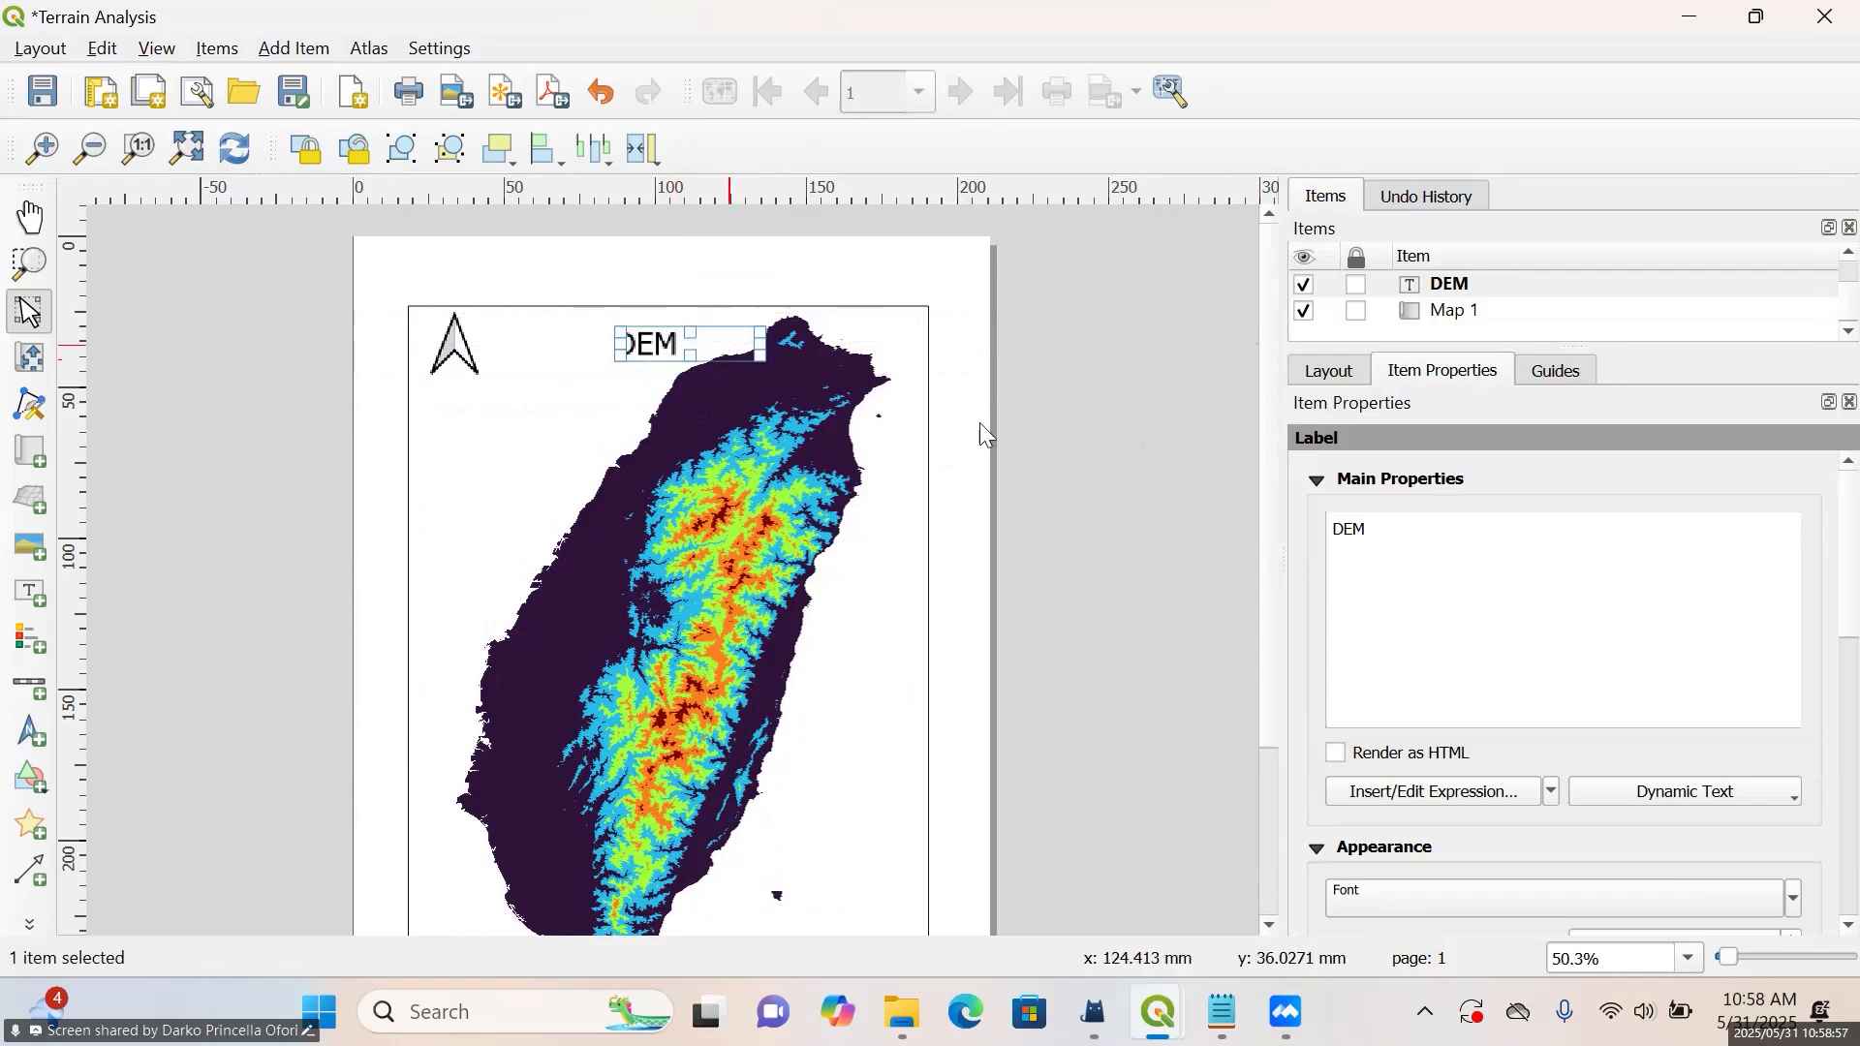
{"action": "left_click", "coordinate": [1094, 414]}
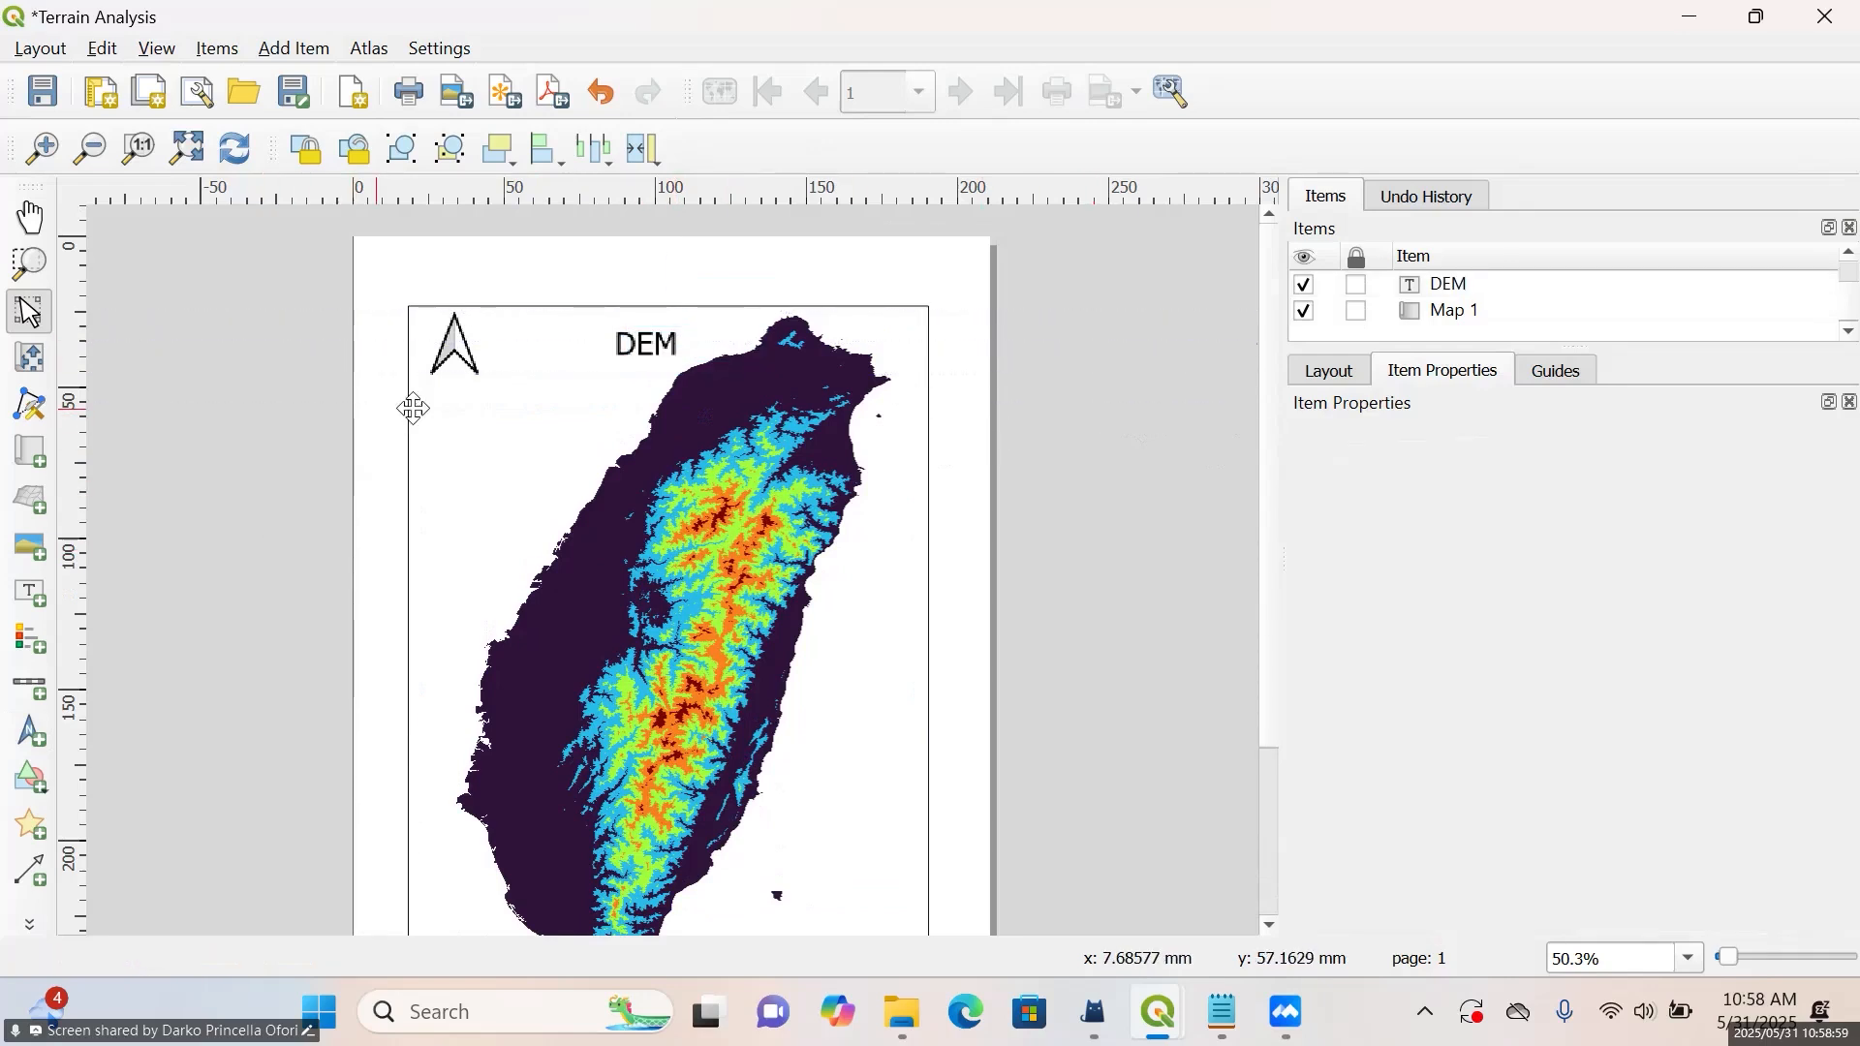
Shift the north arrow about 5 mm left and 5 mm down within the map frame's northwest corner
{"action": "left_click", "coordinate": [451, 361]}
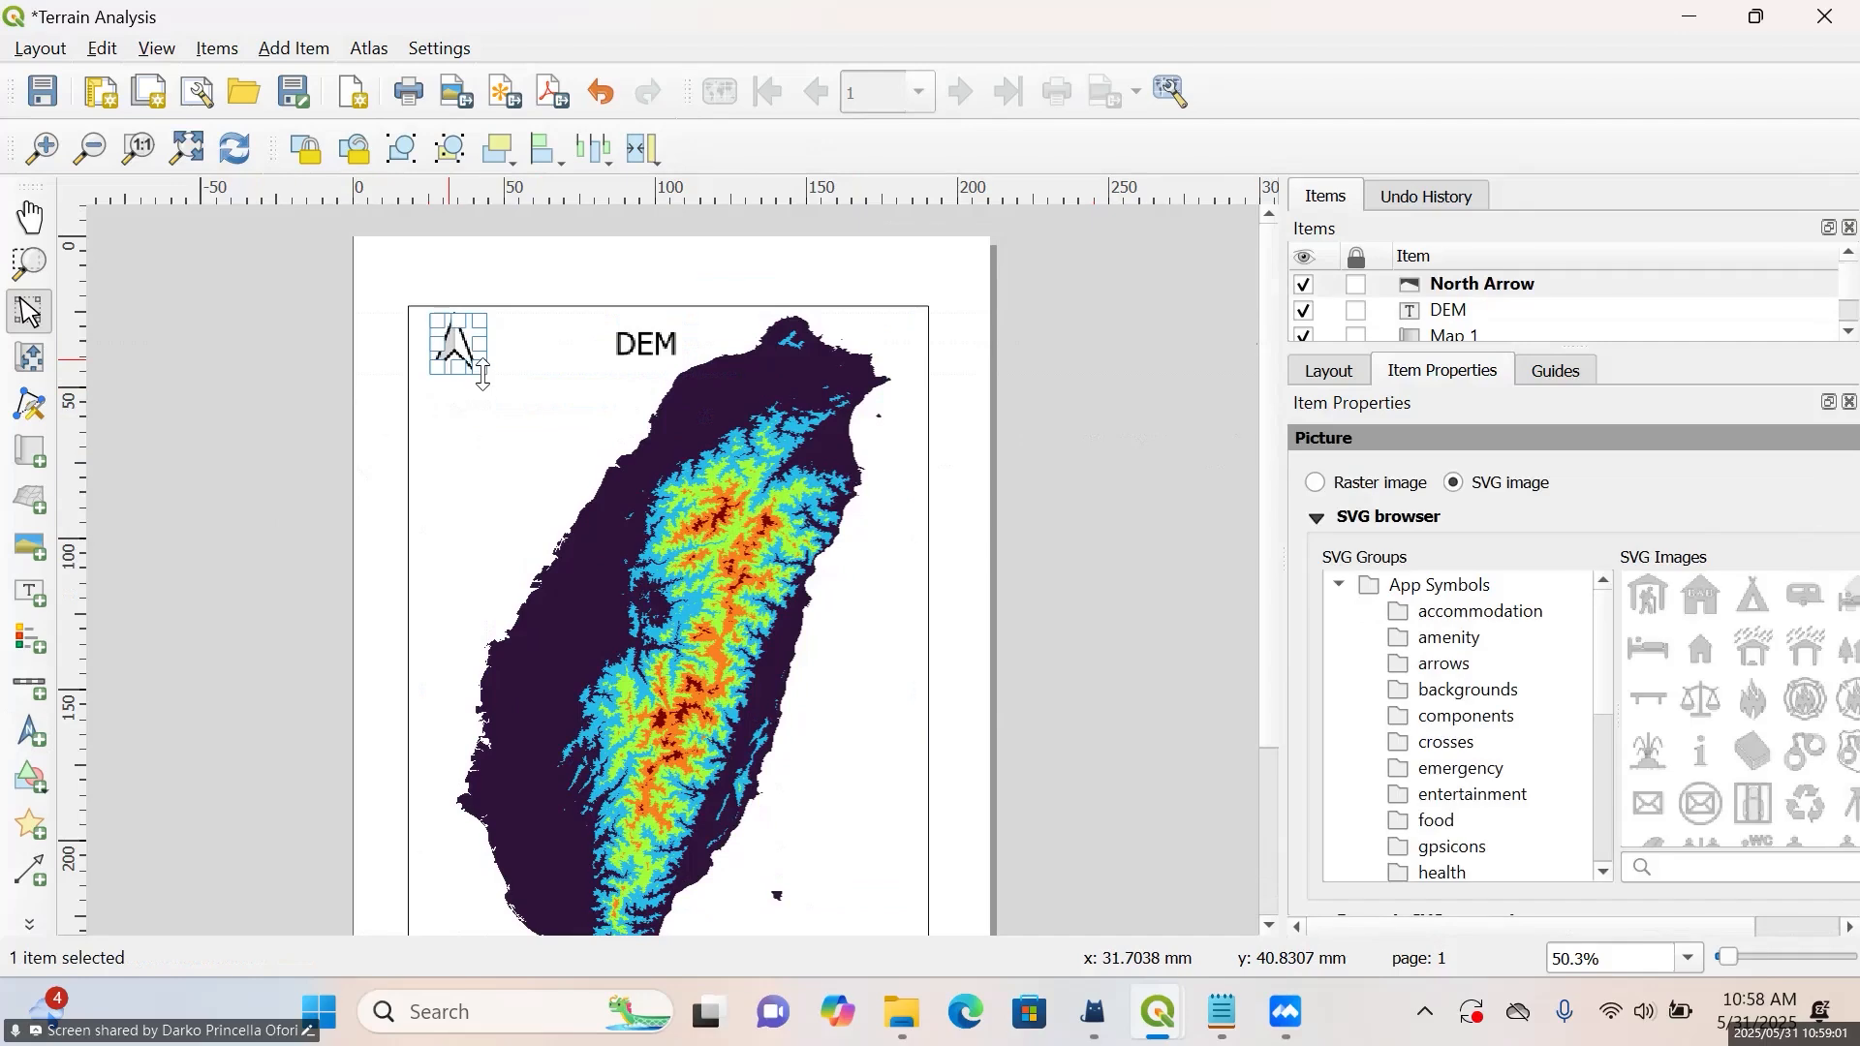
{"action": "left_click_drag", "start_coordinate": [461, 342], "coordinate": [447, 356]}
{"action": "left_click", "coordinate": [1025, 475]}
{"action": "scroll", "coordinate": [755, 474], "scroll_direction": "down", "scroll_amount": 1}
{"action": "scroll", "coordinate": [755, 475], "scroll_direction": "down", "scroll_amount": 2}
{"action": "scroll", "coordinate": [628, 648], "scroll_direction": "up", "scroll_amount": 1}
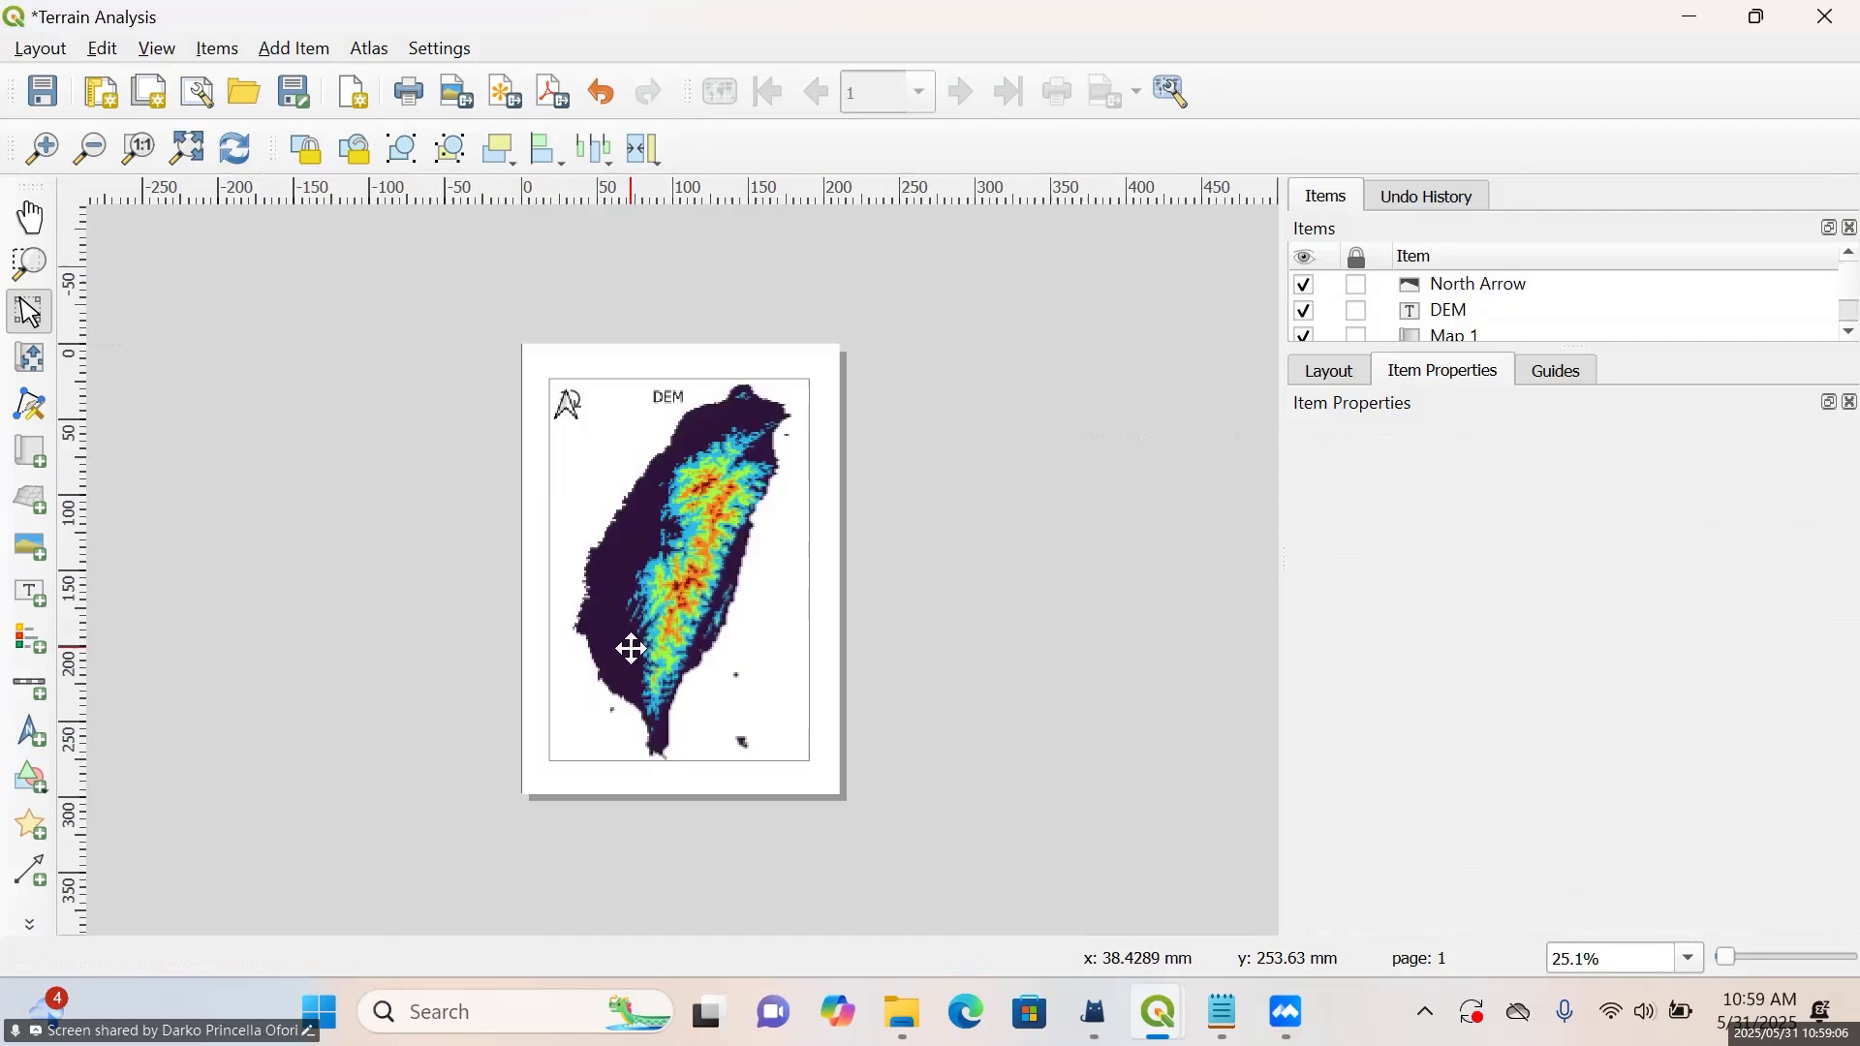
{"action": "scroll", "coordinate": [631, 654], "scroll_direction": "up", "scroll_amount": 1}
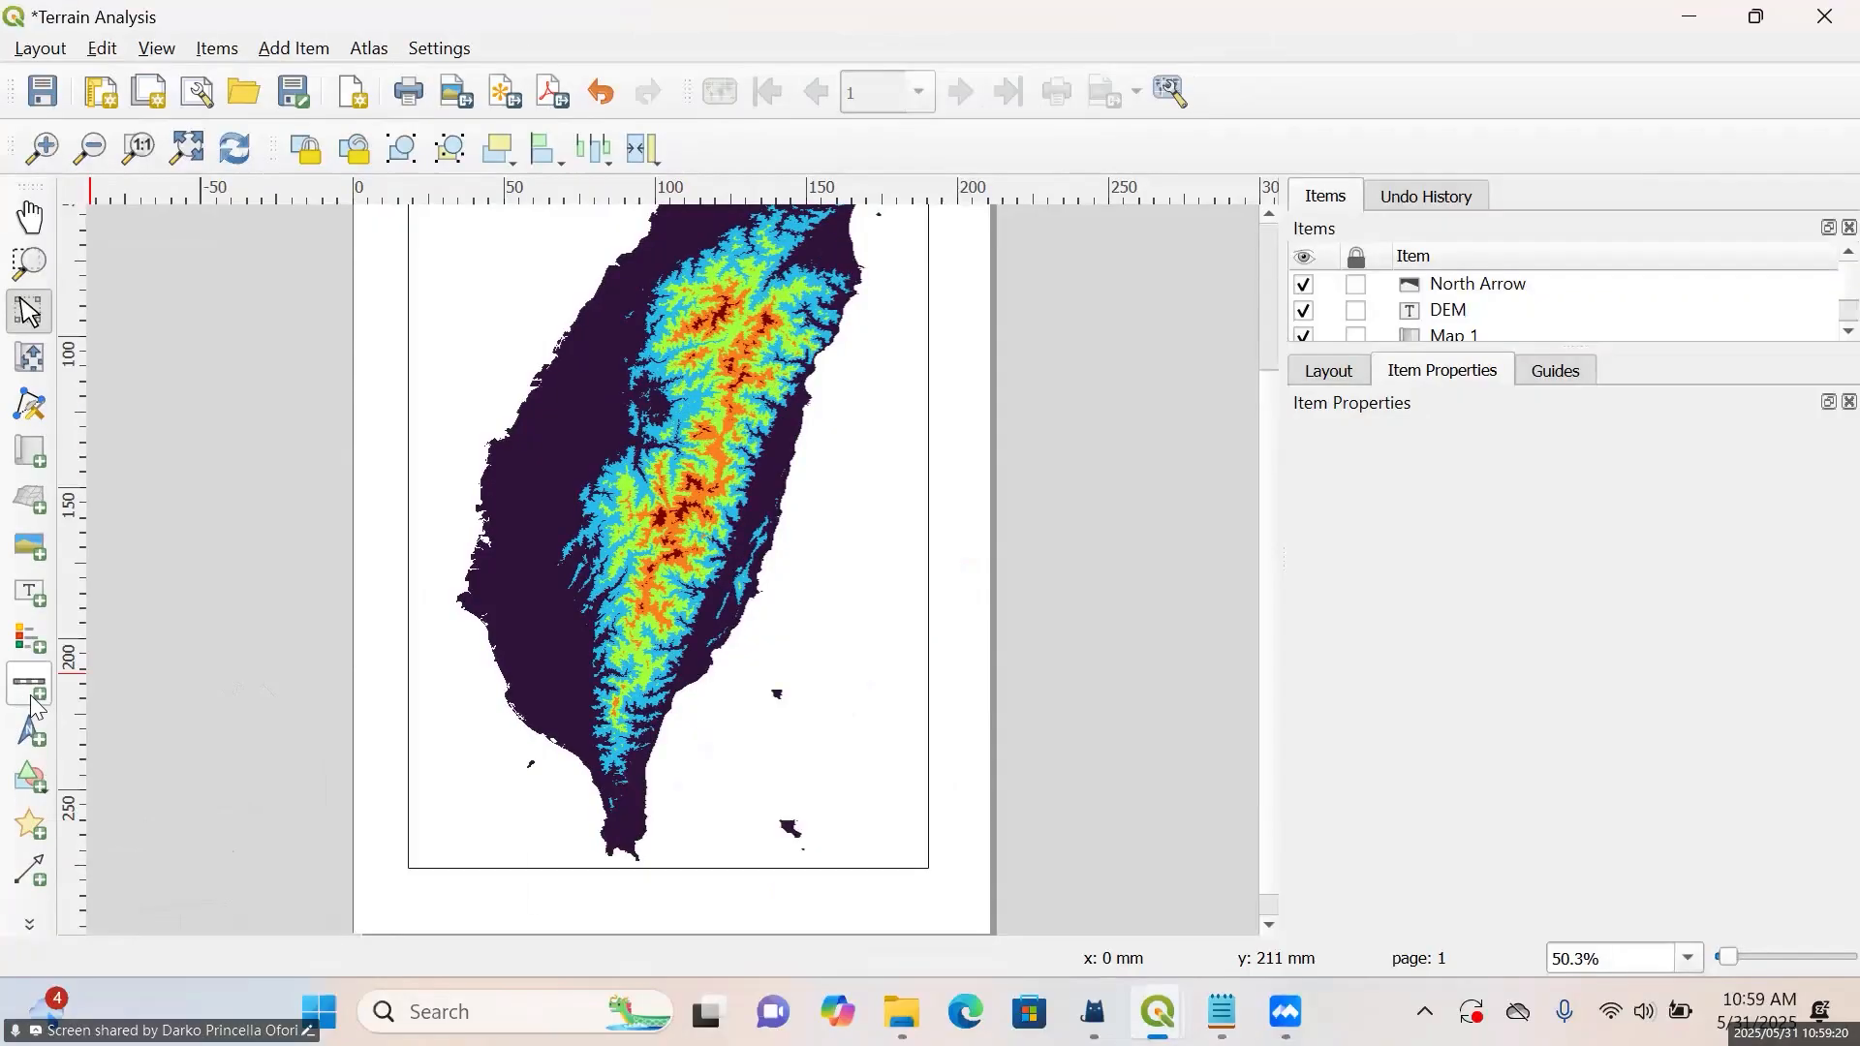
Add a Single Box scale bar in kilometers for Map 1 inside the map frame's southwest corner
{"action": "left_click", "coordinate": [58, 678]}
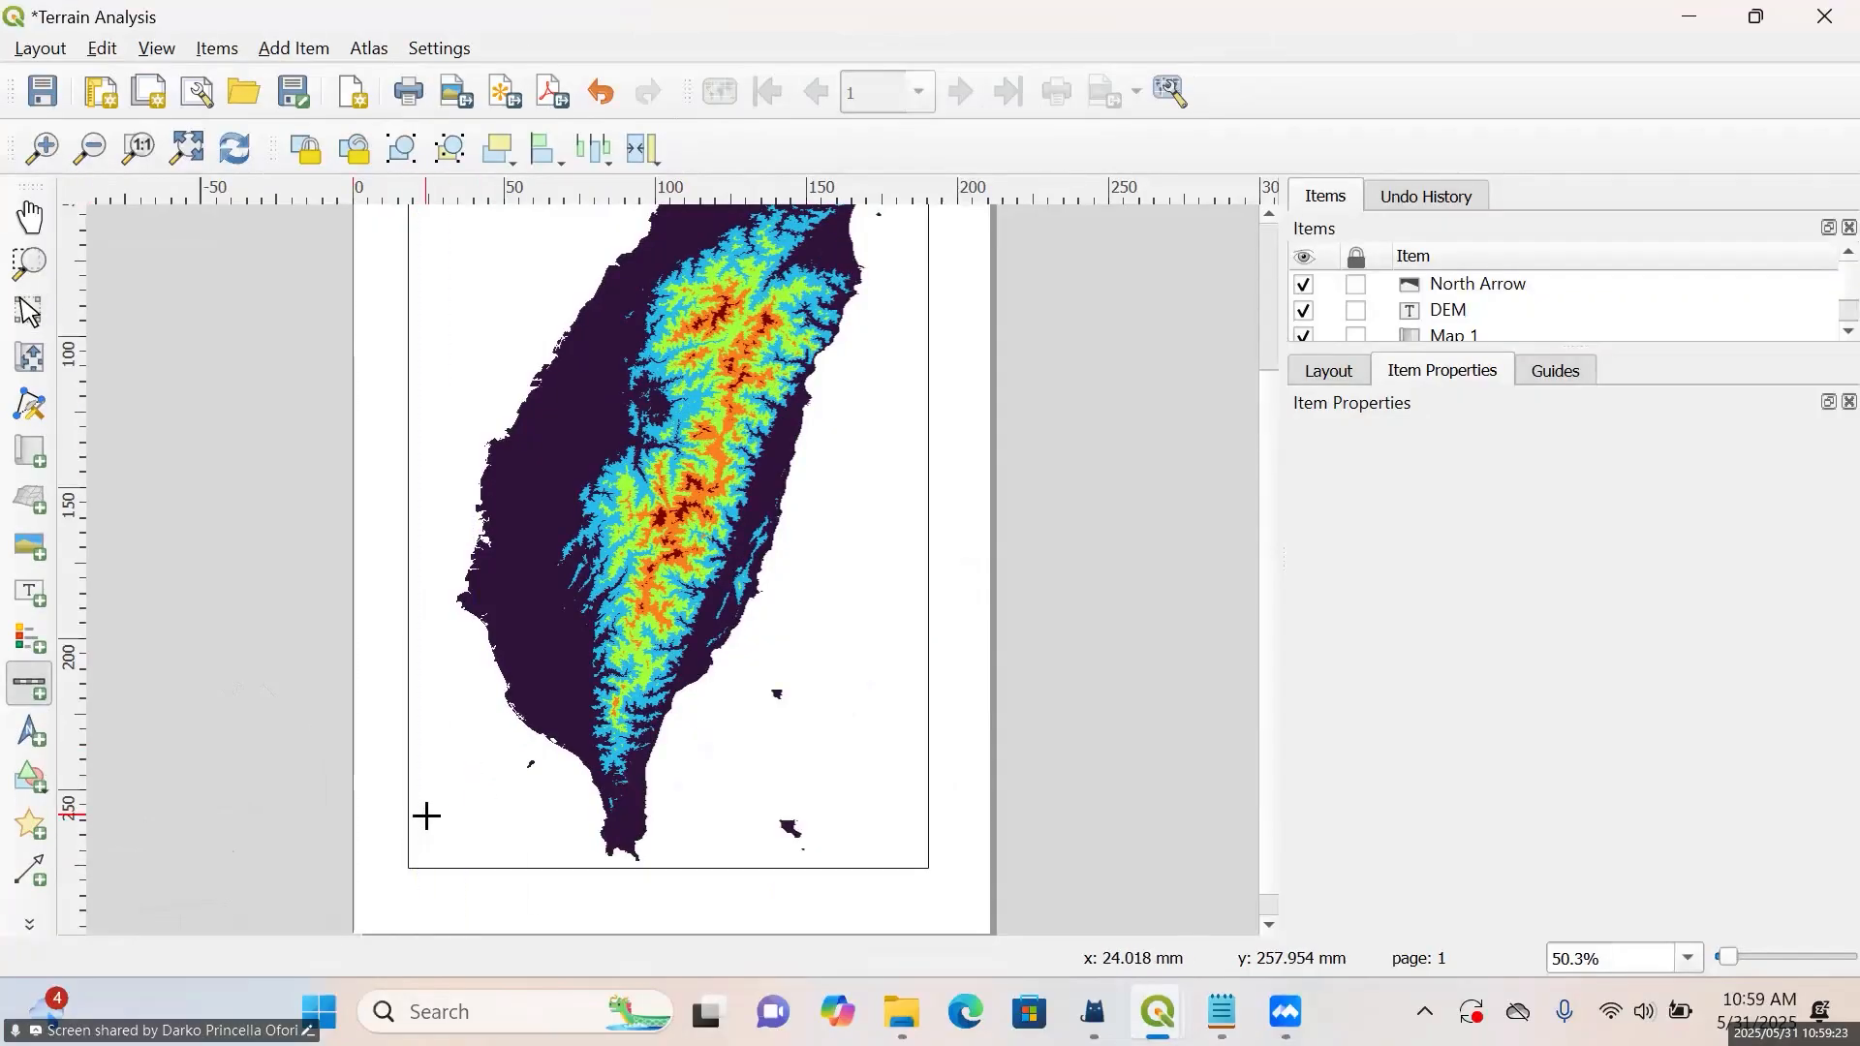
{"action": "left_click_drag", "start_coordinate": [419, 829], "coordinate": [583, 854]}
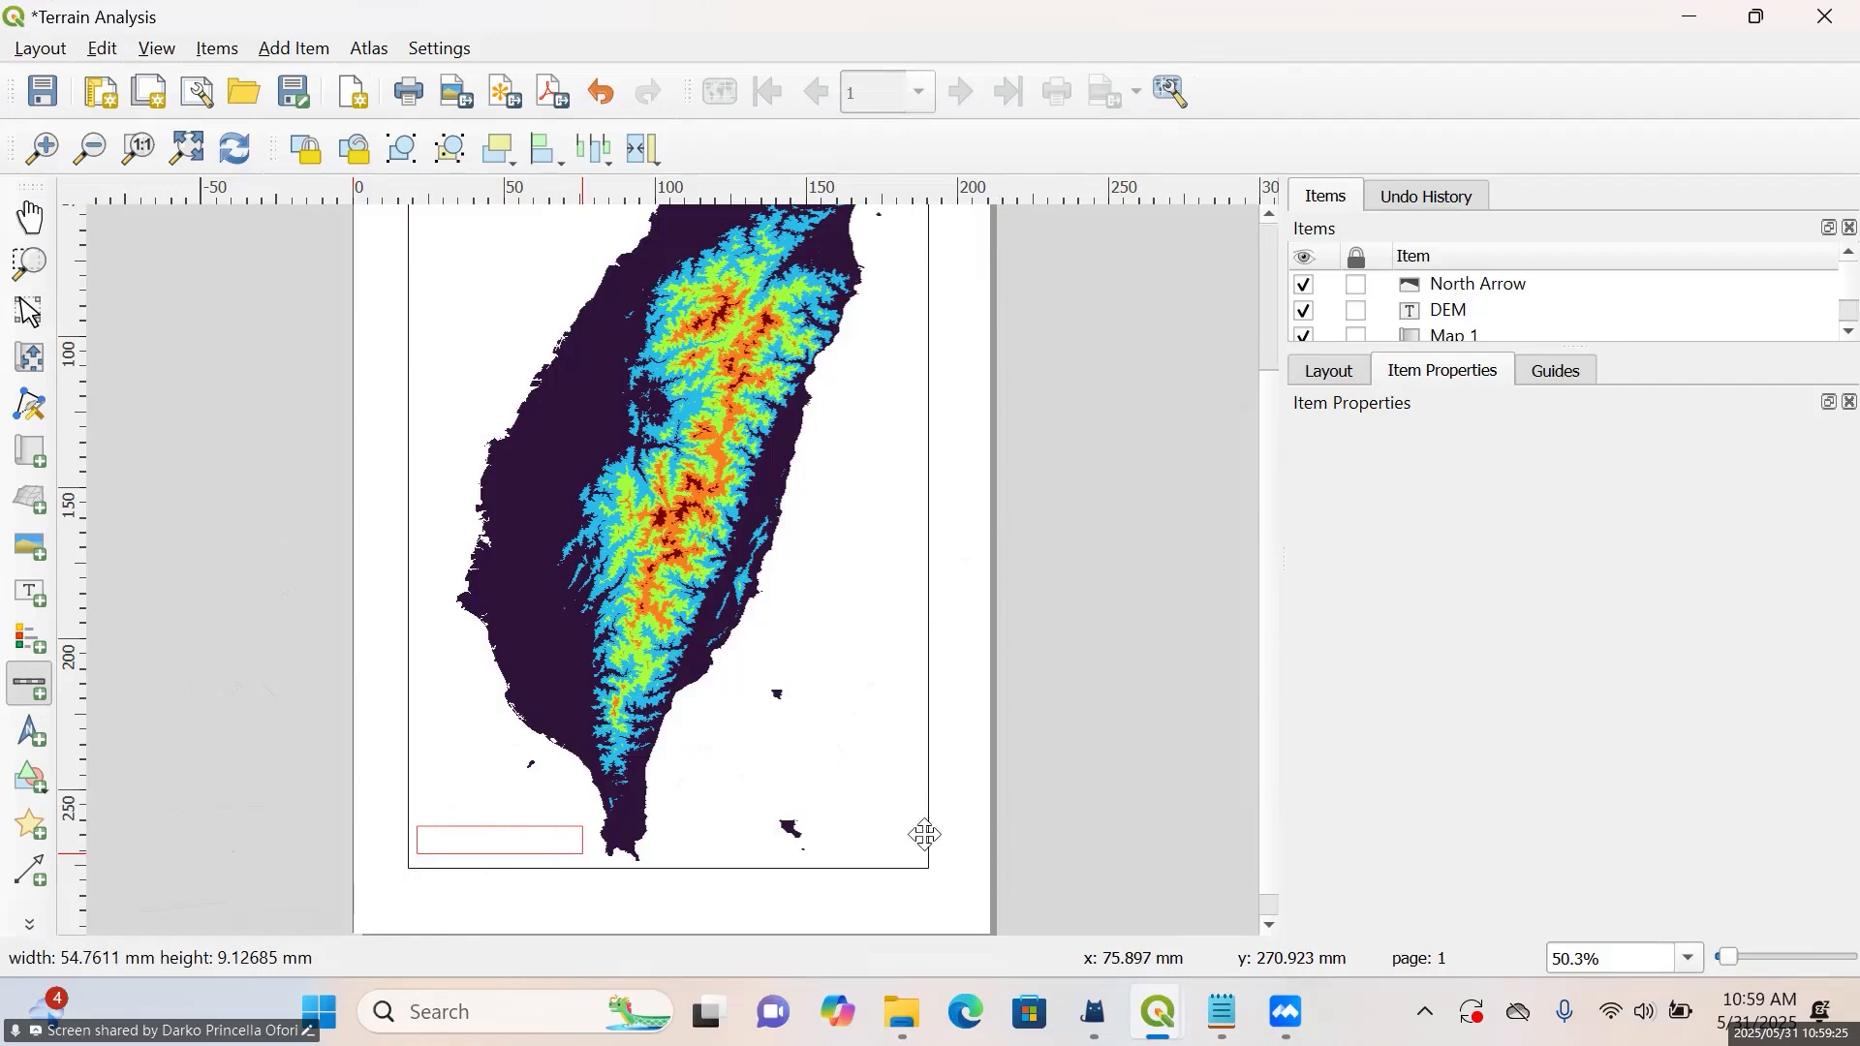
{"action": "left_click", "coordinate": [1070, 794]}
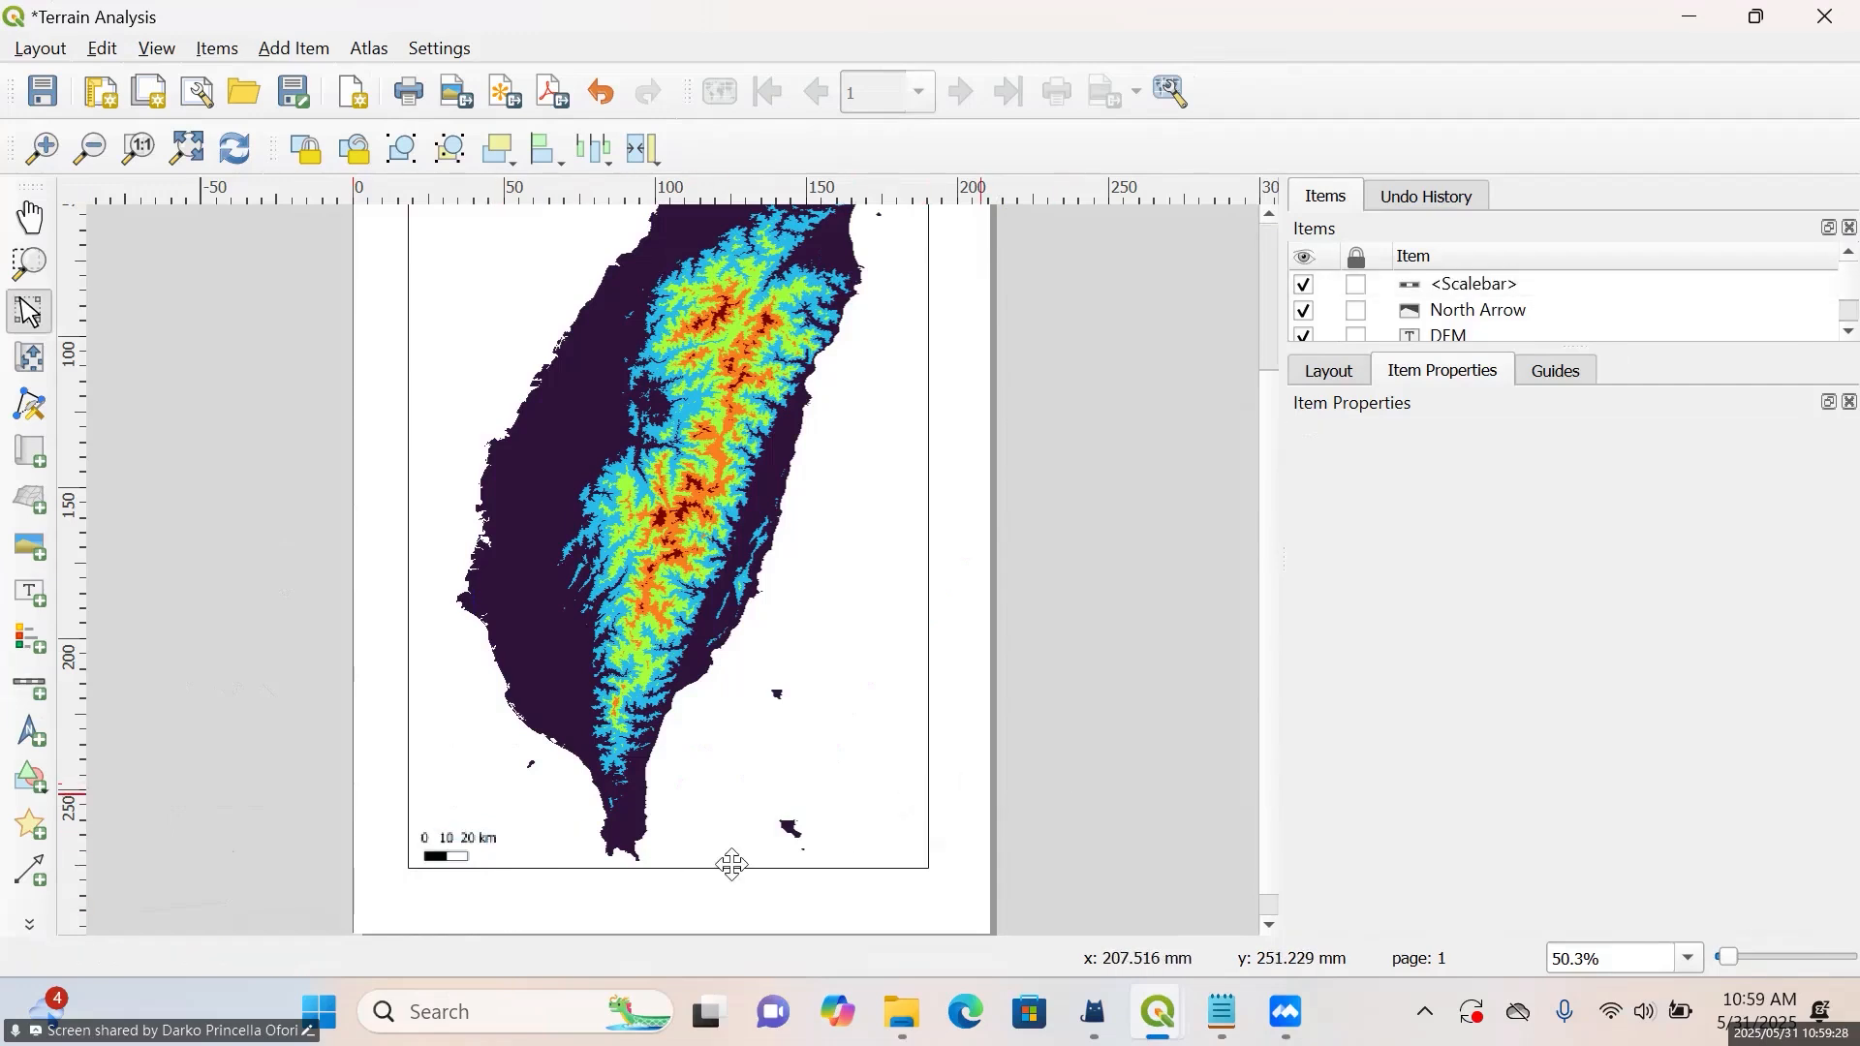
{"action": "scroll", "coordinate": [560, 882], "scroll_direction": "up", "scroll_amount": 2}
{"action": "scroll", "coordinate": [333, 867], "scroll_direction": "down", "scroll_amount": 1}
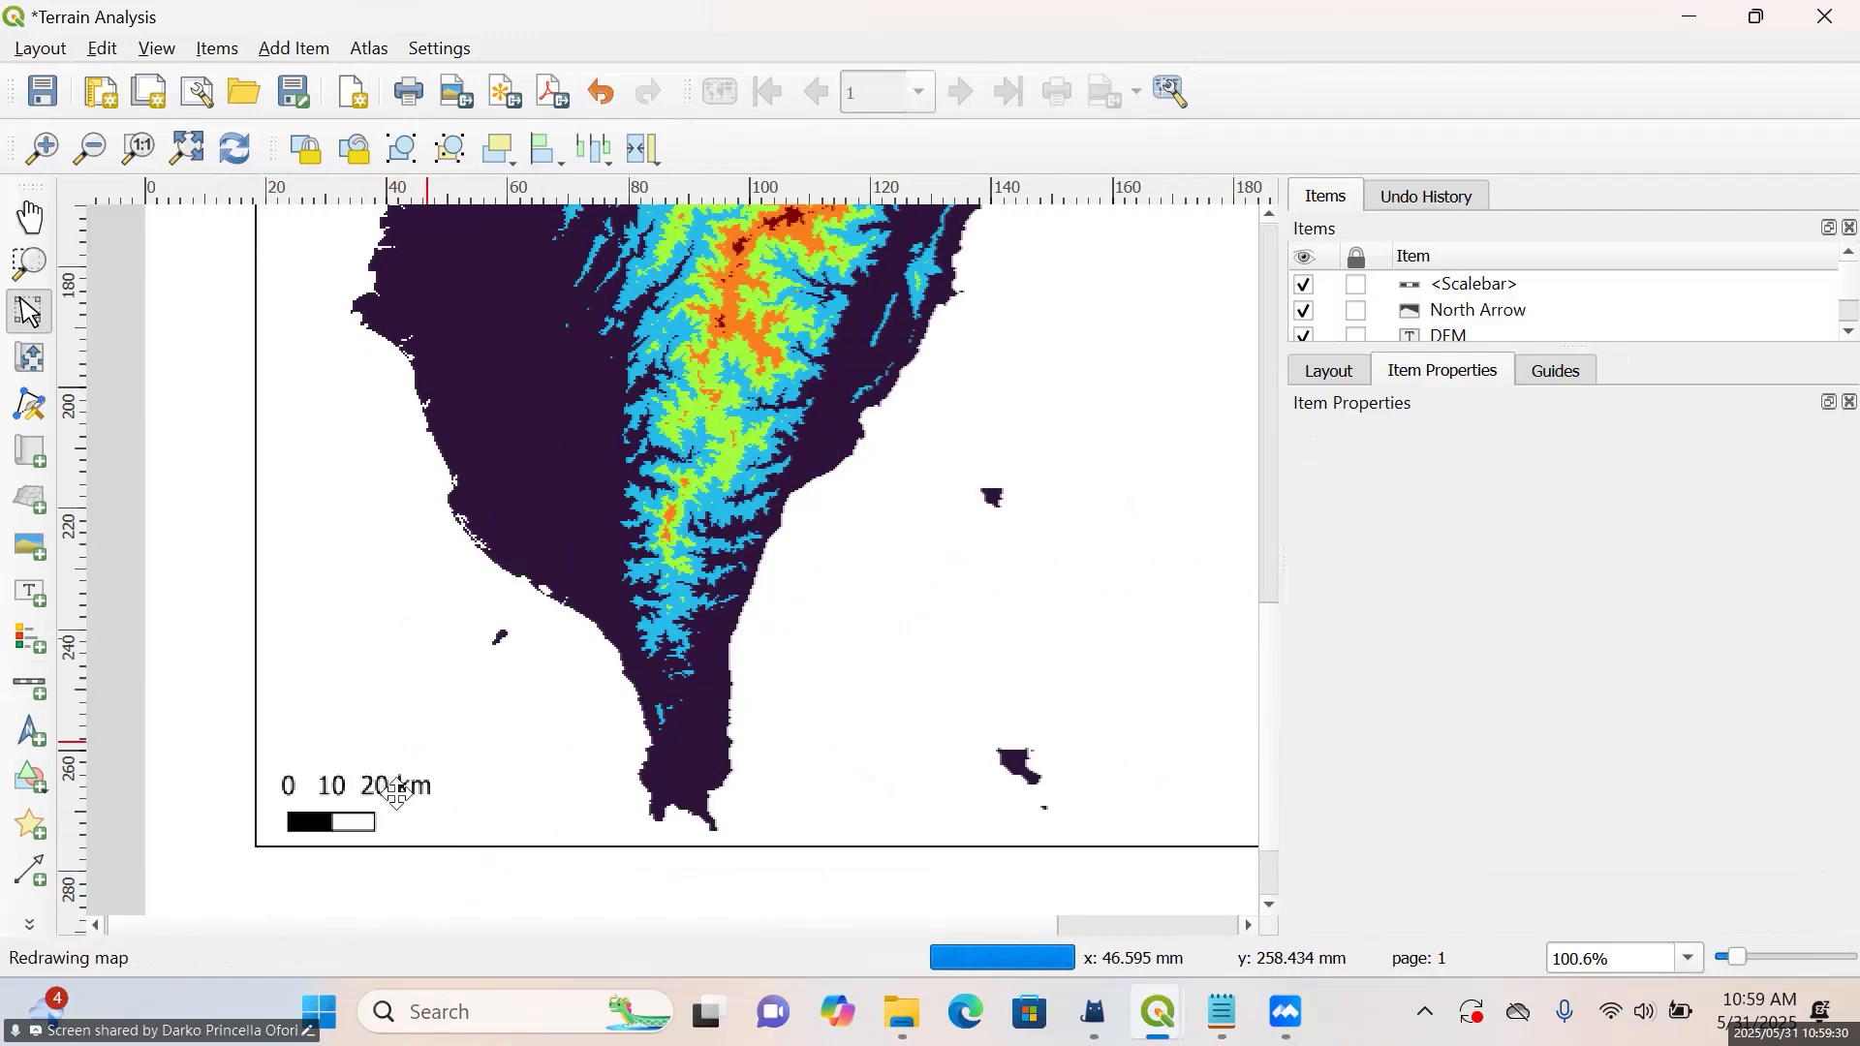
{"action": "scroll", "coordinate": [444, 825], "scroll_direction": "down", "scroll_amount": 1}
{"action": "scroll", "coordinate": [697, 822], "scroll_direction": "up", "scroll_amount": 1}
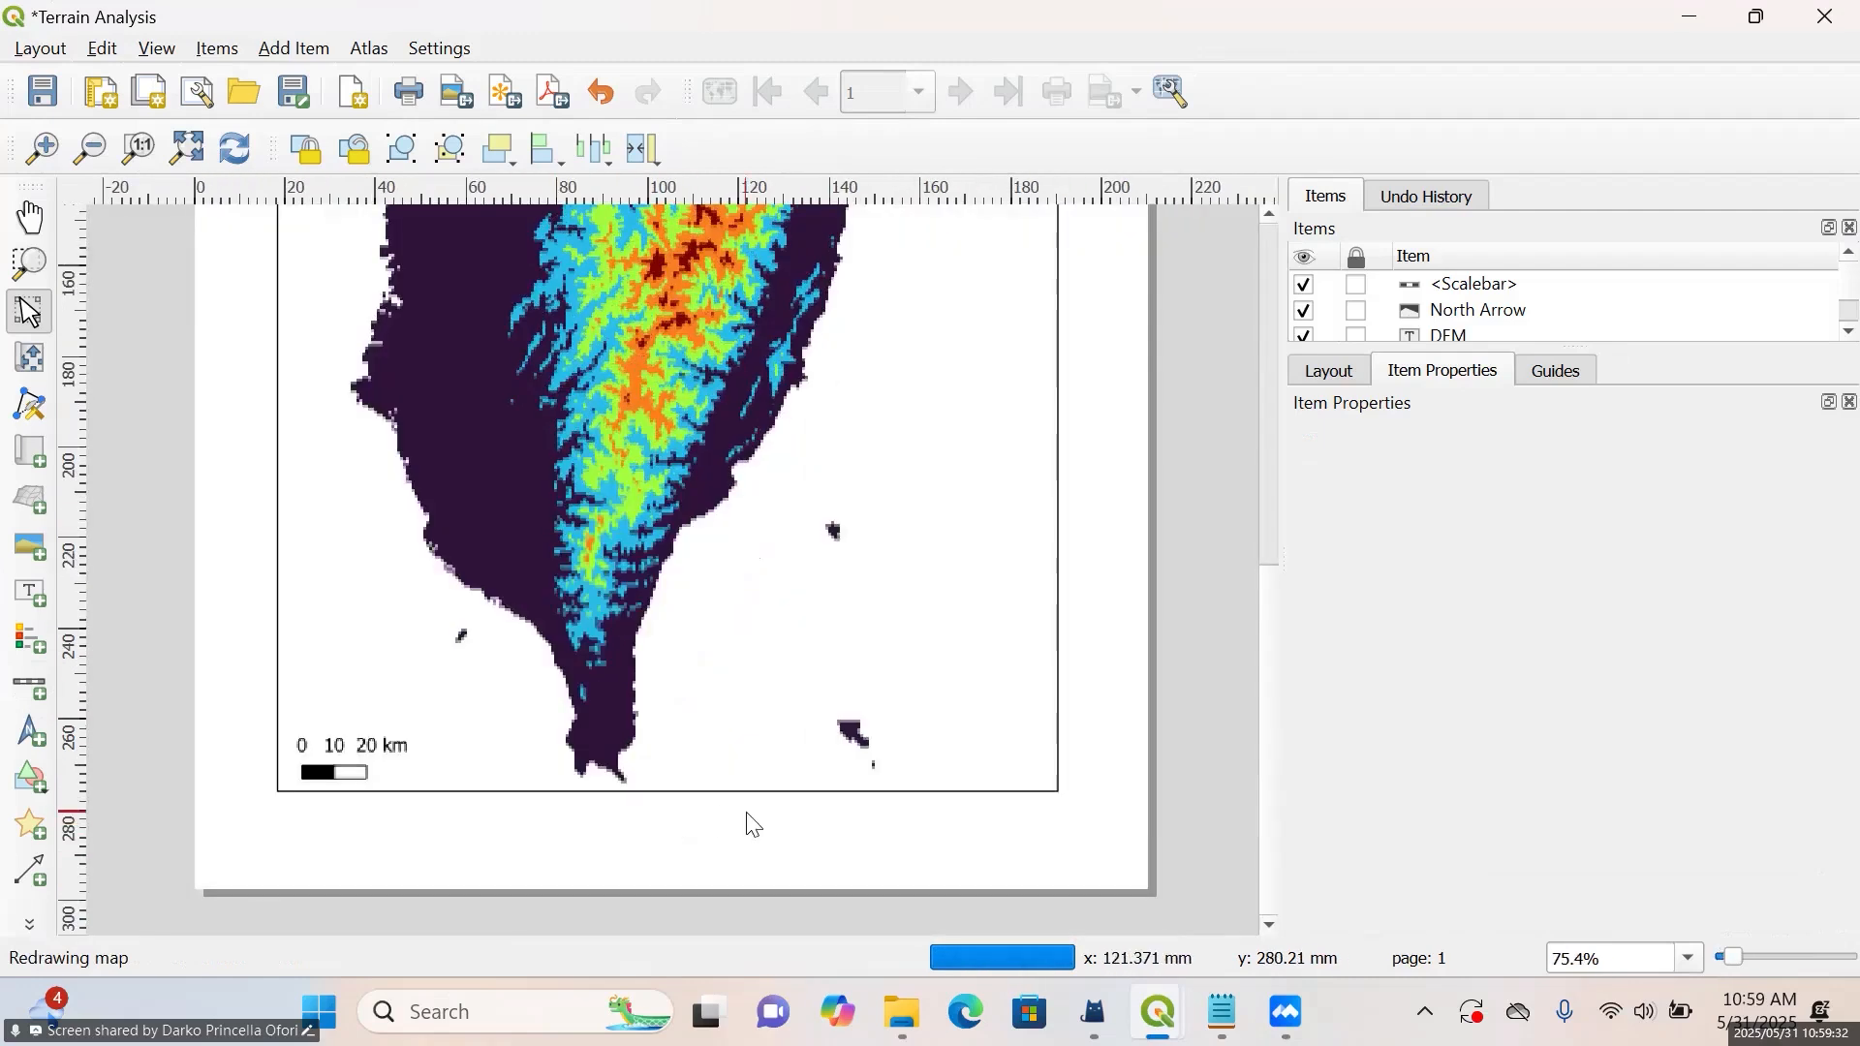
{"action": "scroll", "coordinate": [736, 820], "scroll_direction": "down", "scroll_amount": 1}
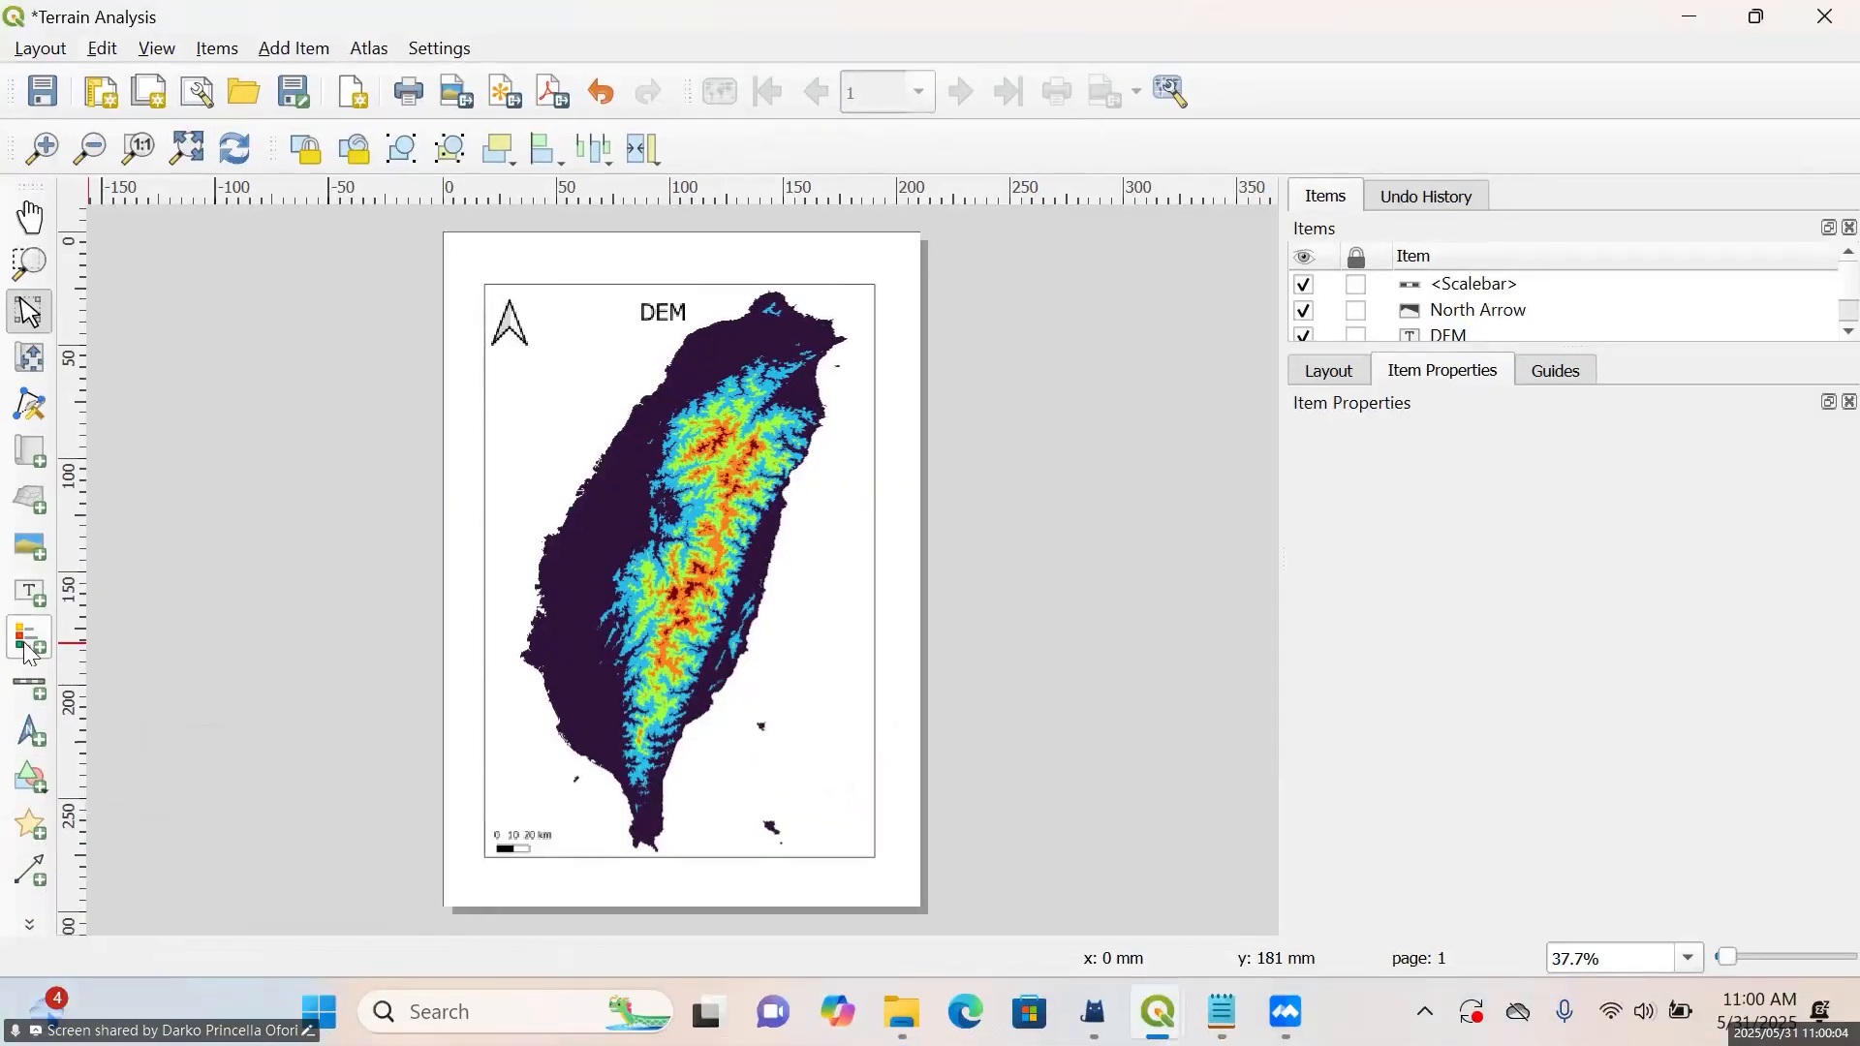
Add a legend for Map 1 in the map frame's southeast corner and move it up about 22 mm
{"action": "left_click", "coordinate": [58, 692]}
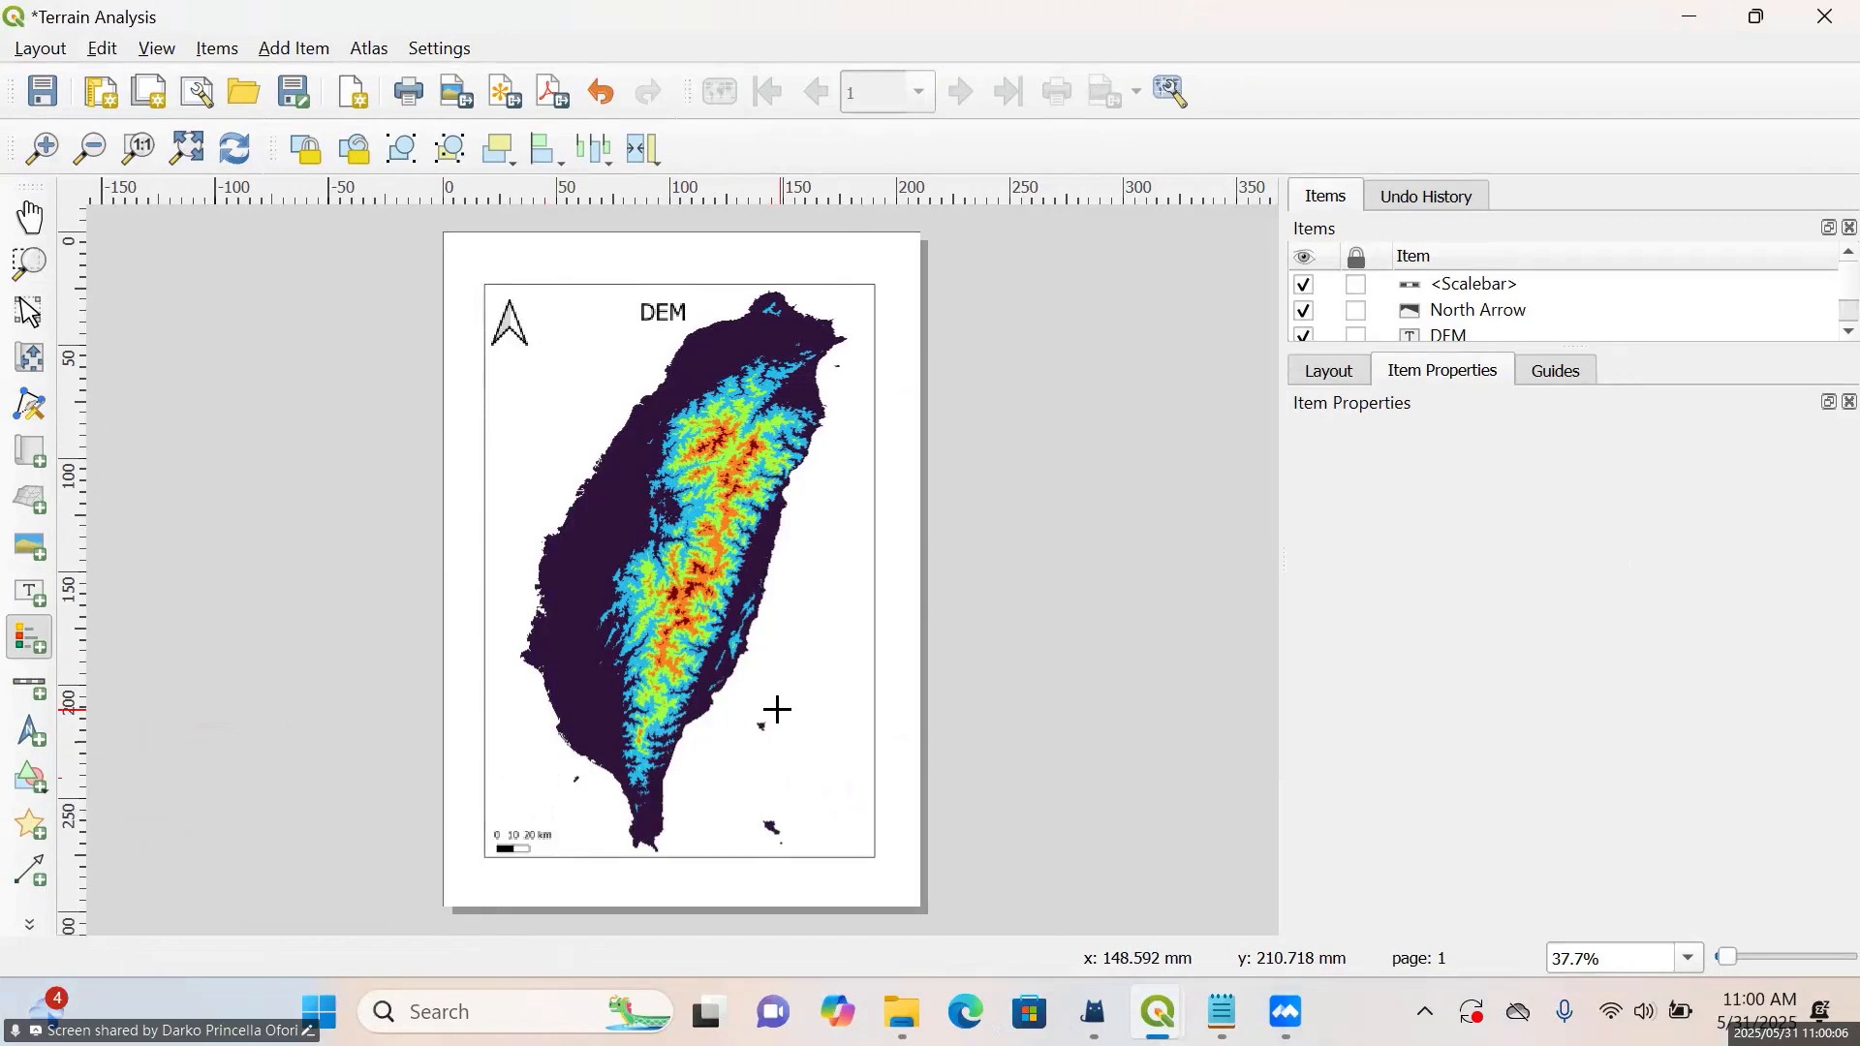
{"action": "left_click_drag", "start_coordinate": [754, 723], "coordinate": [858, 845]}
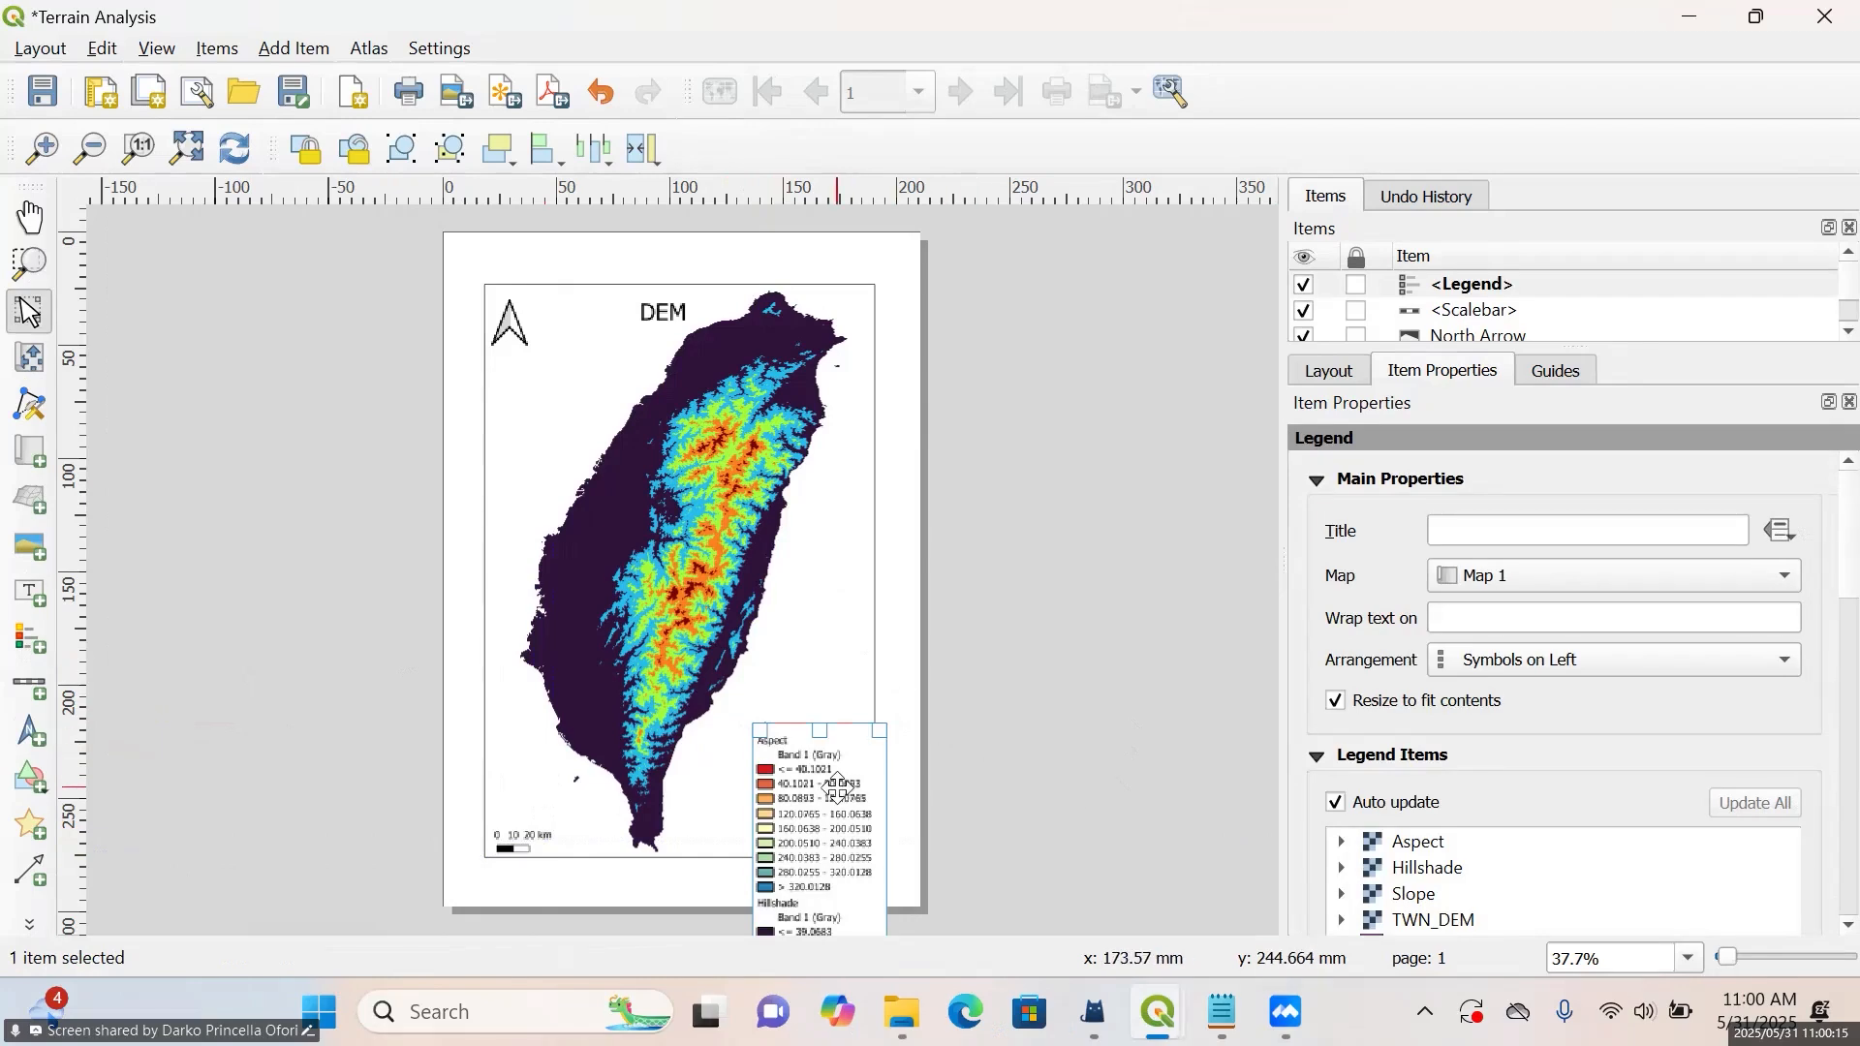
{"action": "left_click_drag", "start_coordinate": [839, 790], "coordinate": [838, 738]}
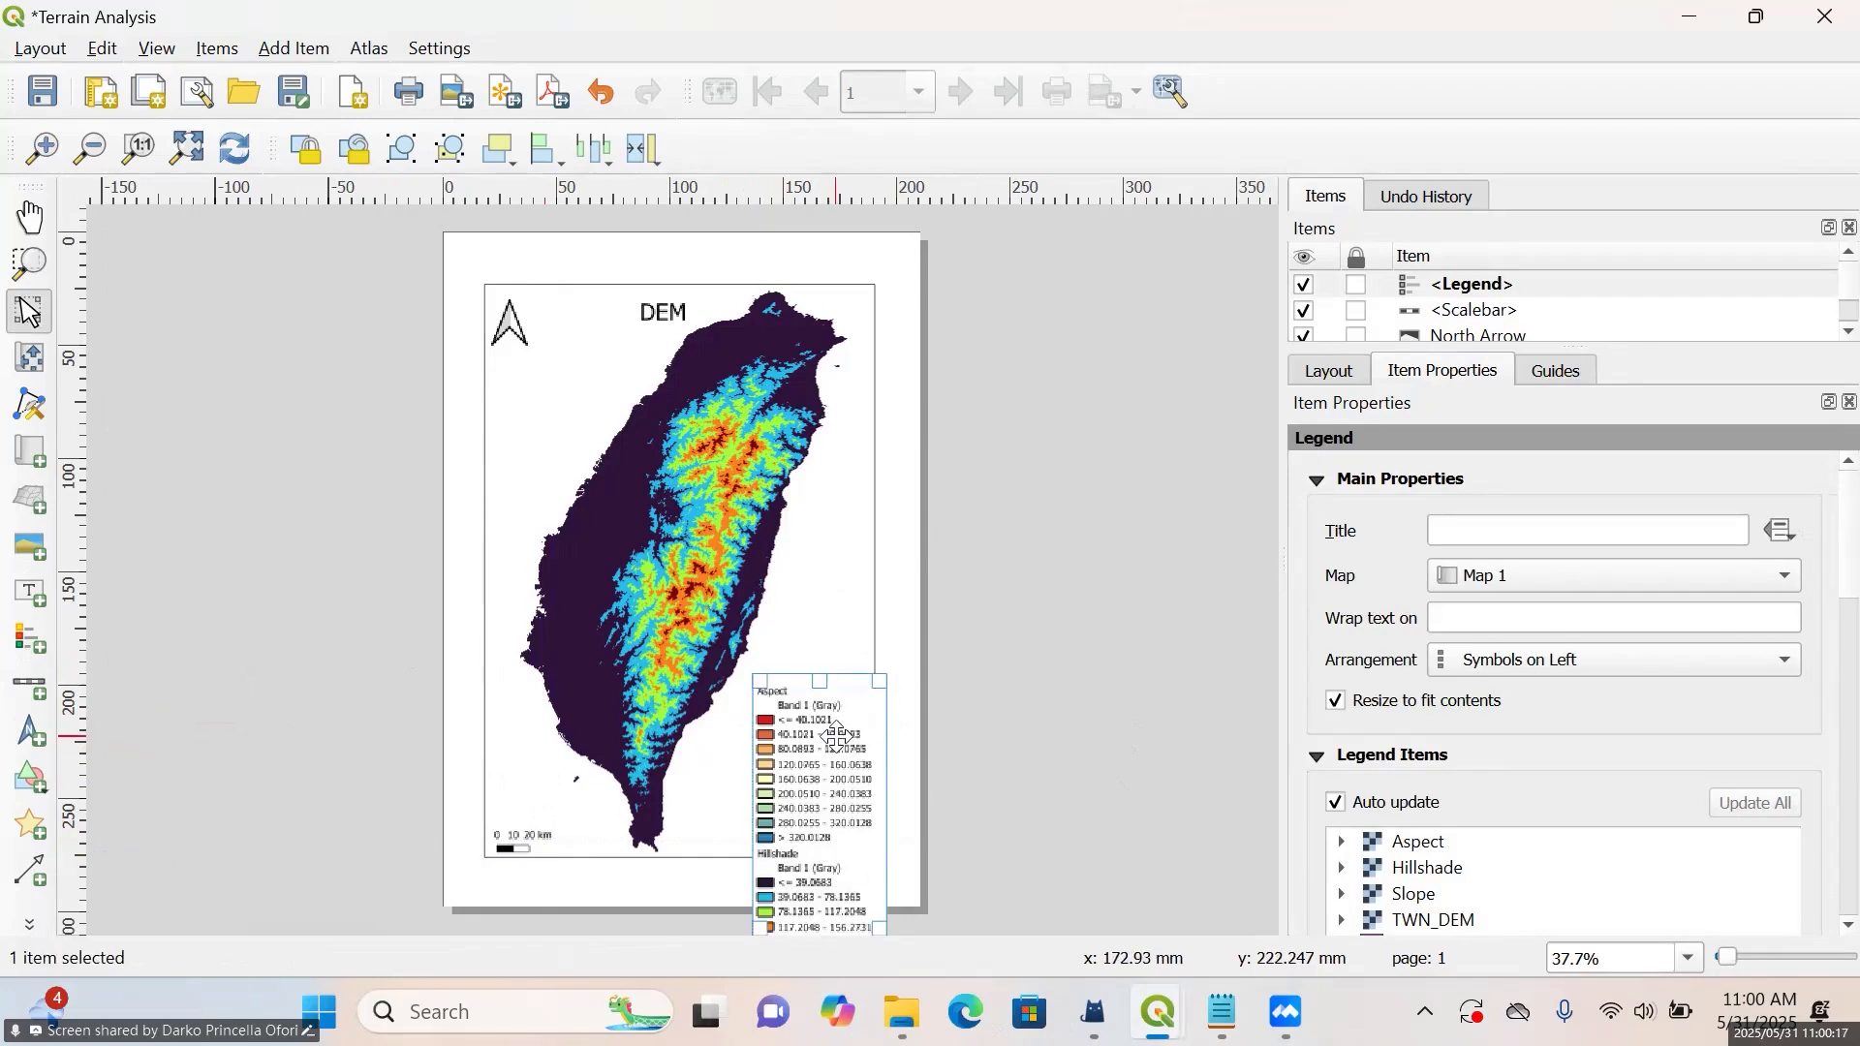
{"action": "scroll", "coordinate": [1473, 683], "scroll_direction": "down", "scroll_amount": 3}
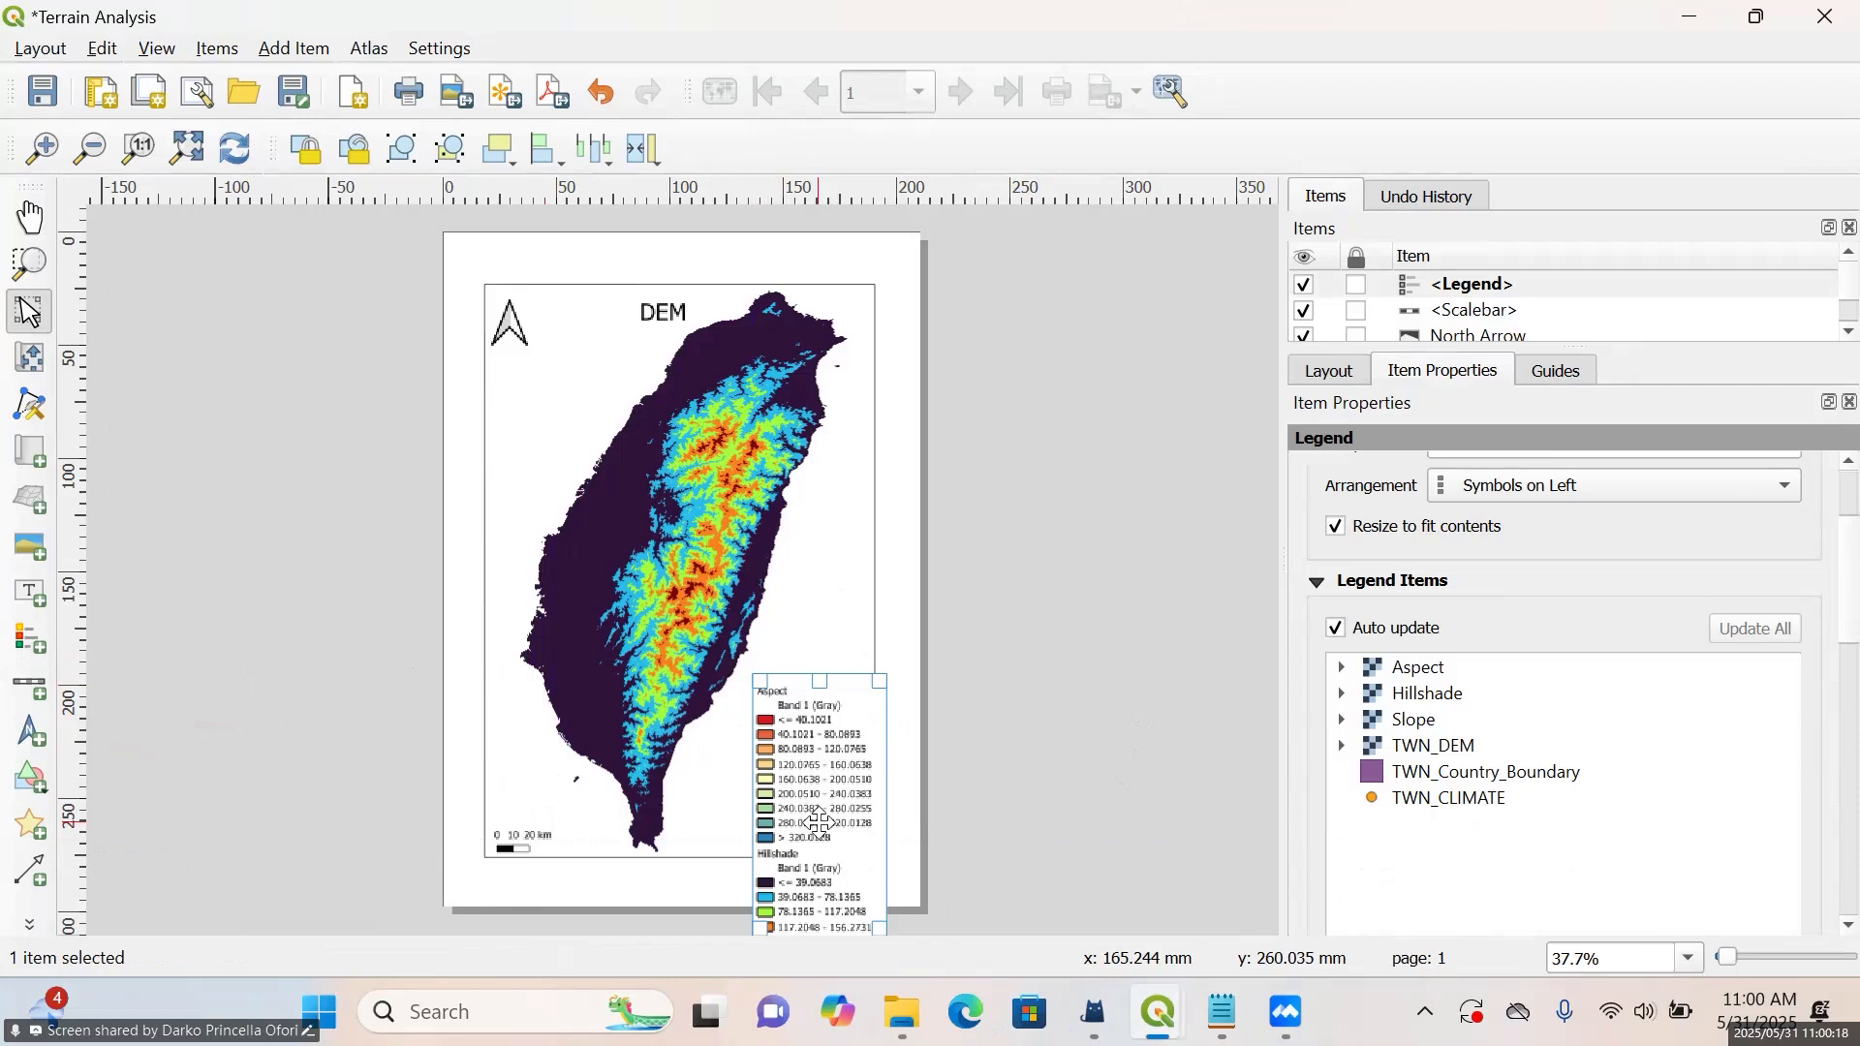
{"action": "scroll", "coordinate": [819, 822], "scroll_direction": "up", "scroll_amount": 2}
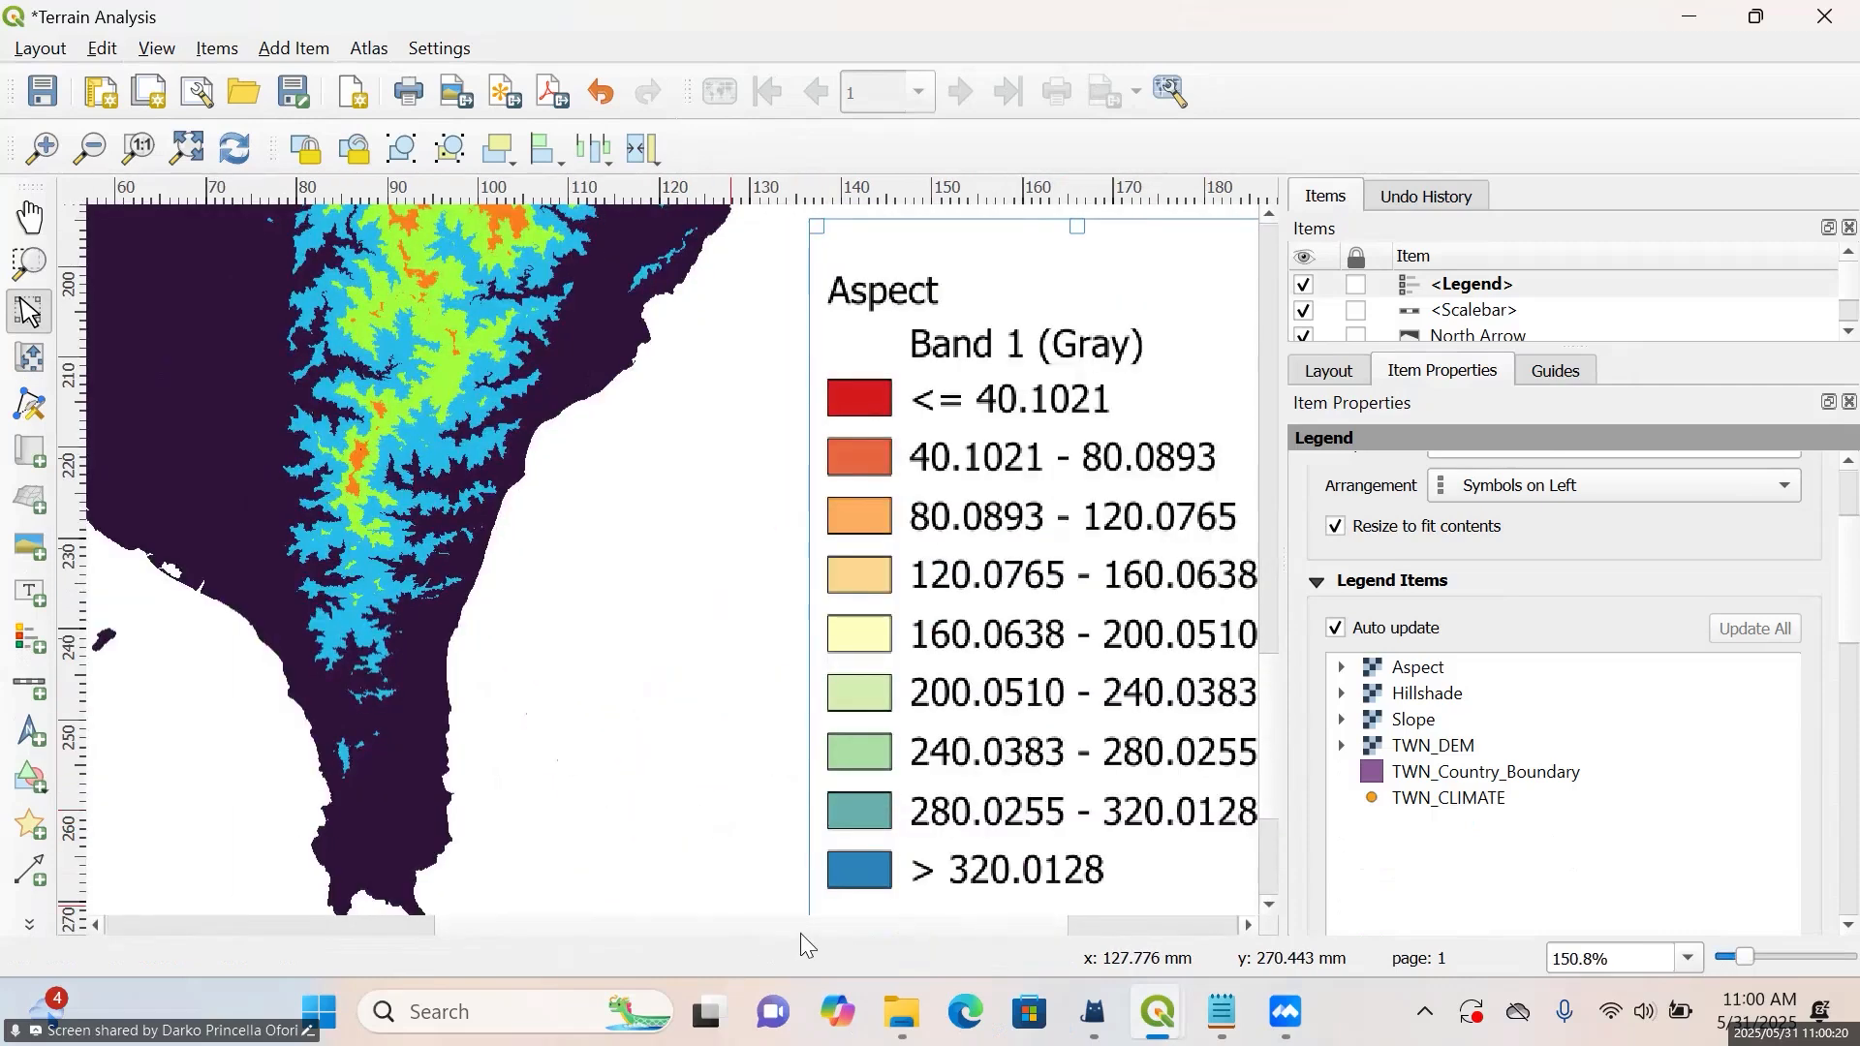
{"action": "left_click_drag", "start_coordinate": [800, 933], "coordinate": [950, 949]}
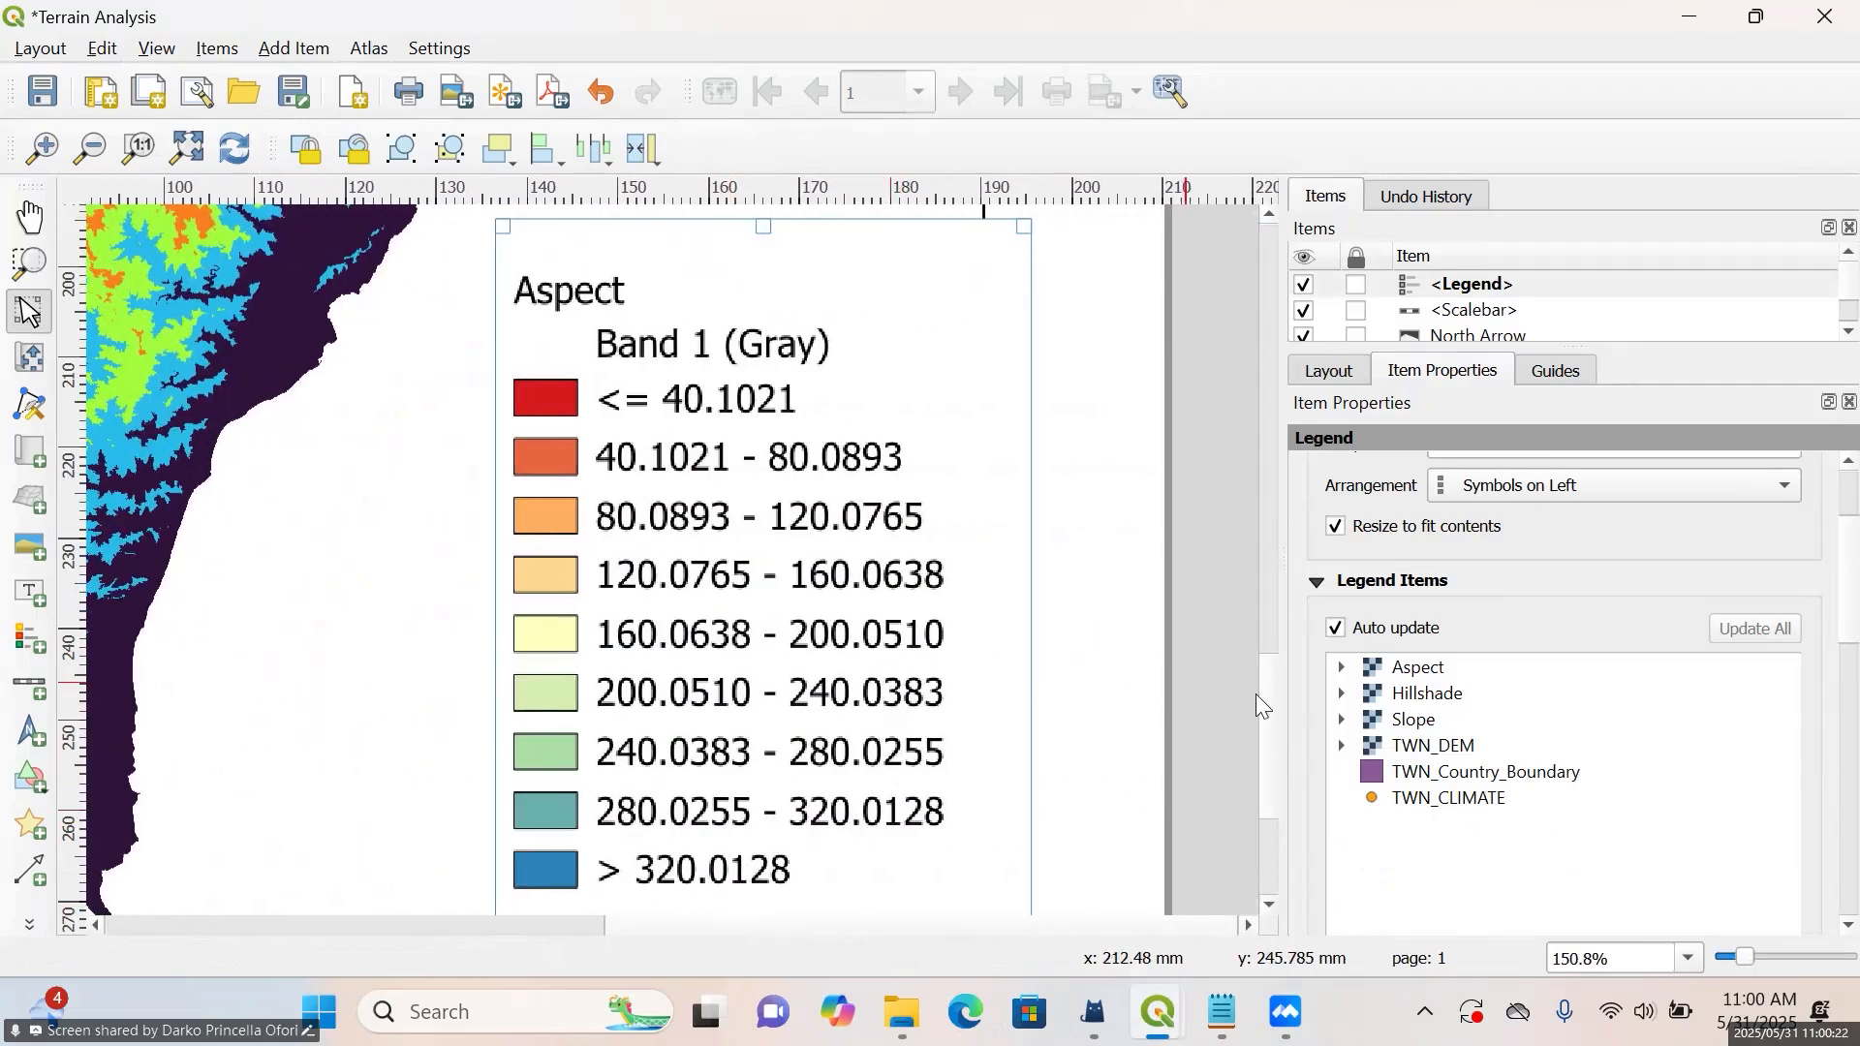
{"action": "left_click_drag", "start_coordinate": [1266, 701], "coordinate": [1278, 654]}
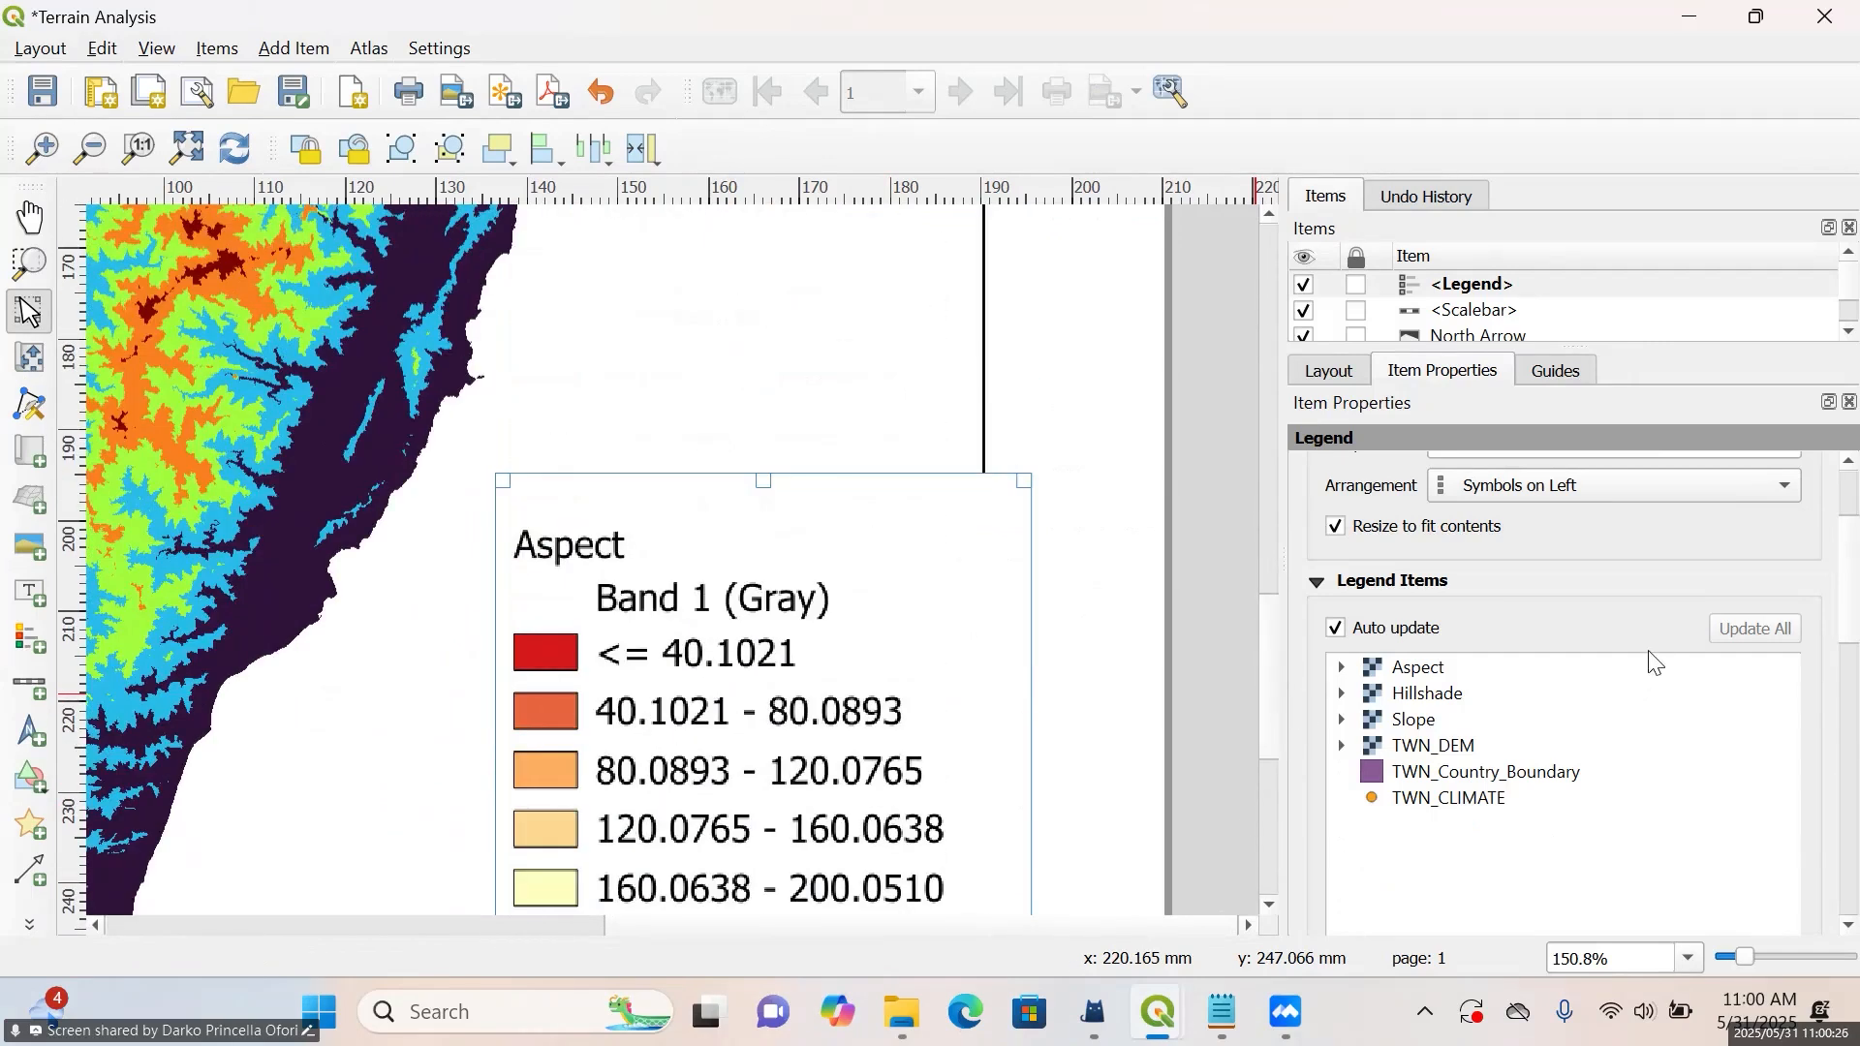
Restrict the legend to items inside the current atlas feature
{"action": "scroll", "coordinate": [1650, 669], "scroll_direction": "down", "scroll_amount": 4}
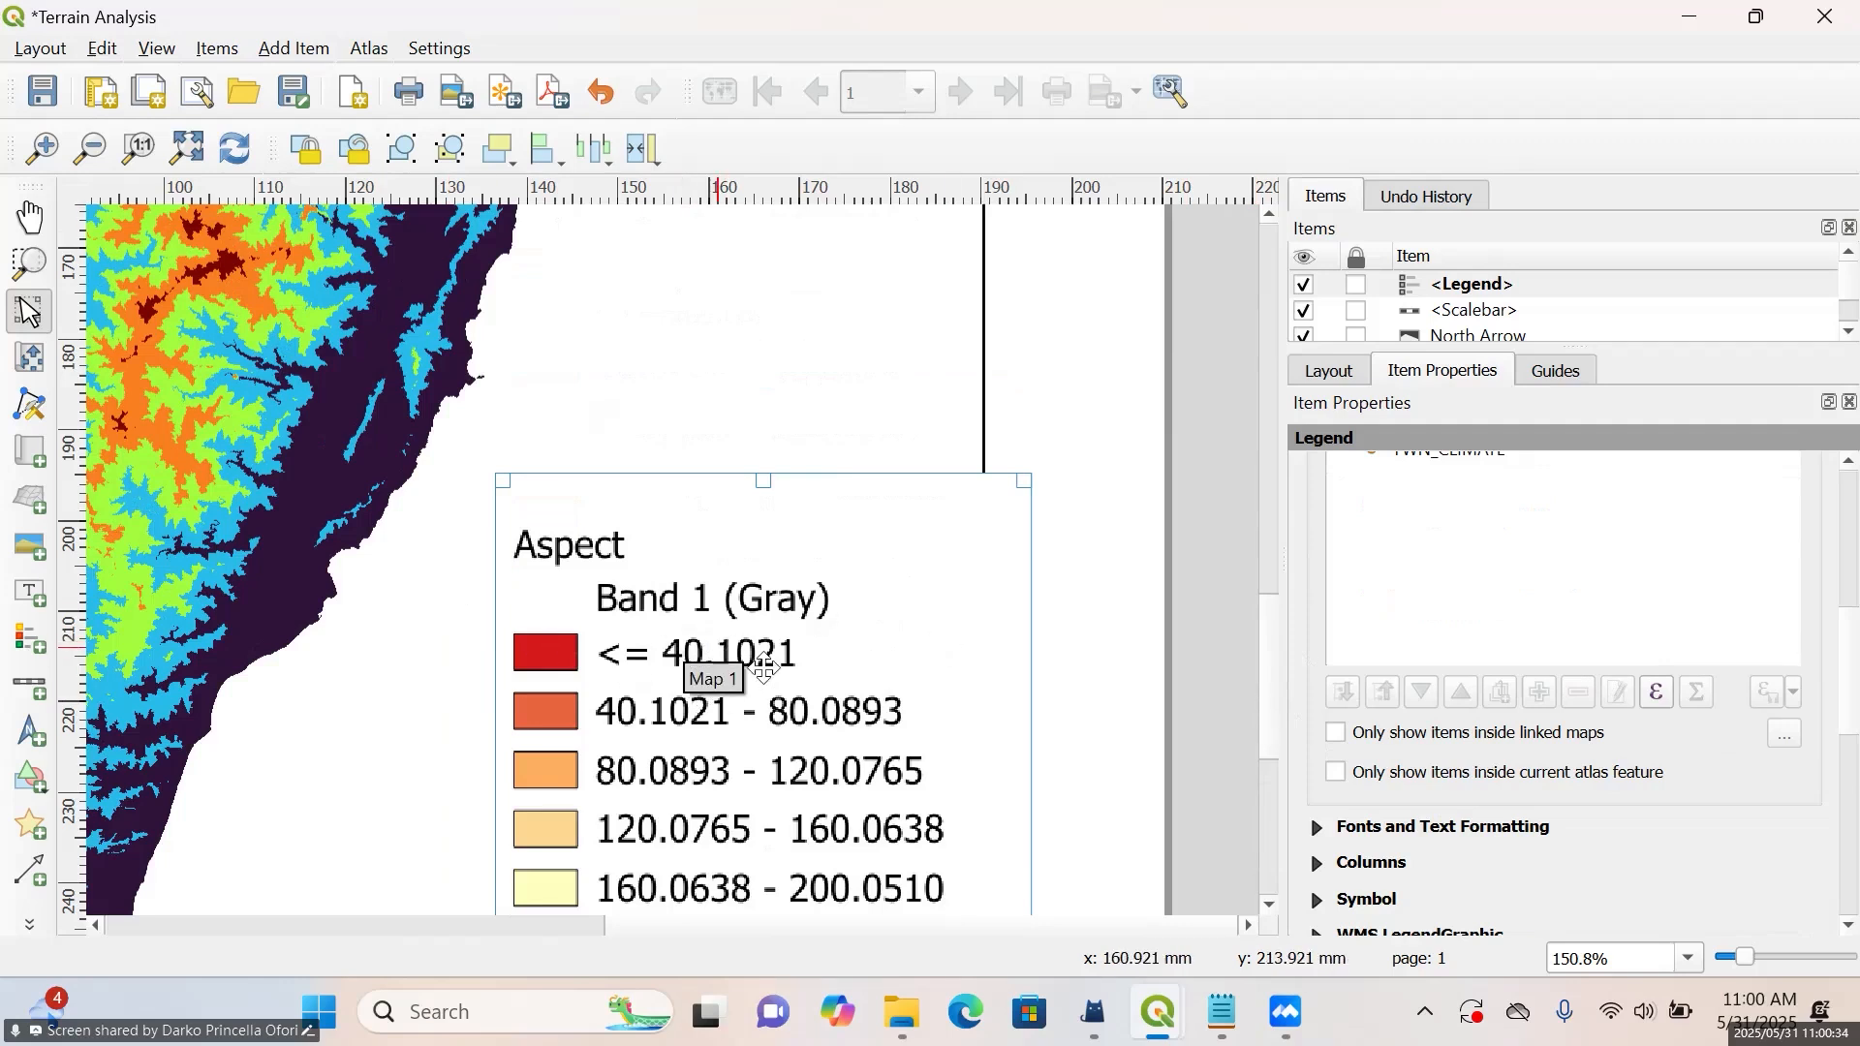
{"action": "left_click", "coordinate": [1335, 775]}
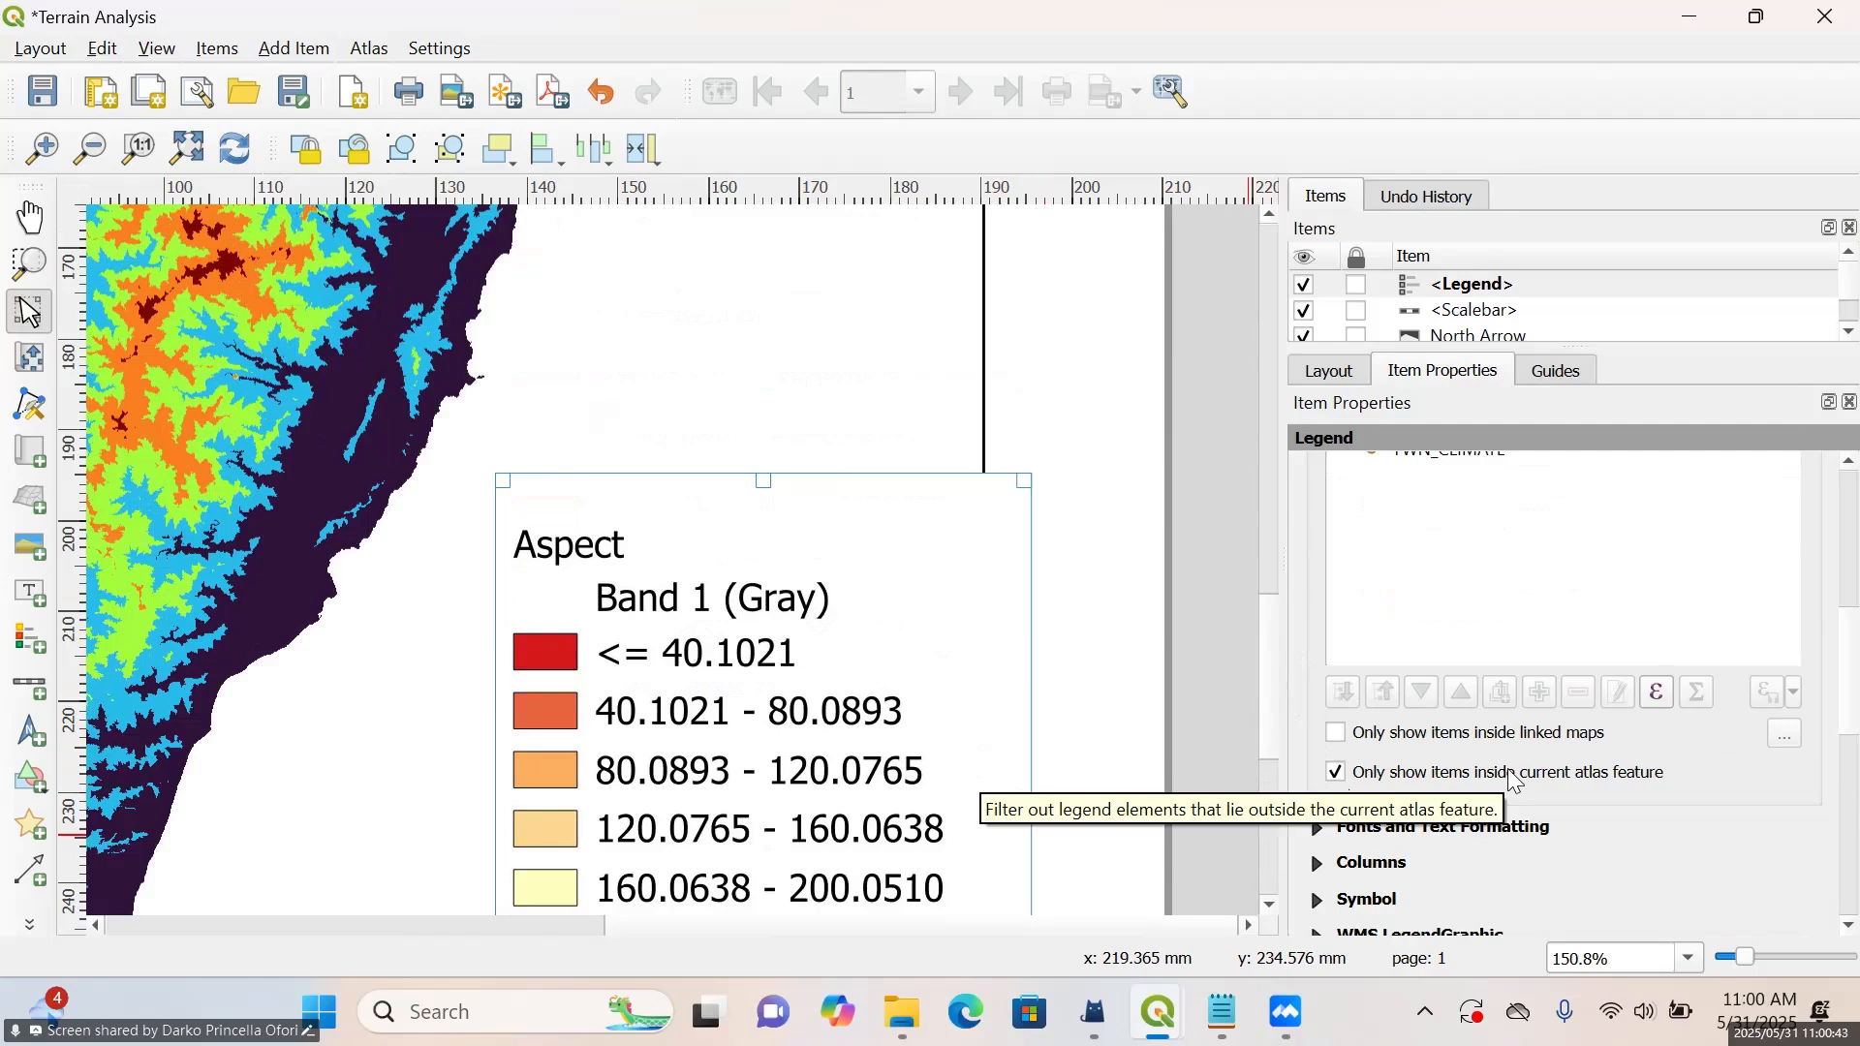
{"action": "scroll", "coordinate": [1507, 769], "scroll_direction": "up", "scroll_amount": 2}
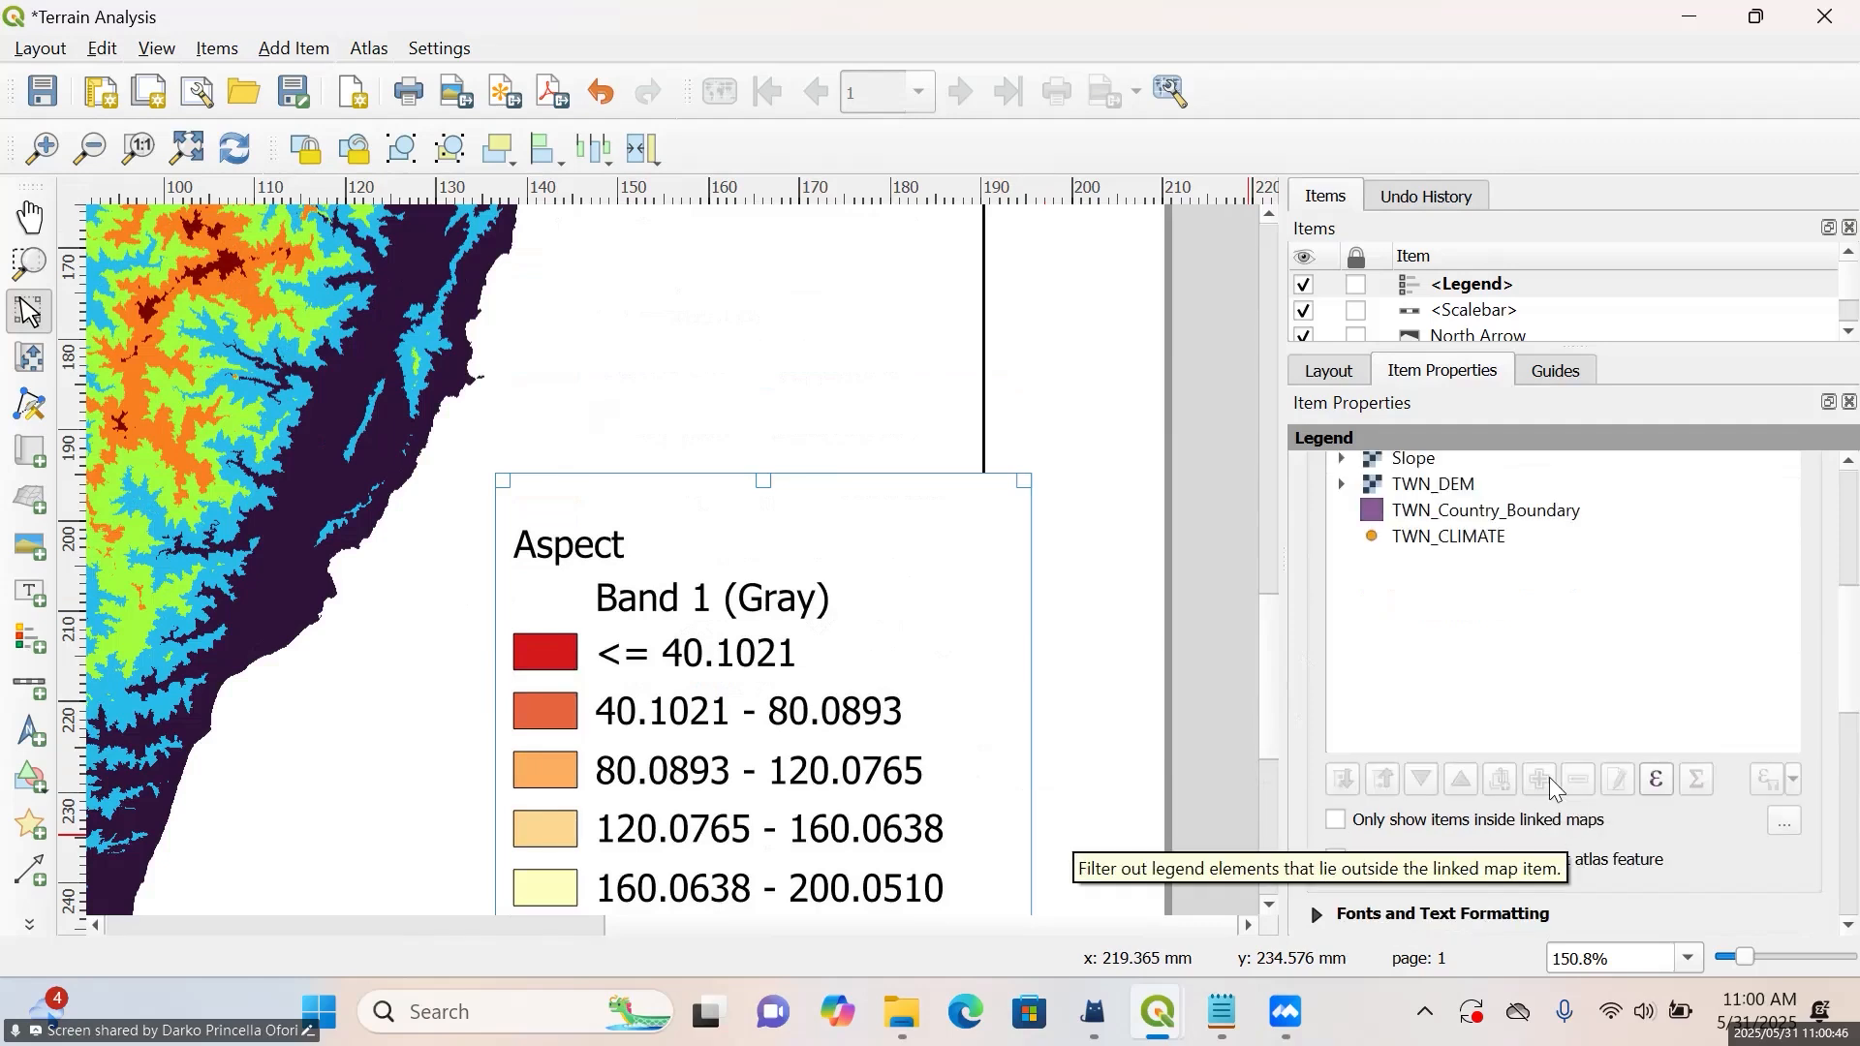
{"action": "scroll", "coordinate": [1474, 683], "scroll_direction": "up", "scroll_amount": 5}
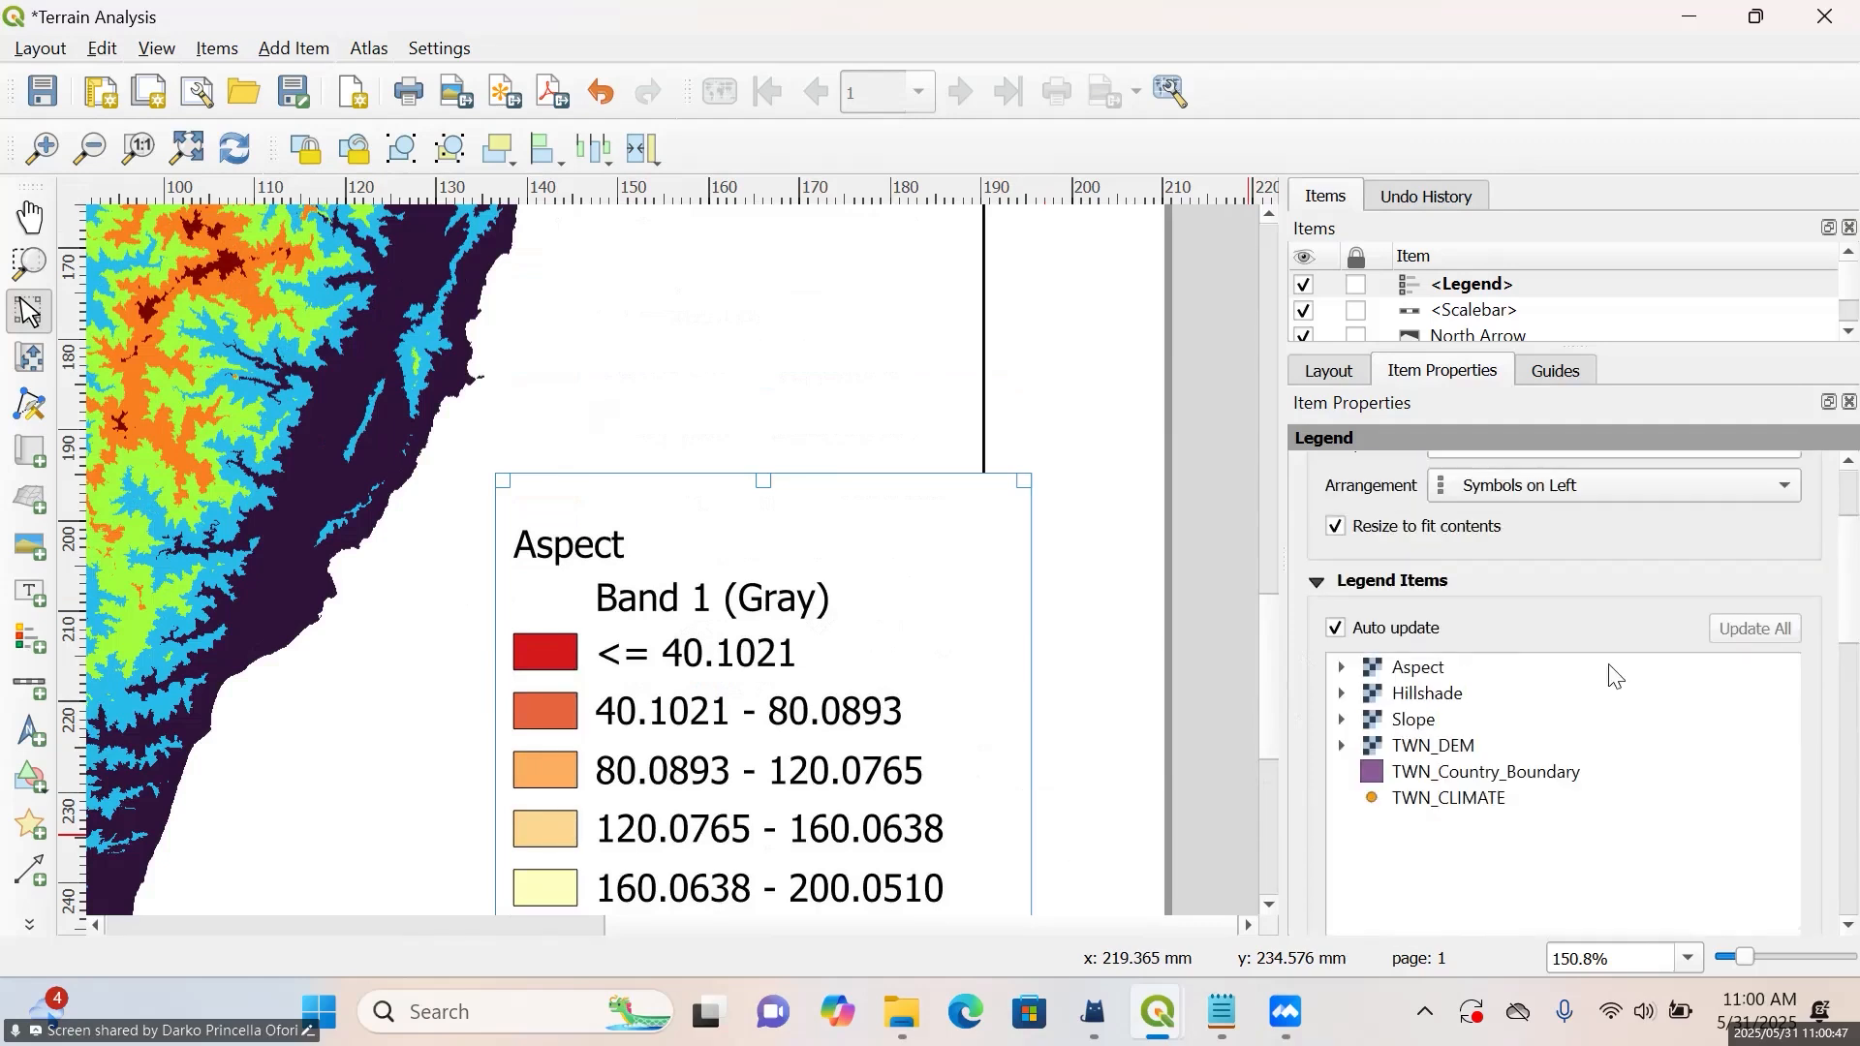
Turn off automatic updating of the legend items and select the Aspect entry
{"action": "left_click", "coordinate": [1337, 630]}
{"action": "scroll", "coordinate": [1581, 540], "scroll_direction": "down", "scroll_amount": 3}
{"action": "scroll", "coordinate": [1581, 539], "scroll_direction": "up", "scroll_amount": 1}
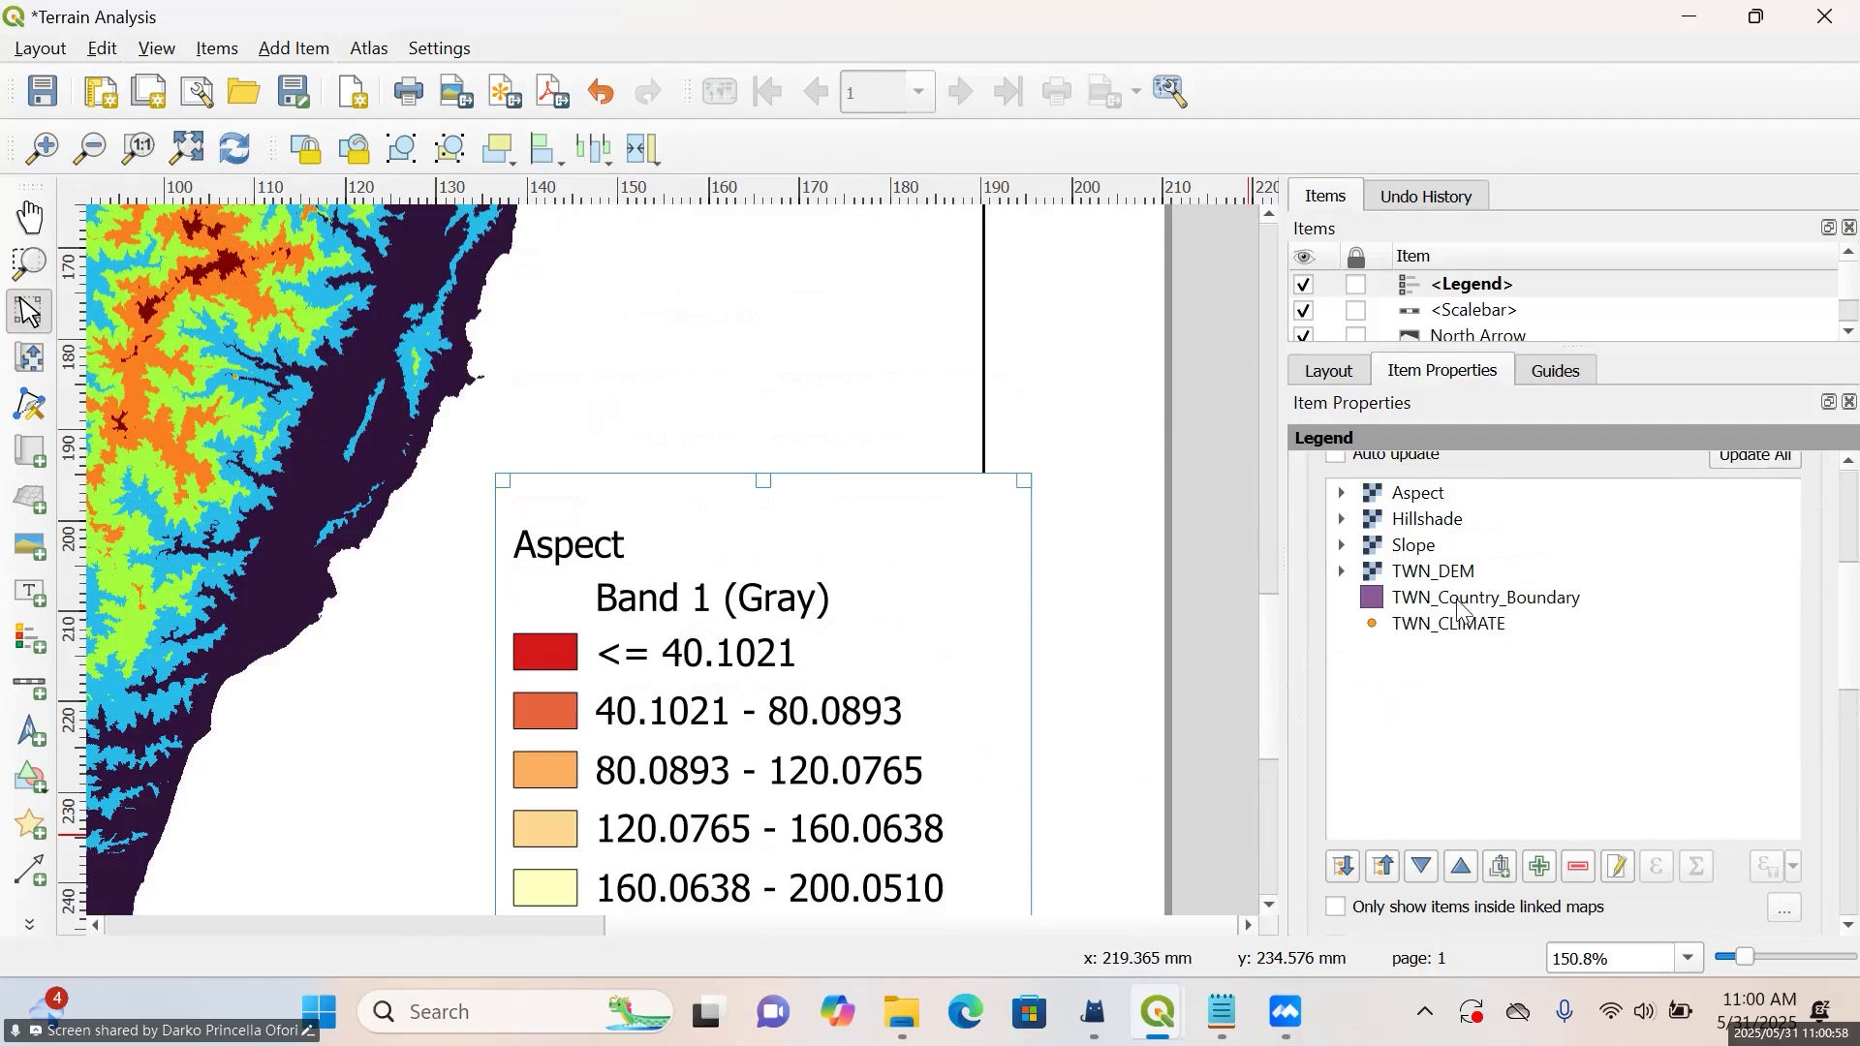
{"action": "left_click", "coordinate": [1434, 497]}
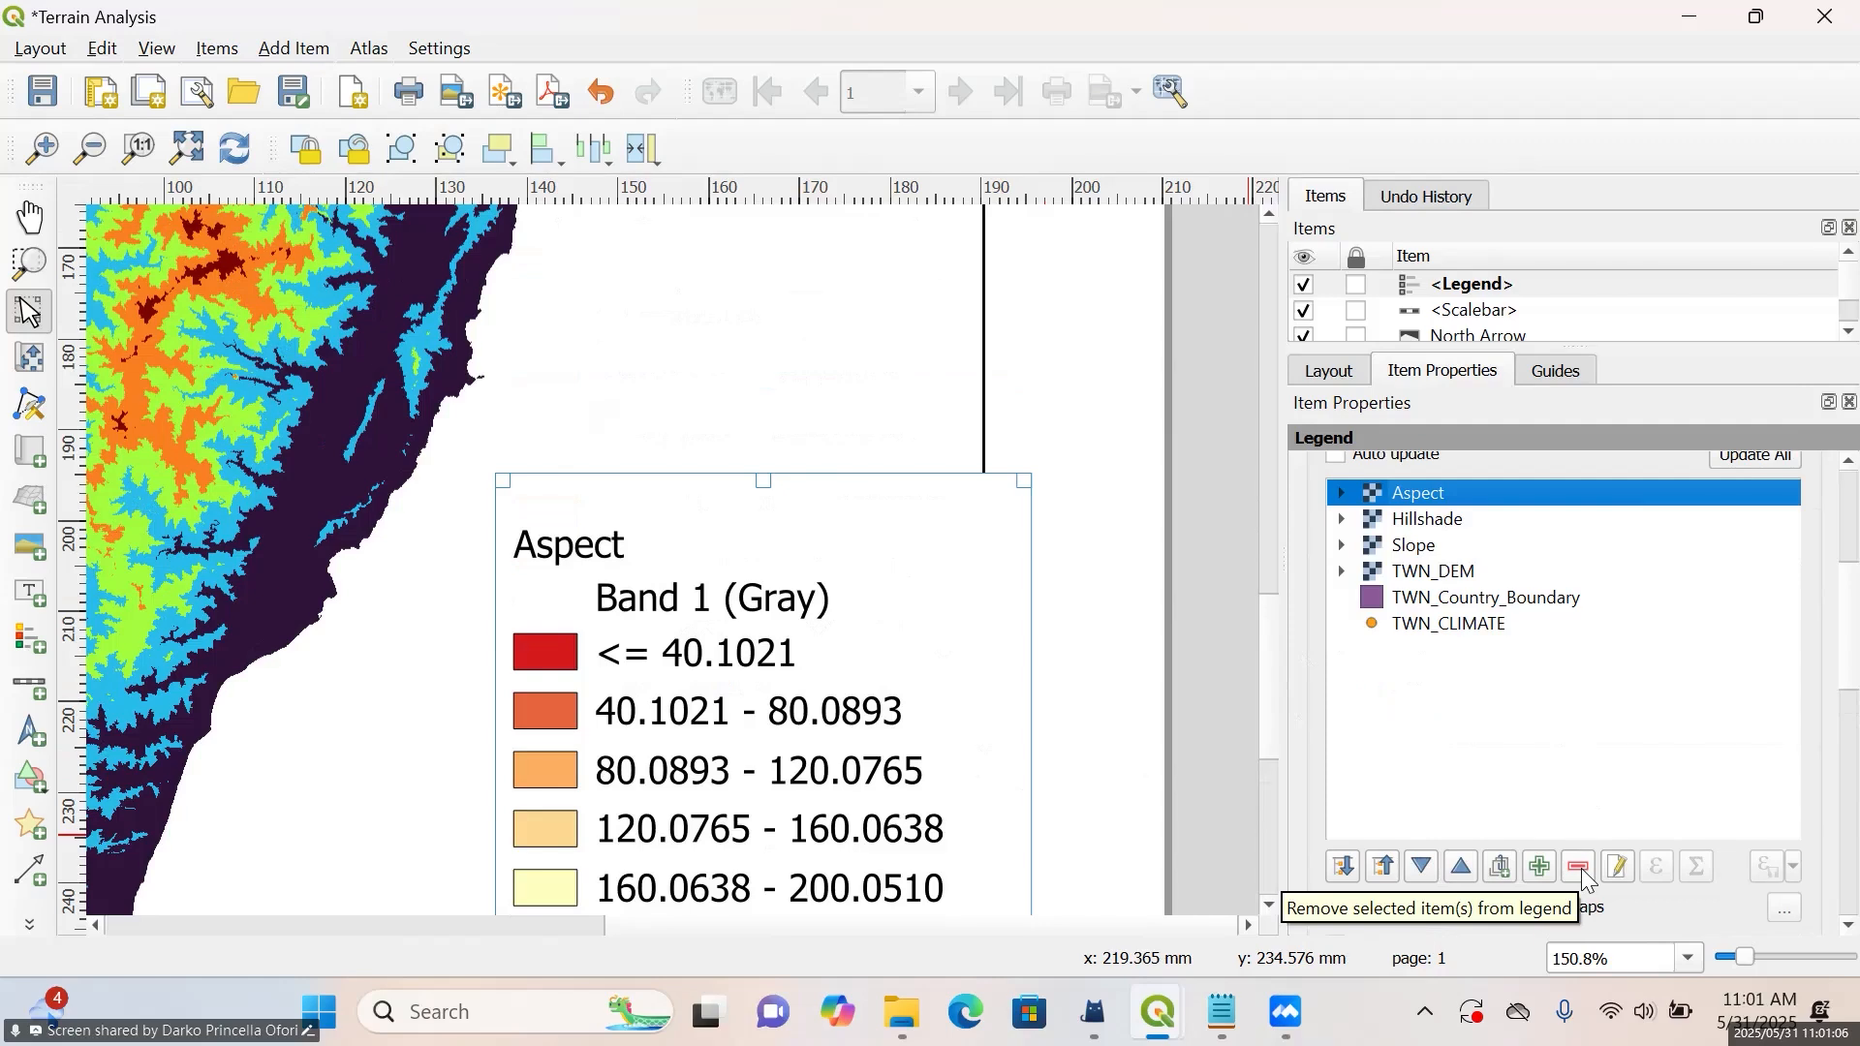
Switch to the Day2 project window to check which layers are enabled, and return to the Terrain Analysis layout
{"action": "mouse_move", "coordinate": [1156, 1014]}
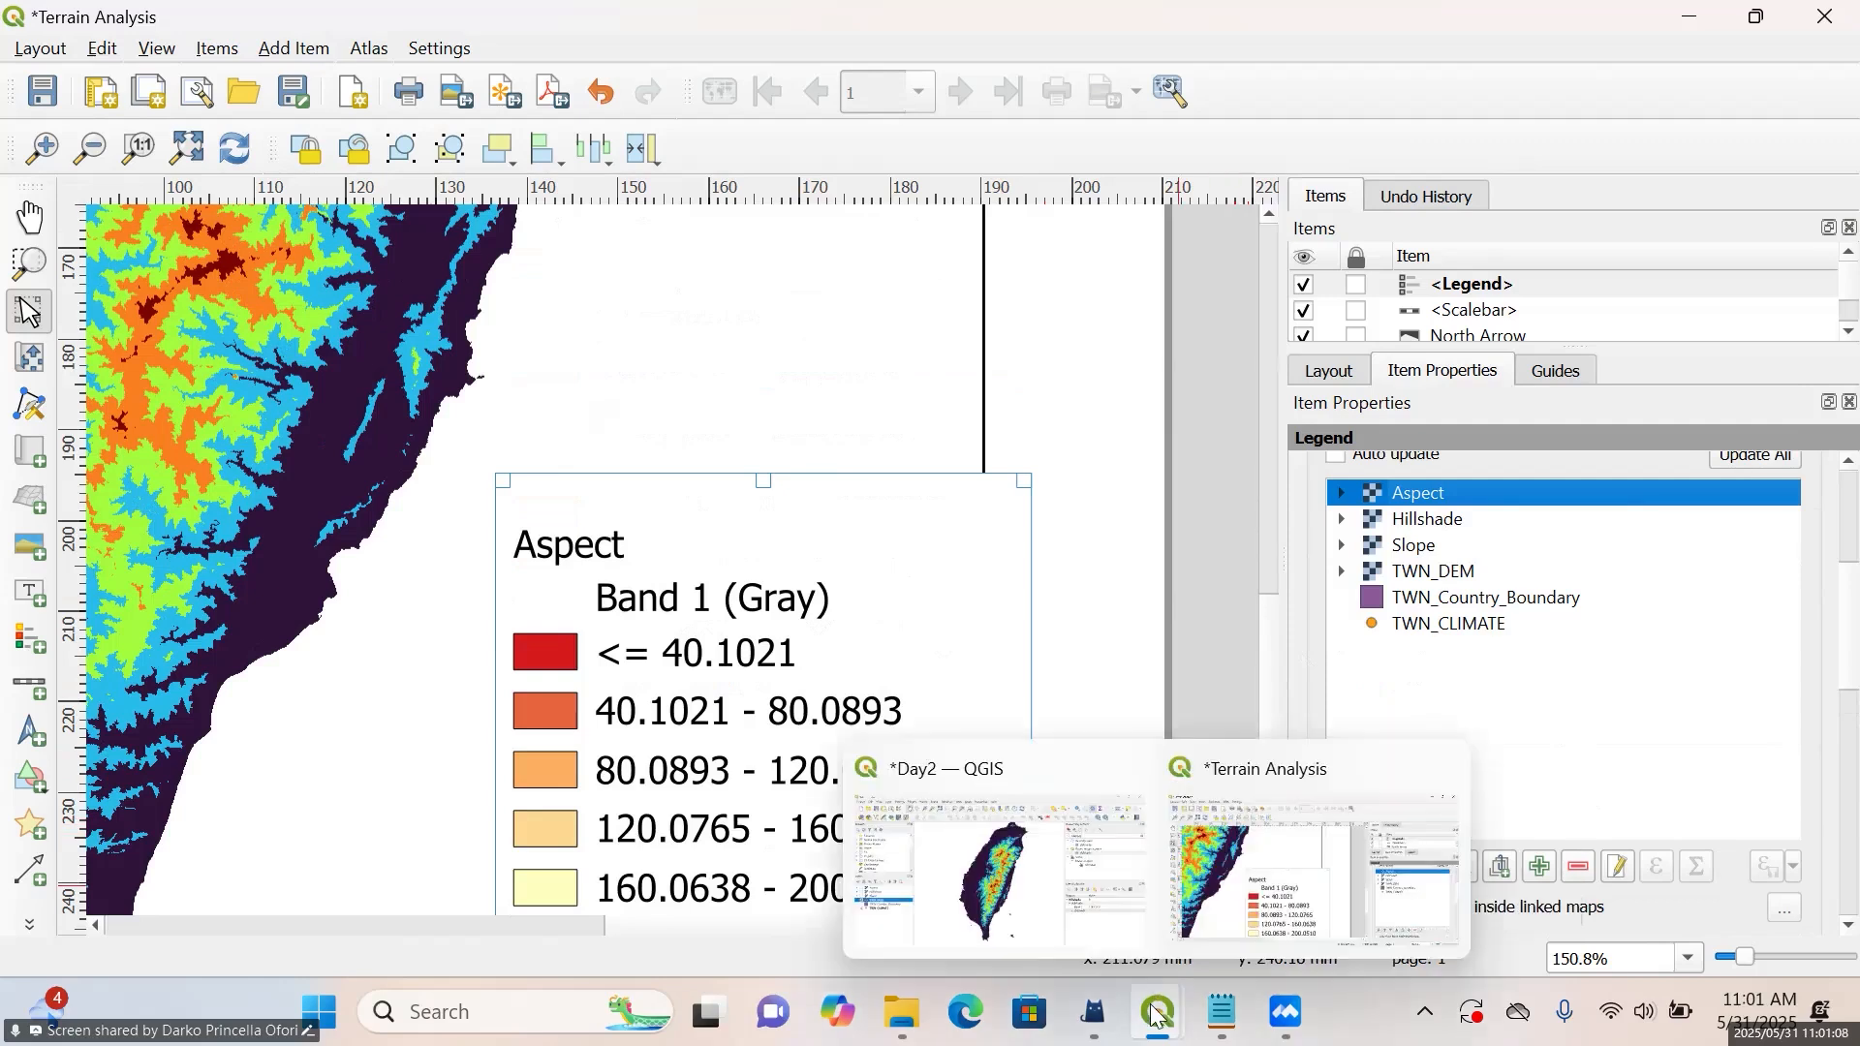
{"action": "left_click", "coordinate": [987, 888]}
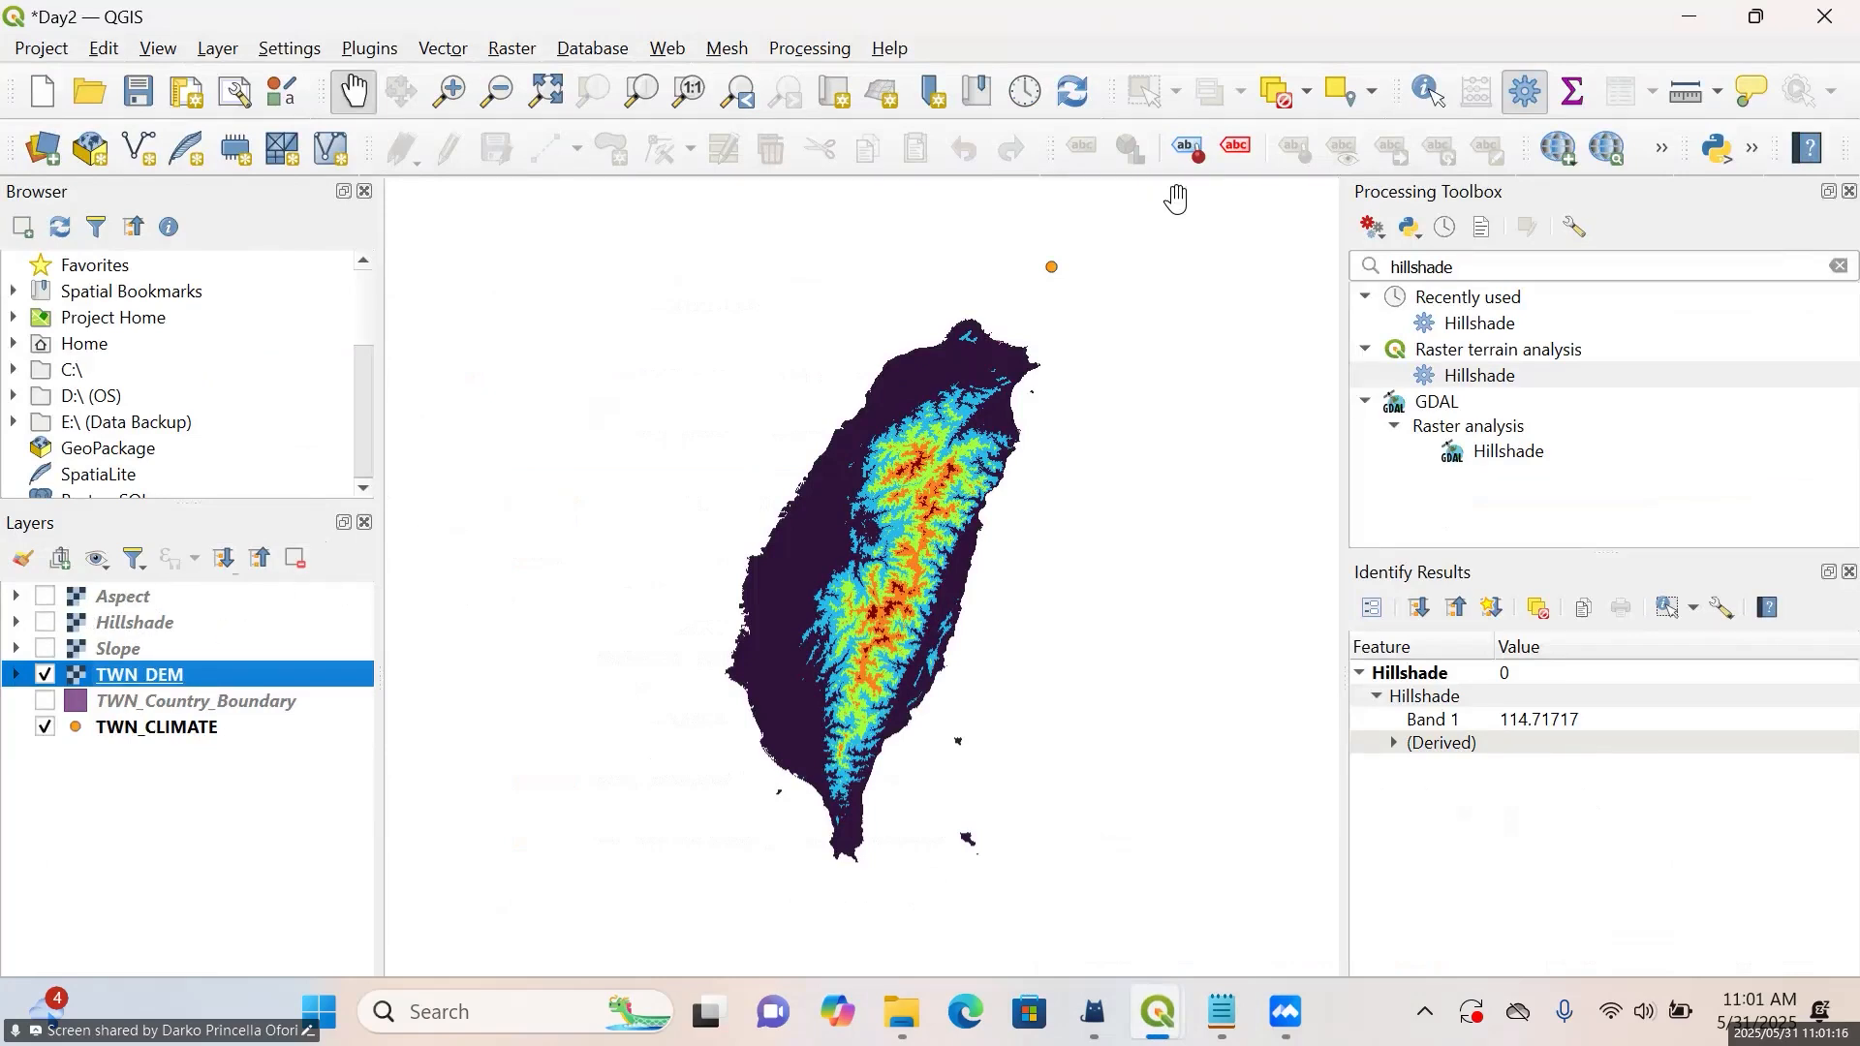
{"action": "left_click", "coordinate": [1698, 20]}
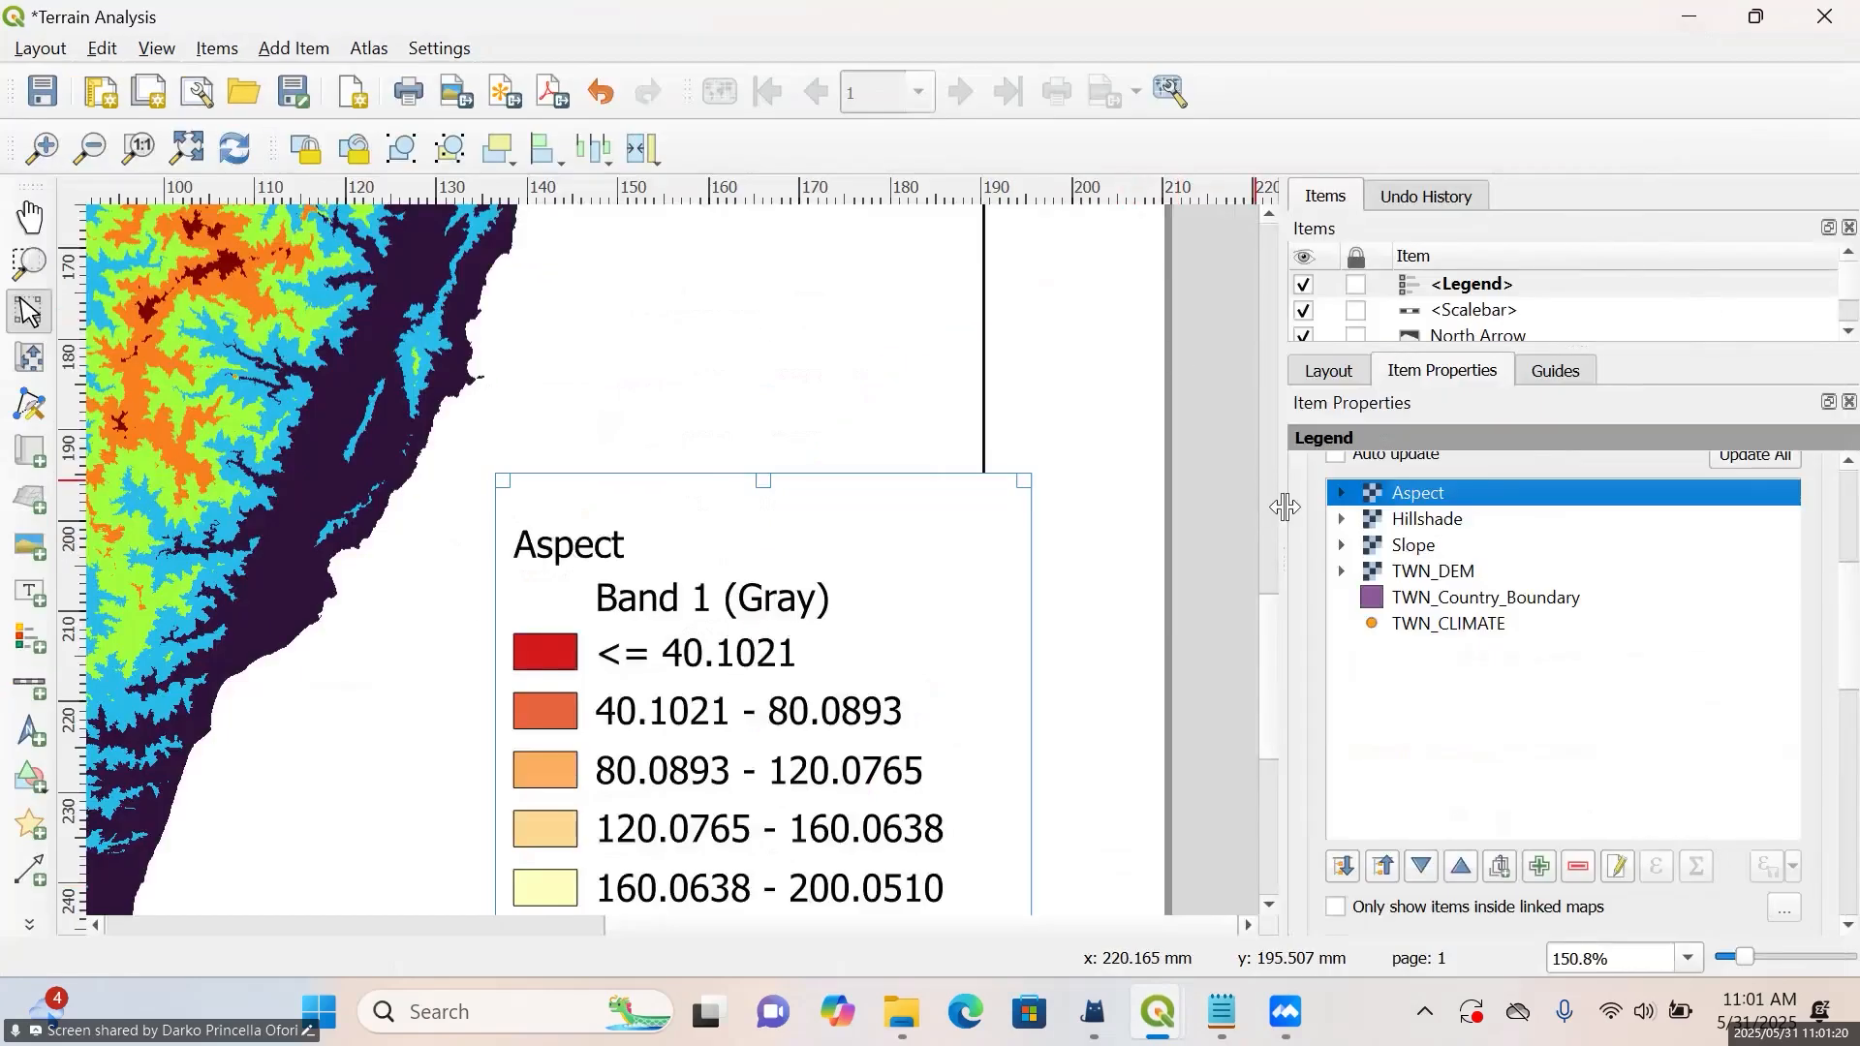
Restrict the legend to items inside linked maps and reposition it within the map frame's southeast corner, finally shifting it about 17 mm down
{"action": "scroll", "coordinate": [1301, 529], "scroll_direction": "down", "scroll_amount": 3}
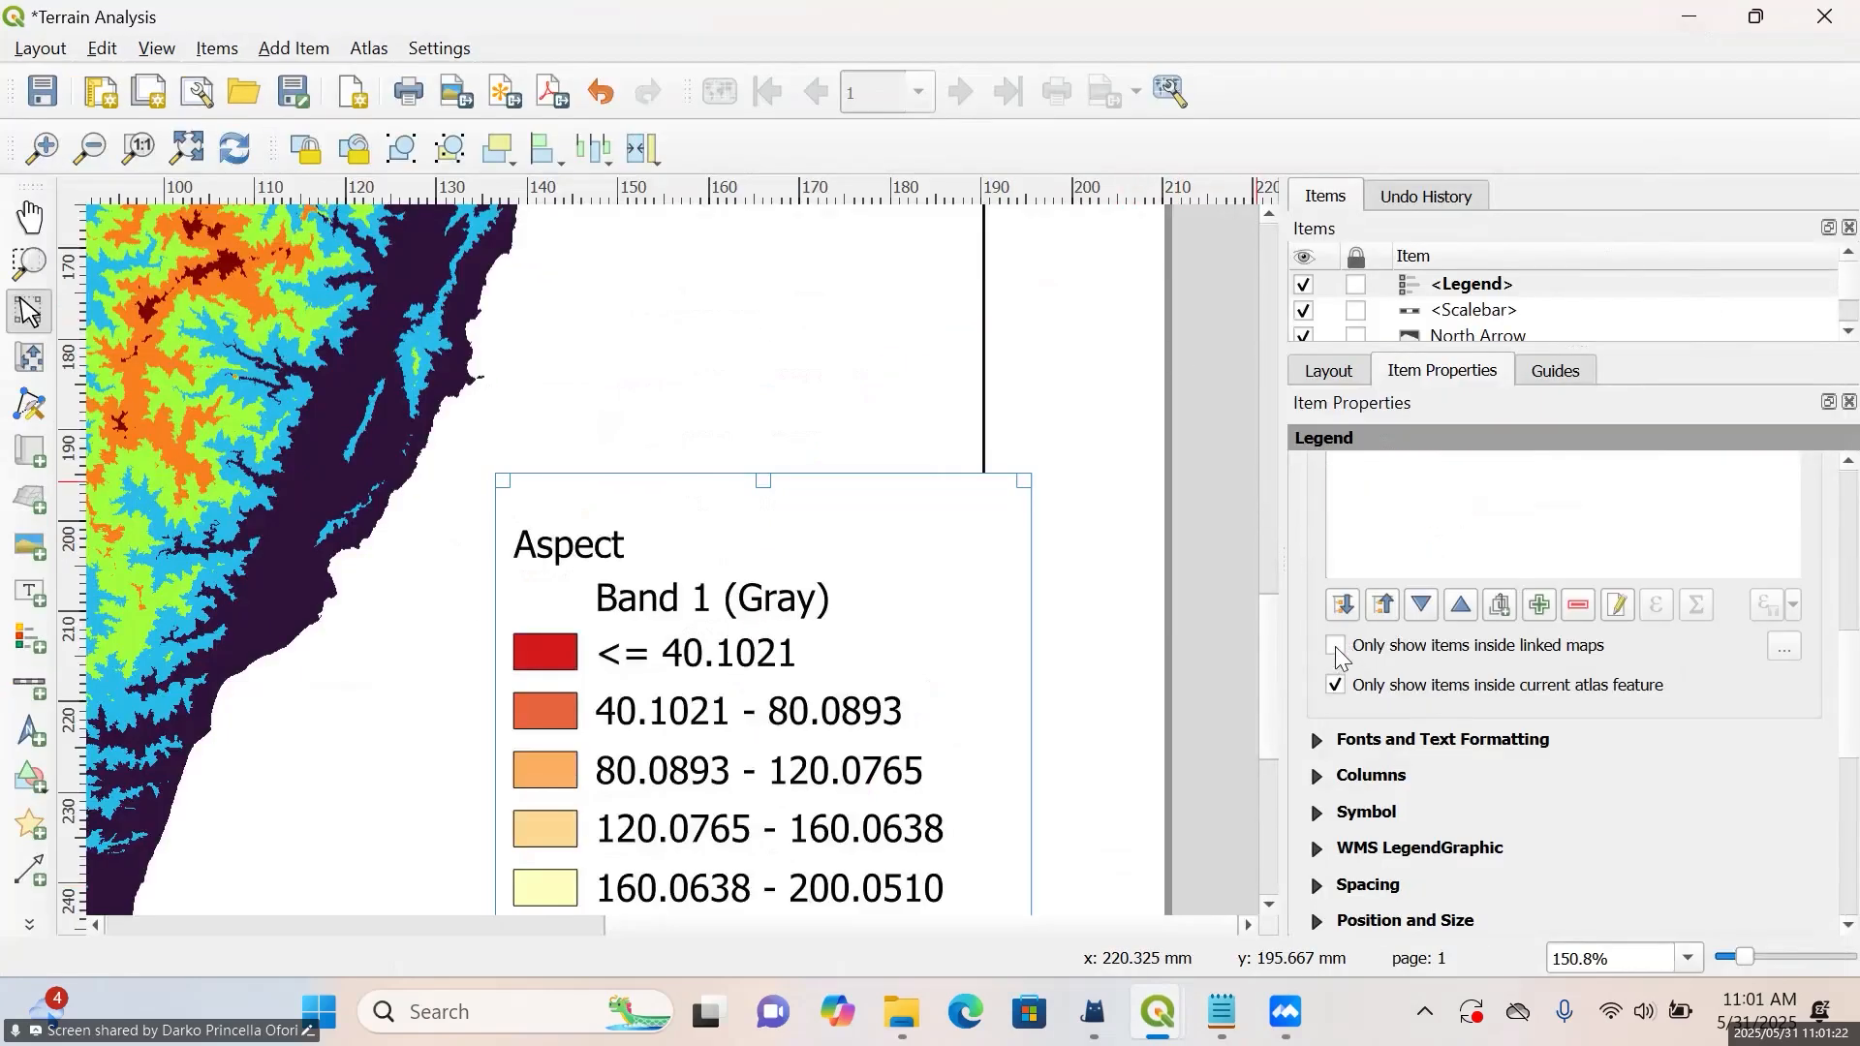
{"action": "left_click", "coordinate": [1338, 650]}
{"action": "mouse_move", "coordinate": [853, 610]}
{"action": "left_mouse_down"}
{"action": "mouse_move", "coordinate": [868, 556]}
{"action": "mouse_move", "coordinate": [853, 587]}
{"action": "left_mouse_up"}
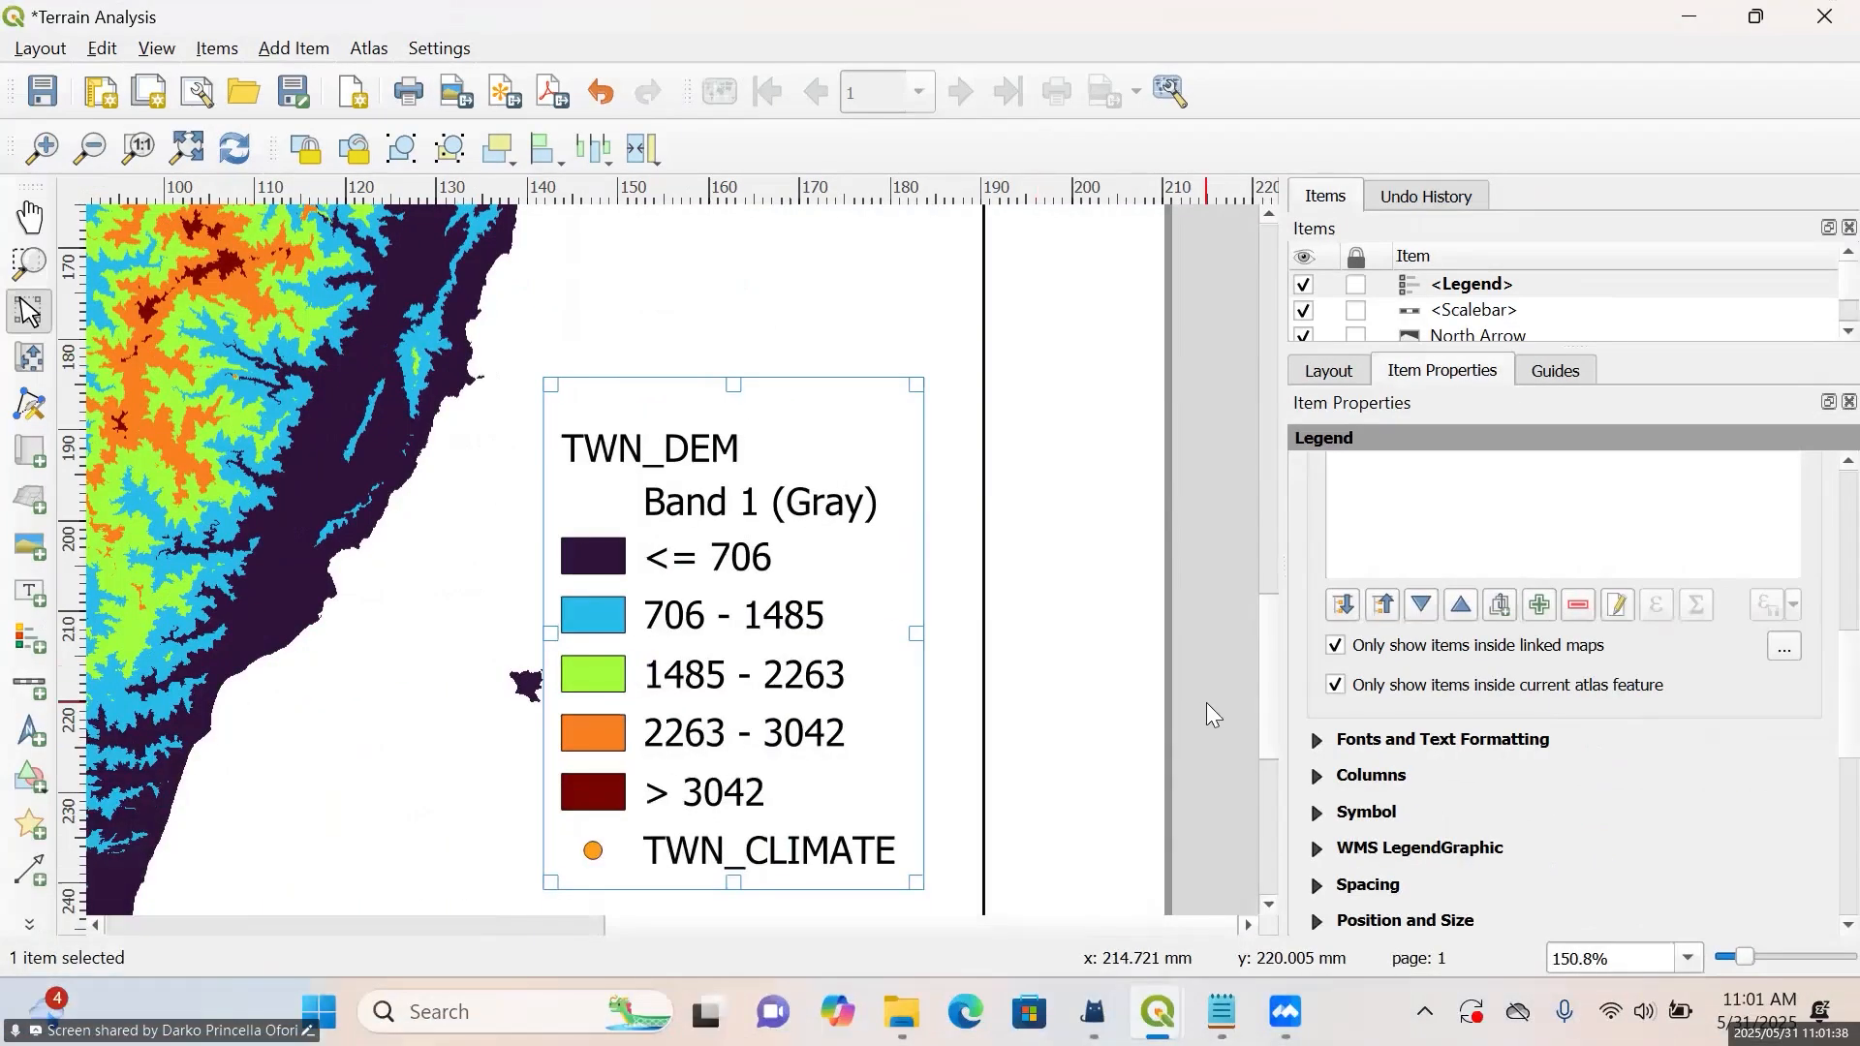
{"action": "scroll", "coordinate": [1206, 701], "scroll_direction": "down", "scroll_amount": 1}
{"action": "left_click_drag", "start_coordinate": [1268, 706], "coordinate": [1252, 790]}
{"action": "left_click_drag", "start_coordinate": [962, 513], "coordinate": [968, 590]}
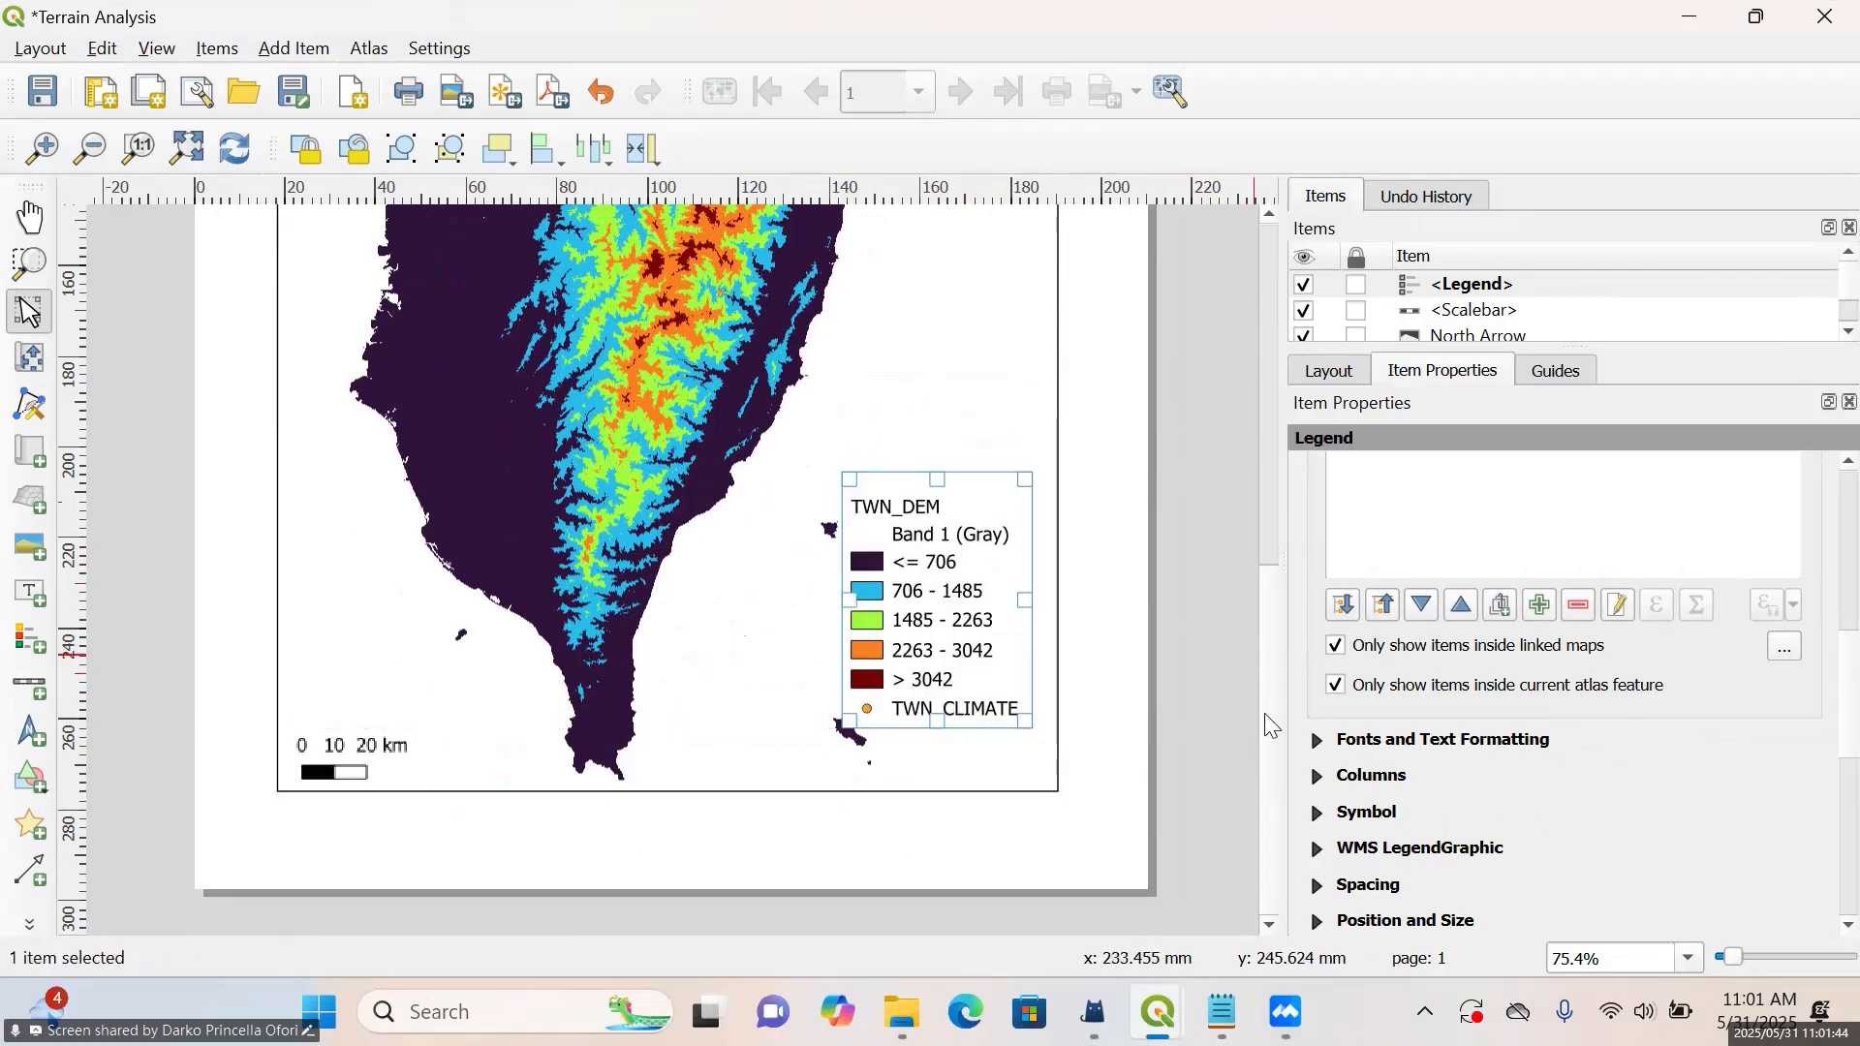
Add a grid to Map 1 and open its grid properties
{"action": "left_click_drag", "start_coordinate": [1261, 701], "coordinate": [1263, 475]}
{"action": "right_click", "coordinate": [1263, 475]}
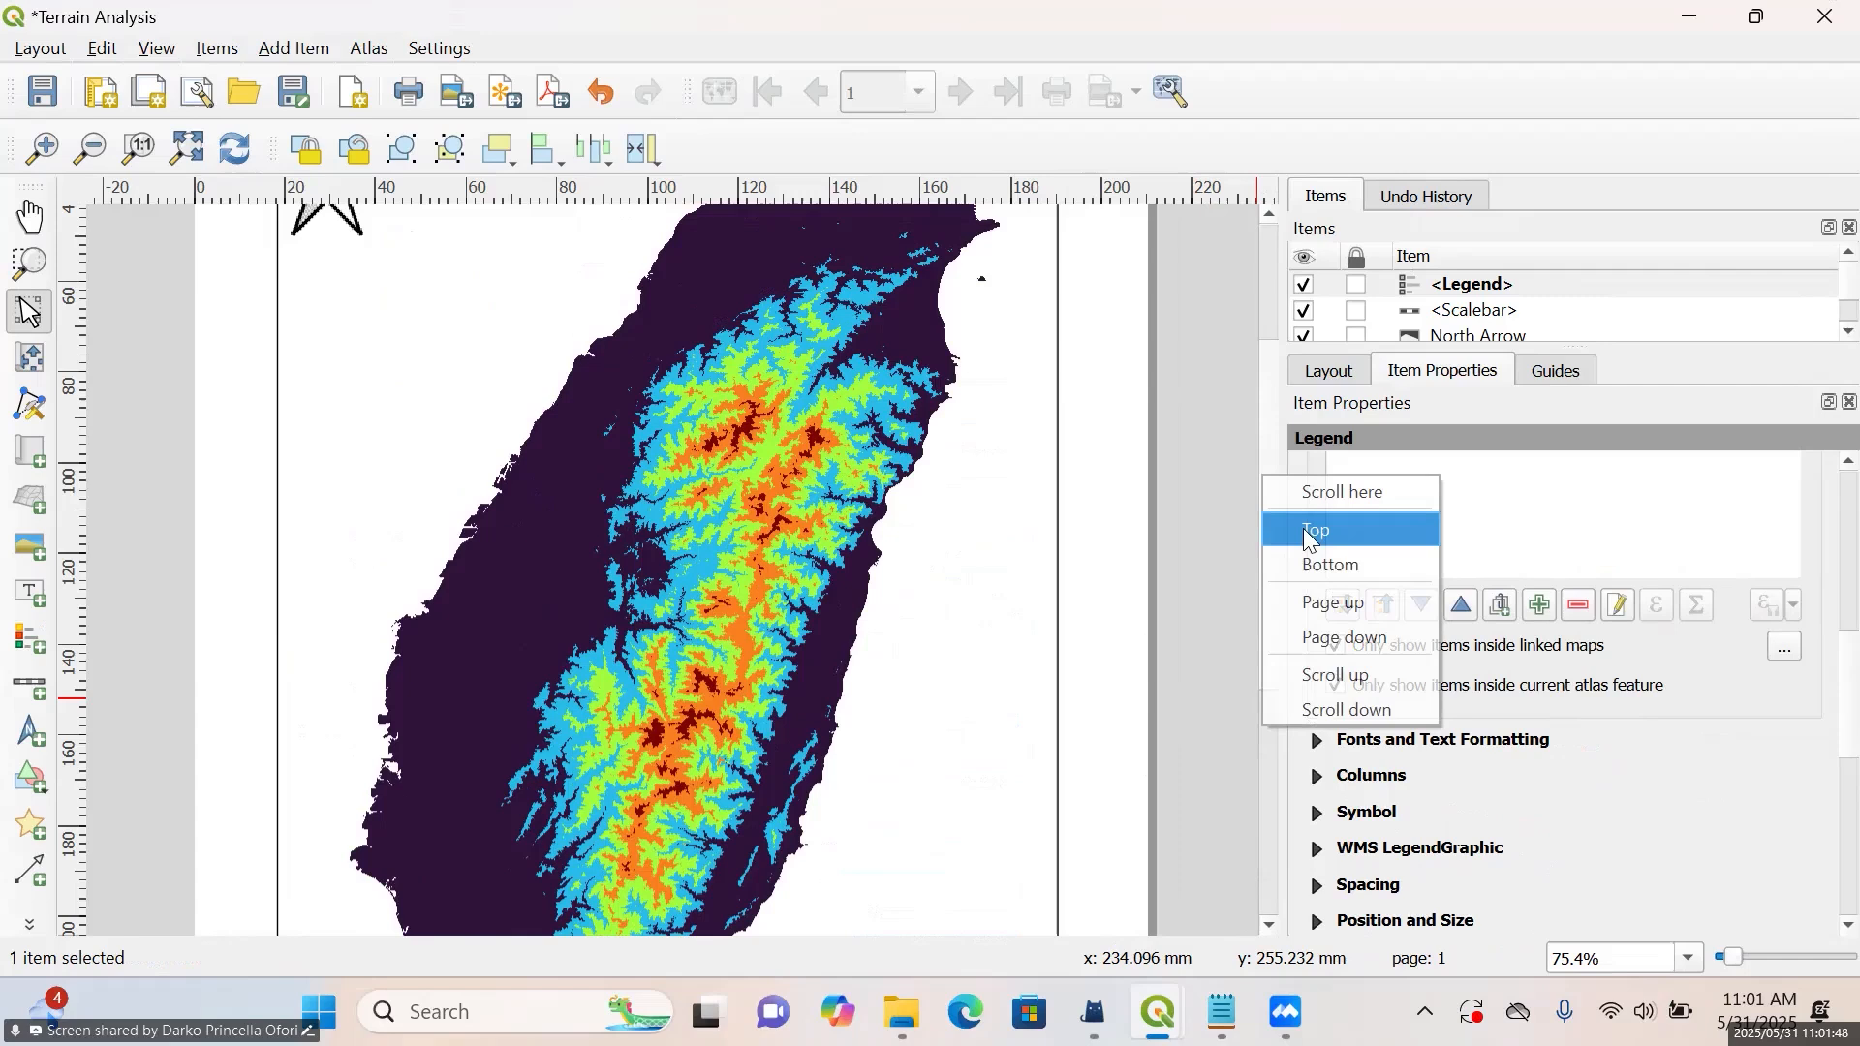
{"action": "left_click", "coordinate": [1258, 436]}
{"action": "left_click", "coordinate": [1258, 436]}
{"action": "left_click_drag", "start_coordinate": [1264, 436], "coordinate": [1240, 519]}
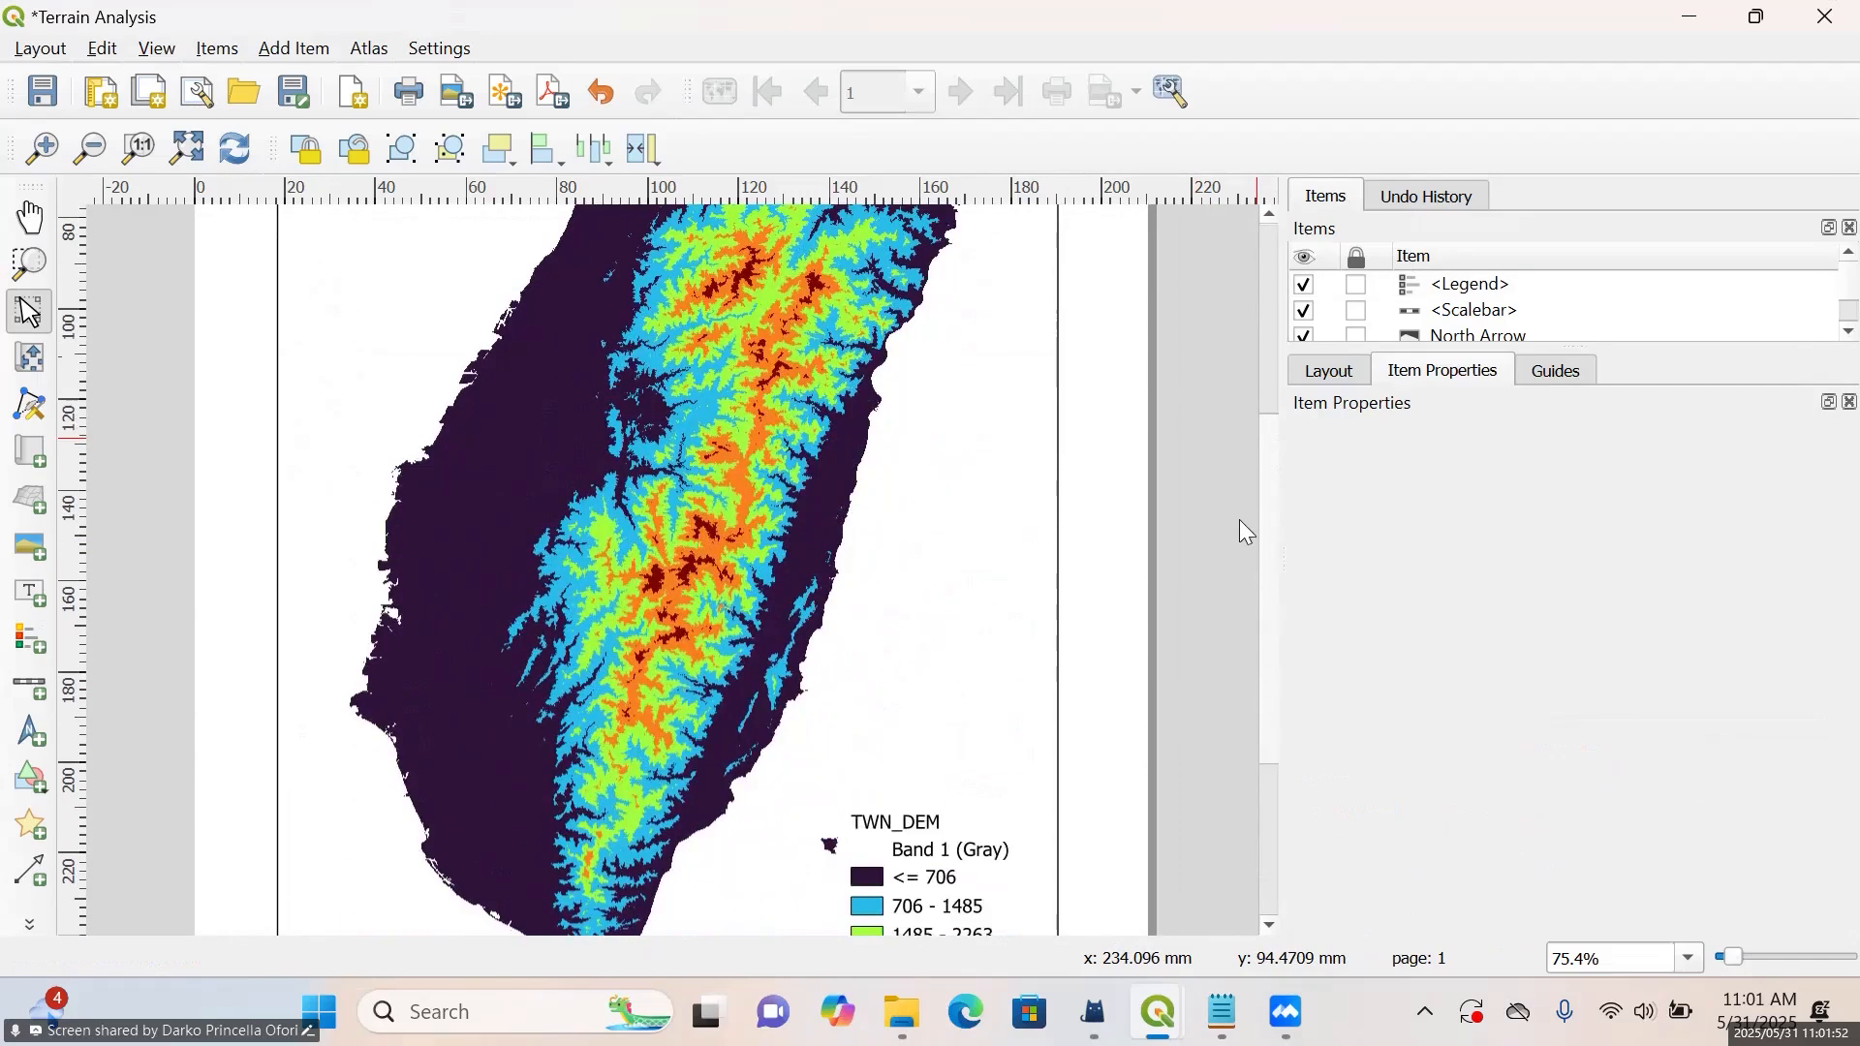
{"action": "left_click", "coordinate": [968, 432]}
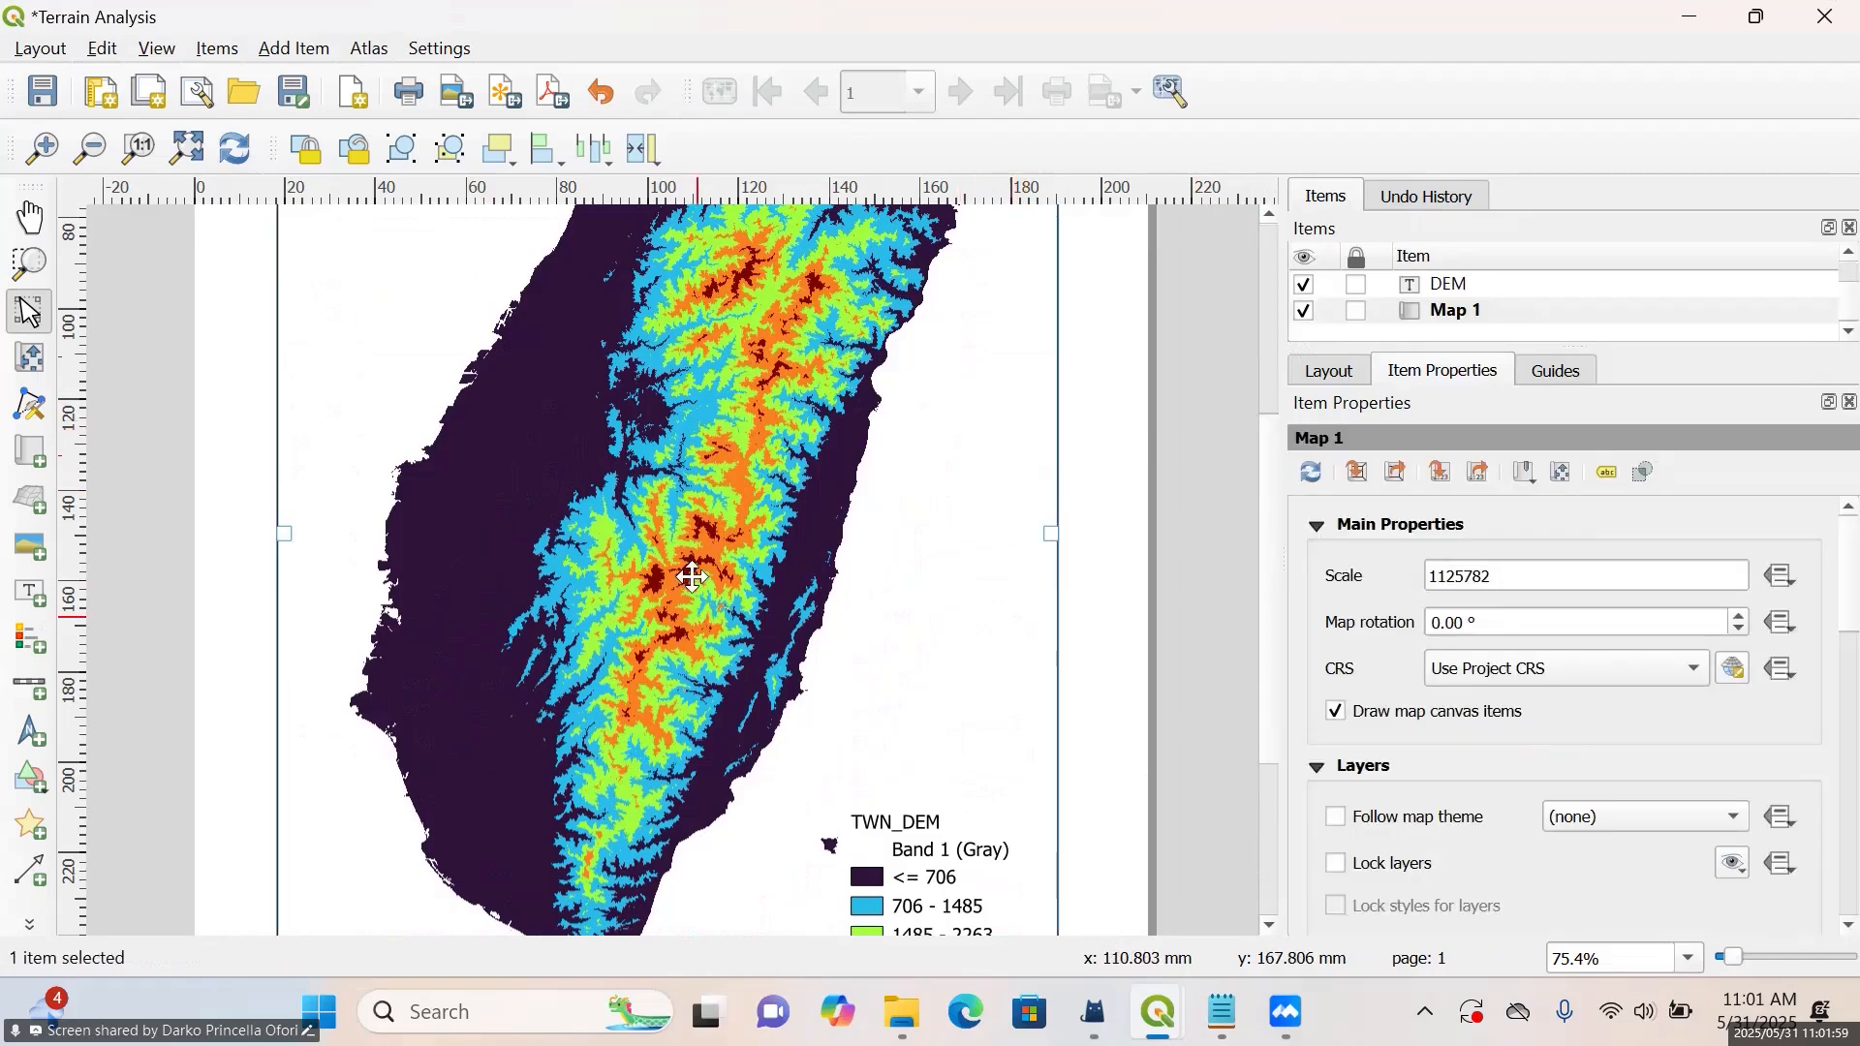
{"action": "scroll", "coordinate": [1311, 560], "scroll_direction": "down", "scroll_amount": 5}
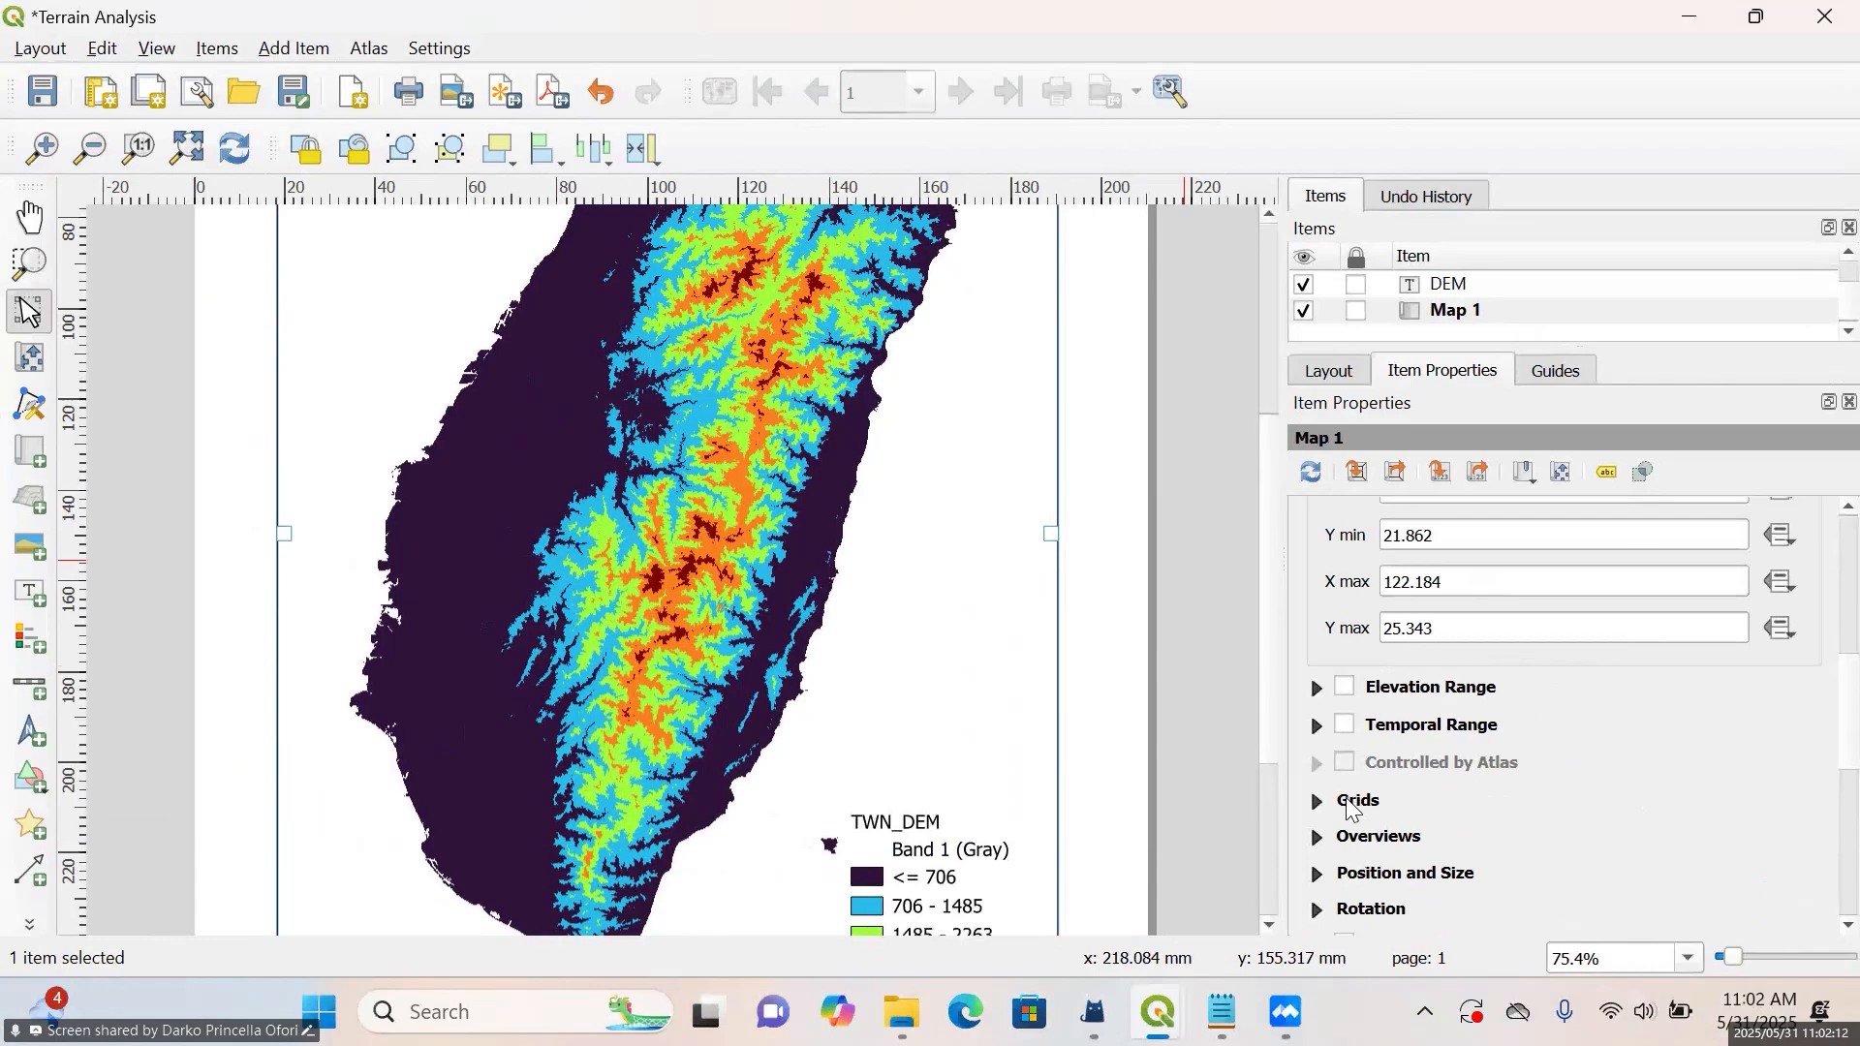
{"action": "left_click", "coordinate": [1354, 808]}
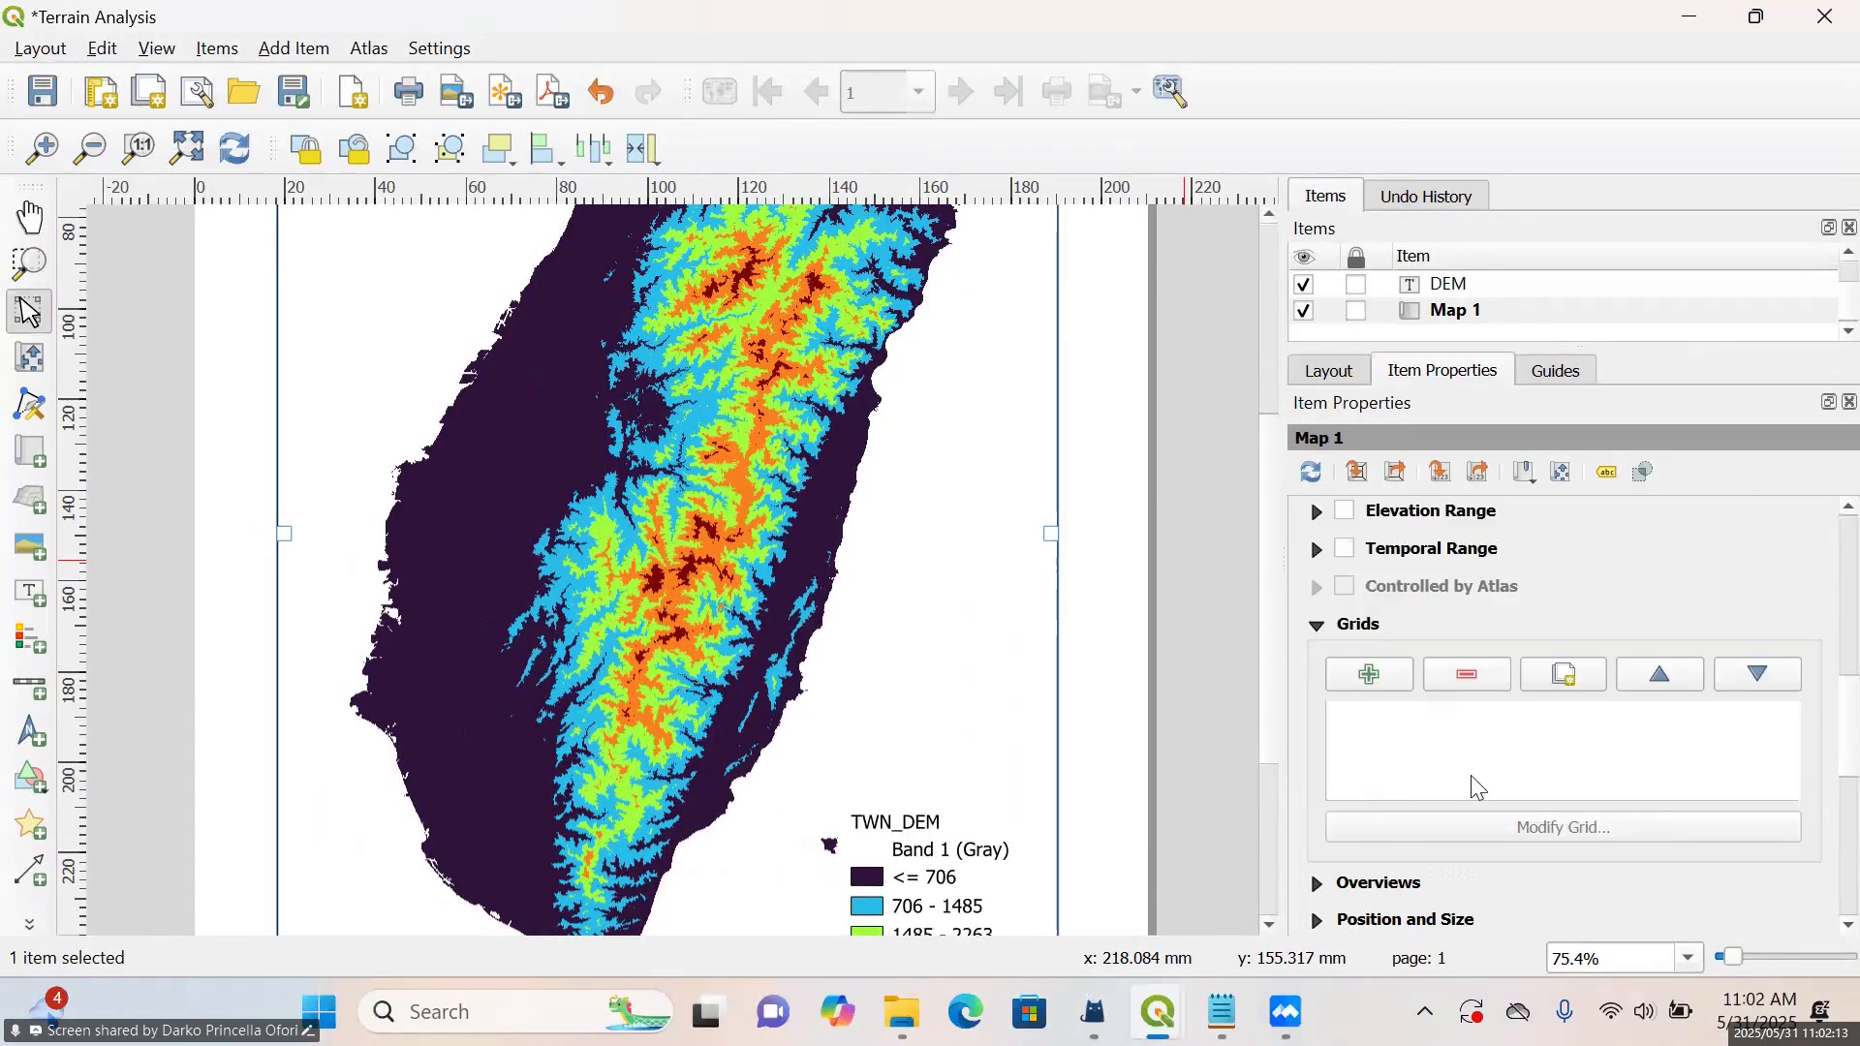
{"action": "left_click", "coordinate": [1370, 678]}
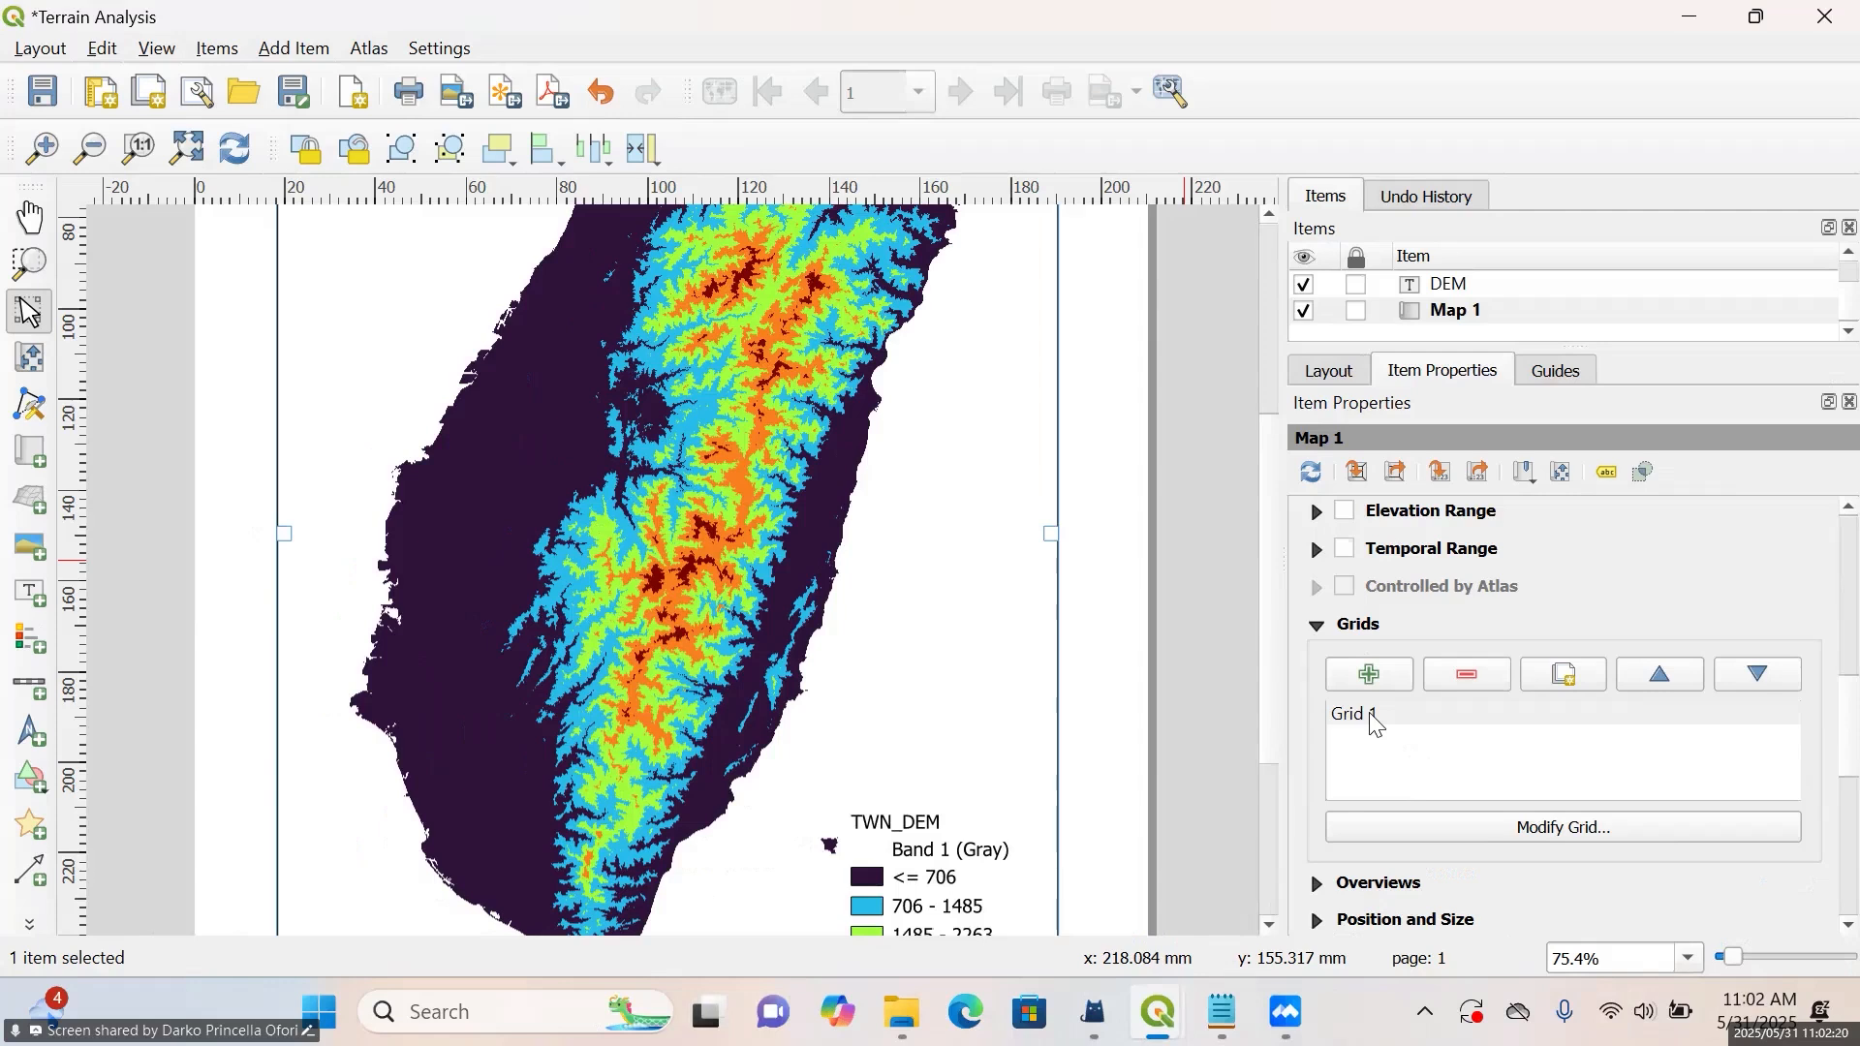
{"action": "left_click", "coordinate": [1374, 717]}
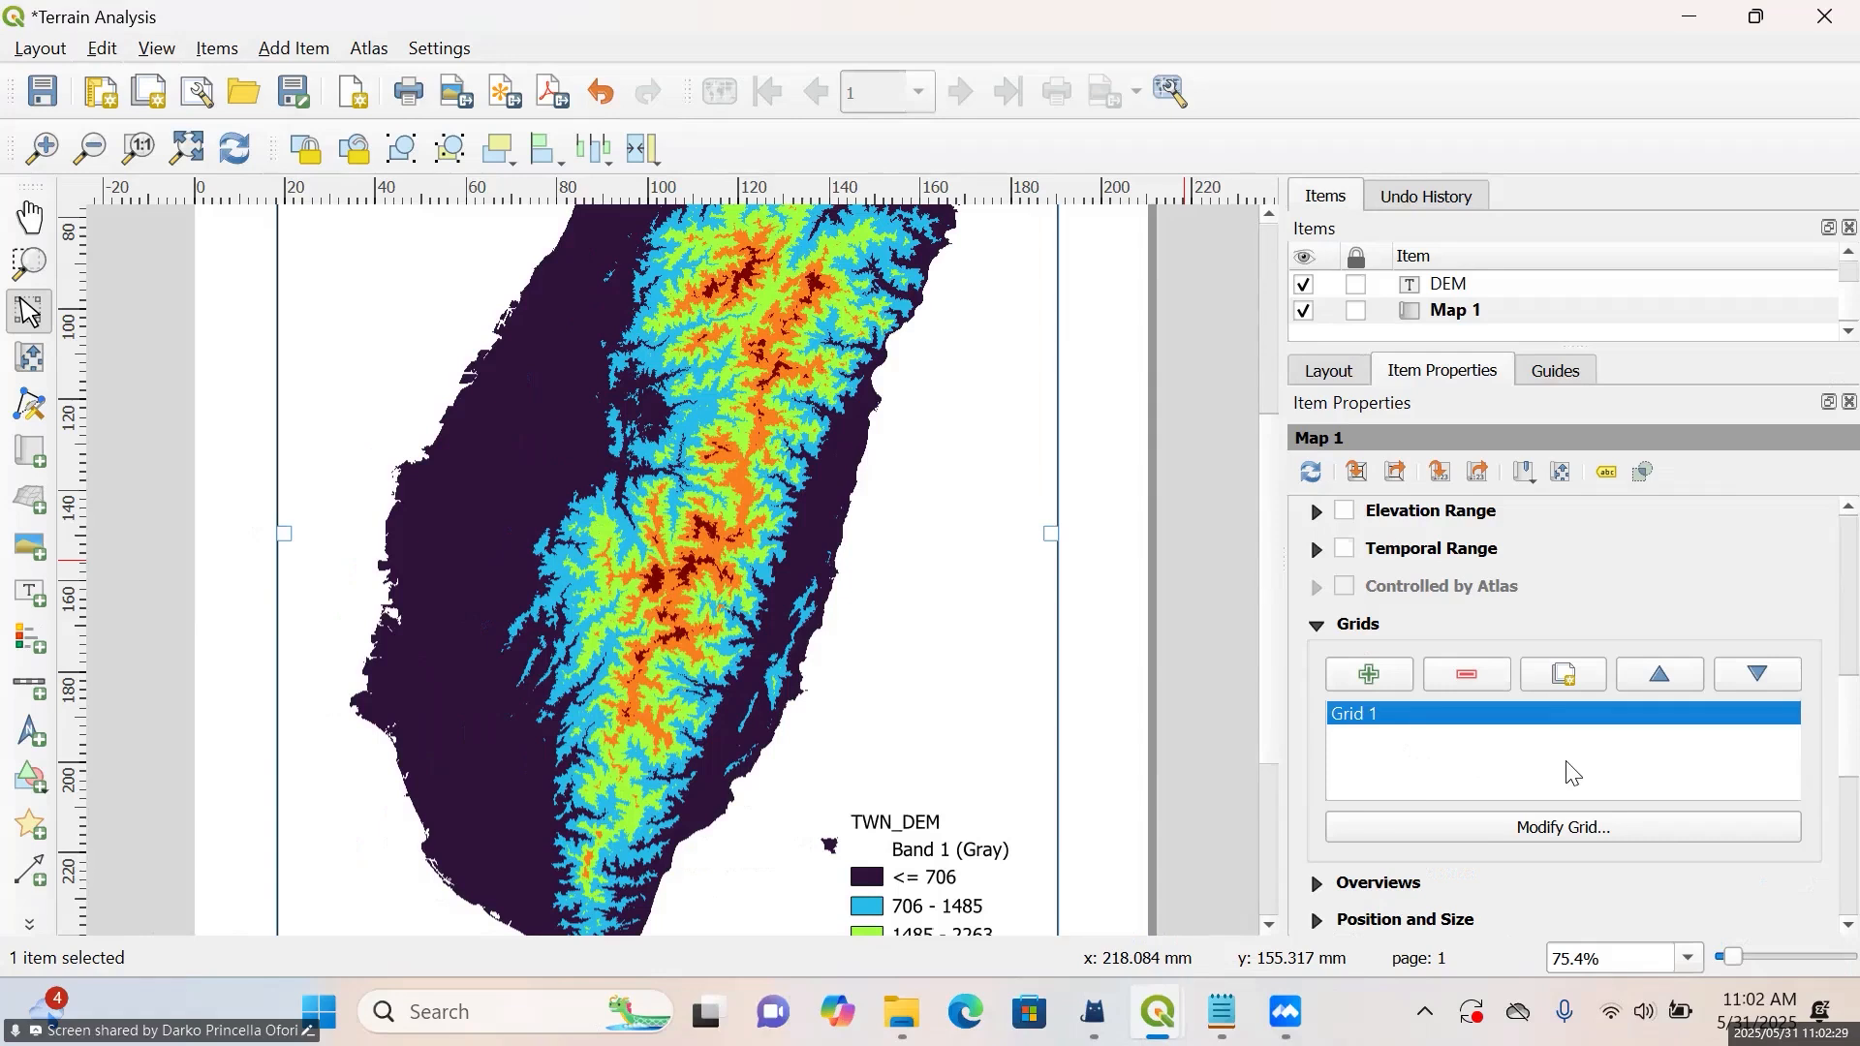
{"action": "left_click", "coordinate": [1540, 839]}
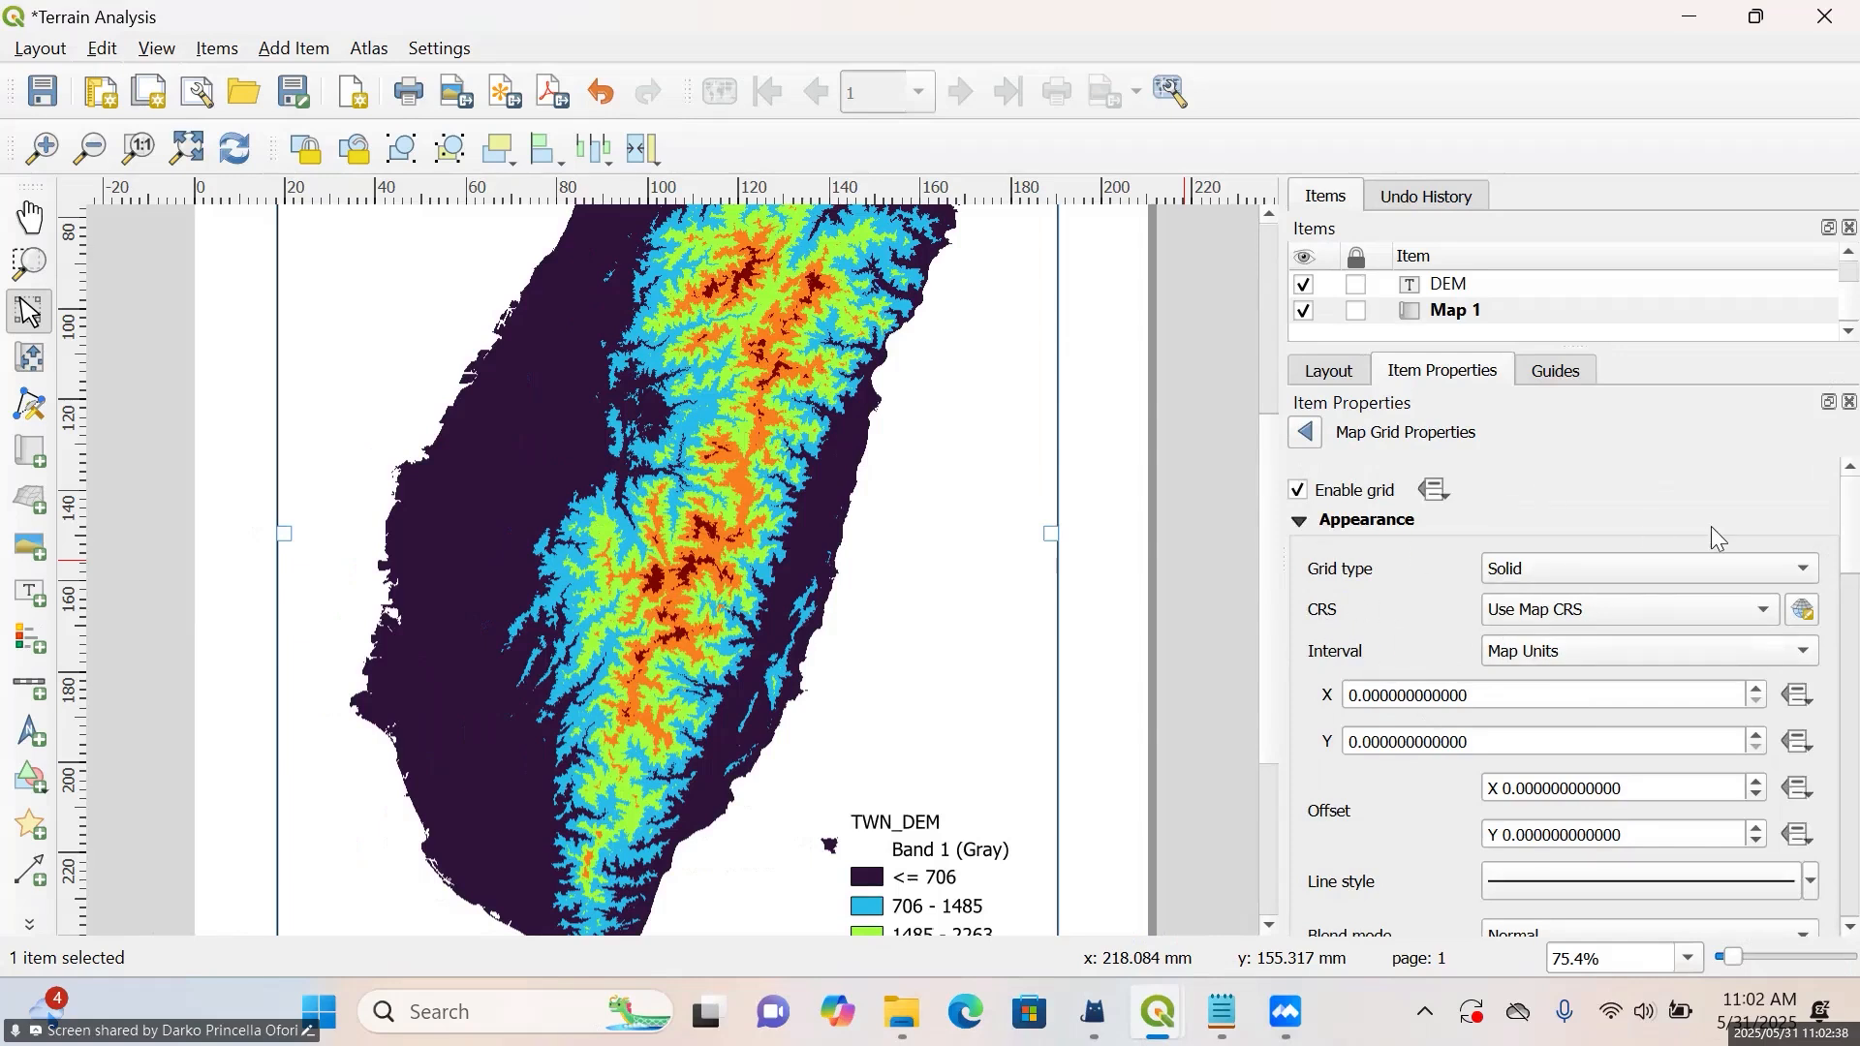
{"action": "mouse_move", "coordinate": [1852, 528]}
{"action": "left_mouse_down"}
{"action": "mouse_move", "coordinate": [1858, 703]}
{"action": "mouse_move", "coordinate": [1855, 522]}
{"action": "left_mouse_up"}
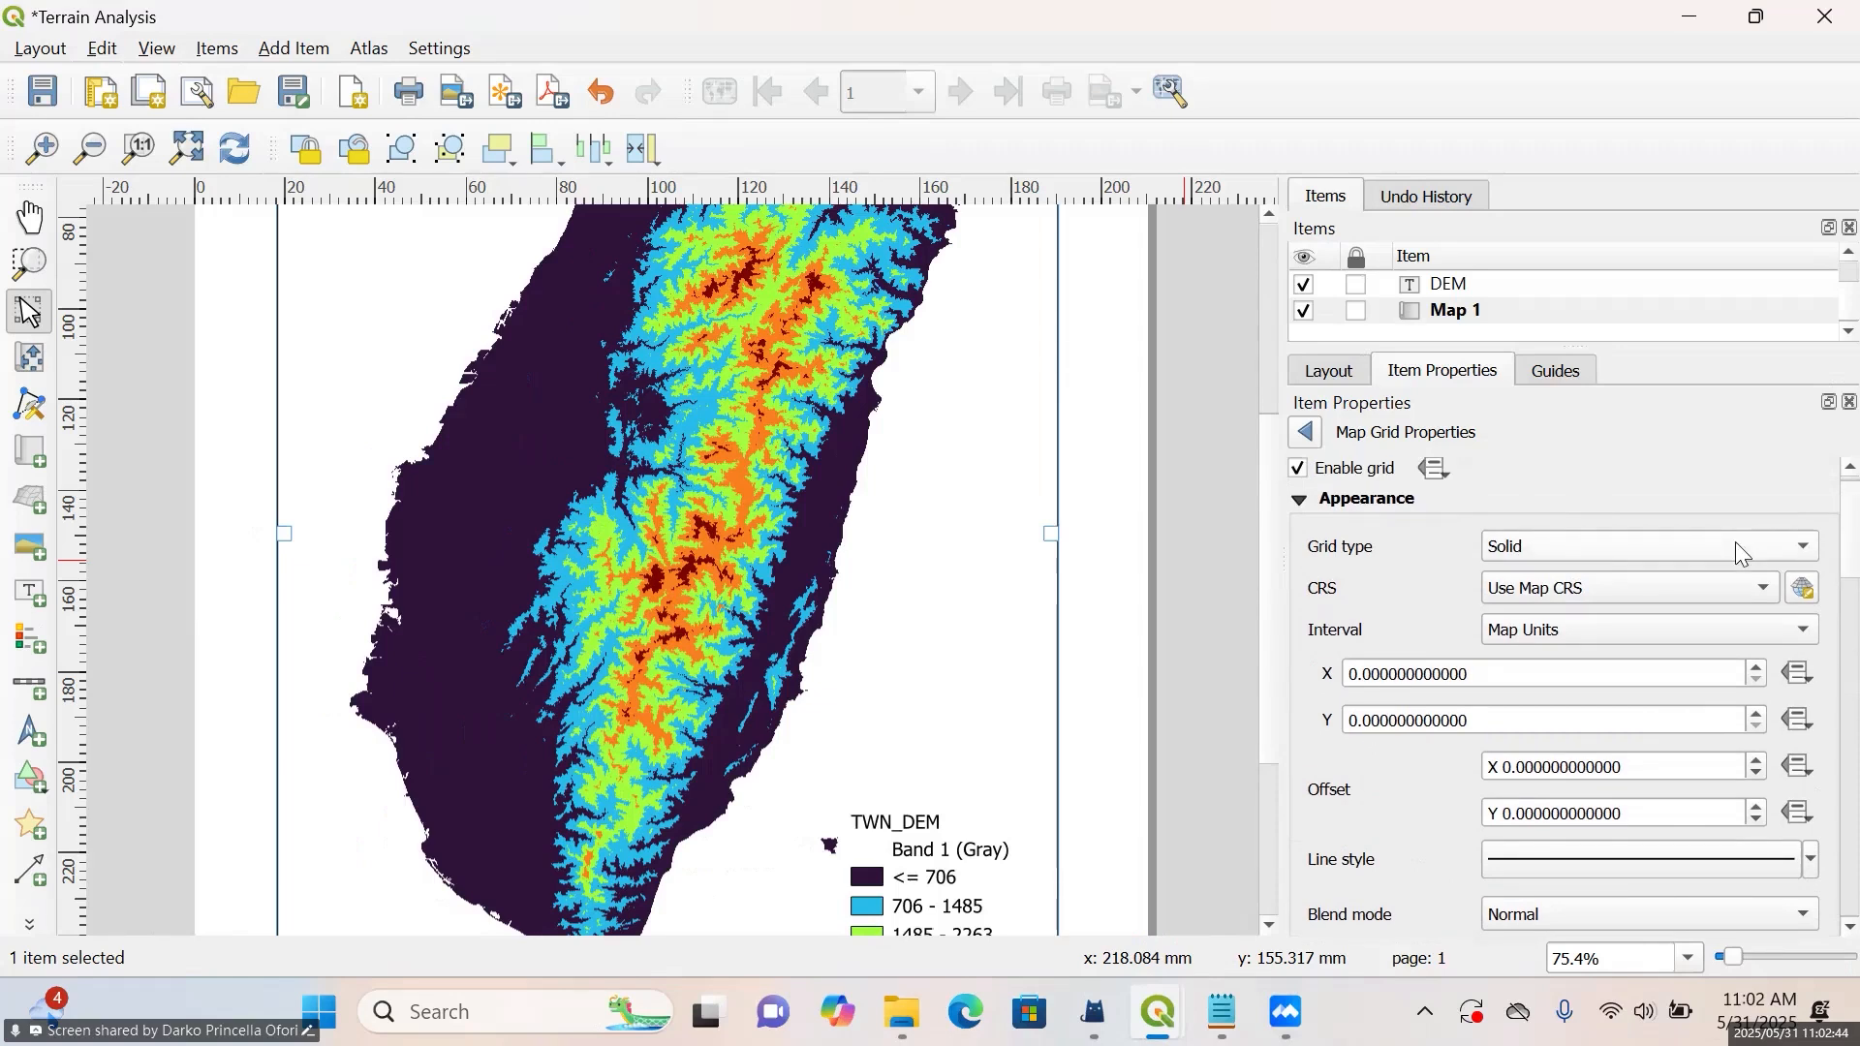
Try an X interval of 10 map units for the grid
{"action": "left_click", "coordinate": [1357, 674]}
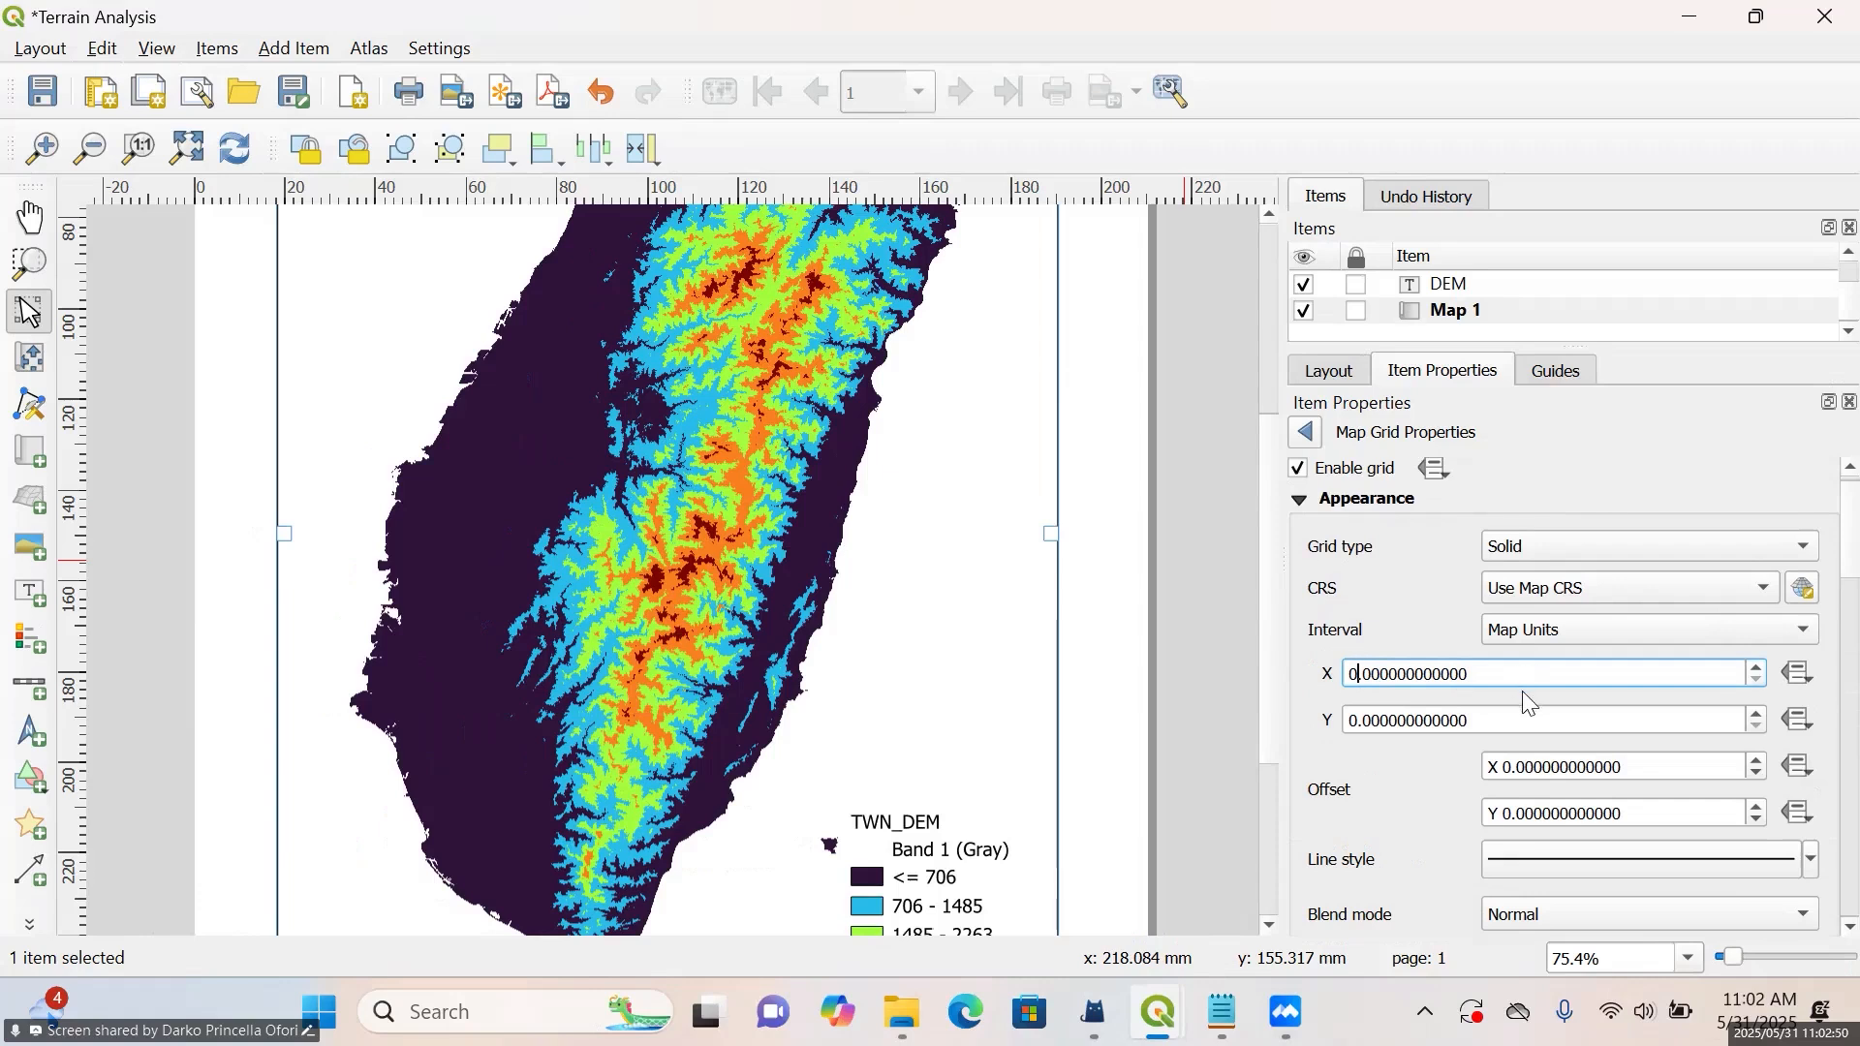
{"action": "key", "text": "BackSpace"}
{"action": "type", "text": "10"}
{"action": "left_click", "coordinate": [1503, 720]}
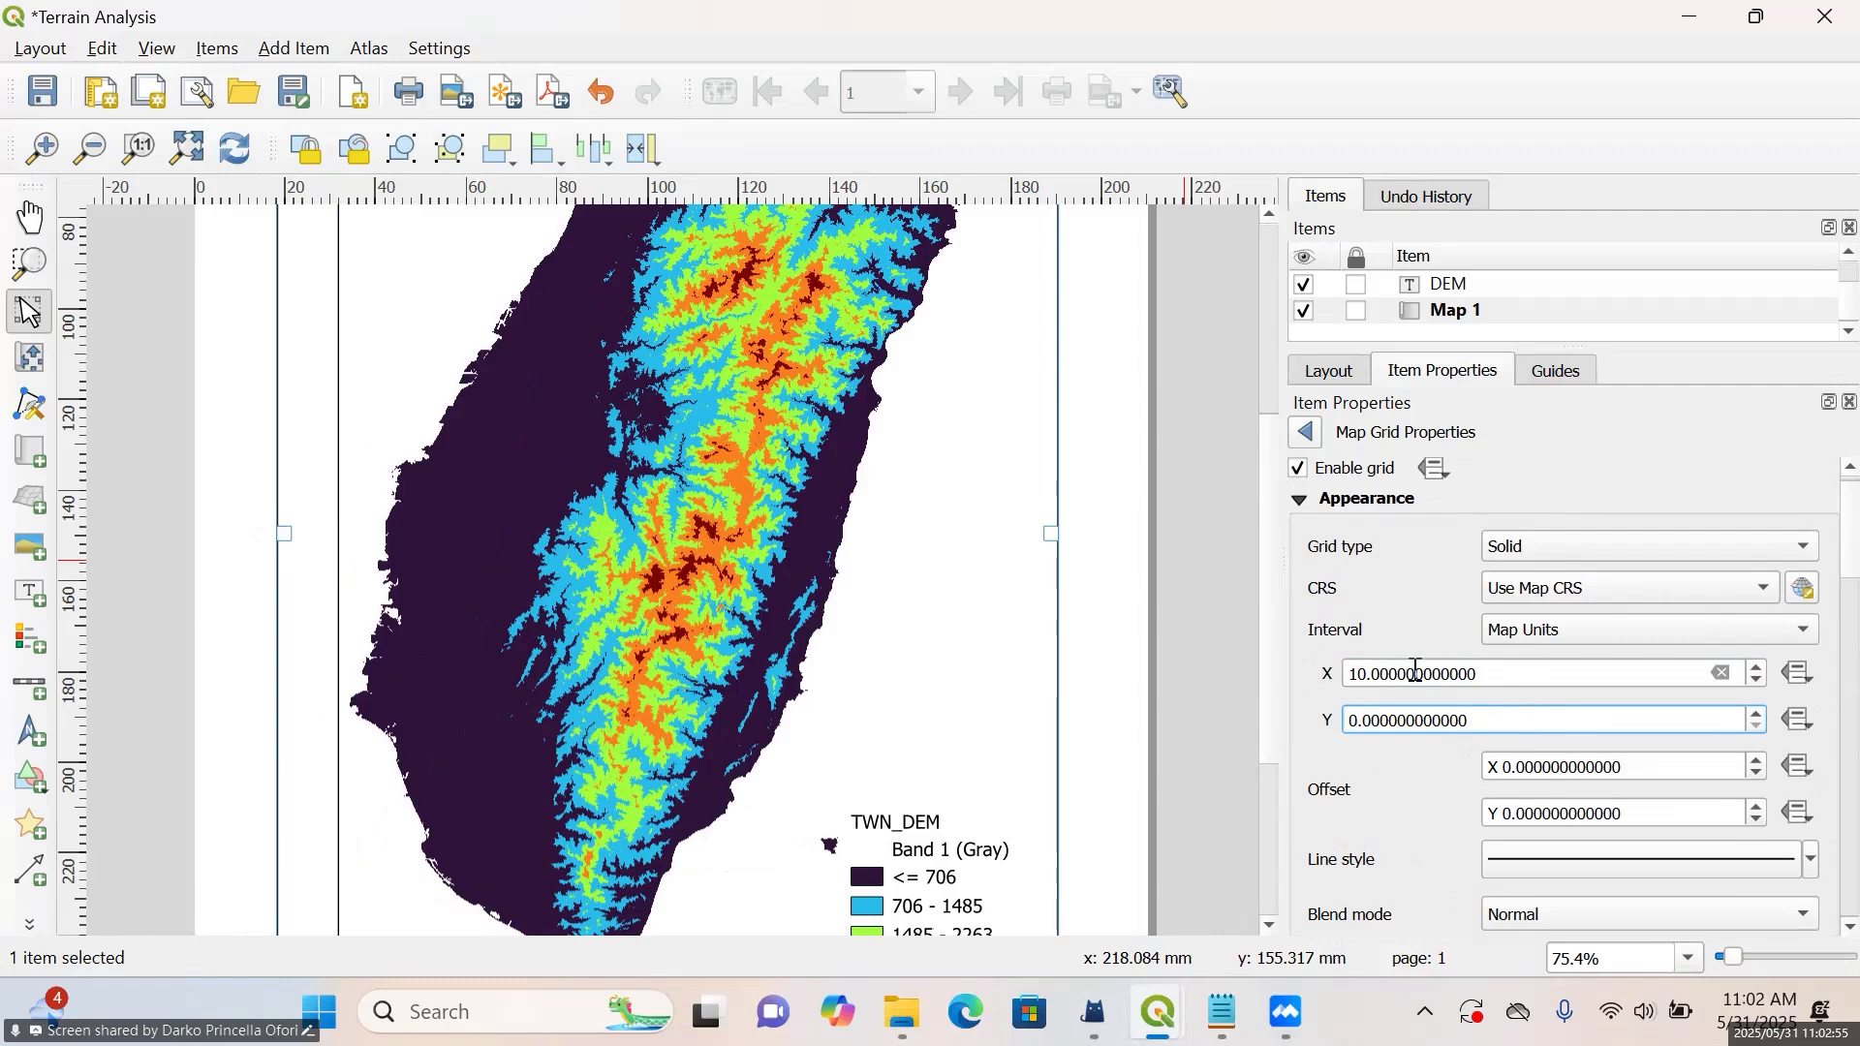
Try grid intervals of 5 map units in X and 2 map units in Y
{"action": "left_click", "coordinate": [1361, 684]}
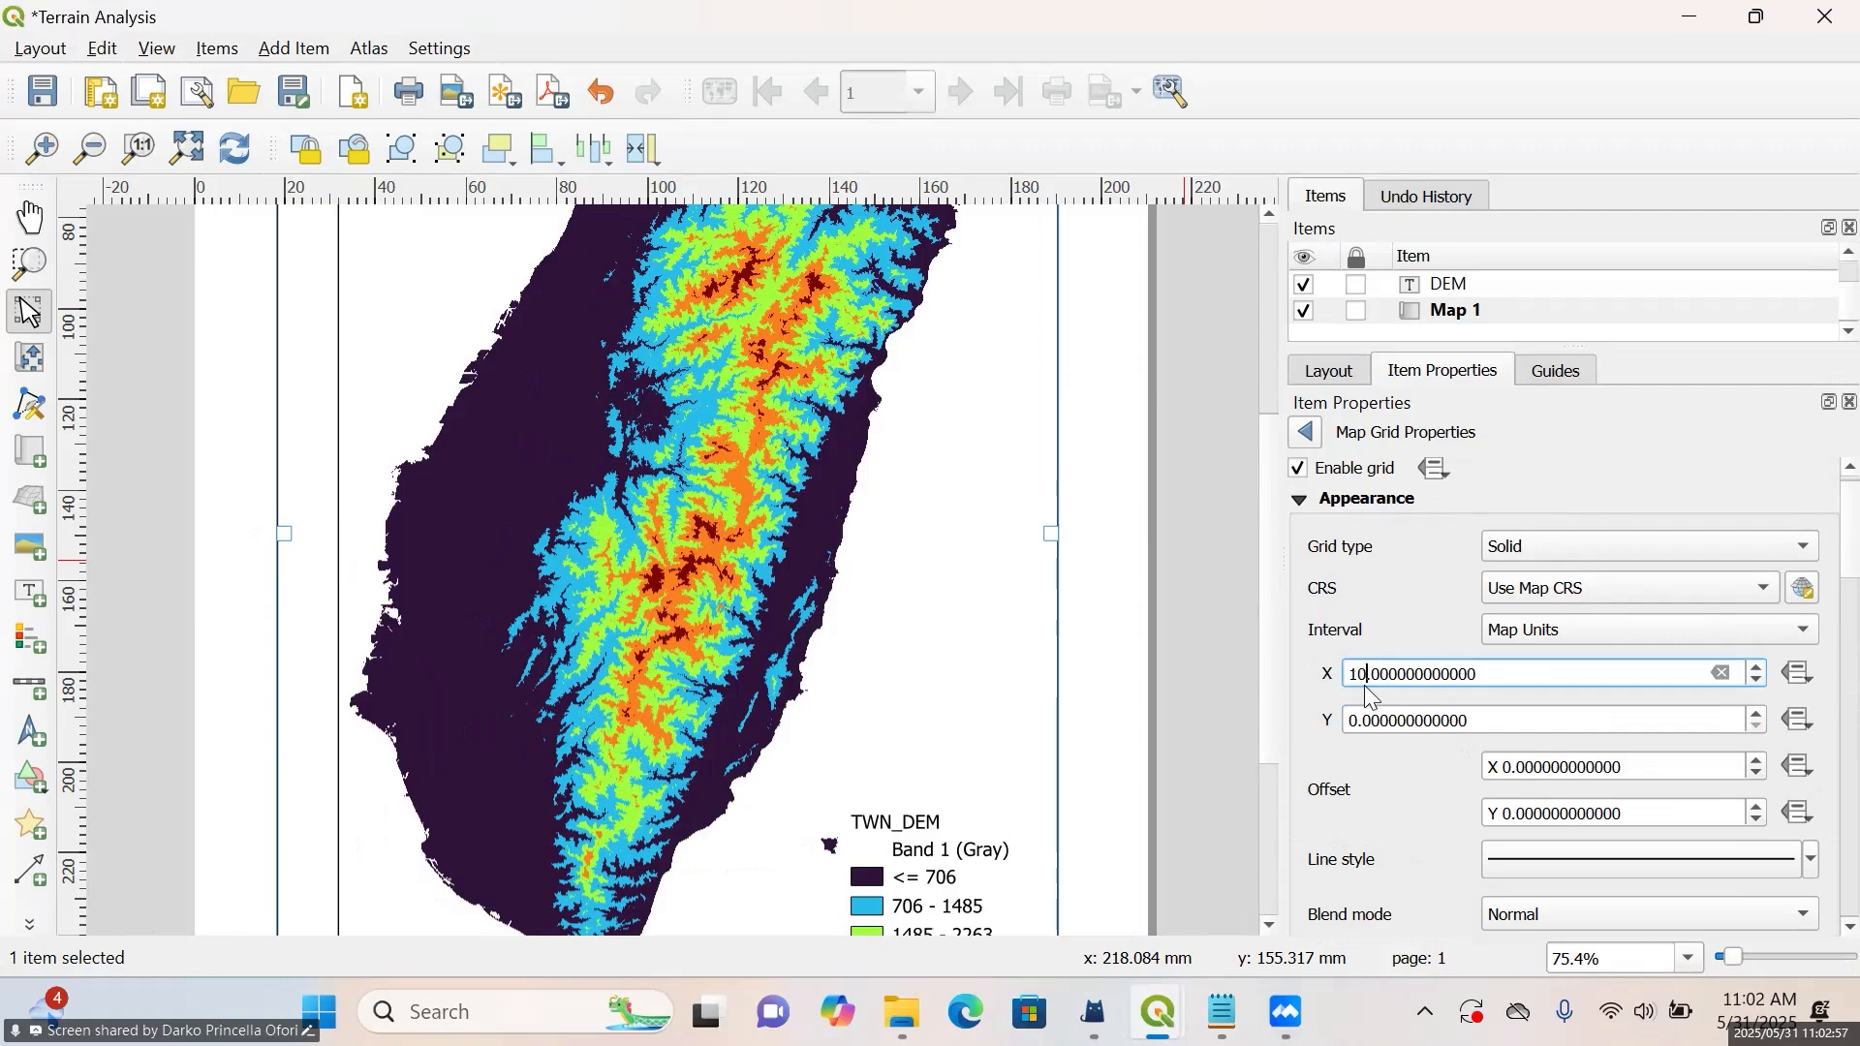
{"action": "key", "text": "BackSpace"}
{"action": "key", "text": "BackSpace"}
{"action": "type", "text": "5"}
{"action": "left_click", "coordinate": [1359, 720]}
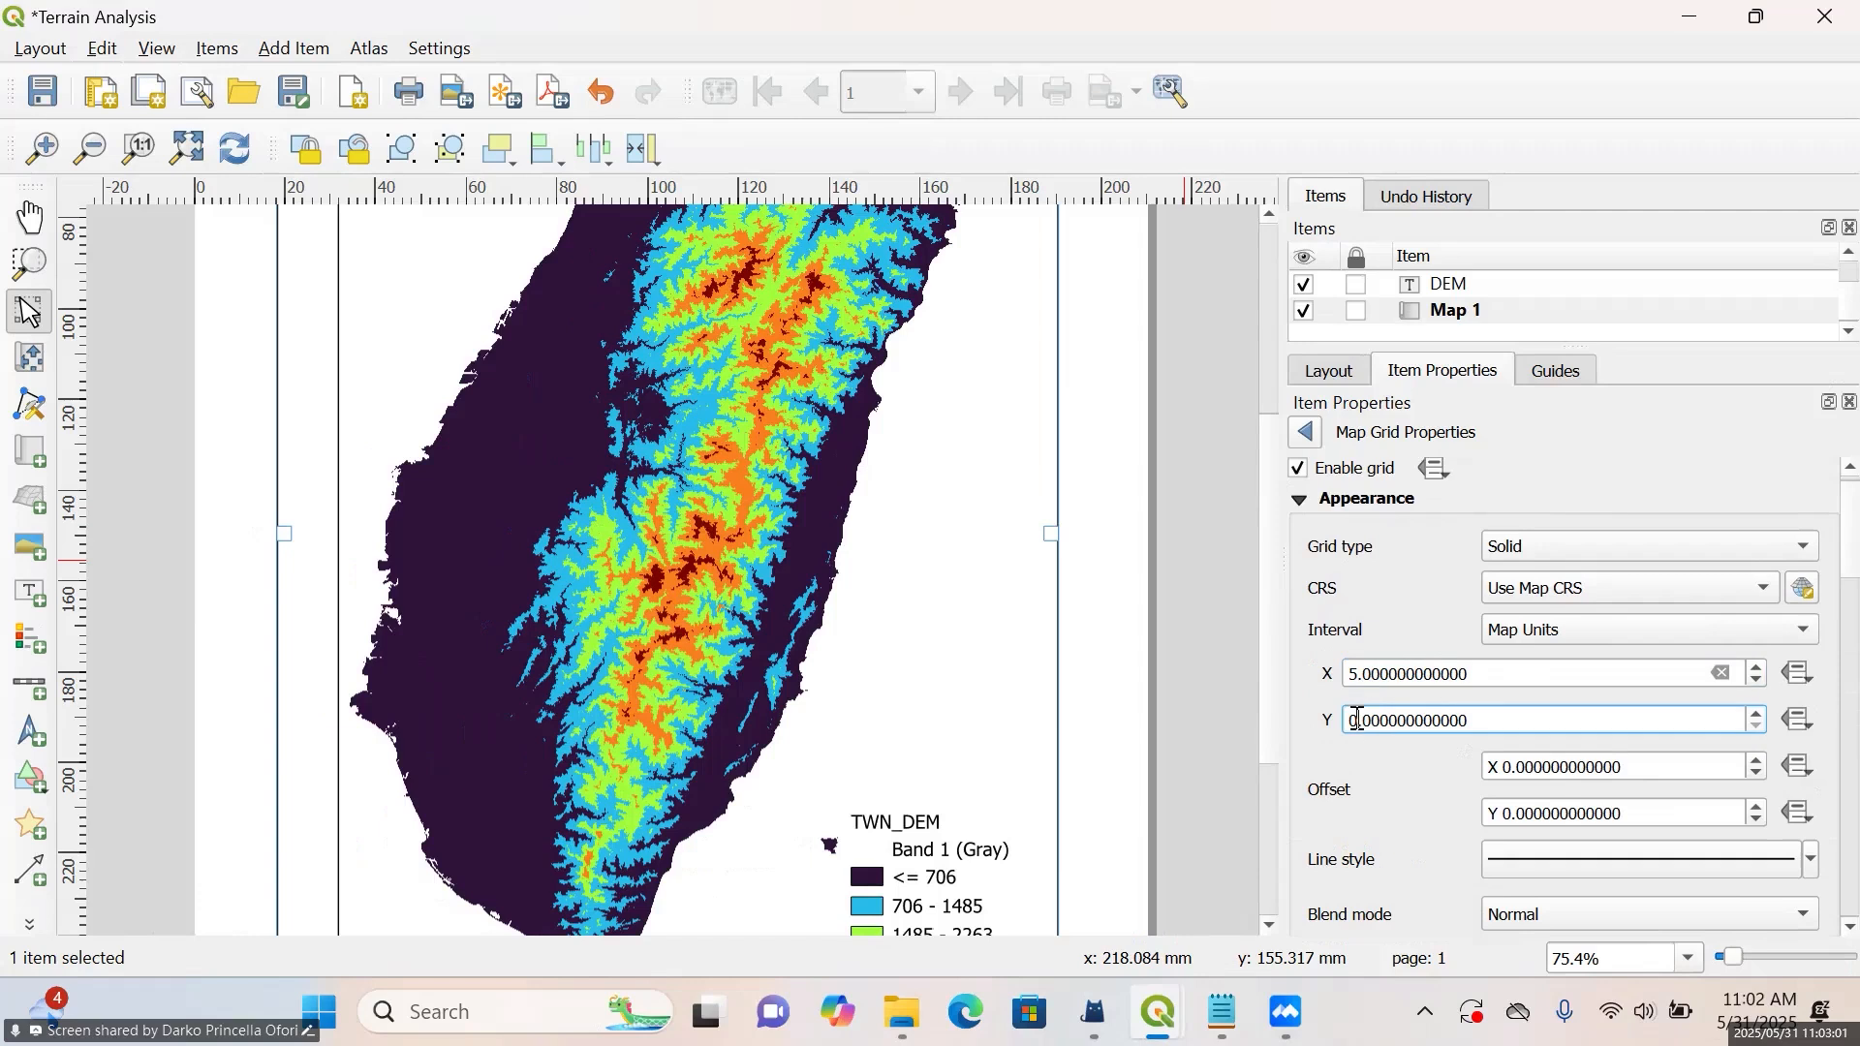
{"action": "key", "text": "BackSpace"}
{"action": "type", "text": "2"}
{"action": "left_click", "coordinate": [1419, 654]}
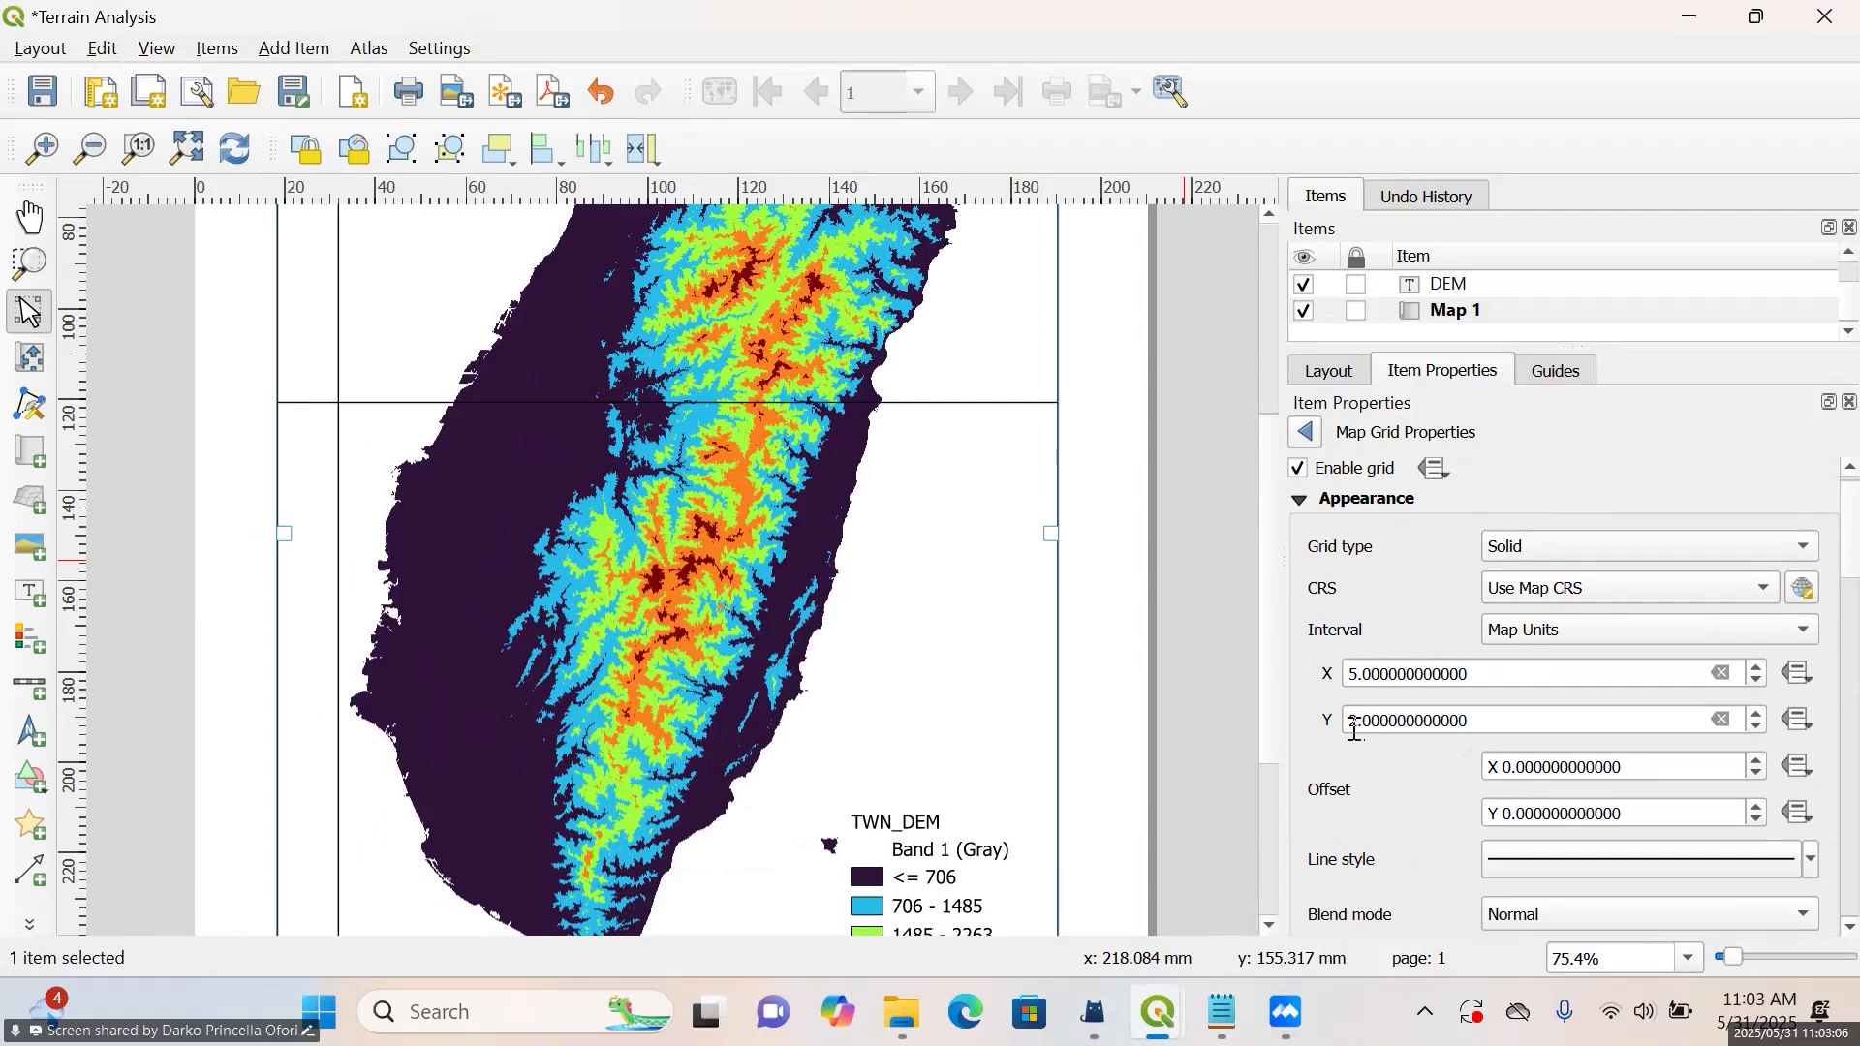
{"action": "scroll", "coordinate": [1121, 685], "scroll_direction": "down", "scroll_amount": 1}
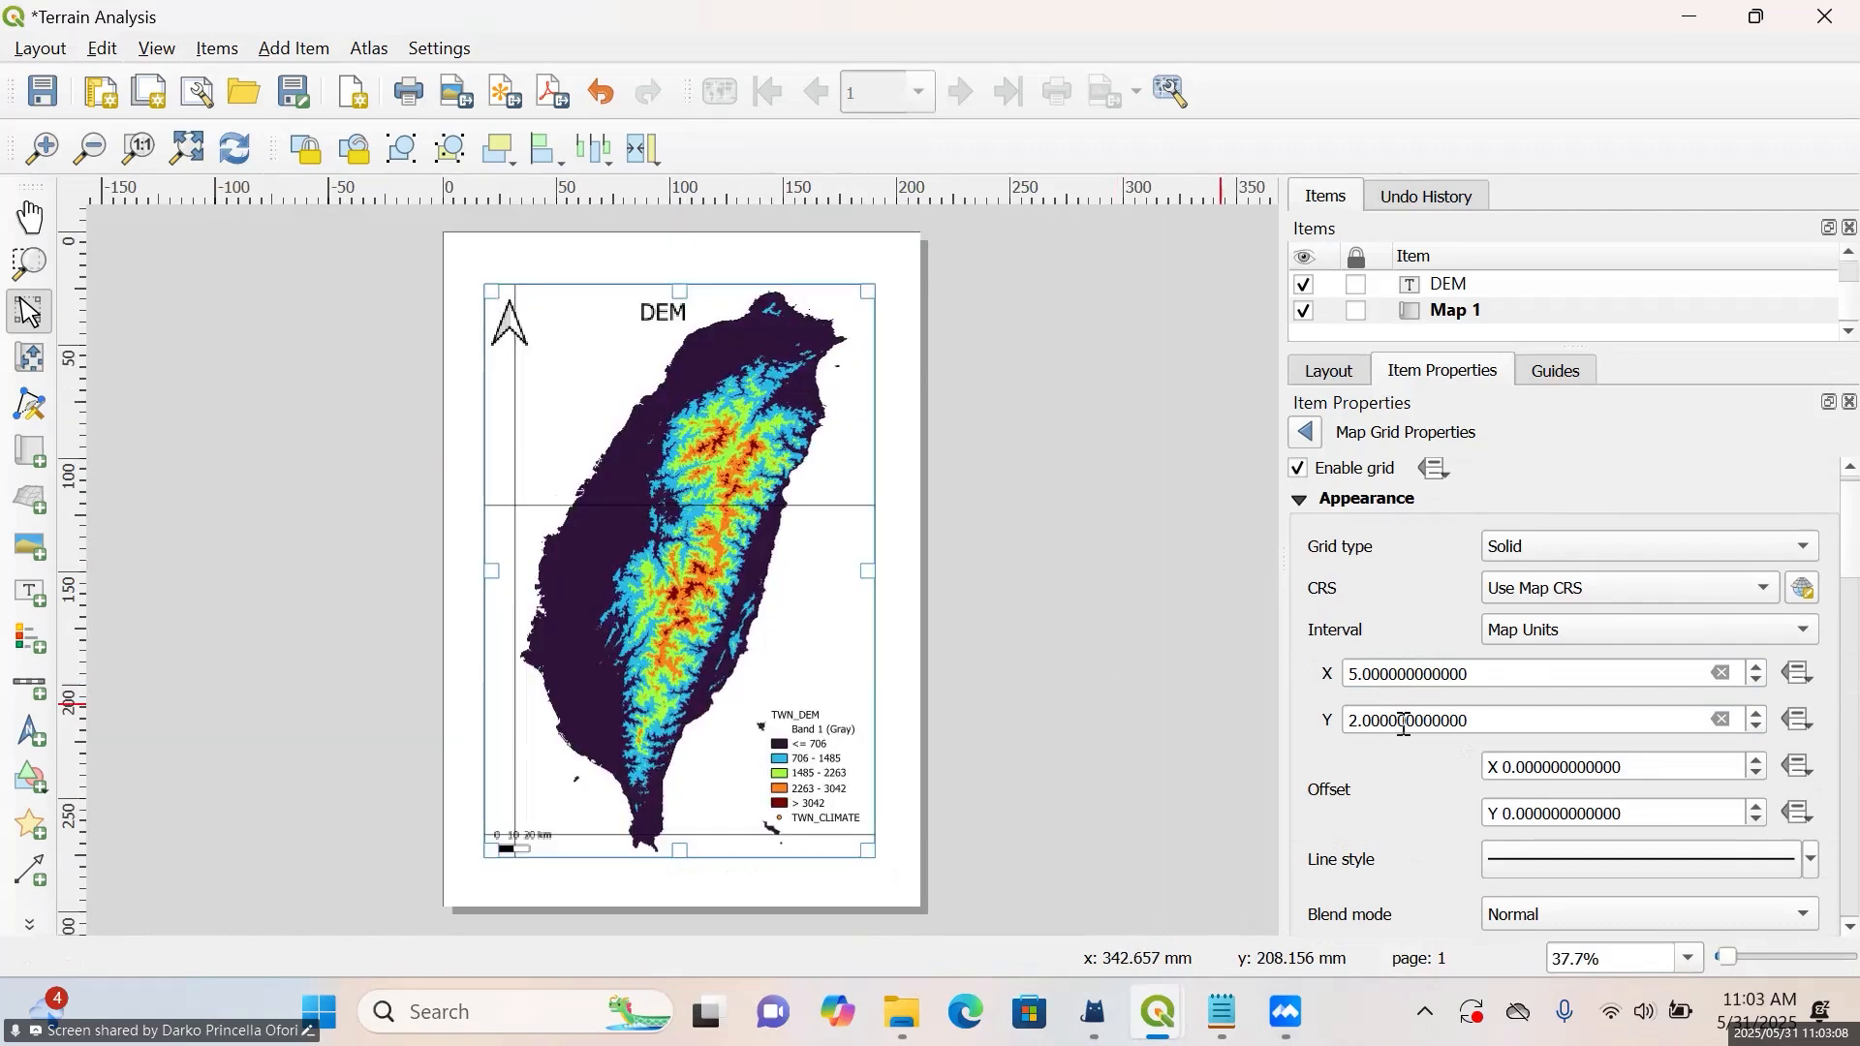
Set both the X and Y grid intervals to 0.1 map units
{"action": "left_click", "coordinate": [1364, 676]}
{"action": "key", "text": "BackSpace"}
{"action": "type", "text": "0"}
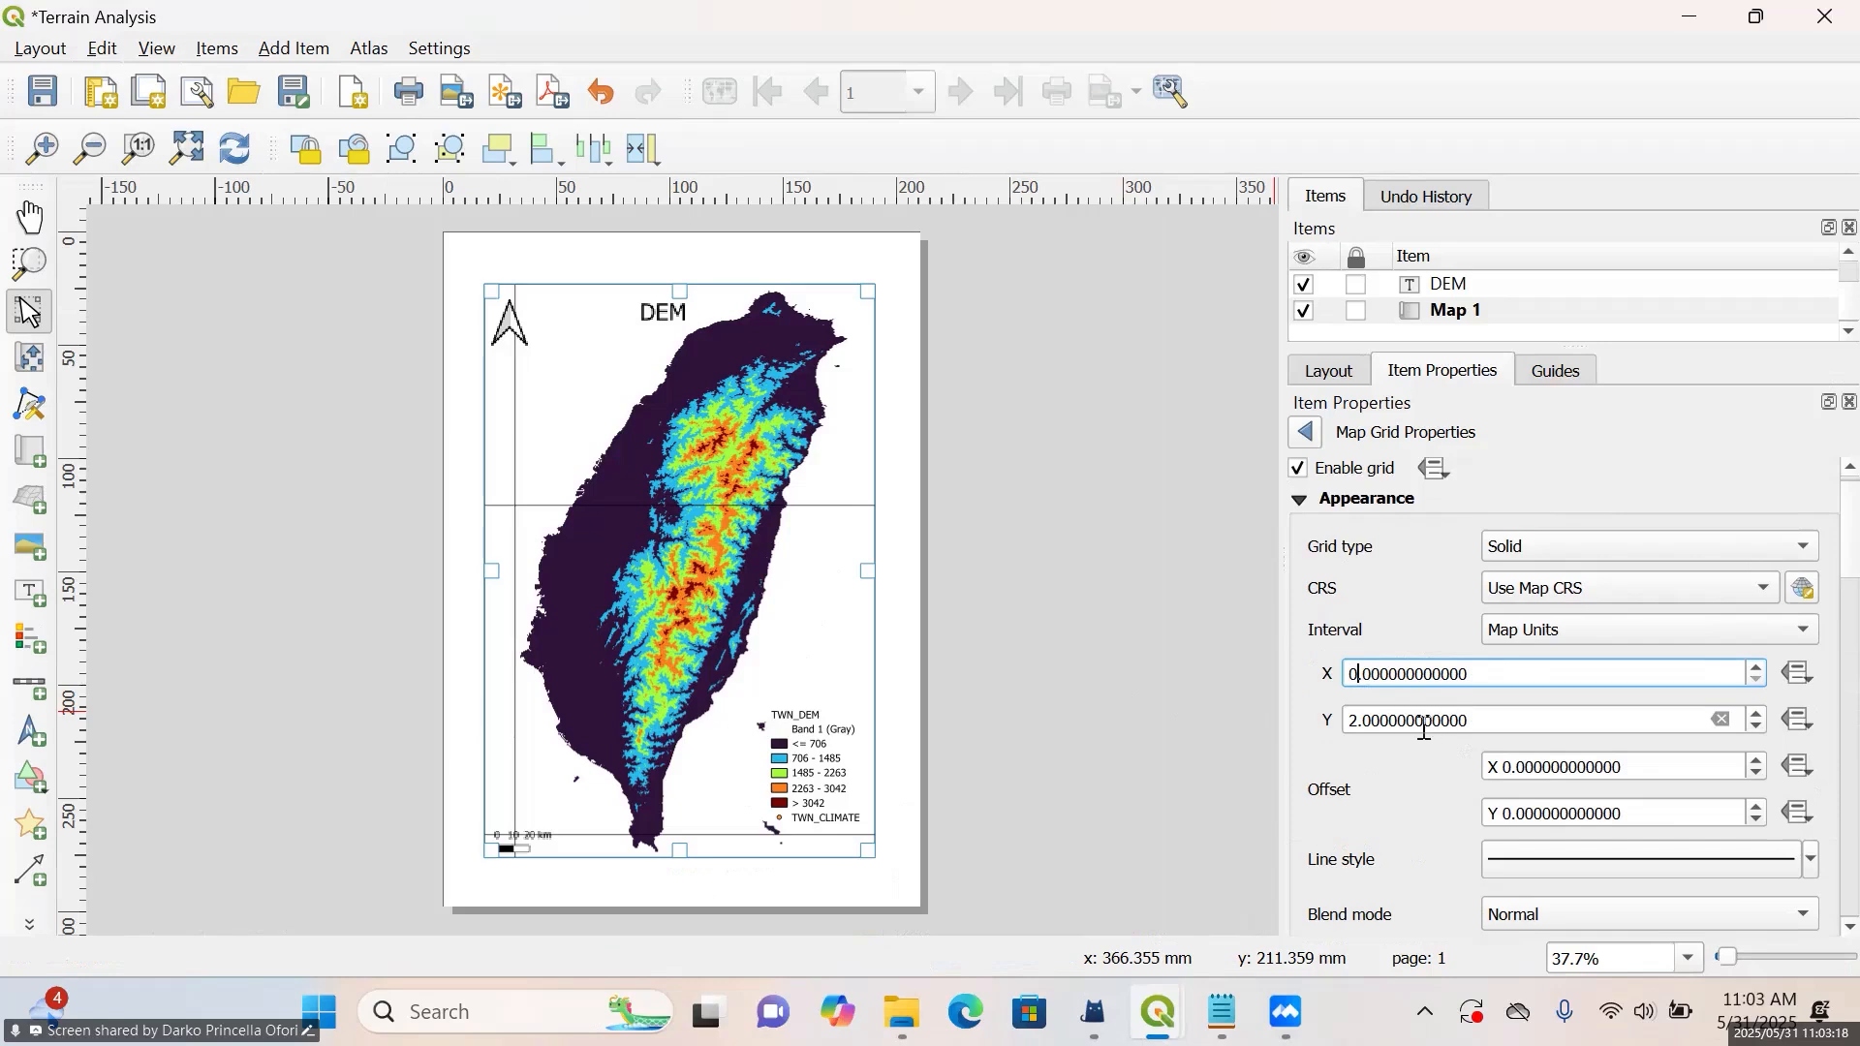
{"action": "left_click", "coordinate": [1371, 675]}
{"action": "key", "text": "BackSpace"}
{"action": "type", "text": "1"}
{"action": "left_click", "coordinate": [1358, 724]}
{"action": "left_click", "coordinate": [1357, 724]}
{"action": "key", "text": "BackSpace"}
{"action": "type", "text": "1"}
{"action": "key", "text": "BackSpace"}
{"action": "left_click", "coordinate": [1376, 725]}
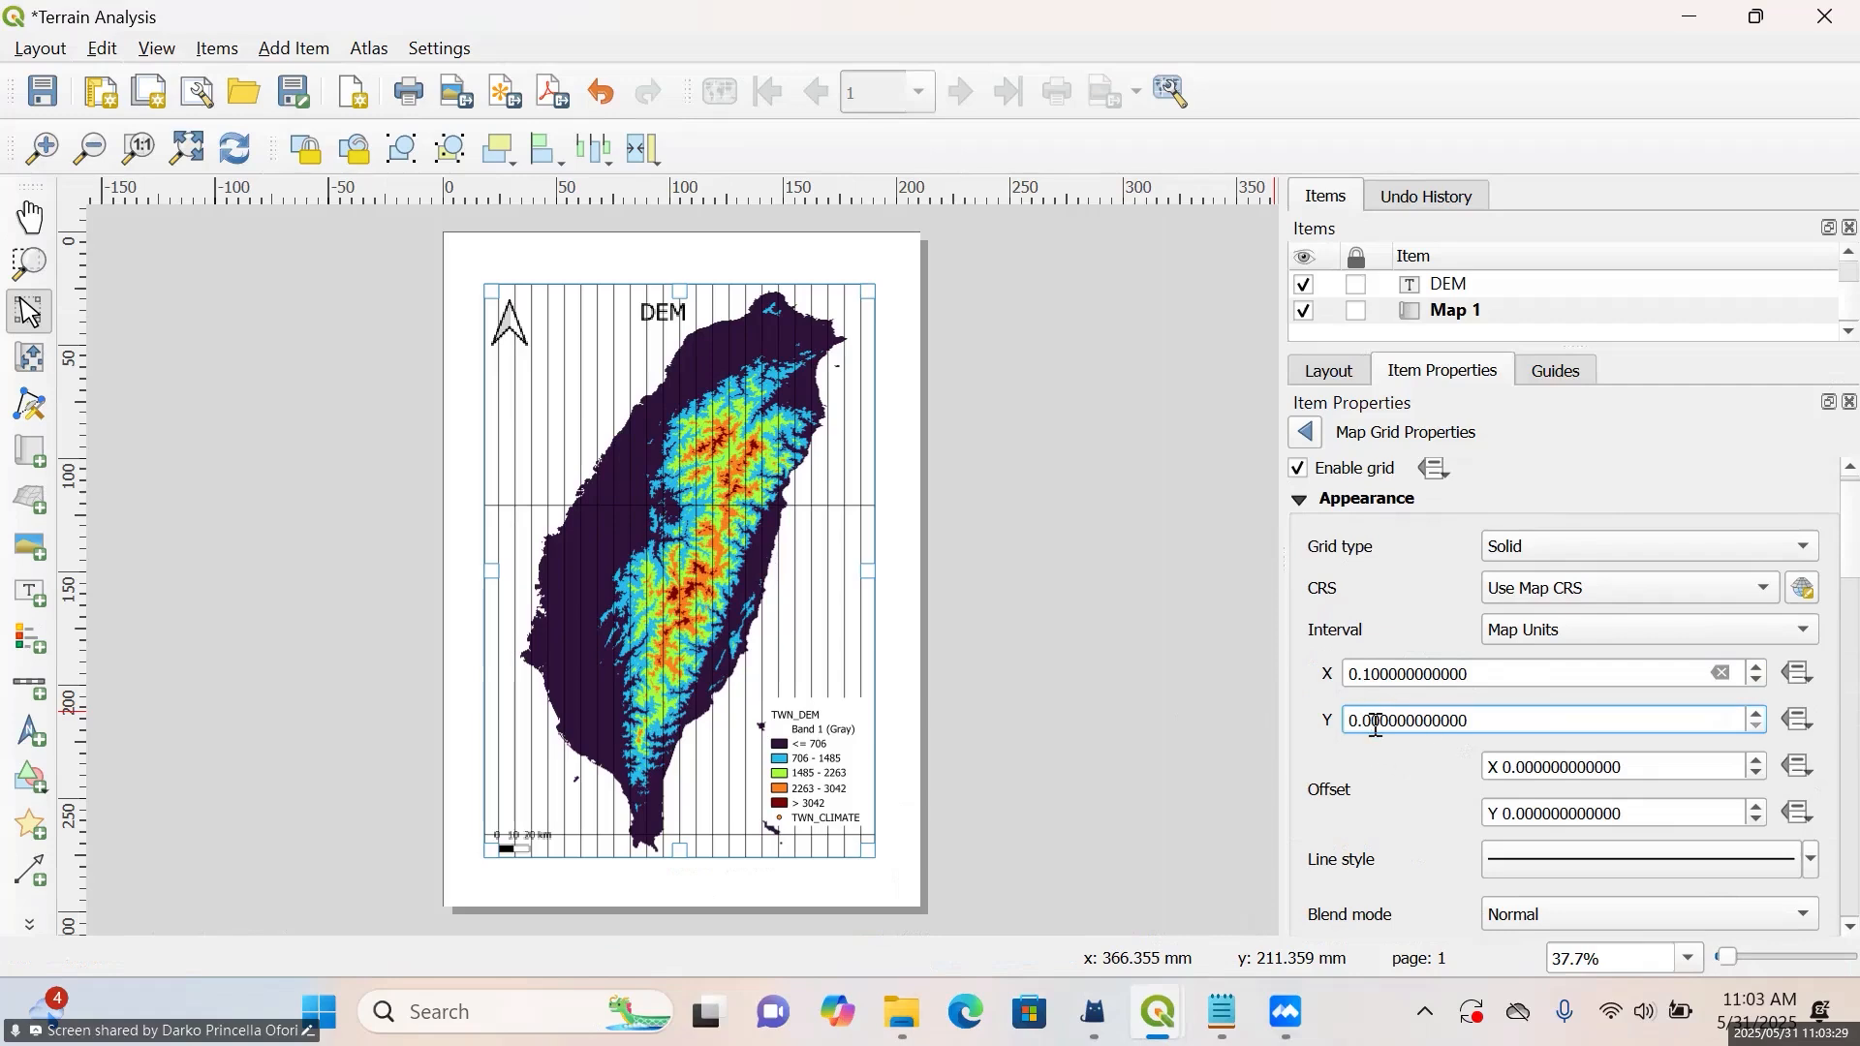
{"action": "key", "text": "BackSpace"}
{"action": "type", "text": "1"}
{"action": "key", "text": "Return"}
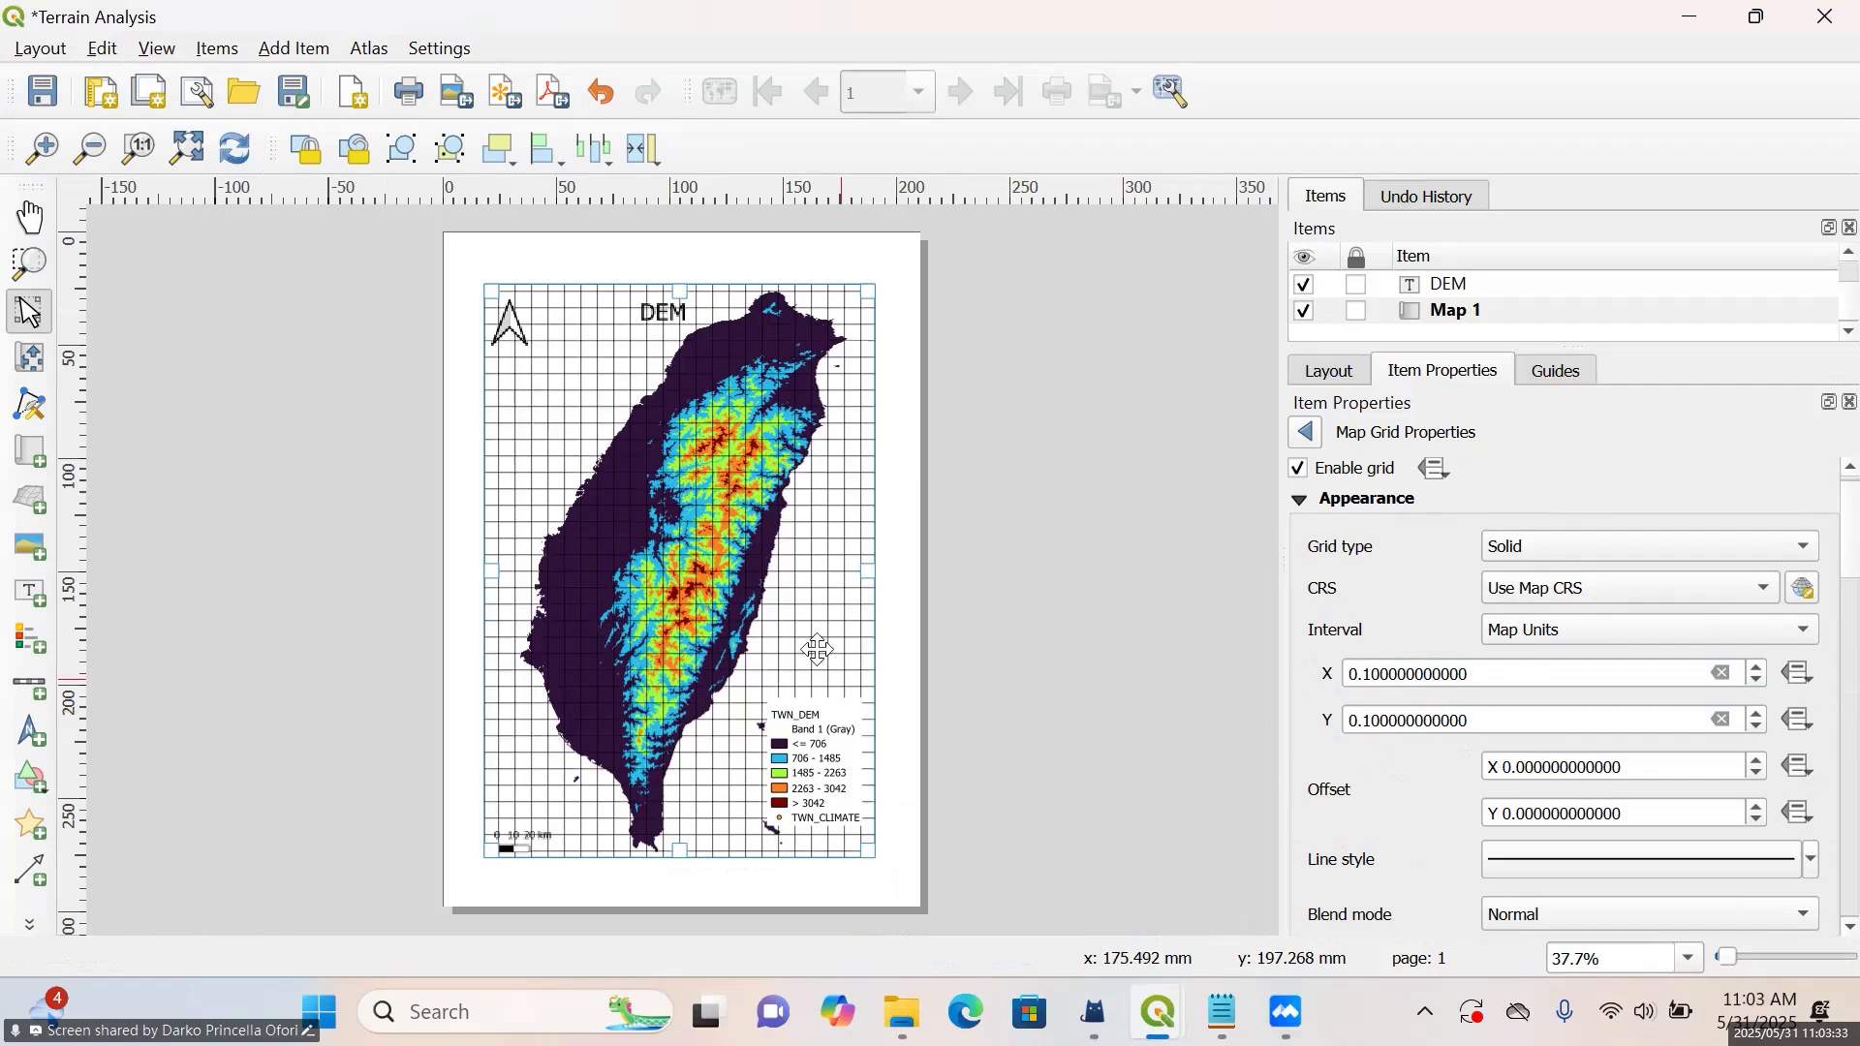
Inspect the grid lines over the island up close and return to Map 1's main properties
{"action": "scroll", "coordinate": [819, 649], "scroll_direction": "up", "scroll_amount": 2}
{"action": "scroll", "coordinate": [818, 649], "scroll_direction": "down", "scroll_amount": 1}
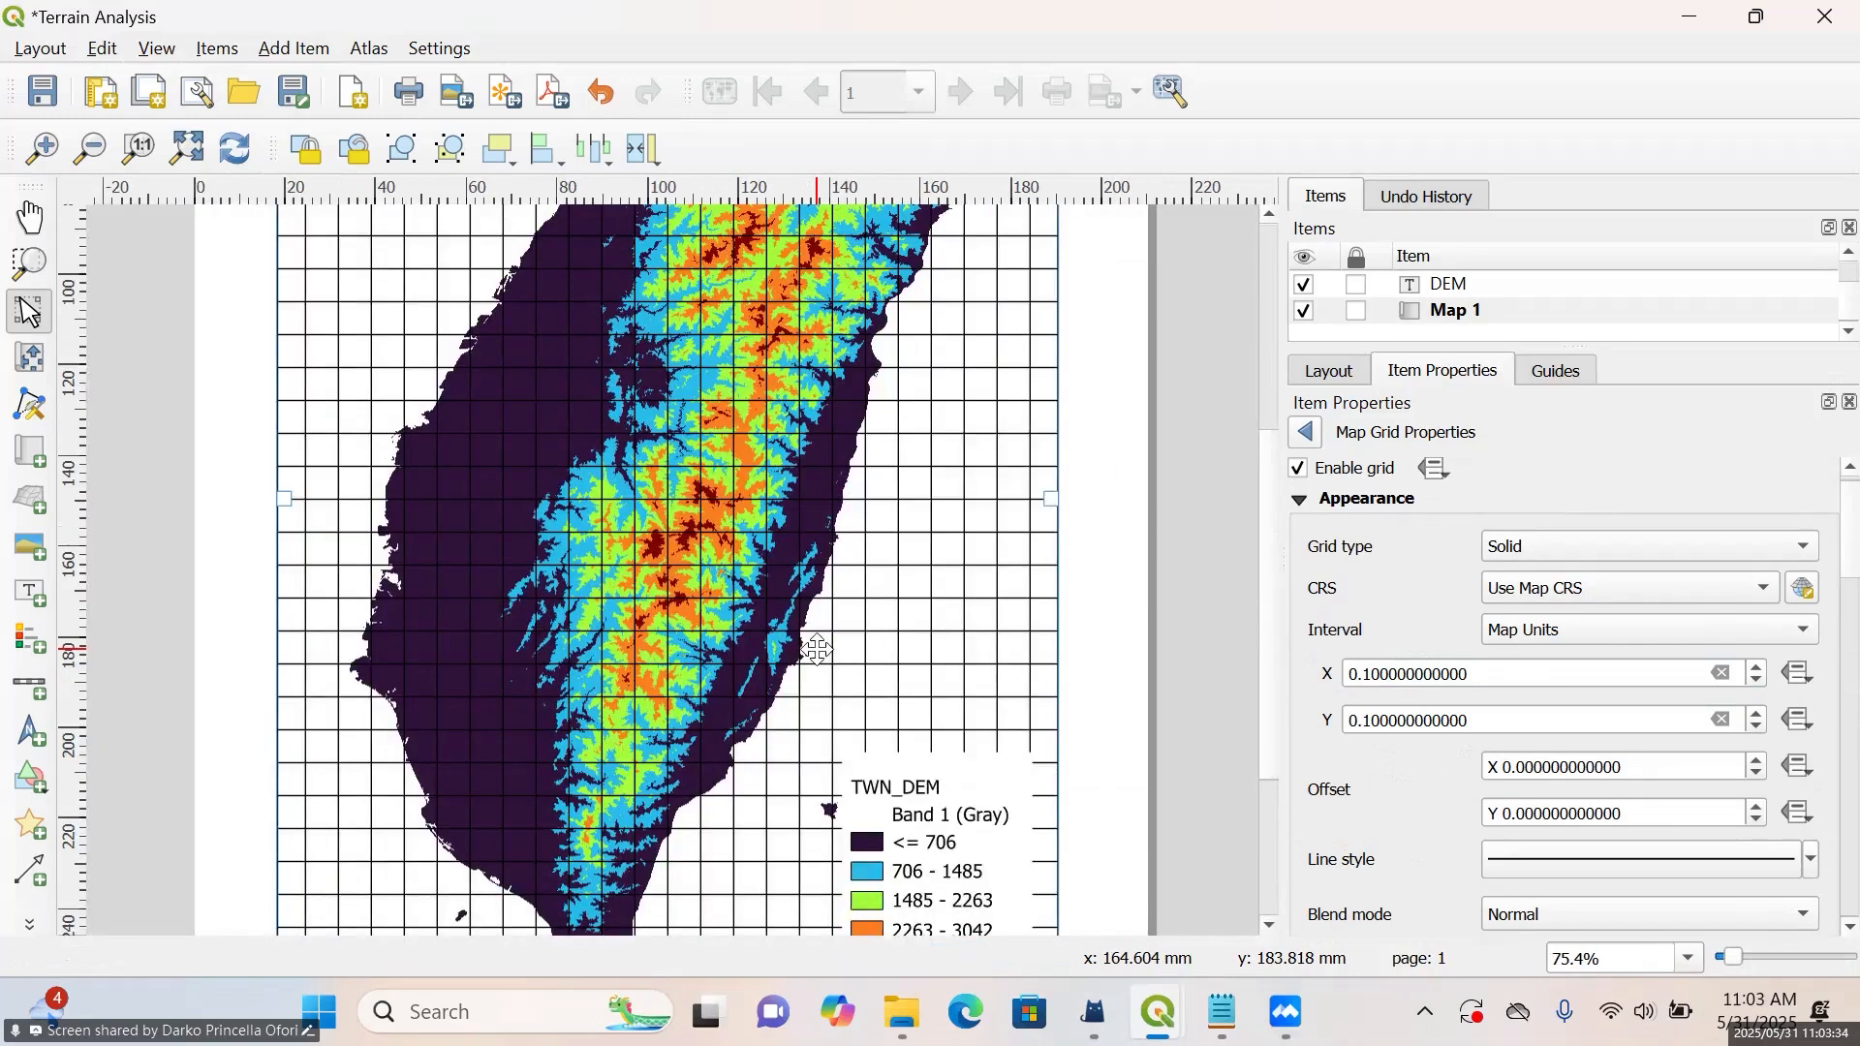
{"action": "scroll", "coordinate": [818, 650], "scroll_direction": "down", "scroll_amount": 1}
{"action": "right_click", "coordinate": [1851, 699]}
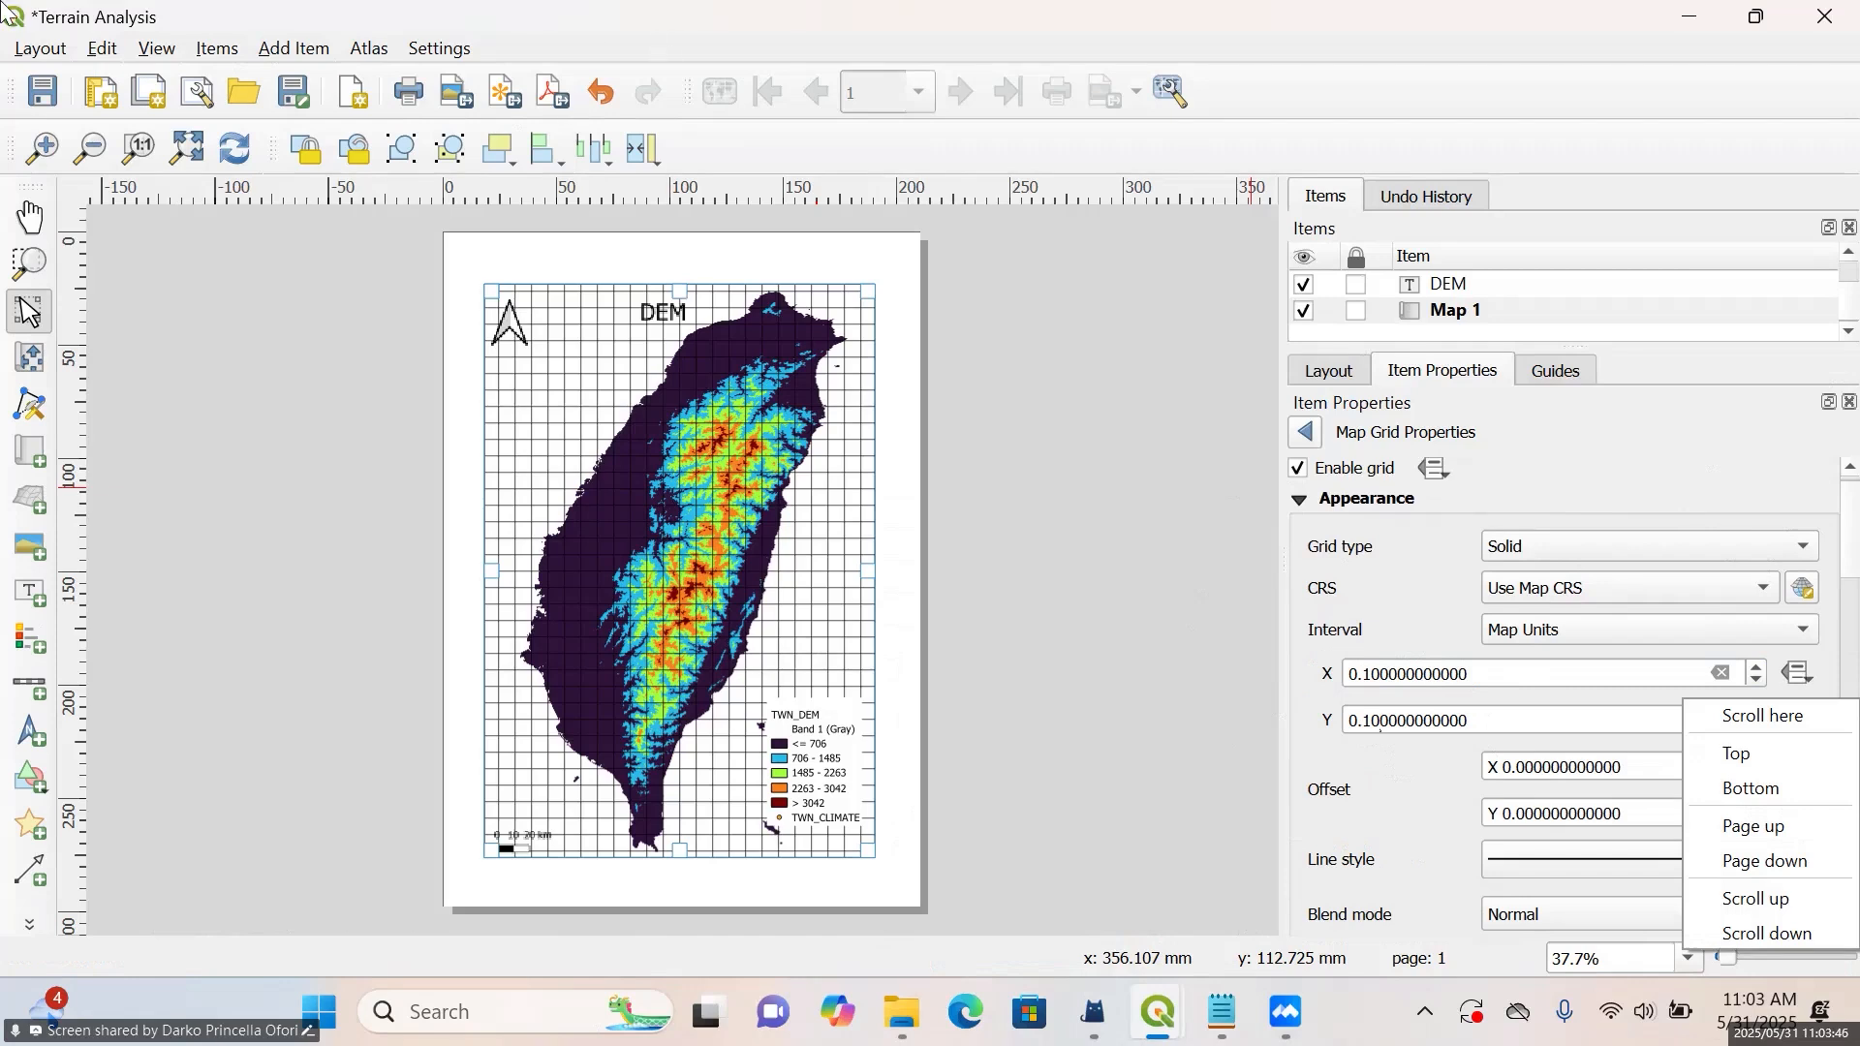
{"action": "left_click", "coordinate": [1307, 434]}
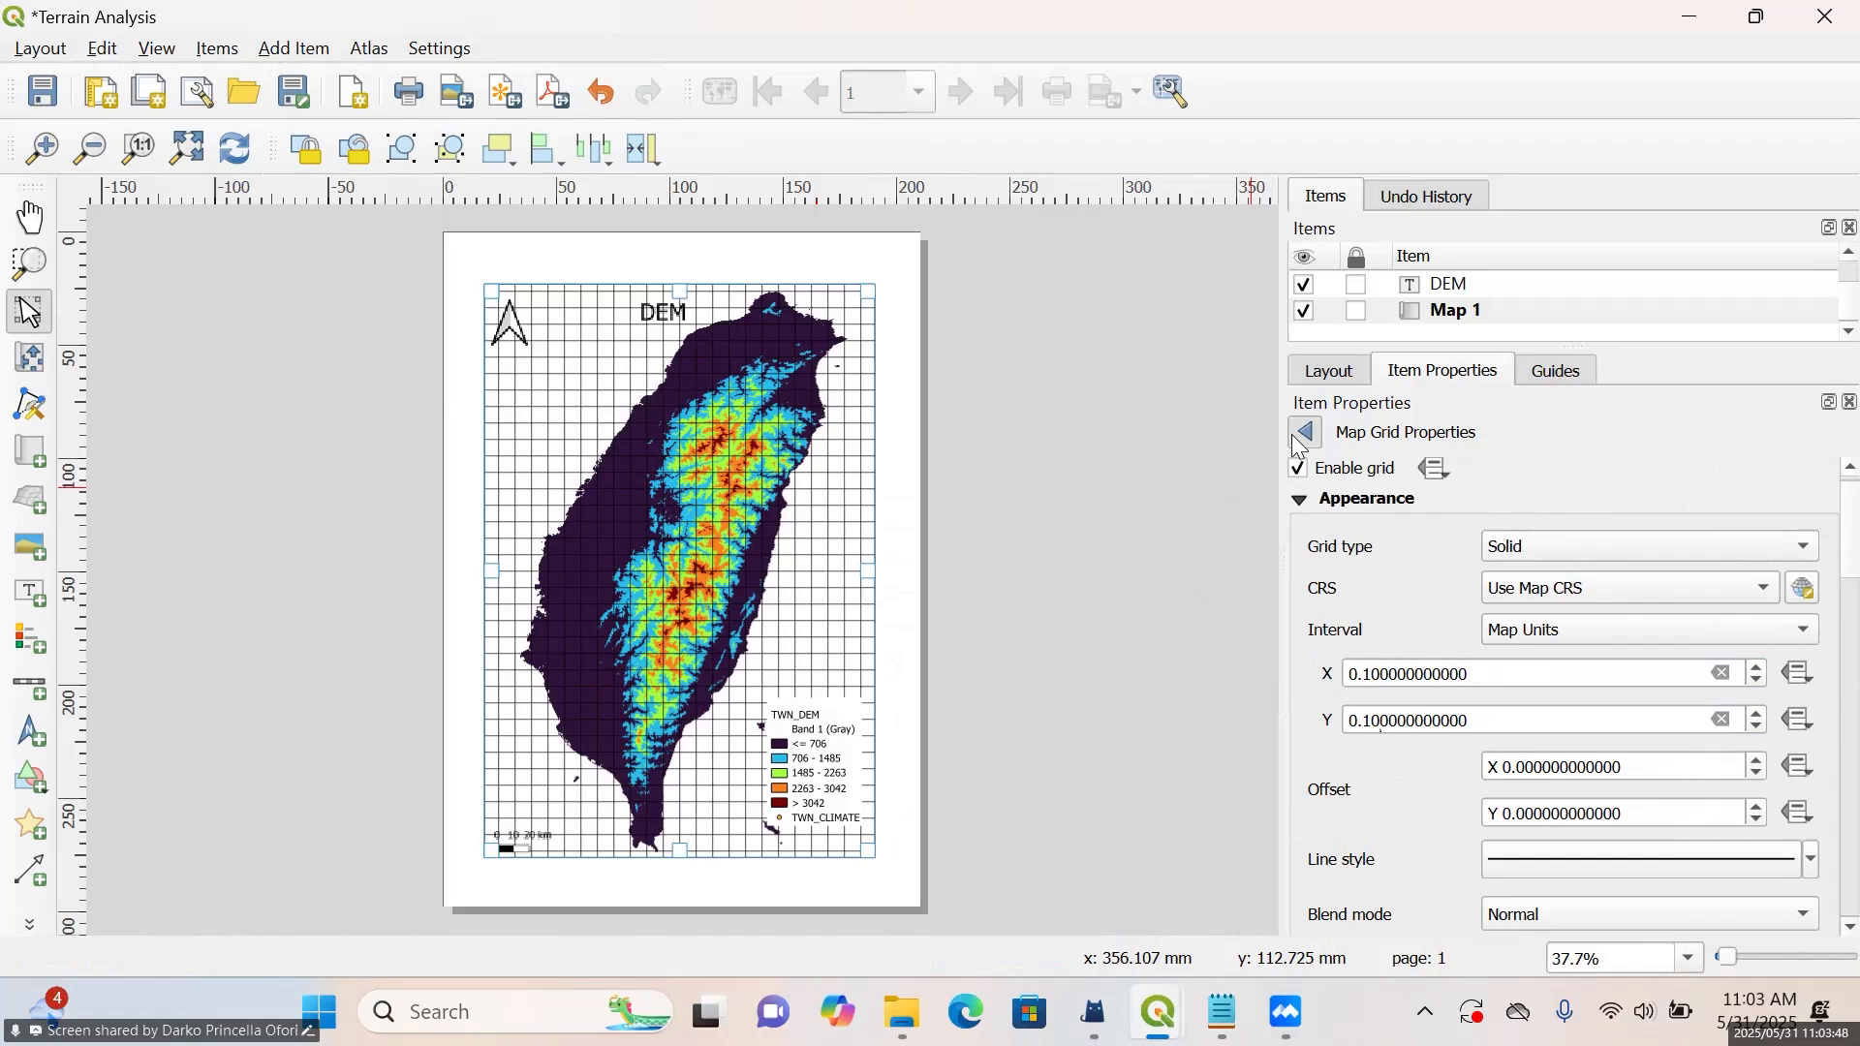
{"action": "left_click", "coordinate": [1307, 433]}
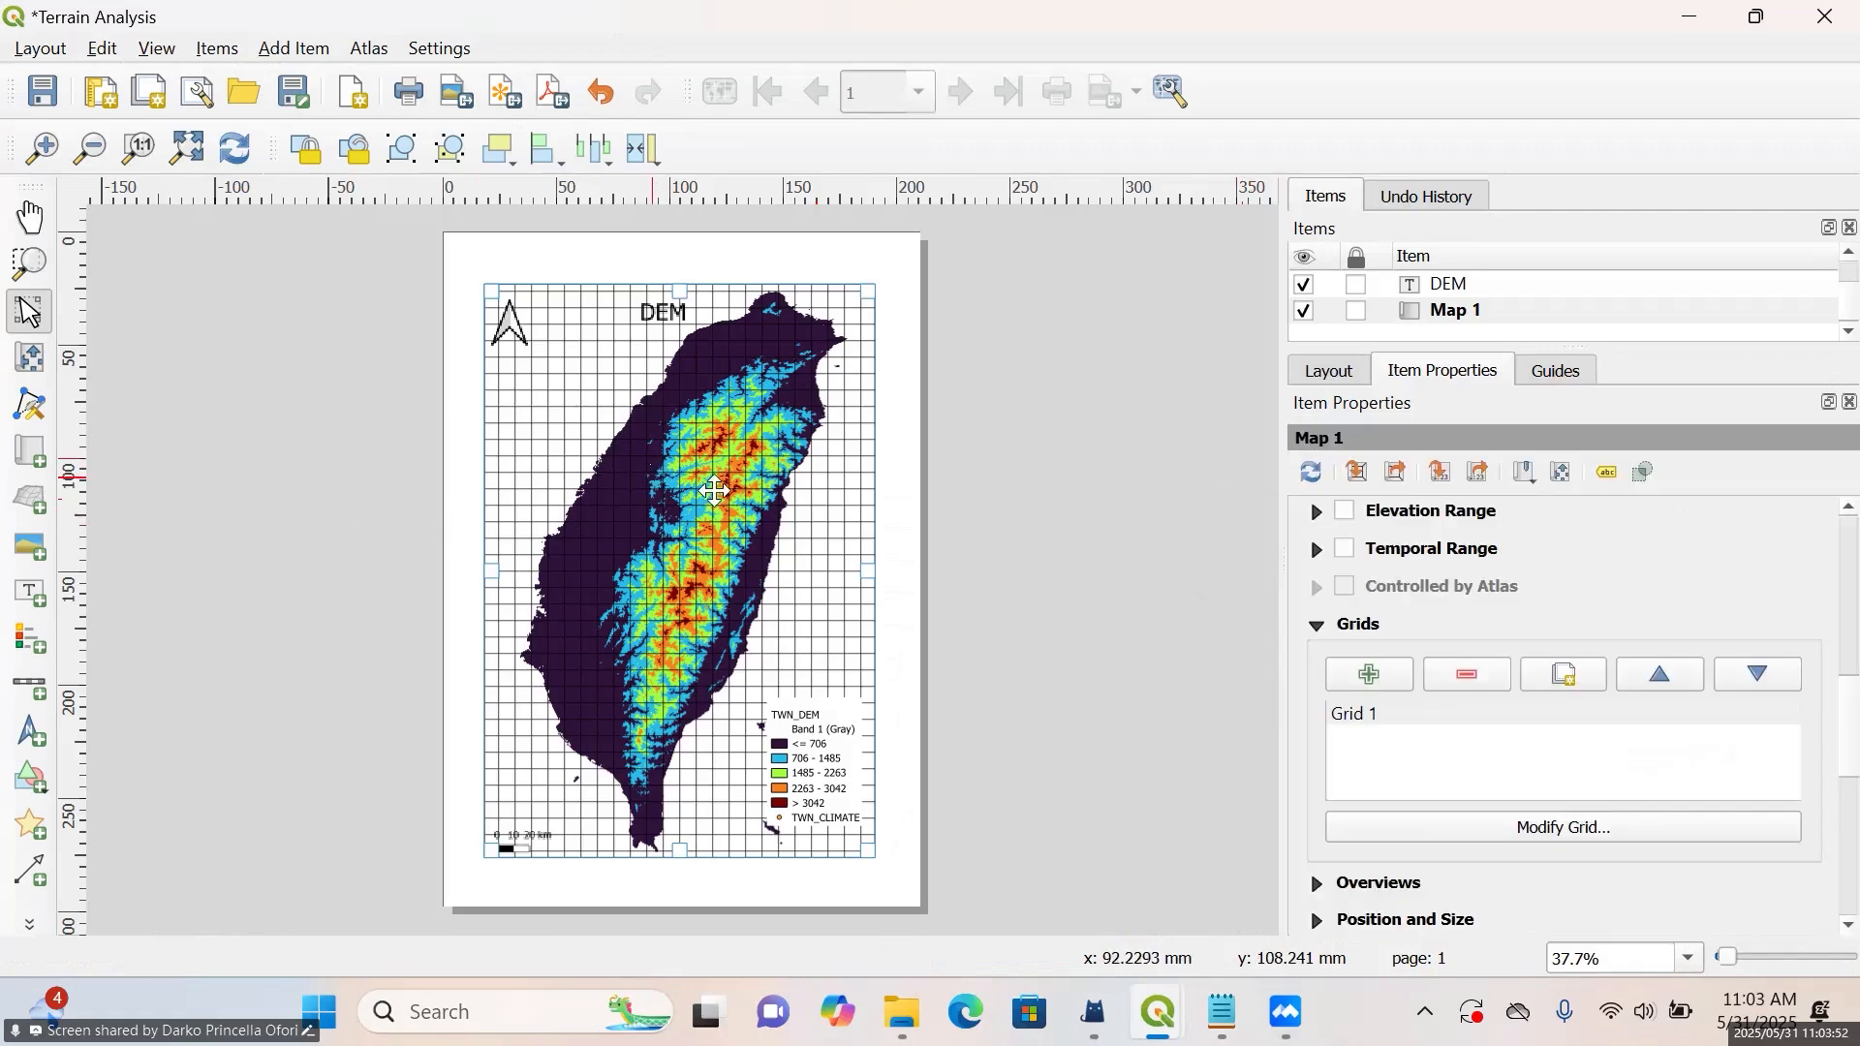
Open the settings of Map 1's Grid 1 for modification
{"action": "scroll", "coordinate": [1694, 597], "scroll_direction": "up", "scroll_amount": 3}
{"action": "scroll", "coordinate": [1694, 597], "scroll_direction": "down", "scroll_amount": 3}
{"action": "left_click", "coordinate": [1393, 717]}
{"action": "left_click", "coordinate": [1523, 825]}
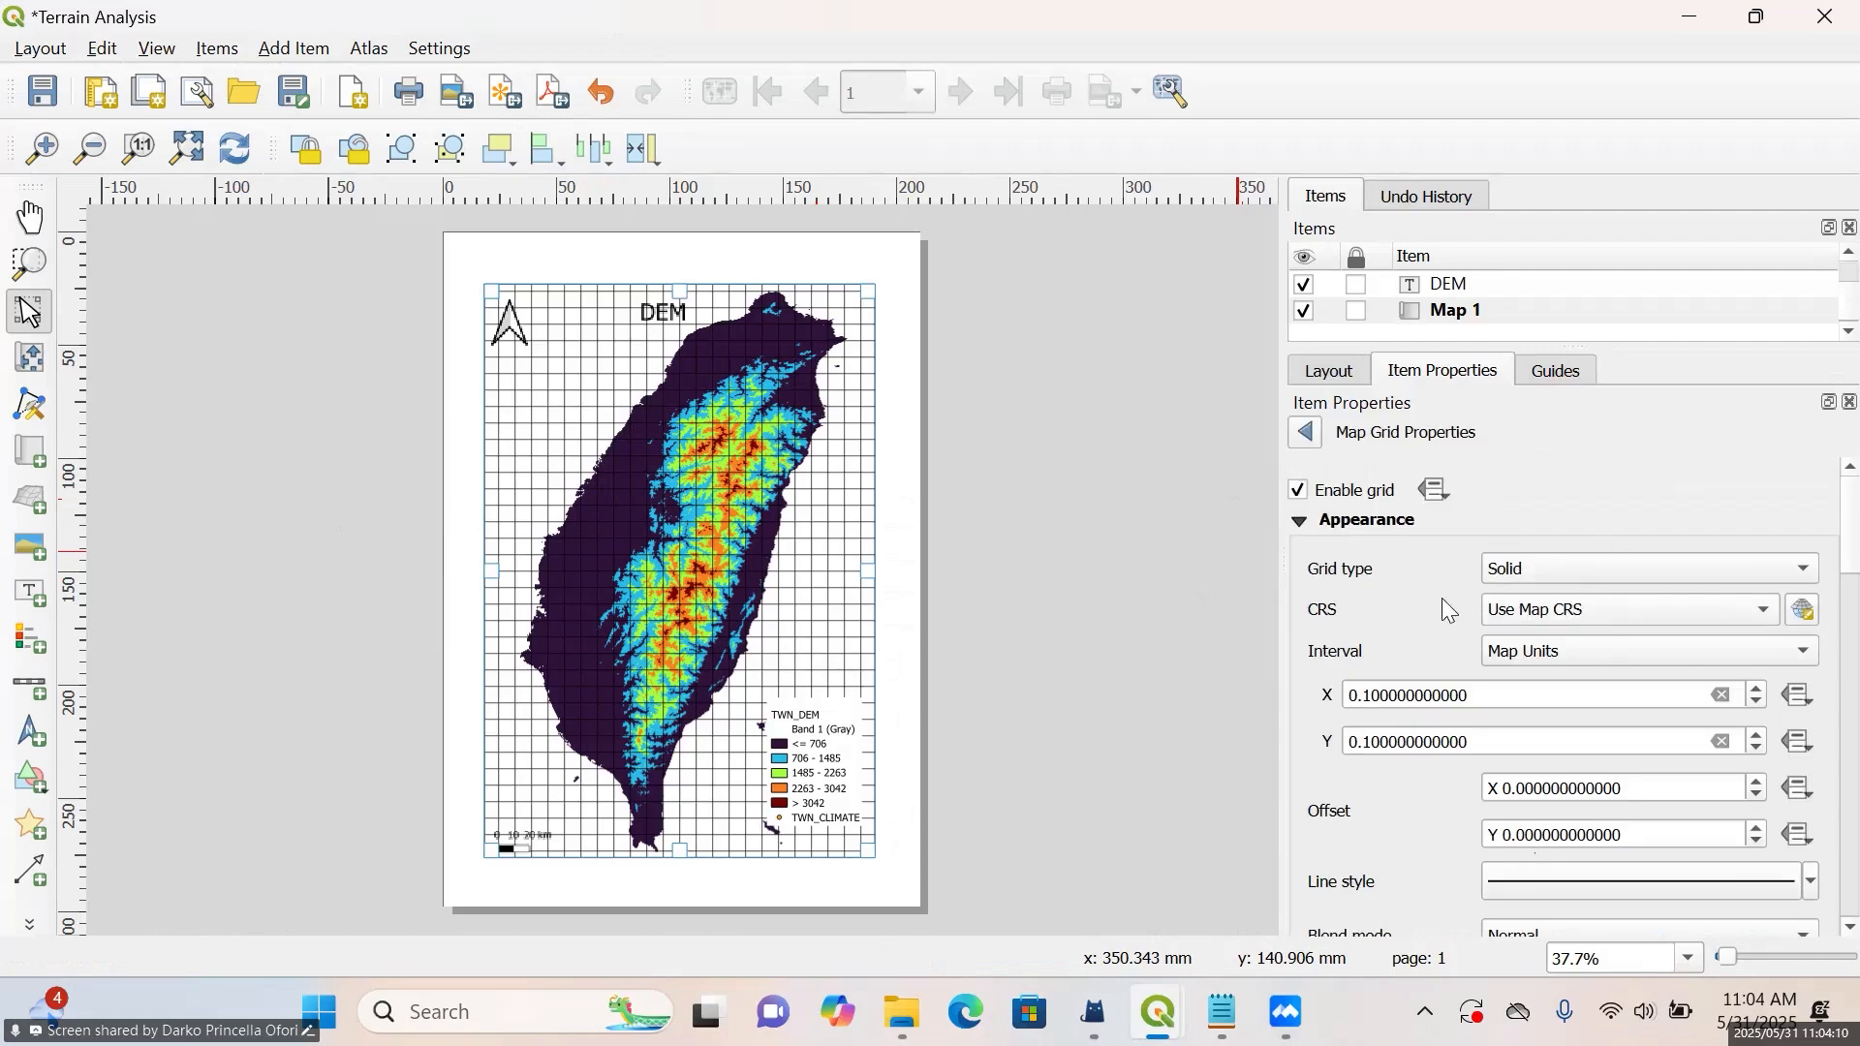
{"action": "scroll", "coordinate": [1441, 597], "scroll_direction": "down", "scroll_amount": 1}
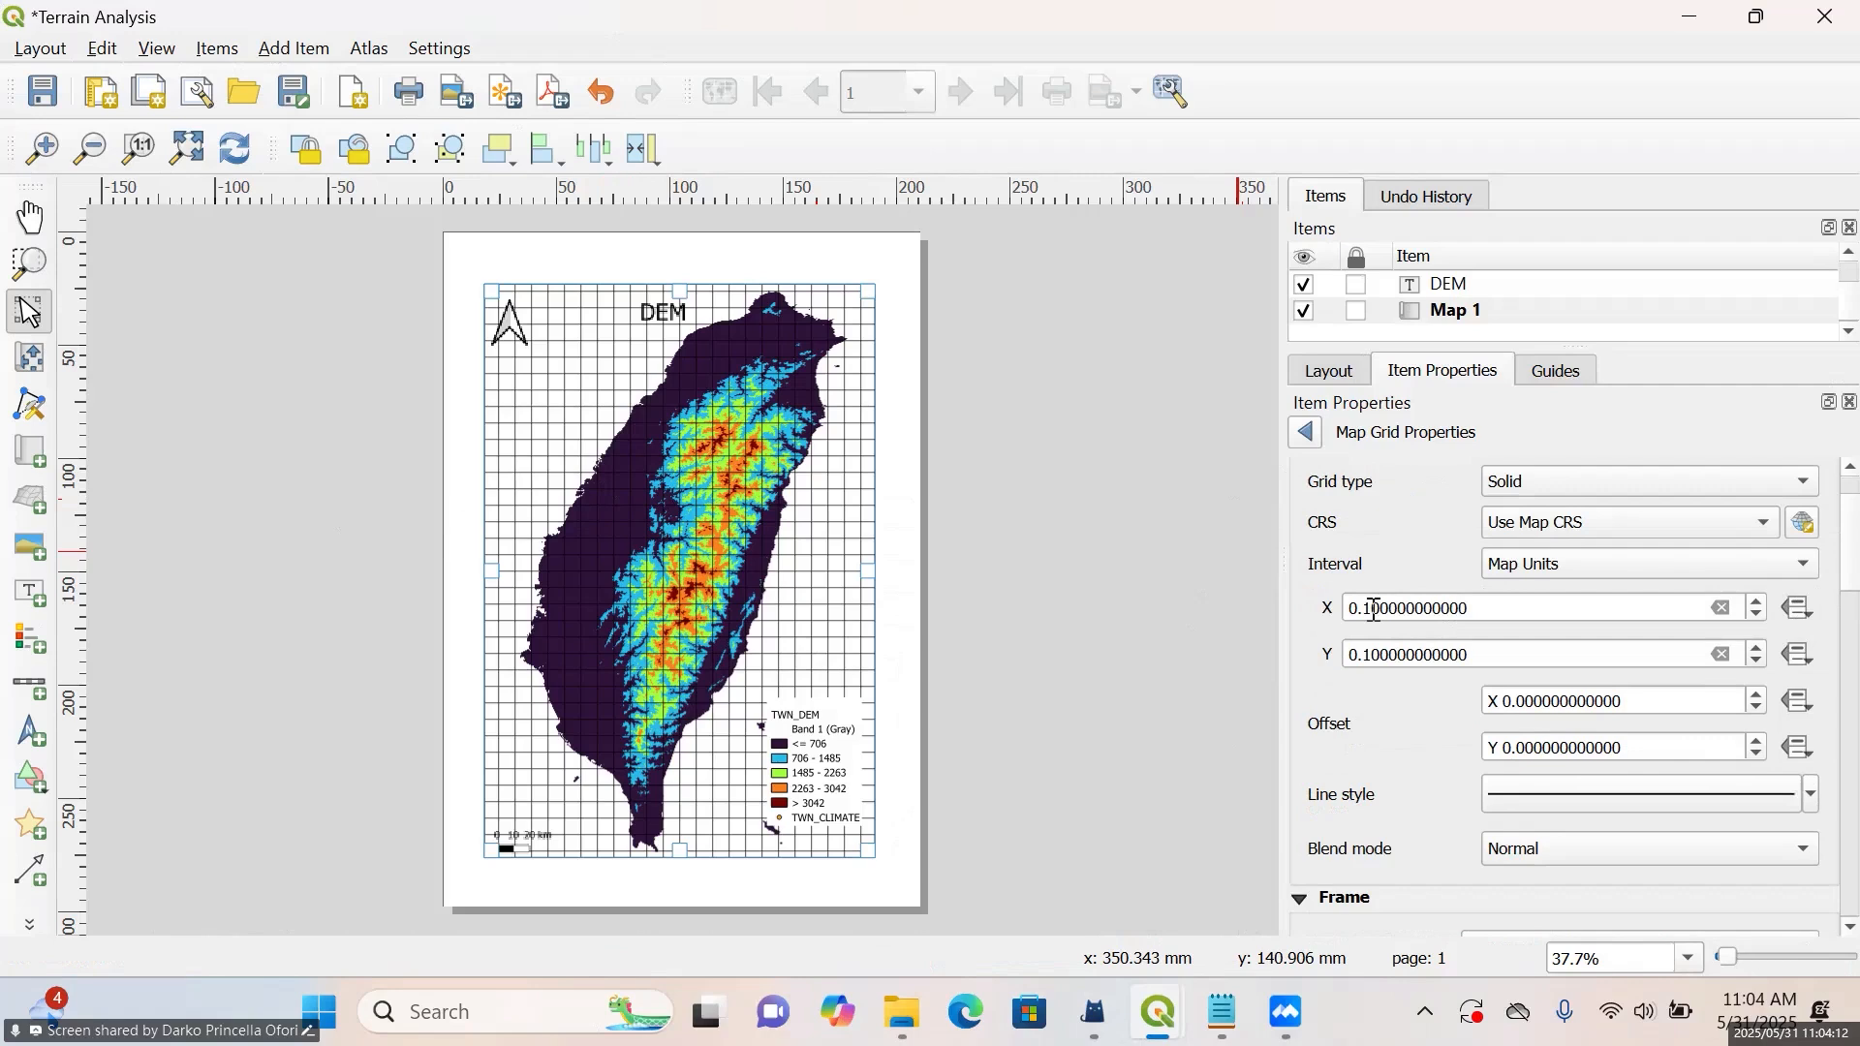
Try an X interval of 0.01 map units for the grid
{"action": "left_click", "coordinate": [1366, 619]}
{"action": "key", "text": "BackSpace"}
{"action": "type", "text": "0"}
{"action": "type", "text": "1"}
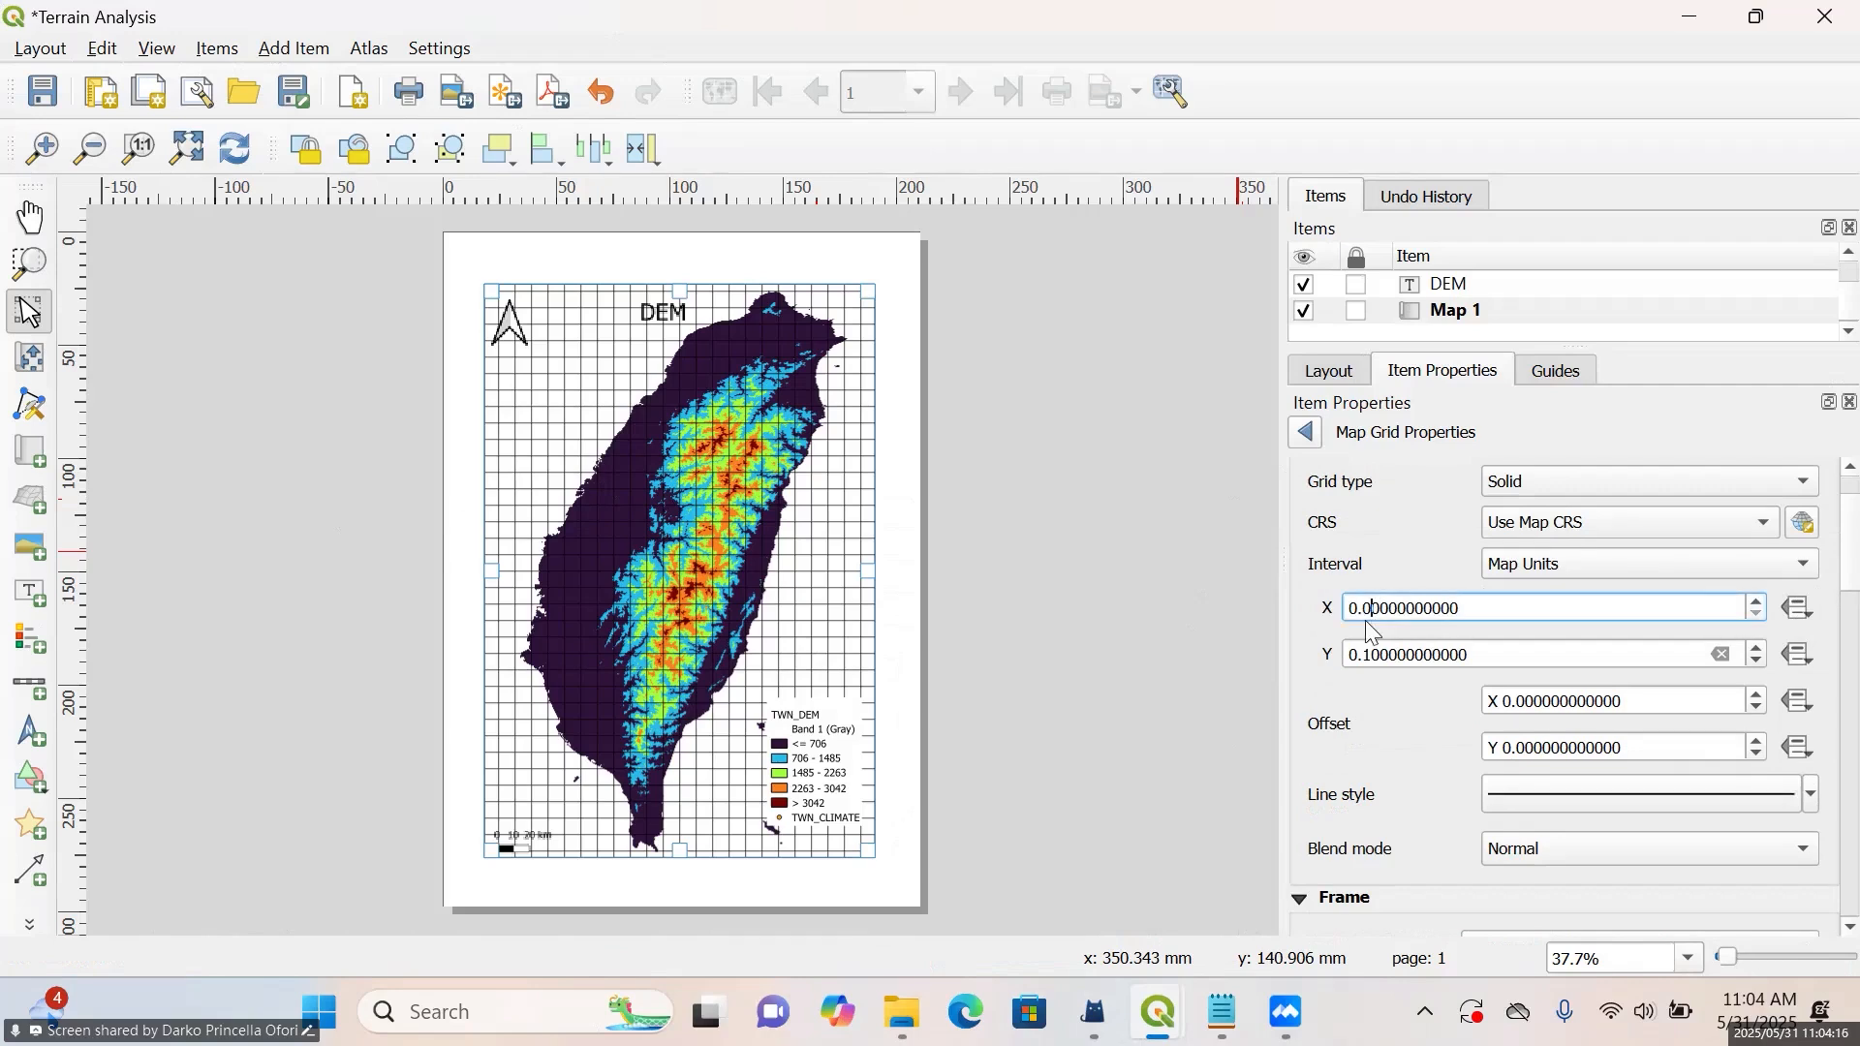
{"action": "left_click", "coordinate": [1381, 656]}
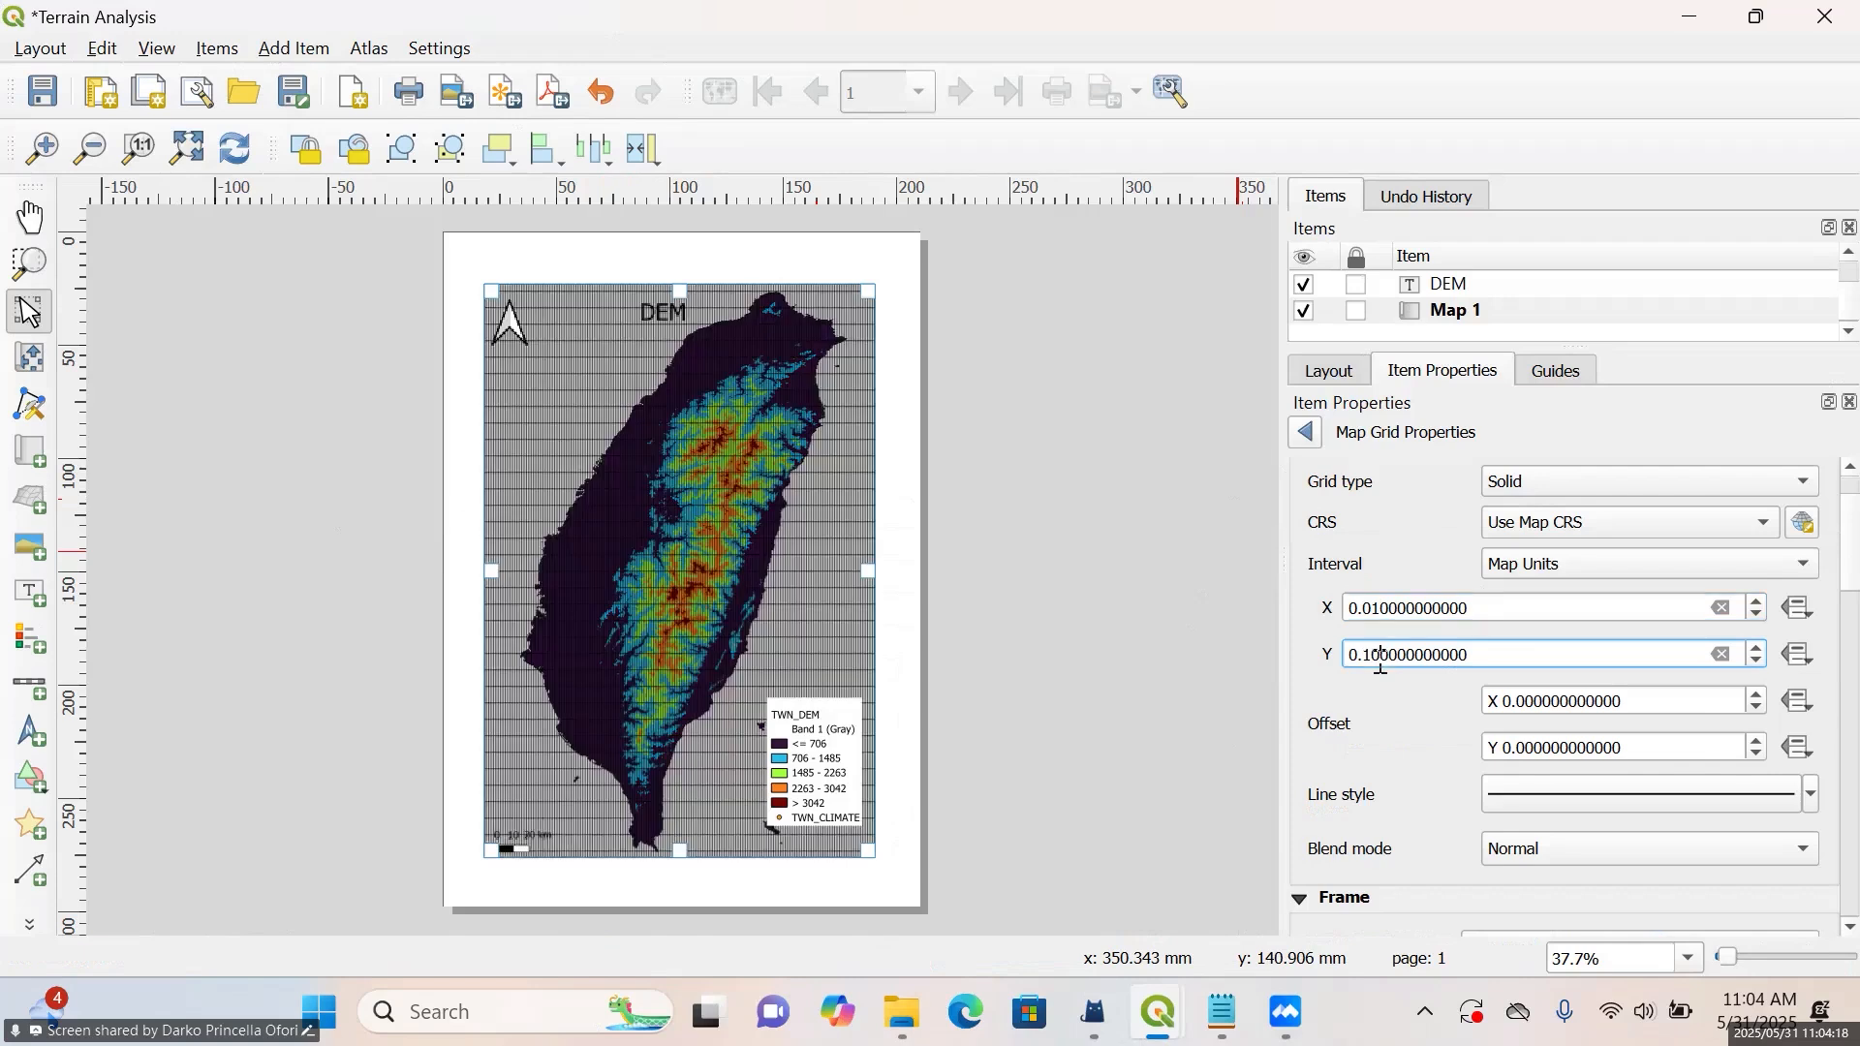
Set both the X and Y grid intervals to 1 map unit
{"action": "left_click", "coordinate": [1378, 610]}
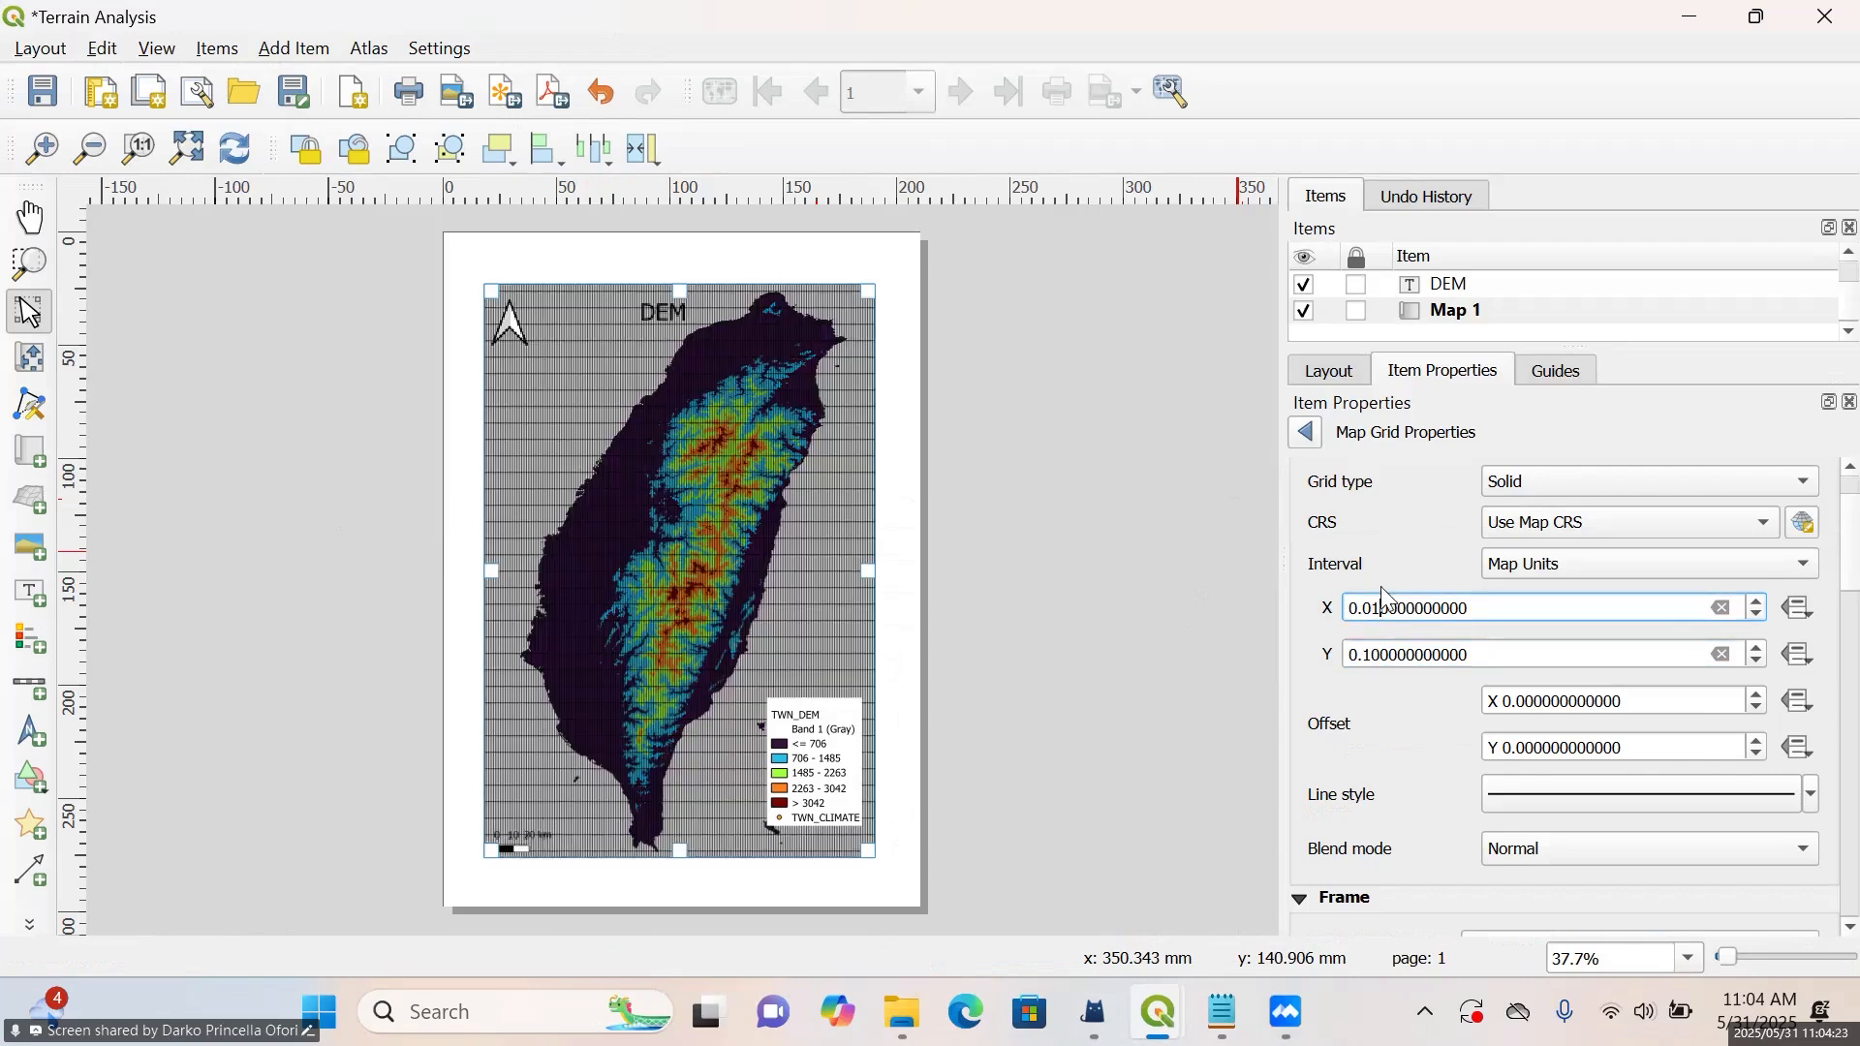
{"action": "key", "text": "BackSpace"}
{"action": "key", "text": "BackSpace"}
{"action": "type", "text": "0"}
{"action": "key", "text": "BackSpace"}
{"action": "type", "text": "1"}
{"action": "left_click", "coordinate": [1359, 655]}
{"action": "key", "text": "BackSpace"}
{"action": "type", "text": "1"}
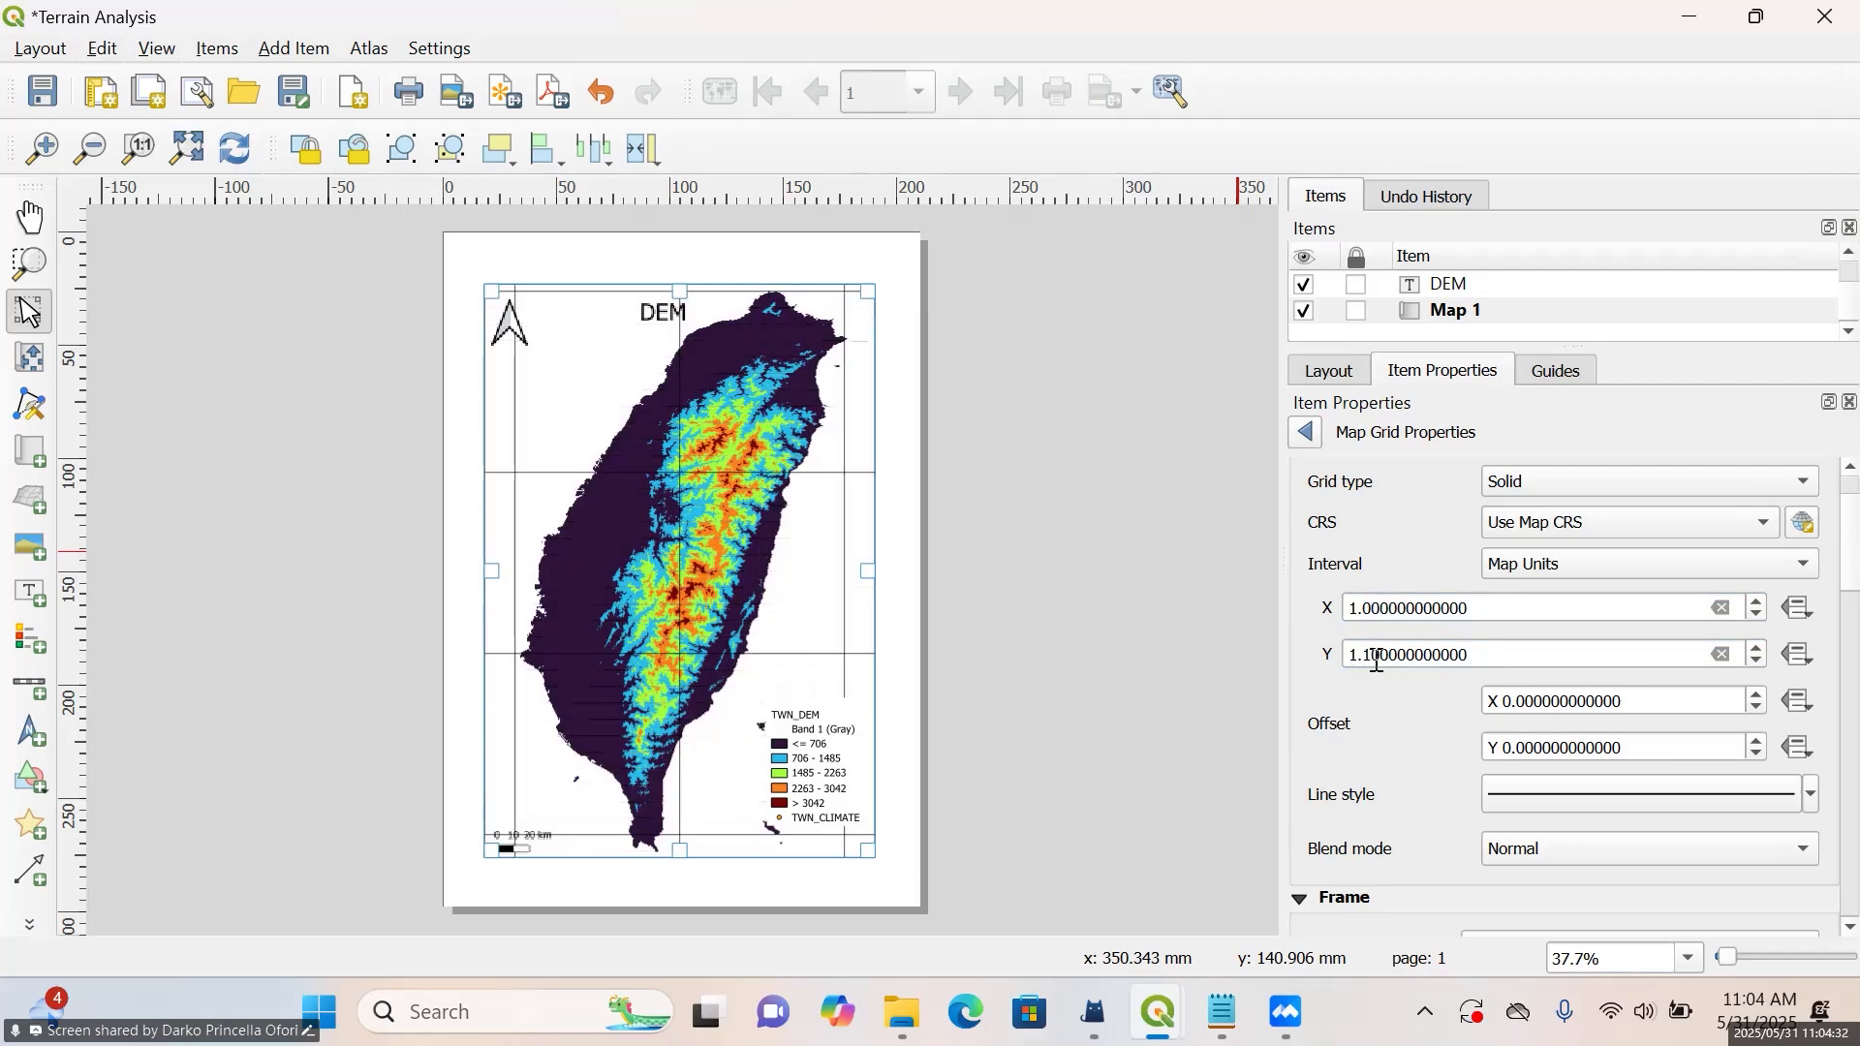
{"action": "left_click", "coordinate": [1375, 657]}
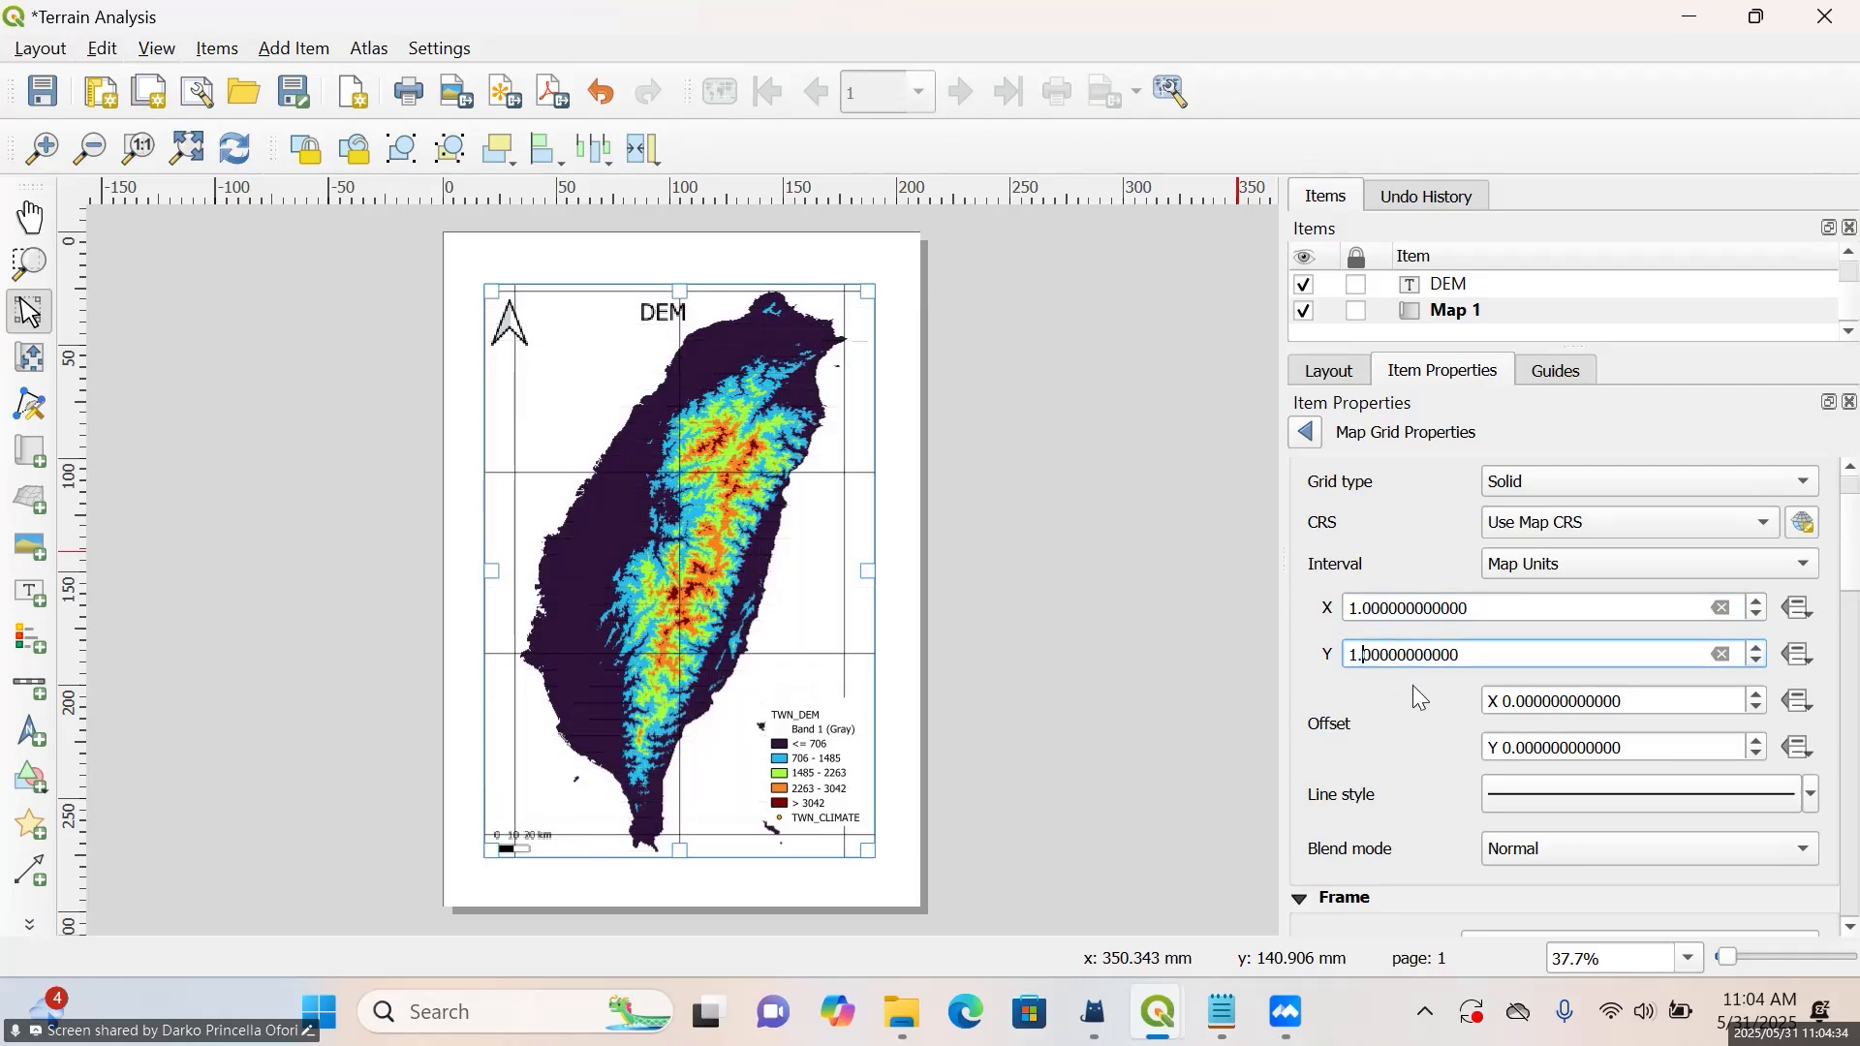
{"action": "left_click", "coordinate": [1402, 688]}
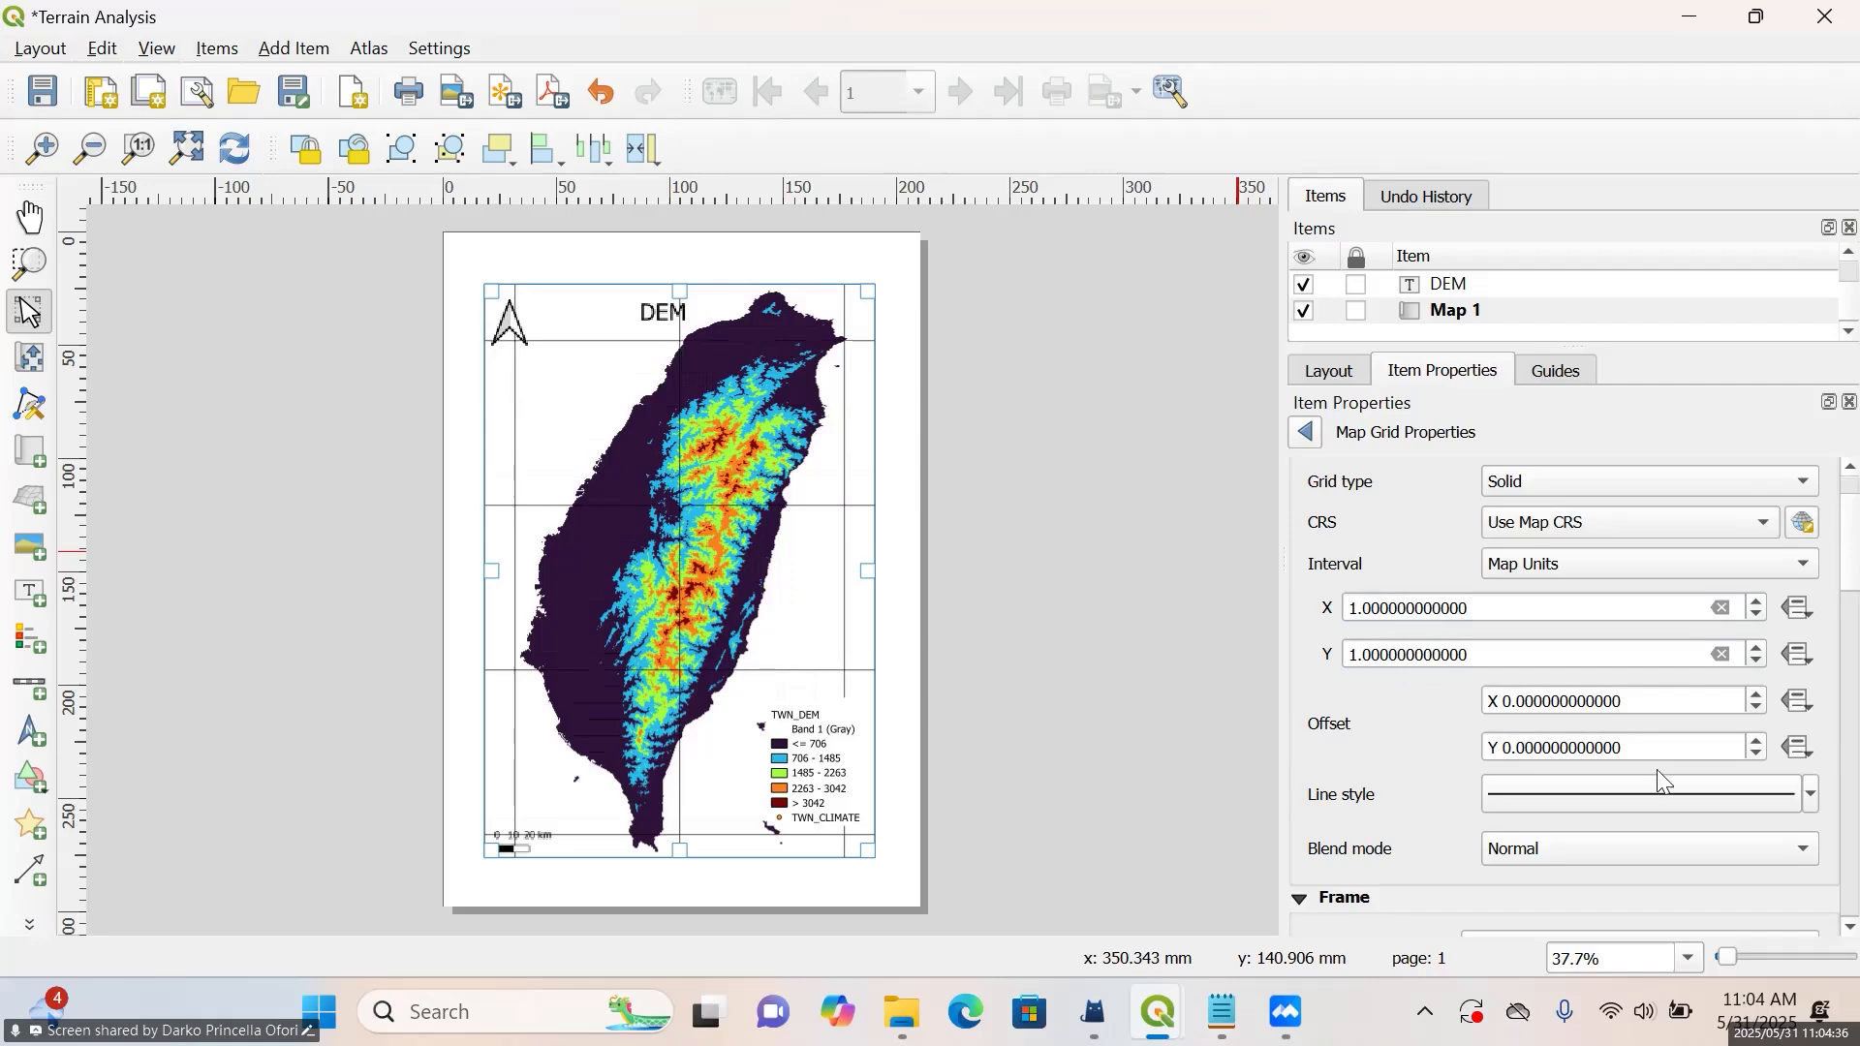
Fade the black grid lines by reducing their colour opacity to roughly a third
{"action": "scroll", "coordinate": [1432, 736], "scroll_direction": "down", "scroll_amount": 2}
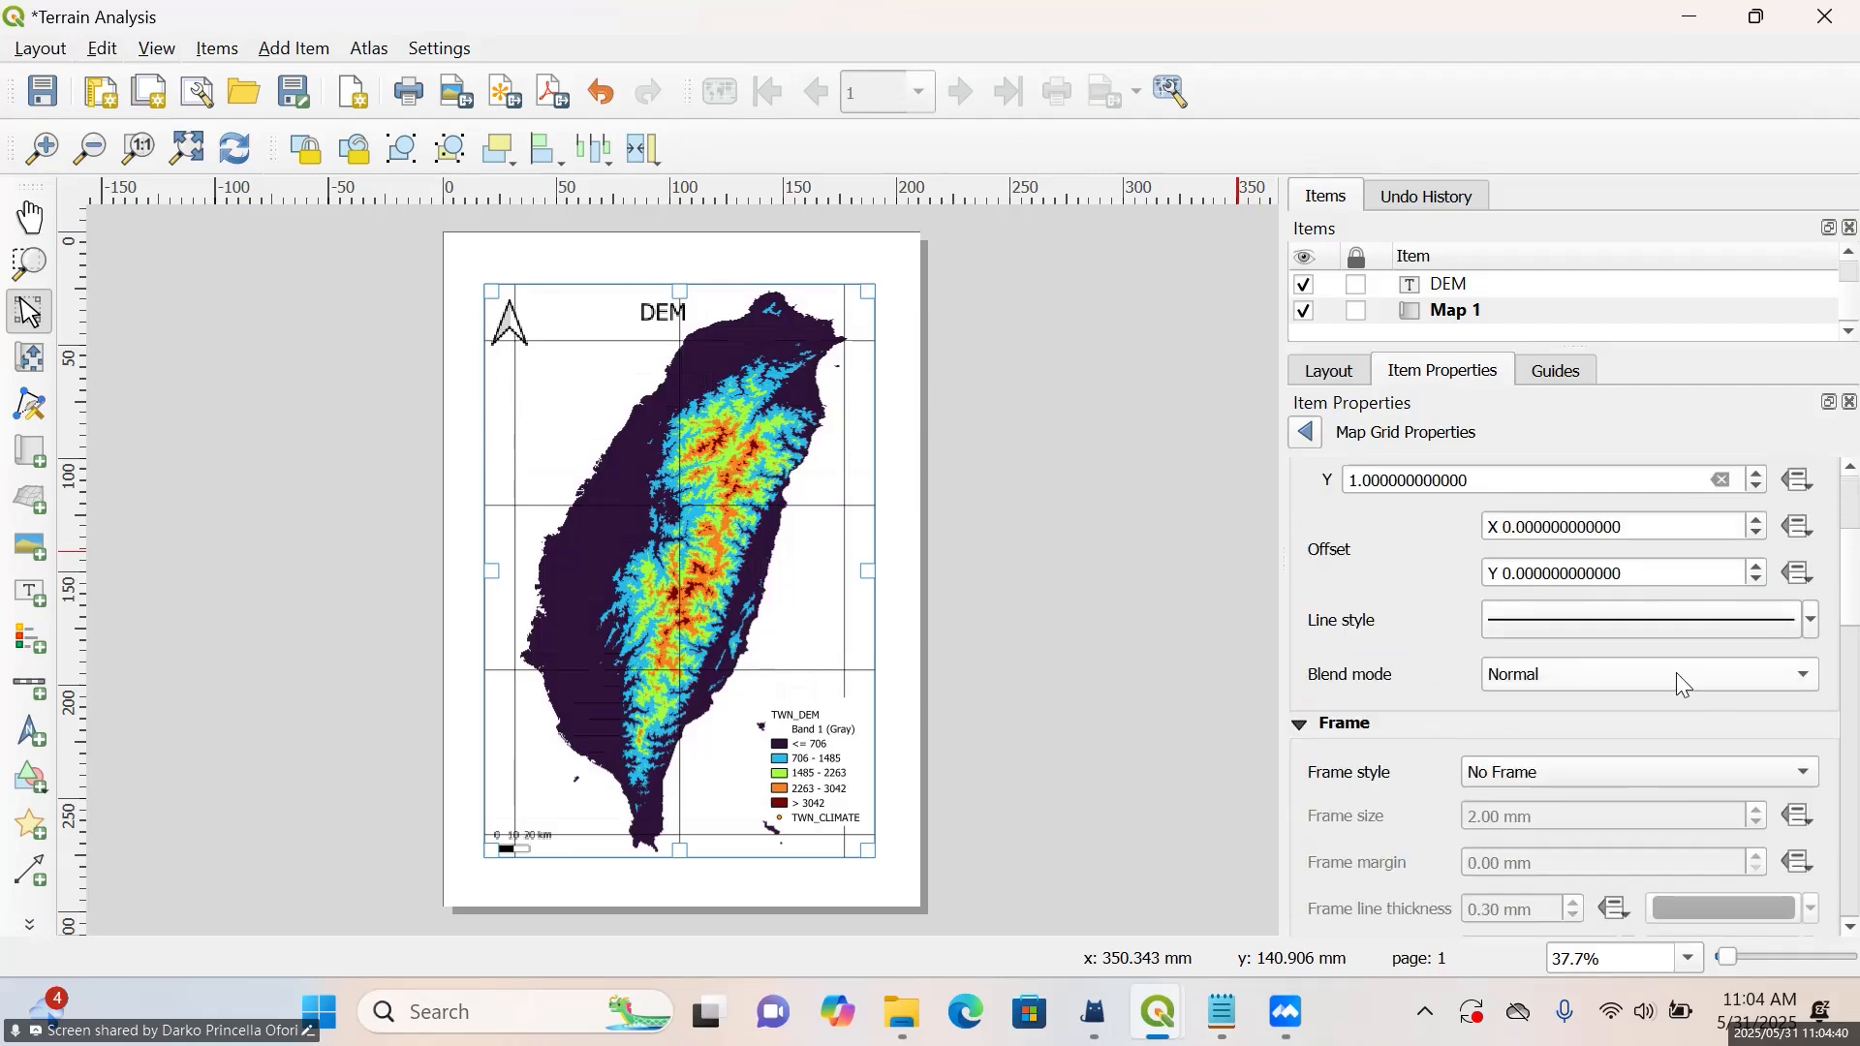
{"action": "left_click", "coordinate": [1810, 621]}
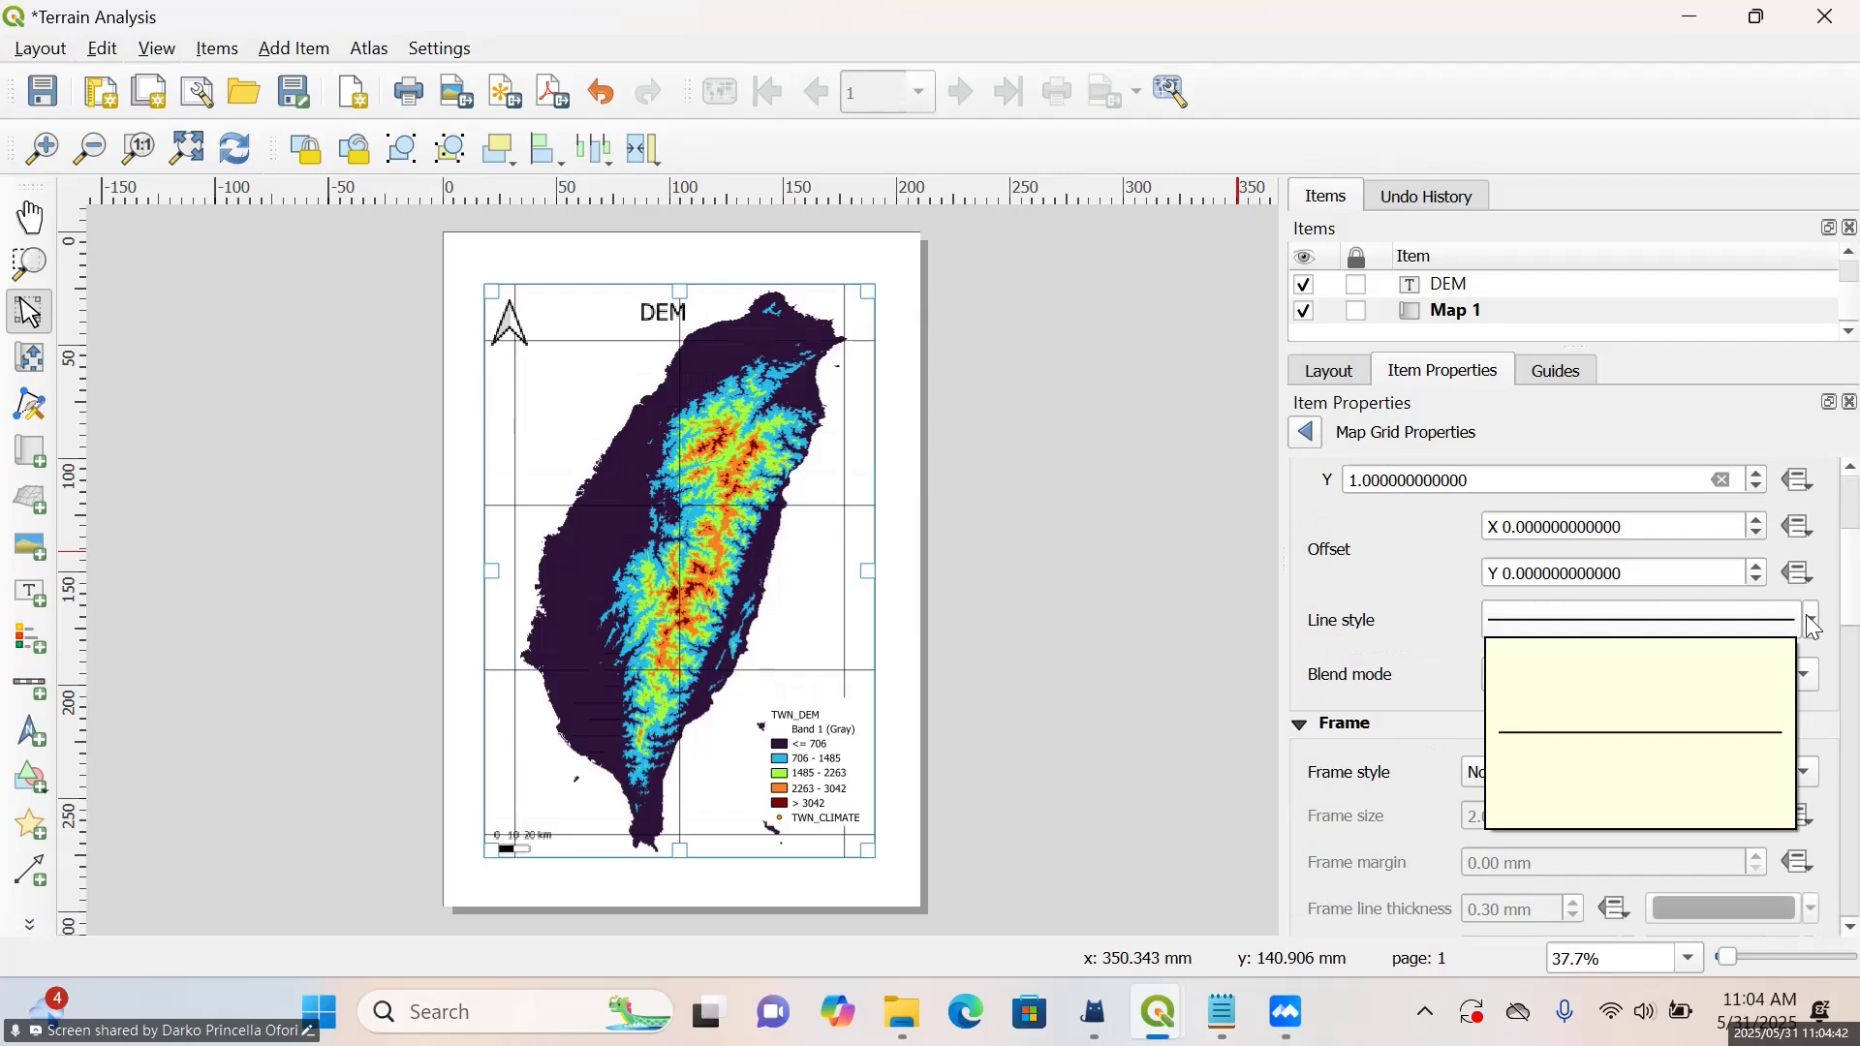
{"action": "left_click", "coordinate": [1812, 621]}
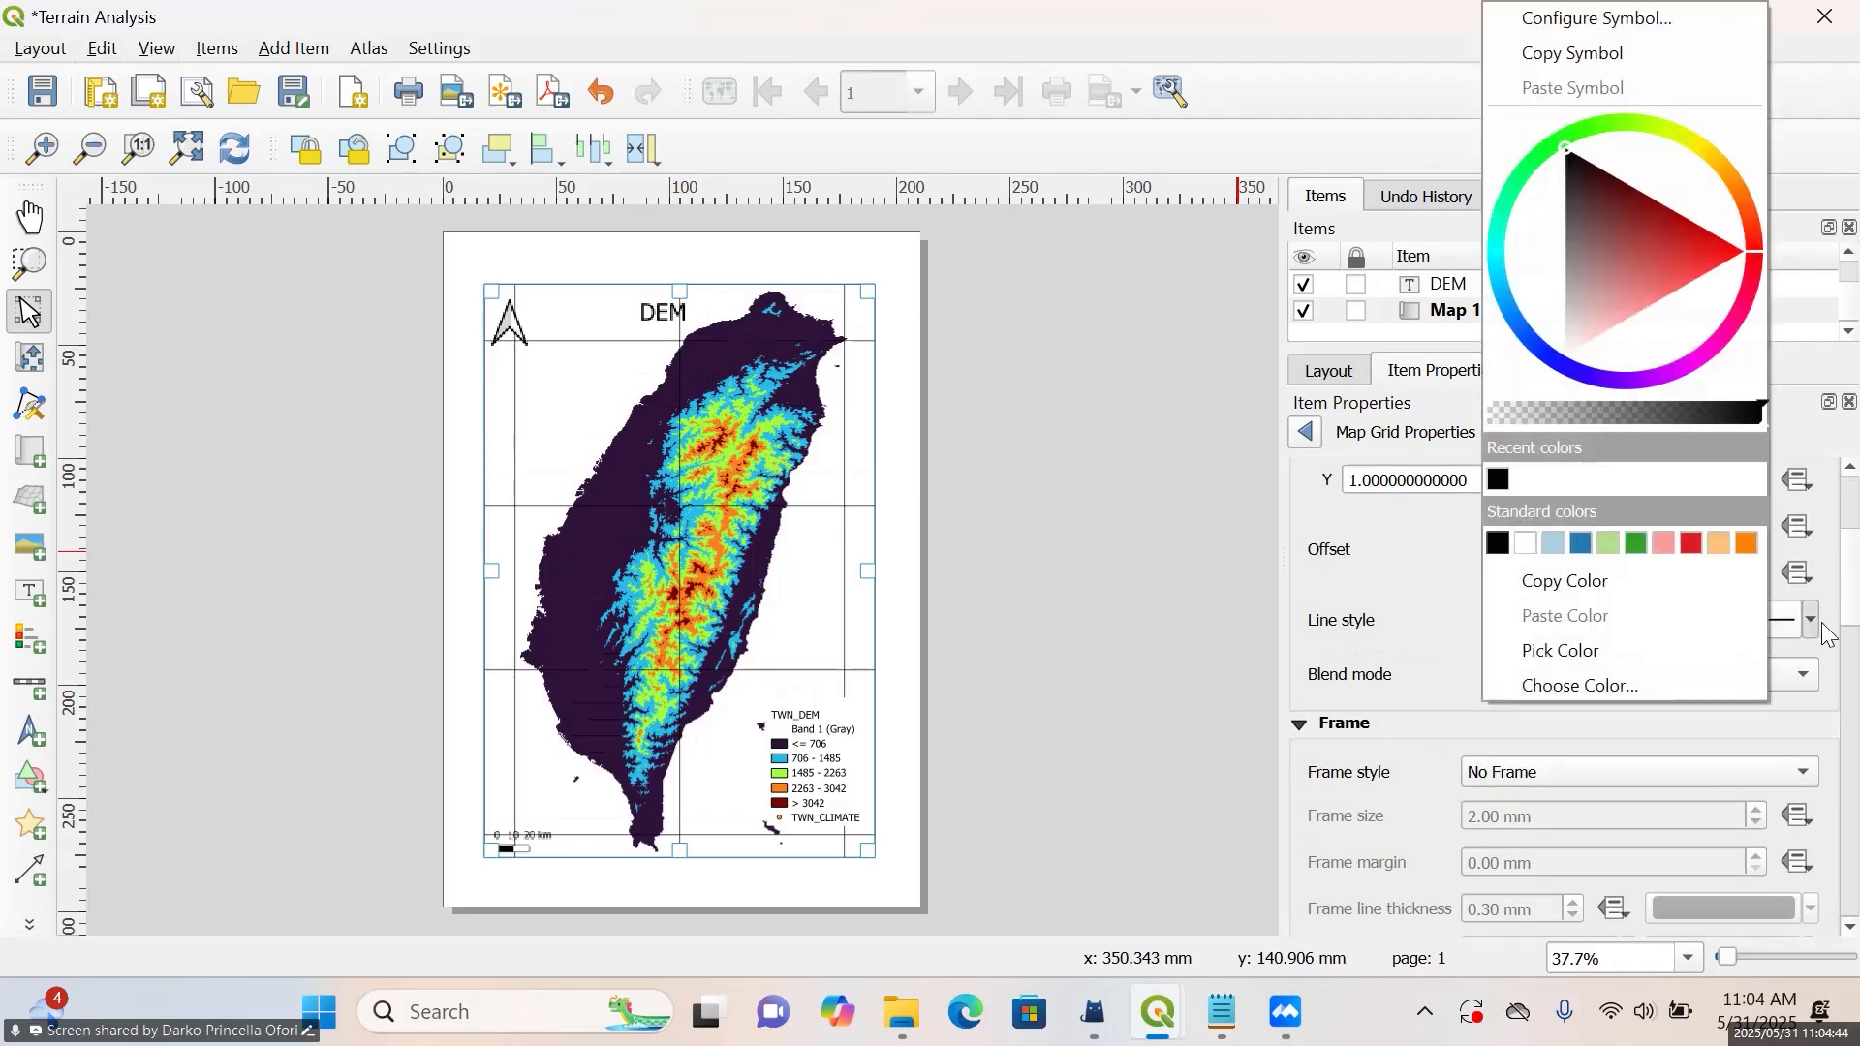
{"action": "left_click", "coordinate": [1822, 623]}
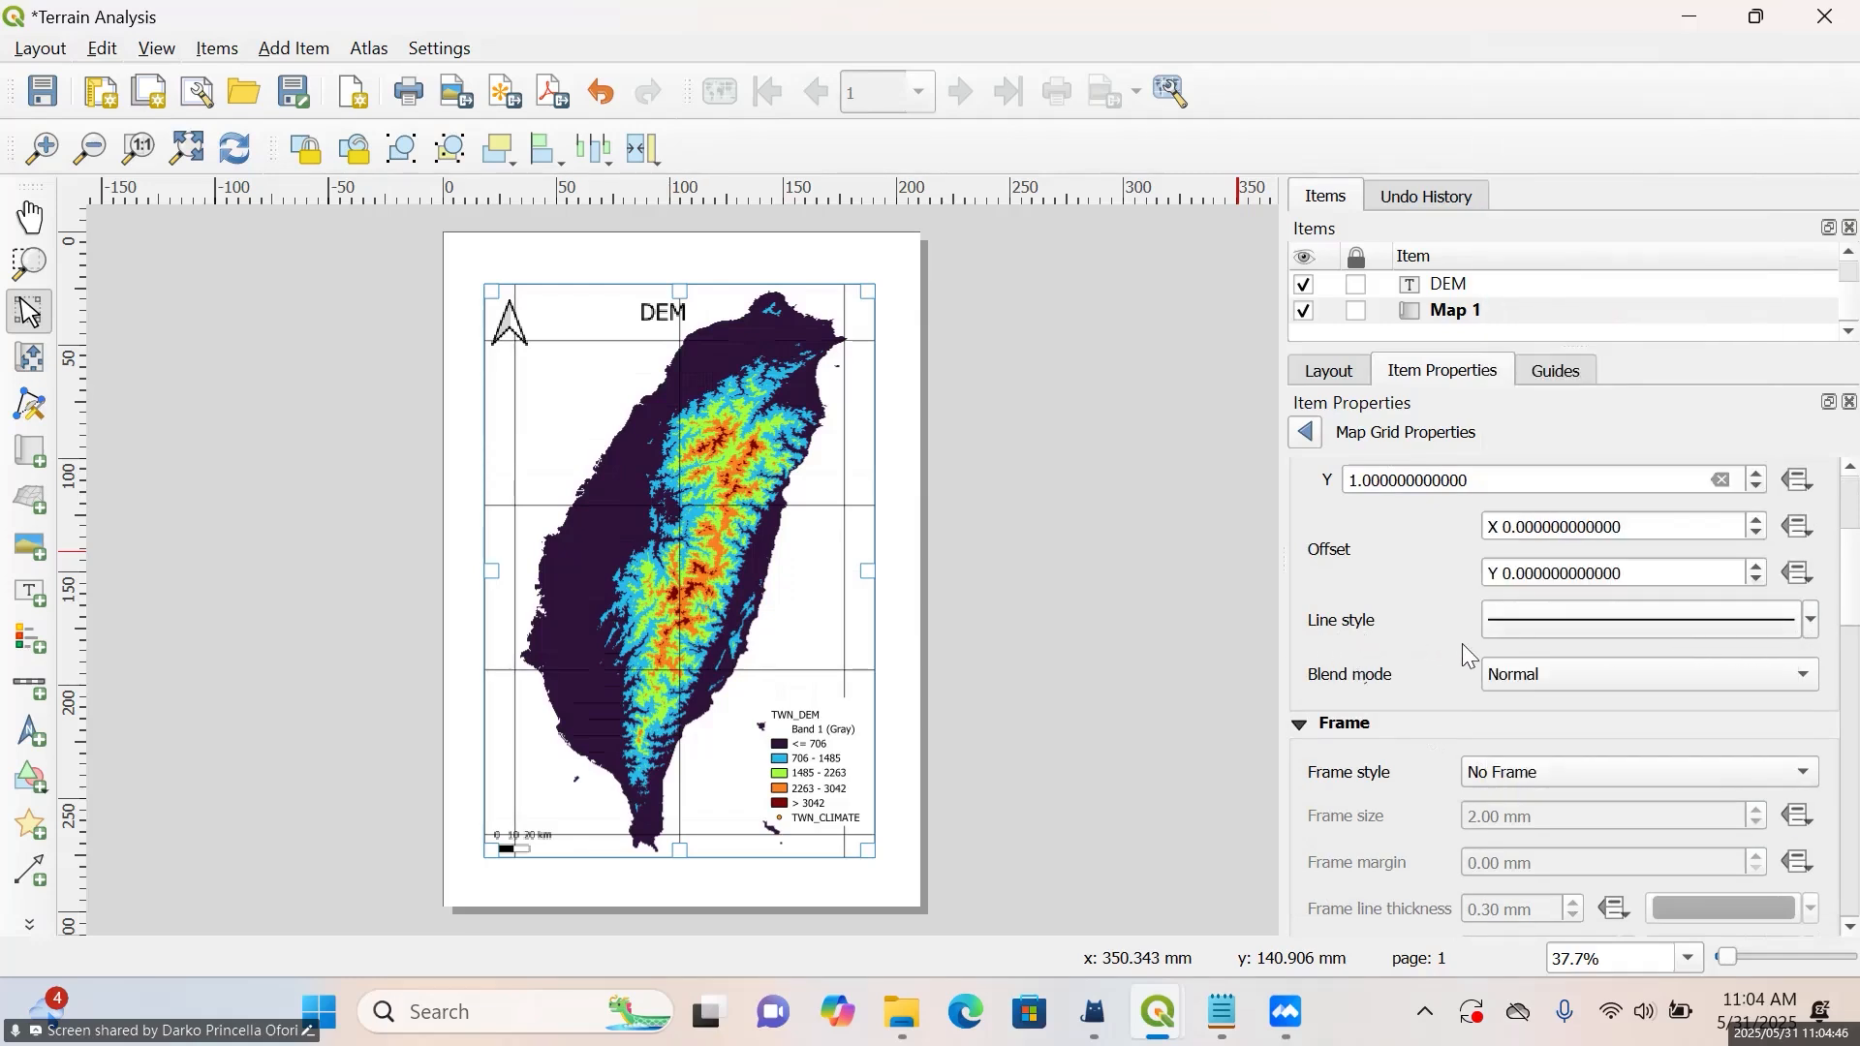
{"action": "mouse_move", "coordinate": [1809, 620]}
{"action": "left_click", "coordinate": [1747, 616]}
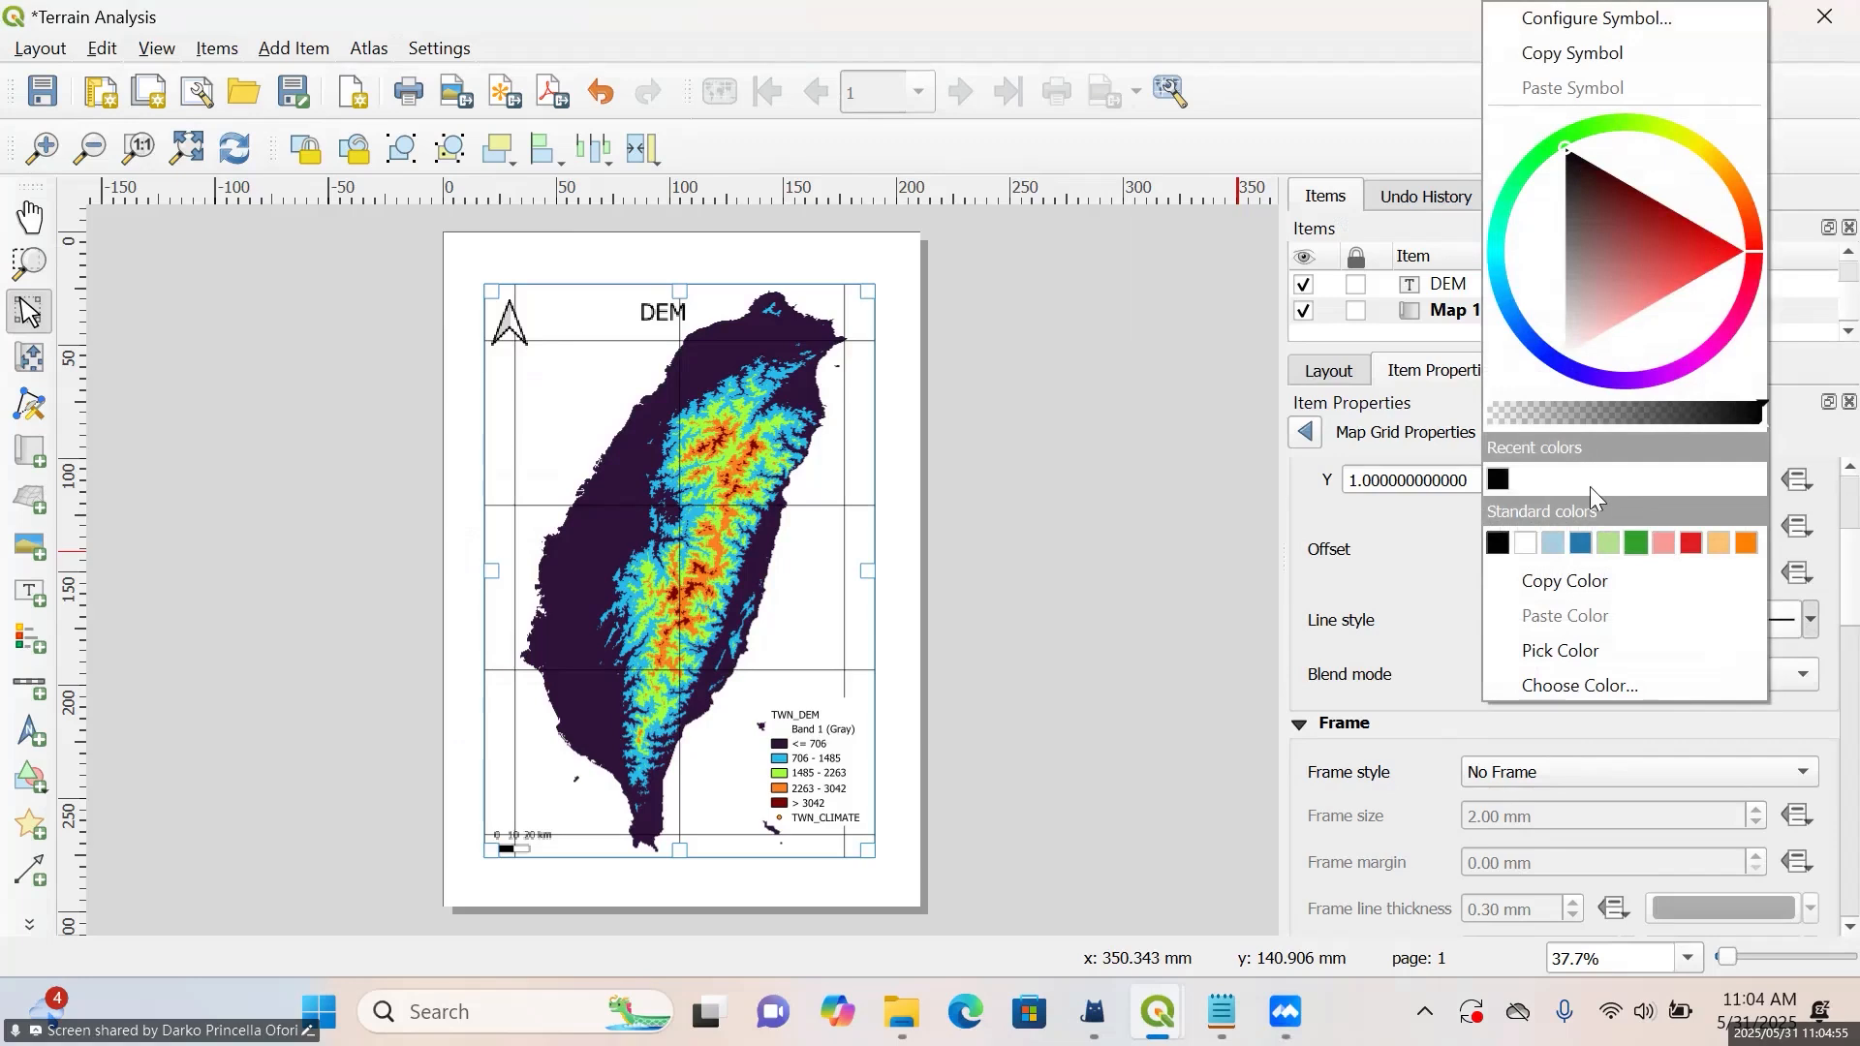
{"action": "left_click", "coordinate": [1612, 413]}
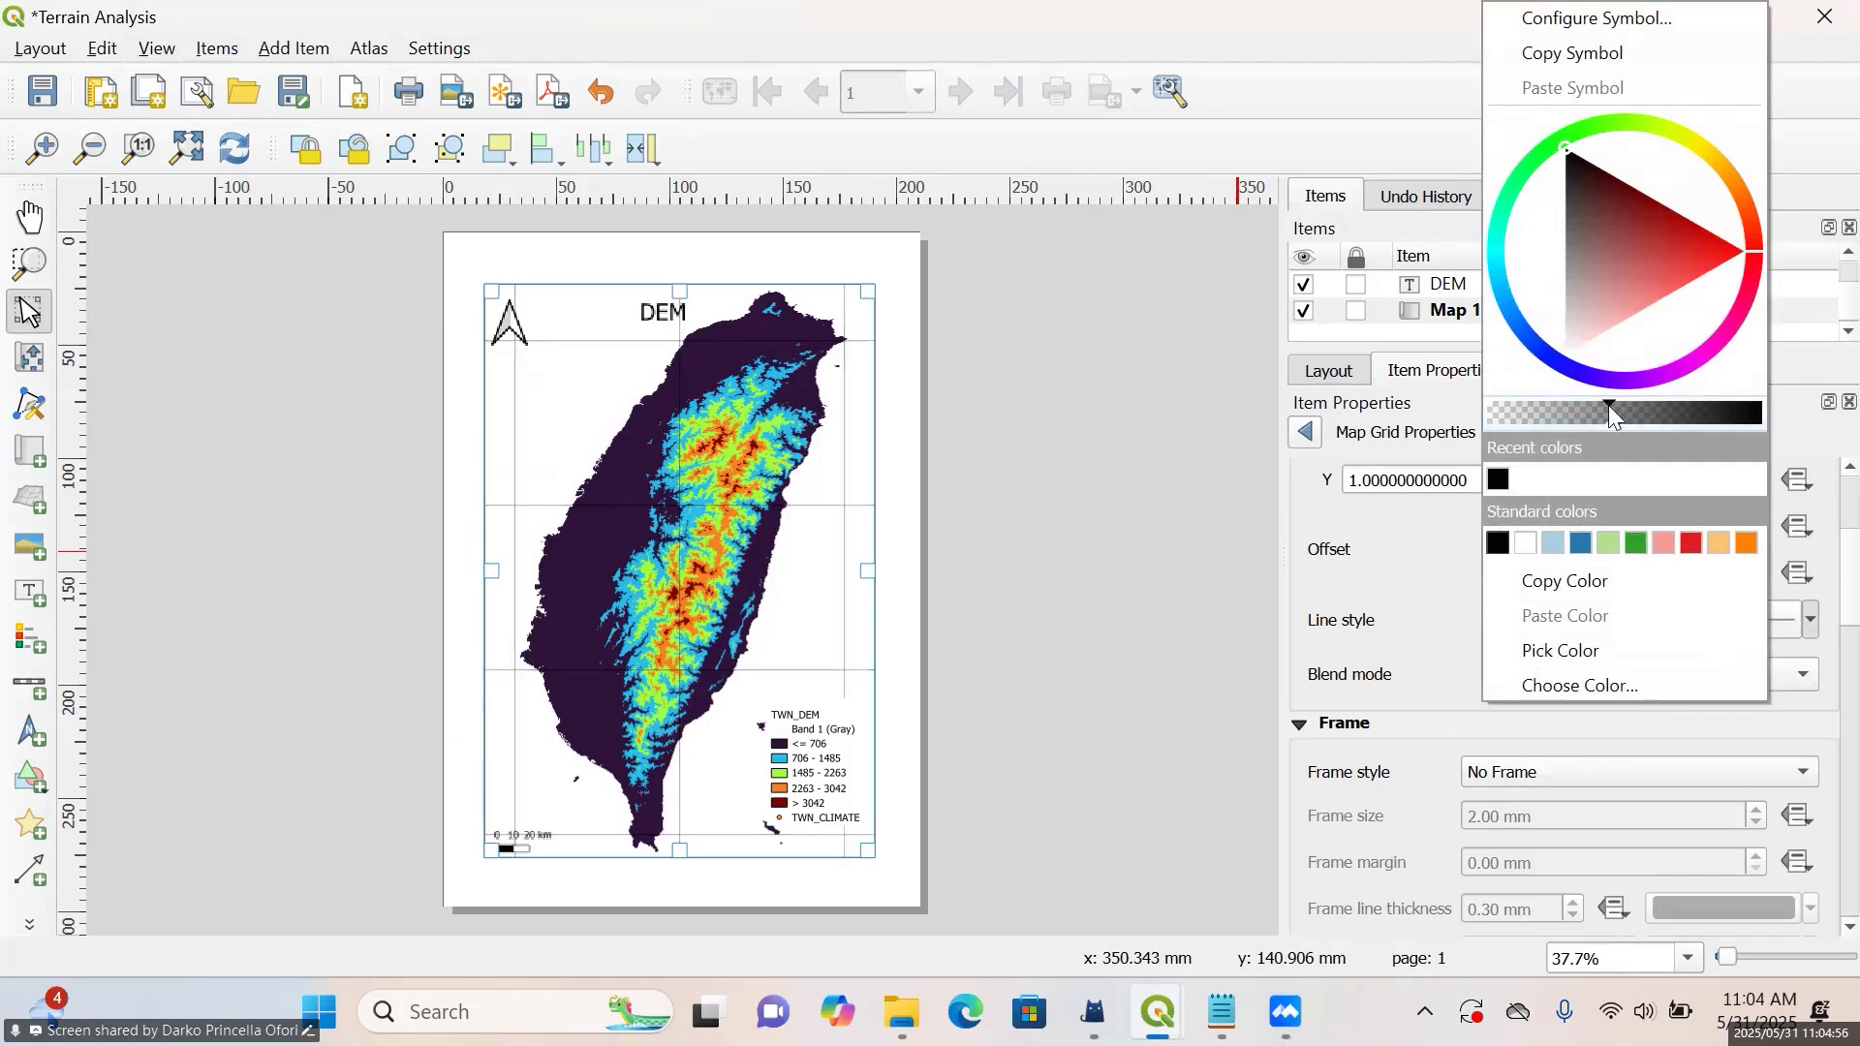
{"action": "left_click", "coordinate": [1571, 413]}
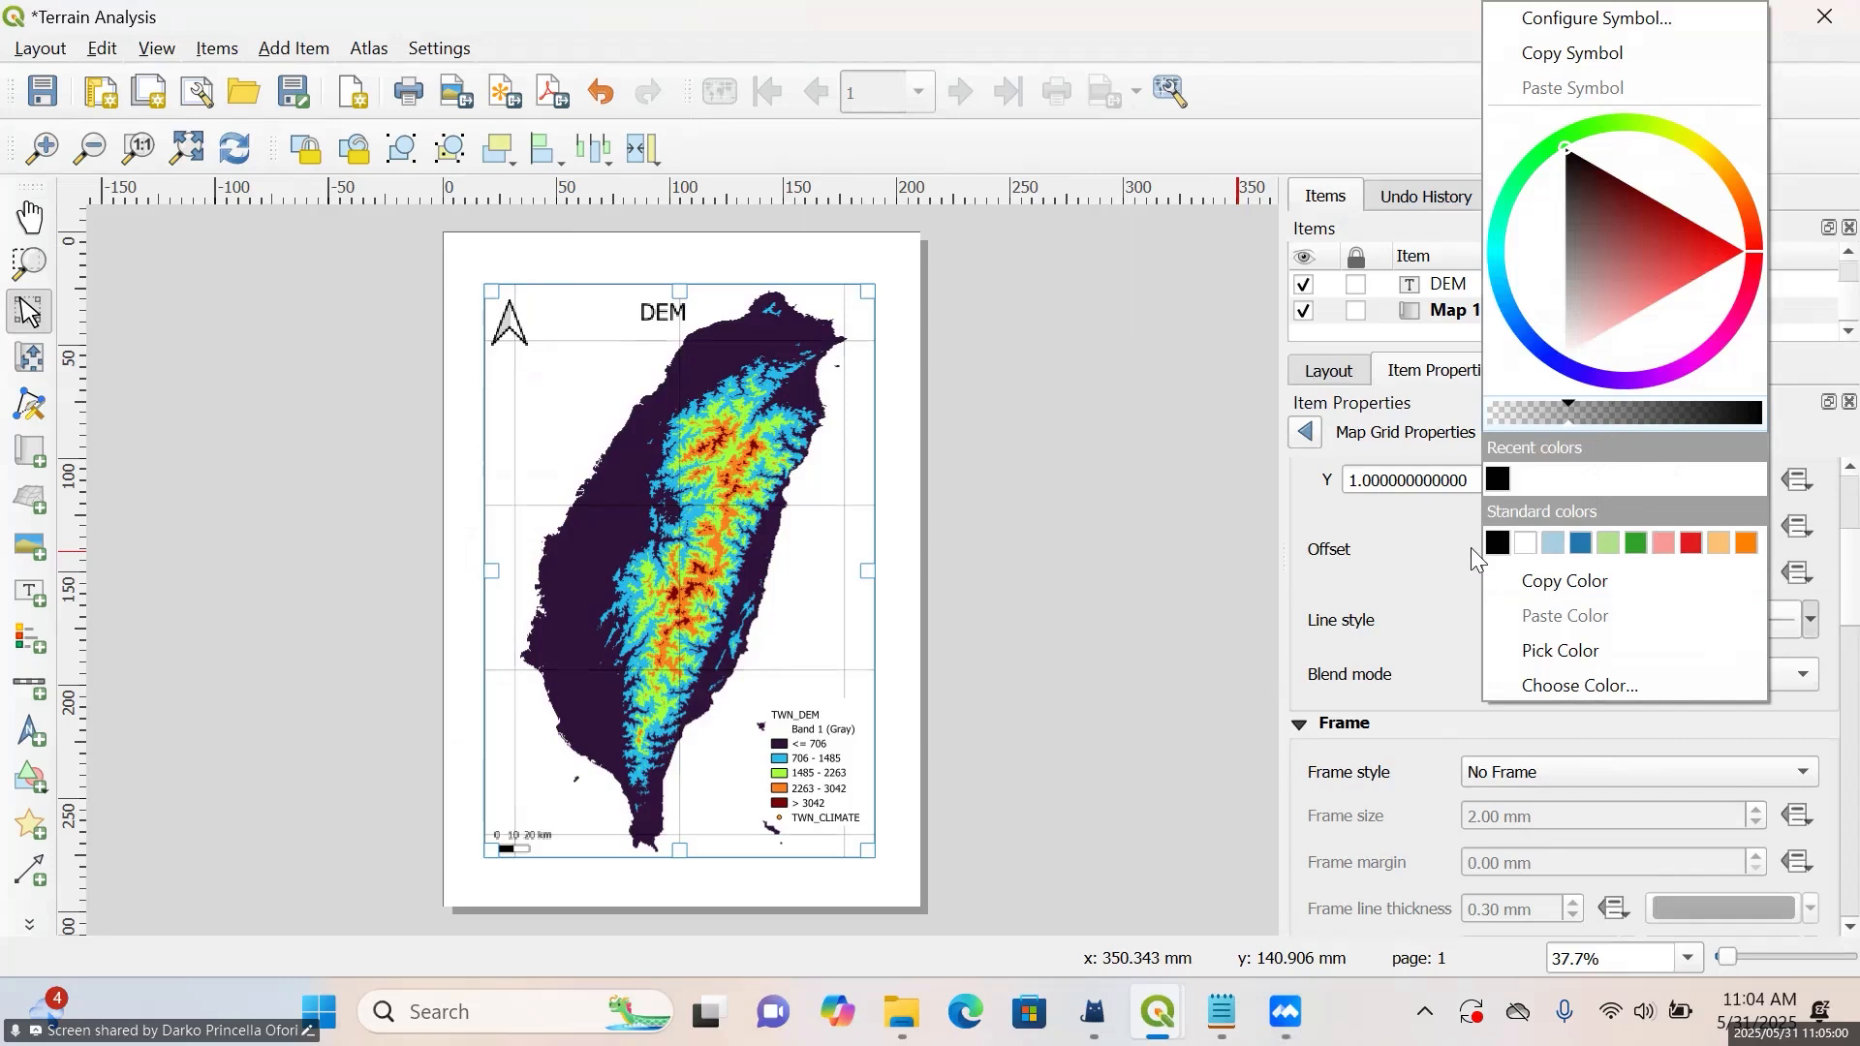
{"action": "left_click", "coordinate": [1439, 550]}
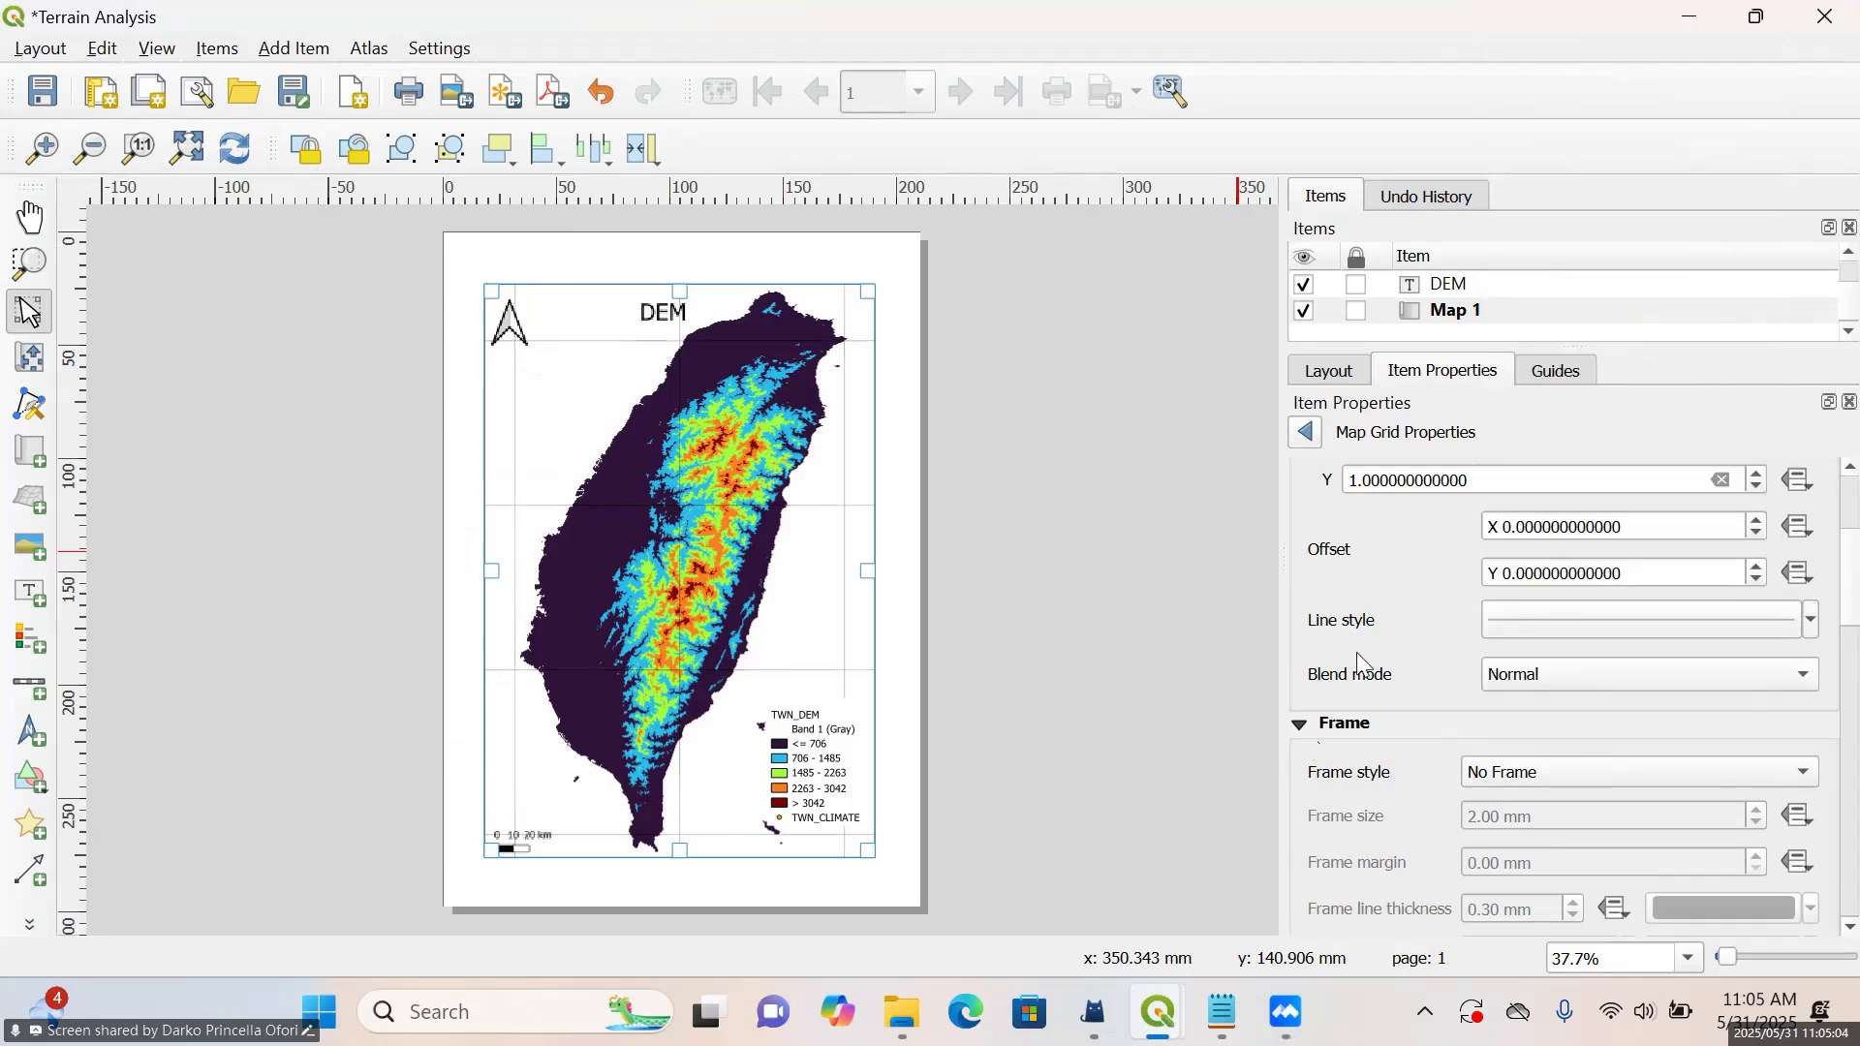
Enable drawing of coordinates for the map grid
{"action": "scroll", "coordinate": [1364, 666], "scroll_direction": "up", "scroll_amount": 2}
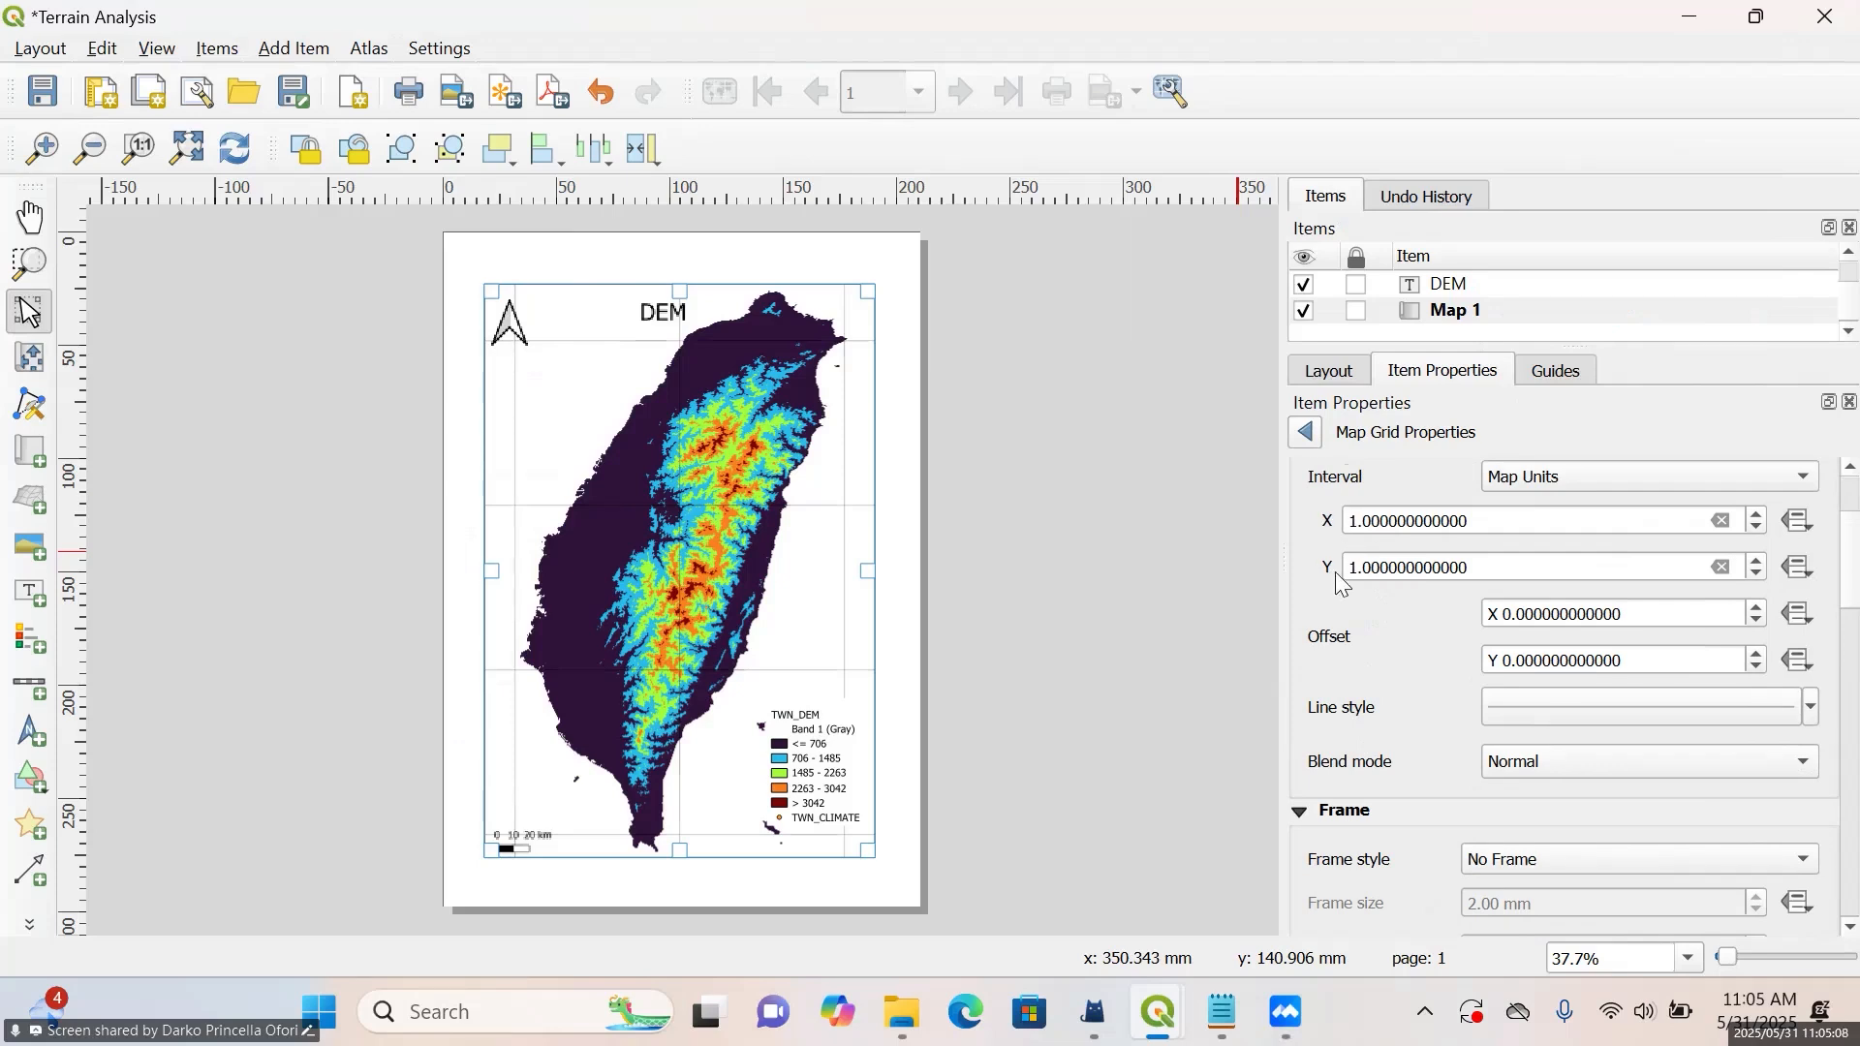
{"action": "scroll", "coordinate": [1342, 584], "scroll_direction": "up", "scroll_amount": 2}
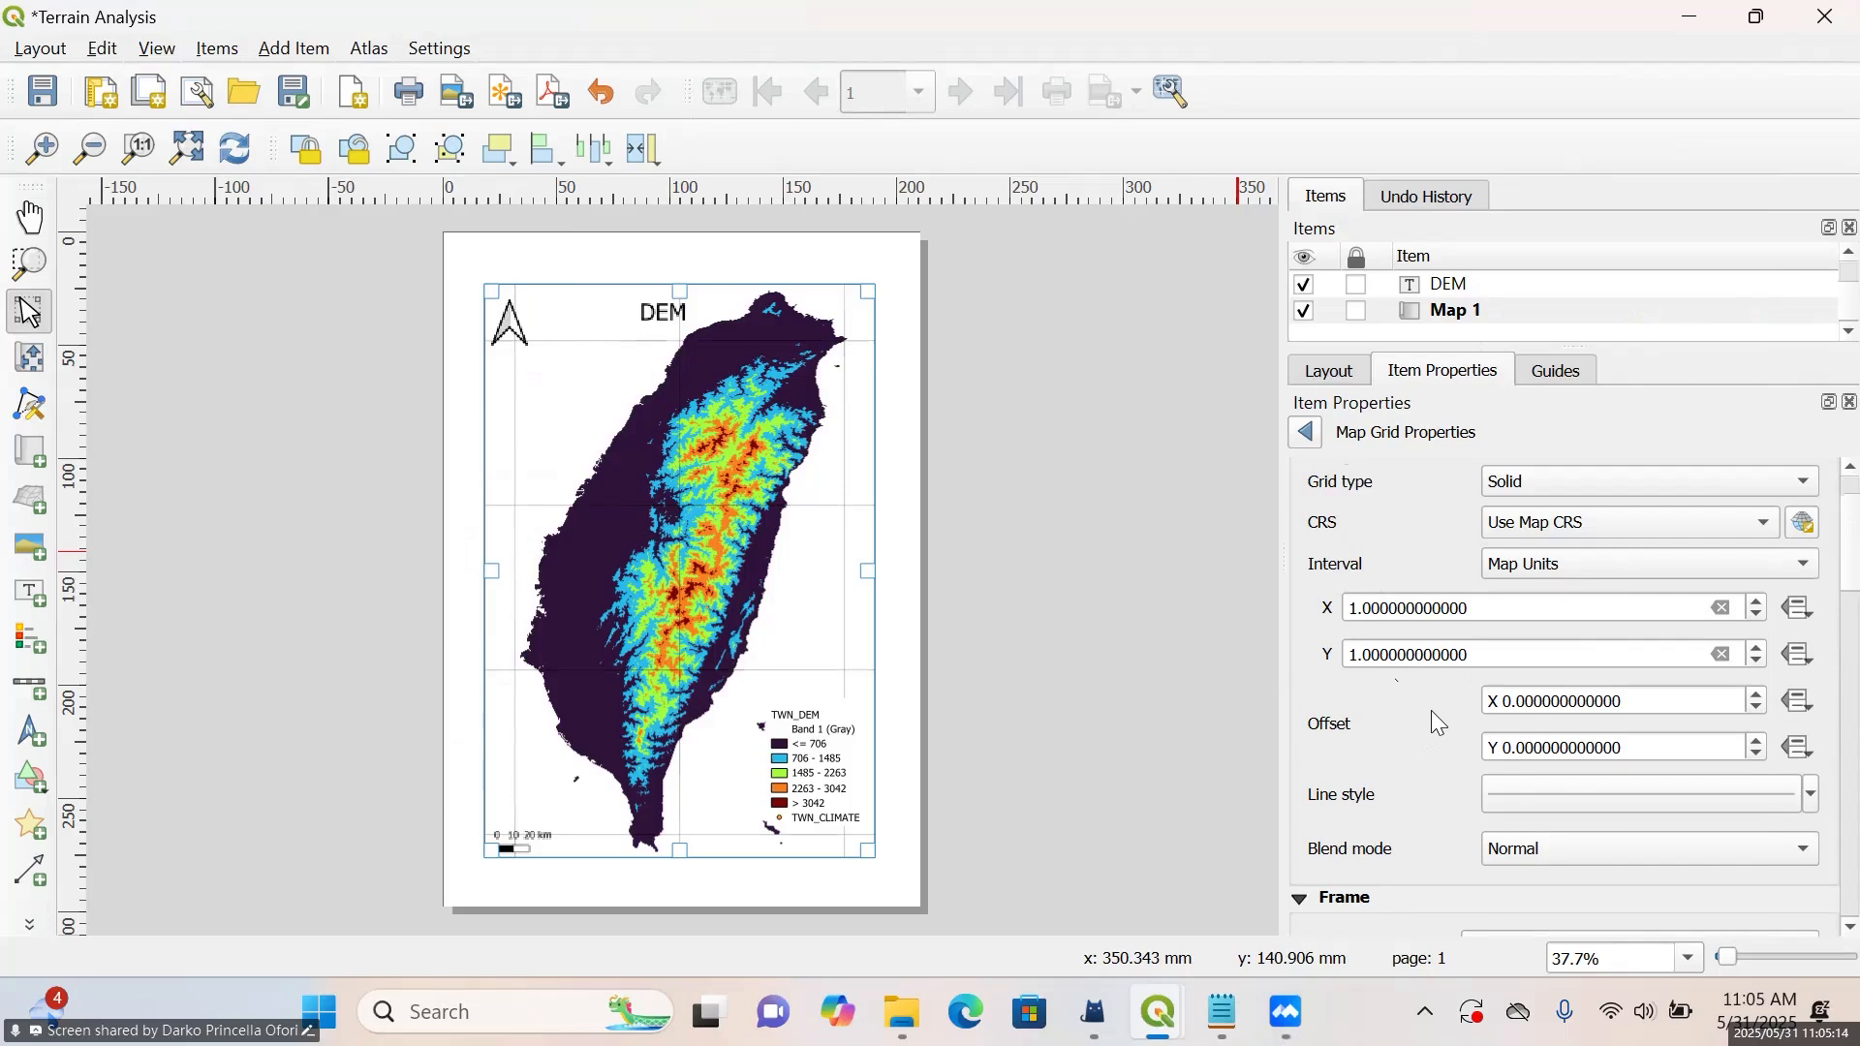
{"action": "scroll", "coordinate": [1456, 703], "scroll_direction": "down", "scroll_amount": 7}
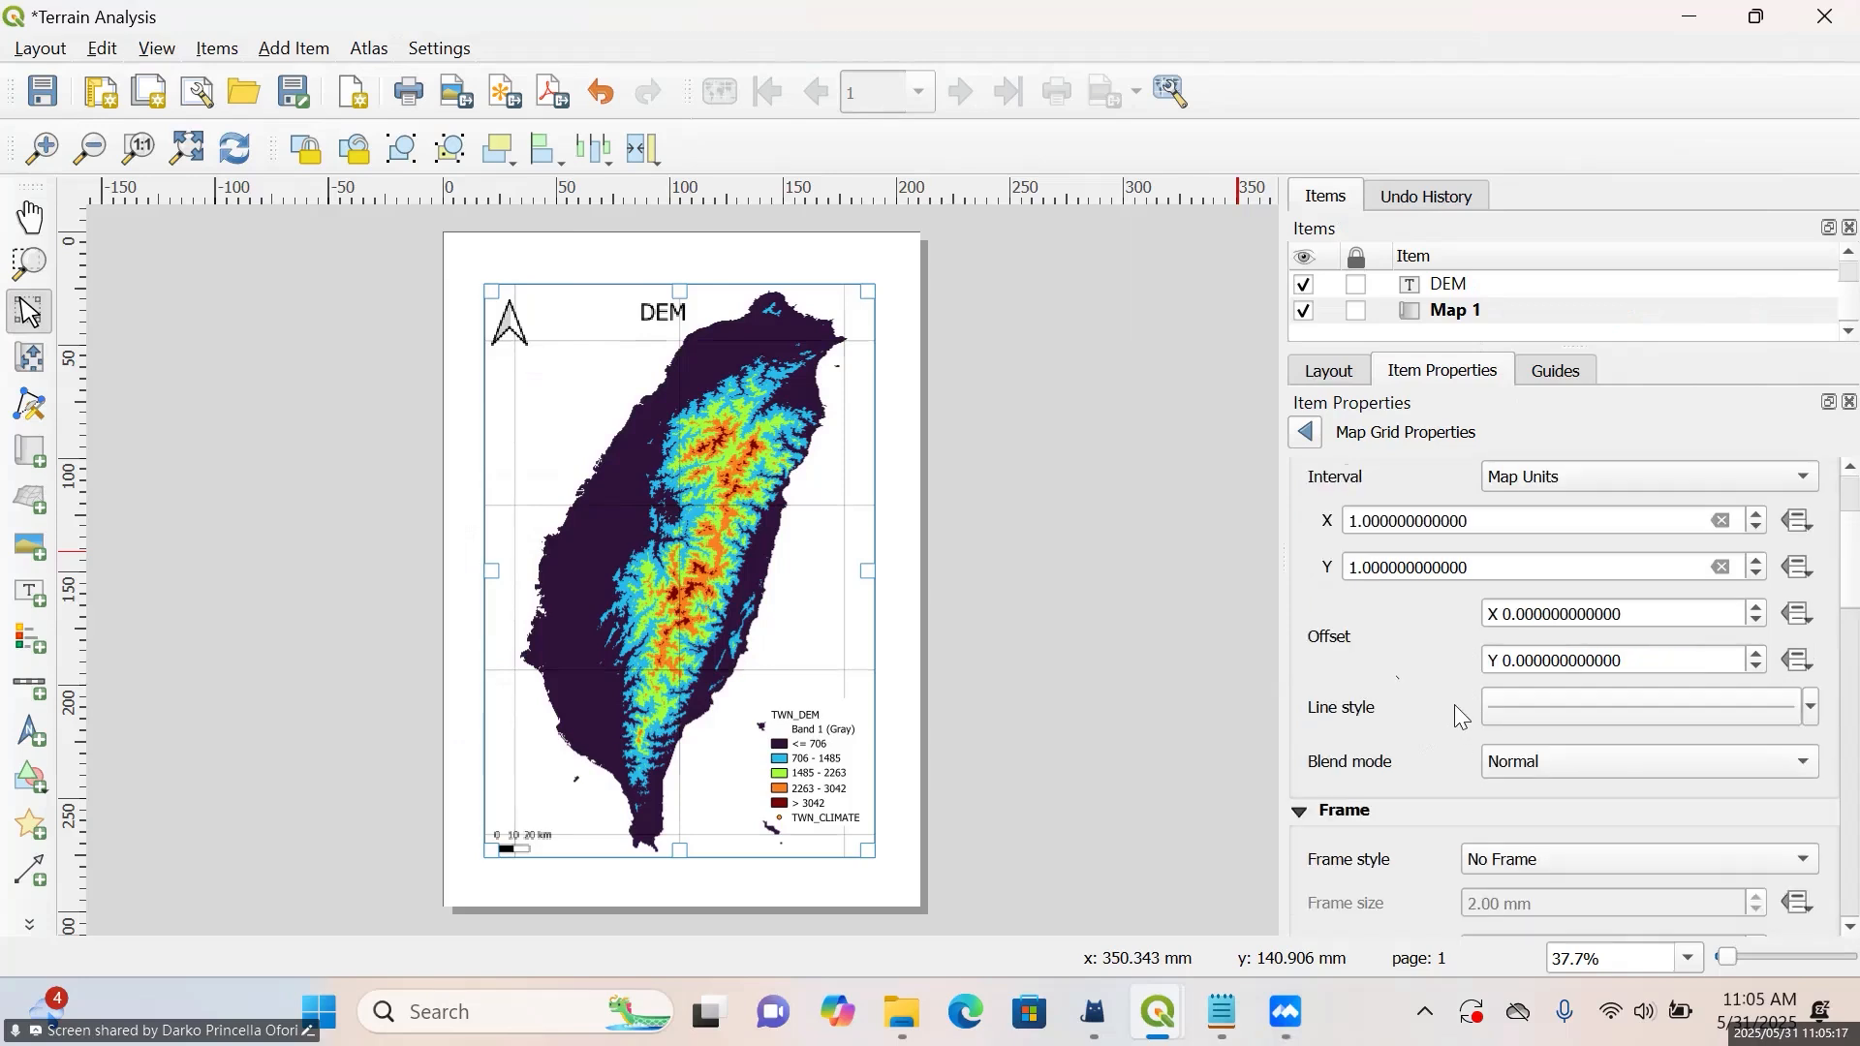
{"action": "scroll", "coordinate": [1462, 717], "scroll_direction": "down", "scroll_amount": 3}
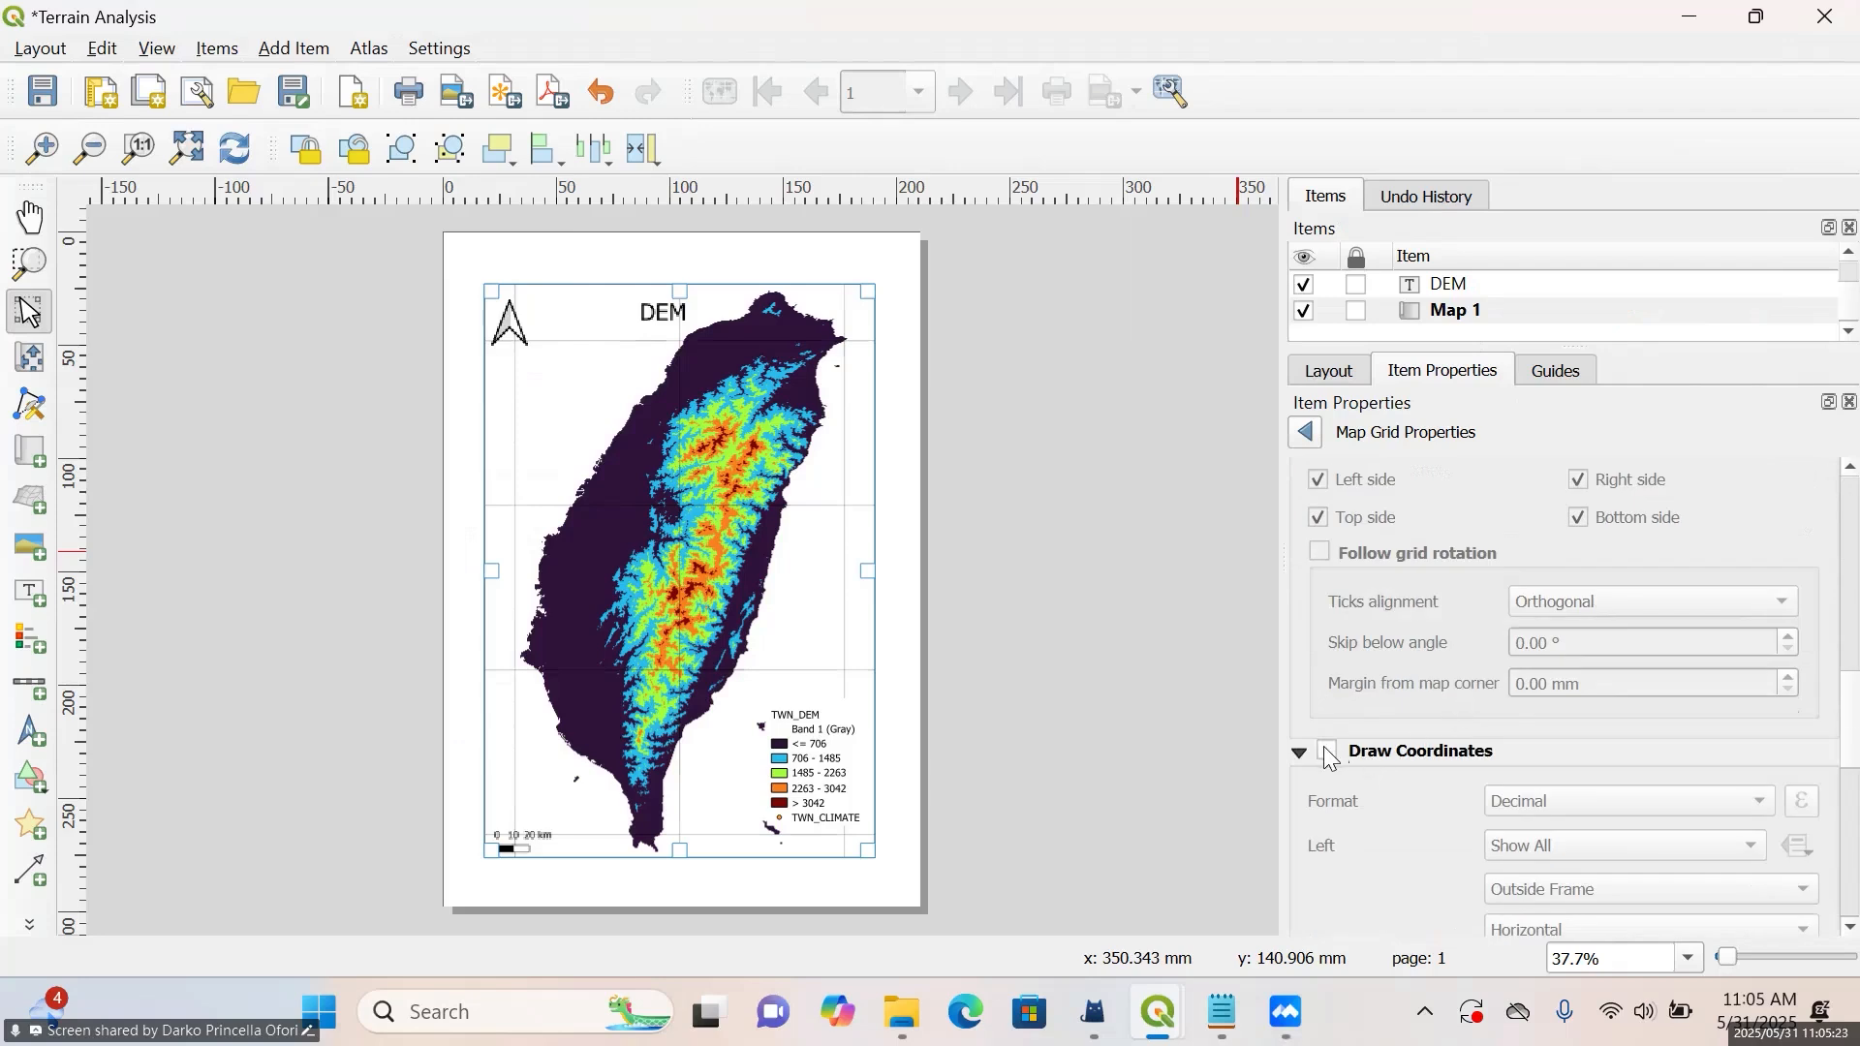
{"action": "scroll", "coordinate": [1421, 653], "scroll_direction": "up", "scroll_amount": 4}
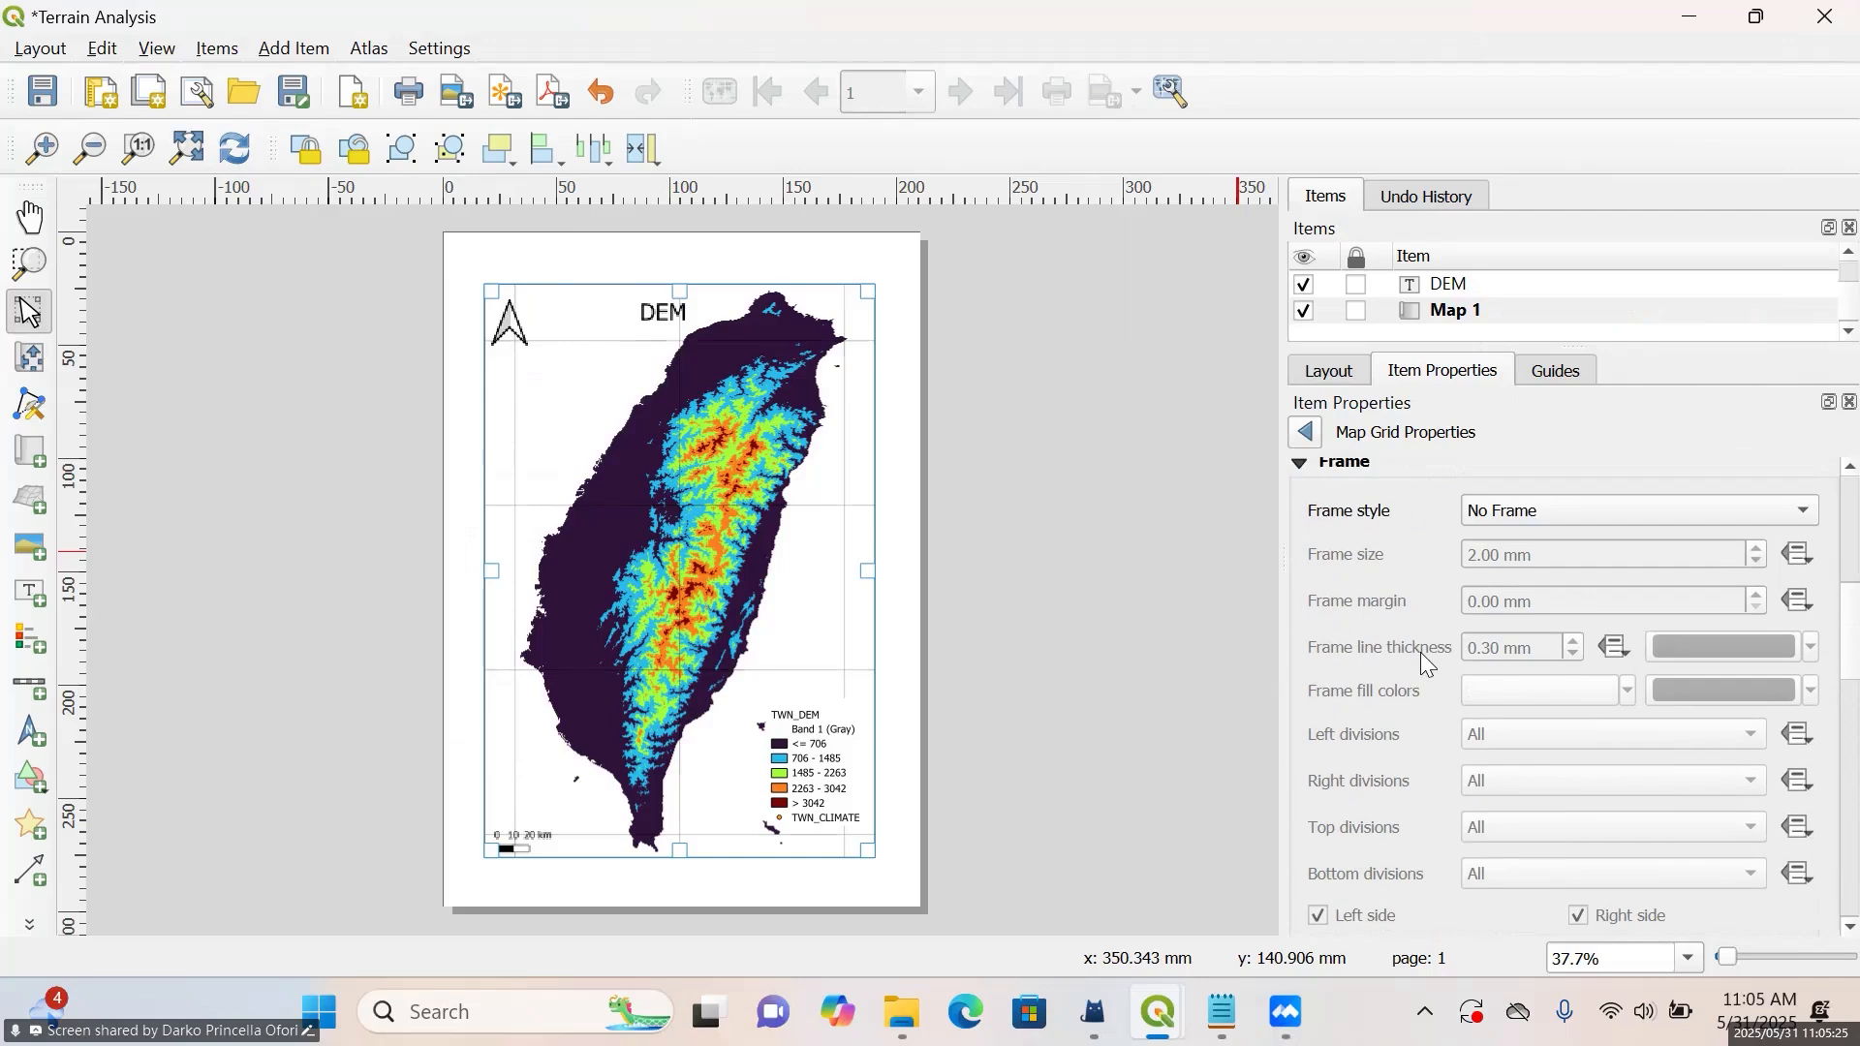
{"action": "scroll", "coordinate": [1420, 653], "scroll_direction": "down", "scroll_amount": 4}
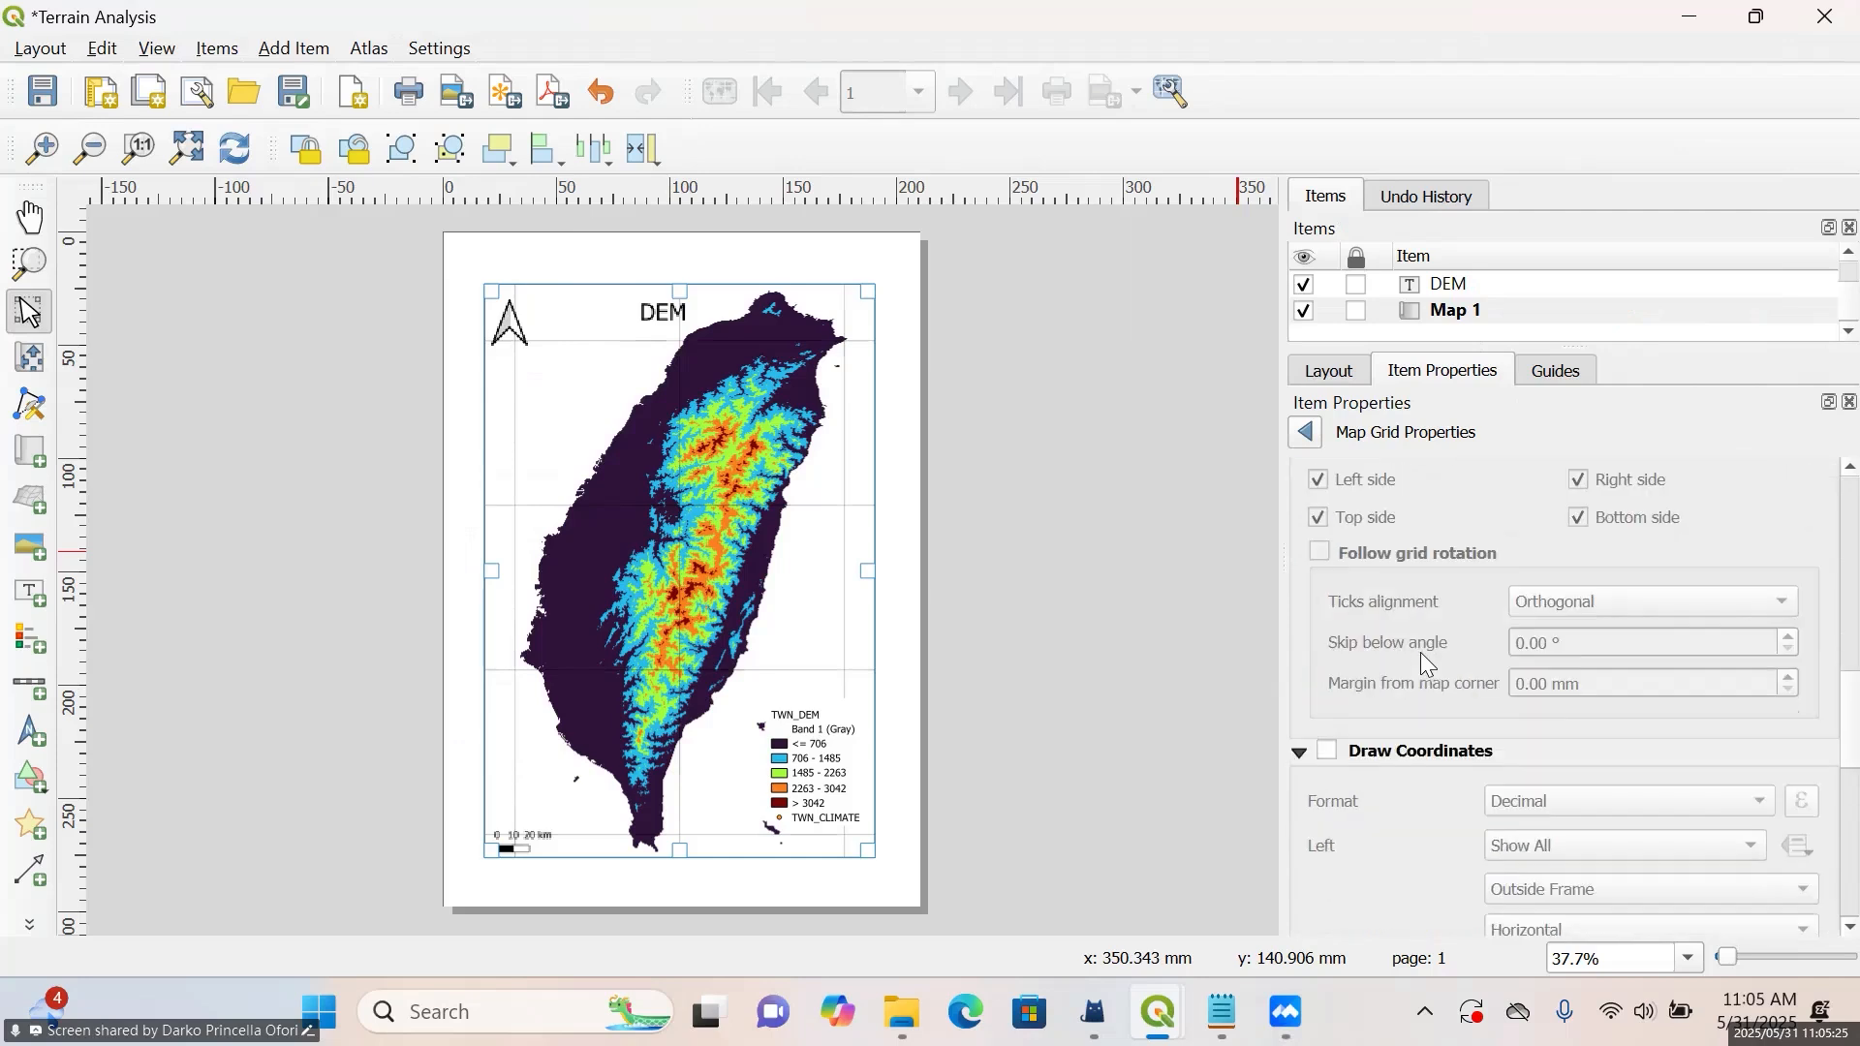
{"action": "left_click", "coordinate": [1327, 753]}
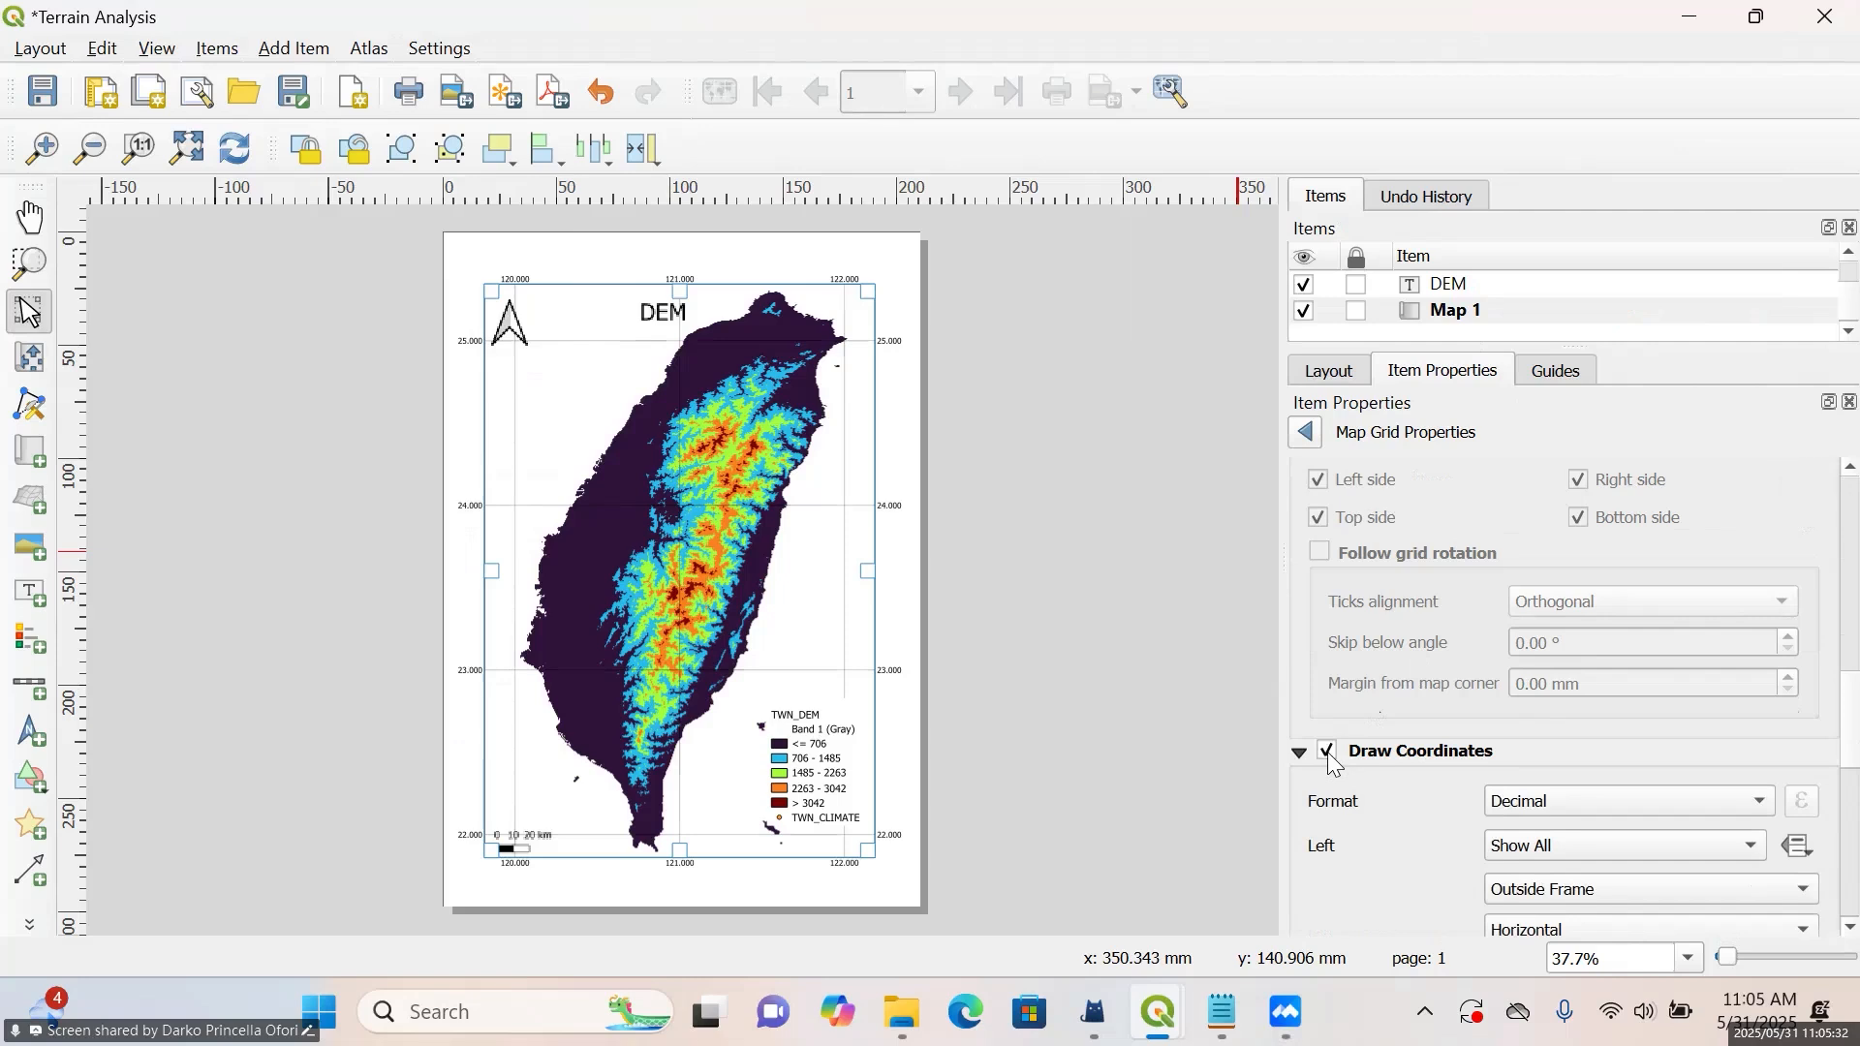
Set the grid coordinate format to Degree, Minute, Second with Suffix
{"action": "scroll", "coordinate": [1428, 742], "scroll_direction": "down", "scroll_amount": 2}
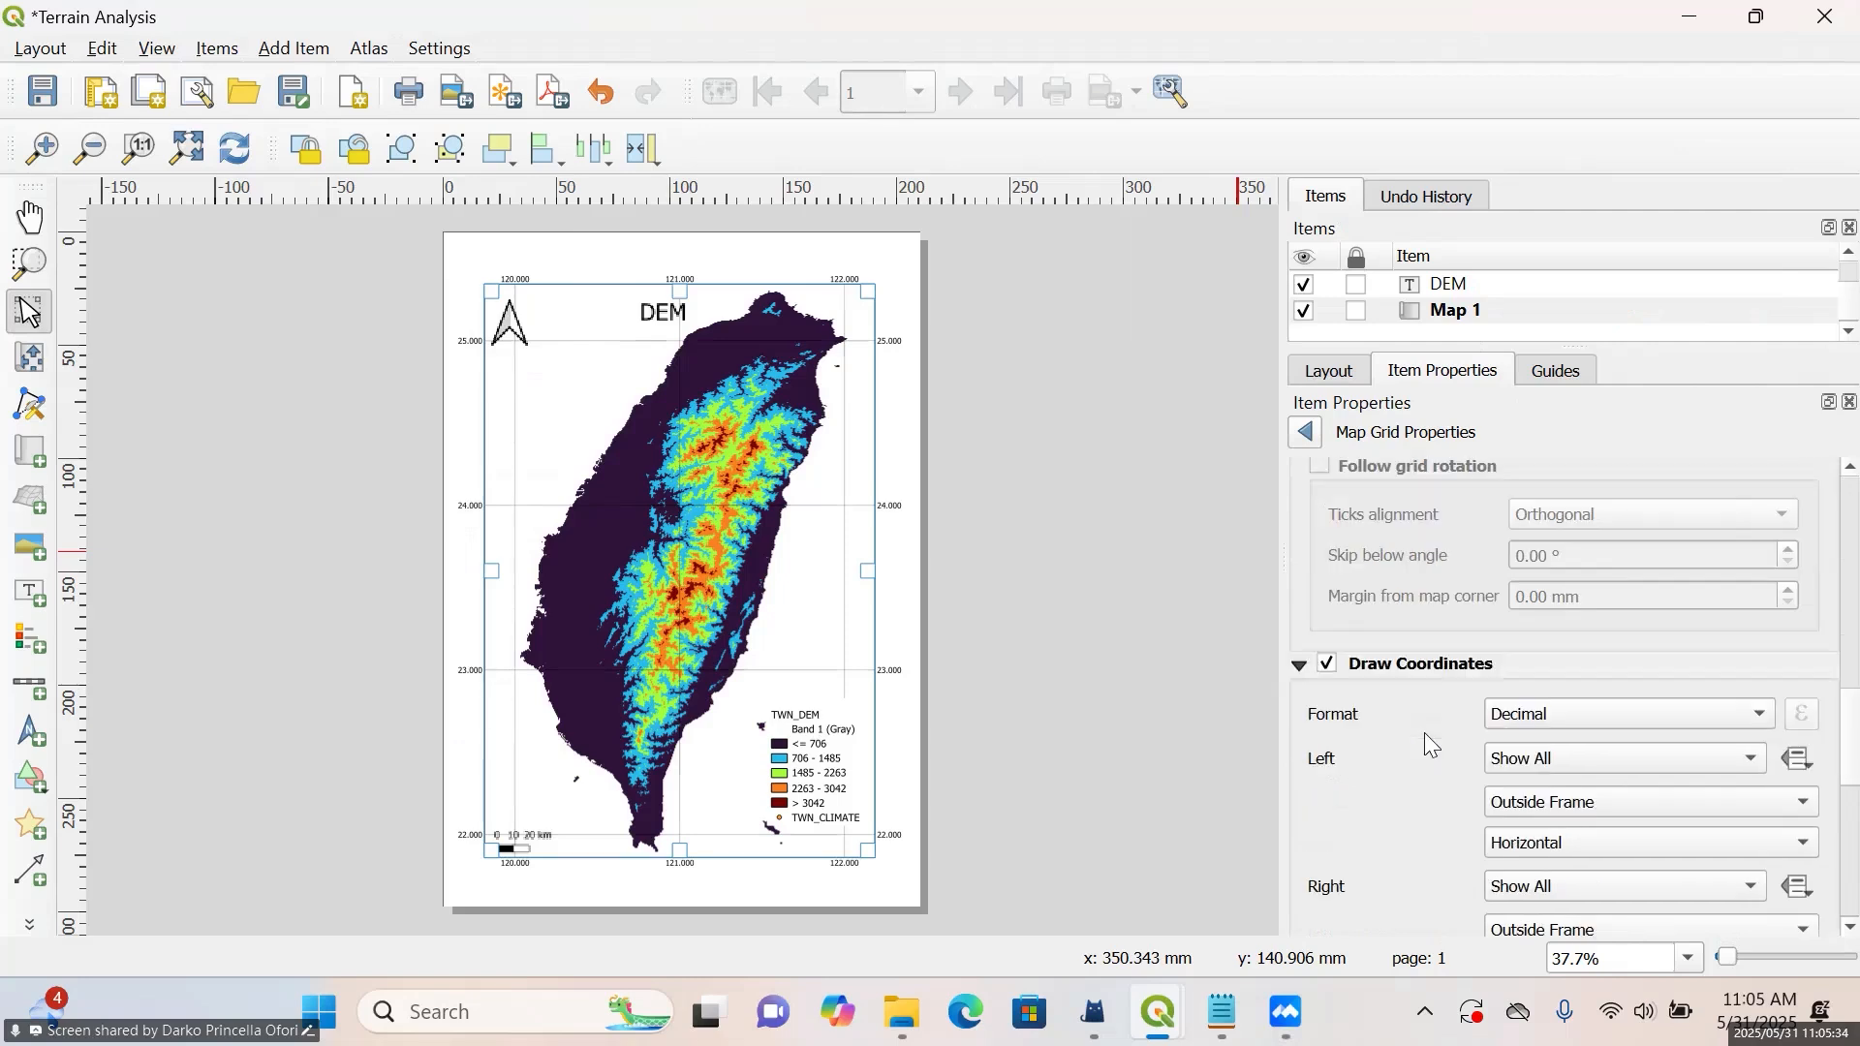
{"action": "left_click", "coordinate": [1634, 704]}
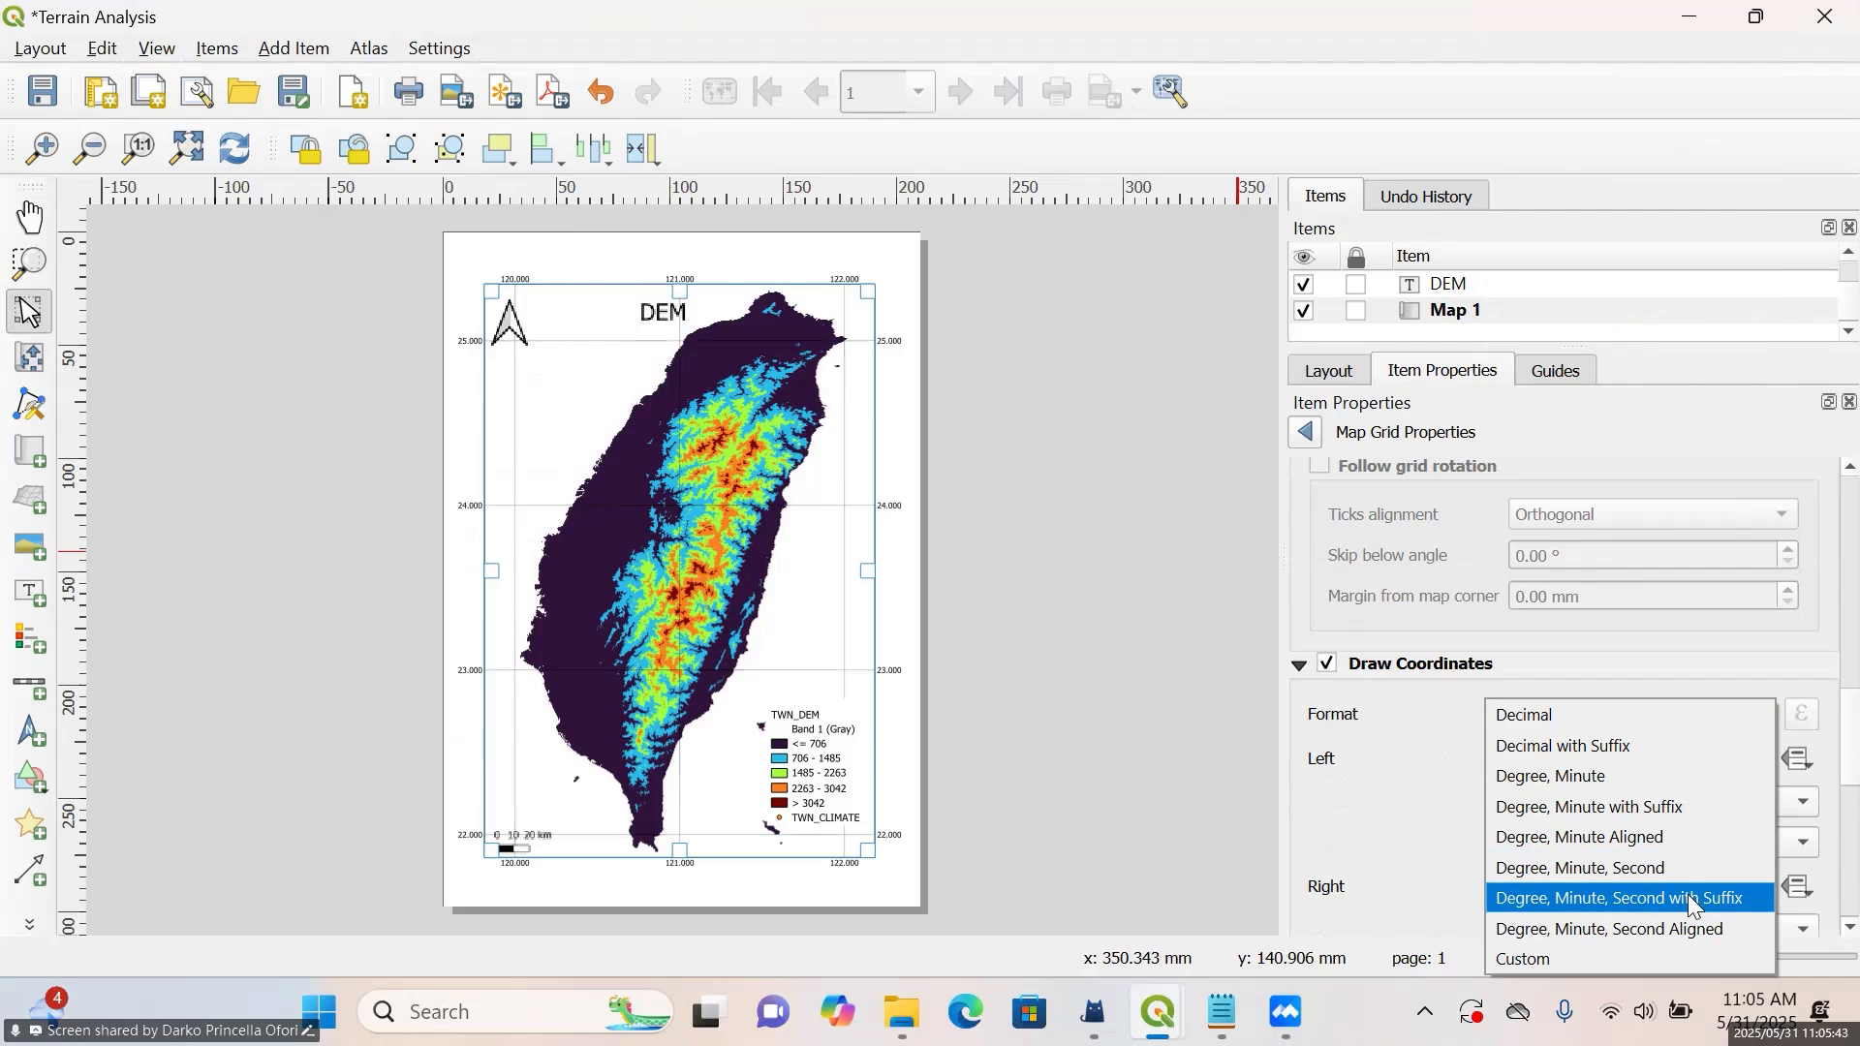
{"action": "left_click", "coordinate": [1634, 668]}
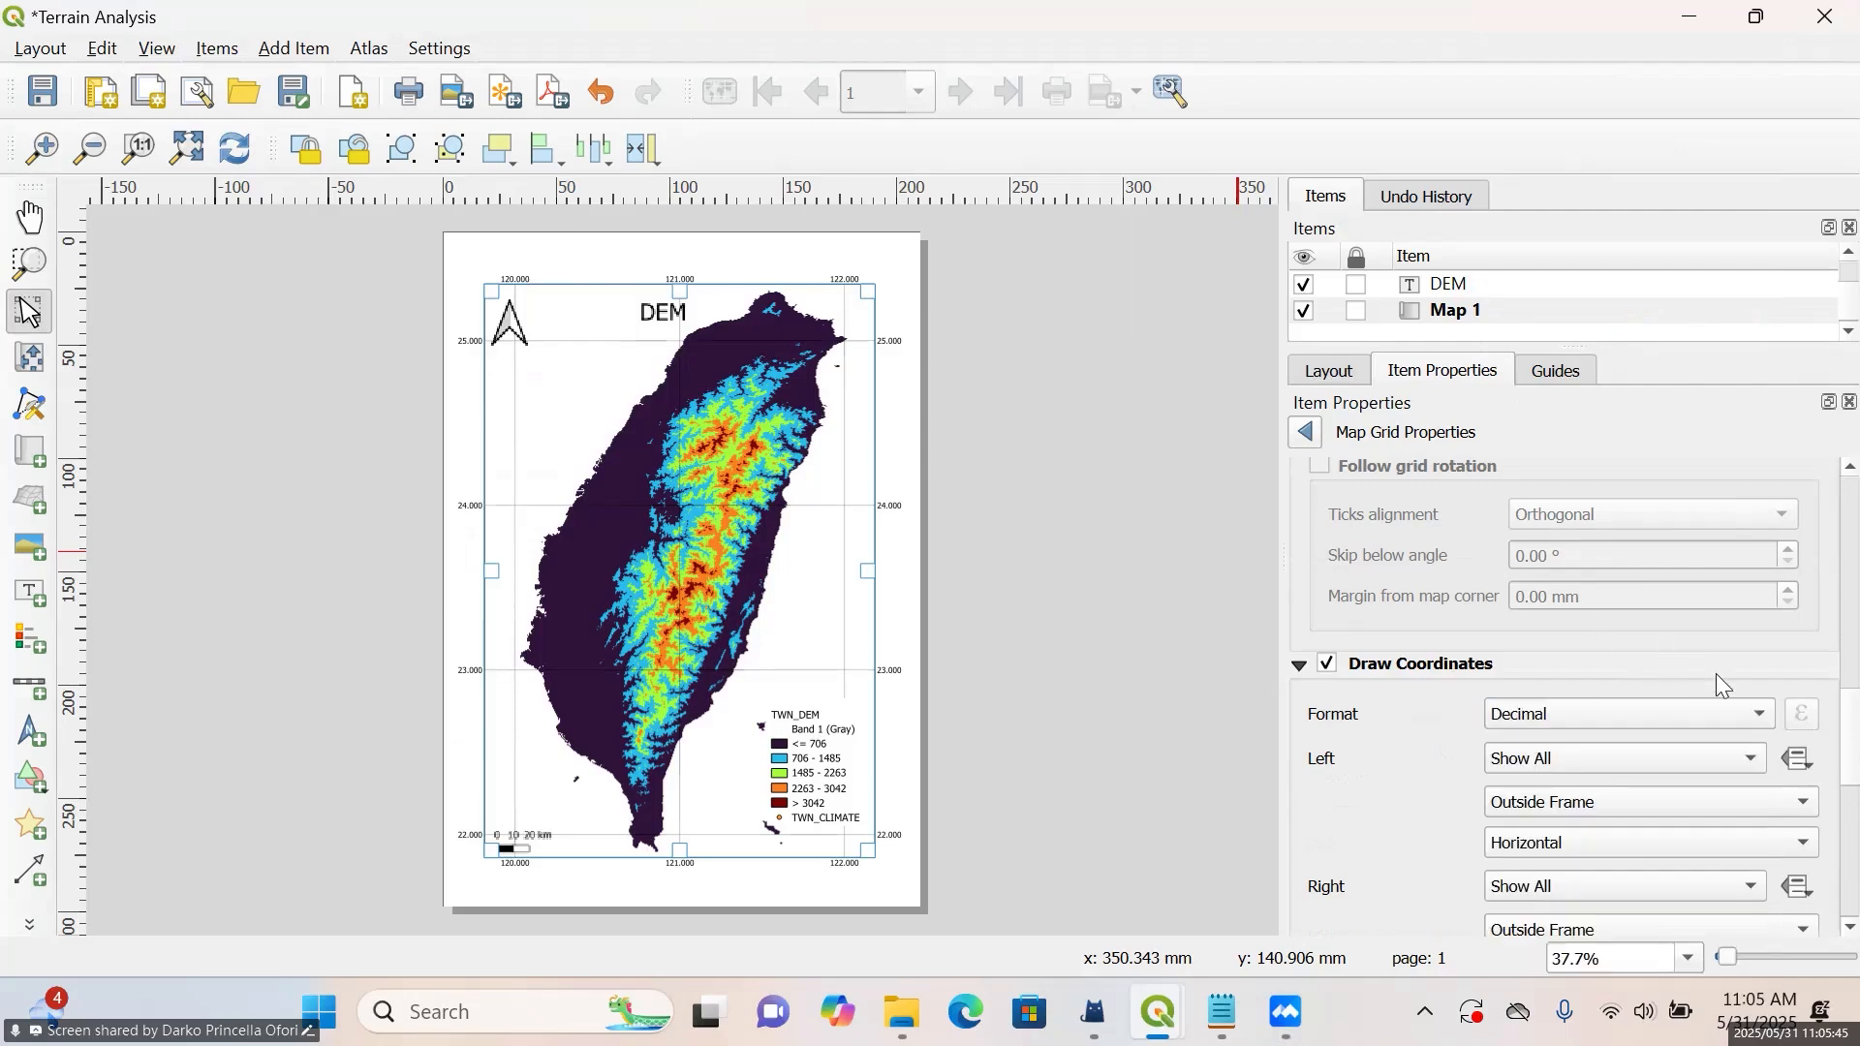
{"action": "left_click", "coordinate": [1761, 719]}
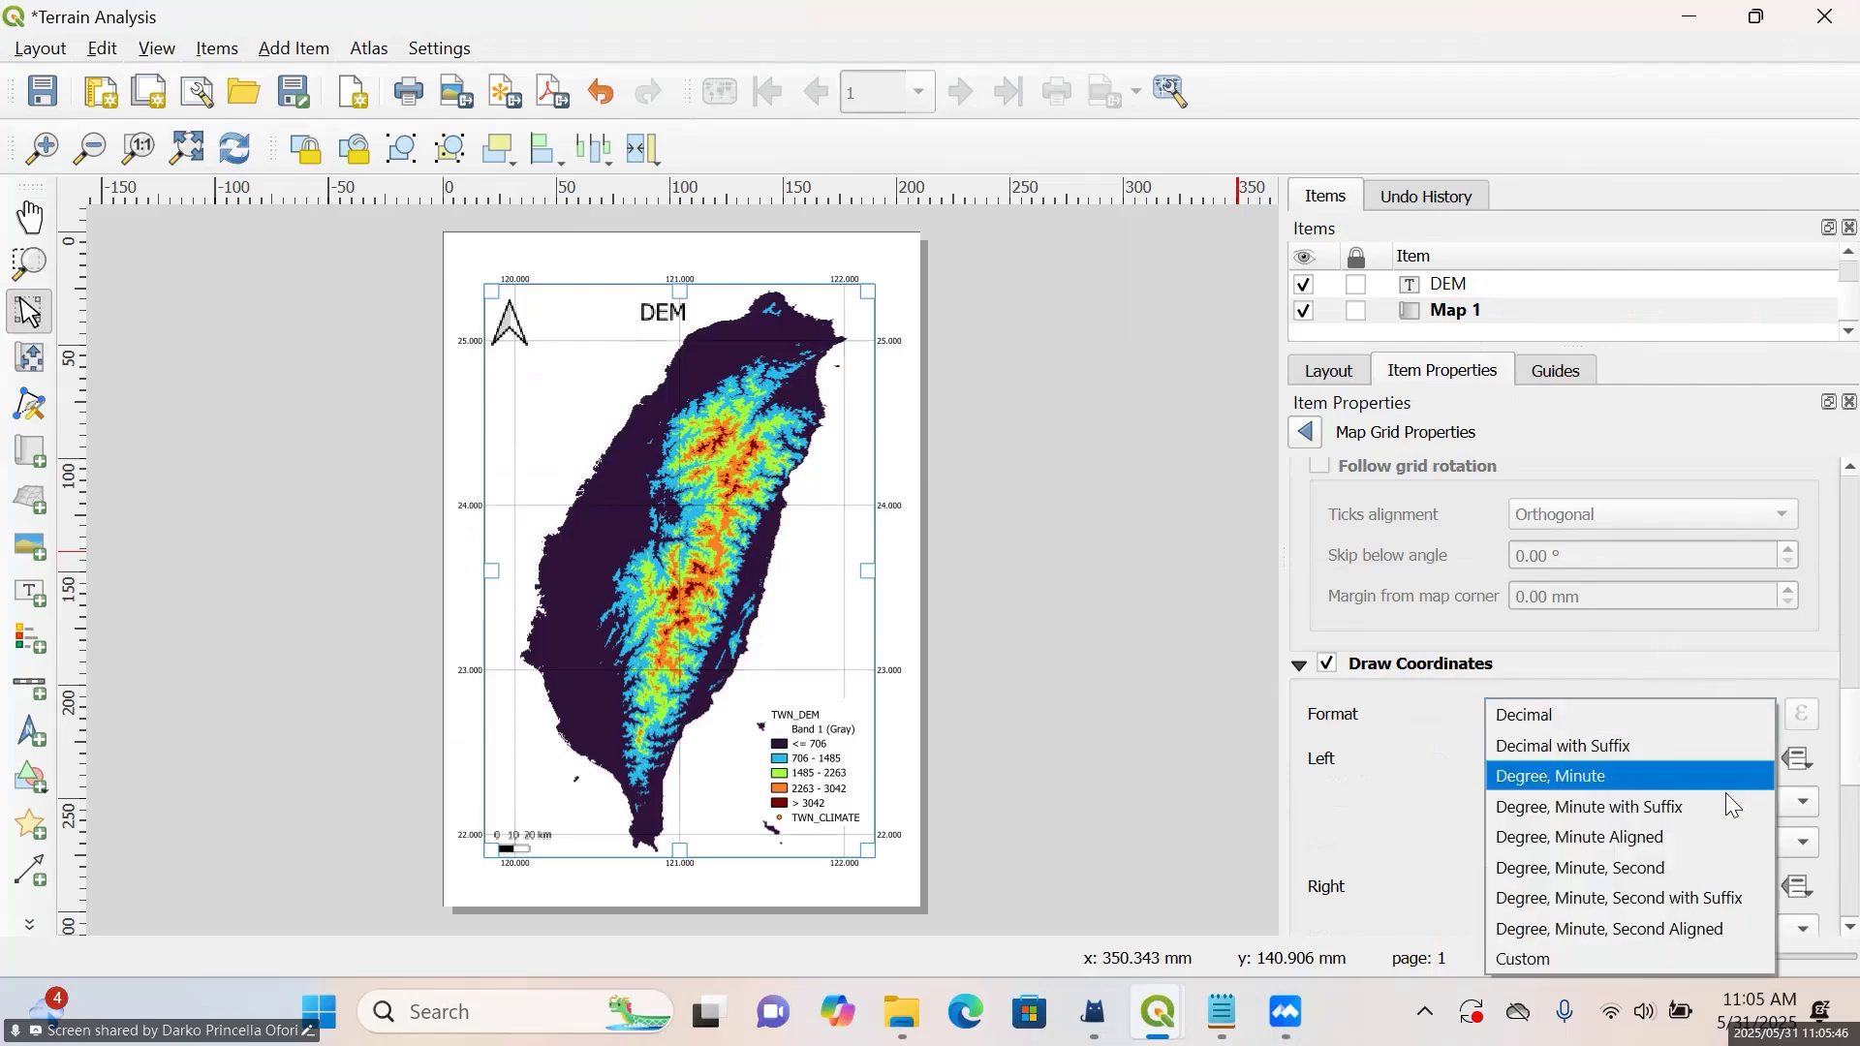
{"action": "left_click", "coordinate": [1683, 898]}
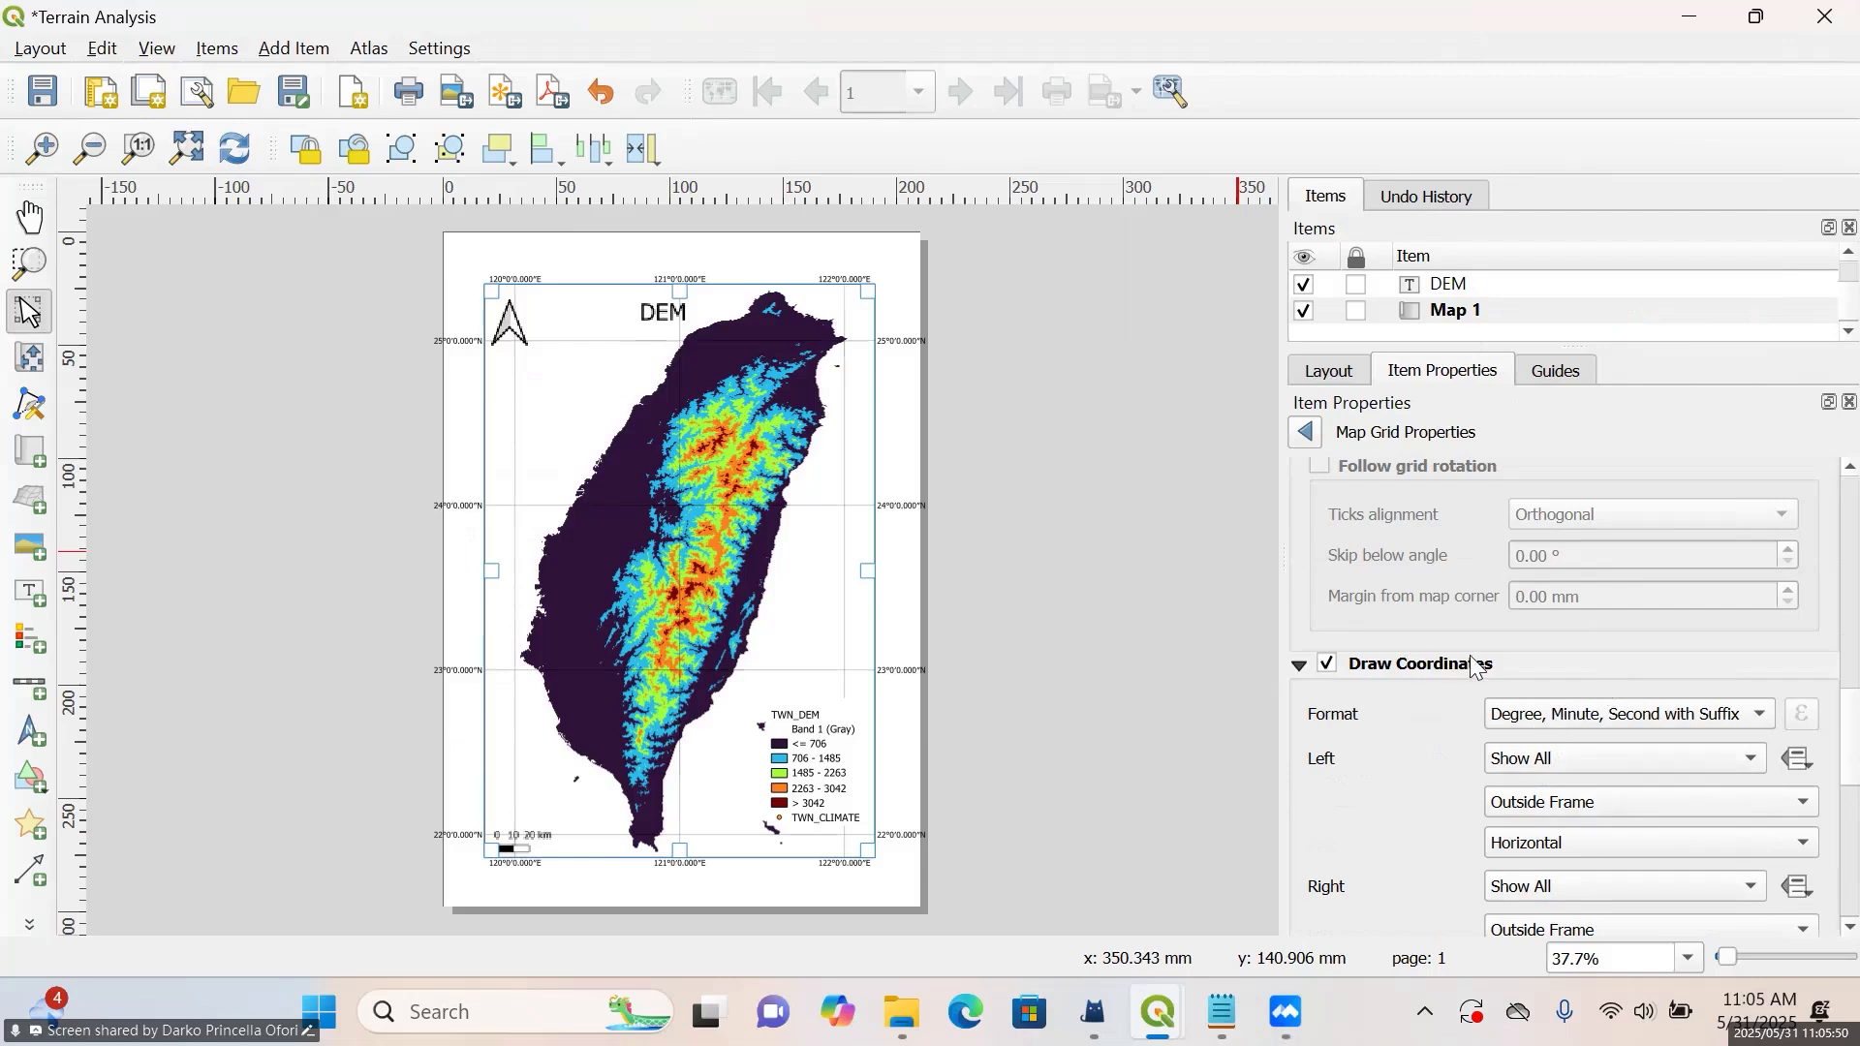
Try the Degree, Minute, Second coordinate format without suffix and switch back to Degree, Minute, Second with Suffix
{"action": "scroll", "coordinate": [1486, 679], "scroll_direction": "down", "scroll_amount": 6}
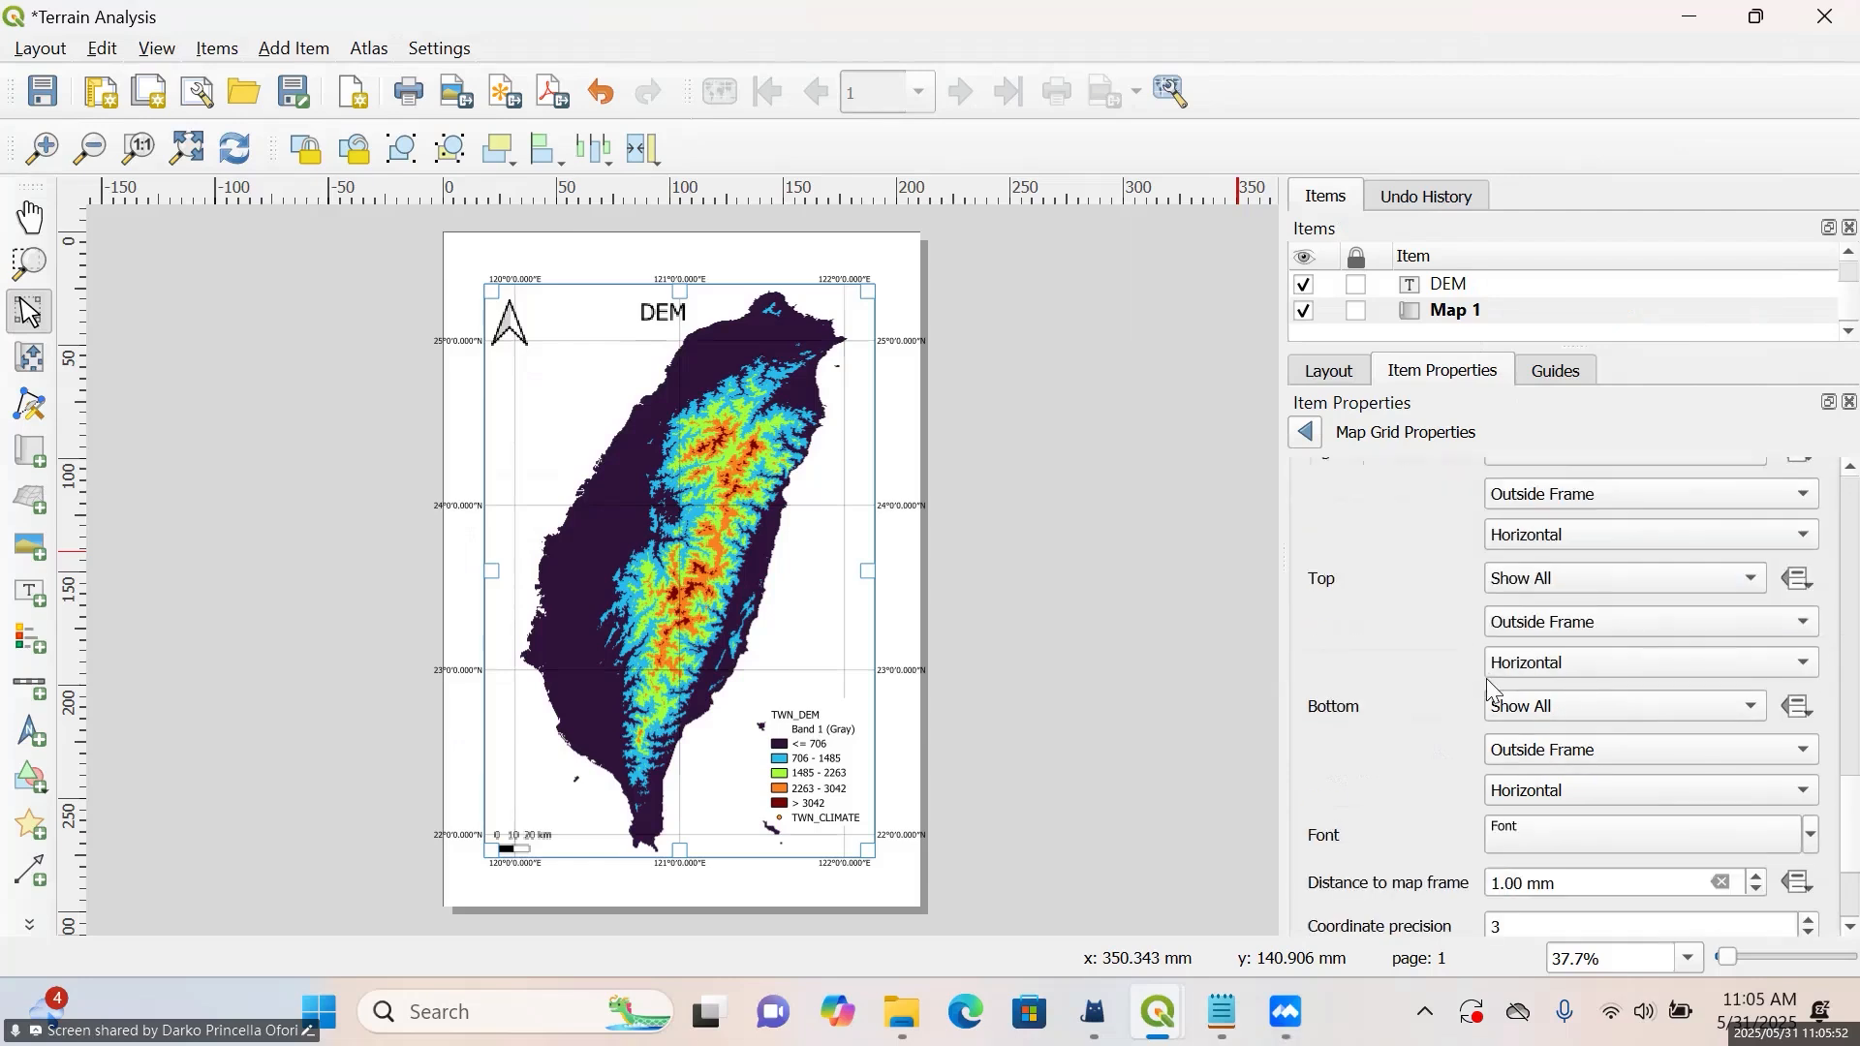
{"action": "scroll", "coordinate": [1495, 690], "scroll_direction": "up", "scroll_amount": 3}
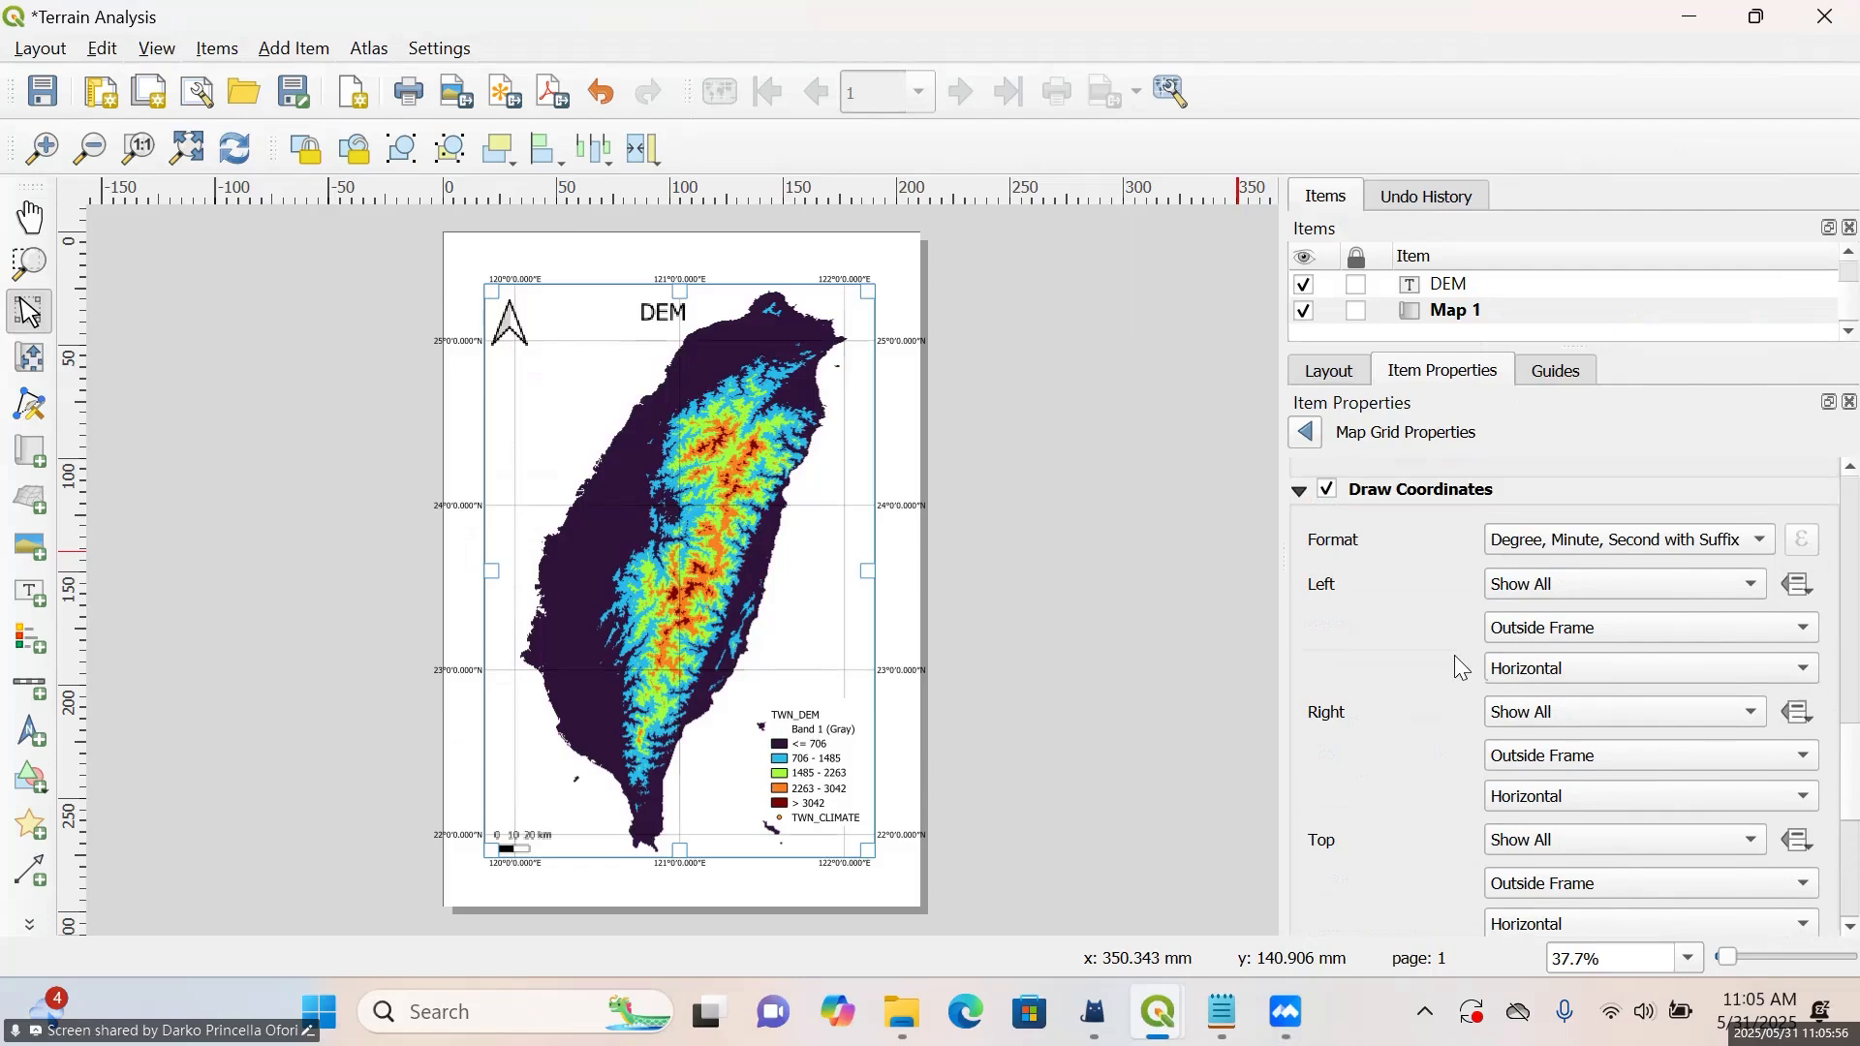
{"action": "left_click", "coordinate": [1688, 540]}
{"action": "left_click", "coordinate": [1589, 511]}
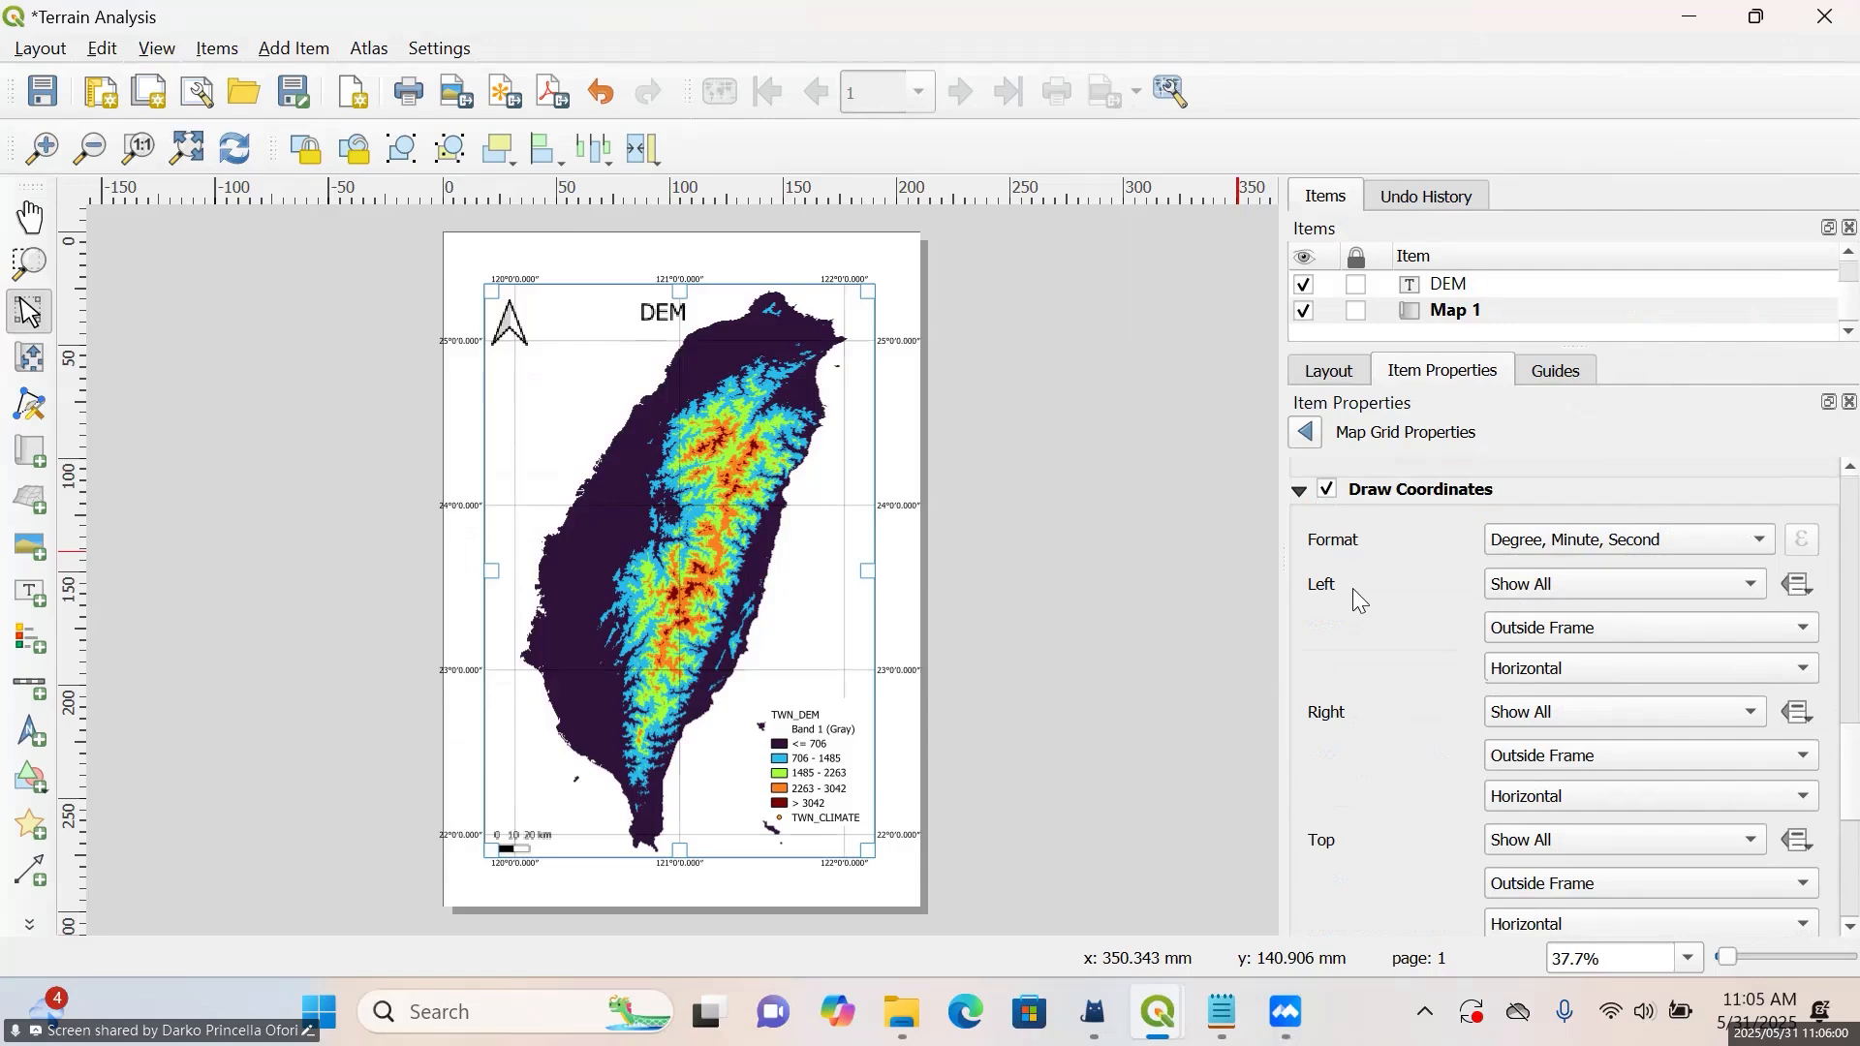
{"action": "left_click", "coordinate": [1623, 540]}
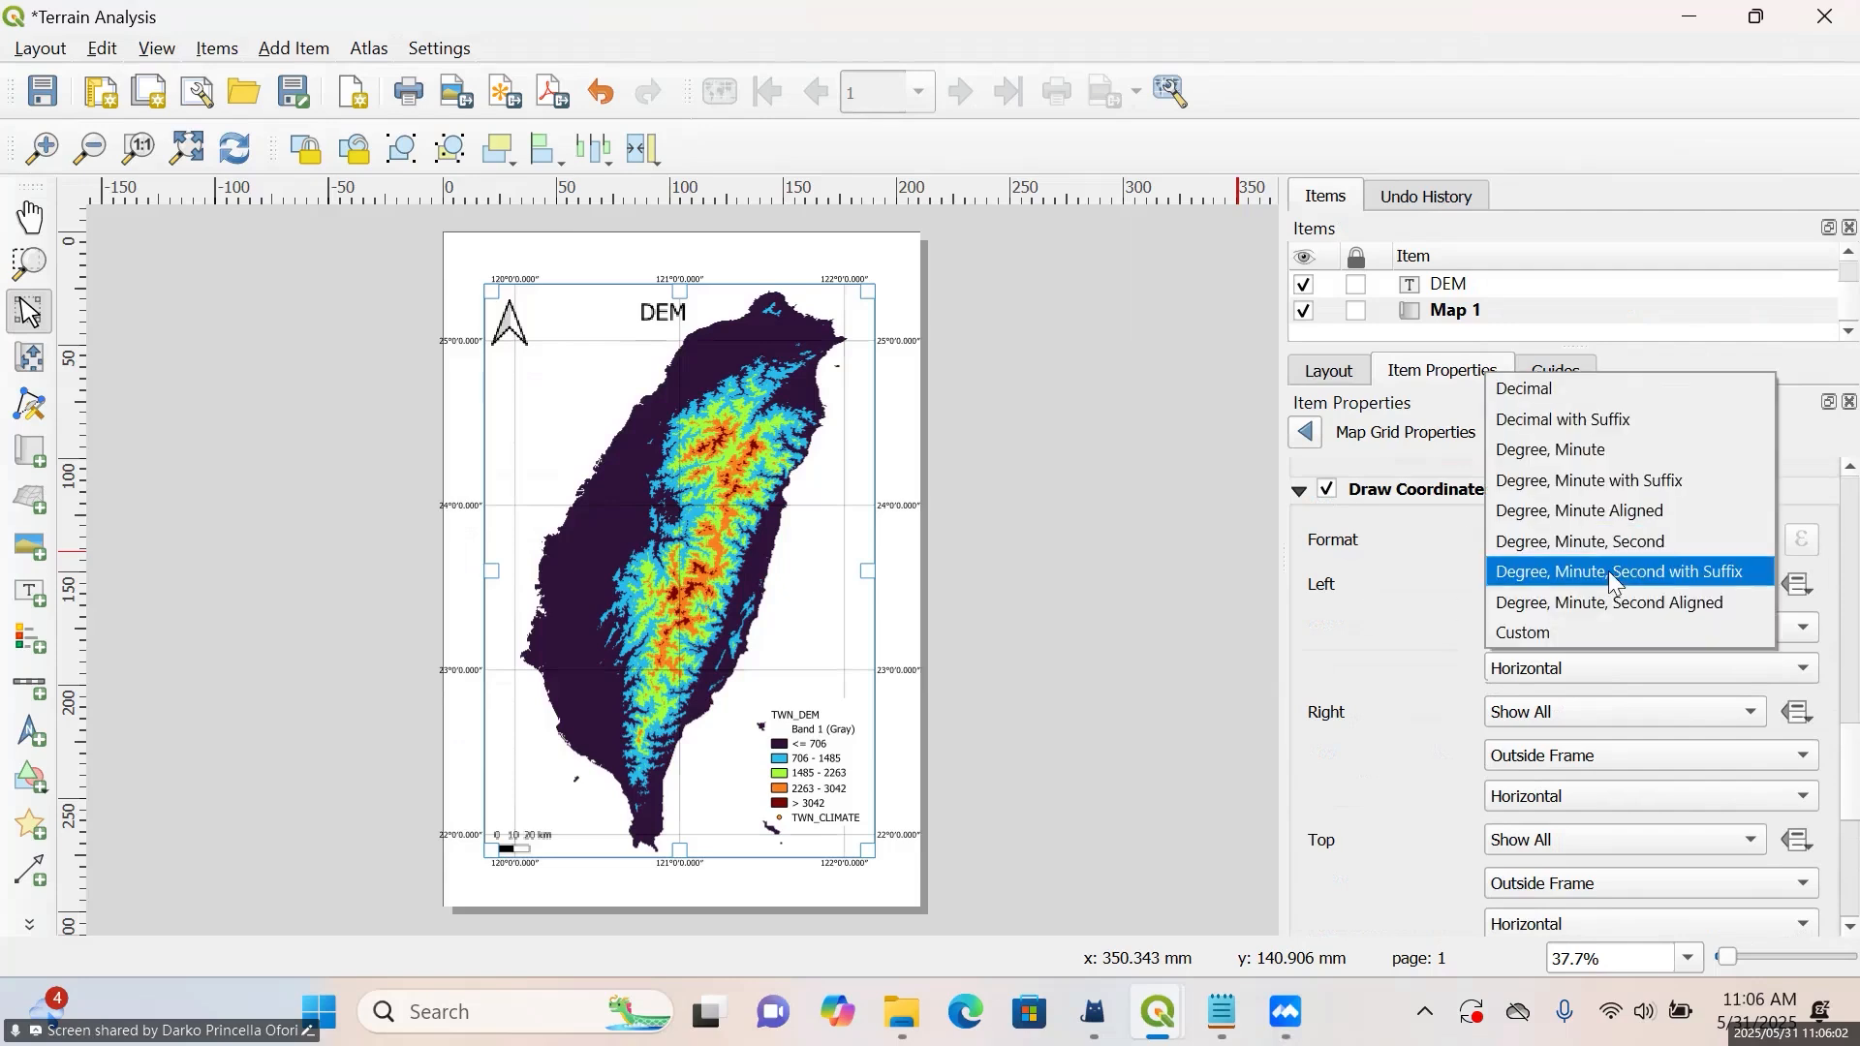
{"action": "left_click", "coordinate": [1628, 571]}
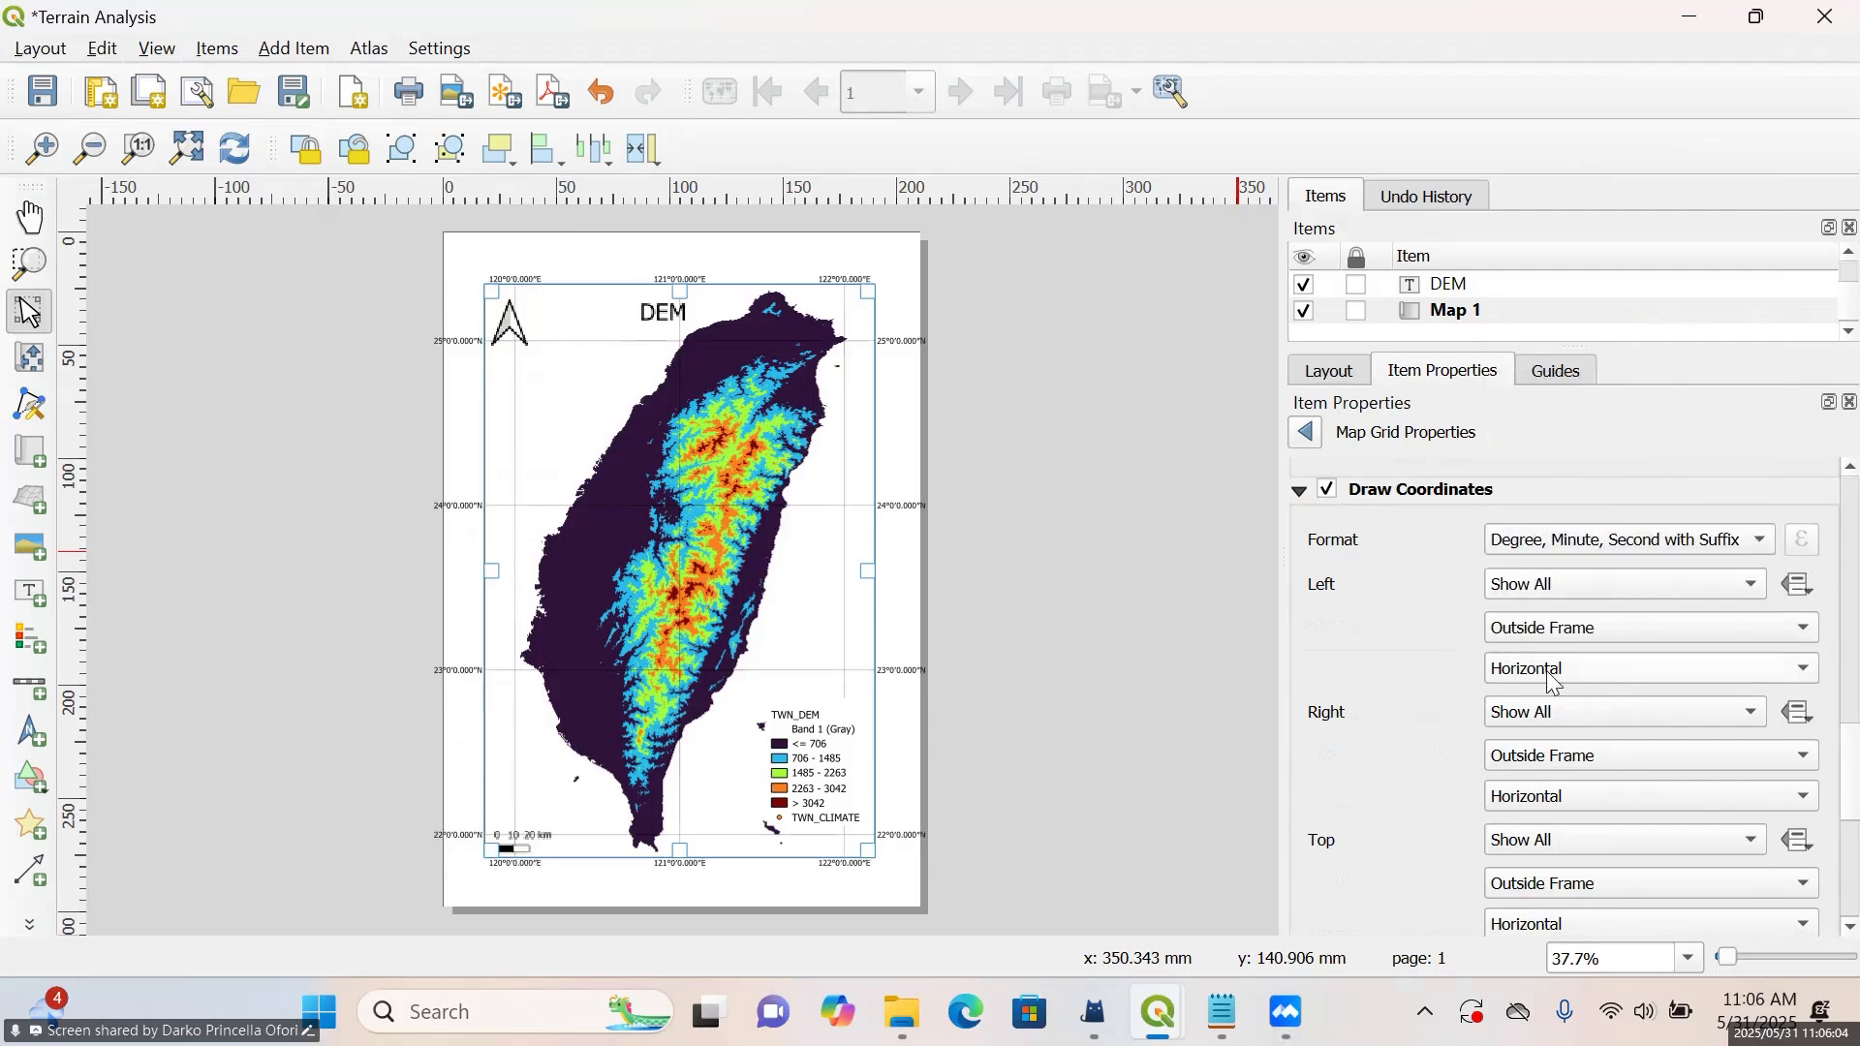
Orient the grid coordinates along the map's left and right sides as Vertical Ascending
{"action": "left_click", "coordinate": [1523, 668]}
{"action": "left_click", "coordinate": [1441, 586]}
{"action": "left_click", "coordinate": [1619, 686]}
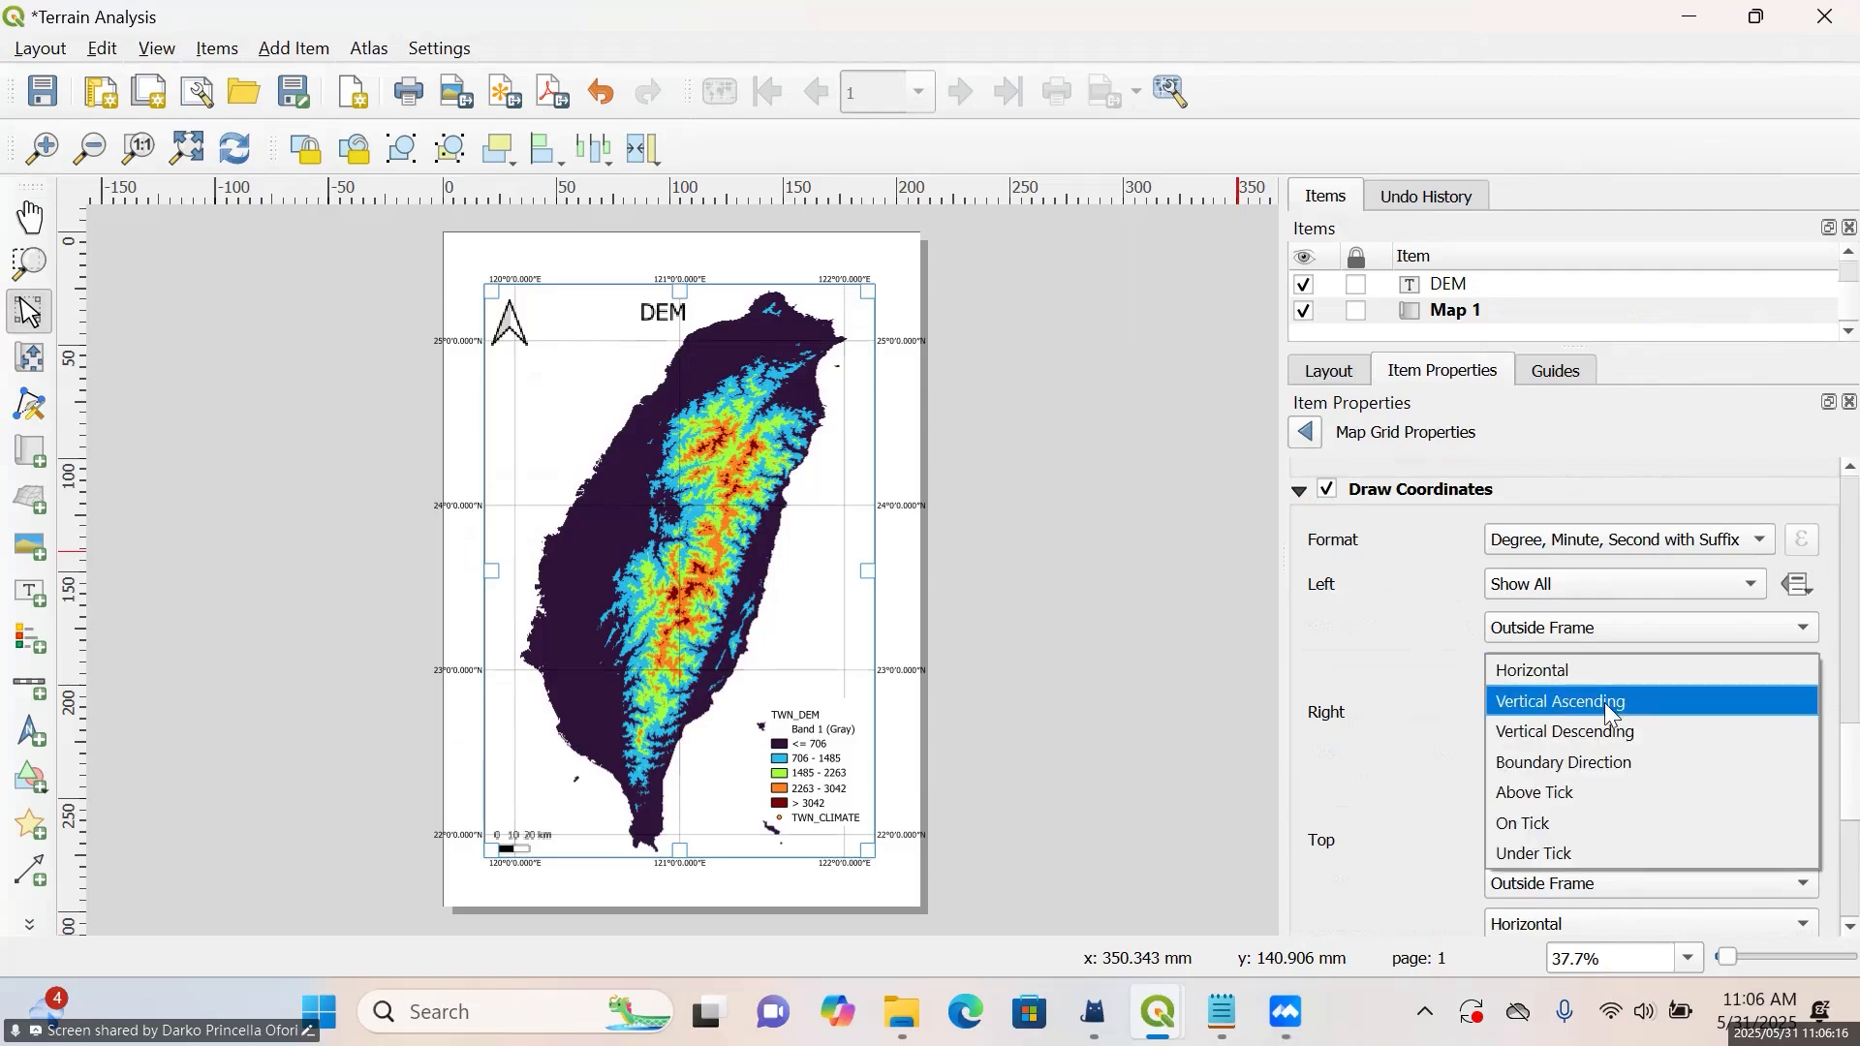
{"action": "left_click", "coordinate": [1609, 703]}
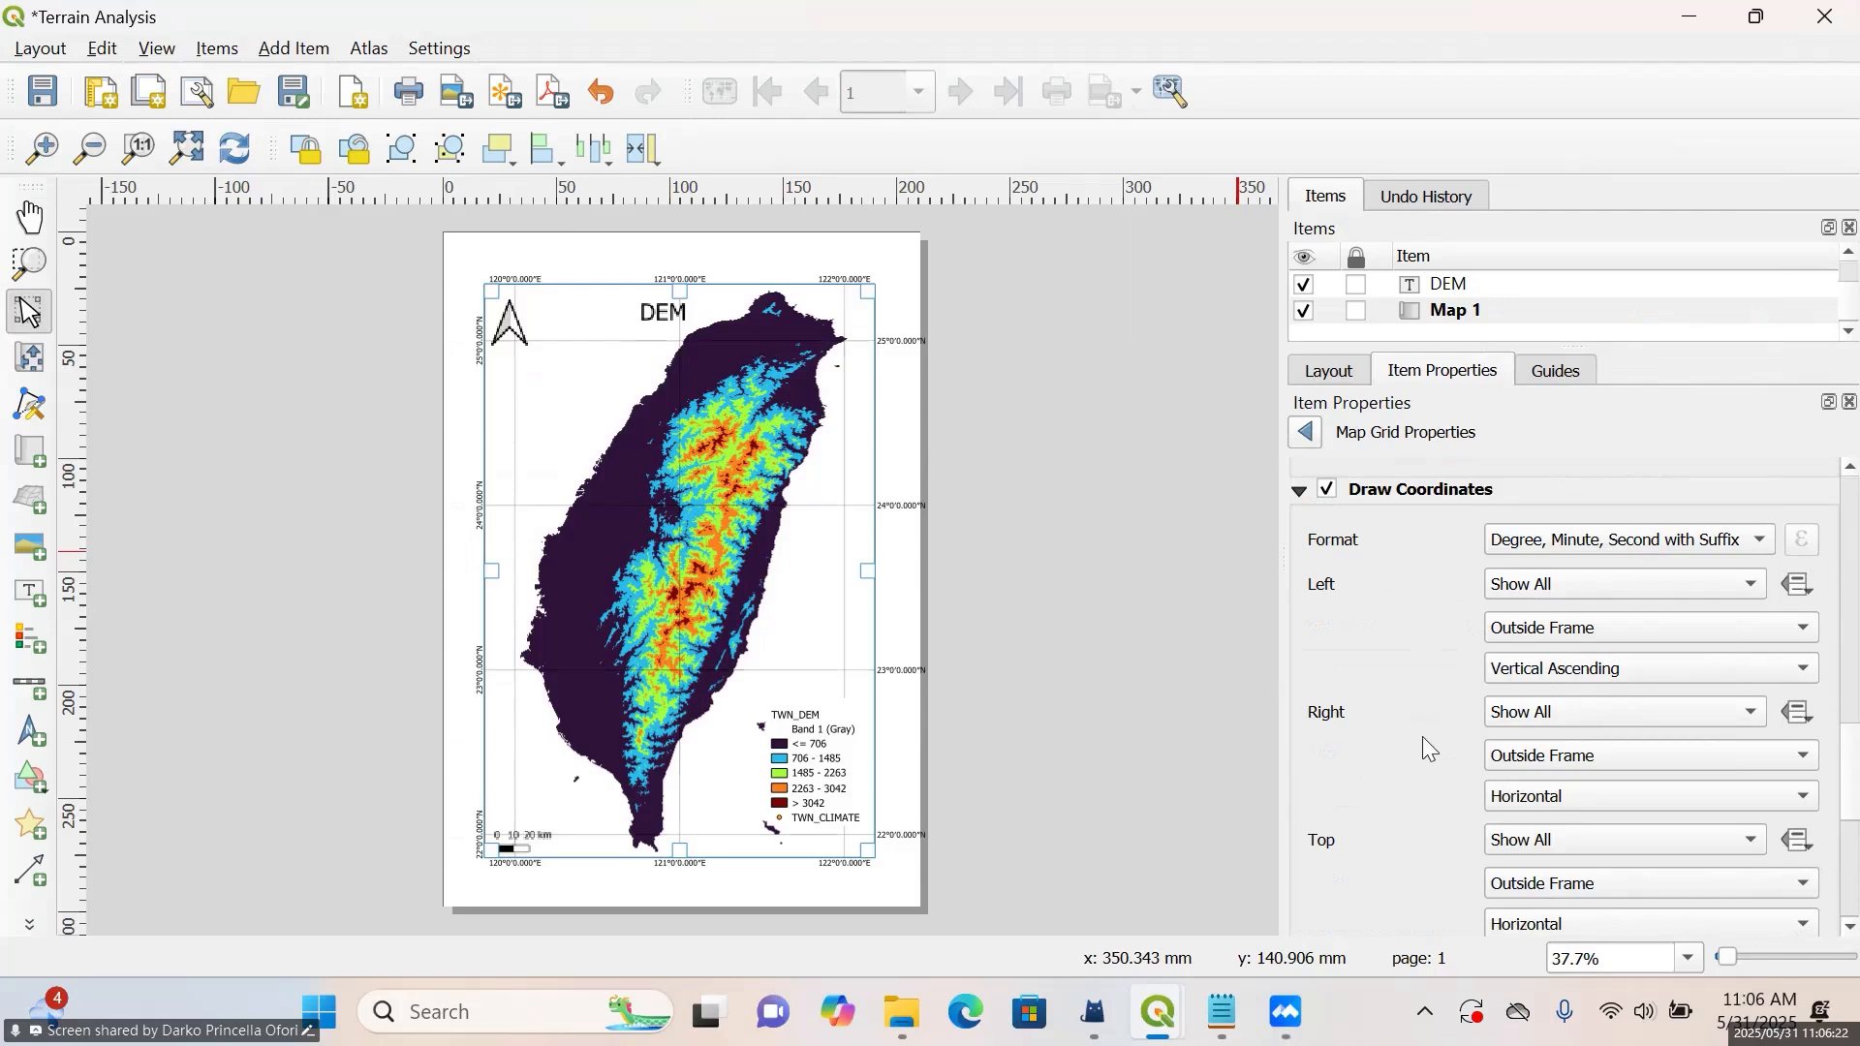
{"action": "left_click", "coordinate": [1535, 801]}
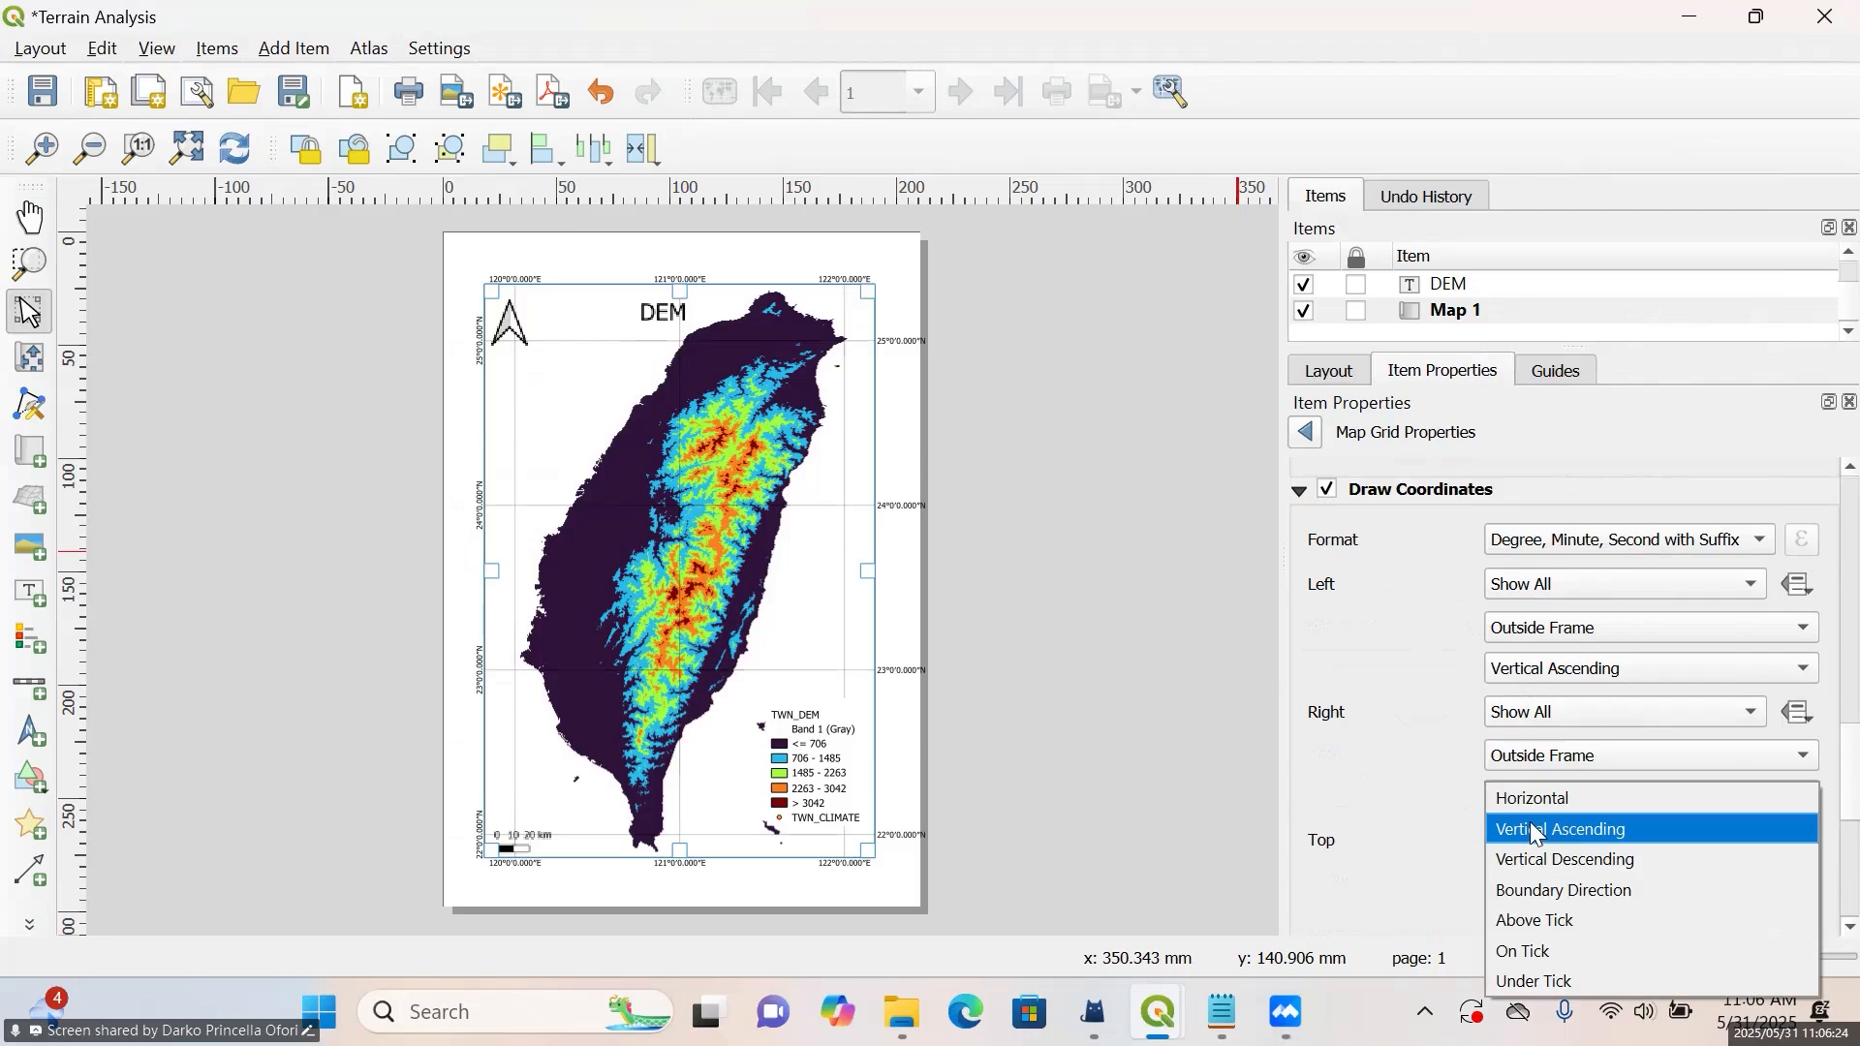
{"action": "left_click", "coordinate": [1531, 827]}
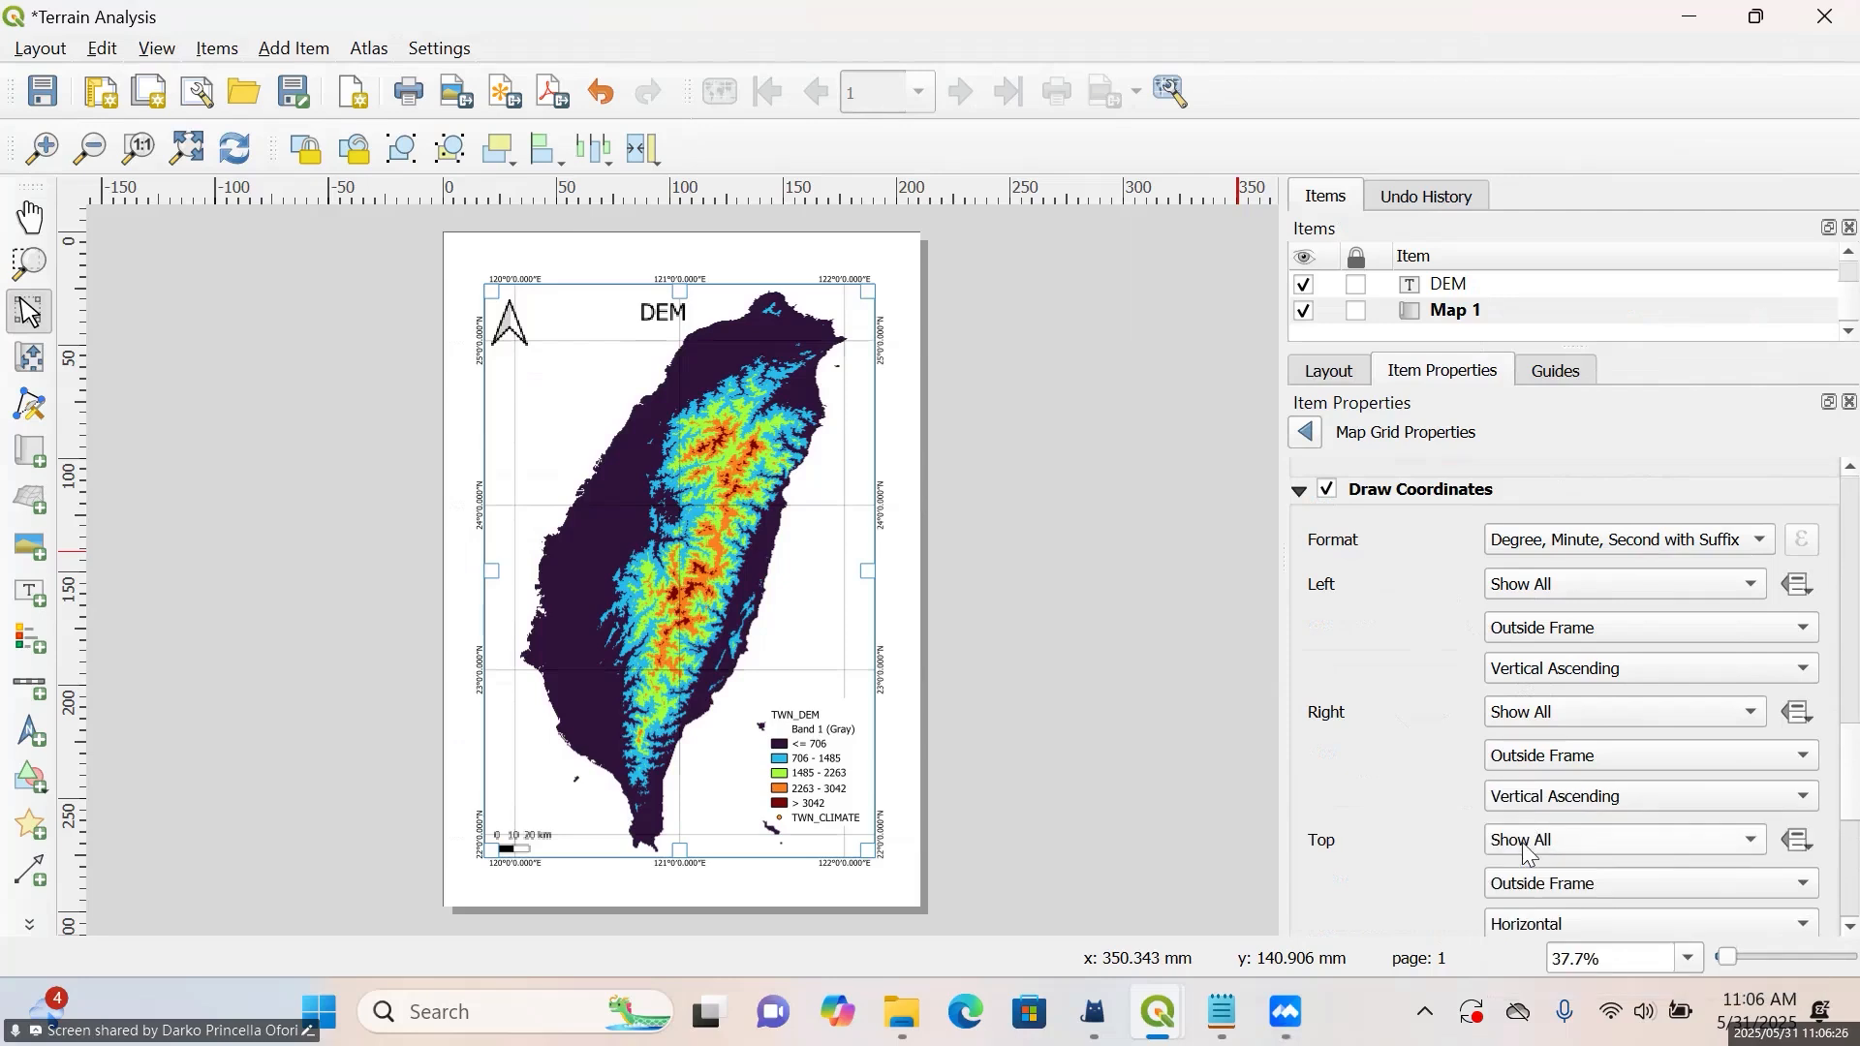
Move the legend slightly down and left inside the map frame, closer to its lower edge, and deselect it
{"action": "left_click", "coordinate": [1226, 623]}
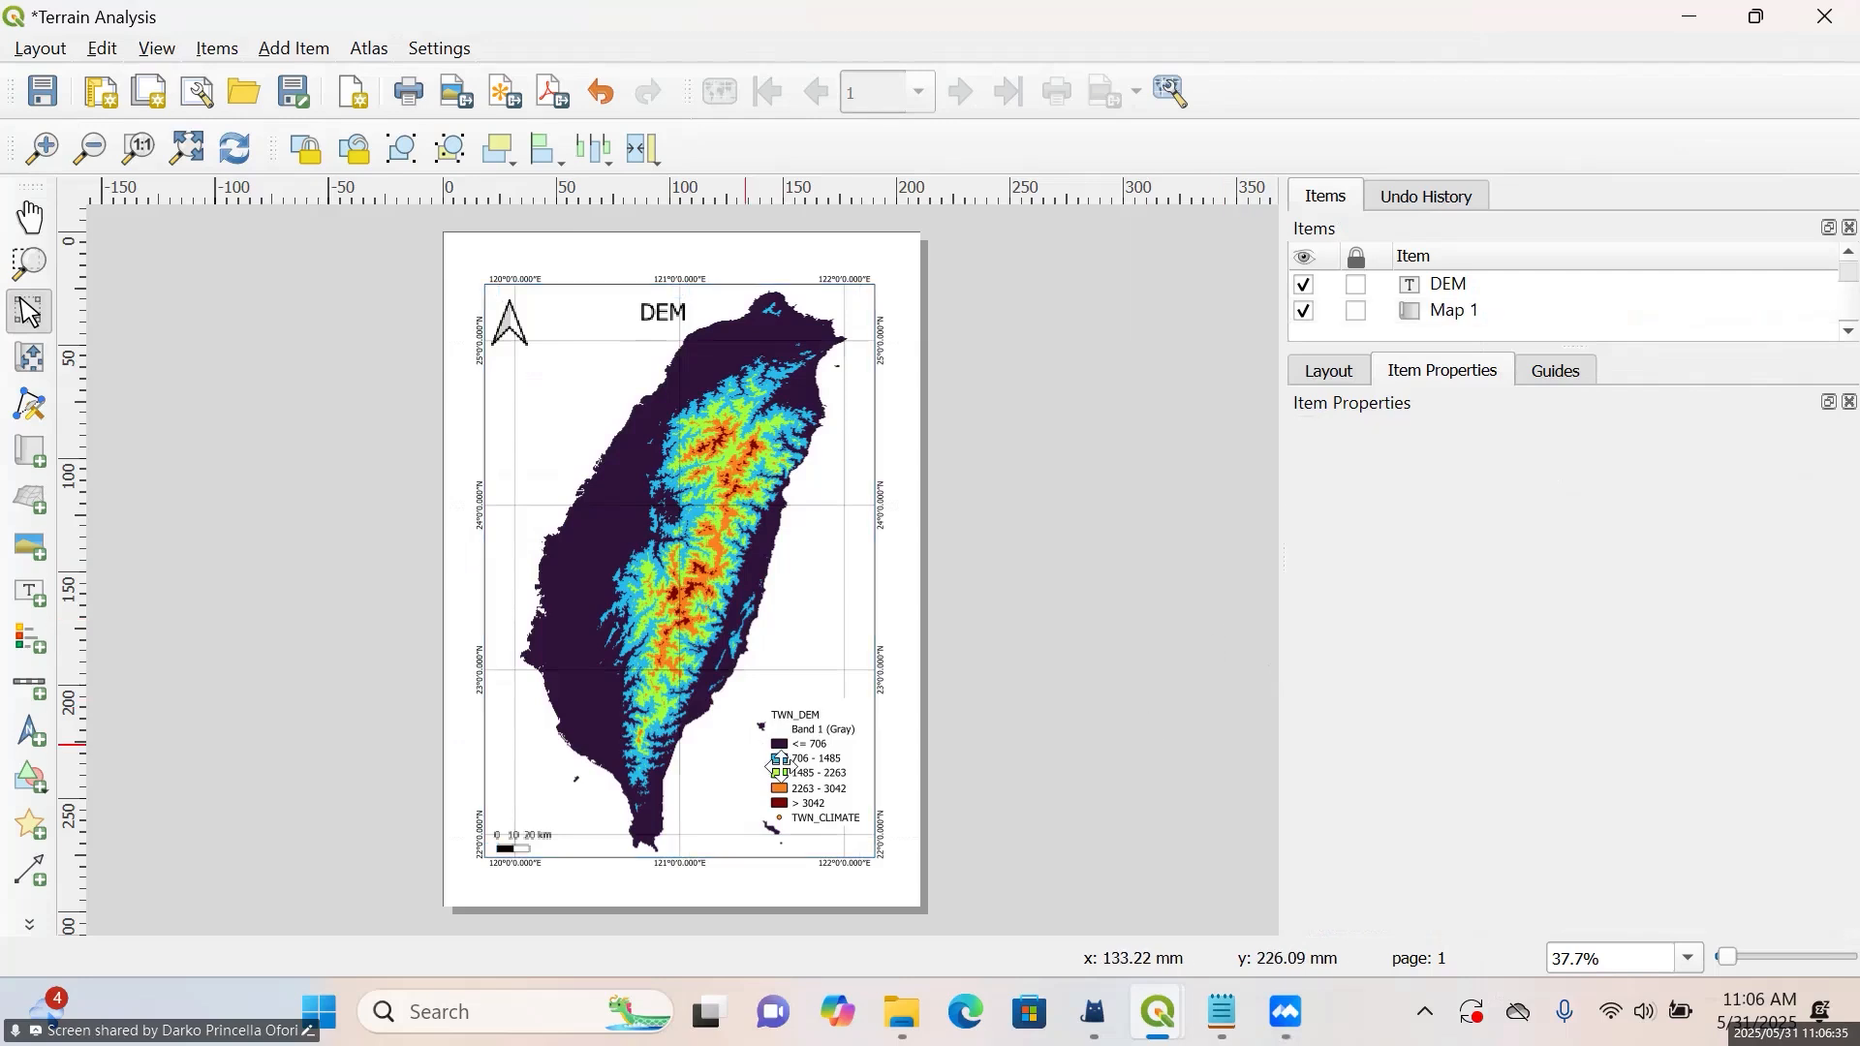
{"action": "left_click_drag", "start_coordinate": [841, 762], "coordinate": [832, 790]}
{"action": "left_click", "coordinate": [1133, 759]}
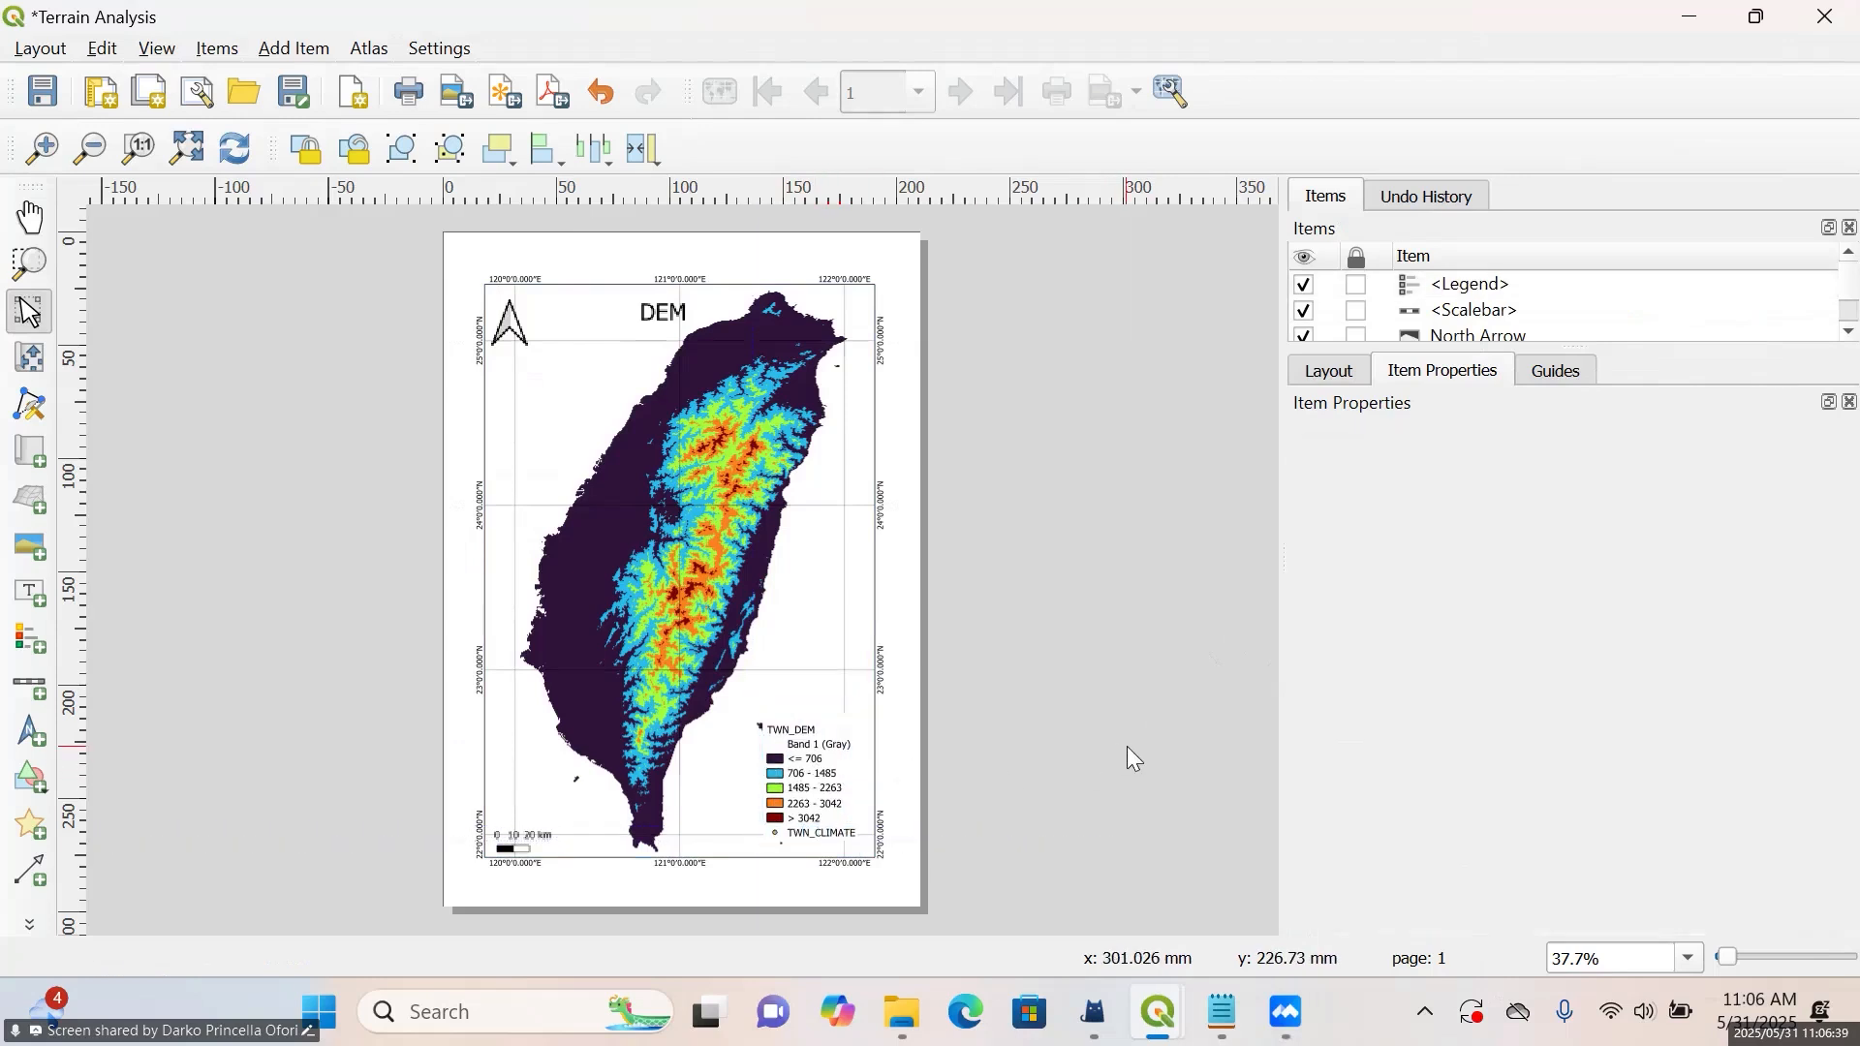
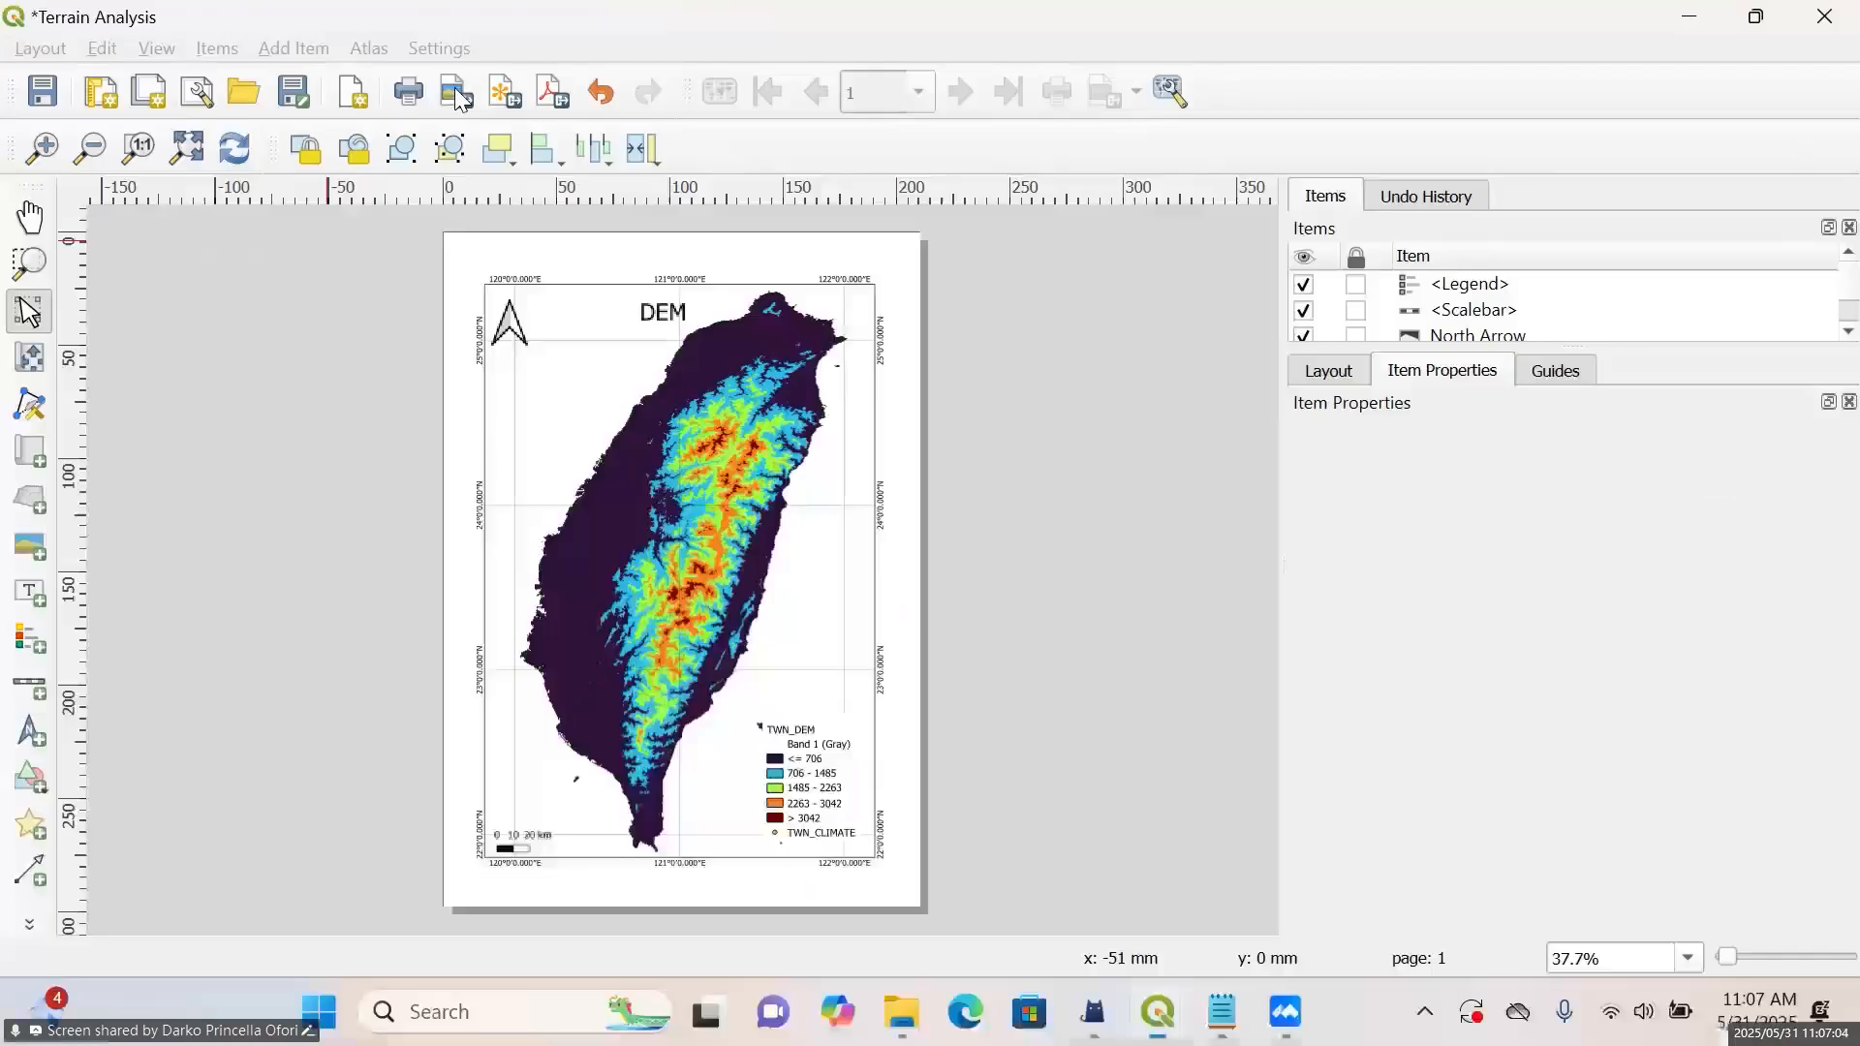
Export the layout as a PDF named Terrain Analysis in the Day 2 tutorials folder, keeping the offered export options
{"action": "left_click", "coordinate": [459, 95]}
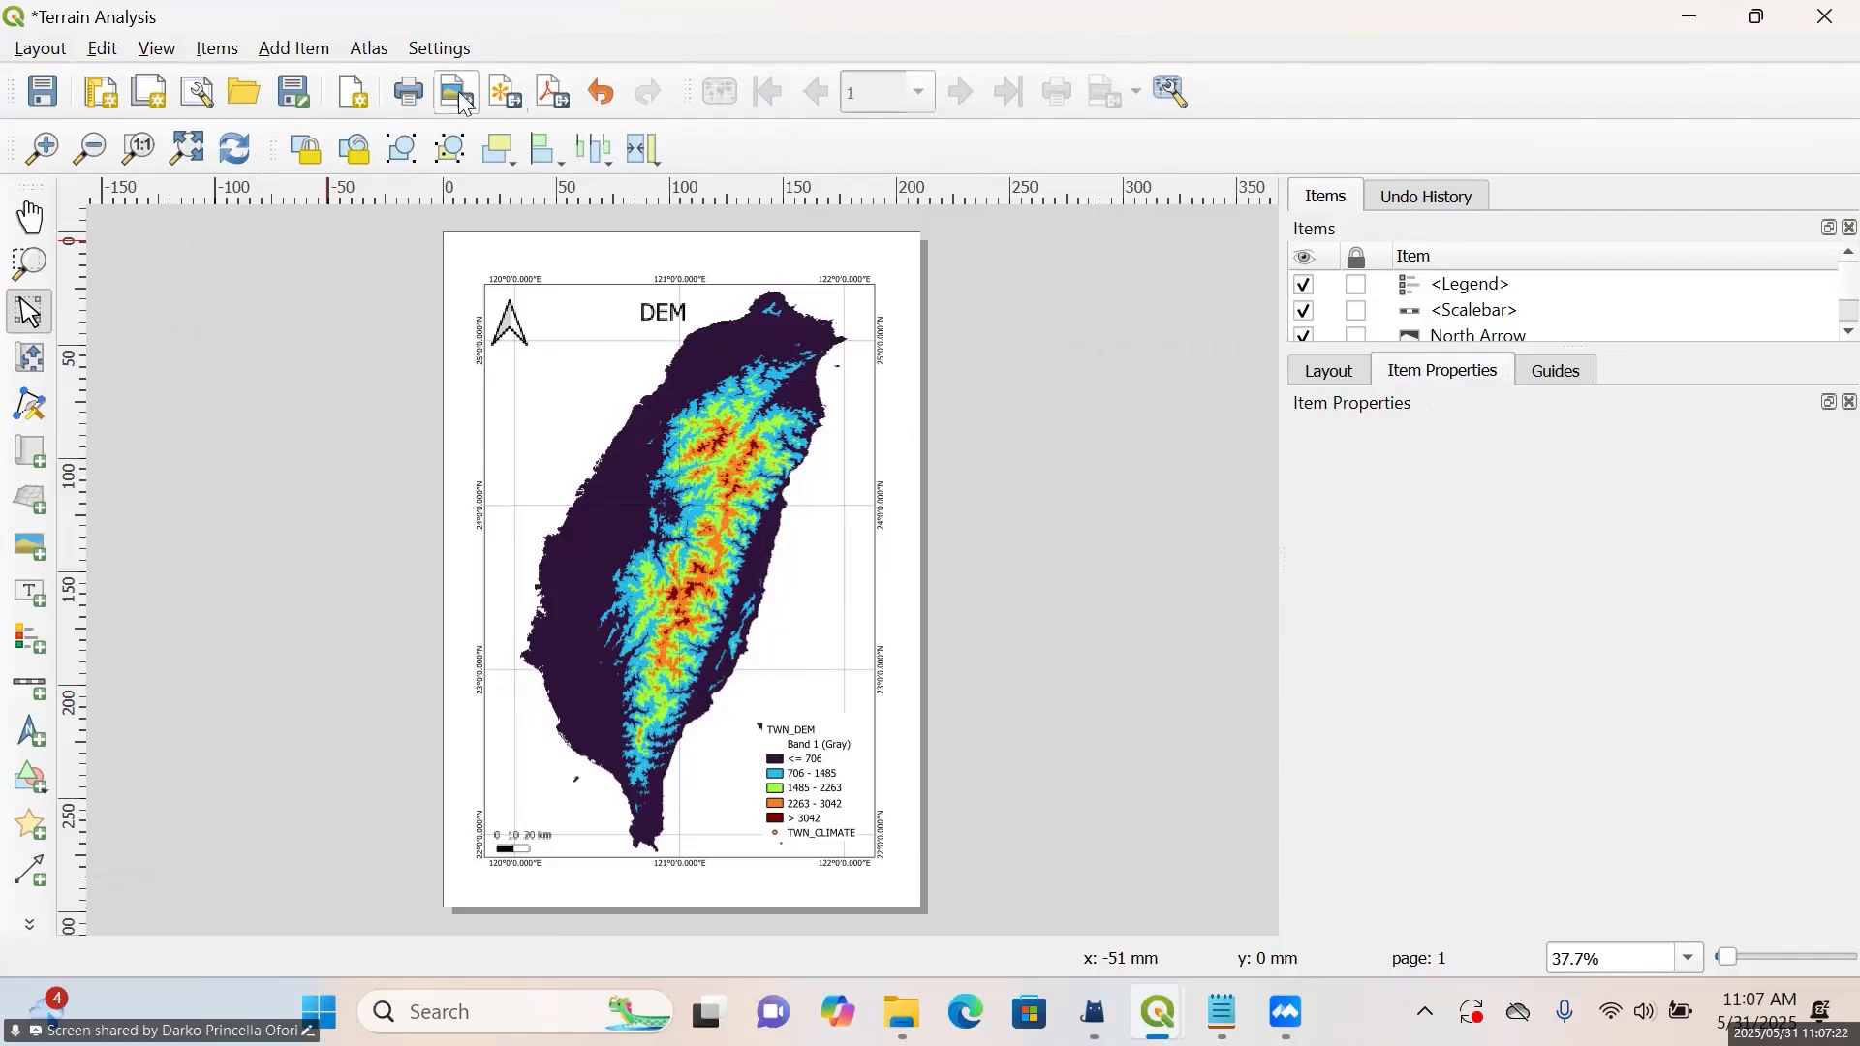
{"action": "left_click", "coordinate": [549, 94]}
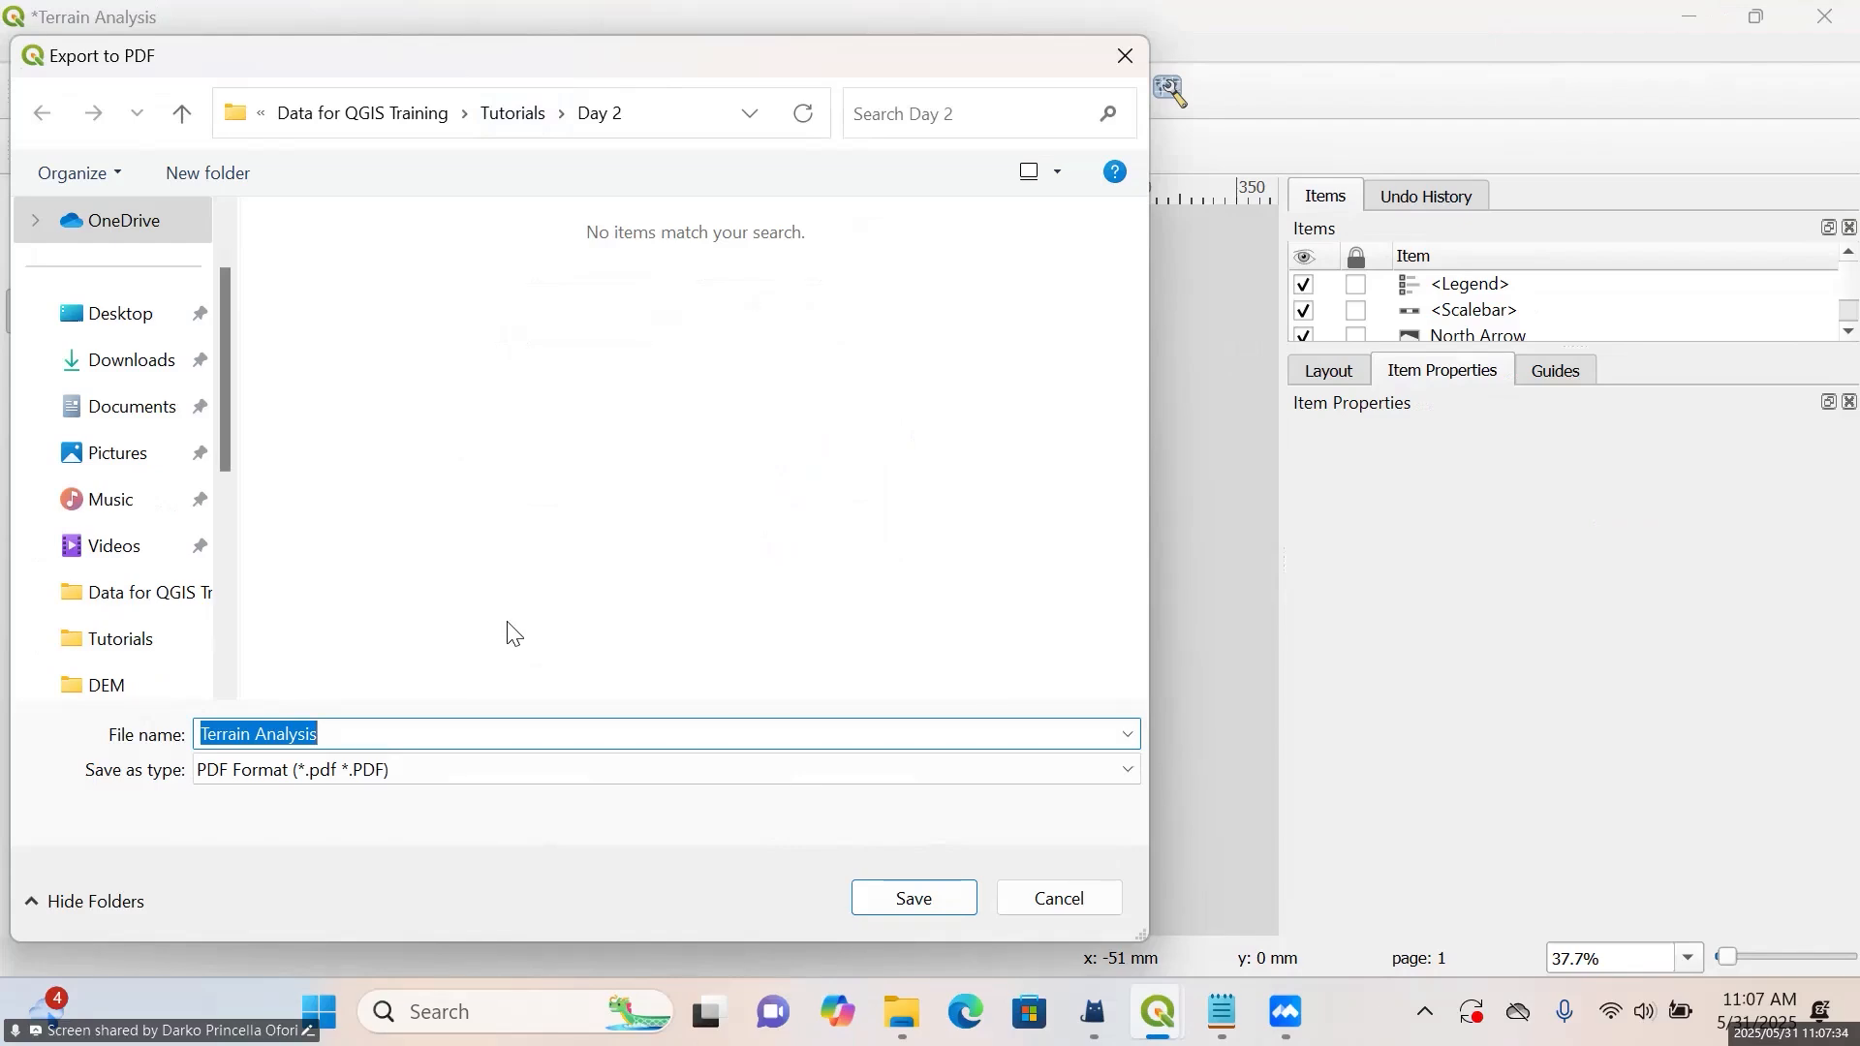
{"action": "left_click", "coordinate": [931, 908]}
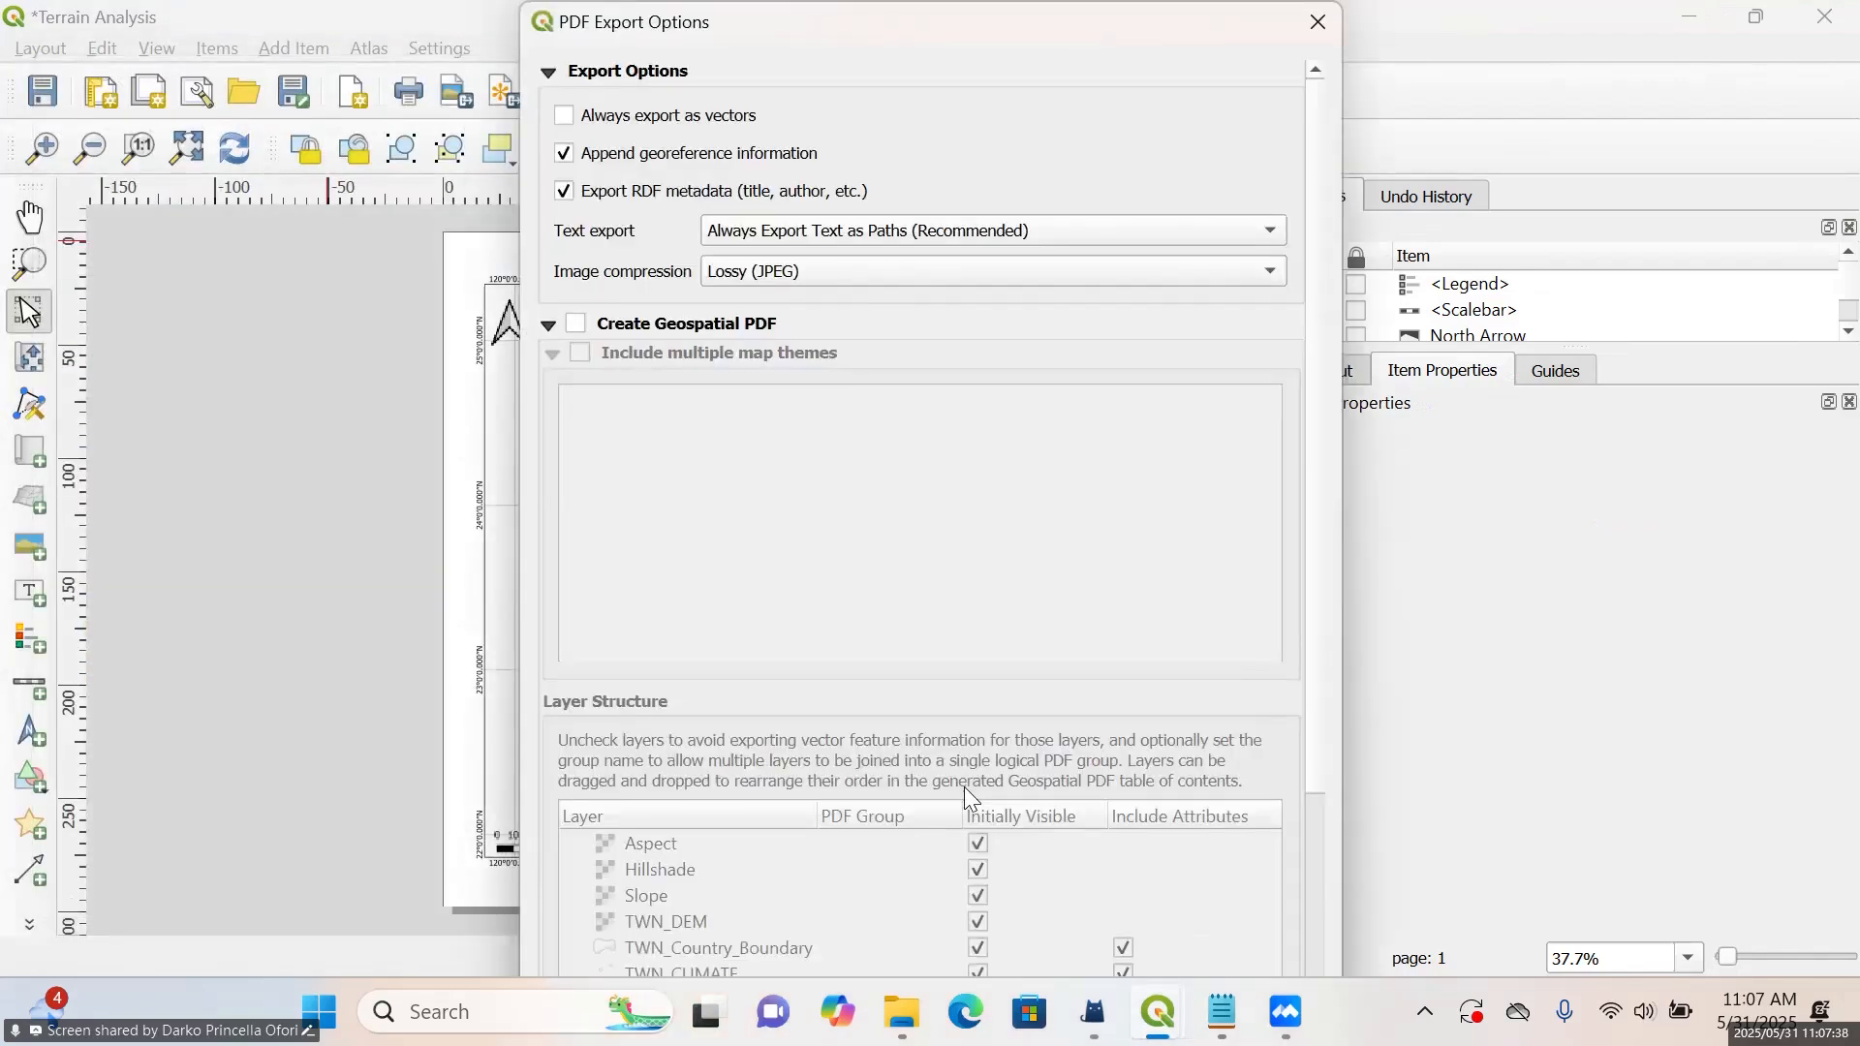
{"action": "left_click_drag", "start_coordinate": [650, 6], "coordinate": [650, 276]}
{"action": "left_click_drag", "start_coordinate": [799, 311], "coordinate": [524, 123]}
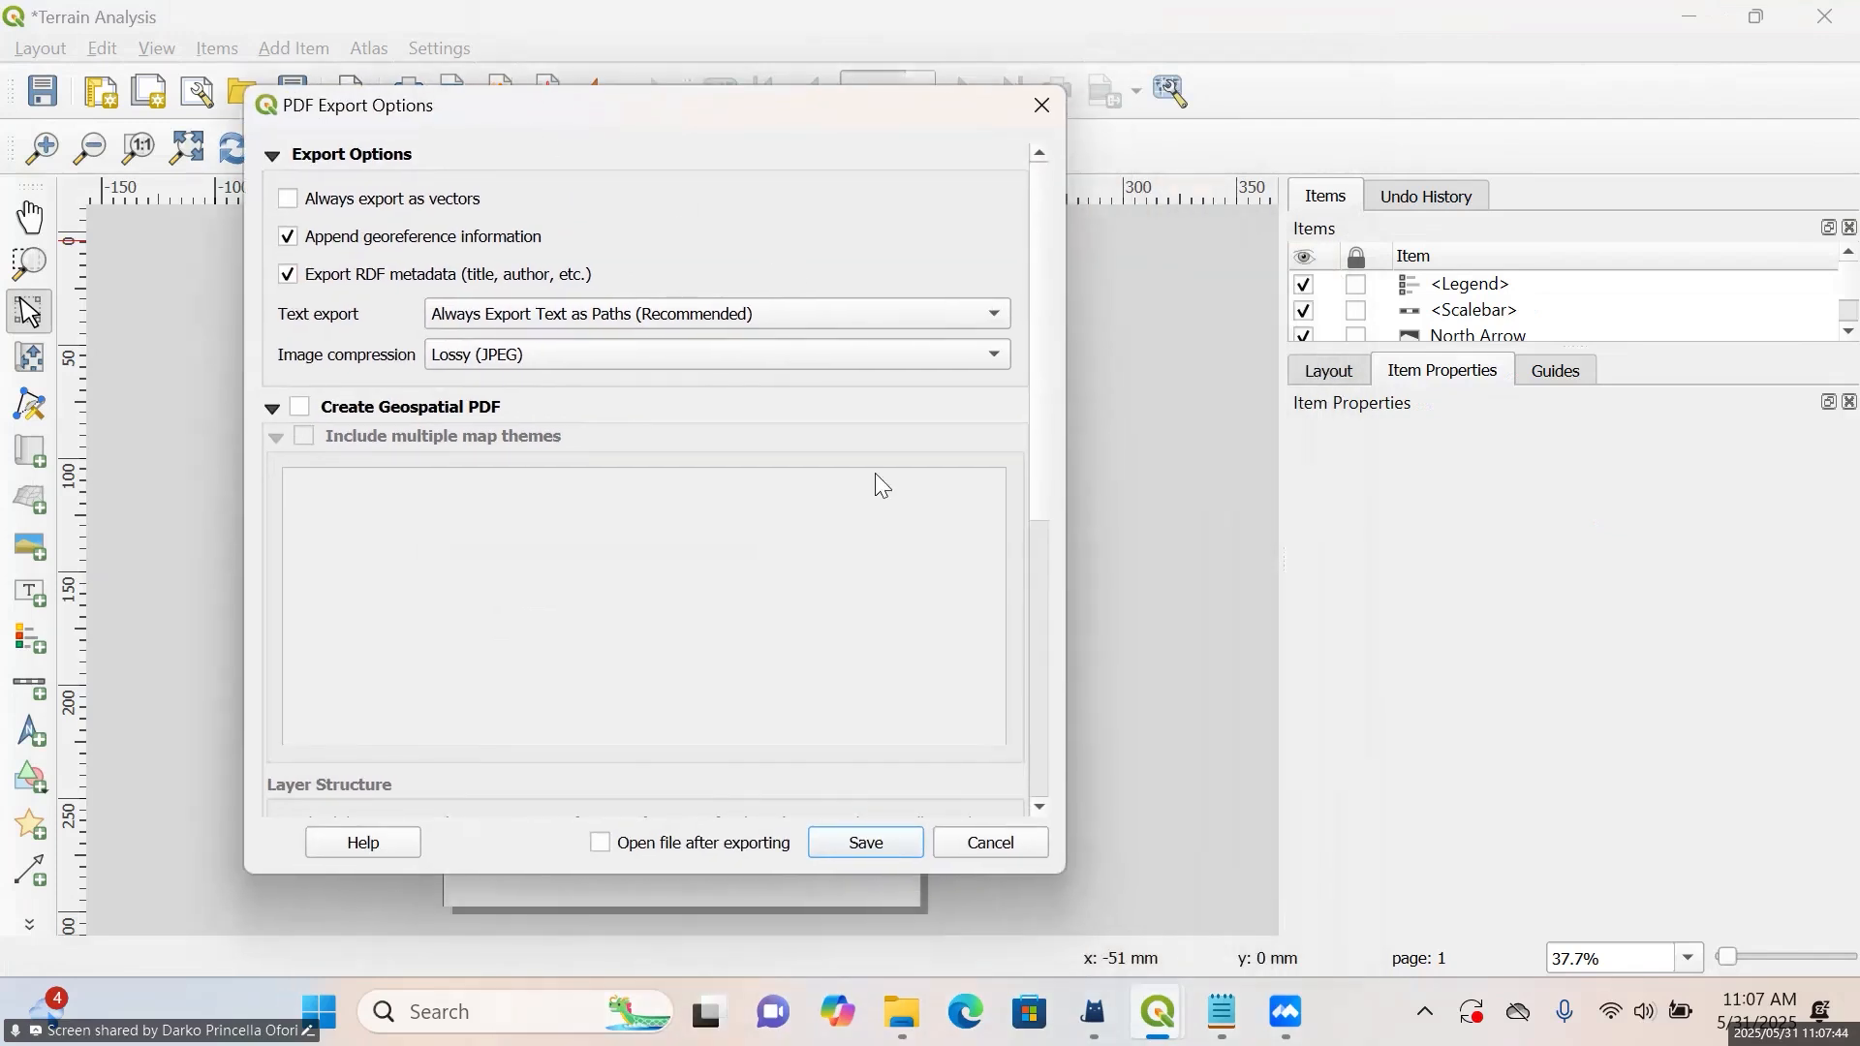
{"action": "left_click", "coordinate": [865, 839]}
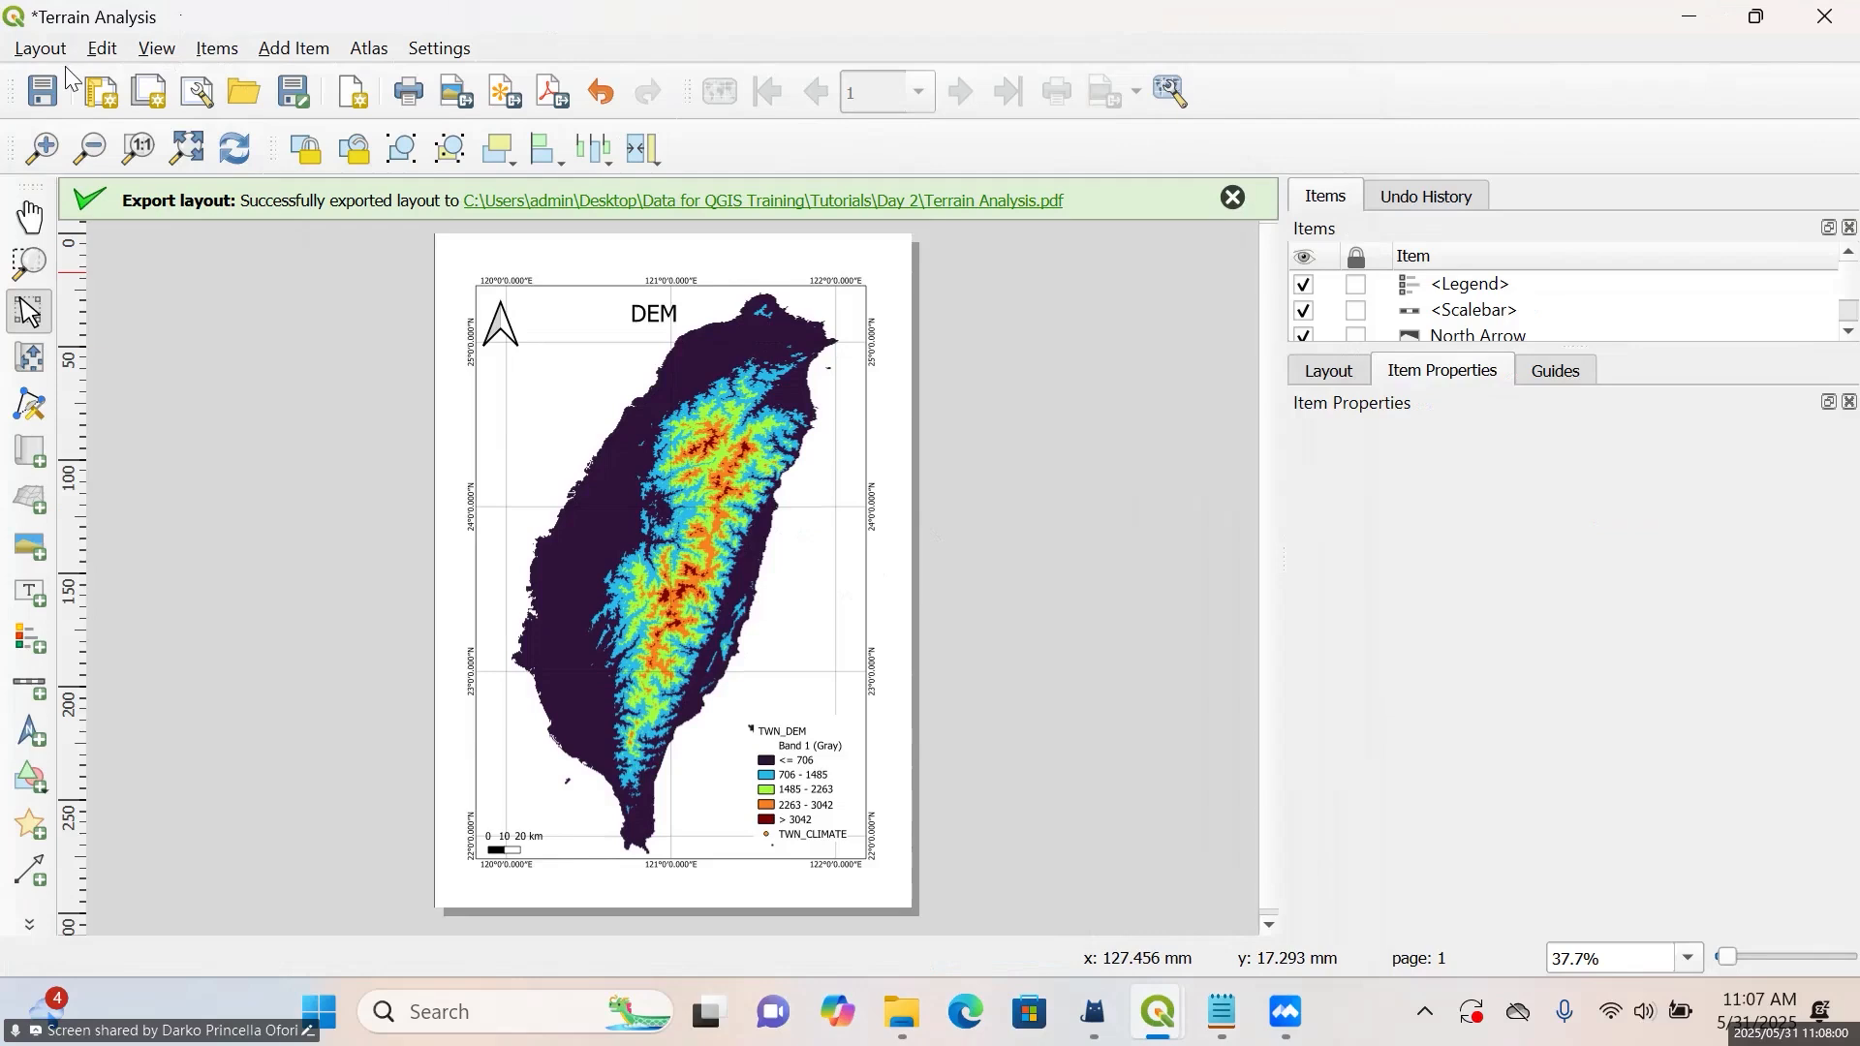
Save the project from the Terrain Analysis layout, minimise the layout and return to the main Day2 project window
{"action": "left_click", "coordinate": [44, 92]}
{"action": "left_click", "coordinate": [1690, 19]}
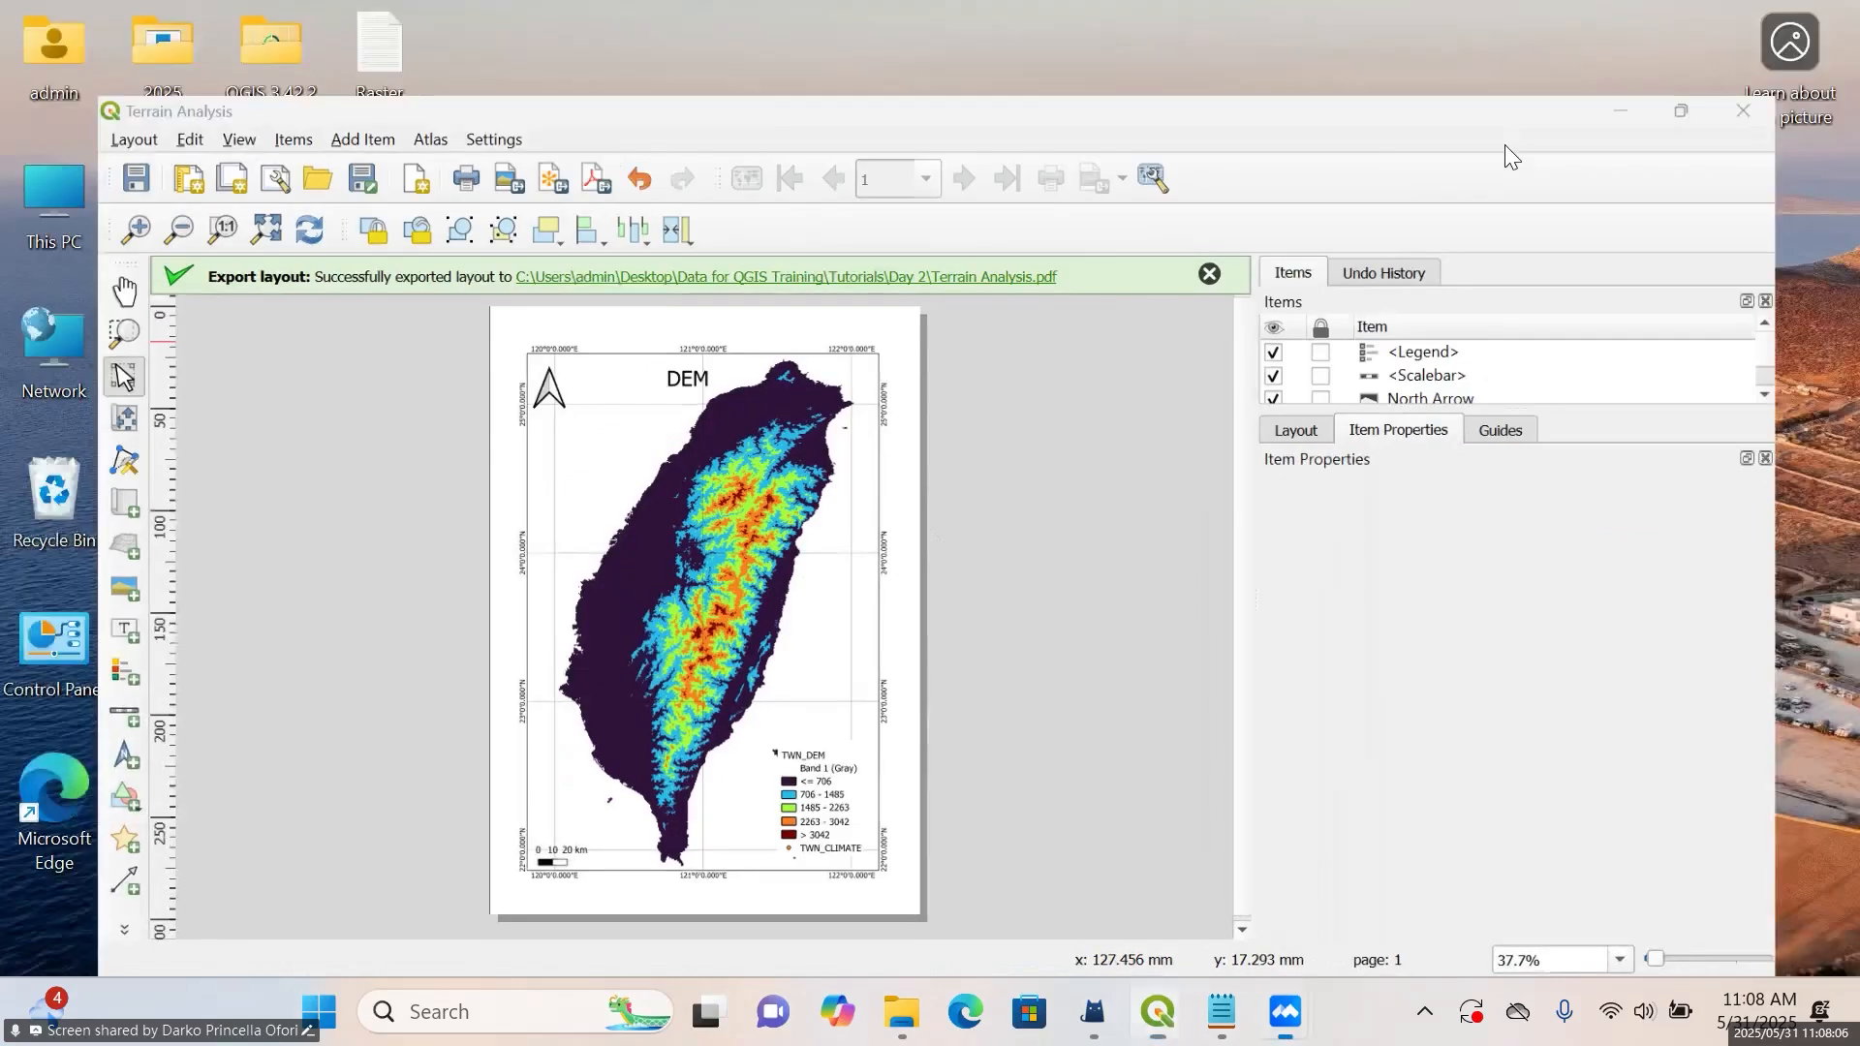
{"action": "mouse_move", "coordinate": [1159, 1012]}
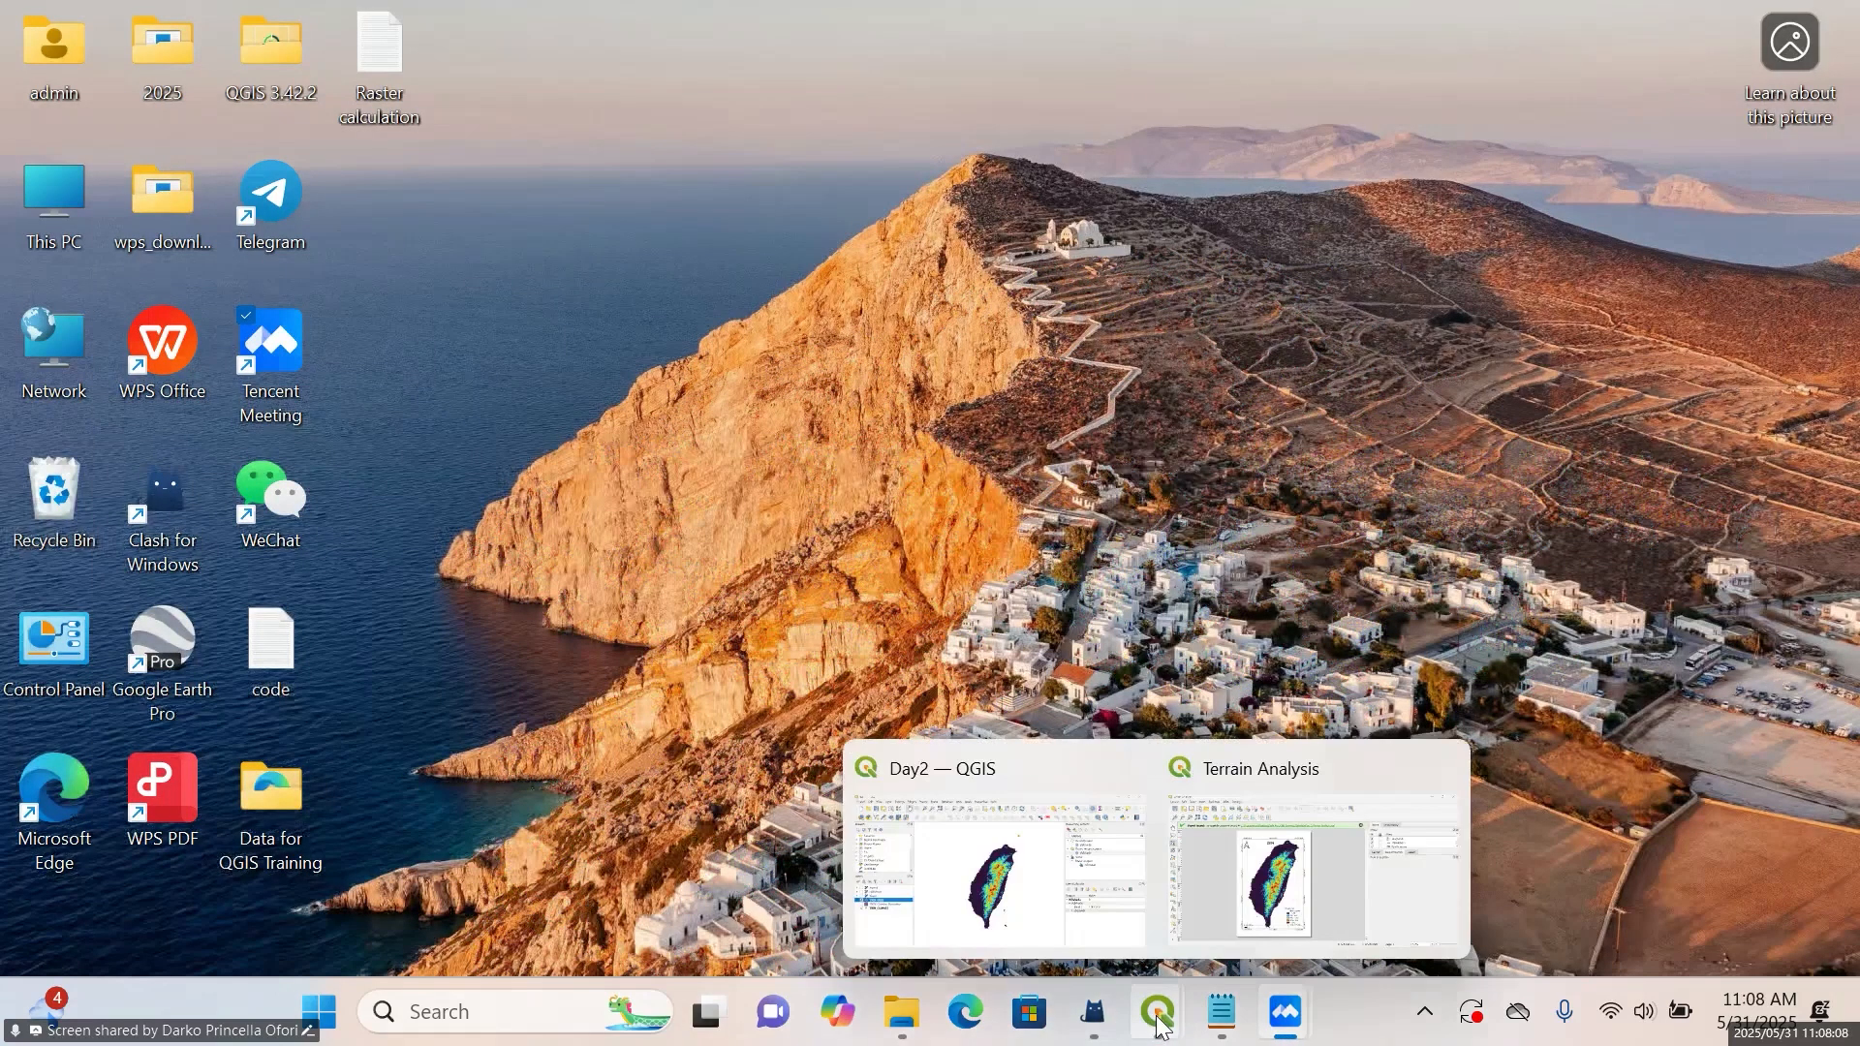
{"action": "left_click", "coordinate": [1027, 918]}
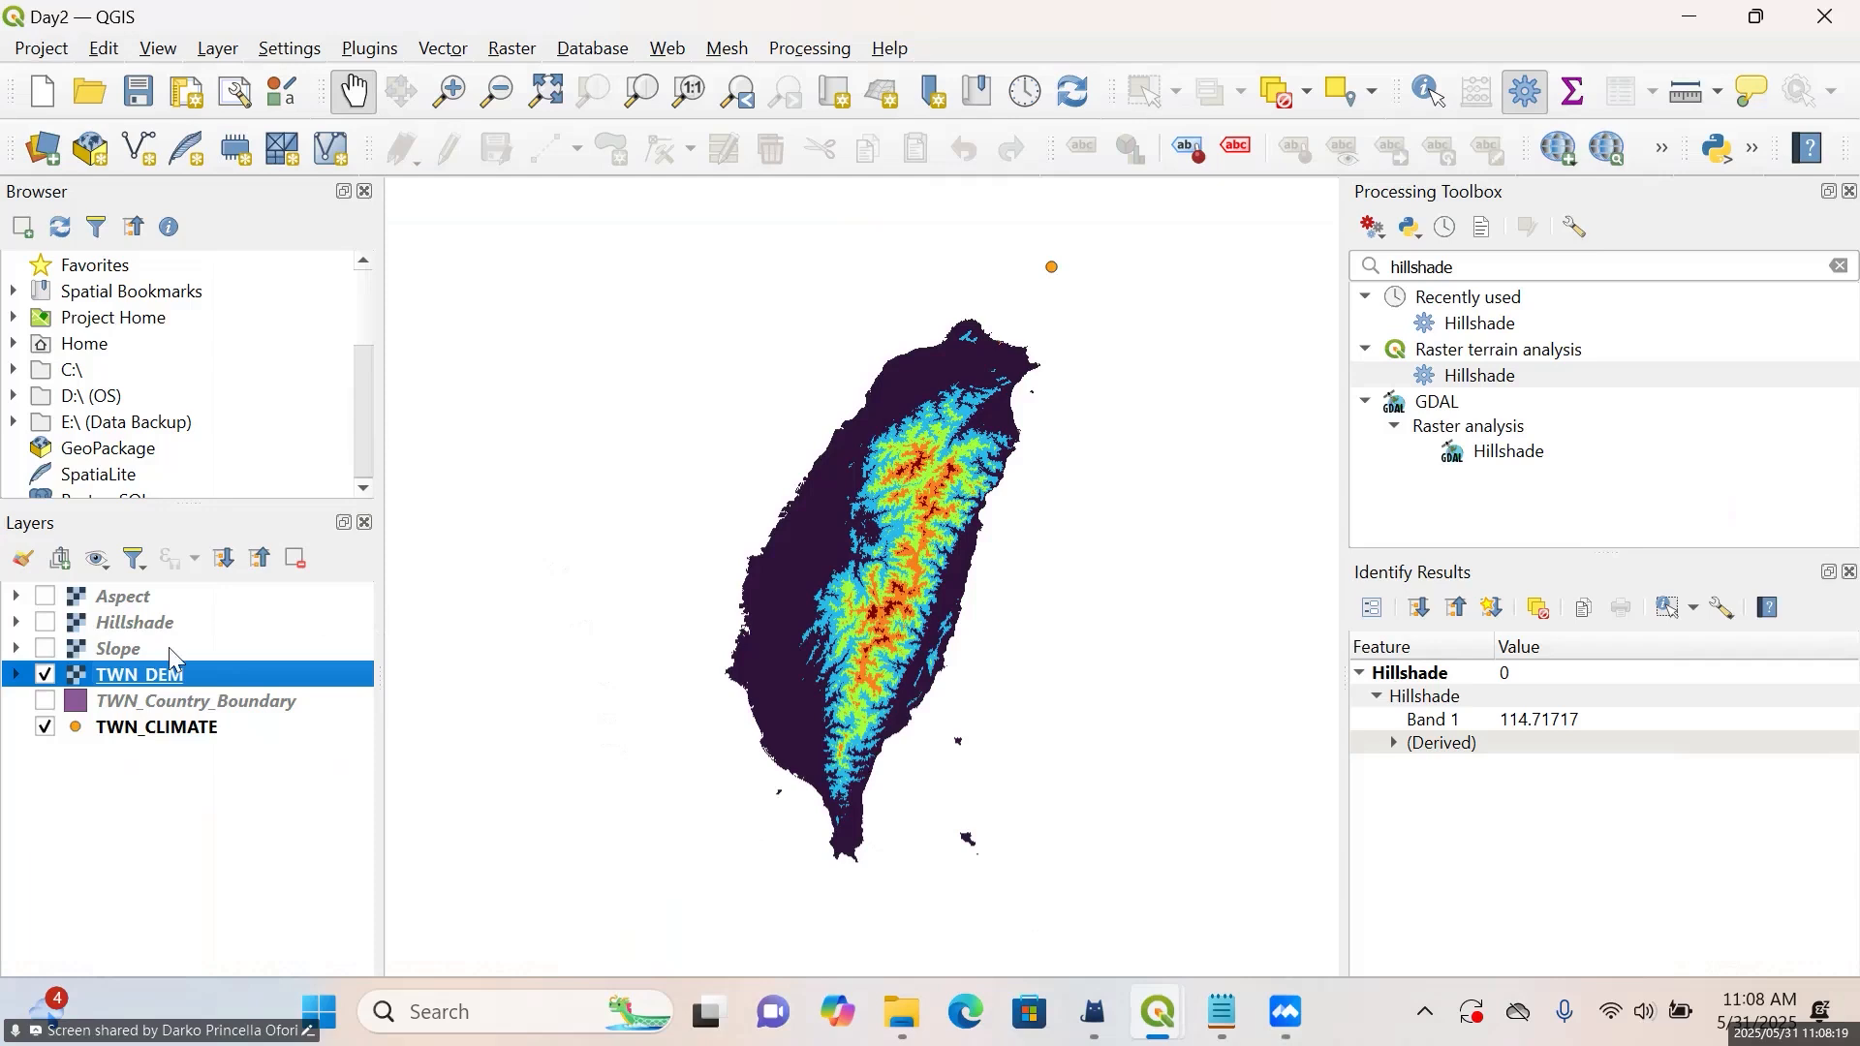
Remove the Aspect, Hillshade, Slope and TWN_DEM layers from the project
{"action": "left_click", "coordinate": [46, 675]}
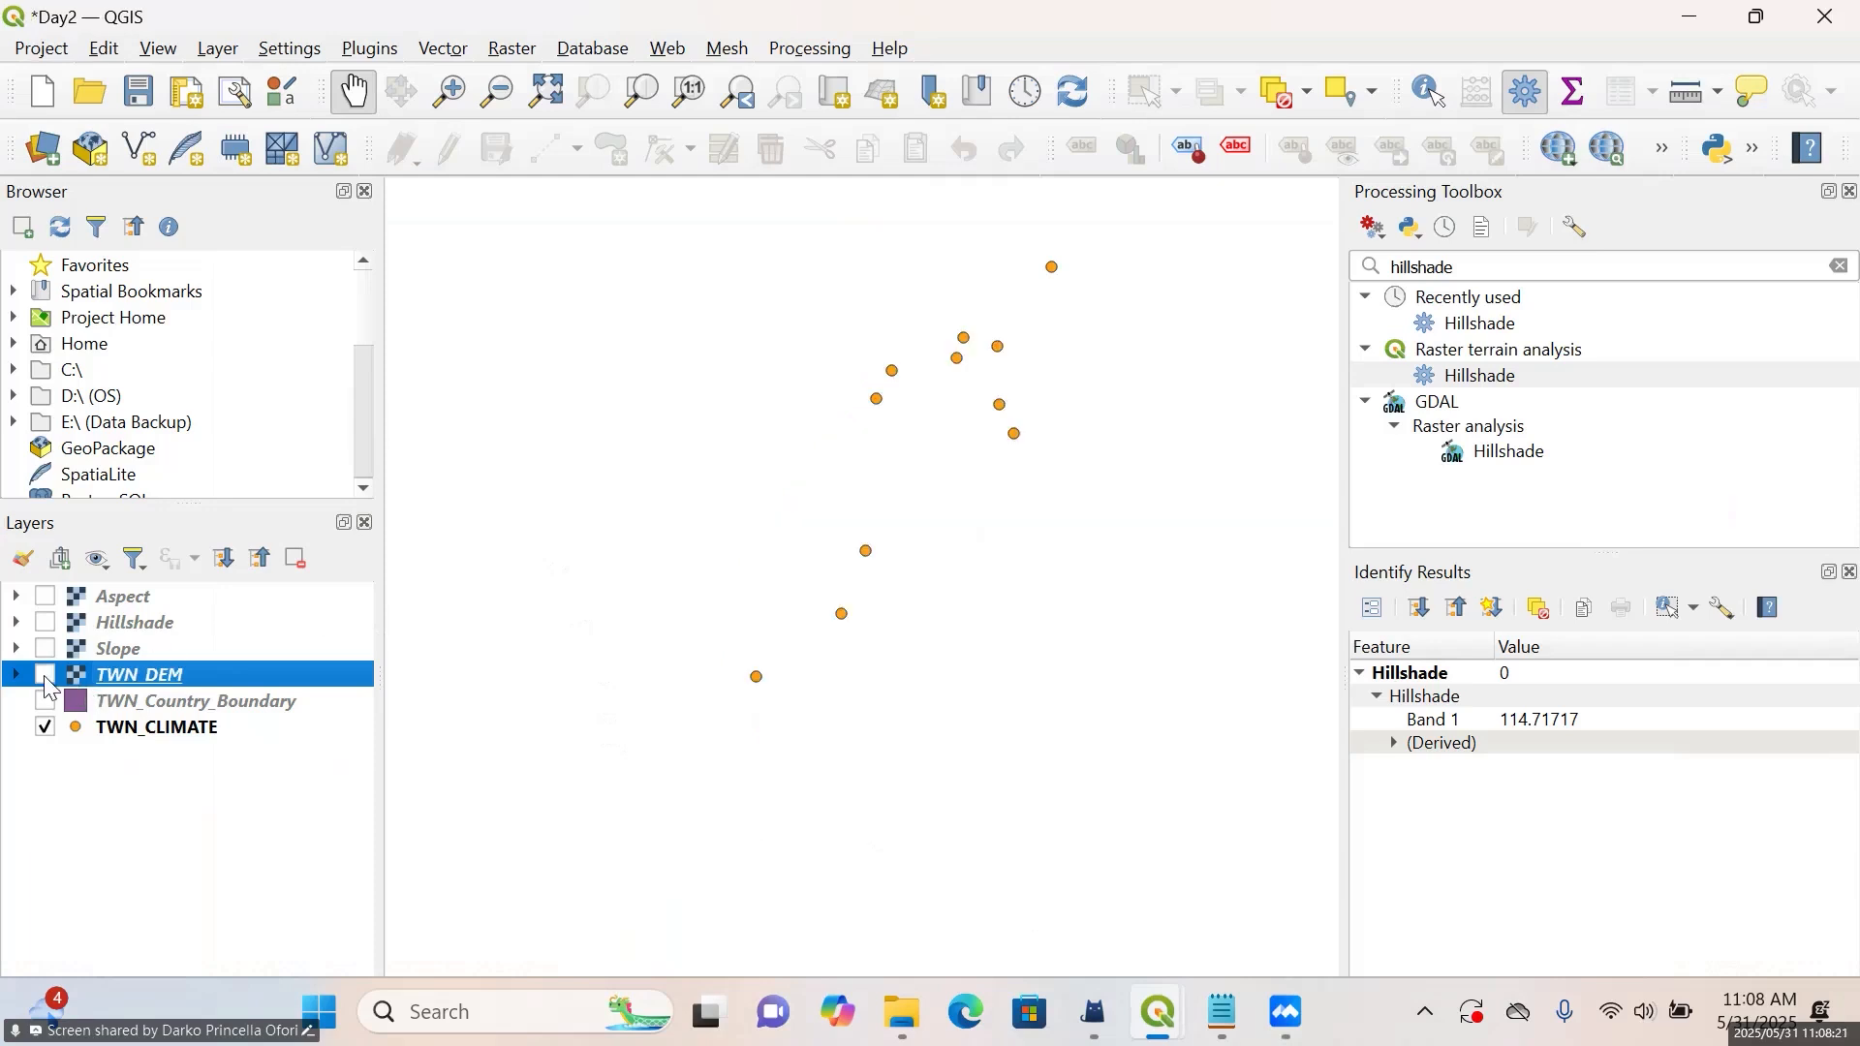
{"action": "left_click", "coordinate": [44, 675]}
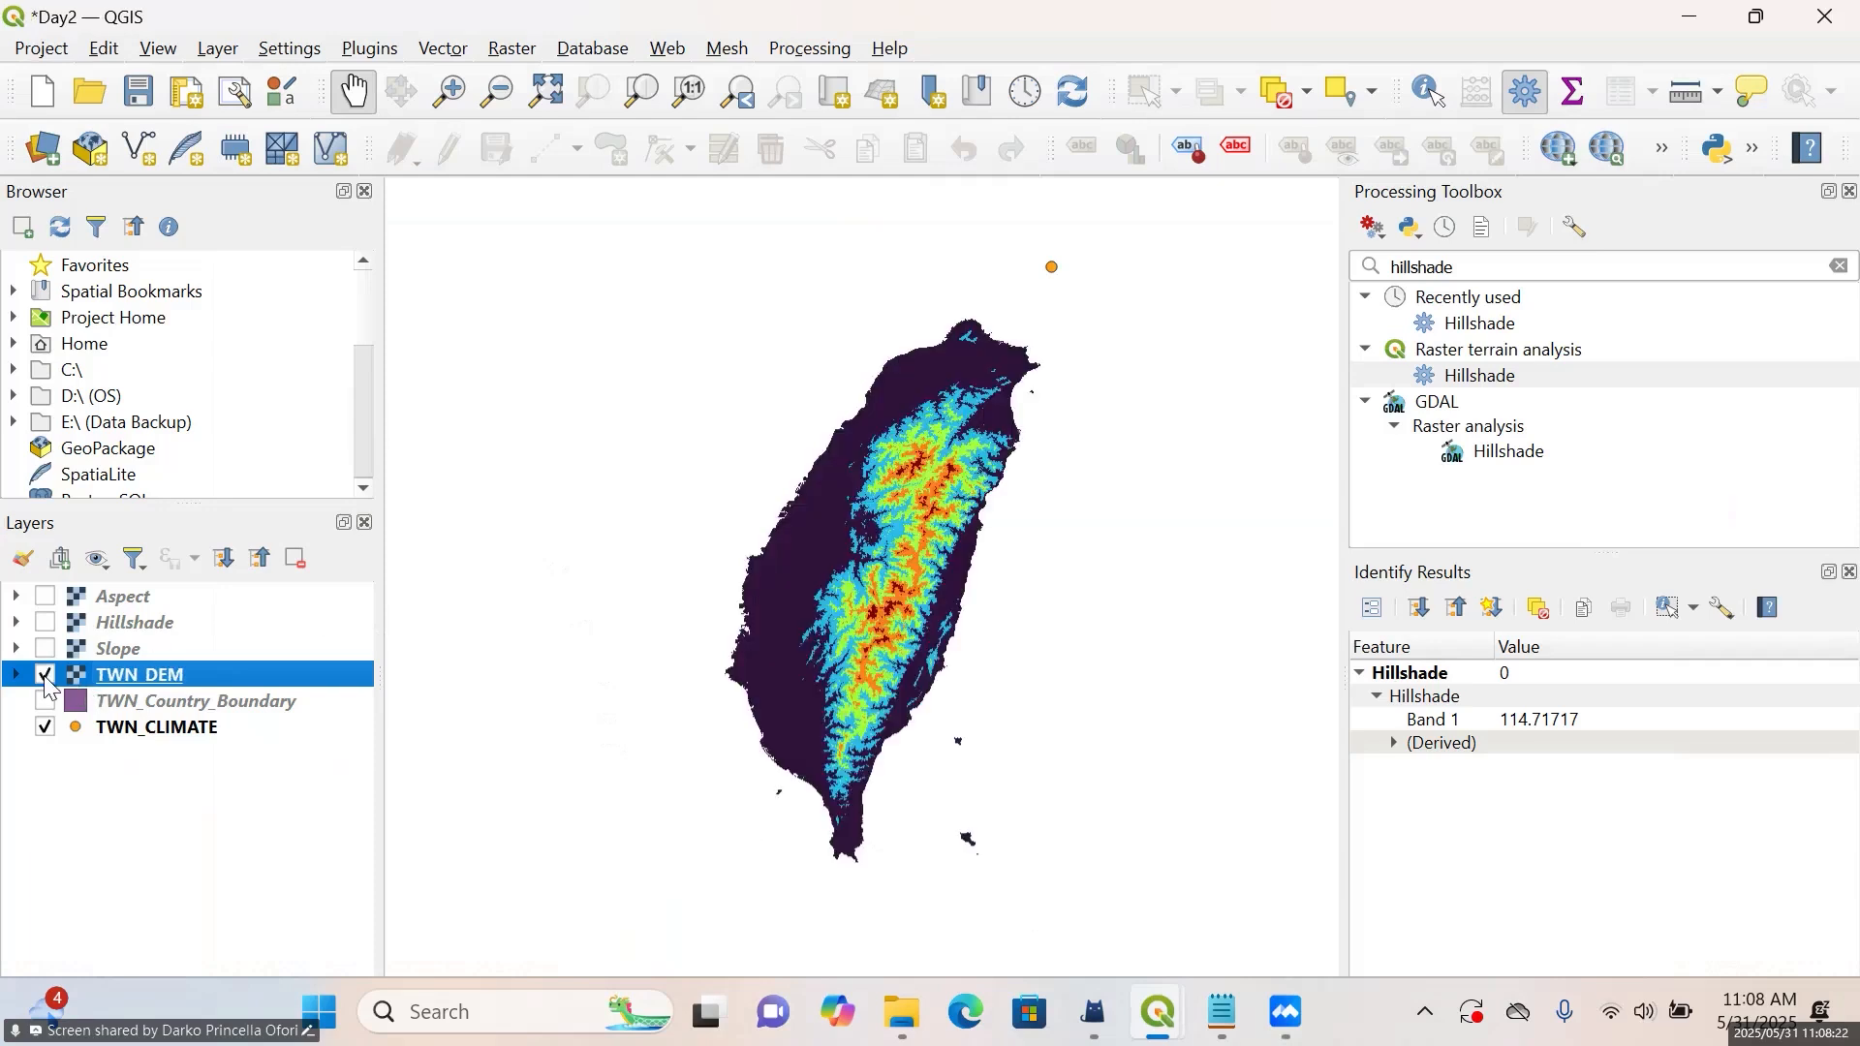
{"action": "left_click", "coordinate": [46, 675]}
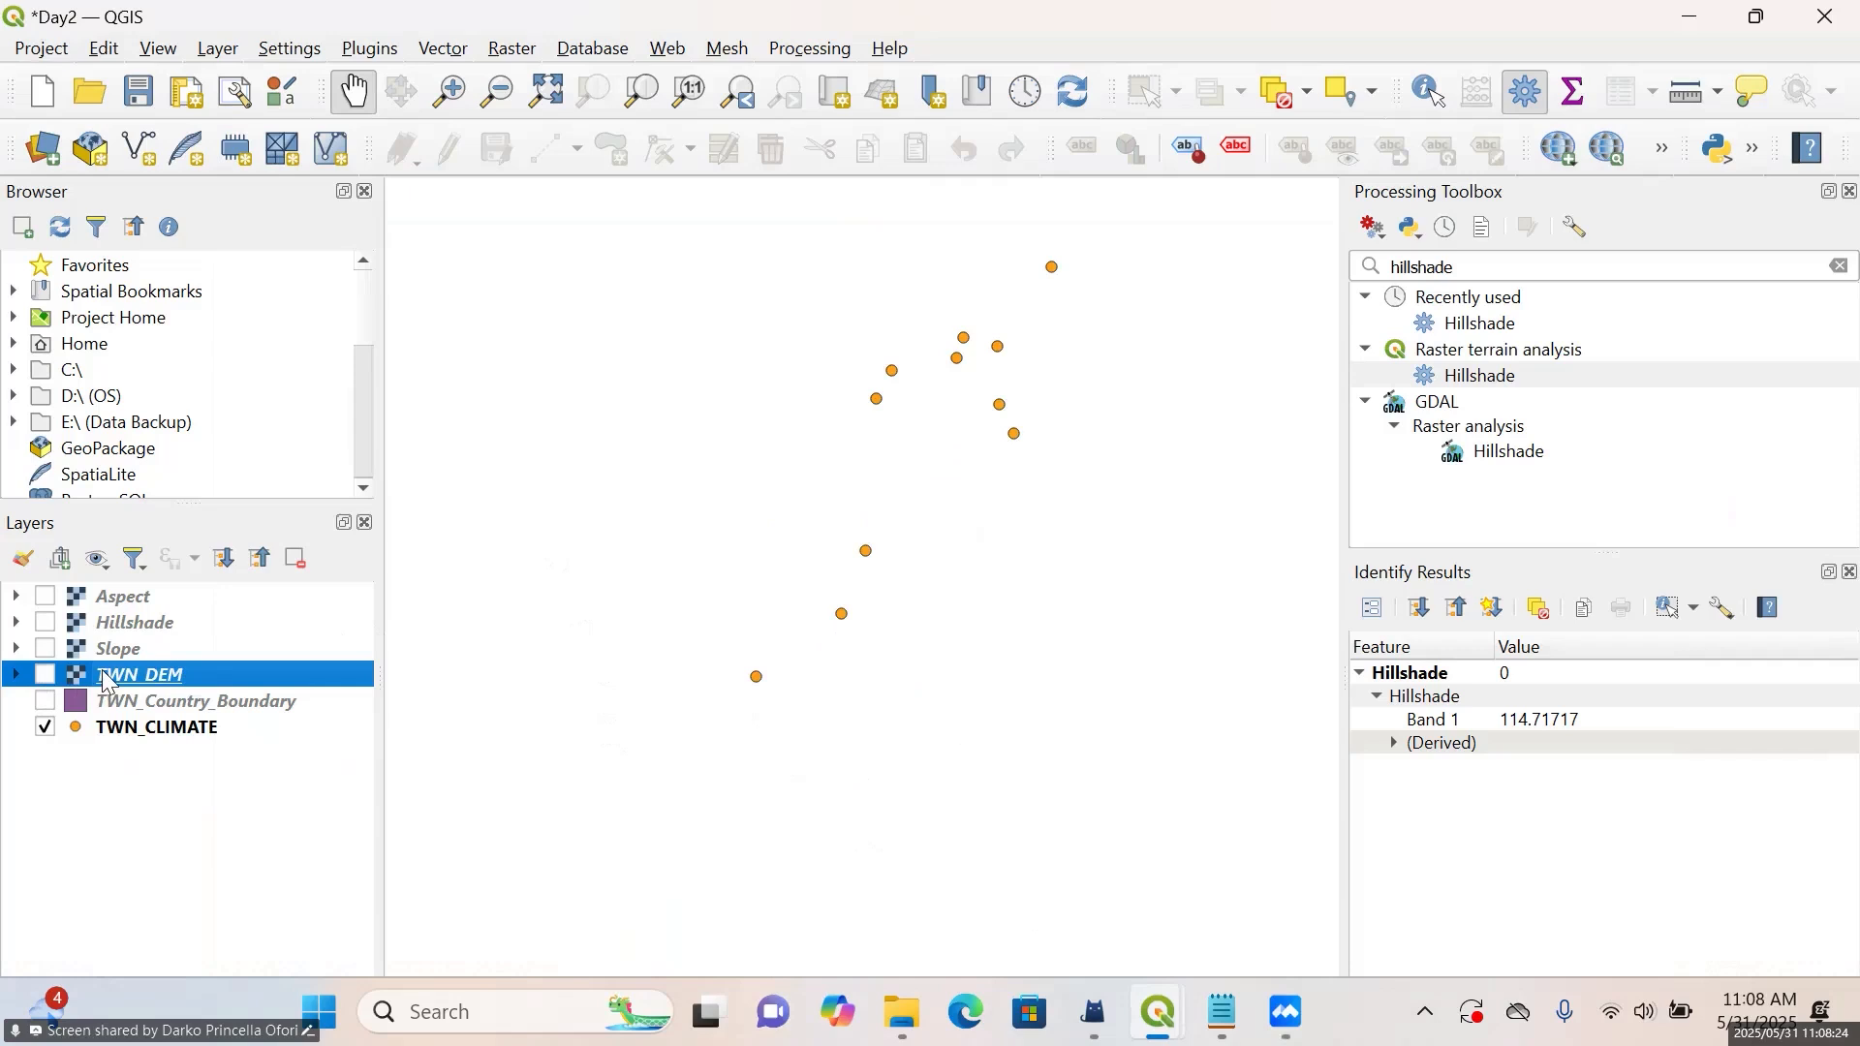
{"action": "left_click", "coordinate": [153, 660], "text": "ctrl"}
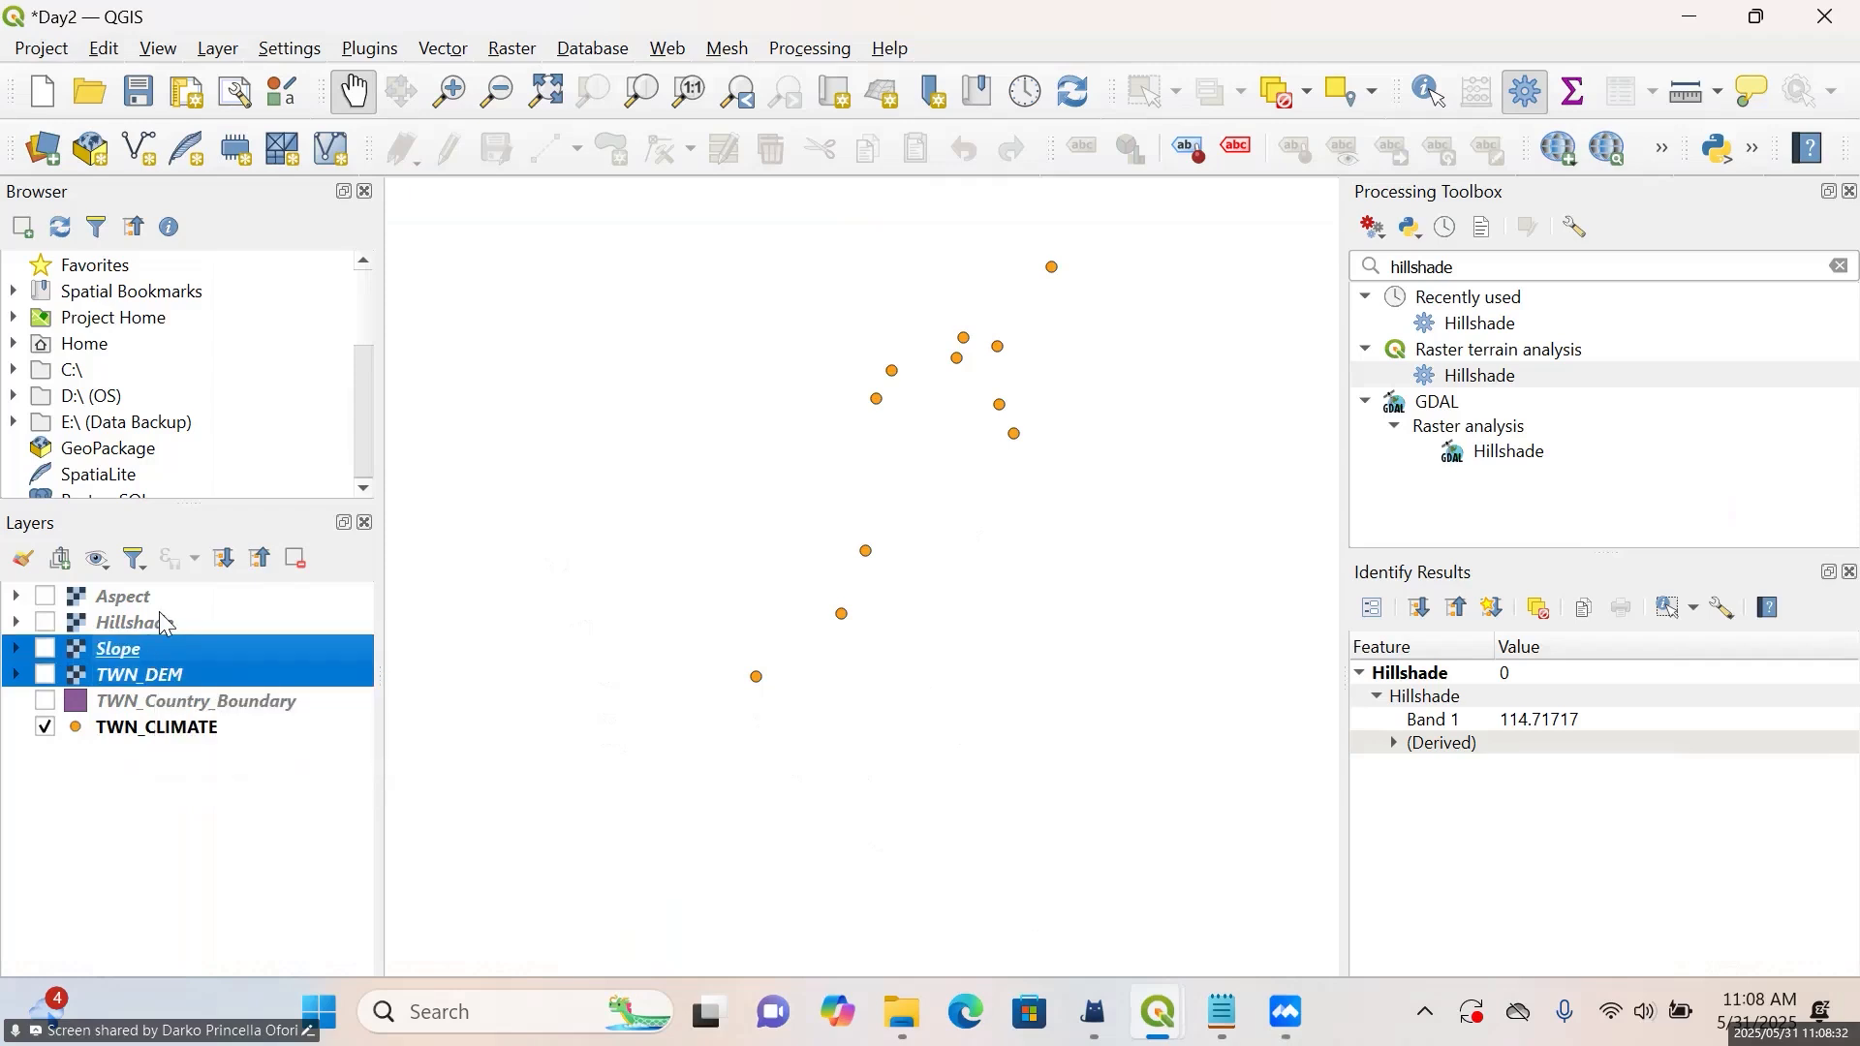
{"action": "left_click", "coordinate": [155, 625]}
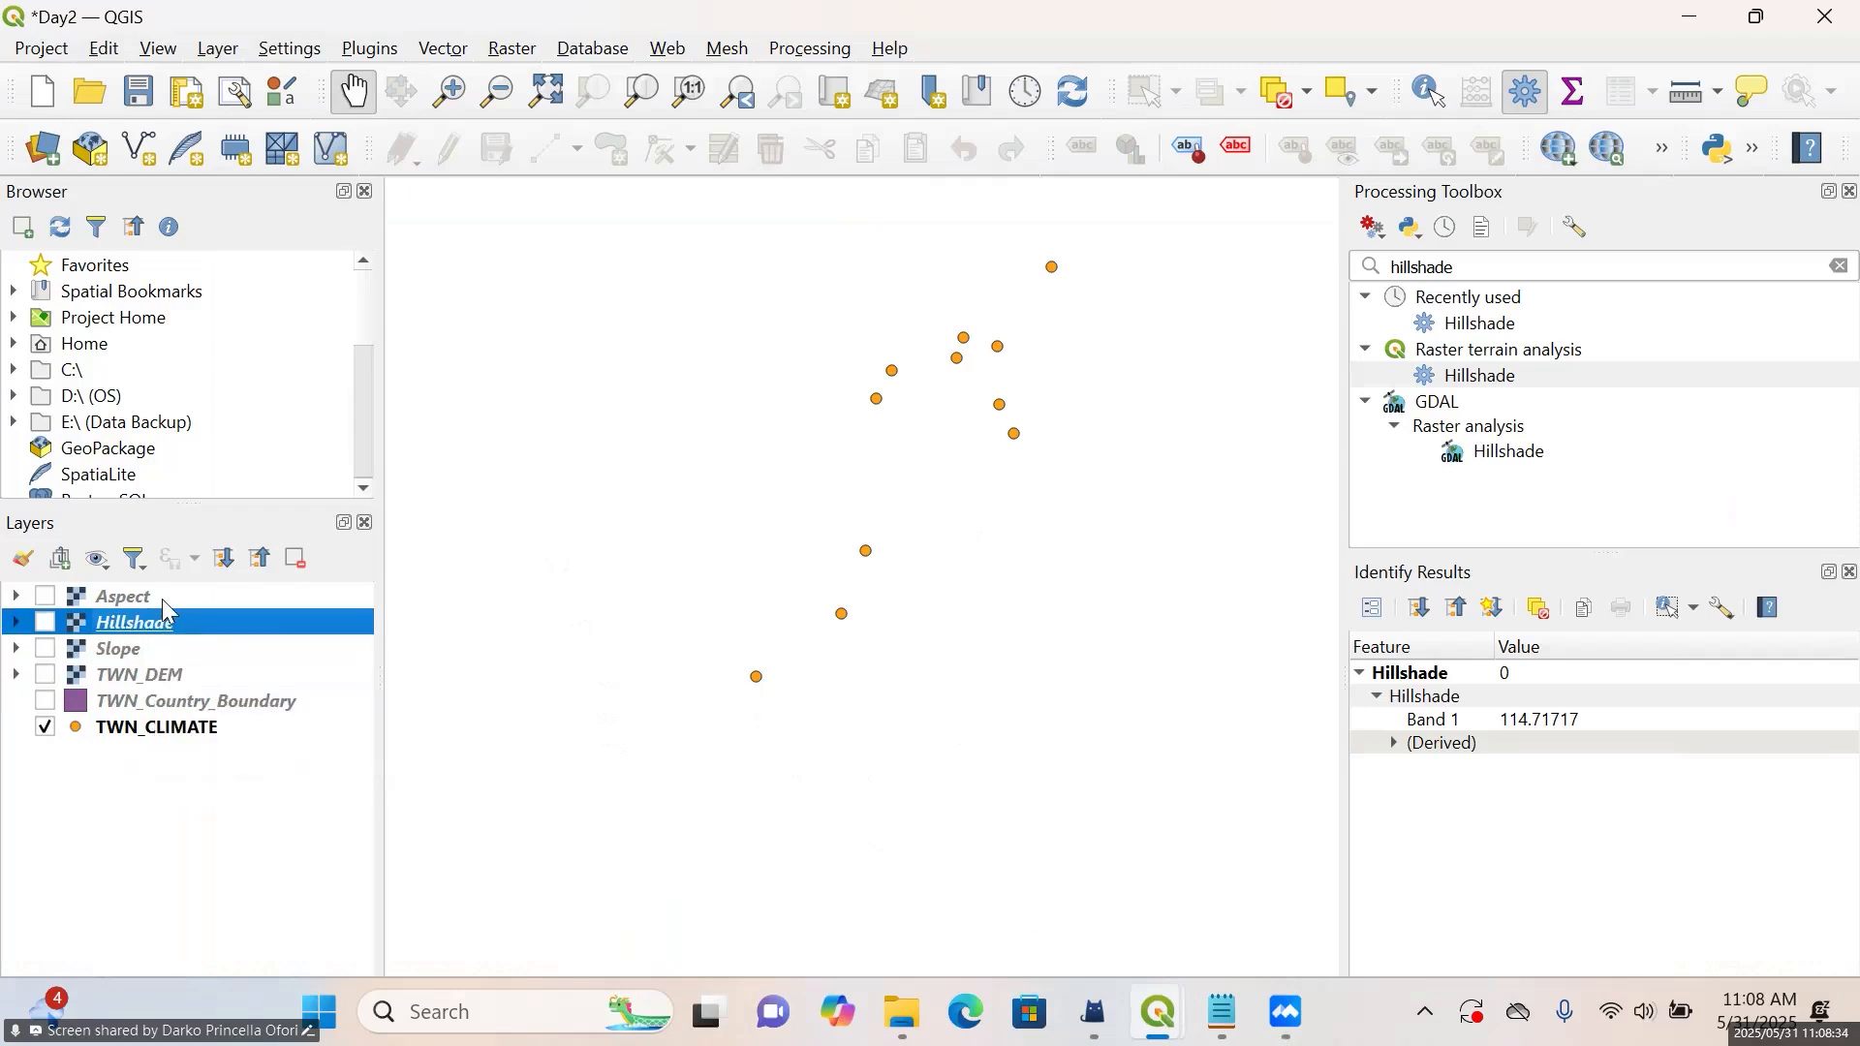
{"action": "left_click", "coordinate": [148, 648], "text": "ctrl"}
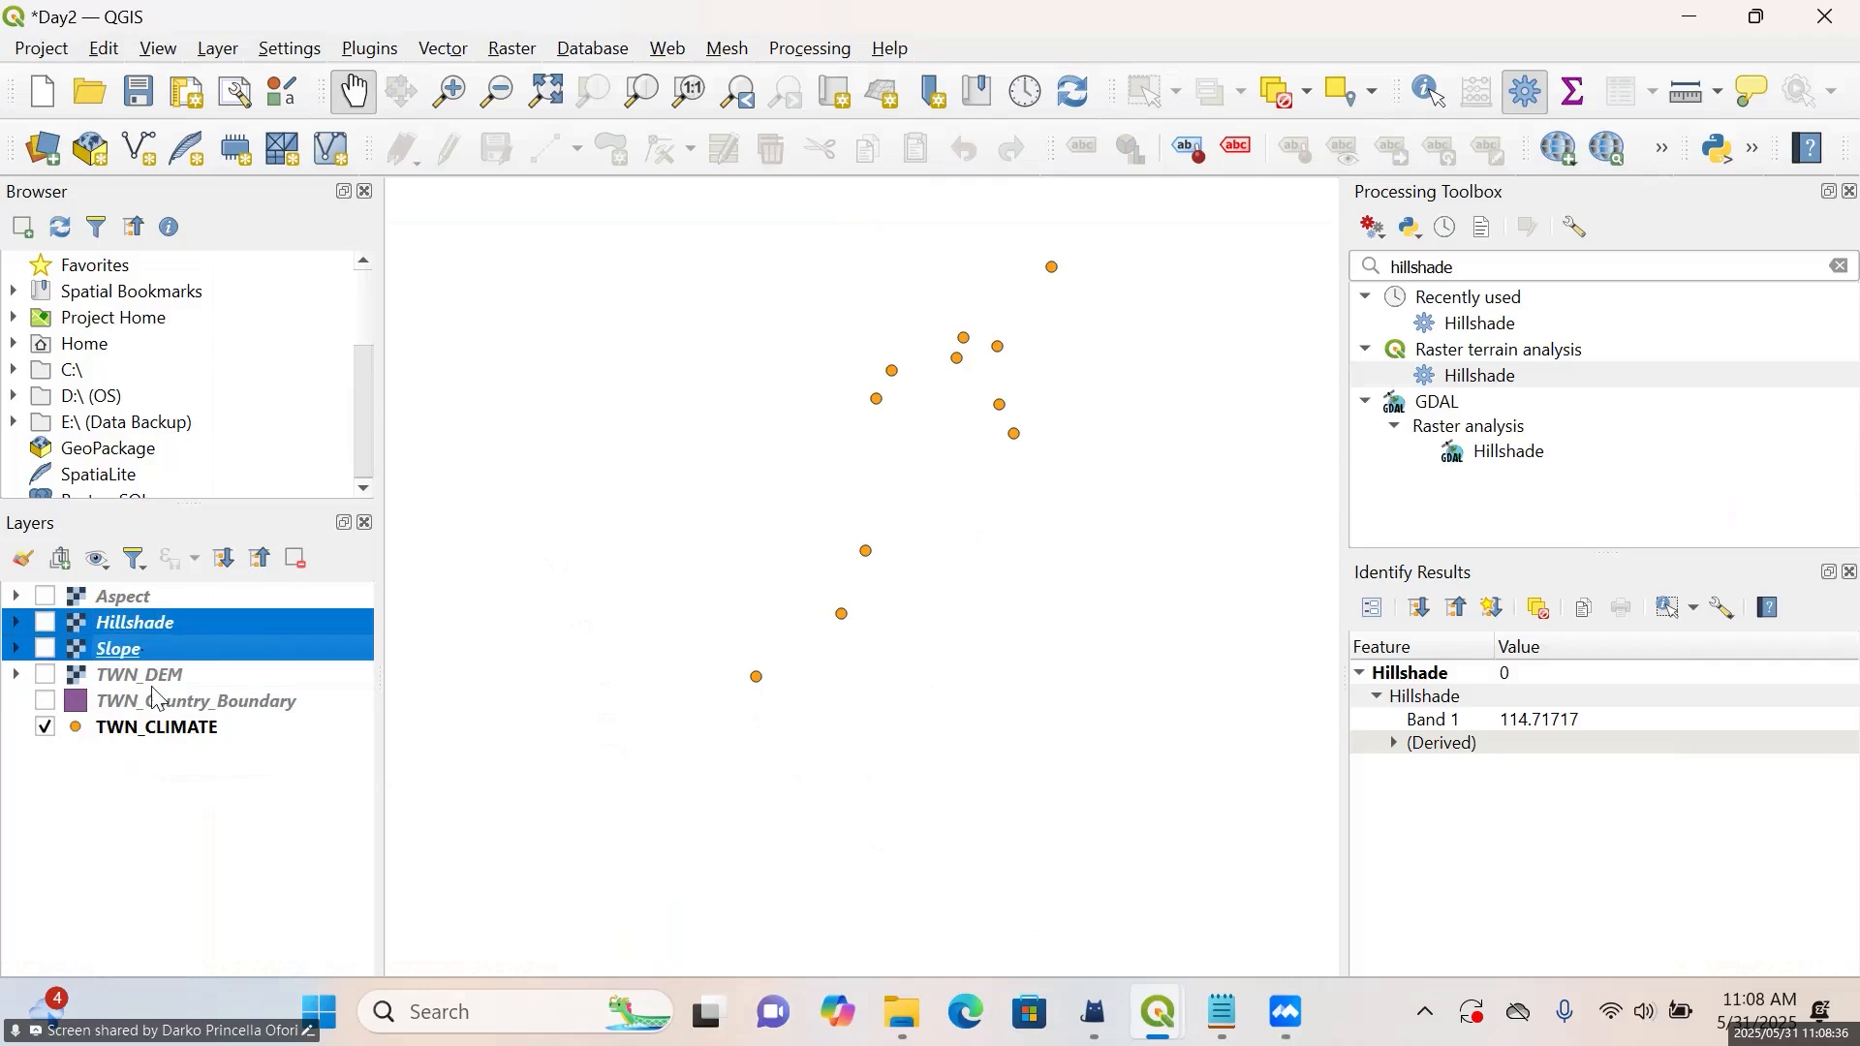
{"action": "left_click", "coordinate": [158, 676], "text": "ctrl"}
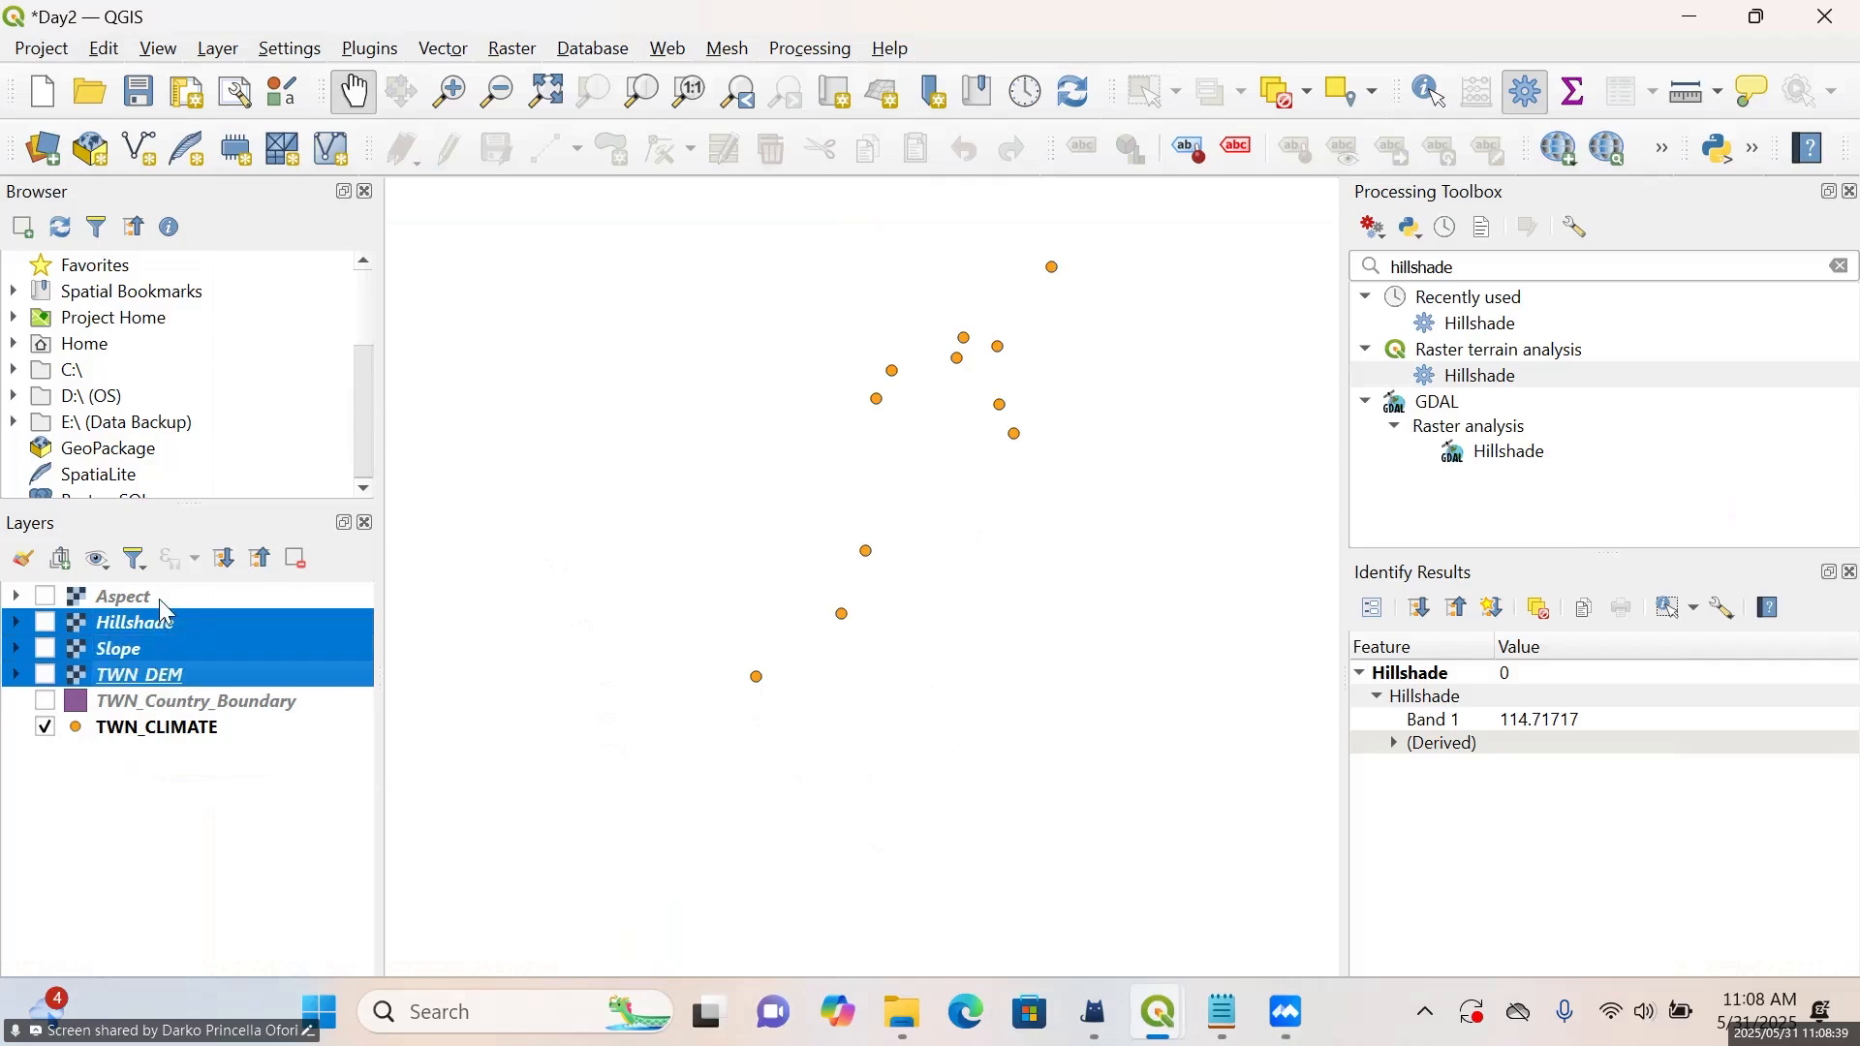
{"action": "left_click", "coordinate": [159, 598], "text": "ctrl"}
{"action": "left_click", "coordinate": [297, 559]}
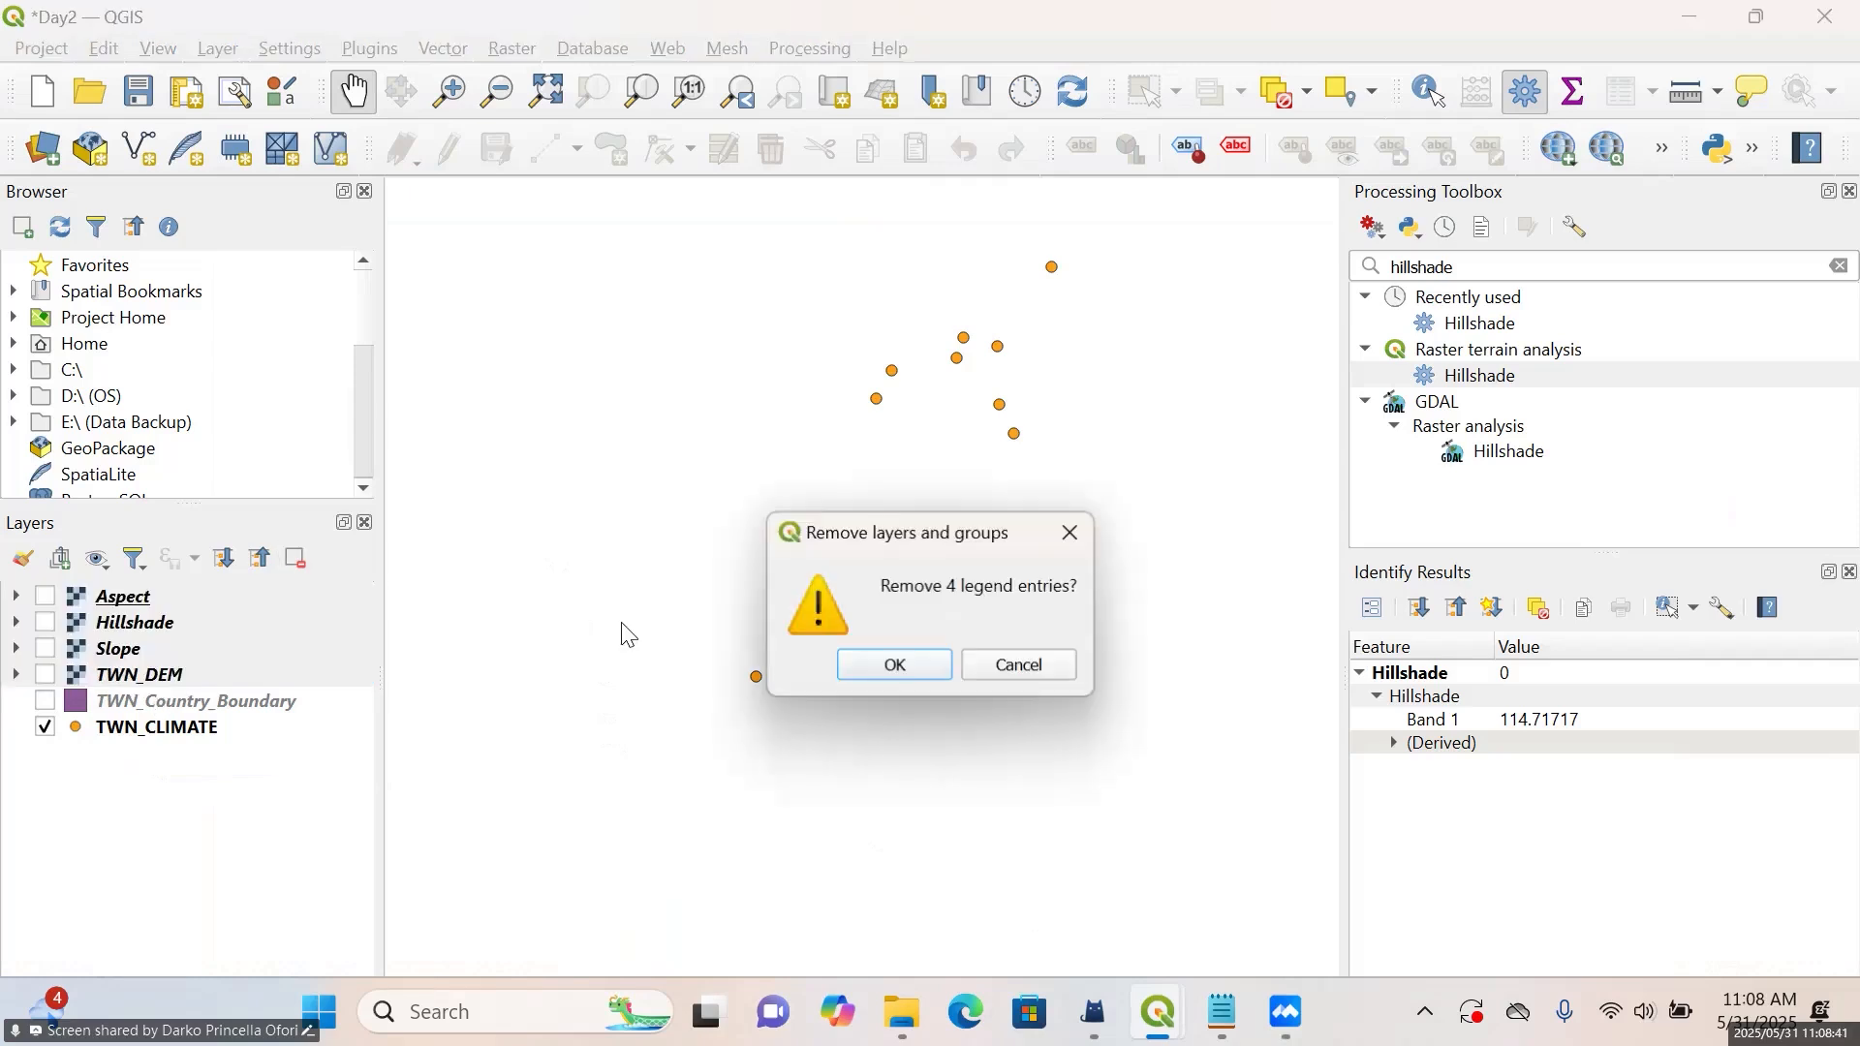
{"action": "left_click", "coordinate": [857, 659]}
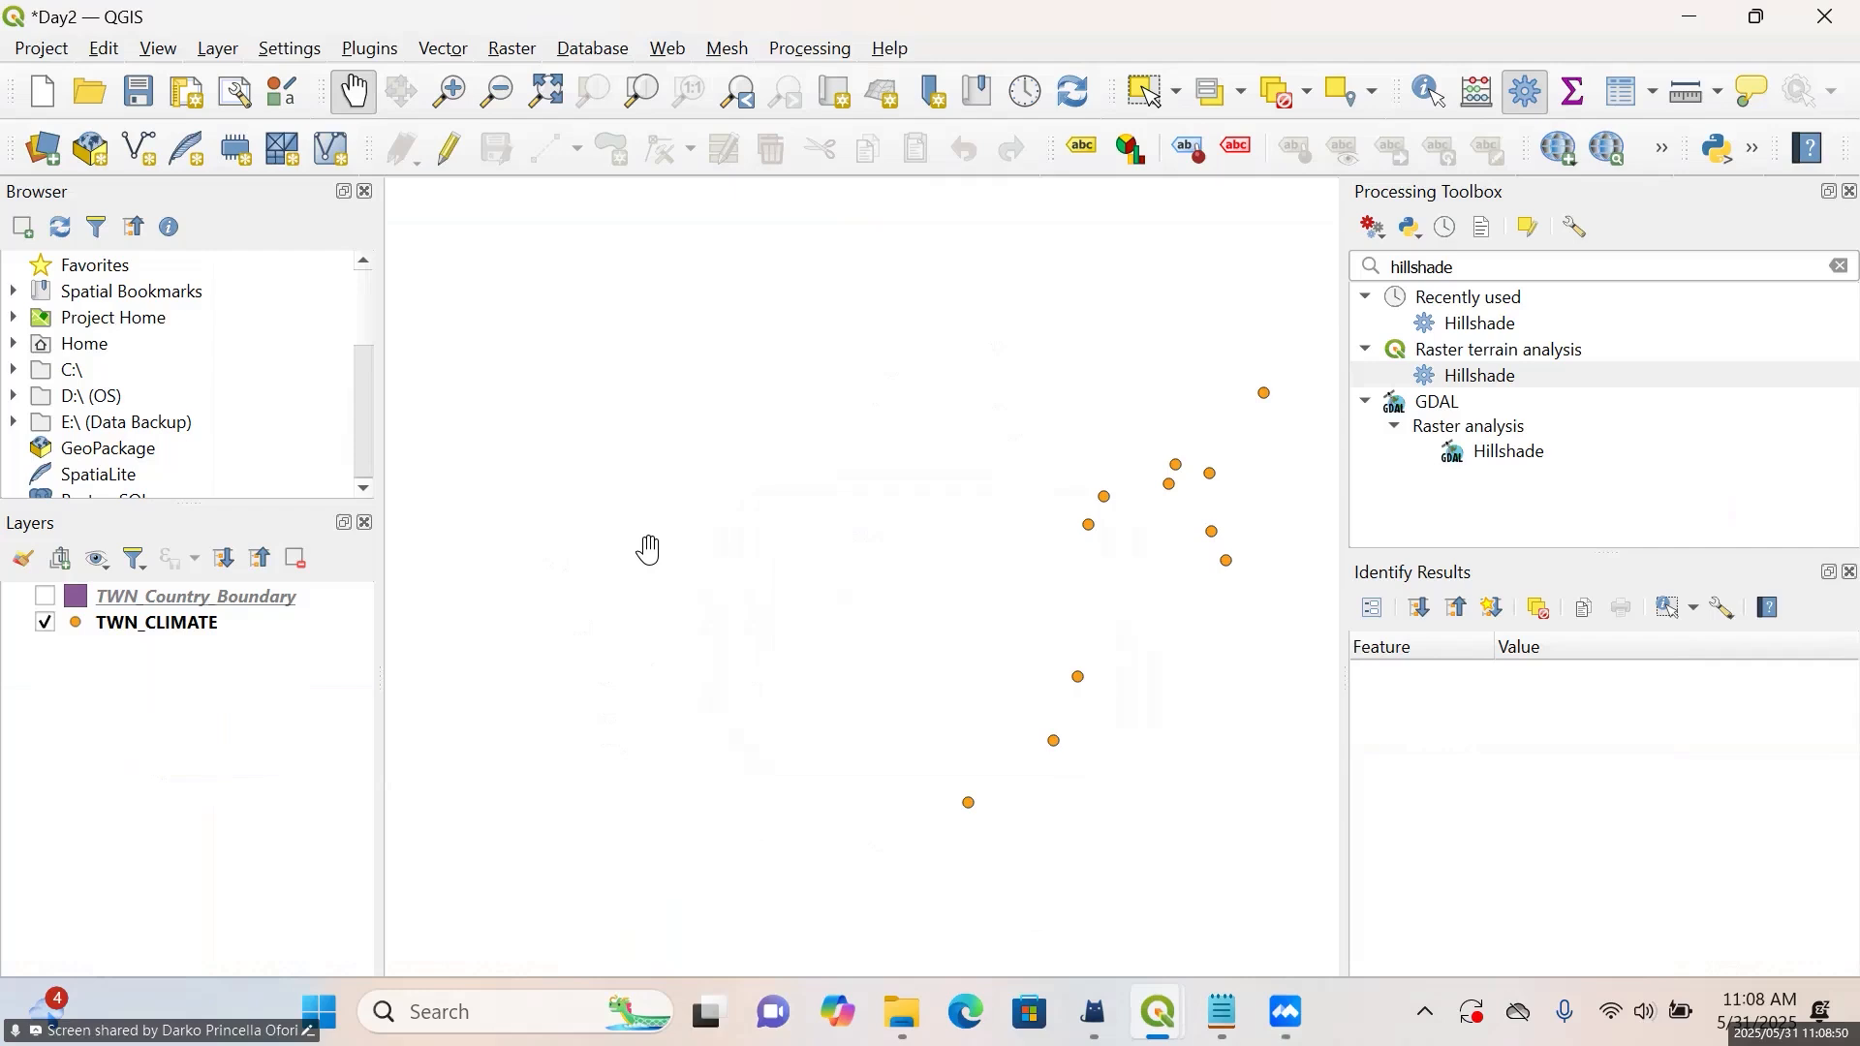
{"action": "left_click_drag", "start_coordinate": [1138, 609], "coordinate": [991, 545]}
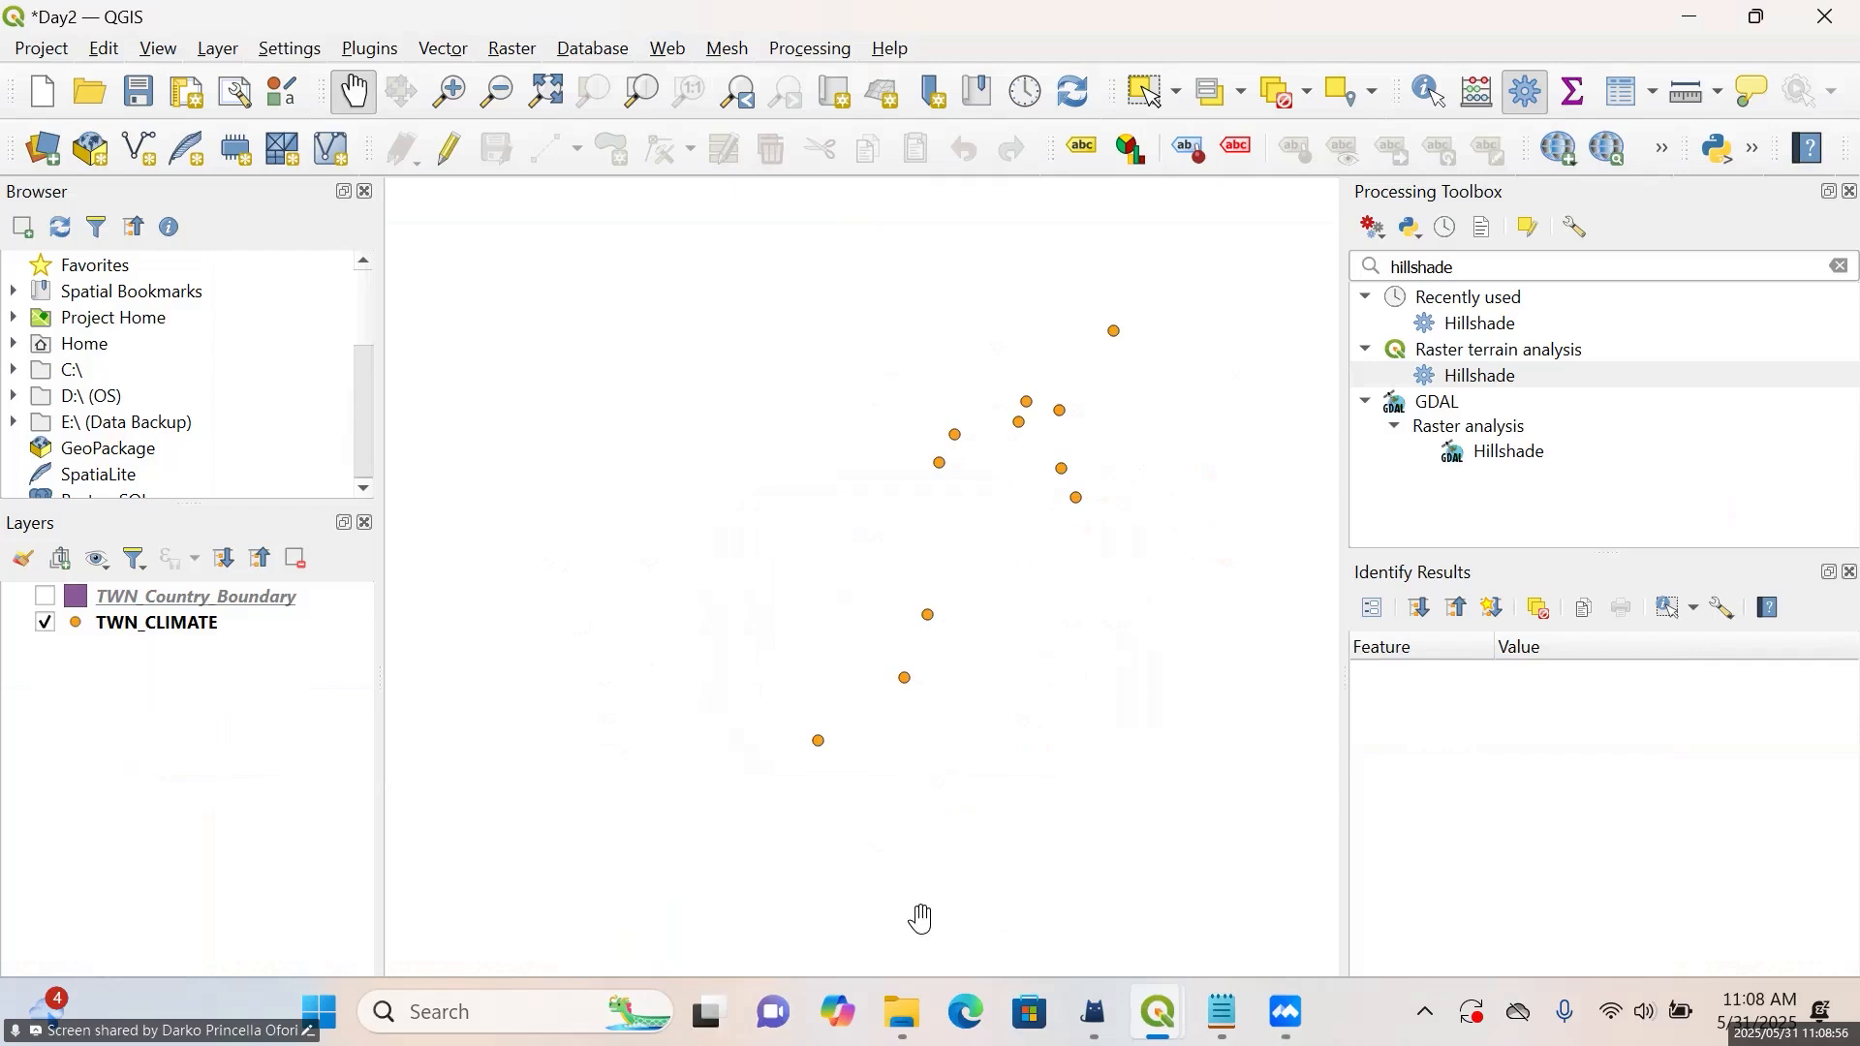
{"action": "mouse_move", "coordinate": [920, 1025]}
{"action": "mouse_move", "coordinate": [916, 988]}
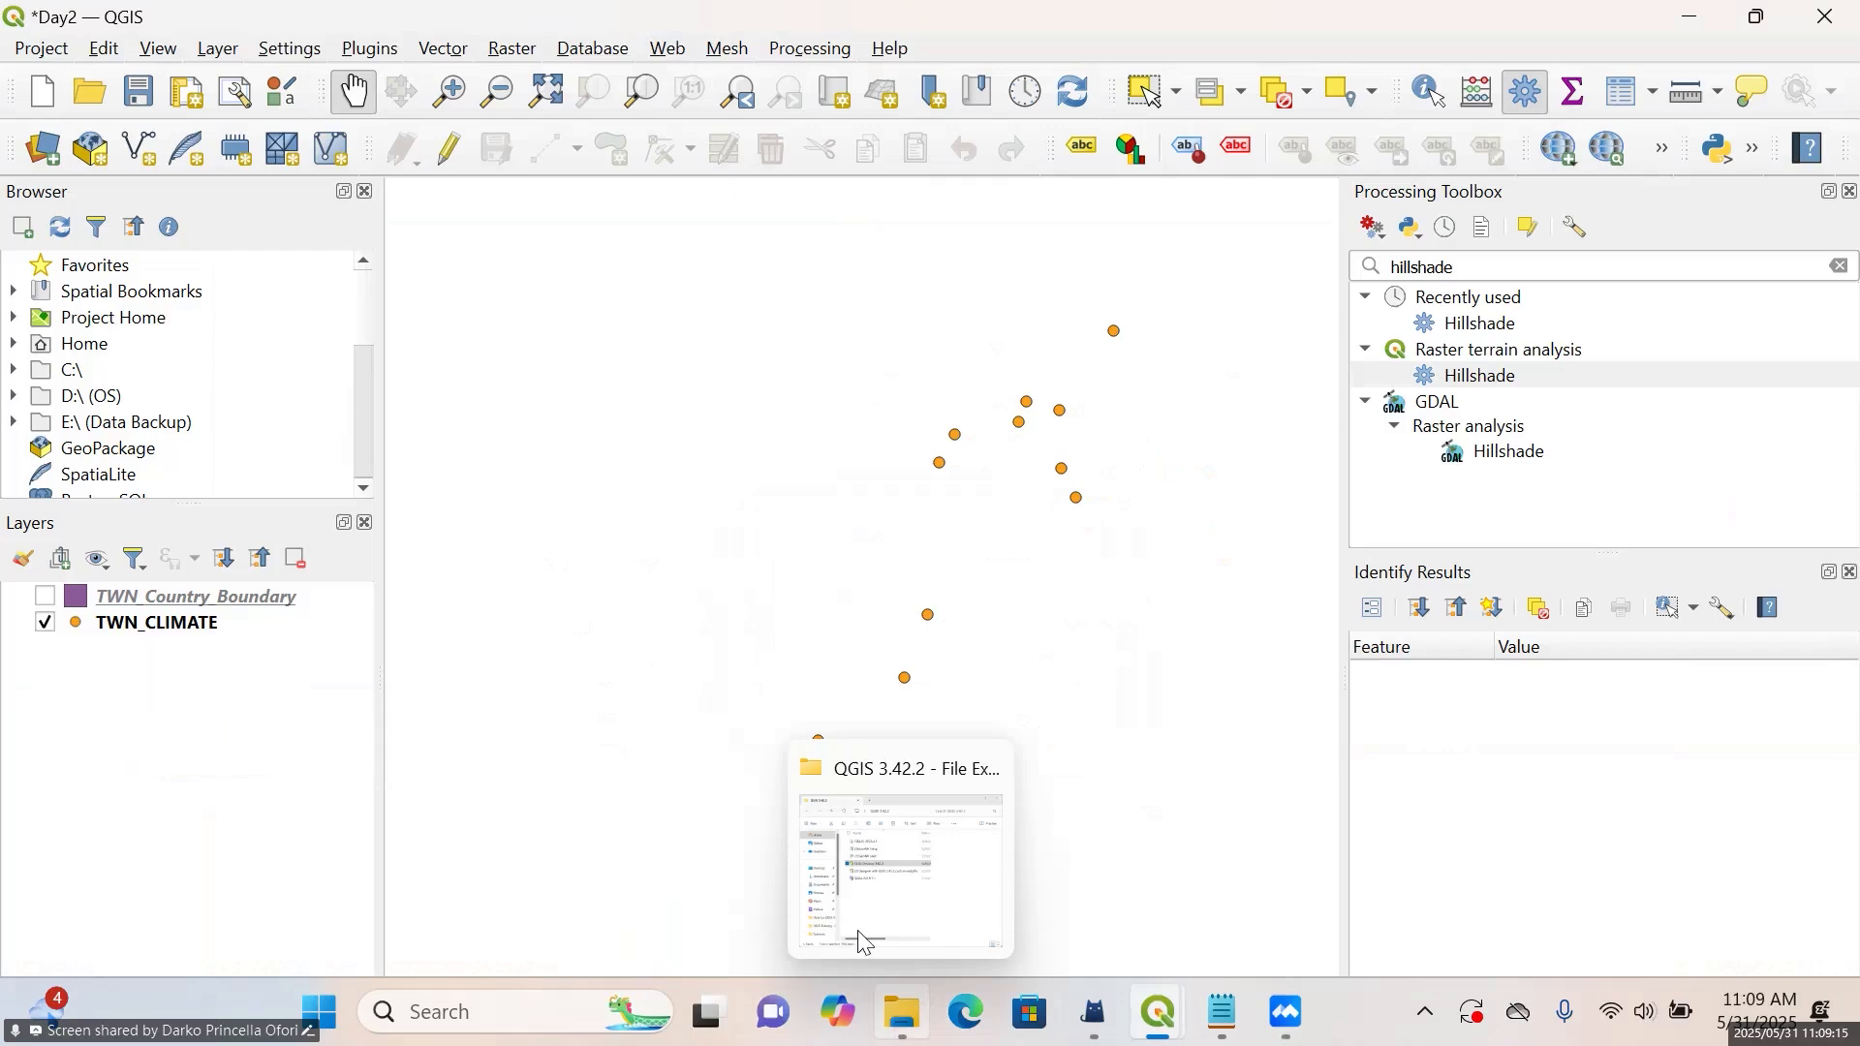
{"action": "left_click", "coordinate": [48, 147]}
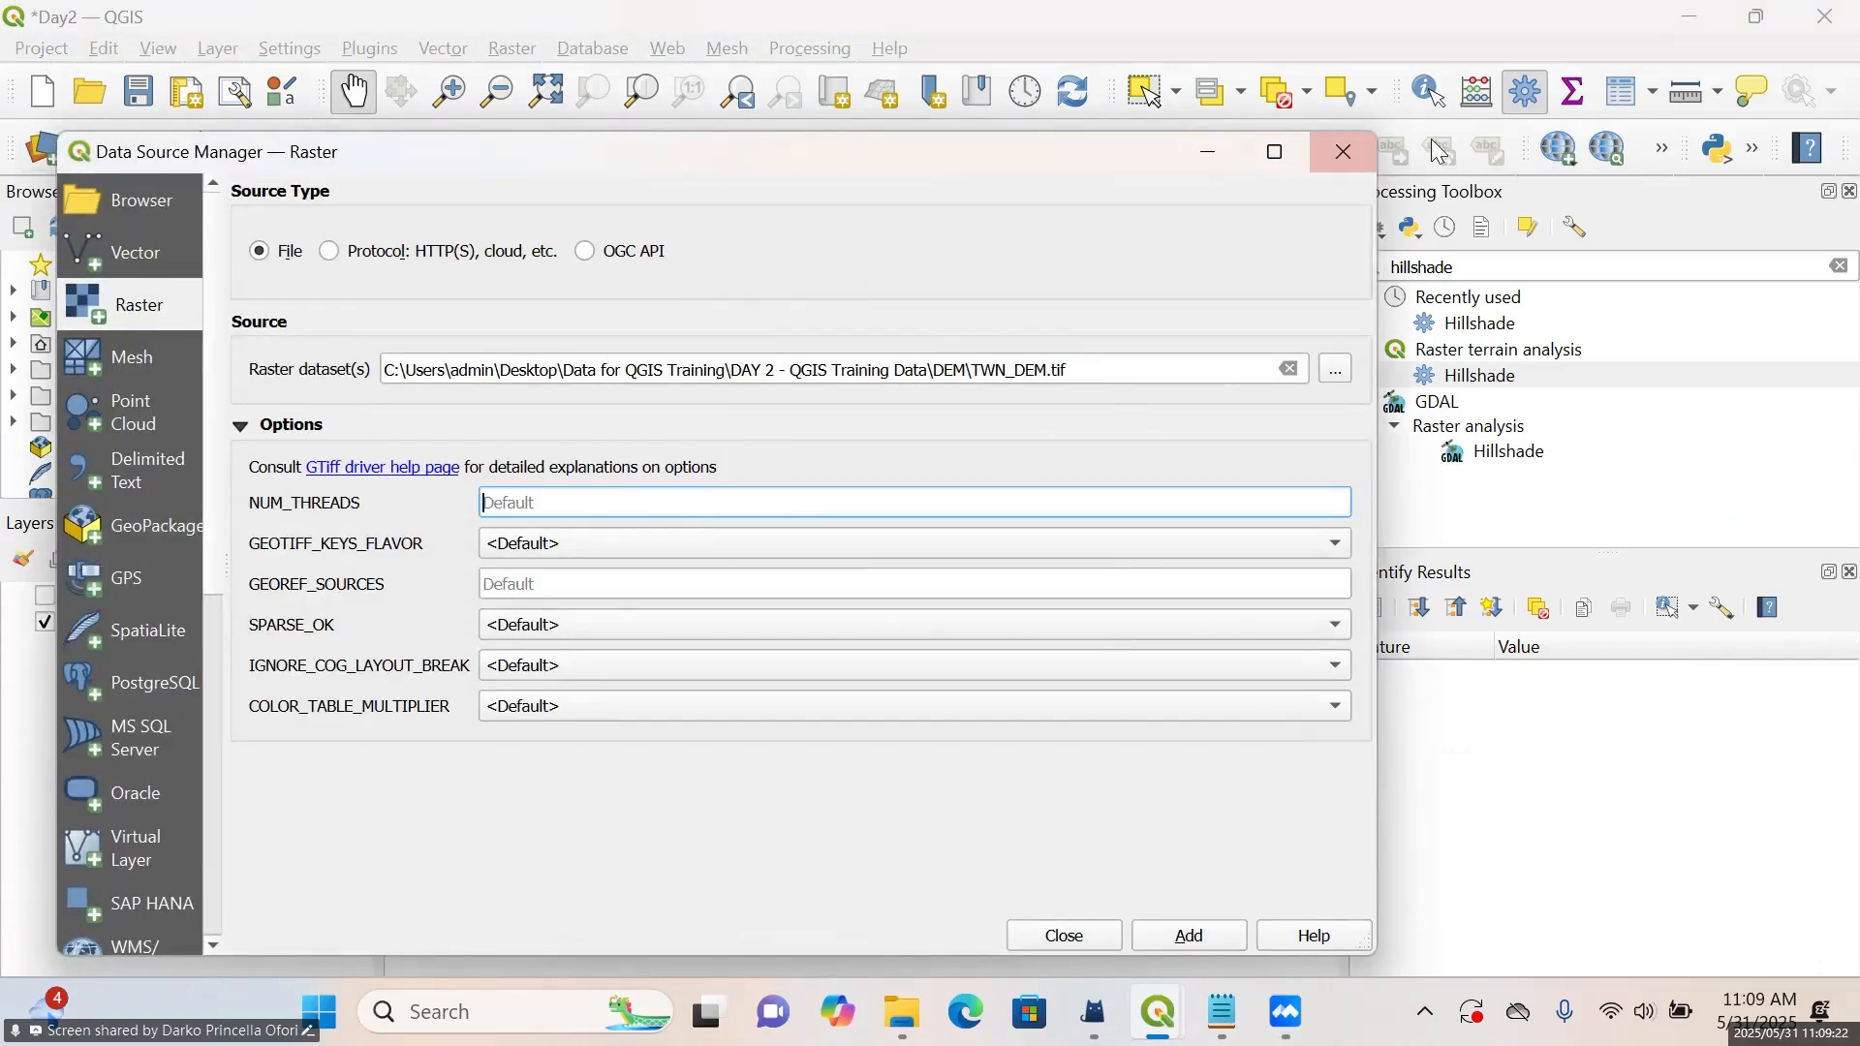
{"action": "left_click", "coordinate": [1320, 162]}
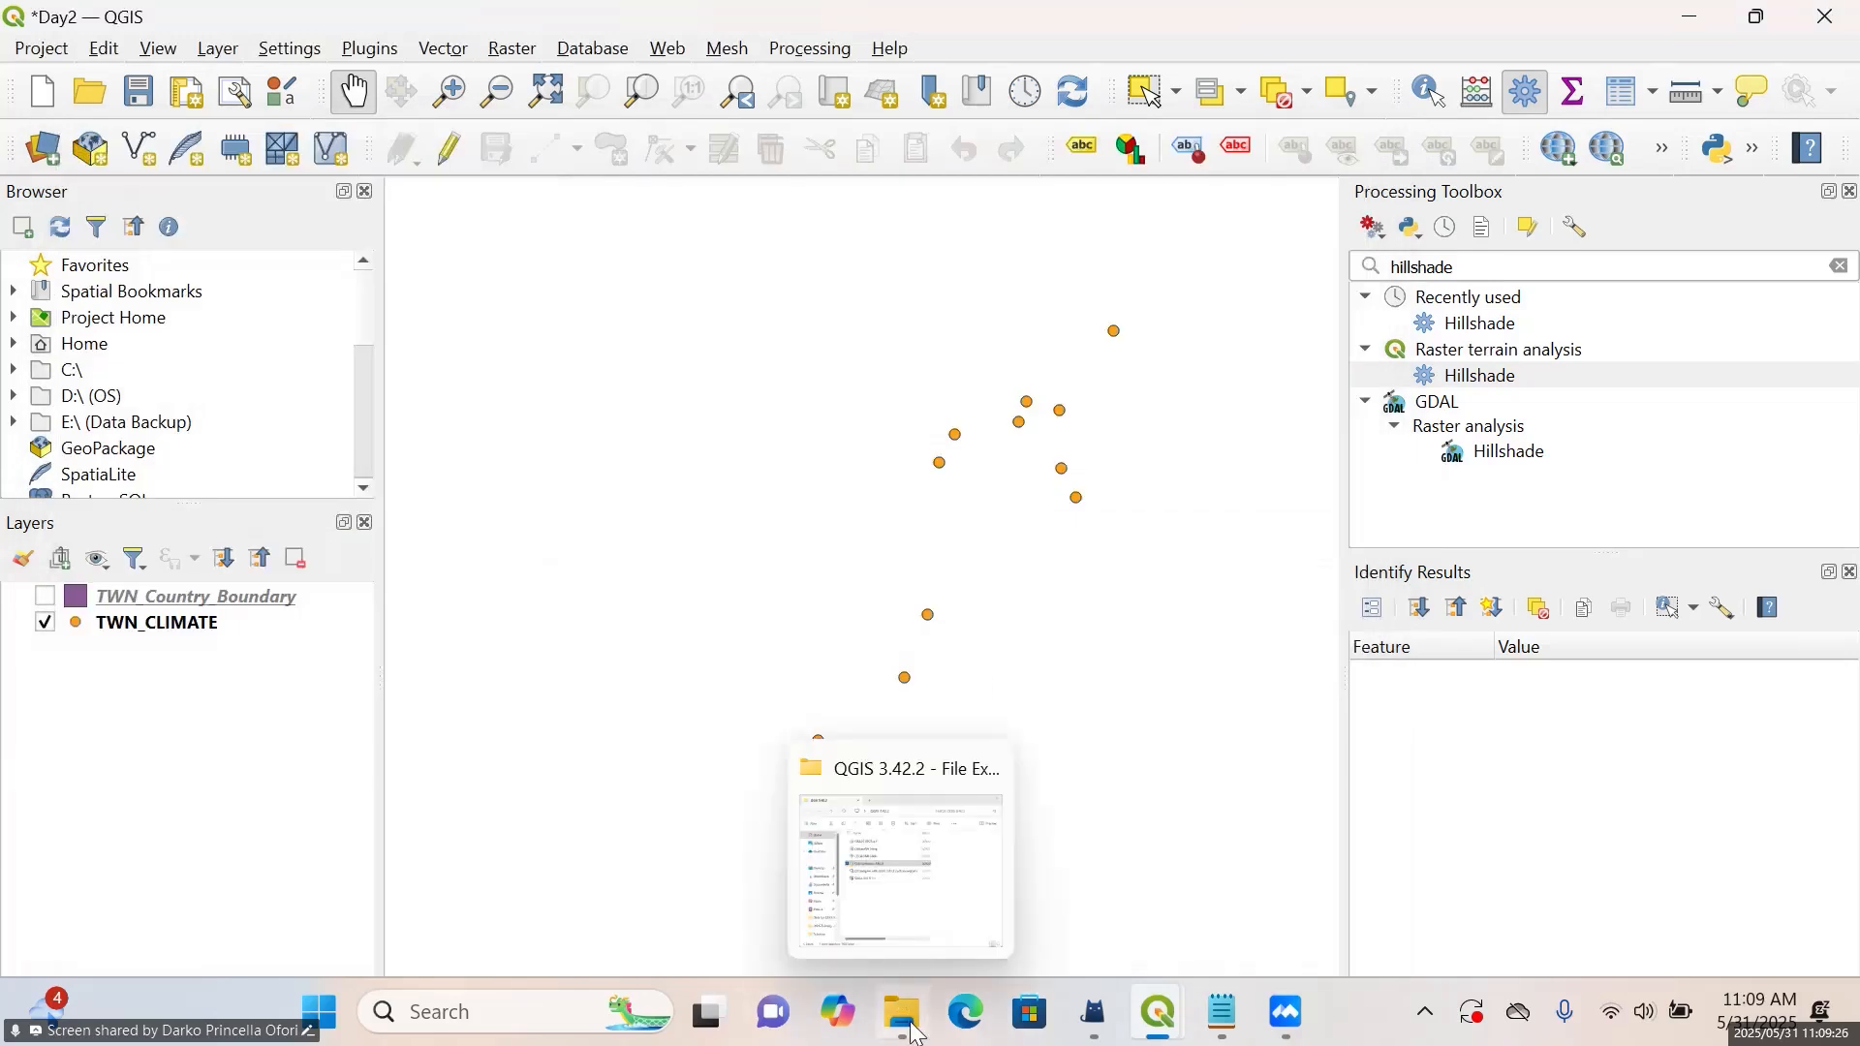
Switch to File Explorer and look through the Precipitation folder in Data for QGIS Training for the daily CHIRPS file, then minimise it
{"action": "left_click", "coordinate": [914, 1032]}
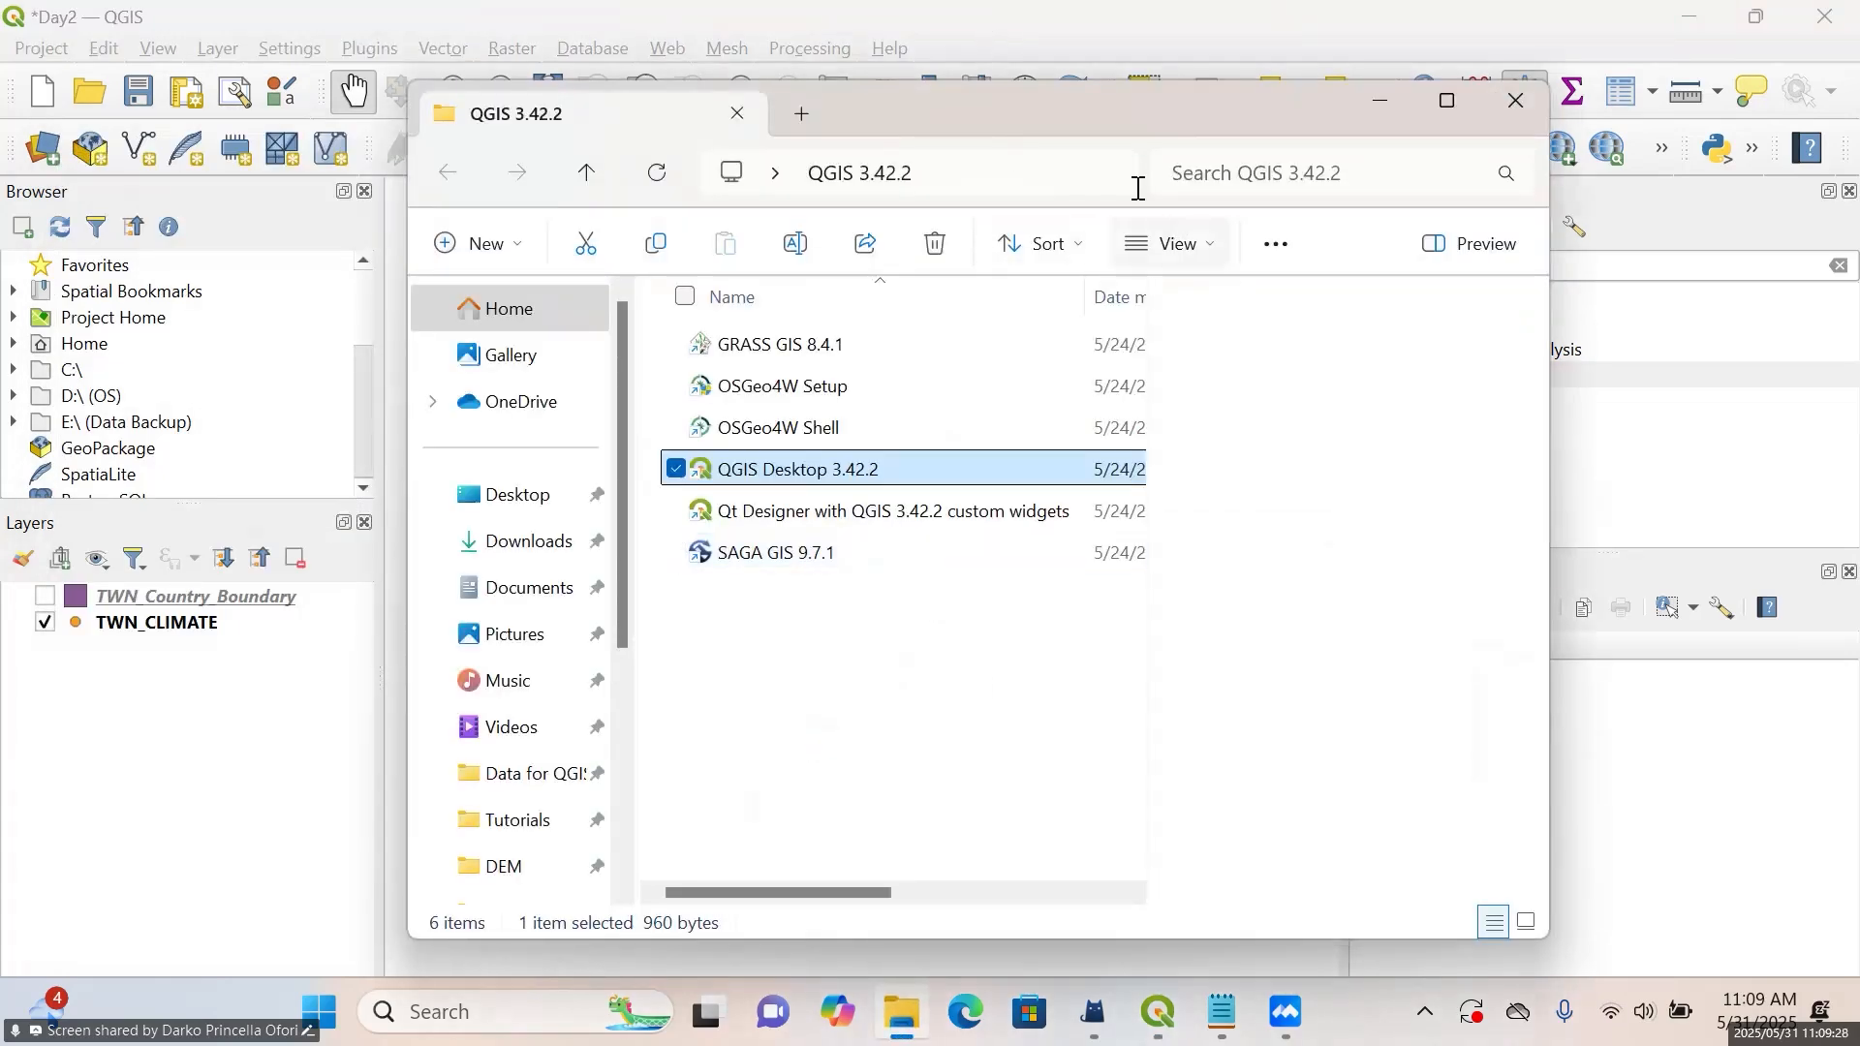
{"action": "left_click_drag", "start_coordinate": [969, 109], "coordinate": [1342, 110]}
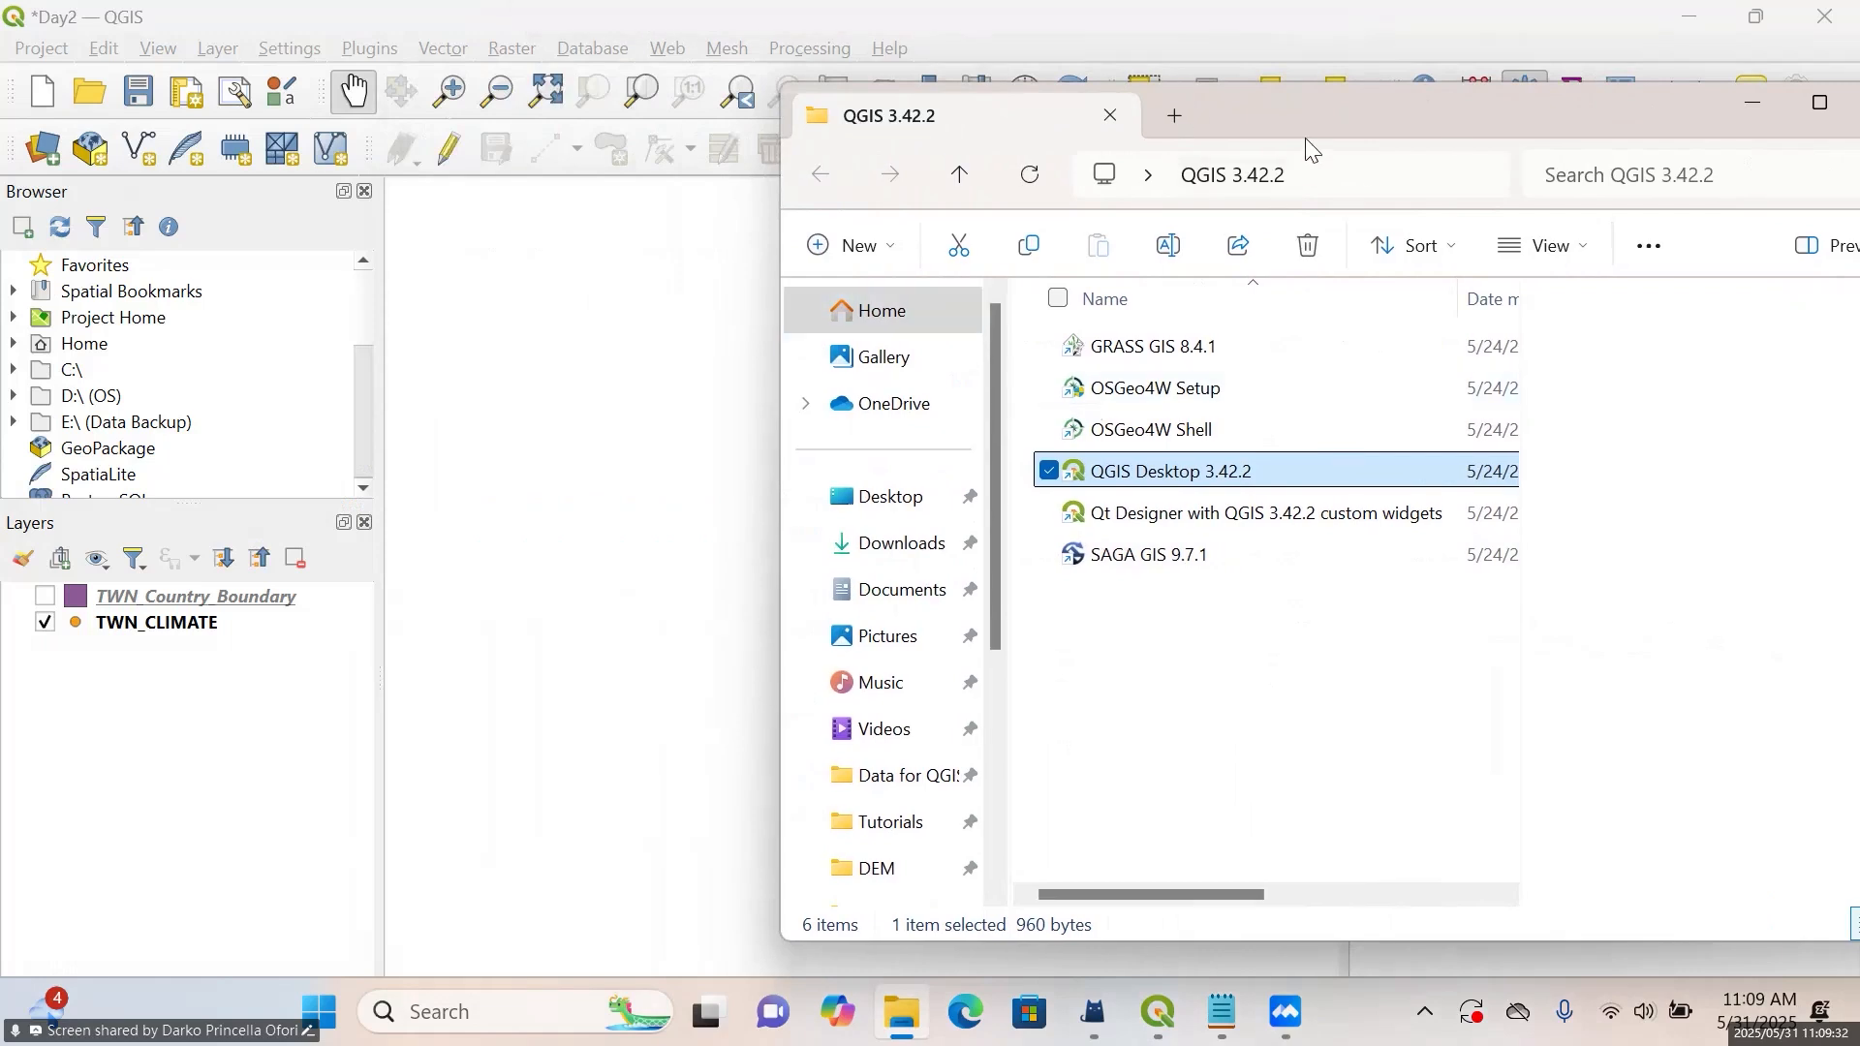
{"action": "left_click_drag", "start_coordinate": [1309, 143], "coordinate": [757, 216]}
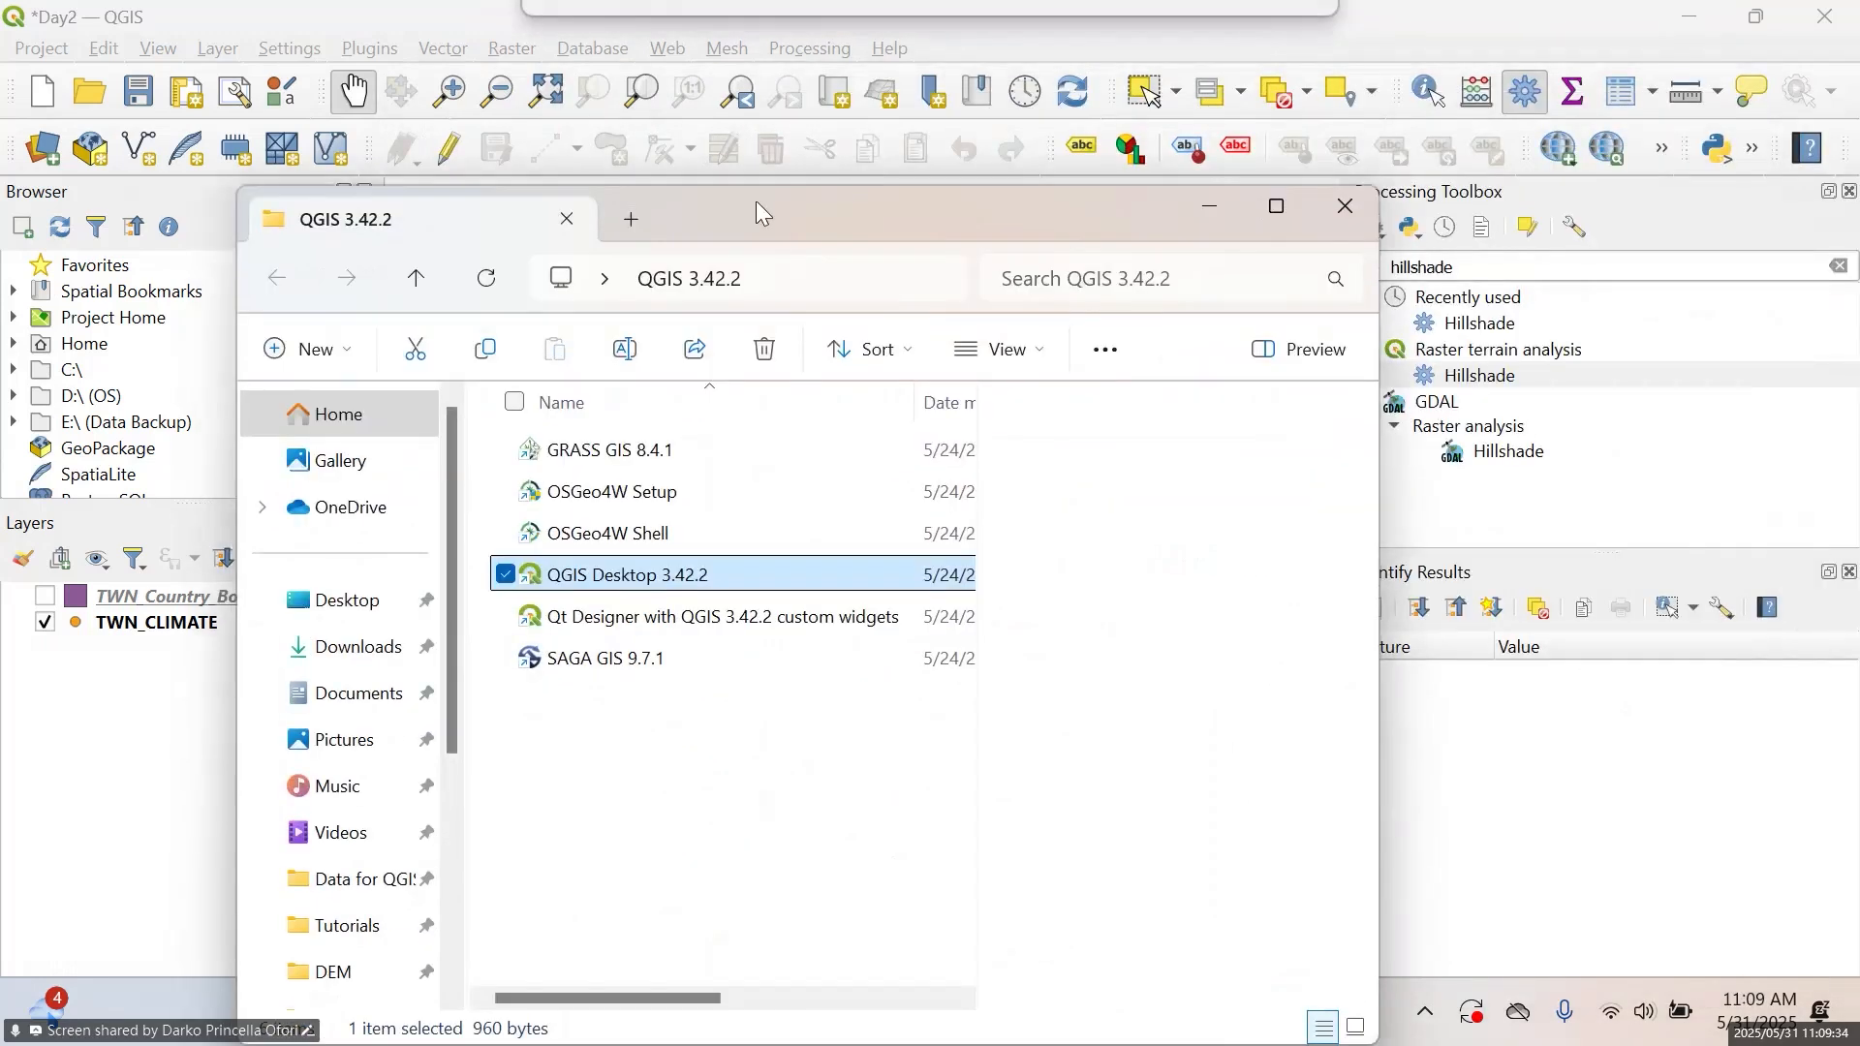
{"action": "left_click", "coordinate": [341, 600]}
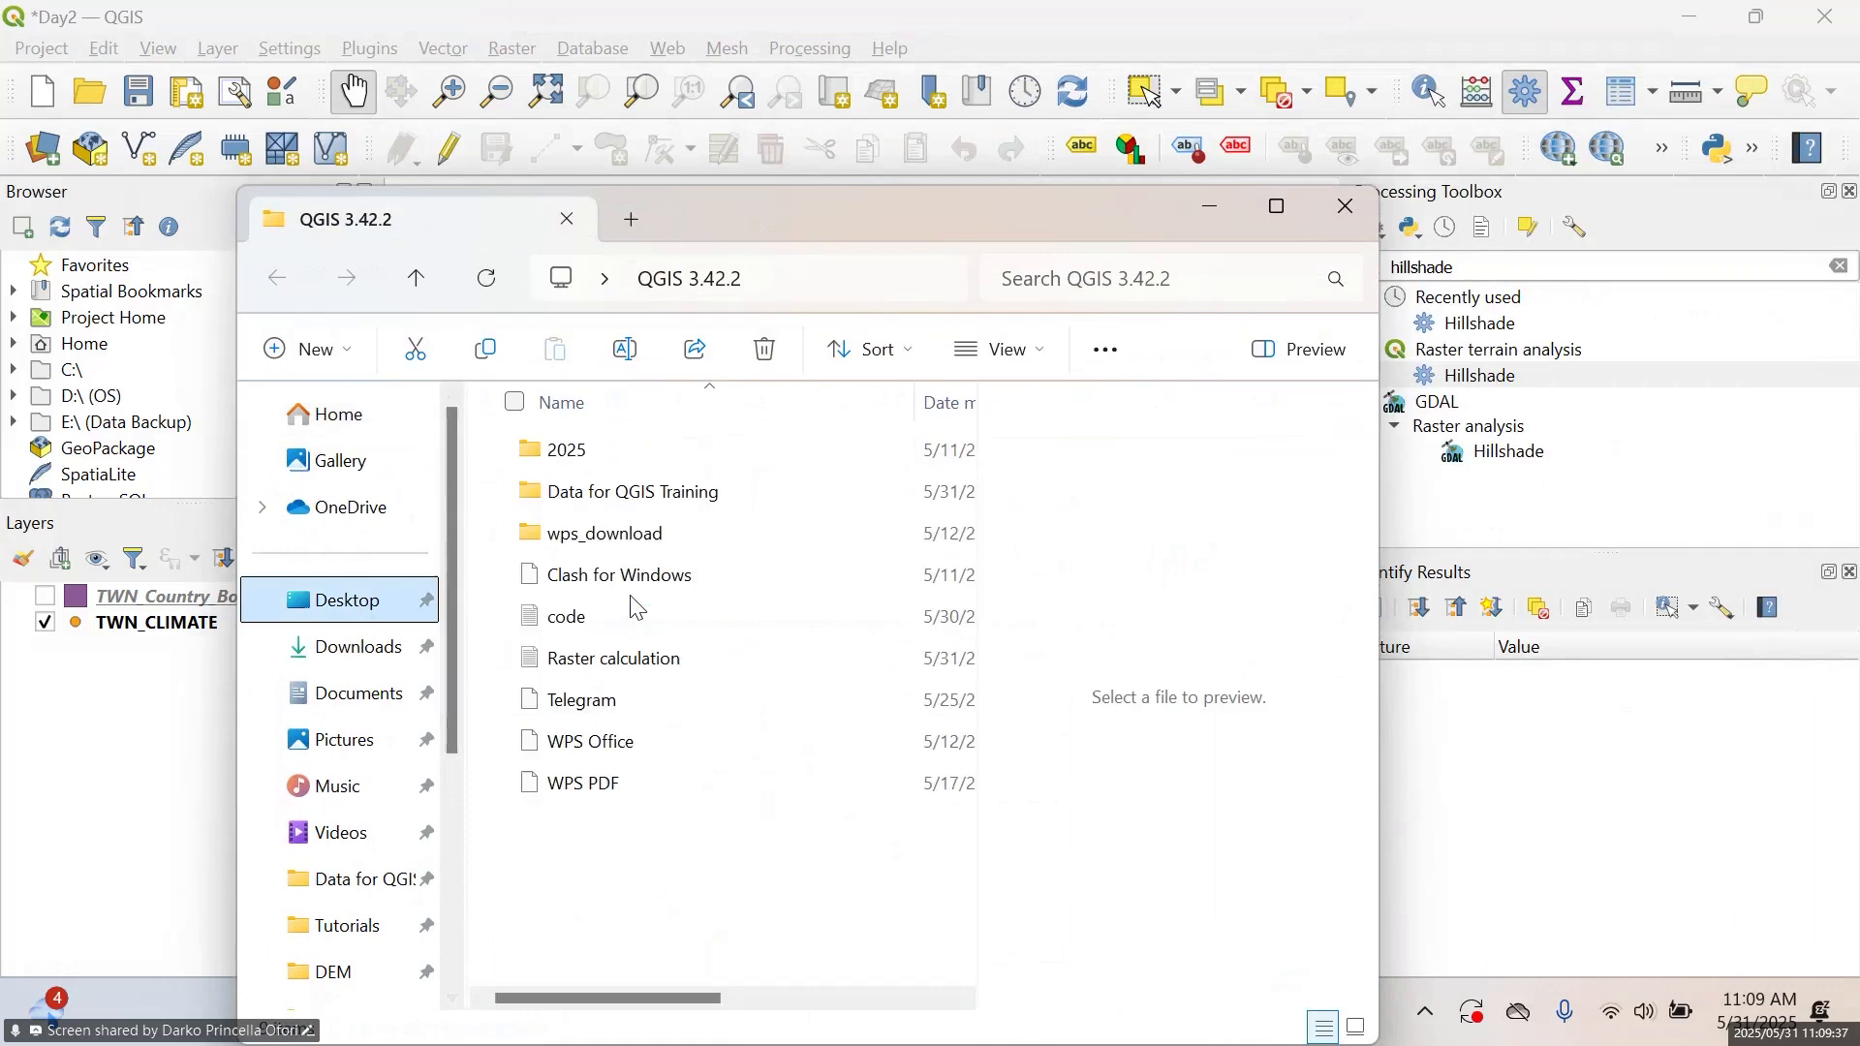
{"action": "double_click", "coordinate": [625, 494]}
{"action": "double_click", "coordinate": [625, 494]}
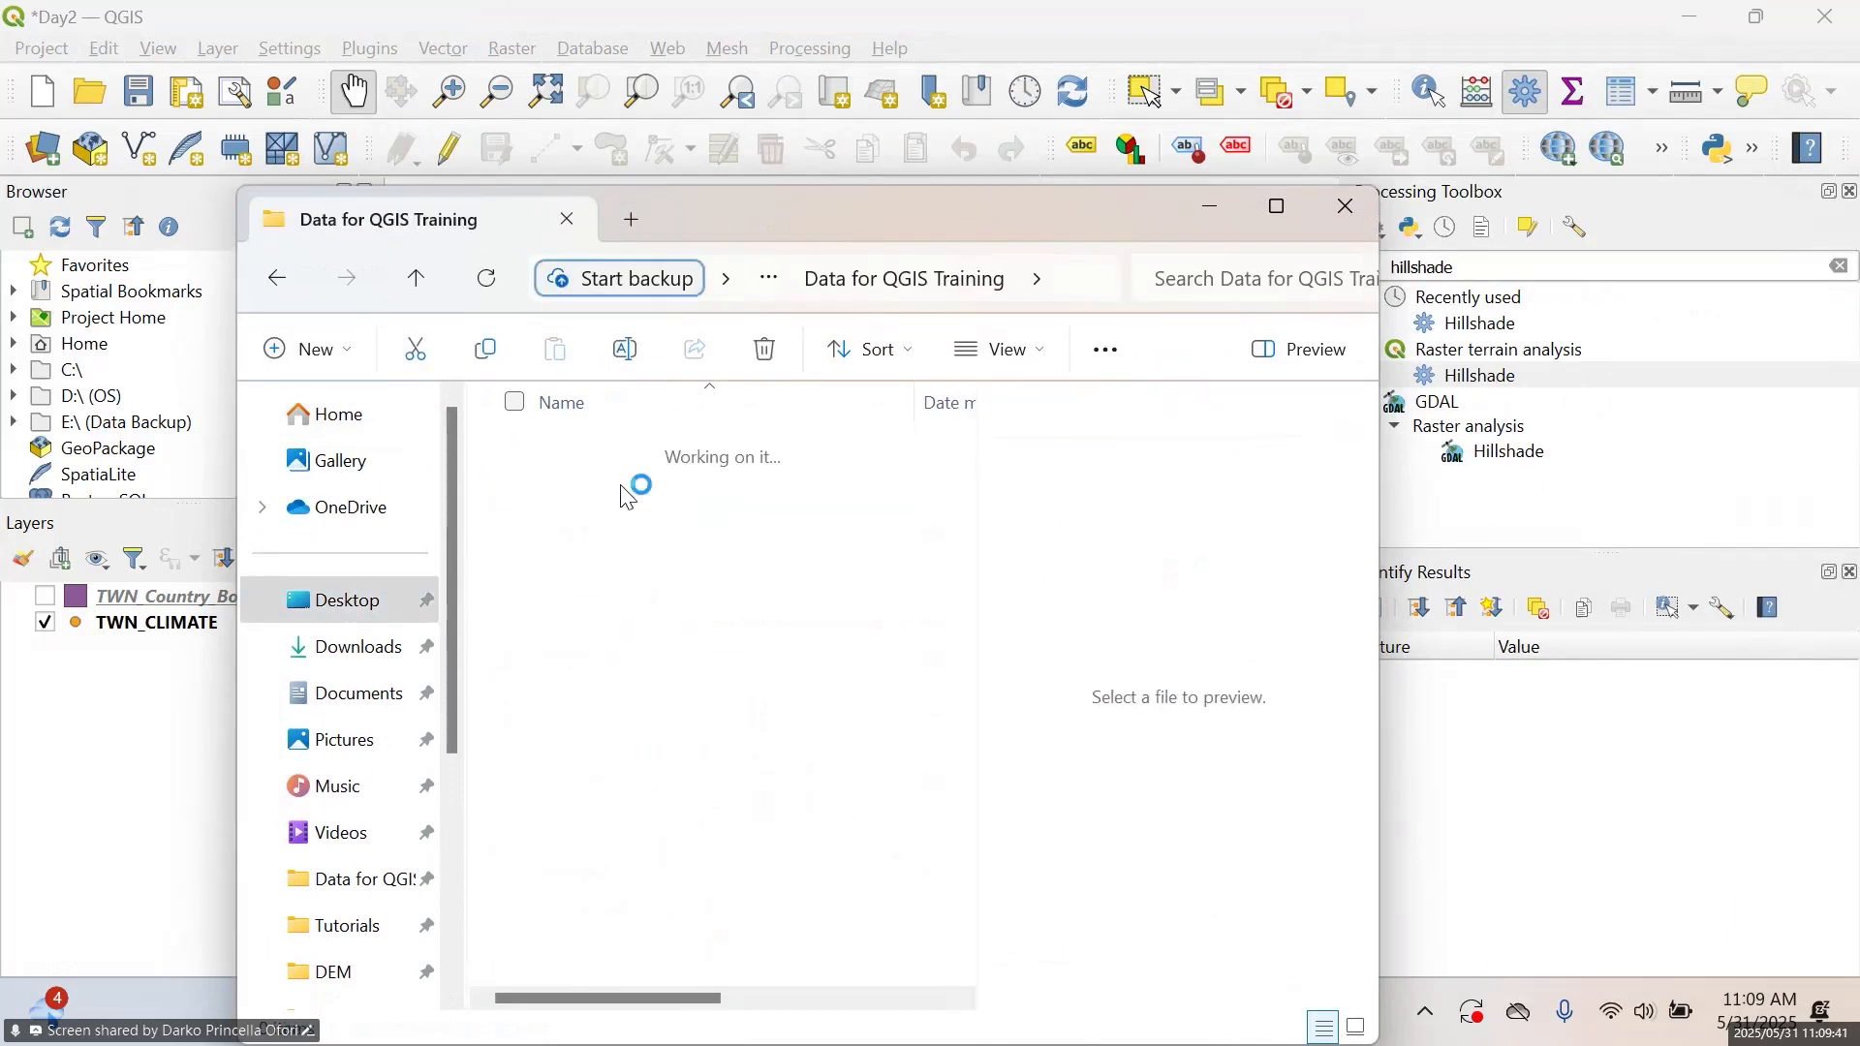
{"action": "double_click", "coordinate": [625, 494]}
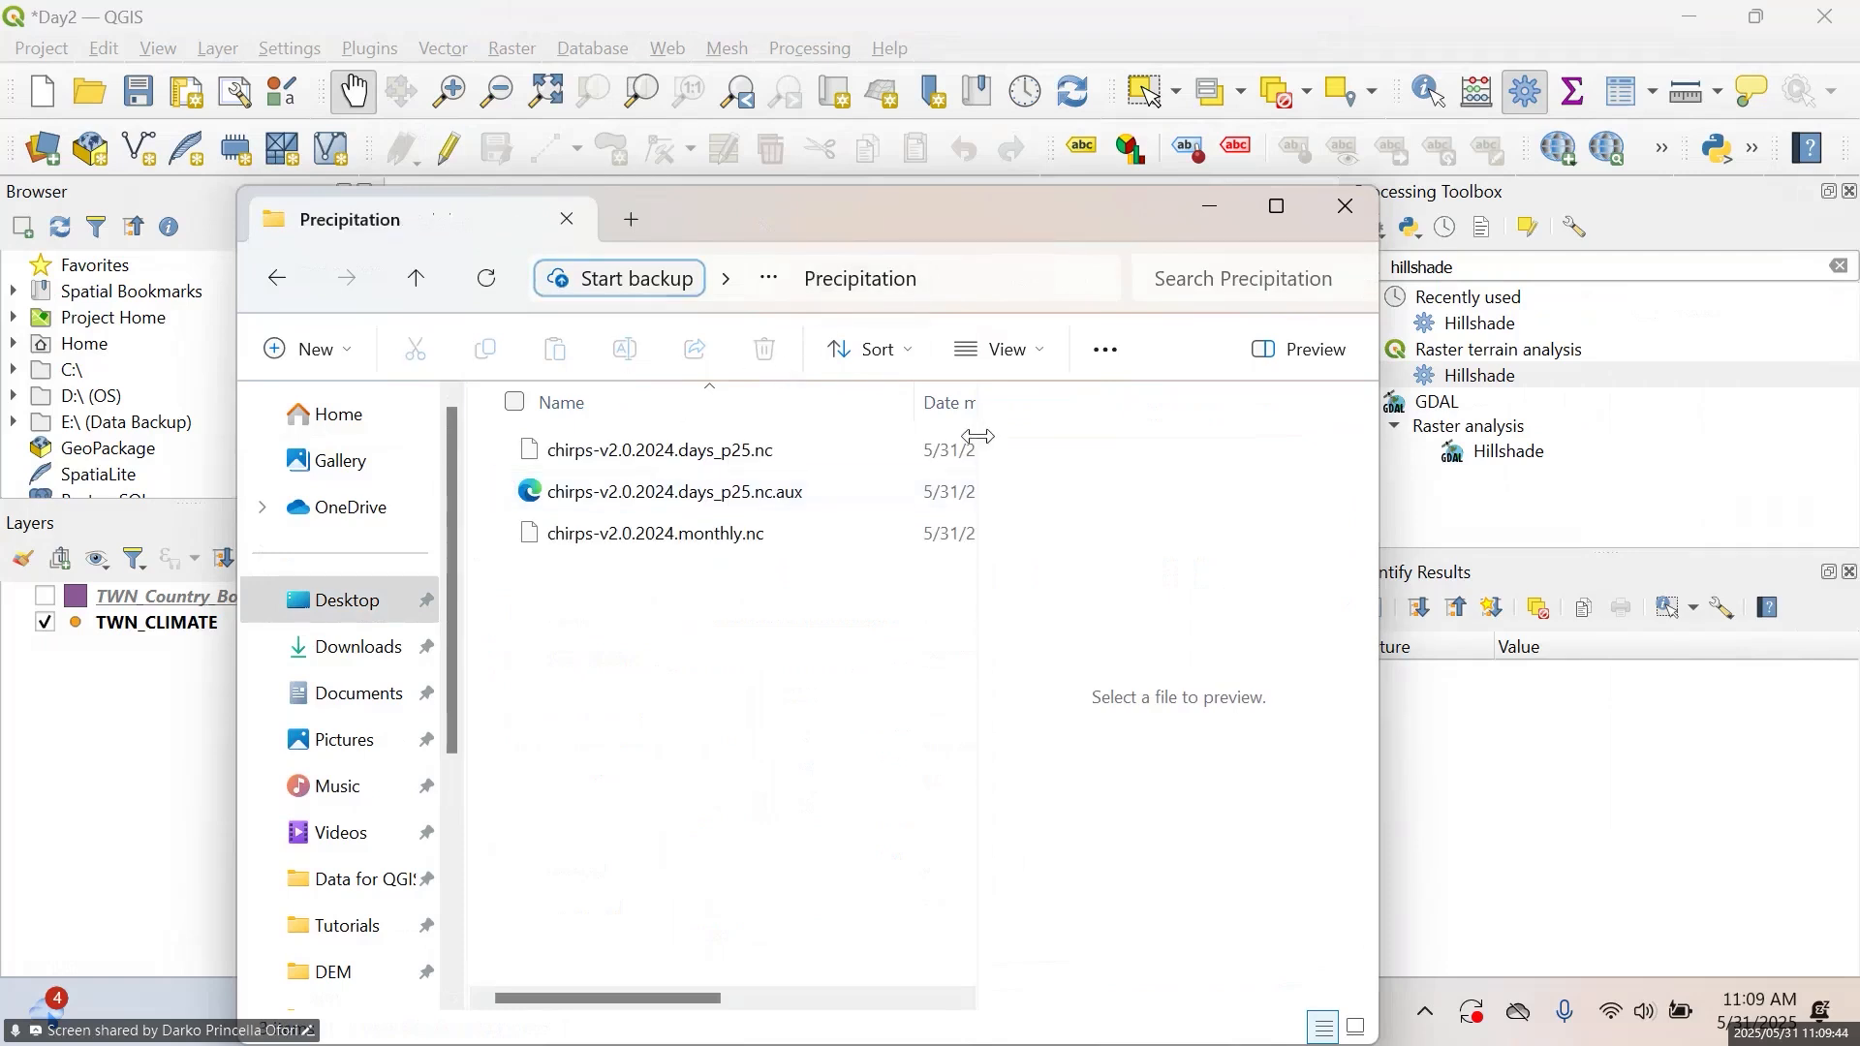
{"action": "left_click_drag", "start_coordinate": [872, 219], "coordinate": [1240, 148]}
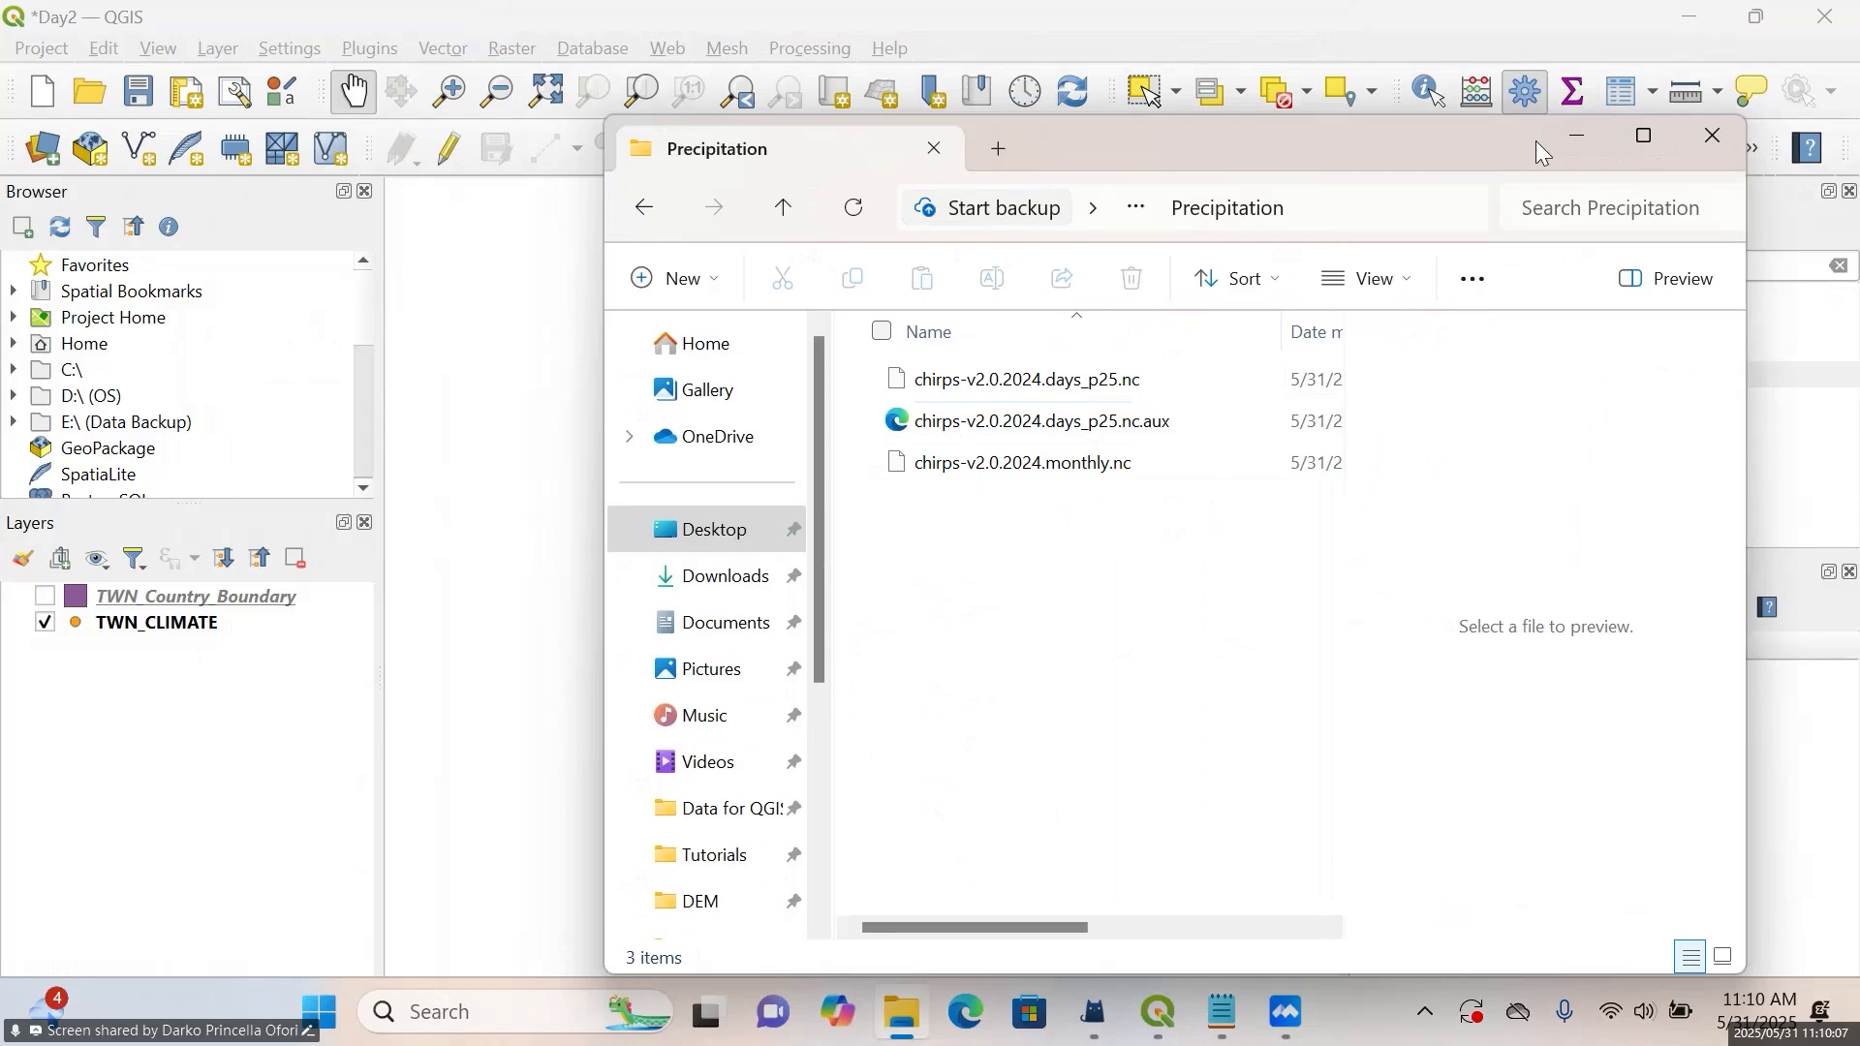
{"action": "left_click", "coordinate": [1049, 387]}
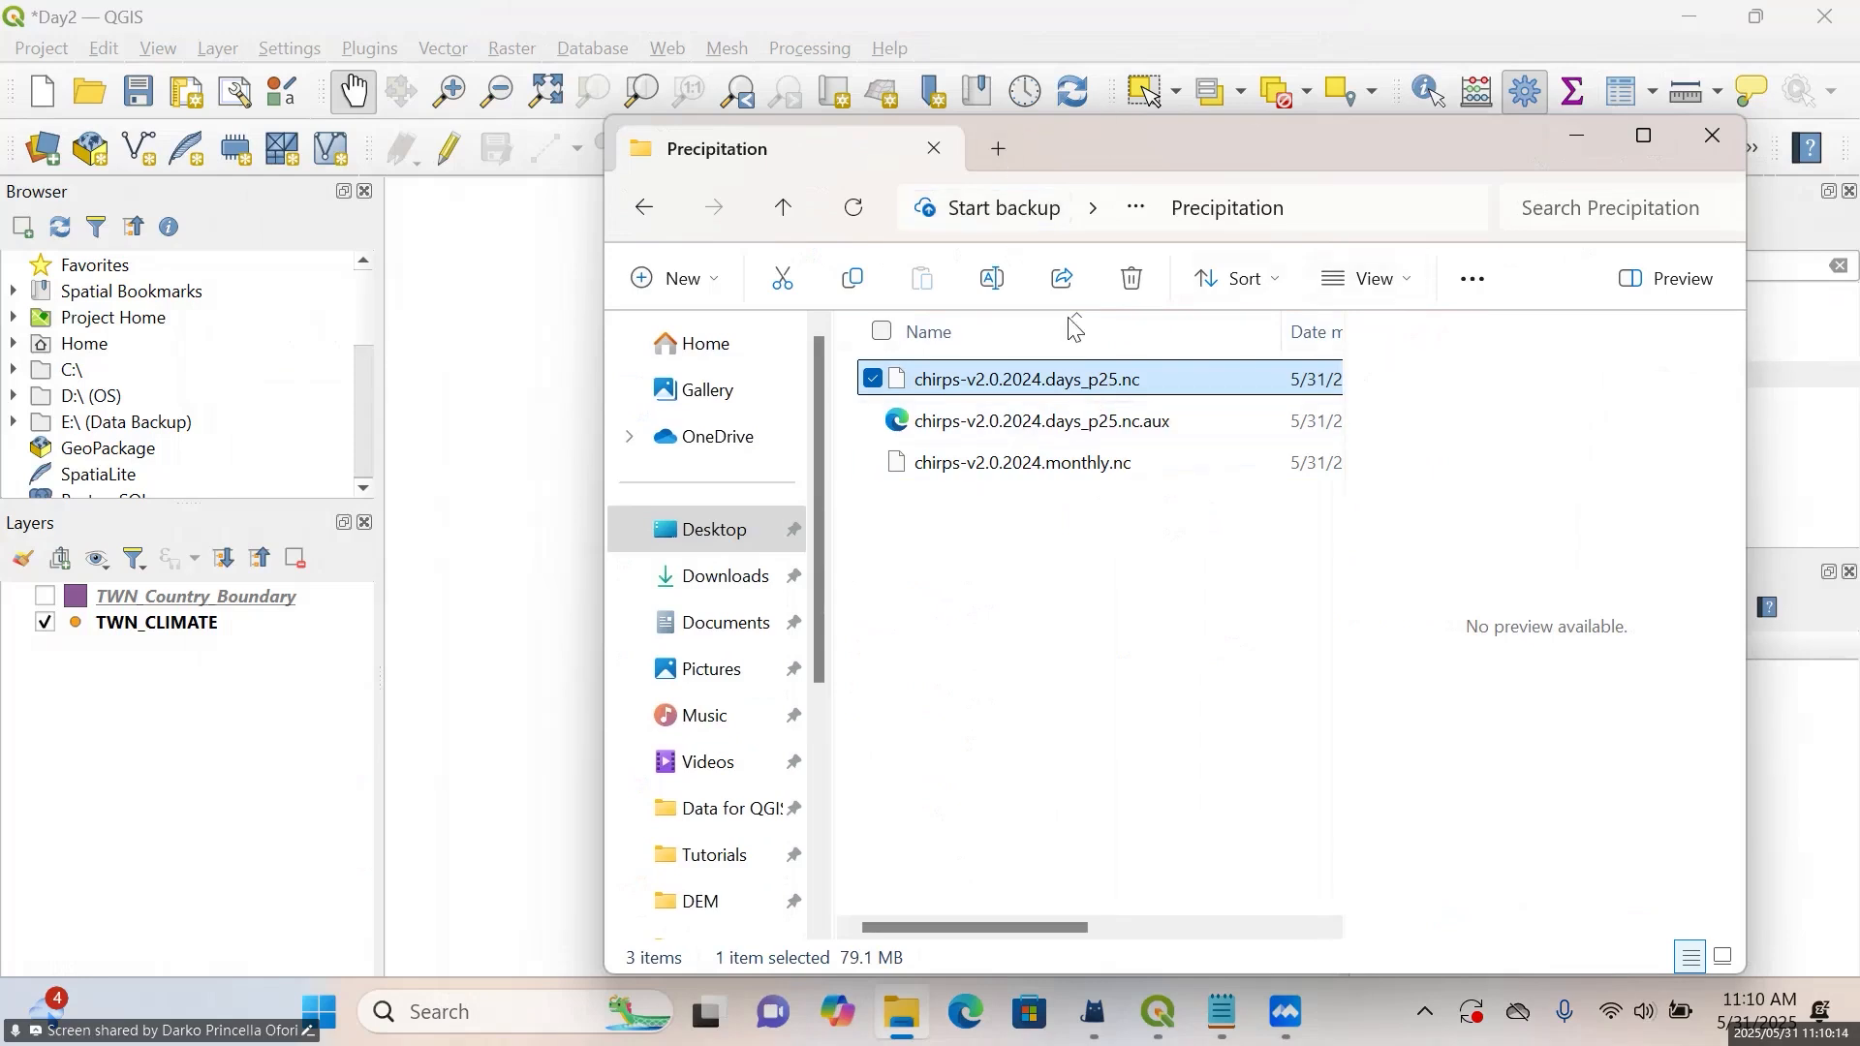
{"action": "left_click", "coordinate": [1574, 150]}
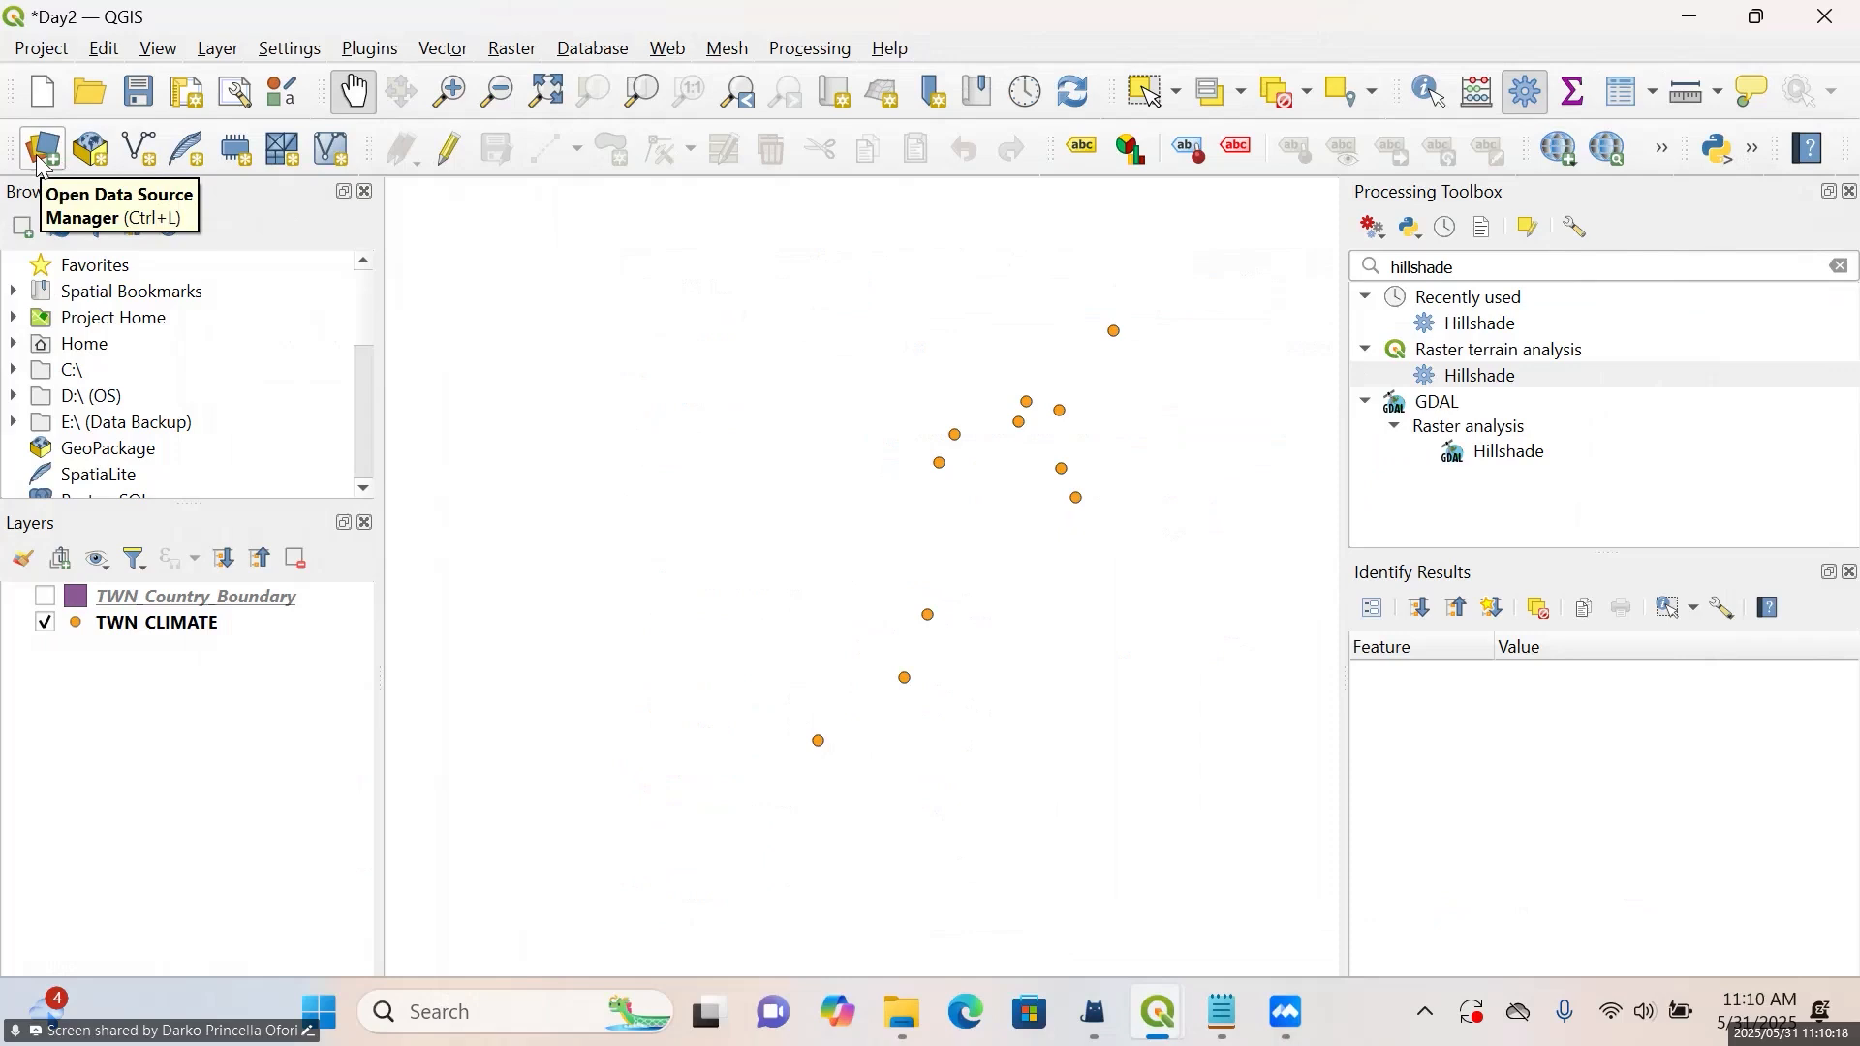
Load chirps-v2.0.2024.days_p25.nc from the DAY 2 Precipitation folder into the project as a raster layer
{"action": "left_click", "coordinate": [38, 165]}
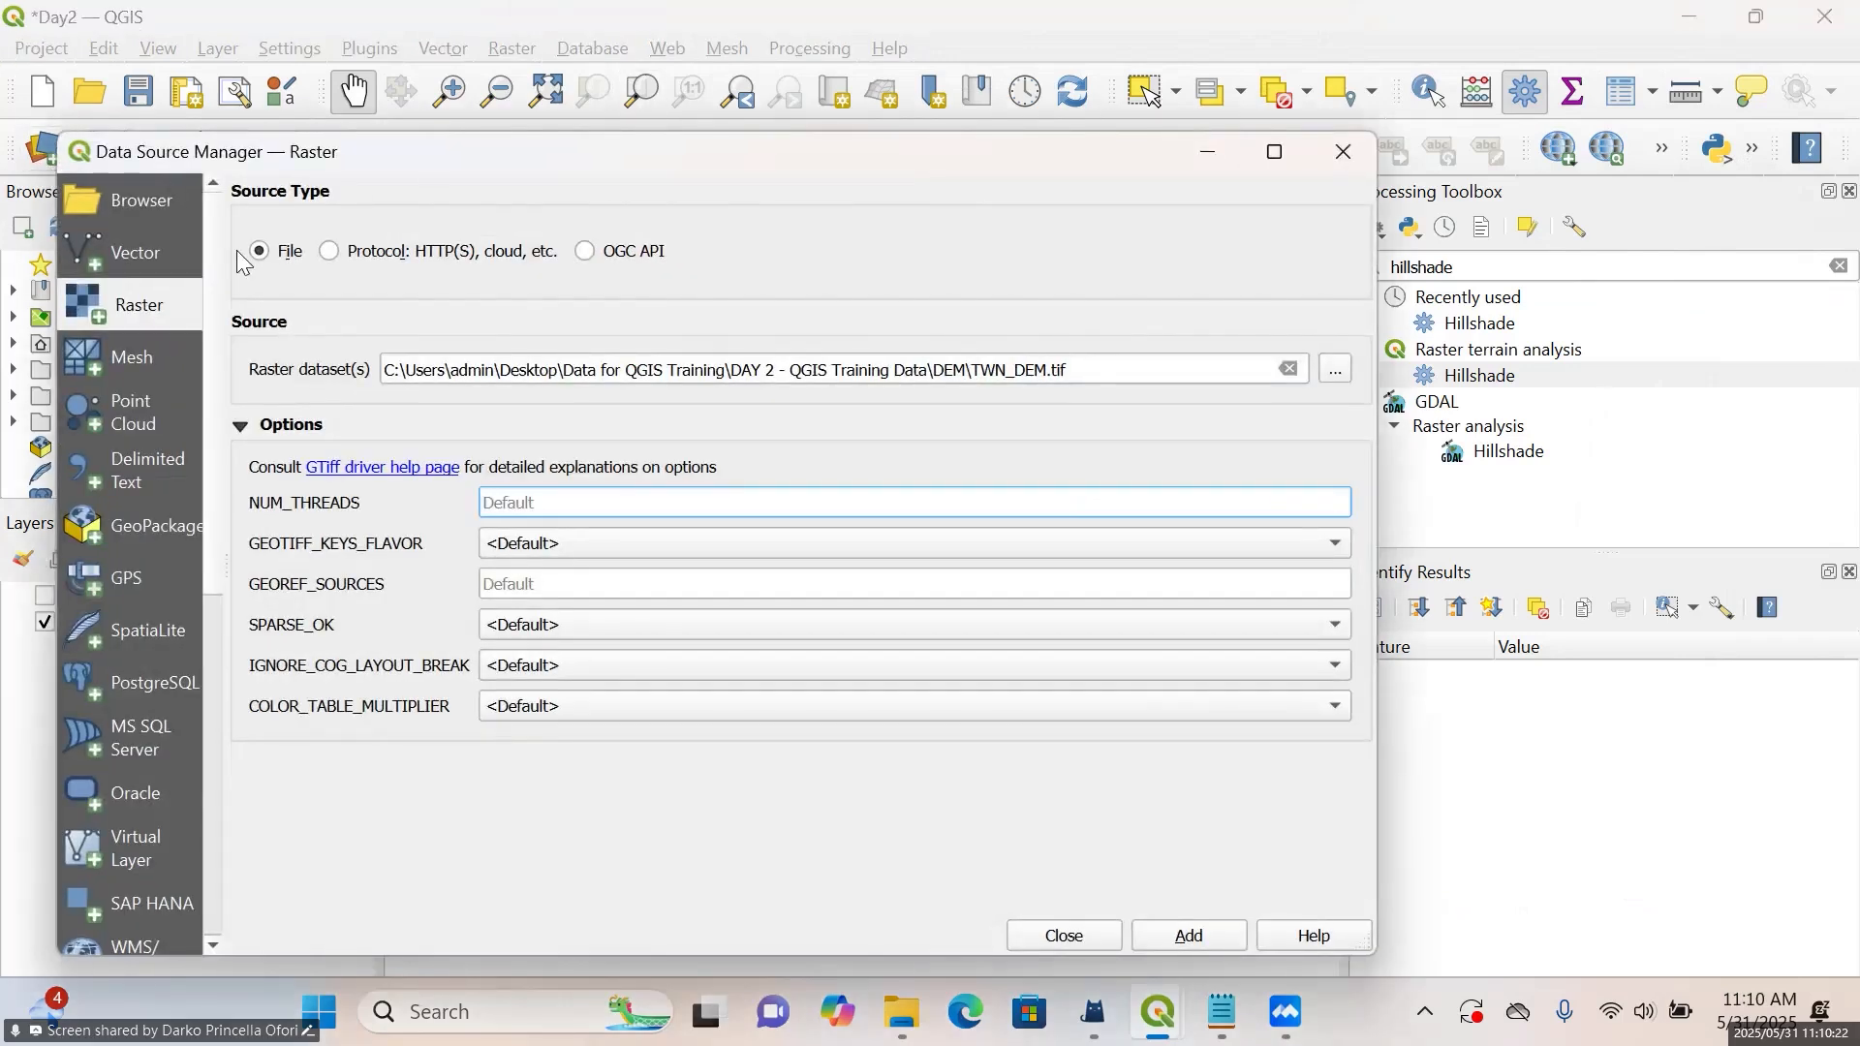
{"action": "left_click", "coordinate": [160, 291]}
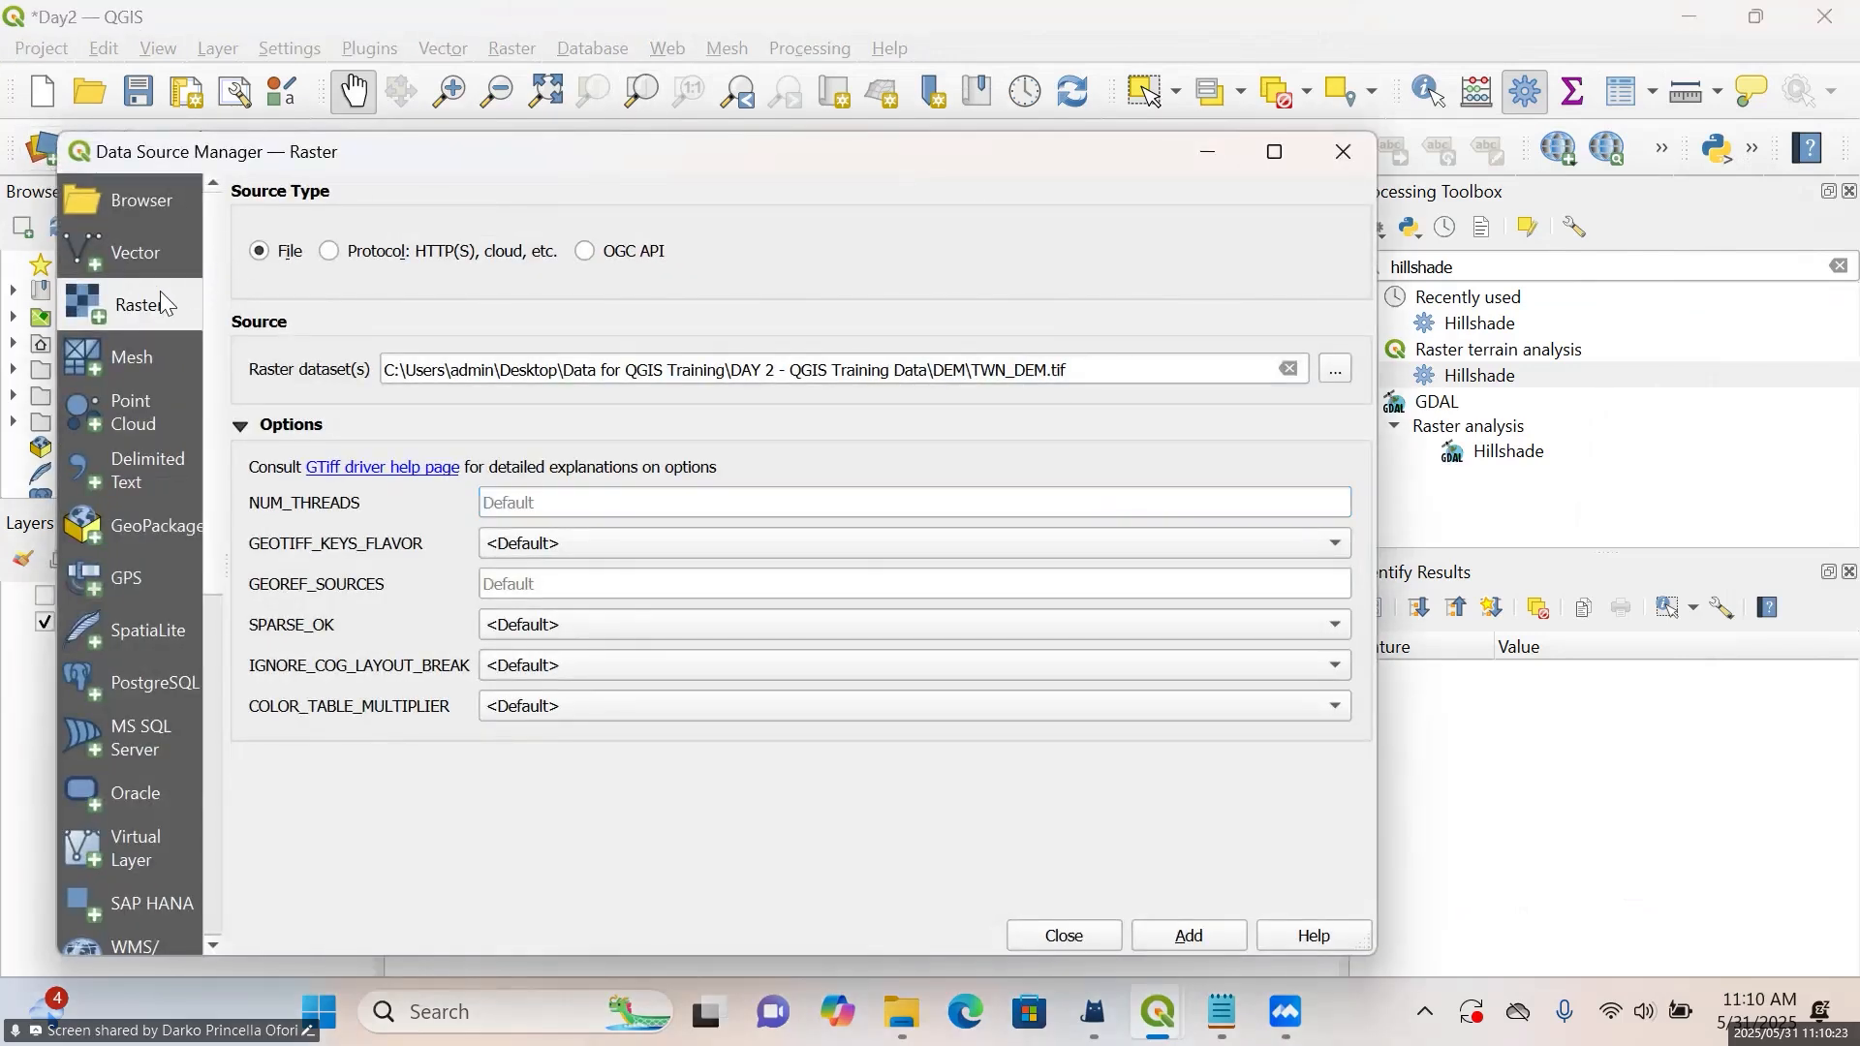
{"action": "left_click", "coordinate": [1337, 370]}
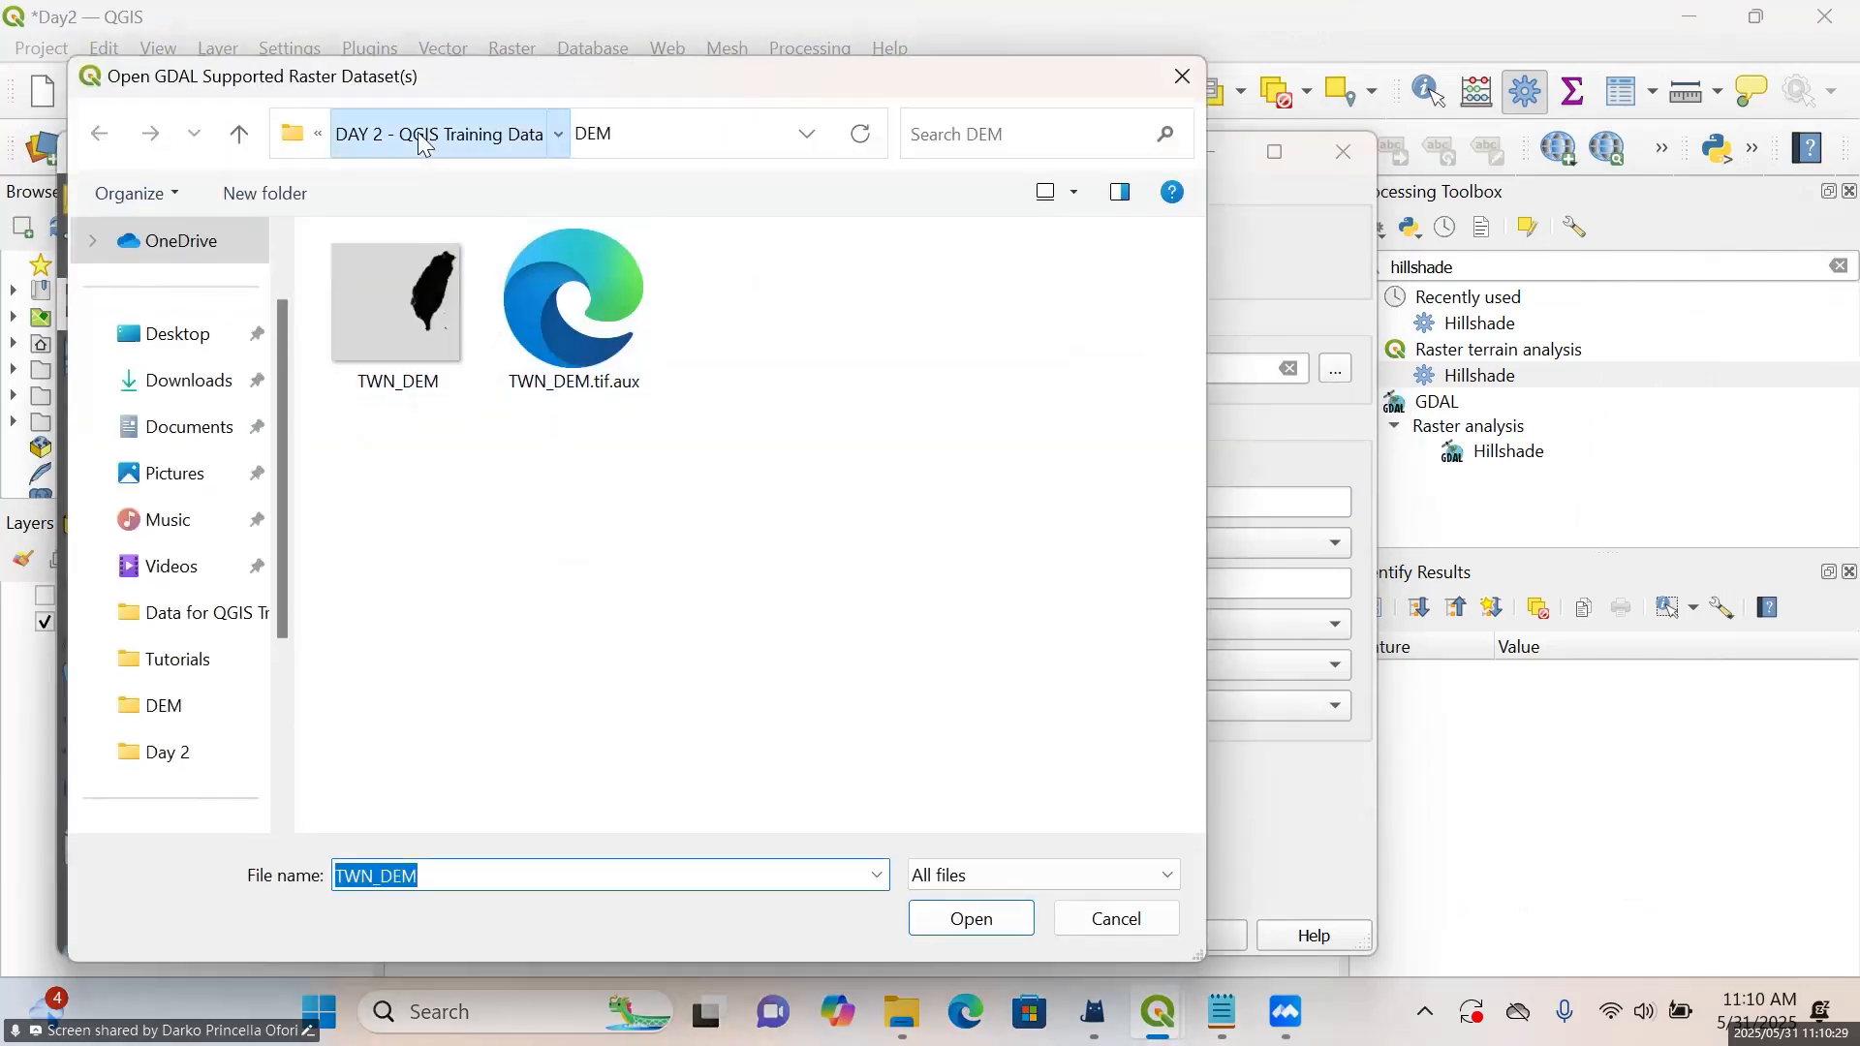
{"action": "left_click", "coordinate": [424, 144]}
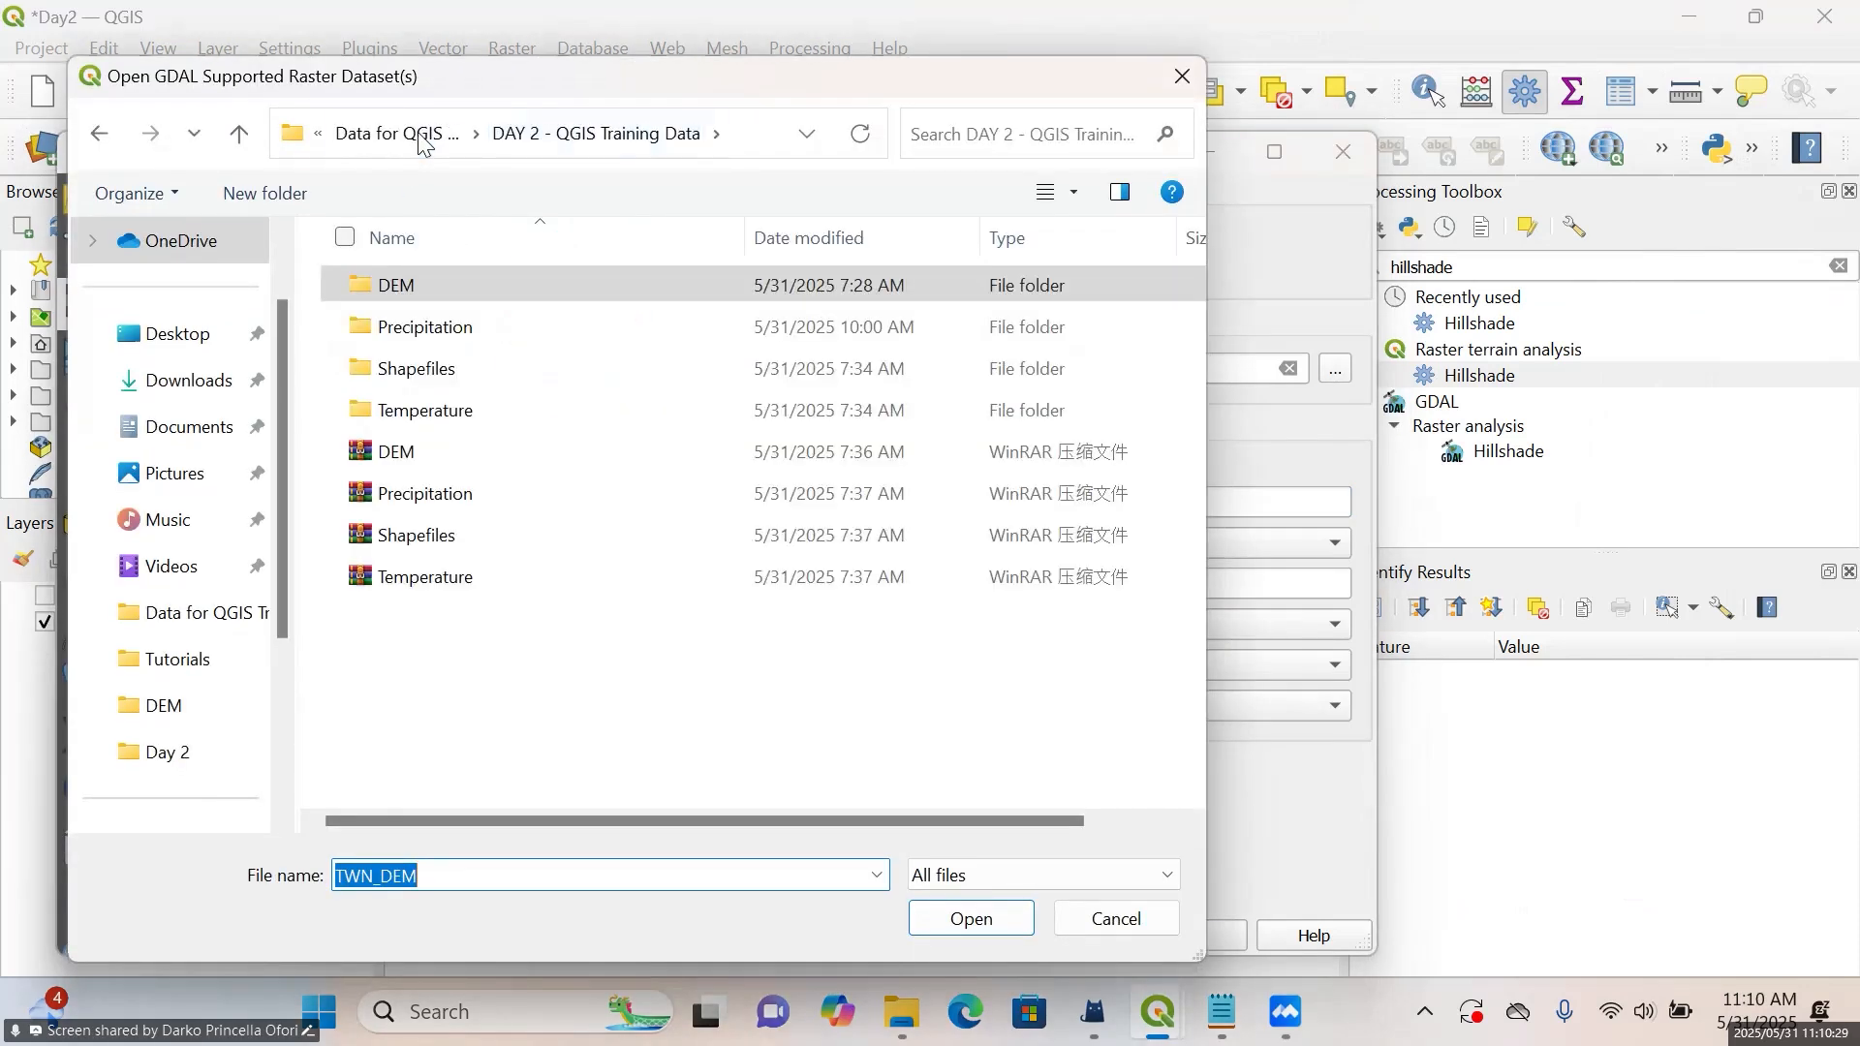
{"action": "double_click", "coordinate": [423, 336]}
{"action": "left_click", "coordinate": [448, 291]}
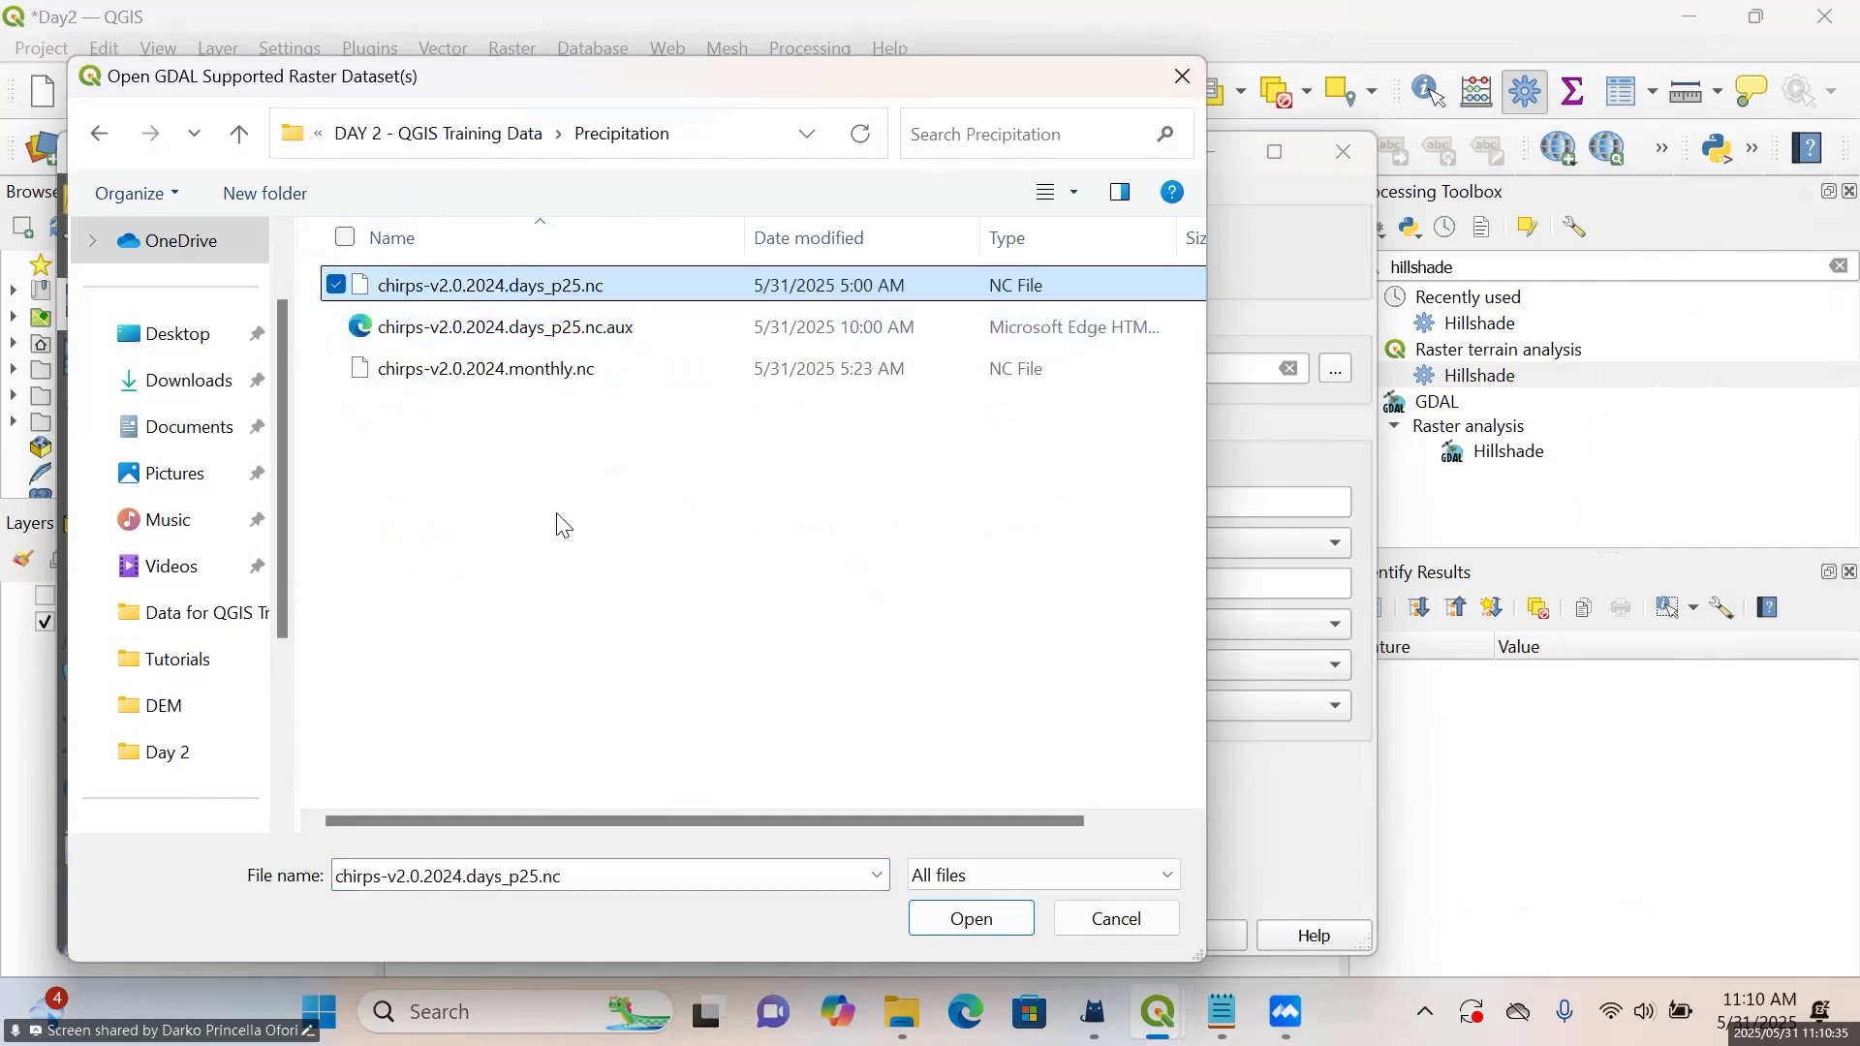
{"action": "left_click", "coordinate": [973, 921]}
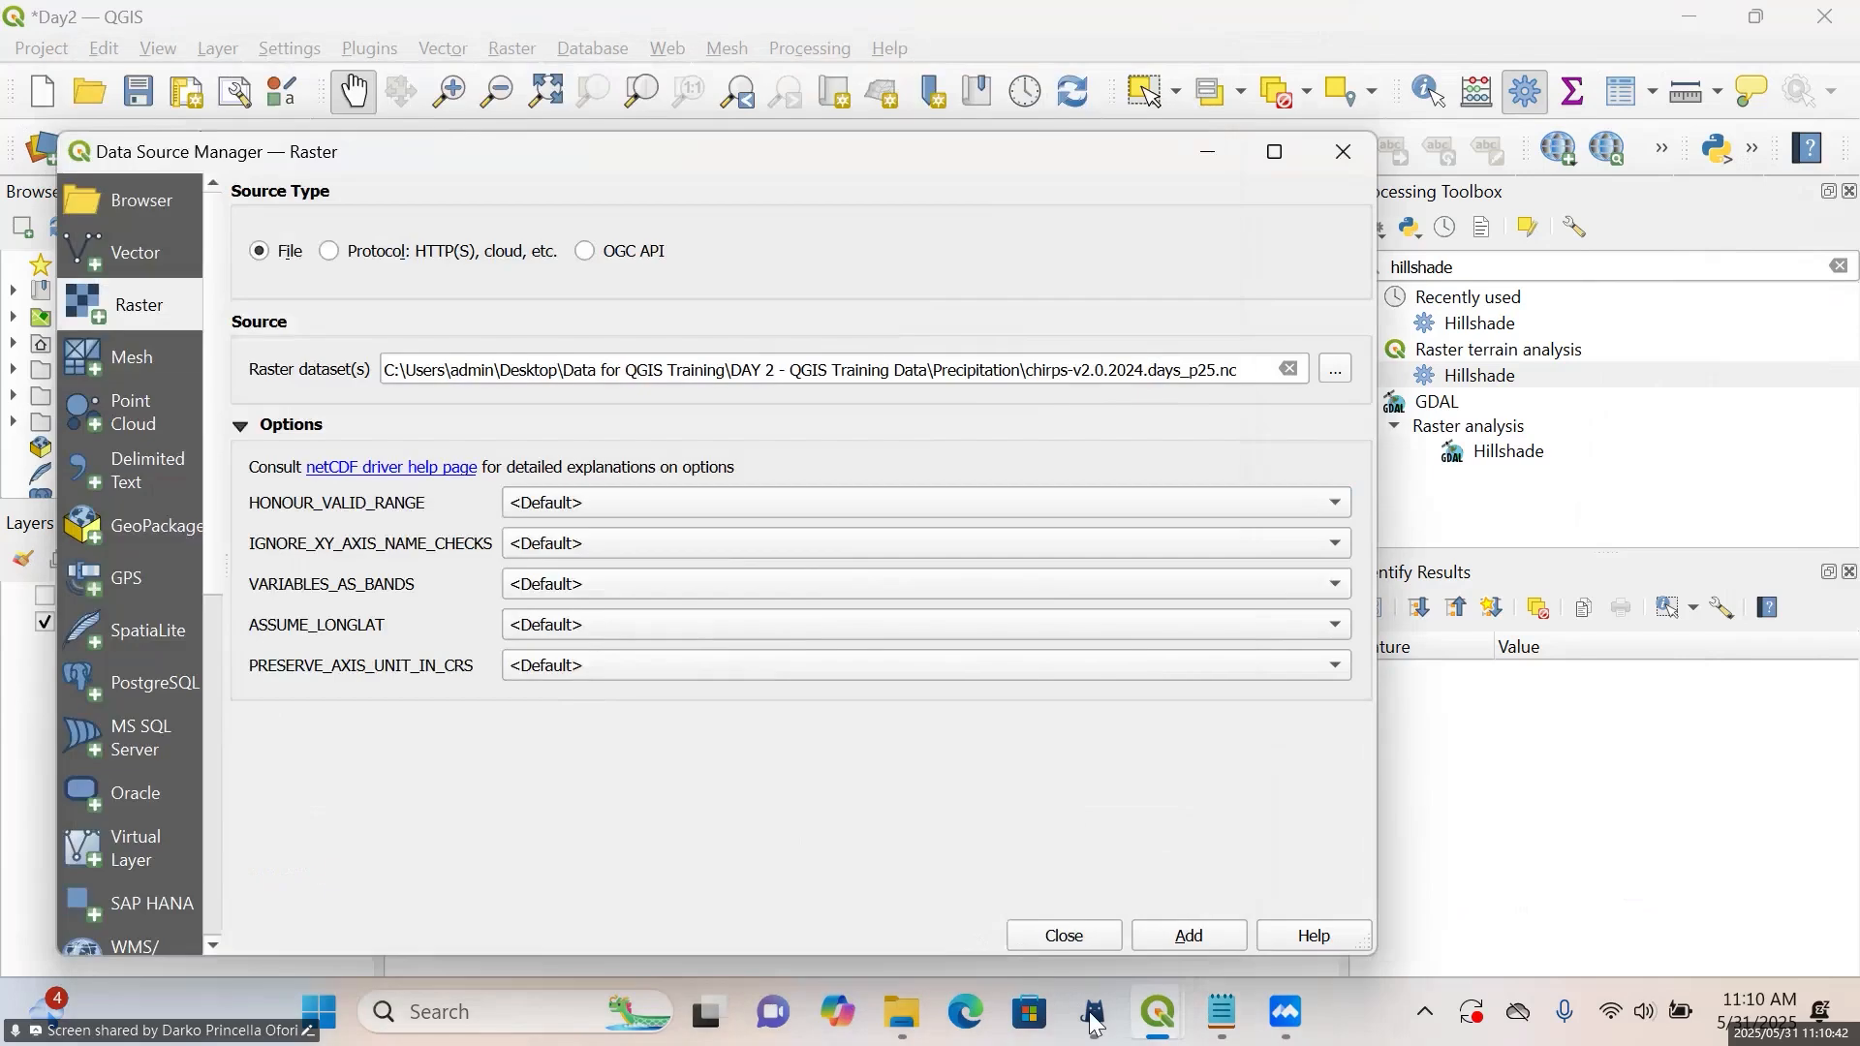
{"action": "left_click", "coordinate": [1172, 940]}
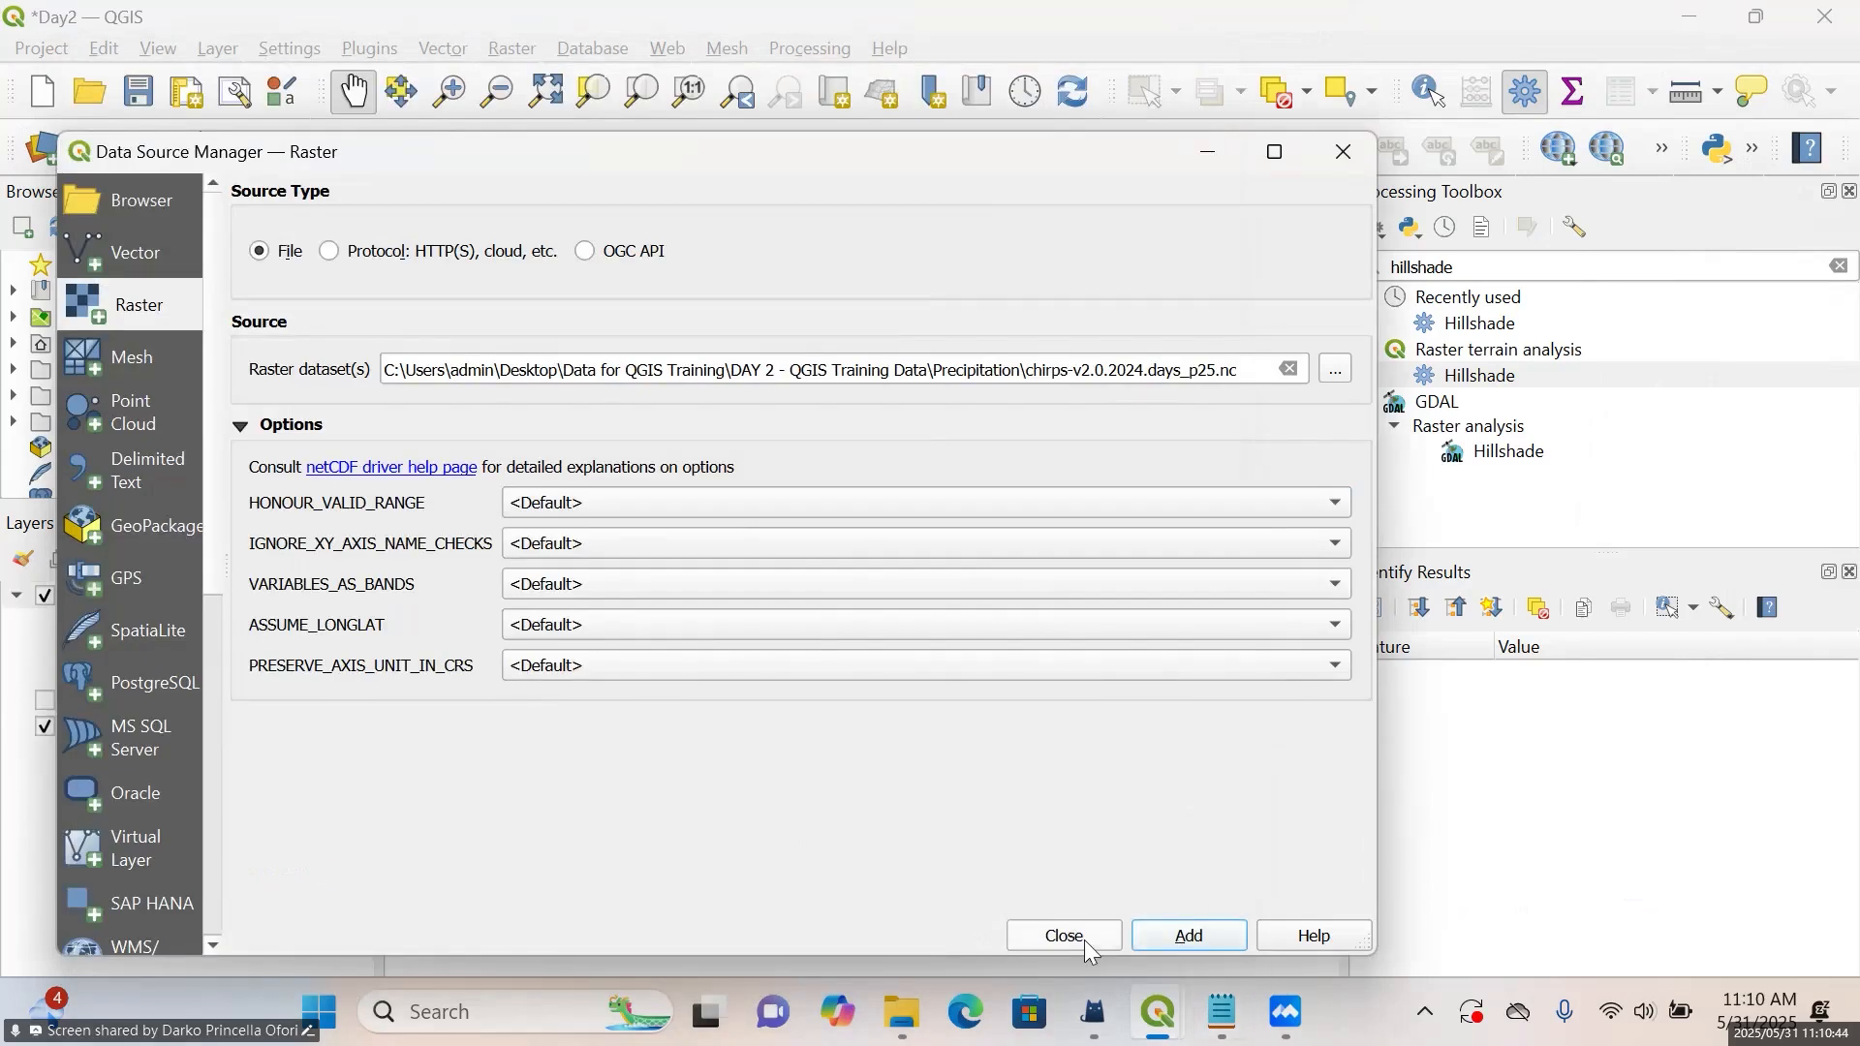
{"action": "left_click", "coordinate": [1084, 939]}
{"action": "scroll", "coordinate": [1034, 700], "scroll_direction": "down", "scroll_amount": 5}
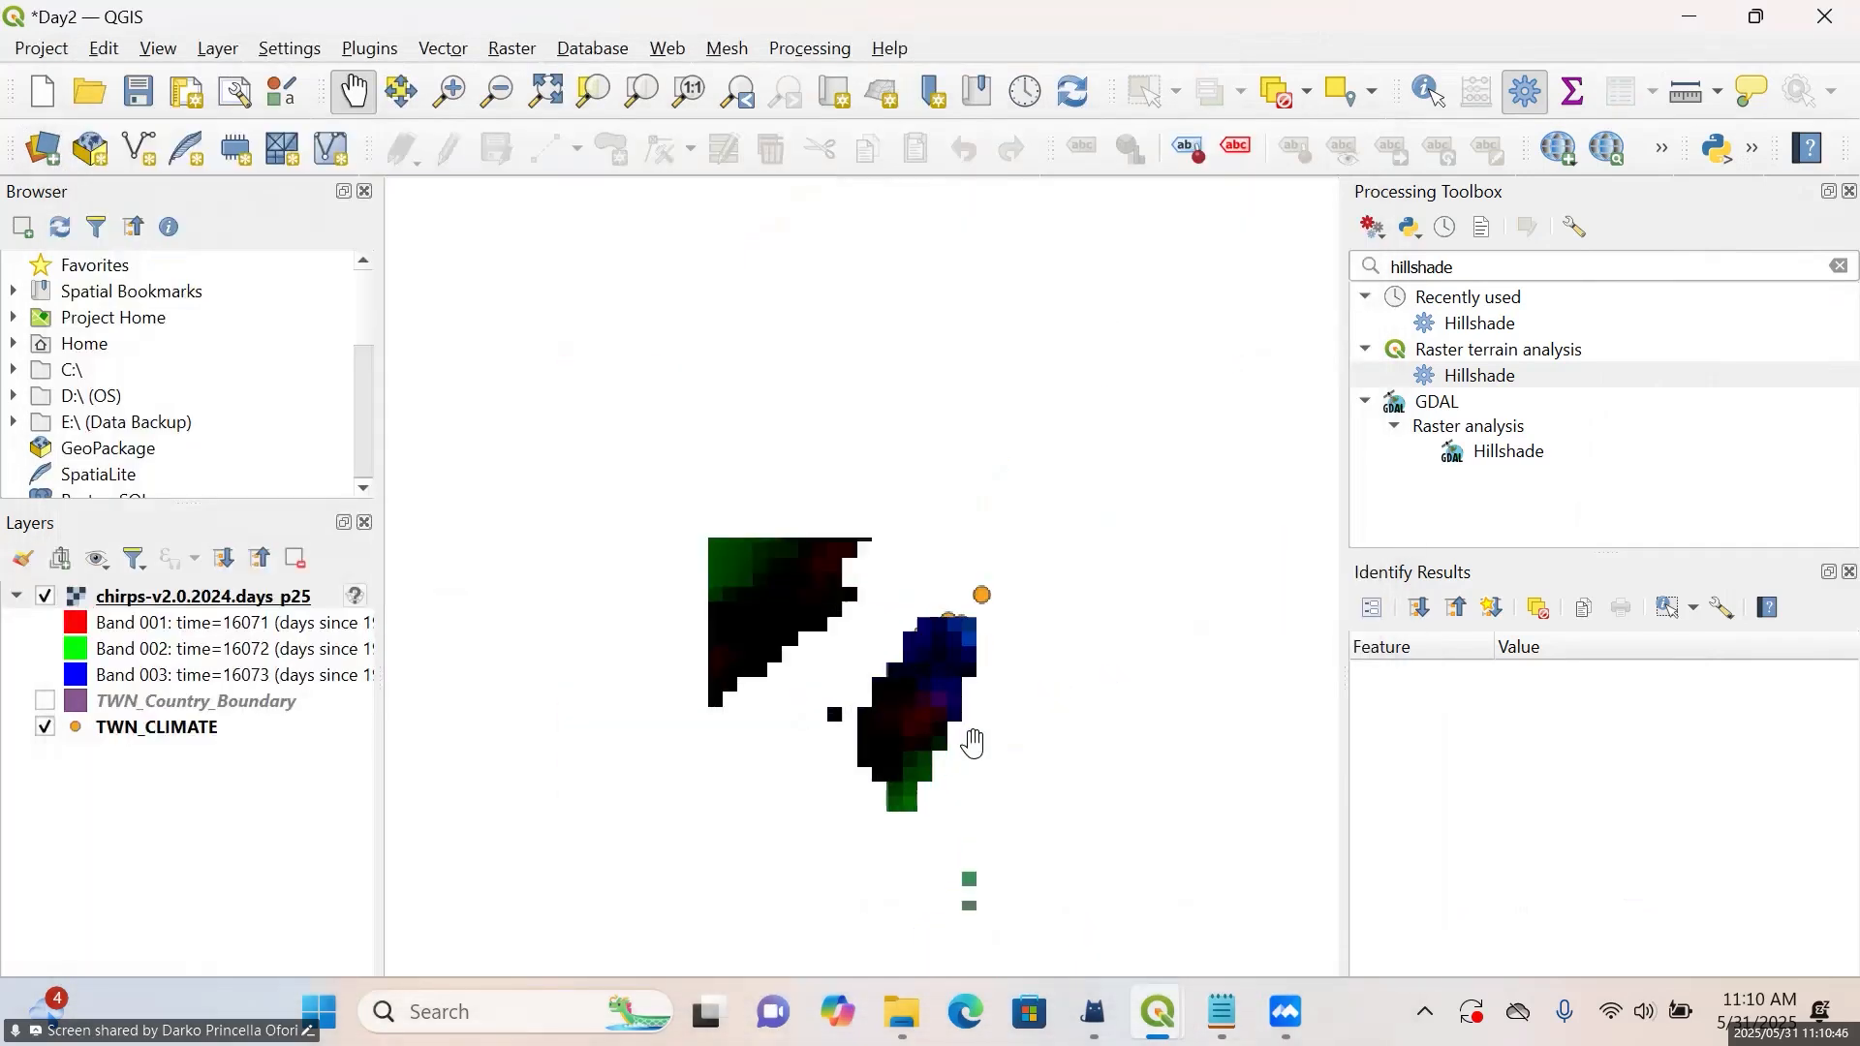
{"action": "scroll", "coordinate": [1046, 659], "scroll_direction": "down", "scroll_amount": 3}
{"action": "scroll", "coordinate": [1051, 635], "scroll_direction": "up", "scroll_amount": 4}
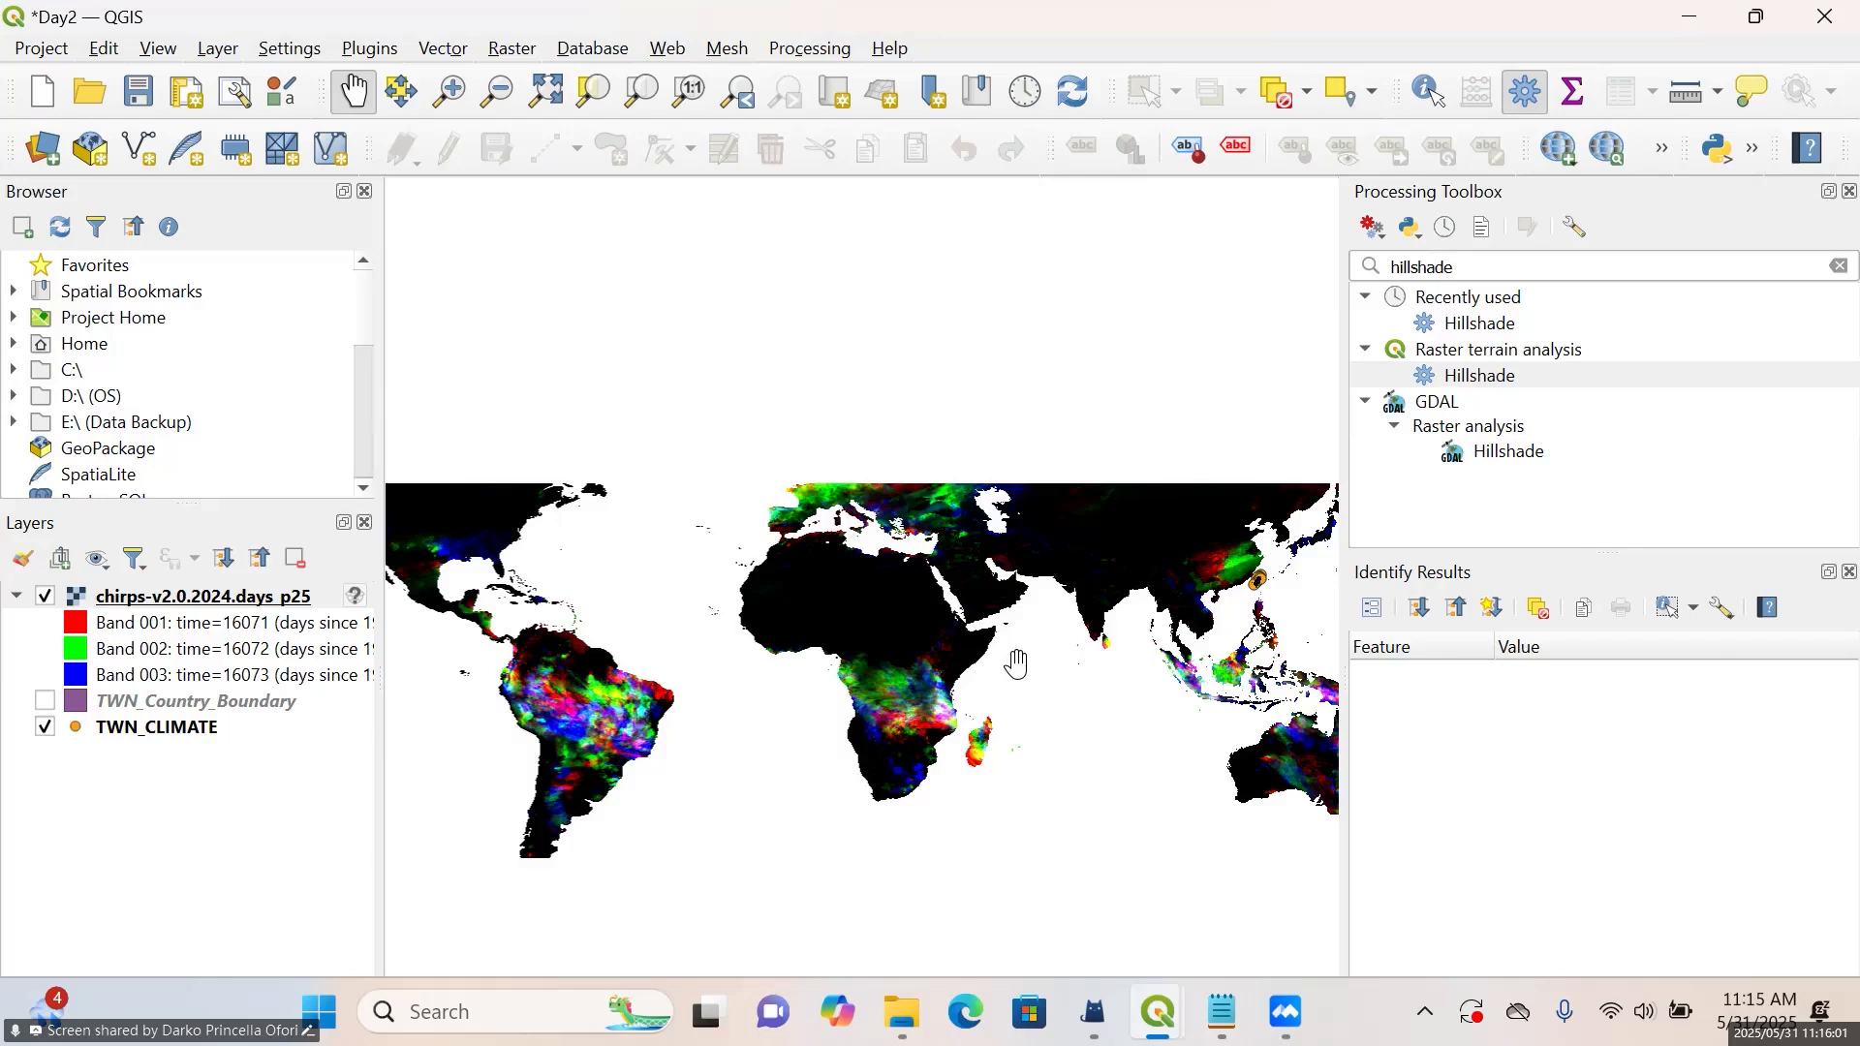
Switch to Notepad to review the daily band sum expression in Raster calculation.txt, then minimise it
{"action": "left_click", "coordinate": [1223, 1012]}
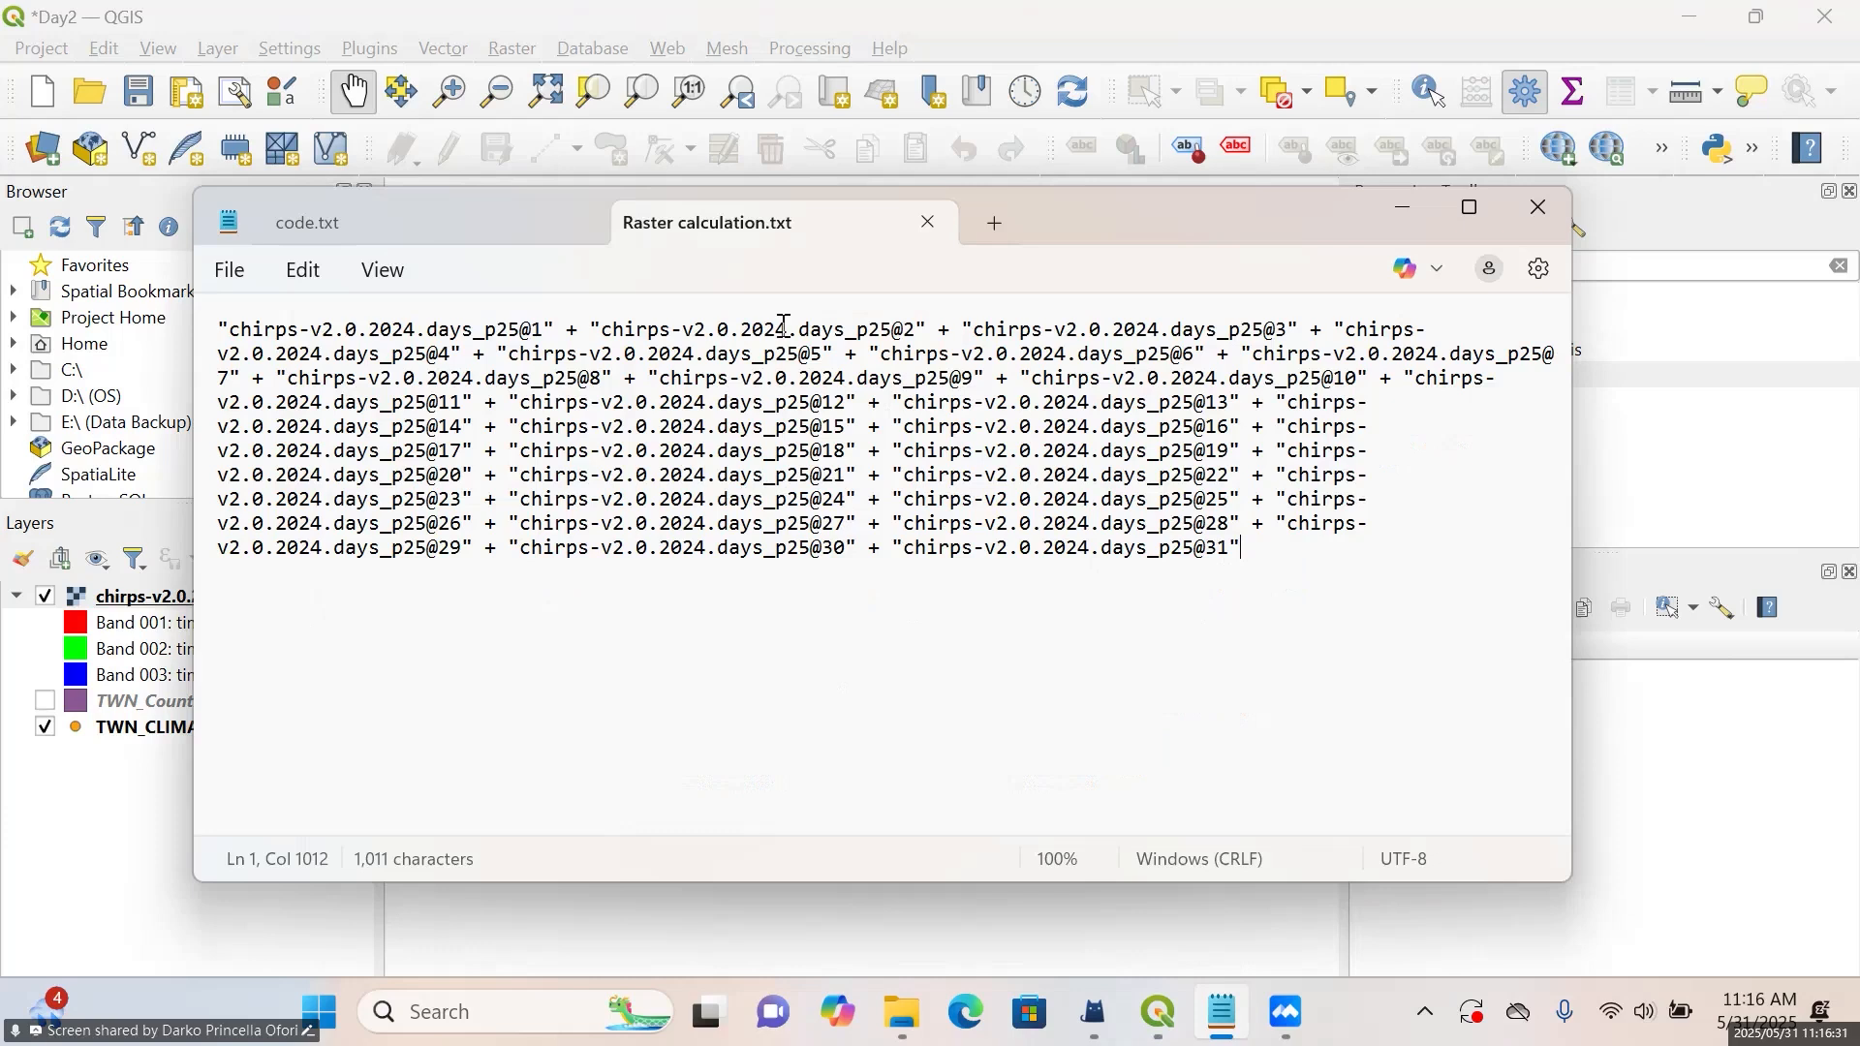
{"action": "left_click", "coordinate": [1398, 217]}
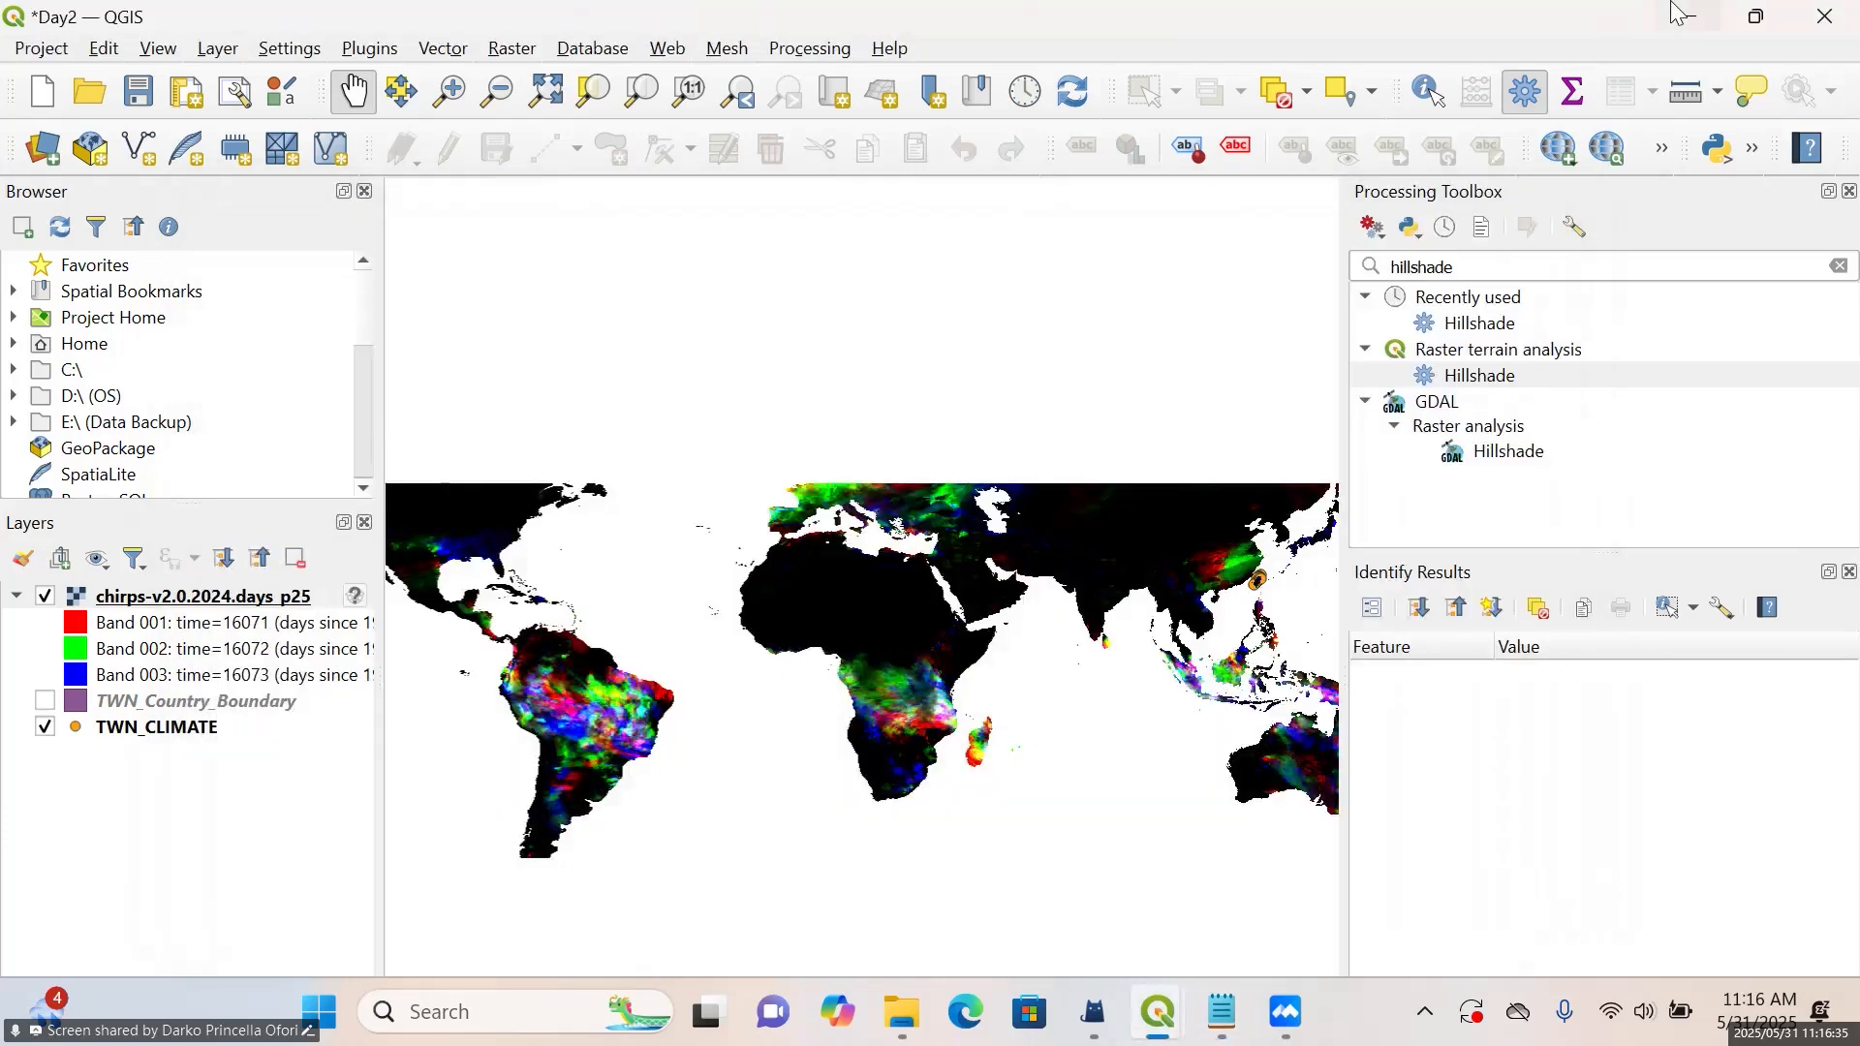
Minimise QGIS, switch to WeChat's web file transfer page and send the Raster calculation text file from the Desktop
{"action": "left_click", "coordinate": [1680, 16]}
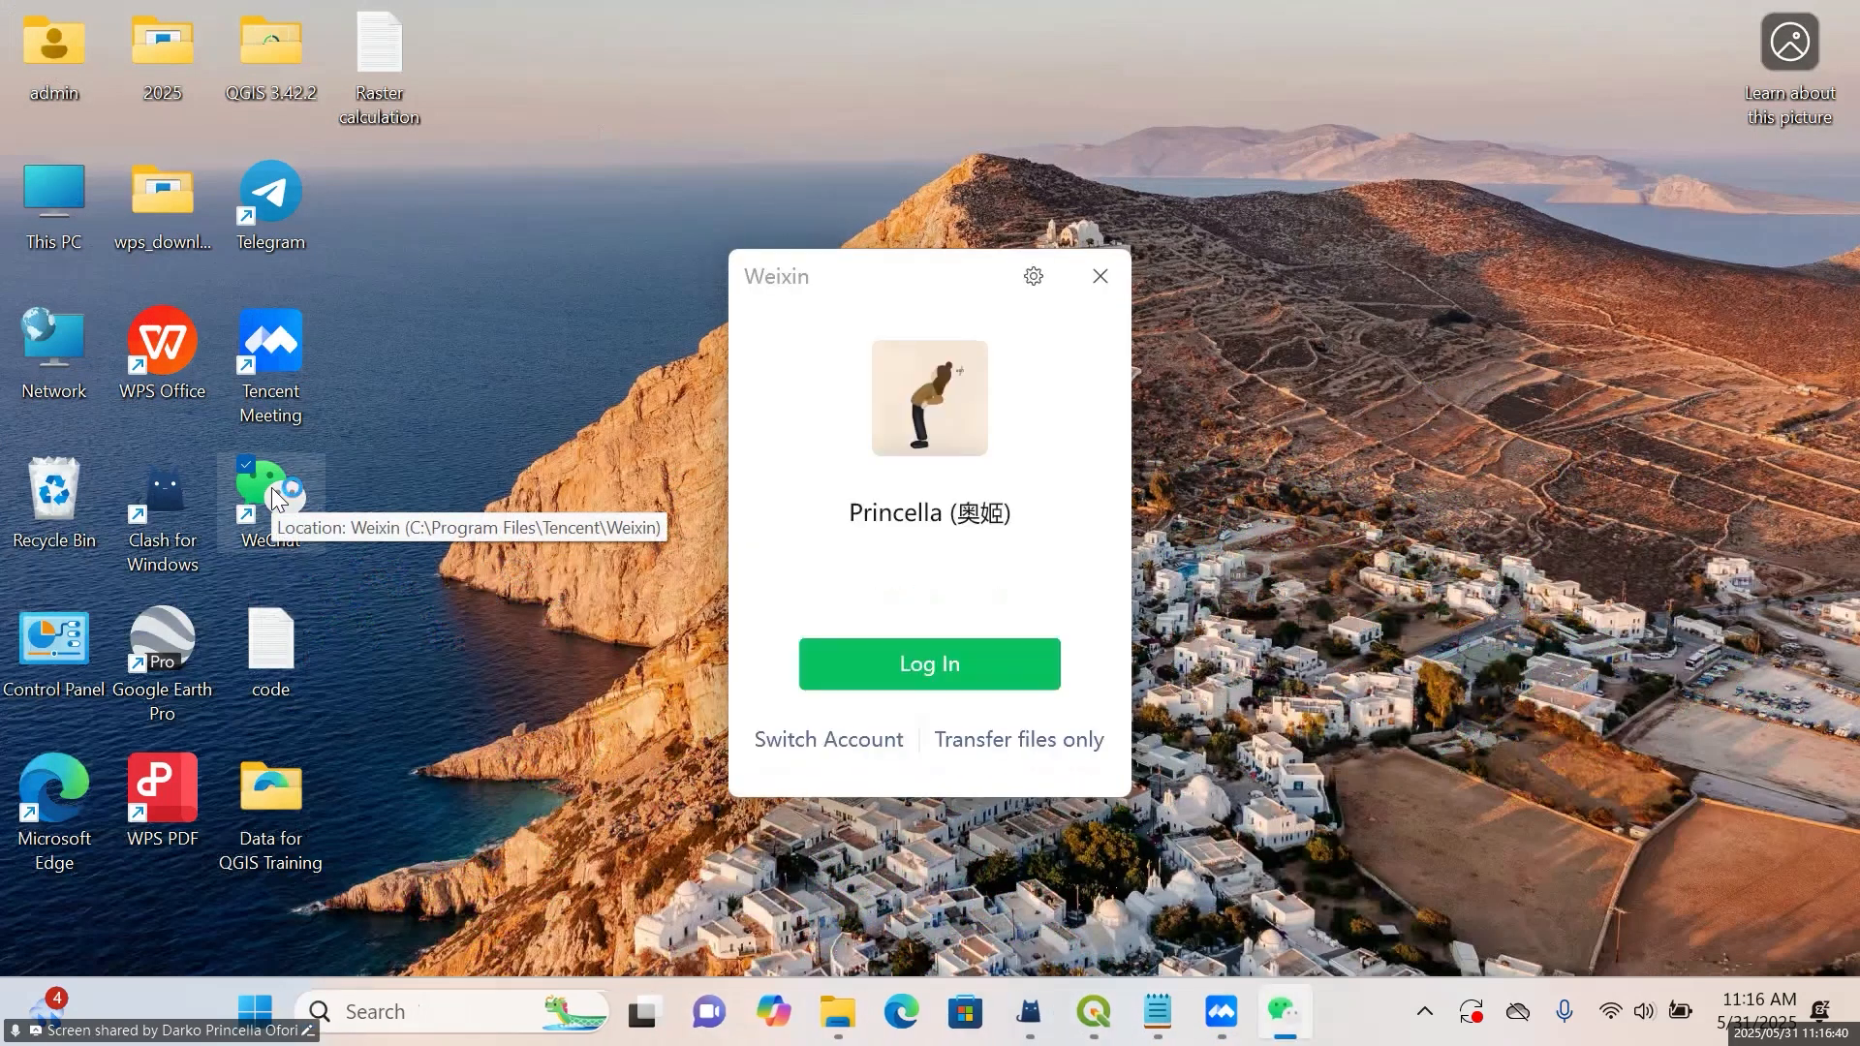
{"action": "left_click", "coordinate": [1029, 740]}
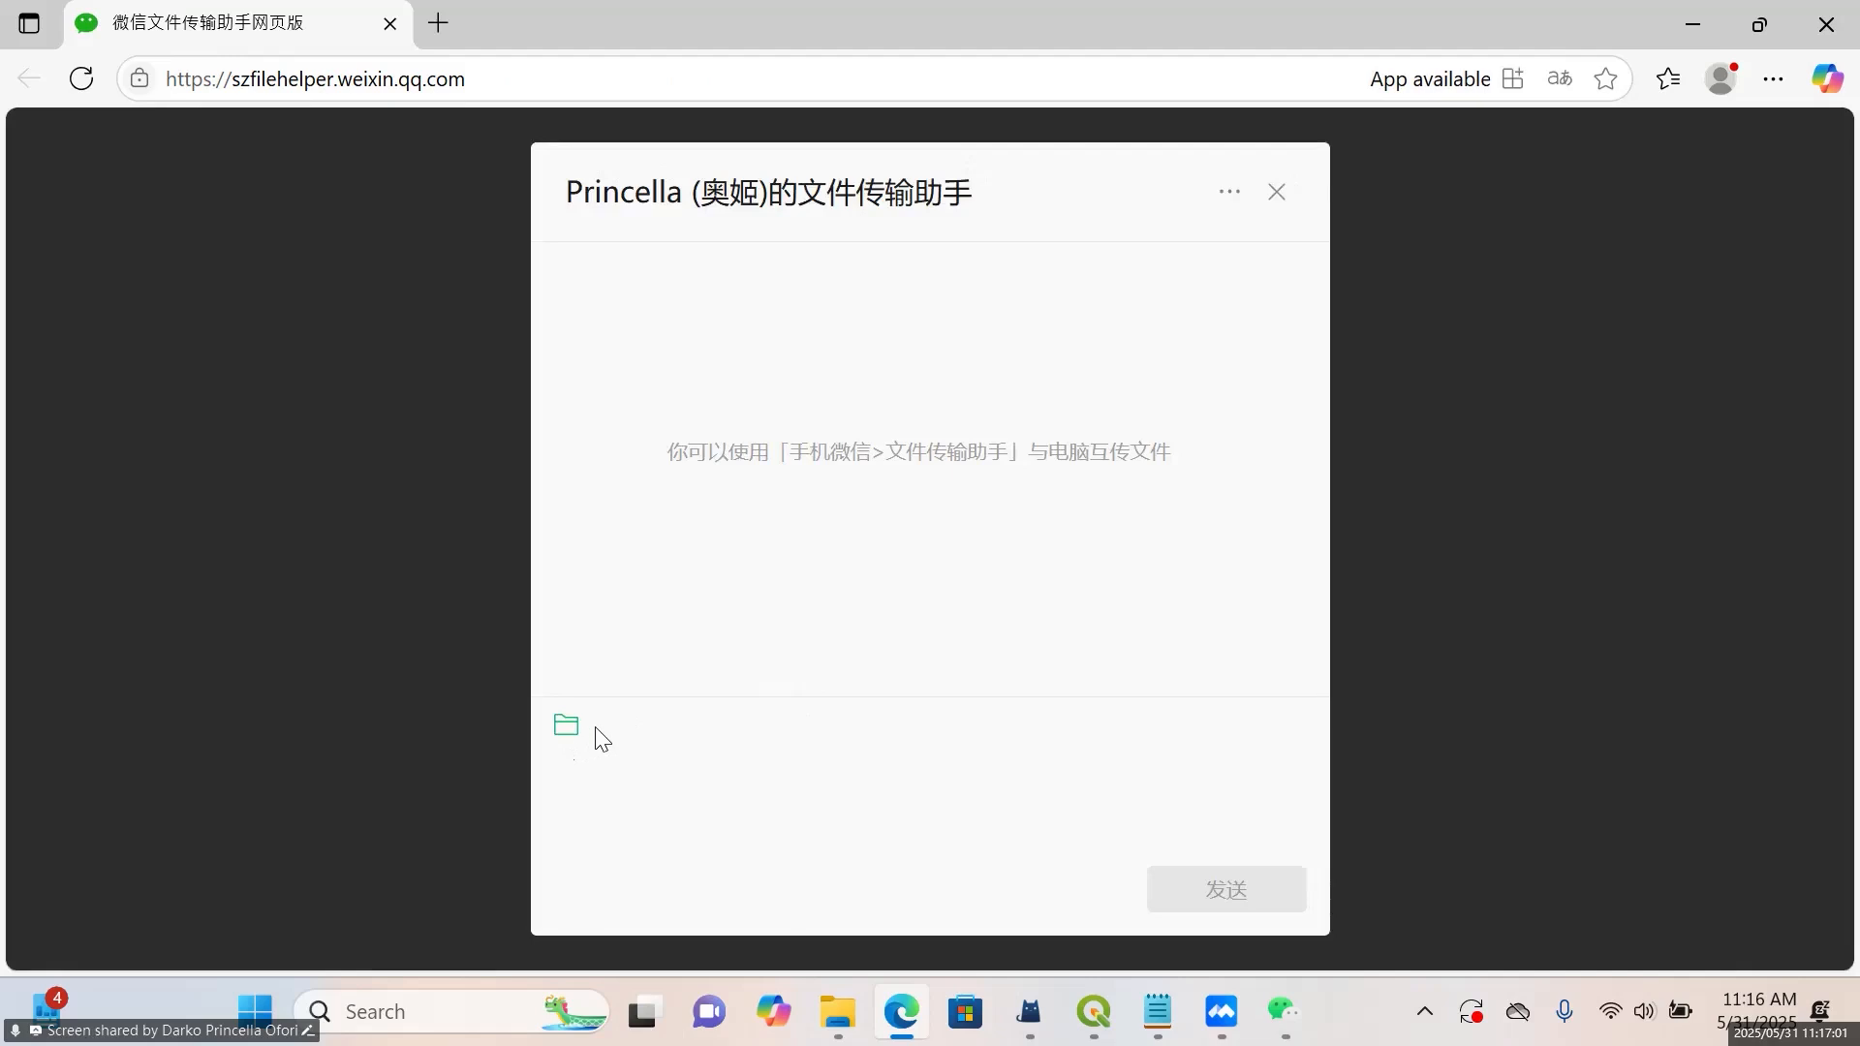
{"action": "left_click", "coordinate": [570, 726]}
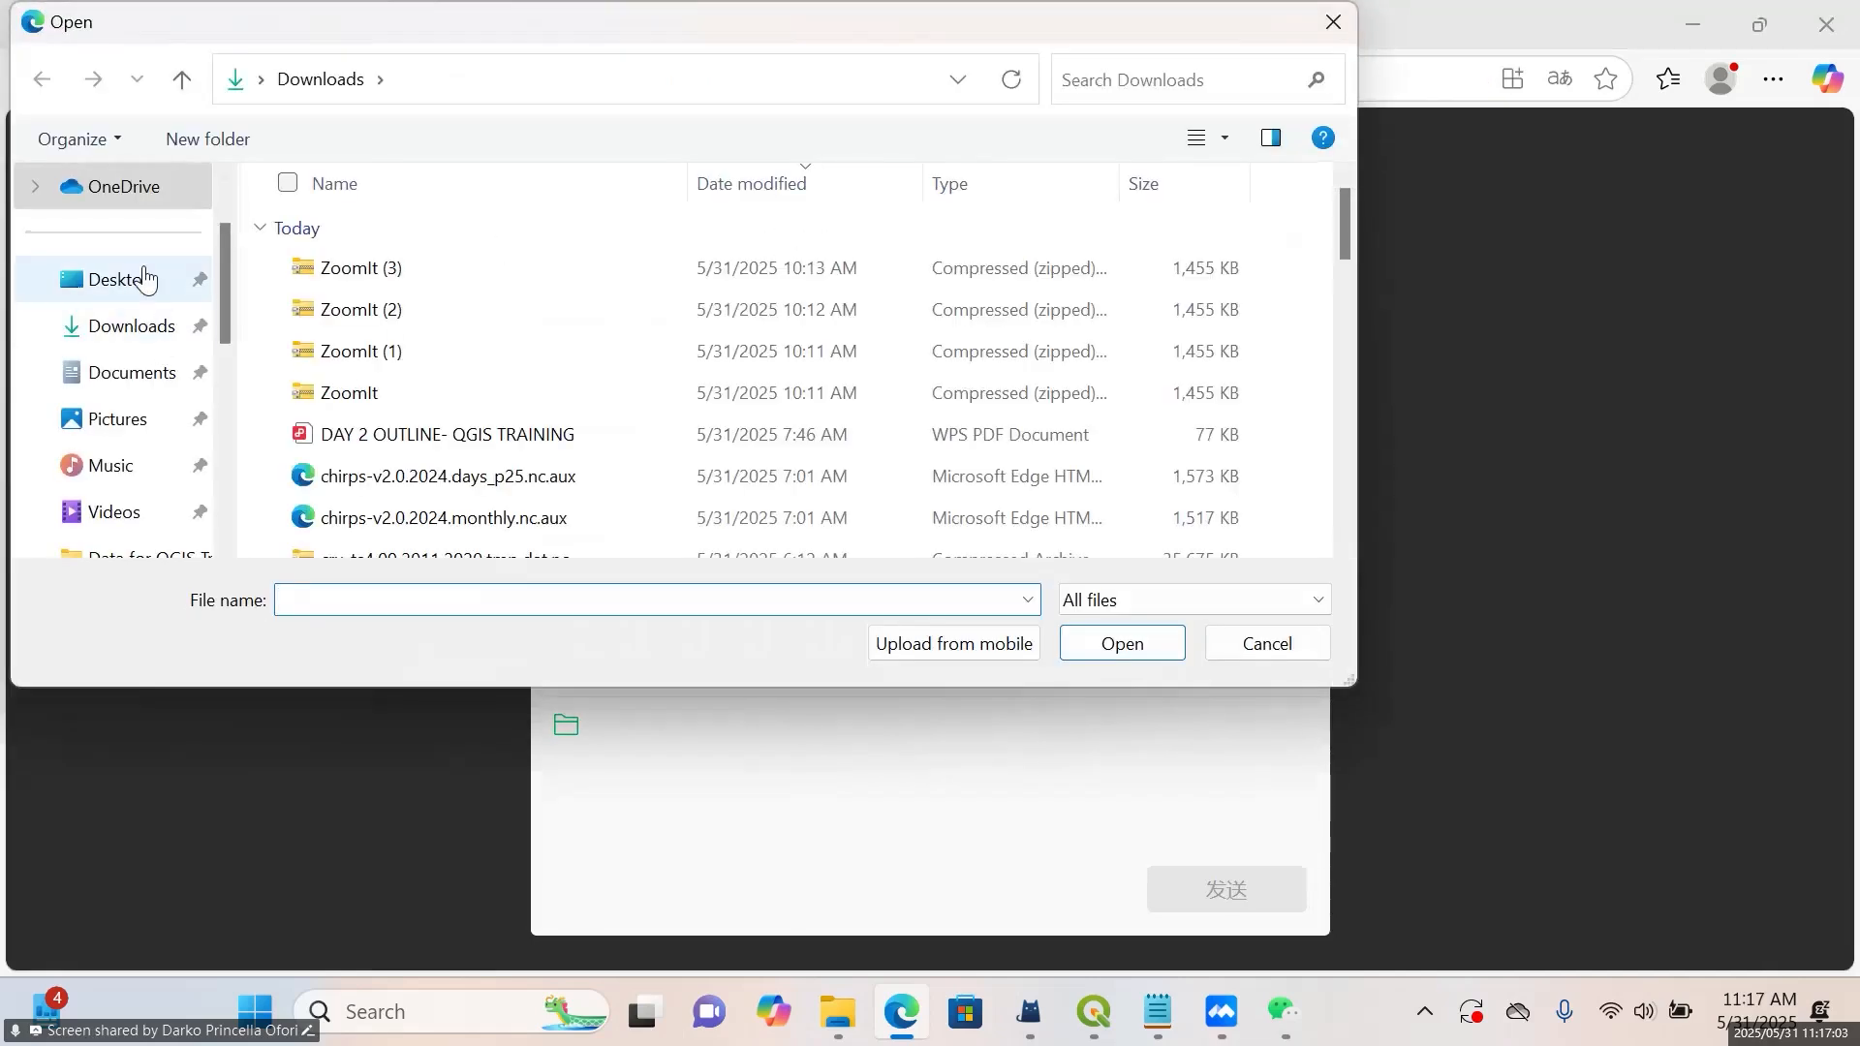
{"action": "left_click", "coordinate": [146, 279]}
{"action": "scroll", "coordinate": [542, 349], "scroll_direction": "down", "scroll_amount": 1}
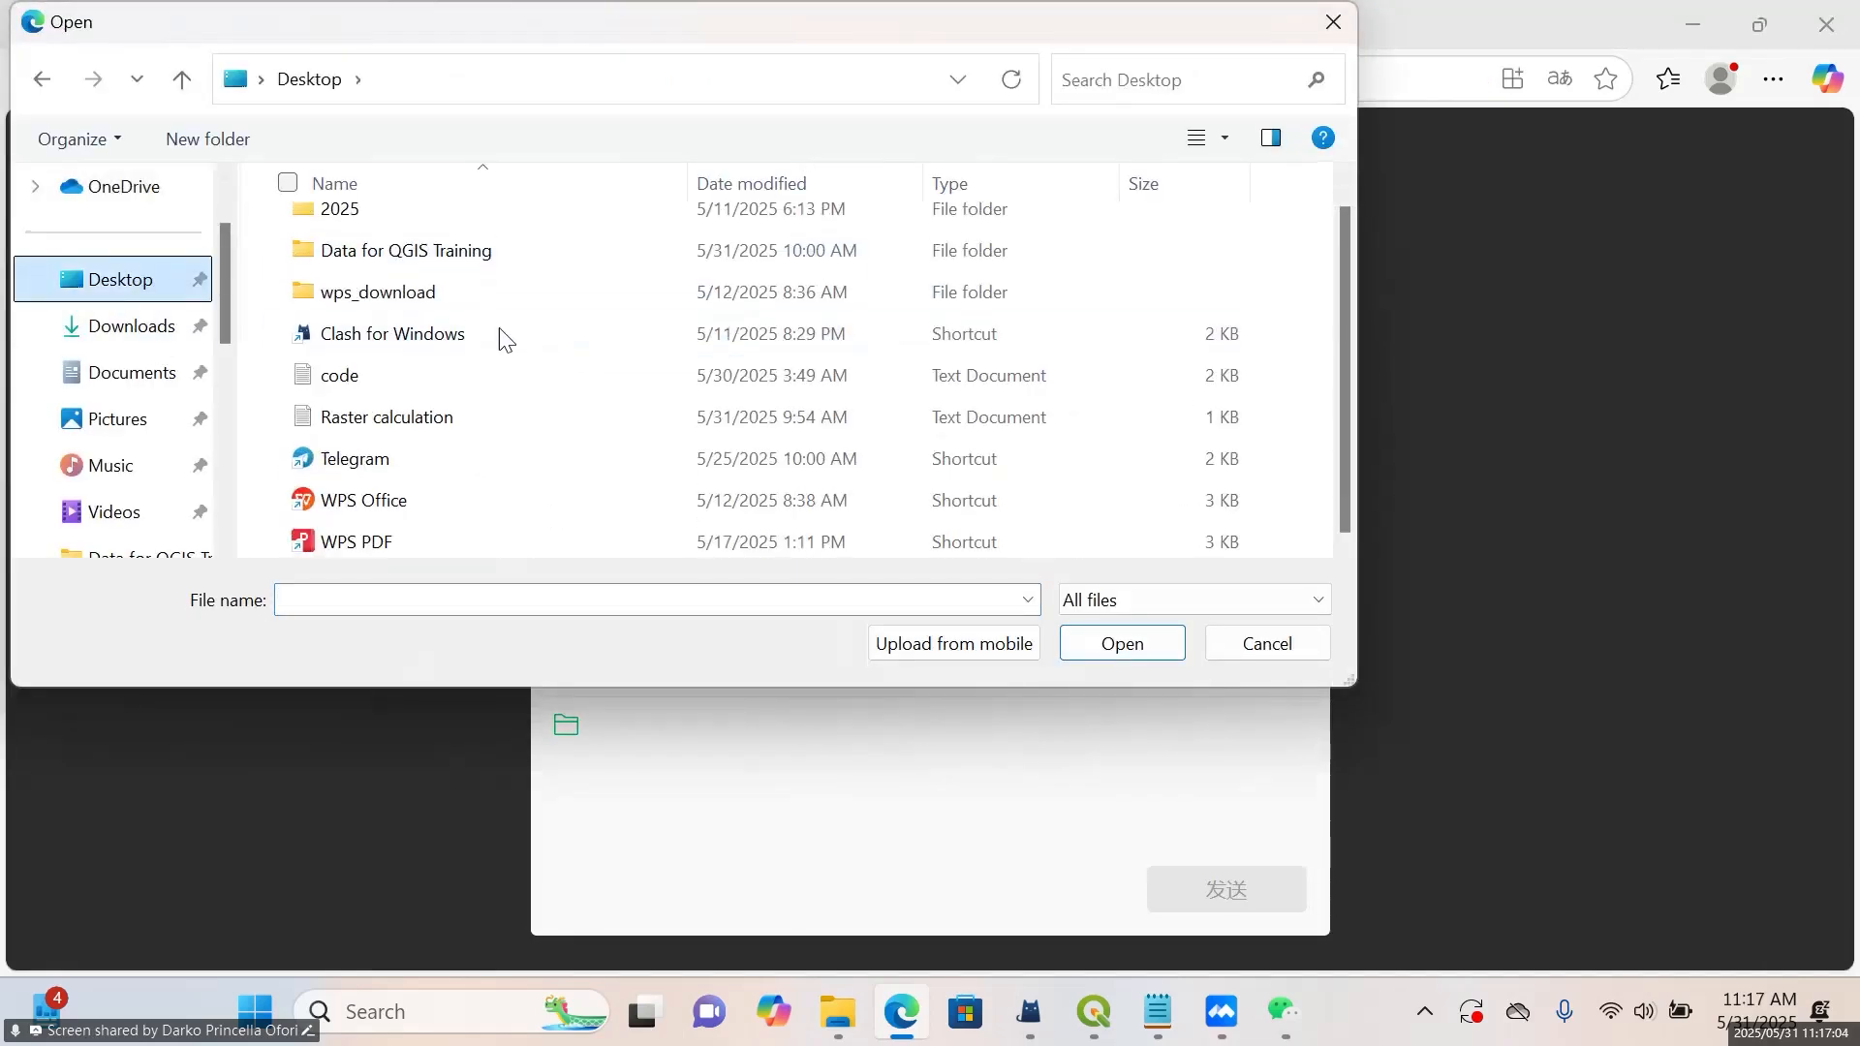
{"action": "left_click", "coordinate": [449, 418]}
{"action": "left_click", "coordinate": [1131, 660]}
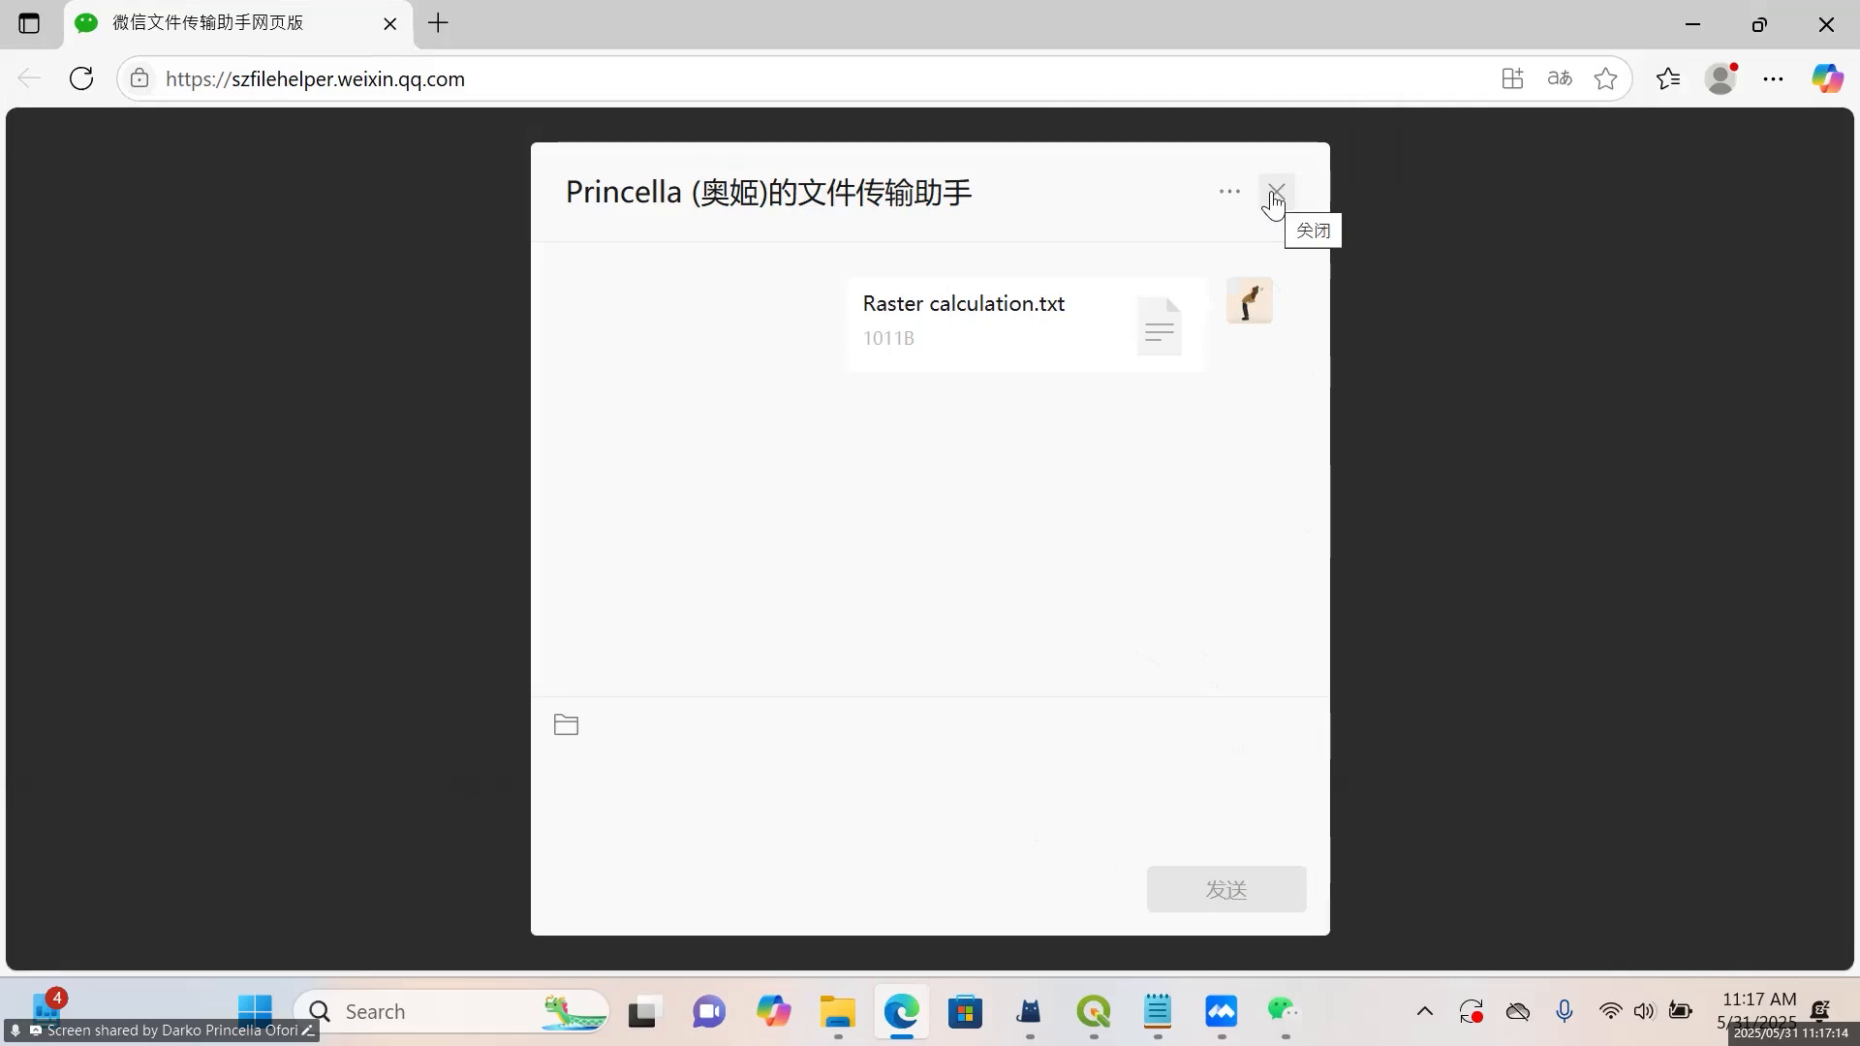
Minimise the browser and switch back to the main Day2 project window in QGIS
{"action": "left_click", "coordinate": [1692, 26]}
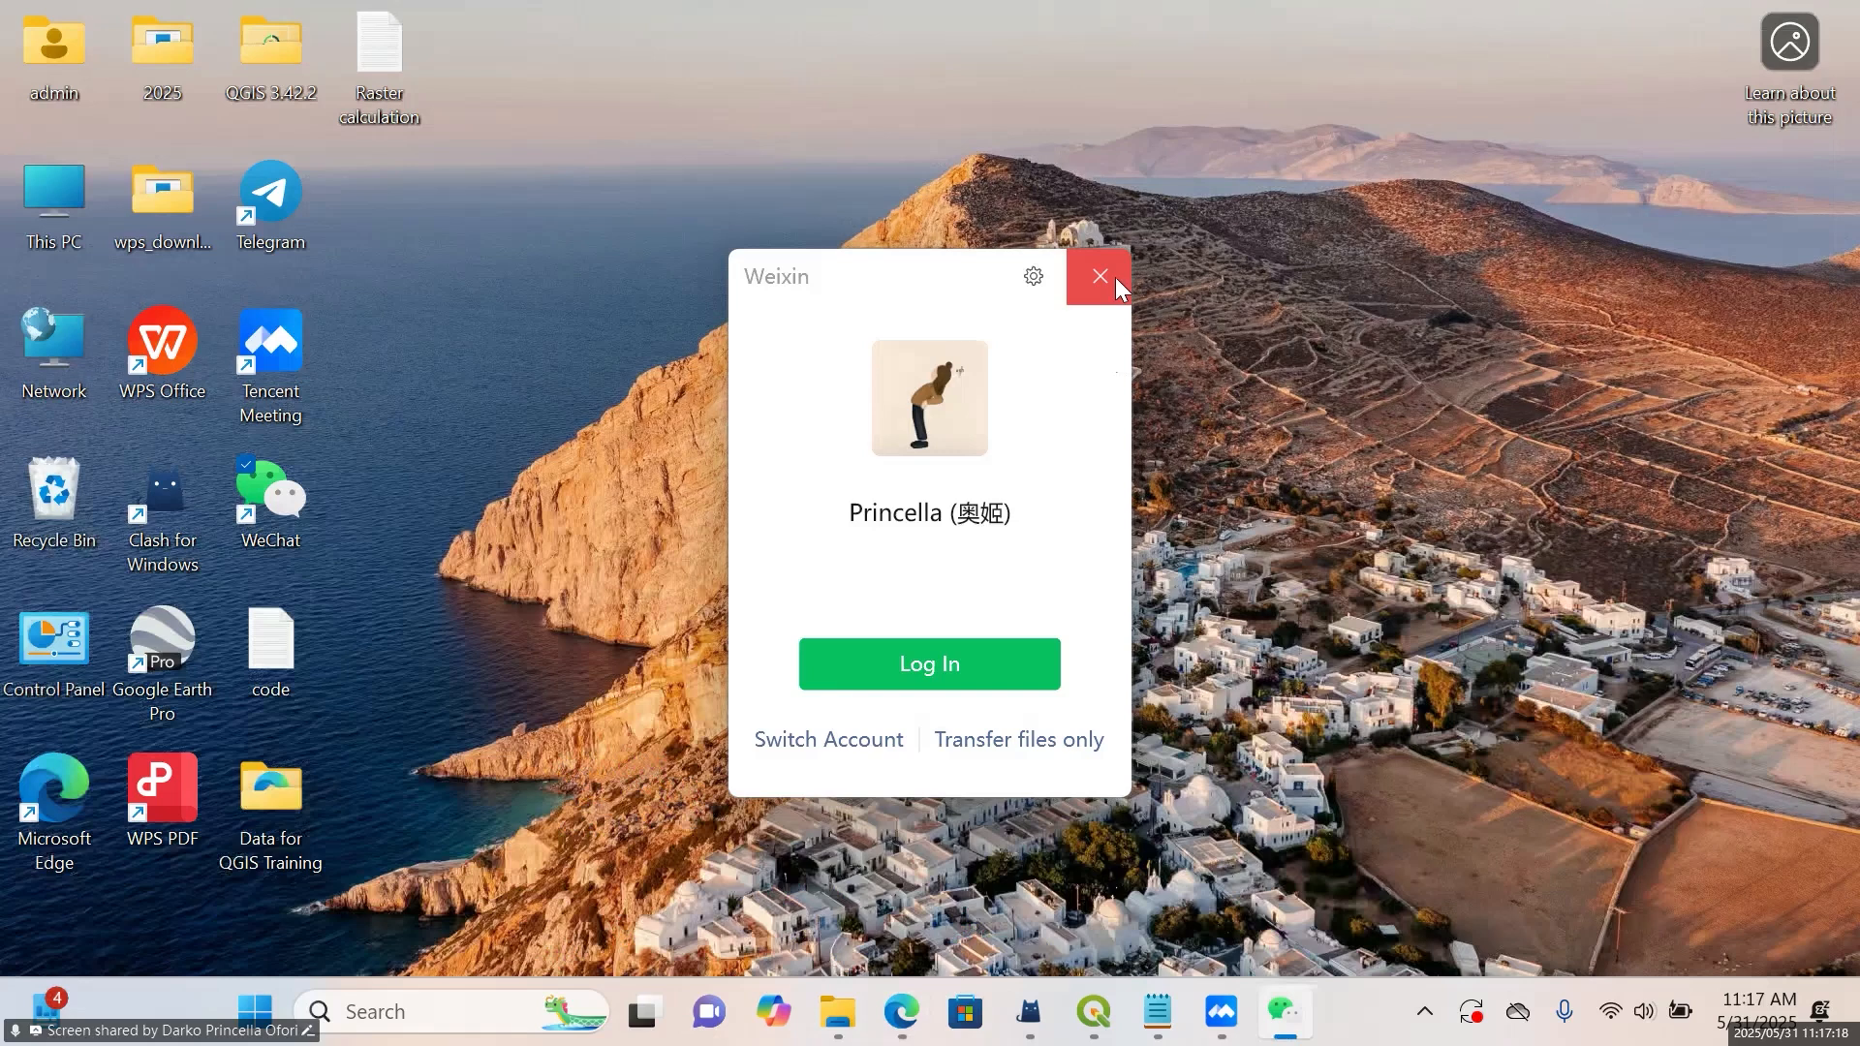
{"action": "mouse_move", "coordinate": [1098, 1013]}
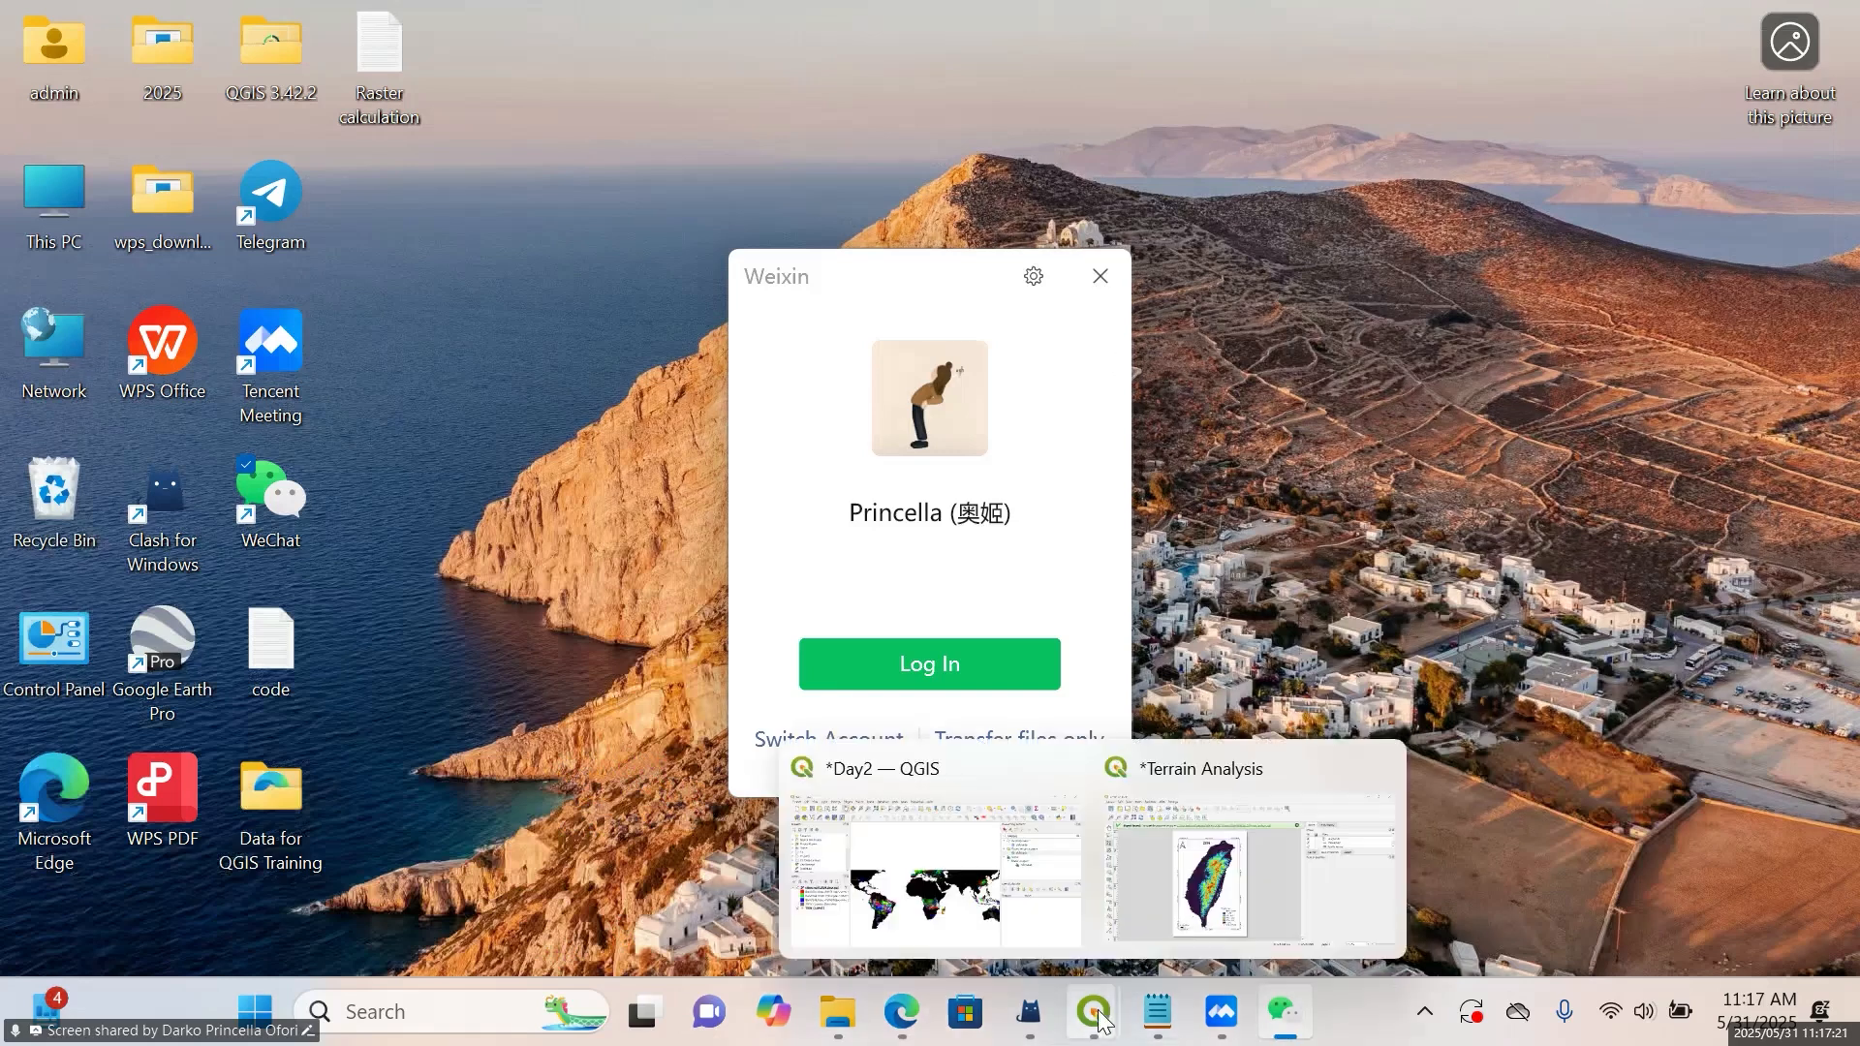
{"action": "left_click", "coordinate": [1043, 922]}
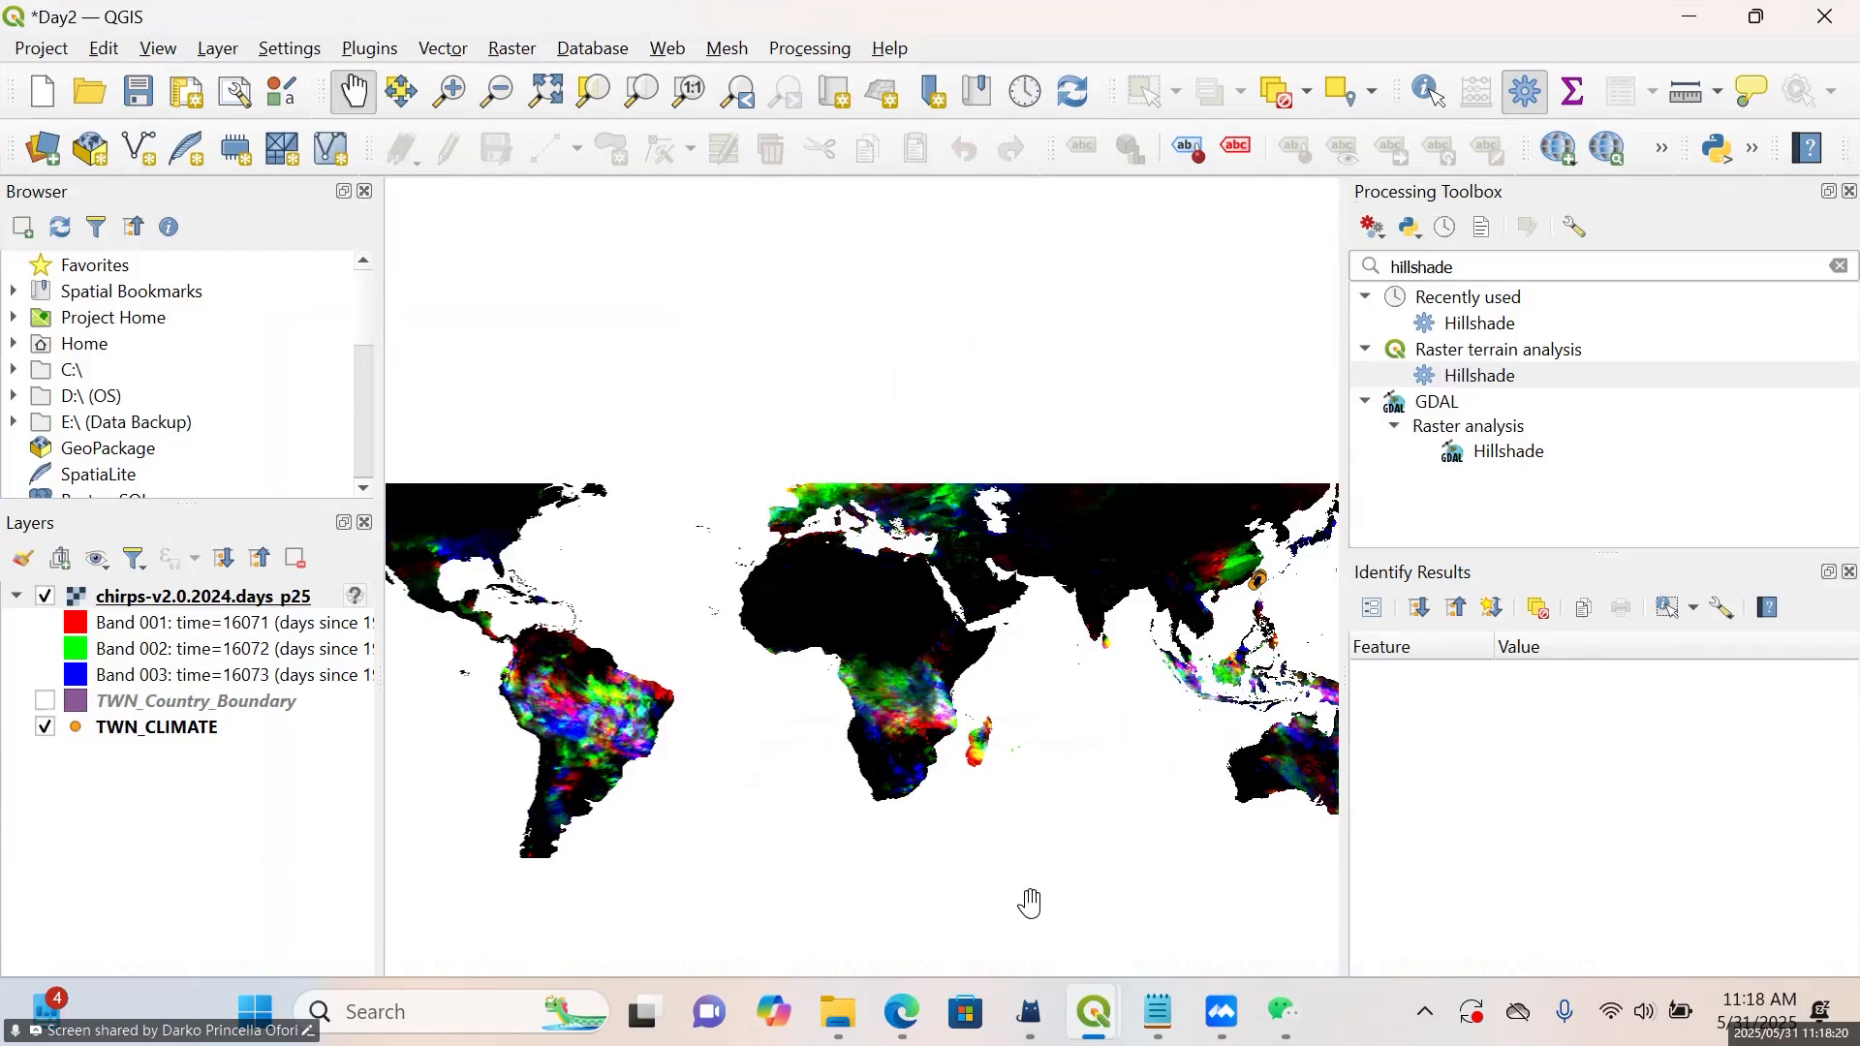
Open the symbology properties of the chirps-v2.0.2024.days_p25 layer and look through the bands available for the red channel
{"action": "right_click", "coordinate": [191, 608]}
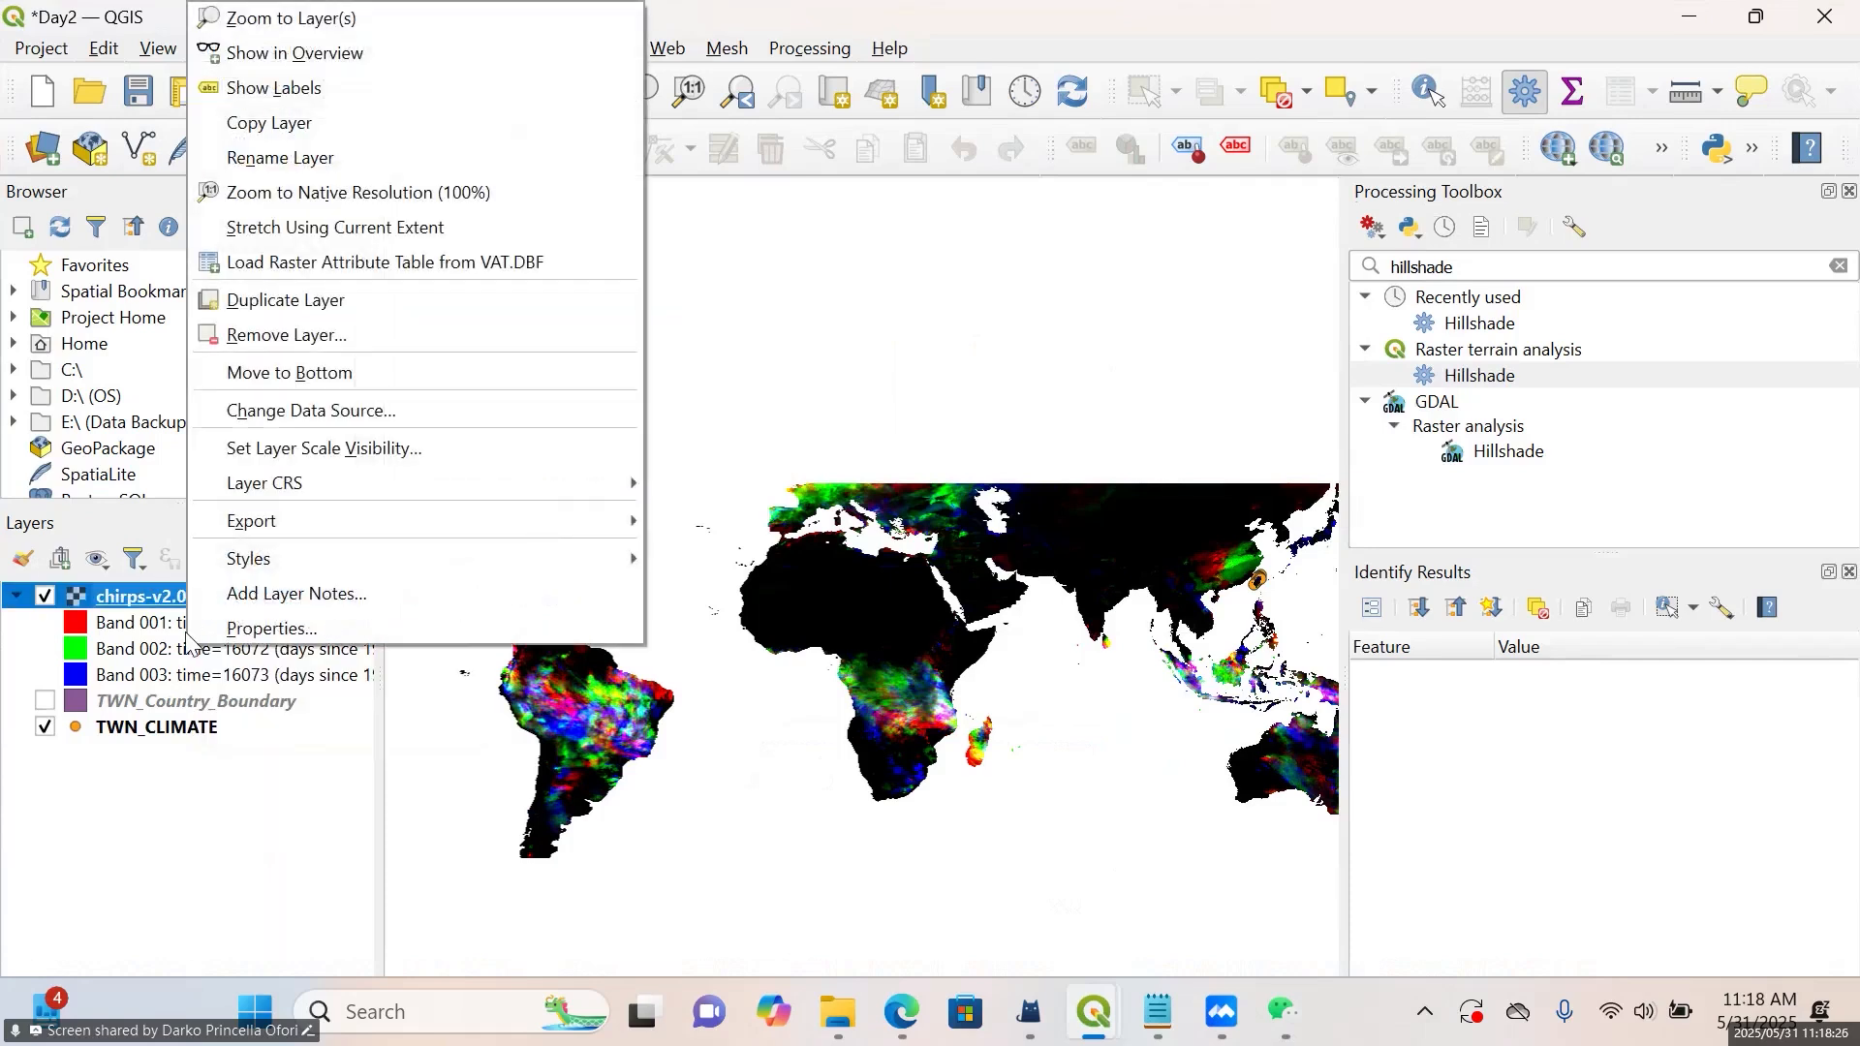
{"action": "left_click", "coordinate": [267, 628]}
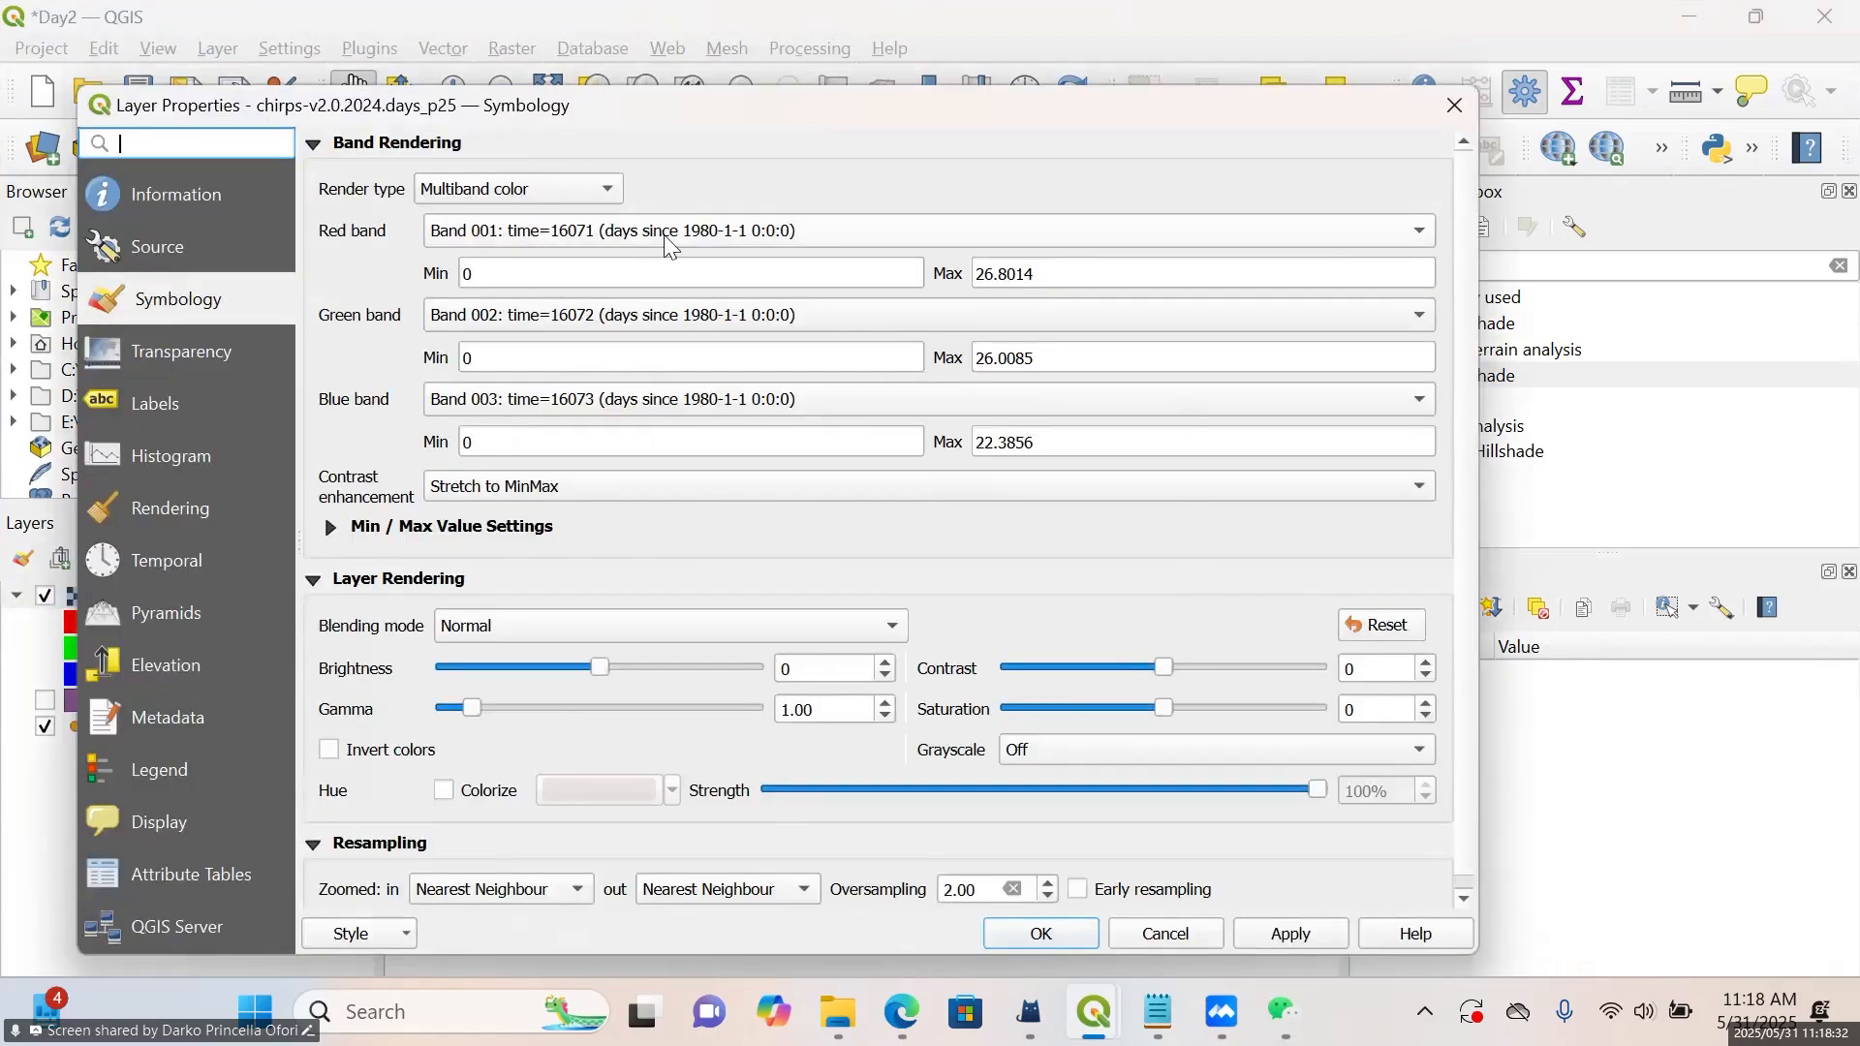
{"action": "left_click", "coordinate": [668, 245]}
{"action": "scroll", "coordinate": [672, 248], "scroll_direction": "down", "scroll_amount": 14}
{"action": "scroll", "coordinate": [671, 248], "scroll_direction": "down", "scroll_amount": 20}
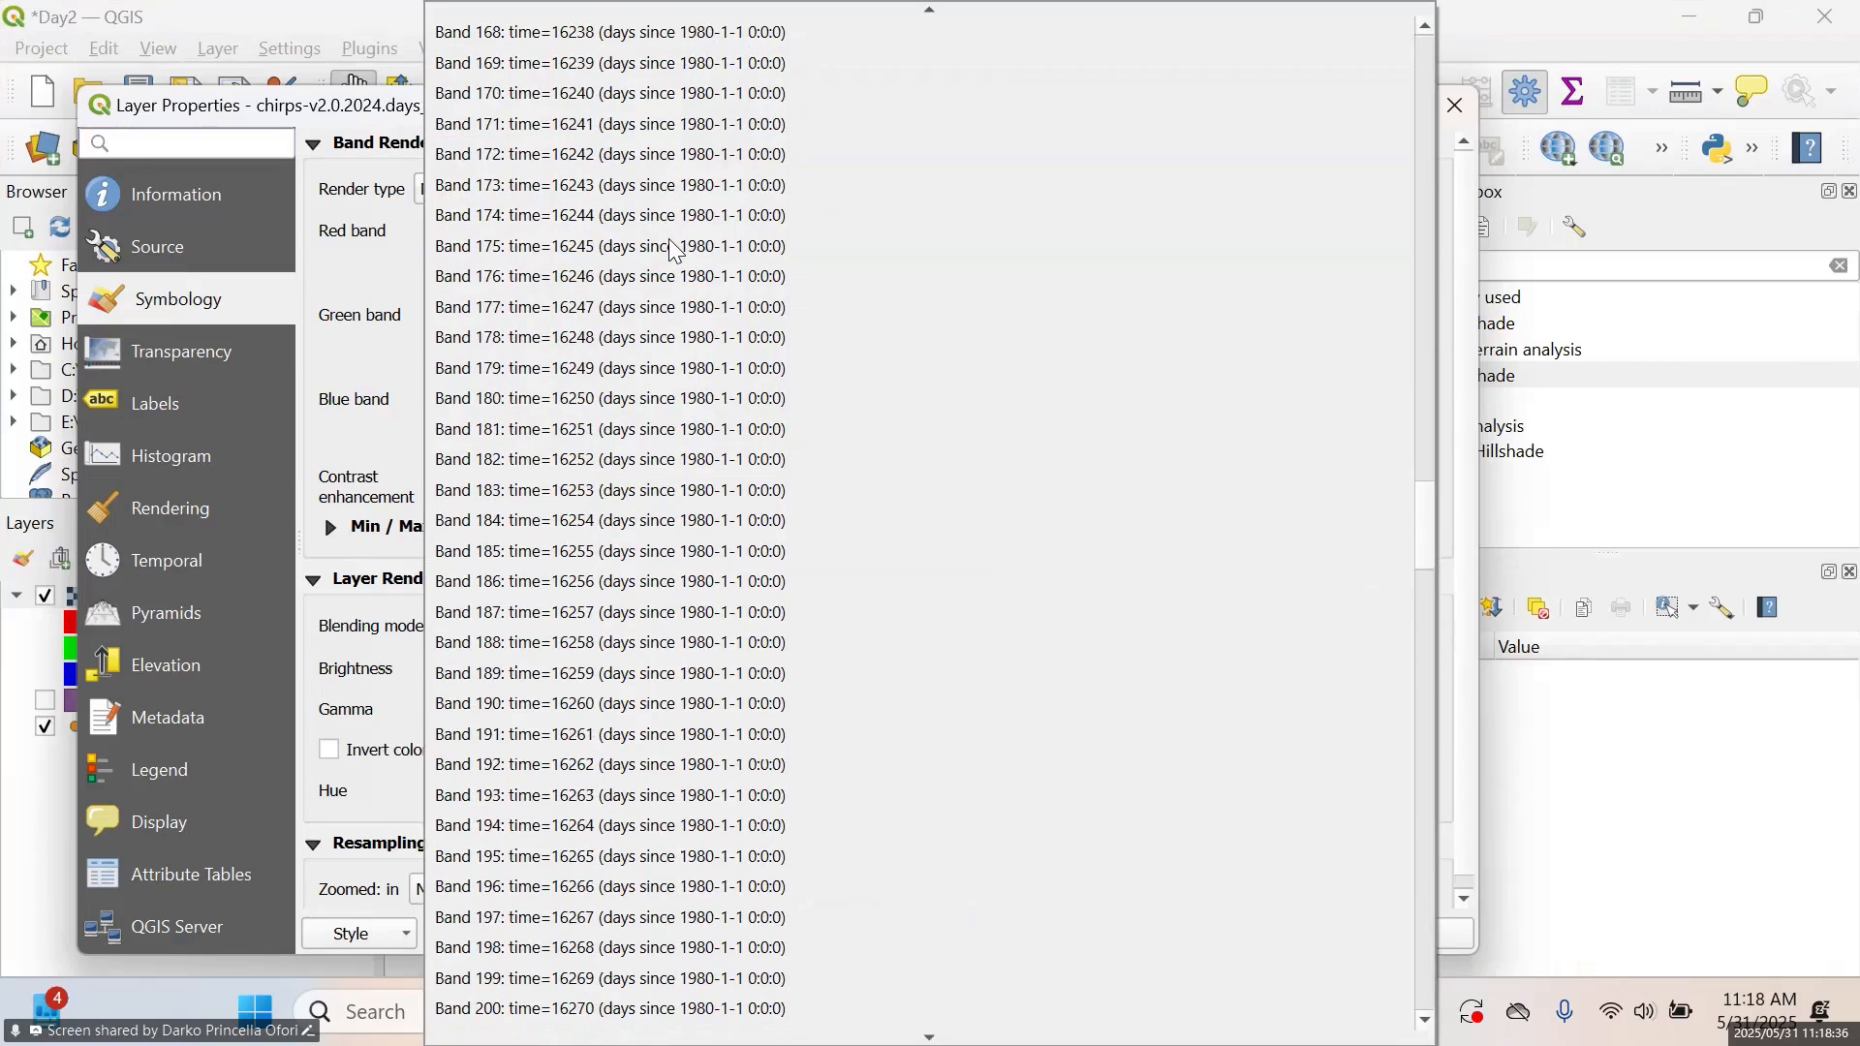
{"action": "scroll", "coordinate": [675, 250], "scroll_direction": "down", "scroll_amount": 9}
{"action": "left_click_drag", "start_coordinate": [1434, 610], "coordinate": [1444, 46]}
{"action": "left_click", "coordinate": [1457, 24]}
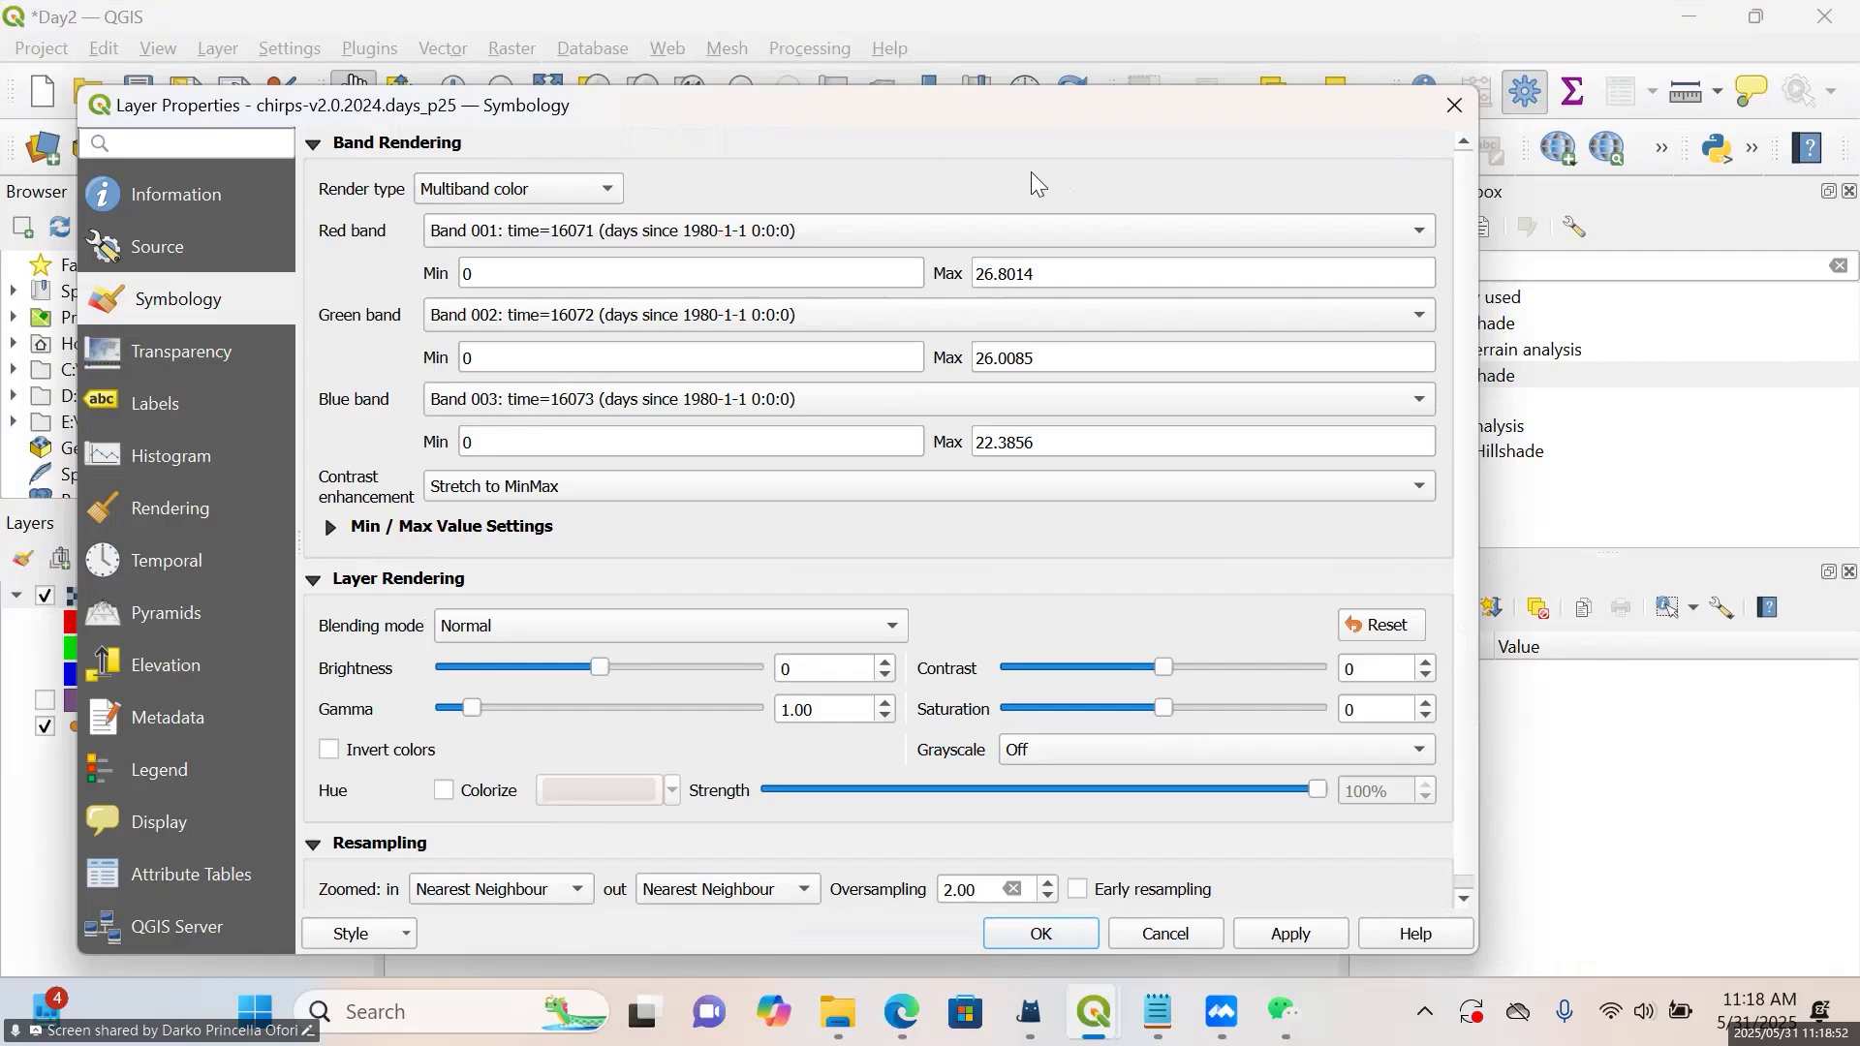
Examine the full red band list from the first to the last daily band, then close the layer properties without changes
{"action": "left_click", "coordinate": [905, 233]}
{"action": "scroll", "coordinate": [974, 318], "scroll_direction": "down", "scroll_amount": 10}
{"action": "scroll", "coordinate": [968, 308], "scroll_direction": "down", "scroll_amount": 20}
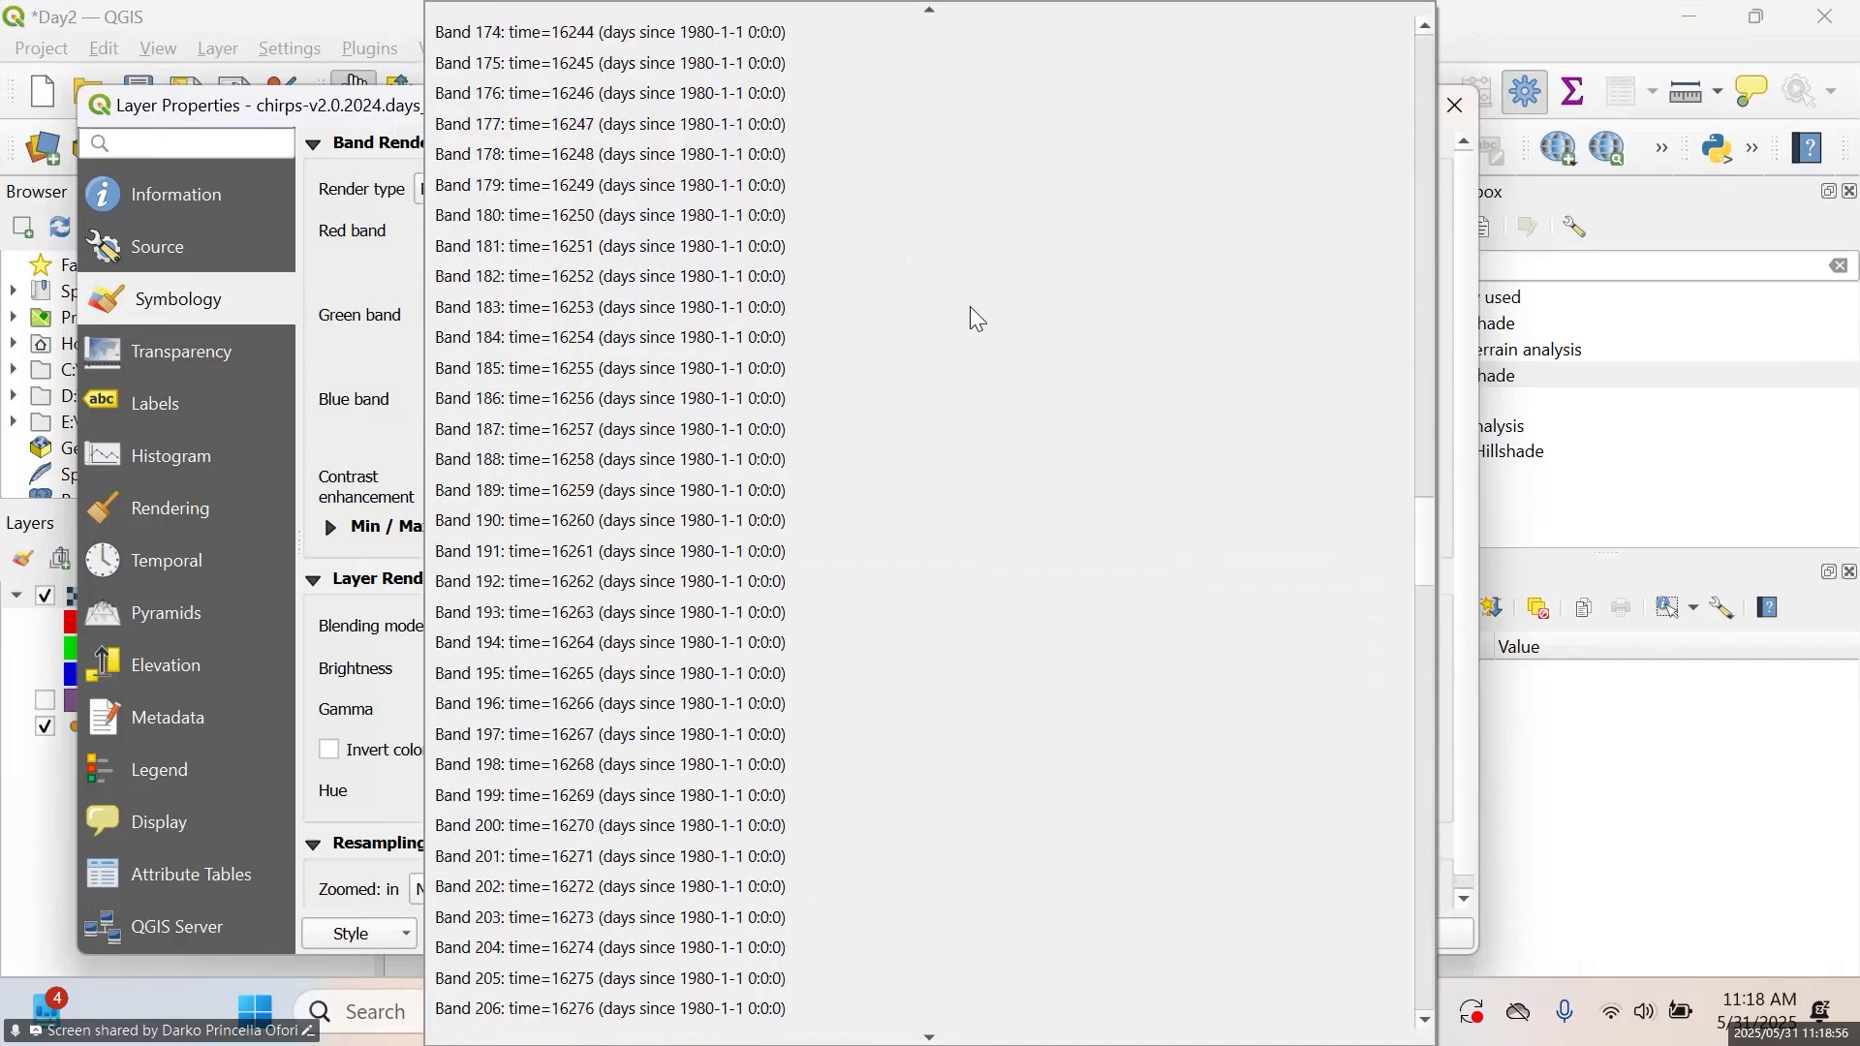
{"action": "scroll", "coordinate": [969, 307], "scroll_direction": "down", "scroll_amount": 6}
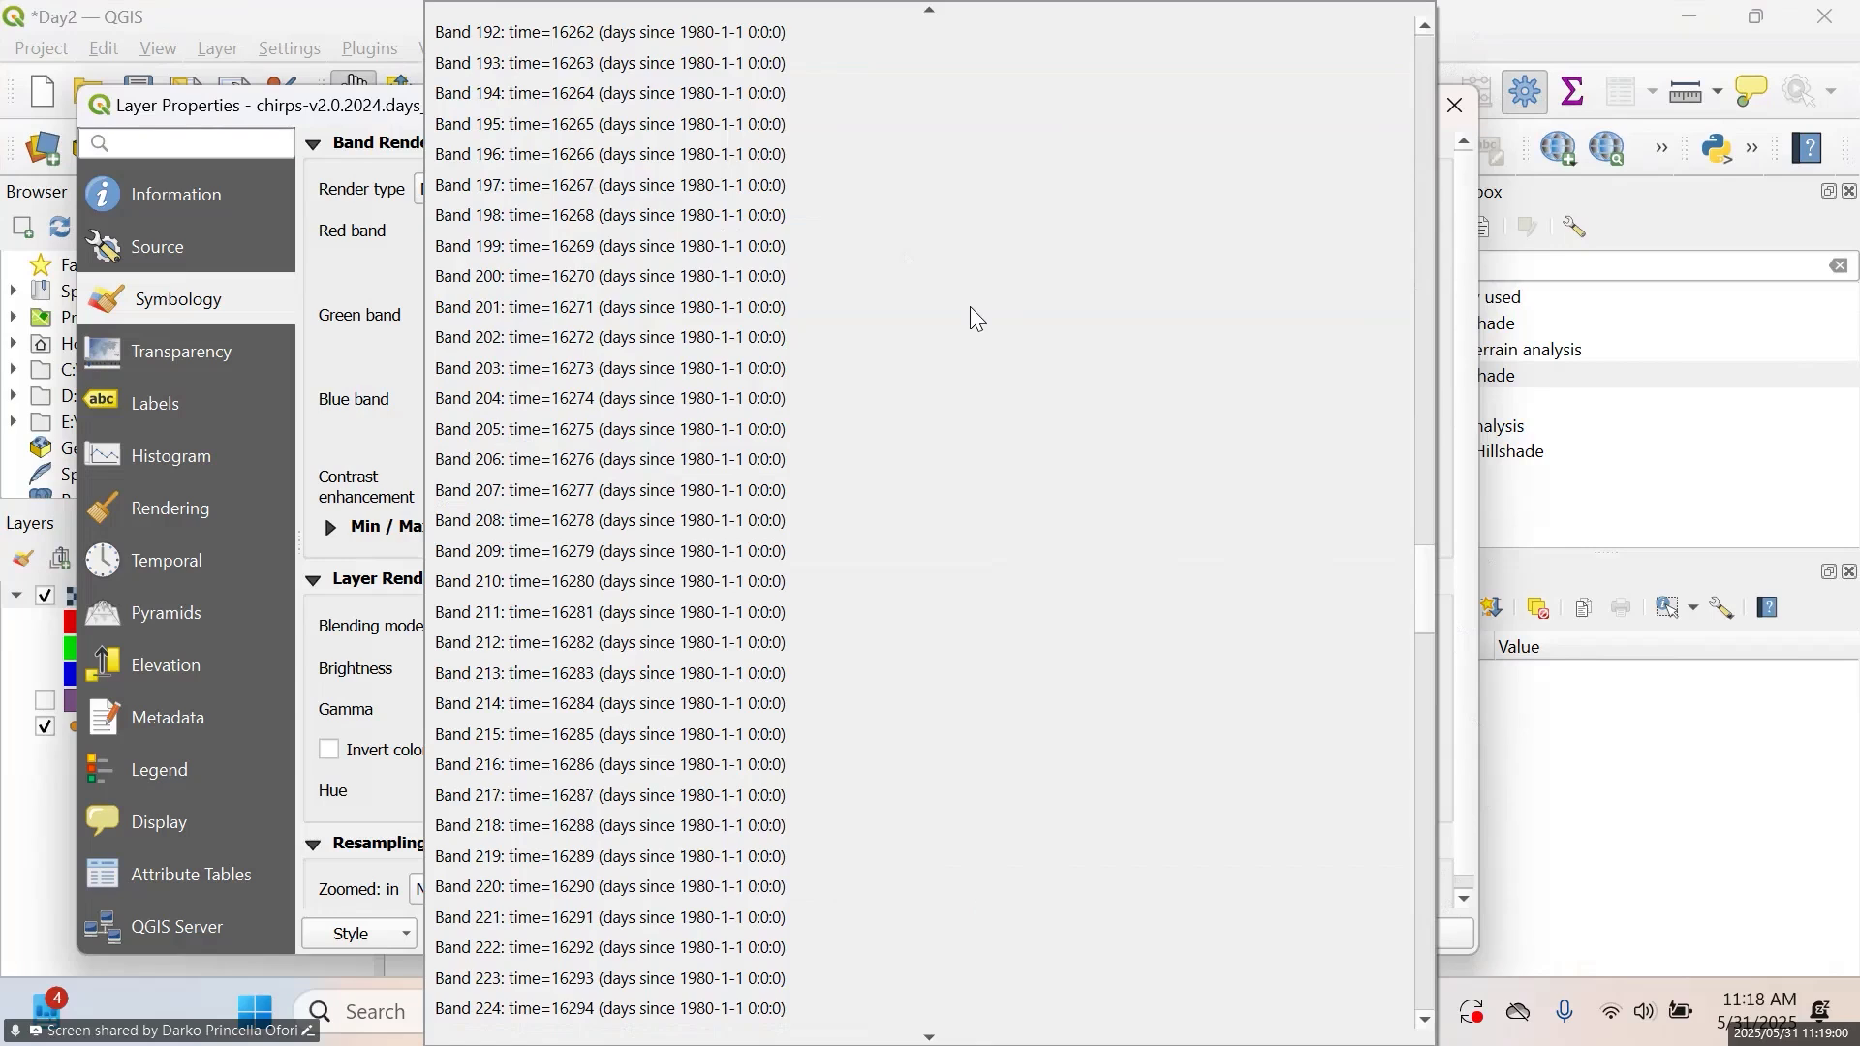
{"action": "scroll", "coordinate": [969, 306], "scroll_direction": "up", "scroll_amount": 20}
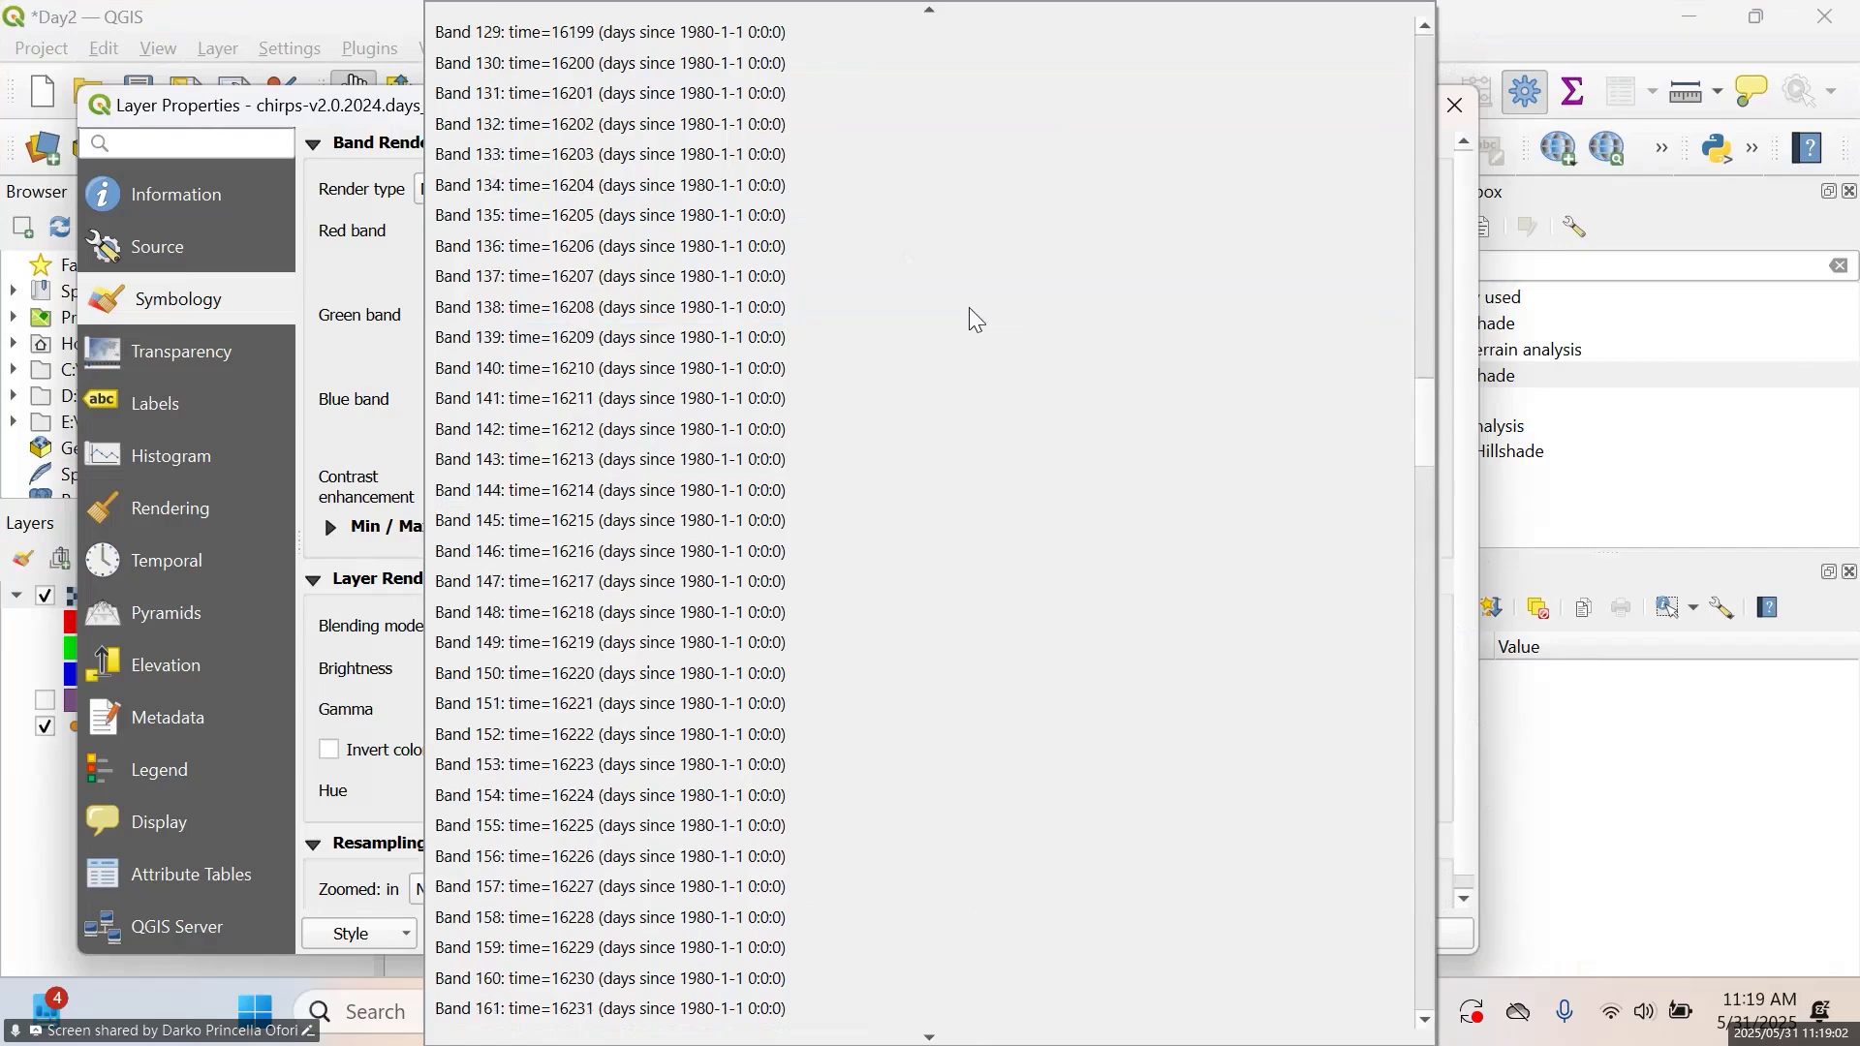
{"action": "scroll", "coordinate": [969, 307], "scroll_direction": "up", "scroll_amount": 1}
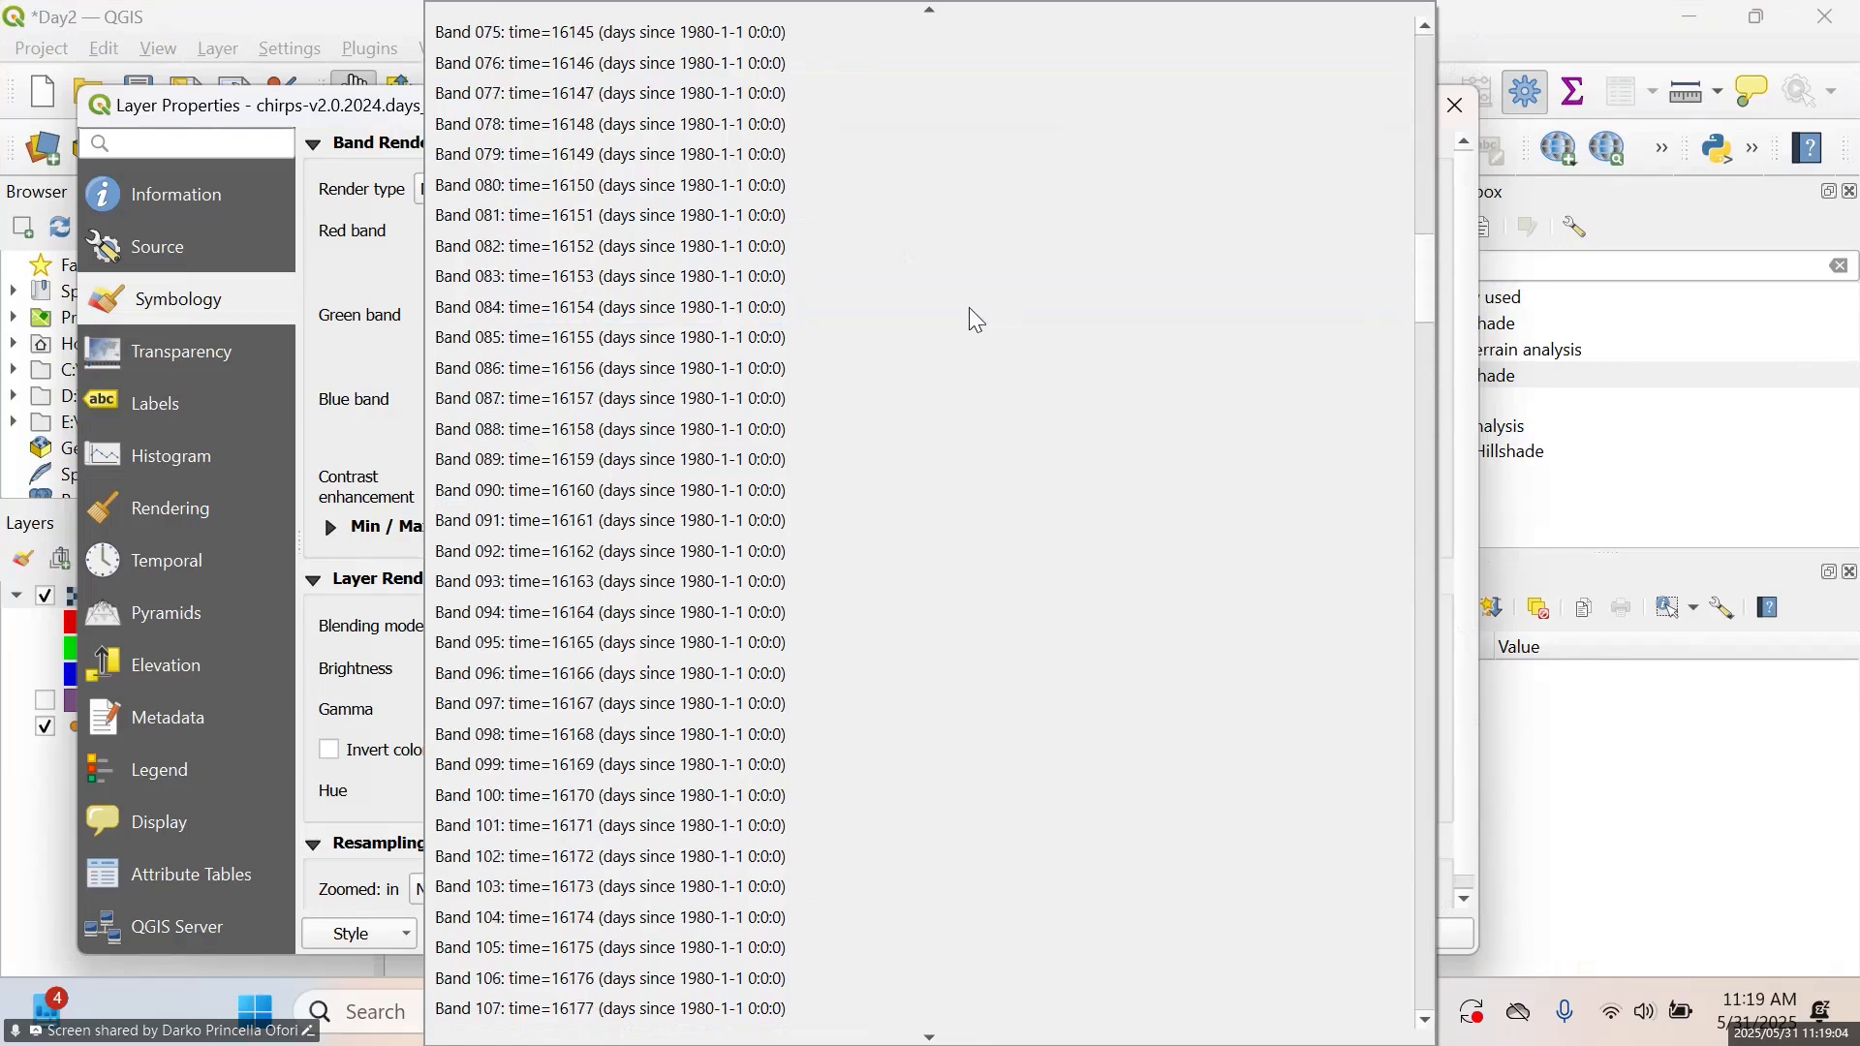
{"action": "scroll", "coordinate": [969, 306], "scroll_direction": "up", "scroll_amount": 20}
{"action": "scroll", "coordinate": [969, 306], "scroll_direction": "down", "scroll_amount": 8}
{"action": "scroll", "coordinate": [969, 319], "scroll_direction": "down", "scroll_amount": 13}
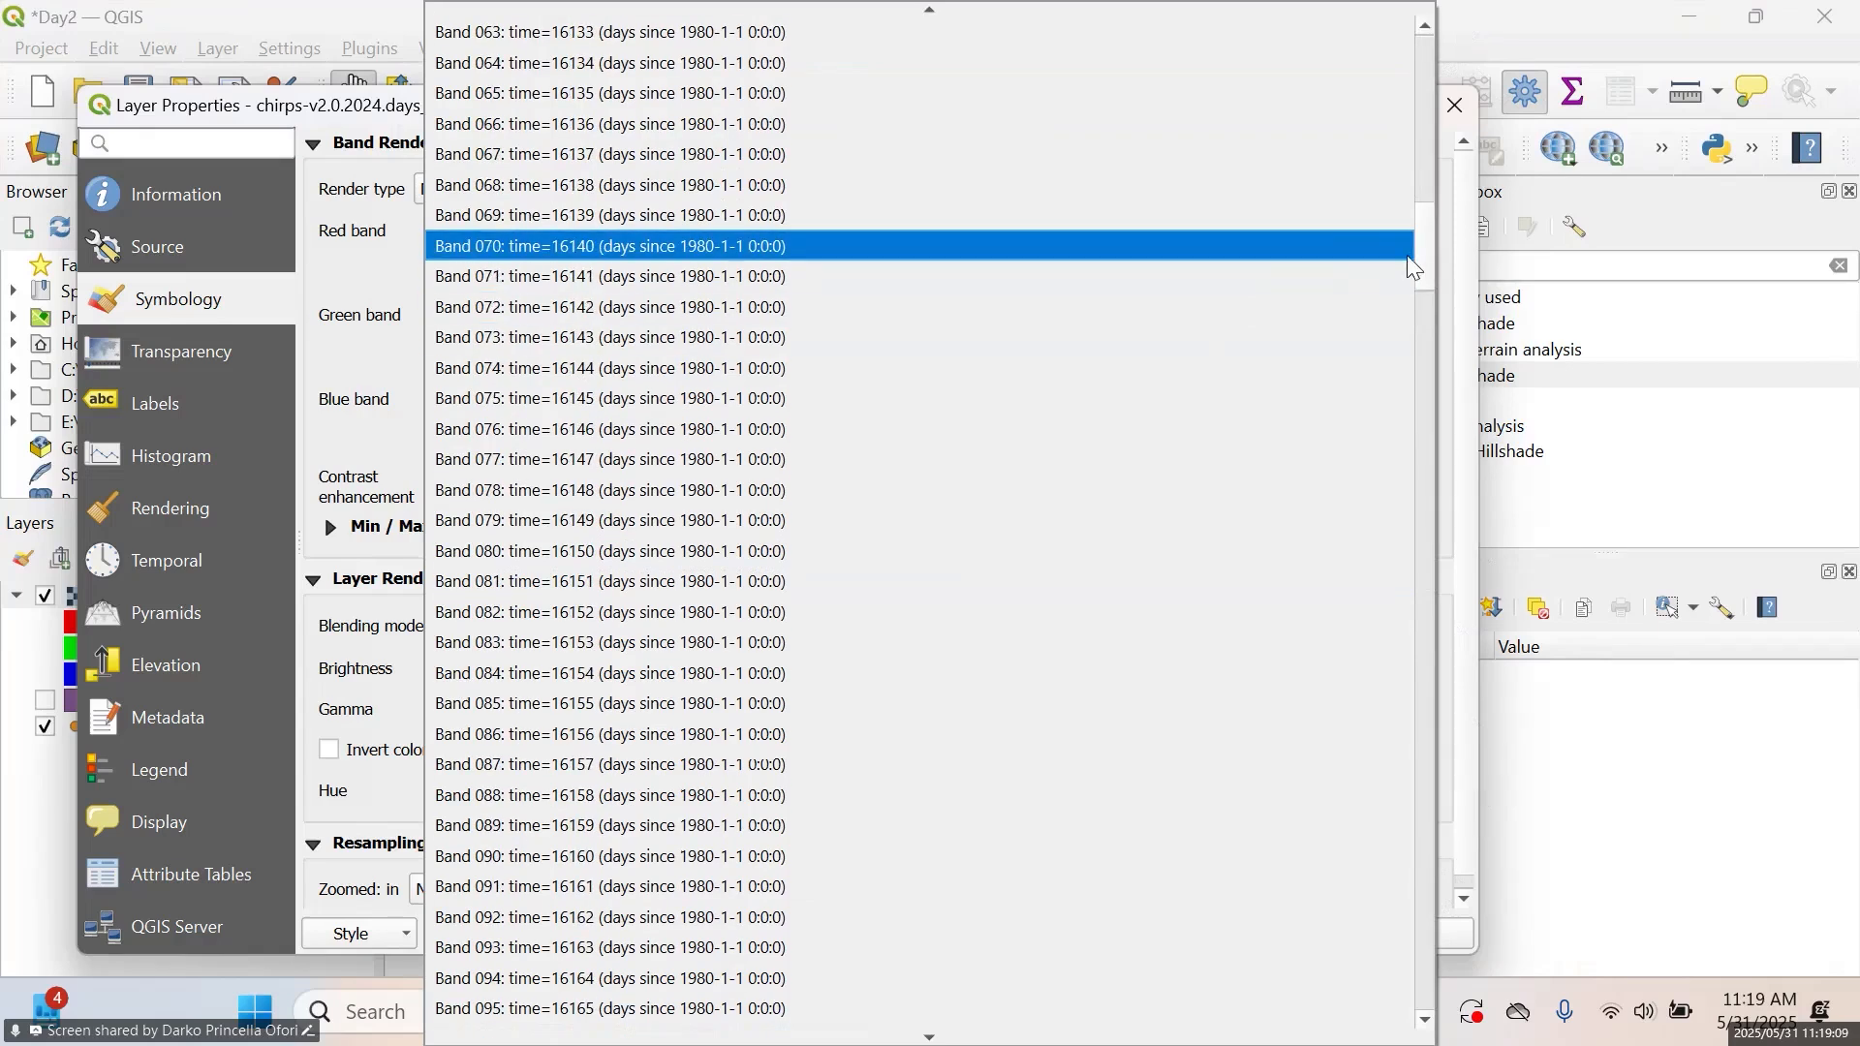
{"action": "left_click_drag", "start_coordinate": [1424, 276], "coordinate": [1154, 962]}
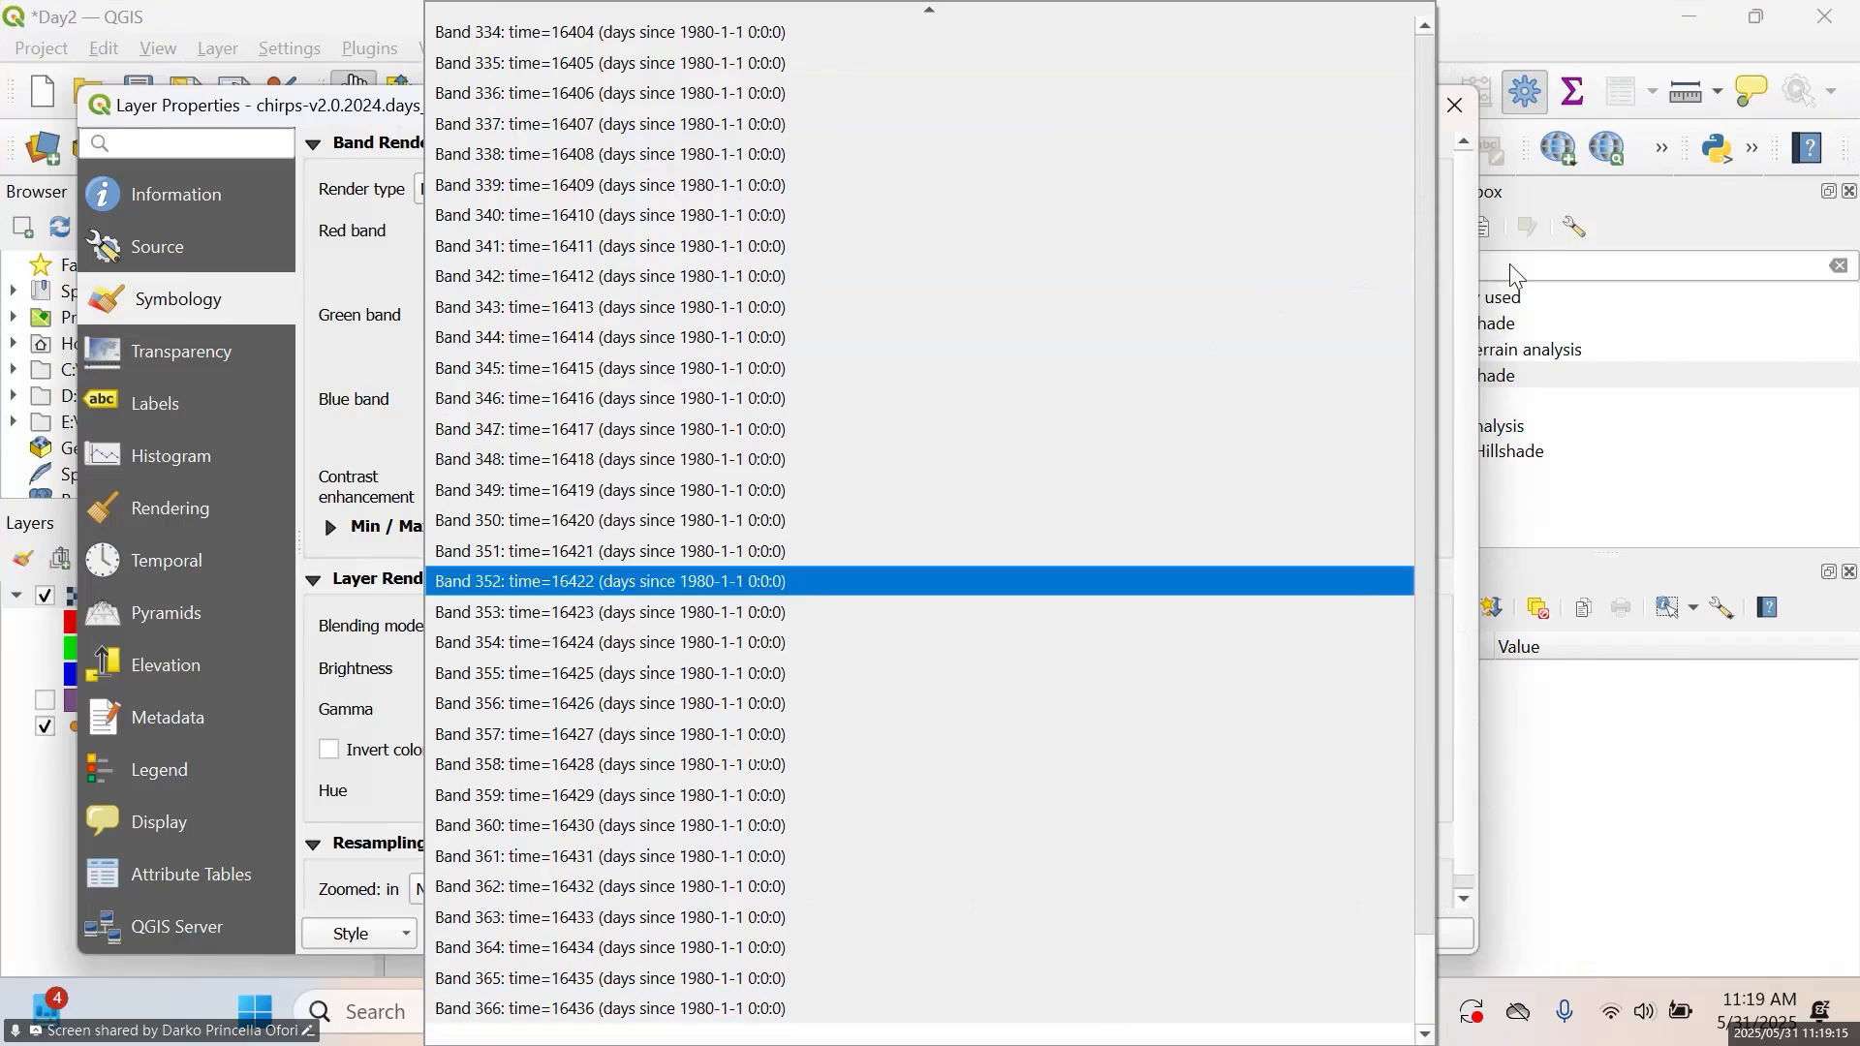
{"action": "left_click", "coordinate": [1457, 279]}
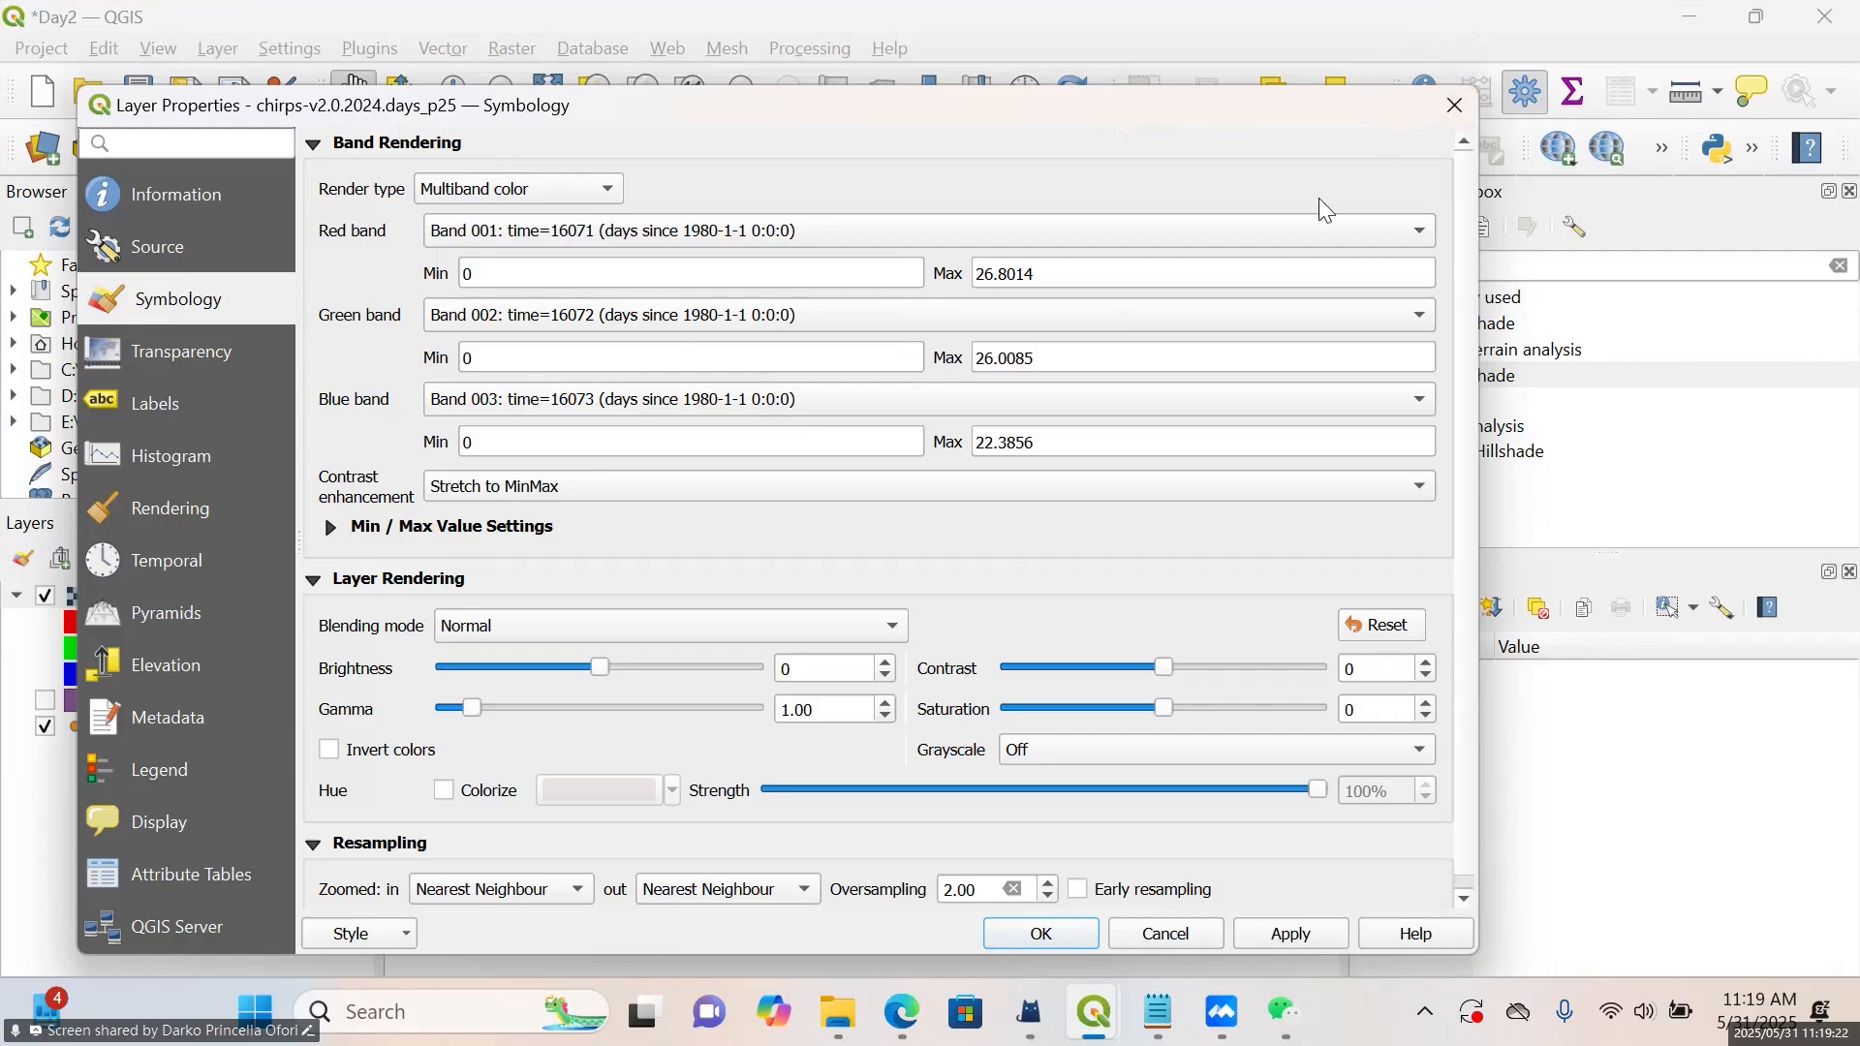
{"action": "left_click", "coordinate": [1316, 226]}
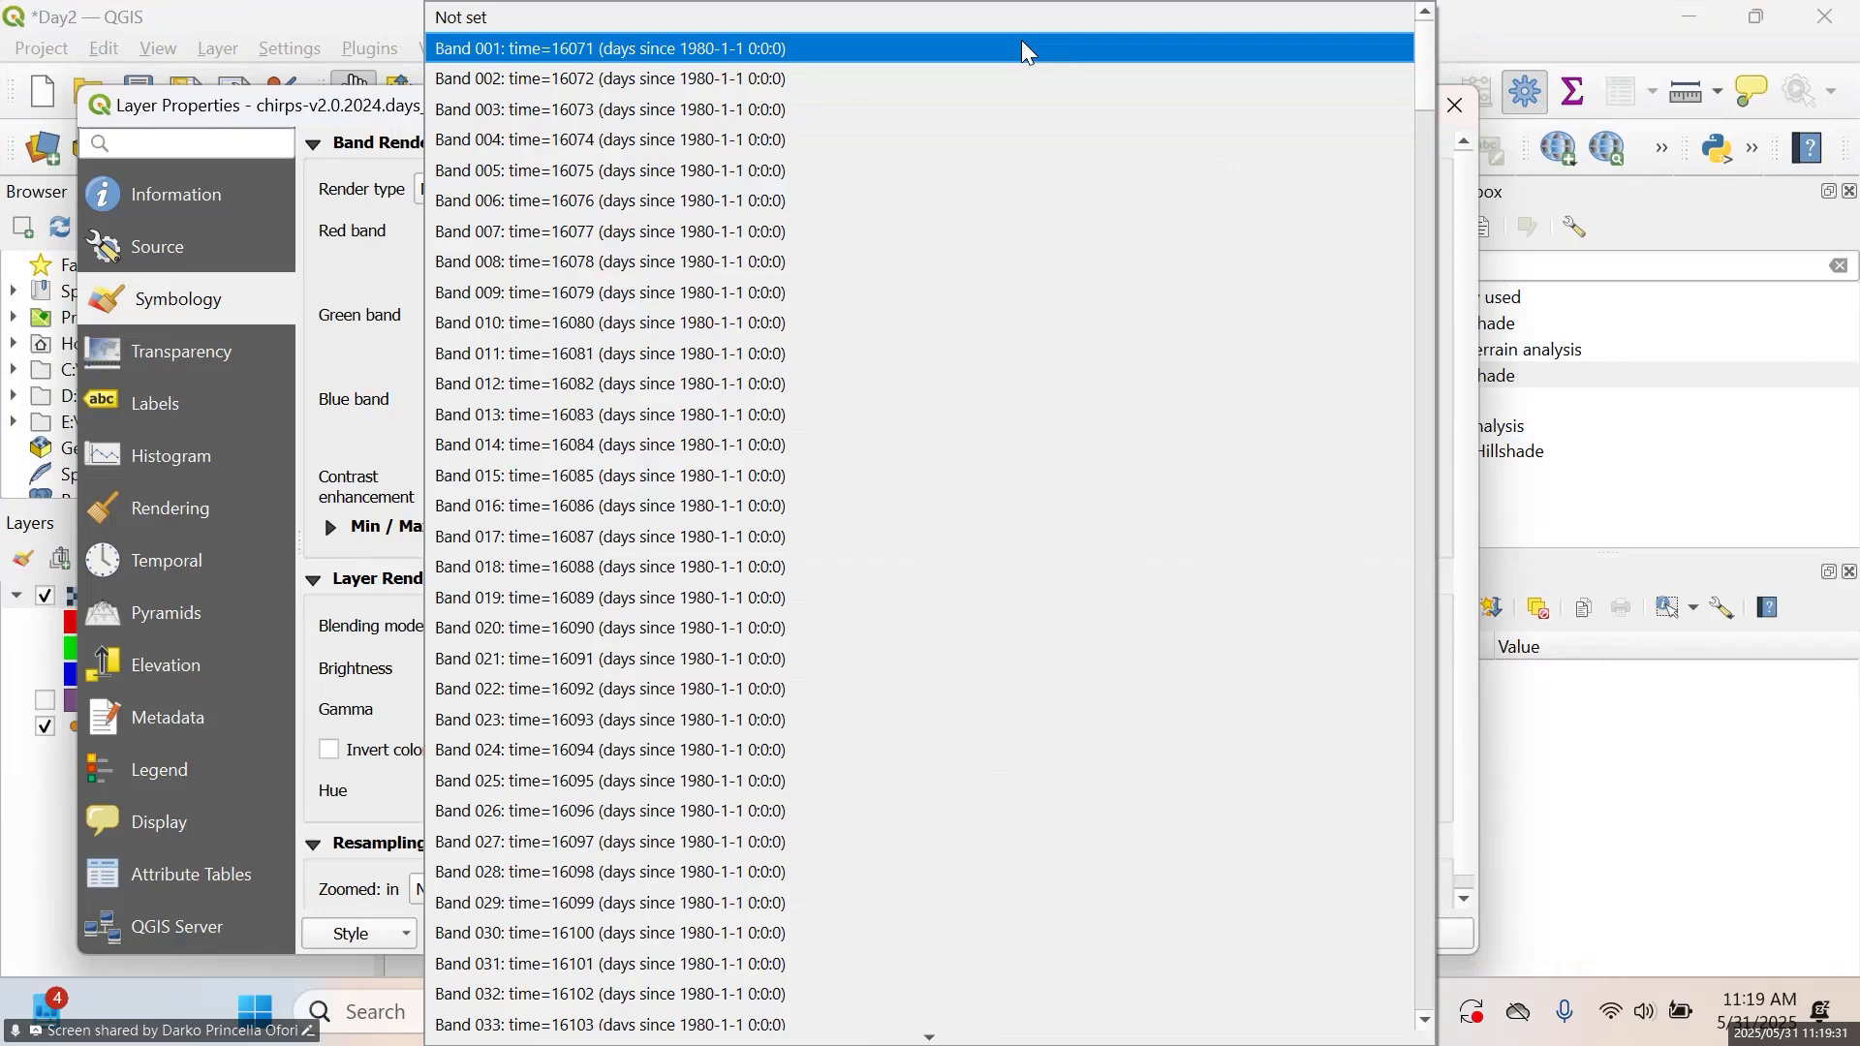
{"action": "left_click", "coordinate": [1474, 189]}
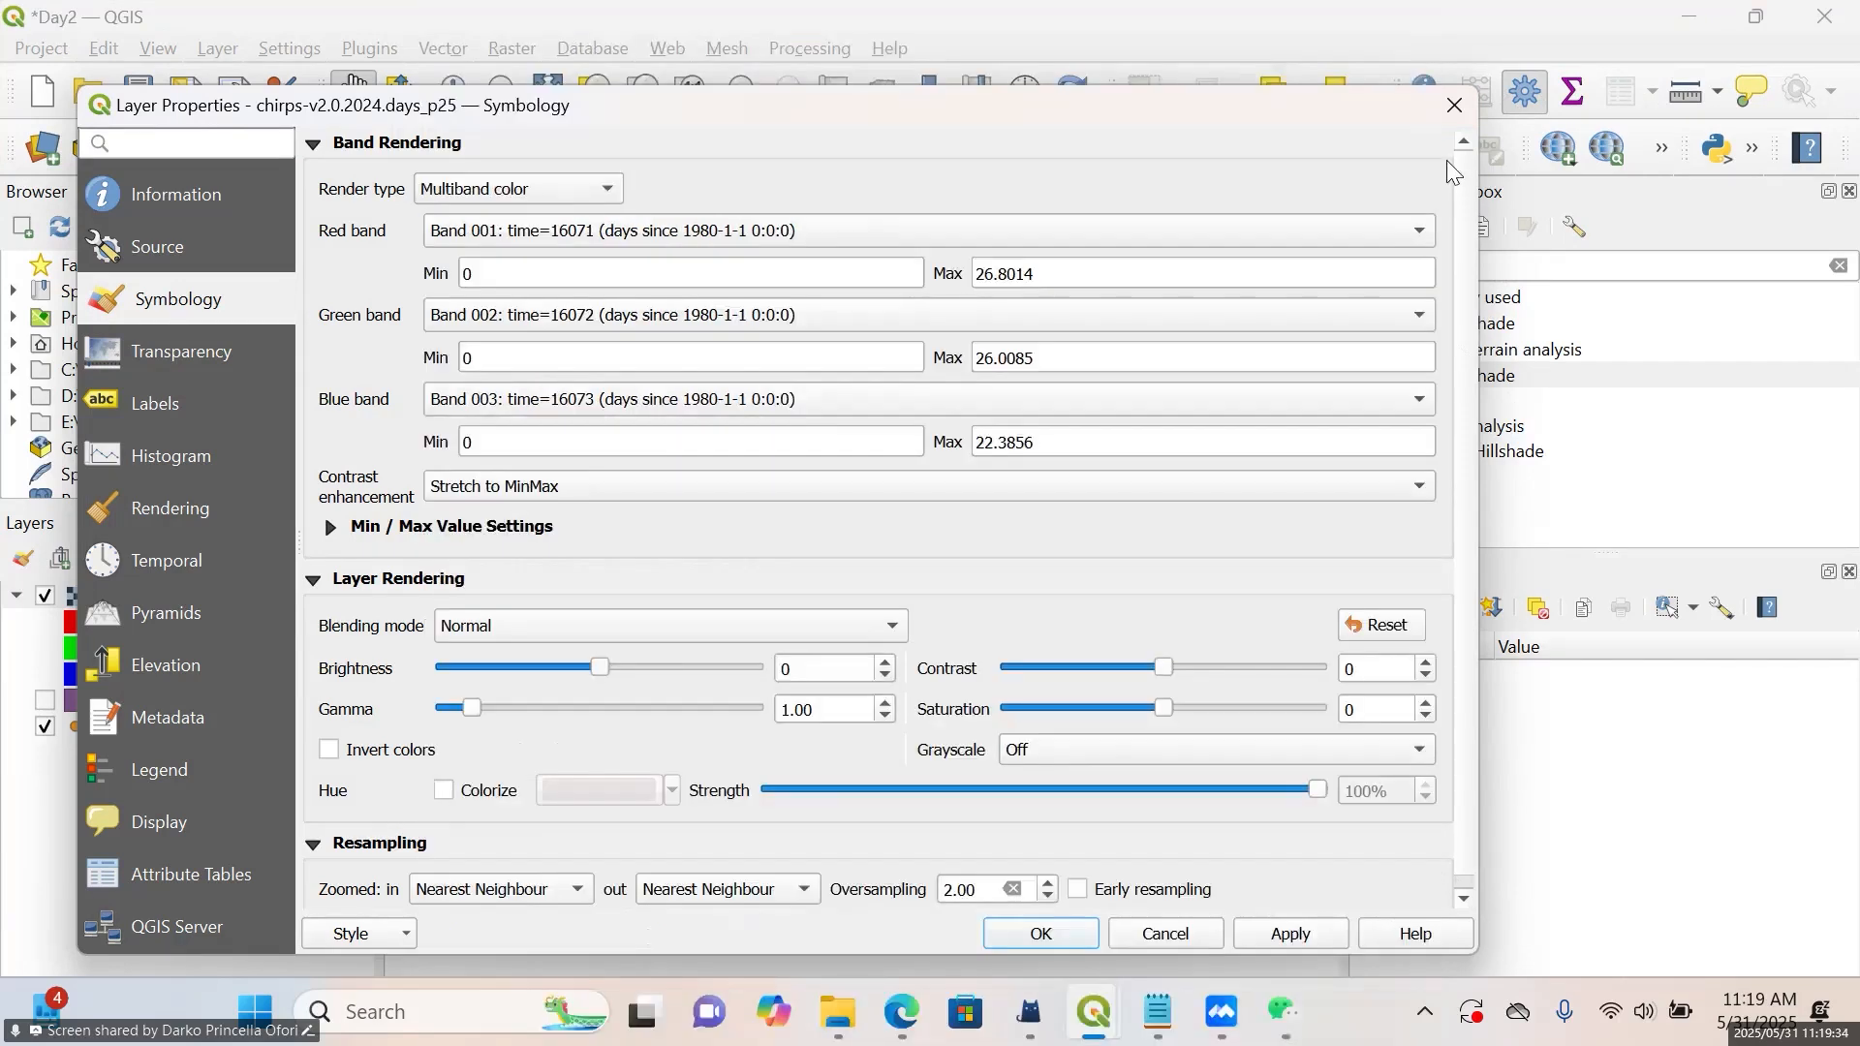
{"action": "left_click", "coordinate": [1456, 107]}
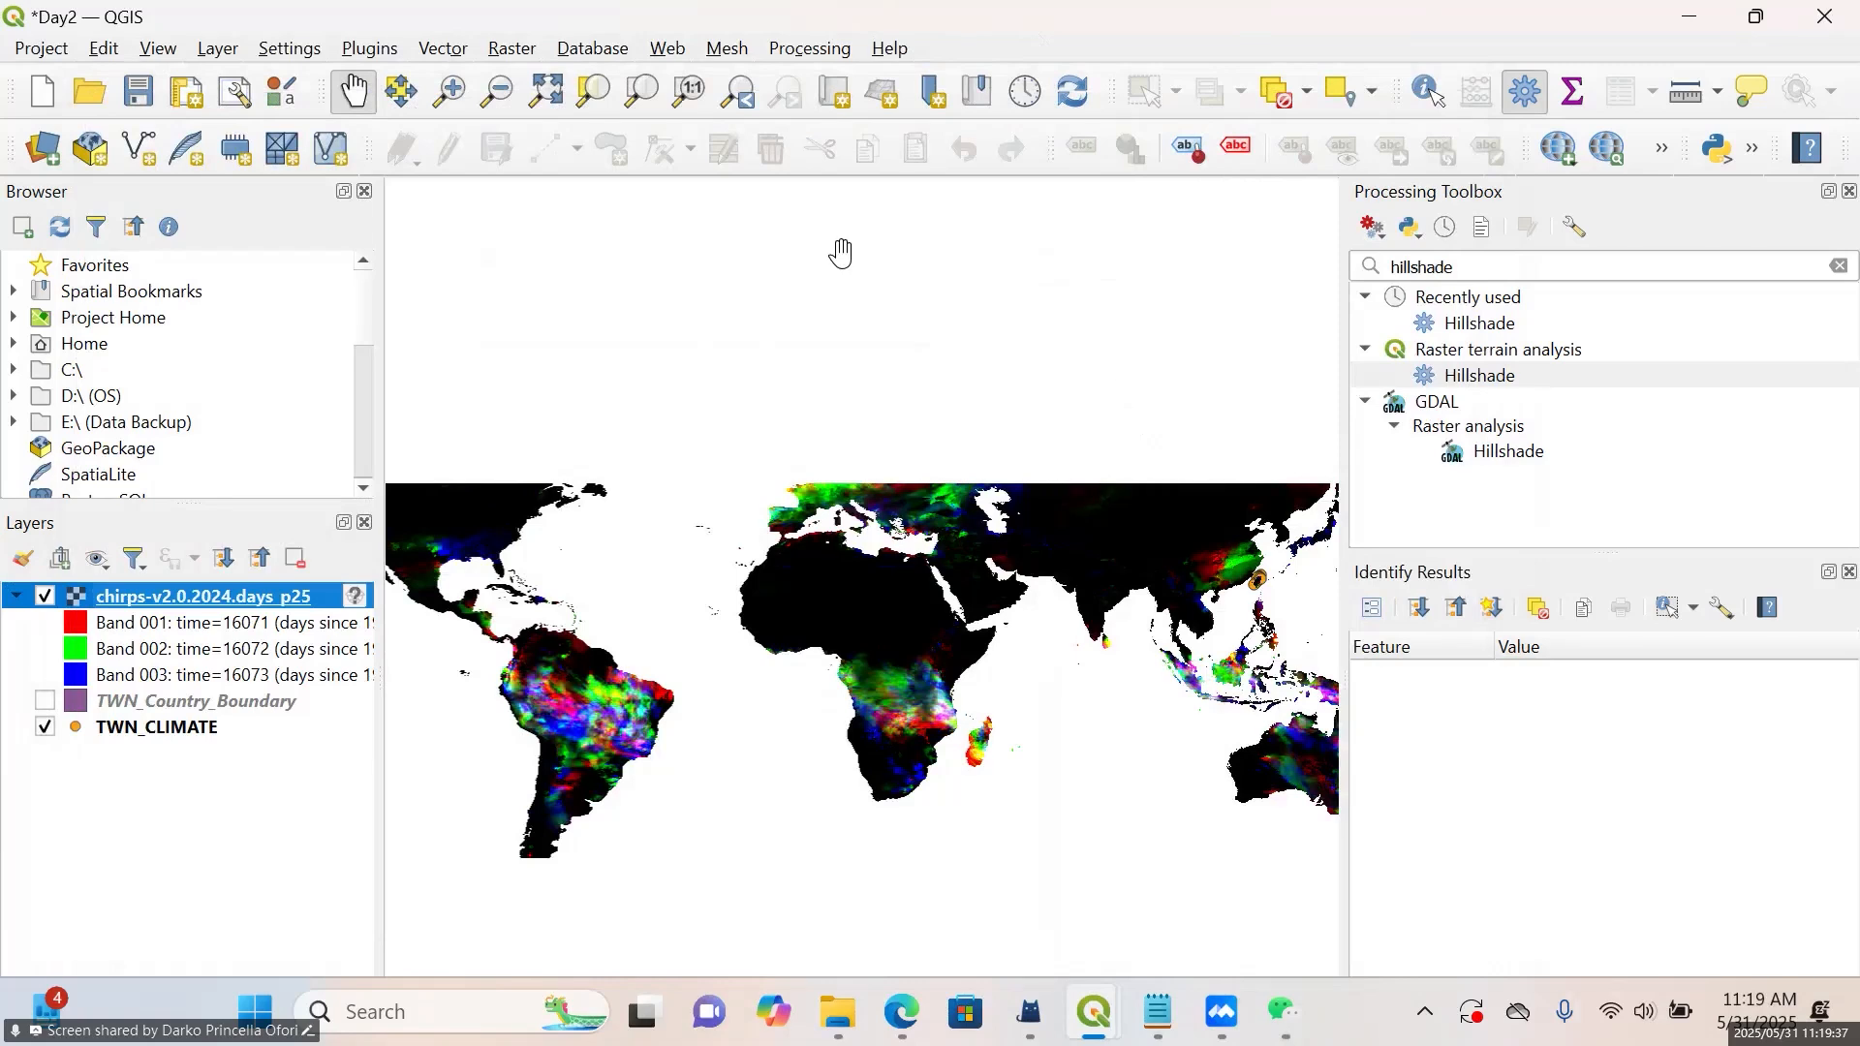
{"action": "left_click", "coordinate": [510, 51]}
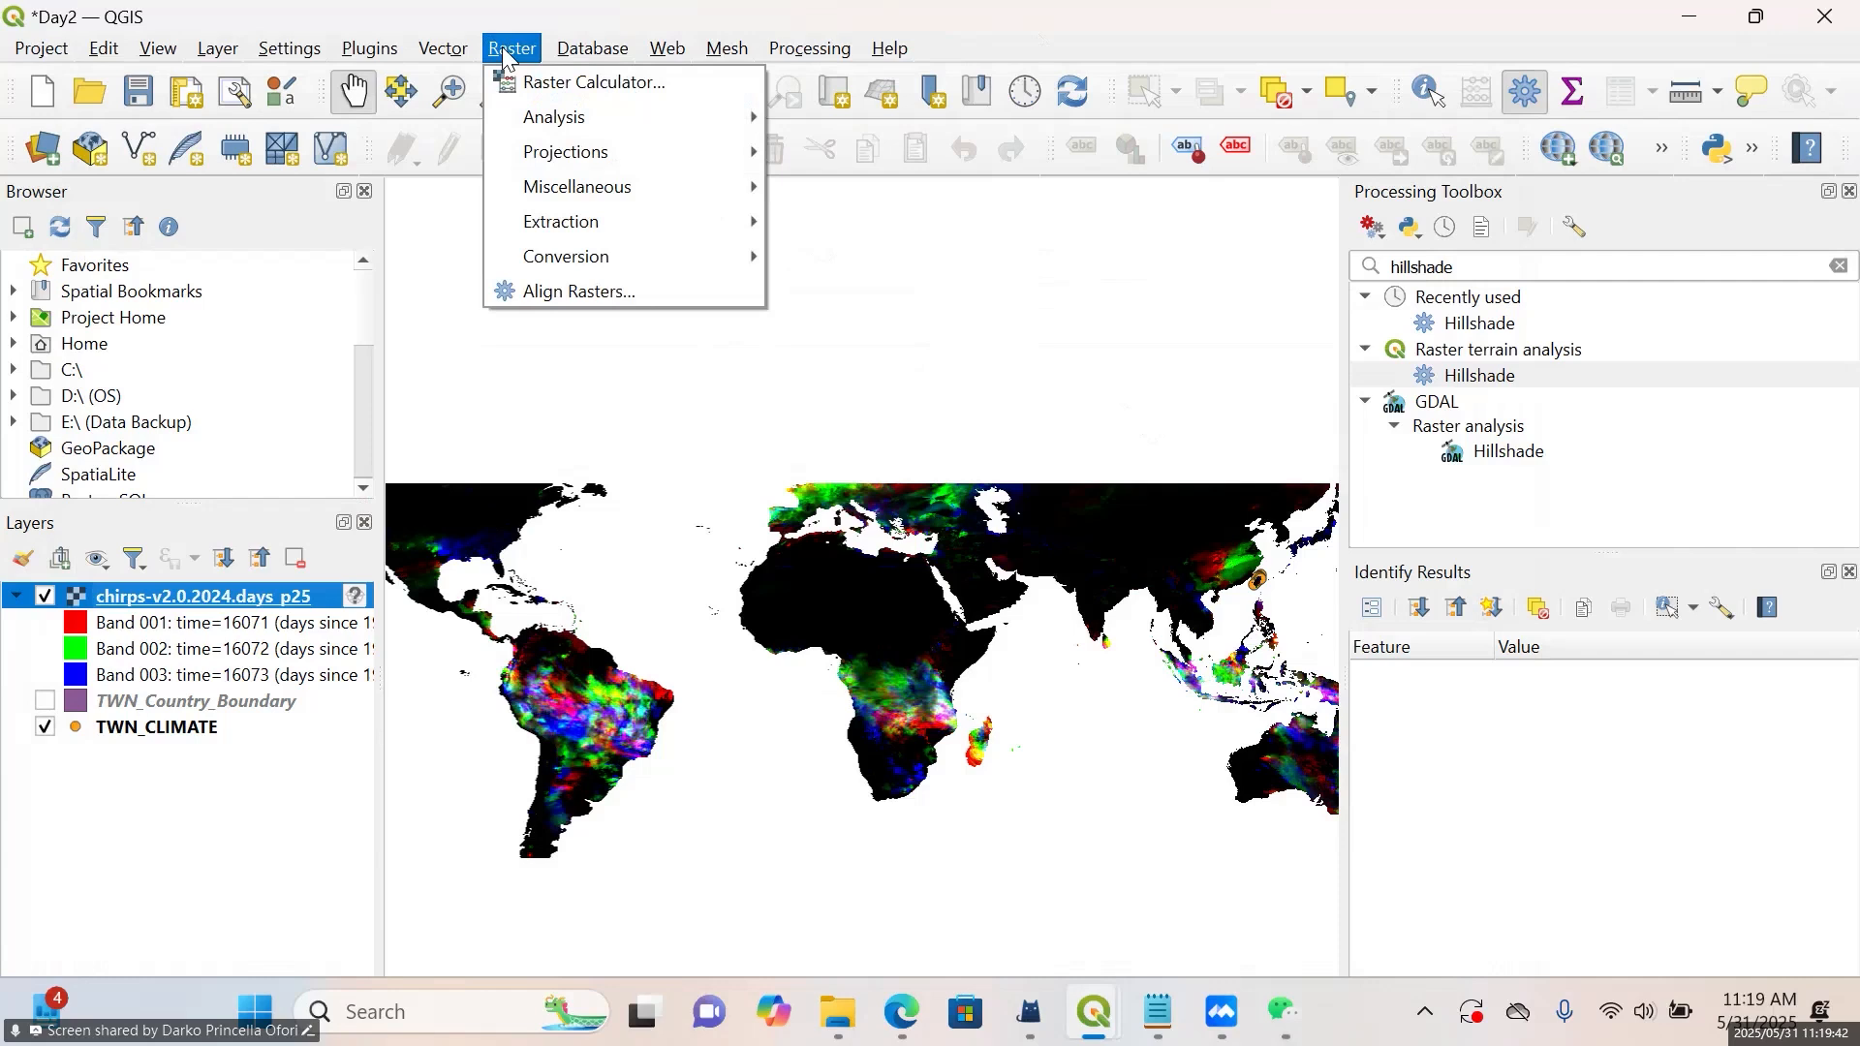
{"action": "left_click", "coordinate": [525, 84]}
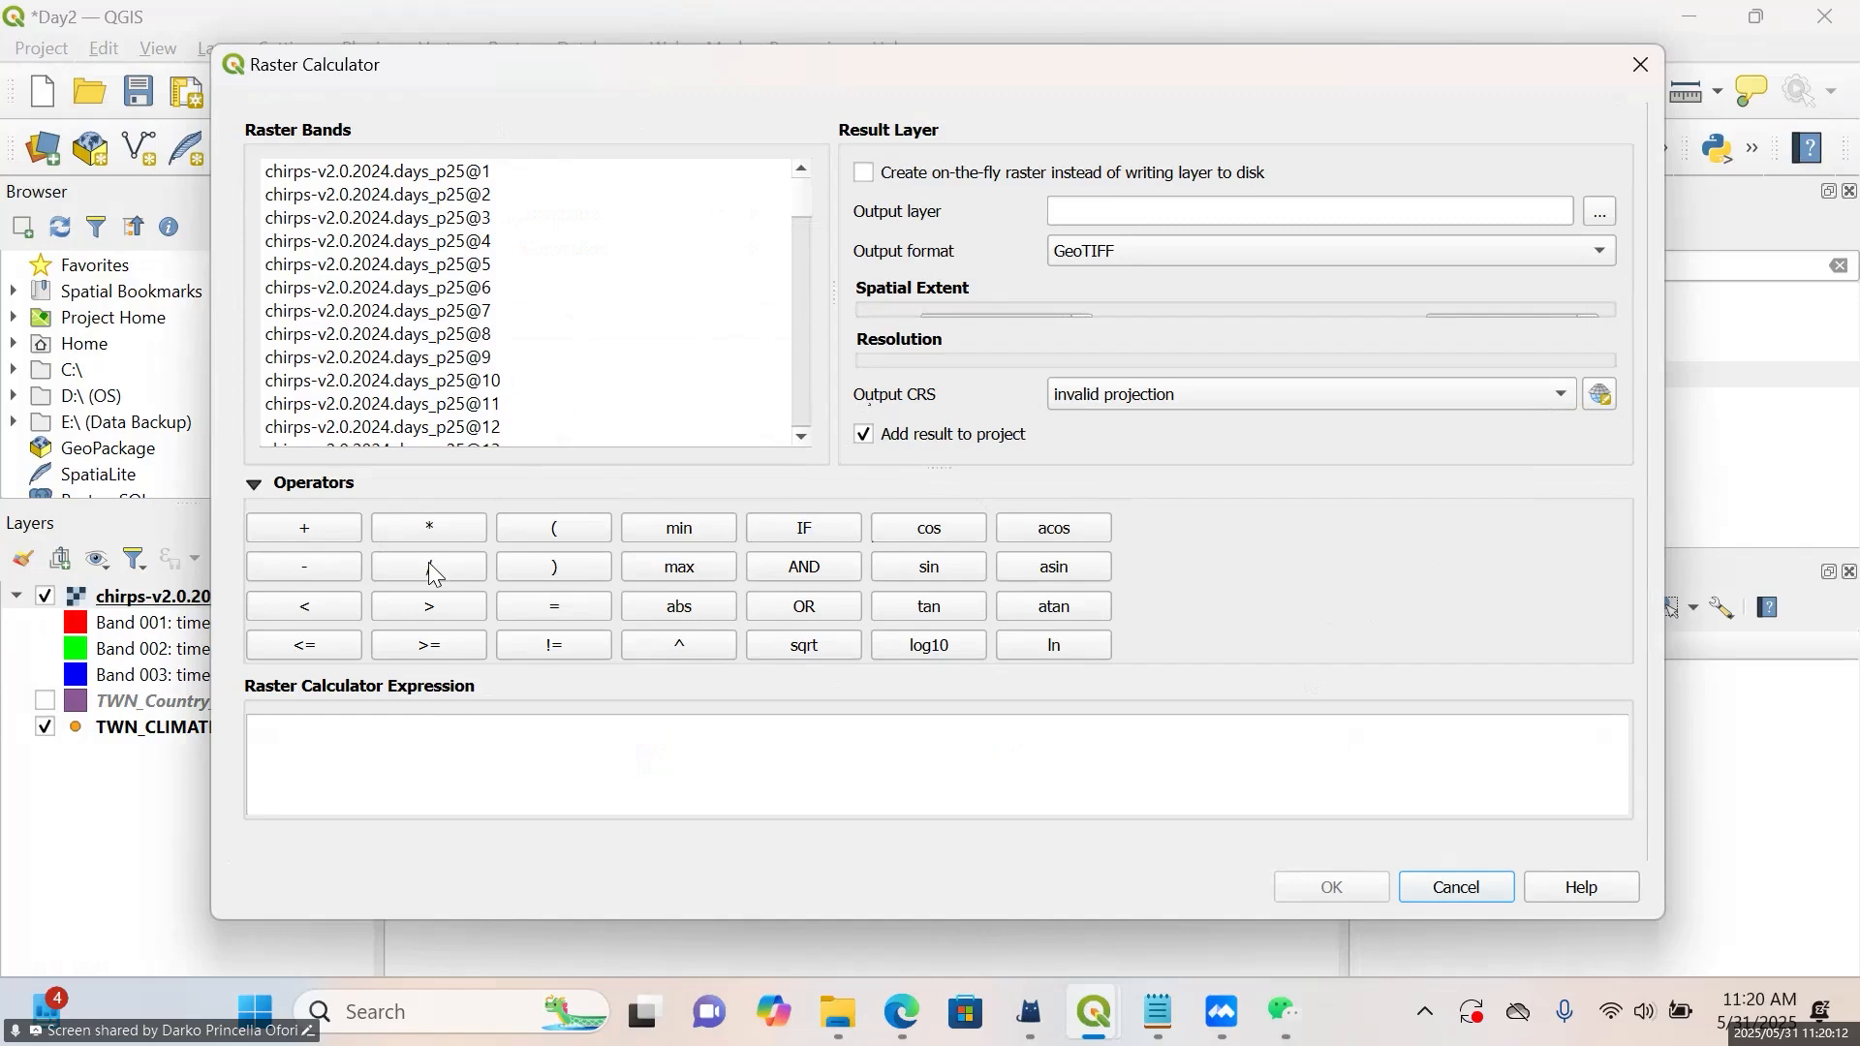
{"action": "double_click", "coordinate": [456, 175]}
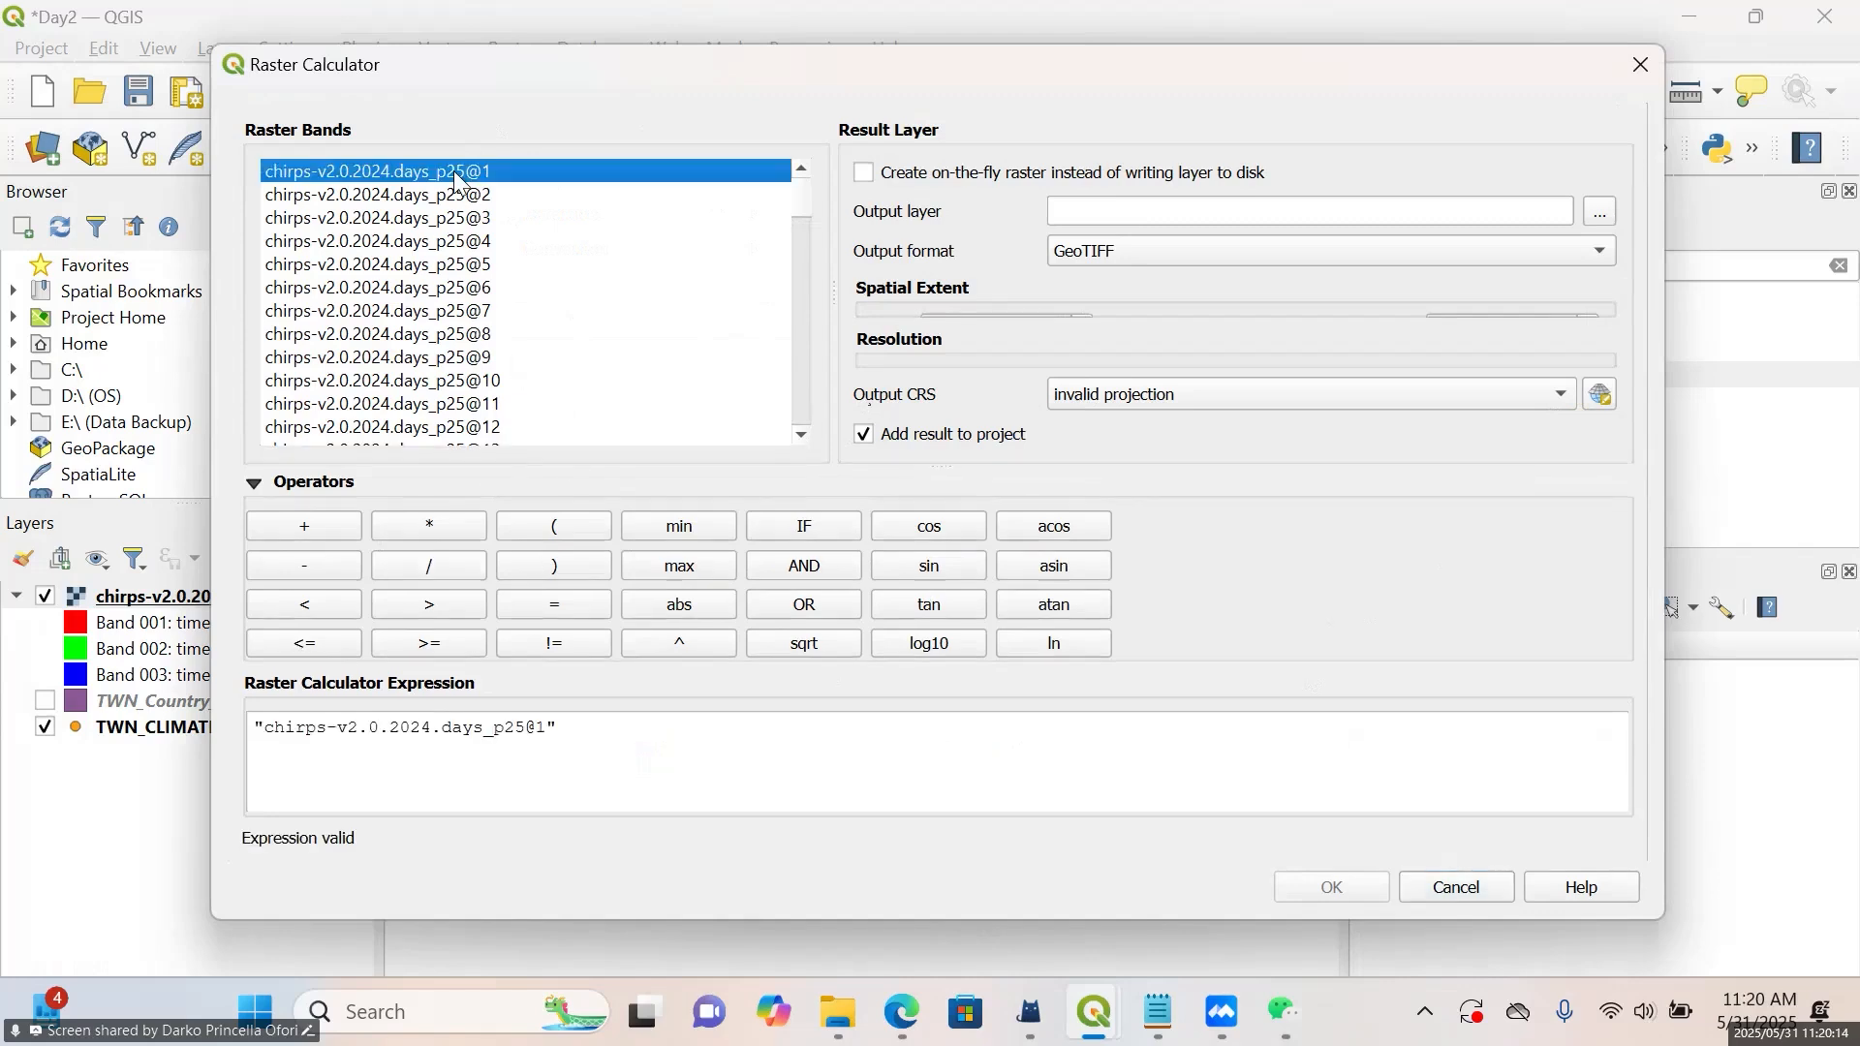
{"action": "left_click", "coordinate": [710, 755]}
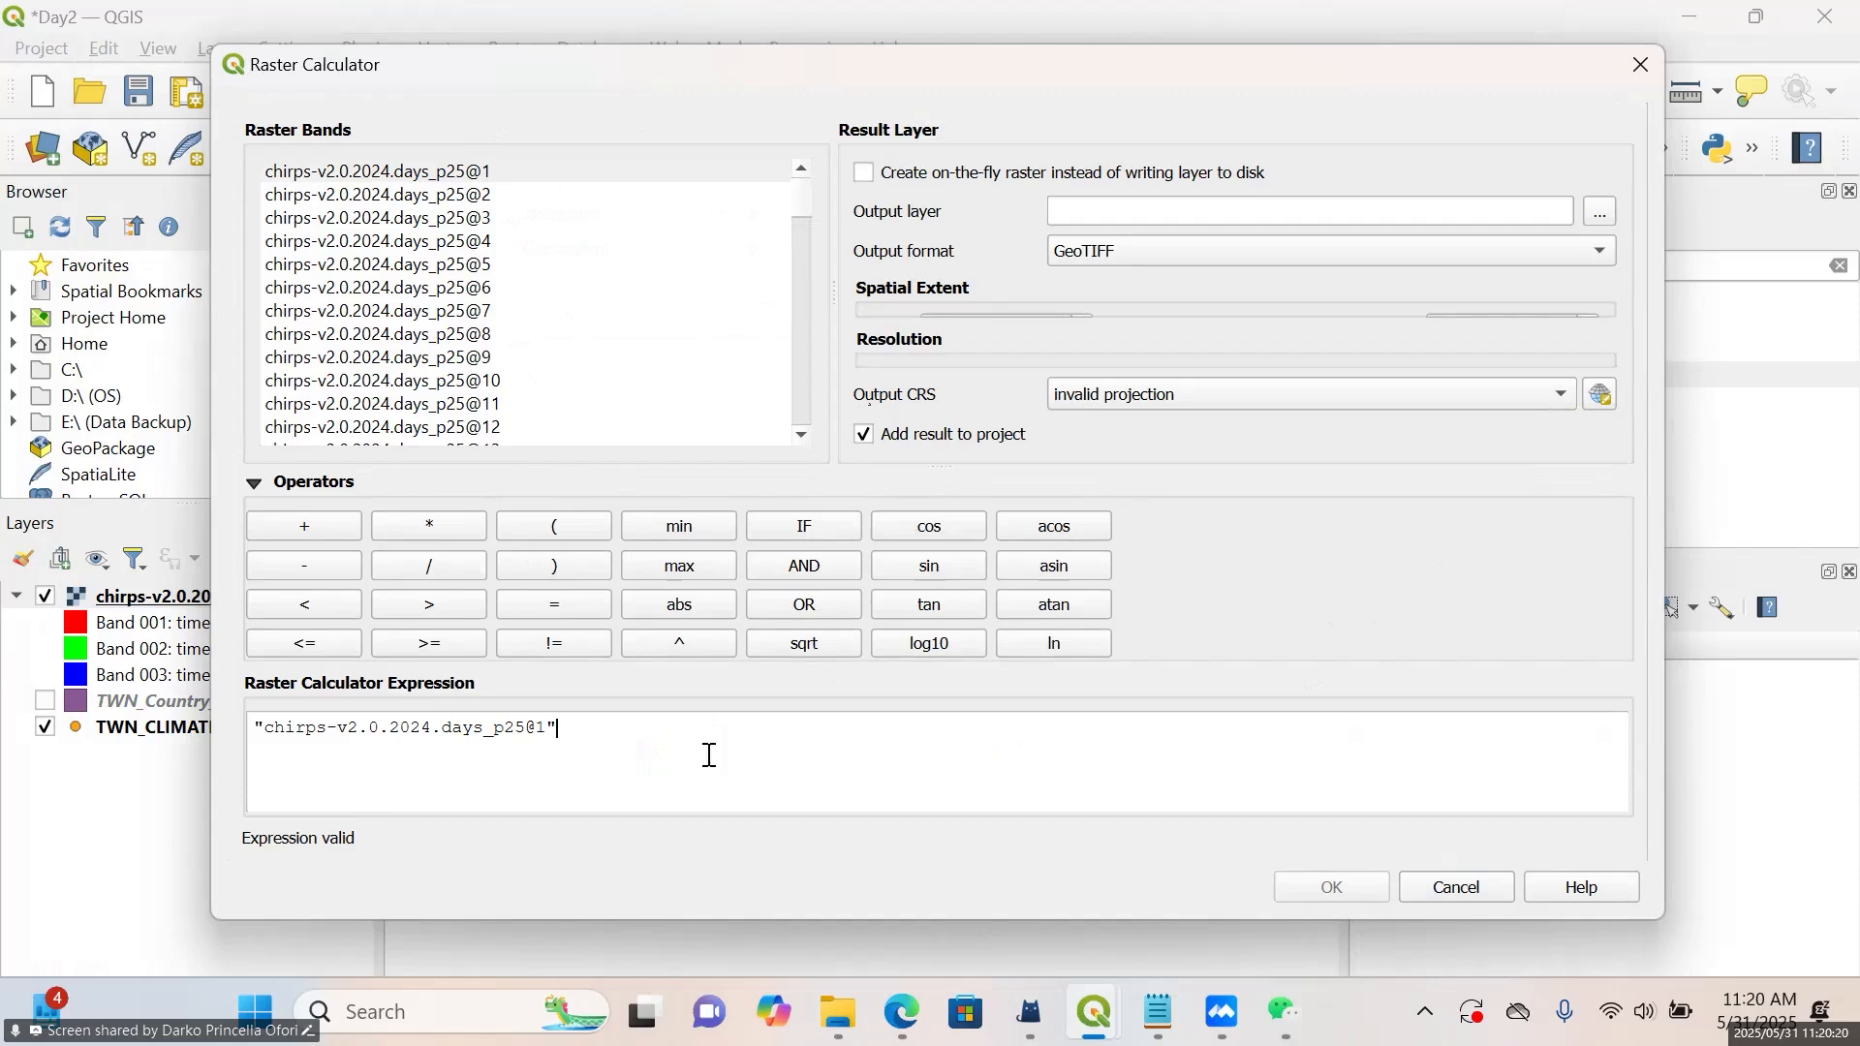
{"action": "key", "text": "BackSpace"}
{"action": "key", "text": "BackSpace"}
{"action": "key", "text": "BackSpace"}
{"action": "key", "text": "BackSpace"}
{"action": "key", "text": "BackSpace"}
{"action": "key", "text": "BackSpace"}
{"action": "key", "text": "BackSpace"}
{"action": "key", "text": "BackSpace"}
{"action": "key", "text": "BackSpace"}
{"action": "key", "text": "BackSpace"}
{"action": "key", "text": "BackSpace"}
{"action": "key", "text": "BackSpace"}
{"action": "key", "text": "BackSpace"}
{"action": "key", "text": "BackSpace"}
{"action": "key", "text": "BackSpace"}
{"action": "key", "text": "BackSpace"}
{"action": "key", "text": "BackSpace"}
{"action": "key", "text": "BackSpace"}
{"action": "key", "text": "BackSpace"}
{"action": "key", "text": "BackSpace"}
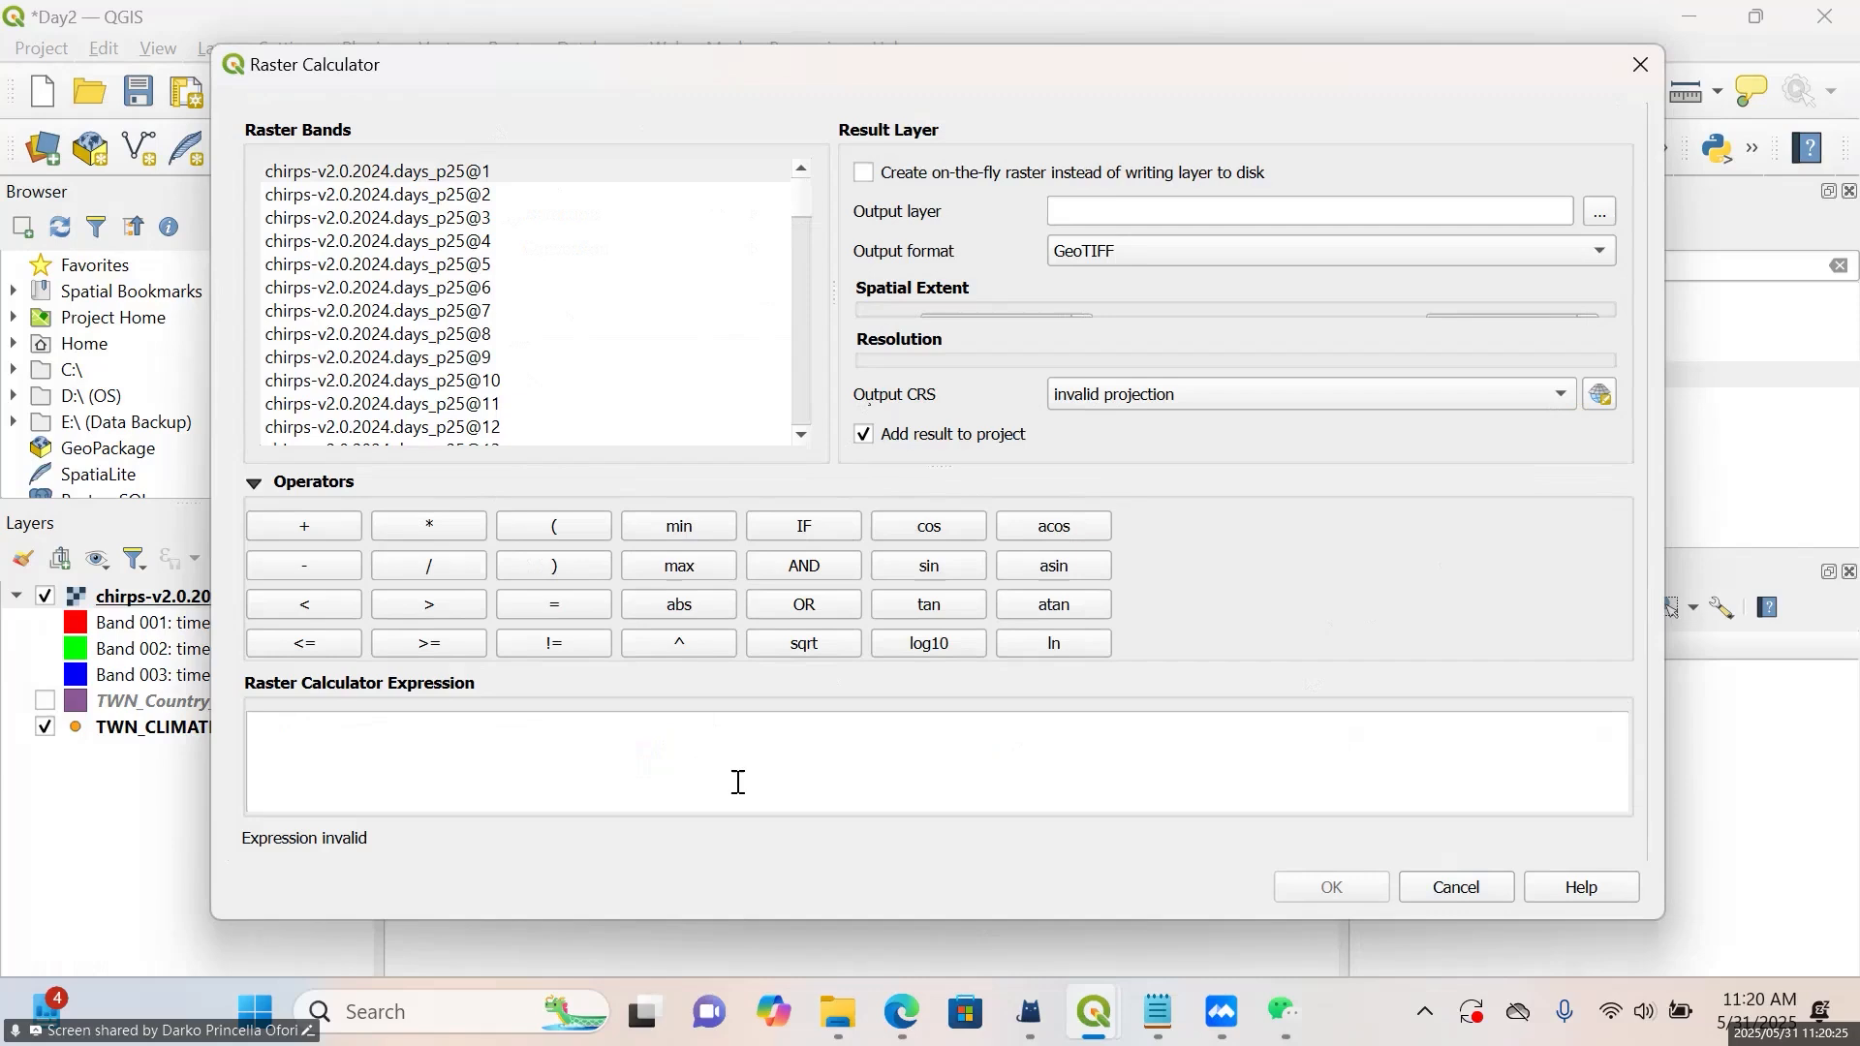
{"action": "left_click", "coordinate": [1159, 1007]}
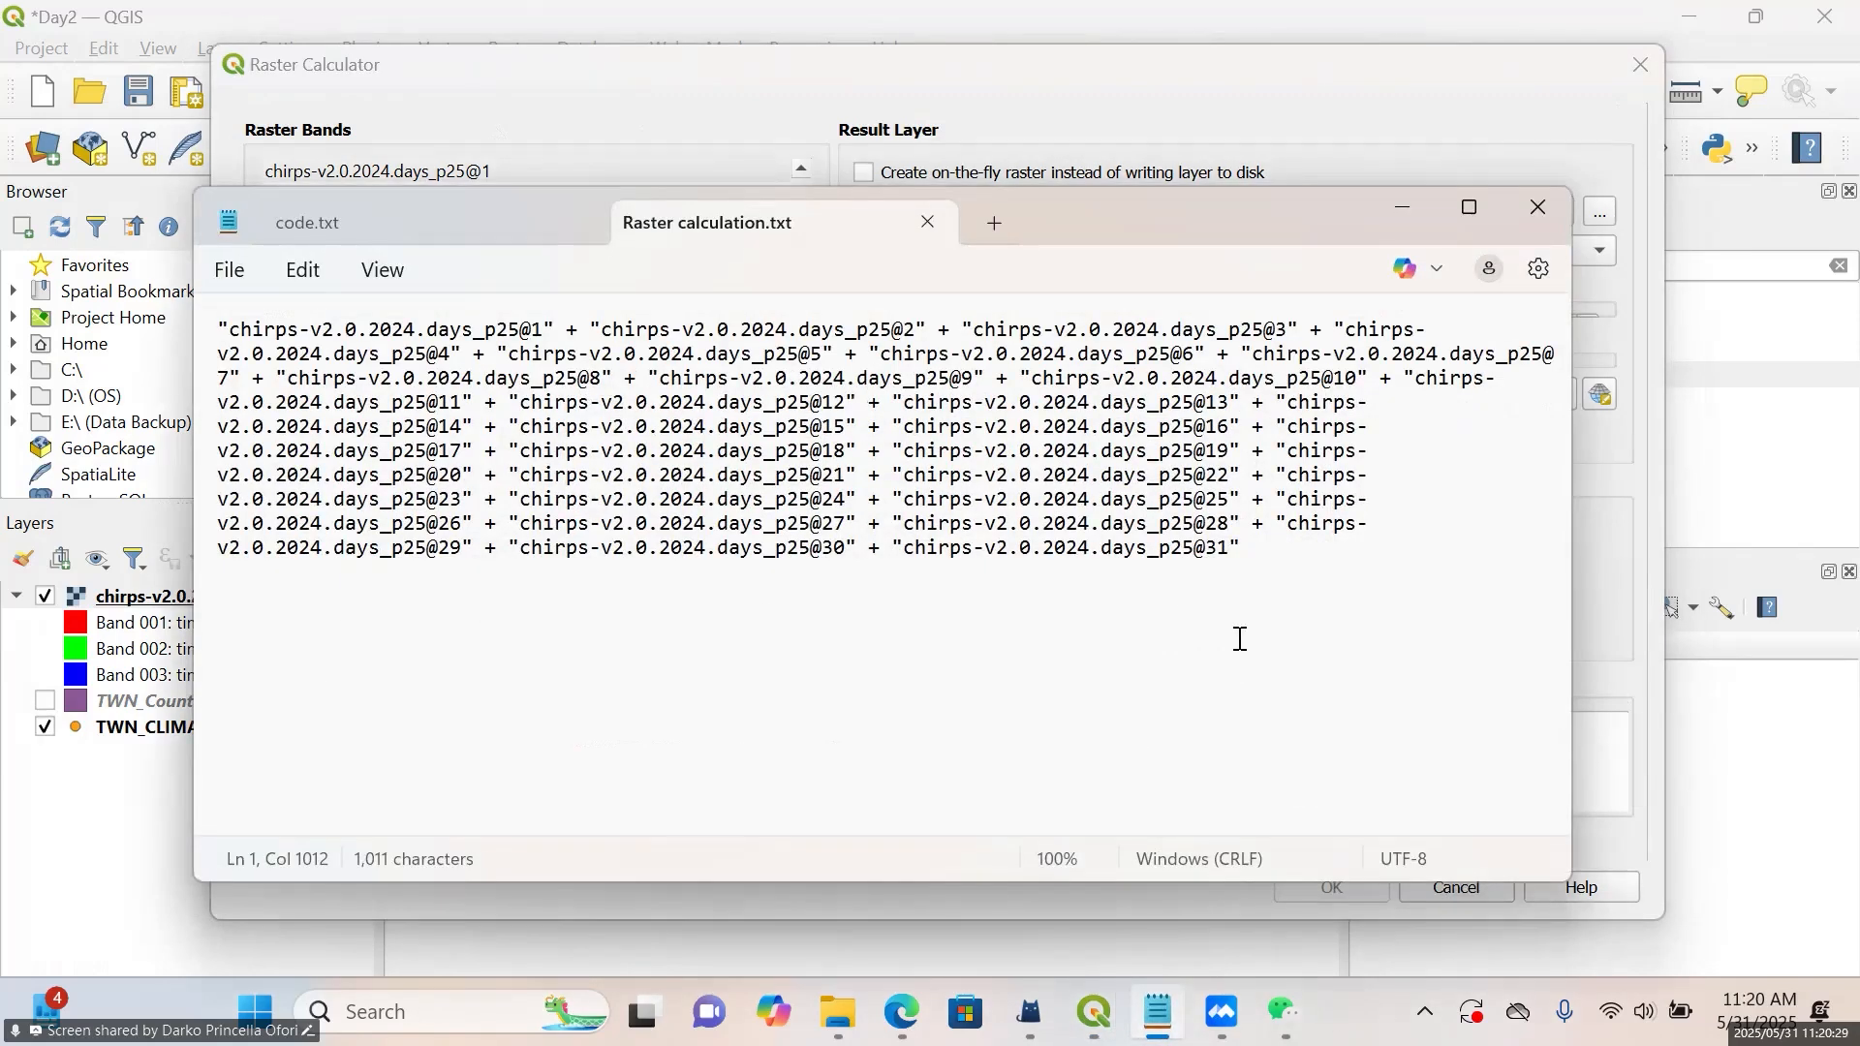
{"action": "key", "text": "ctrl+a"}
{"action": "key", "text": "ctrl+c"}
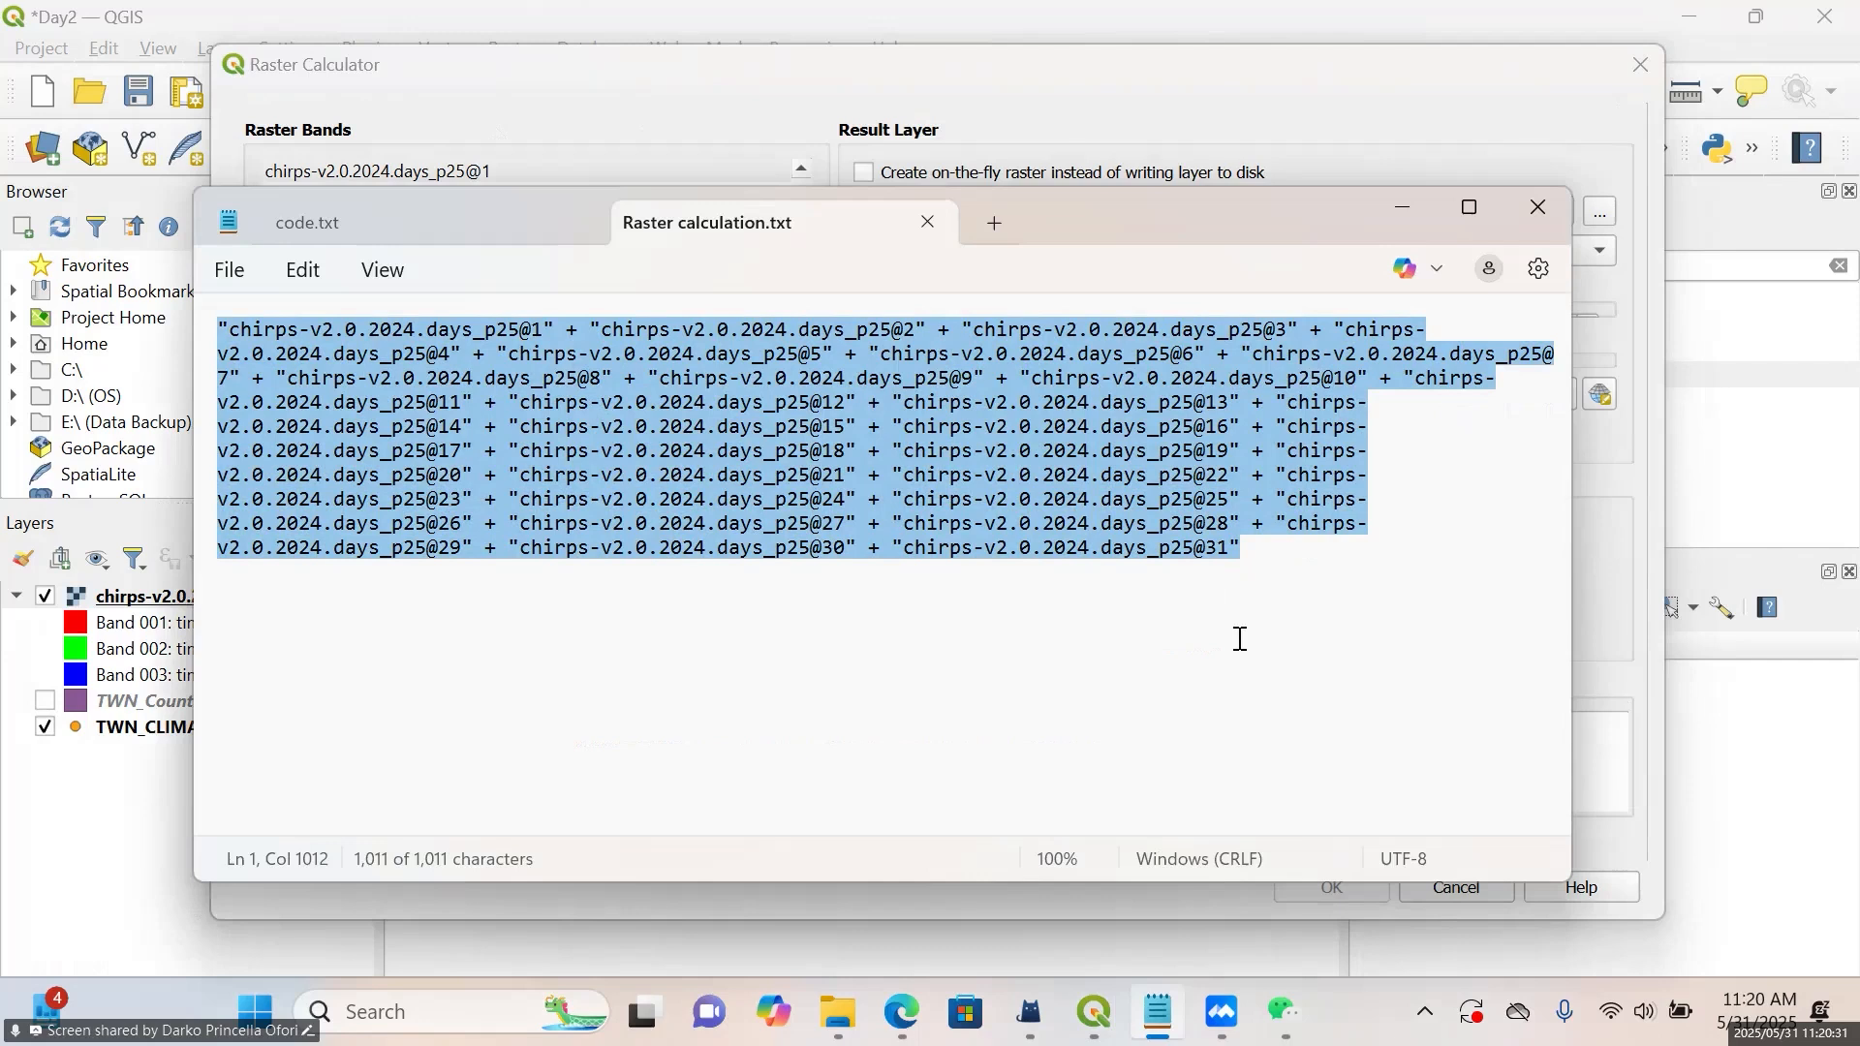
{"action": "left_click", "coordinate": [1406, 207]}
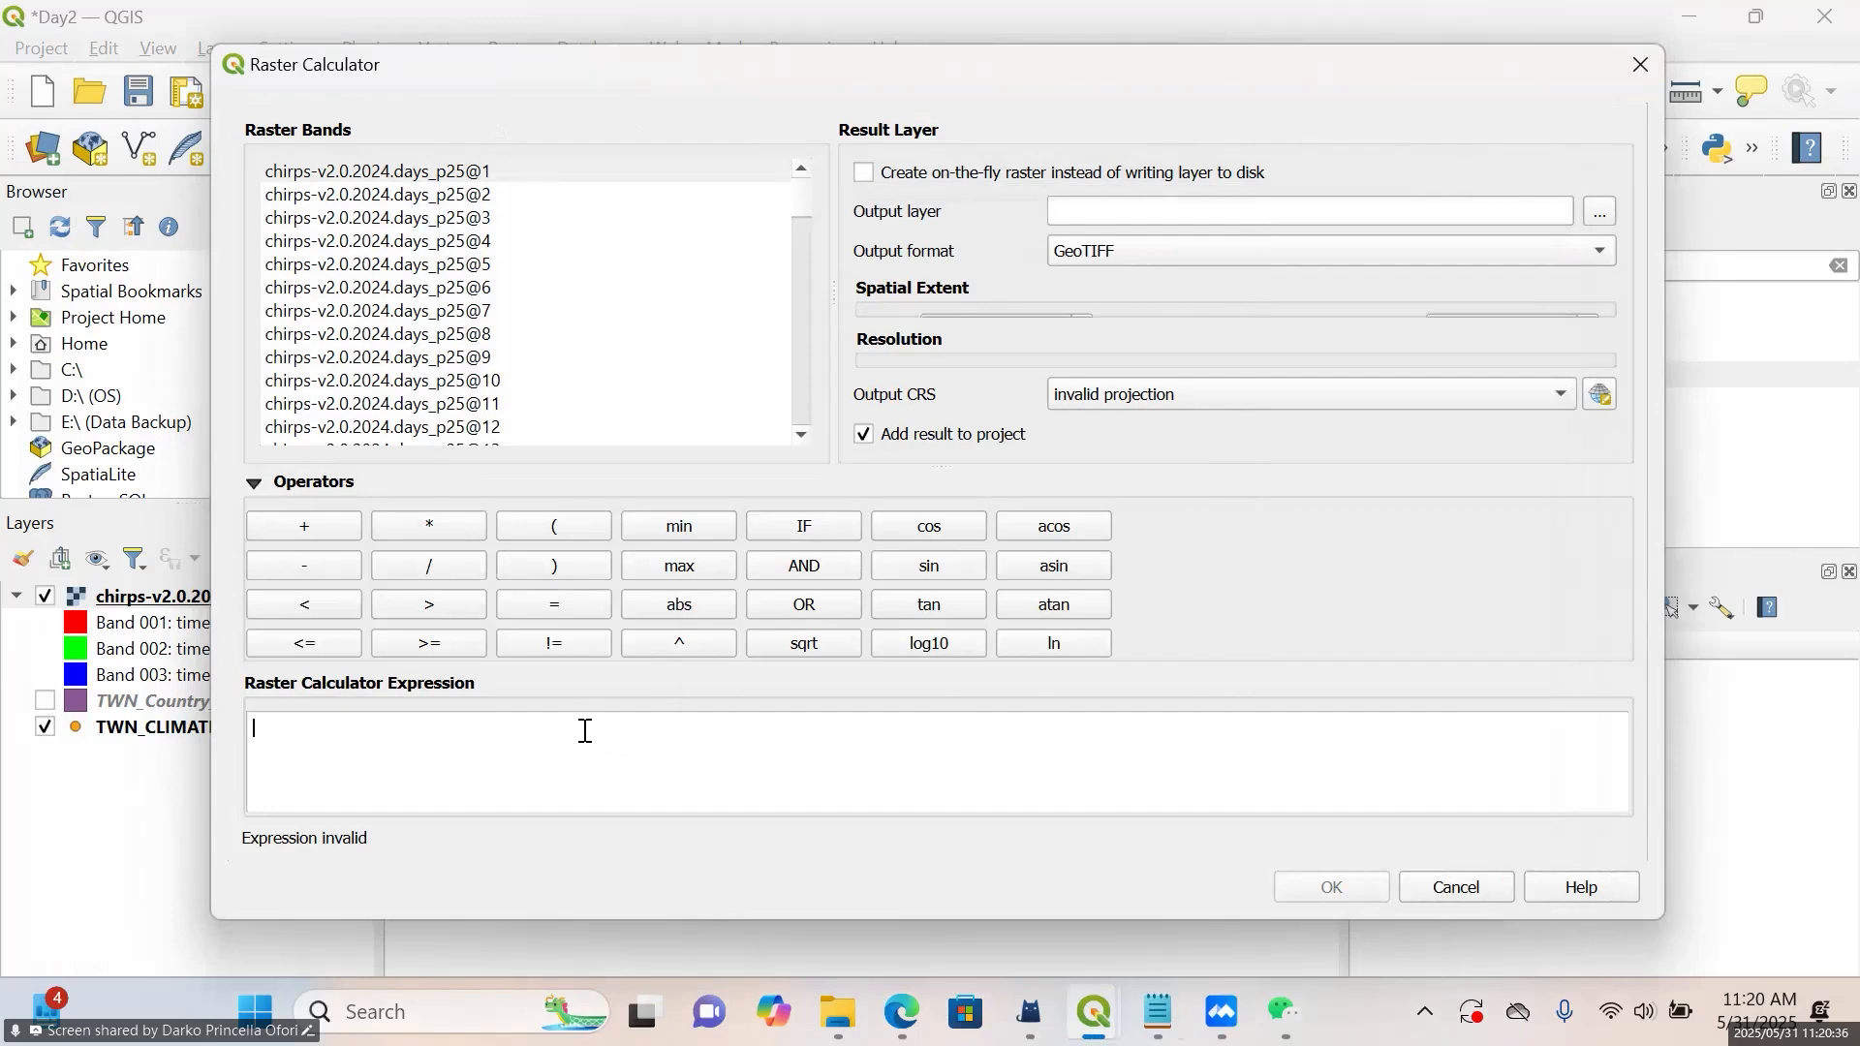
{"action": "key", "text": "ctrl+v"}
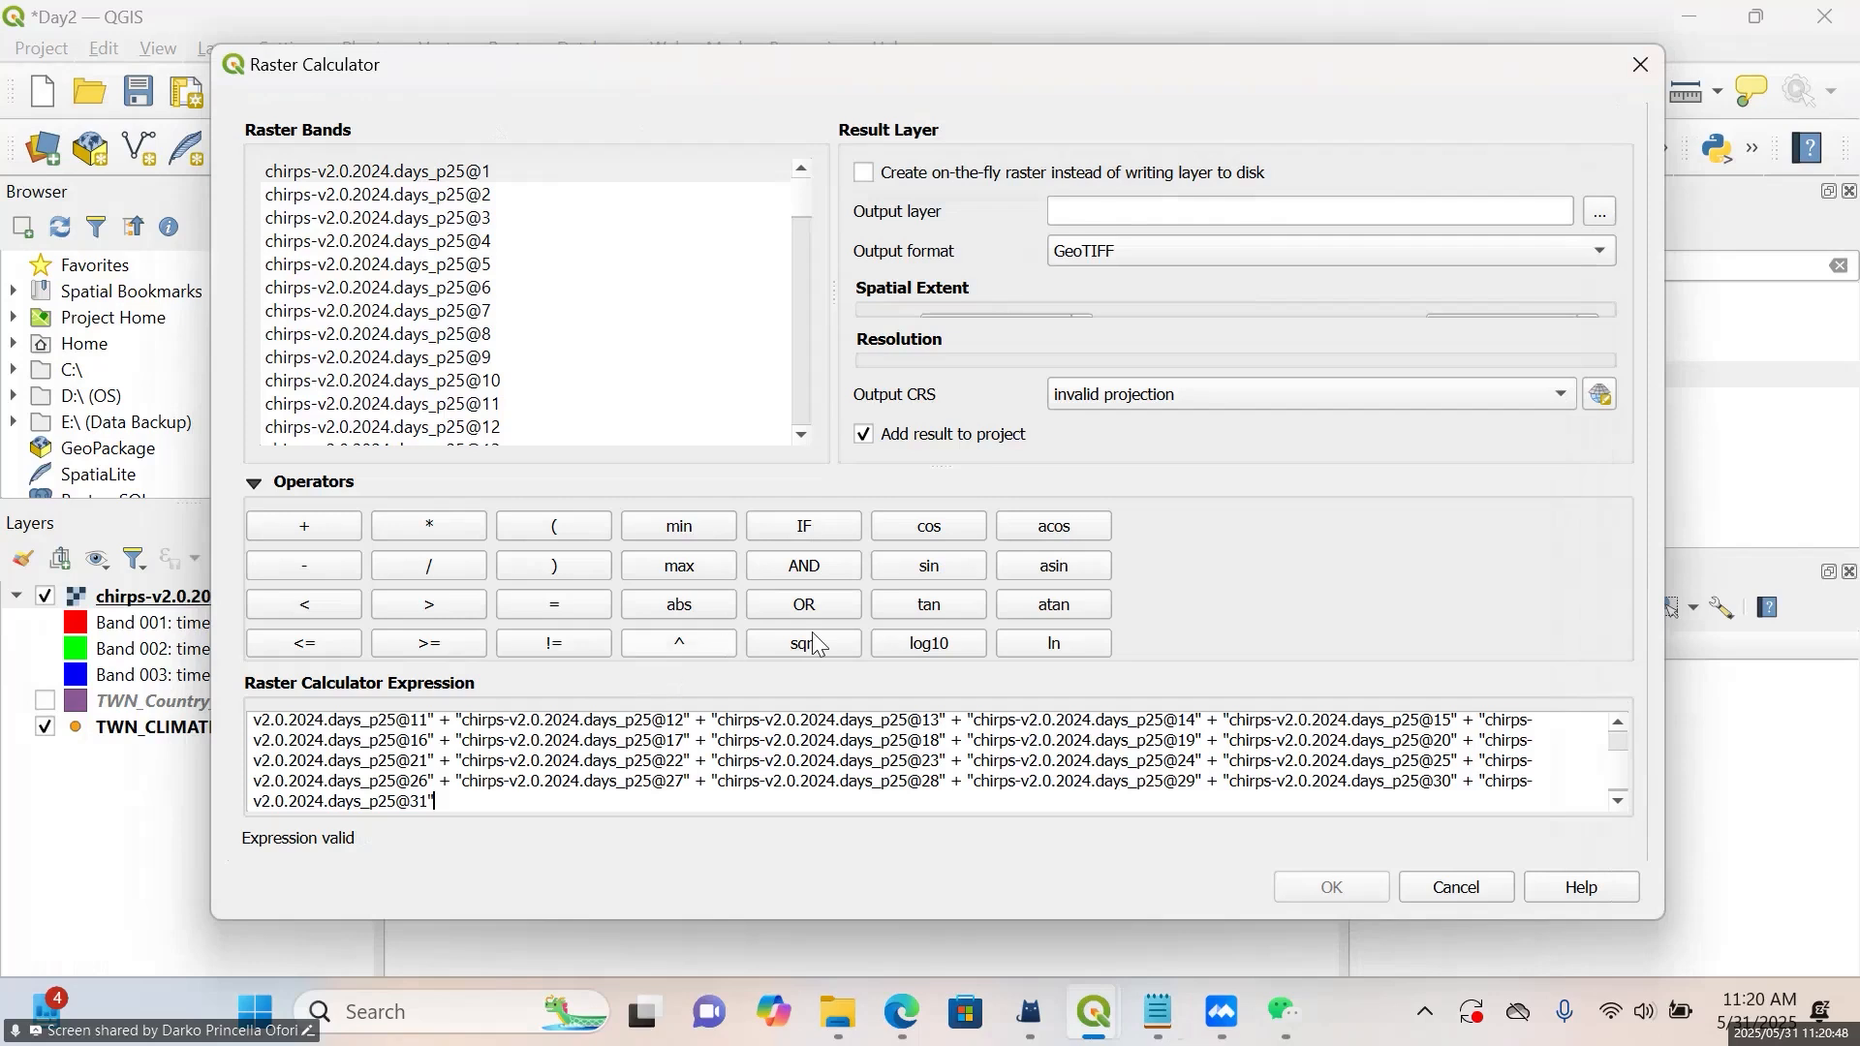
{"action": "scroll", "coordinate": [876, 755], "scroll_direction": "up", "scroll_amount": 2}
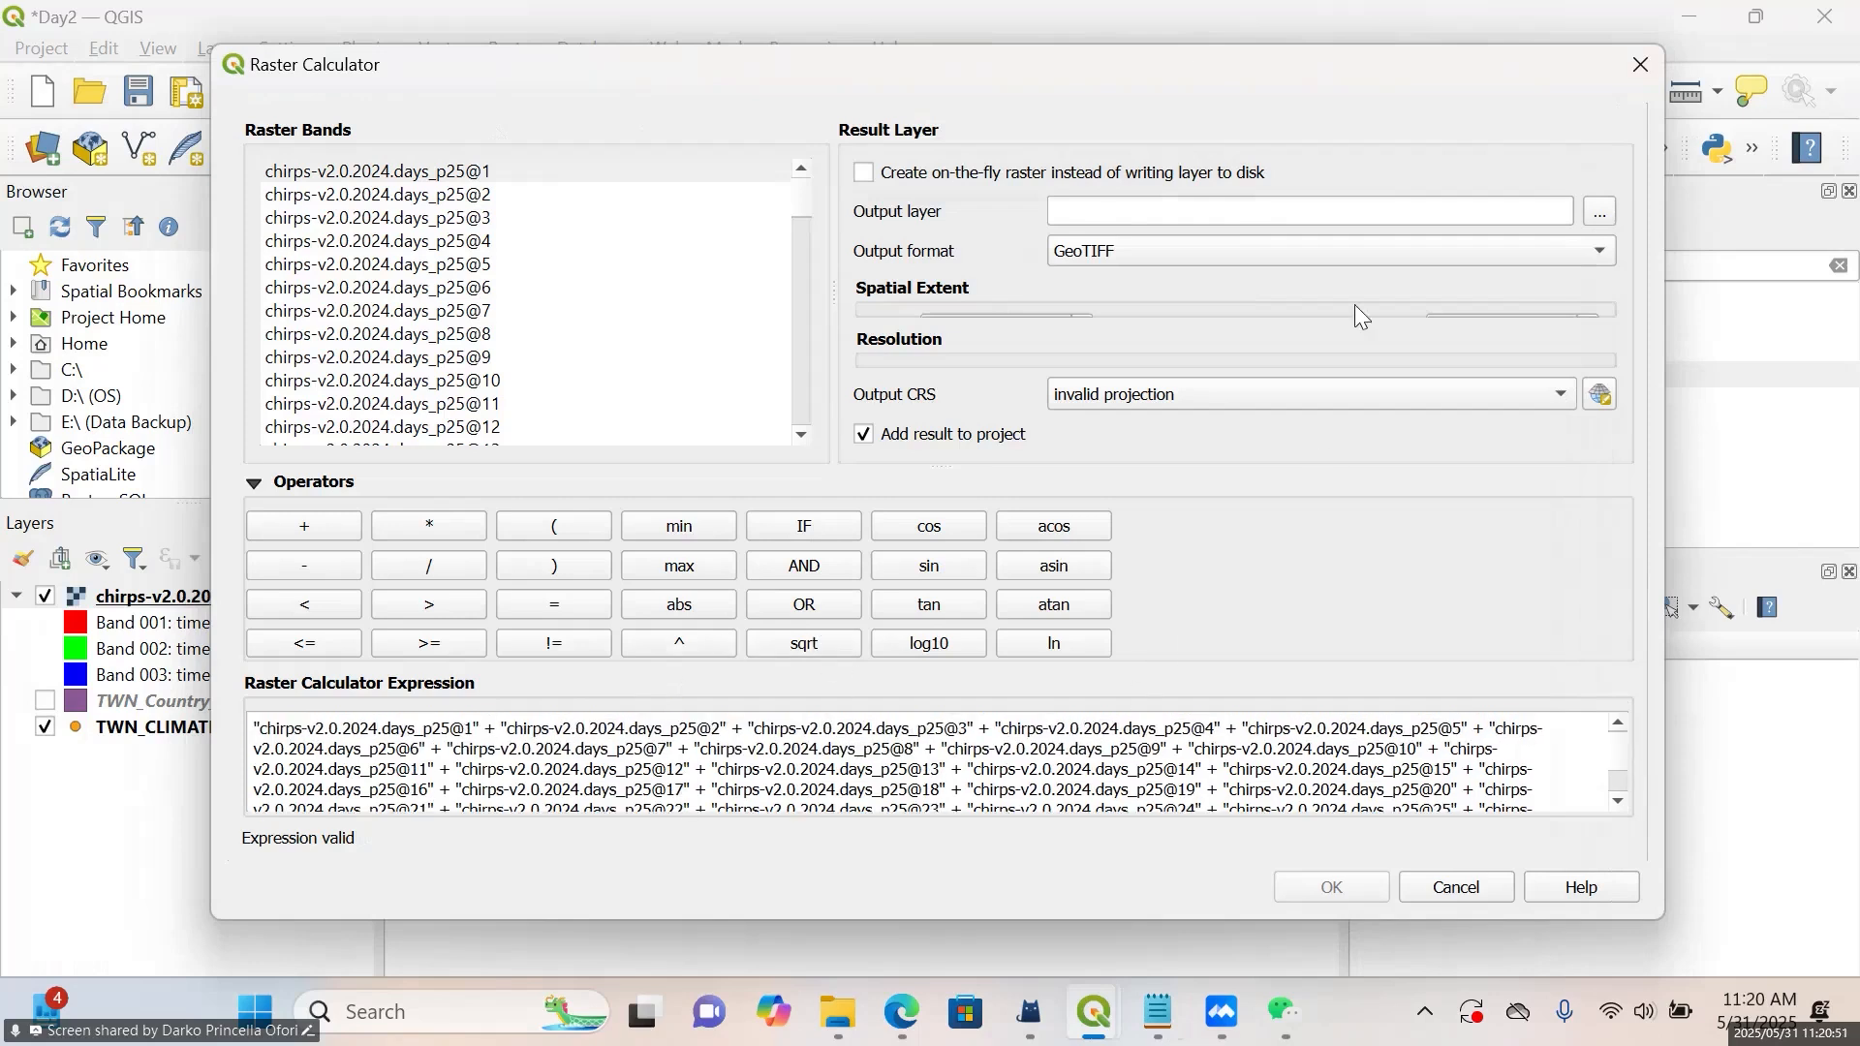
{"action": "left_click", "coordinate": [1654, 72]}
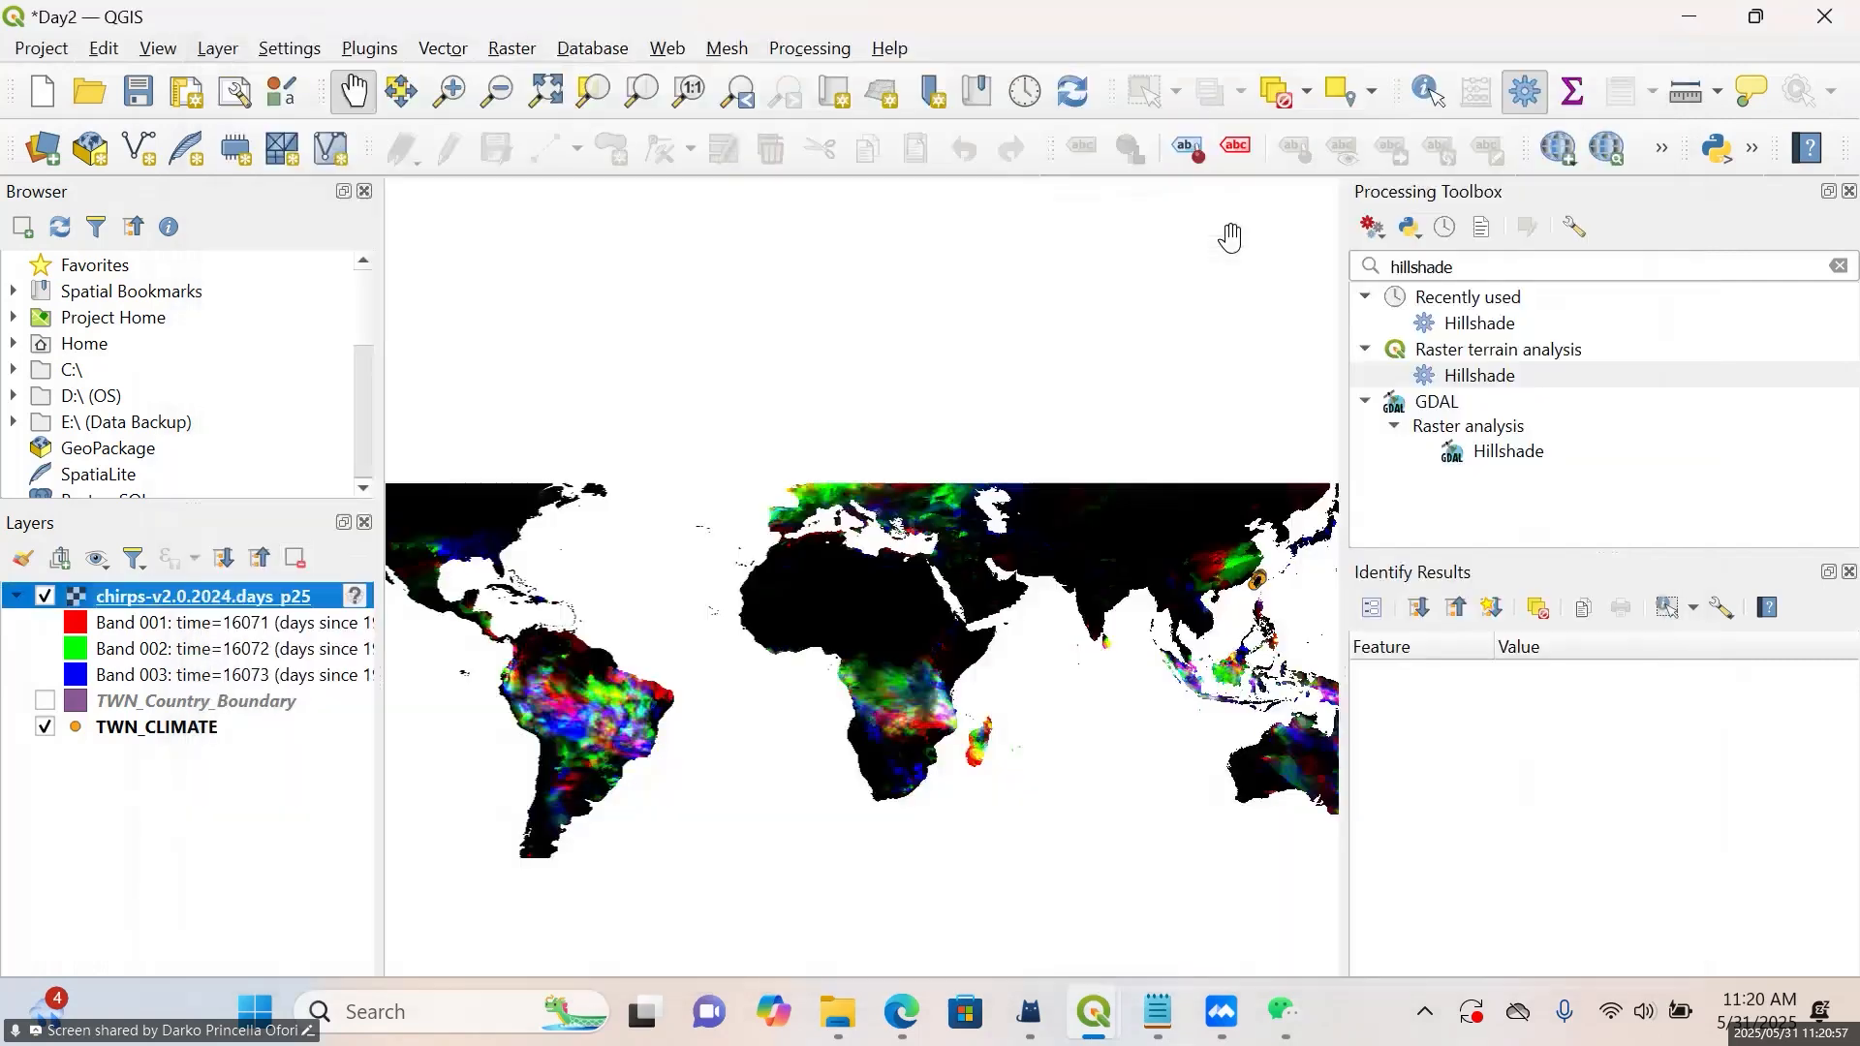
Look through the red band list in the symbology properties of the chirps-v2.0.2024.days_p25 layer, then close the properties without changes
{"action": "right_click", "coordinate": [250, 602]}
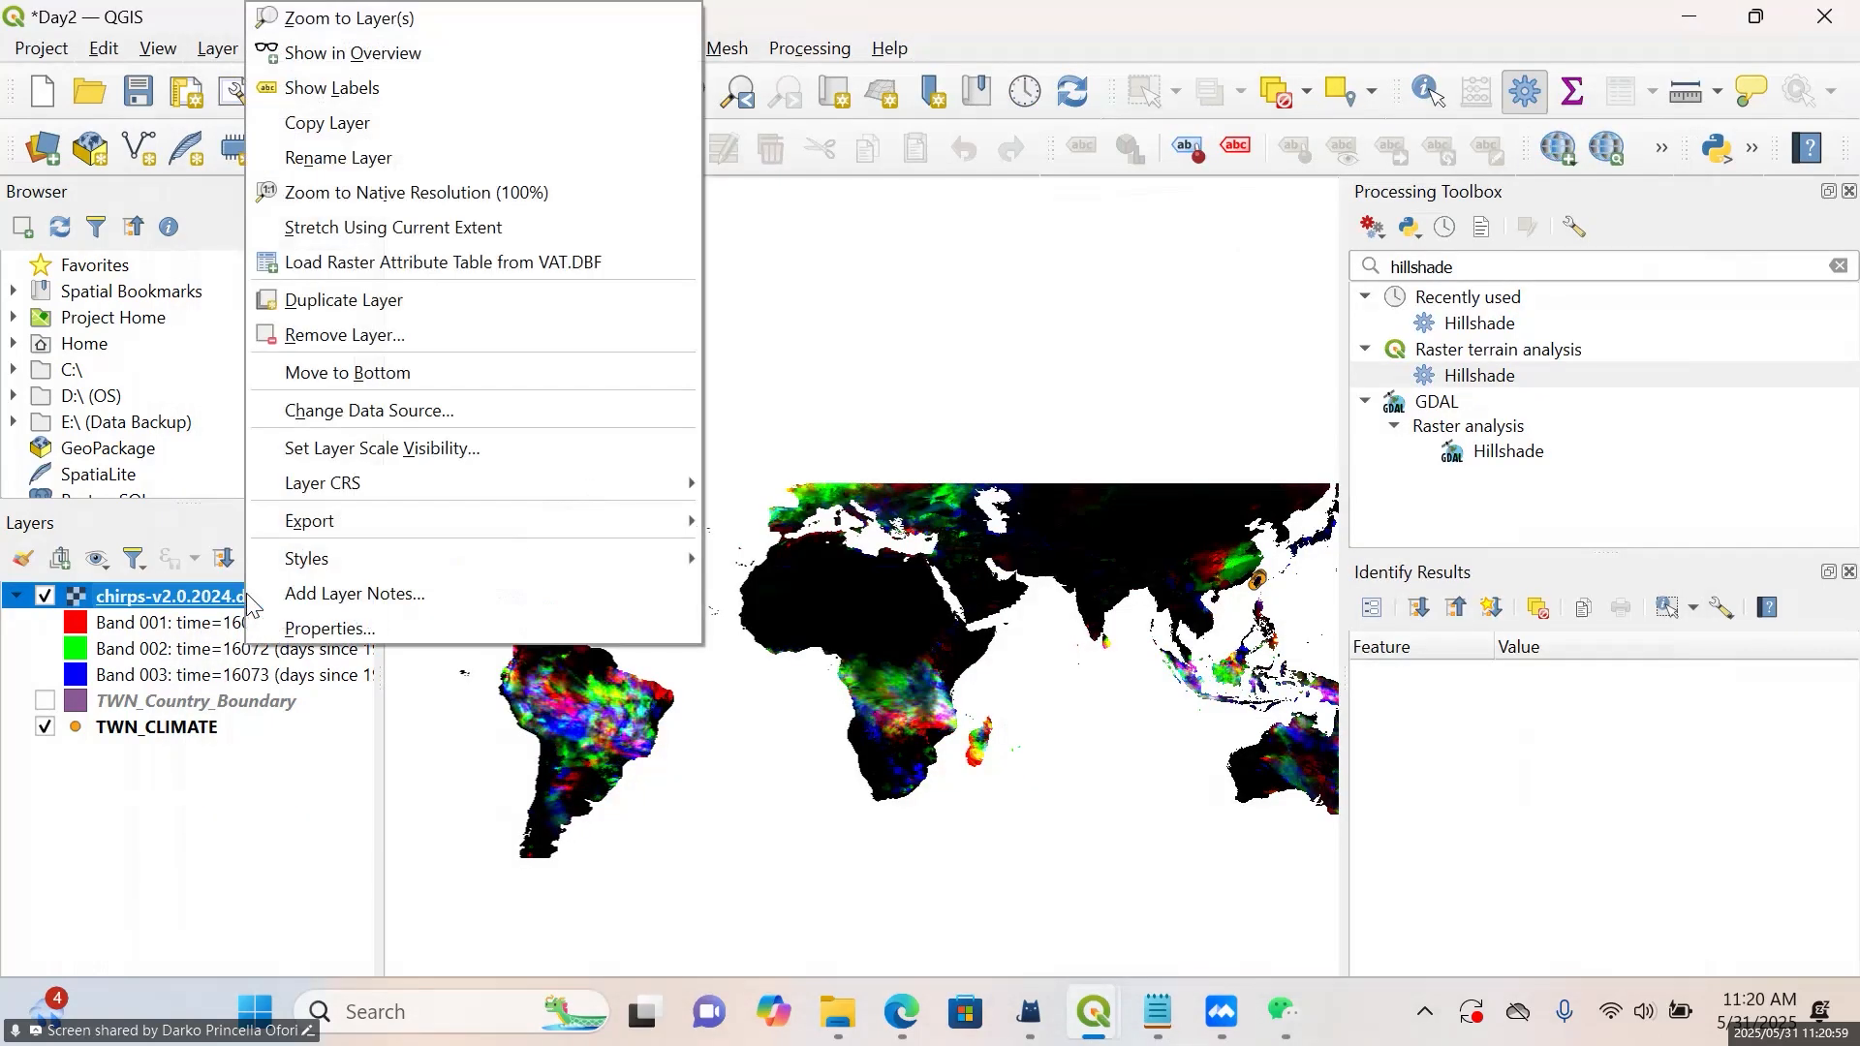
{"action": "left_click", "coordinate": [292, 639]}
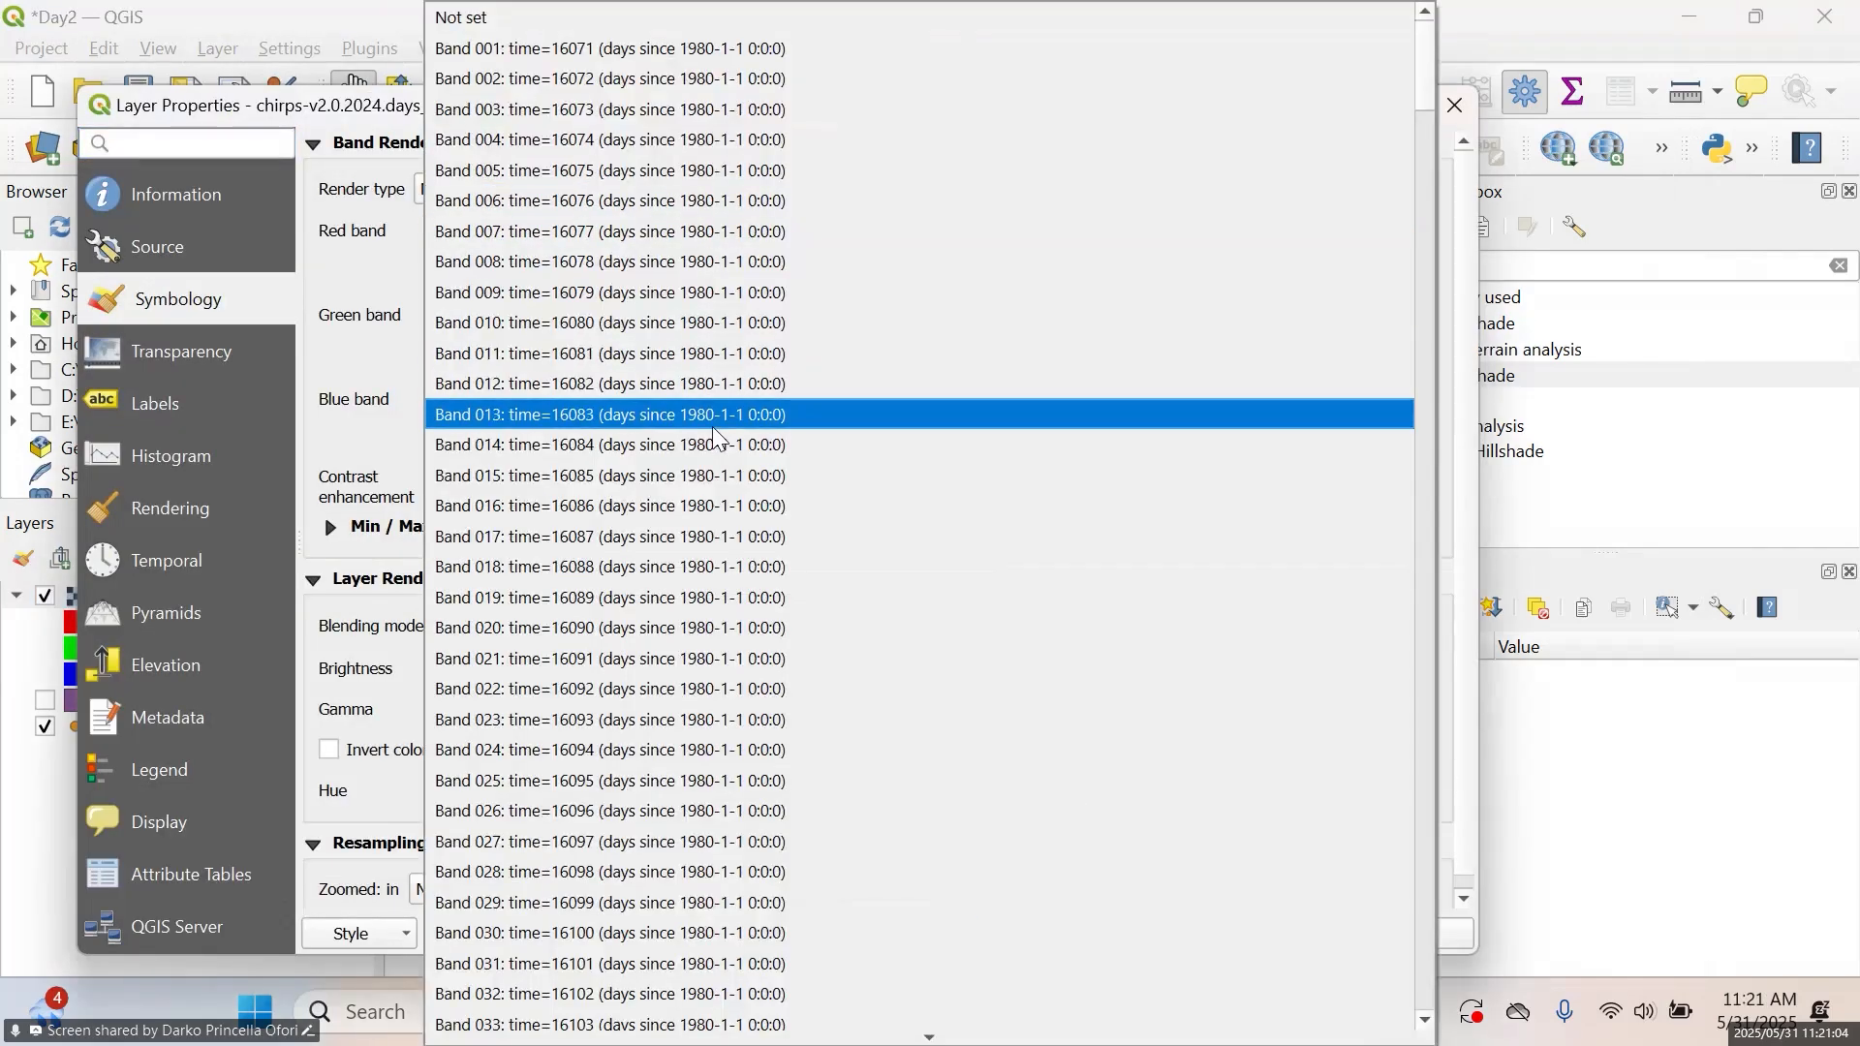
{"action": "scroll", "coordinate": [718, 427], "scroll_direction": "down", "scroll_amount": 20}
{"action": "scroll", "coordinate": [715, 429], "scroll_direction": "up", "scroll_amount": 10}
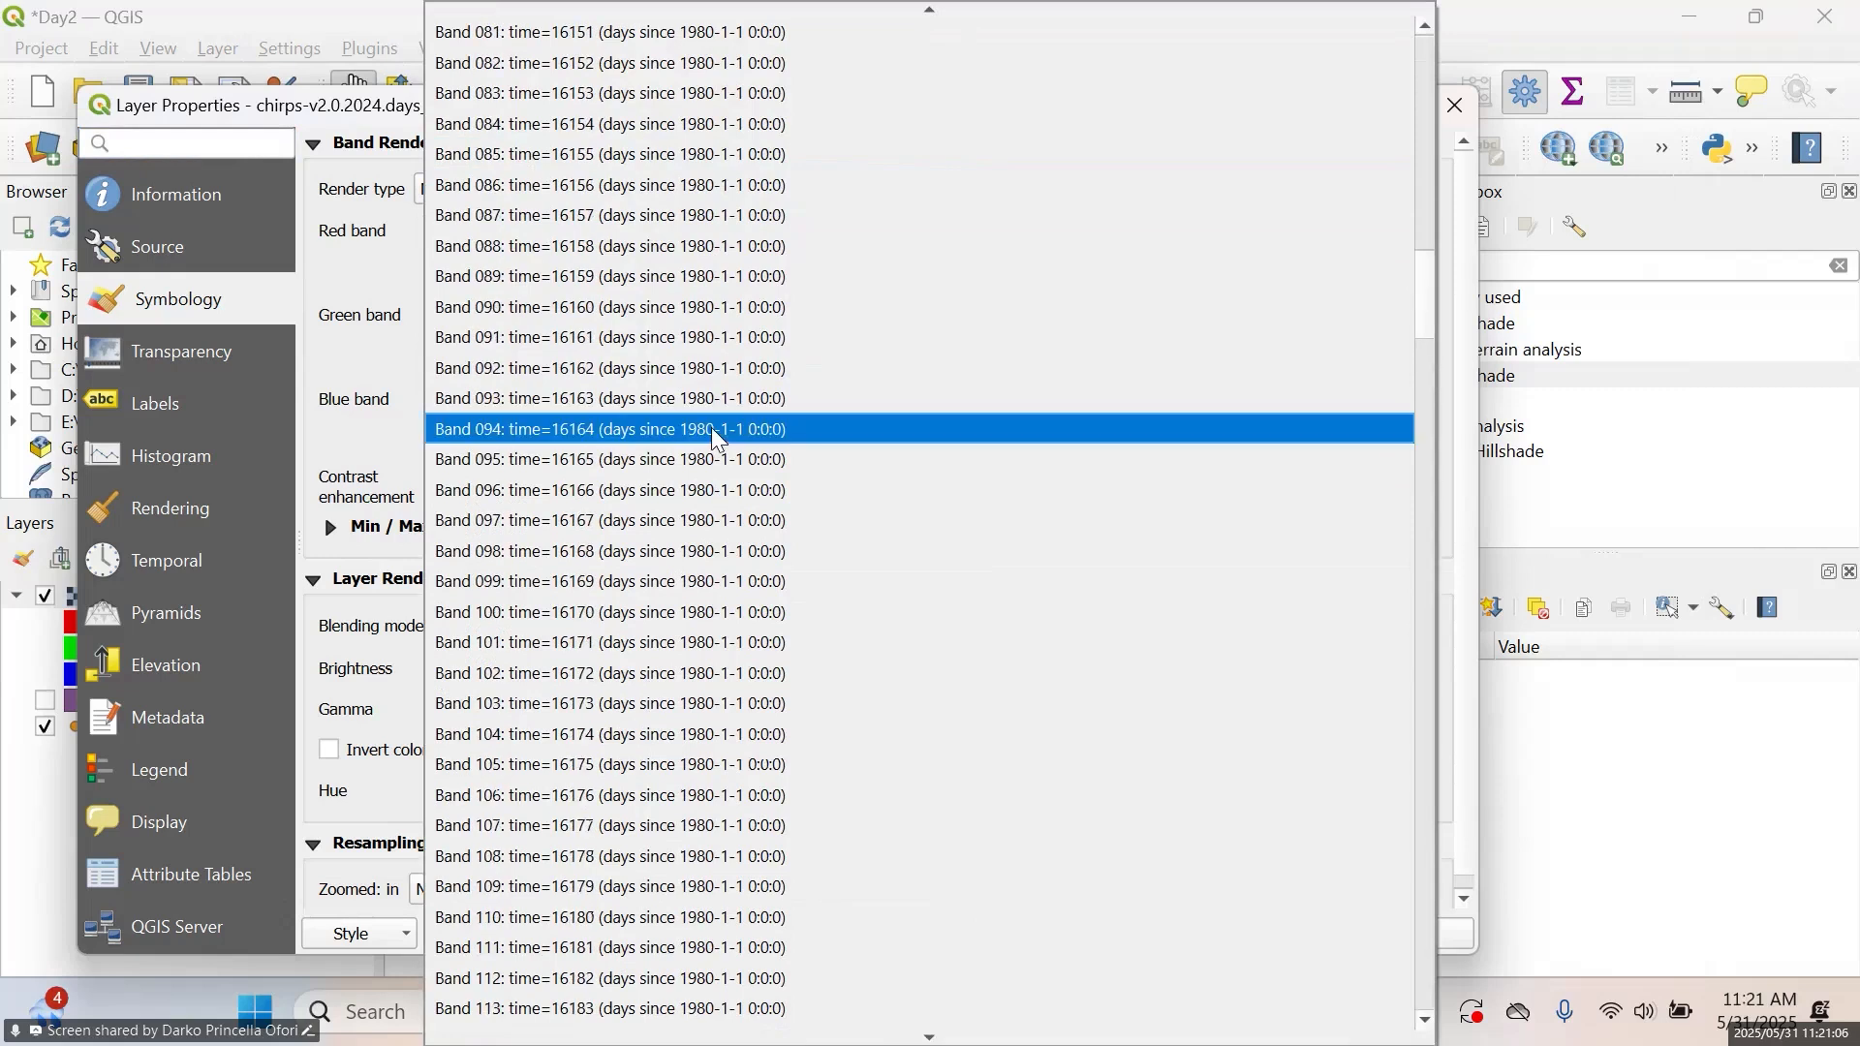
{"action": "left_click", "coordinate": [348, 293]}
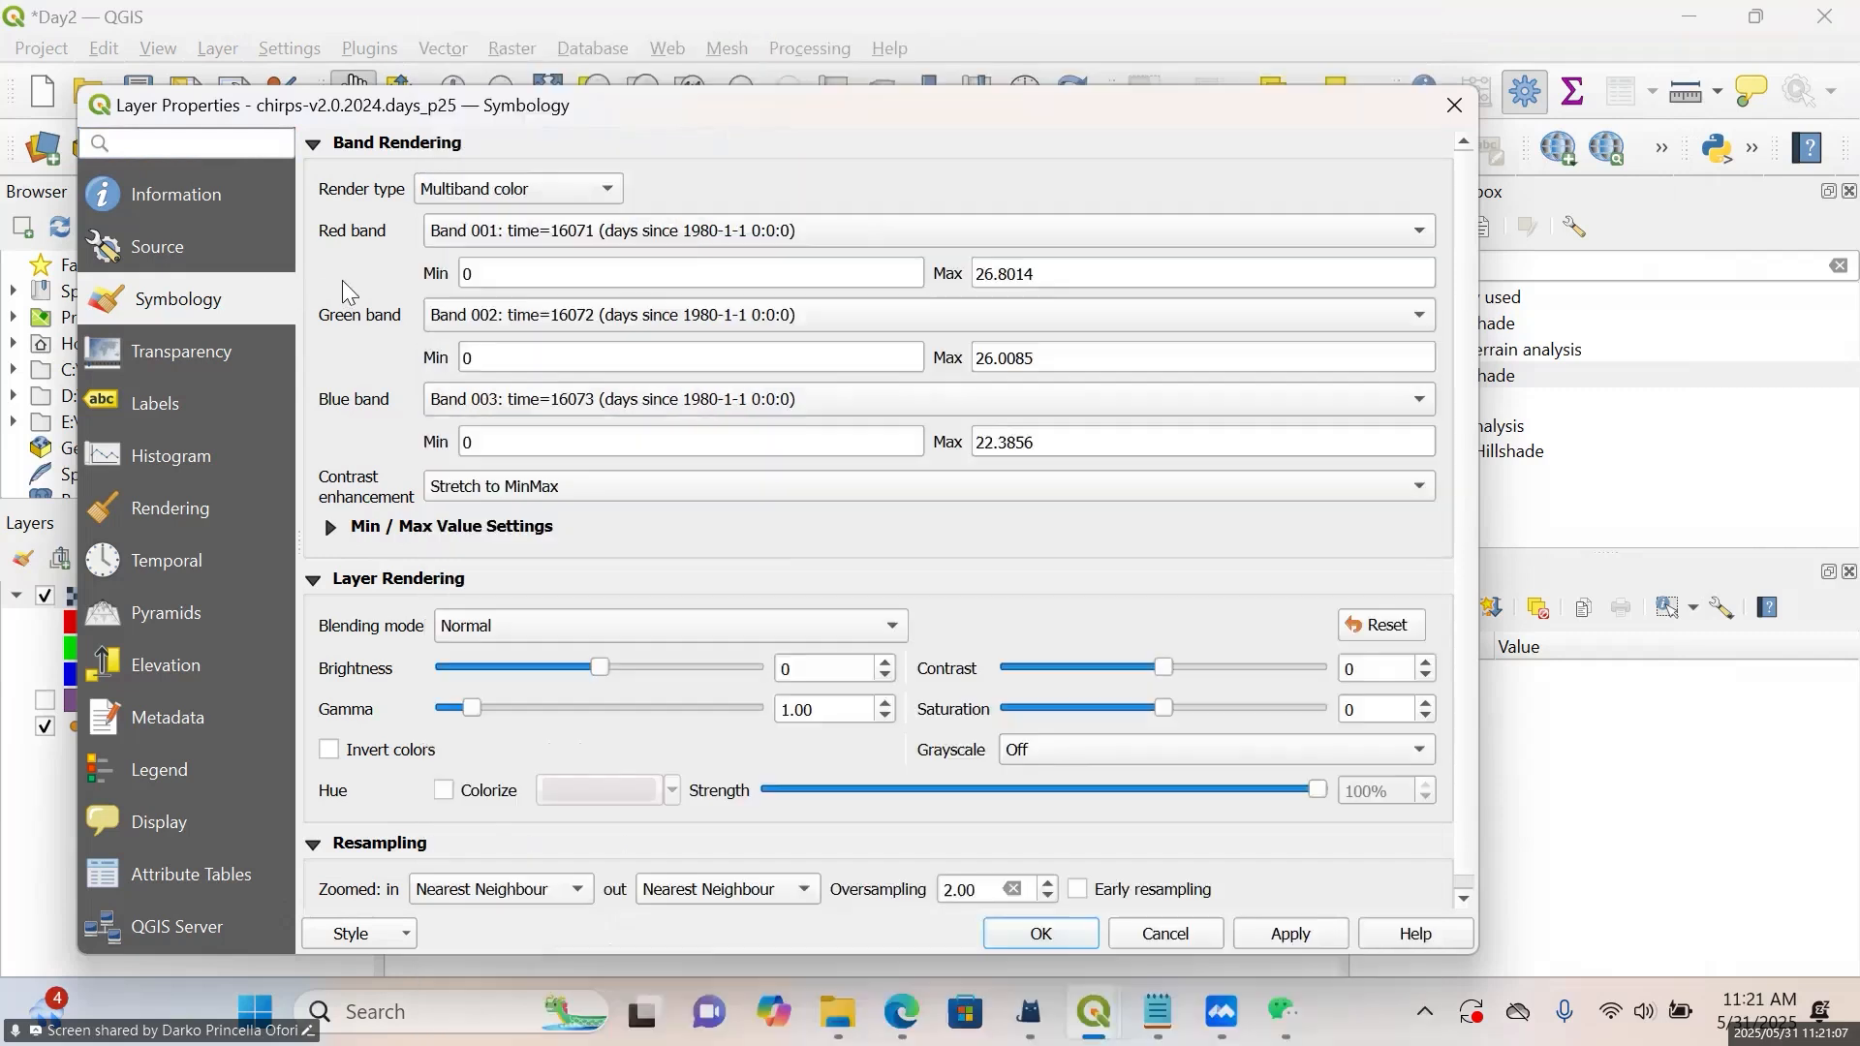
{"action": "left_click", "coordinate": [586, 241]}
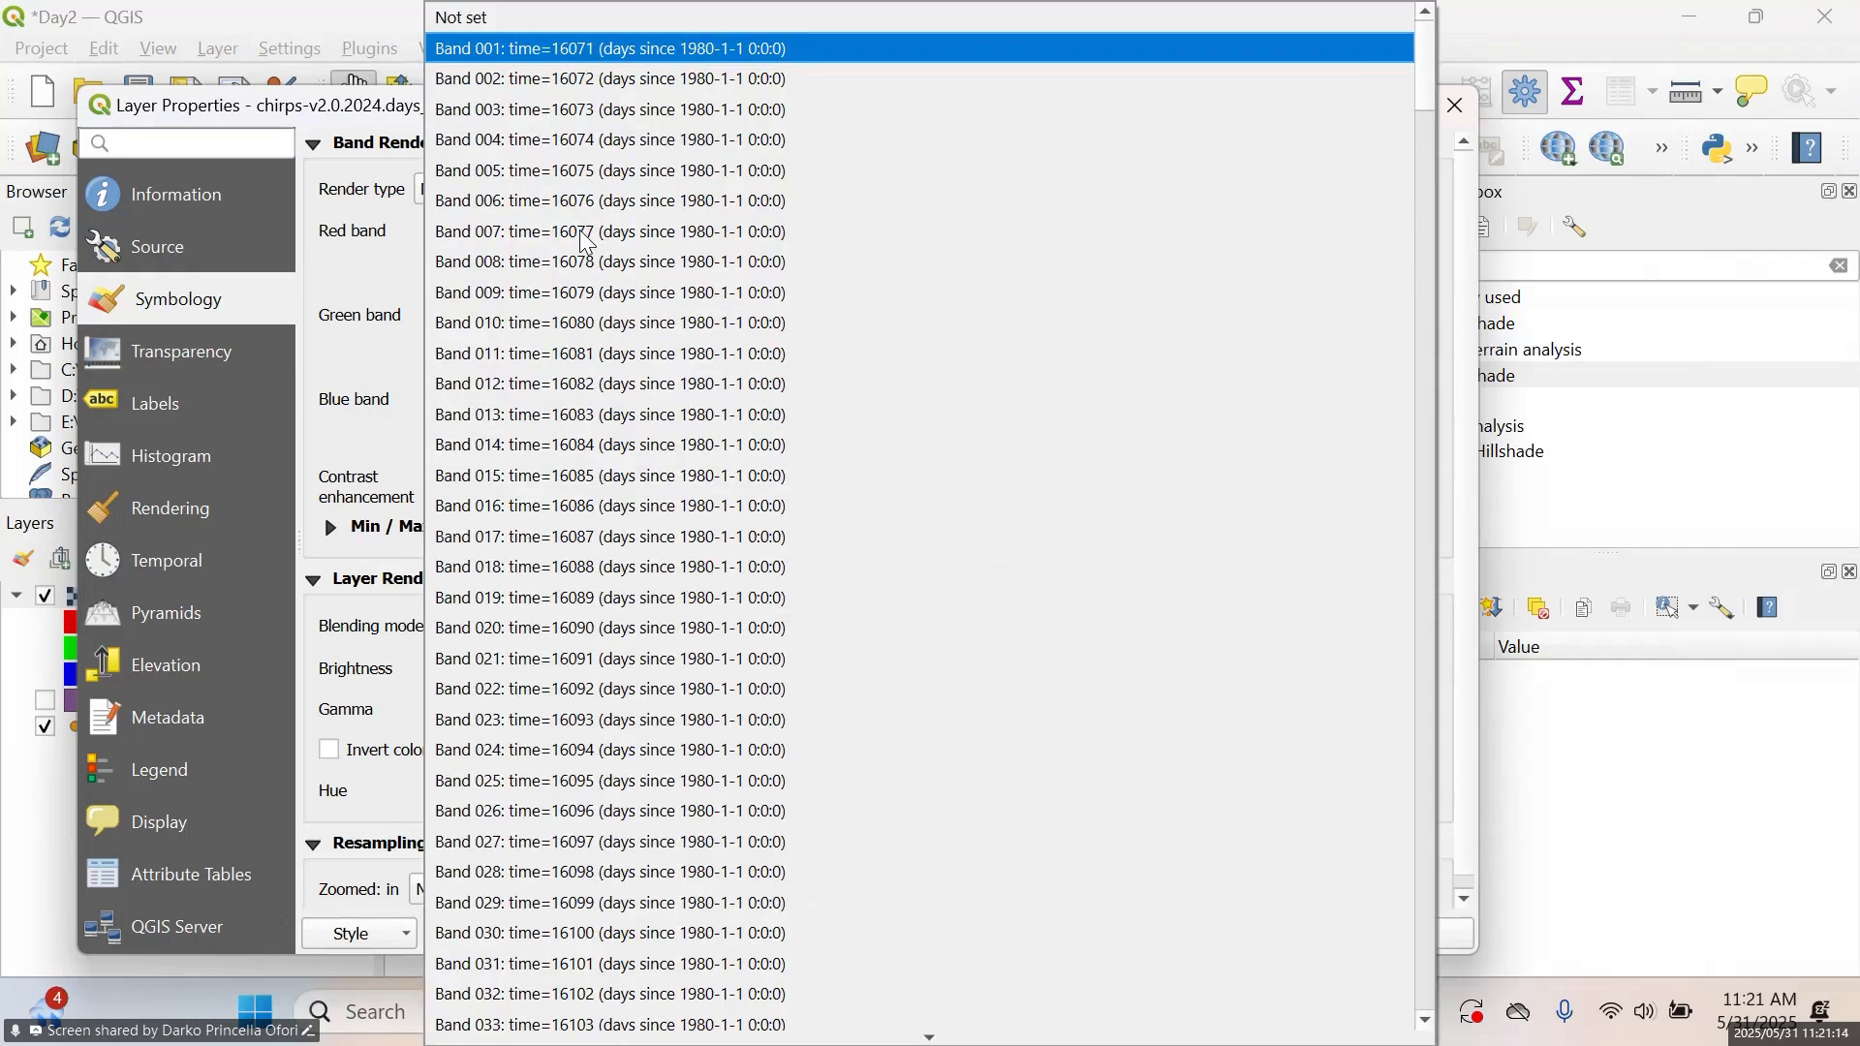
{"action": "scroll", "coordinate": [585, 242], "scroll_direction": "down", "scroll_amount": 20}
{"action": "scroll", "coordinate": [600, 267], "scroll_direction": "down", "scroll_amount": 20}
{"action": "scroll", "coordinate": [600, 264], "scroll_direction": "up", "scroll_amount": 8}
{"action": "scroll", "coordinate": [601, 264], "scroll_direction": "up", "scroll_amount": 20}
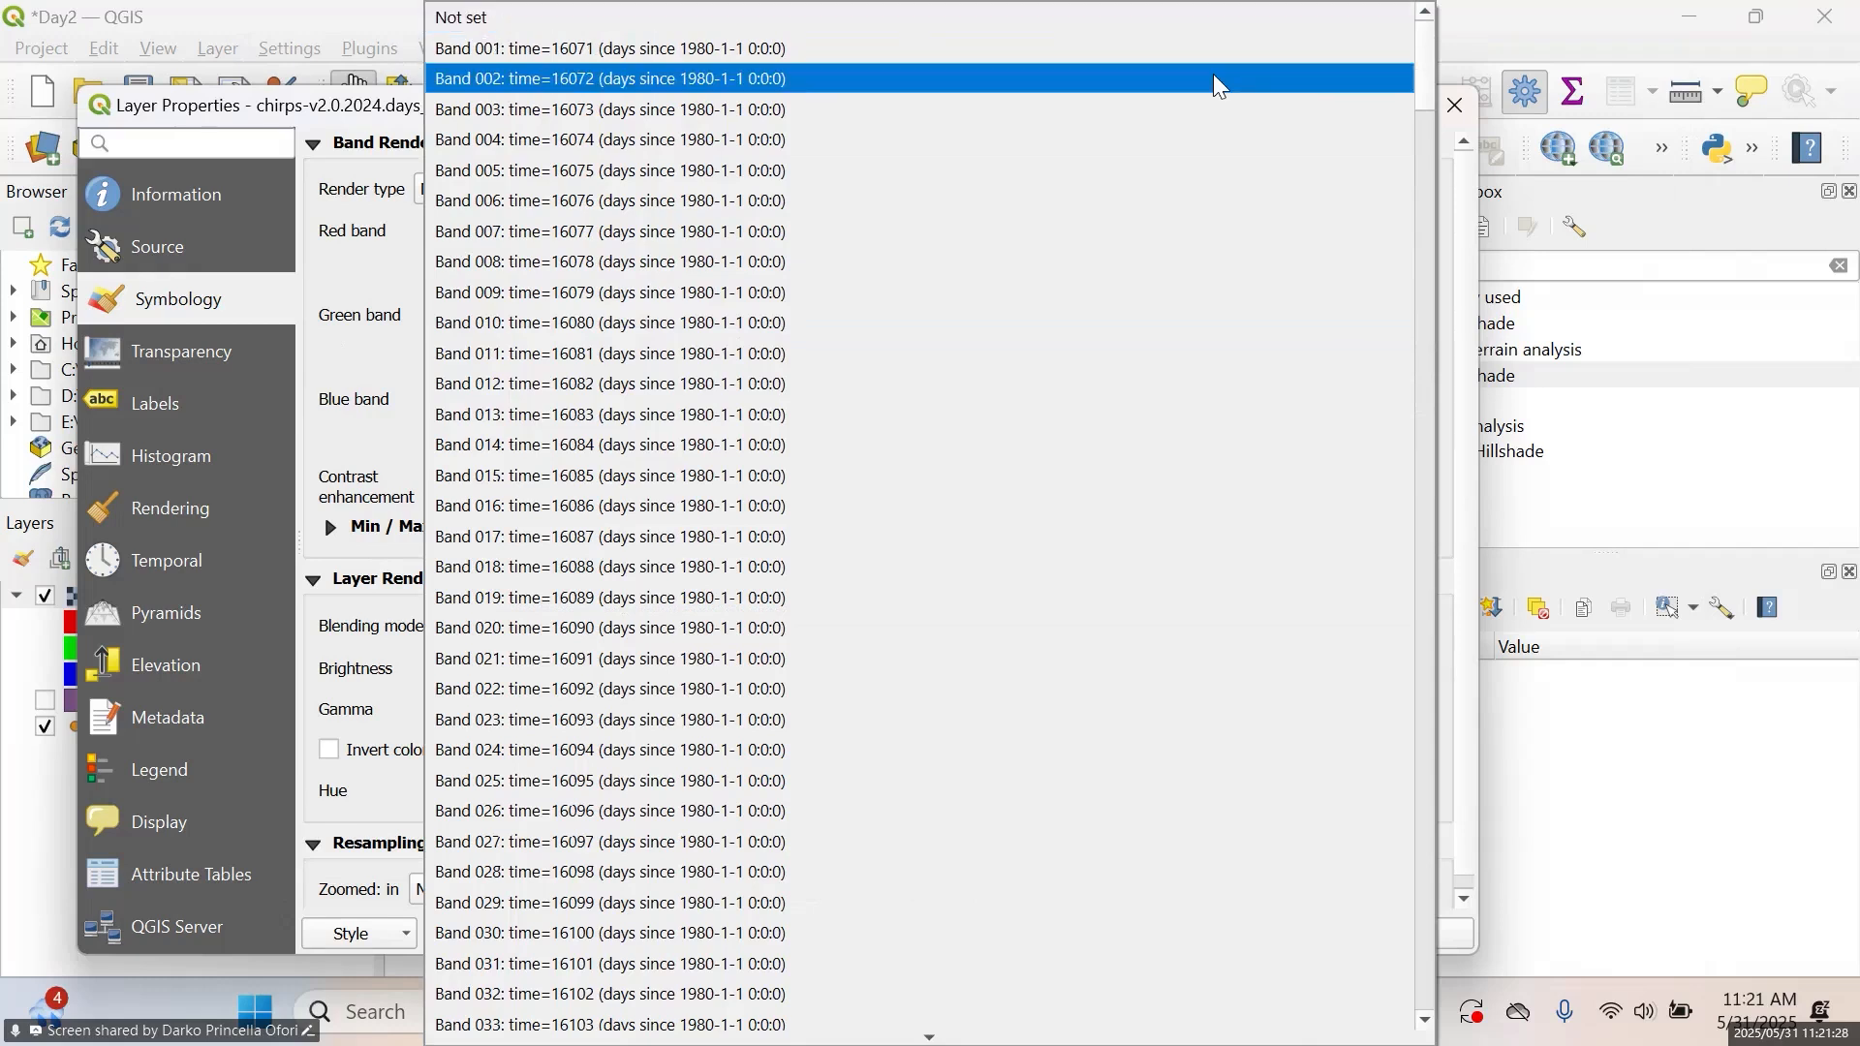
{"action": "left_click", "coordinate": [1492, 5]}
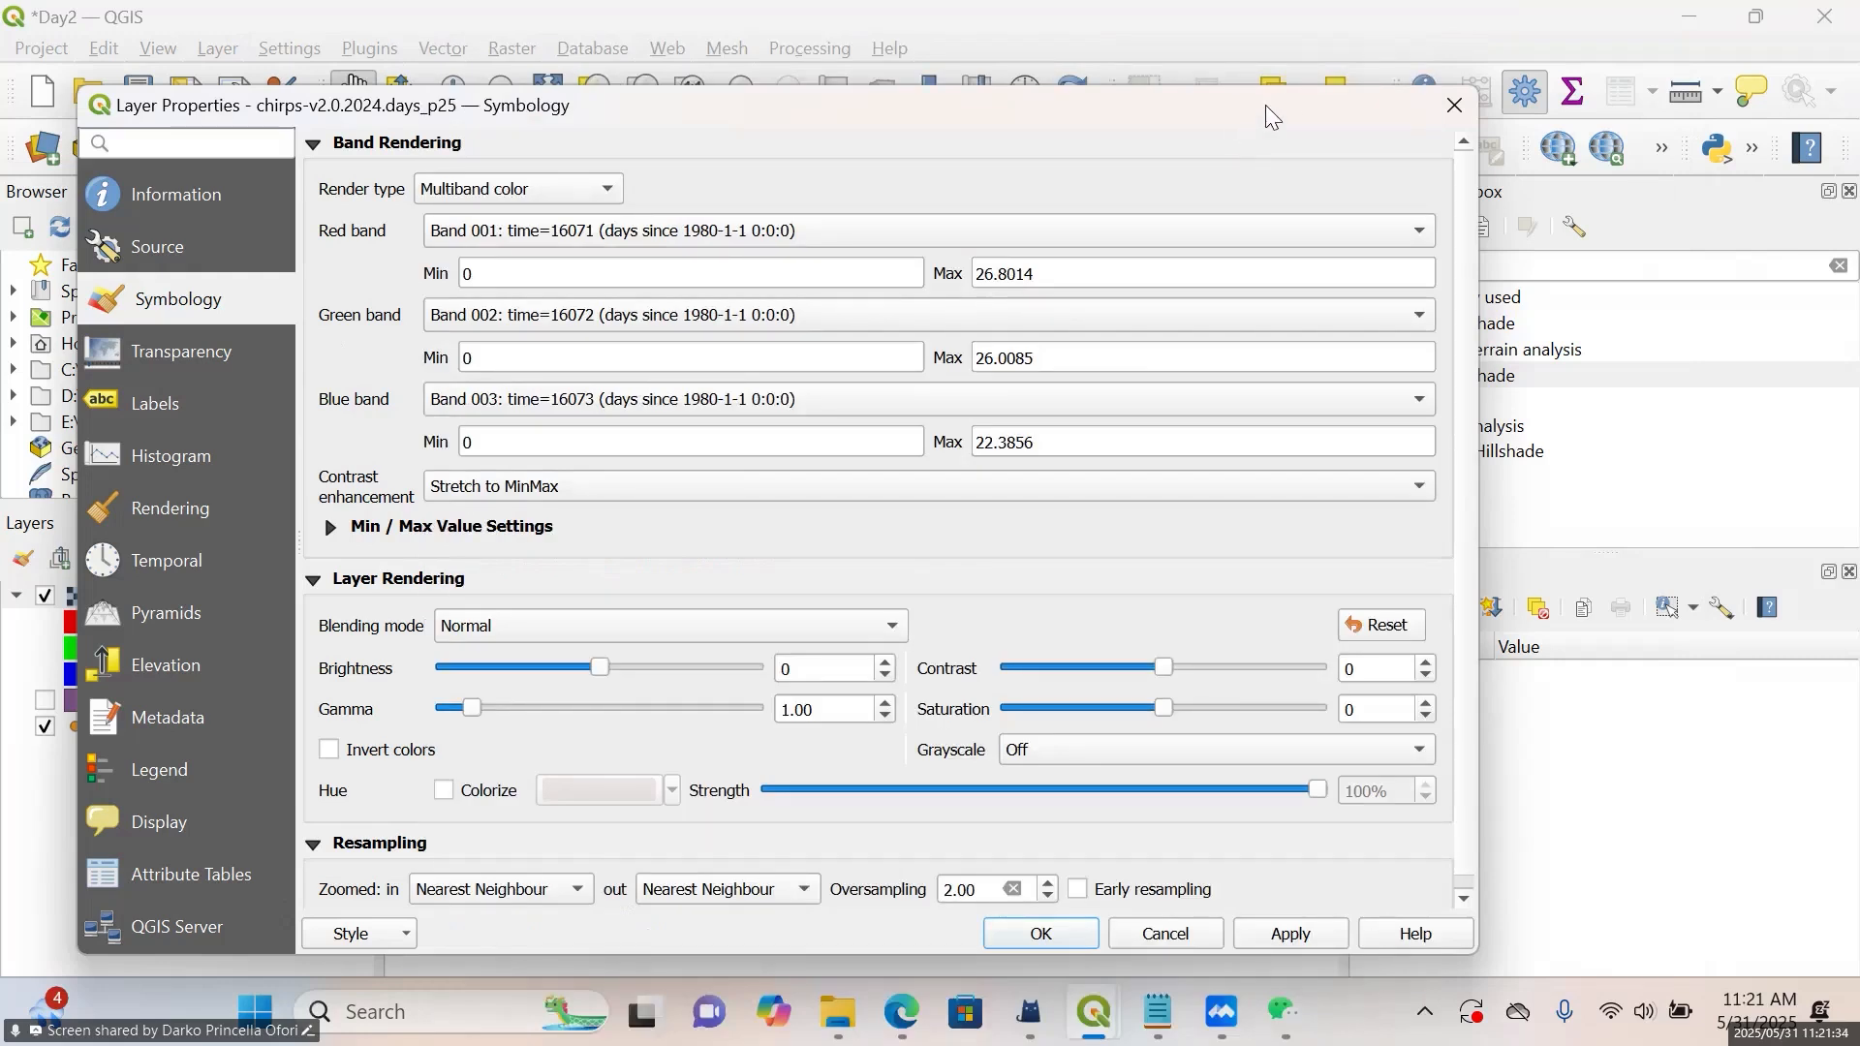
{"action": "left_click", "coordinate": [1452, 110]}
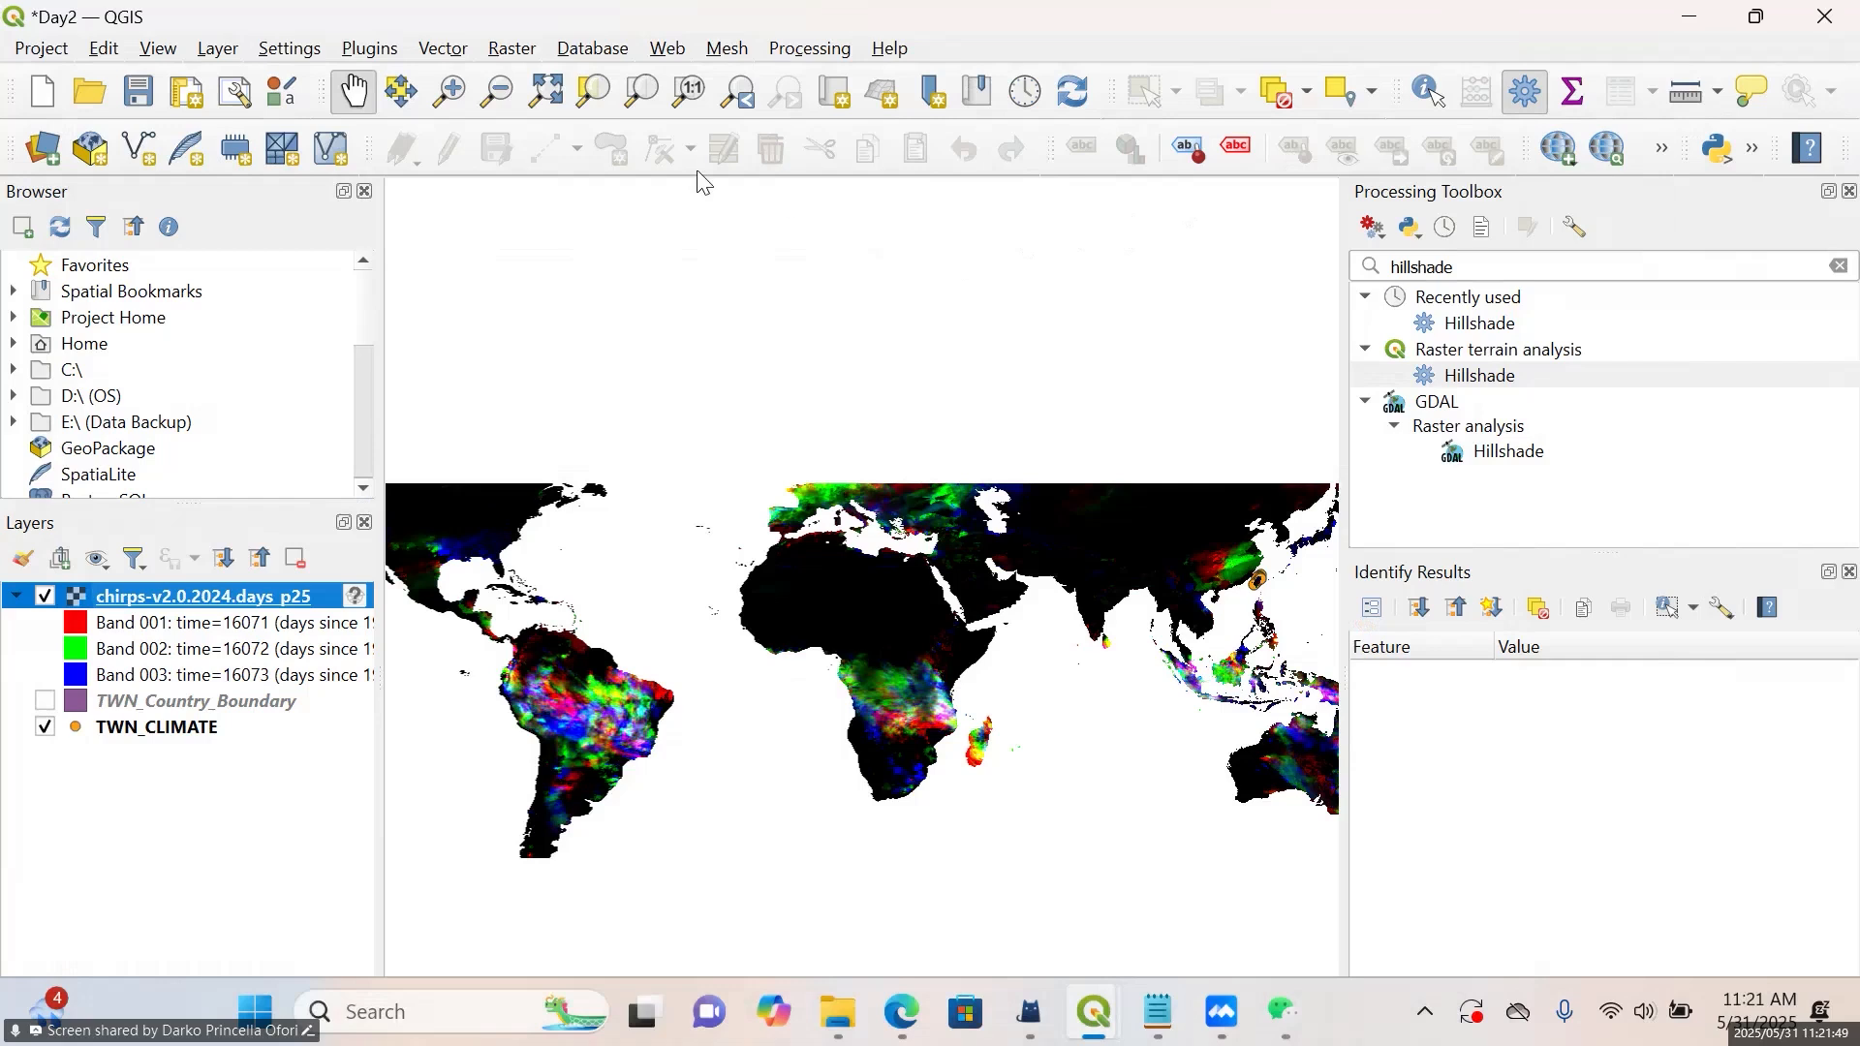
Open the Raster Calculator for the daily precipitation raster
{"action": "left_click", "coordinate": [513, 50]}
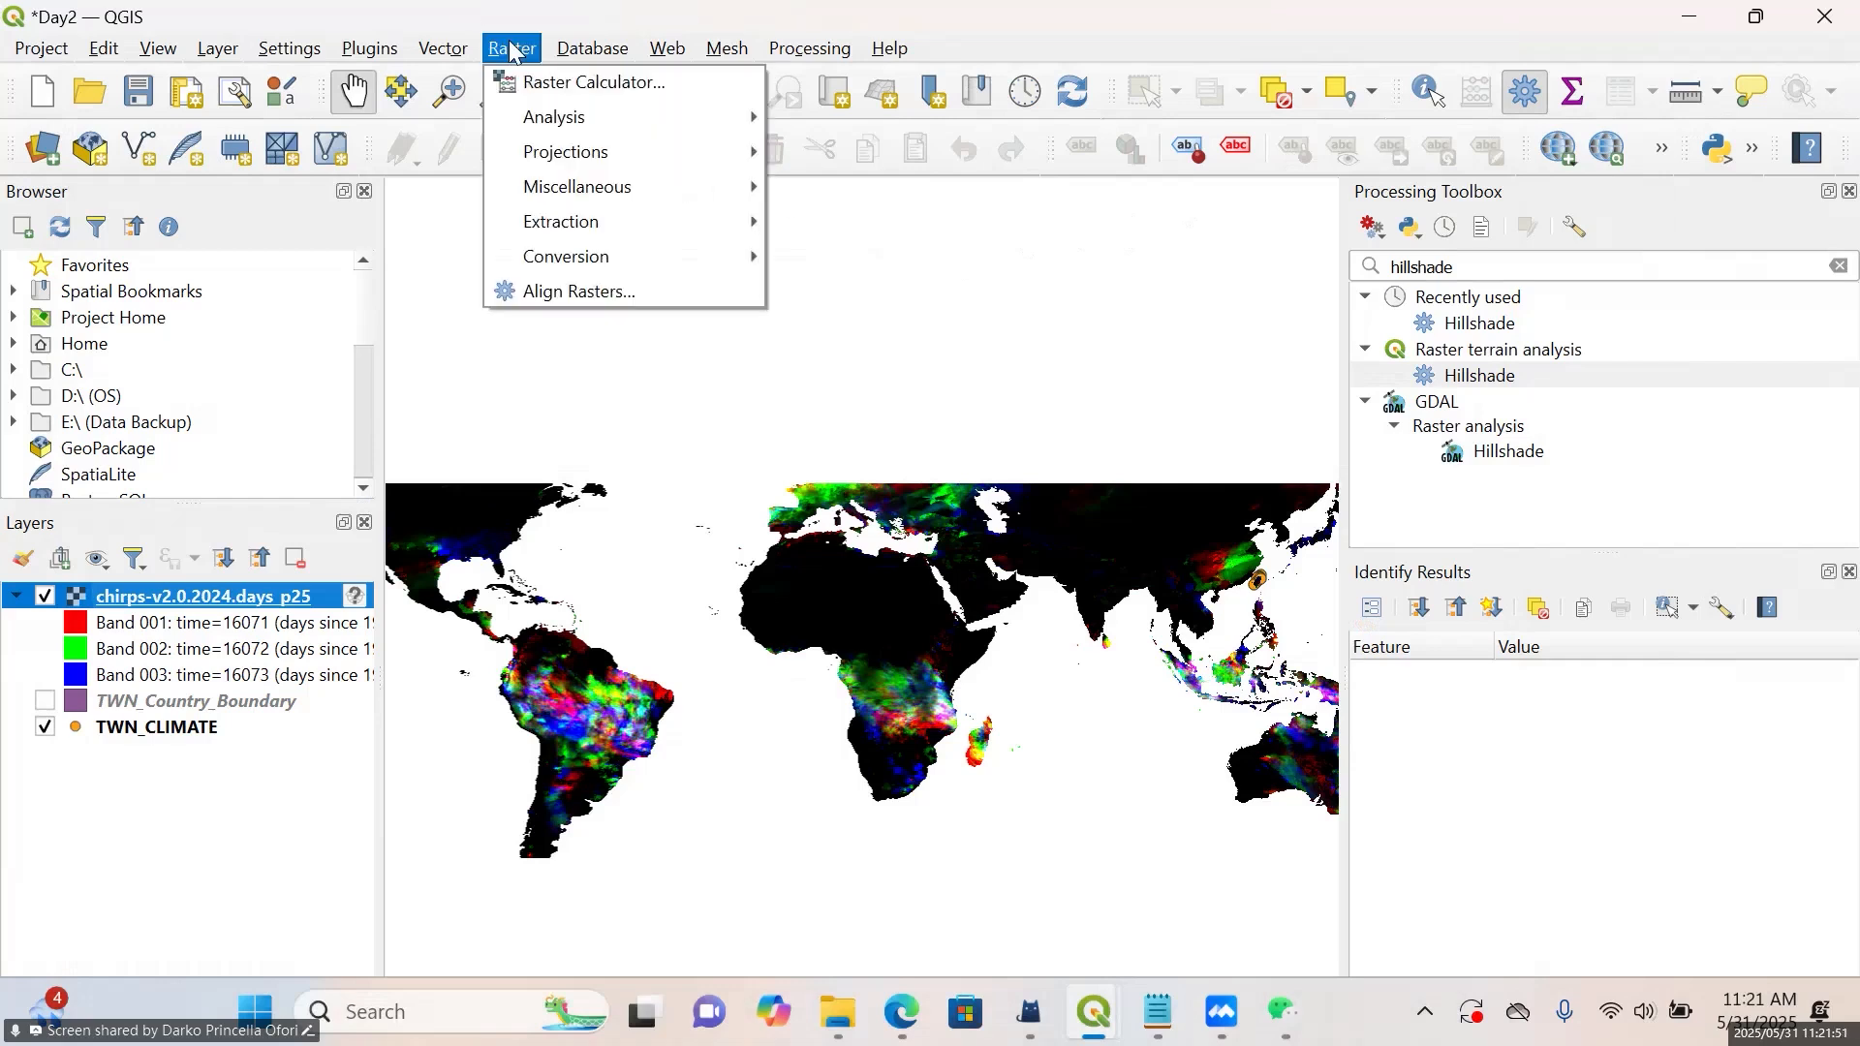
{"action": "left_click", "coordinate": [560, 85]}
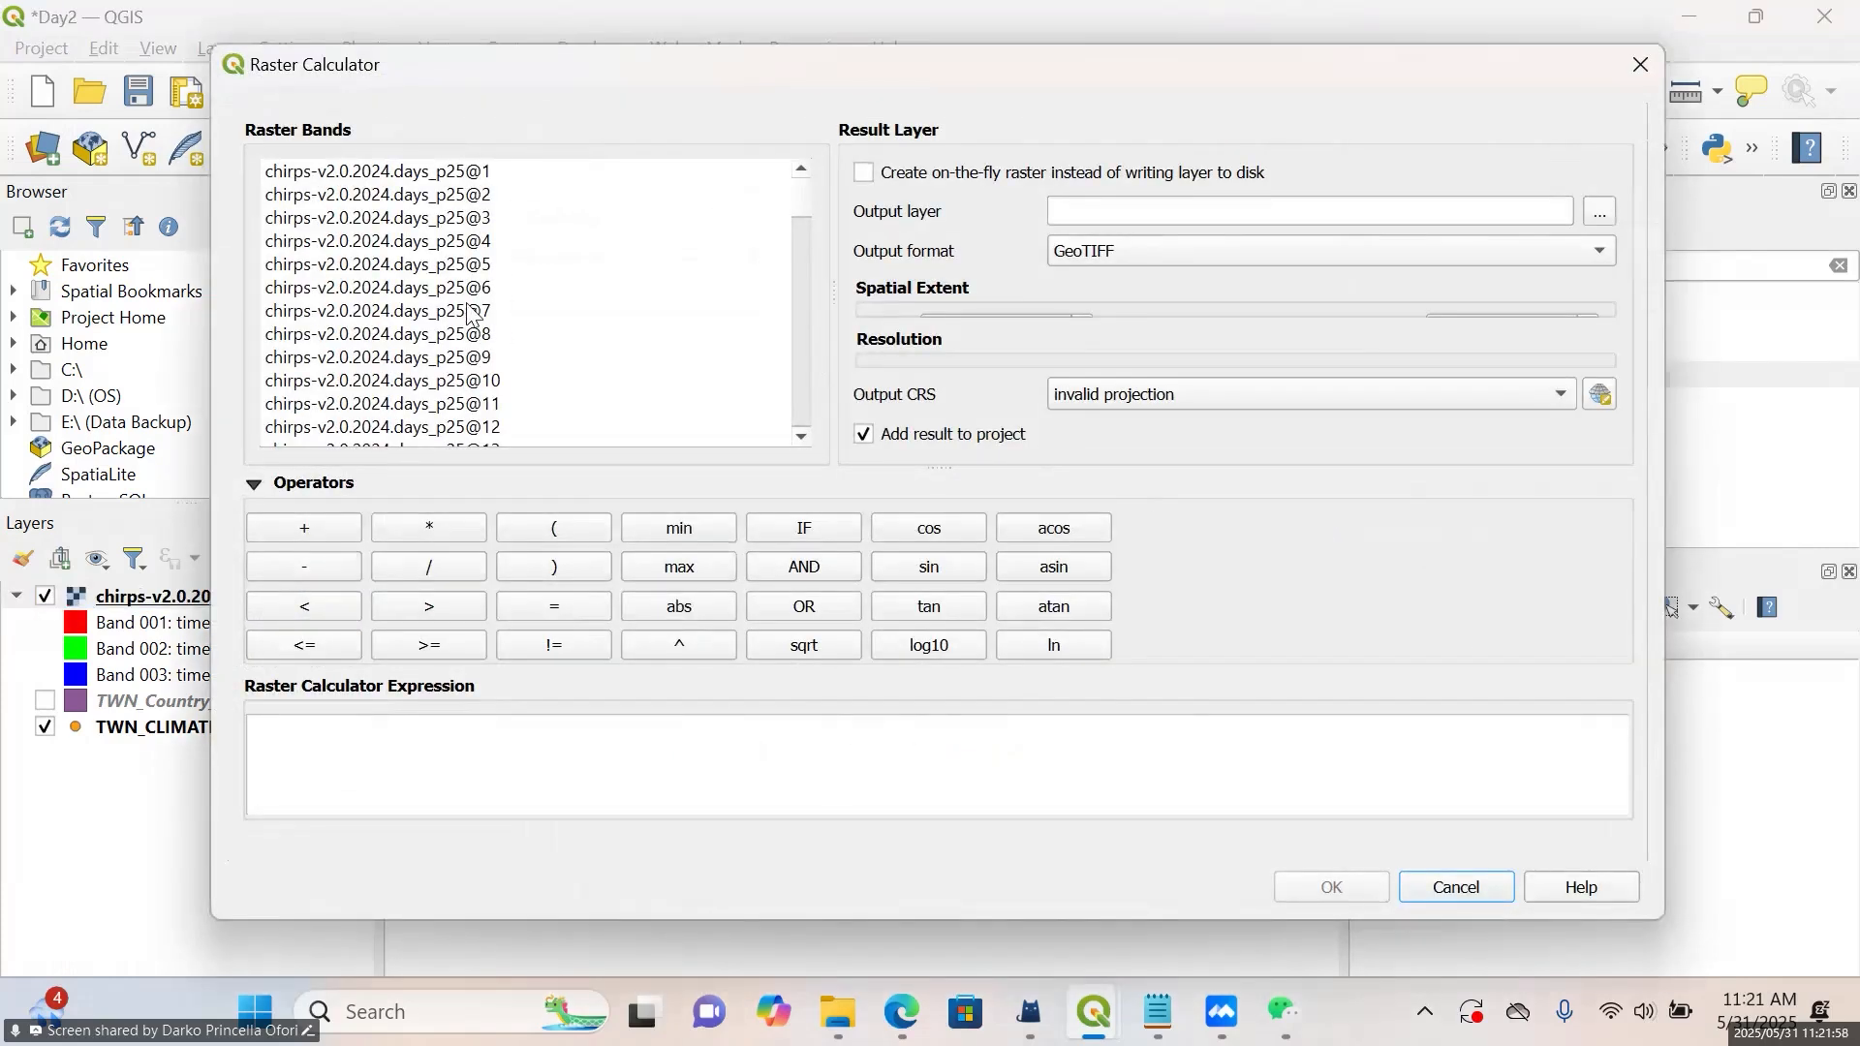
{"action": "double_click", "coordinate": [441, 179]}
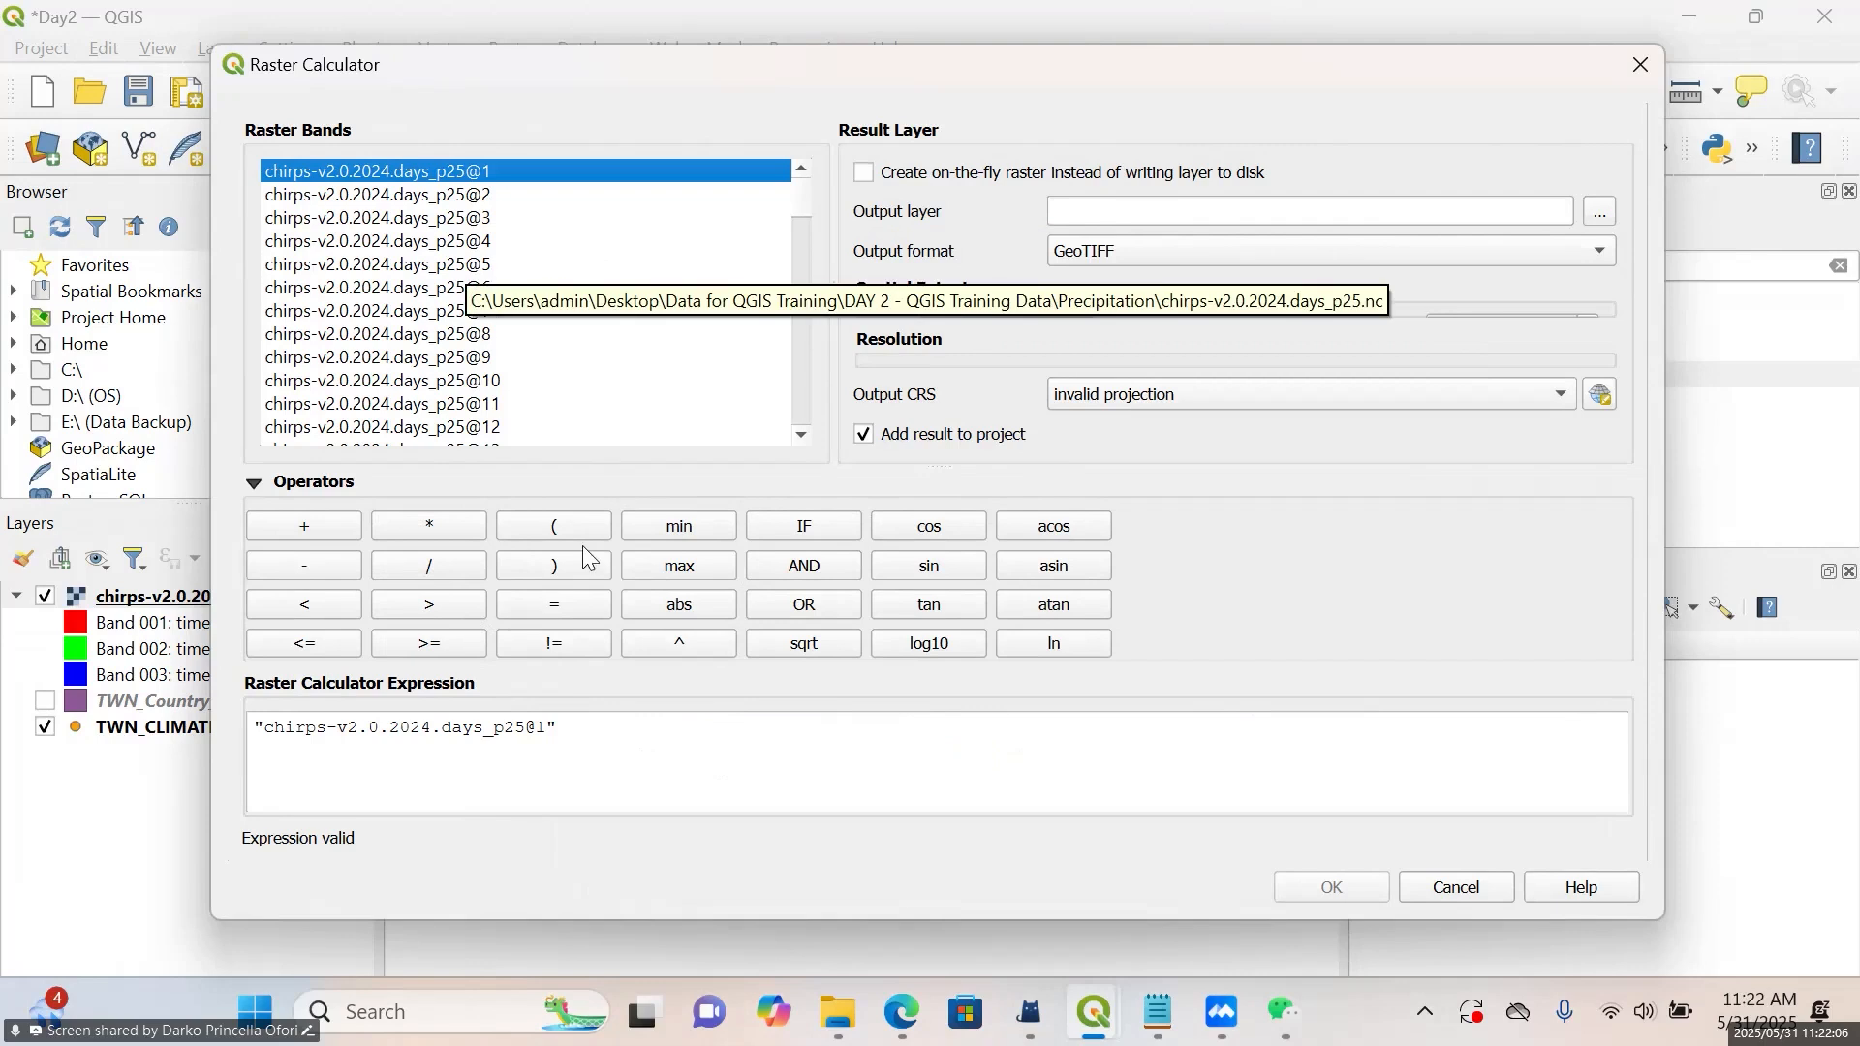
{"action": "left_click", "coordinate": [574, 739]}
{"action": "key", "text": "BackSpace"}
{"action": "key", "text": "BackSpace"}
{"action": "key", "text": "BackSpace"}
{"action": "key", "text": "BackSpace"}
{"action": "key", "text": "BackSpace"}
{"action": "key", "text": "BackSpace"}
{"action": "key", "text": "BackSpace"}
{"action": "key", "text": "BackSpace"}
{"action": "key", "text": "BackSpace"}
{"action": "key", "text": "BackSpace"}
{"action": "key", "text": "BackSpace"}
{"action": "key", "text": "BackSpace"}
{"action": "key", "text": "BackSpace"}
{"action": "key", "text": "BackSpace"}
{"action": "key", "text": "BackSpace"}
{"action": "key", "text": "BackSpace"}
{"action": "key", "text": "BackSpace"}
{"action": "key", "text": "BackSpace"}
{"action": "key", "text": "BackSpace"}
{"action": "key", "text": "BackSpace"}
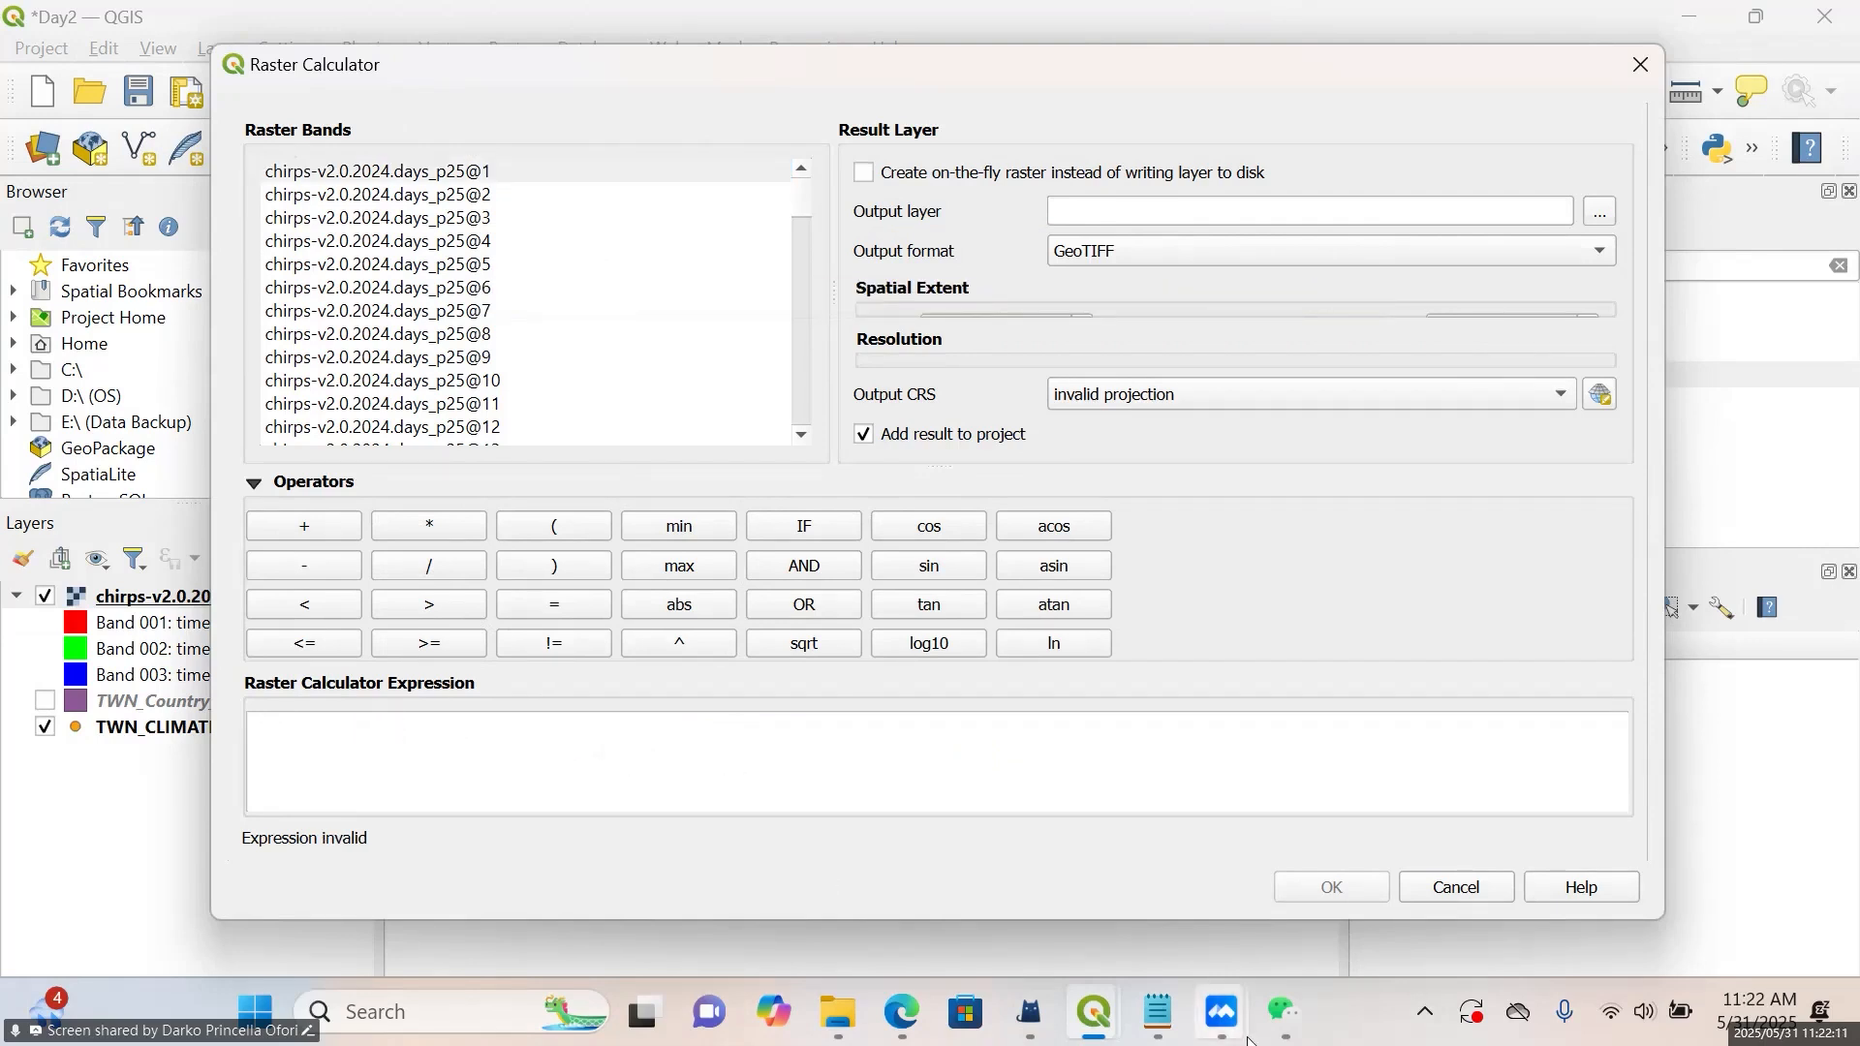
{"action": "left_click", "coordinate": [1160, 1015]}
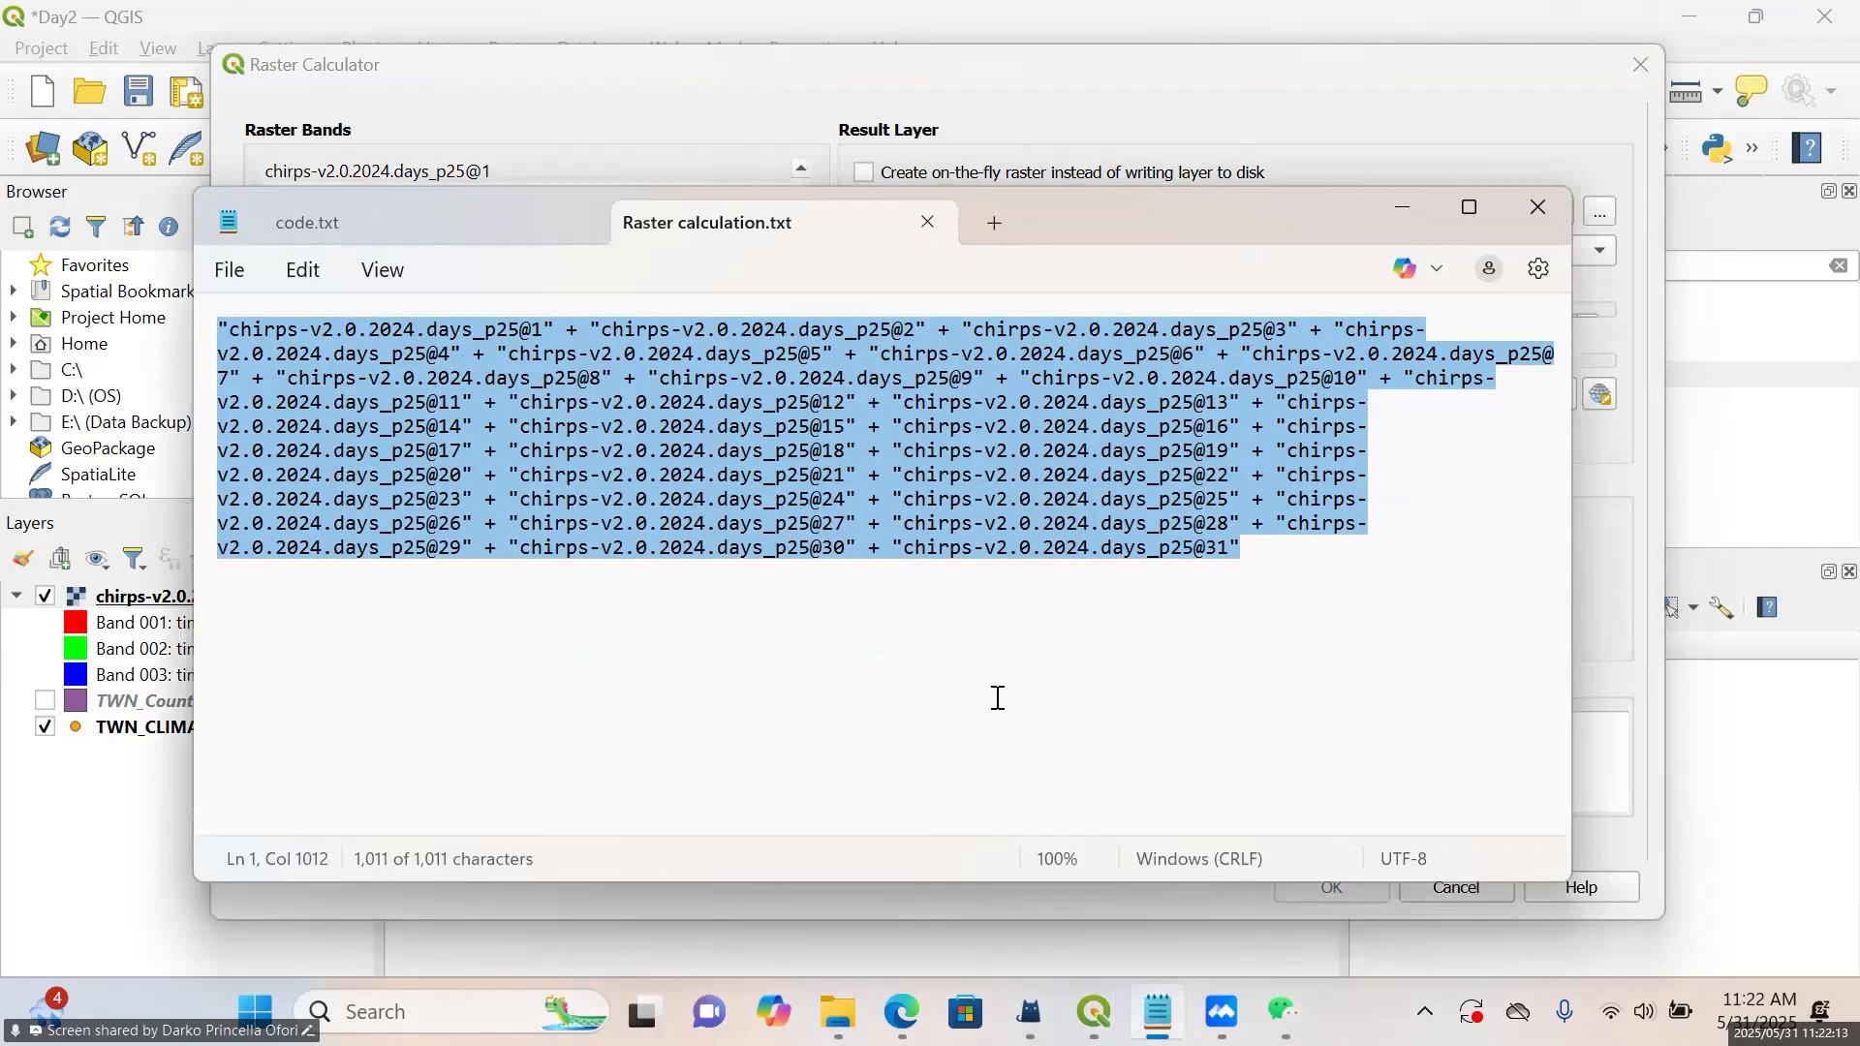
{"action": "left_click", "coordinate": [998, 697]}
{"action": "key", "text": "ctrl+a"}
{"action": "left_click", "coordinate": [1397, 209]}
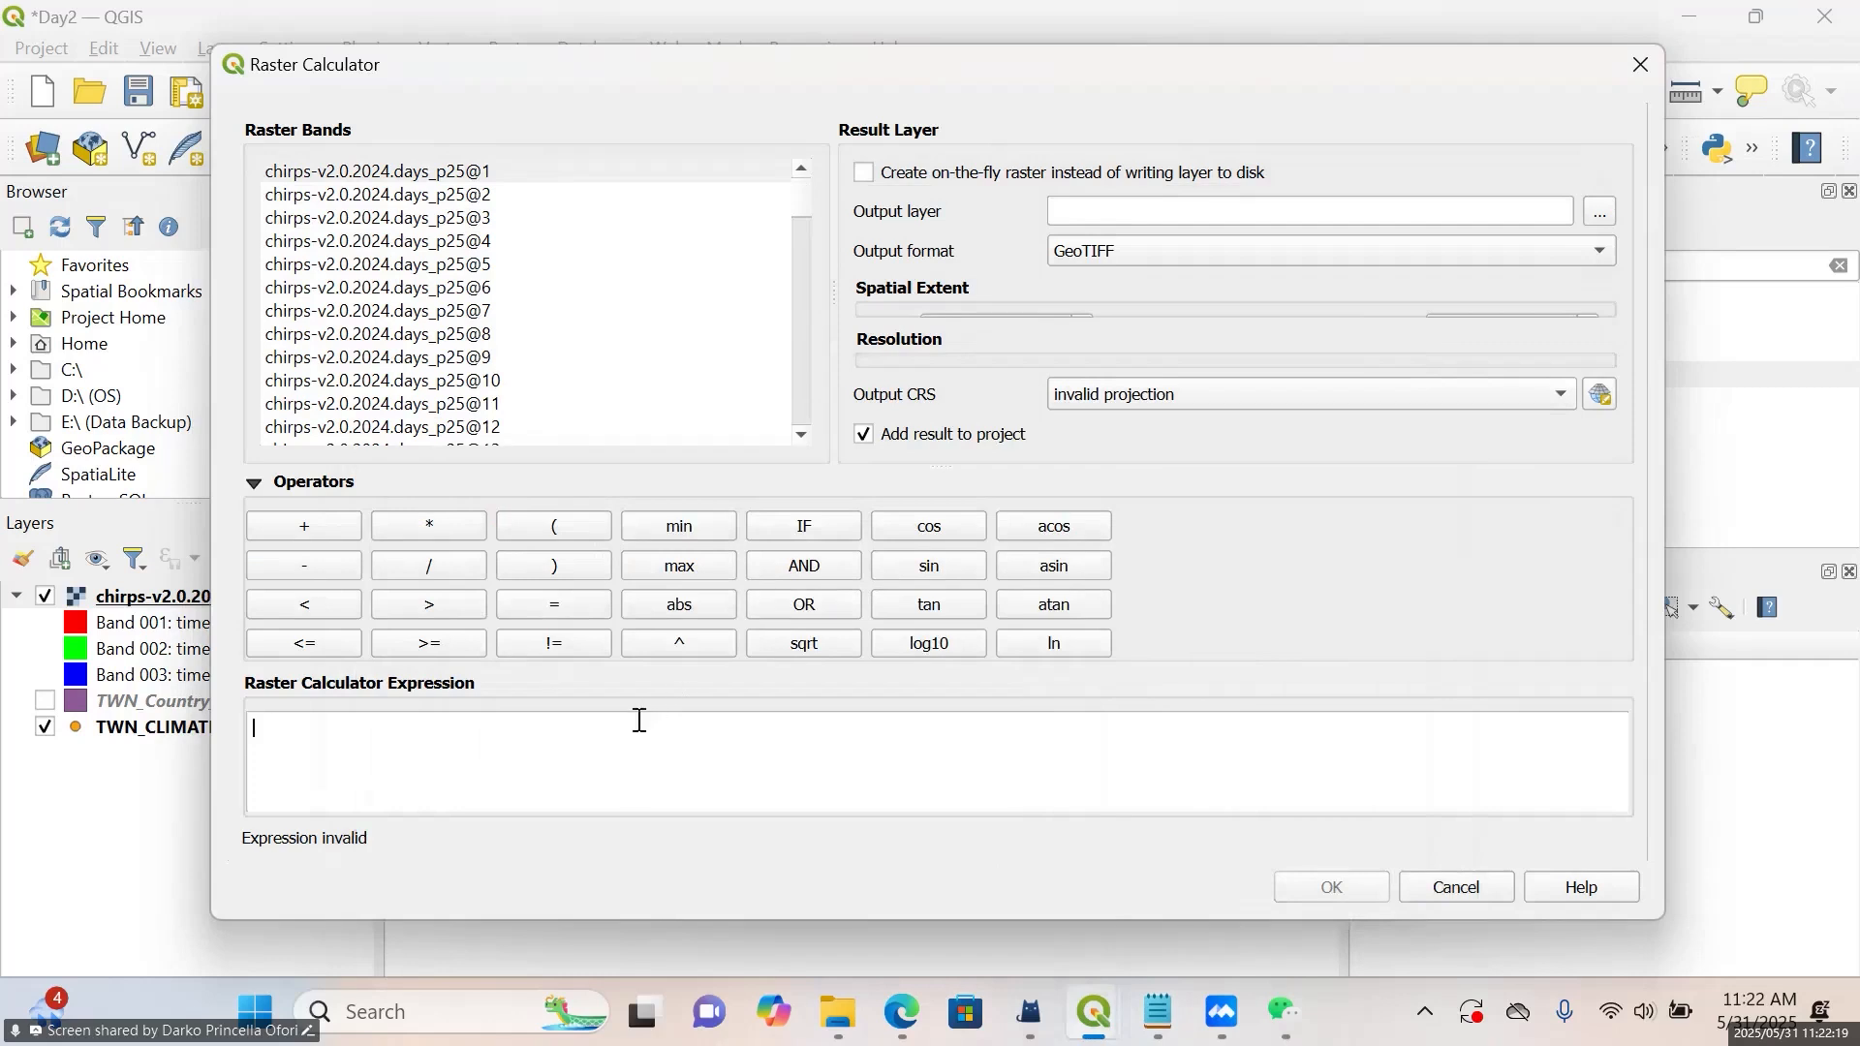
{"action": "key", "text": "ctrl+v"}
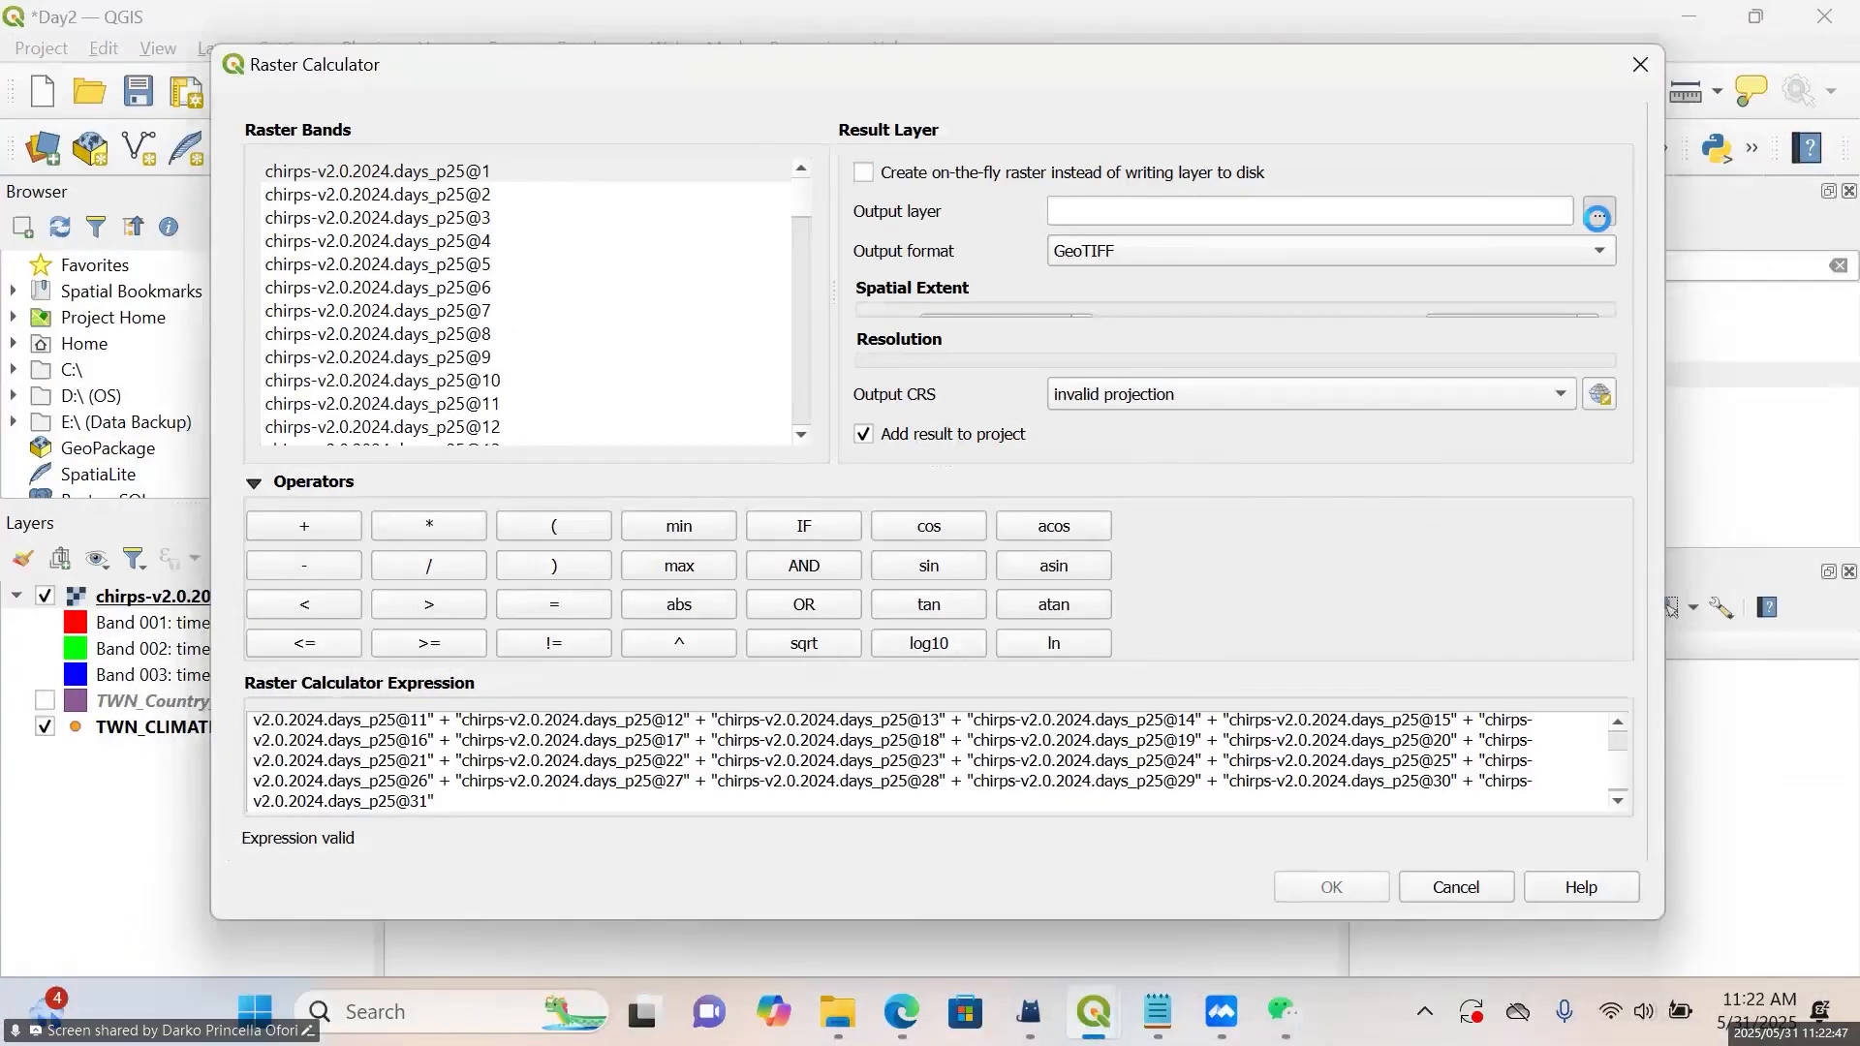
{"action": "left_click", "coordinate": [1601, 204]}
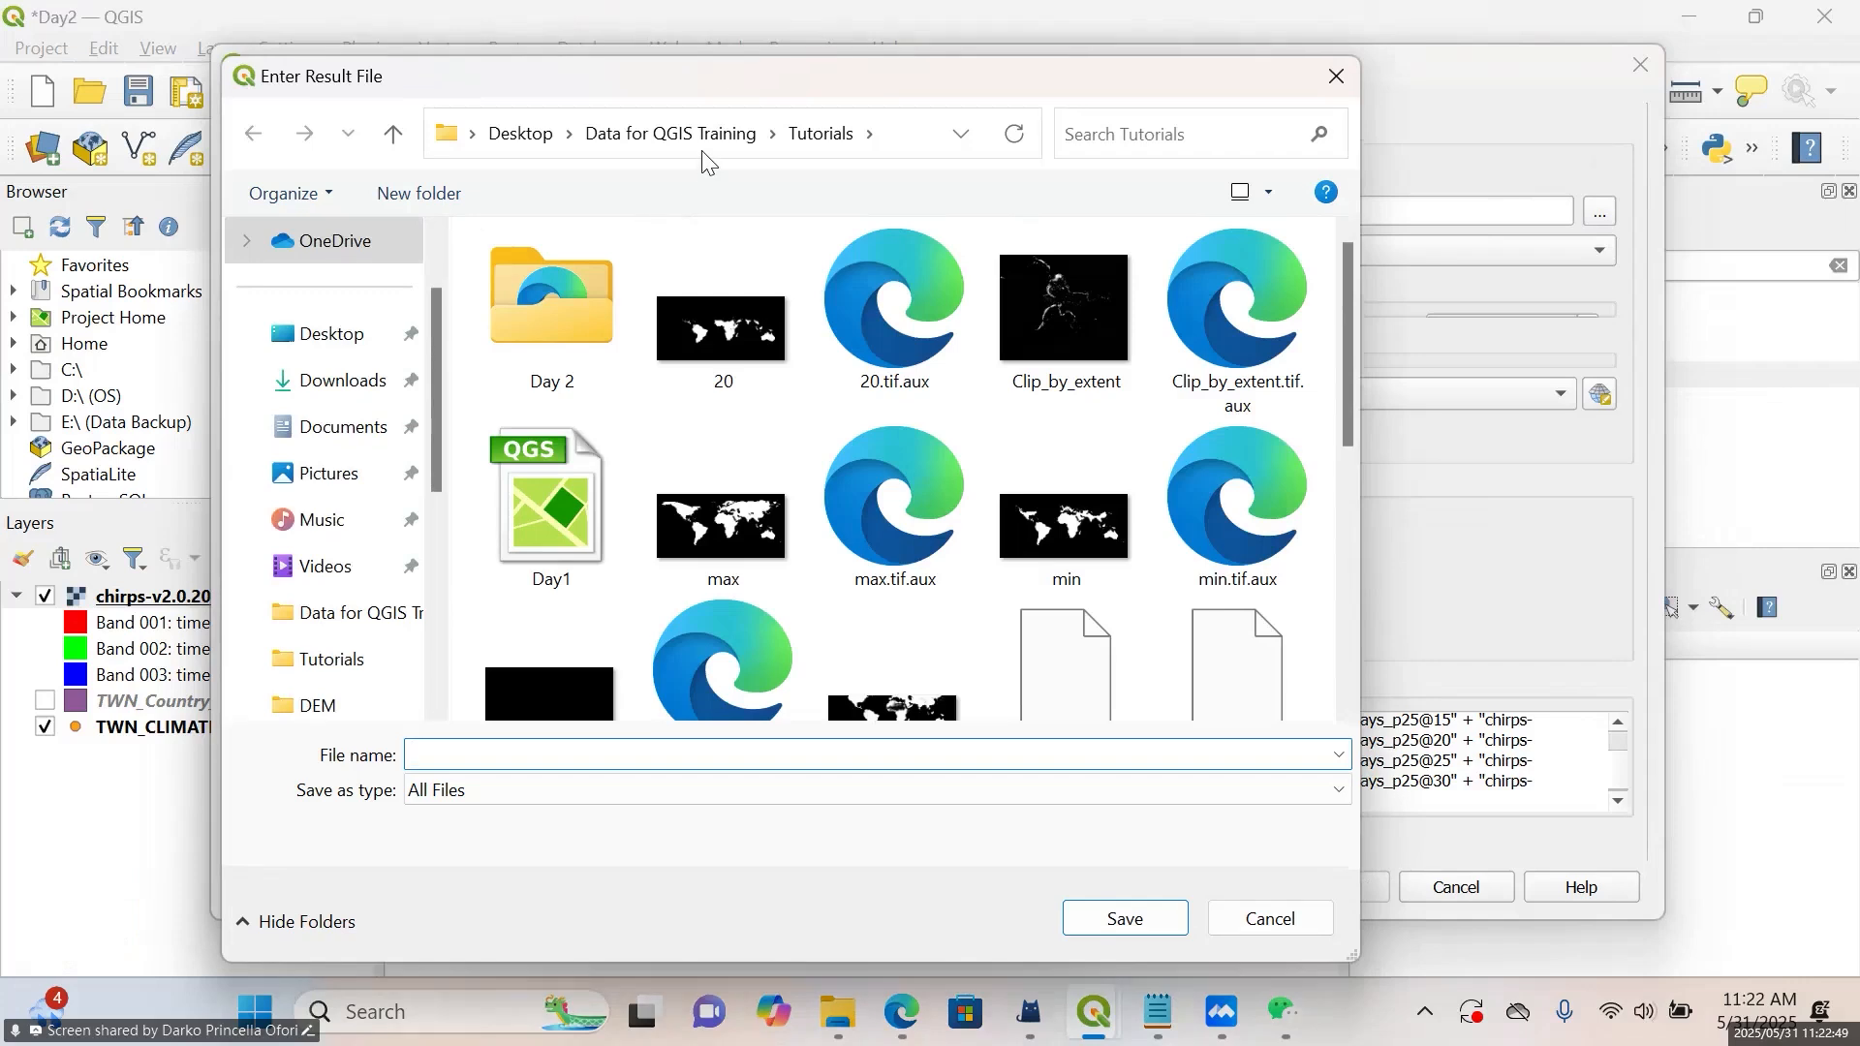
{"action": "left_click", "coordinate": [703, 135]}
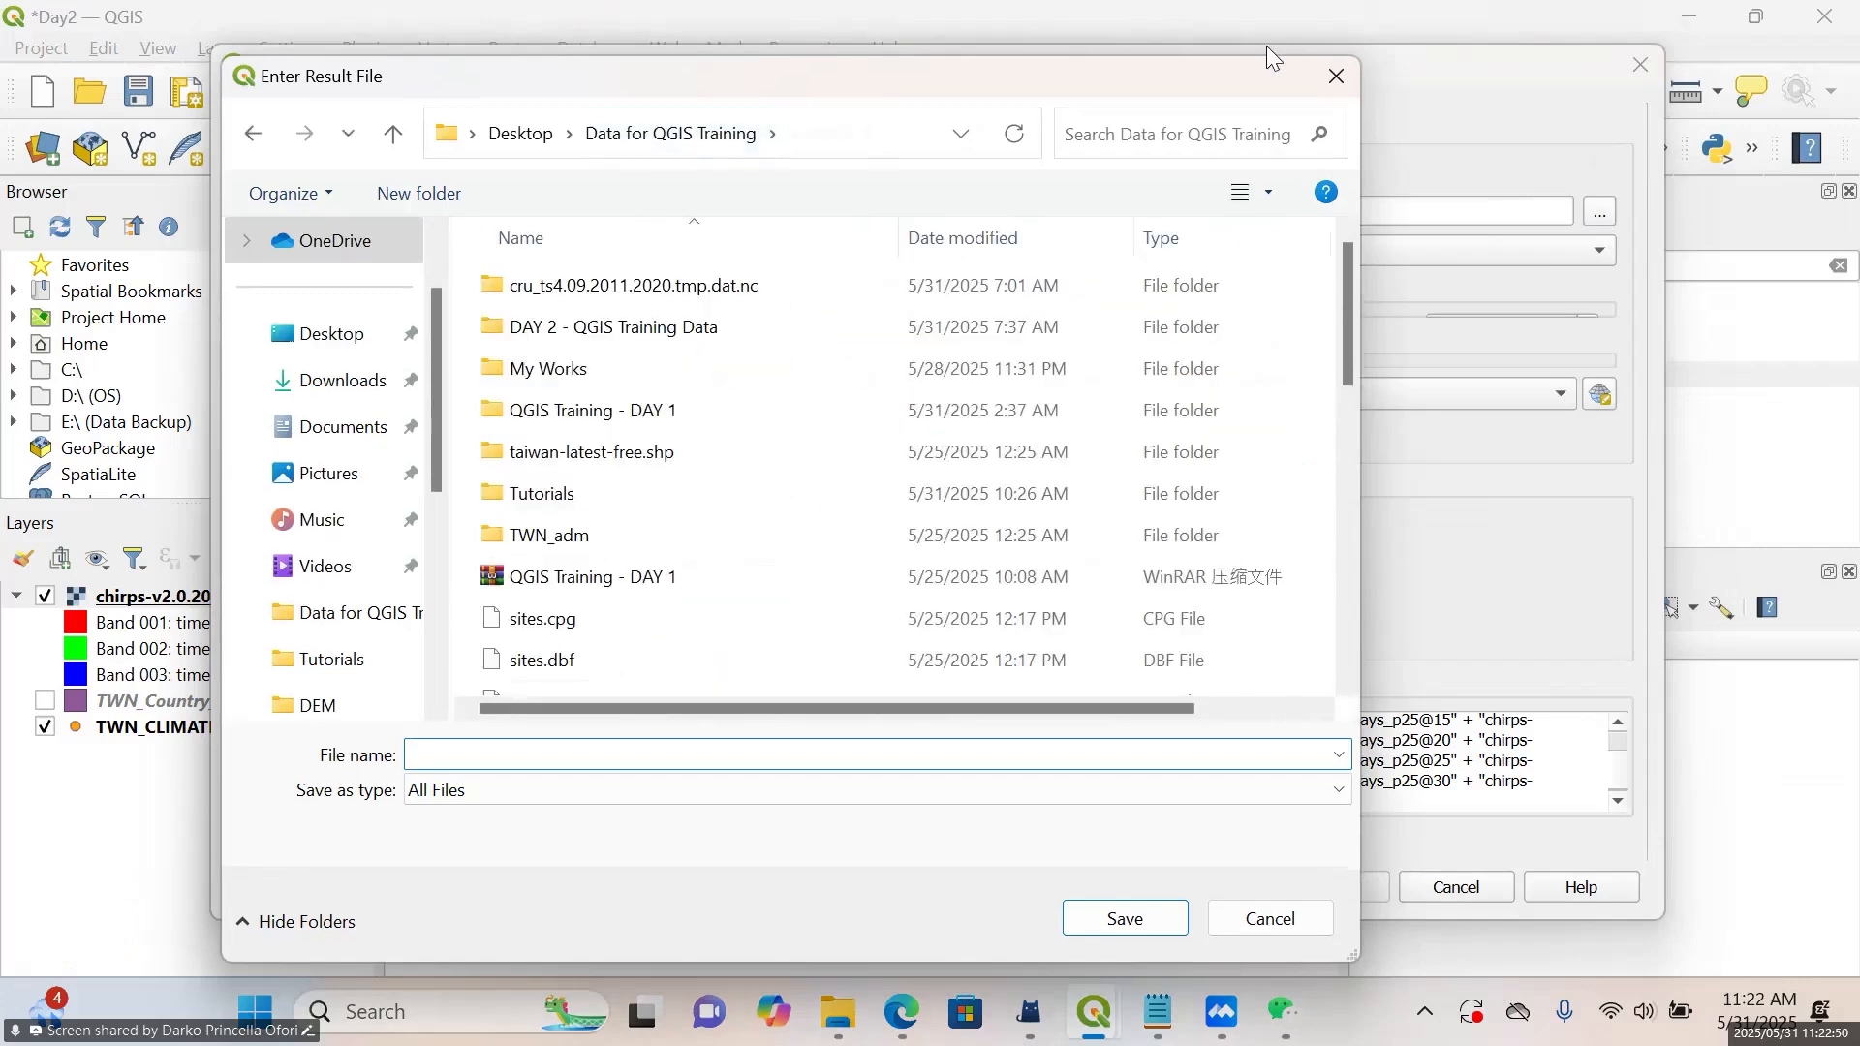
{"action": "left_click", "coordinate": [1338, 80]}
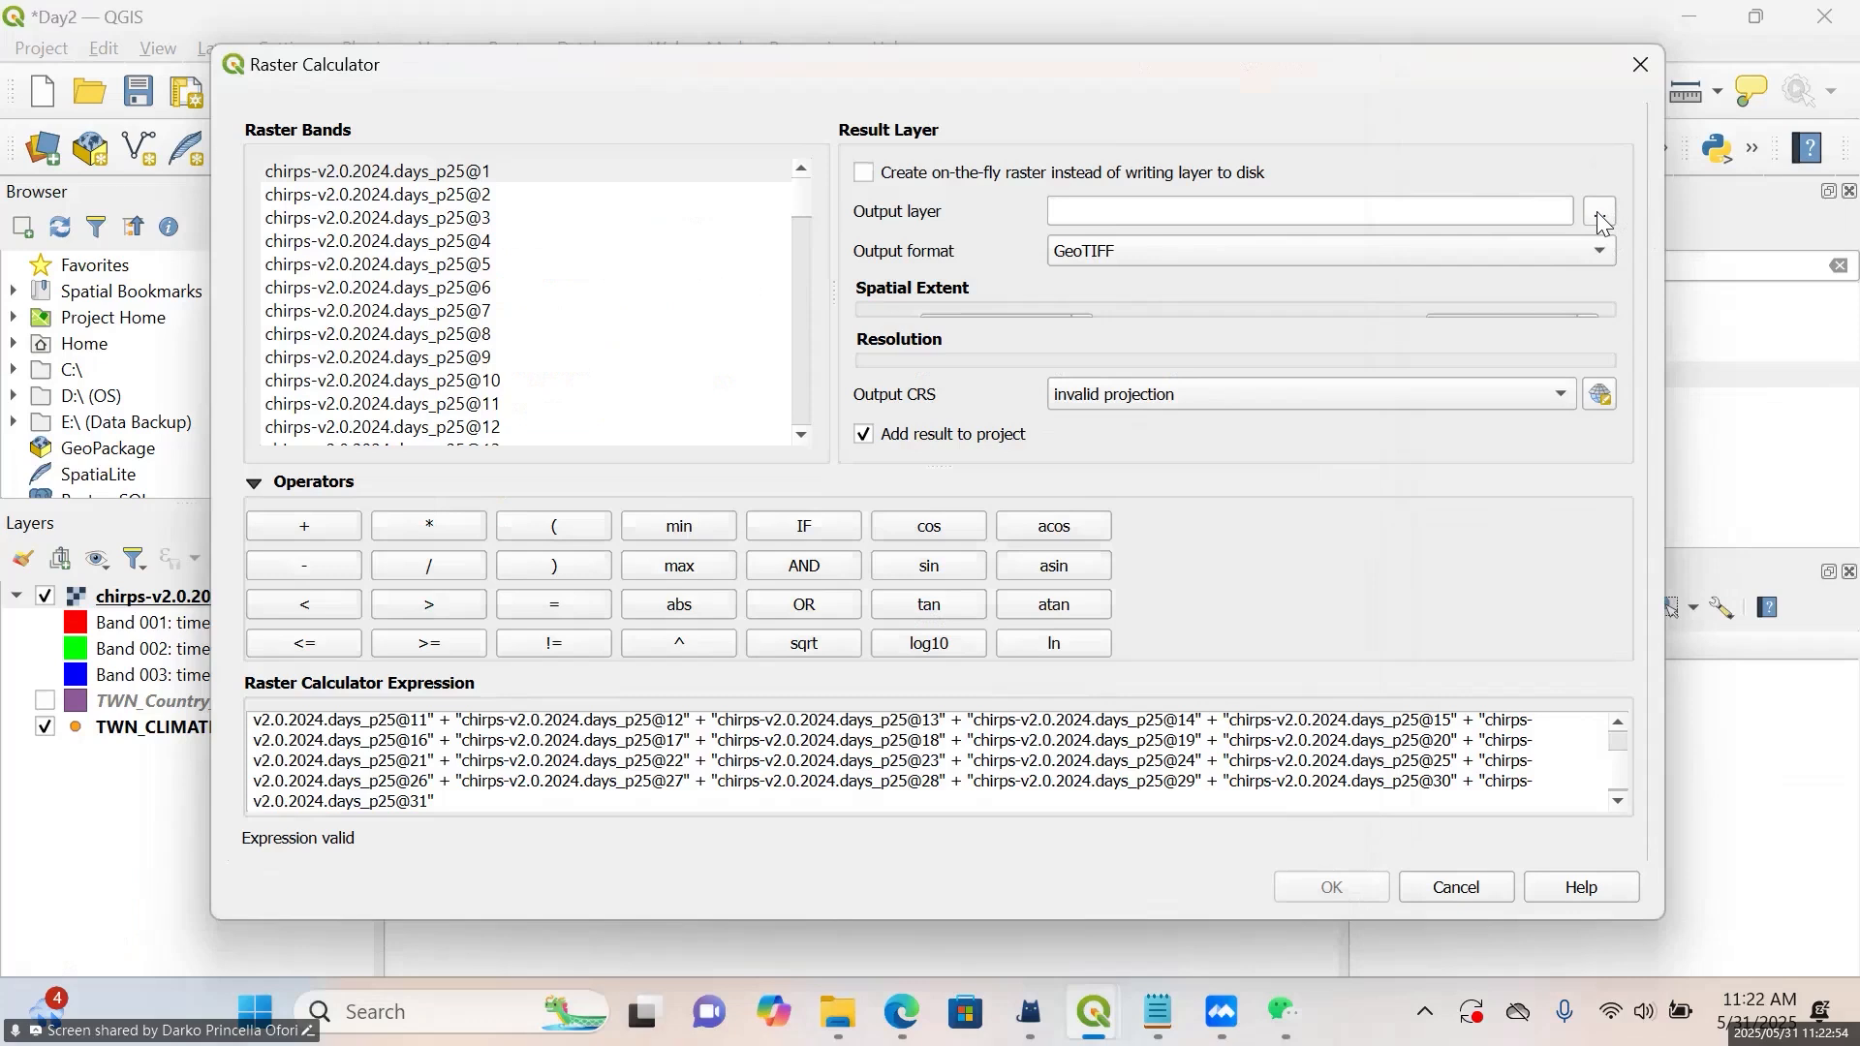
Set the output layer to Sum_January in the Tutorials folder's Day 2 subfolder and run the raster calculation
{"action": "left_click", "coordinate": [1600, 213]}
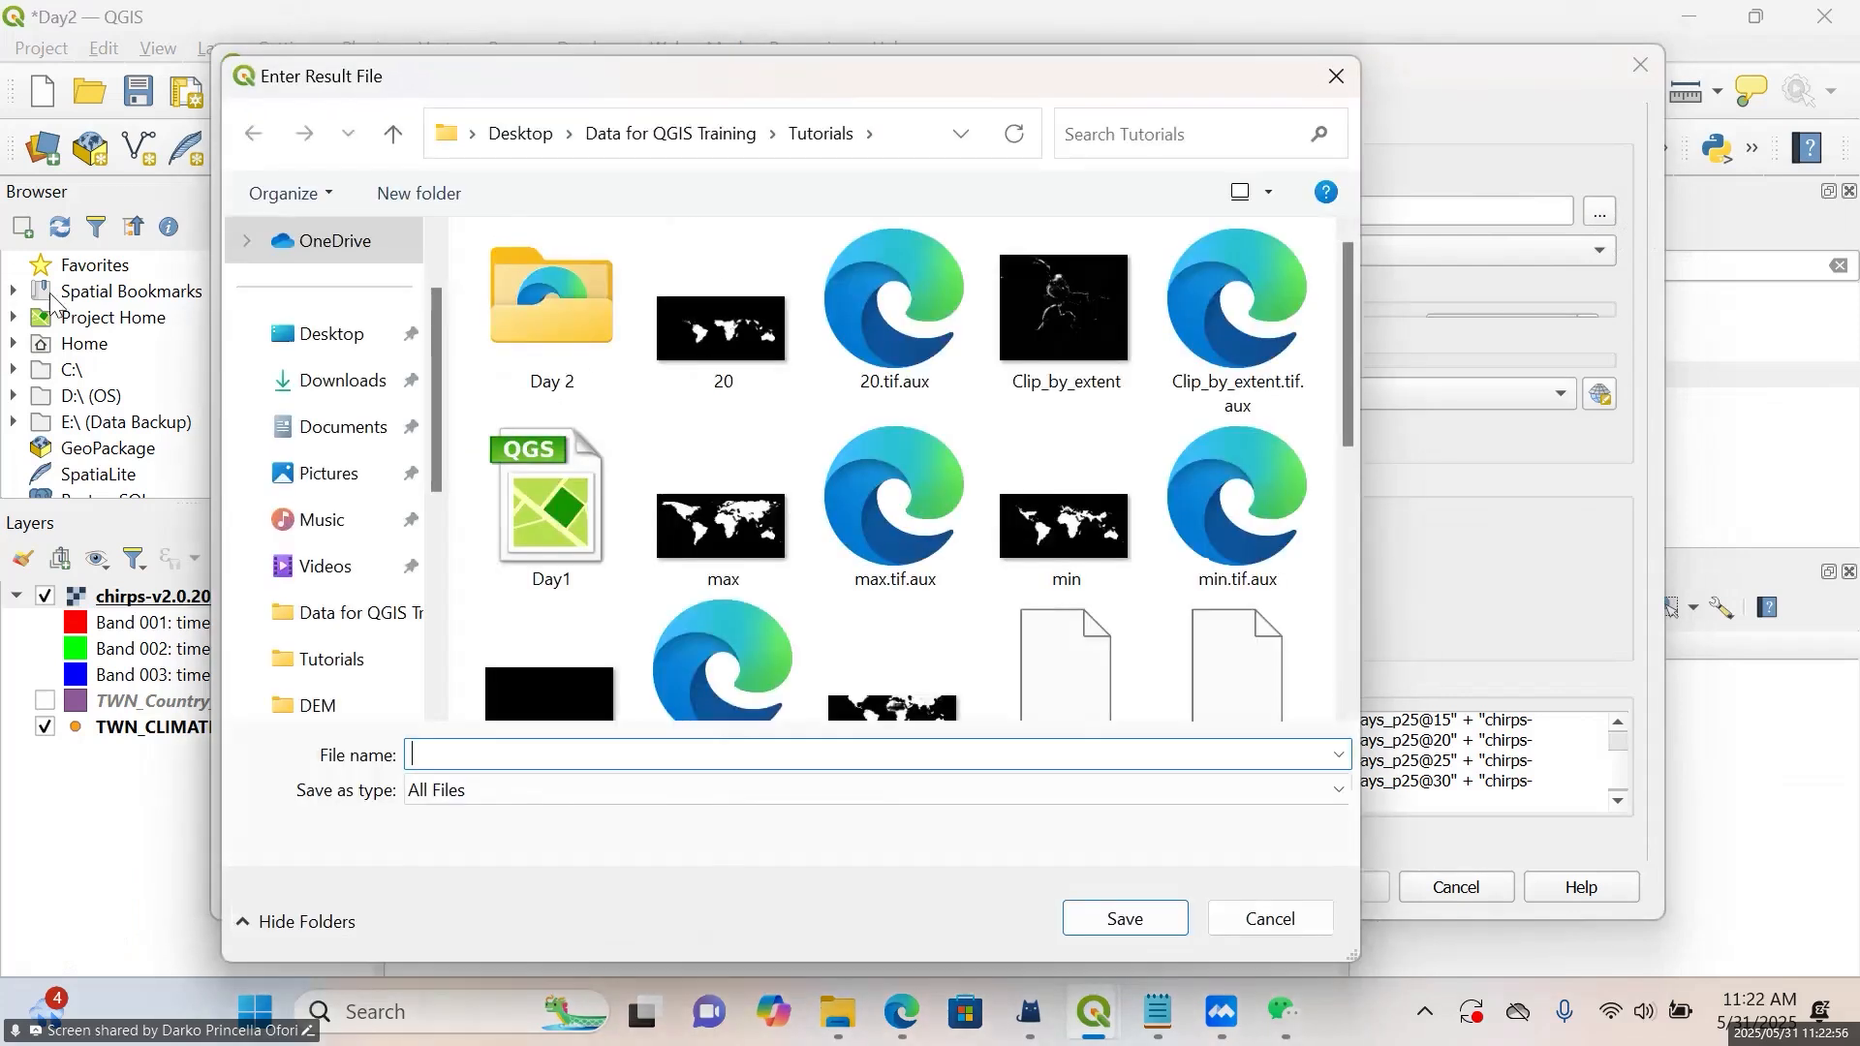
{"action": "double_click", "coordinate": [563, 335]}
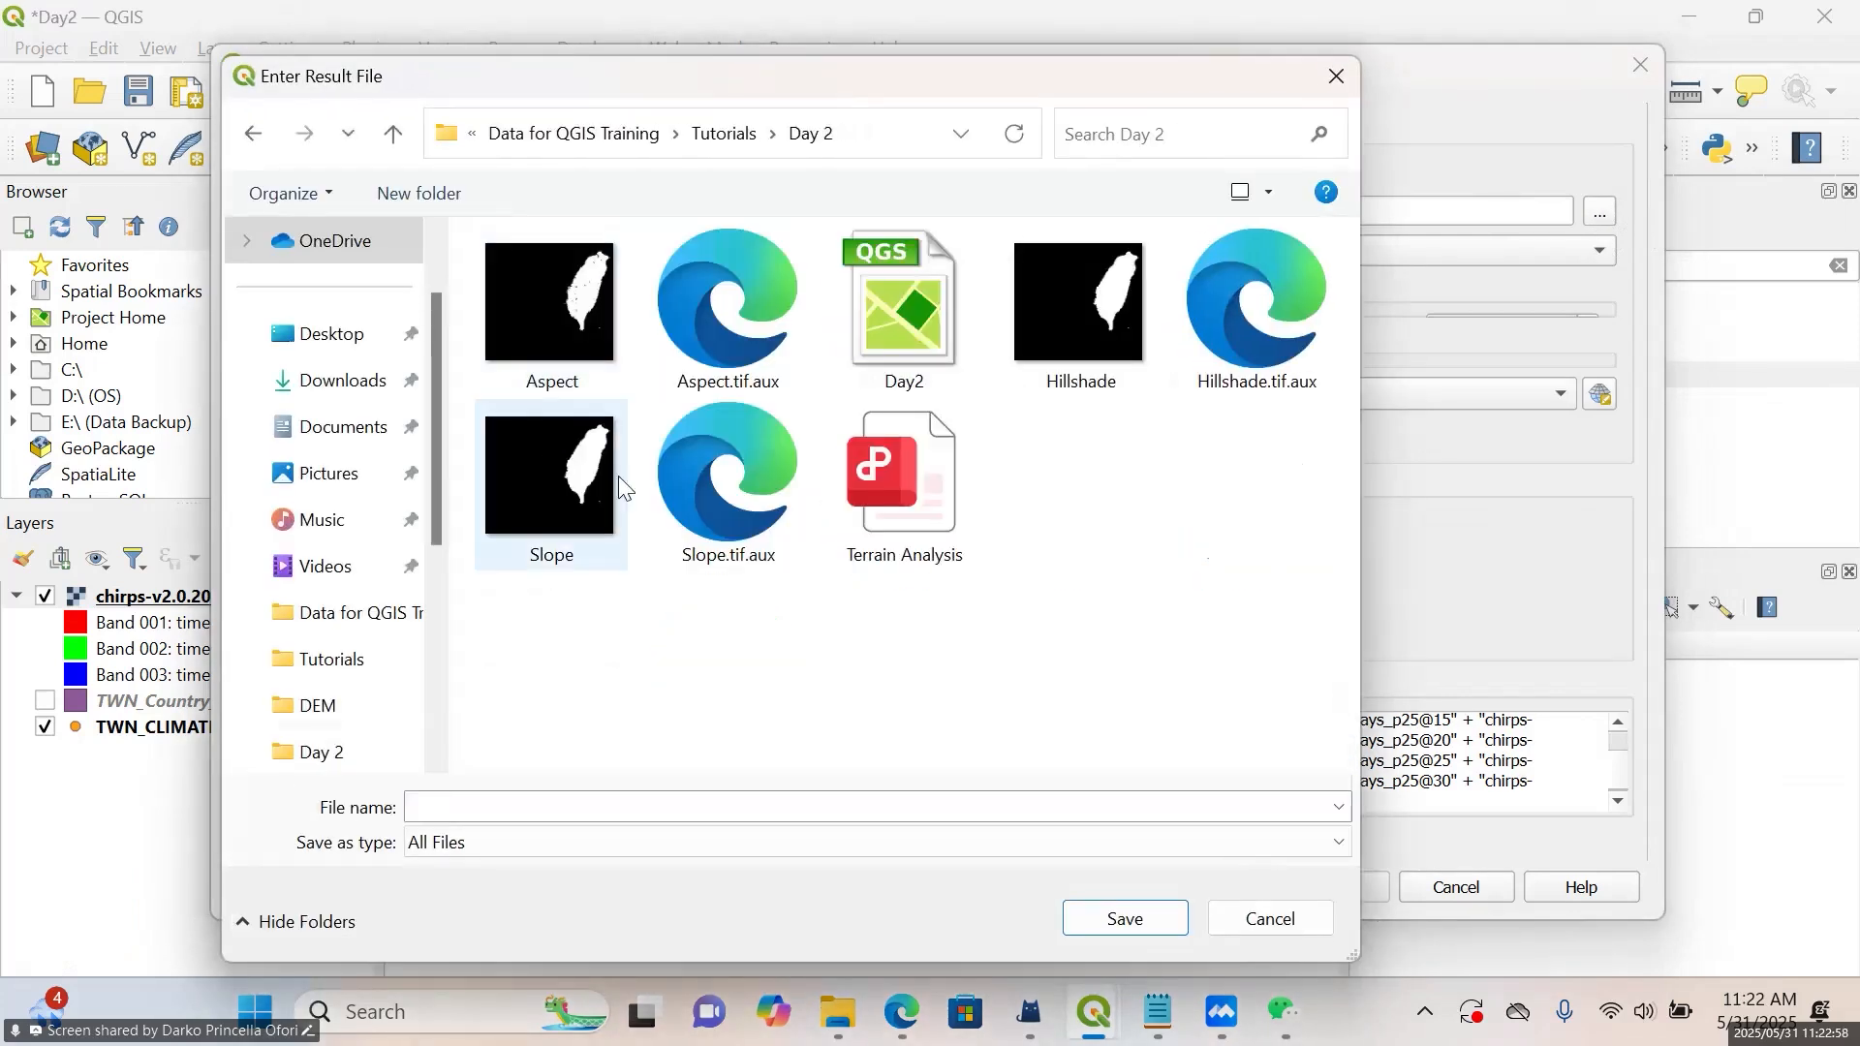
{"action": "left_click", "coordinate": [663, 806]}
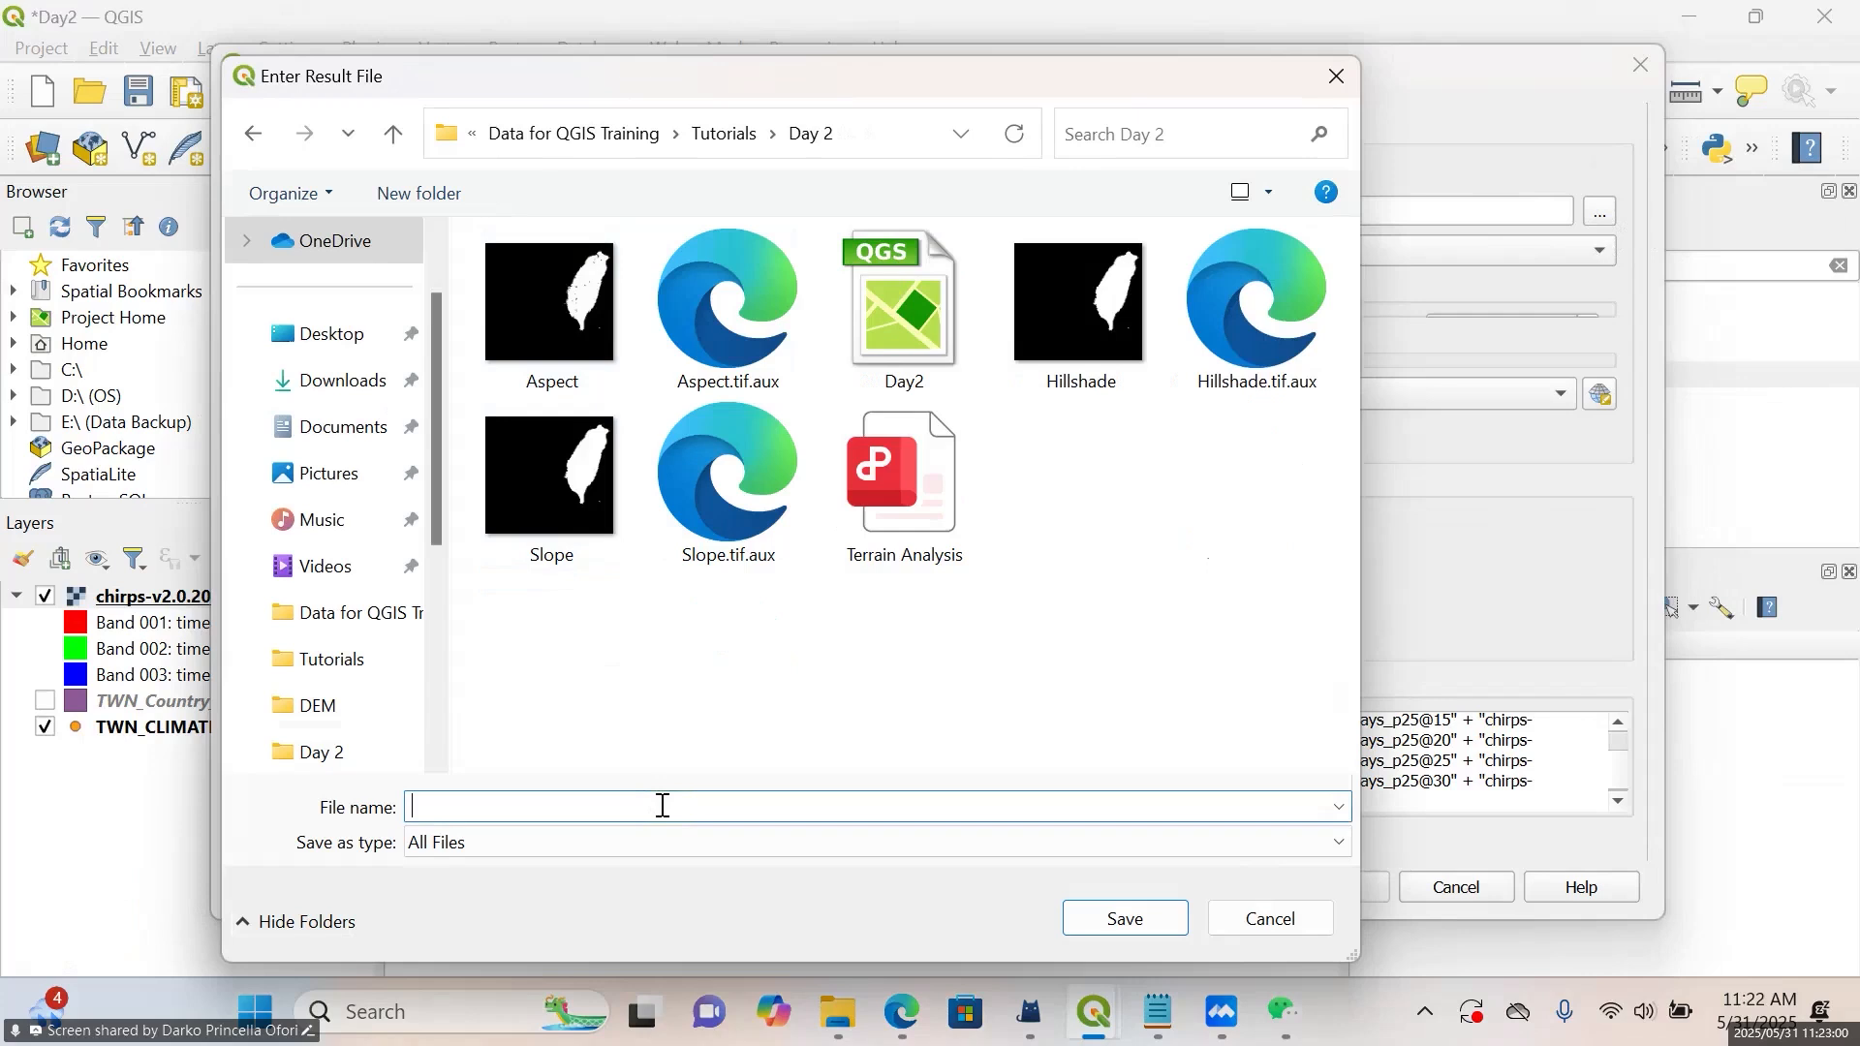
{"action": "type", "text": "Sum_January"}
{"action": "left_click", "coordinate": [1124, 921]}
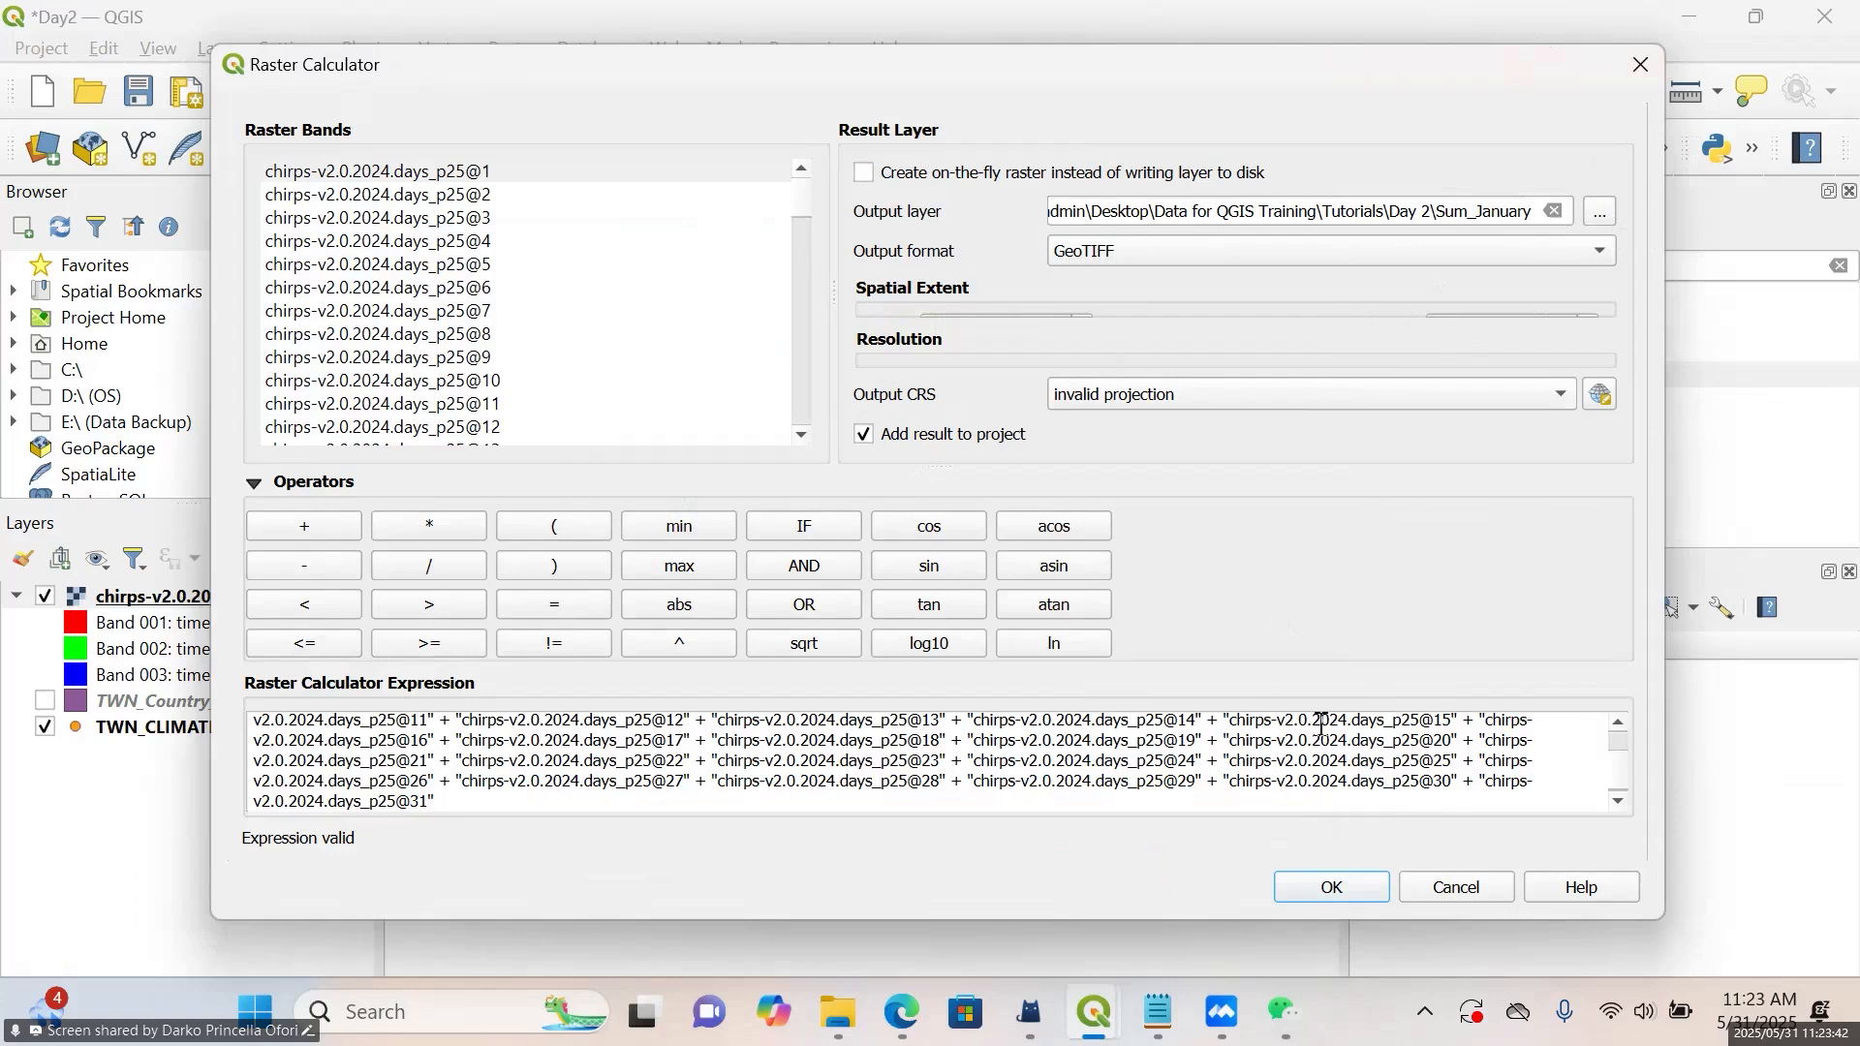
{"action": "left_click", "coordinate": [1344, 892]}
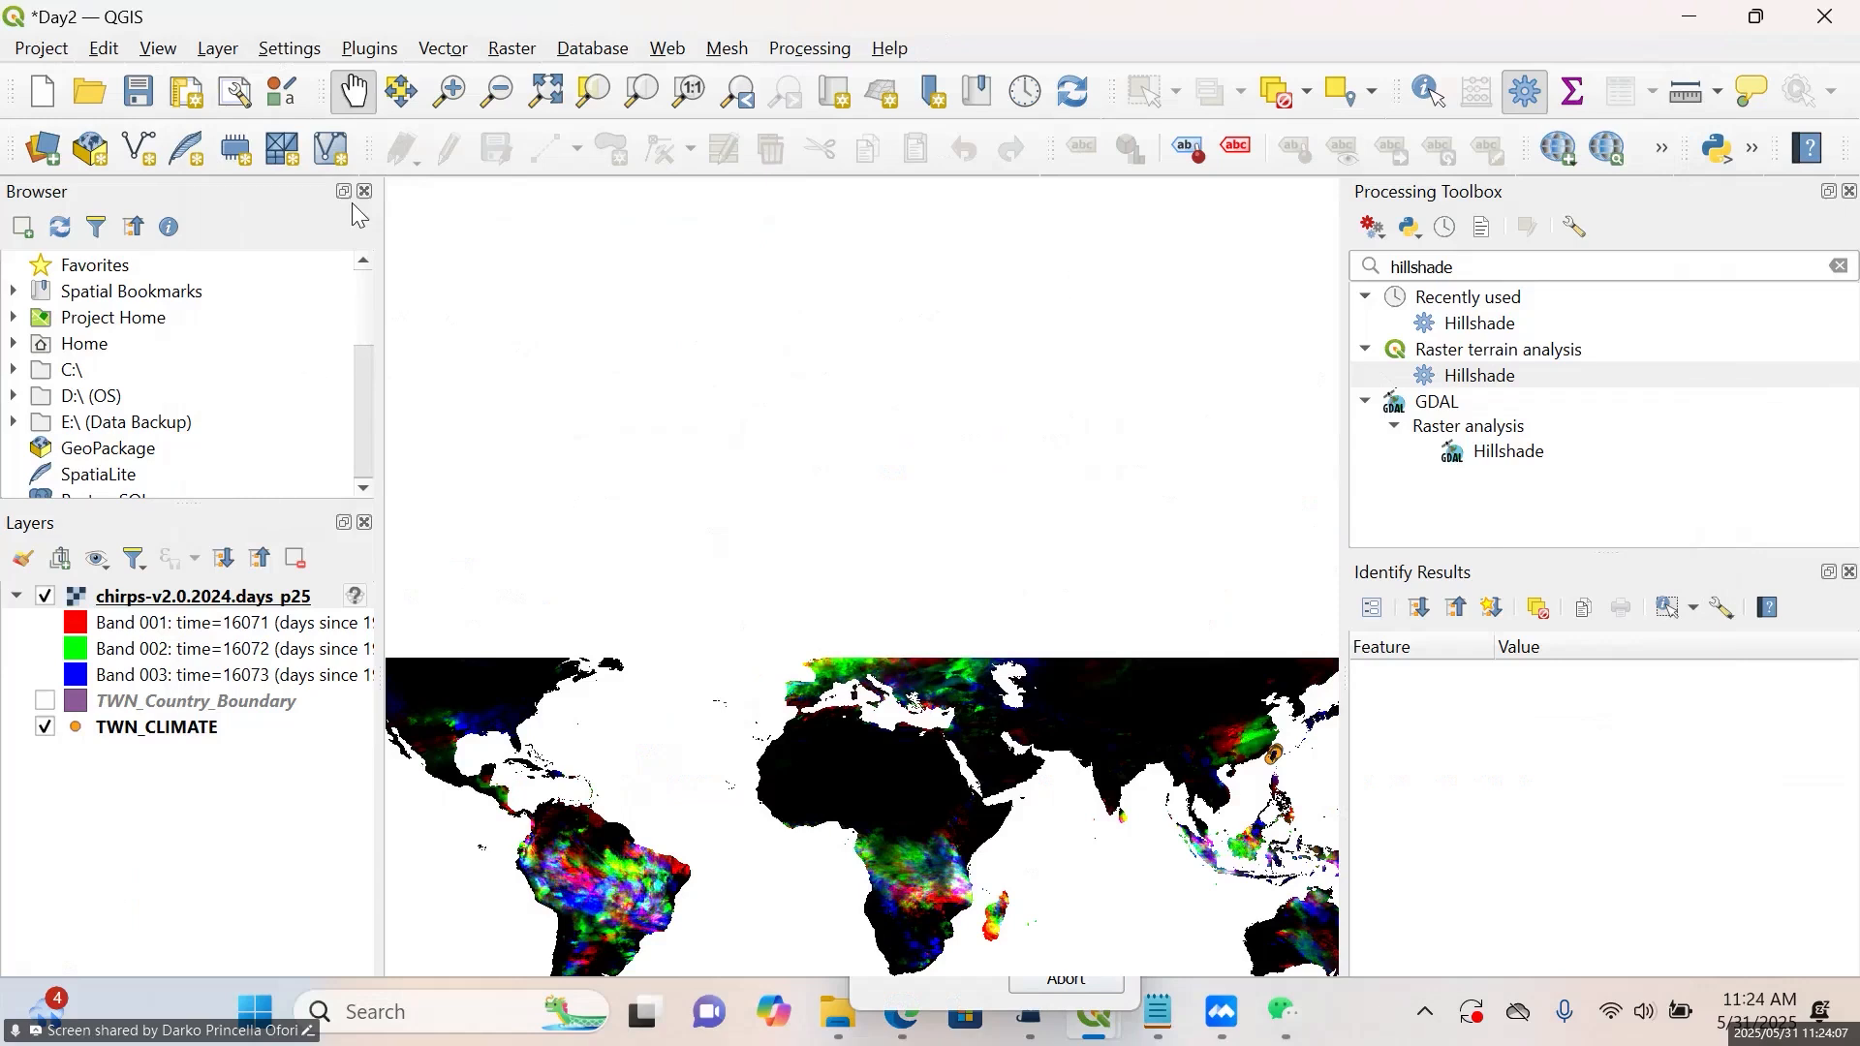
Inspect the Sum_January raster across the world map and close up around Taiwan
{"action": "double_click", "coordinate": [306, 13]}
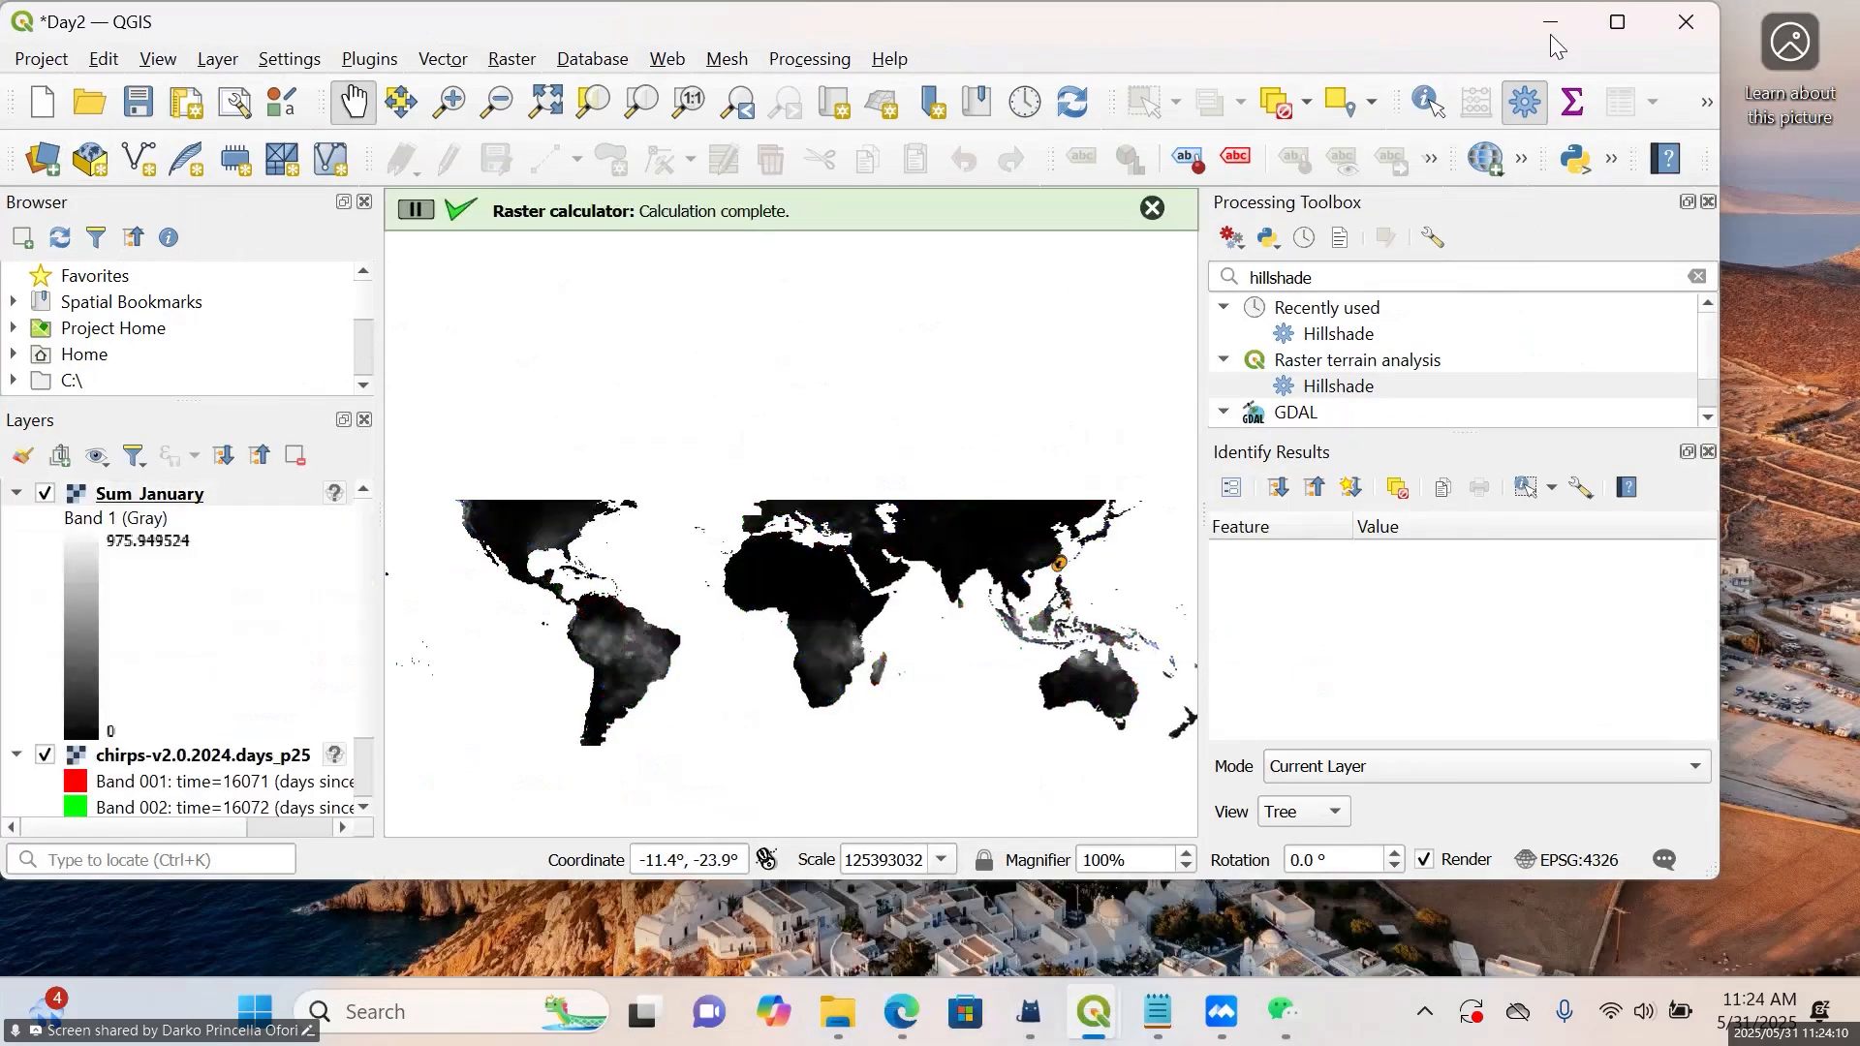
{"action": "left_click", "coordinate": [1628, 35]}
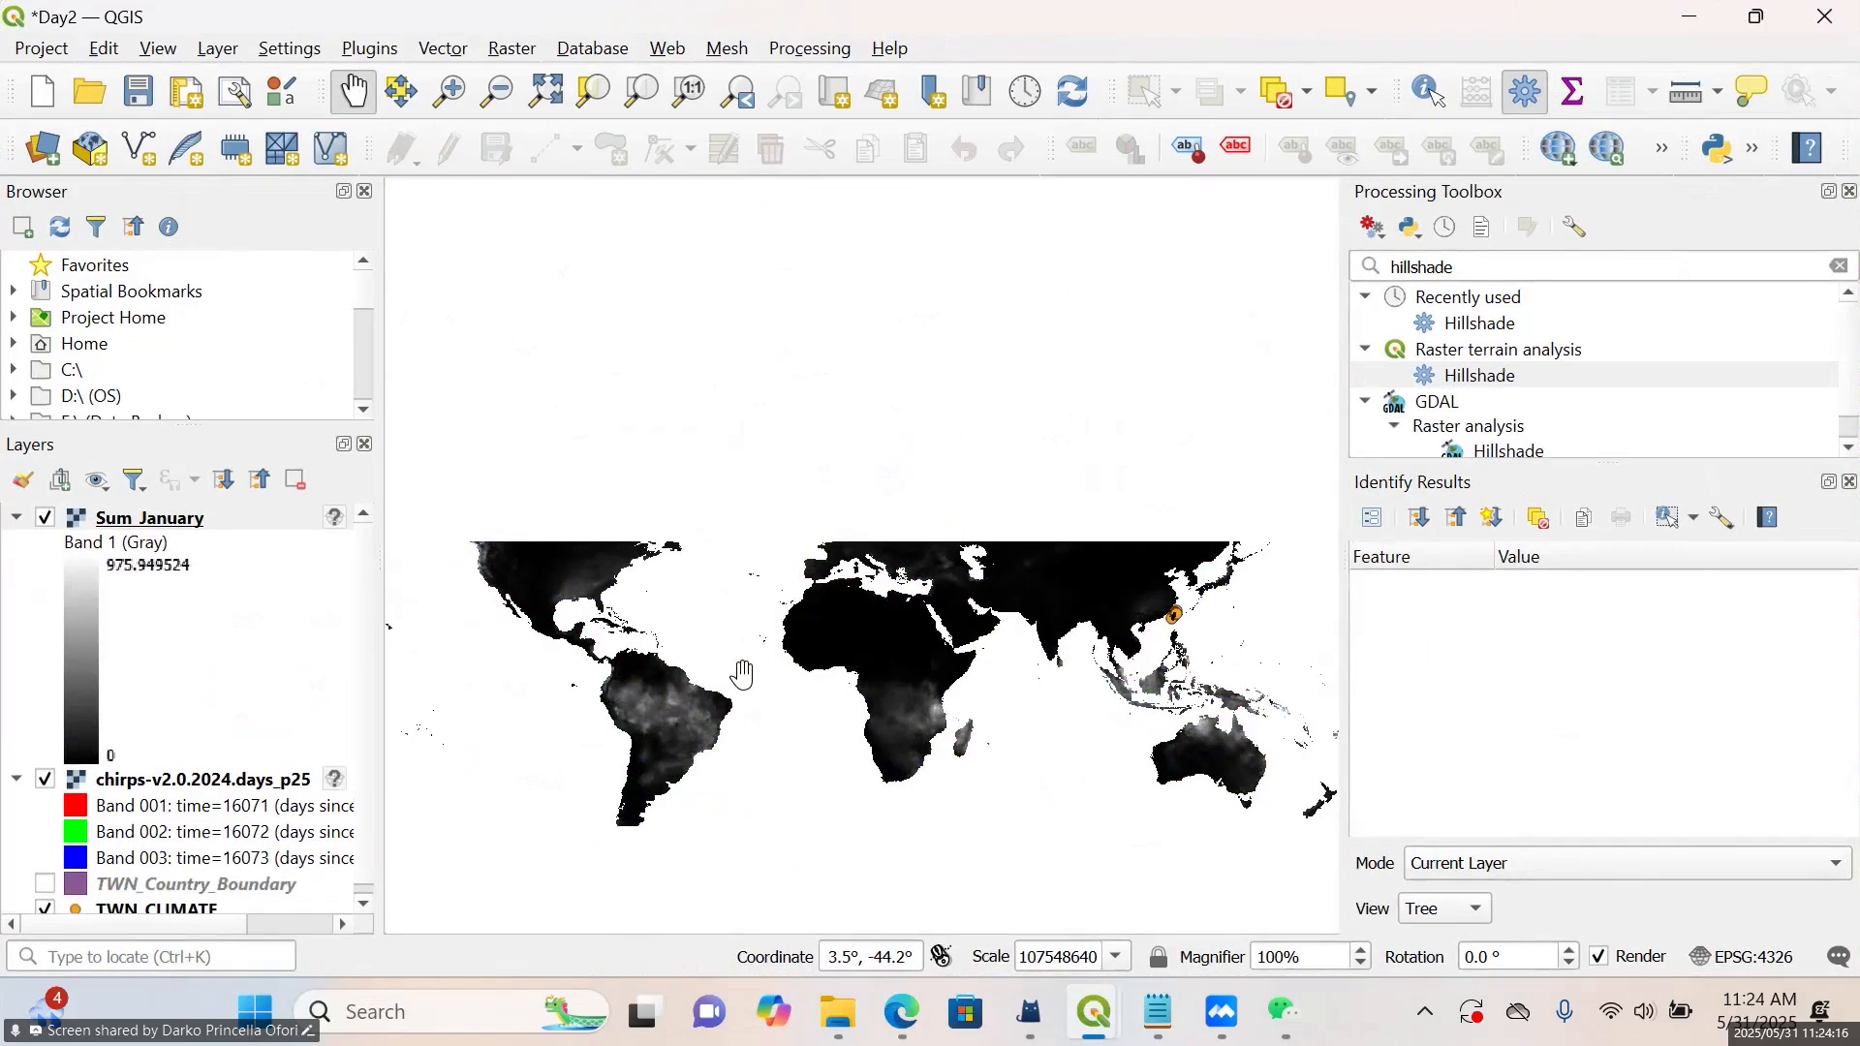
{"action": "scroll", "coordinate": [740, 677], "scroll_direction": "up", "scroll_amount": 1}
{"action": "scroll", "coordinate": [768, 636], "scroll_direction": "down", "scroll_amount": 3}
{"action": "left_click_drag", "start_coordinate": [798, 723], "coordinate": [717, 591]}
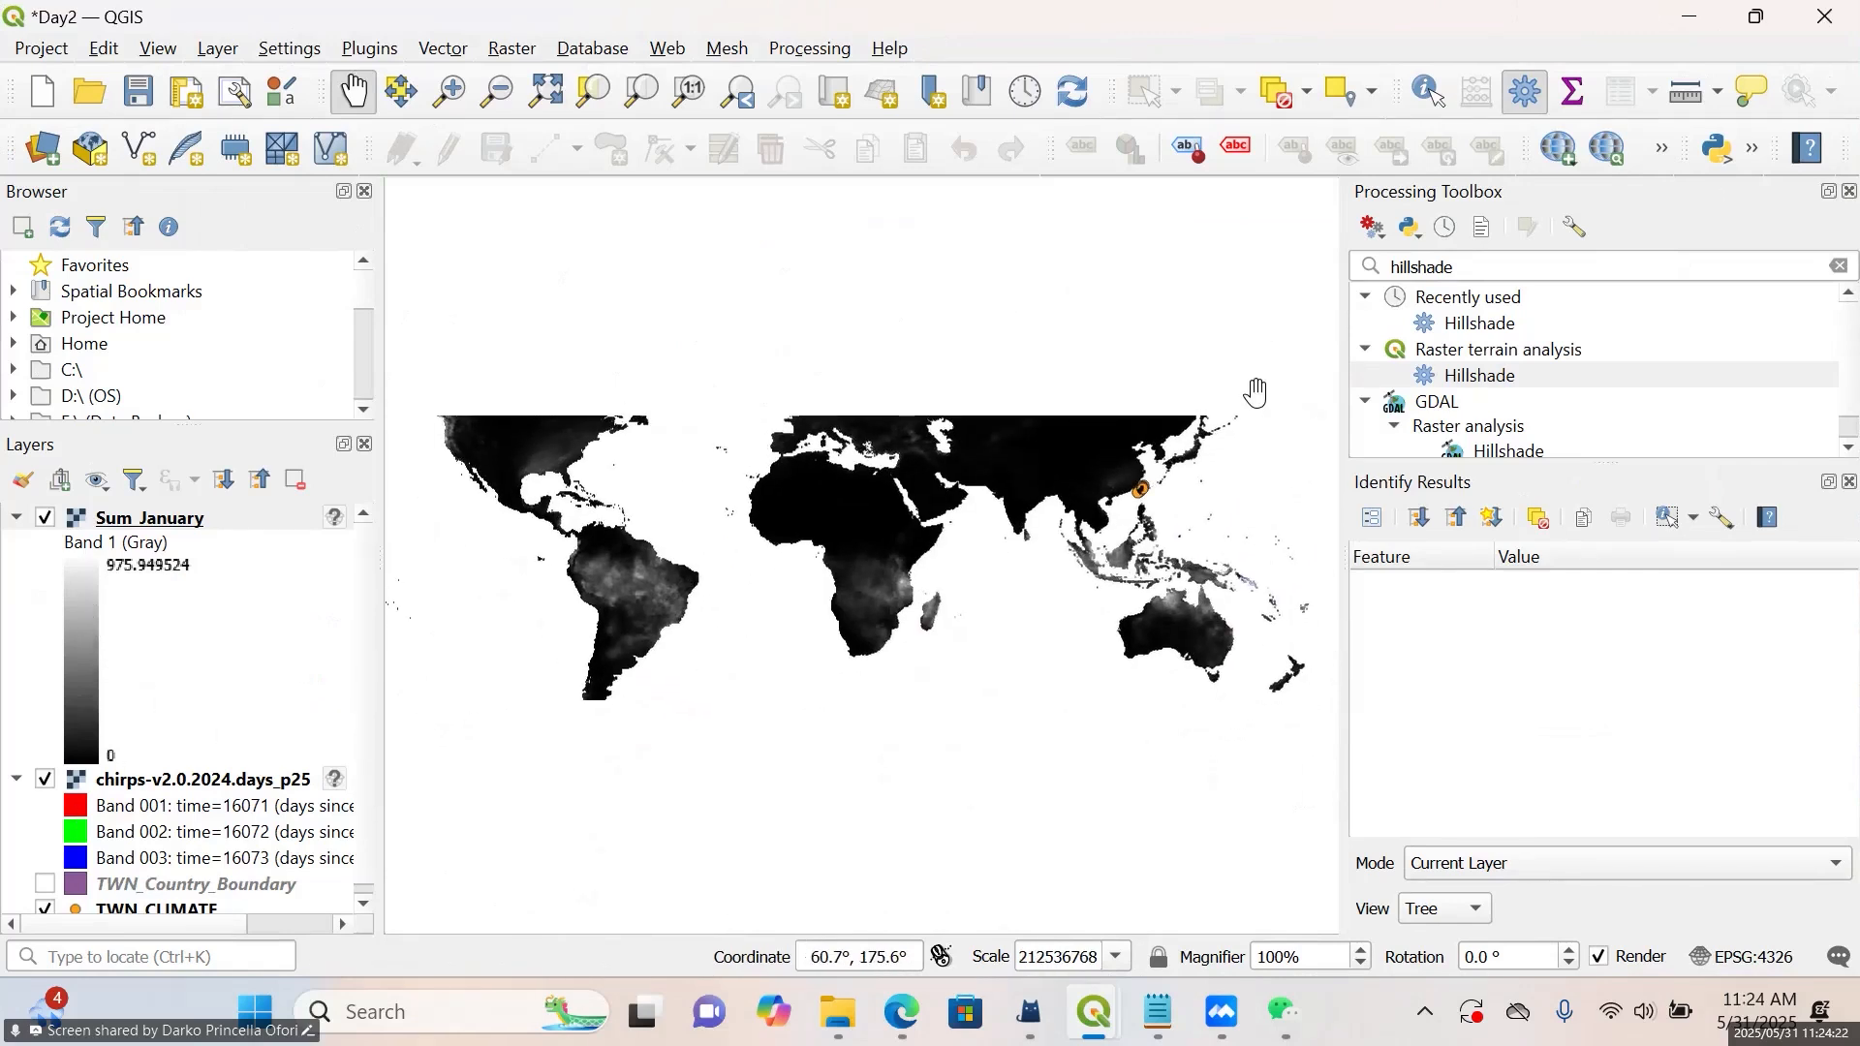
{"action": "scroll", "coordinate": [1183, 472], "scroll_direction": "up", "scroll_amount": 5}
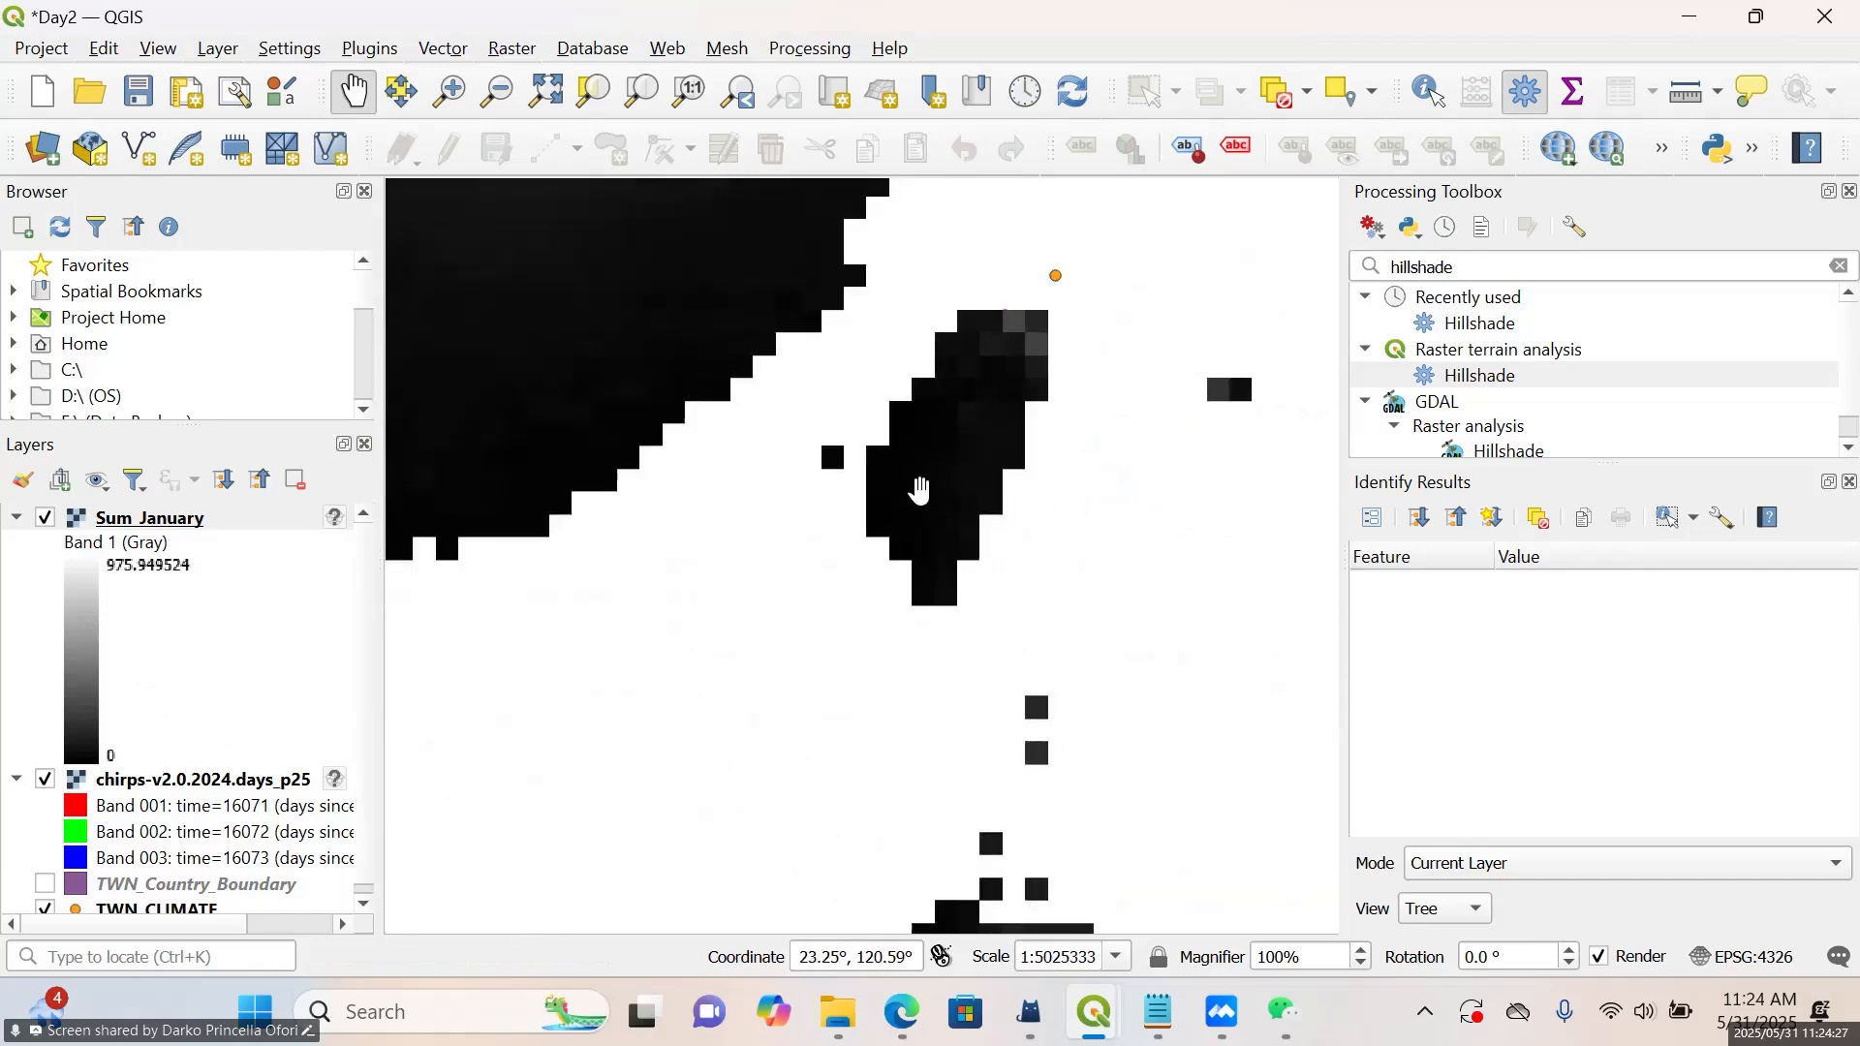
{"action": "scroll", "coordinate": [917, 490], "scroll_direction": "up", "scroll_amount": 1}
{"action": "scroll", "coordinate": [918, 490], "scroll_direction": "down", "scroll_amount": 1}
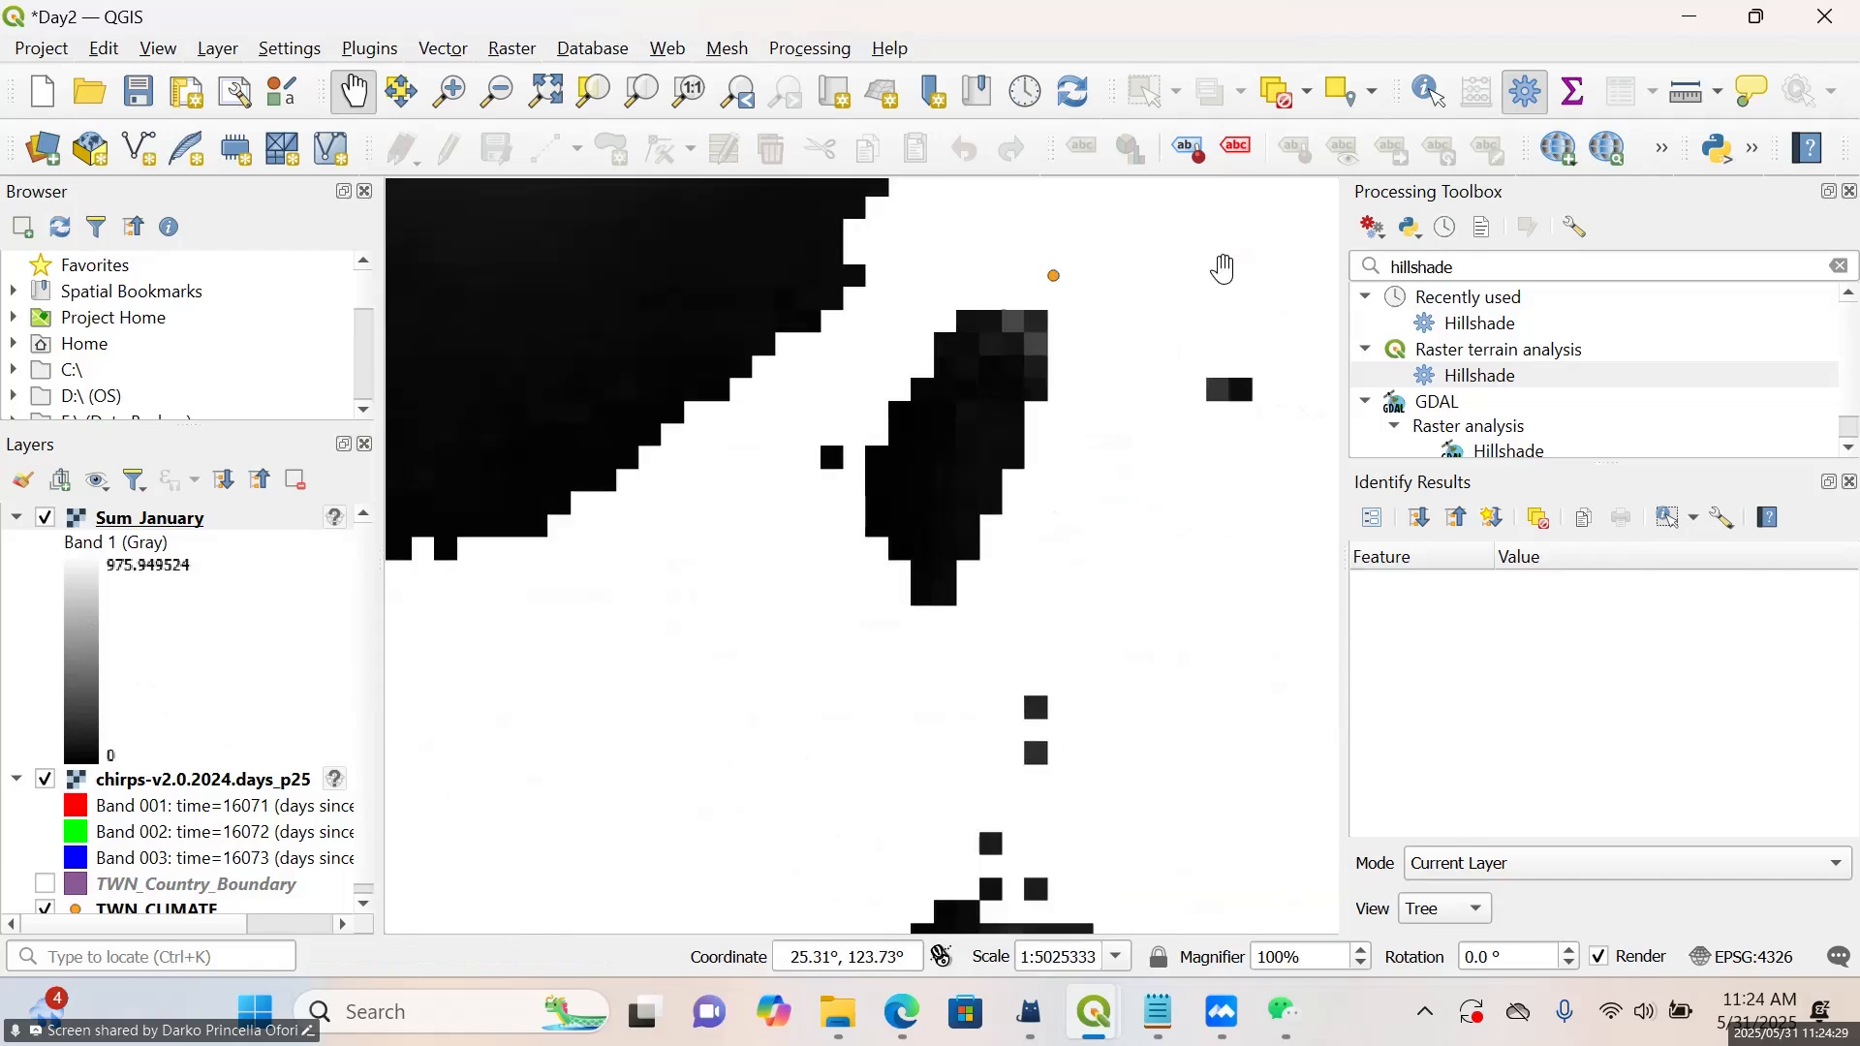
{"action": "scroll", "coordinate": [1211, 250], "scroll_direction": "down", "scroll_amount": 2}
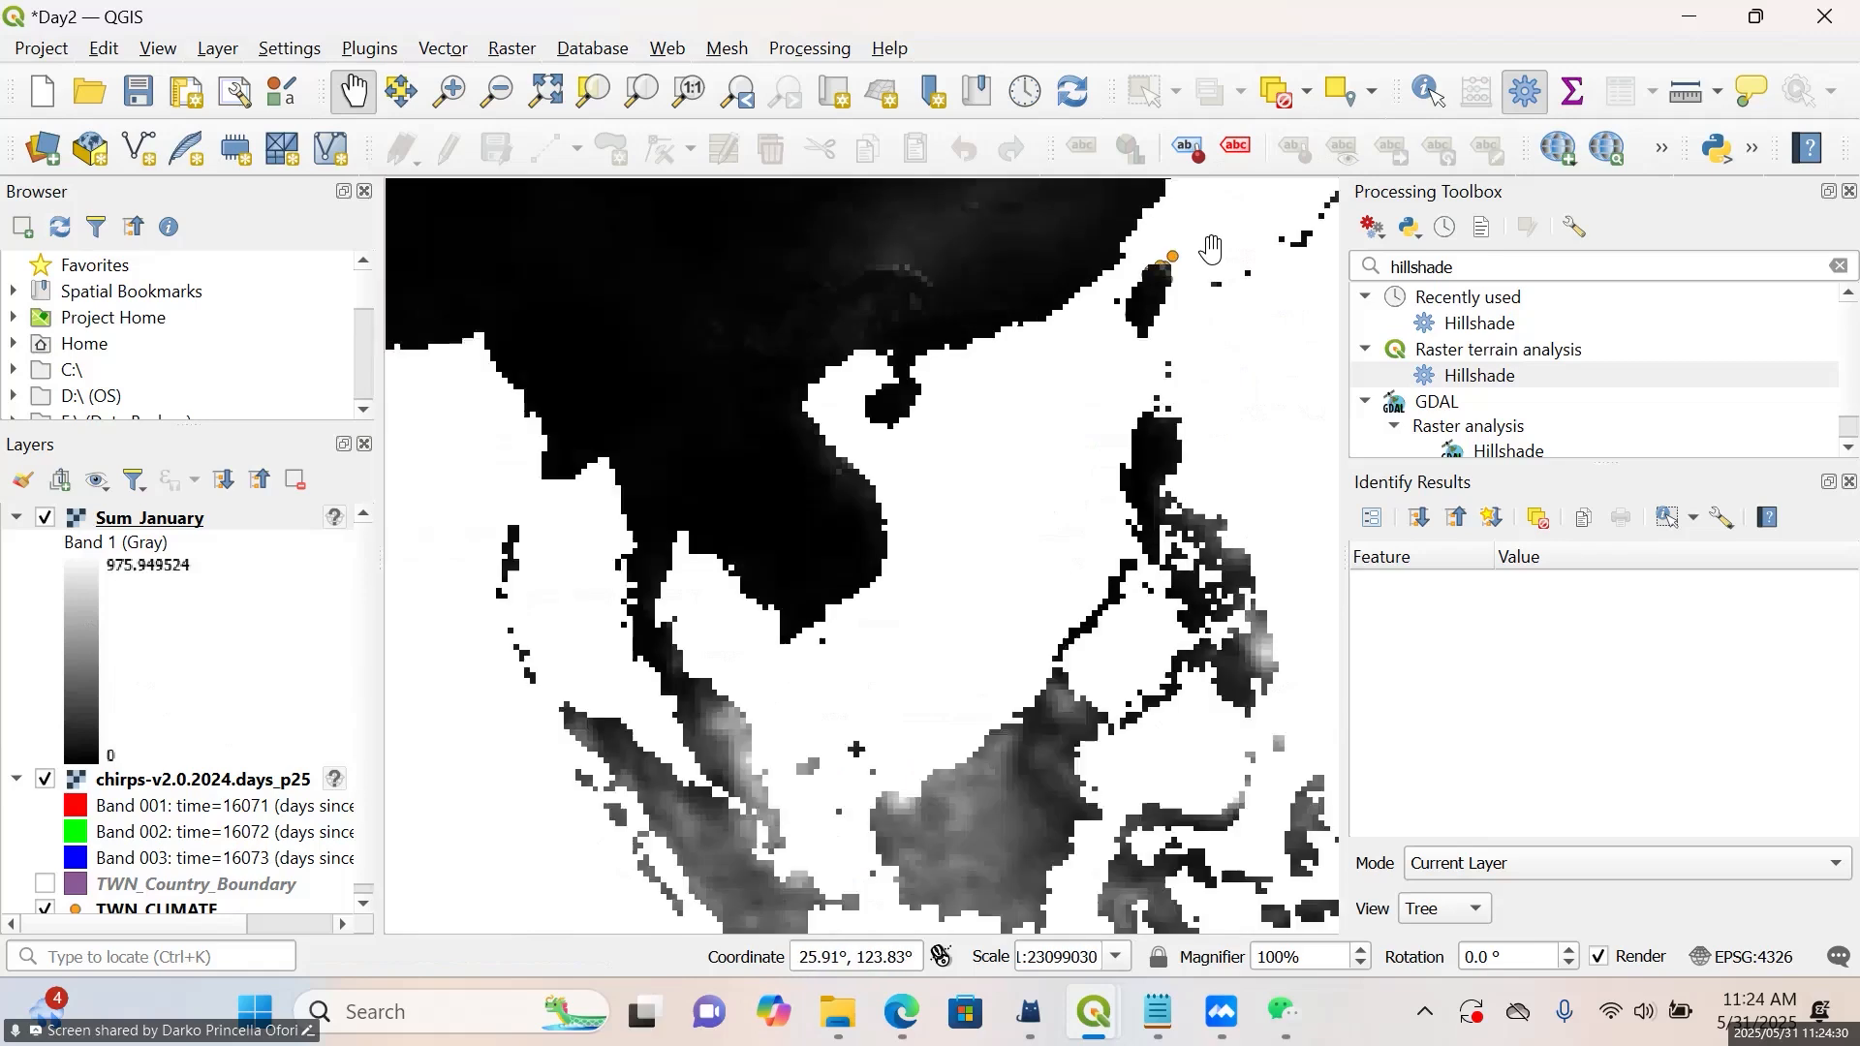
{"action": "scroll", "coordinate": [1212, 249], "scroll_direction": "up", "scroll_amount": 1}
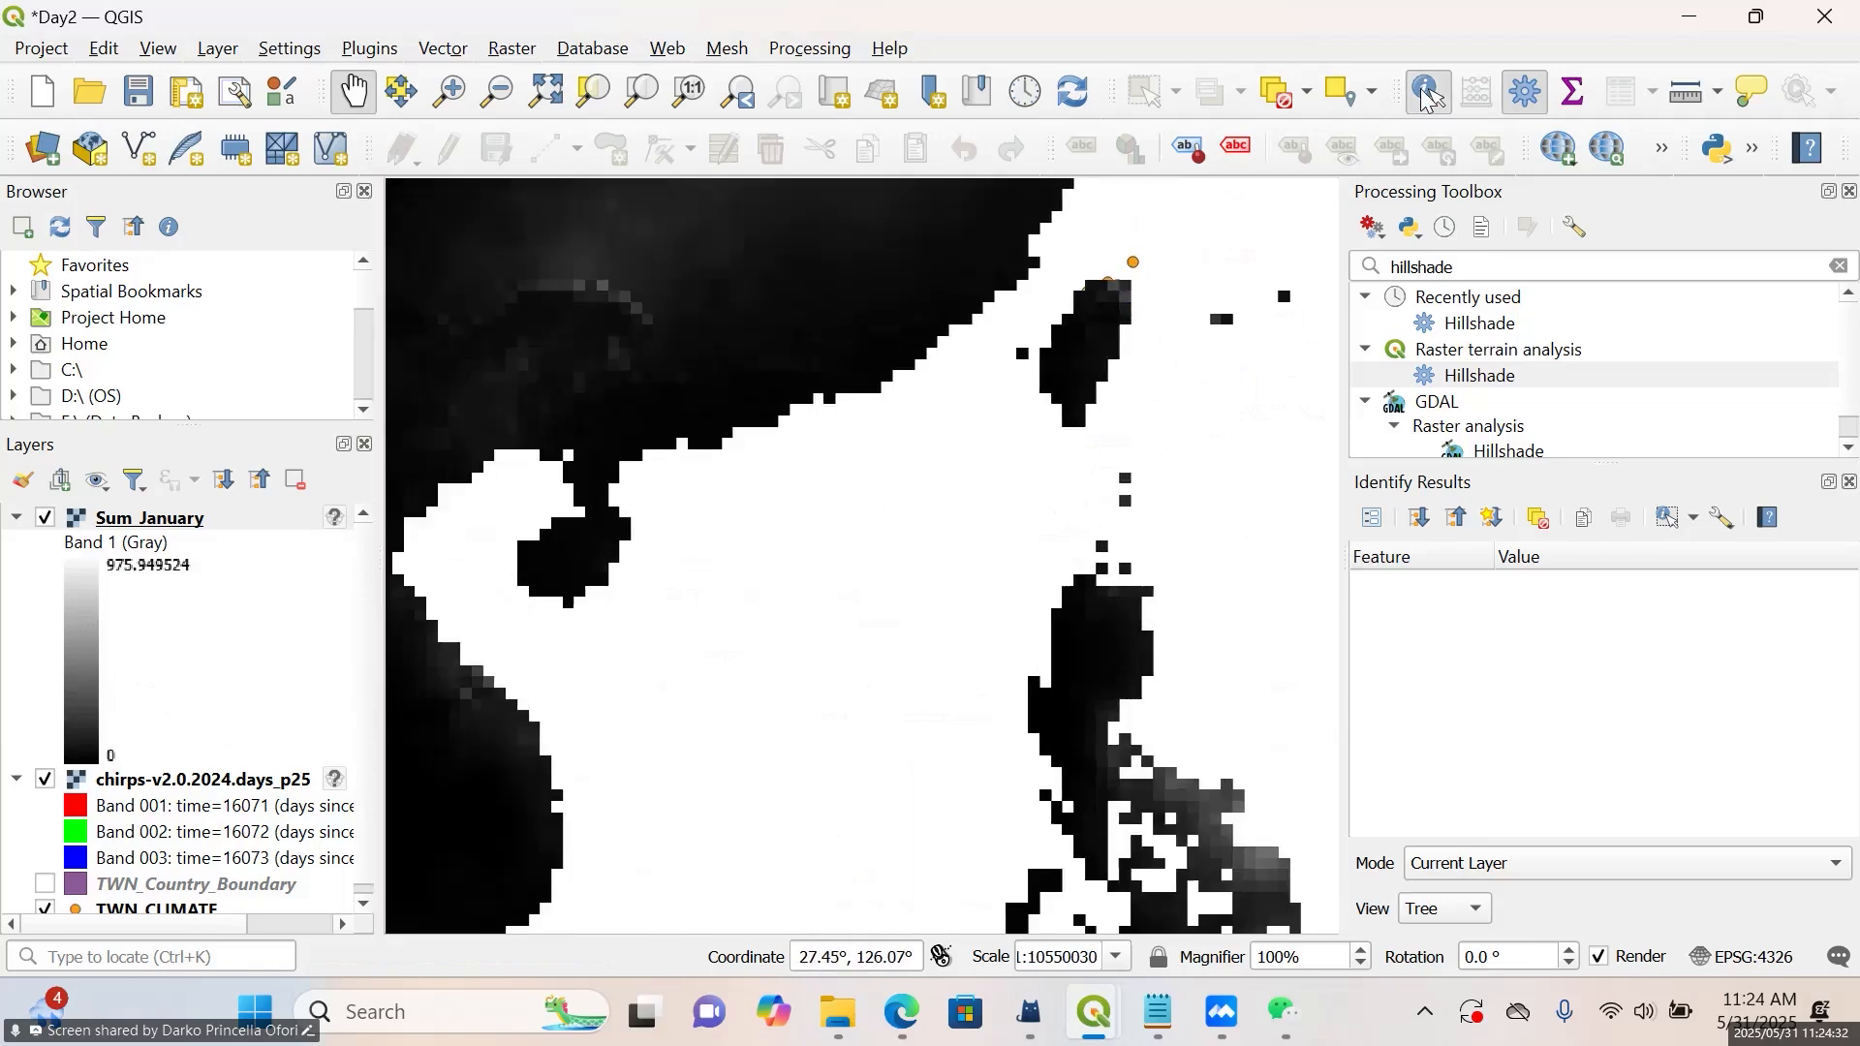
Identify the Sum_January pixel values at three spots on Taiwan
{"action": "left_click", "coordinate": [1112, 343]}
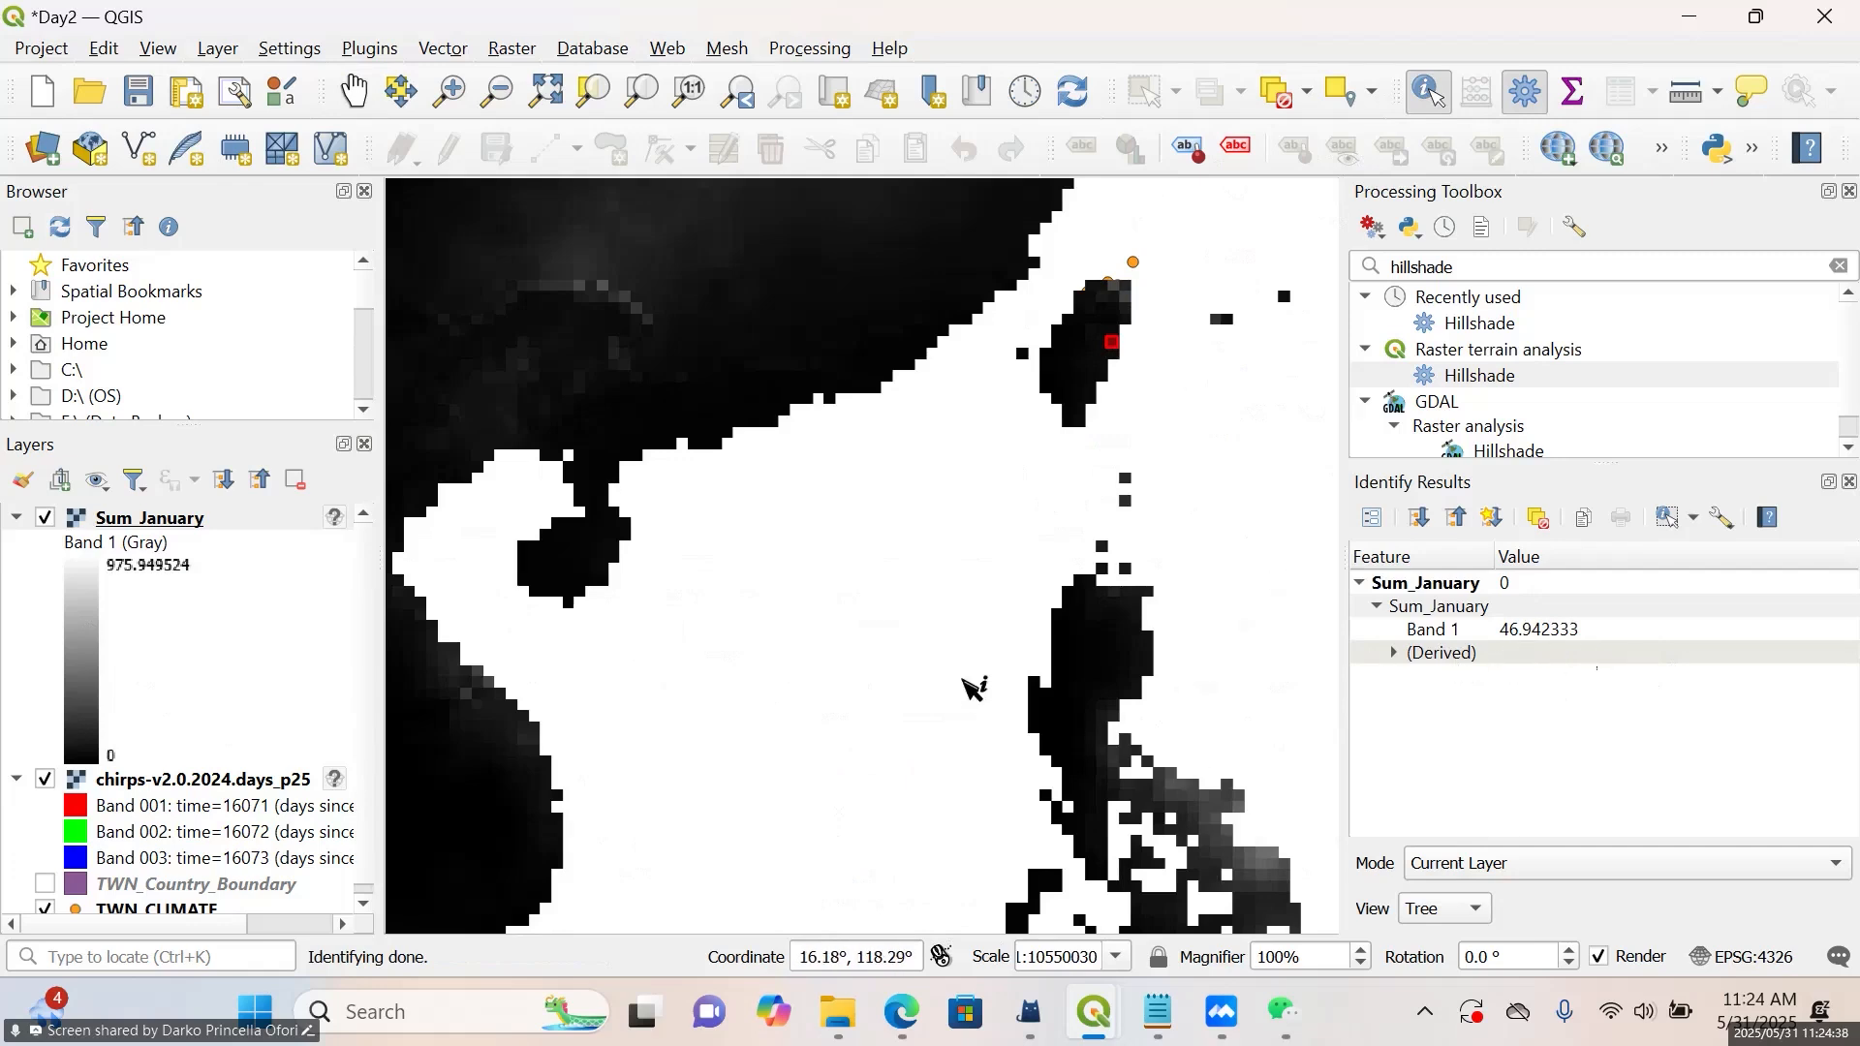
{"action": "left_click", "coordinate": [1085, 383]}
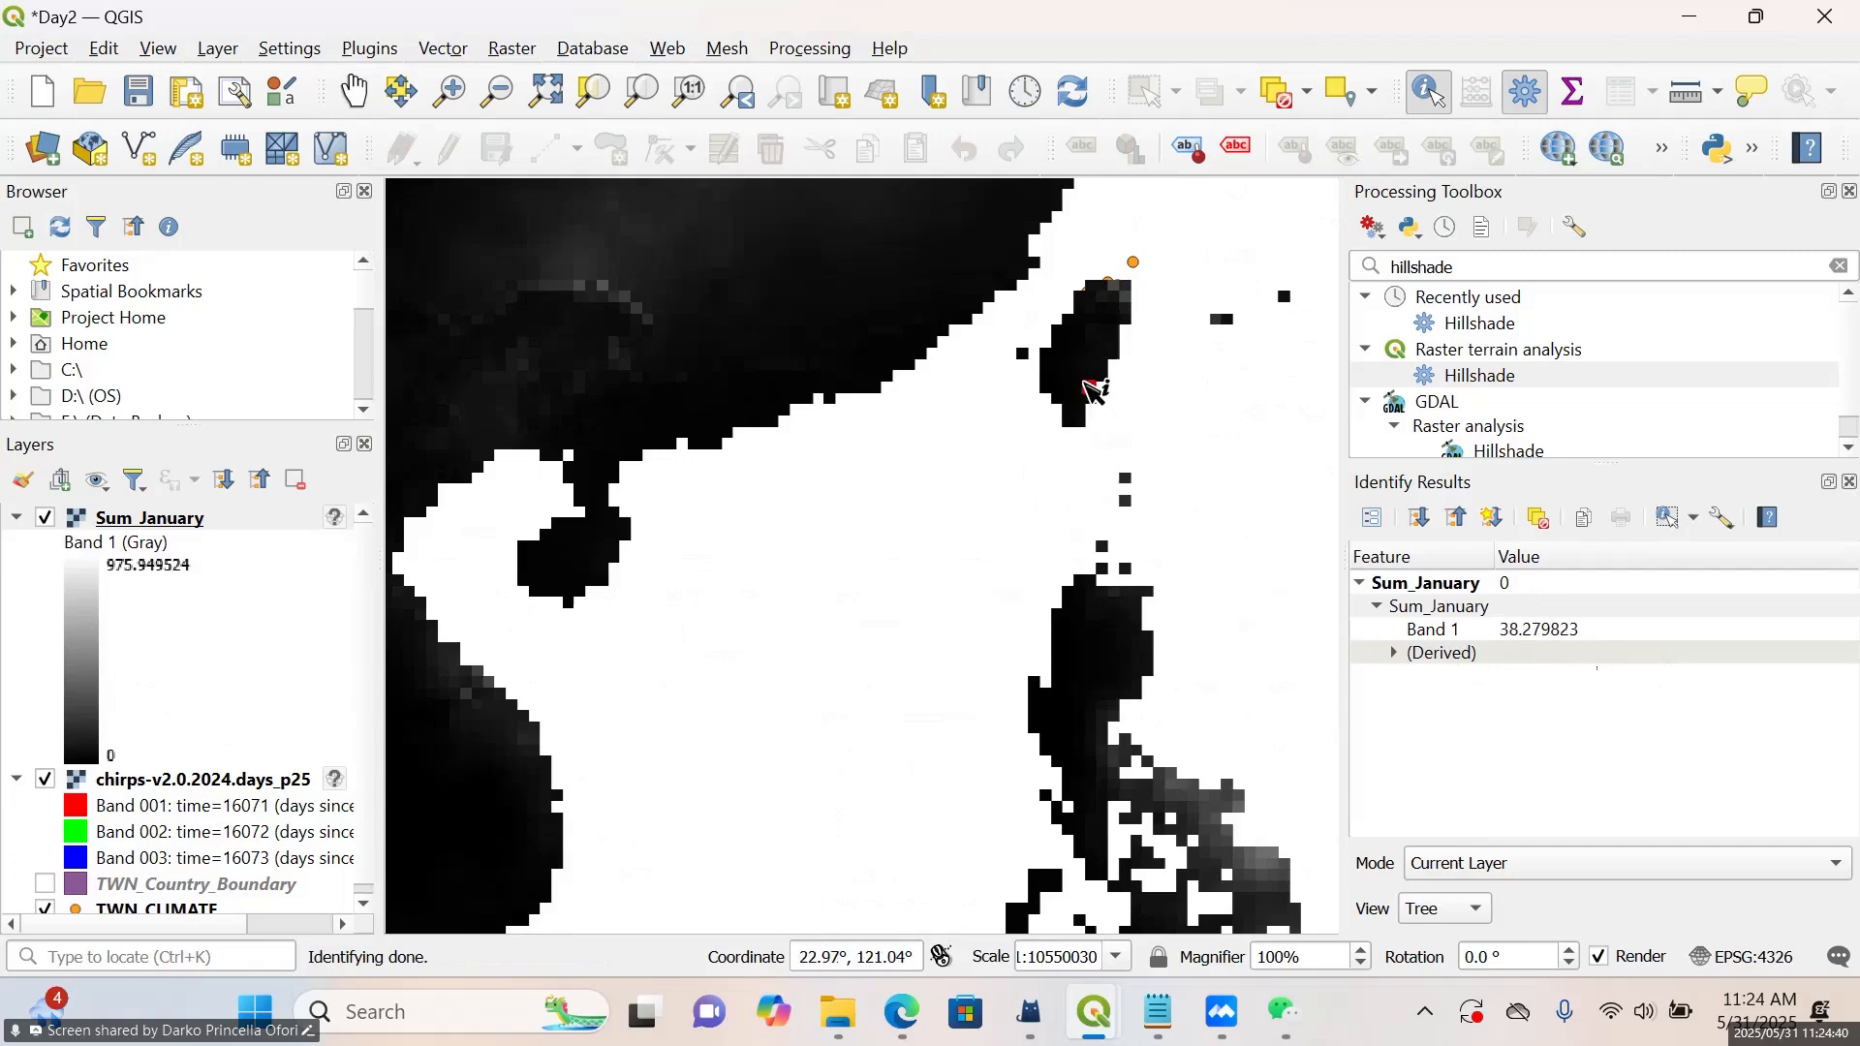
{"action": "left_click", "coordinate": [1091, 329]}
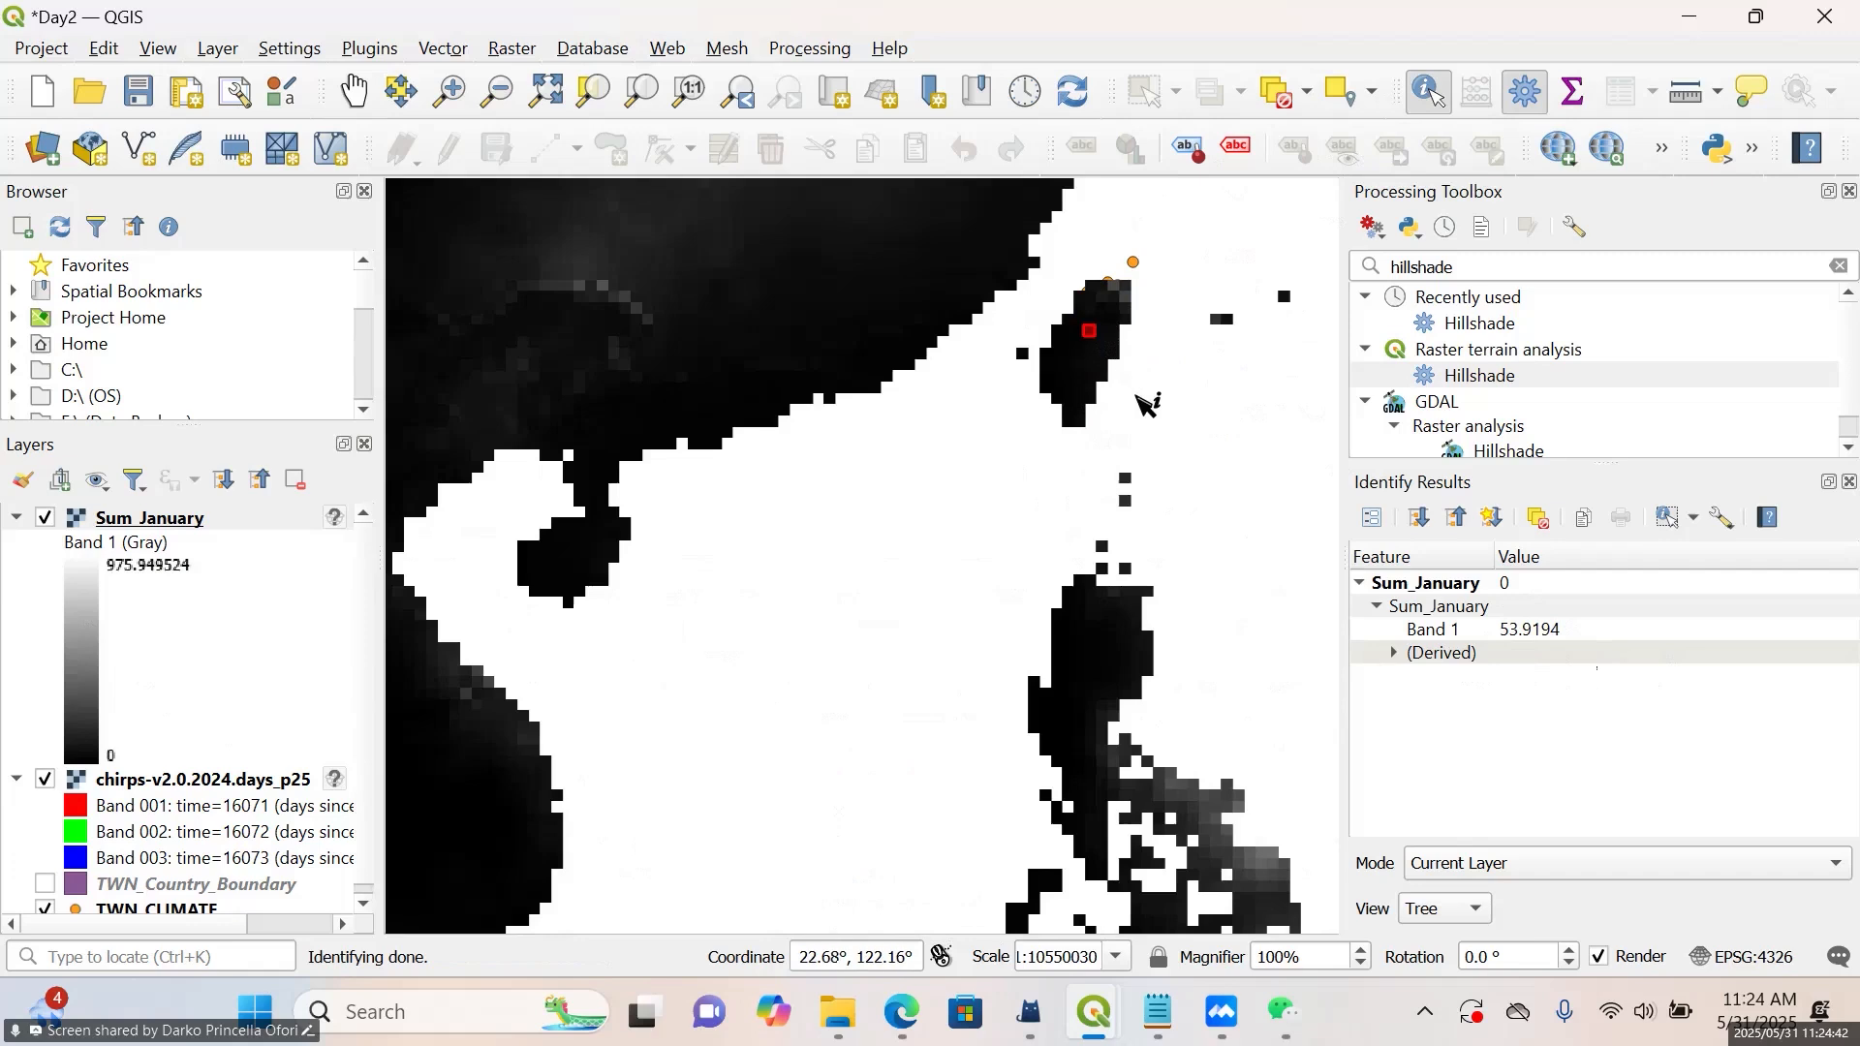
{"action": "scroll", "coordinate": [1148, 402], "scroll_direction": "down", "scroll_amount": 2}
{"action": "scroll", "coordinate": [1222, 536], "scroll_direction": "down", "scroll_amount": 1}
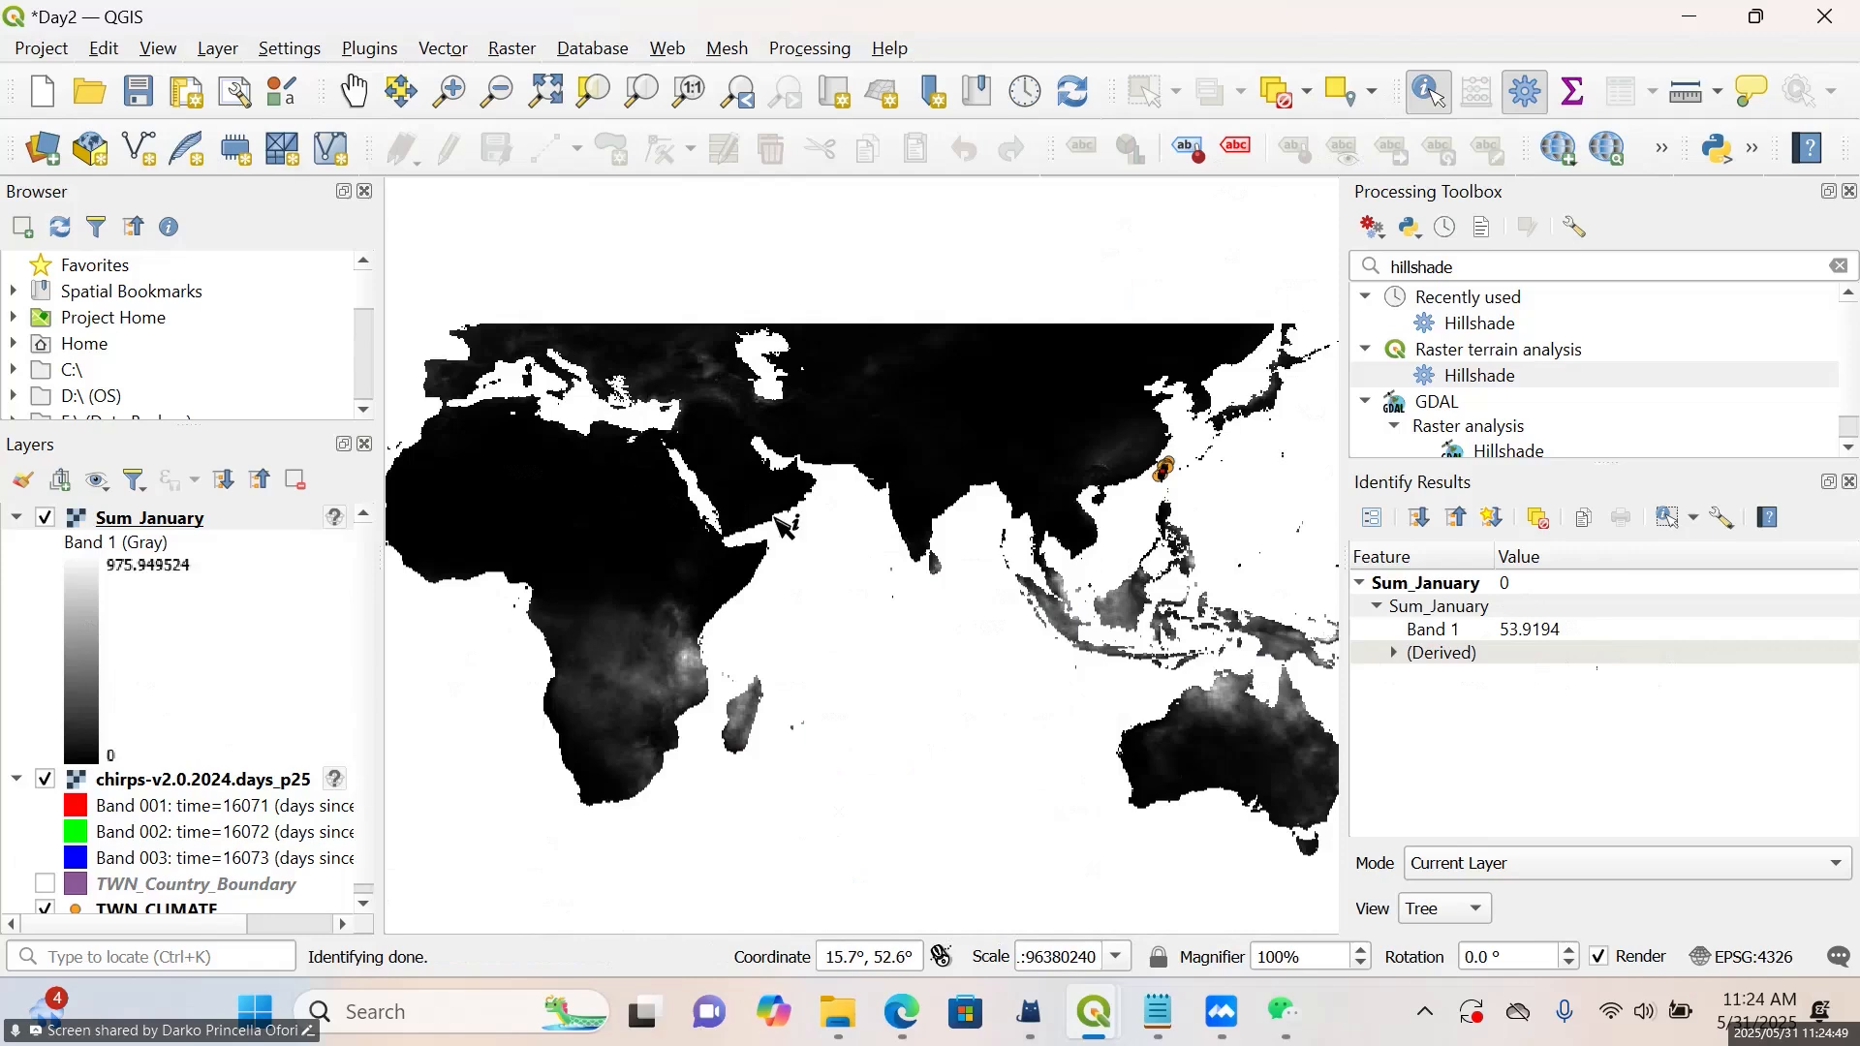
{"action": "scroll", "coordinate": [780, 523], "scroll_direction": "down", "scroll_amount": 1}
{"action": "scroll", "coordinate": [554, 474], "scroll_direction": "up", "scroll_amount": 1}
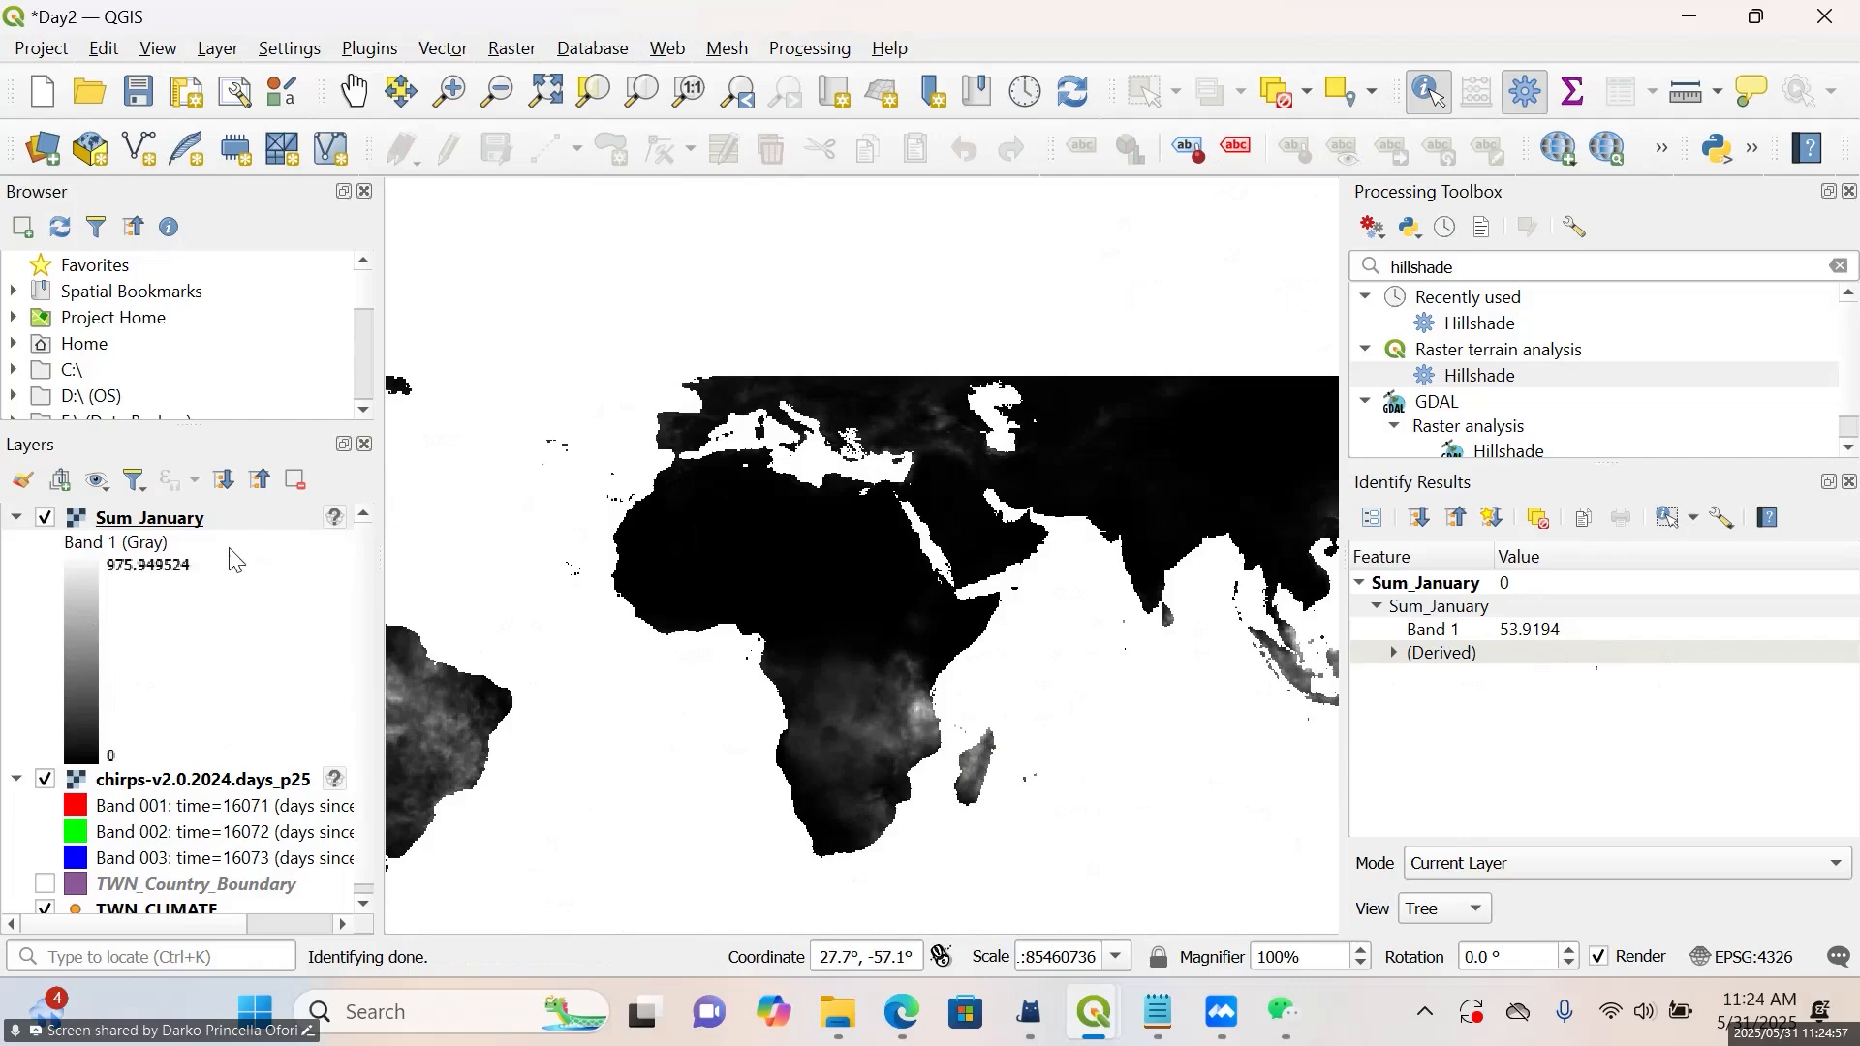
Set the Sum_January layer's render type to Singleband pseudocolor with the Blues color ramp
{"action": "right_click", "coordinate": [197, 523]}
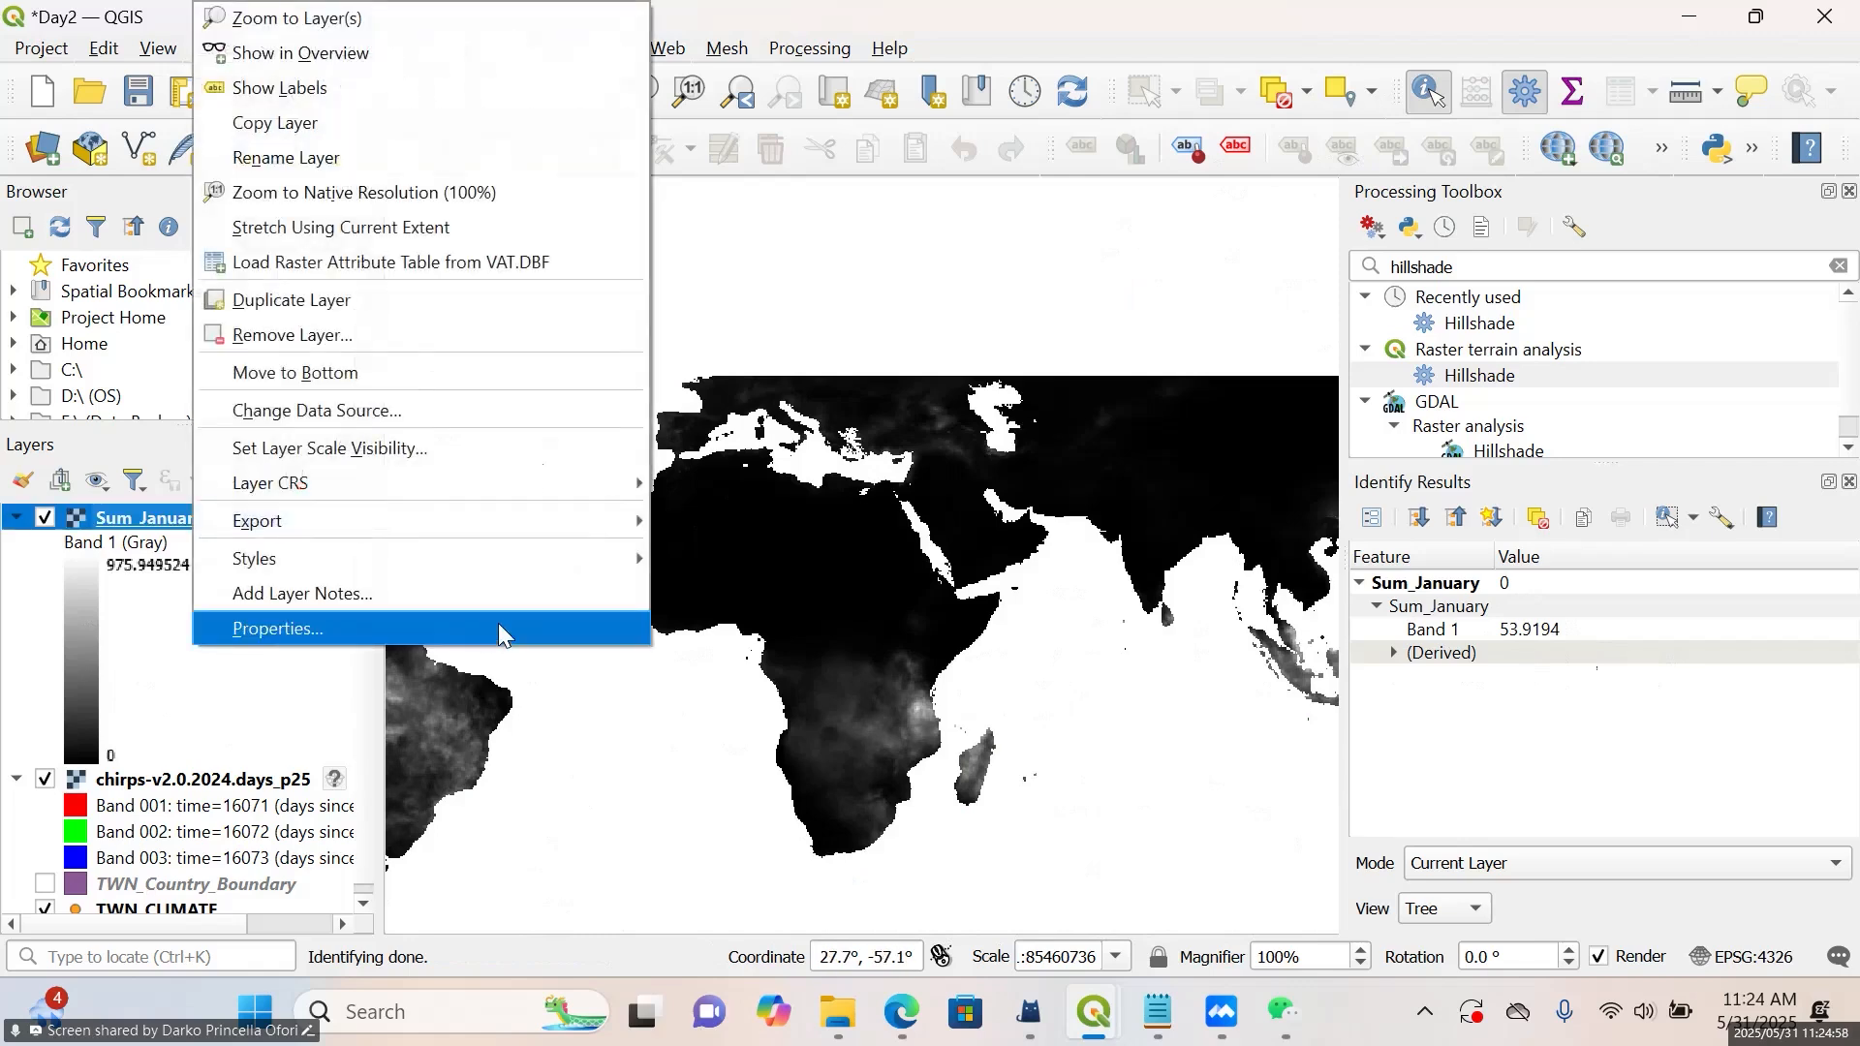
{"action": "left_click", "coordinate": [498, 627]}
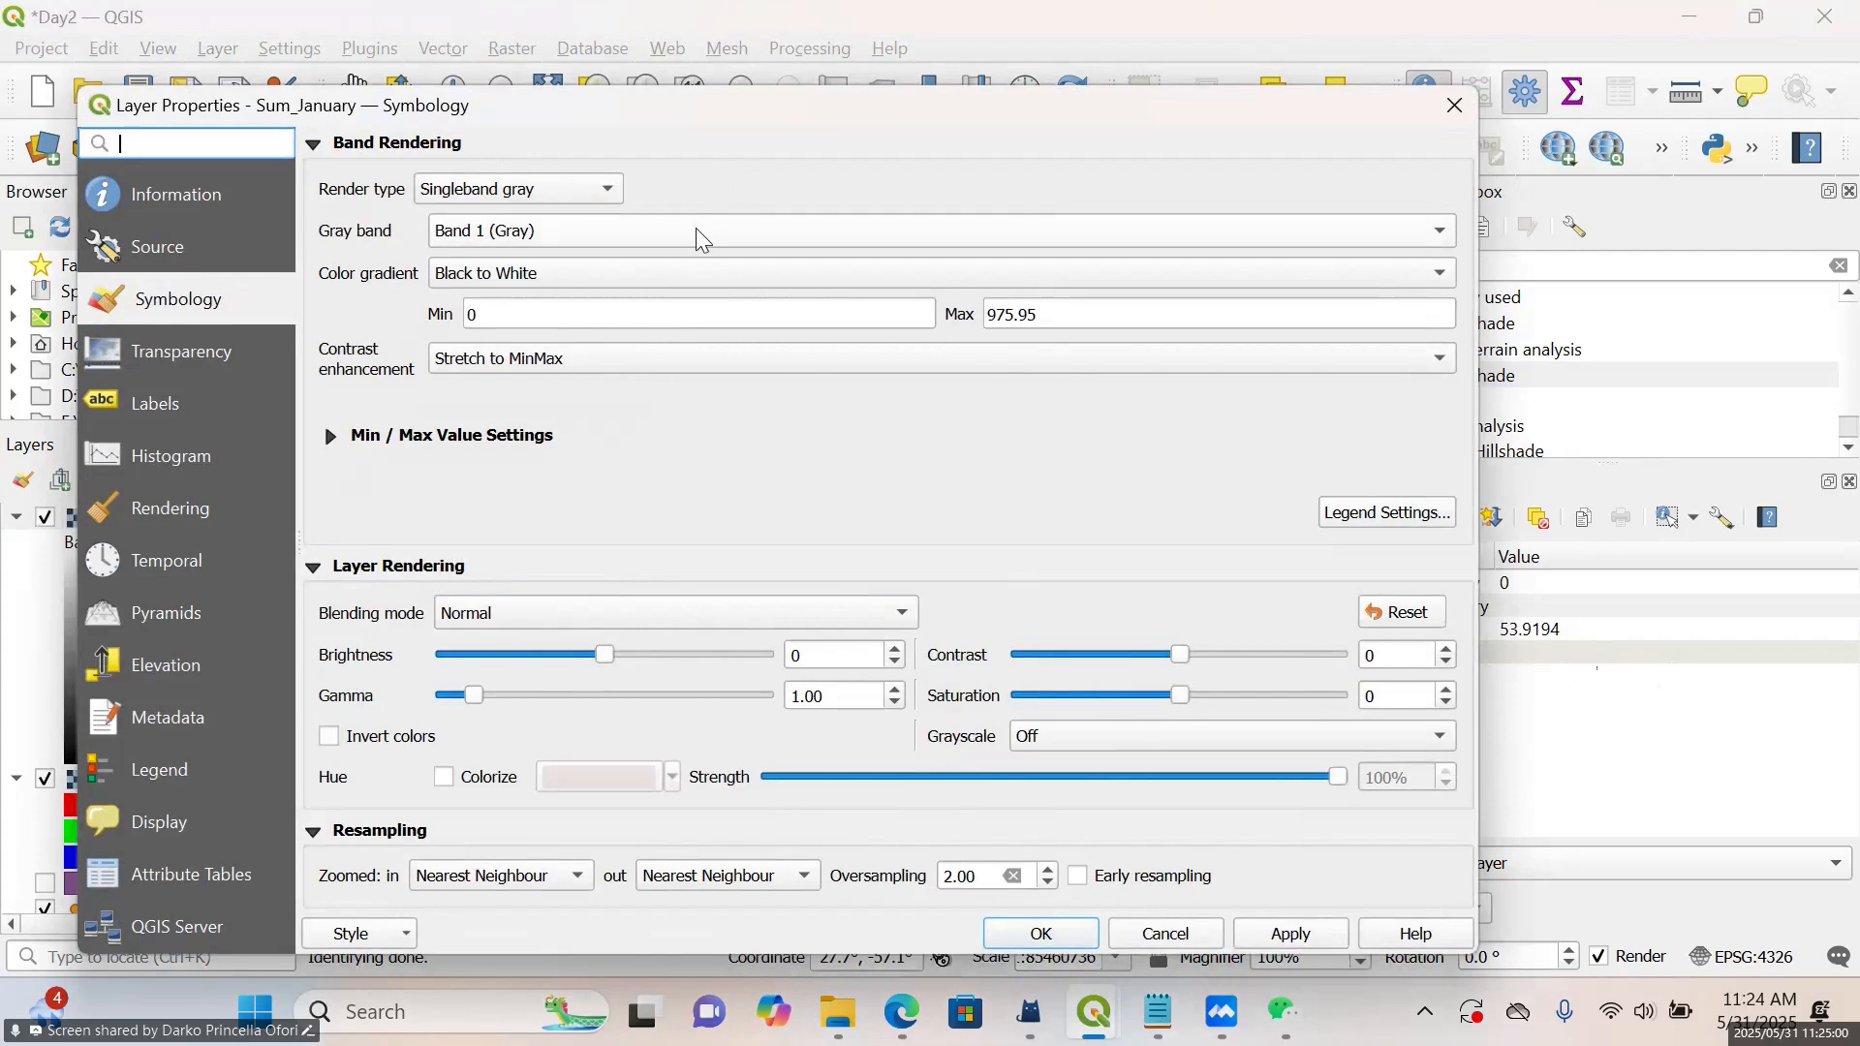
{"action": "left_click", "coordinate": [699, 237]}
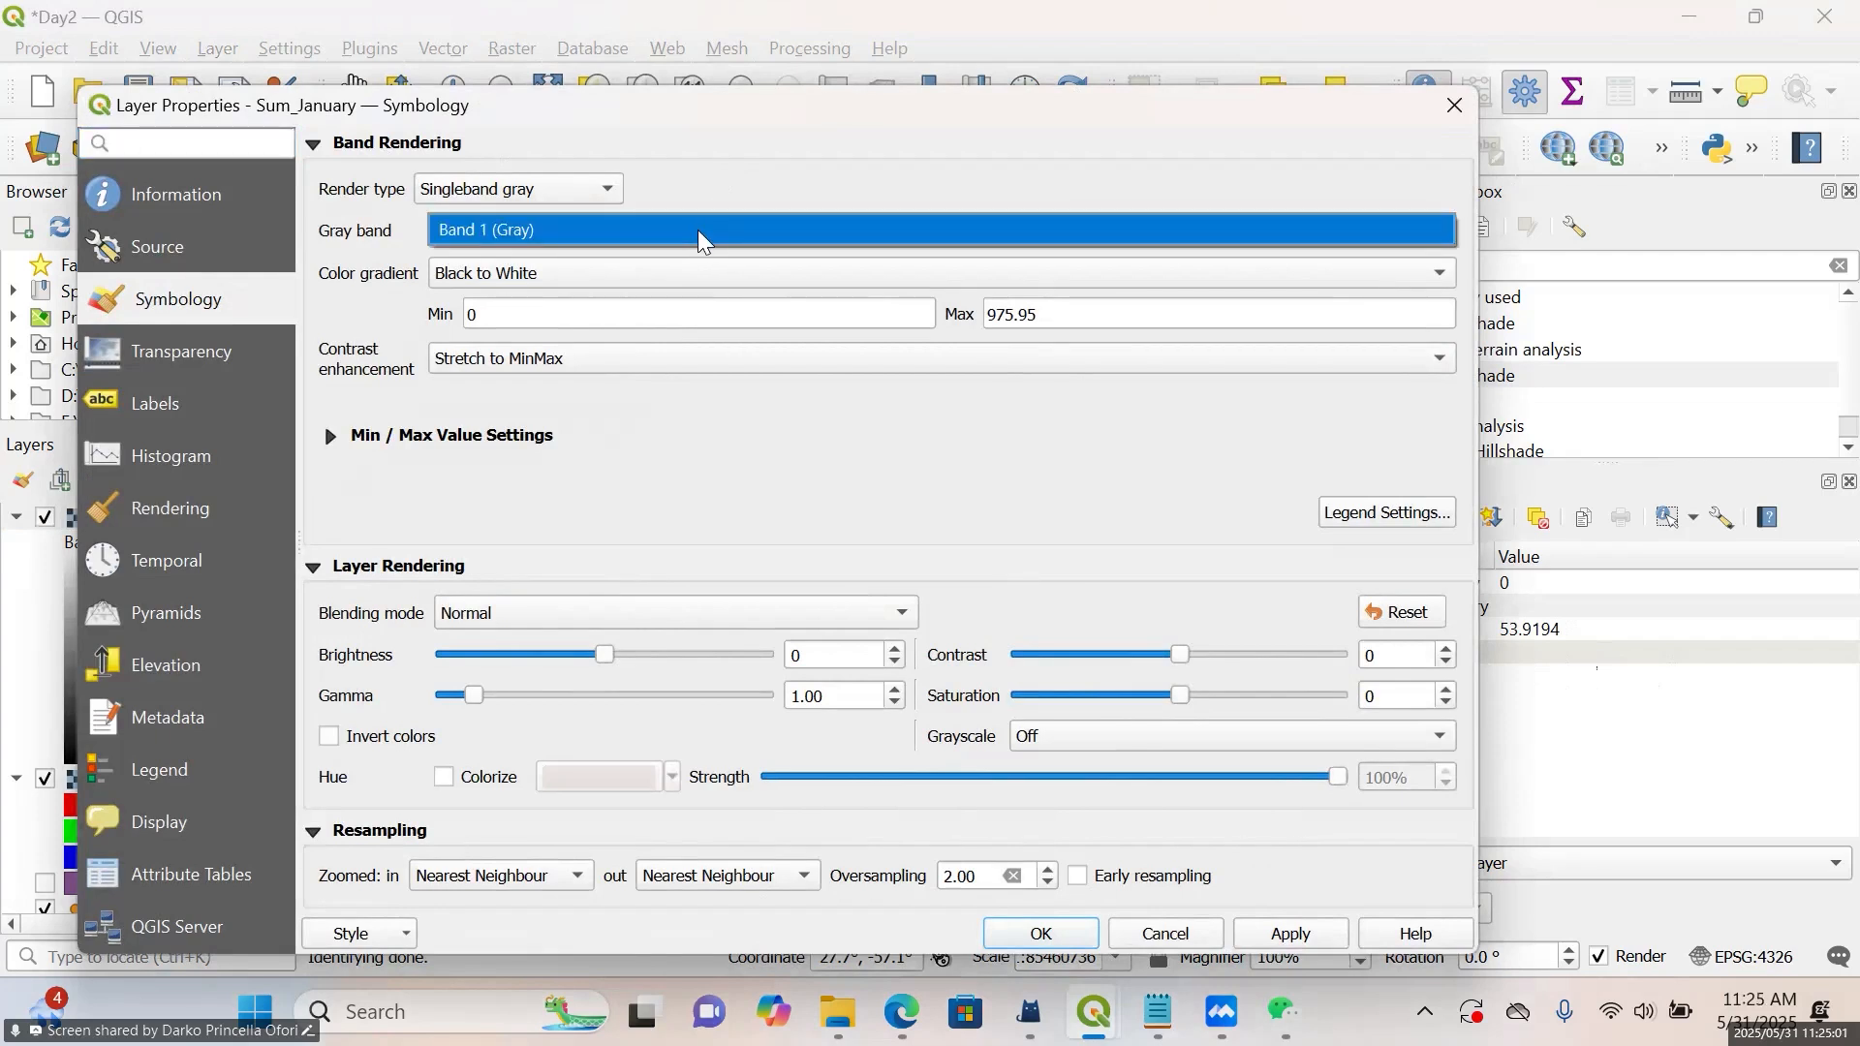
{"action": "left_click", "coordinate": [595, 191]}
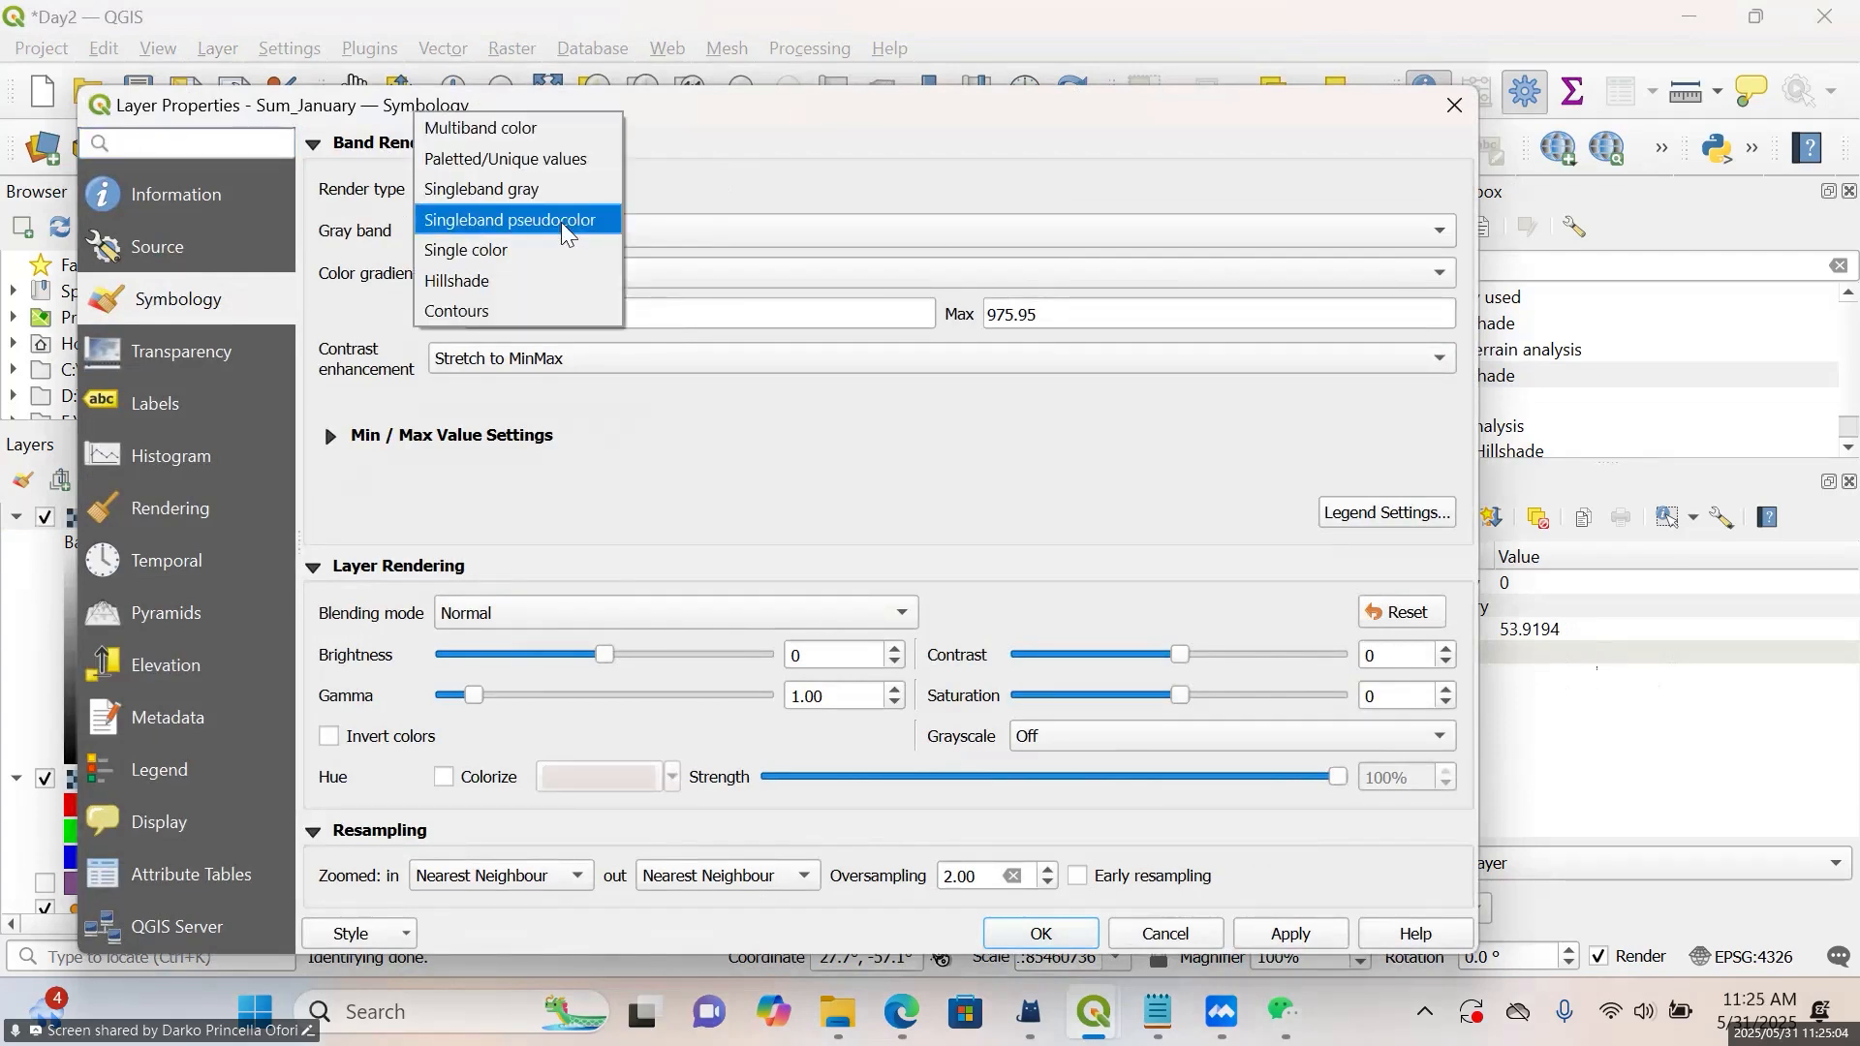
{"action": "left_click", "coordinate": [561, 222]}
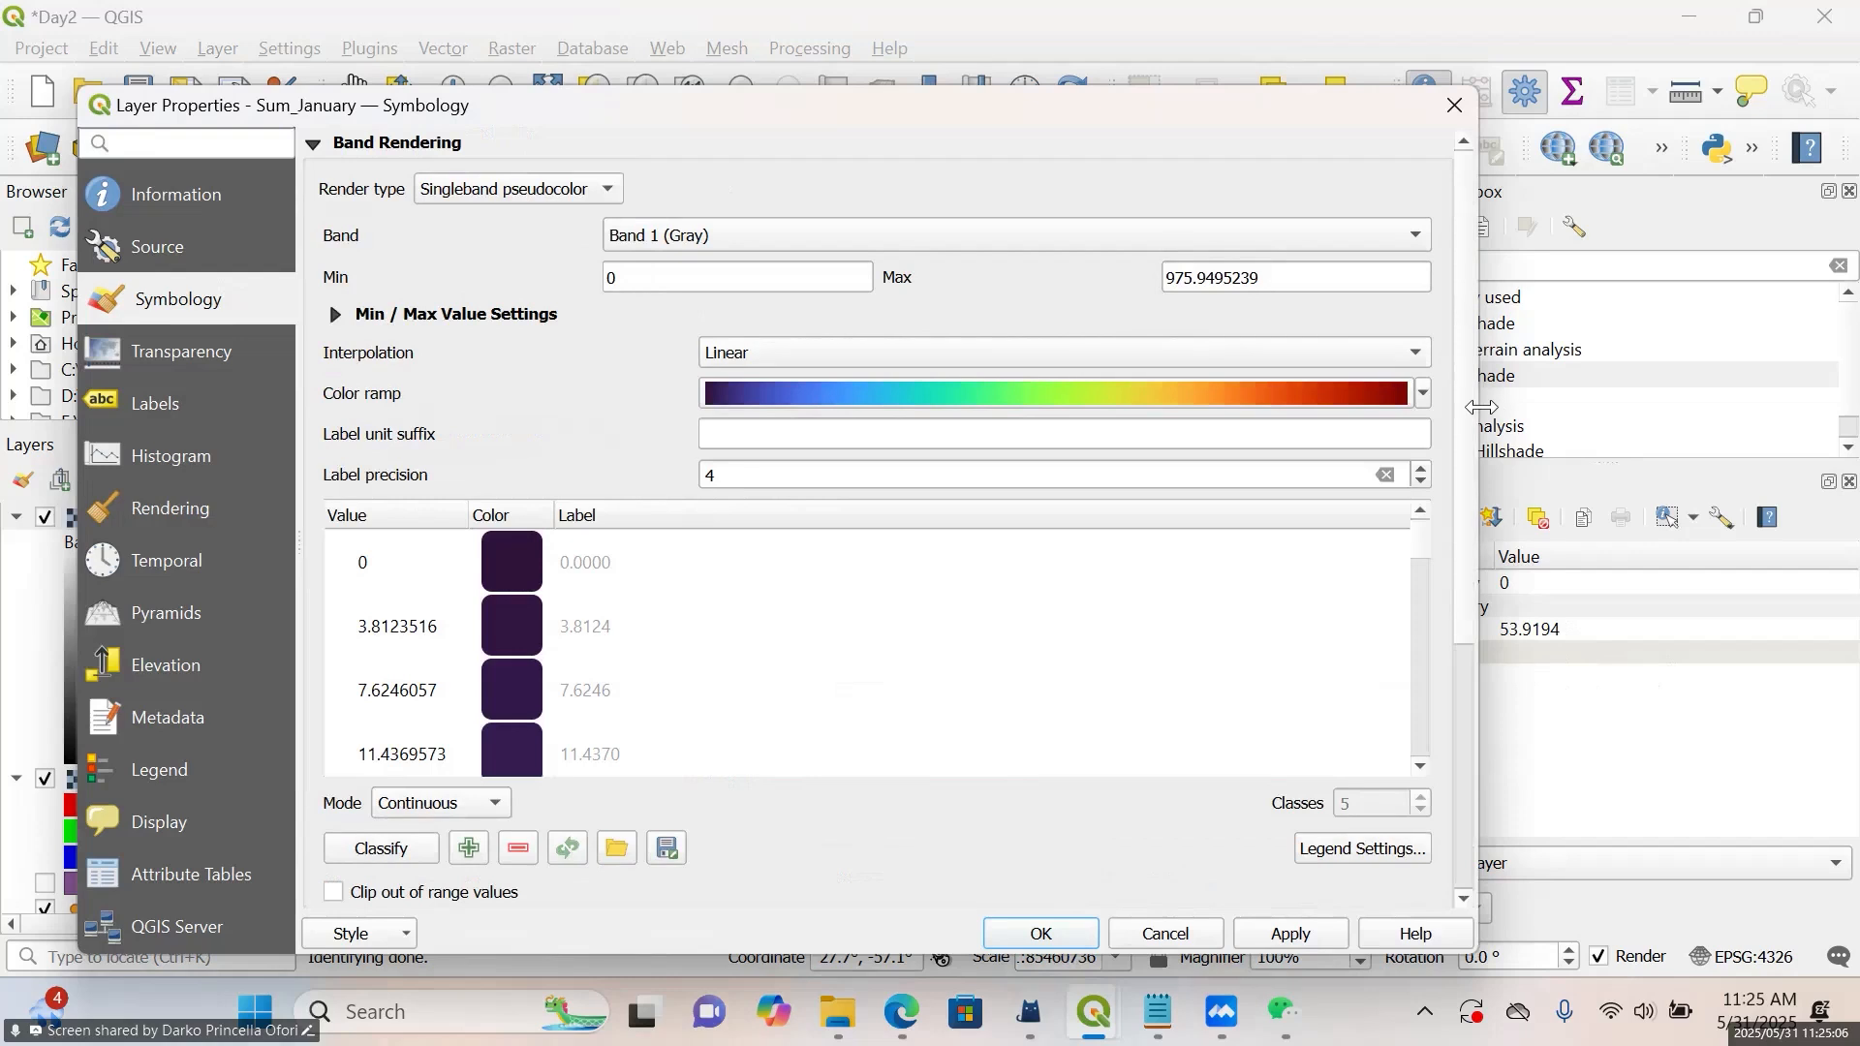
{"action": "left_click", "coordinate": [1424, 393]}
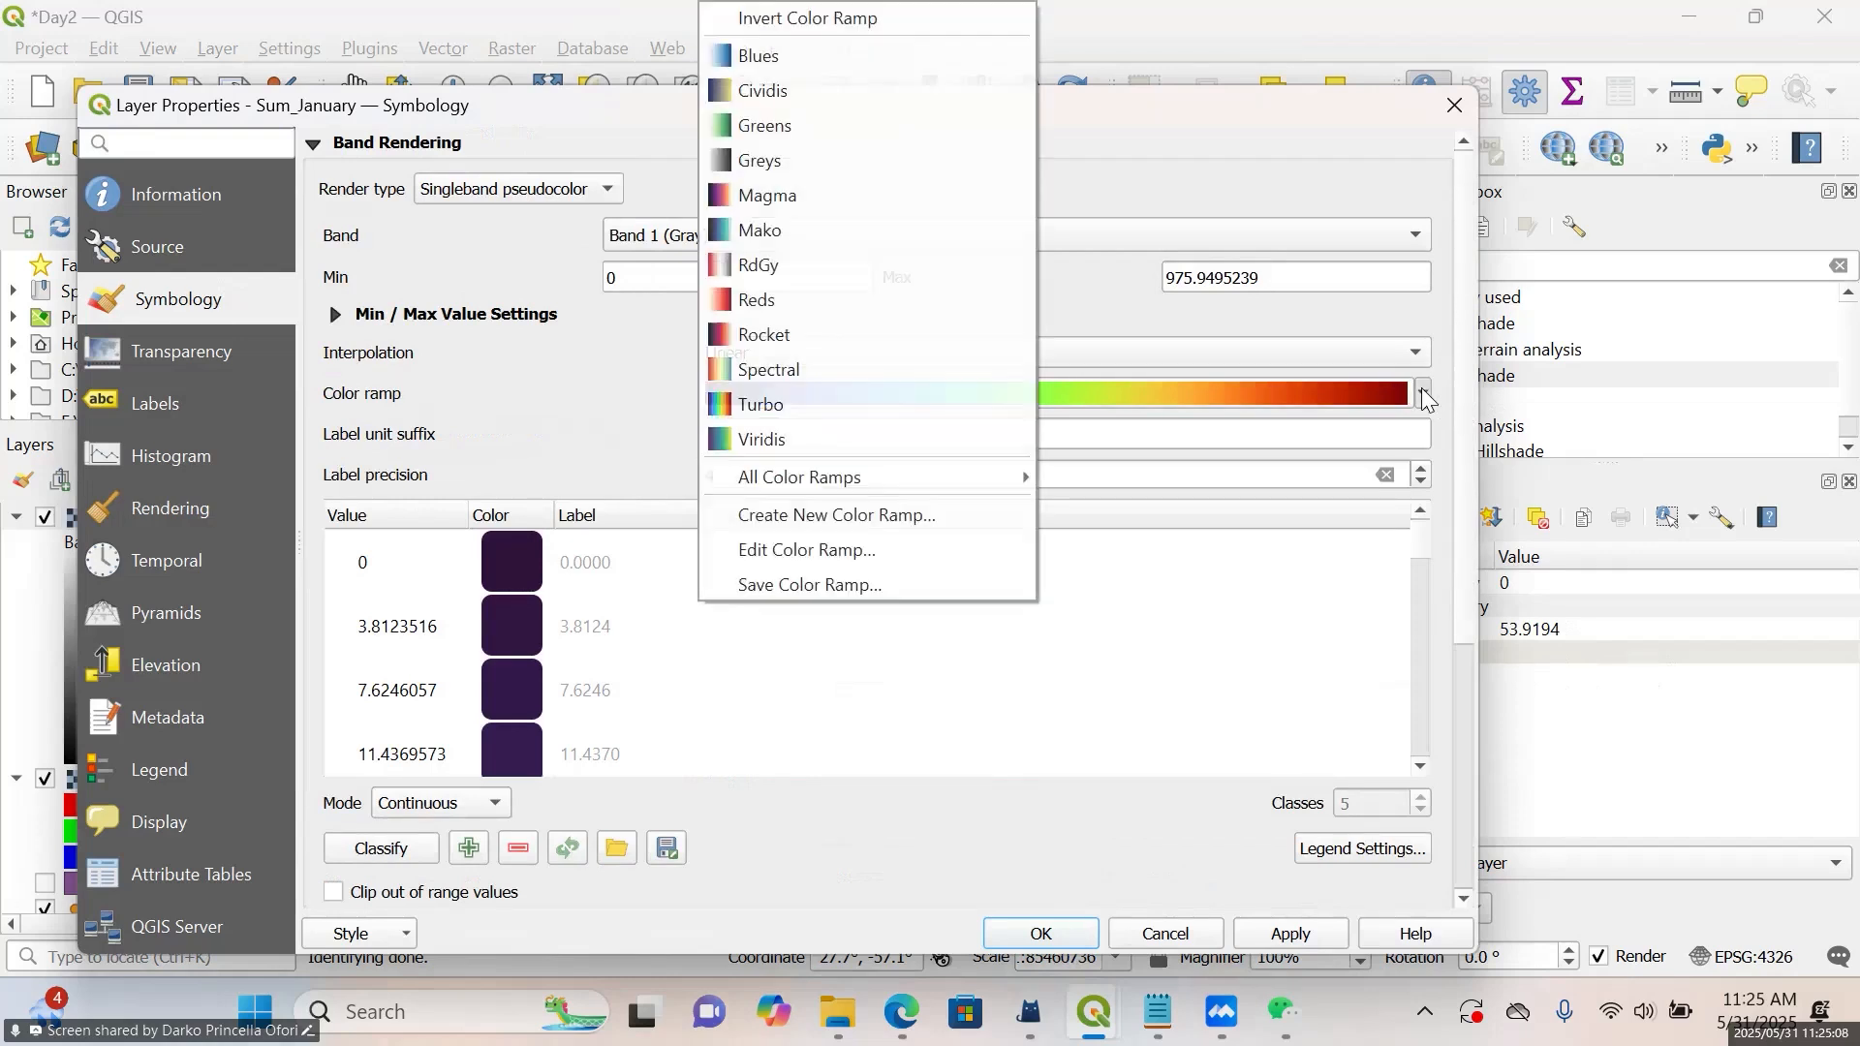
{"action": "left_click", "coordinate": [748, 59]}
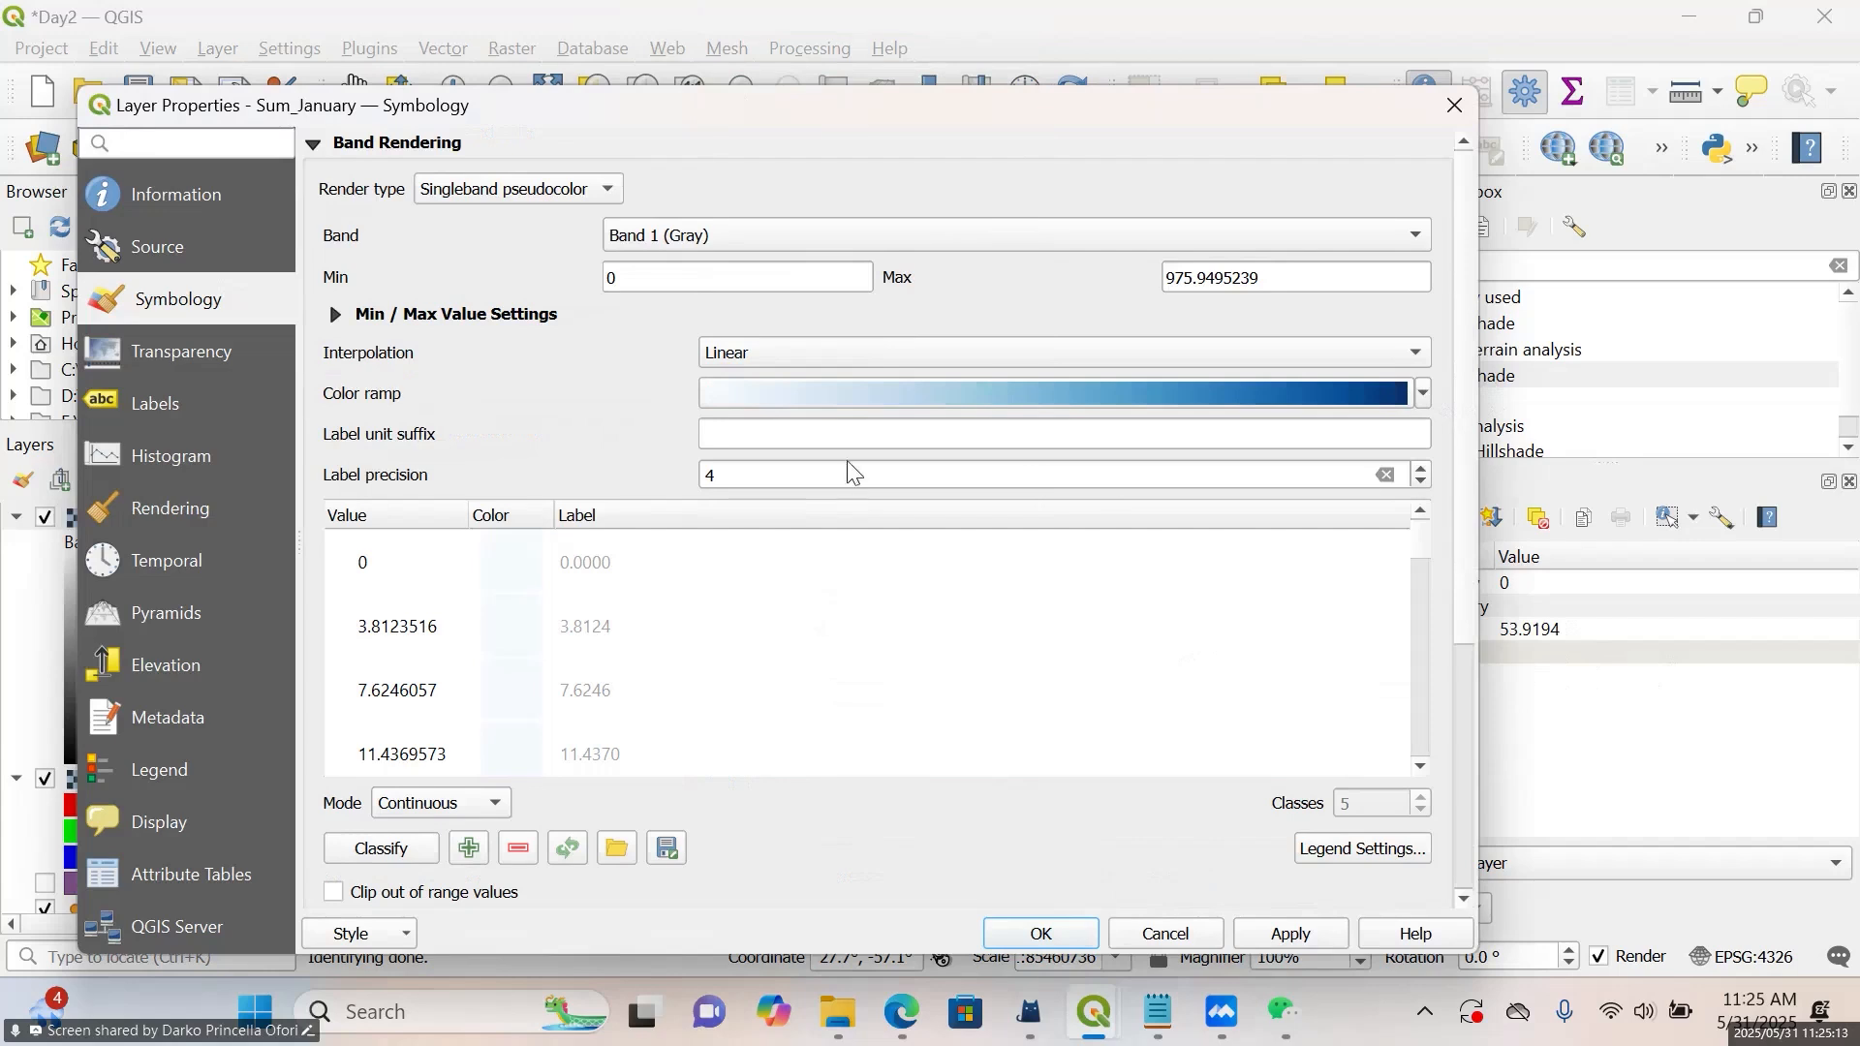
Set the Sum_January interpolation to Discrete and the classification mode to Equal Interval, and apply the styling
{"action": "left_click", "coordinate": [742, 362]}
{"action": "left_click", "coordinate": [725, 322]}
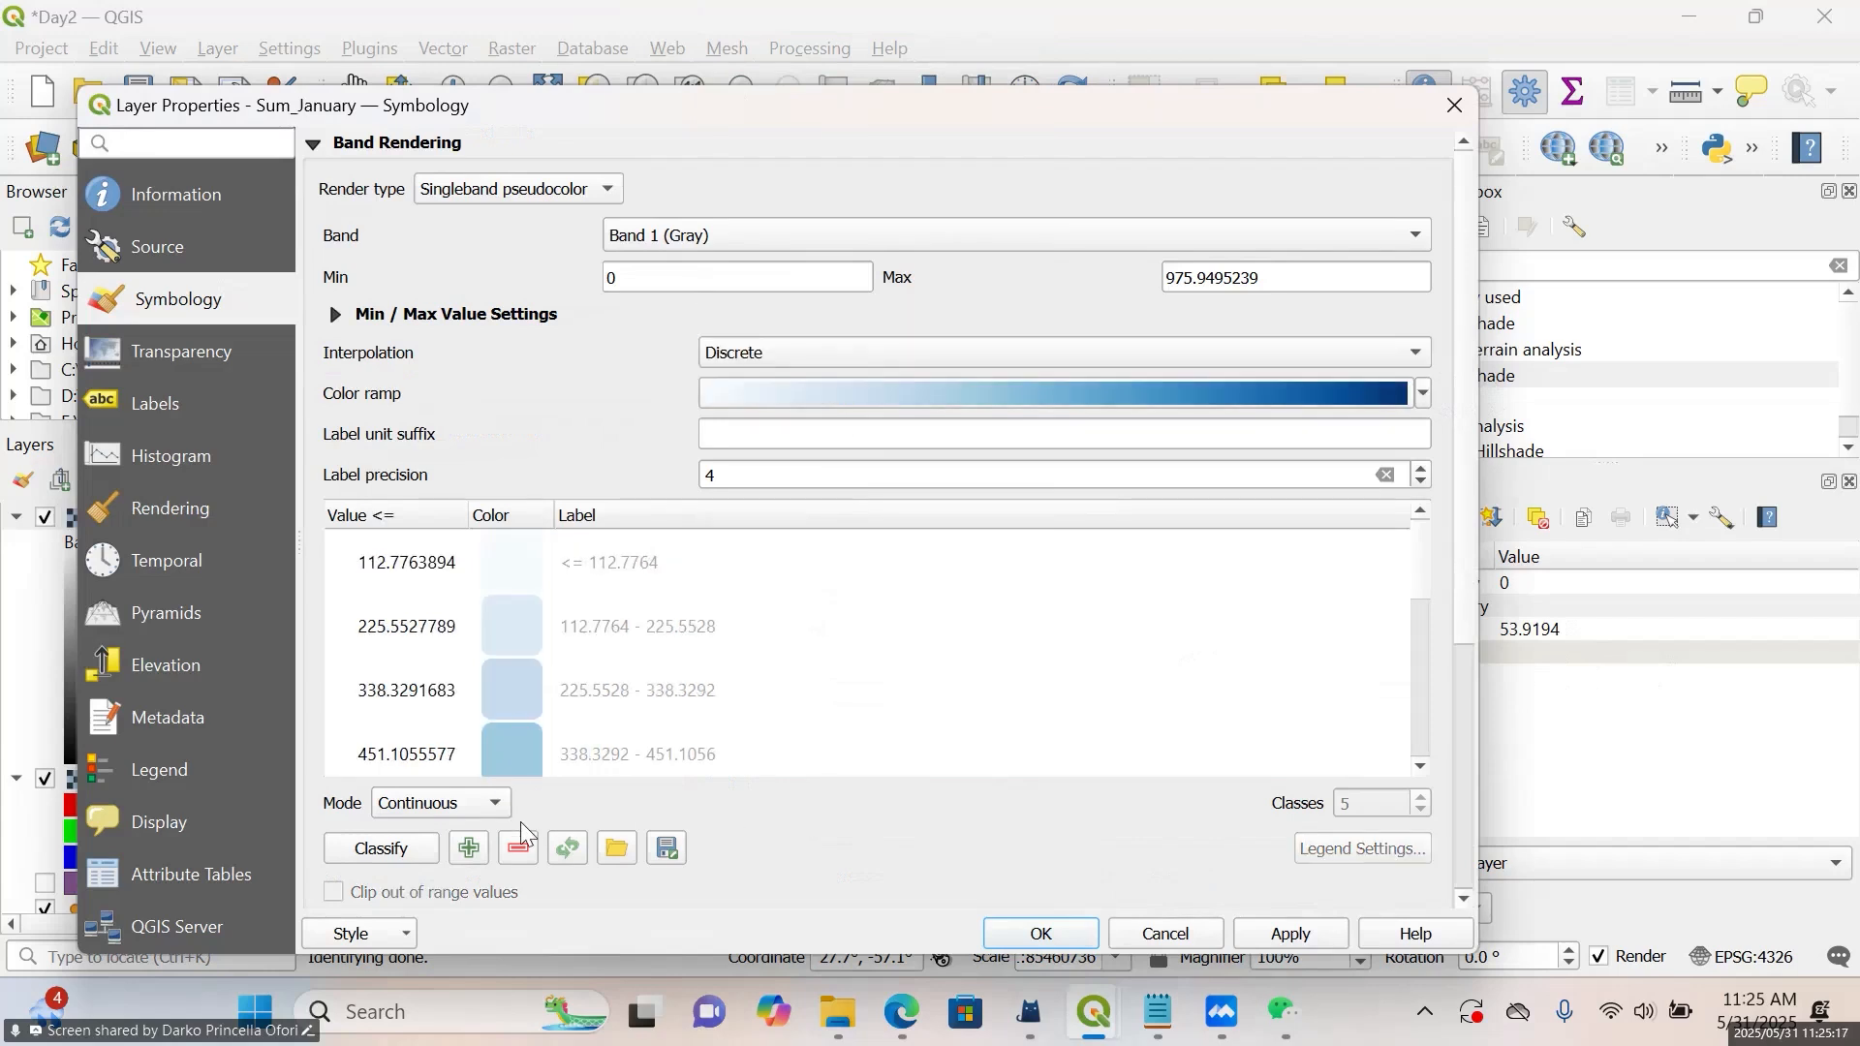
{"action": "left_click", "coordinate": [477, 803]}
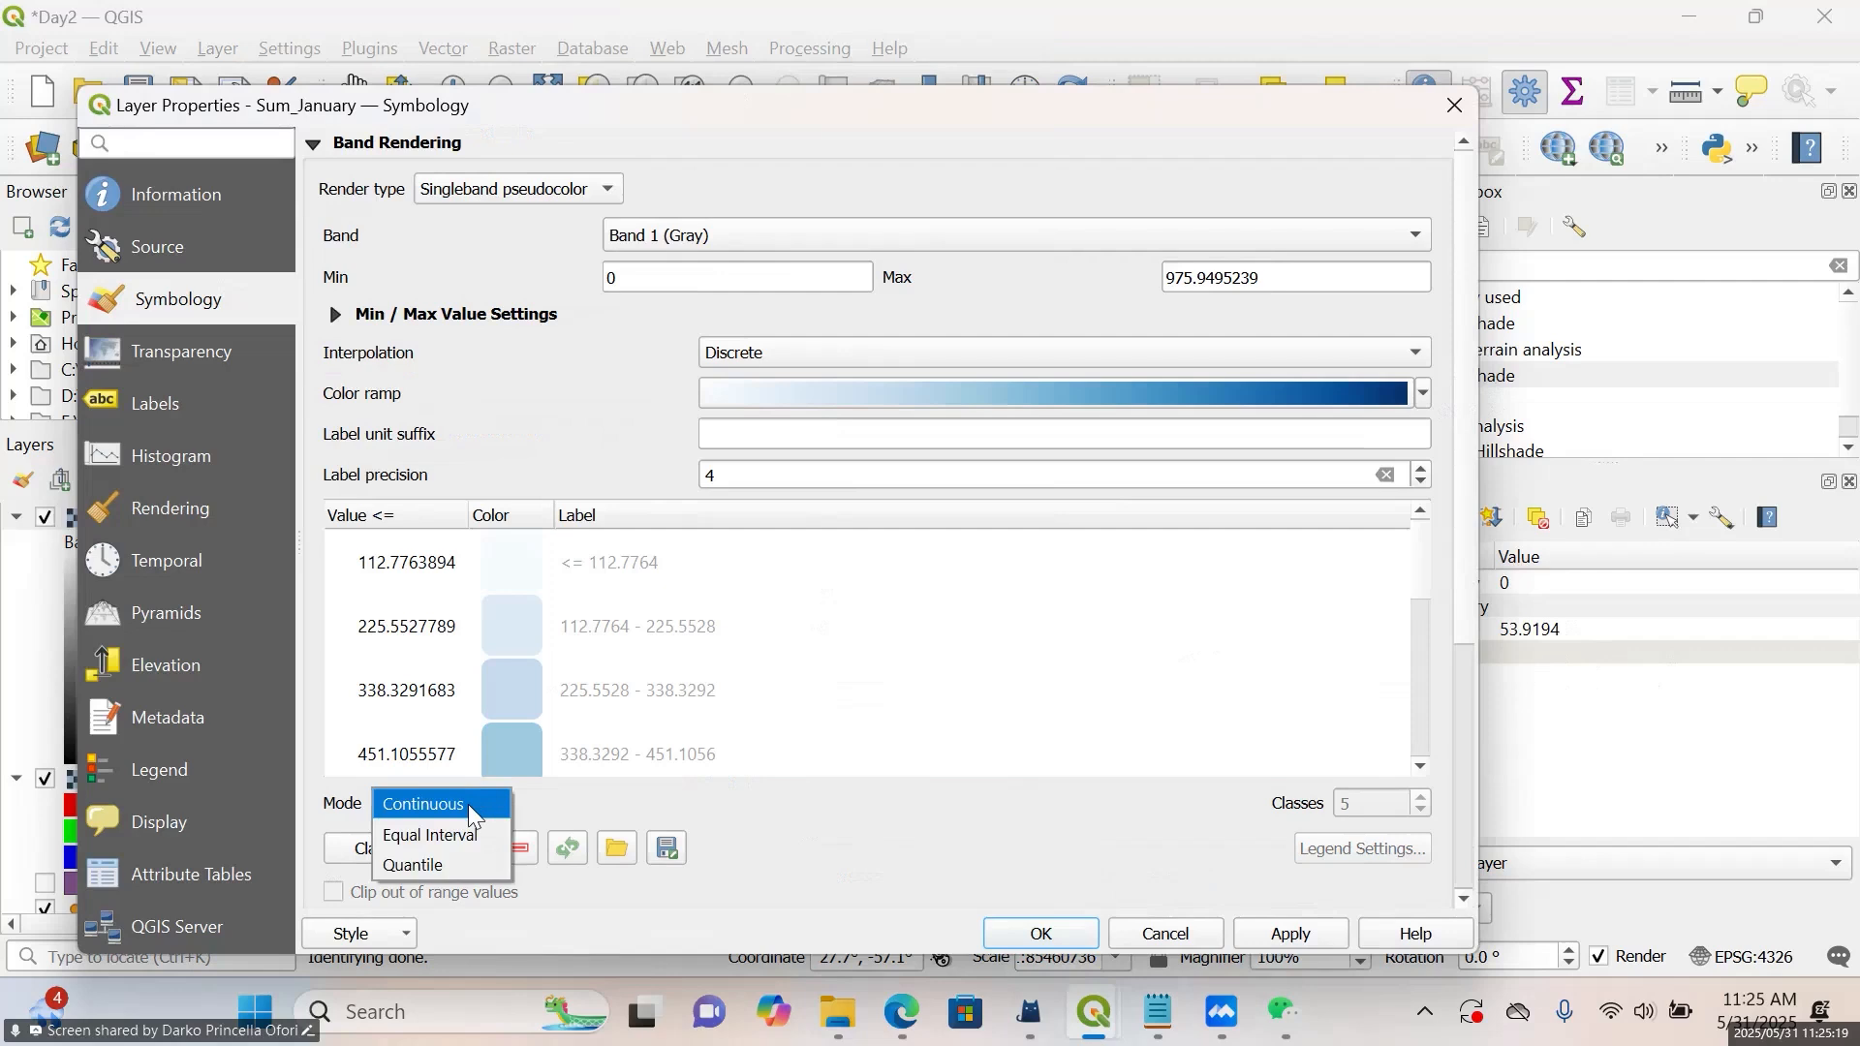
{"action": "left_click", "coordinate": [465, 834]}
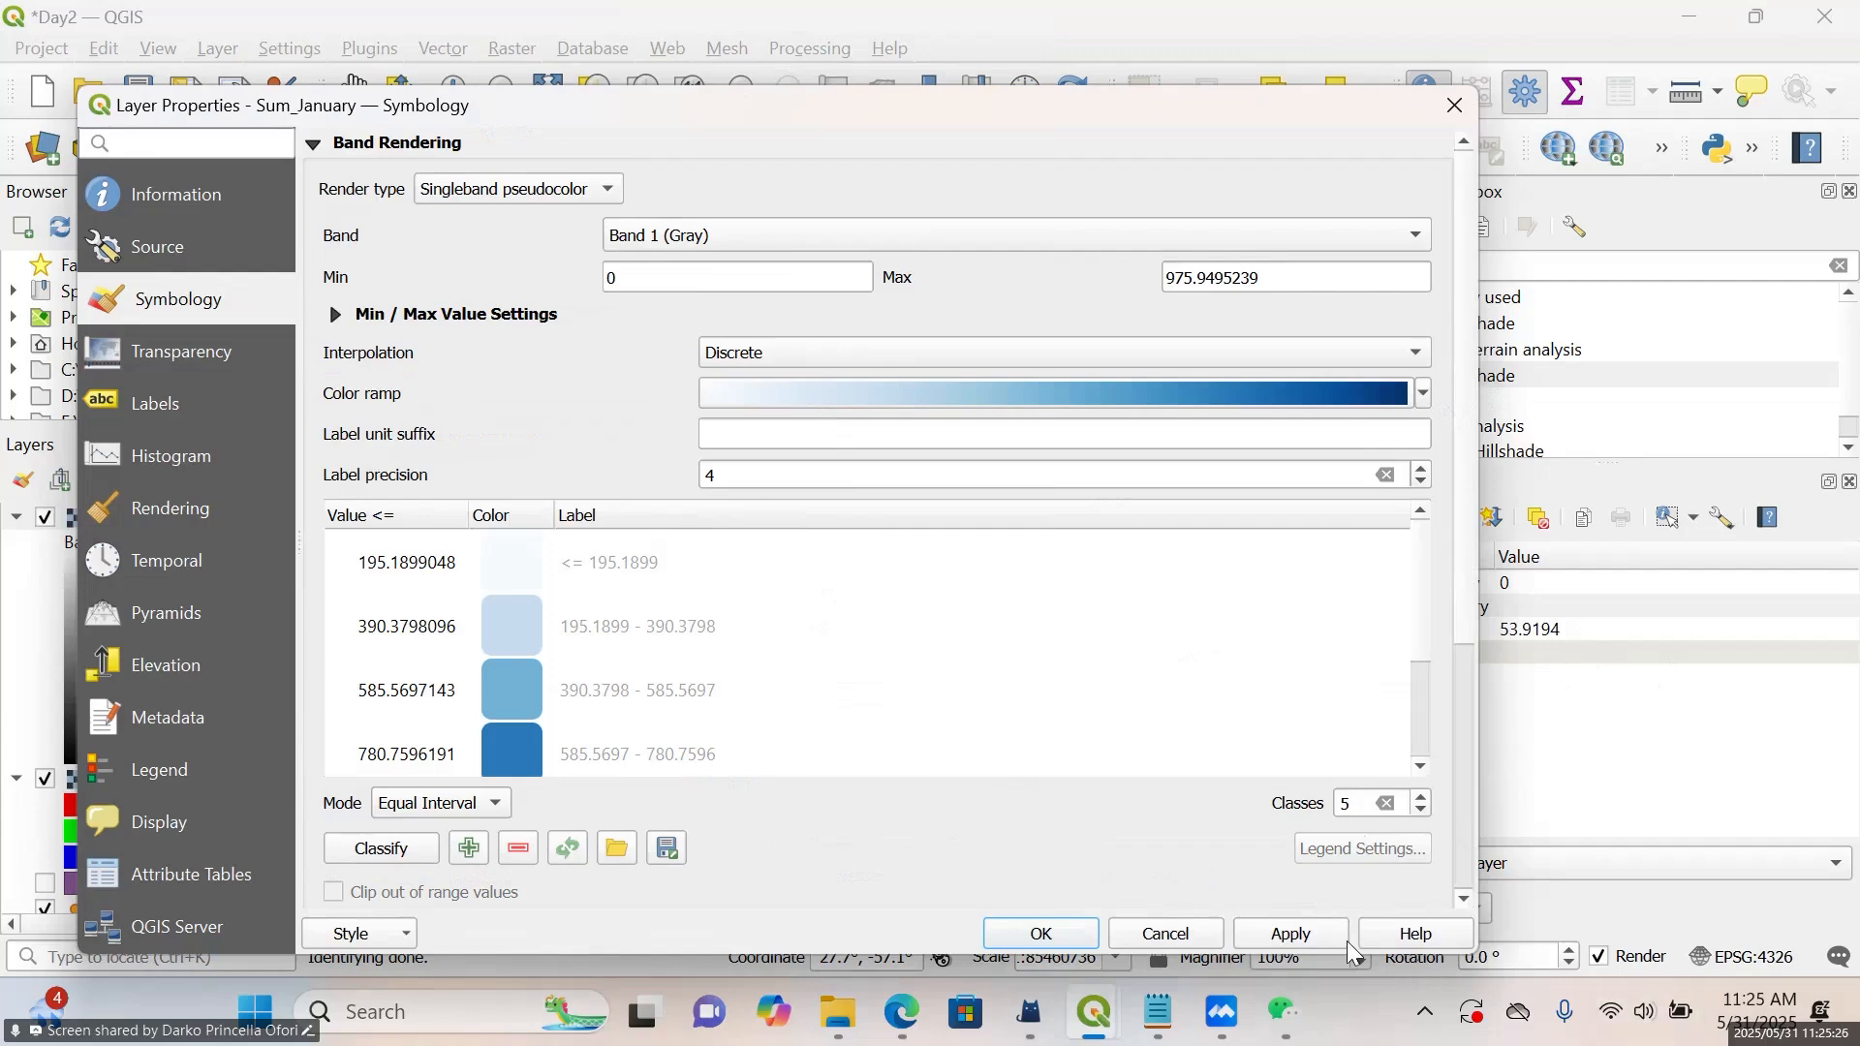
{"action": "left_click", "coordinate": [1291, 934]}
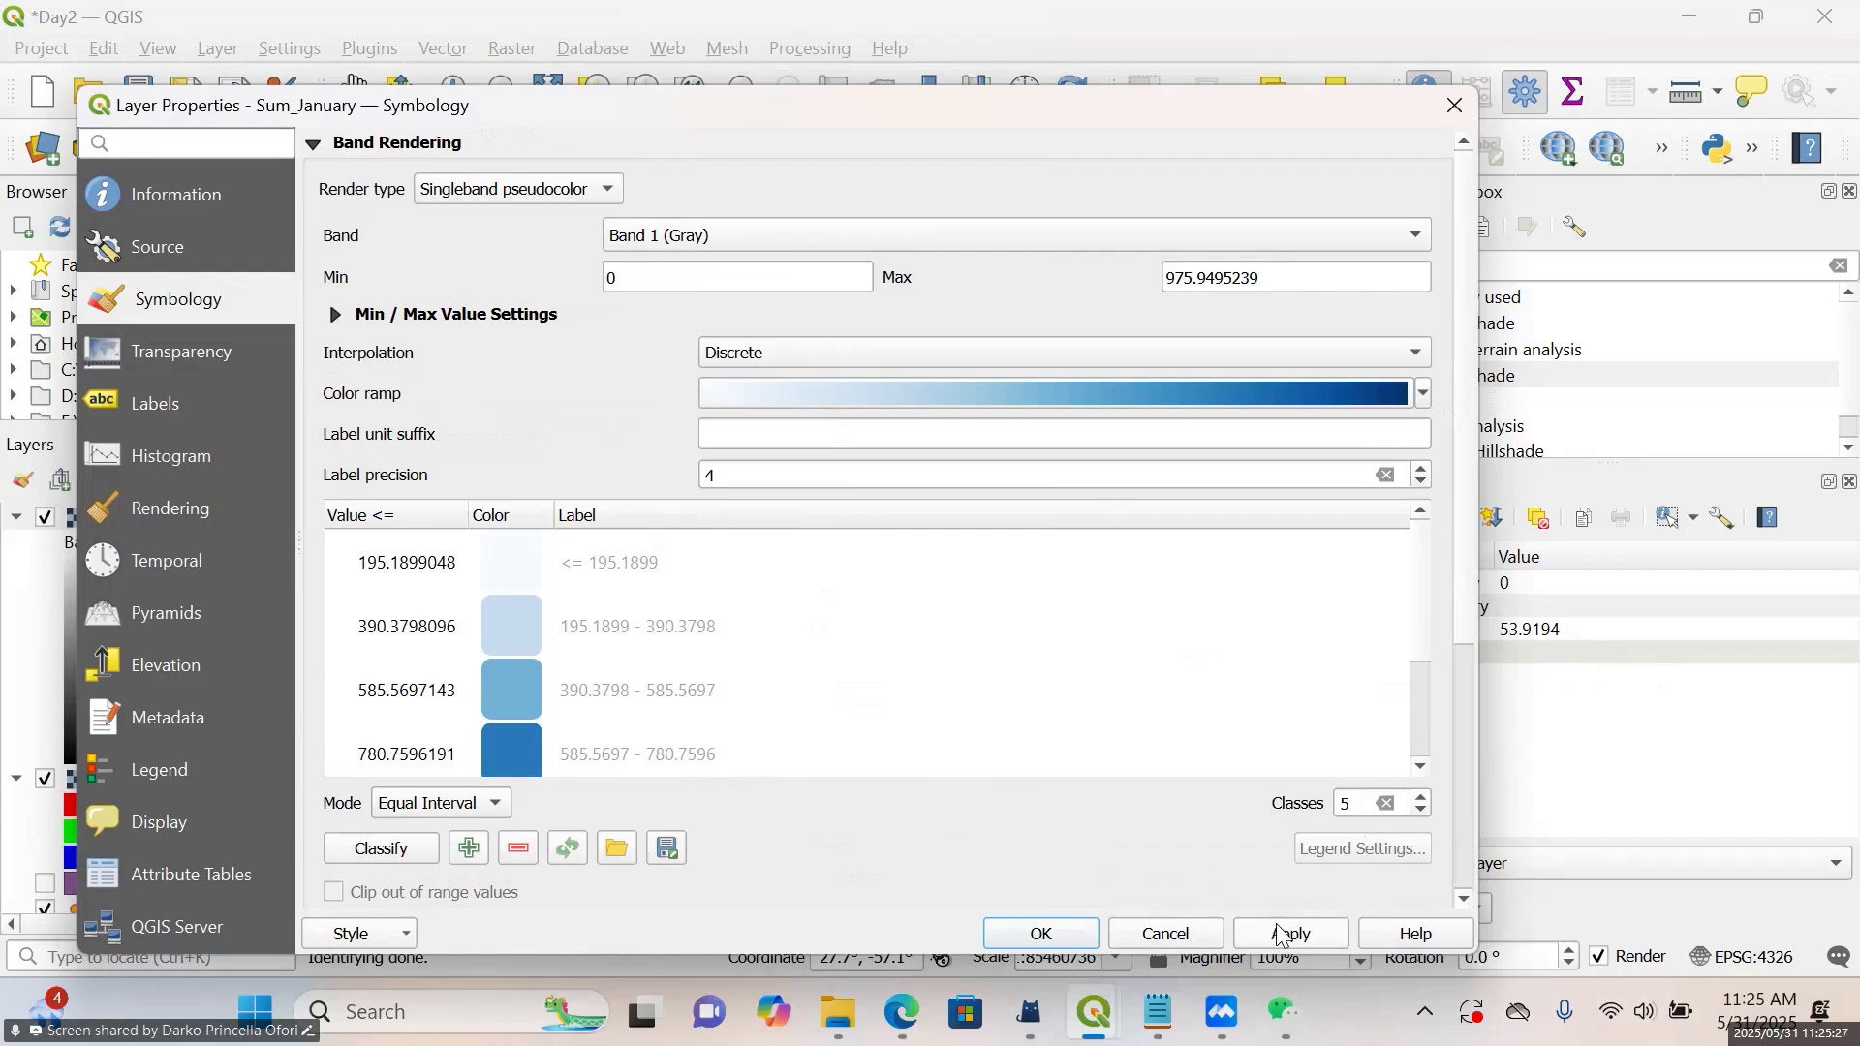
{"action": "left_click", "coordinate": [1063, 940]}
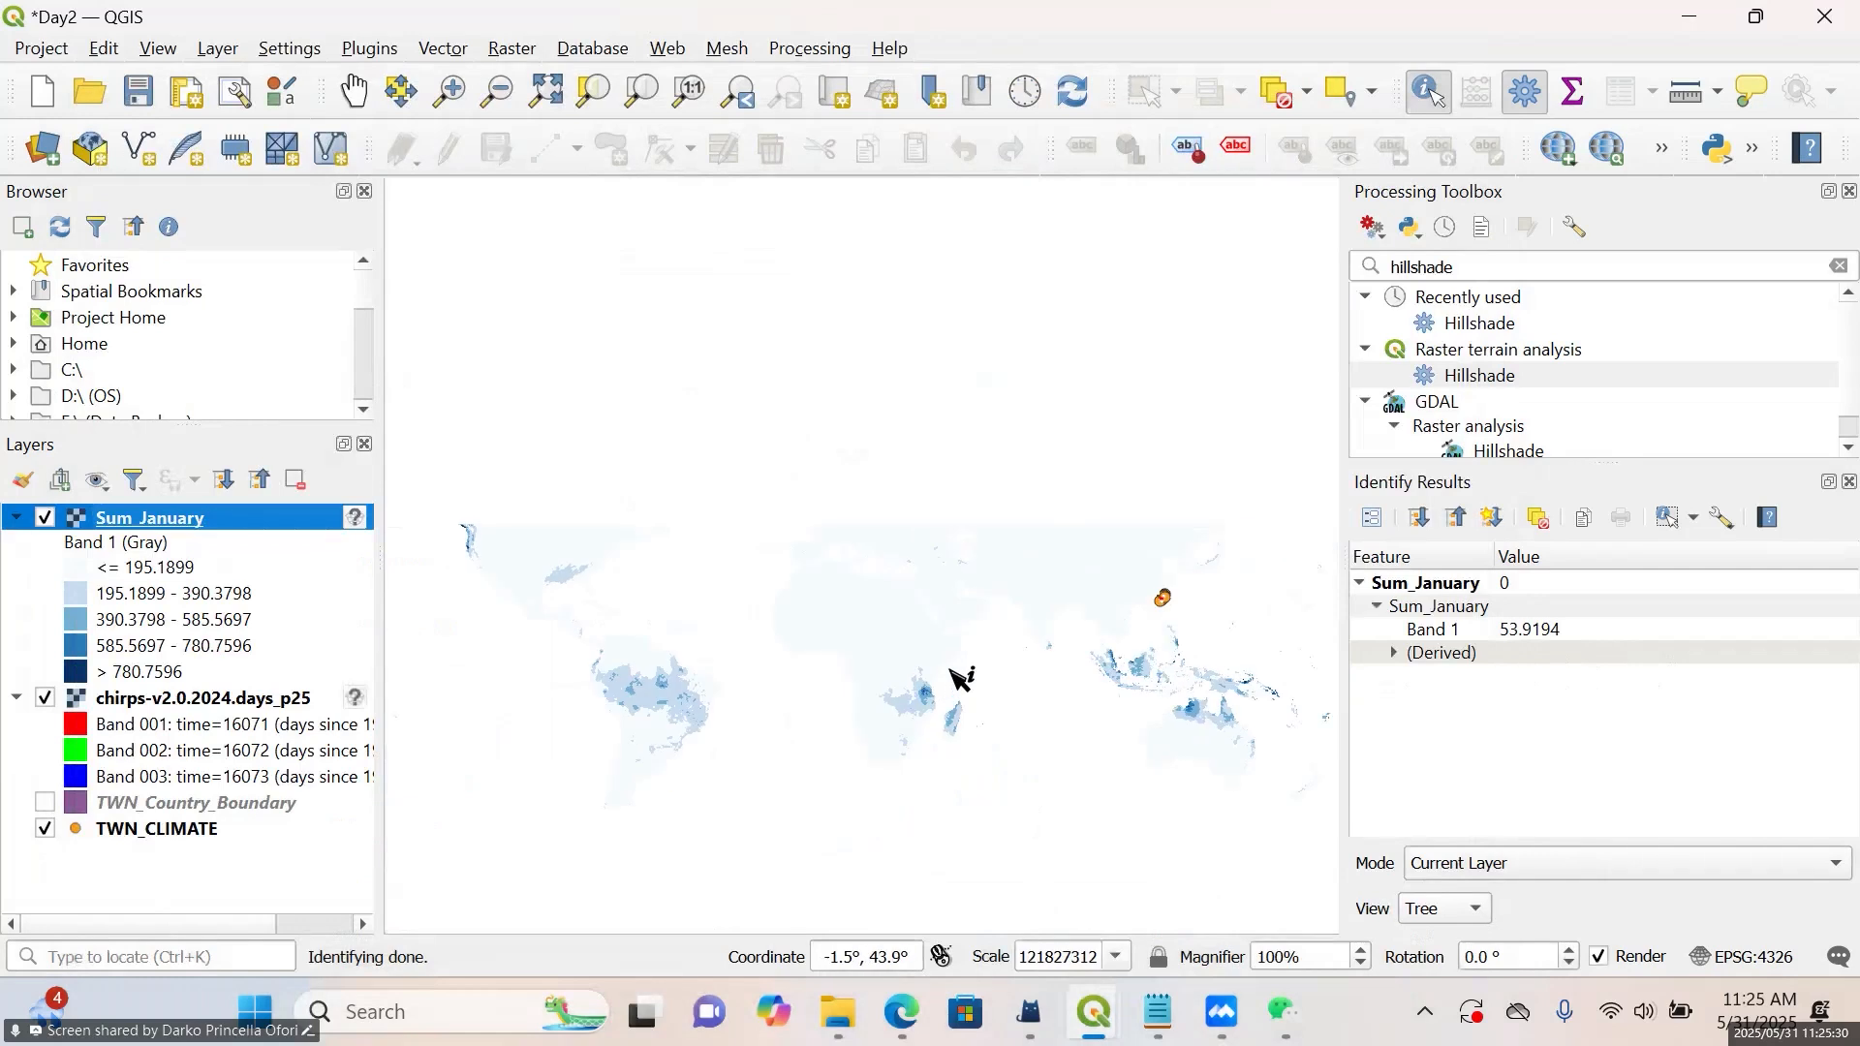
{"action": "scroll", "coordinate": [1058, 656], "scroll_direction": "up", "scroll_amount": 1}
{"action": "scroll", "coordinate": [984, 640], "scroll_direction": "down", "scroll_amount": 1}
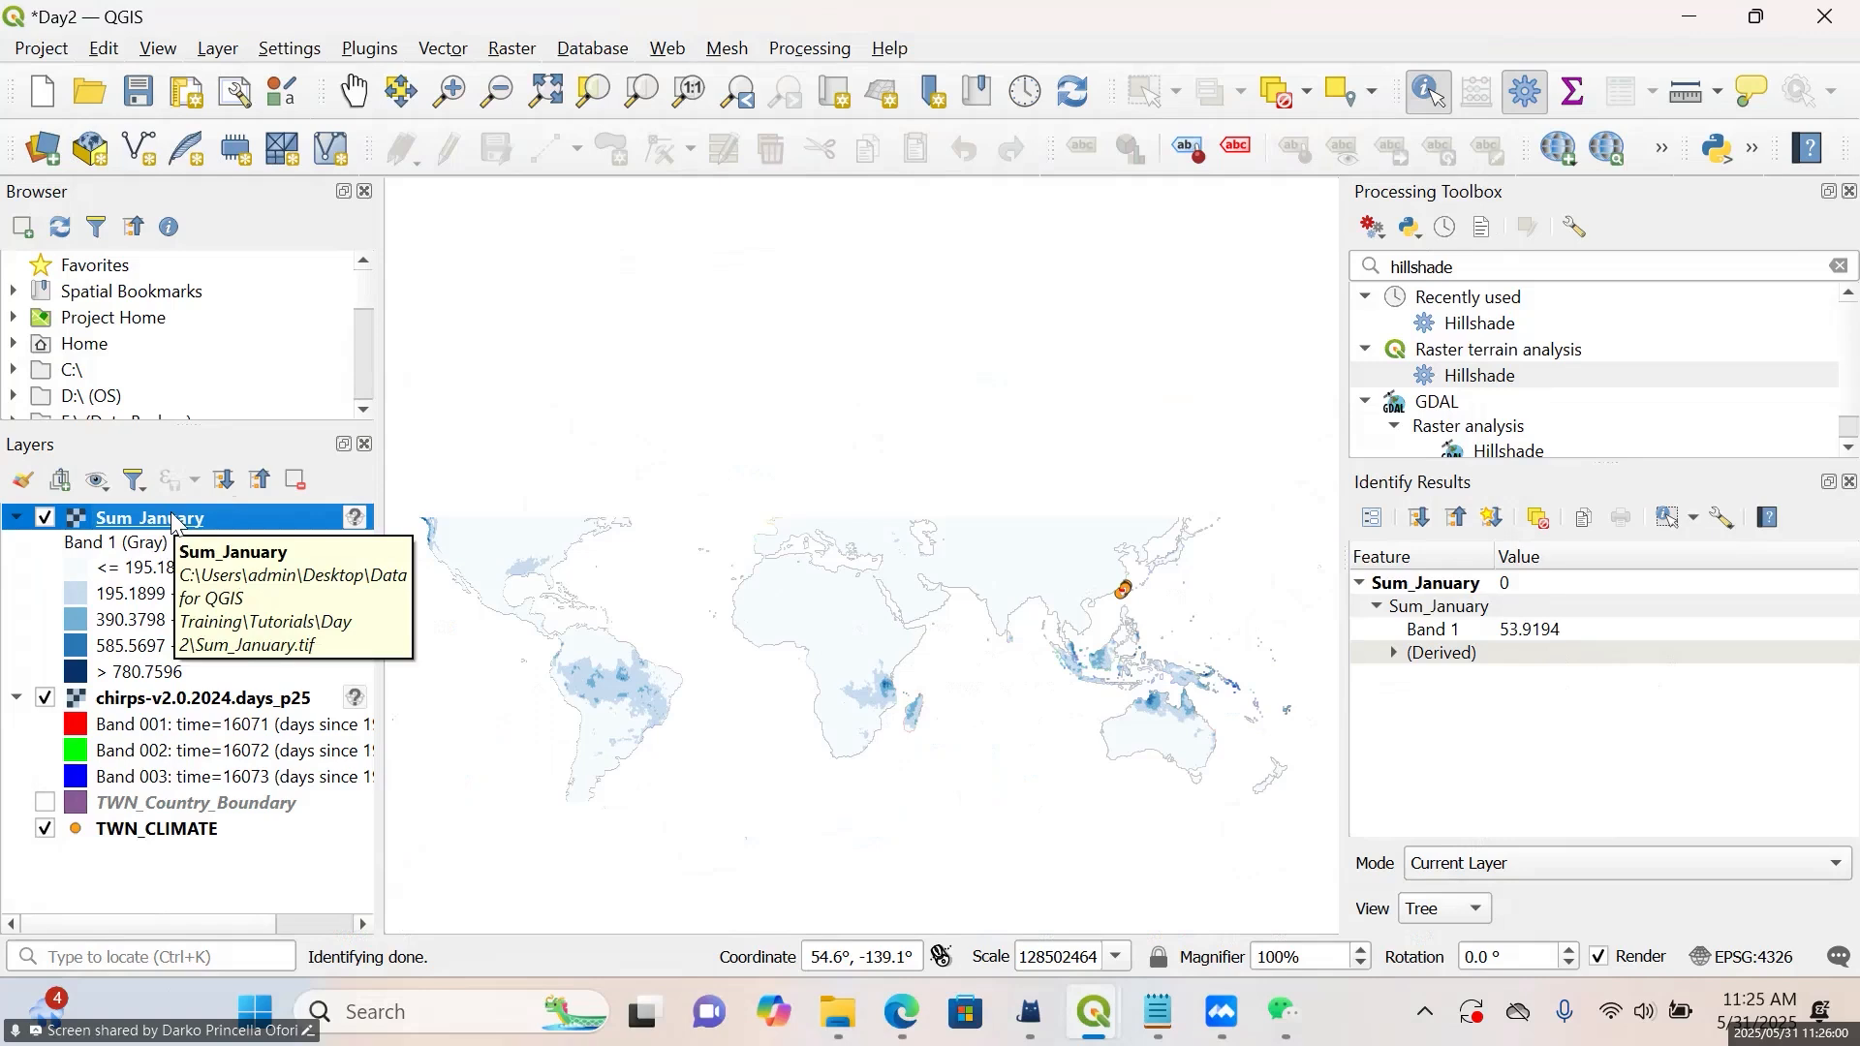
{"action": "left_click", "coordinate": [141, 708]}
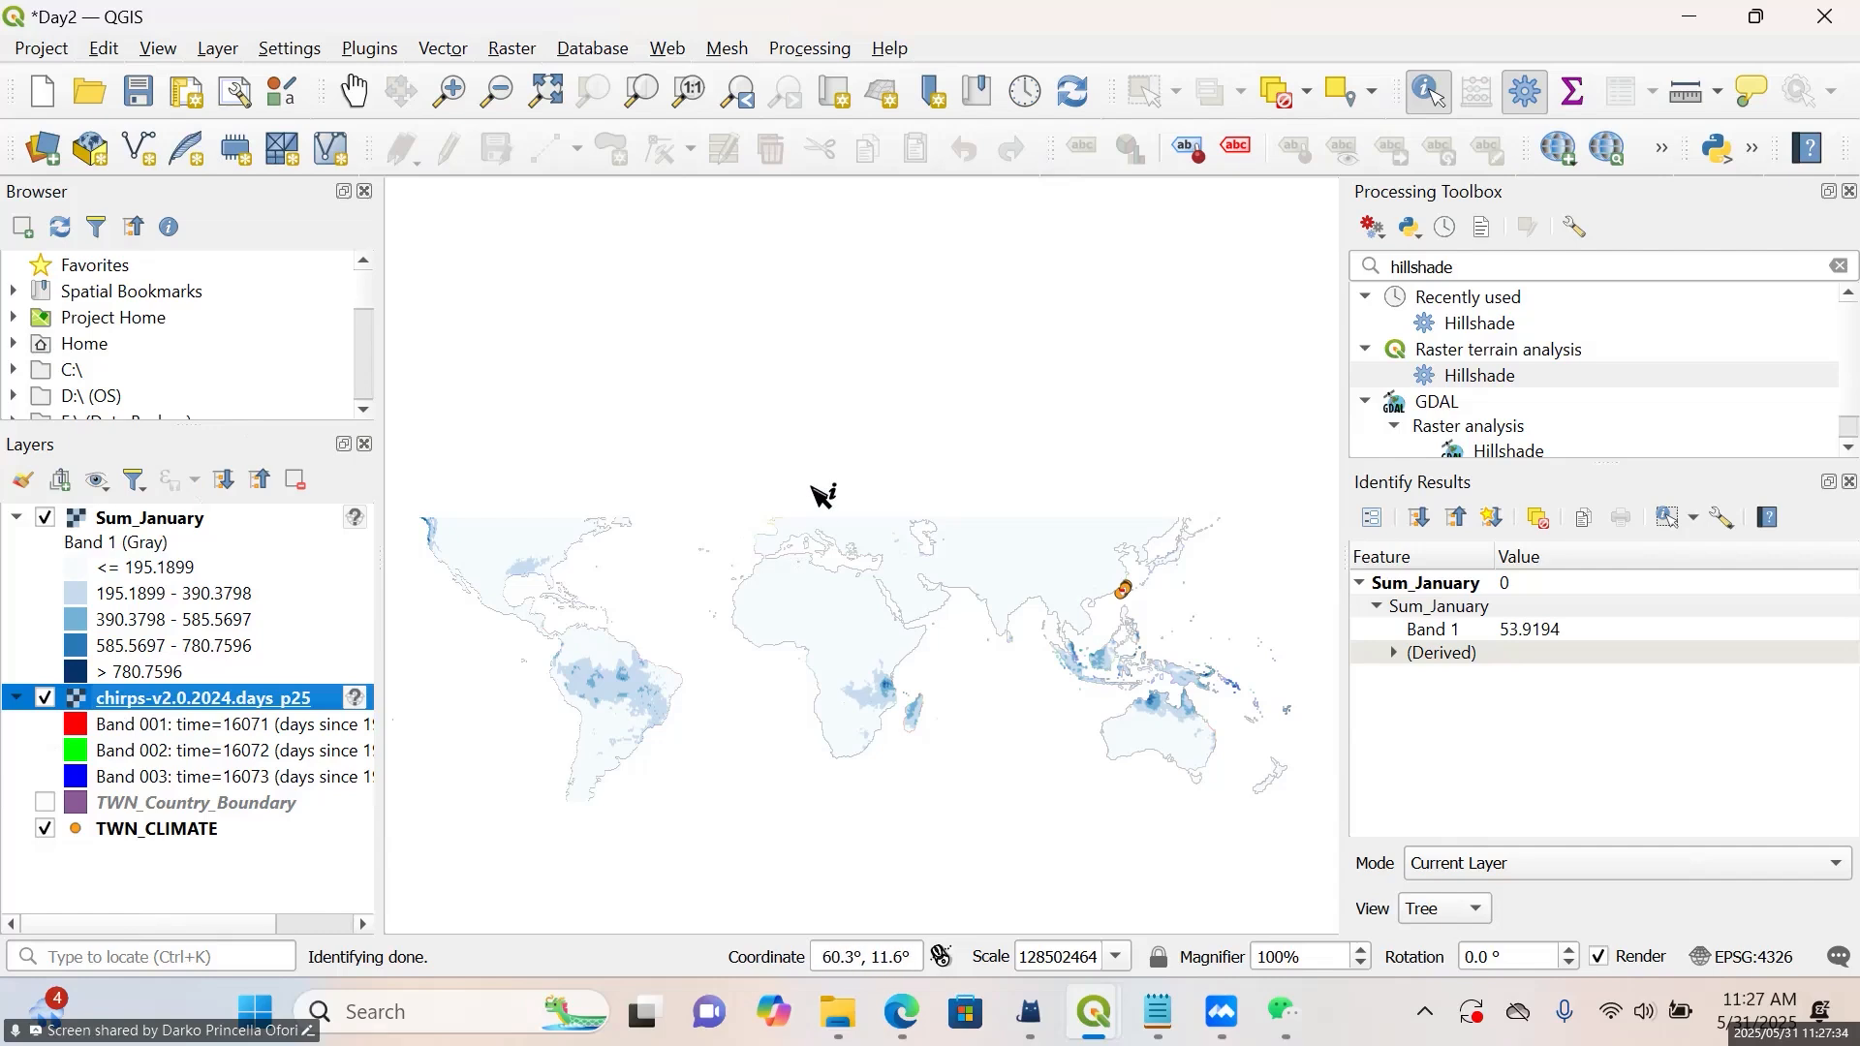
{"action": "left_click", "coordinate": [259, 521]}
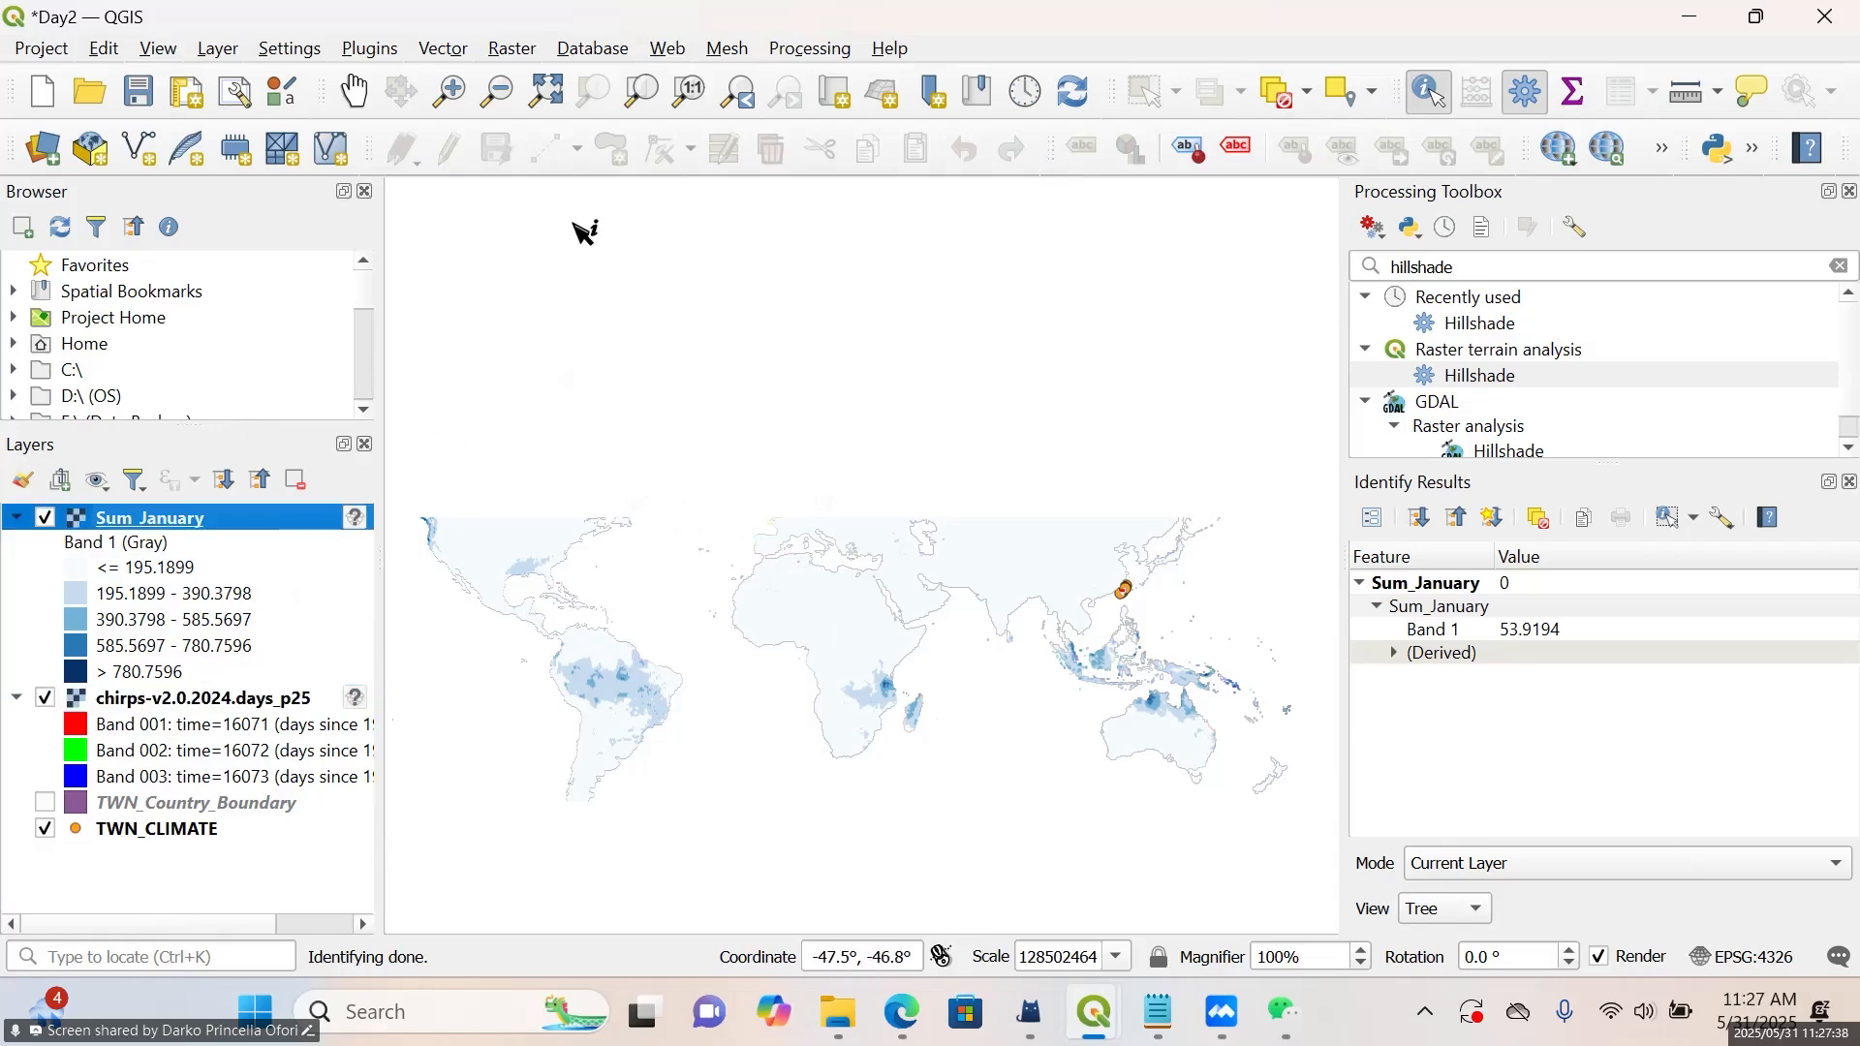
{"action": "left_click", "coordinate": [515, 56]}
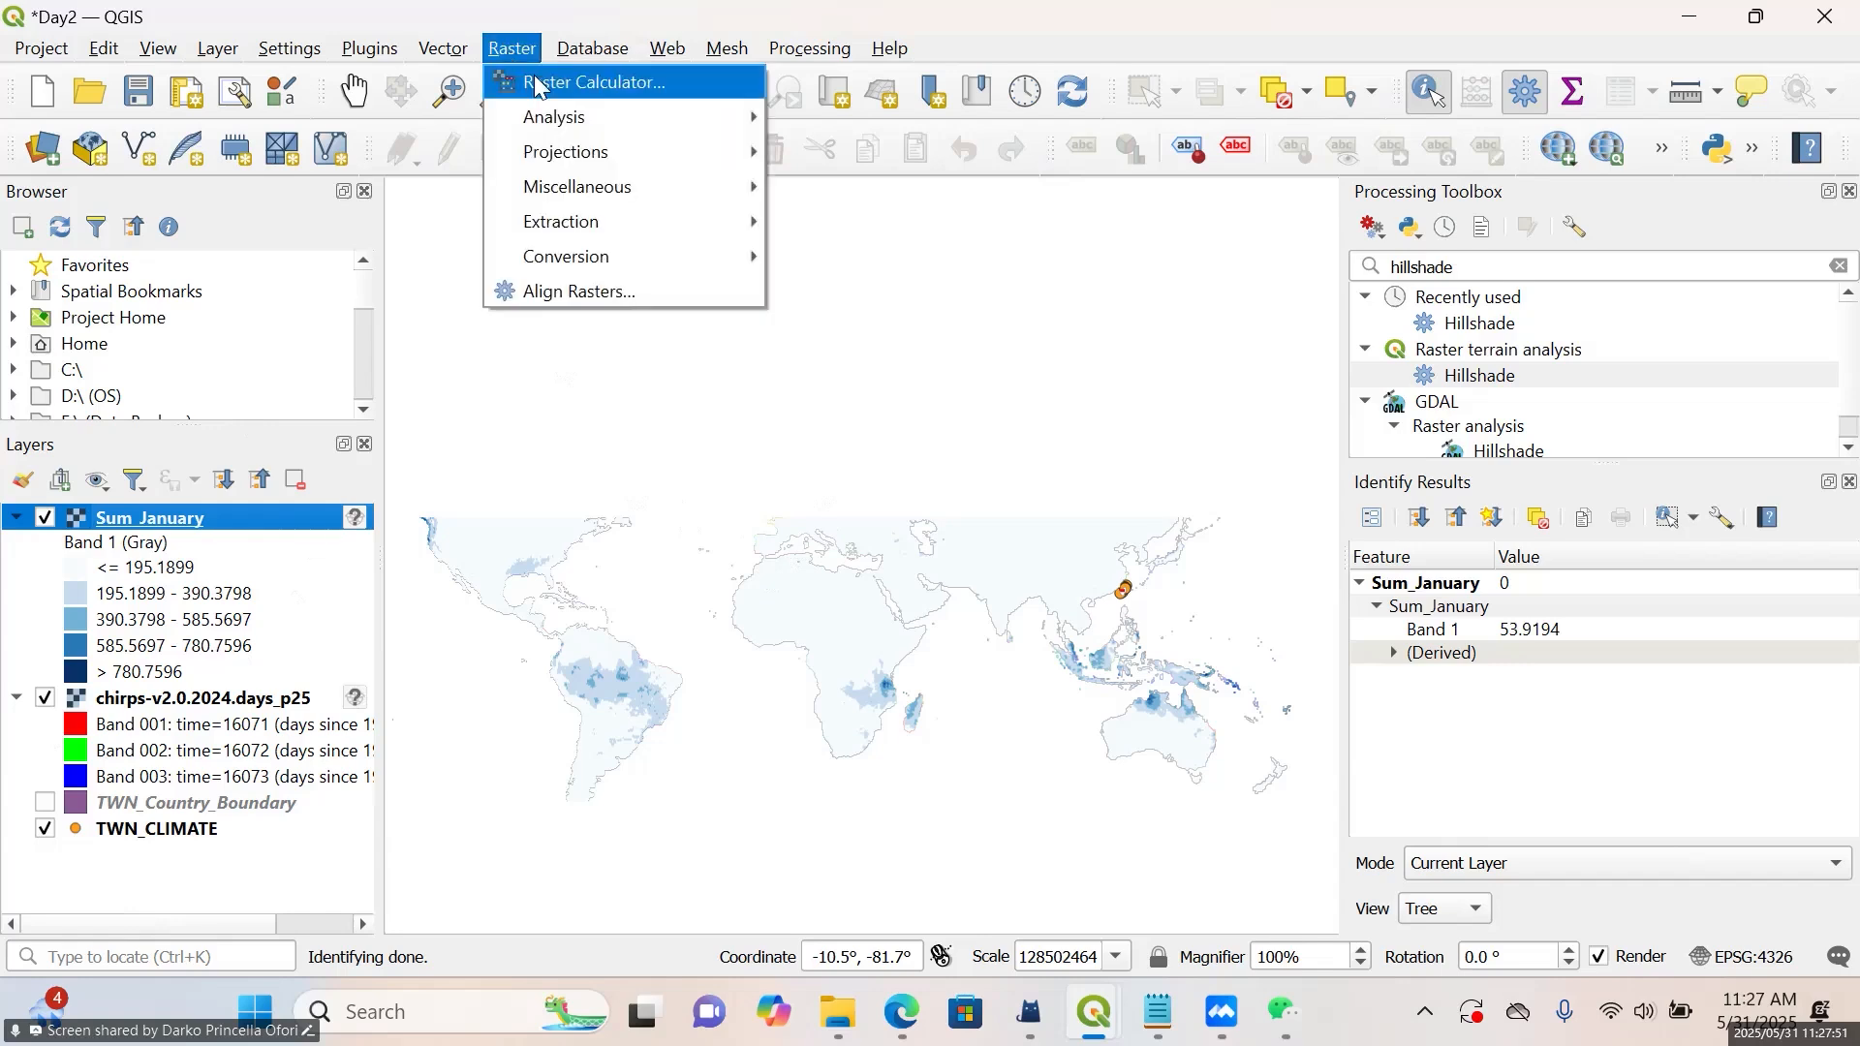
{"action": "left_click", "coordinate": [543, 84]}
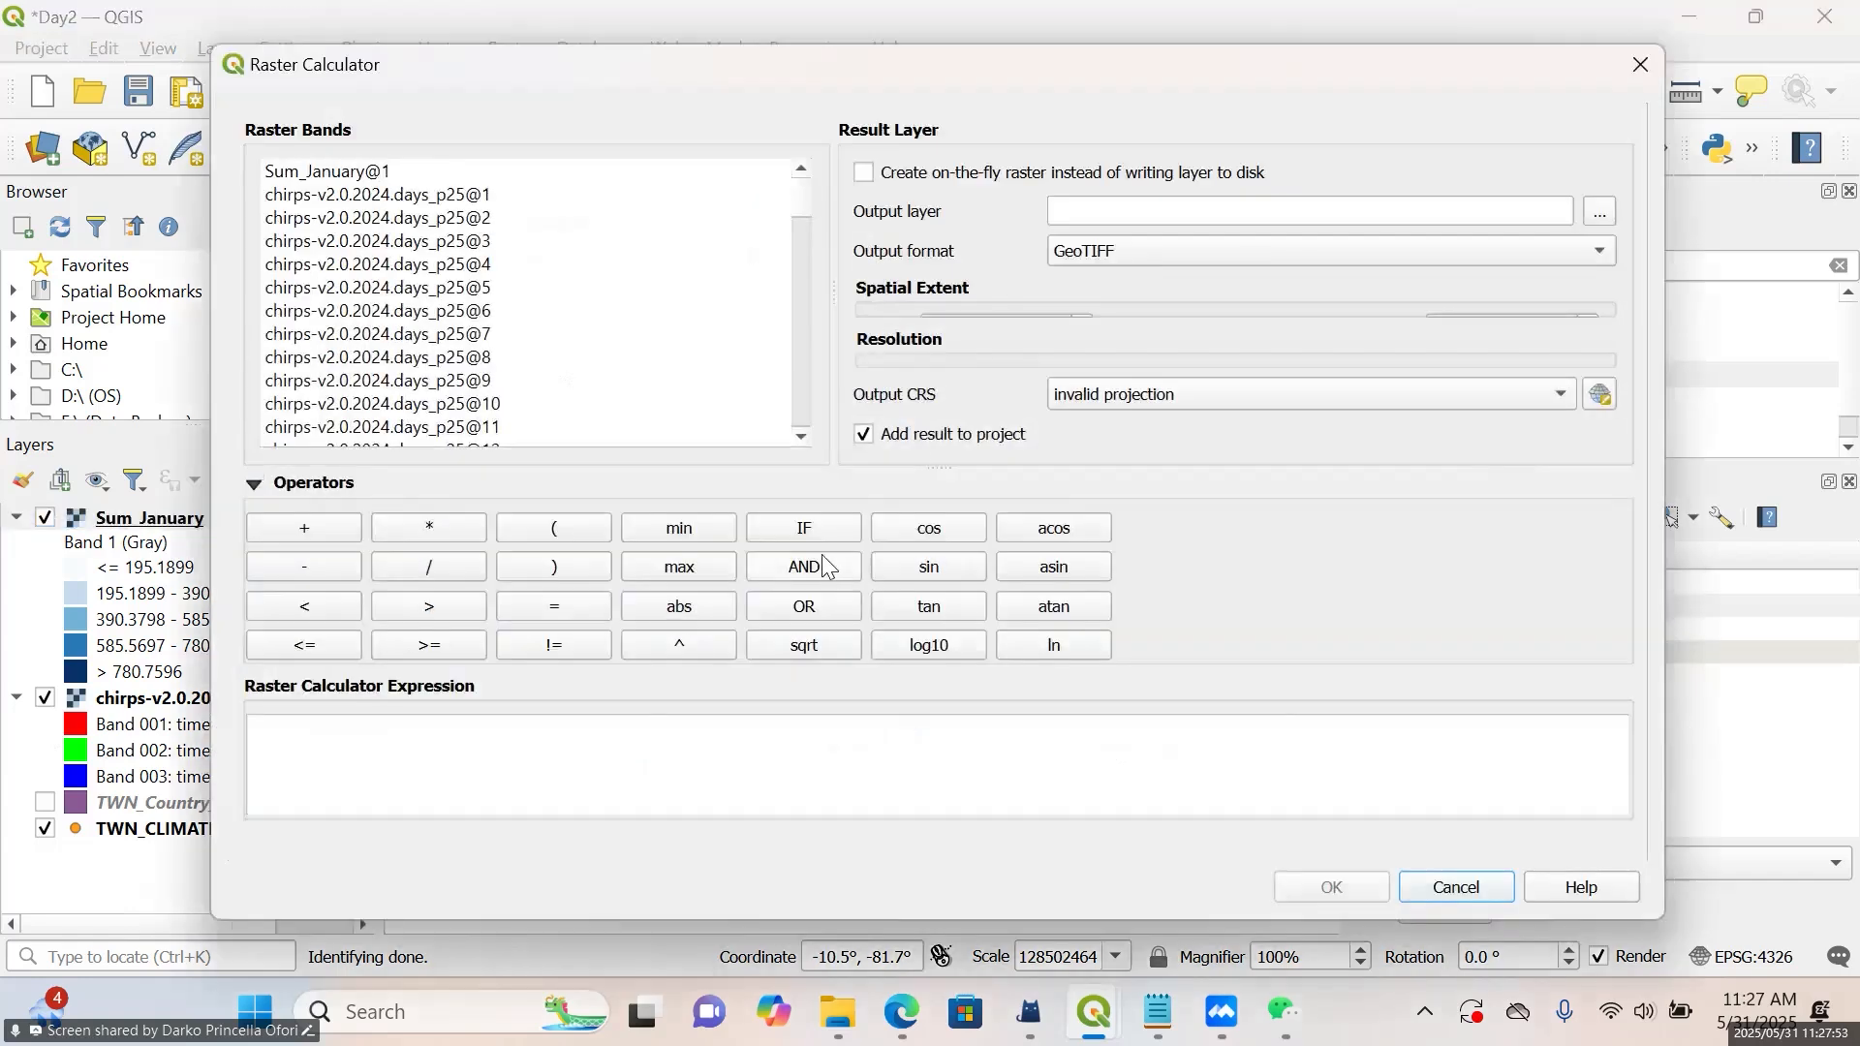
{"action": "left_click", "coordinate": [578, 755]}
{"action": "type", "text": "\"chirps-v2.0.2024.days_p25@1\" + \"chirps-v2.0.2024.days_p25@2\" + \"chirps-v2.0.2024.days_p25@3\" + \"chirps-v2.0.2024.days_p25@4\" + \"chirps-v2.0.2024.days_p25@5\" + \"chirps-v2.0.2024.days_p25@6\" + \"chirps-v2.0.2024.days_p25@7\" + \"chirps-v2.0.2024.days_p25@8\" + \"chirps-v2.0.2024.days_p25@9\" + \"chirps-v2.0.2024.days_p25@10\" + \"chirps-v2.0.2024.days_p25@11\" + \"chirps-v2.0.2024.days_p25@12\" + \"chirps-v2.0.2024.days_p25@13\" + \"chirps-v2.0.2024.days_p25@14\" + \"chirps-v2.0.2024.days_p25@15\" + \"chirps-v2.0.2024.days_p25@16\" + \"chirps-v2.0.2024.days_p25@17\" + \"chirps-v2.0.2024.days_p25@18\" + \"chirps-v2.0.2024.days_p25@19\" + \"chirps-v2.0.2024.days_p25@20\" + \"chirps-v2.0.2024.days_p25@21\" + \"chirps-v2.0.2024.days_p25@22\" + \"chirps-v2.0.2024.days_p25@23\" + \"chirps-v2.0.2024.days_p25@24\" + \"chirps-v2.0.2024.days_p25@25\" + \"chirps-v2.0.2024.days_p25@26\" + \"chirps-v2.0.2024.days_p25@27\" + \"chirps-v2.0.2024.days_p25@28\" + \"chirps-v2.0.2024.days_p25@29\" + \"chirps-v2.0.2024.days_p25@30\" + \"chirps-v2.0.2024.days_p25@31\""}
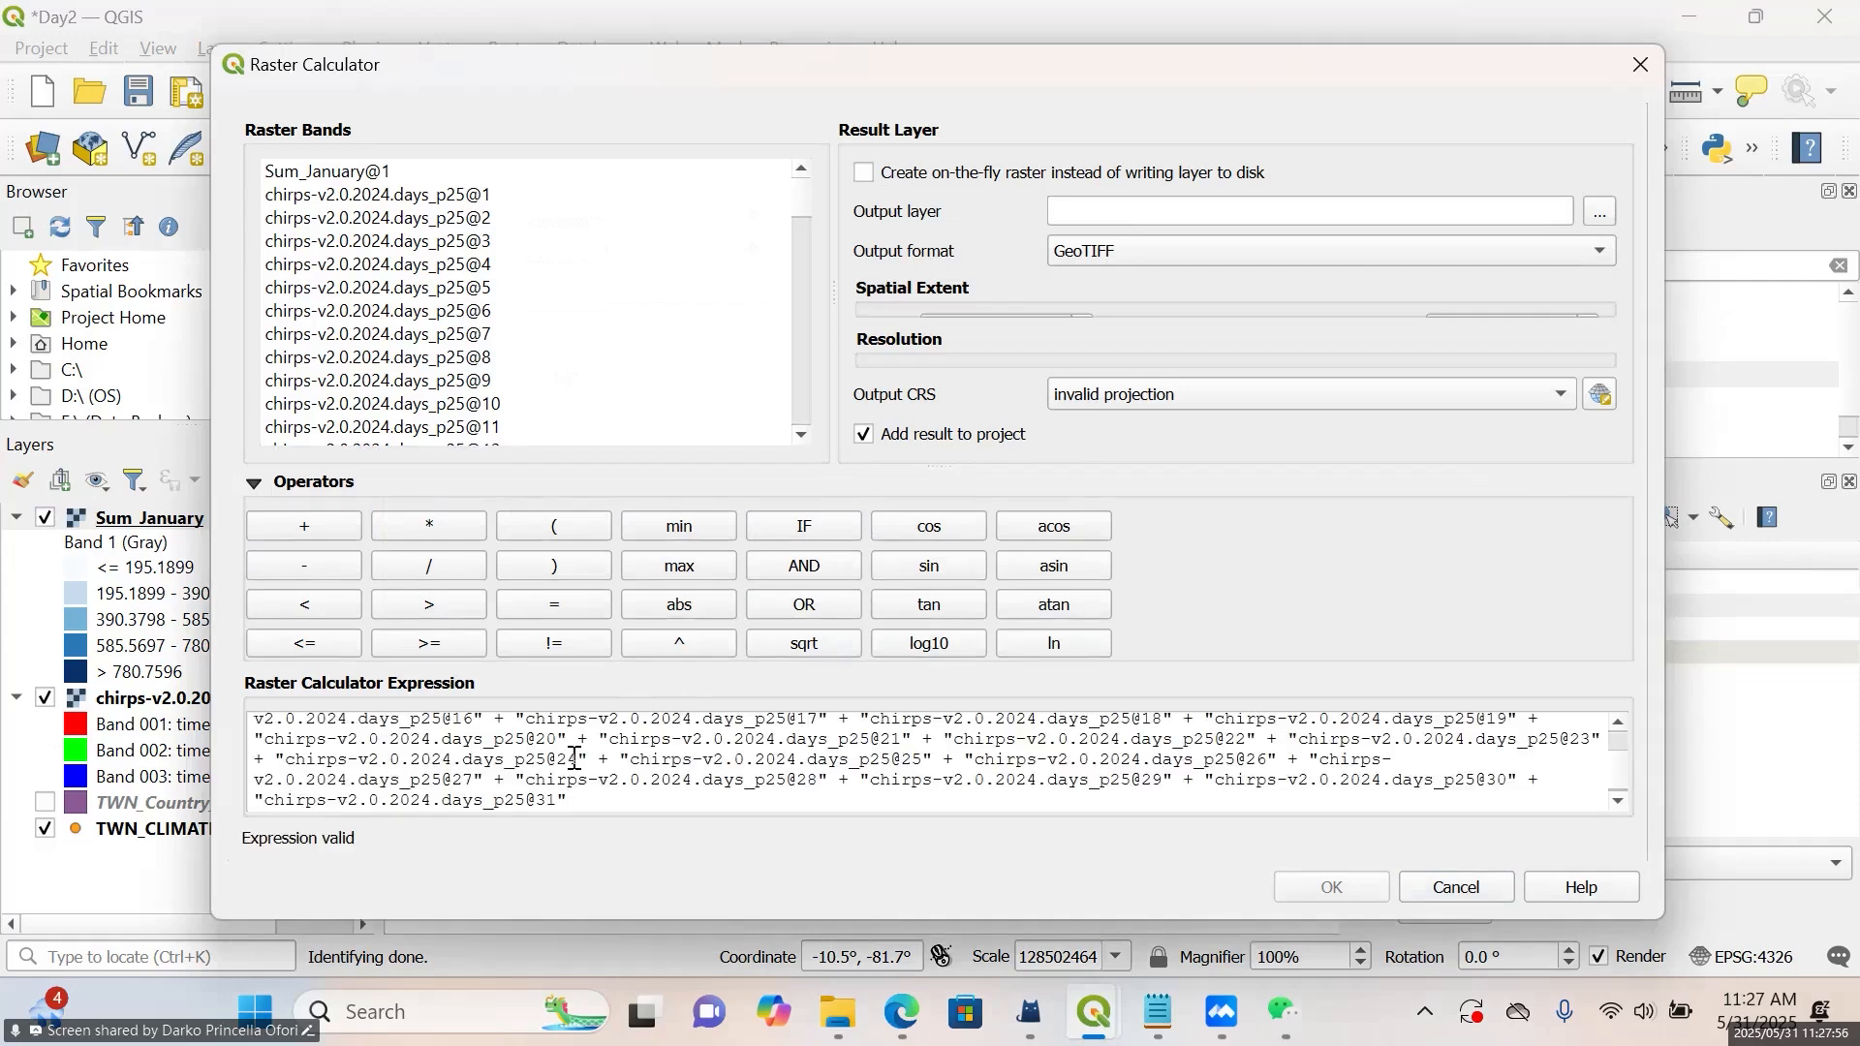
Enclose the whole band sum in parentheses and divide it by 31 in the raster calculator expression
{"action": "type", "text": ")"}
{"action": "scroll", "coordinate": [601, 737], "scroll_direction": "up", "scroll_amount": 2}
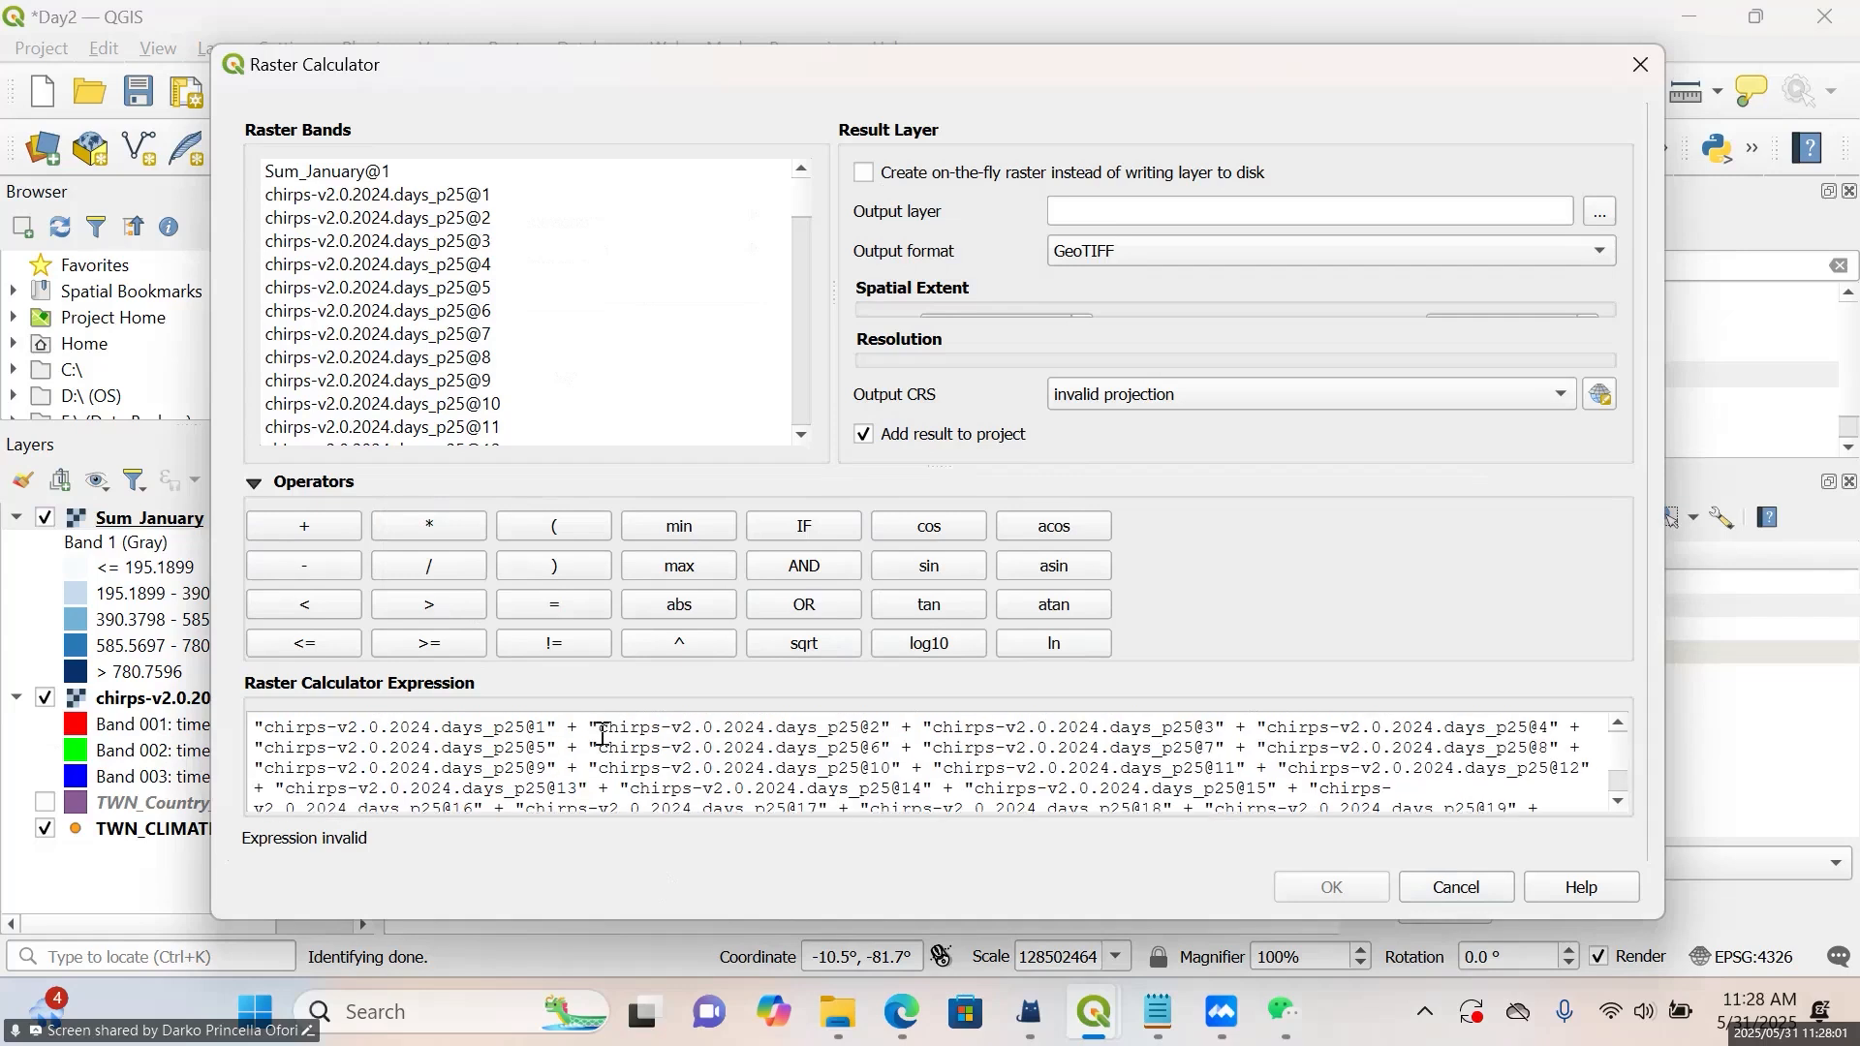
{"action": "left_click", "coordinate": [250, 726]}
{"action": "type", "text": "("}
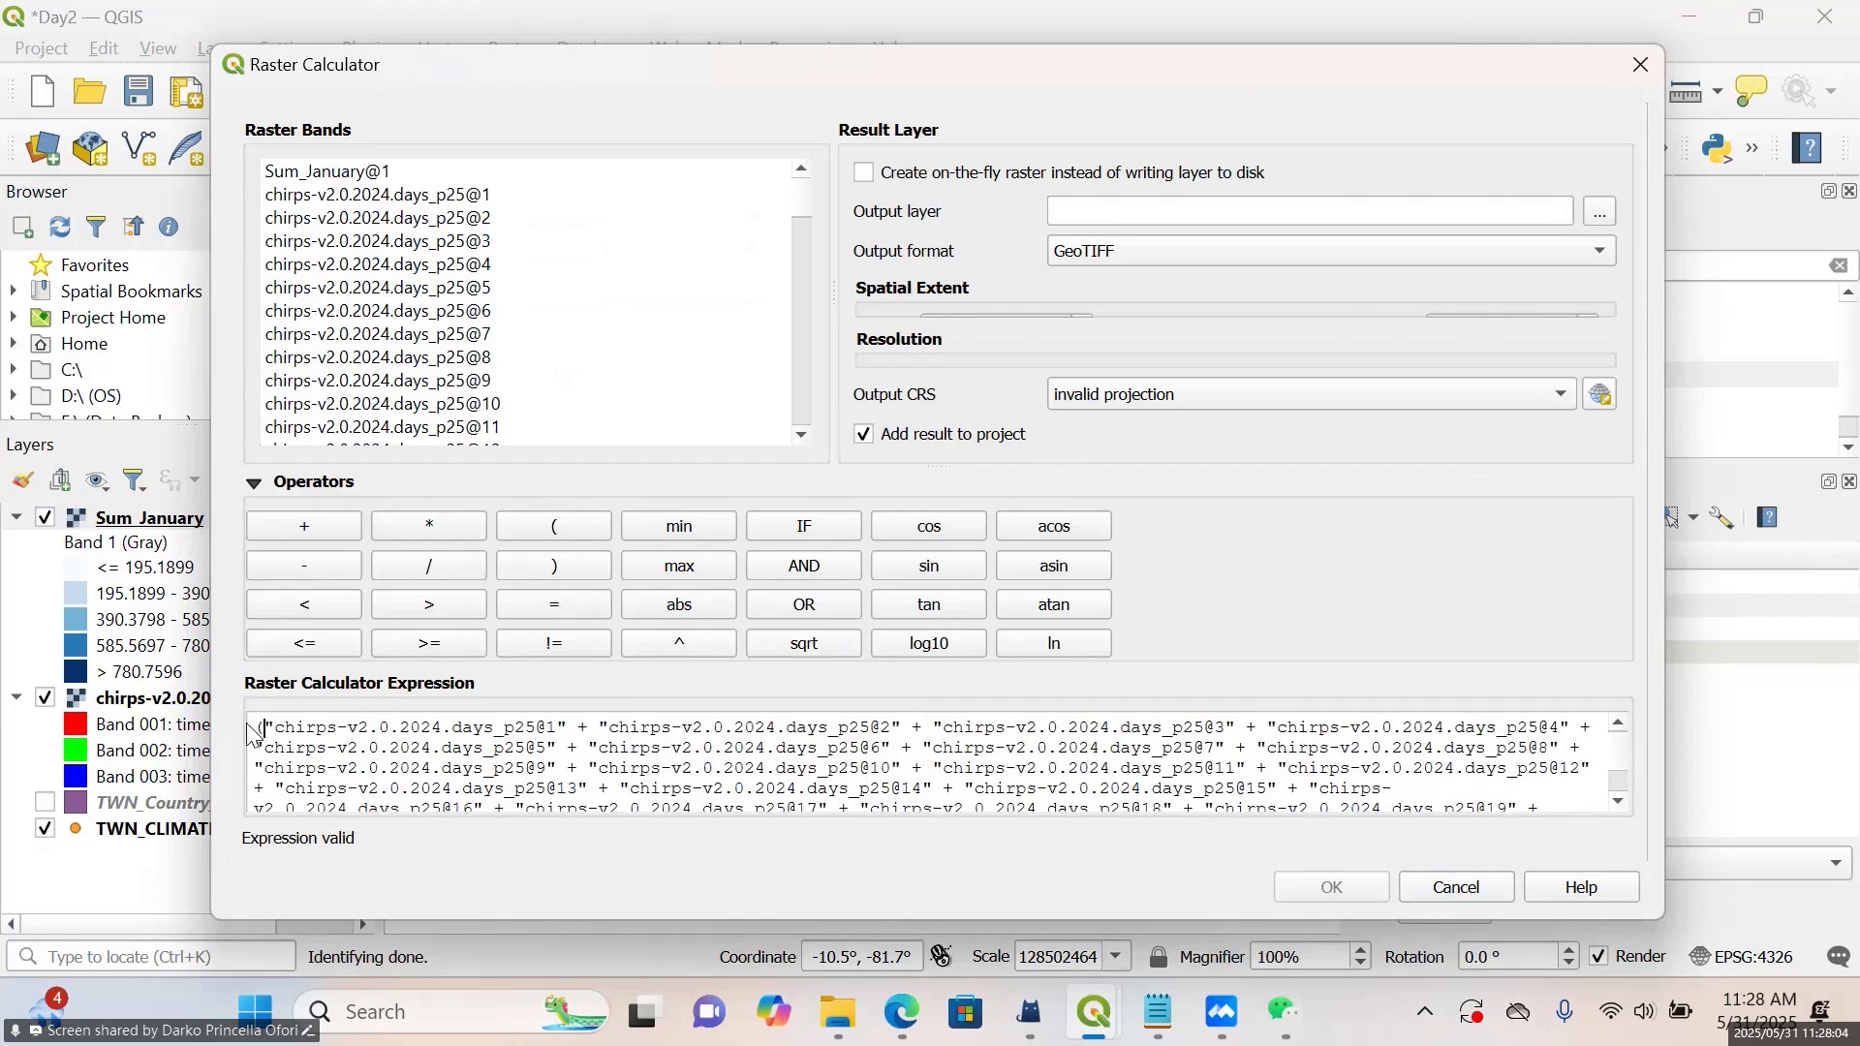
{"action": "key", "text": "ctrl+End"}
{"action": "type", "text": ")"}
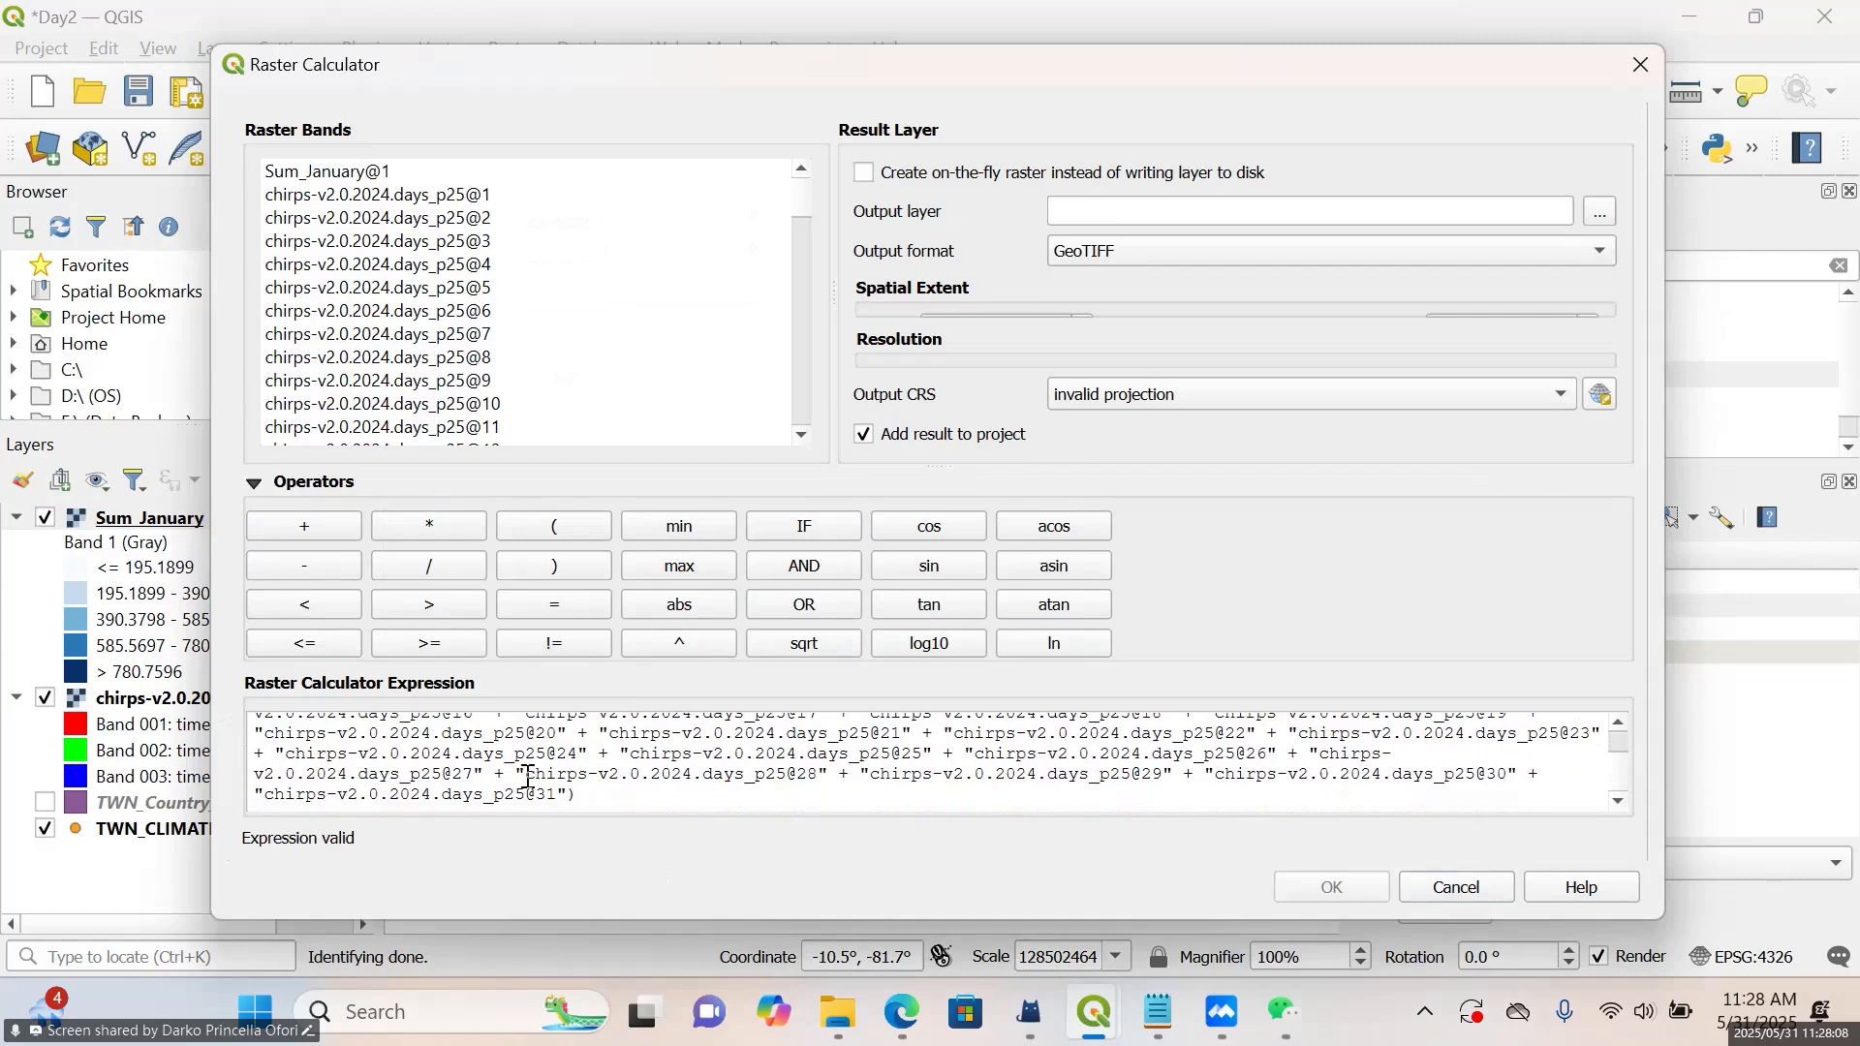
{"action": "left_click", "coordinate": [442, 560]}
{"action": "left_click", "coordinate": [681, 793]}
{"action": "type", "text": "31"}
Set the output layer to Average_January in the Tutorials folder's Day 2 subfolder
{"action": "left_click", "coordinate": [1607, 215]}
{"action": "type", "text": "Average_January"}
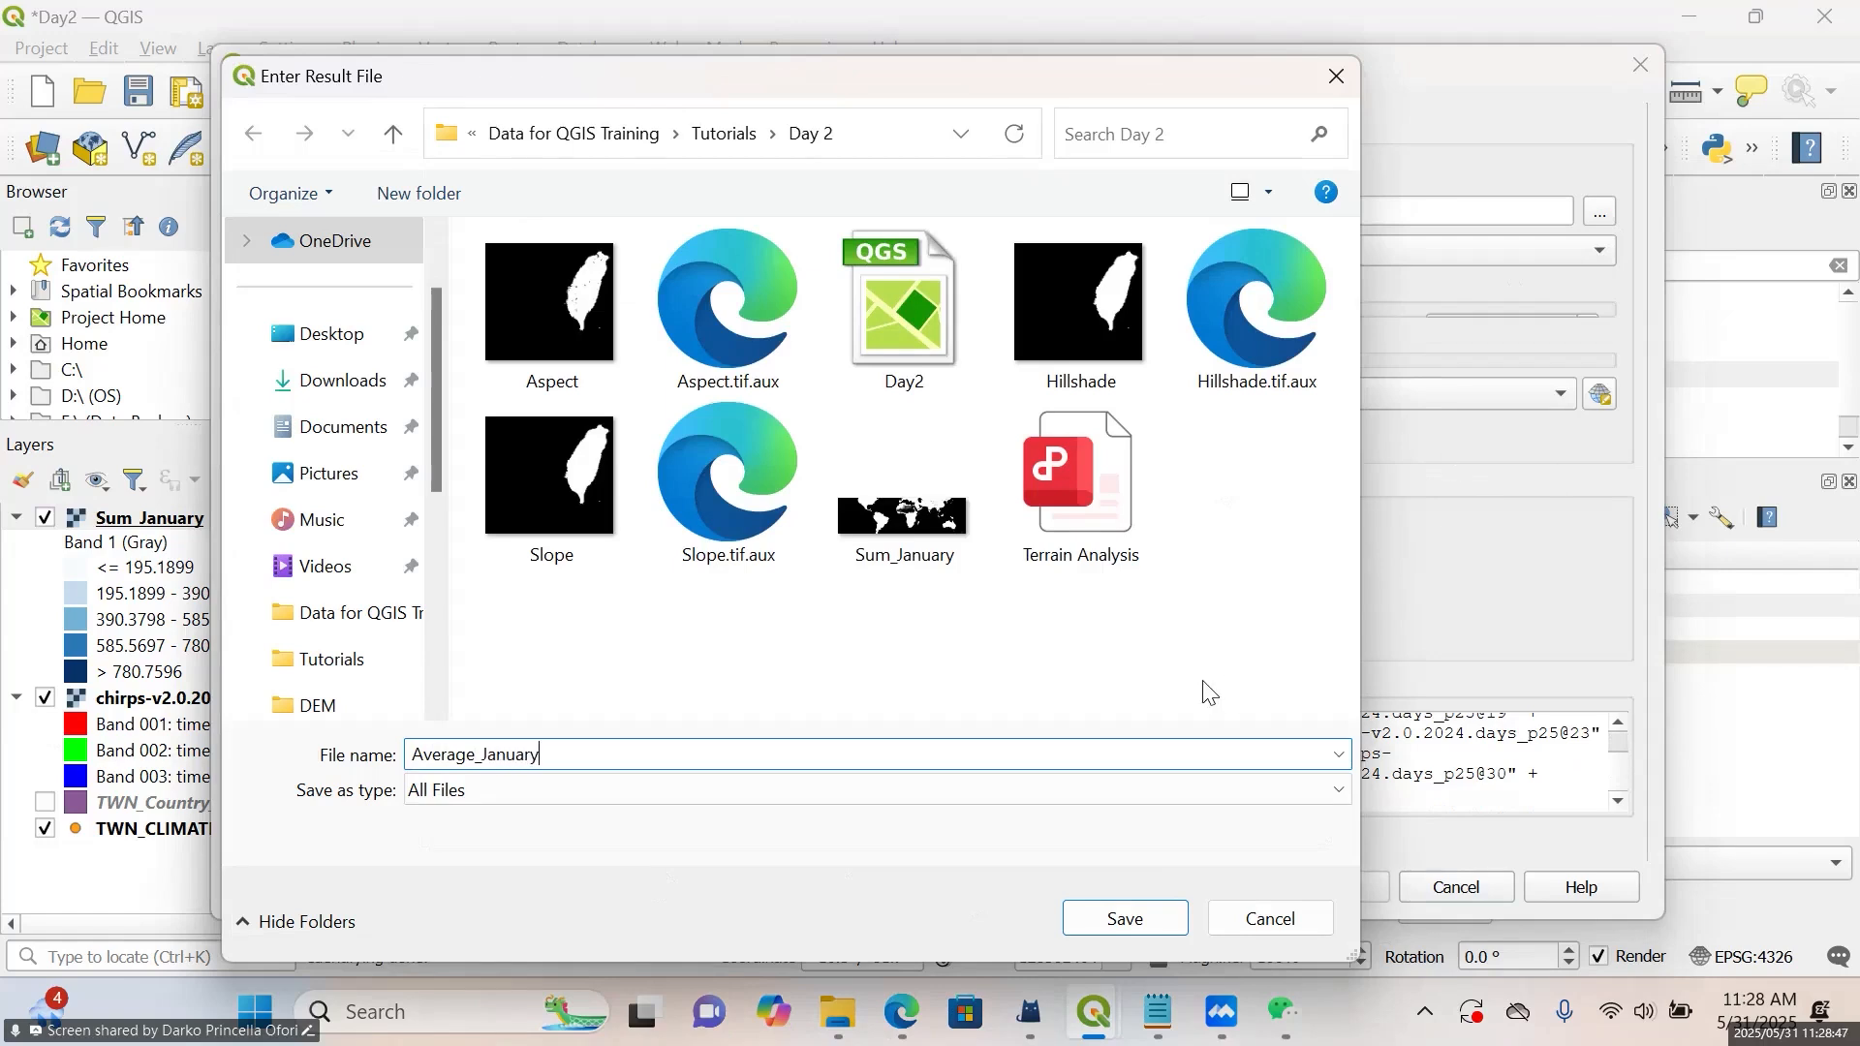
{"action": "left_click", "coordinate": [1108, 927]}
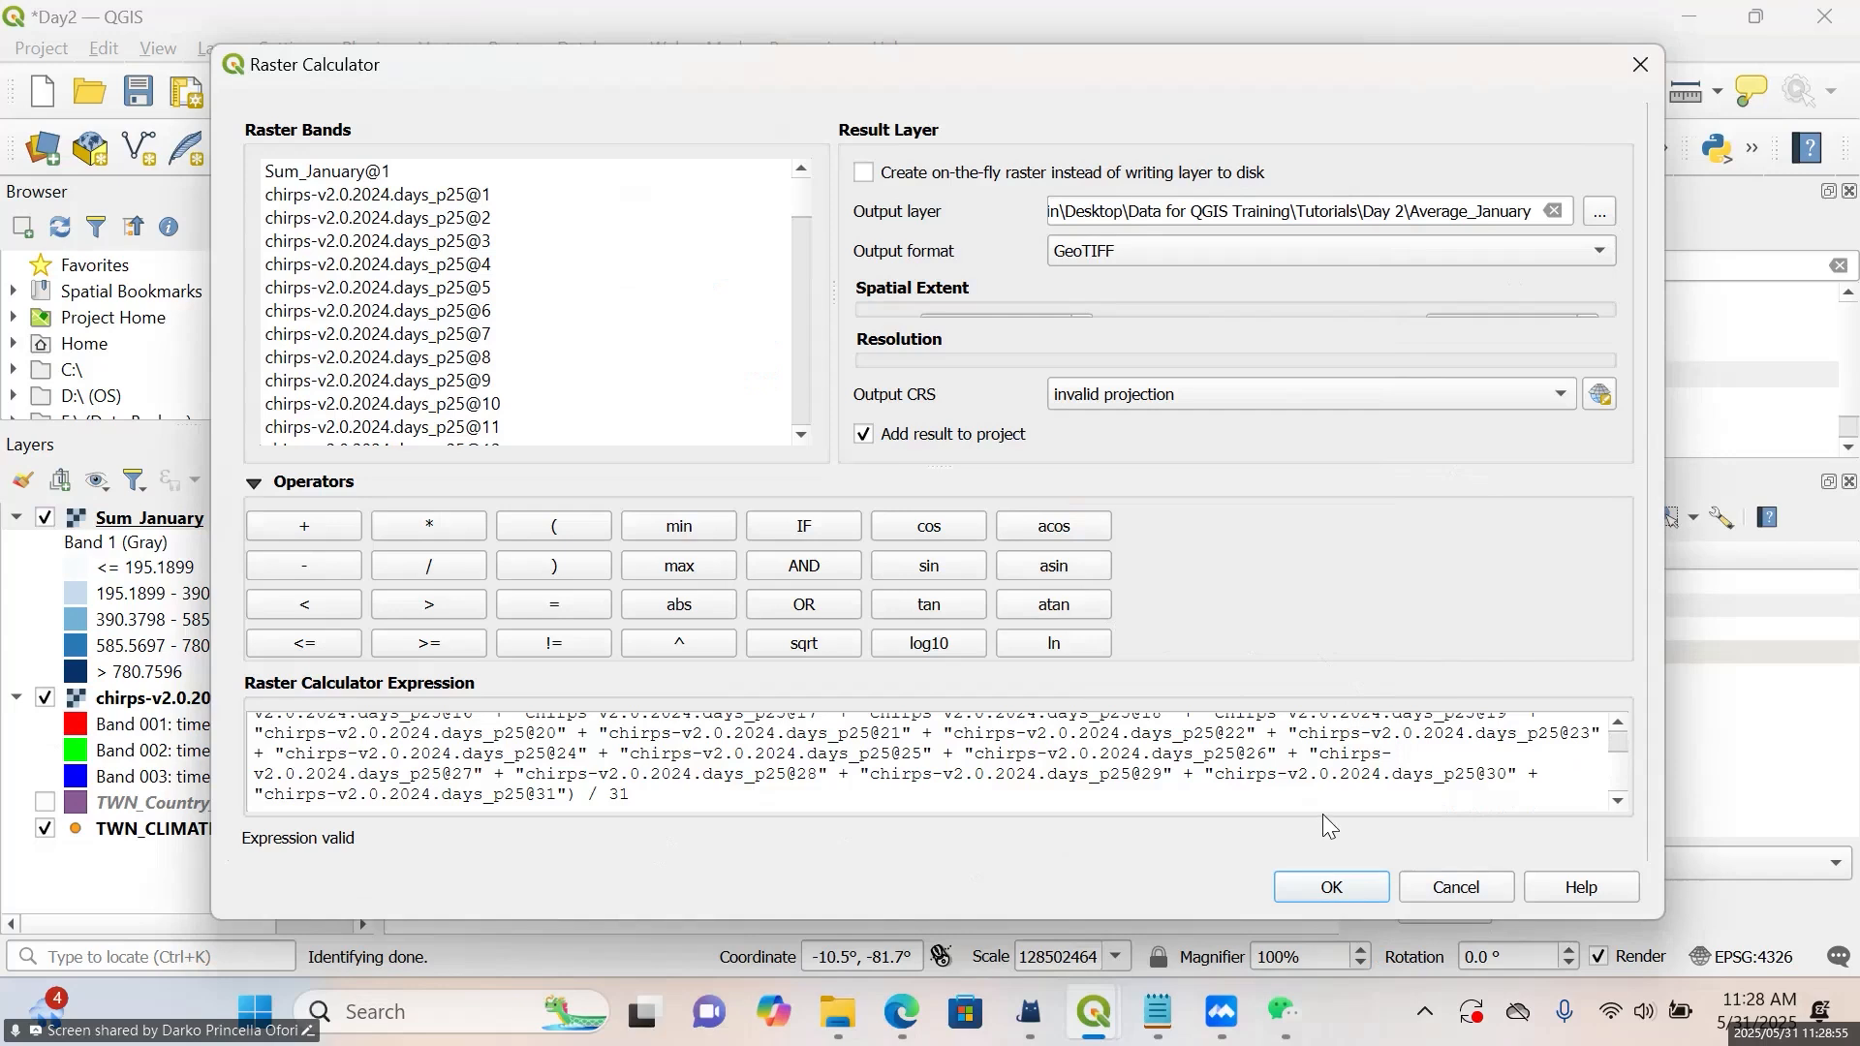
Run the January average calculation and set the Average_January layer's render type to Singleband pseudocolor
{"action": "left_click", "coordinate": [1331, 888]}
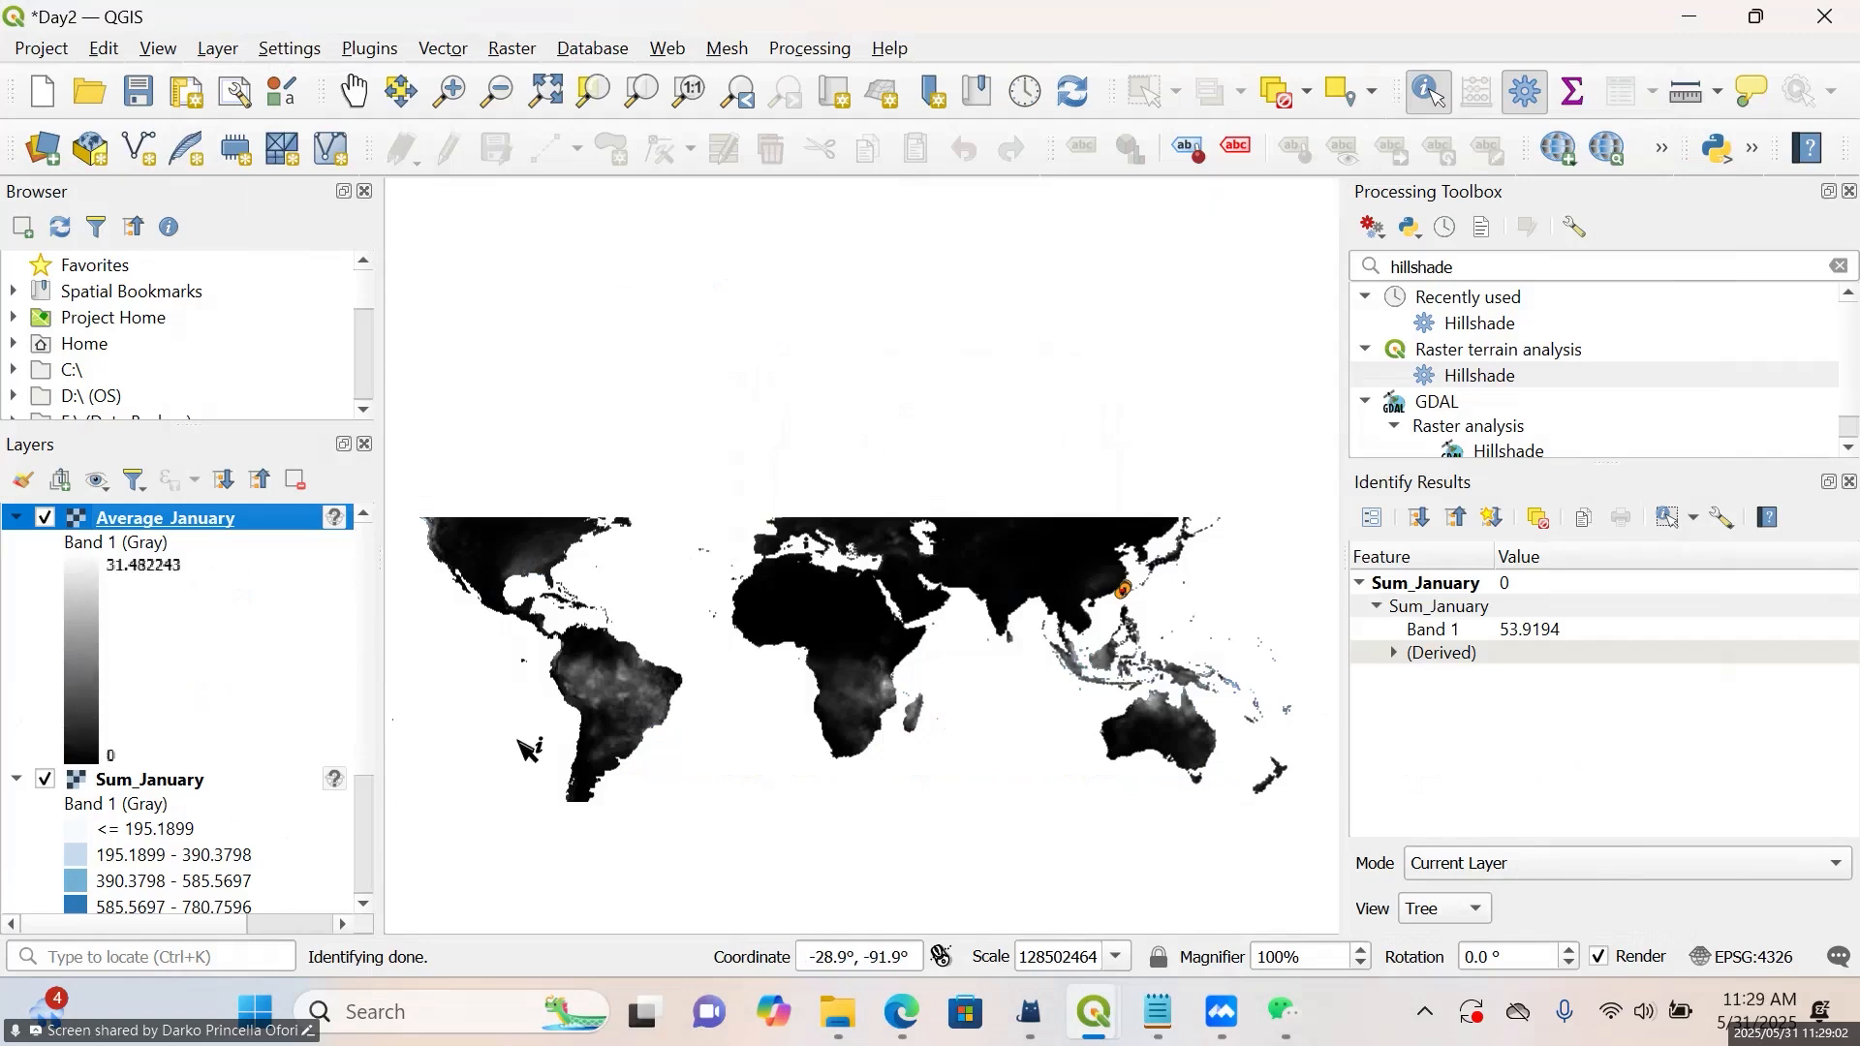
{"action": "right_click", "coordinate": [236, 515]}
{"action": "left_click", "coordinate": [399, 631]}
{"action": "left_click", "coordinate": [582, 191]}
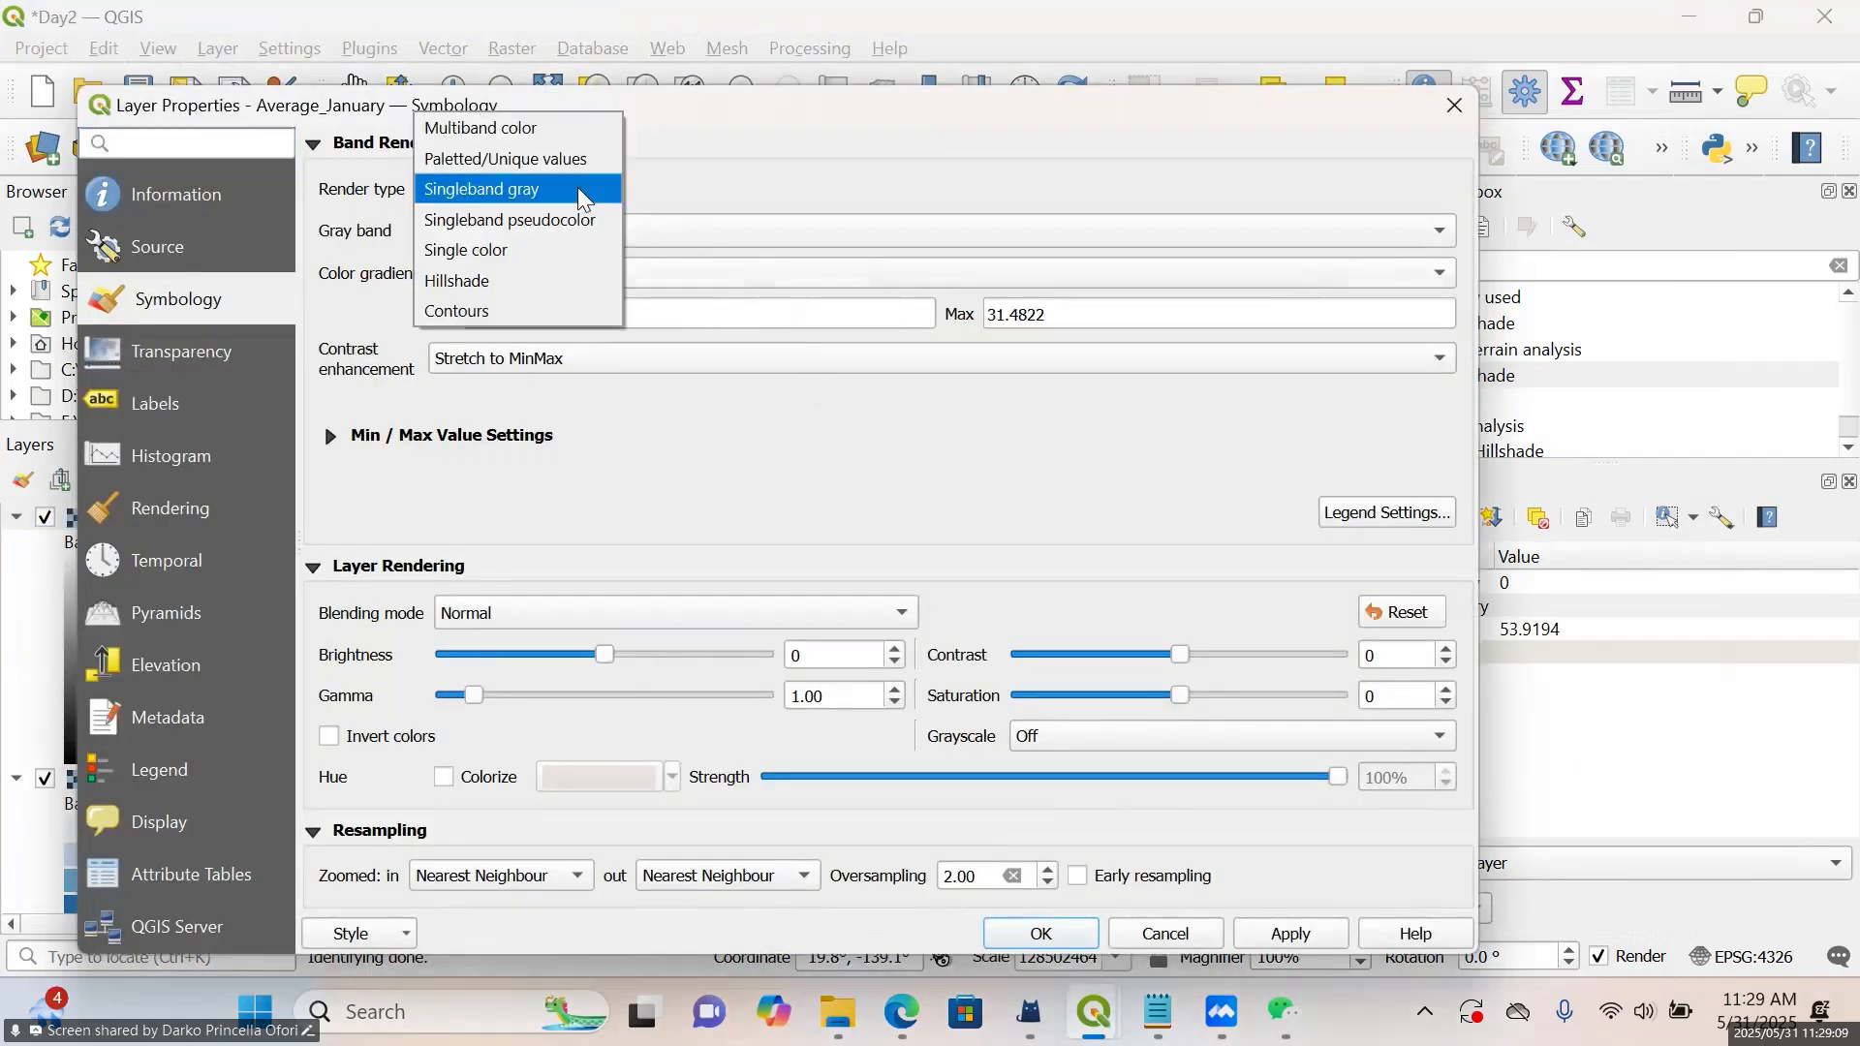
{"action": "left_click", "coordinate": [576, 219]}
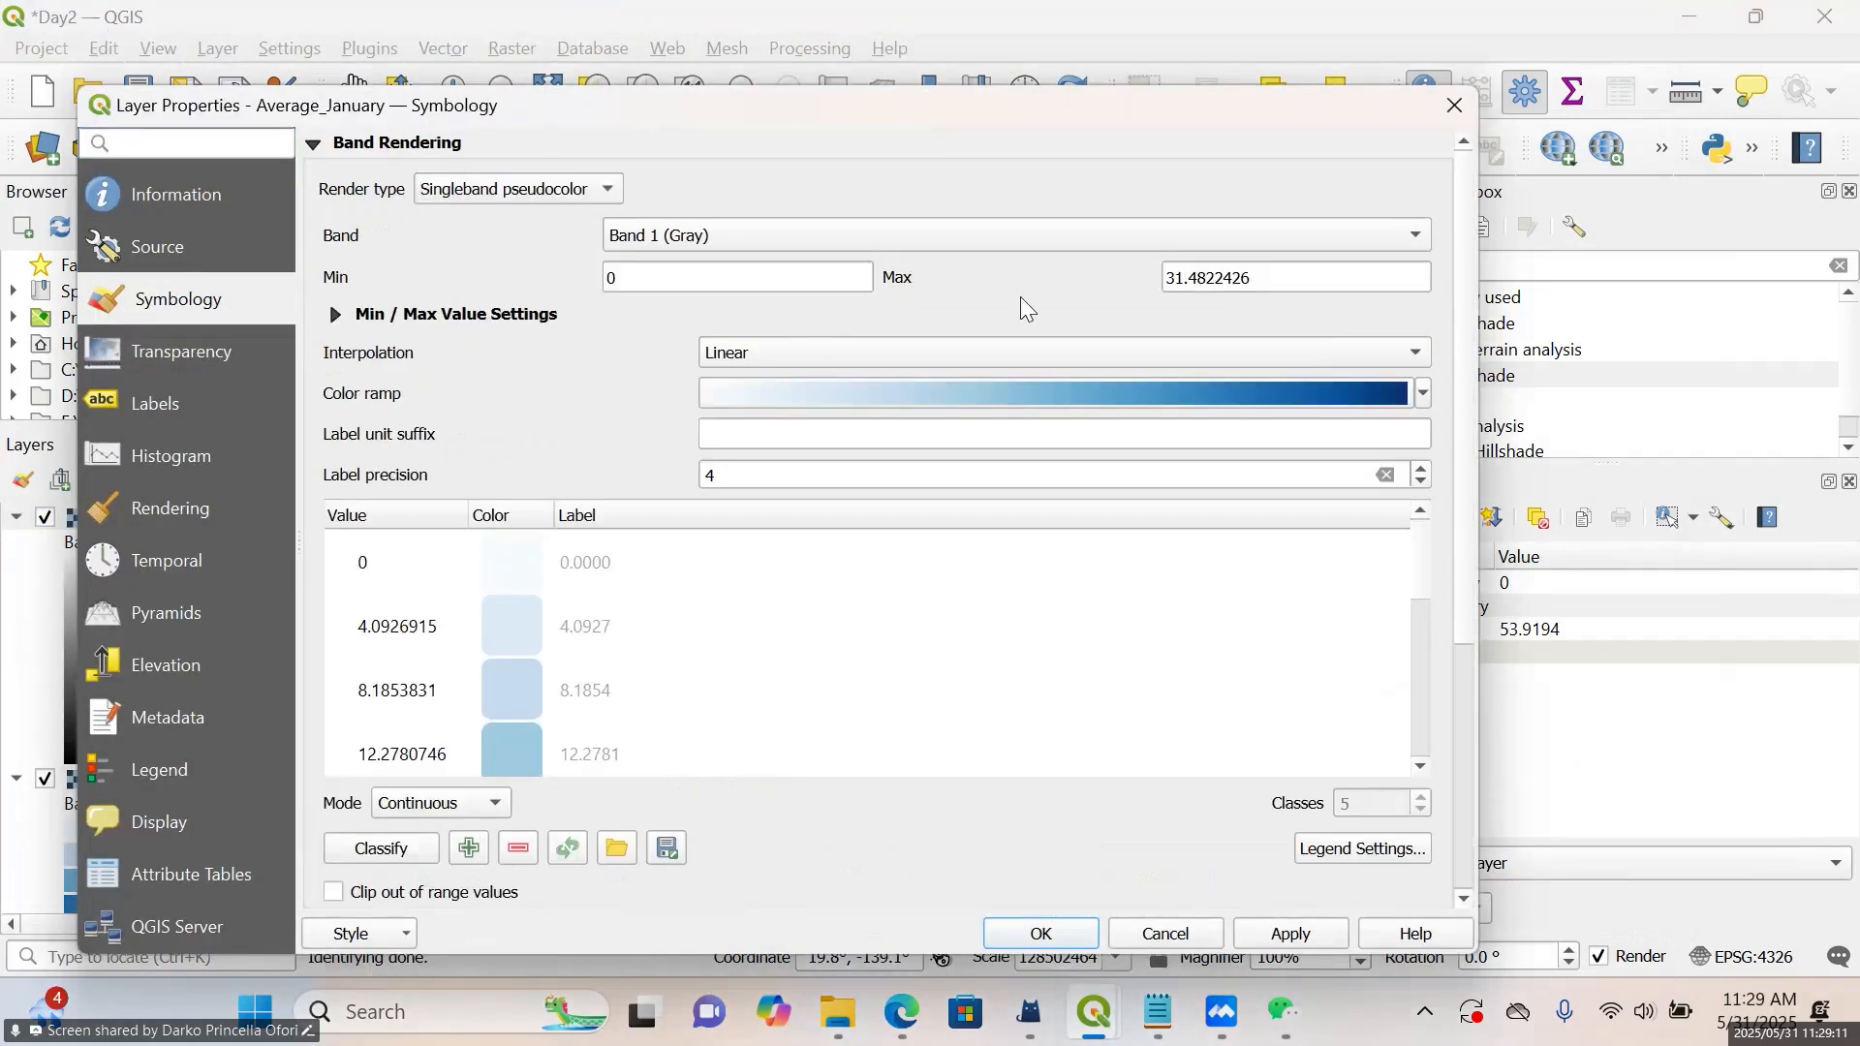
Set the Average_January interpolation to Discrete and choose the Greens color ramp
{"action": "left_click", "coordinate": [1177, 352]}
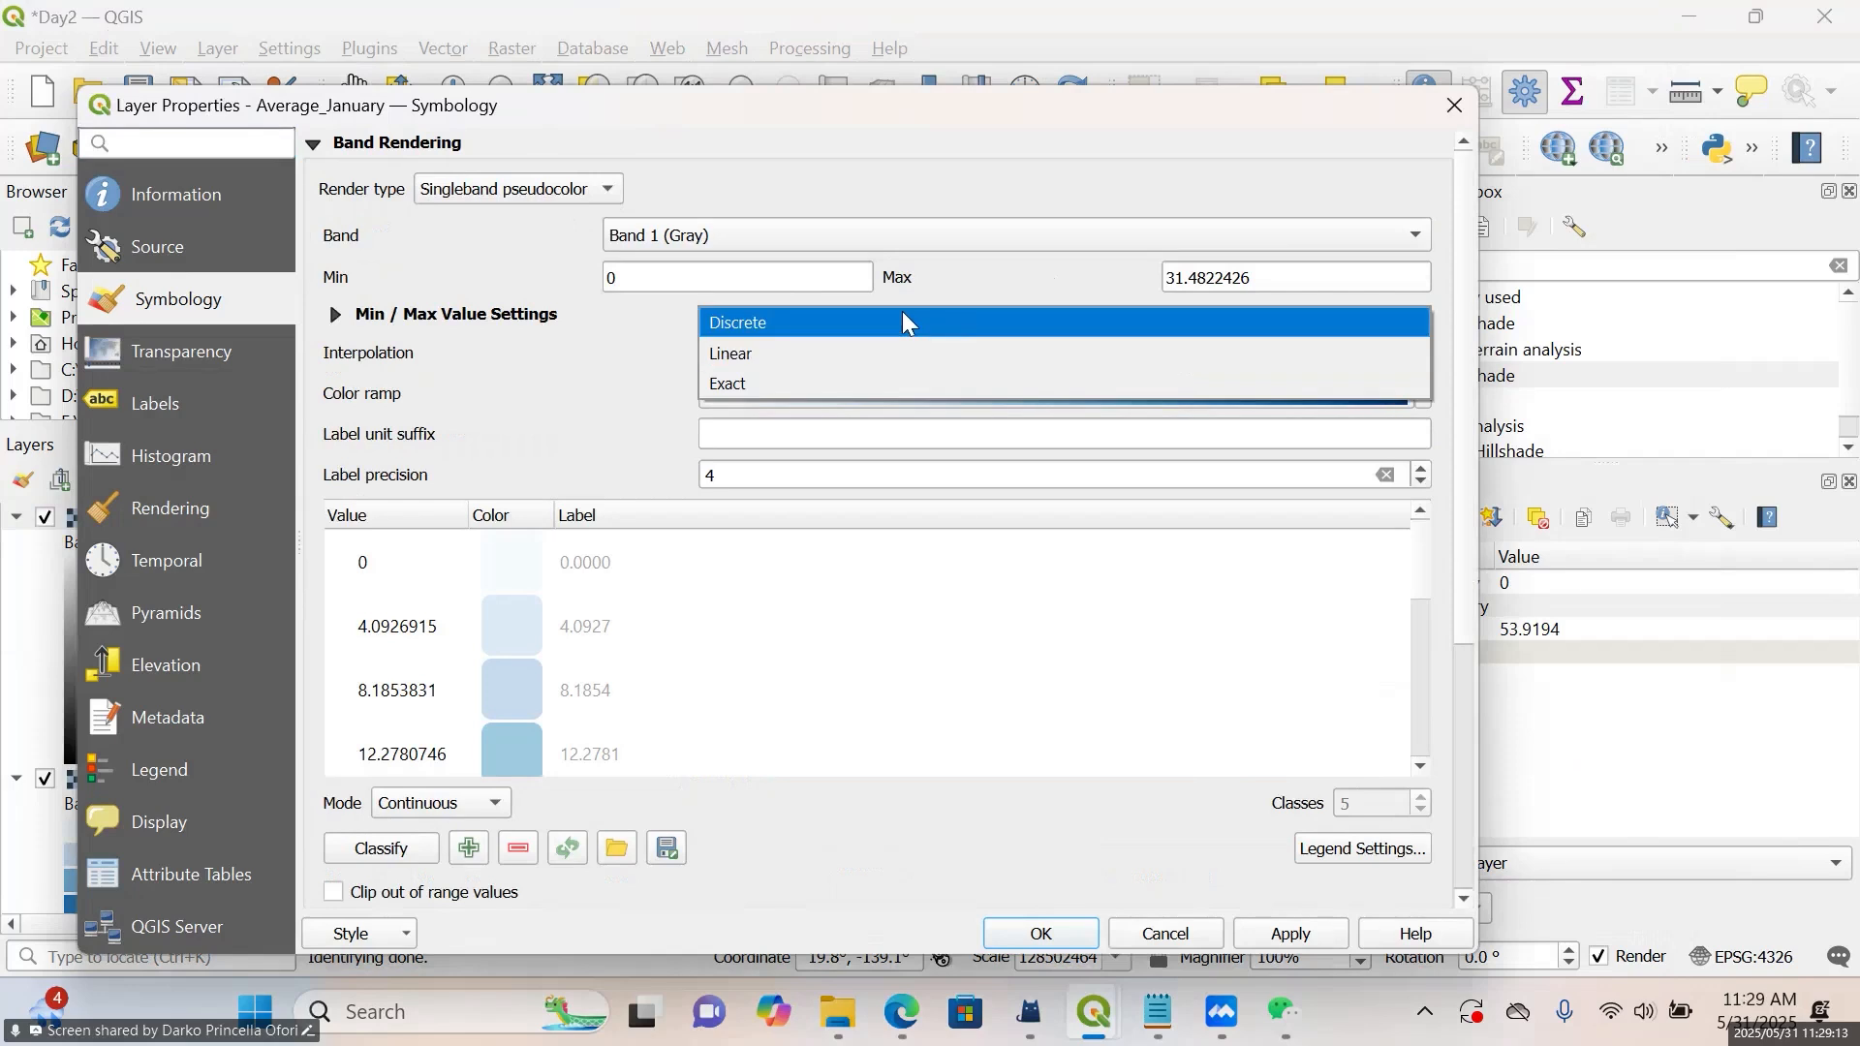
{"action": "left_click", "coordinate": [903, 314]}
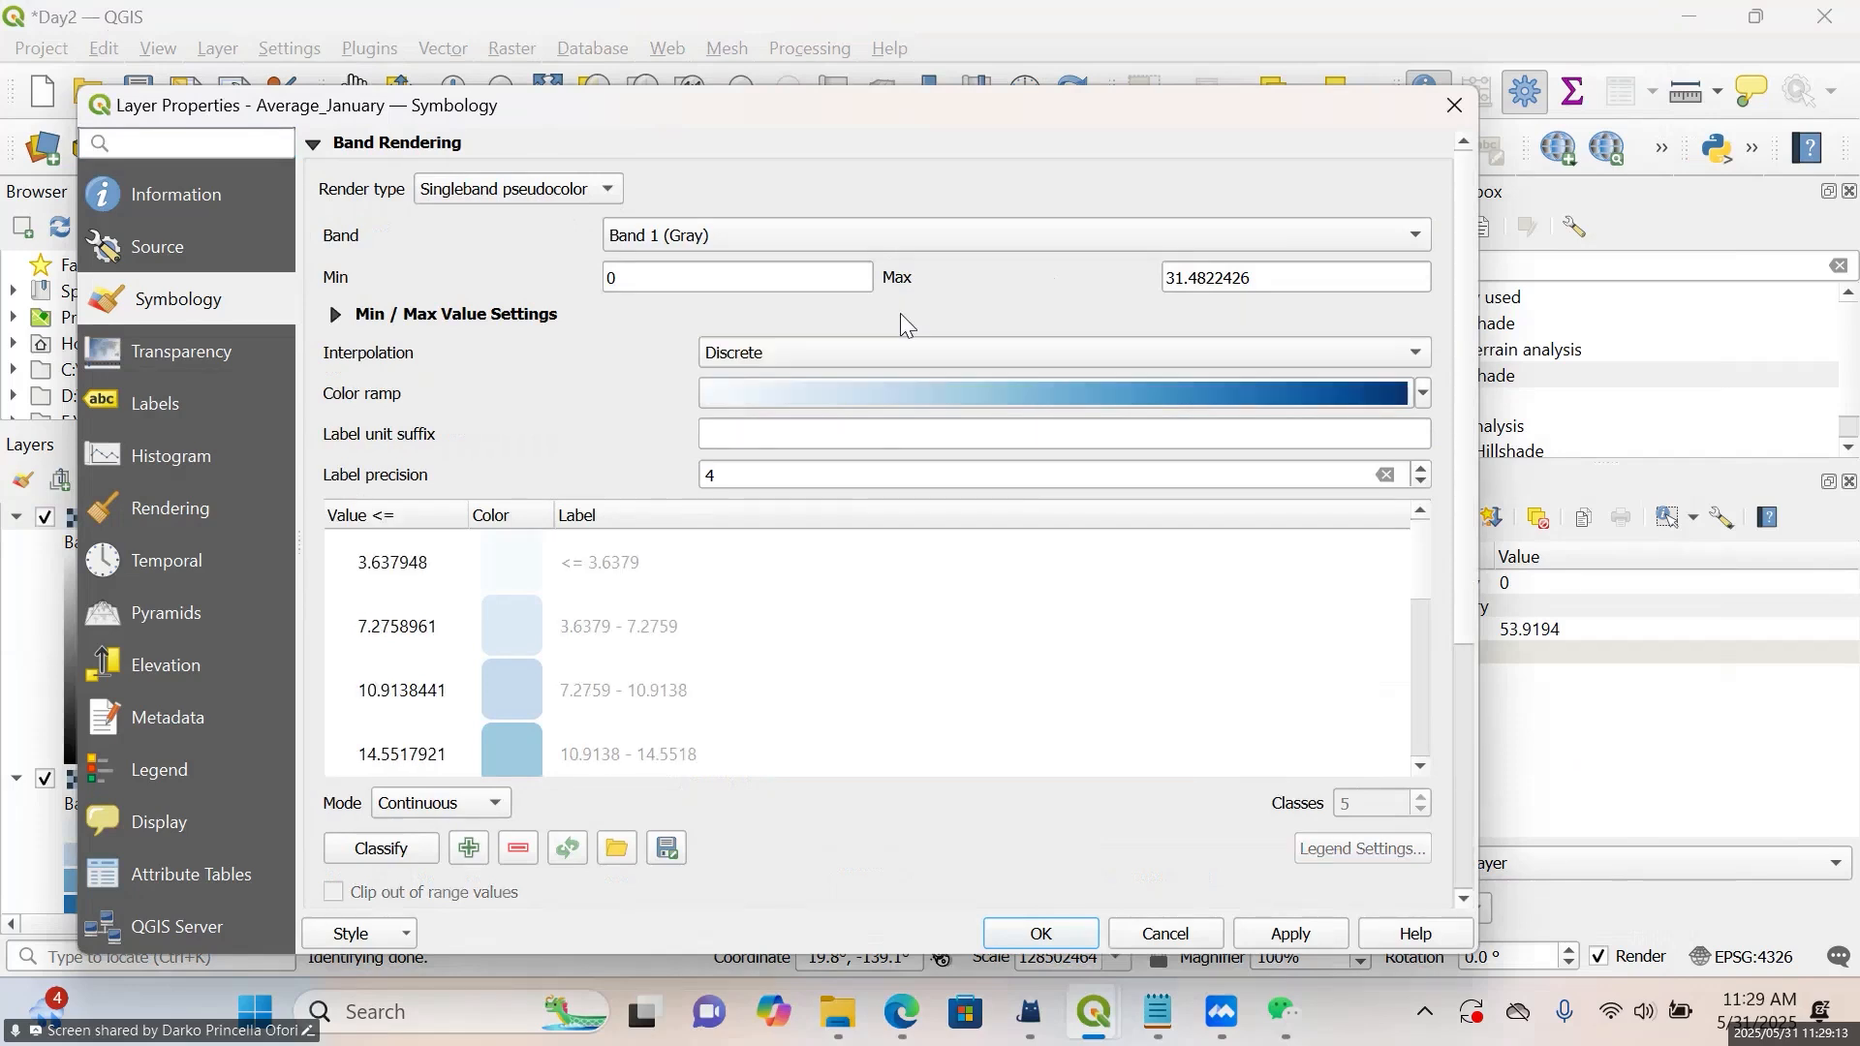
{"action": "left_click", "coordinate": [1423, 396]}
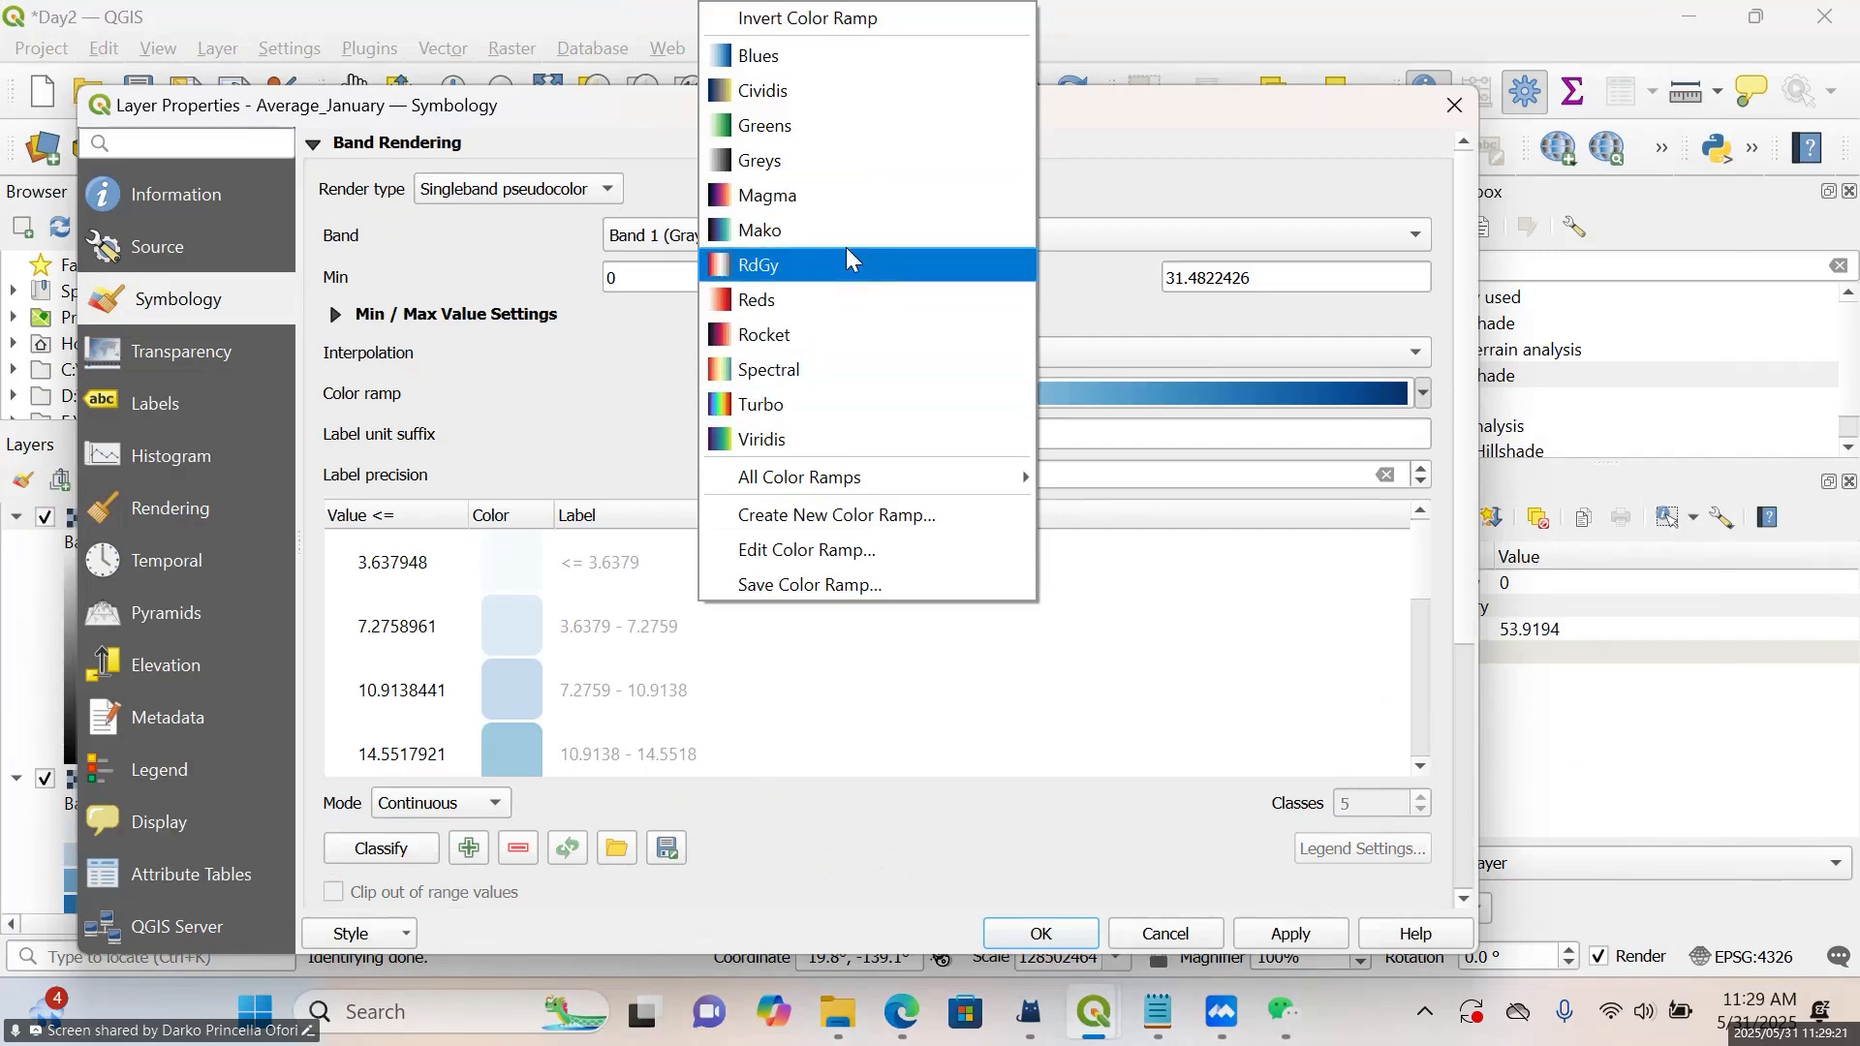
{"action": "left_click", "coordinate": [853, 135]}
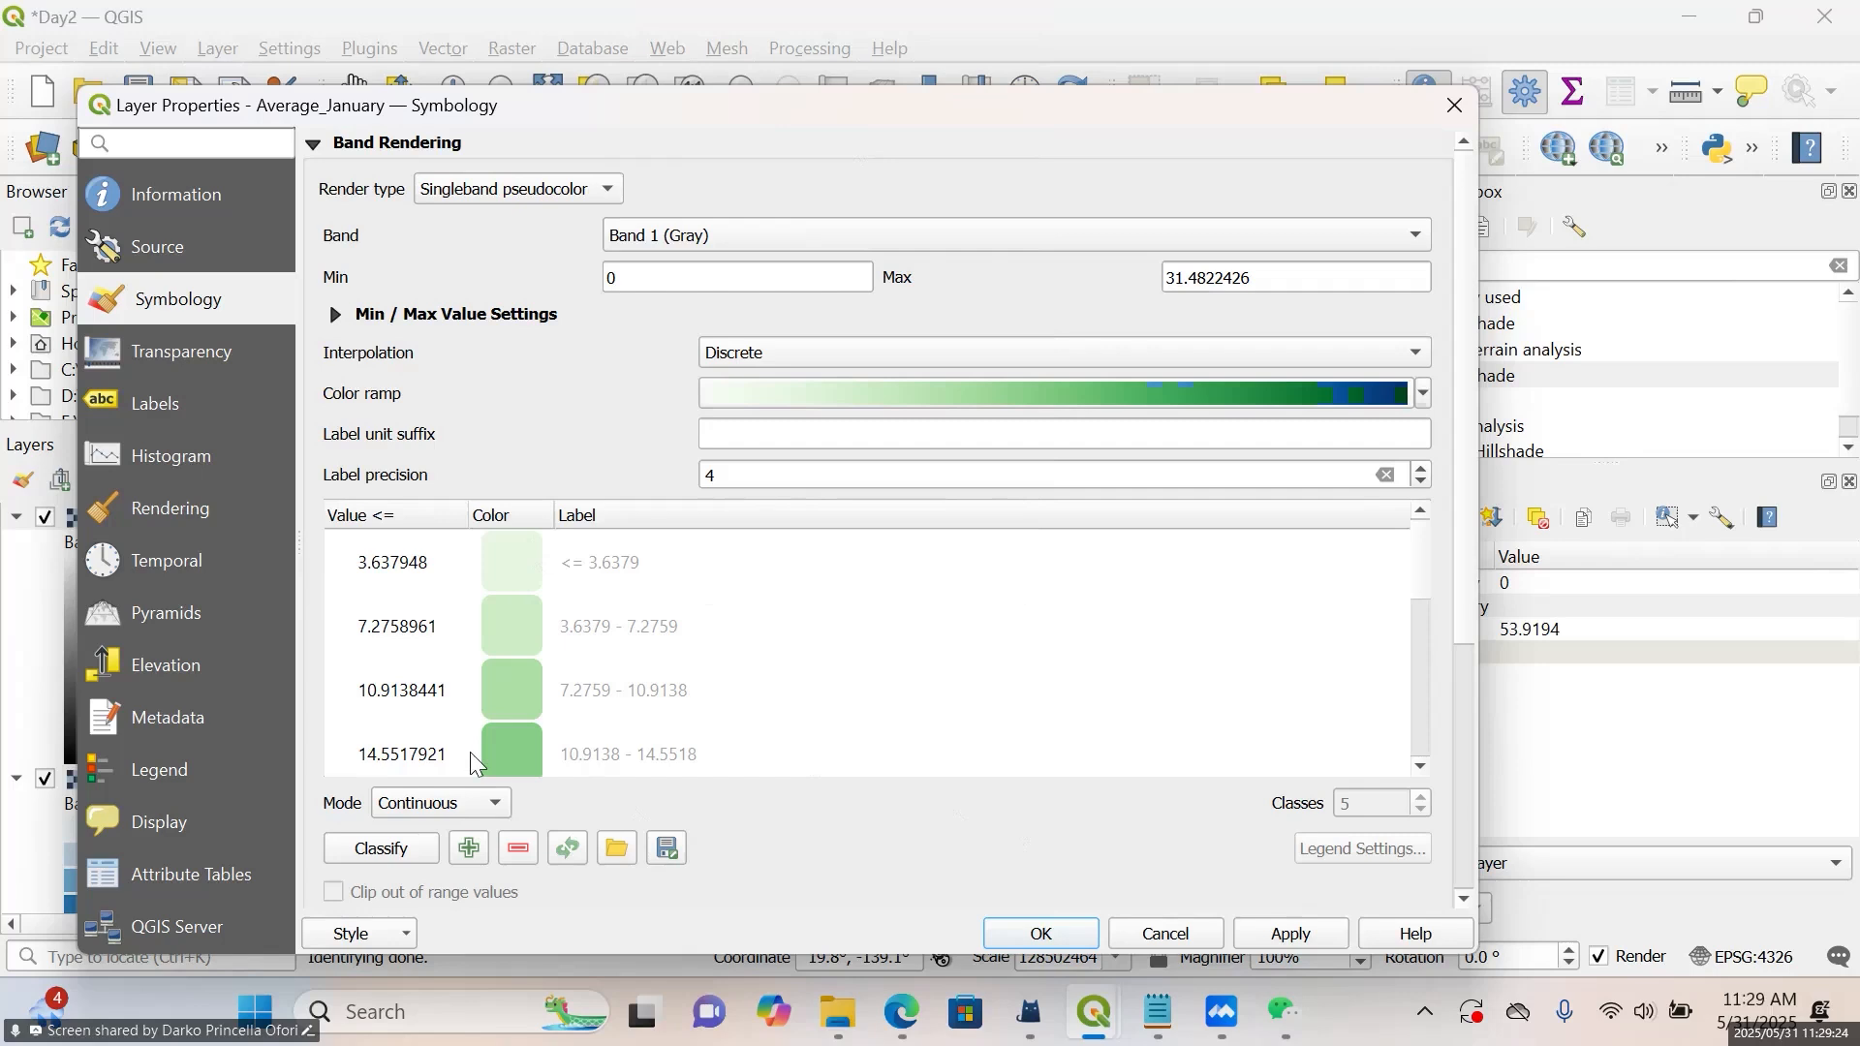
Set the Average_January classification mode to Equal Interval and apply the styling
{"action": "left_click", "coordinate": [465, 803]}
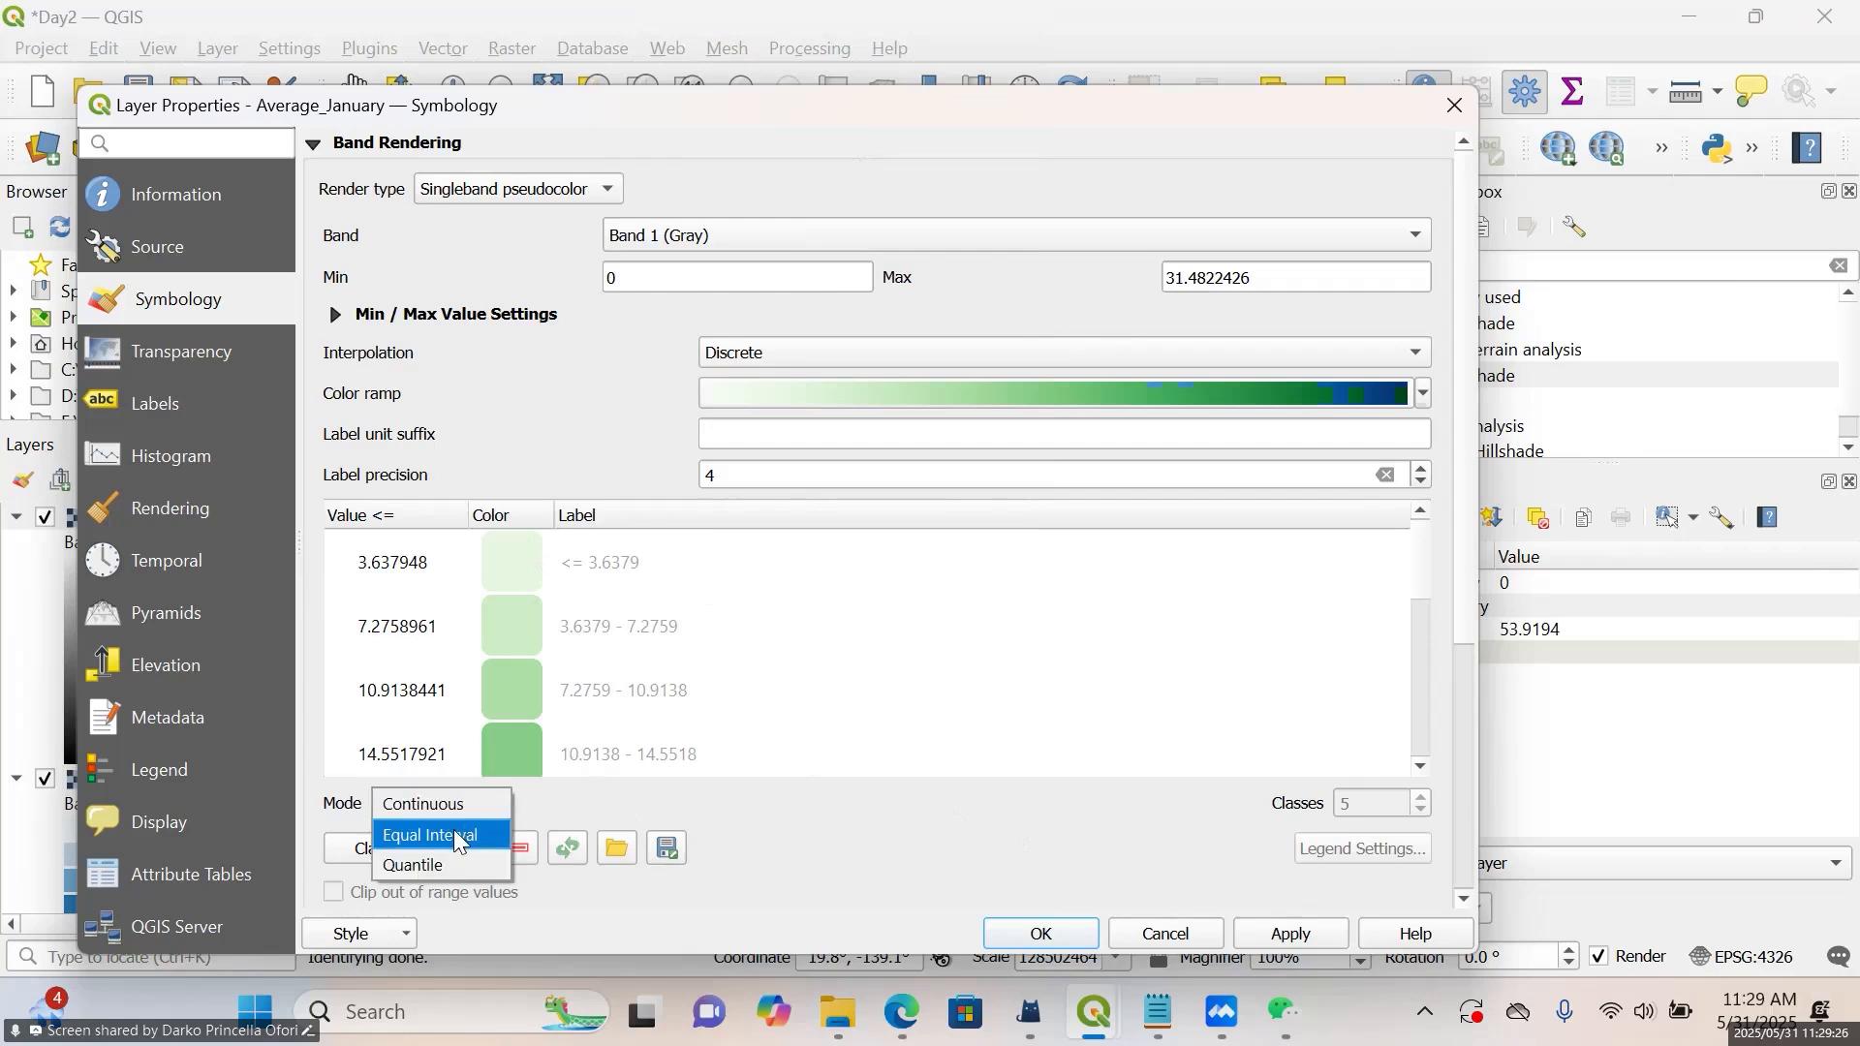
{"action": "left_click", "coordinate": [453, 831]}
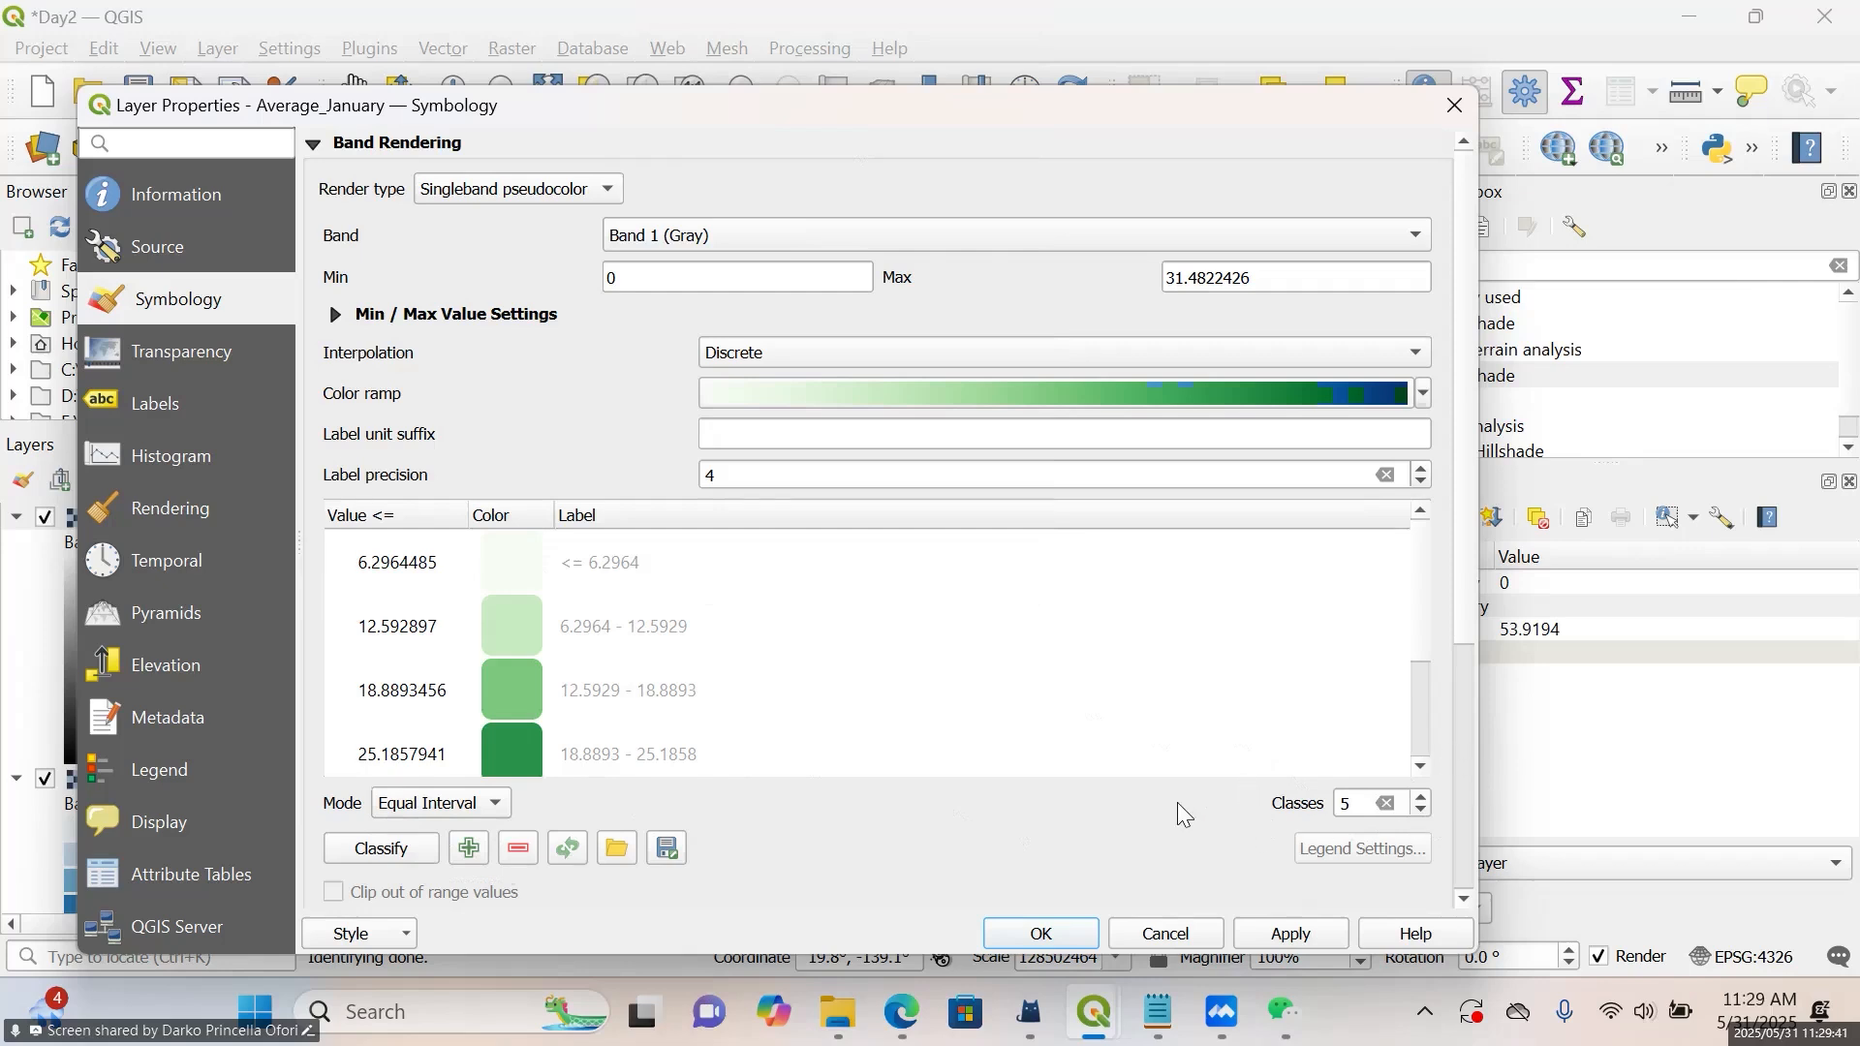
{"action": "left_click", "coordinate": [1063, 930]}
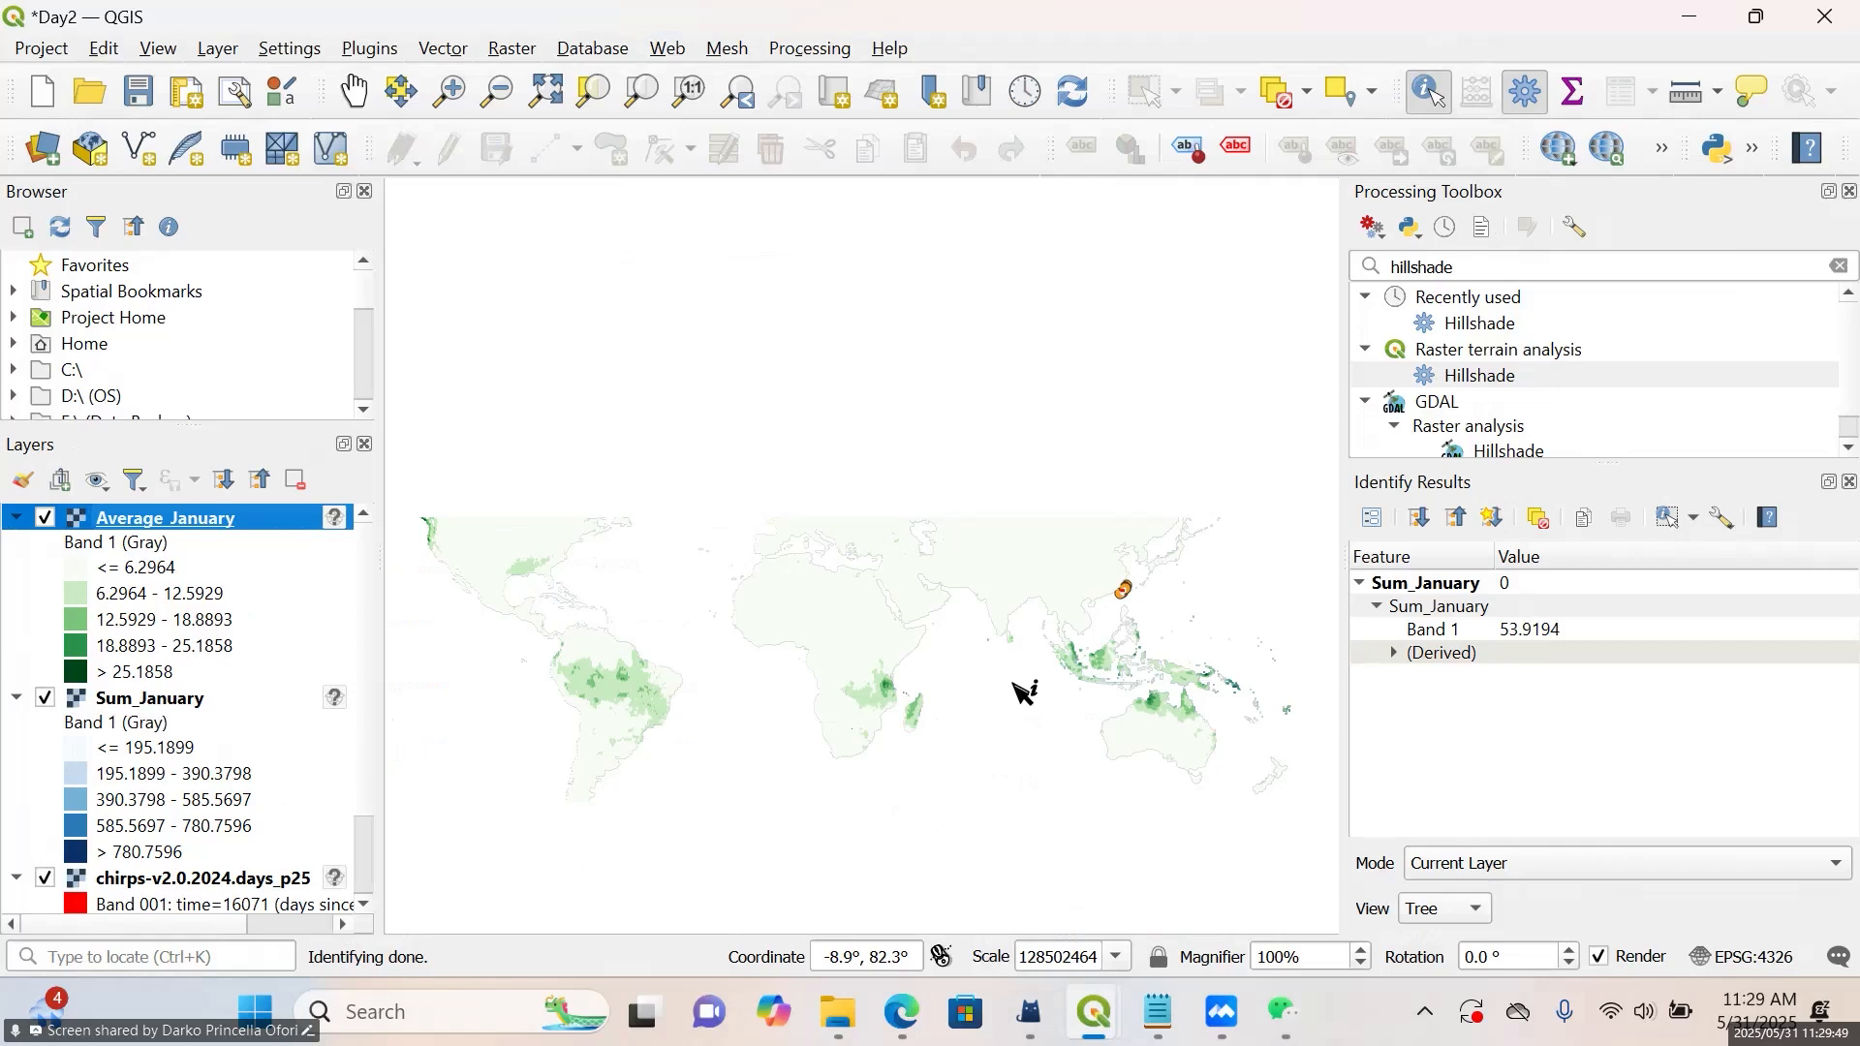
Identify the Average_January pixel values at several locations across Africa and on Madagascar
{"action": "scroll", "coordinate": [877, 731], "scroll_direction": "up", "scroll_amount": 2}
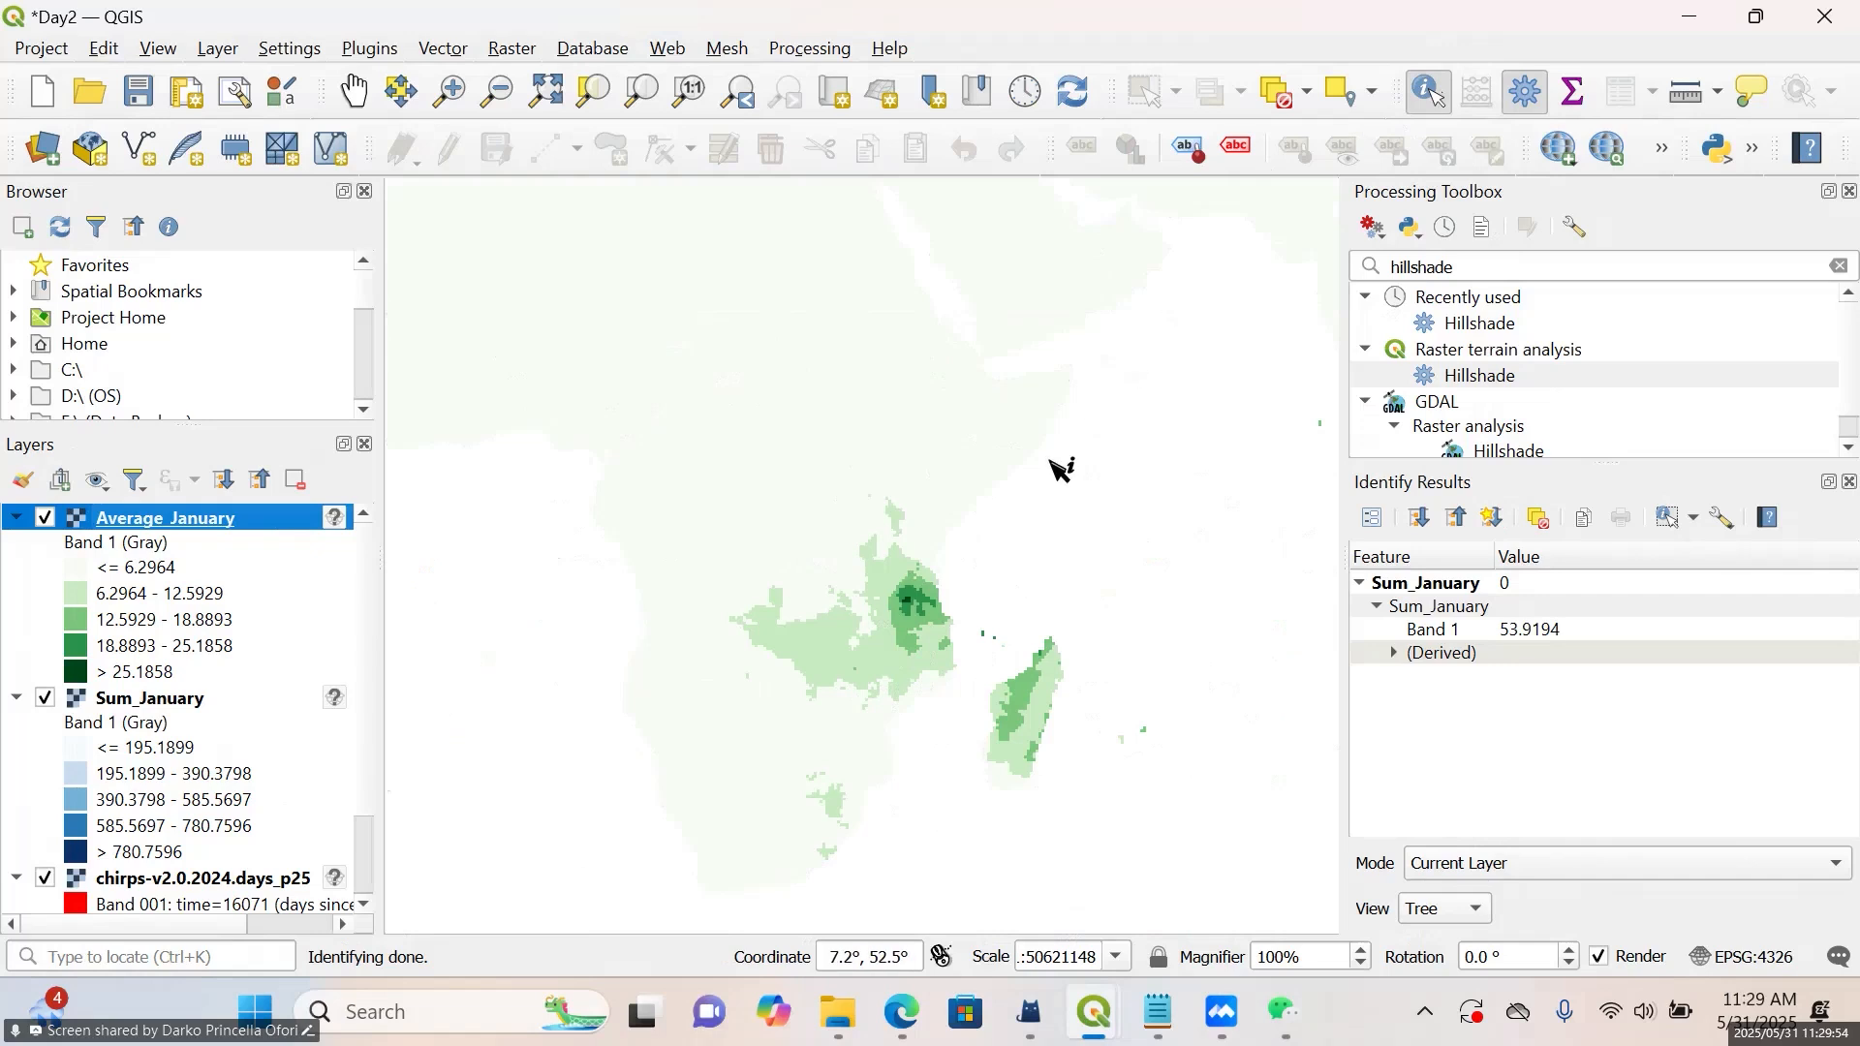
{"action": "left_click", "coordinate": [920, 593]}
{"action": "left_click", "coordinate": [777, 525]}
{"action": "left_click", "coordinate": [779, 522]}
{"action": "left_click", "coordinate": [531, 380]}
{"action": "left_click", "coordinate": [420, 403]}
{"action": "left_click", "coordinate": [657, 340]}
{"action": "left_click", "coordinate": [699, 388]}
{"action": "left_click", "coordinate": [1030, 700]}
{"action": "scroll", "coordinate": [1061, 564], "scroll_direction": "down", "scroll_amount": 2}
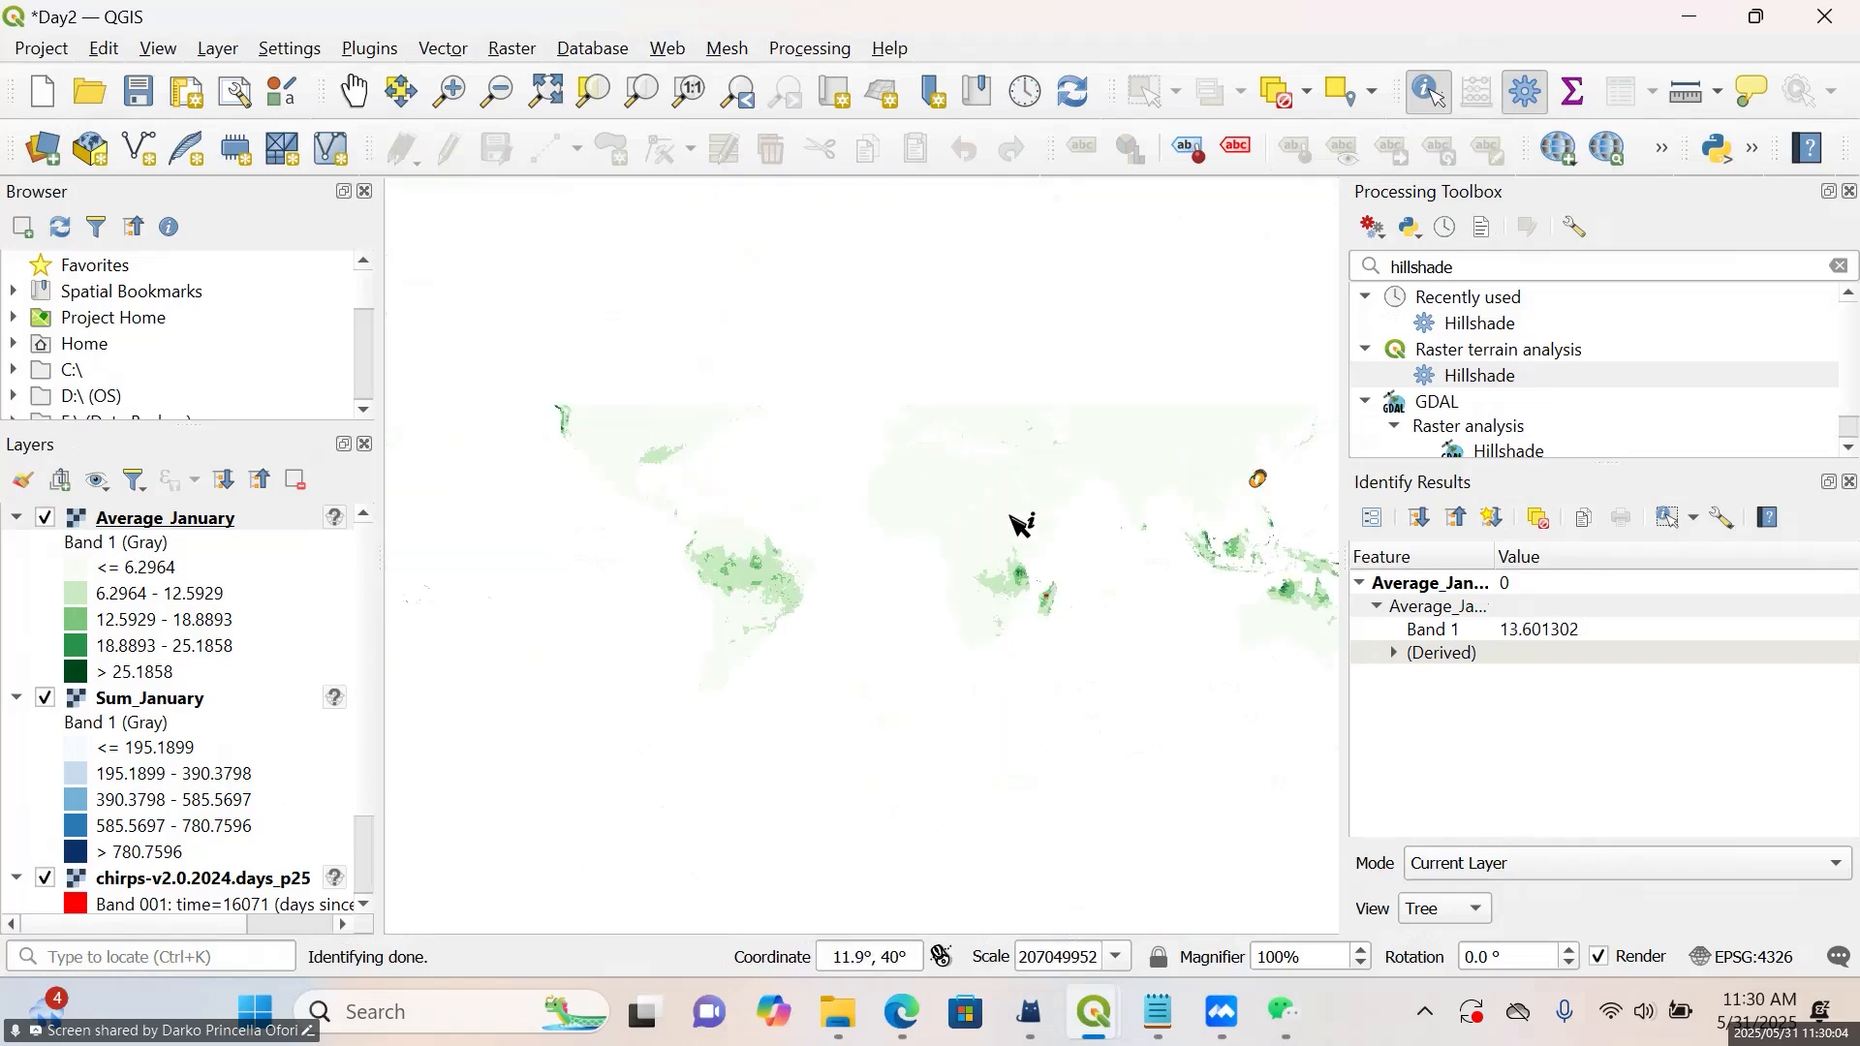
{"action": "scroll", "coordinate": [1030, 524], "scroll_direction": "up", "scroll_amount": 1}
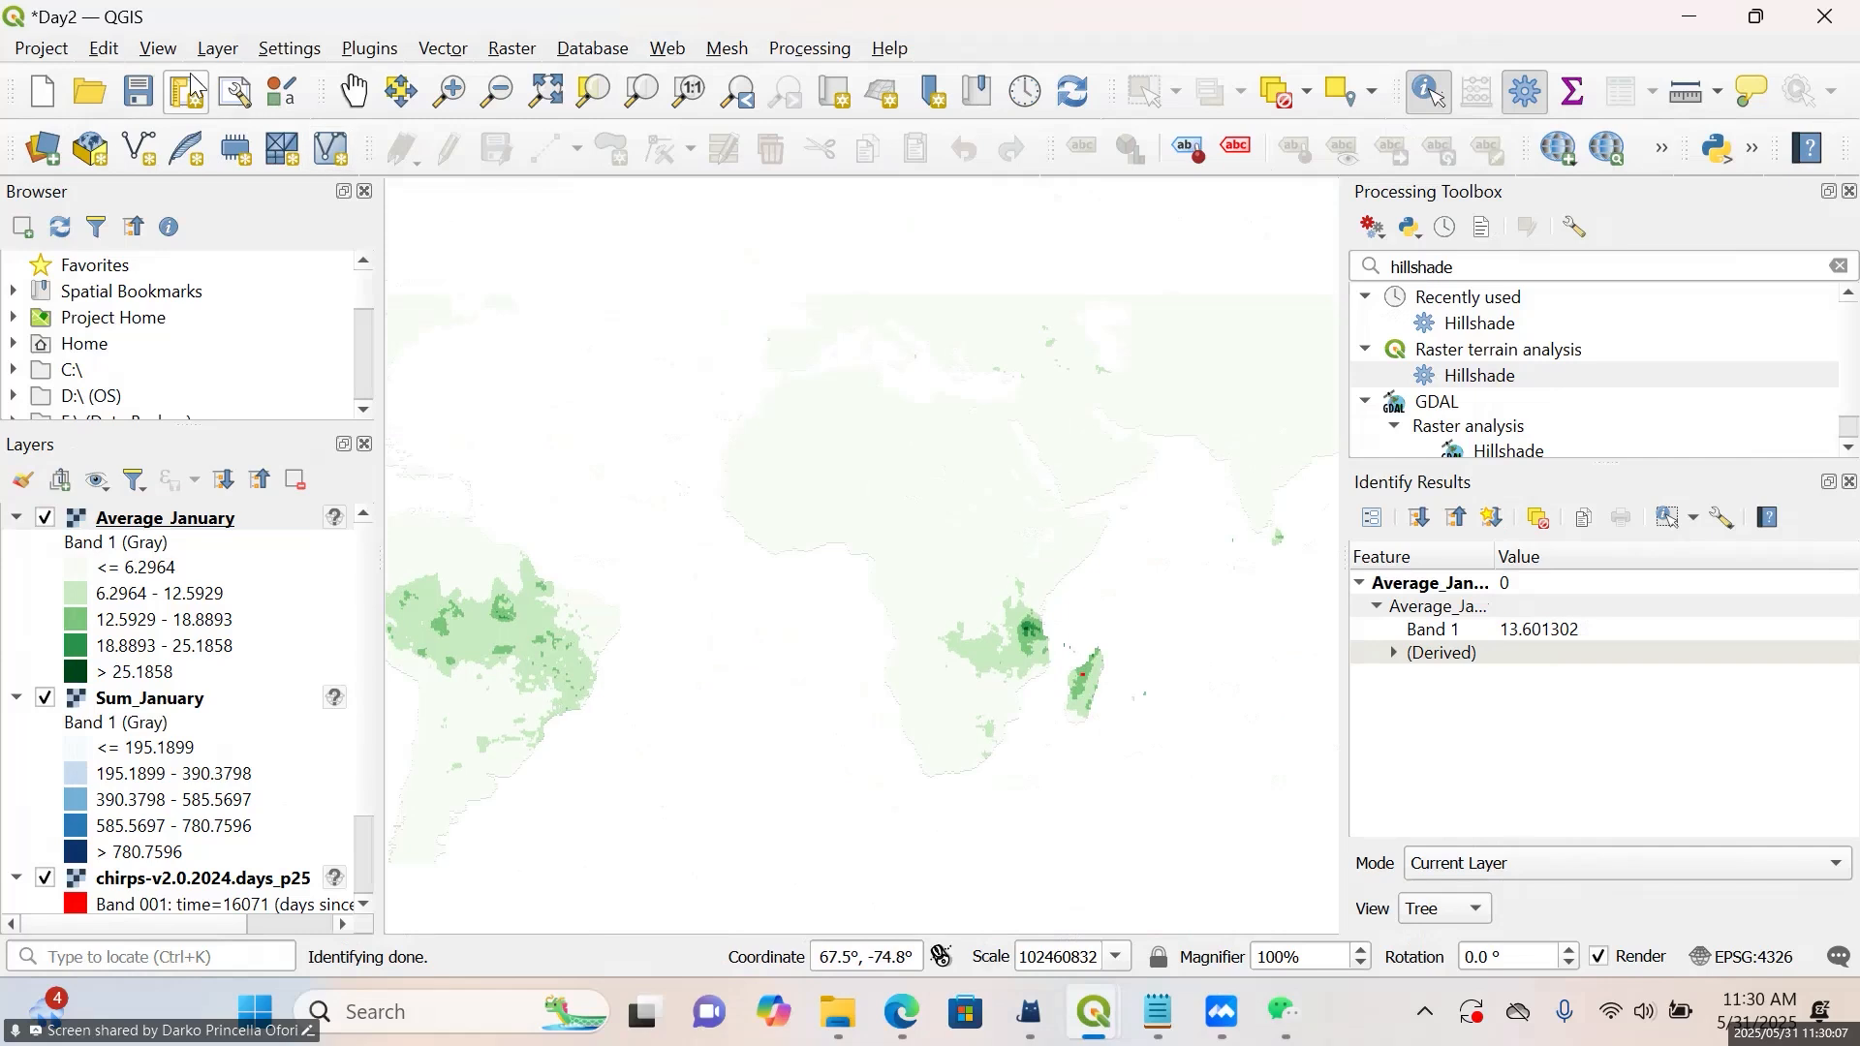
{"action": "left_click", "coordinate": [354, 91]}
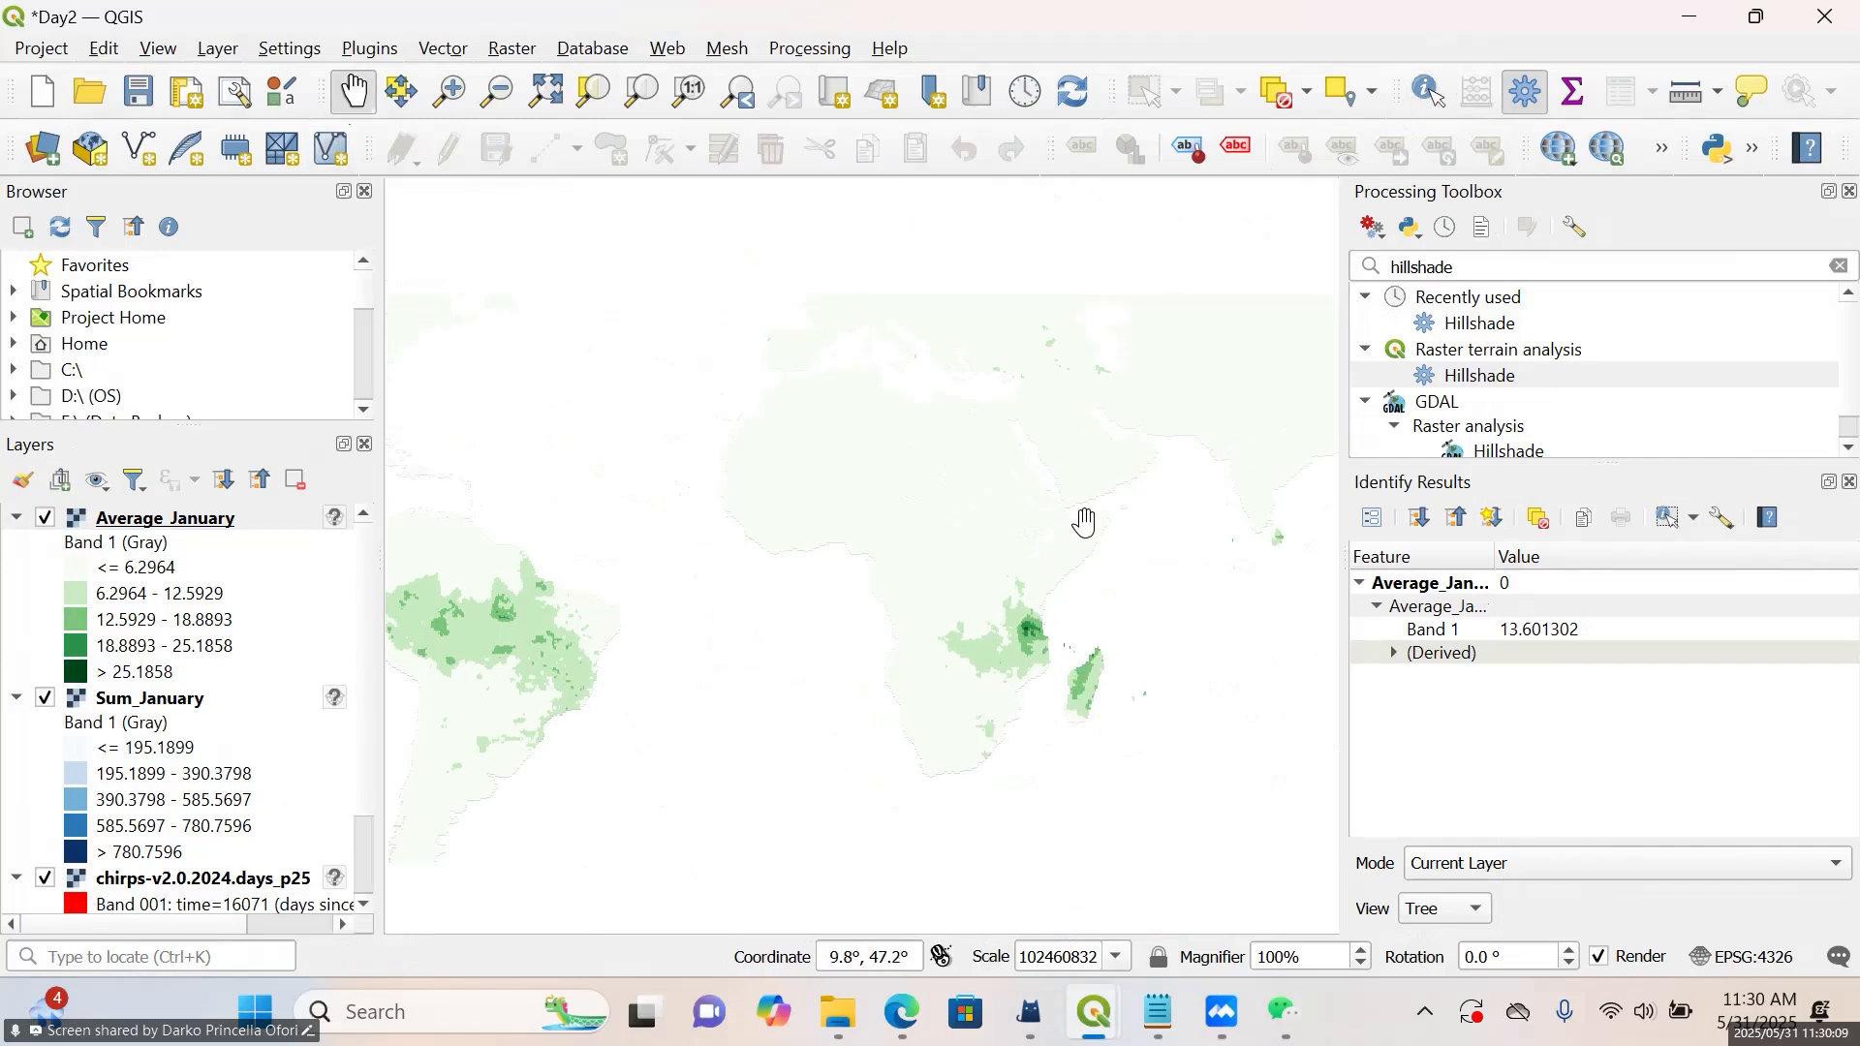
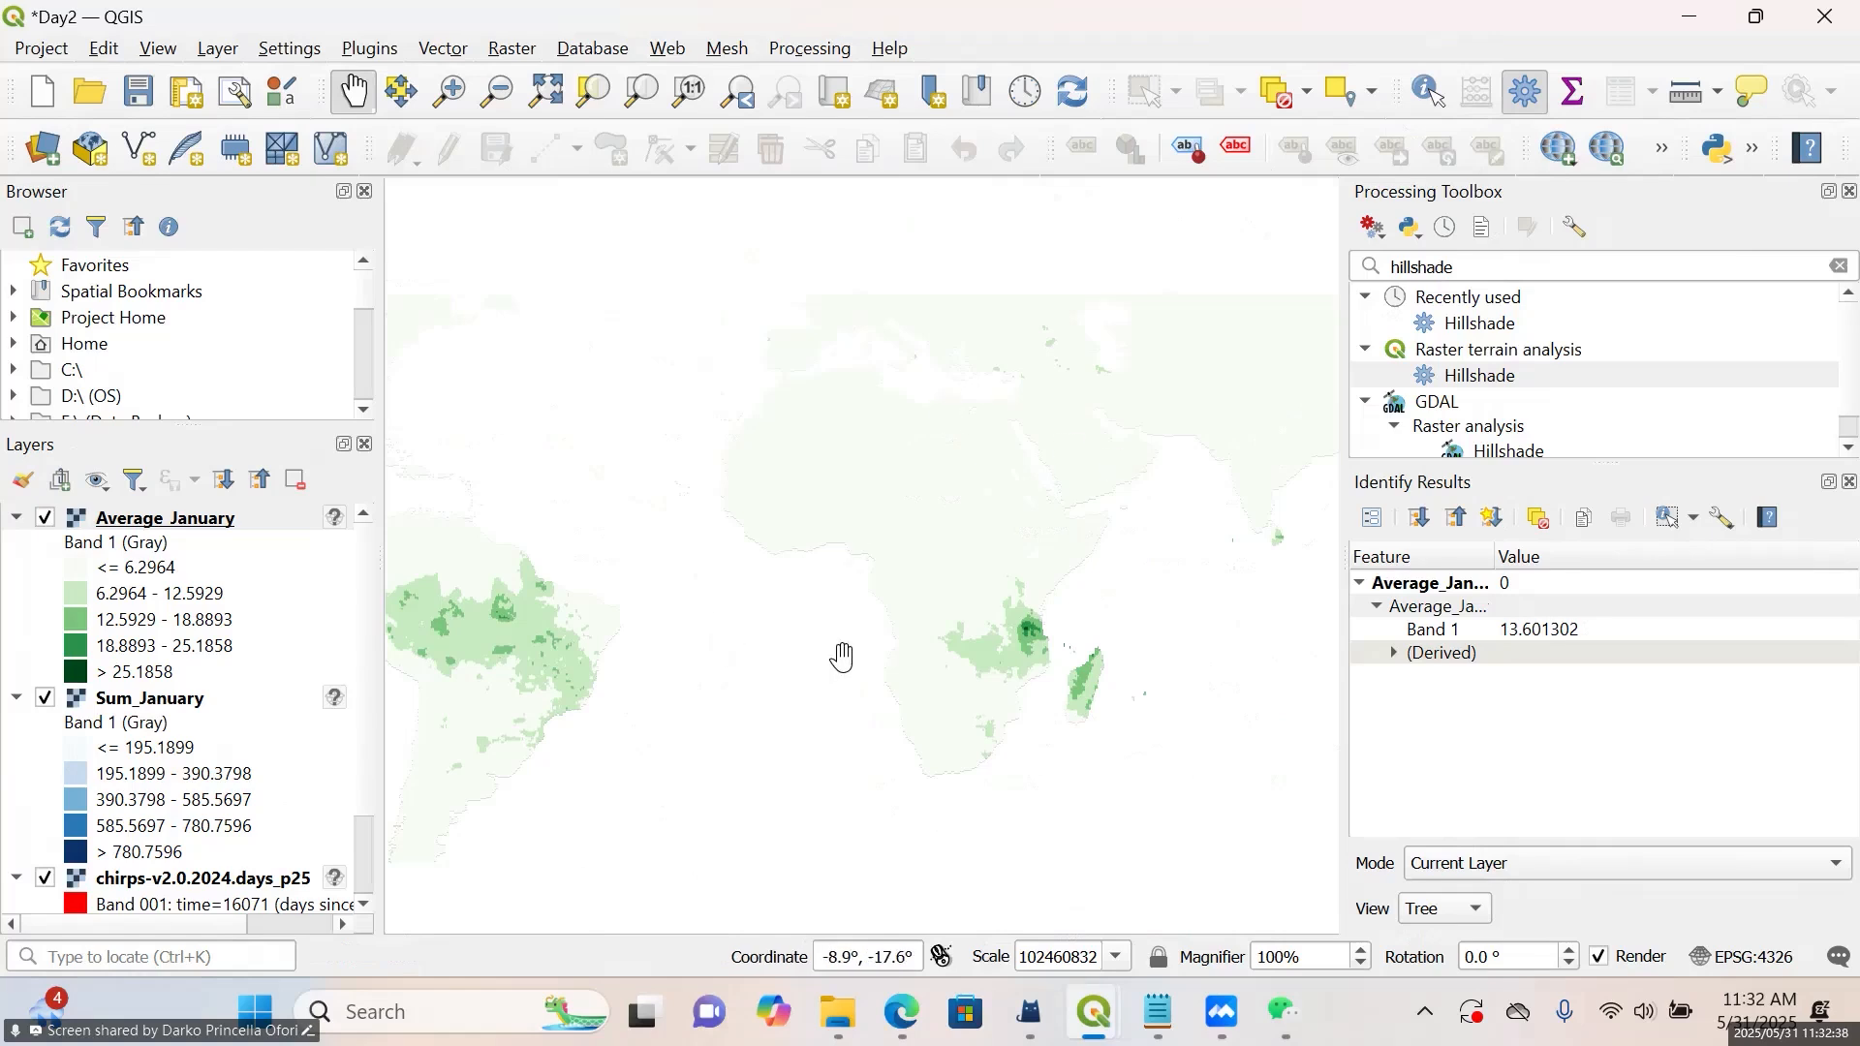
Collapse the legends of the Average_January, Sum_January and chirps-v2.0.2024.days_p25 layers
{"action": "scroll", "coordinate": [872, 631], "scroll_direction": "down", "scroll_amount": 5}
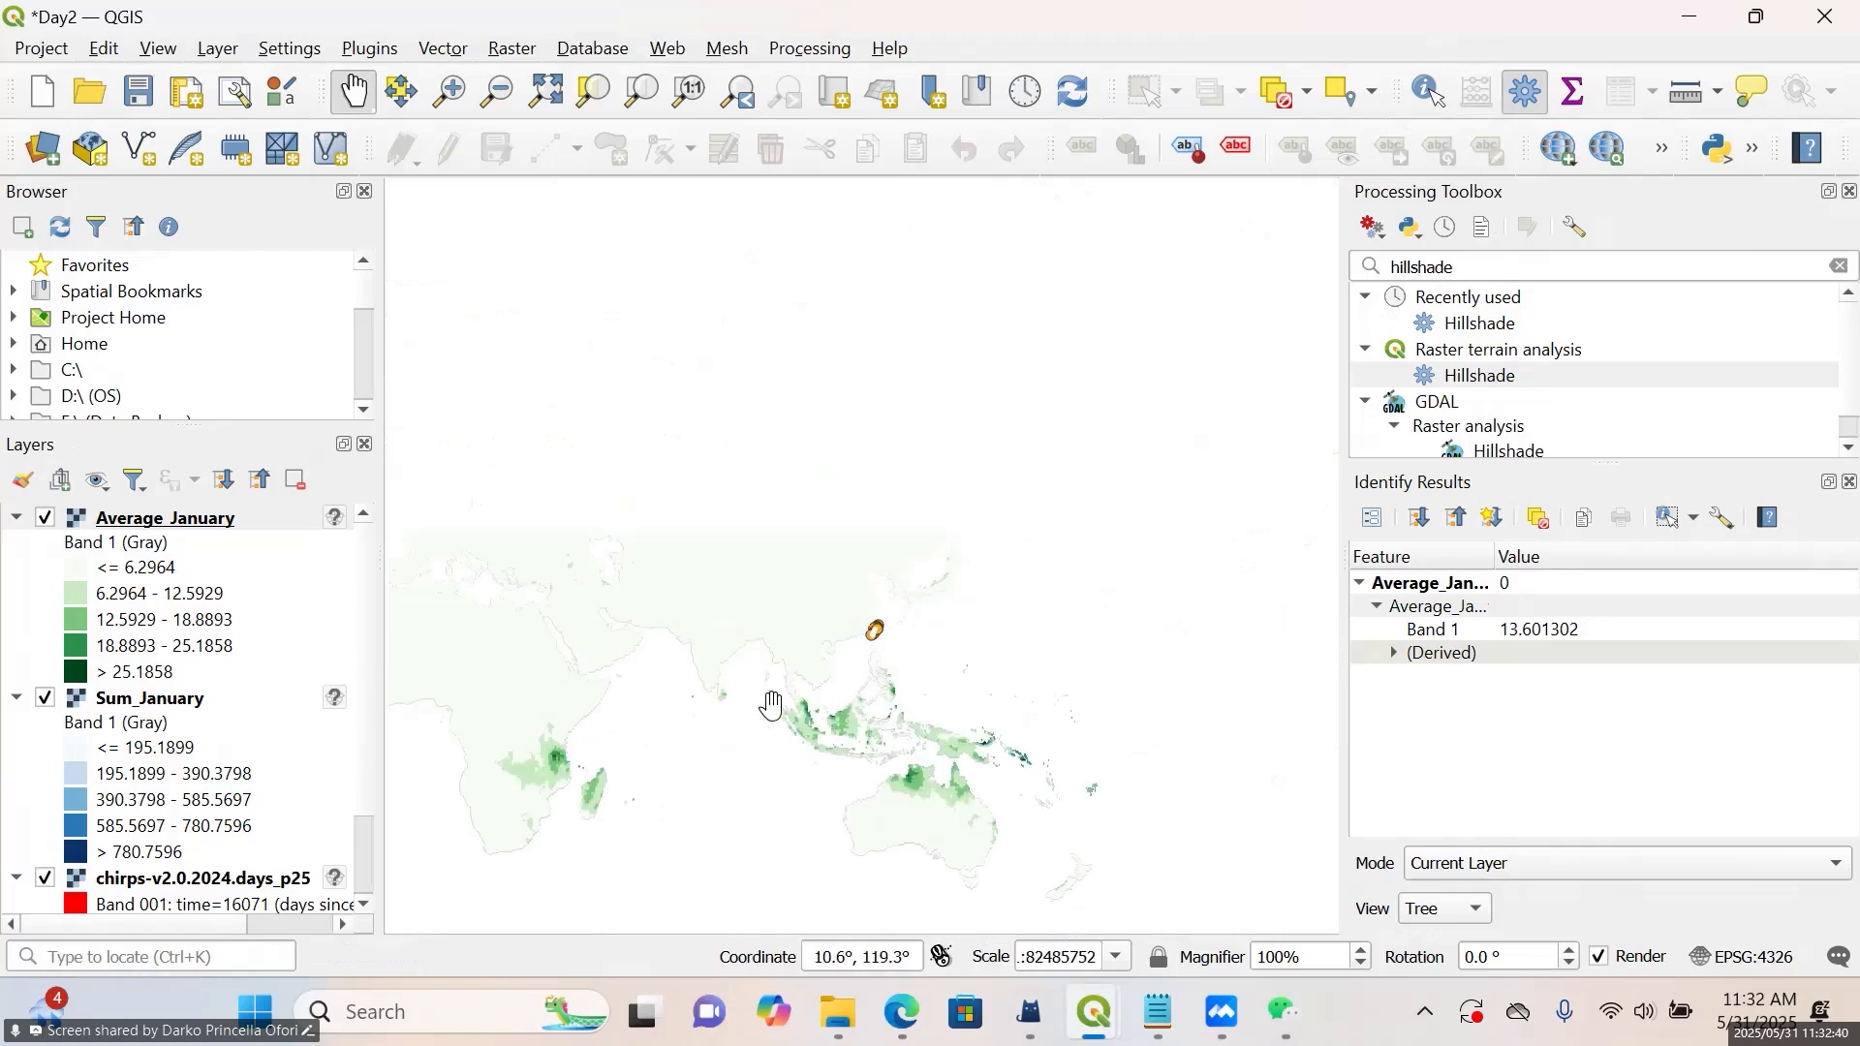
{"action": "scroll", "coordinate": [872, 533], "scroll_direction": "up", "scroll_amount": 5}
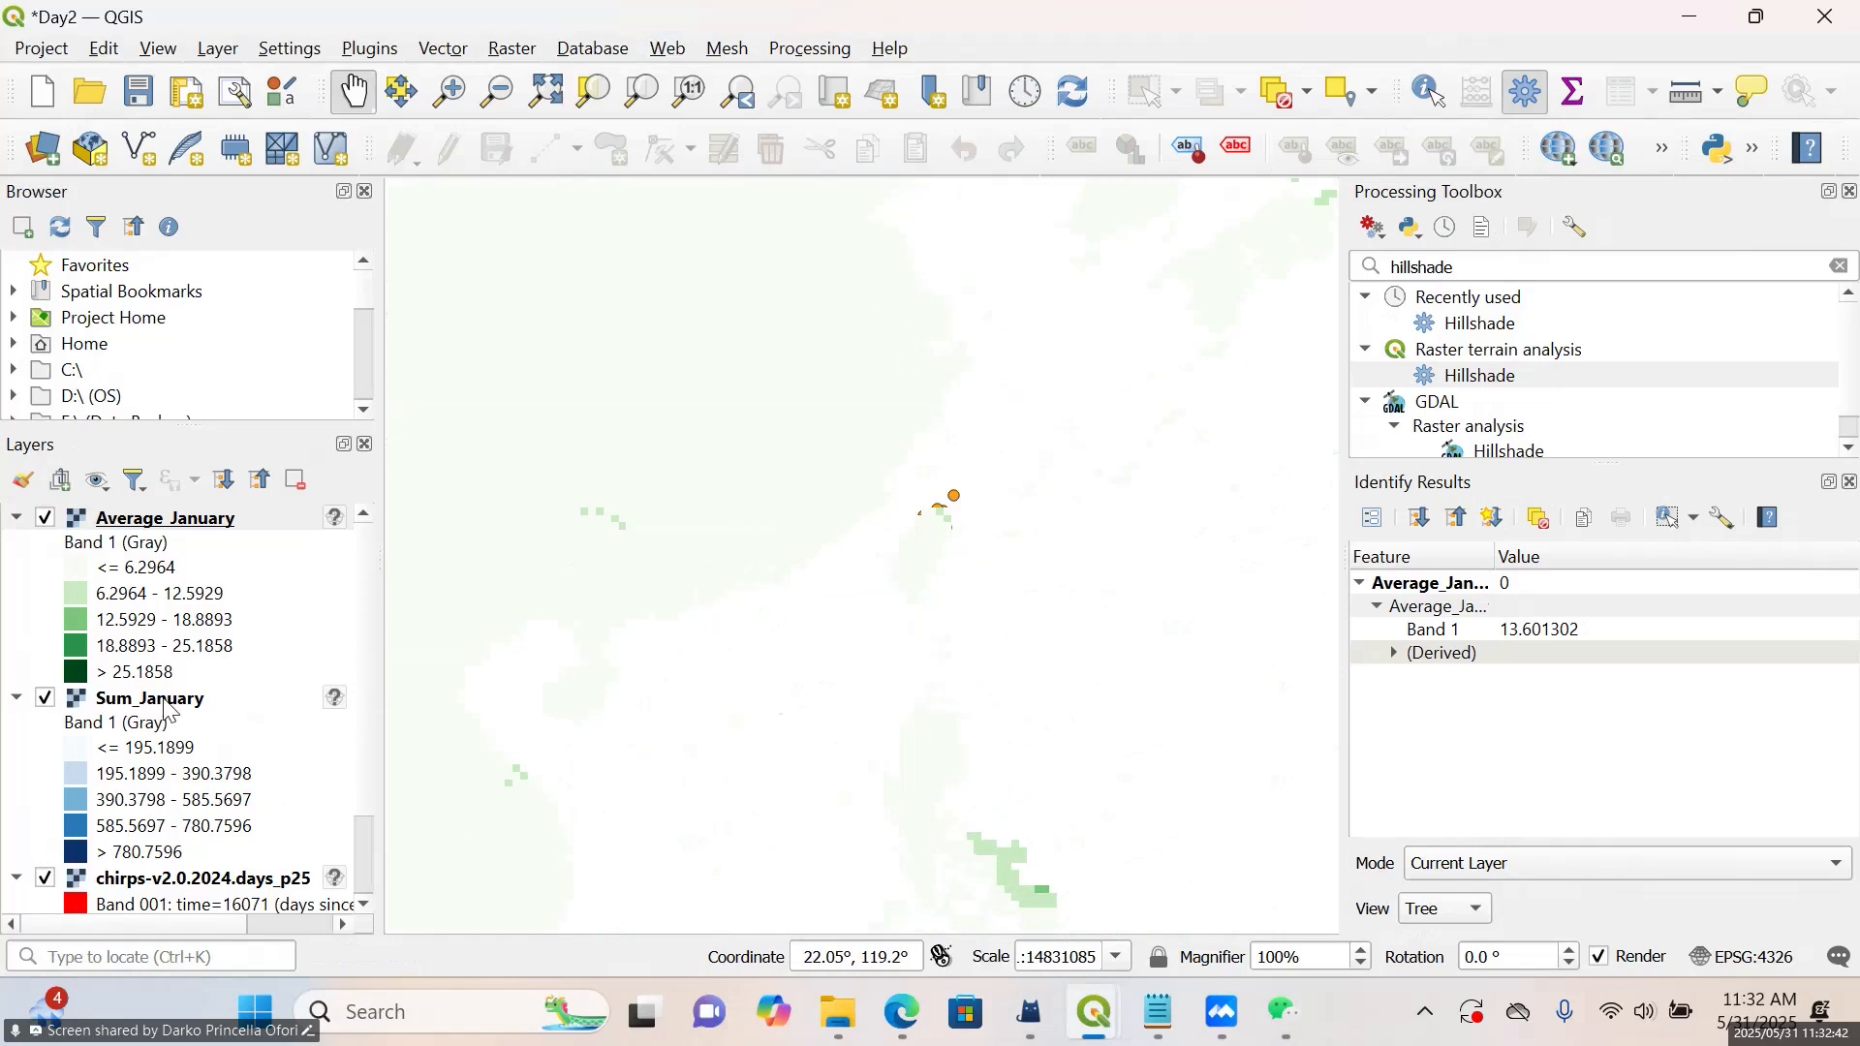
{"action": "left_click", "coordinate": [15, 520]}
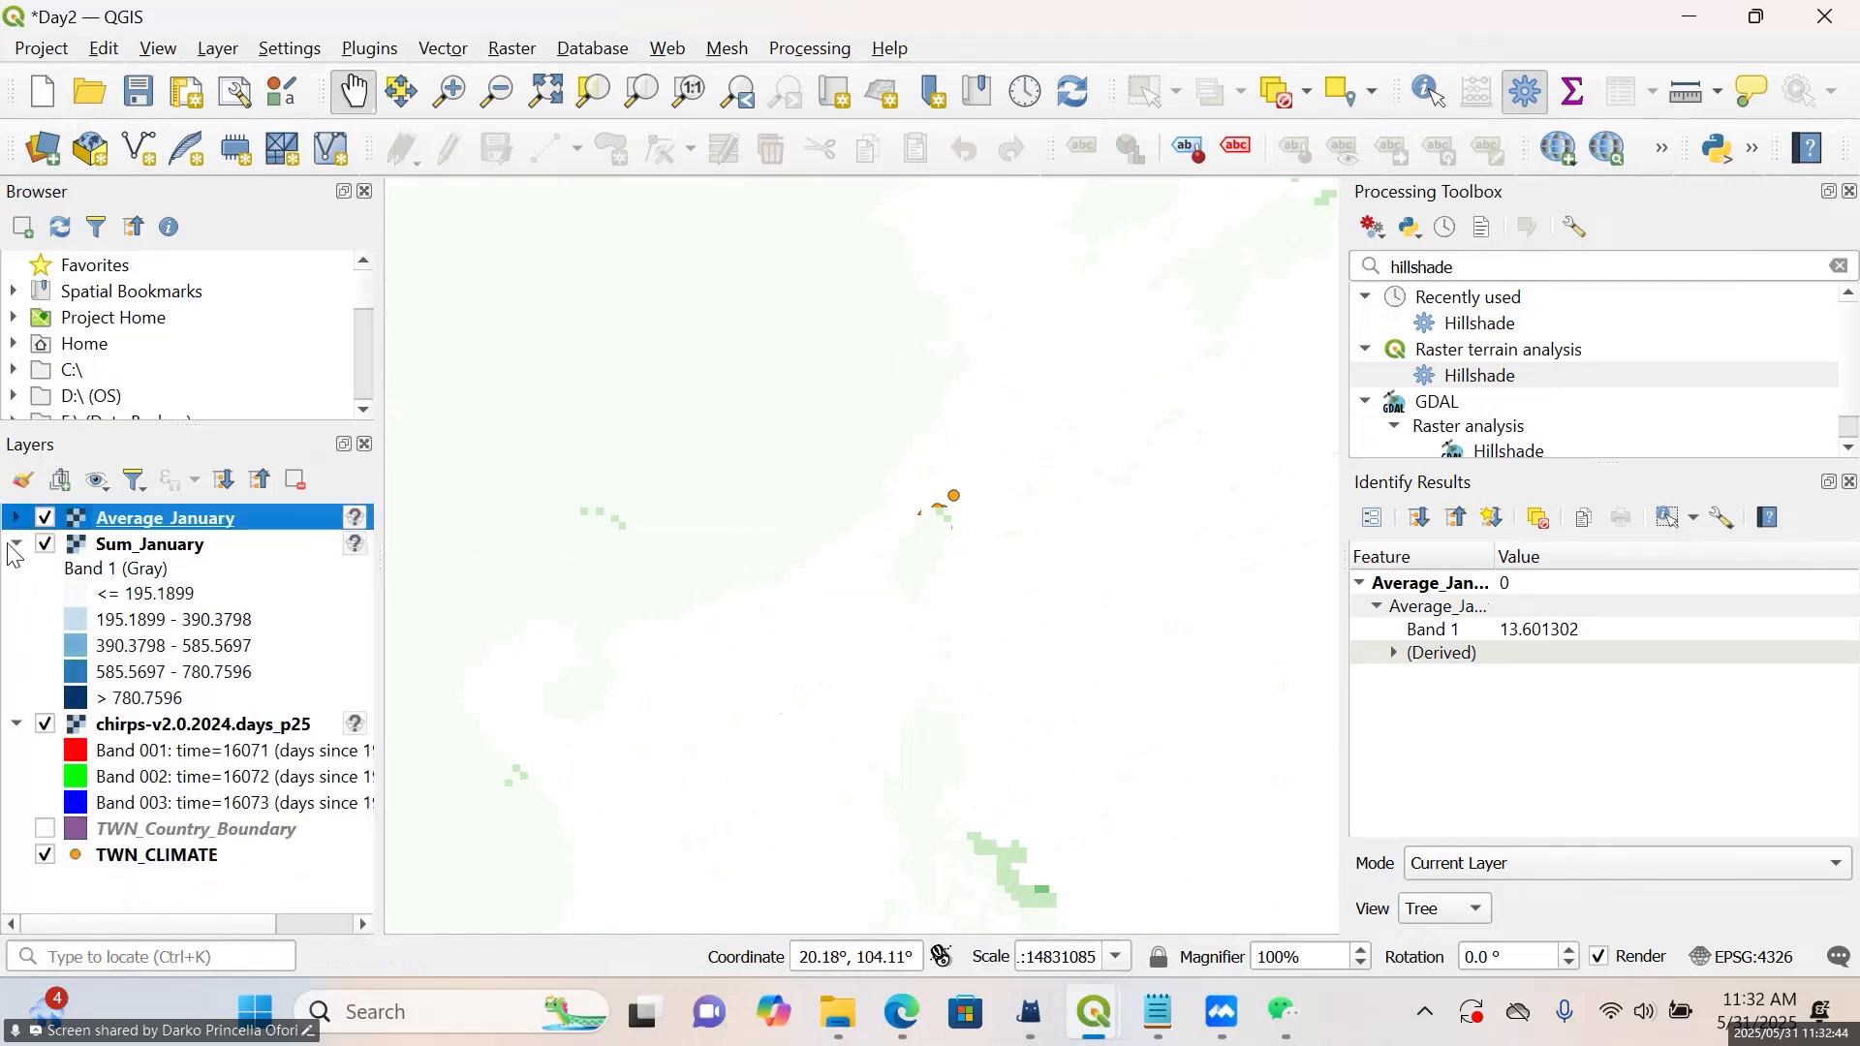
{"action": "left_click", "coordinate": [16, 546]}
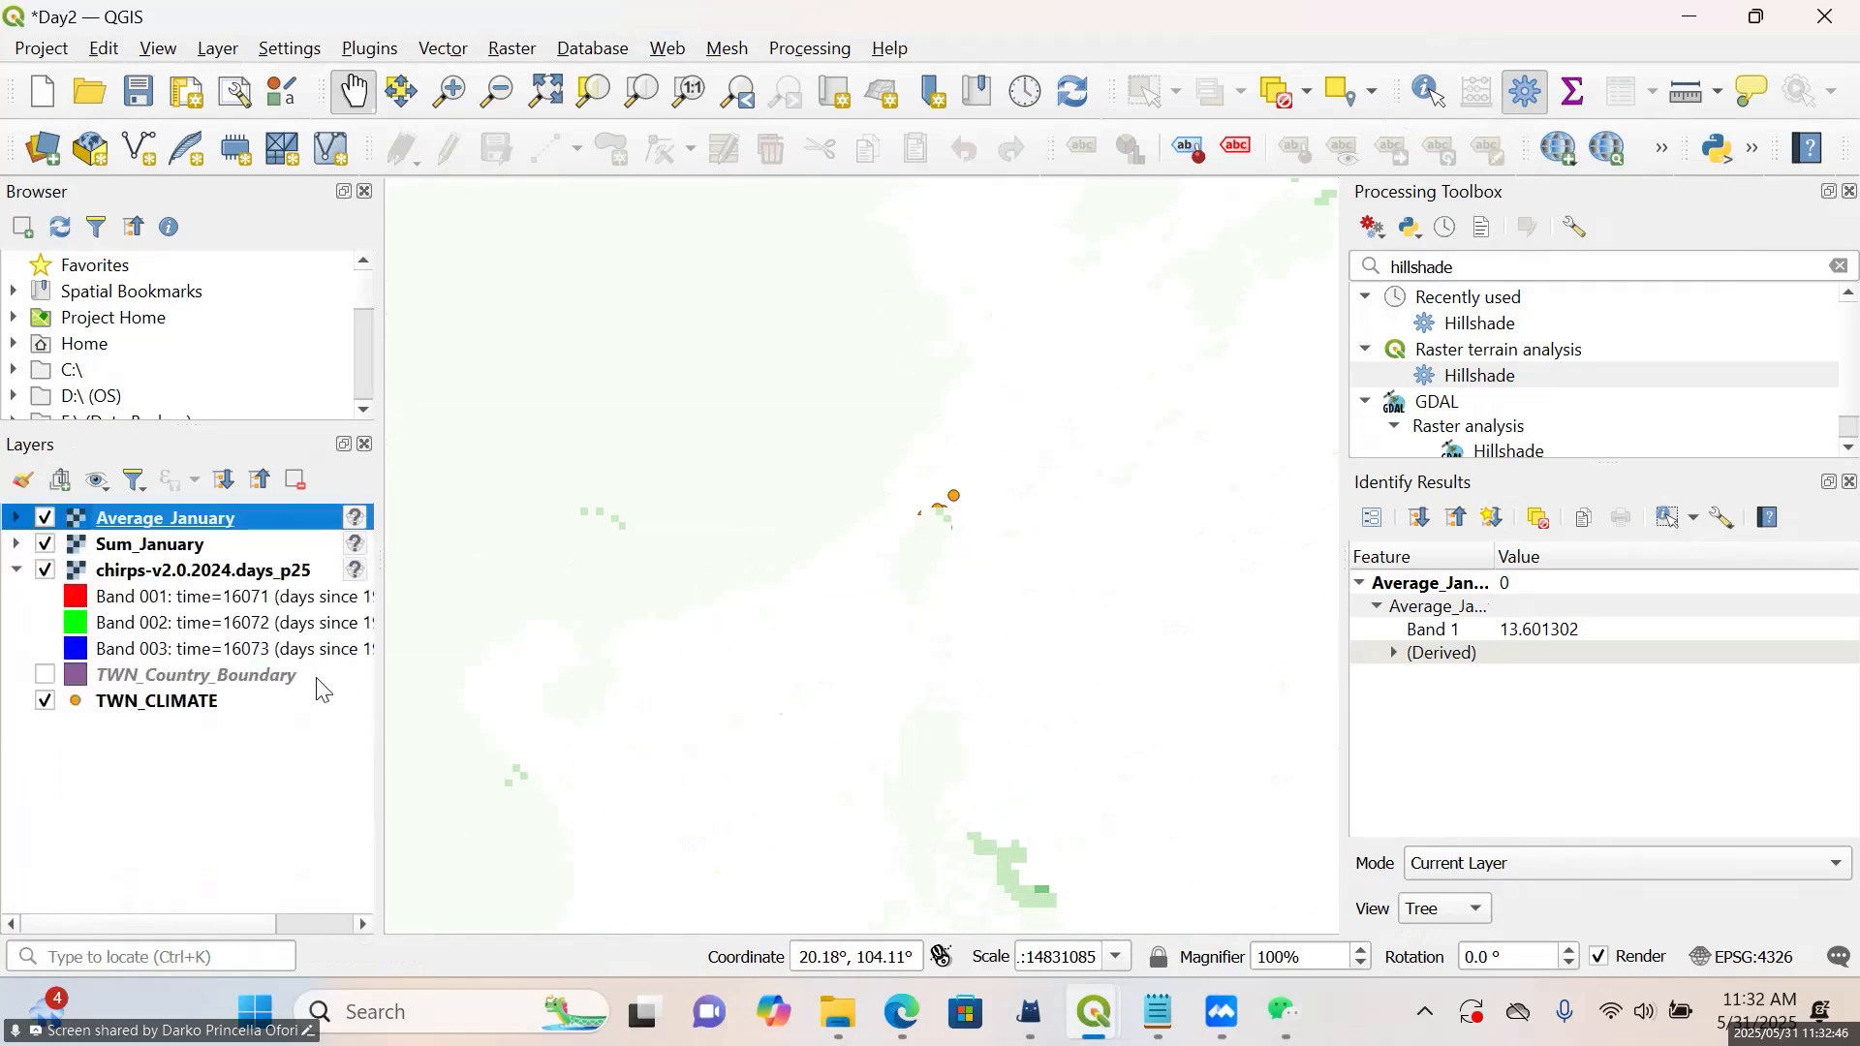
{"action": "left_click", "coordinate": [15, 571]}
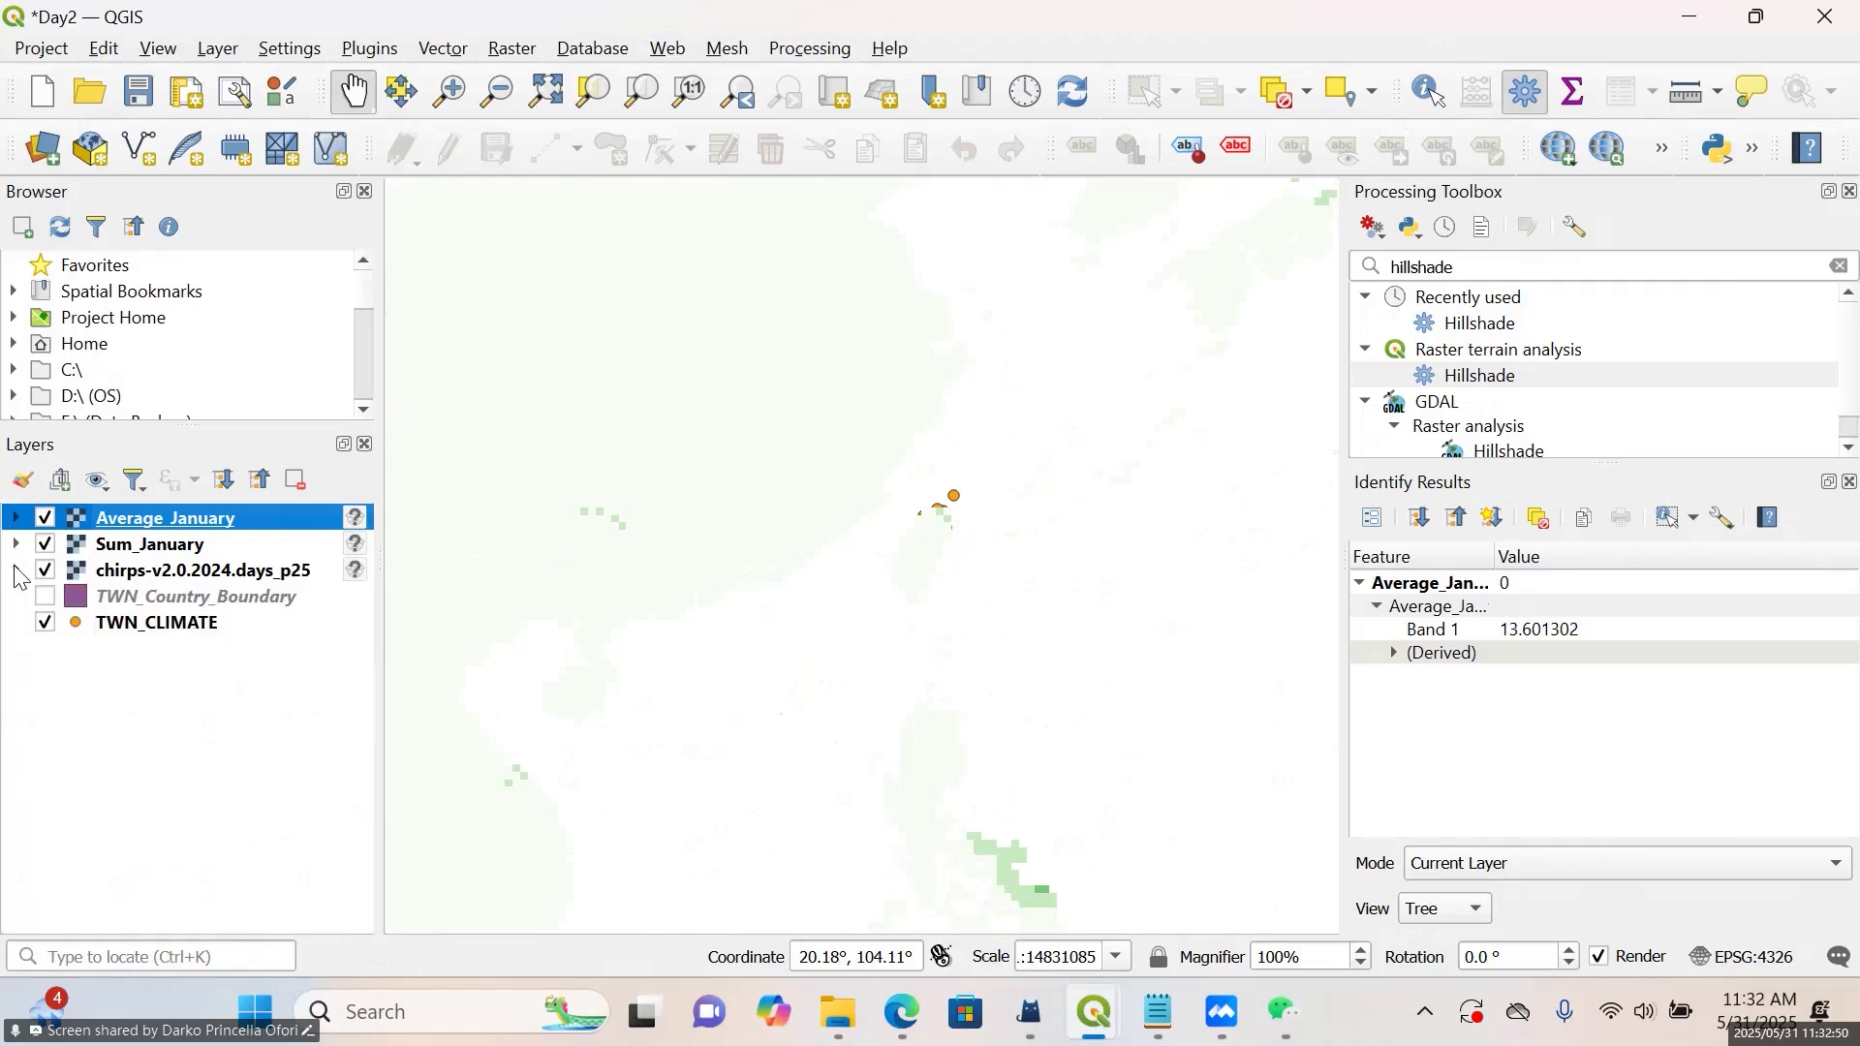
Show the TWN_Country_Boundary layer and move it to the top of the layer order, above Average_January
{"action": "left_click", "coordinate": [148, 607]}
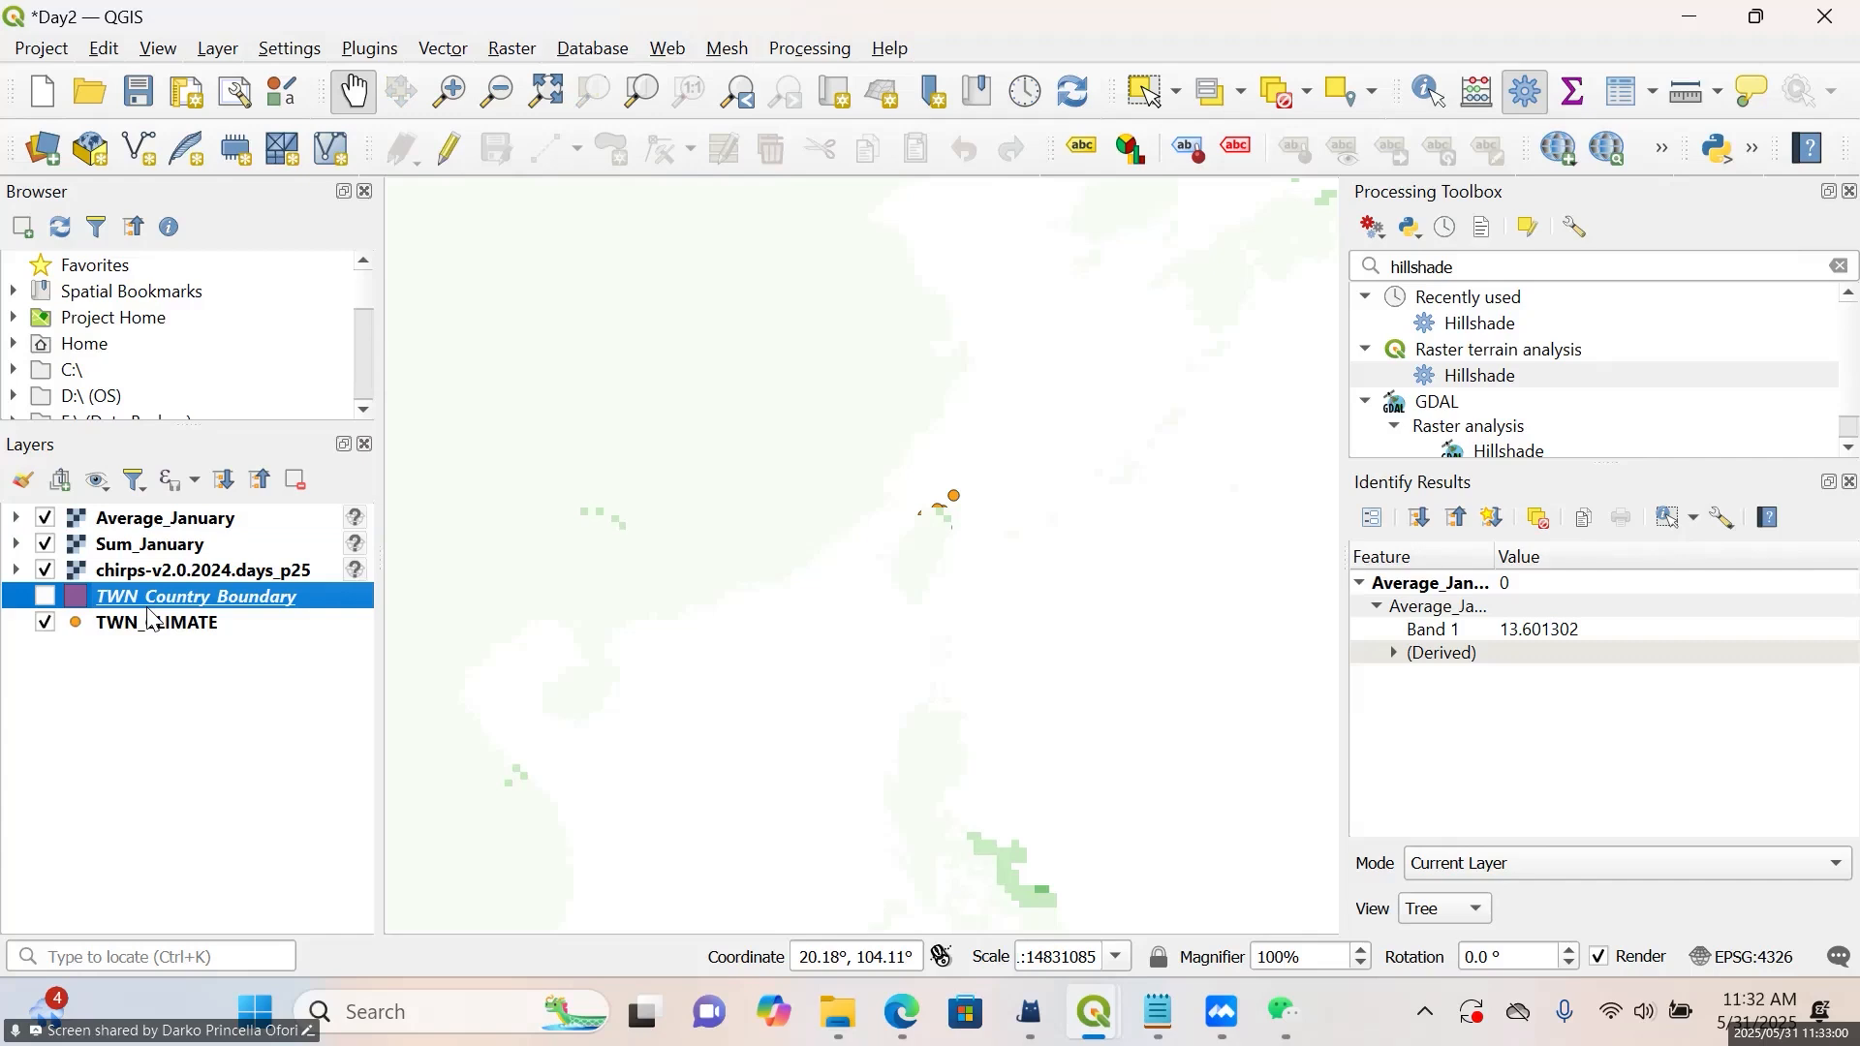
{"action": "left_click", "coordinate": [45, 597]}
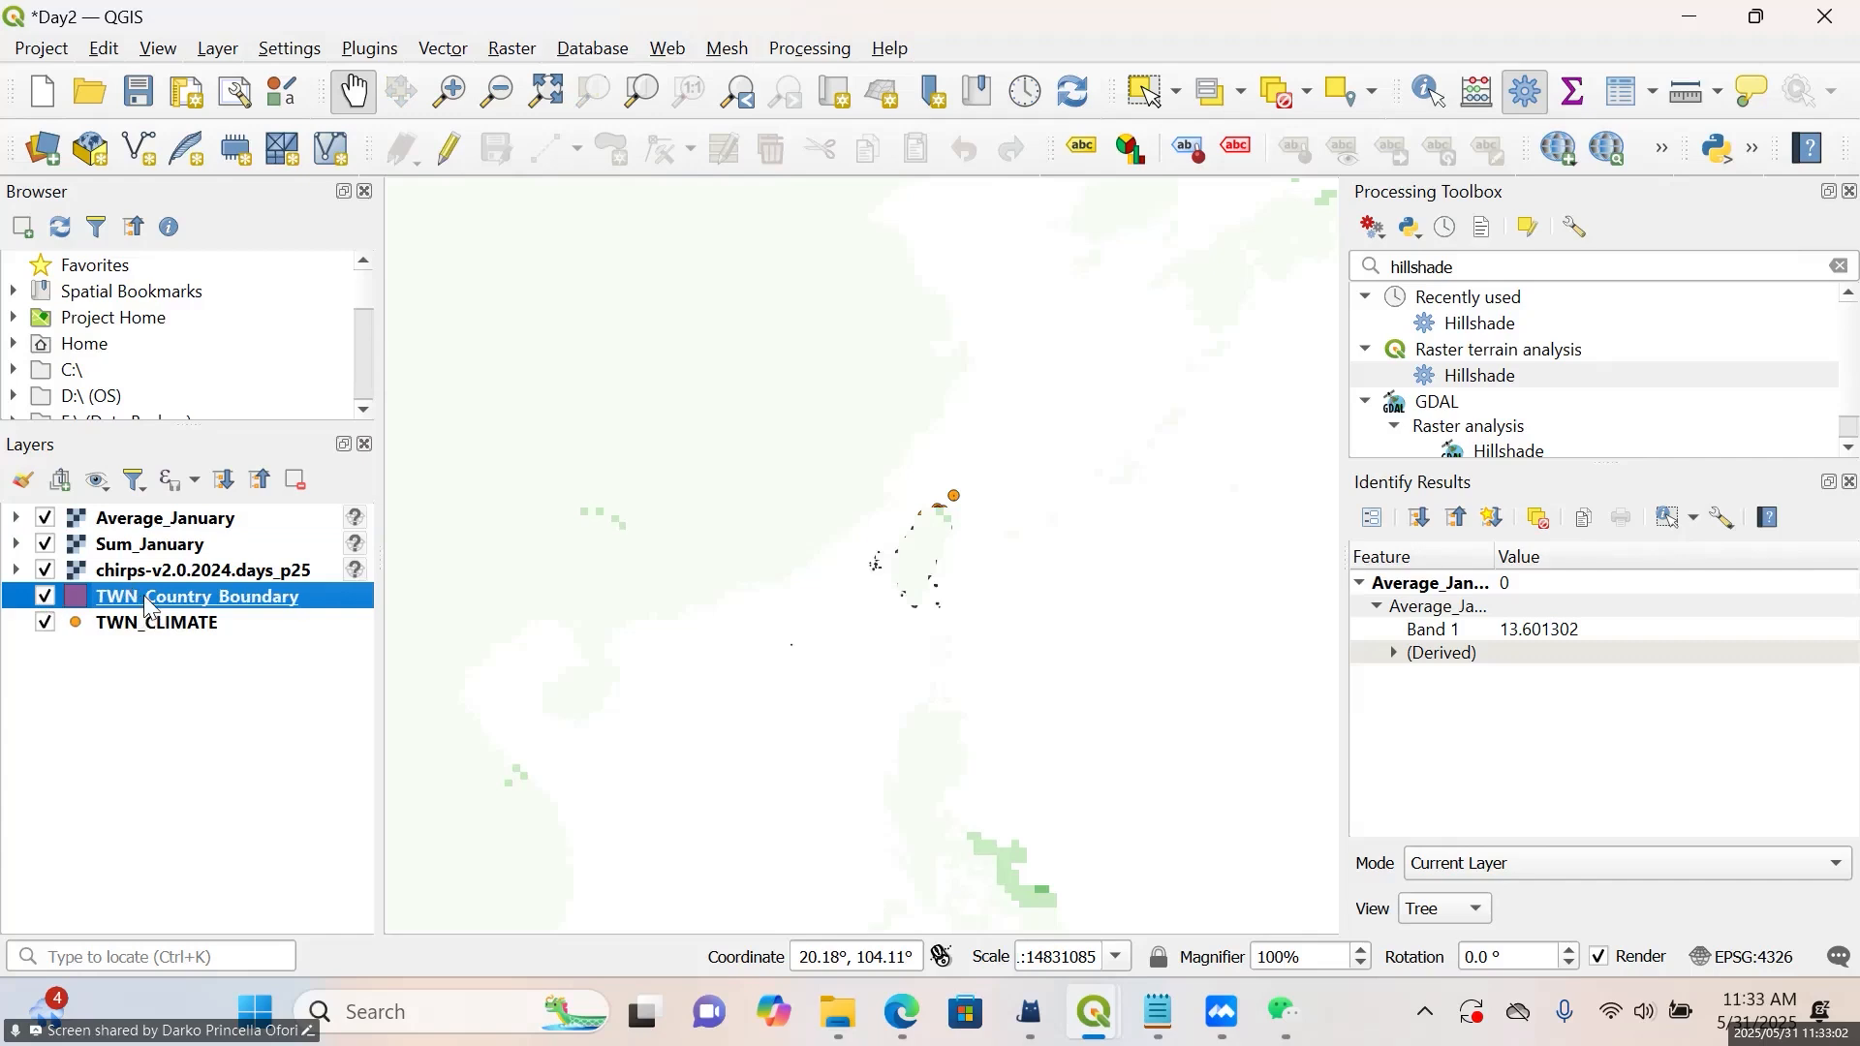
{"action": "left_click_drag", "start_coordinate": [169, 574], "coordinate": [186, 512]}
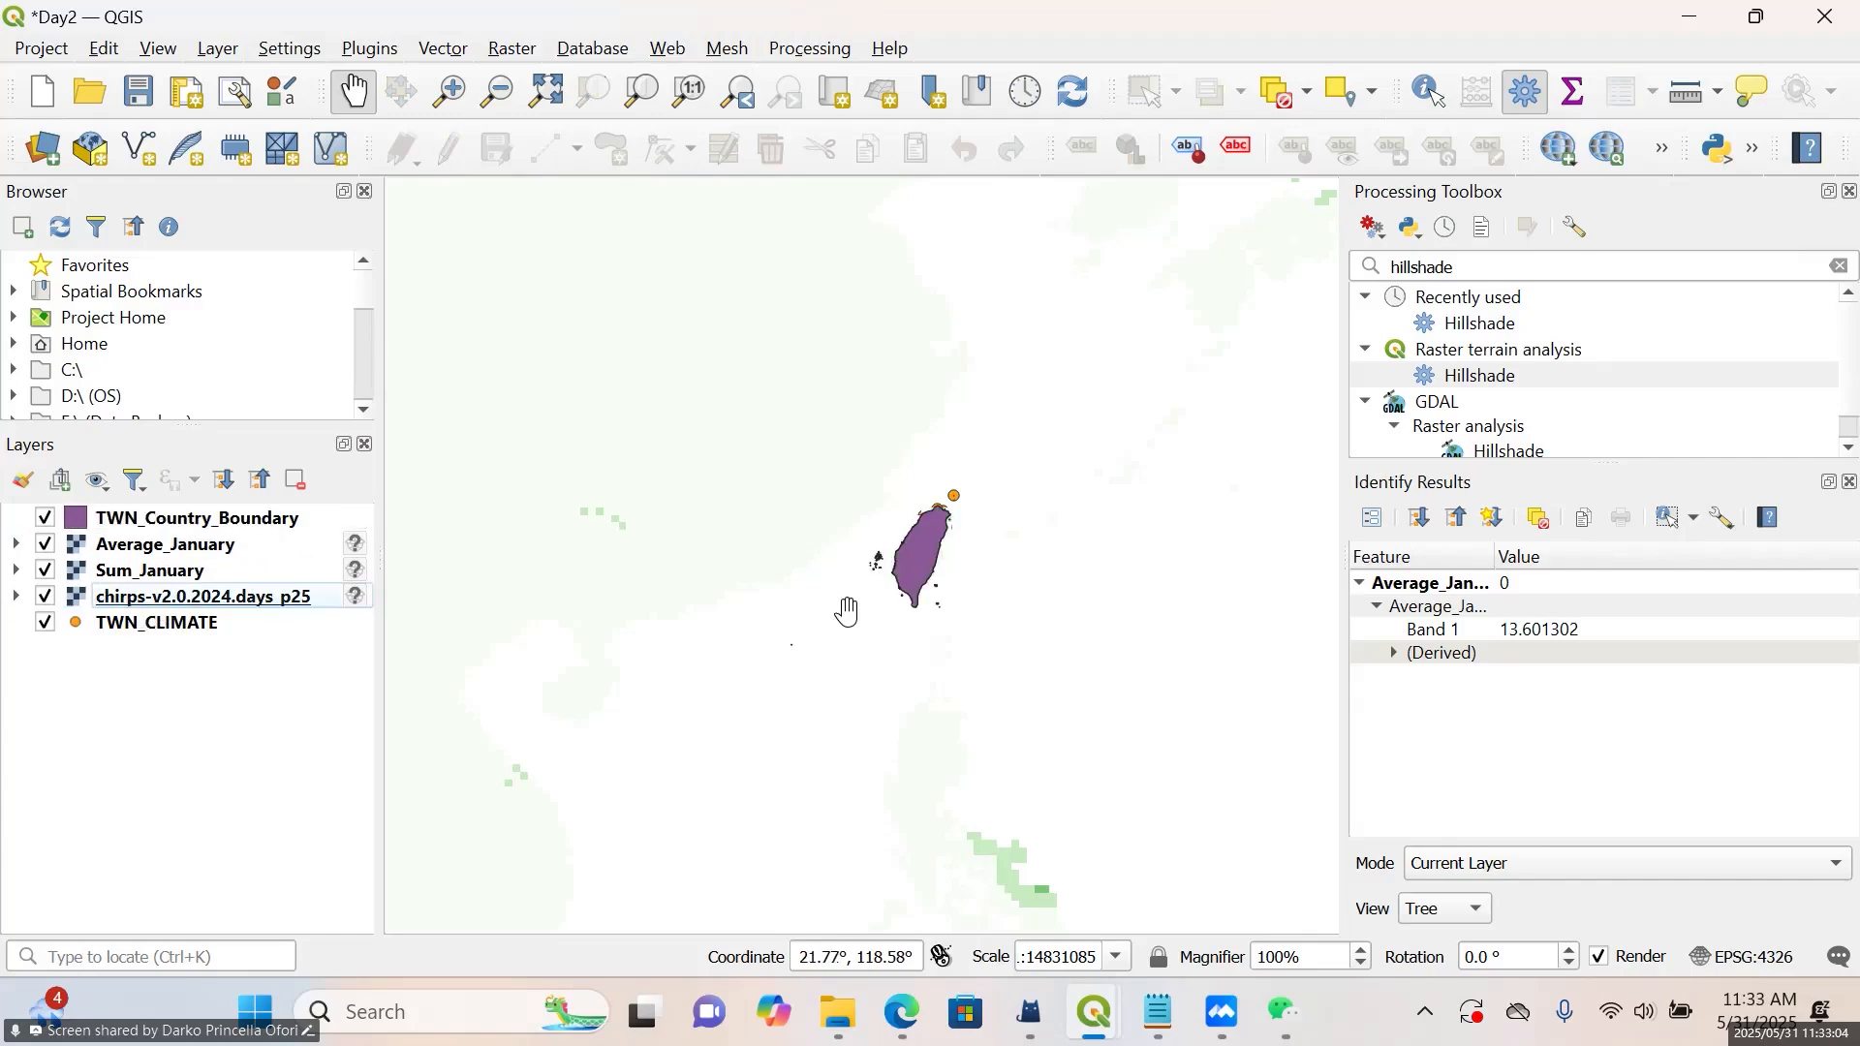
{"action": "scroll", "coordinate": [922, 564], "scroll_direction": "up", "scroll_amount": 2}
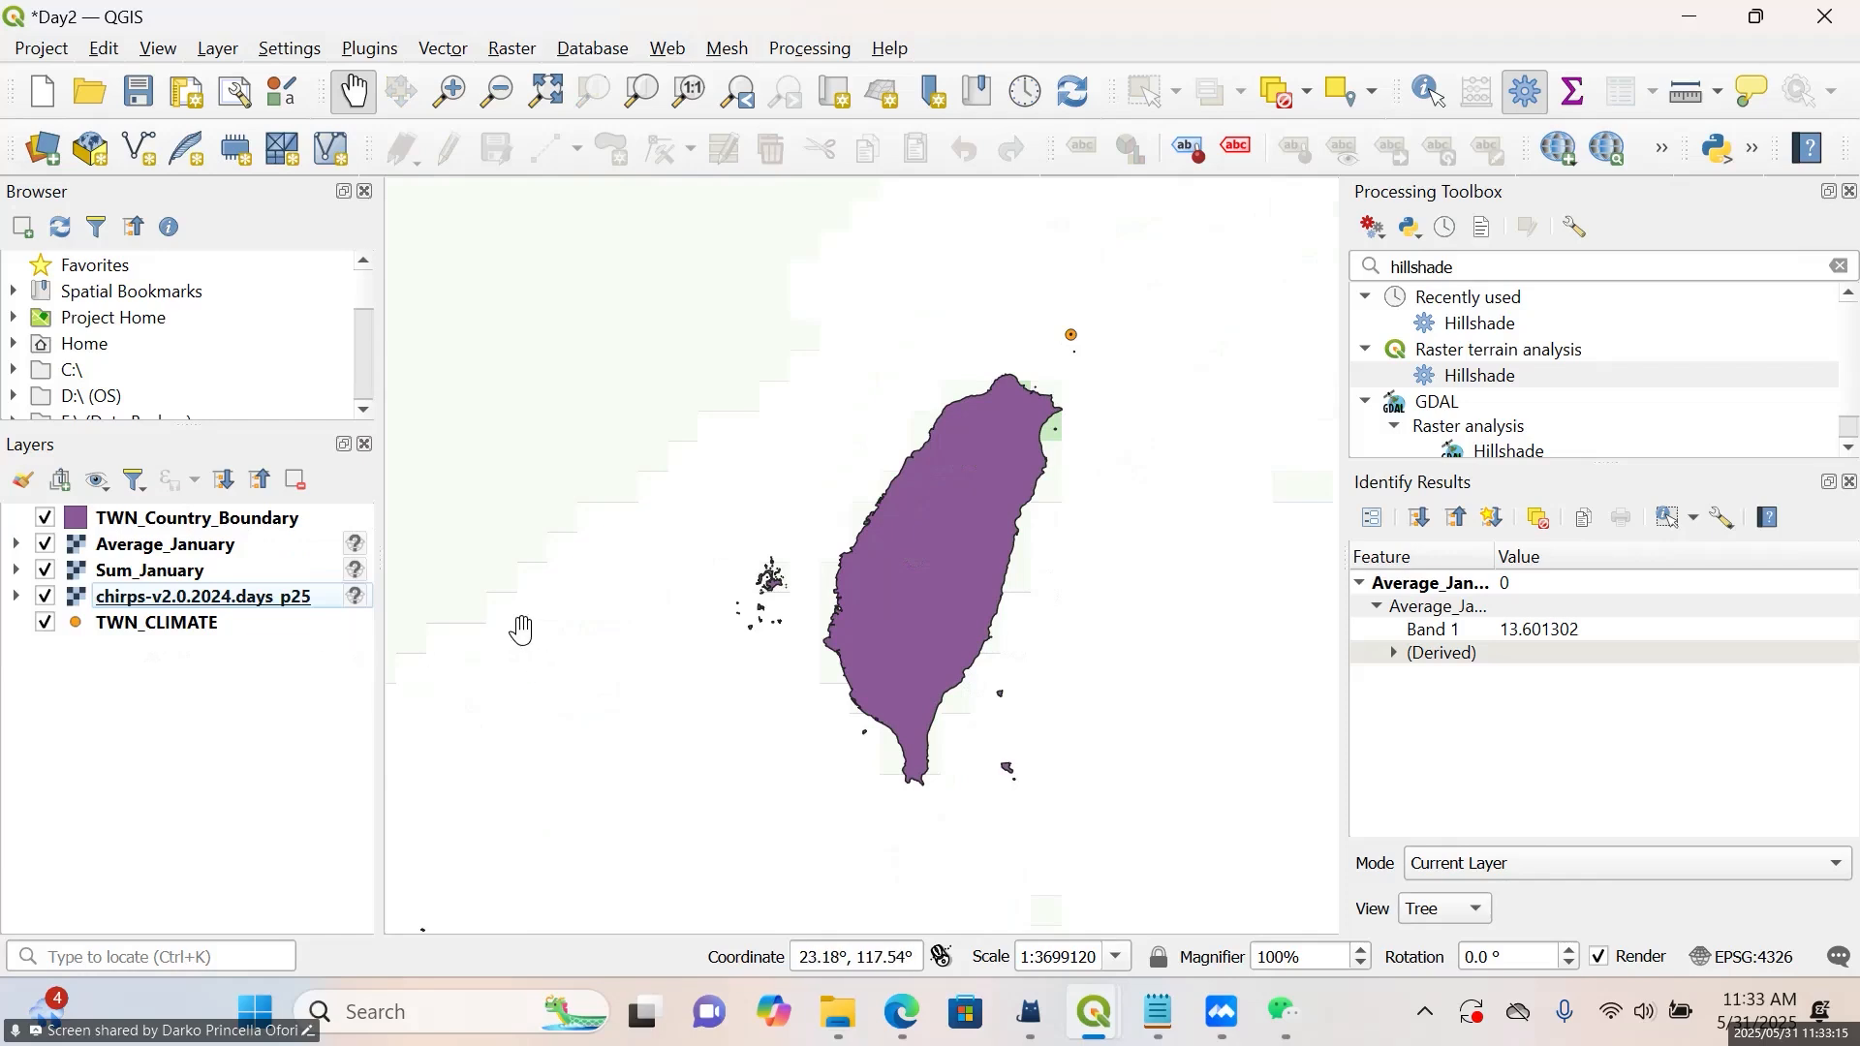
Open the TWN_Country_Boundary symbology, review the available renderer types and keep Single Symbol
{"action": "right_click", "coordinate": [196, 532]}
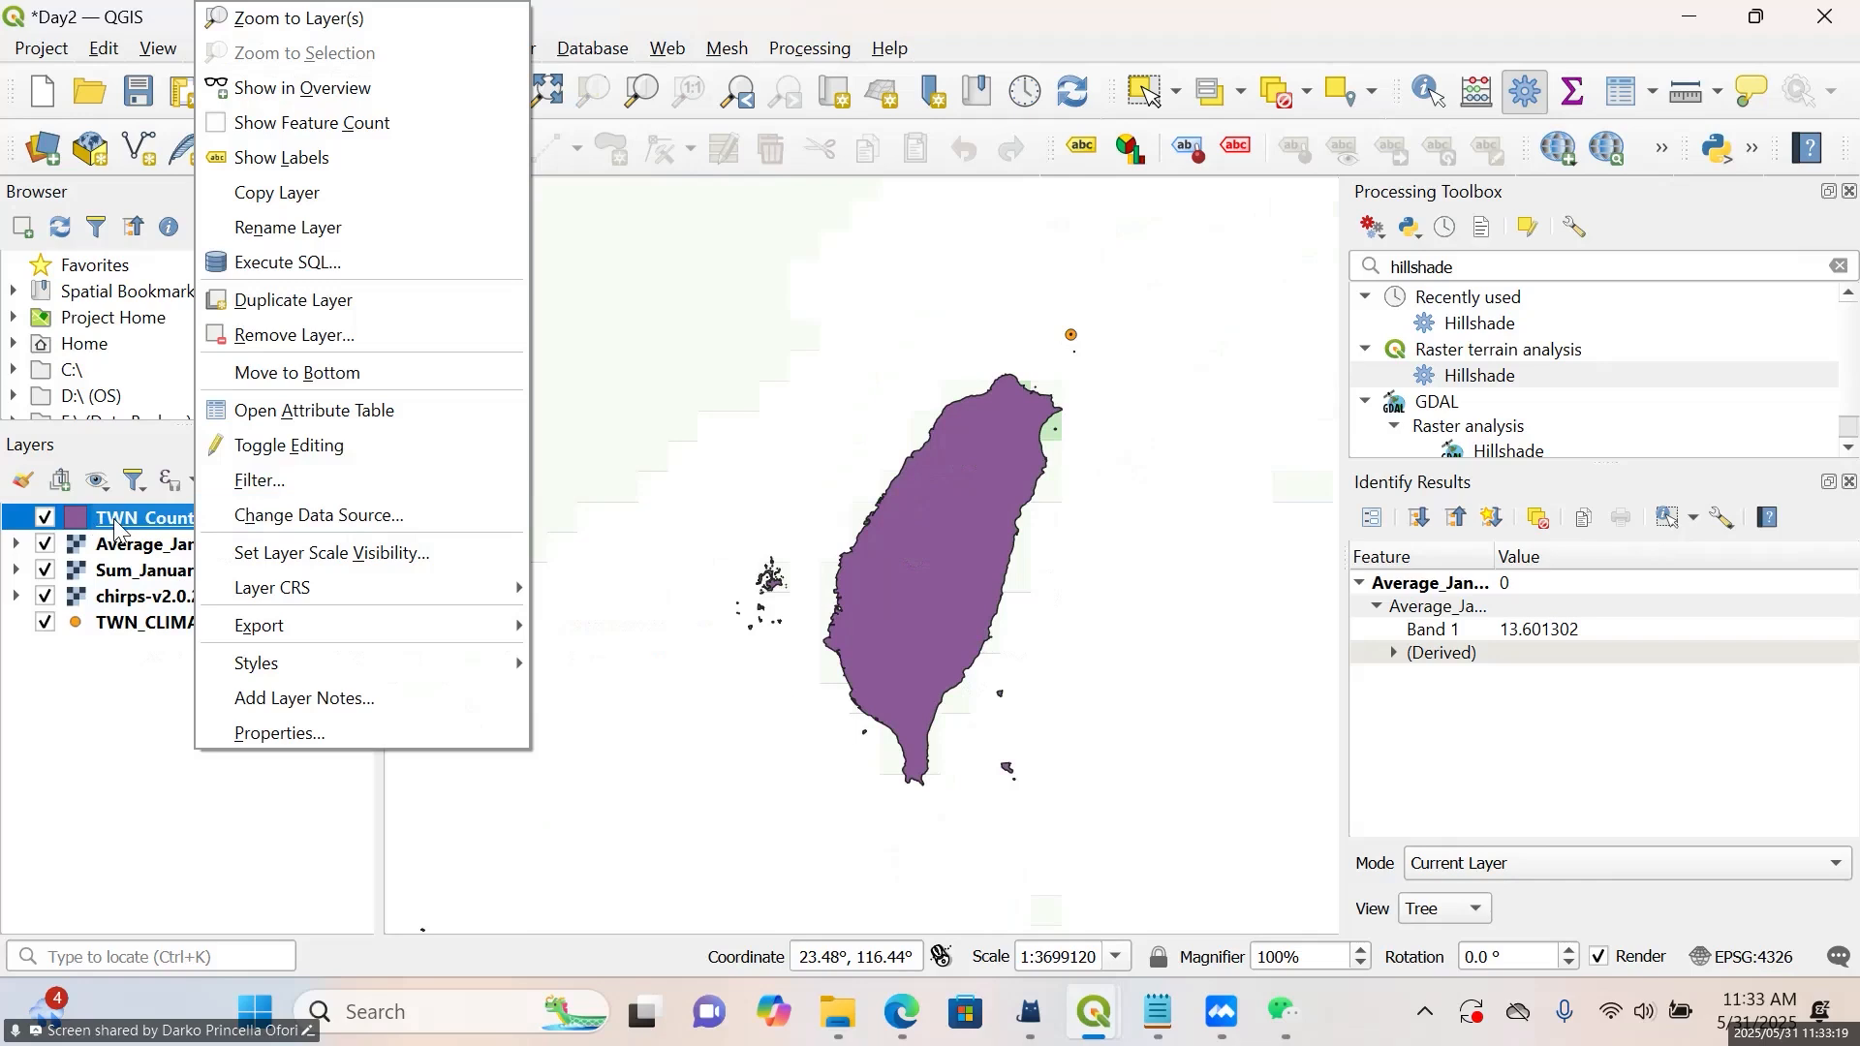
{"action": "left_click", "coordinate": [271, 730]}
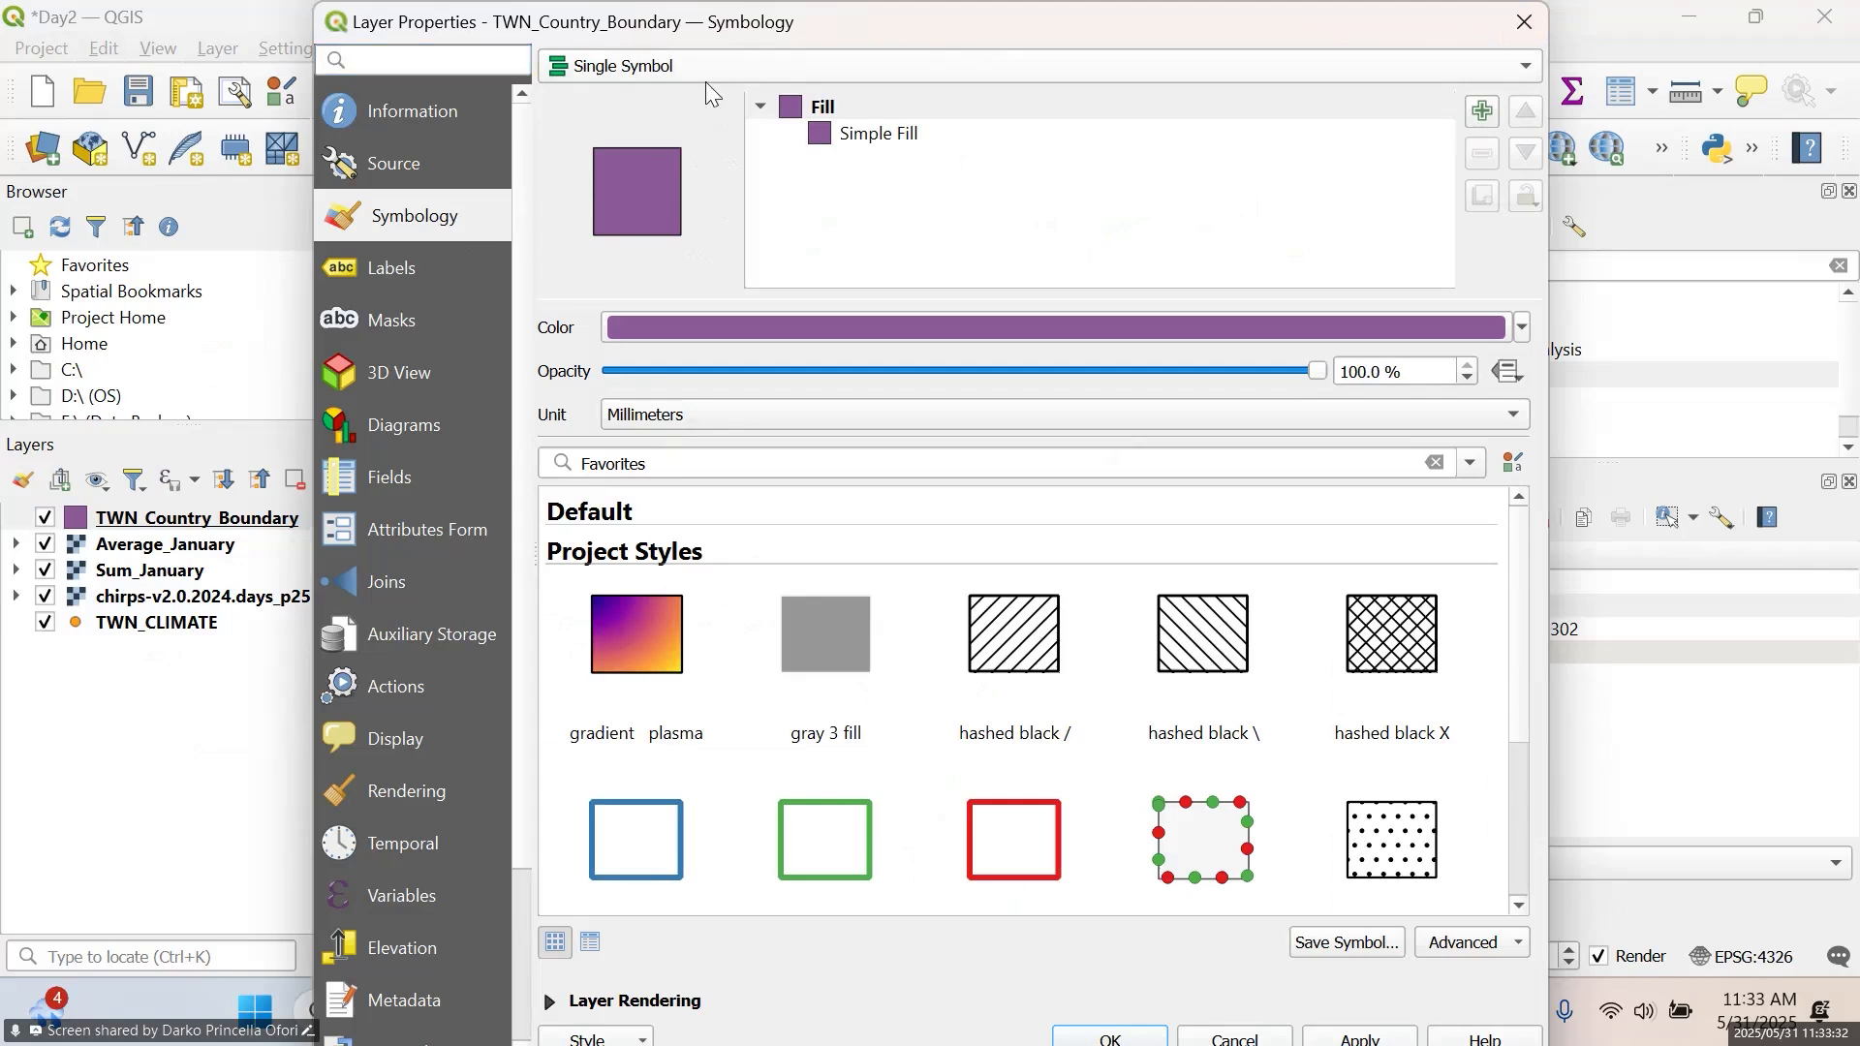
{"action": "left_click", "coordinate": [947, 66]}
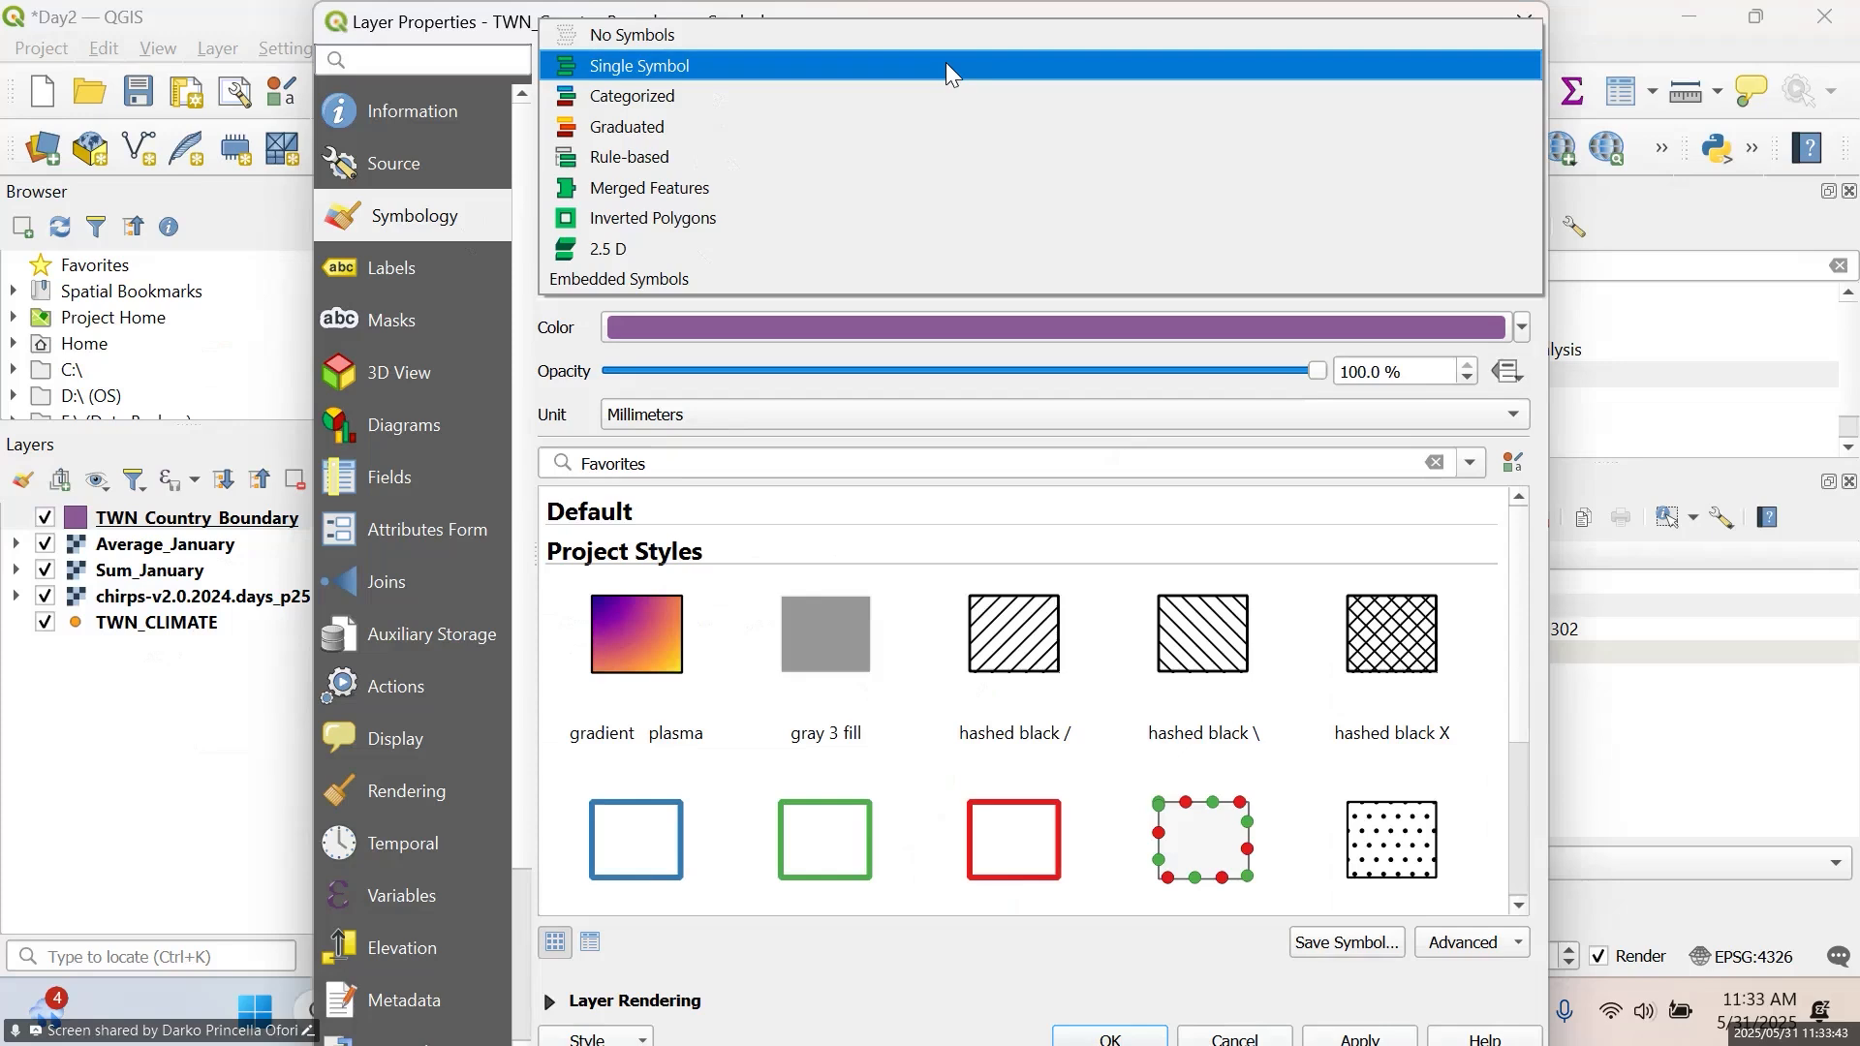
{"action": "left_click", "coordinate": [948, 66]}
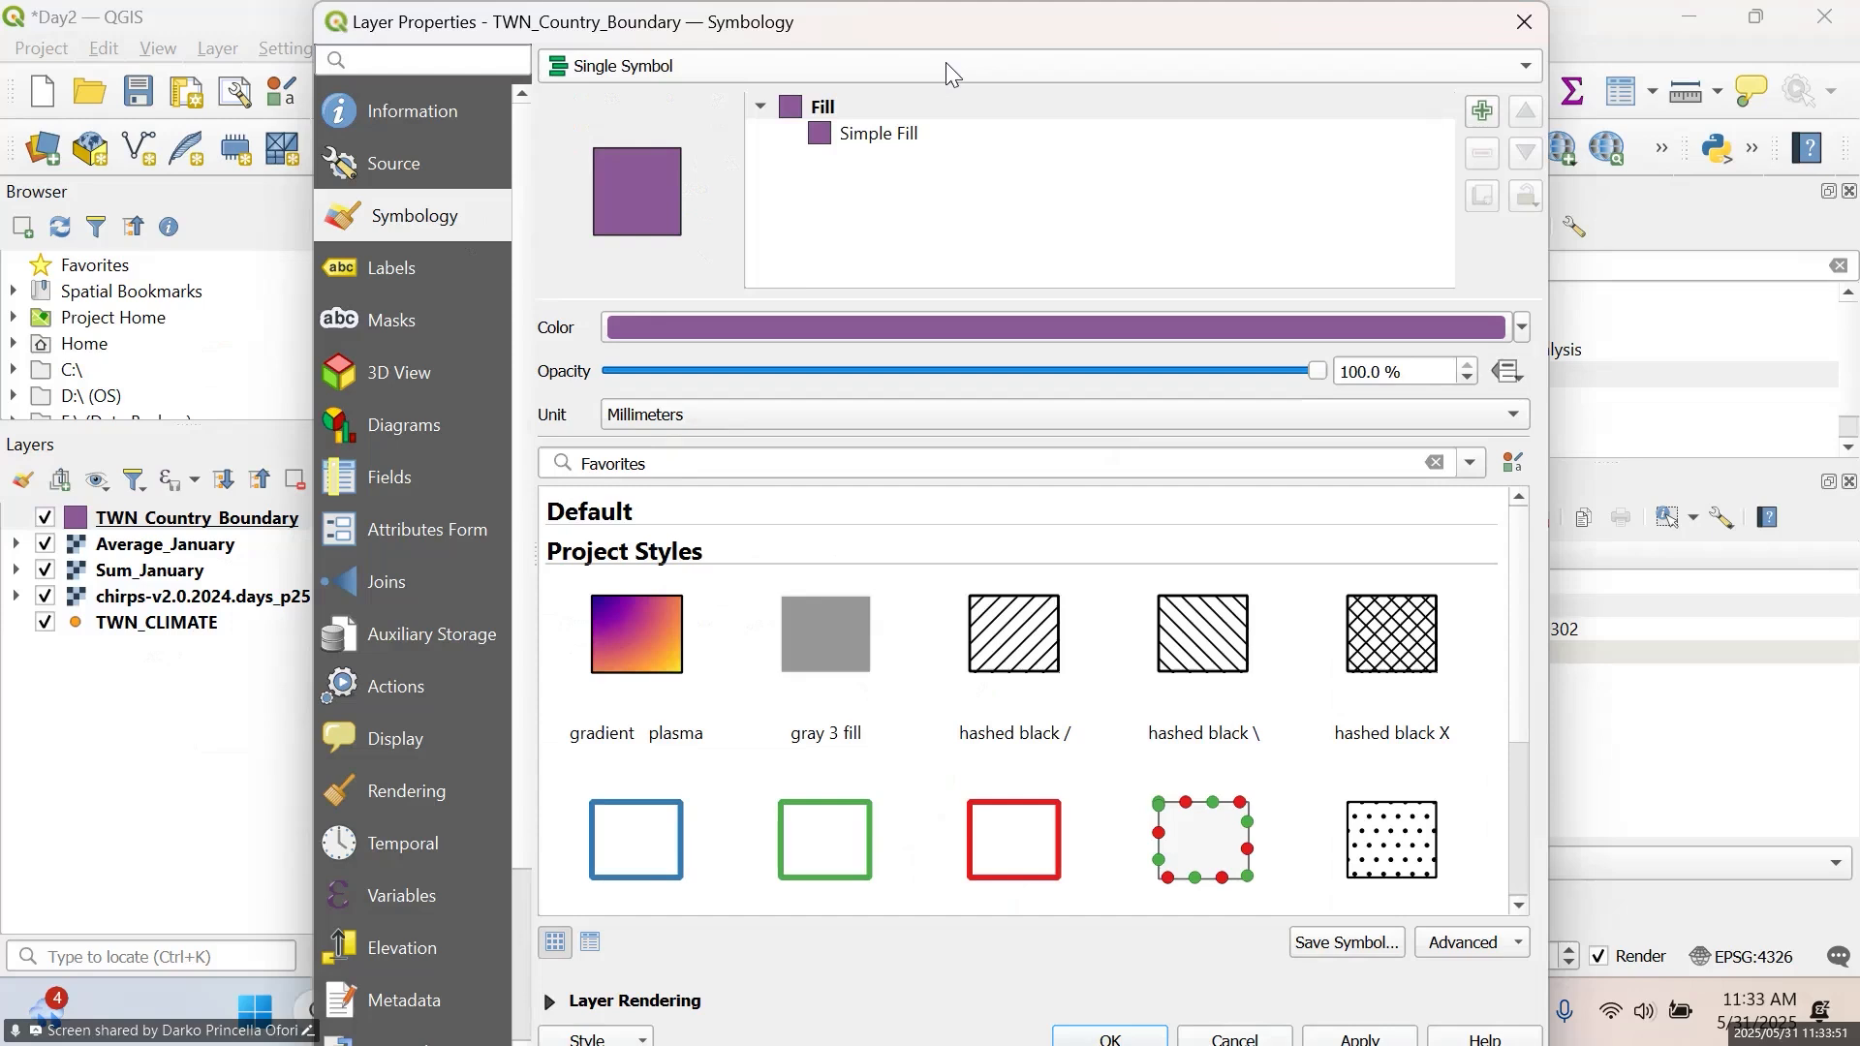
{"action": "left_click", "coordinate": [945, 62]}
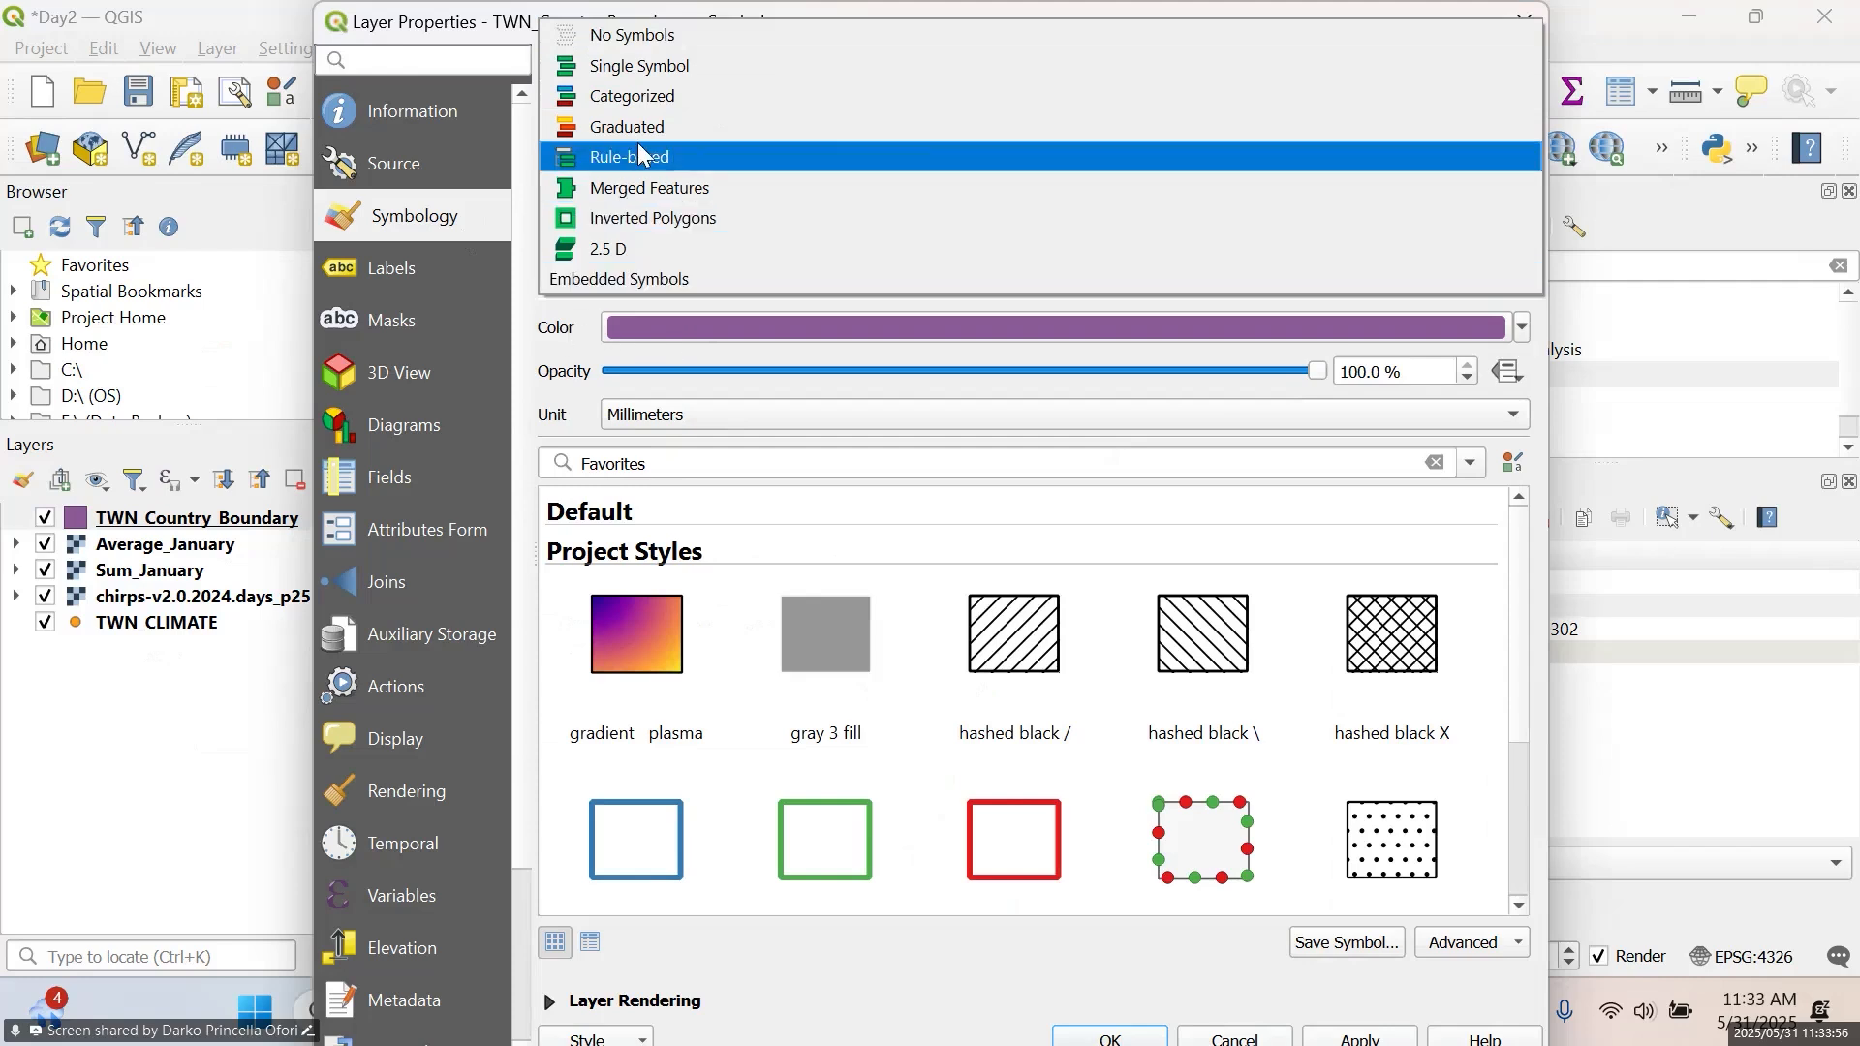
{"action": "left_click", "coordinate": [915, 60]}
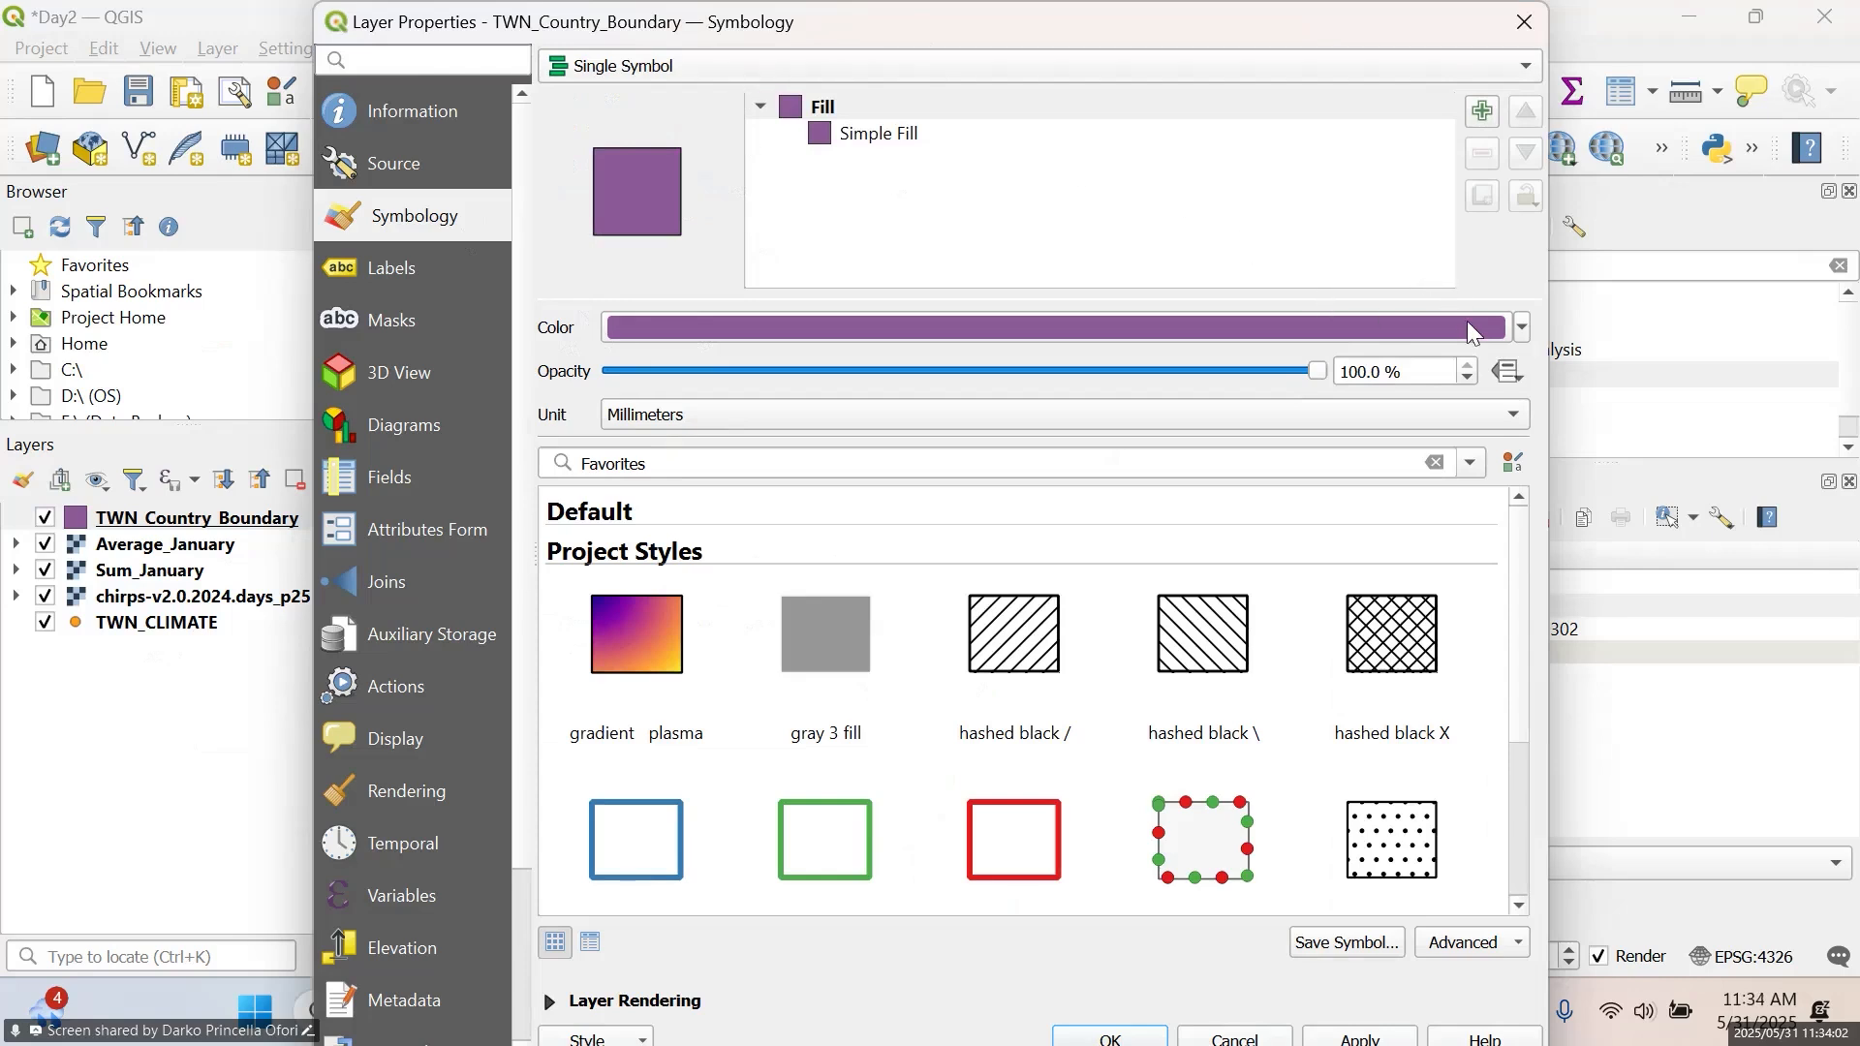
Make the TWN_Country_Boundary fill colour fully transparent, set the symbol opacity to 90% and apply the styling
{"action": "left_click", "coordinate": [1521, 328]}
{"action": "left_click", "coordinate": [1521, 328]}
{"action": "left_click", "coordinate": [1521, 328]}
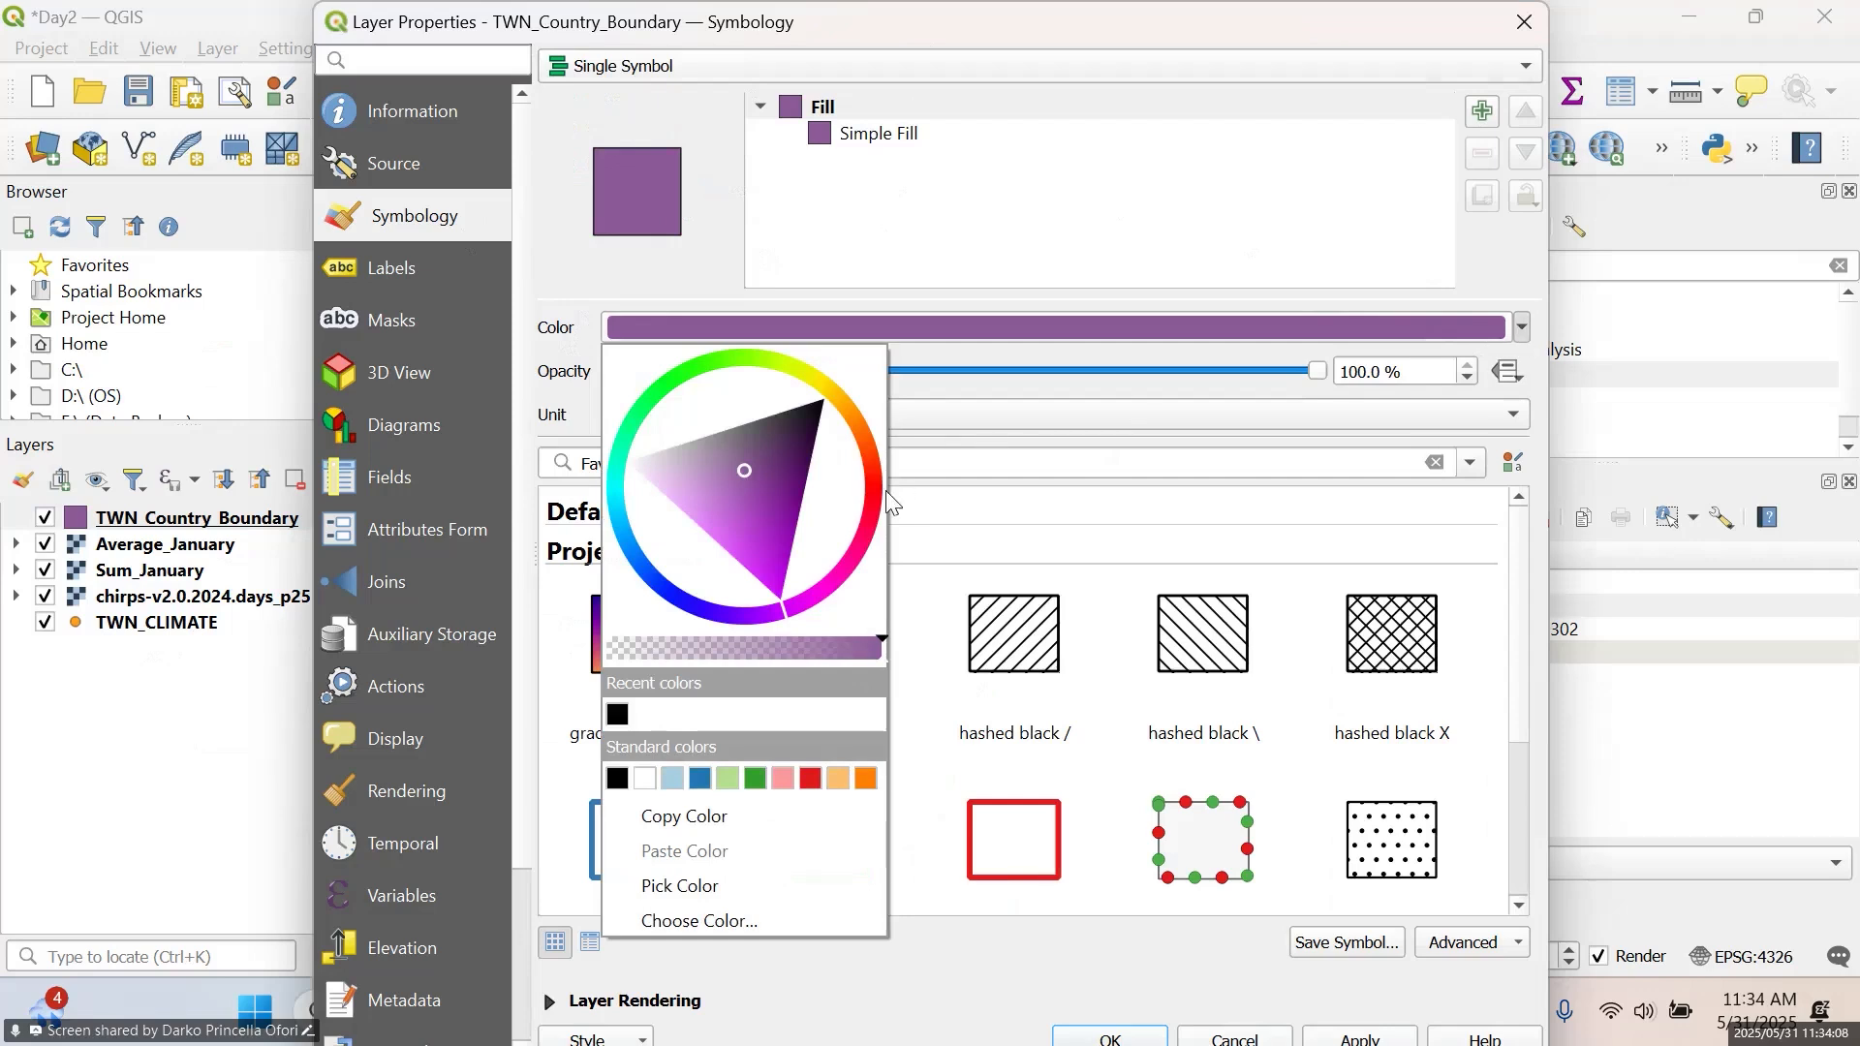
{"action": "left_click_drag", "start_coordinate": [750, 638], "coordinate": [603, 647]}
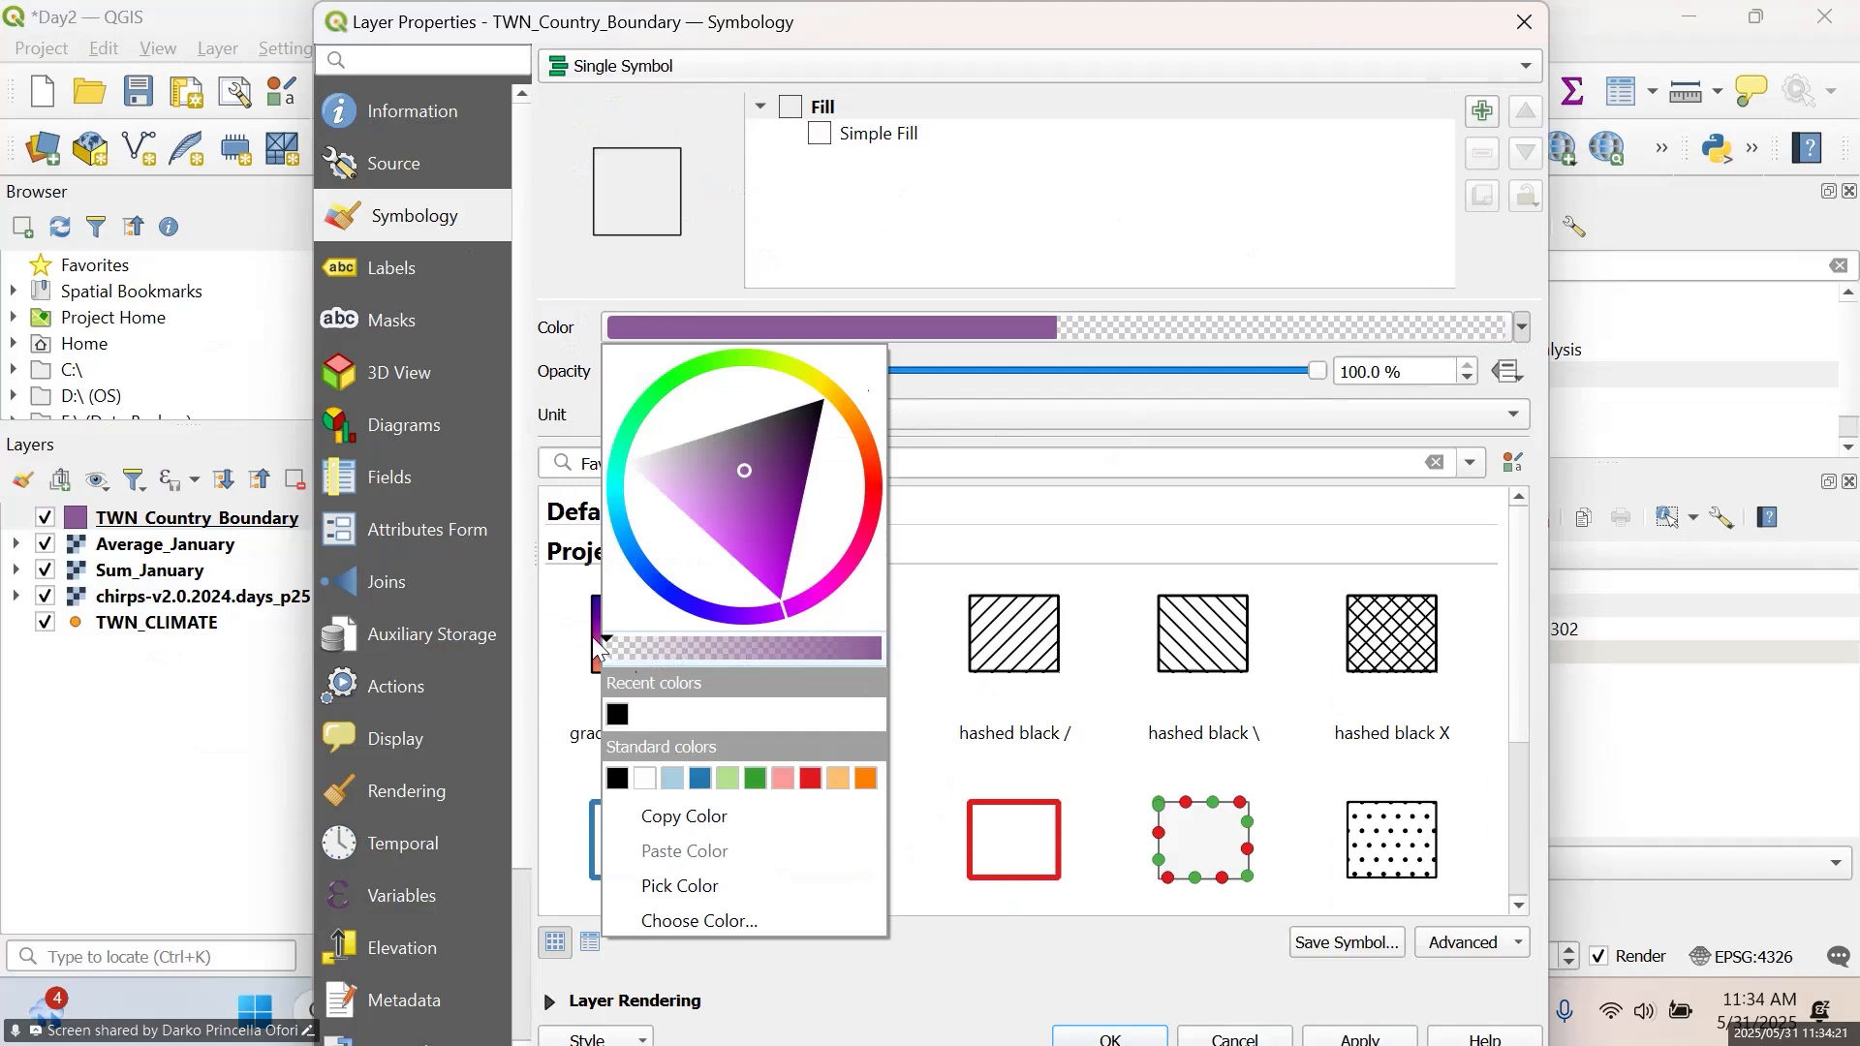
{"action": "mouse_move", "coordinate": [610, 650]}
{"action": "left_mouse_down"}
{"action": "mouse_move", "coordinate": [891, 636]}
{"action": "mouse_move", "coordinate": [852, 649]}
{"action": "left_mouse_up"}
{"action": "left_click_drag", "start_coordinate": [827, 641], "coordinate": [589, 641]}
{"action": "left_click", "coordinate": [1015, 368]}
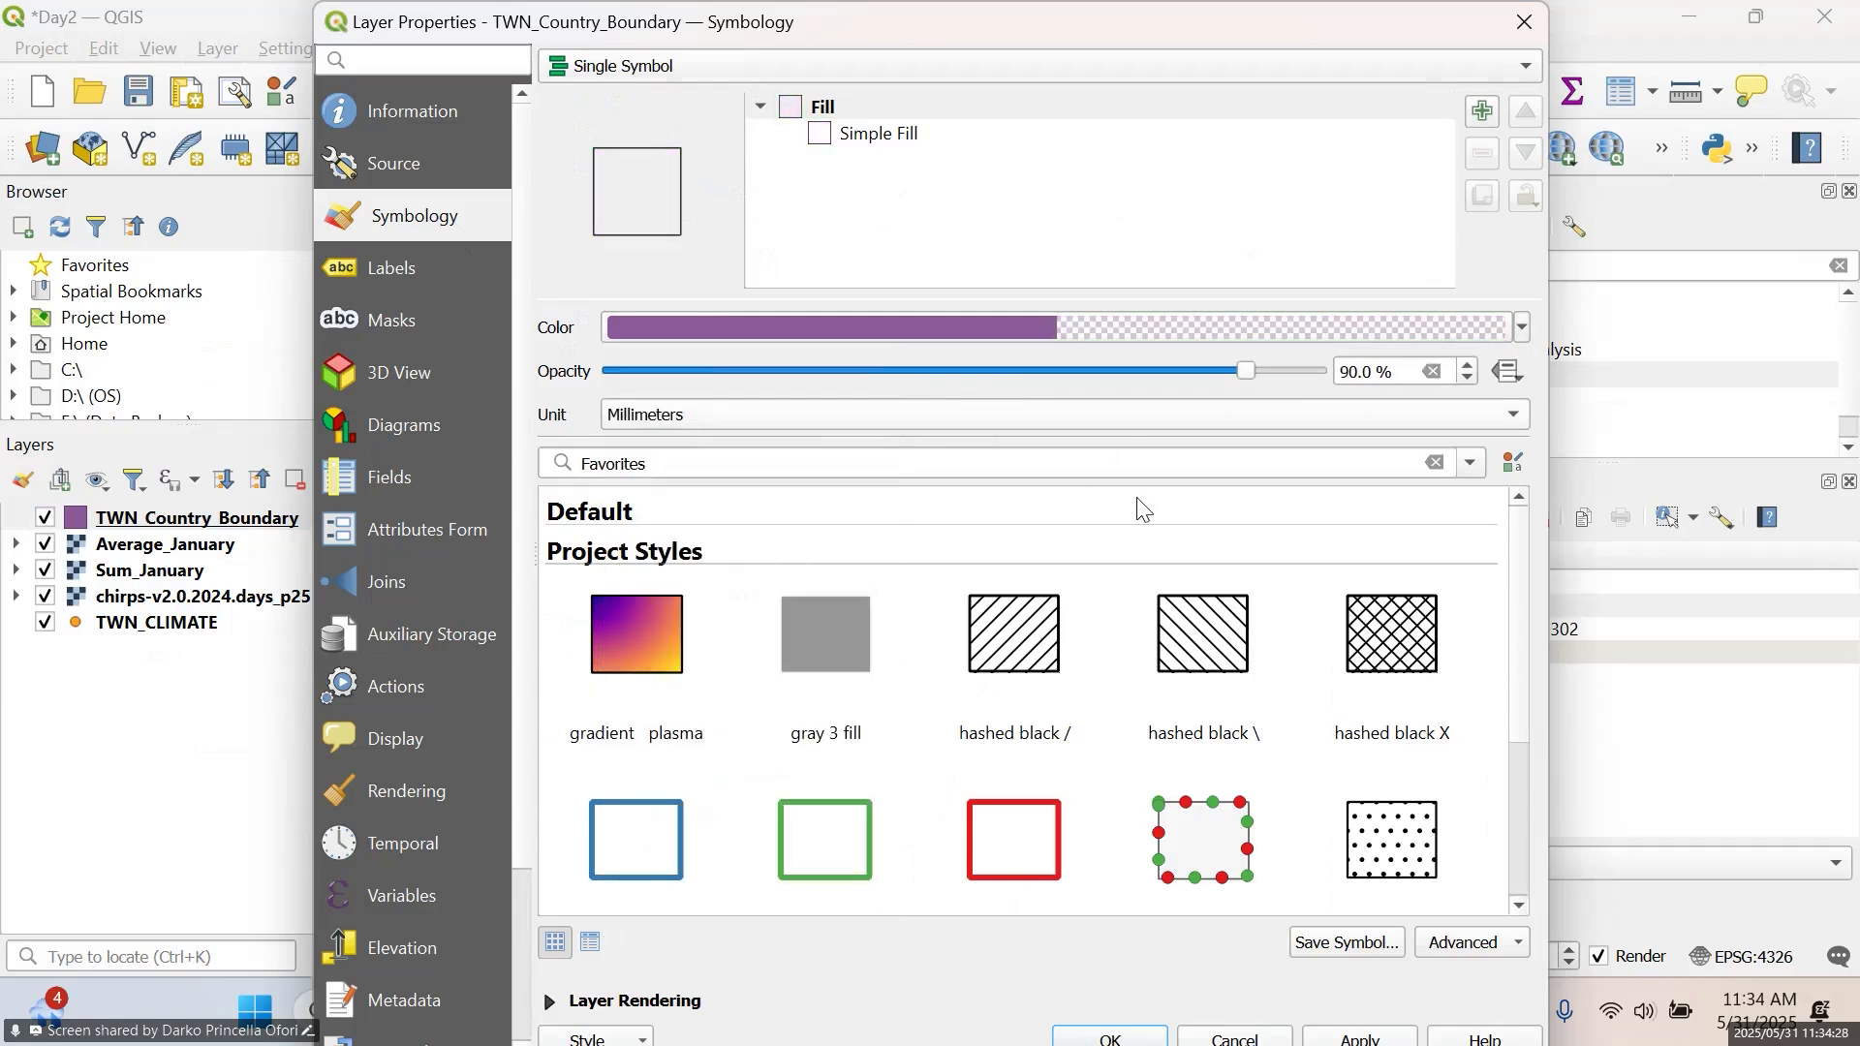
{"action": "left_click_drag", "start_coordinate": [1372, 39], "coordinate": [990, 31]}
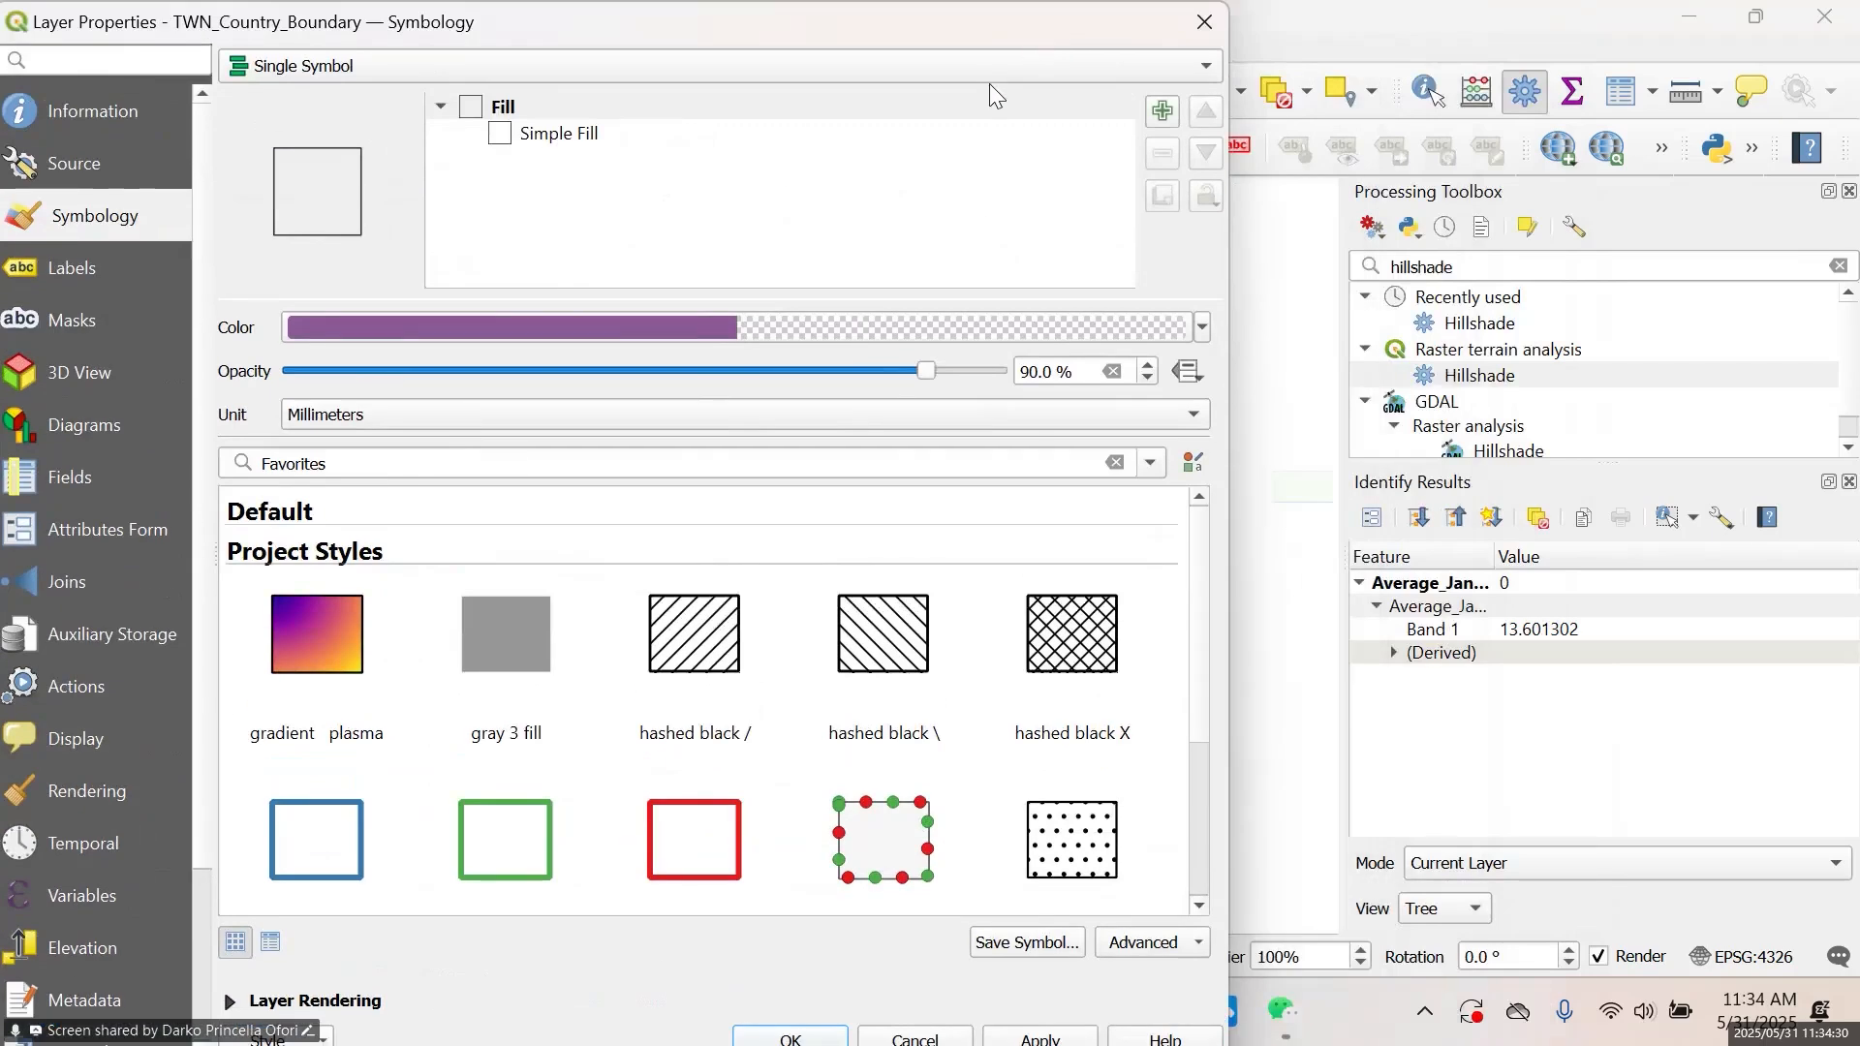
{"action": "left_click_drag", "start_coordinate": [250, 8], "coordinate": [333, 48]}
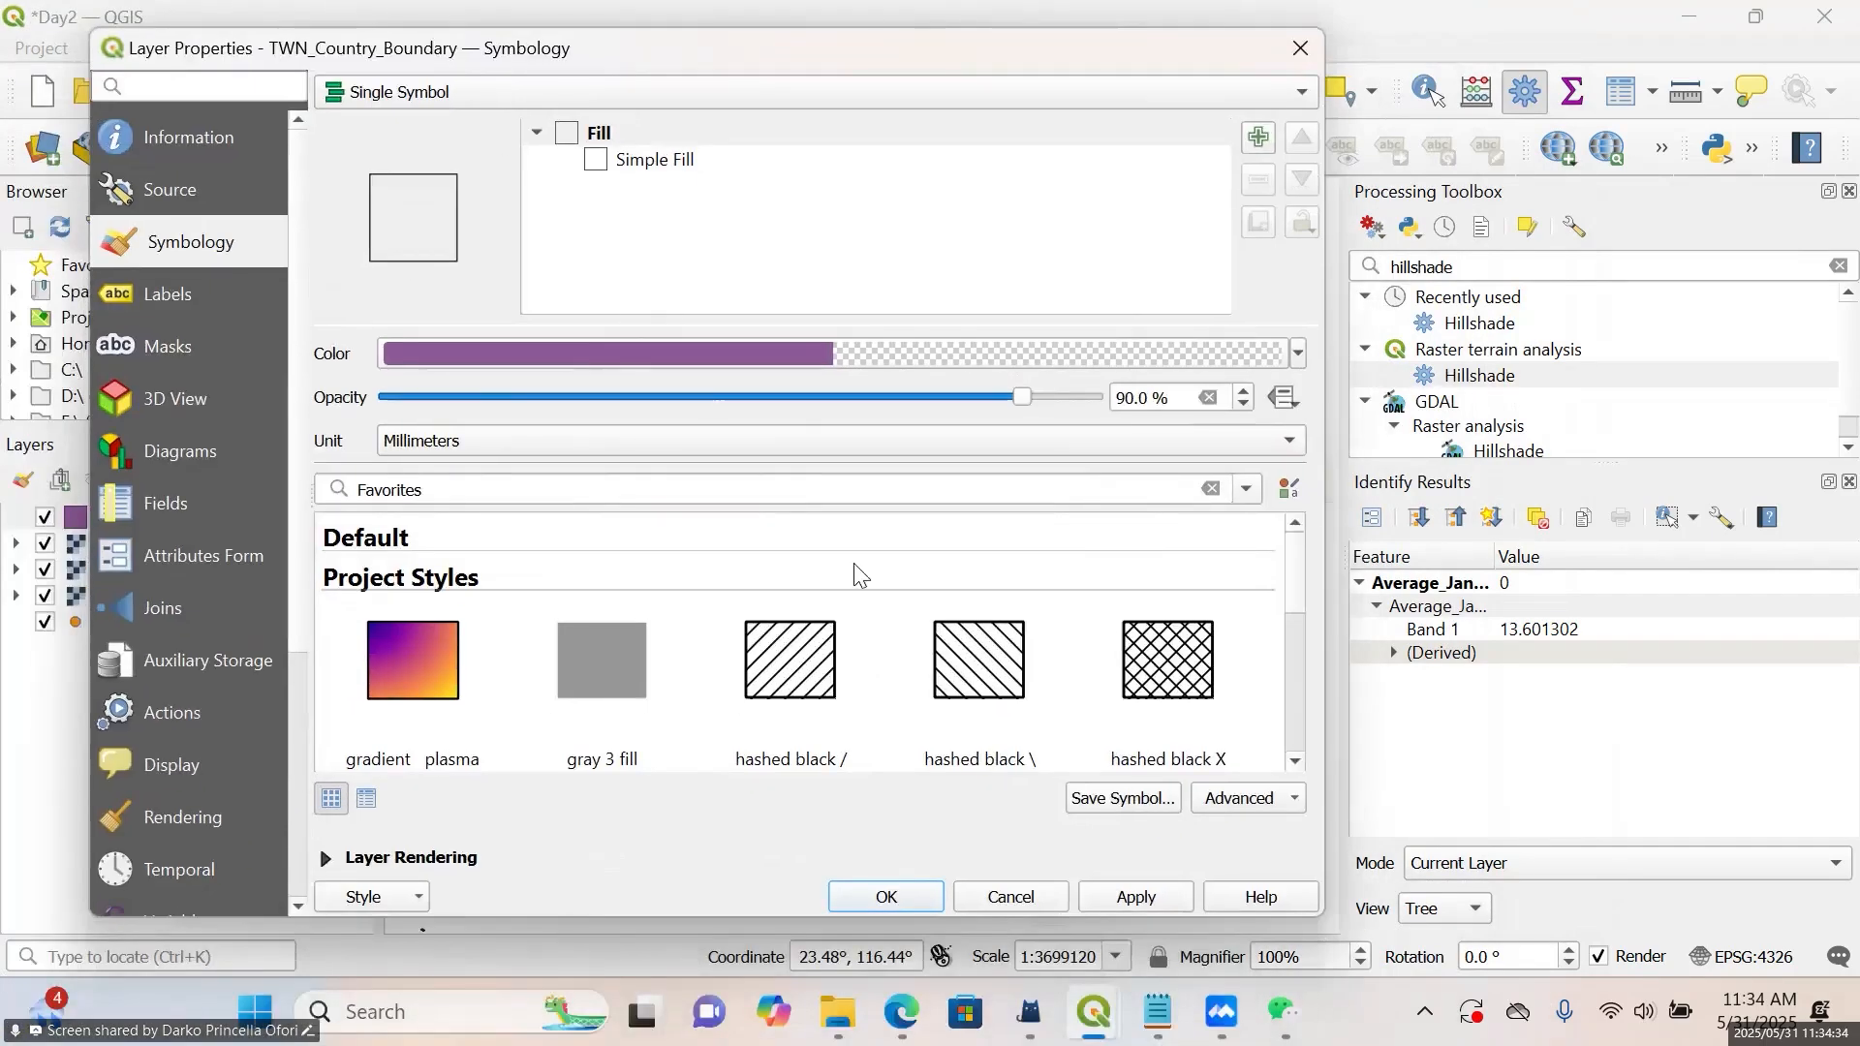
{"action": "left_click", "coordinate": [1124, 898]}
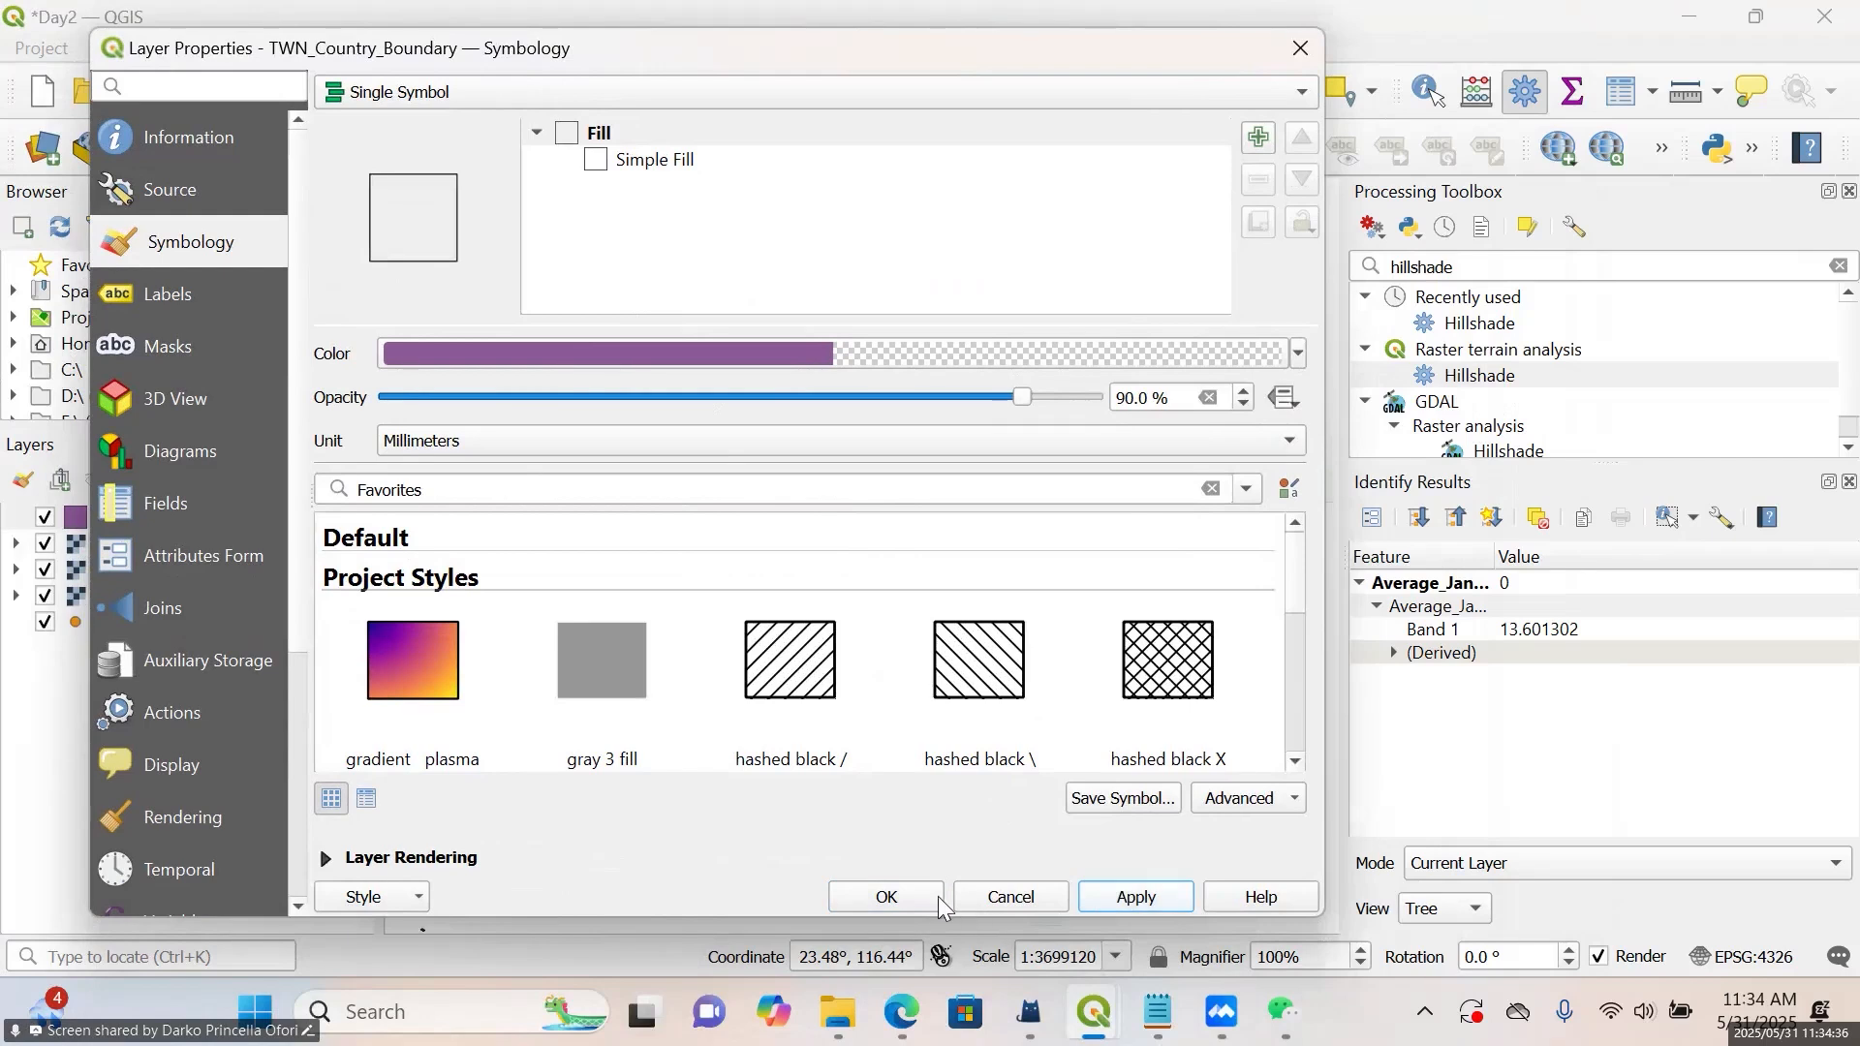
{"action": "left_click", "coordinate": [934, 895]}
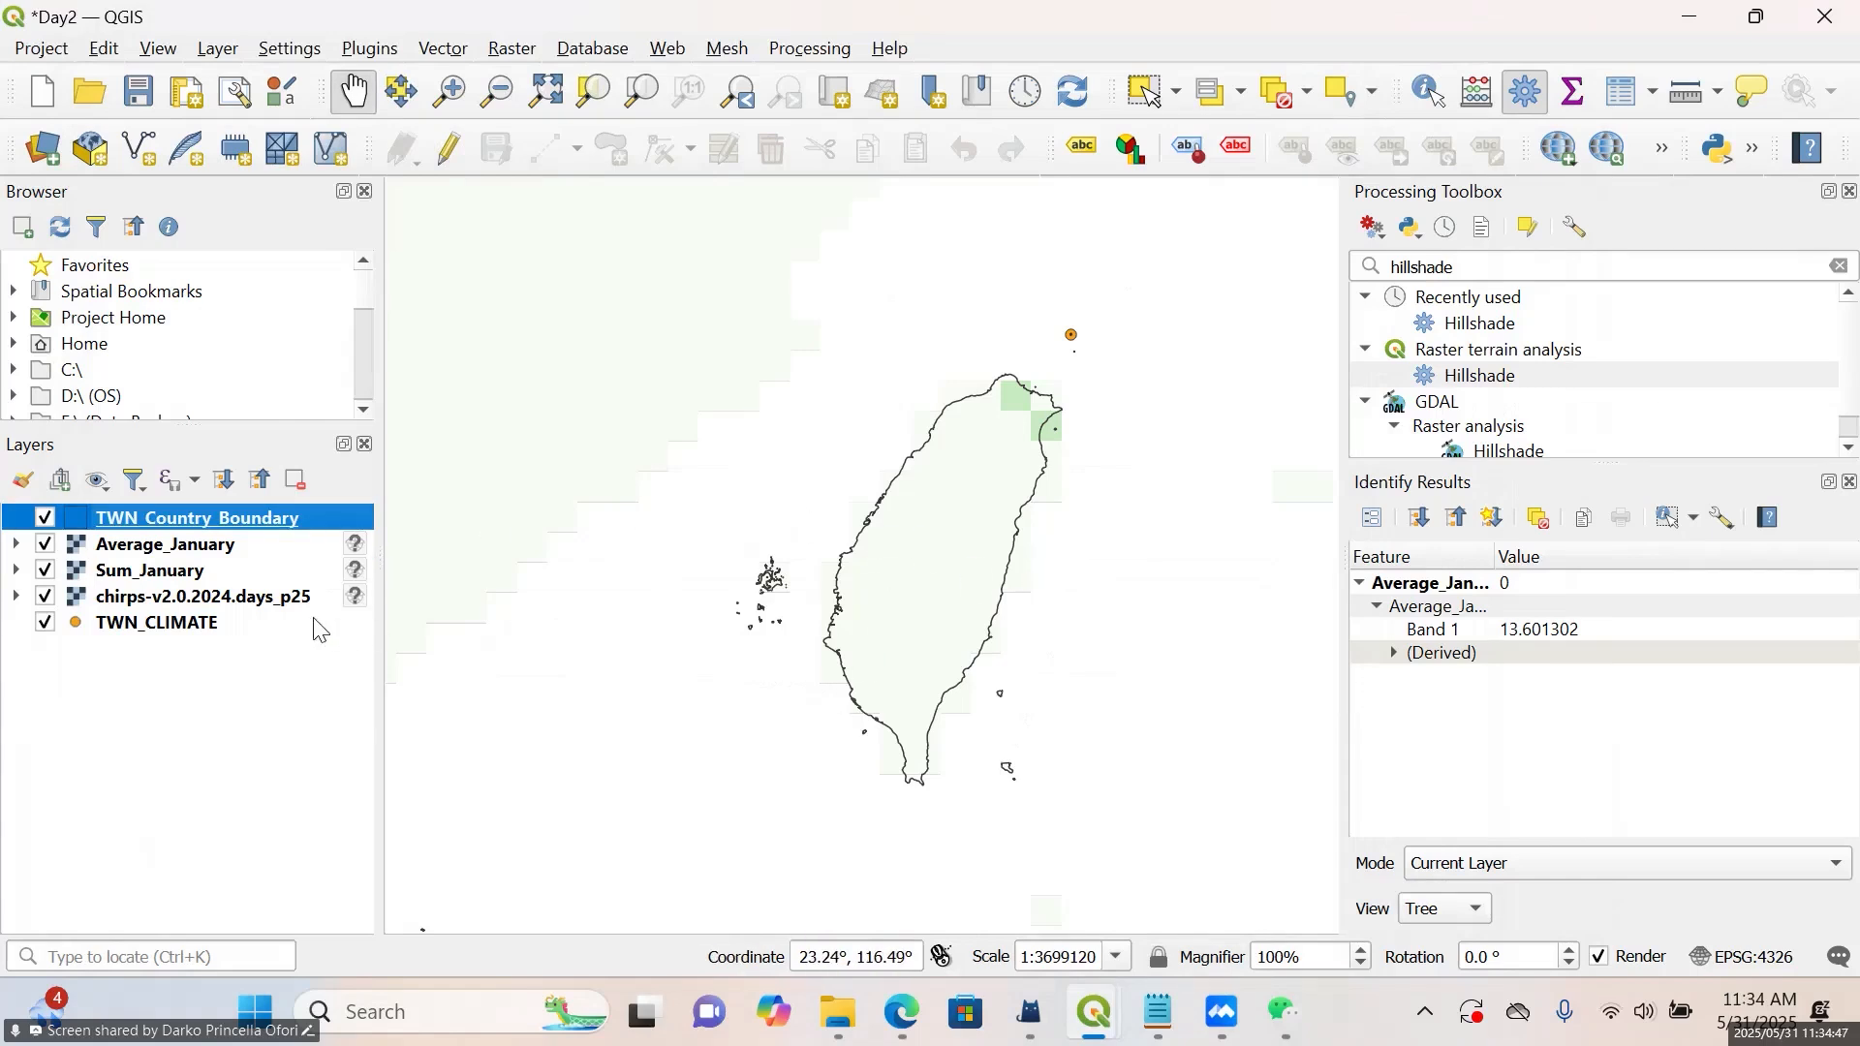
Hide the chirps-v2.0.2024.days_p25 and Sum_January layers, leaving the boundary and Average_January displayed
{"action": "left_click", "coordinate": [44, 598]}
{"action": "left_click", "coordinate": [45, 572]}
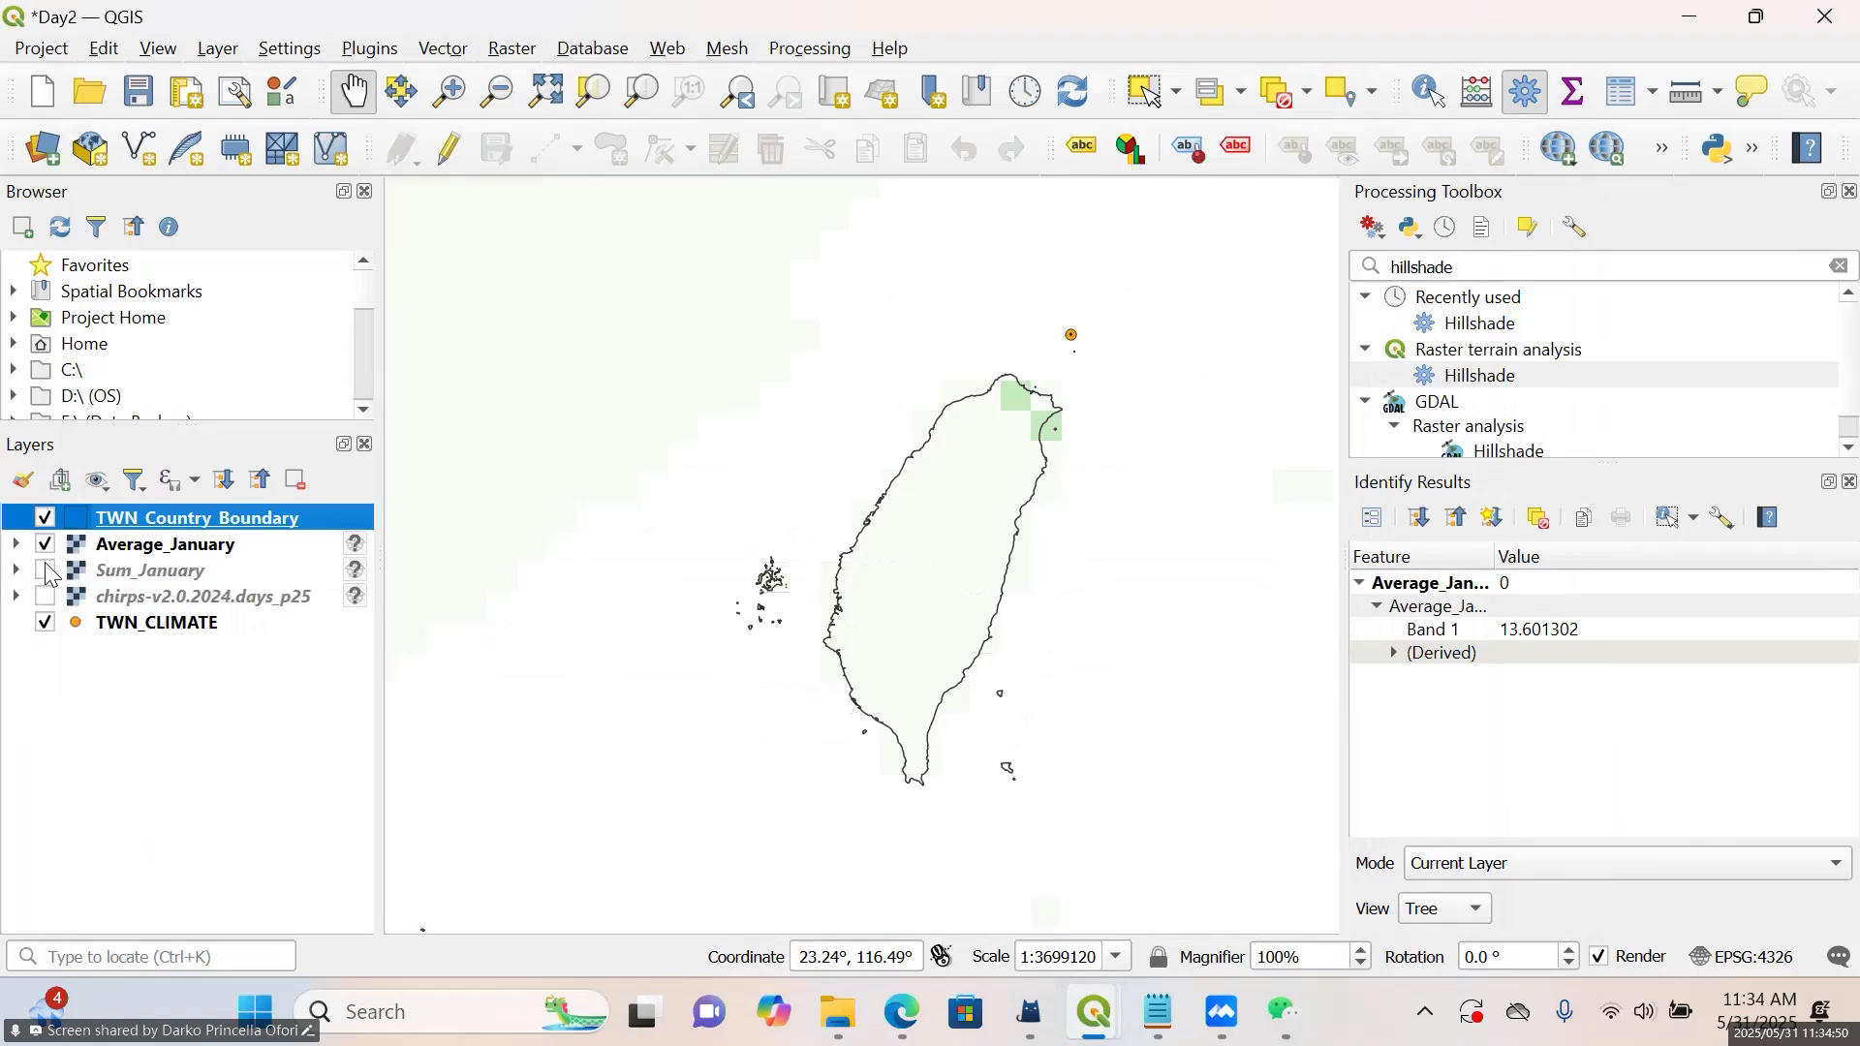
{"action": "left_click", "coordinate": [43, 520]}
{"action": "left_click", "coordinate": [44, 521]}
{"action": "left_click", "coordinate": [513, 50]}
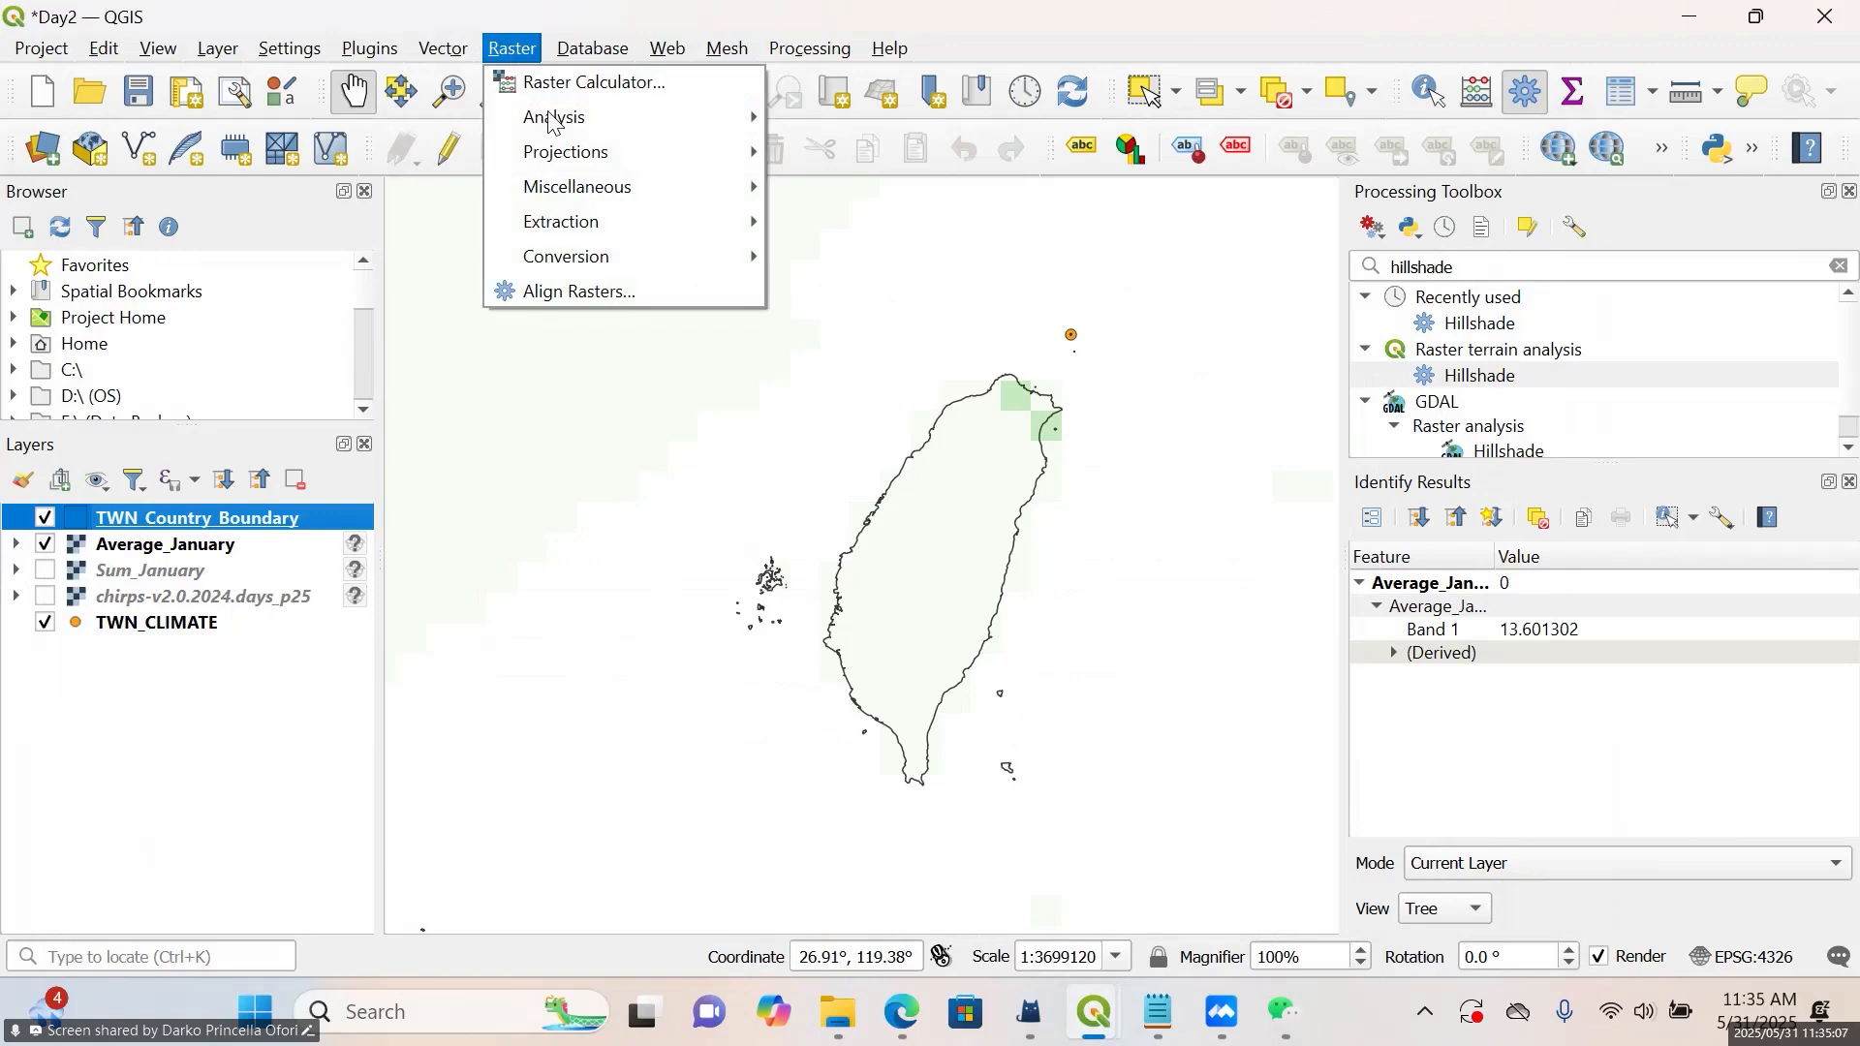
{"action": "mouse_move", "coordinate": [627, 225]}
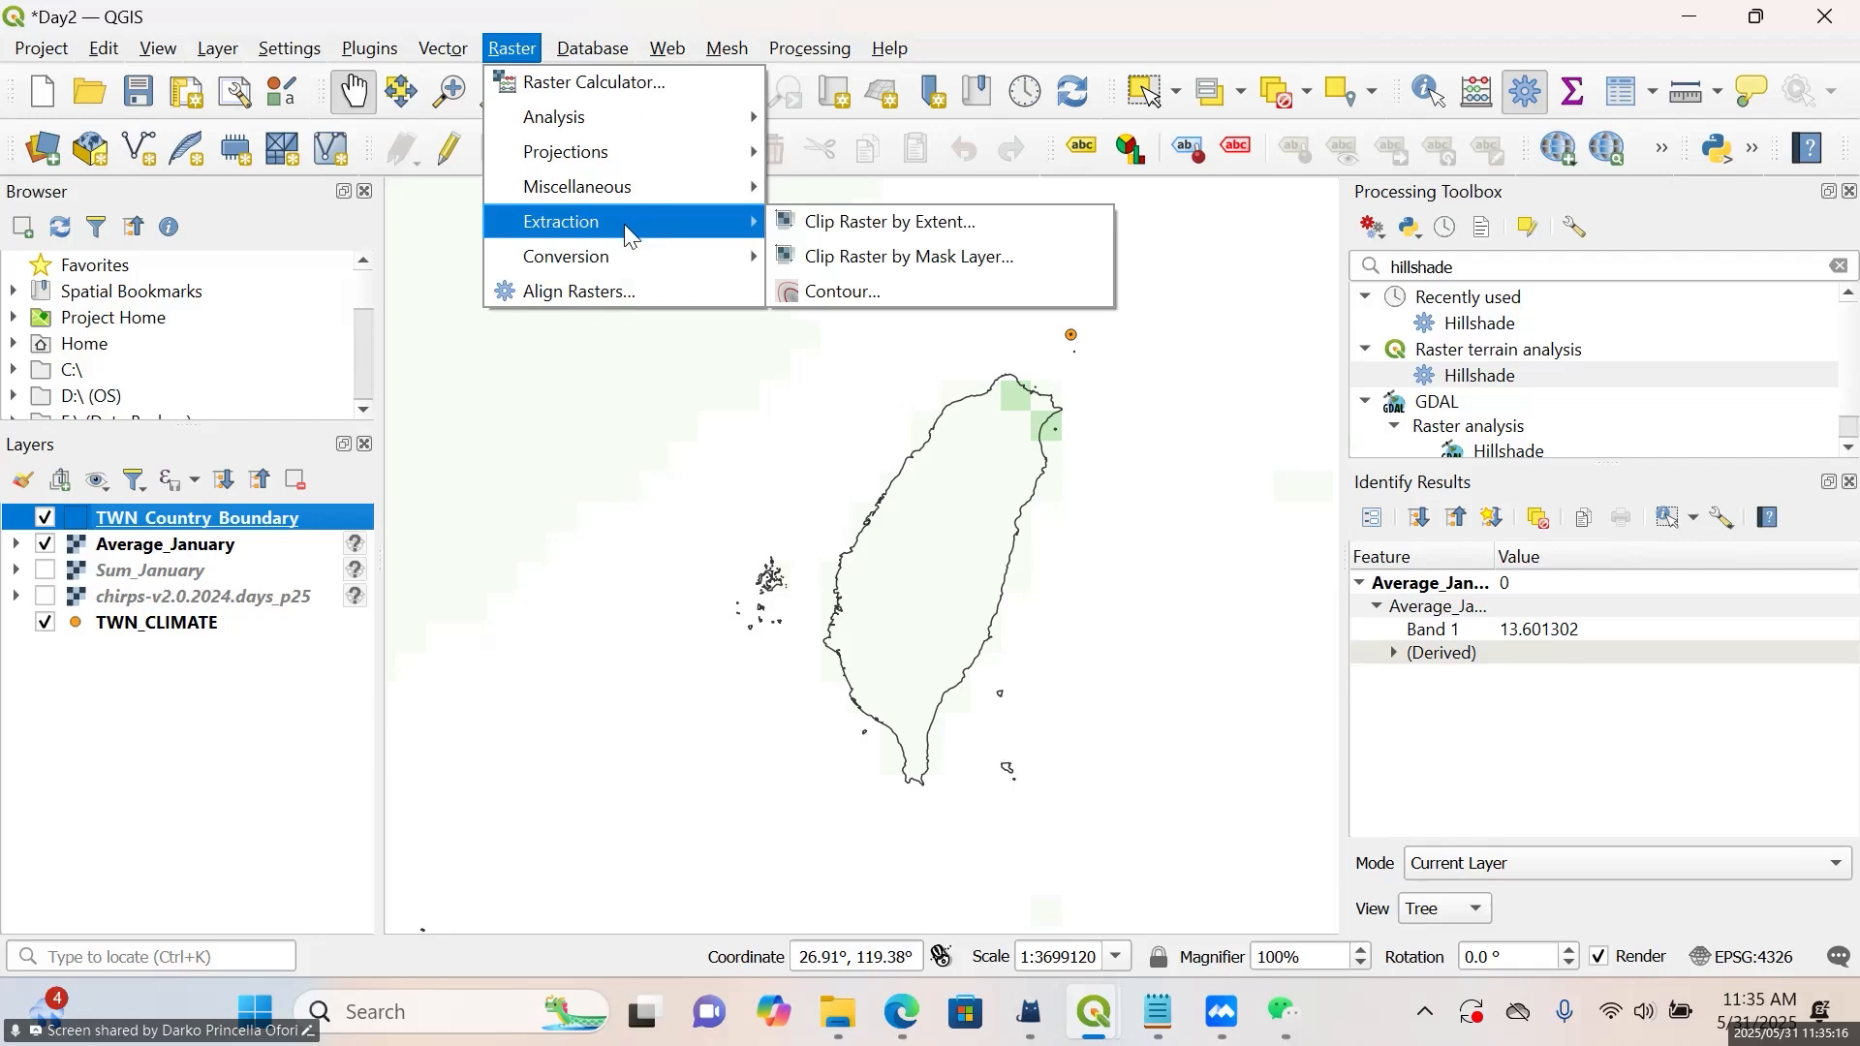
{"action": "left_click", "coordinate": [868, 269]}
{"action": "left_click_drag", "start_coordinate": [872, 109], "coordinate": [1268, 178]}
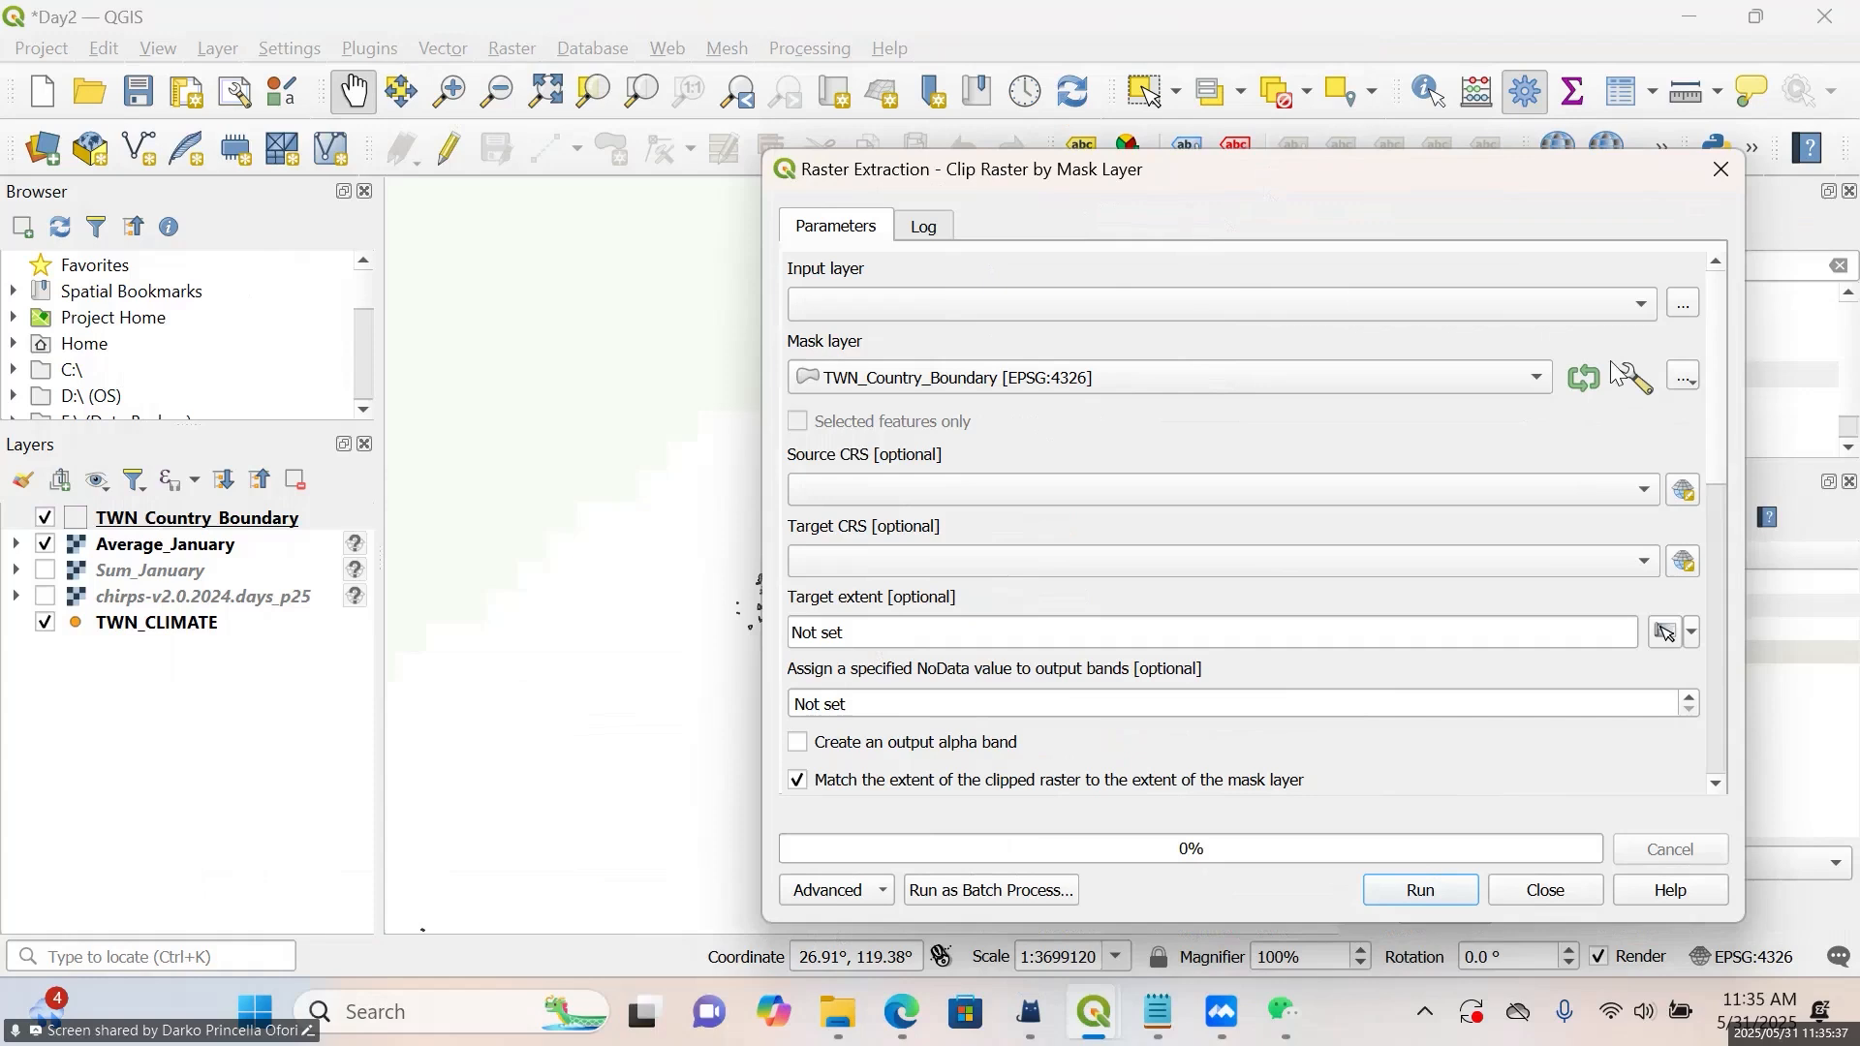
{"action": "left_click", "coordinate": [1721, 169]}
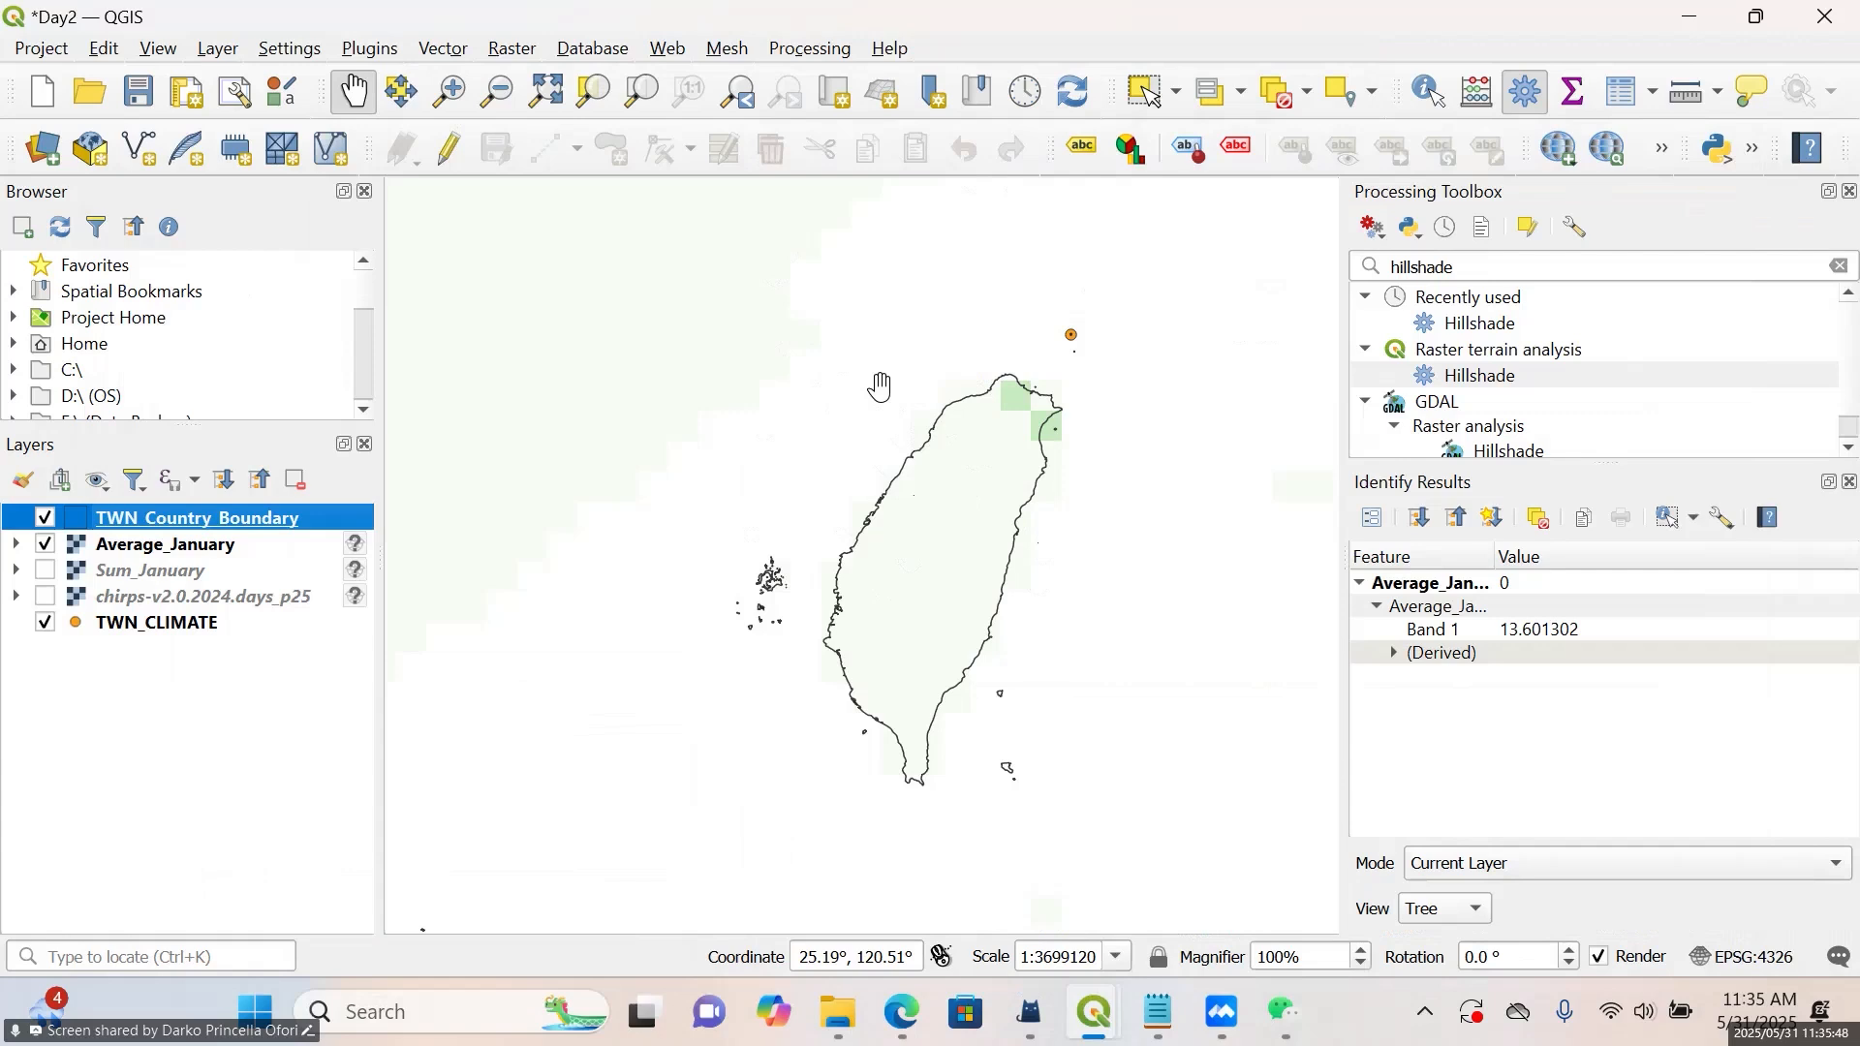
Start a Clip Raster by Mask Layer operation with Sum_January as the input layer
{"action": "left_click", "coordinate": [520, 49]}
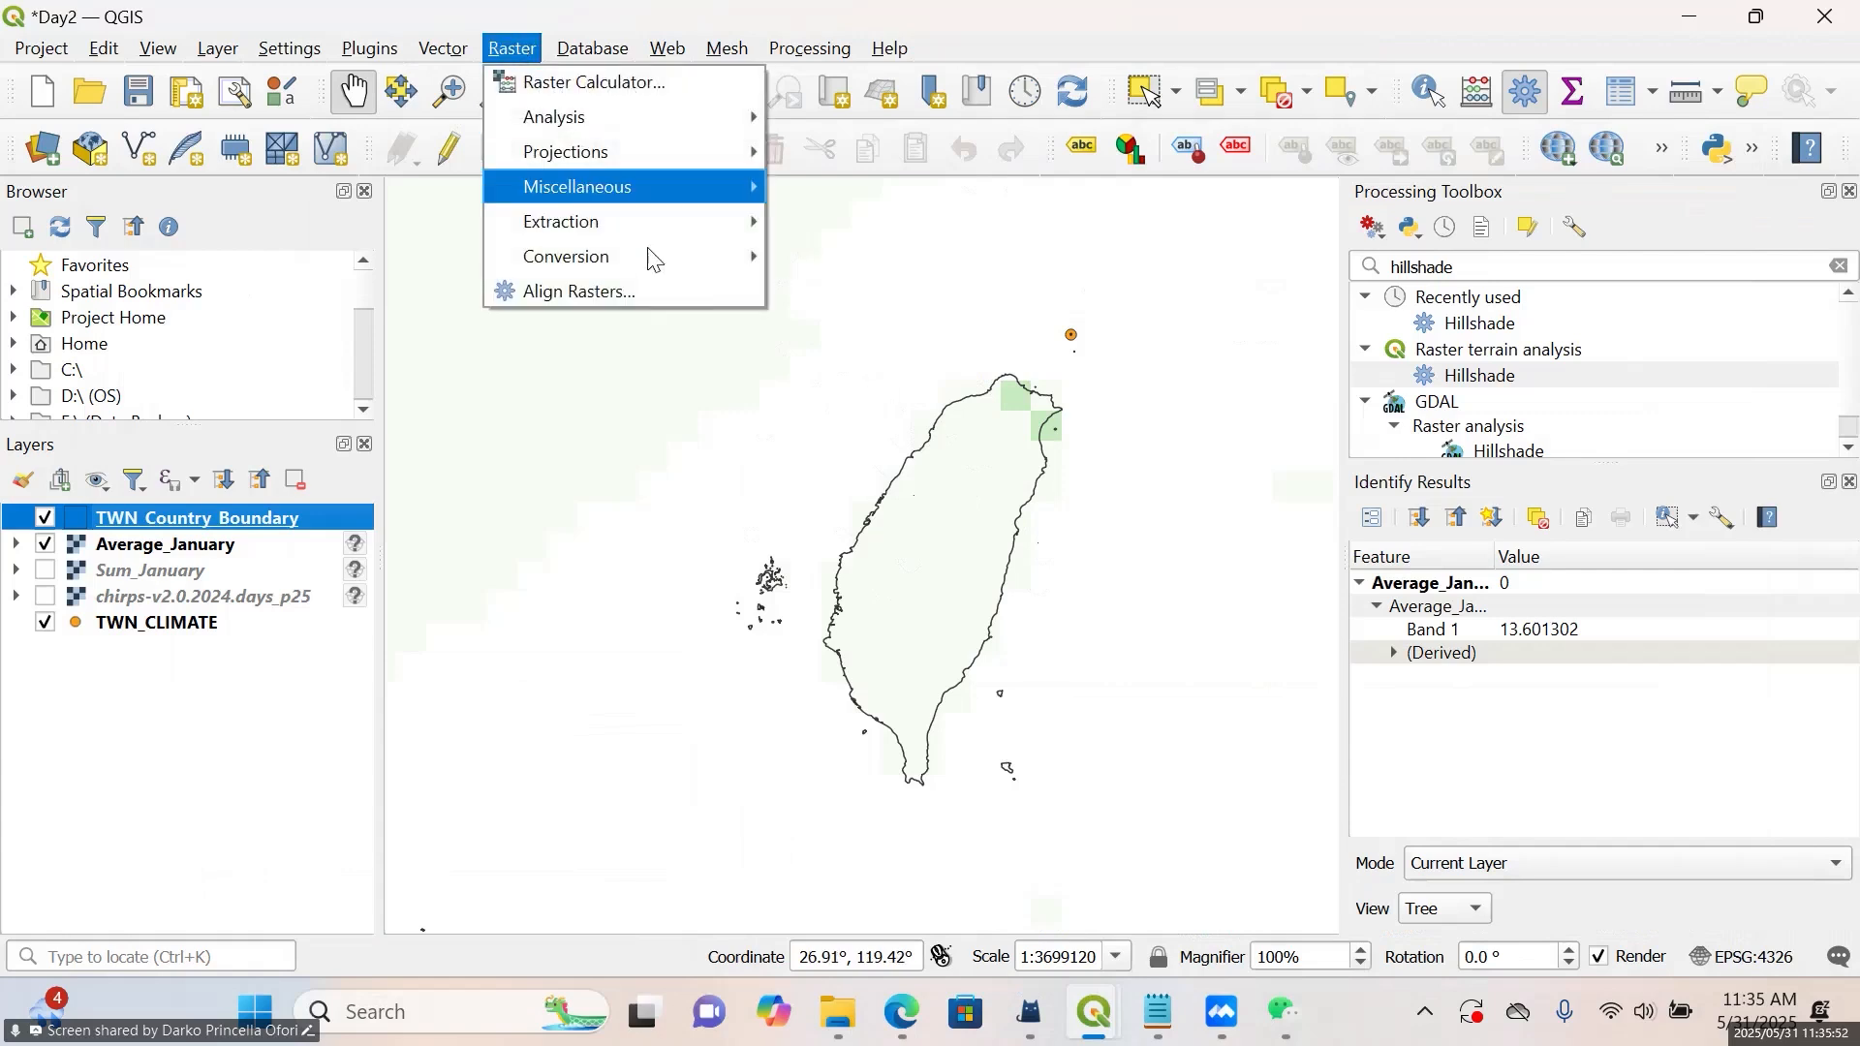
{"action": "mouse_move", "coordinate": [720, 221]}
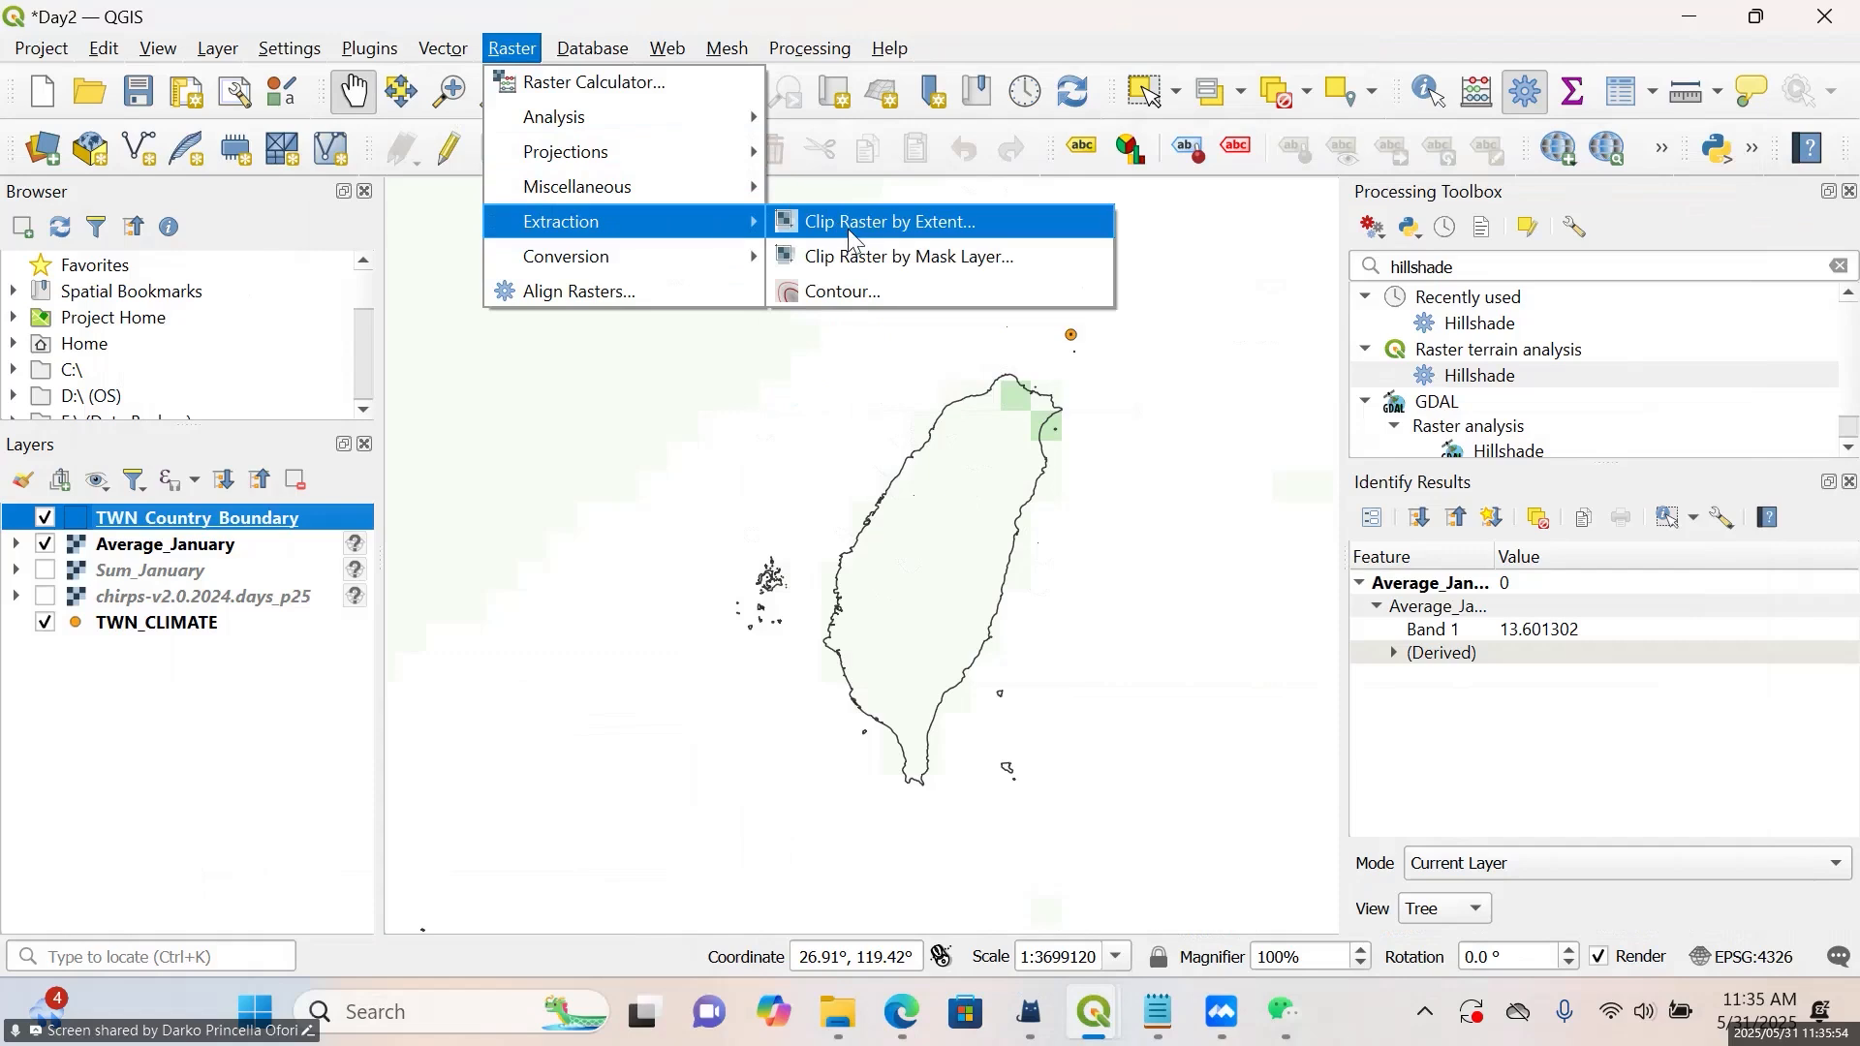
{"action": "left_click", "coordinate": [887, 264]}
{"action": "left_click_drag", "start_coordinate": [1167, 191], "coordinate": [1424, 80]}
{"action": "left_click", "coordinate": [1272, 191]}
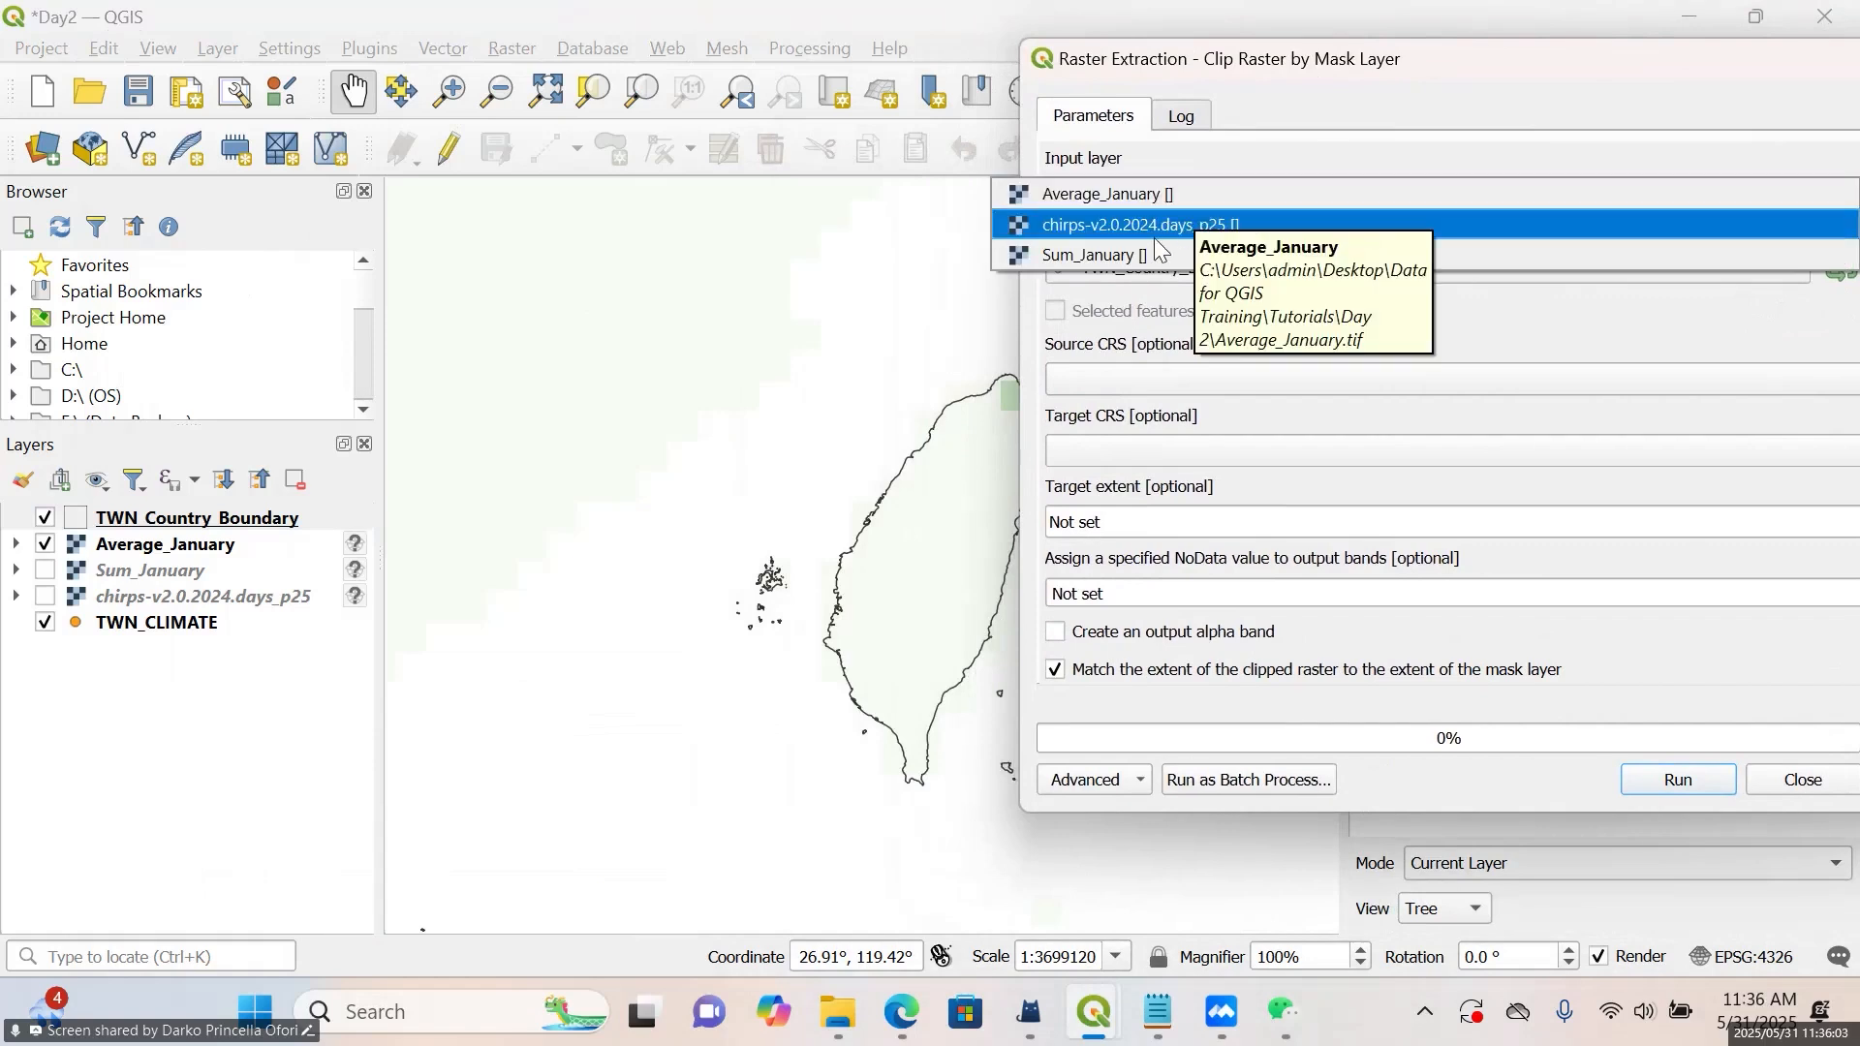
{"action": "left_click", "coordinate": [1200, 255]}
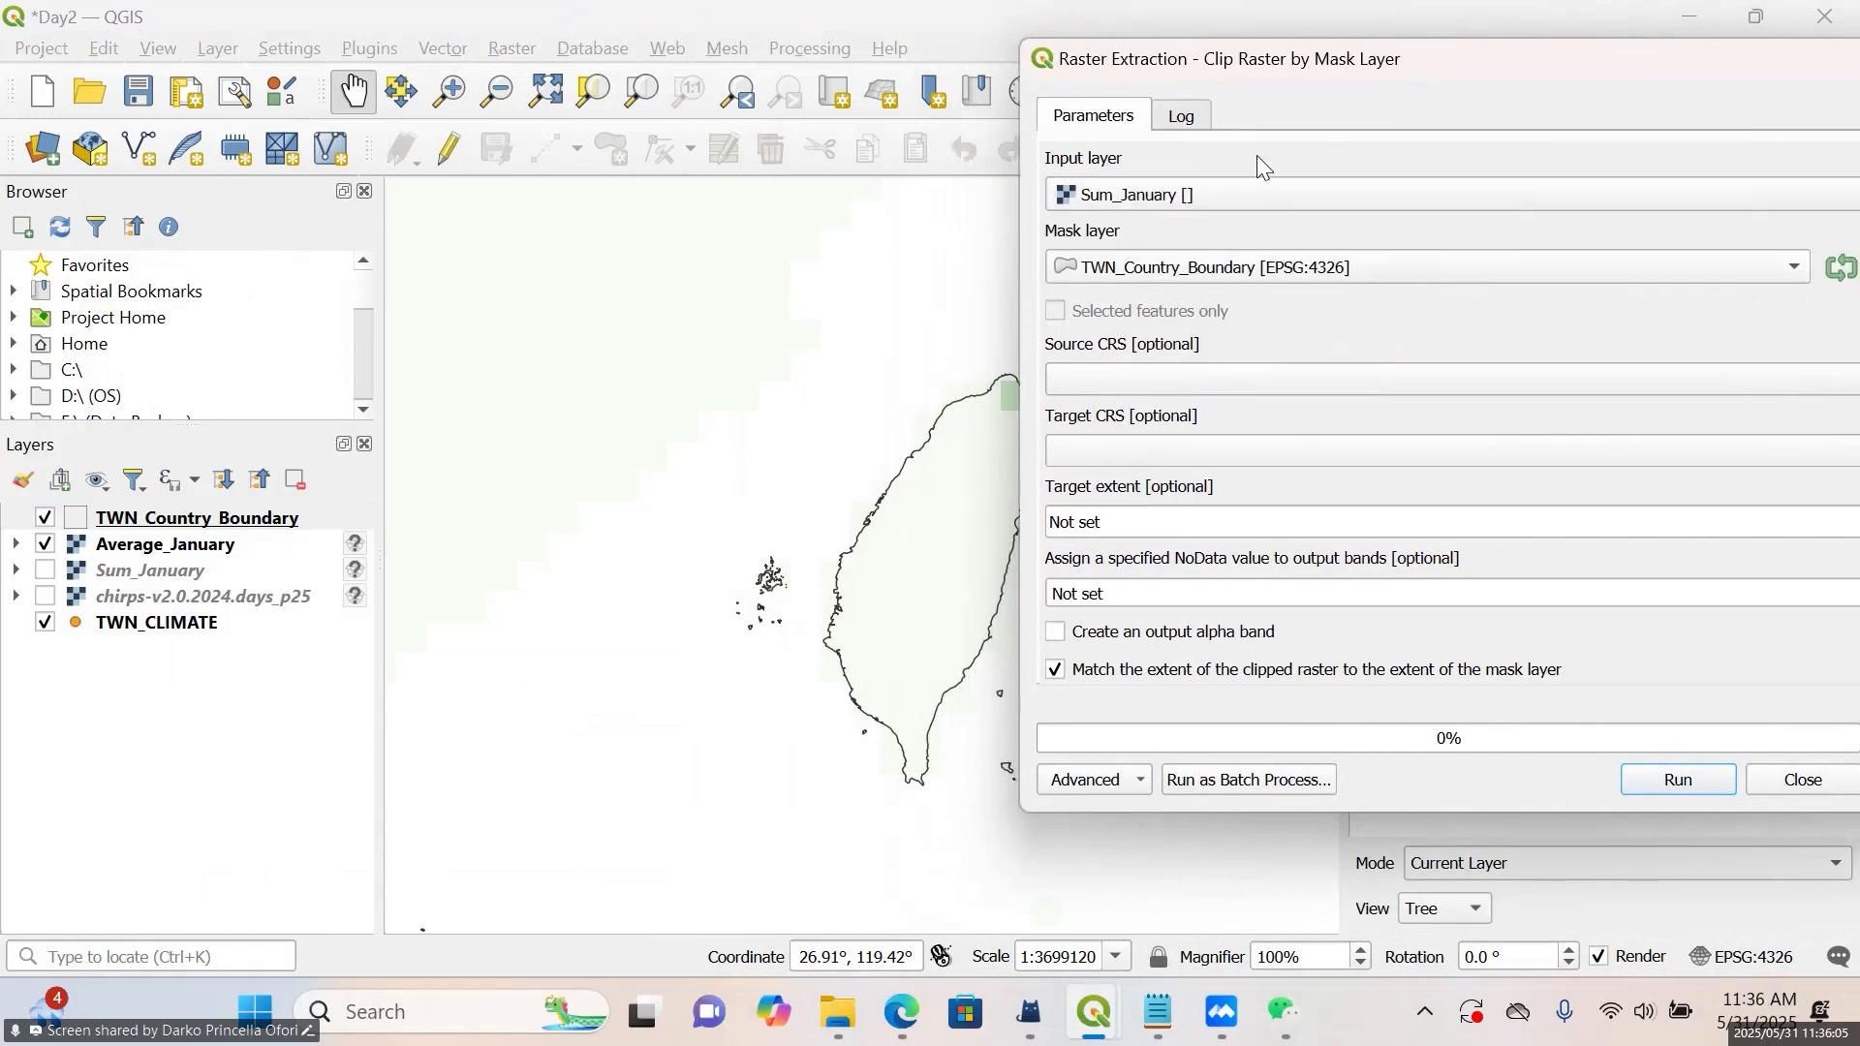
{"action": "left_click_drag", "start_coordinate": [1327, 56], "coordinate": [1104, 75]}
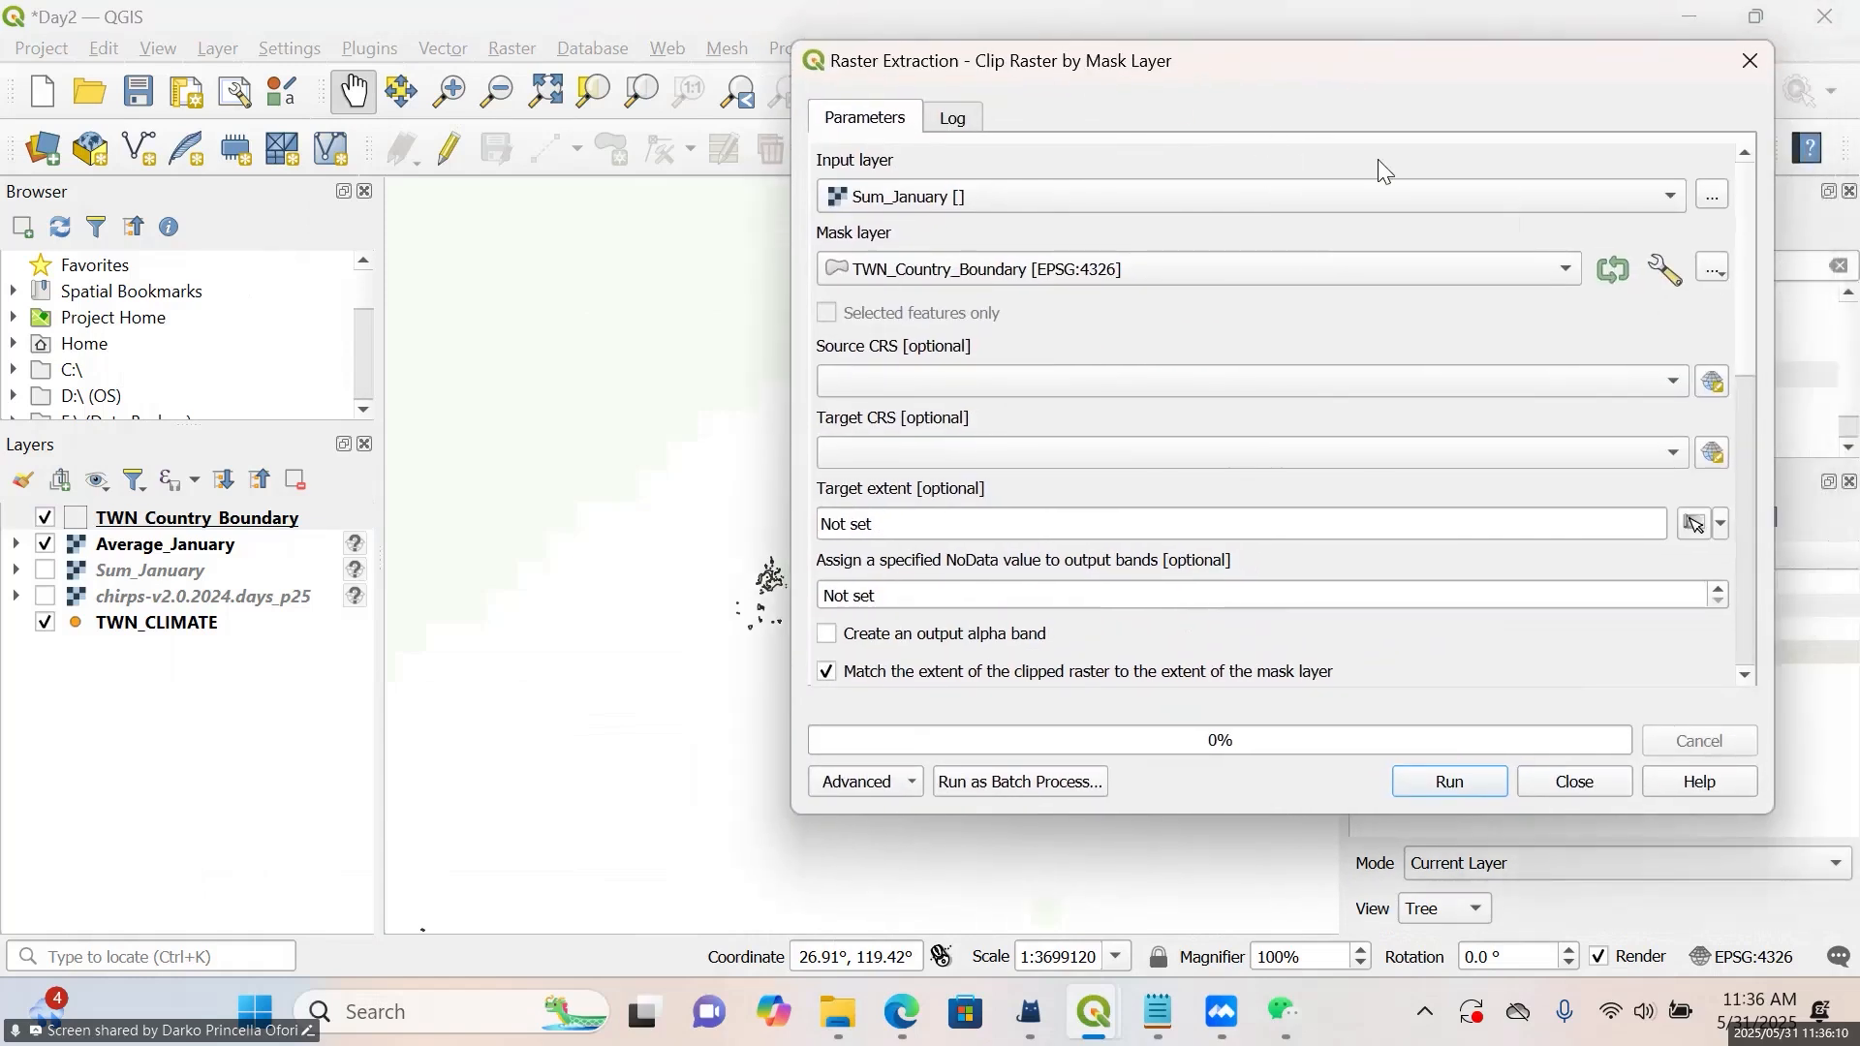
{"action": "left_click", "coordinate": [1116, 197]}
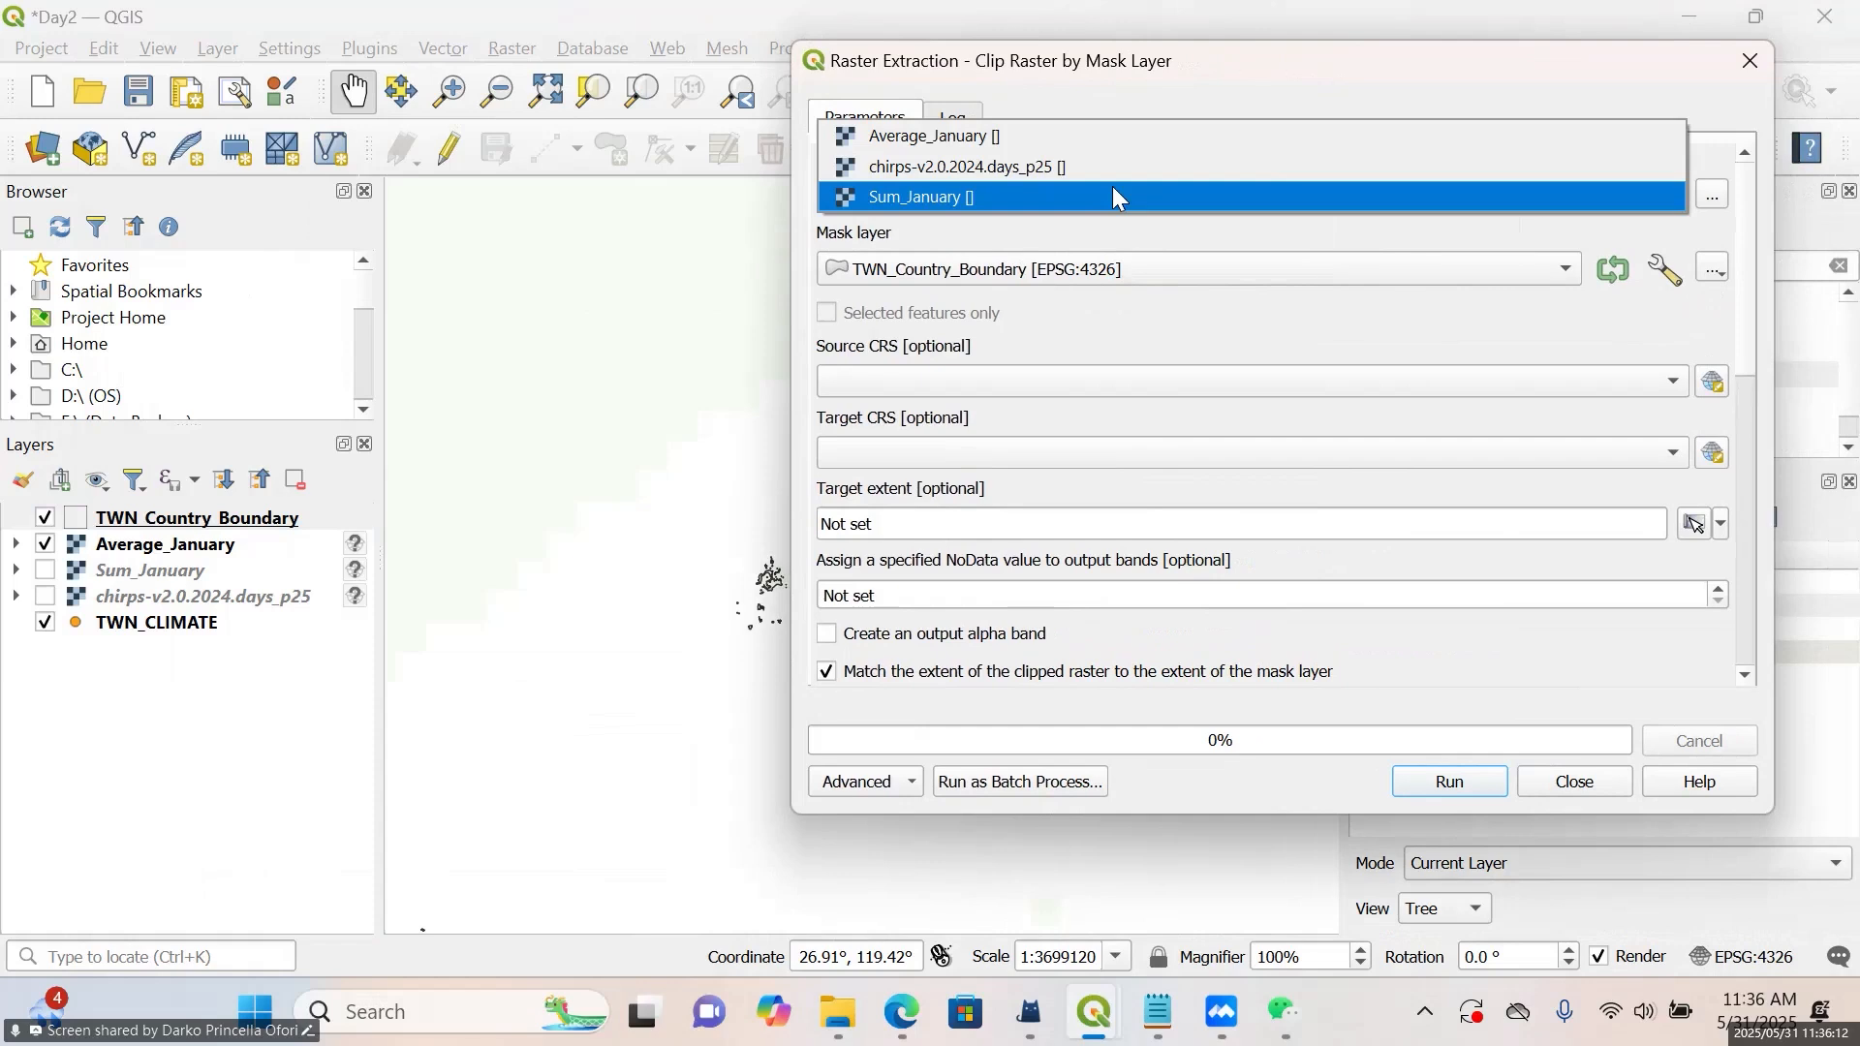
{"action": "left_click", "coordinate": [1121, 199]}
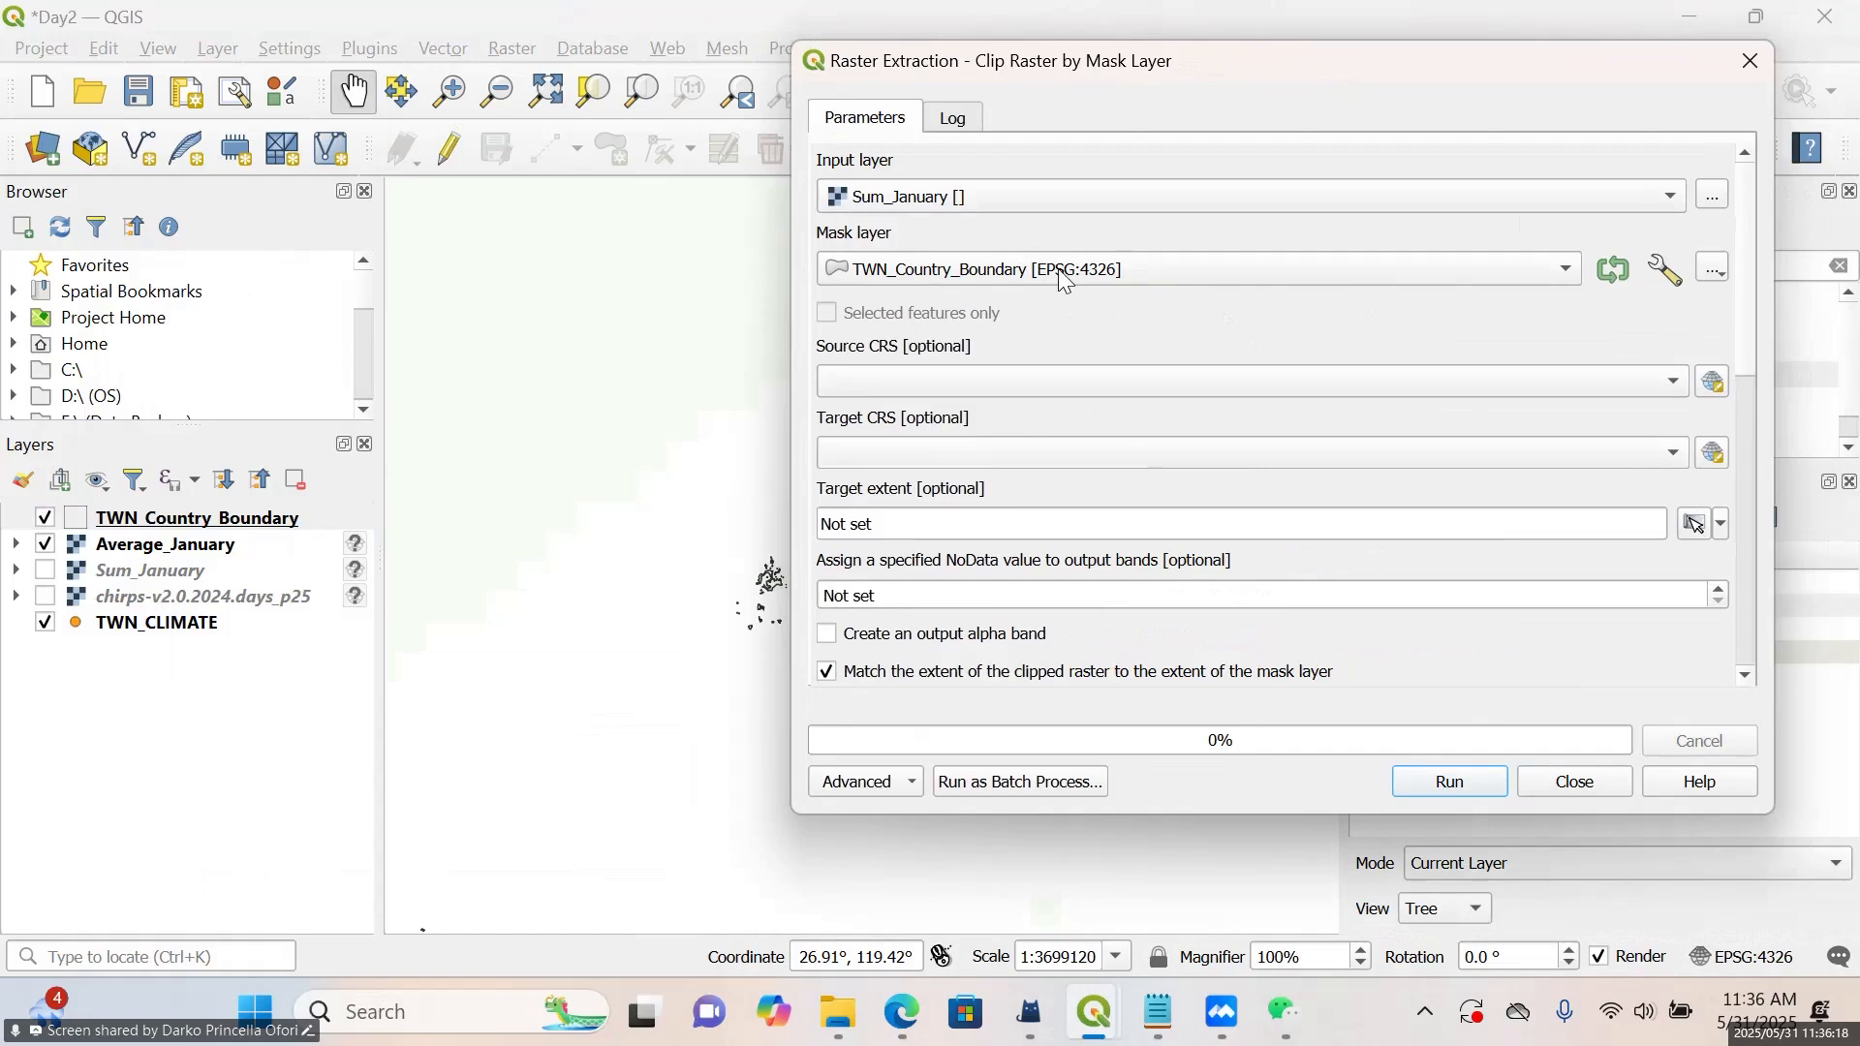
Review the mask layer choices for the clip and keep TWN_Country_Boundary [EPSG:4326]
{"action": "left_click", "coordinate": [1058, 266]}
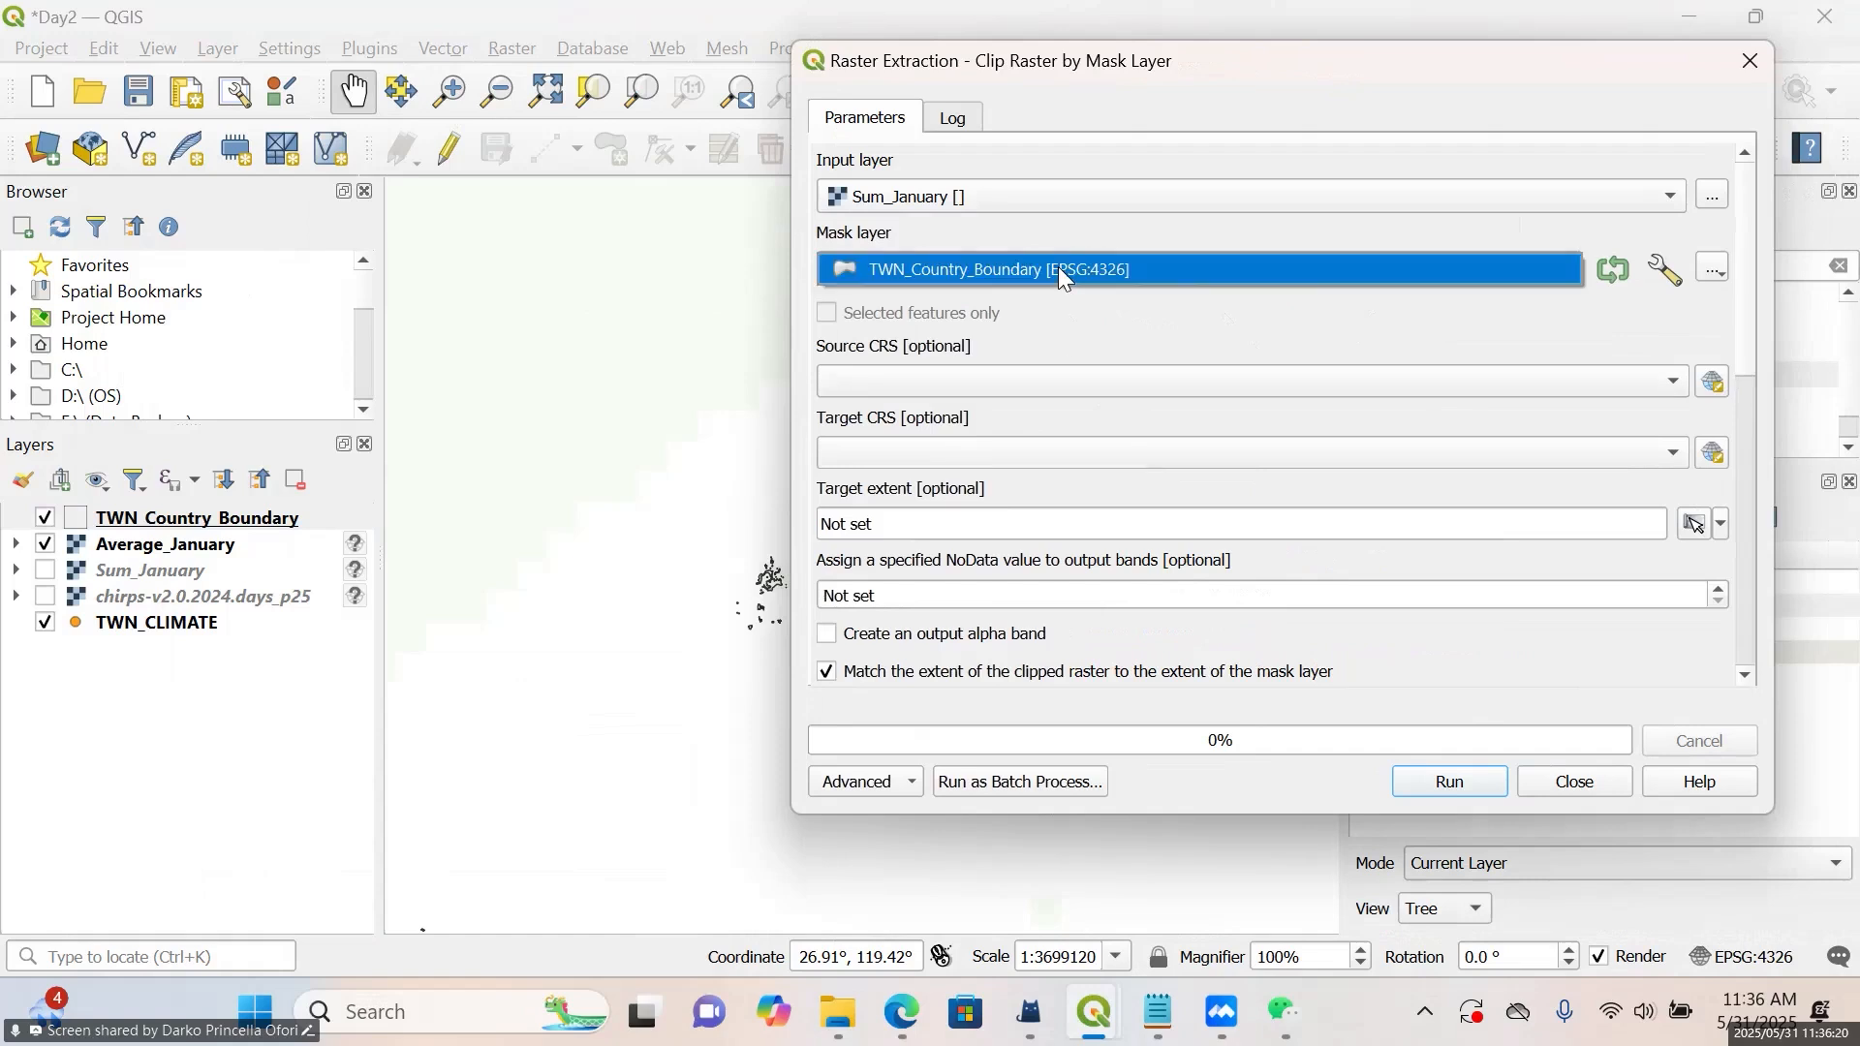
{"action": "left_click", "coordinate": [1057, 266]}
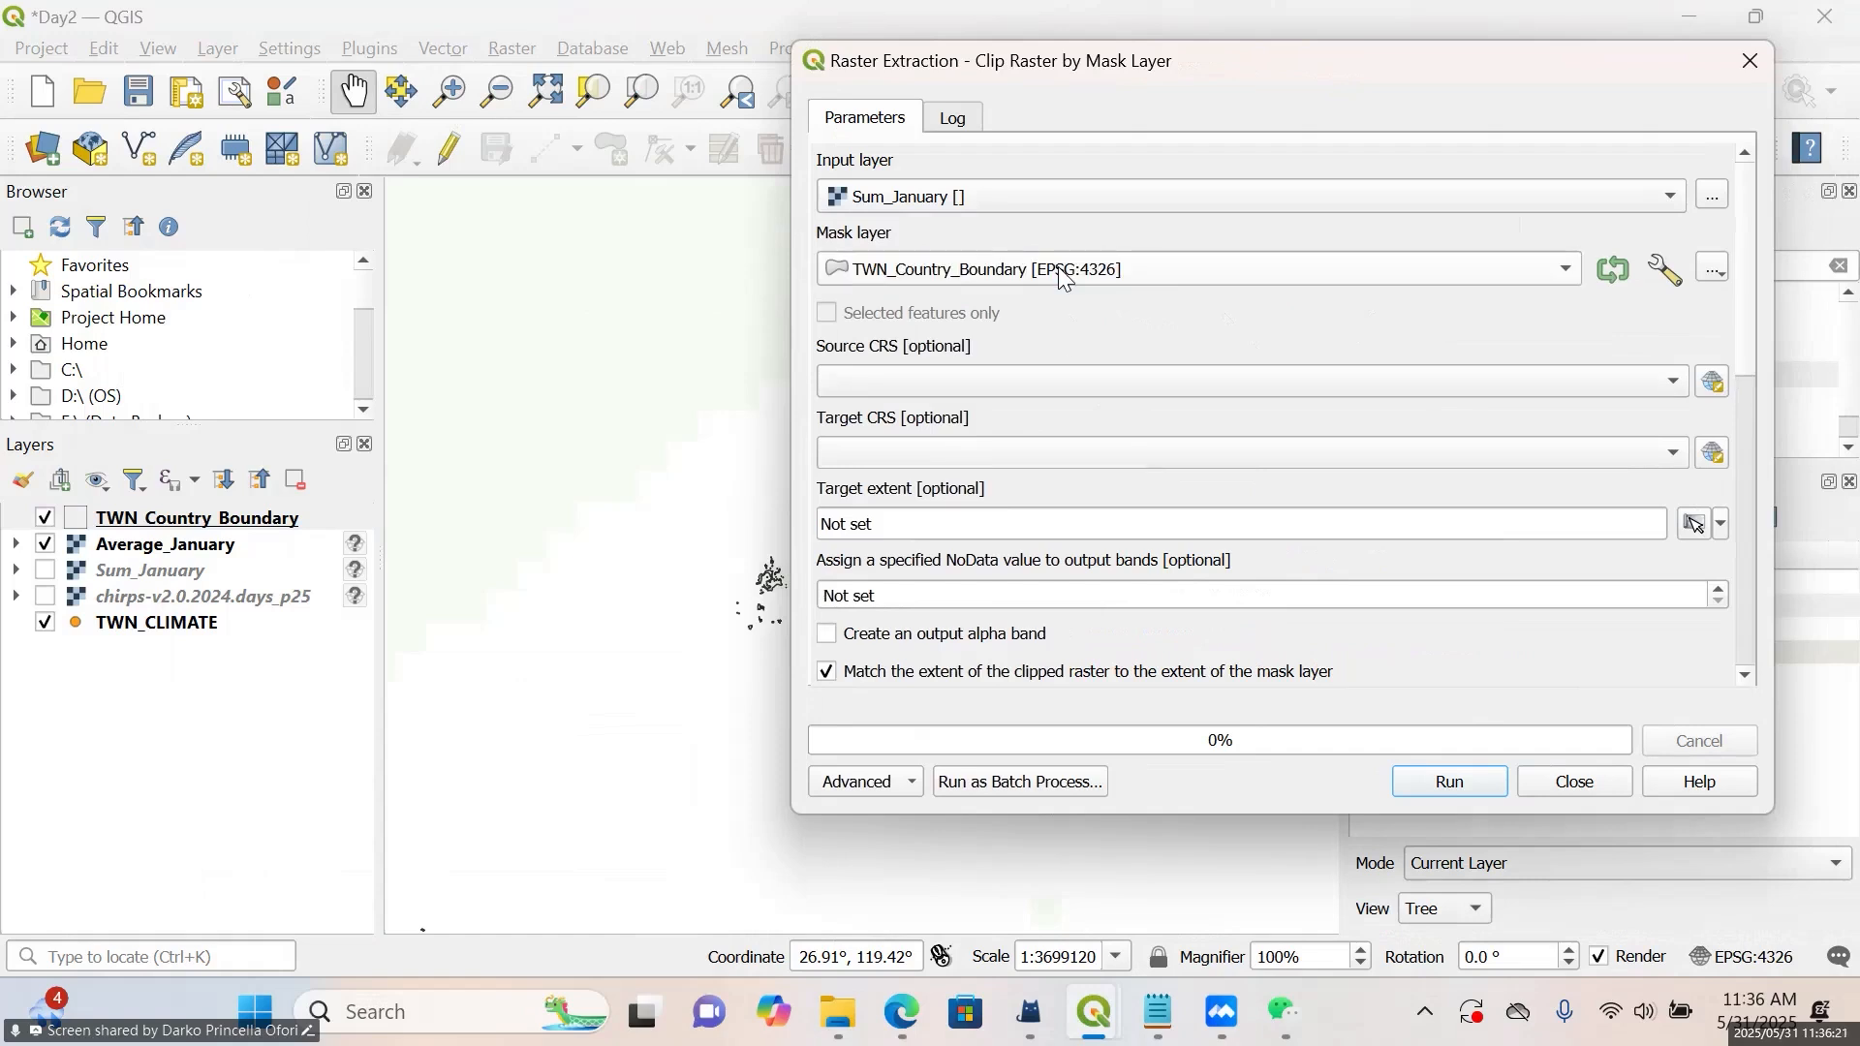
{"action": "left_click", "coordinate": [1567, 274]}
{"action": "left_click", "coordinate": [1565, 277]}
Assign -9999.00 as the output NoData value, try to run the clip of Sum_January and close the clip dialog
{"action": "left_click", "coordinate": [981, 595]}
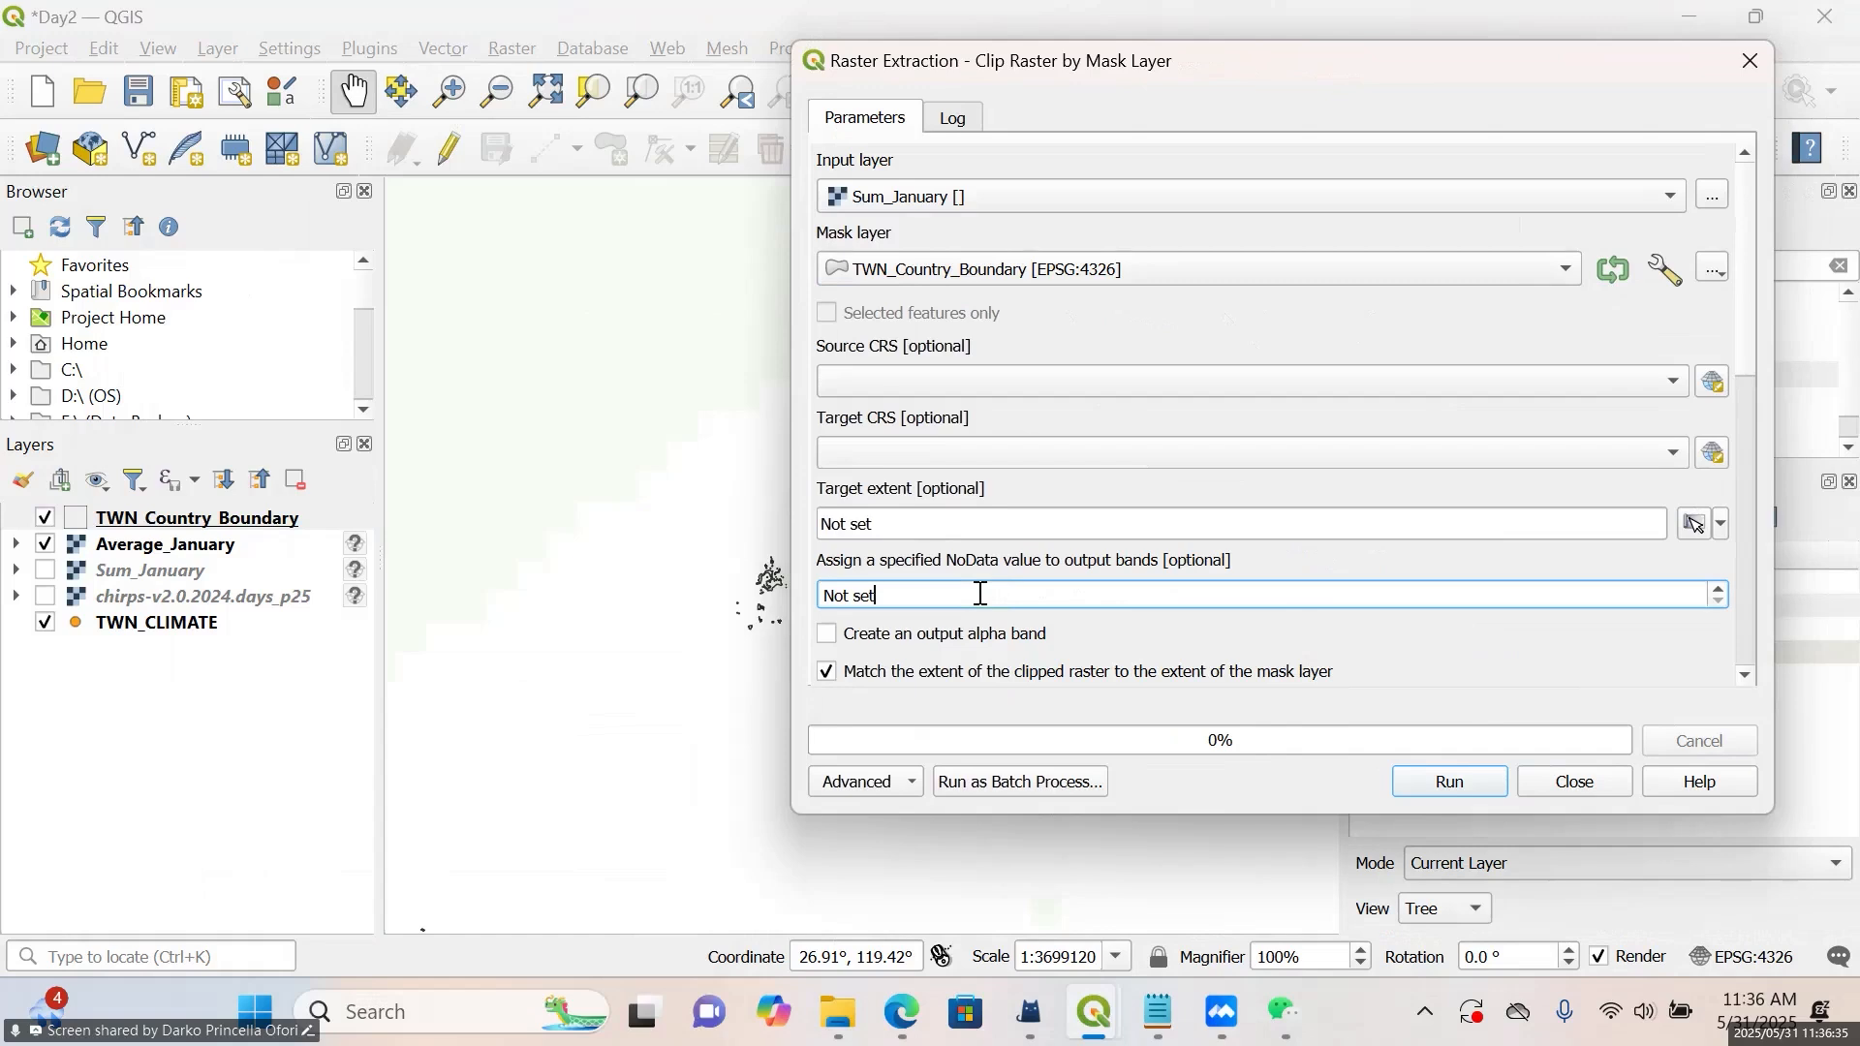
{"action": "key", "text": "BackSpace"}
{"action": "key", "text": "BackSpace"}
{"action": "key", "text": "BackSpace"}
{"action": "key", "text": "BackSpace"}
{"action": "key", "text": "BackSpace"}
{"action": "key", "text": "BackSpace"}
{"action": "key", "text": "BackSpace"}
{"action": "type", "text": "-9999.00"}
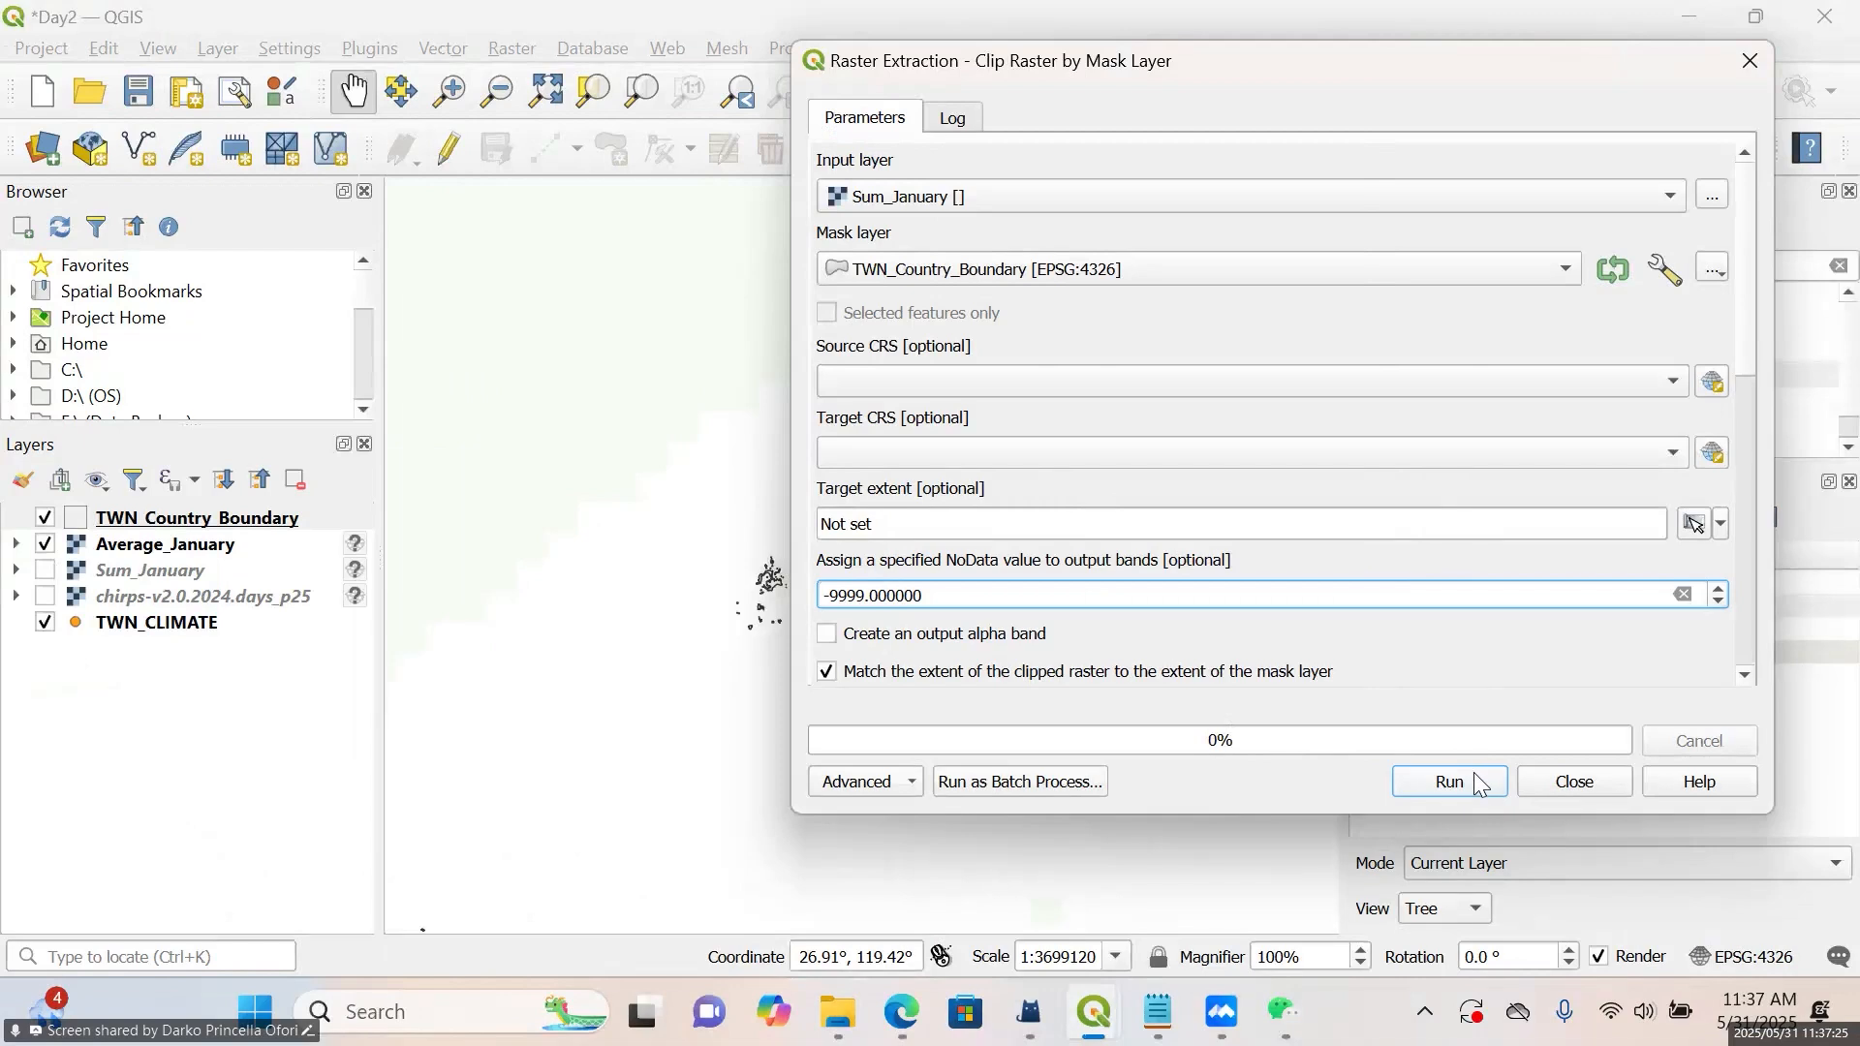
{"action": "left_click", "coordinate": [1473, 771]}
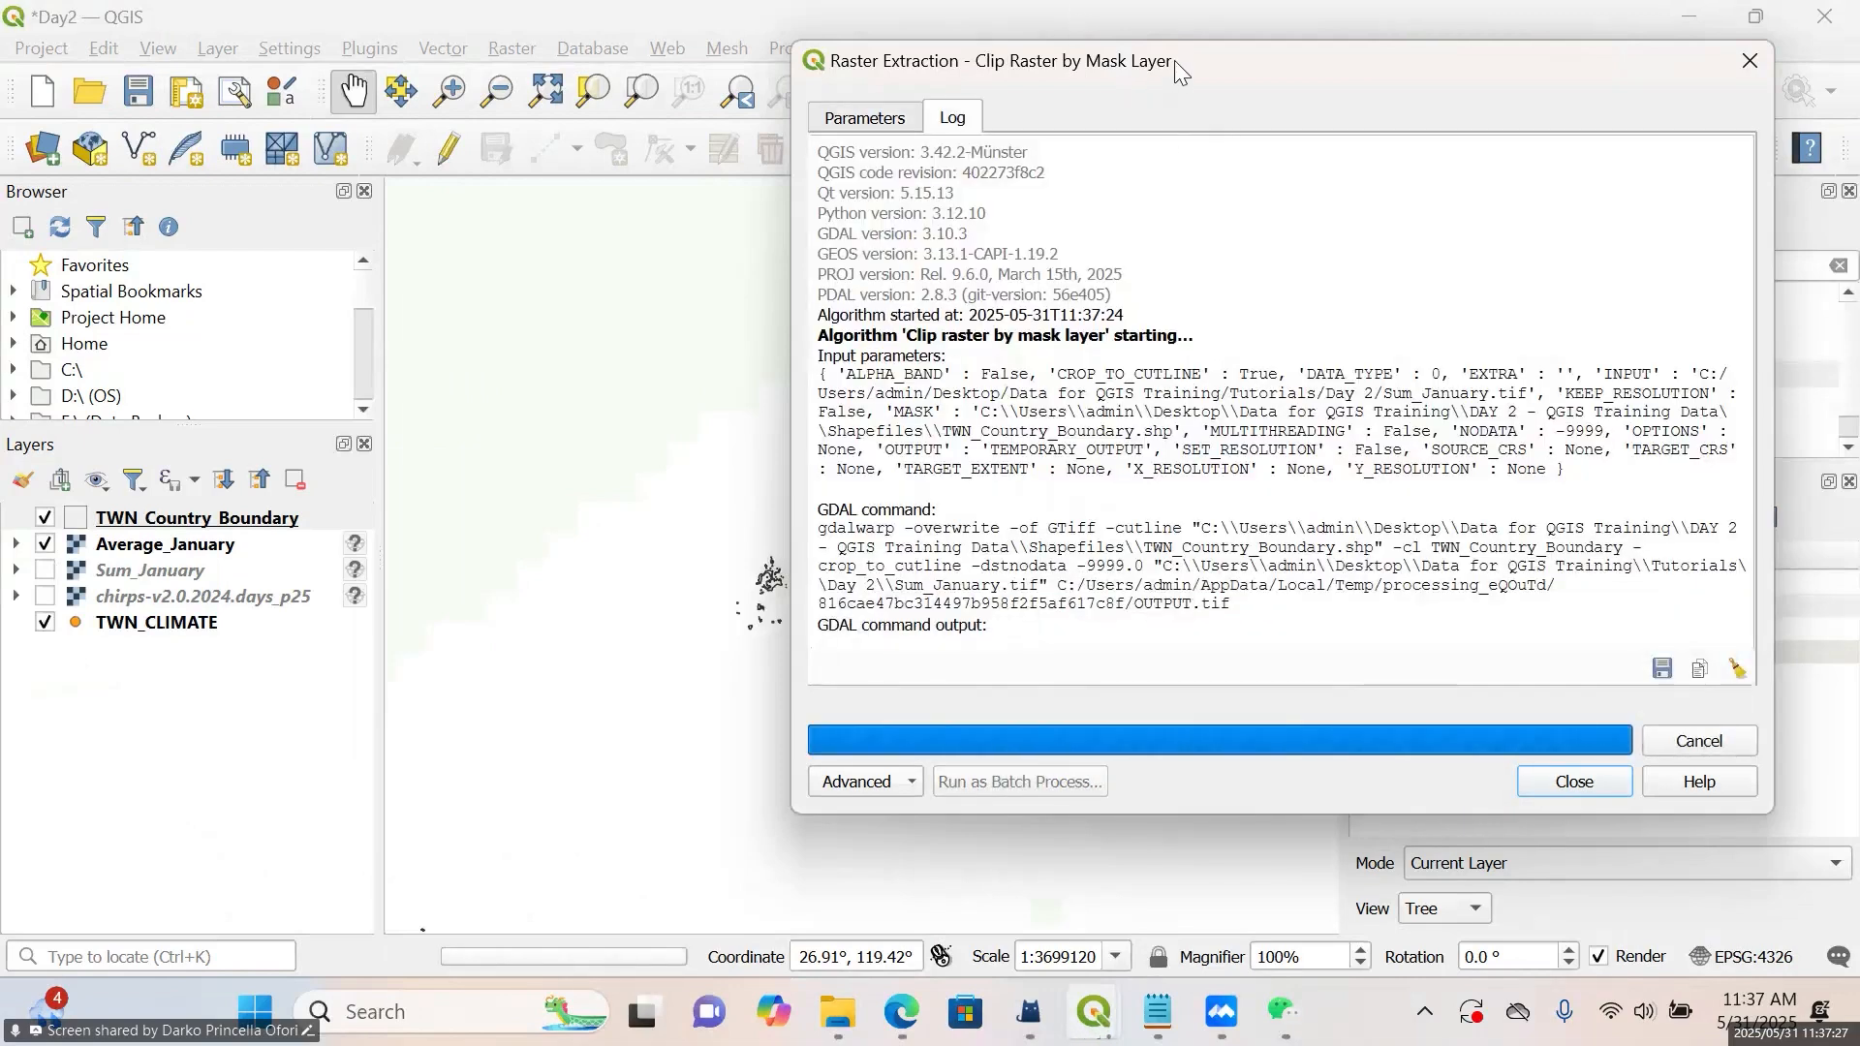
{"action": "left_click_drag", "start_coordinate": [1174, 60], "coordinate": [833, 257]}
{"action": "left_click", "coordinate": [1333, 245]}
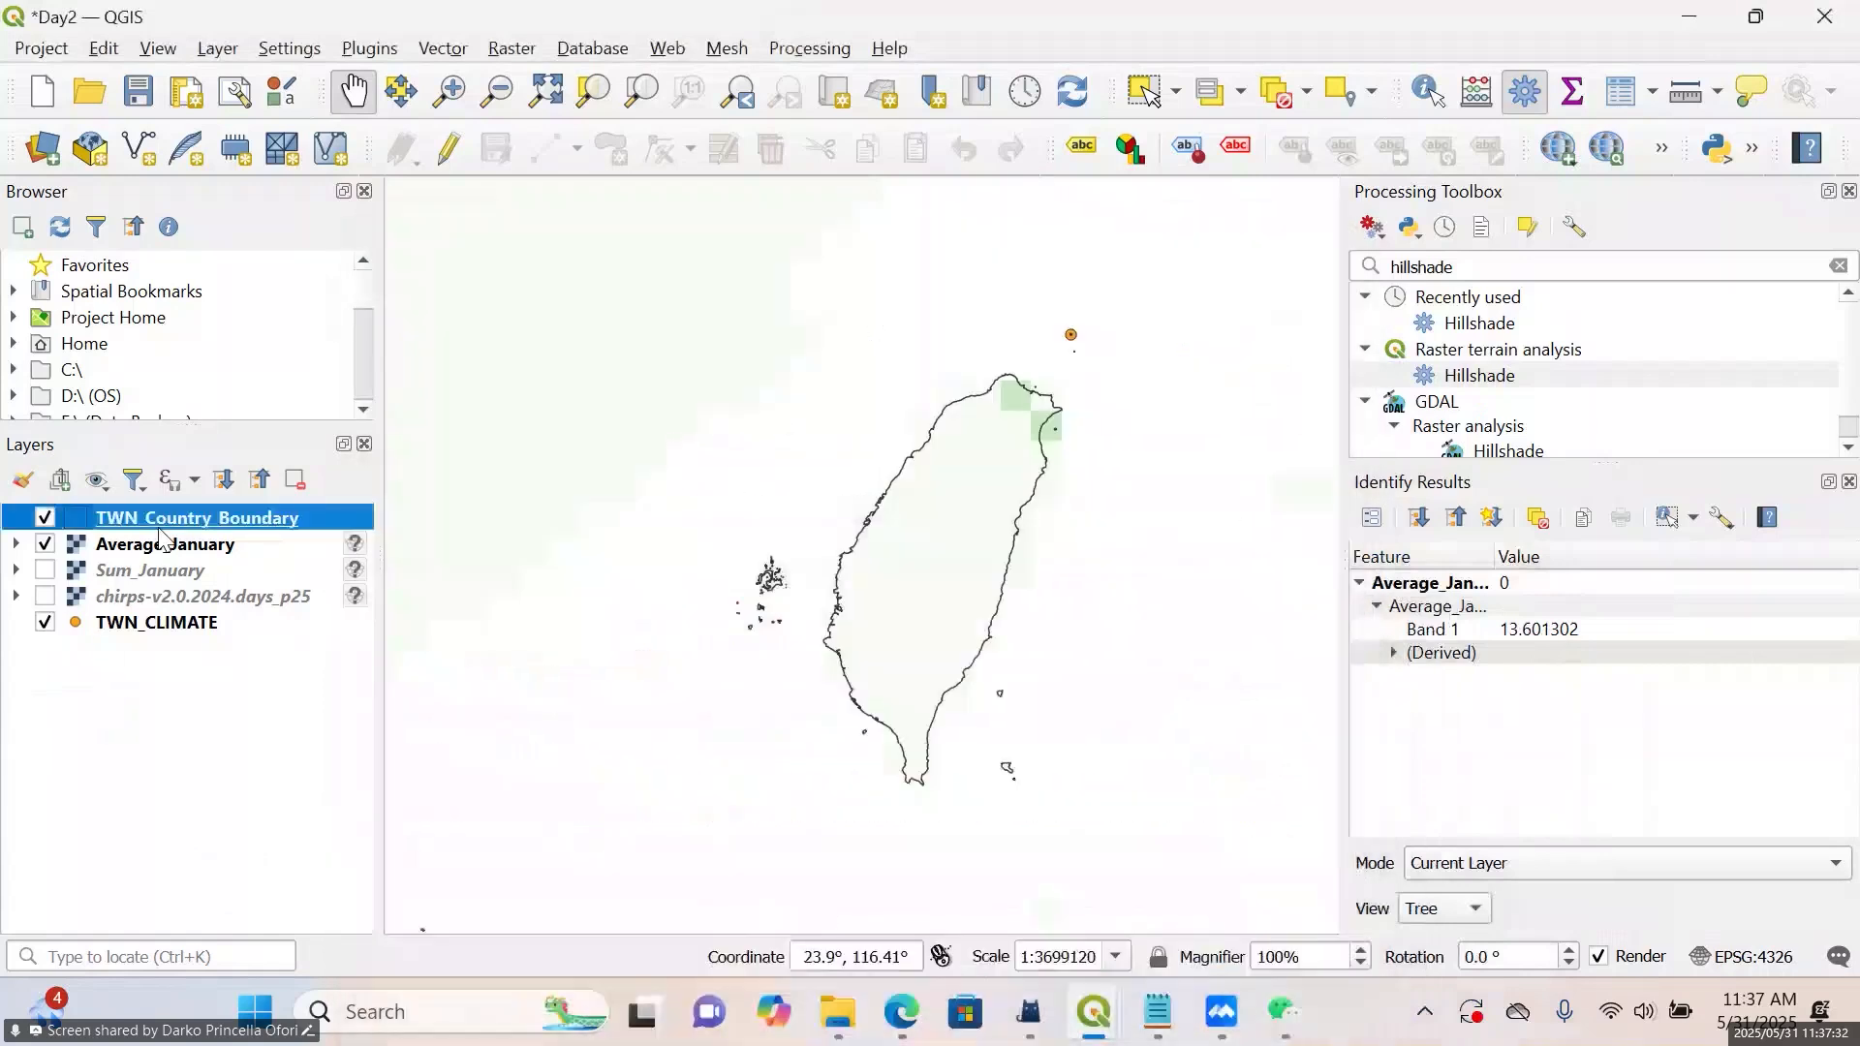
Show the Sum_January layer and hide Average_January and TWN_Country_Boundary
{"action": "left_click", "coordinate": [46, 571]}
{"action": "left_click", "coordinate": [45, 545]}
{"action": "left_click", "coordinate": [46, 518]}
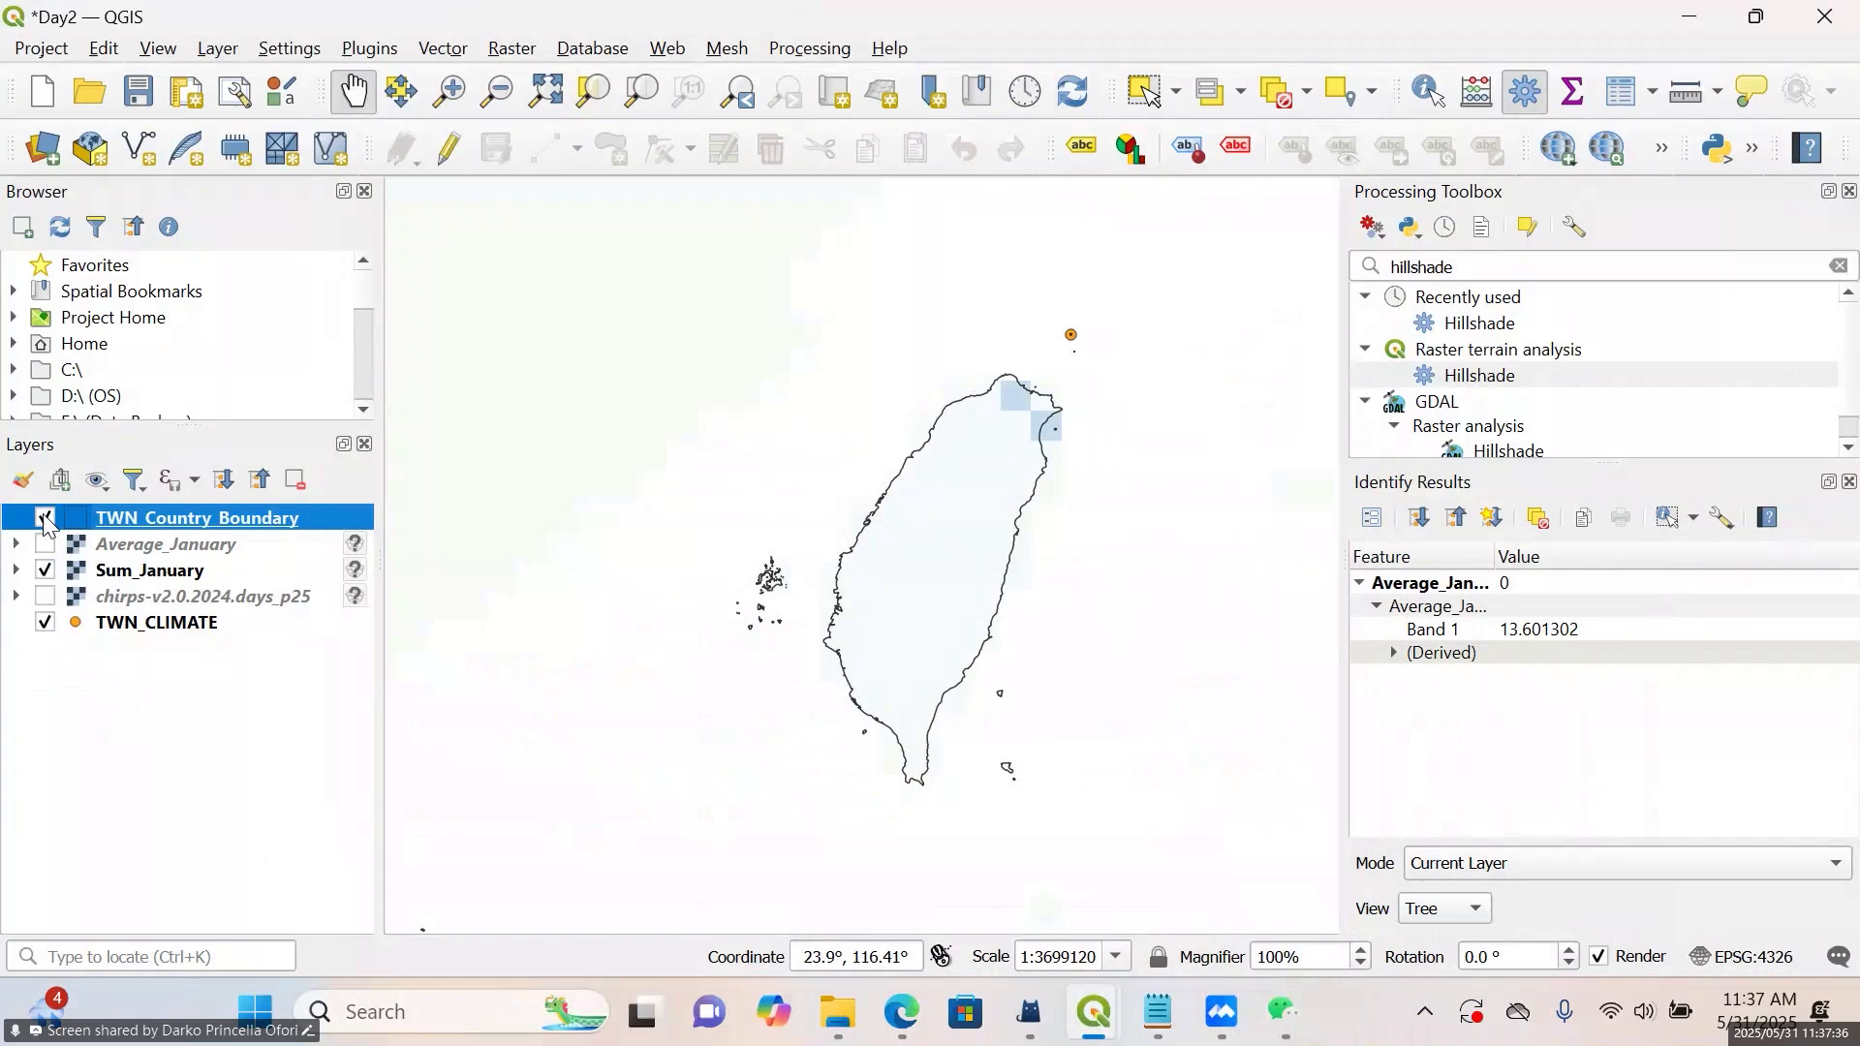
Start exporting Sum_January as a GeoTIFF, naming the file Sum_Jan in the DAY 2 - QGIS Training Data folder
{"action": "left_click", "coordinate": [114, 570]}
{"action": "right_click", "coordinate": [116, 546]}
{"action": "right_click", "coordinate": [126, 574]}
{"action": "mouse_move", "coordinate": [262, 598]}
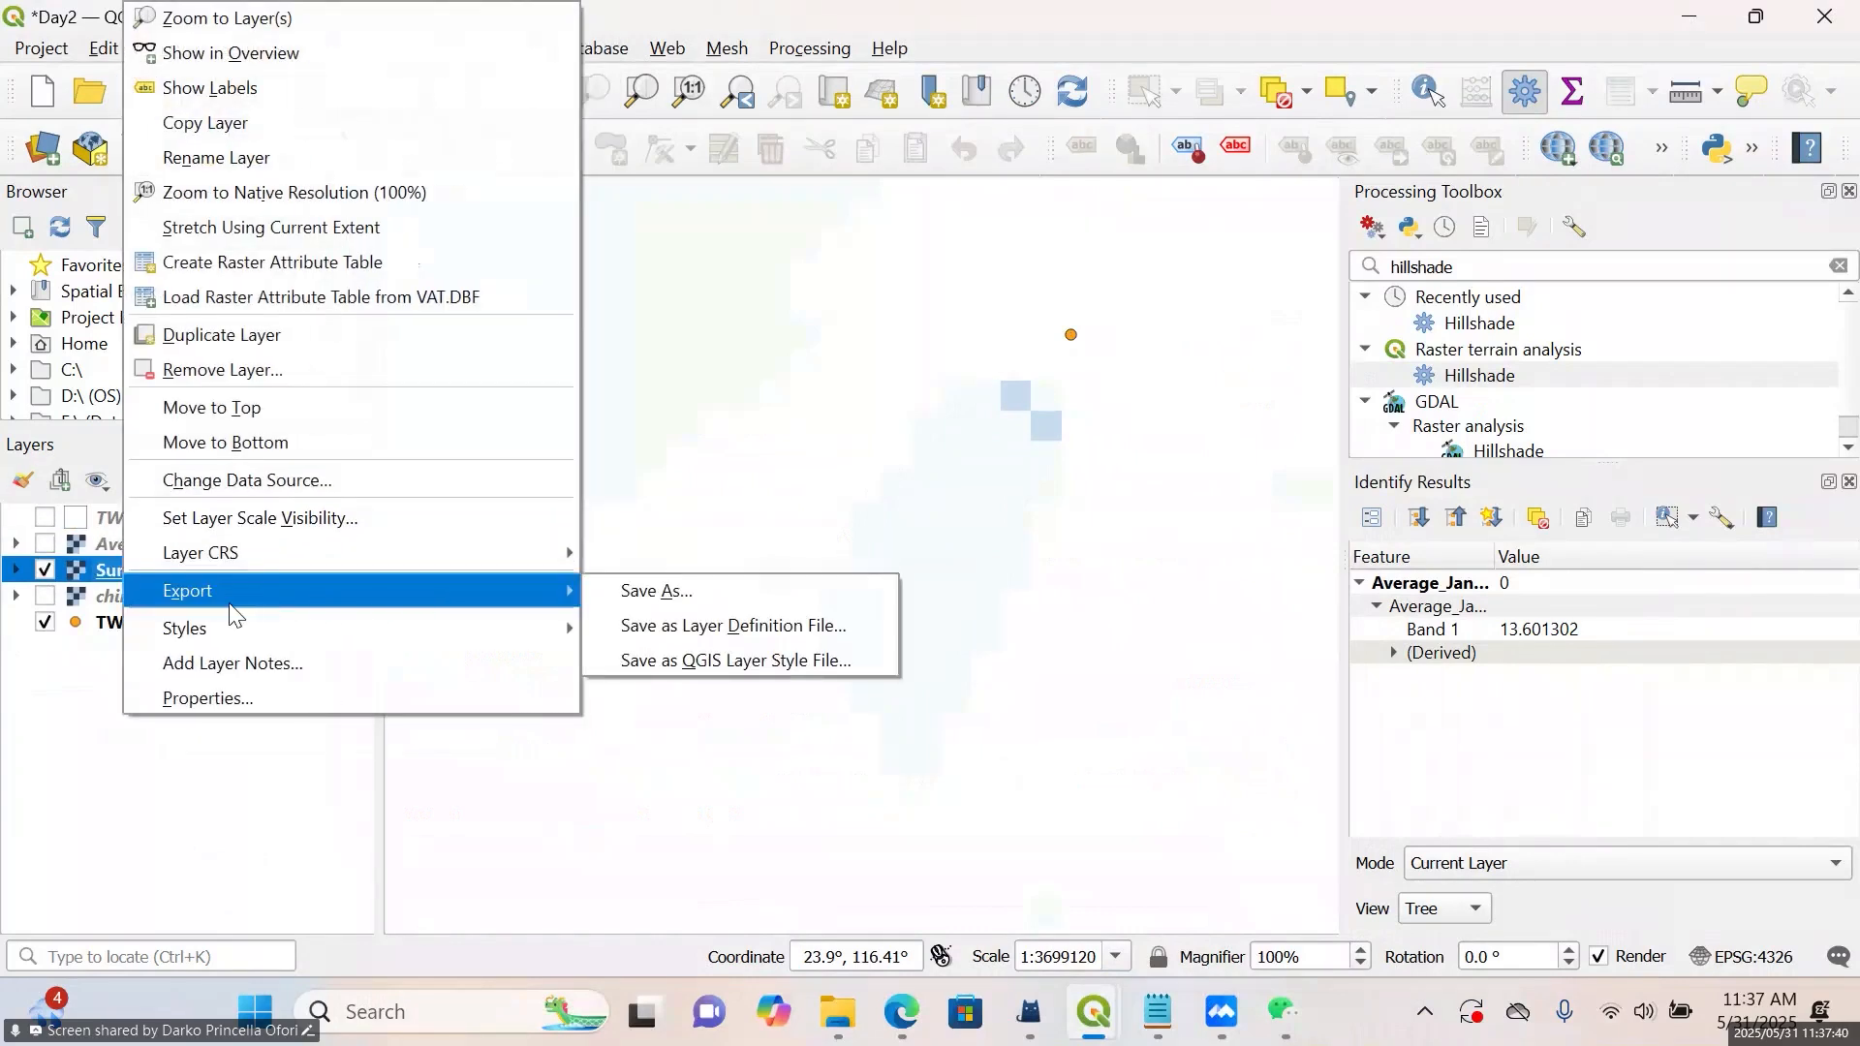
{"action": "left_click", "coordinate": [614, 590]}
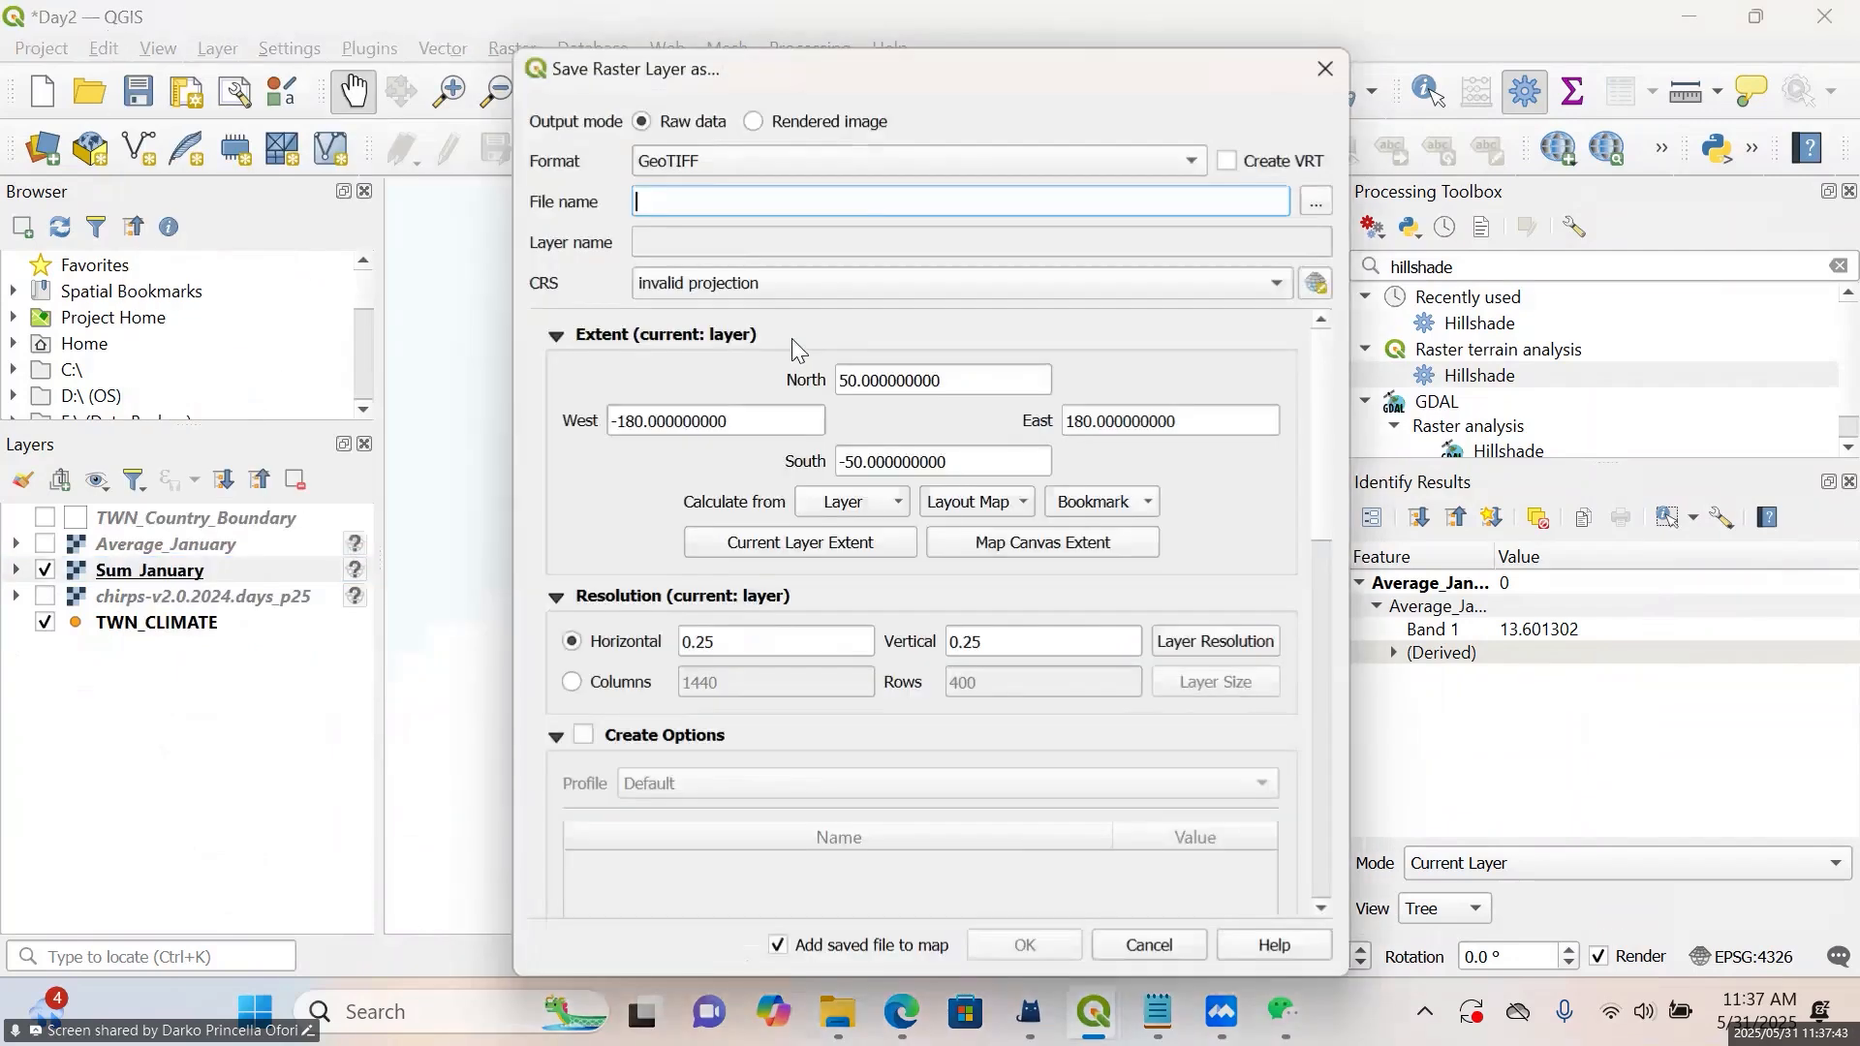
{"action": "left_click", "coordinate": [1316, 202]}
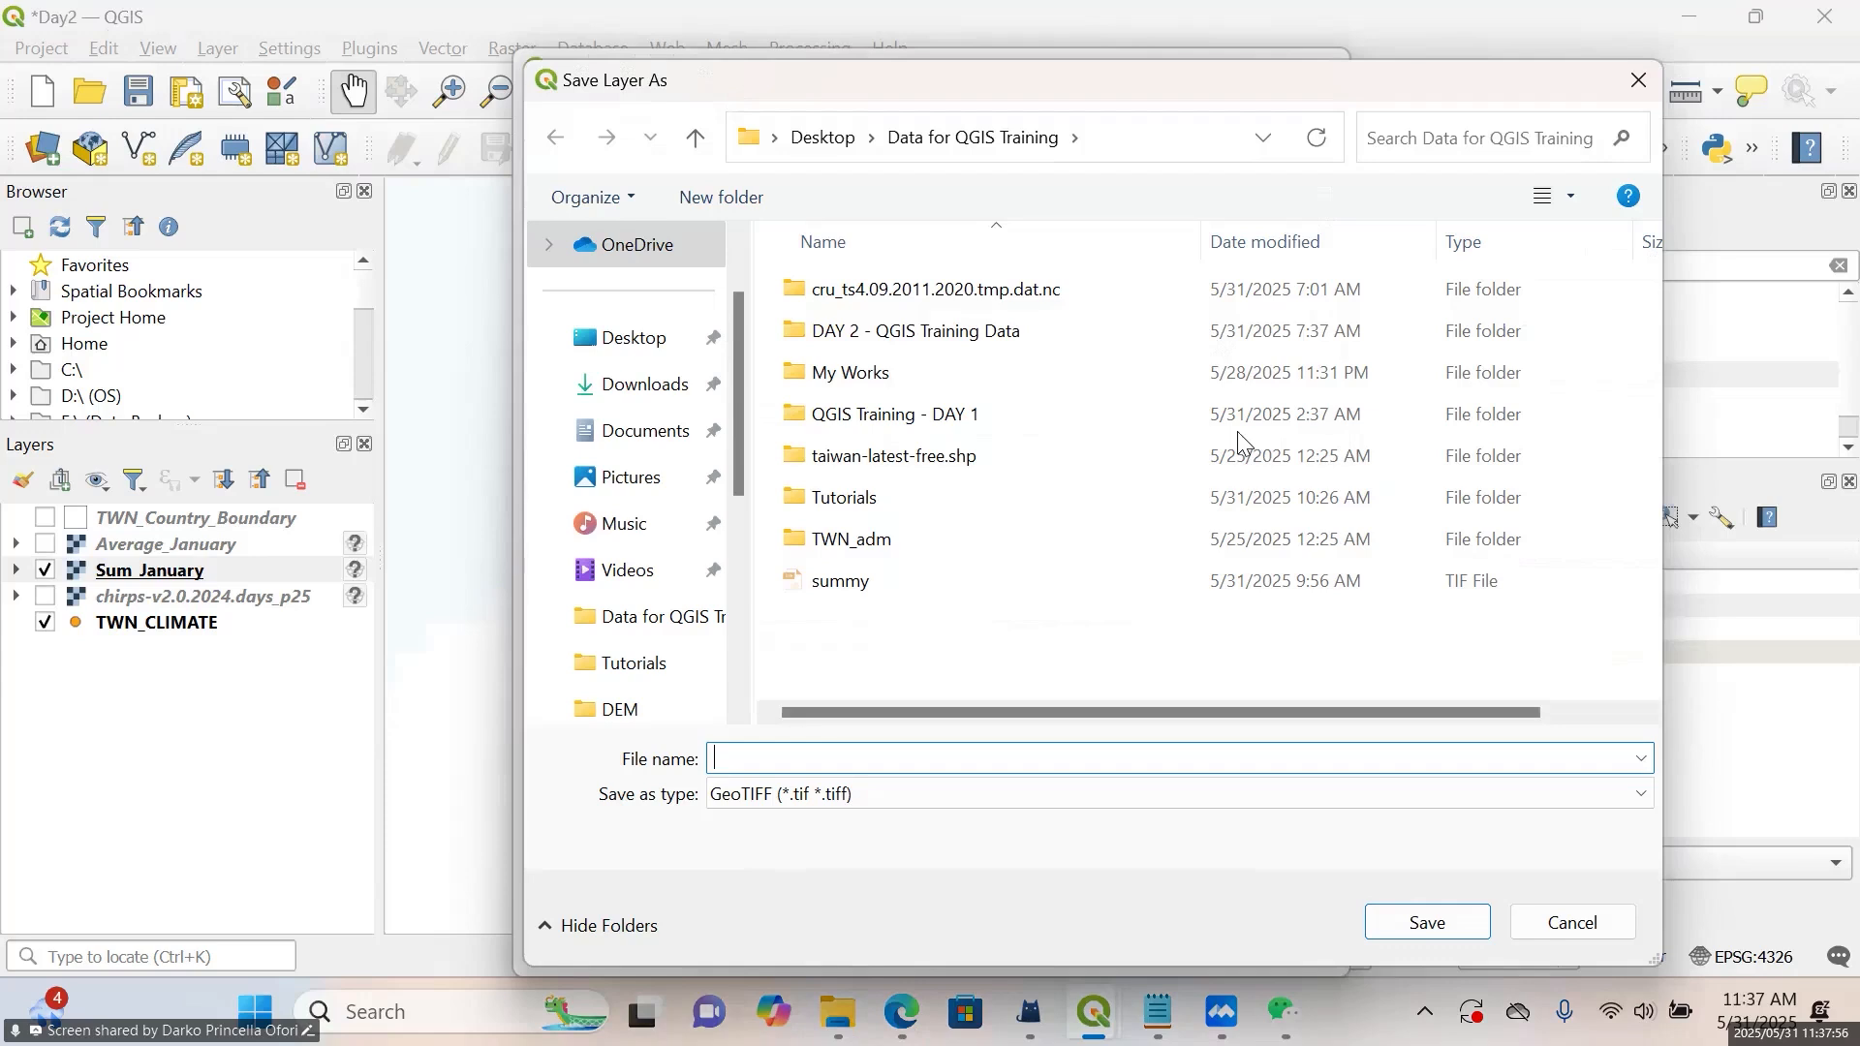
{"action": "type", "text": "Sum"}
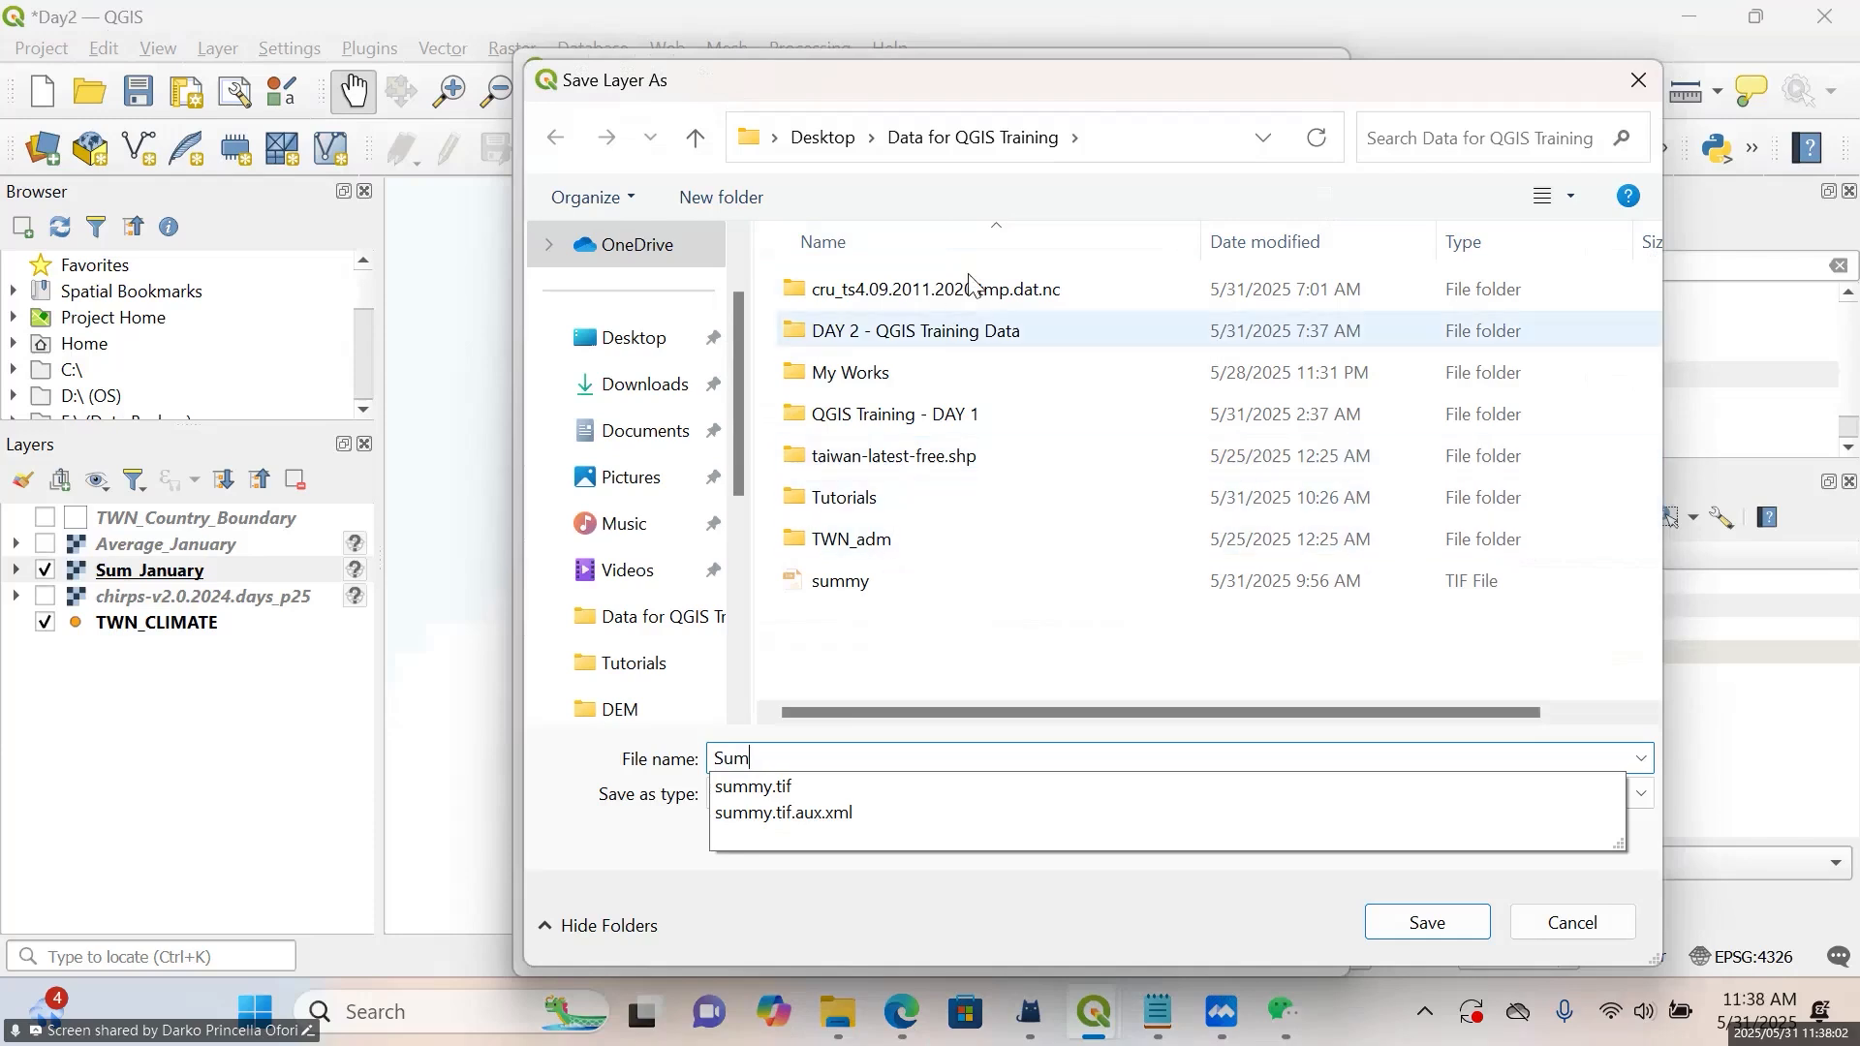
{"action": "double_click", "coordinate": [979, 330]}
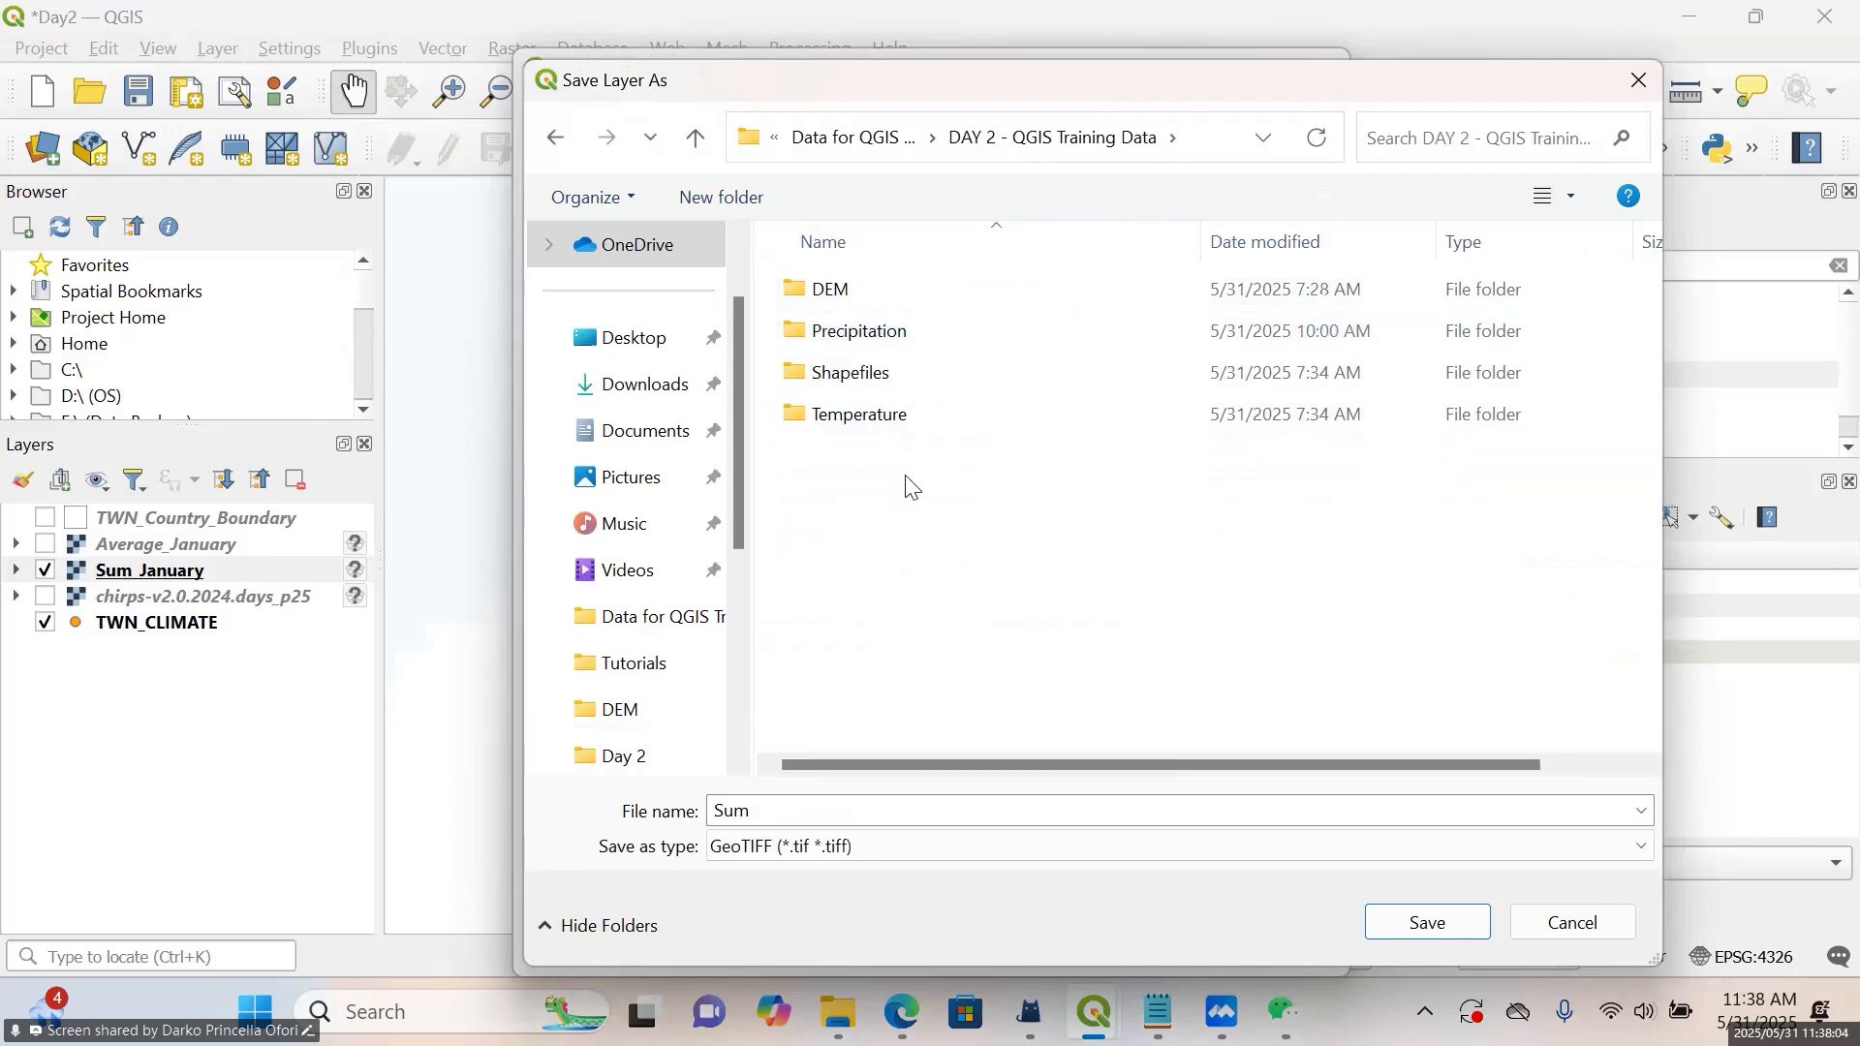
{"action": "left_click", "coordinate": [1162, 809]}
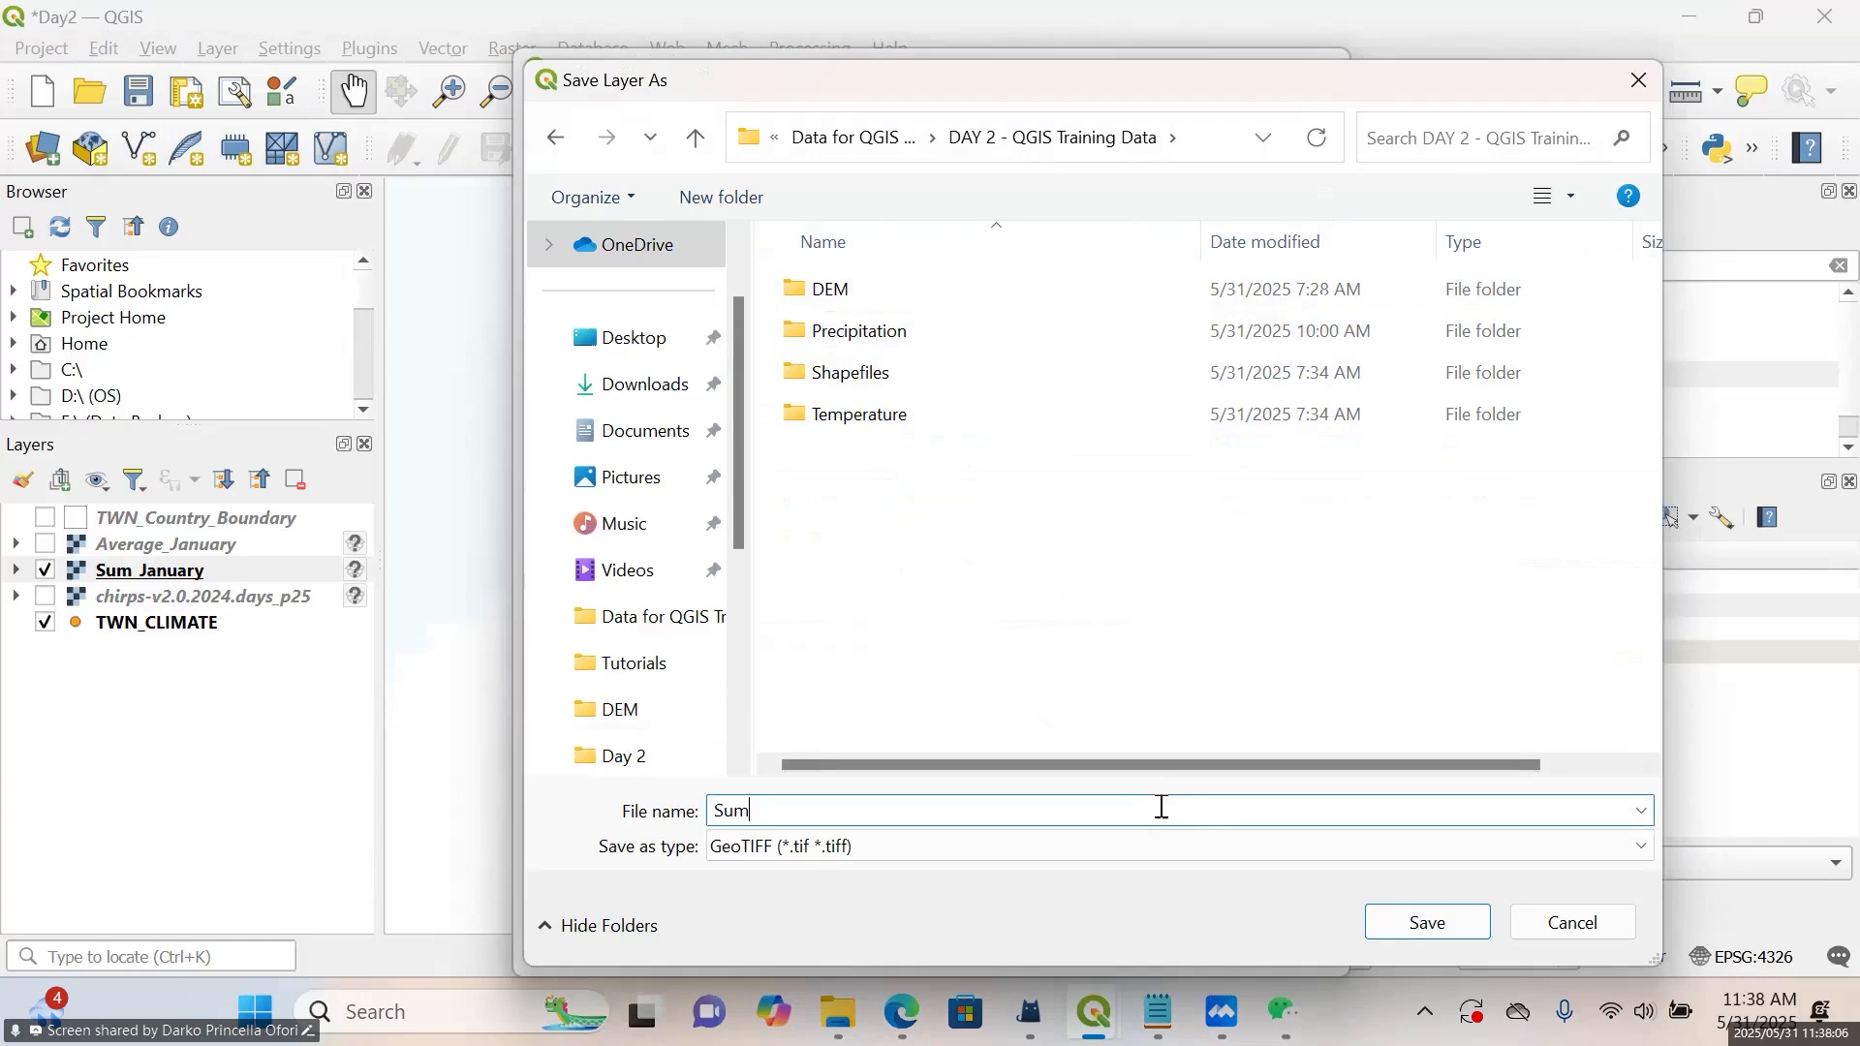
{"action": "type", "text": "_January"}
{"action": "key", "text": "BackSpace"}
{"action": "key", "text": "BackSpace"}
{"action": "key", "text": "BackSpace"}
{"action": "key", "text": "BackSpace"}
{"action": "left_click", "coordinate": [1420, 922]}
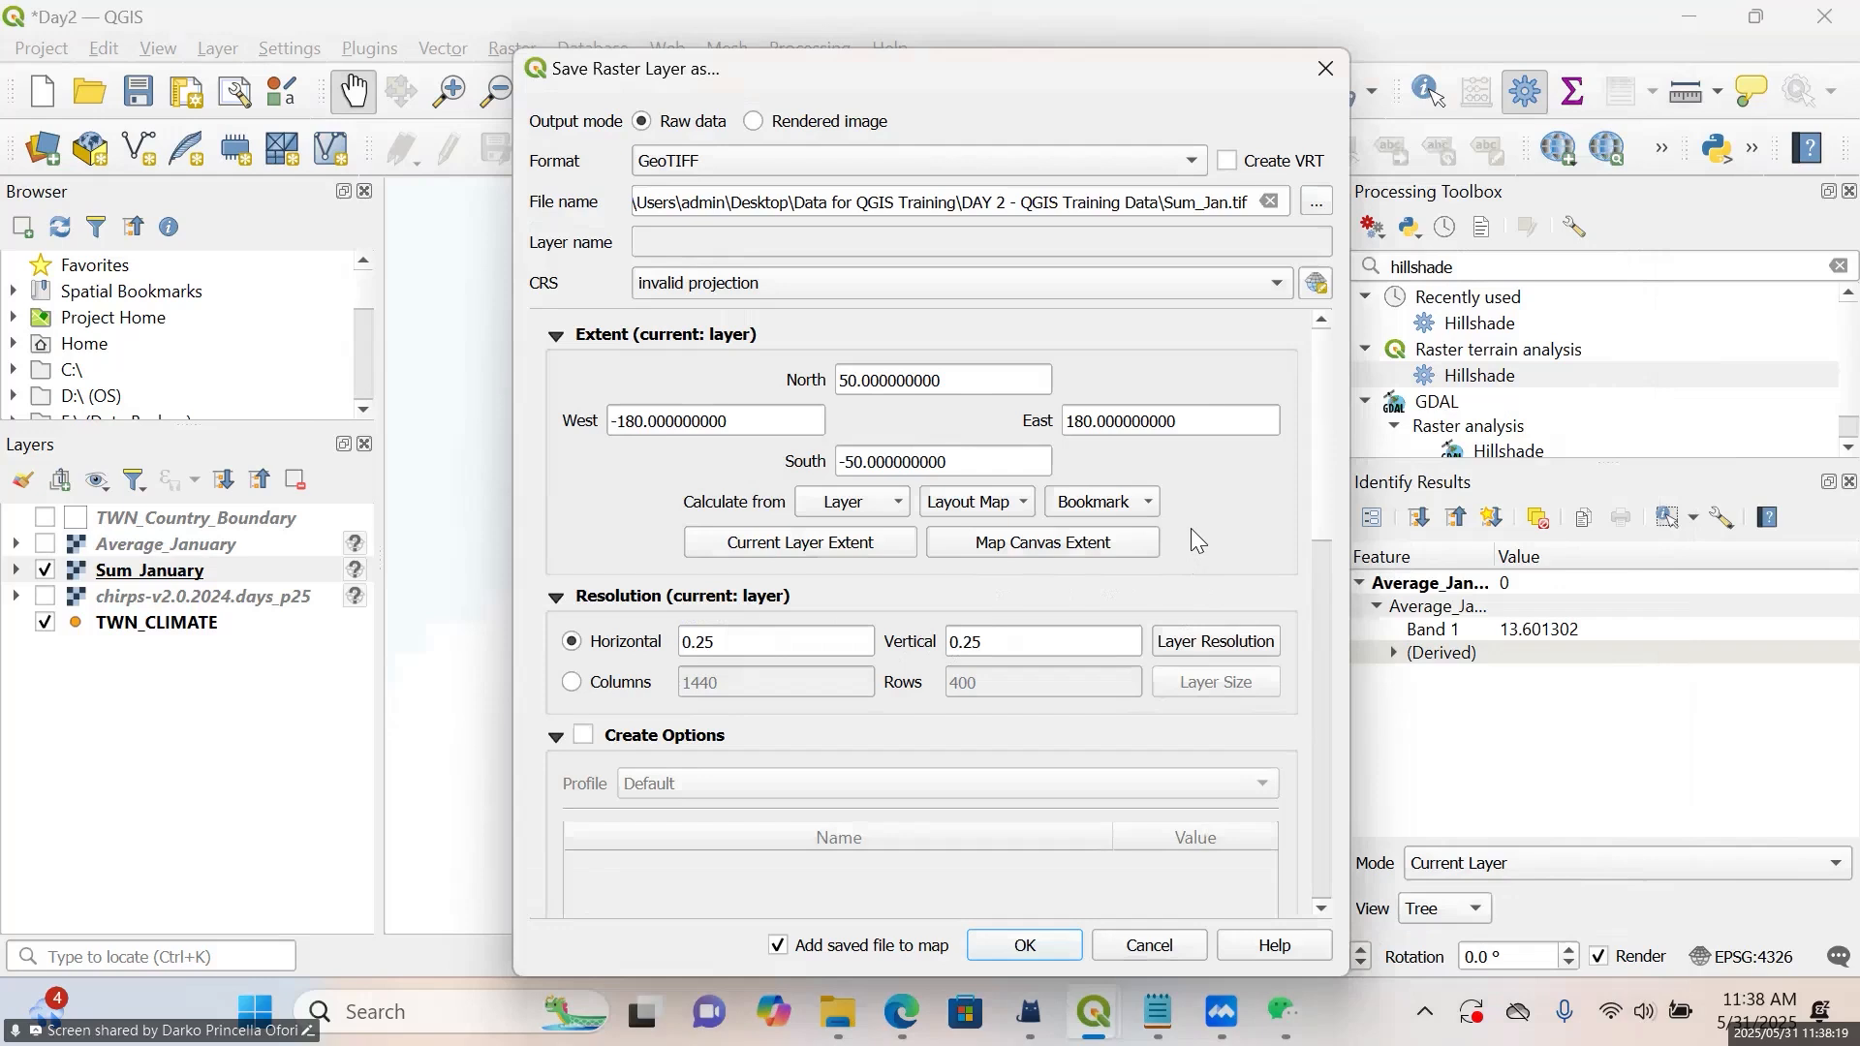
Set the export CRS to the project CRS EPSG:4326 - WGS 84 and export the raster to the map
{"action": "left_click", "coordinate": [1050, 292]}
{"action": "left_click", "coordinate": [905, 319]}
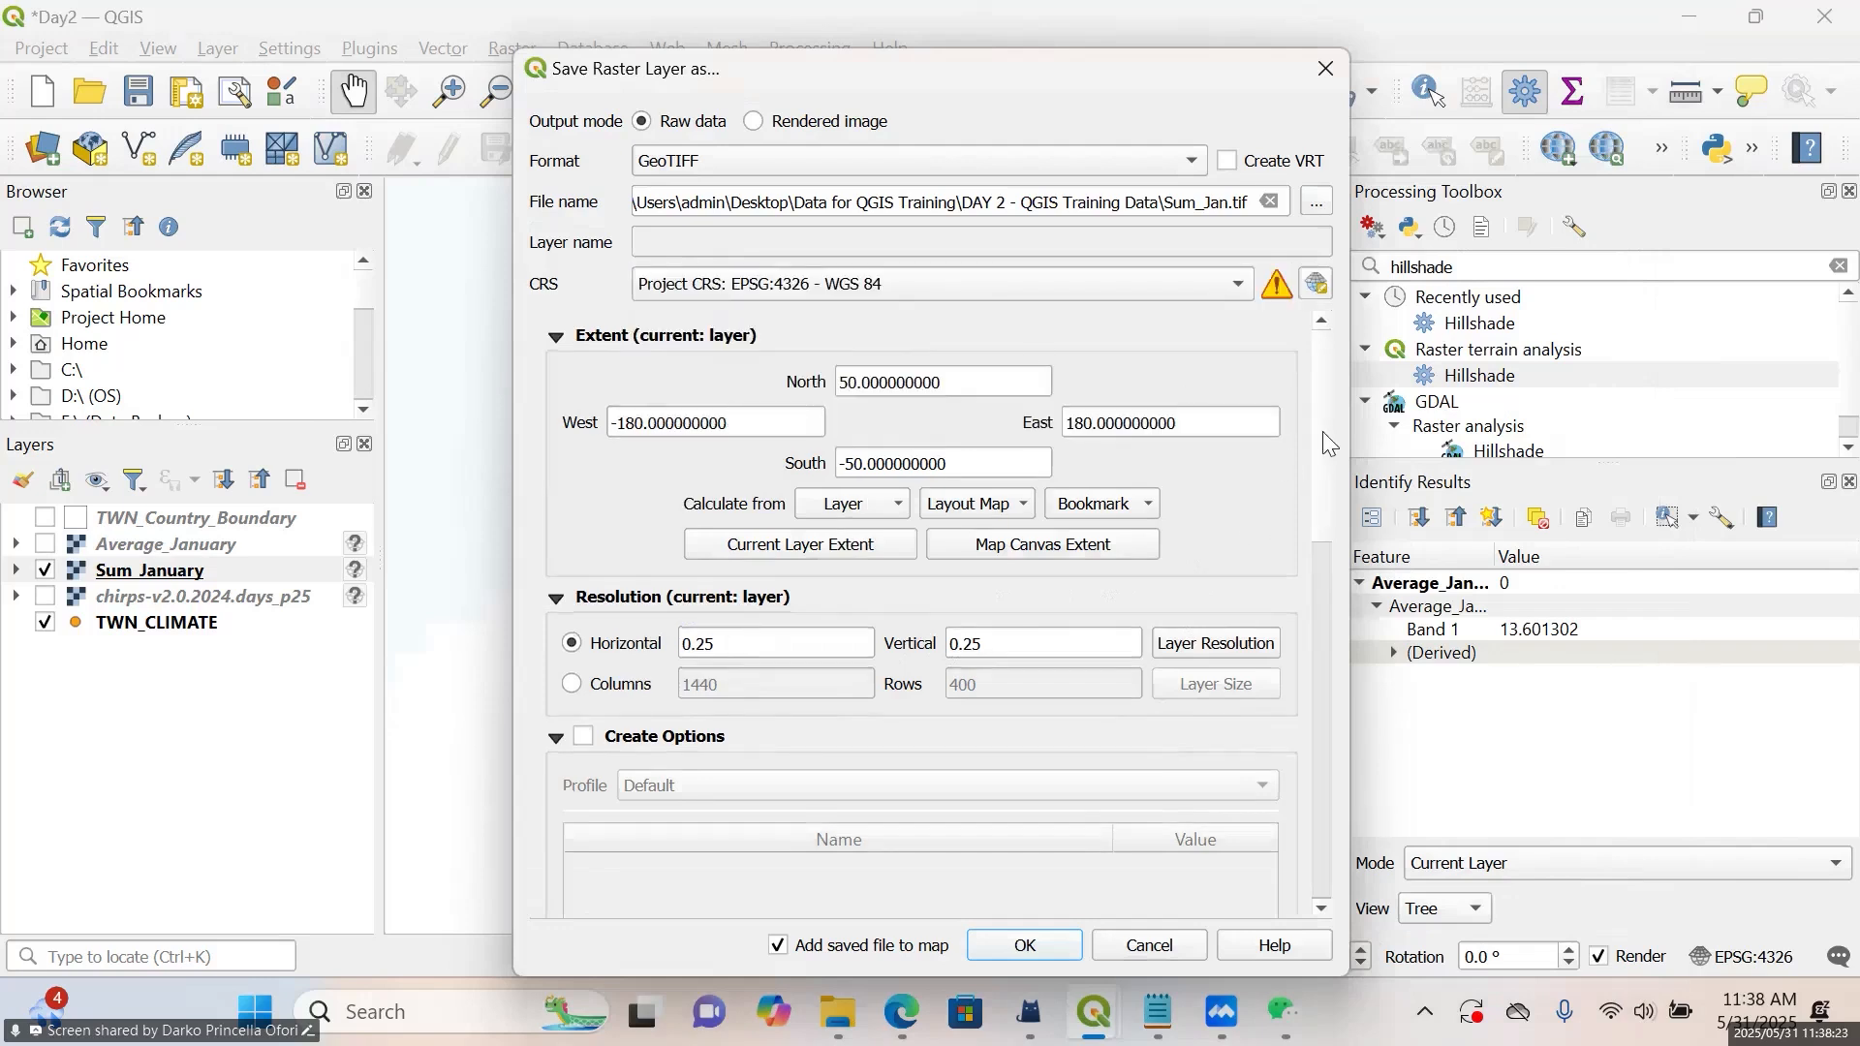
{"action": "left_click_drag", "start_coordinate": [1321, 461], "coordinate": [1347, 858]}
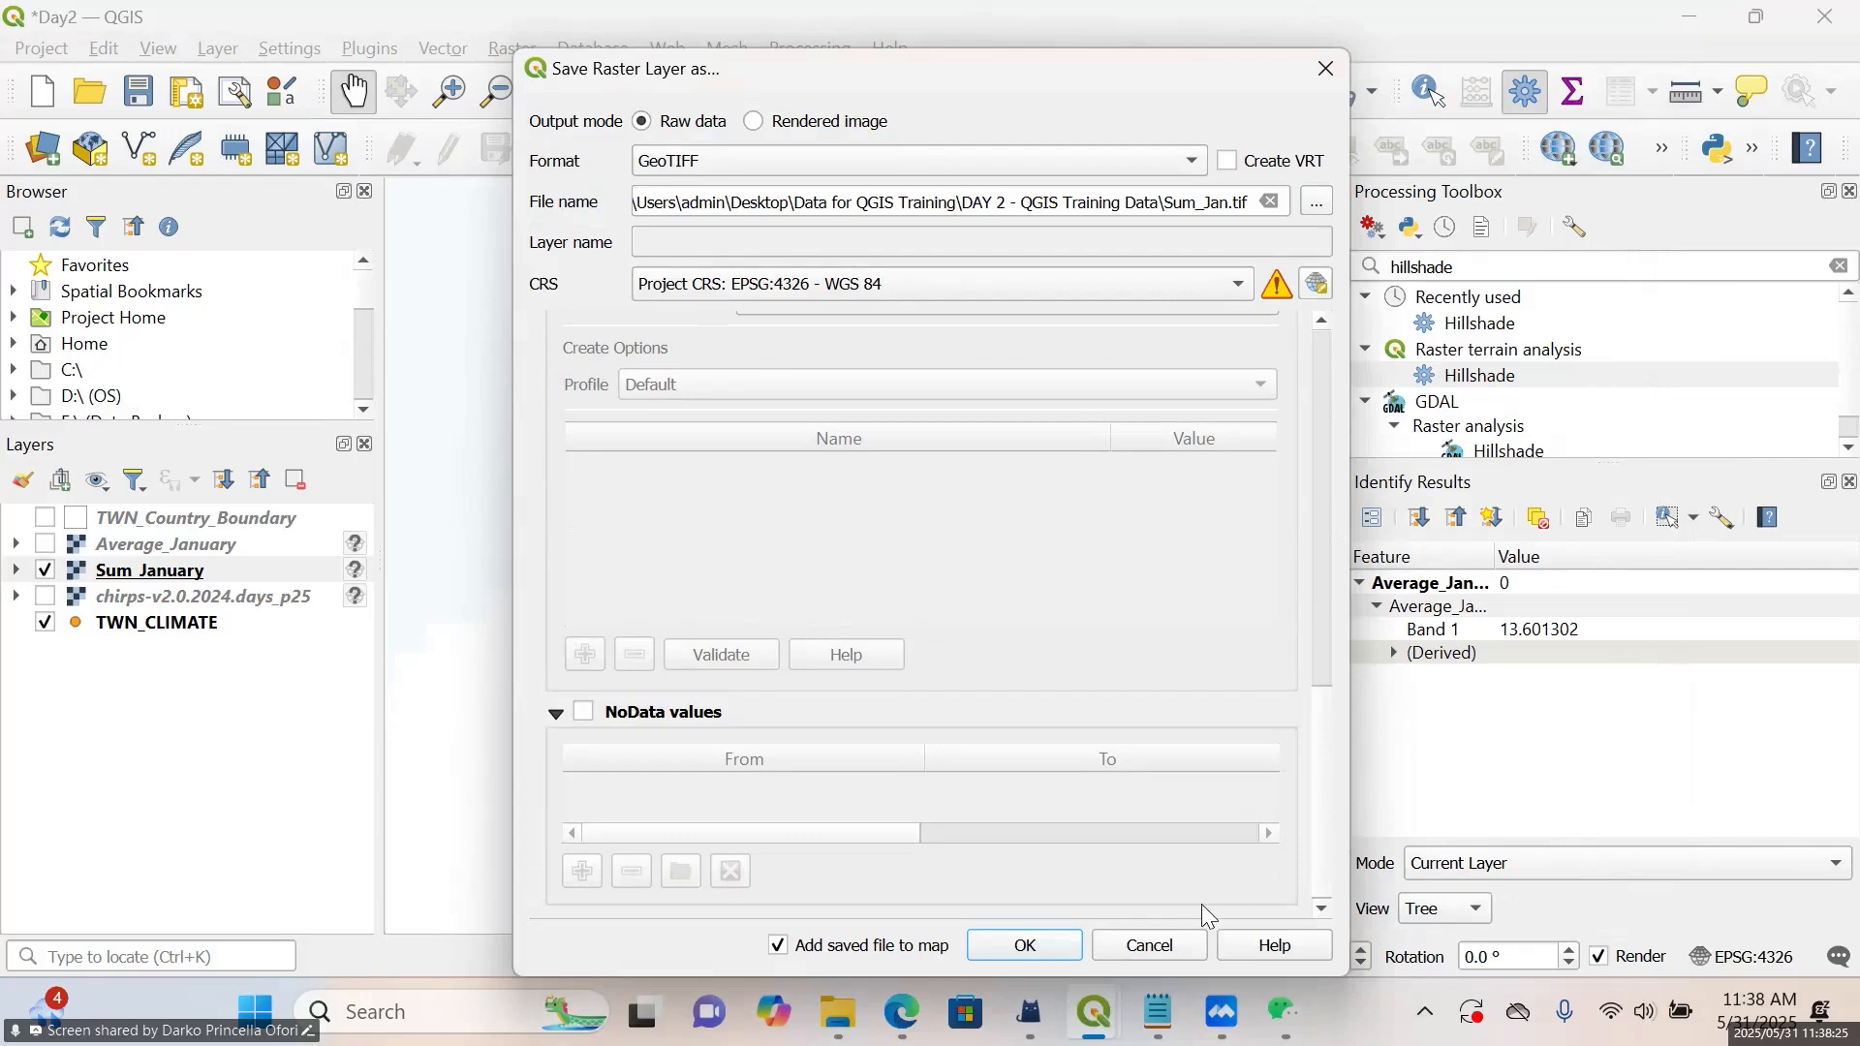
{"action": "left_click", "coordinate": [1061, 952]}
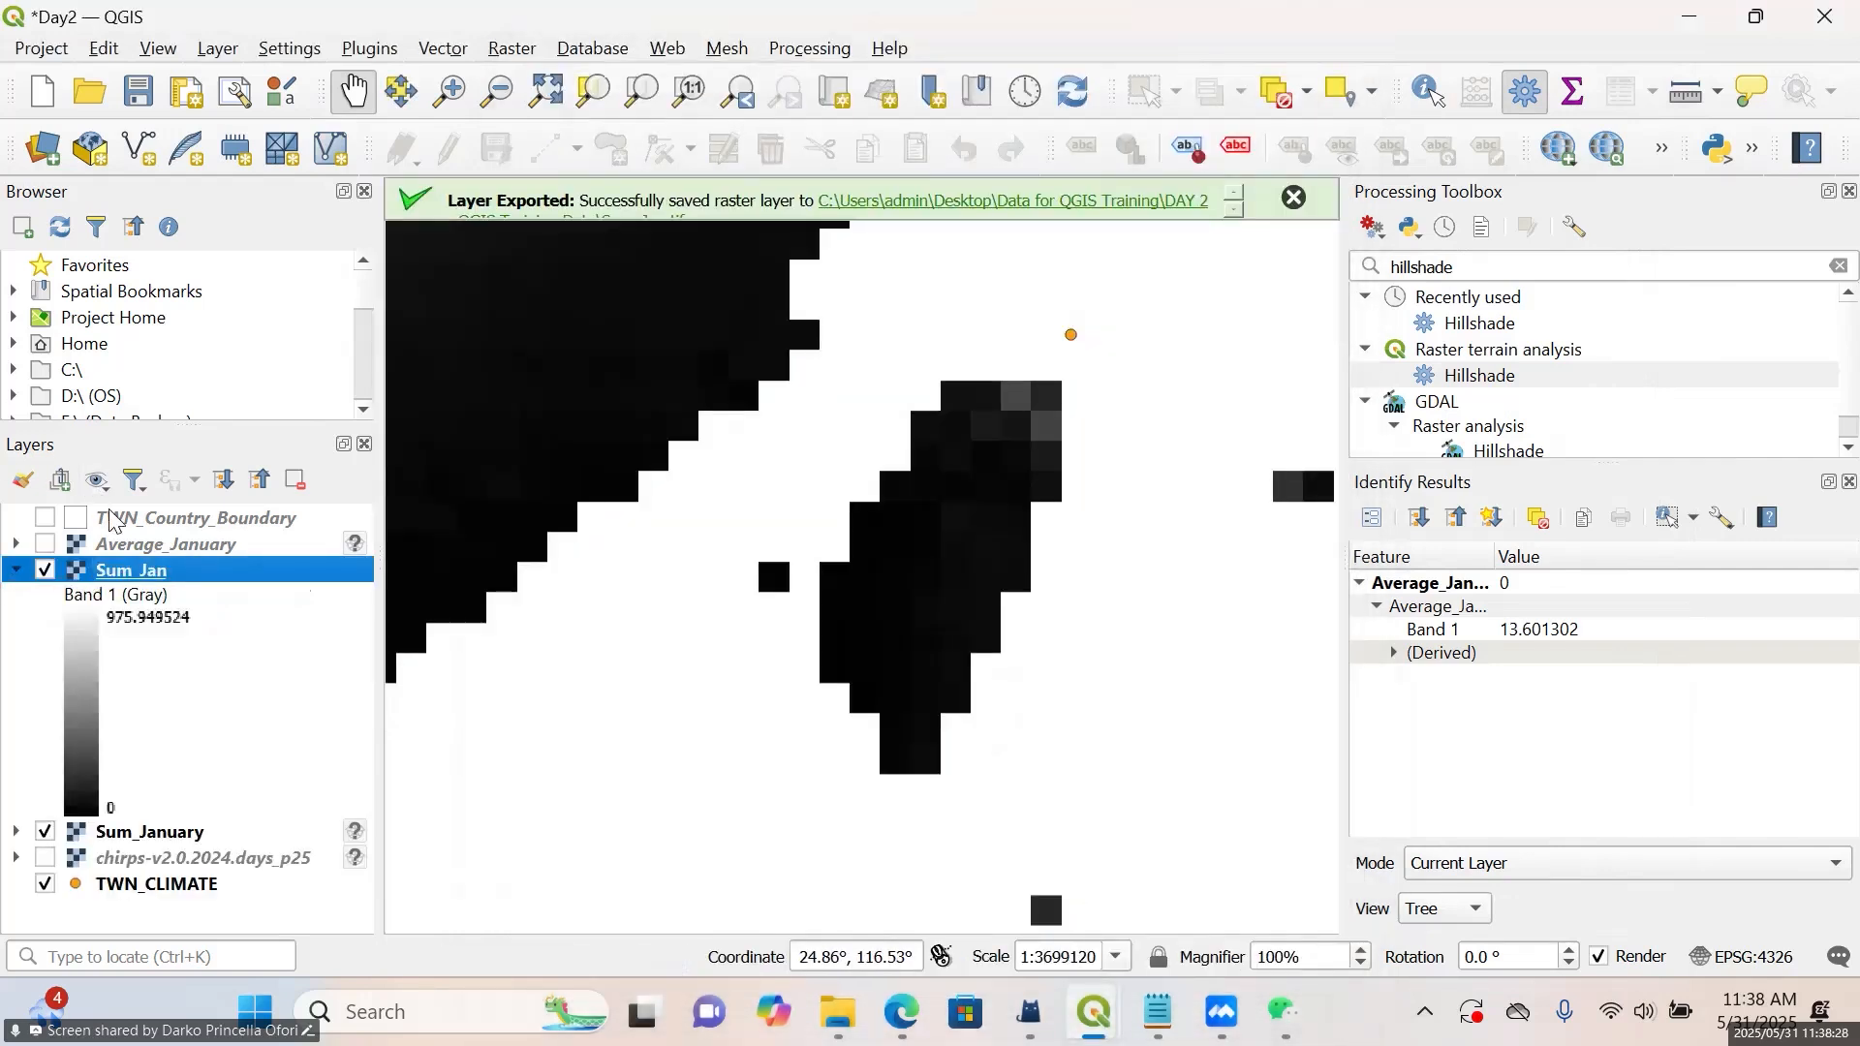
Set the Sum_Jan symbology to Singleband pseudocolor with Discrete interpolation
{"action": "right_click", "coordinate": [122, 576]}
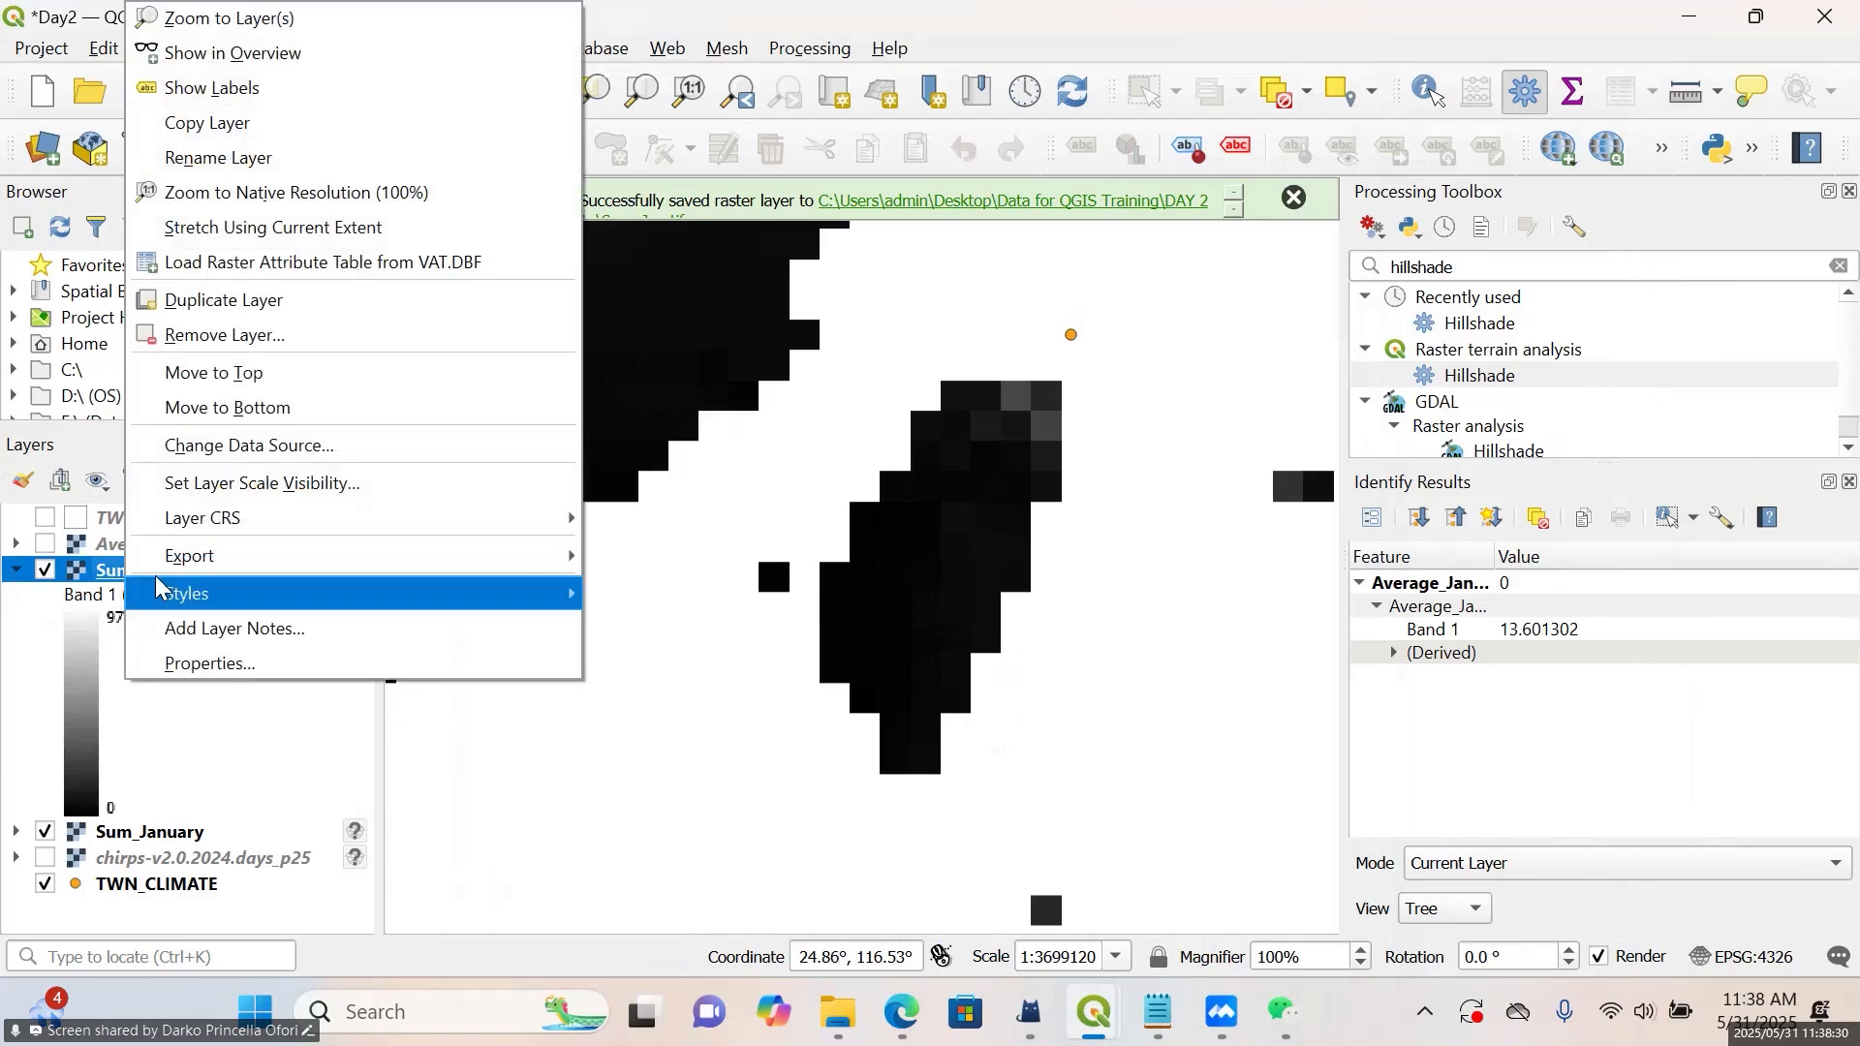
{"action": "left_click", "coordinate": [574, 663]}
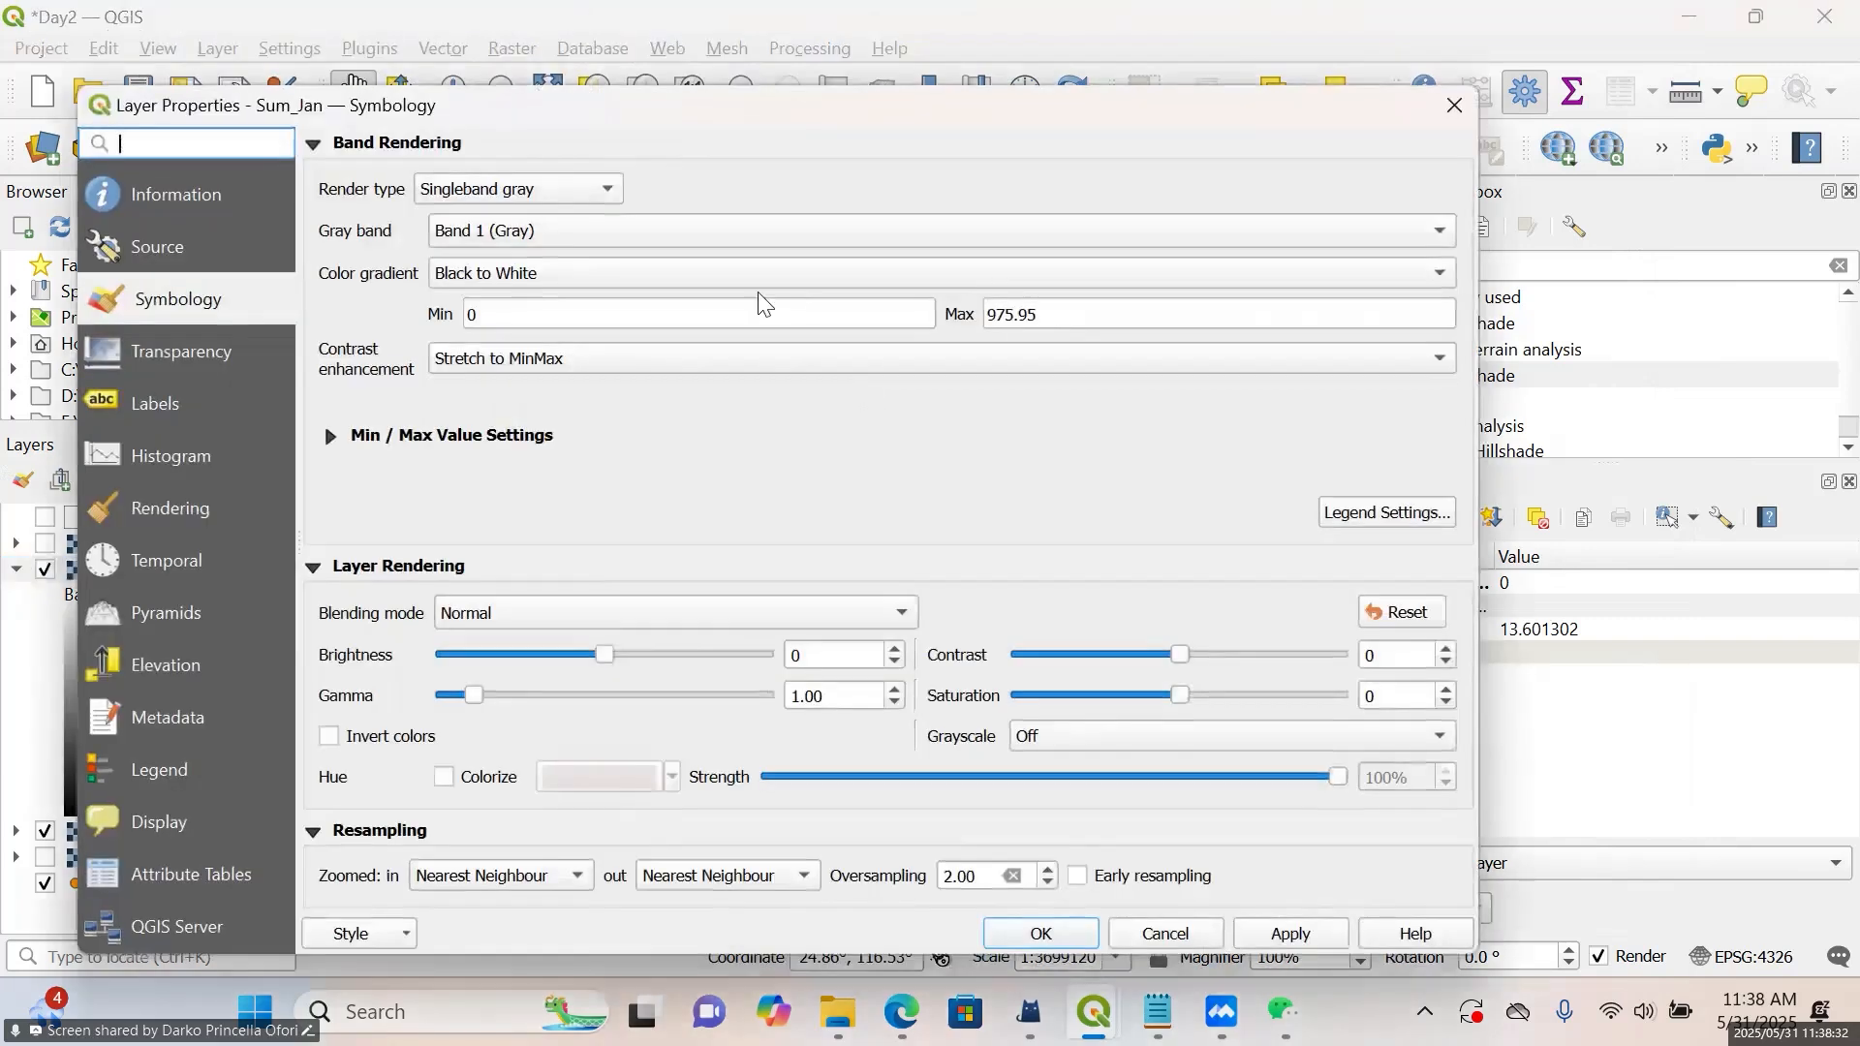
{"action": "left_click", "coordinate": [588, 192]}
{"action": "left_click", "coordinate": [572, 215]}
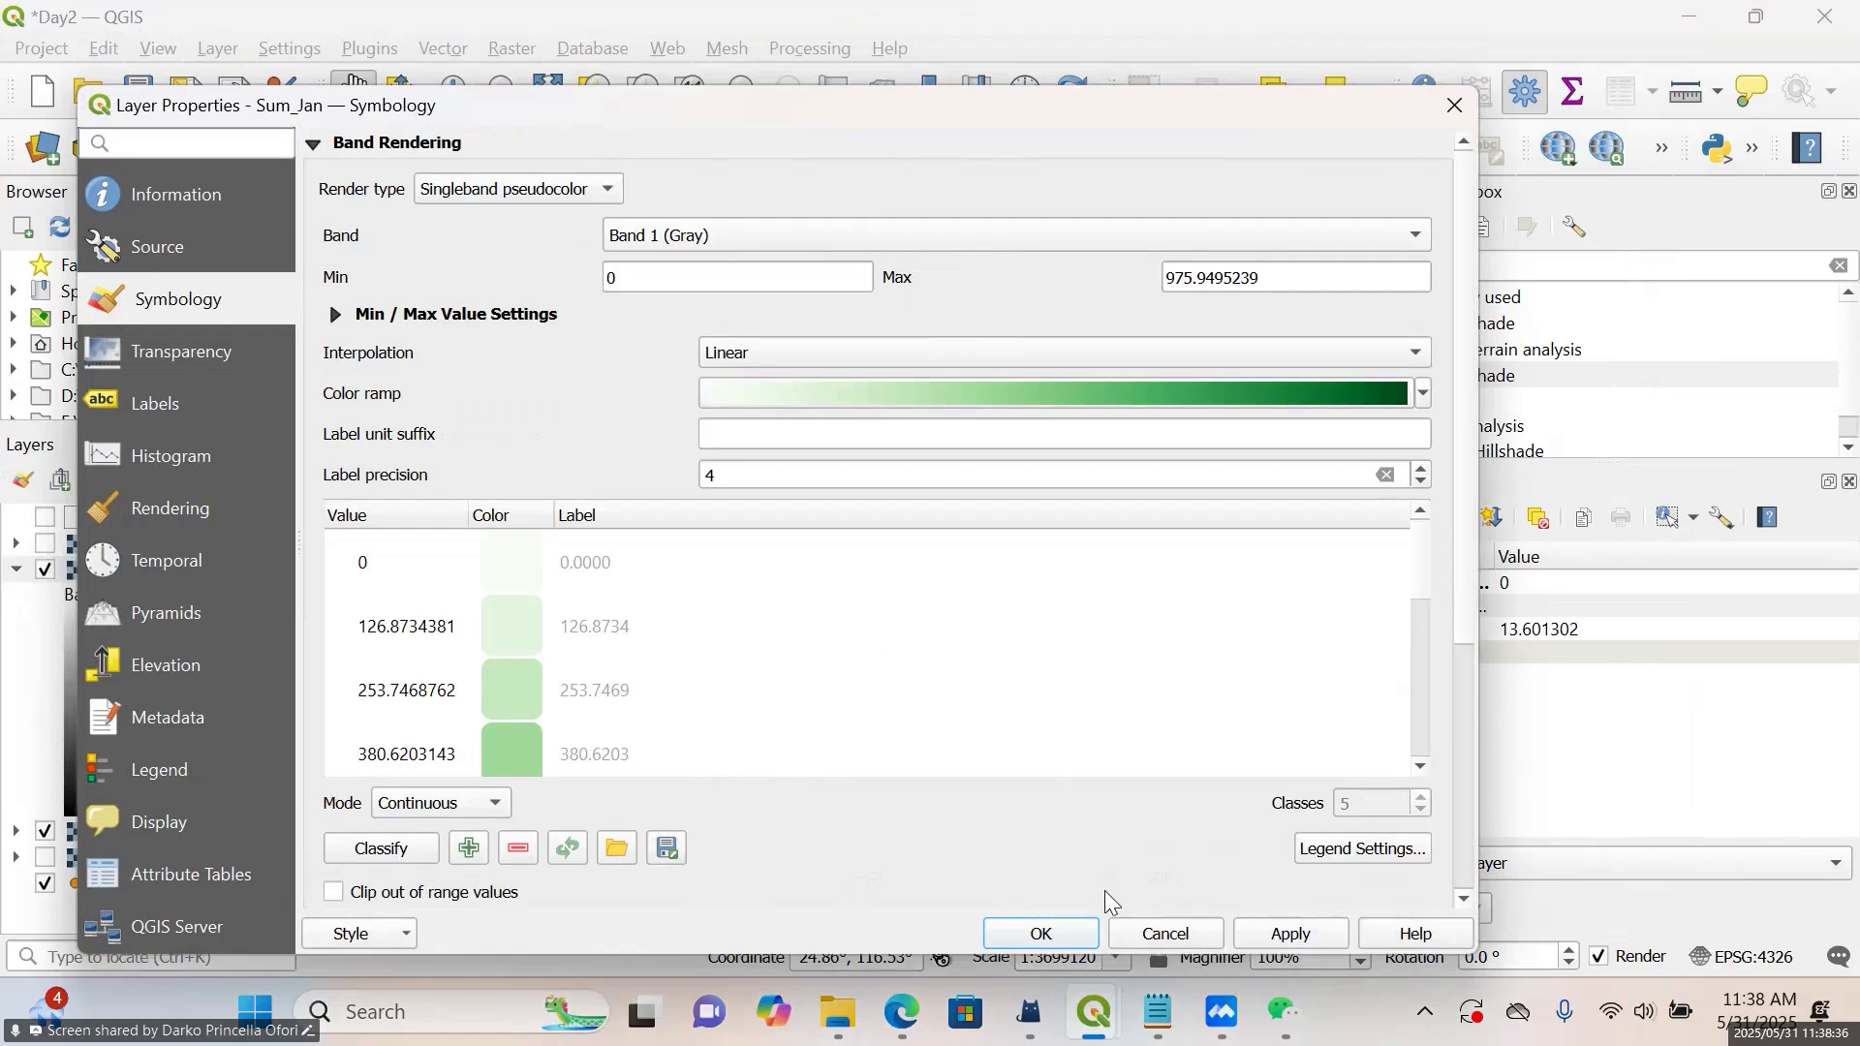
{"action": "left_click", "coordinate": [1083, 351]}
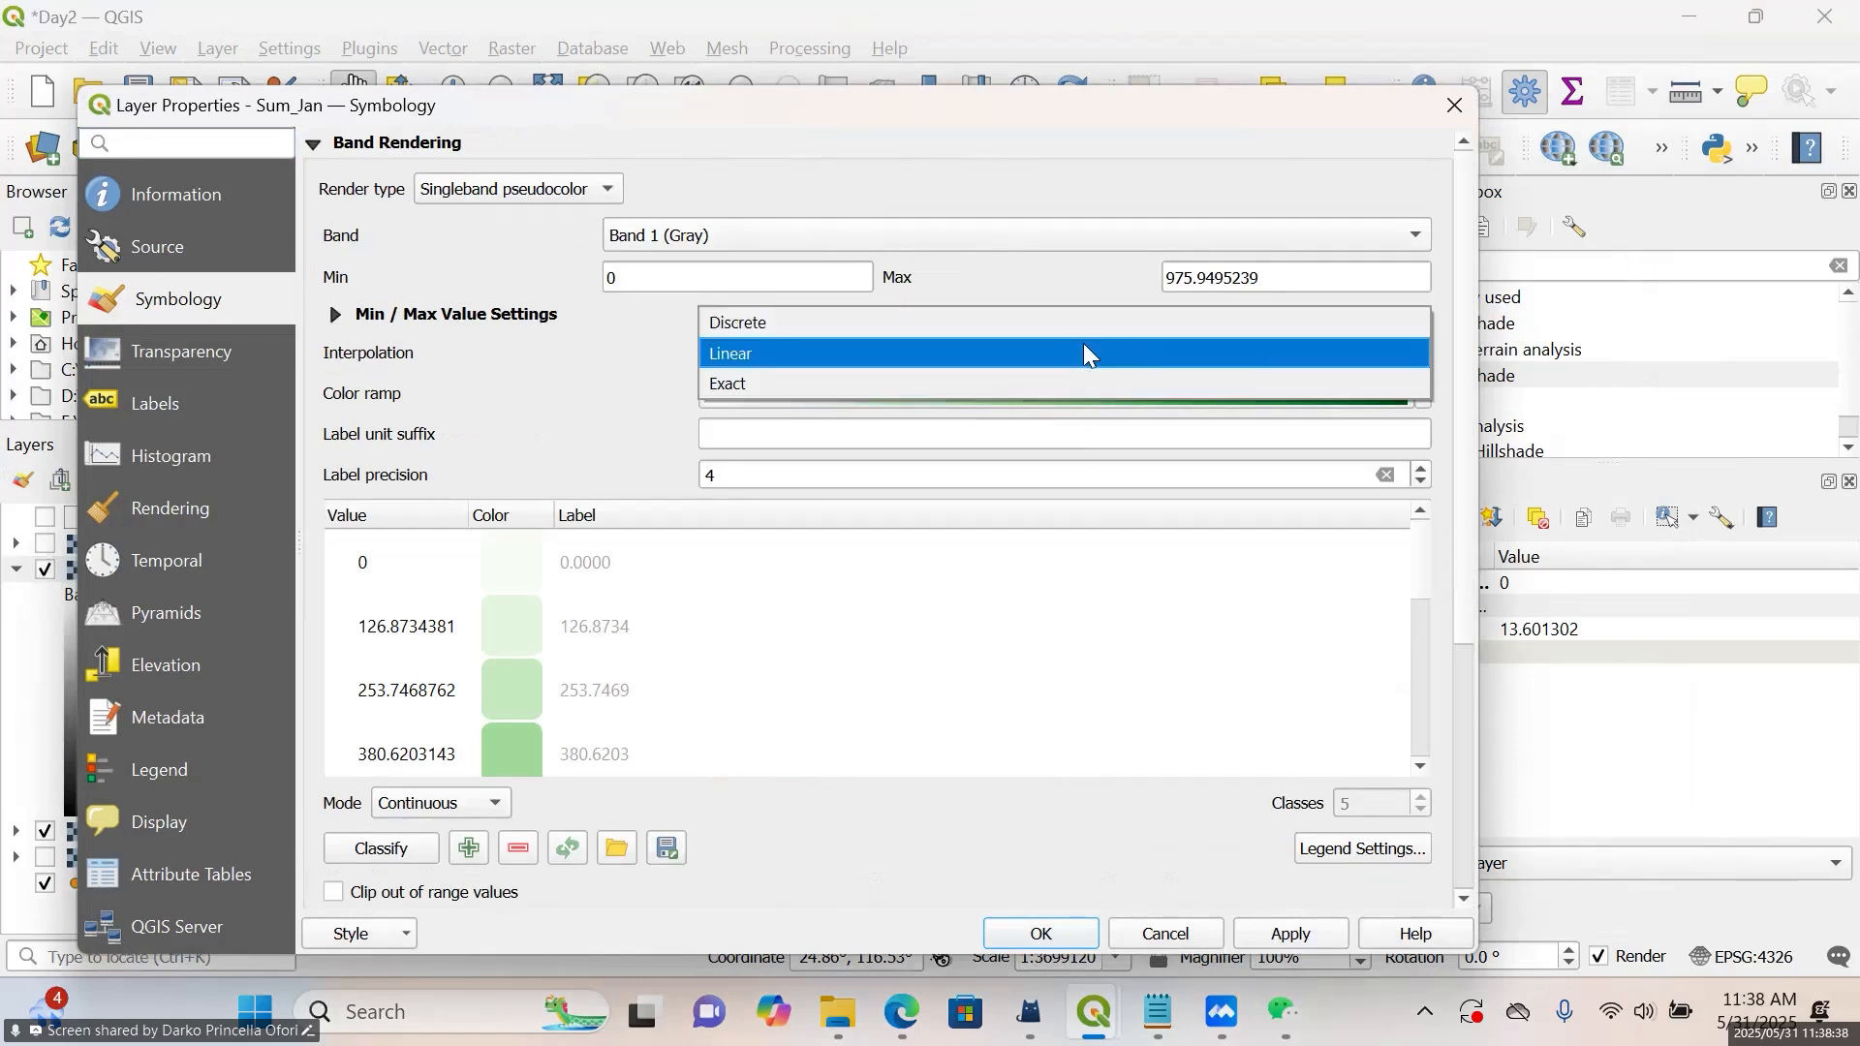
{"action": "left_click", "coordinate": [997, 327]}
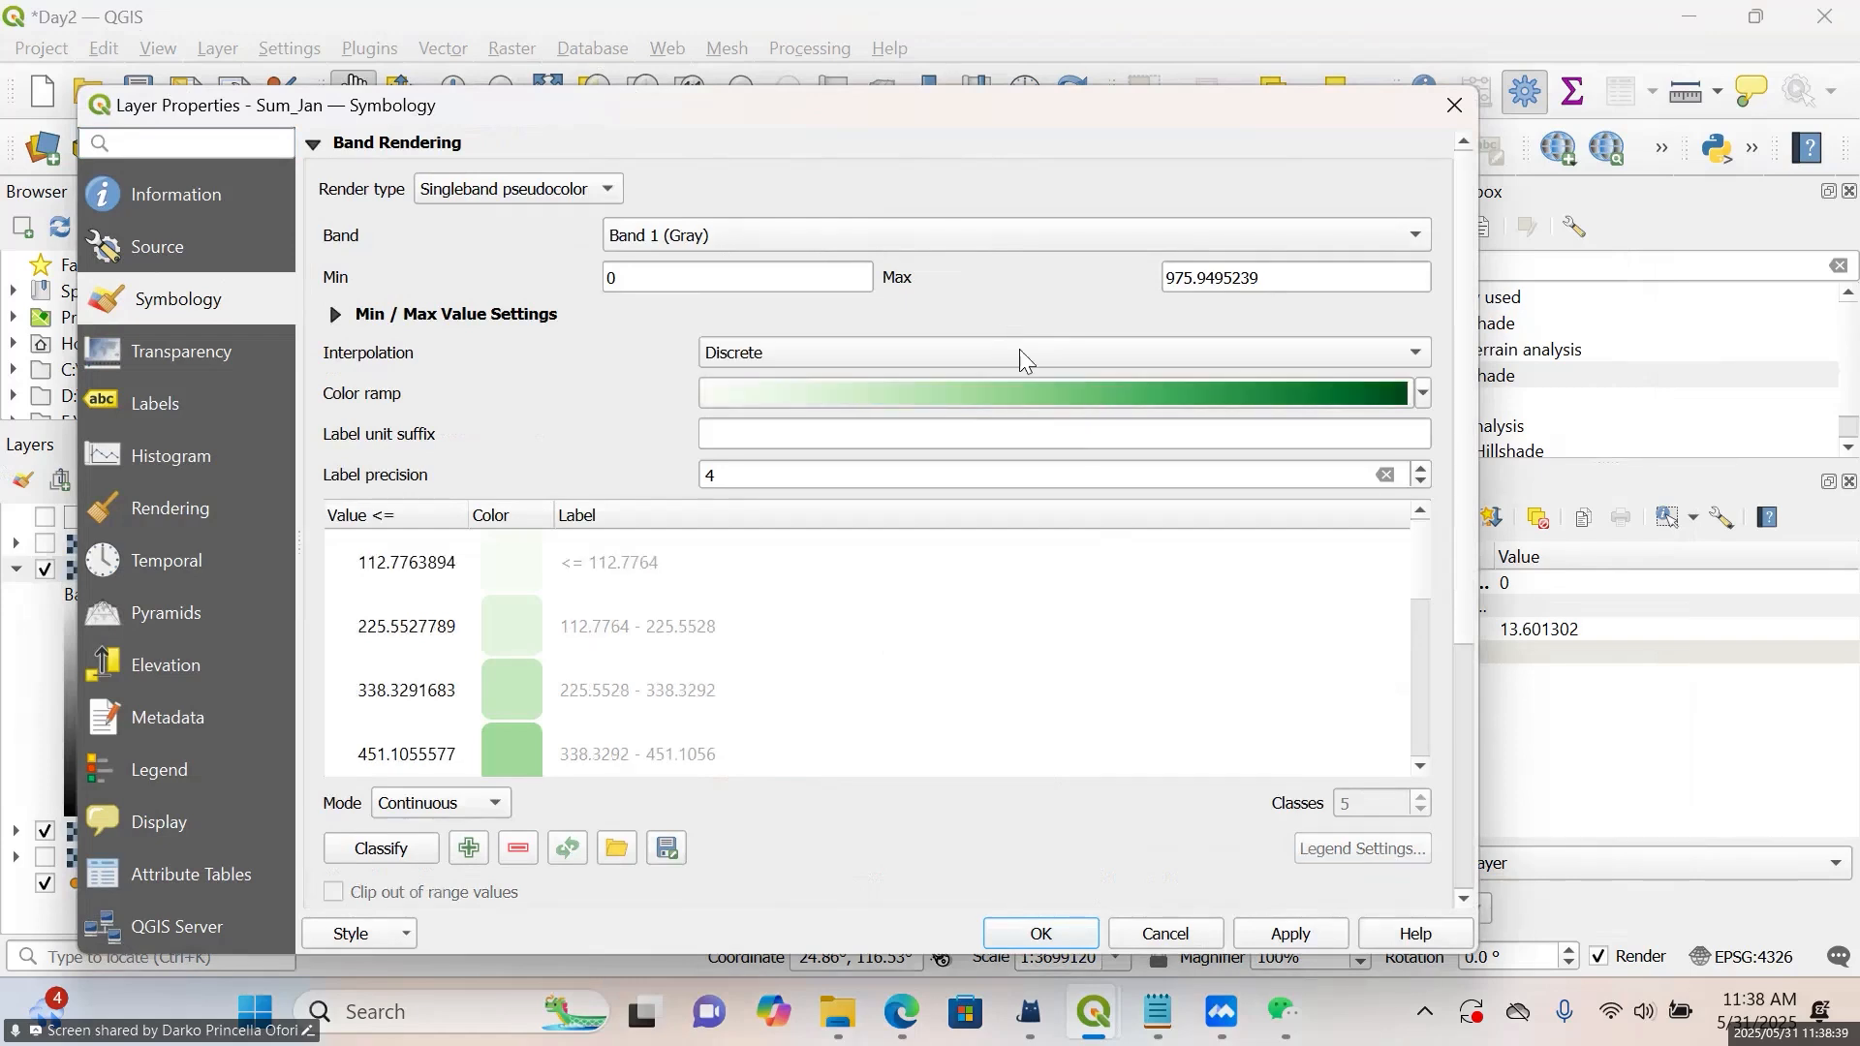
Apply the Blues color ramp to Sum_Jan and show the TWN_Country_Boundary layer again
{"action": "left_click", "coordinate": [1403, 396]}
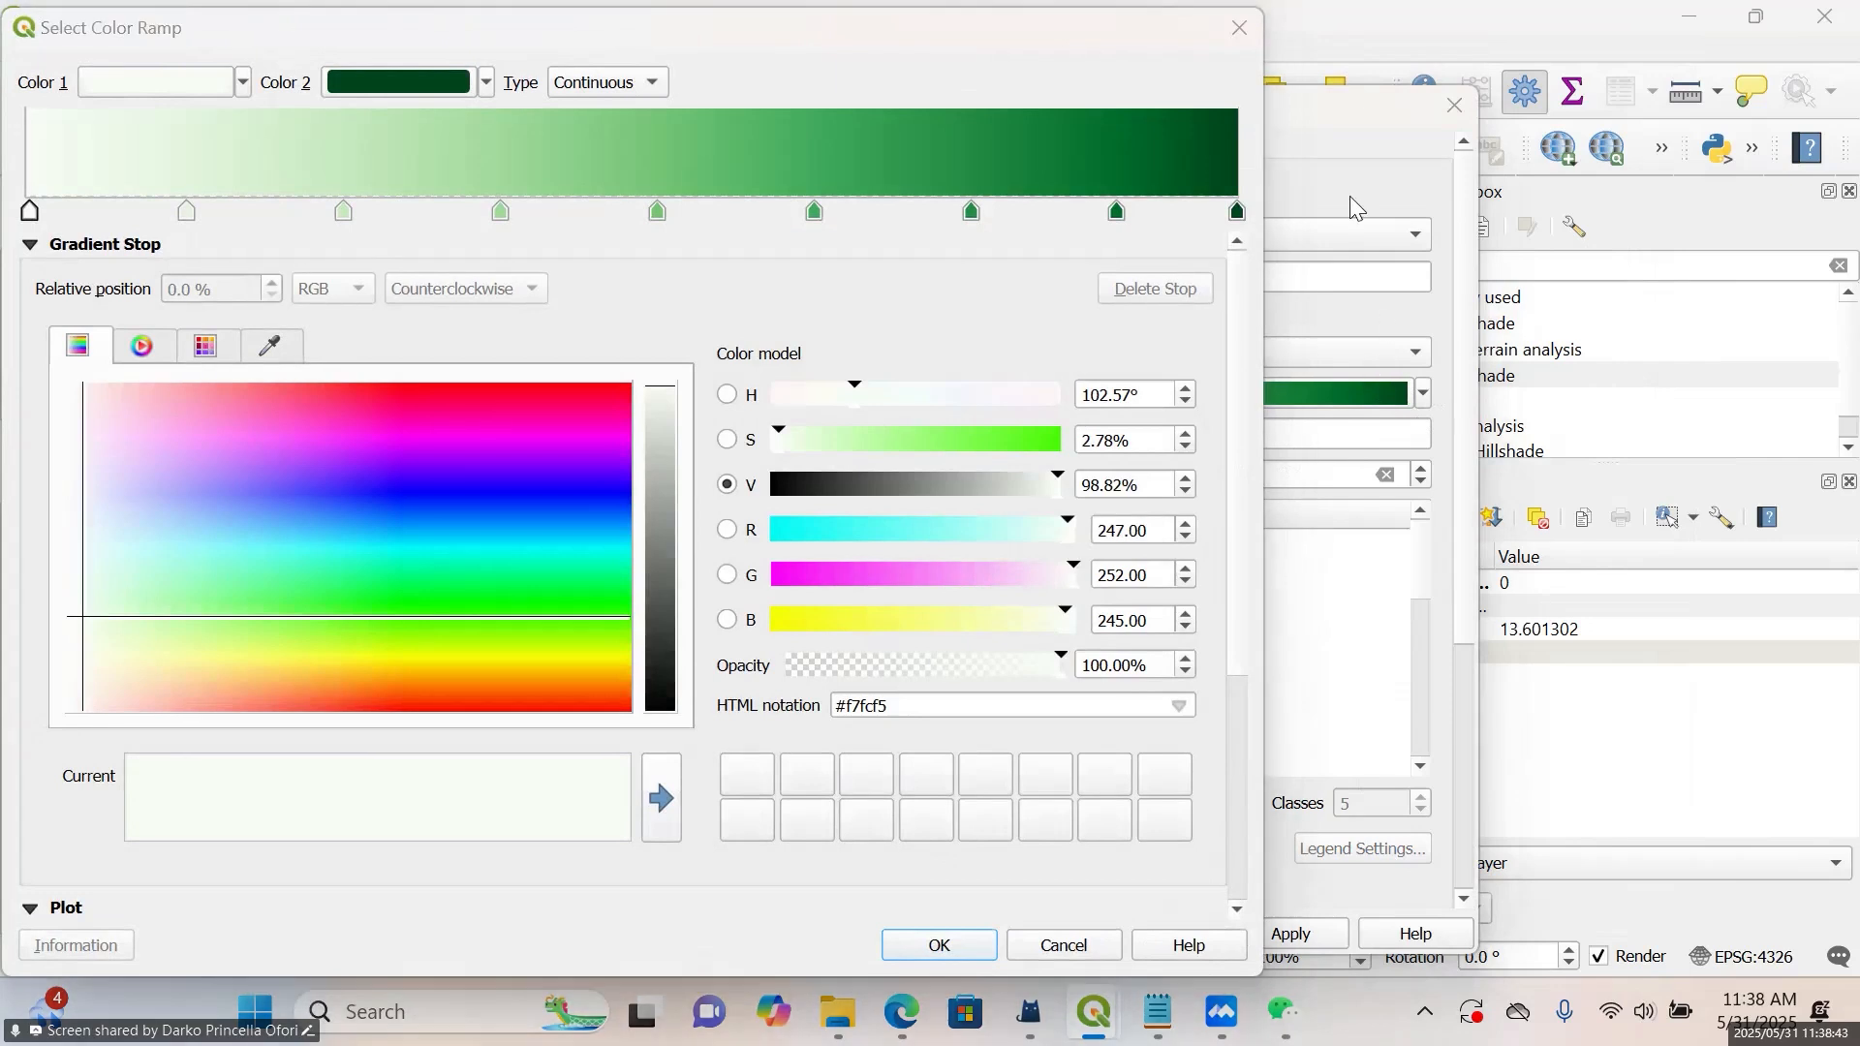
{"action": "left_click", "coordinate": [1240, 28]}
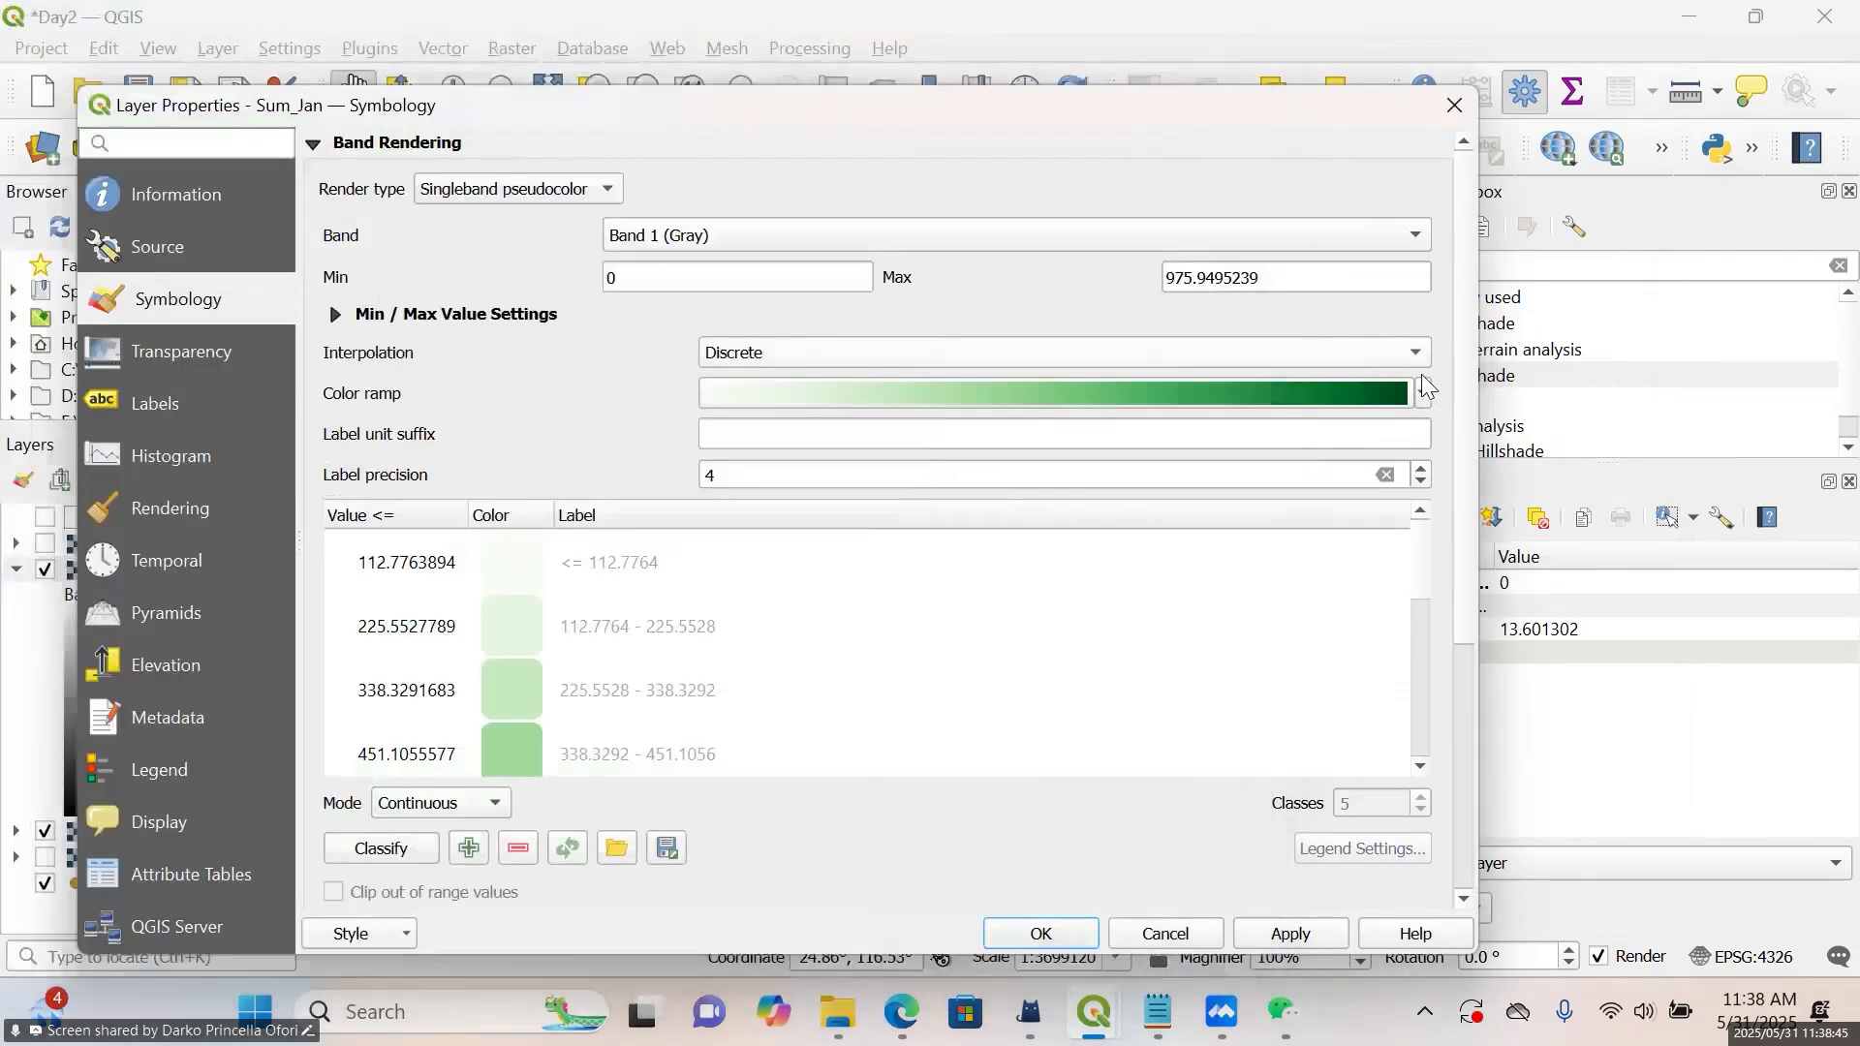
{"action": "left_click", "coordinate": [1422, 390]}
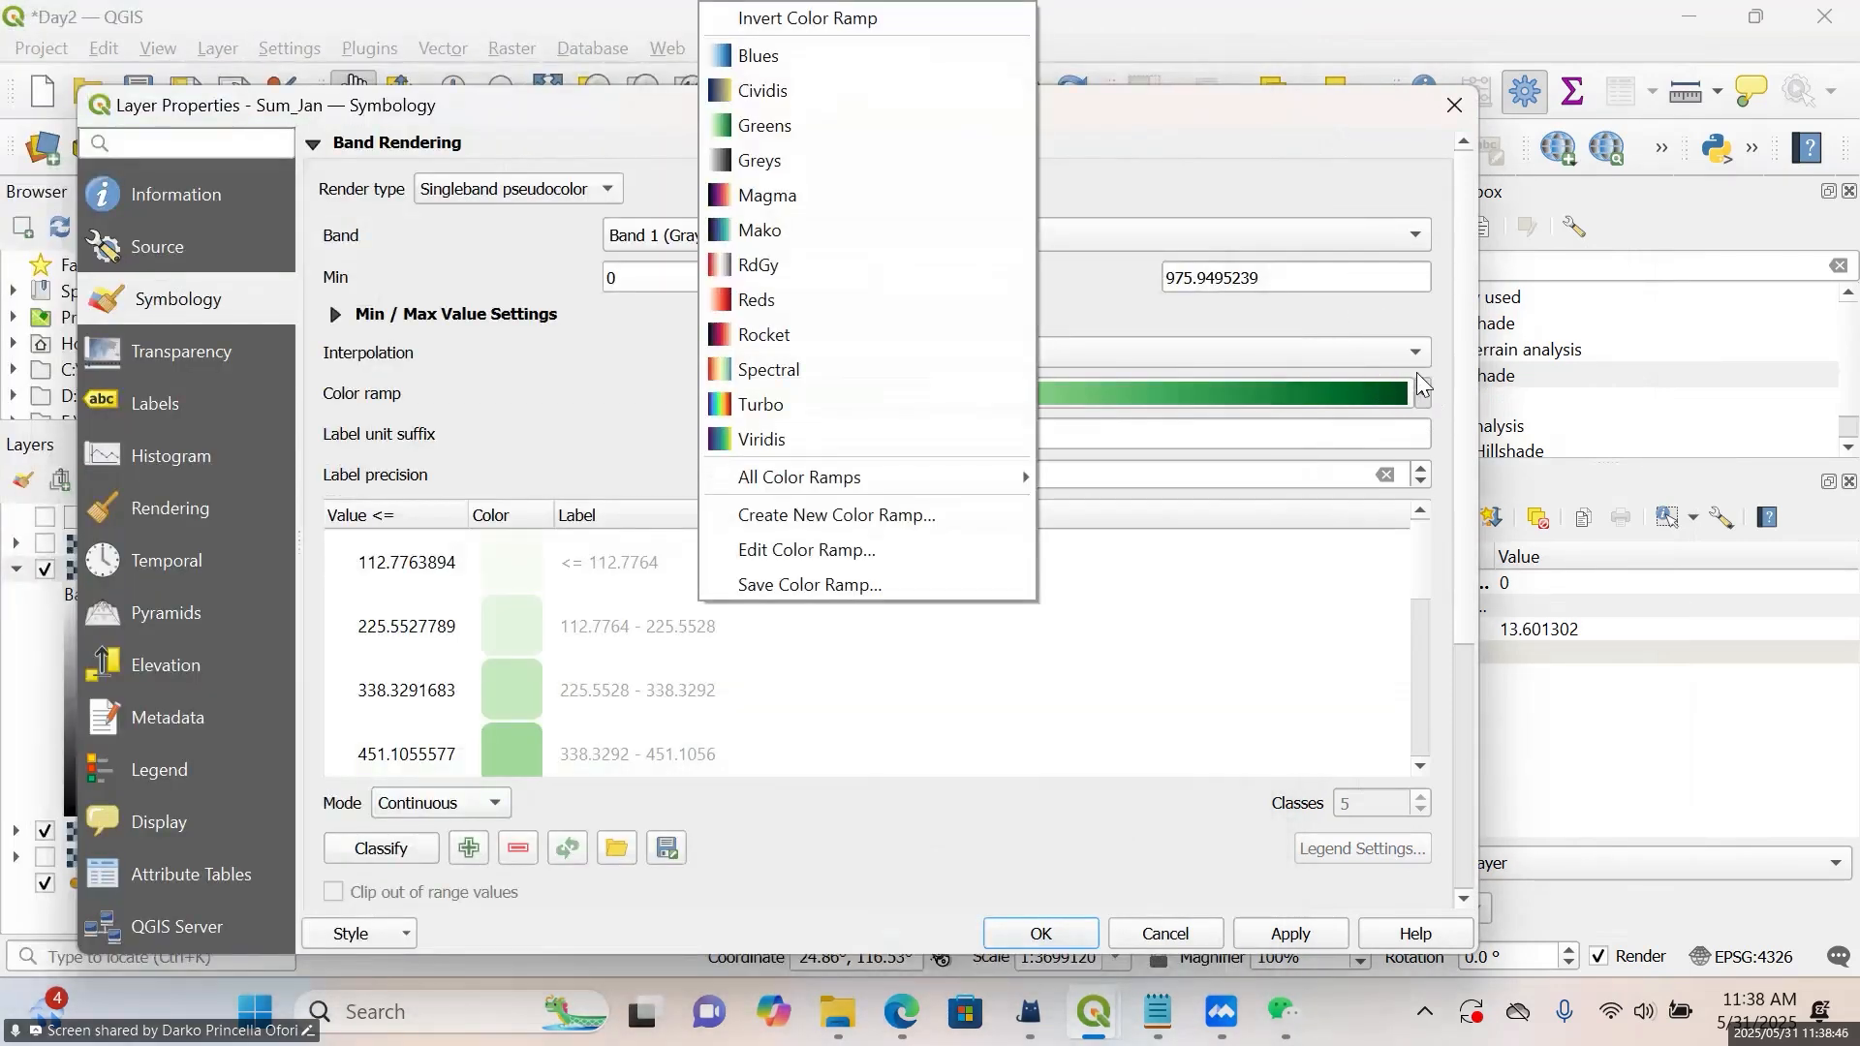
{"action": "left_click", "coordinate": [969, 56]}
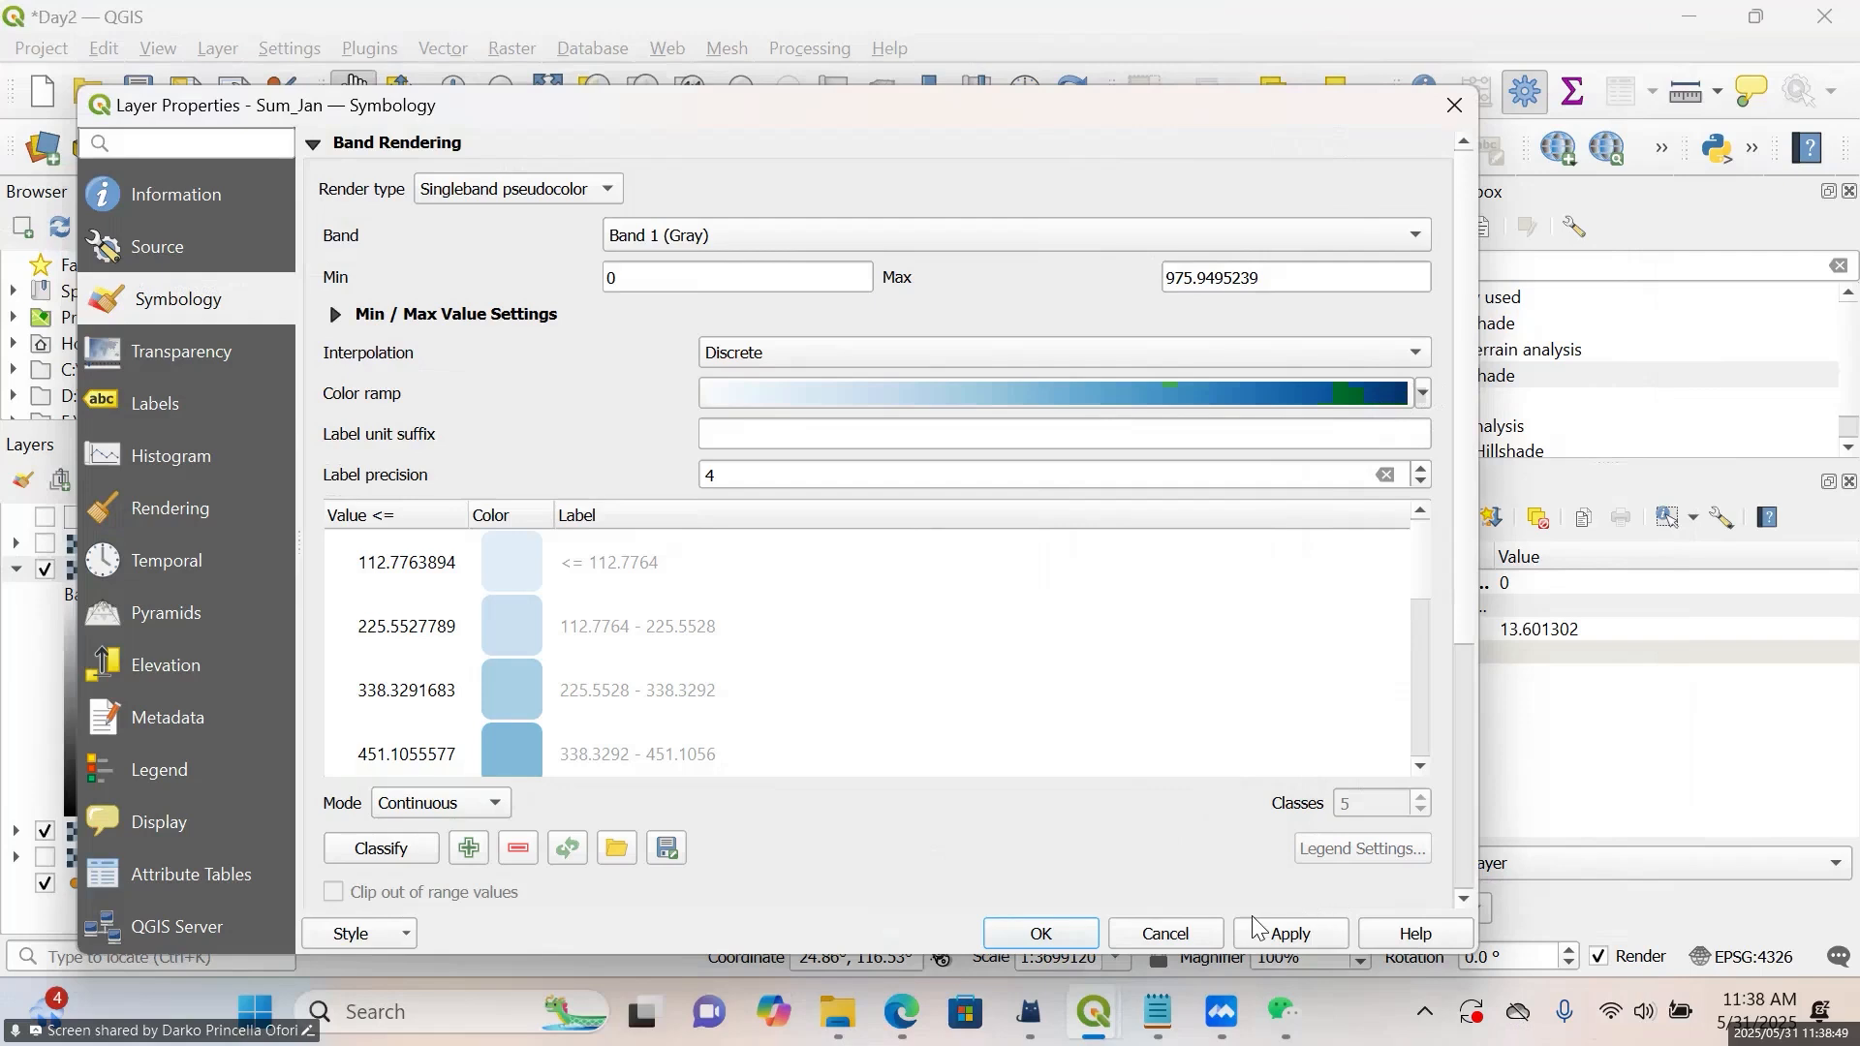
{"action": "left_click", "coordinate": [1064, 932]}
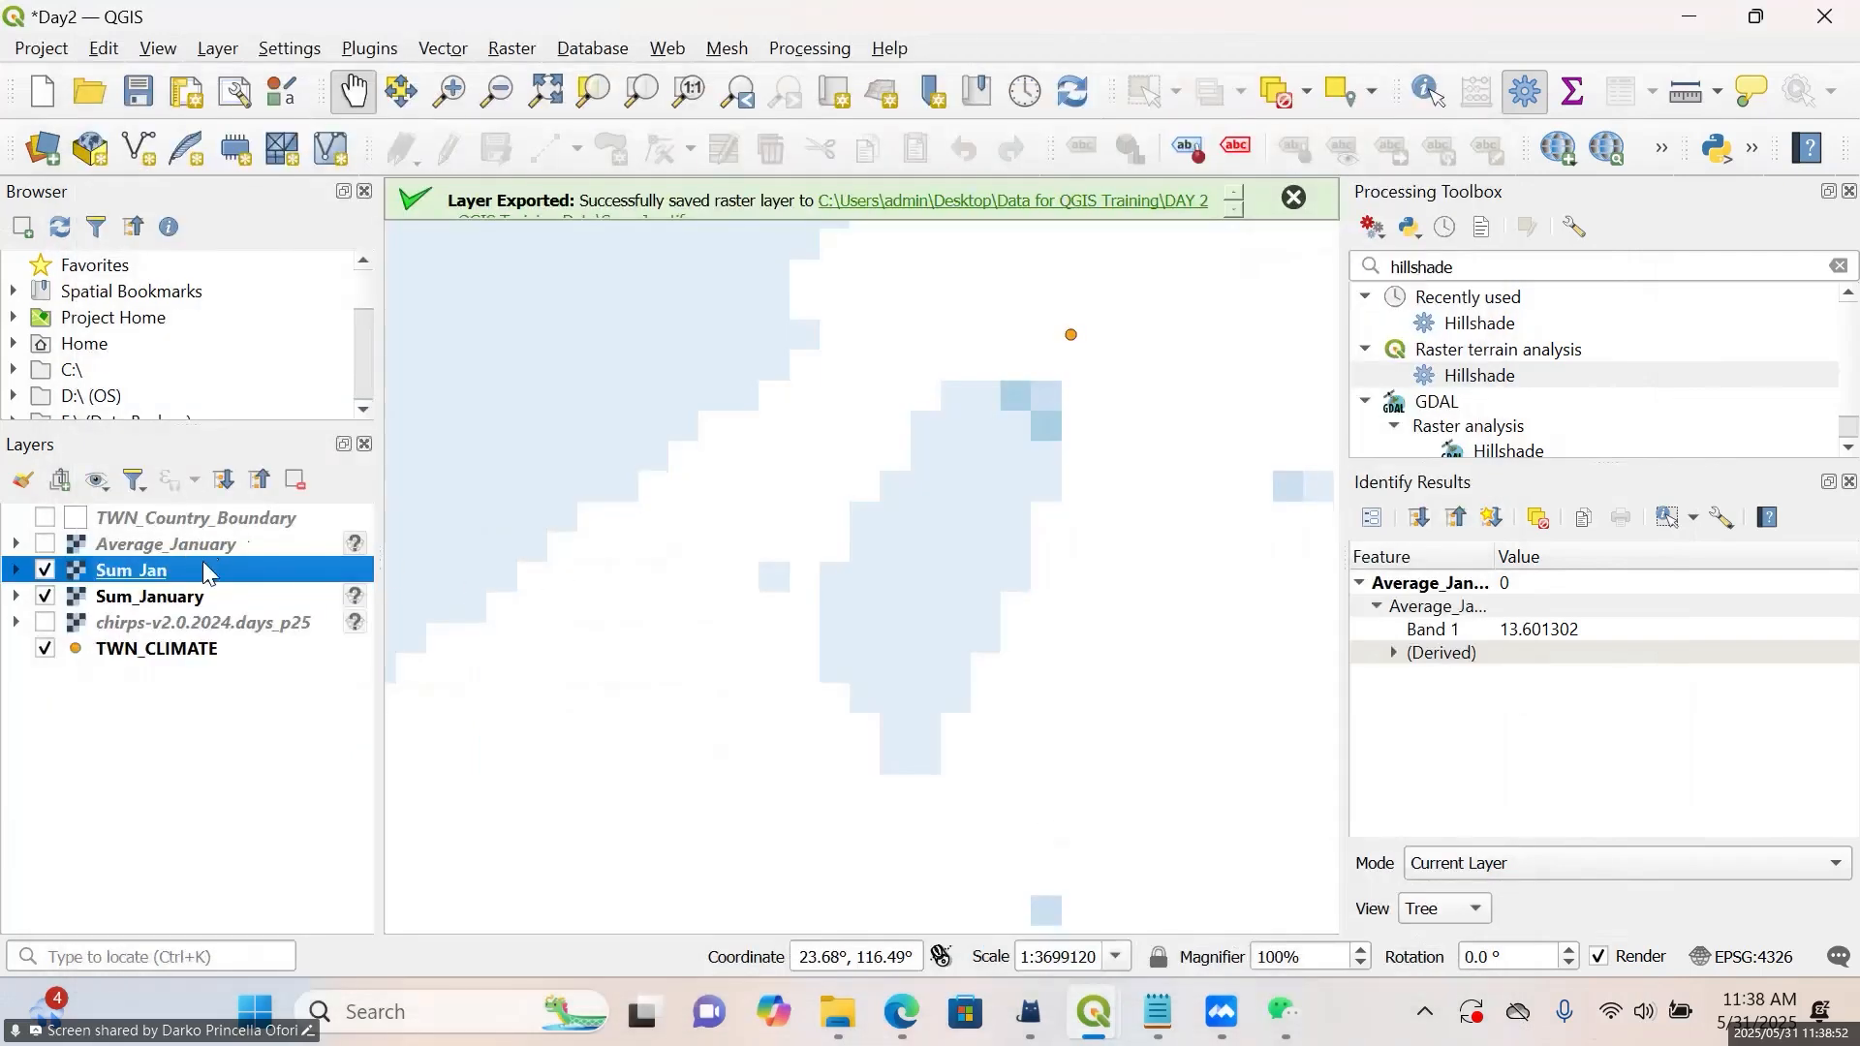
{"action": "left_click", "coordinate": [45, 518]}
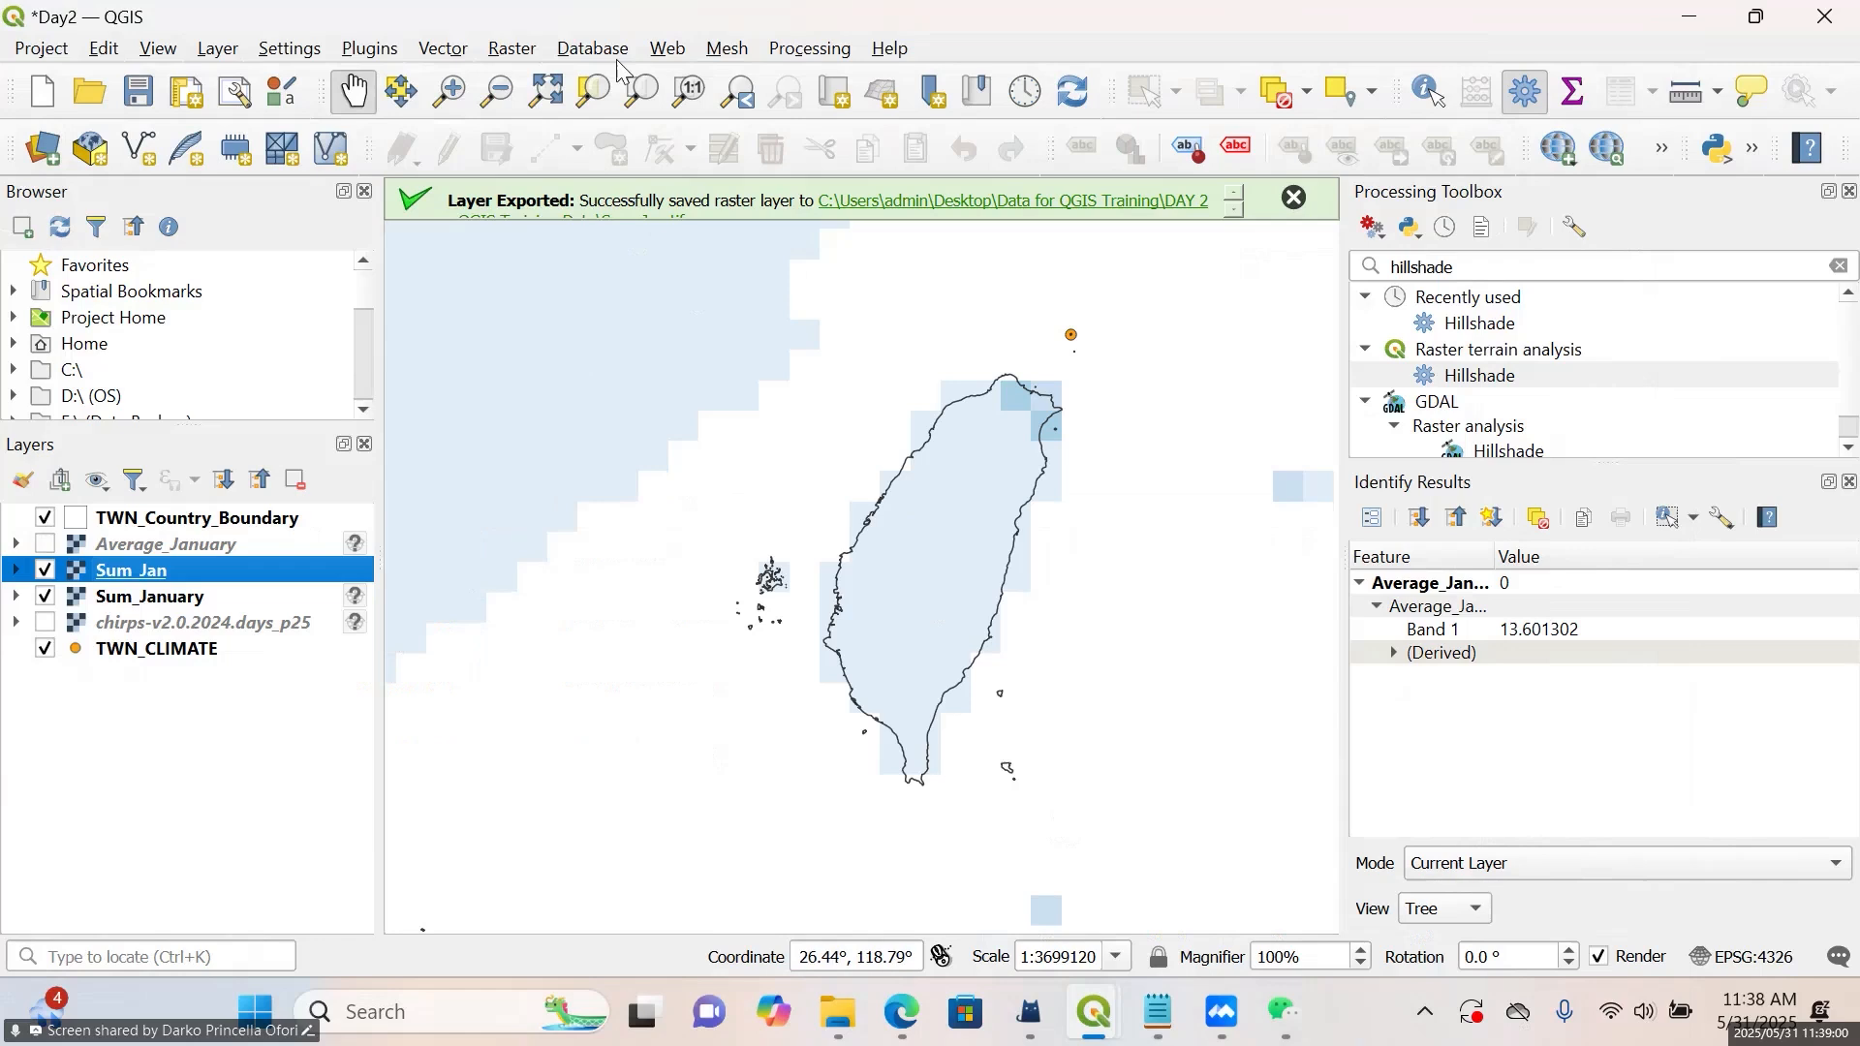
{"action": "left_click", "coordinate": [504, 51]}
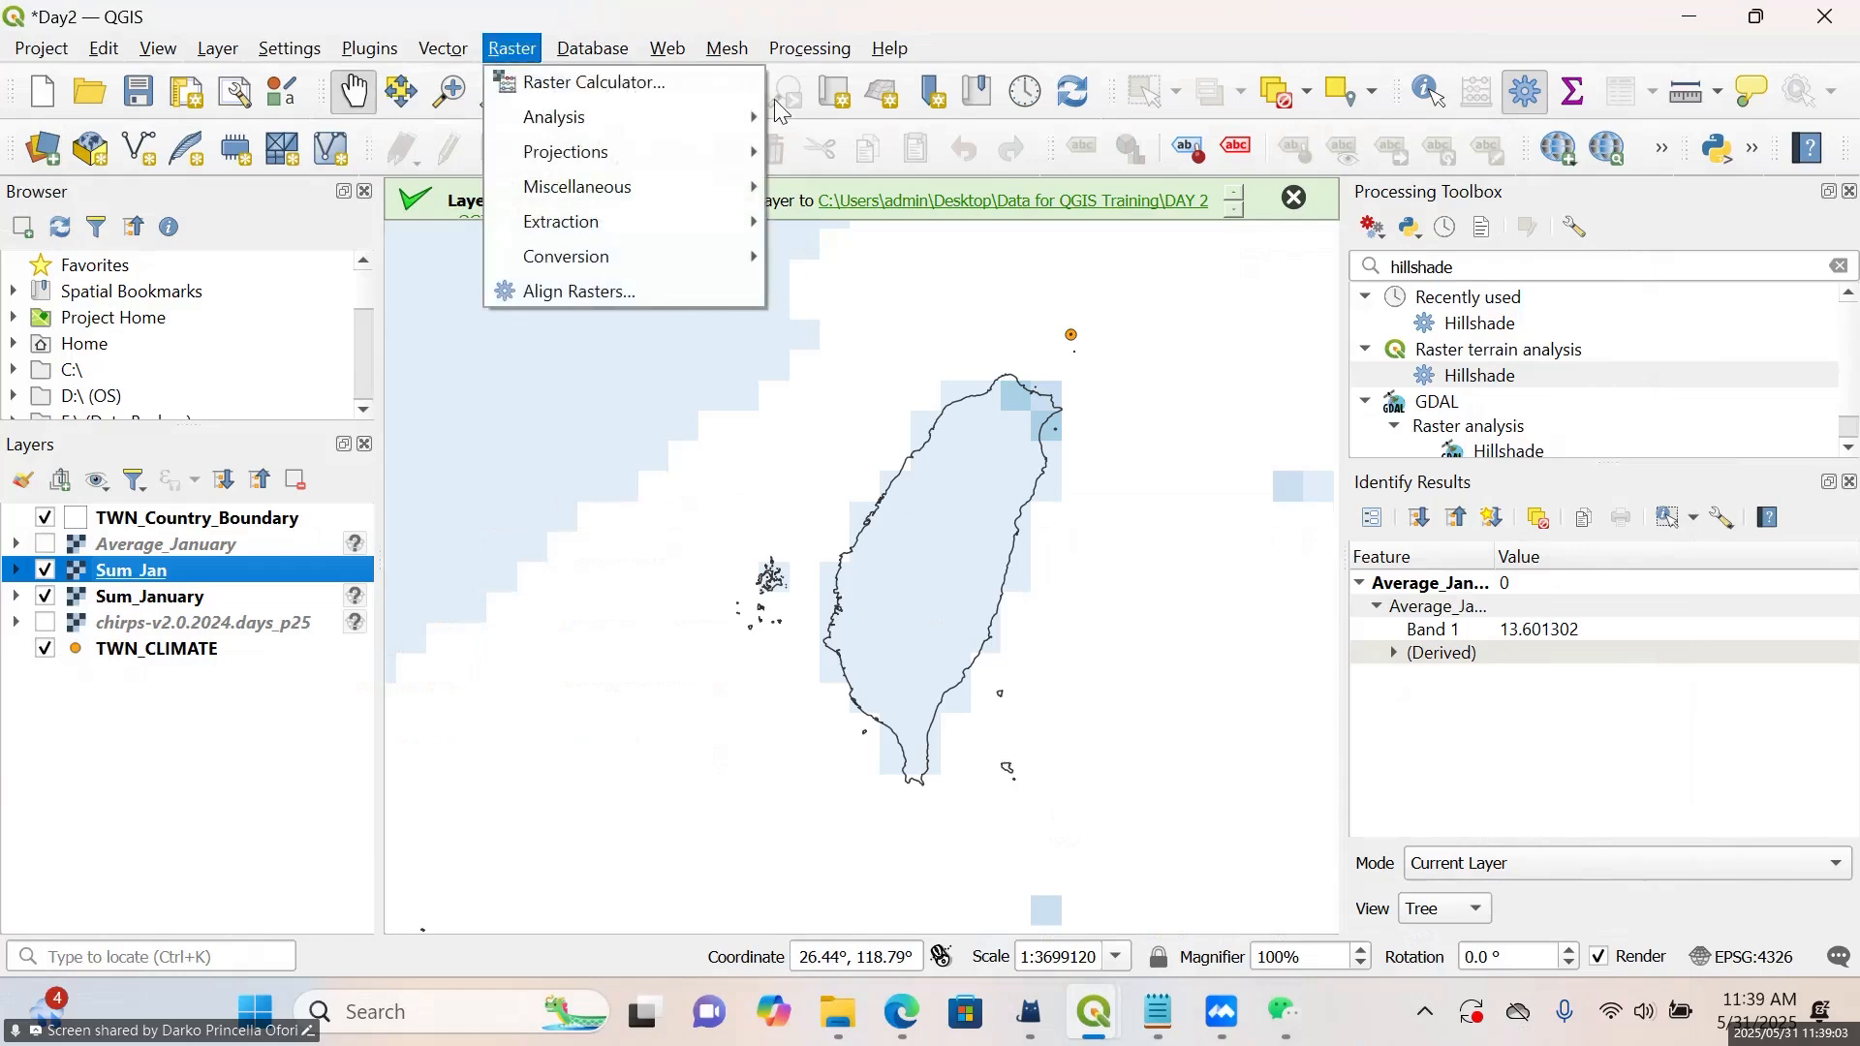
{"action": "left_click", "coordinate": [719, 79]}
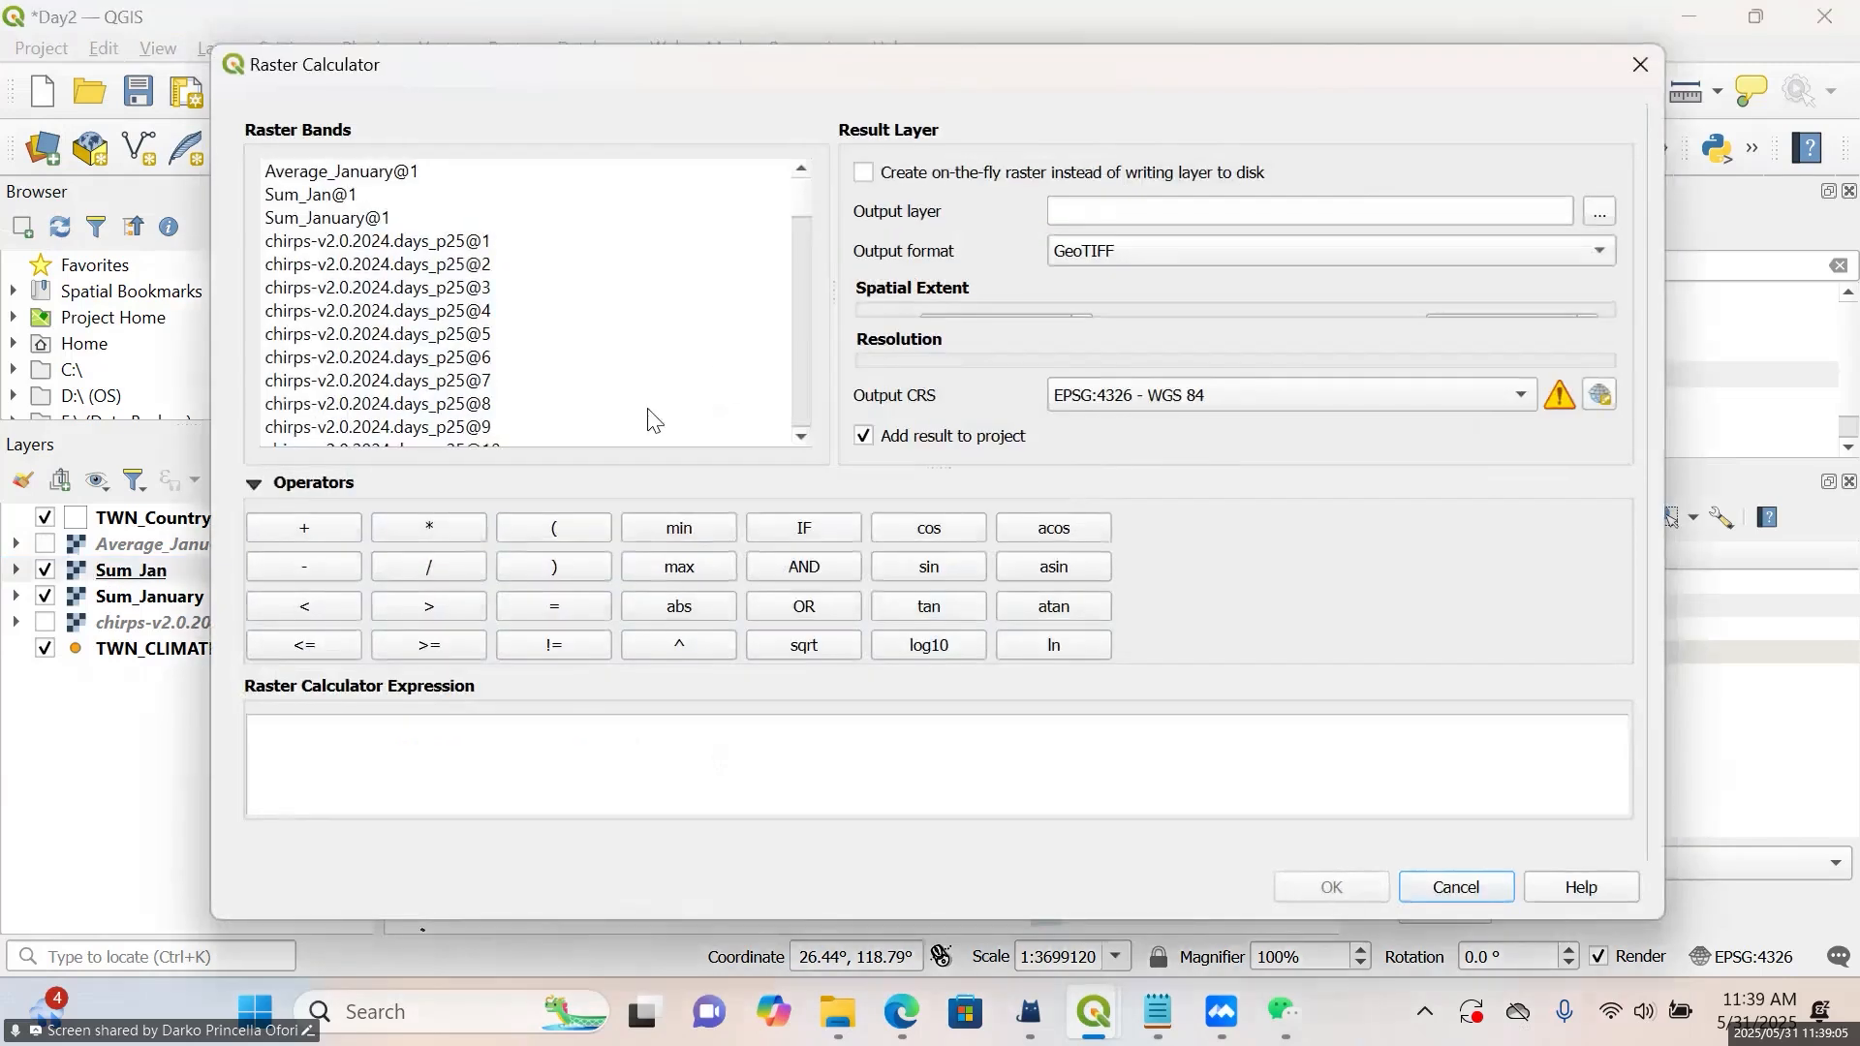
{"action": "left_click", "coordinate": [1647, 67]}
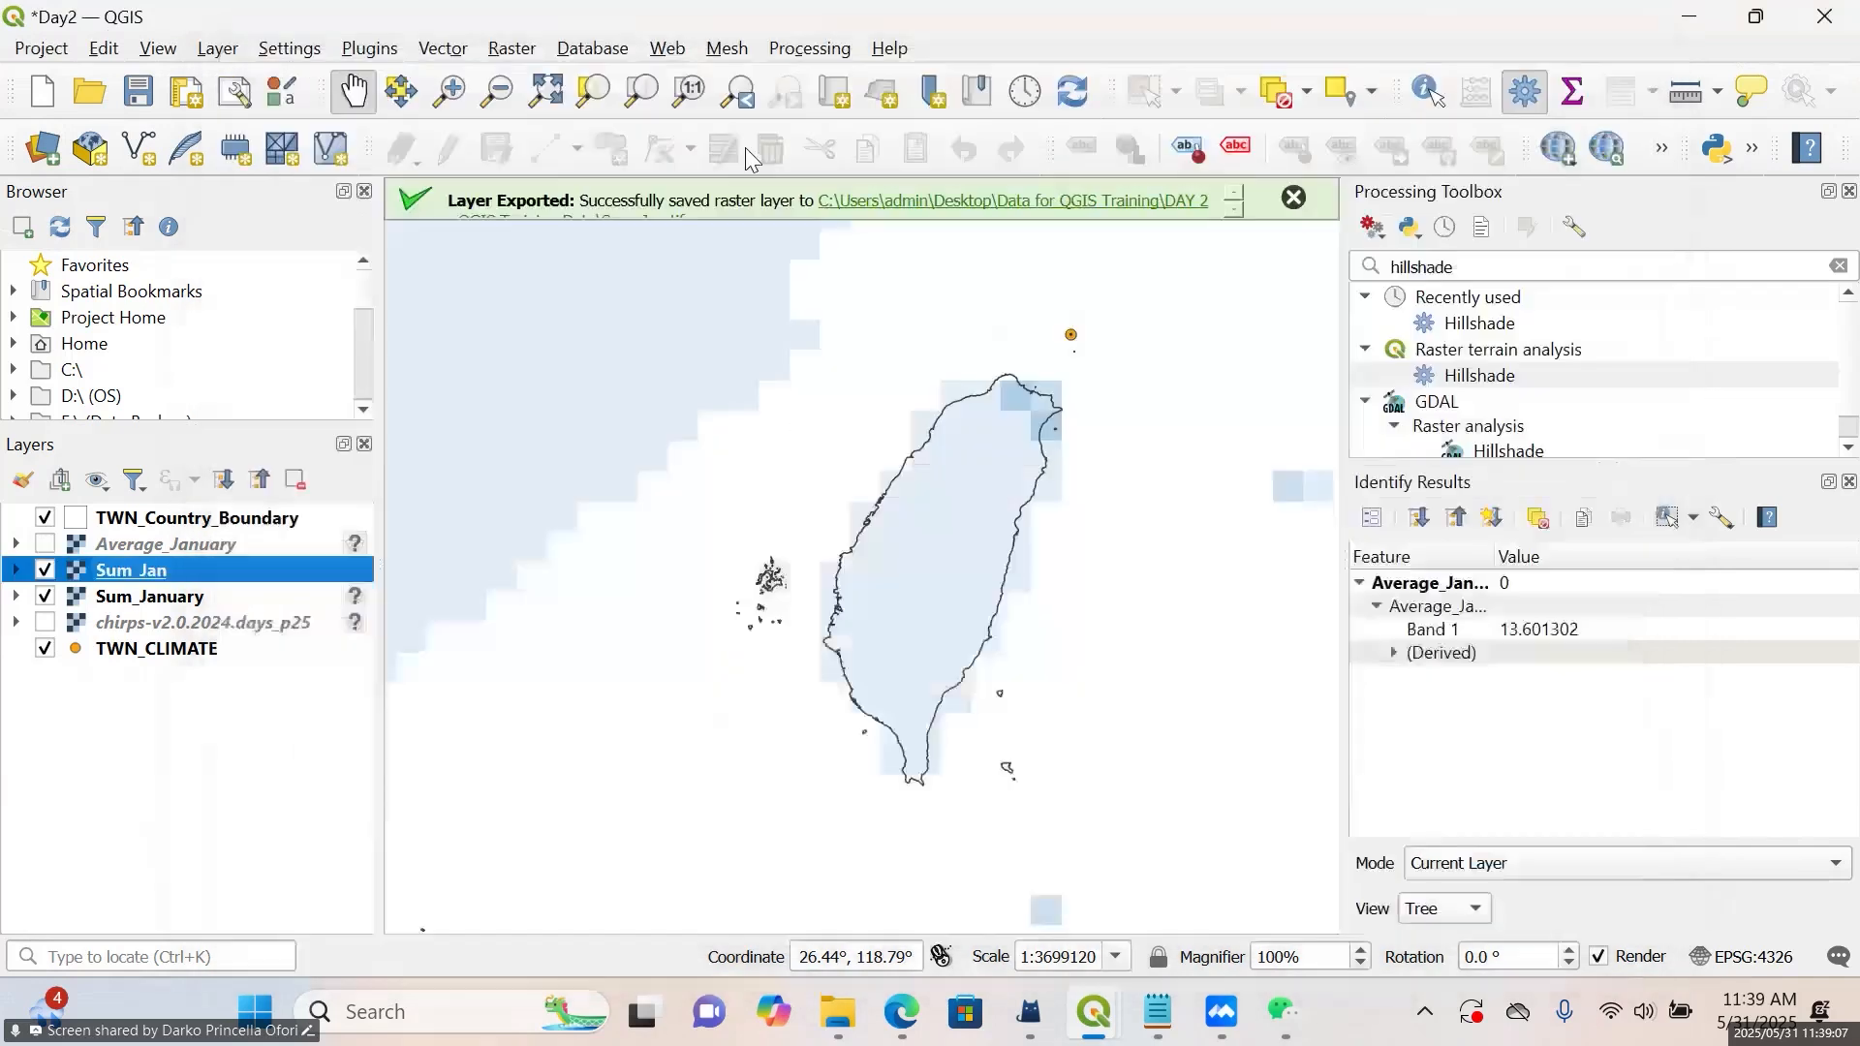
Set up Clip Raster by Mask Layer with Sum_Jan as the input layer and TWN_Country_Boundary as the mask layer
{"action": "left_click", "coordinate": [514, 49]}
{"action": "mouse_move", "coordinate": [678, 231]}
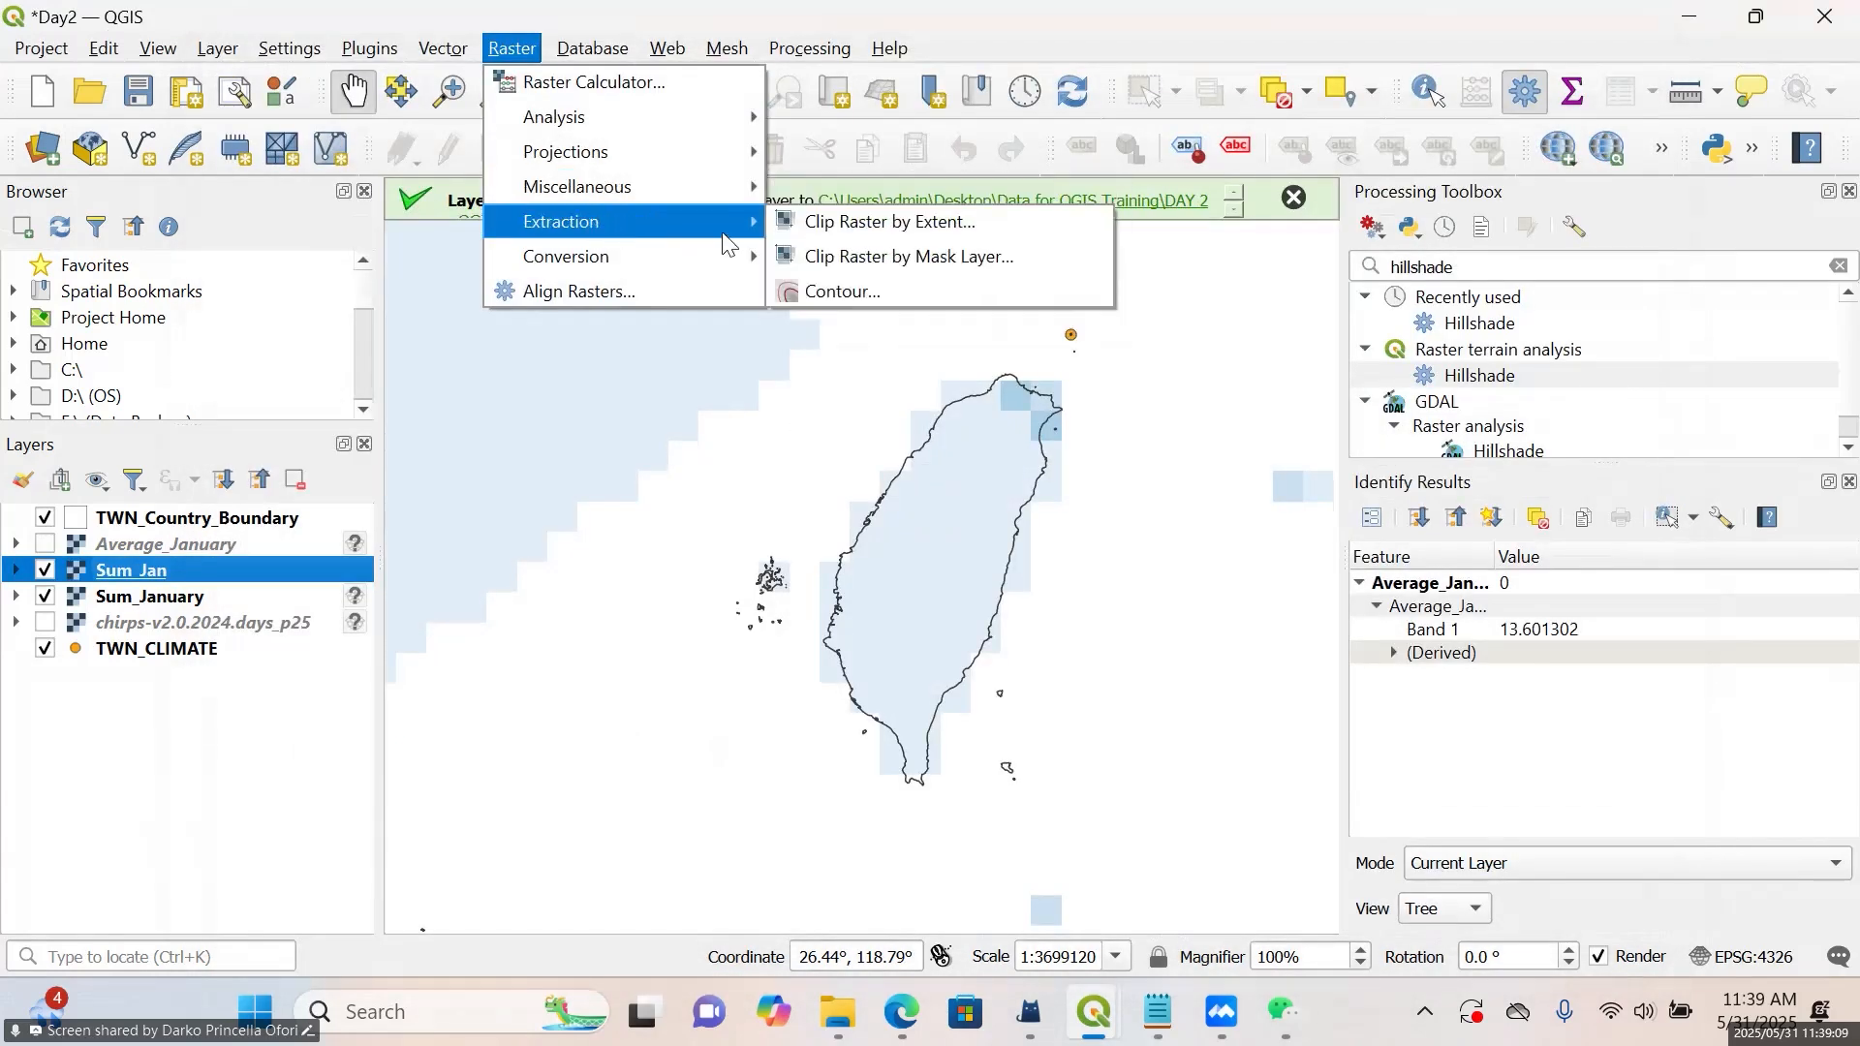
{"action": "left_click", "coordinate": [855, 255]}
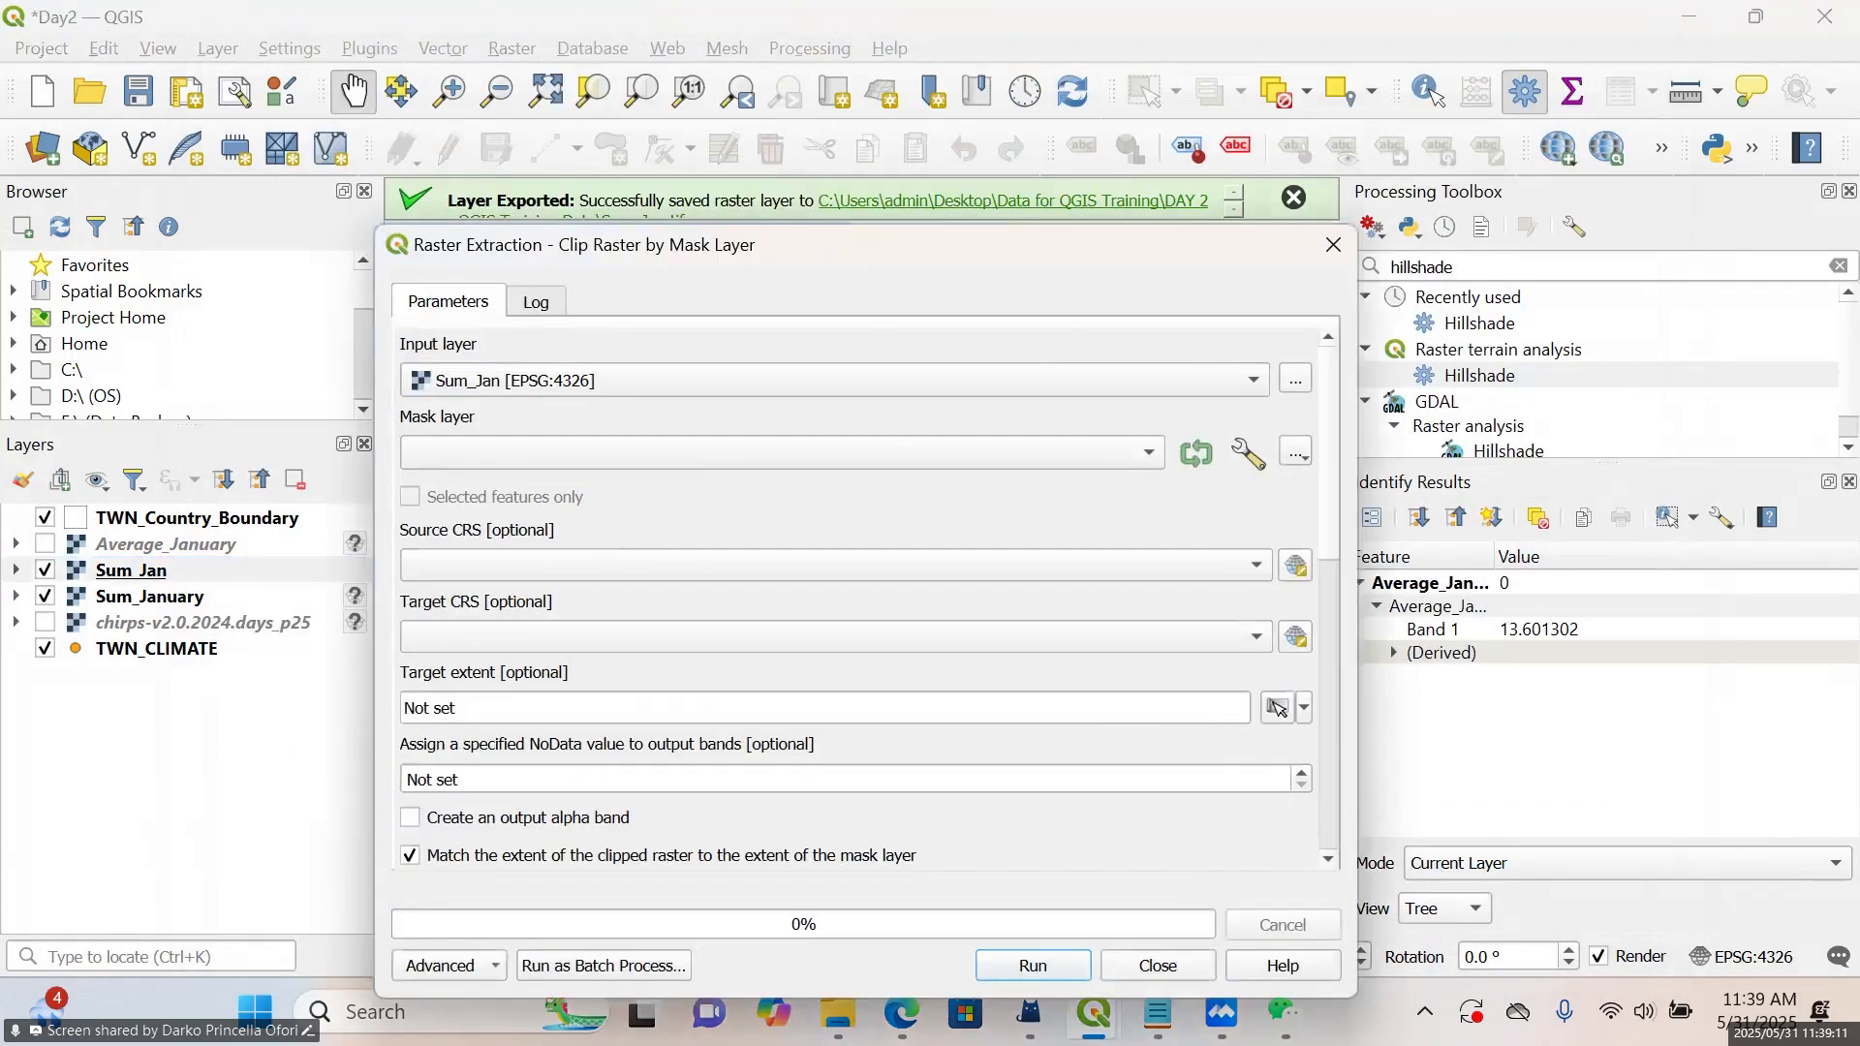
{"action": "left_click", "coordinate": [796, 228]}
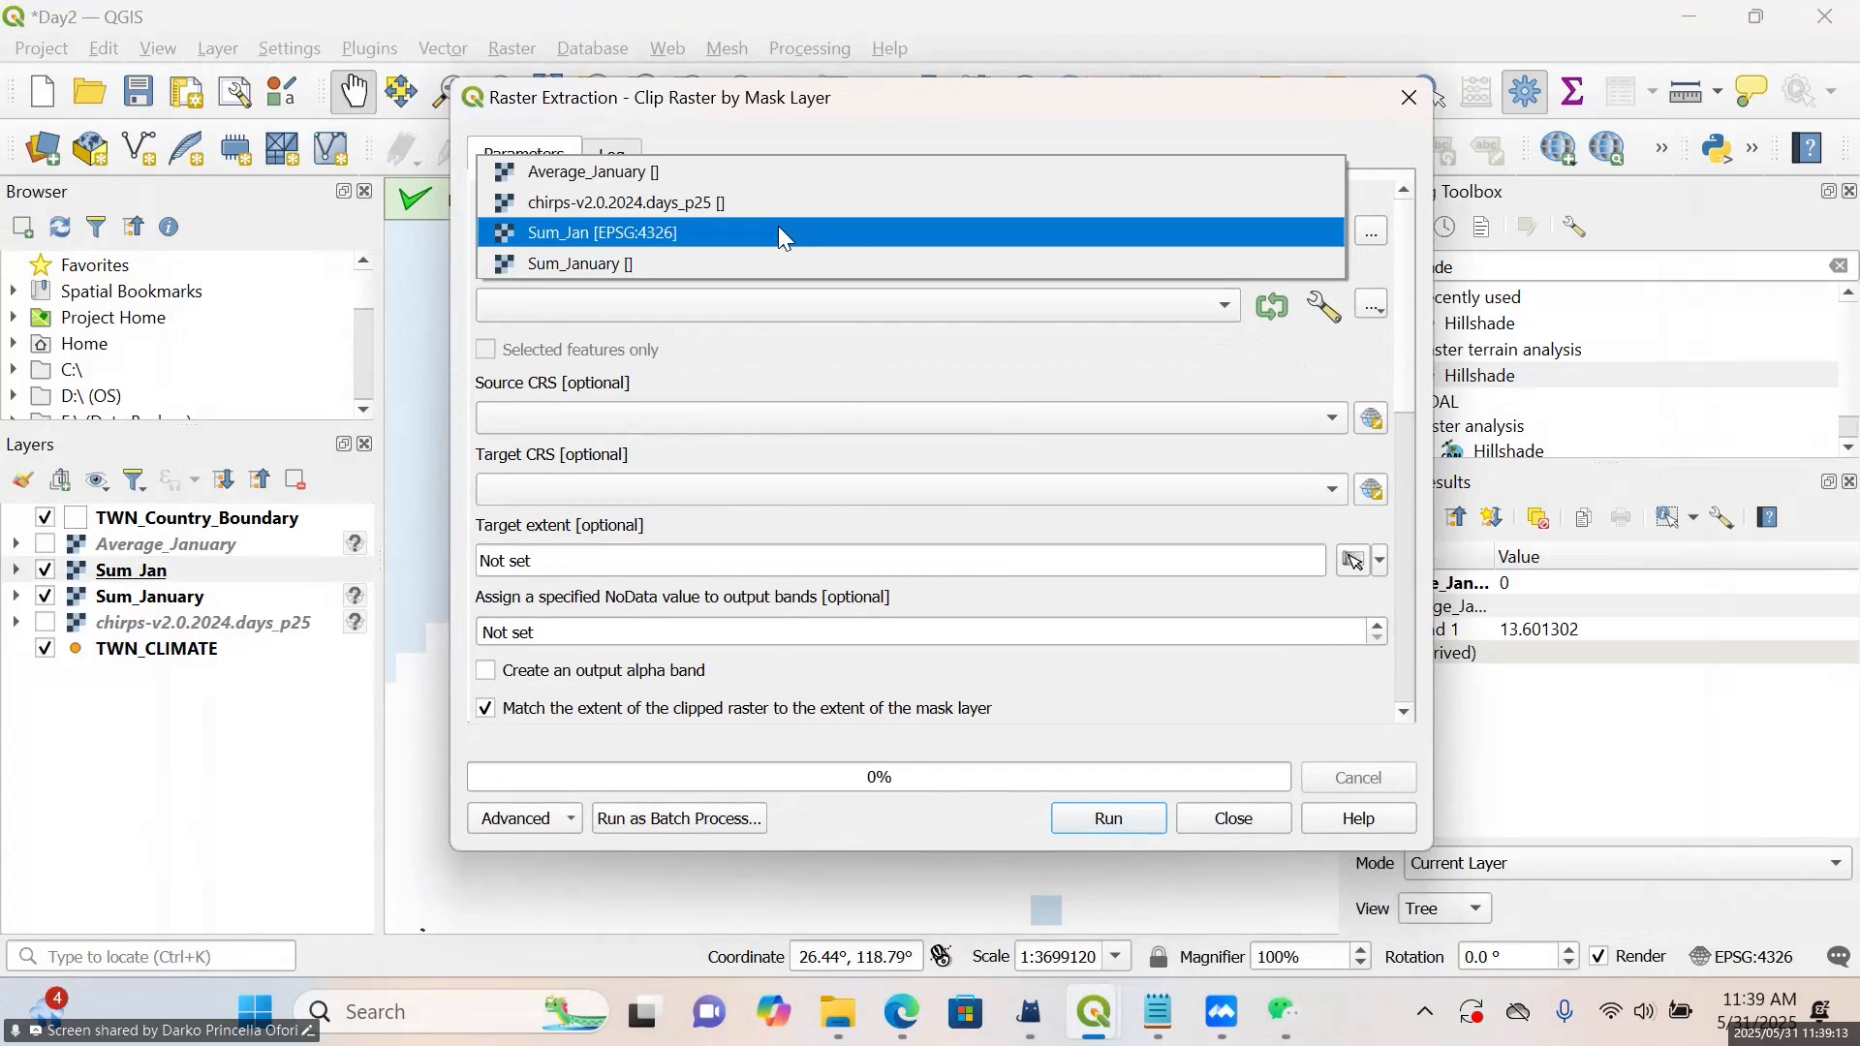
{"action": "left_click", "coordinate": [784, 235]}
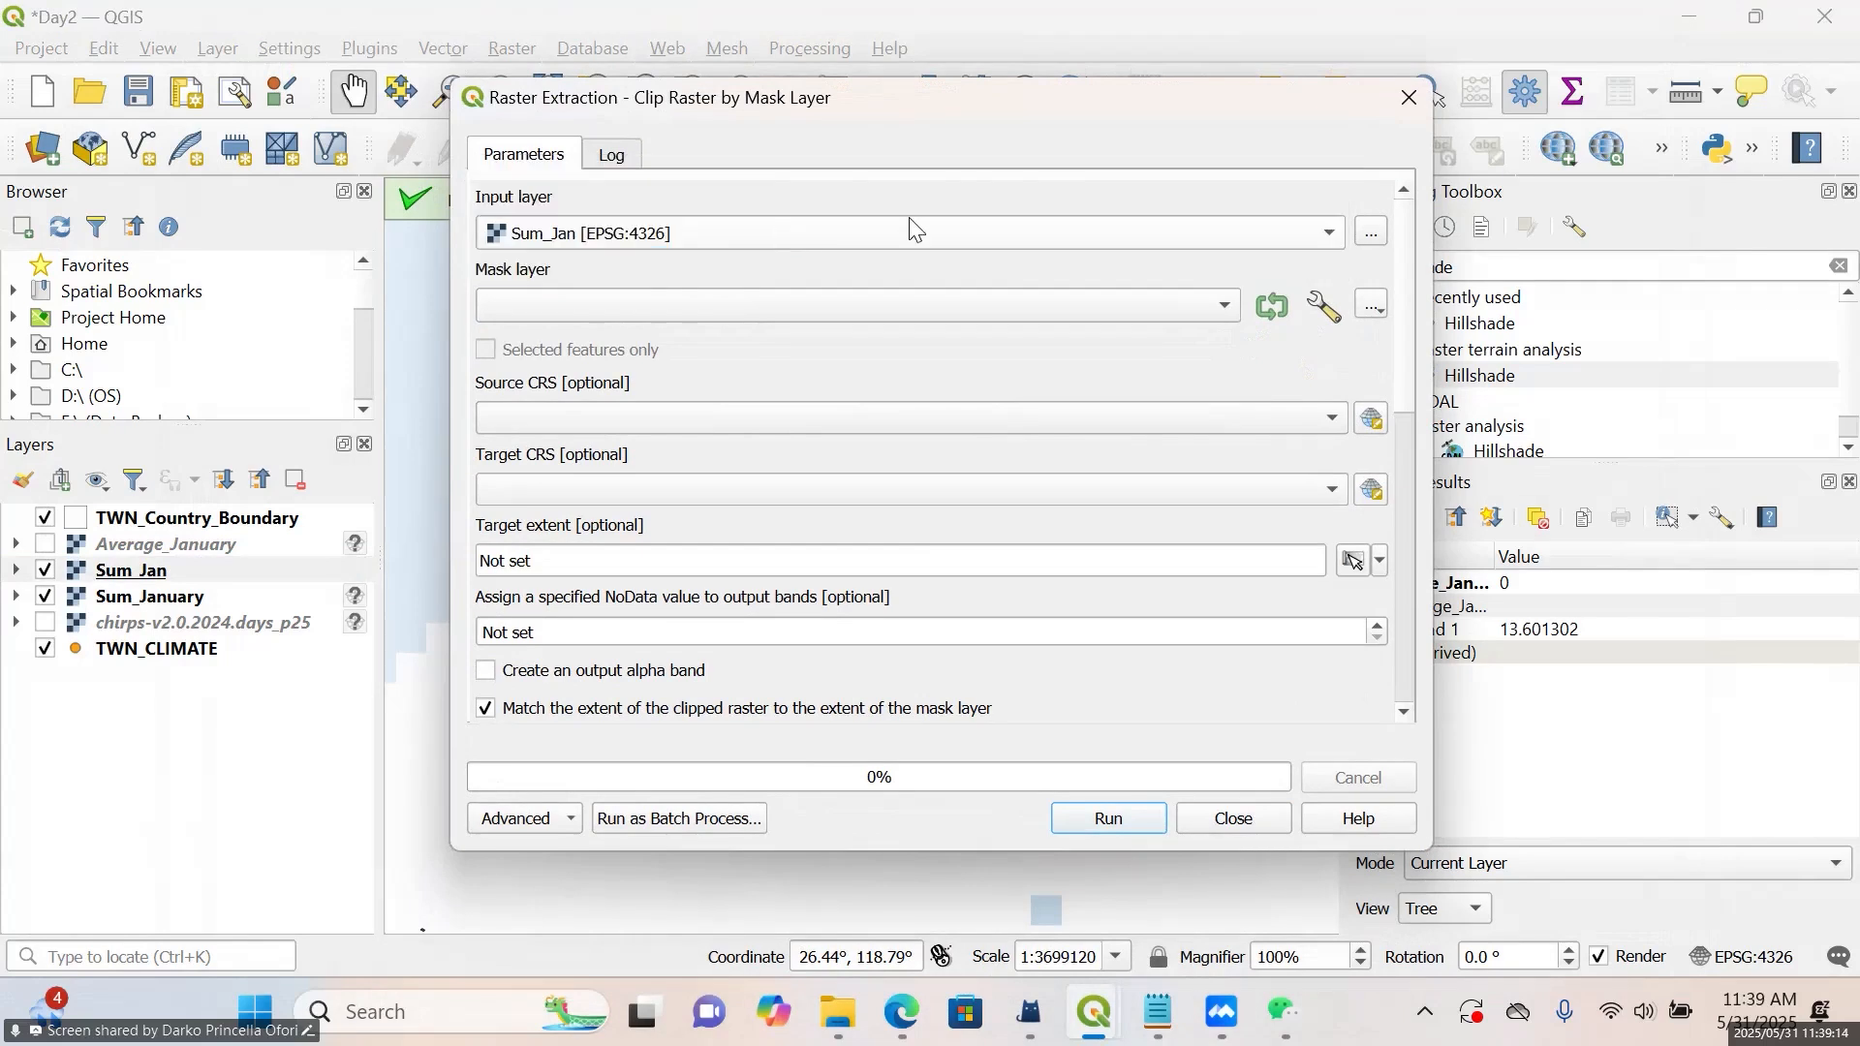
{"action": "left_click", "coordinate": [957, 325]}
{"action": "left_click", "coordinate": [917, 318]}
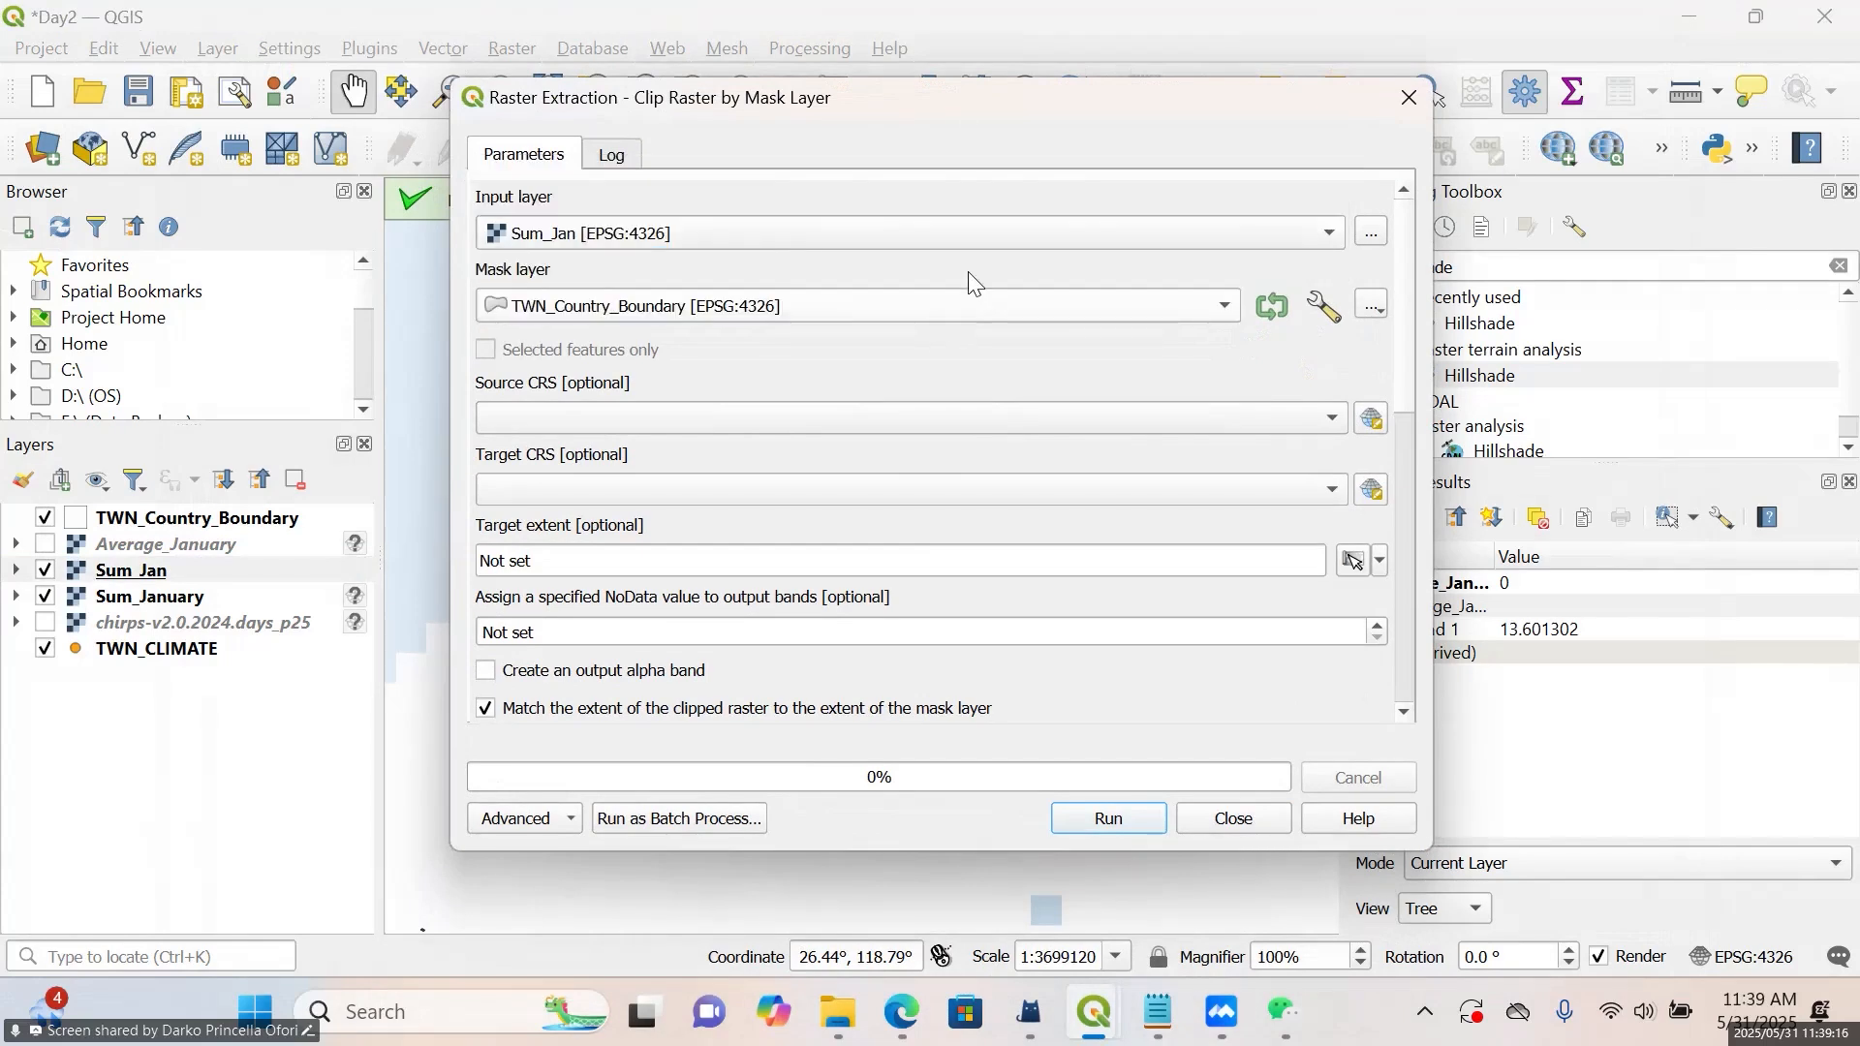
Assign -9999 as the output NoData value and run the clip as a temporary layer
{"action": "left_click", "coordinate": [654, 629]}
{"action": "key", "text": "BackSpace"}
{"action": "key", "text": "BackSpace"}
{"action": "key", "text": "BackSpace"}
{"action": "key", "text": "BackSpace"}
{"action": "key", "text": "BackSpace"}
{"action": "key", "text": "BackSpace"}
{"action": "key", "text": "BackSpace"}
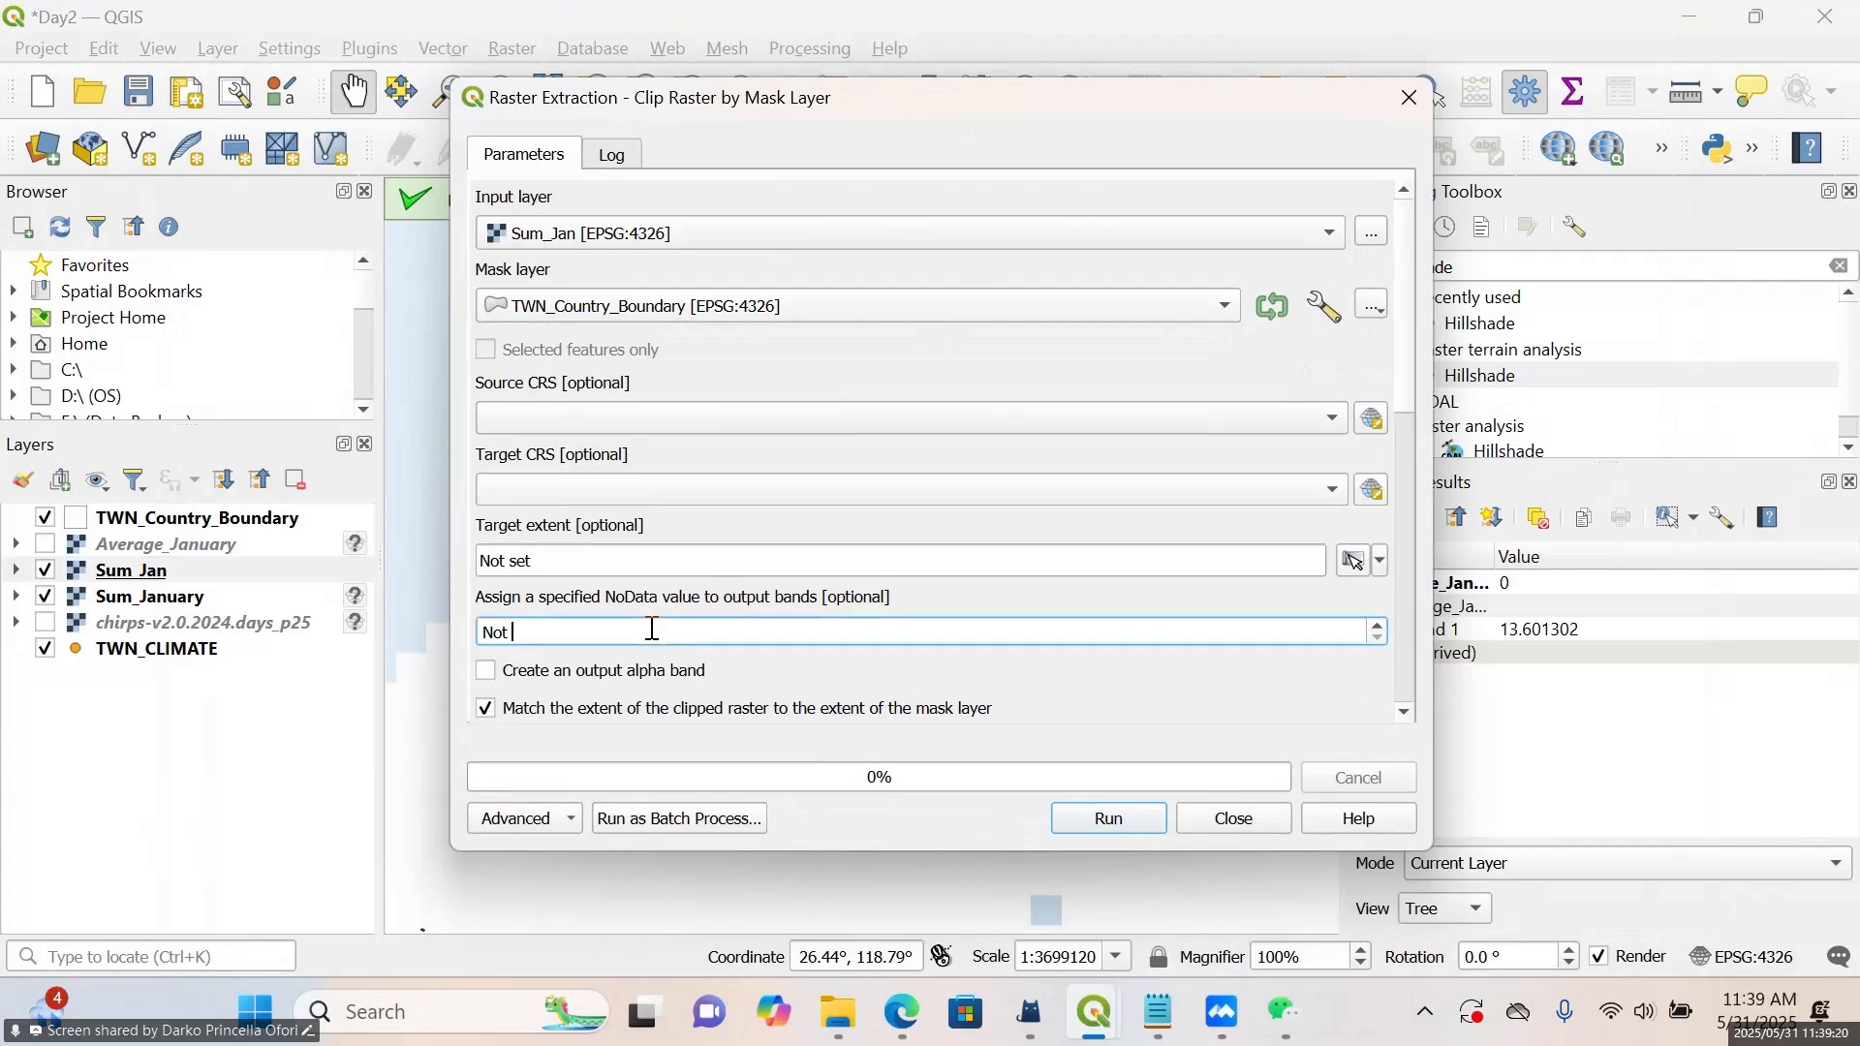
{"action": "type", "text": "-9999.000"}
{"action": "left_click", "coordinate": [1110, 818]}
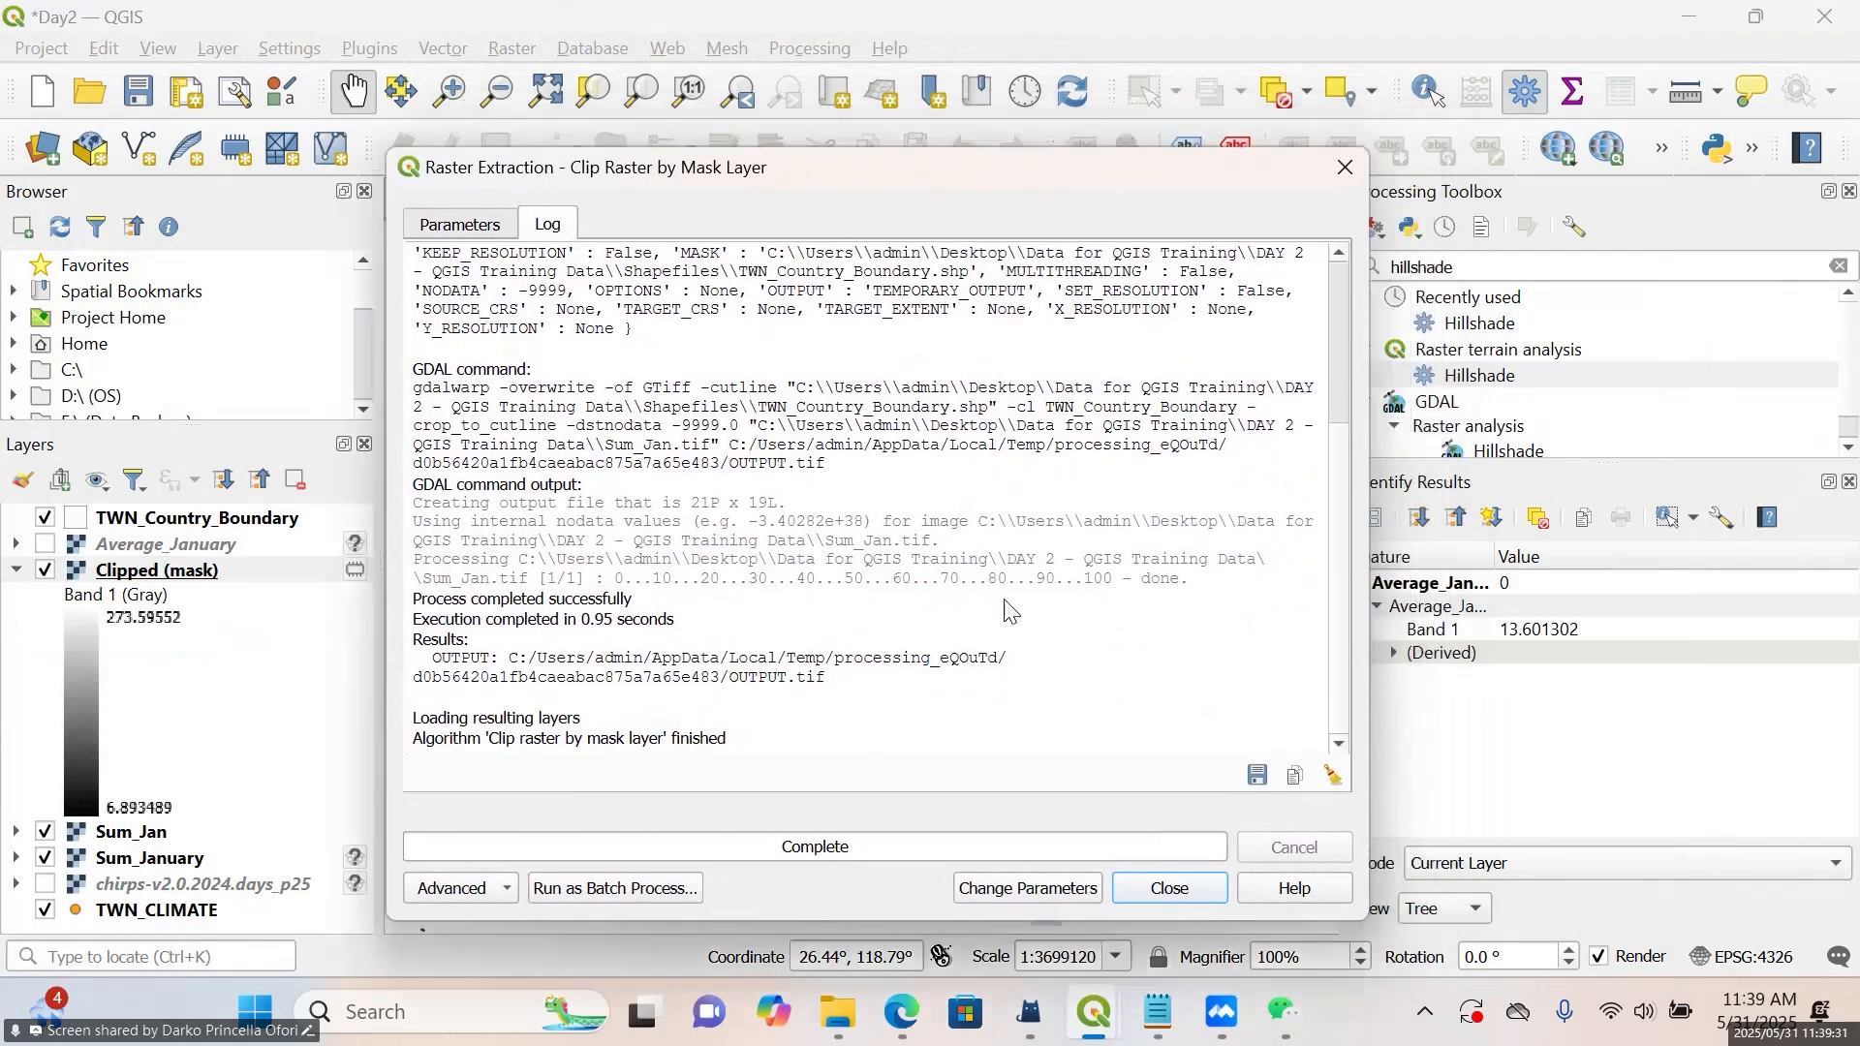
{"action": "left_click", "coordinate": [1168, 891]}
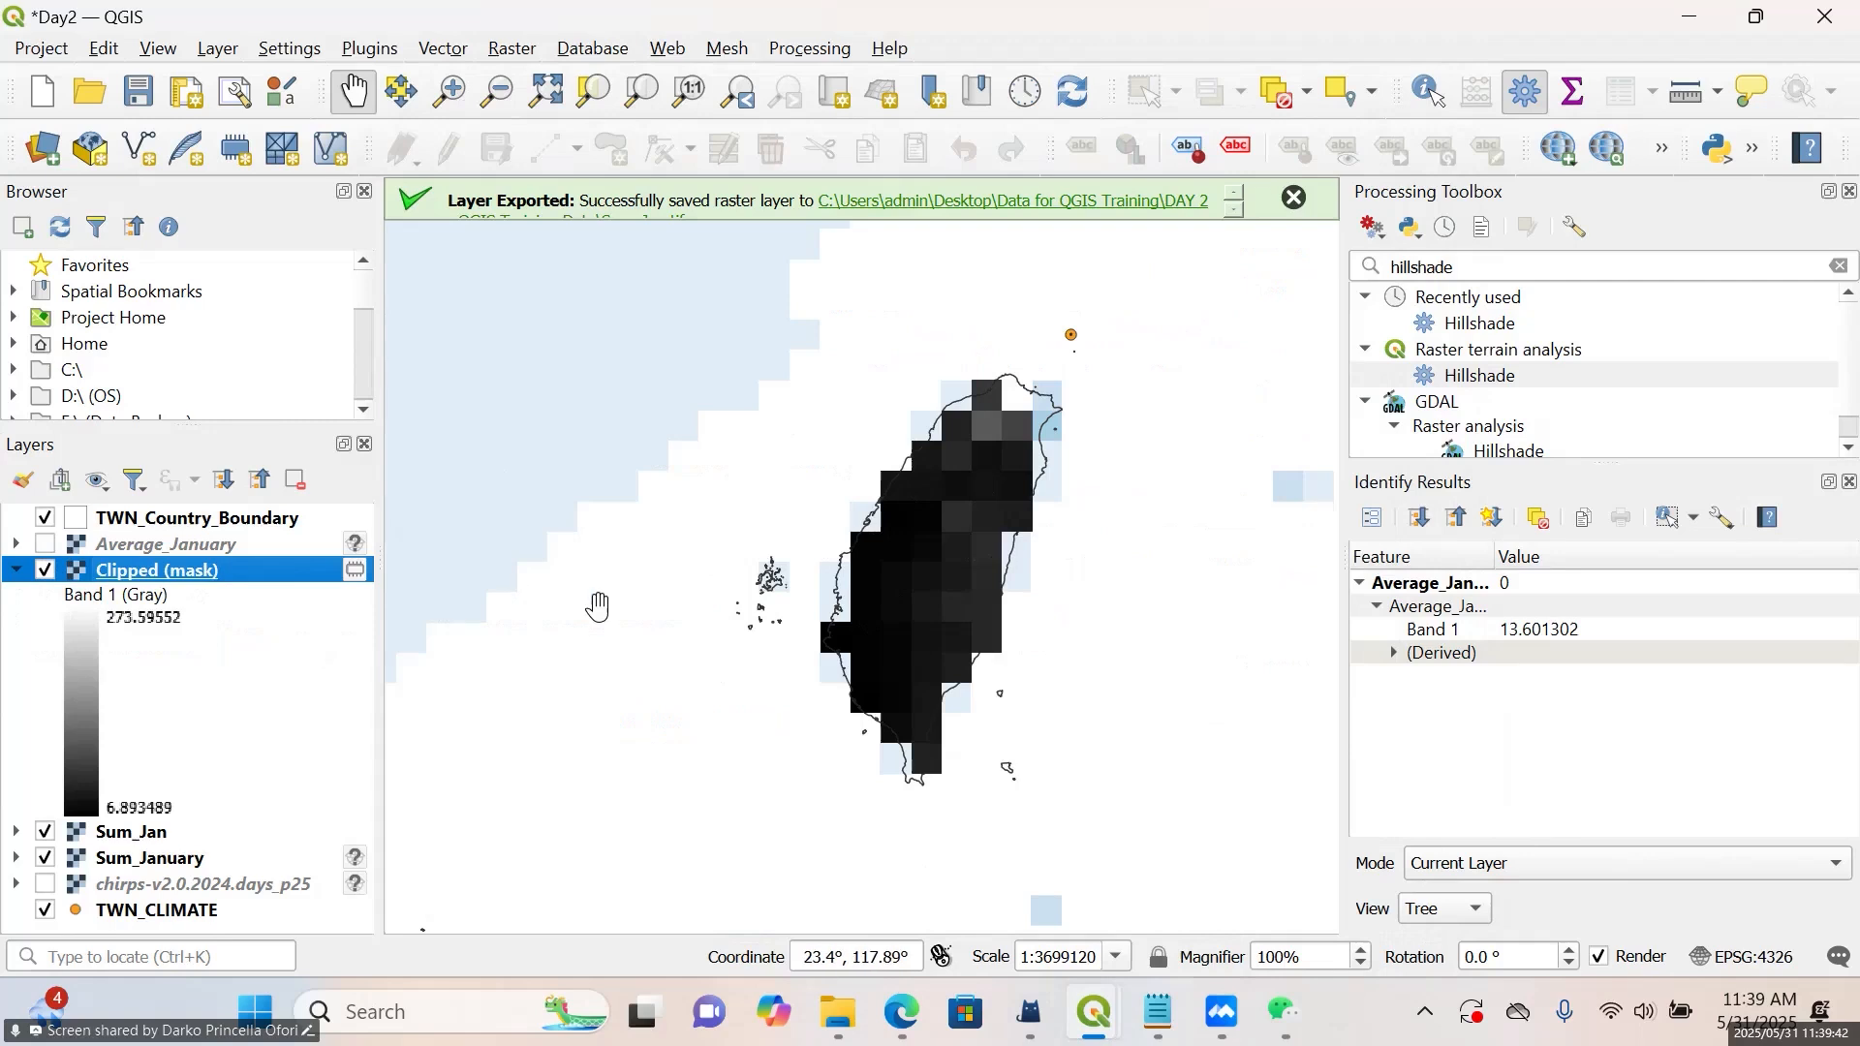
Collapse the legend of the Clipped (mask) layer and hide the TWN_CLIMATE layer
{"action": "scroll", "coordinate": [824, 558], "scroll_direction": "down", "scroll_amount": 3}
{"action": "scroll", "coordinate": [996, 548], "scroll_direction": "down", "scroll_amount": 2}
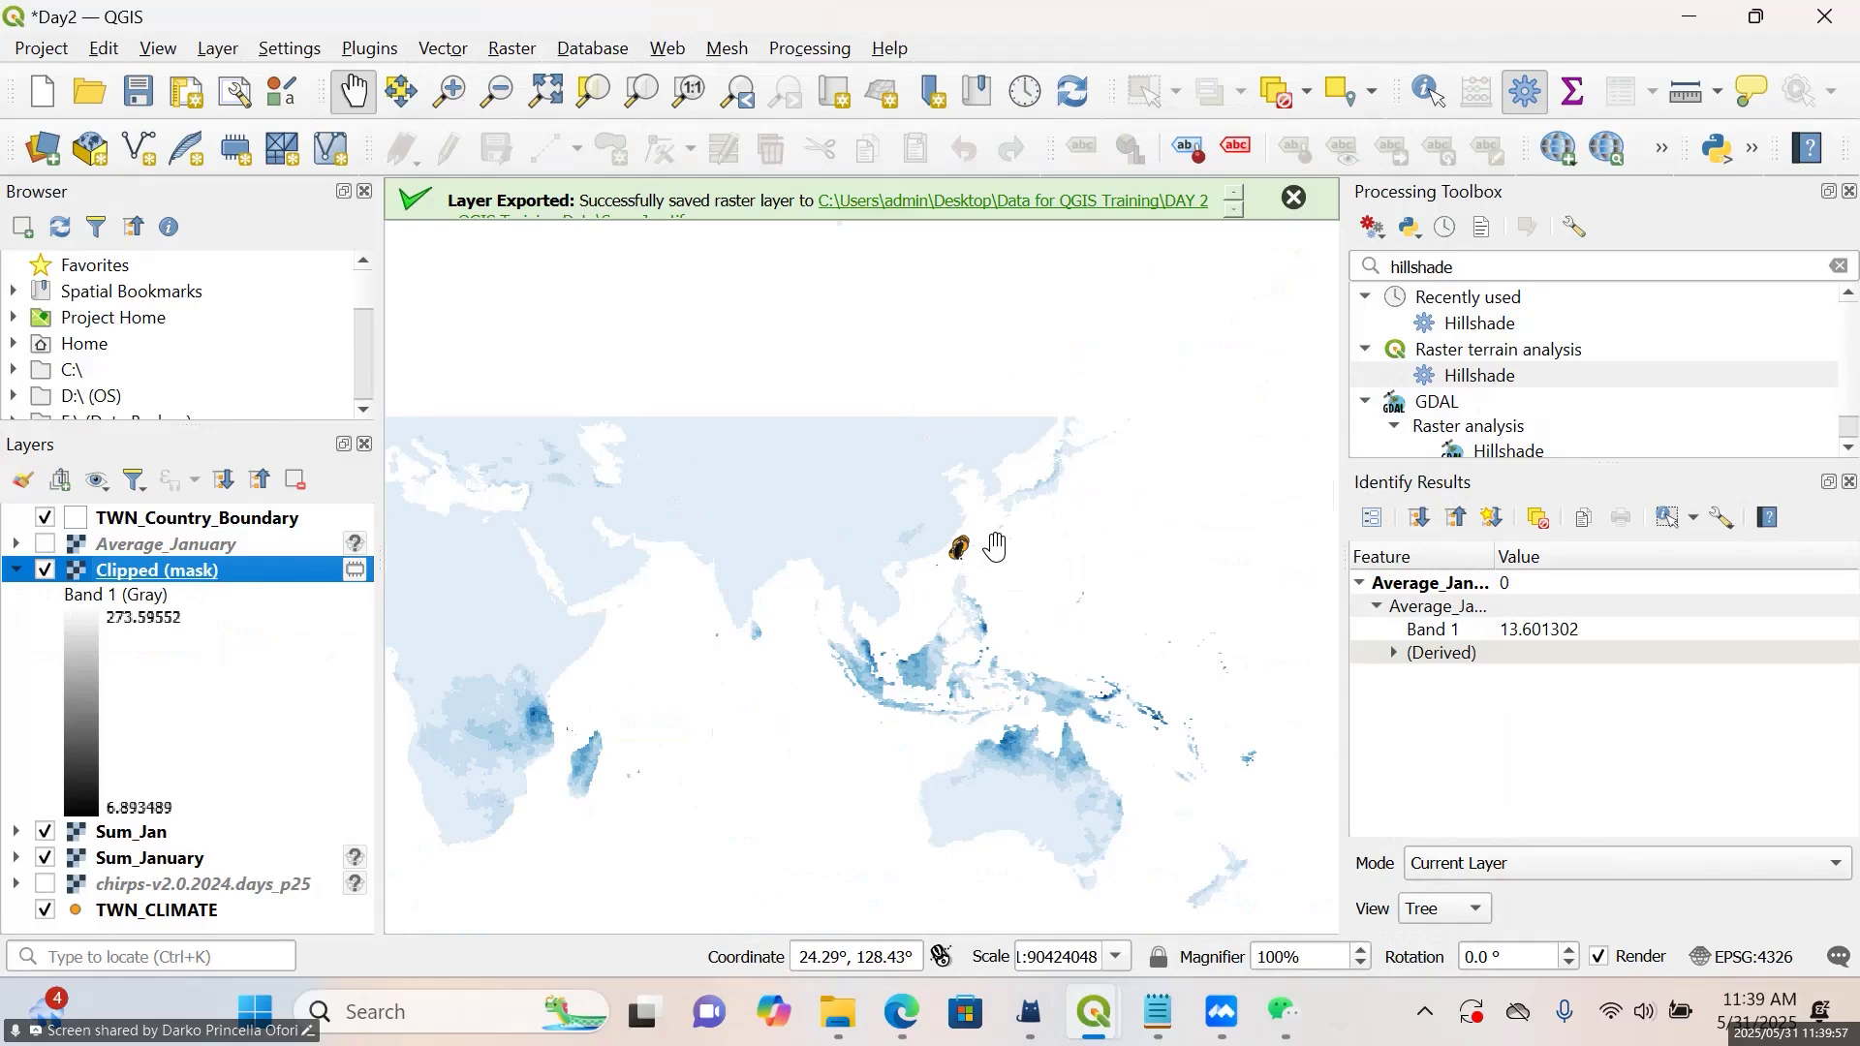
{"action": "scroll", "coordinate": [969, 548], "scroll_direction": "up", "scroll_amount": 4}
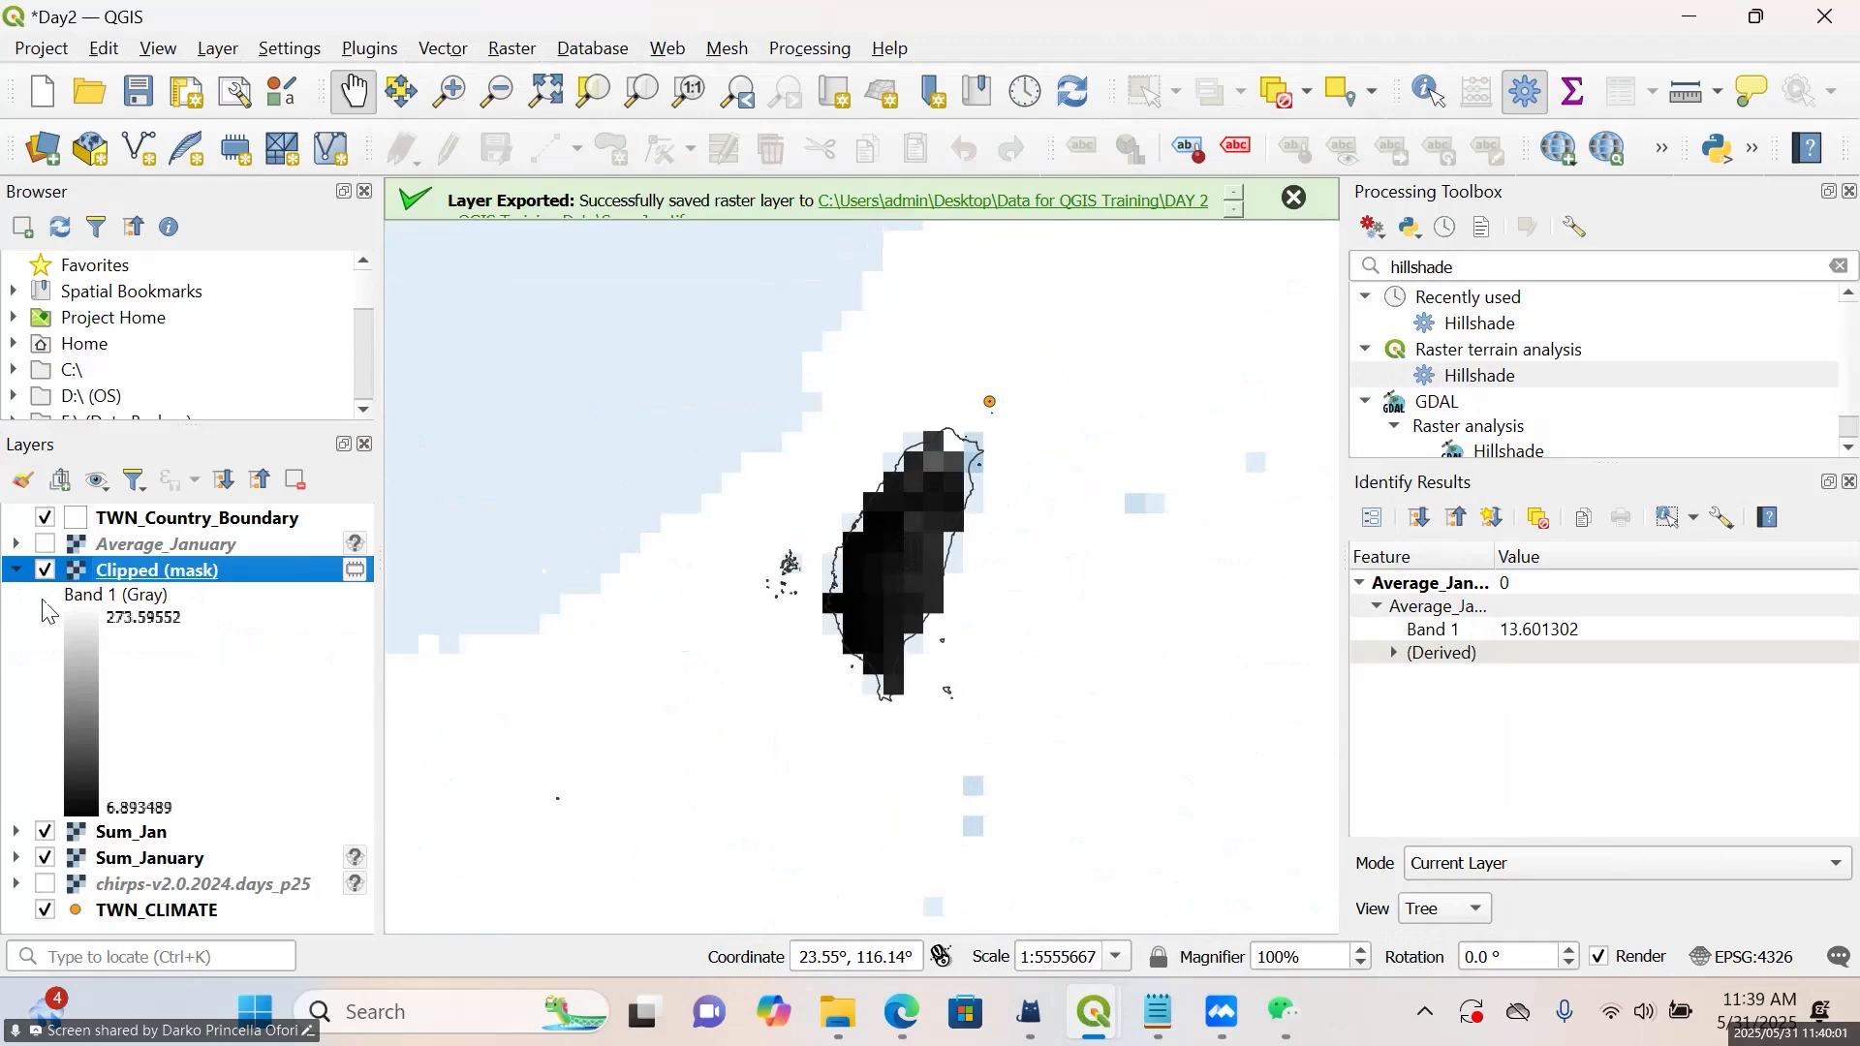
{"action": "left_click", "coordinate": [16, 570]}
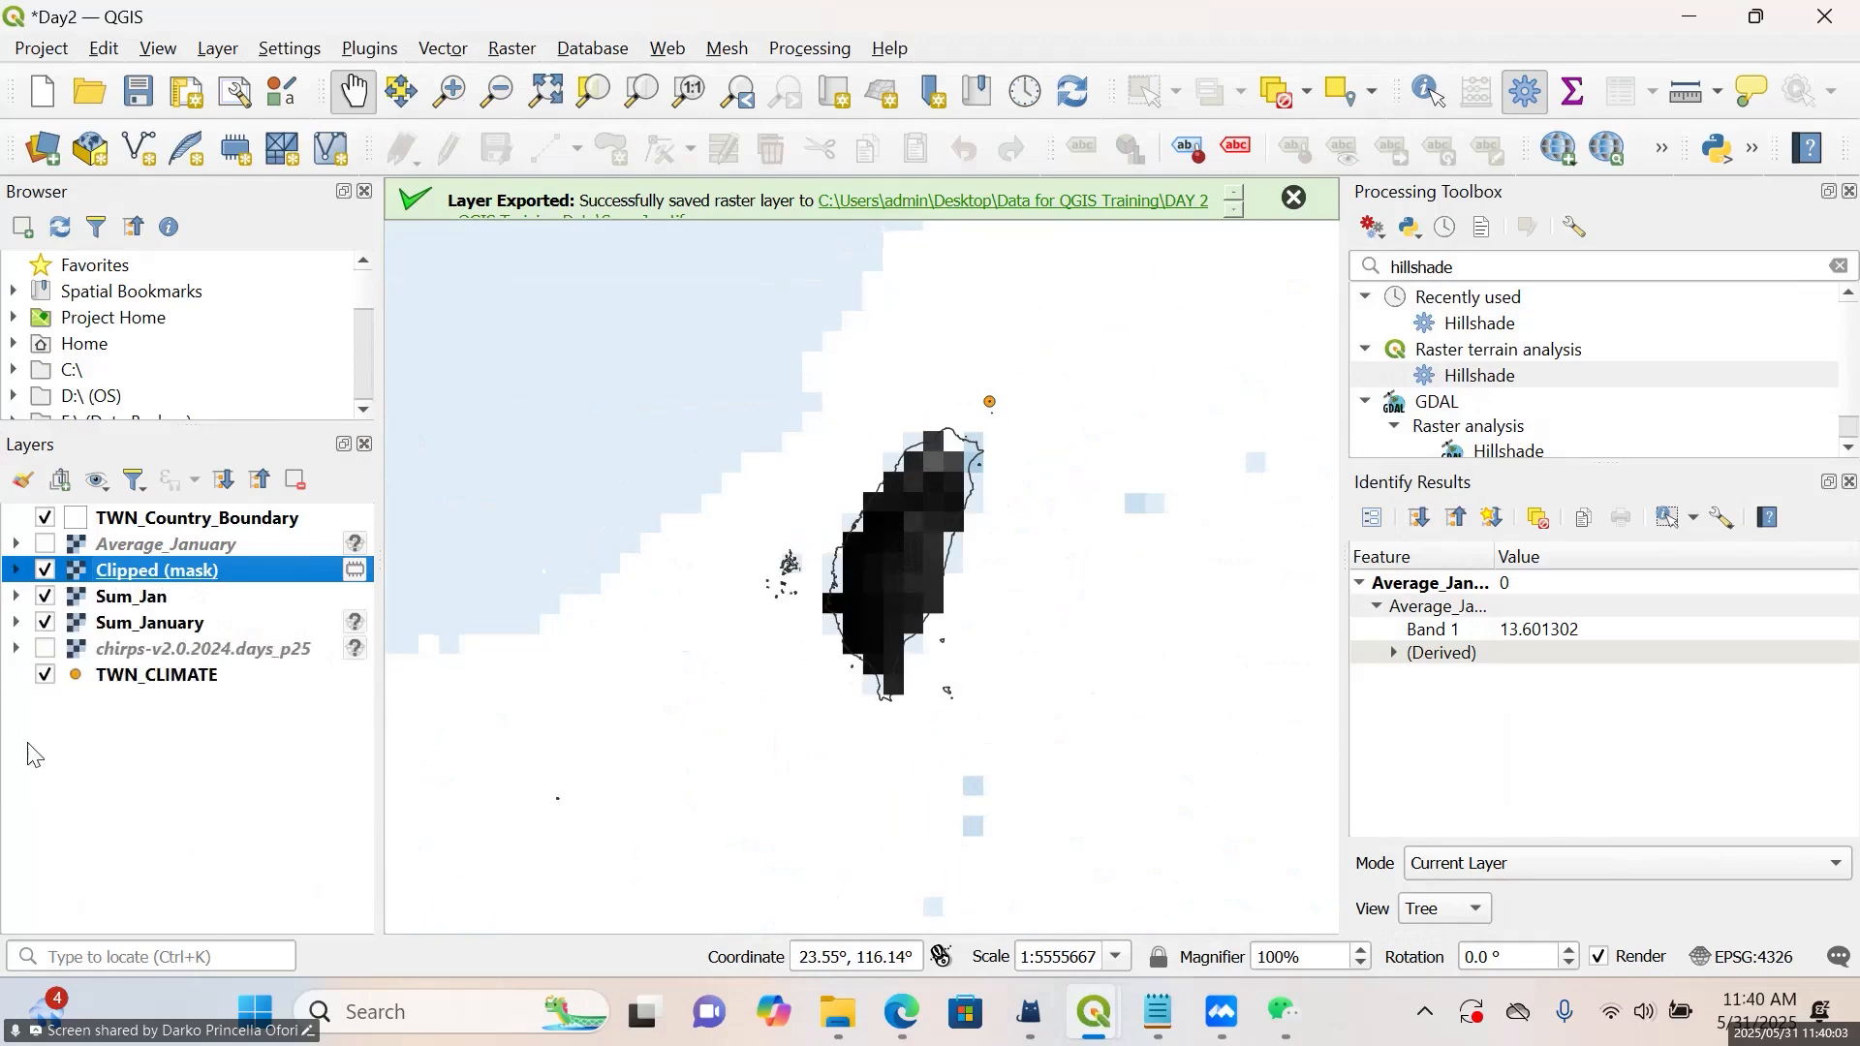
{"action": "left_click", "coordinate": [46, 676]}
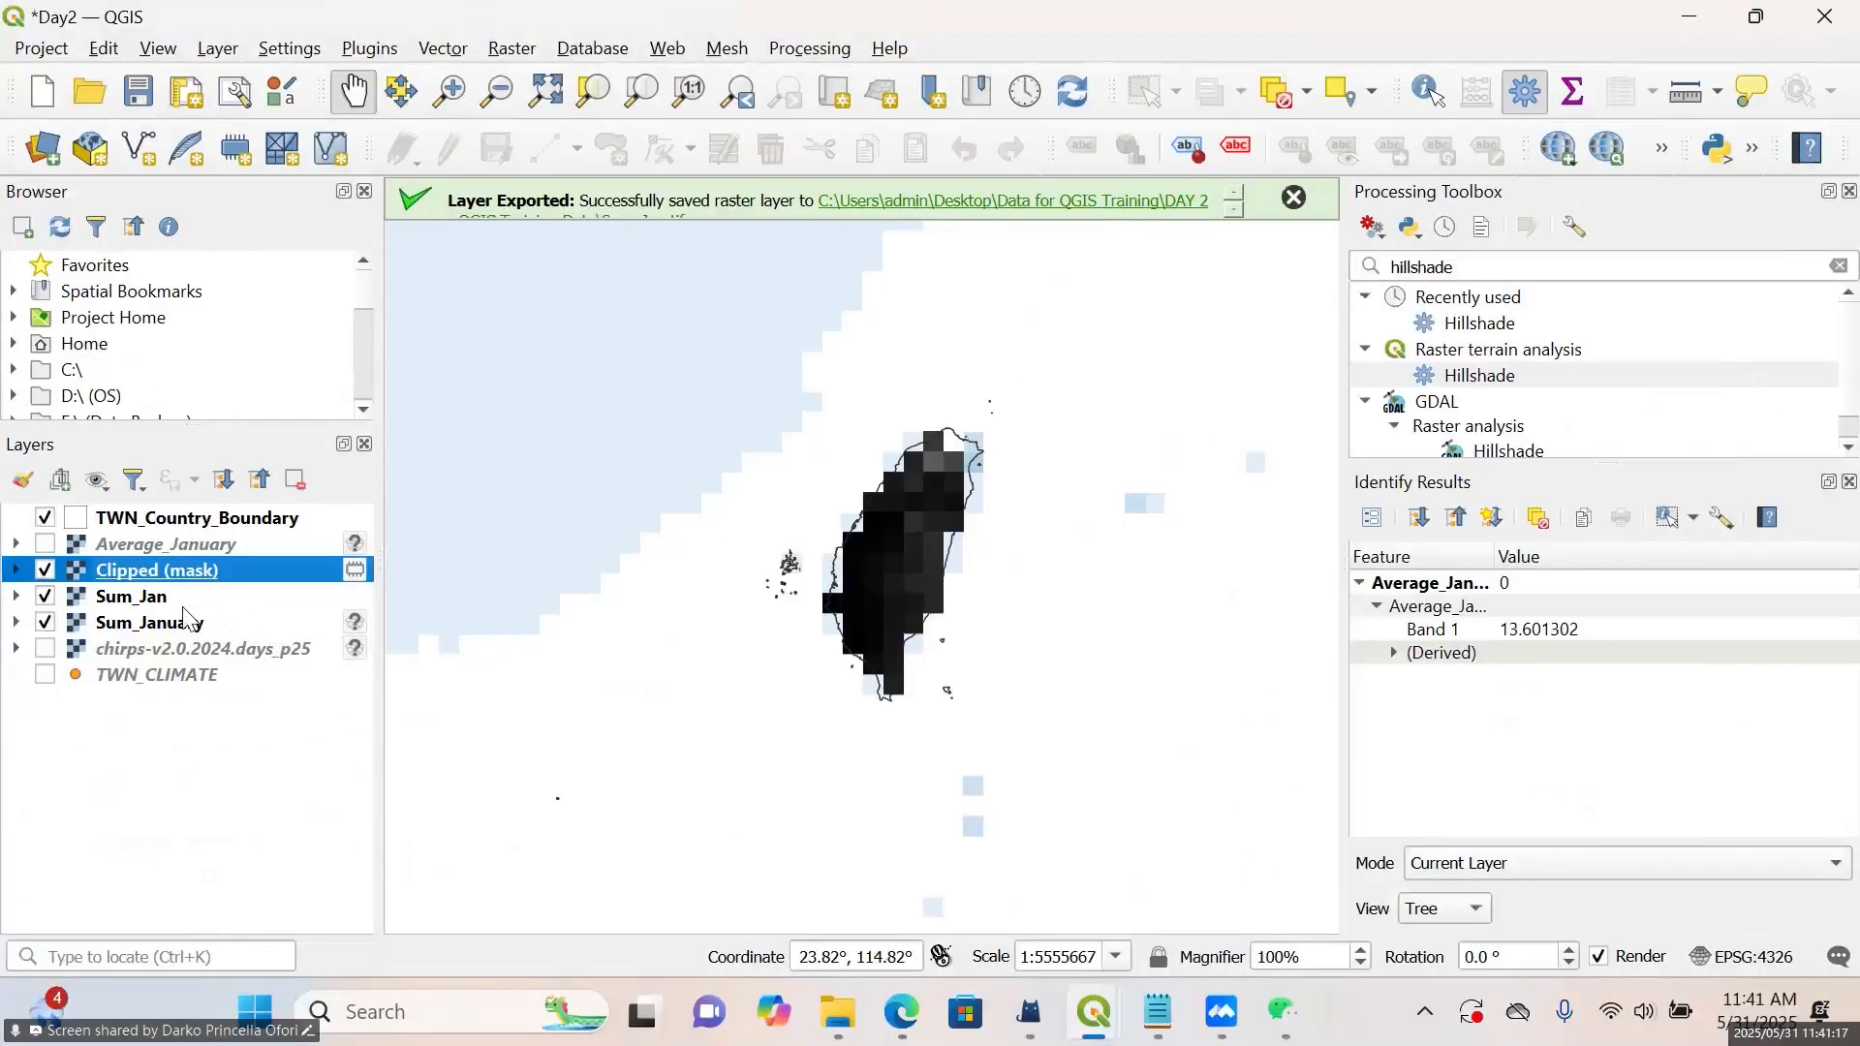
Show the Average_January layer and hide the TWN_Country_Boundary layer
{"action": "left_click", "coordinate": [184, 608]}
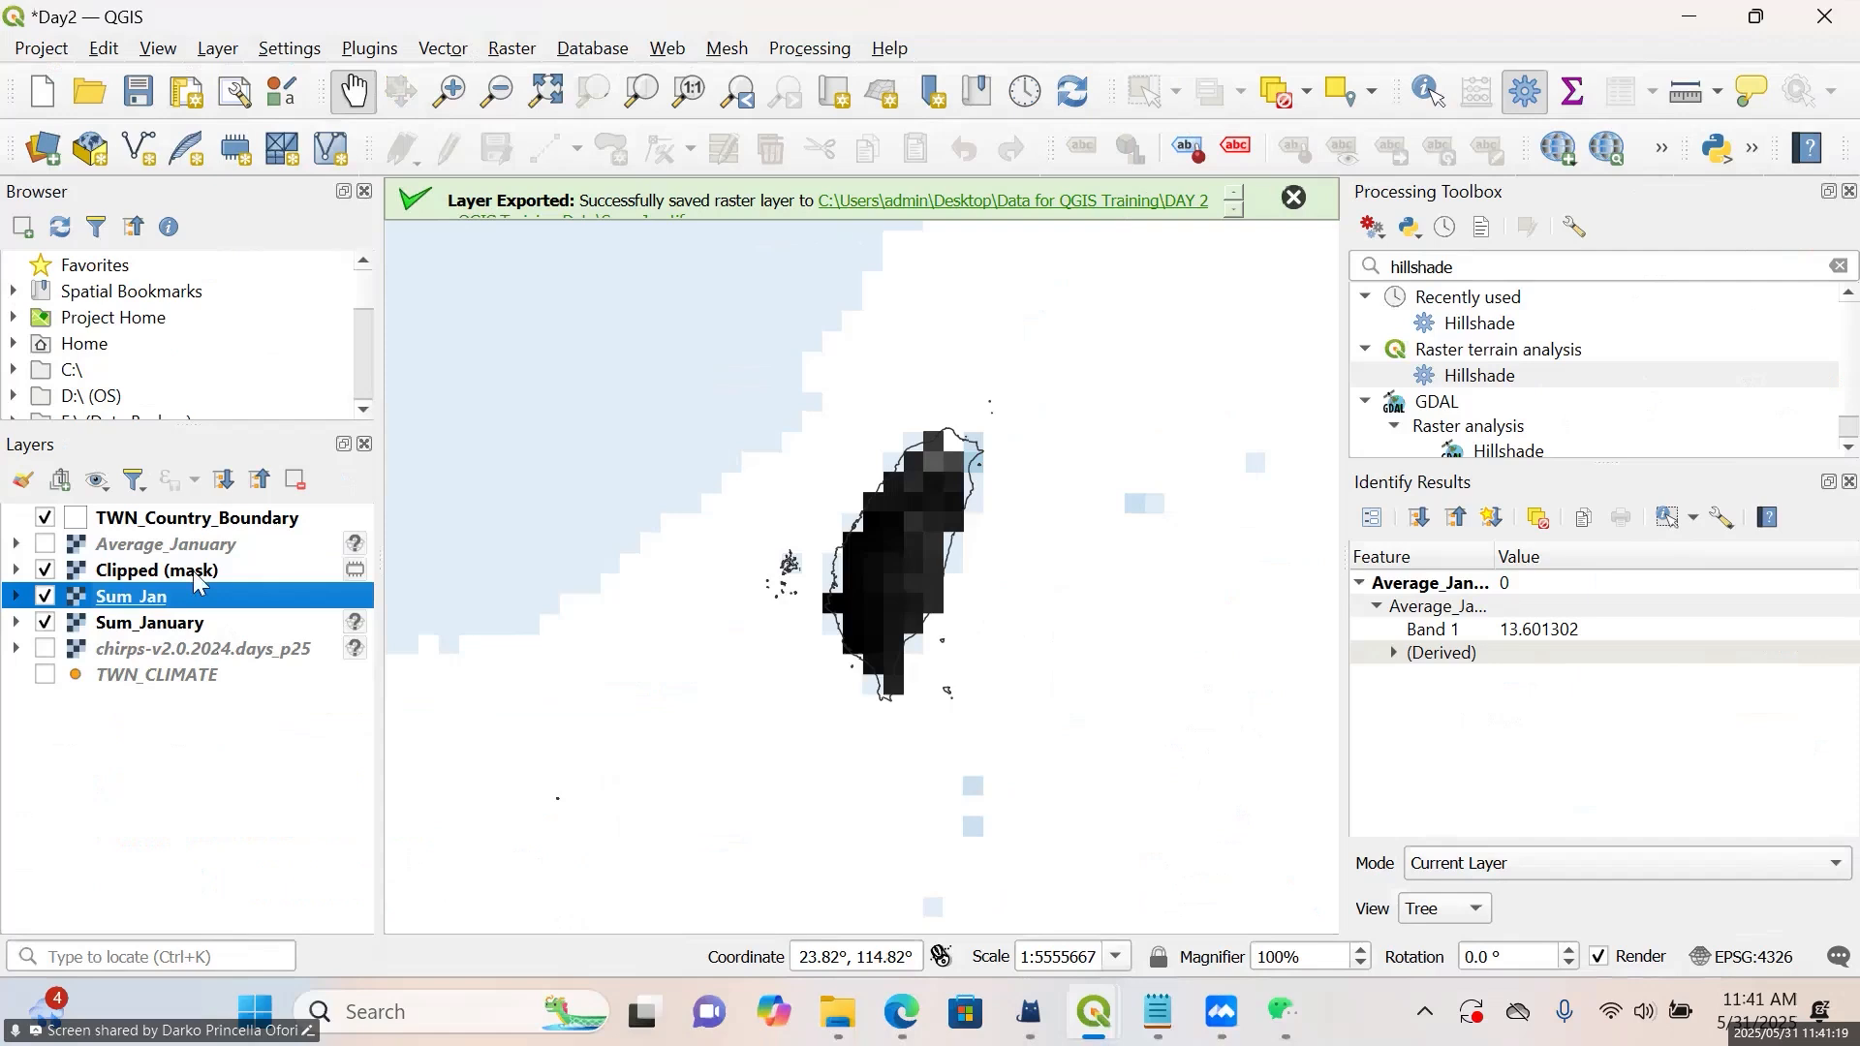
{"action": "left_click", "coordinate": [201, 545]}
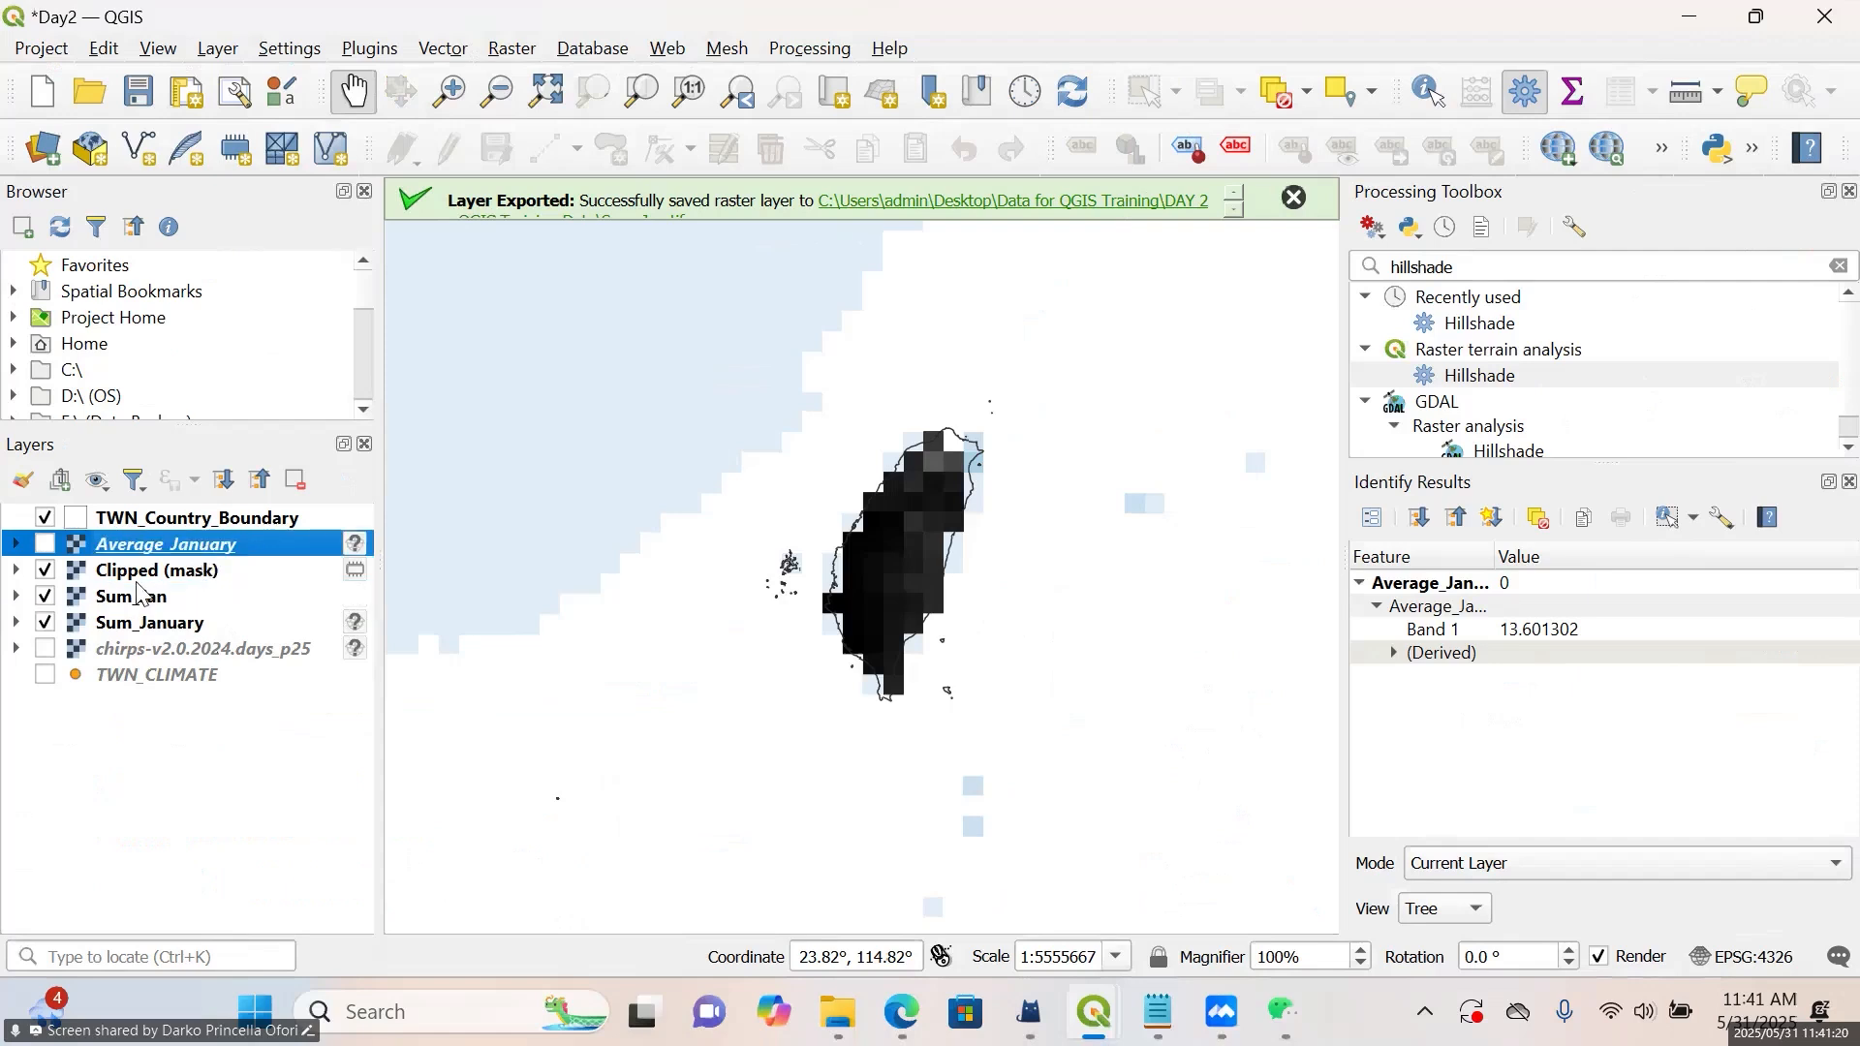
{"action": "left_click", "coordinate": [46, 544]}
{"action": "left_click", "coordinate": [45, 519]}
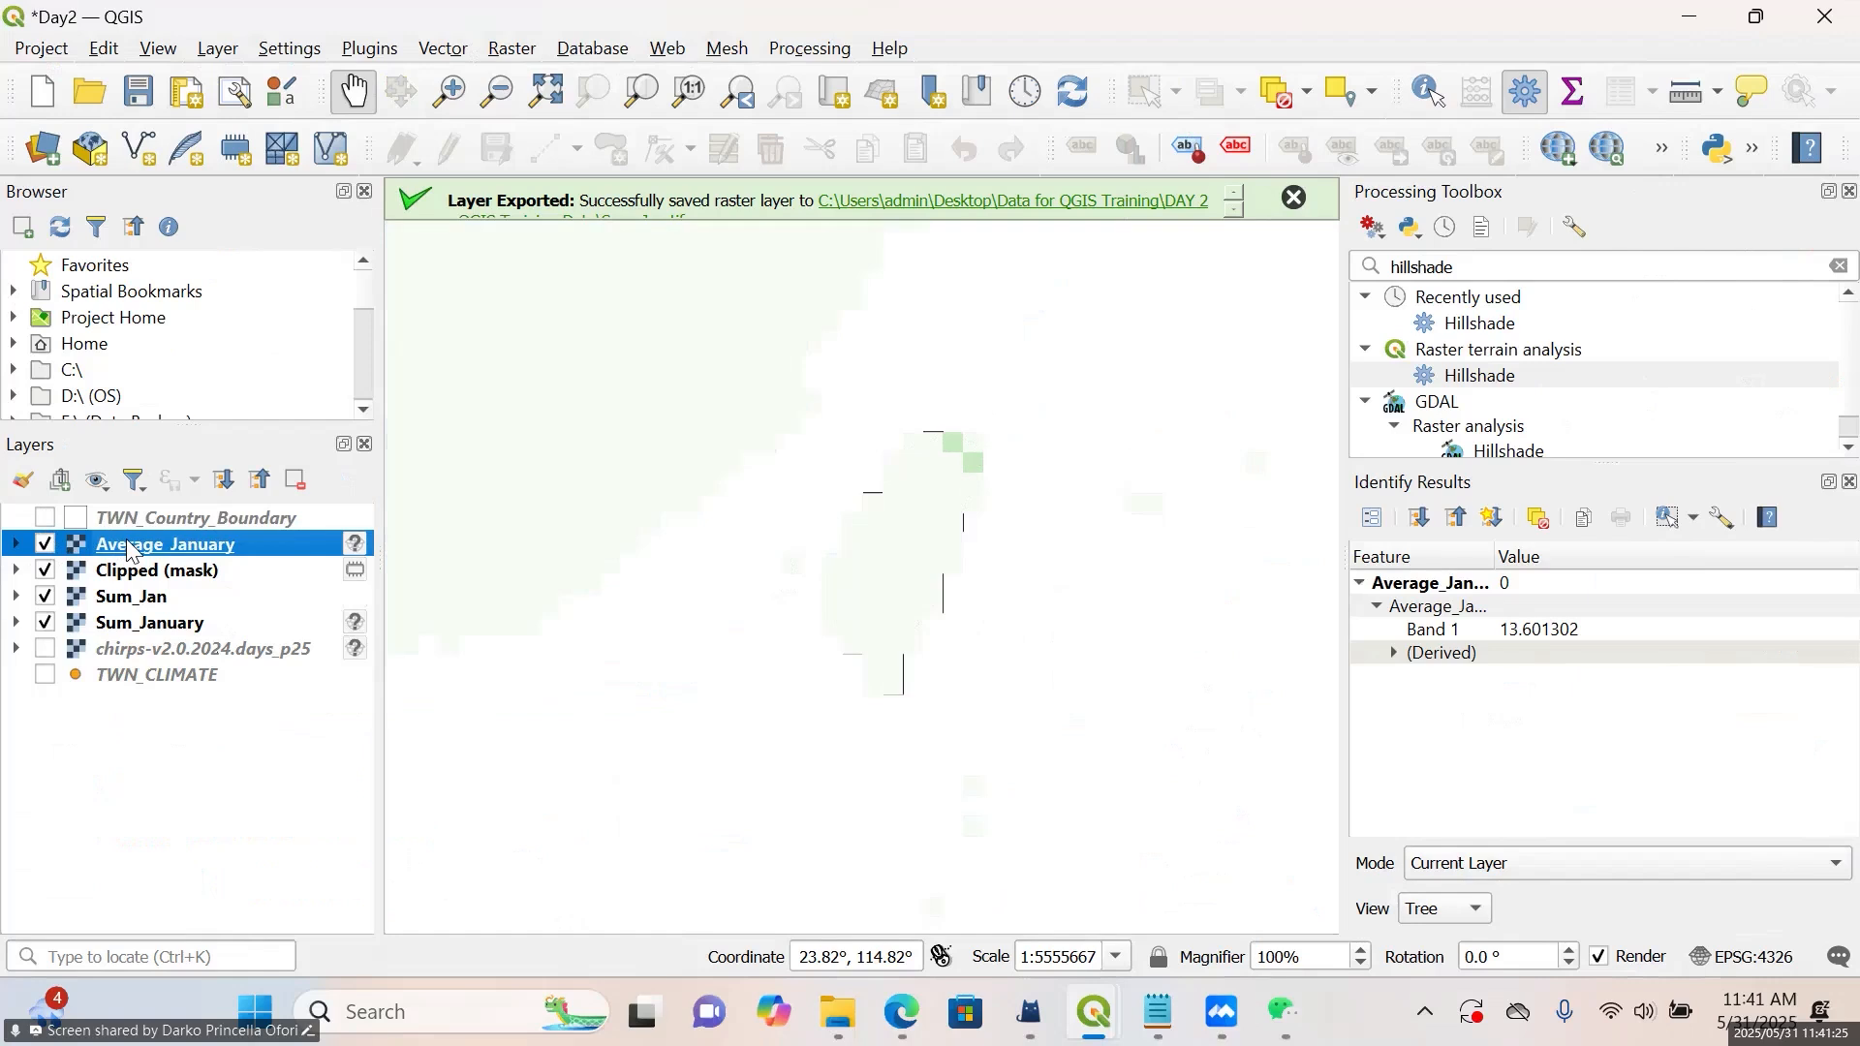
Start exporting Average_January as a GeoTIFF, naming the file Average_Jan in the DAY 2 - QGIS Training Data folder
{"action": "right_click", "coordinate": [132, 550]}
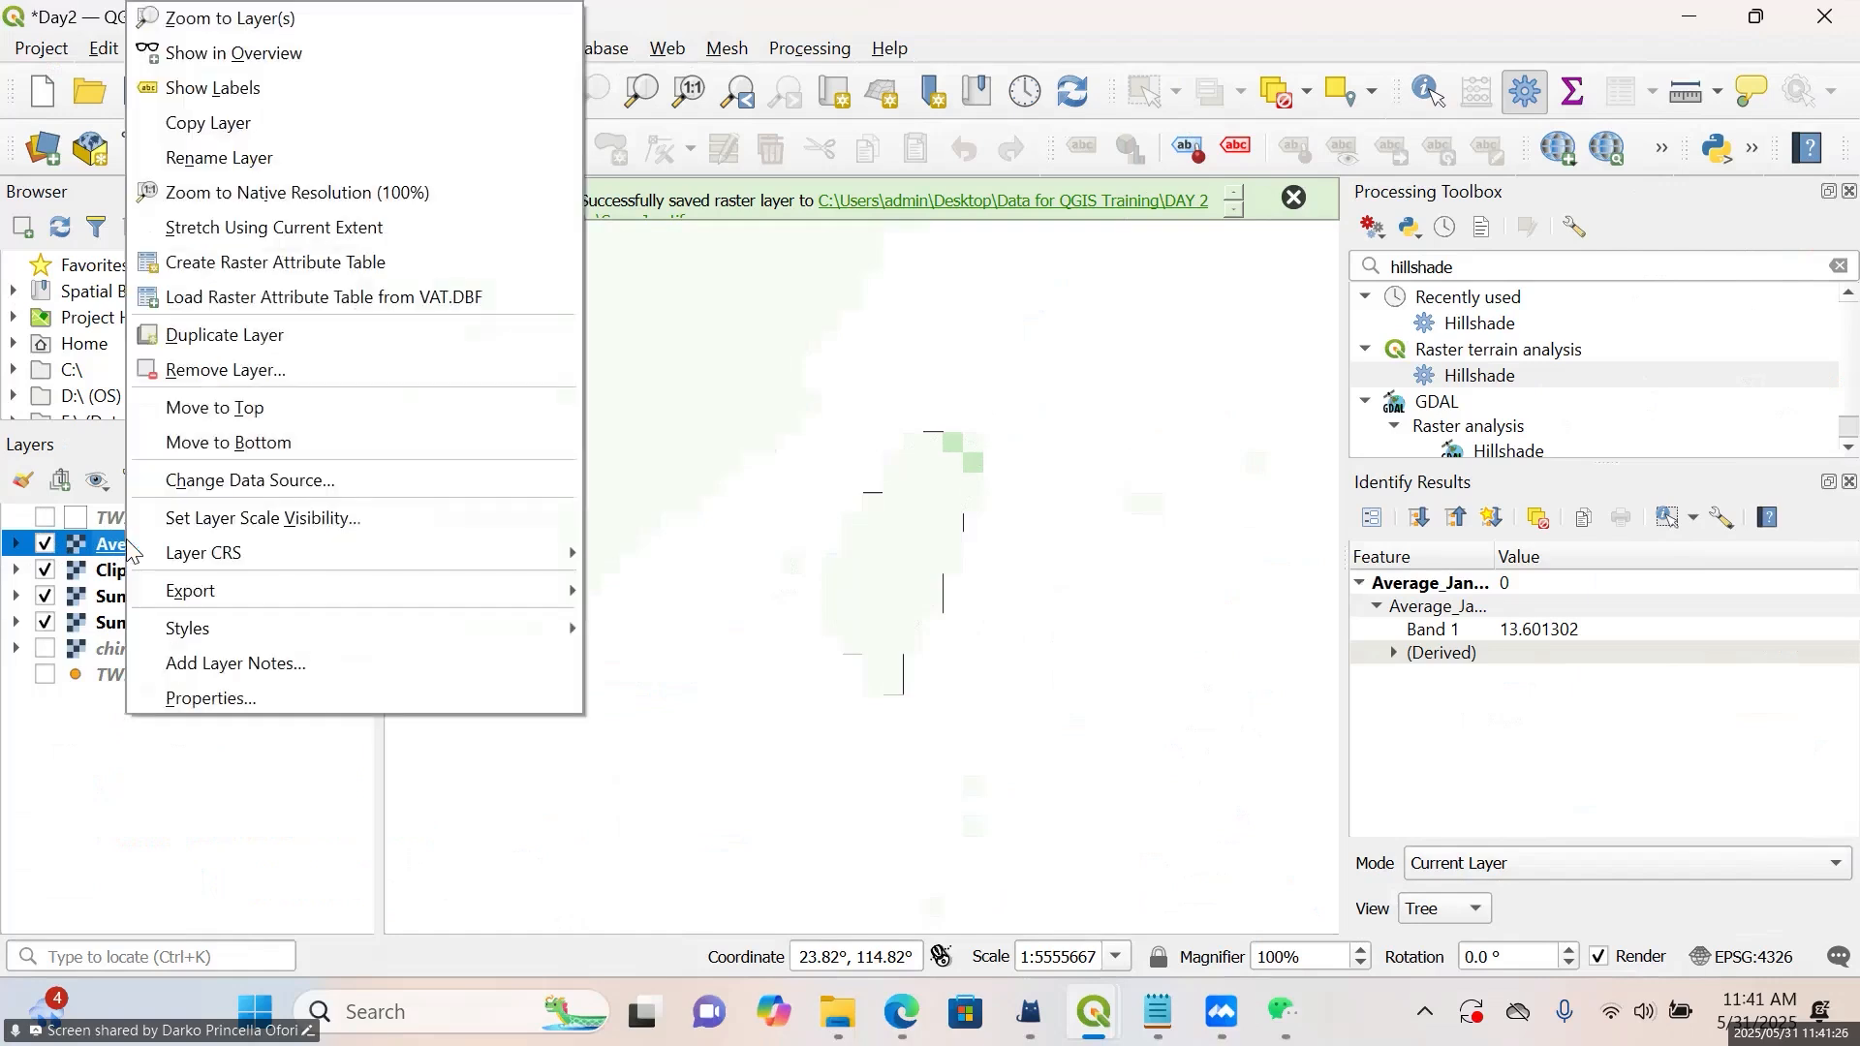
{"action": "mouse_move", "coordinate": [286, 592]}
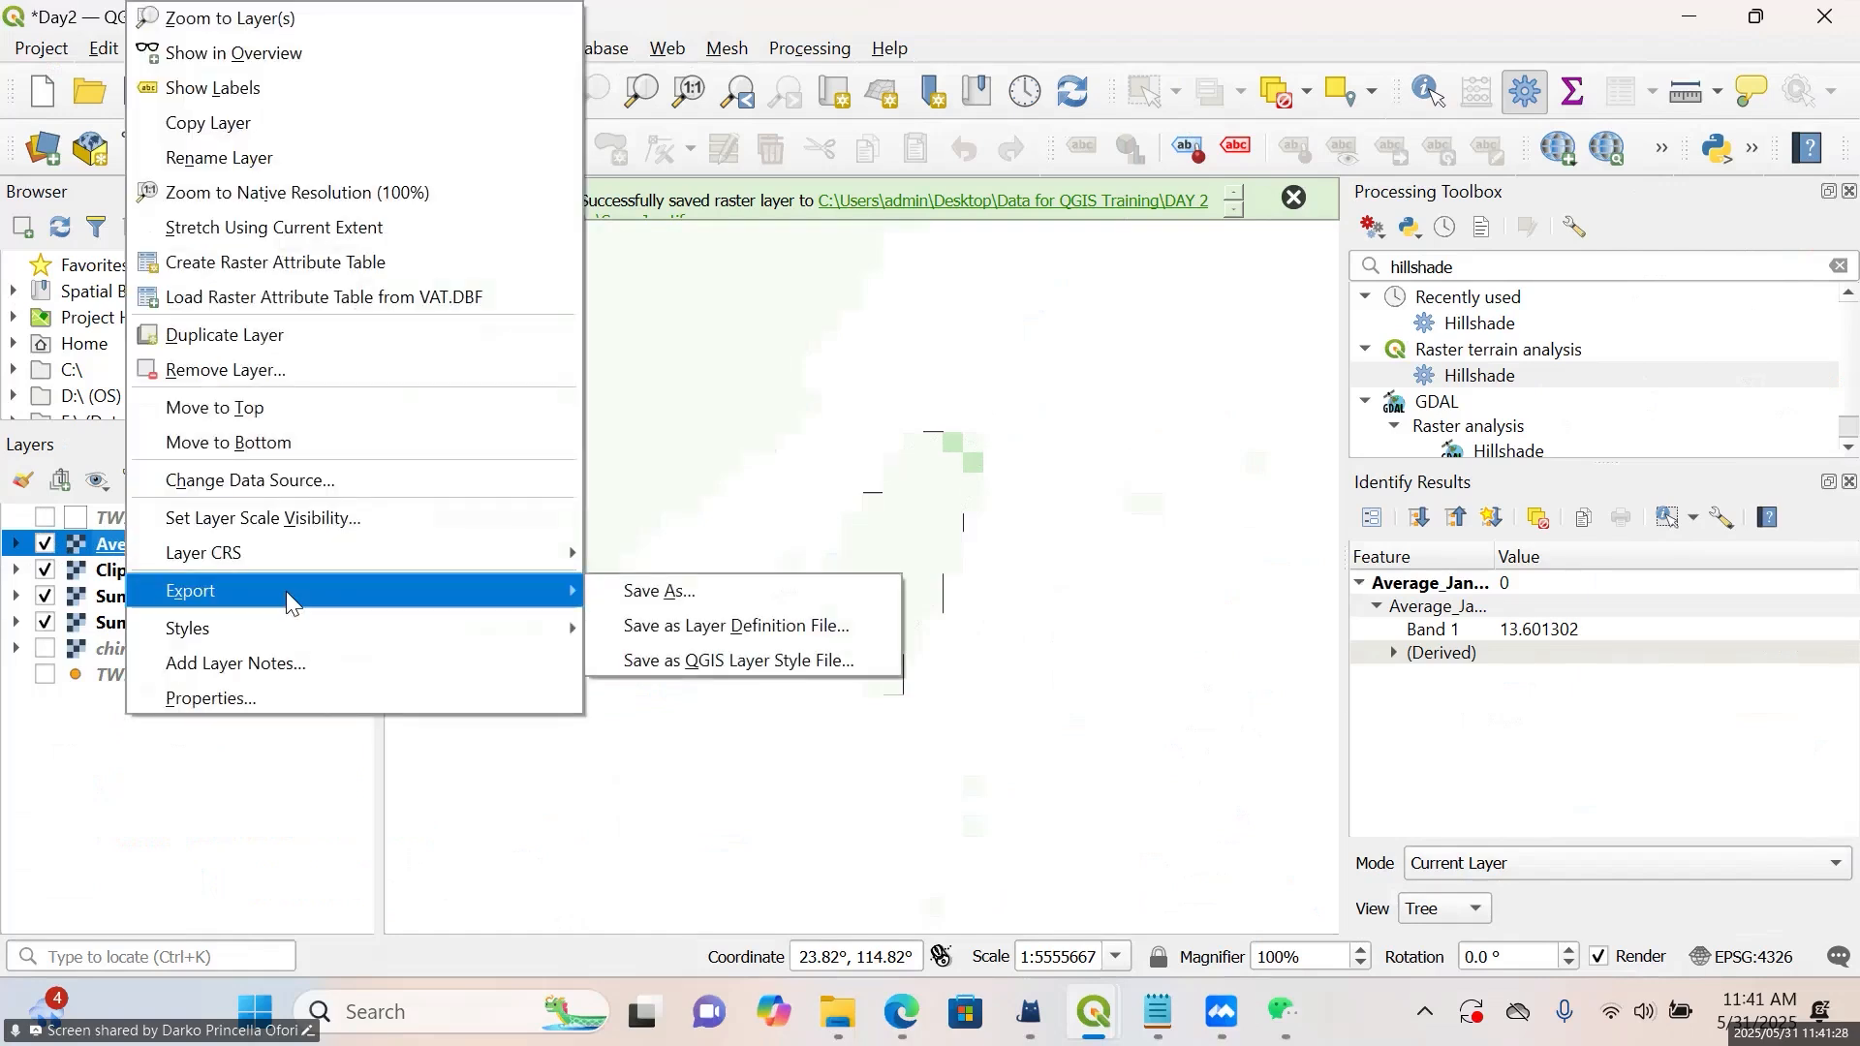
{"action": "left_click", "coordinate": [640, 597]}
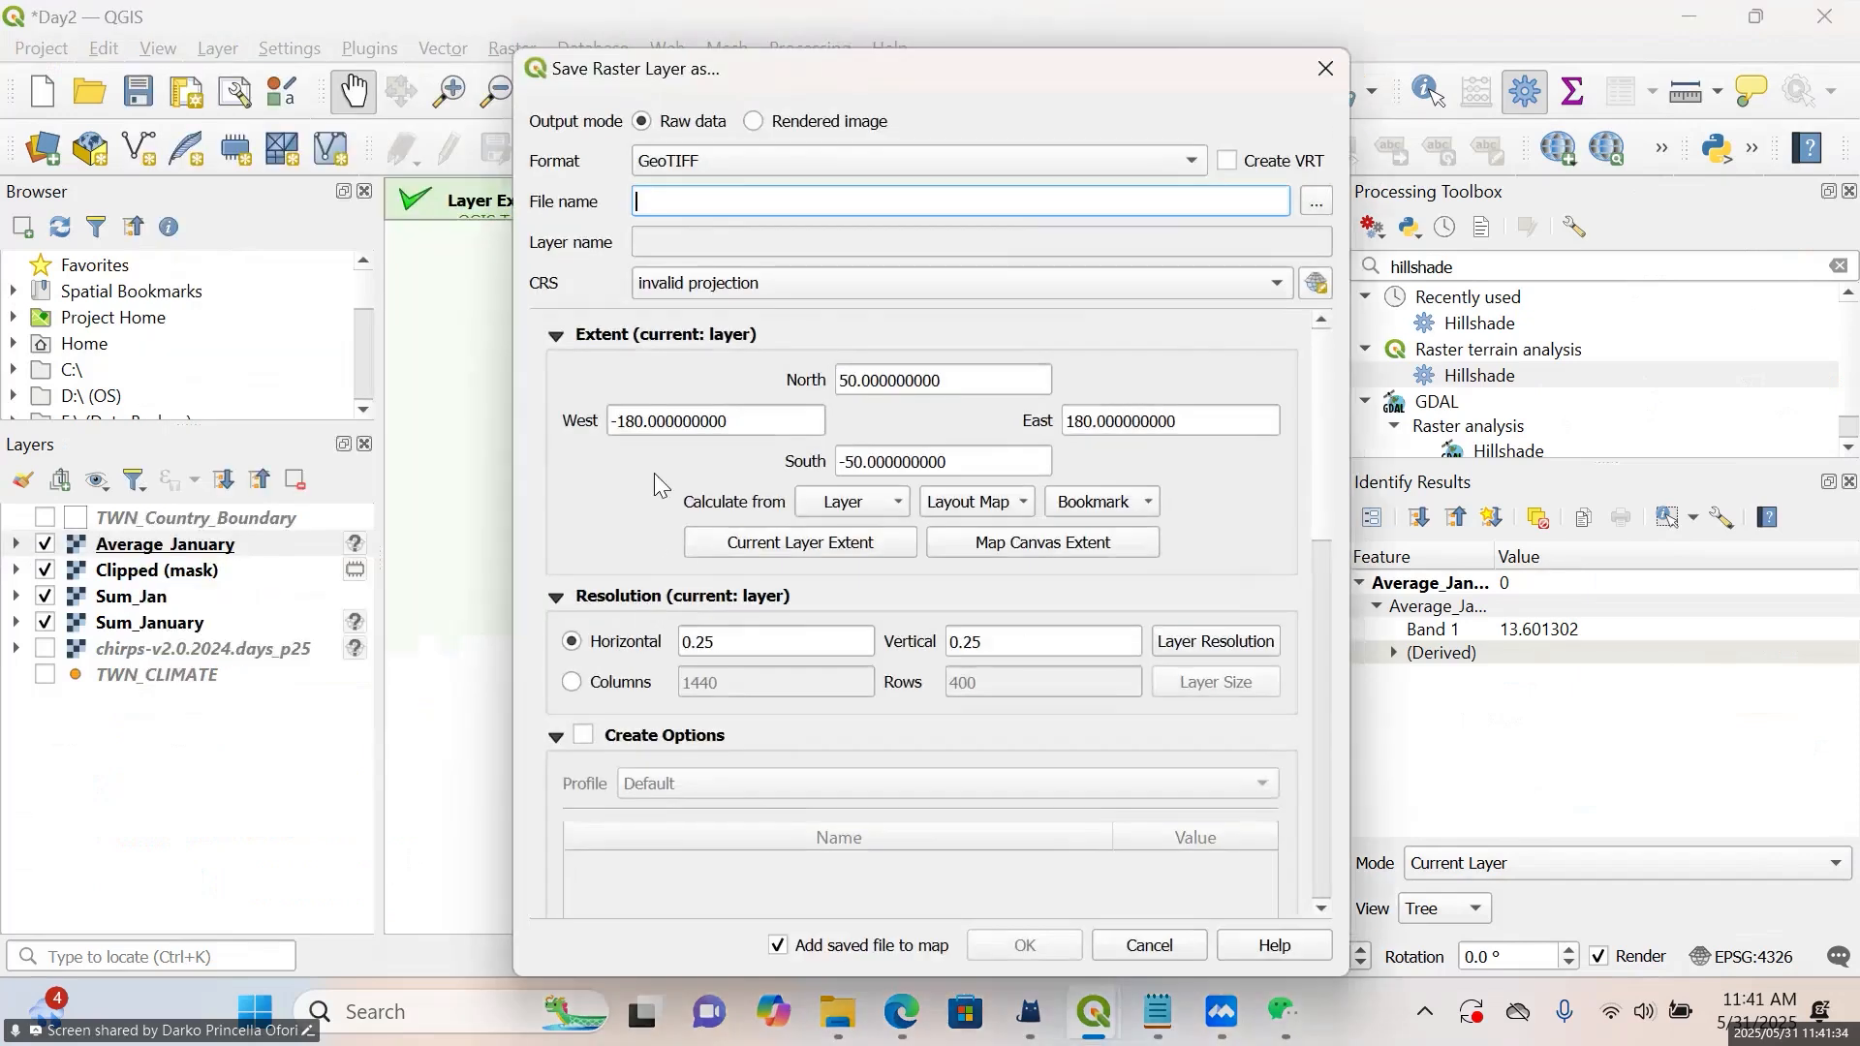
{"action": "left_click", "coordinate": [913, 158]}
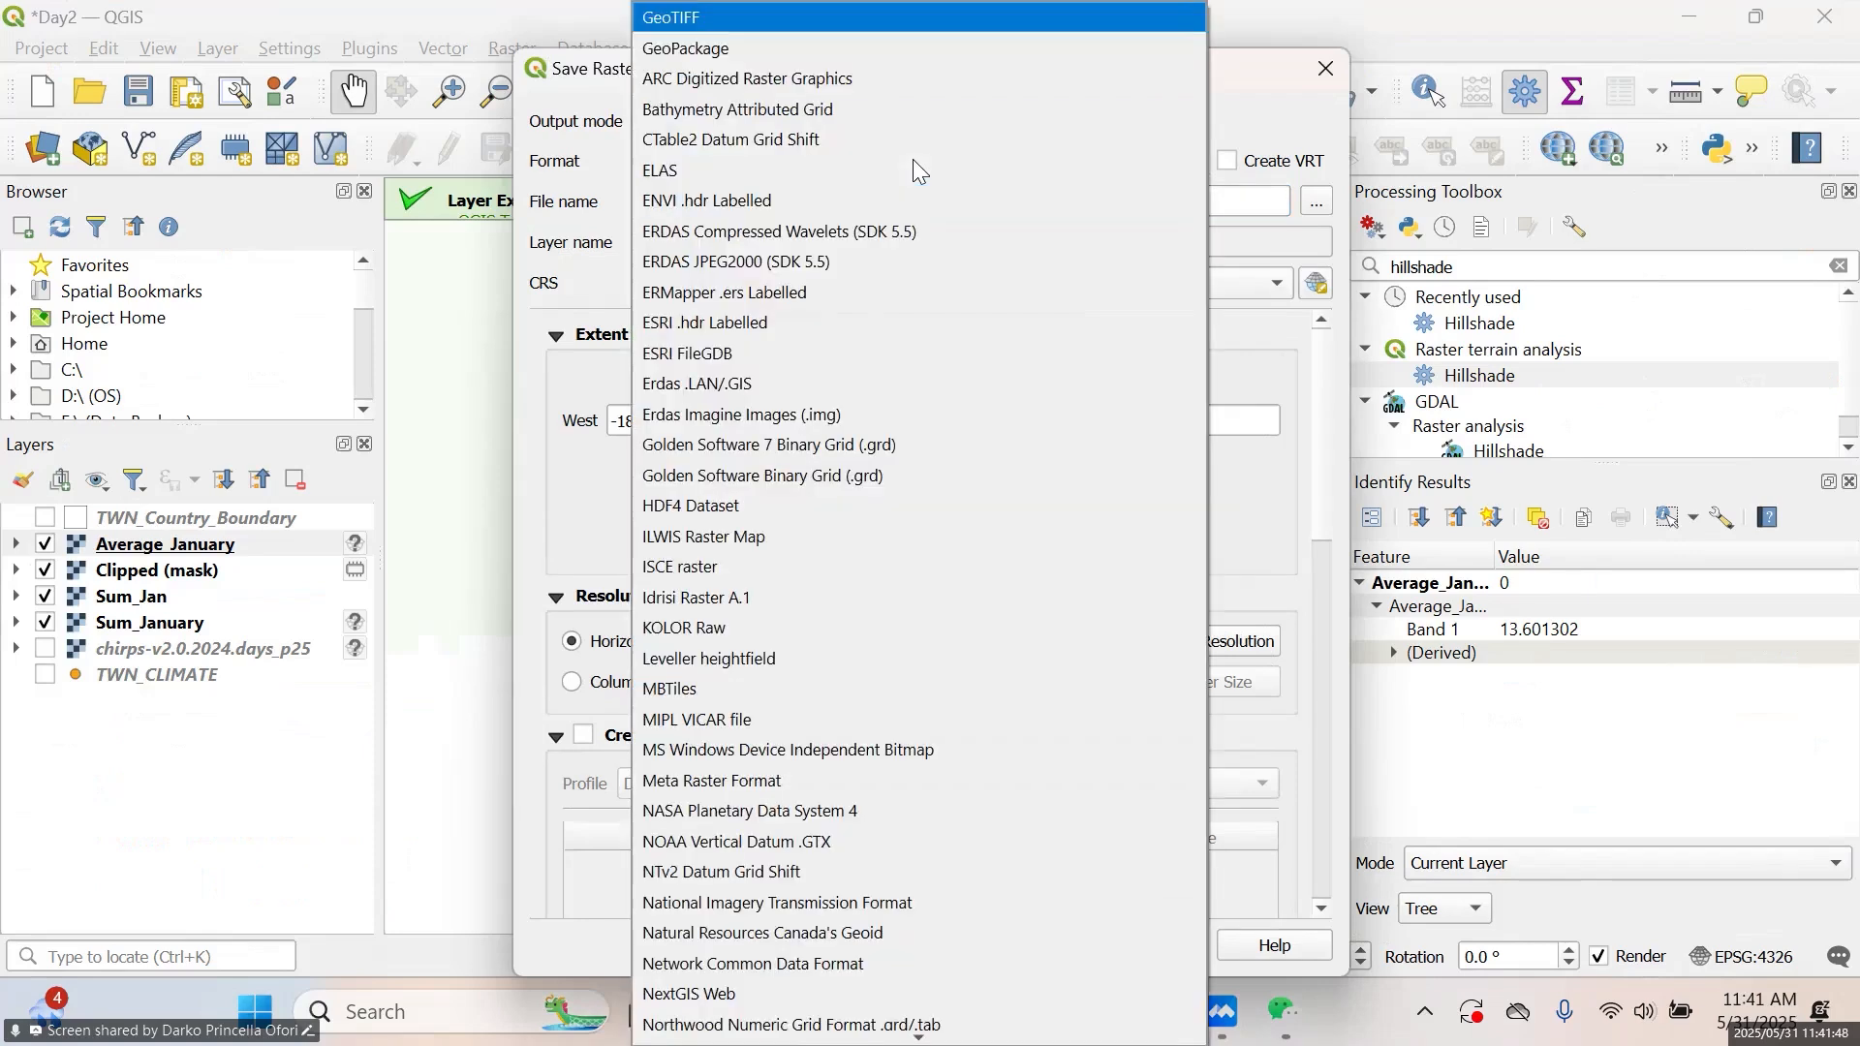
{"action": "left_click", "coordinate": [886, 8]}
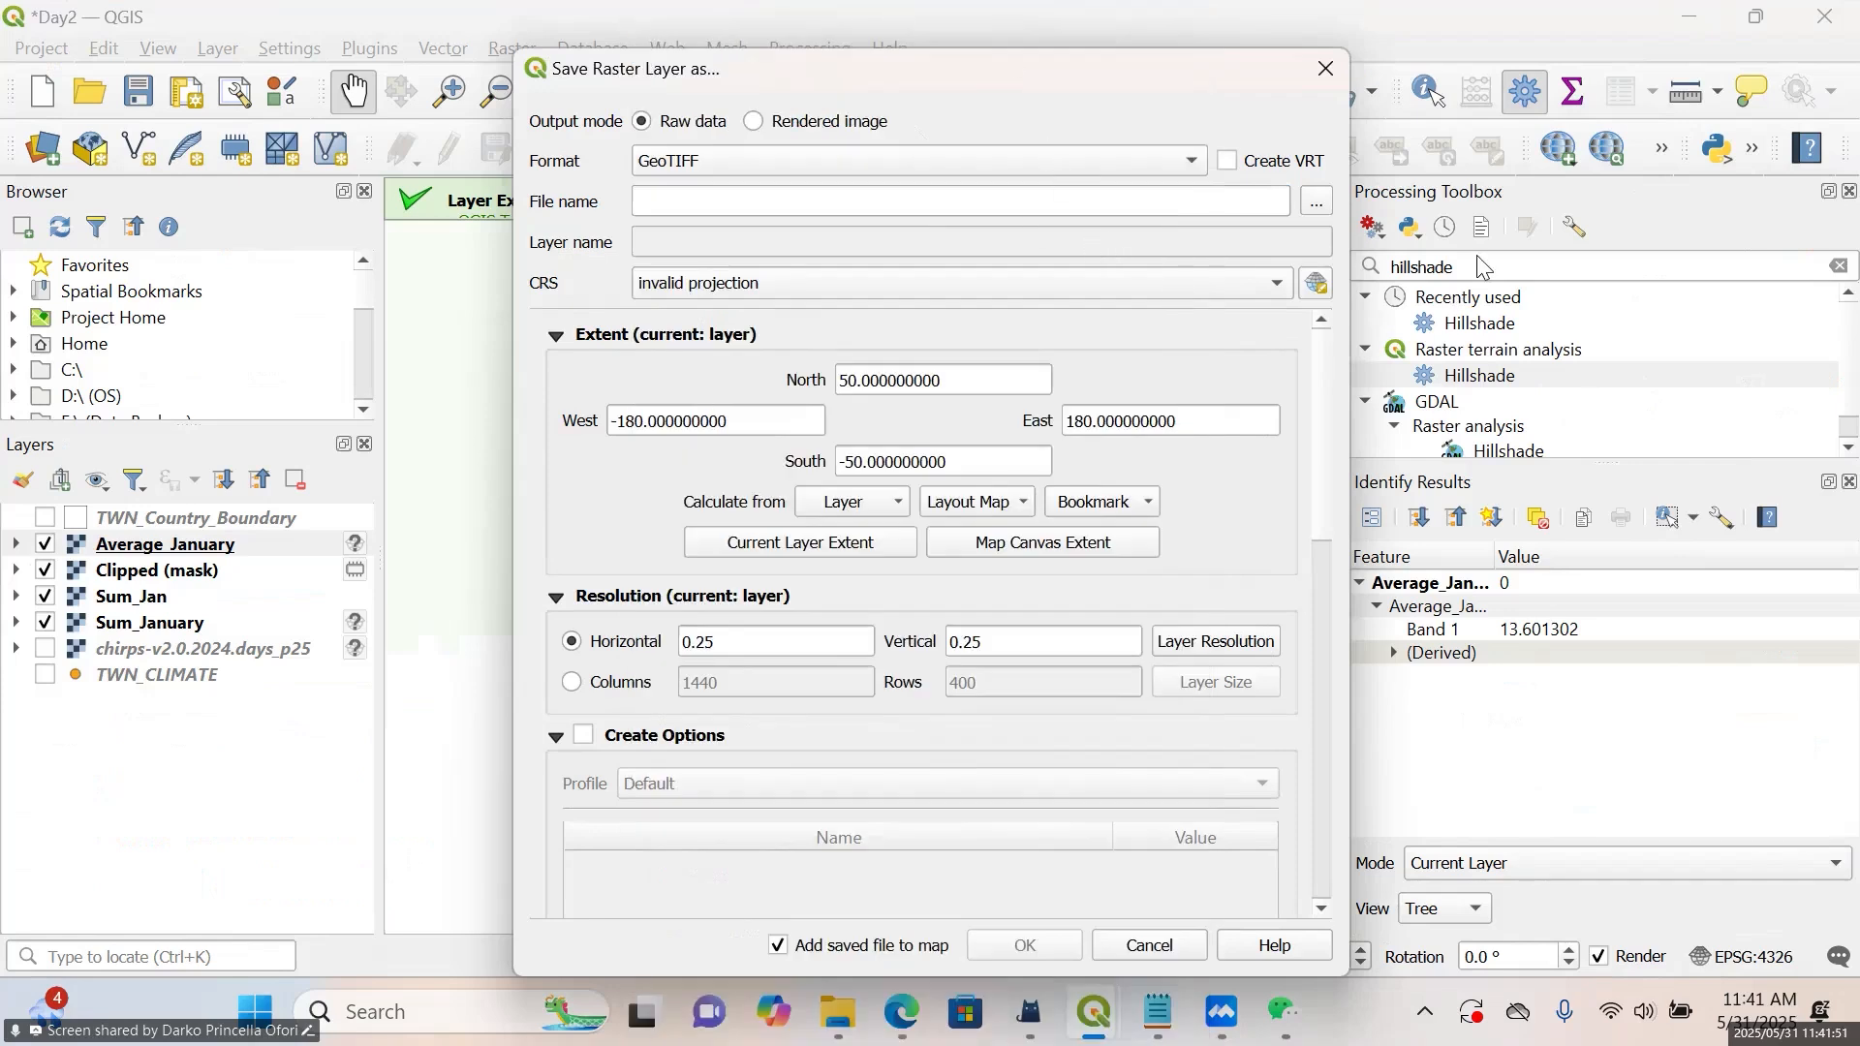
{"action": "left_click", "coordinate": [1316, 204]}
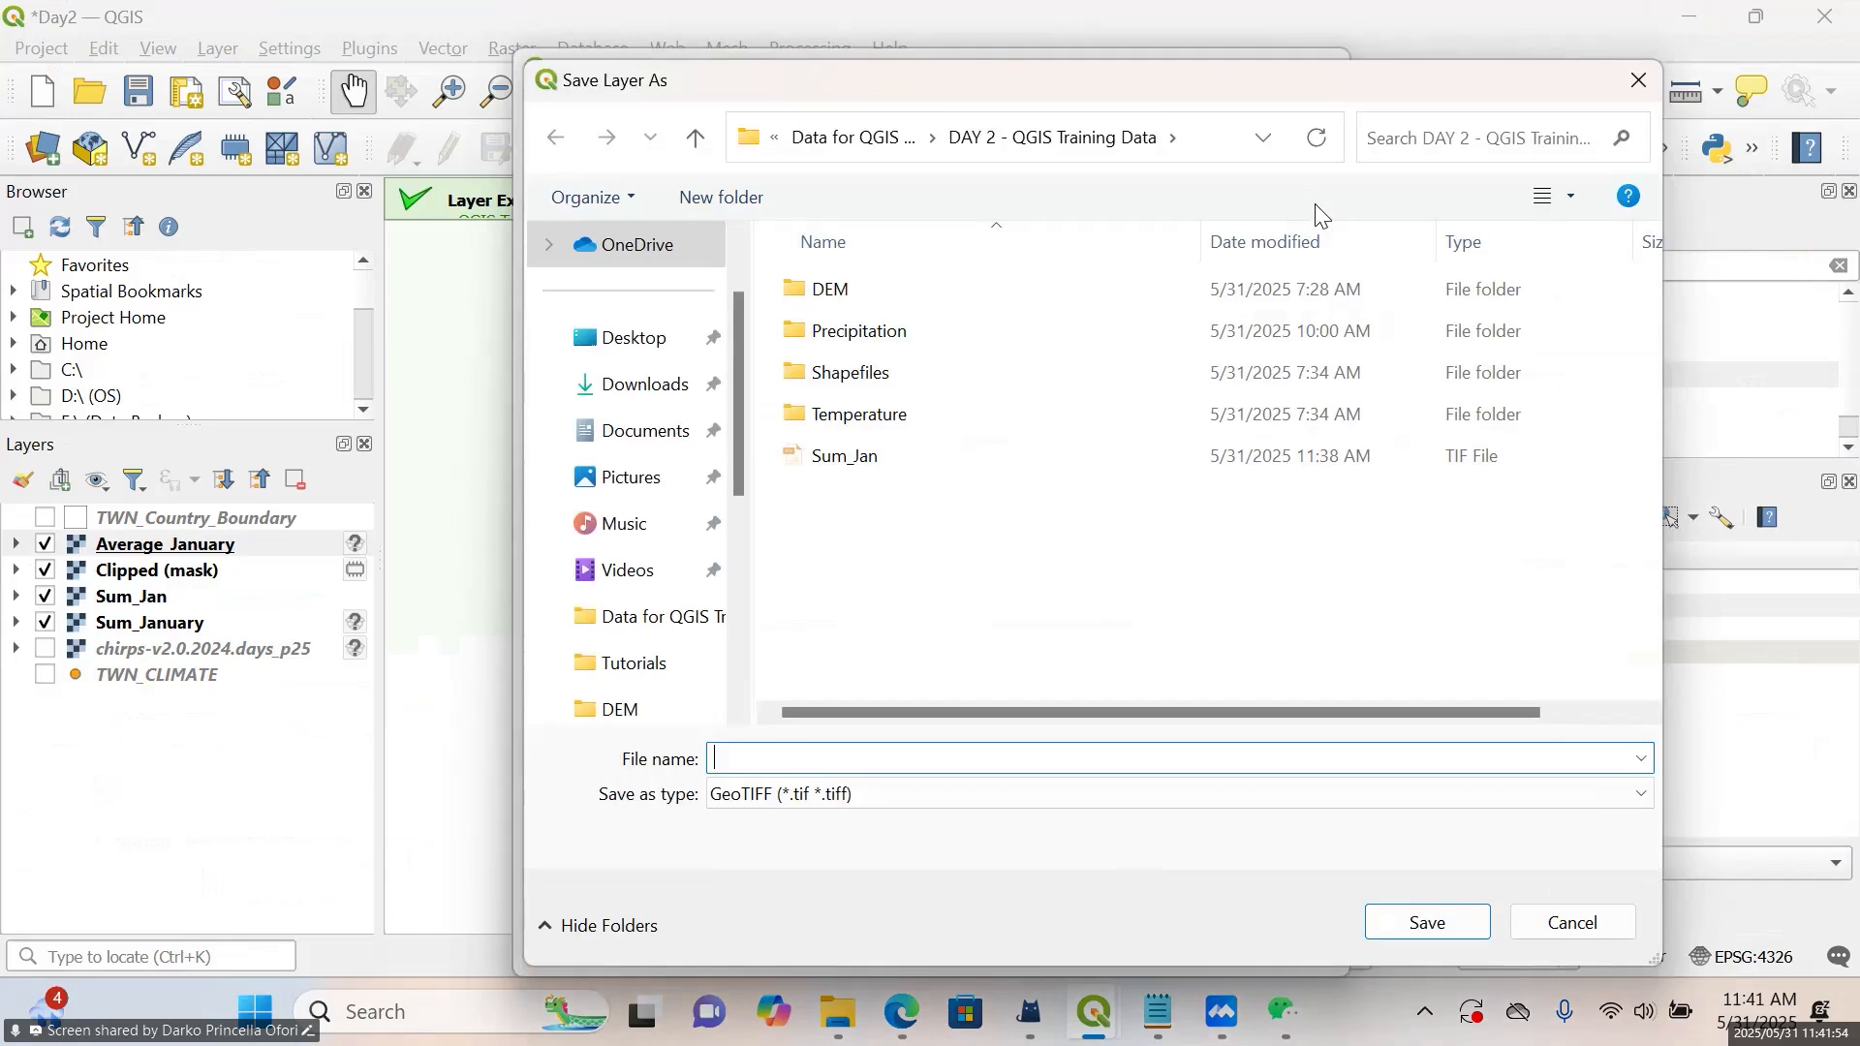
{"action": "type", "text": "Average_Jan"}
{"action": "left_click", "coordinate": [1417, 921]}
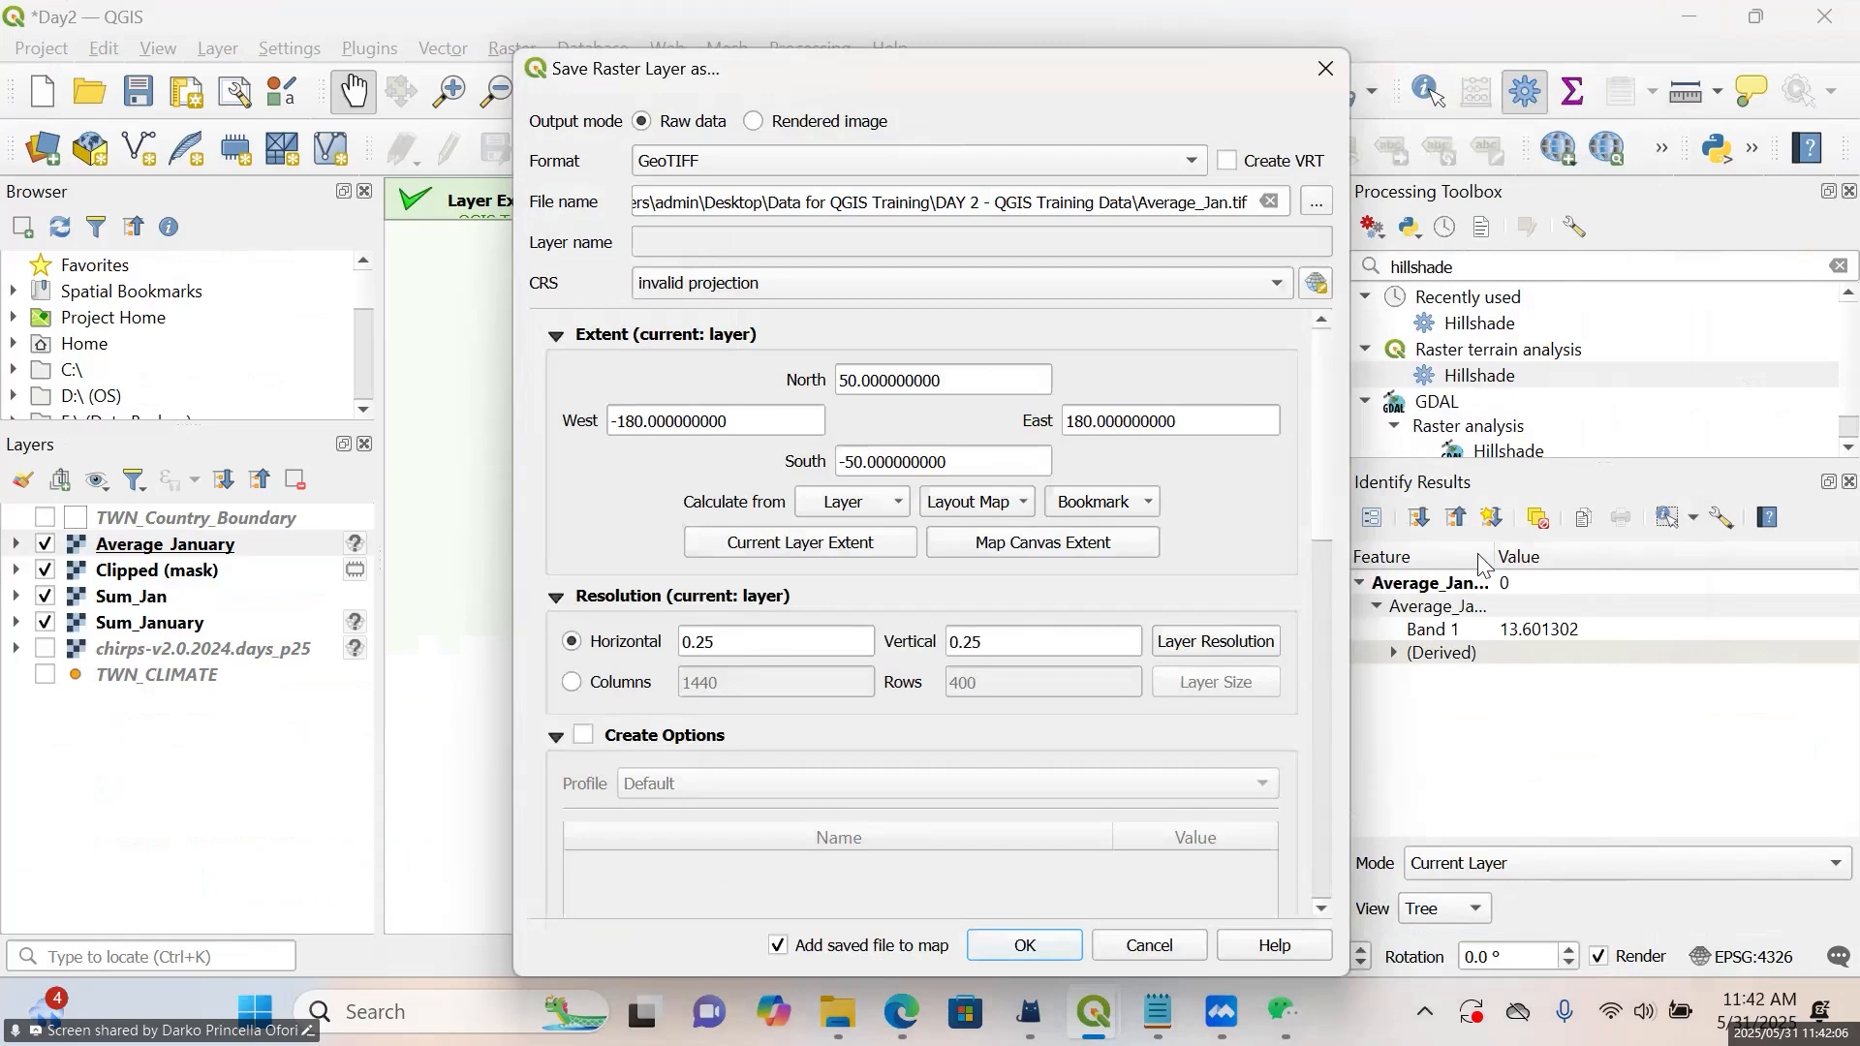
Set the export CRS to the project CRS EPSG:4326 - WGS 84 and save Average_Jan, adding it to the map
{"action": "left_click", "coordinate": [1056, 292]}
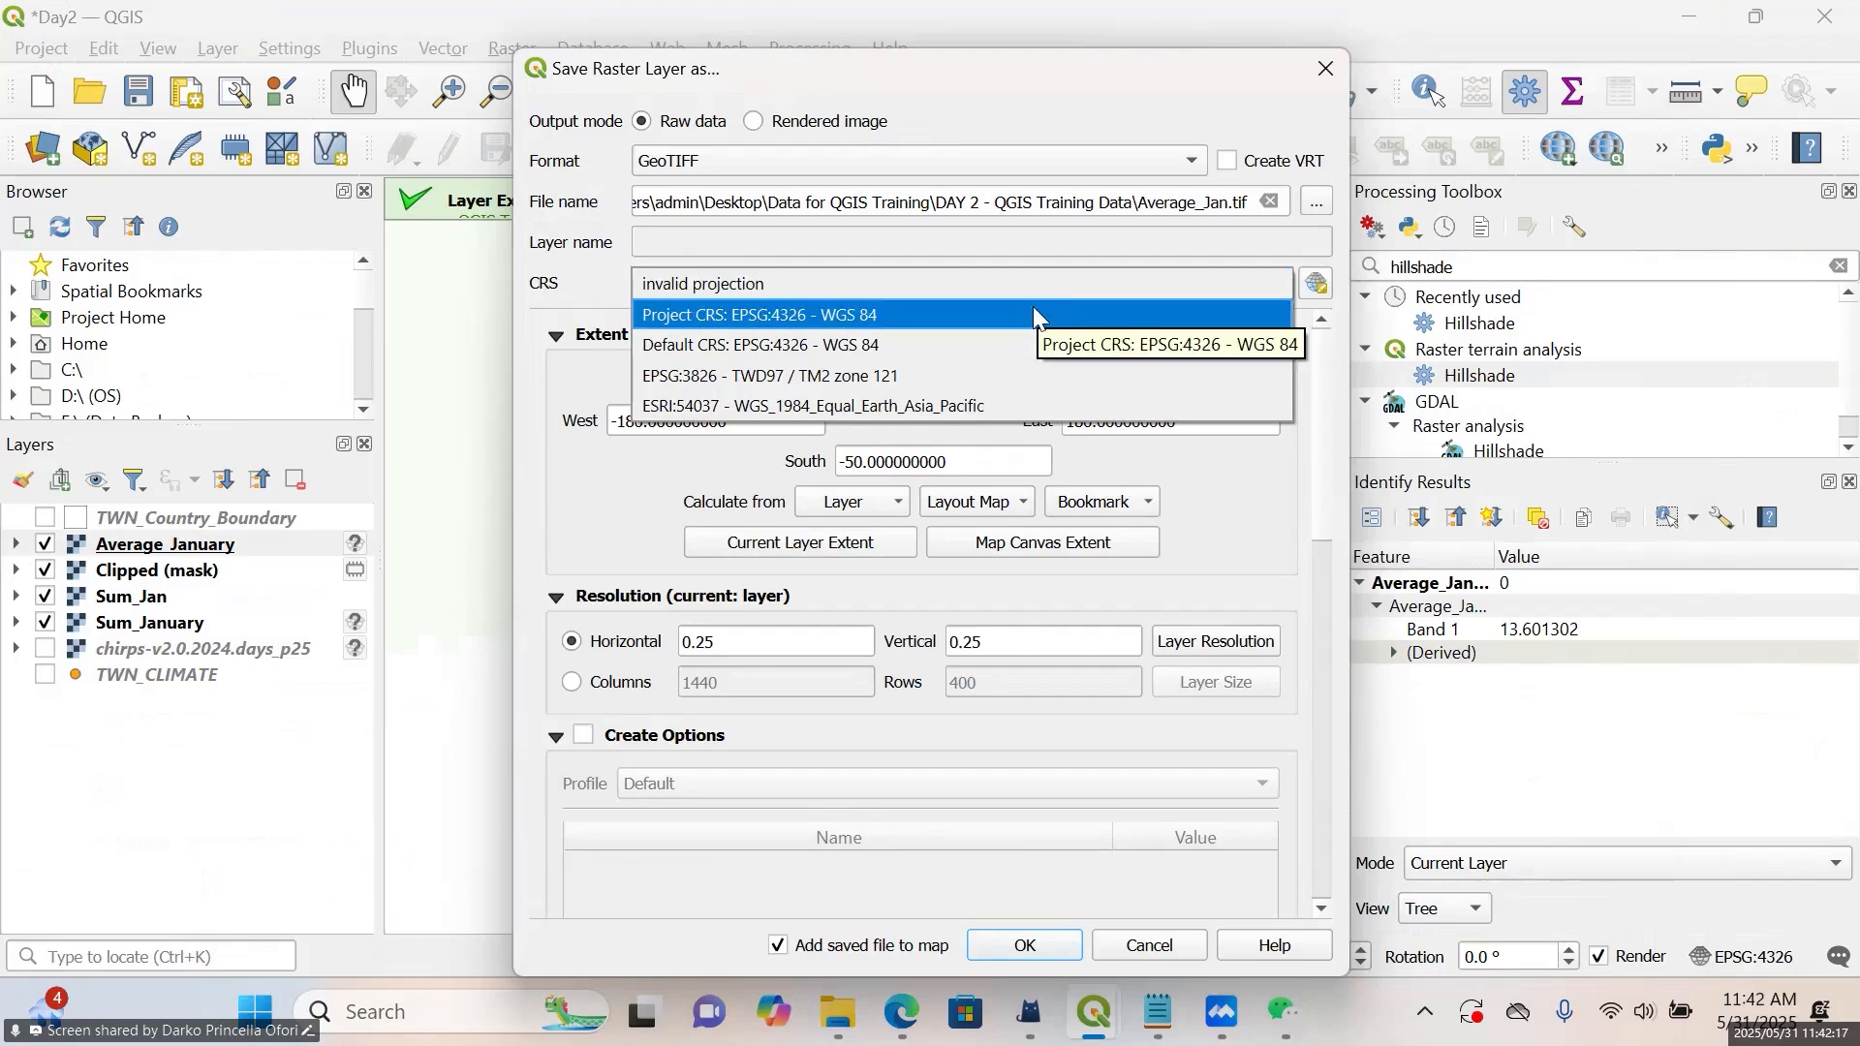
{"action": "left_click", "coordinate": [1032, 306]}
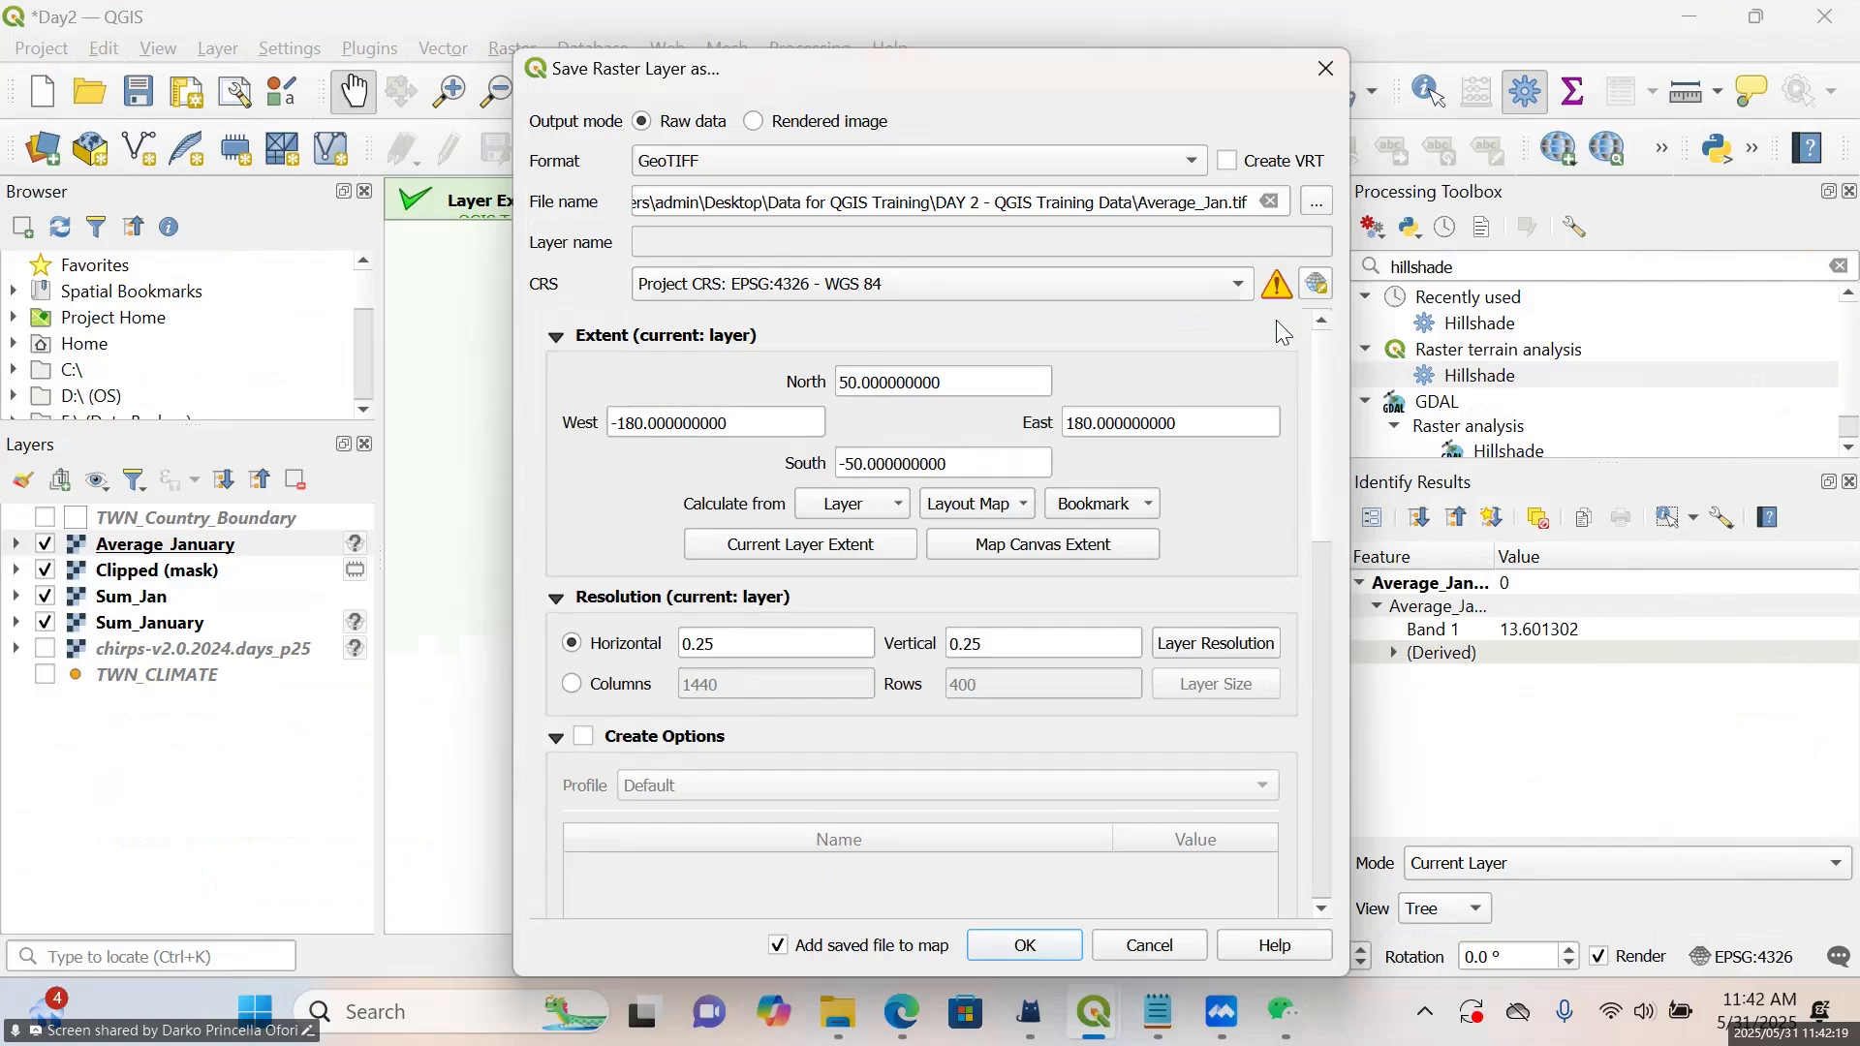
{"action": "scroll", "coordinate": [1256, 368], "scroll_direction": "down", "scroll_amount": 10}
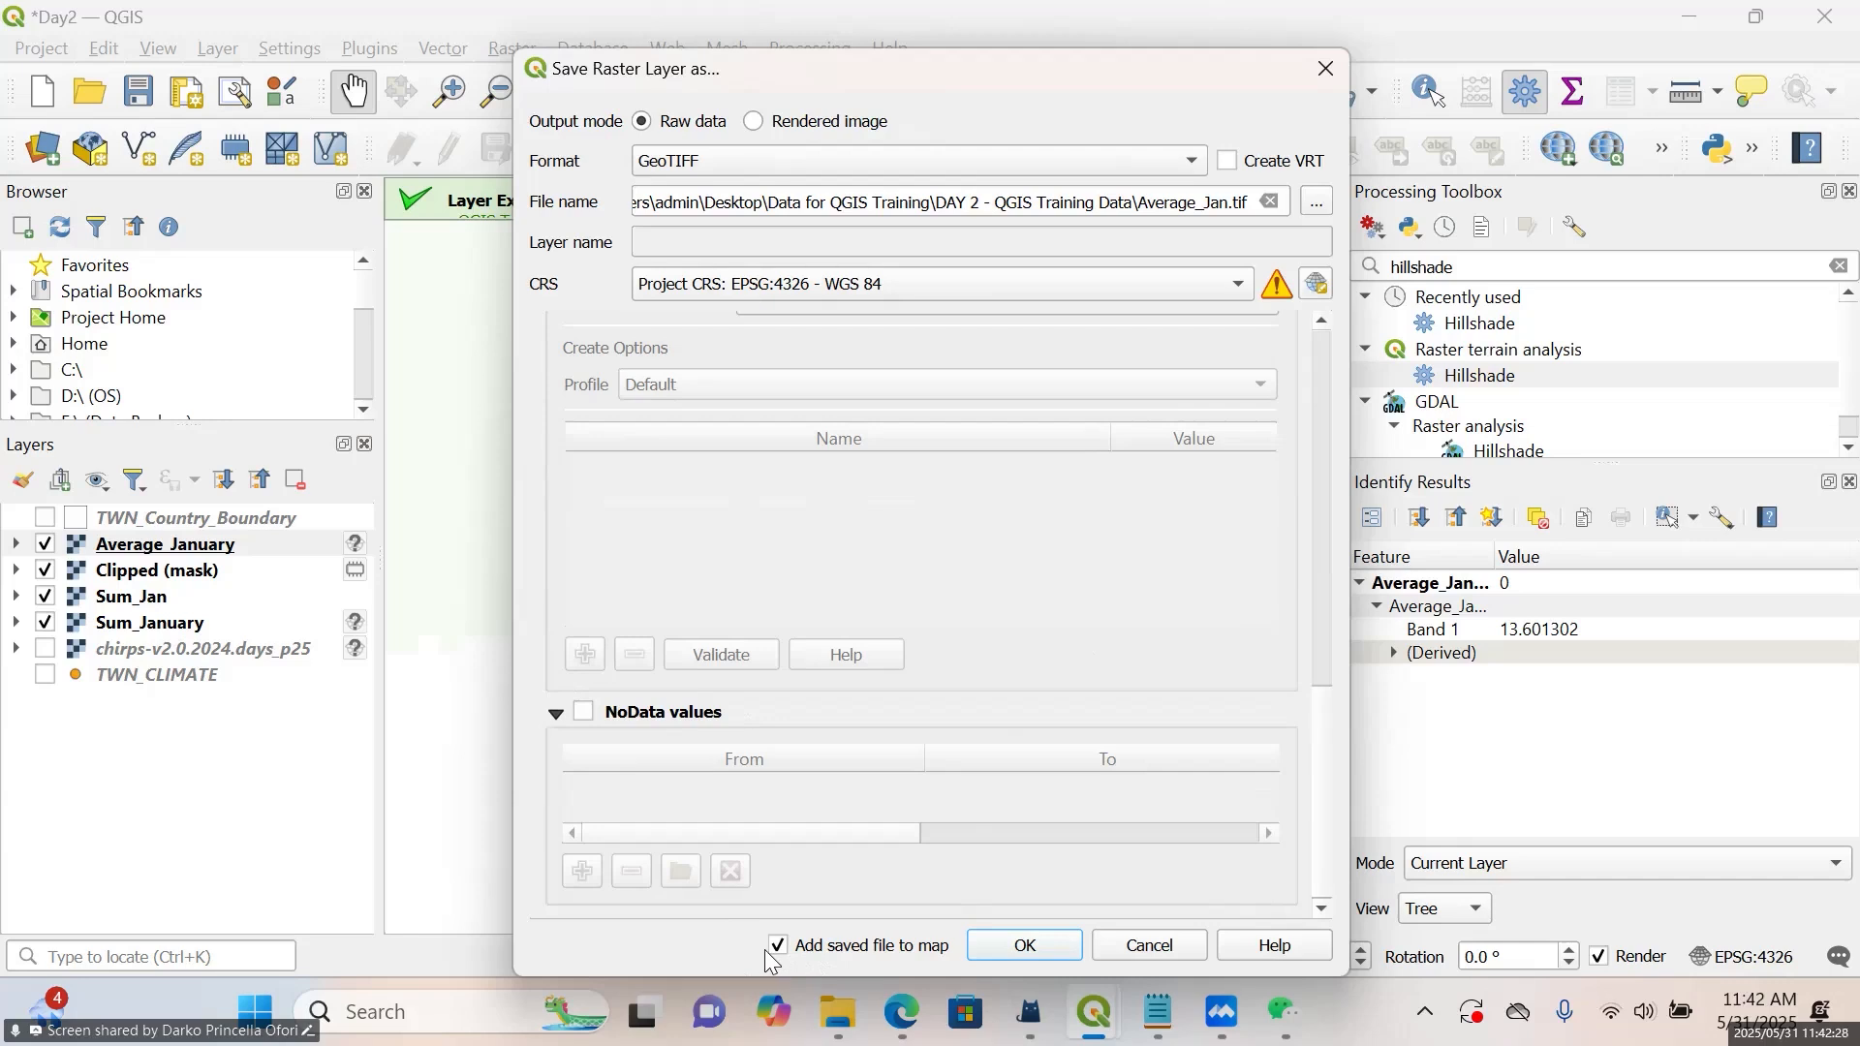
{"action": "left_click", "coordinate": [1014, 955]}
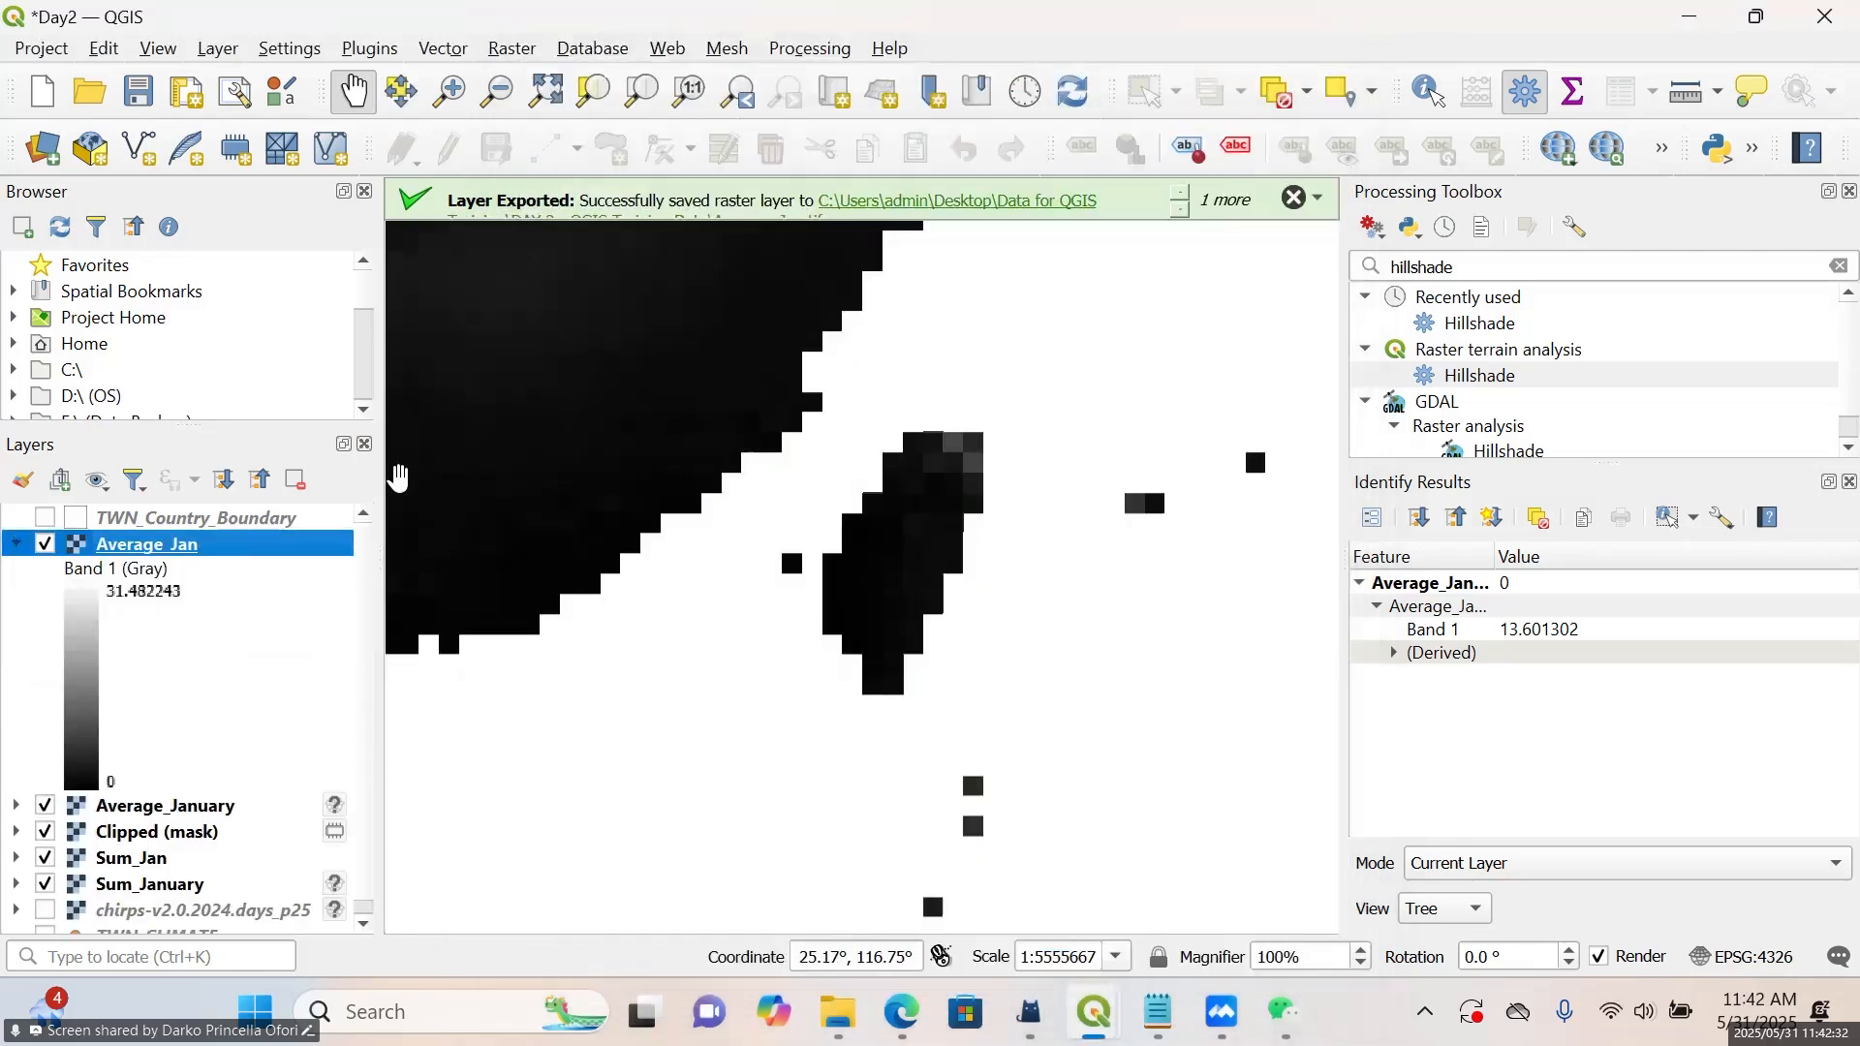
Set the Average_Jan symbology to Singleband pseudocolor with Discrete interpolation
{"action": "right_click", "coordinate": [106, 552]}
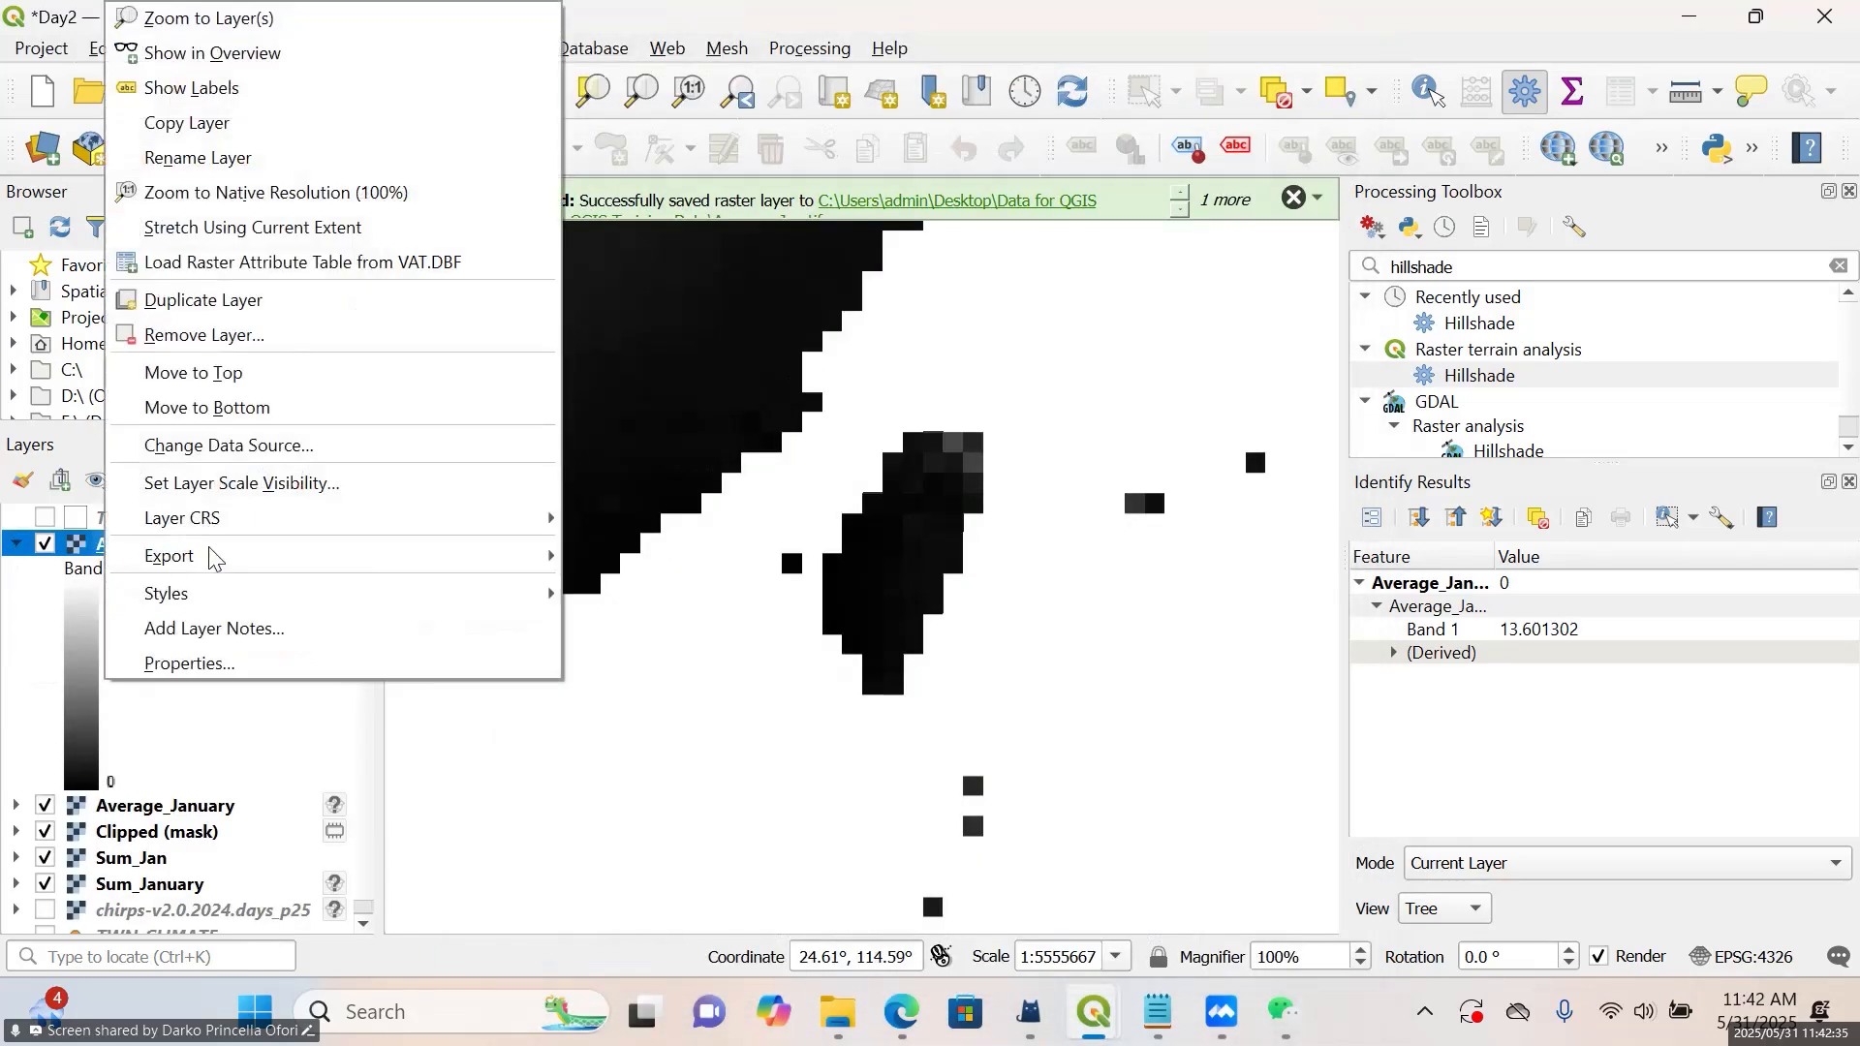
{"action": "left_click", "coordinate": [438, 666]}
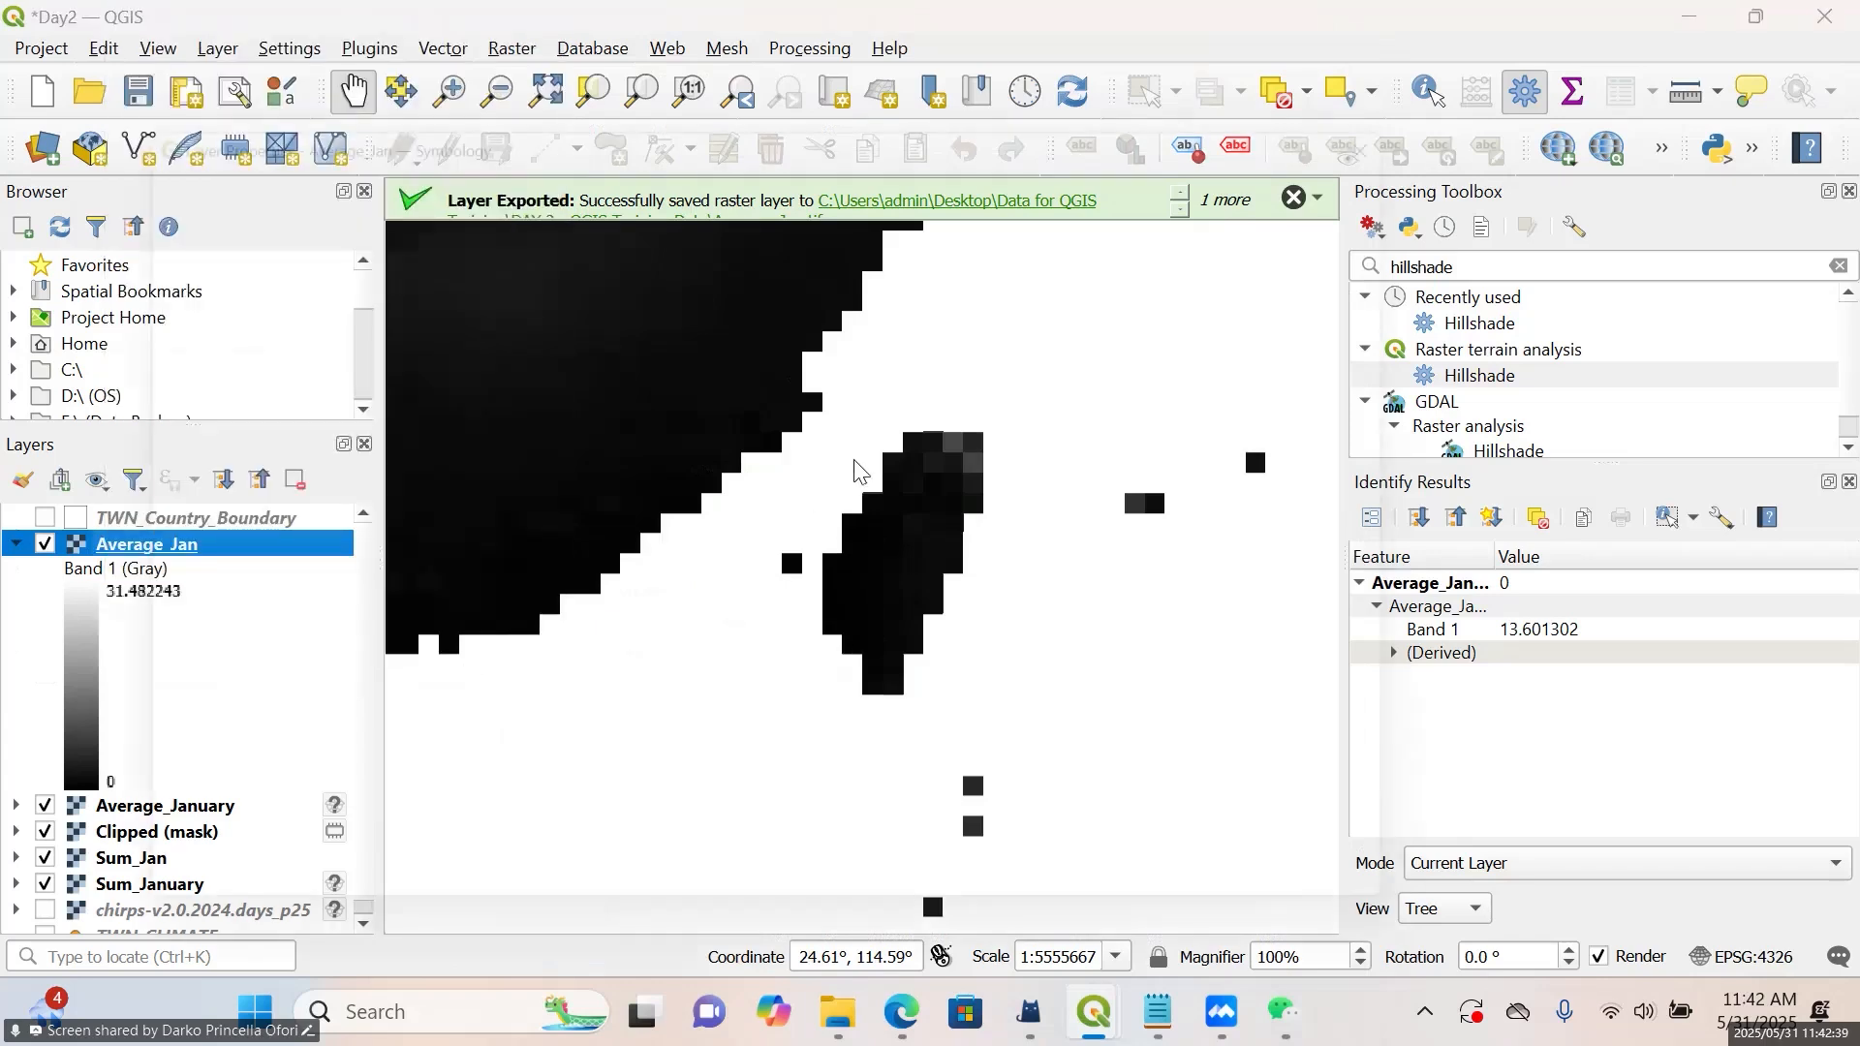
{"action": "left_click", "coordinate": [582, 194]}
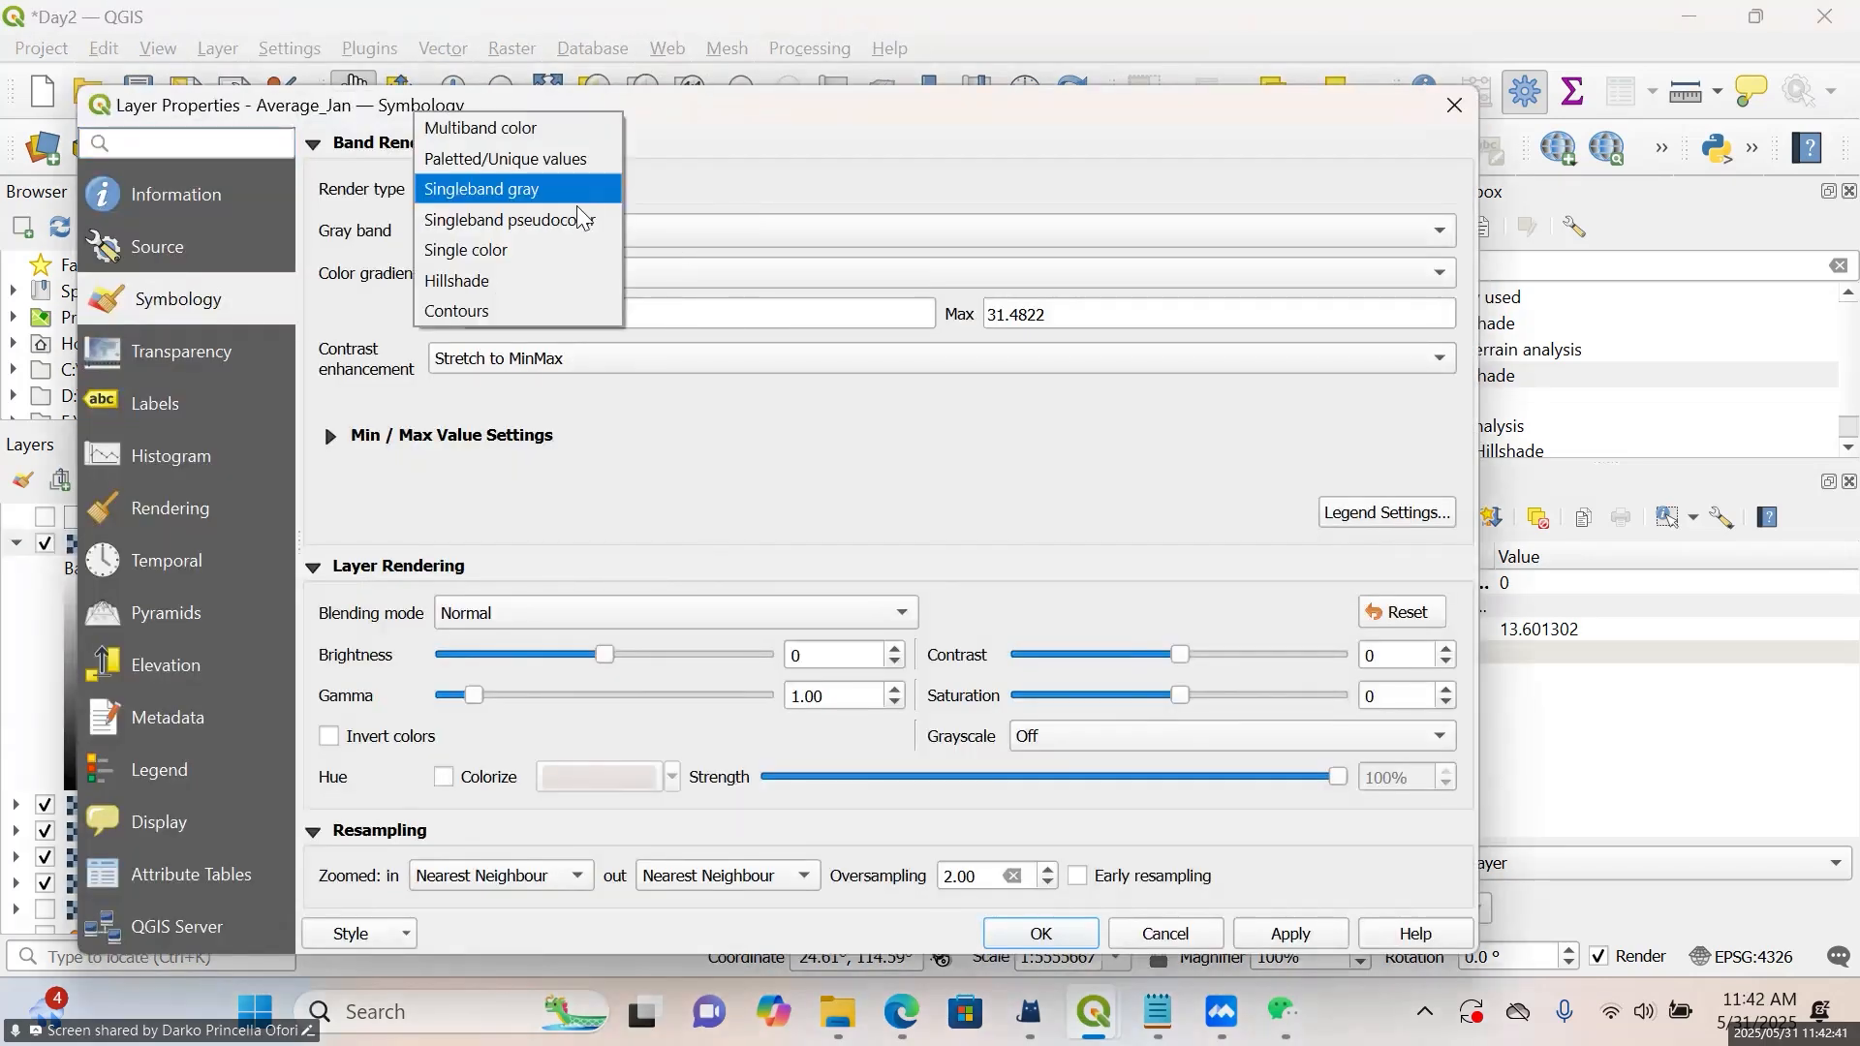
{"action": "left_click", "coordinate": [578, 218]}
{"action": "left_click", "coordinate": [952, 225]}
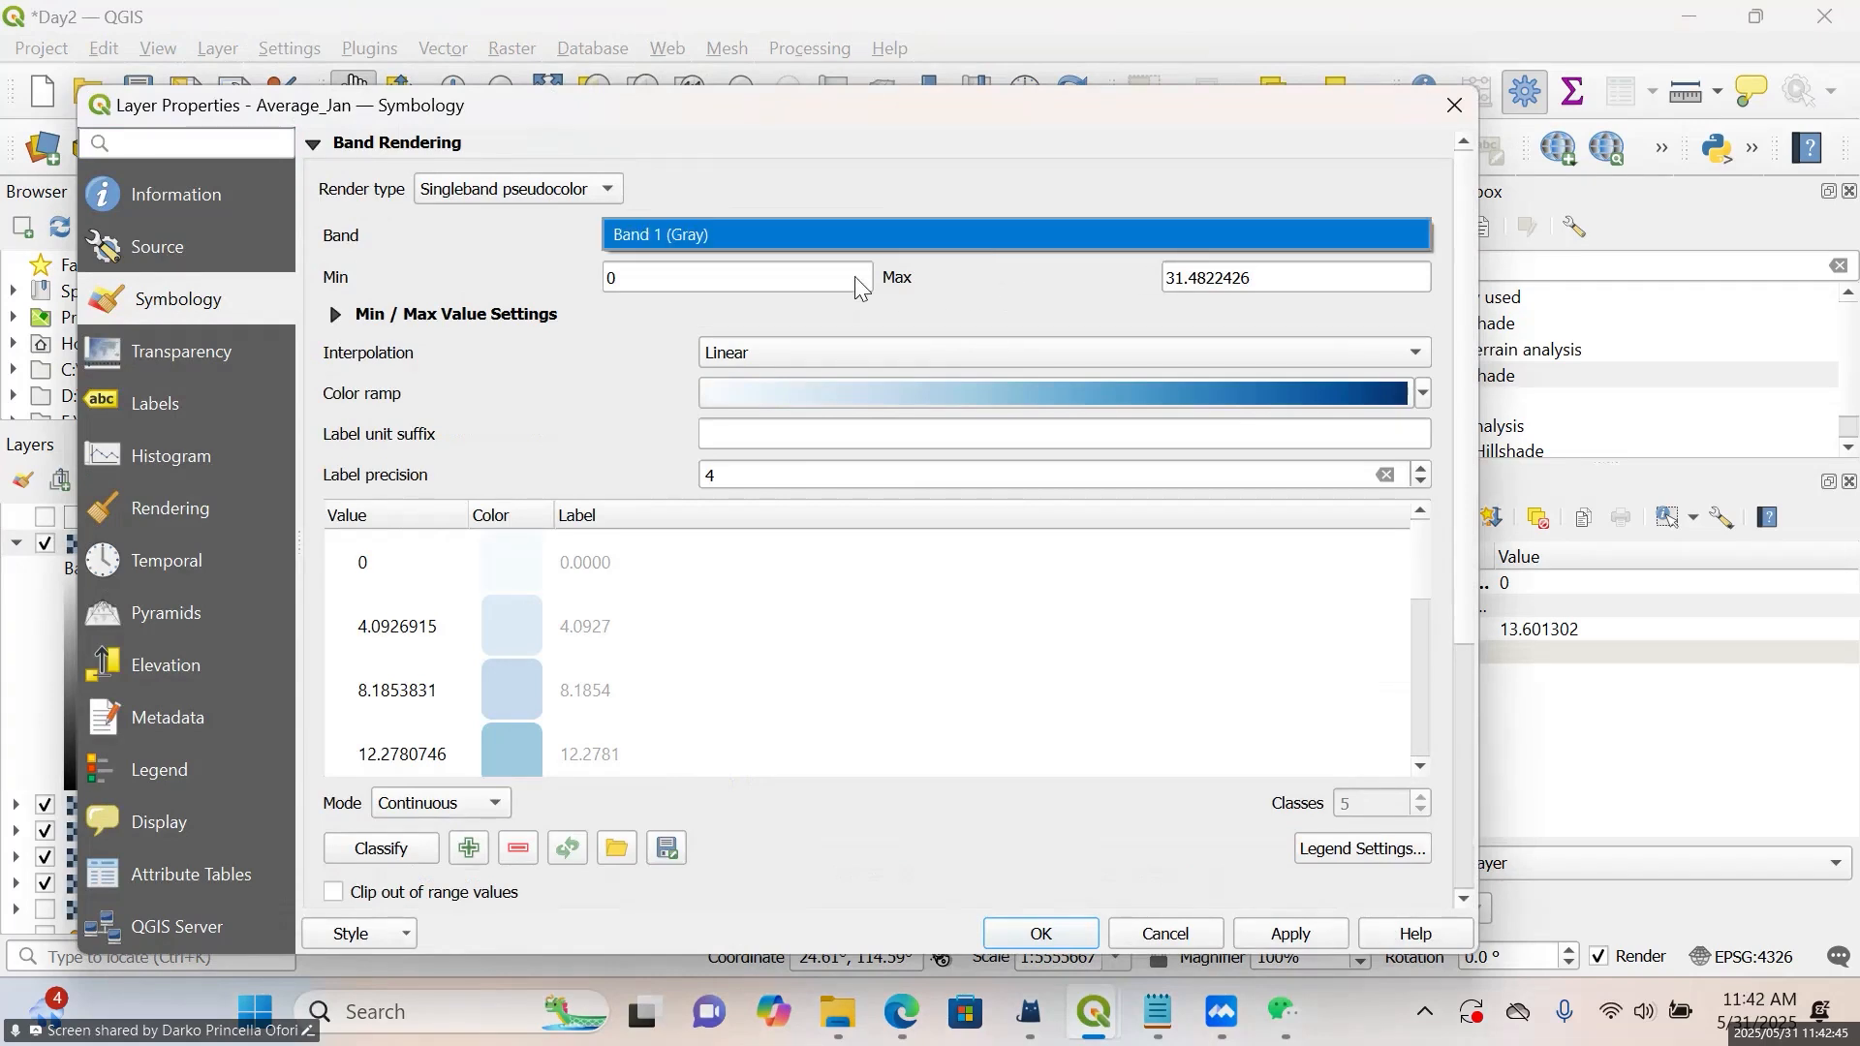
{"action": "left_click", "coordinate": [1019, 357]}
{"action": "left_click", "coordinate": [1019, 363]}
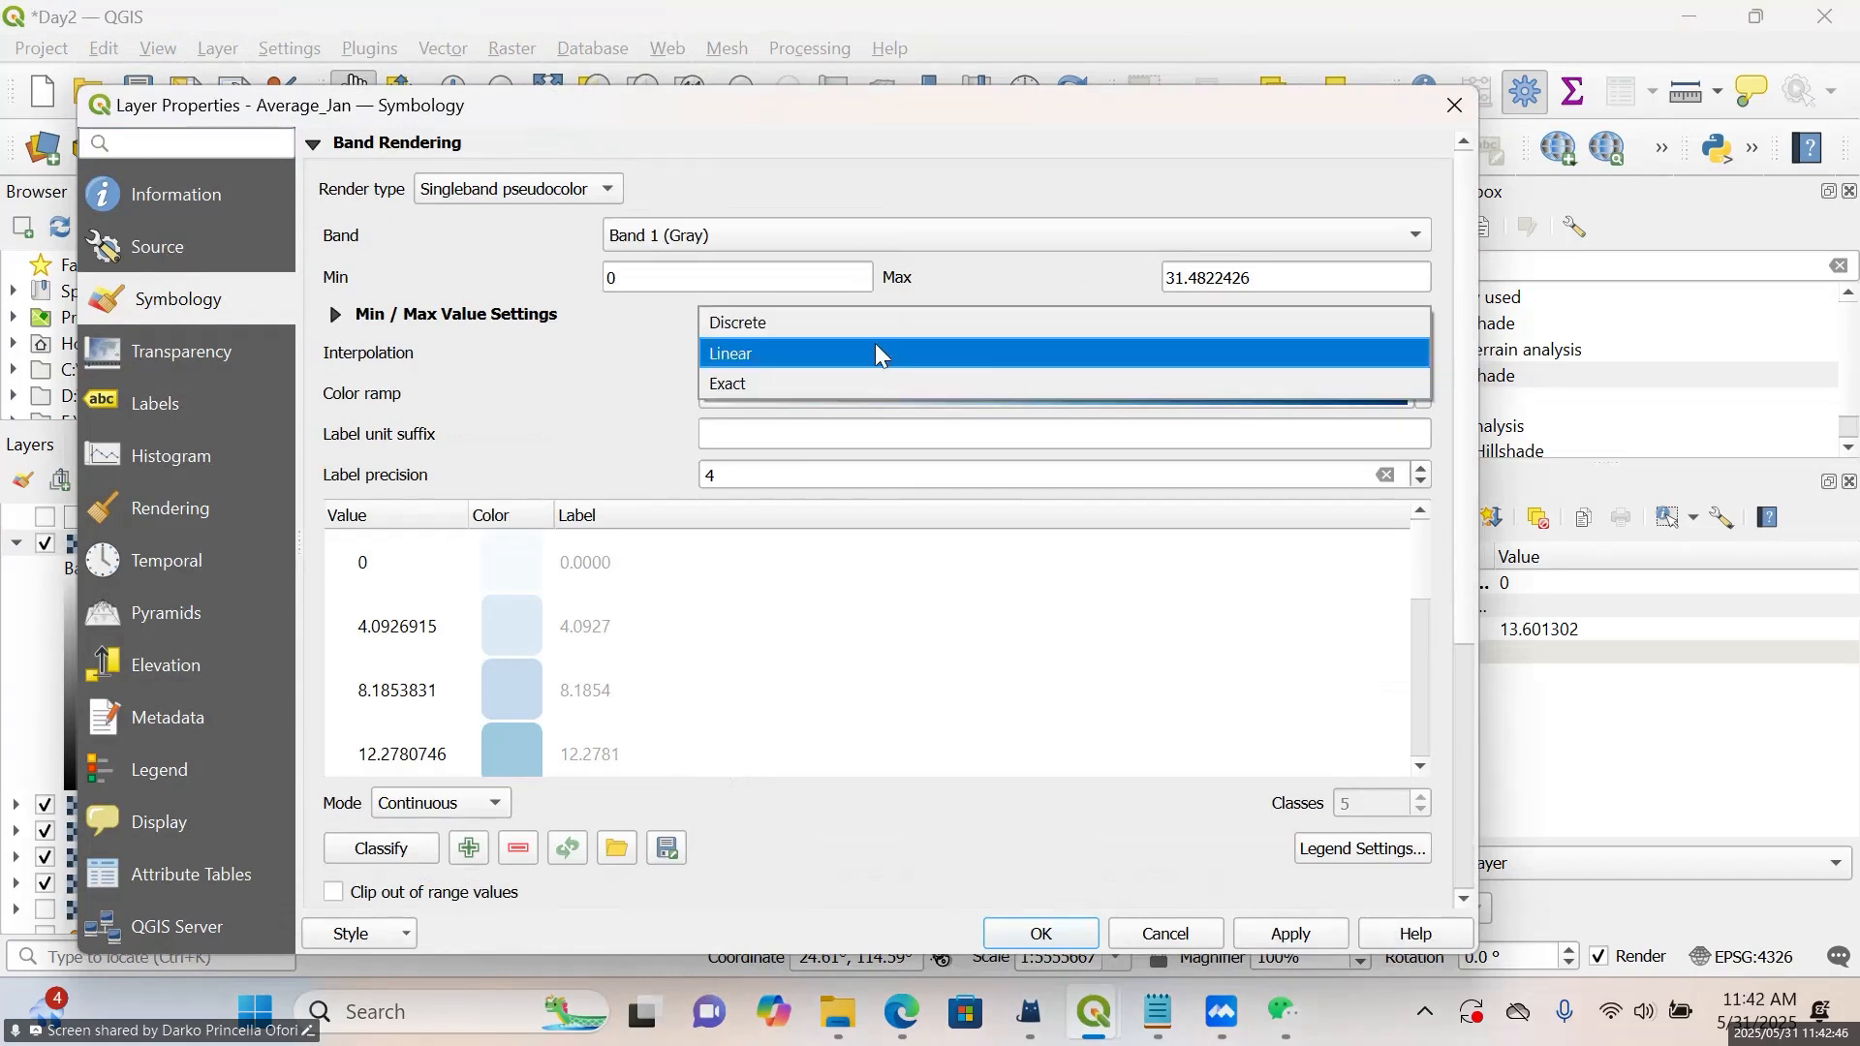
{"action": "left_click", "coordinate": [877, 318]}
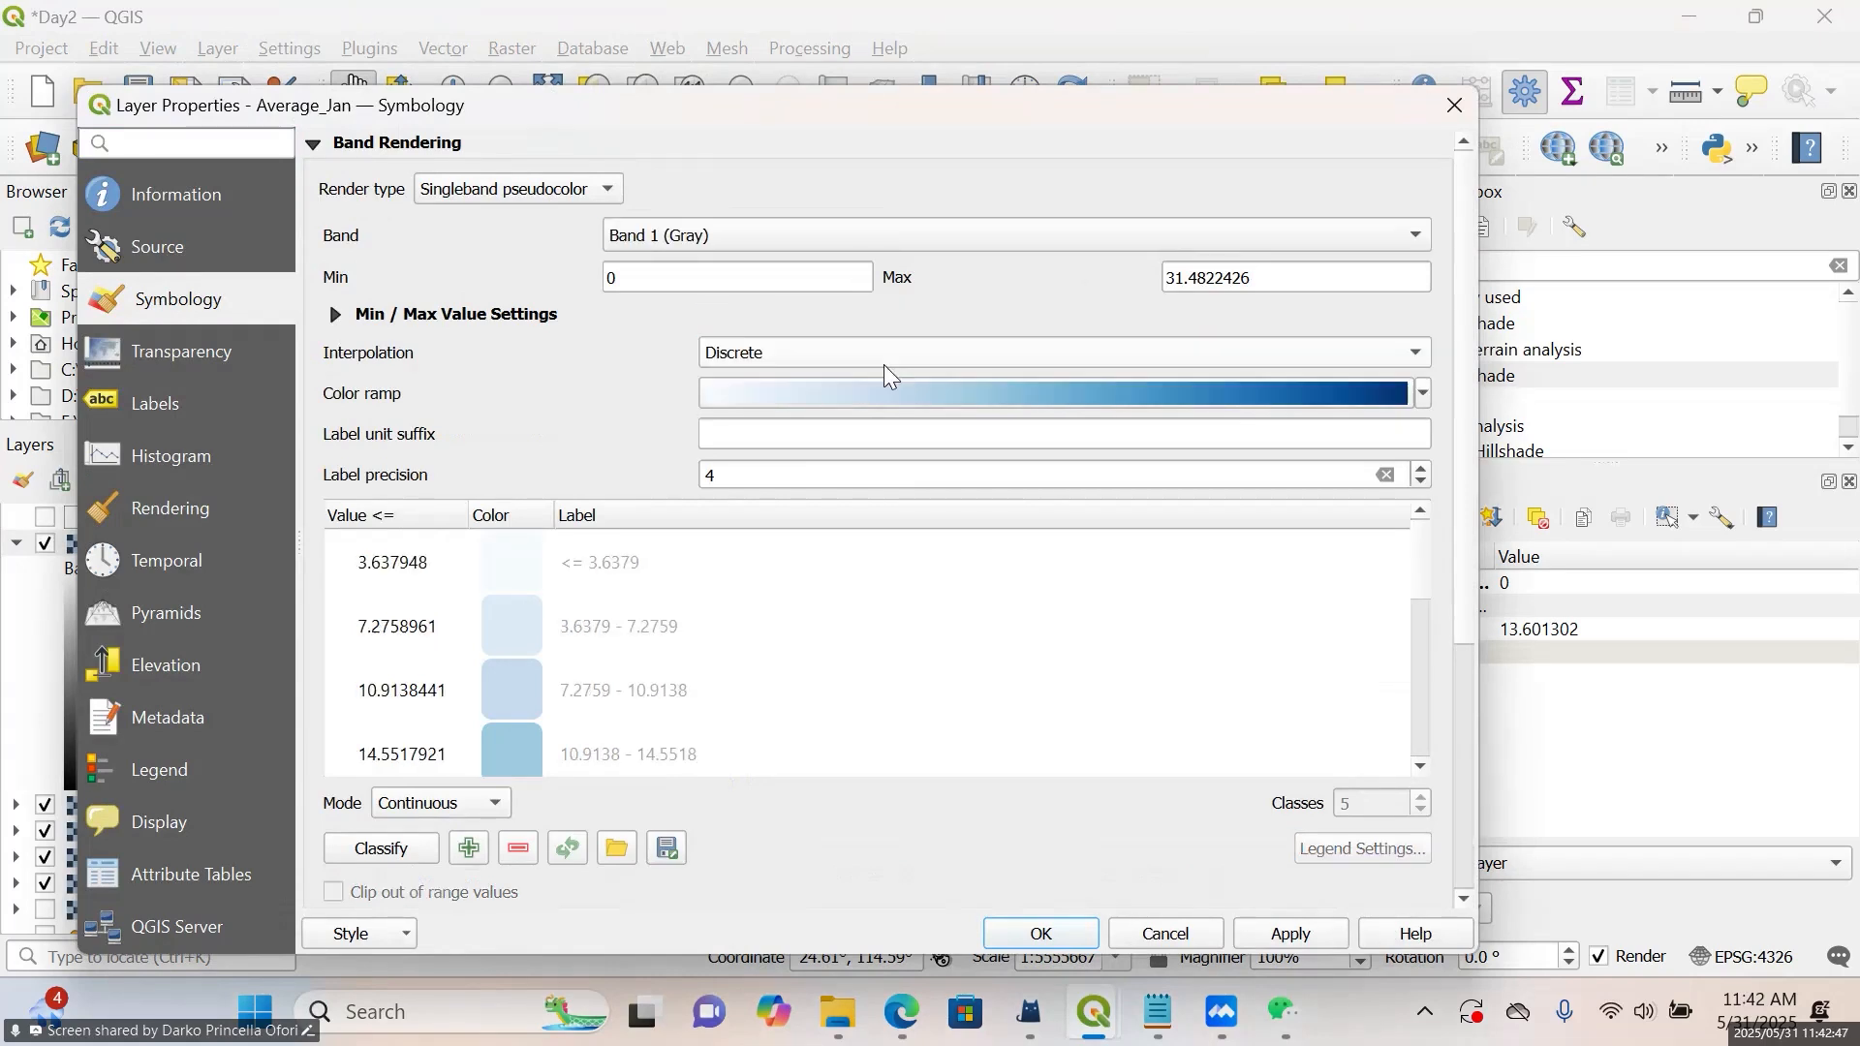
Apply the Greens color ramp to Average_Jan and classify it in Equal Interval mode with 5 classes
{"action": "left_click", "coordinate": [1424, 393]}
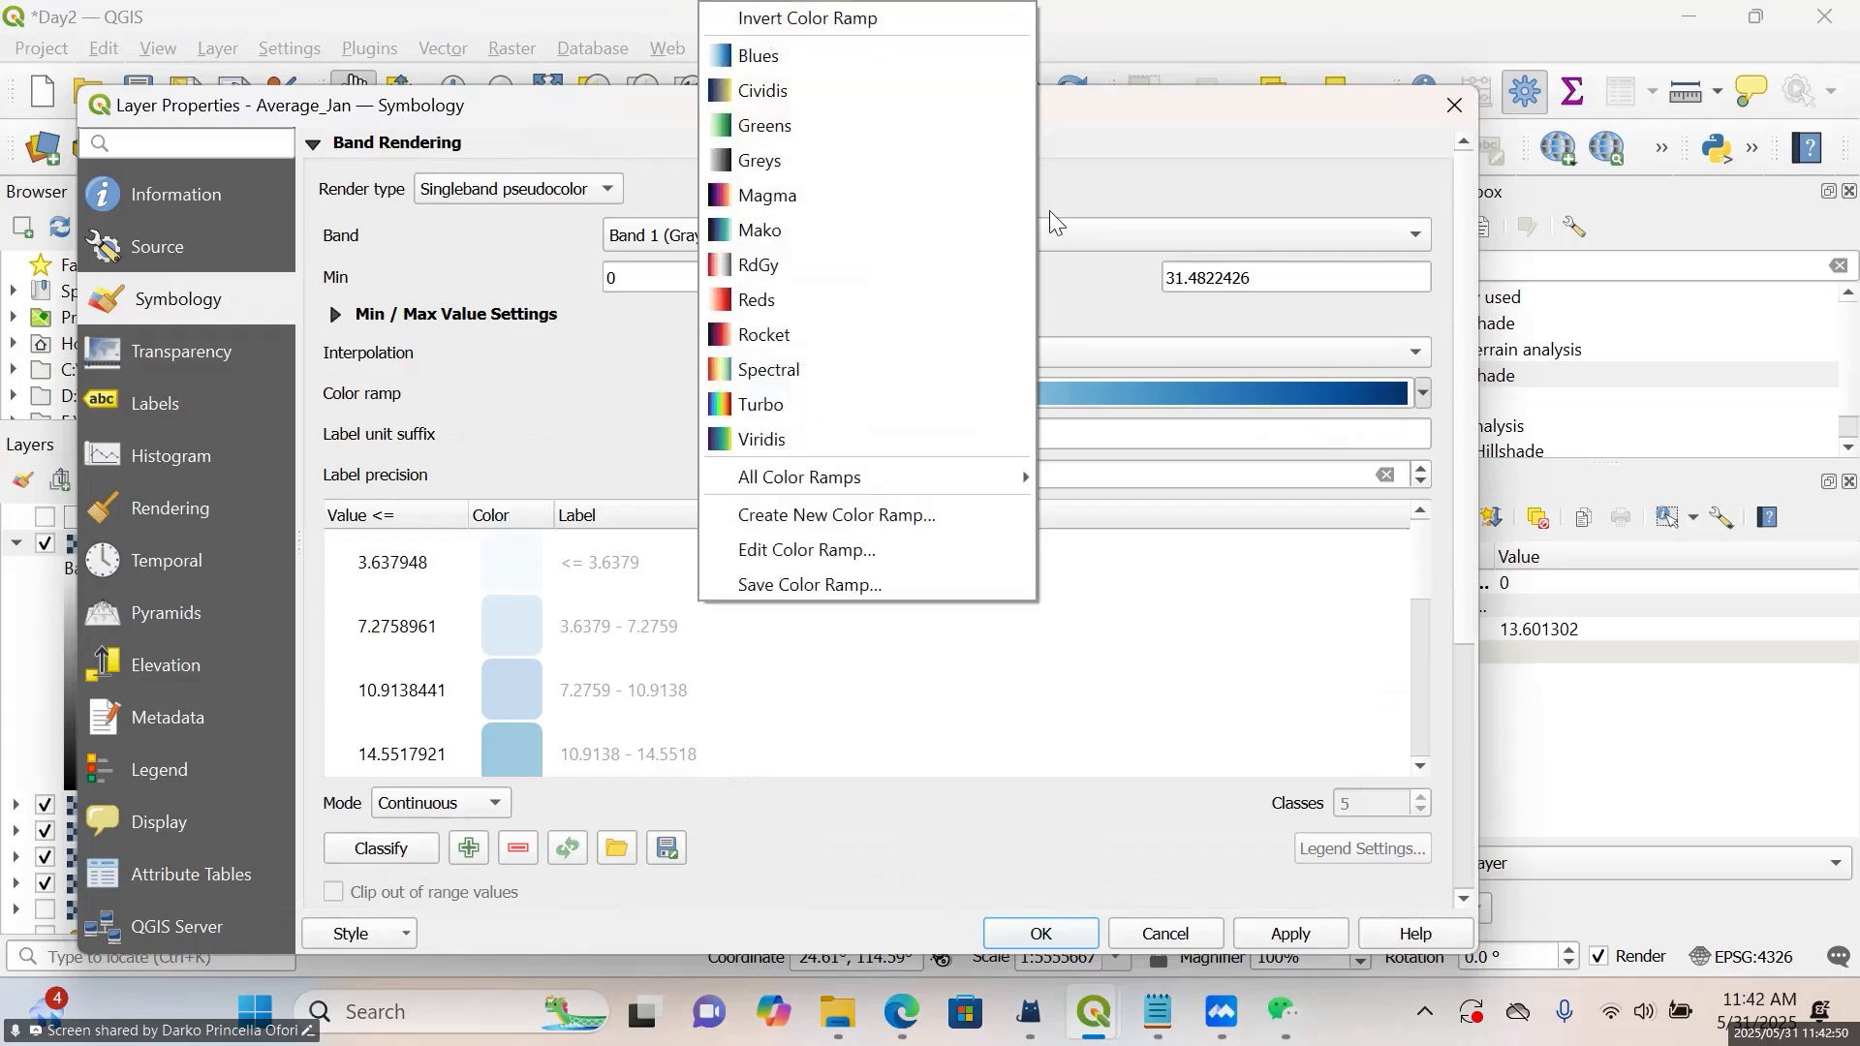
{"action": "left_click", "coordinate": [964, 134]}
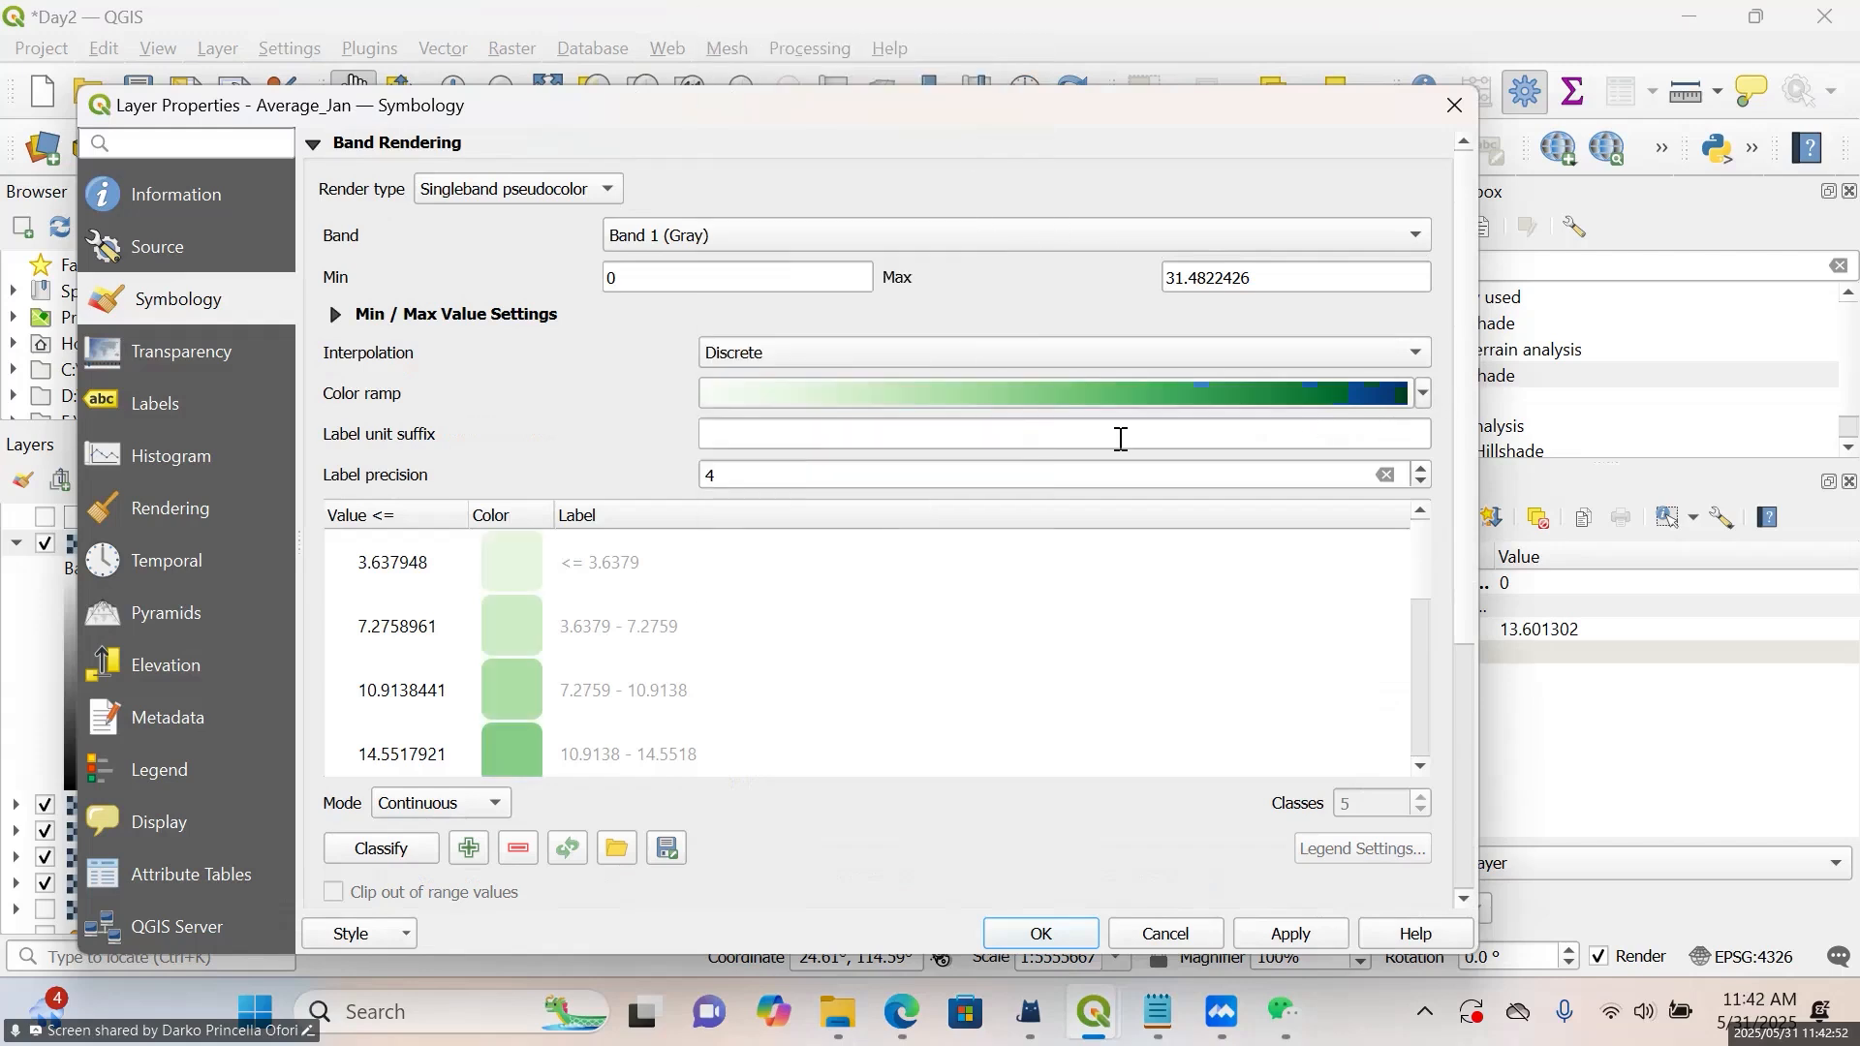
{"action": "left_click", "coordinate": [412, 817]}
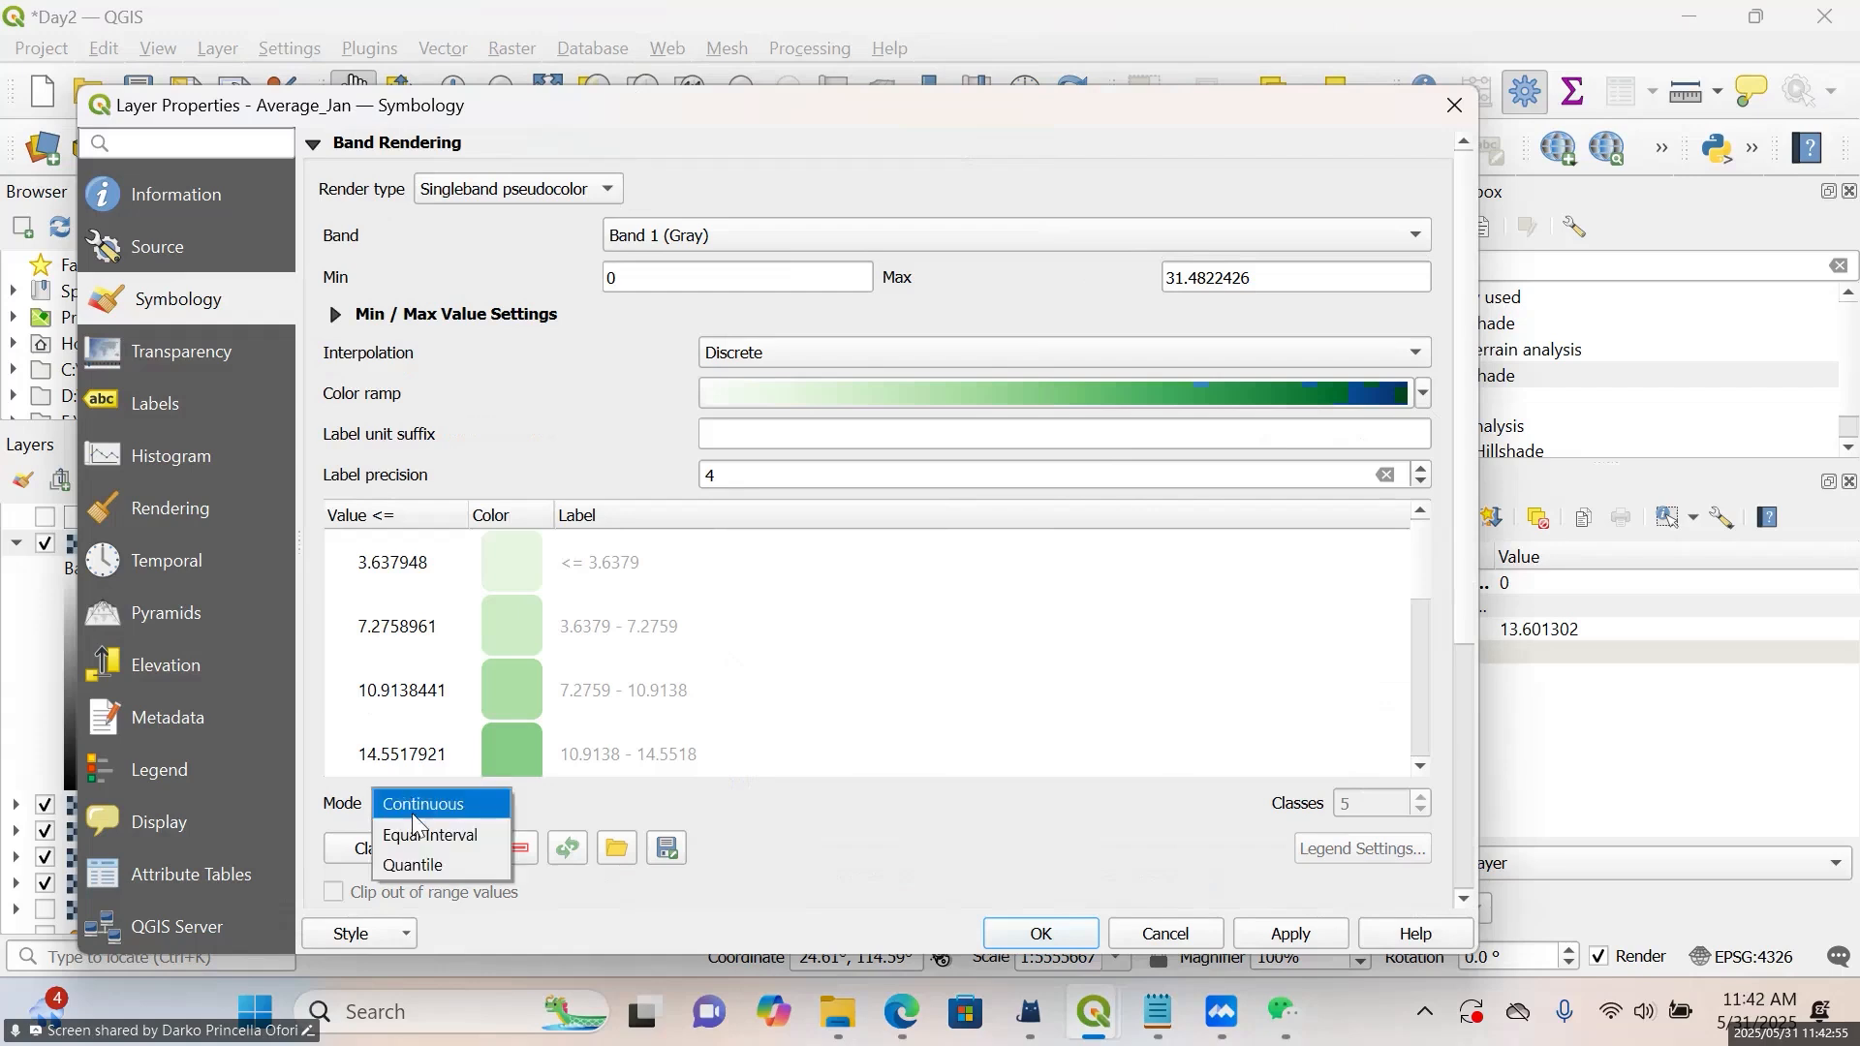
{"action": "left_click", "coordinate": [466, 835]}
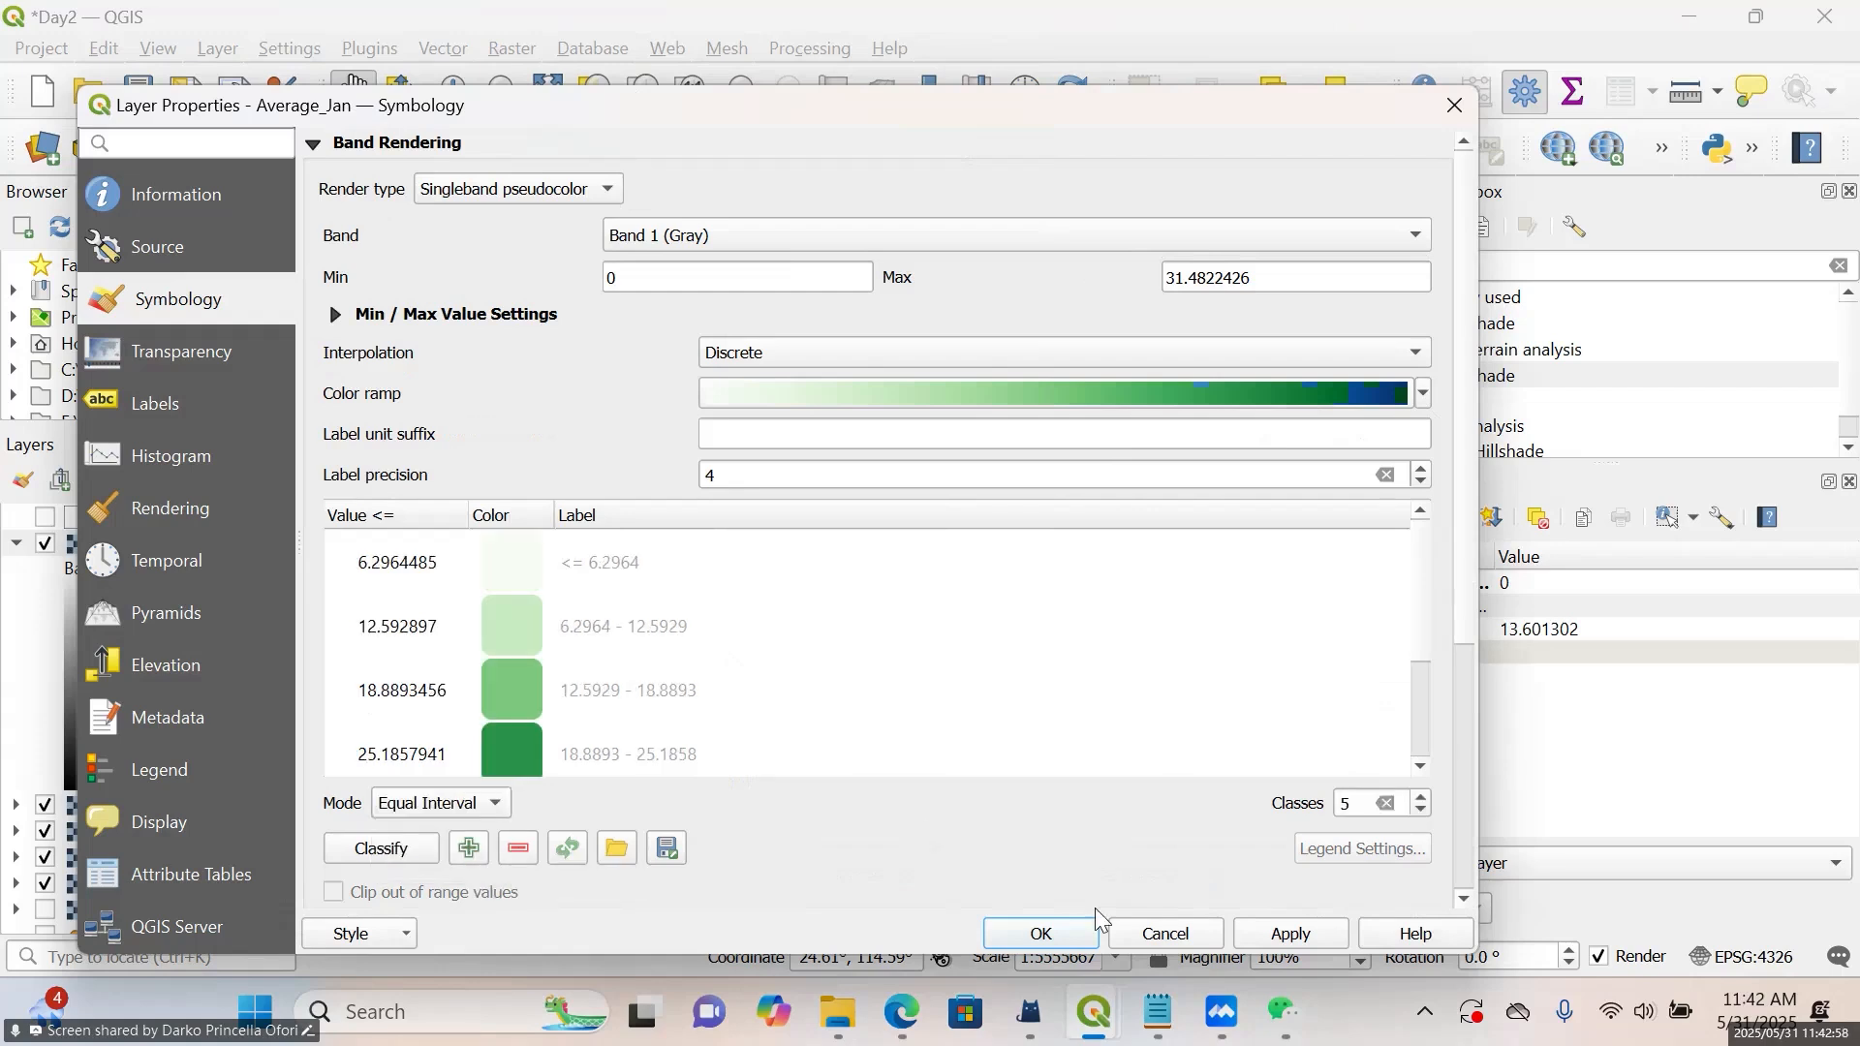
{"action": "left_click", "coordinate": [1086, 945]}
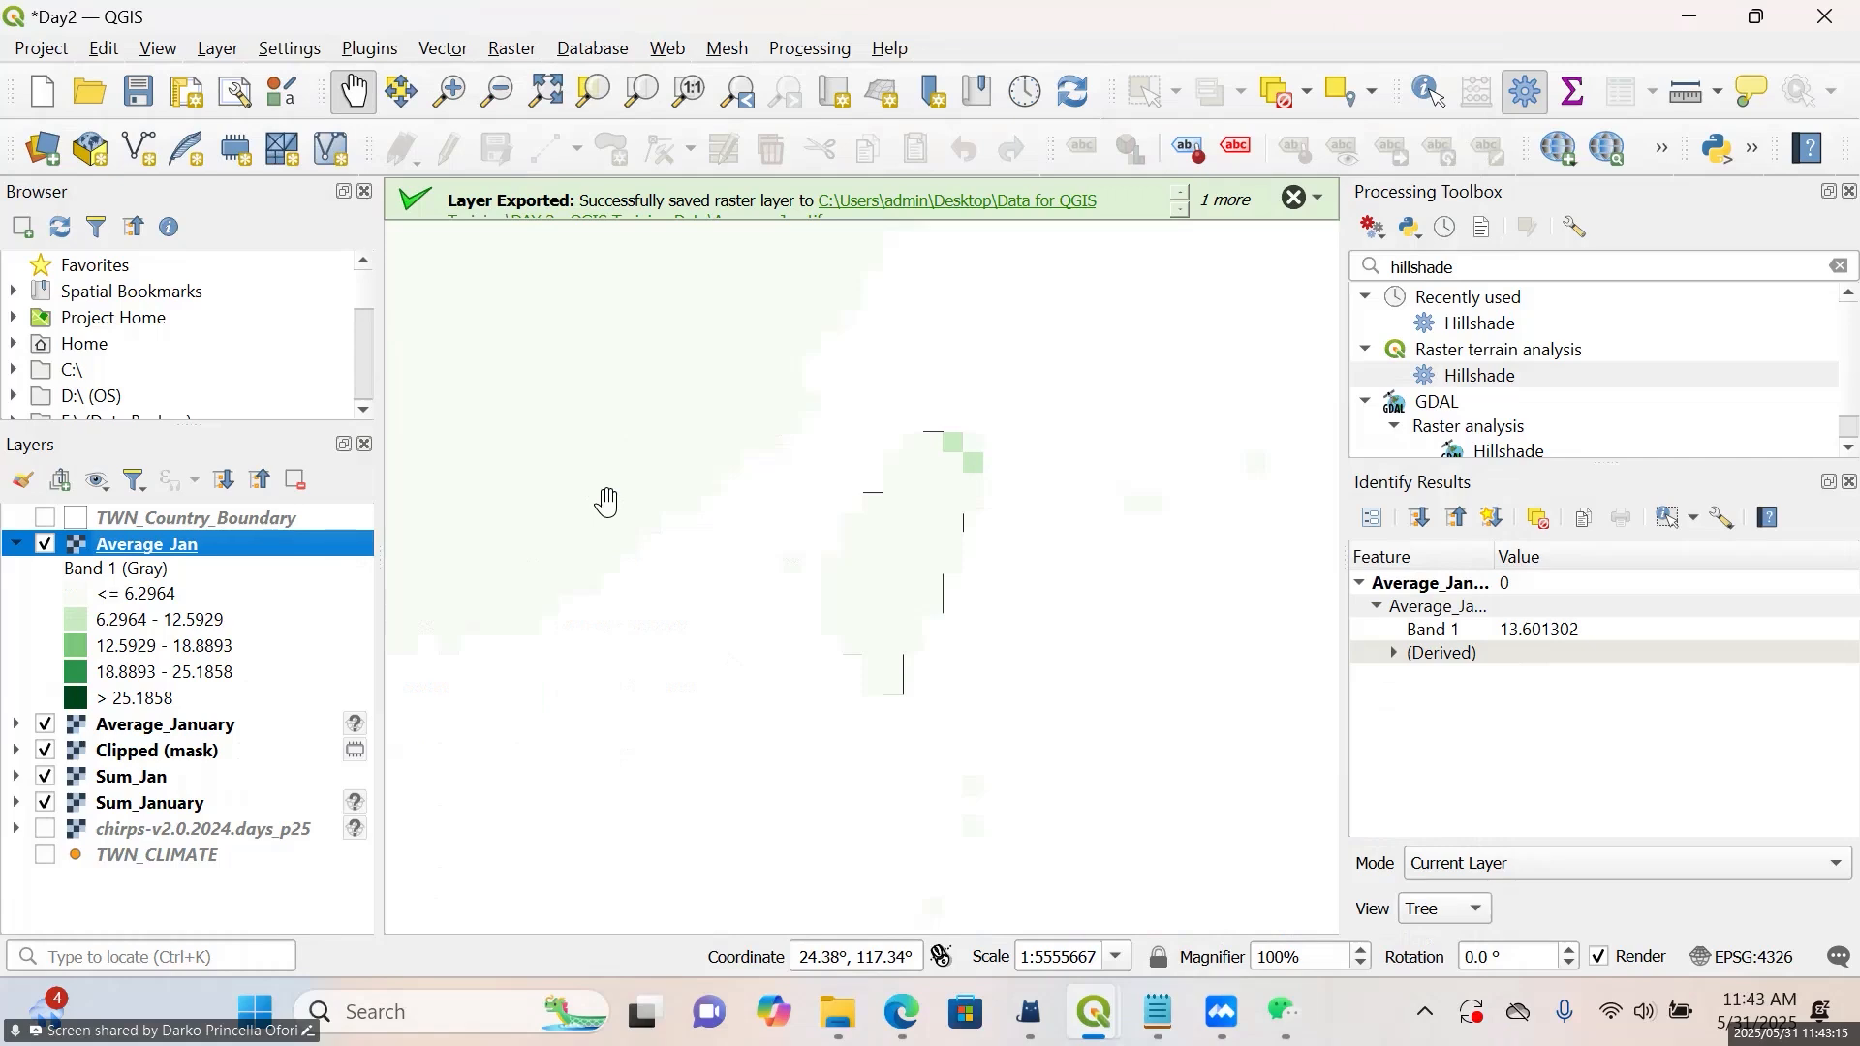
Start Clip Raster by Mask Layer with Average_Jan as the input layer and TWN_Country_Boundary as the mask layer
{"action": "left_click", "coordinate": [513, 48]}
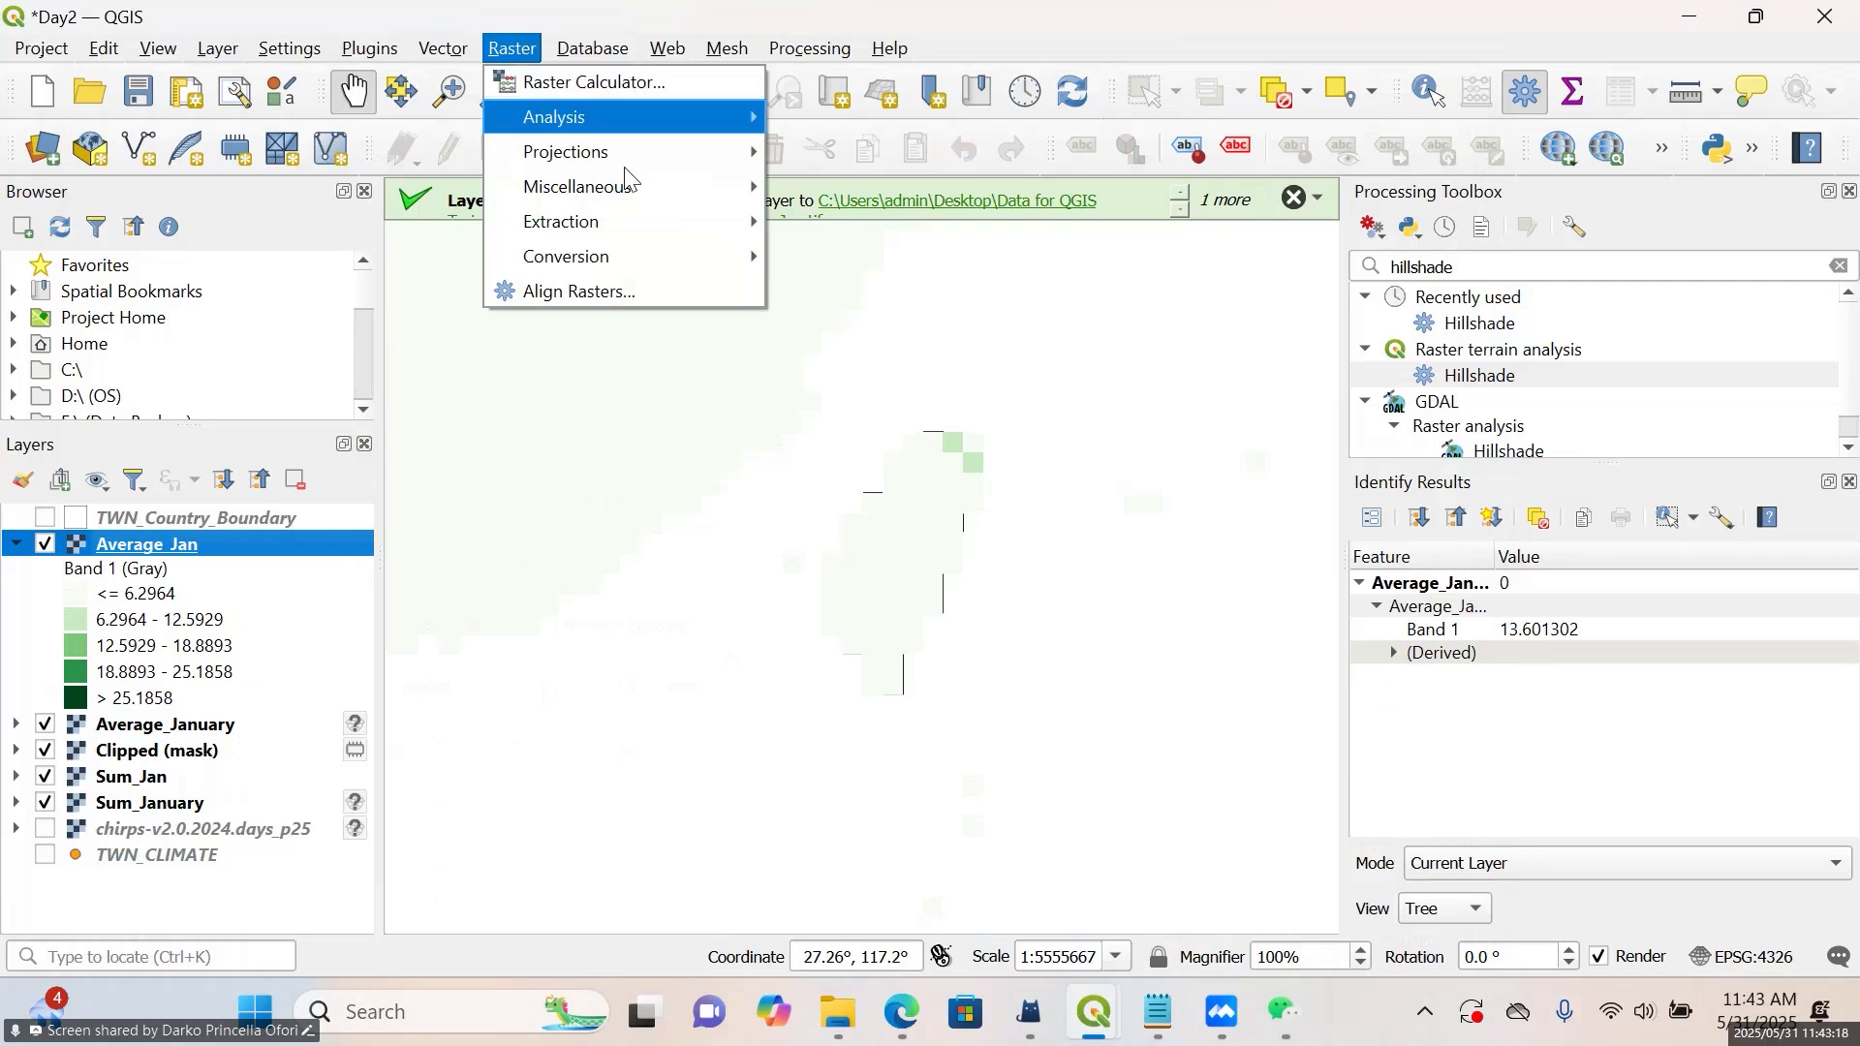
{"action": "mouse_move", "coordinate": [627, 222]}
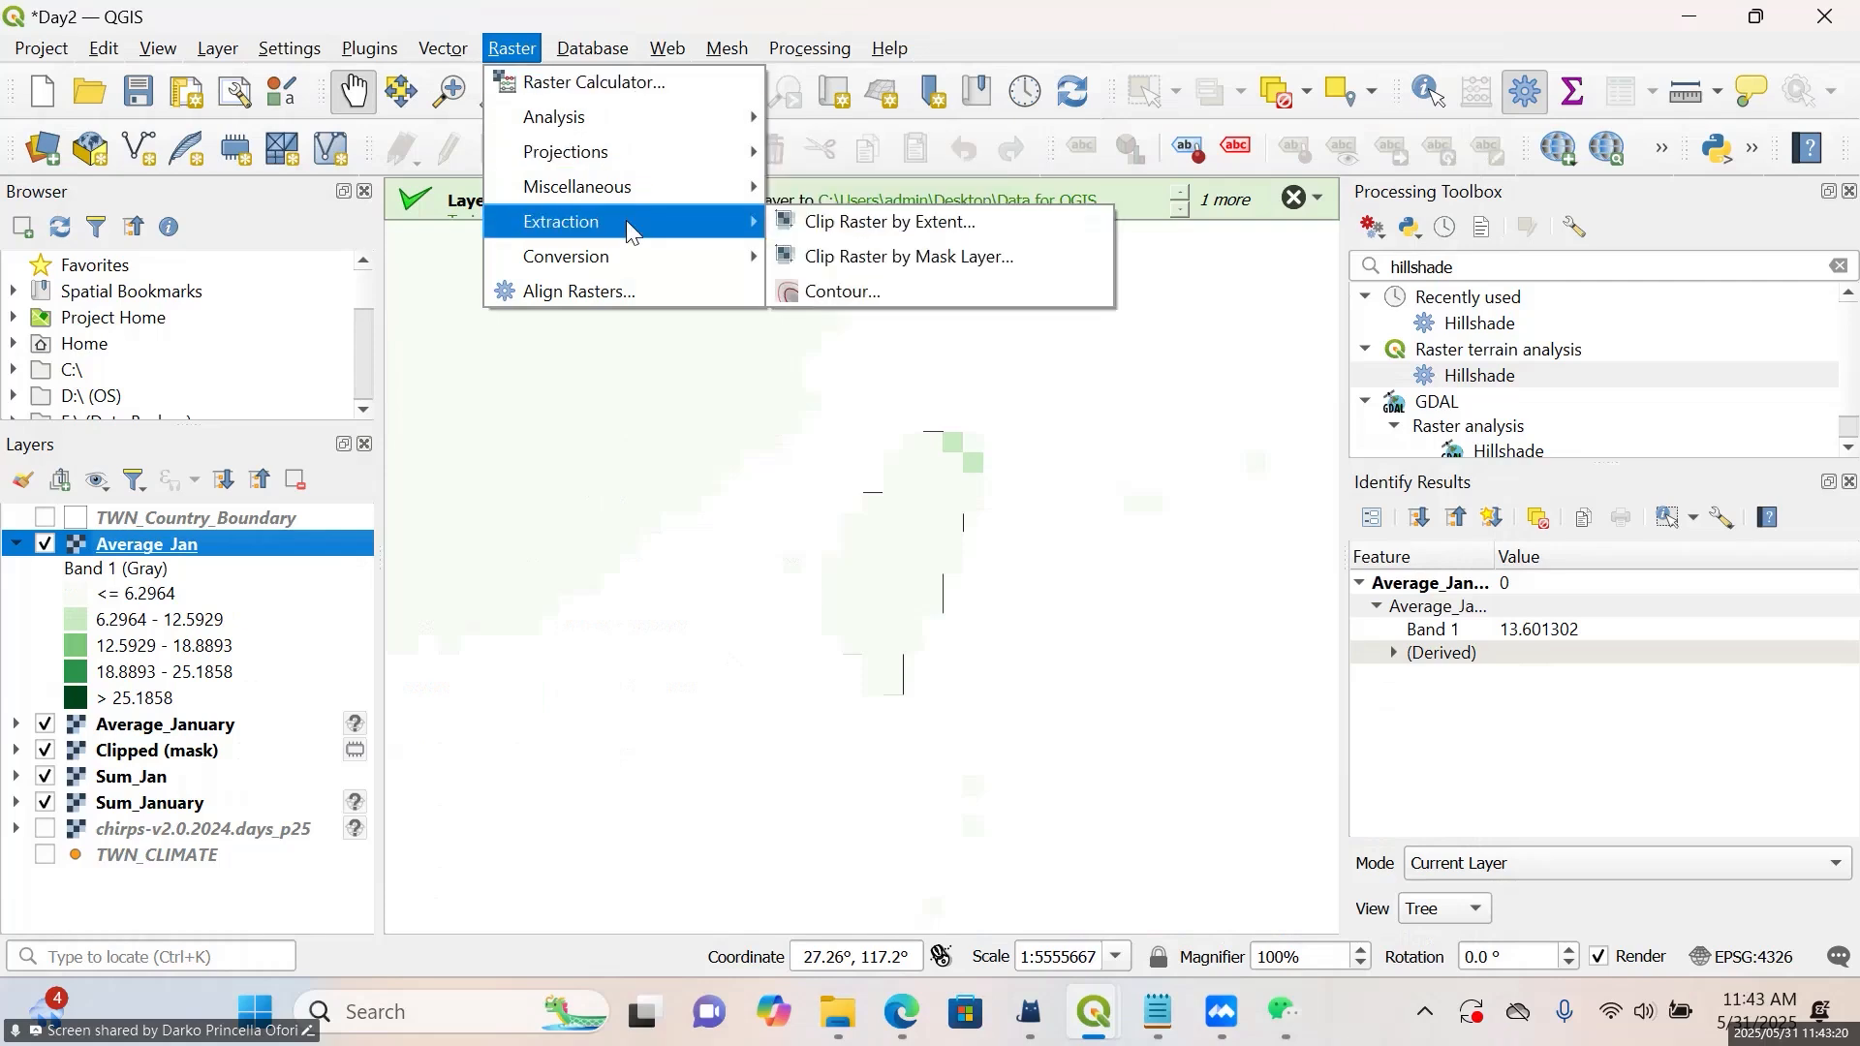
{"action": "left_click", "coordinate": [841, 259]}
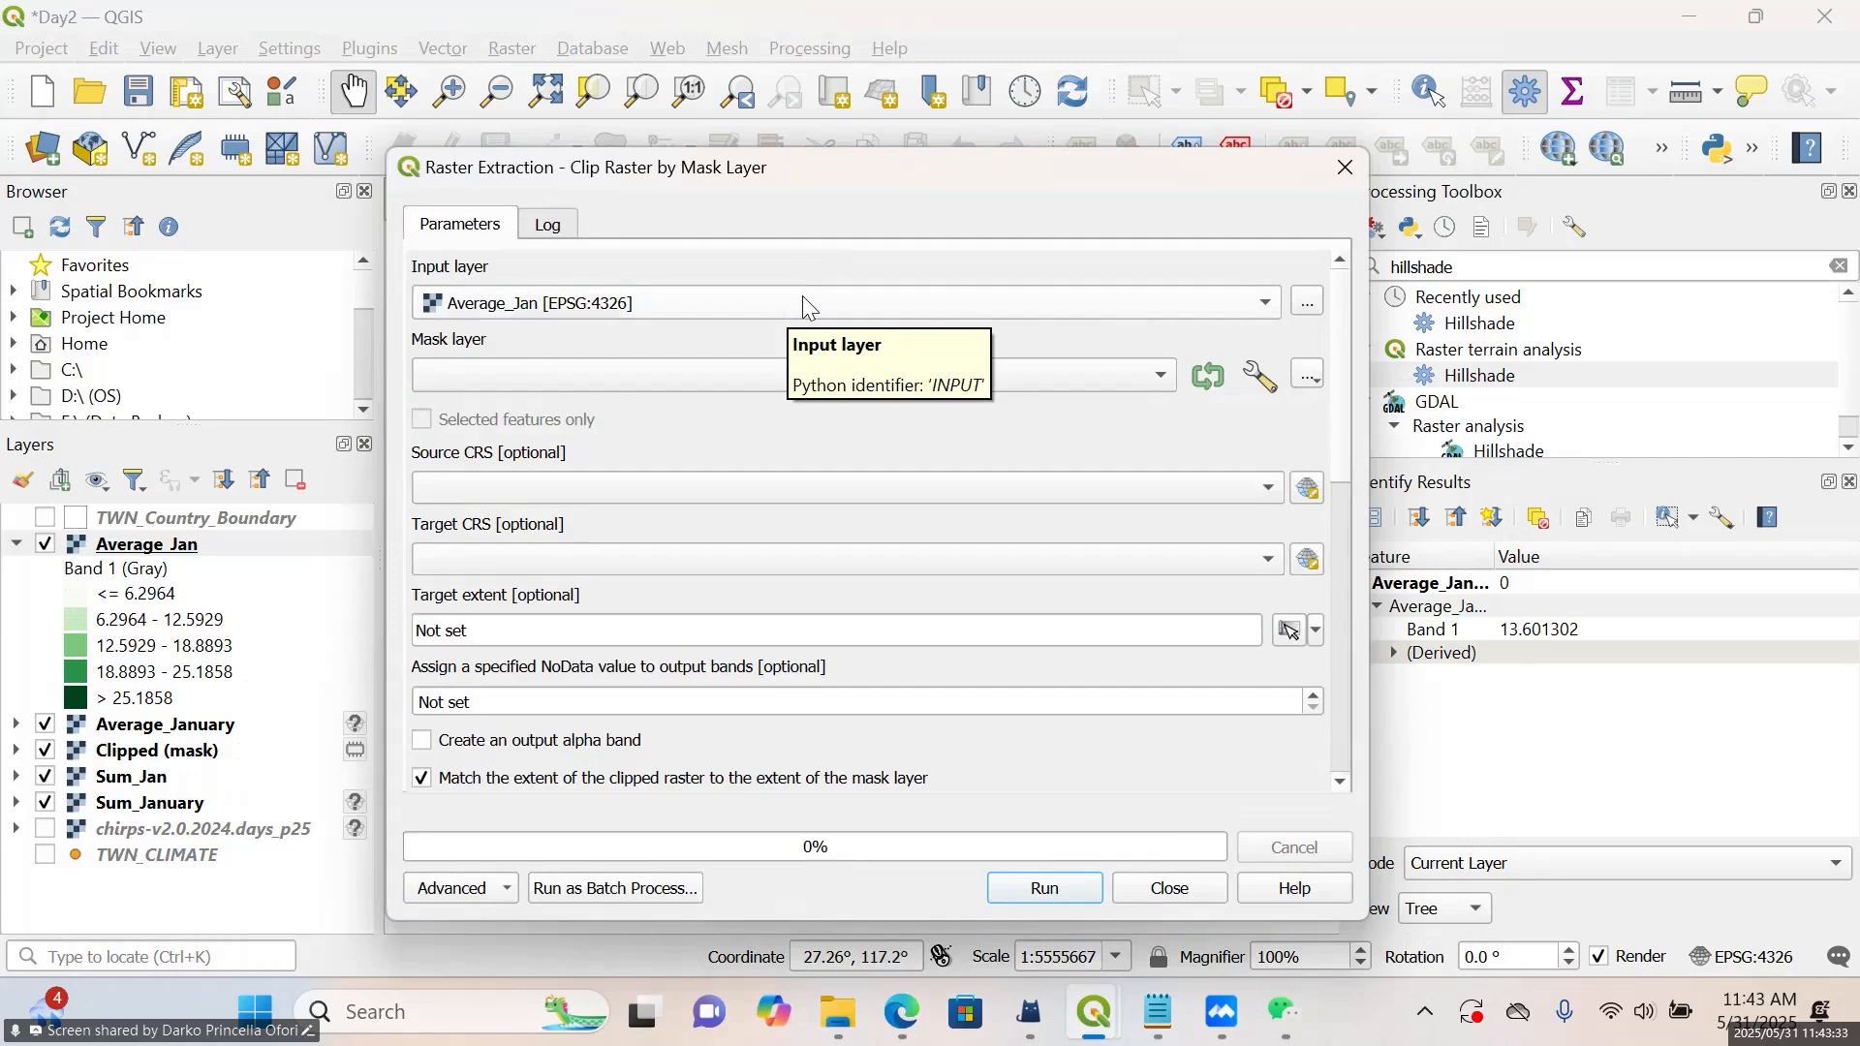
{"action": "left_click", "coordinate": [752, 386]}
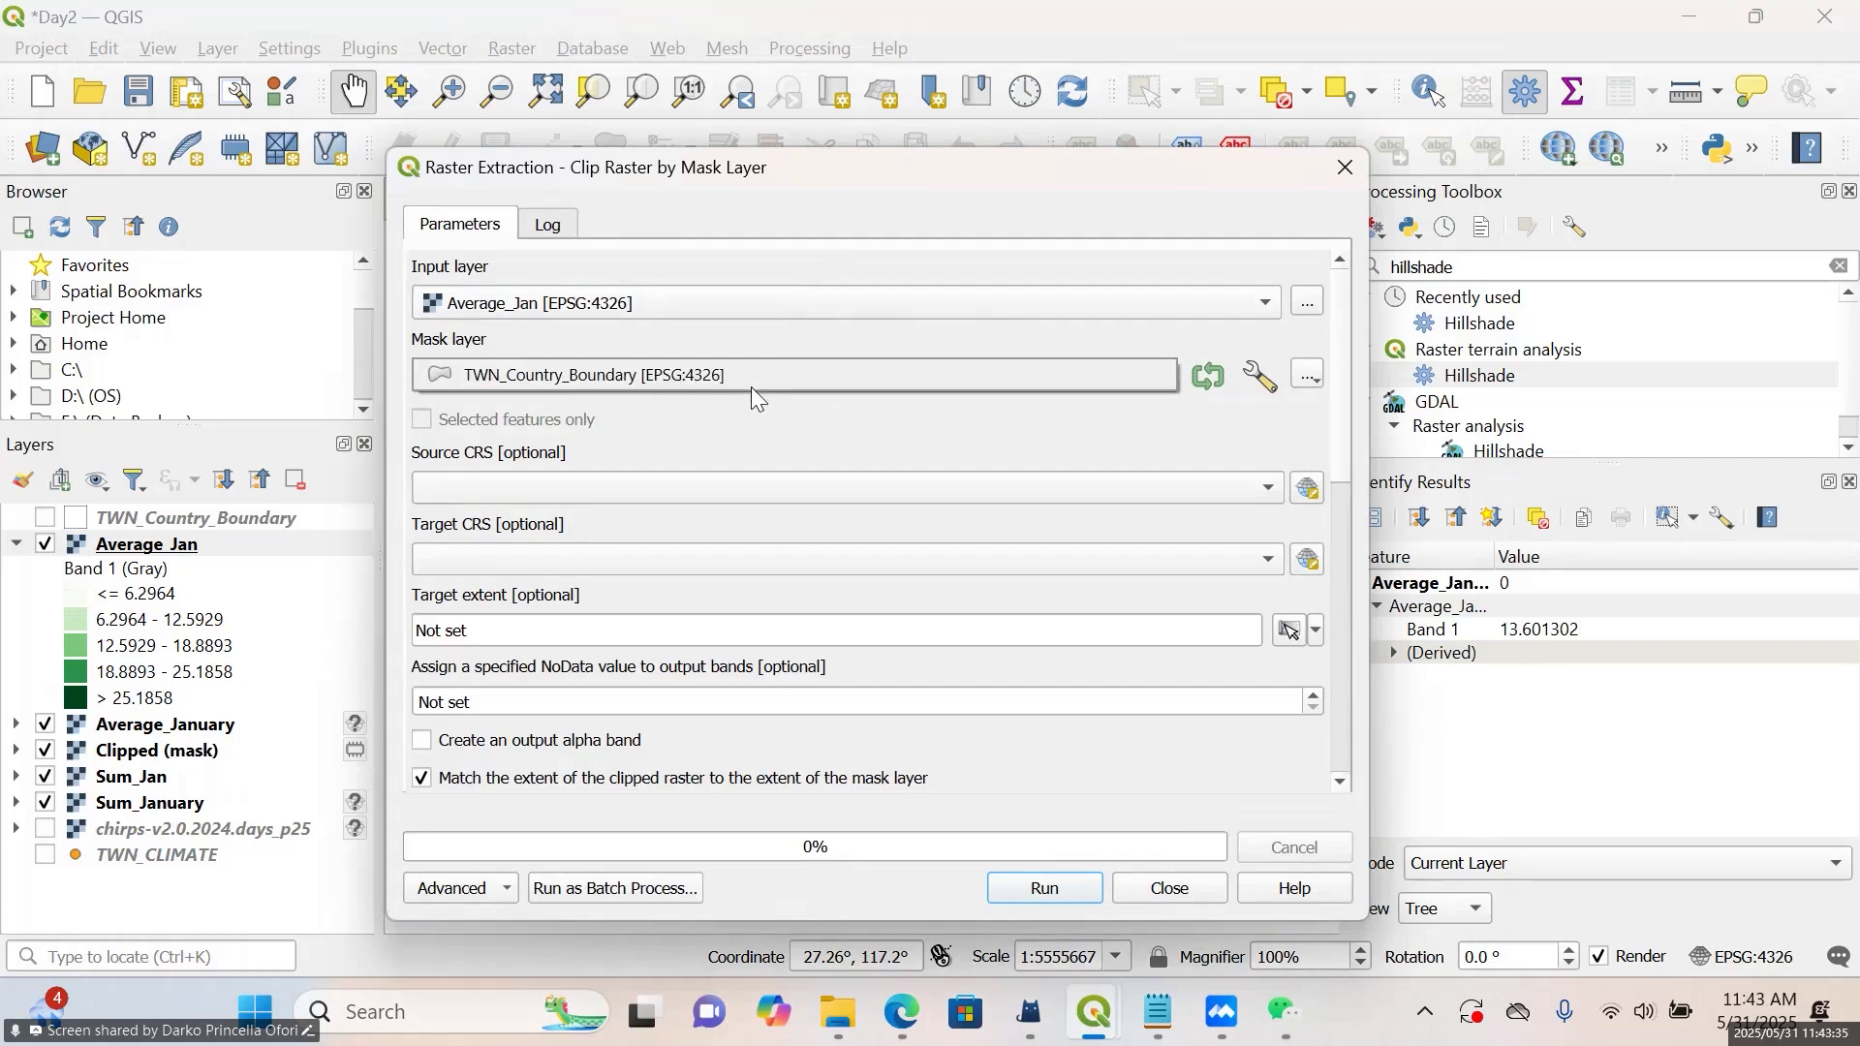
{"action": "left_click", "coordinate": [688, 375]}
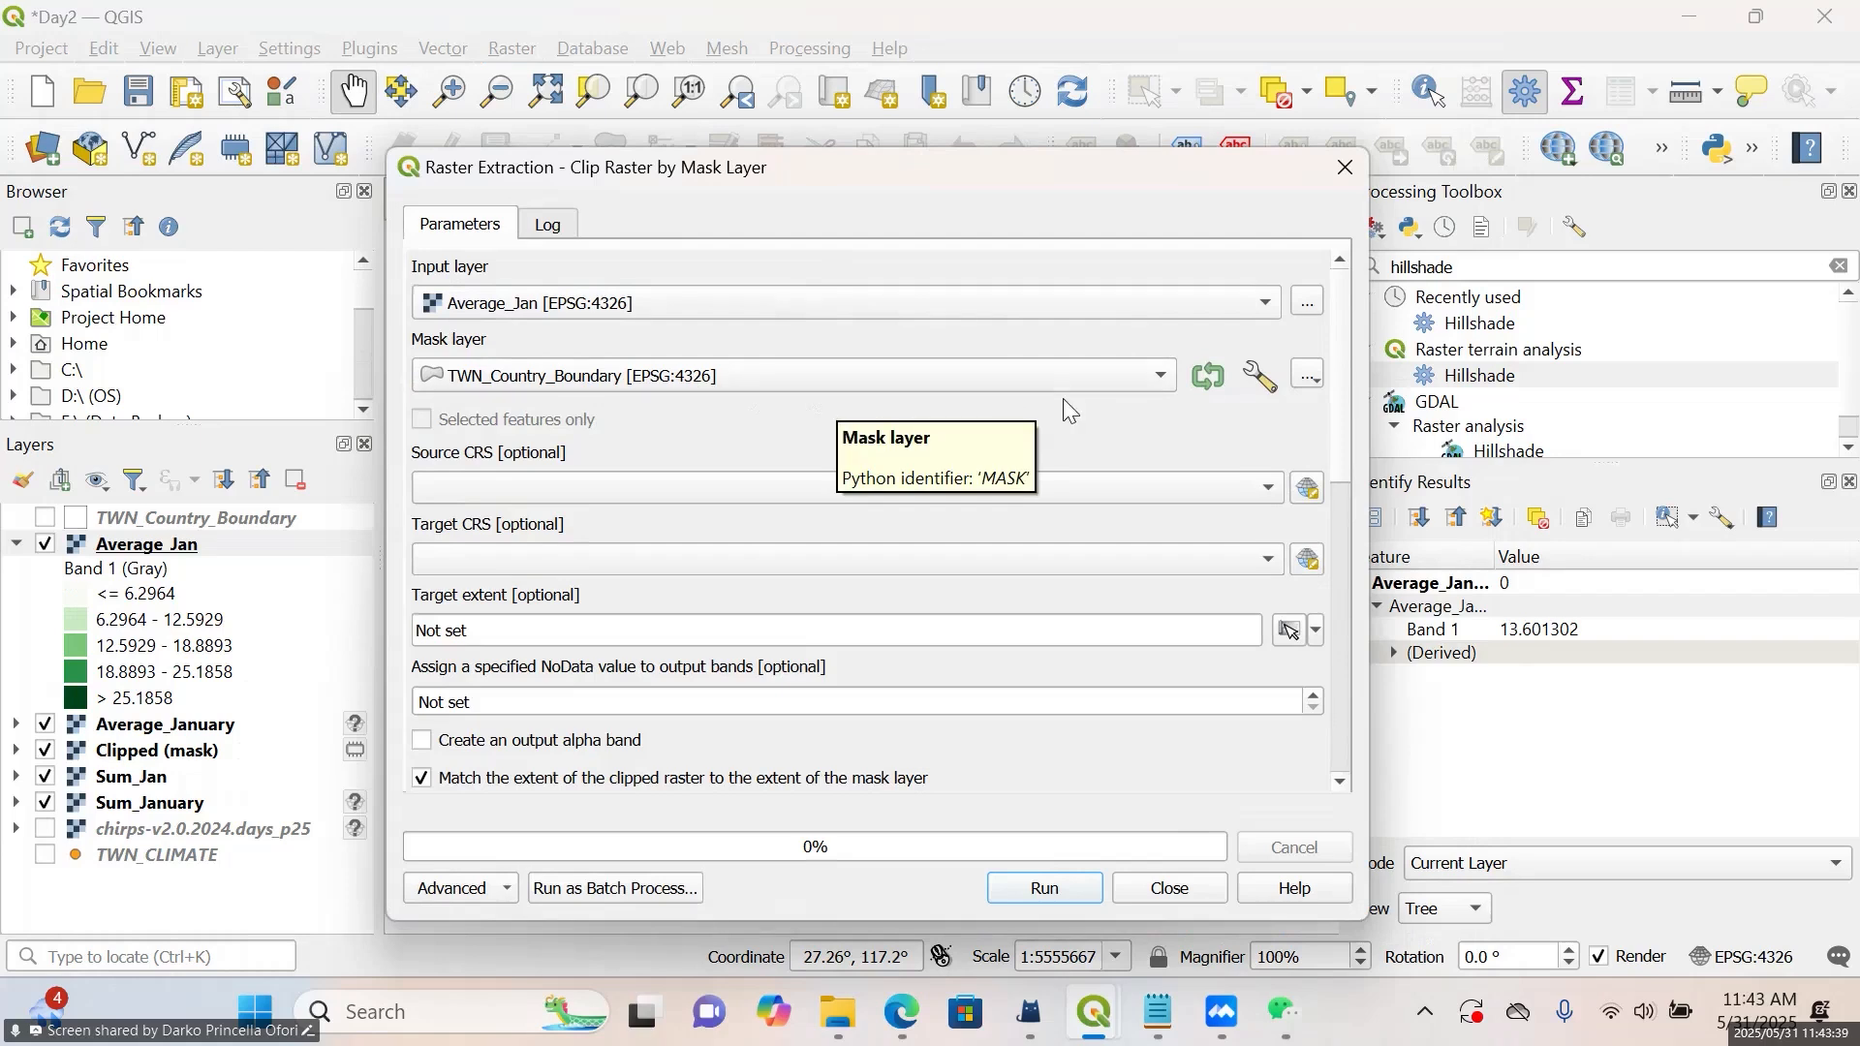
Assign a NoData value of -9999.00 to the output bands, run the clip and close the tool
{"action": "left_click_drag", "start_coordinate": [1343, 399], "coordinate": [1362, 516]}
{"action": "left_click", "coordinate": [500, 394]}
{"action": "key", "text": "BackSpace"}
{"action": "key", "text": "BackSpace"}
{"action": "key", "text": "BackSpace"}
{"action": "key", "text": "BackSpace"}
{"action": "key", "text": "BackSpace"}
{"action": "key", "text": "BackSpace"}
{"action": "key", "text": "BackSpace"}
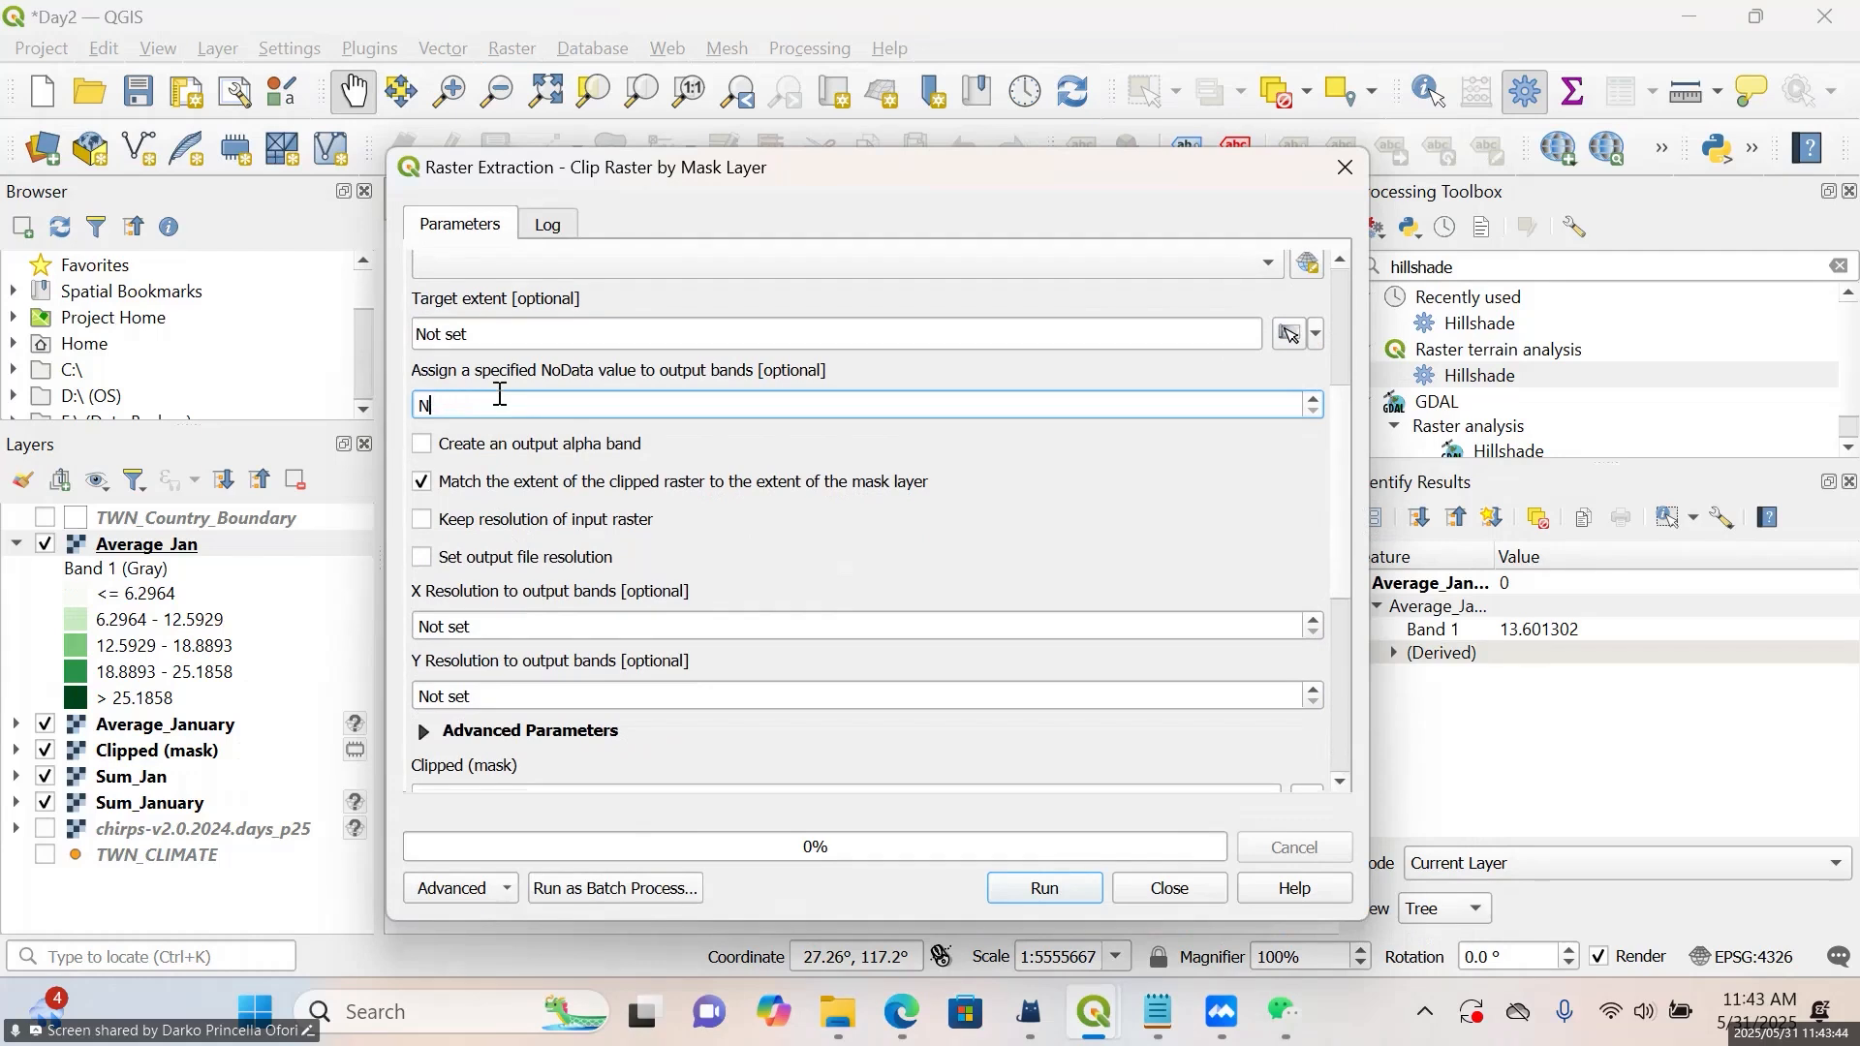
{"action": "type", "text": "-9999.000000"}
{"action": "left_click", "coordinate": [1069, 884]}
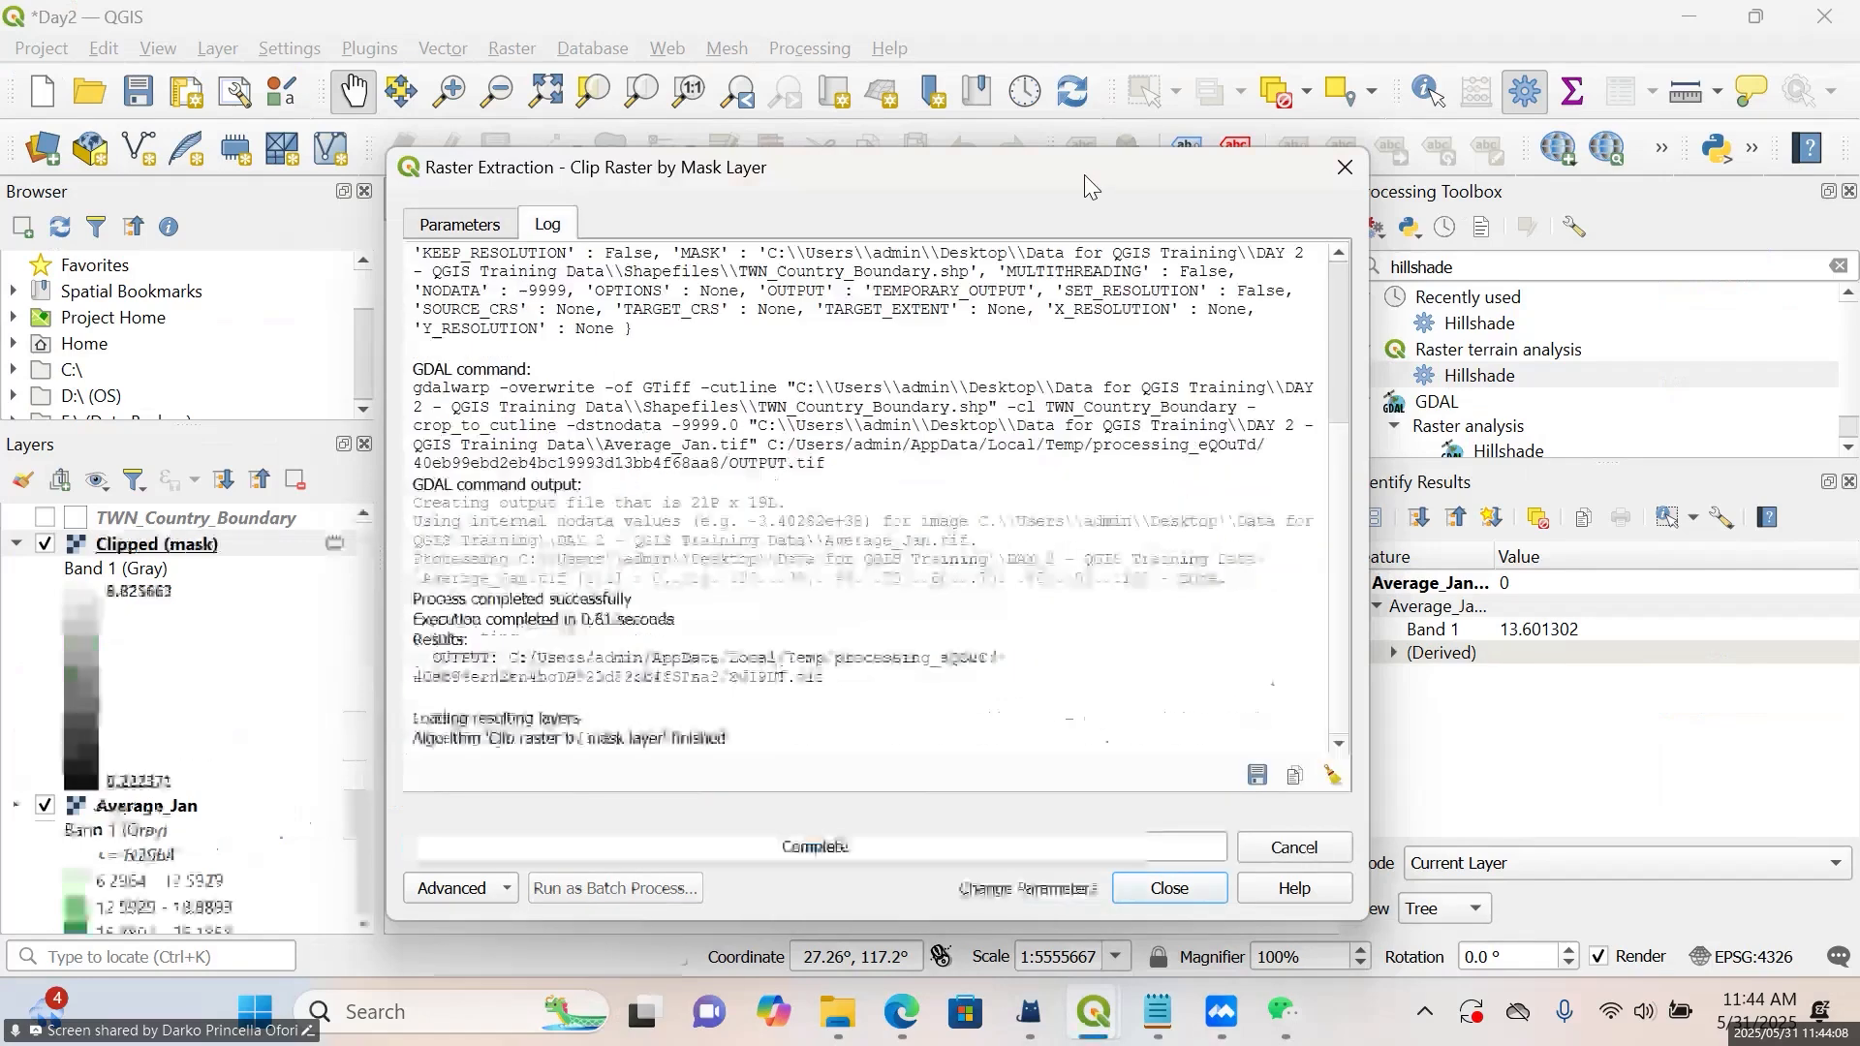
{"action": "left_click", "coordinate": [1342, 173]}
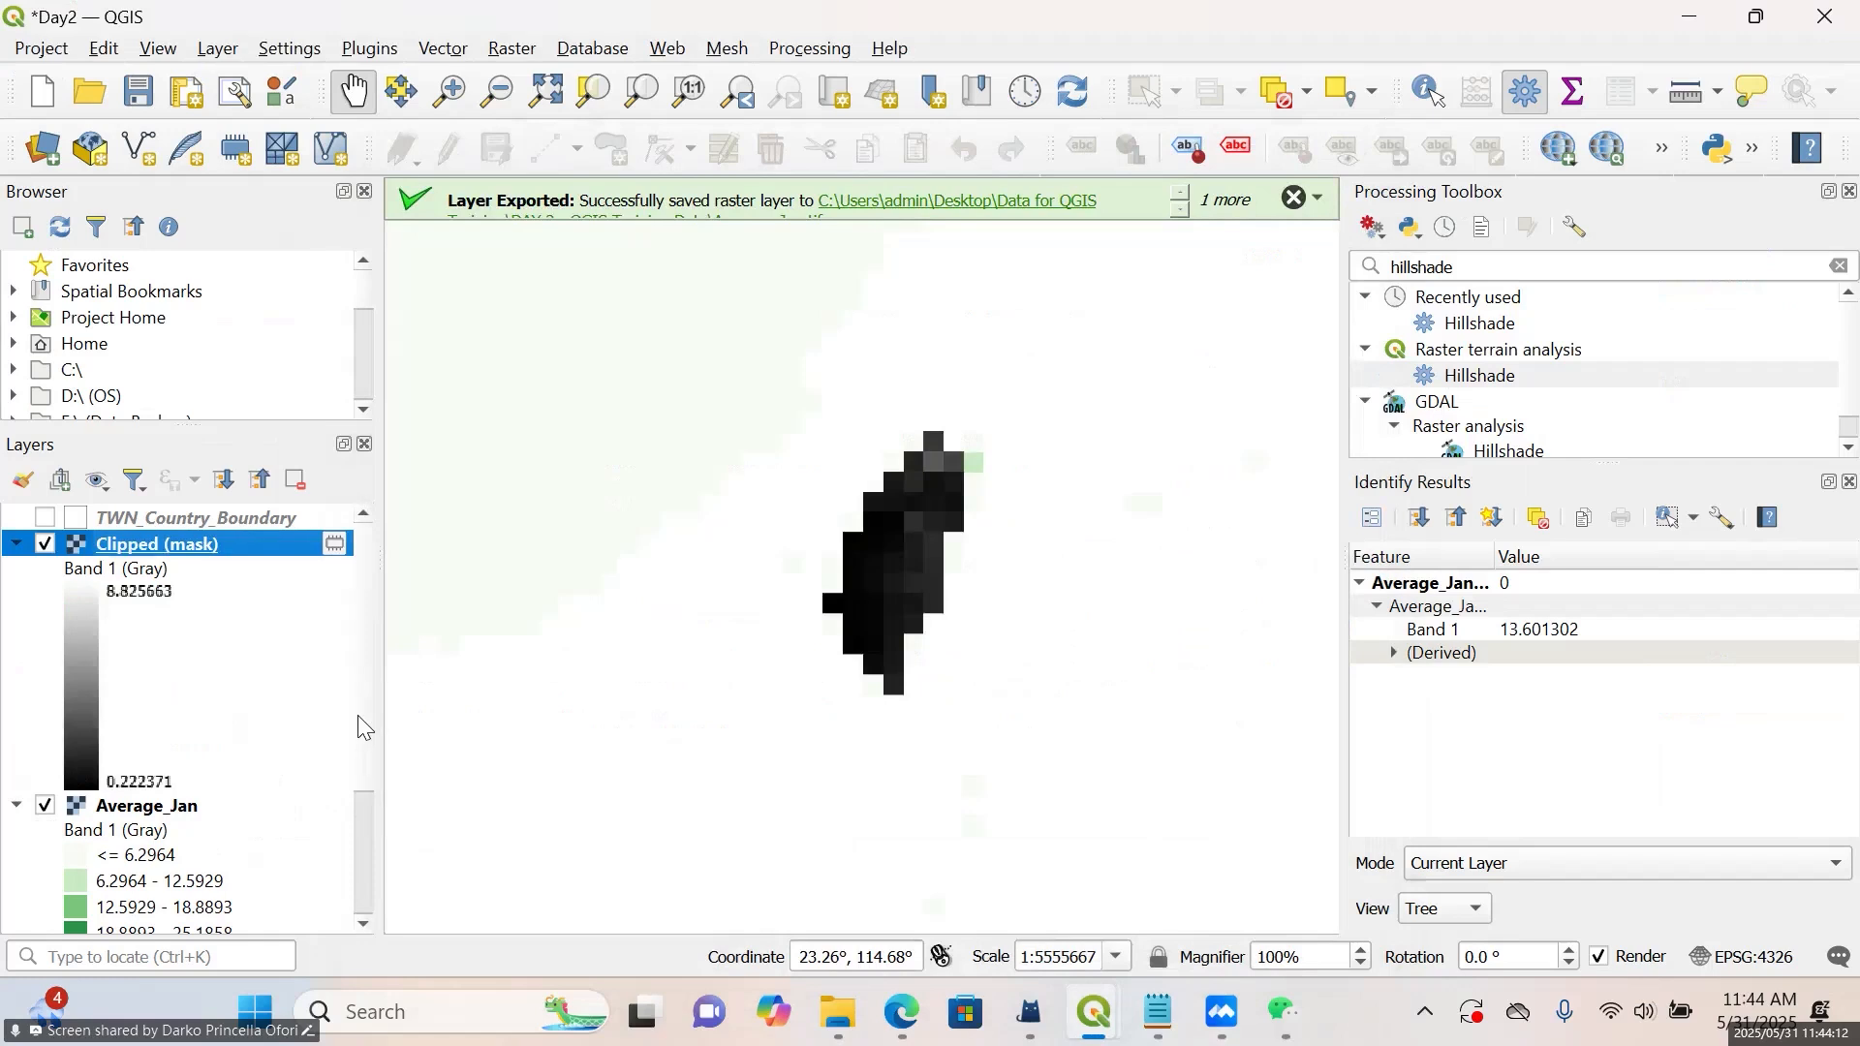
Hide the Average_Jan layer beneath the newly clipped raster
{"action": "left_click_drag", "start_coordinate": [357, 715], "coordinate": [357, 839]}
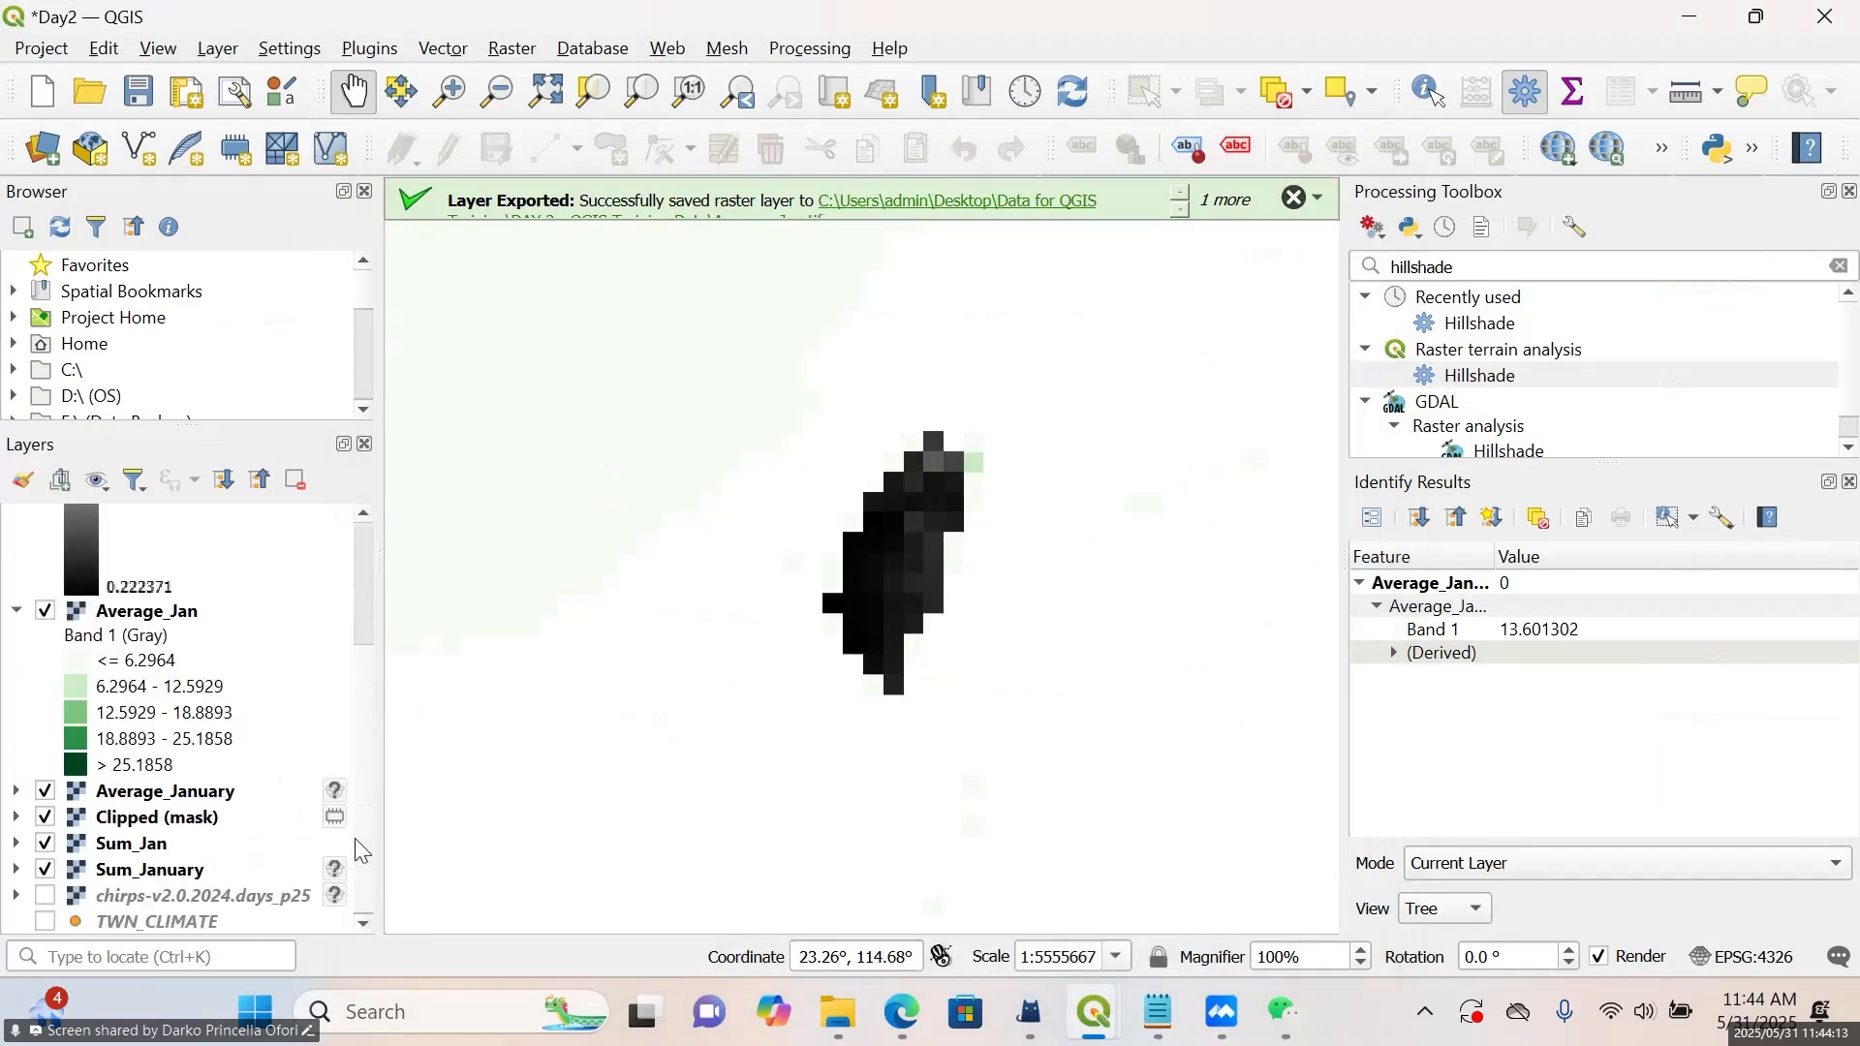
{"action": "left_click", "coordinate": [44, 614]}
{"action": "left_click_drag", "start_coordinate": [363, 672], "coordinate": [362, 535]}
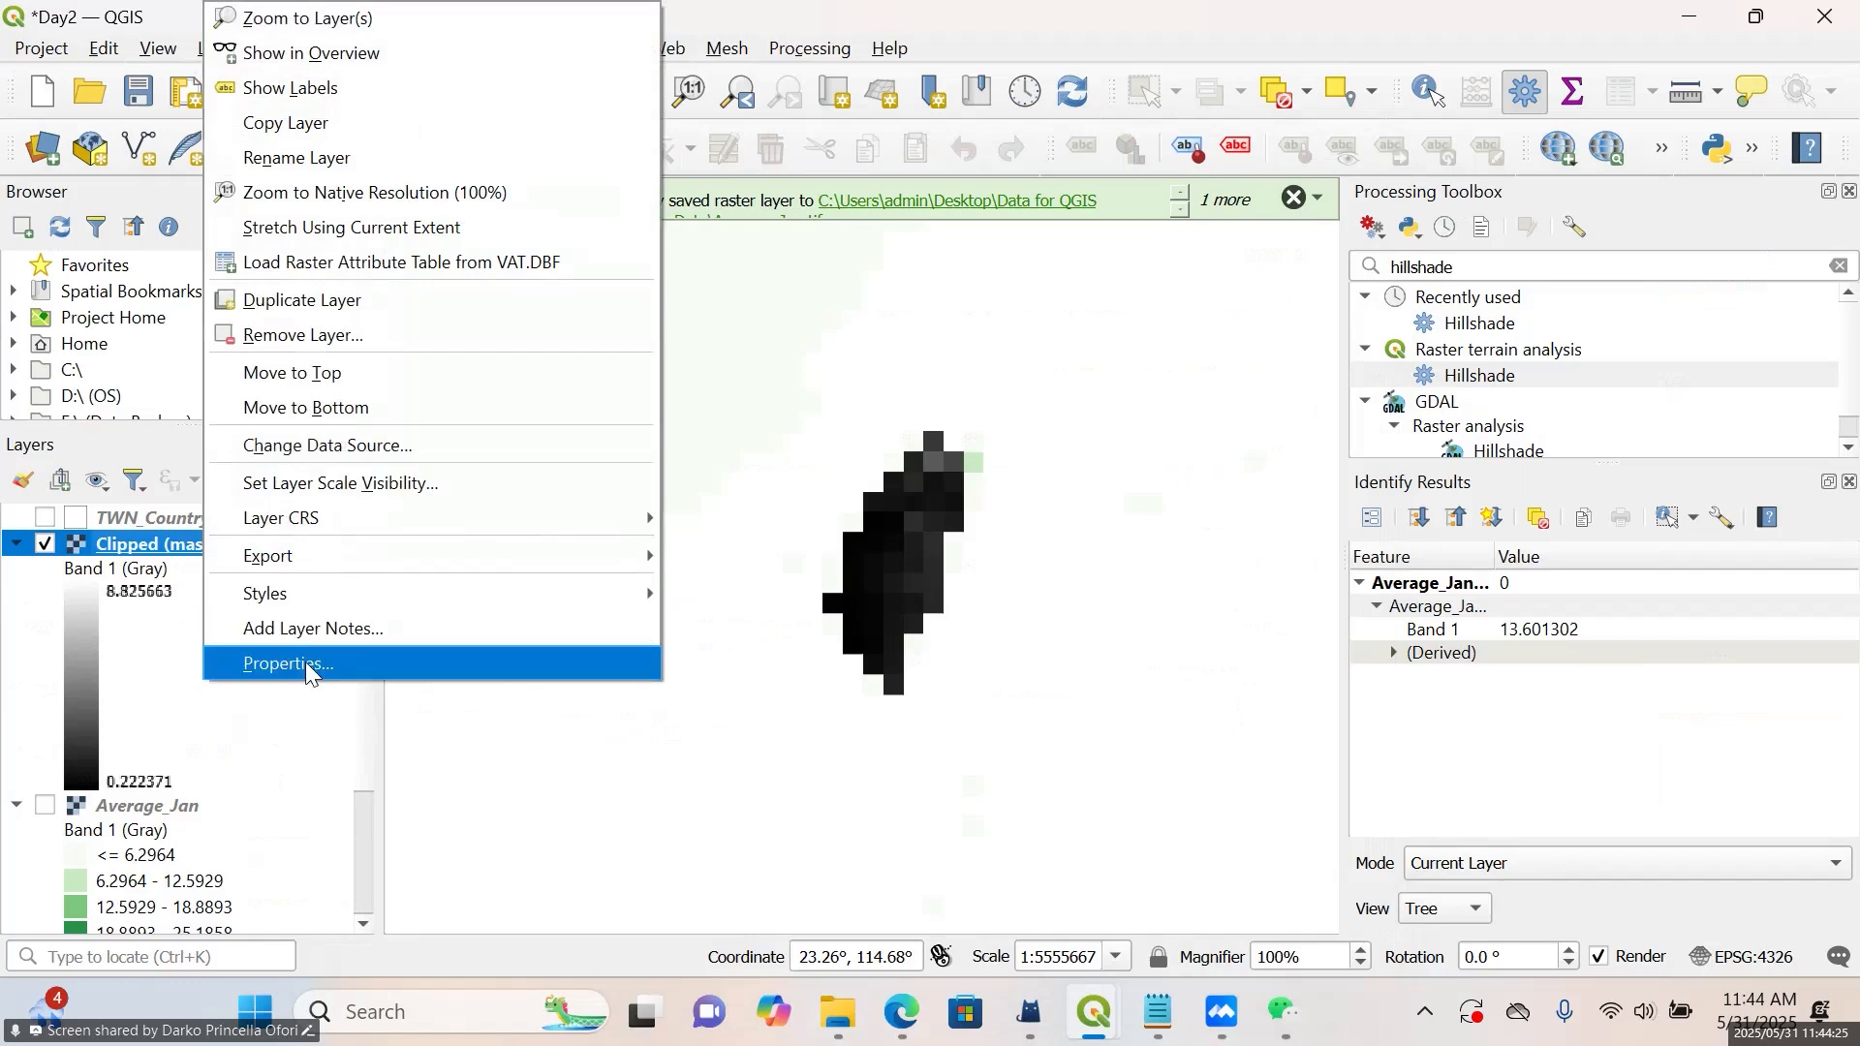
Style the new Clipped (mask) layer as Singleband pseudocolor with Discrete interpolation and Equal Interval mode in 5 classes
{"action": "left_click", "coordinate": [306, 662]}
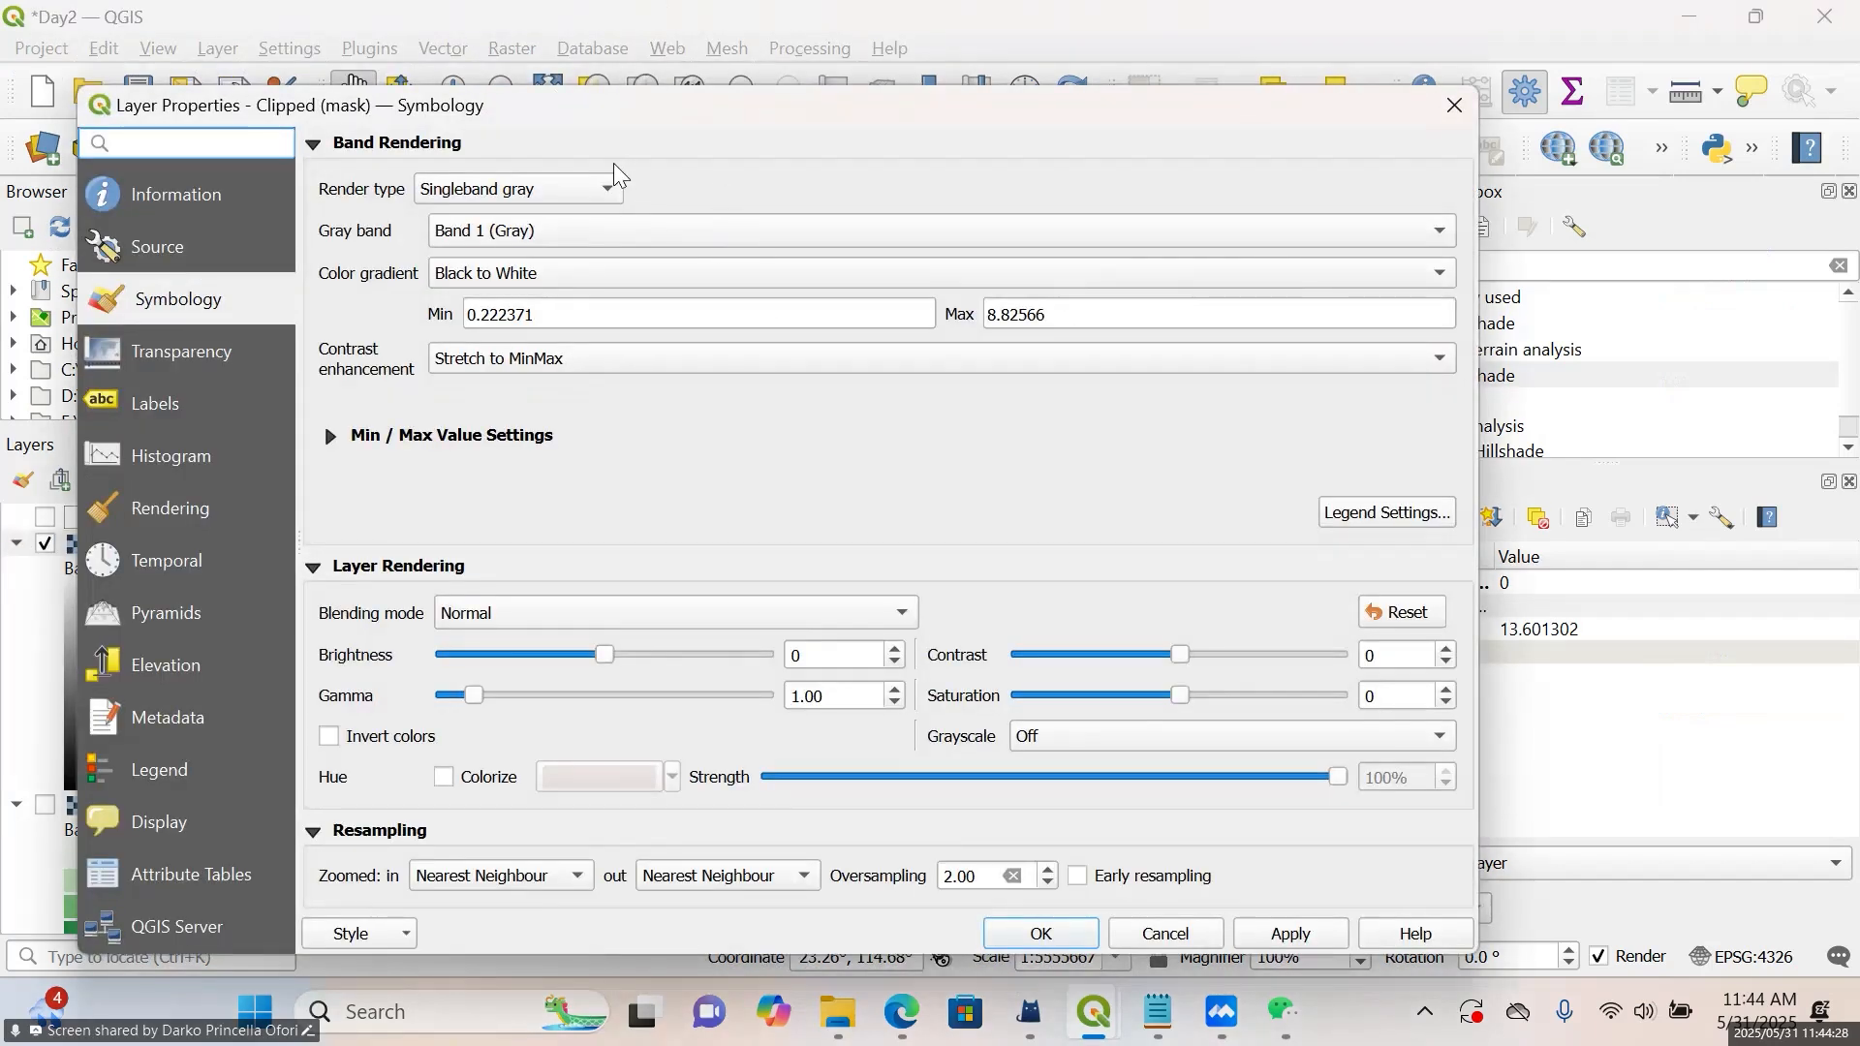
{"action": "left_click", "coordinate": [595, 188]}
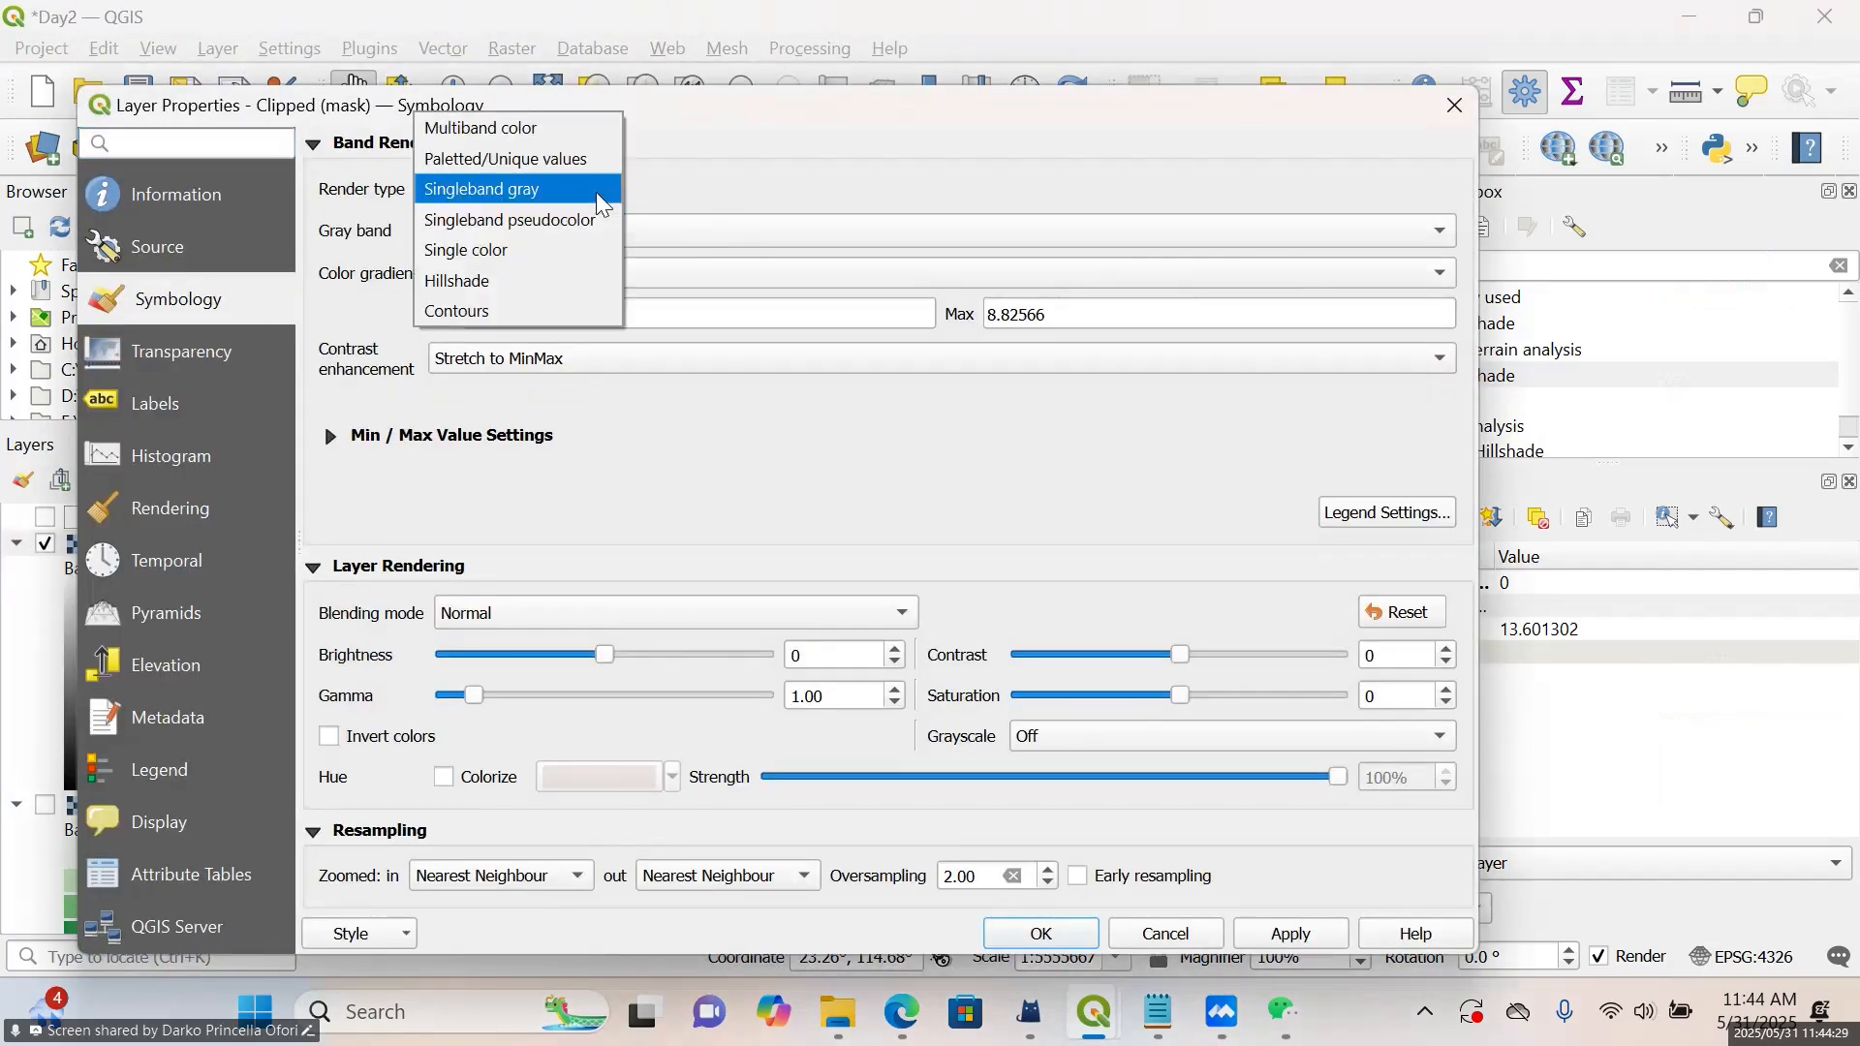
{"action": "left_click", "coordinate": [568, 222]}
{"action": "left_click", "coordinate": [789, 241]}
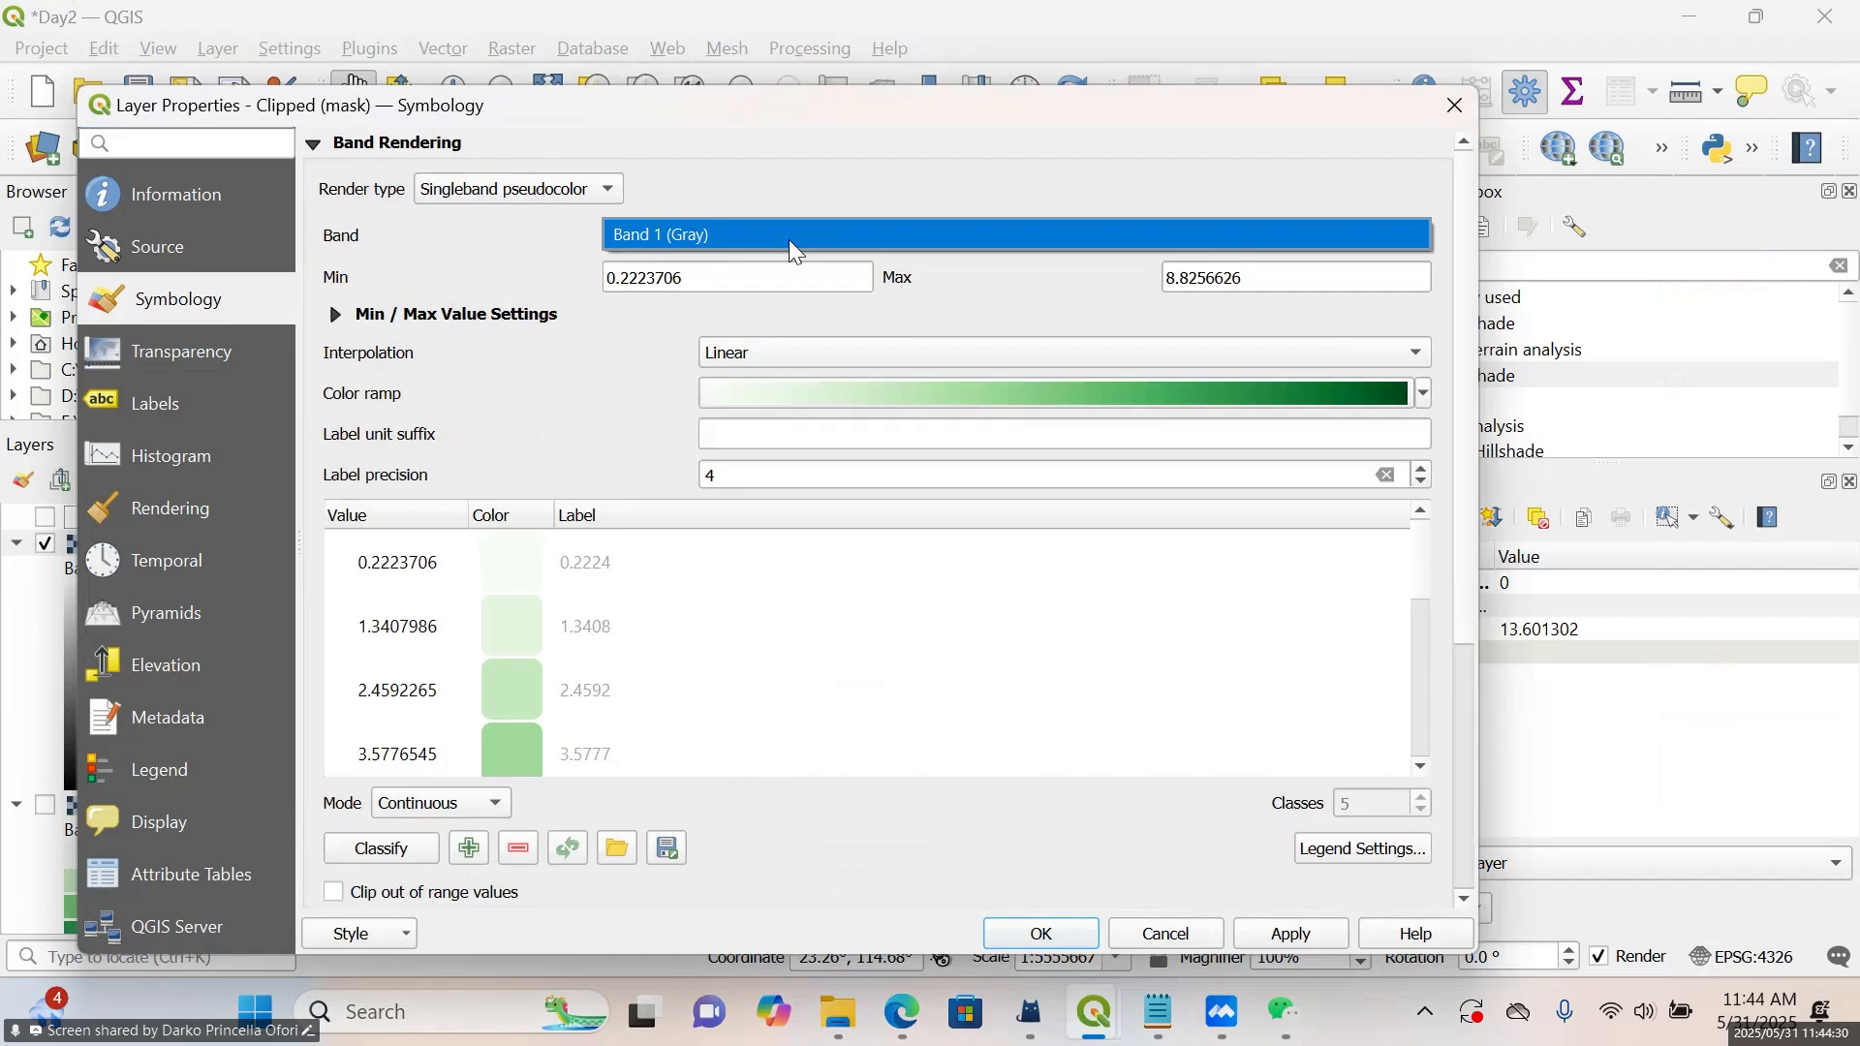
{"action": "left_click", "coordinate": [845, 351]}
{"action": "left_click", "coordinate": [806, 322]}
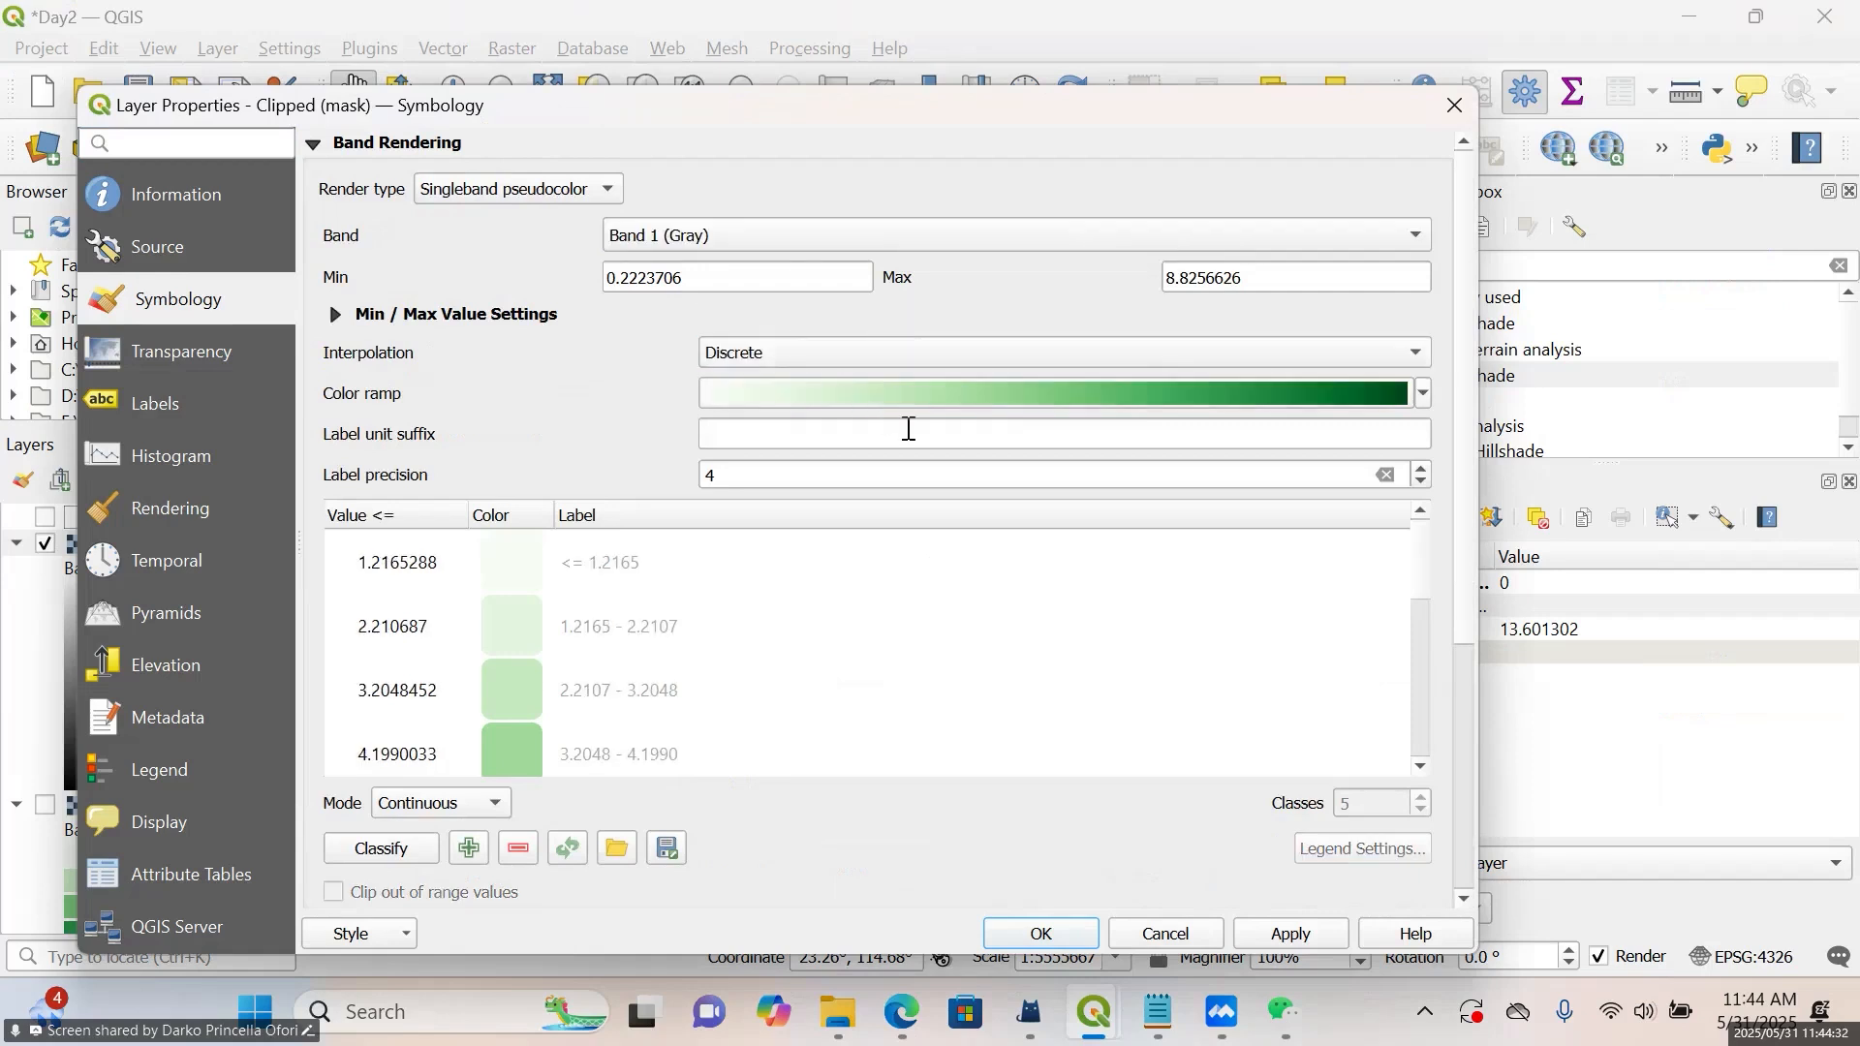
{"action": "left_click", "coordinate": [433, 806]}
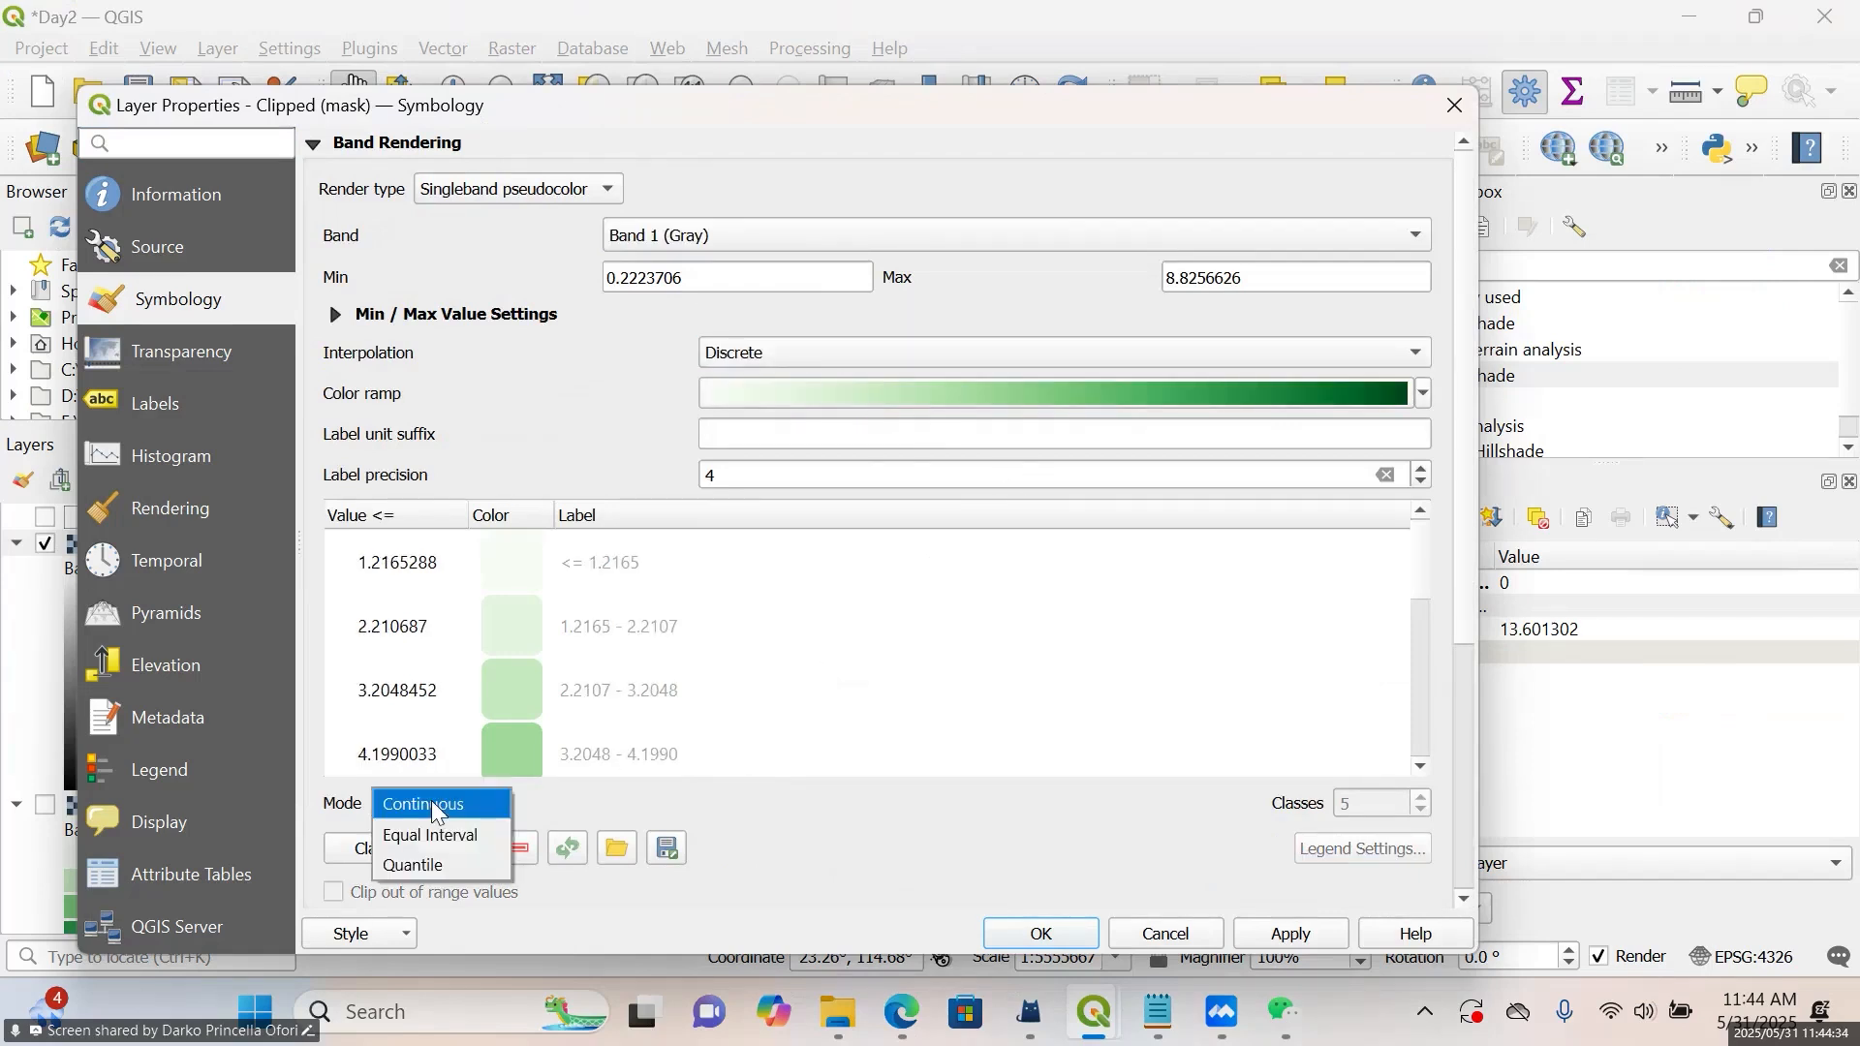
{"action": "left_click", "coordinate": [431, 835]}
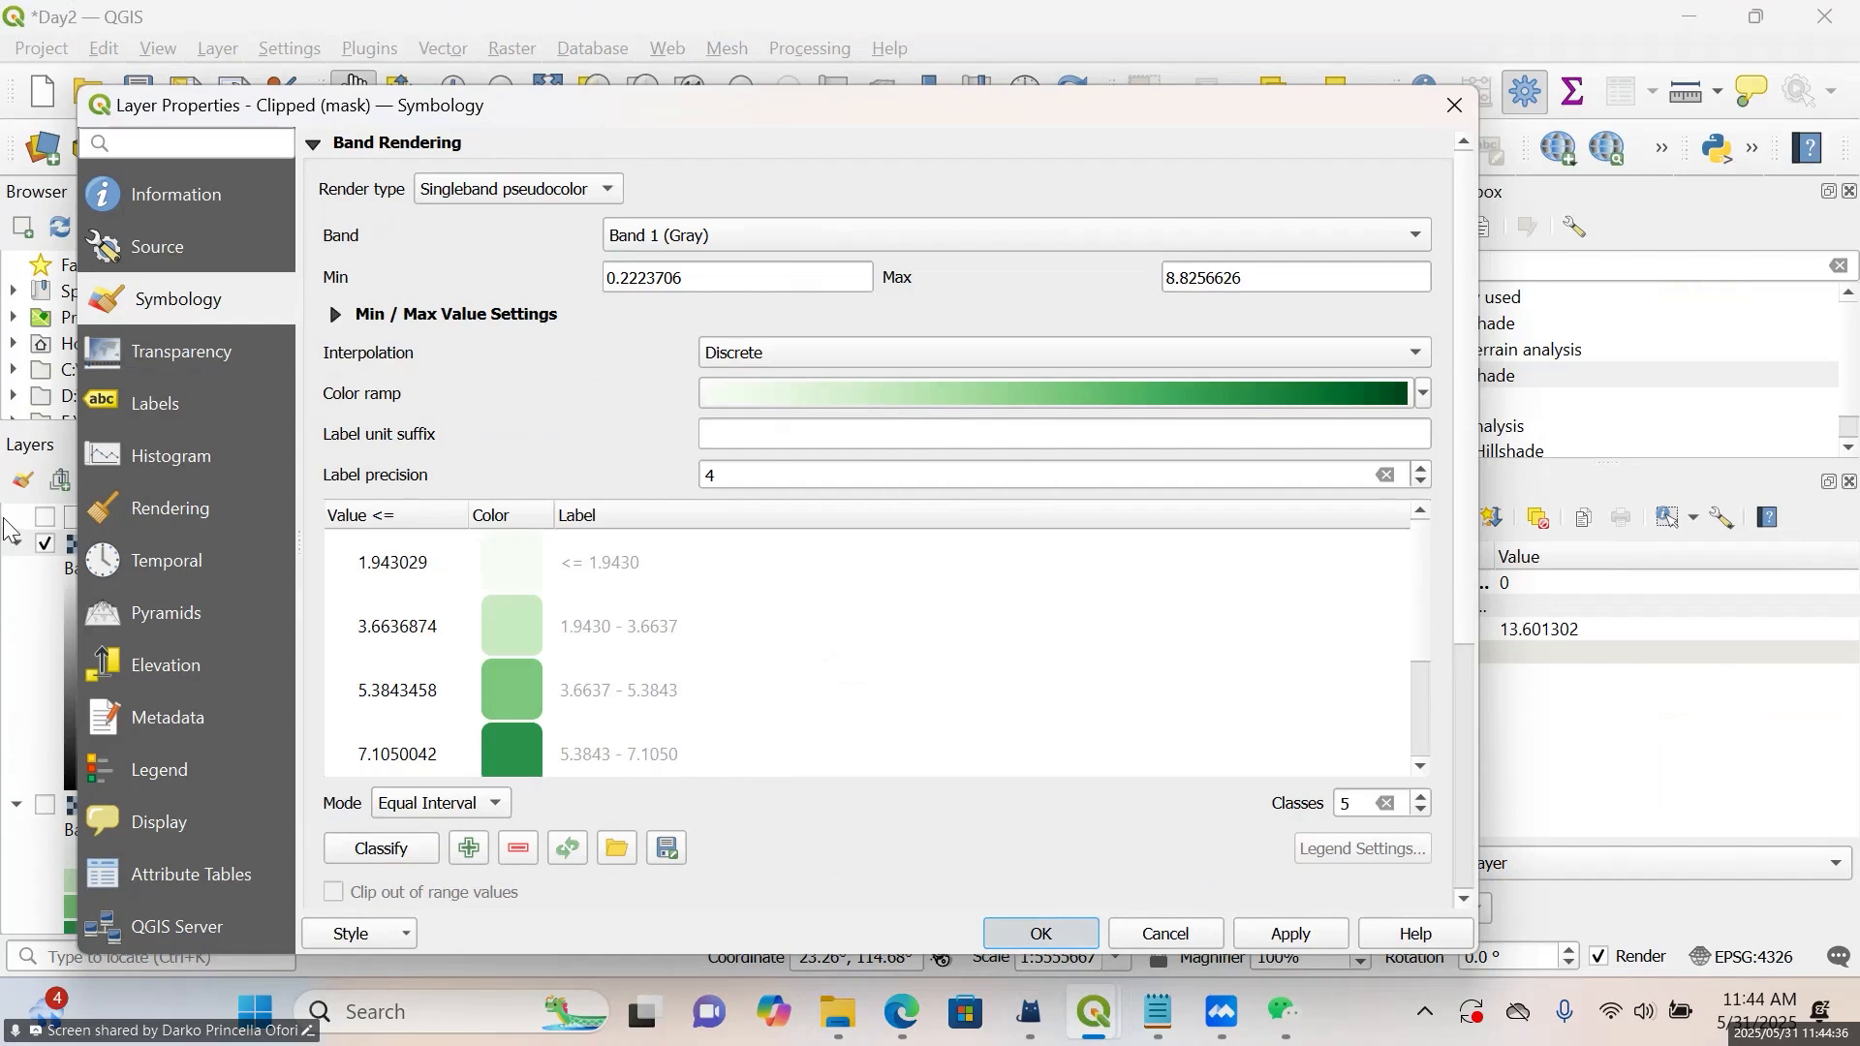
{"action": "key", "text": "Return"}
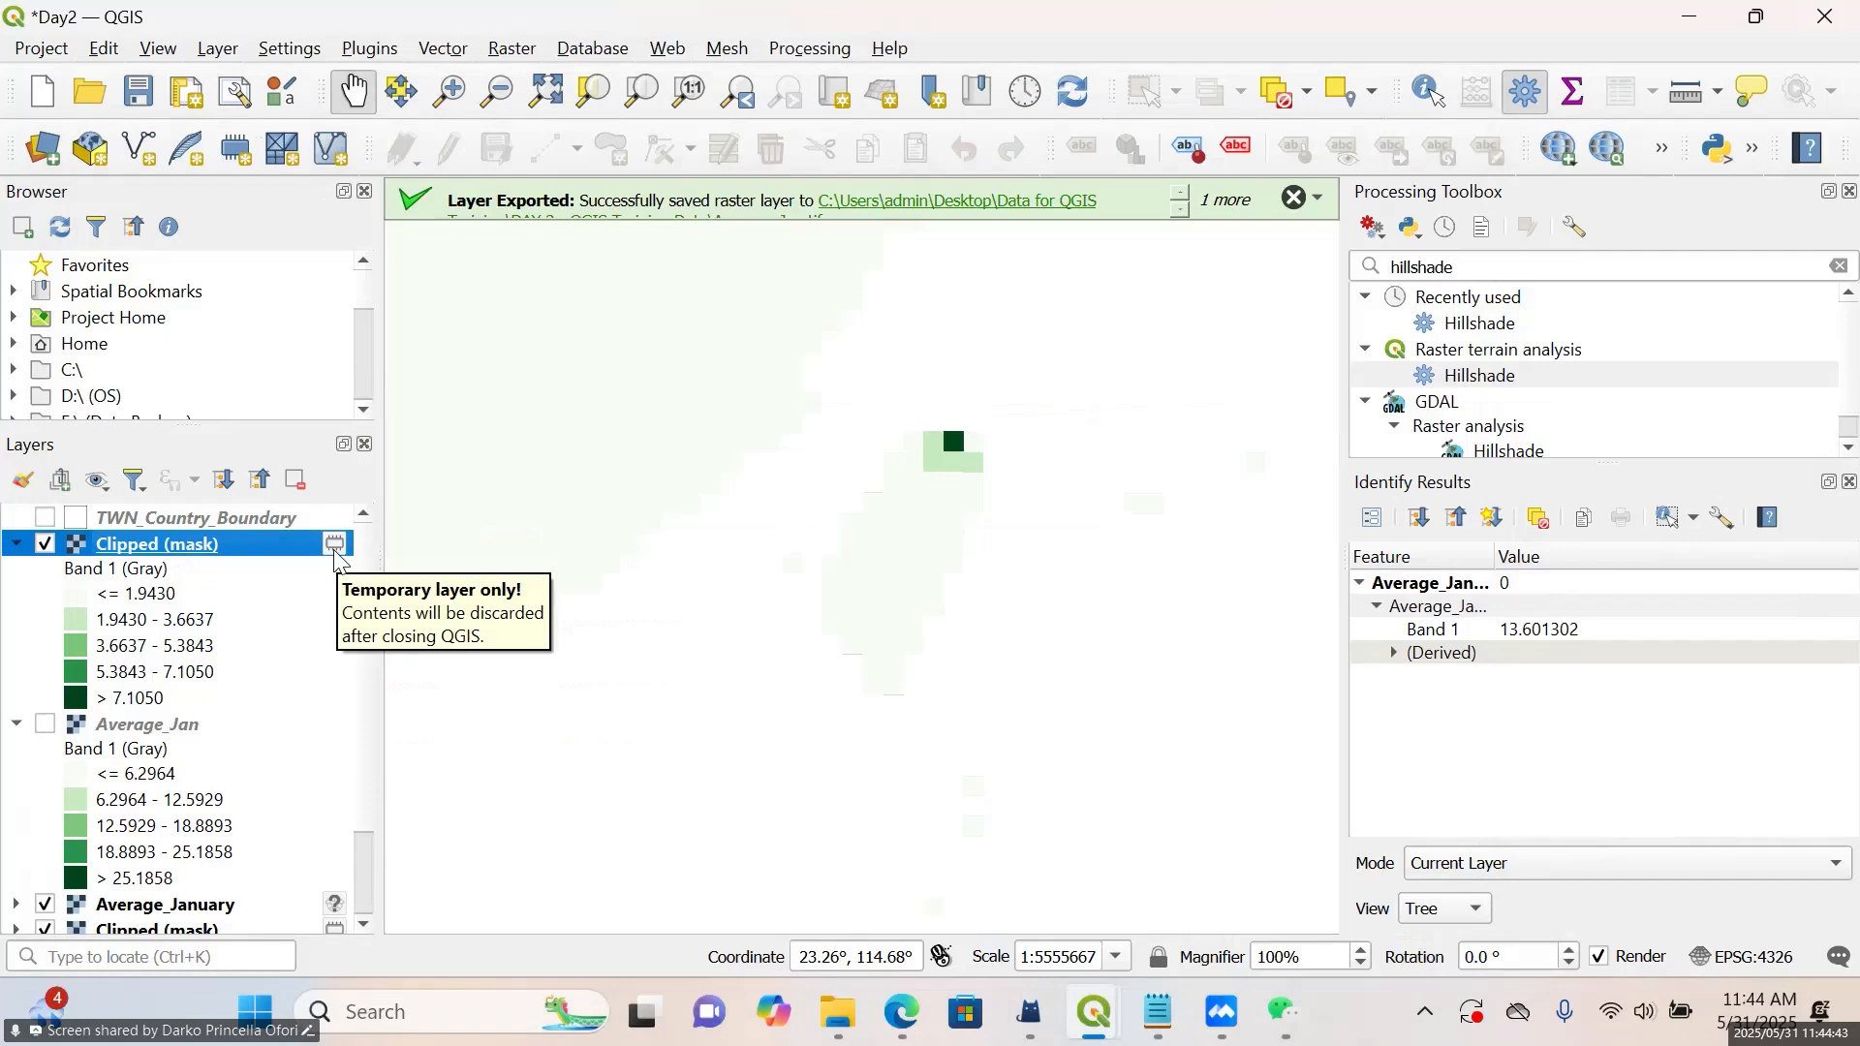
{"action": "right_click", "coordinate": [203, 551]}
{"action": "mouse_move", "coordinate": [326, 584]}
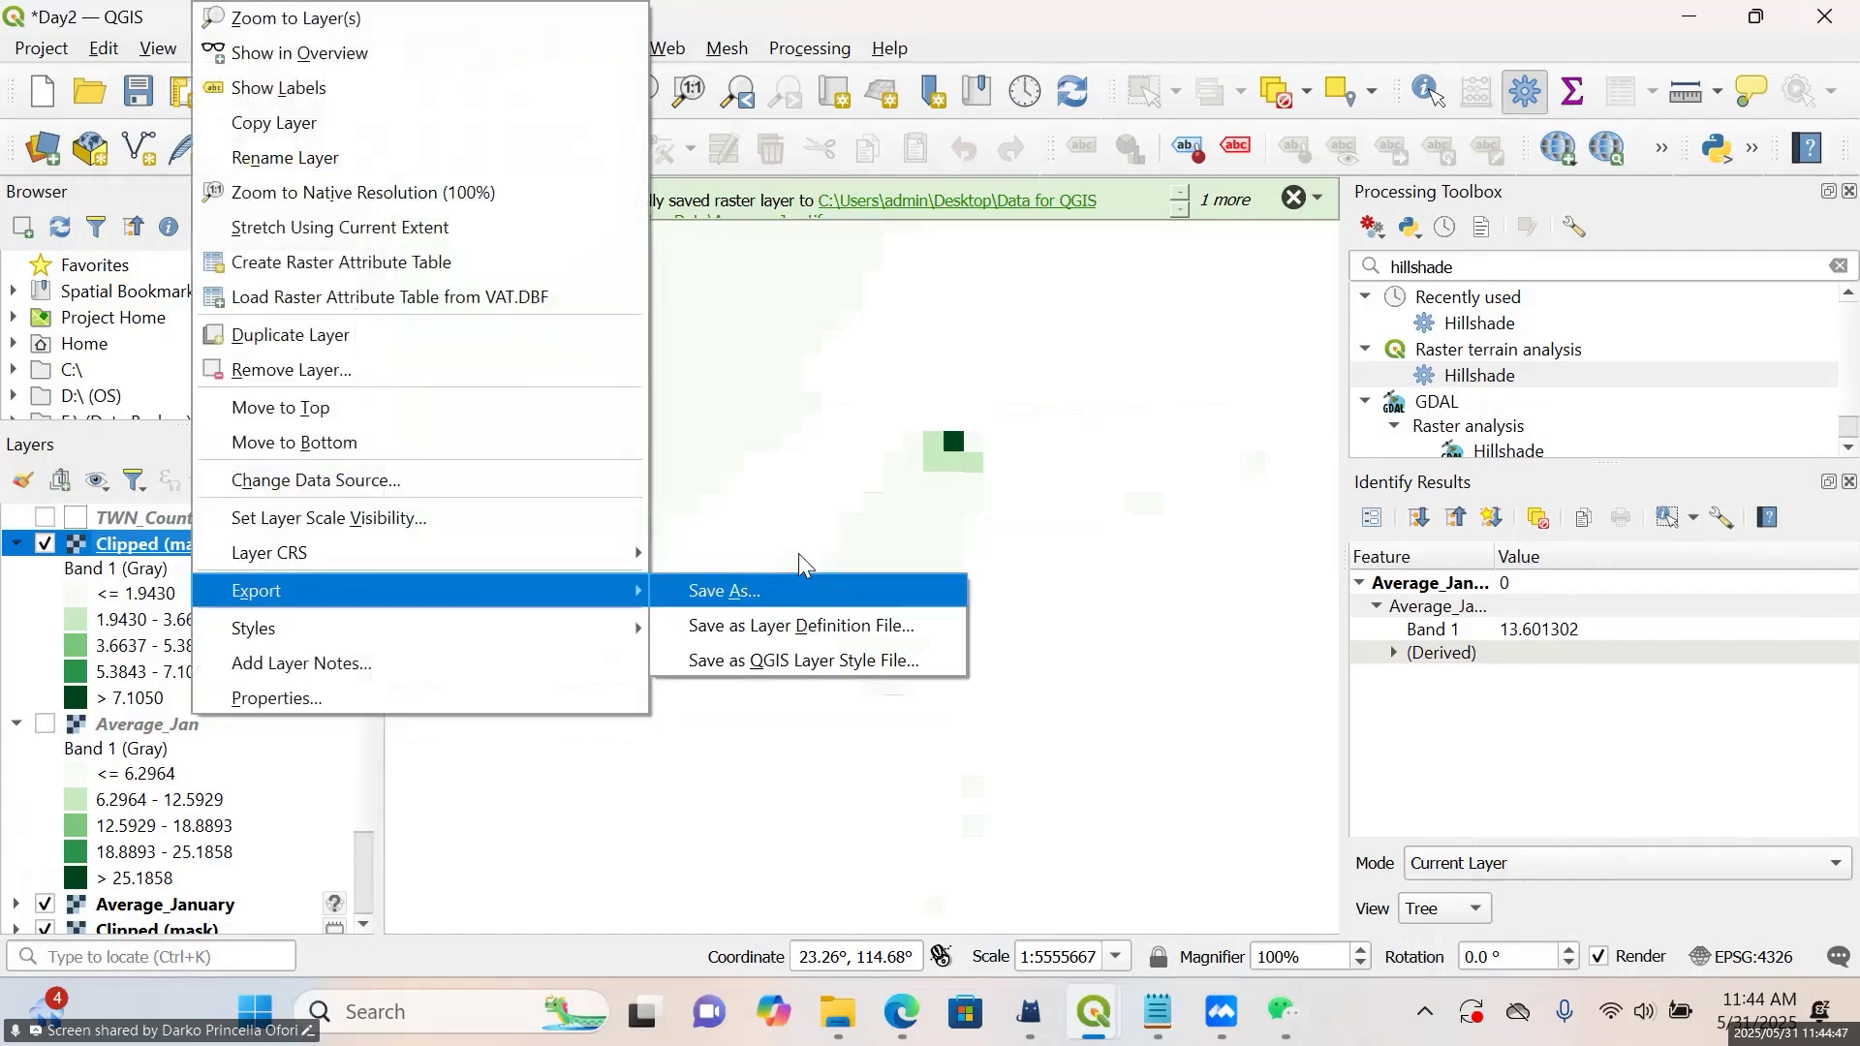
{"action": "left_click", "coordinate": [901, 525]}
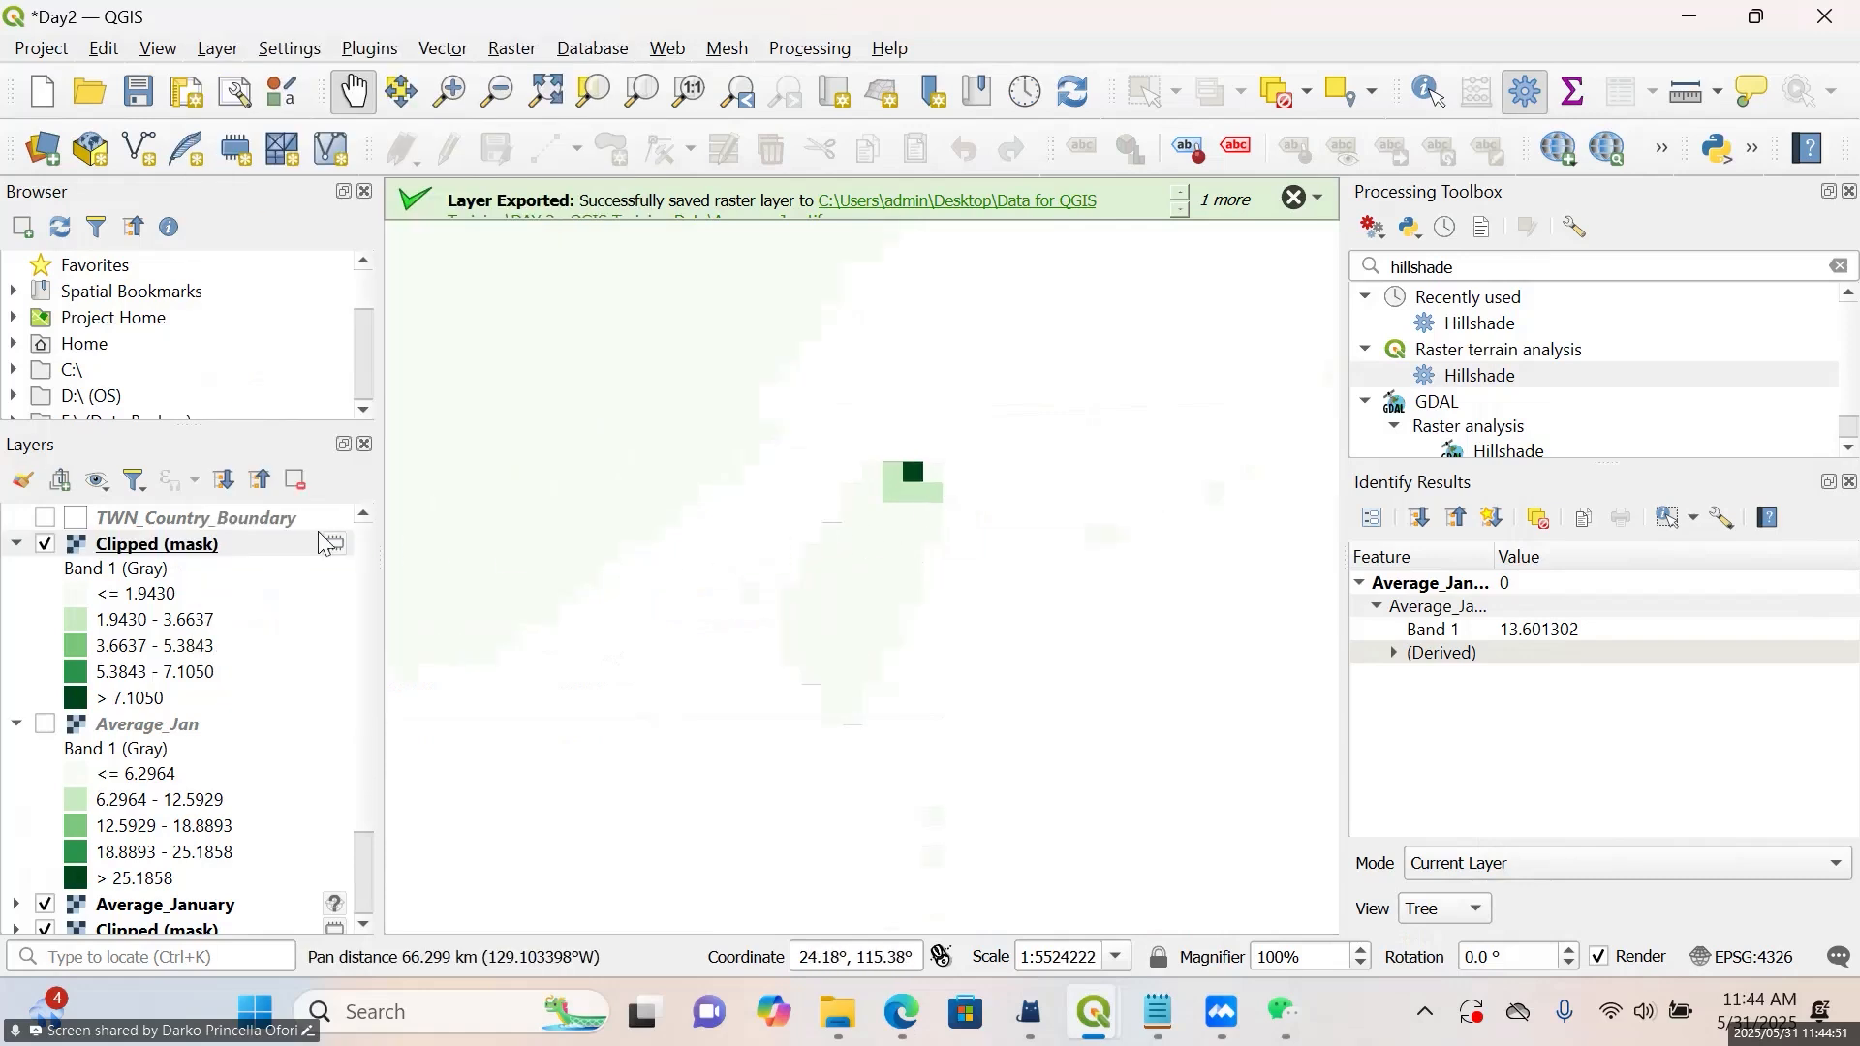
Hide the newly clipped average raster and collapse the legends of Clipped (mask) and Average_Jan
{"action": "left_click", "coordinate": [47, 556]}
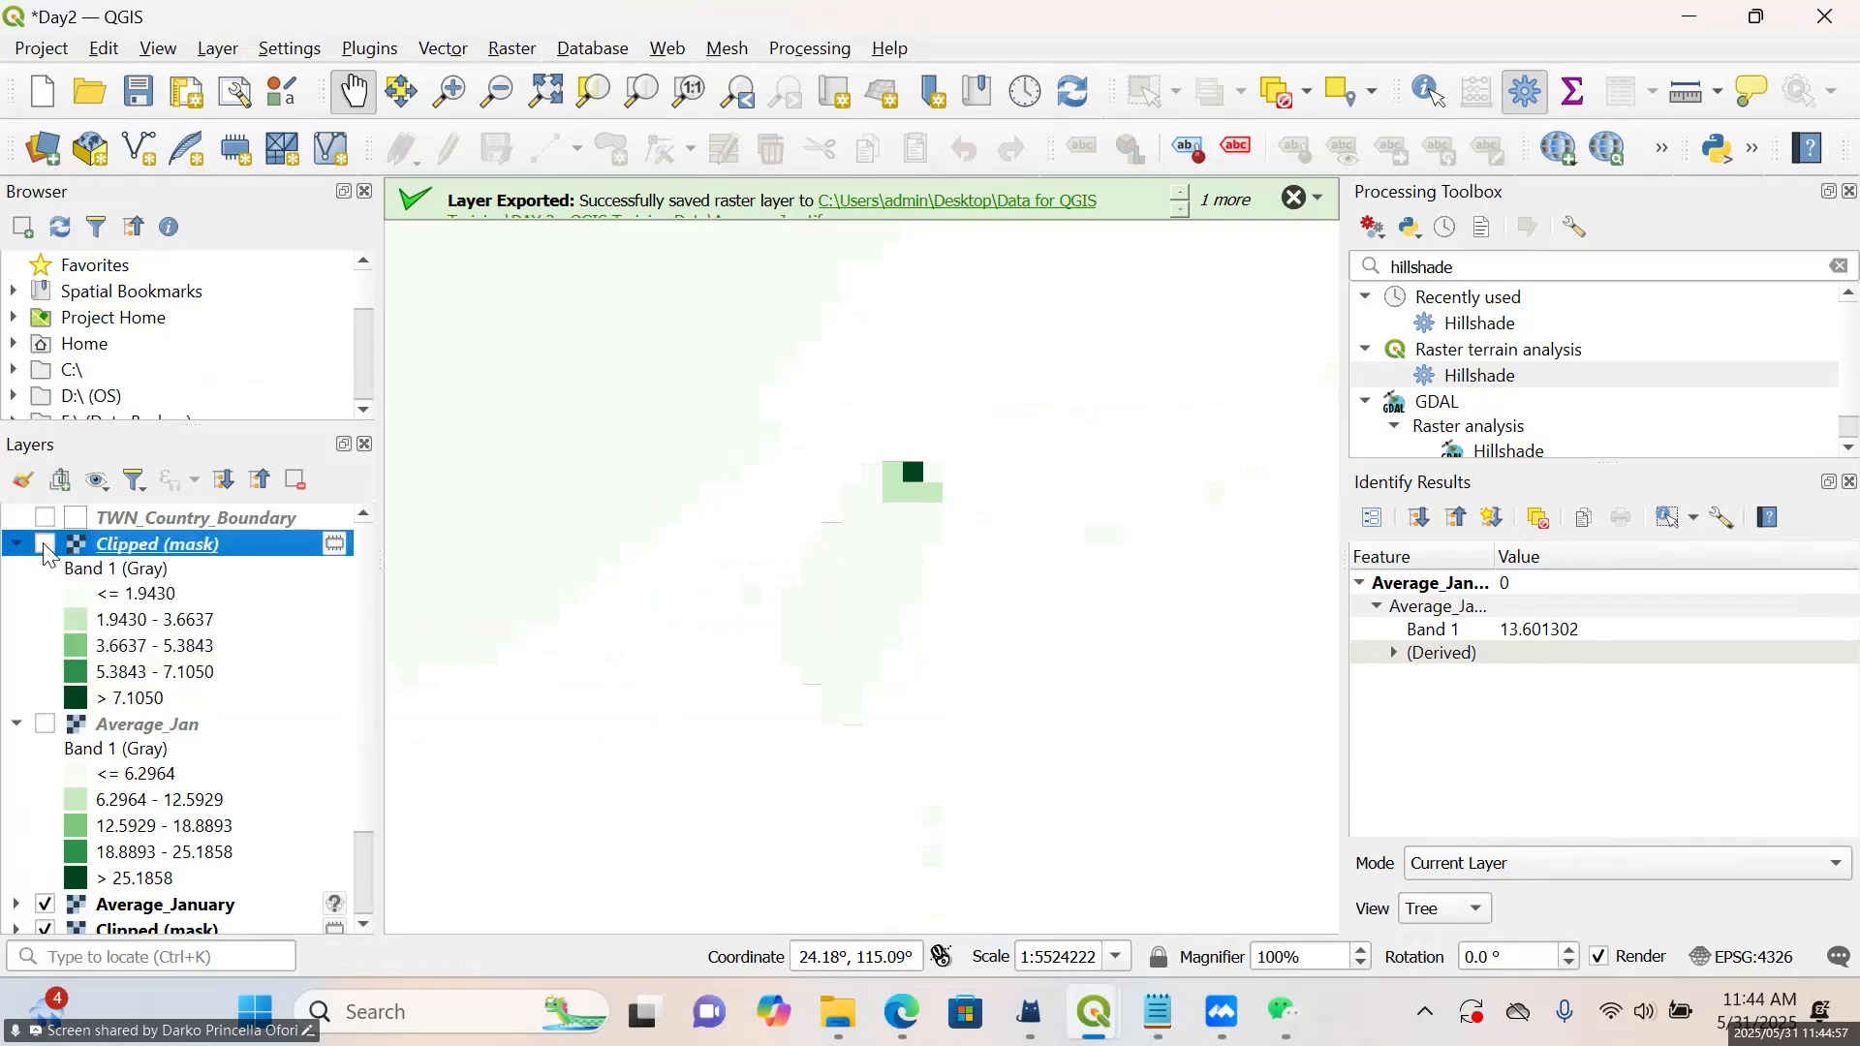
{"action": "left_click", "coordinate": [46, 545]}
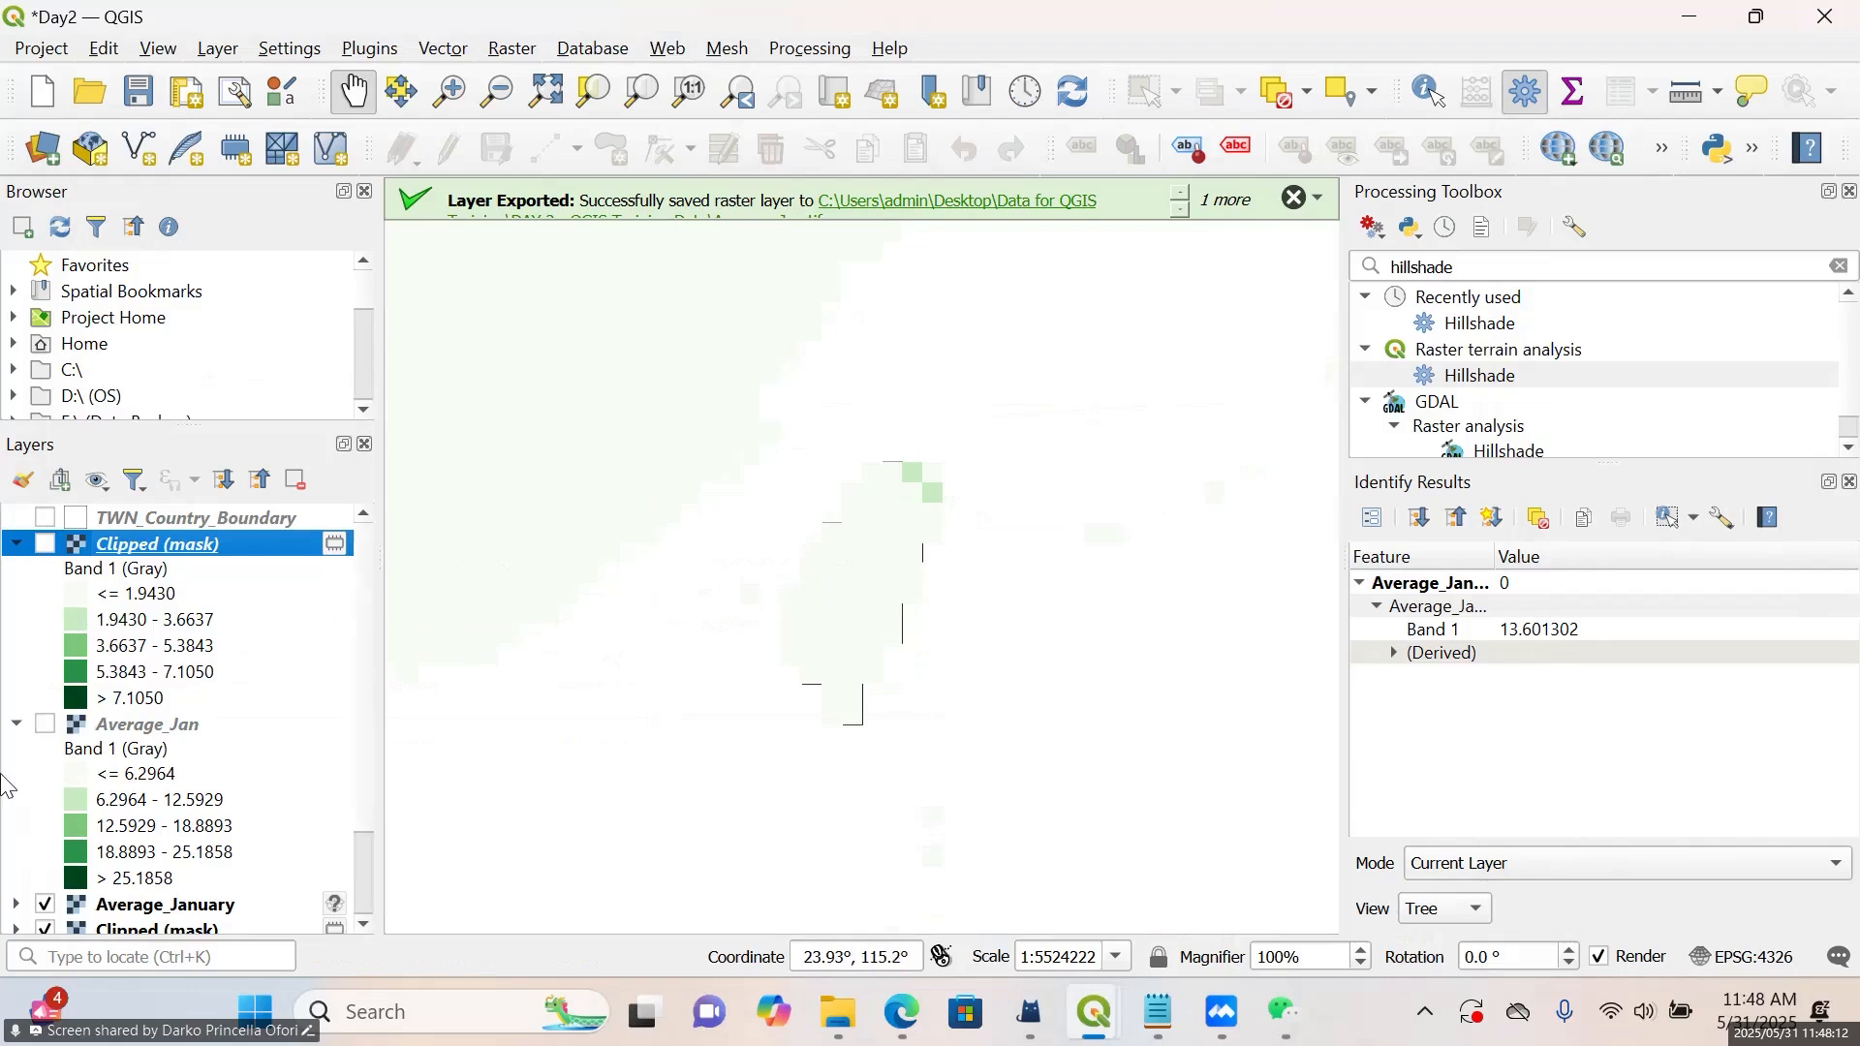
{"action": "left_click", "coordinate": [17, 544]}
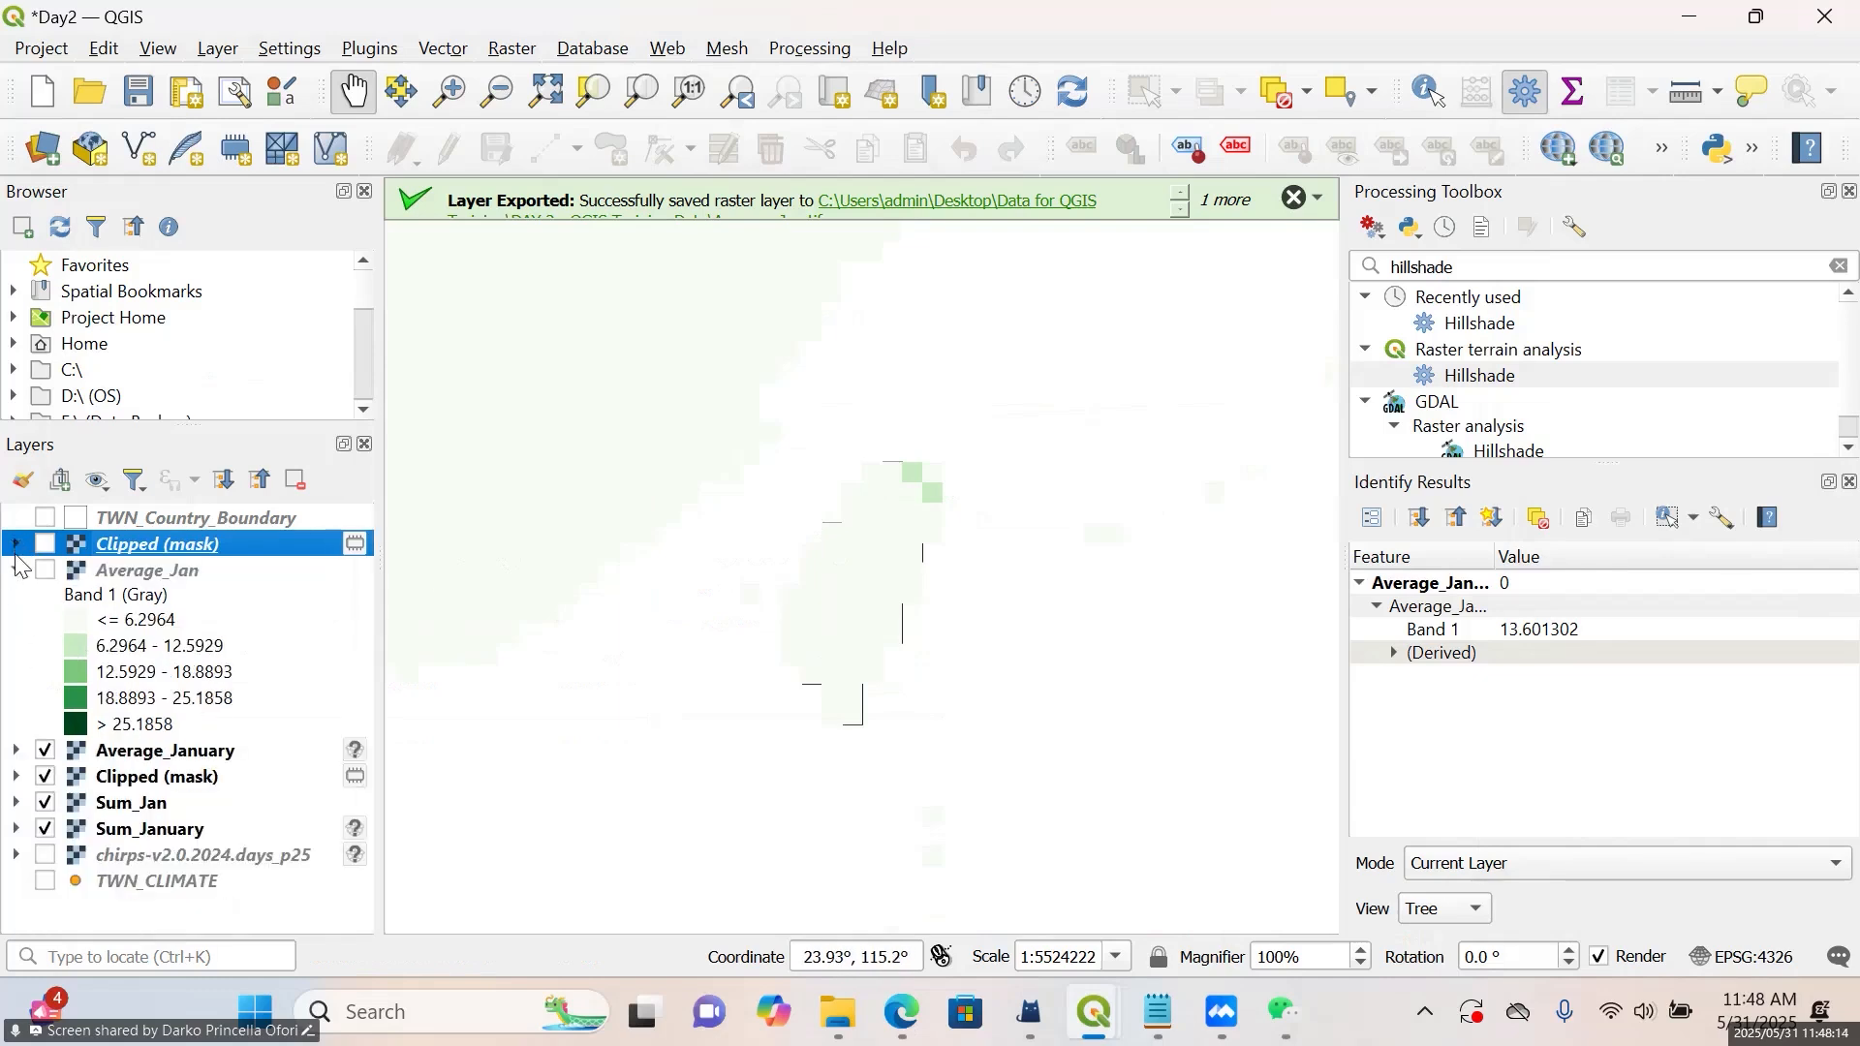
{"action": "left_click", "coordinate": [16, 569]}
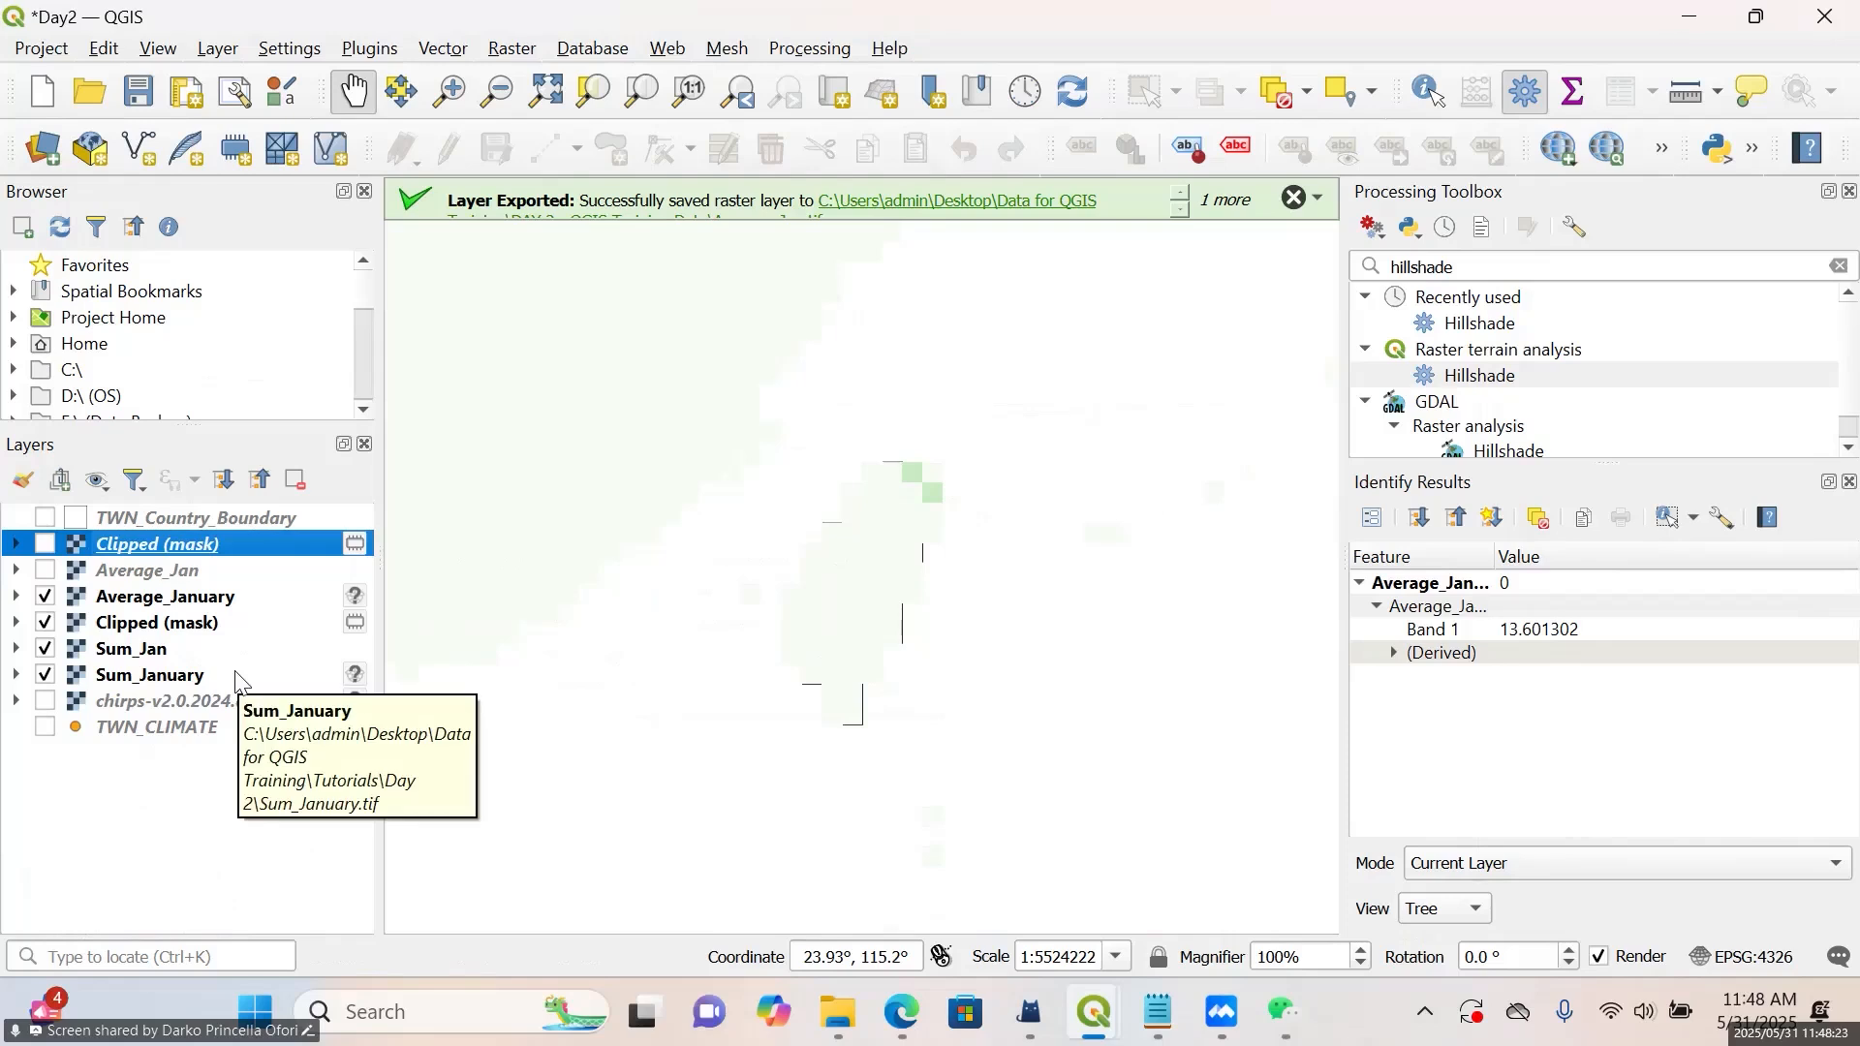
Hide Average_January, the older Clipped (mask), Sum_Jan and Sum_January, and show the TWN_CLIMATE points
{"action": "left_click", "coordinate": [46, 596]}
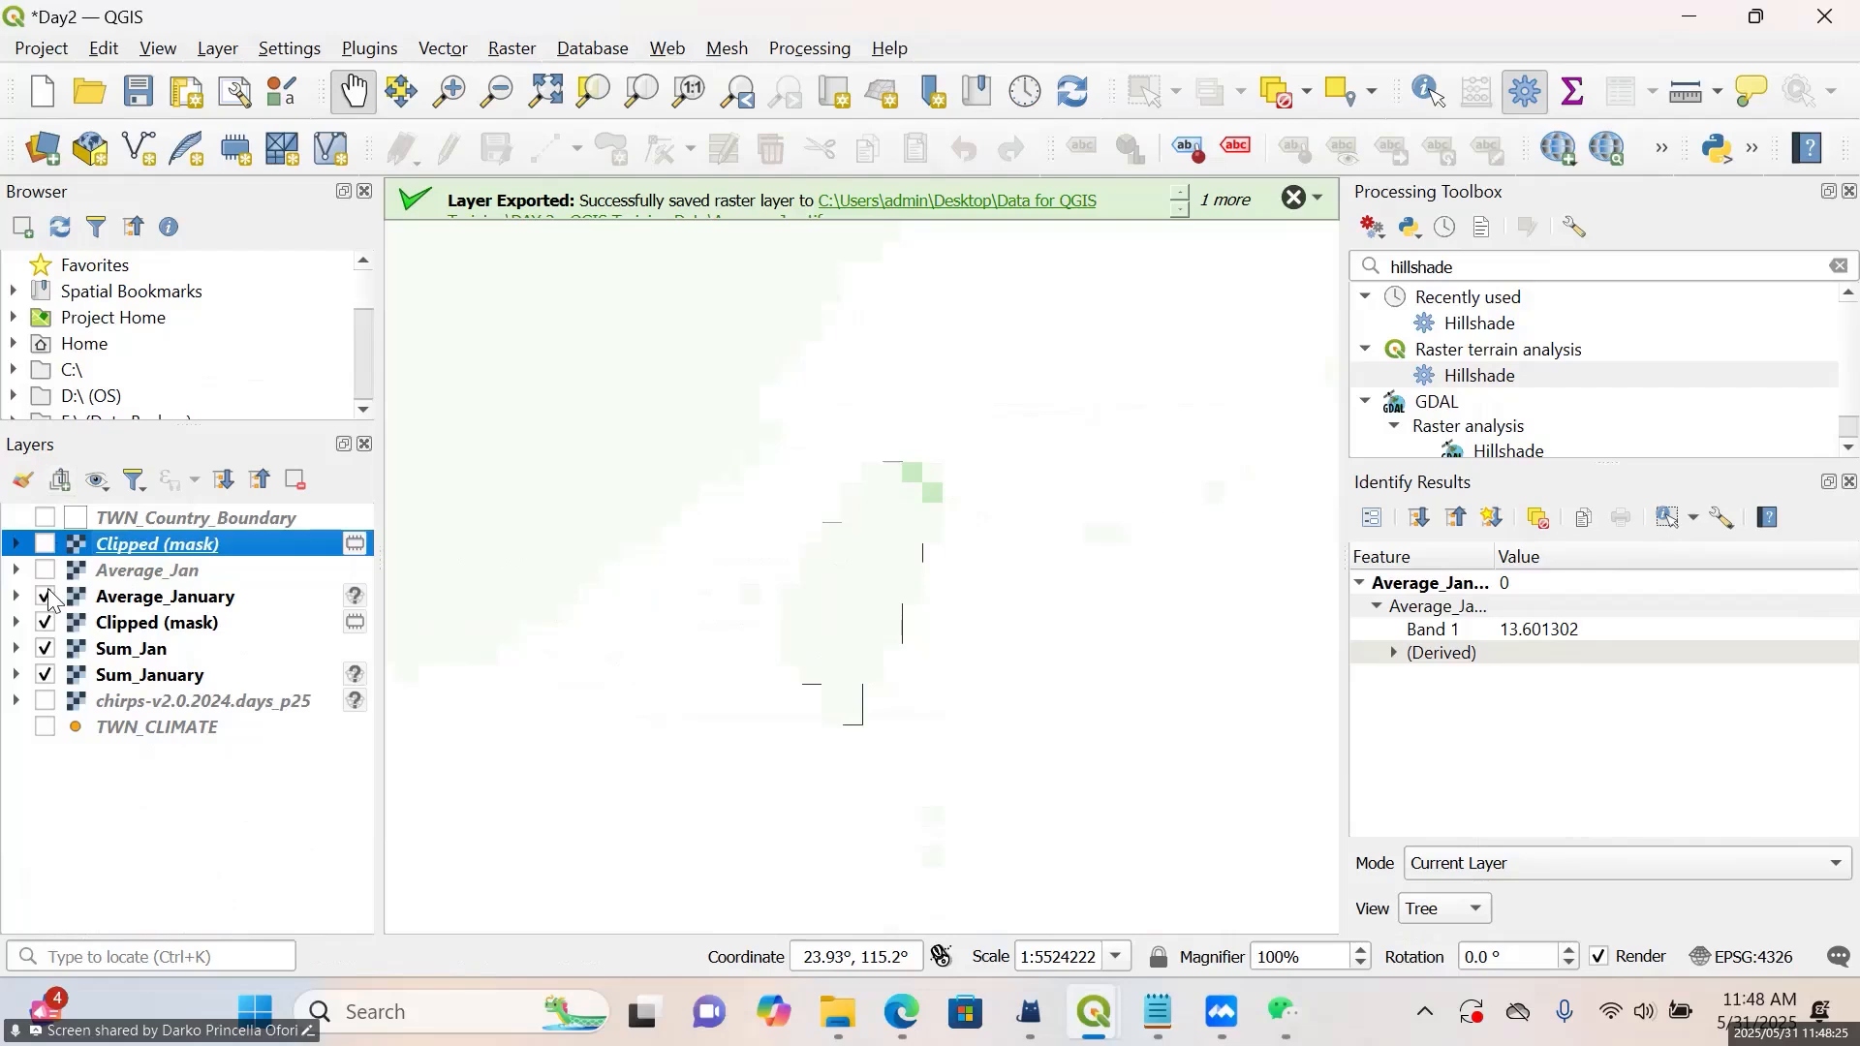
{"action": "left_click", "coordinate": [46, 622]}
{"action": "left_click", "coordinate": [46, 649]}
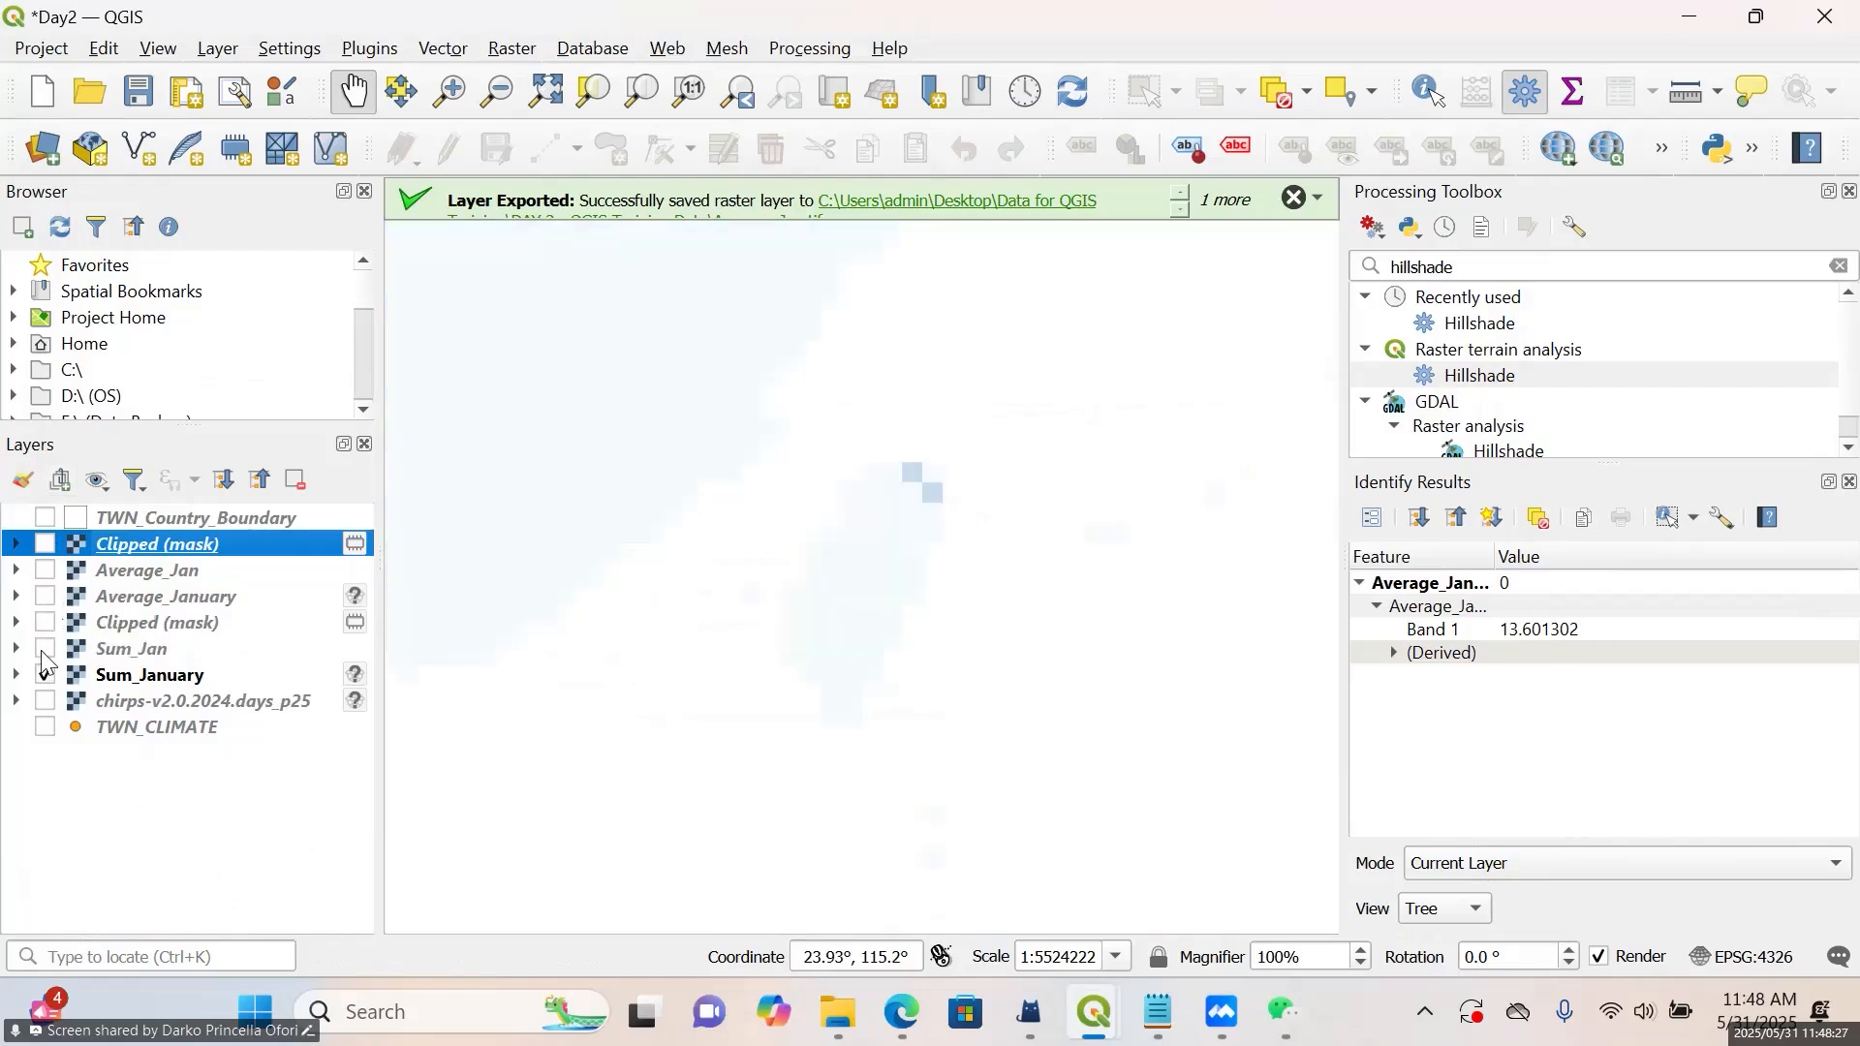
{"action": "left_click", "coordinate": [45, 675]}
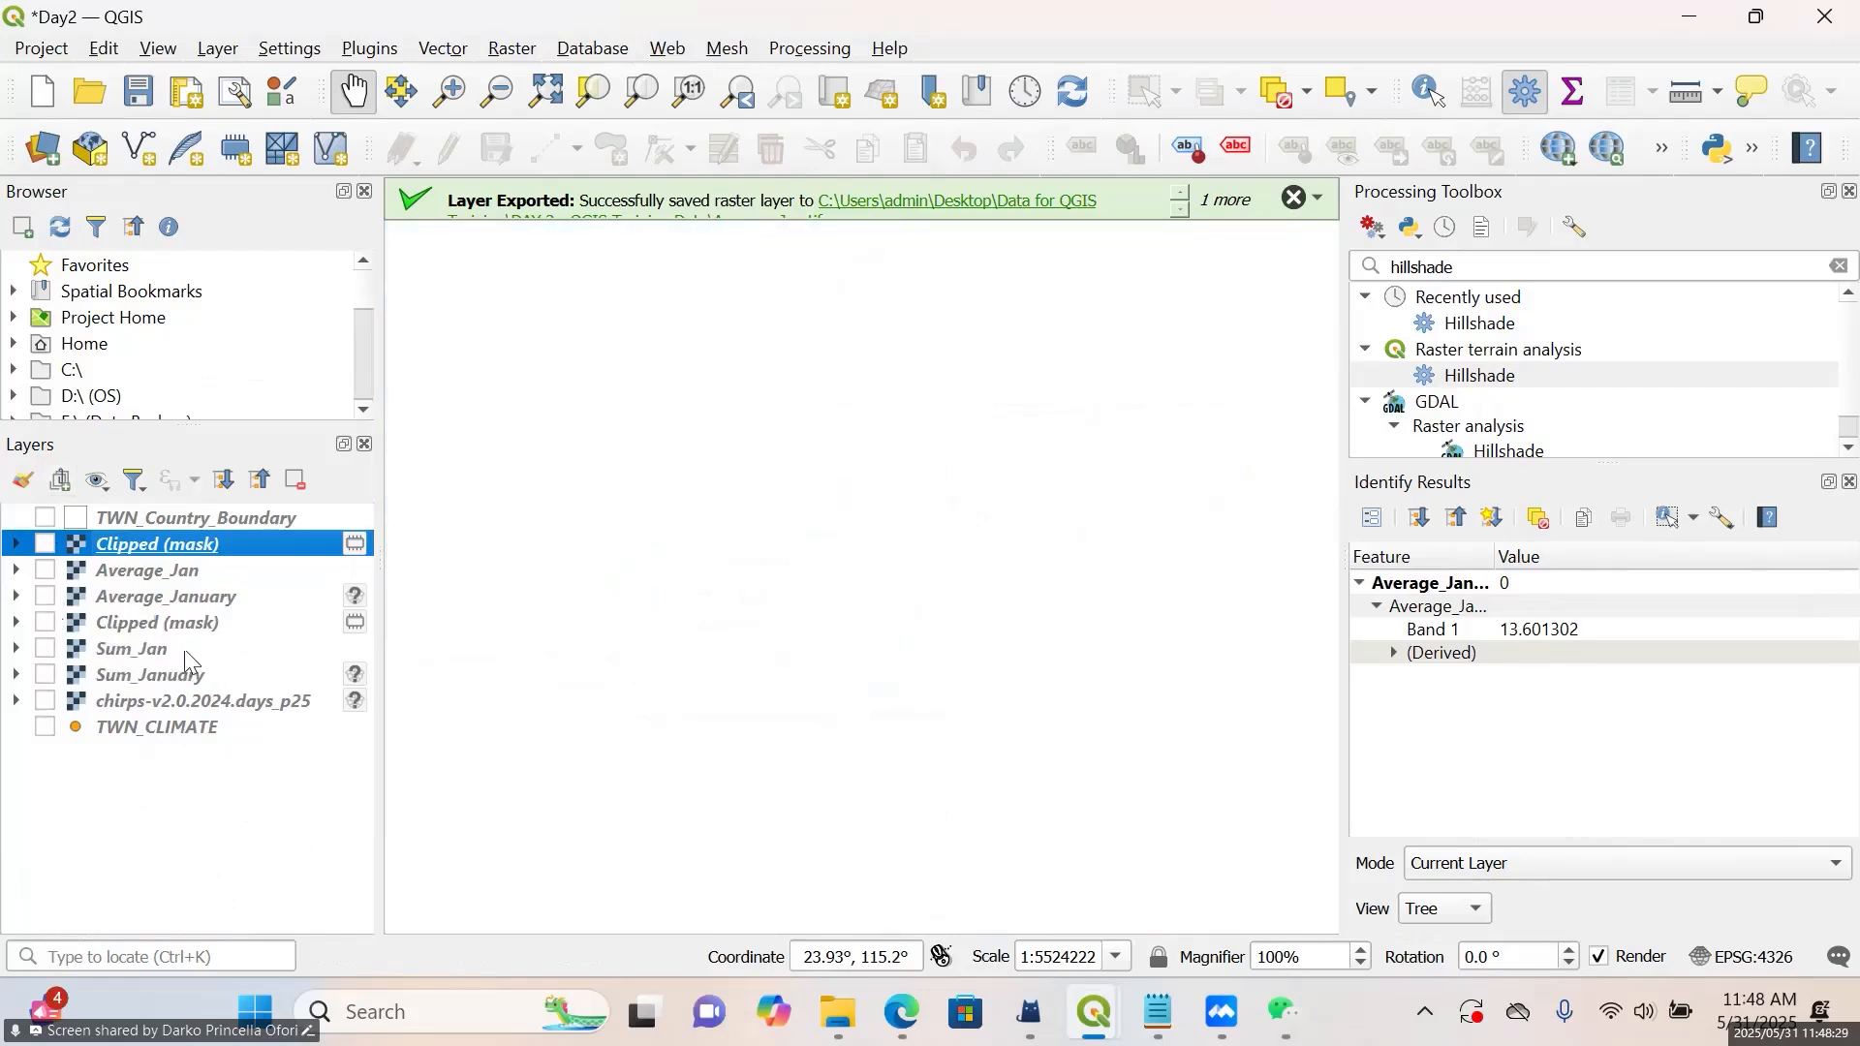
{"action": "left_click", "coordinate": [44, 728]}
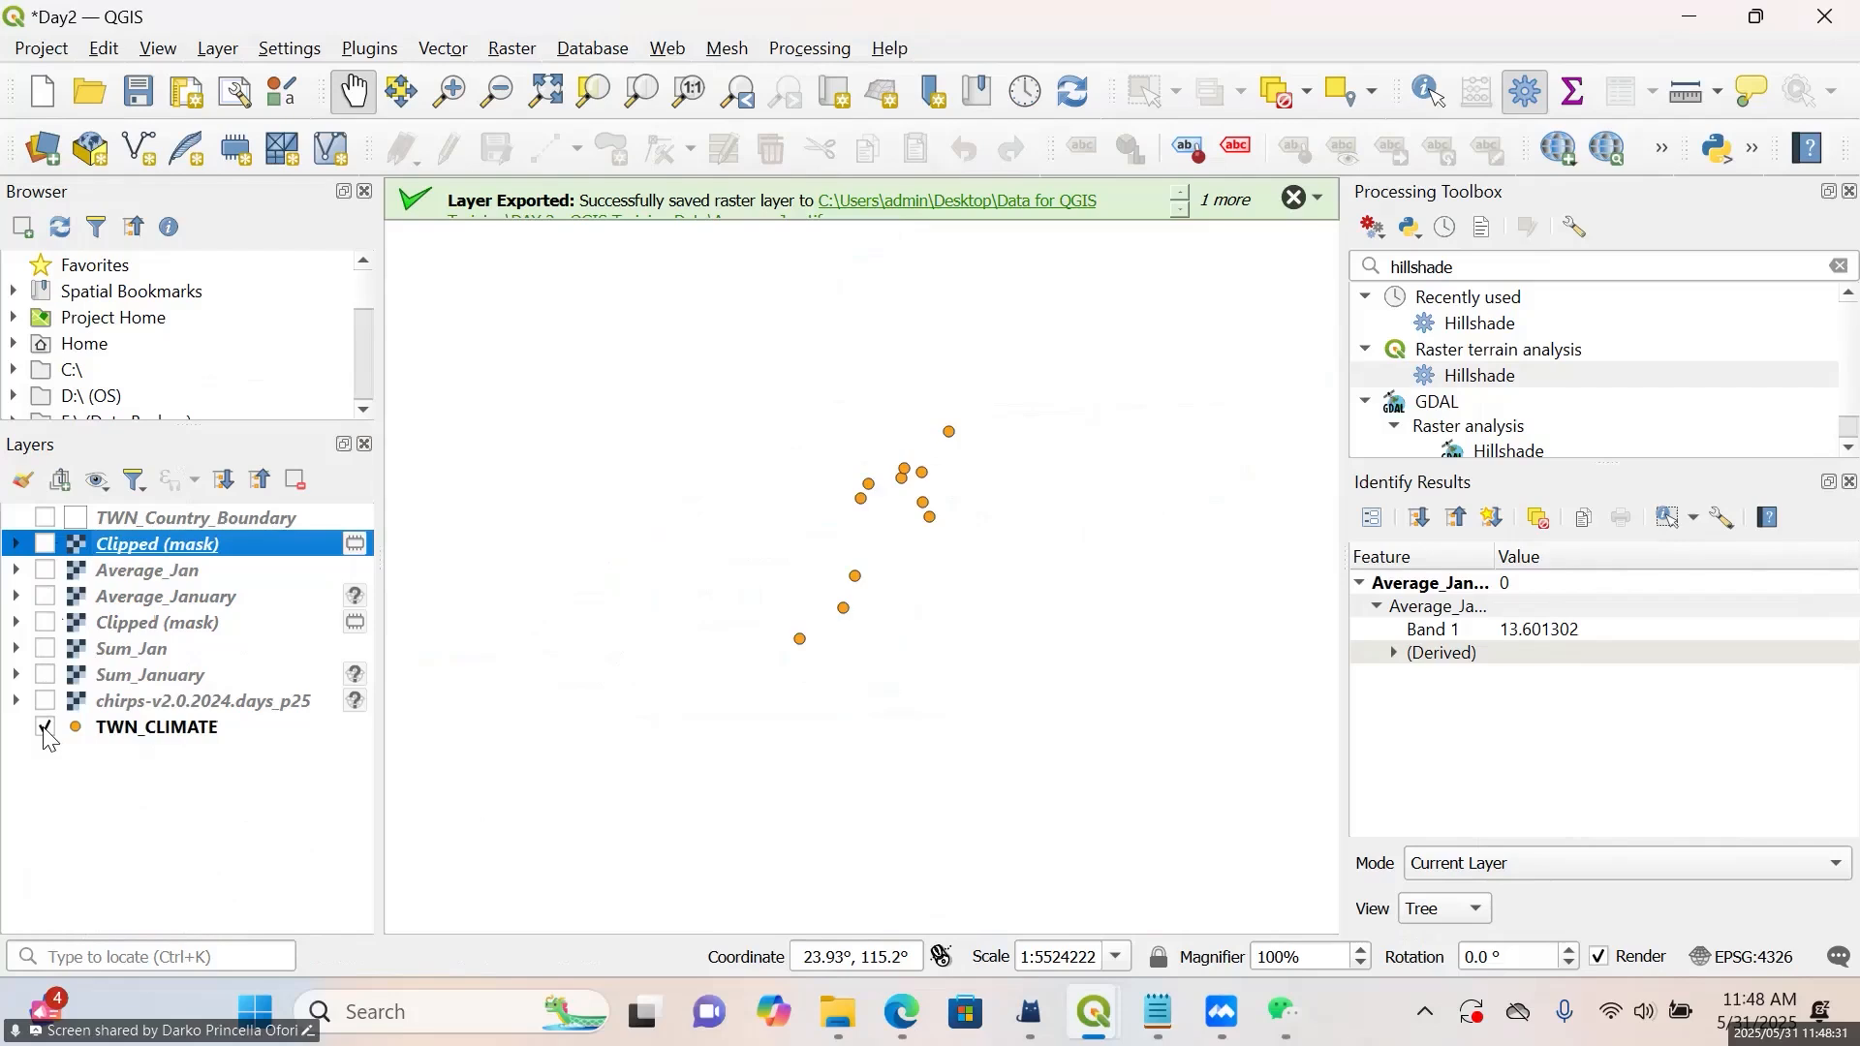
{"action": "scroll", "coordinate": [908, 507], "scroll_direction": "up", "scroll_amount": 1}
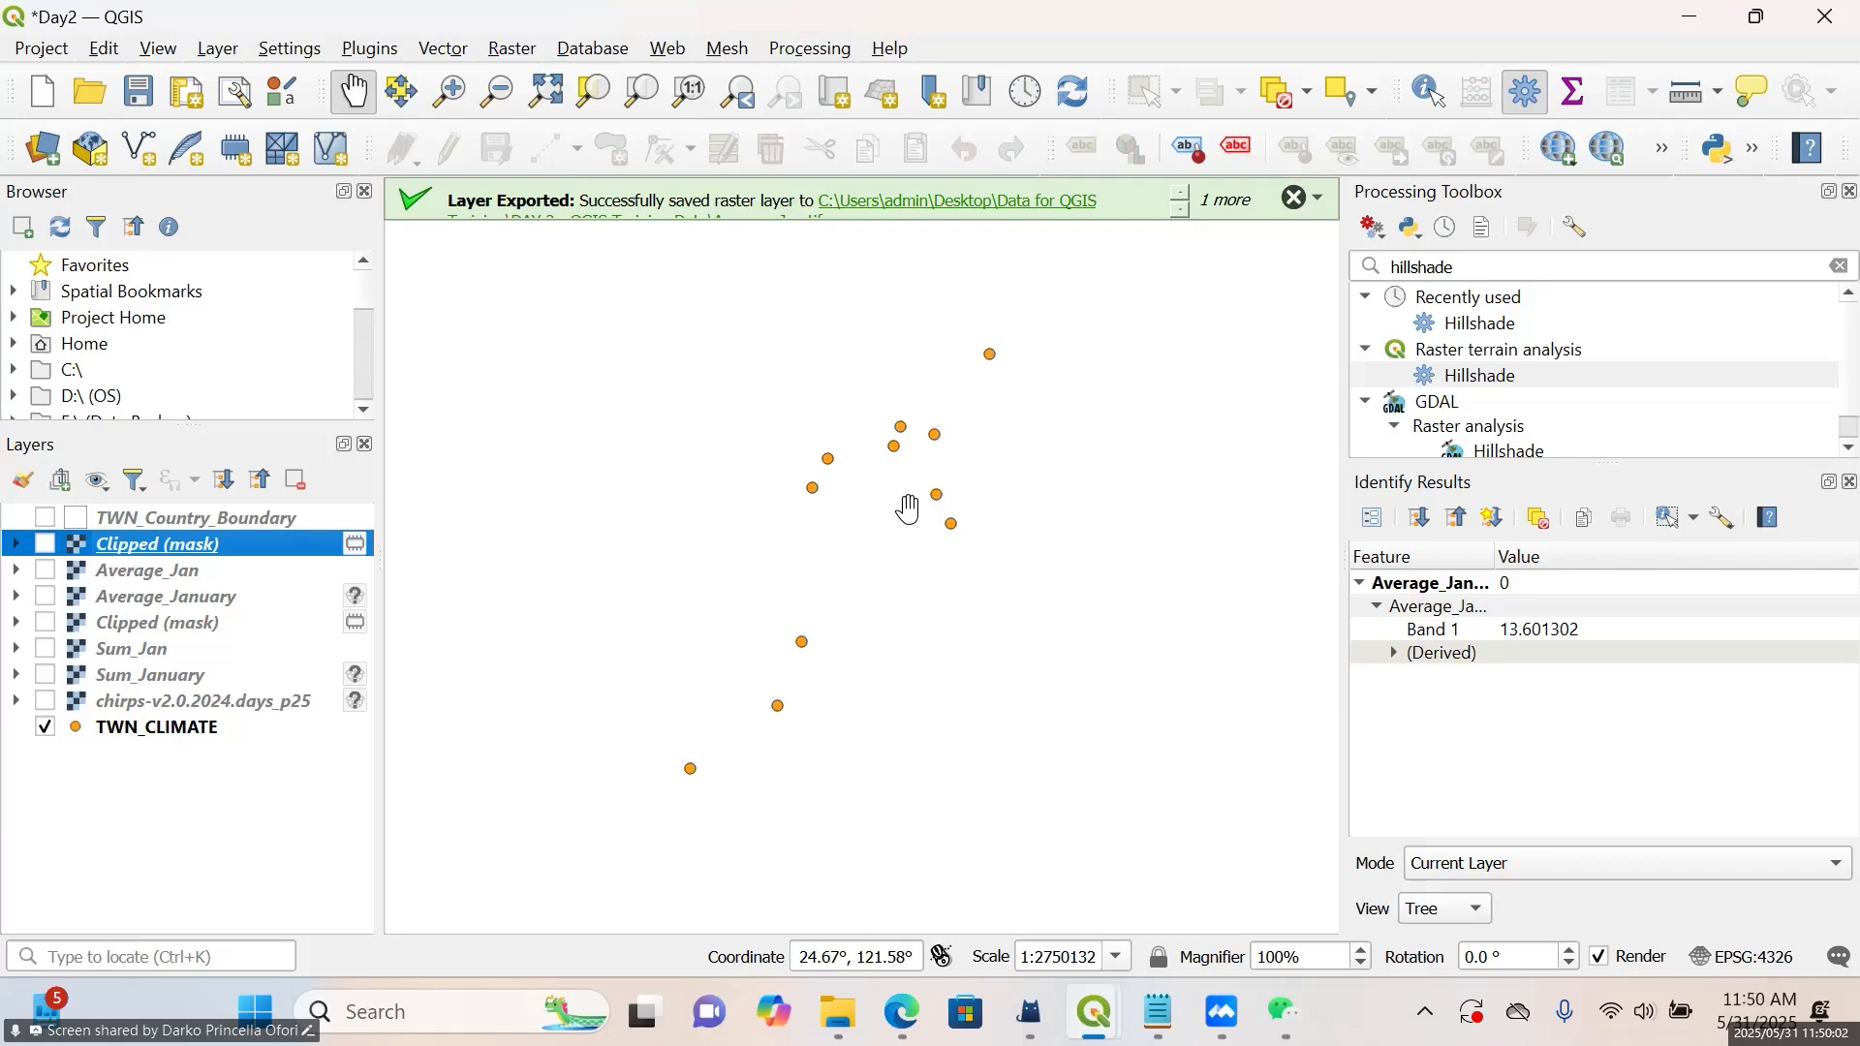
Enlarge the list of processing tools and search it for IDW instead of hillshade
{"action": "left_click", "coordinate": [1534, 275]}
{"action": "key", "text": "BackSpace"}
{"action": "key", "text": "BackSpace"}
{"action": "key", "text": "BackSpace"}
{"action": "key", "text": "BackSpace"}
{"action": "key", "text": "BackSpace"}
{"action": "key", "text": "BackSpace"}
{"action": "key", "text": "BackSpace"}
{"action": "key", "text": "BackSpace"}
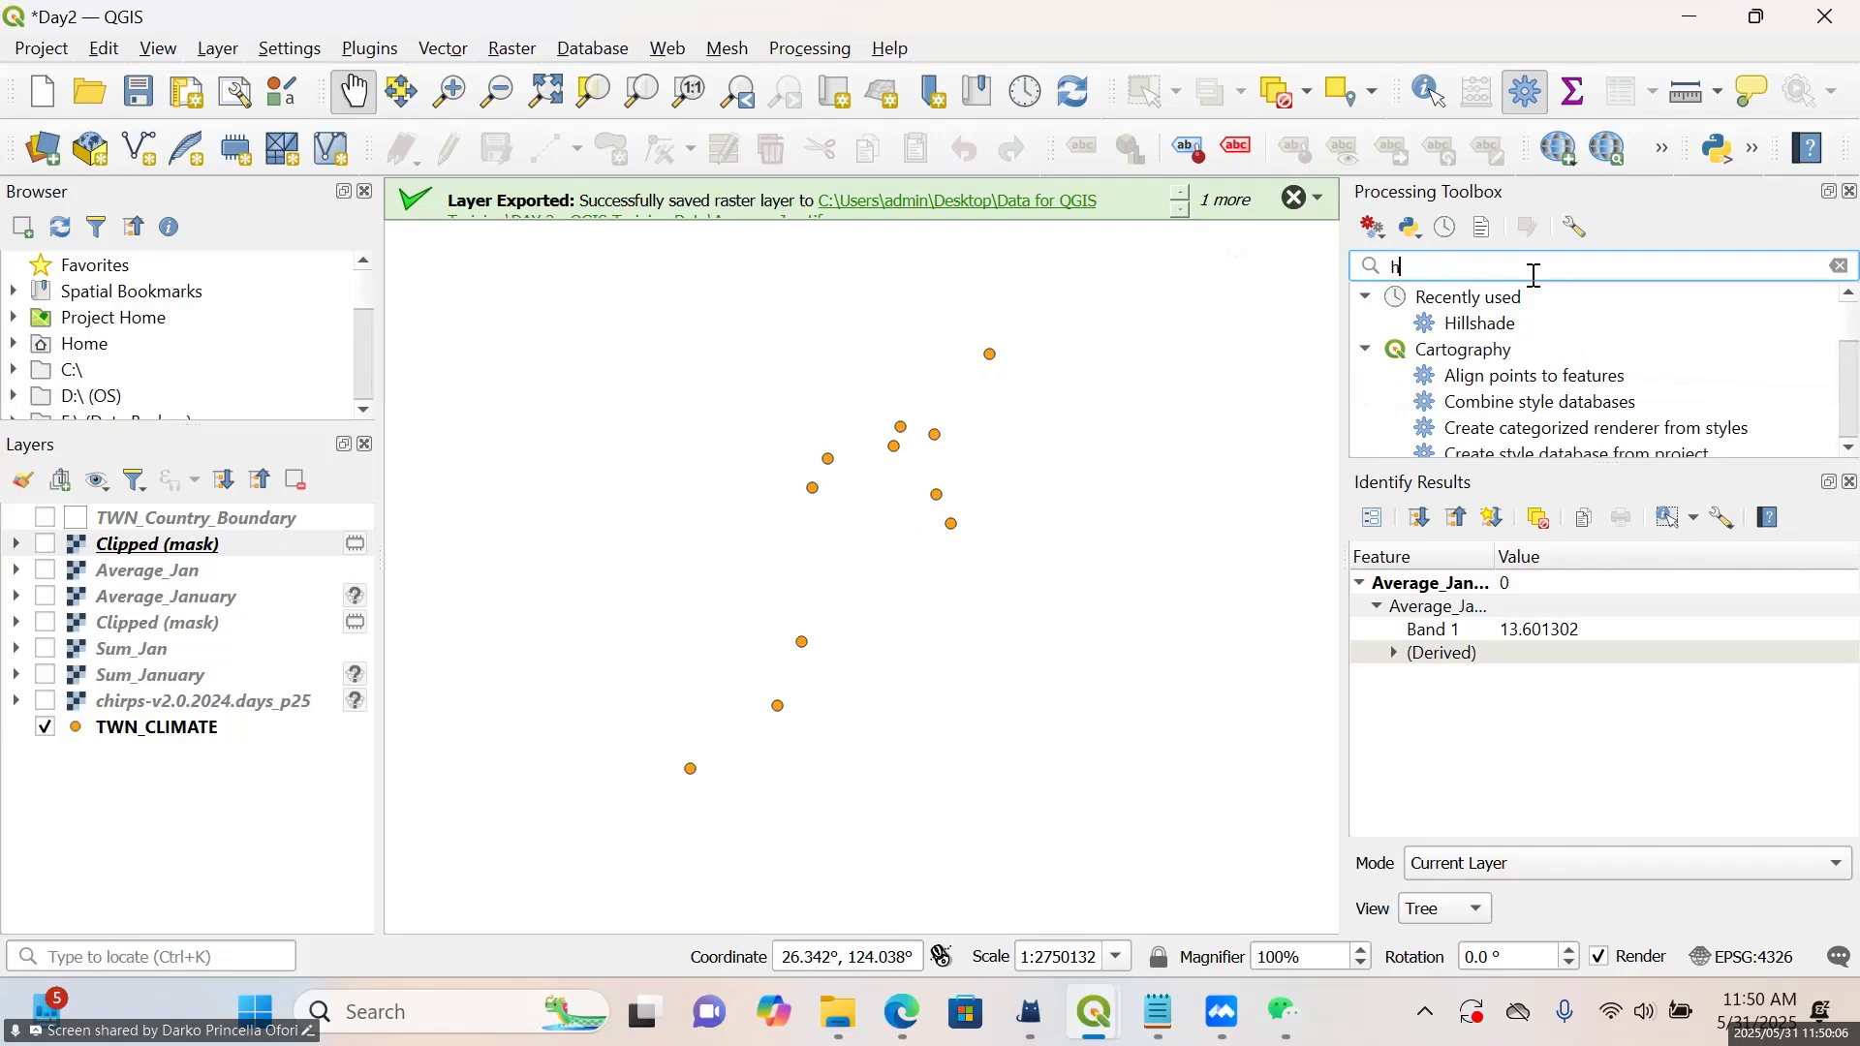
{"action": "key", "text": "BackSpace"}
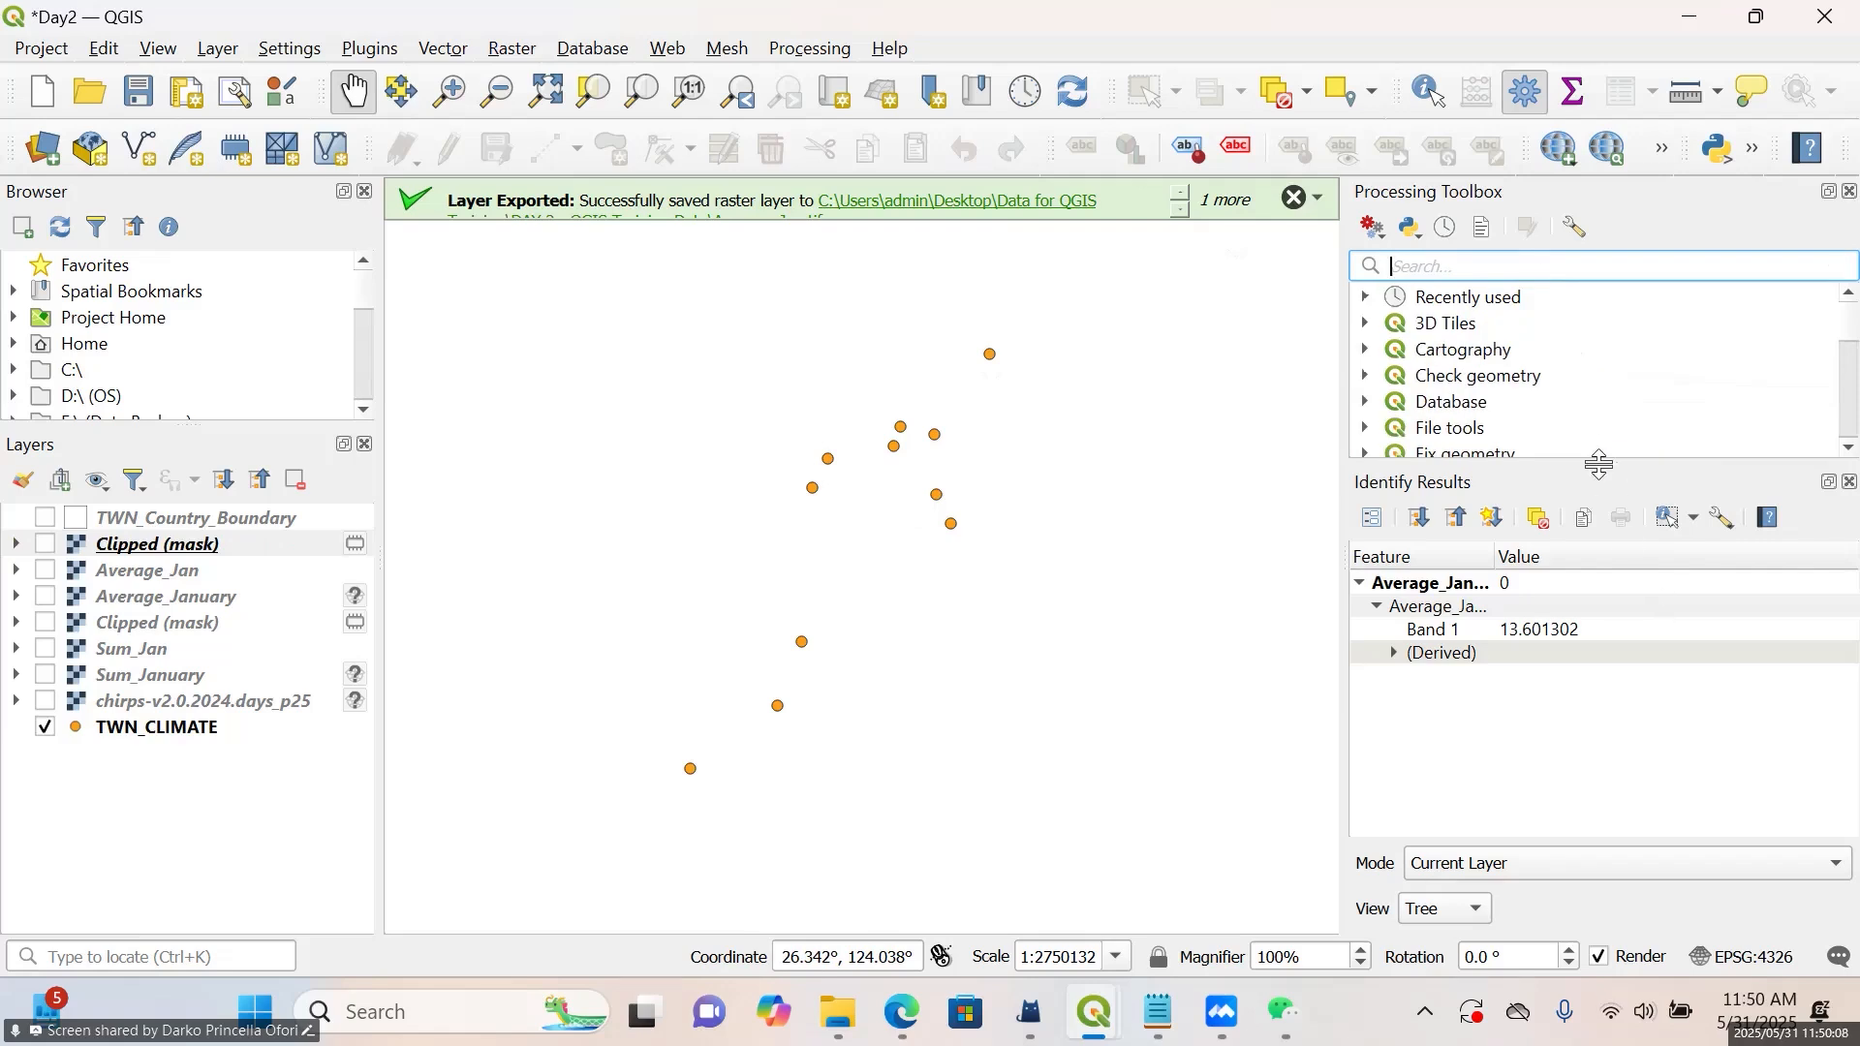
{"action": "left_click_drag", "start_coordinate": [1599, 465], "coordinate": [1615, 635]}
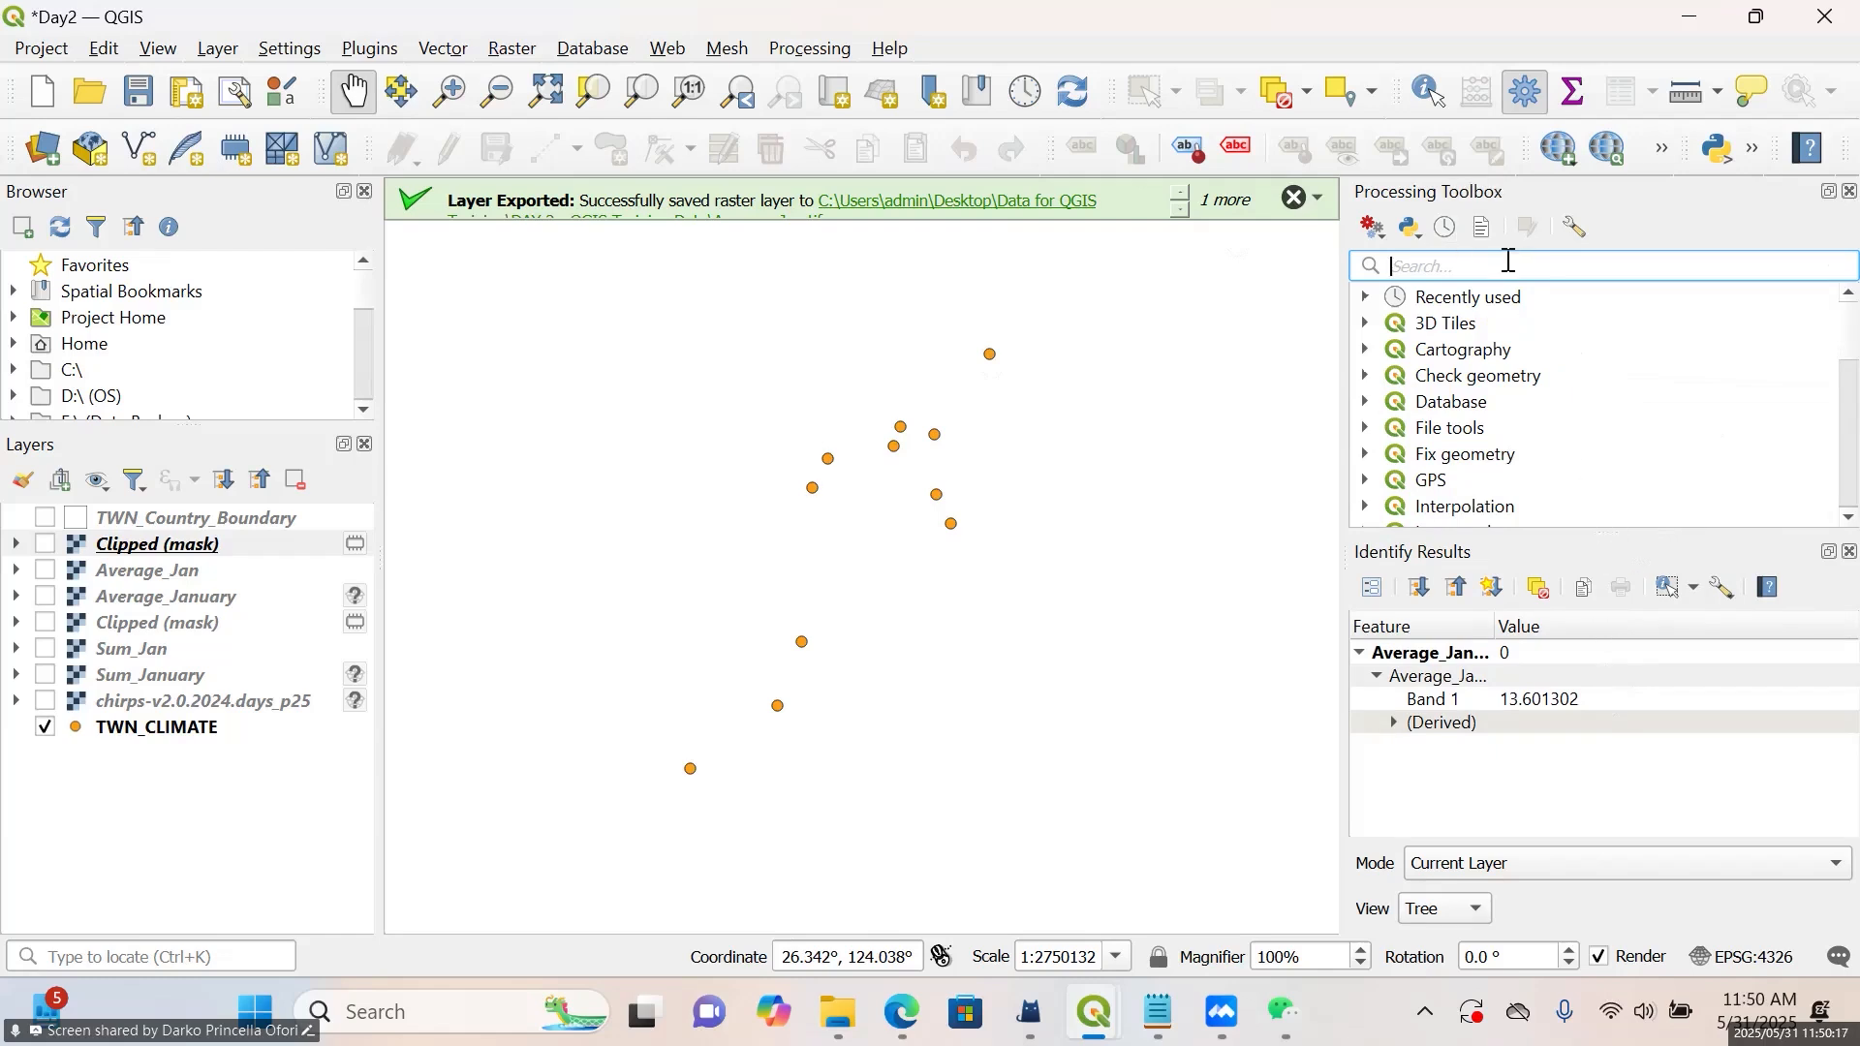
{"action": "type", "text": "I"}
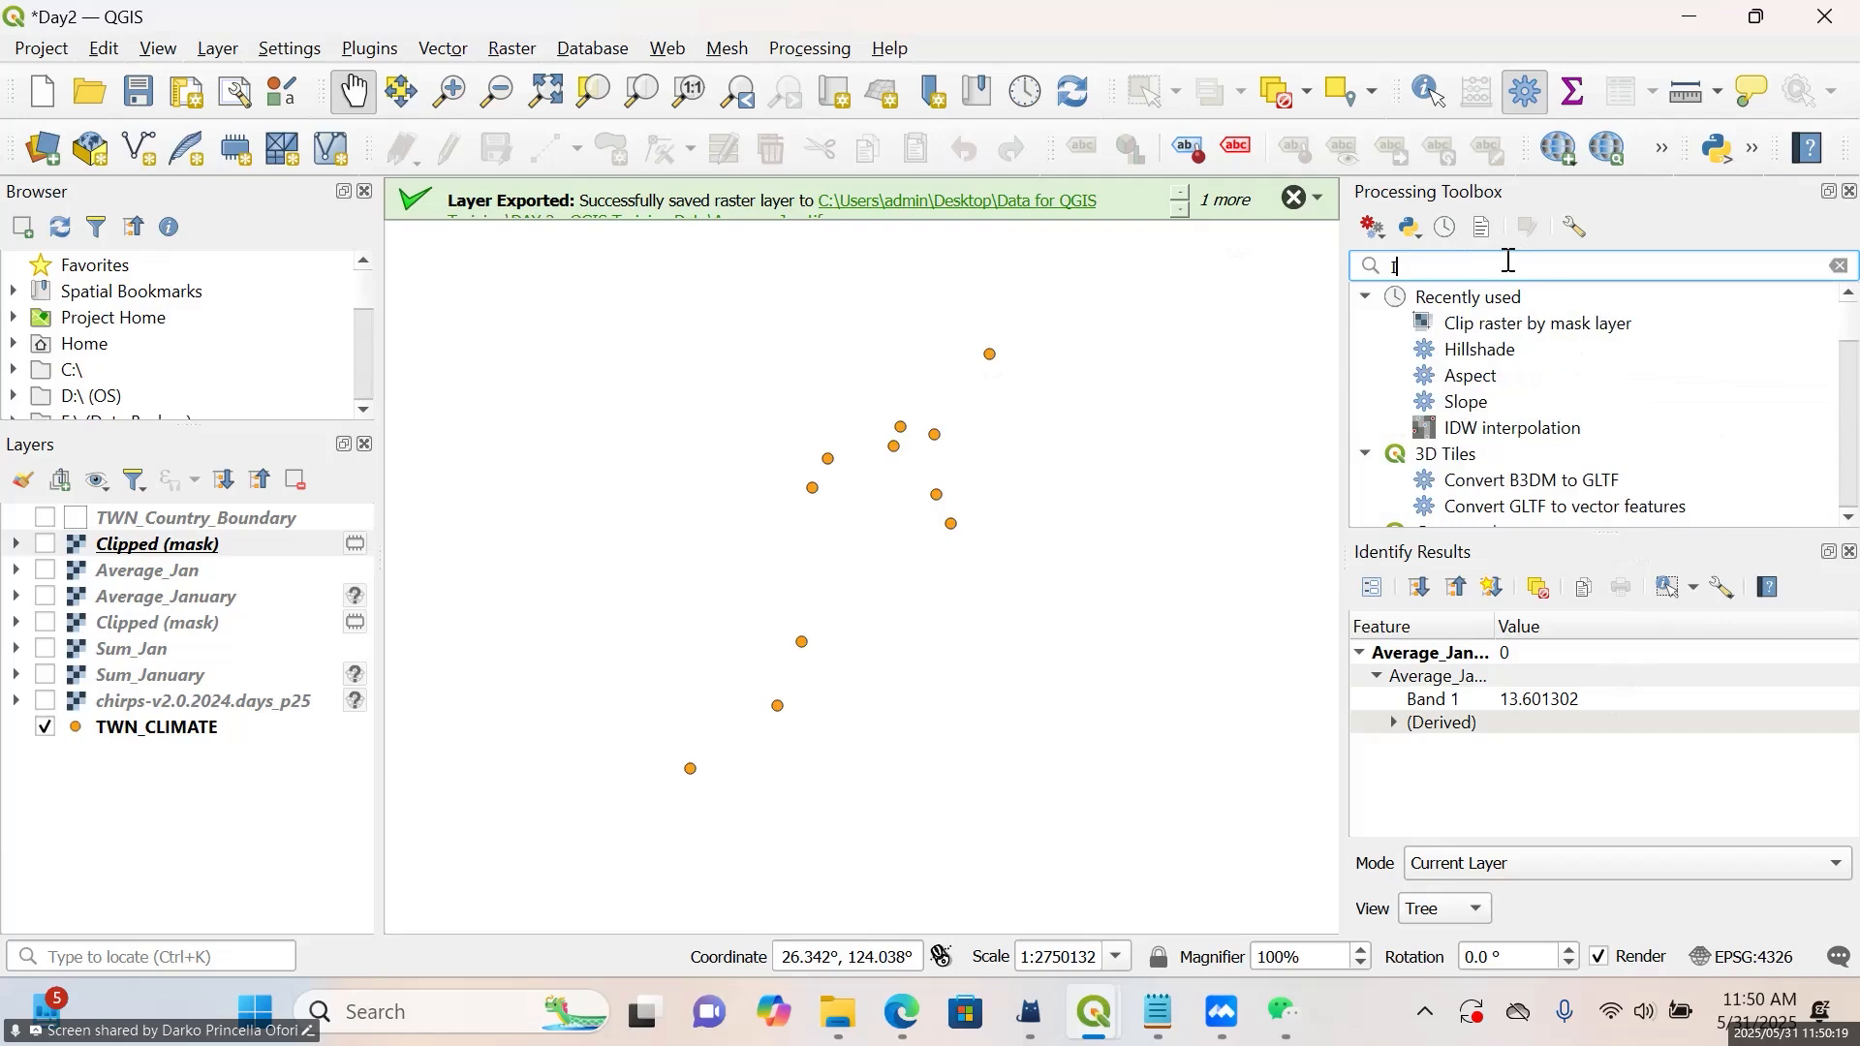
{"action": "type", "text": "DW"}
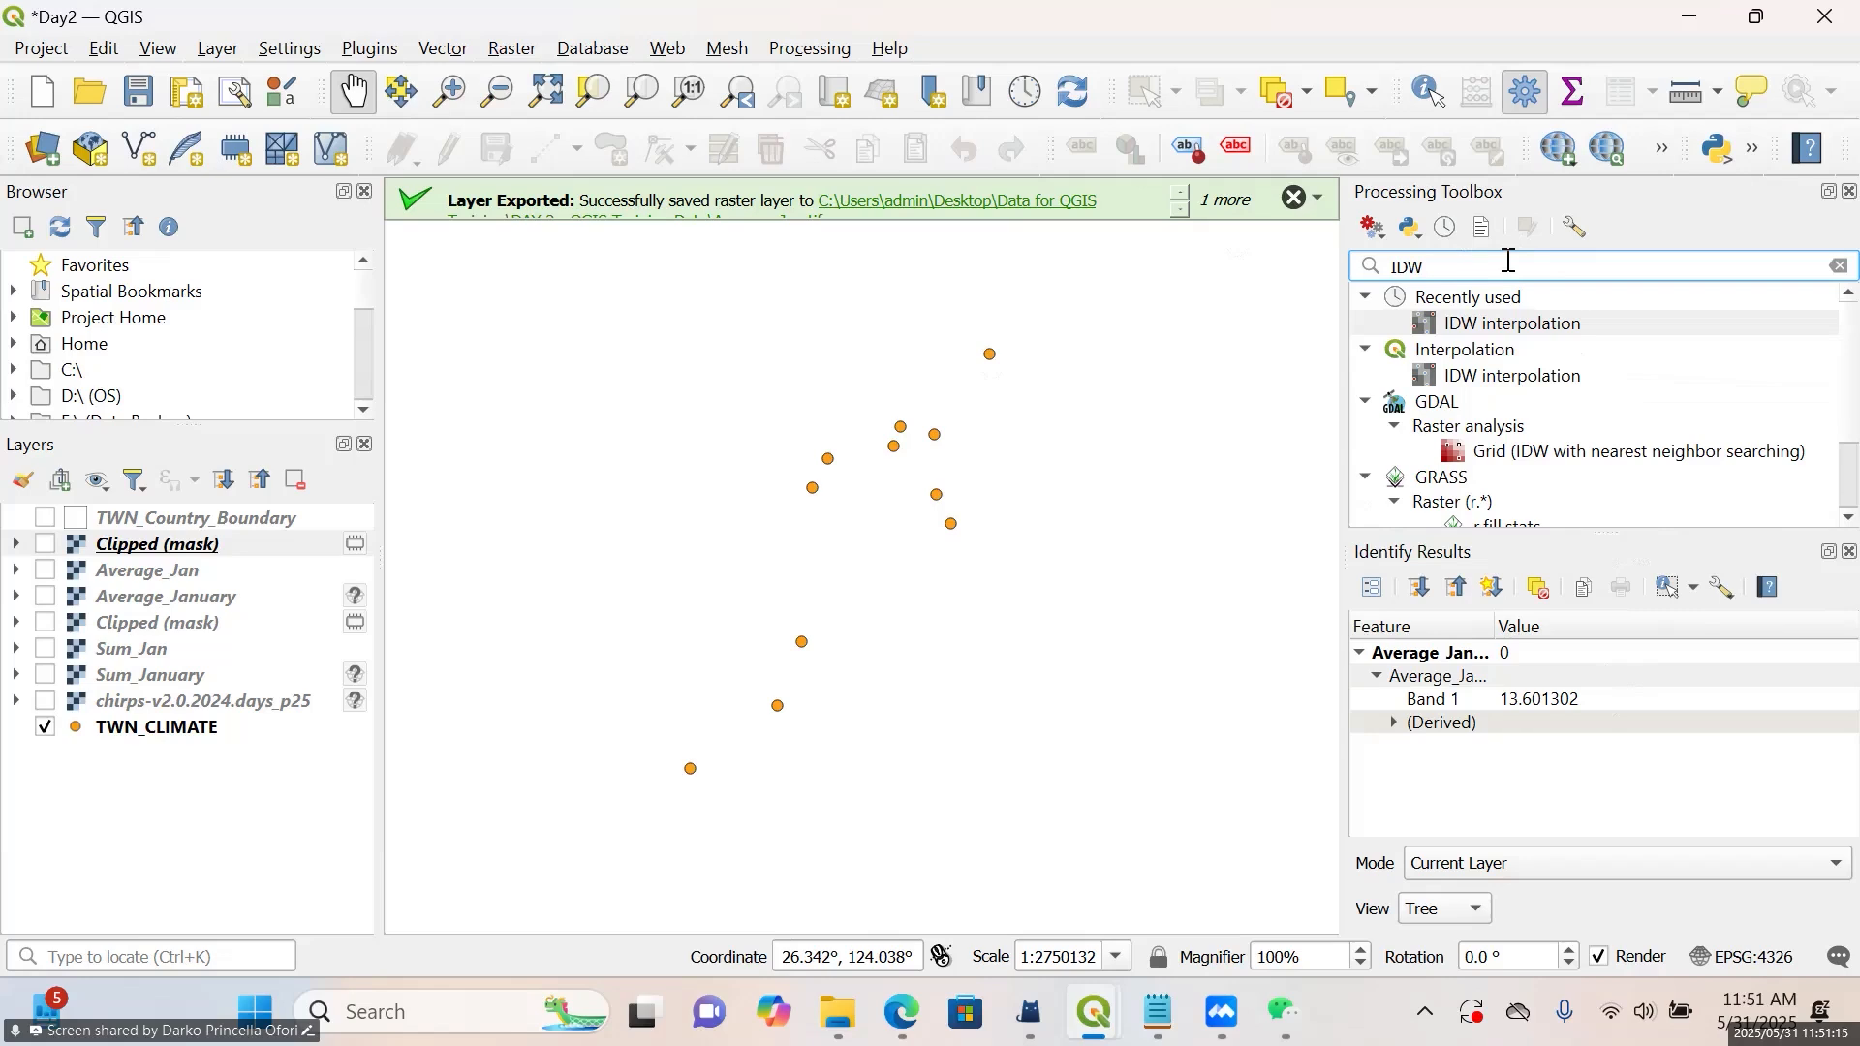
Open IDW interpolation and choose TWN_CLIMATE as the vector layer with Mean (Temp as the interpolation attribute
{"action": "double_click", "coordinate": [1509, 261]}
{"action": "left_click", "coordinate": [1509, 260]}
{"action": "double_click", "coordinate": [1573, 324]}
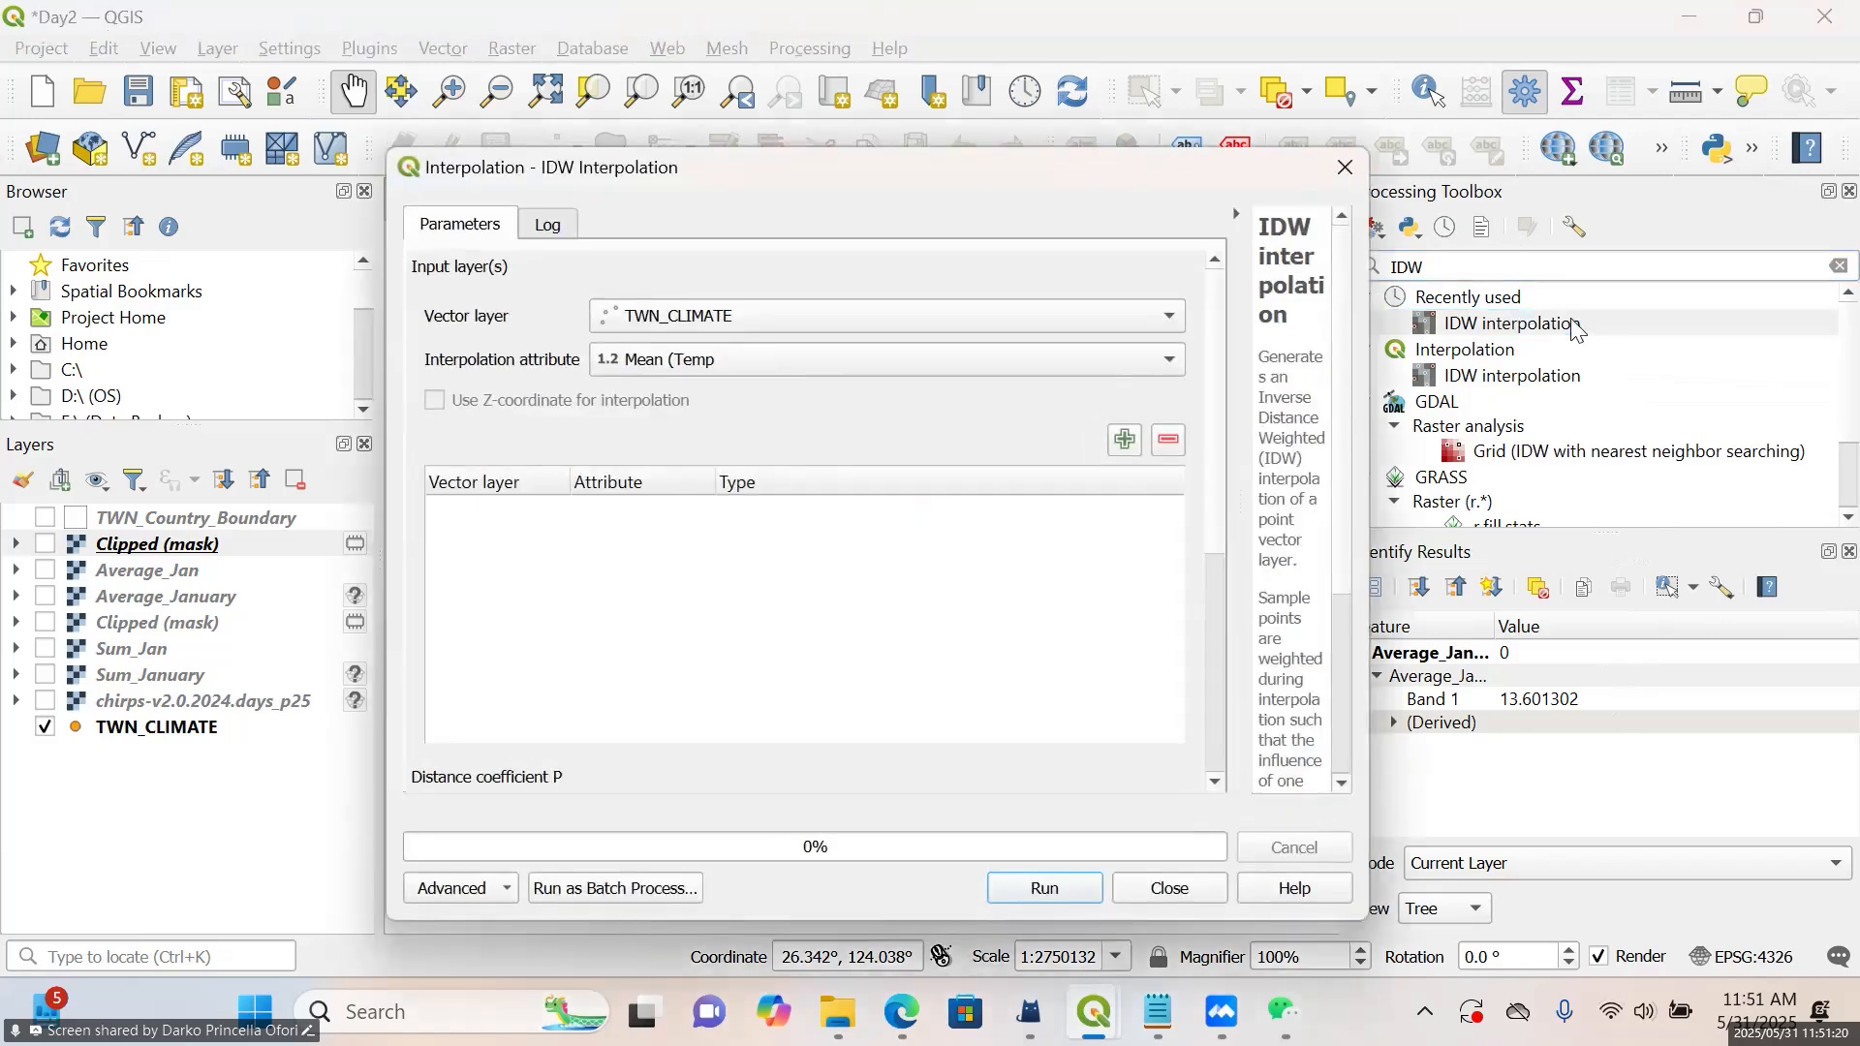
{"action": "left_click", "coordinate": [819, 320]}
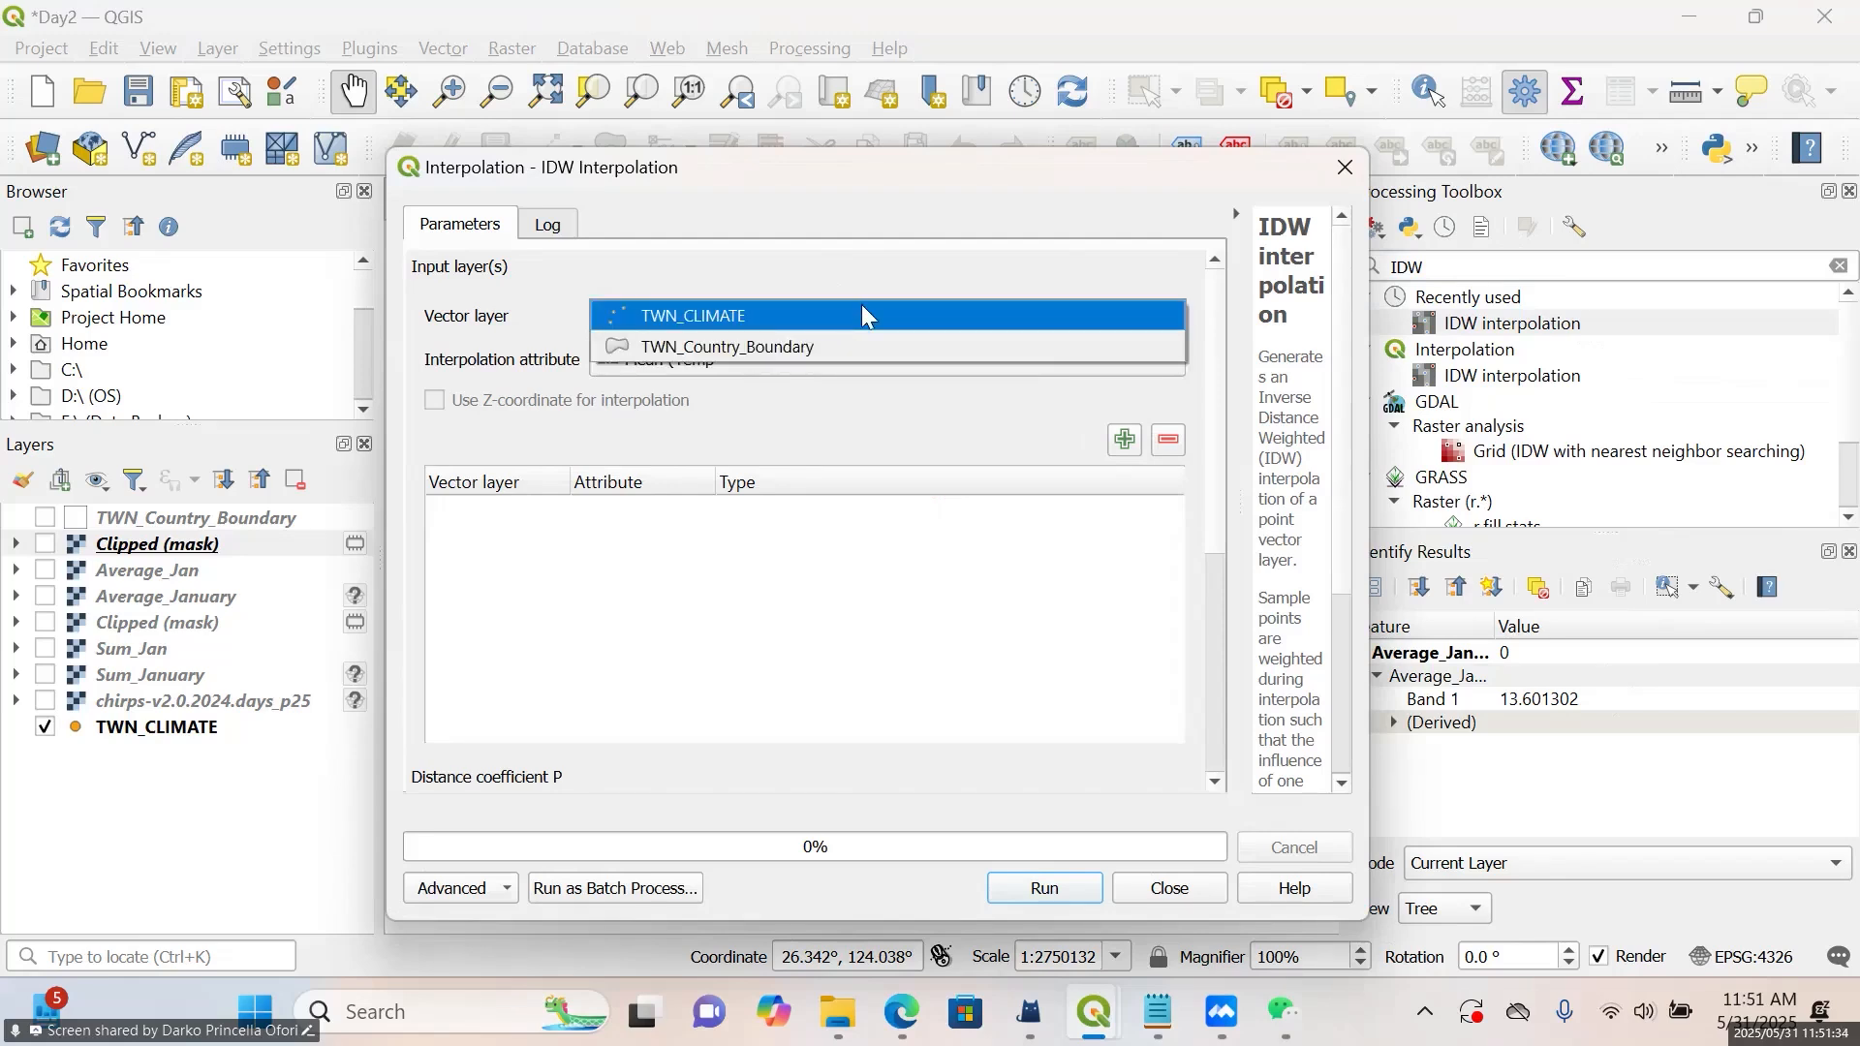
{"action": "left_click", "coordinate": [861, 308]}
{"action": "left_click", "coordinate": [835, 316]}
{"action": "left_click", "coordinate": [833, 315]}
{"action": "left_click", "coordinate": [816, 357]}
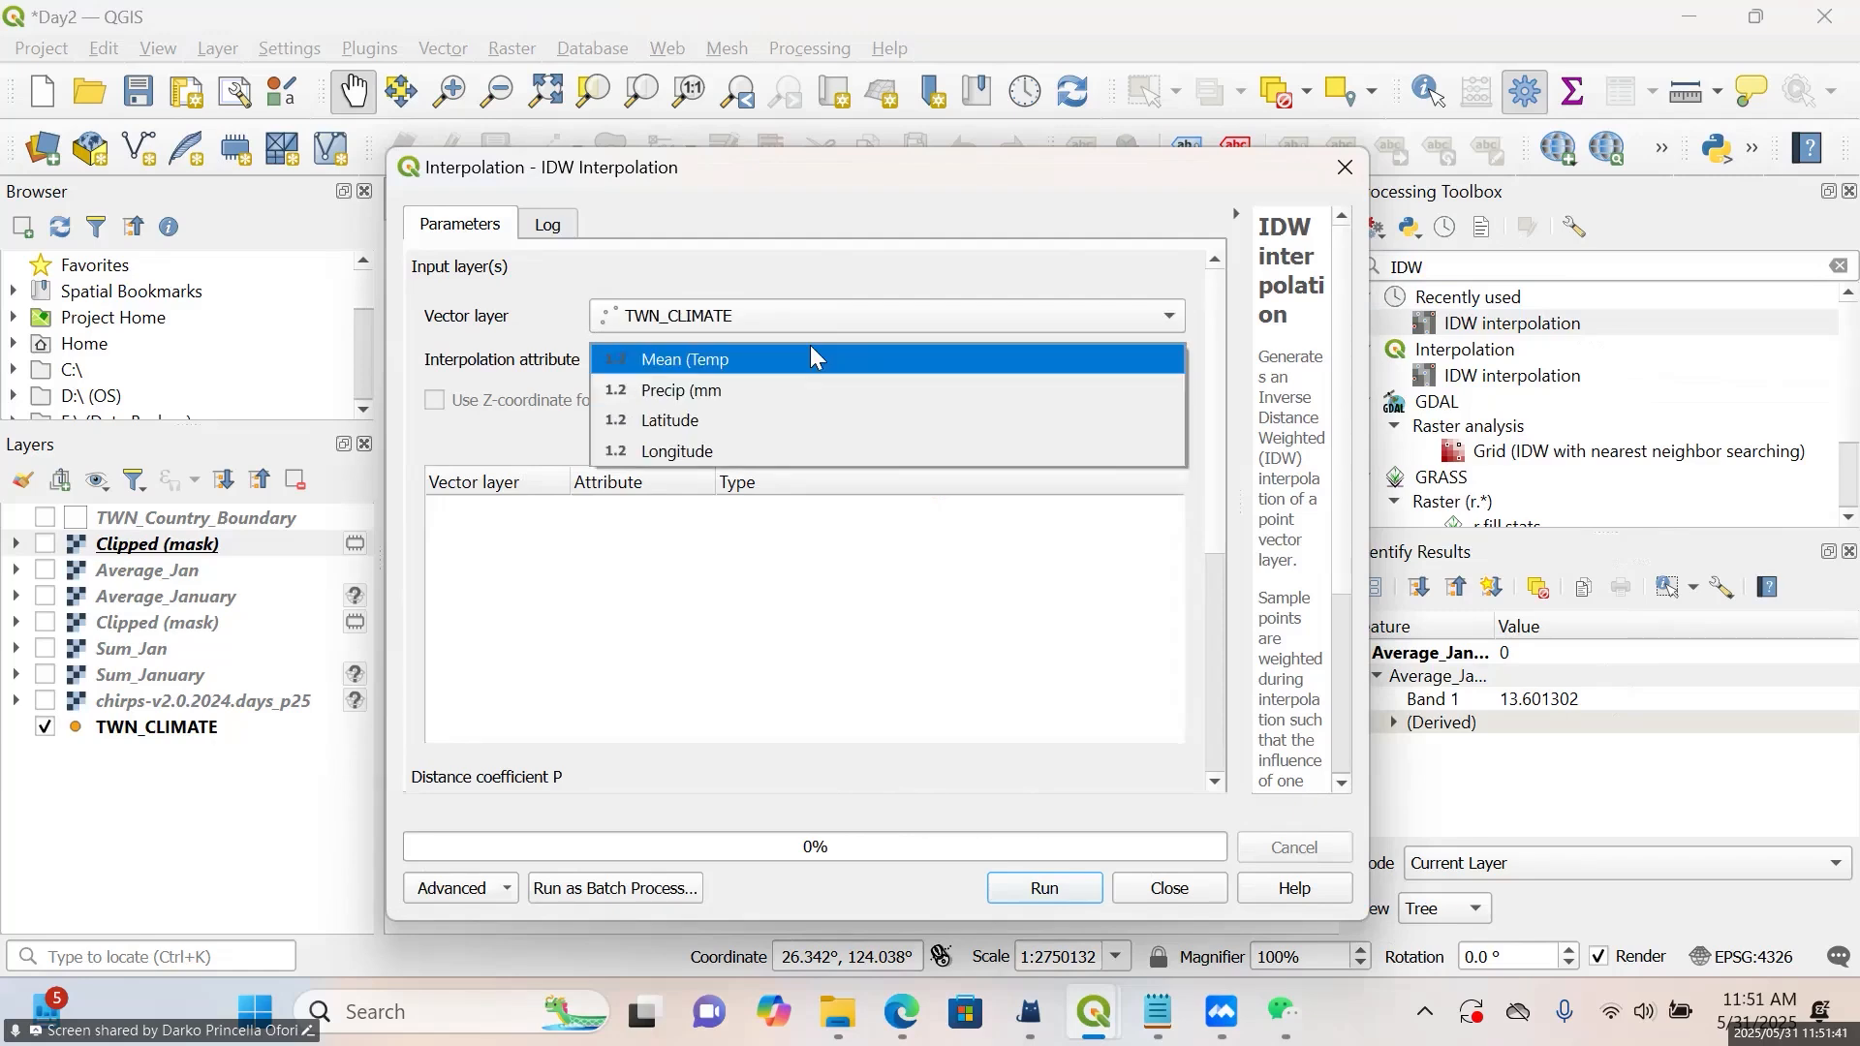
{"action": "left_click", "coordinate": [753, 362]}
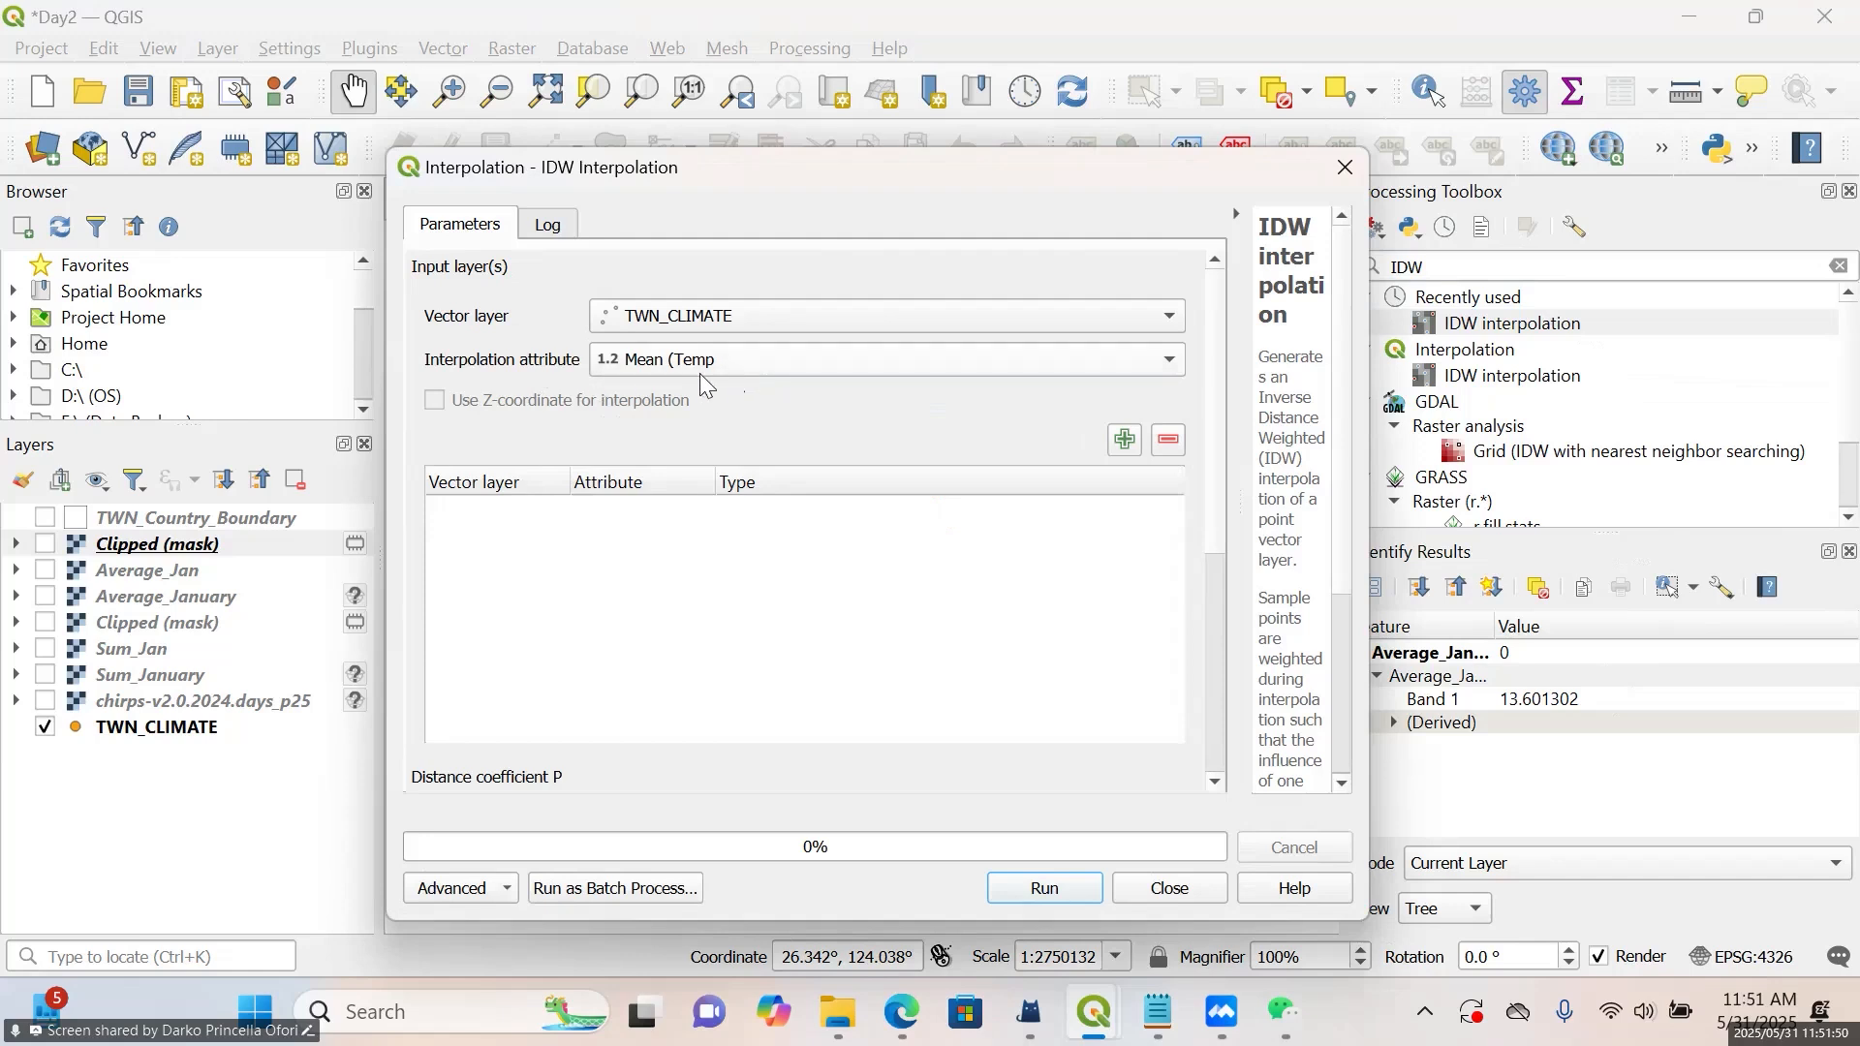
Add the TWN_CLIMATE layer with its Mean (Temp attribute to the interpolation inputs as points
{"action": "left_click", "coordinate": [711, 324]}
{"action": "left_click", "coordinate": [711, 324]}
{"action": "left_click", "coordinate": [1173, 371]}
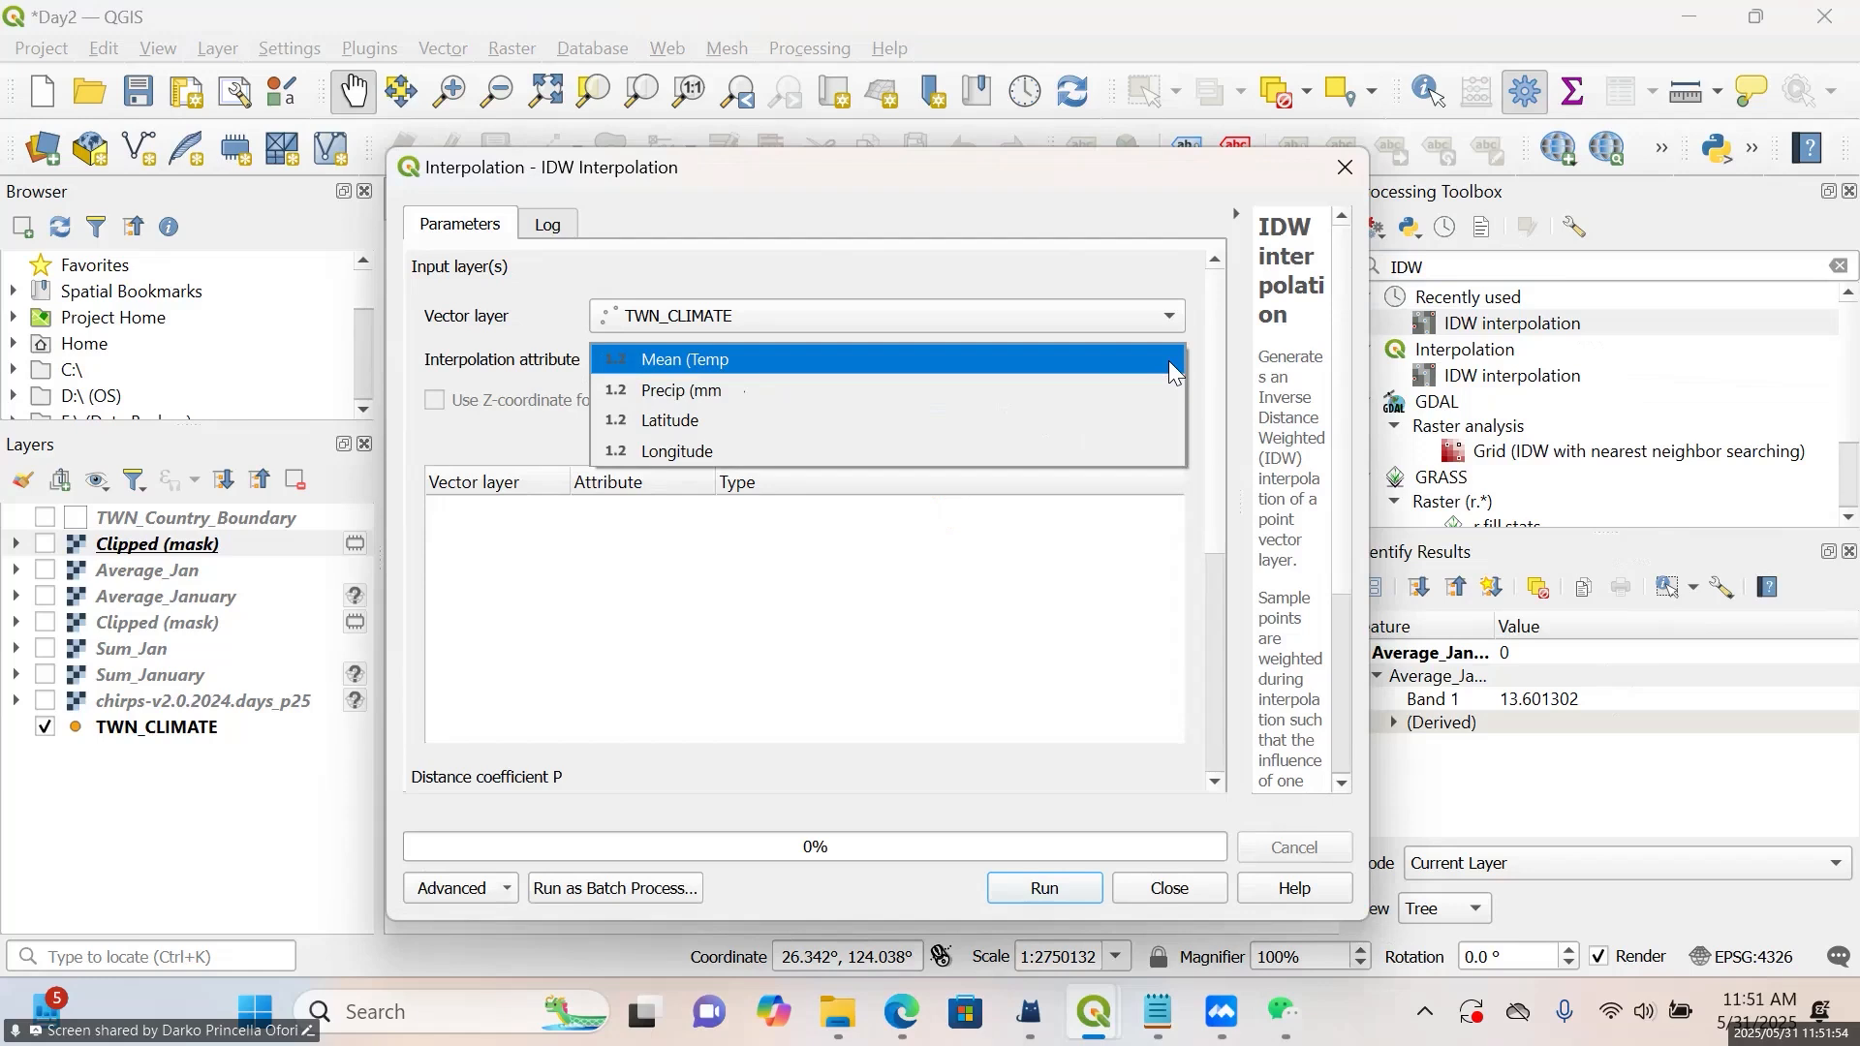
{"action": "left_click", "coordinate": [897, 377]}
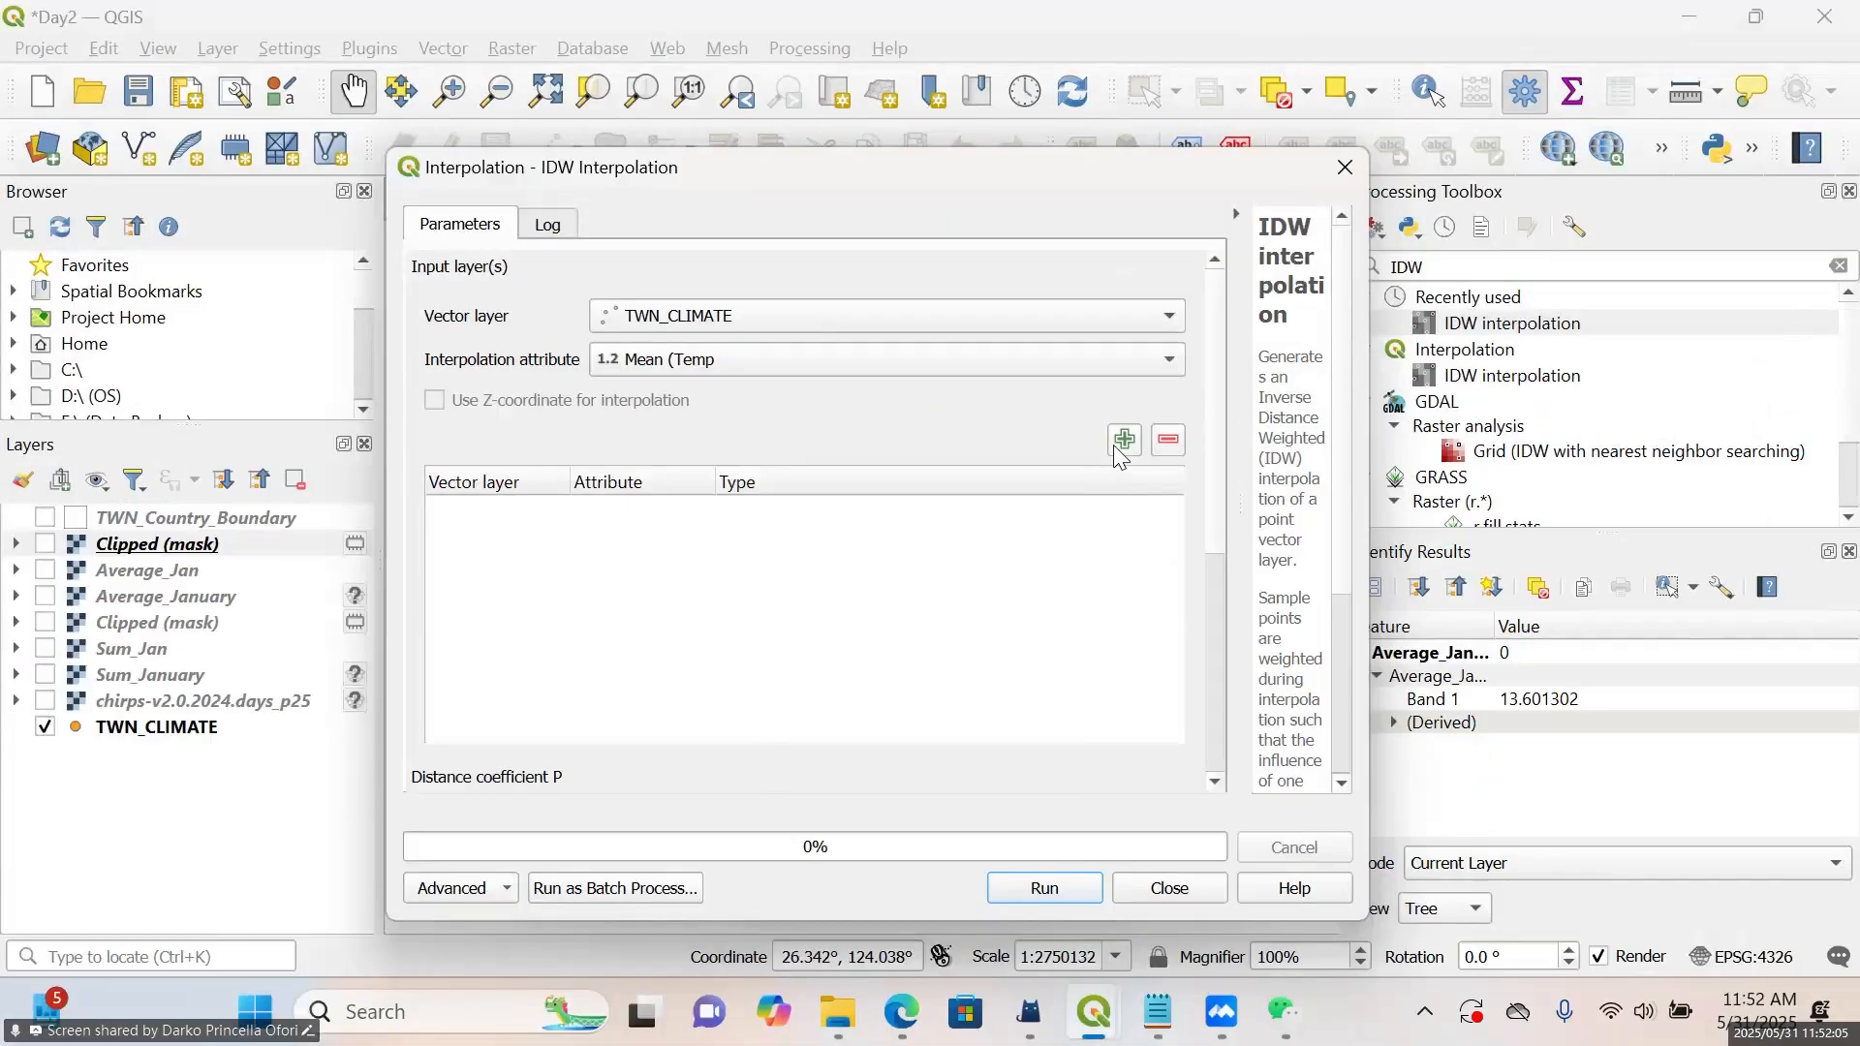
{"action": "left_click", "coordinate": [1151, 407]}
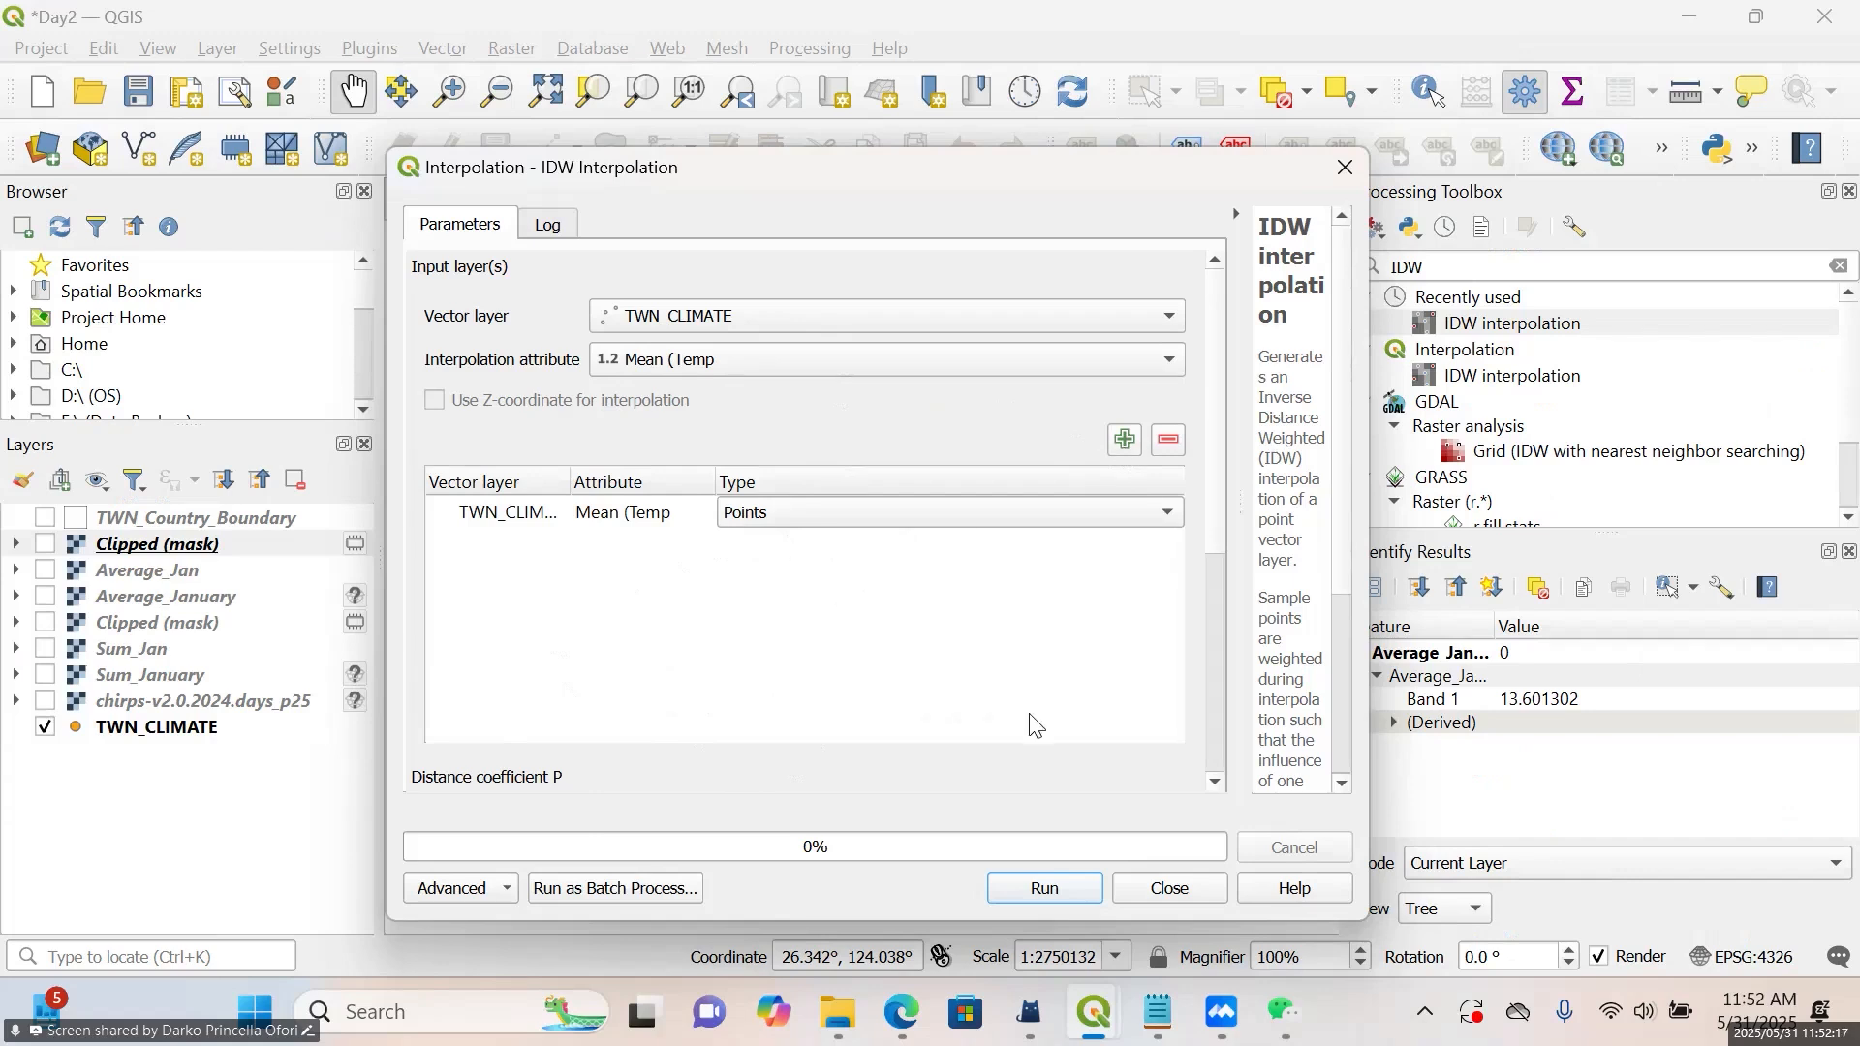
Calculate the interpolation extent from the TWN_Country_Boundary layer
{"action": "scroll", "coordinate": [1215, 572], "scroll_direction": "down", "scroll_amount": 1}
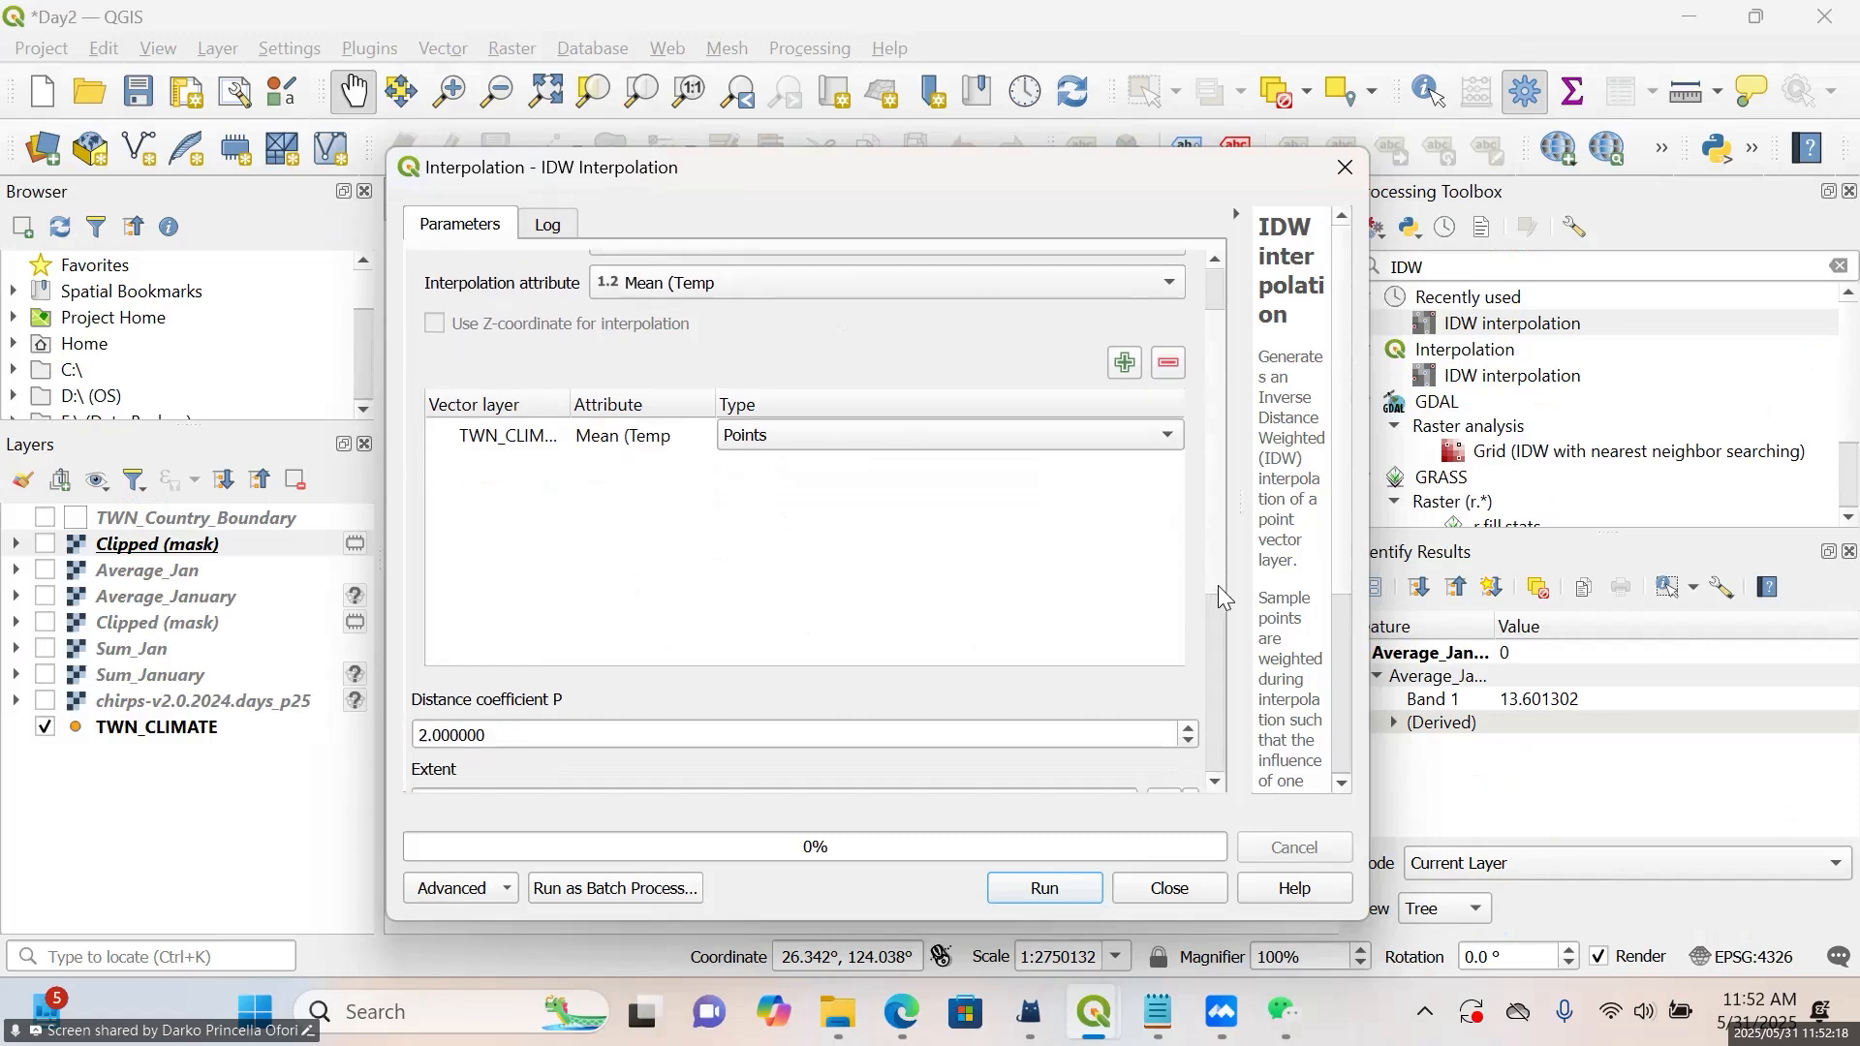
{"action": "scroll", "coordinate": [1218, 589], "scroll_direction": "down", "scroll_amount": 5}
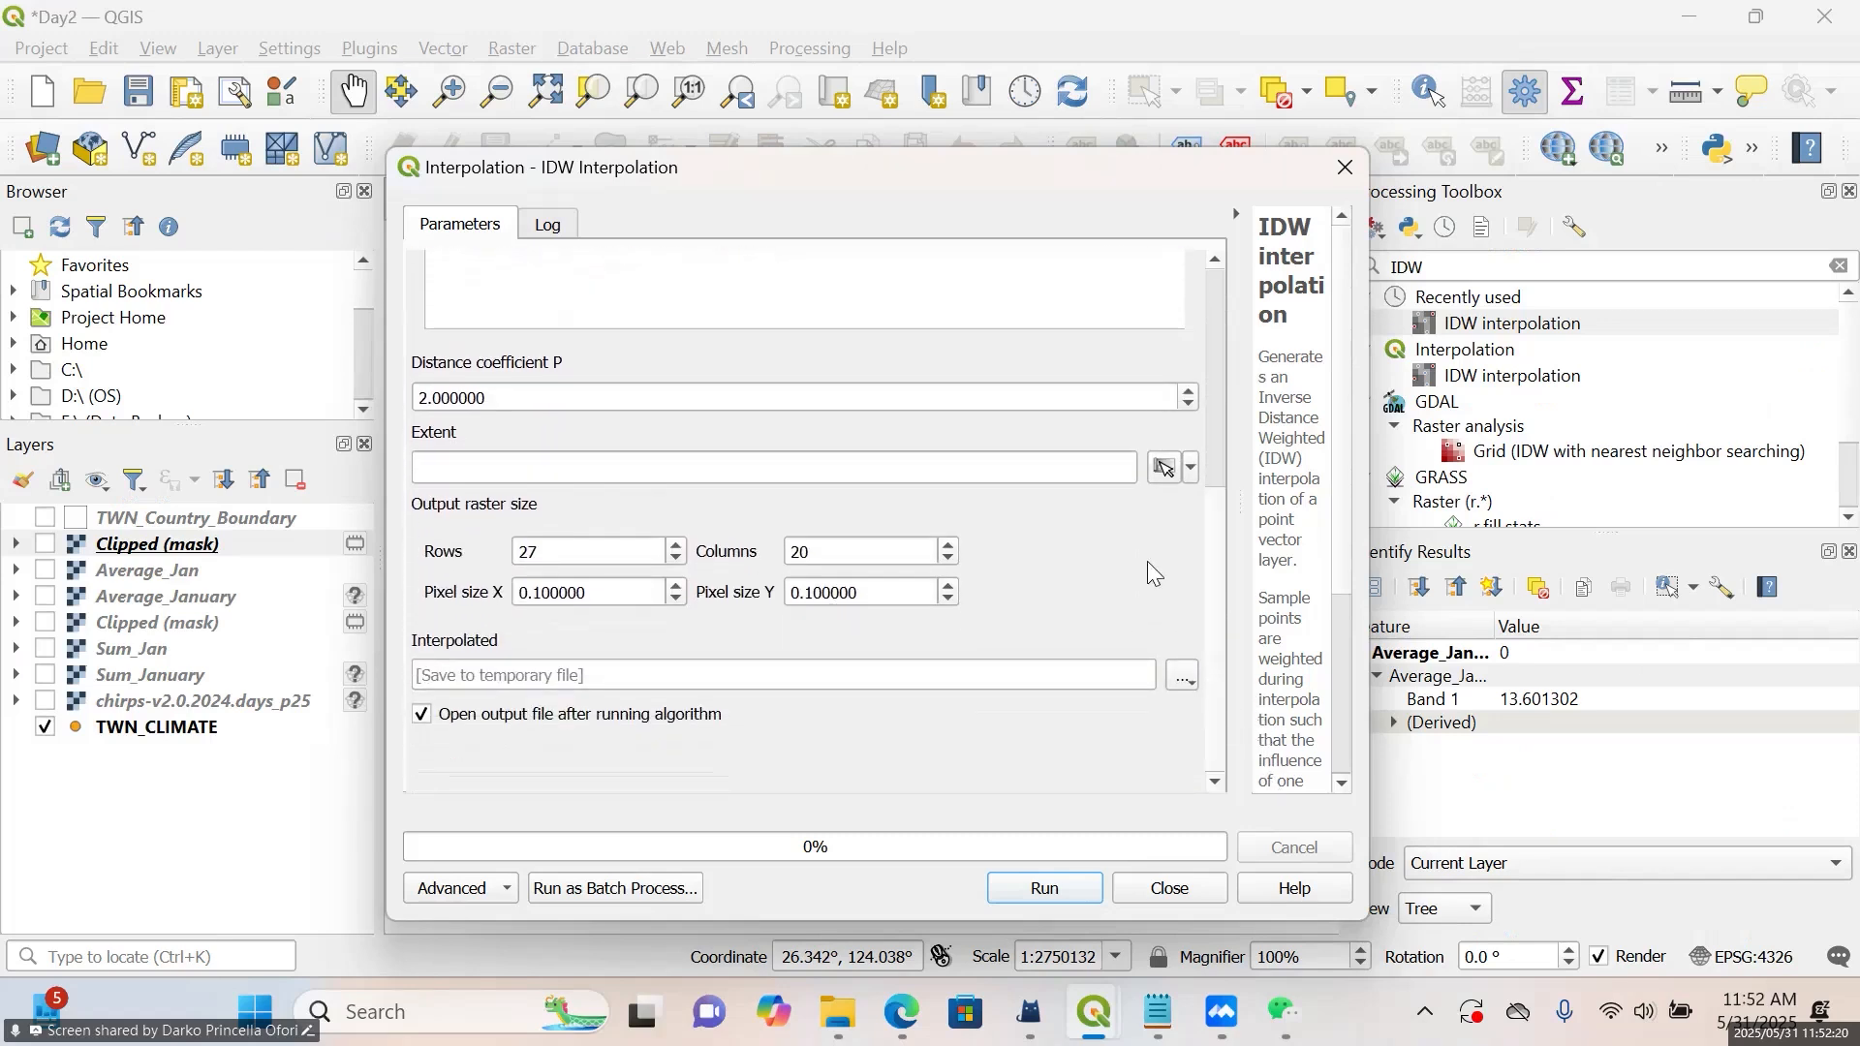
{"action": "left_click", "coordinate": [1191, 471]}
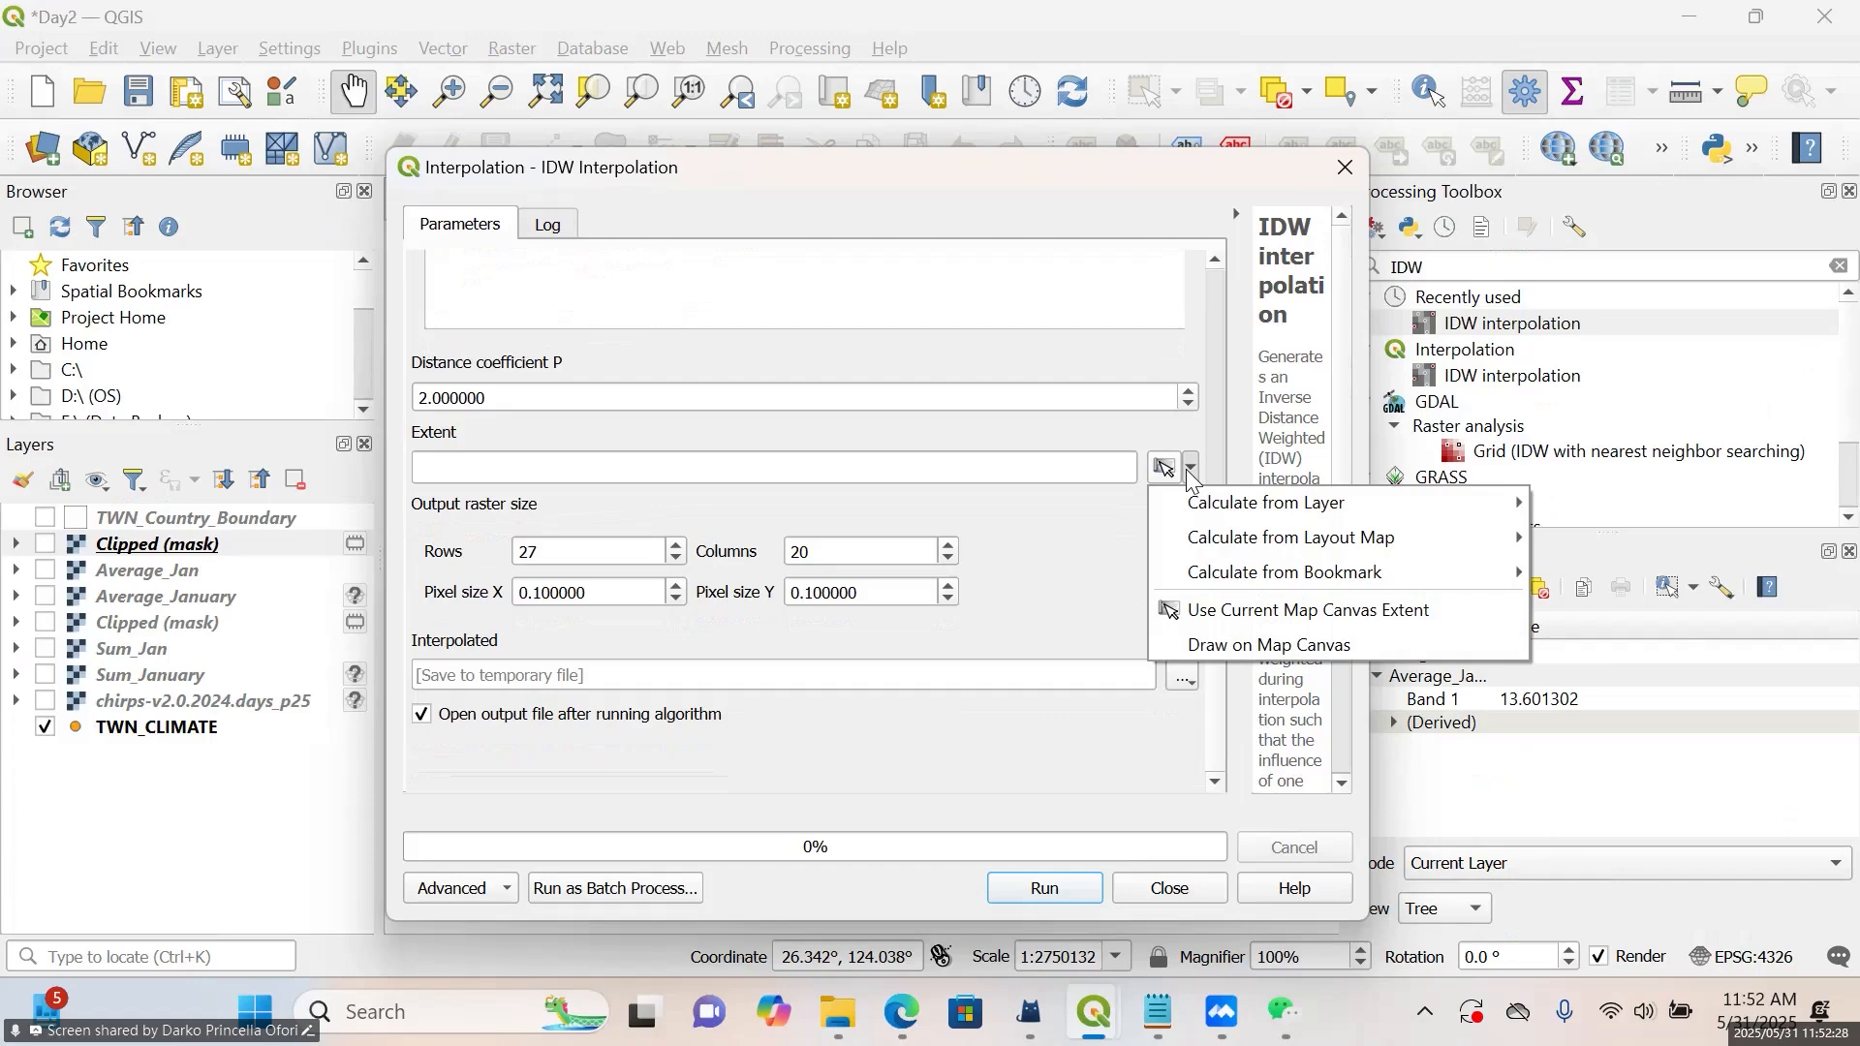
{"action": "left_click", "coordinate": [1191, 471]}
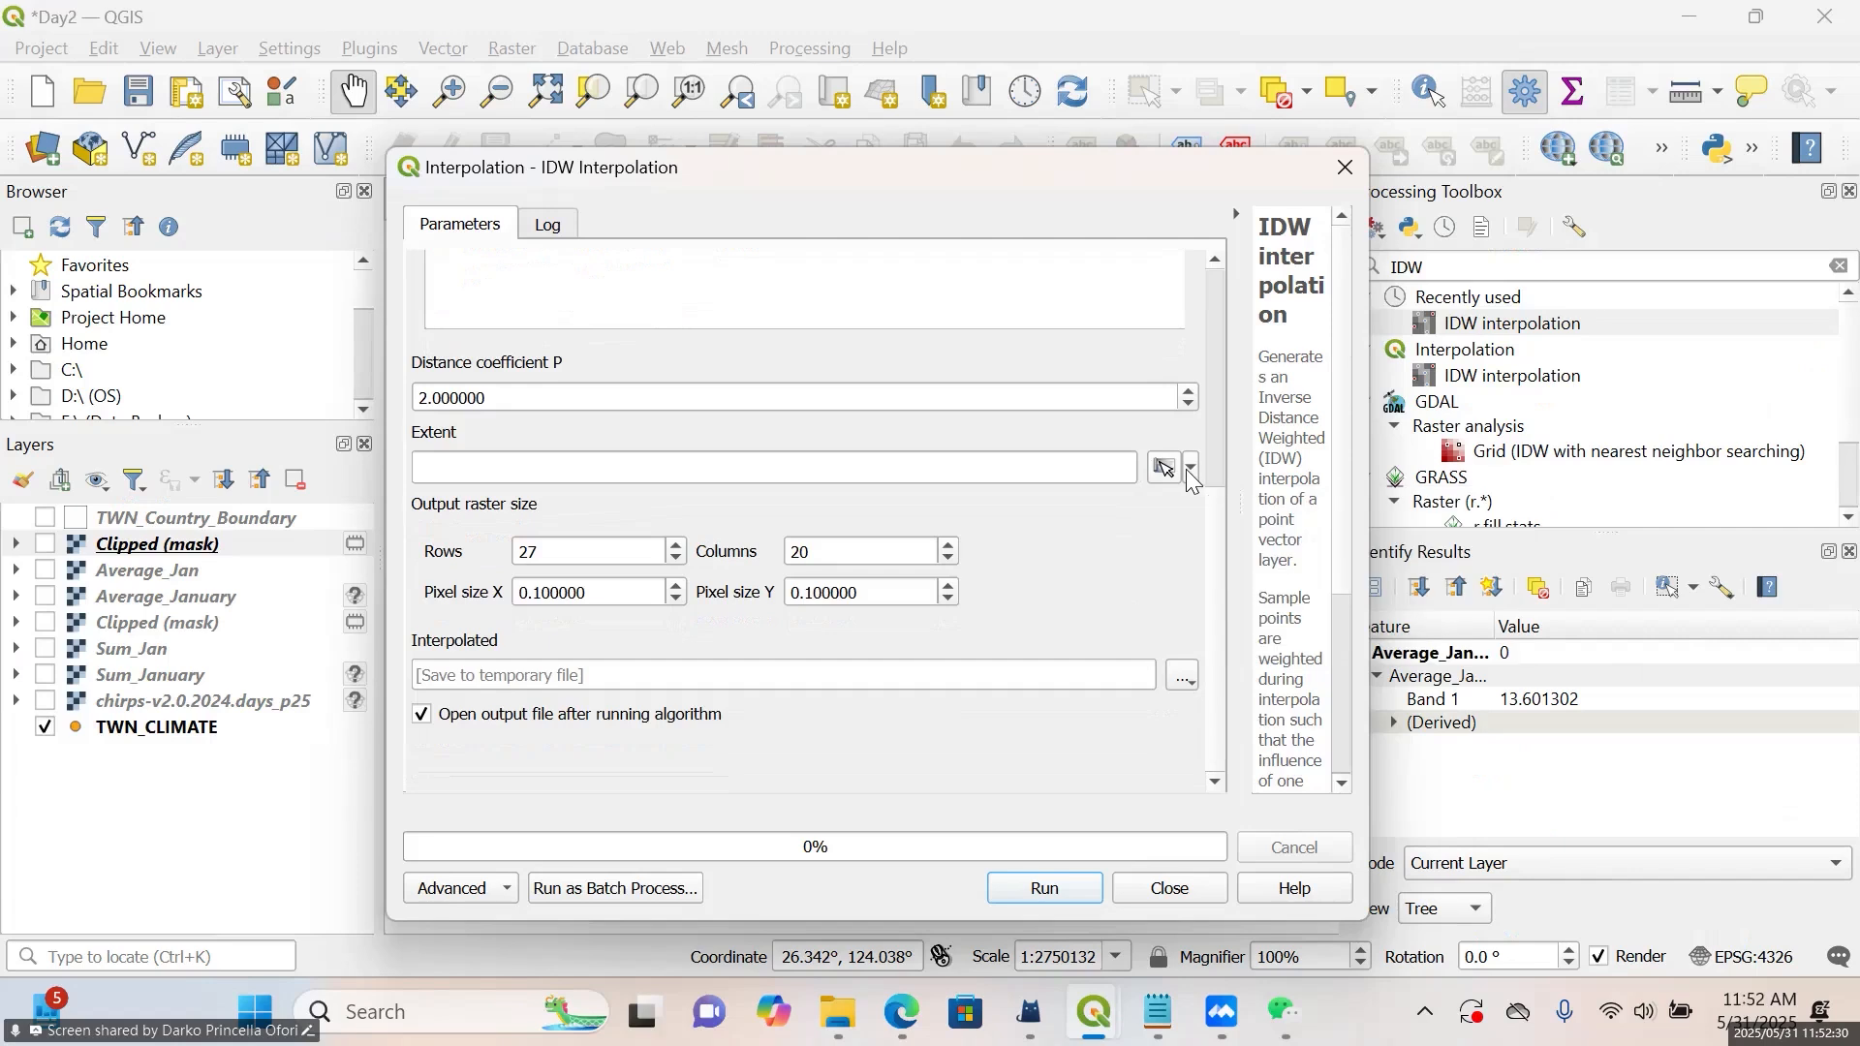
{"action": "left_click", "coordinate": [1191, 470]}
{"action": "mouse_move", "coordinate": [1191, 504]}
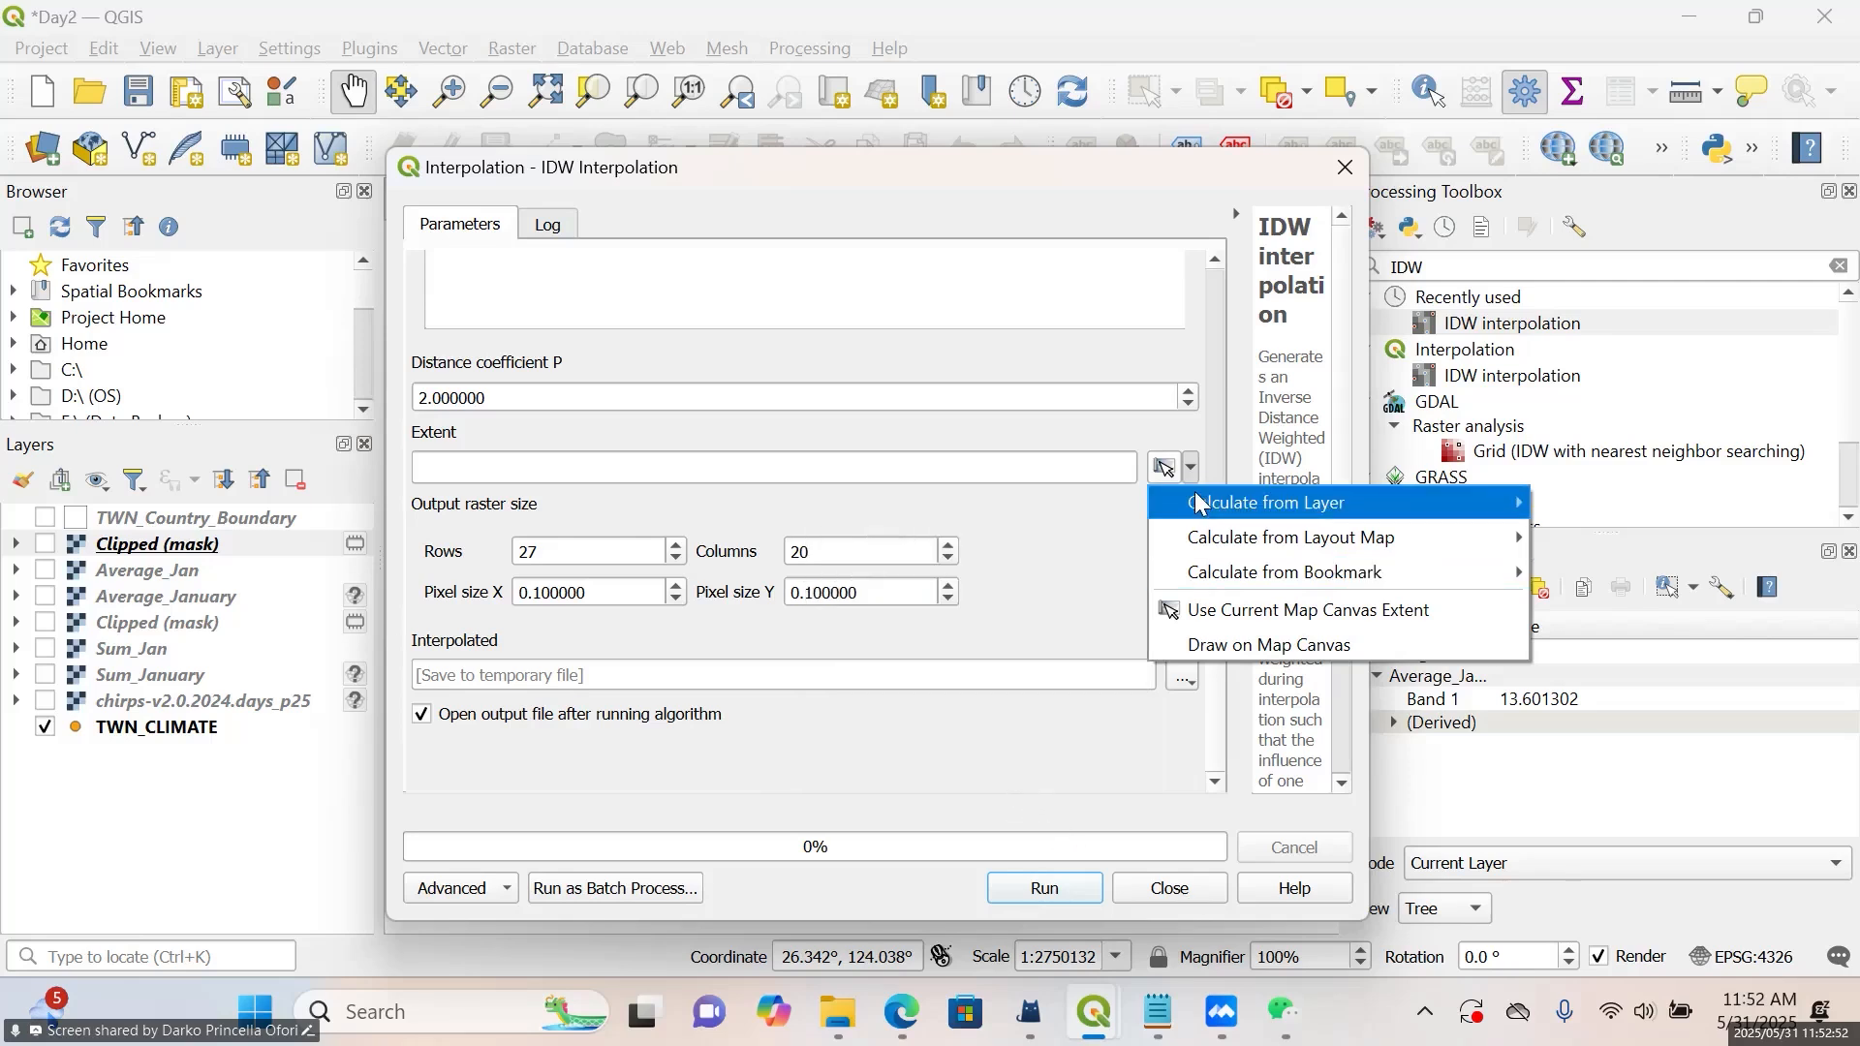
{"action": "left_click", "coordinate": [959, 782]}
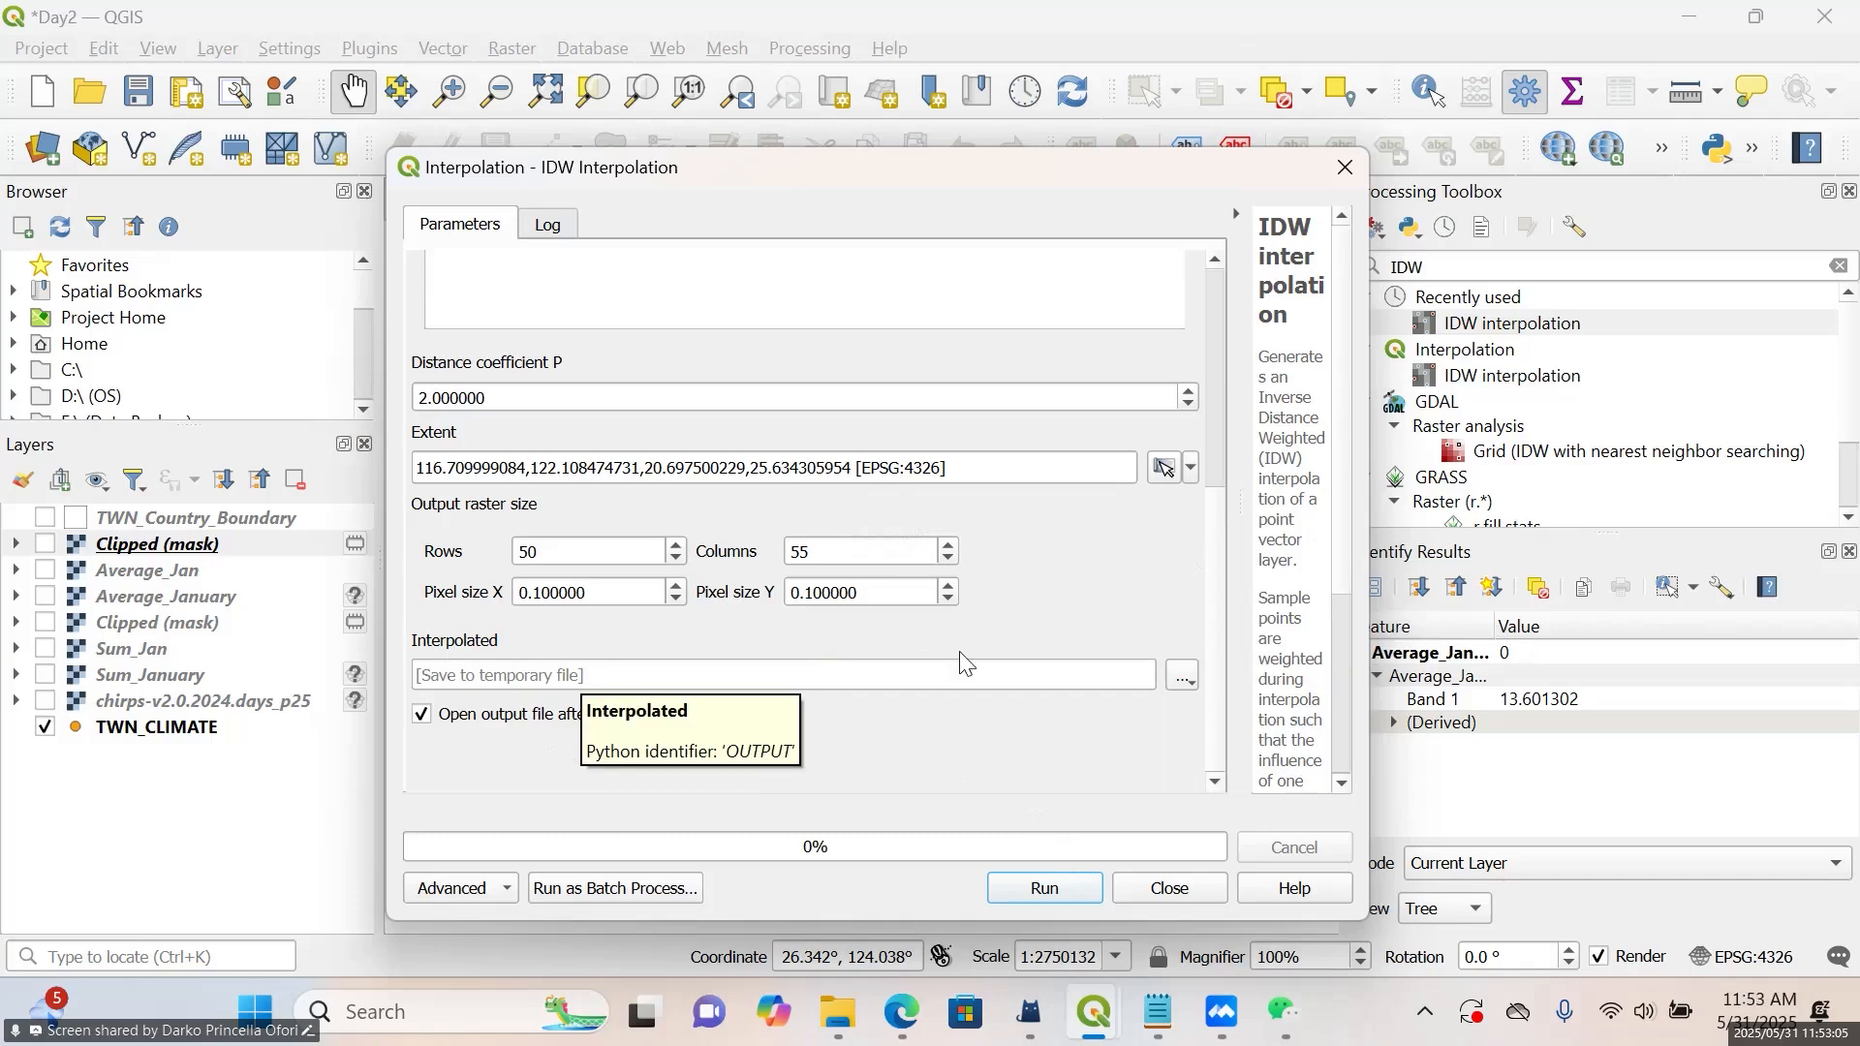
Set the interpolated output to be saved as the TIF file Interpolation in the Day 2 folder
{"action": "left_click", "coordinate": [1186, 681]}
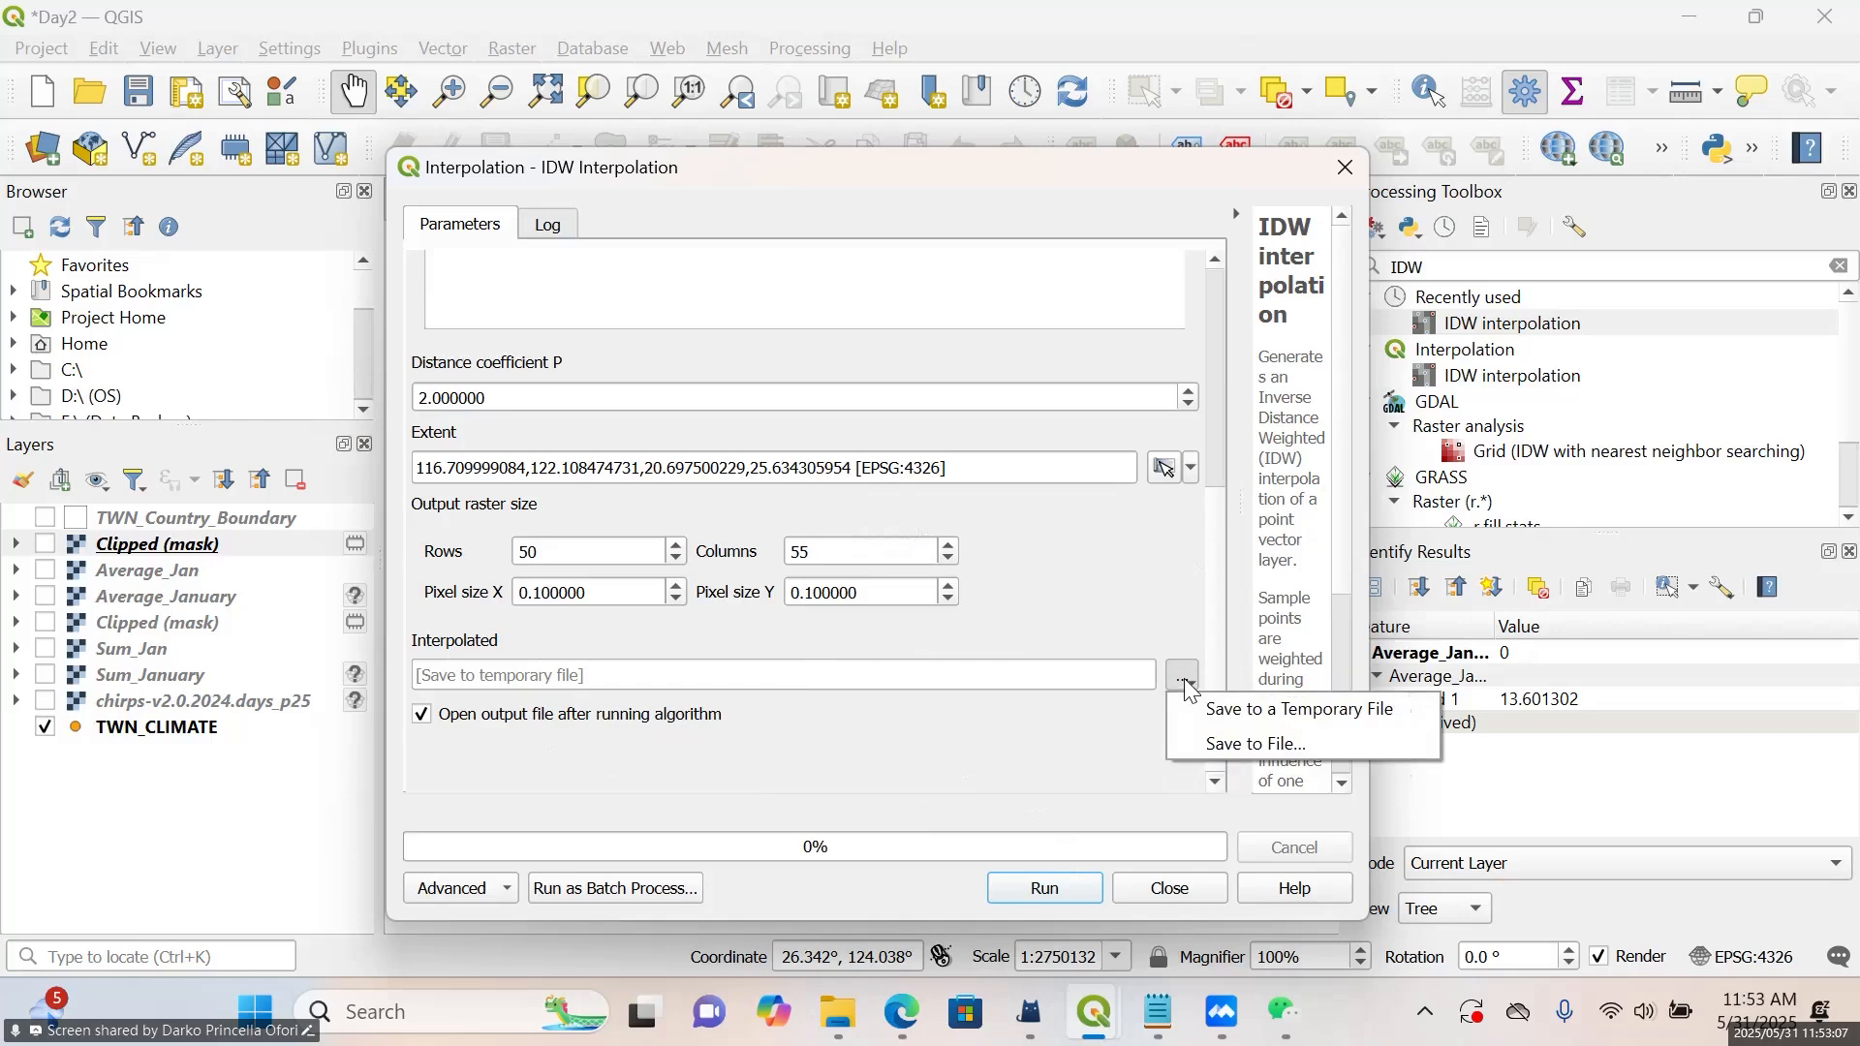
{"action": "left_click", "coordinate": [1223, 744]}
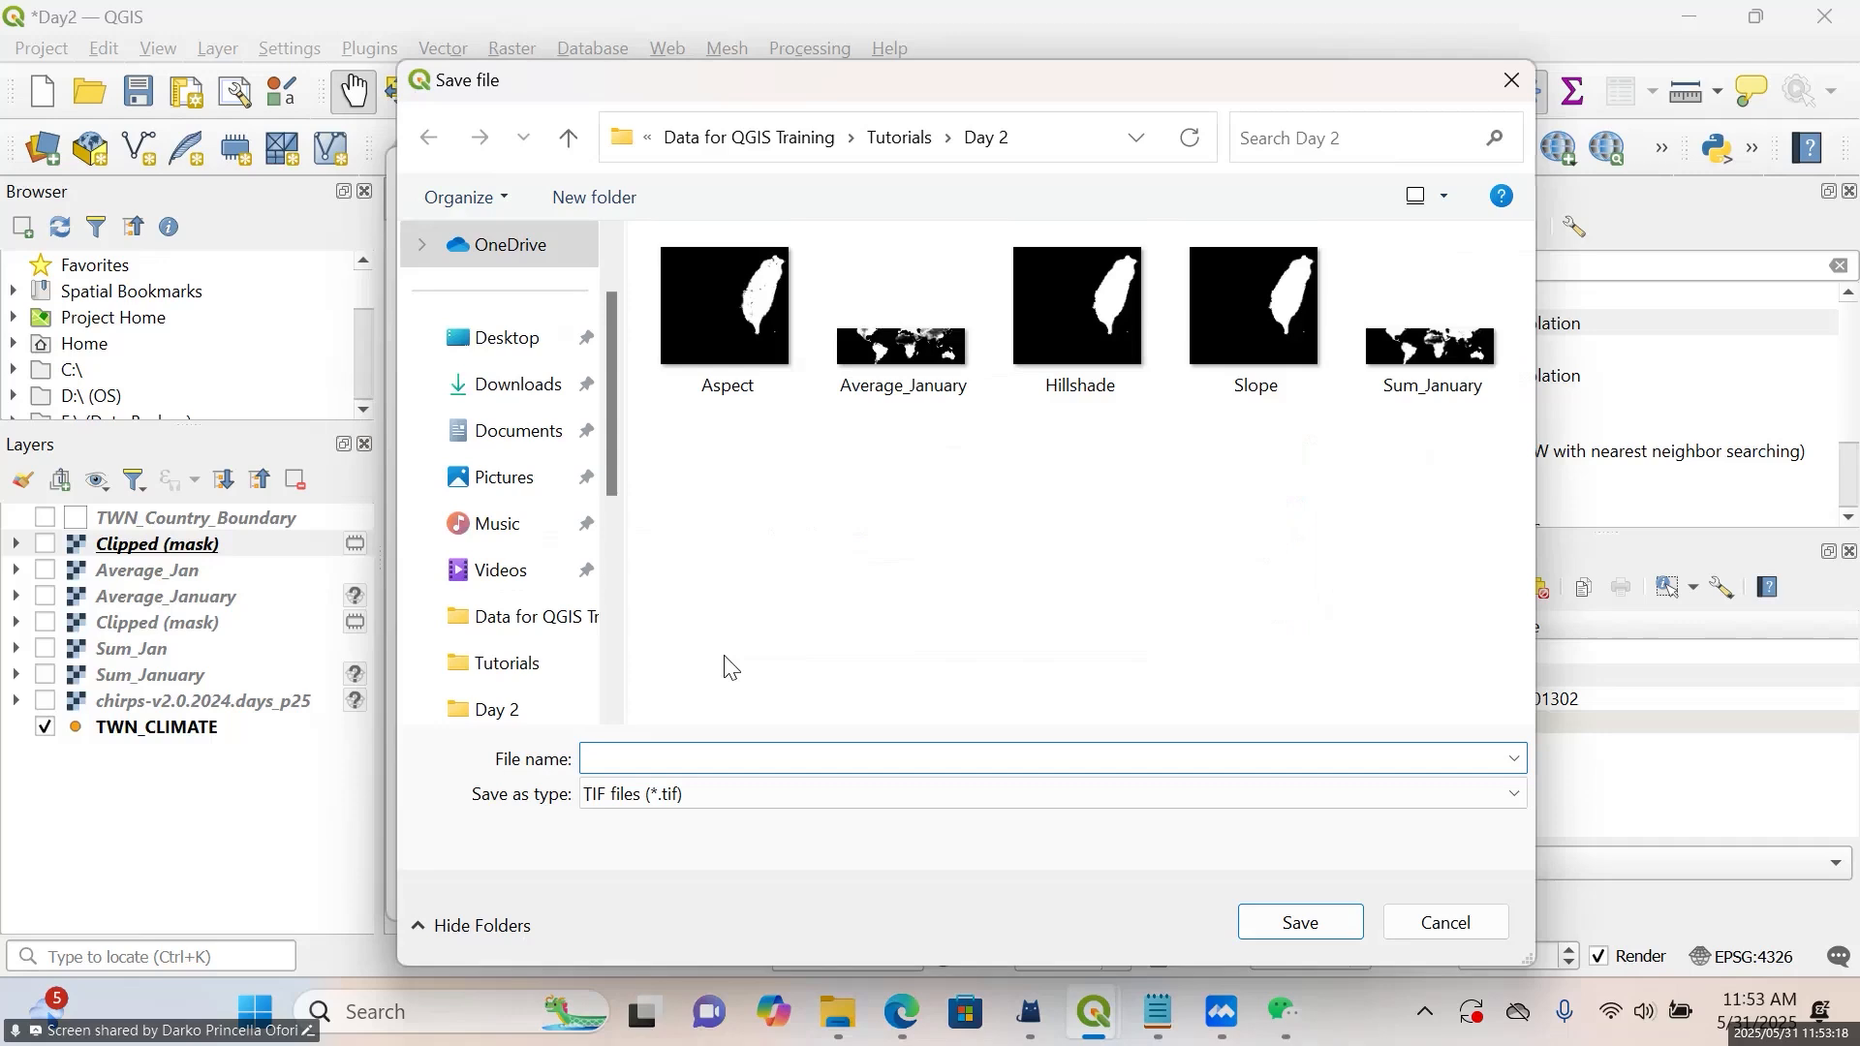
{"action": "type", "text": "Interpolation"}
{"action": "left_click", "coordinate": [1288, 925]}
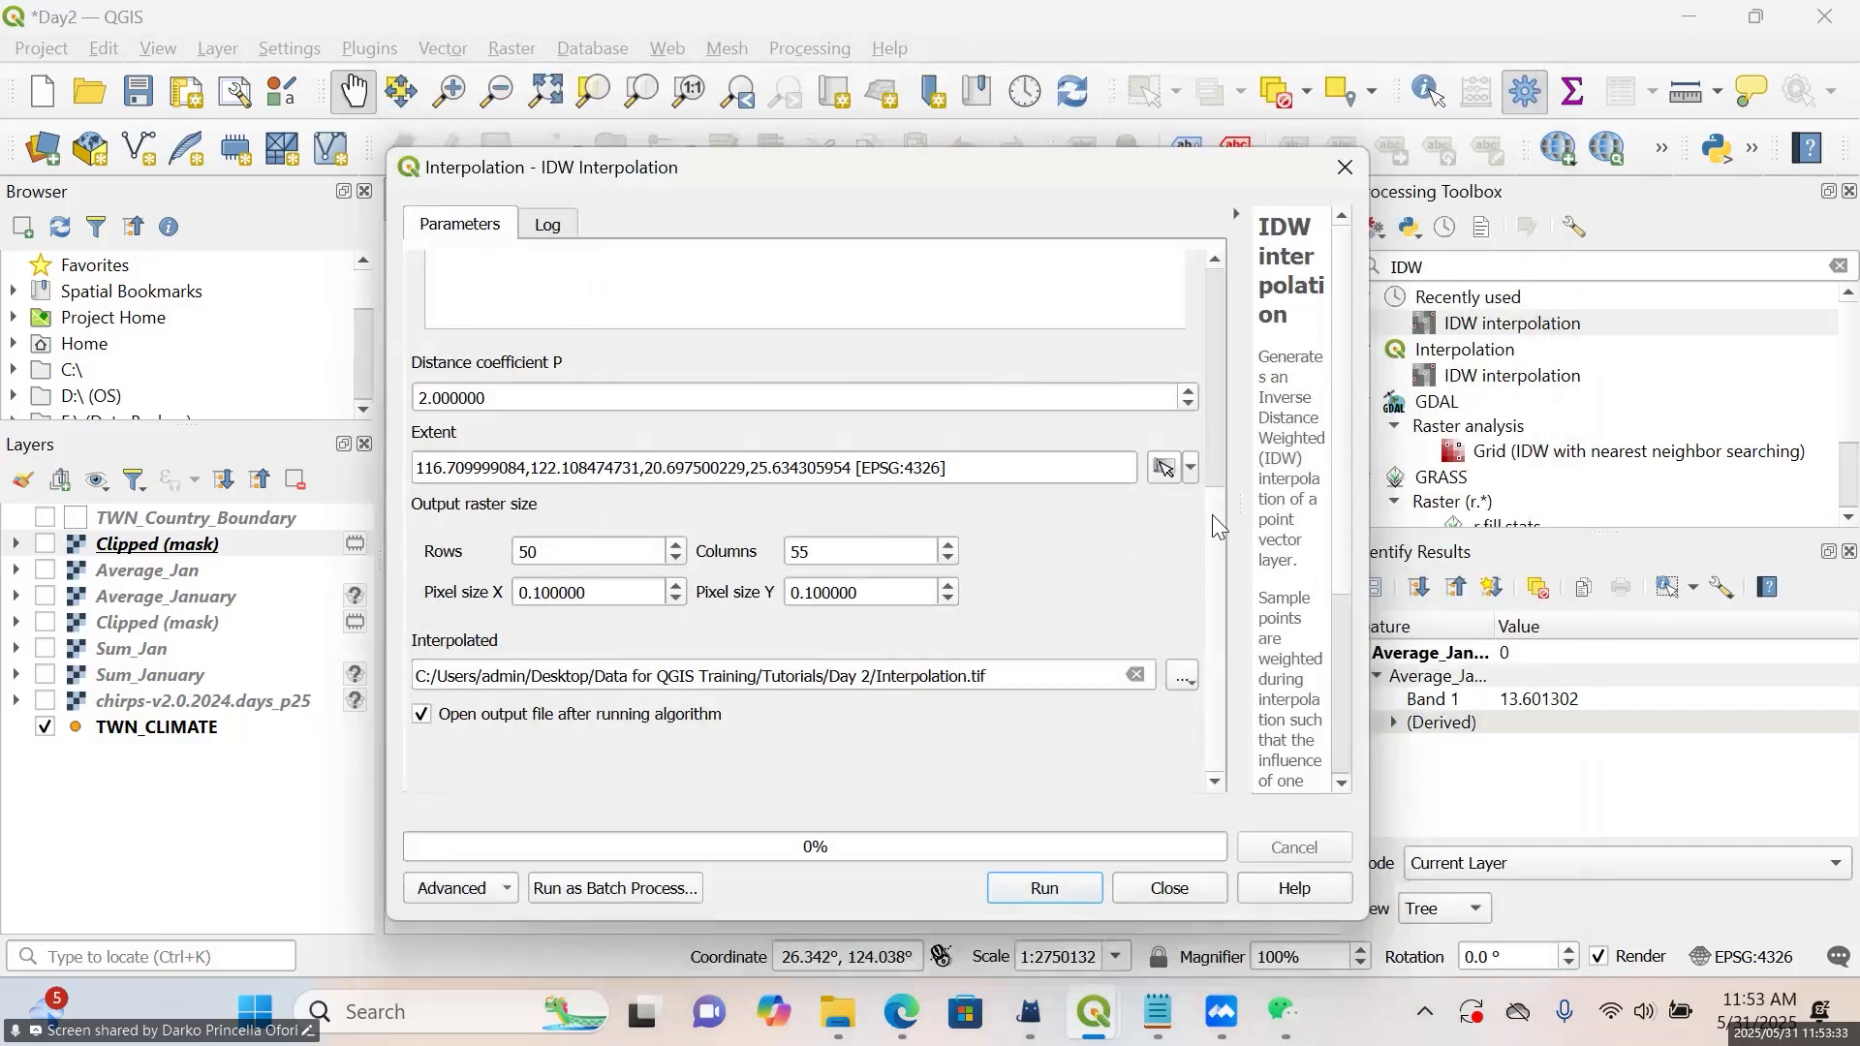
Review the available interpolation attributes and close the IDW interpolation tool without running it
{"action": "mouse_move", "coordinate": [1211, 514]}
{"action": "left_mouse_down"}
{"action": "mouse_move", "coordinate": [1236, 269]}
{"action": "mouse_move", "coordinate": [1215, 526]}
{"action": "left_mouse_up"}
{"action": "left_click_drag", "start_coordinate": [1216, 628], "coordinate": [1232, 370]}
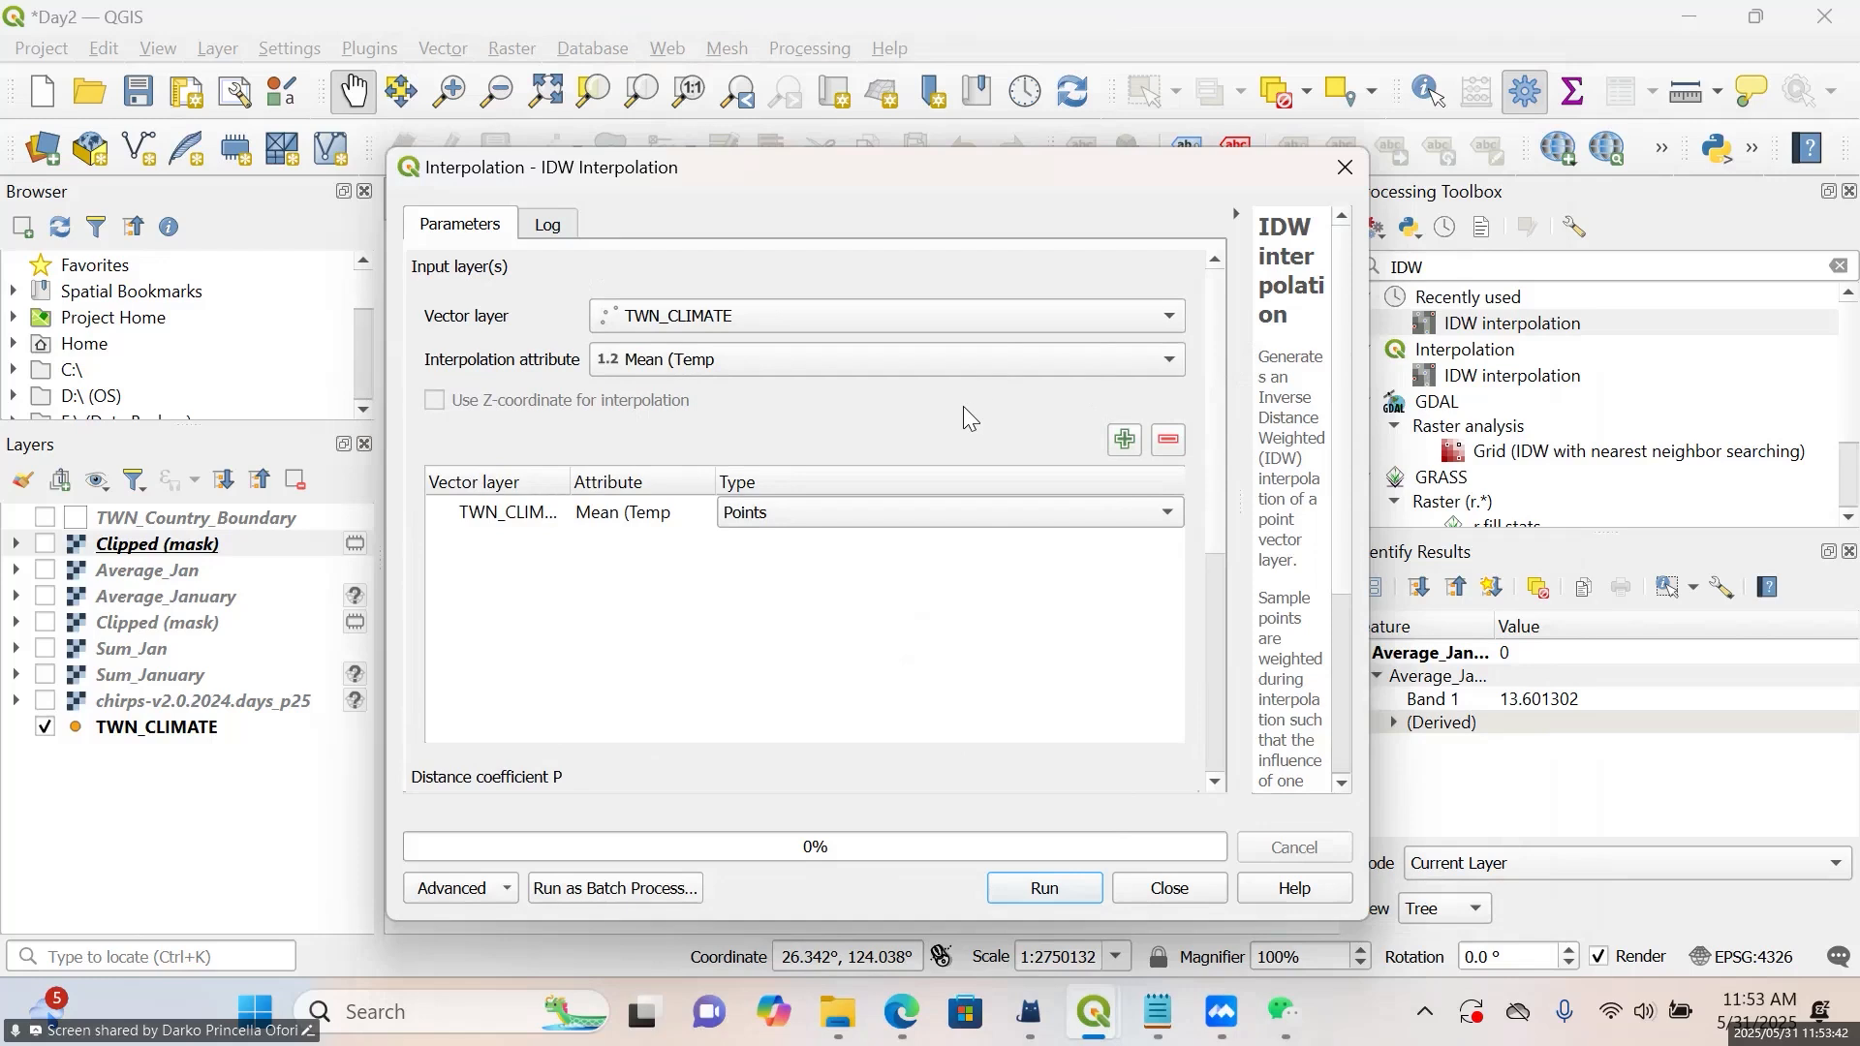
{"action": "left_click", "coordinate": [922, 358]}
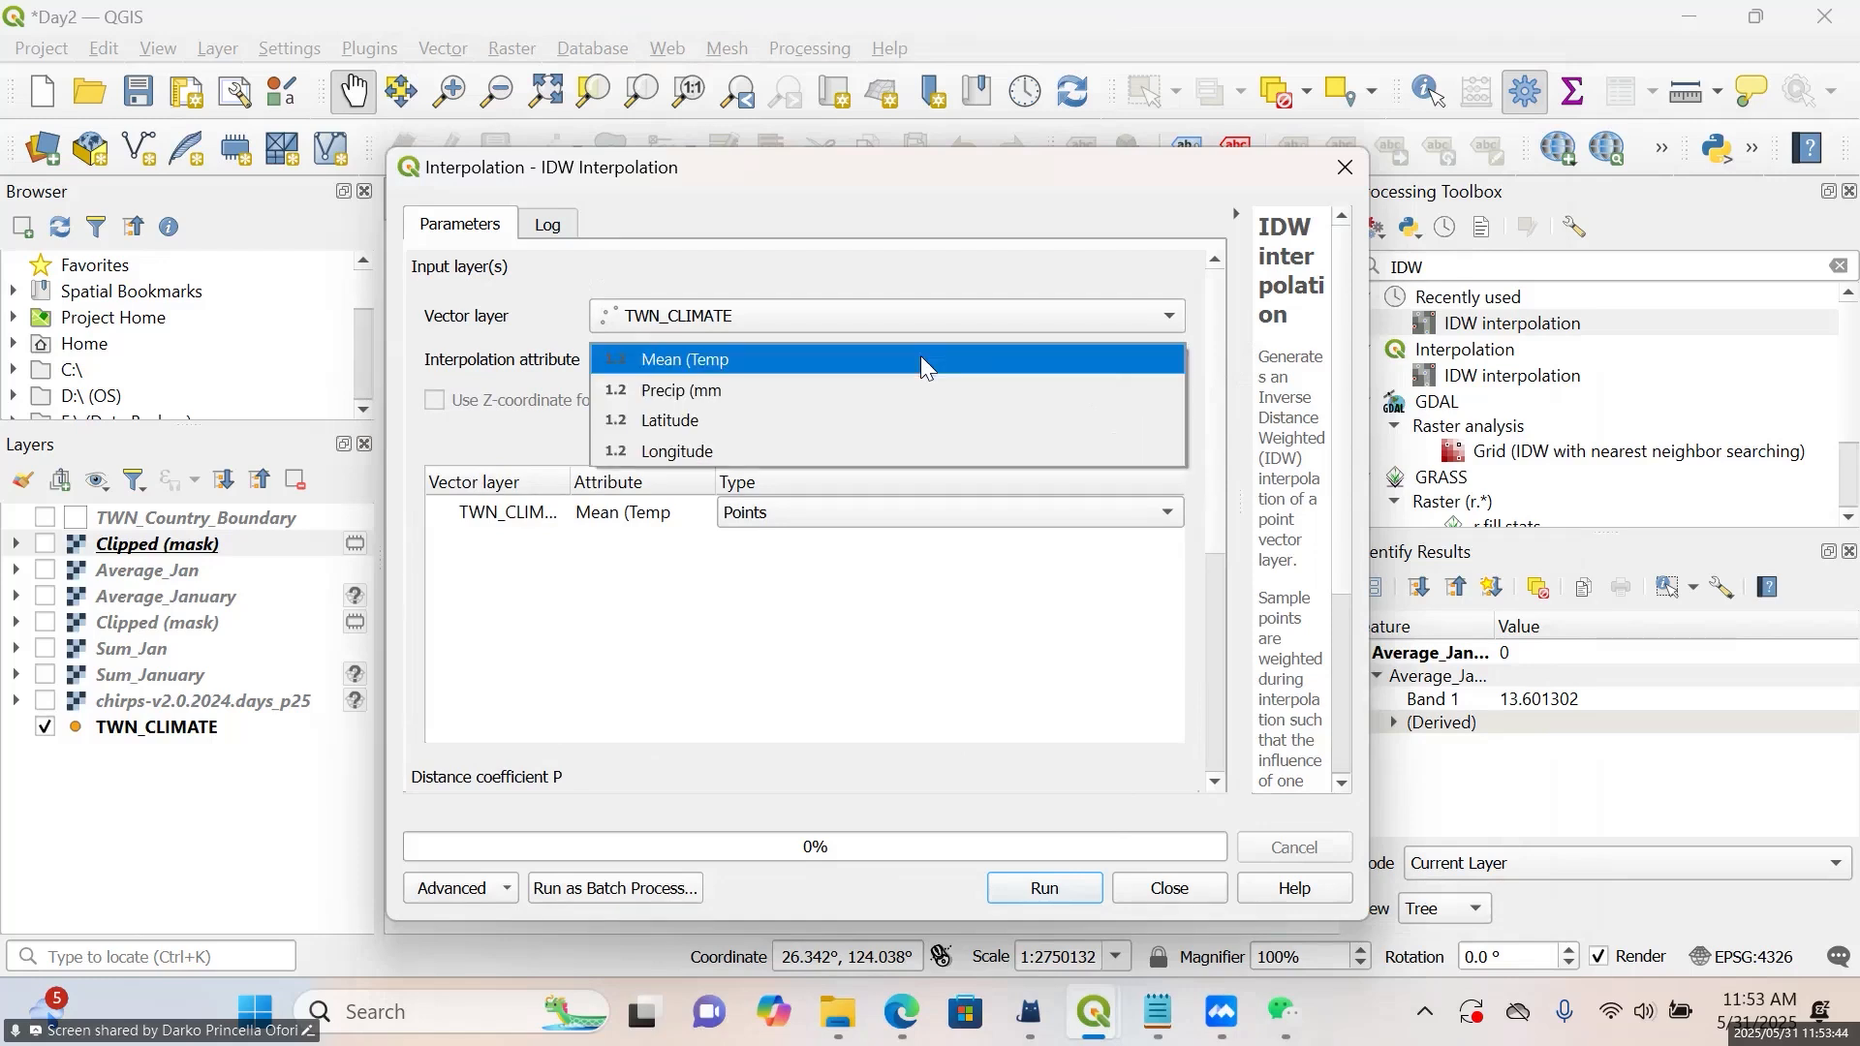
{"action": "left_click", "coordinate": [945, 294]}
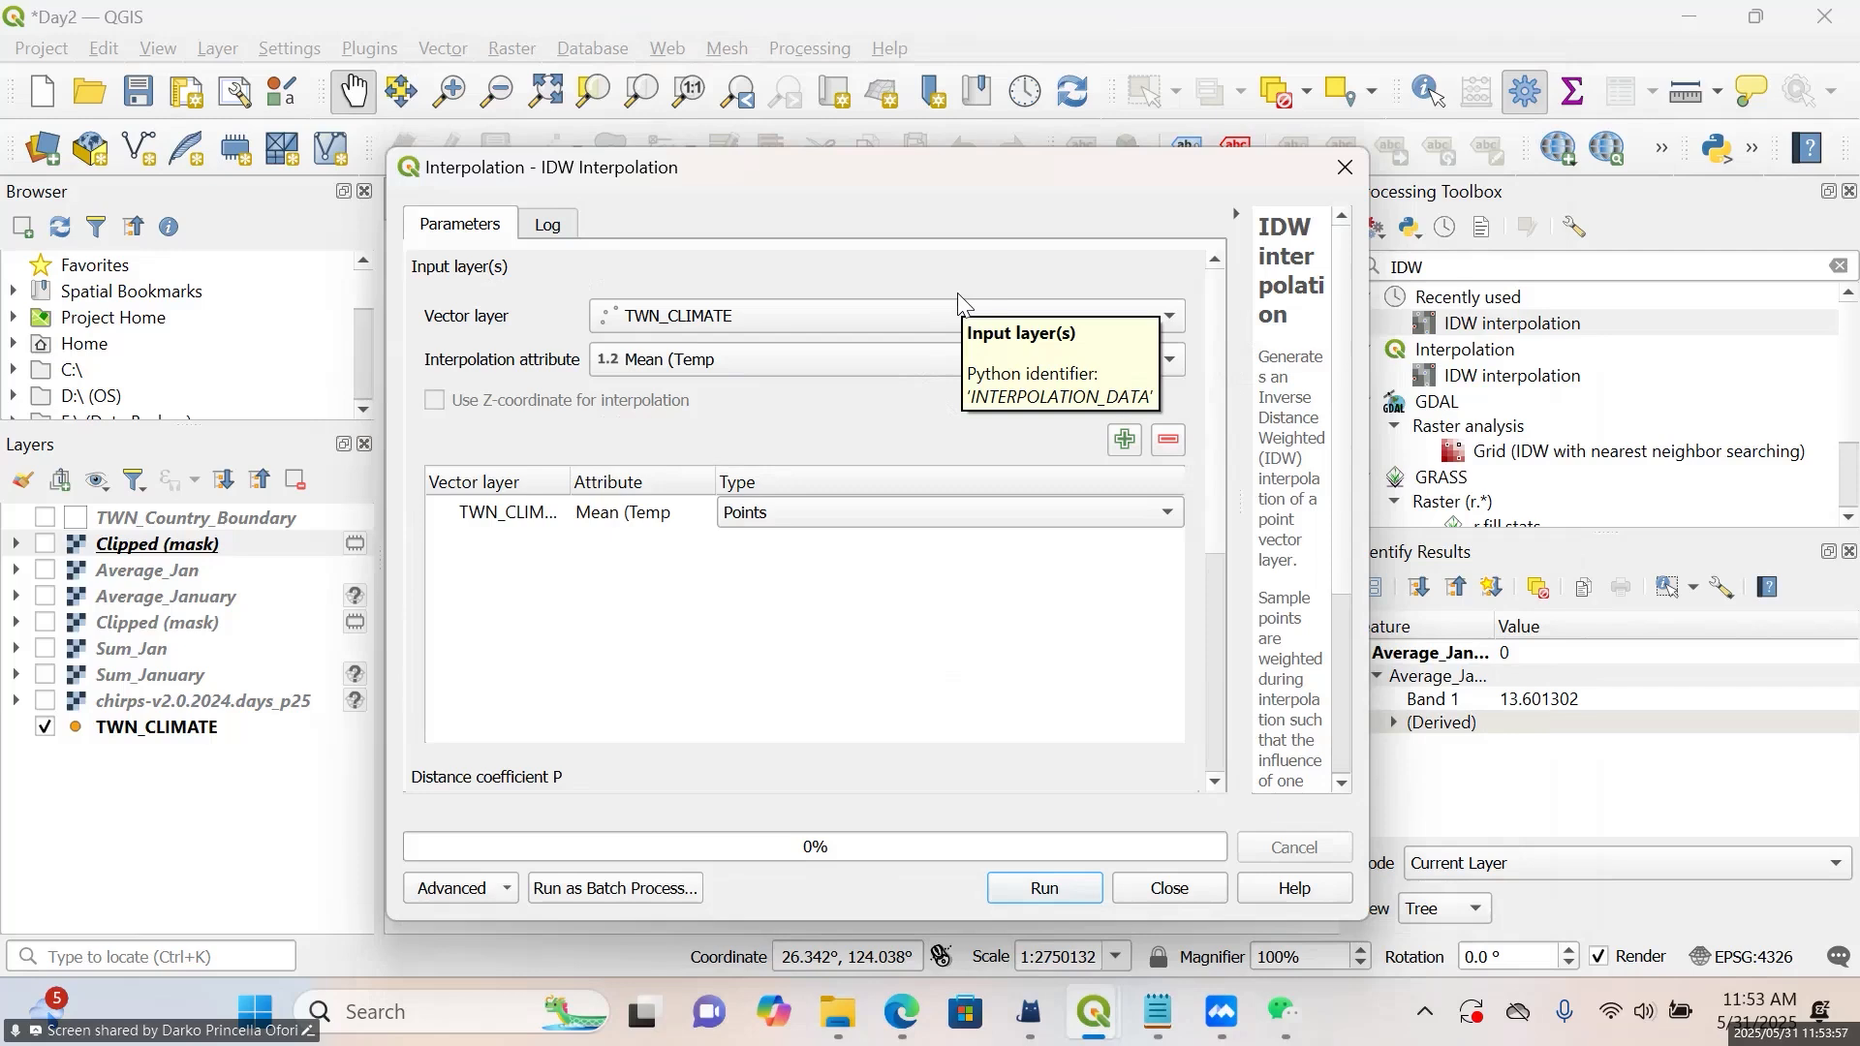
{"action": "left_click", "coordinate": [1399, 160]}
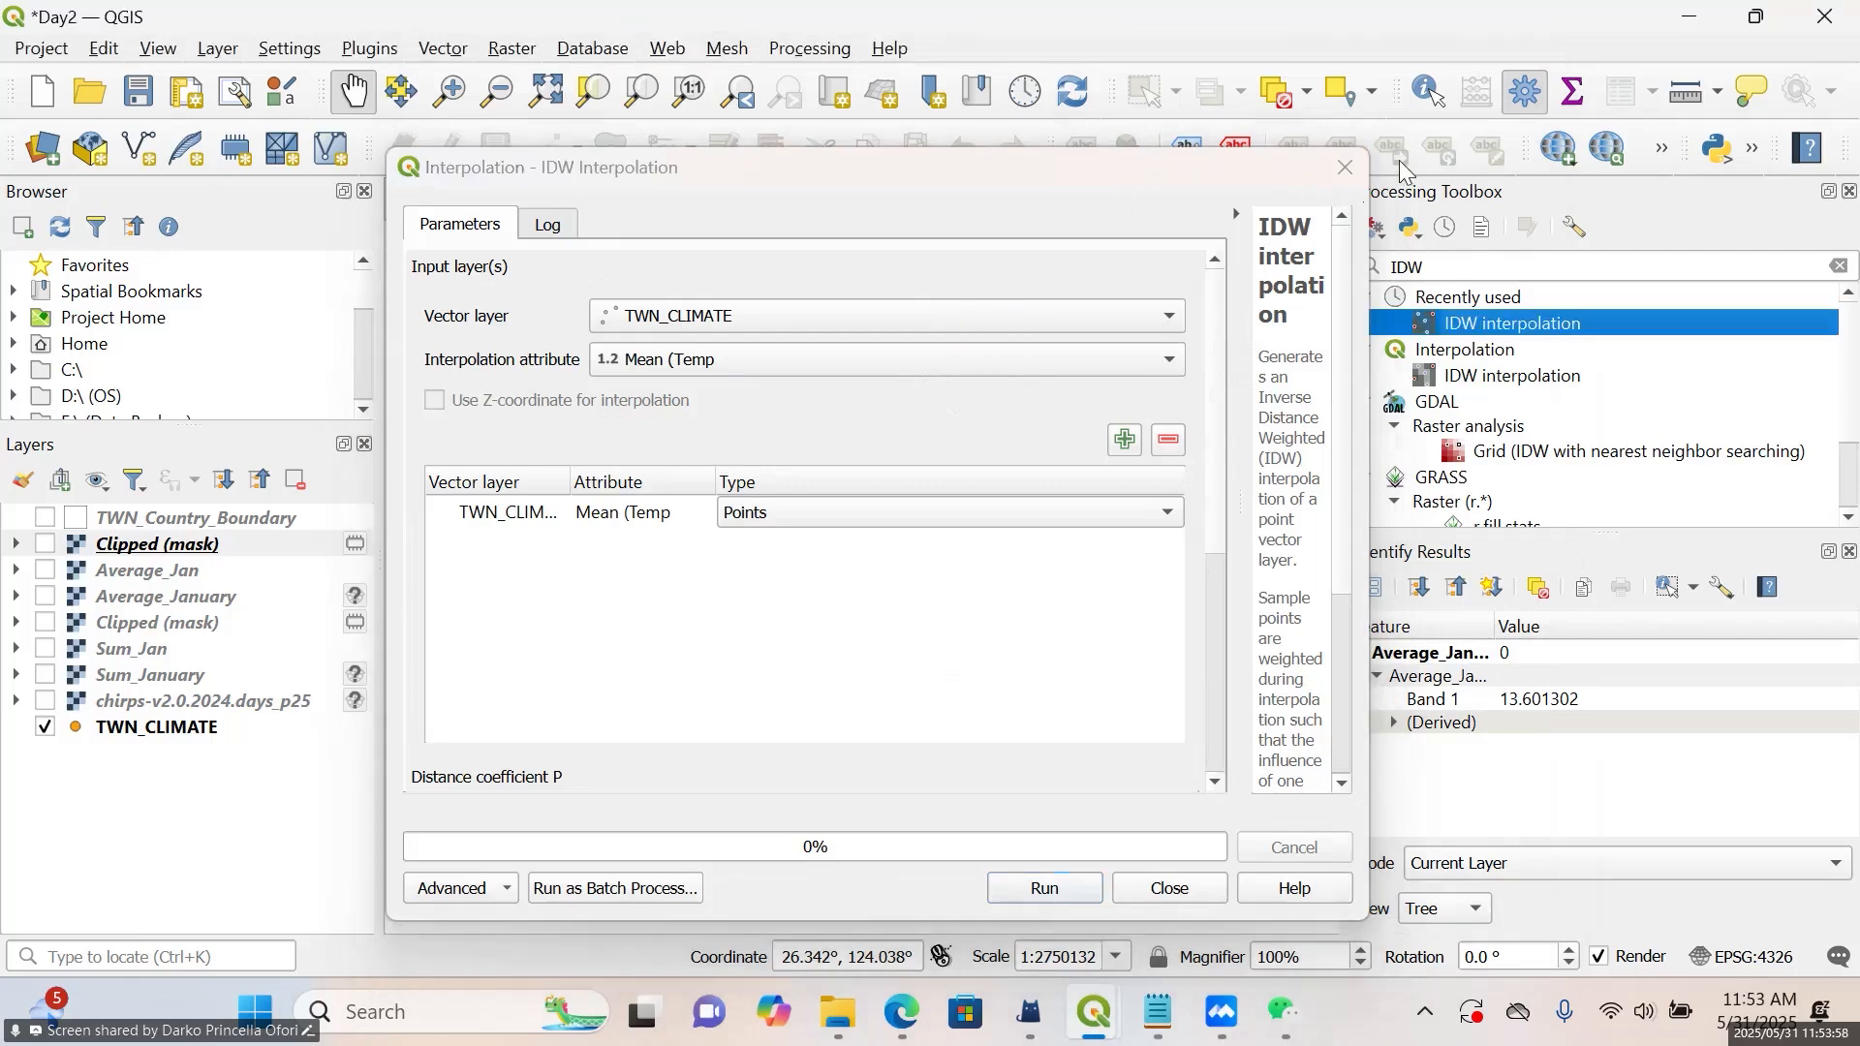
{"action": "left_click", "coordinate": [1346, 184]}
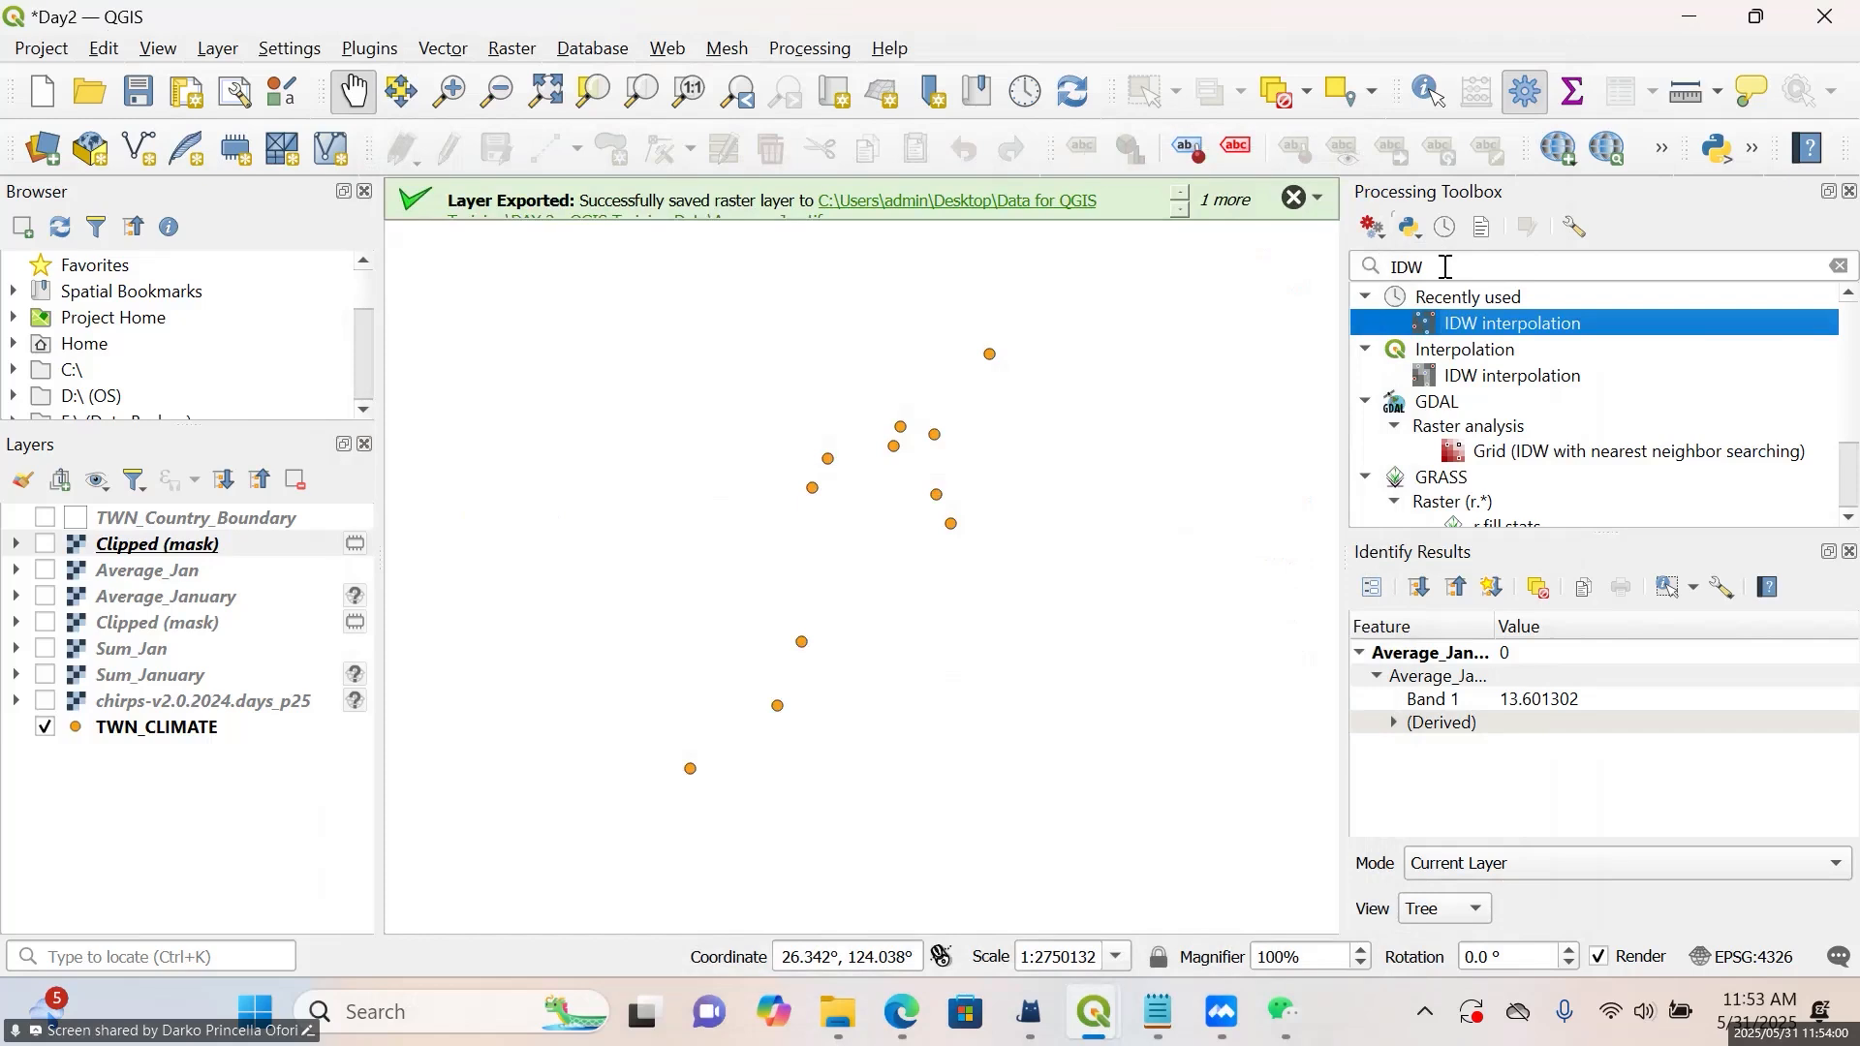
Reopen IDW interpolation and add TWN_CLIMATE with the Mean (Temp attribute as the points input
{"action": "double_click", "coordinate": [1489, 326]}
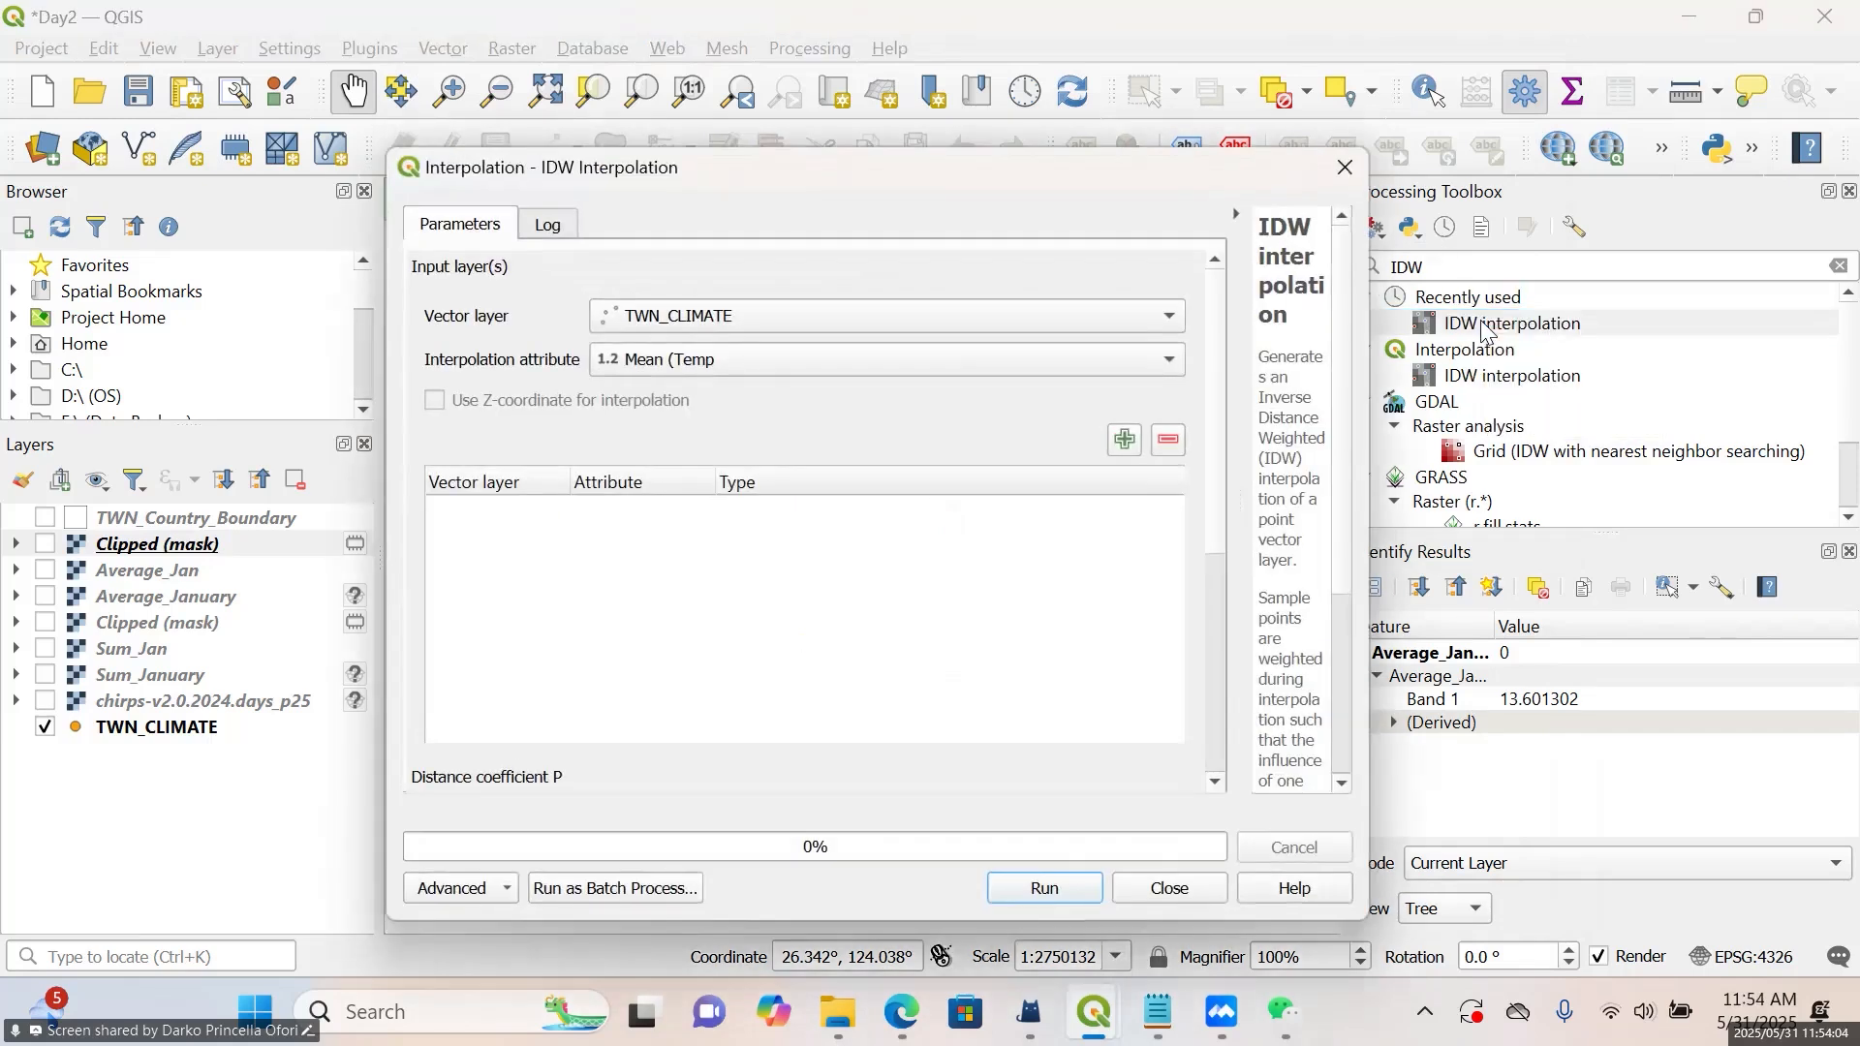
{"action": "left_click", "coordinate": [934, 322]}
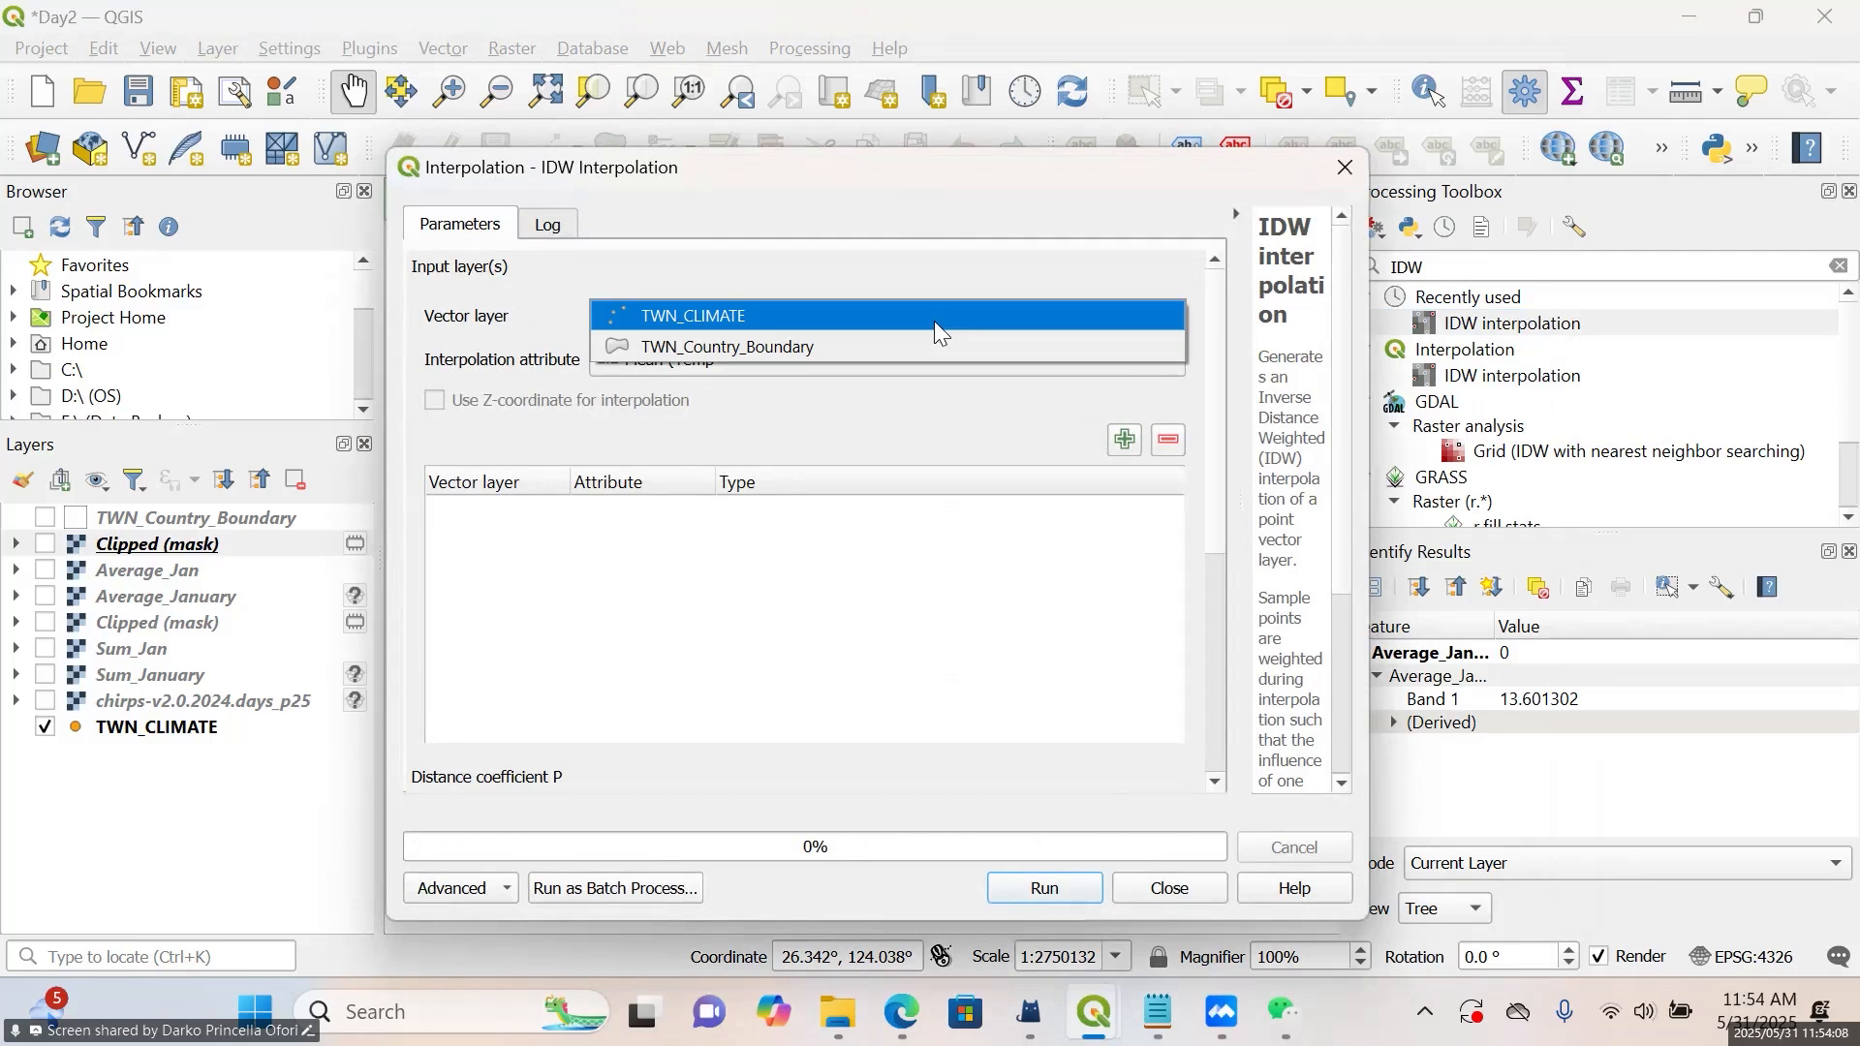
{"action": "left_click", "coordinate": [934, 322]}
{"action": "left_click", "coordinate": [902, 356]}
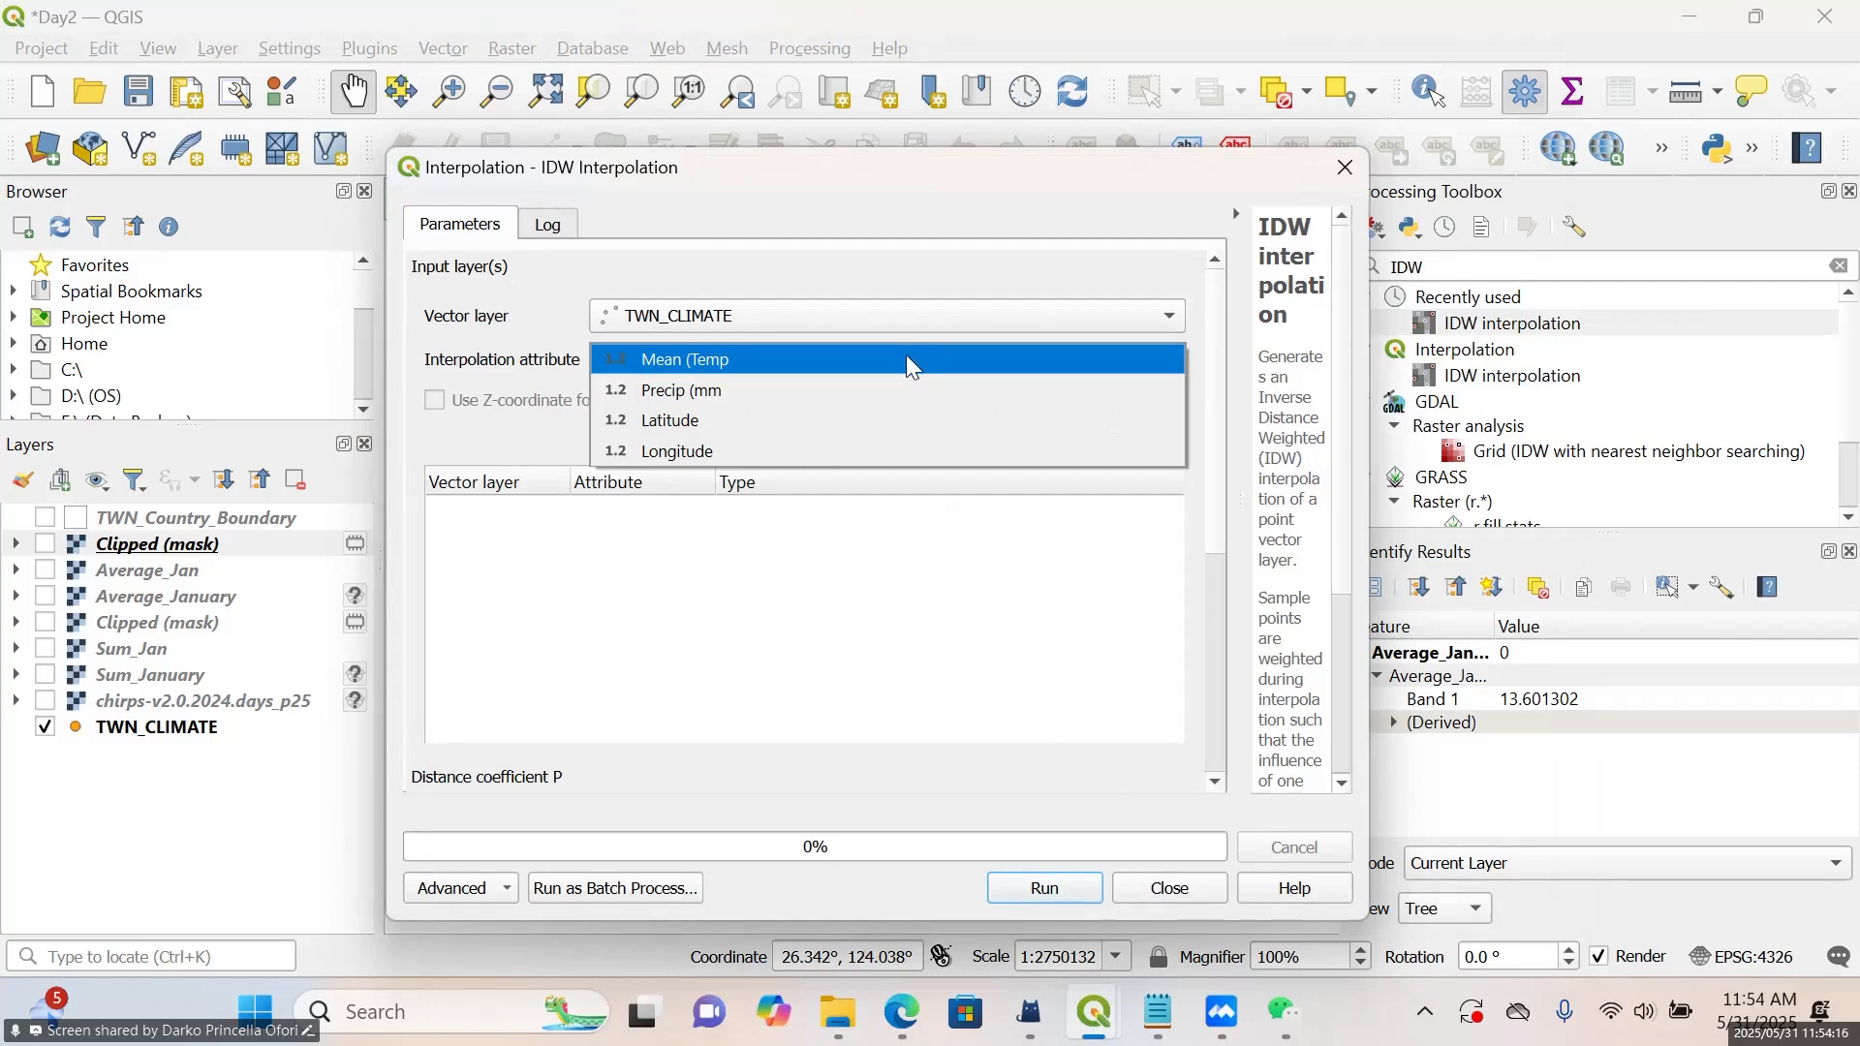
{"action": "left_click", "coordinate": [911, 366]}
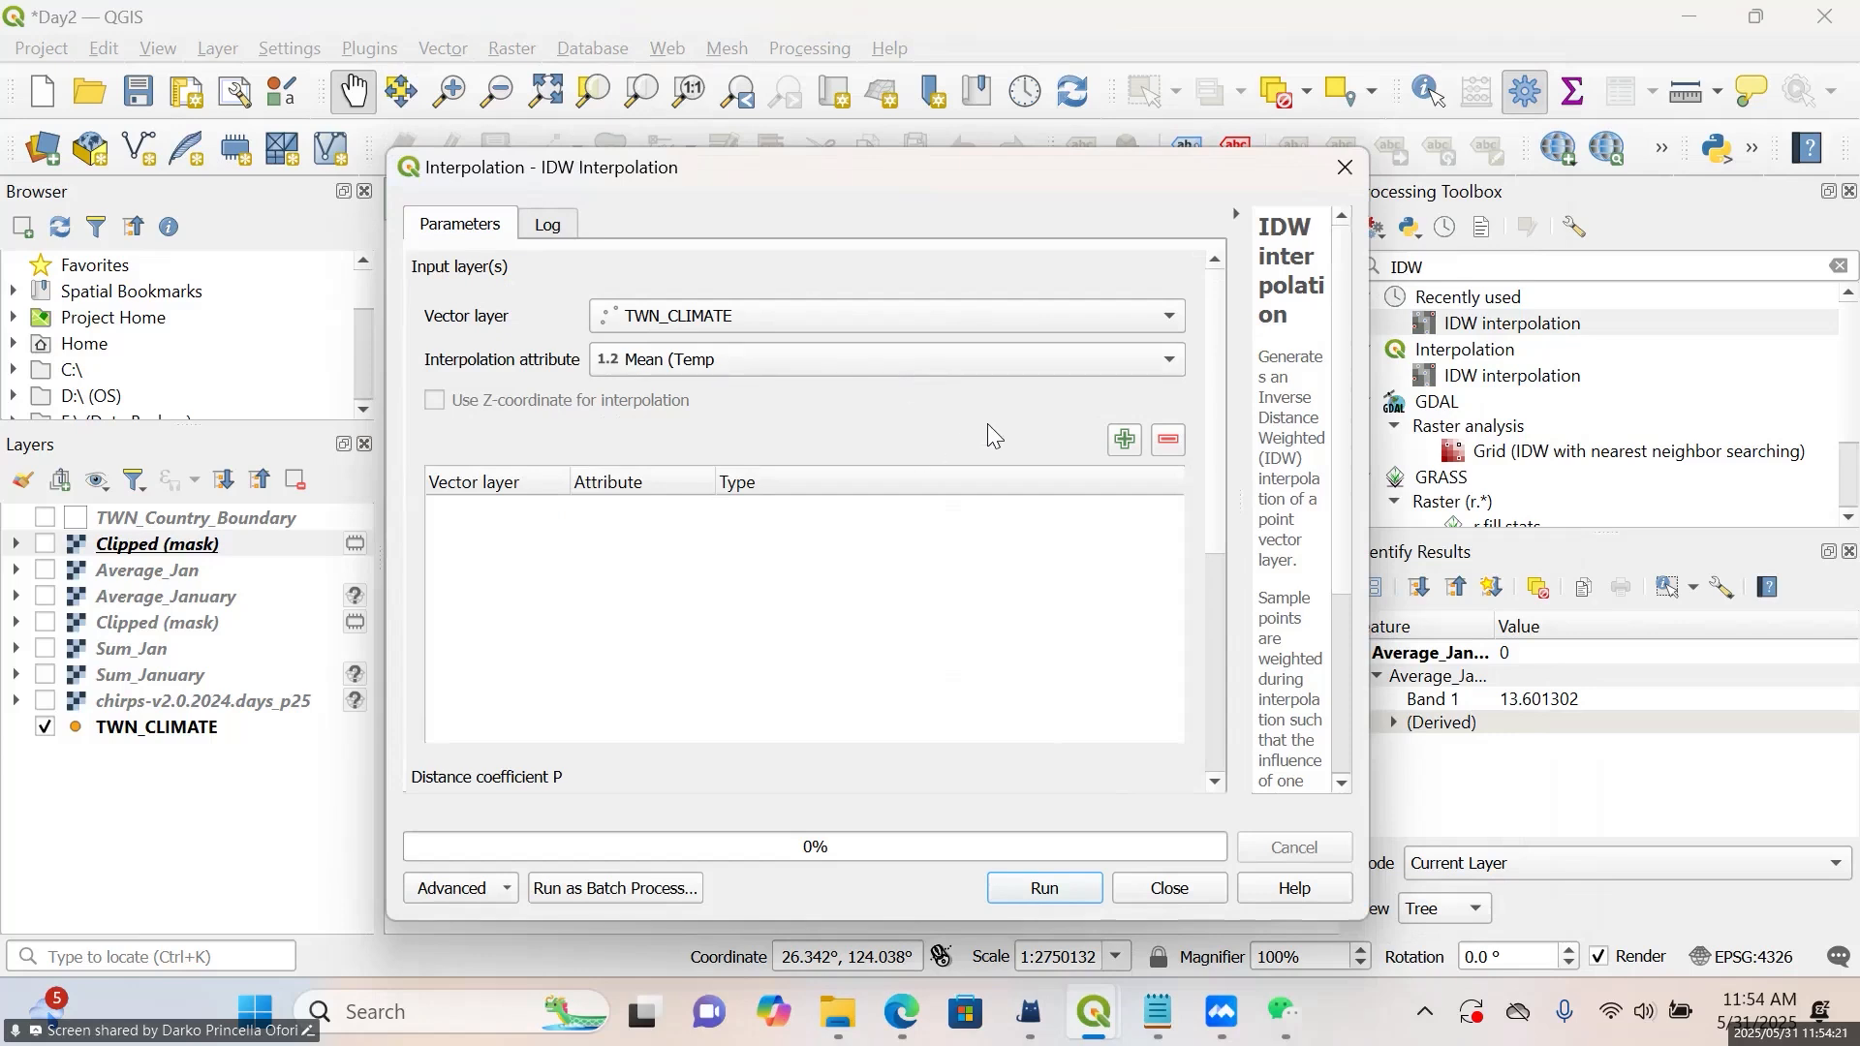
{"action": "left_click", "coordinate": [1128, 451]}
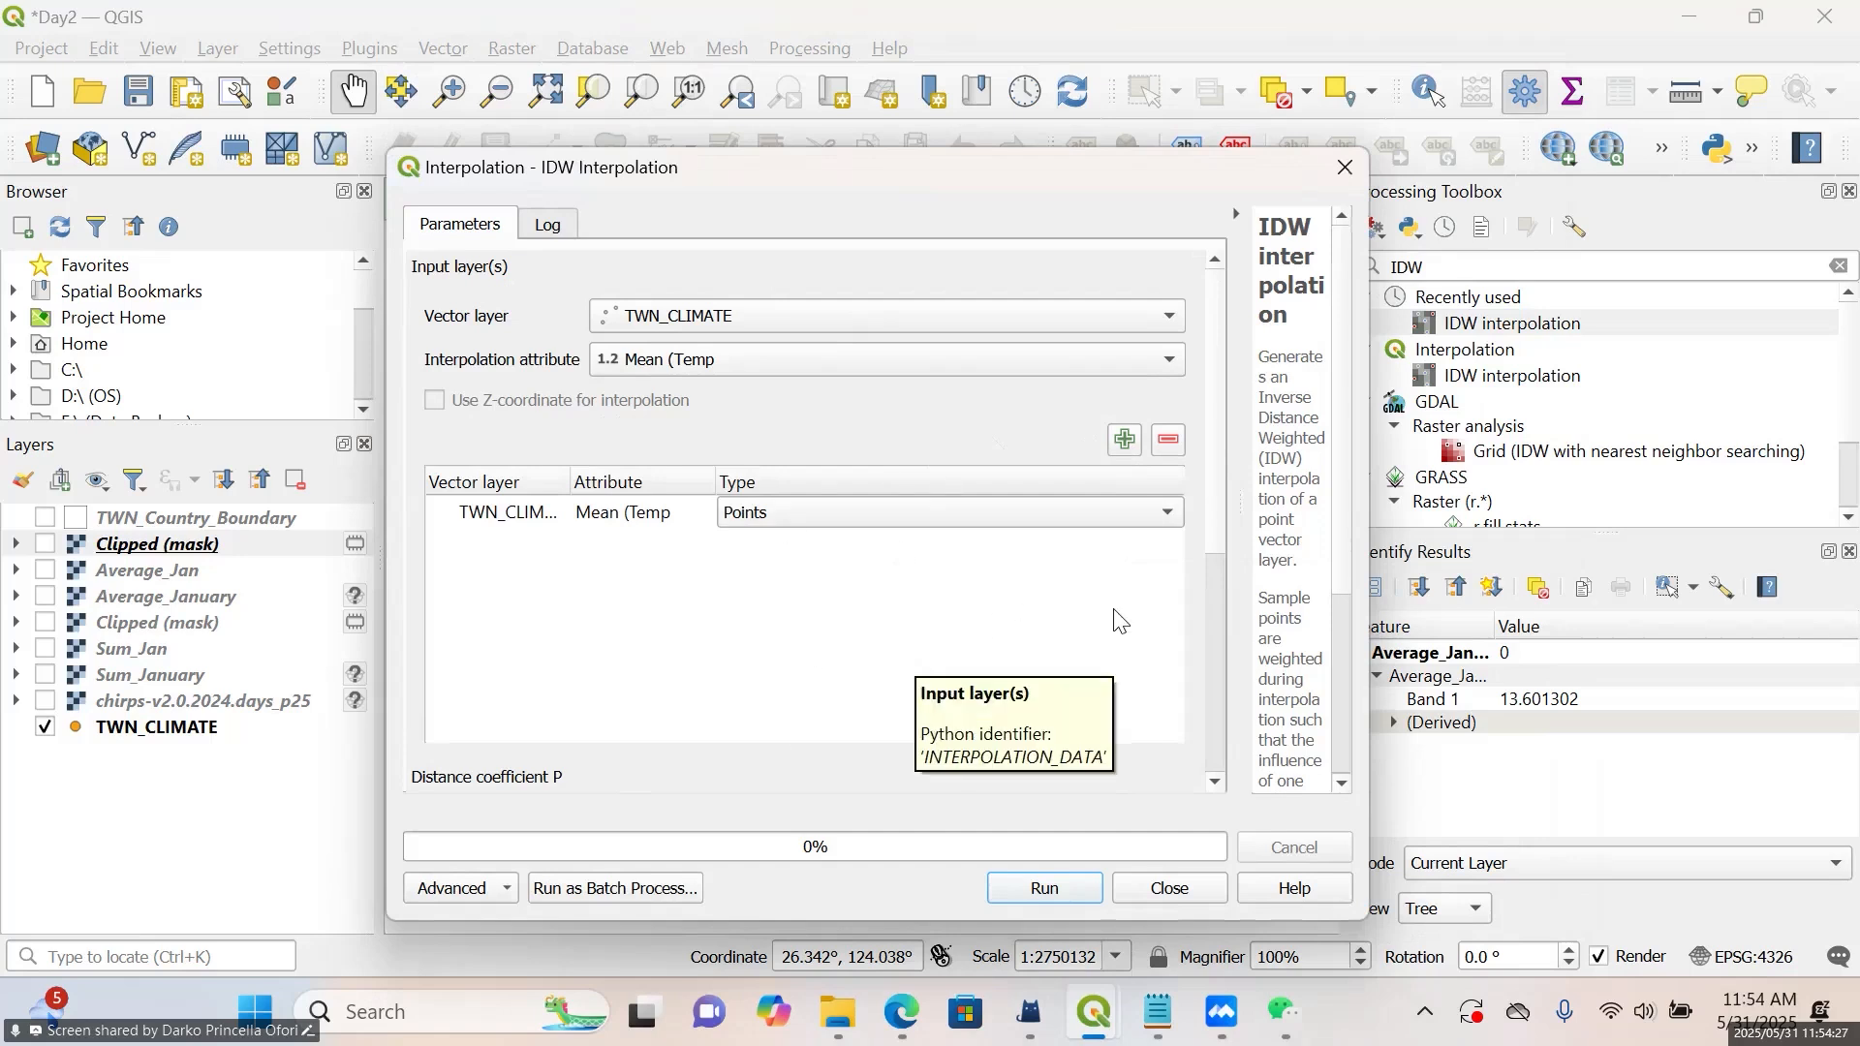
Set the interpolation extent to that of the TWN_Country_Boundary layer
{"action": "scroll", "coordinate": [1229, 684], "scroll_direction": "down", "scroll_amount": 2}
{"action": "scroll", "coordinate": [1229, 684], "scroll_direction": "down", "scroll_amount": 4}
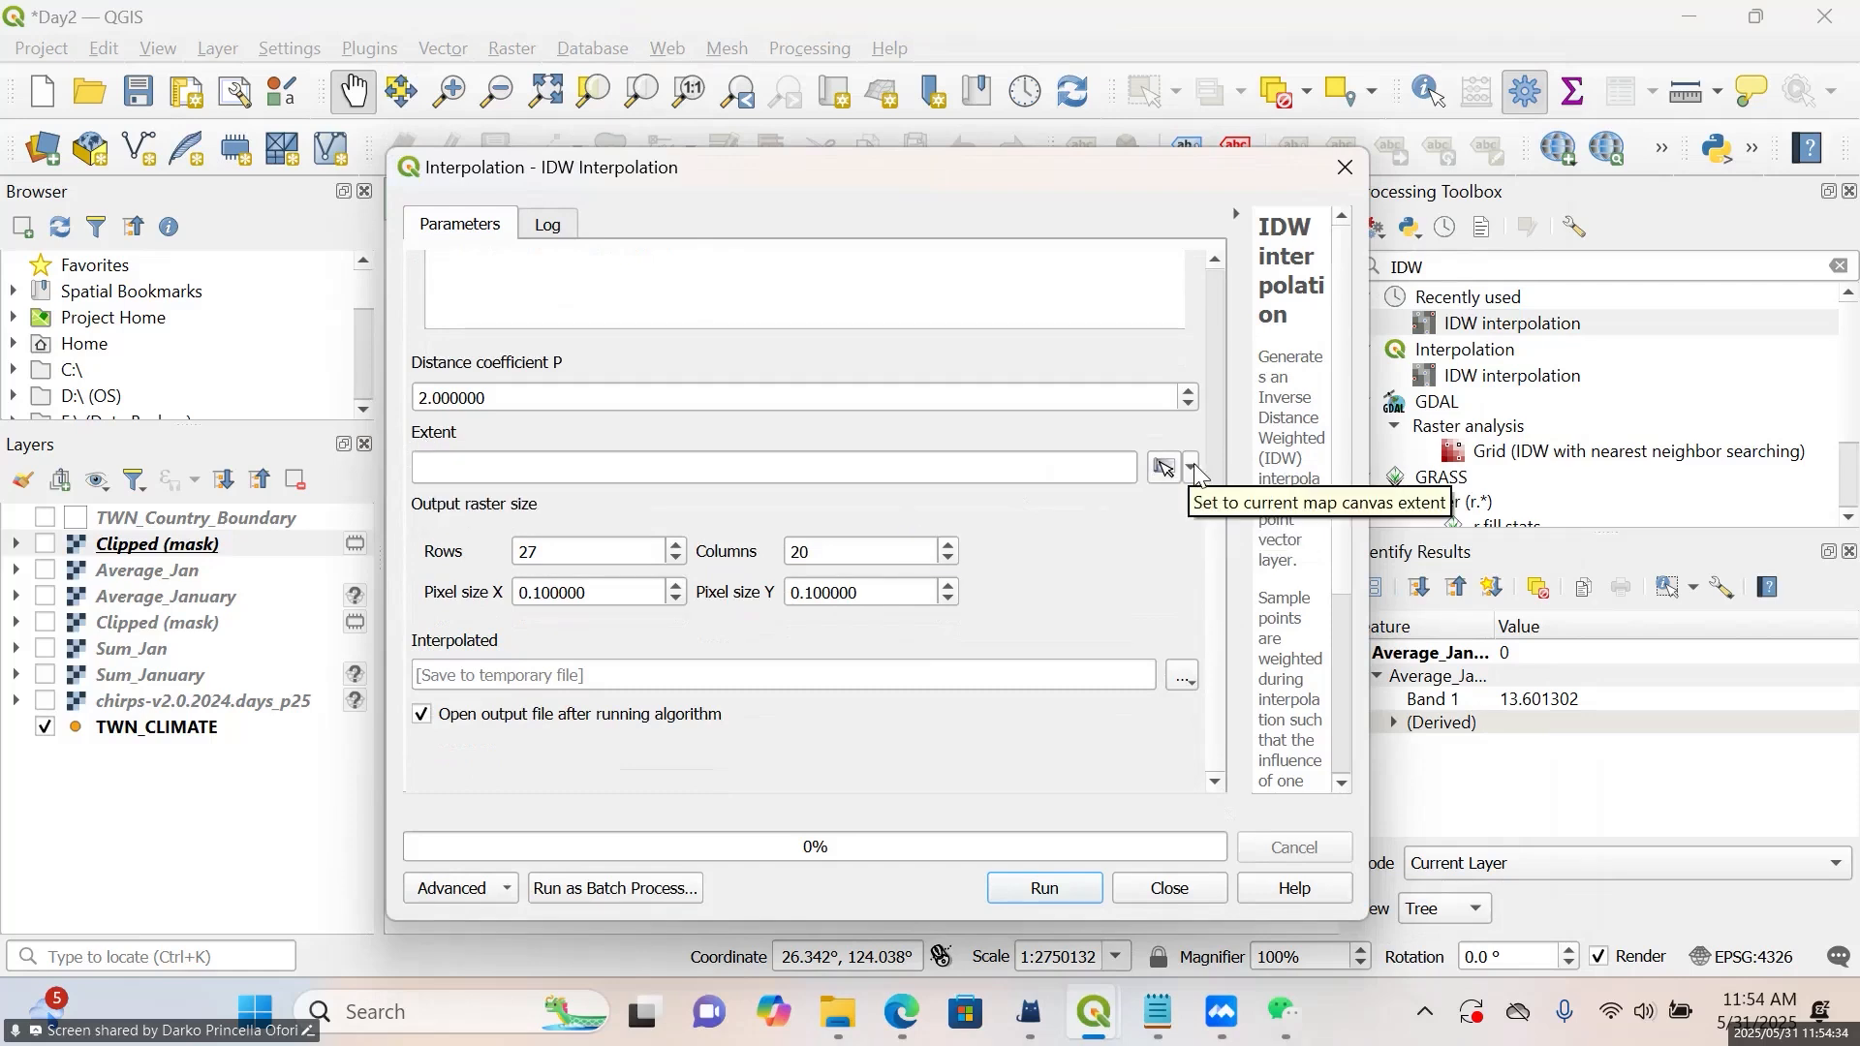
{"action": "left_click", "coordinate": [1192, 468]}
{"action": "mouse_move", "coordinate": [1203, 504]}
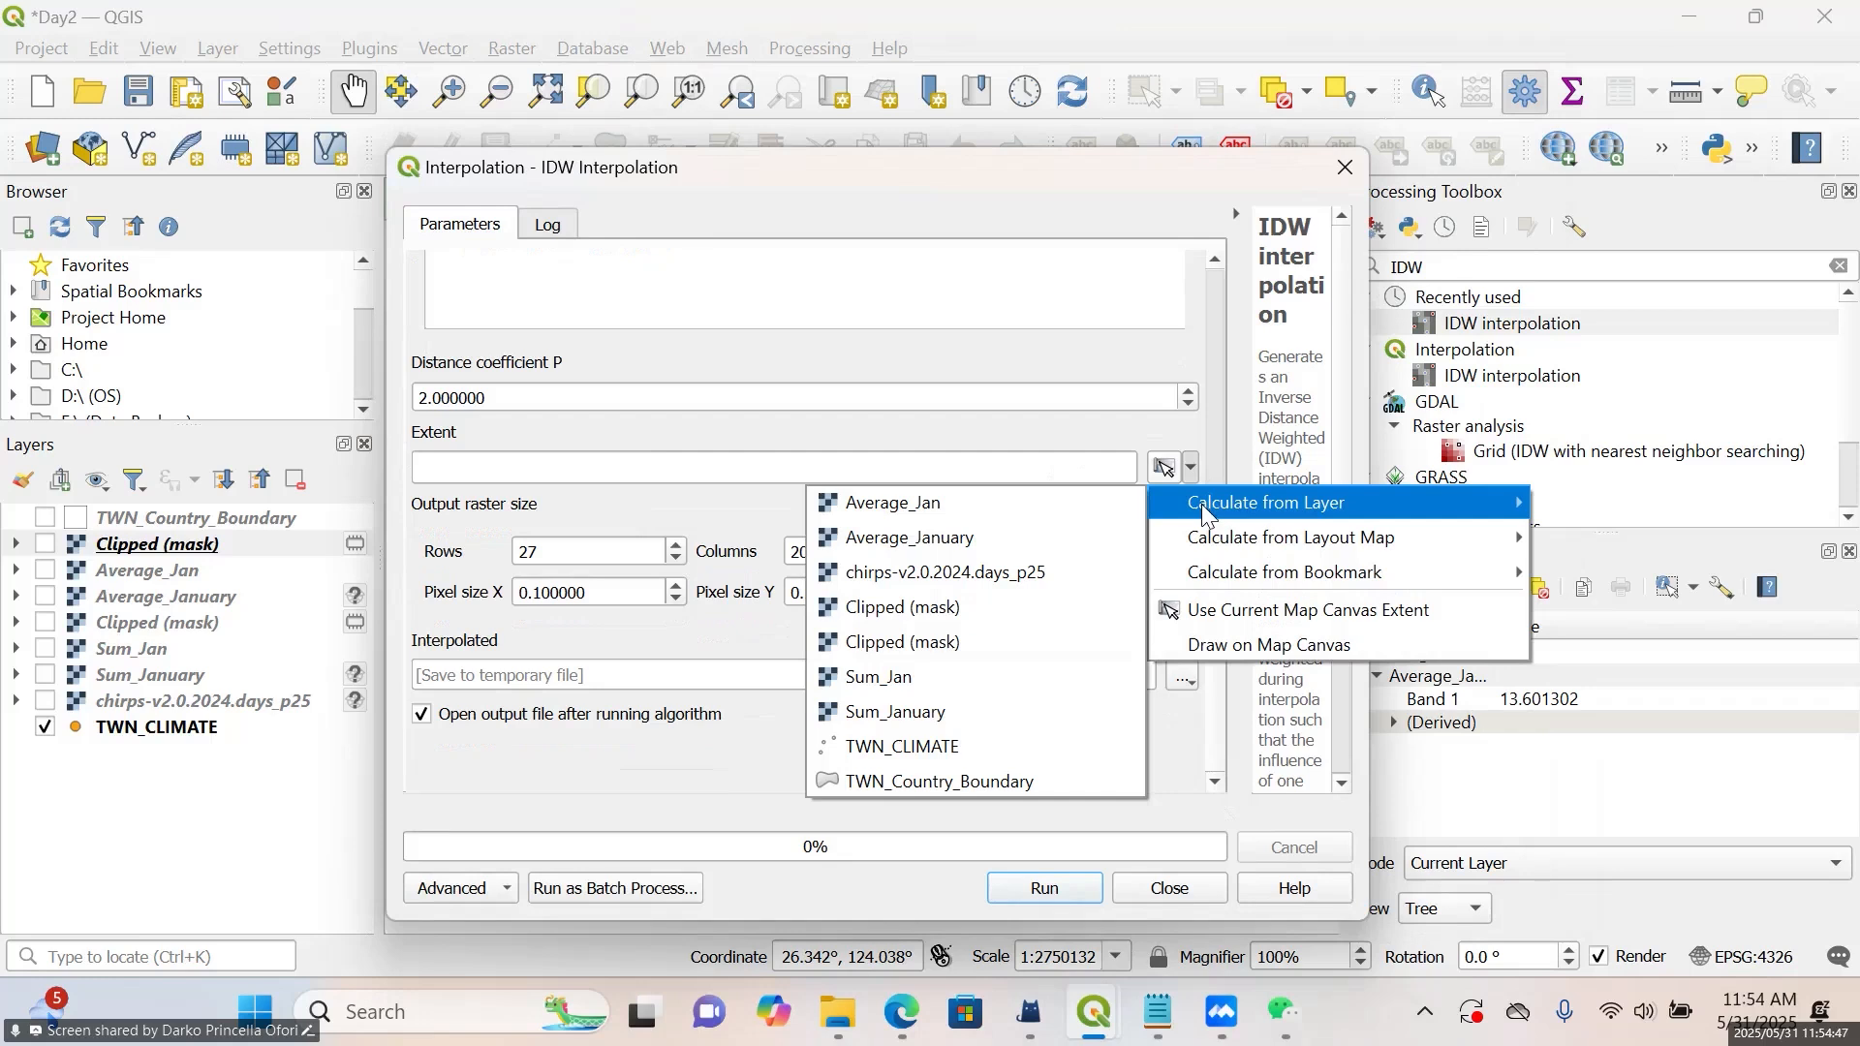
{"action": "left_click", "coordinate": [971, 783]}
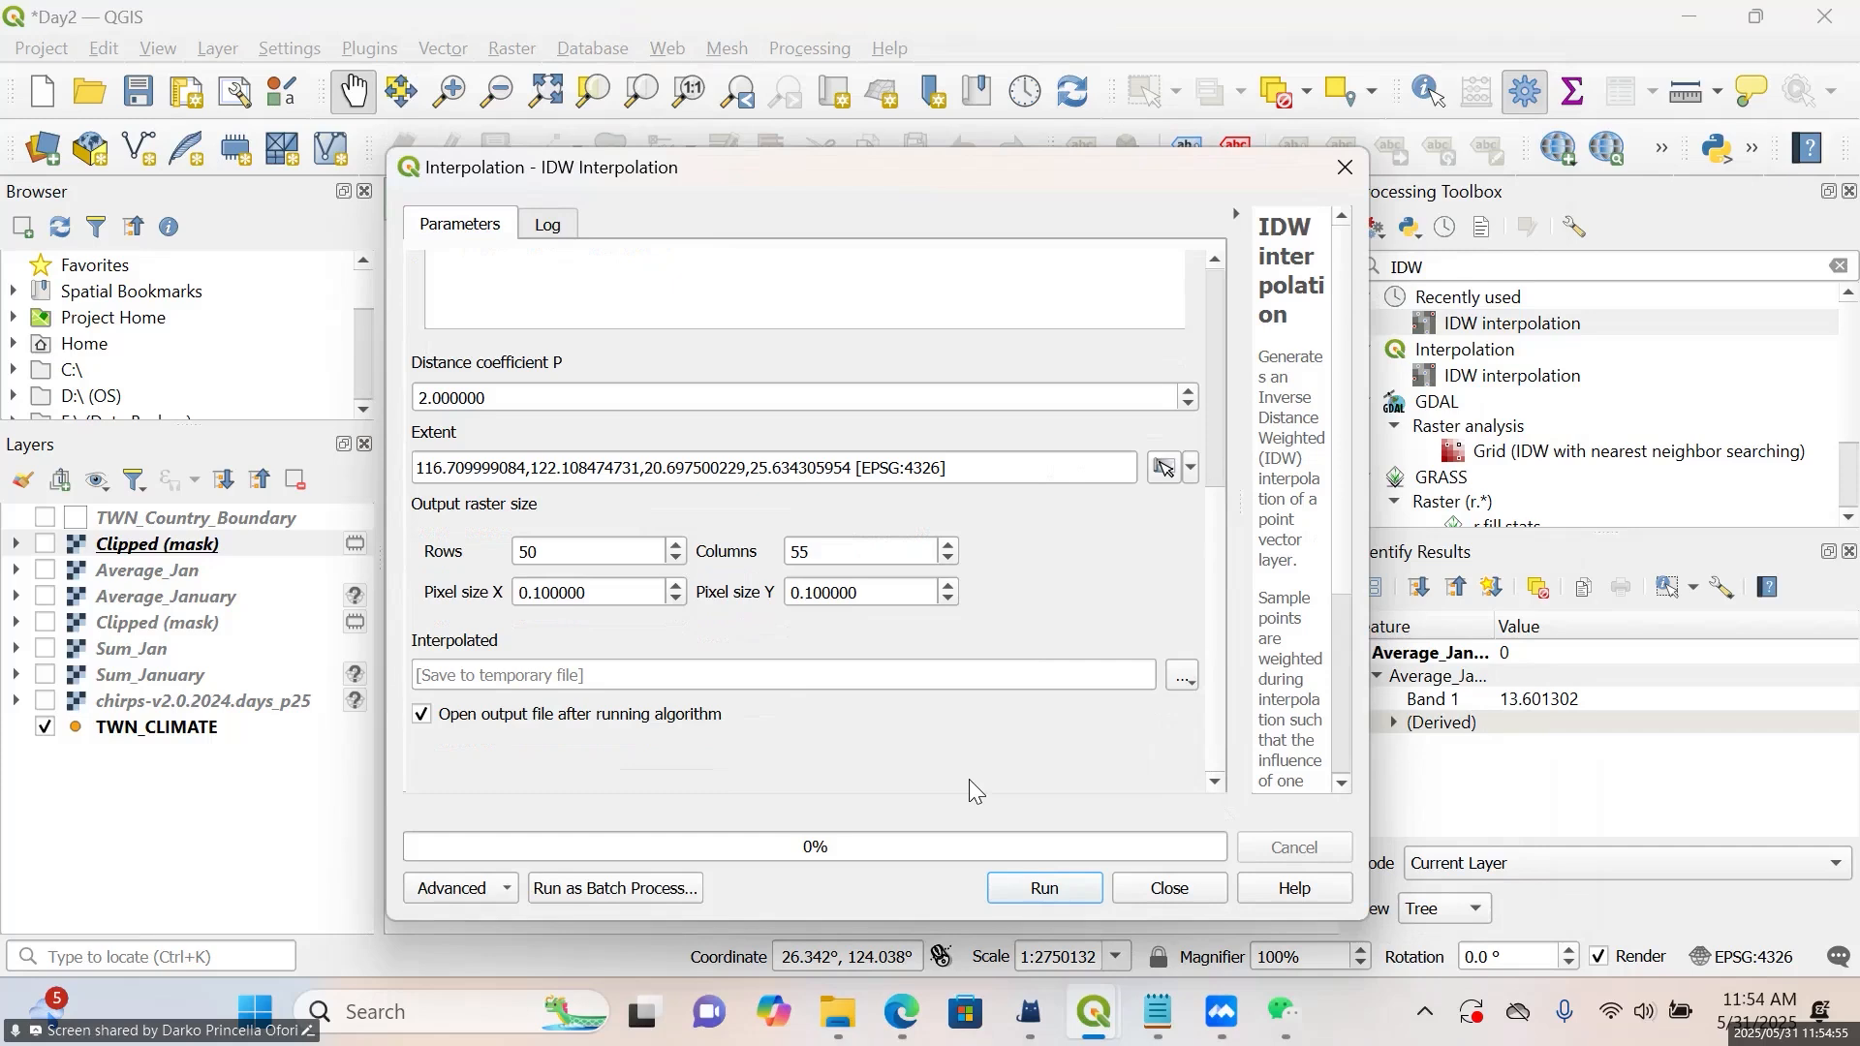
Save the interpolated output as the TIF file IDW in the Day 2 folder, then run the IDW interpolation
{"action": "left_click", "coordinate": [1182, 676]}
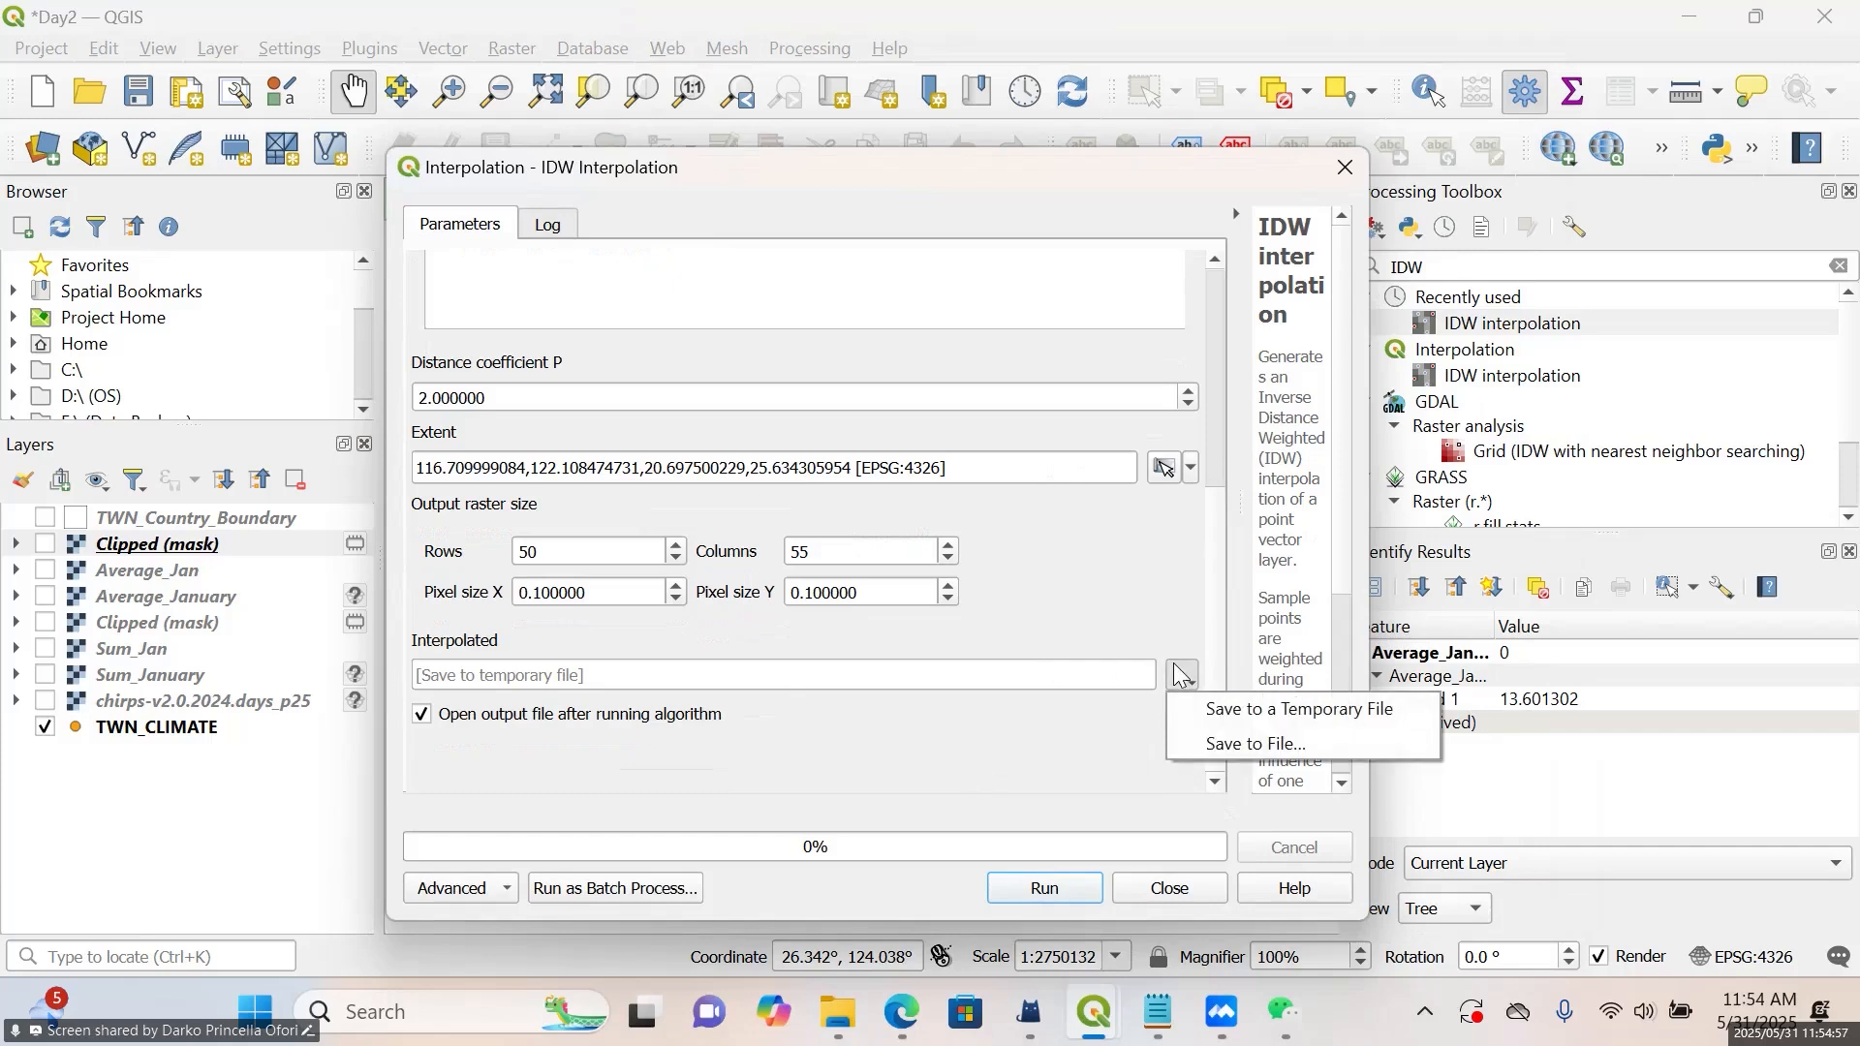
{"action": "left_click", "coordinate": [1210, 745]}
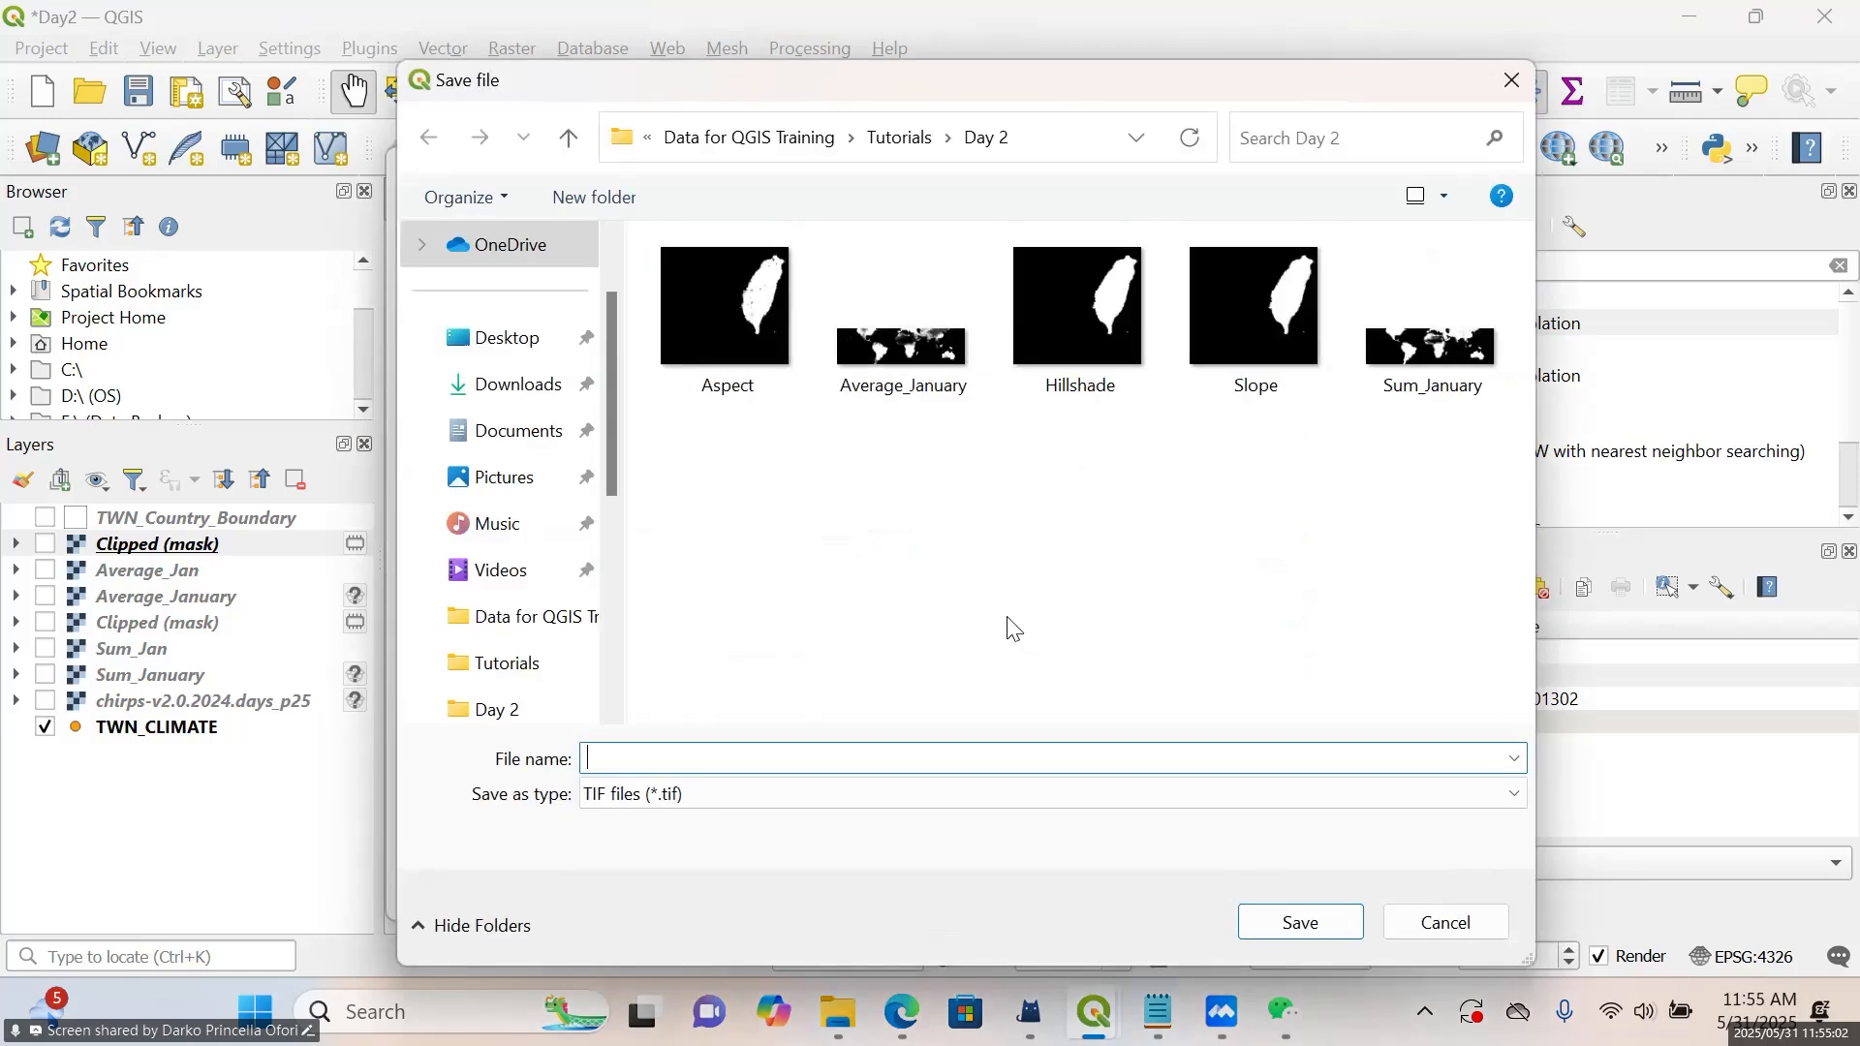
{"action": "type", "text": "IDW"}
{"action": "left_click", "coordinate": [1321, 920]}
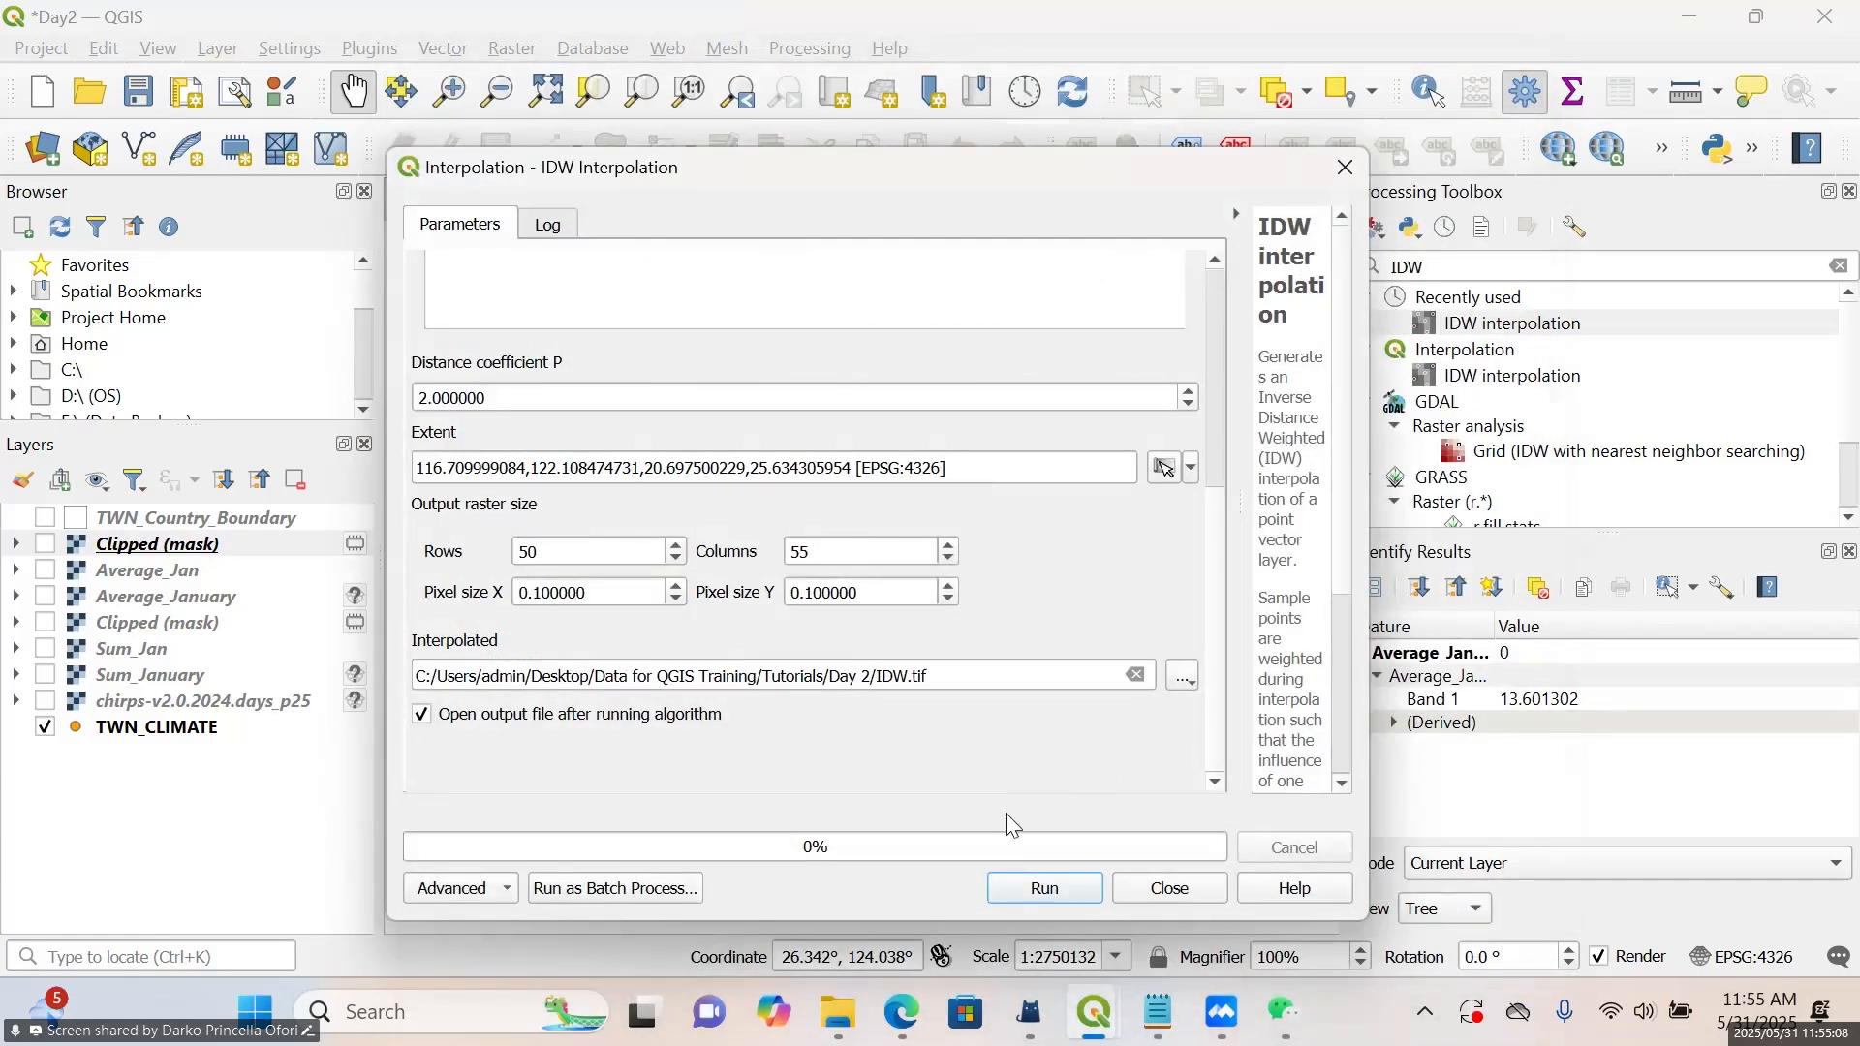
{"action": "mouse_move", "coordinate": [1220, 726]}
{"action": "left_mouse_down"}
{"action": "mouse_move", "coordinate": [1205, 514]}
{"action": "mouse_move", "coordinate": [1211, 746]}
{"action": "left_mouse_up"}
{"action": "left_click", "coordinate": [1041, 888]}
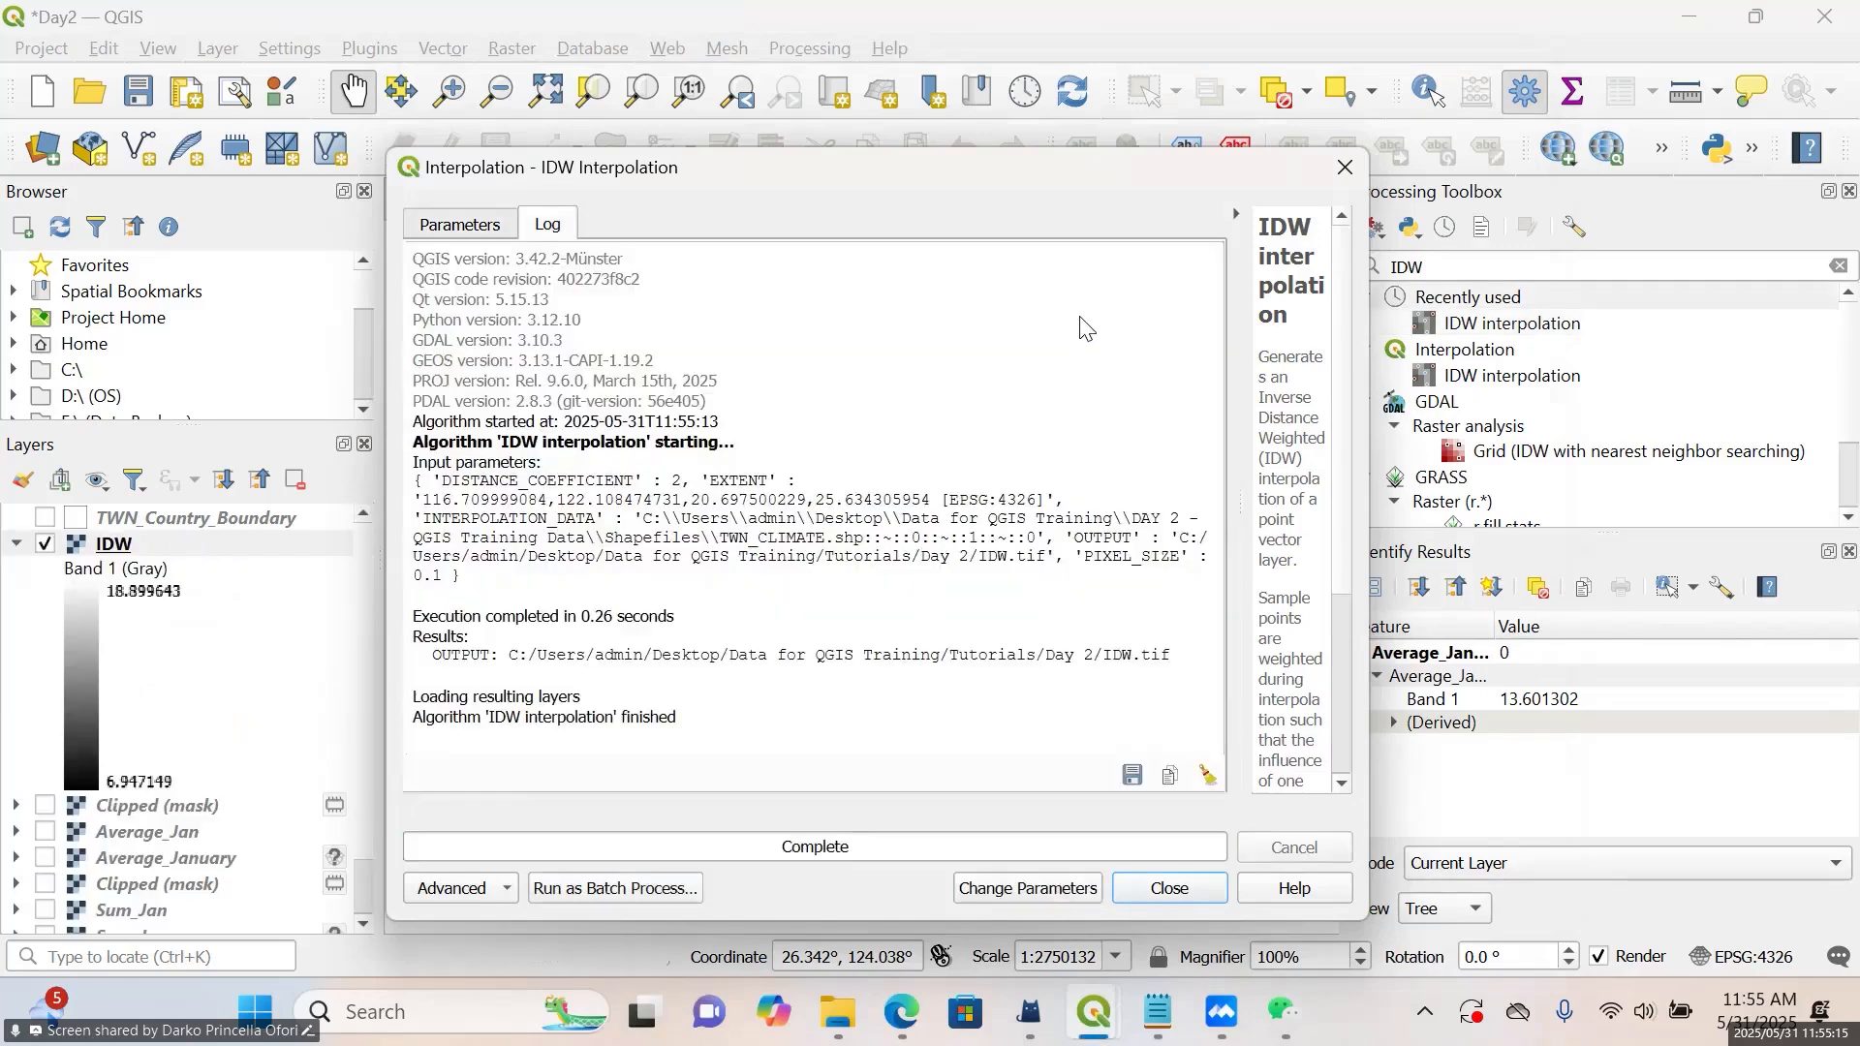
{"action": "left_click", "coordinate": [1343, 167]}
Inspect the interpolated IDW raster over its whole extent on the map
{"action": "left_click_drag", "start_coordinate": [899, 520], "coordinate": [1130, 324]}
{"action": "left_click_drag", "start_coordinate": [1124, 435], "coordinate": [1122, 527]}
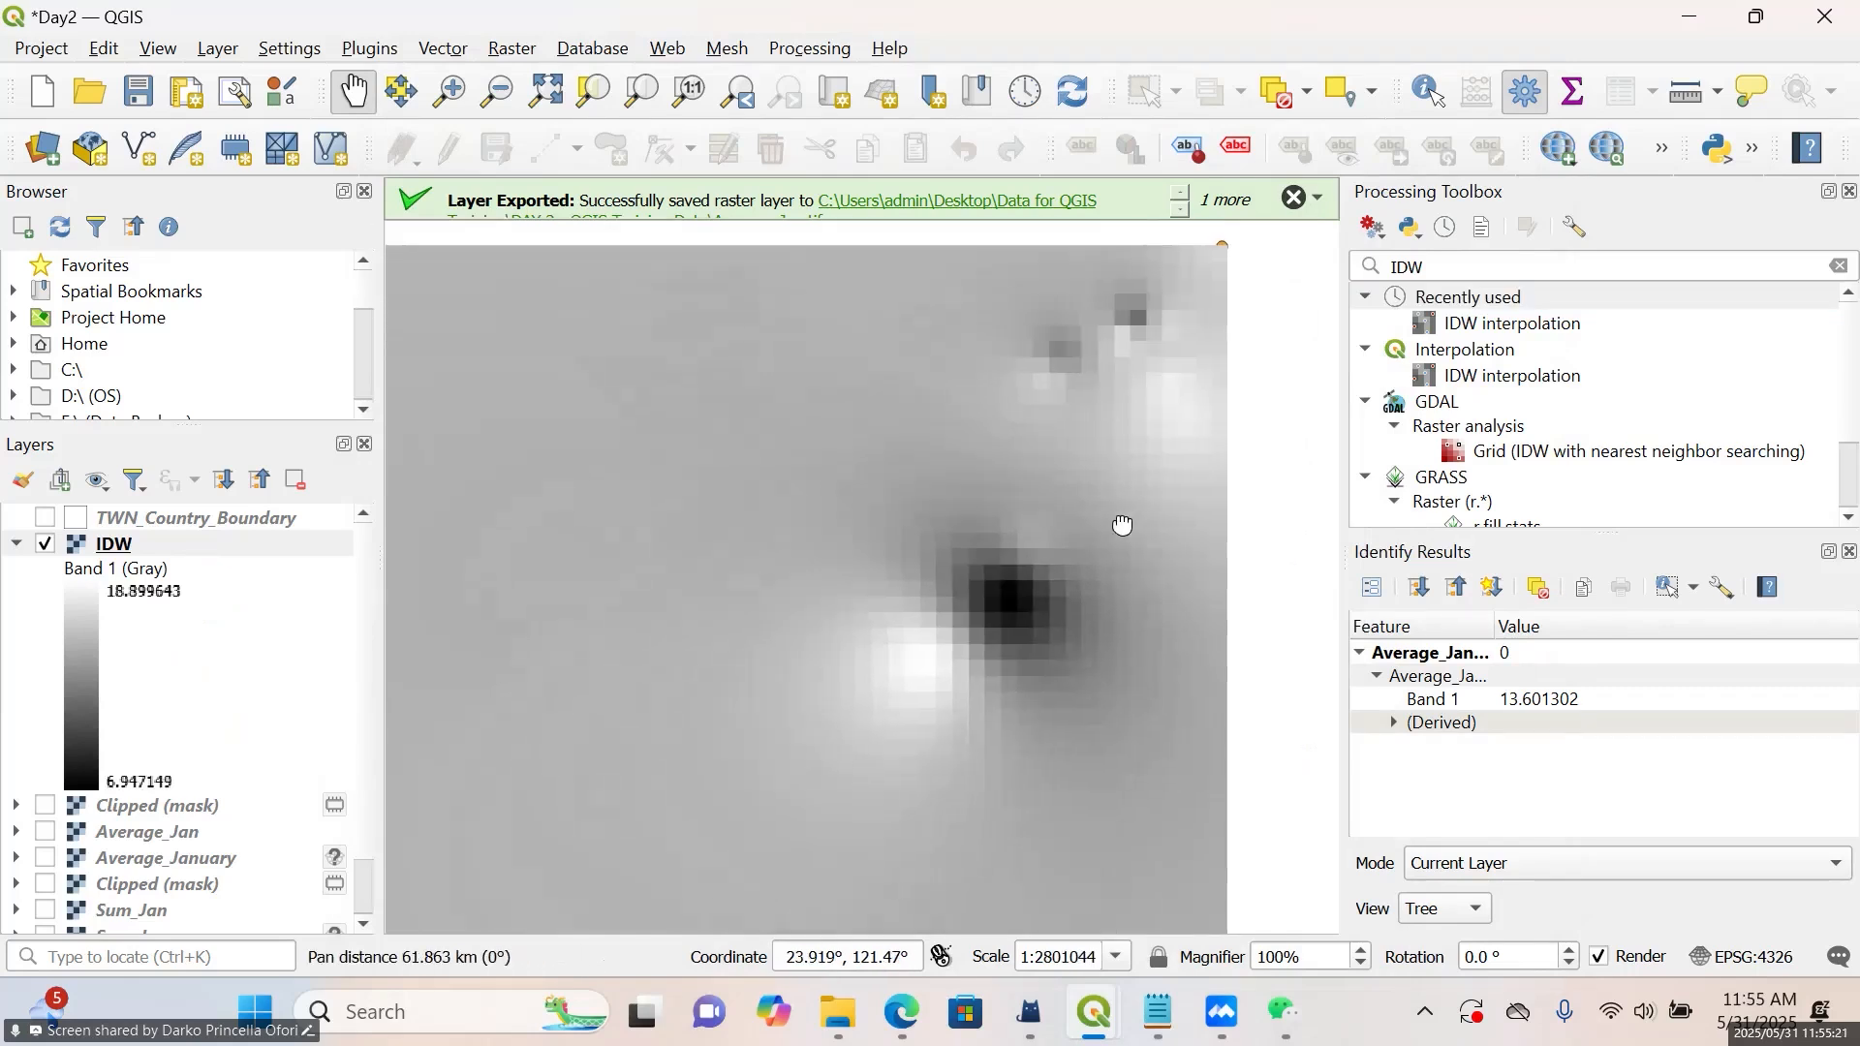
{"action": "left_click", "coordinate": [166, 543]}
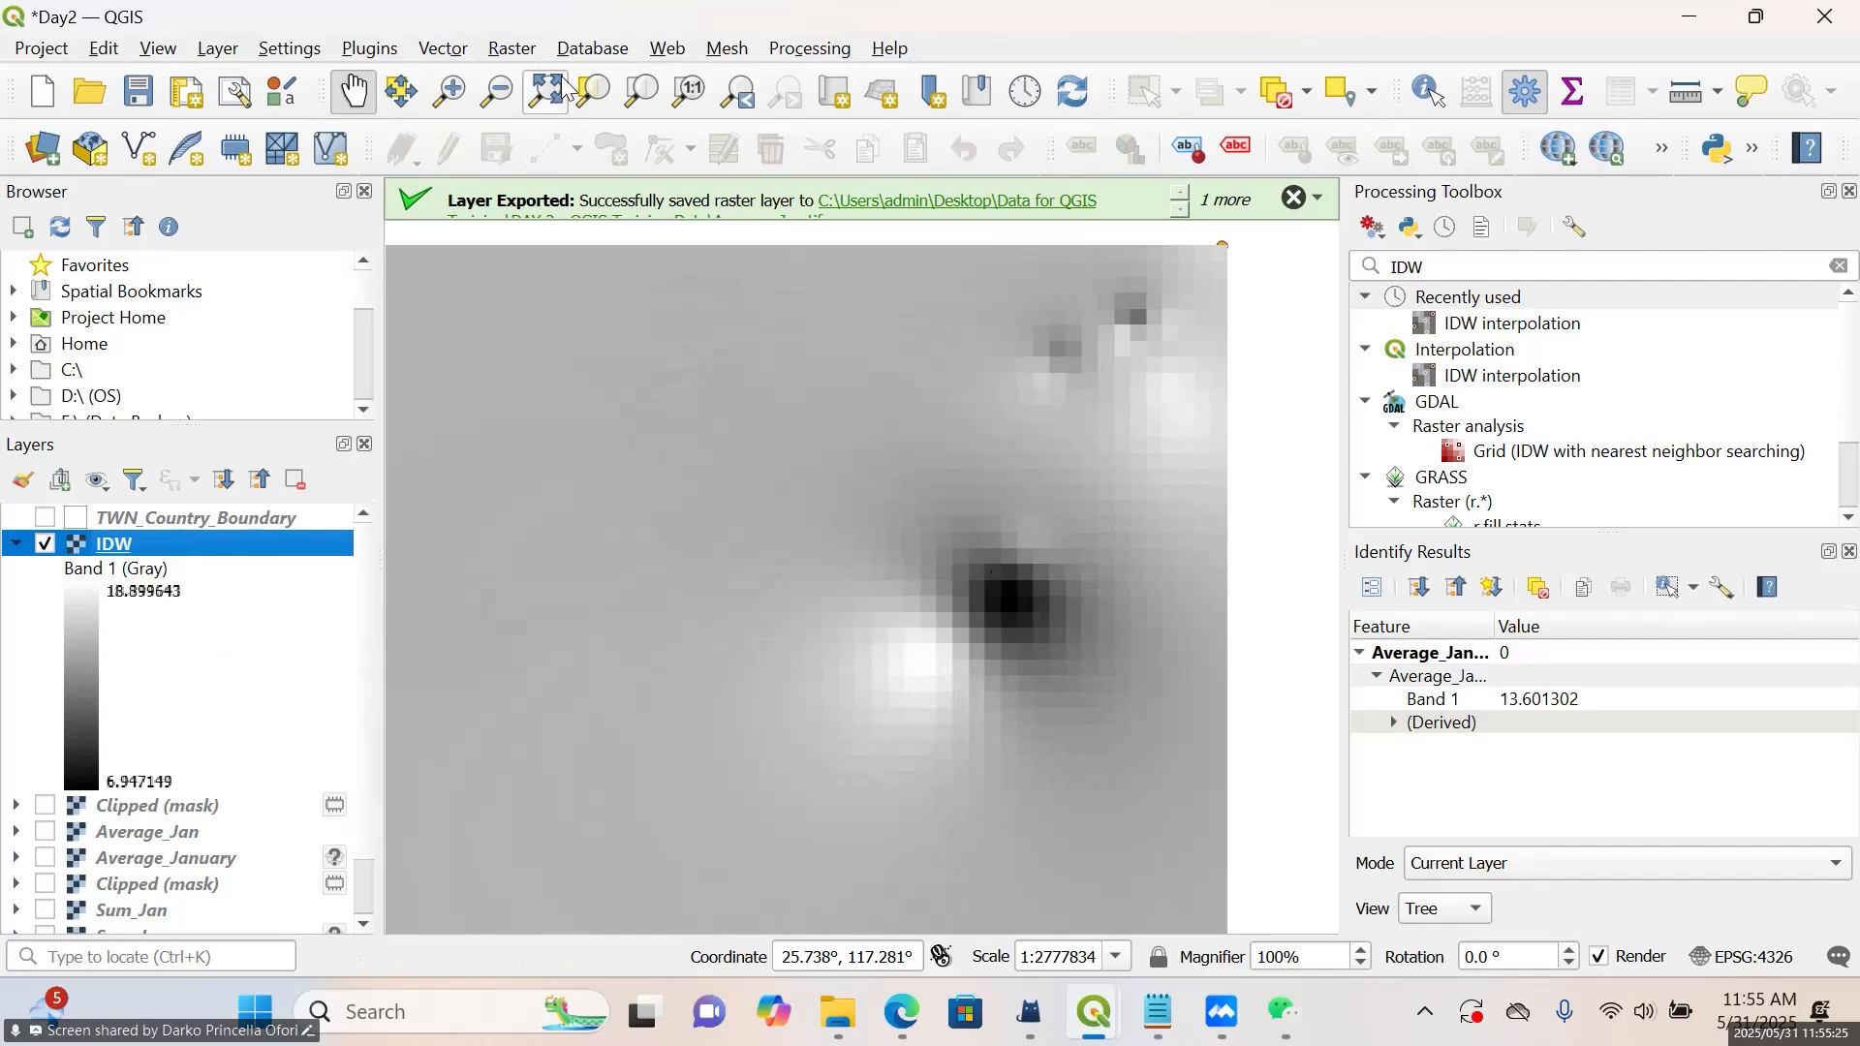
{"action": "left_click", "coordinate": [630, 101]}
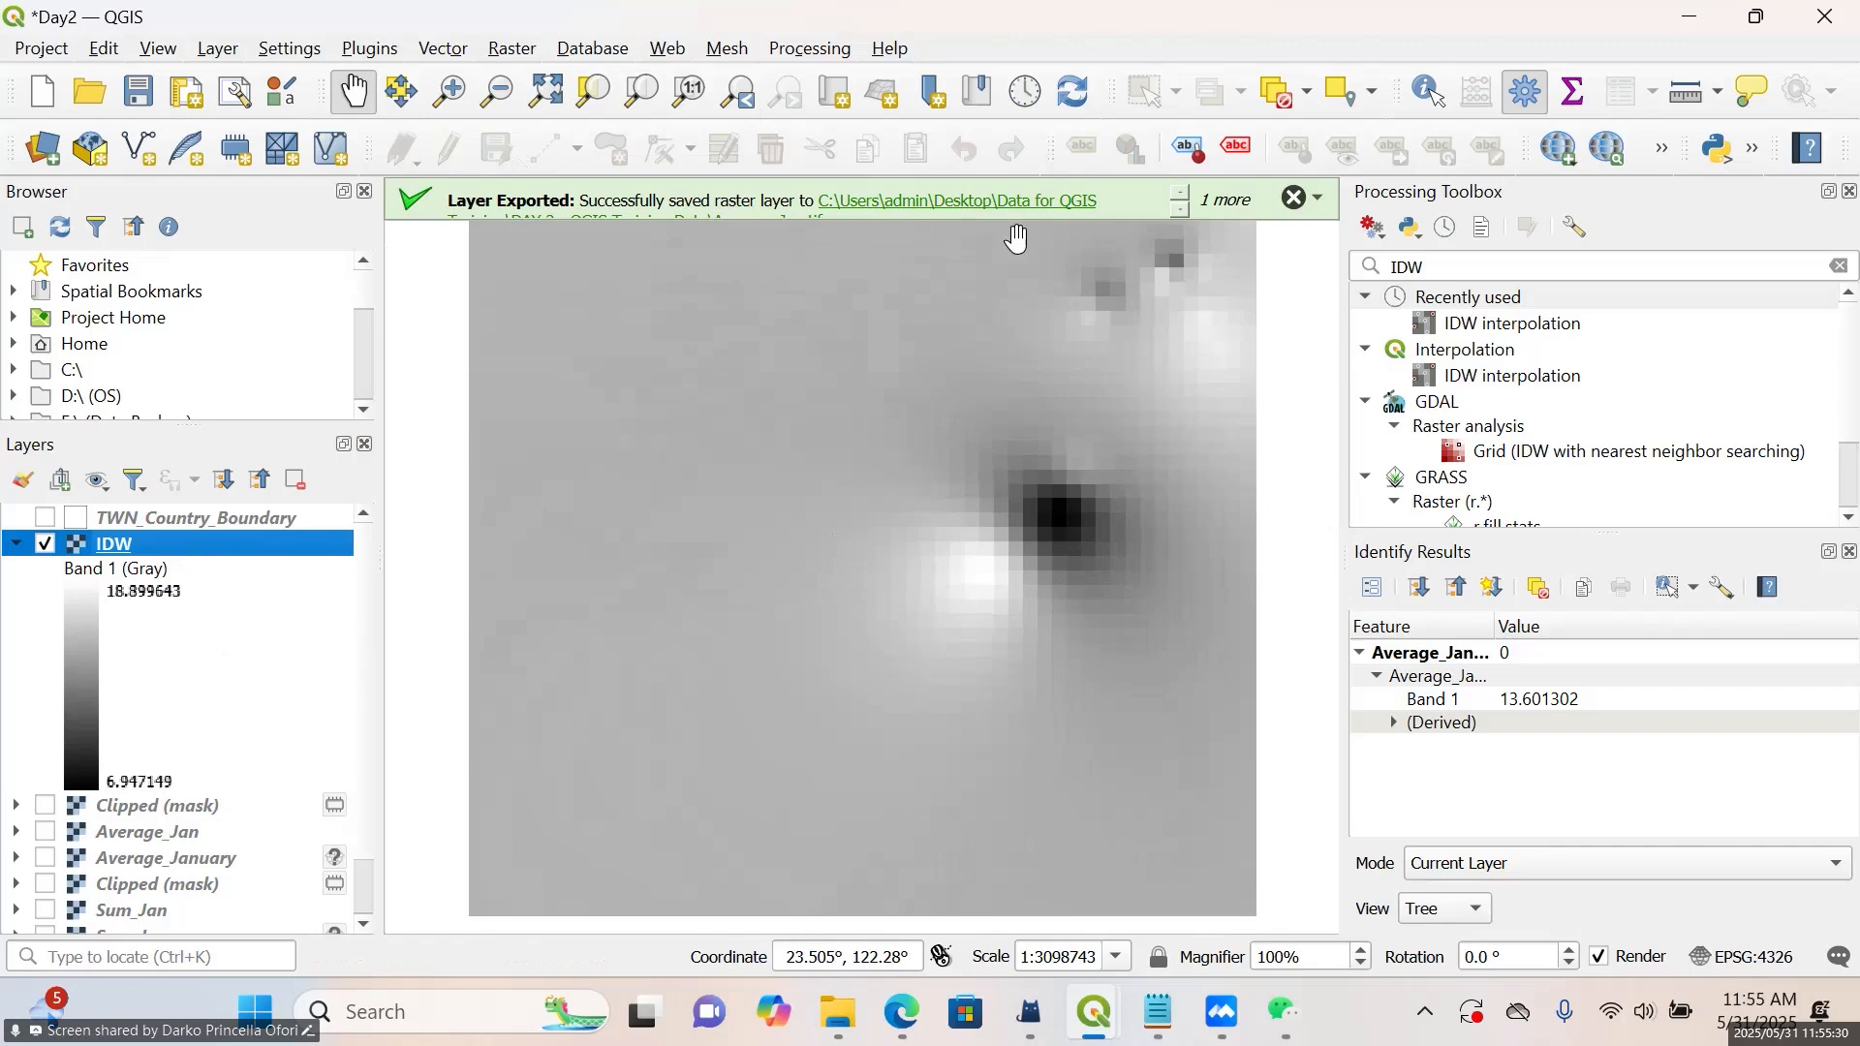
Set up Clip Raster by Mask Layer with IDW as the input and TWN_Country_Boundary as the mask layer
{"action": "left_click", "coordinate": [513, 49]}
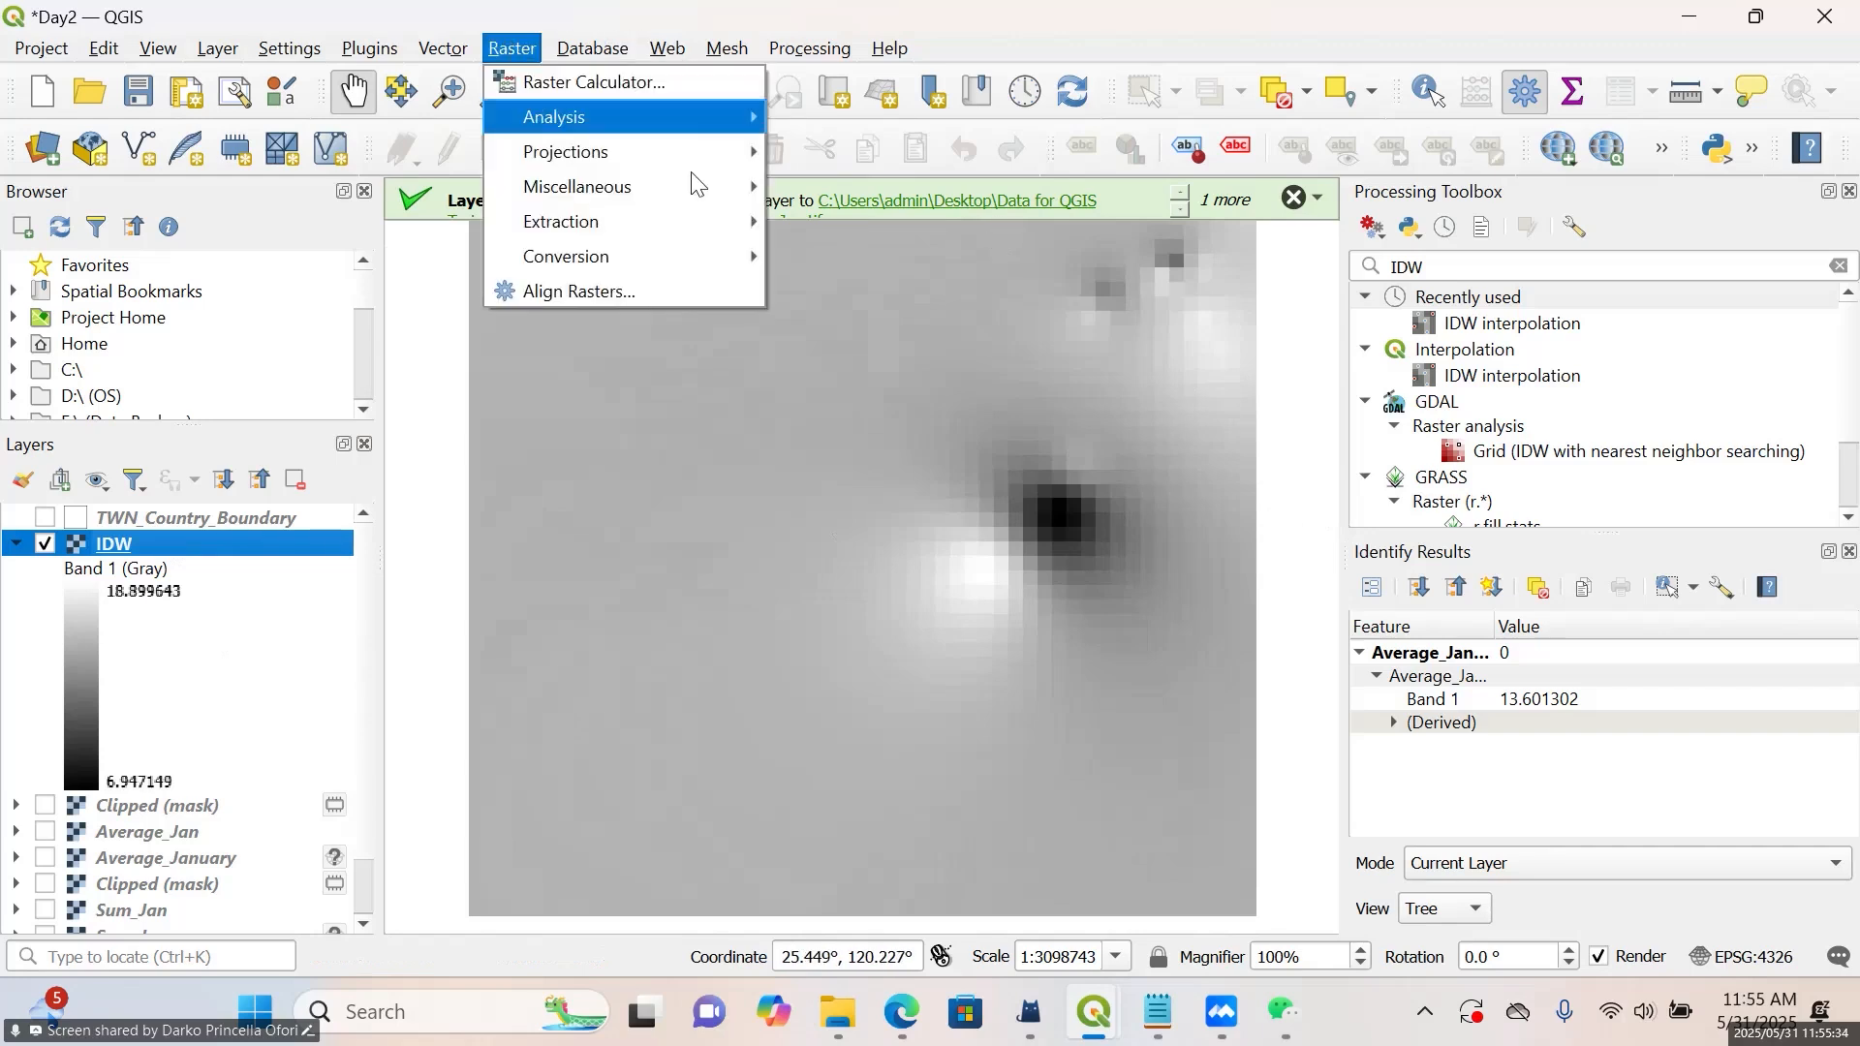
{"action": "mouse_move", "coordinate": [702, 232]}
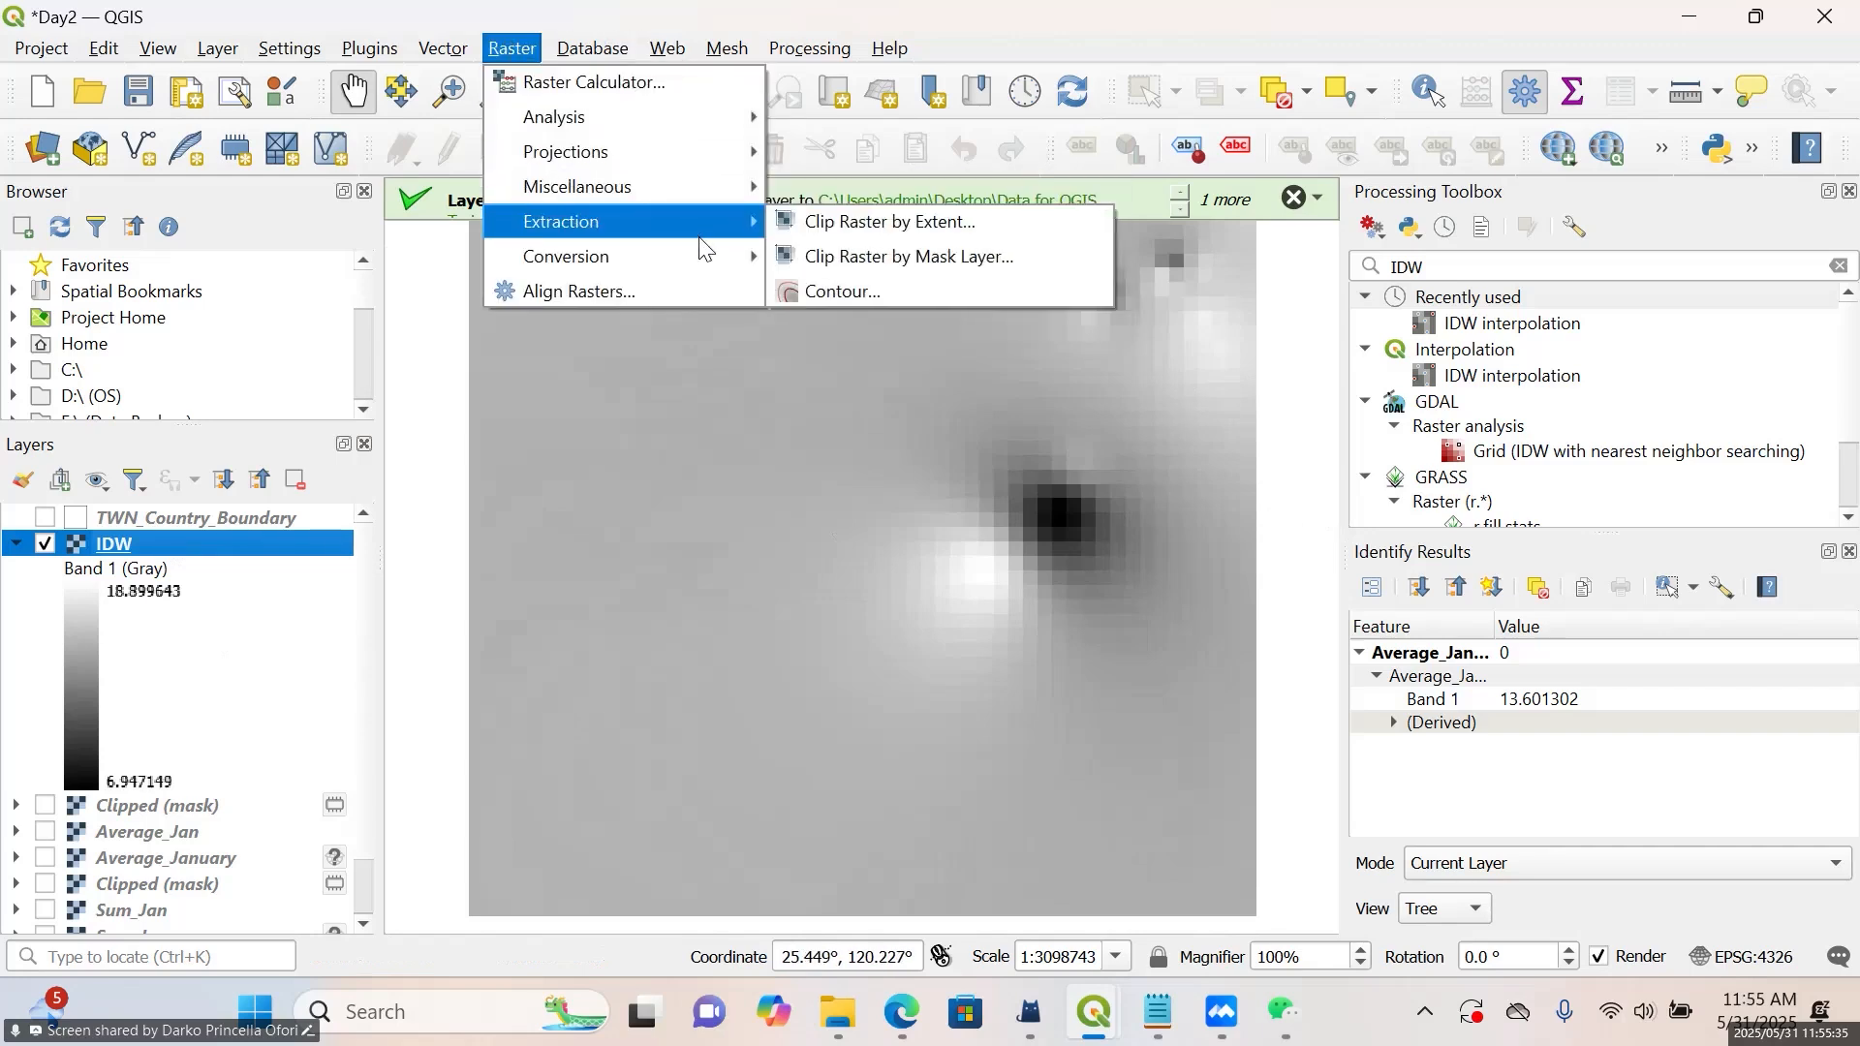
{"action": "left_click", "coordinate": [852, 260]}
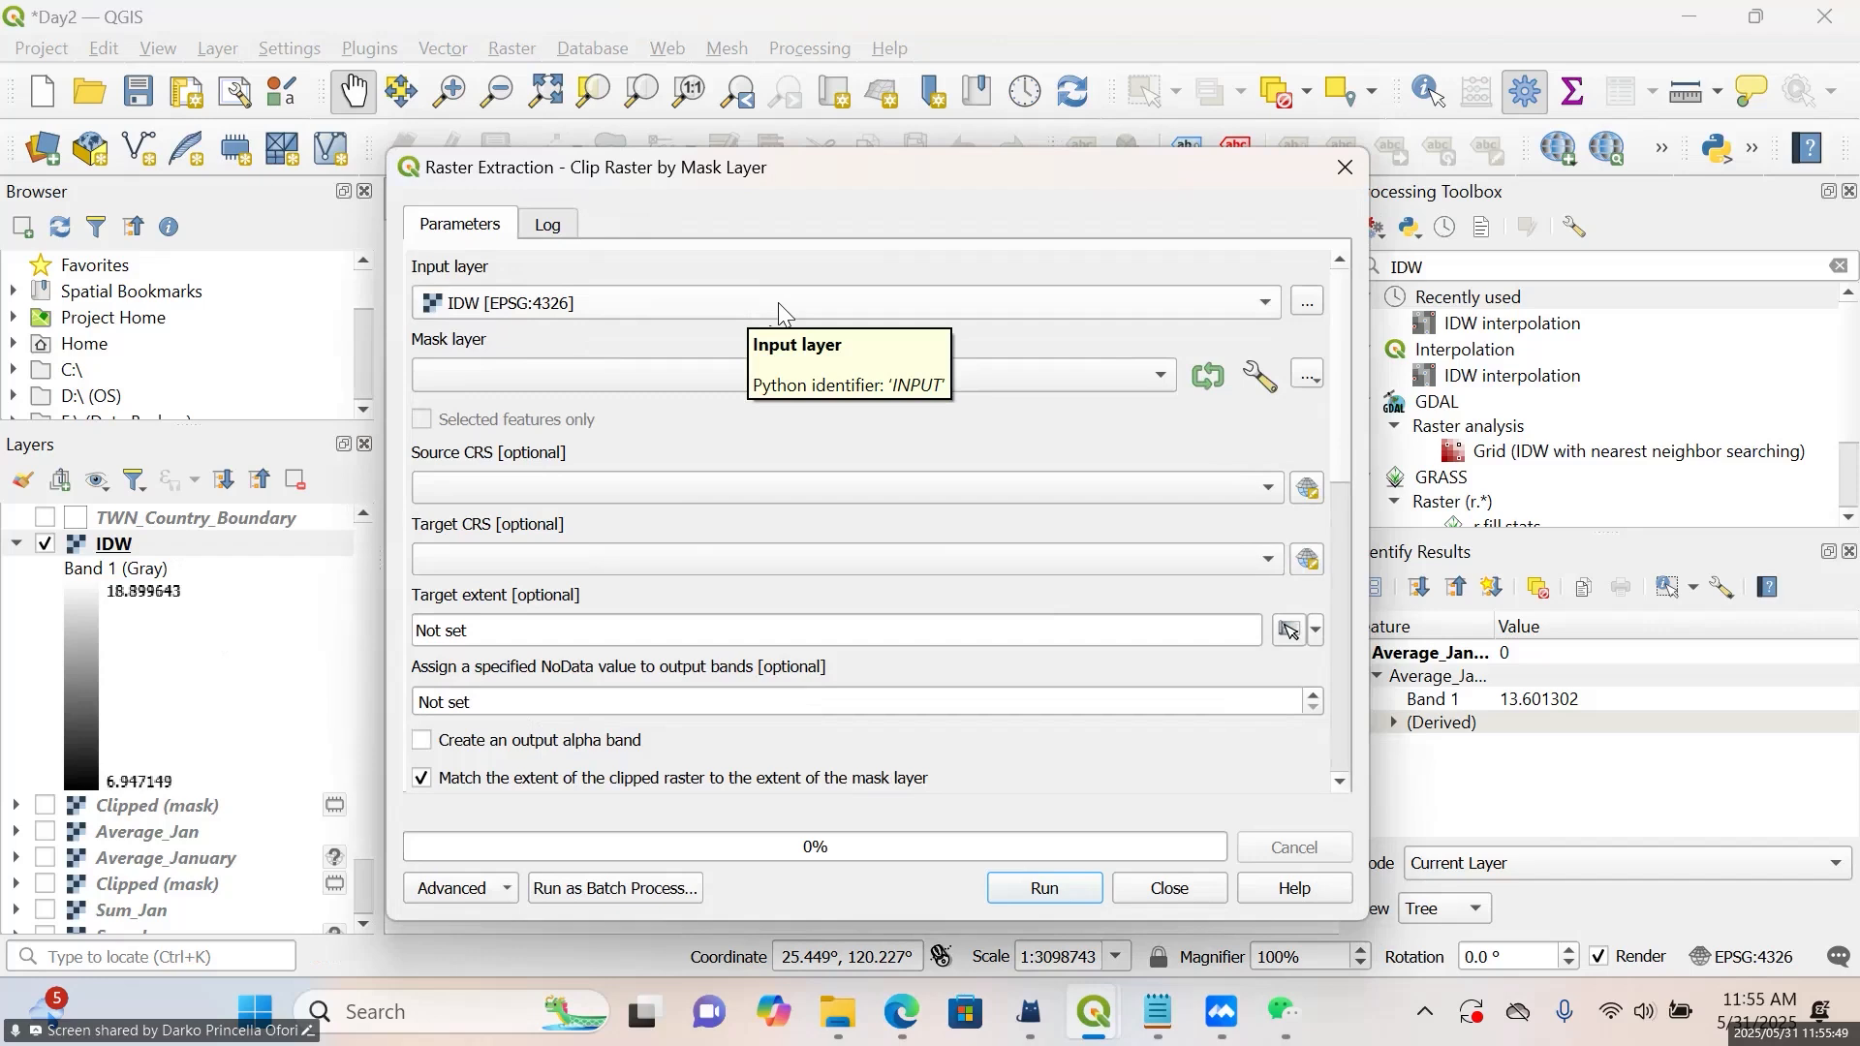
{"action": "scroll", "coordinate": [1038, 370], "scroll_direction": "down", "scroll_amount": 1}
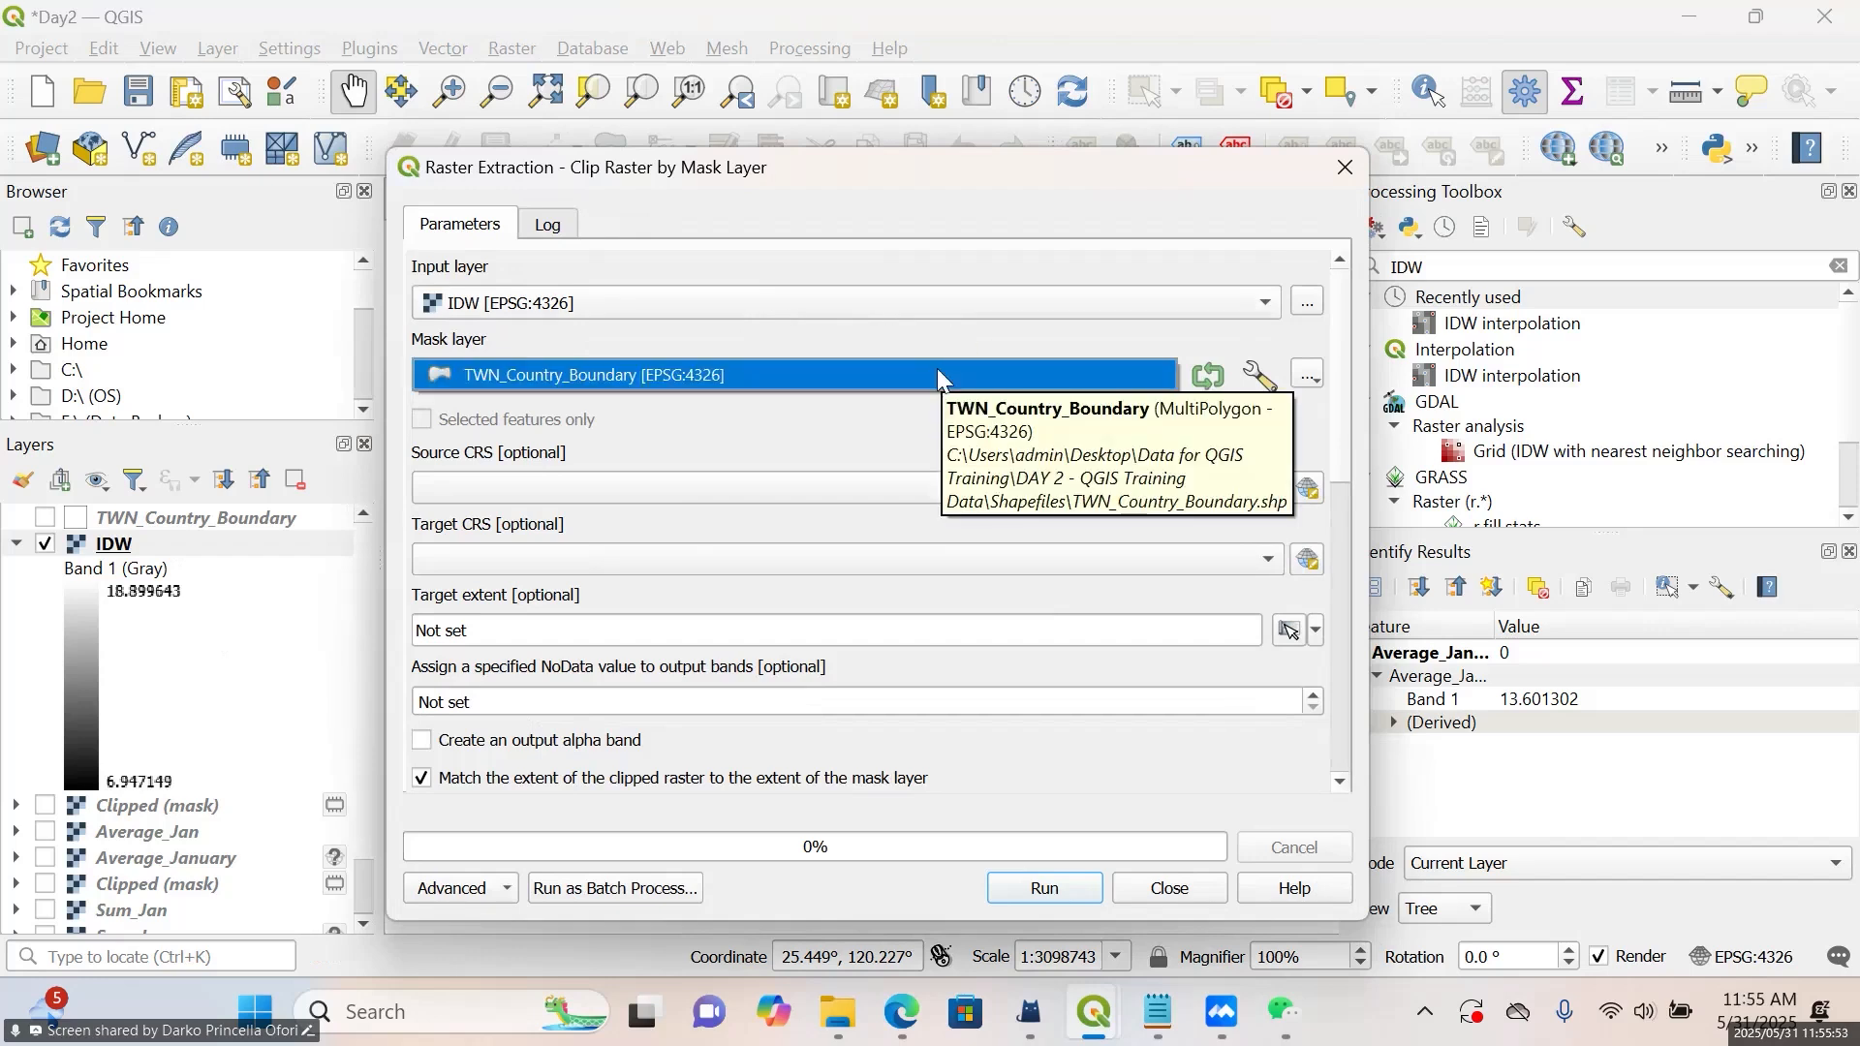
Assign -9999 as the output NoData value and run the clip of the IDW raster to a temporary layer
{"action": "left_click", "coordinate": [976, 698]}
{"action": "key", "text": "BackSpace"}
{"action": "key", "text": "BackSpace"}
{"action": "key", "text": "BackSpace"}
{"action": "key", "text": "BackSpace"}
{"action": "key", "text": "BackSpace"}
{"action": "key", "text": "BackSpace"}
{"action": "key", "text": "BackSpace"}
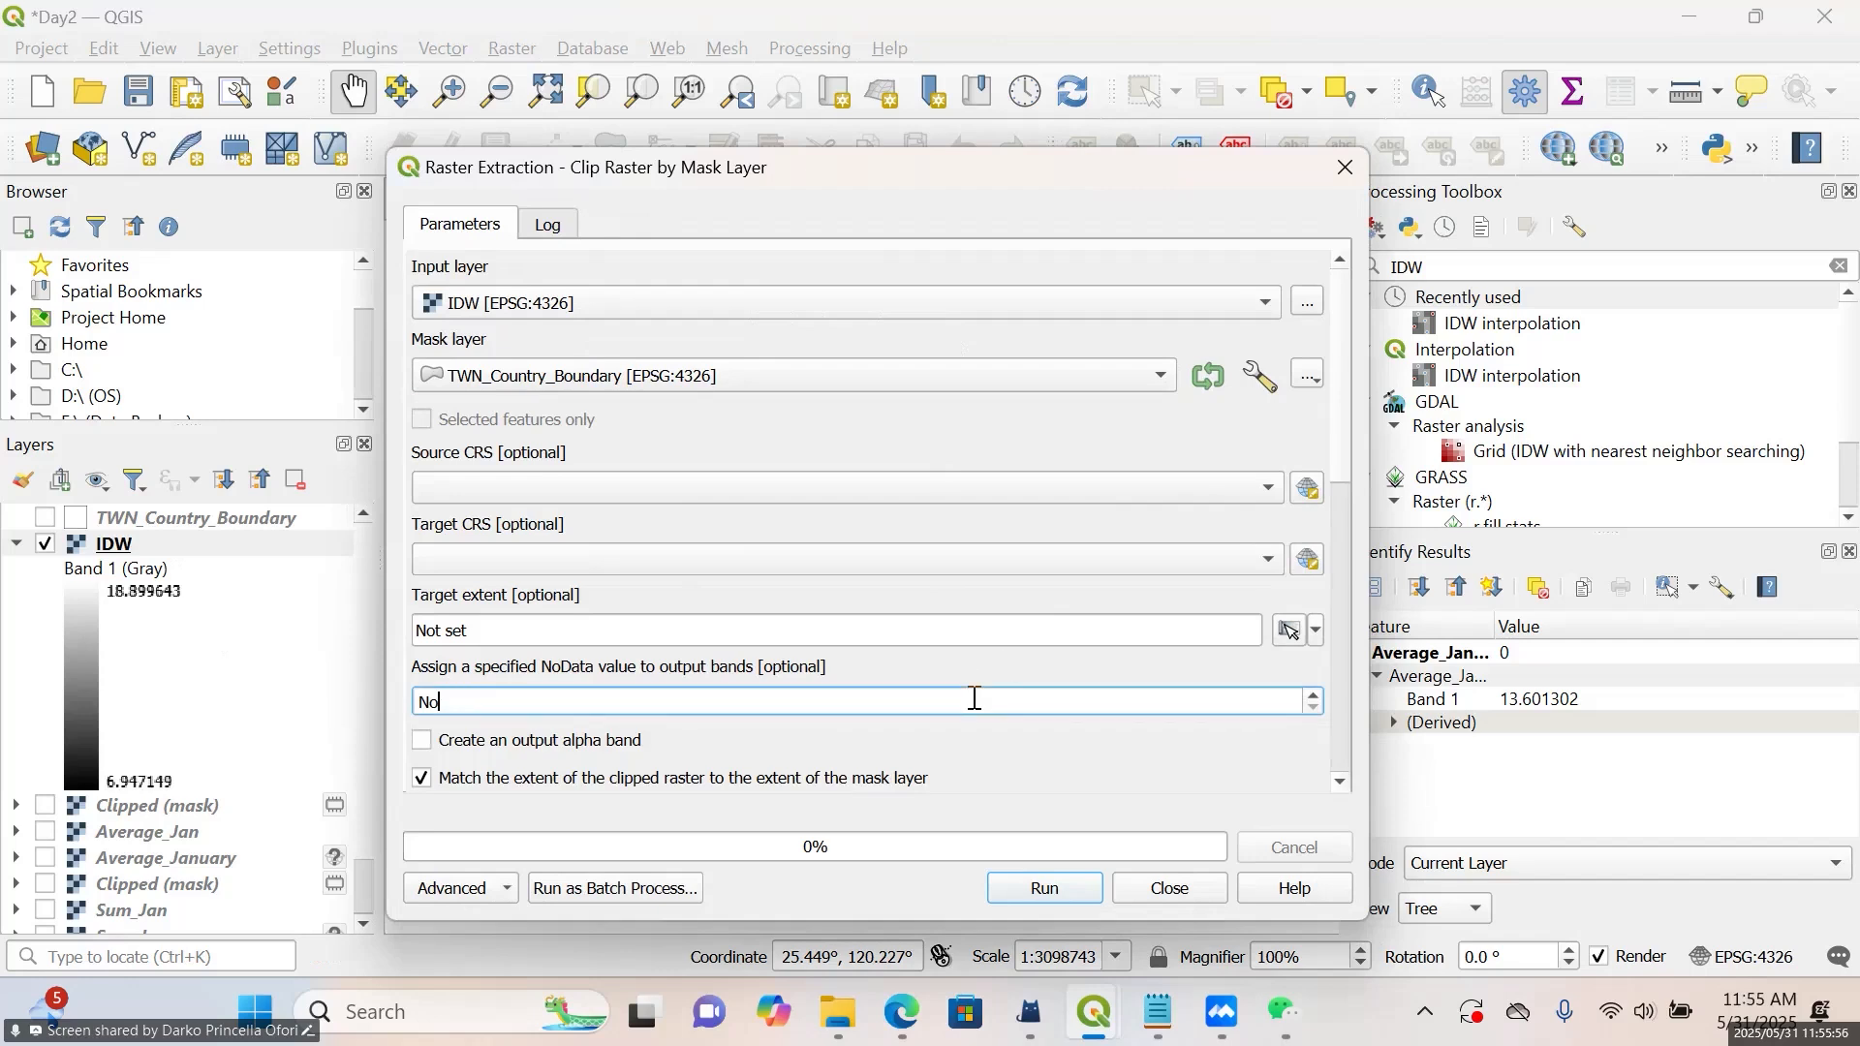
{"action": "type", "text": "-9999.000"}
{"action": "left_click", "coordinate": [1141, 773]}
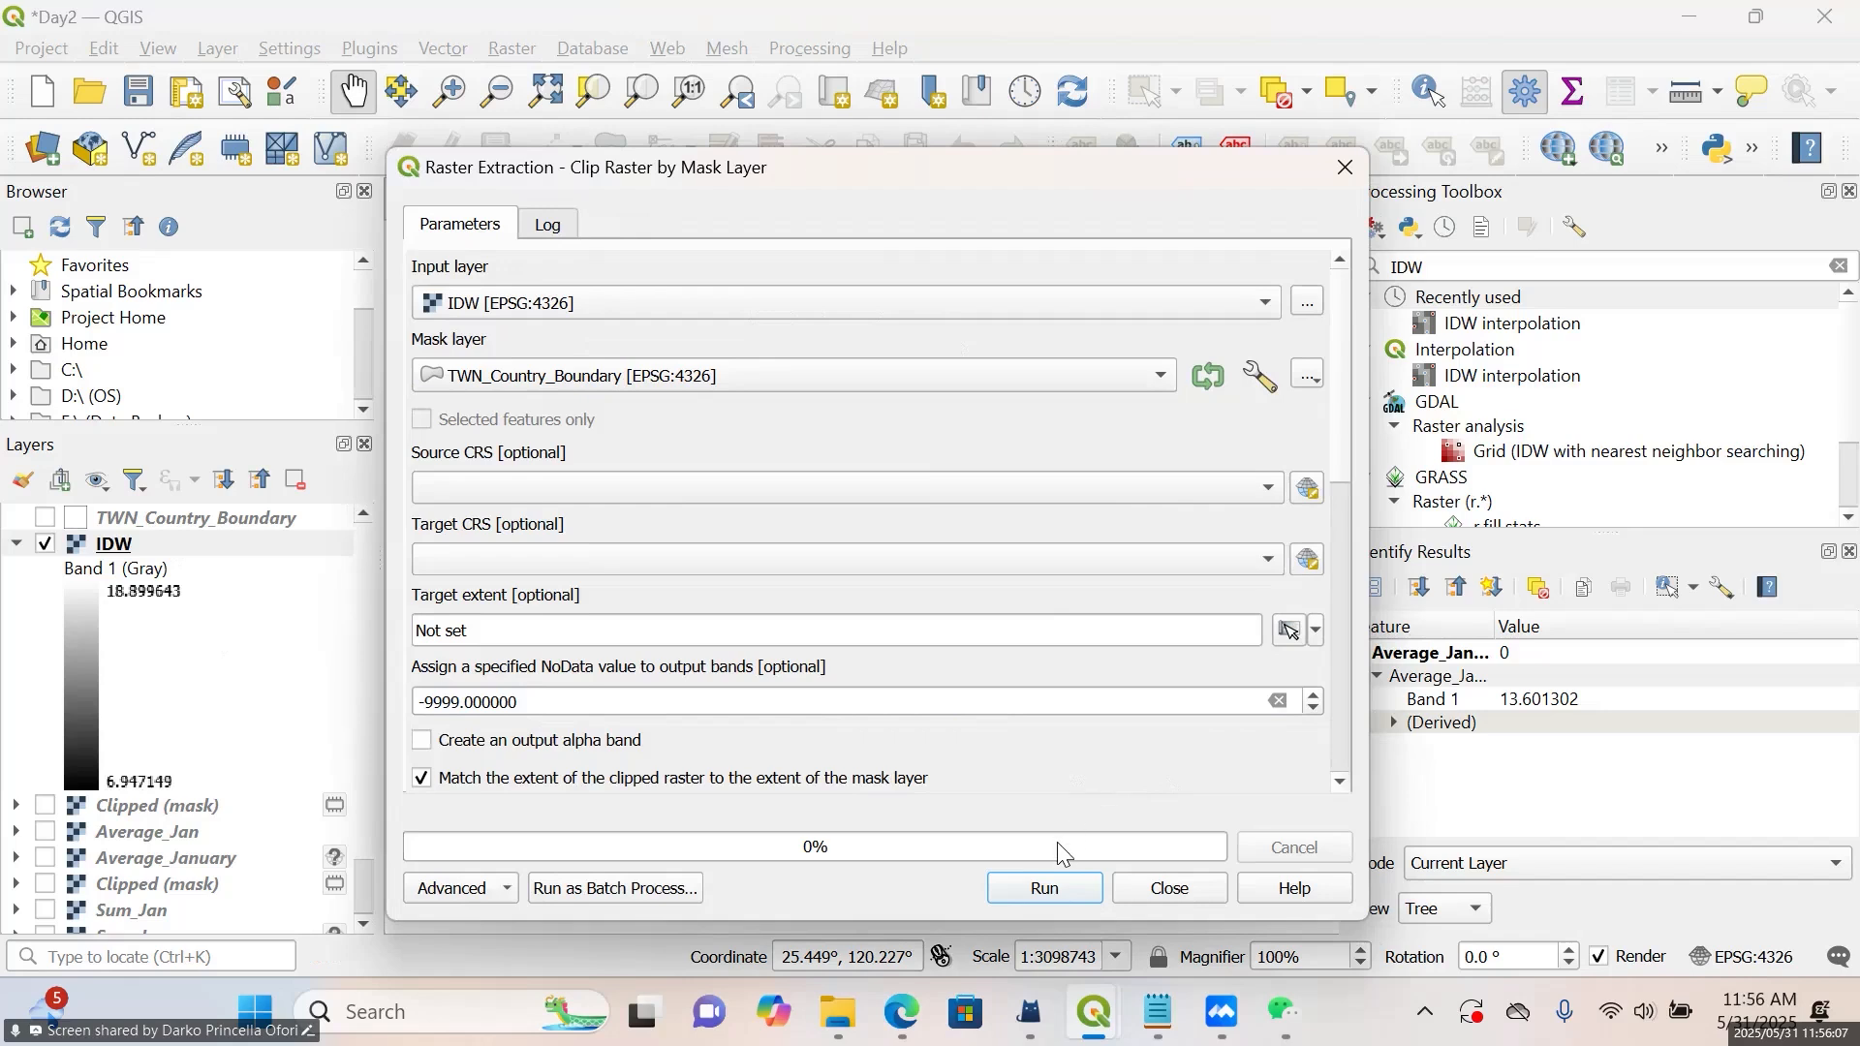
{"action": "left_click", "coordinate": [1044, 886]}
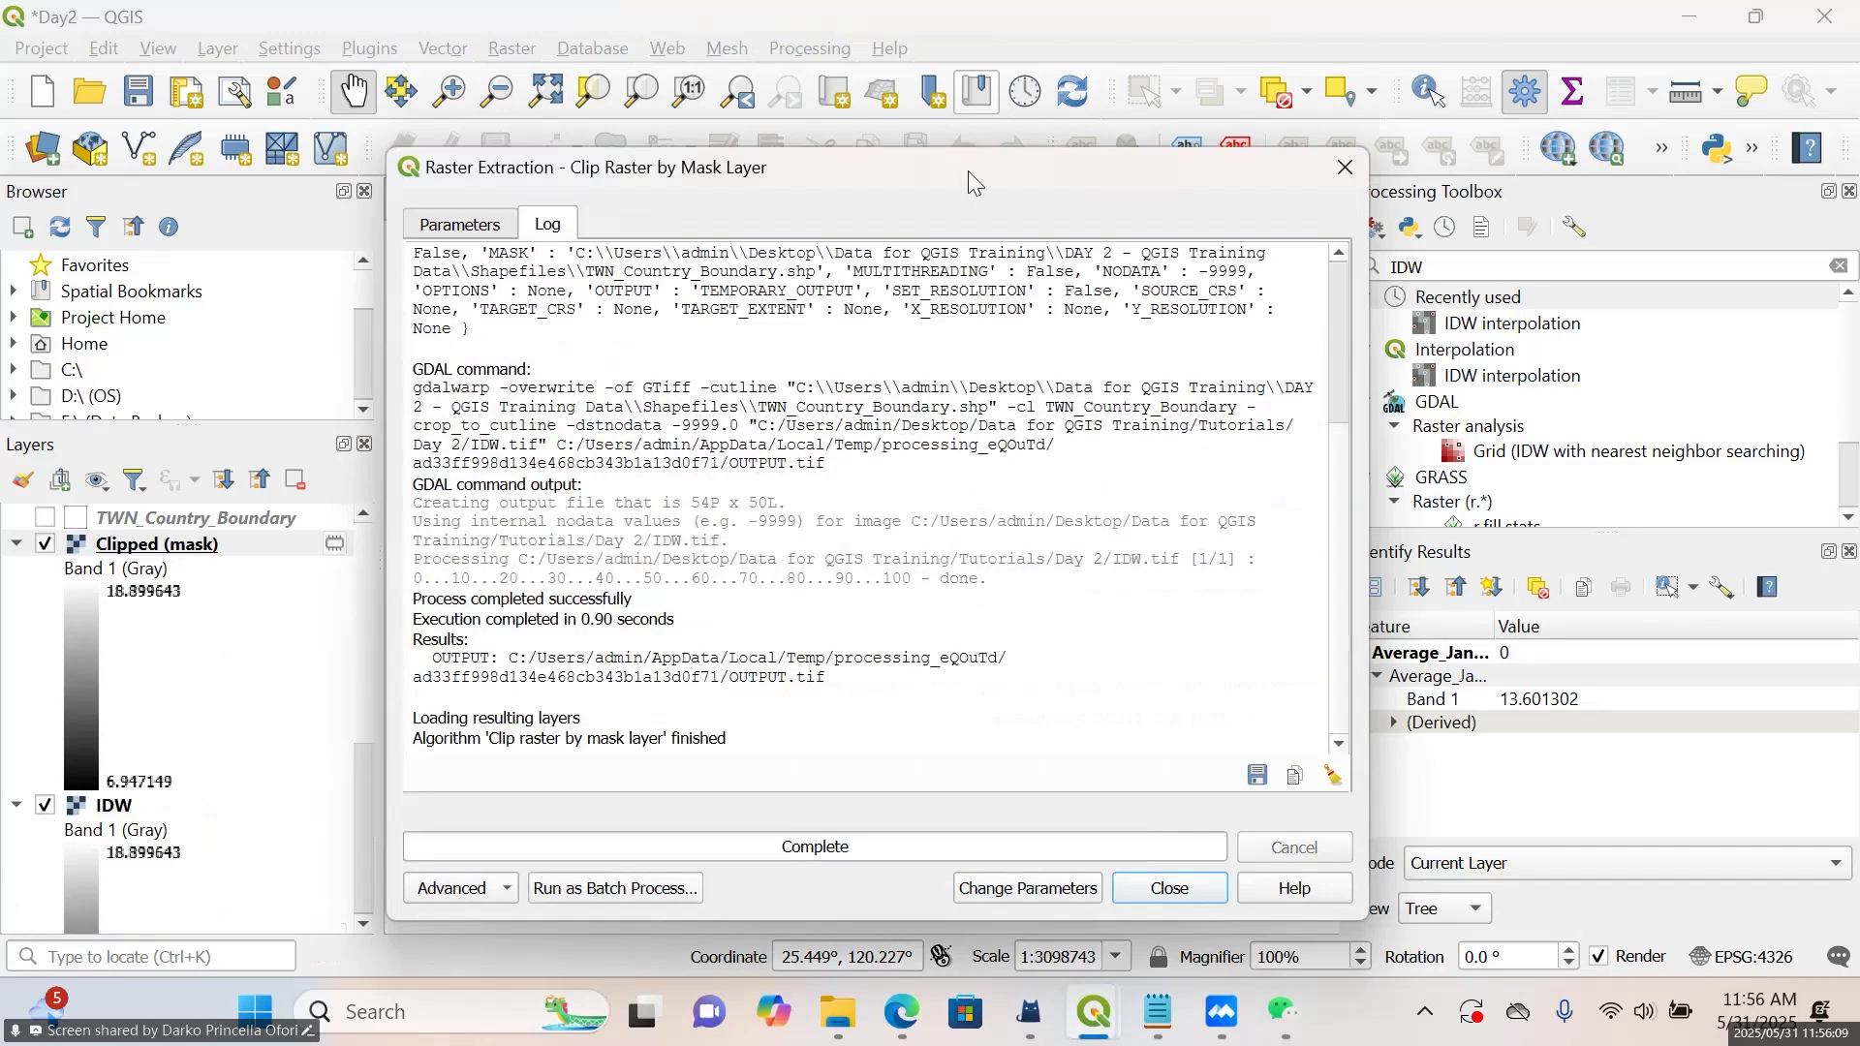
{"action": "left_click", "coordinate": [1340, 171]}
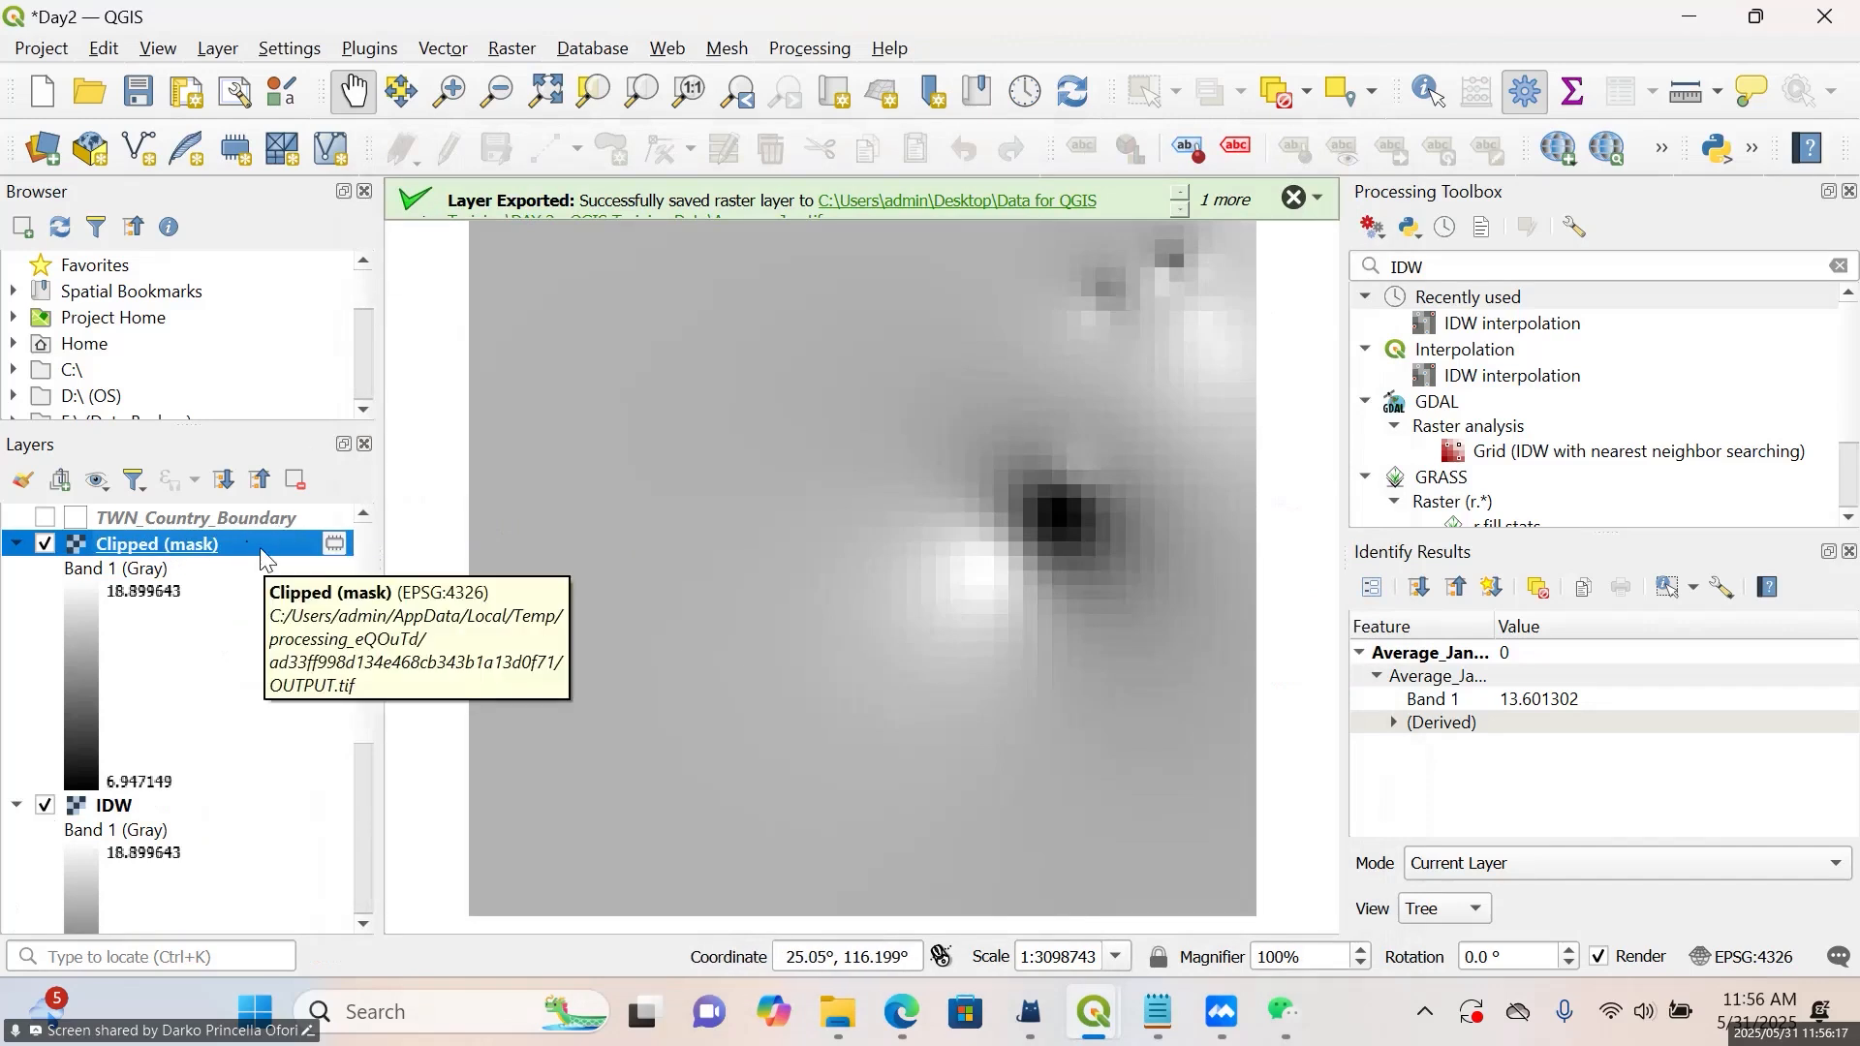
Toggle the new Clipped (mask) layer's visibility to check it, then remove that layer from the project
{"action": "left_click", "coordinate": [43, 544]}
{"action": "left_click", "coordinate": [44, 543]}
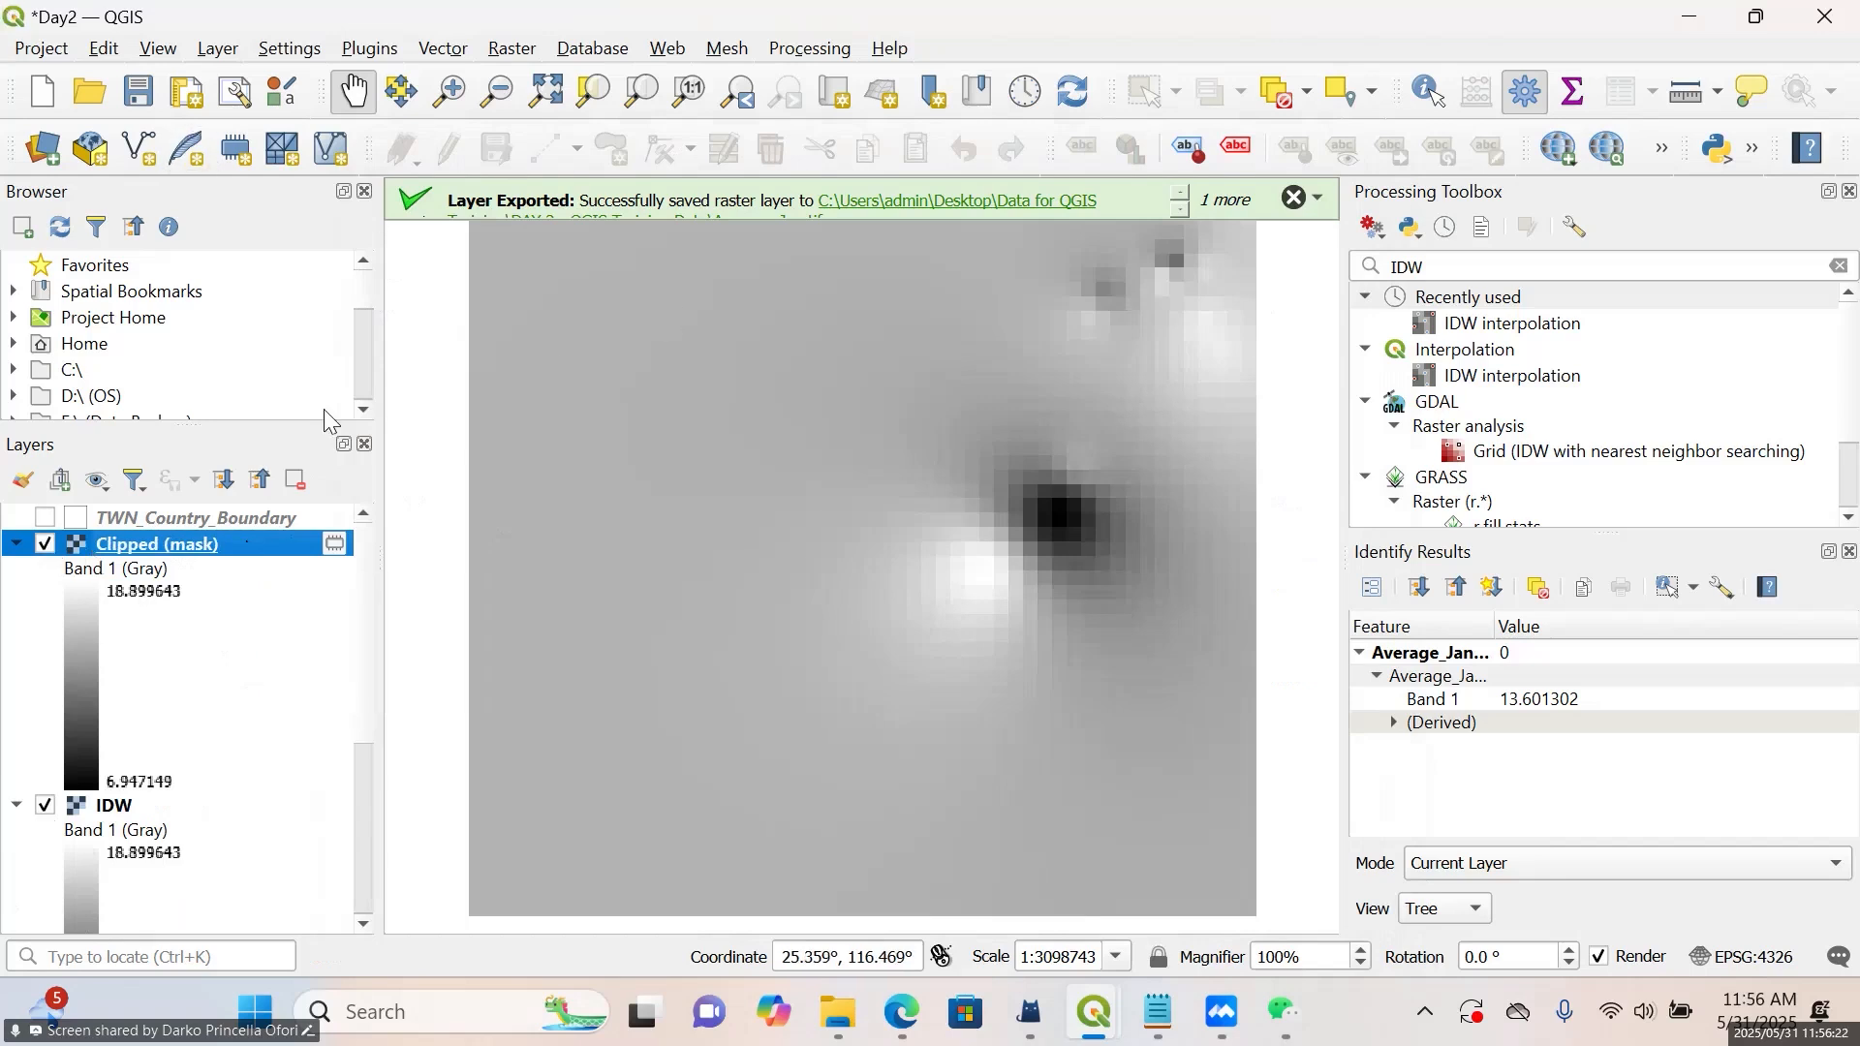
{"action": "right_click", "coordinate": [215, 564]}
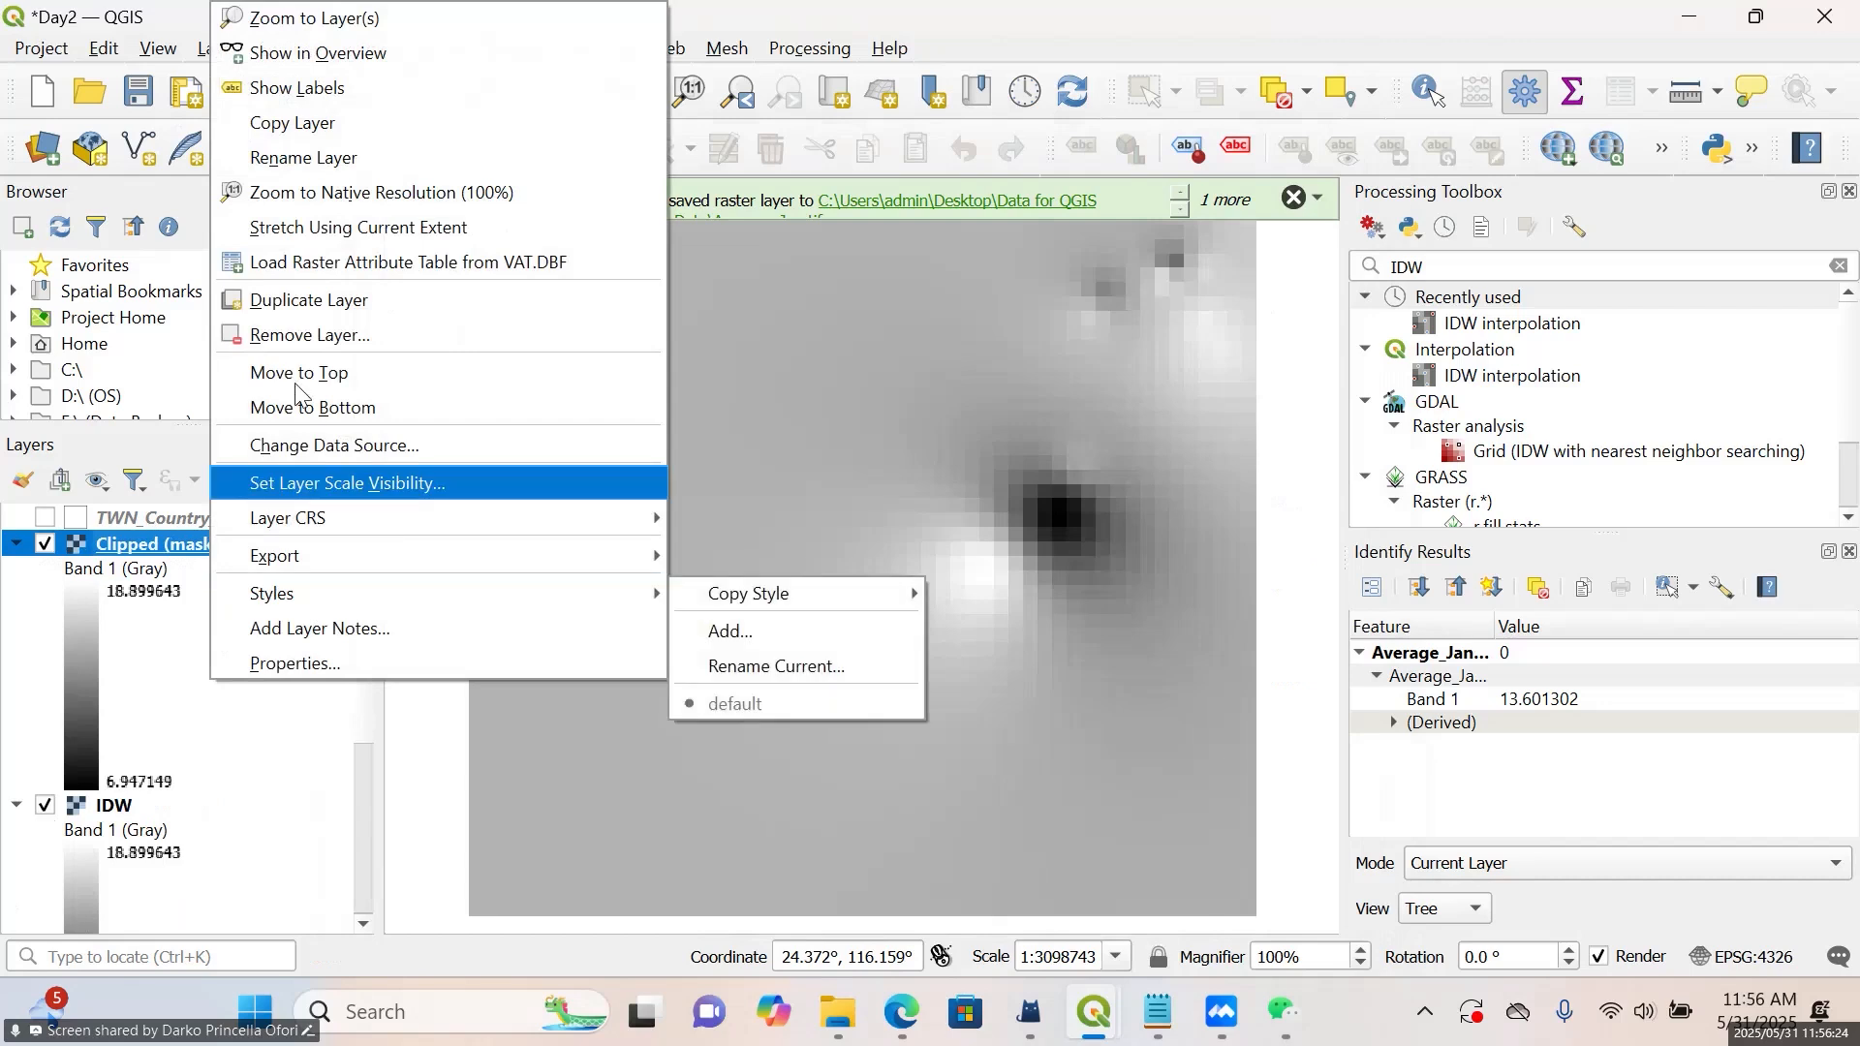
{"action": "left_click", "coordinate": [306, 333]}
{"action": "left_click", "coordinate": [887, 542]}
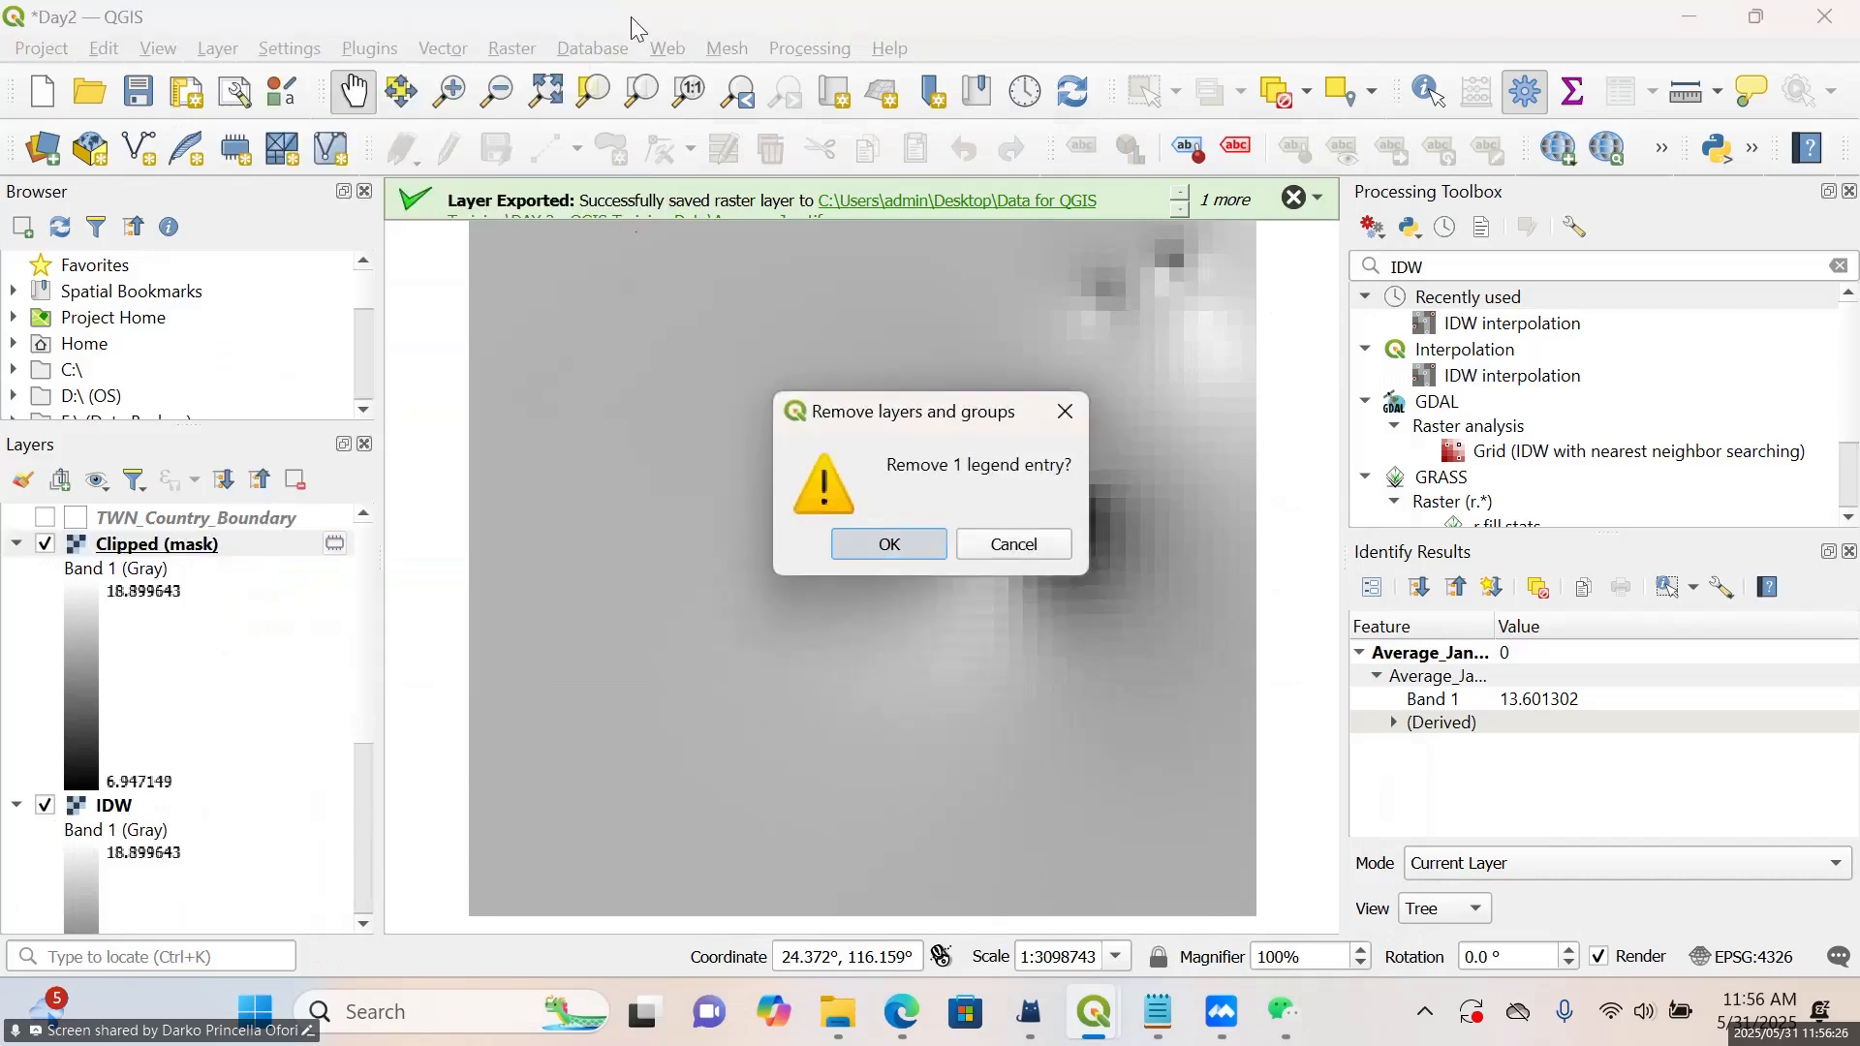
Reopen Clip Raster by Mask Layer and choose IDW as the input and TWN_Country_Boundary as the mask layer
{"action": "left_click", "coordinate": [512, 50]}
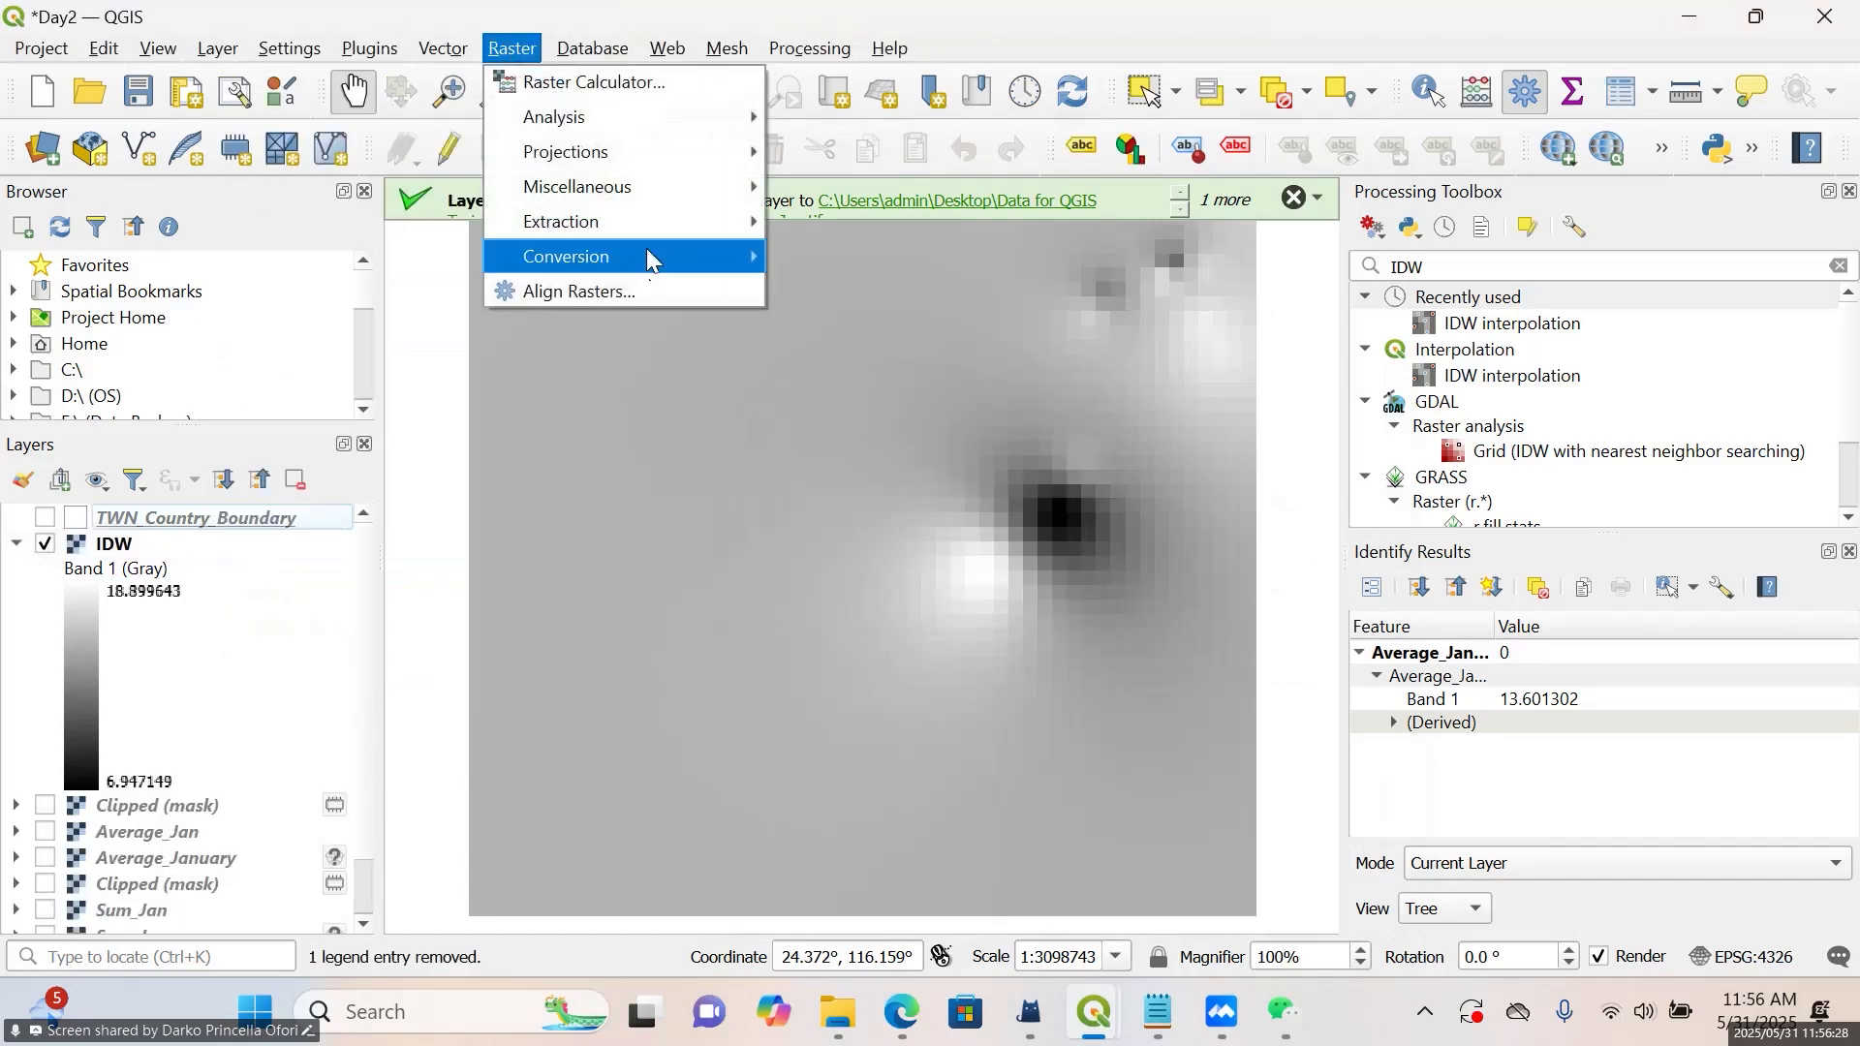
{"action": "mouse_move", "coordinate": [677, 221]}
{"action": "left_click", "coordinate": [804, 257]}
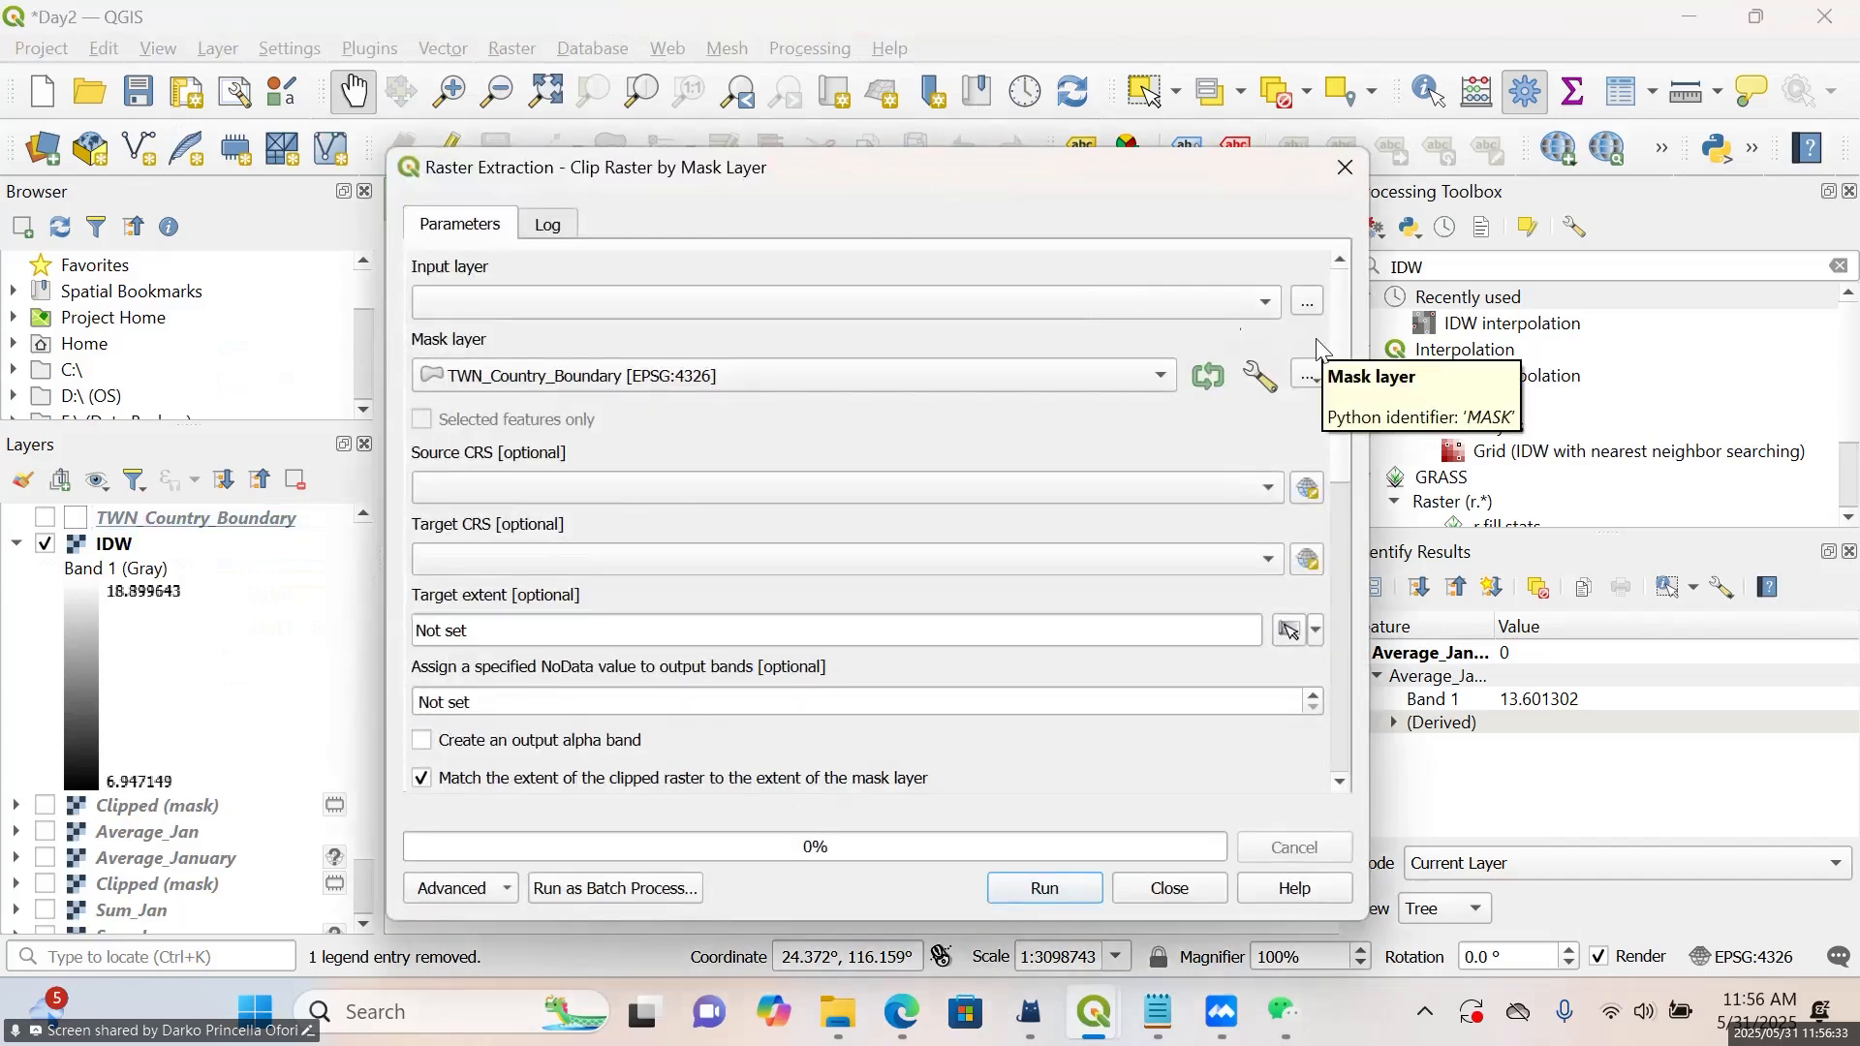
{"action": "left_click", "coordinate": [1145, 306]}
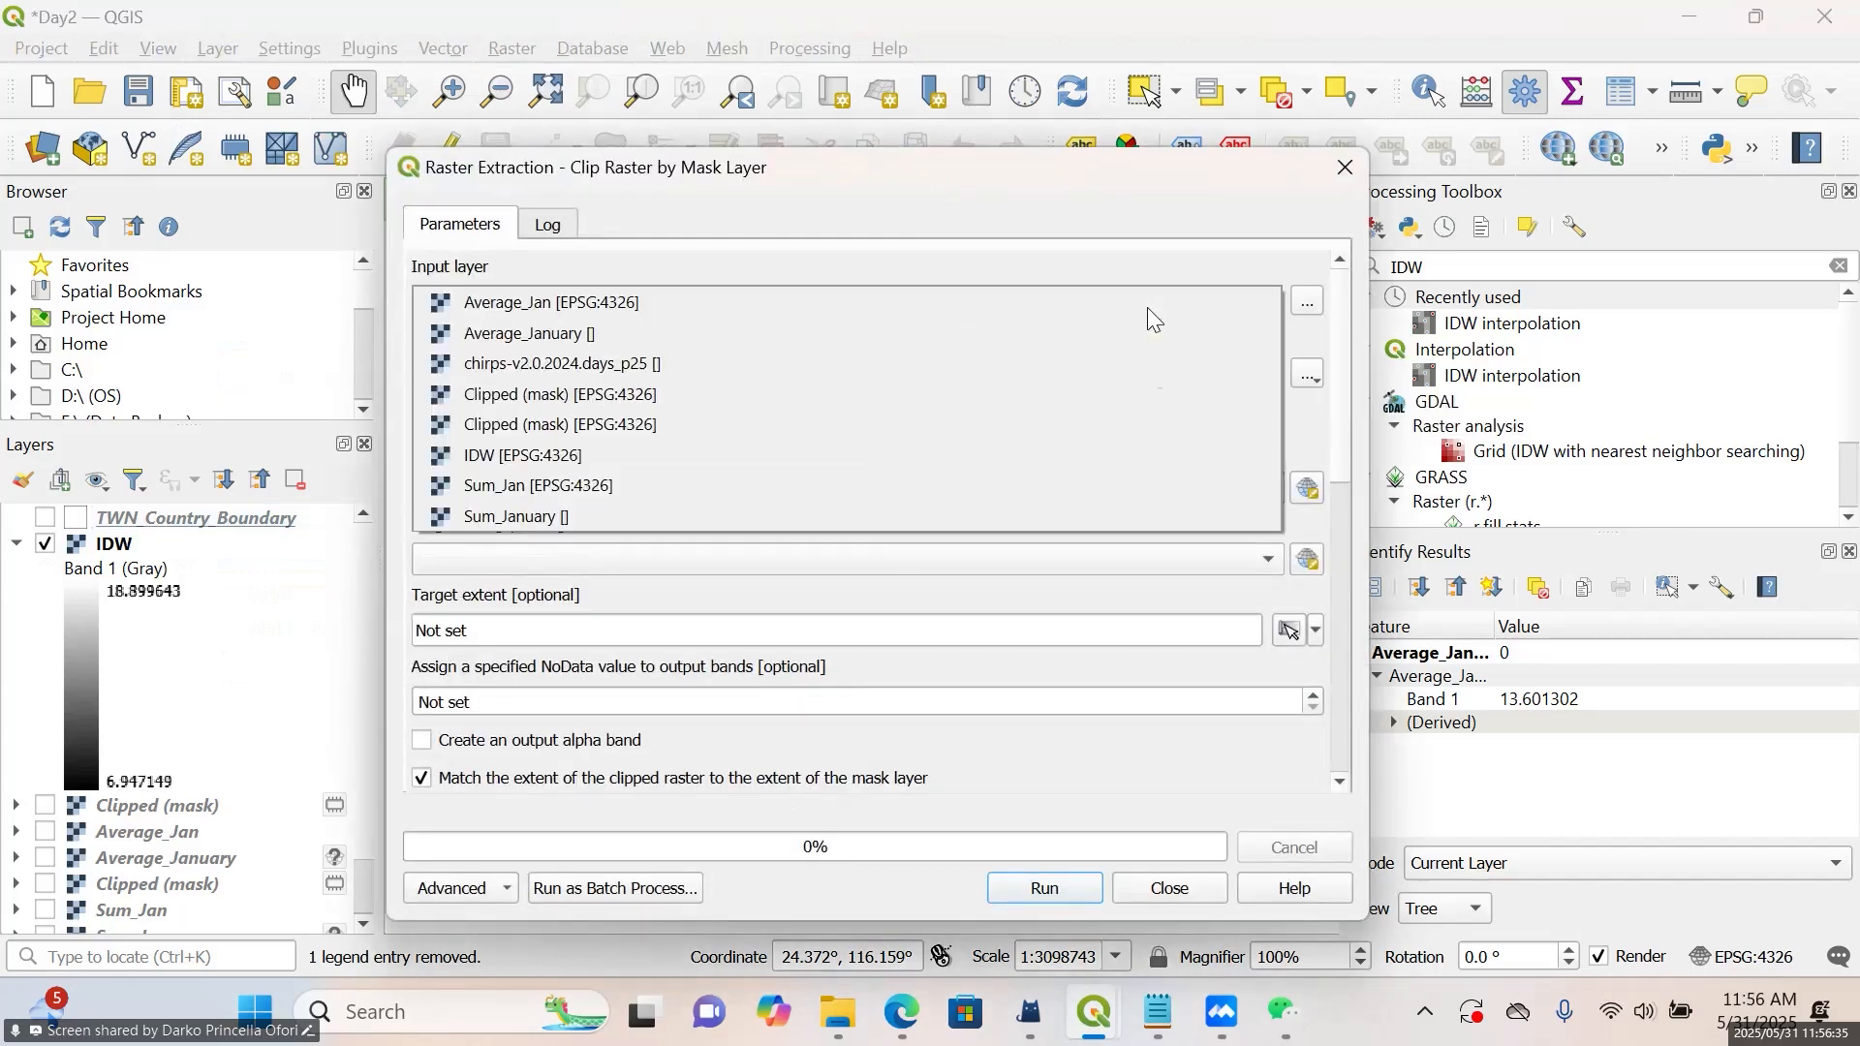
{"action": "left_click", "coordinate": [752, 453]}
{"action": "left_click", "coordinate": [938, 380]}
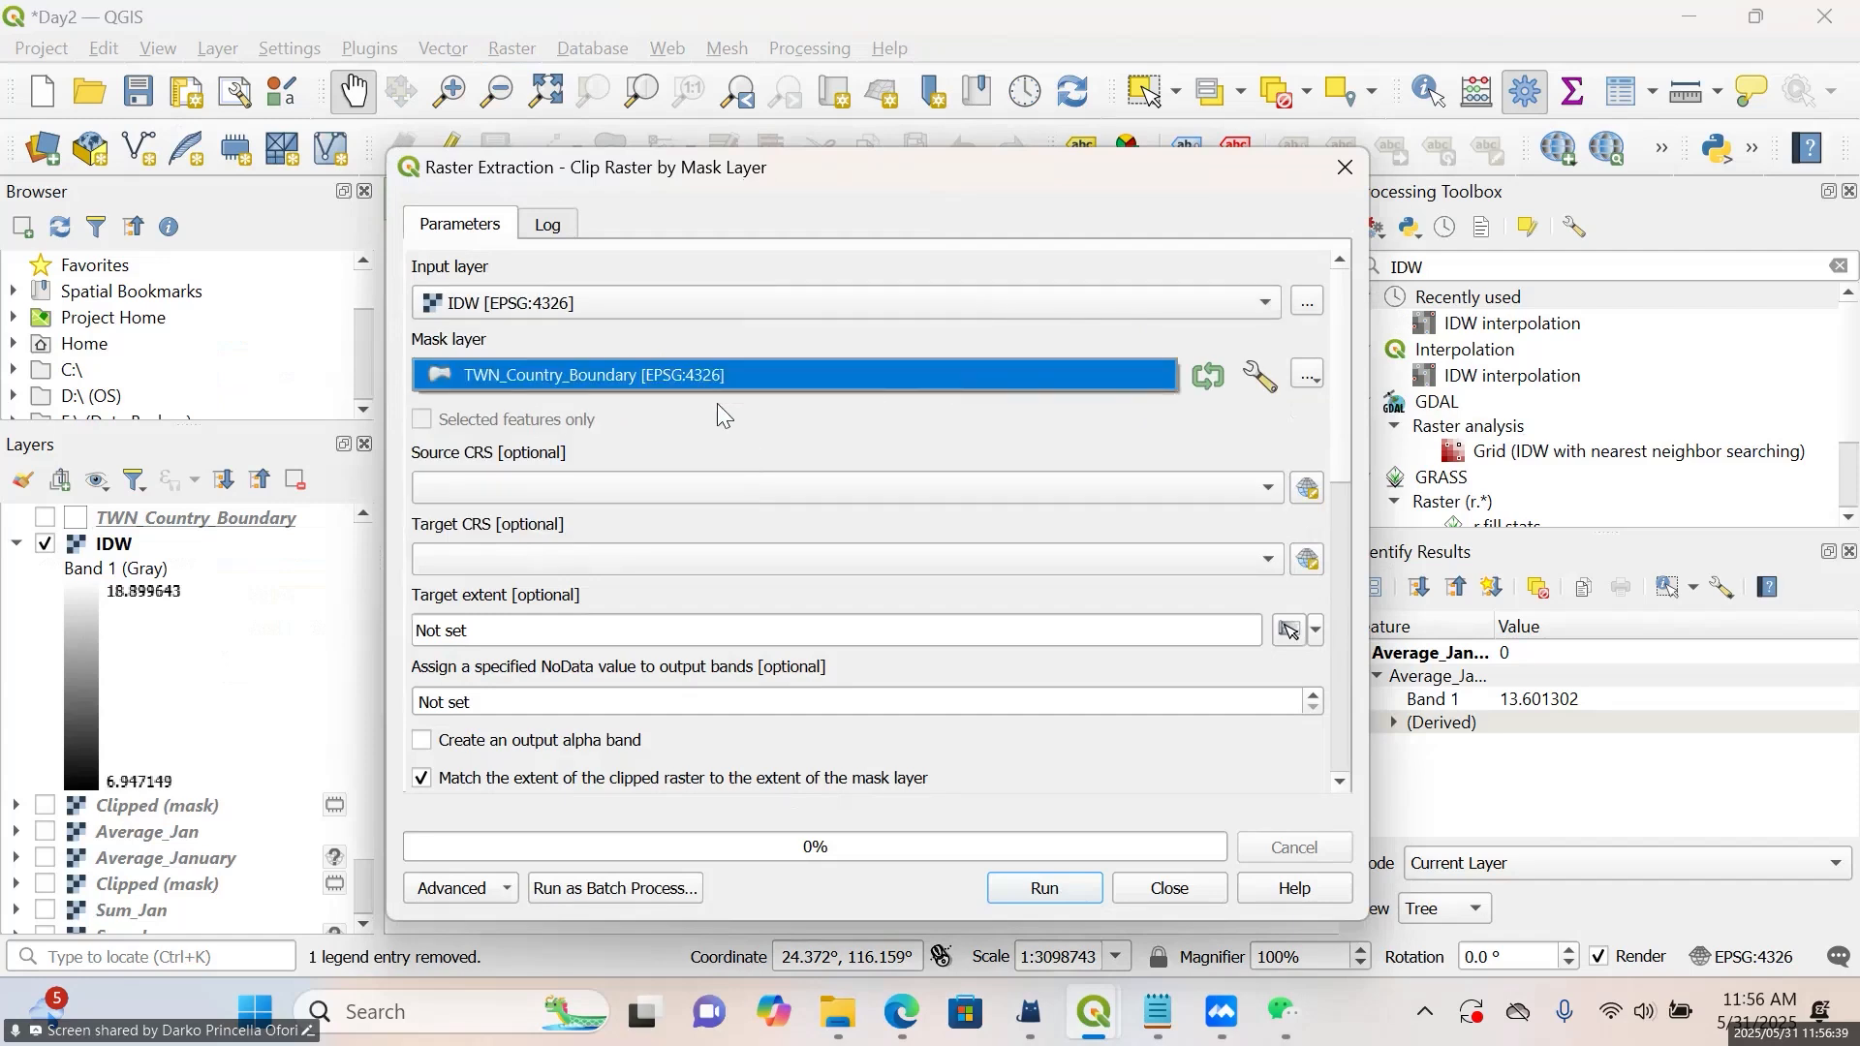
{"action": "left_click", "coordinate": [810, 386]}
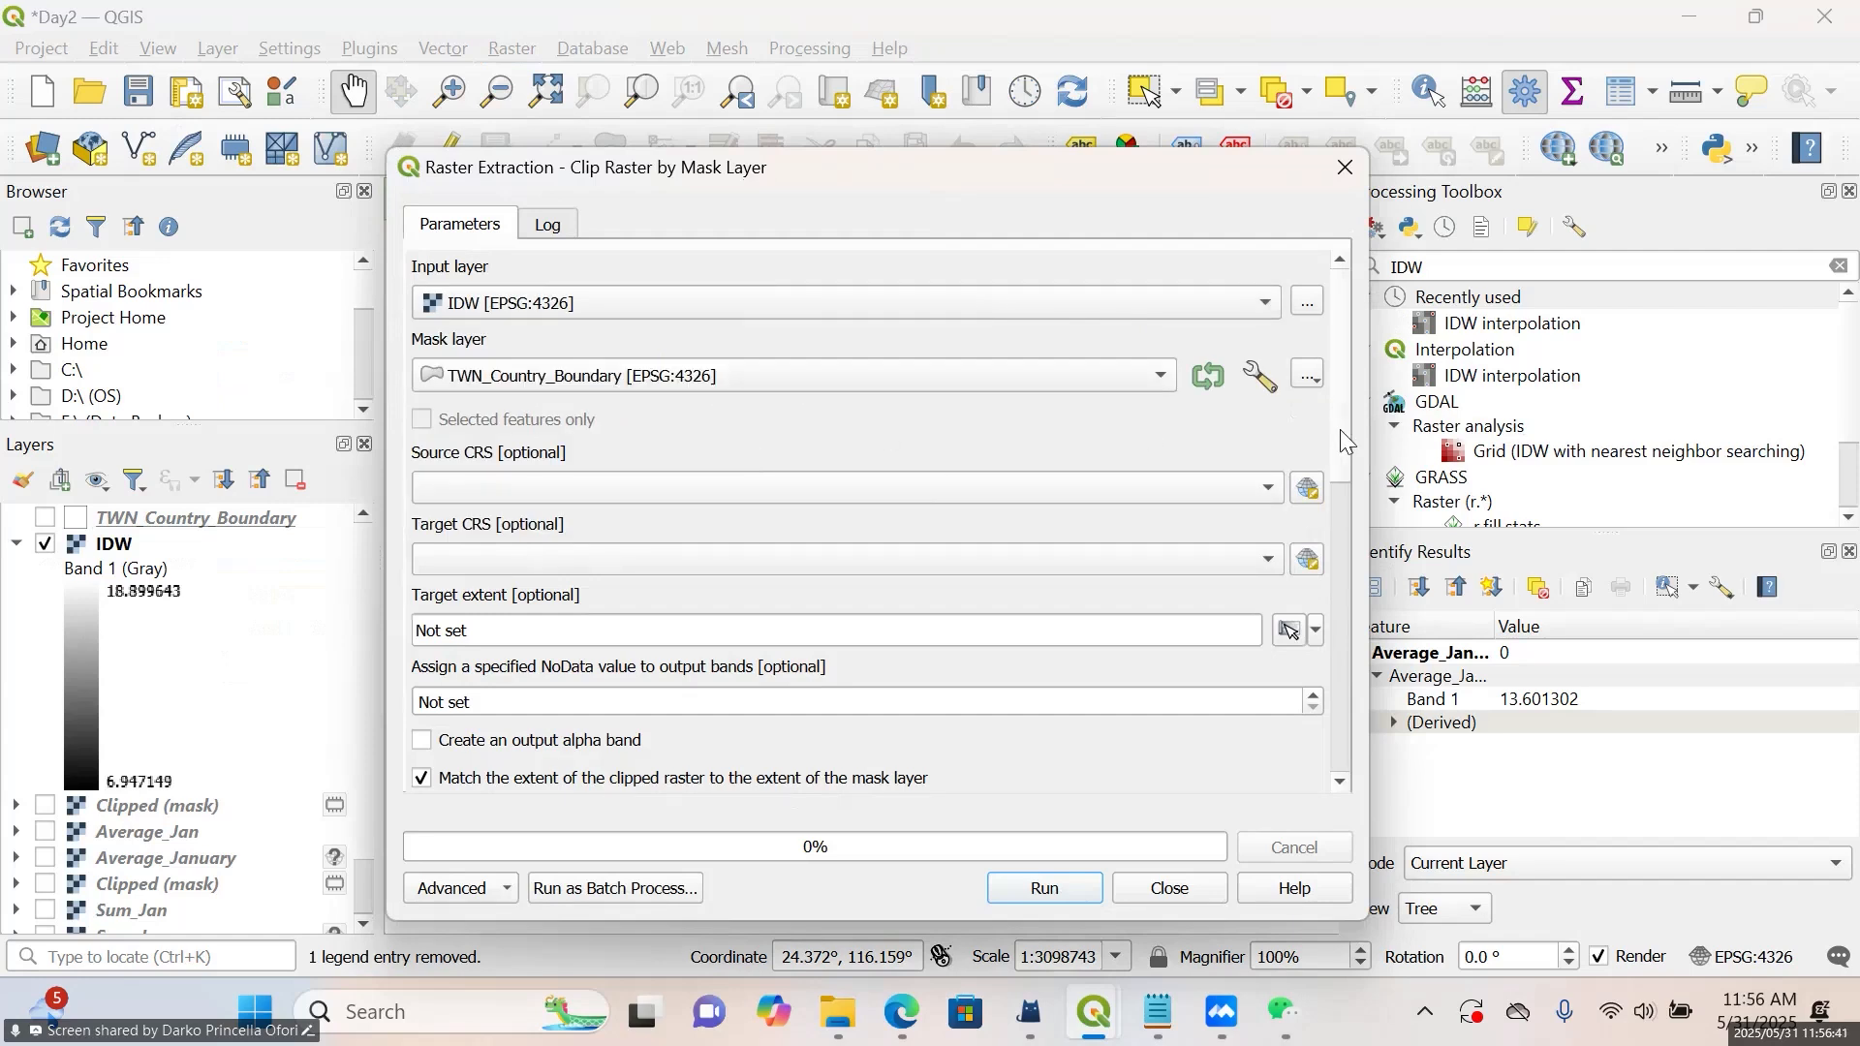
Set the NoData value assigned to the clip's output bands to -9999
{"action": "left_click_drag", "start_coordinate": [1341, 433], "coordinate": [1347, 515]}
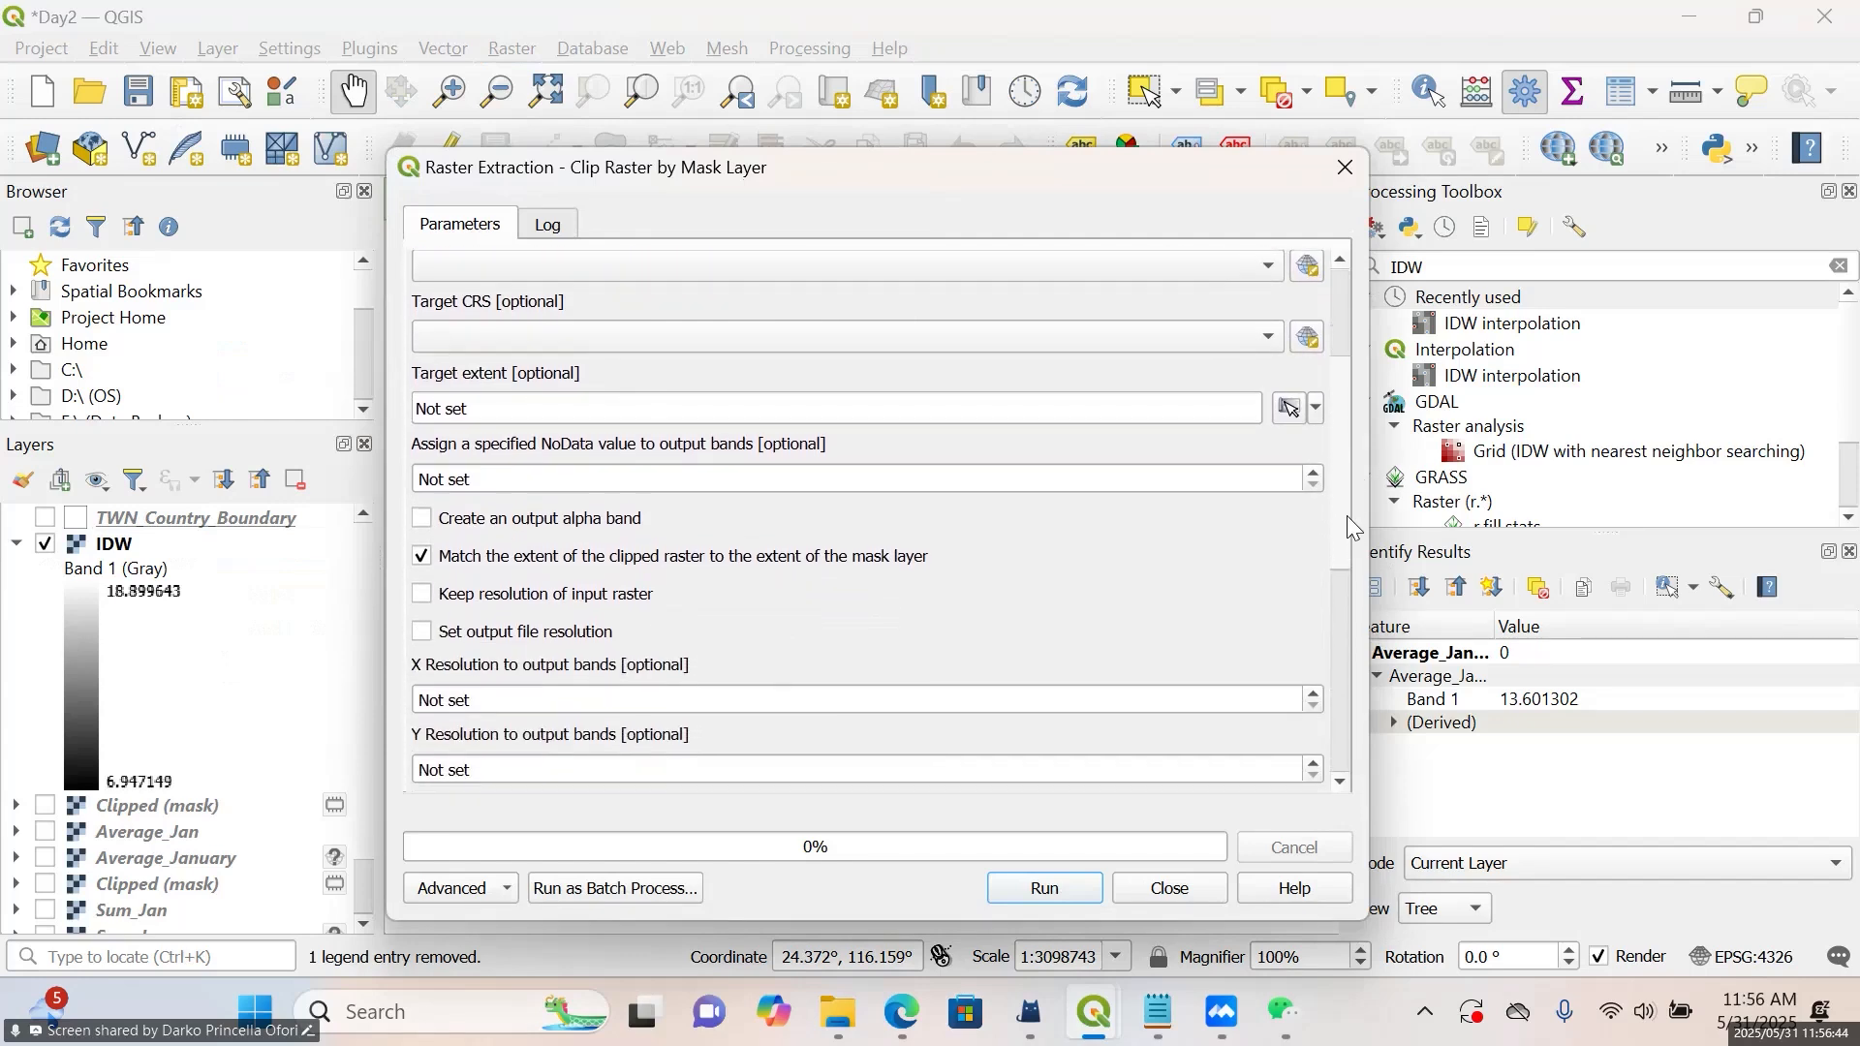
{"action": "left_click", "coordinate": [1136, 475]}
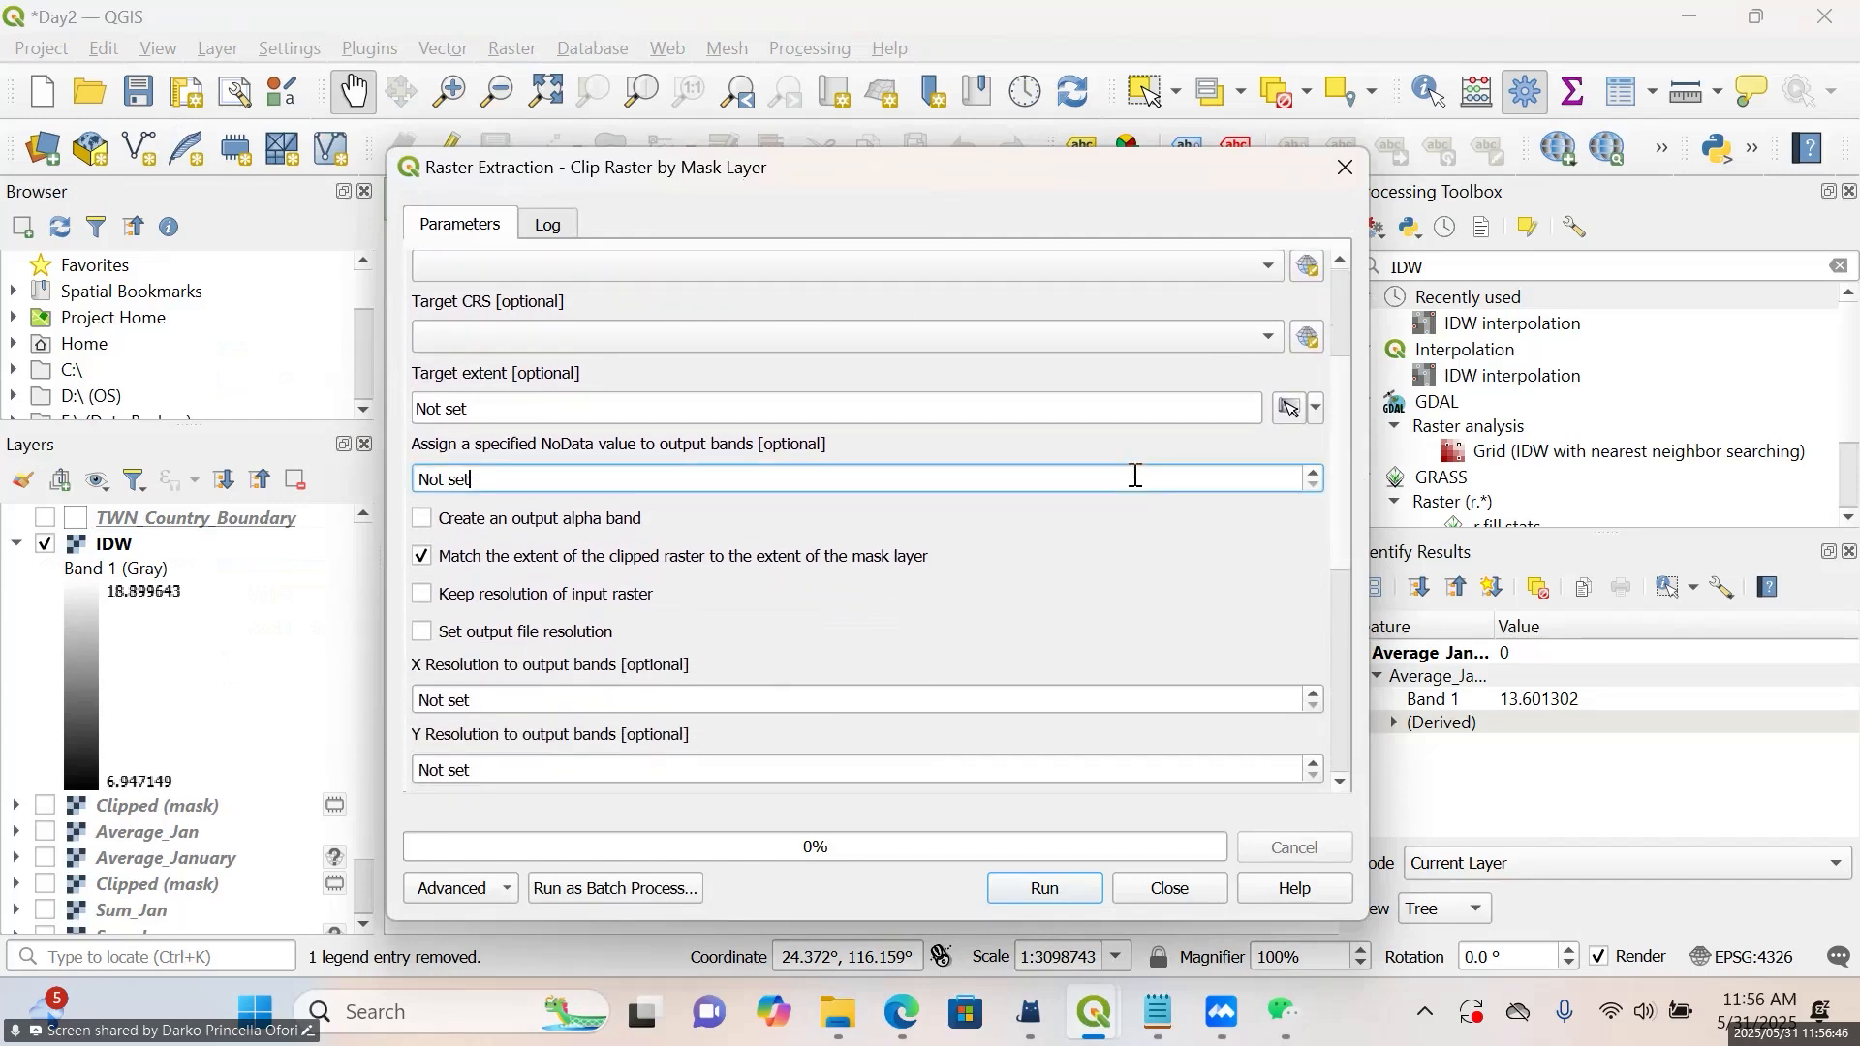
{"action": "key", "text": "BackSpace"}
{"action": "key", "text": "BackSpace"}
{"action": "key", "text": "BackSpace"}
{"action": "key", "text": "BackSpace"}
{"action": "key", "text": "BackSpace"}
{"action": "key", "text": "BackSpace"}
{"action": "key", "text": "BackSpace"}
{"action": "type", "text": "-9999.00"}
Calculate the clip's target extent from the TWN_Country_Boundary layer
{"action": "left_click", "coordinate": [1320, 409]}
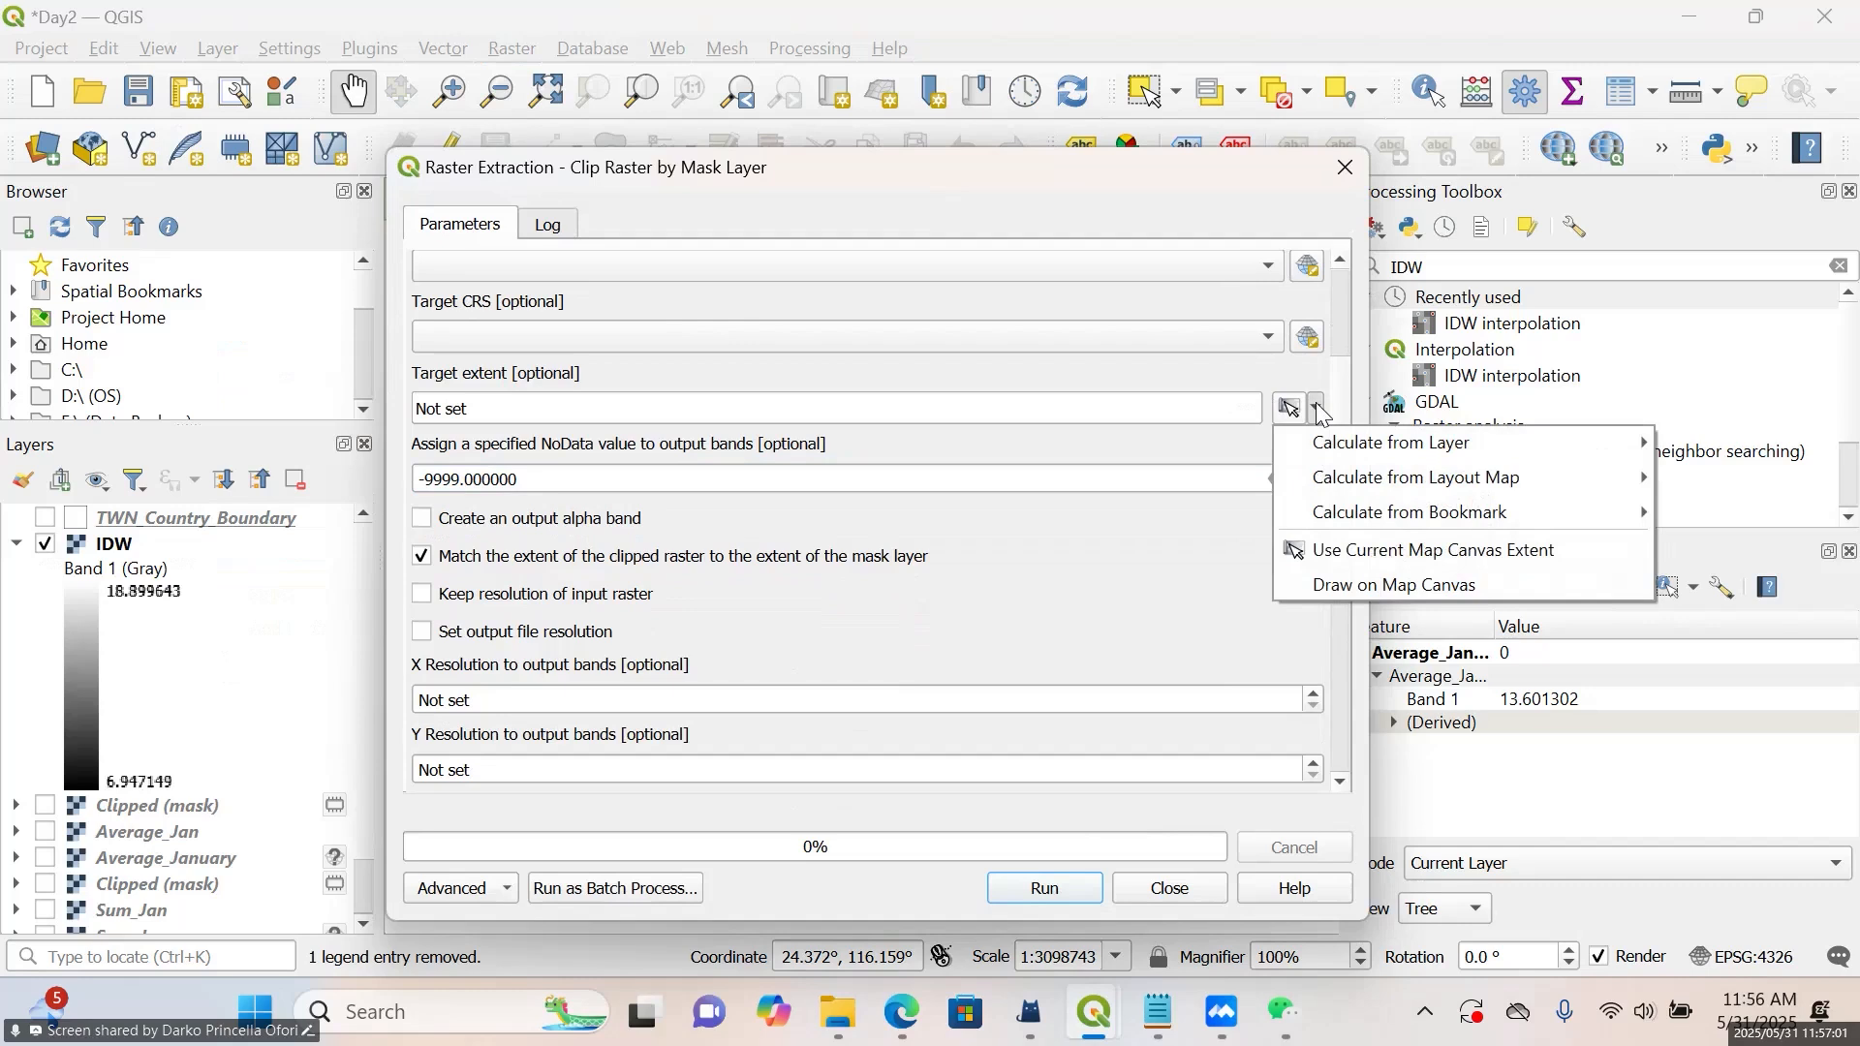
{"action": "mouse_move", "coordinate": [1356, 443]}
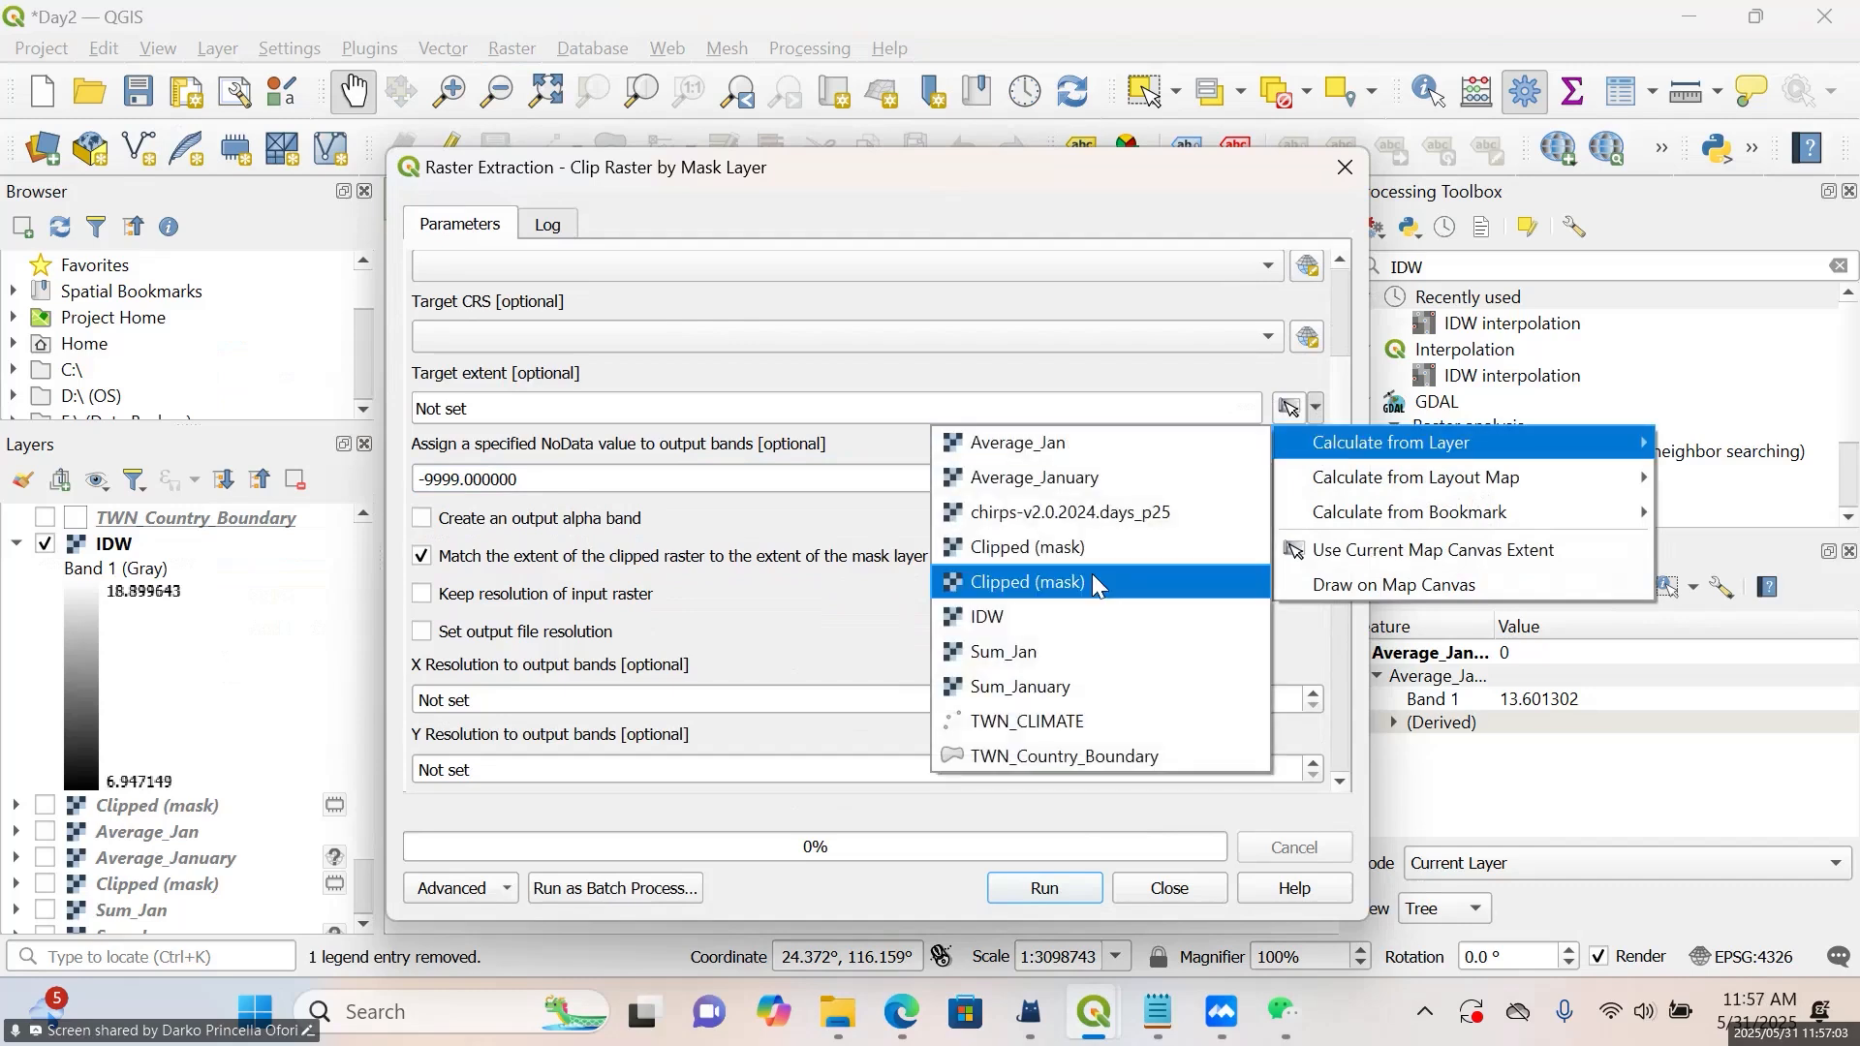
{"action": "left_click", "coordinate": [1012, 754]}
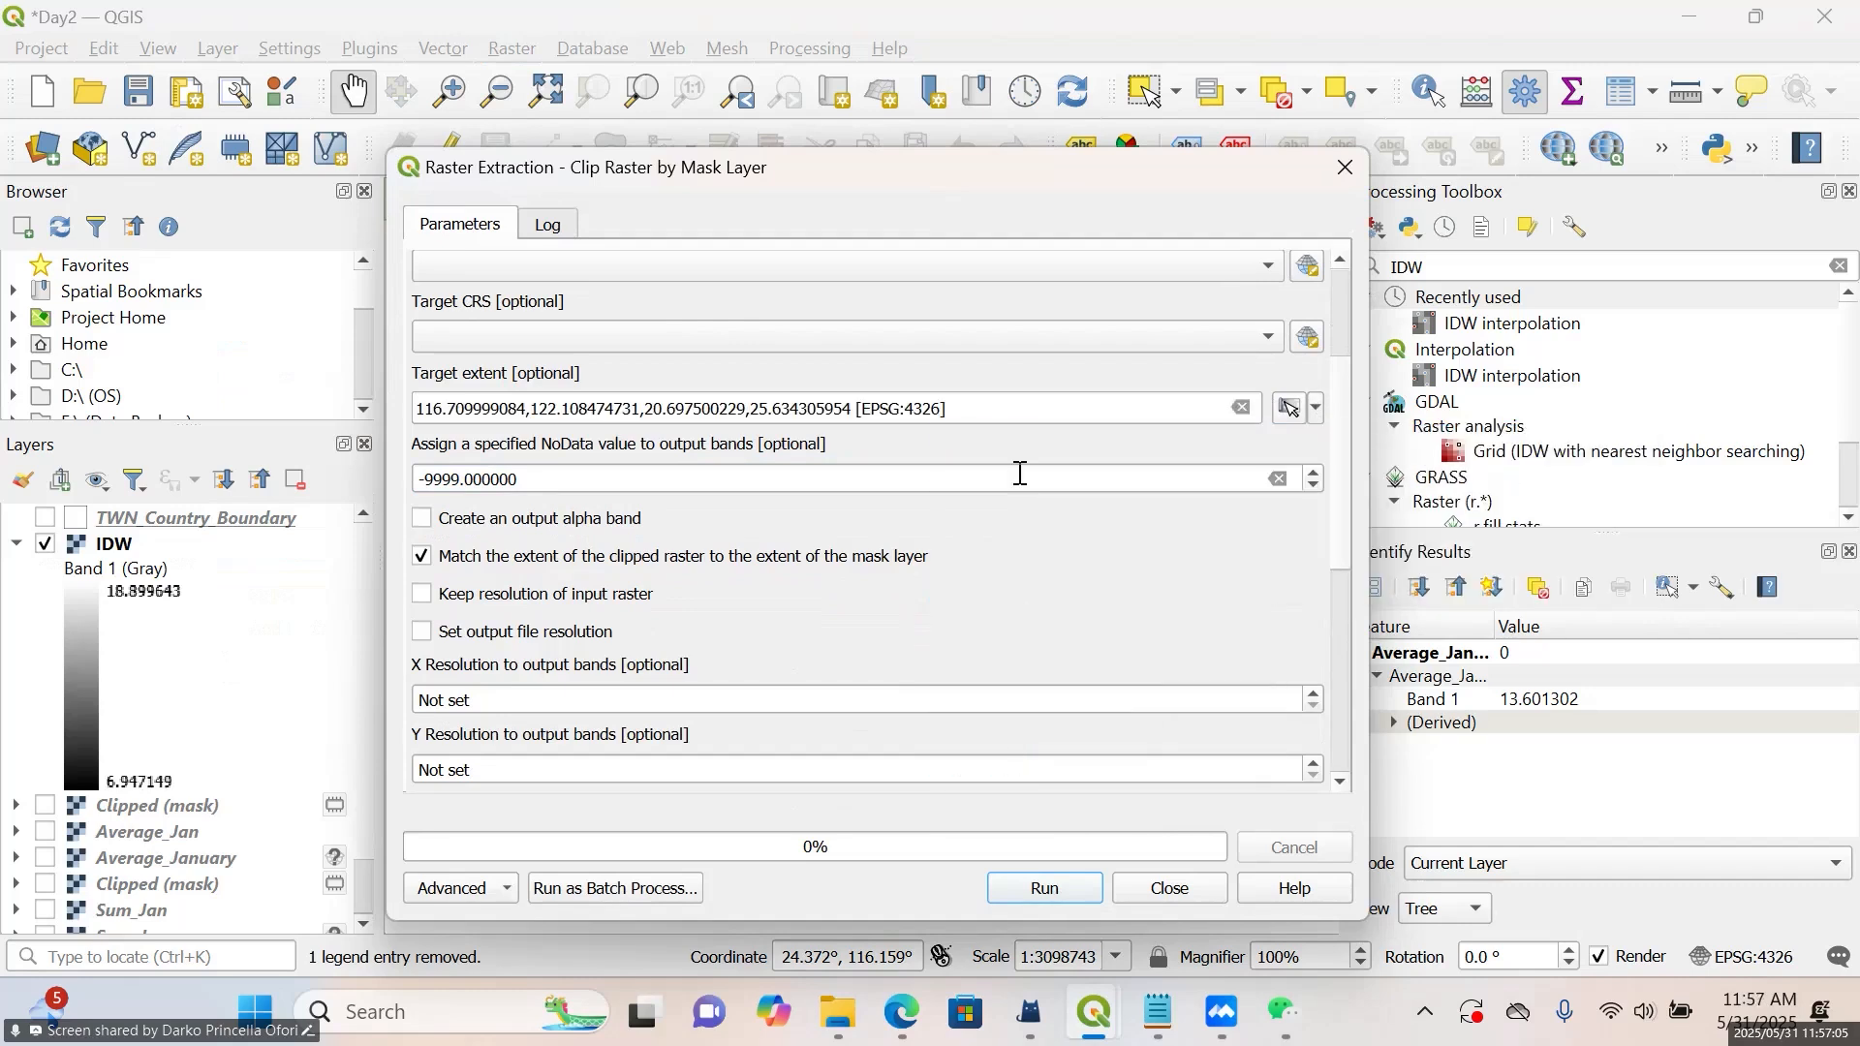
{"action": "left_click", "coordinate": [1317, 409]}
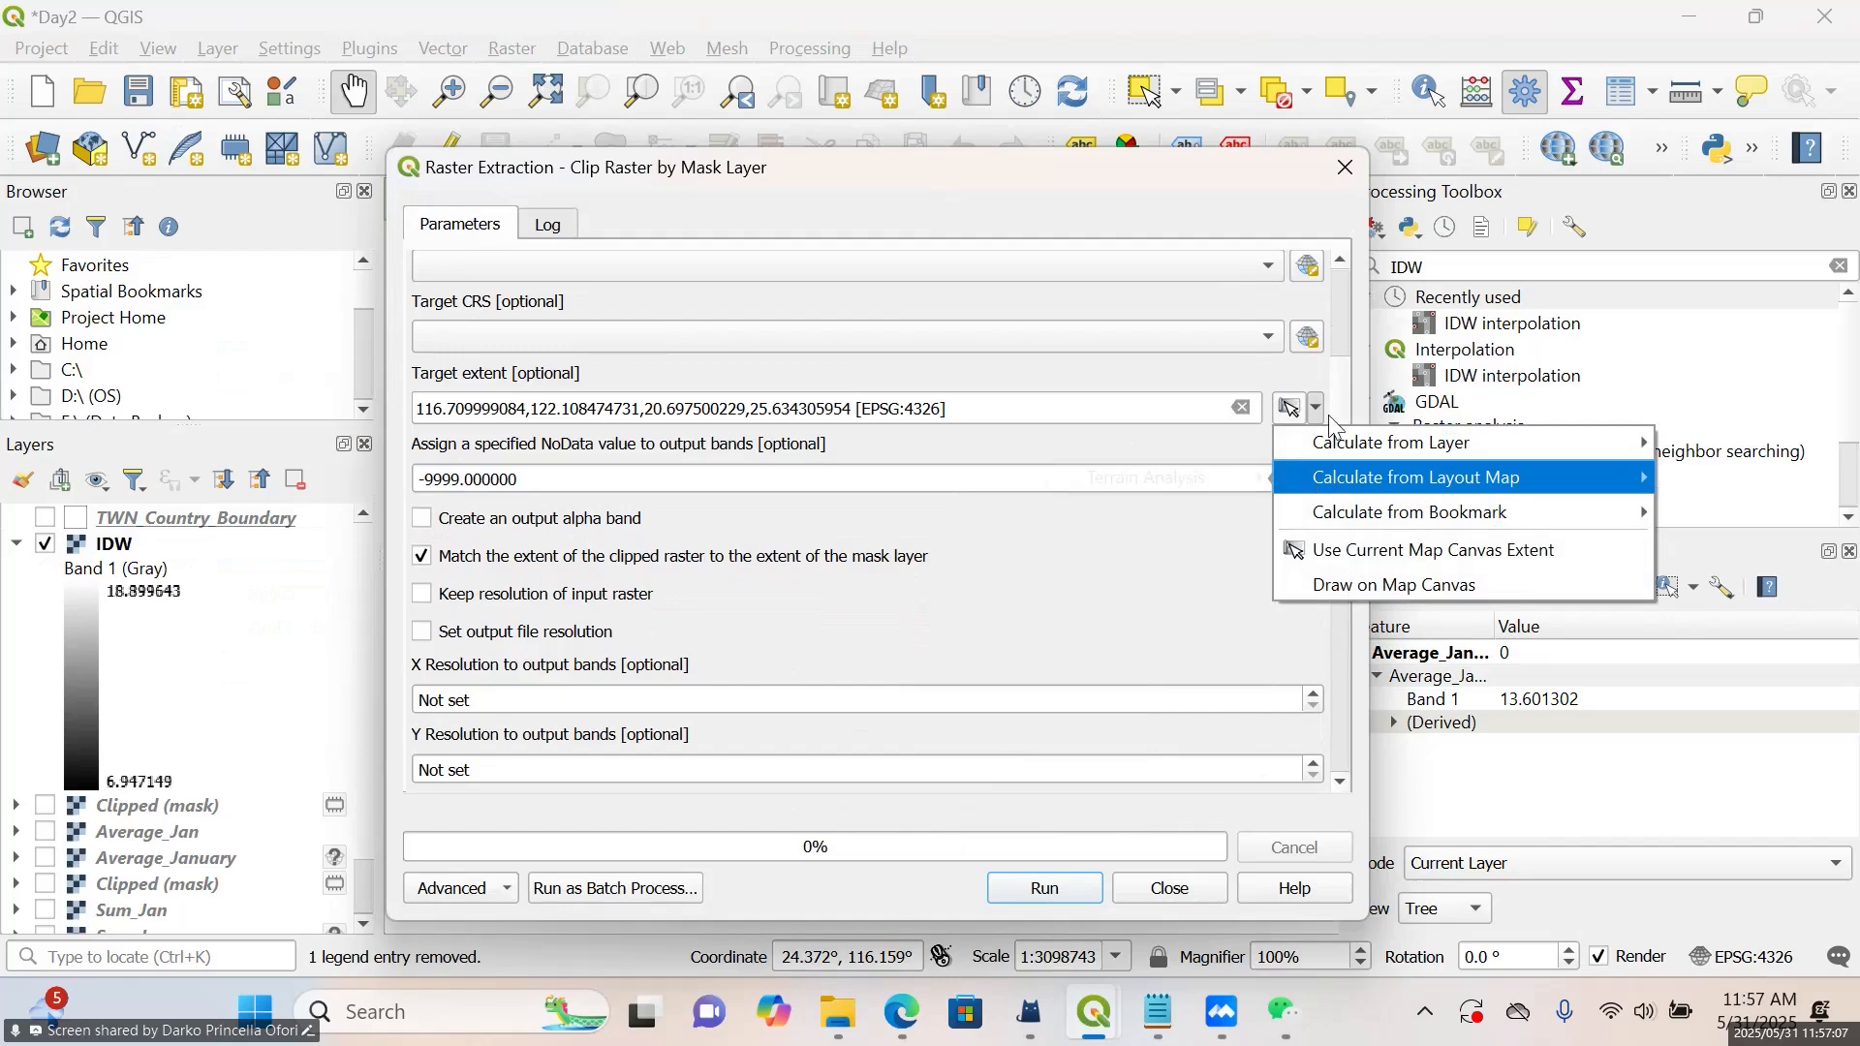
{"action": "mouse_move", "coordinate": [1319, 443]}
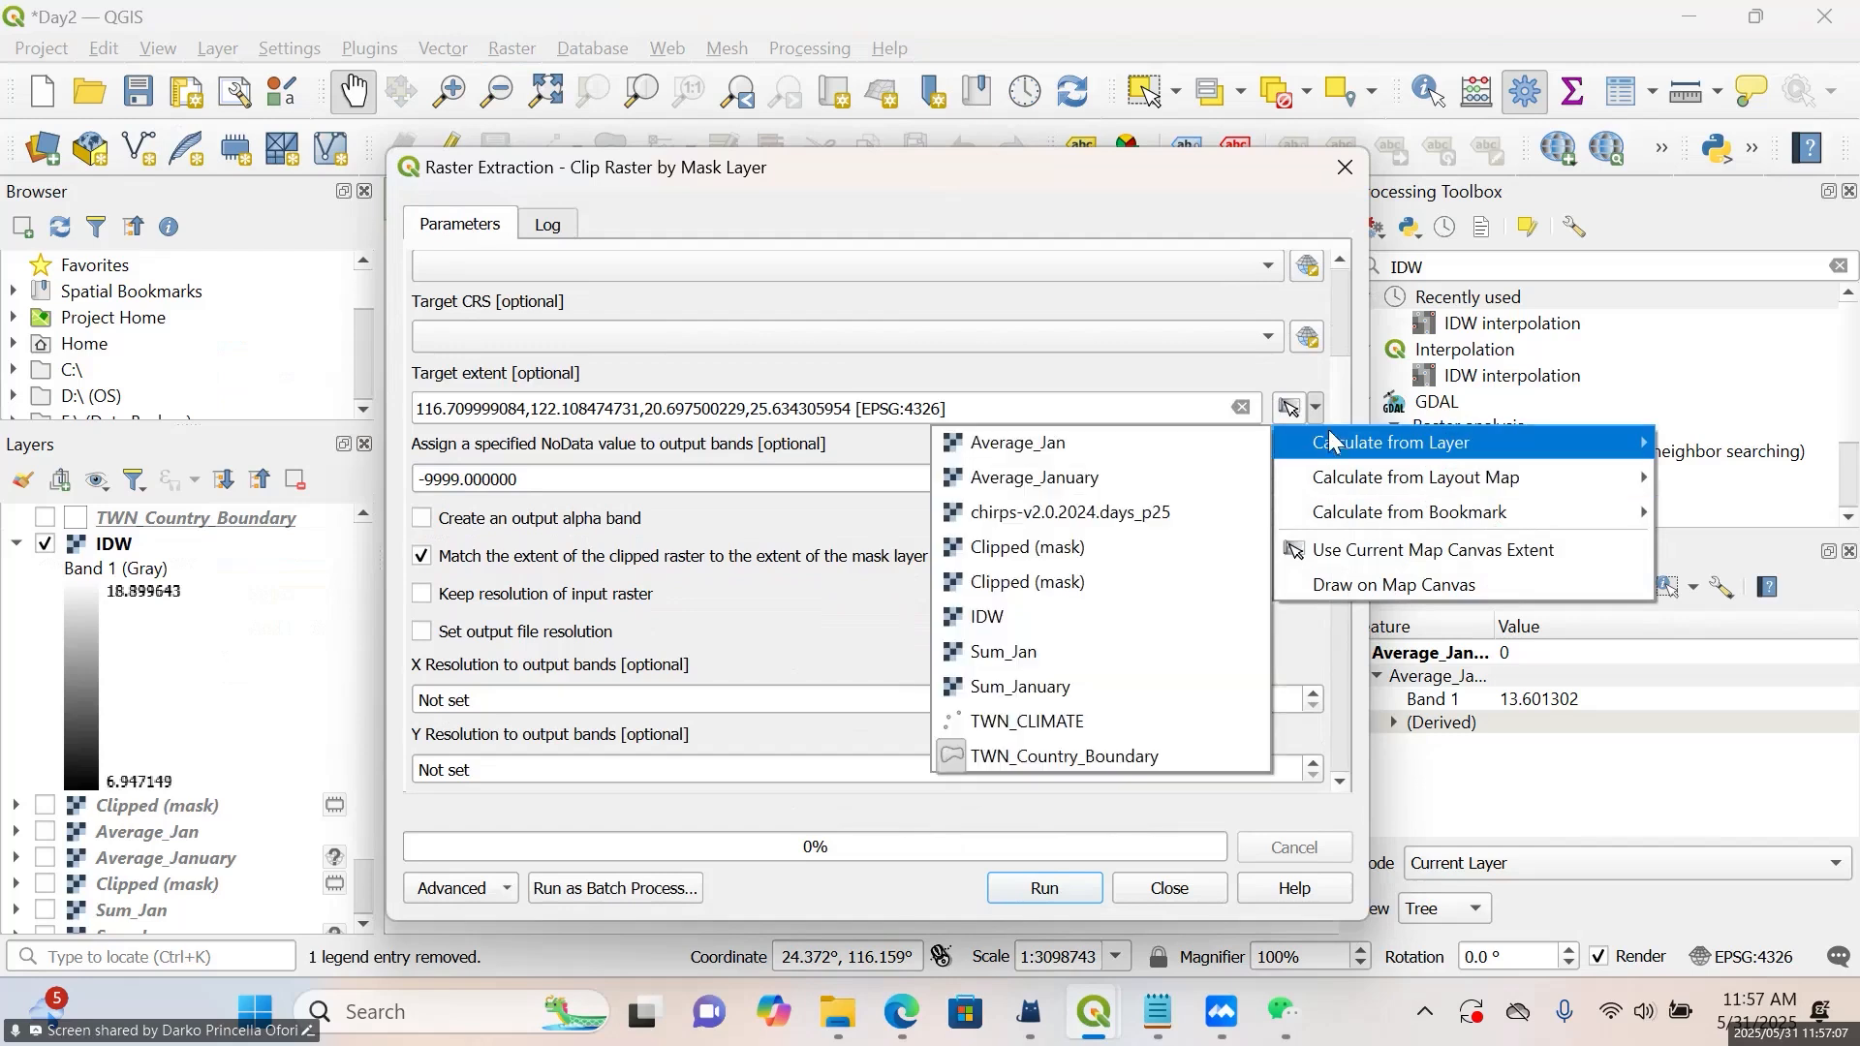
{"action": "left_click", "coordinate": [1065, 753]}
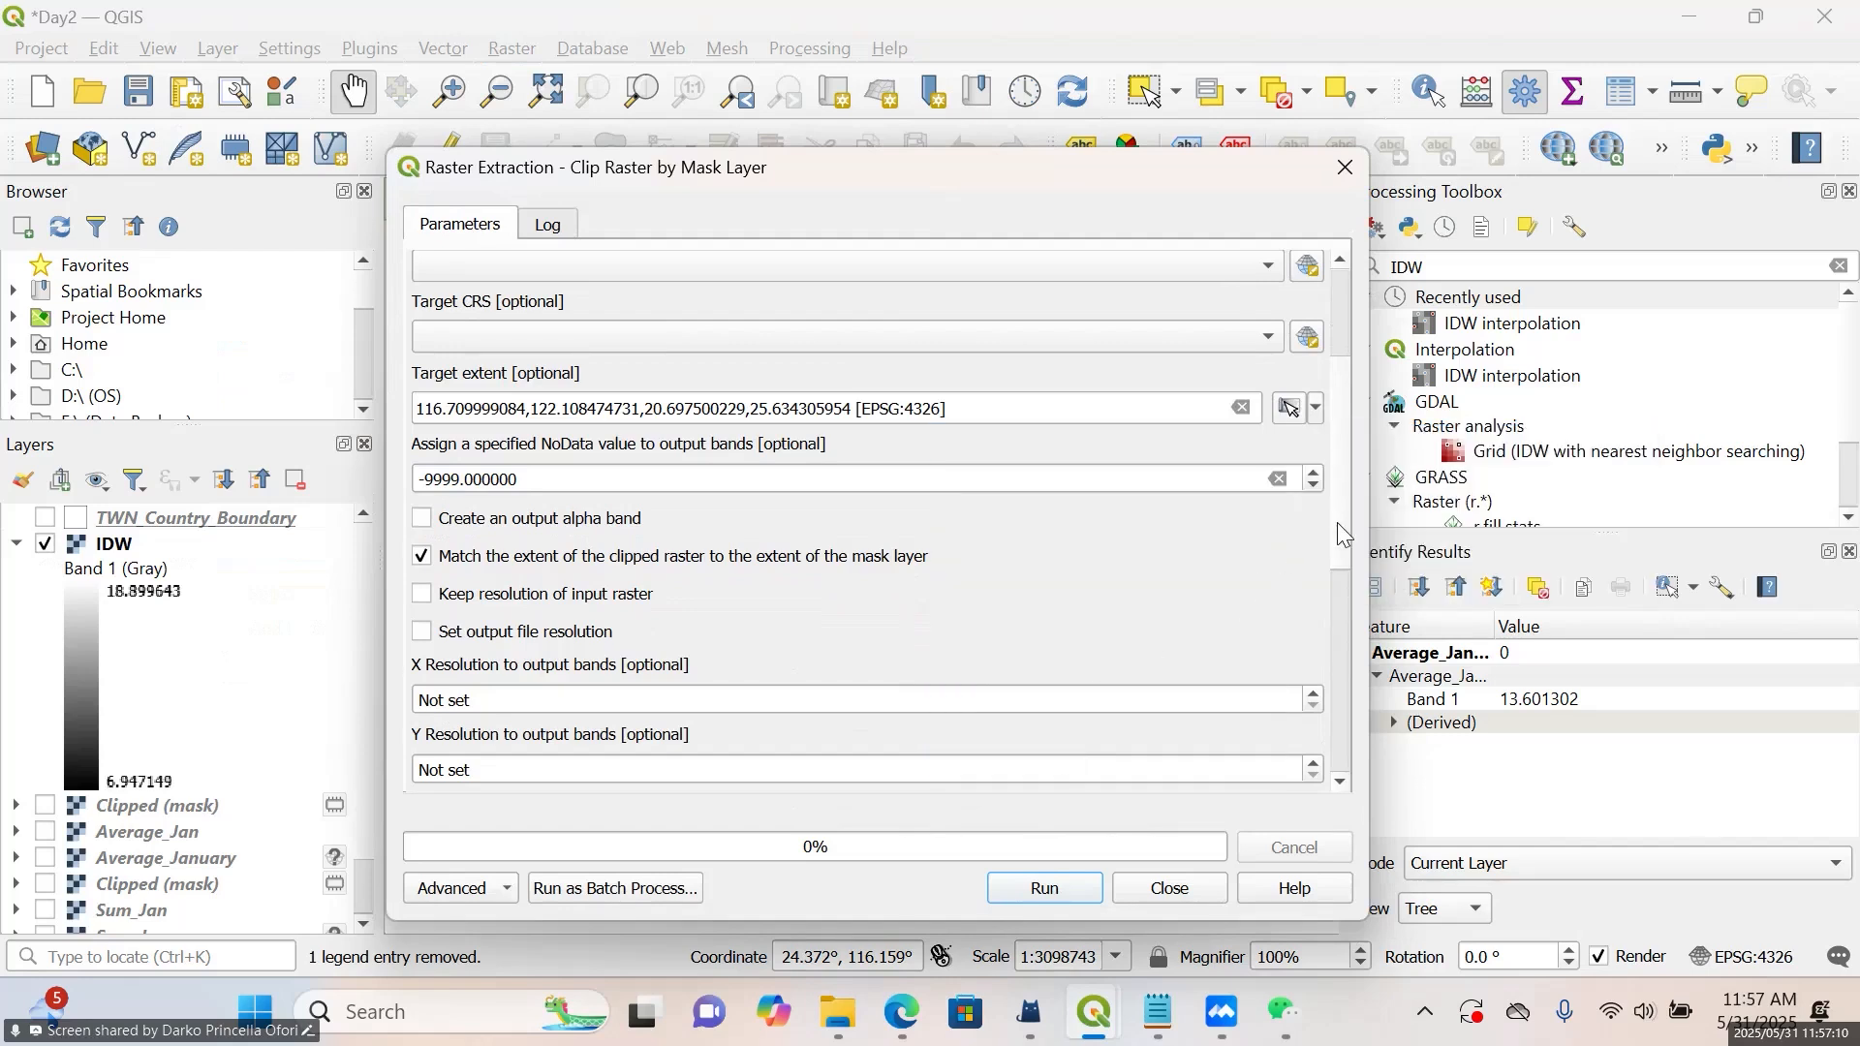
Run the mask clip of the IDW raster to a temporary layer and close the clipping tool
{"action": "left_click_drag", "start_coordinate": [1342, 532], "coordinate": [1348, 341]}
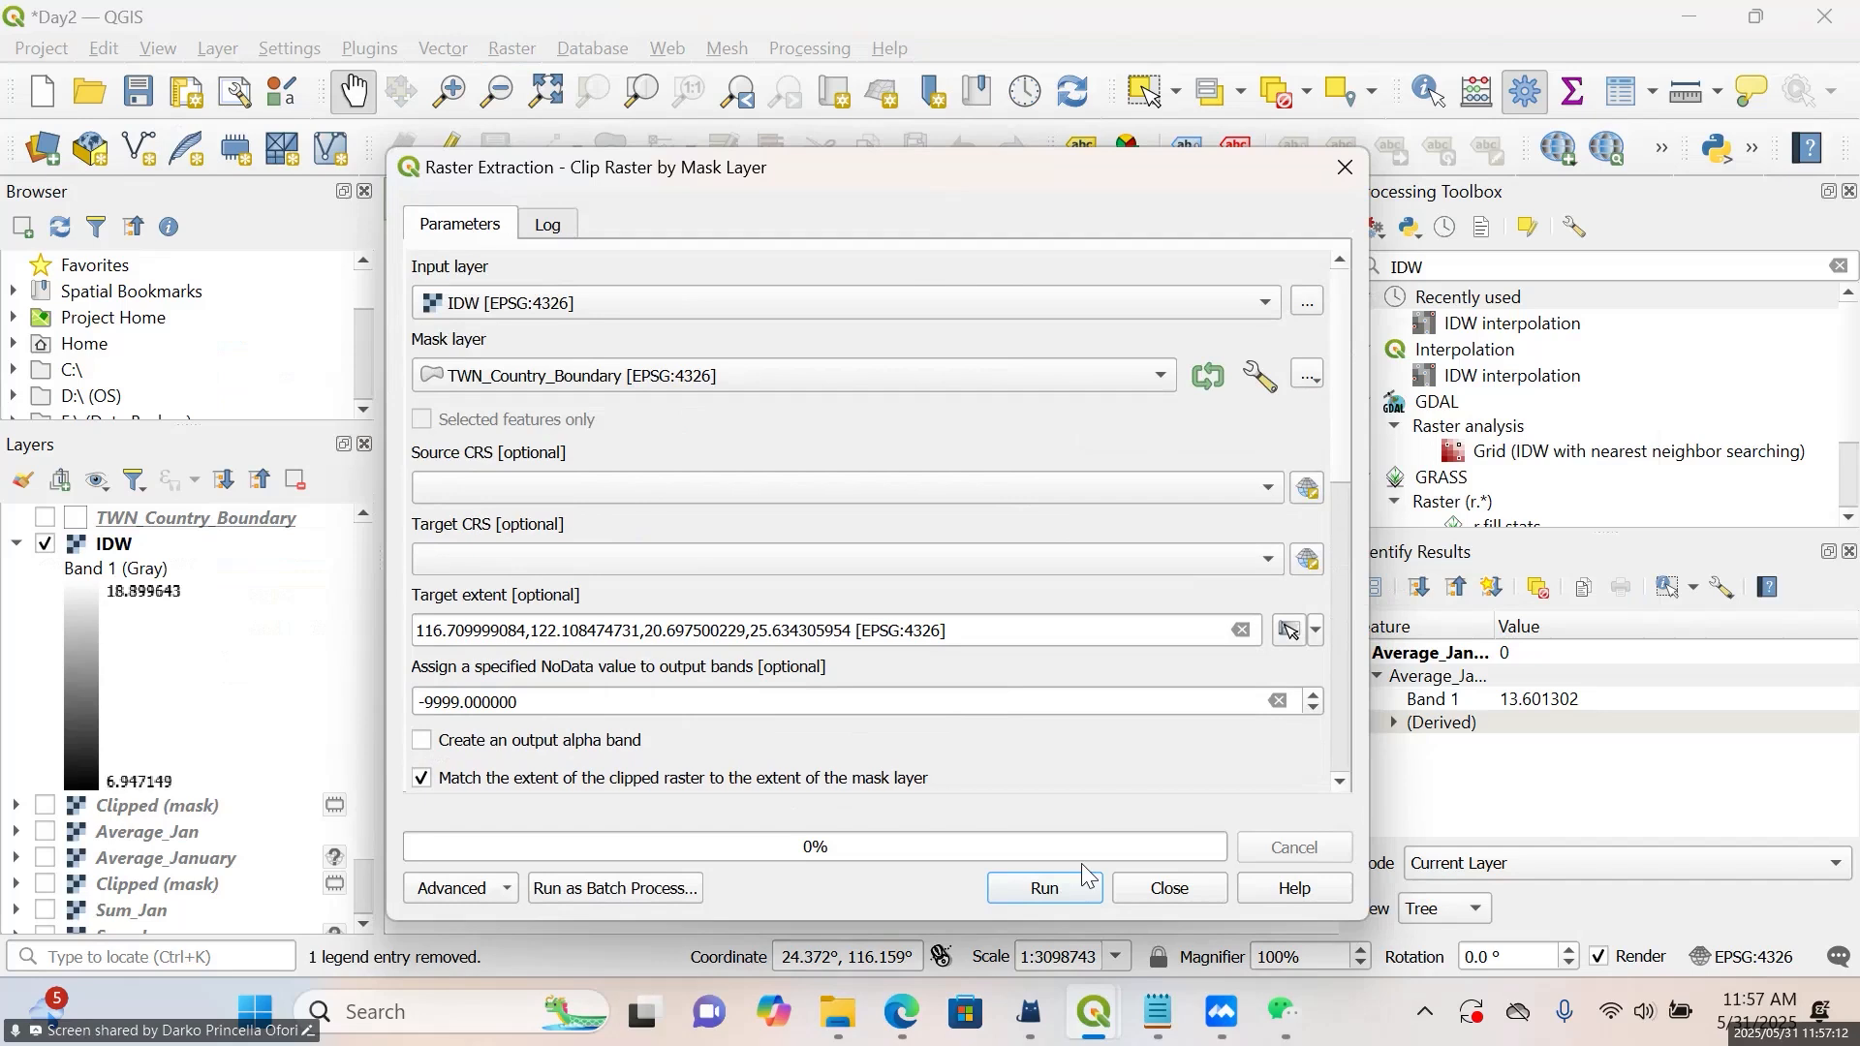
{"action": "left_click", "coordinate": [1065, 892]}
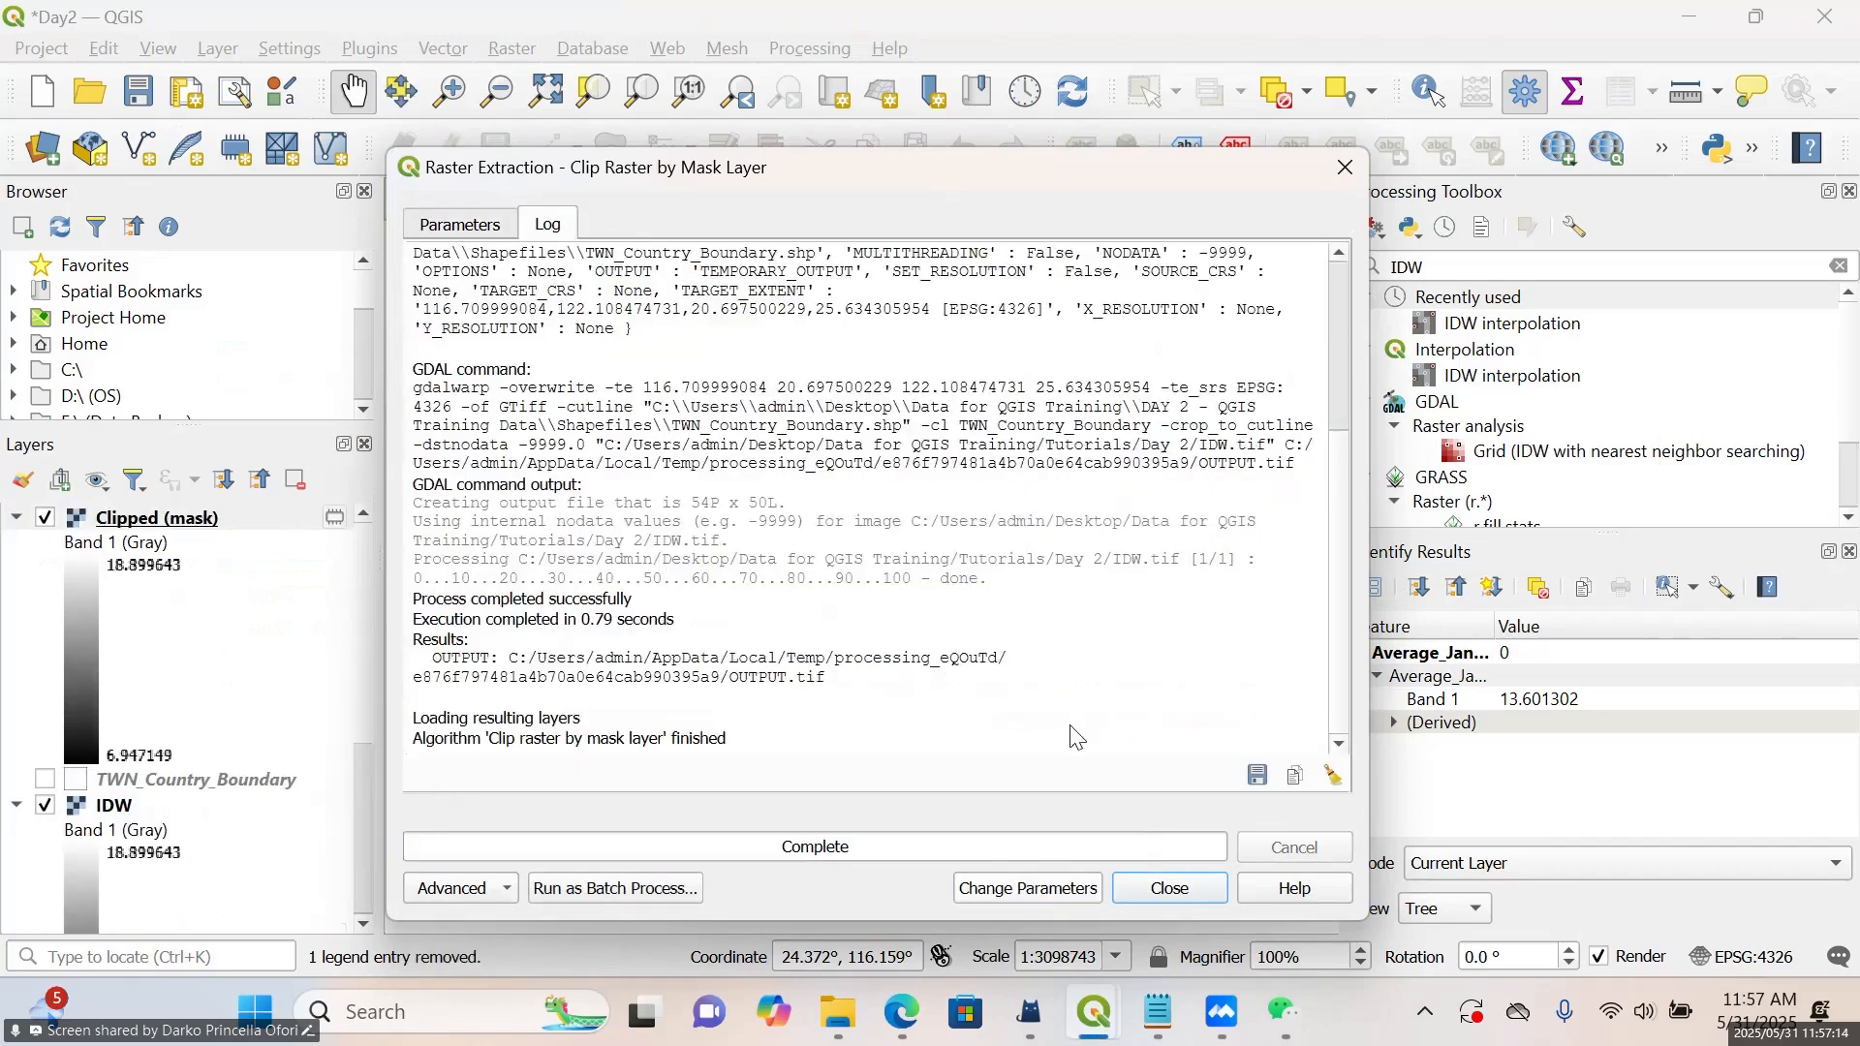
{"action": "left_click_drag", "start_coordinate": [974, 177], "coordinate": [992, 54]}
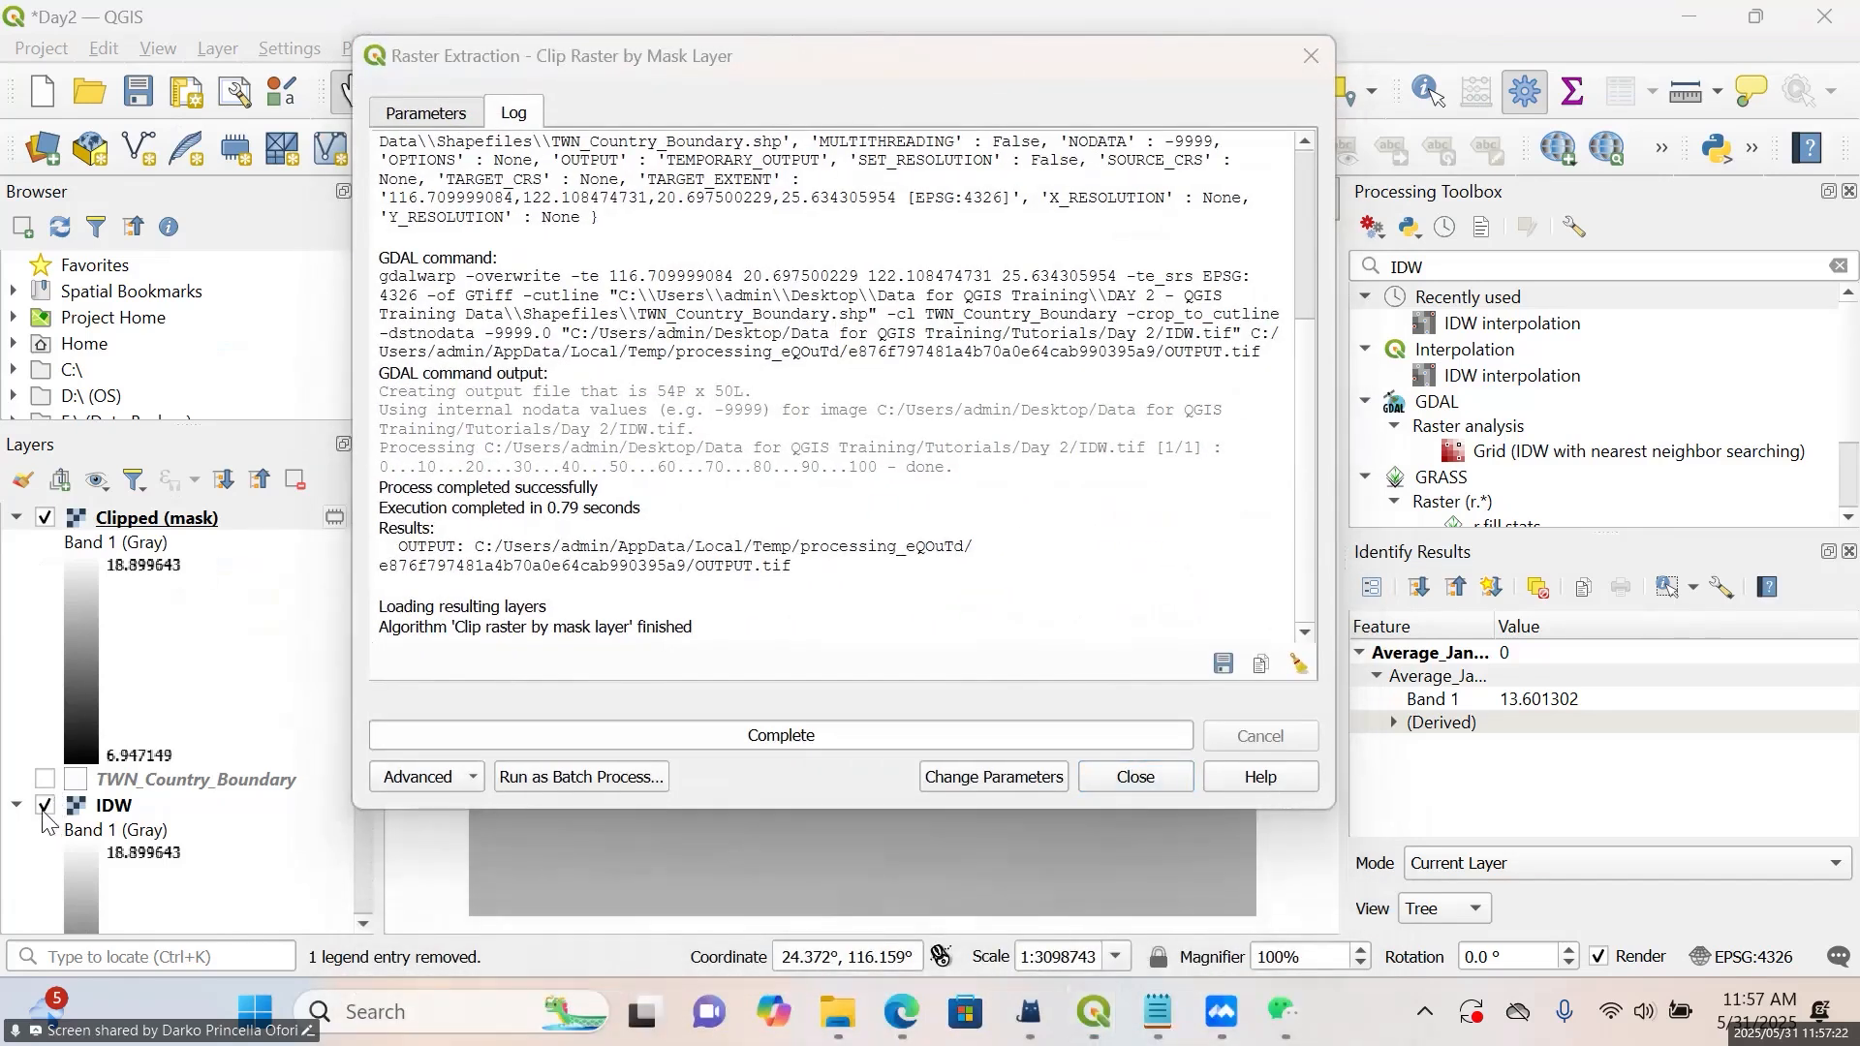
{"action": "left_click", "coordinate": [1325, 55]}
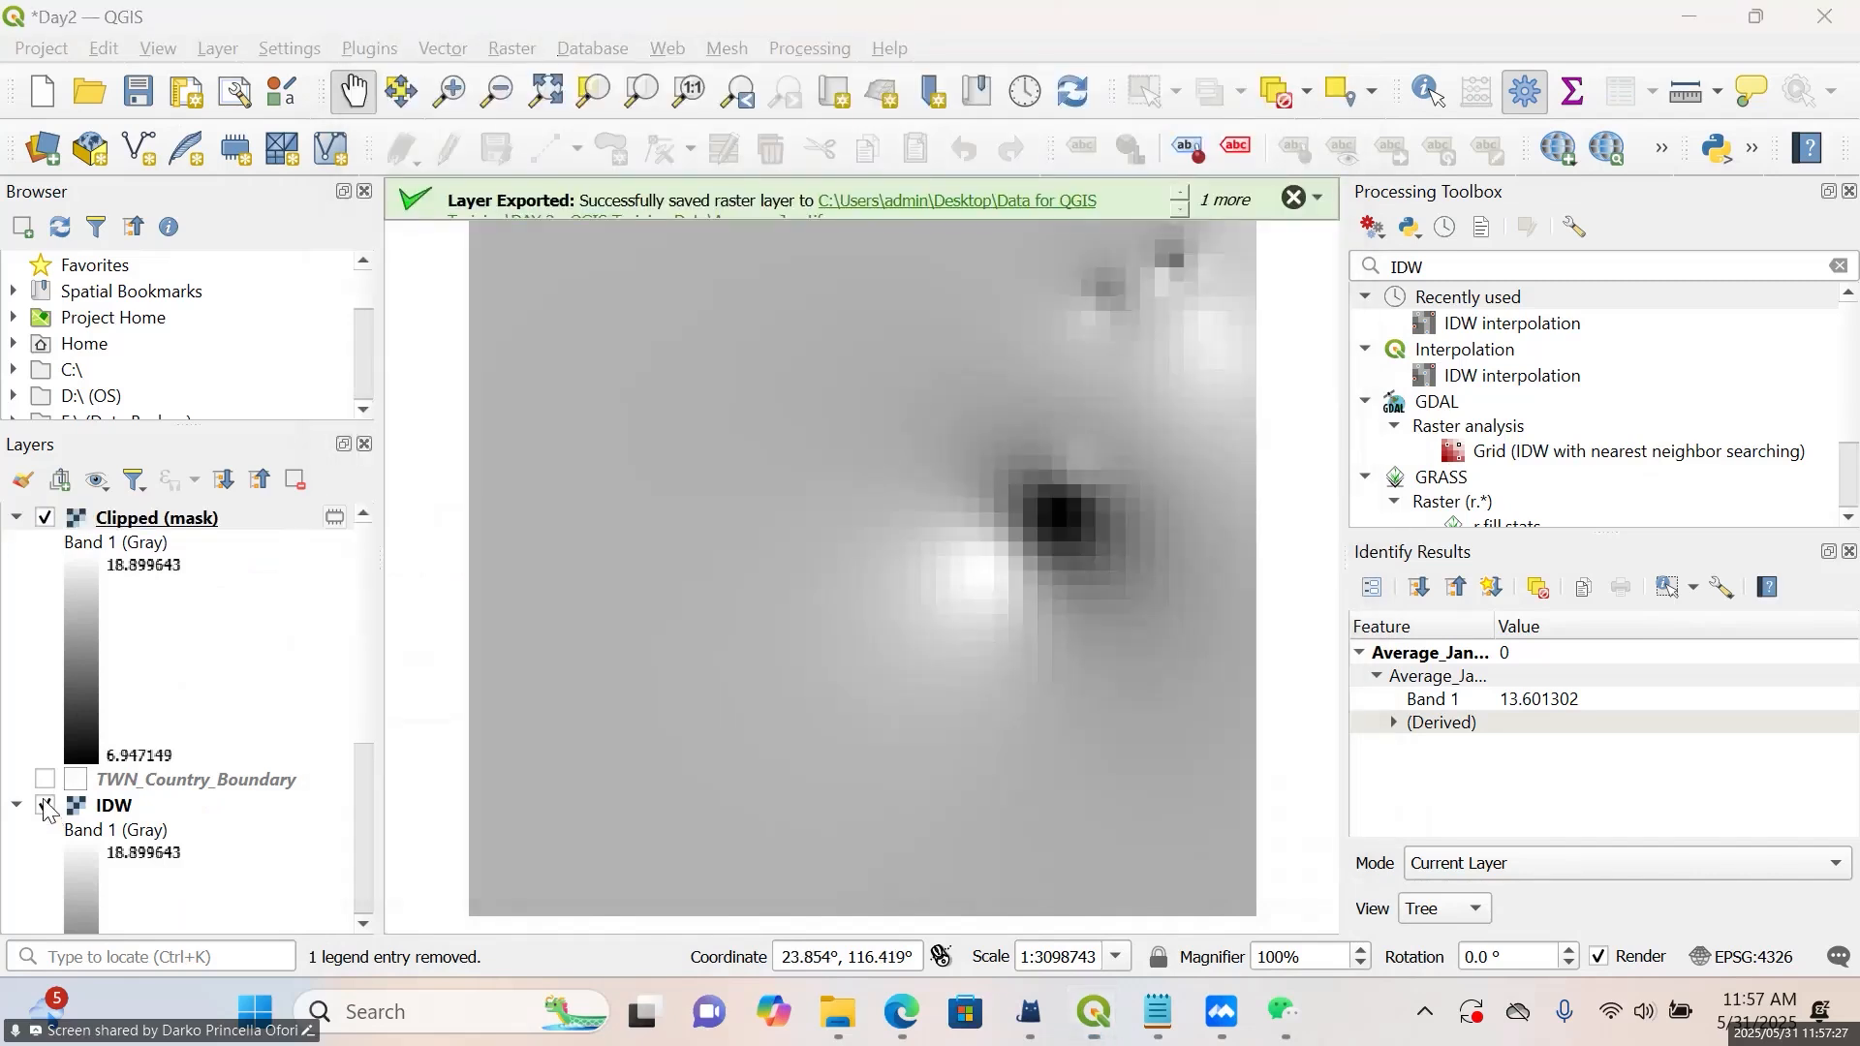
Hide the IDW layer so only the Clipped (mask) raster is drawn, and centre the island in the map view
{"action": "left_click", "coordinate": [1571, 21]}
{"action": "double_click", "coordinate": [1572, 21]}
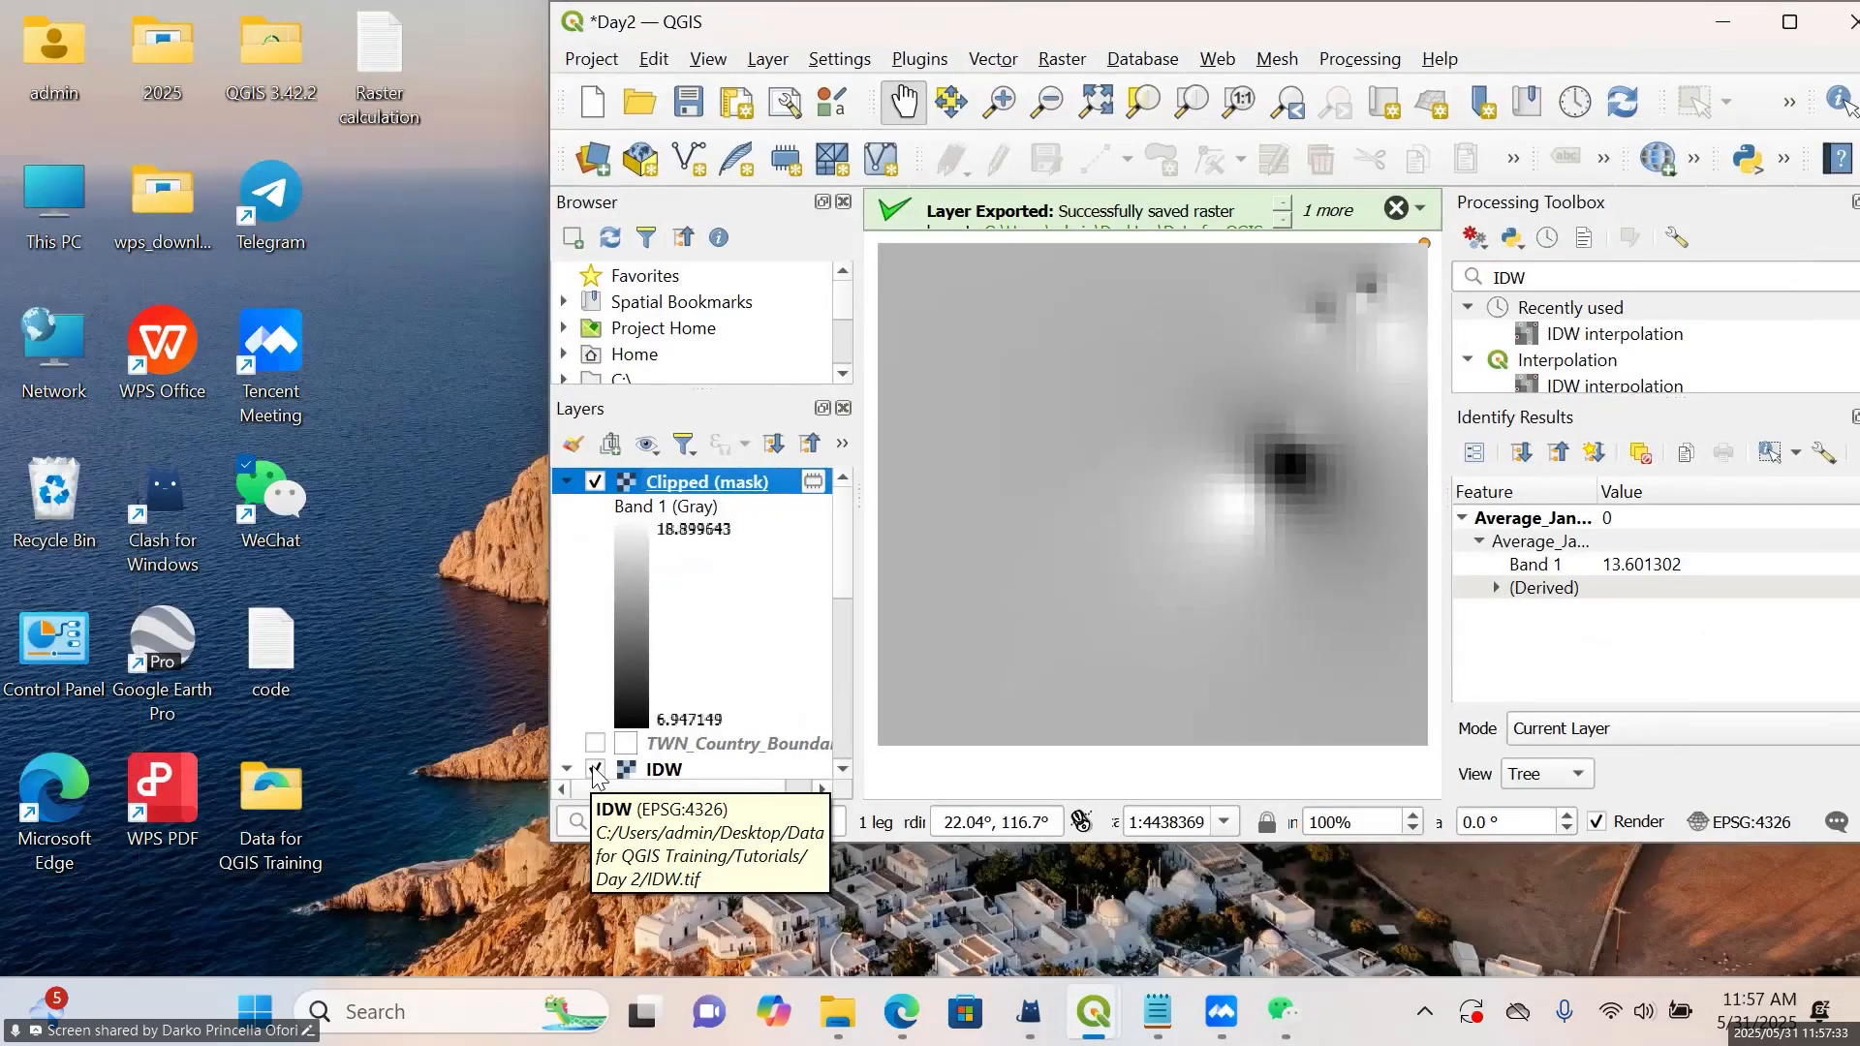
{"action": "left_click", "coordinate": [594, 770]}
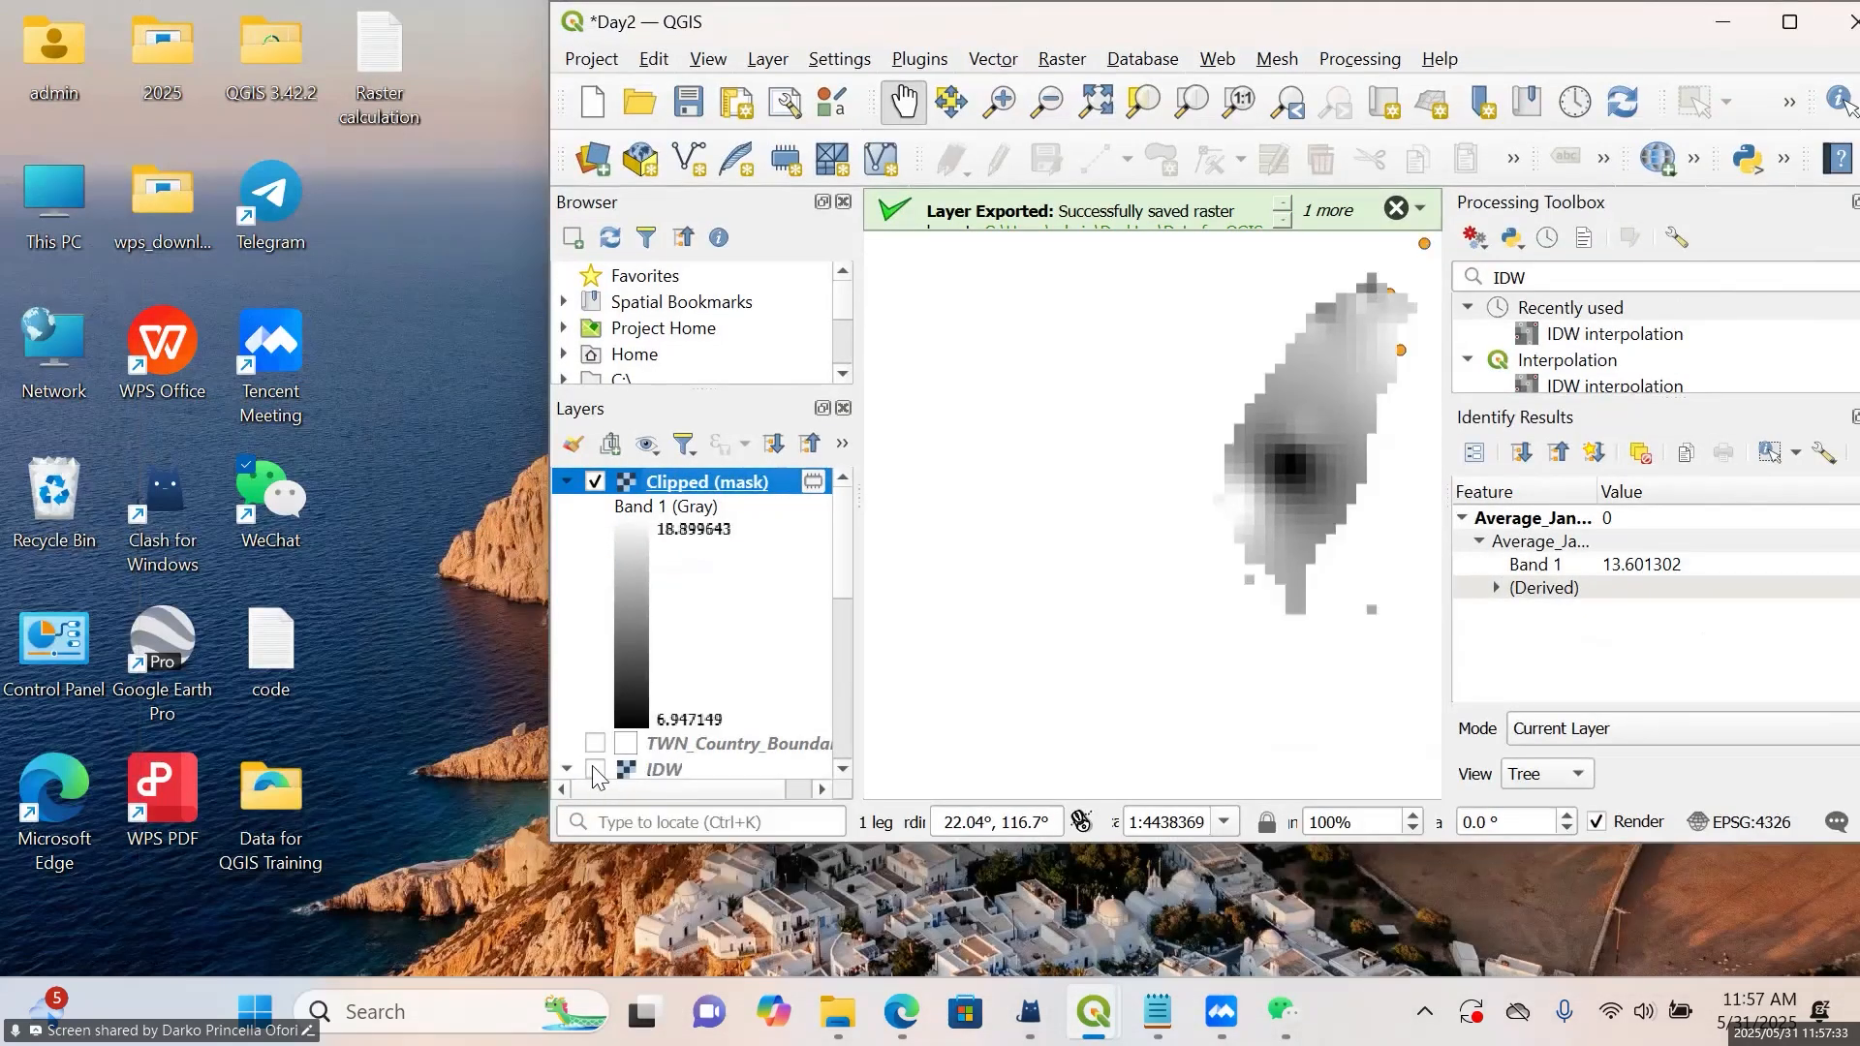
{"action": "left_click", "coordinate": [1812, 26]}
{"action": "left_click_drag", "start_coordinate": [1037, 486], "coordinate": [763, 599]}
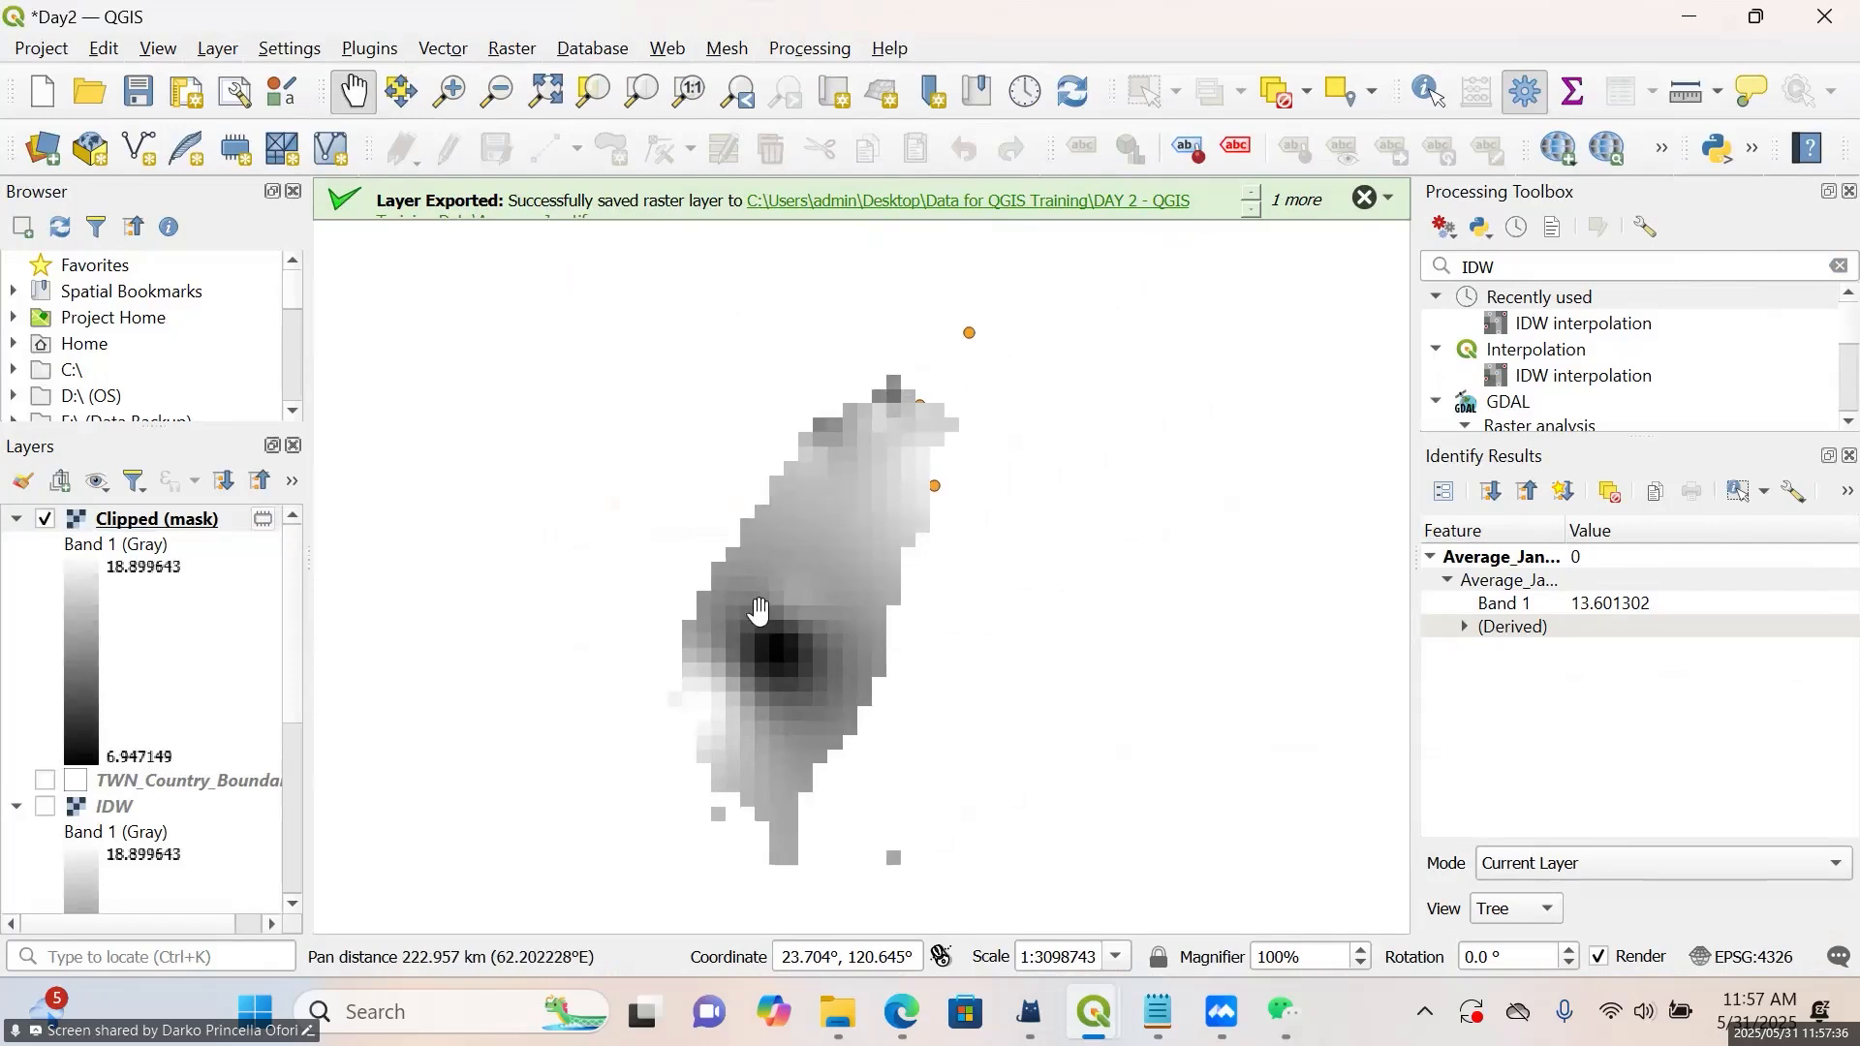
{"action": "left_click_drag", "start_coordinate": [942, 544], "coordinate": [908, 533]}
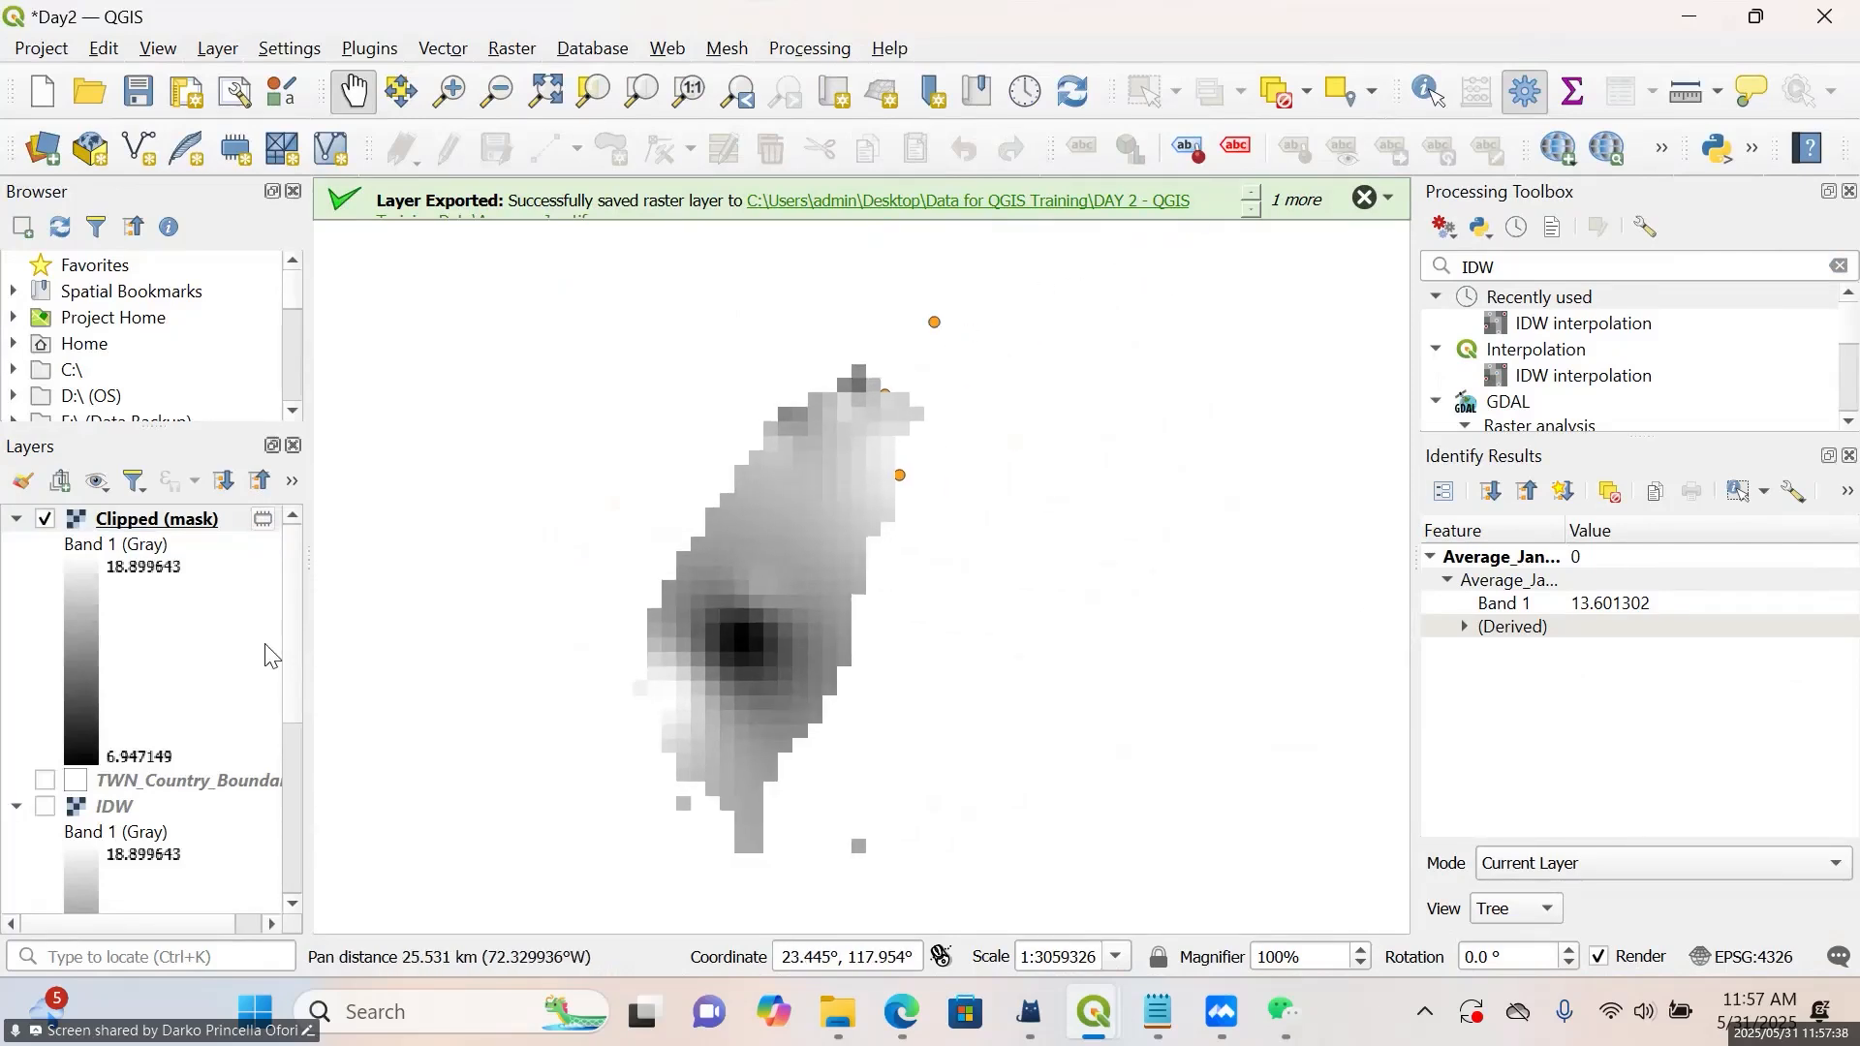
Open the symbology of the Clipped (mask) layer and render Band 1 (Gray) as singleband pseudocolor
{"action": "right_click", "coordinate": [170, 514]}
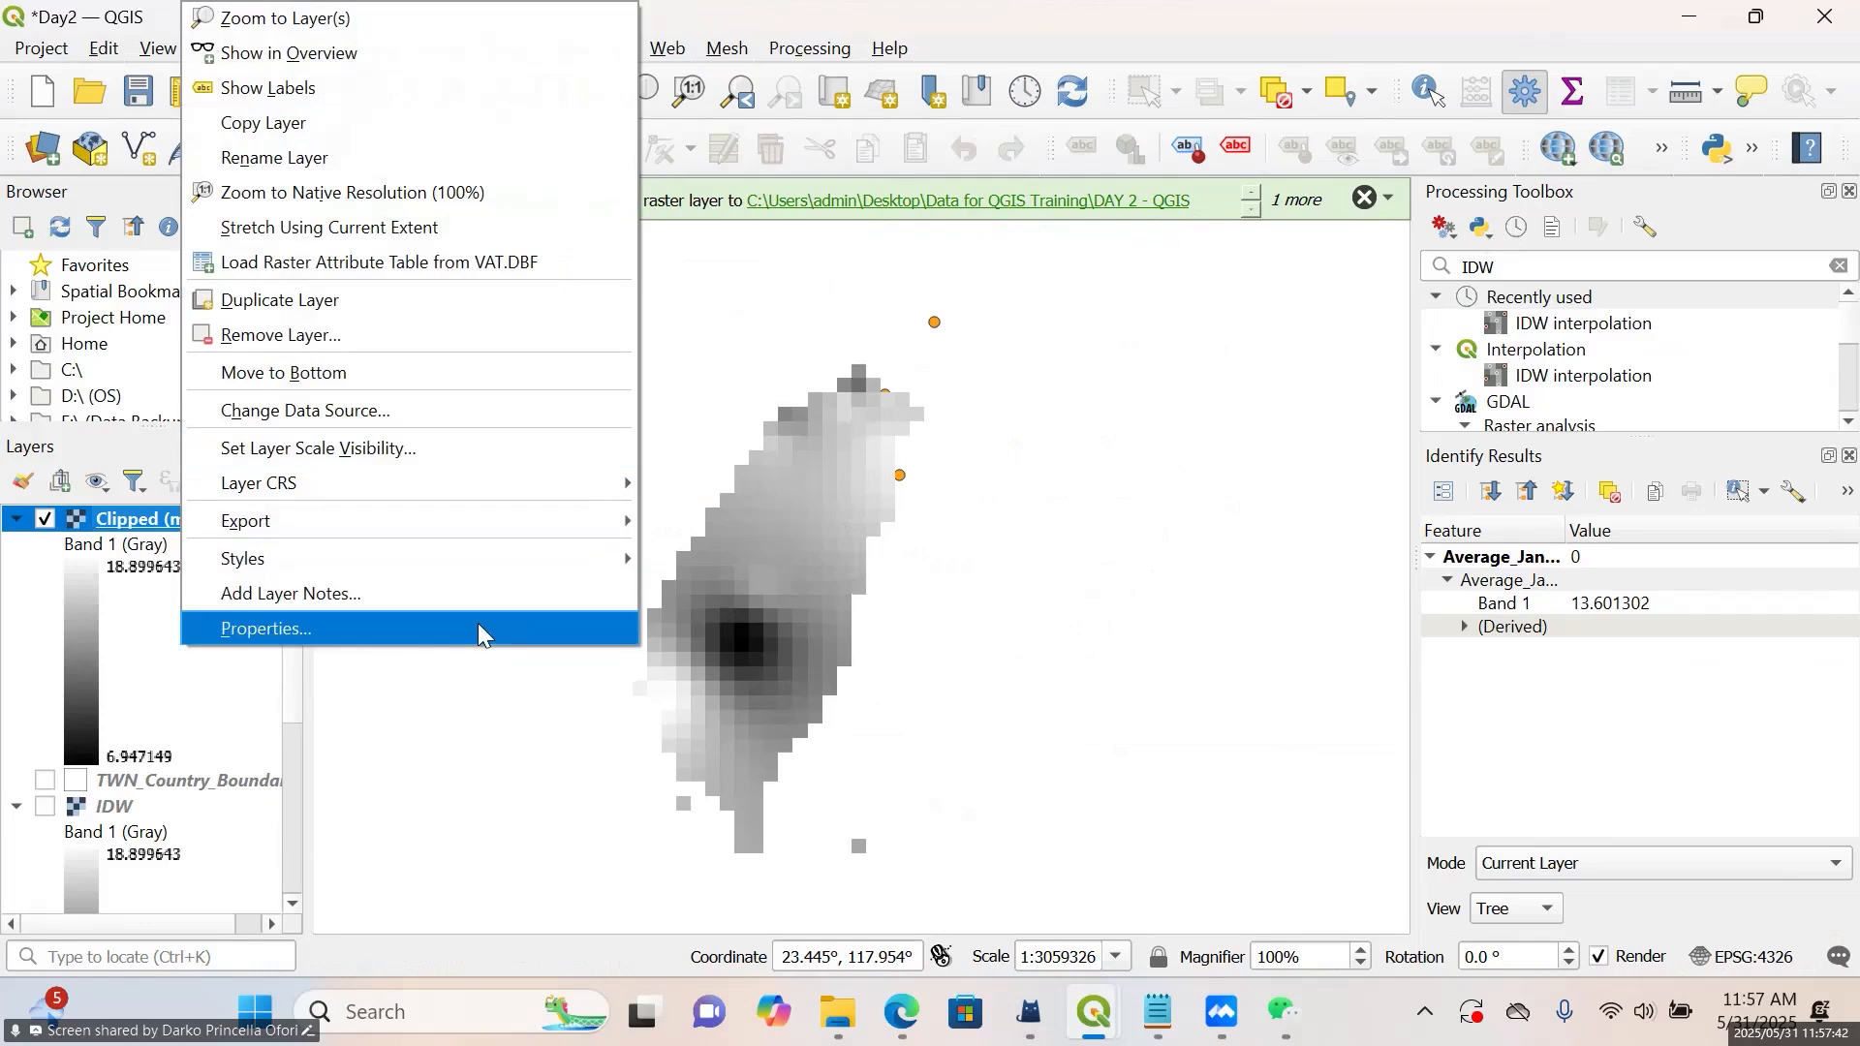
{"action": "left_click", "coordinate": [479, 624]}
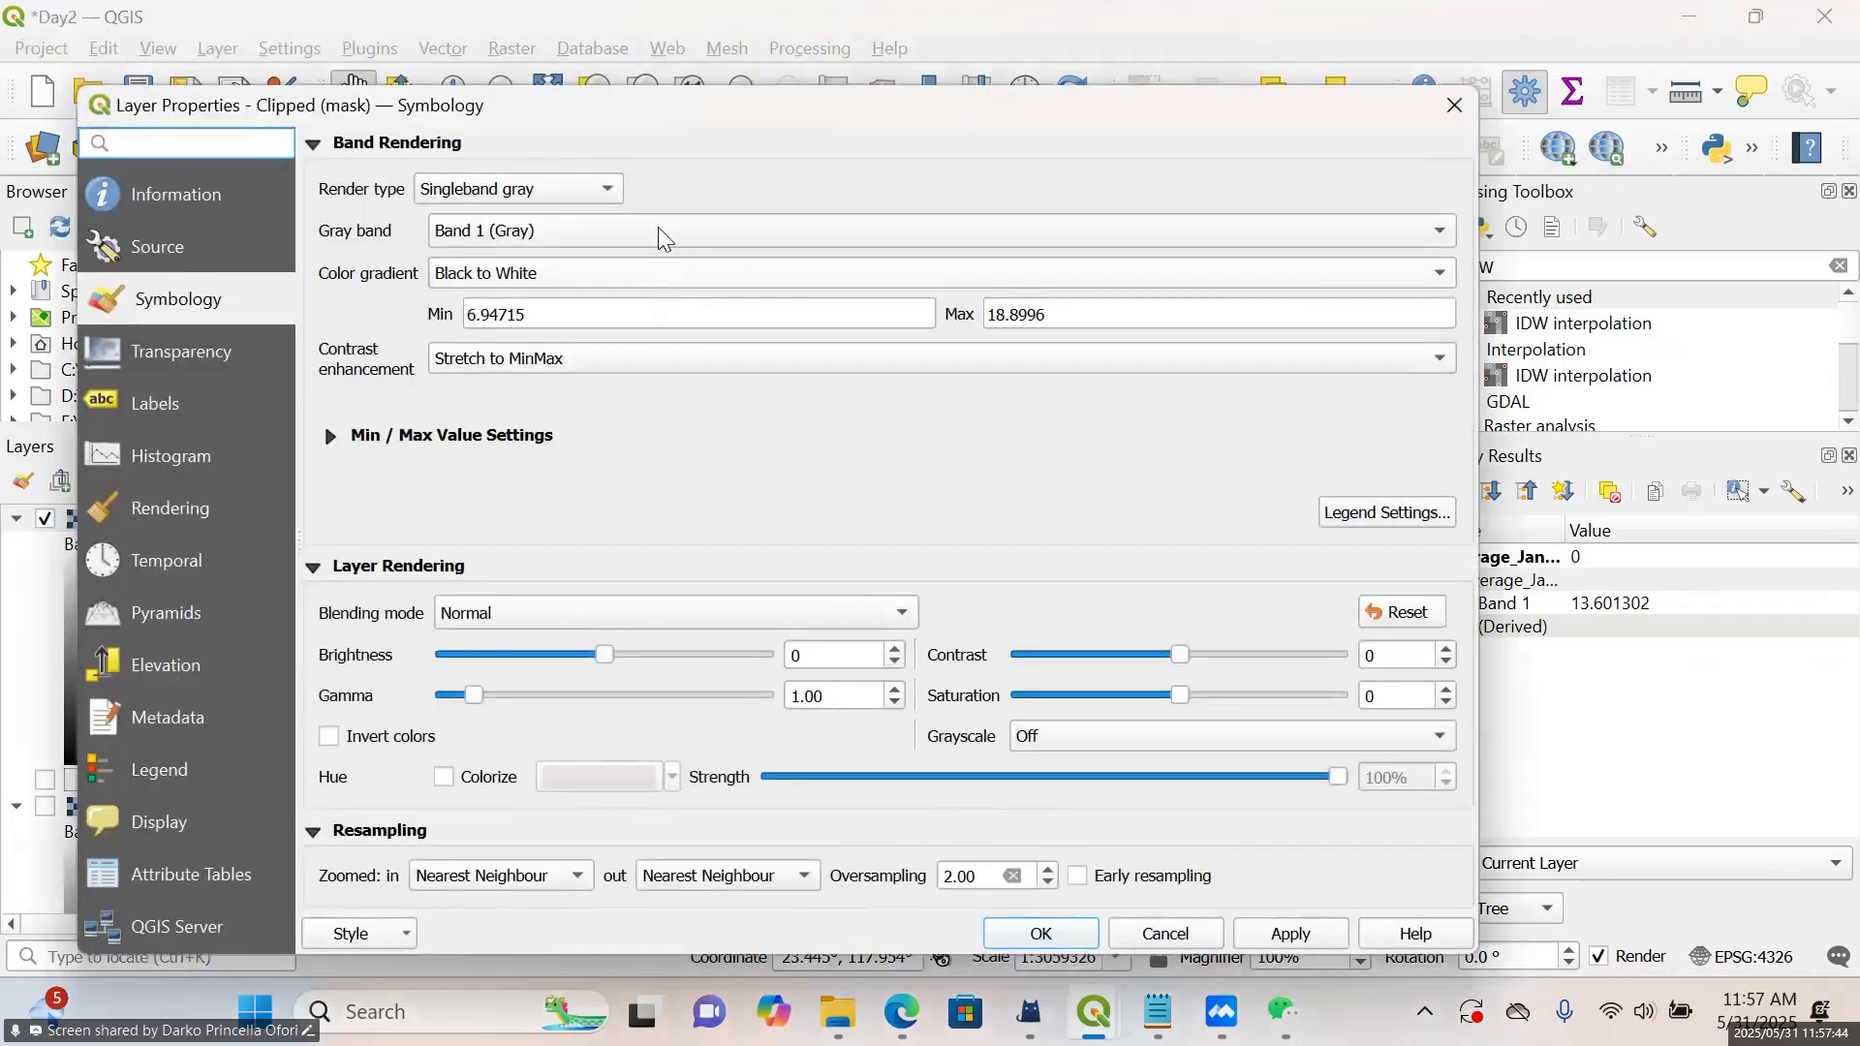
{"action": "left_click", "coordinate": [609, 189]}
{"action": "left_click", "coordinate": [577, 215]}
{"action": "left_click", "coordinate": [651, 239]}
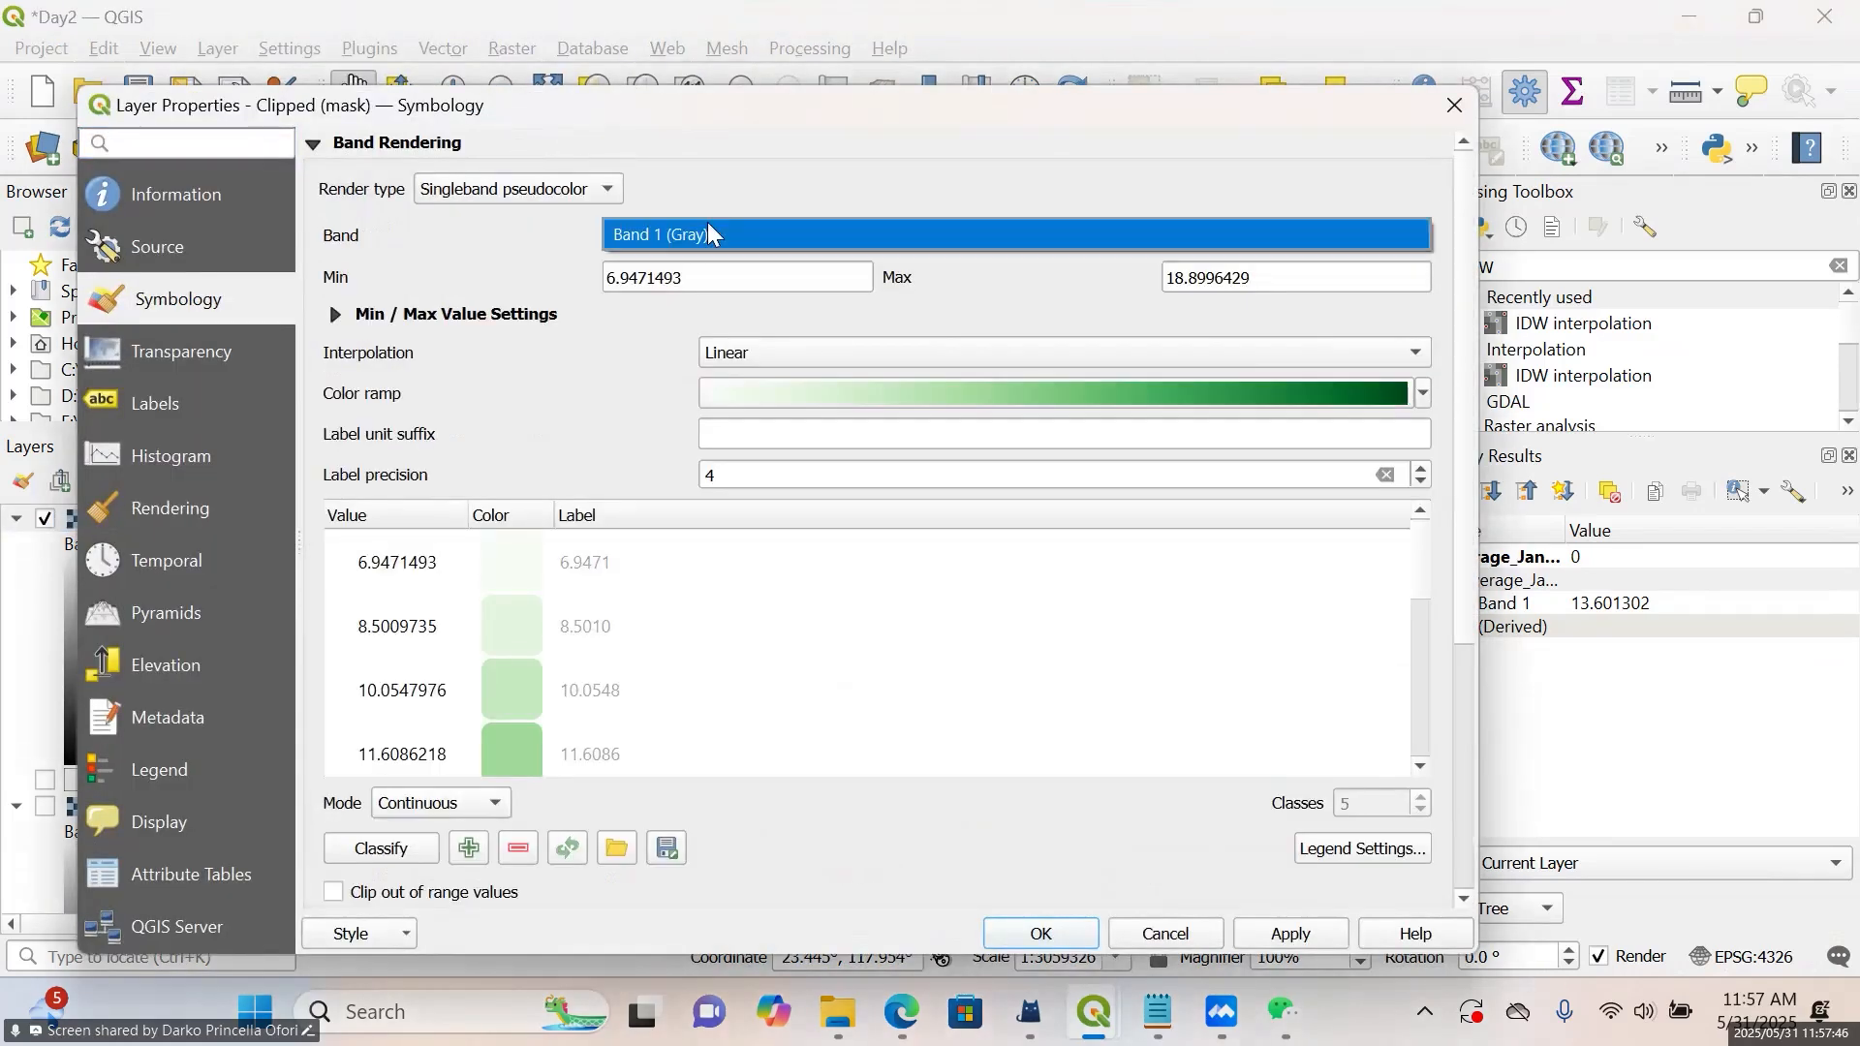
{"action": "left_click", "coordinate": [982, 274]}
Set the pseudocolor interpolation to Discrete and choose the Reds color ramp
{"action": "left_click", "coordinate": [969, 350]}
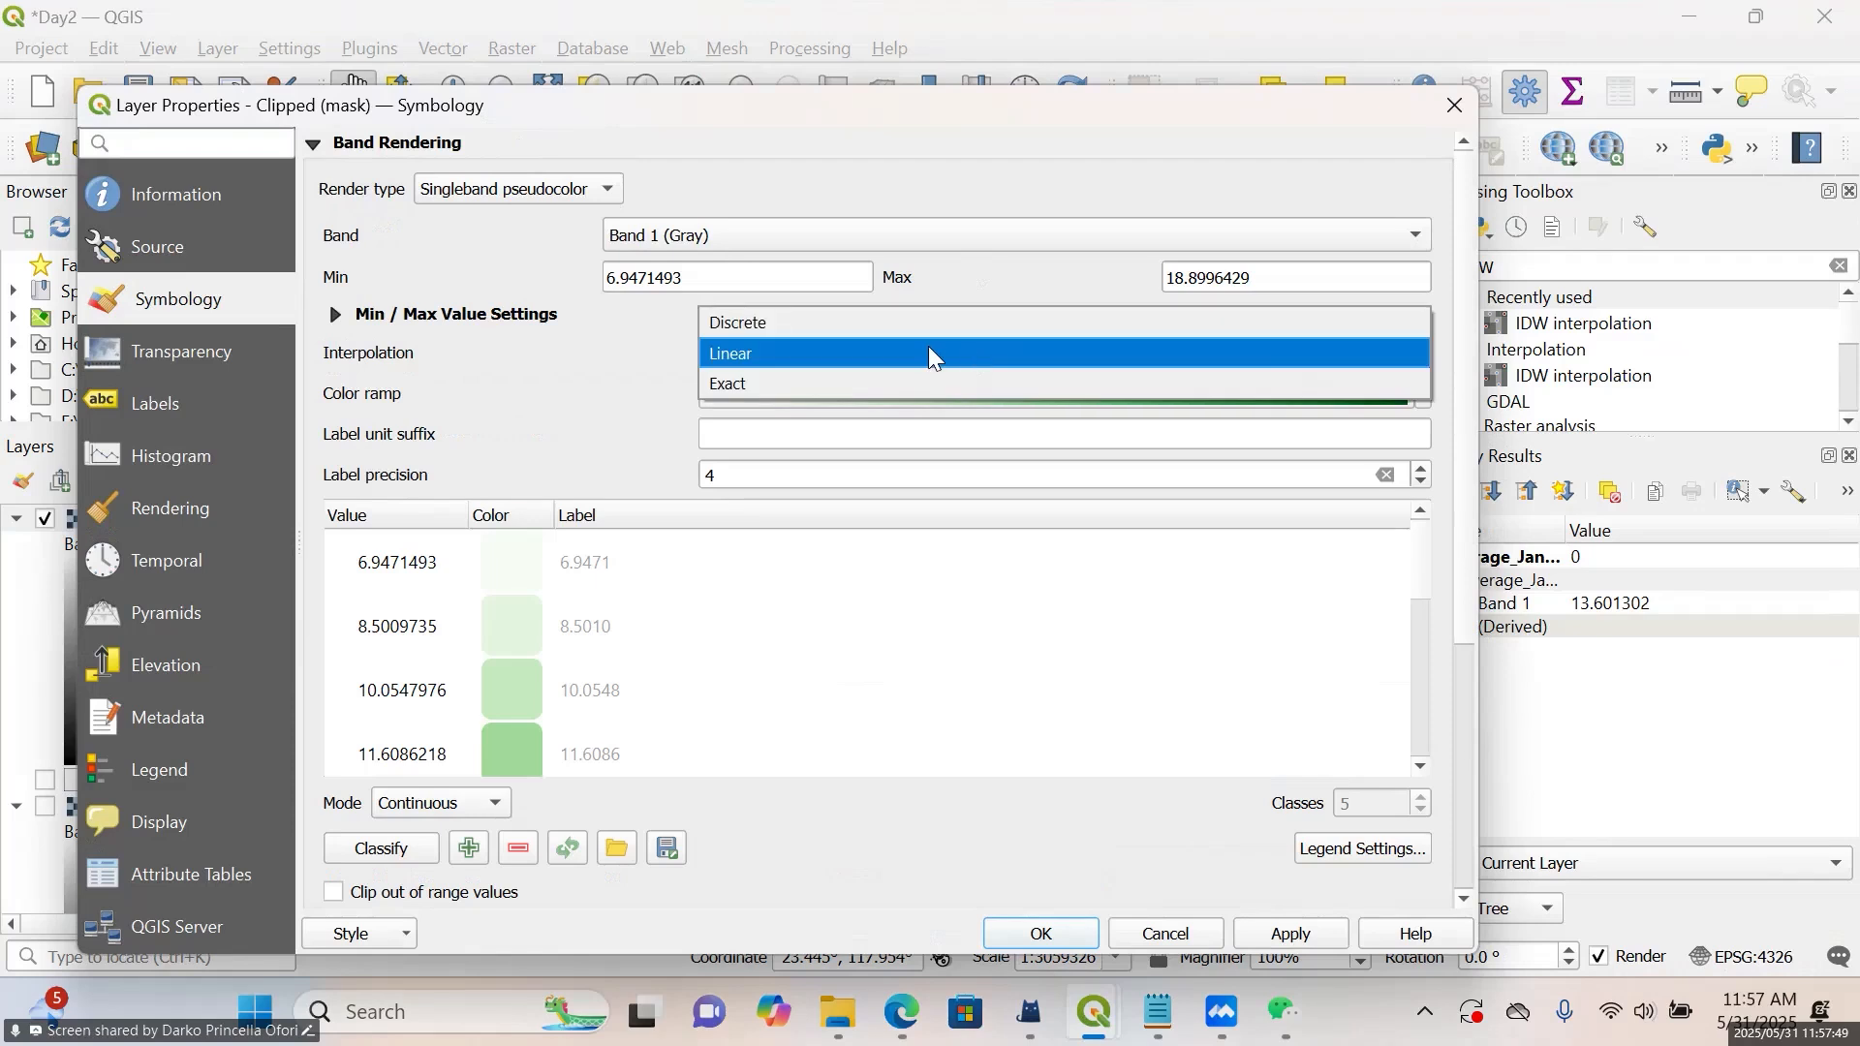
{"action": "left_click", "coordinate": [814, 329]}
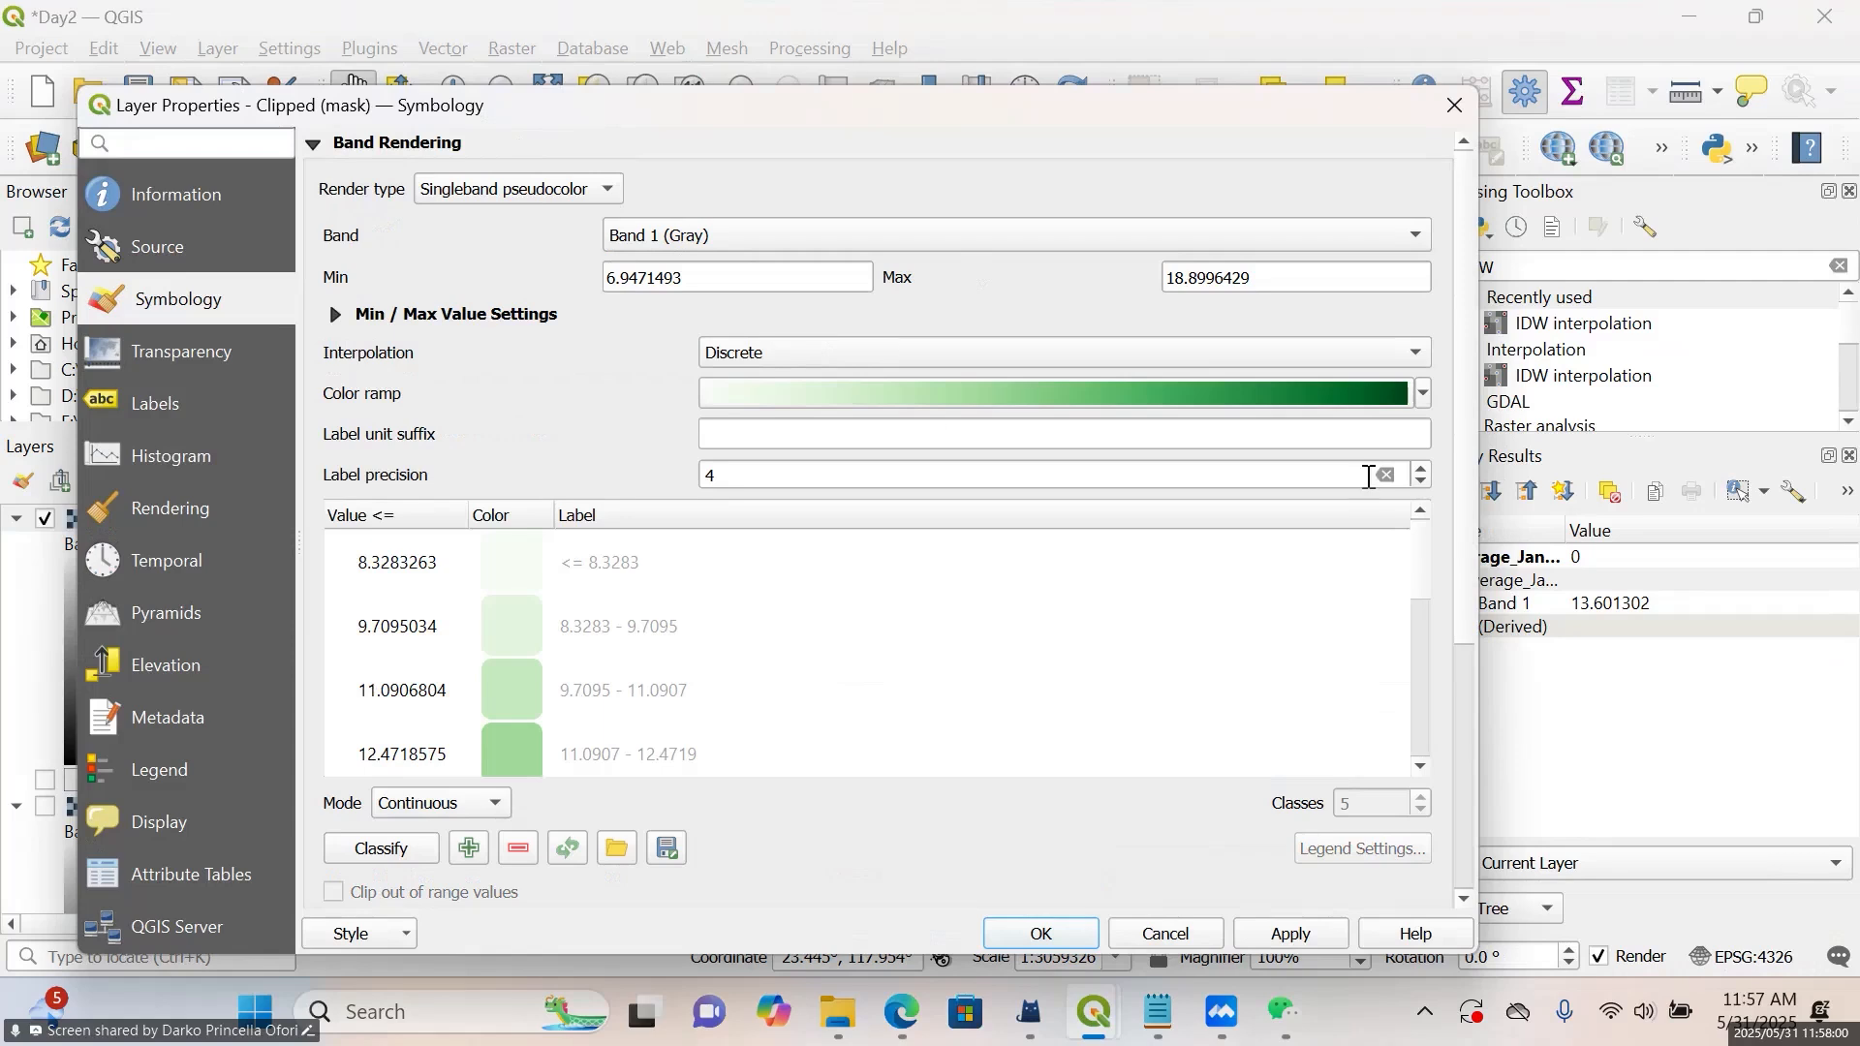
{"action": "left_click", "coordinate": [1423, 395]}
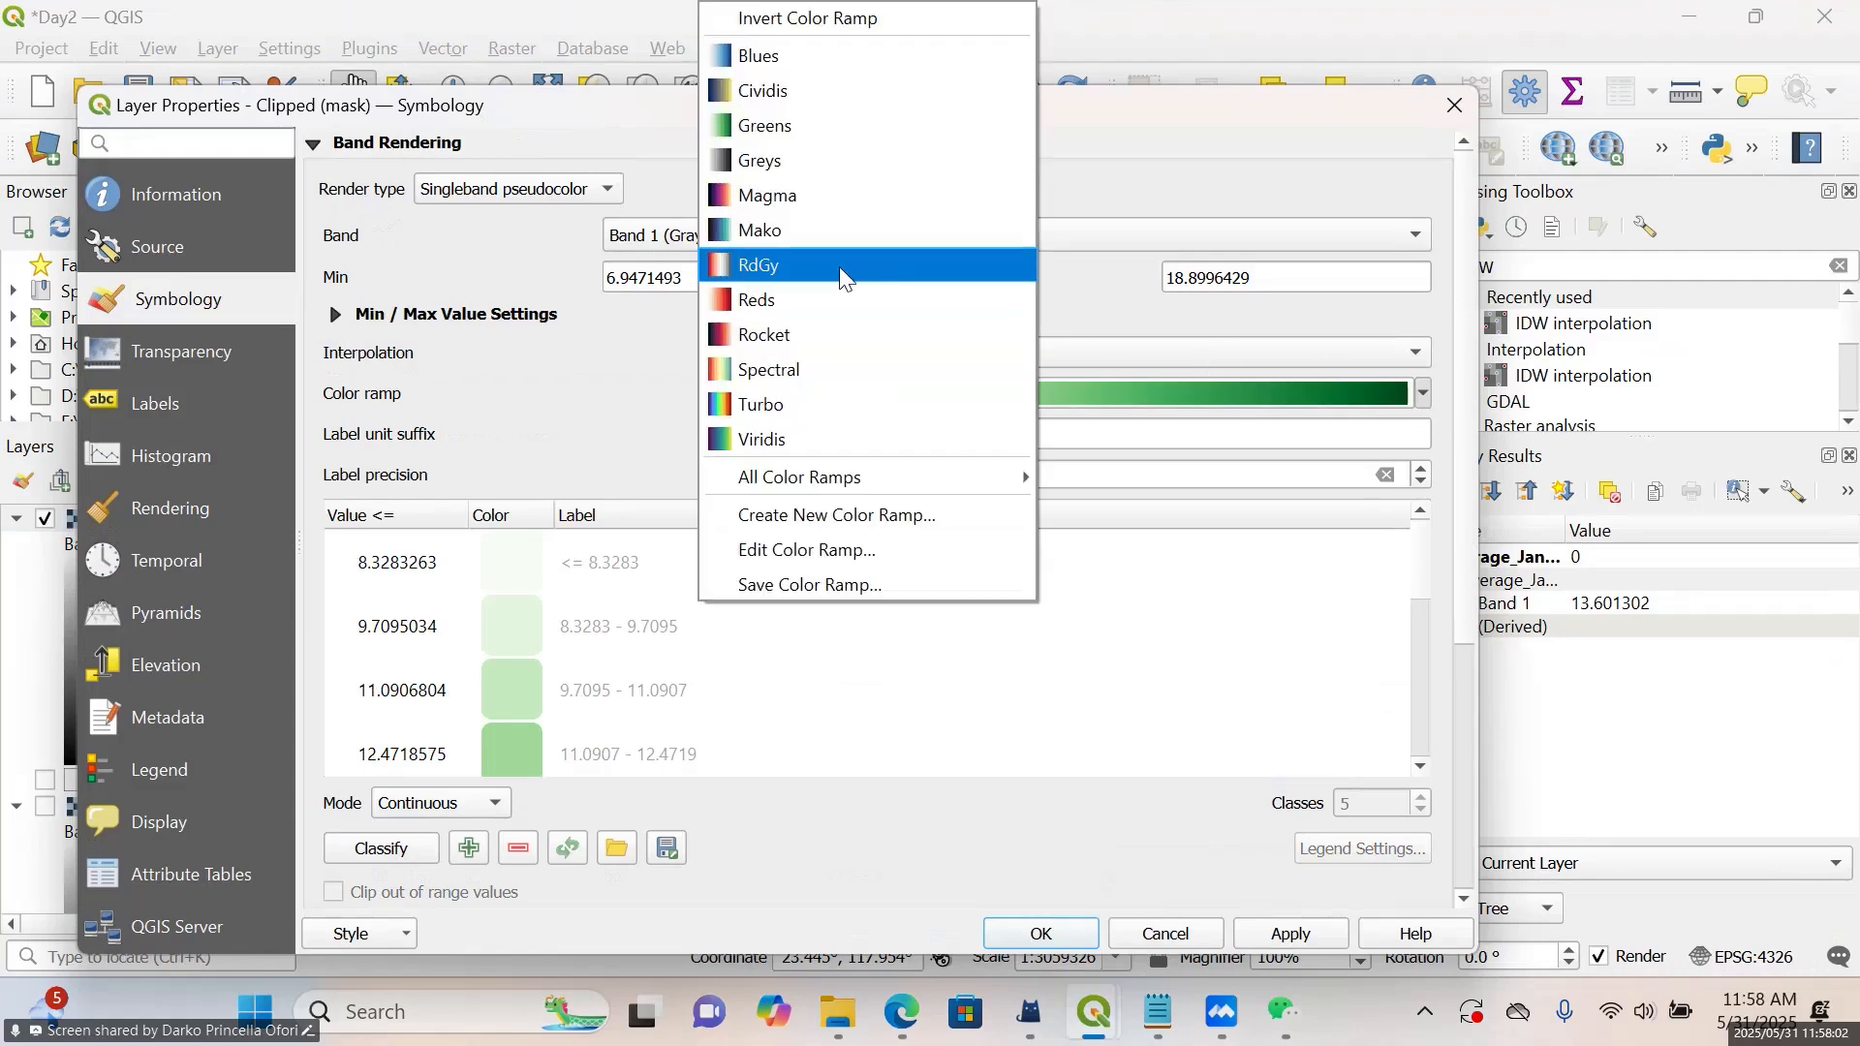
{"action": "left_click", "coordinate": [855, 304]}
Classify the clipped raster in Equal Interval mode and apply the symbology
{"action": "left_click", "coordinate": [445, 804]}
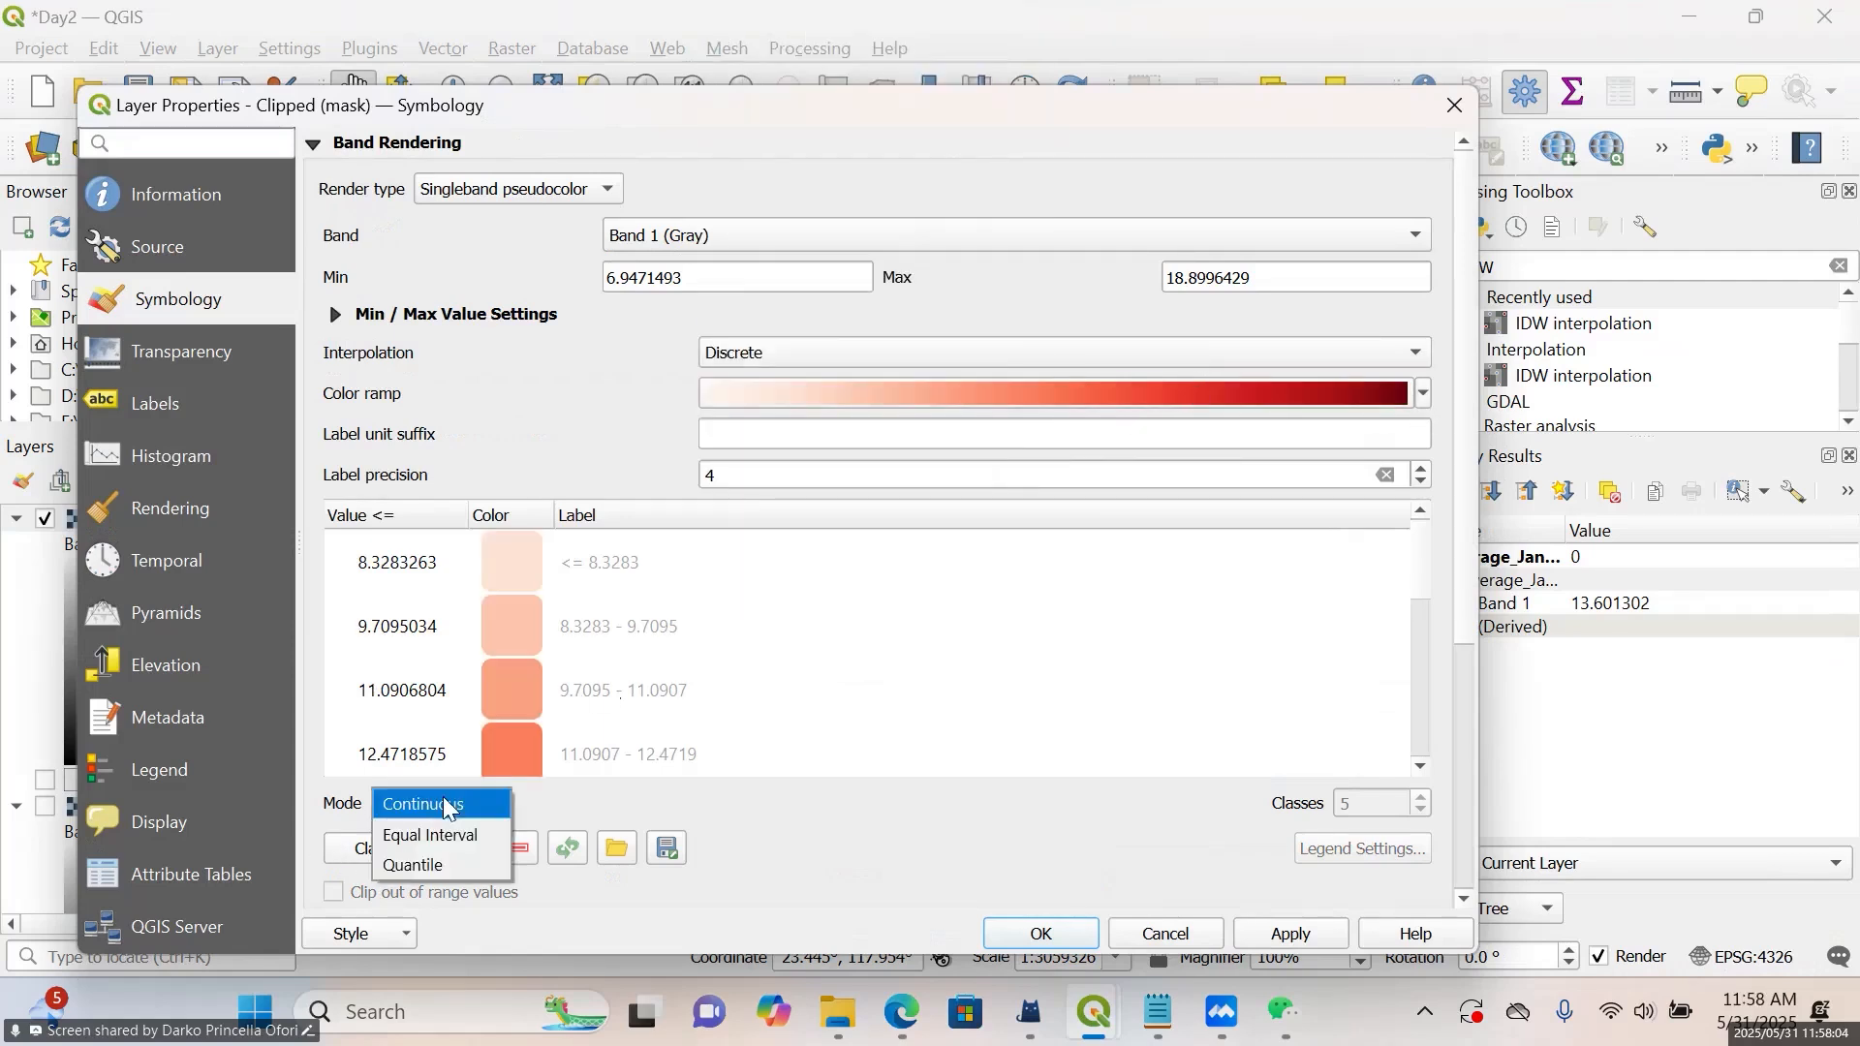
{"action": "left_click", "coordinate": [448, 833]}
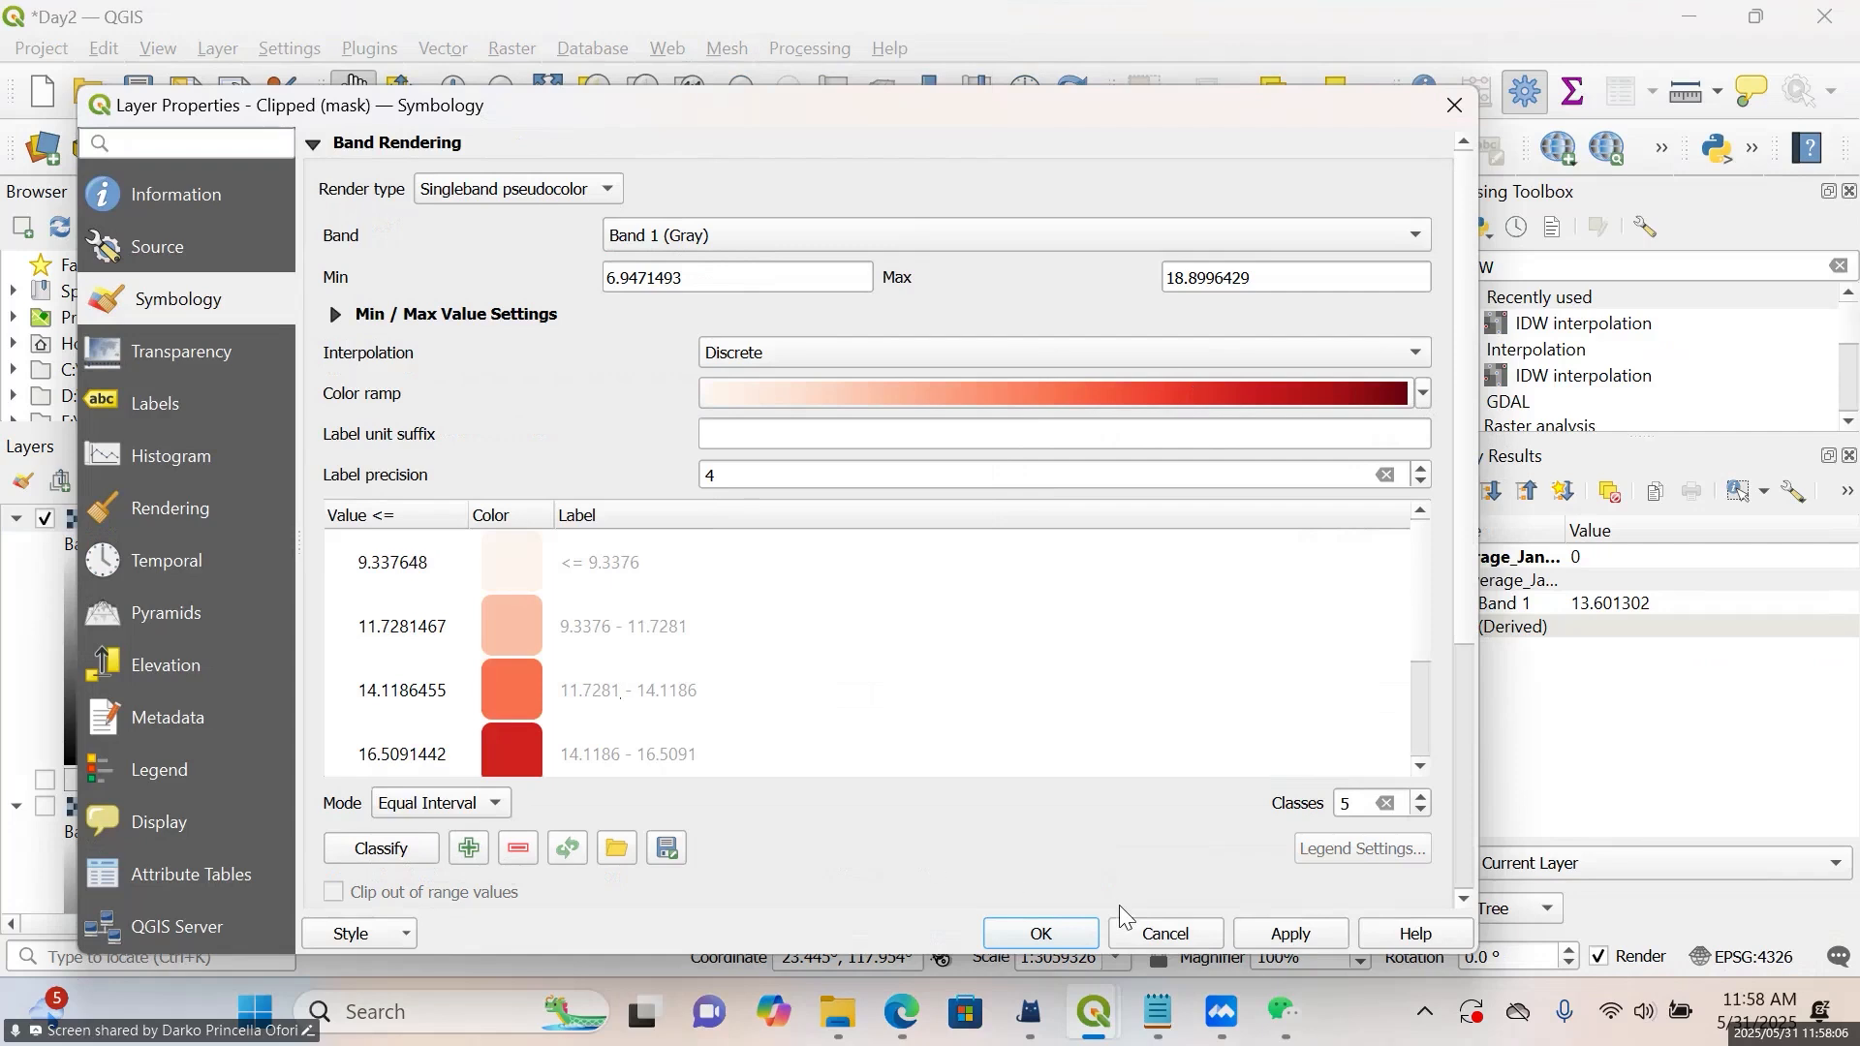
{"action": "left_click", "coordinate": [1265, 940]}
{"action": "left_click", "coordinate": [1041, 934]}
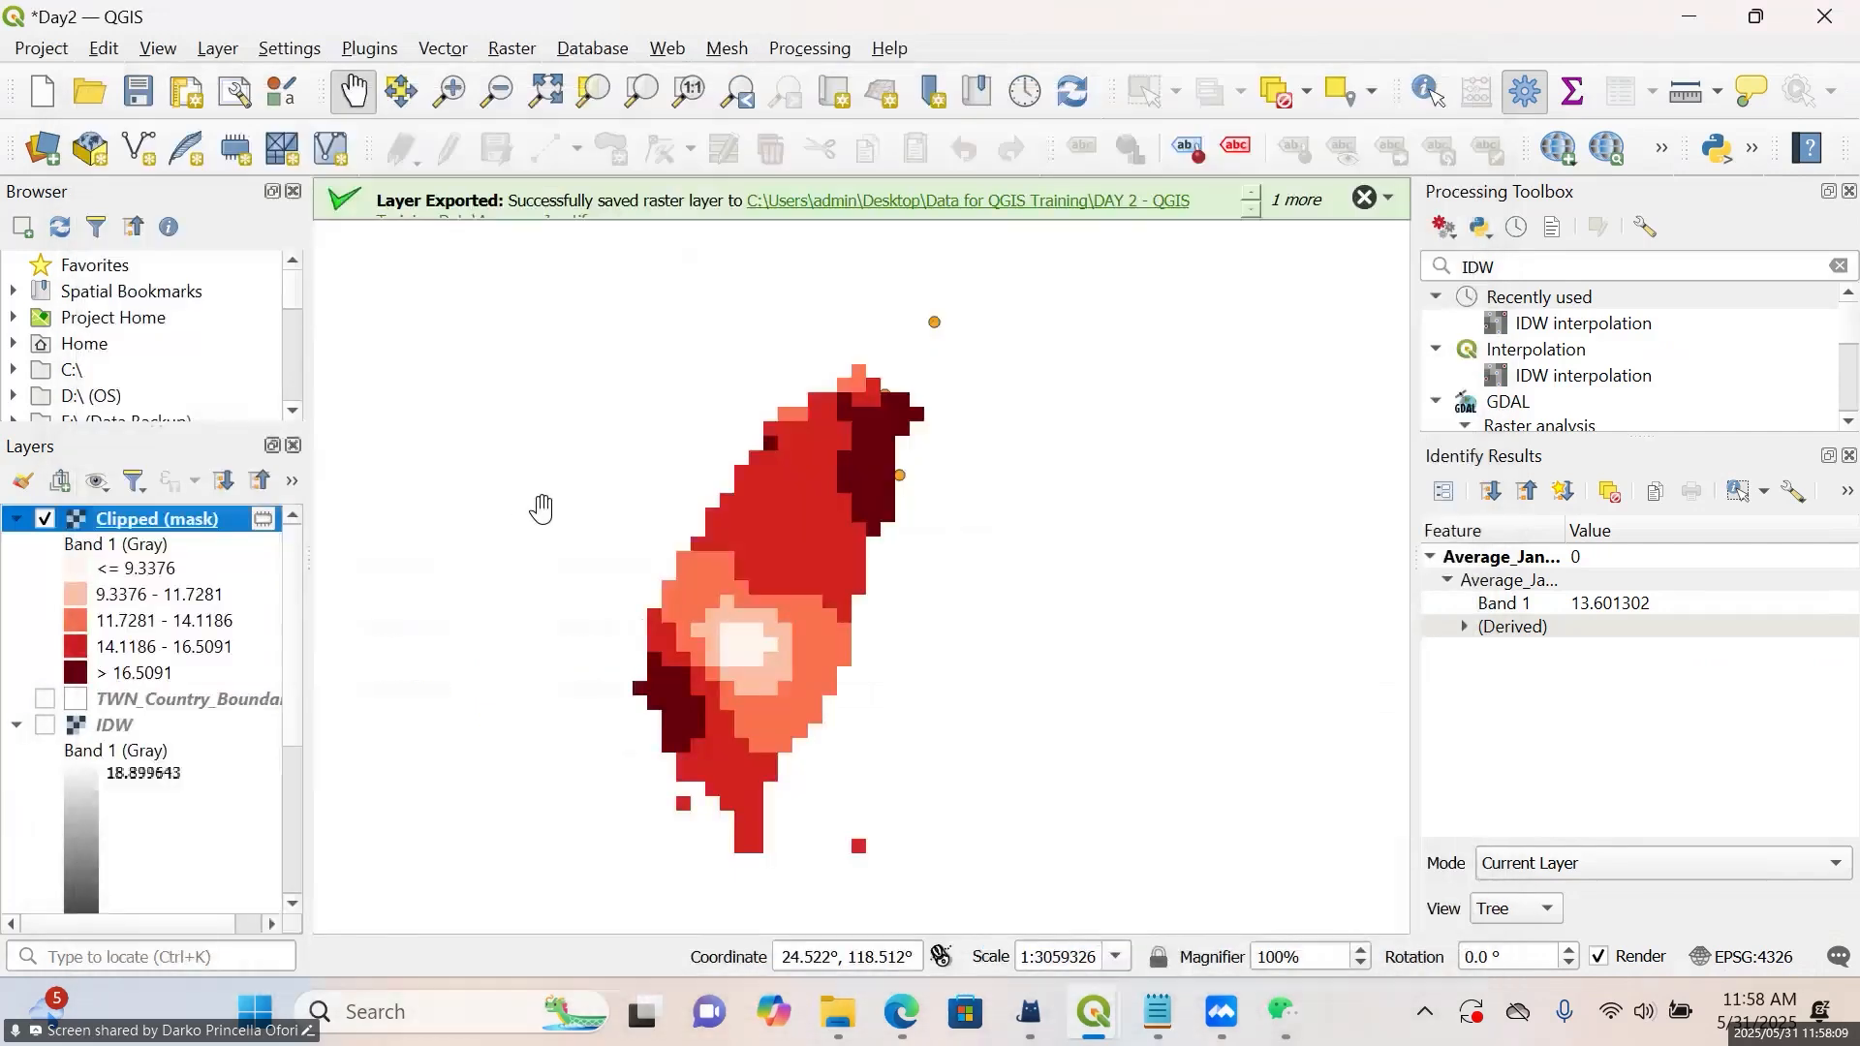
Identify the Band 1 values of several cells in different color classes of the clipped raster
{"action": "scroll", "coordinate": [657, 585], "scroll_direction": "up", "scroll_amount": 1}
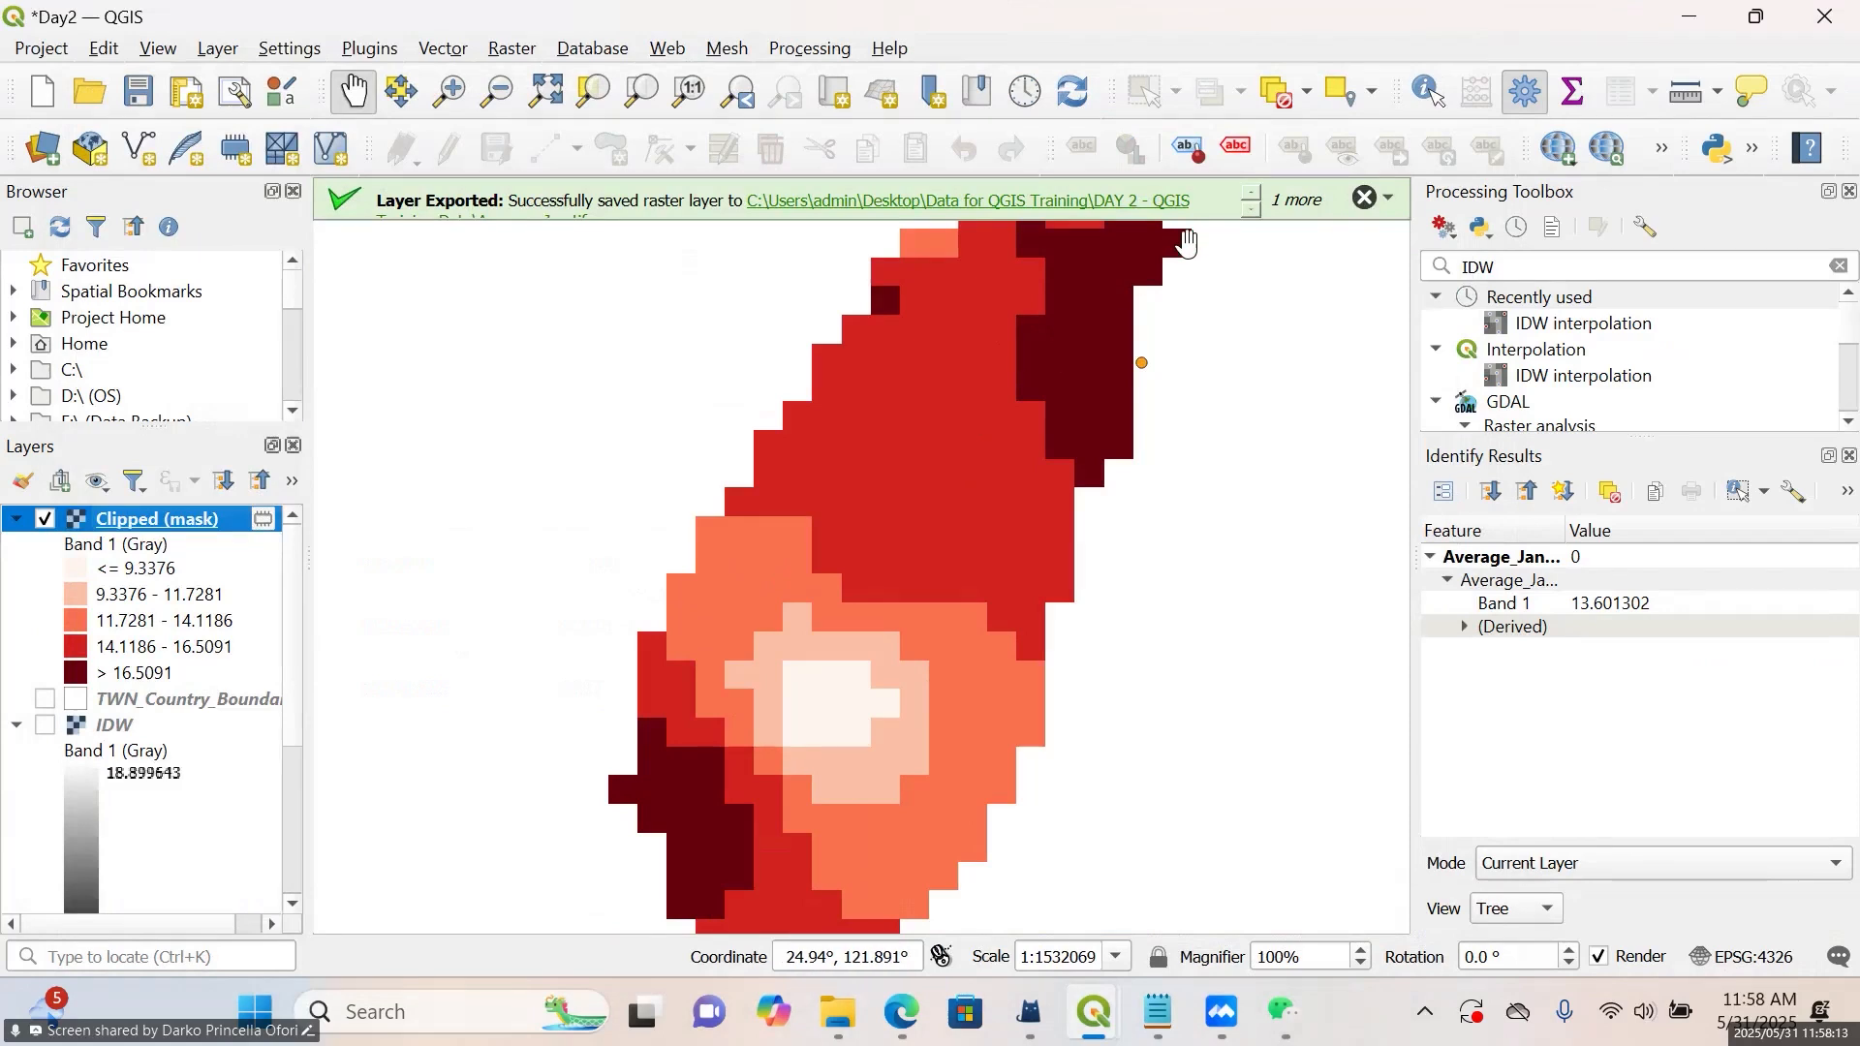
{"action": "left_click", "coordinate": [1430, 93]}
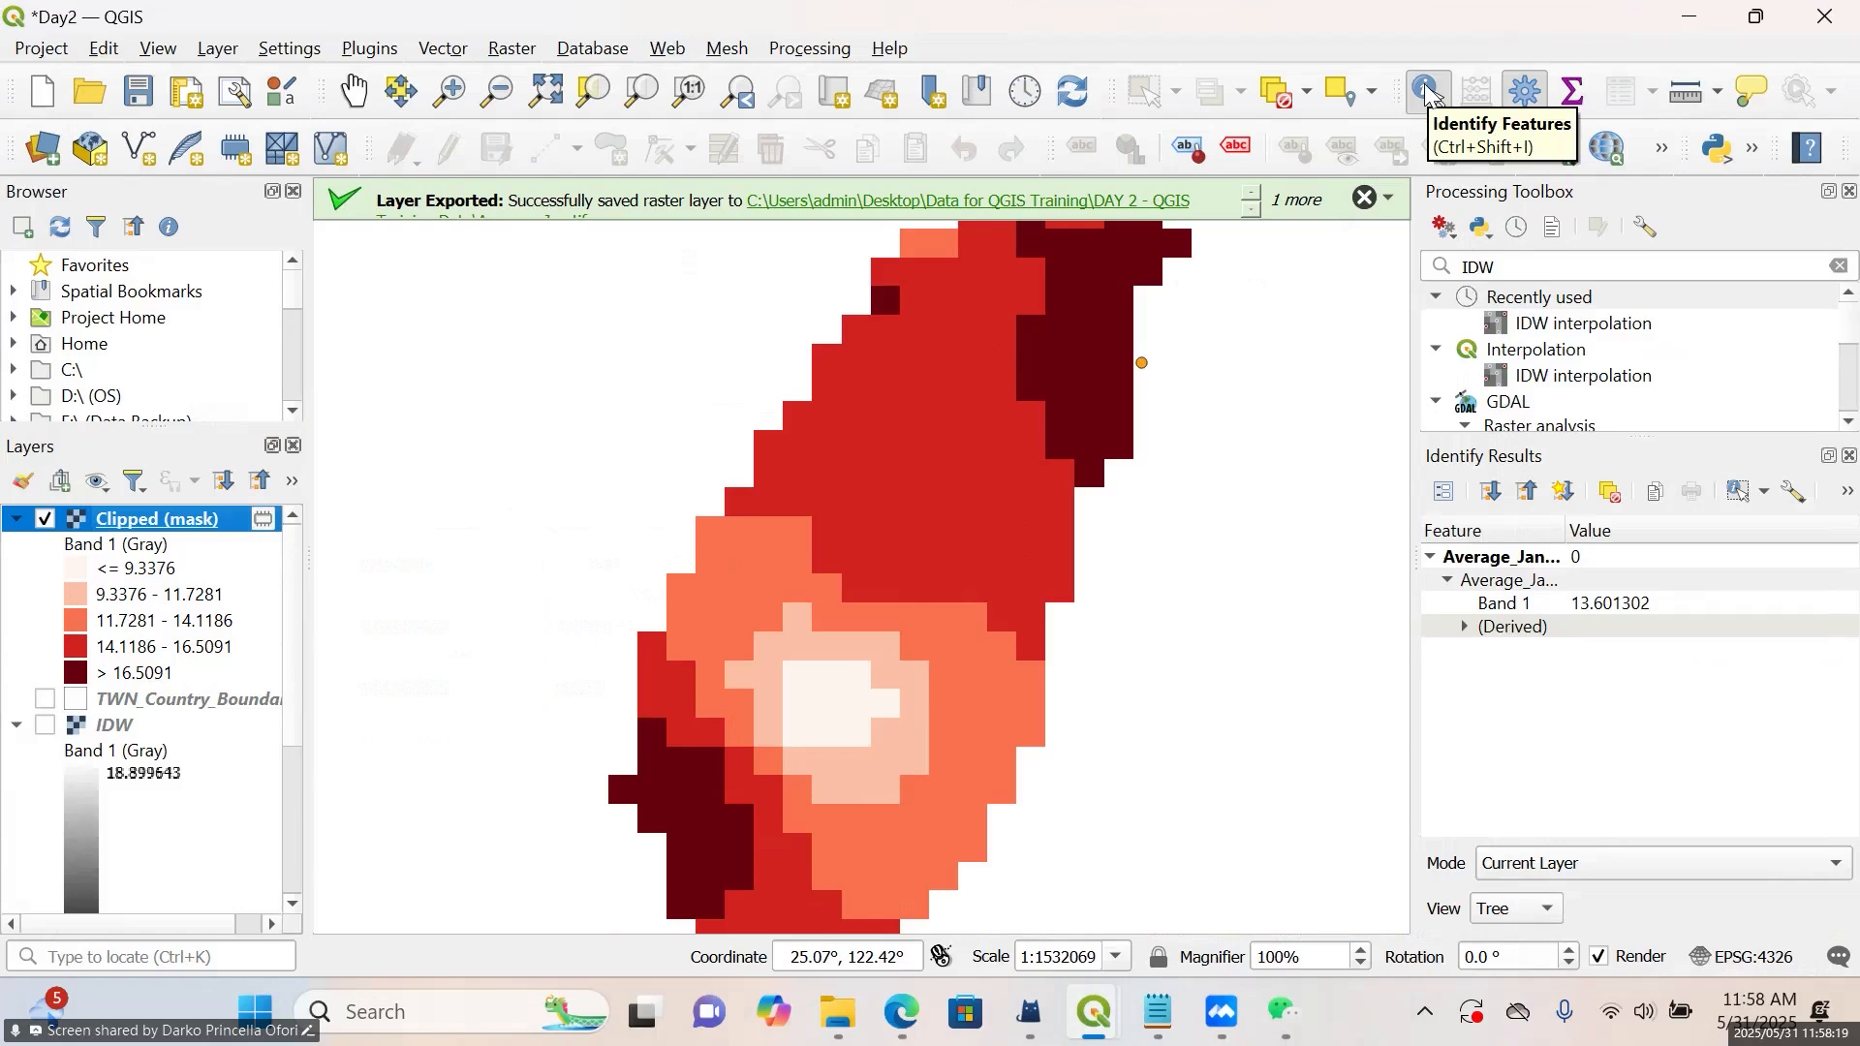
{"action": "left_click", "coordinate": [971, 360]}
{"action": "left_click", "coordinate": [798, 762]}
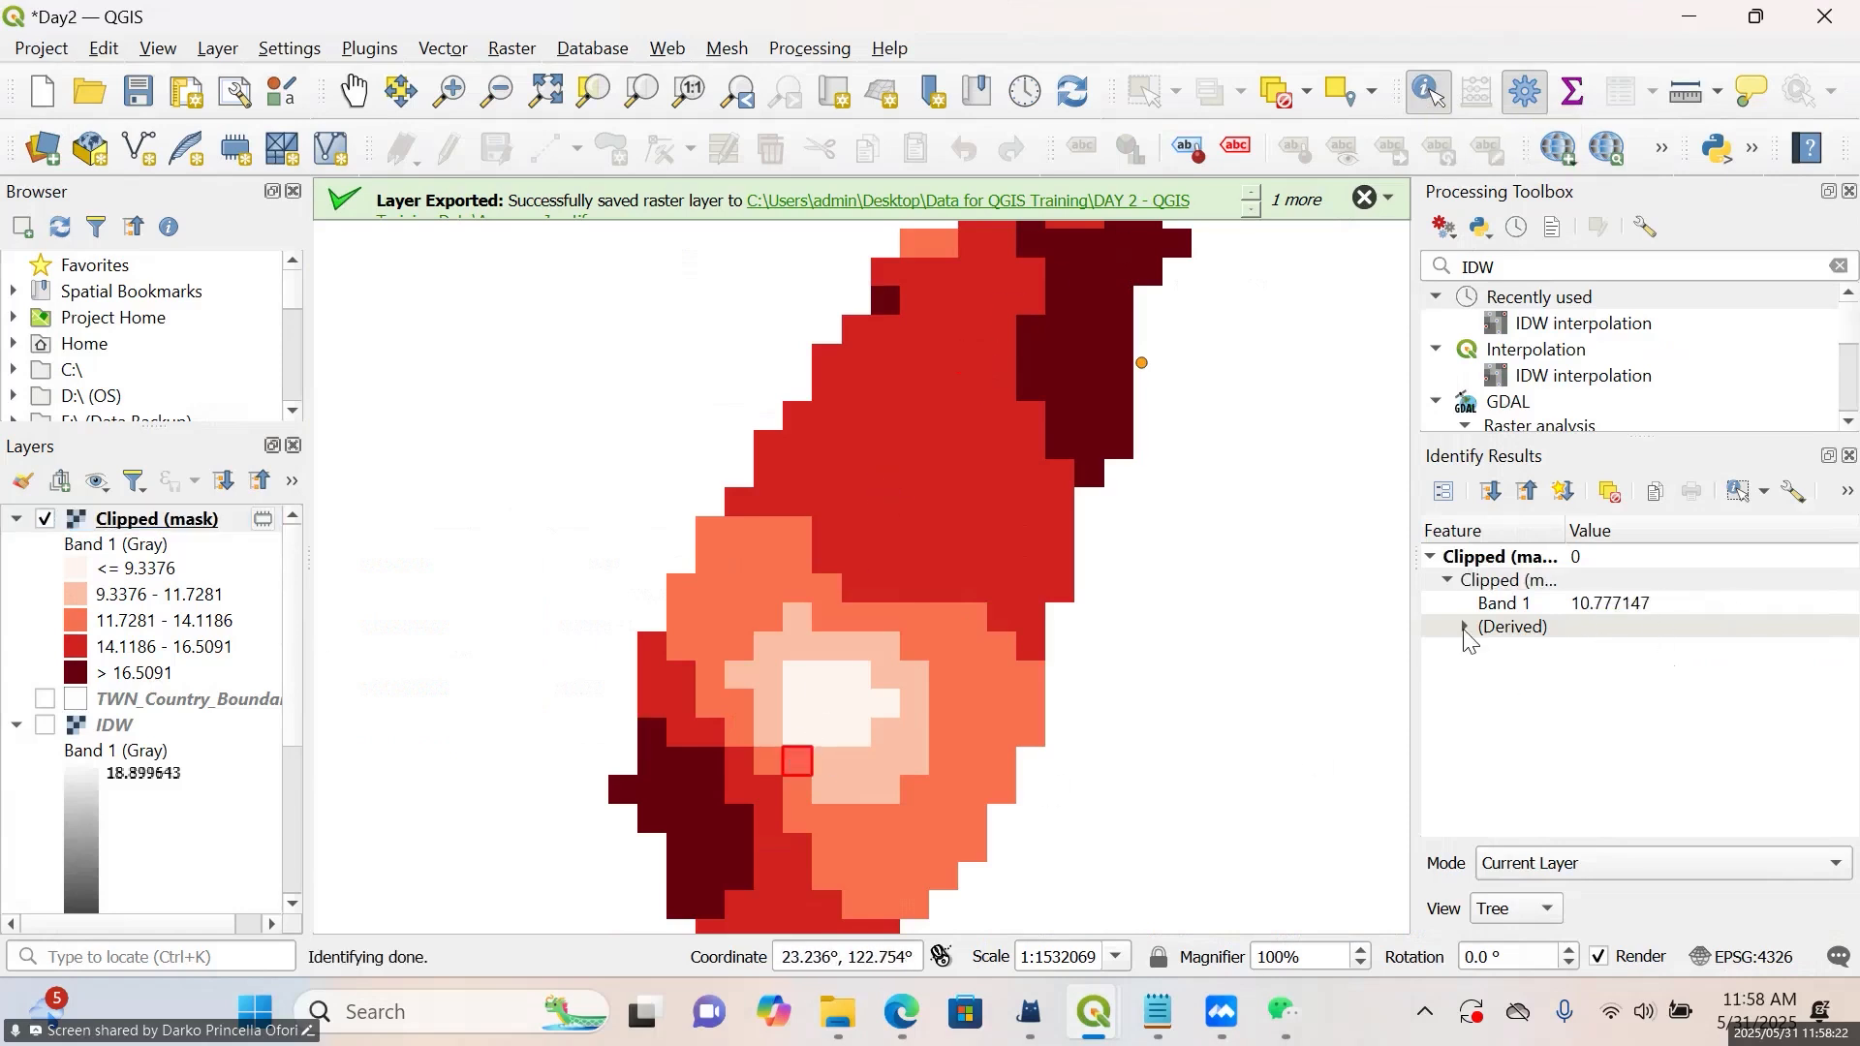
{"action": "left_click", "coordinate": [885, 762]}
{"action": "left_click", "coordinate": [967, 668]}
Show the TWN_Country_Boundary layer beneath the clipped raster to compare the raster edges with the outline
{"action": "scroll", "coordinate": [967, 669], "scroll_direction": "down", "scroll_amount": 1}
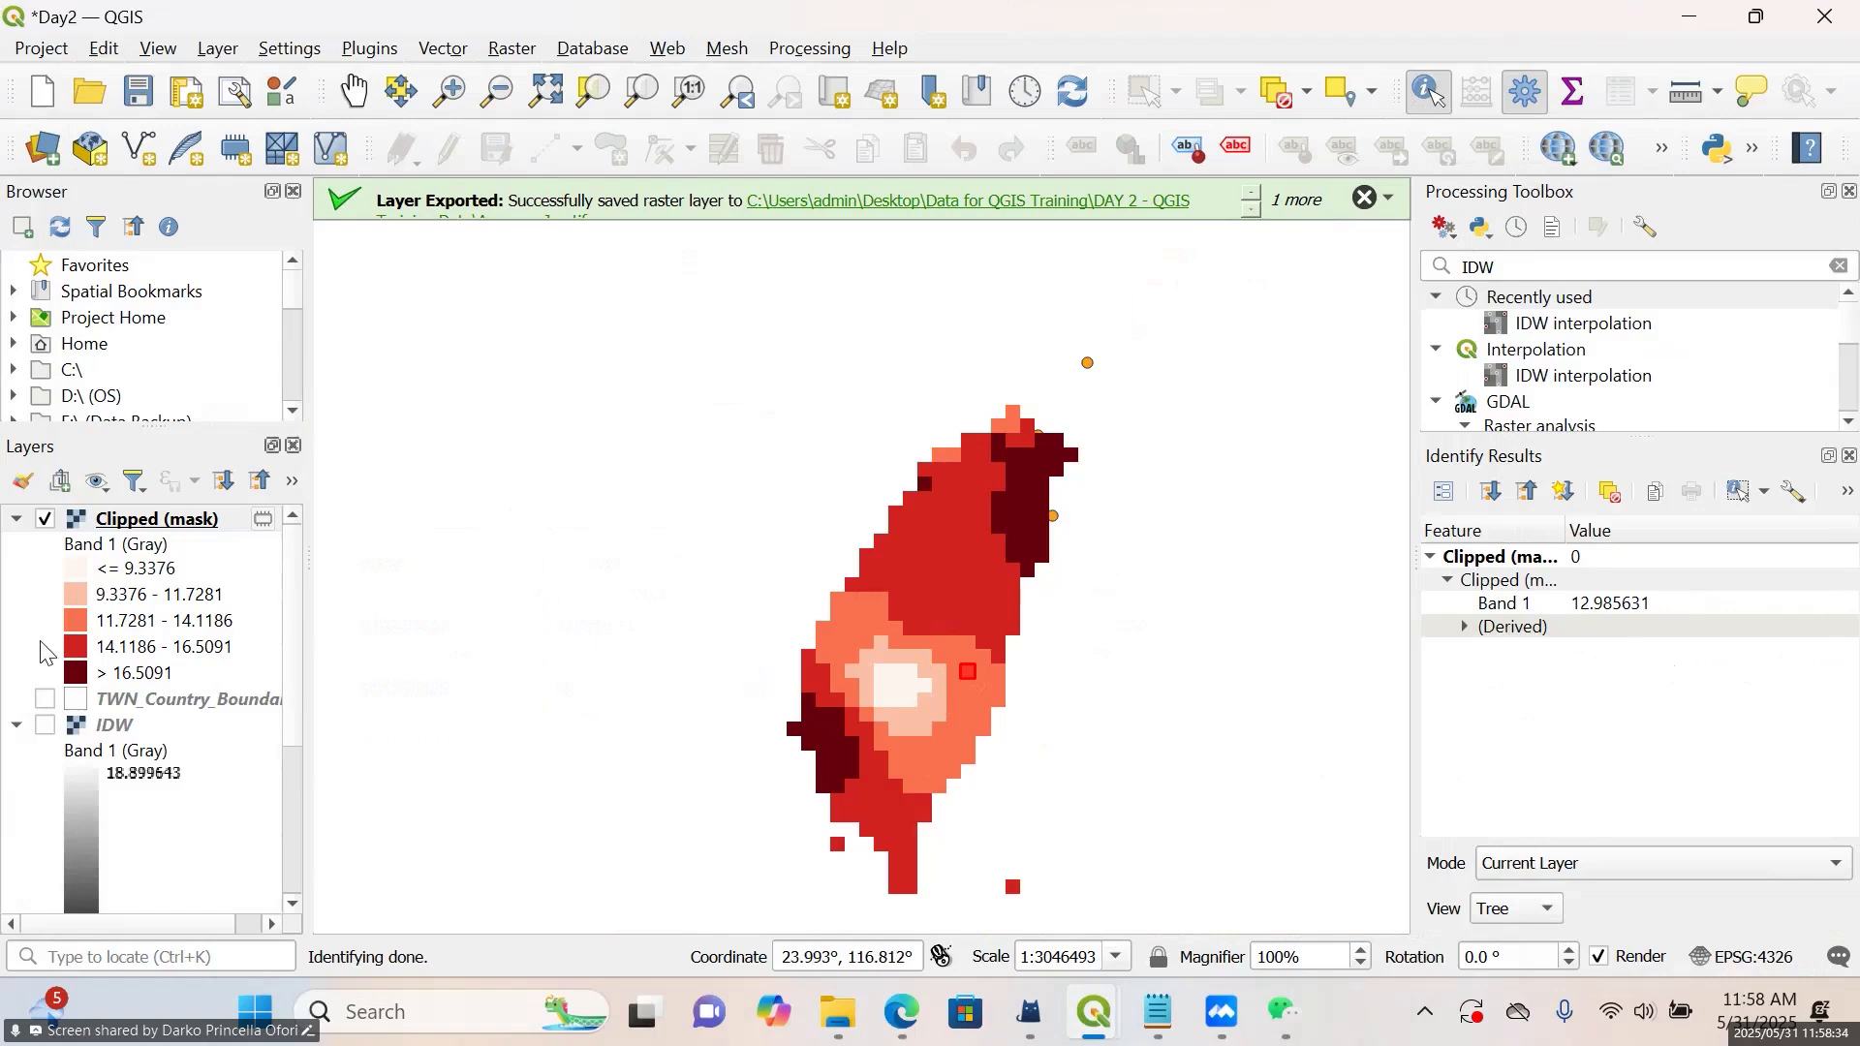
{"action": "left_click", "coordinate": [44, 699]}
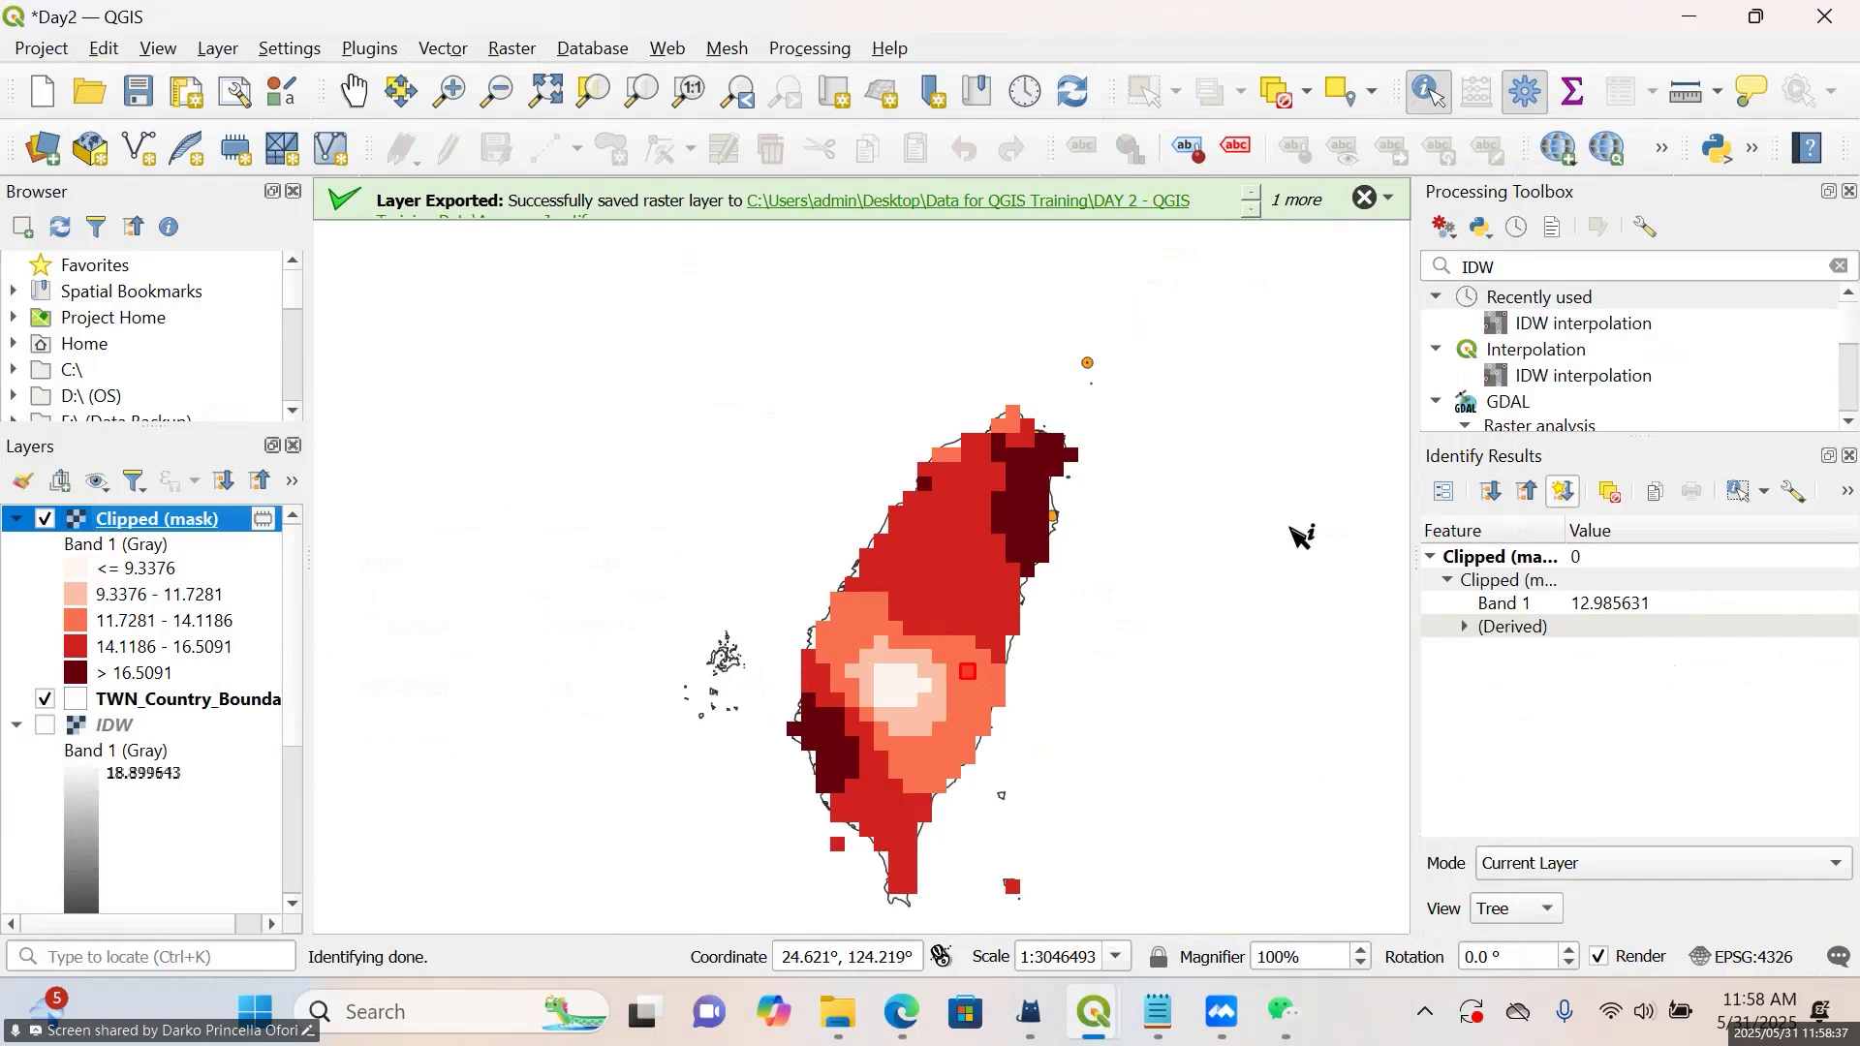
{"action": "scroll", "coordinate": [1066, 562], "scroll_direction": "up", "scroll_amount": 1}
{"action": "scroll", "coordinate": [334, 416], "scroll_direction": "down", "scroll_amount": 2}
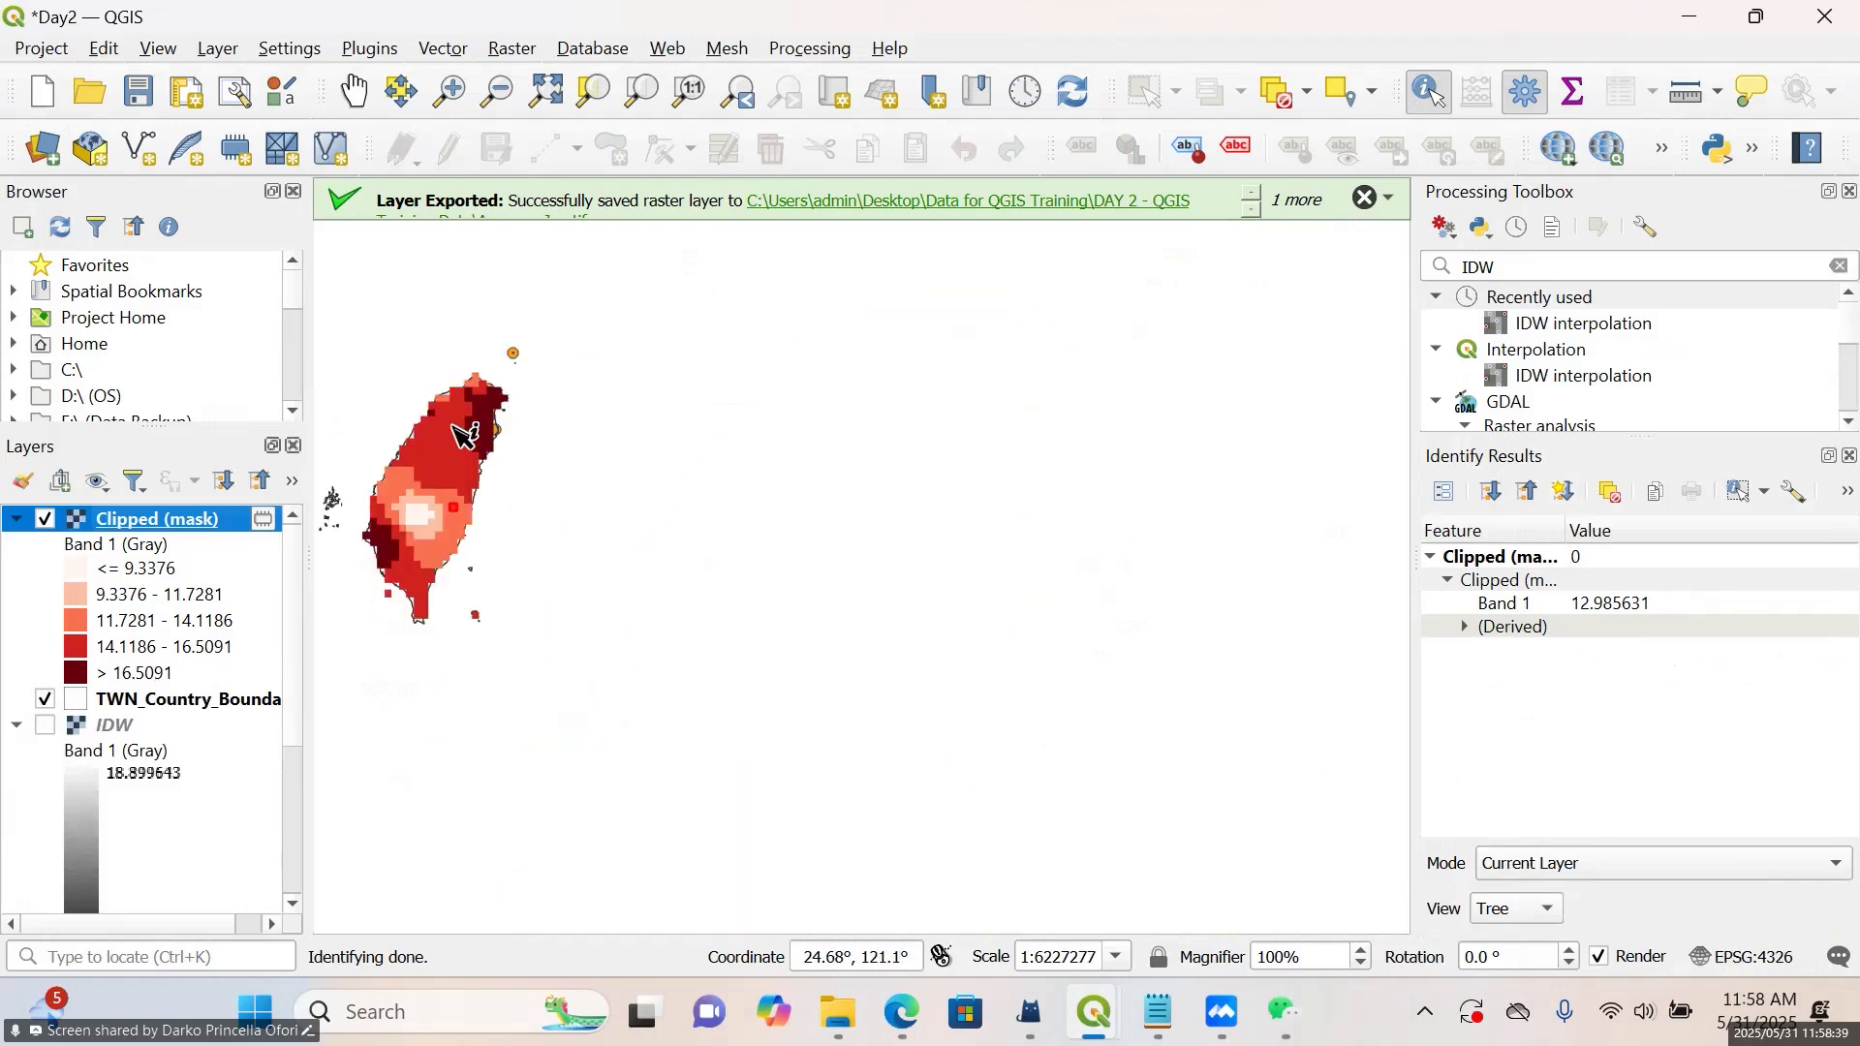
Recentre the island in the map and collapse the legends of the top Clipped (mask) layer and the IDW layer
{"action": "left_click", "coordinate": [354, 90]}
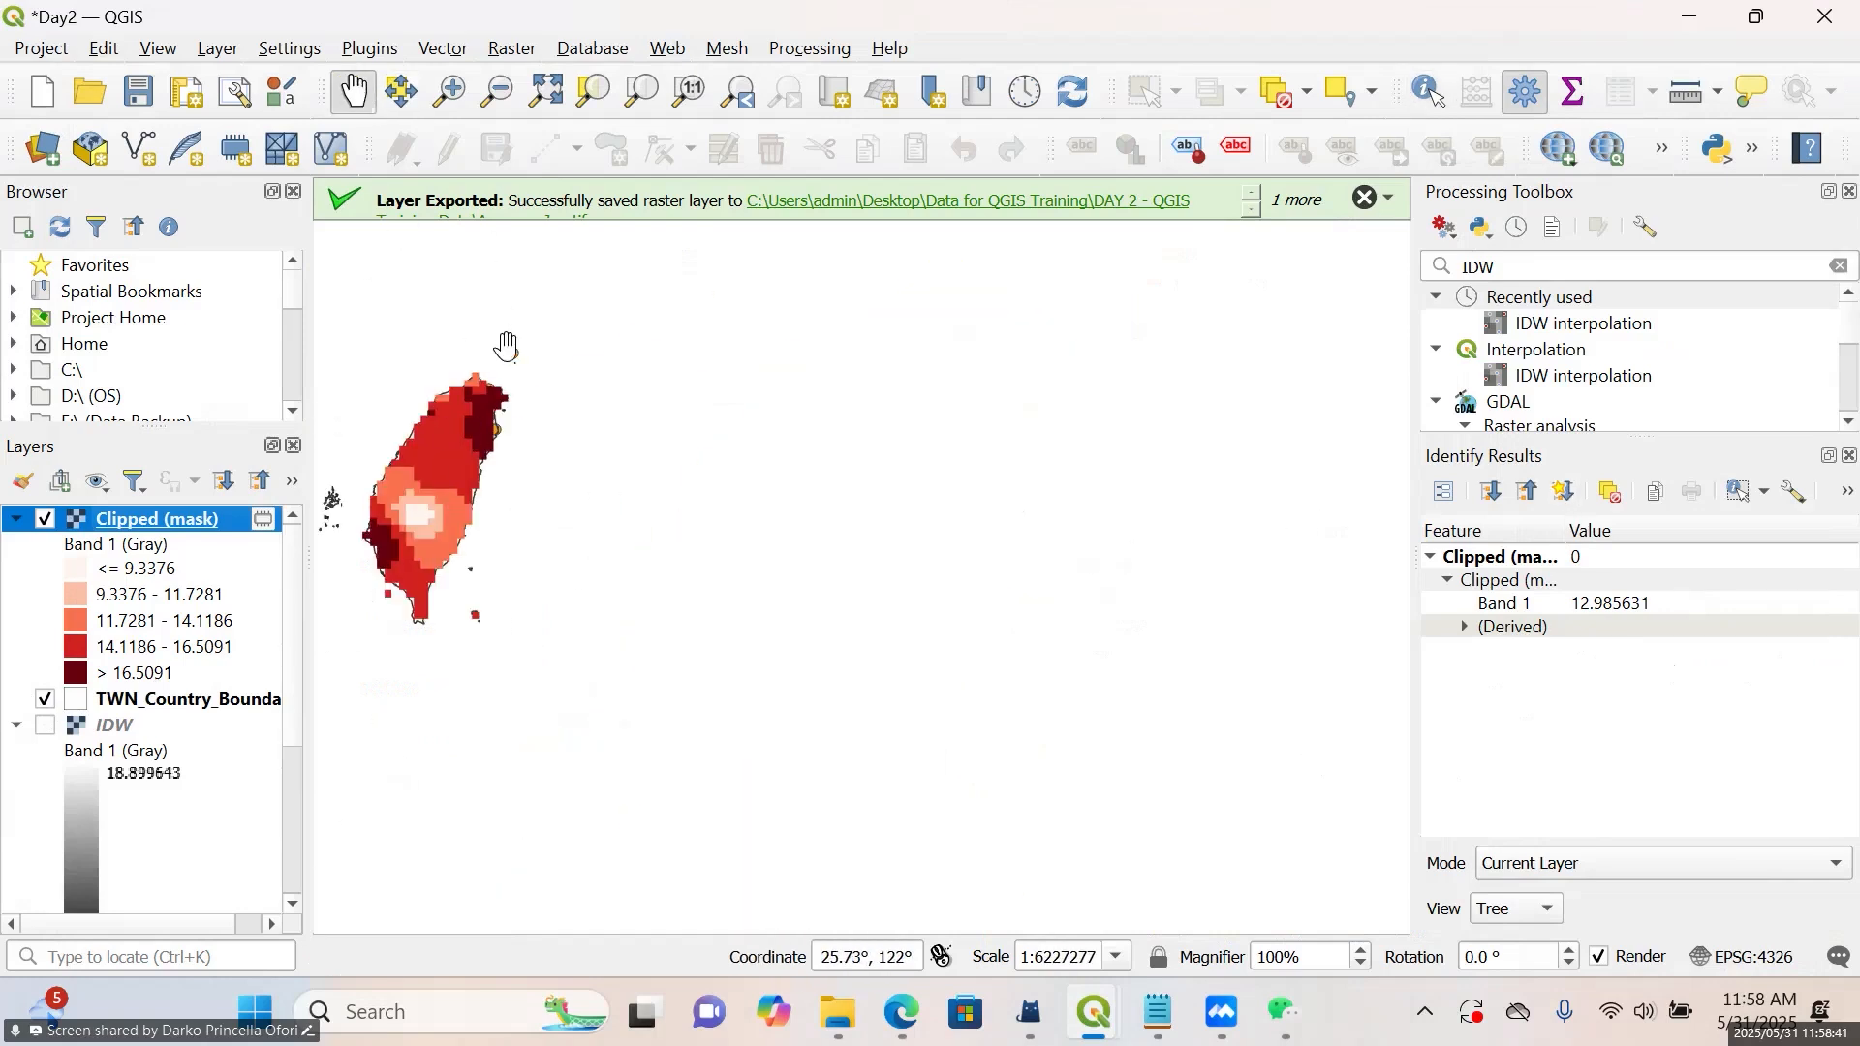
{"action": "left_click_drag", "start_coordinate": [506, 345], "coordinate": [659, 421]}
{"action": "scroll", "coordinate": [660, 421], "scroll_direction": "down", "scroll_amount": 1}
{"action": "left_click_drag", "start_coordinate": [822, 482], "coordinate": [1024, 622]}
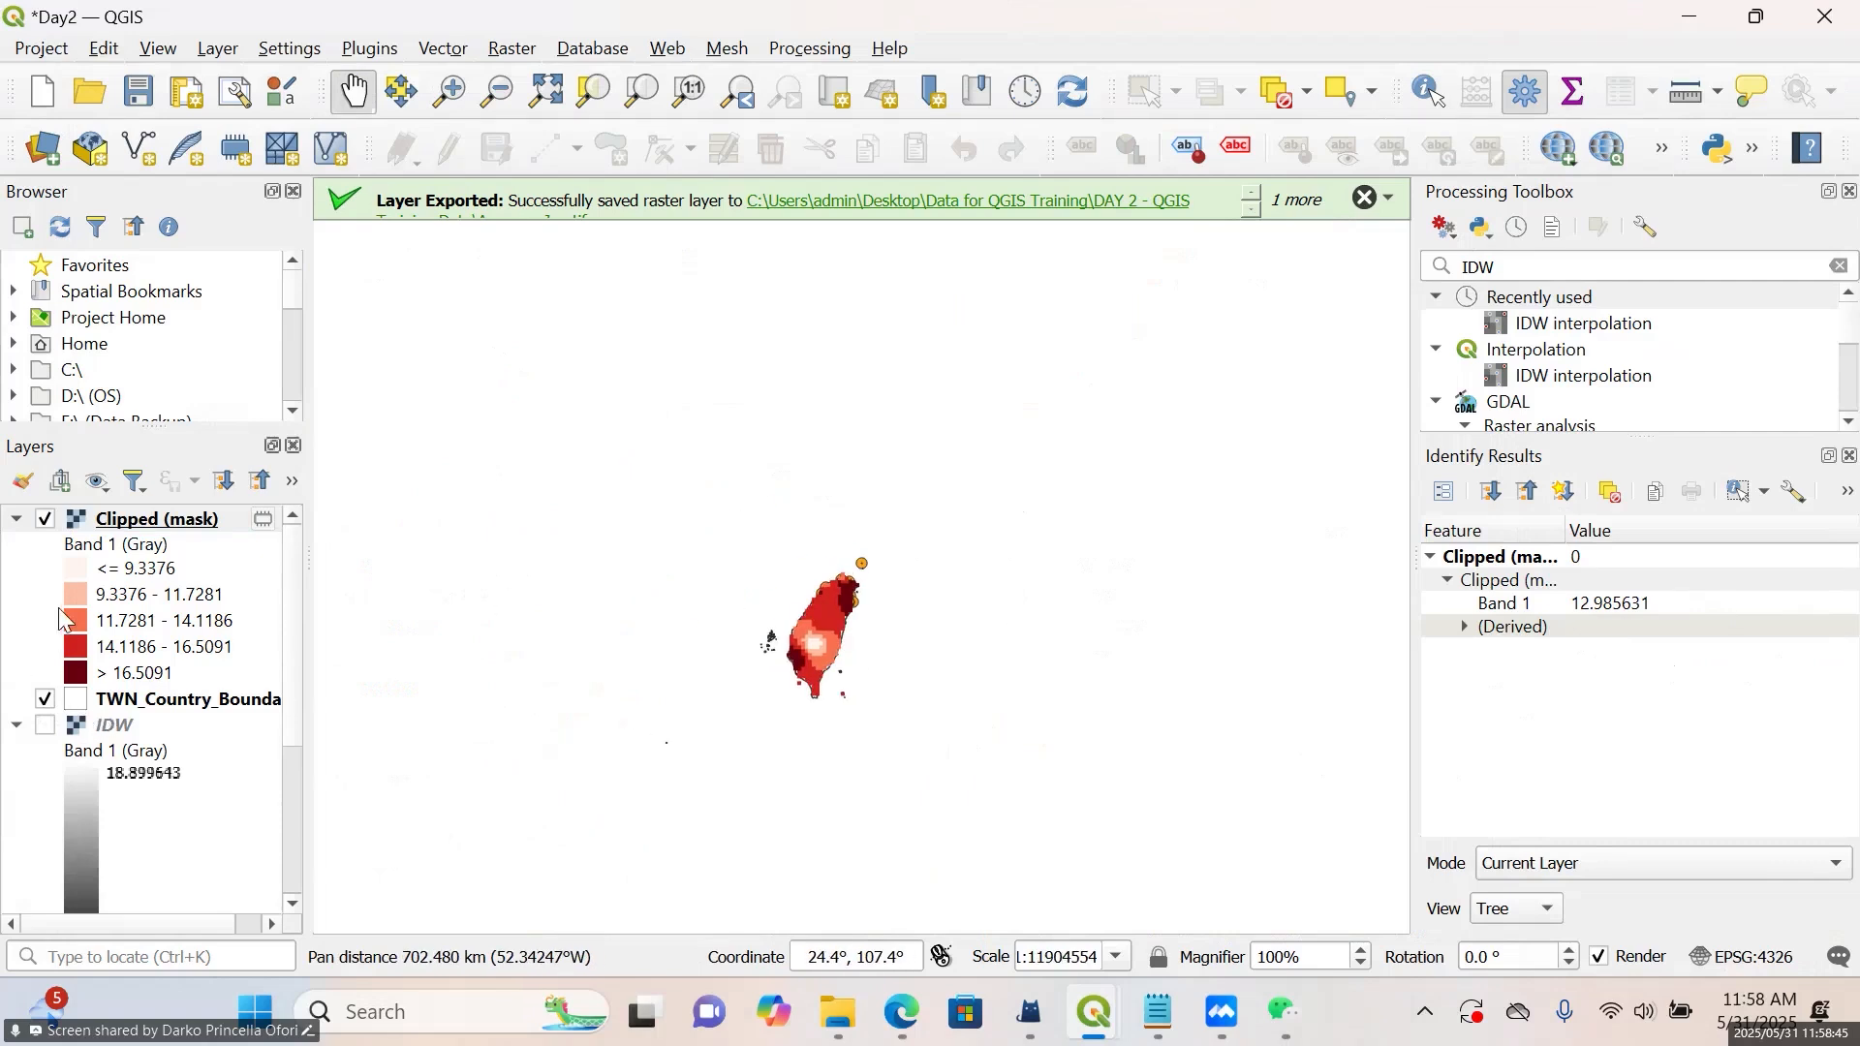
{"action": "left_click", "coordinate": [16, 518]}
{"action": "left_click", "coordinate": [16, 570]}
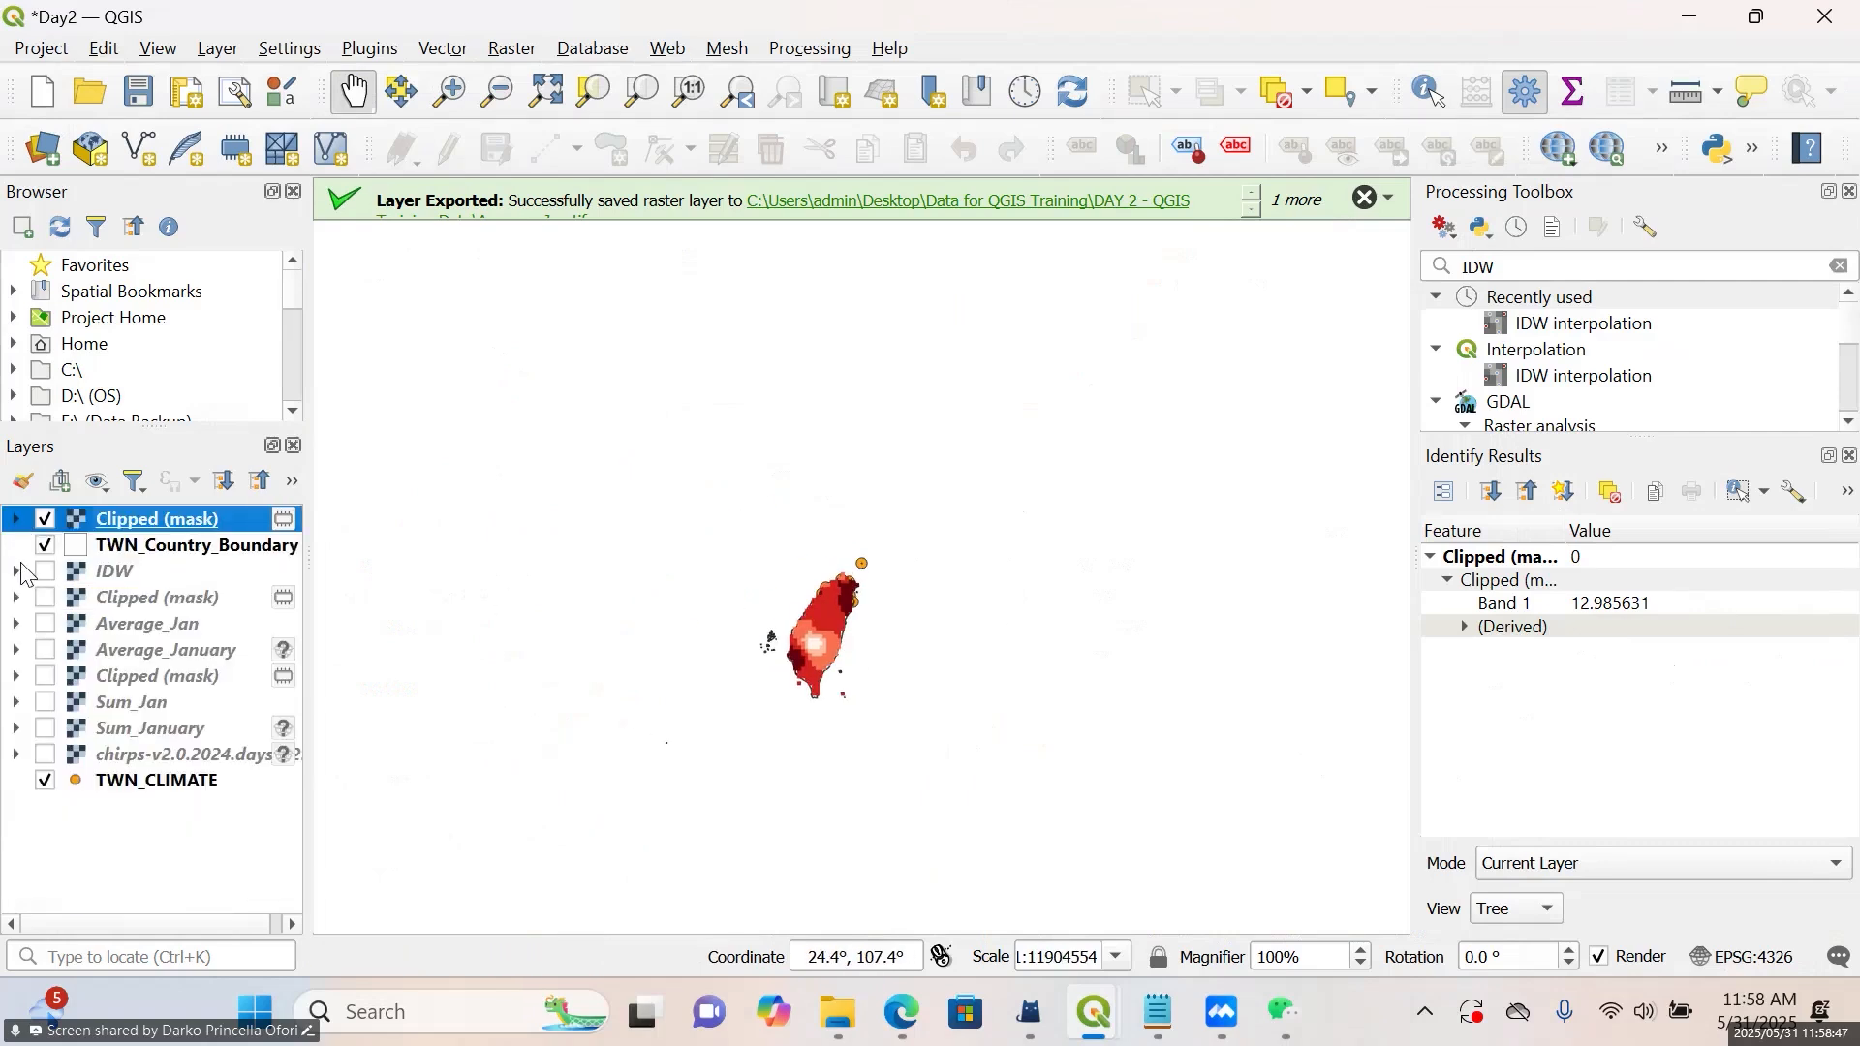